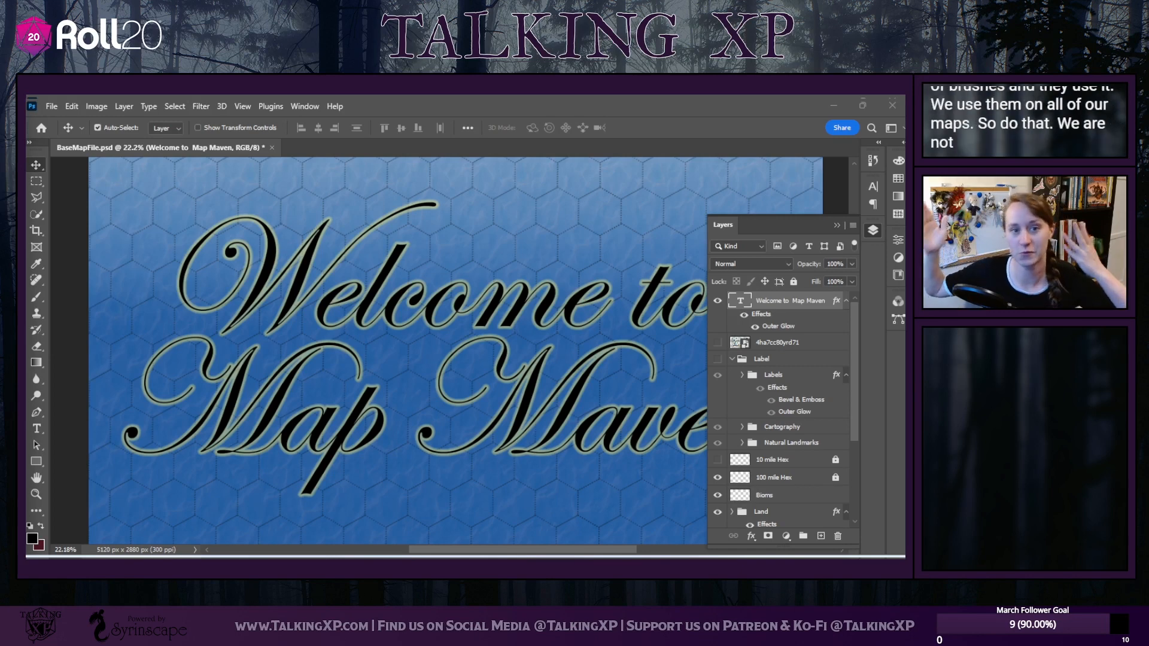
Show the Bikini Bottom reference map layer 4ha7cc80yrd71 and hide the "Welcome to Map Maven" title text
left_click(836, 226)
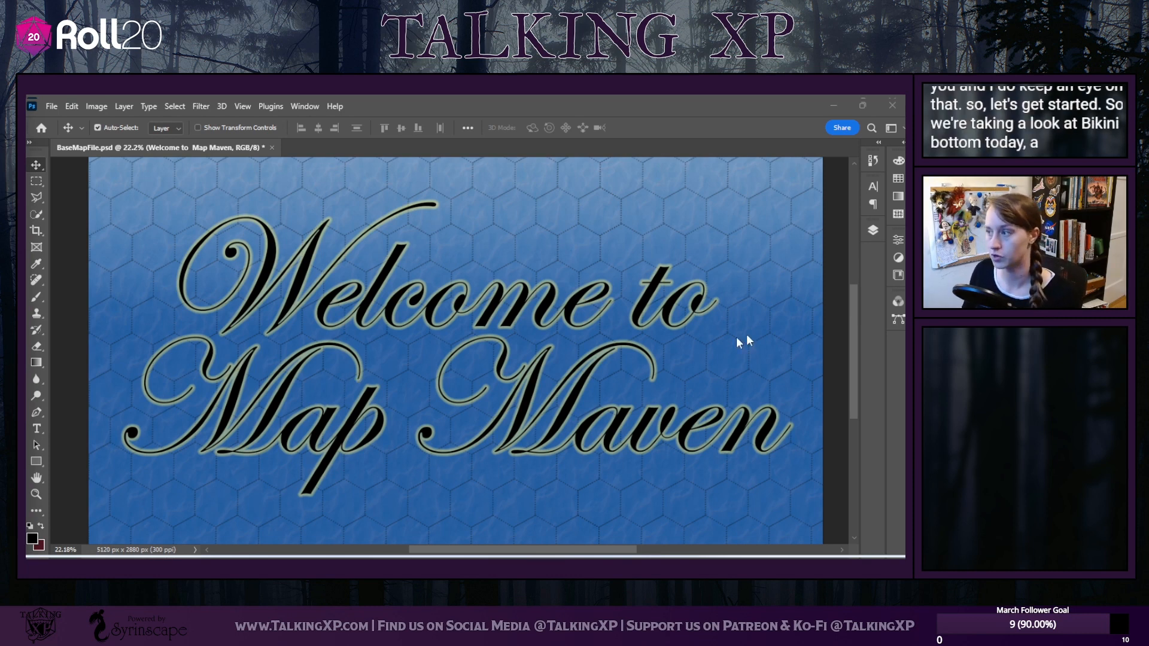
left_click(872, 230)
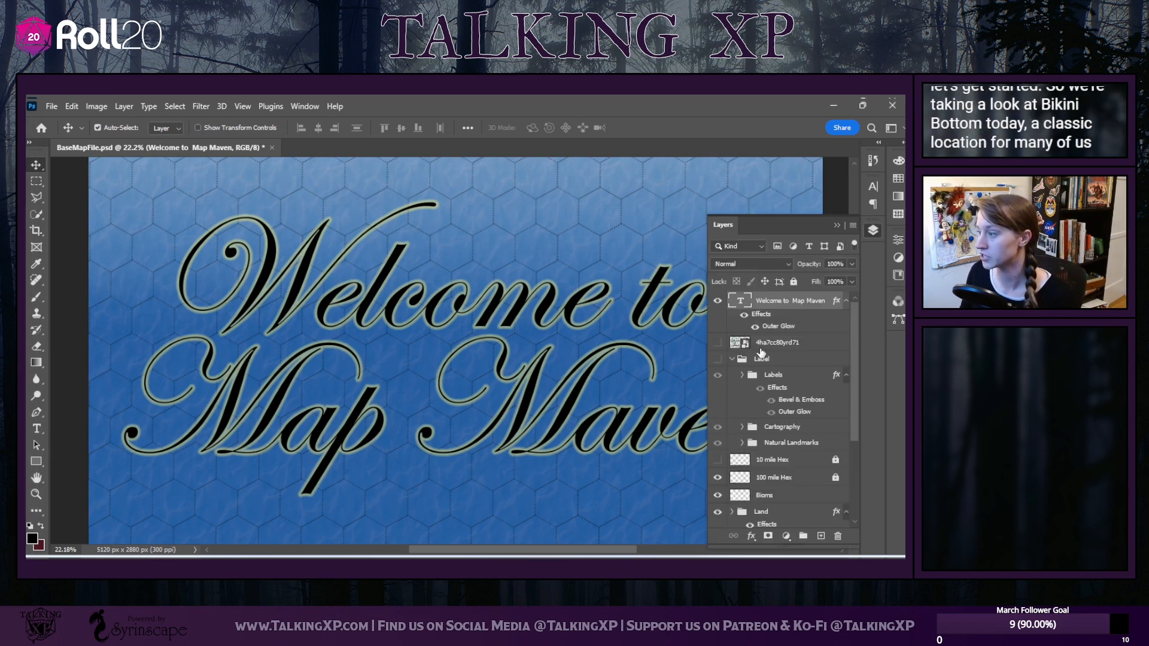
left_click(718, 343)
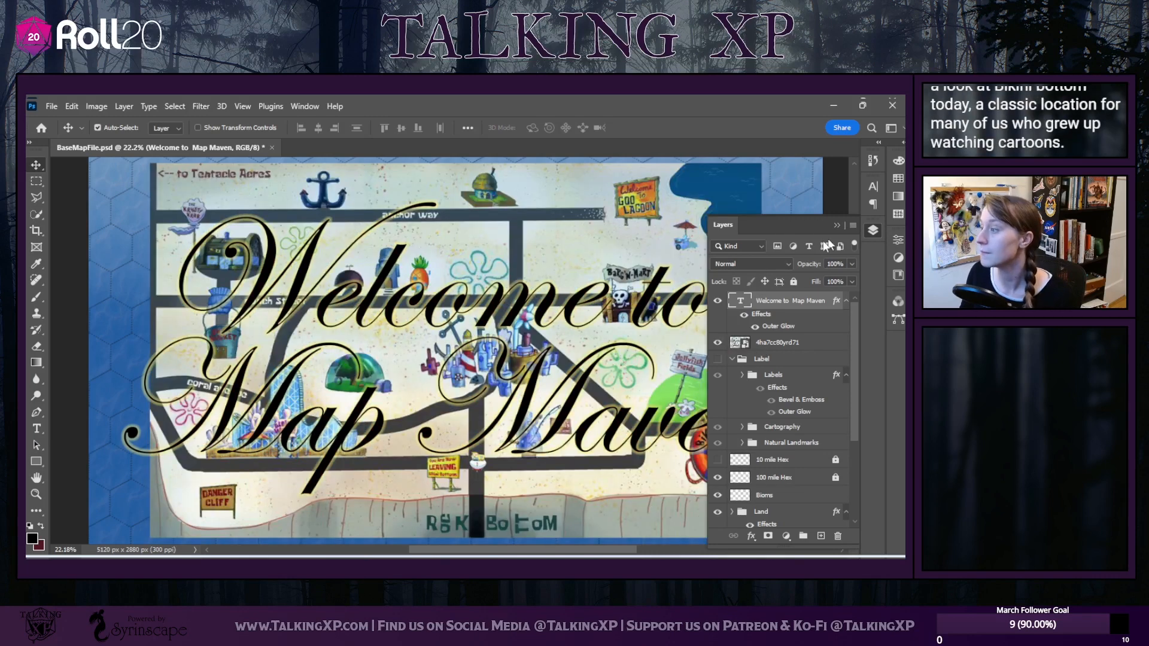
left_click(718, 300)
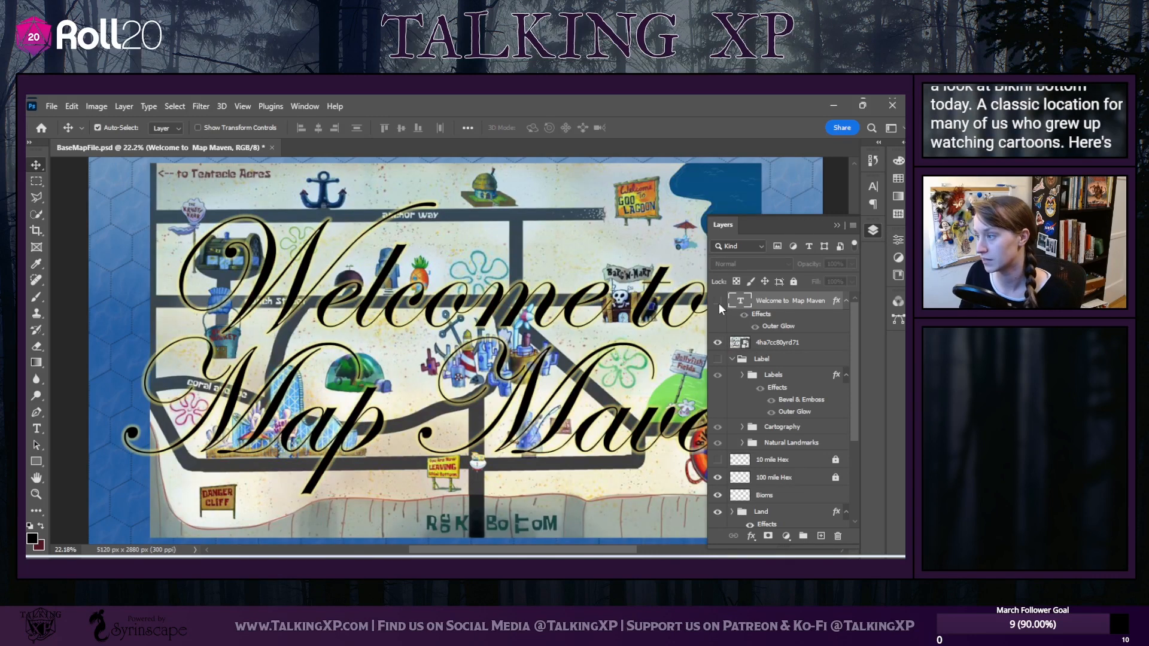
left_click(836, 224)
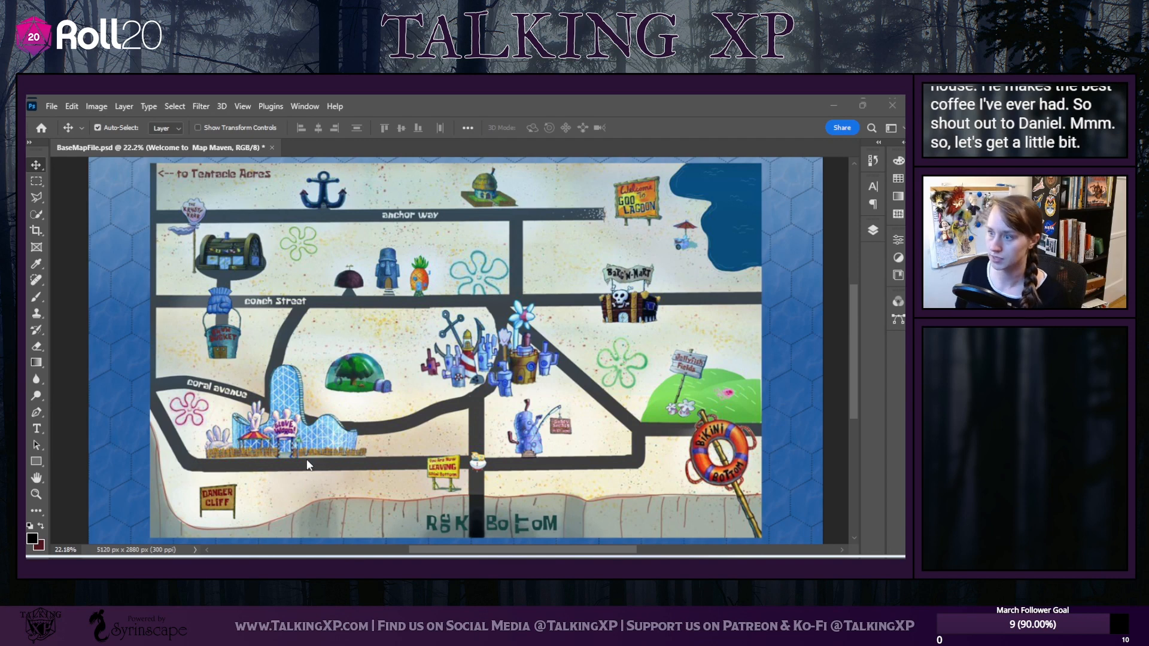
left_click(873, 231)
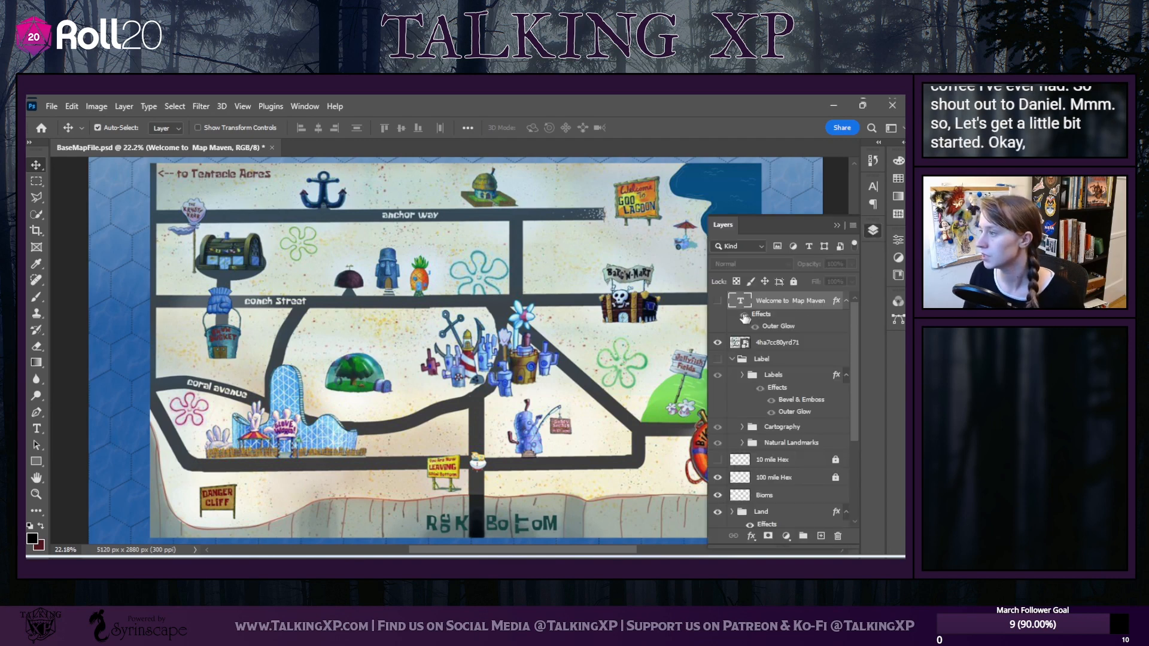
left_click(835, 225)
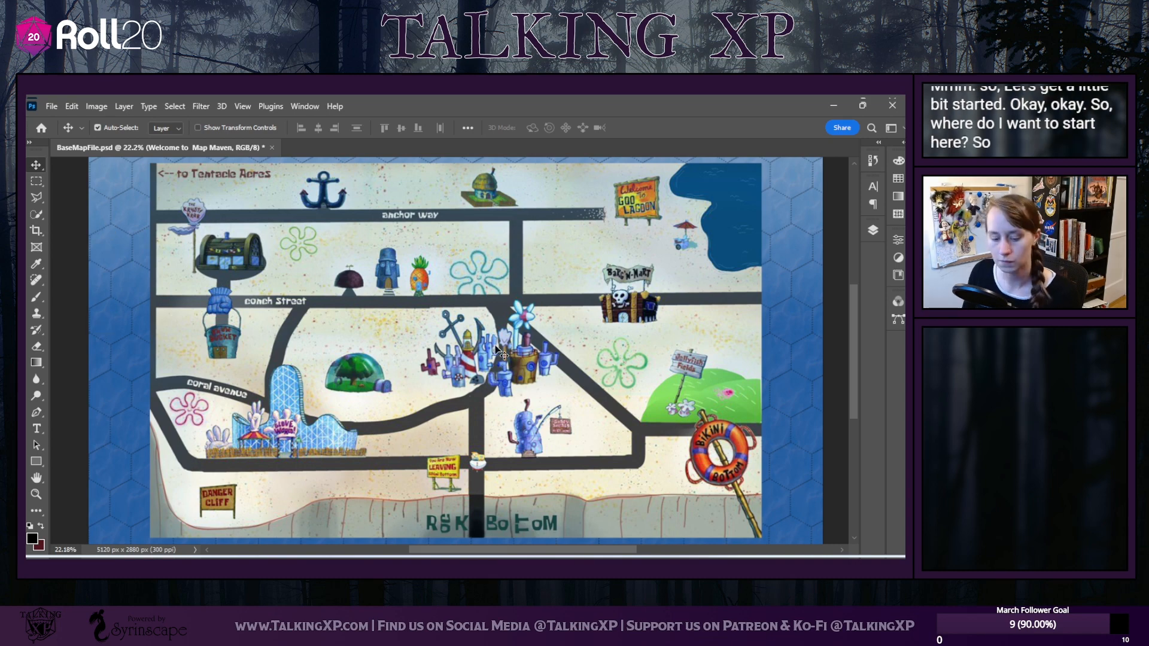
scroll(503, 354, "up", 1)
scroll(503, 355, "down", 1)
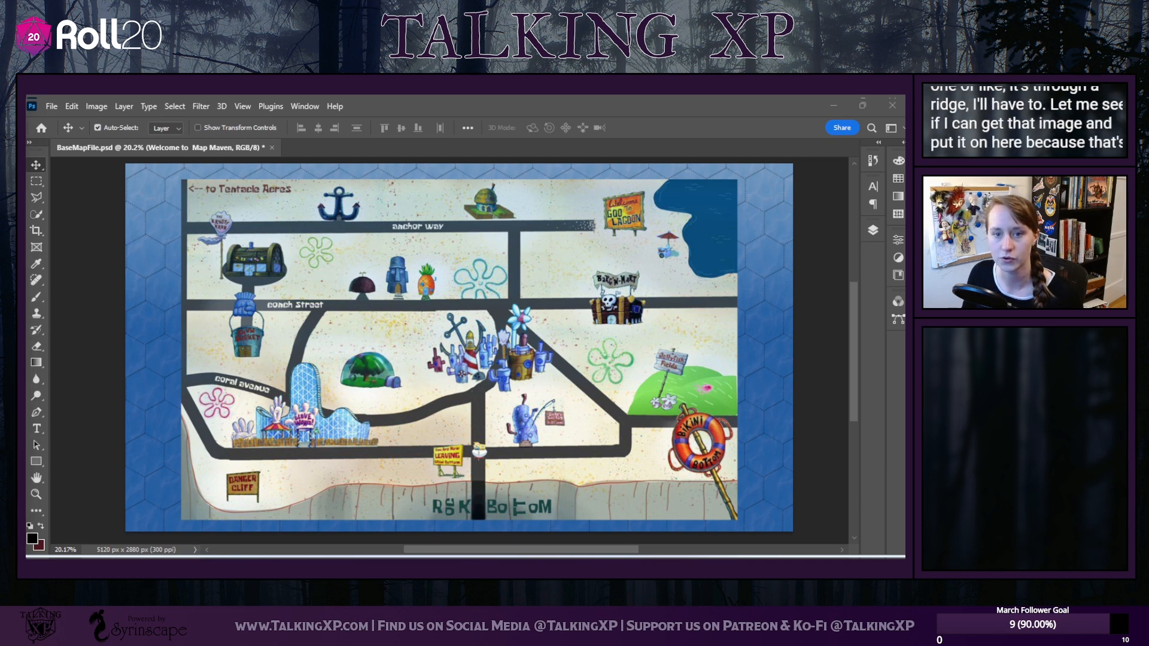
Place the coral reef picture of Bikini Bottom at the centre of the map at 100% scale
left_click_drag(317, 422, 465, 355)
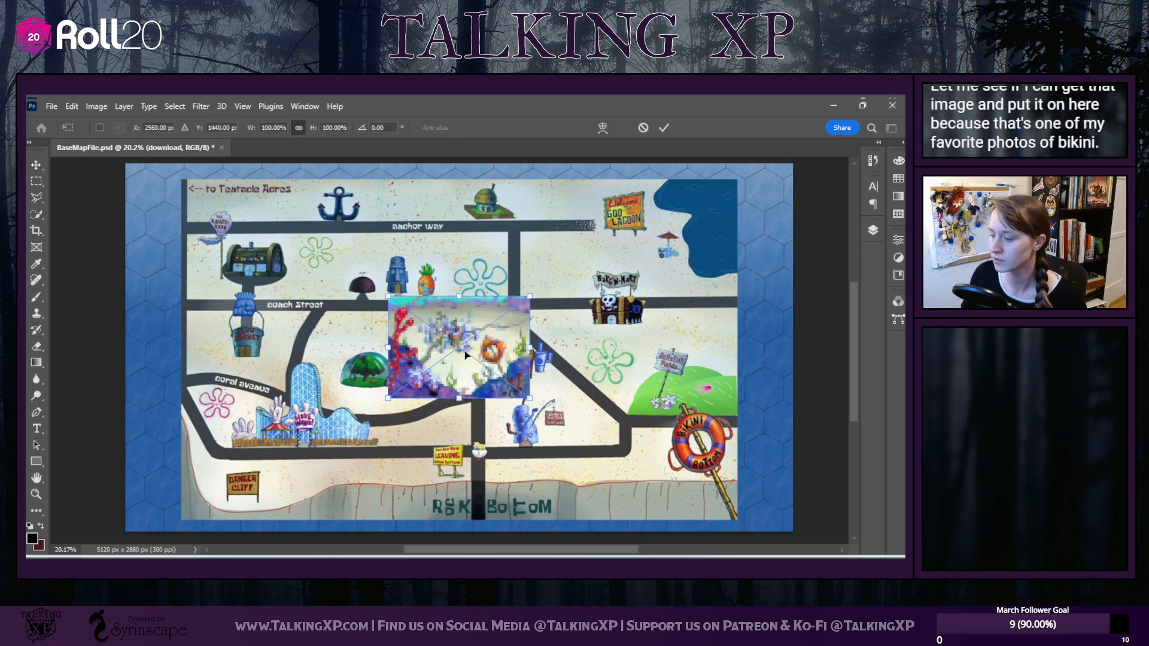
key("Return")
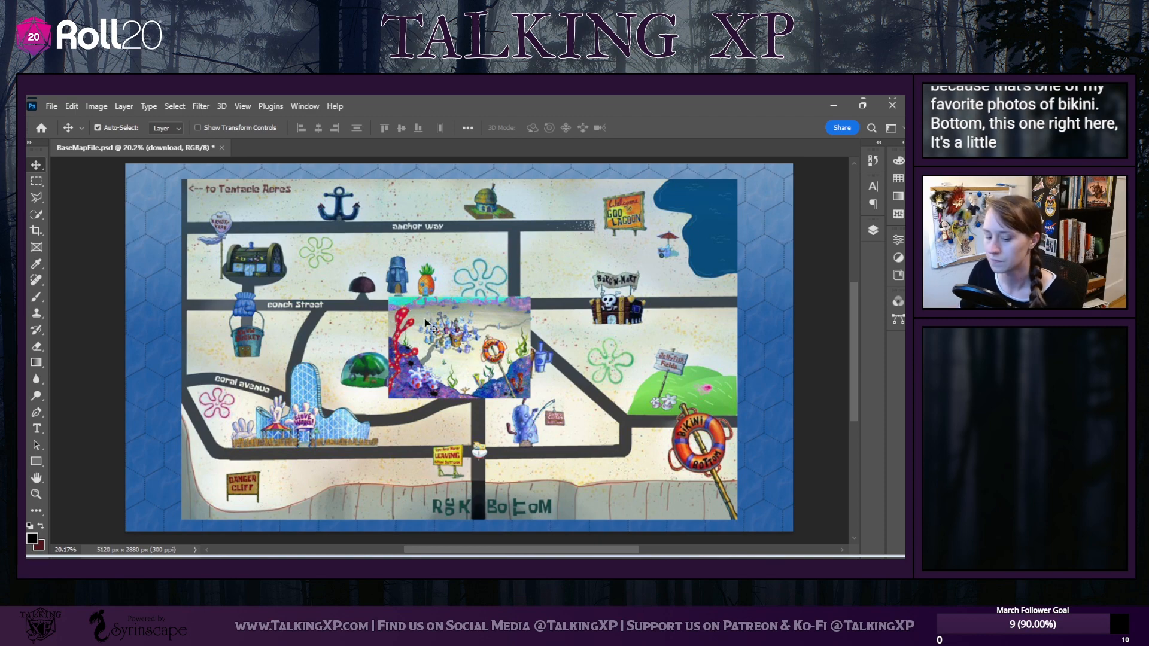
scroll(386, 299, "up", 5)
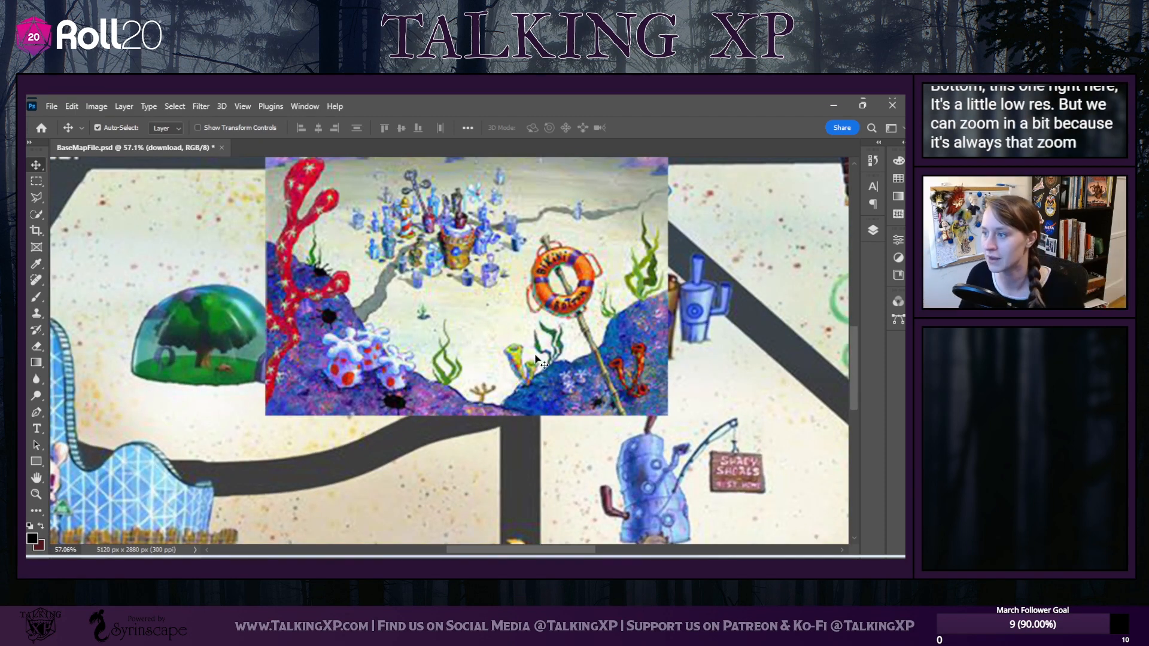
scroll(437, 365, "up", 2)
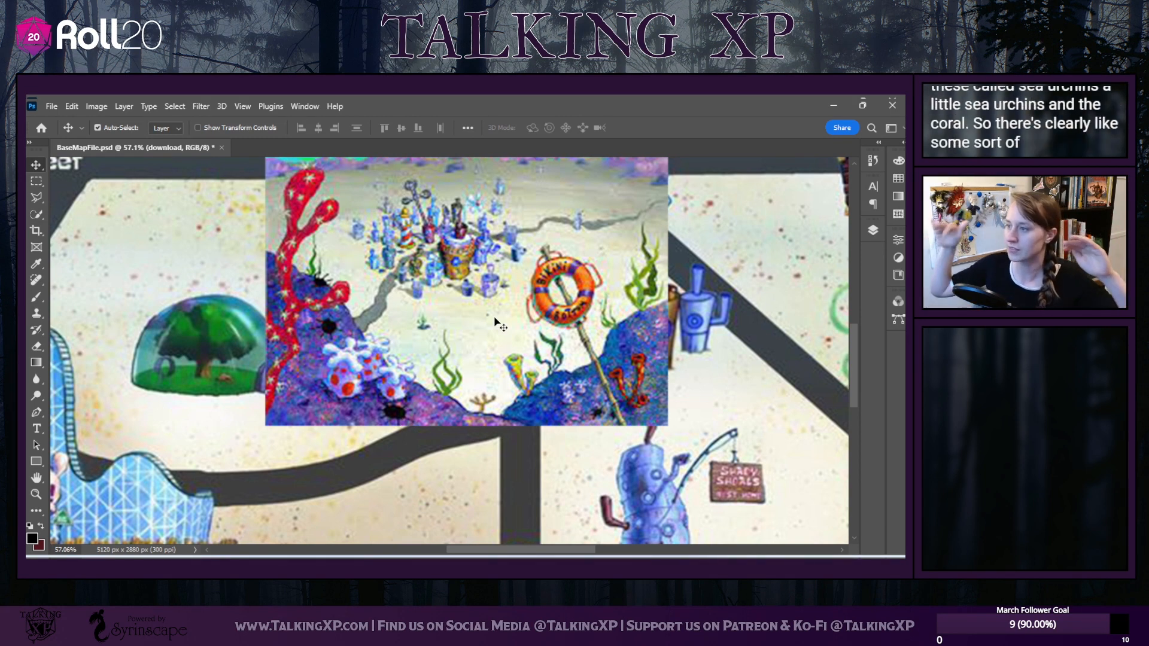
scroll(417, 305, "down", 5)
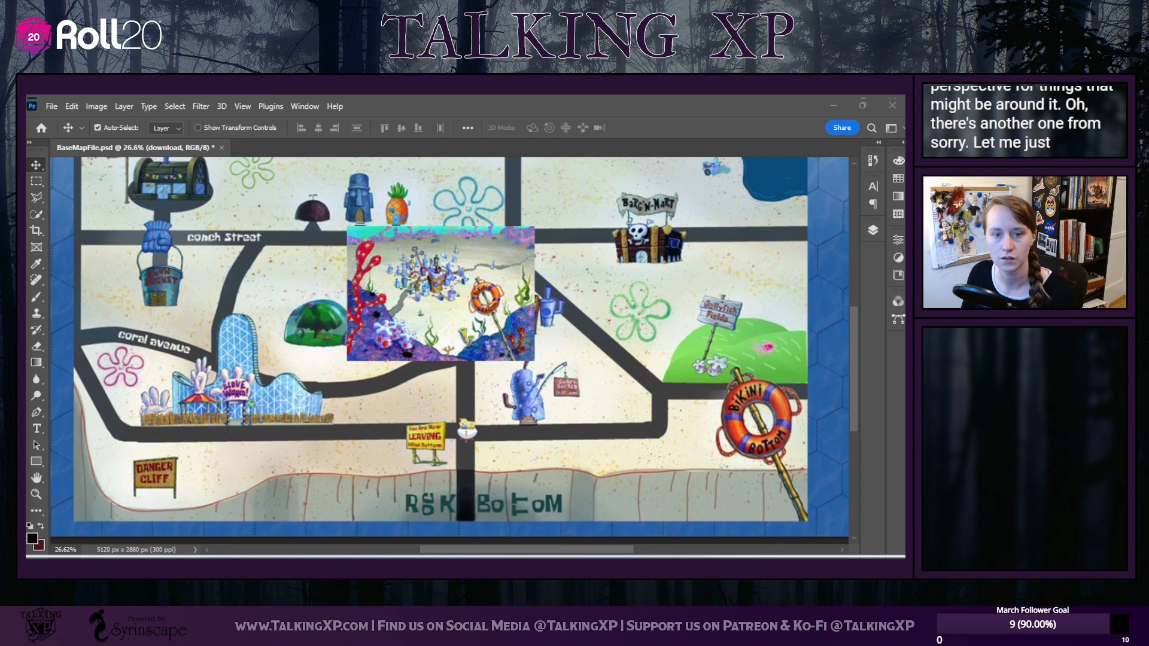
Place the island map picture in the document and move it over the upper-right part of the reference map
left_click_drag(30, 440, 530, 413)
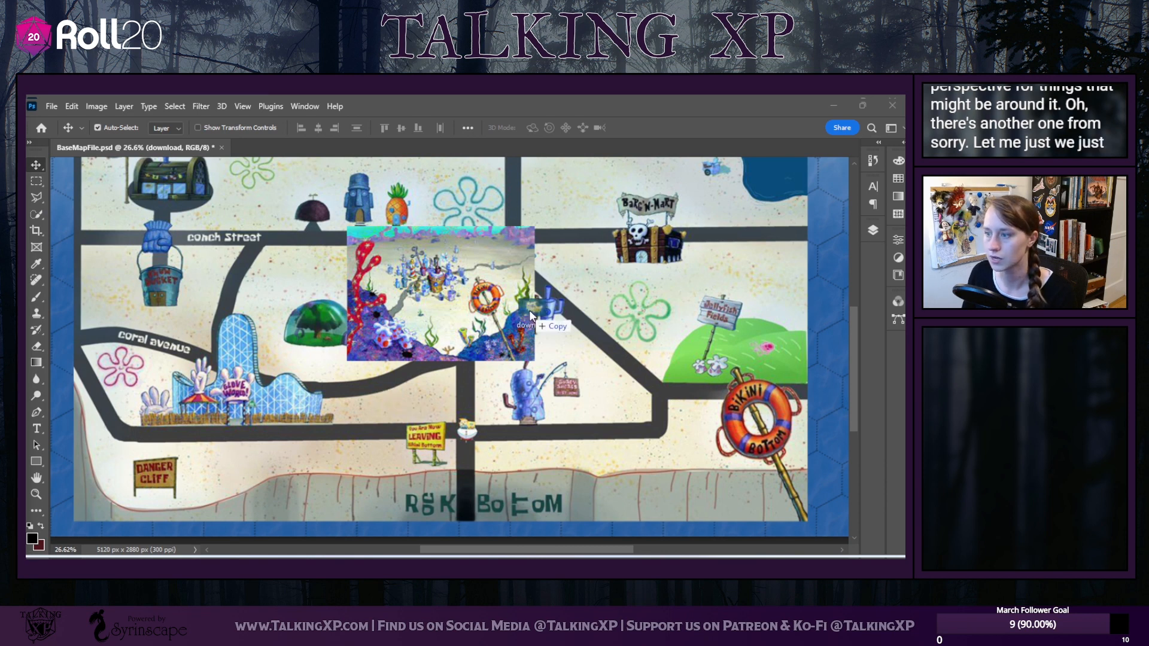
key("Return")
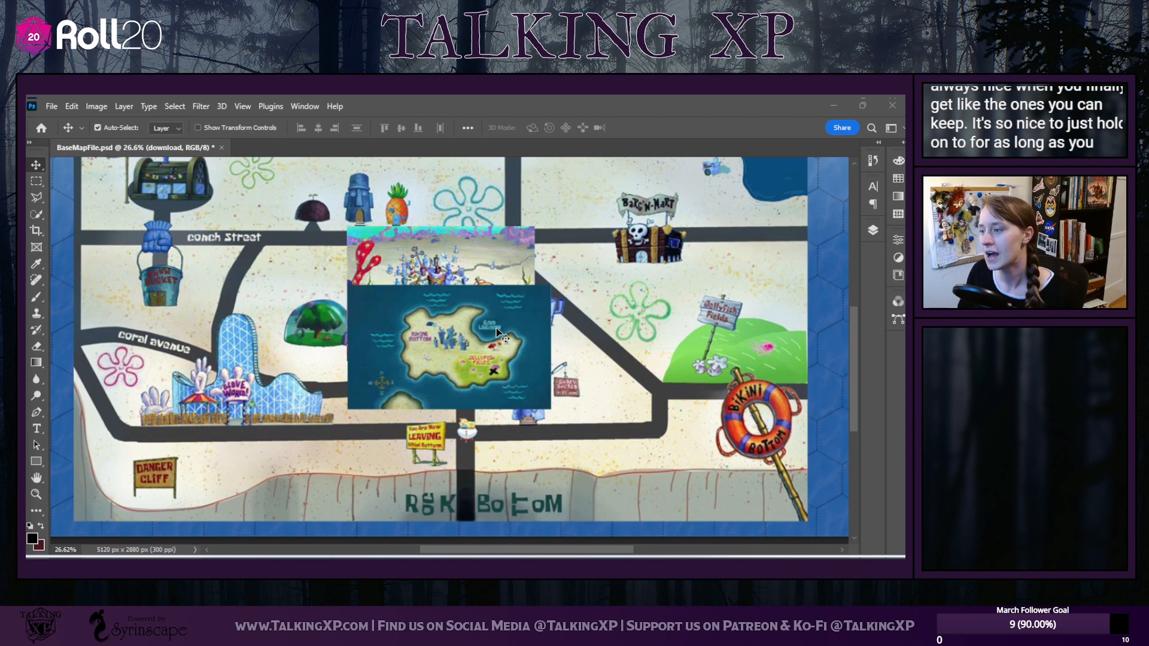
scroll(412, 494, "down", 1)
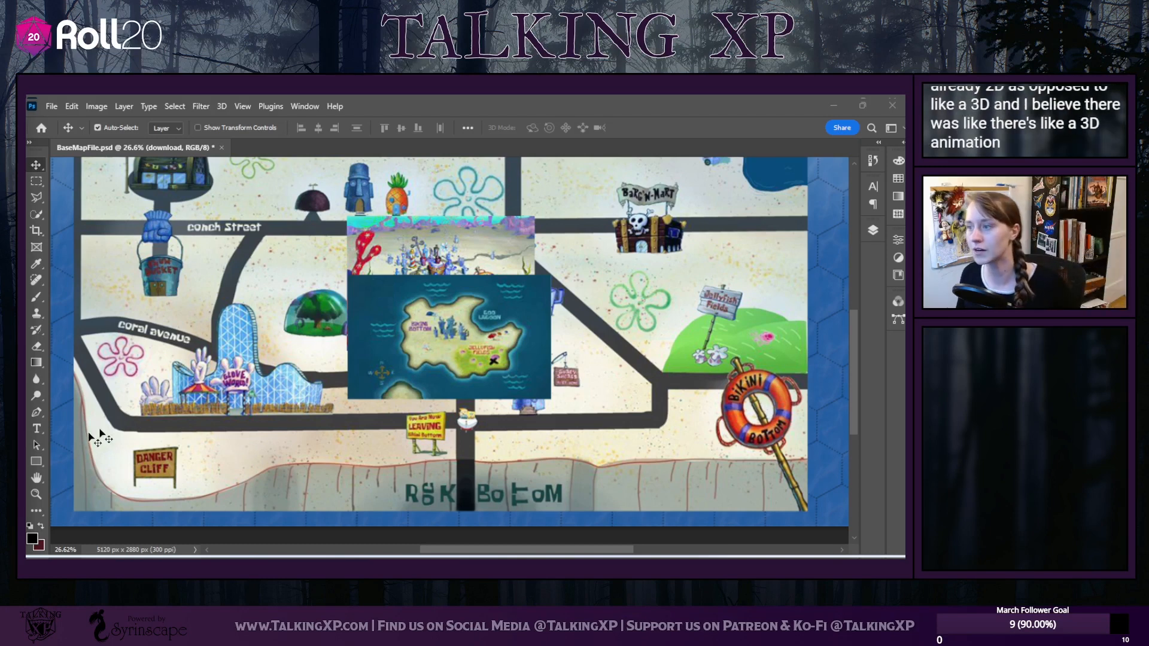
scroll(386, 338, "down", 1)
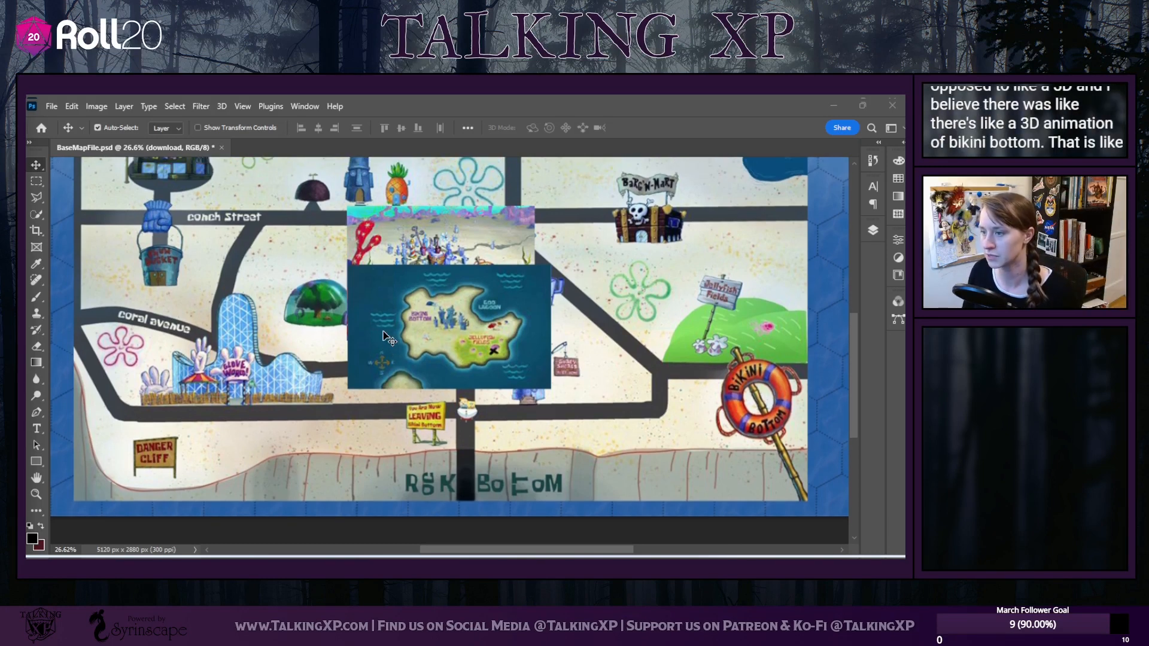
scroll(383, 332, "up", 5)
scroll(368, 345, "up", 1)
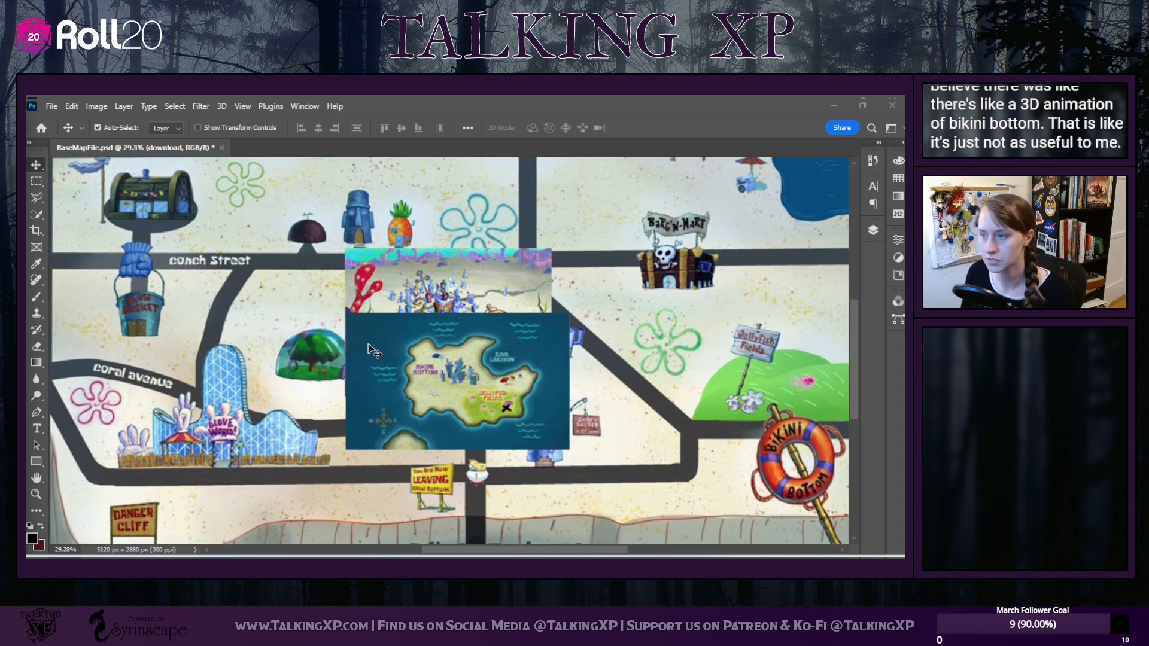
scroll(370, 348, "down", 3)
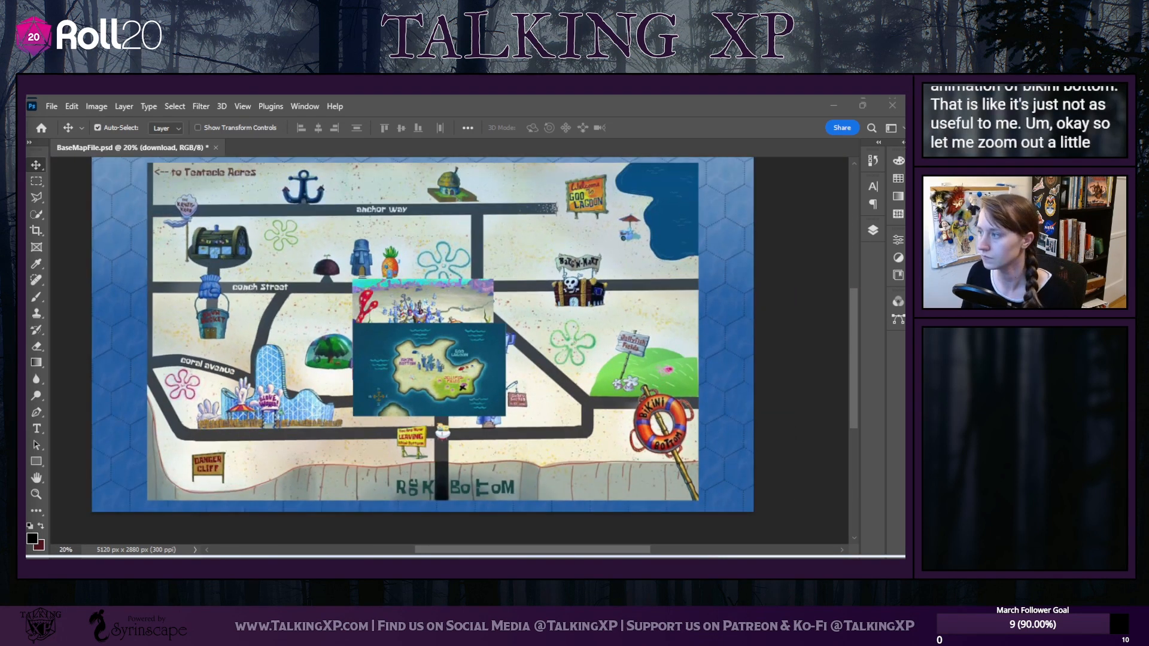
left_click(871, 232)
left_click_drag(405, 380, 591, 282)
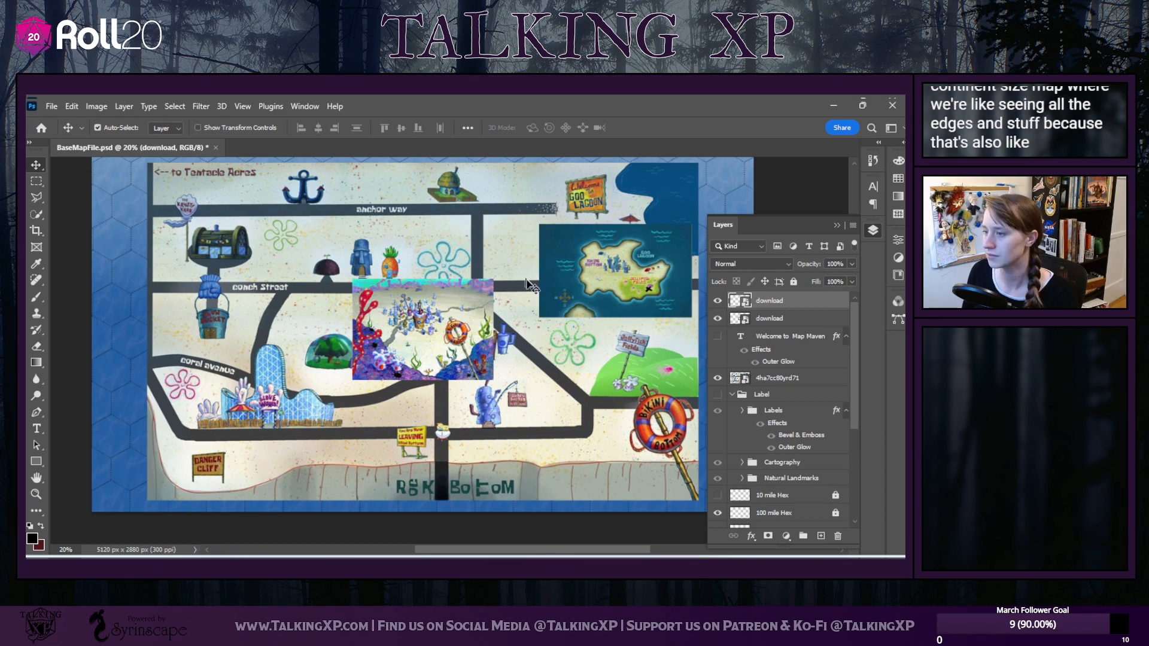
Hide the two placed "download" picture layers, leaving only the street reference map on the canvas
scroll(366, 357, "up", 6)
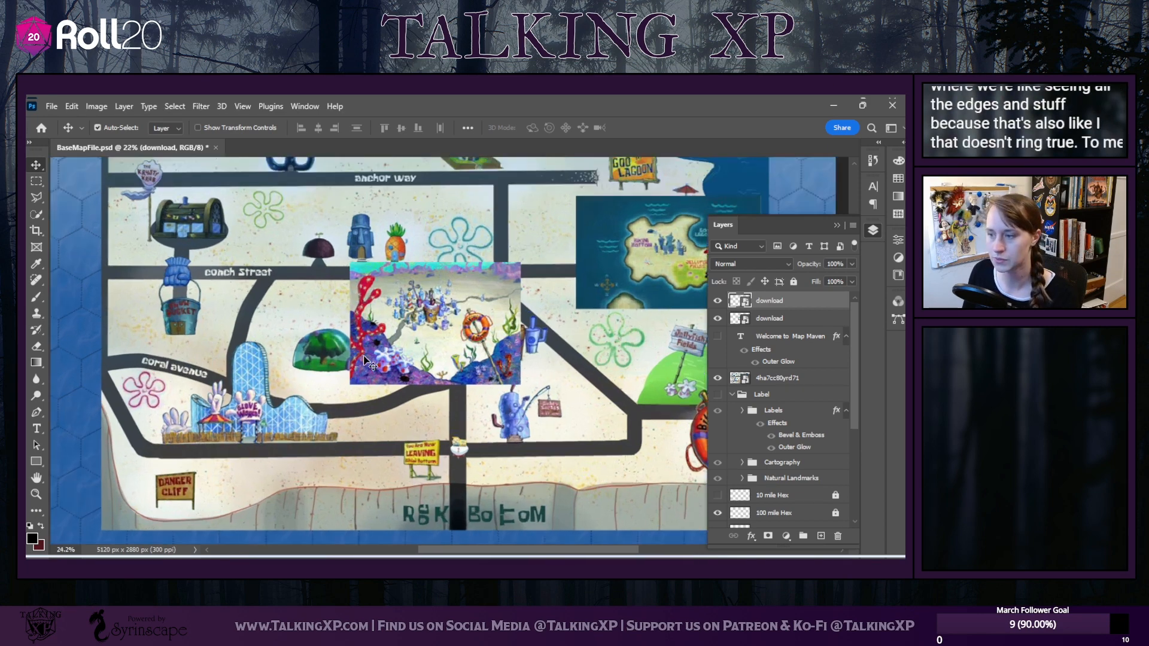
scroll(483, 393, "right", 5)
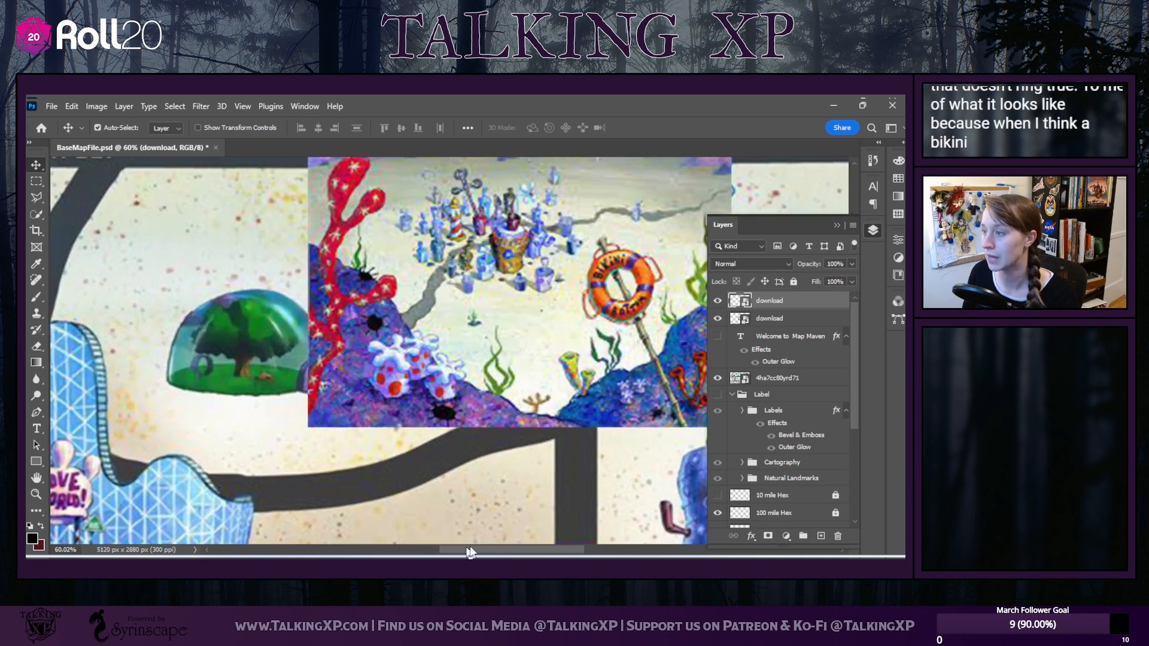
scroll(483, 393, "up", 4)
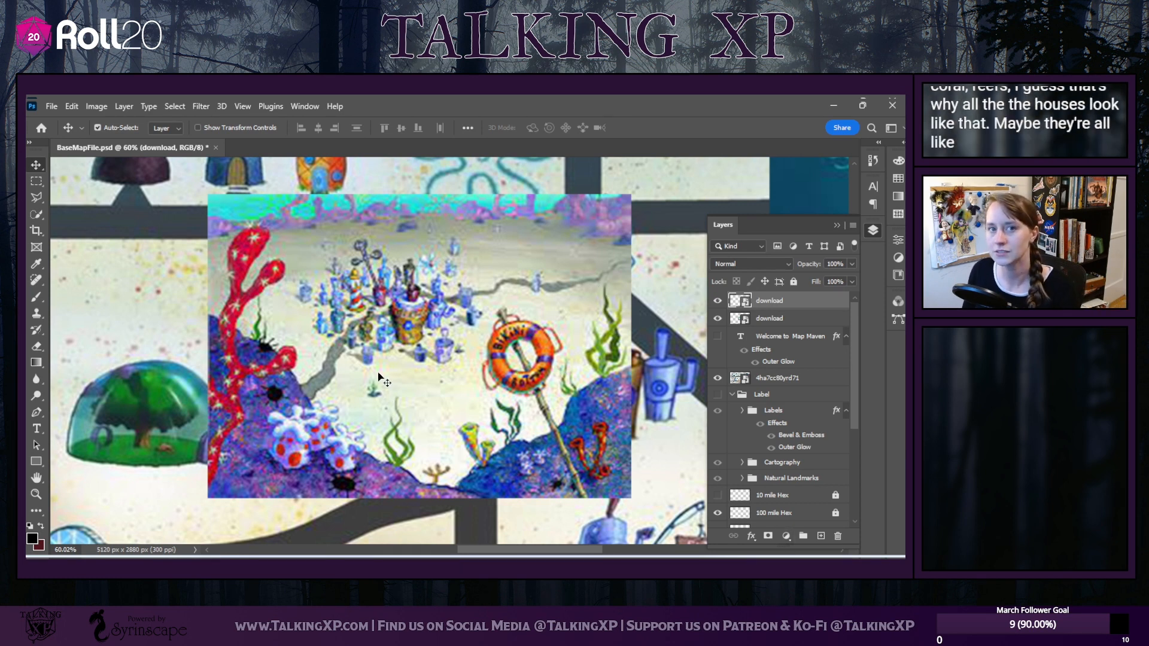
scroll(378, 375, "down", 5)
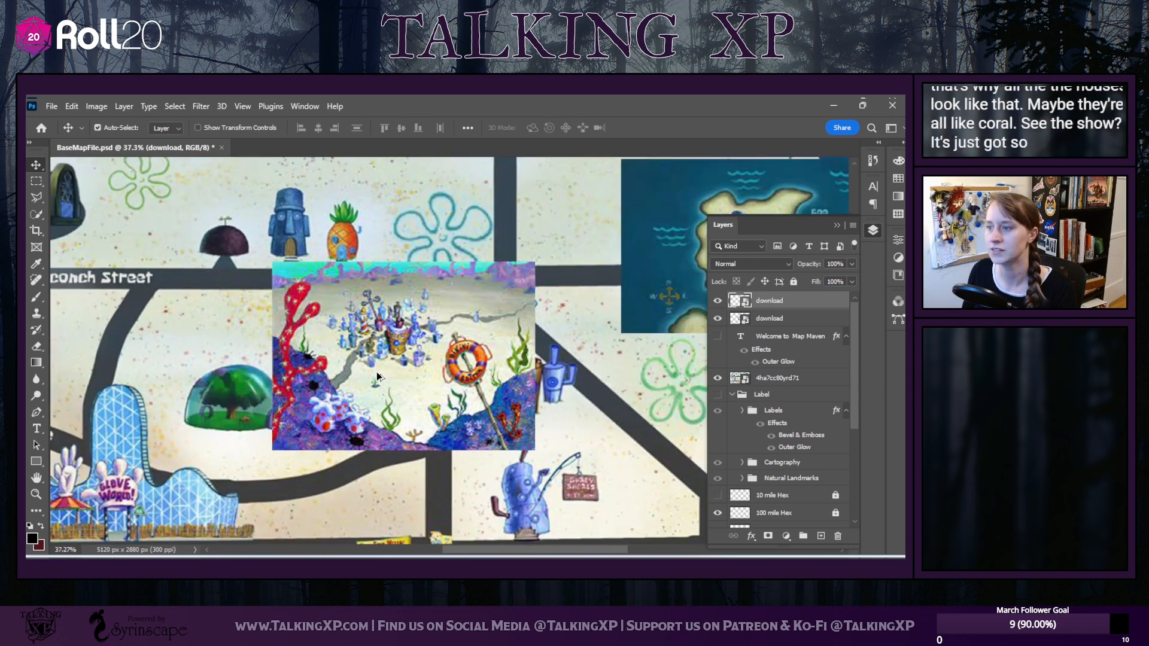
scroll(375, 371, "down", 1)
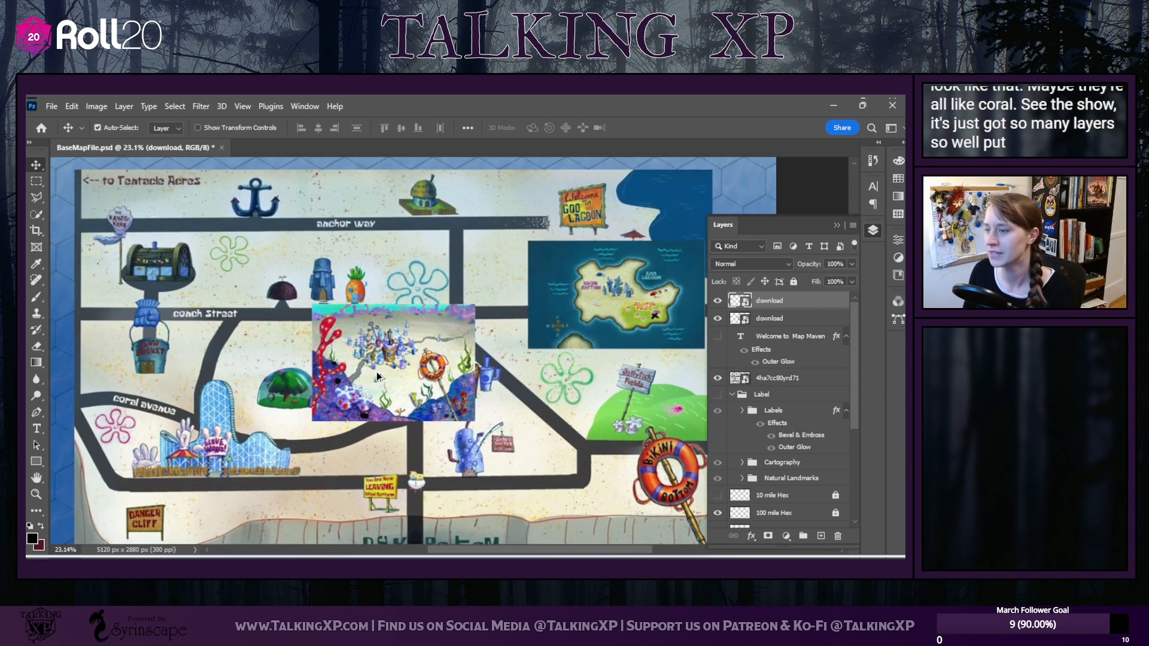
left_click(717, 300)
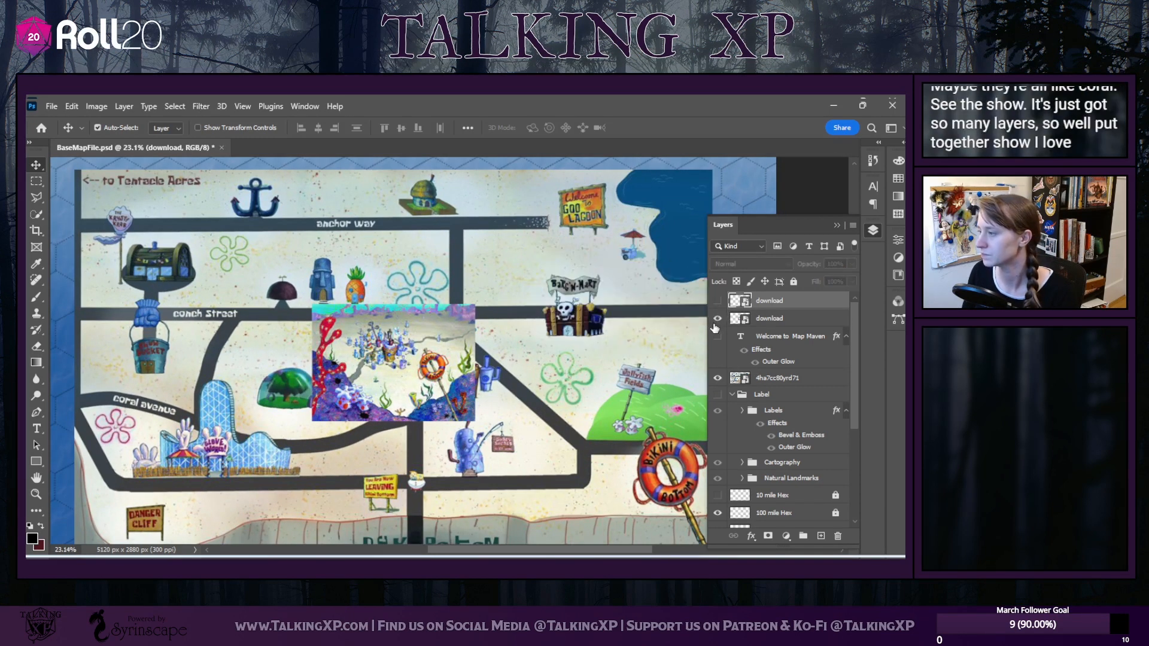
left_click(717, 318)
scroll(333, 418, "down", 1)
scroll(451, 386, "down", 3)
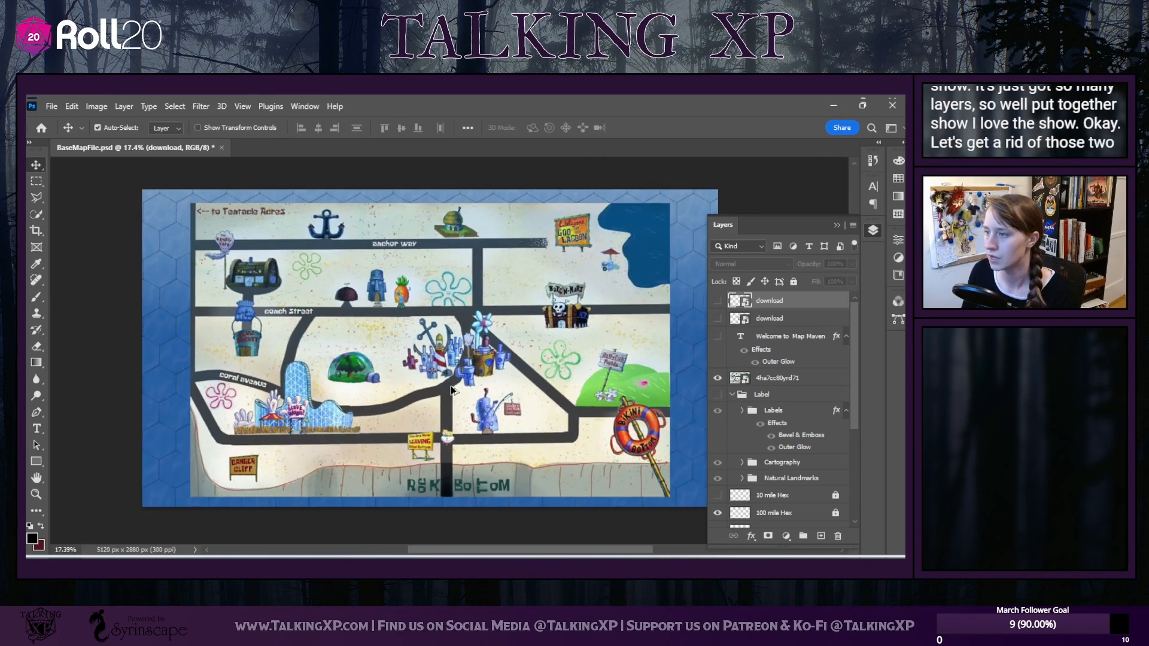
Shift the reference map slightly up and left, and show the coral reef picture again over its right edge
mouse_move(450, 390)
left_mouse_down()
mouse_move(461, 376)
mouse_move(433, 388)
mouse_move(447, 379)
left_mouse_up()
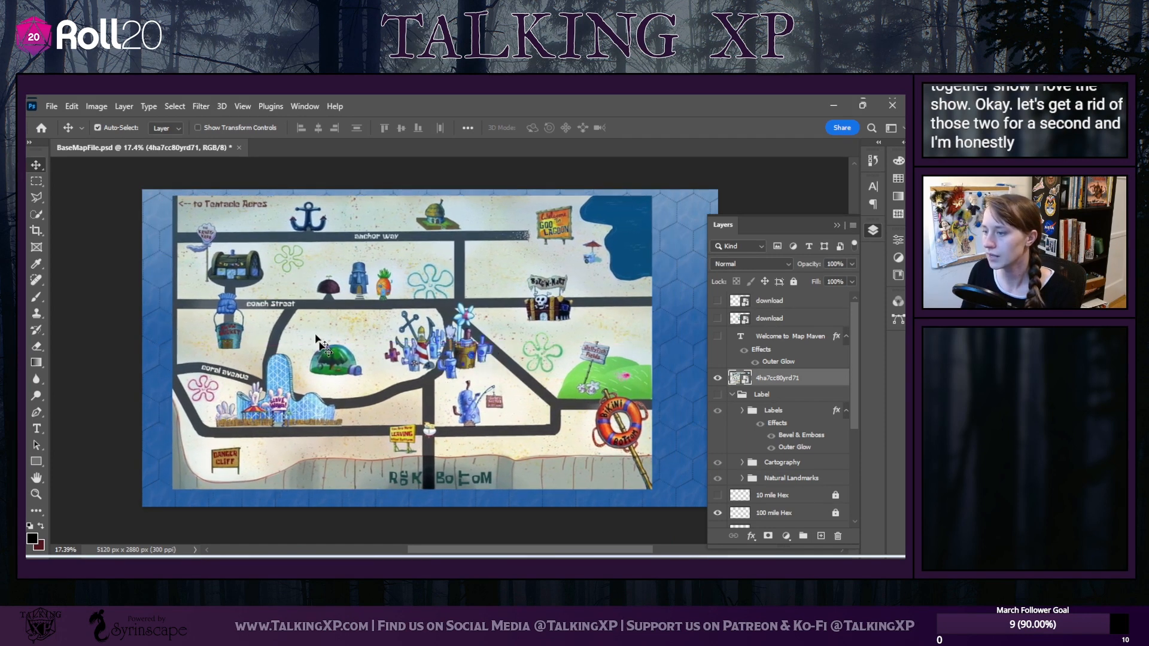
left_click(717, 319)
left_click_drag(458, 359, 662, 308)
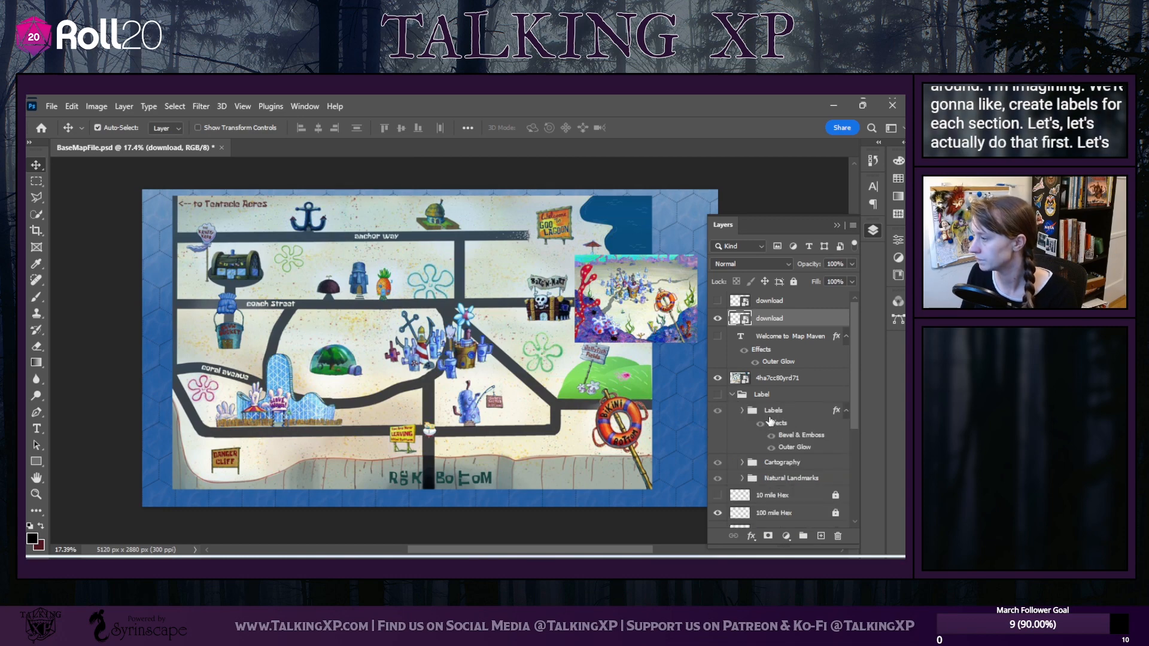
left_click(738, 413)
key("h")
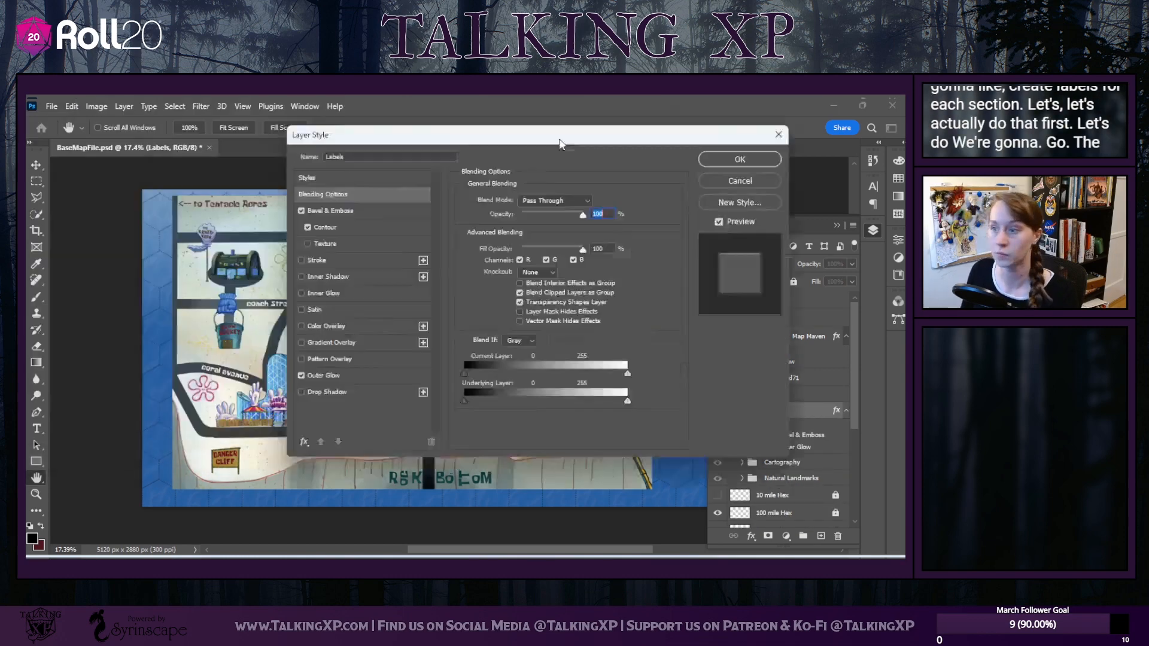
left_click_drag(538, 135, 296, 123)
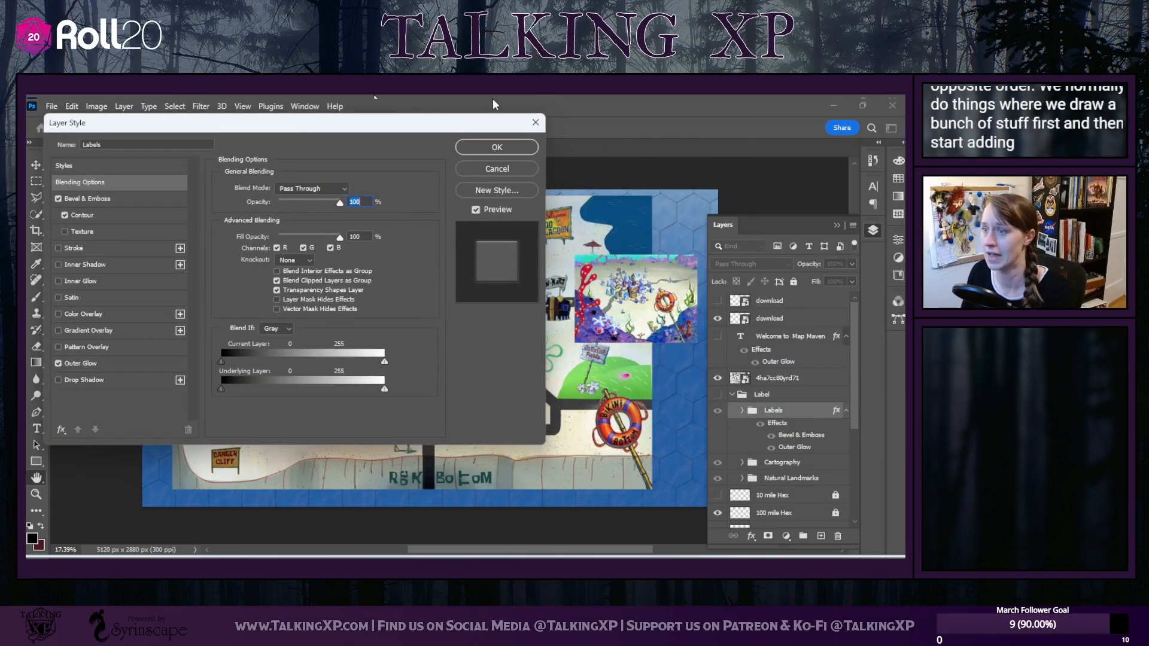
left_click(505, 167)
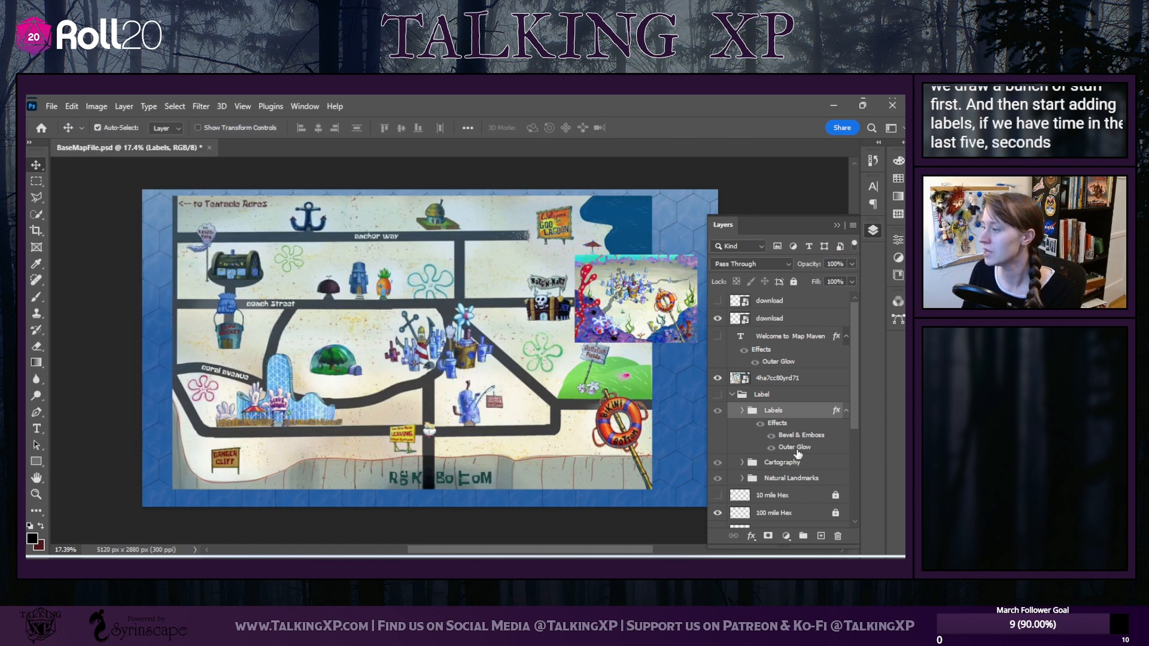
Expand the Labels group and make its parent Label group visible
left_click(742, 411)
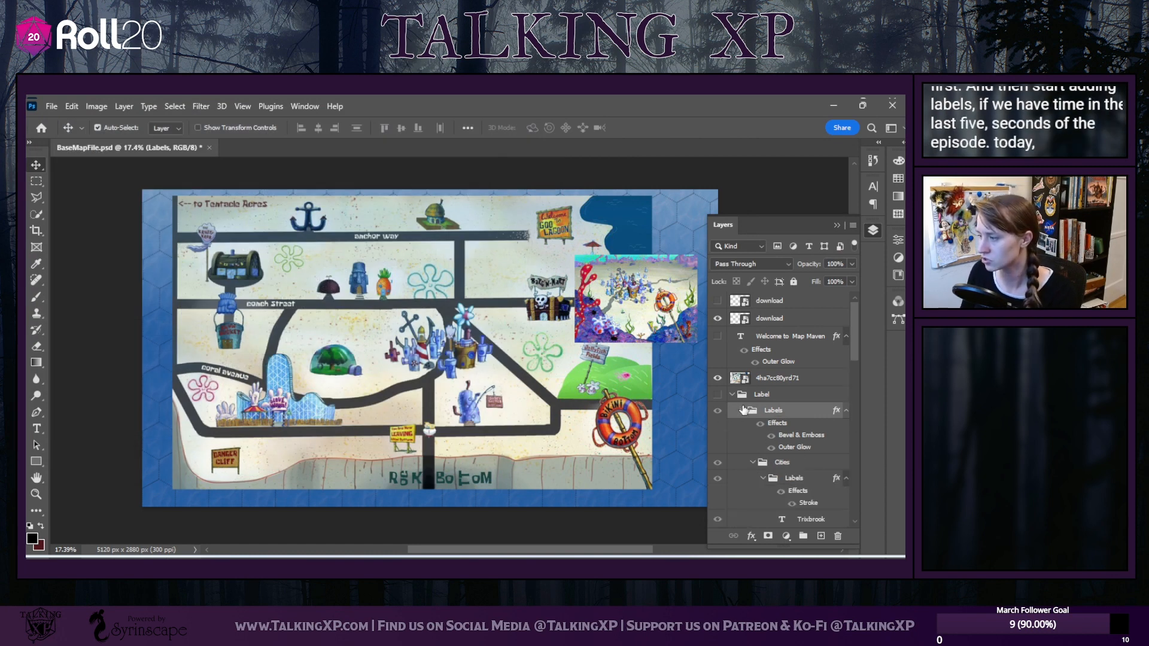
scroll(738, 359, "down", 2)
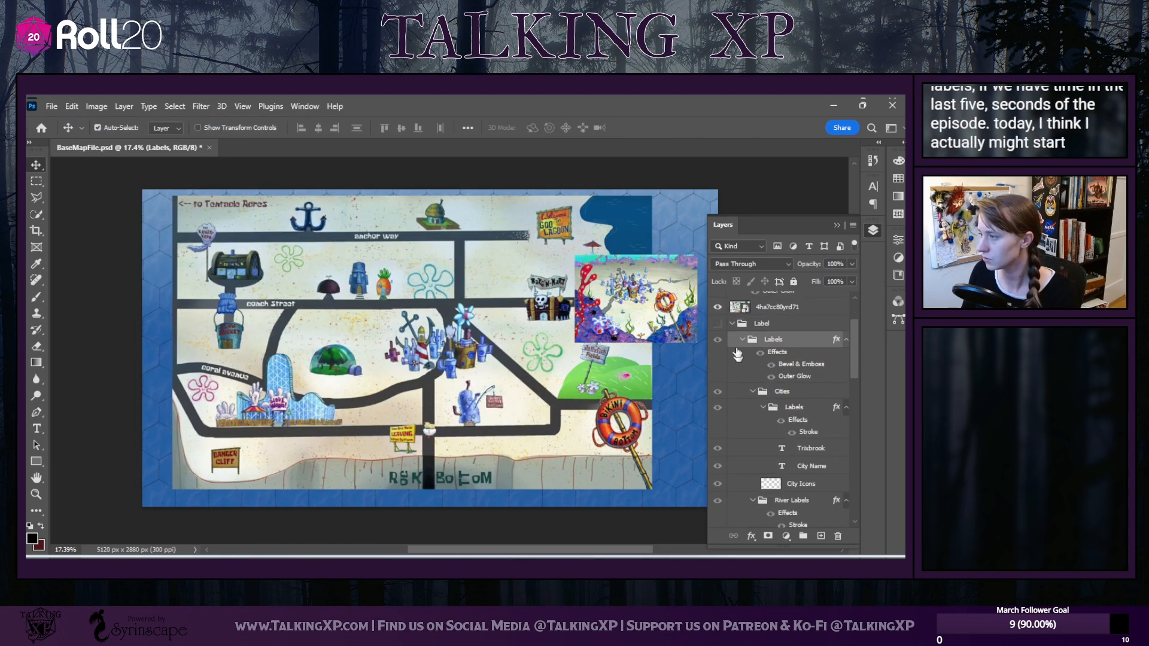
left_click(718, 323)
scroll(777, 332, "up", 2)
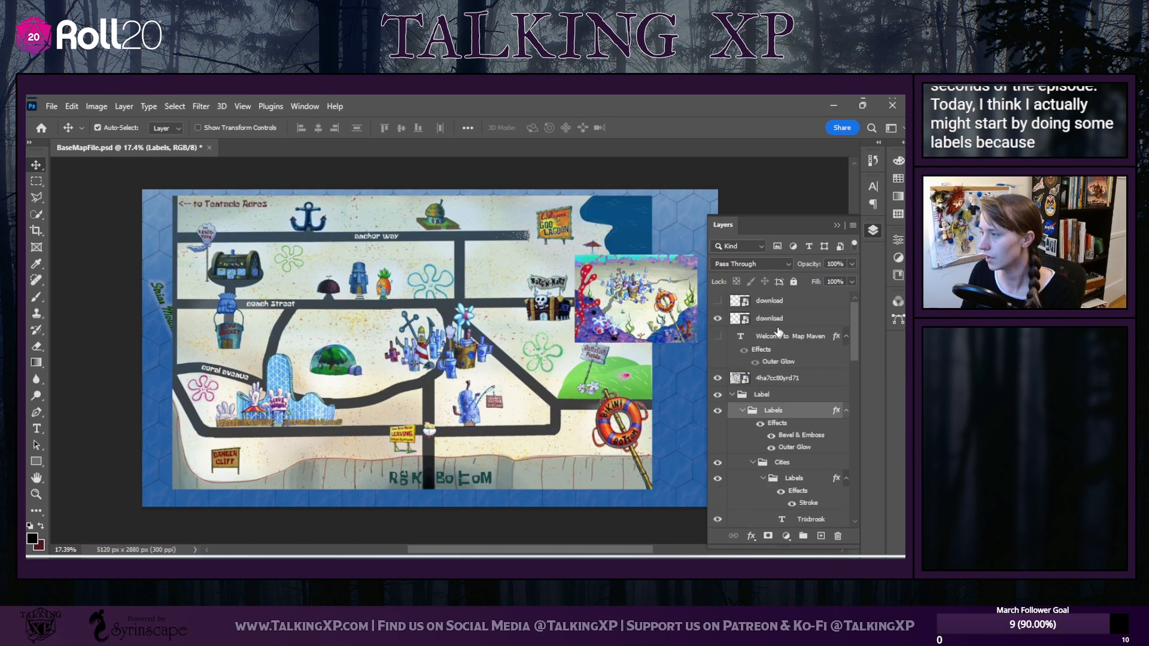
Move the two "download" picture layers directly below the 4ha7cc80yrd71 reference map layer in the layer stack
left_click_drag(768, 305, 761, 390)
left_click(718, 324)
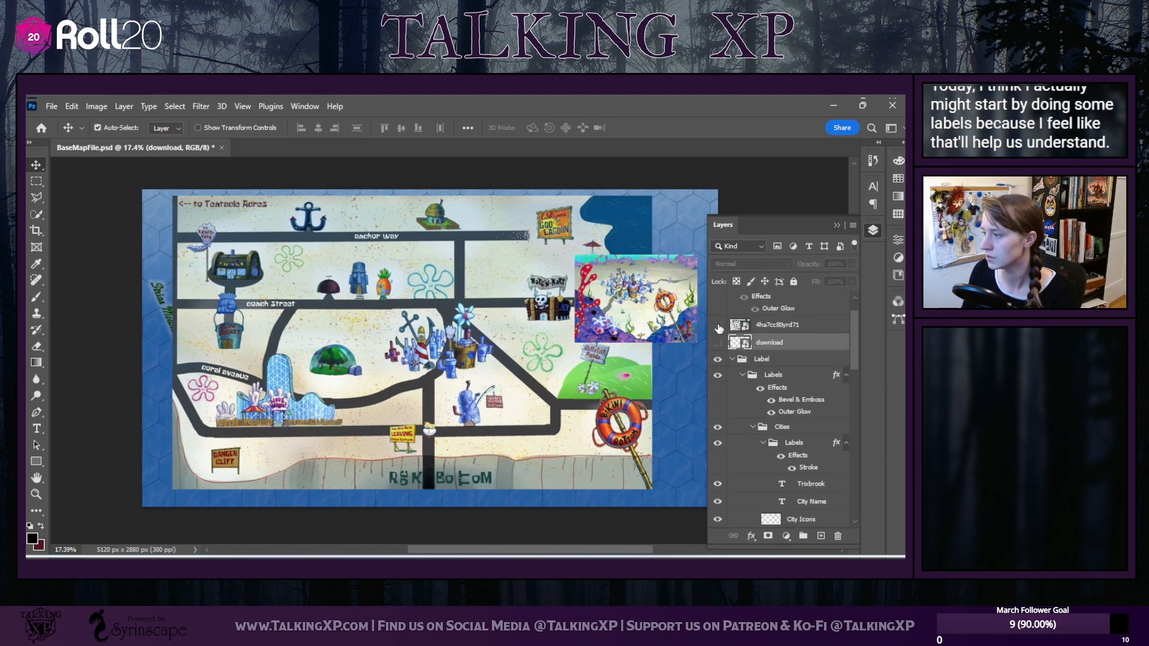
left_click(717, 325)
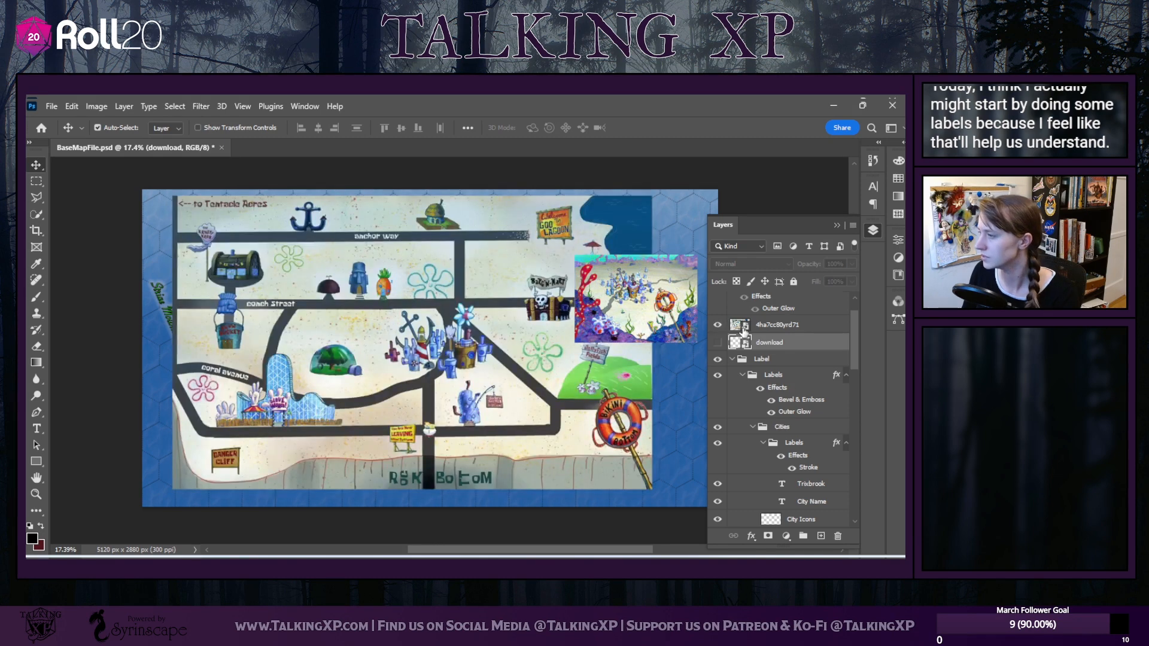
scroll(777, 325, "up", 1)
left_click_drag(778, 307, 776, 369)
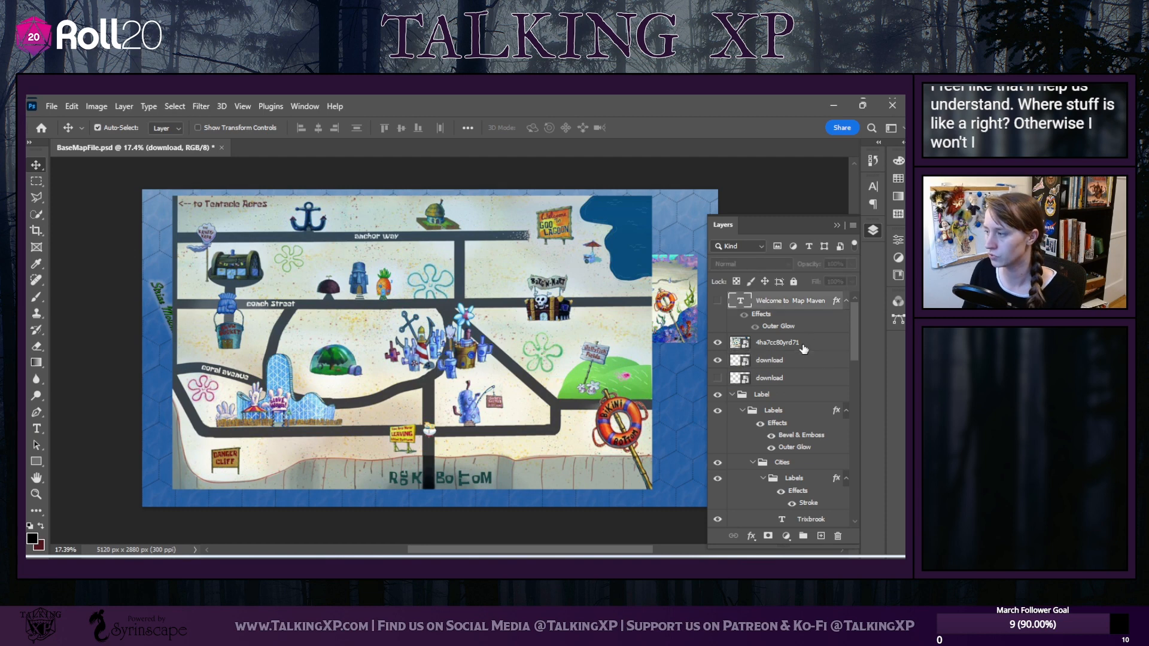
Move the street map and visible coral reef layers together down the layer stack, between the Biome layer and the Land group
left_click(804, 342)
left_click(790, 362, "shift")
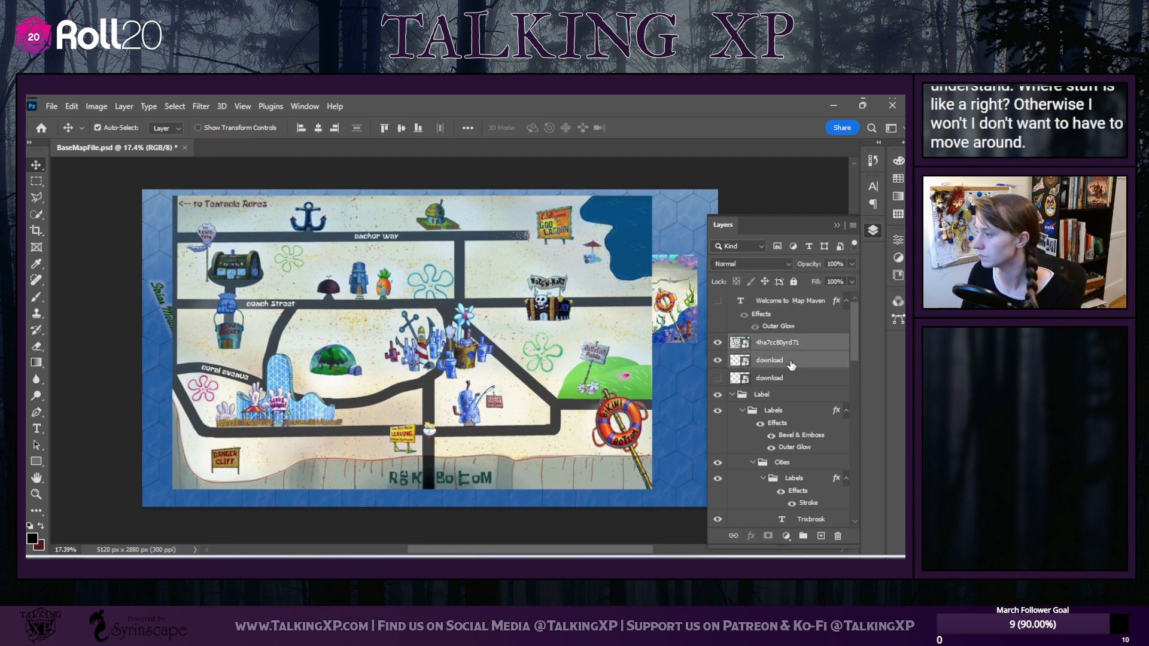
left_click_drag(789, 362, 733, 405)
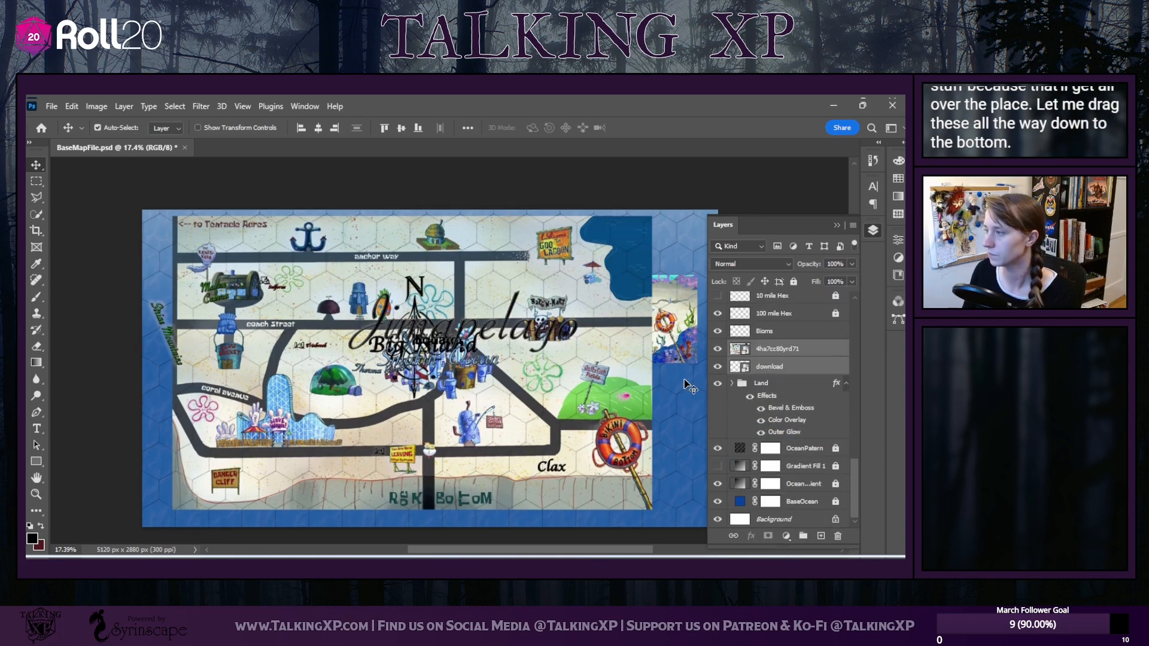
scroll(737, 413, "up", 10)
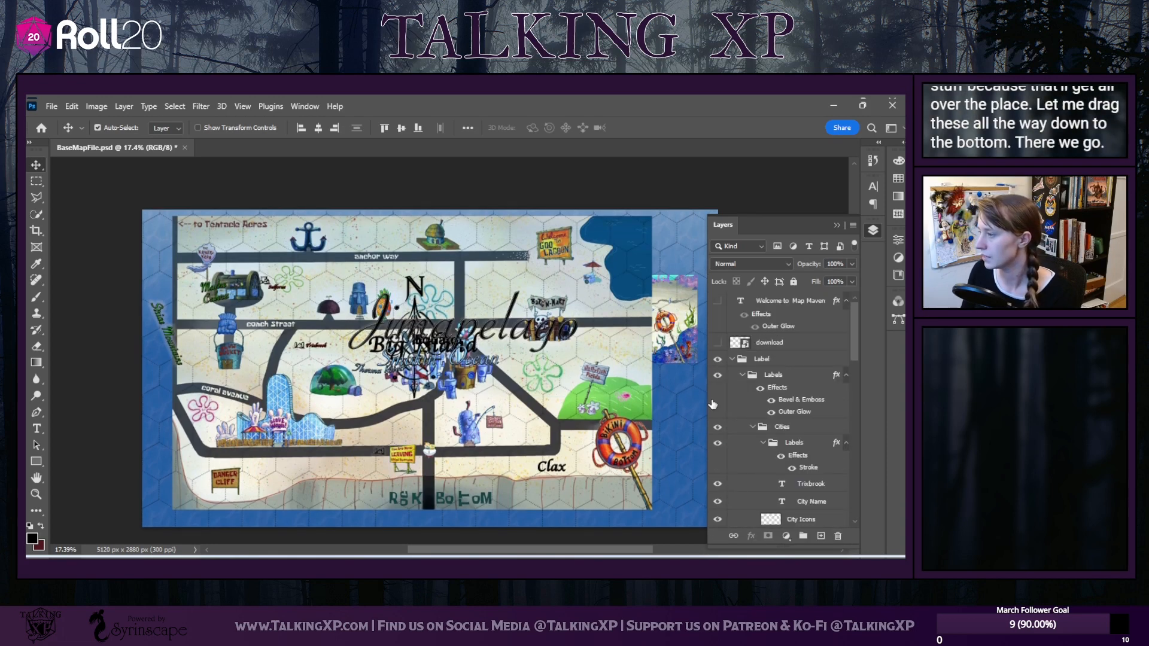
Collapse the River Labels, Oceans, Nature Labels and Society Labels groups, and the Labels subgroup inside Cities
scroll(776, 454, "down", 3)
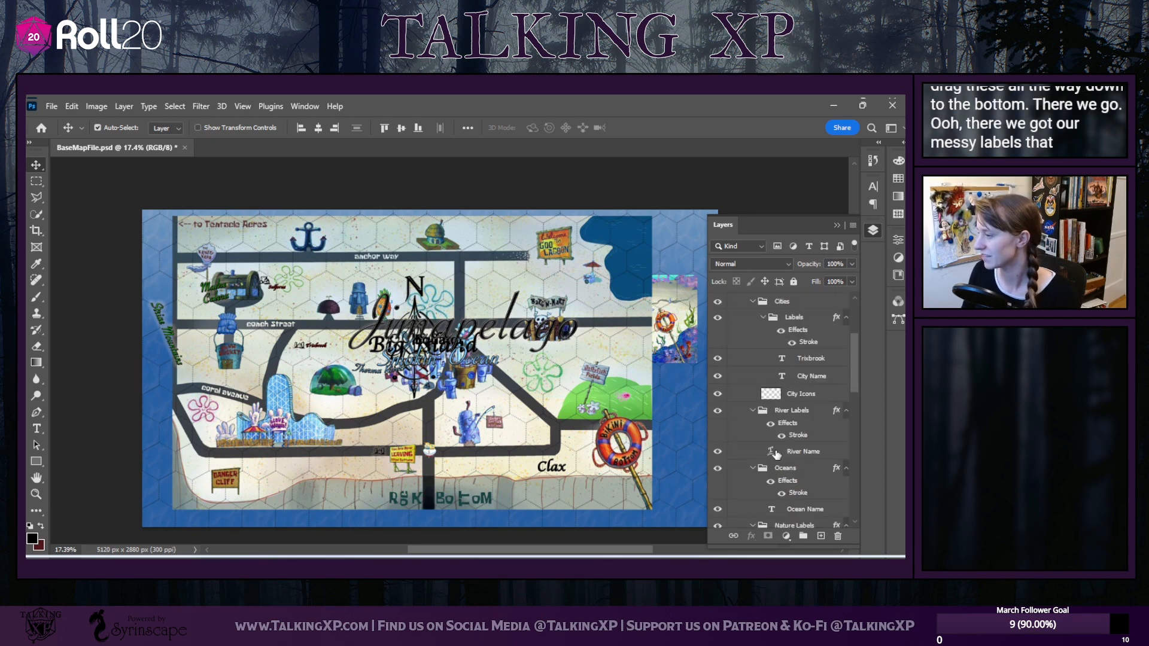
scroll(760, 457, "up", 1)
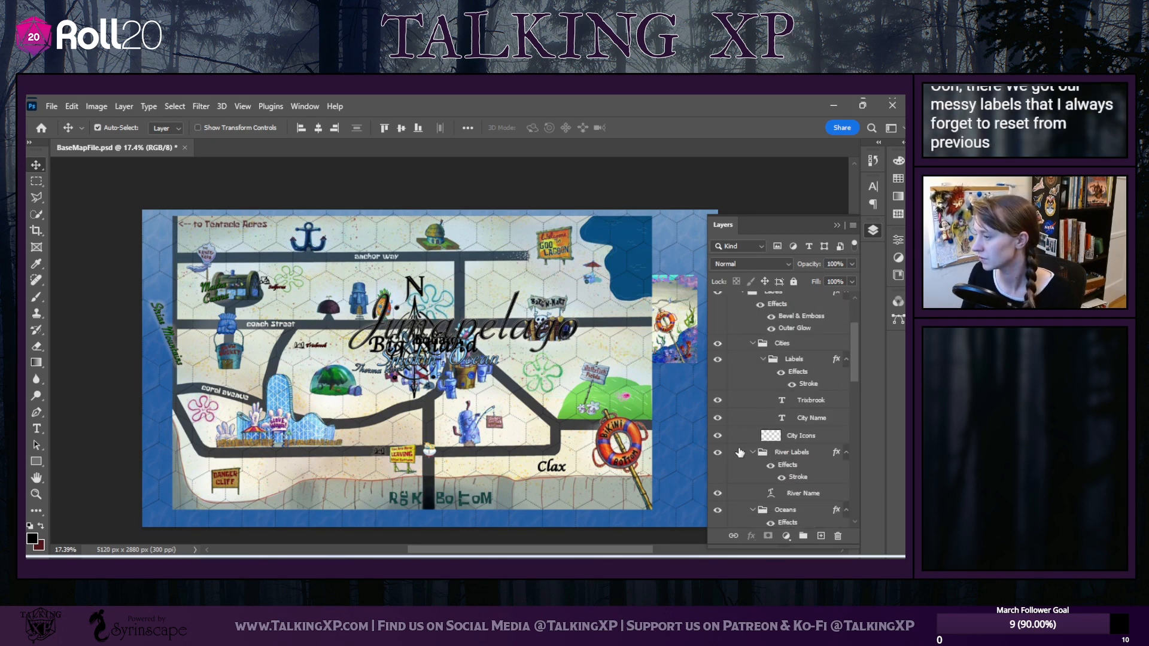
scroll(745, 437, "down", 1)
left_click(752, 411)
left_click(752, 452)
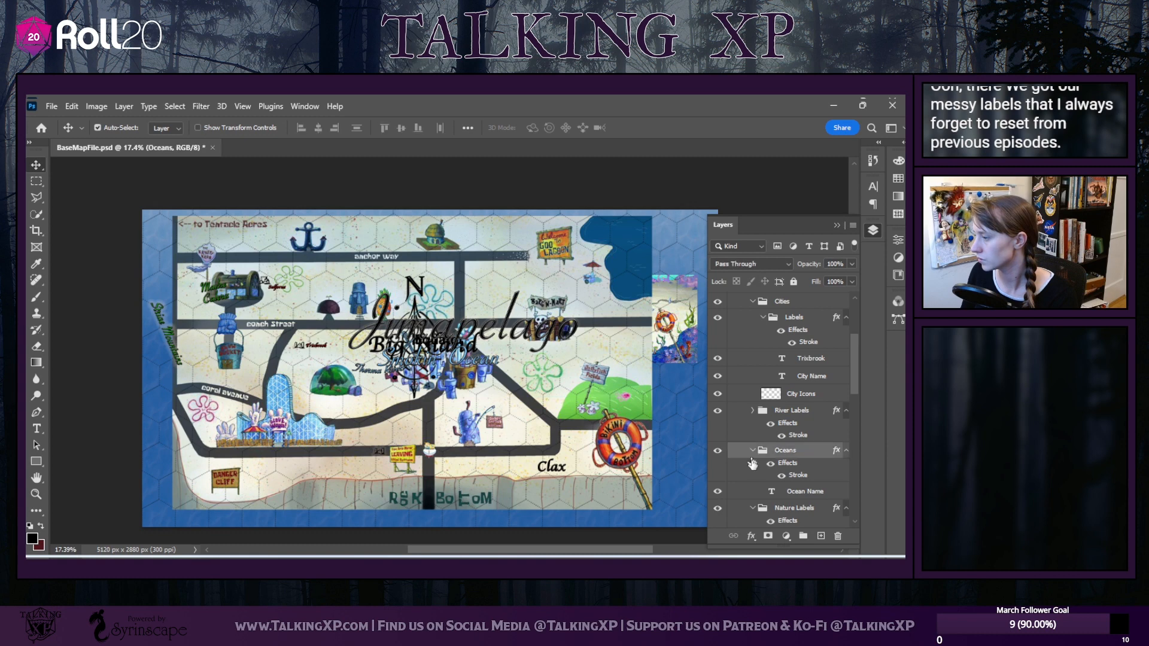
left_click(752, 452)
left_click(753, 490)
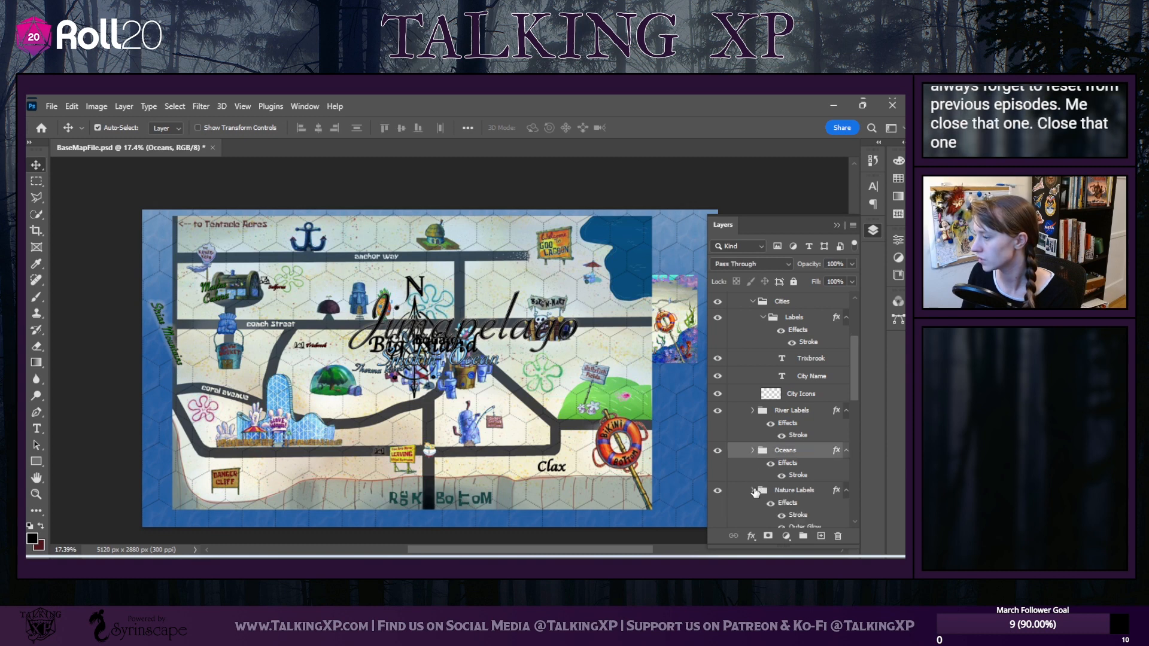
scroll(754, 483, "down", 3)
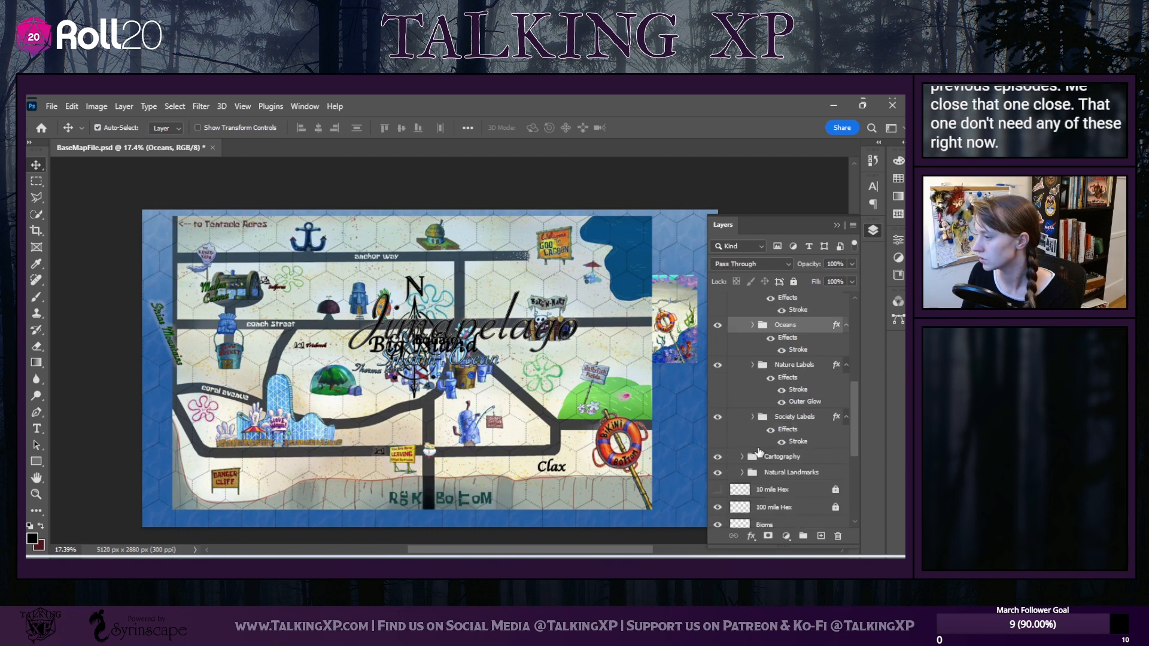
scroll(751, 463, "up", 4)
scroll(755, 454, "up", 2)
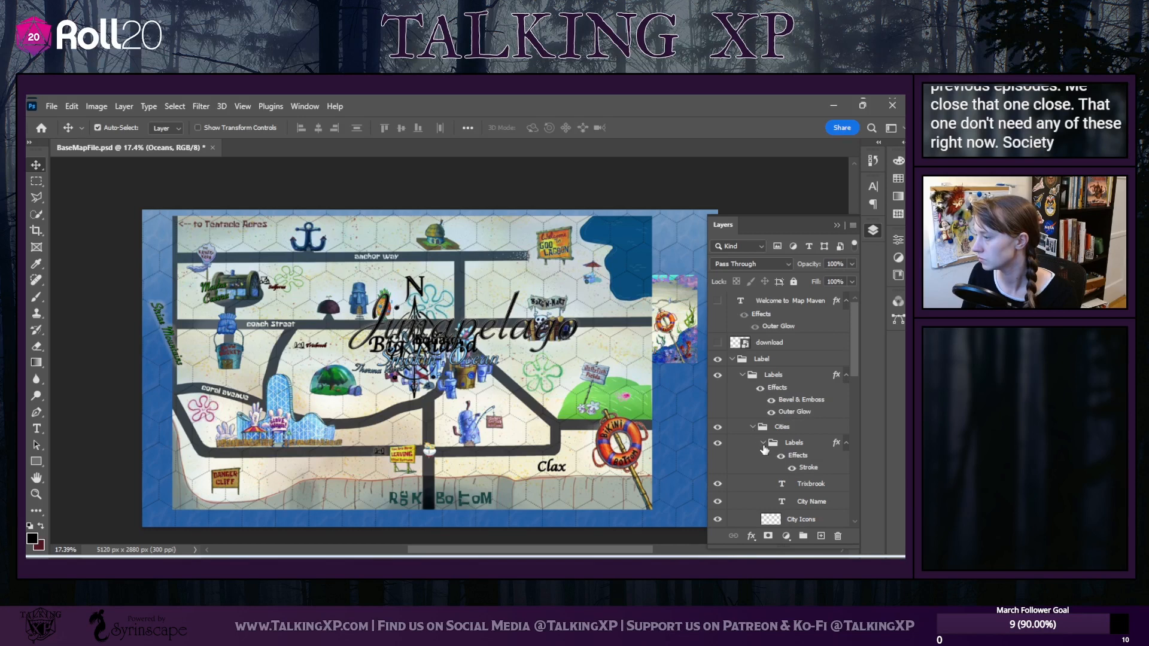
Hide the Nature Labels, Oceans, River Labels and Society Labels groups
scroll(764, 447, "down", 5)
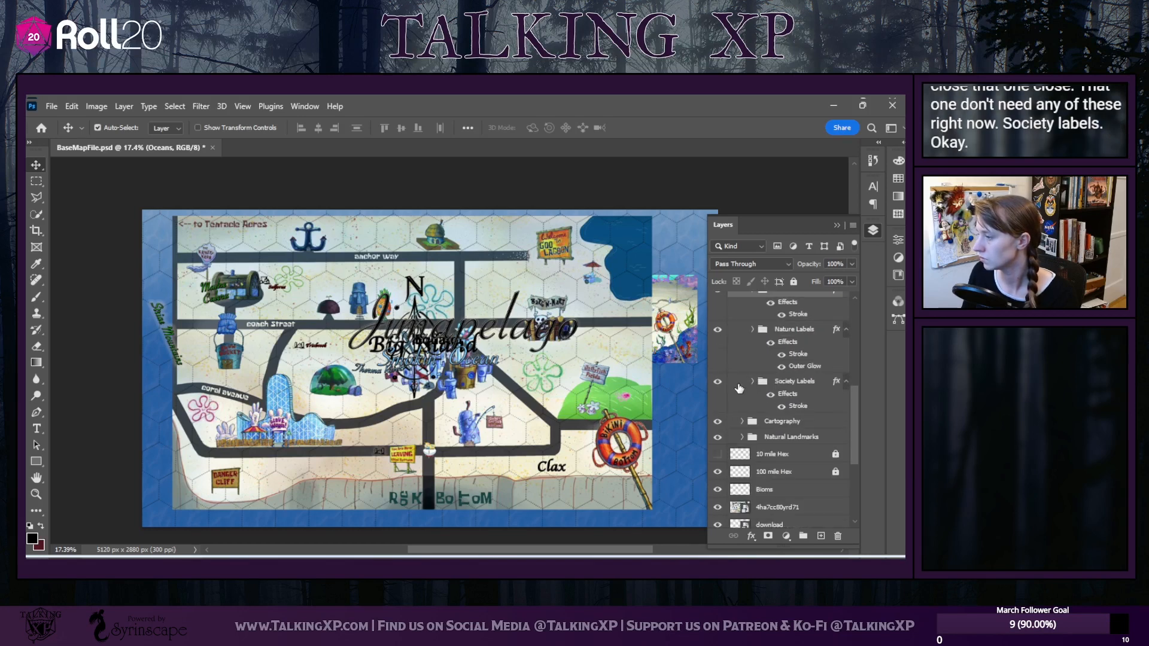
left_click(721, 337)
scroll(721, 337, "up", 3)
left_click(717, 373)
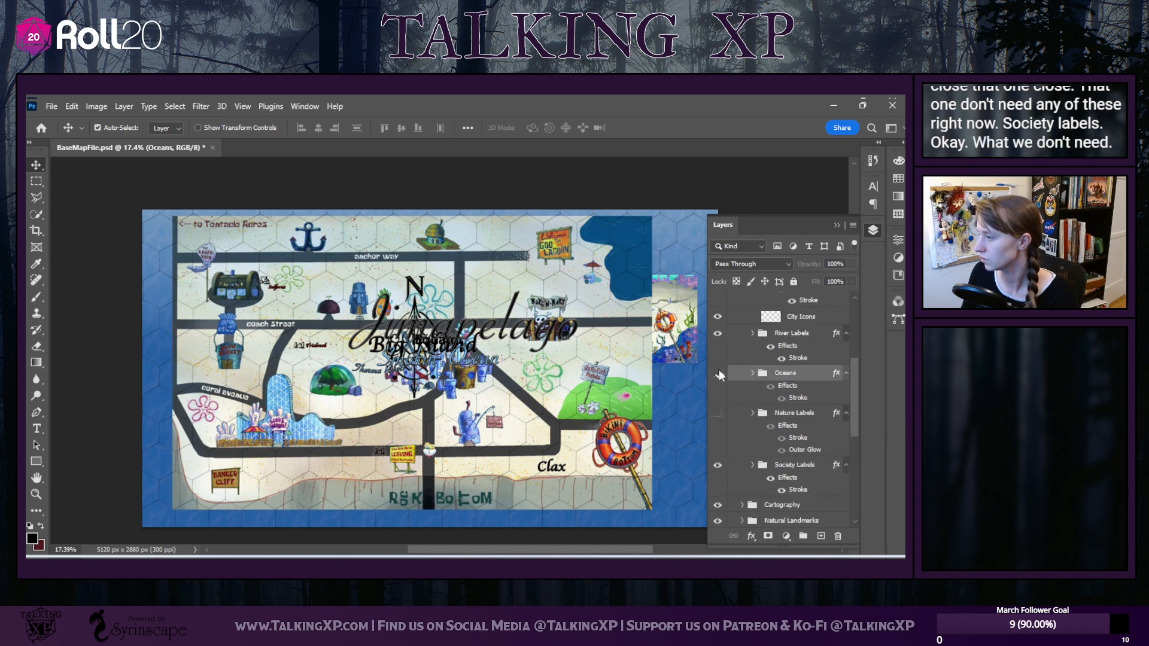
left_click(717, 332)
scroll(745, 376, "up", 3)
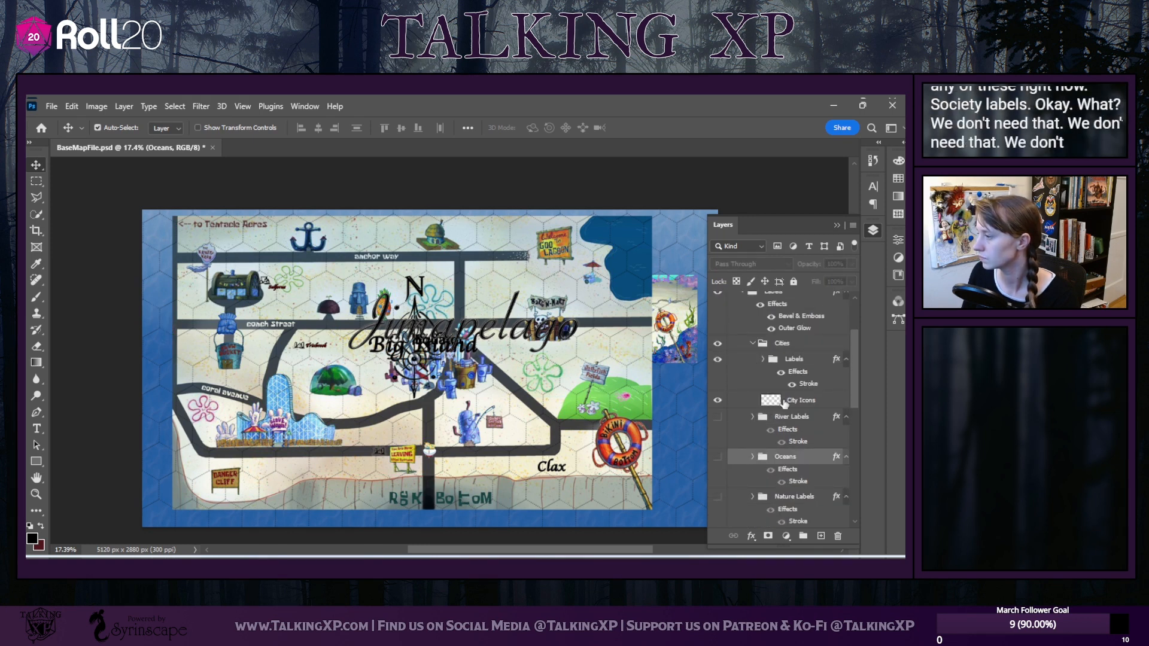
scroll(744, 407, "down", 5)
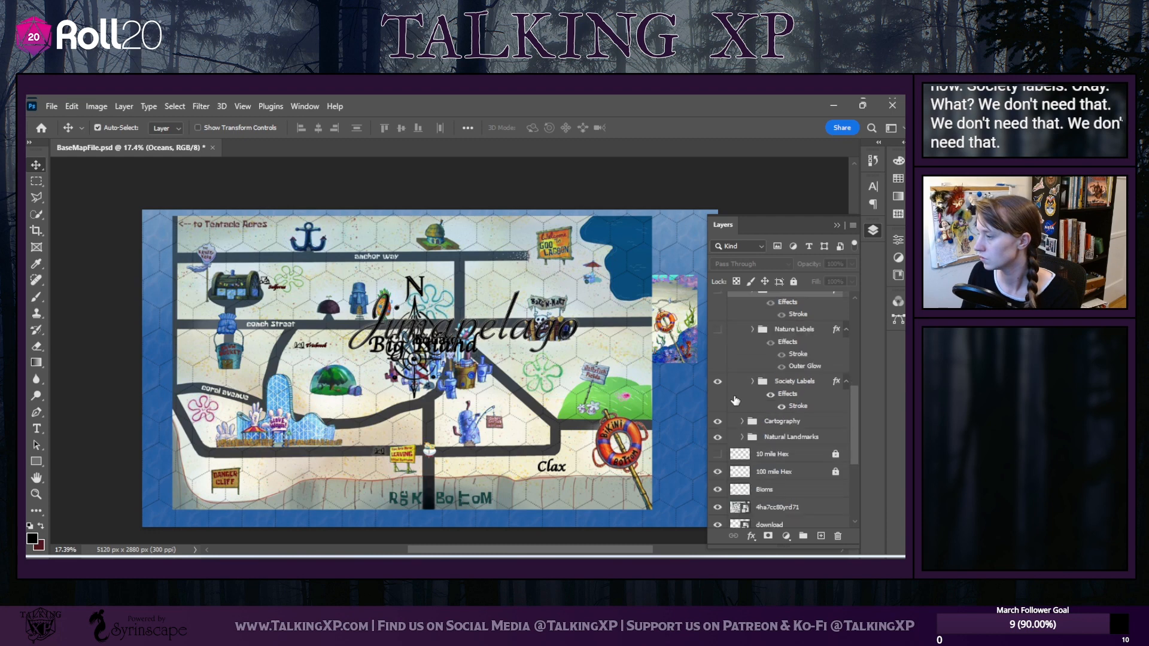
left_click(717, 383)
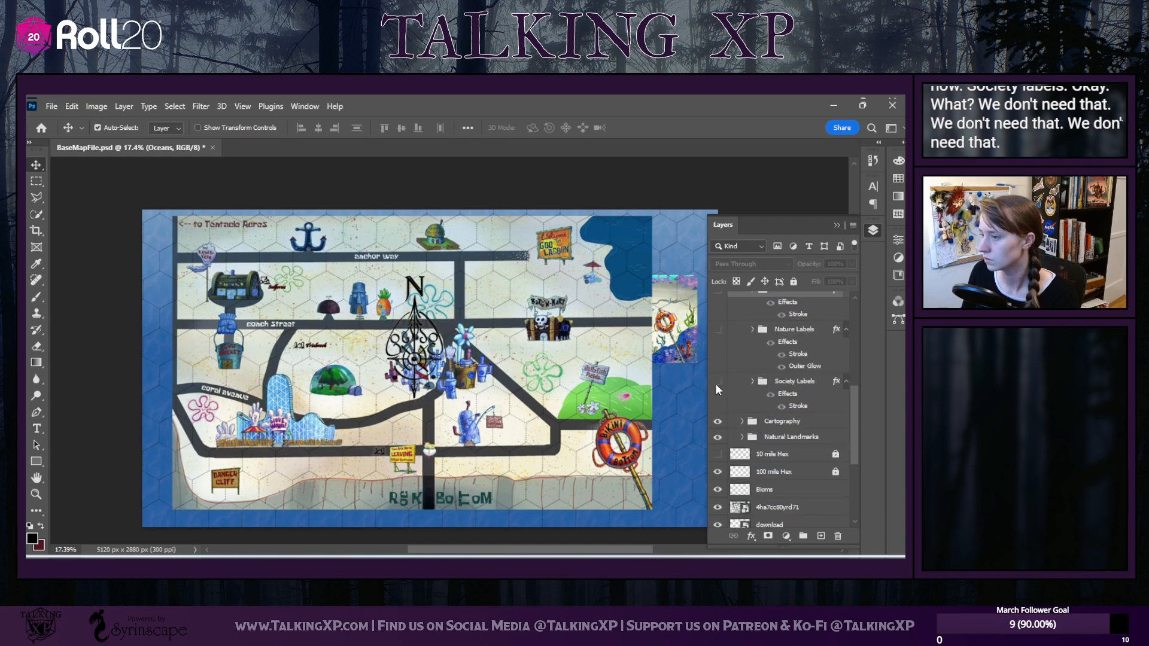
left_click(716, 384)
left_click(717, 383)
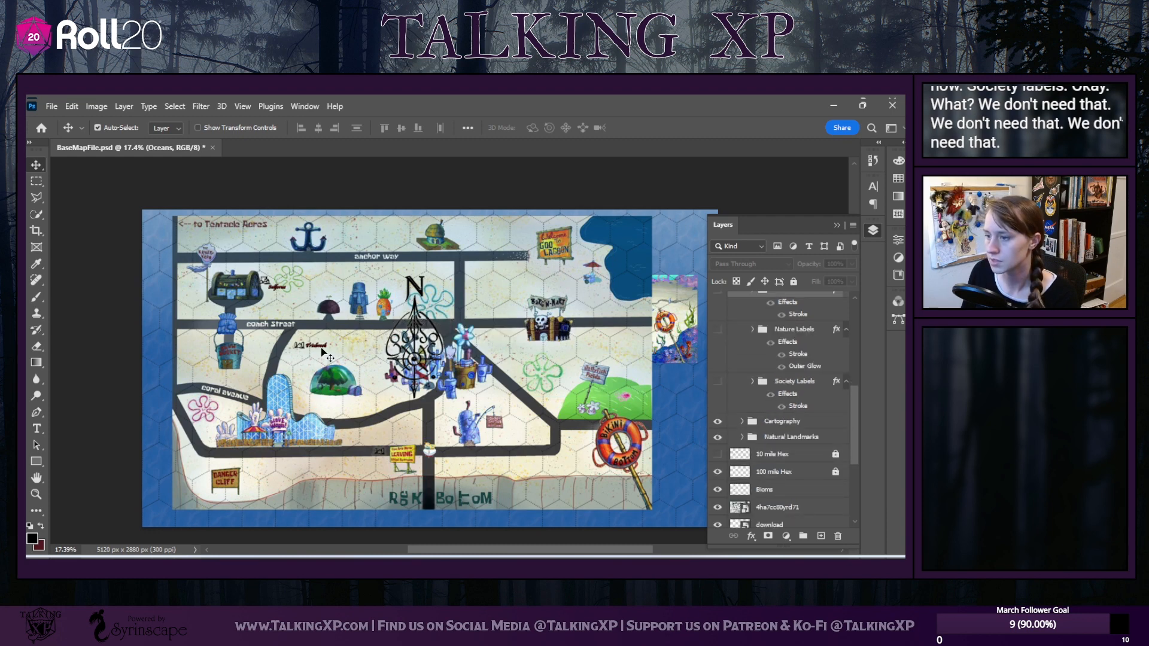
Move the red text of the Trixbrook layer onto the central downtown buildings, and hide the Cartography group with the compass
left_click_drag(324, 354, 476, 378)
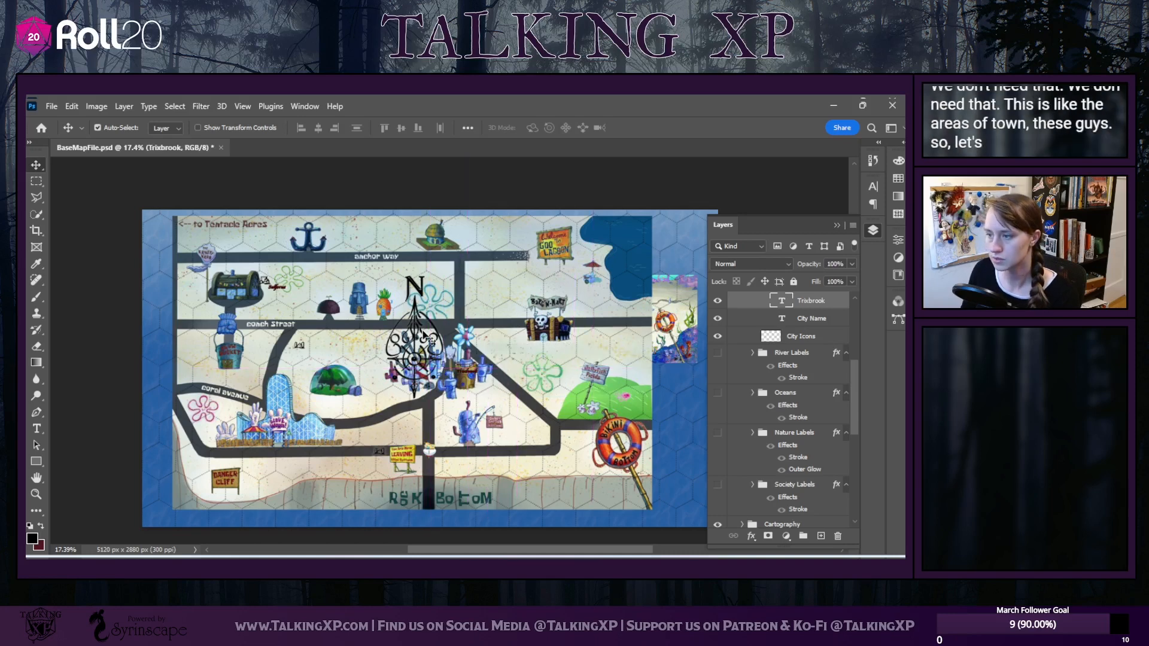
scroll(767, 405, "down", 3)
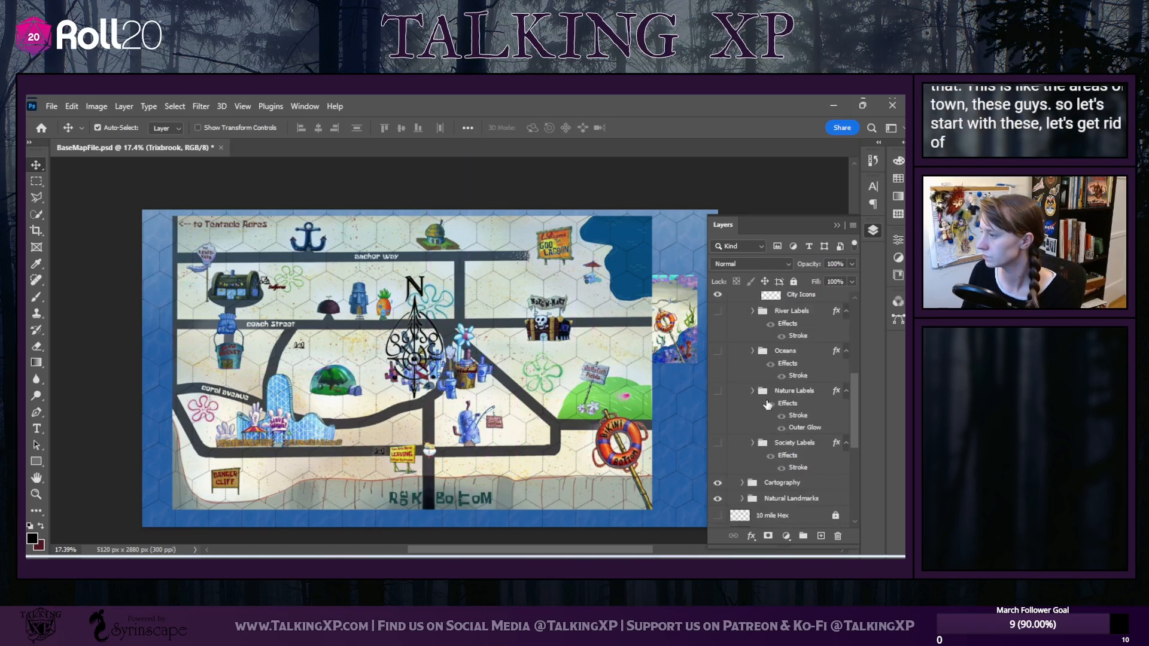
scroll(767, 405, "down", 6)
left_click(716, 399)
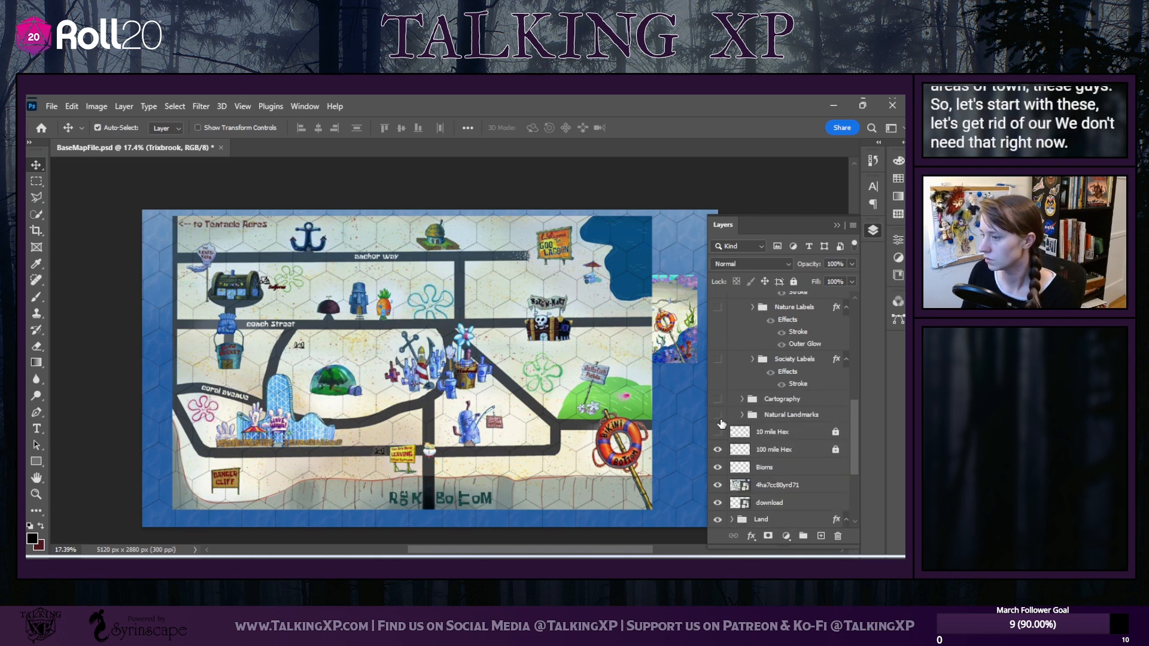
left_click(717, 308)
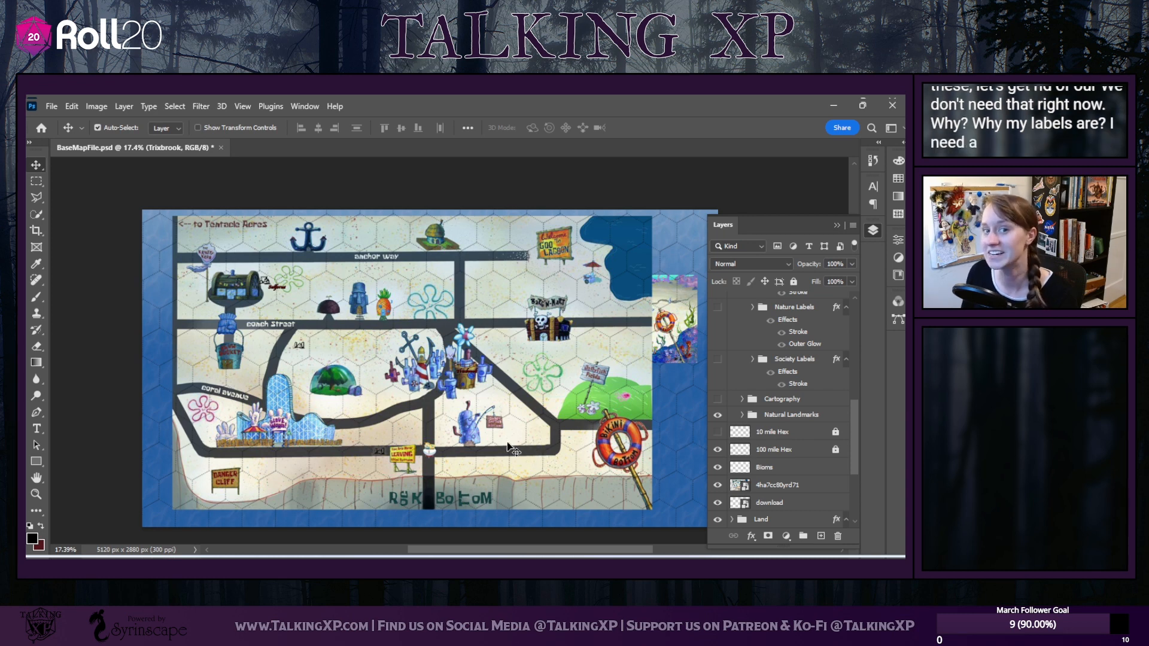
Lower the opacity of the street map and coral reef layers to 42%, and hide the City Icons layer
scroll(622, 409, "up", 1)
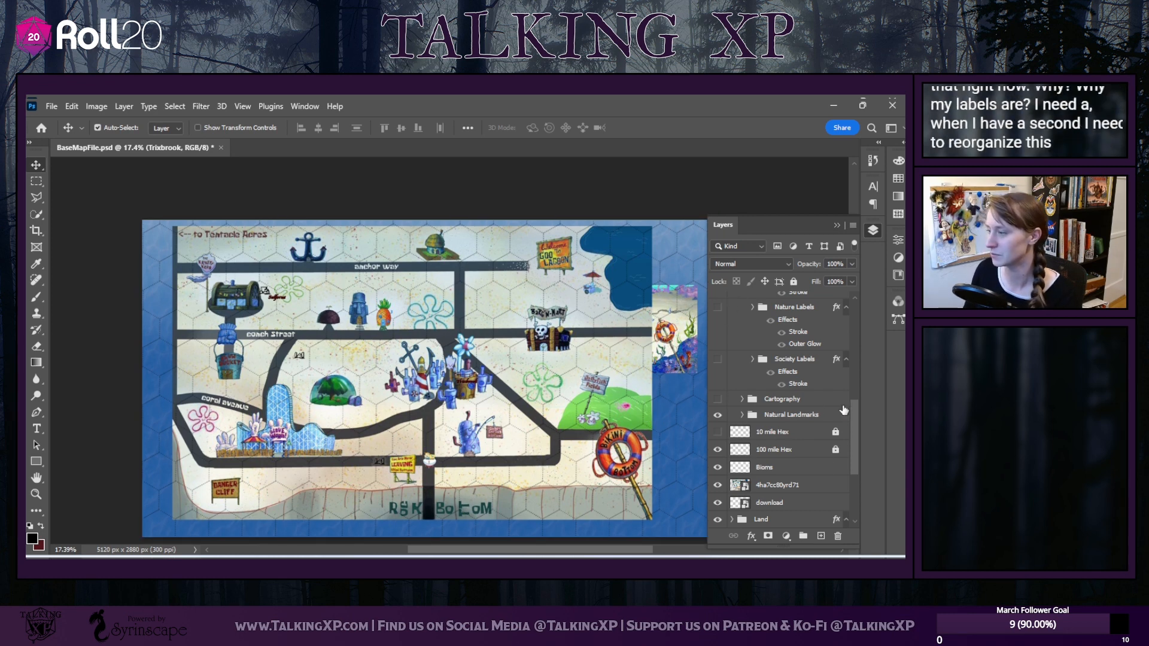
scroll(777, 419, "down", 3)
left_click(739, 352)
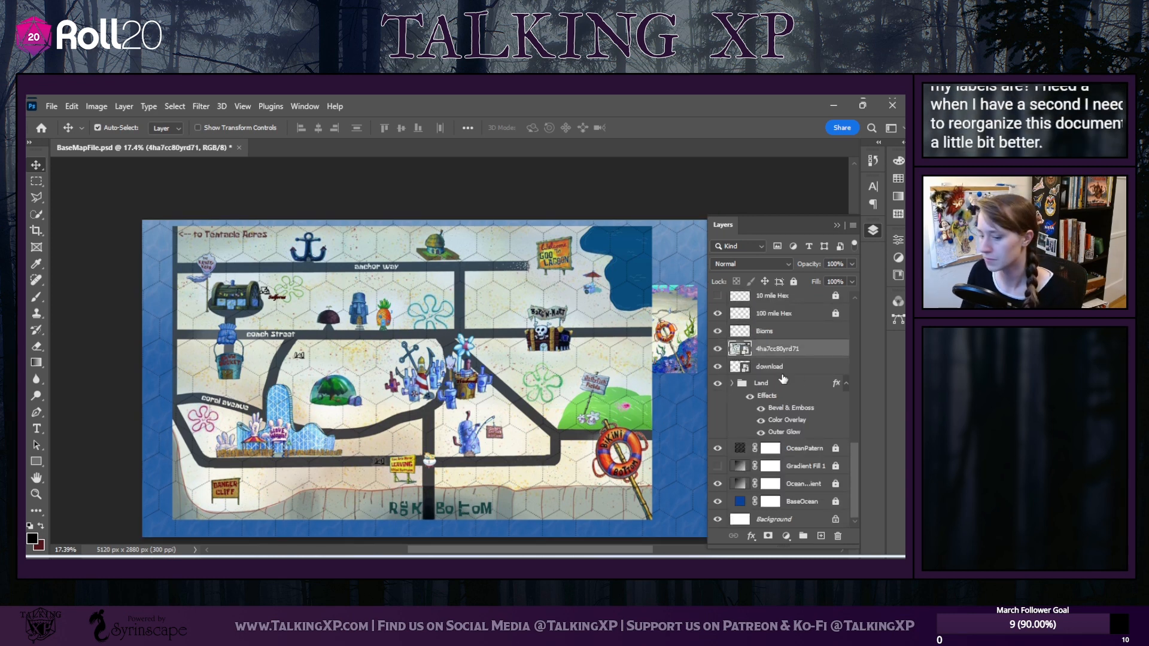
left_click(778, 367, "shift")
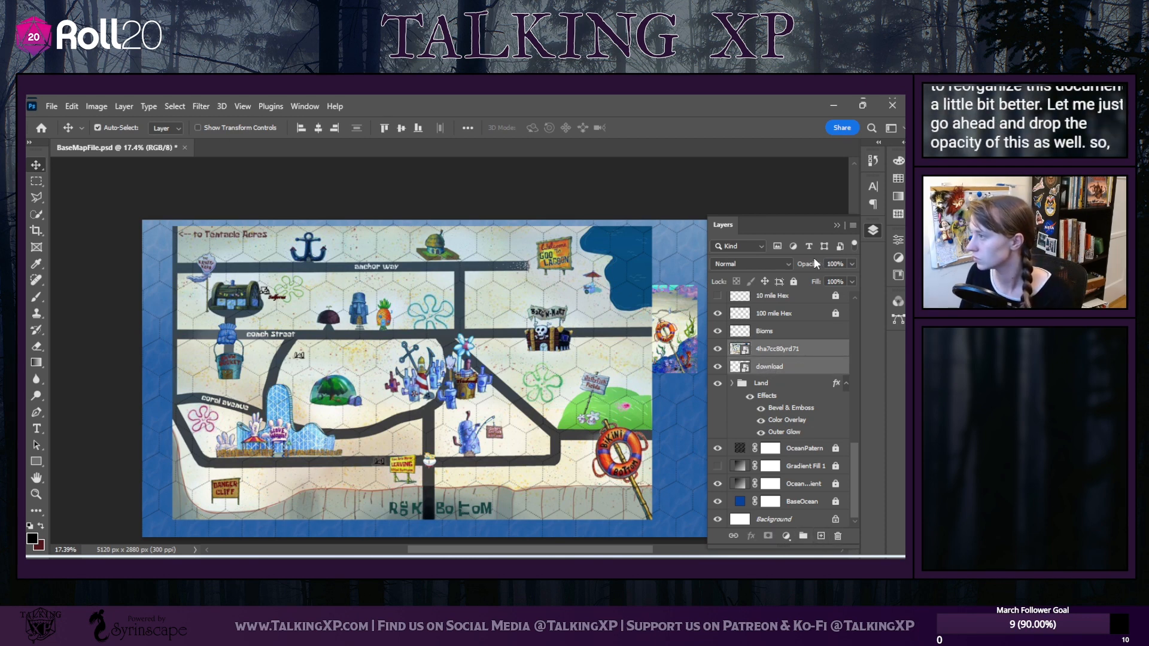
left_click(821, 279)
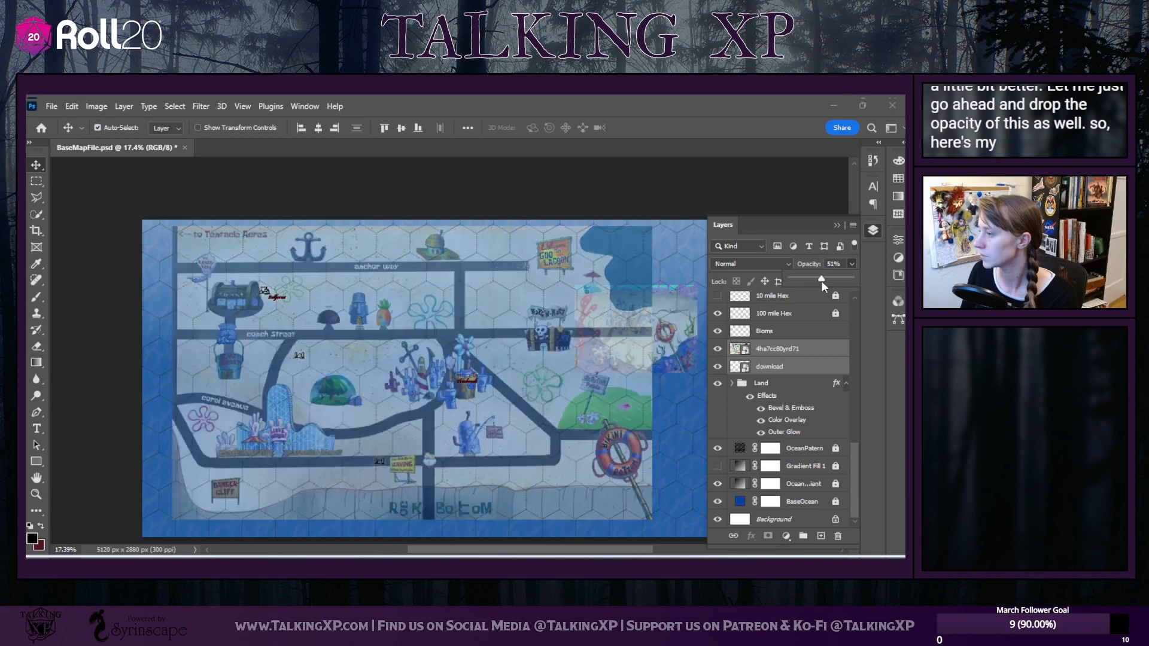
left_click_drag(821, 281, 816, 281)
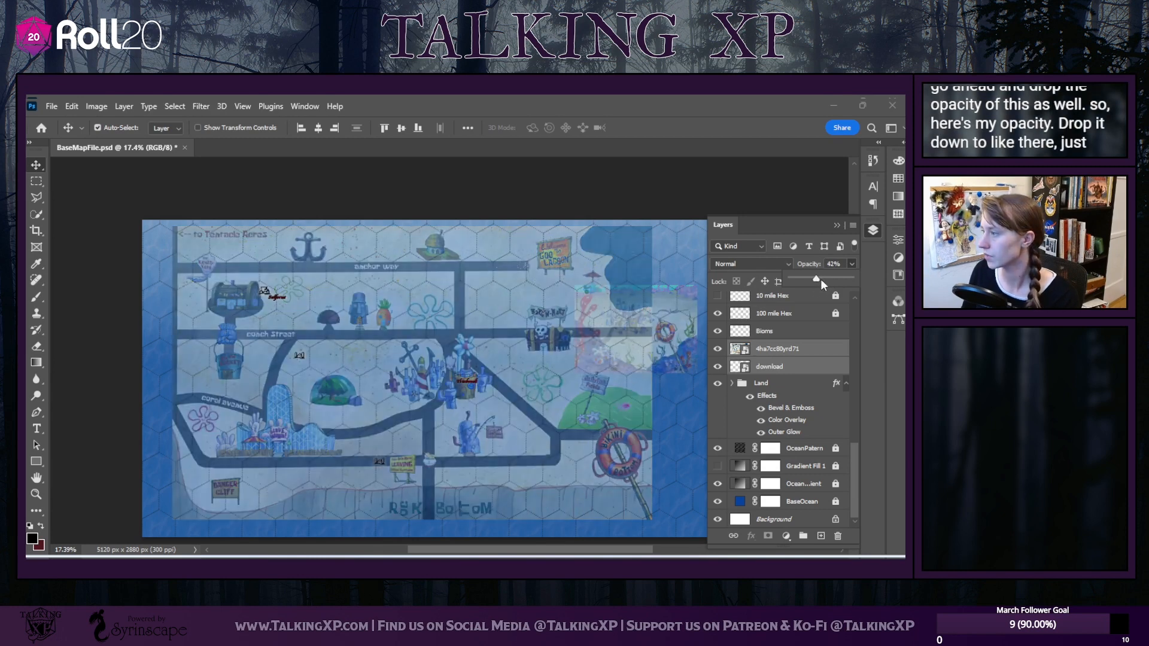
scroll(774, 411, "down", 10)
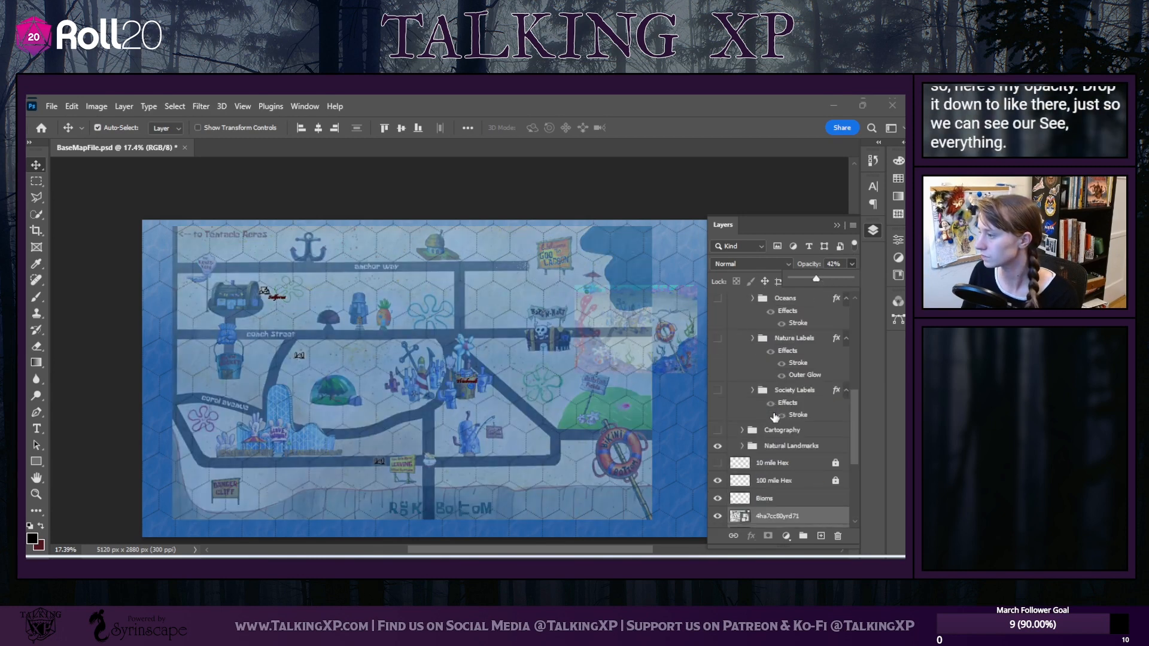
left_click(716, 451)
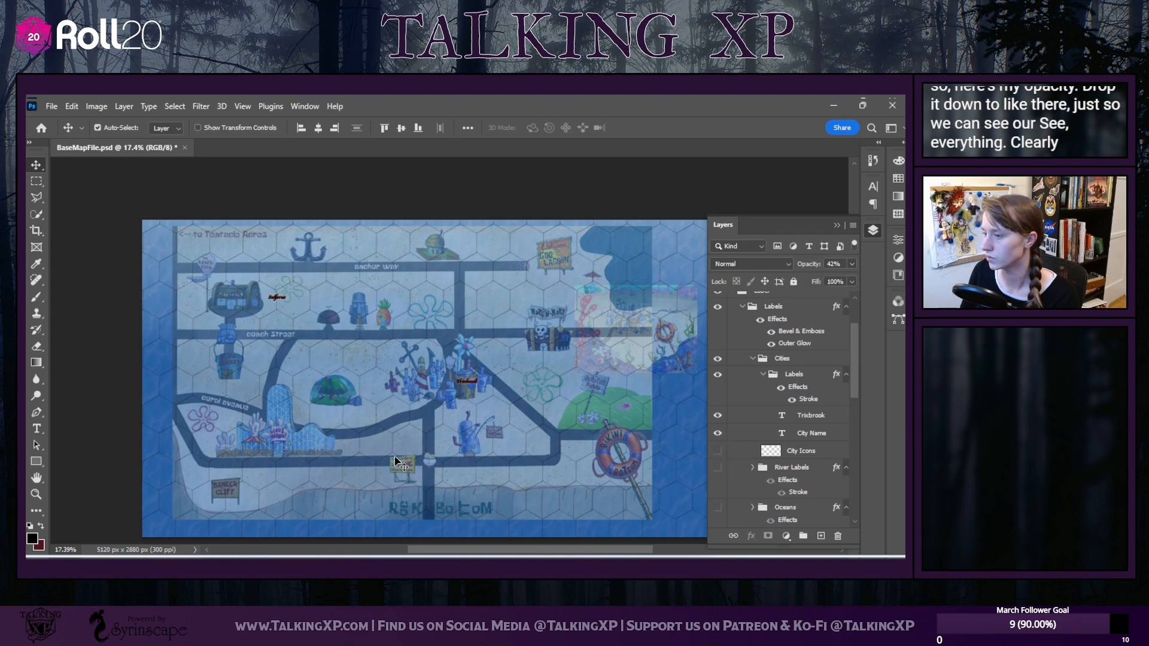
Replace the text of the city label over the central buildings with "Downtown" at 30 pt
double_click(462, 382)
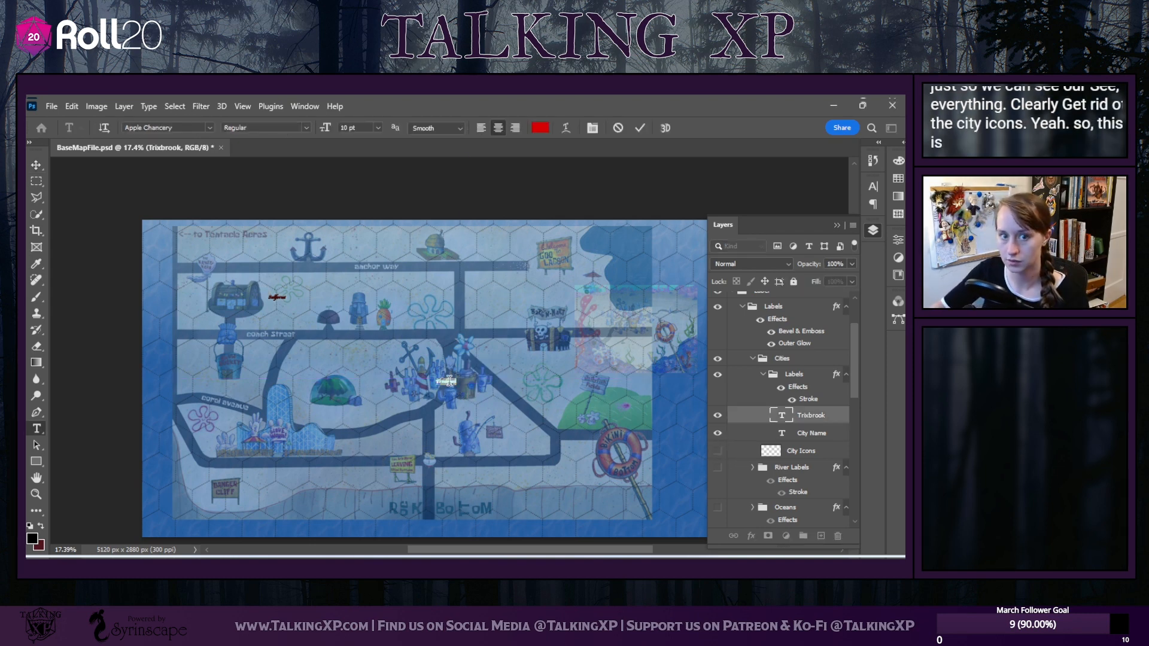
key("BackSpace")
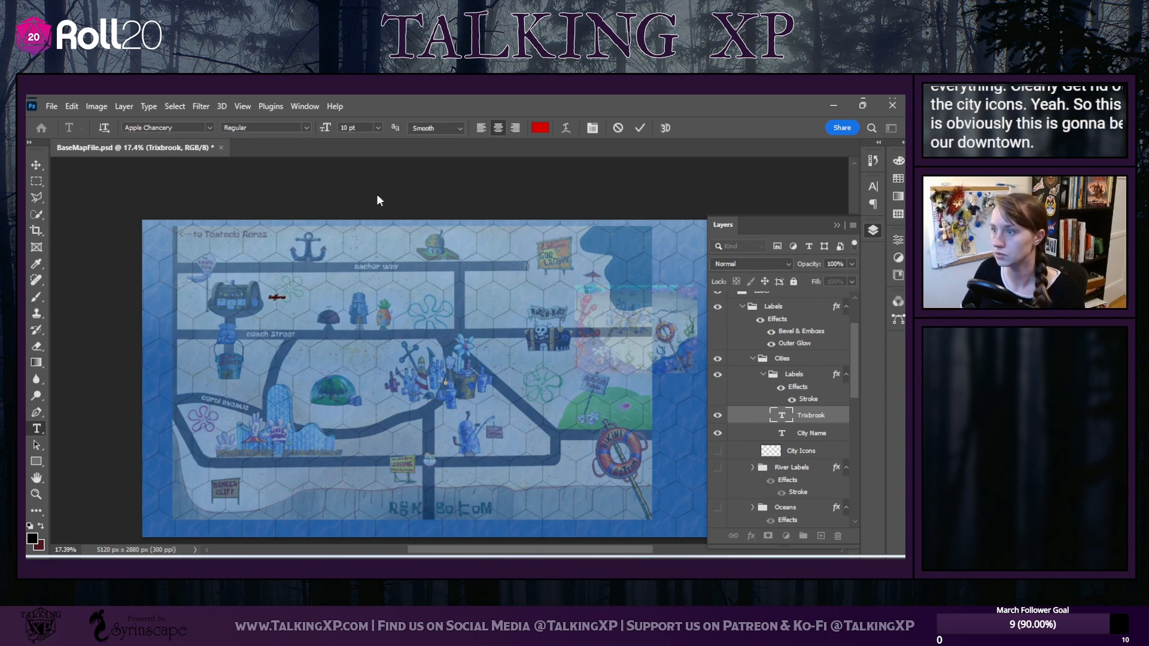
left_click(380, 128)
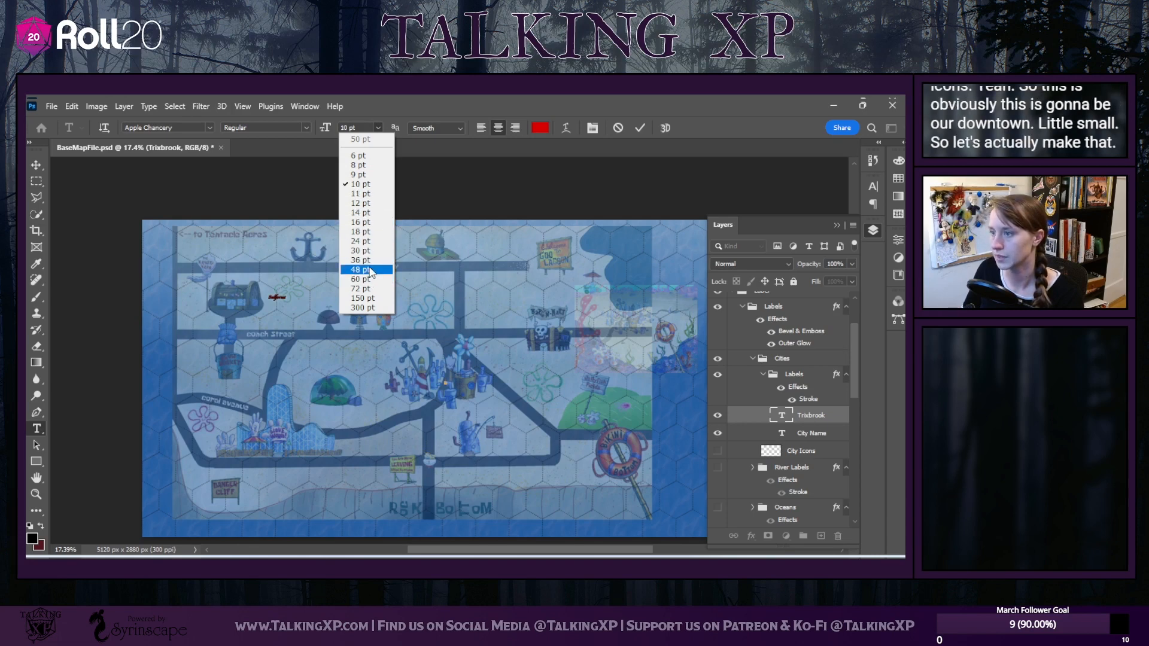
left_click(360, 250)
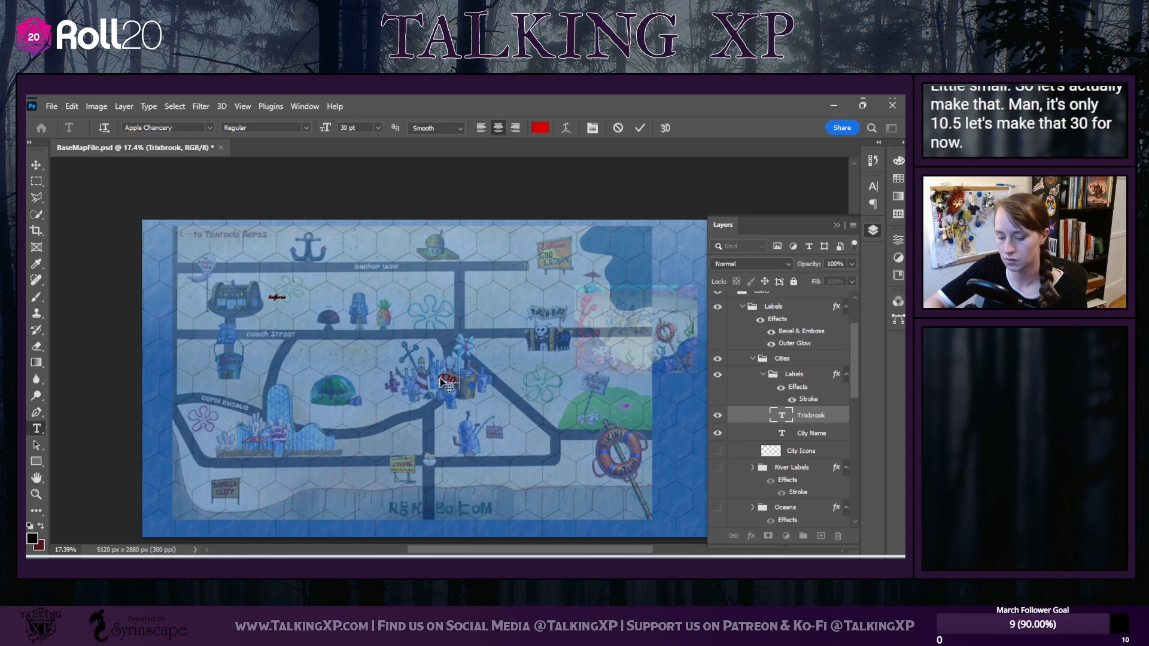
type("Downtown")
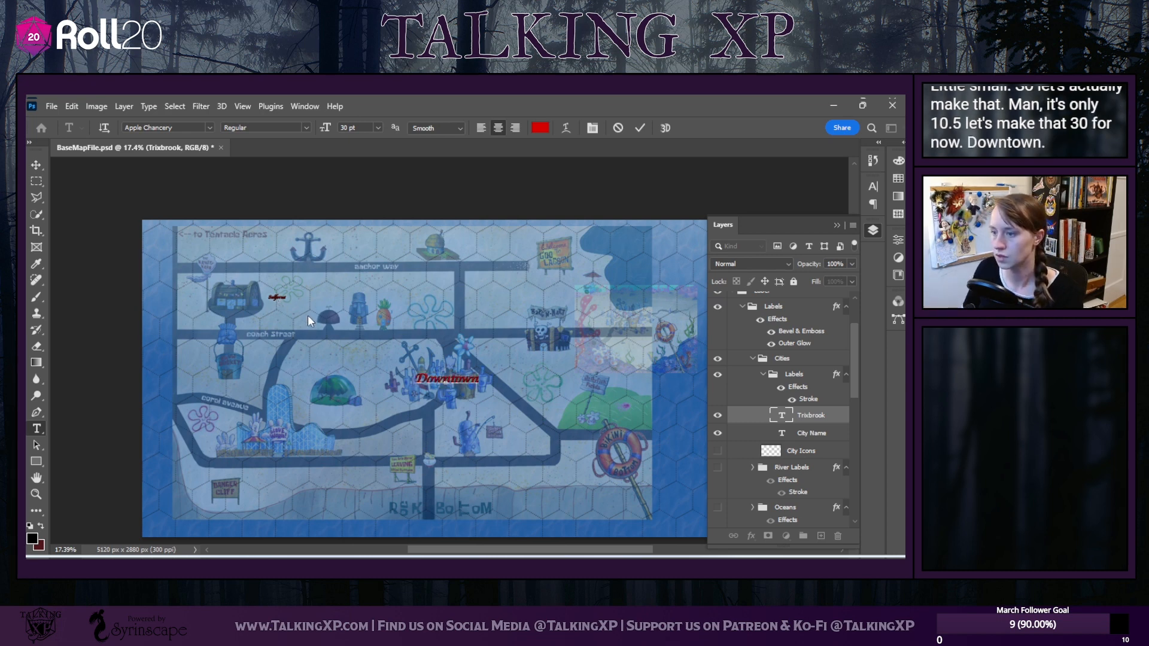
left_click(820, 433)
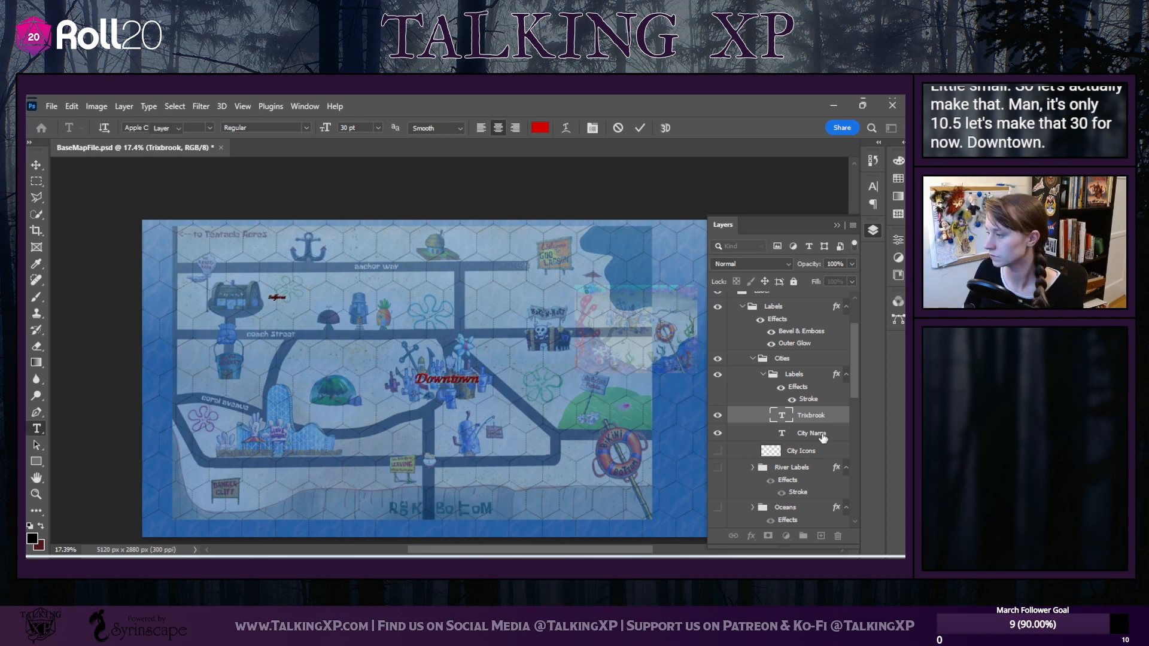
Delete the City Name text layer from the Labels group inside Cities
right_click(821, 433)
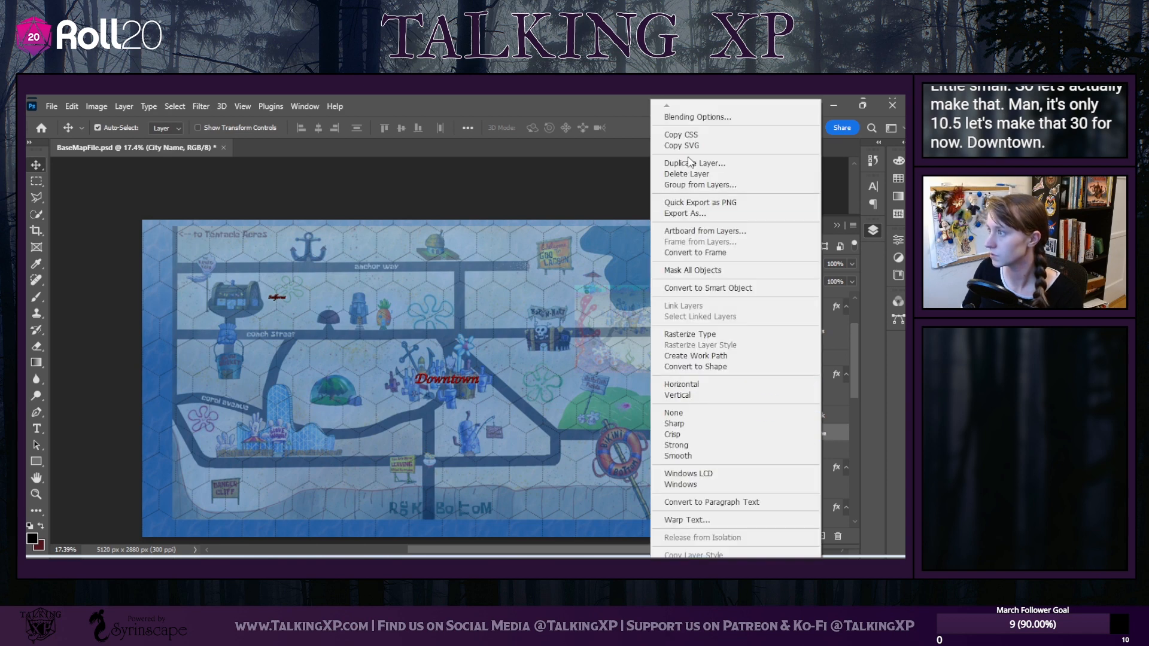
left_click(693, 173)
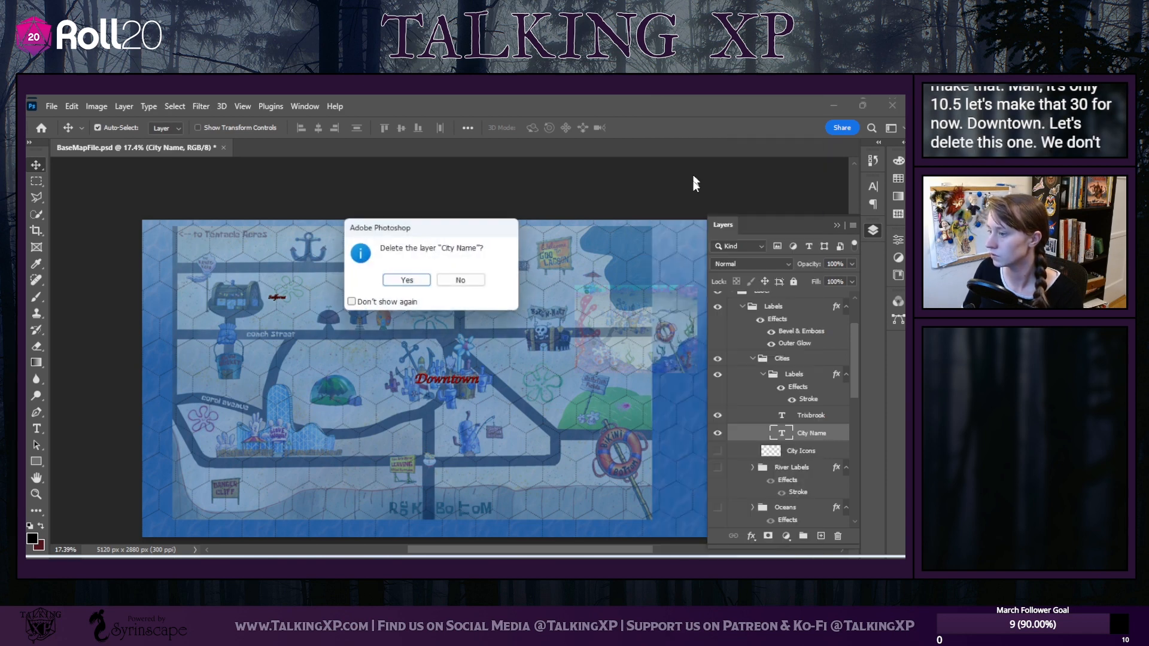
left_click(417, 286)
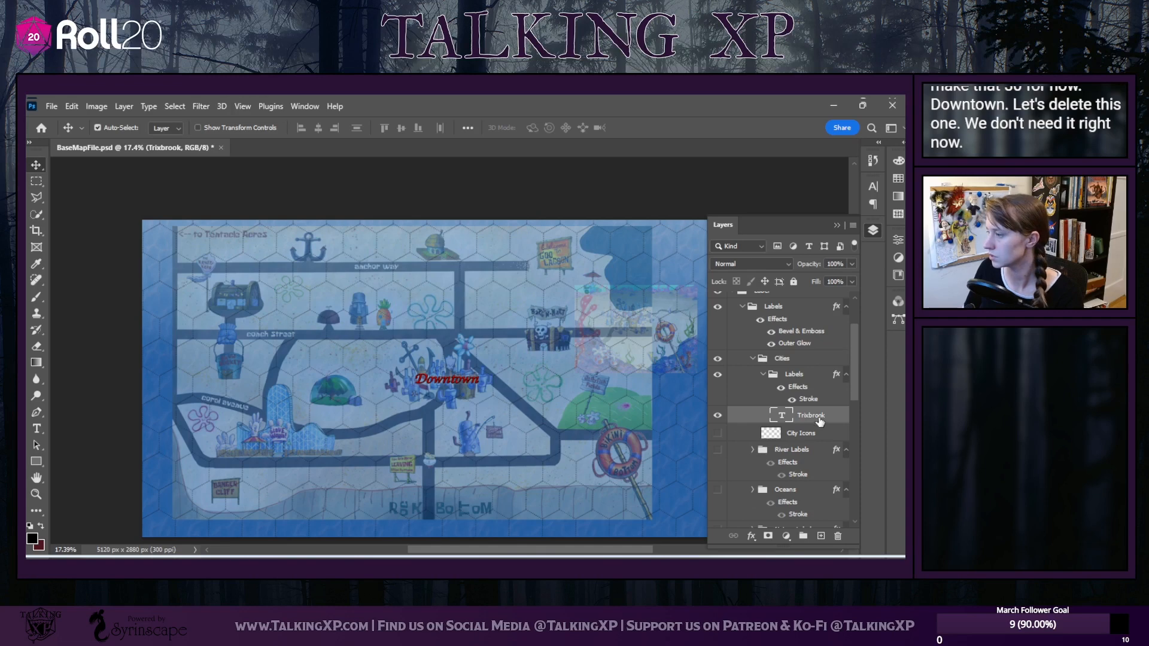
Duplicate the Trixbrook text layer within BaseMapFile.psd under the name "GloveWarf"
right_click(819, 421)
key("Escape")
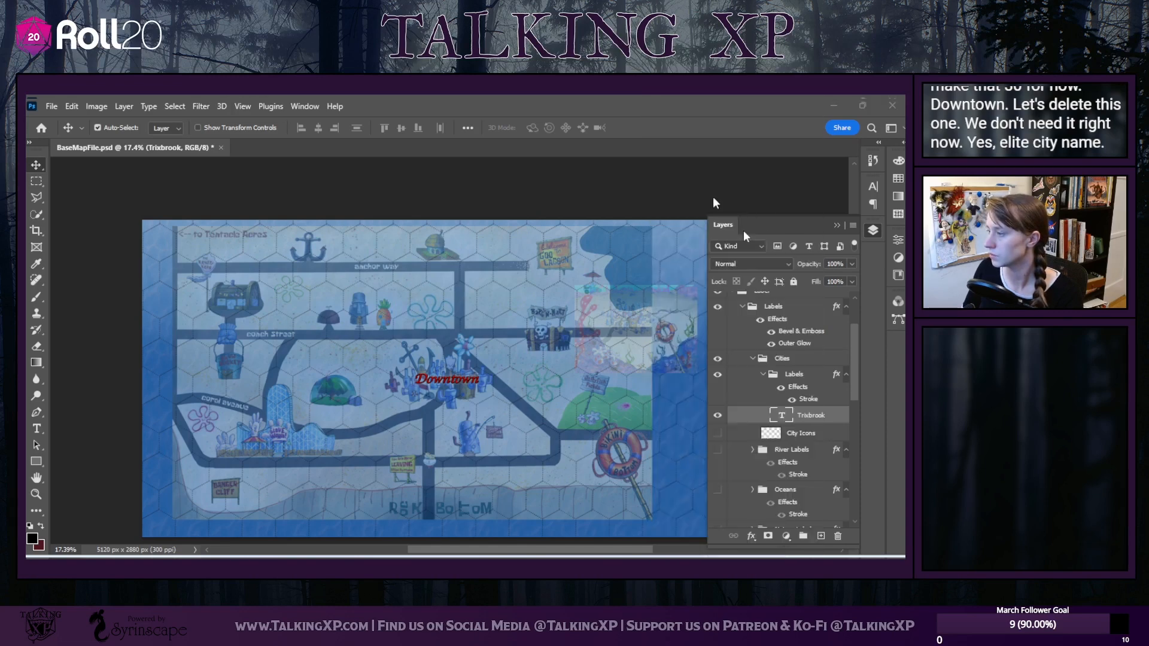
double_click(800, 415)
left_click_drag(26, 211, 511, 202)
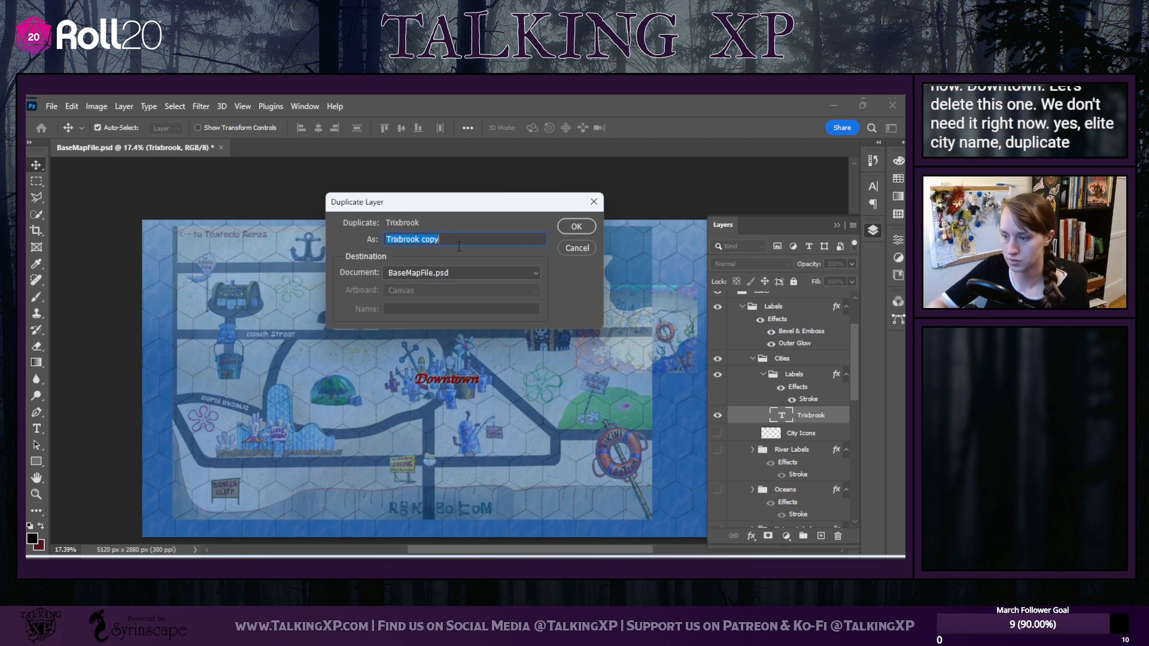
type("GloveWarf")
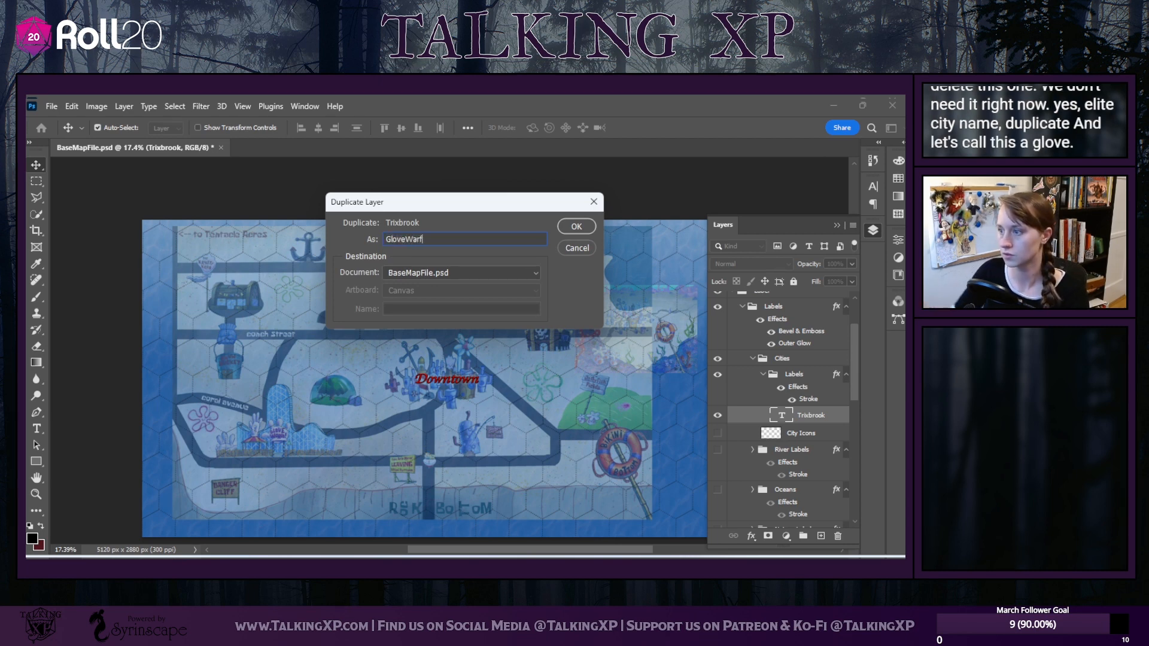
left_click(576, 226)
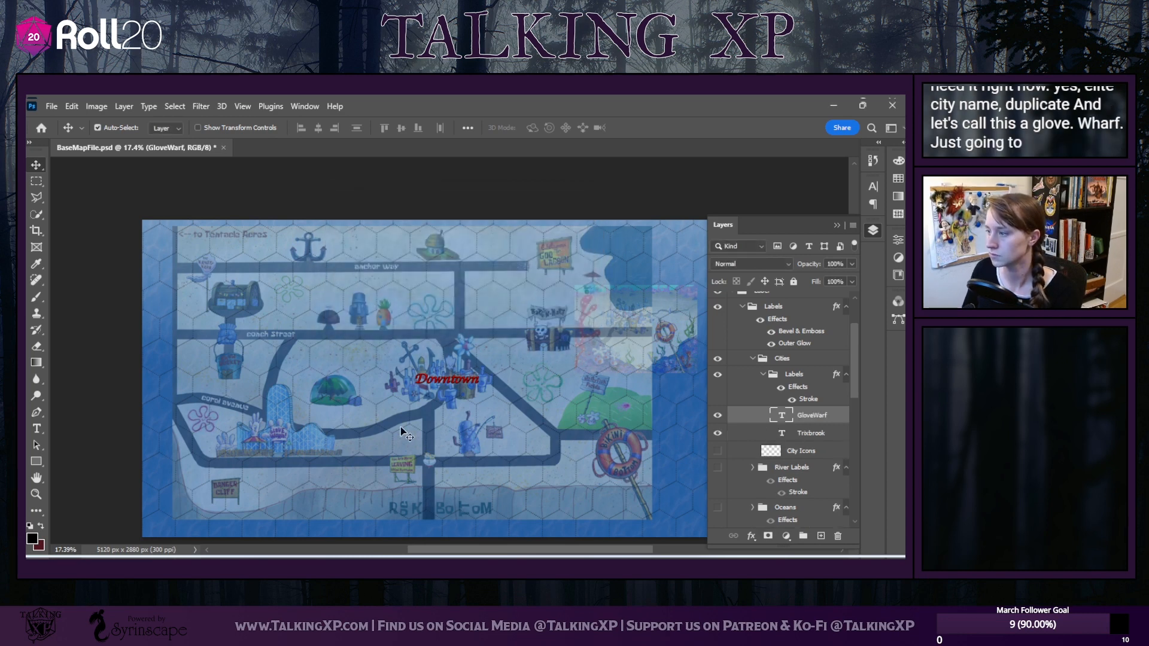
Rename the Trixbrook layer to "Downtown"
double_click(806, 434)
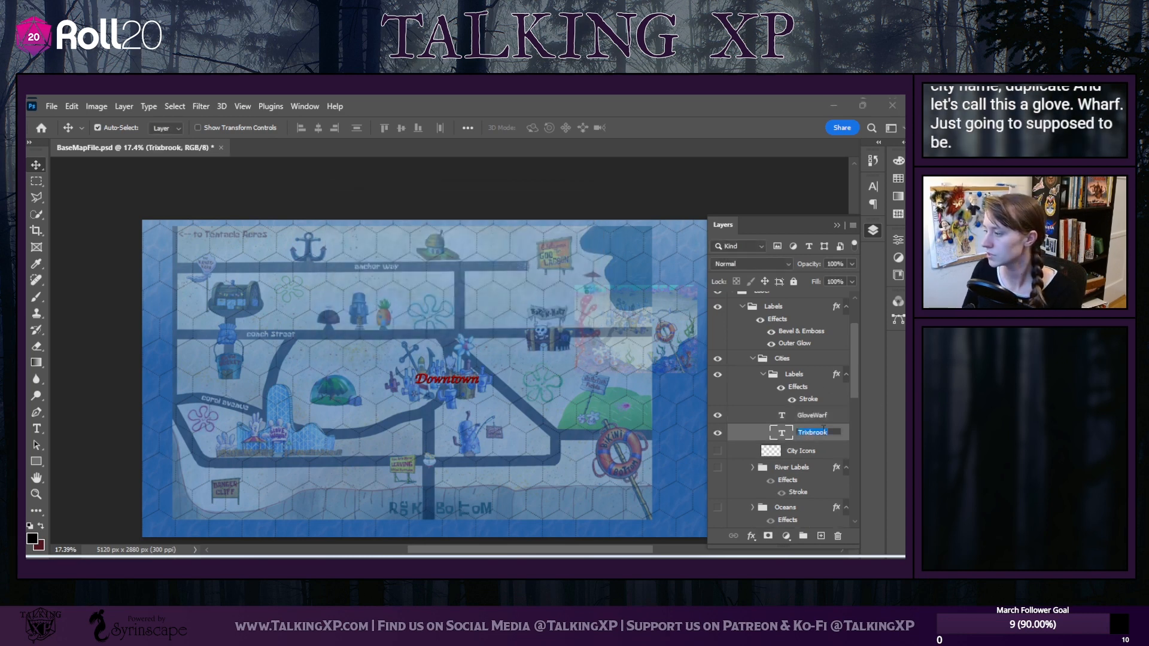
type("Downtown")
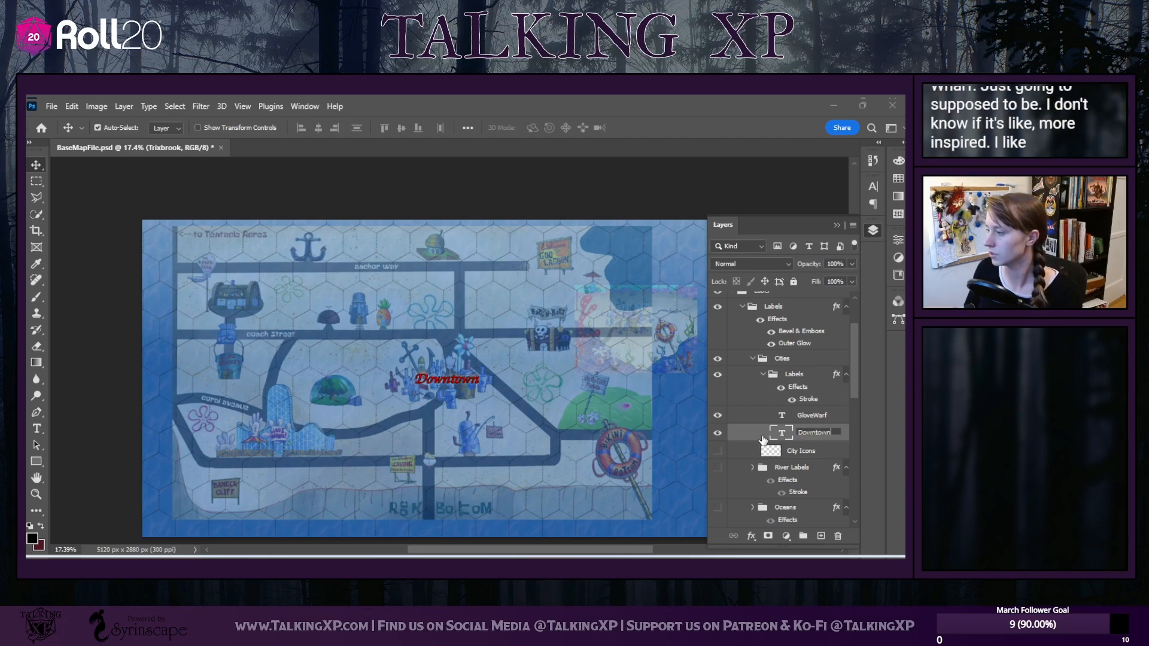
left_click(464, 388)
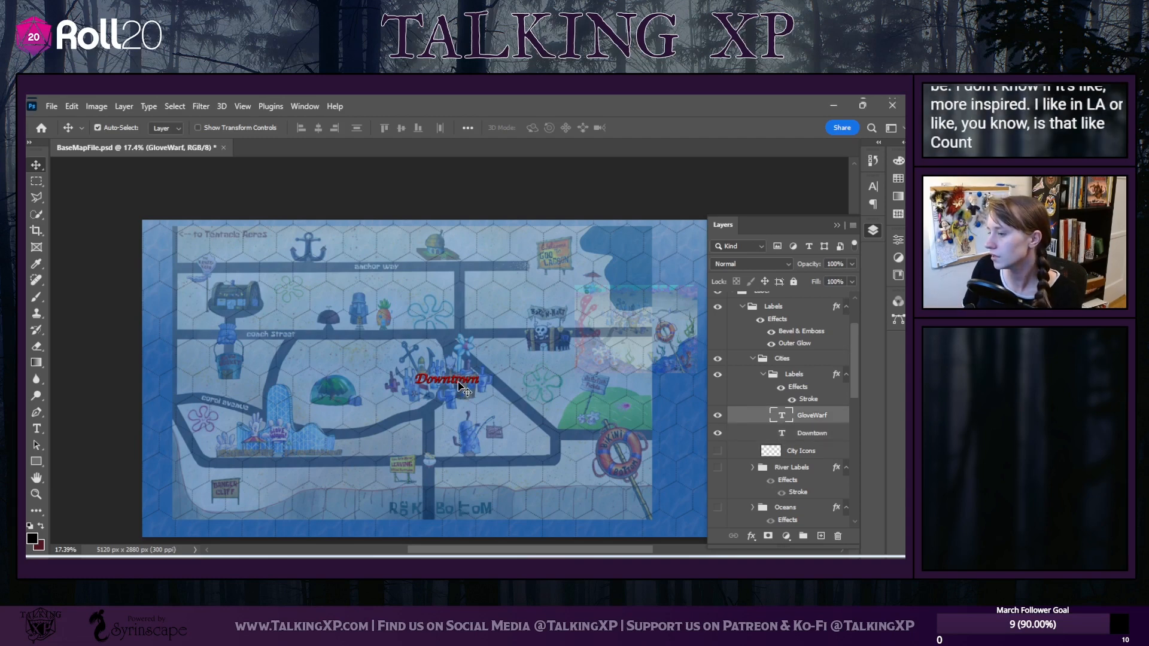
Change the GloveWarf layer's text to "Glove Warf" and place it over the amusement park buildings in the map's southwest
left_click_drag(462, 388, 213, 509)
double_click(234, 490)
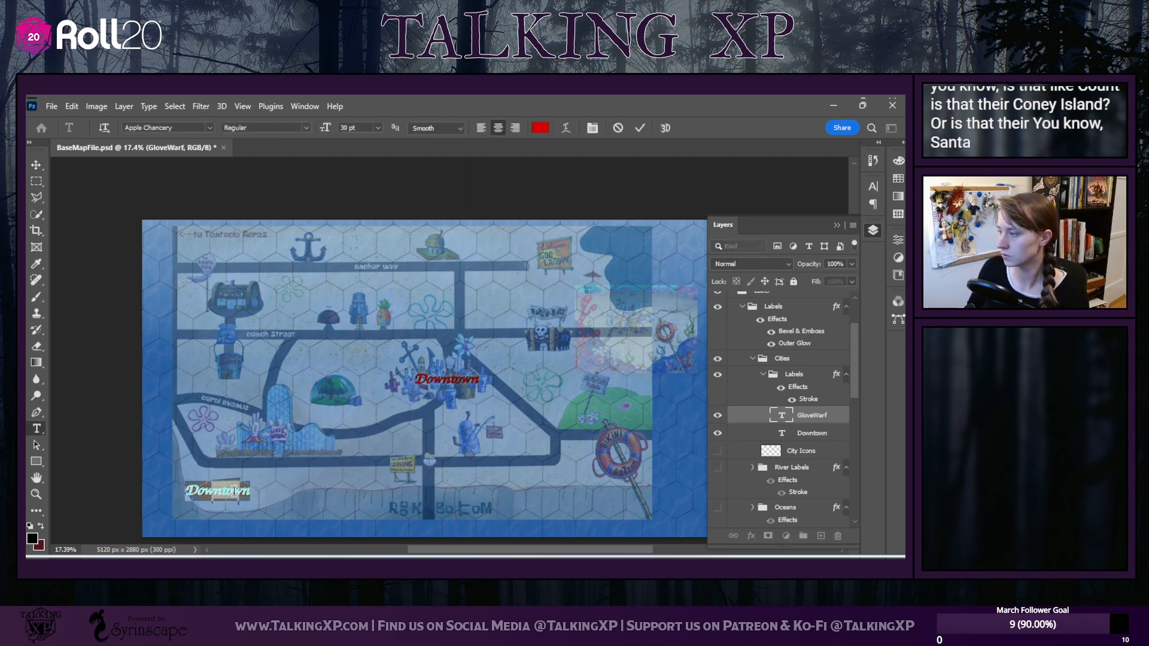
type("Glov")
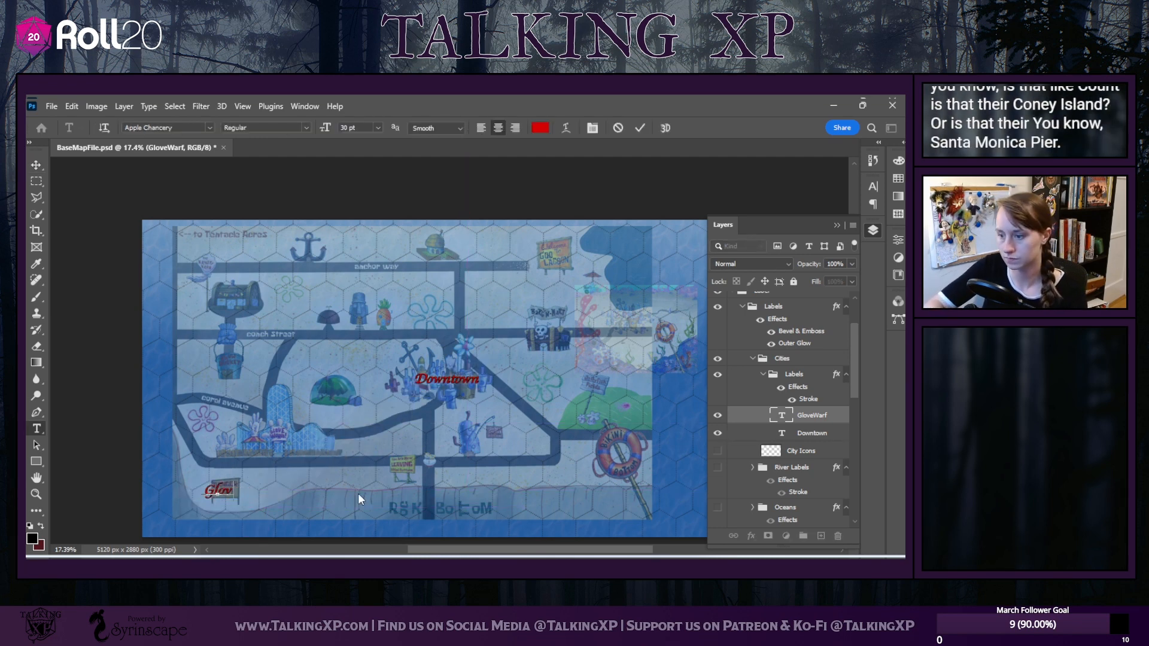
type("e")
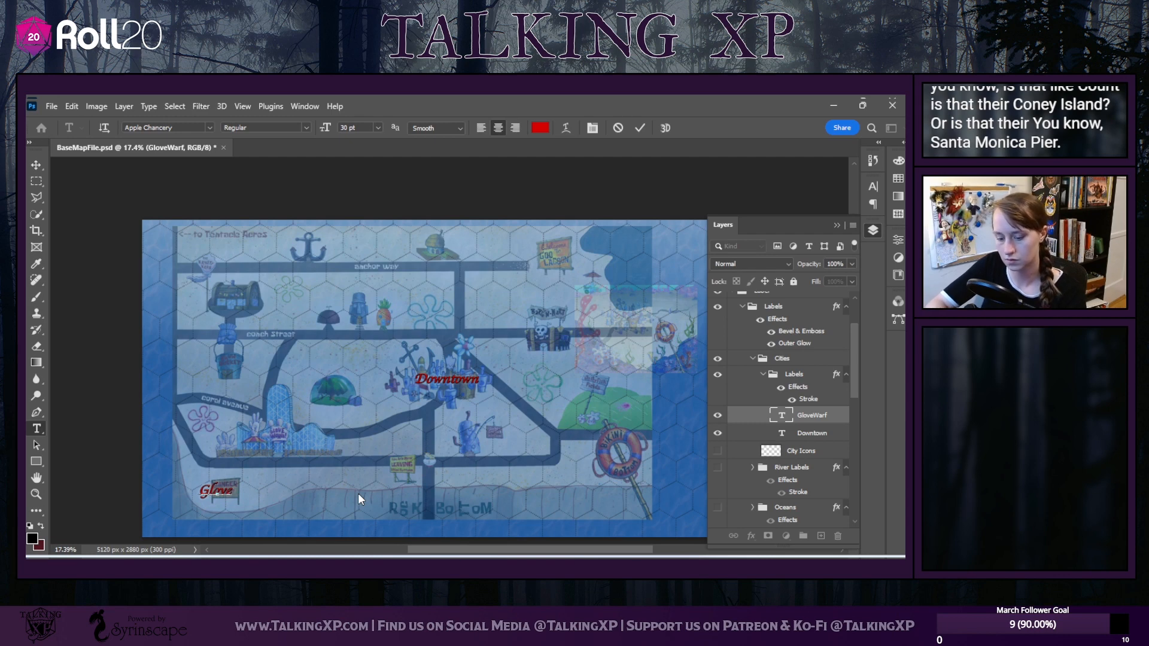
type(" Warf")
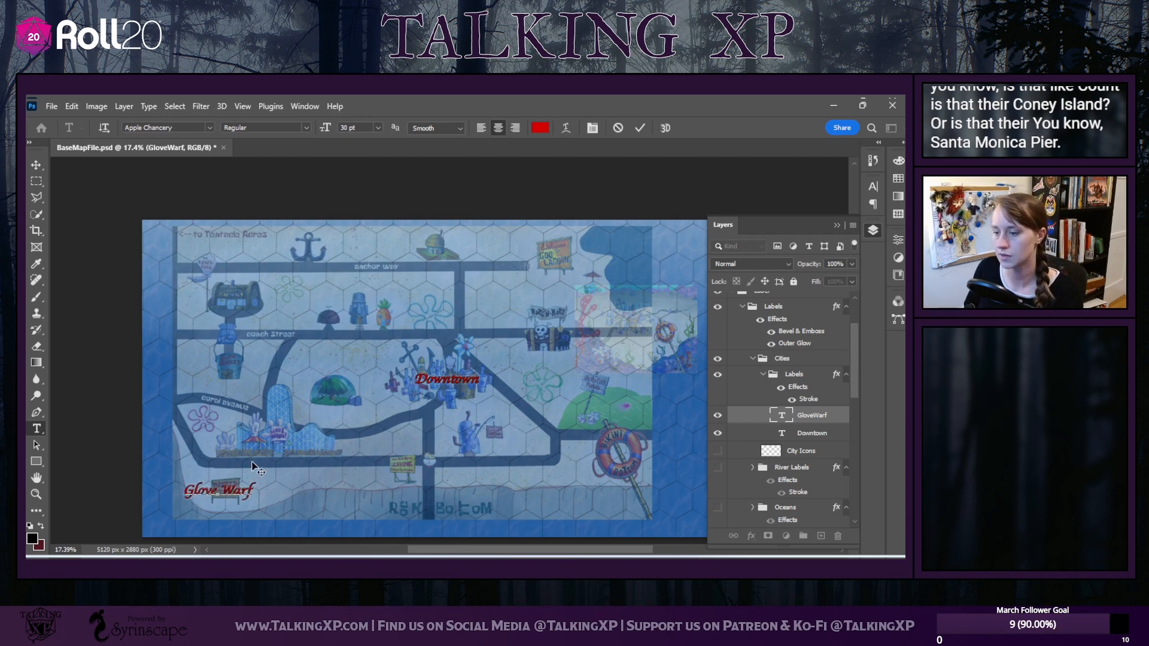
left_click(37, 165)
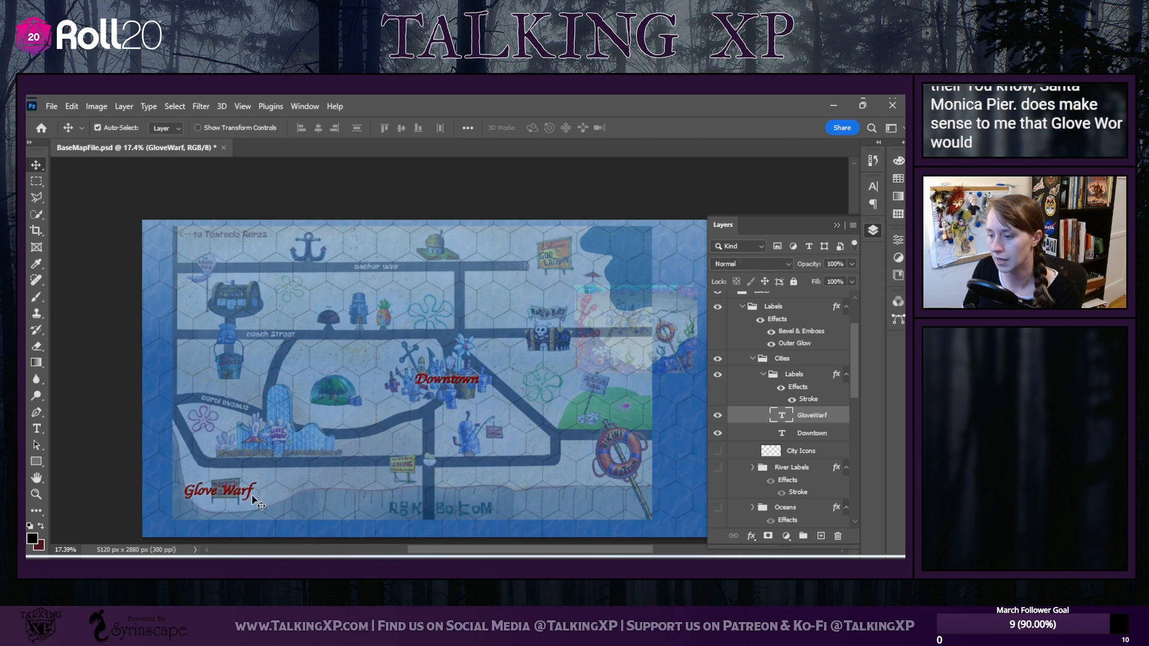
left_click_drag(249, 498, 305, 449)
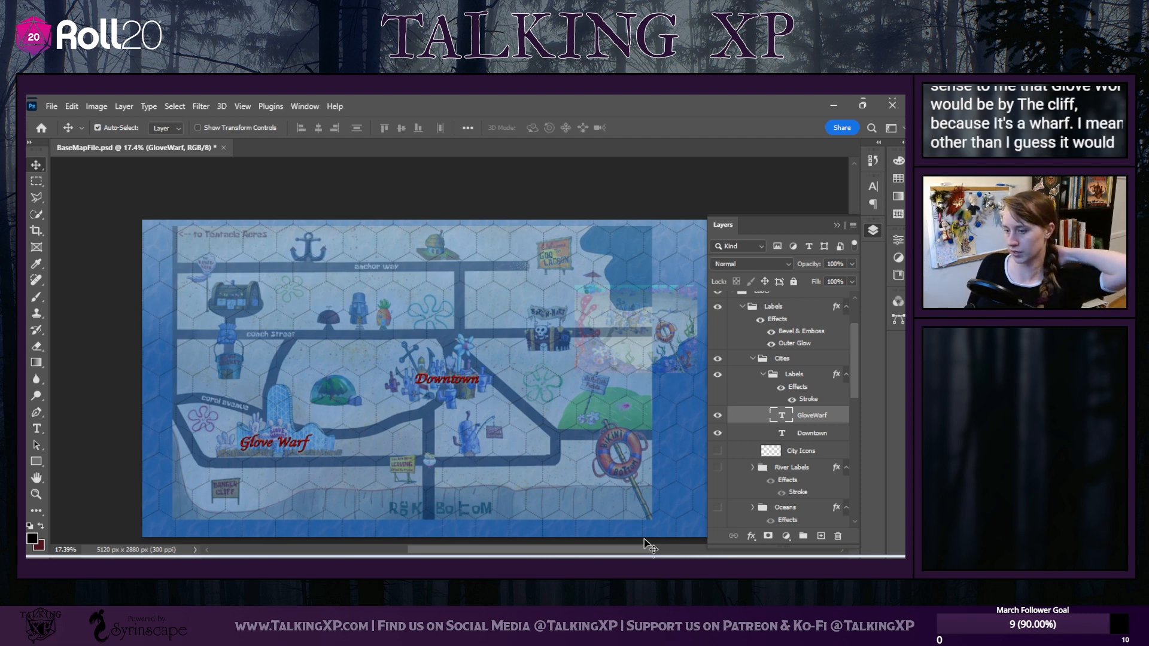
Duplicate the GloveWarf text layer under the name "Rock Bottom"
right_click(824, 419)
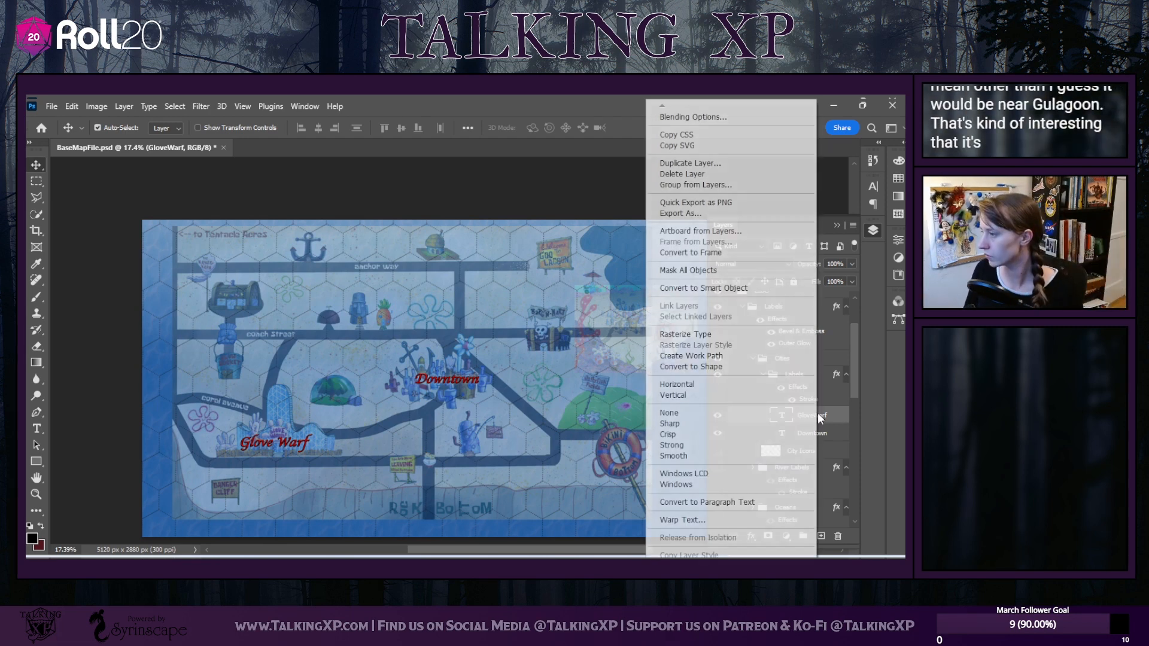
left_click(719, 162)
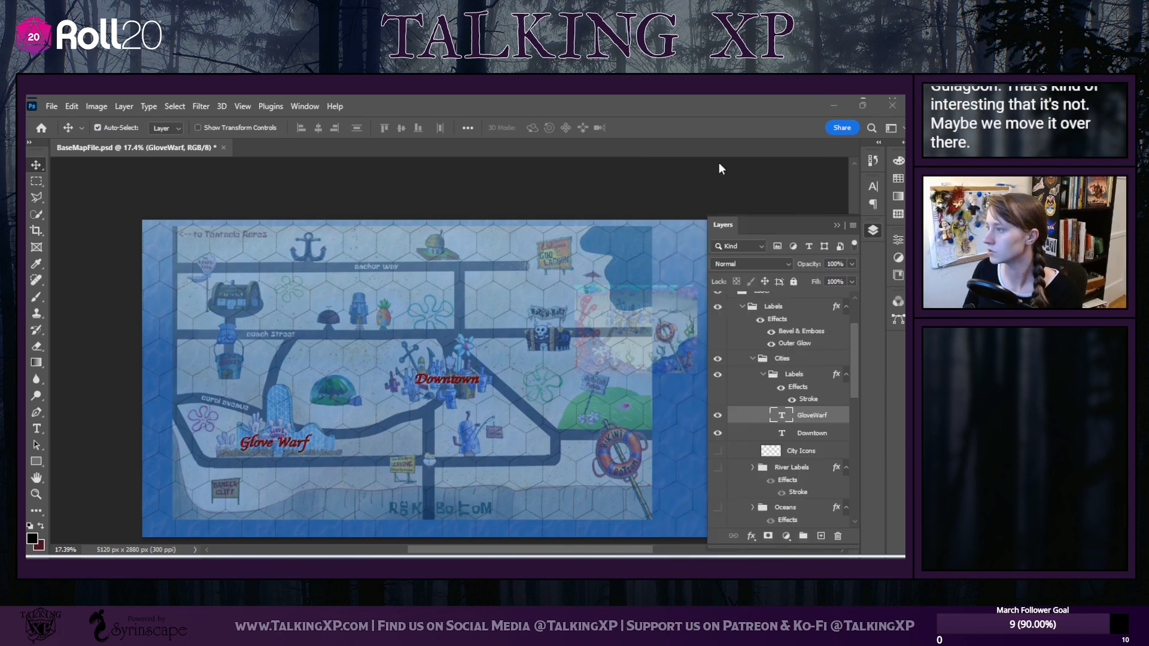
type("Ro")
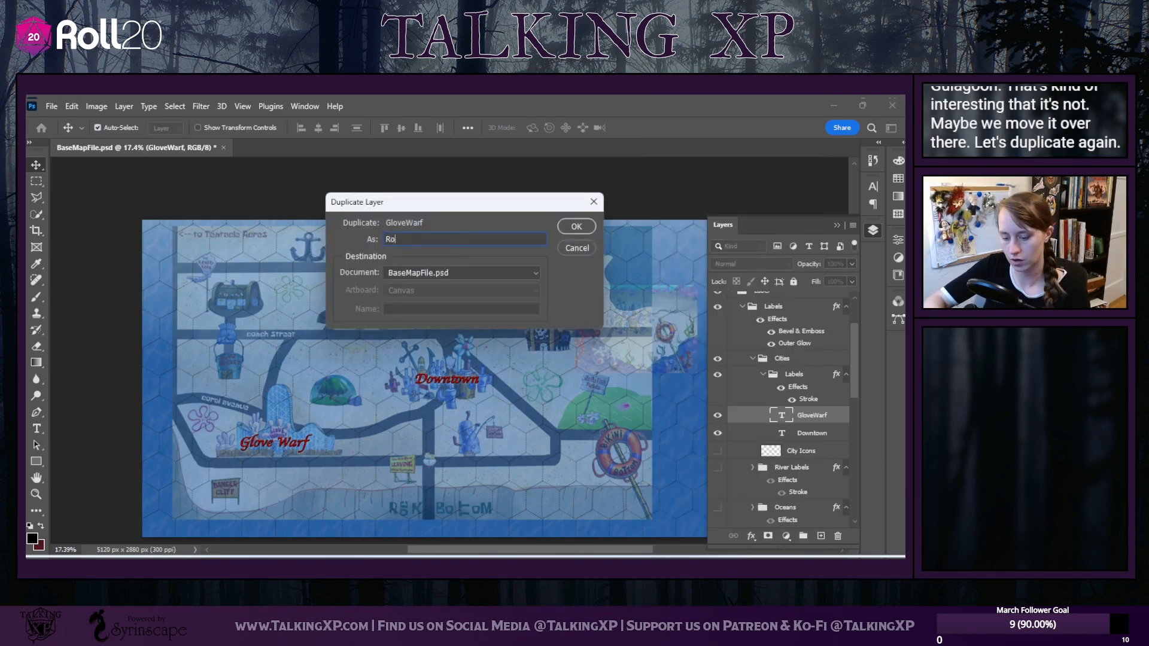
type("ck Bottom")
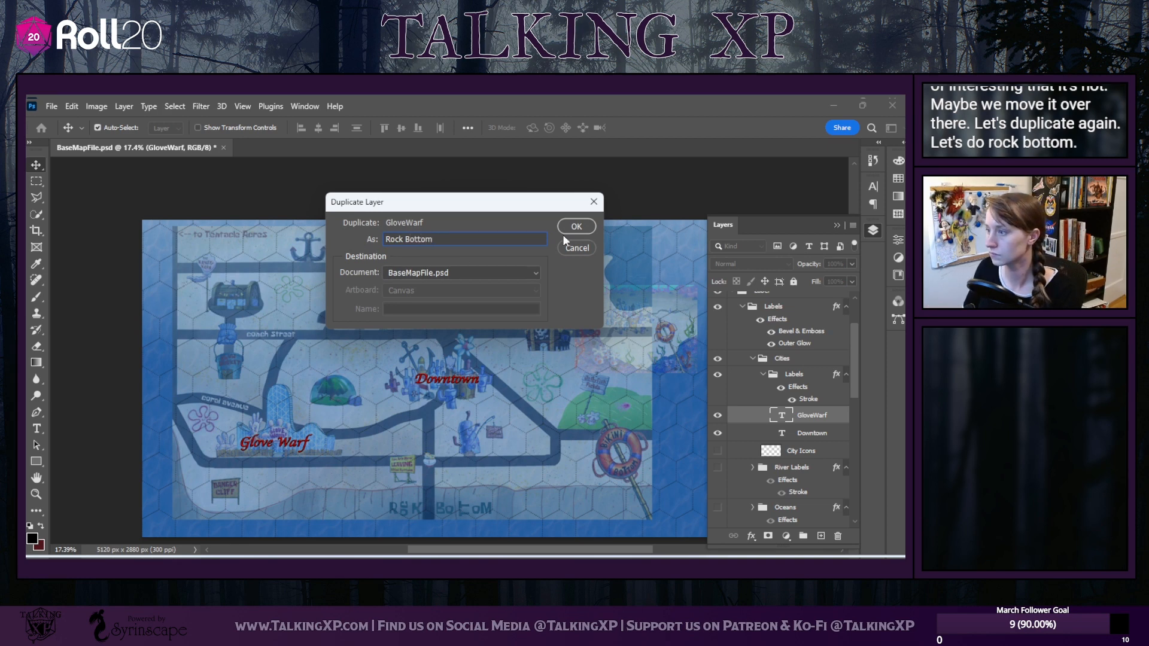
left_click(575, 230)
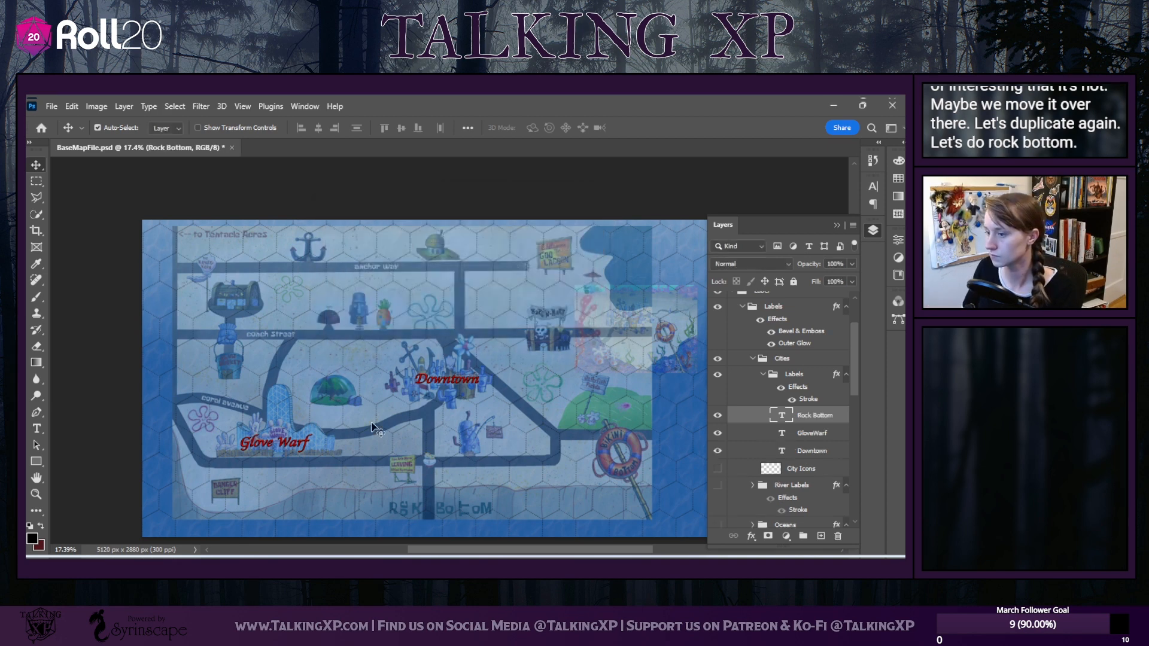
Move the Rock Bottom layer's label onto the faded Rock Bottom lettering at the map's southern edge and replace its text with "Rock Bottom"
left_click_drag(299, 450, 469, 512)
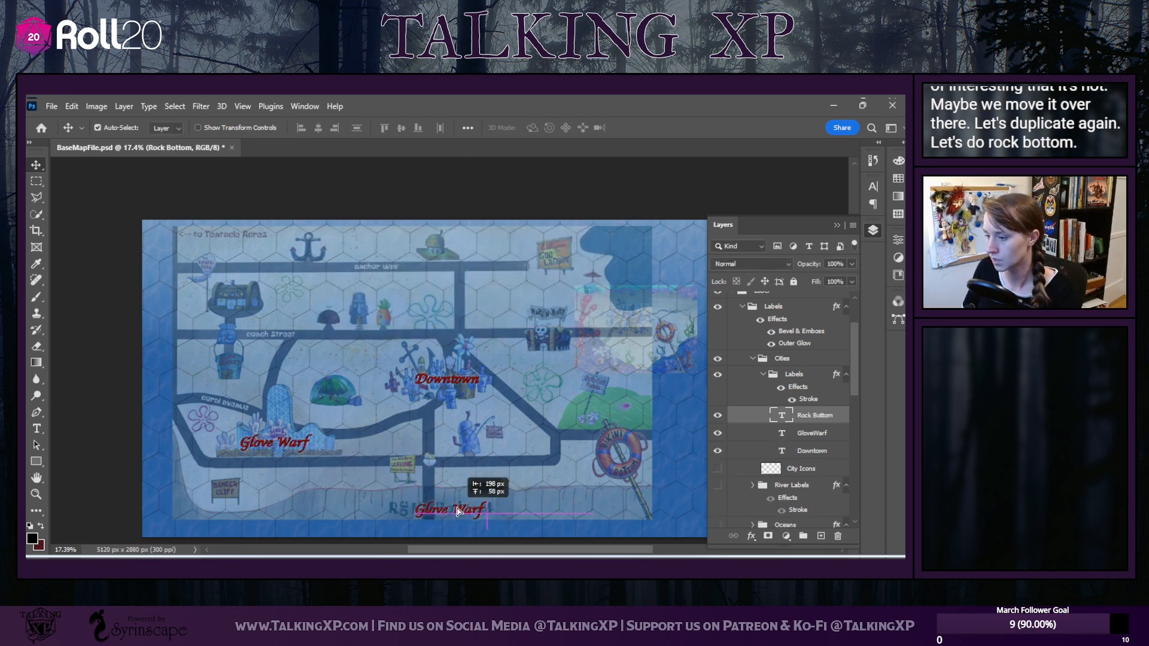
double_click(459, 506)
type("Ro")
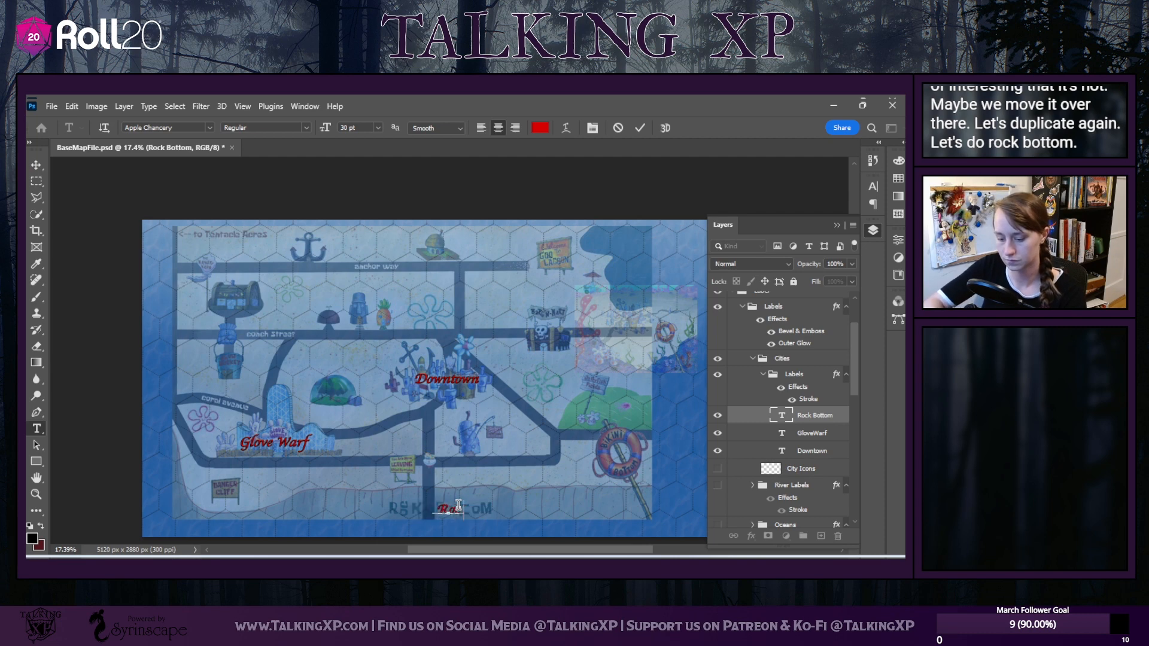
type("ck Botto")
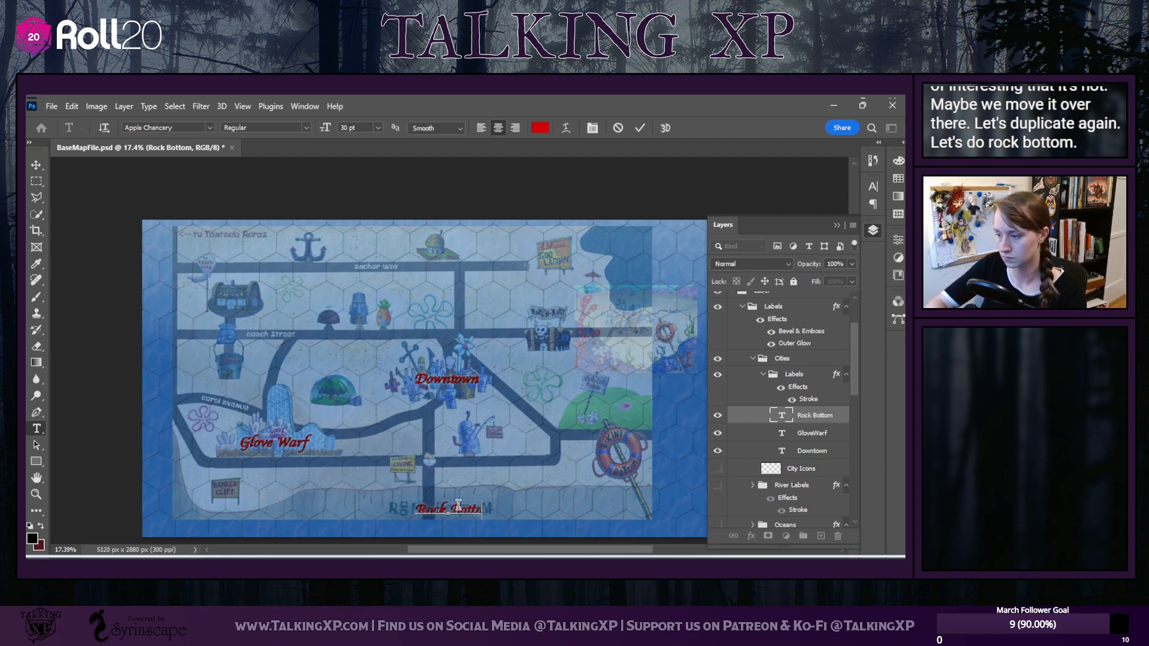
type("m")
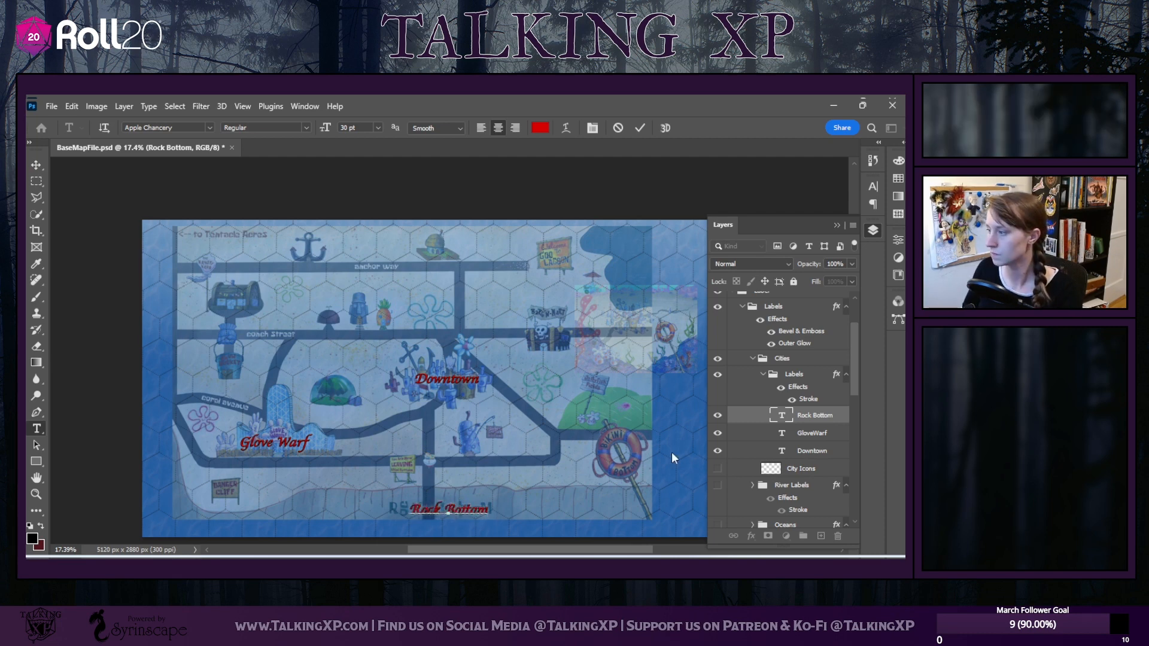
left_click(810, 376)
key("v")
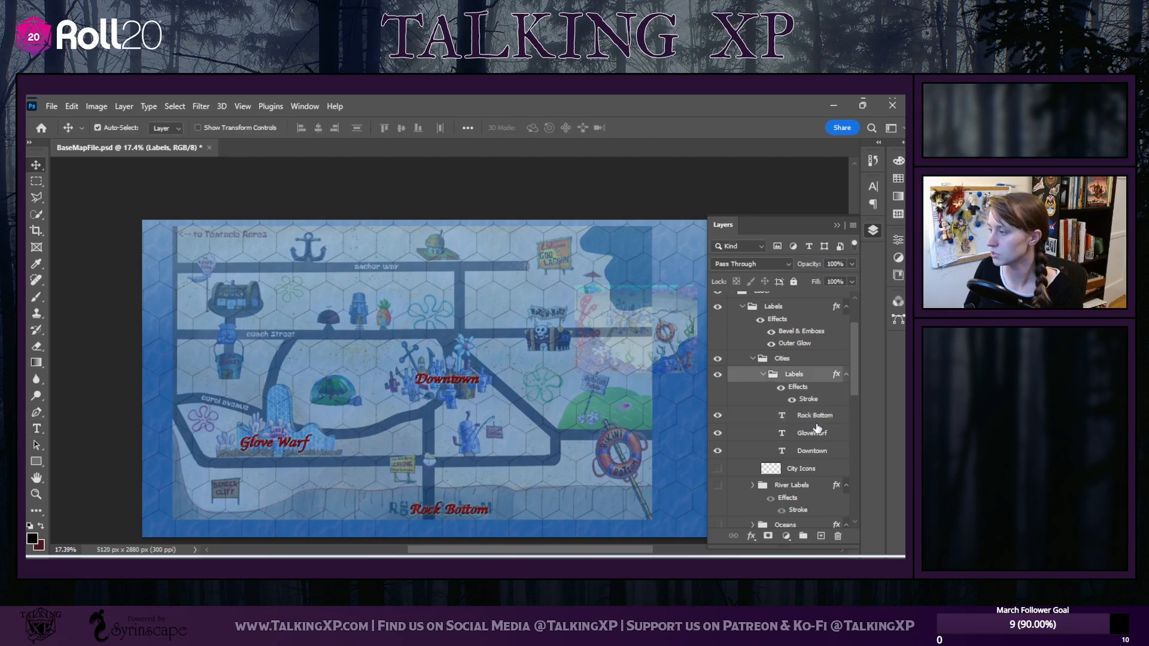
Duplicate the Rock Bottom text layer under the name "Goo Lagoon"
right_click(817, 417)
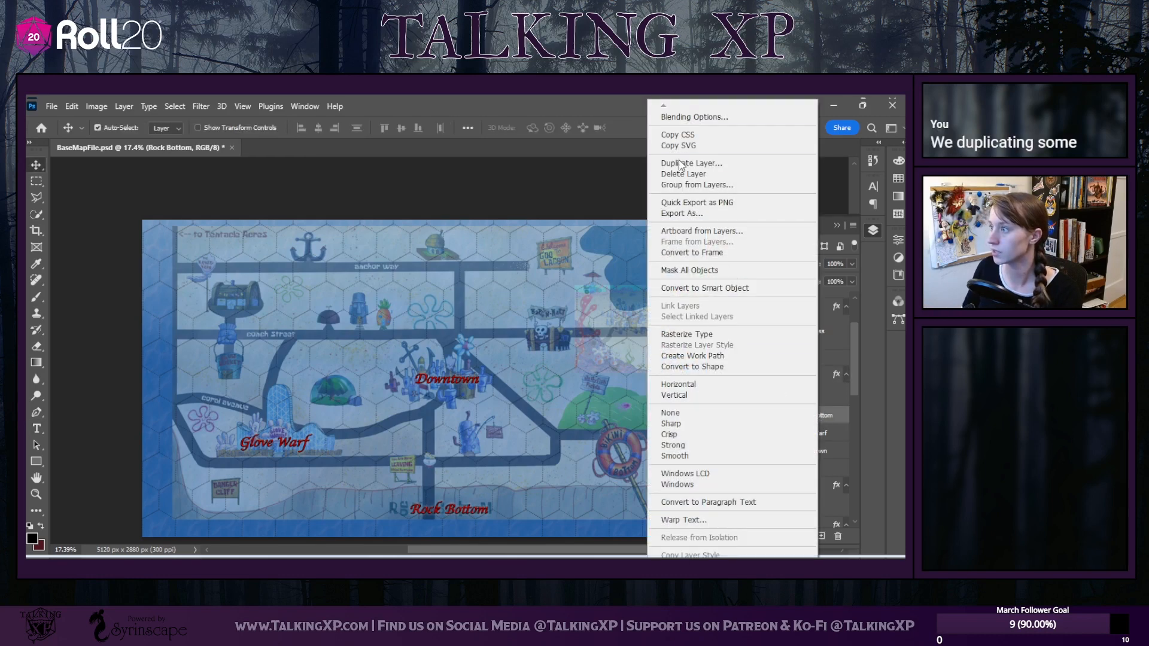
left_click(680, 163)
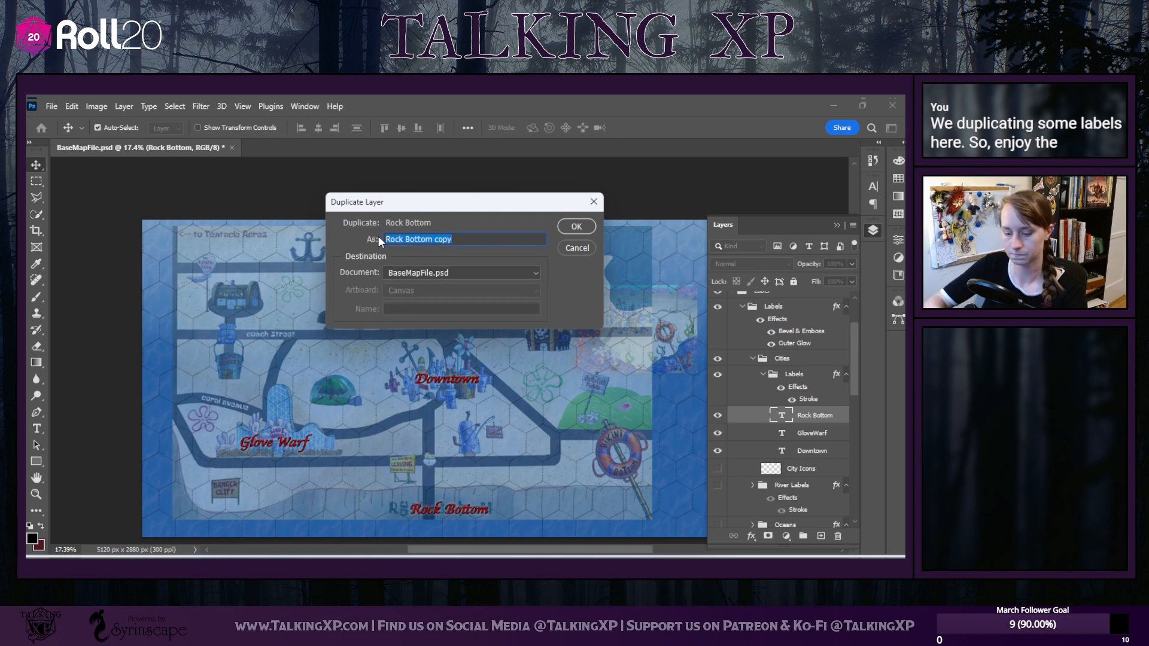
type("Goo Lagoon")
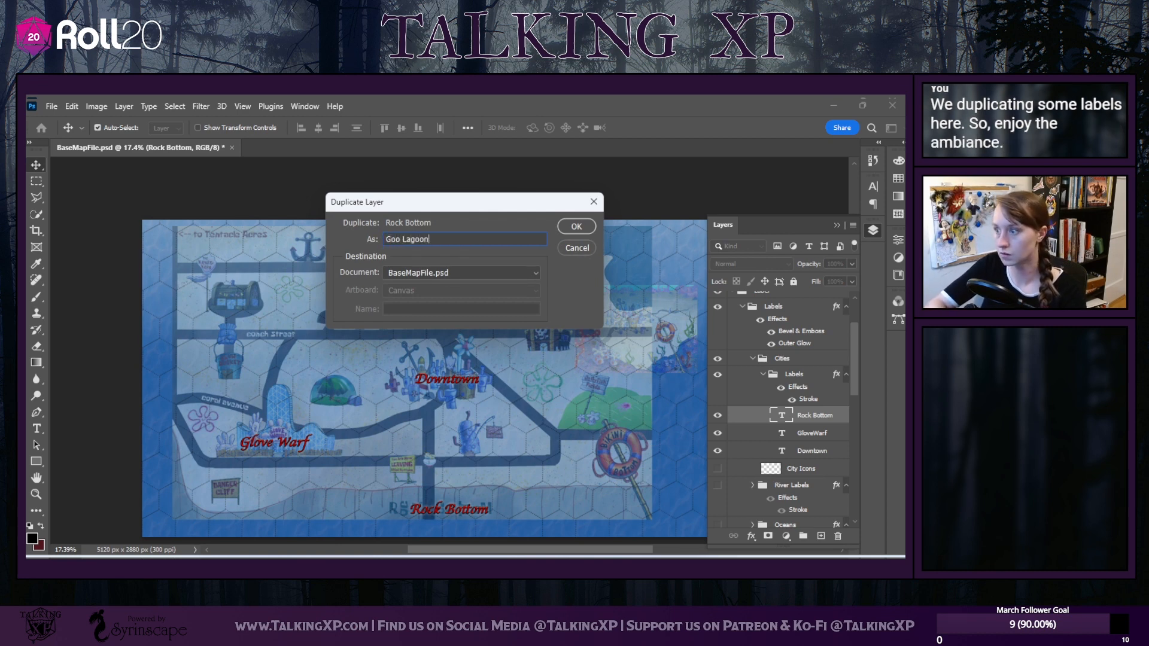
left_click(576, 226)
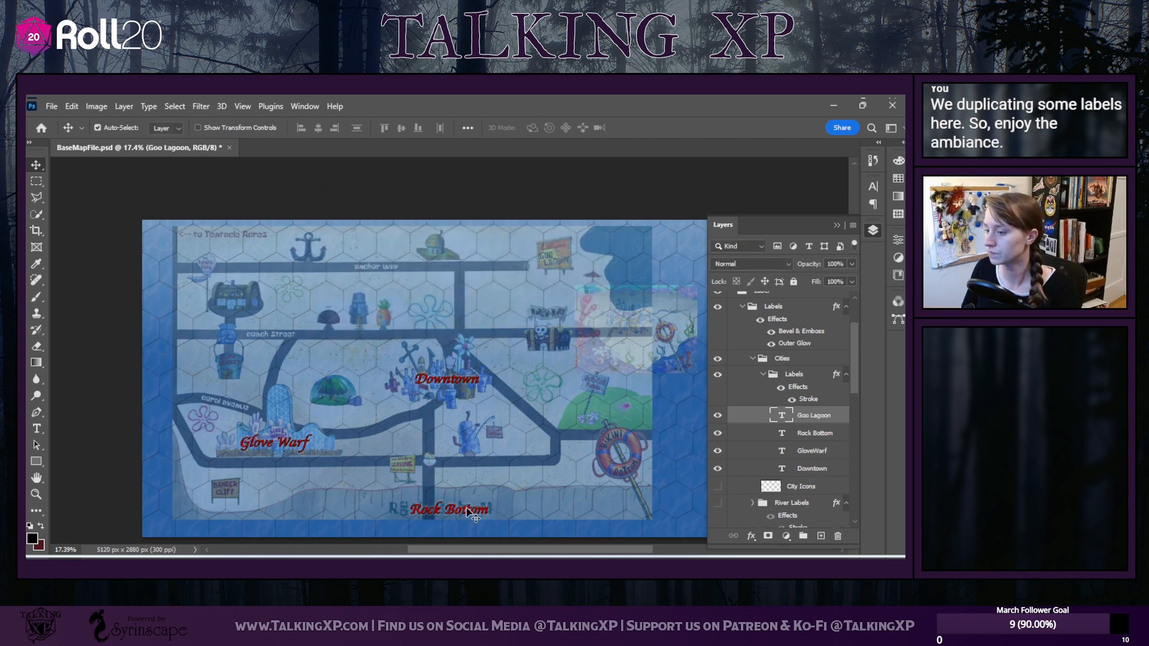
Move the Goo Lagoon layer's label to the lagoon in the map's northeast and replace its text with "Goo Lagoon"
left_click_drag(465, 511, 614, 281)
double_click(613, 280)
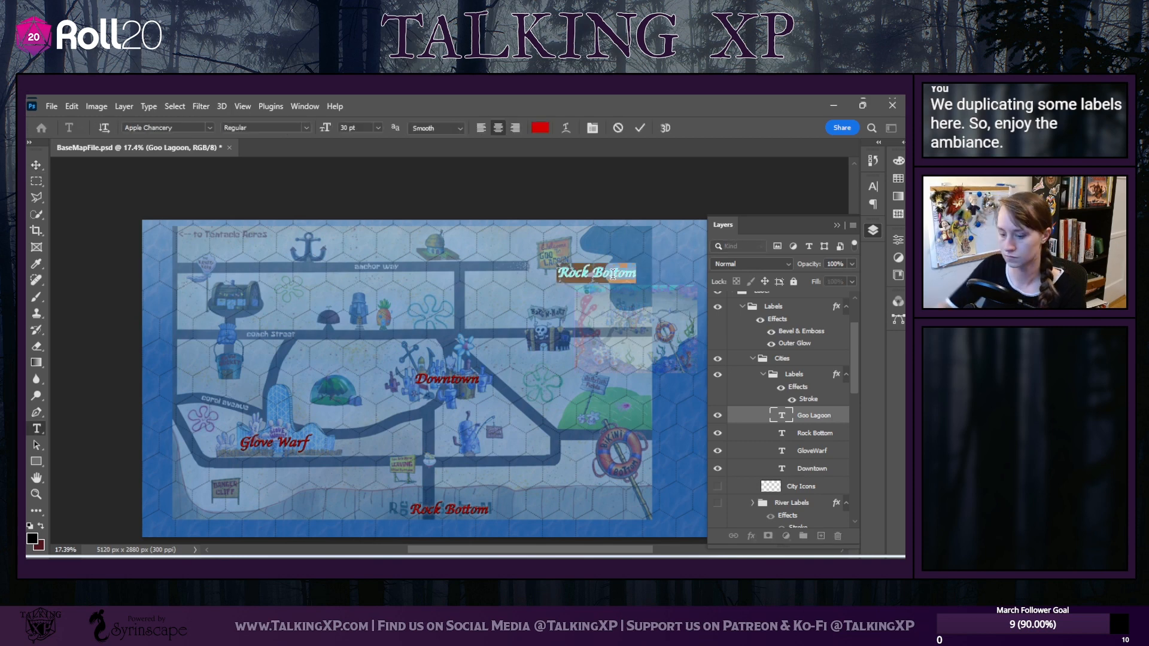
type("Goo Lagoon")
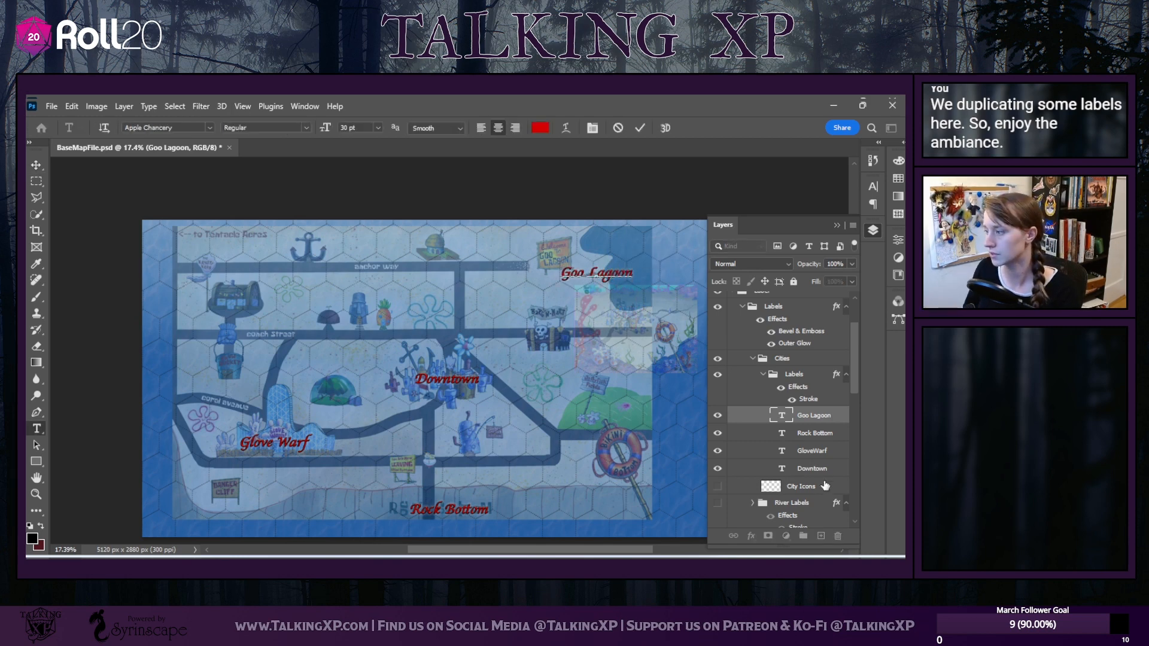
left_click(810, 418)
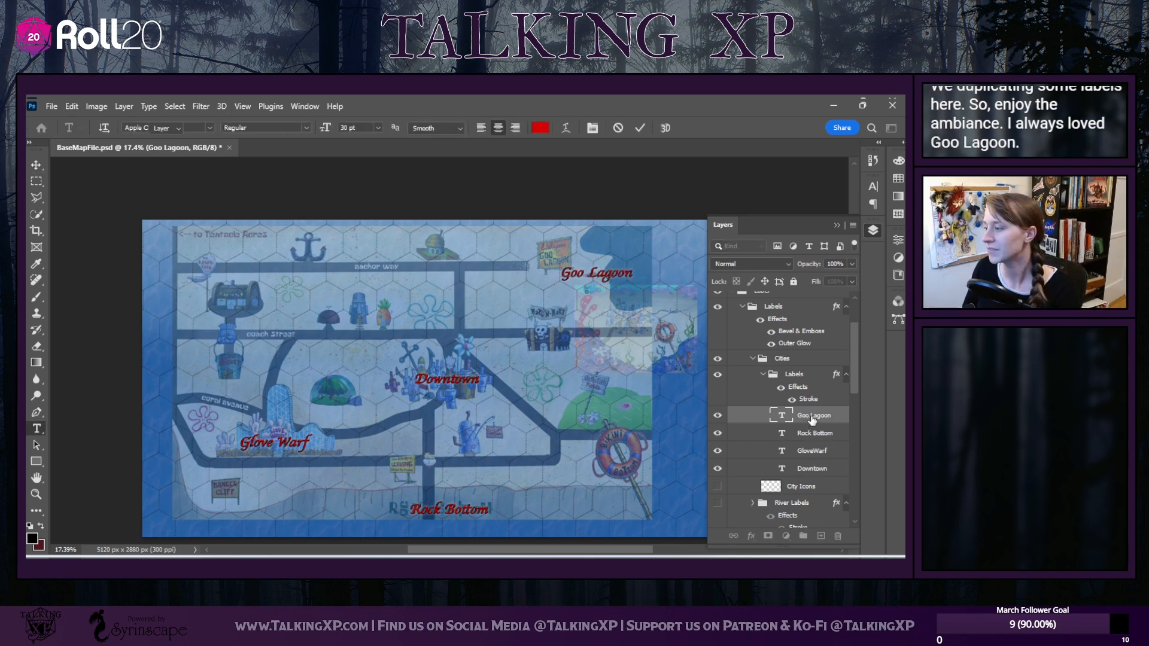
key("v")
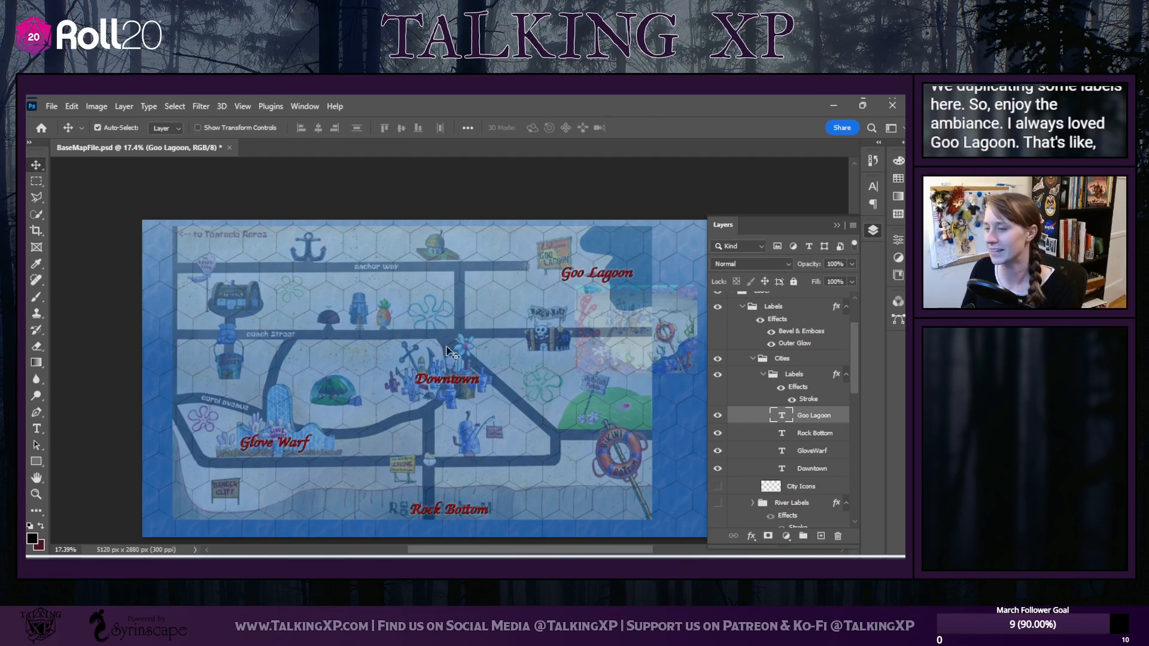
Duplicate the Goo Lagoon text layer under the name "Jellyfish"
right_click(813, 414)
left_click(702, 165)
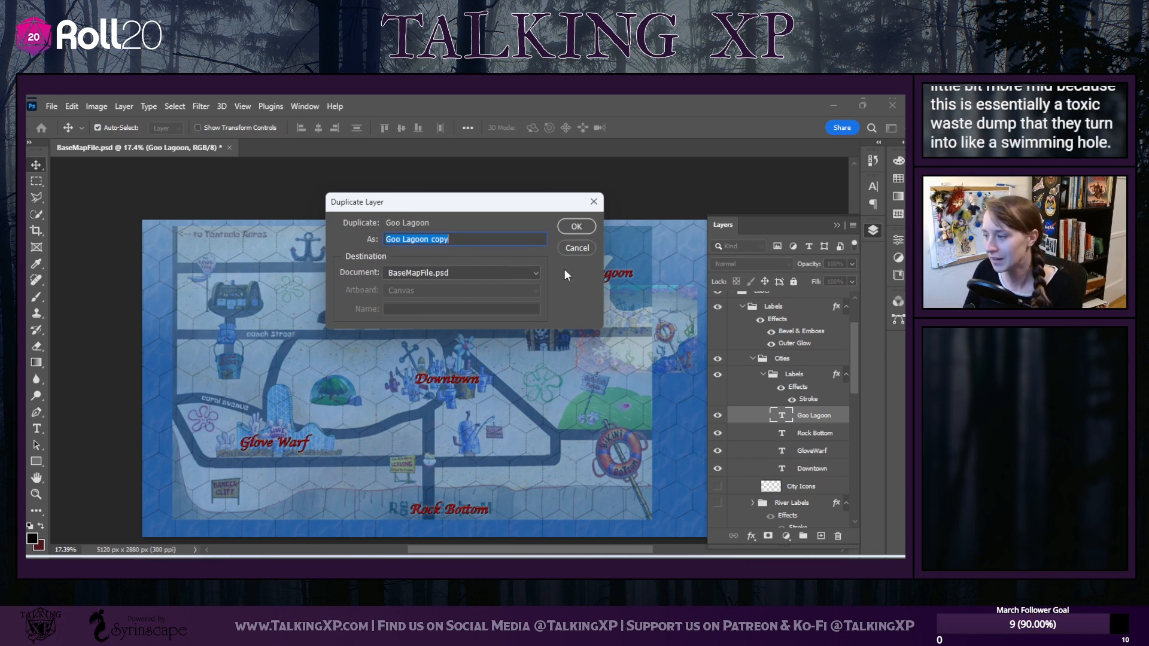
type("jelly")
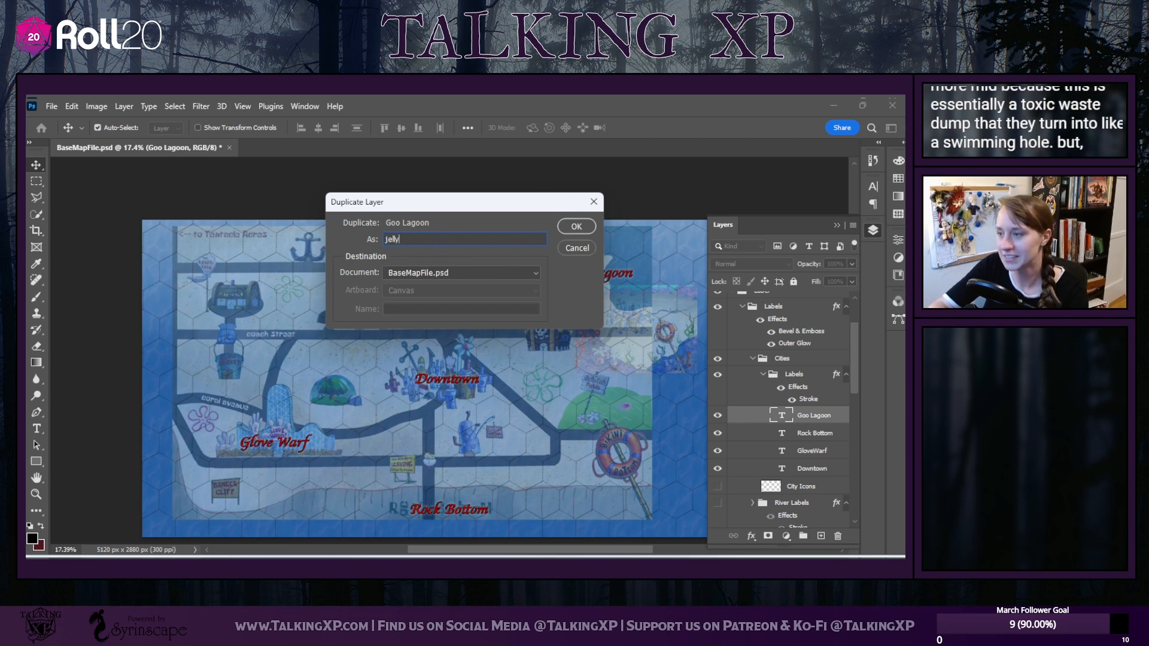
key("BackSpace")
key("BackSpace")
key("BackSpace")
key("BackSpace")
key("BackSpace")
type("J")
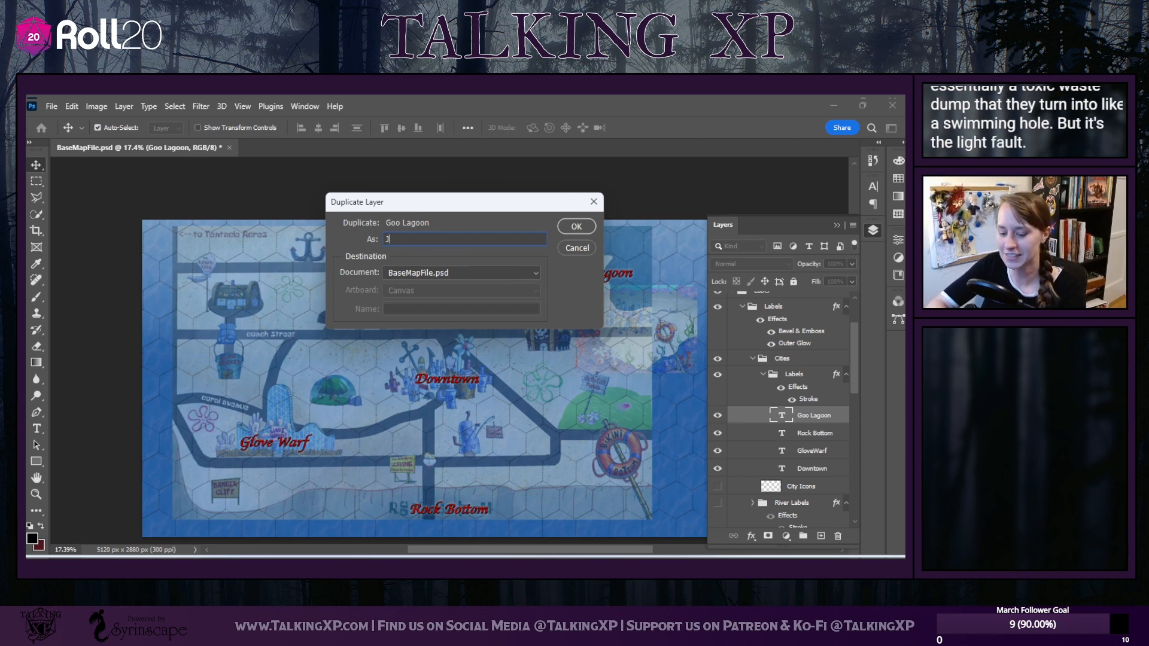
type("elly")
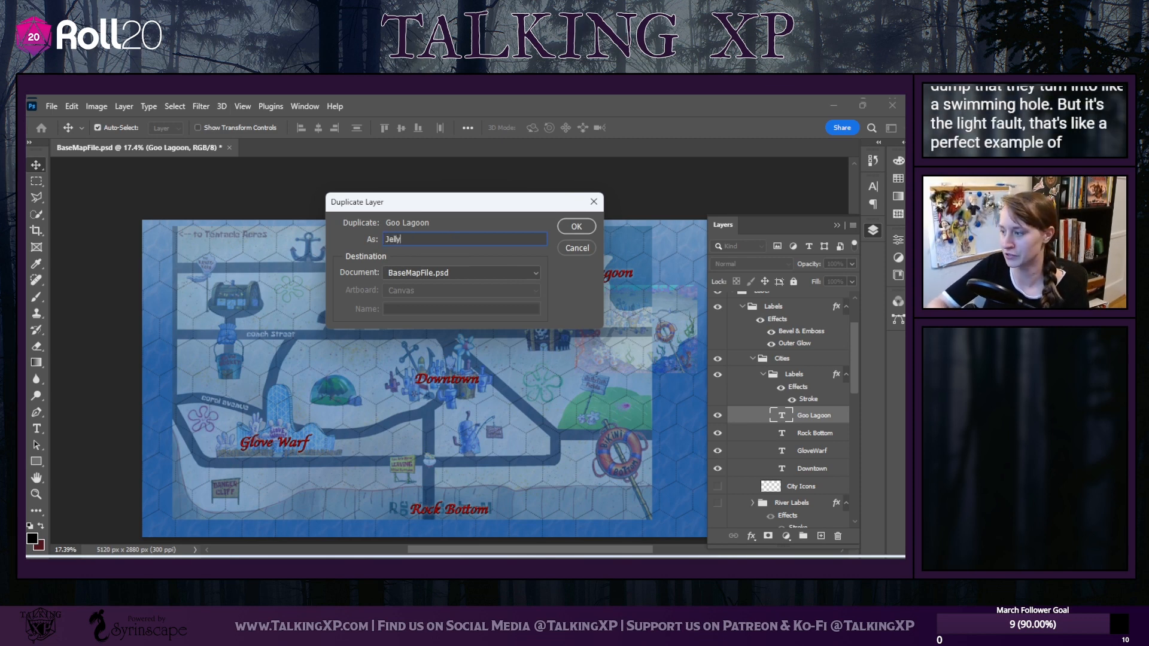
type("fish")
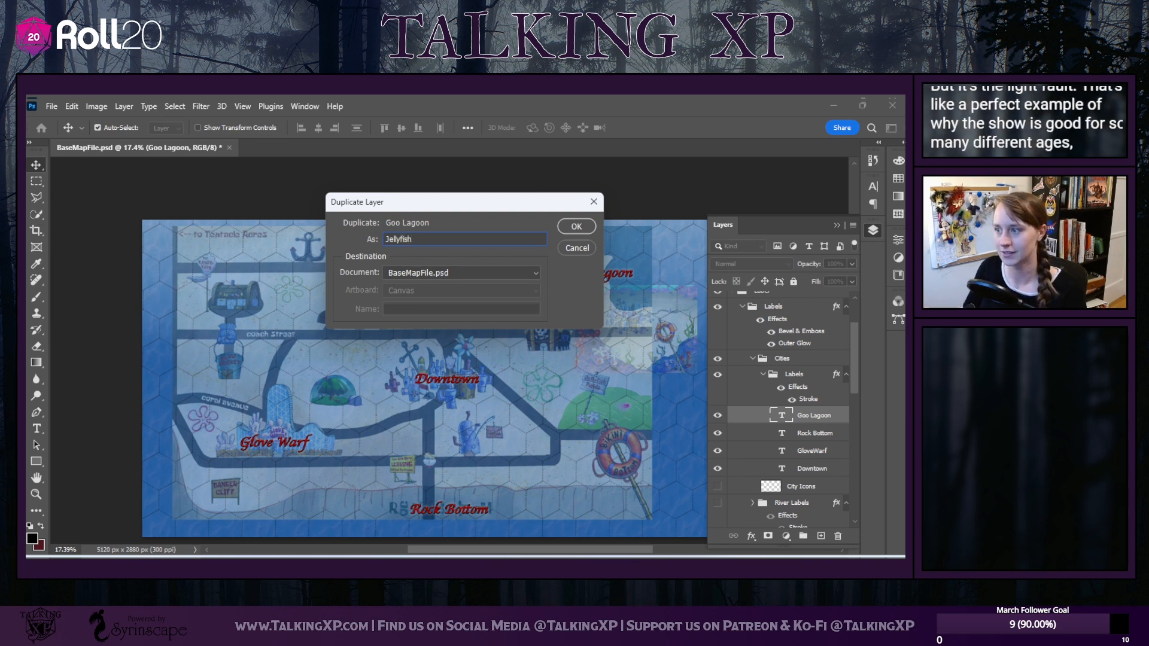
left_click(571, 227)
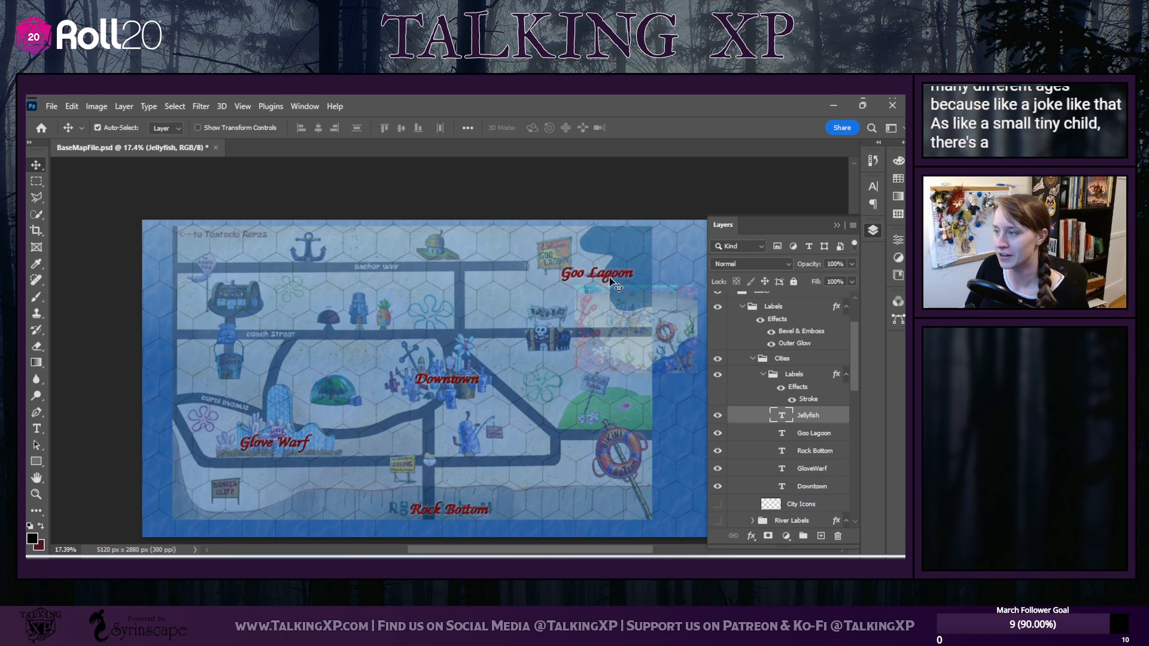
Move the Jellyfish layer's label onto the green field in the map's east and replace its text with "Jellyfish"
left_click_drag(612, 275, 624, 411)
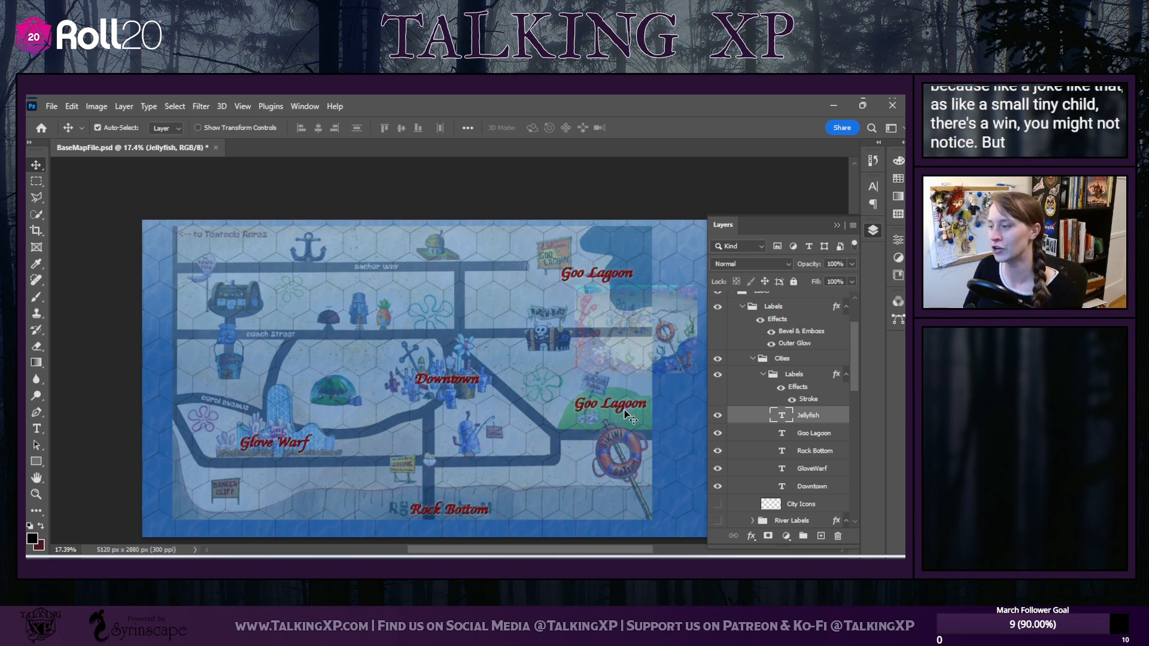
double_click(623, 410)
type("J")
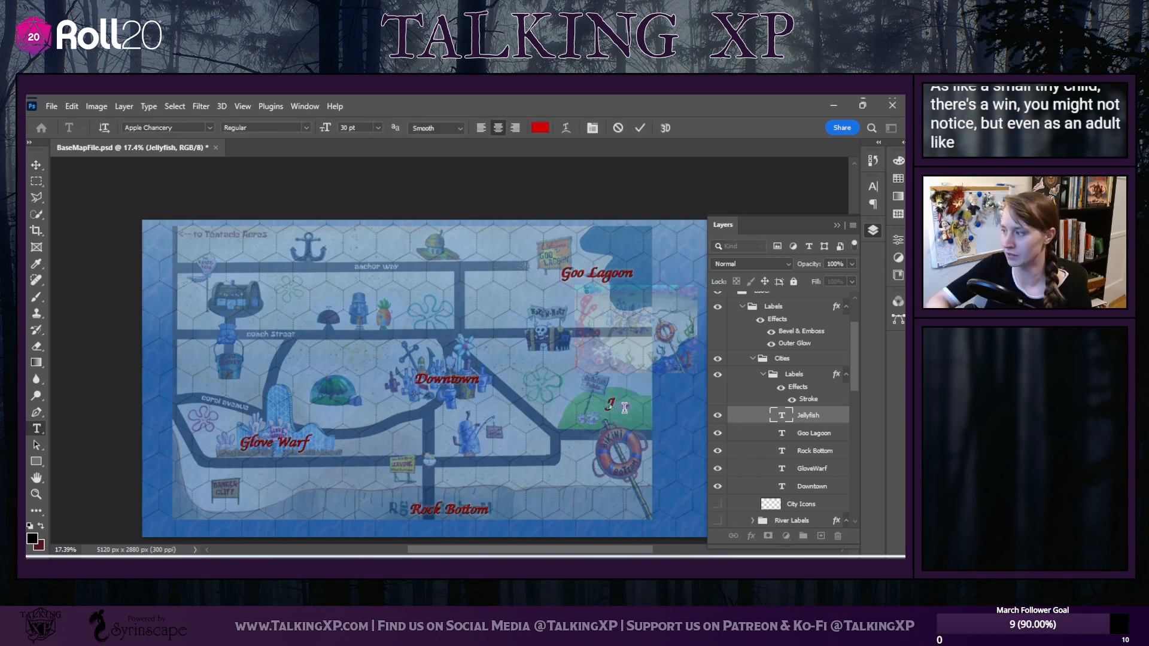
type("ellyfish")
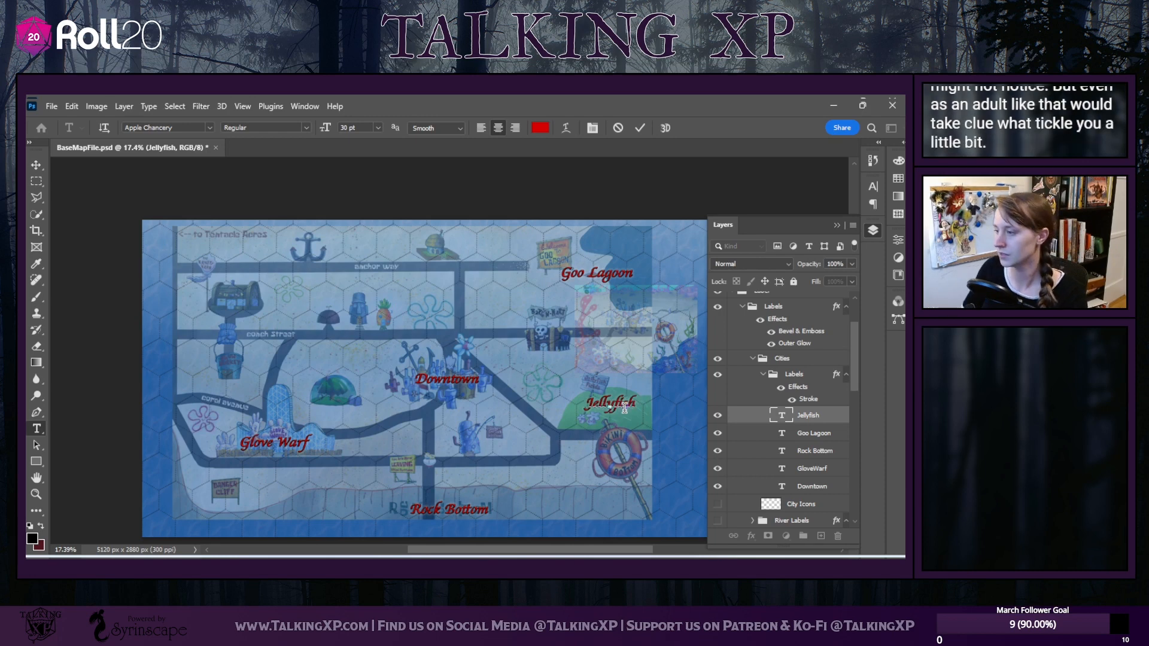
type(" Field")
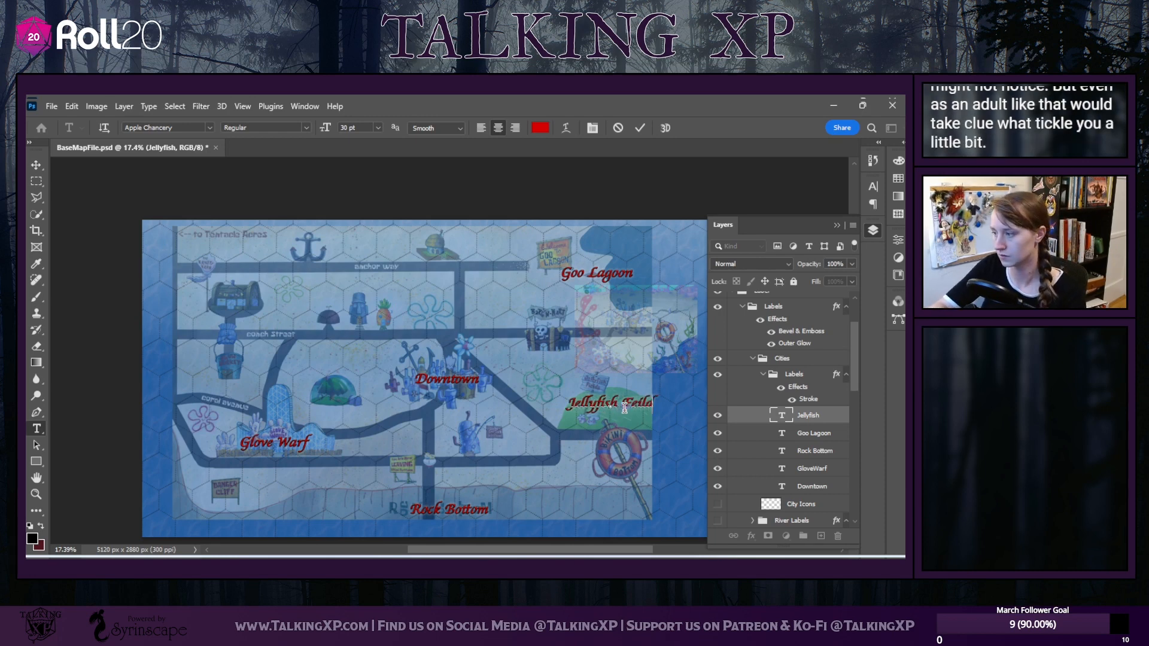
key("BackSpace")
key("BackSpace")
key("BackSpace")
key("BackSpace")
key("BackSpace")
key("BackSpace")
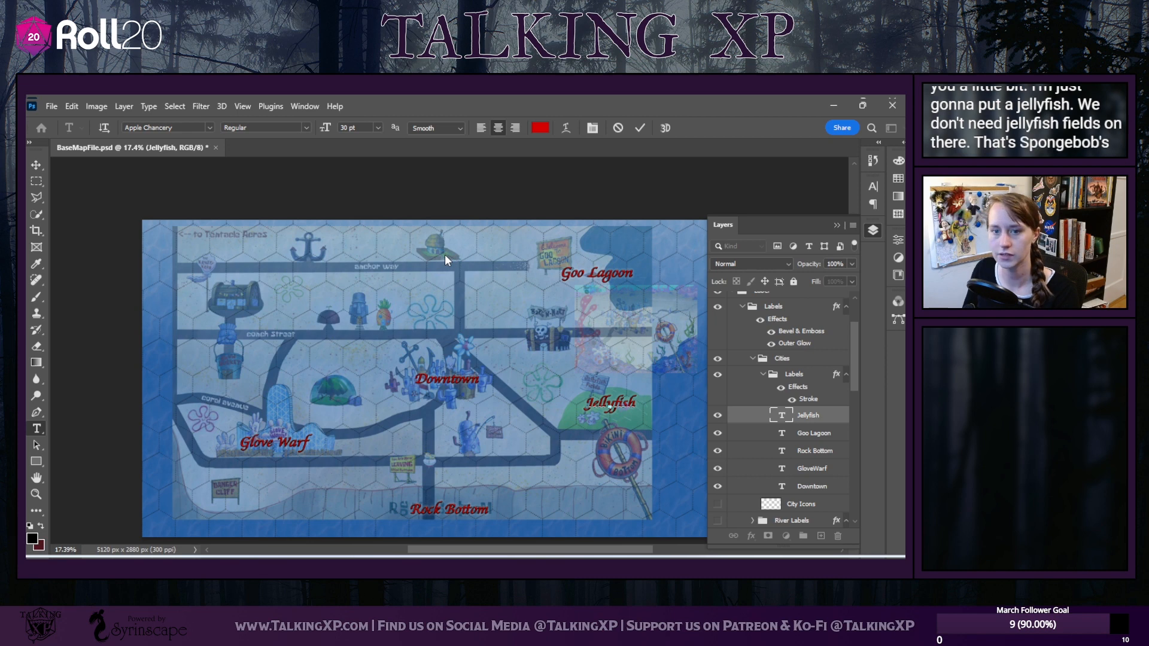
left_click(815, 421)
key("v")
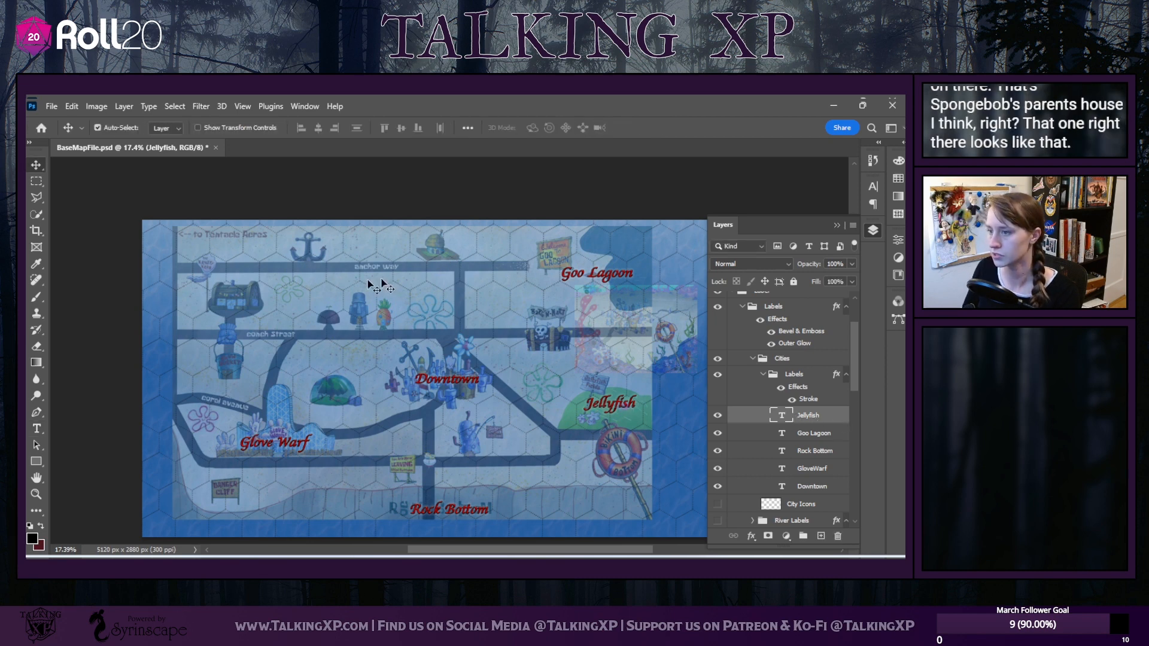
Duplicate the Jellyfish text layer under the name "Mr. Krabs"
right_click(807, 415)
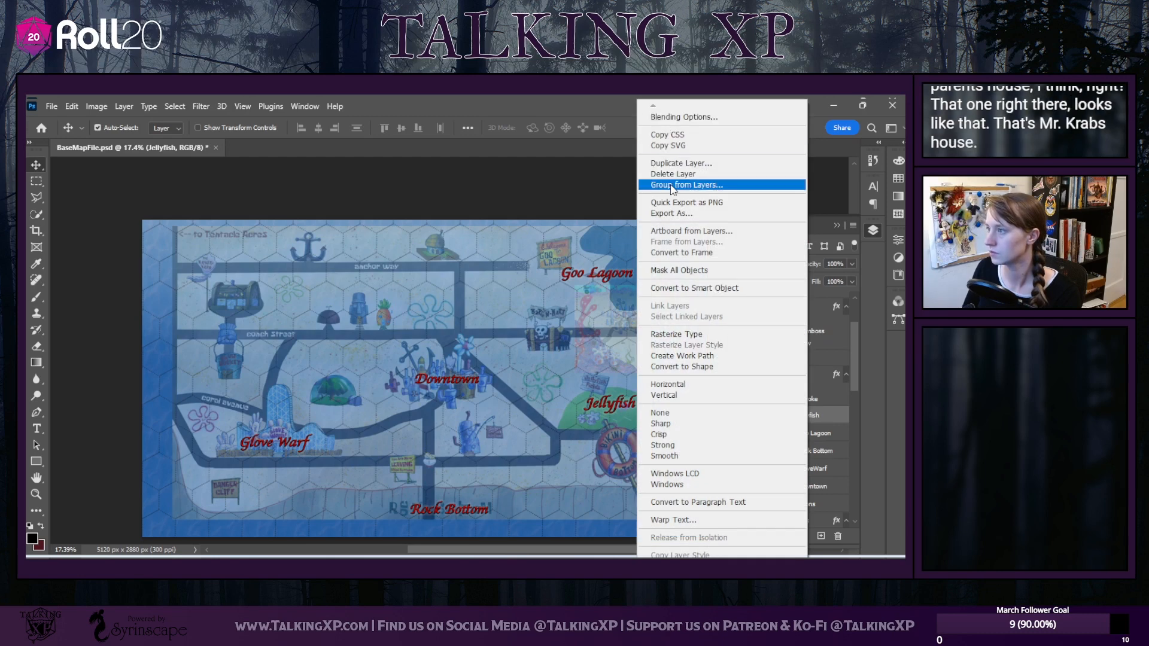
left_click(682, 163)
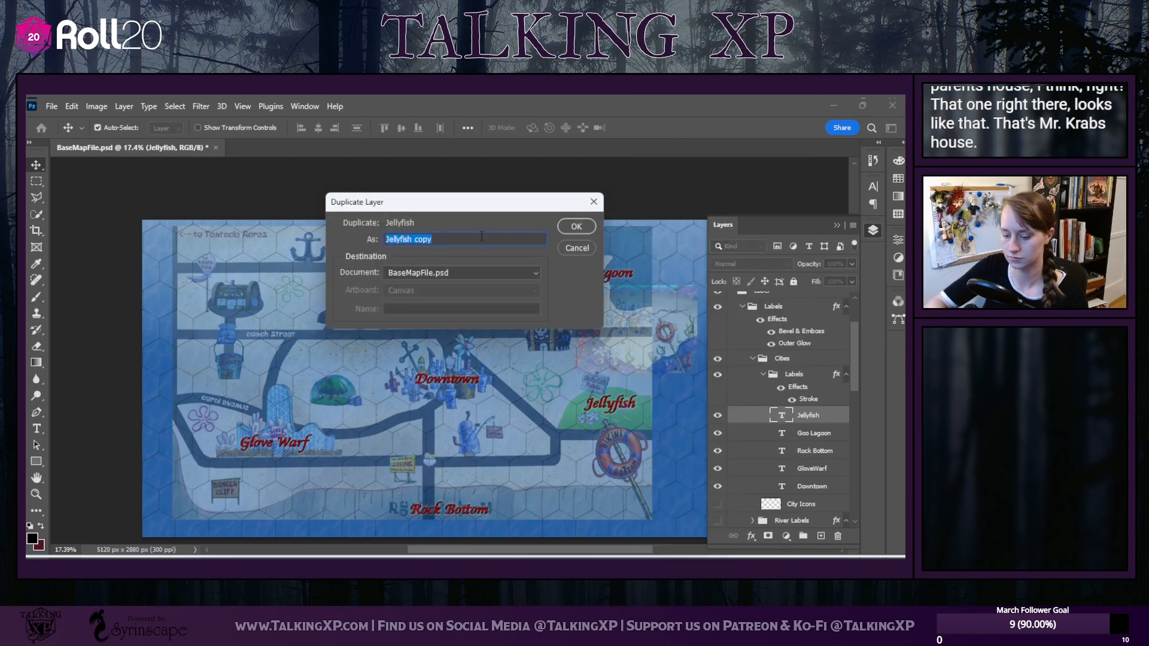
type("Mr. Krabs")
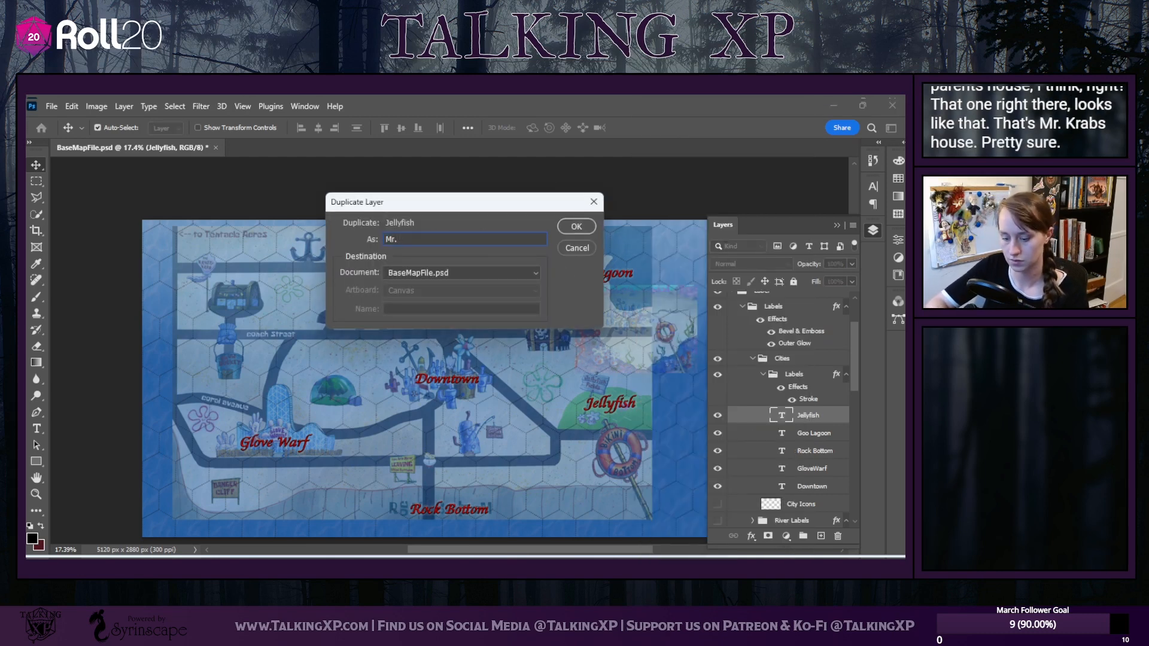
left_click(569, 228)
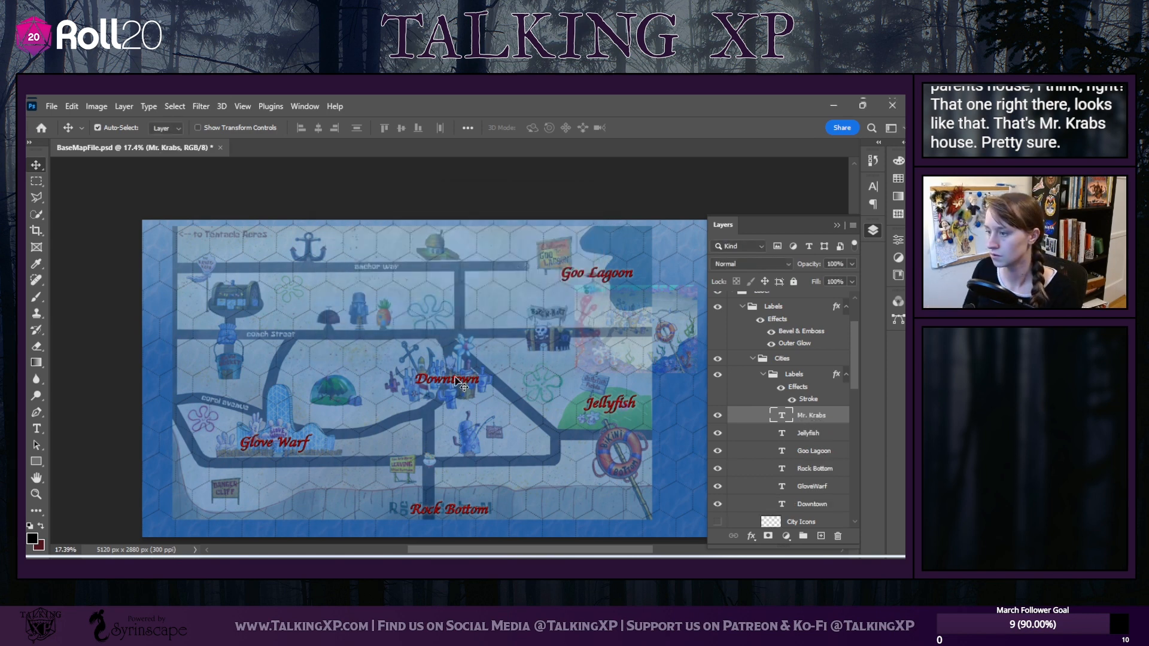
Move the Mr. Krabs layer's label onto the anchor house in the map's northwest and replace its text with "Mr. Krab"
mouse_move(610, 282)
left_mouse_down()
mouse_move(634, 274)
mouse_move(614, 275)
left_mouse_up()
left_click_drag(622, 421, 352, 247)
type("tM")
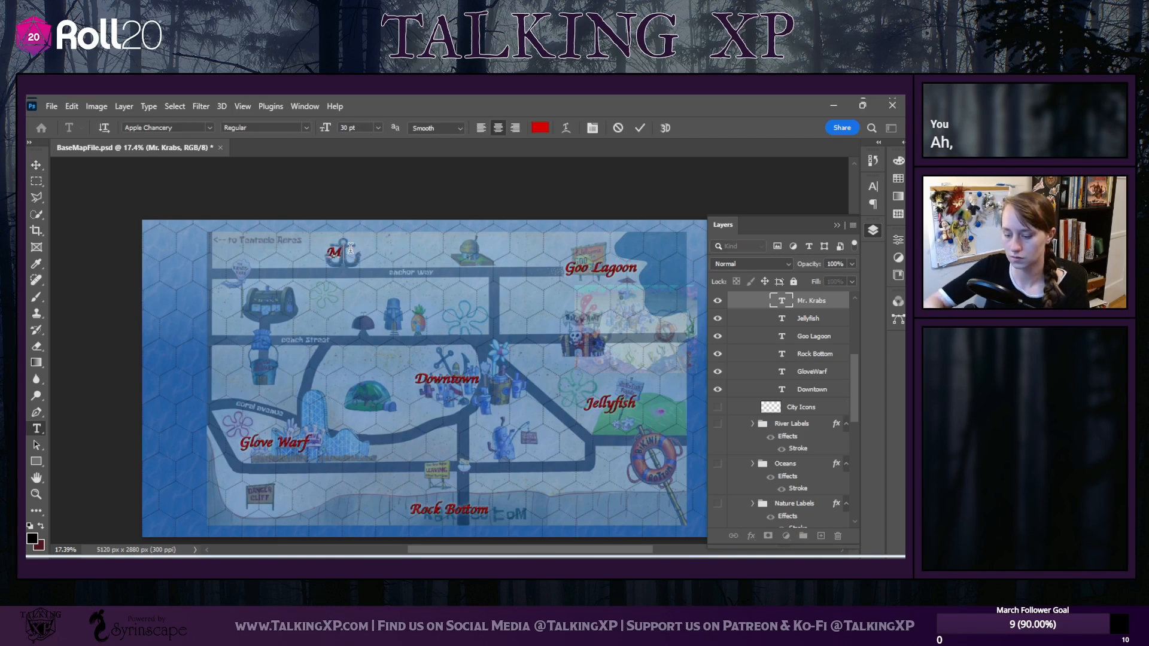
type("r. Kra")
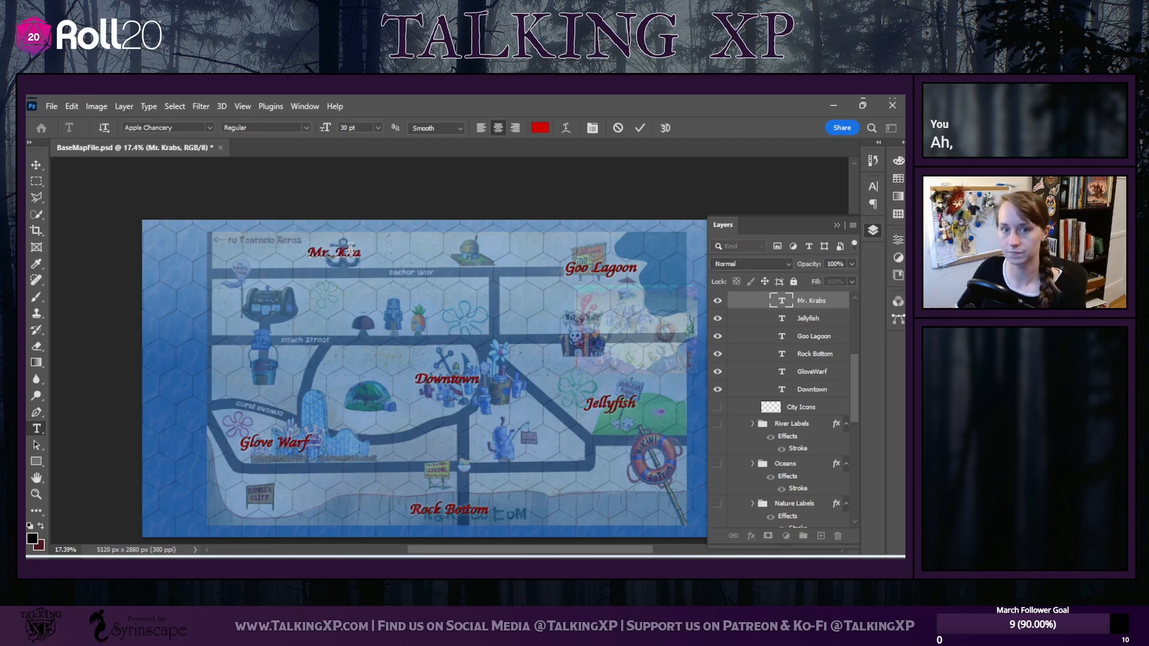
type("b")
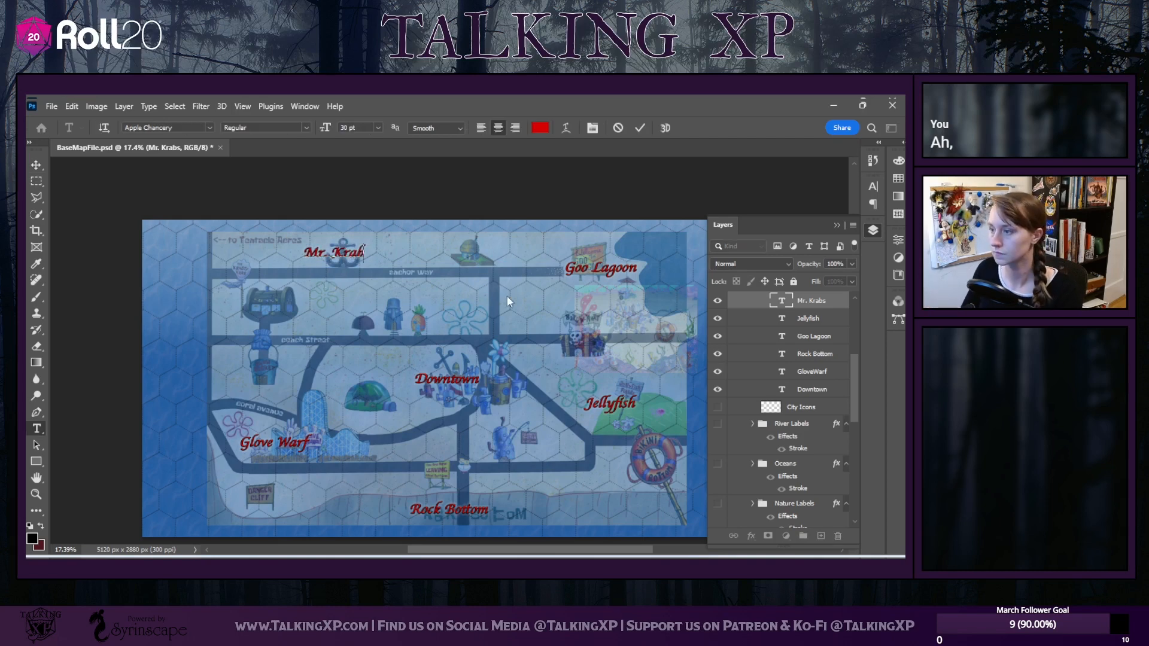
left_click(807, 294)
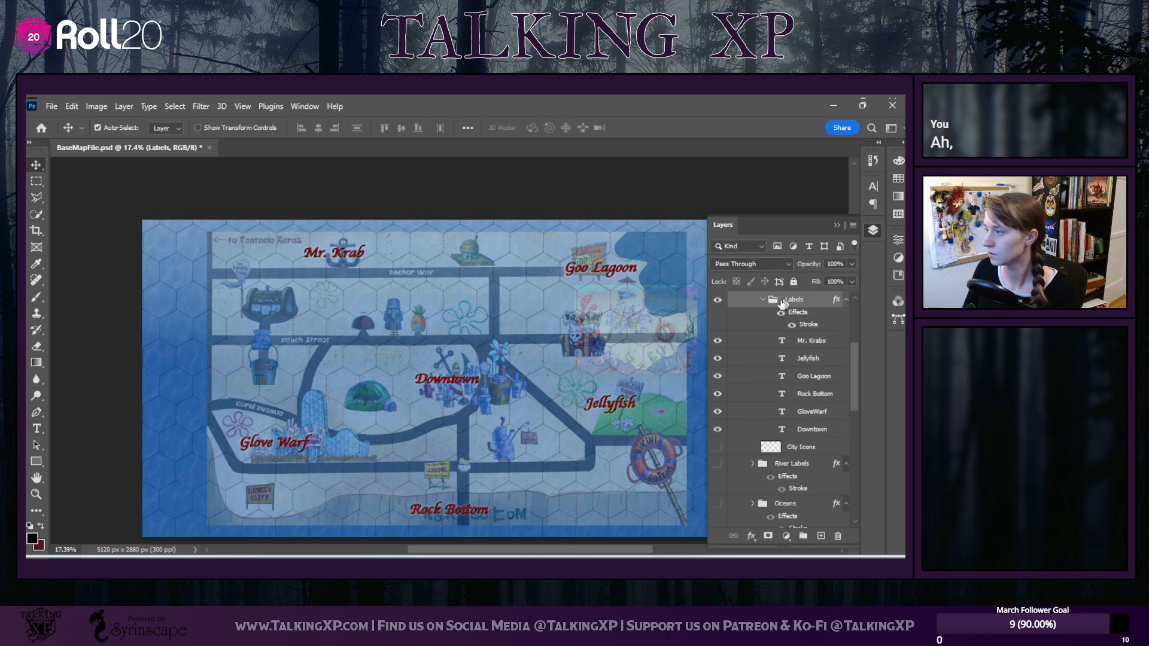
Duplicate the Mr. Krabs text layer under the name "Krusty Krab"
right_click(810, 349)
left_click(679, 164)
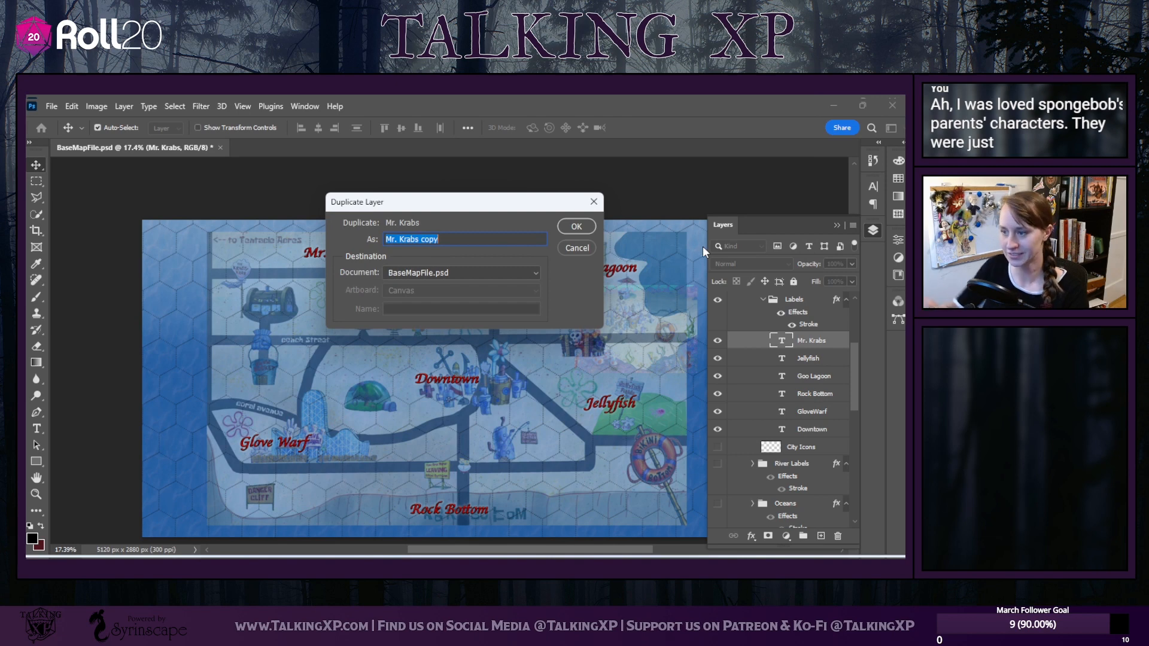
type("Kruc")
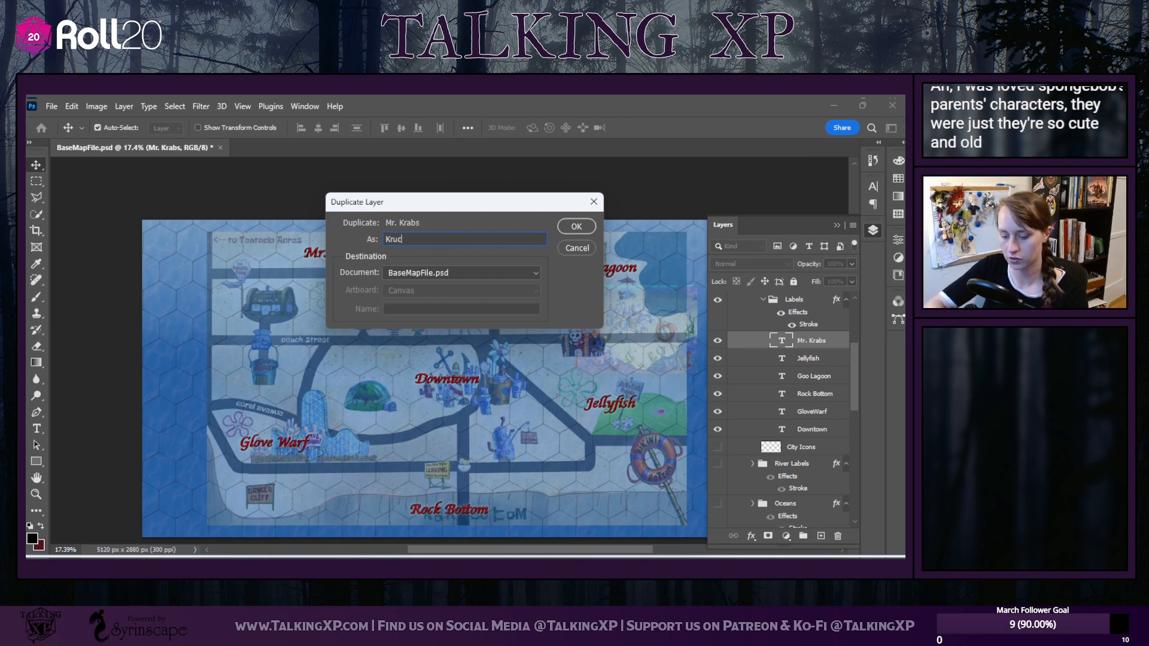
key("BackSpace")
type("sty Krab")
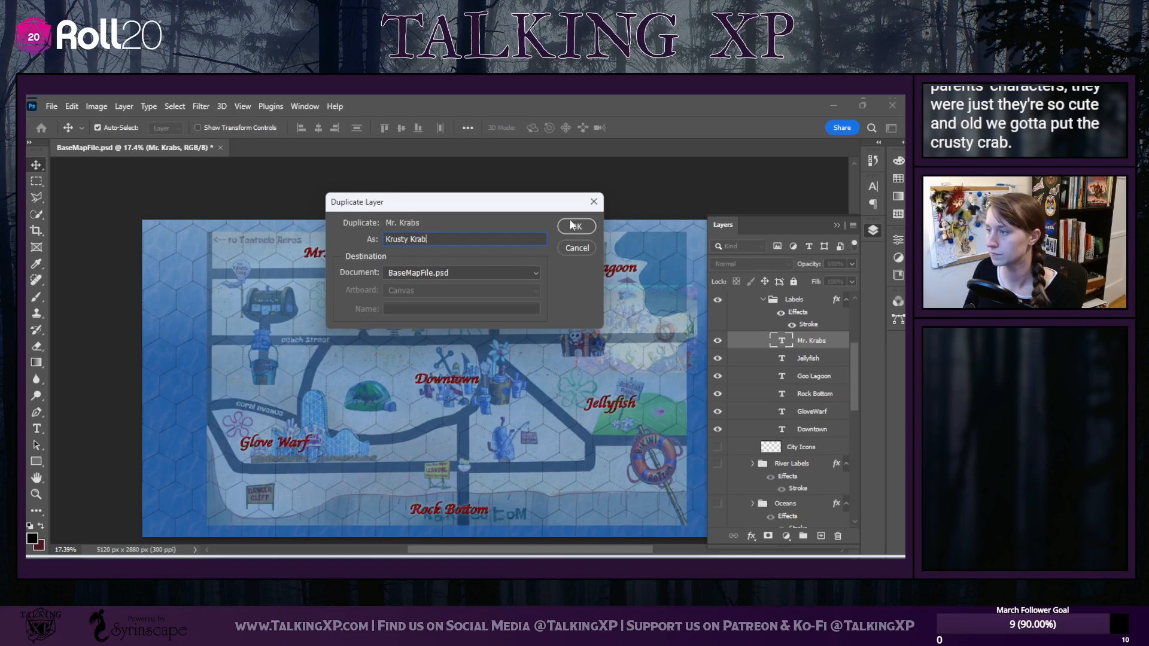
left_click(589, 226)
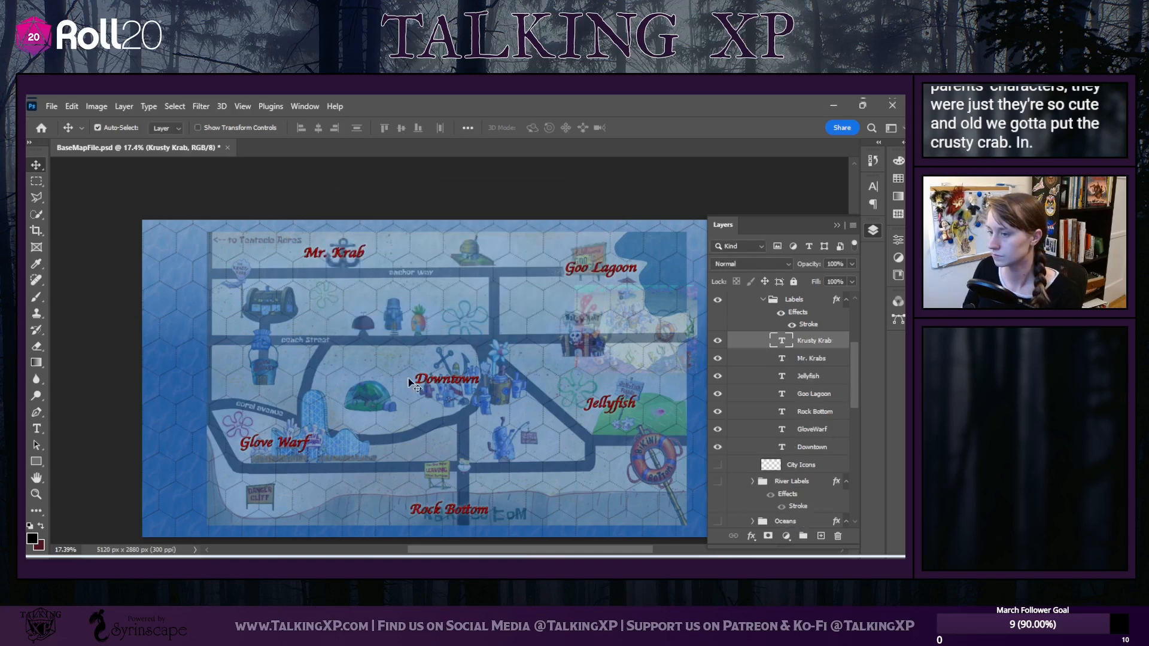
Place the Krusty Krab layer's label over the restaurant southwest of the anchor house and change its text to "Krusty Krab"
left_click_drag(357, 257, 285, 307)
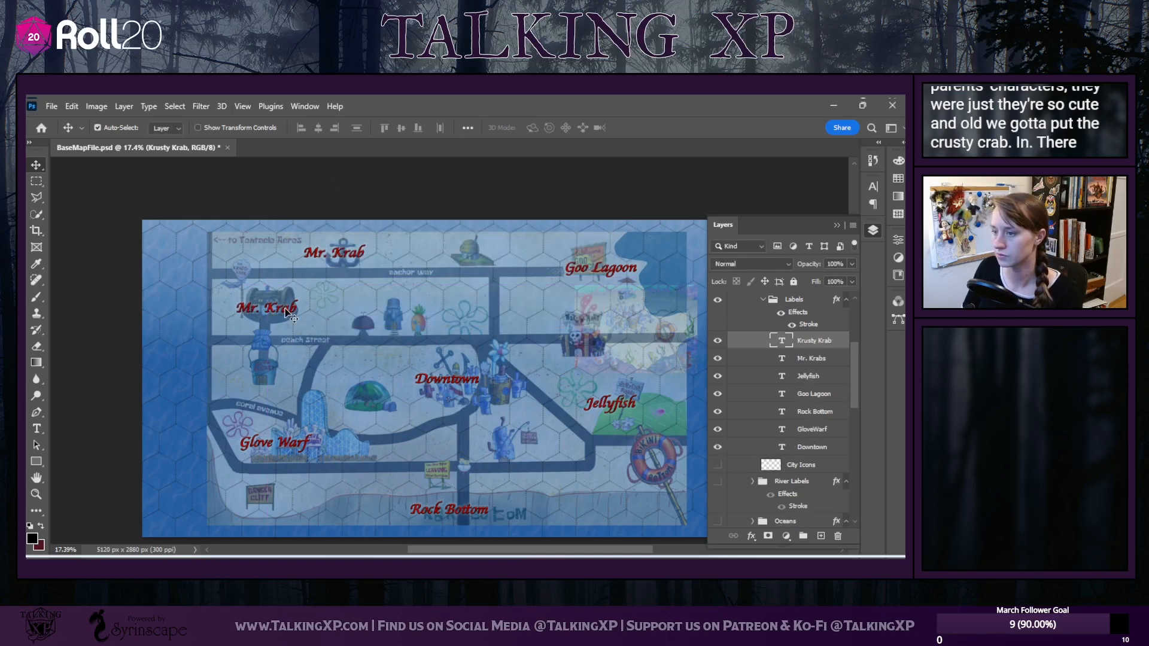
double_click(285, 307)
key("Left")
key("Right")
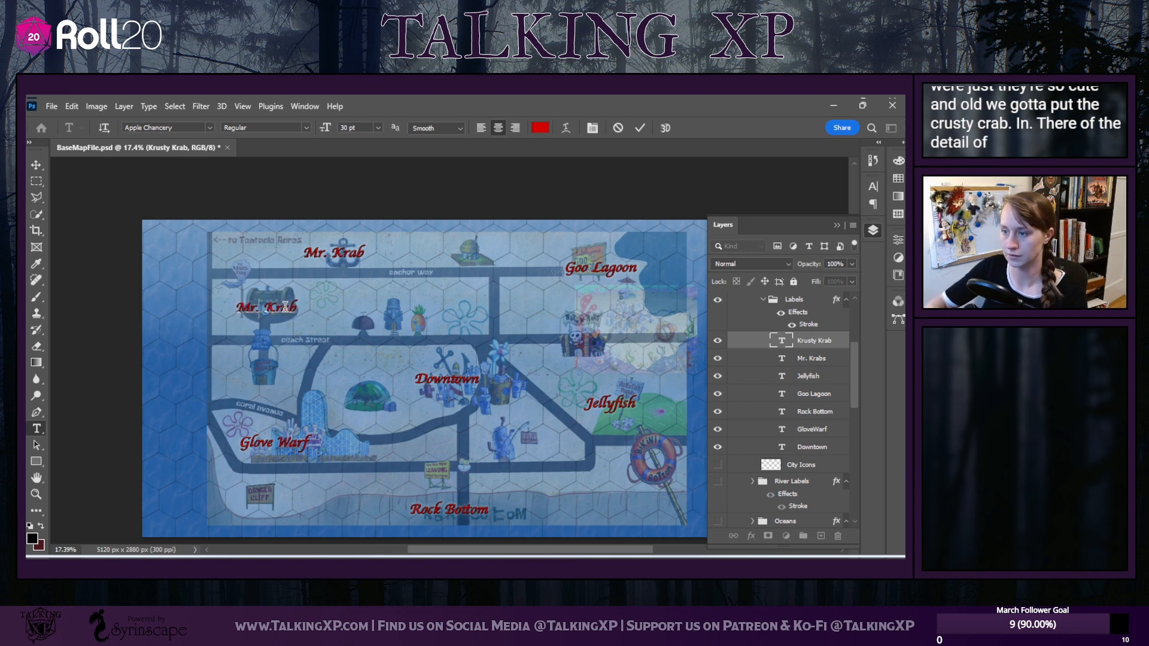
key("BackSpace")
key("BackSpace")
key("BackSpace")
key("BackSpace")
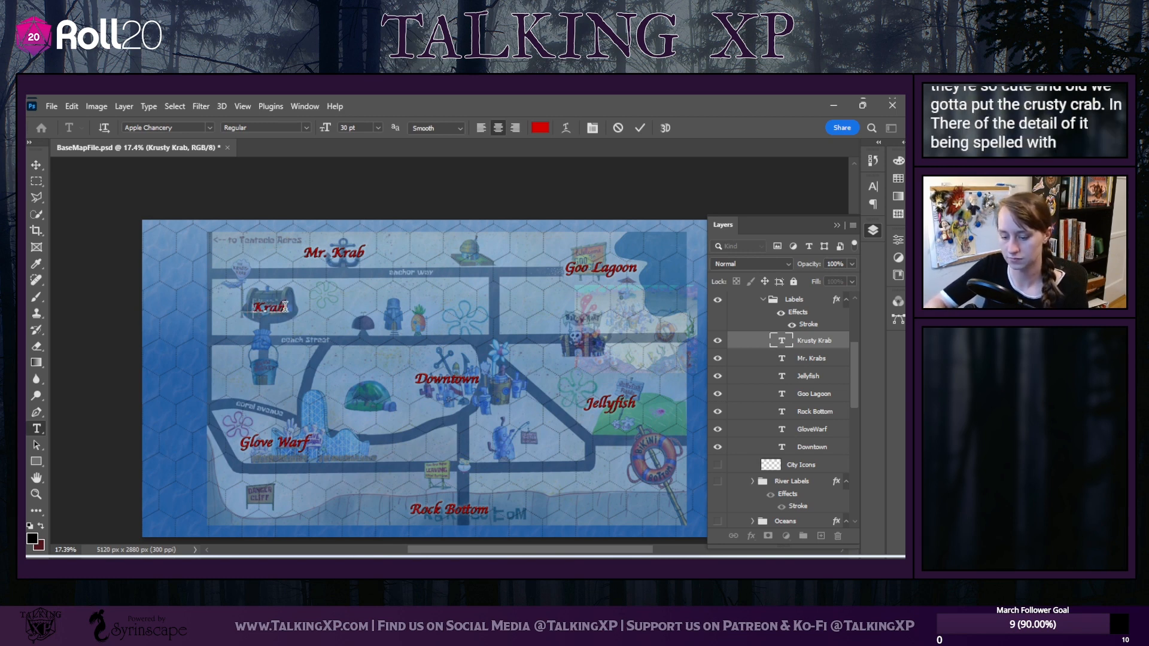
type("Krusty")
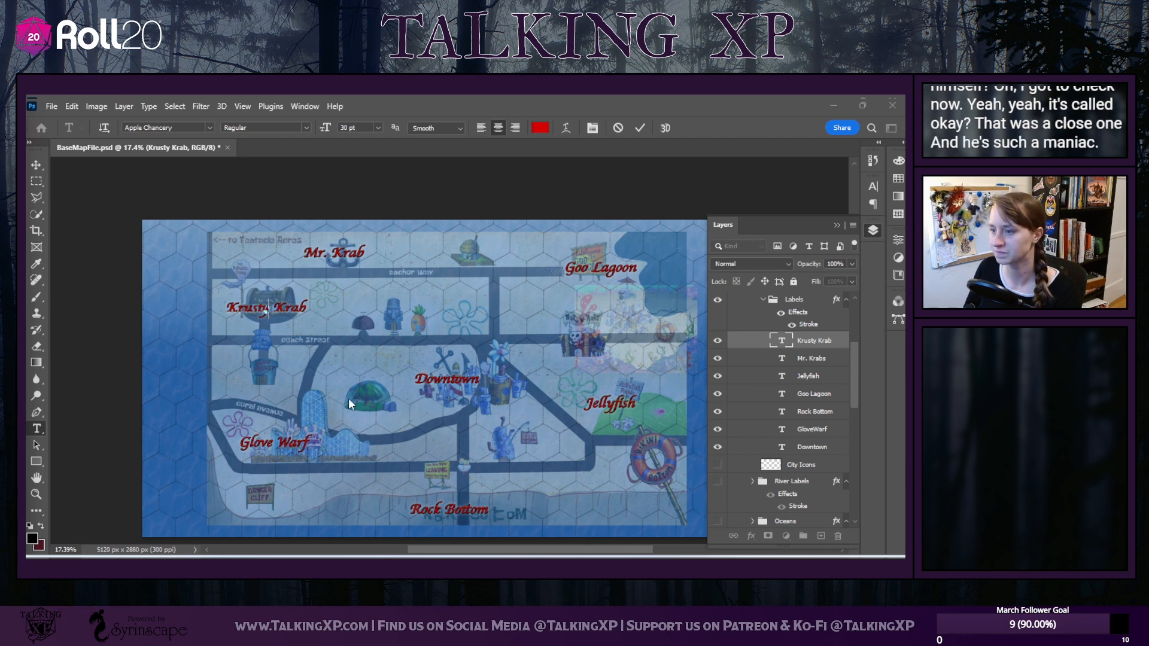
scroll(352, 422, "down", 1)
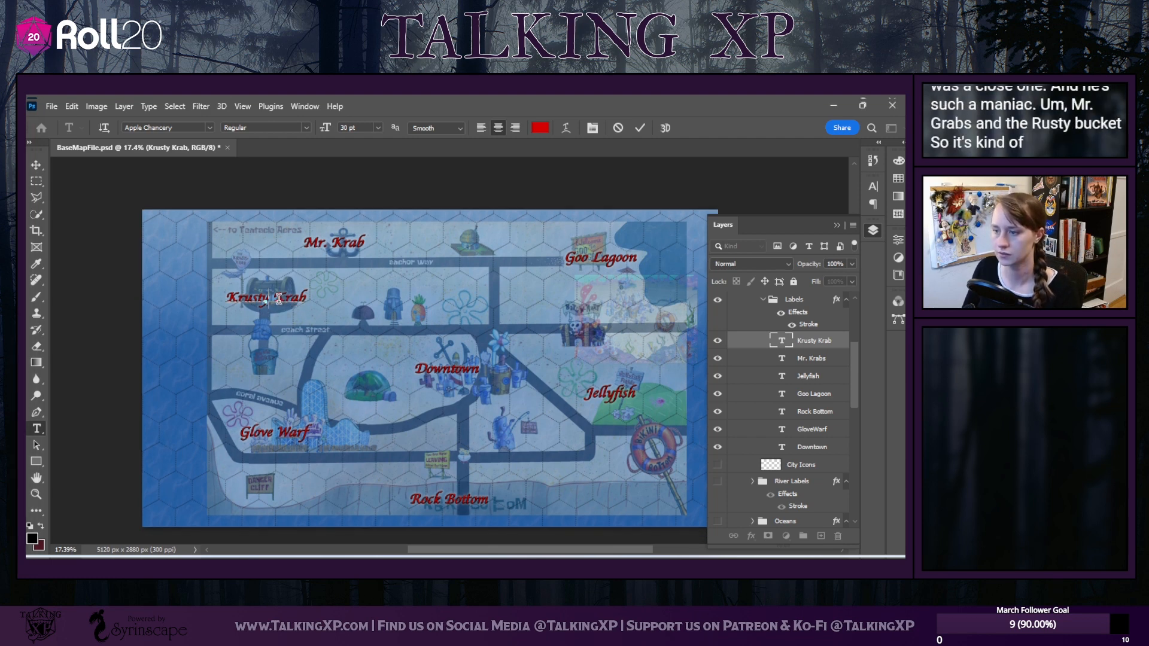
key("ctrl+Return")
key("v")
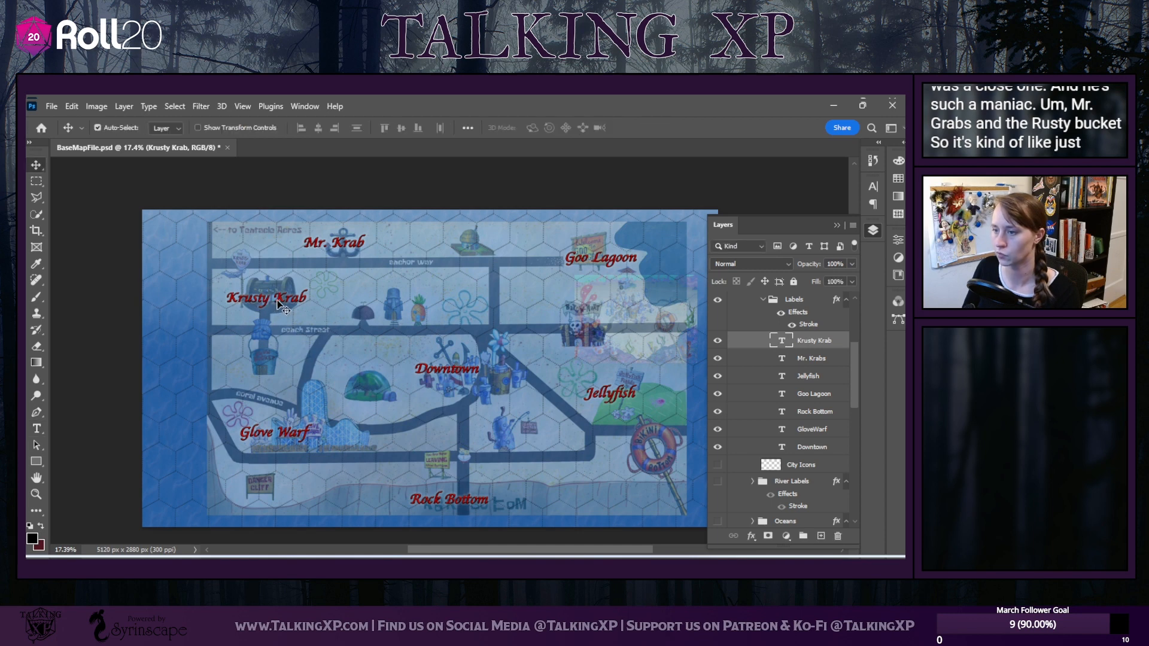
left_click_drag(279, 303, 278, 298)
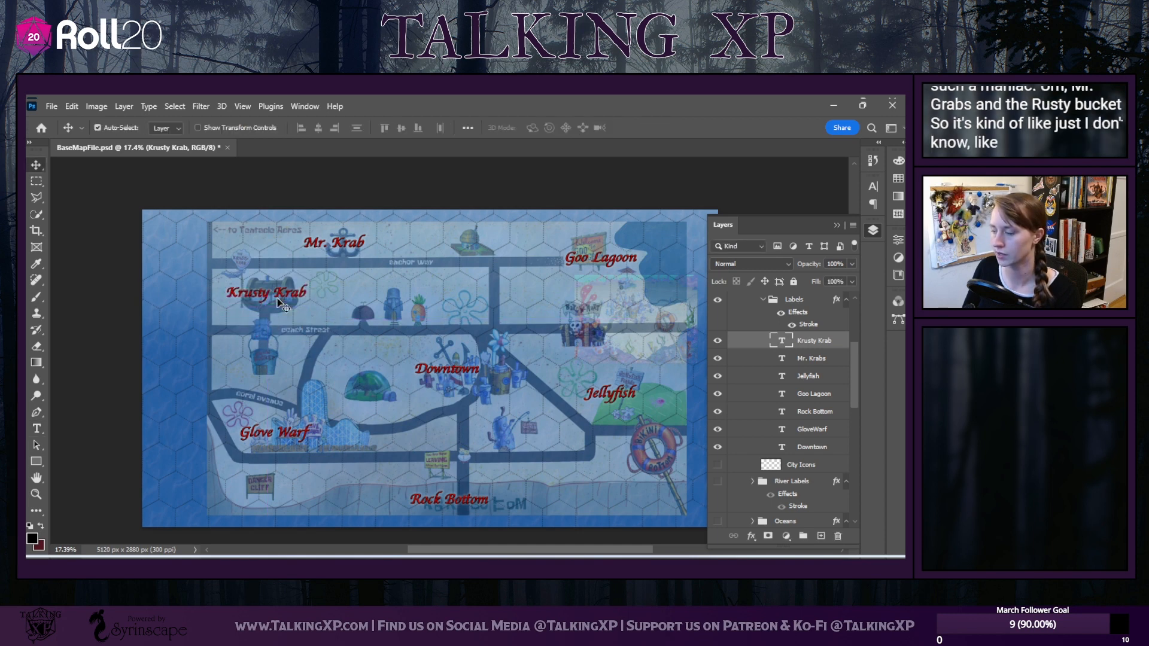
Duplicate the Krusty Krab text layer under the name "Chum Bucket"
right_click(807, 342)
left_click(694, 160)
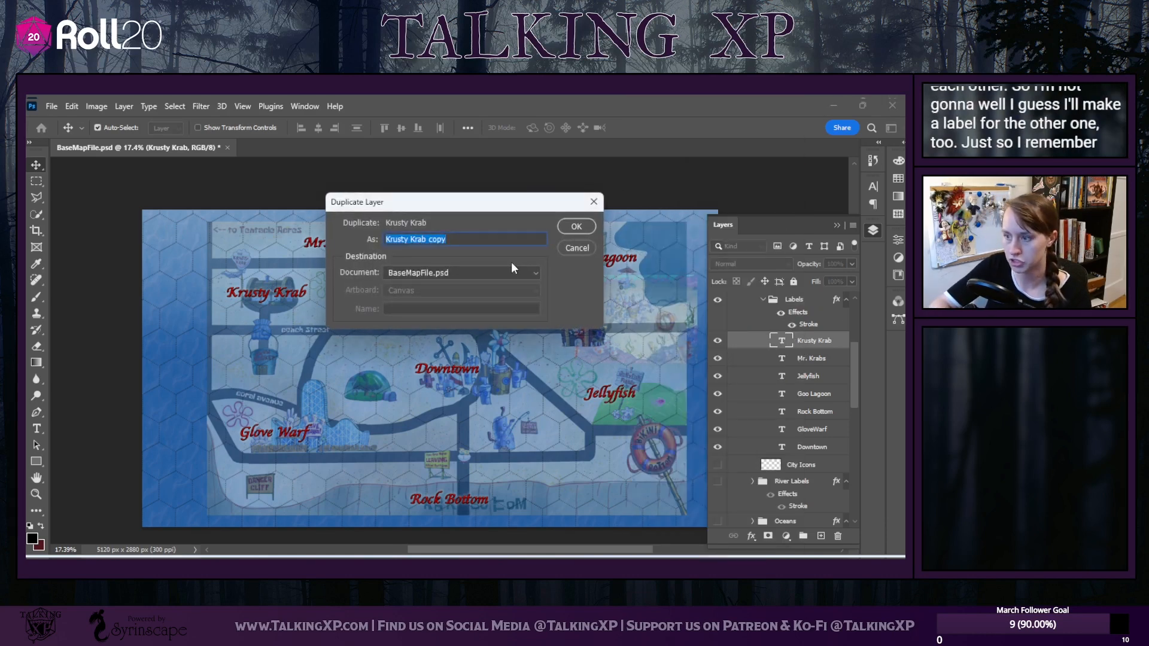
type("Chum Bucket")
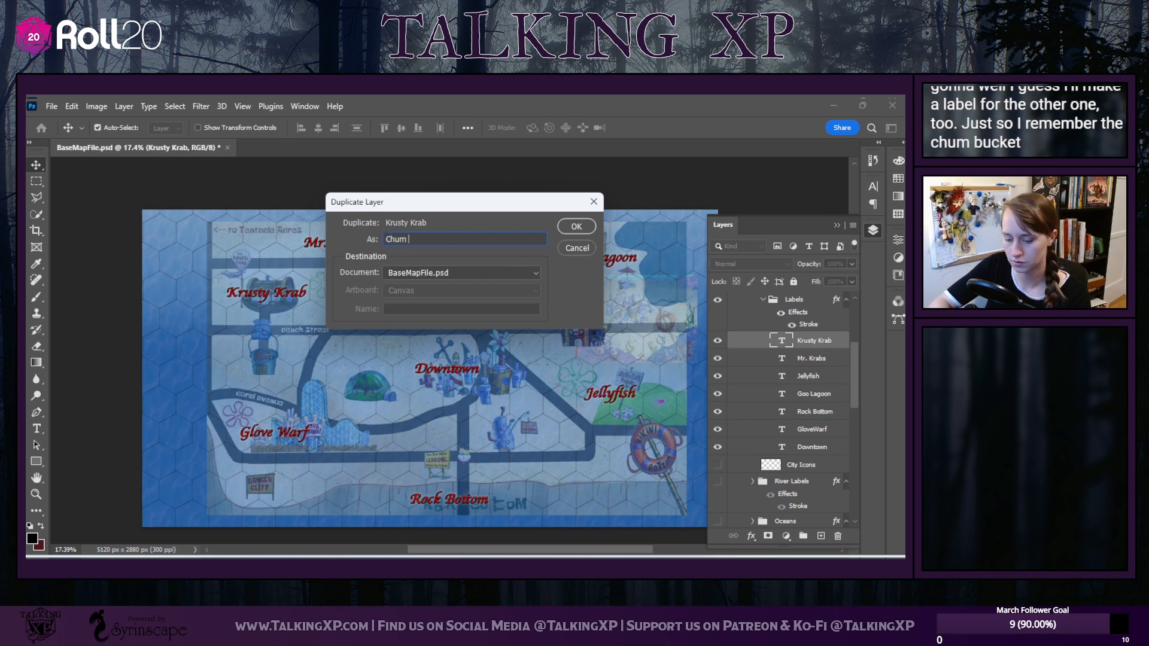
left_click(576, 227)
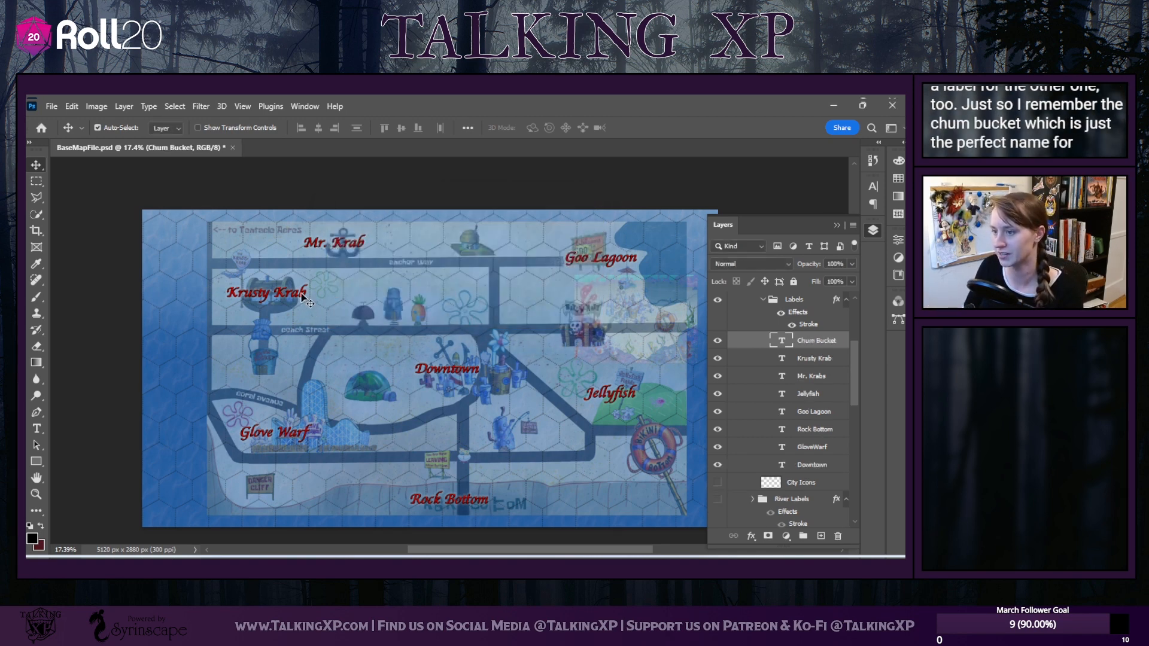
Place the Chum Bucket layer's label over the bucket building south of the Krusty Krab and change its text to "Chum Bucket" on two lines
left_click_drag(303, 298, 298, 353)
double_click(297, 348)
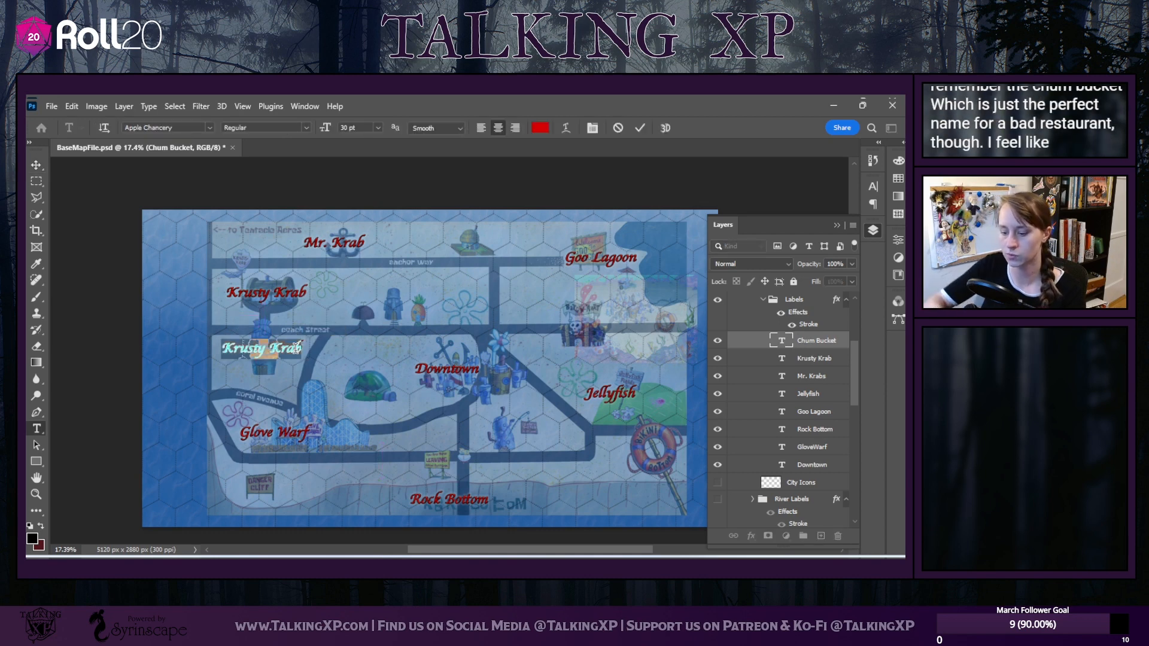
type("Ch")
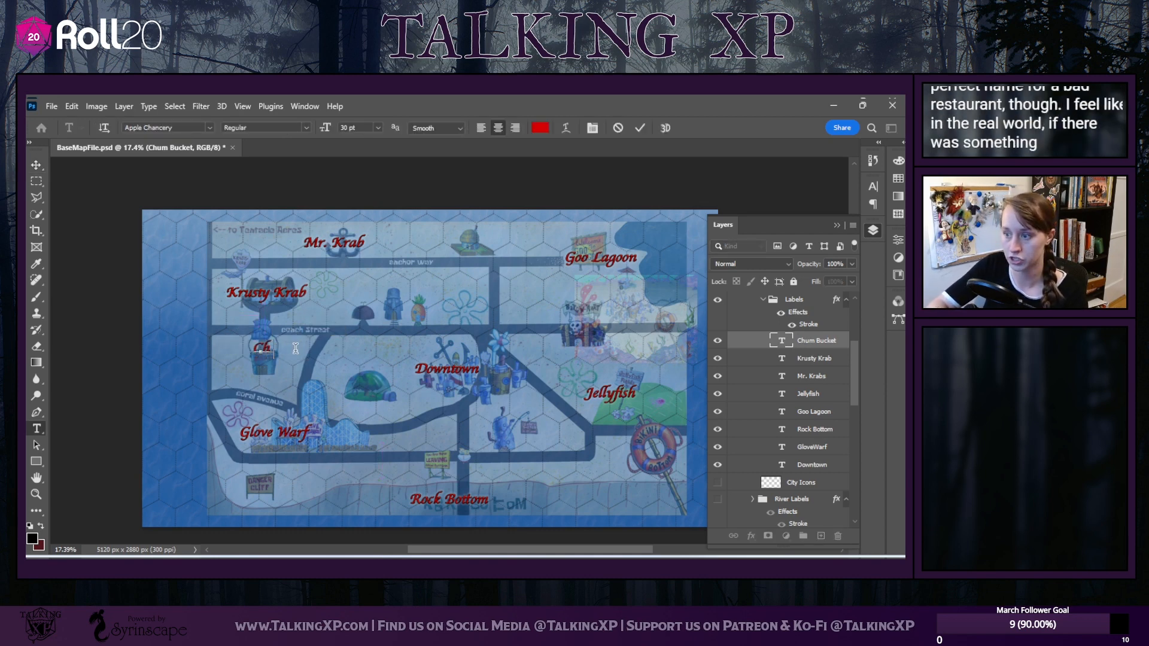
type("um")
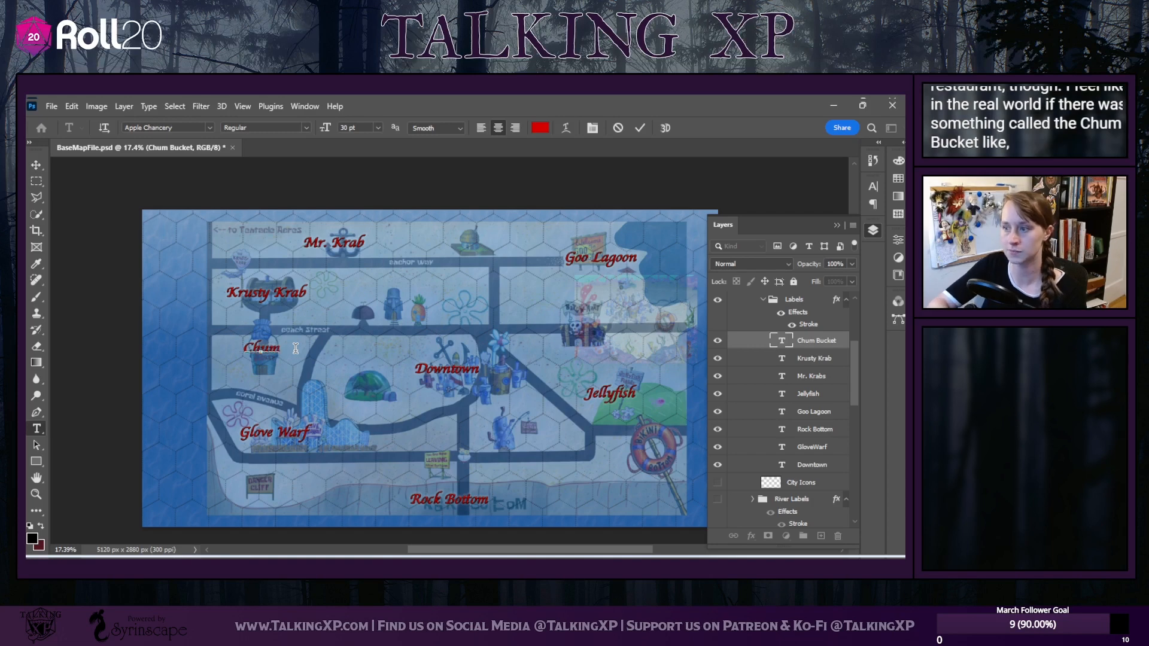
type(" Bu")
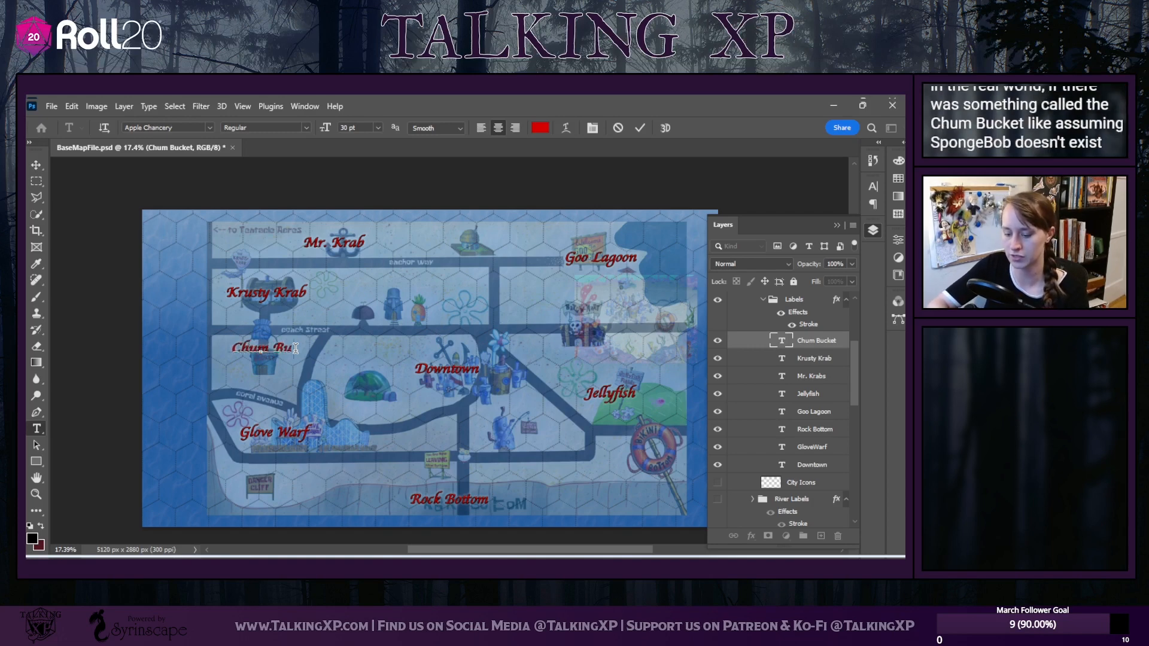
type("cket")
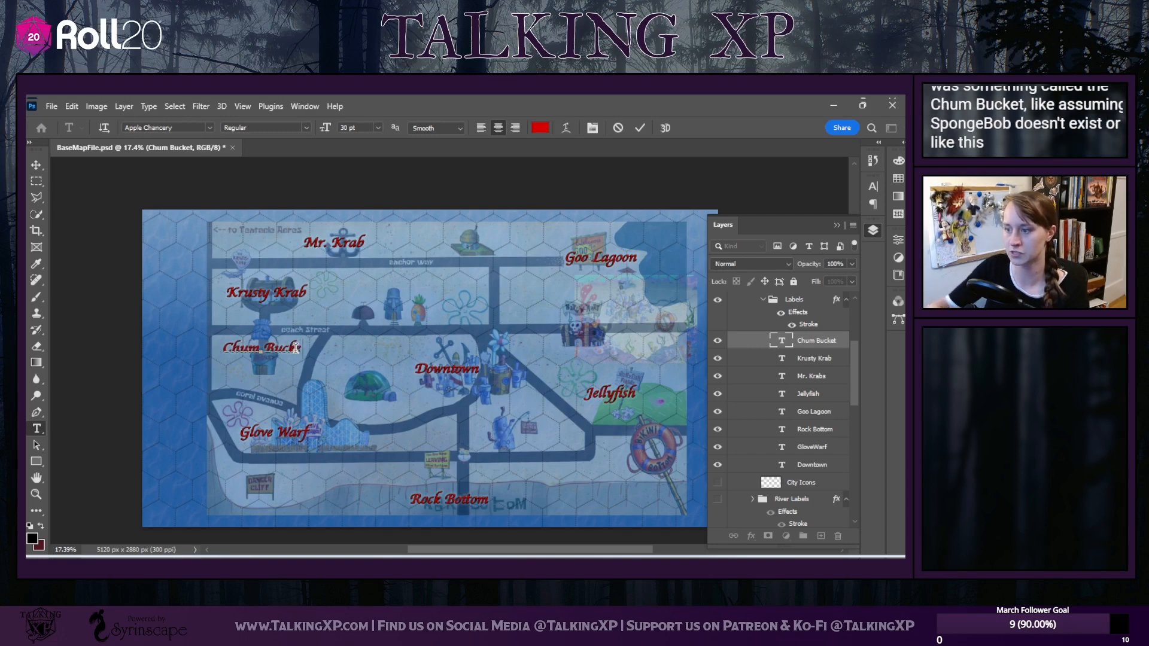
left_click(262, 353)
key("Return")
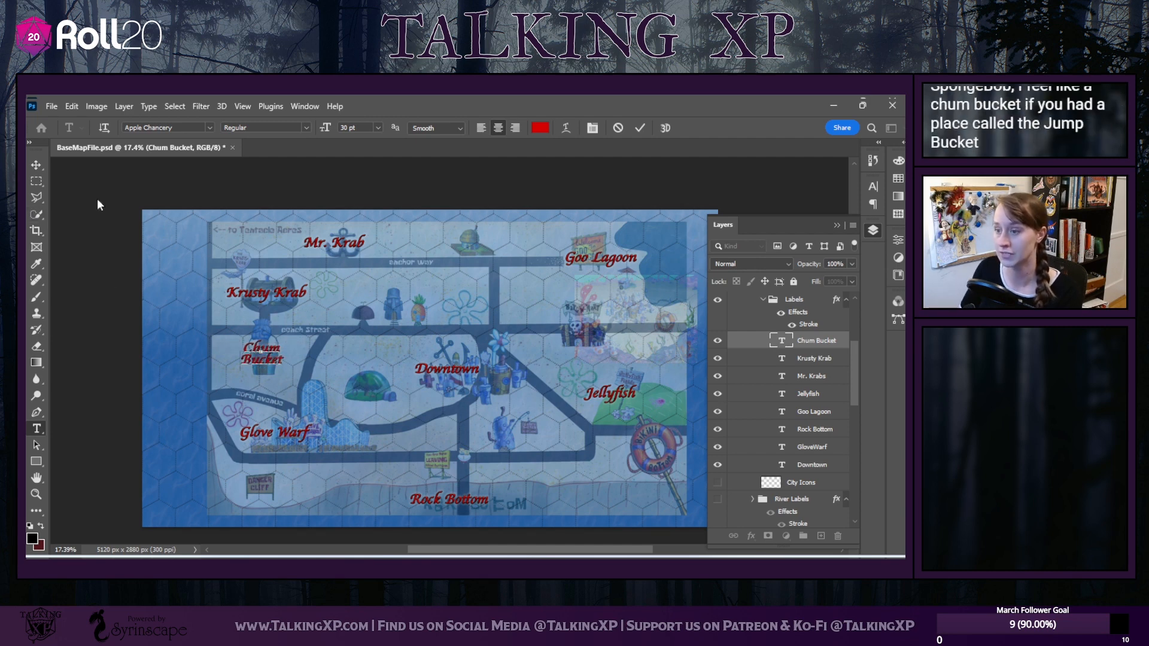
Split the "Krusty Krab" label onto two lines and shift the "Glove Warf" label slightly southeast over its buildings
left_click(276, 294)
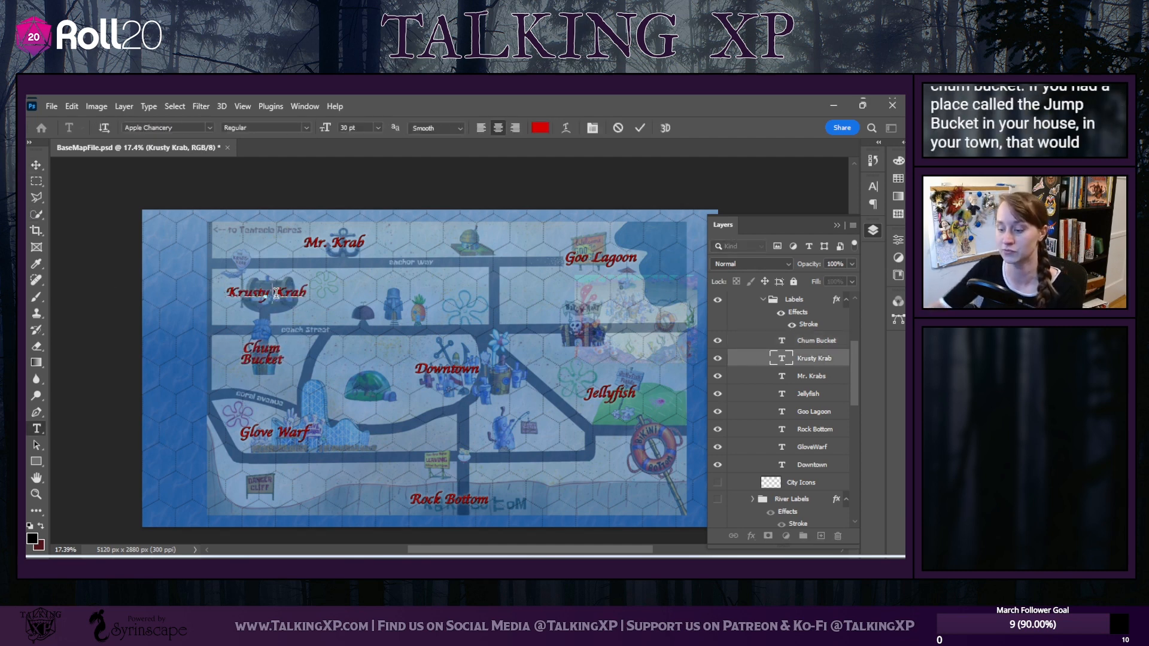
key("BackSpace")
key("Return")
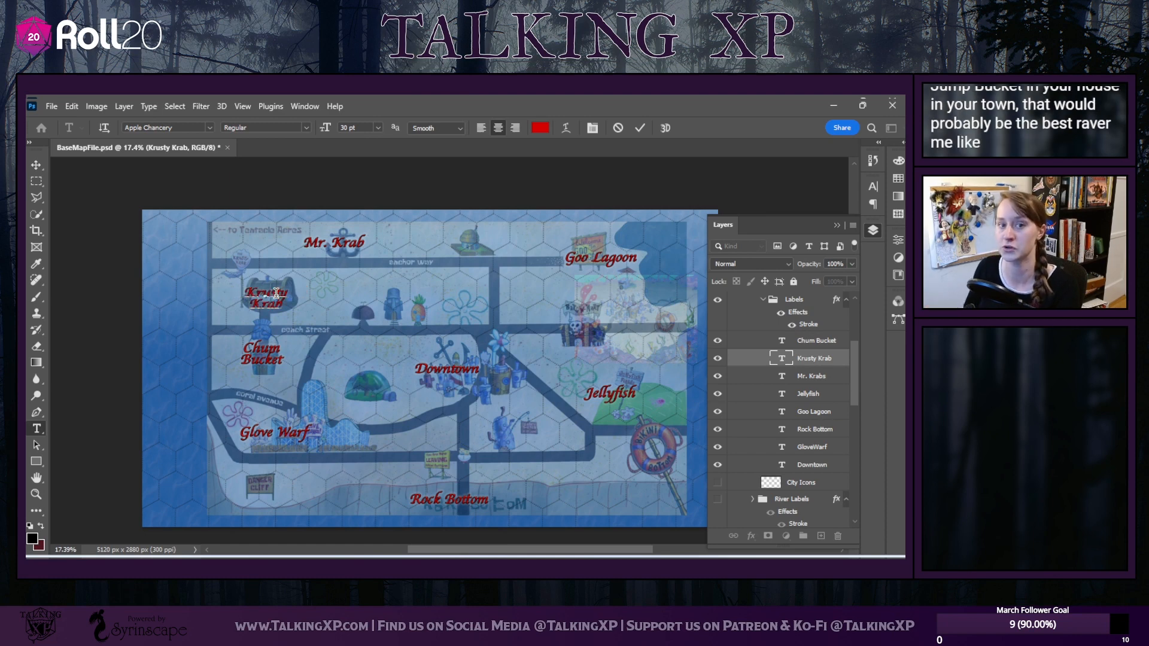
left_click(31, 169)
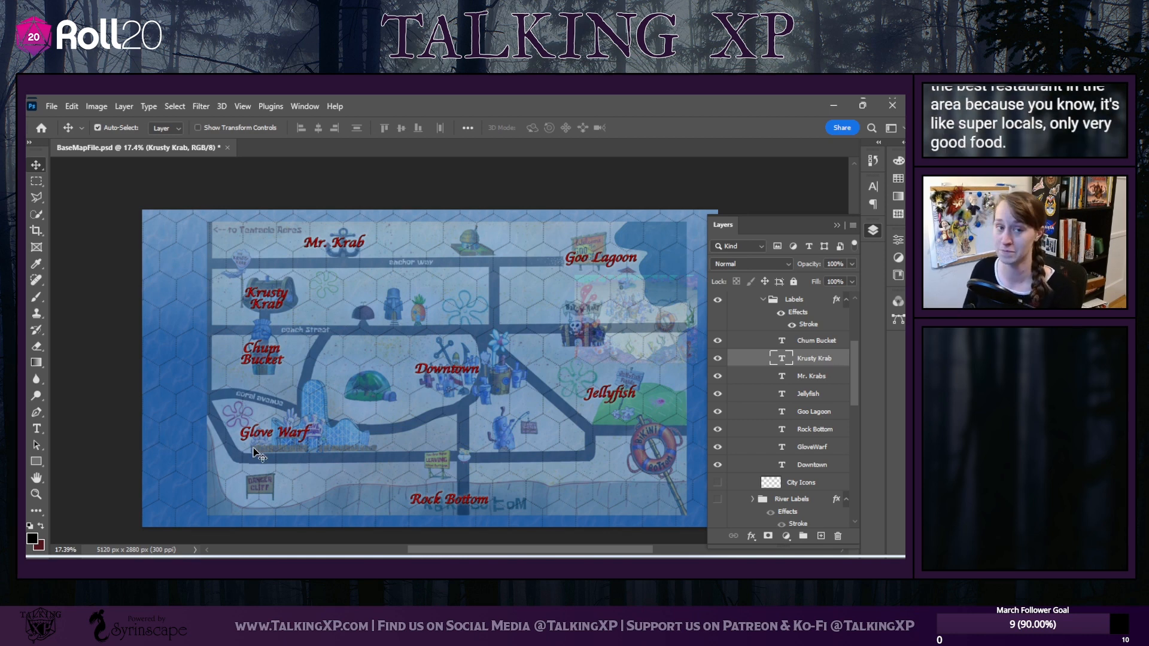
left_click_drag(298, 436, 325, 442)
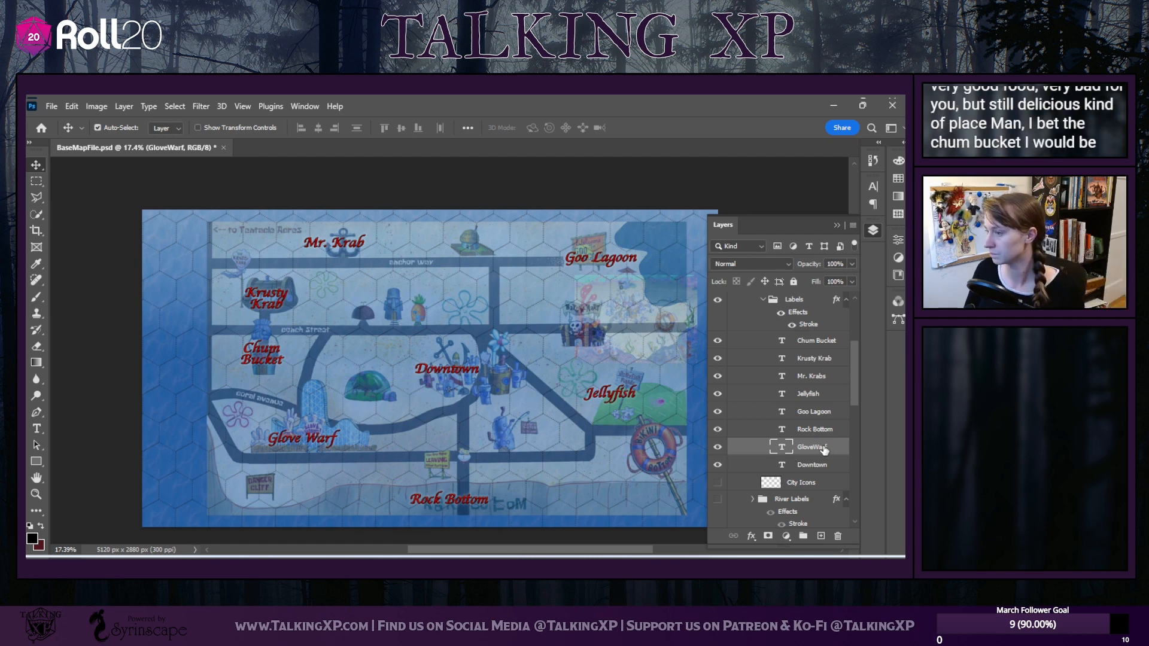
Duplicate the Chum Bucket text layer under the name "Houses"
right_click(817, 349)
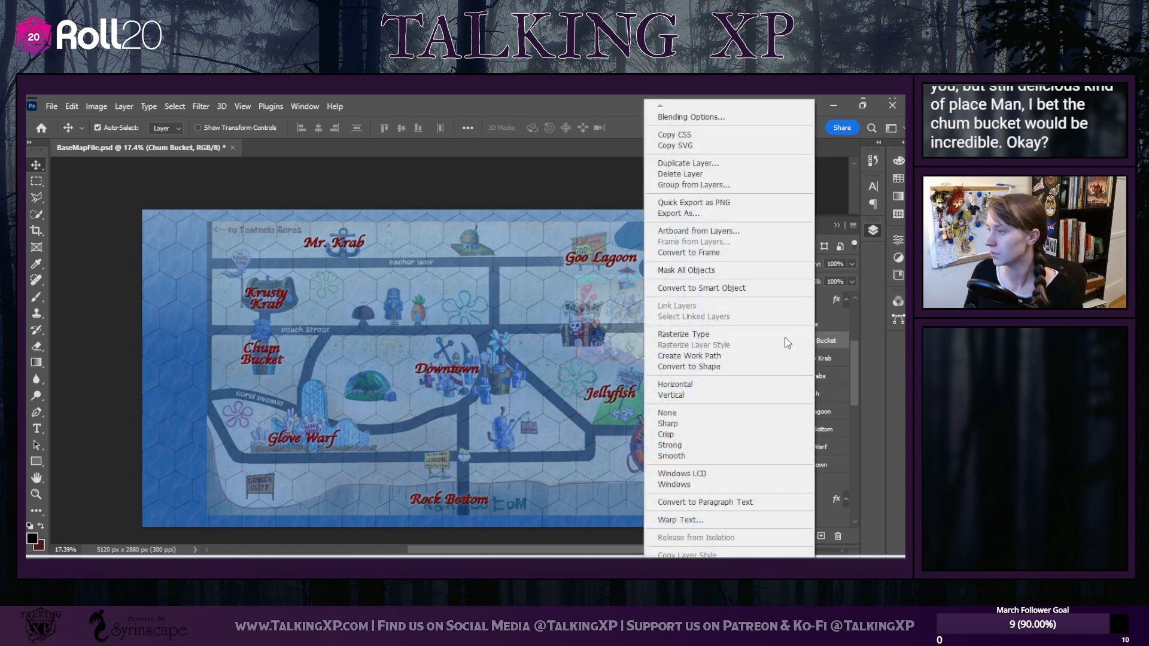
left_click(661, 159)
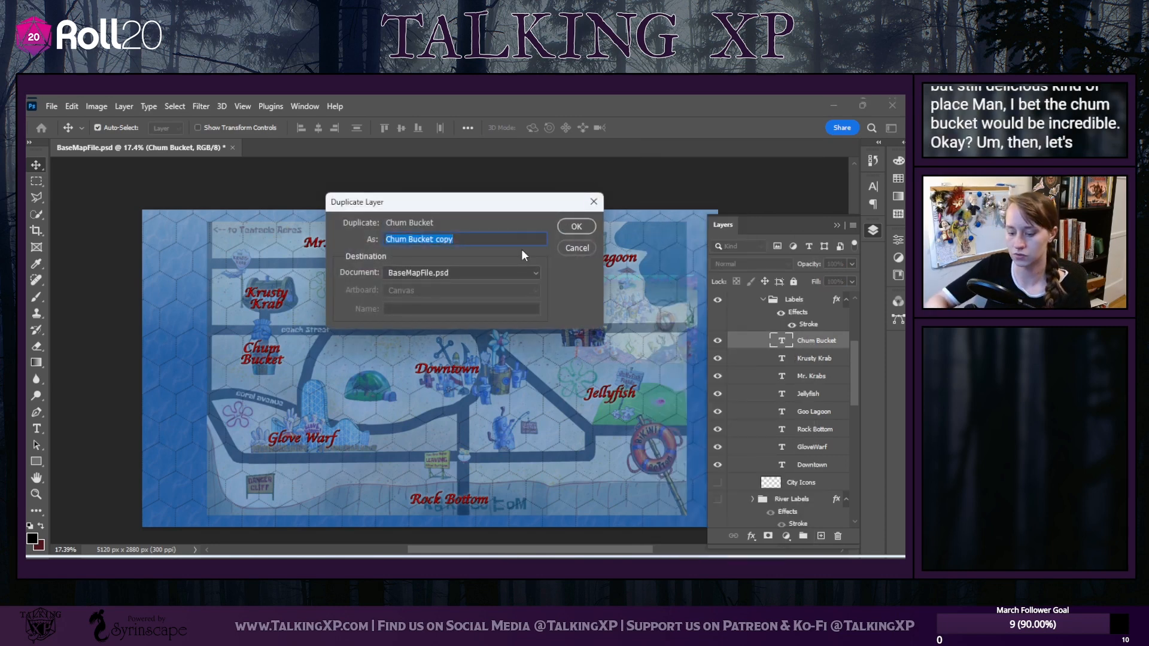
type("Houses")
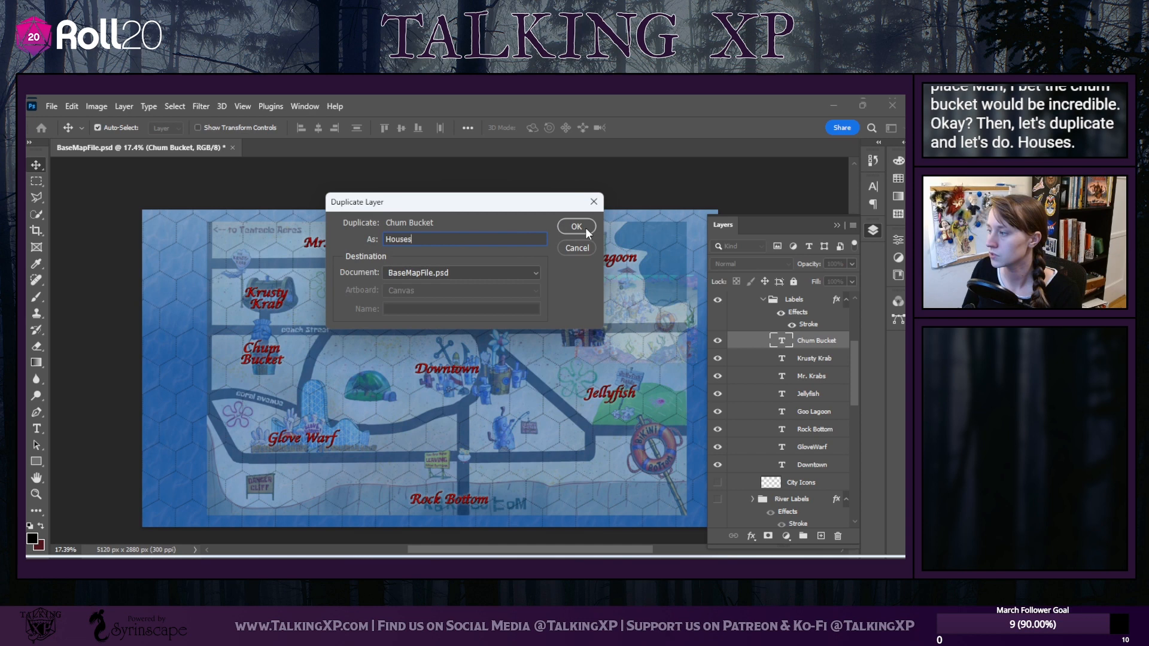
left_click(576, 226)
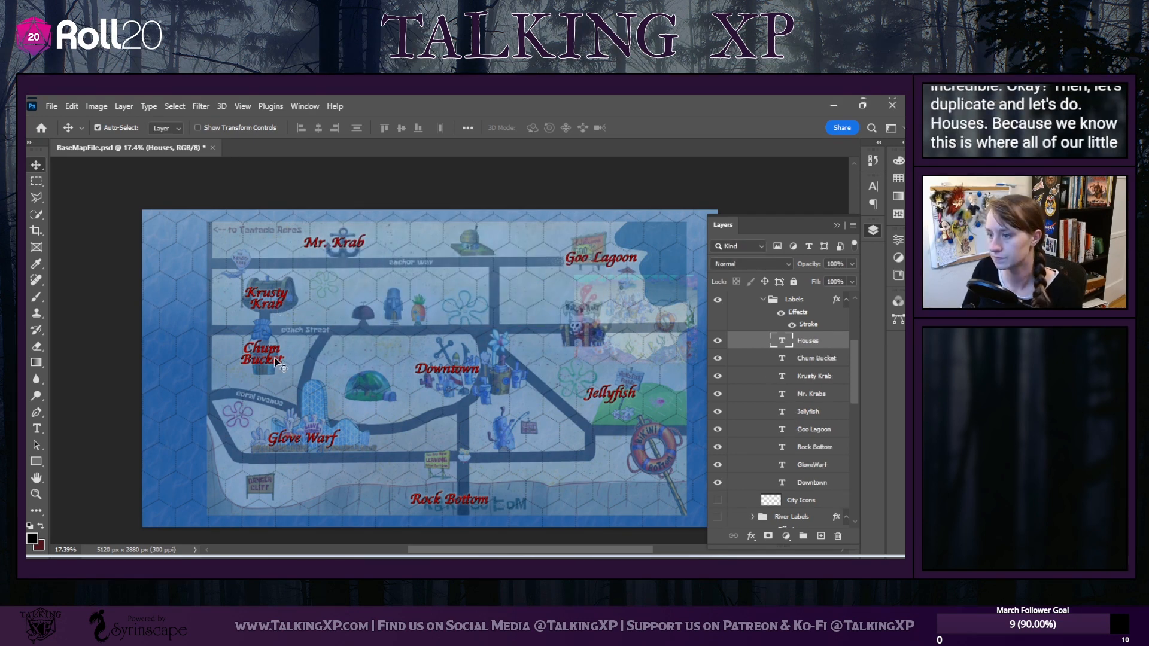
Move the Houses layer's label onto the row of houses north of Downtown and replace its text with "House"
left_click_drag(318, 333, 417, 317)
double_click(417, 317)
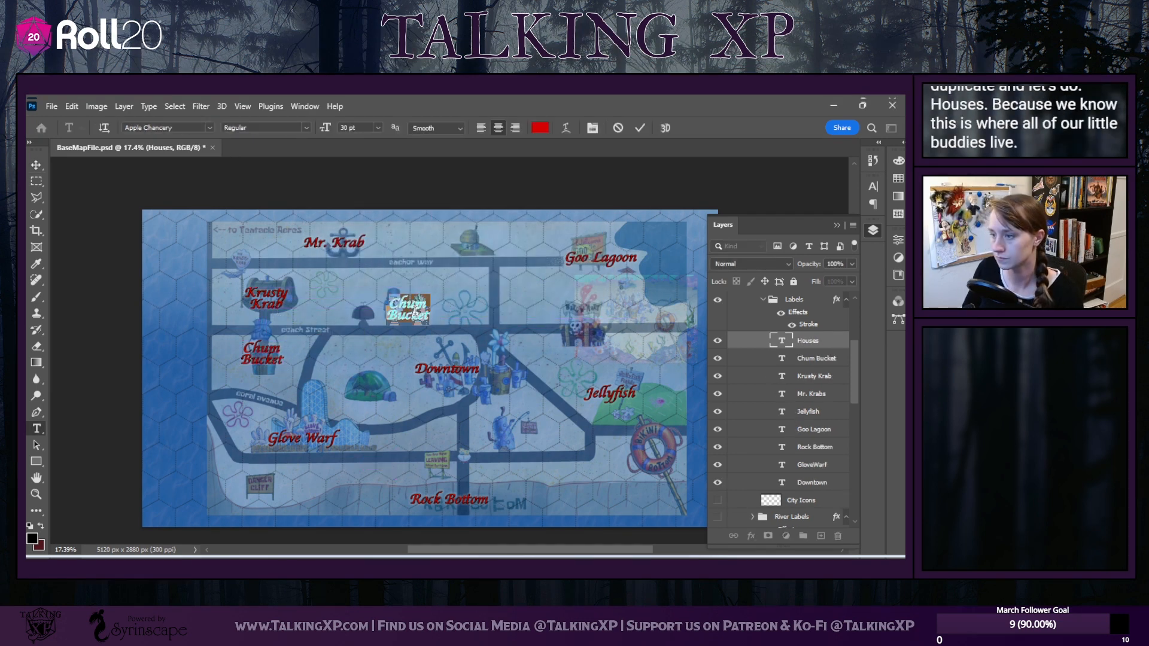
type("HOus")
key("BackSpace")
key("BackSpace")
key("BackSpace")
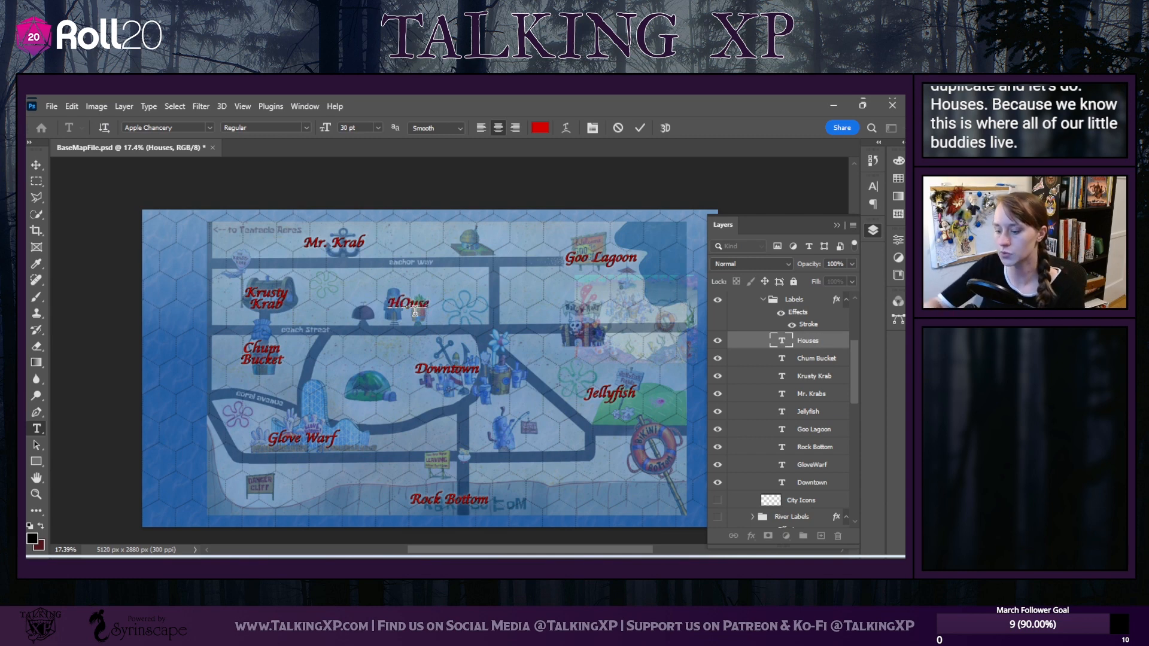
type("ouse")
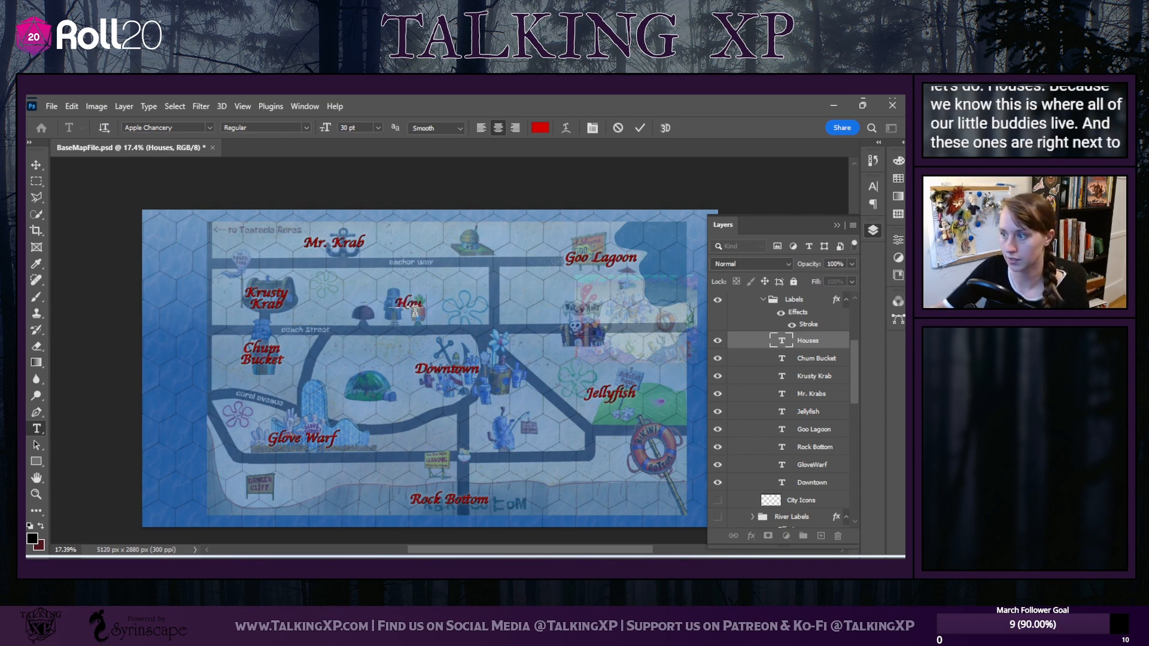
left_click(34, 166)
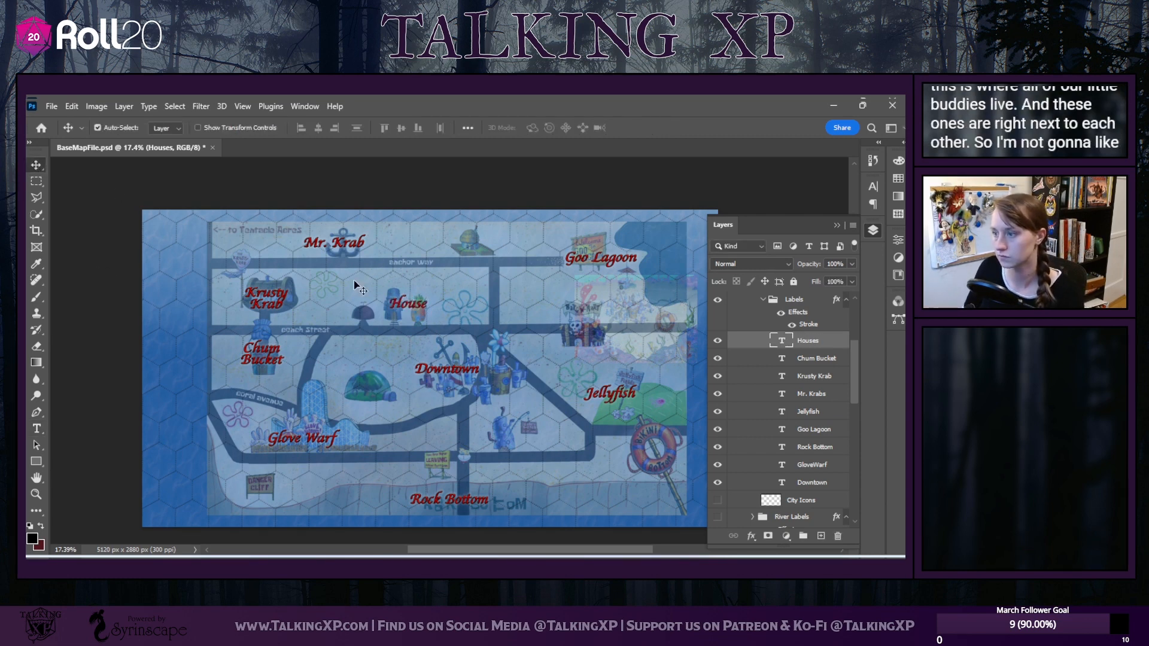
Shift the "House" label slightly southwest to sit across the row of houses and change its text to "Houses"
left_click_drag(415, 310, 368, 321)
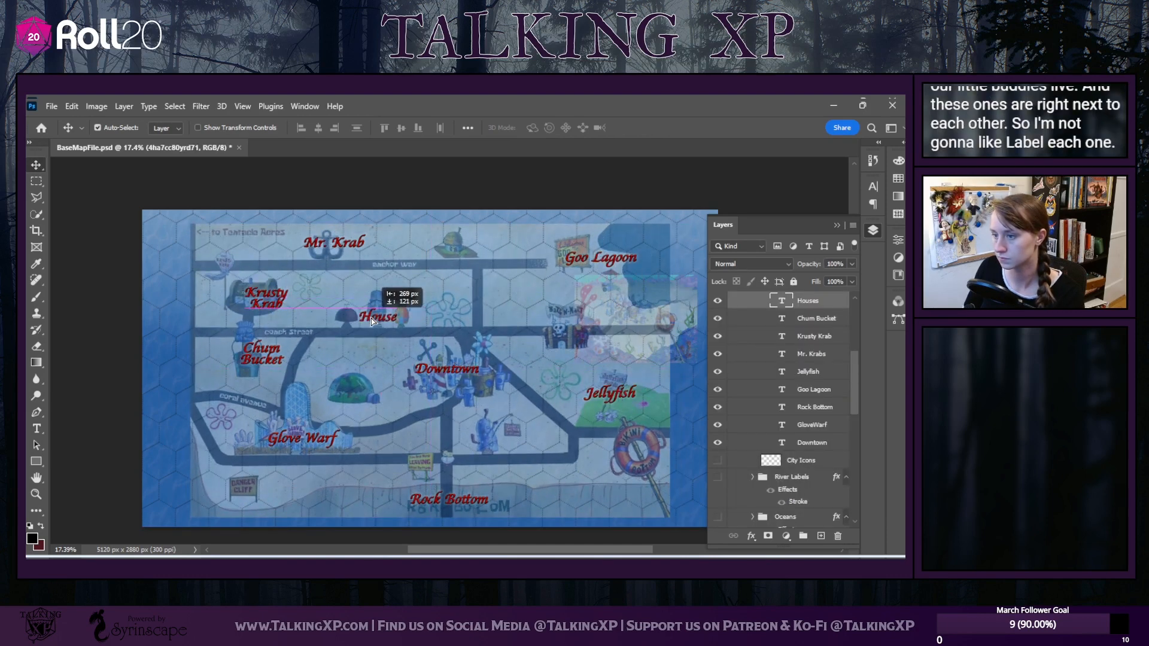
double_click(394, 311)
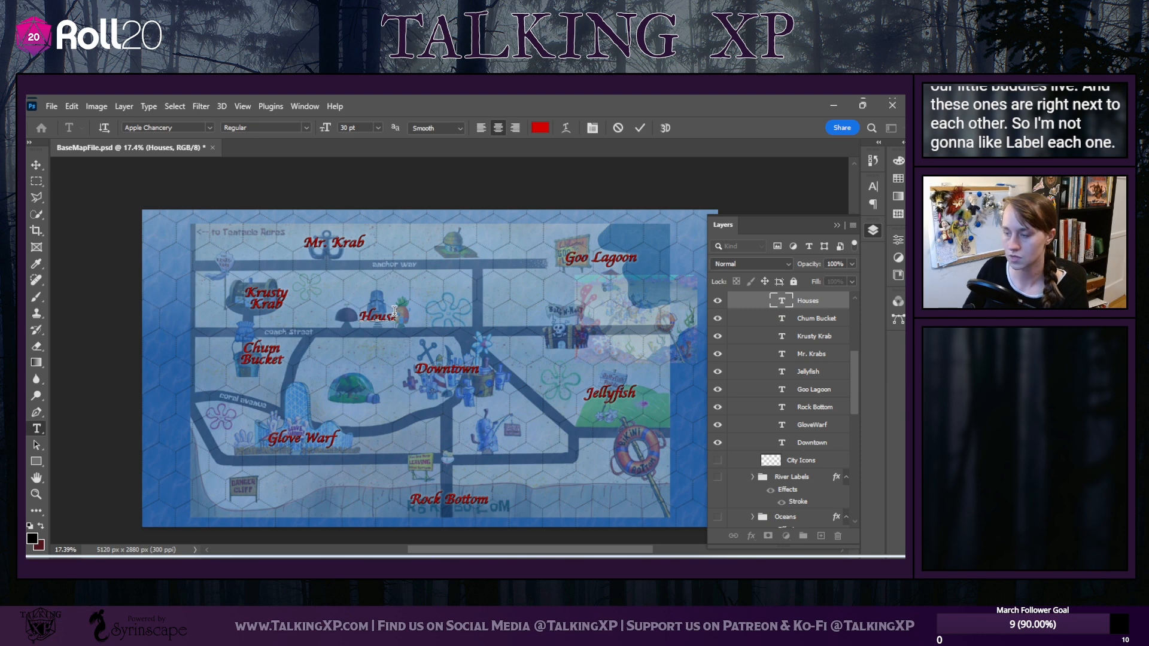
type("s")
left_click(497, 203)
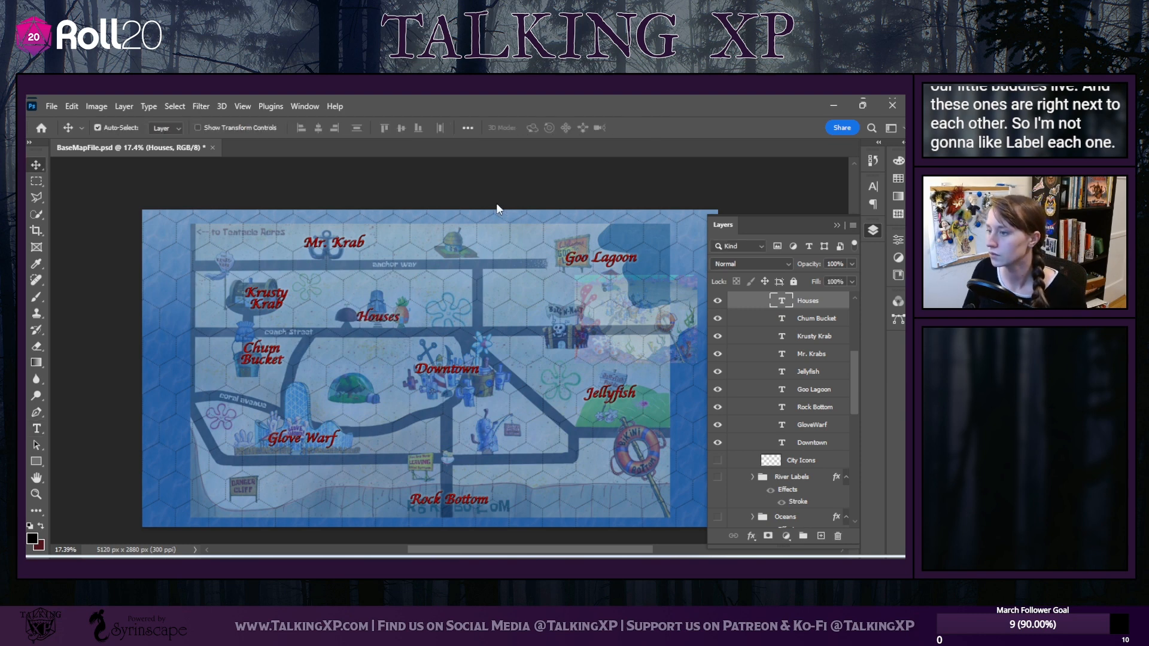
Duplicate the Houses text layer under the name "SpongeBob Sr."
right_click(819, 306)
left_click(688, 163)
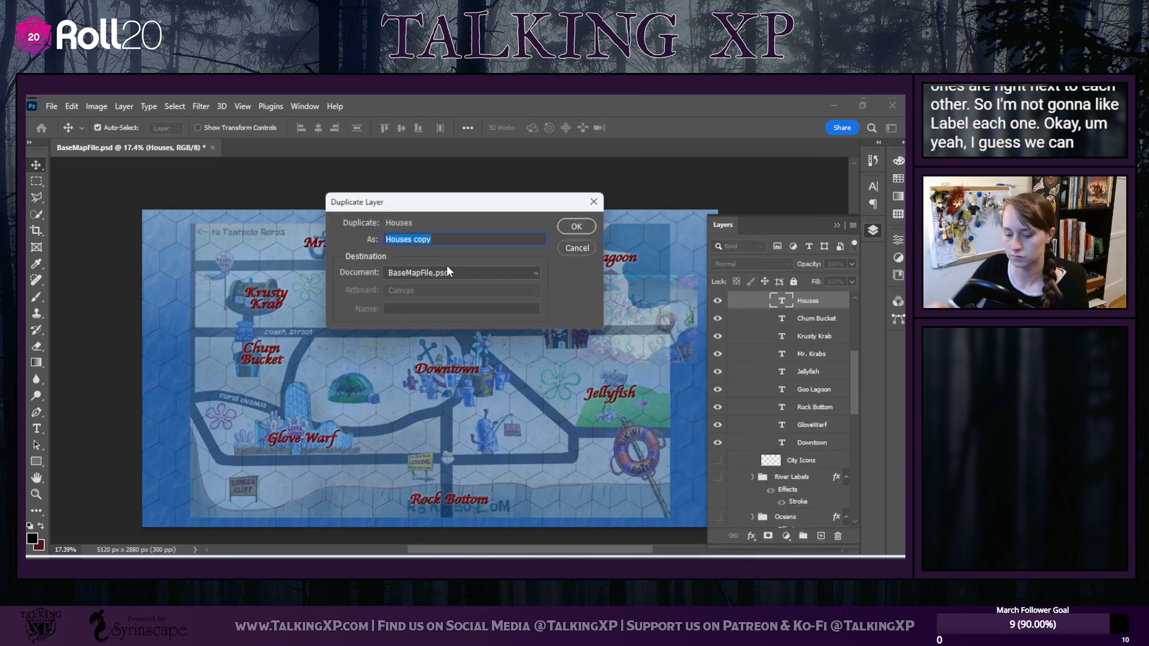
type("S")
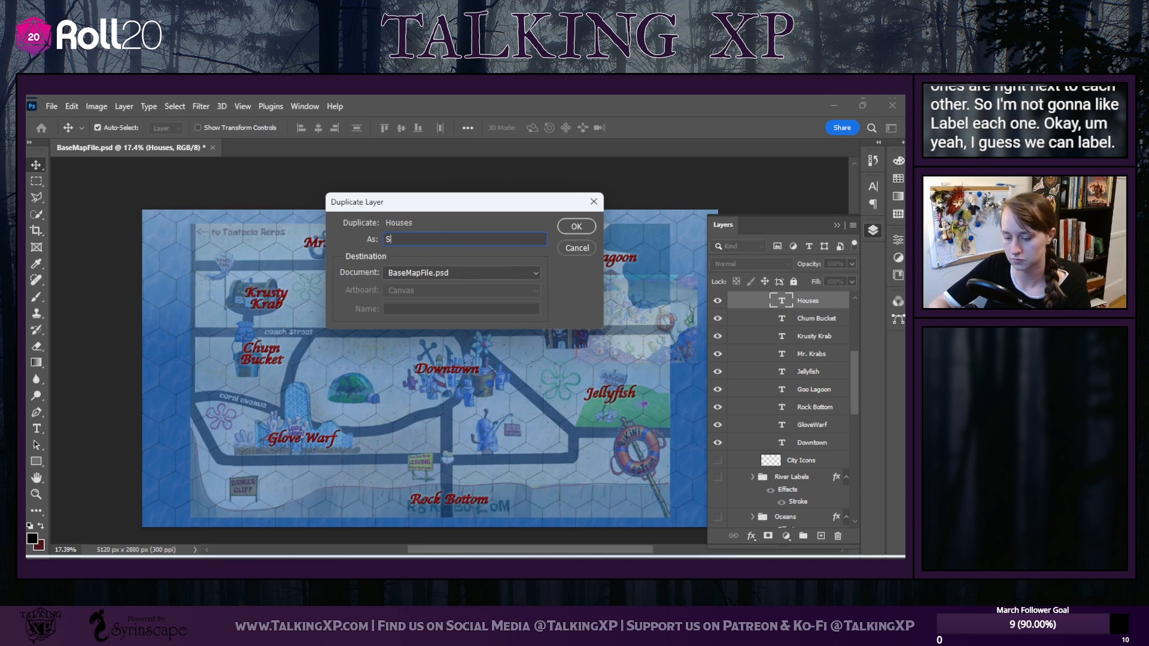
type("ponge")
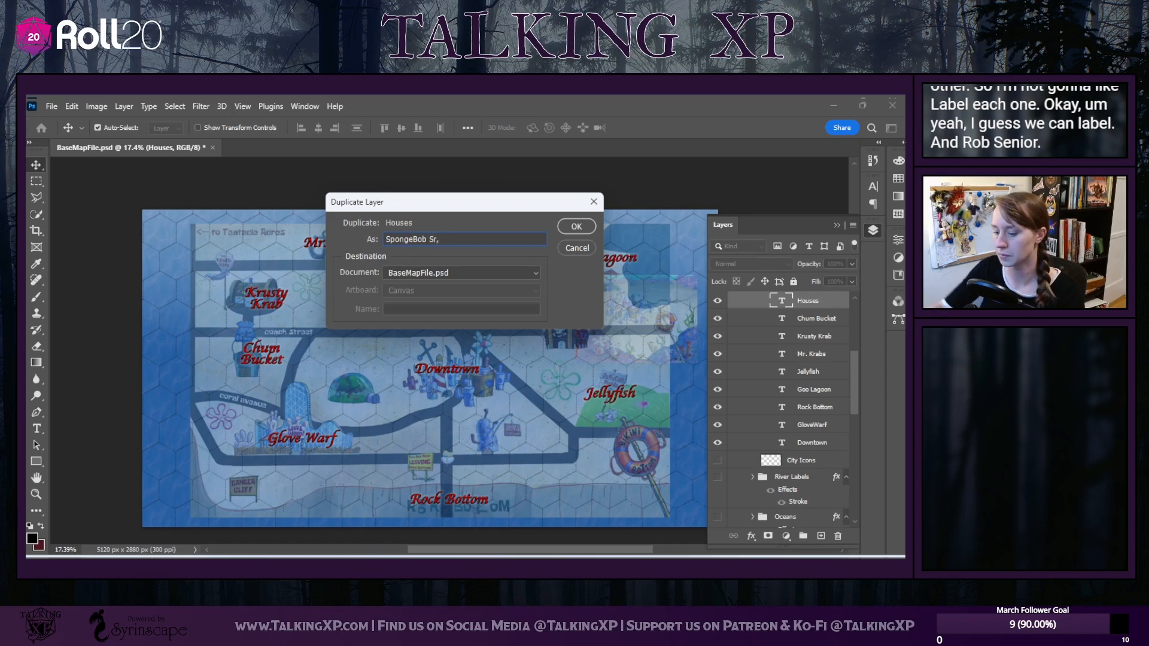
type("Bob Sr.")
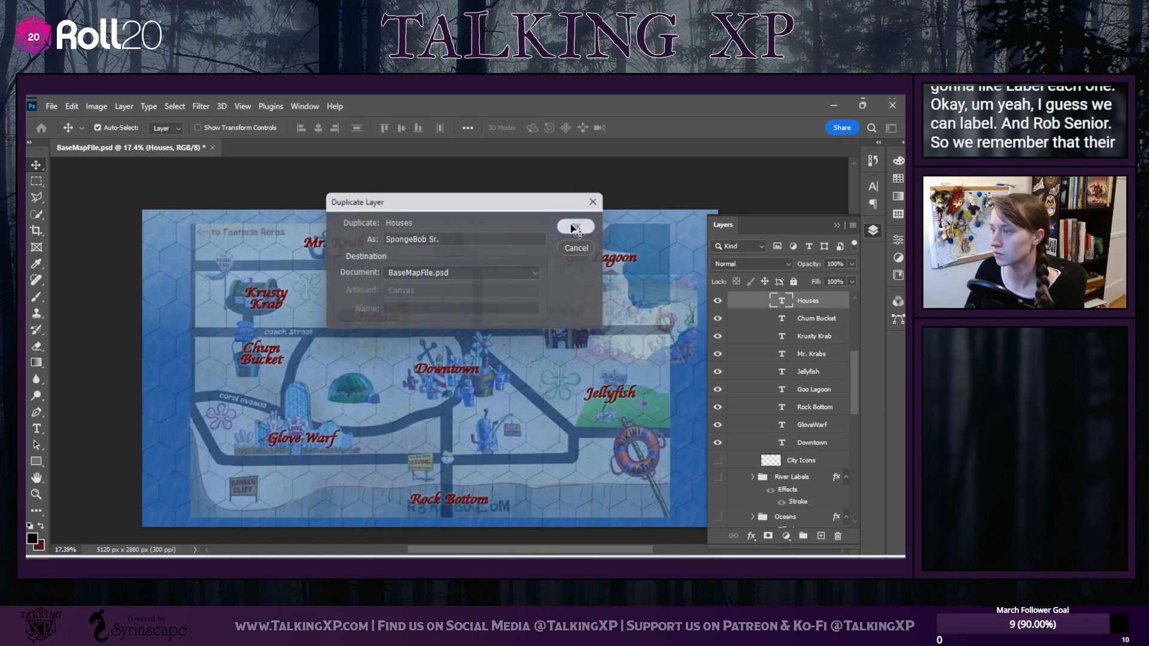
left_click(574, 227)
Place the SpongeBob Sr. layer's label over the green-domed house at the map's north and change its text to "SpongeBob Sr."
left_click_drag(386, 323, 459, 244)
double_click(459, 244)
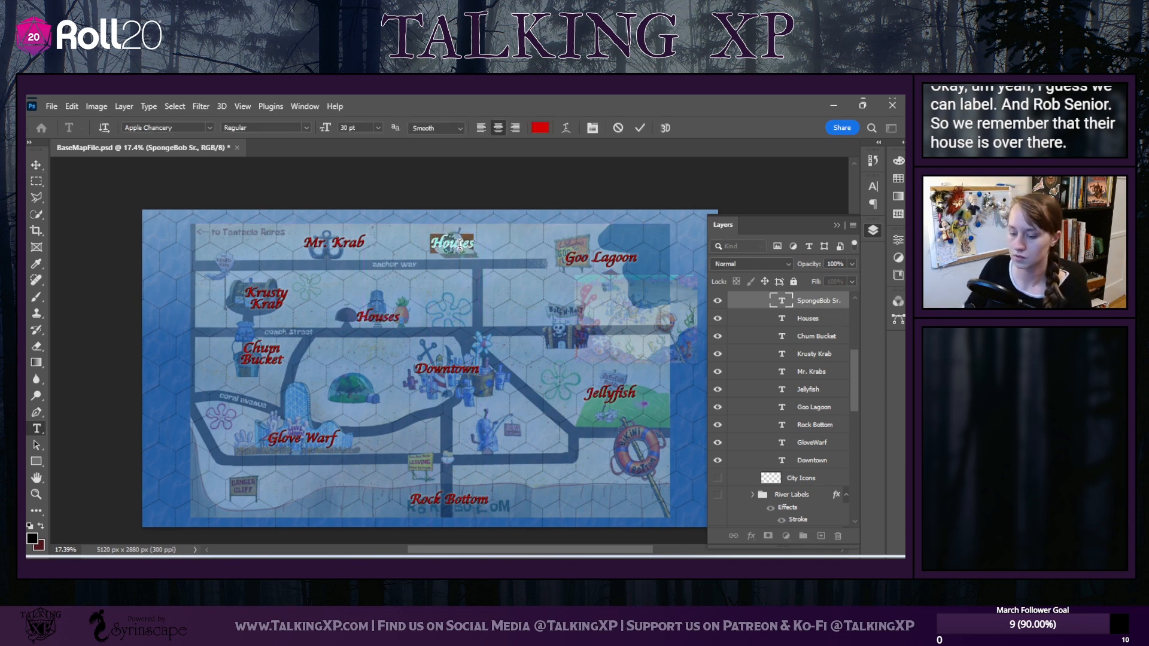
type("SpongeBob")
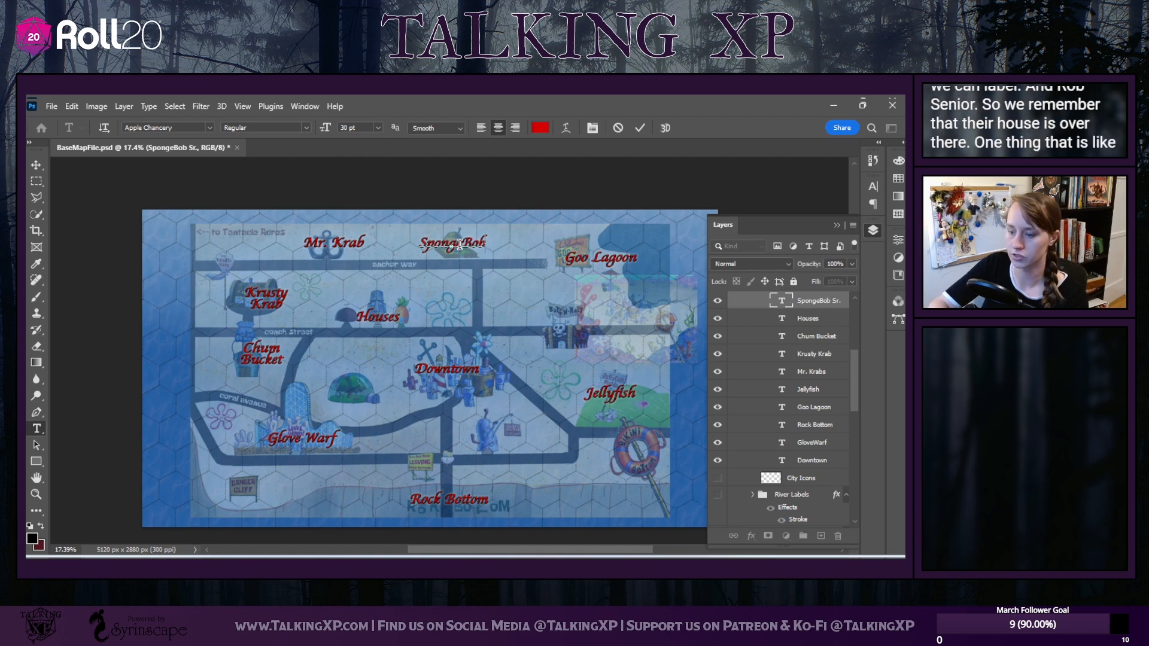
type(" Sr")
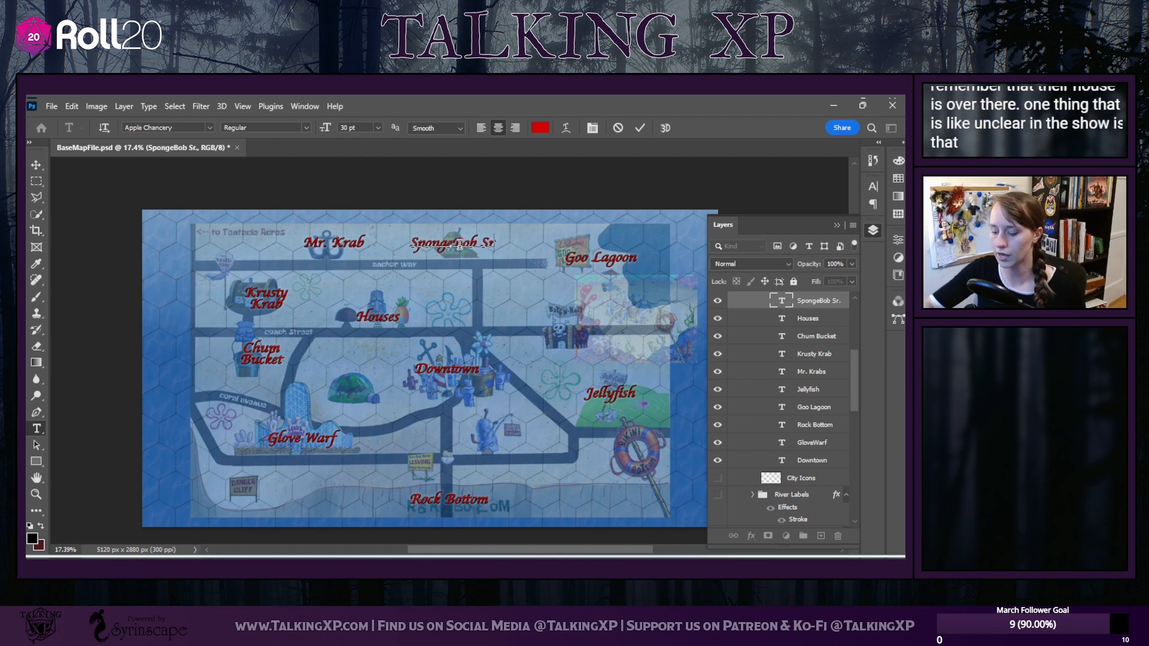
type(".")
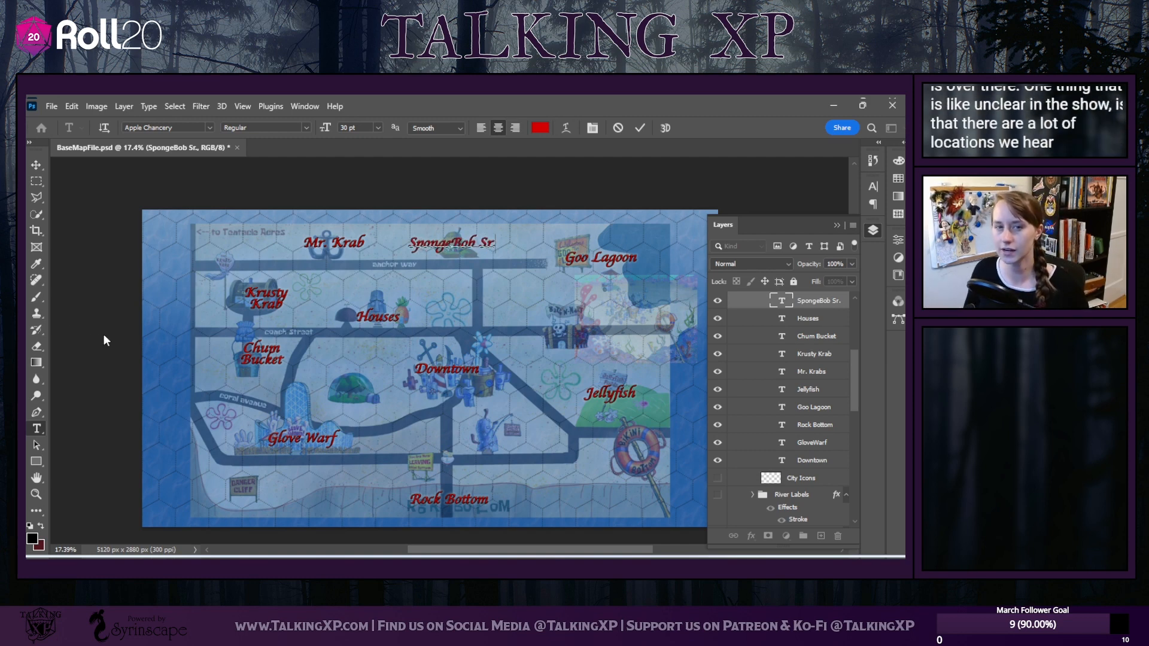
key("ctrl+Return")
key("v")
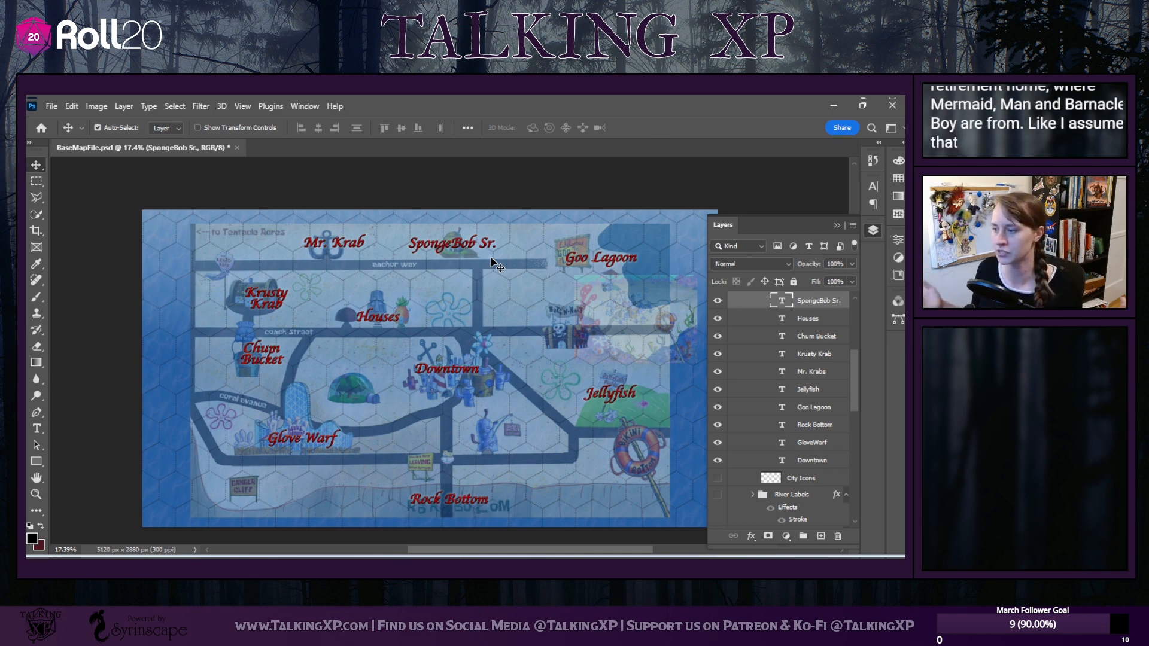
Check the rest home's sign on the reference map and duplicate the SpongeBob Sr. text layer under the name "Shaky Shoals Rest Home"
scroll(494, 472, "up", 6)
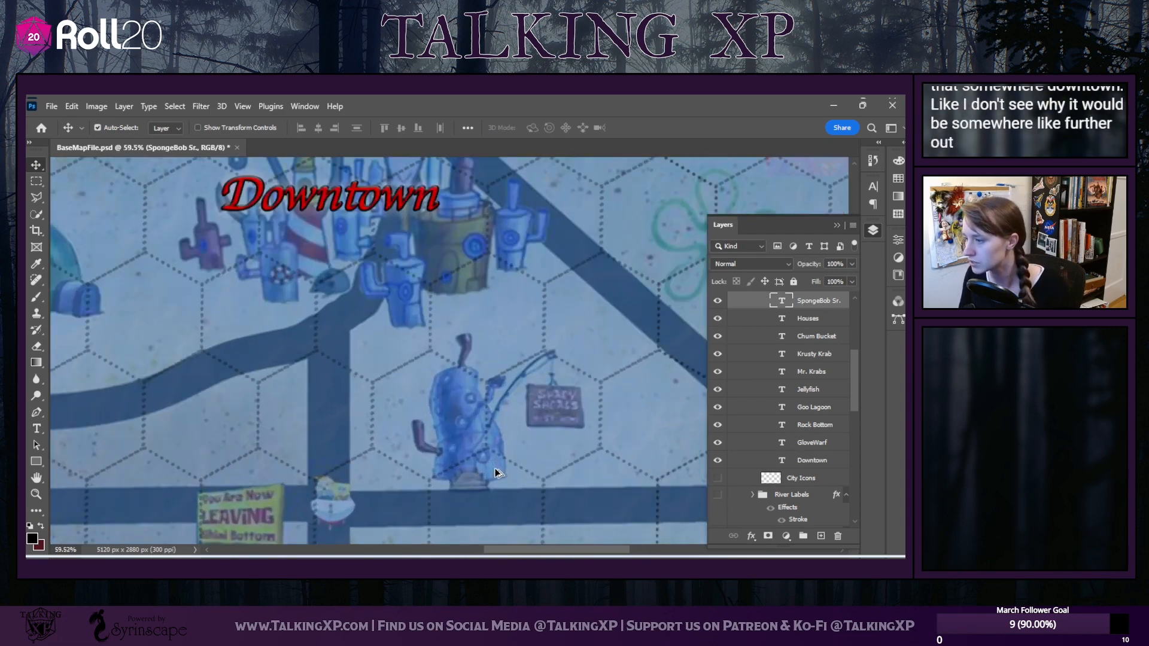
scroll(496, 479, "up", 2)
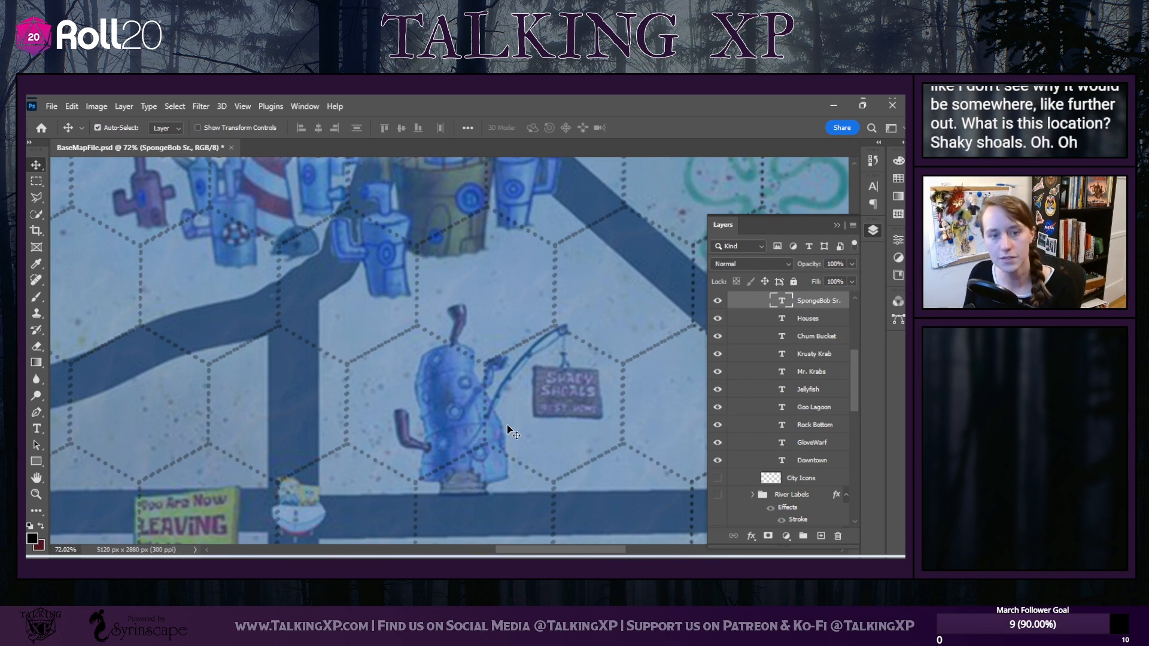
scroll(503, 429, "down", 3)
scroll(501, 429, "down", 3)
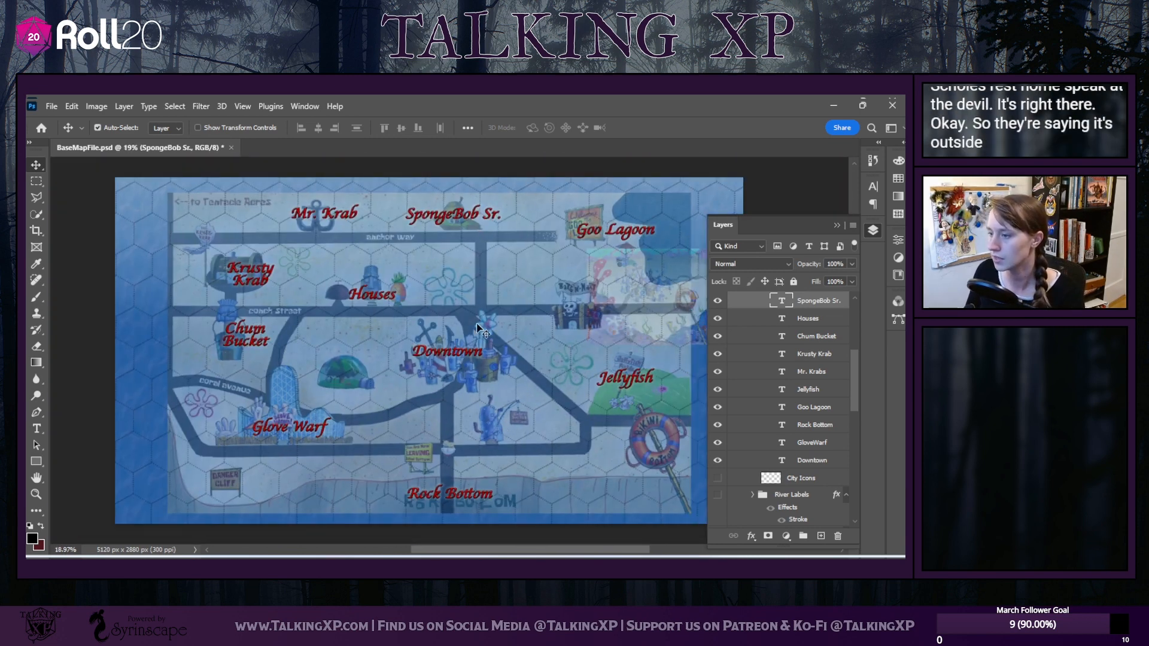
right_click(813, 302)
left_click(682, 167)
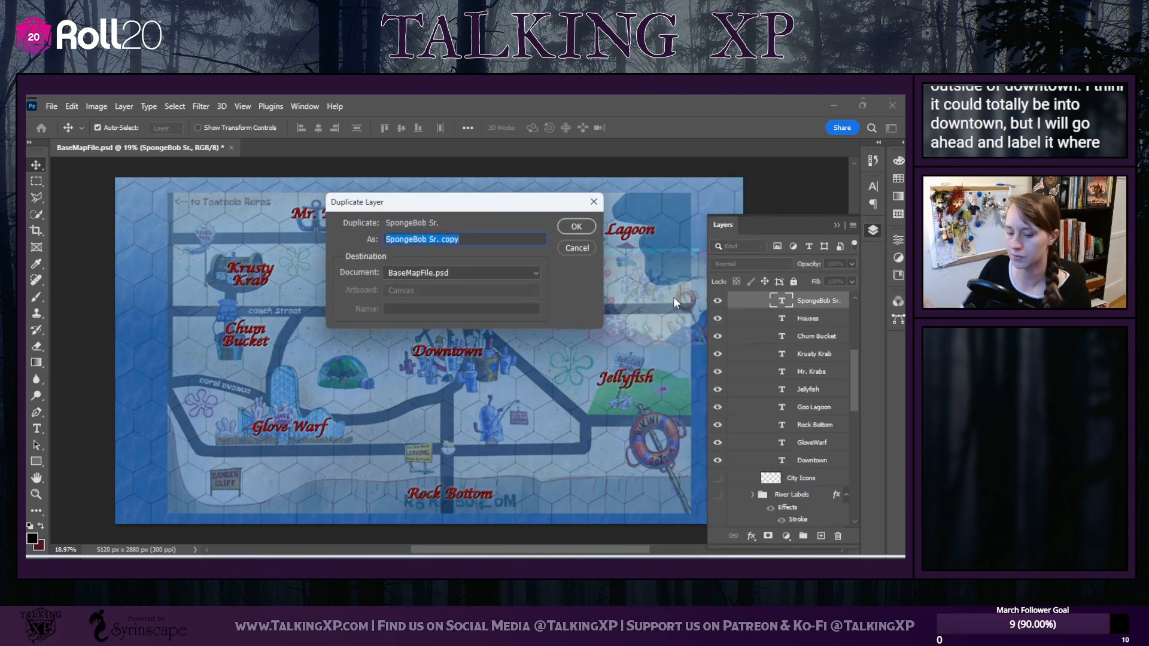
type("Shak")
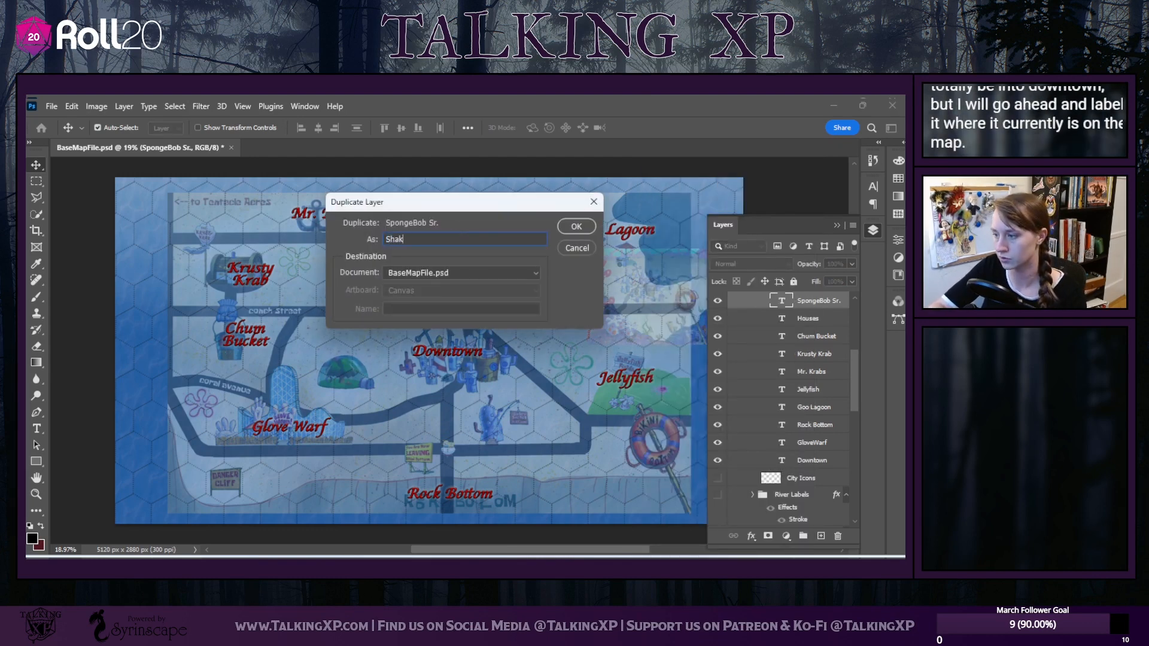
type("y ")
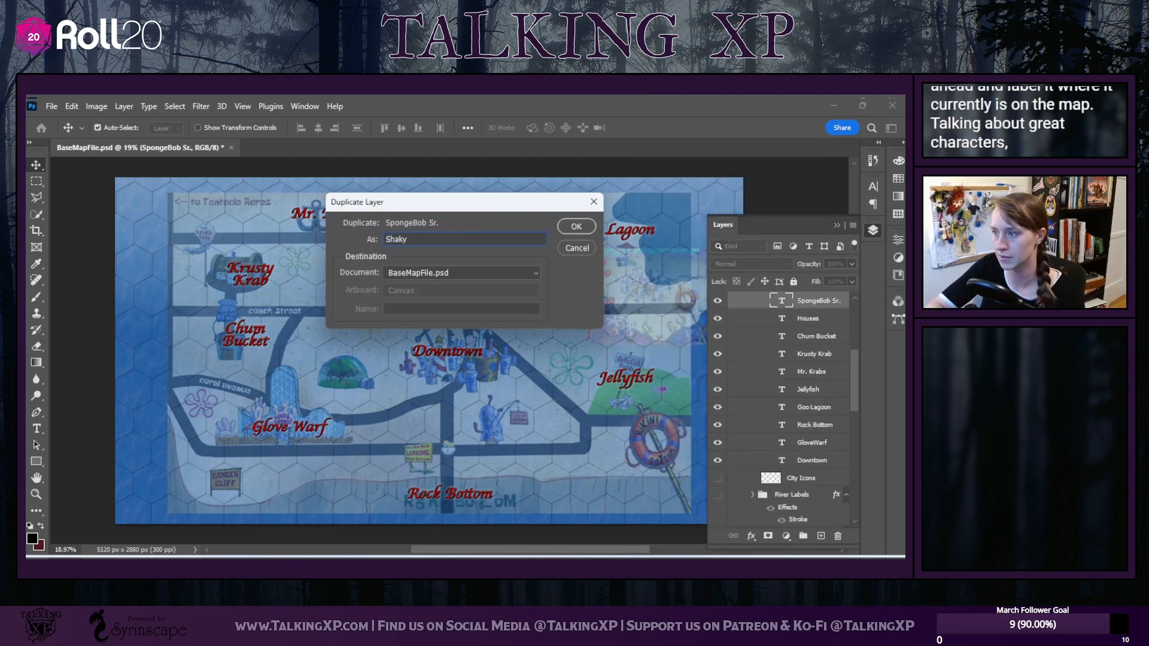
type("Shoals Rest Home")
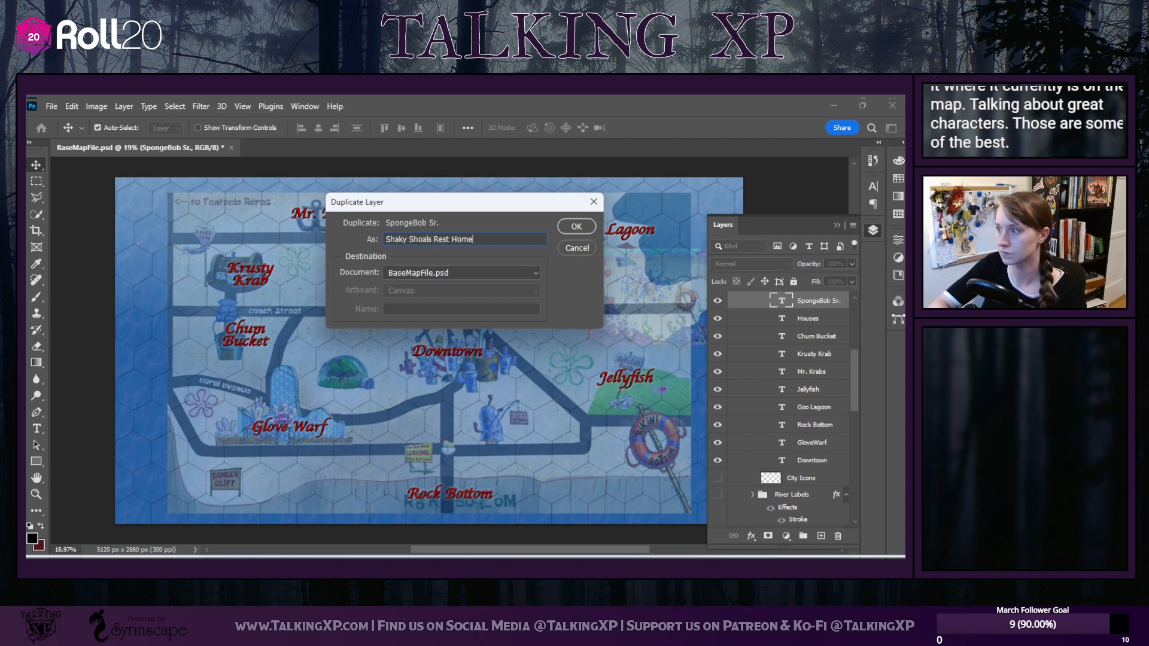
left_click(575, 226)
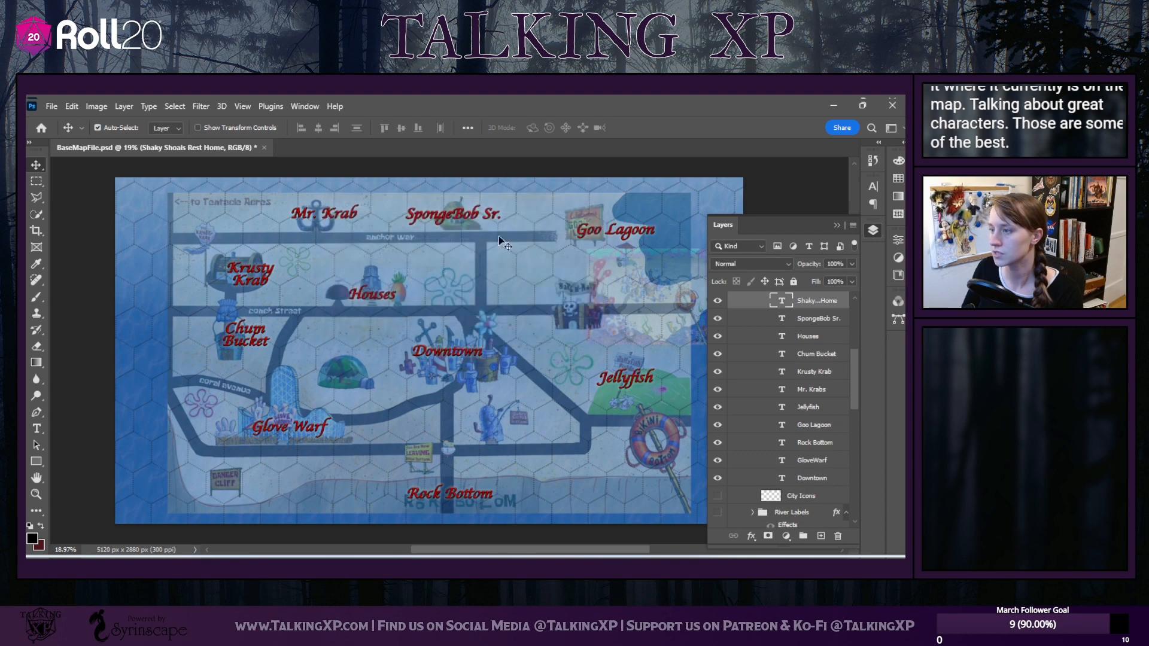
Place the Shaky Shoals Rest Home layer's label over the blue rest home southeast of Downtown and change its text to "Shakey Shoals" on two lines
left_click_drag(461, 226, 502, 435)
double_click(501, 430)
type("Shake")
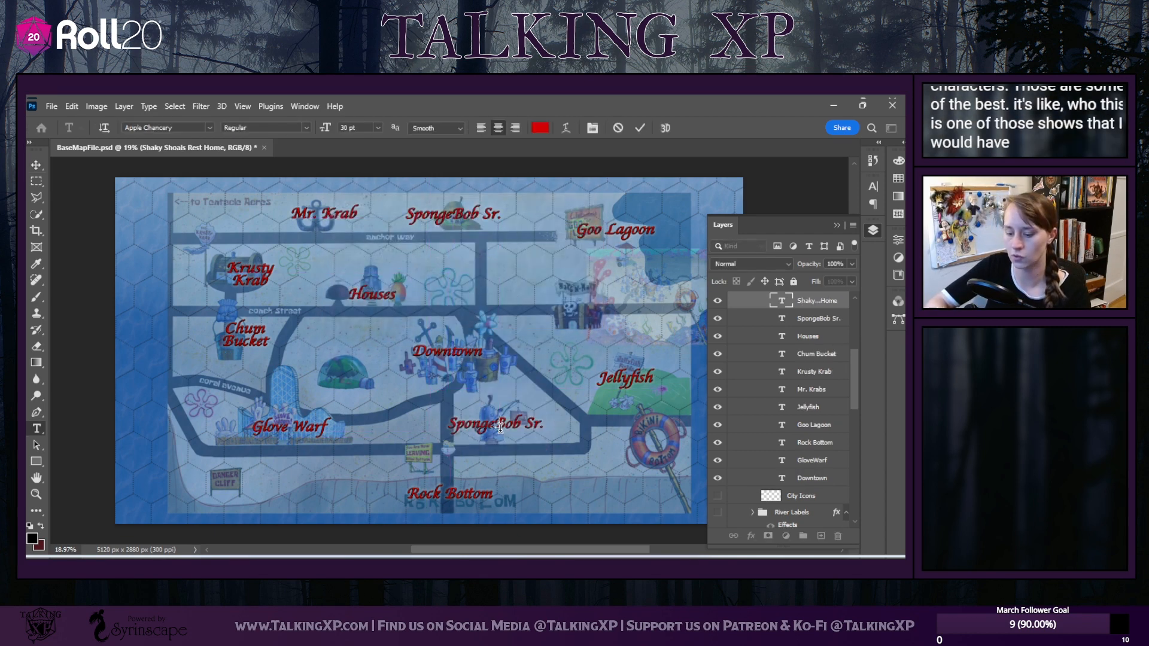
key("BackSpace")
type("y")
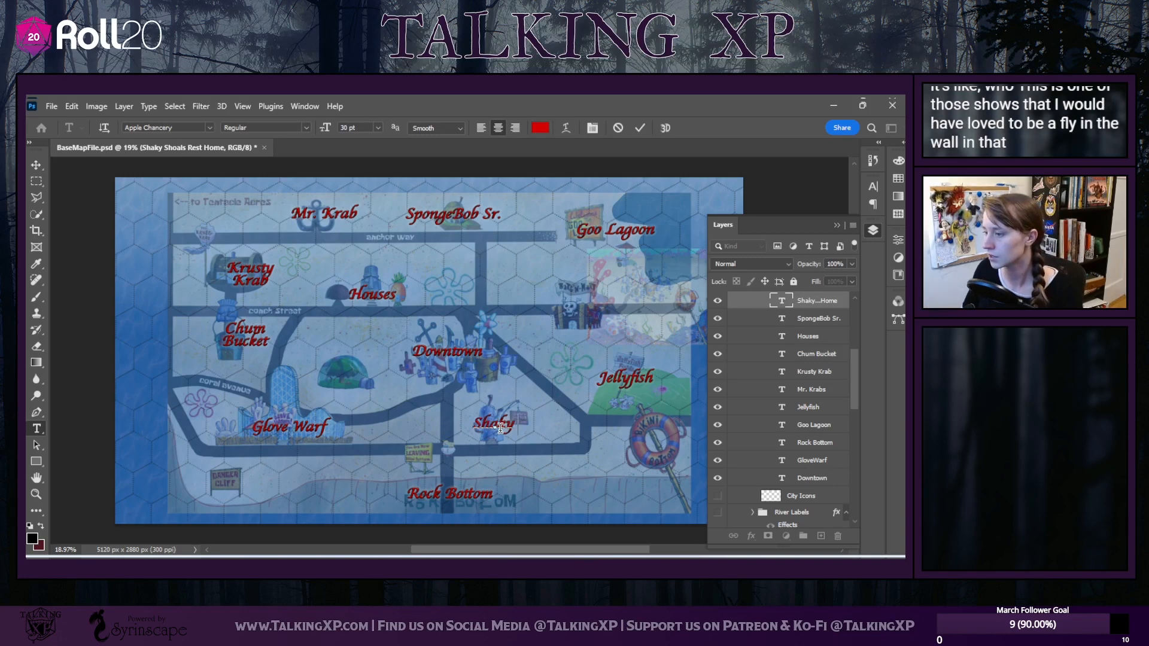
type("e")
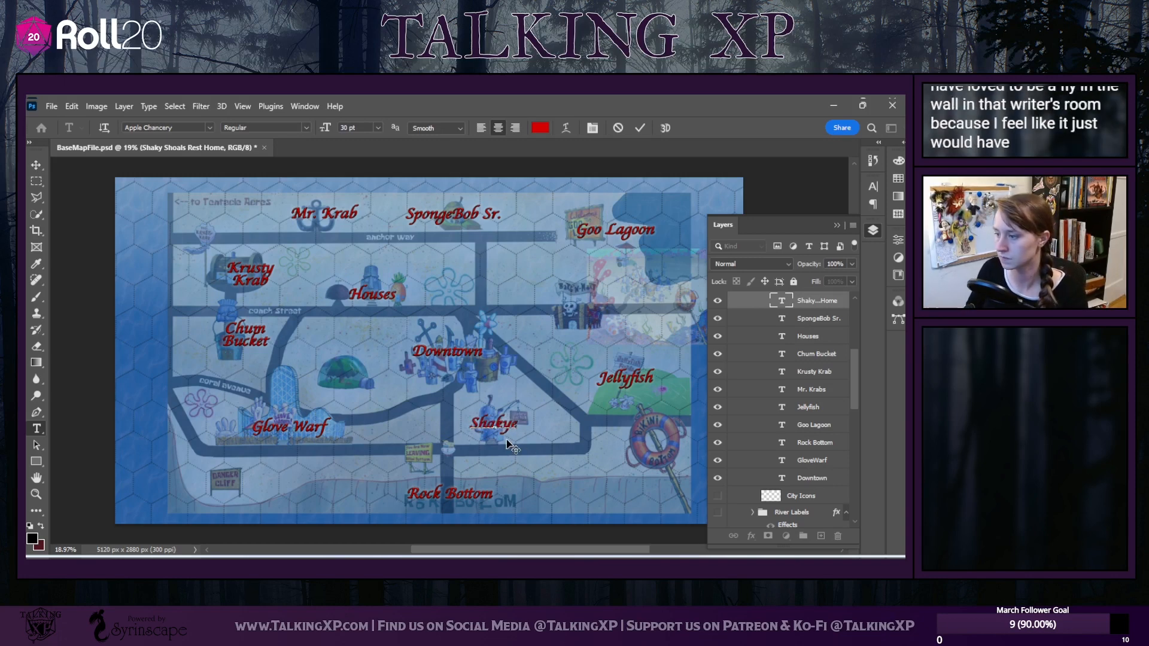
key("BackSpace")
key("BackSpace")
type("ey")
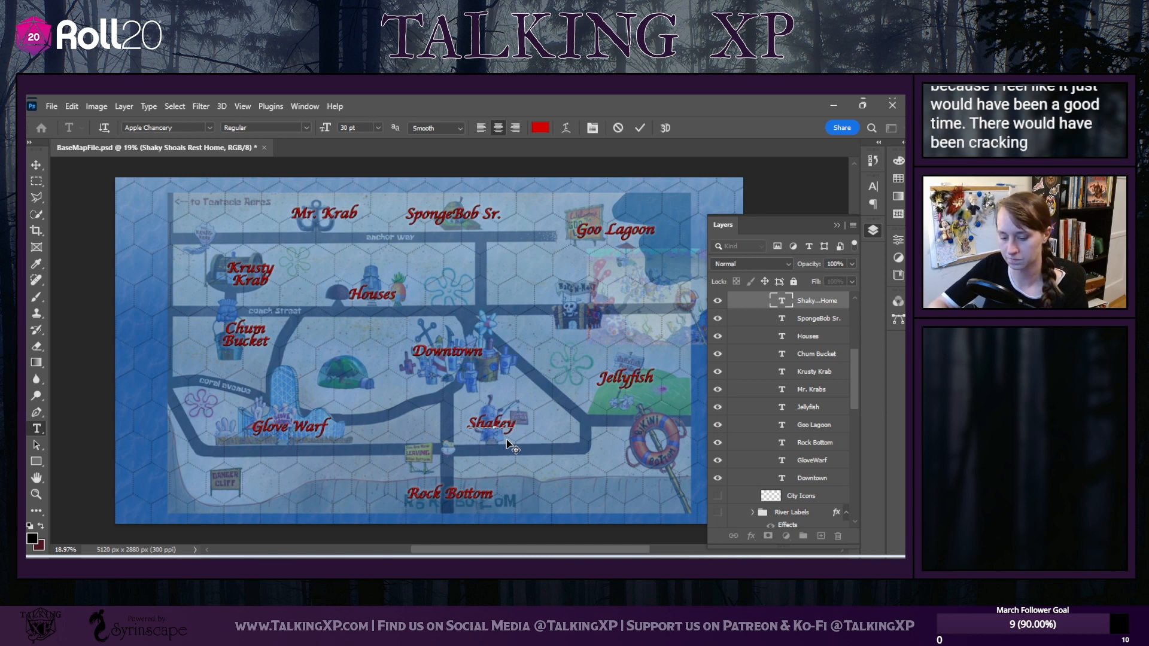
key("BackSpace")
key("BackSpace")
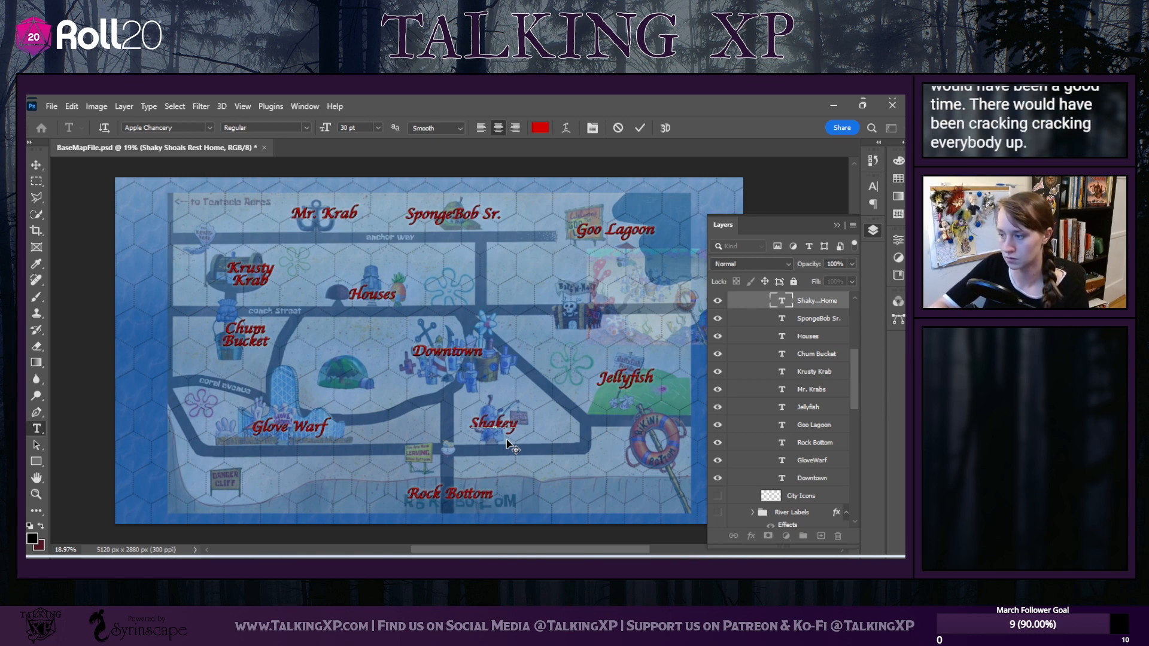
type("Shoals")
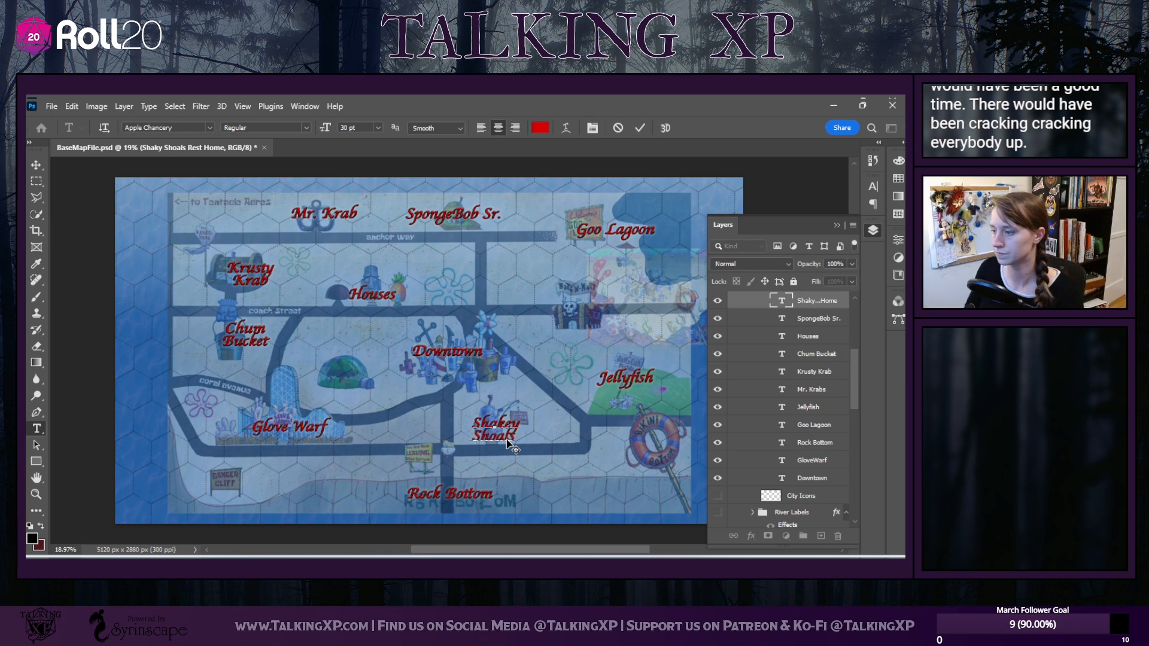
left_click(36, 165)
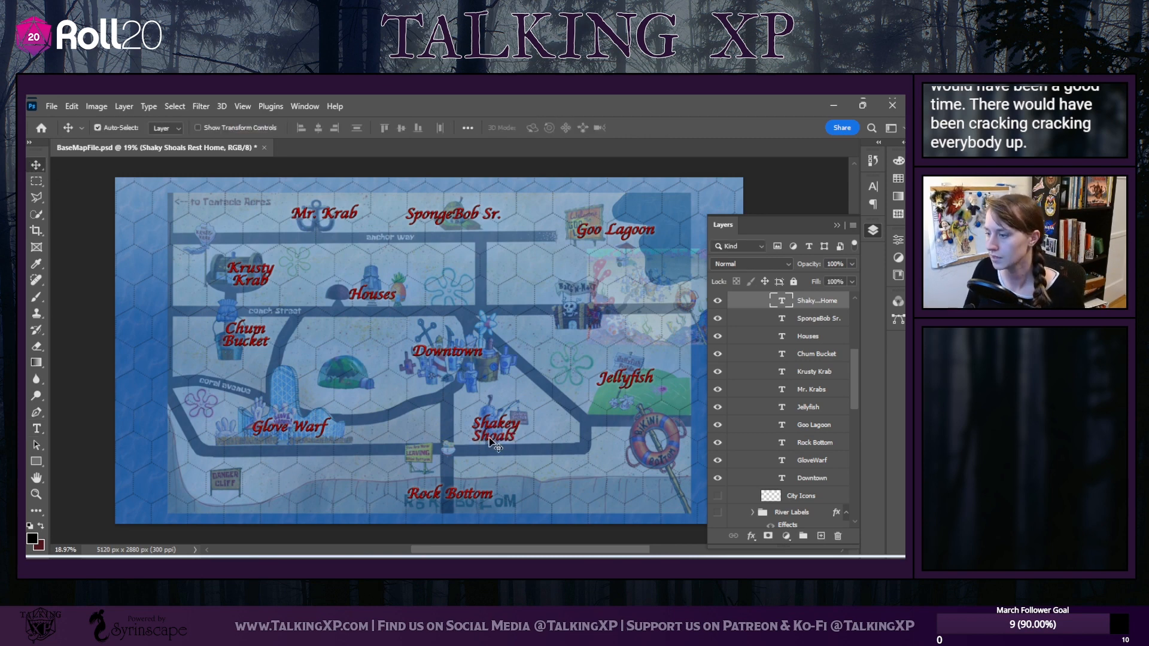
left_click_drag(482, 438, 477, 436)
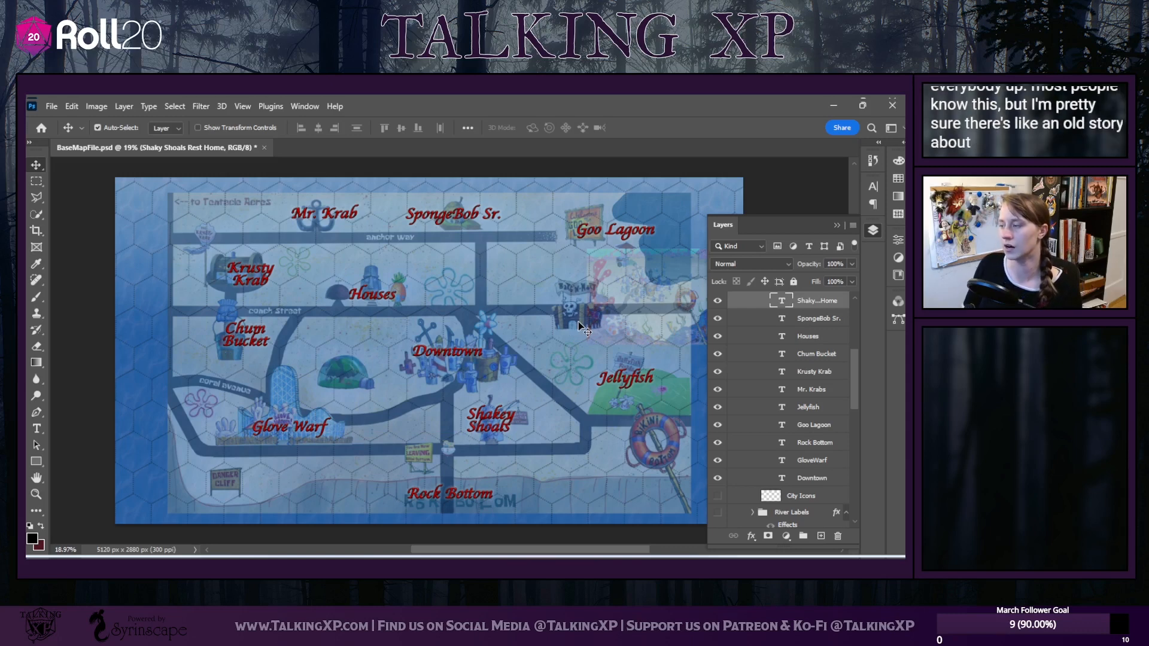
Duplicate the Shaky Shoals Rest Home text layer under the name "Barg N Mart"
right_click(802, 300)
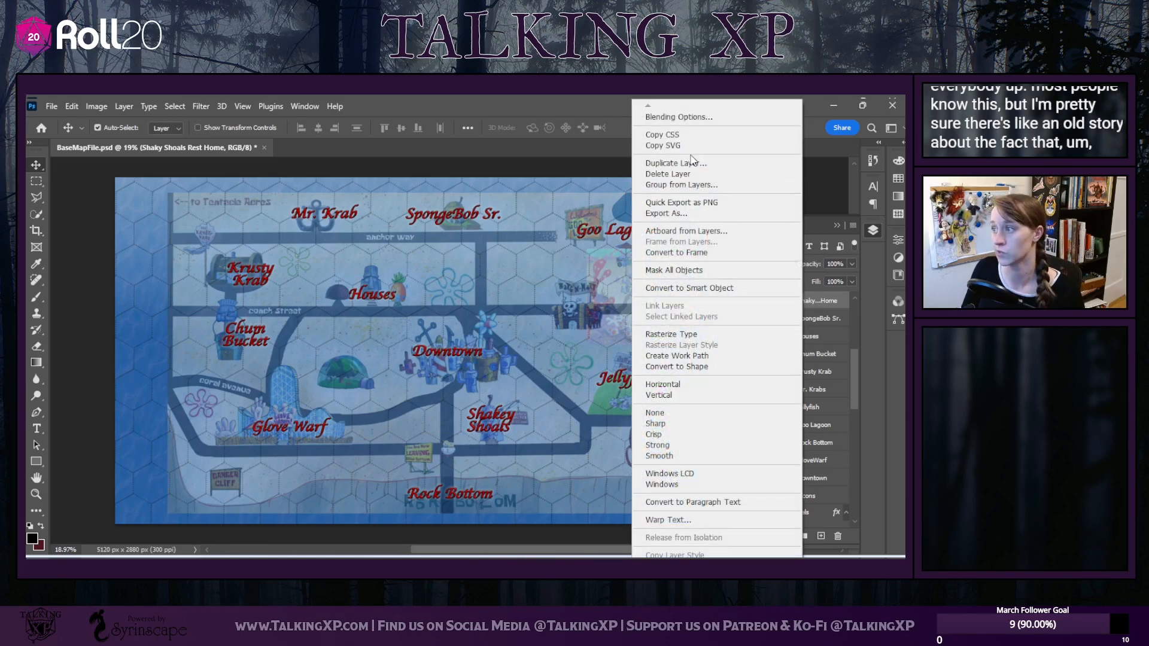
left_click(691, 164)
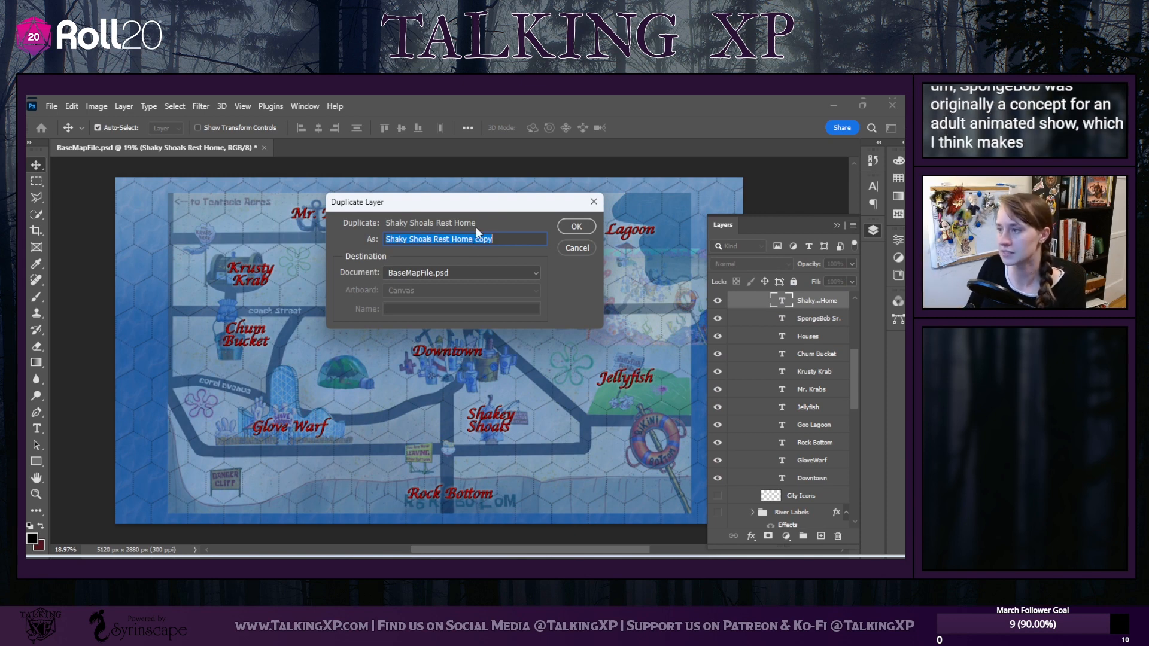
left_click_drag(491, 206, 368, 210)
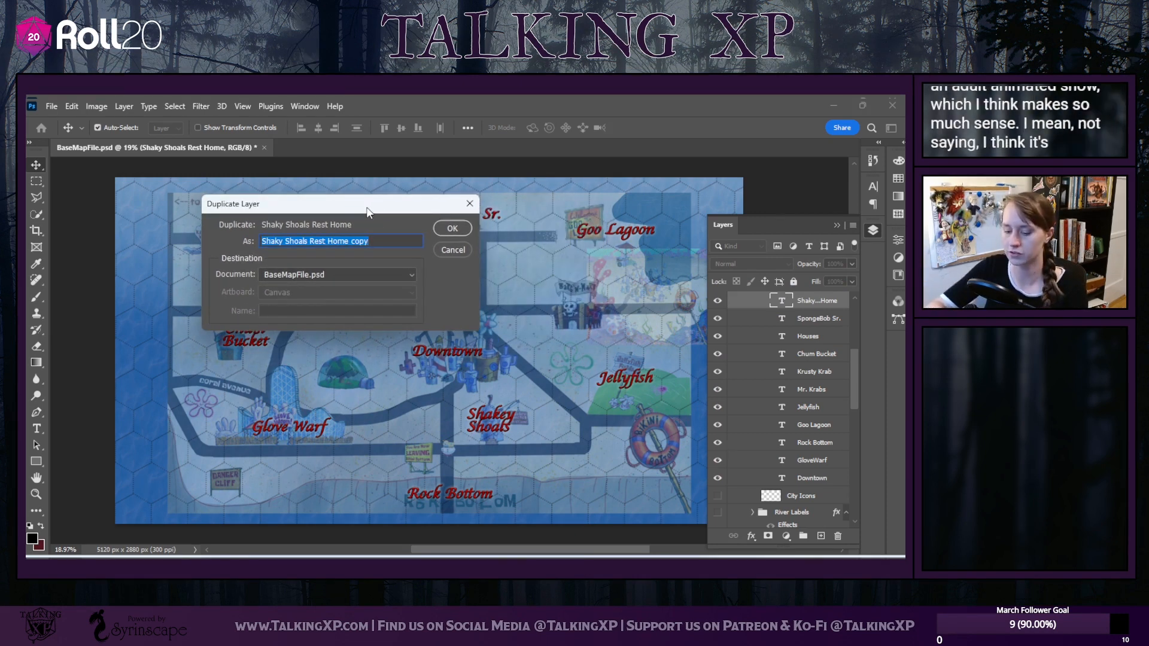
type("barg")
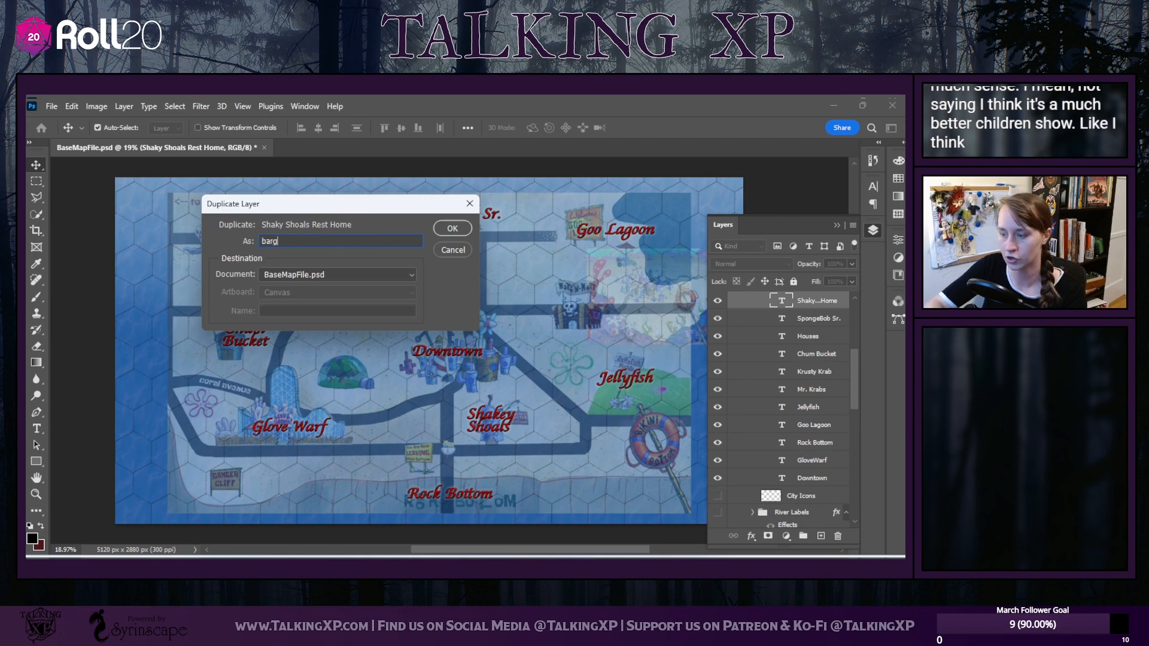
key("BackSpace")
key("BackSpace")
key("BackSpace")
key("BackSpace")
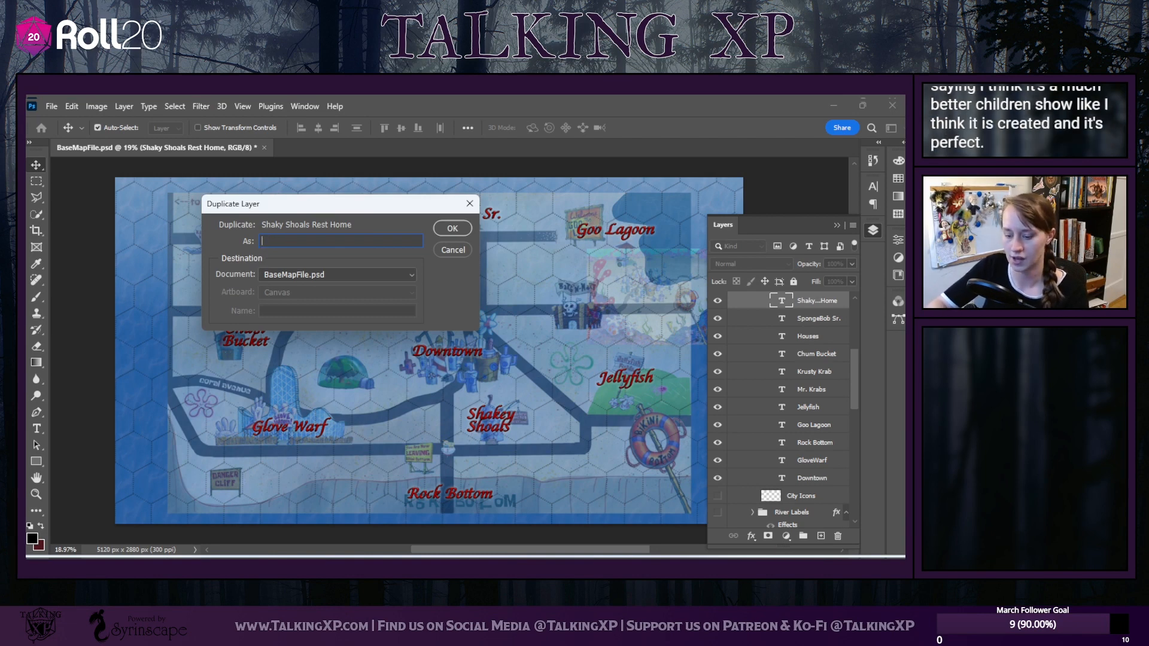
type("Barg ")
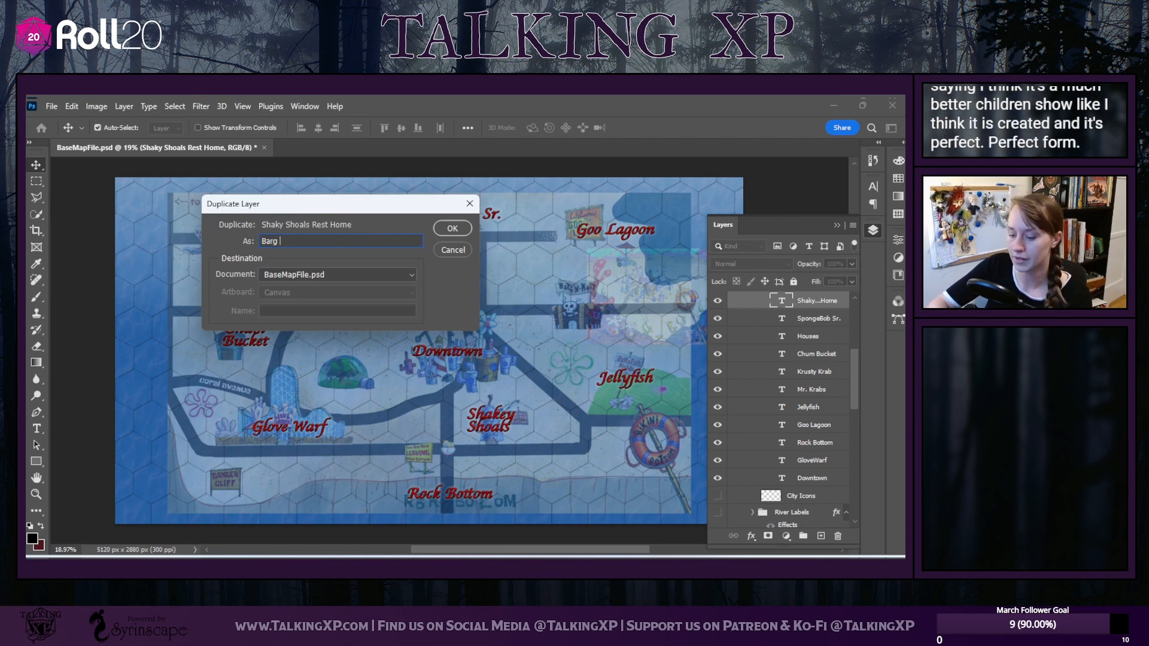
type("N Mart")
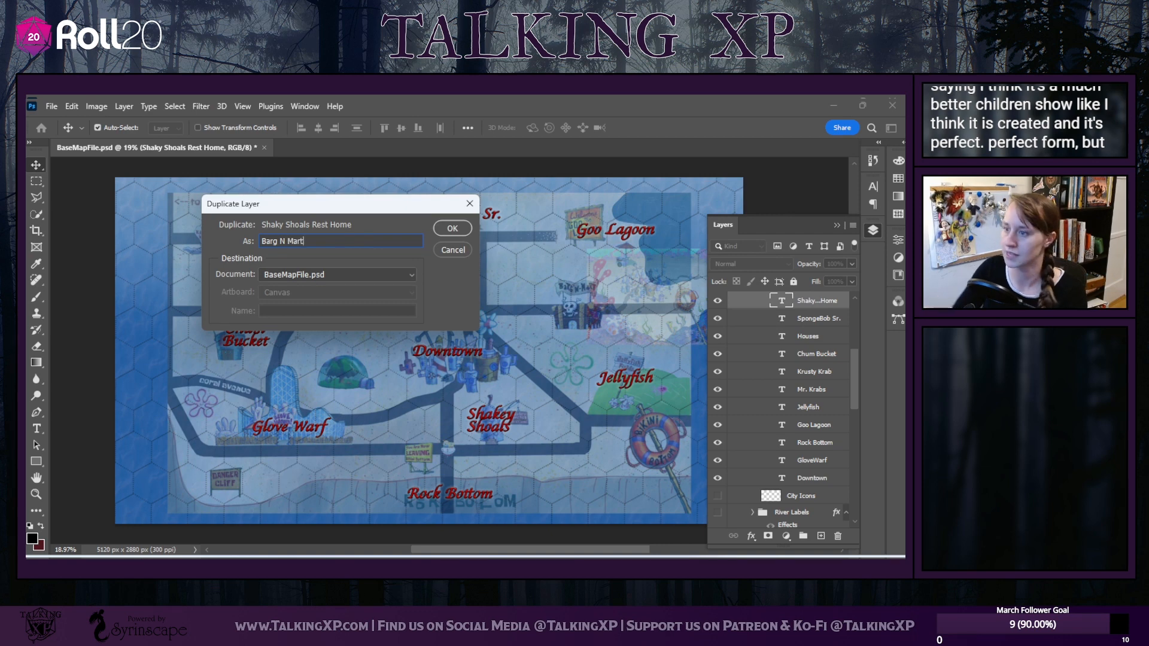
left_click(452, 228)
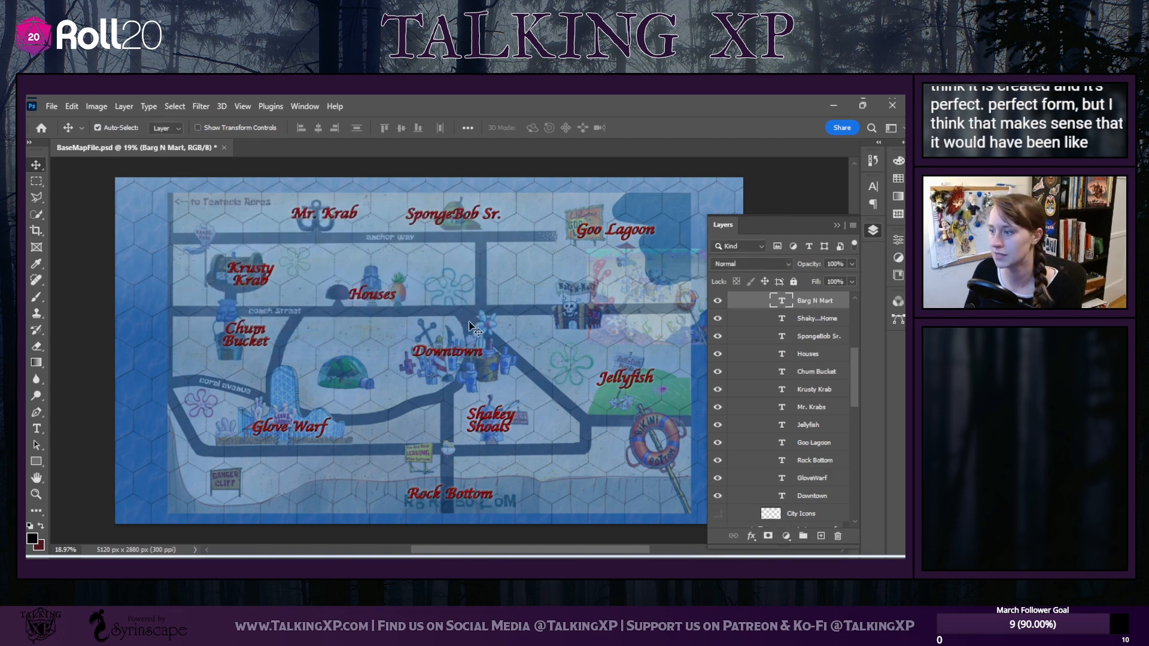
Place the Barg N Mart layer's label over the store building northeast of Downtown and change its text to "Barg-n-Mart" on two lines
left_click_drag(501, 431, 574, 310)
double_click(573, 300)
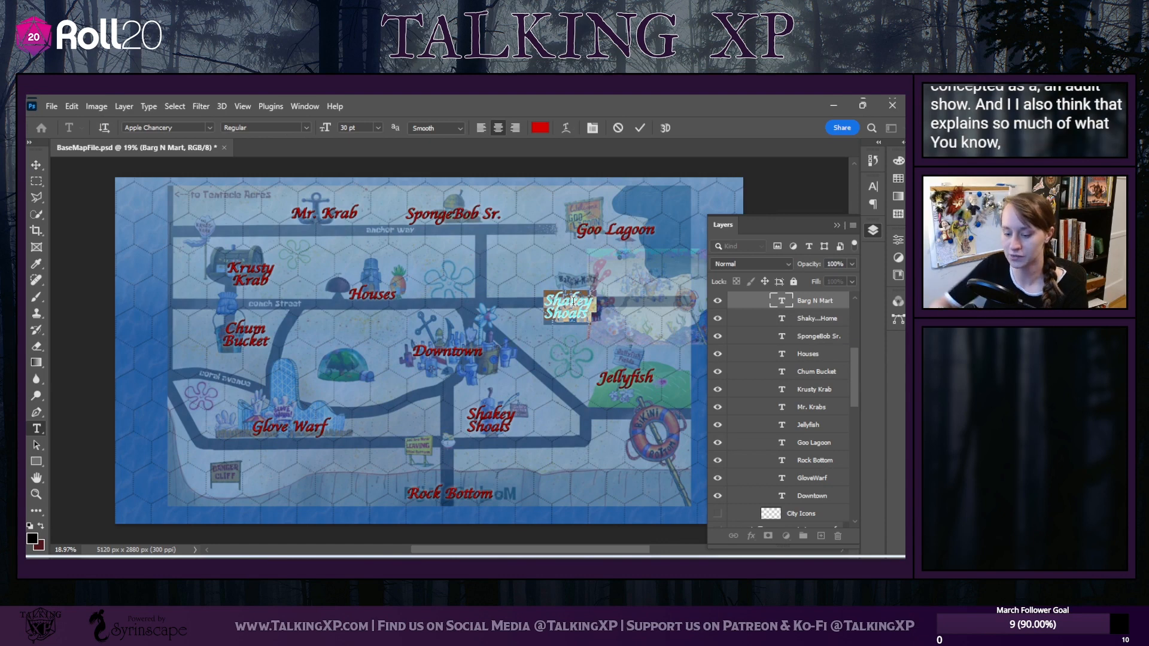
type("Barg")
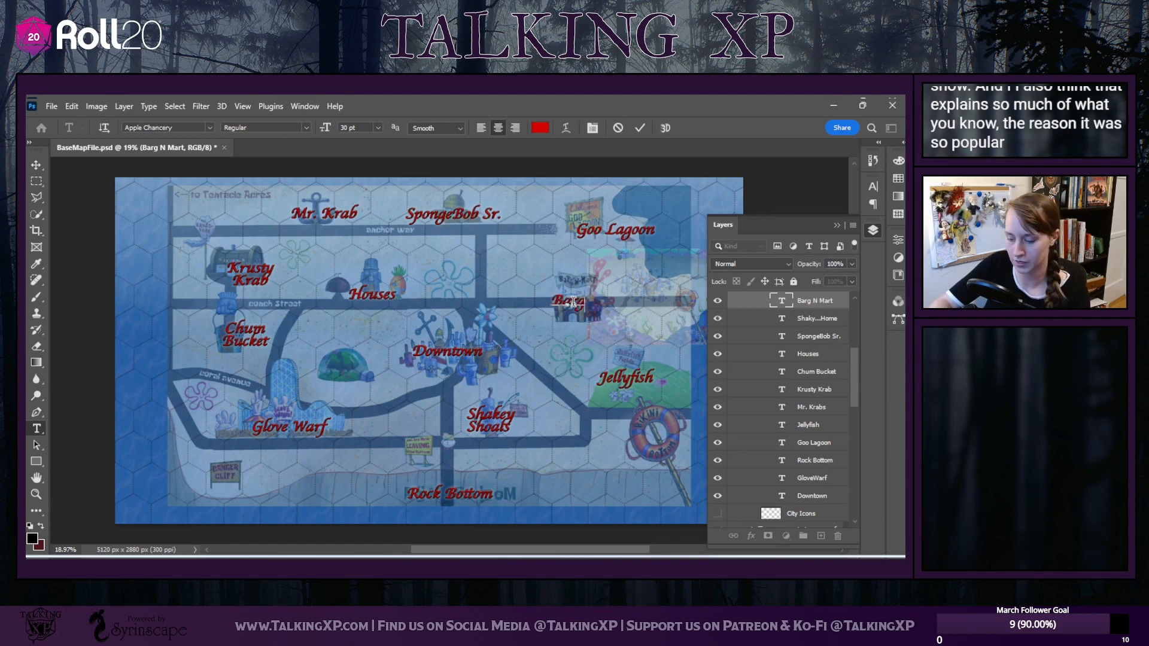
type(" N")
key("BackSpace")
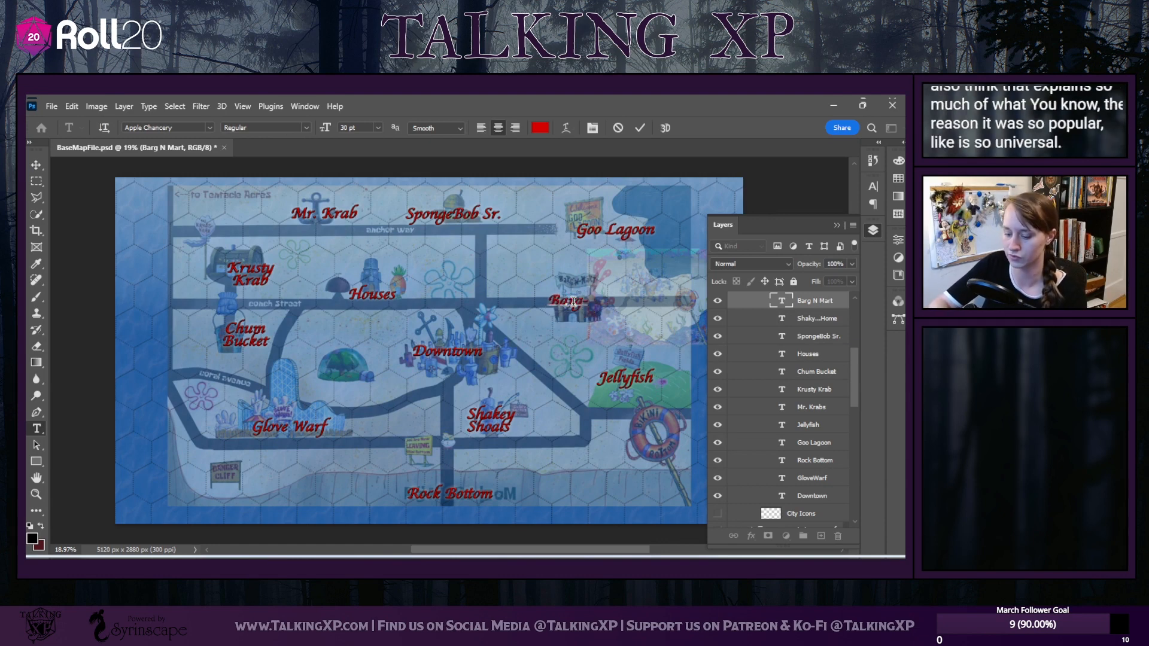
type("n-")
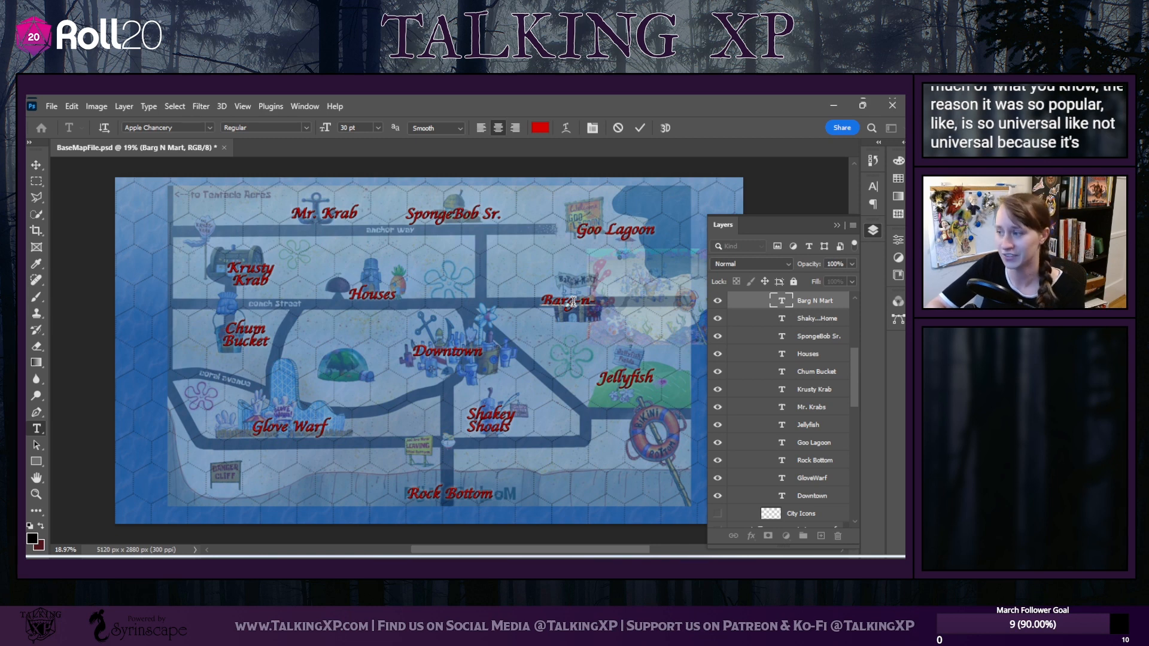
type("Mart")
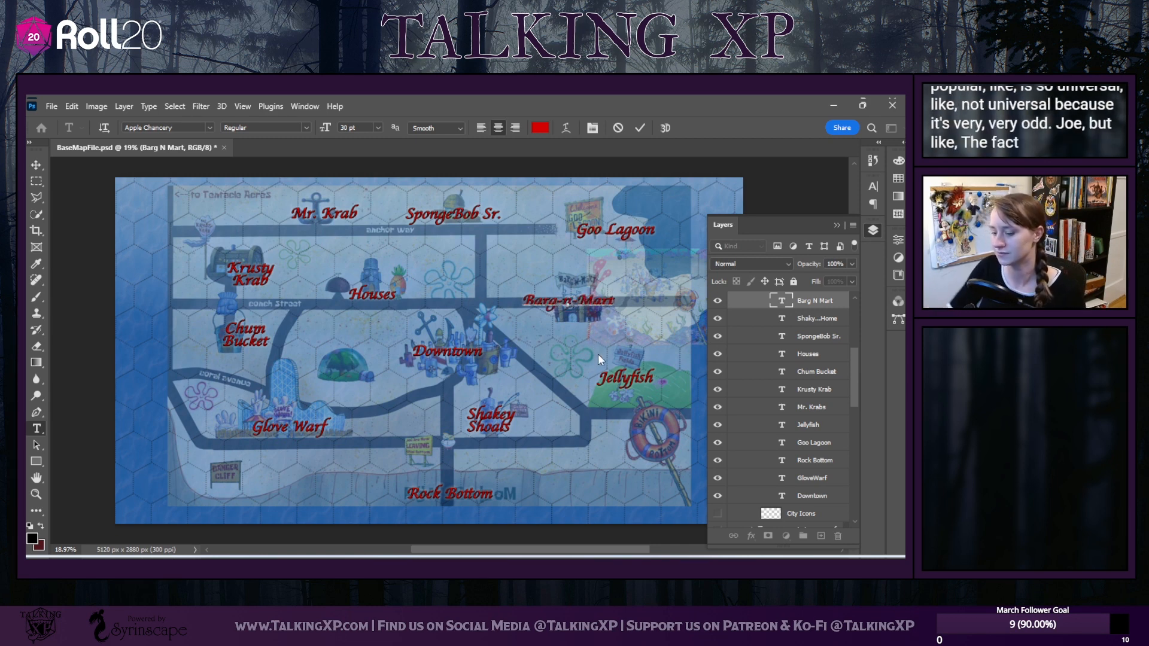
key("Return")
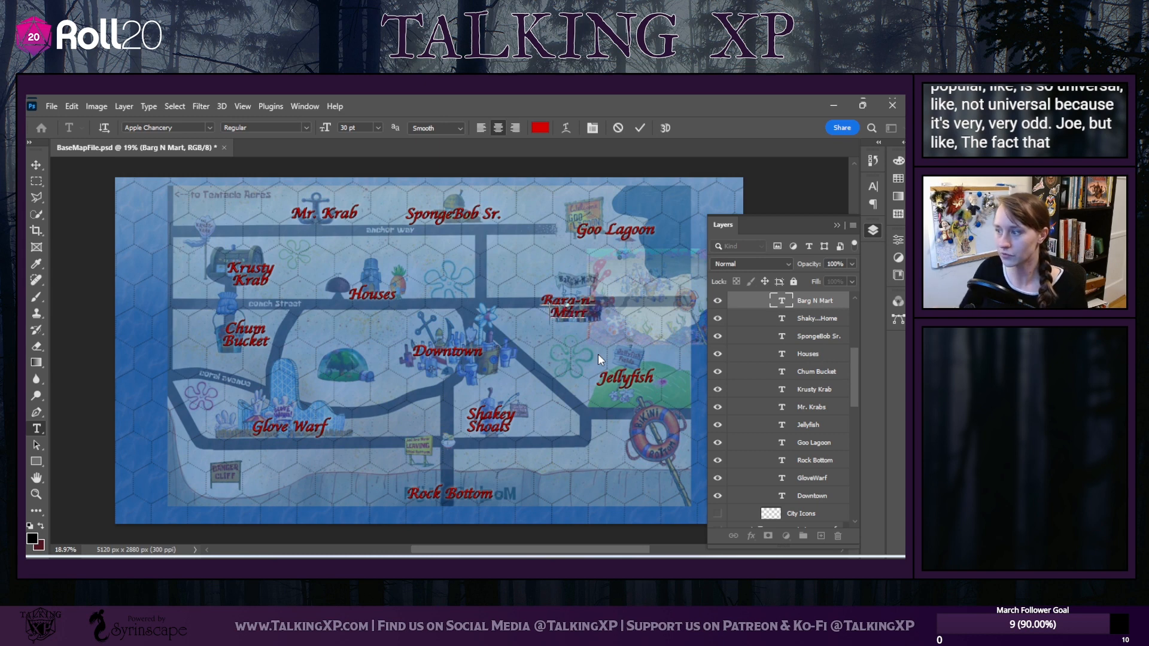
Shift the "Barg-n-Mart" label slightly east to sit centred over the store building
left_click(35, 166)
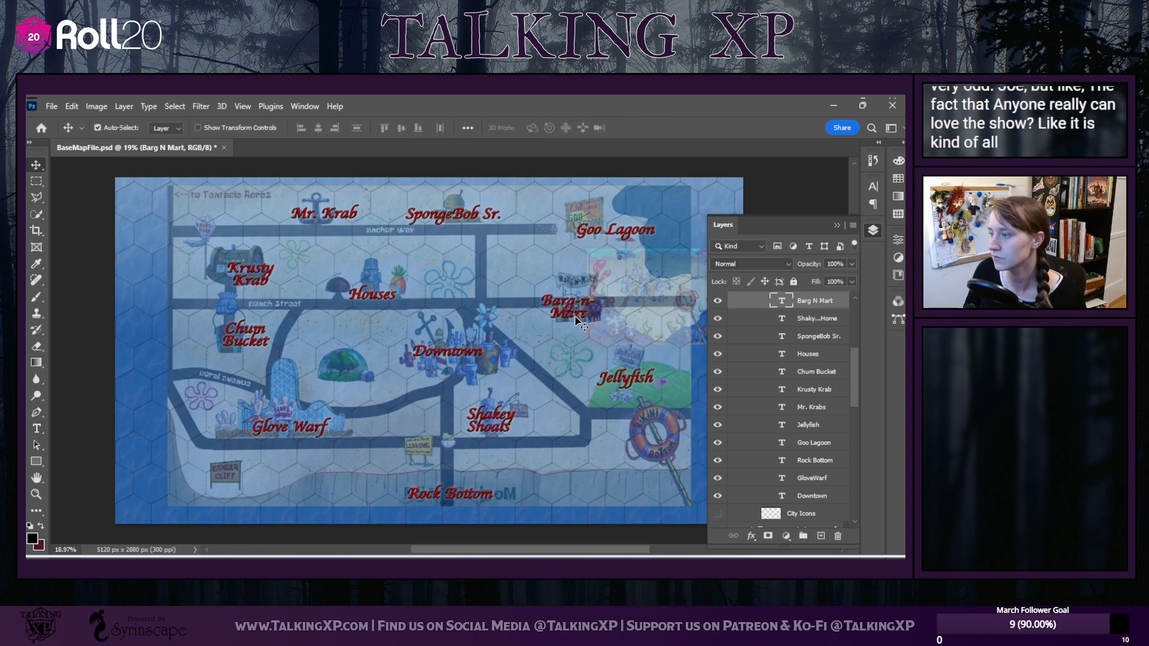
left_click_drag(574, 317, 575, 324)
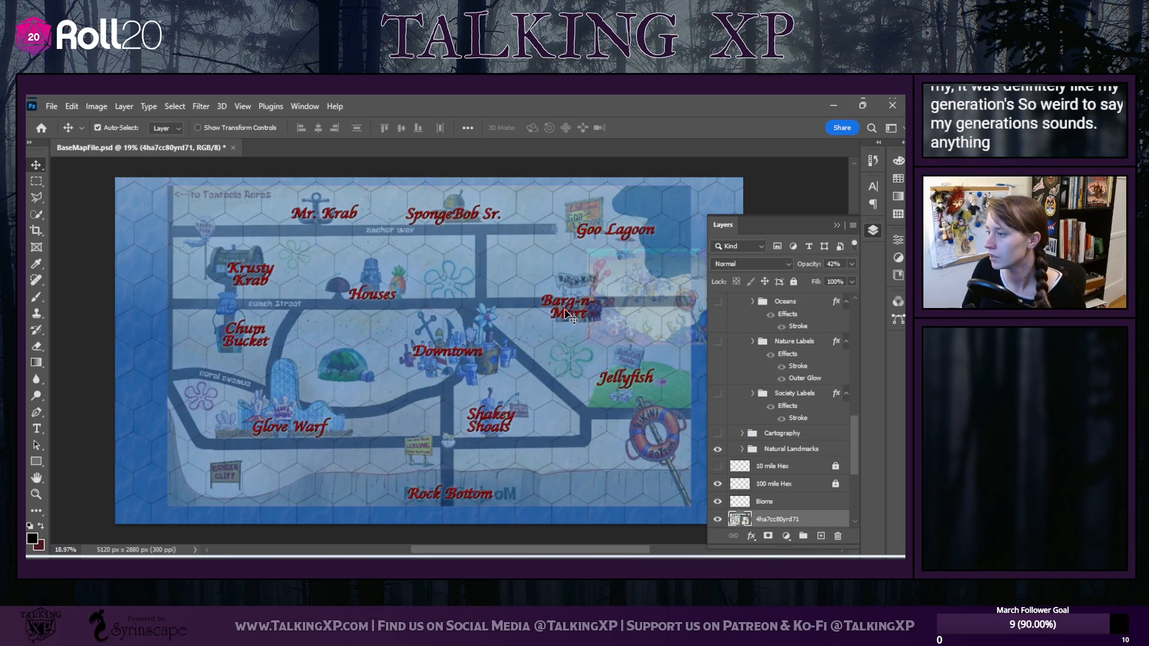
left_click_drag(565, 309, 571, 307)
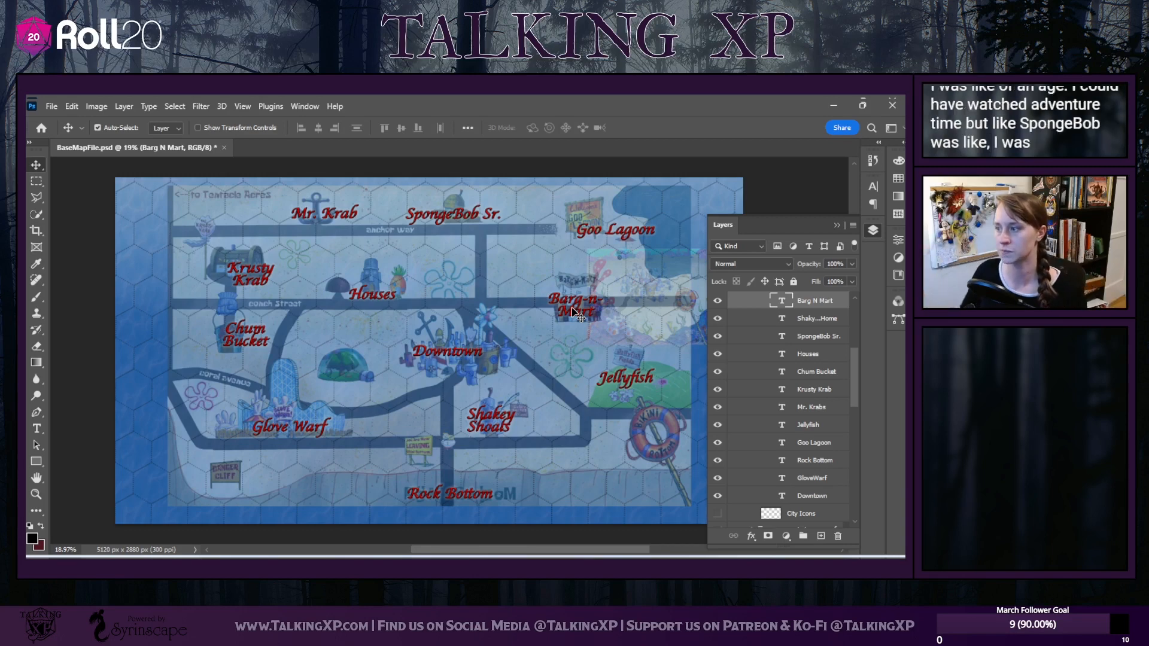
Duplicate the Barg N Mart text layer under the name "Sandy's House"
right_click(832, 302)
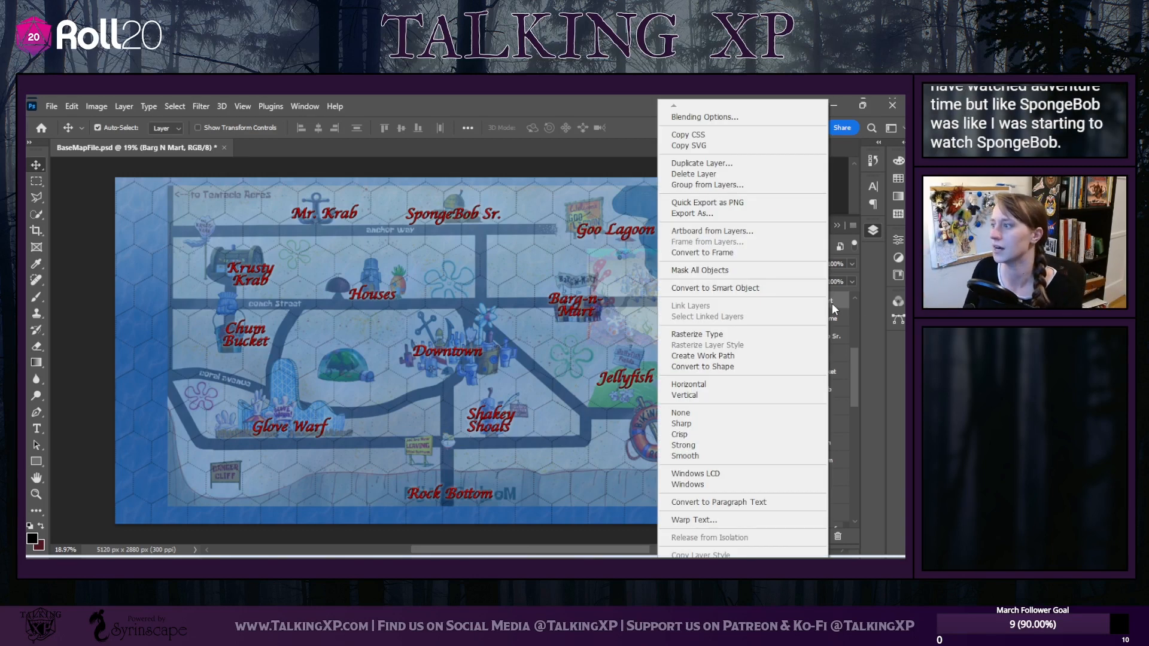
left_click(717, 163)
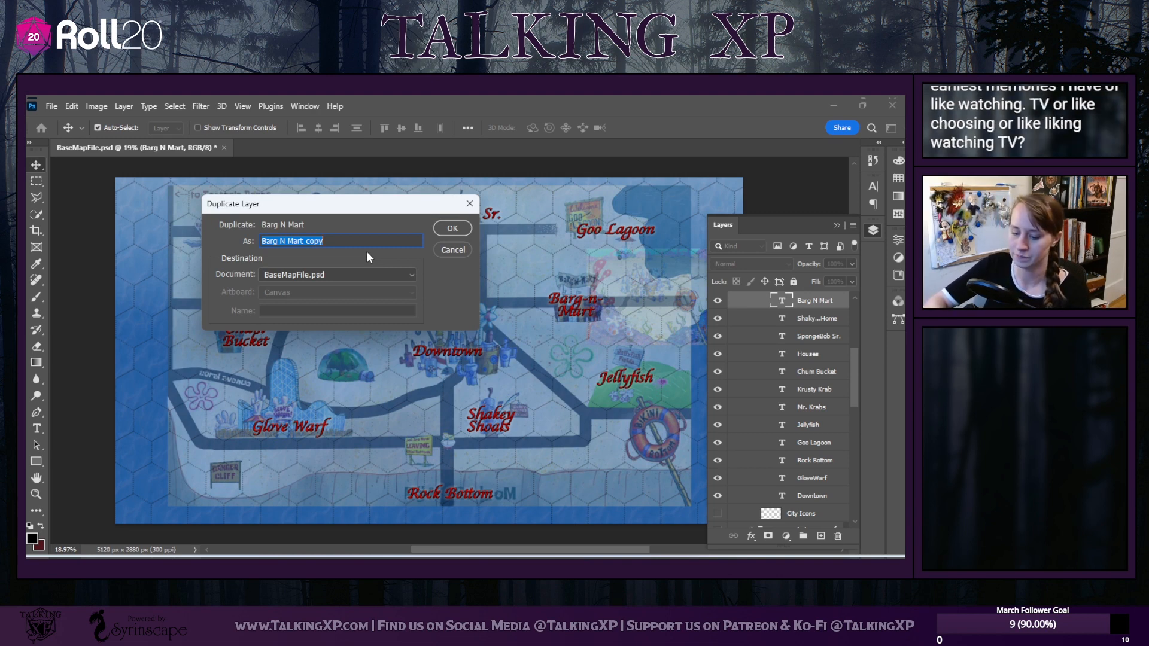
type("Sandy")
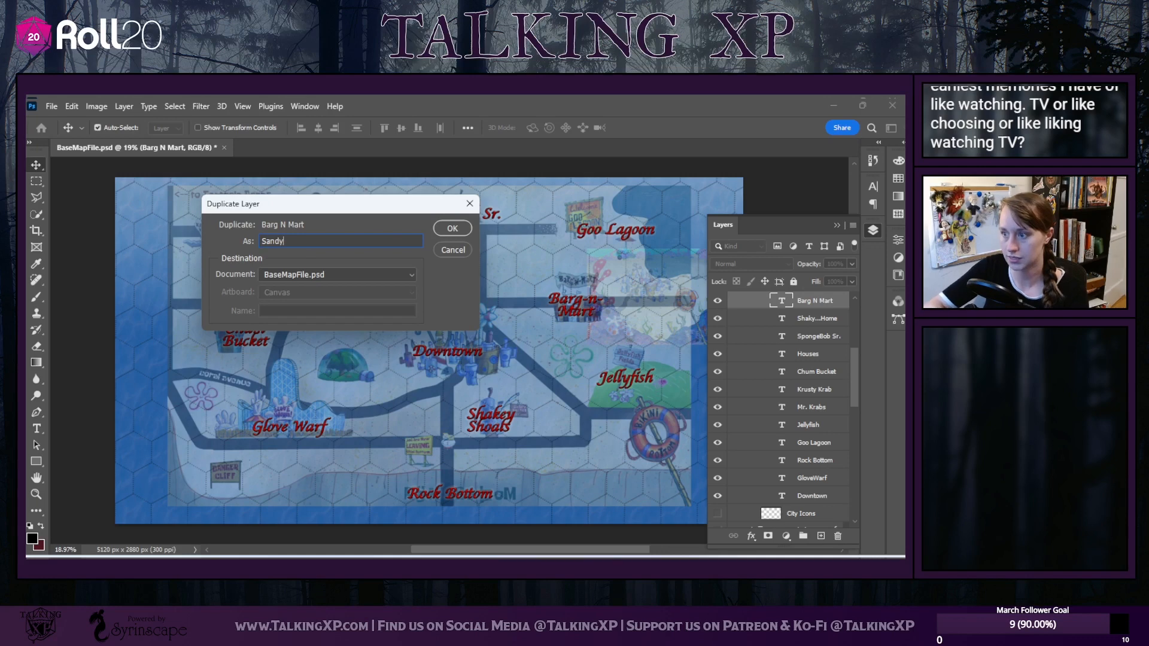
type("'s House")
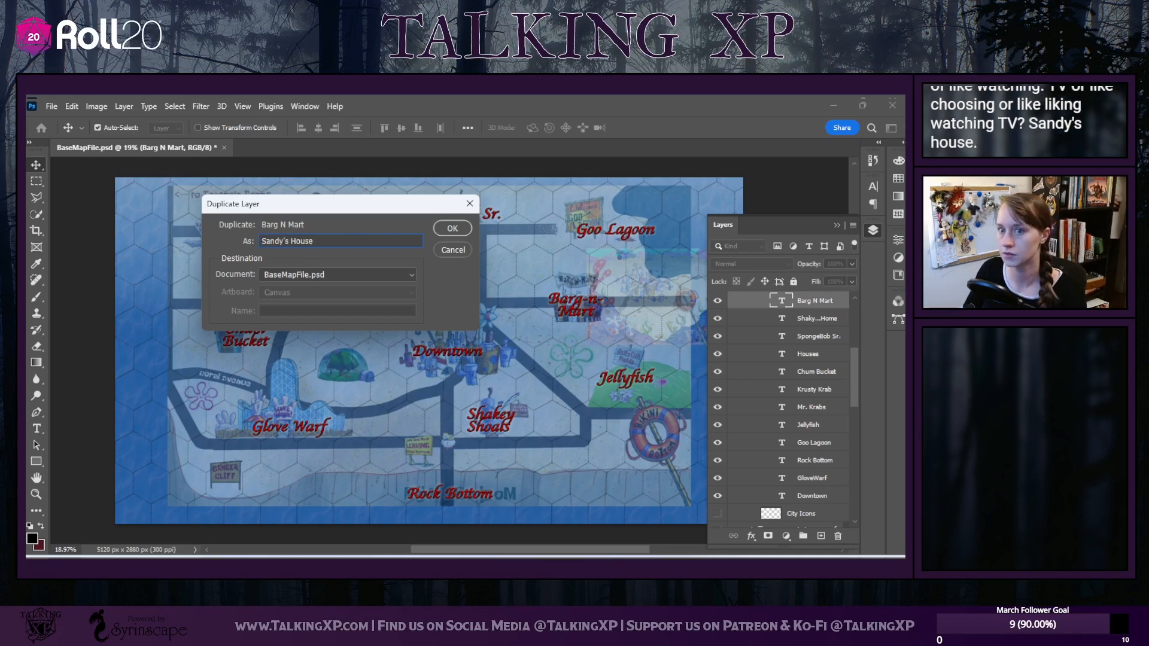
left_click(452, 227)
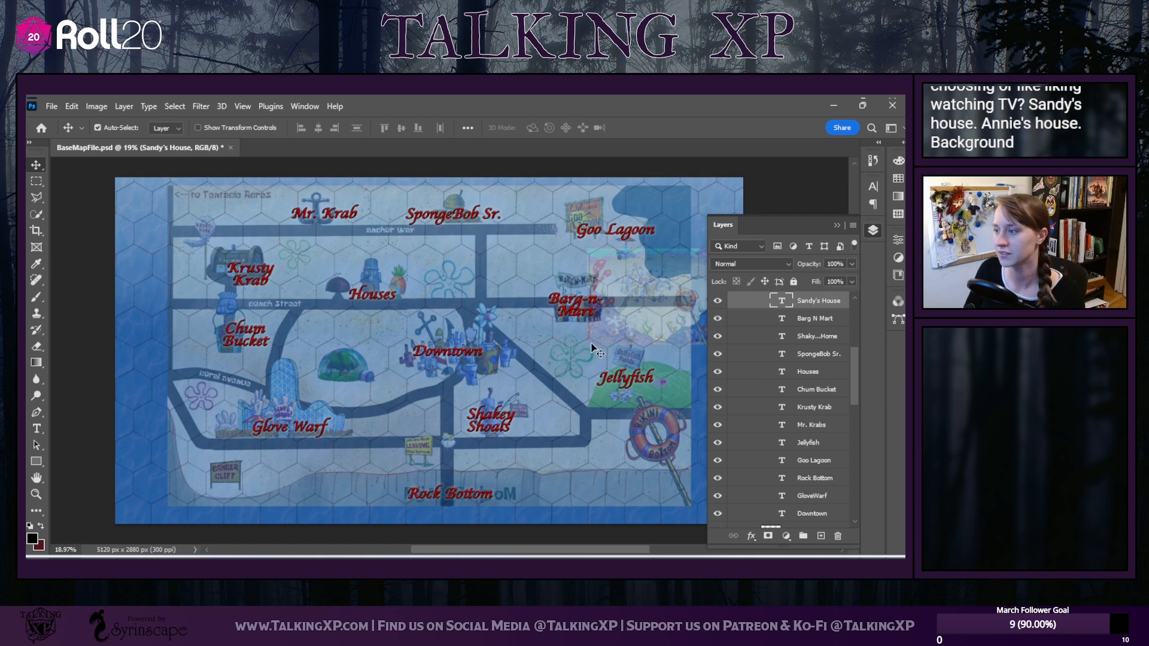
Place the Sandy's House layer's label centred over the green dome west of Downtown and change its text to "Sandy's House" on two lines
left_click_drag(574, 311, 347, 364)
double_click(347, 364)
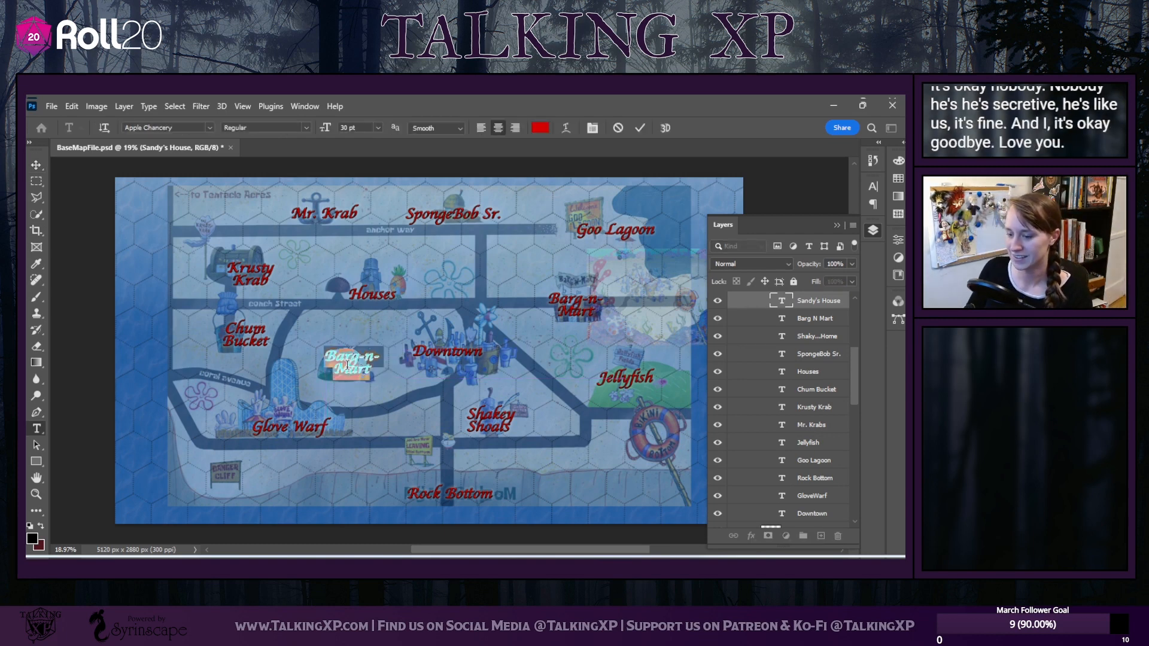
type("Sandy")
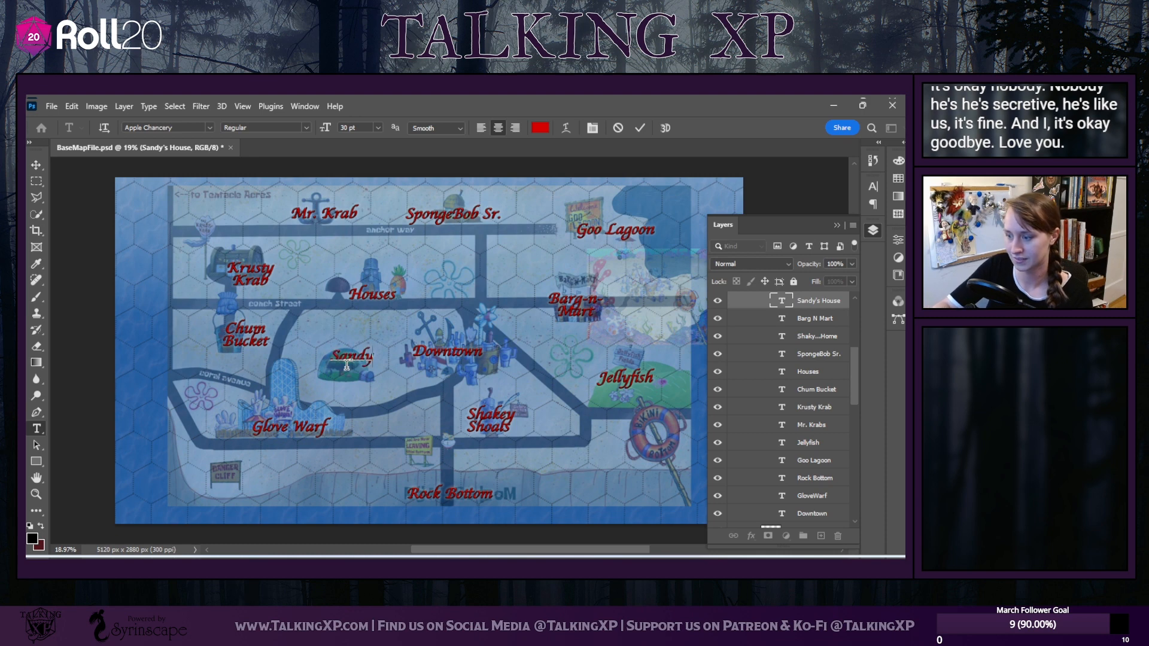
type("'s")
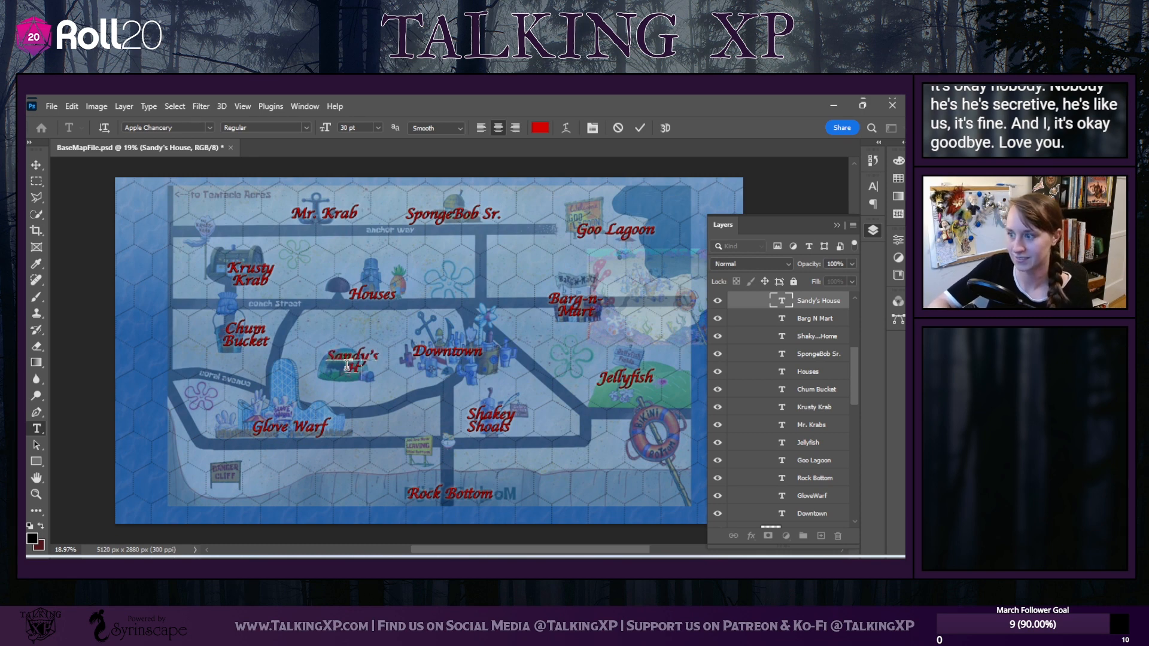
left_click(36, 165)
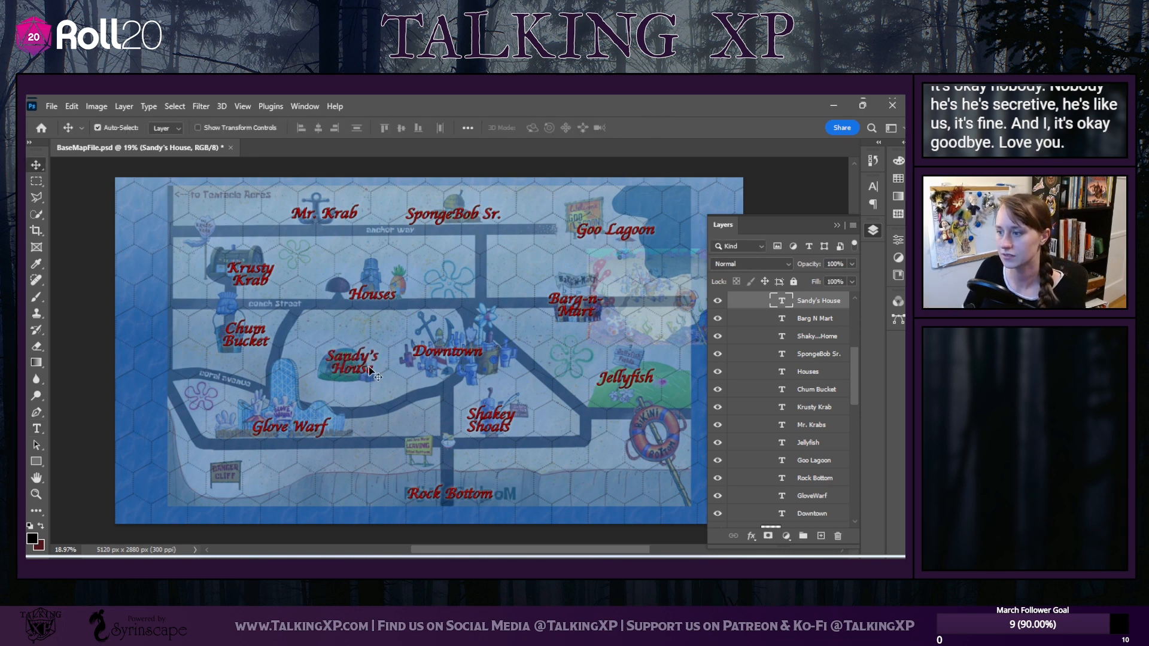
left_click_drag(343, 374, 337, 375)
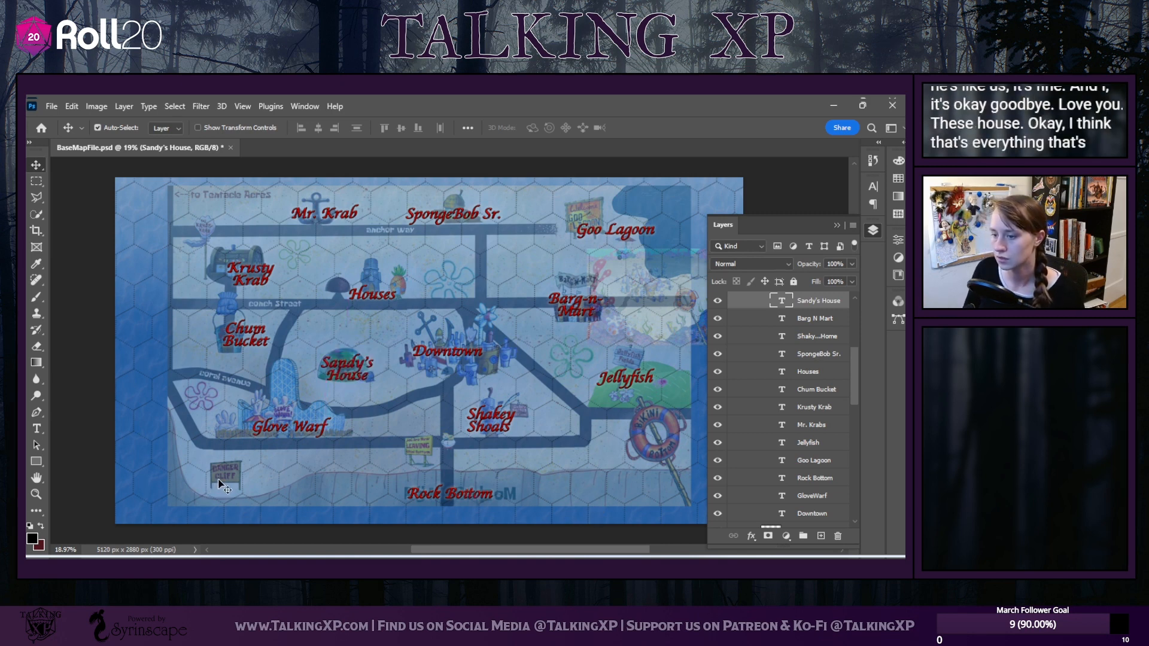
Duplicate the Sandy's House text layer under the name "Danger Cliff"
right_click(816, 303)
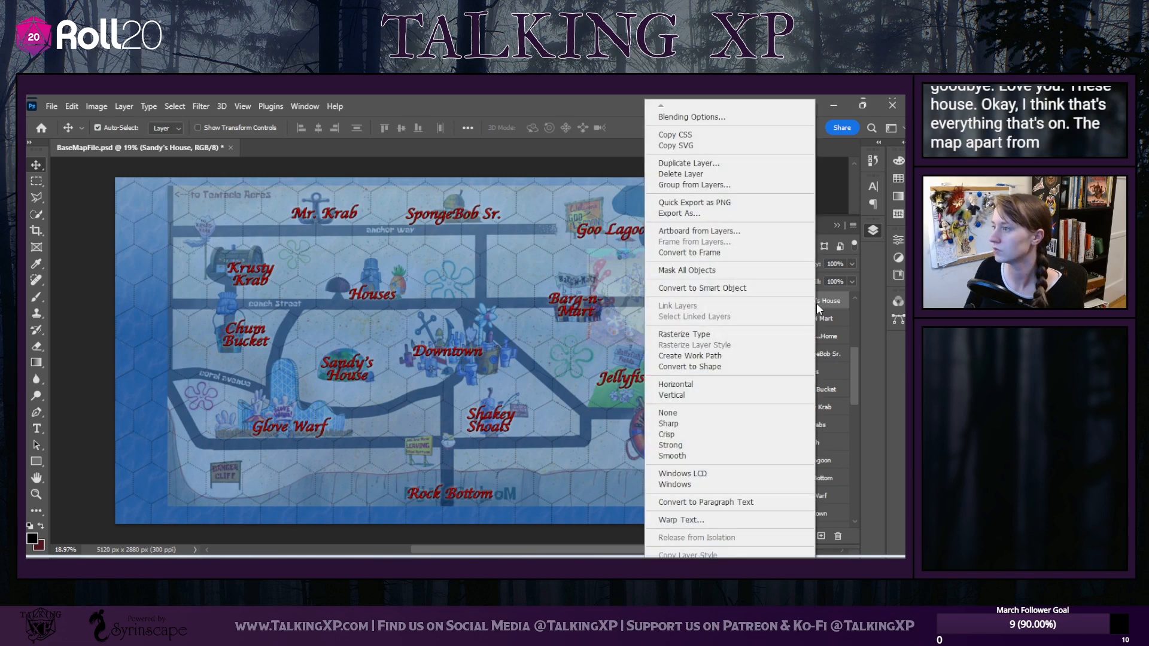
left_click(676, 163)
key("BackSpace")
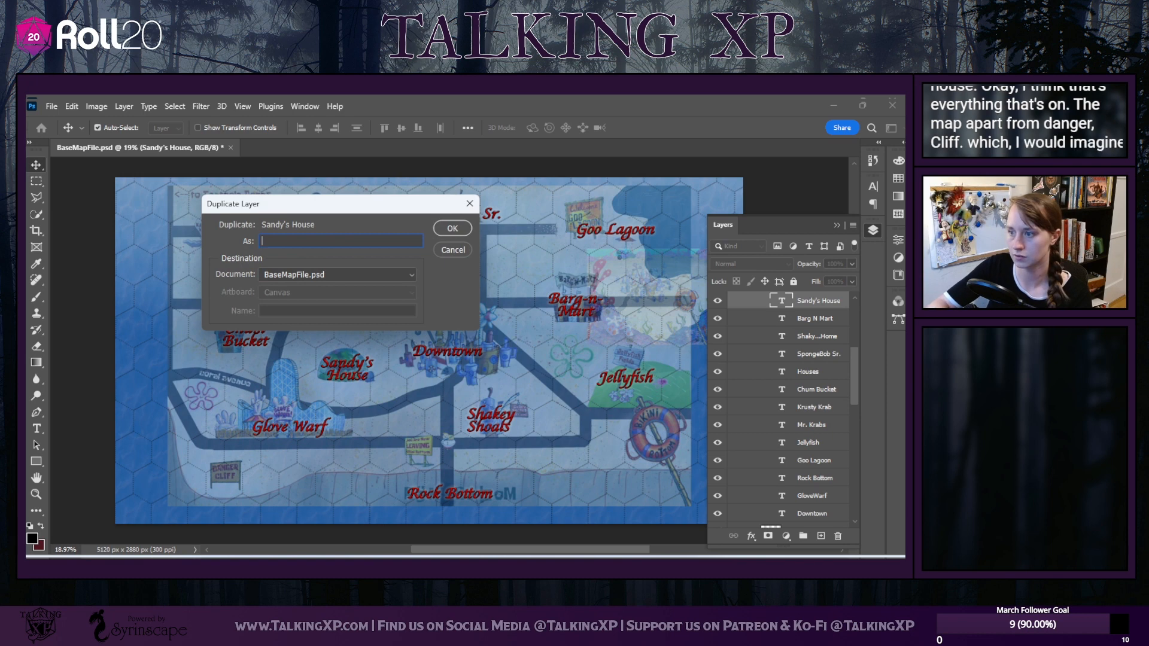
type("Danger")
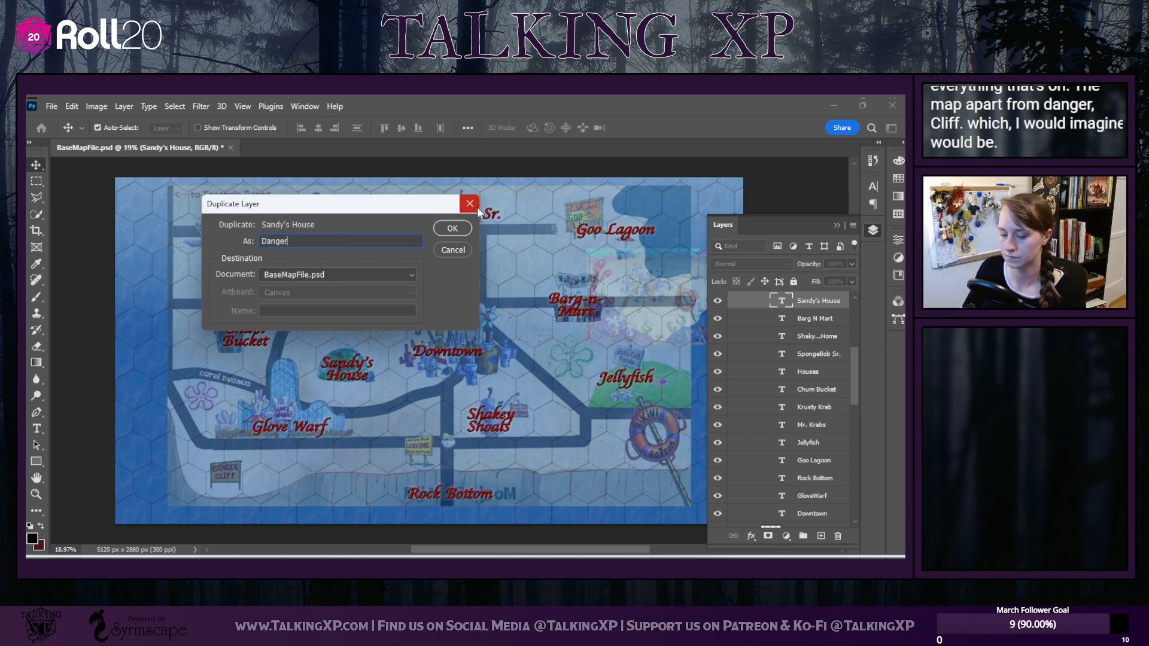
type(" Clif")
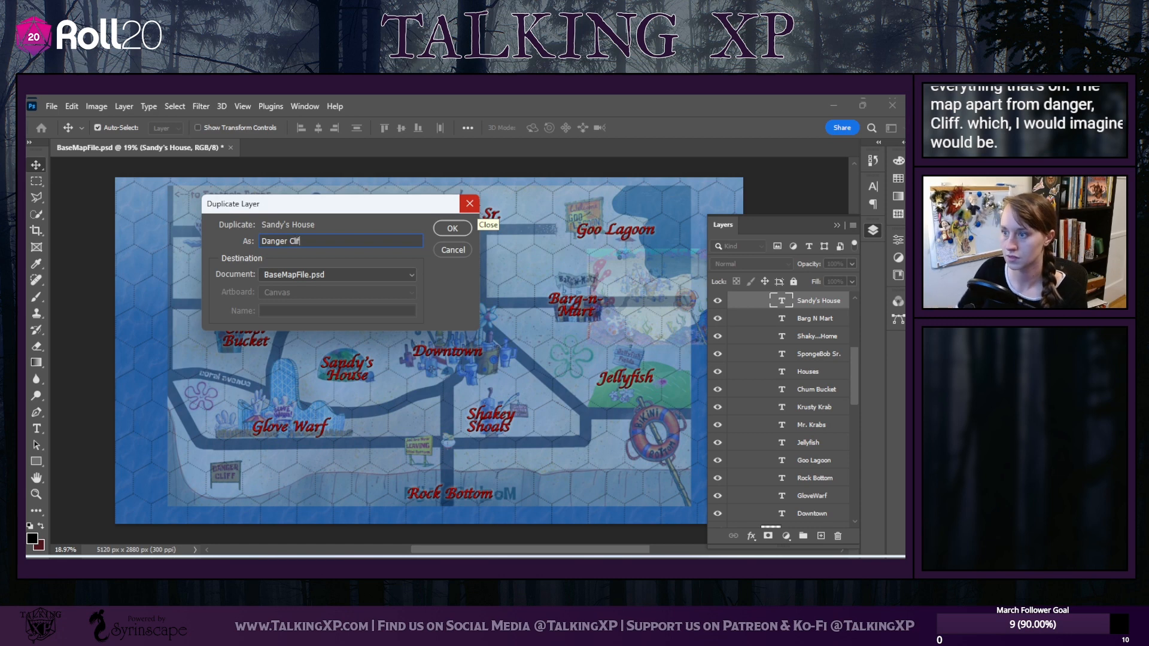
type("f")
left_click(451, 231)
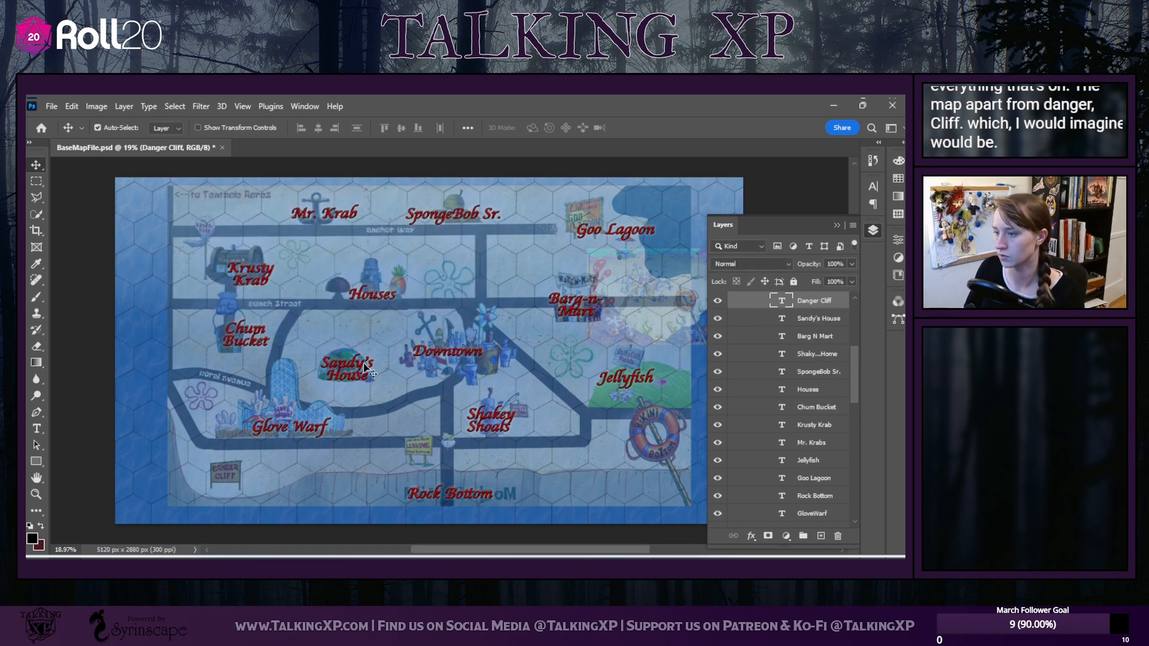
Place the Danger Cliff layer's label over the cliff sign in the map's southwest and change its text to "Danger Cliff" on two lines
left_click_drag(365, 368, 251, 473)
double_click(235, 464)
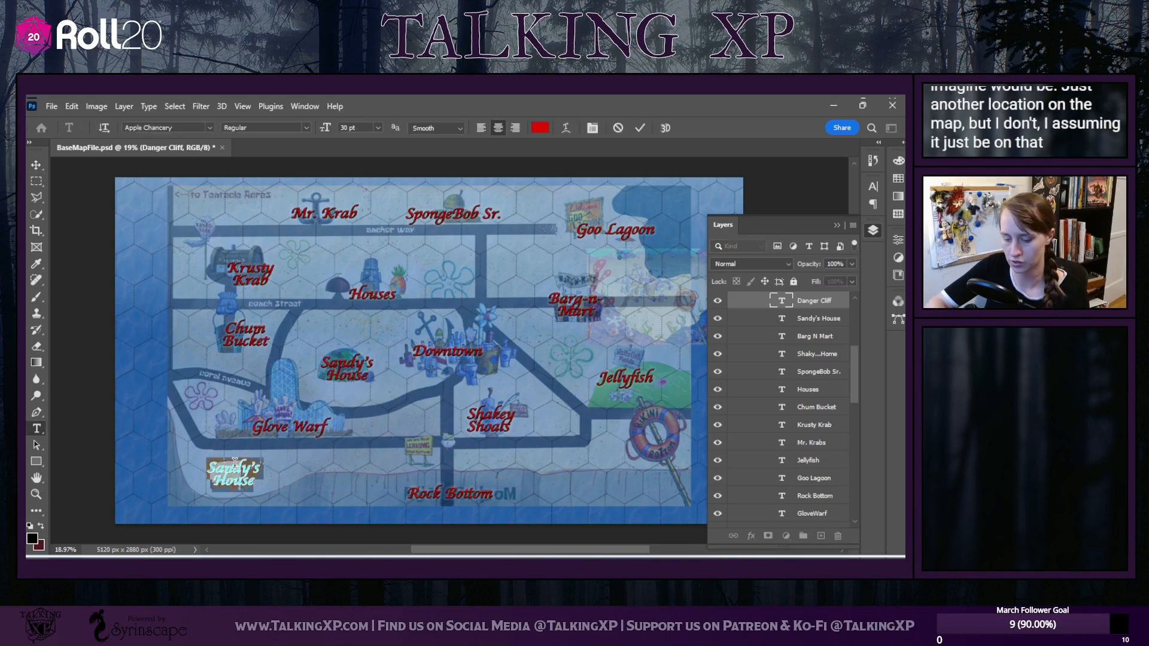
type("Danger")
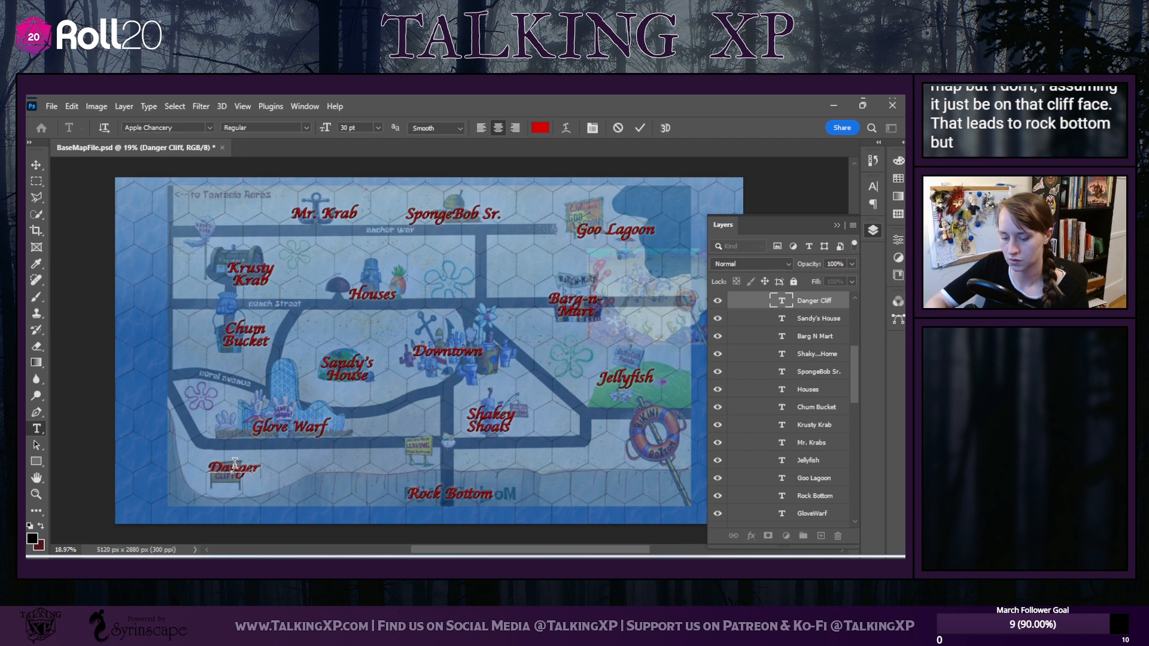
type(" Cliff")
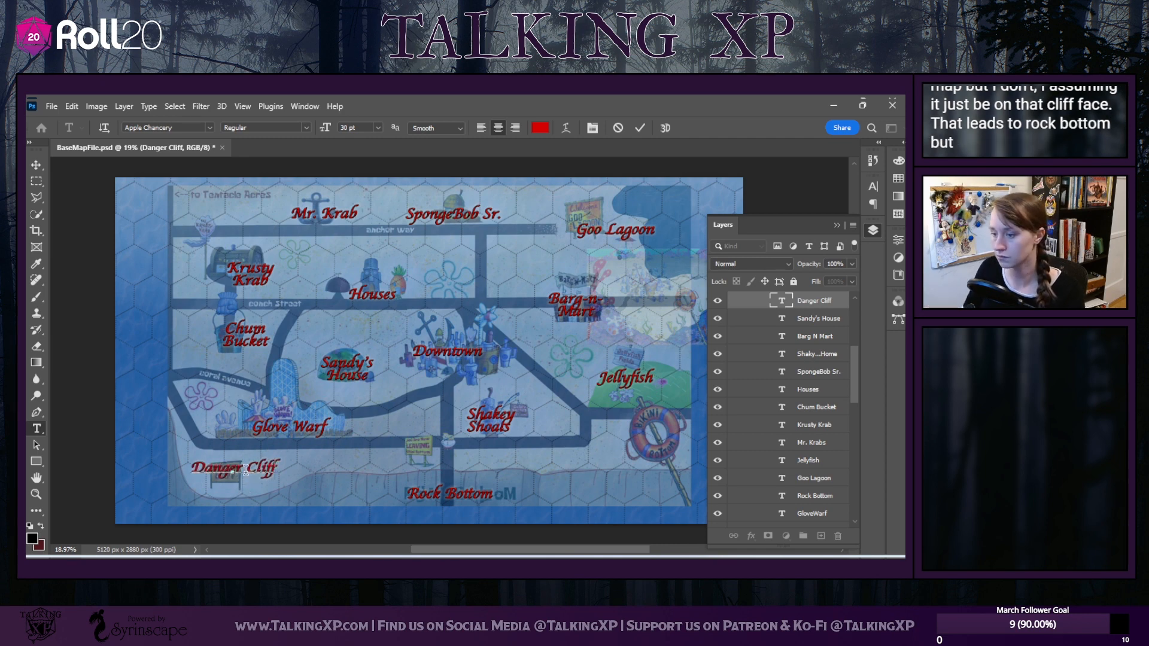
key("Return")
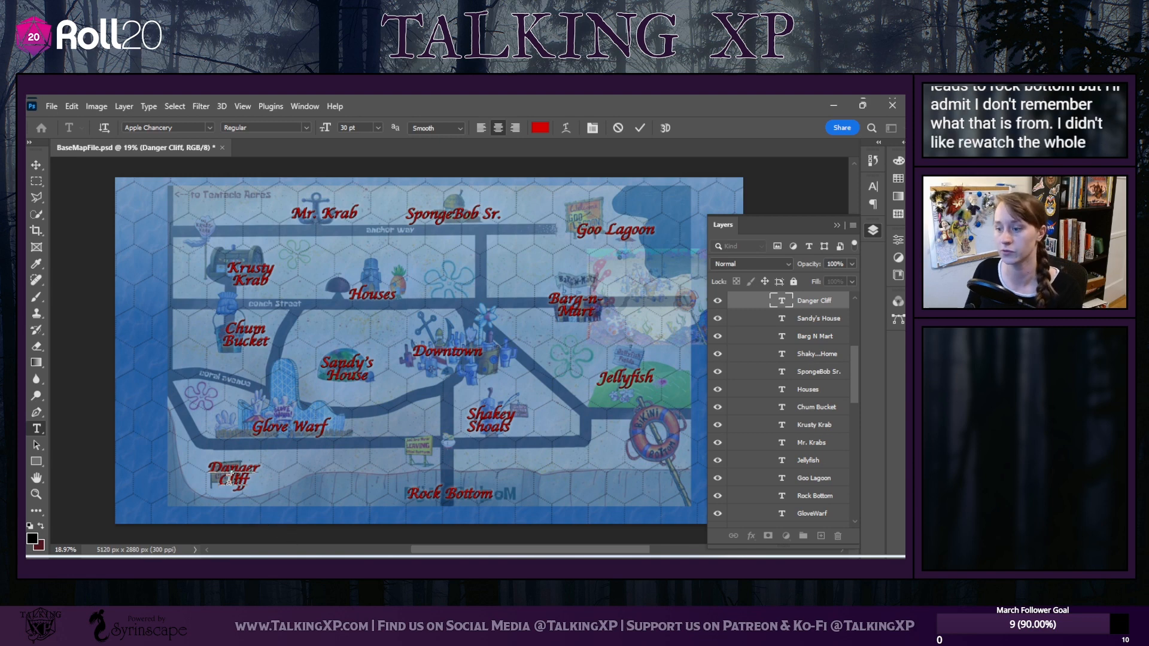
left_click(36, 166)
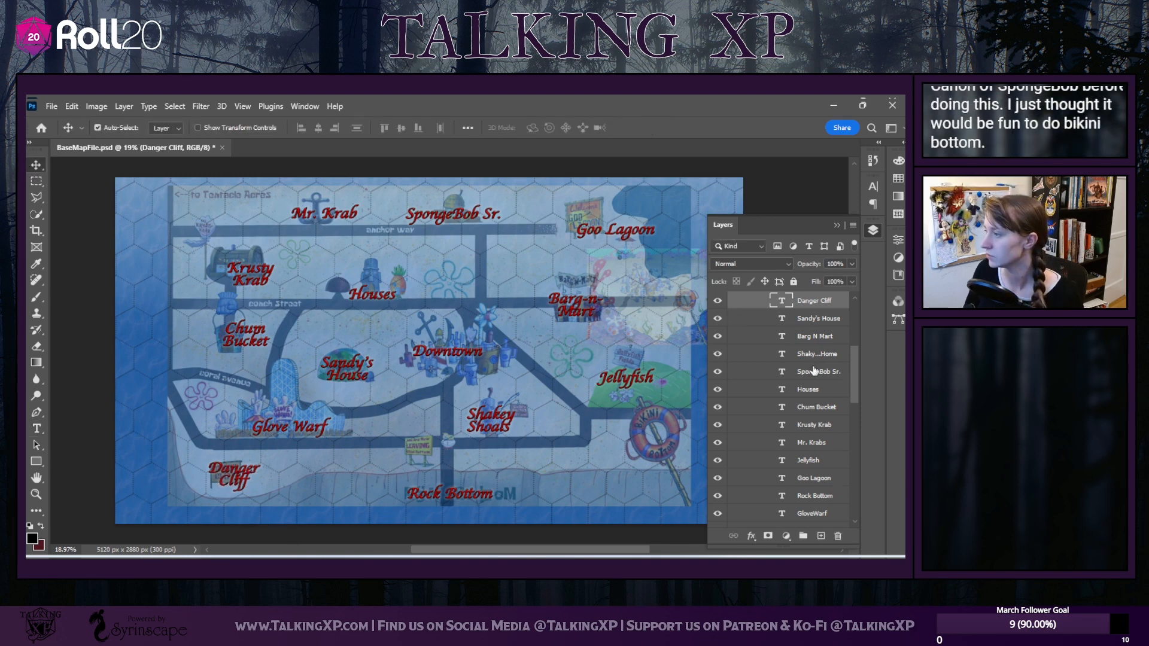
Duplicate the Danger Cliff text layer under the name "Caves"
scroll(813, 371, "up", 2)
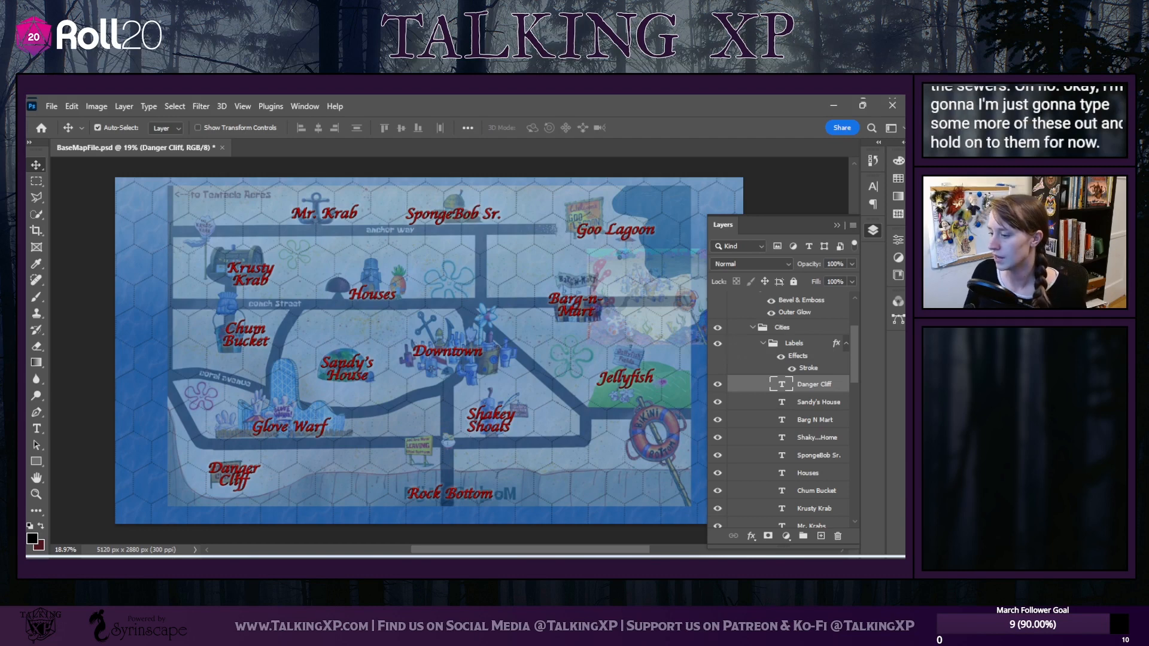
left_click_drag(491, 548, 512, 537)
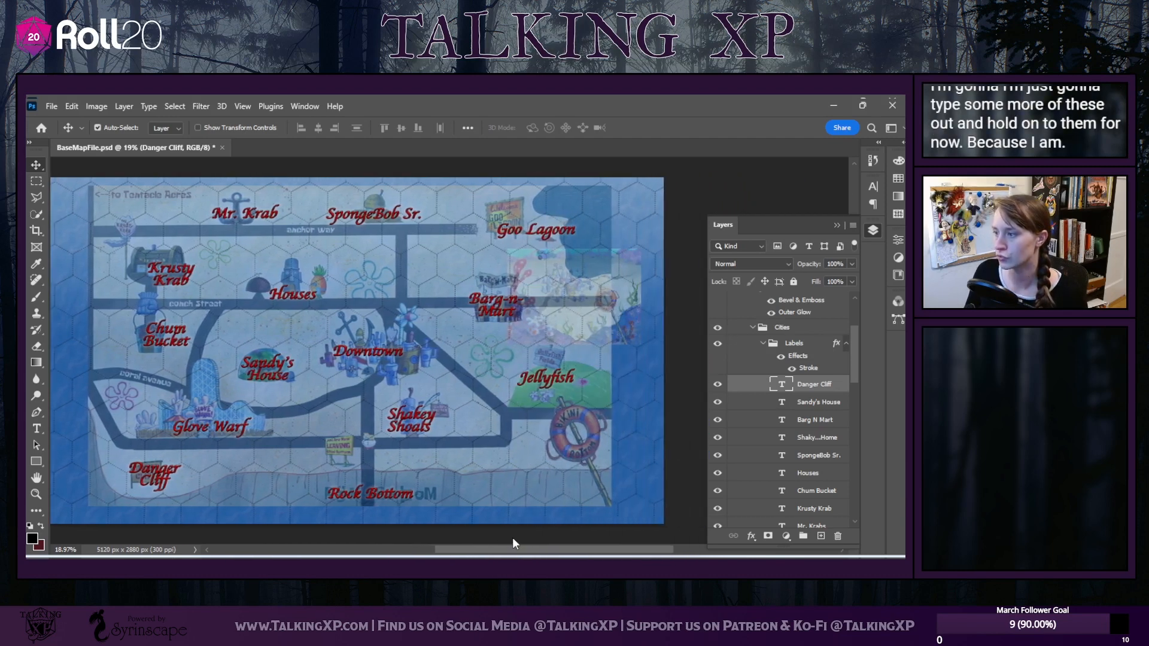
right_click(811, 384)
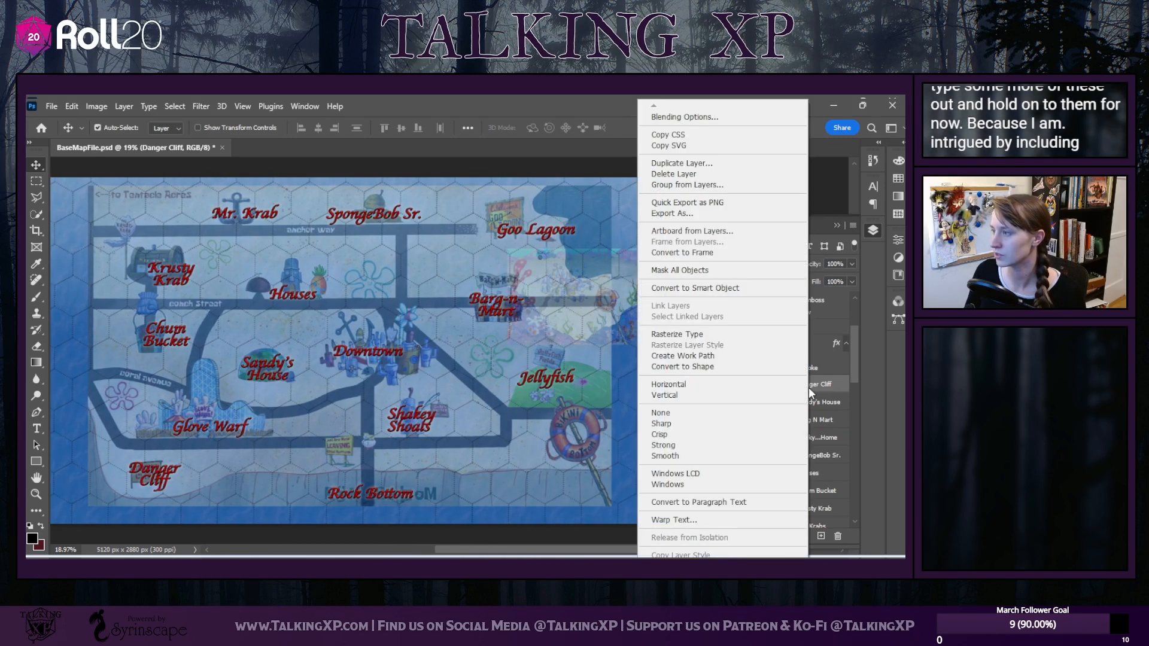
left_click(691, 163)
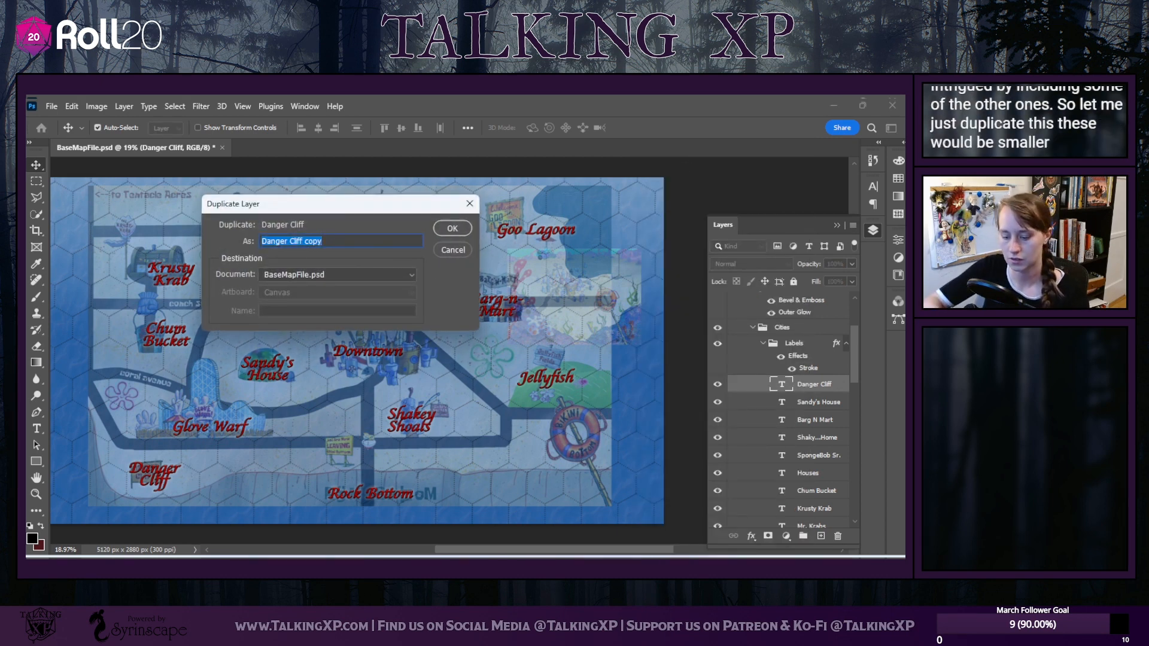
type("Bik")
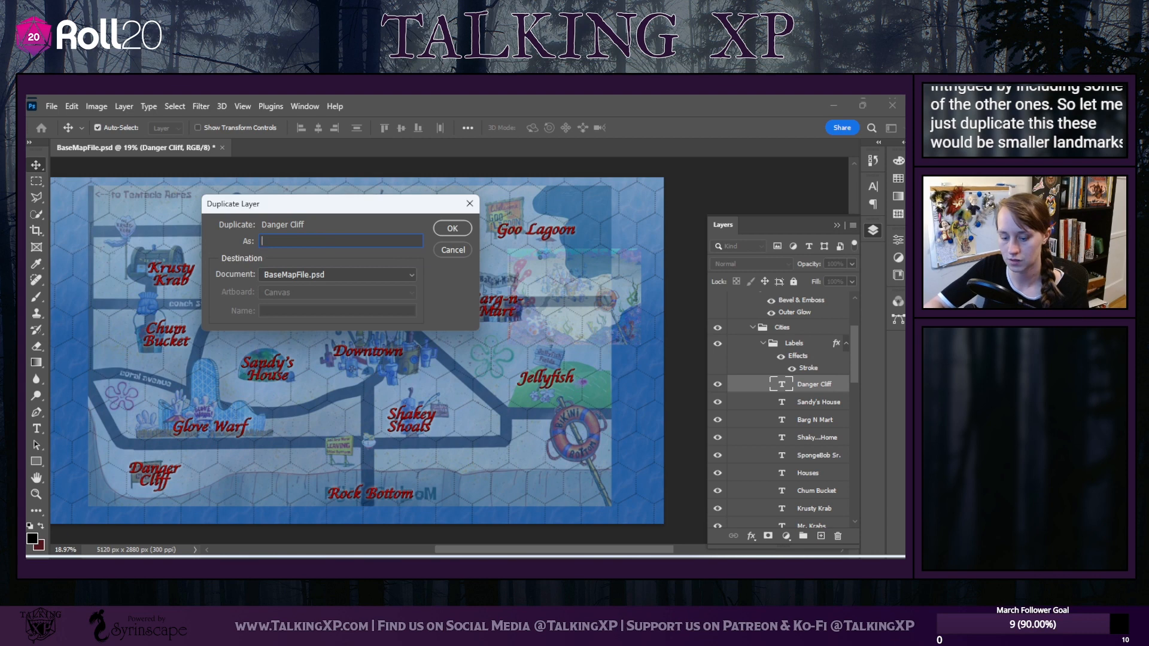
type("Caves")
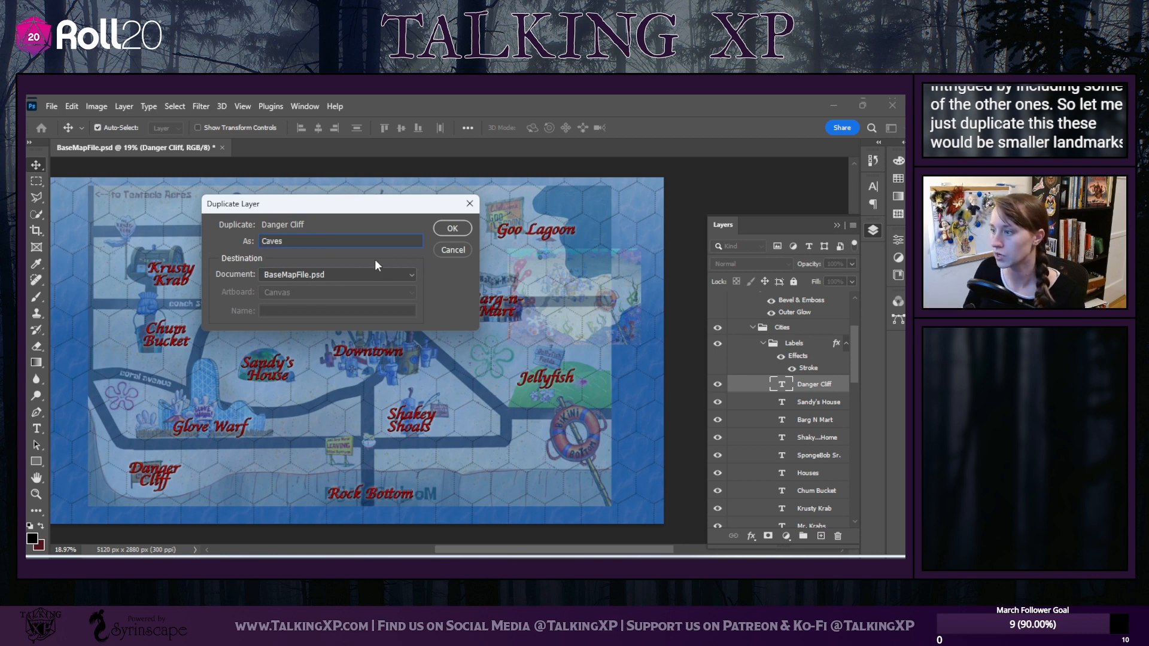
left_click(445, 229)
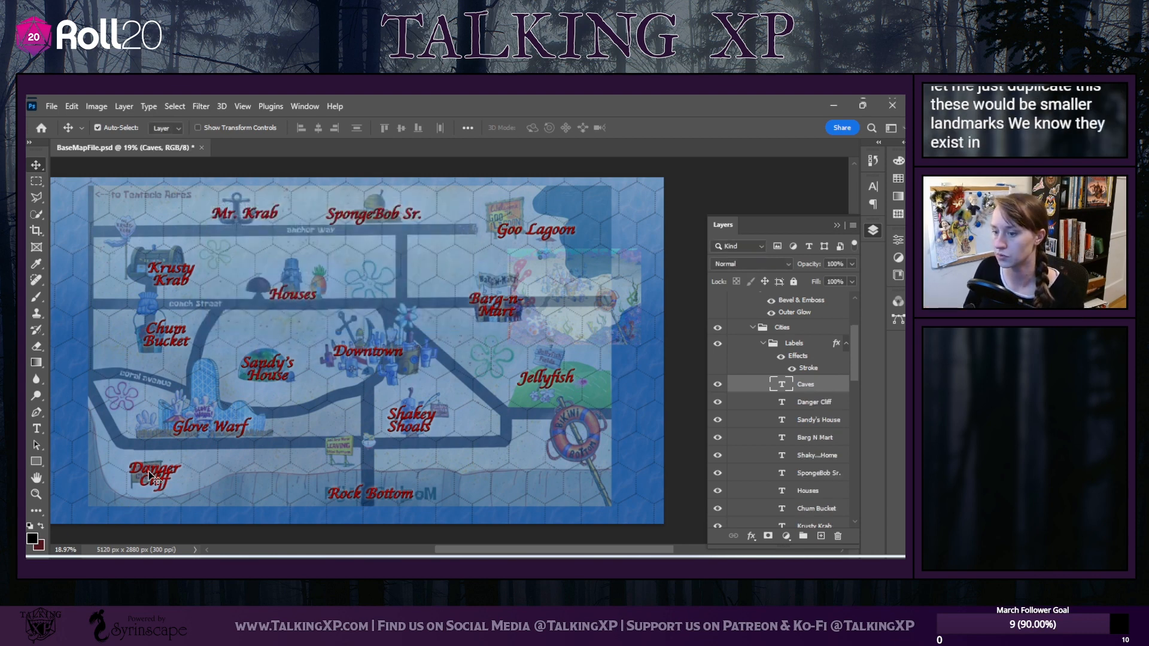
Place the Caves layer's label at the map's western edge, west of Glove Warf, and change its text to "Caves"
left_click_drag(138, 467, 81, 389)
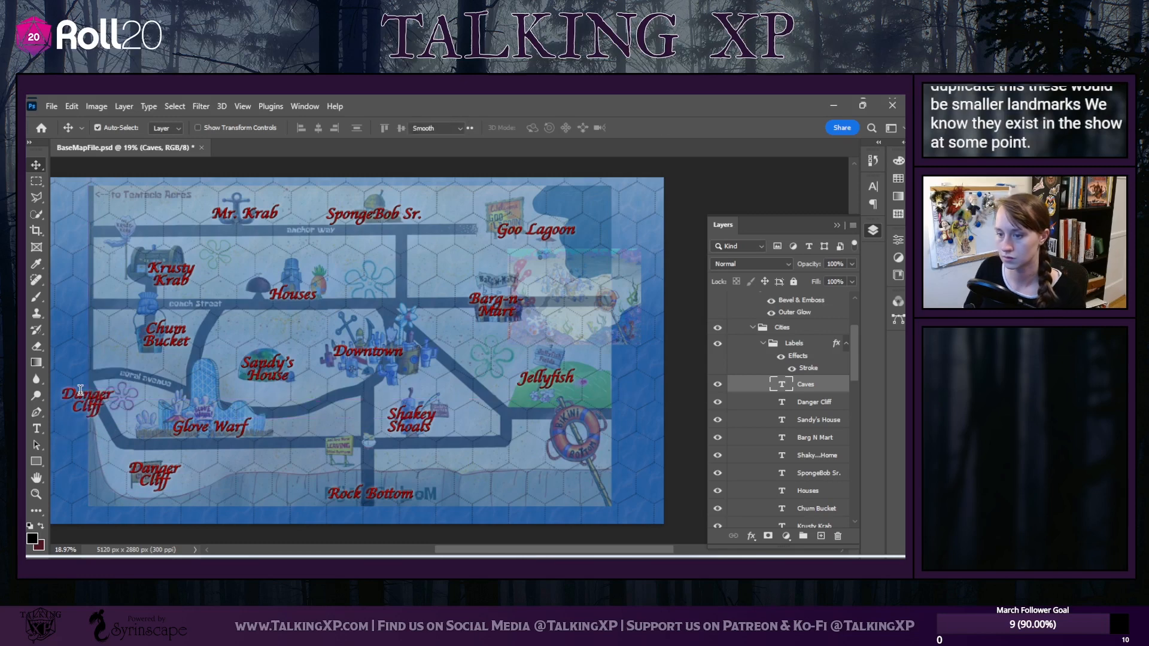
double_click(80, 389)
type("Caves")
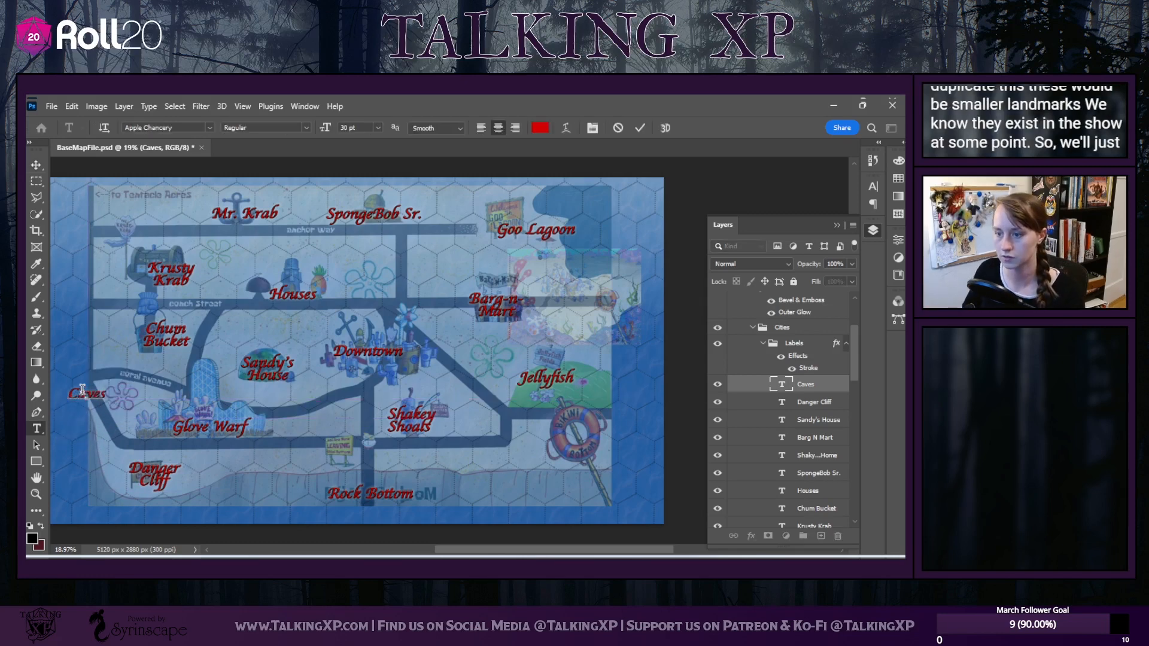
left_click(815, 391)
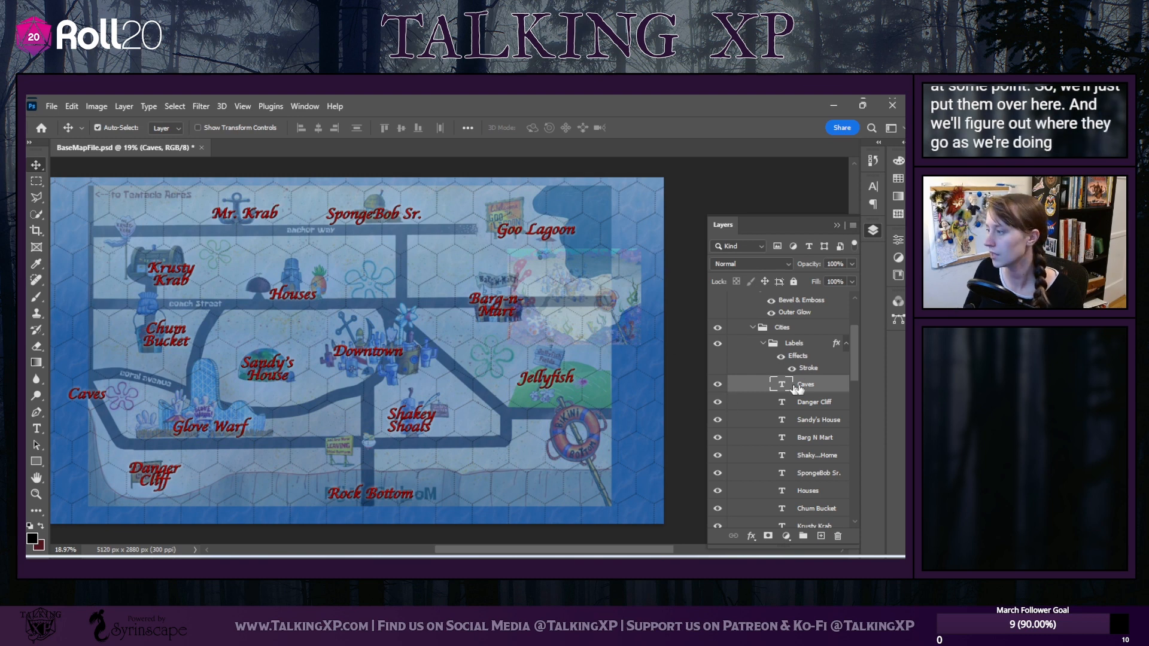
Duplicate the Caves text layer under the name "Tar pits"
right_click(833, 389)
left_click(658, 160)
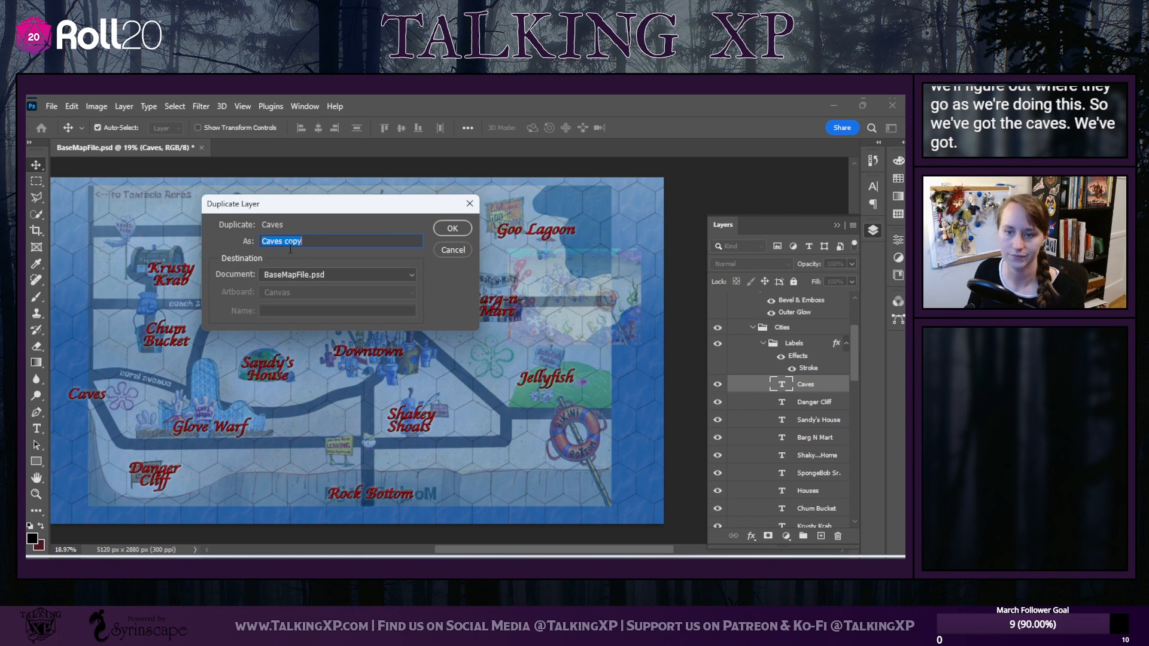
type("T")
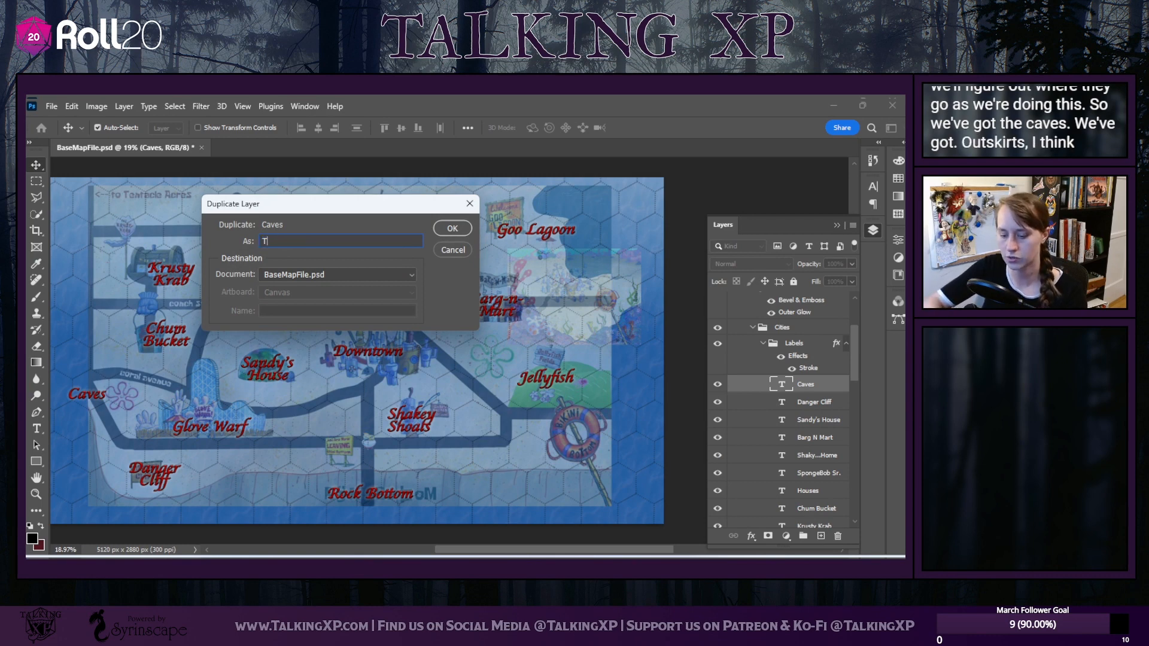
type("ar pits")
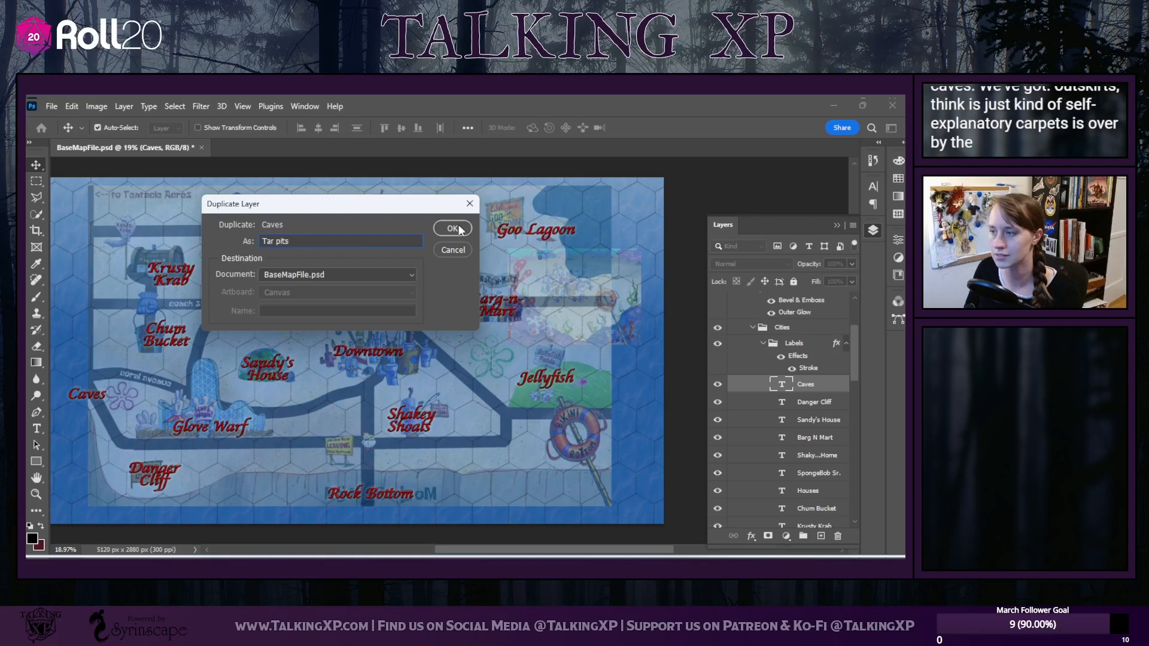
key("Return")
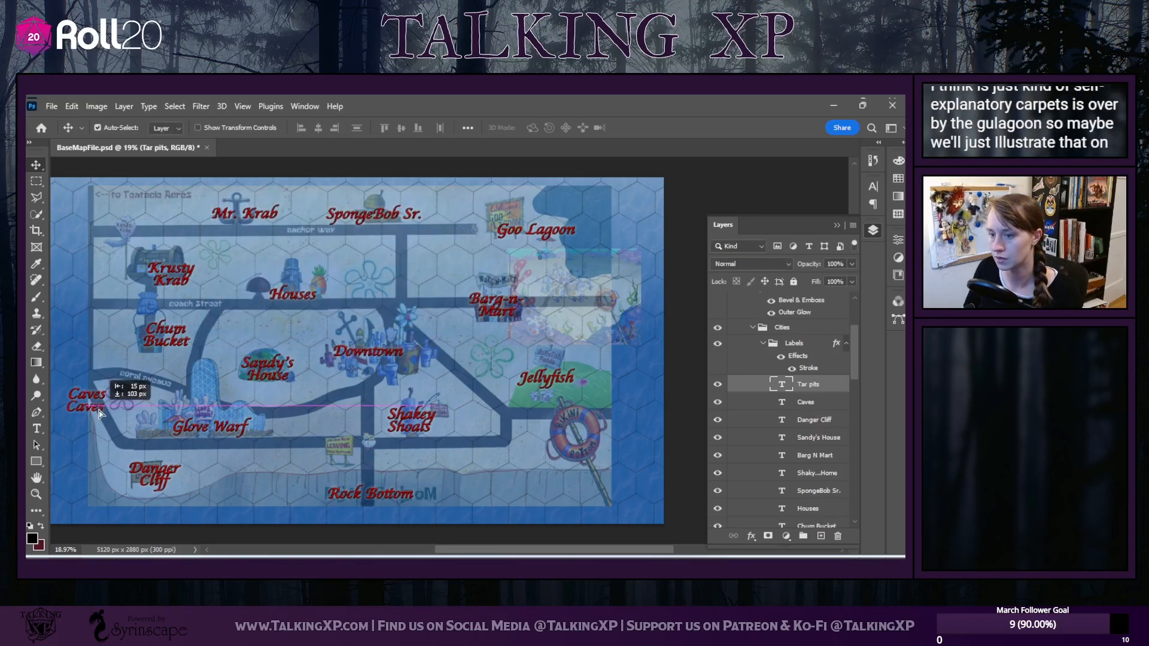
Place the Tar pits layer's label directly below the Caves label at the map's western edge and change its text to "Tar Pits"
left_click_drag(103, 399, 101, 413)
key("t")
left_click(95, 408)
type("Tar")
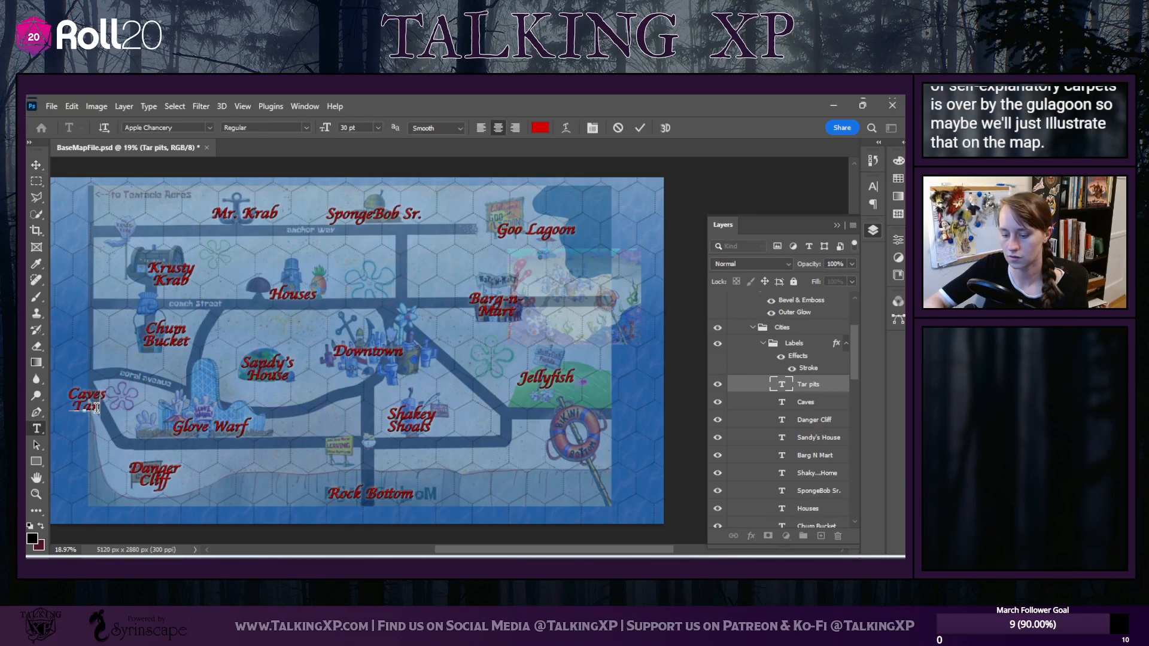
type(" Pits")
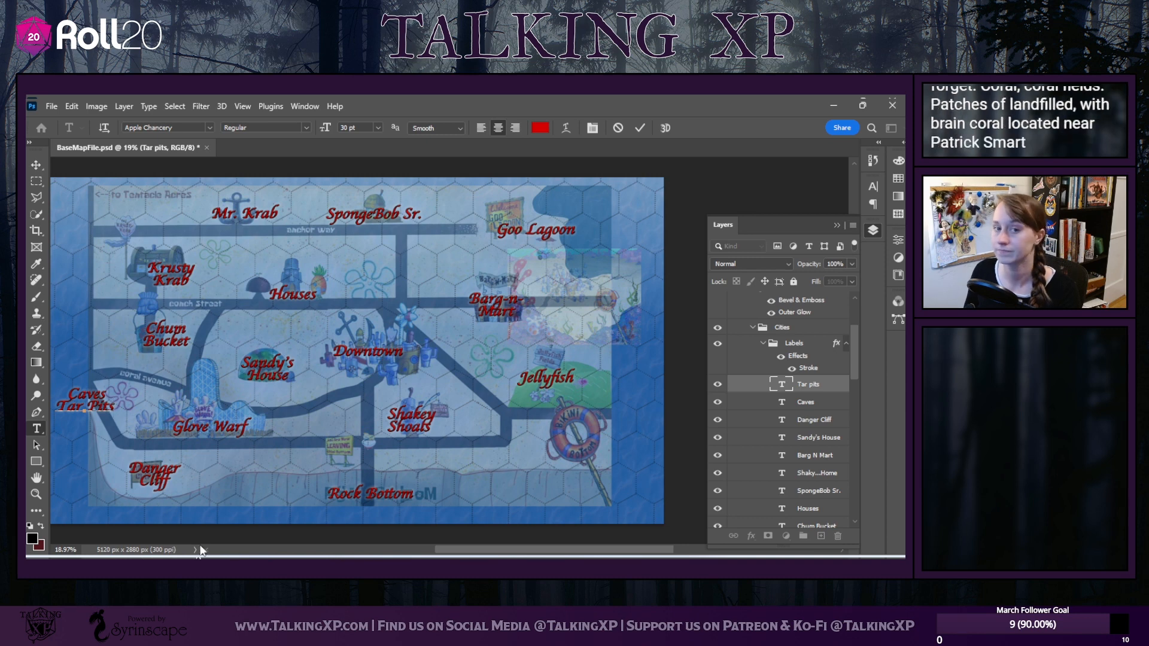
key("v")
Duplicate the Tar pits text layer under the name "Coral"
right_click(822, 395)
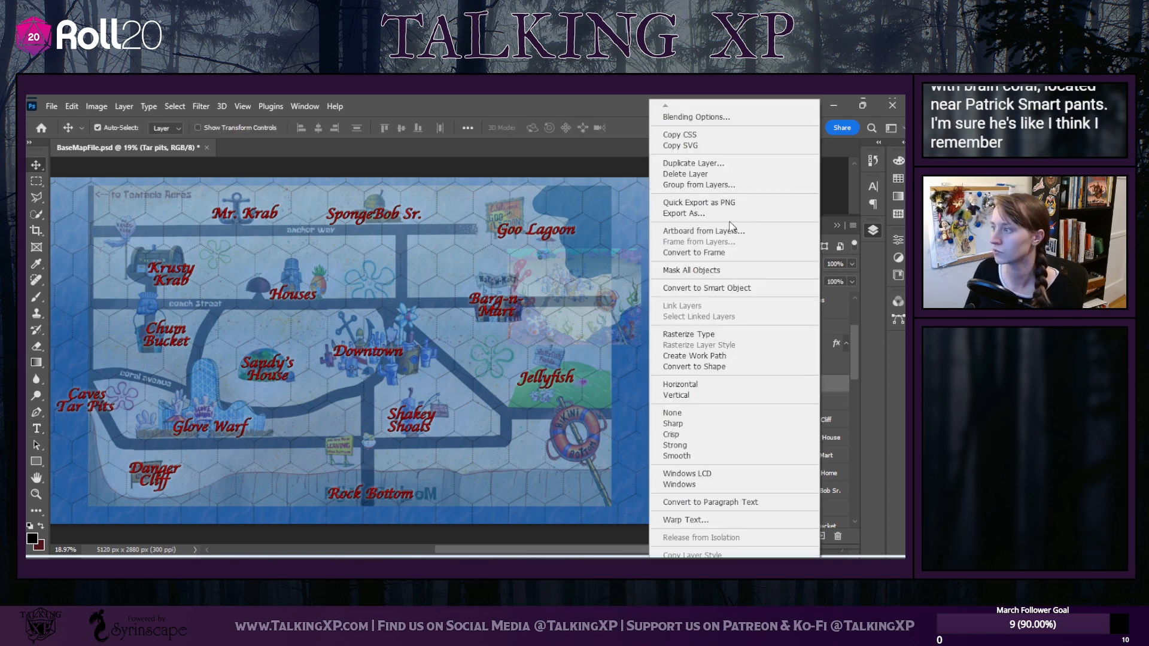
left_click(691, 163)
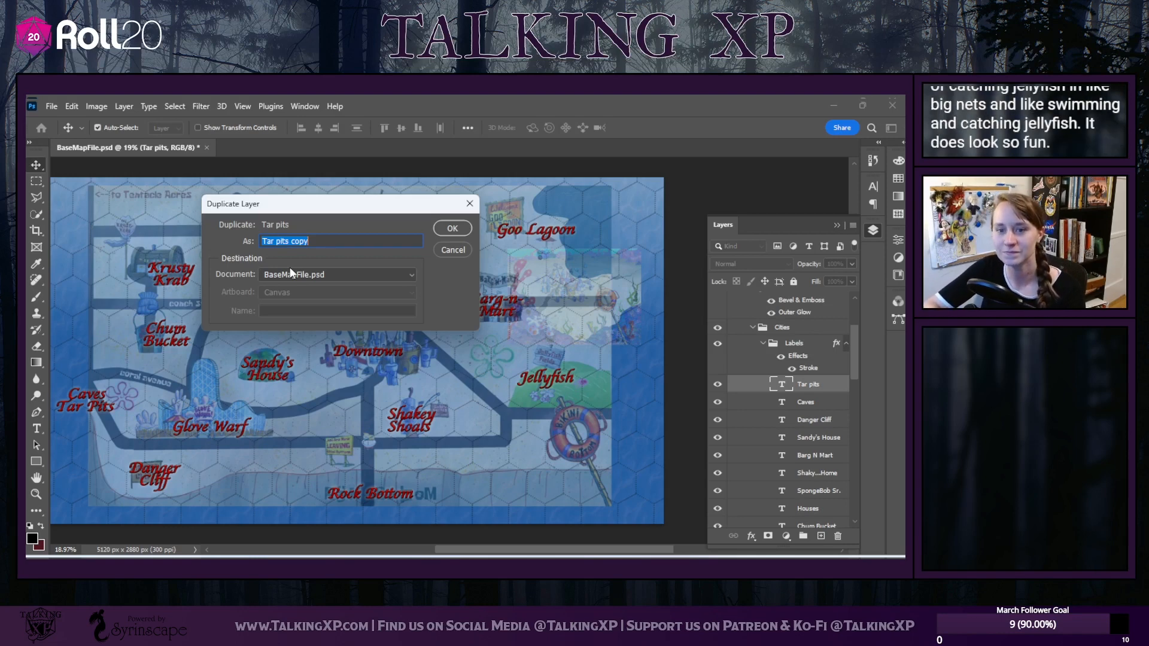
type("Coar")
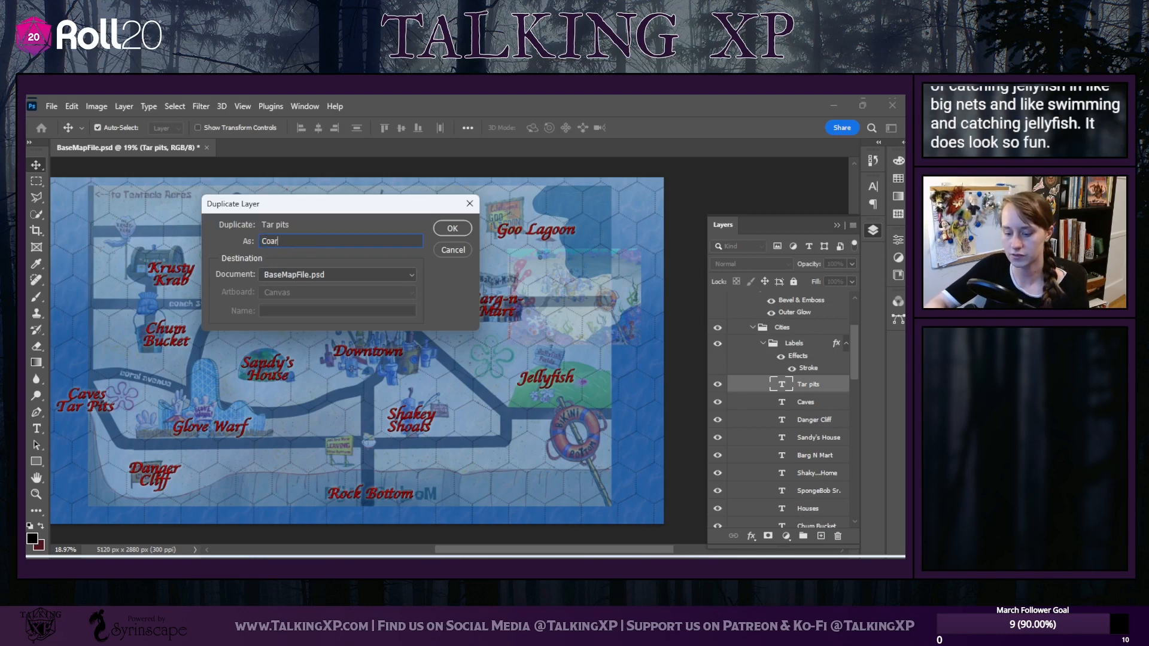
key("BackSpace")
key("BackSpace")
type("ral")
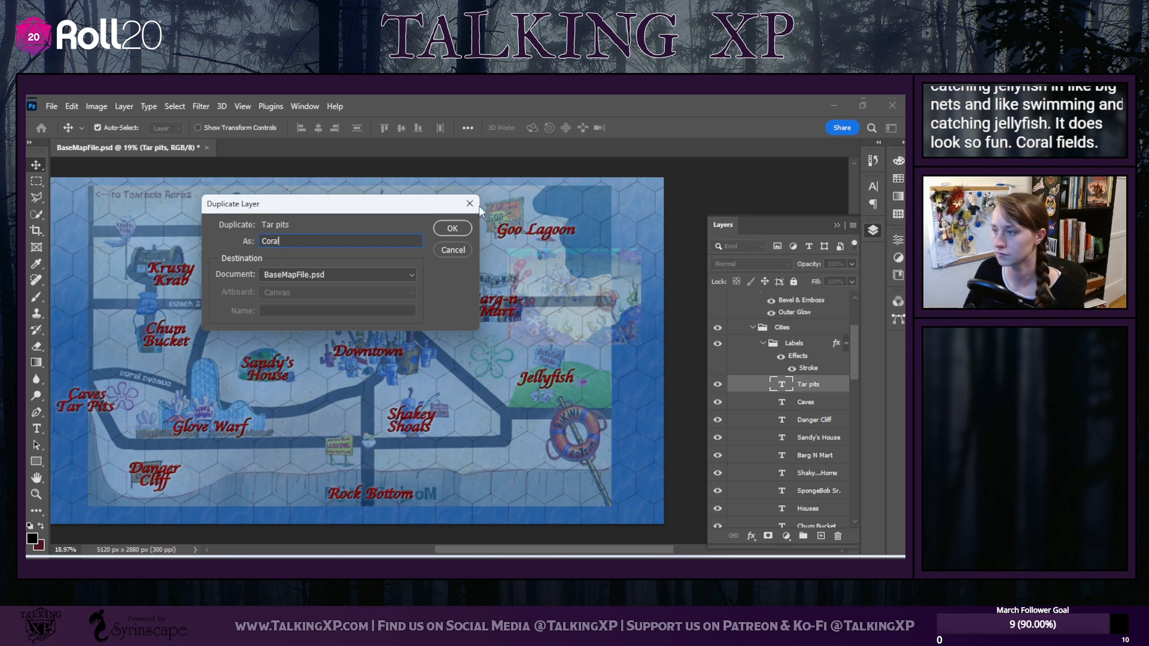
left_click(452, 228)
Select the reference map image layer "4ha7cc80yrd71" and lock it completely
left_click_drag(105, 414, 105, 414)
scroll(793, 489, "down", 3)
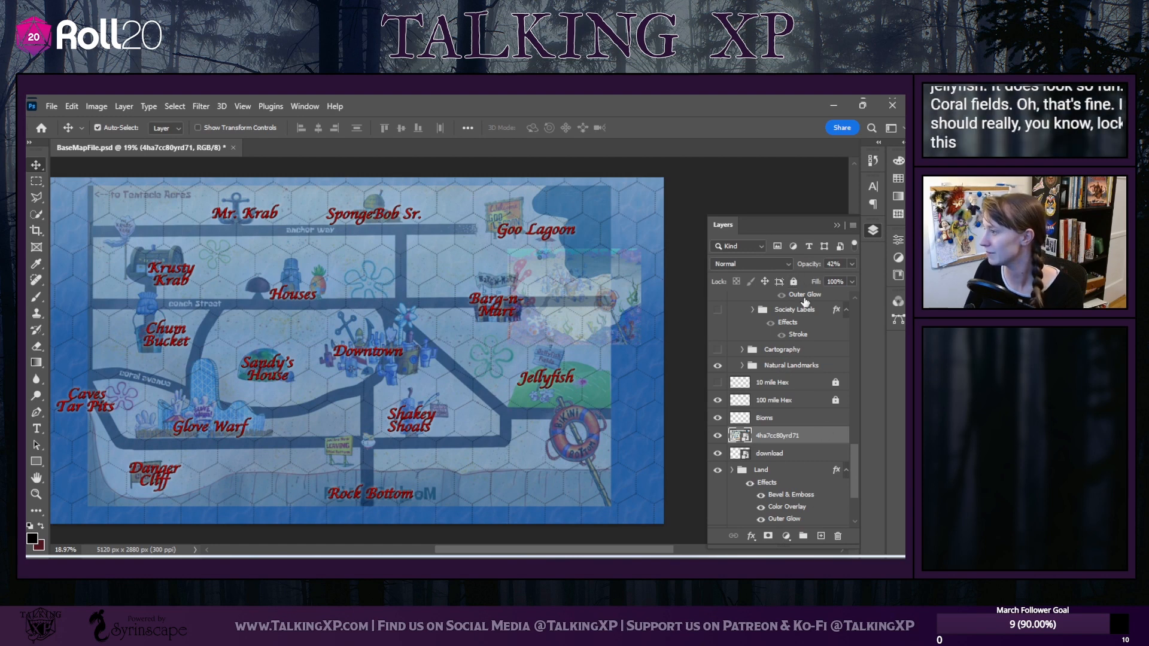
left_click(793, 282)
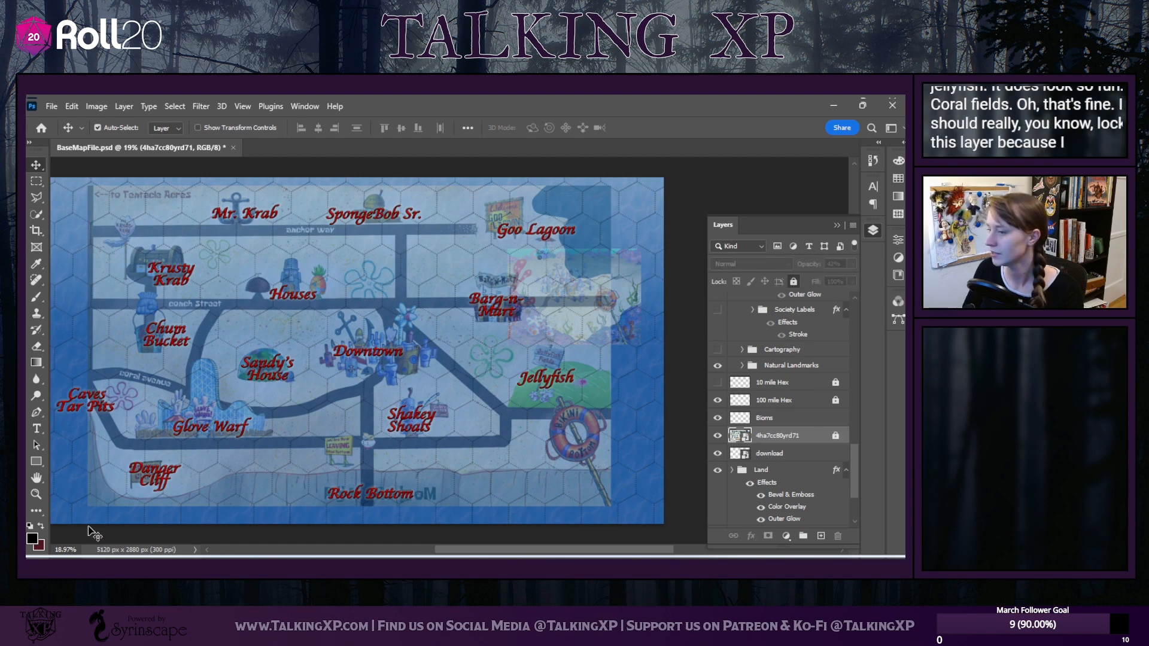
Place the Coral layer's label below the Tar Pits label and change its text to "Coral"
left_click_drag(106, 409, 106, 426)
double_click(106, 426)
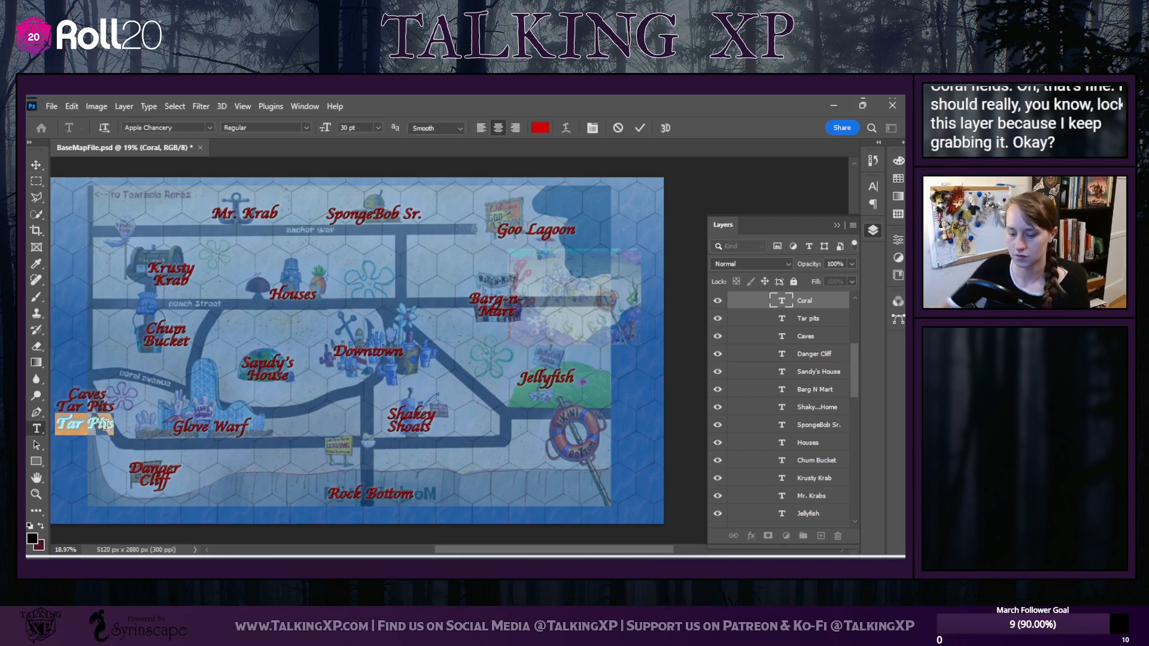
type("Coral")
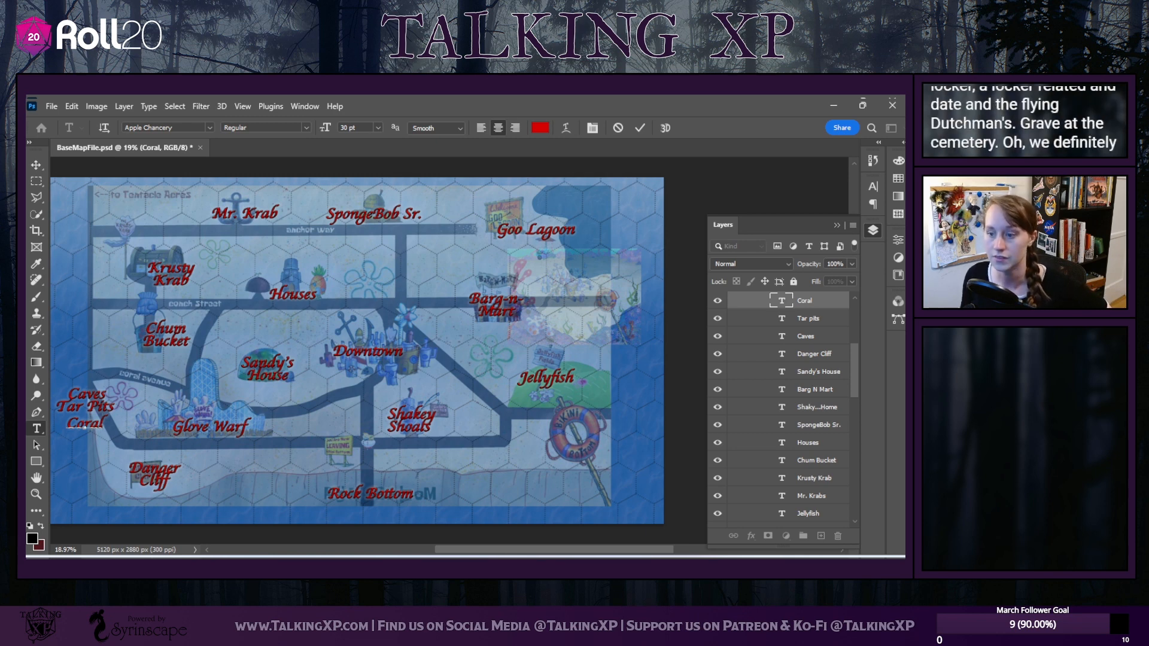
left_click(824, 301)
key("v")
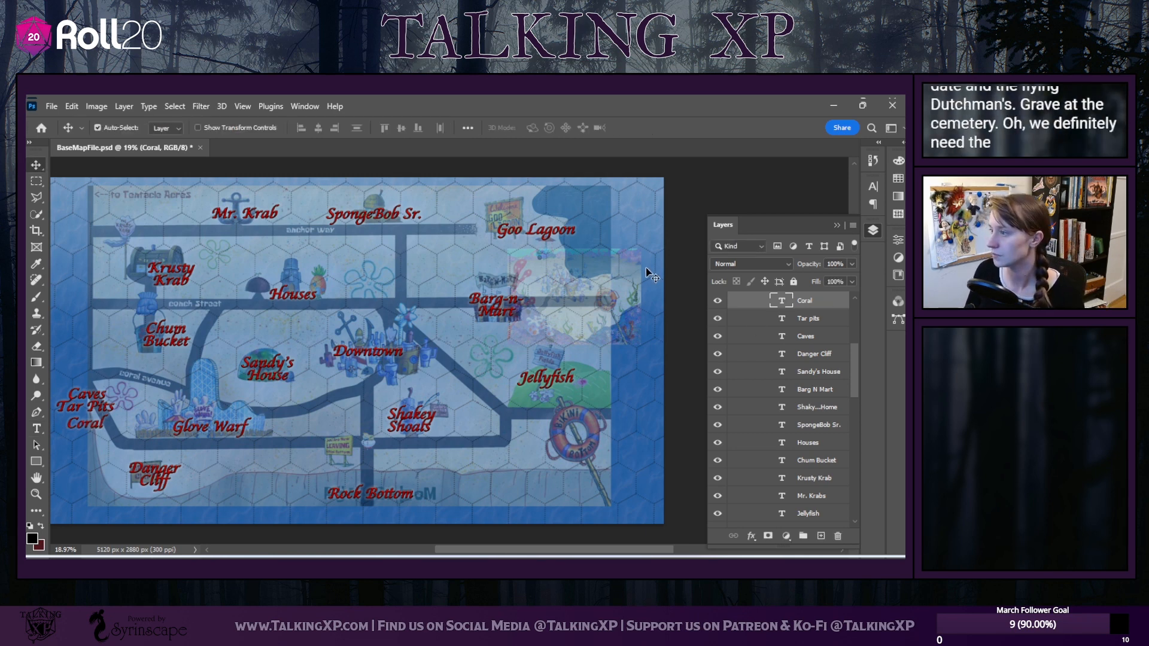
Duplicate the Coral text layer under the name "Cemetary"
right_click(804, 300)
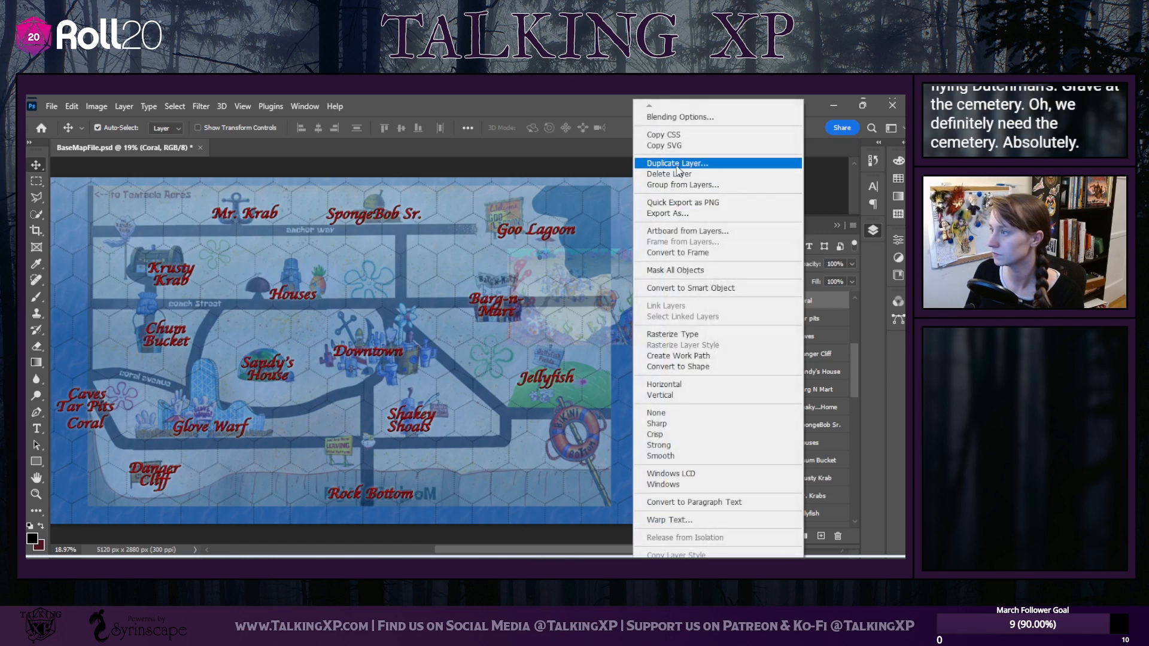
left_click(676, 162)
type("Cemetary")
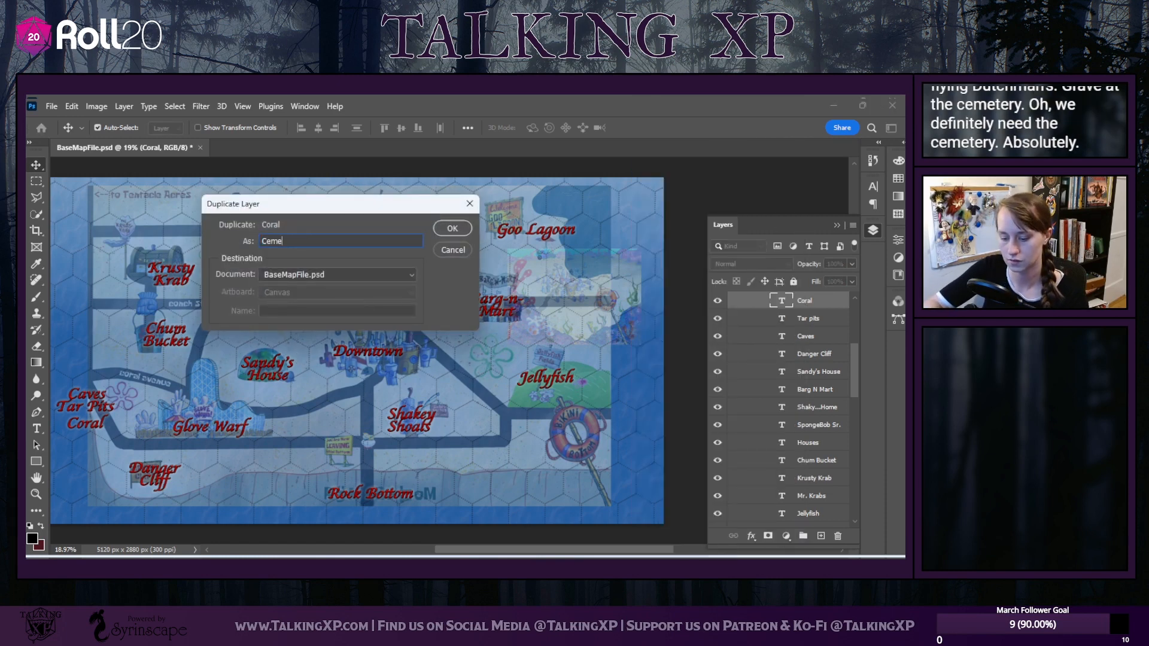
left_click(464, 230)
Place the Cemetary layer's label below the Coral label and change its text to "Cemetary"
left_click_drag(102, 418, 102, 441)
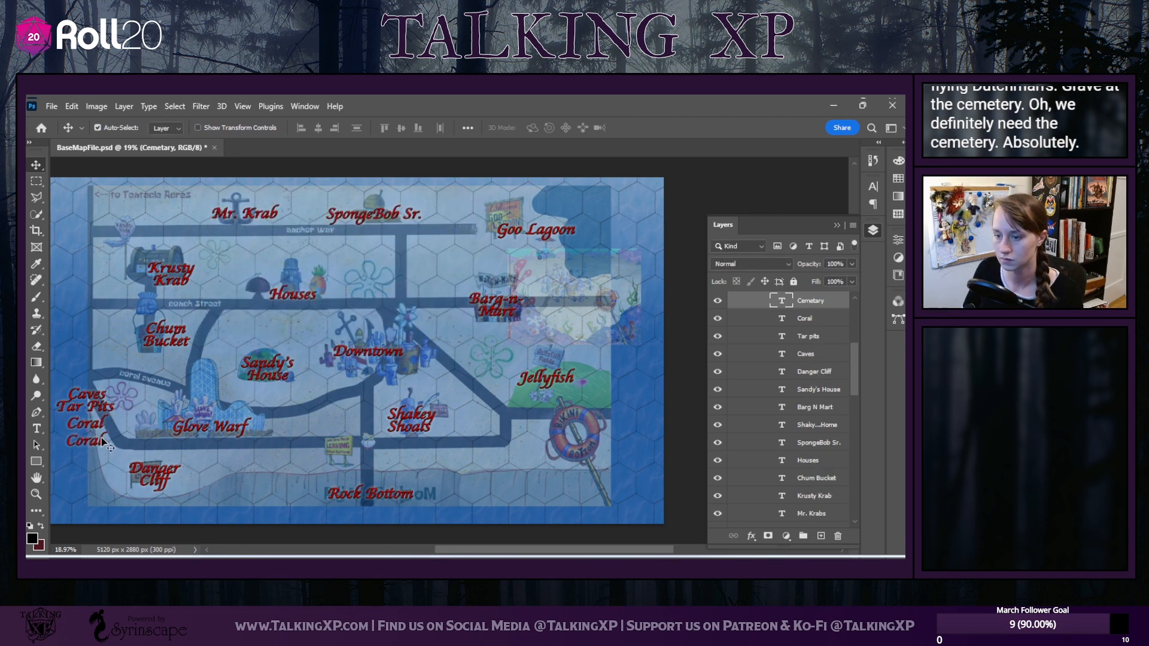
double_click(101, 436)
type("Ceme")
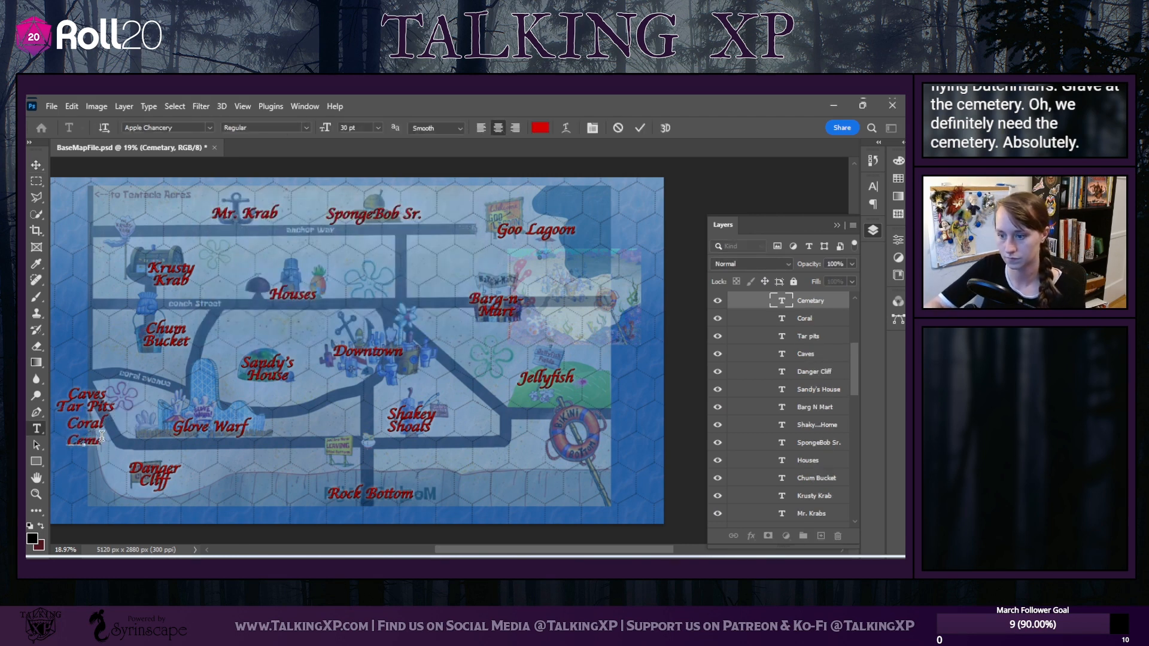
type("etary")
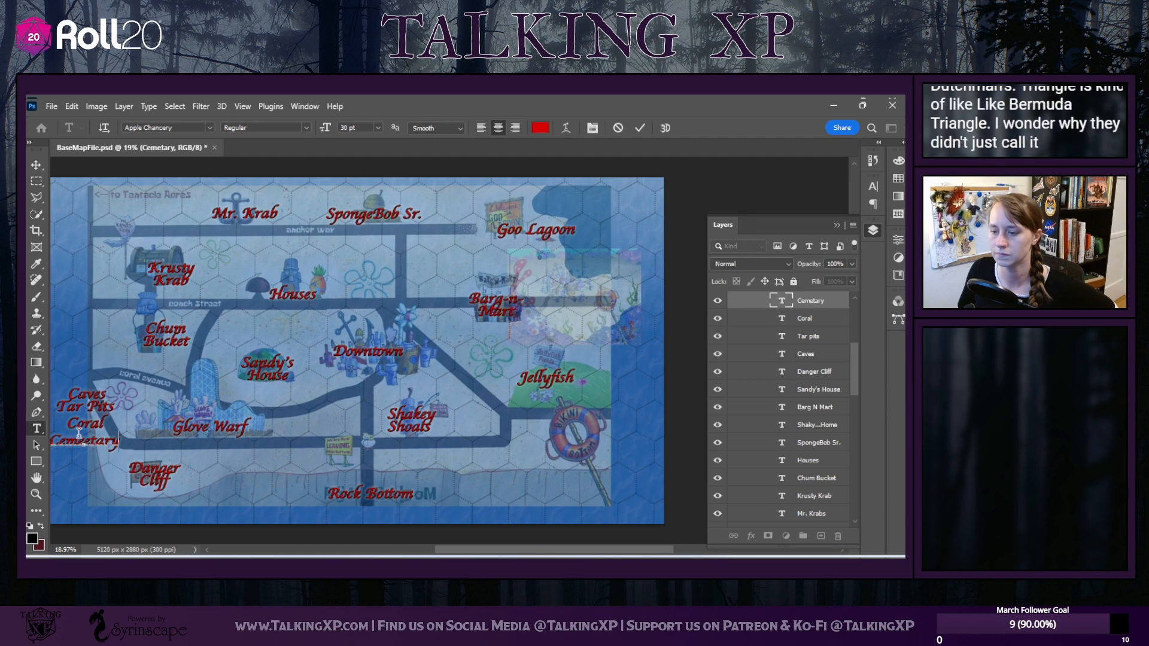
key("BackSpace")
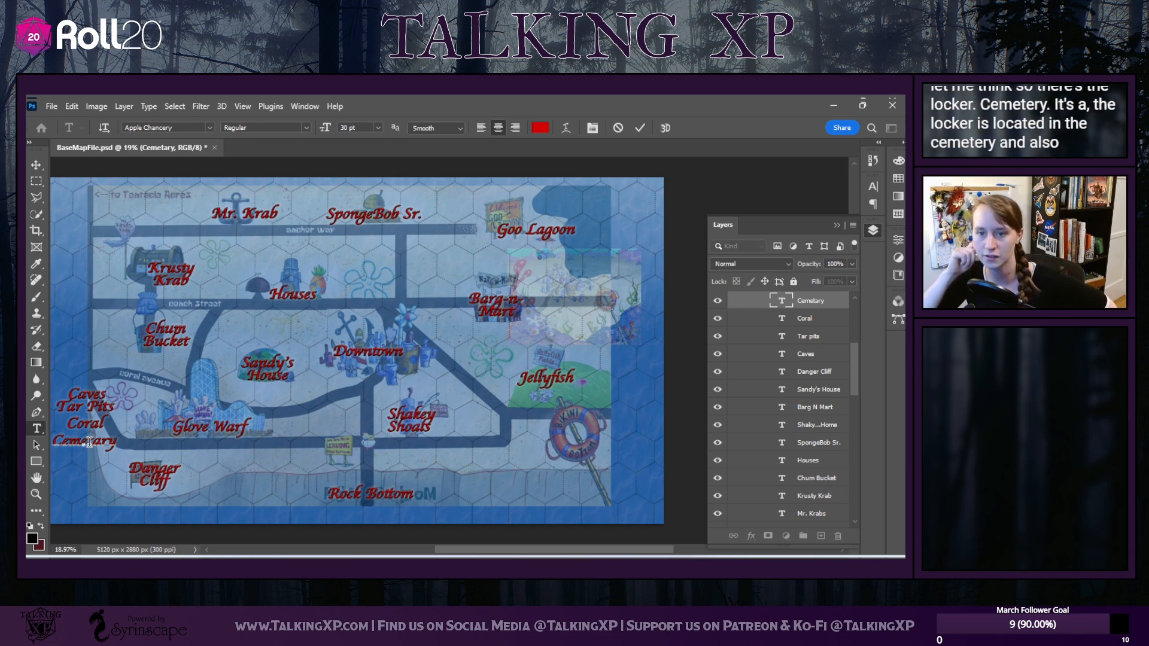
left_click(809, 306)
key("v")
Duplicate the Cemetary text layer under the name "Dutchman's Triangle"
right_click(802, 306)
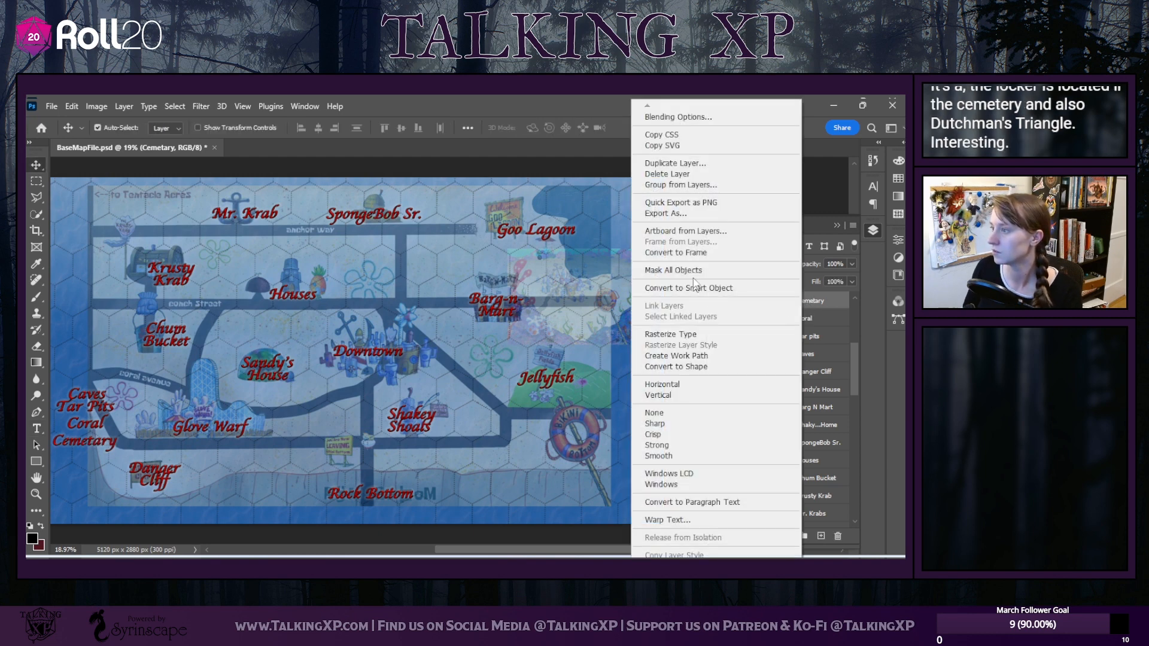
left_click(696, 165)
type("Dutch")
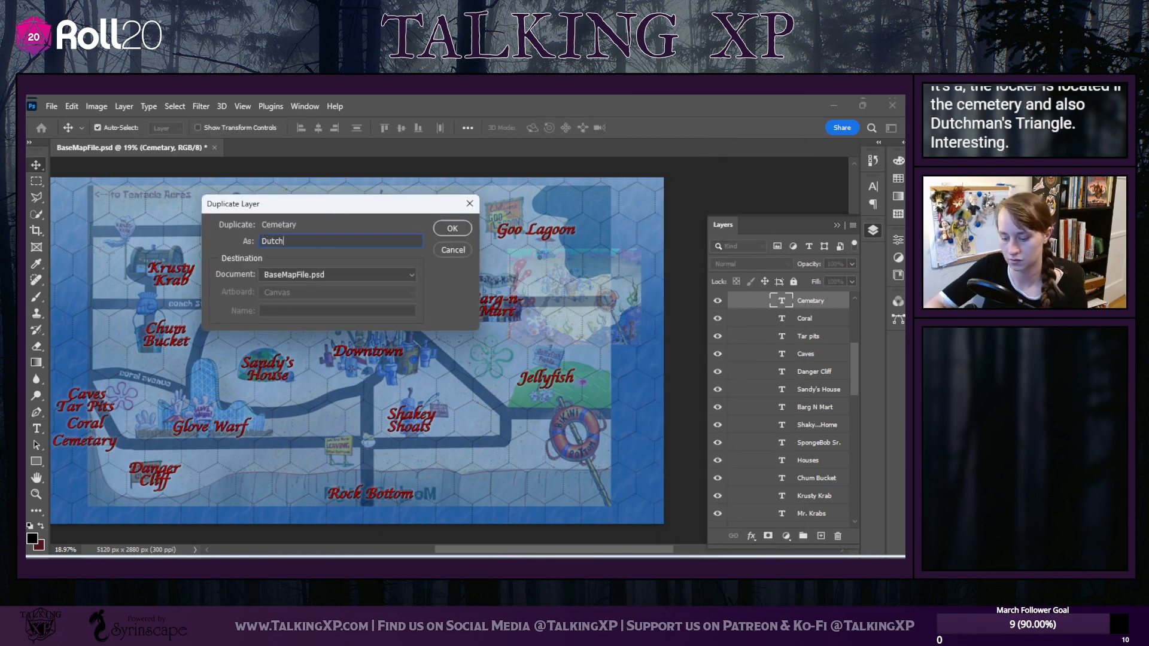
type("man's ")
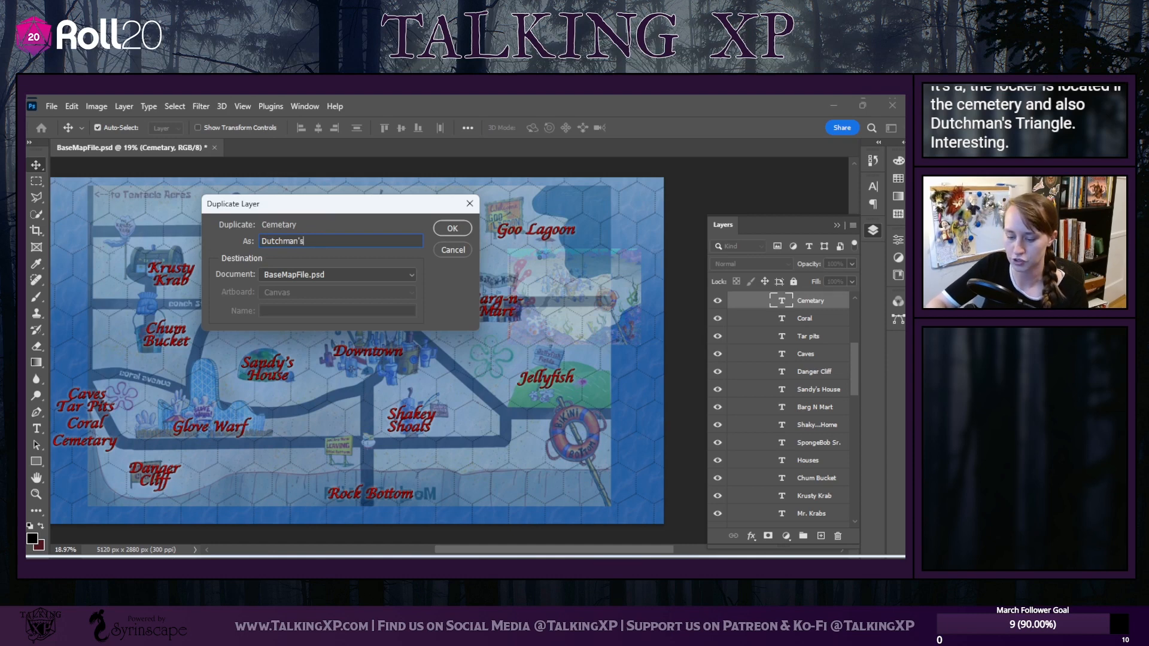
type("T")
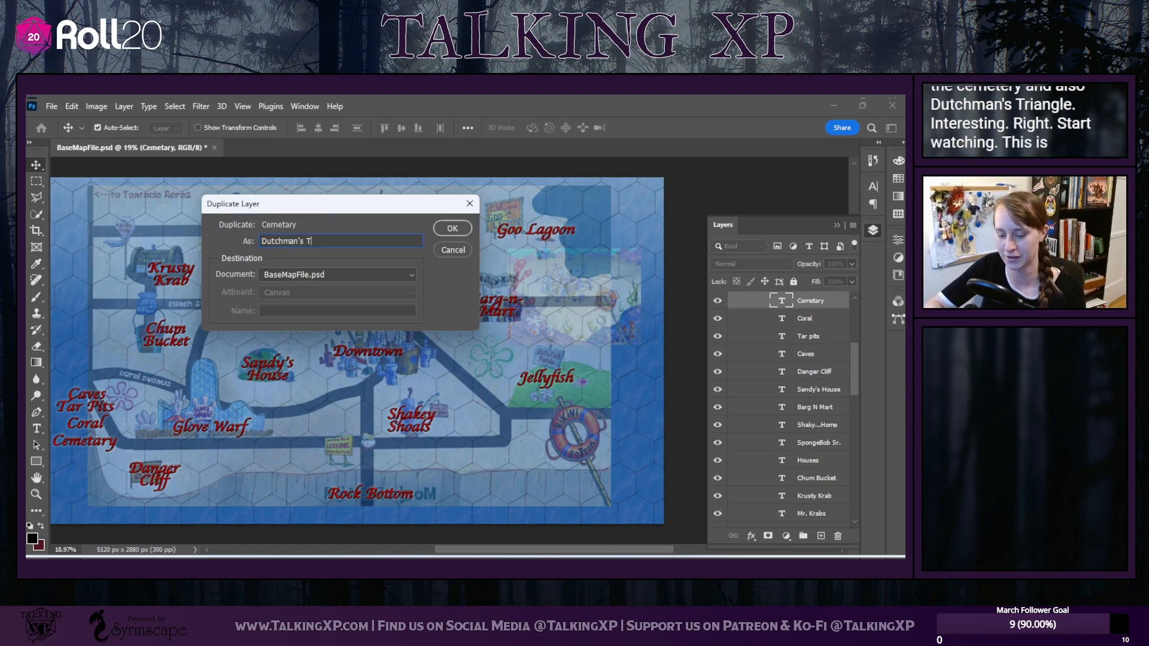
type("riagle")
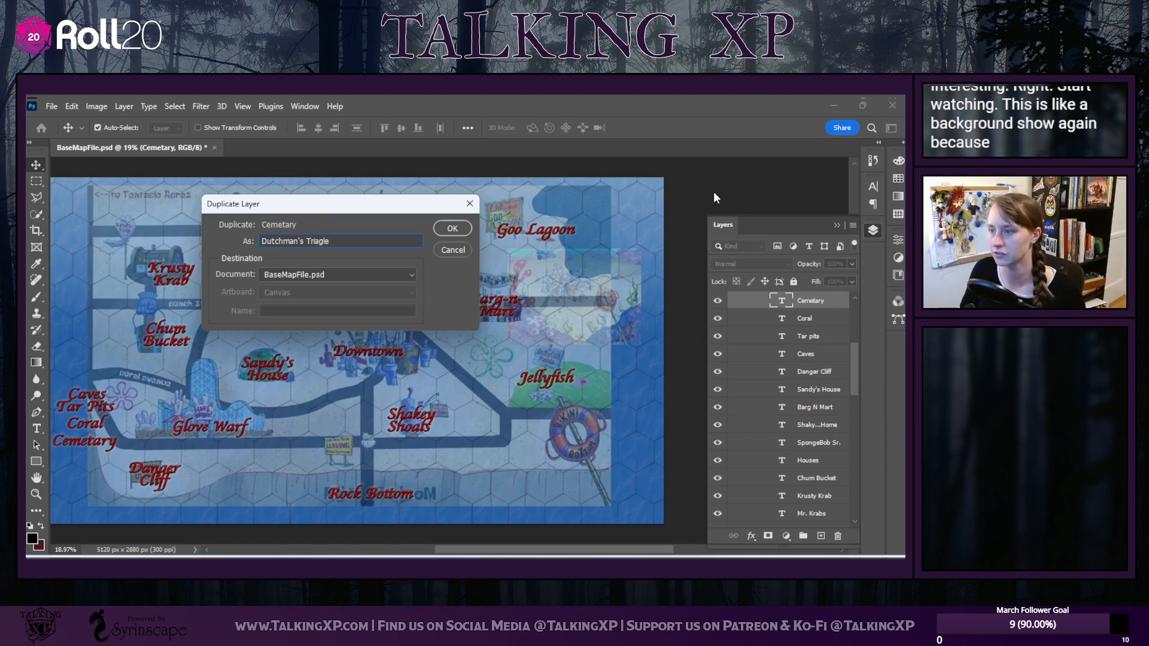
key("Left")
key("Left")
key("Left")
type("n")
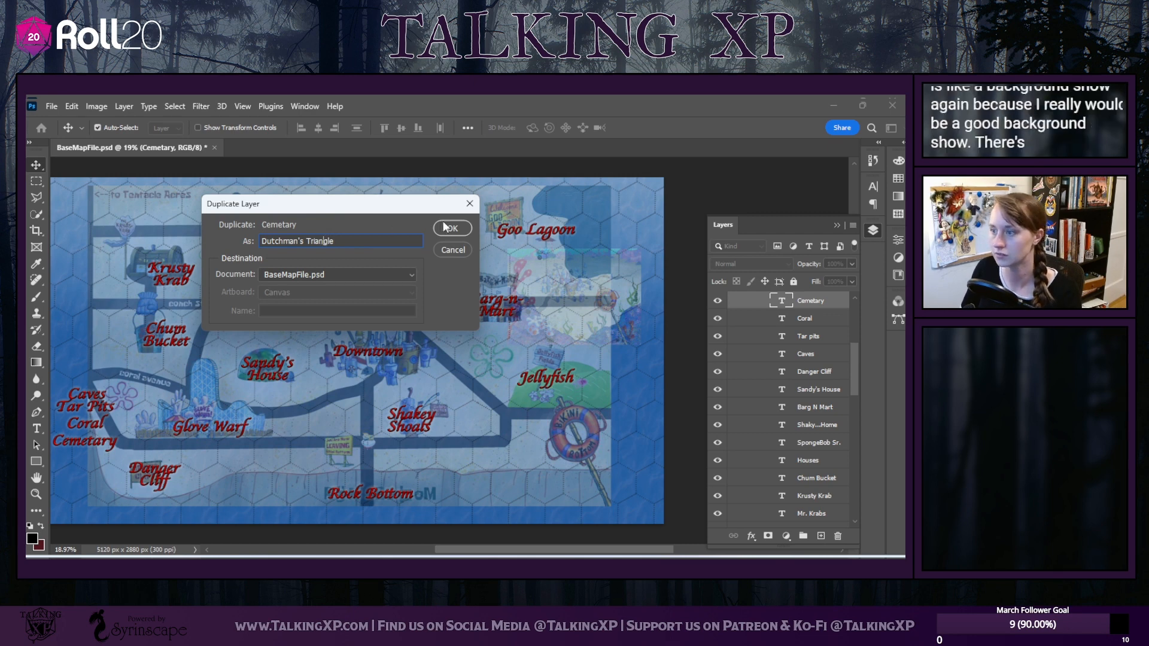
left_click(447, 228)
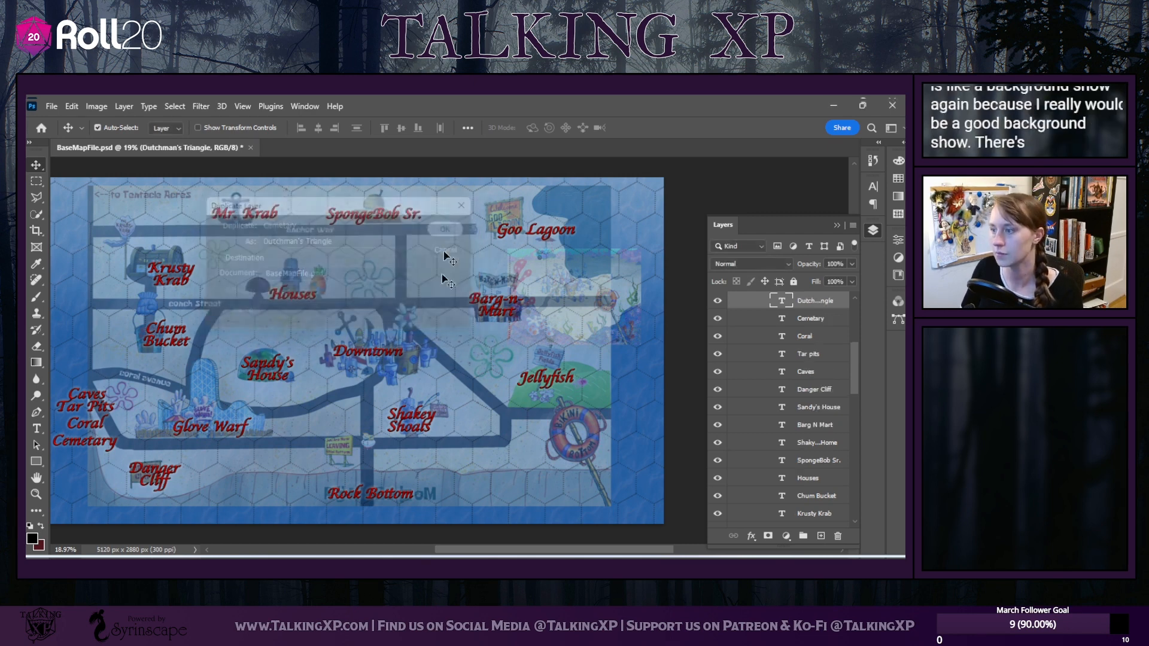
Place the Dutchman's Triangle layer's label just below the Cemetary label and change its text to "Dutchman's Triangle"
double_click(91, 451)
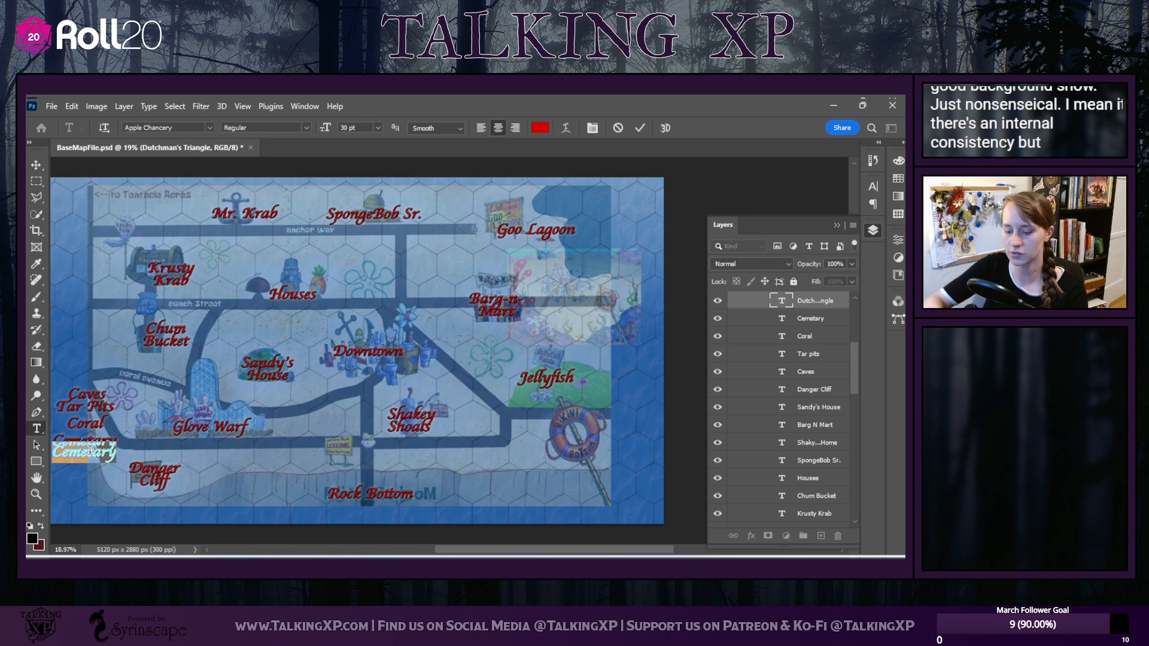
type("Dut")
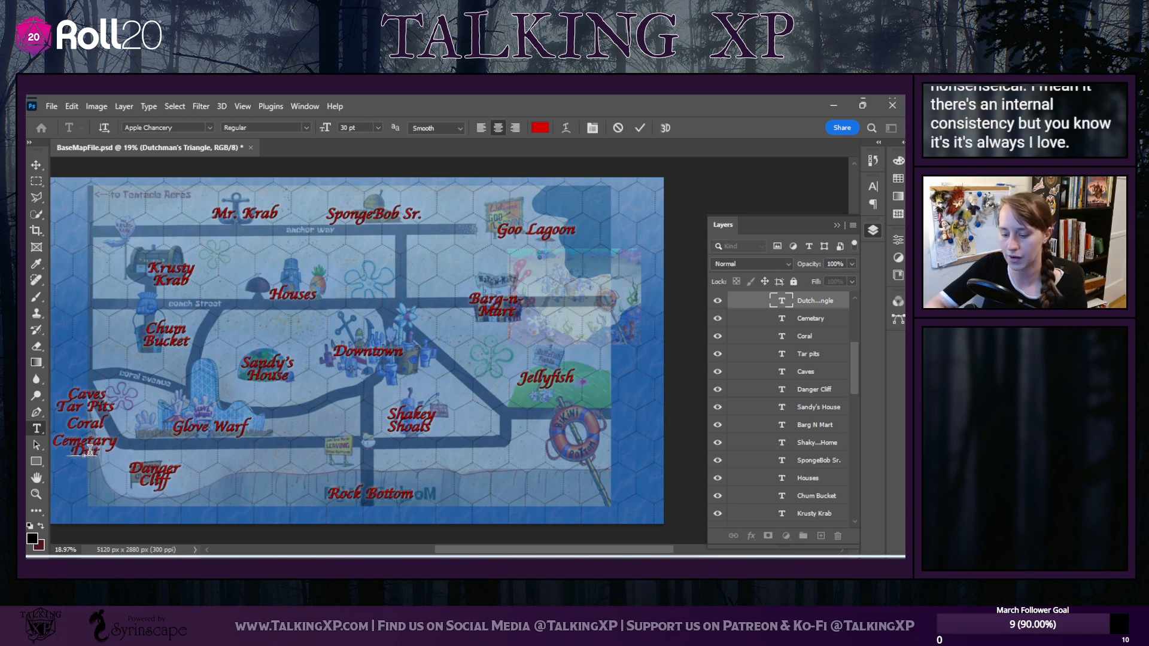
type("chman")
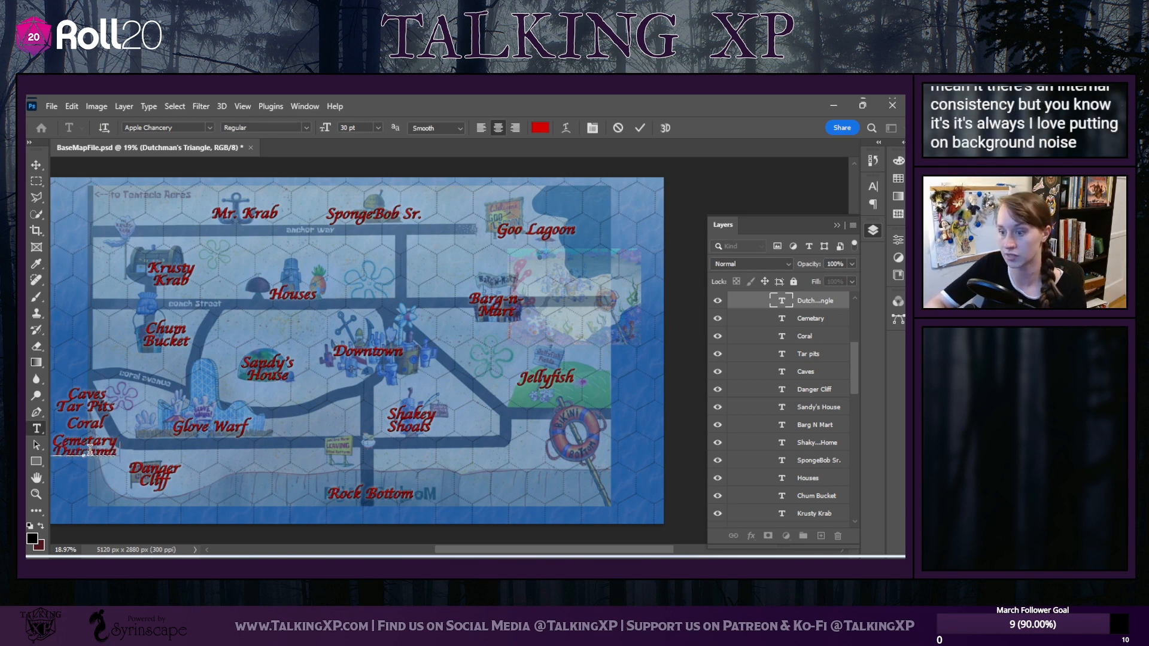
type("'s Tri")
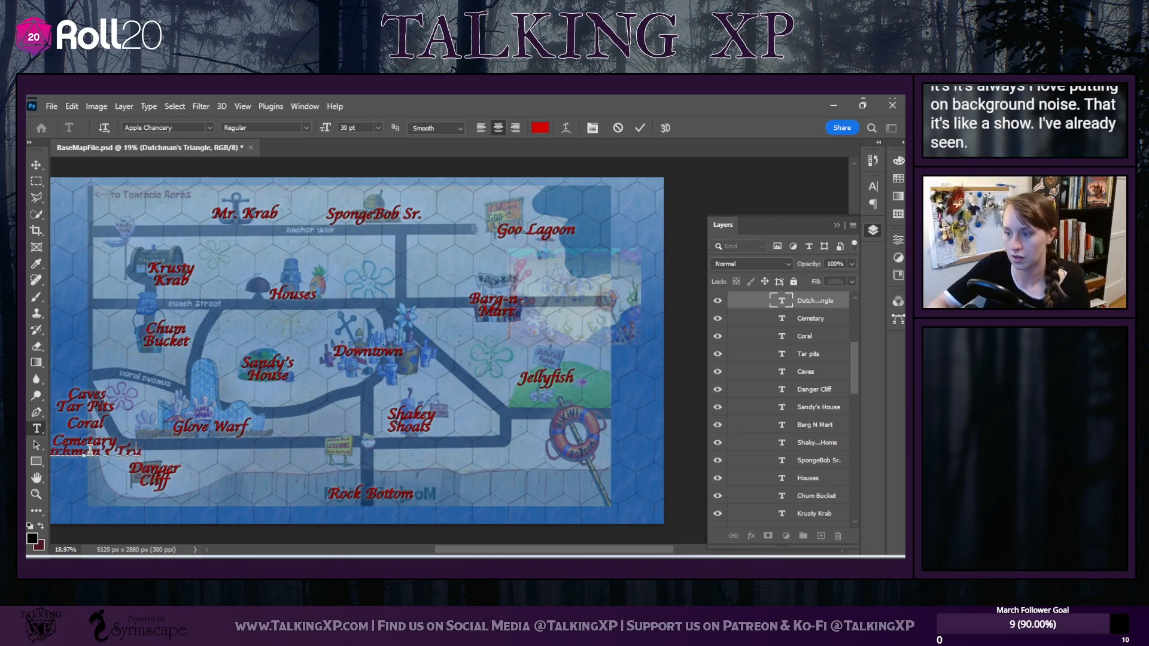
type("a")
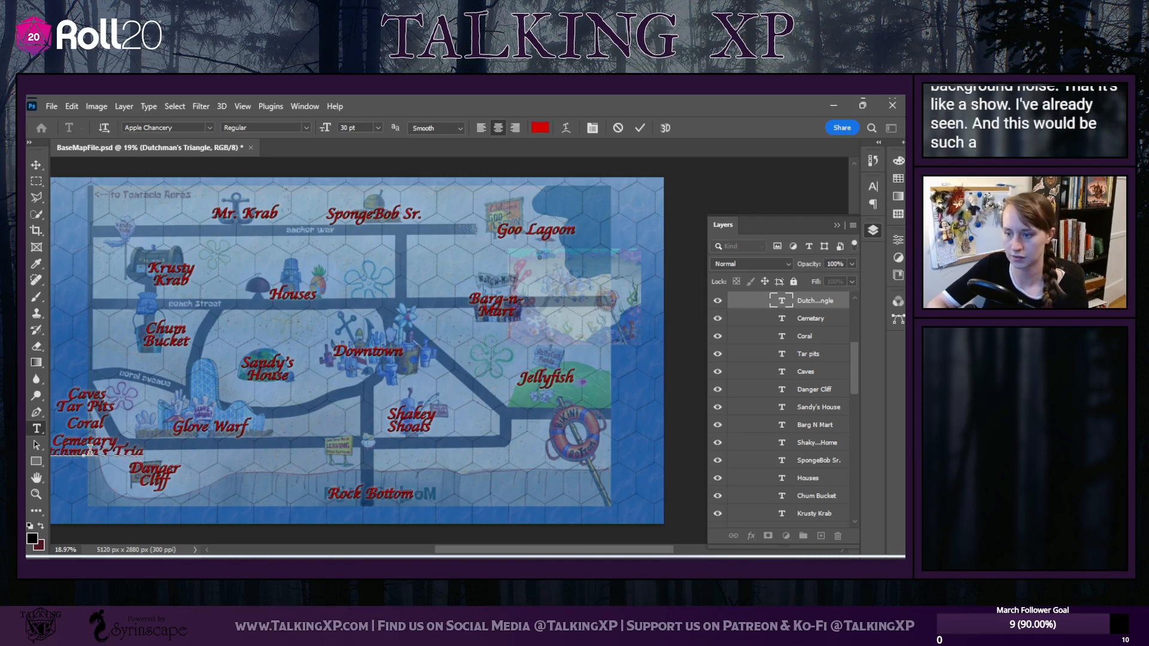
type("ngle")
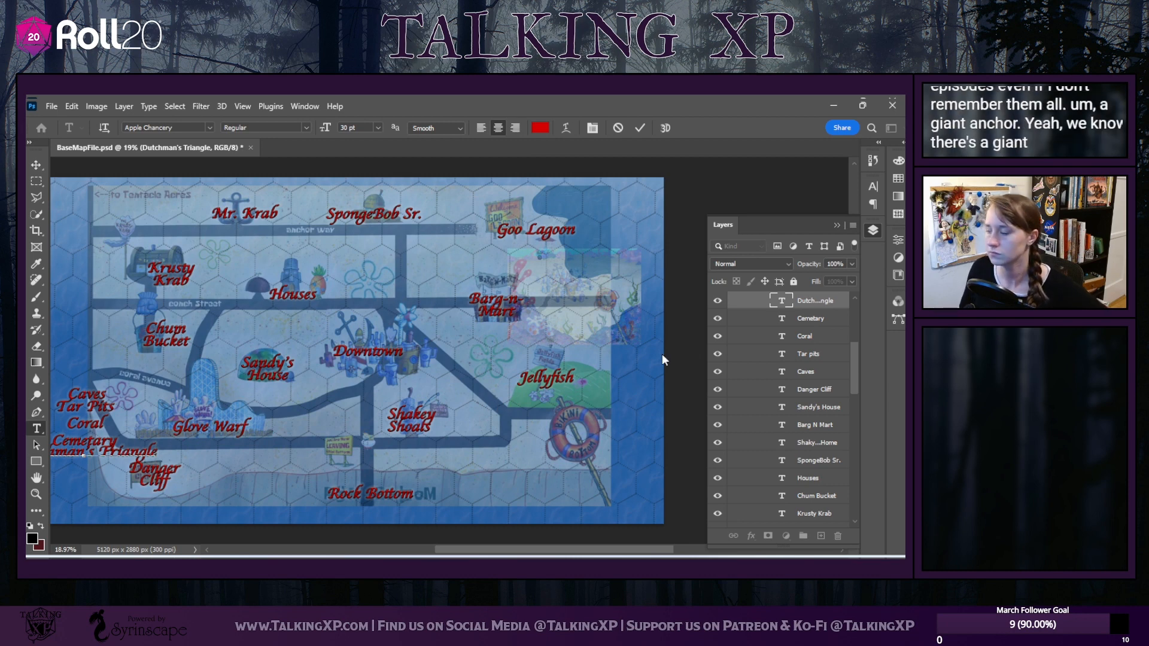
left_click(825, 302)
key("v")
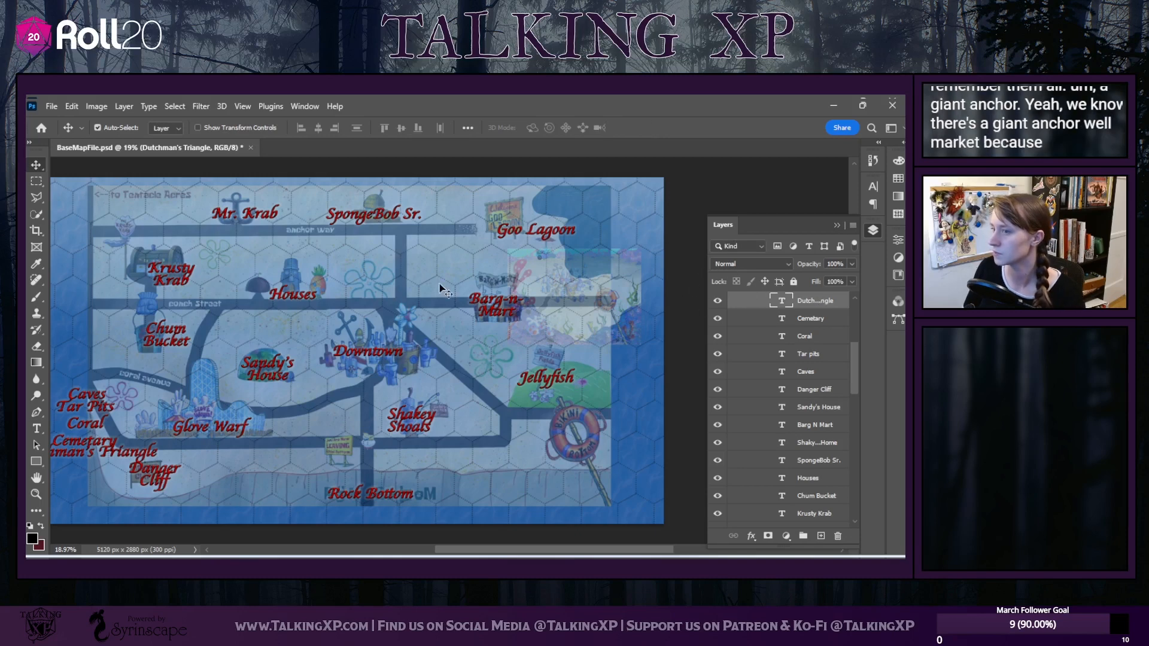
Duplicate the Dutchman's Triangle text layer under the name "Anchor"
right_click(828, 301)
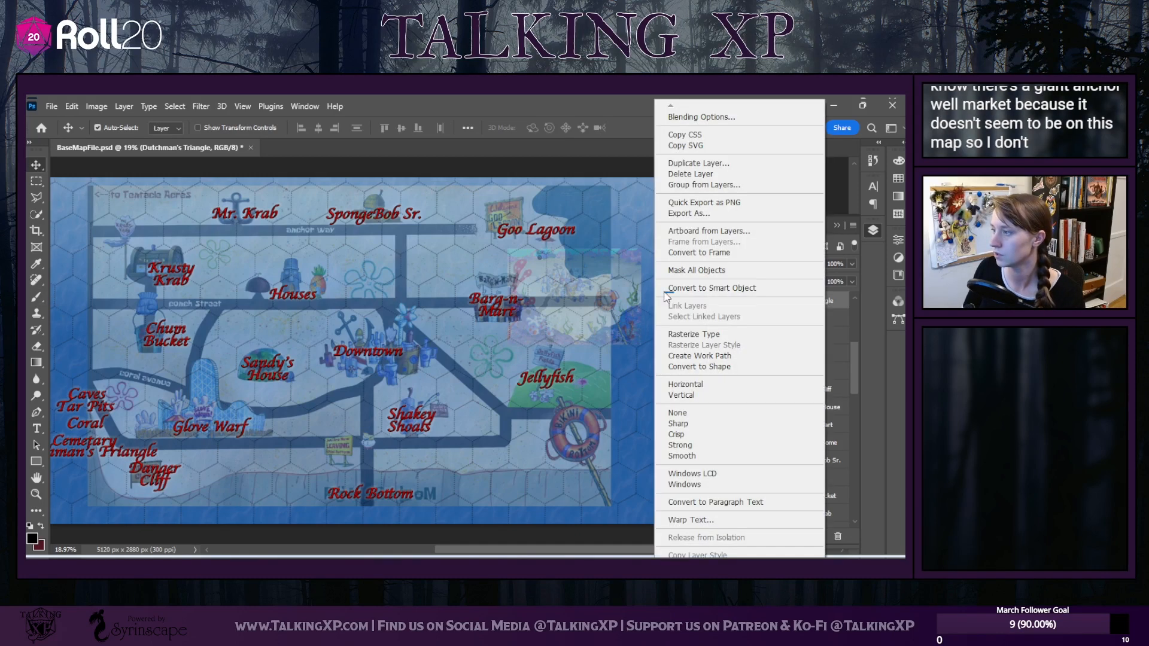
left_click(682, 172)
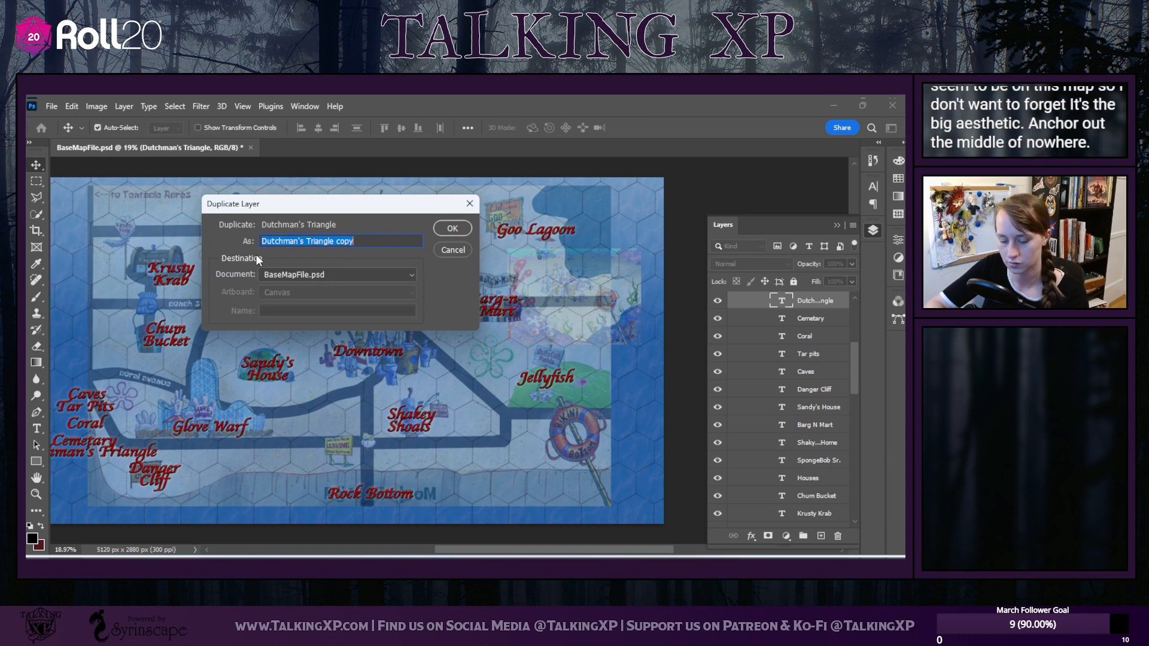
type("Ancho")
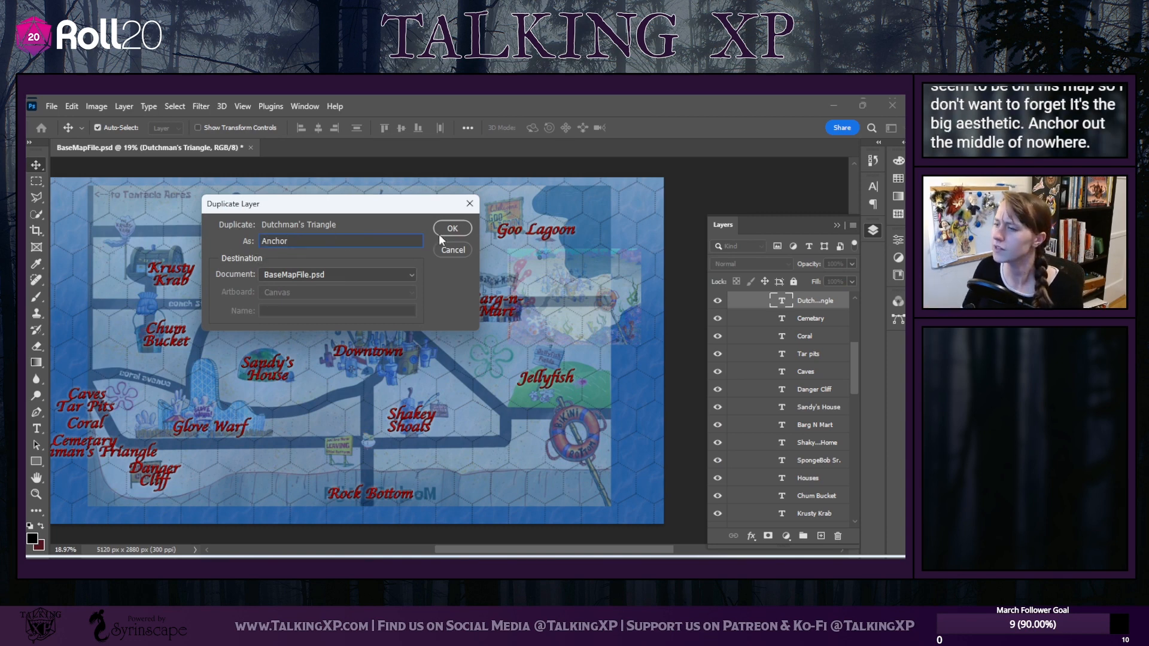
type("r")
left_click(448, 229)
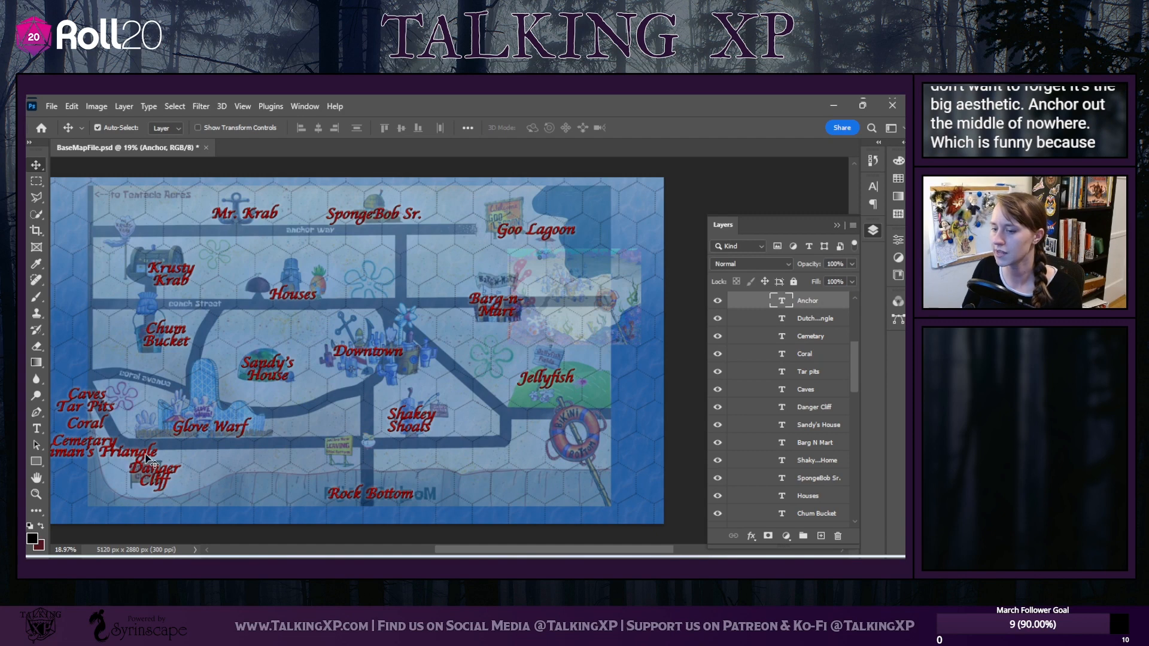
Place the Anchor layer's label just below the Dutchman's Triangle label and change its text to "Anchor"
left_click_drag(142, 454, 143, 470)
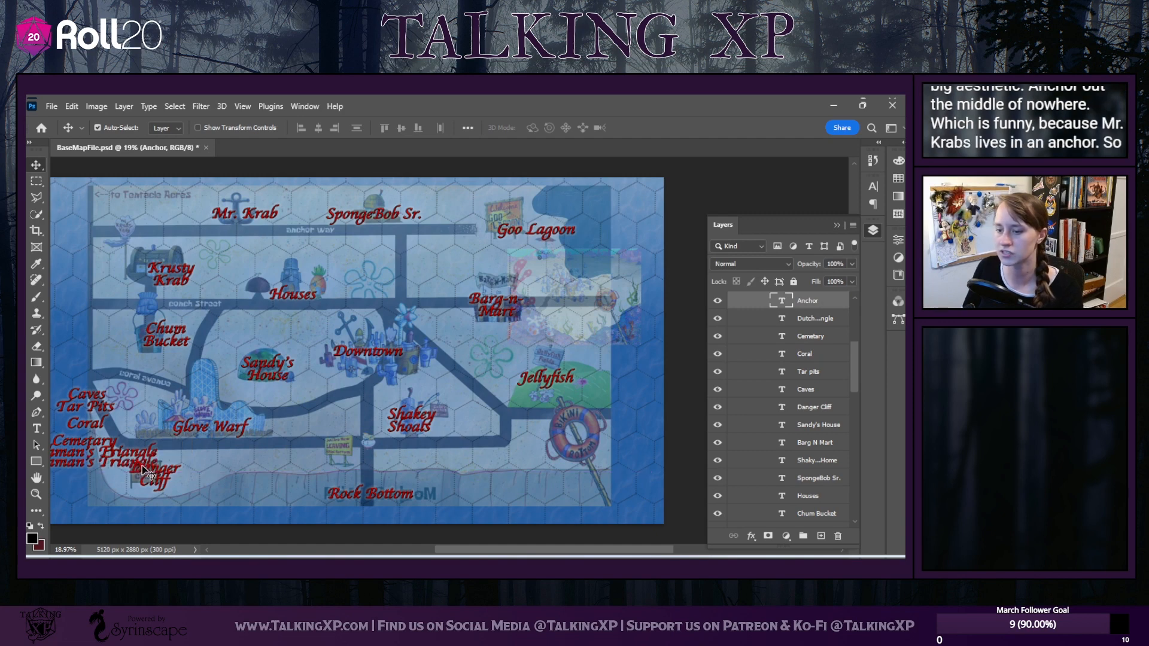
double_click(144, 470)
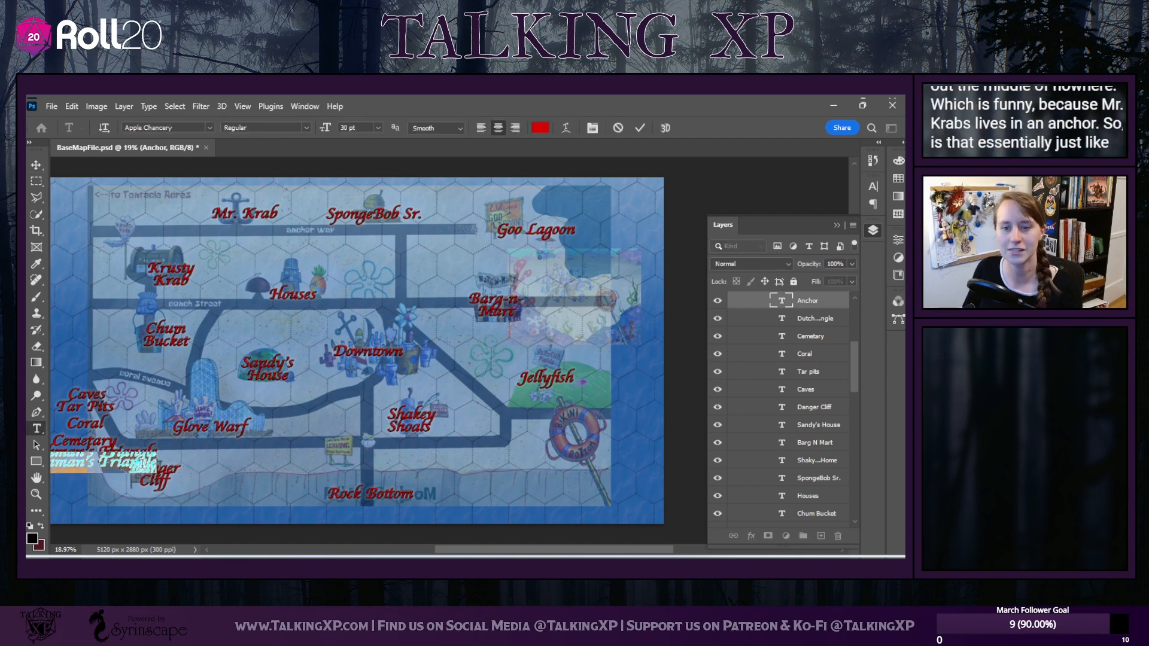
type("Ancho")
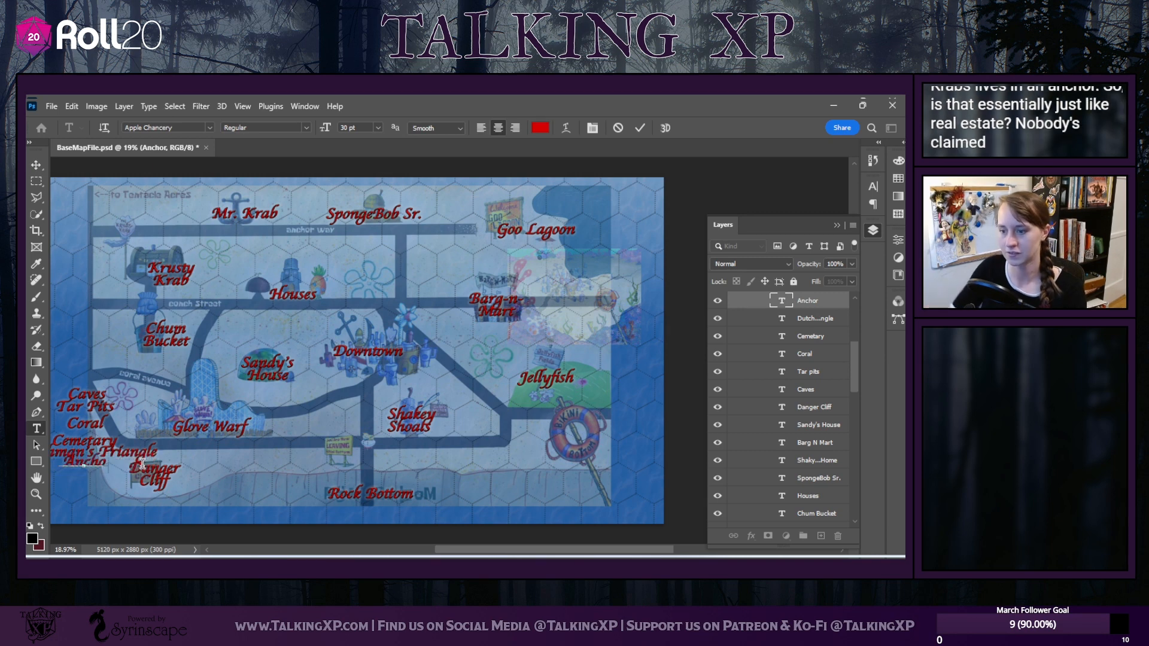
type("r")
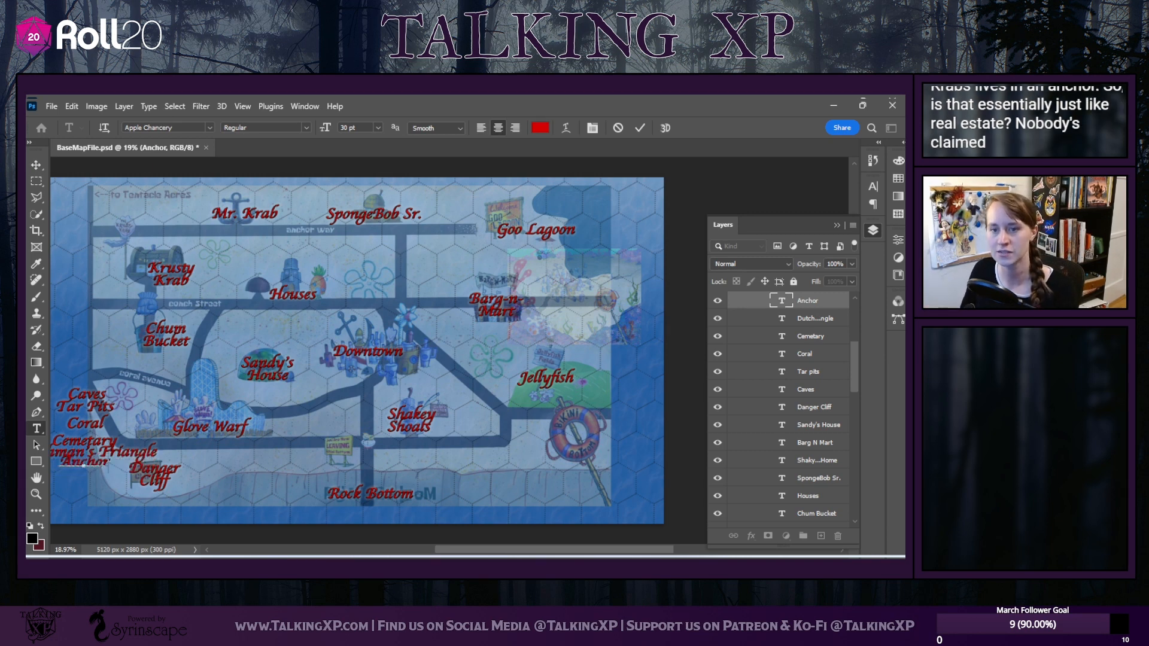
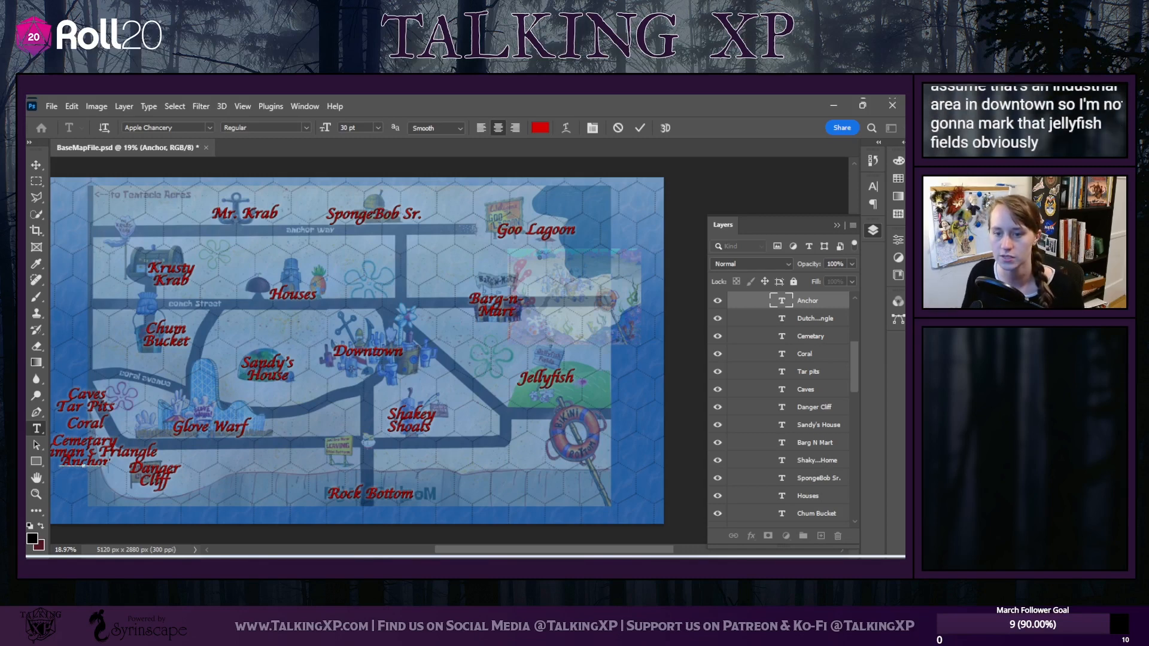
left_click(808, 300)
key("v")
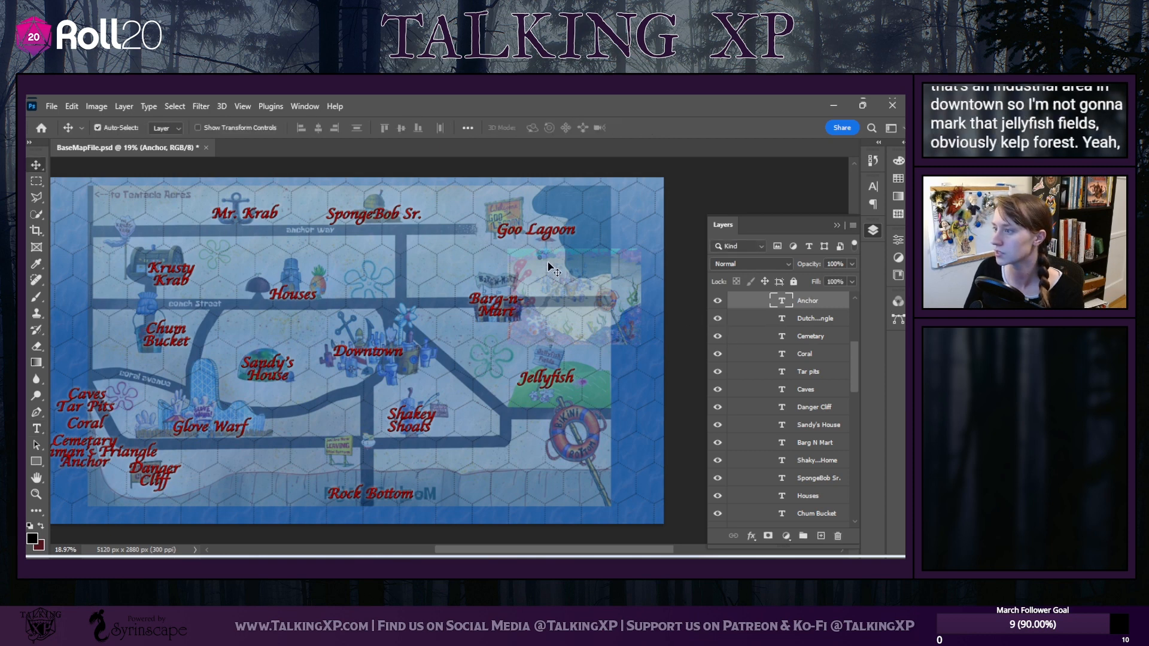
Duplicate the Anchor text layer under the name "Kelp Forest"
right_click(807, 301)
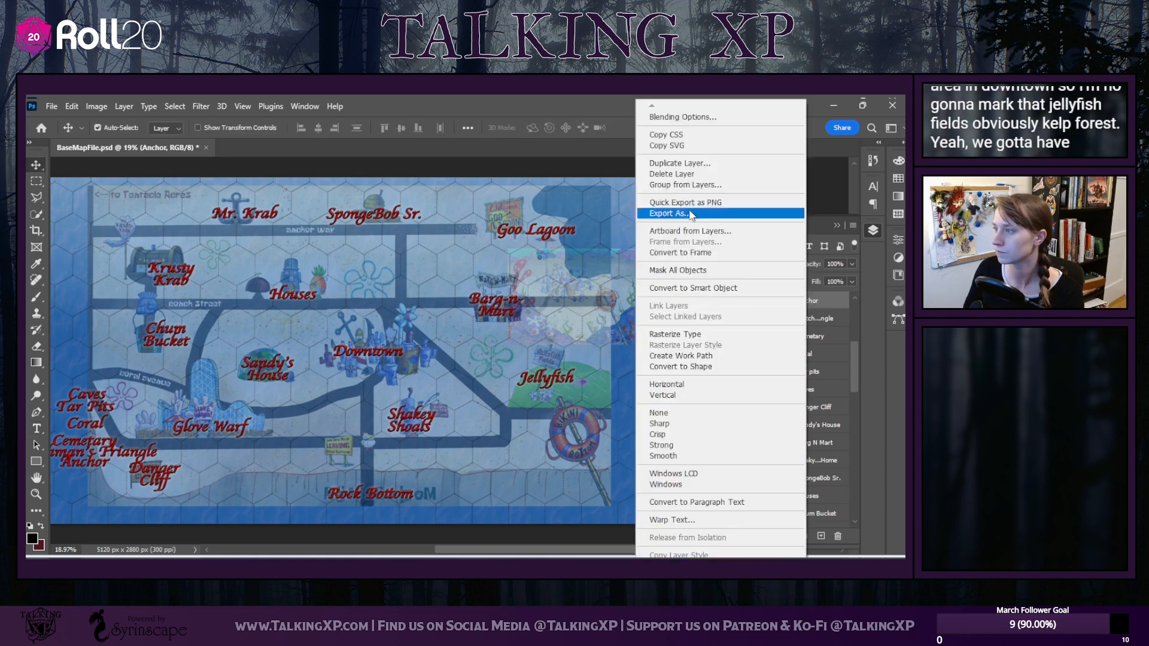
left_click(682, 159)
type("Eklop")
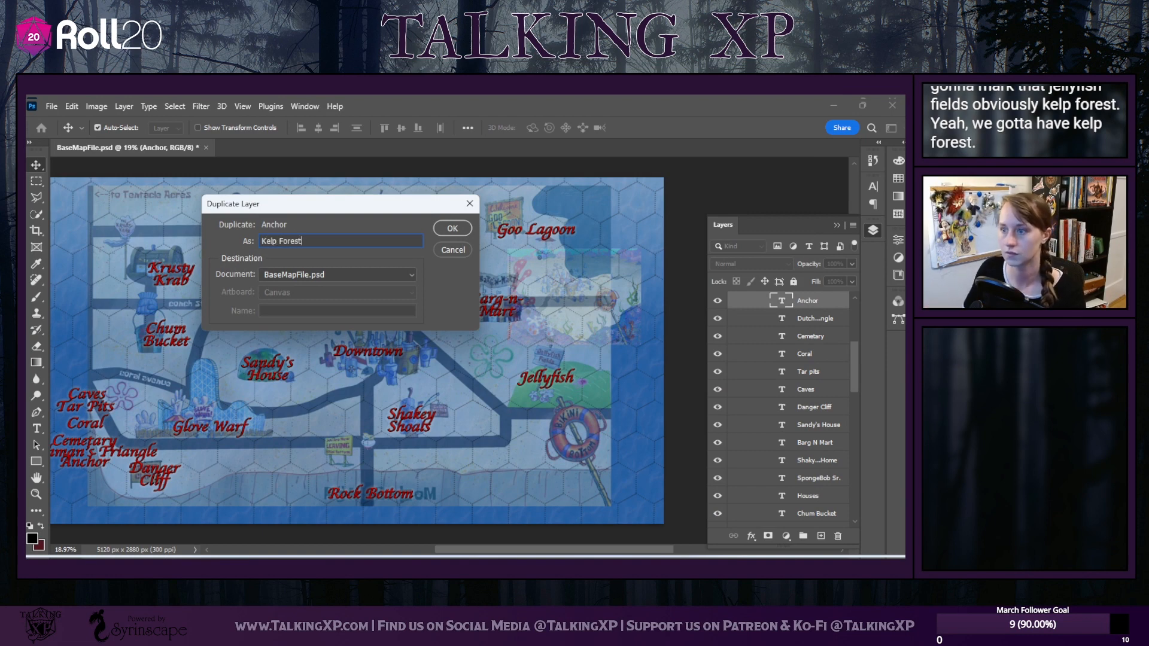
left_click(444, 232)
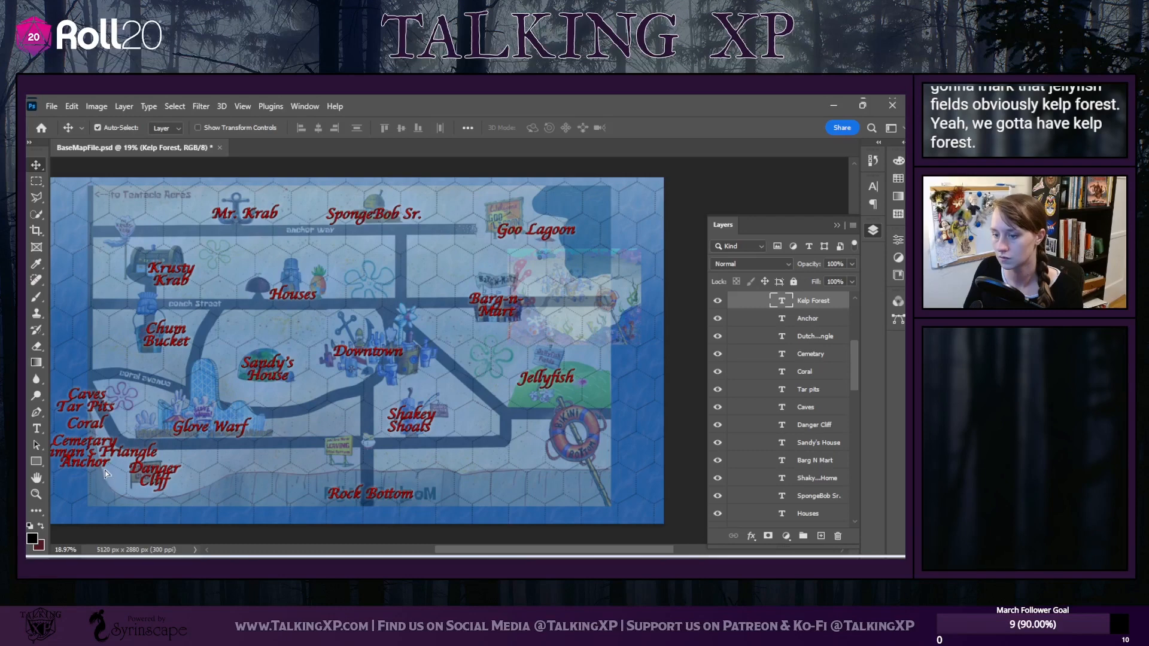
Place the Kelp Forest layer's label just below the Anchor label and change its text to "Kelp Forest"
left_click_drag(106, 470, 106, 475)
double_click(105, 475)
type("K")
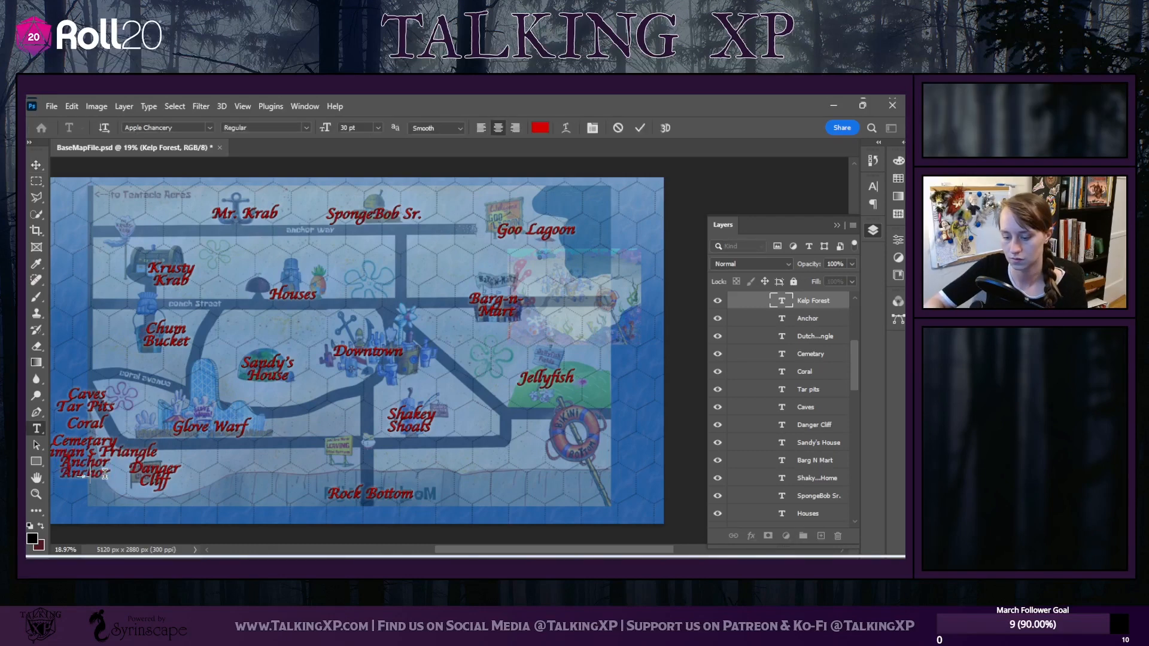
type("elp Forest")
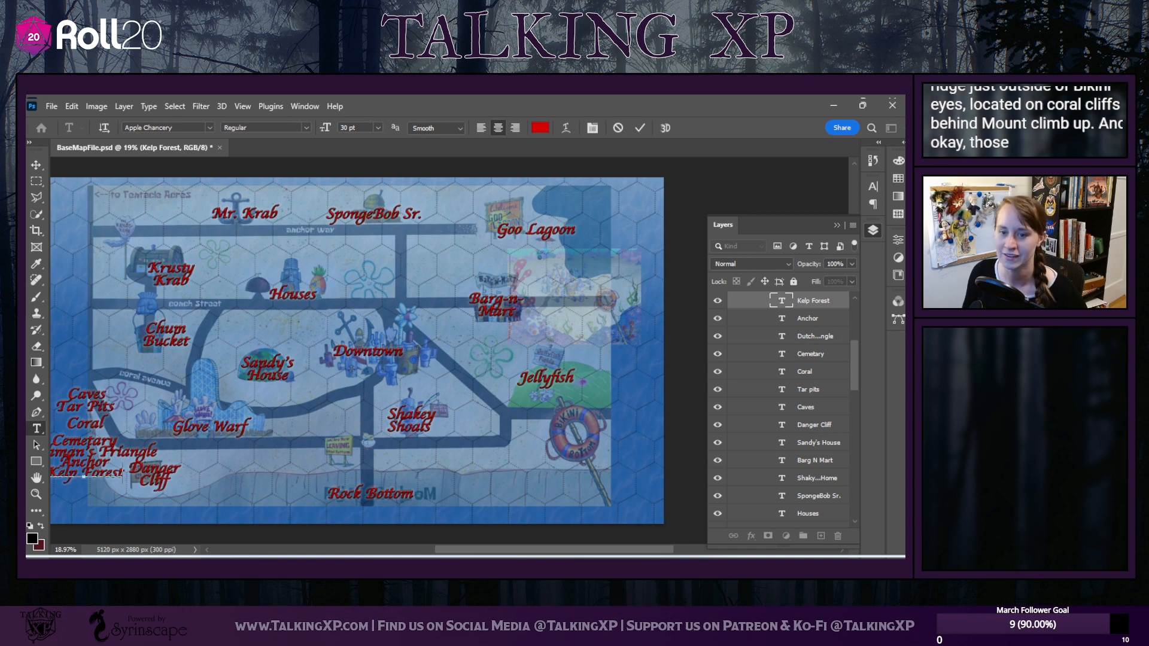
key("v")
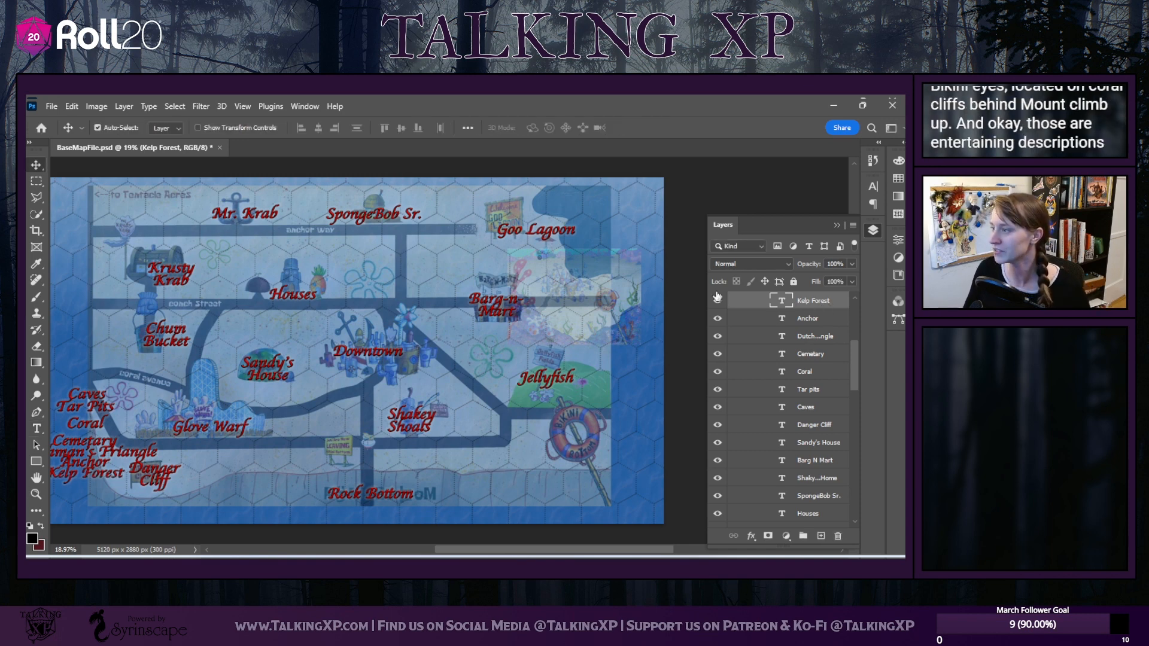
Duplicate the Kelp Forest text layer under the name "Make-out-reef"
right_click(802, 299)
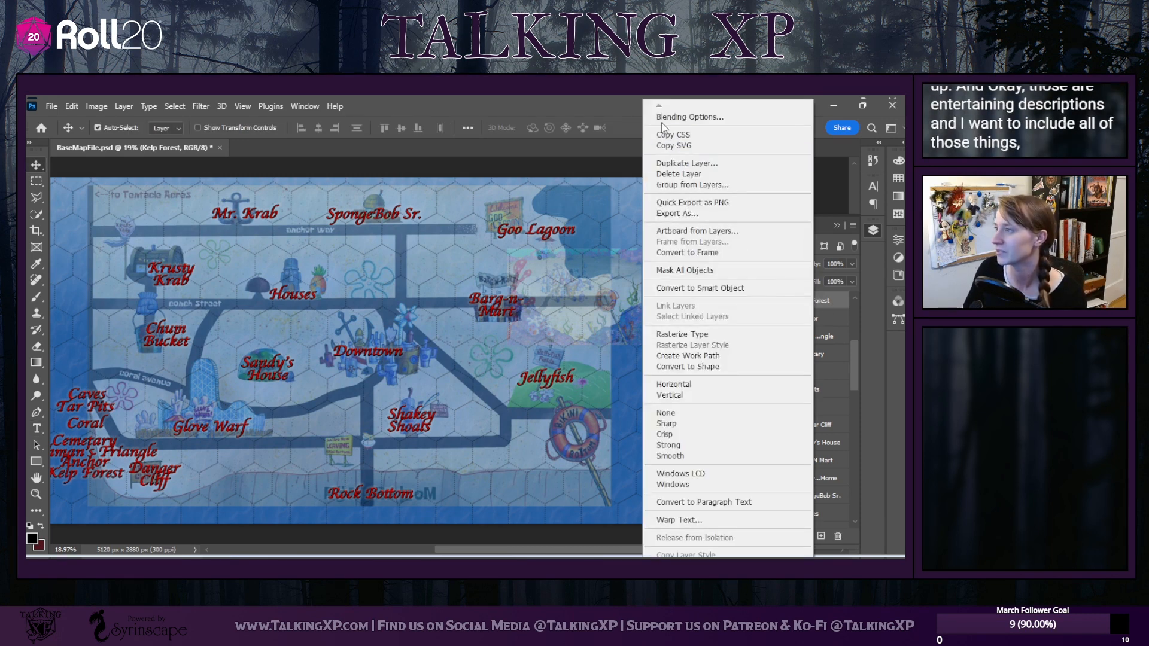
left_click(677, 164)
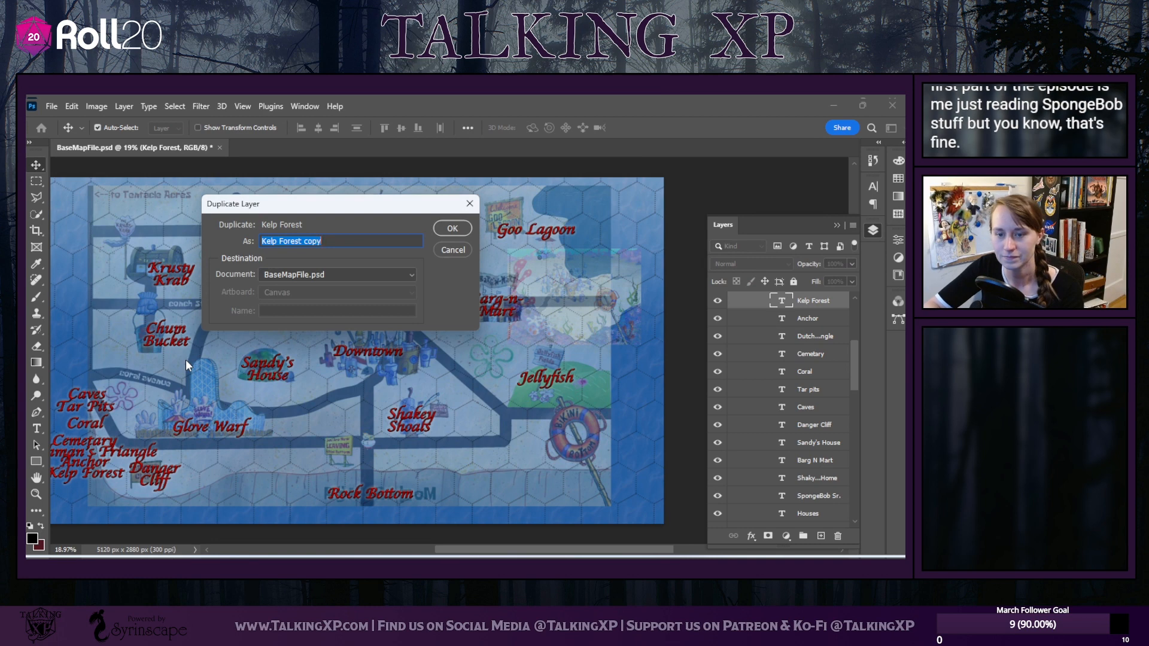
type("Make")
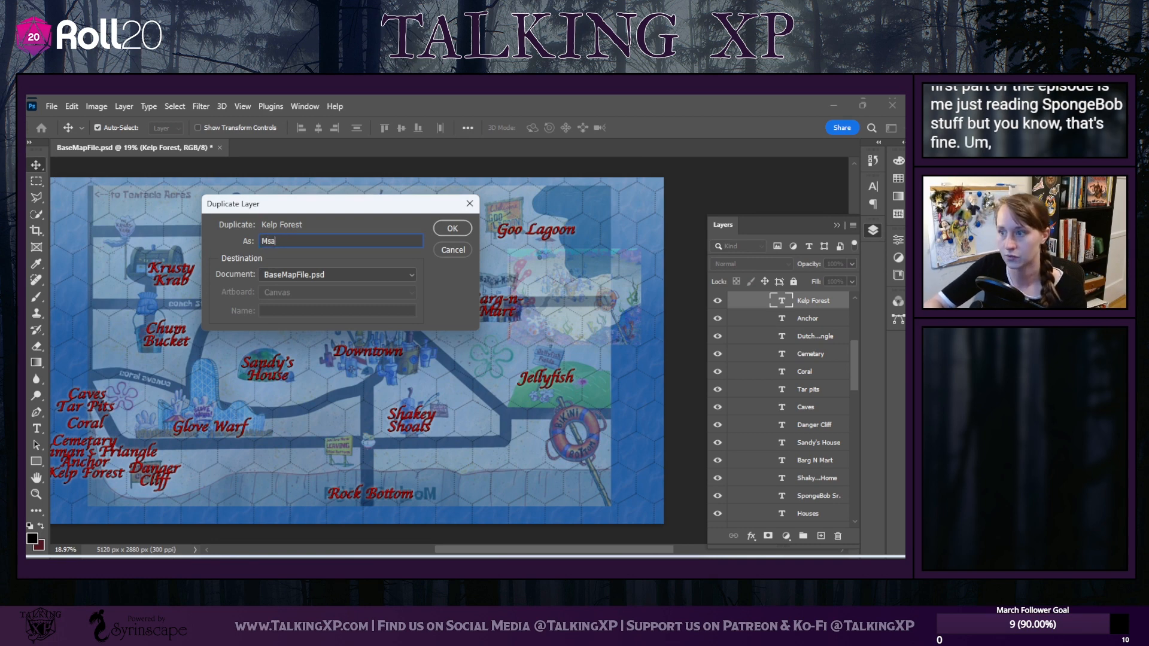
type("-out-reef")
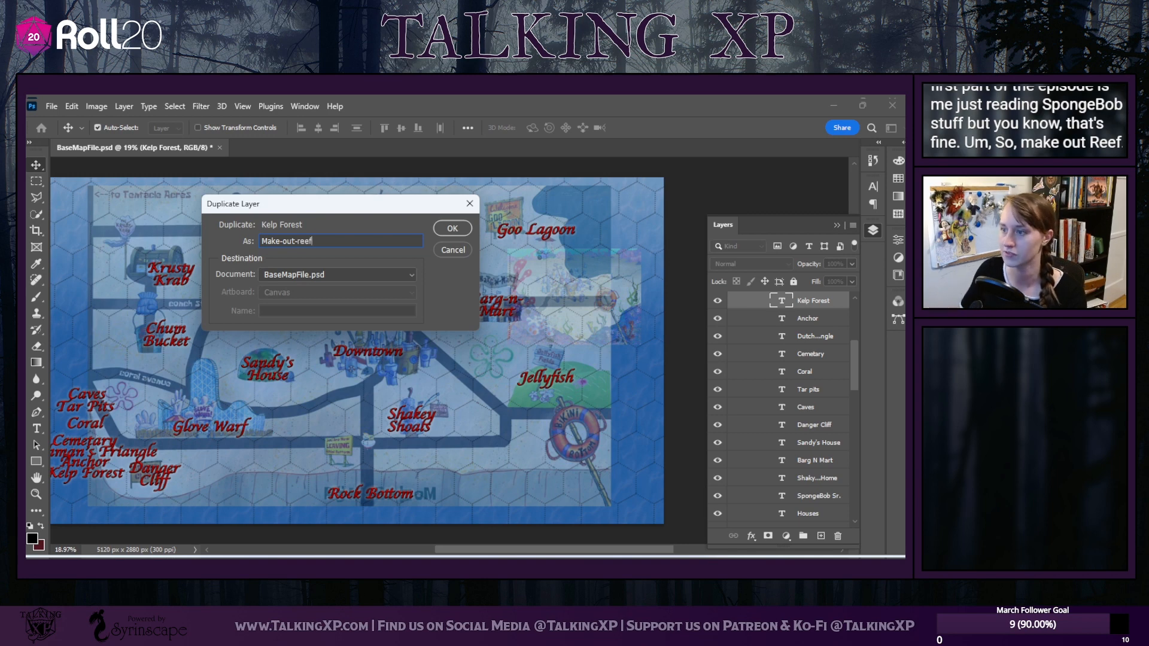
left_click(452, 228)
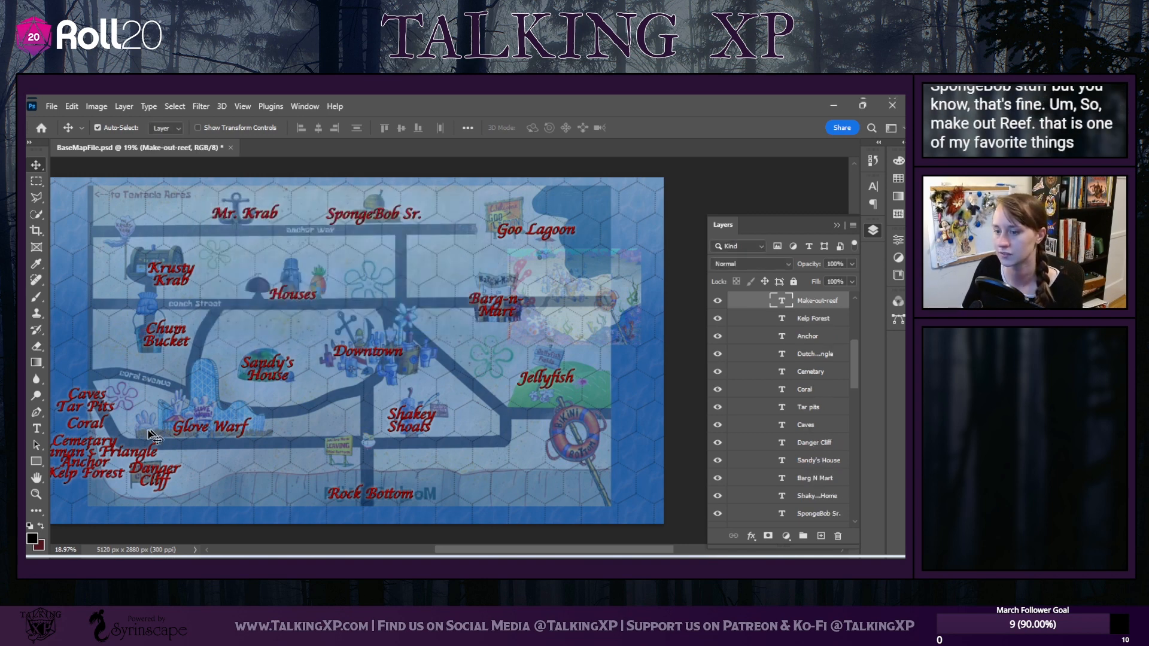
Place the Make-out-reef layer's label just below the Kelp Forest label and change its text to "Make-out-cliff"
left_click_drag(100, 478, 100, 483)
double_click(100, 482)
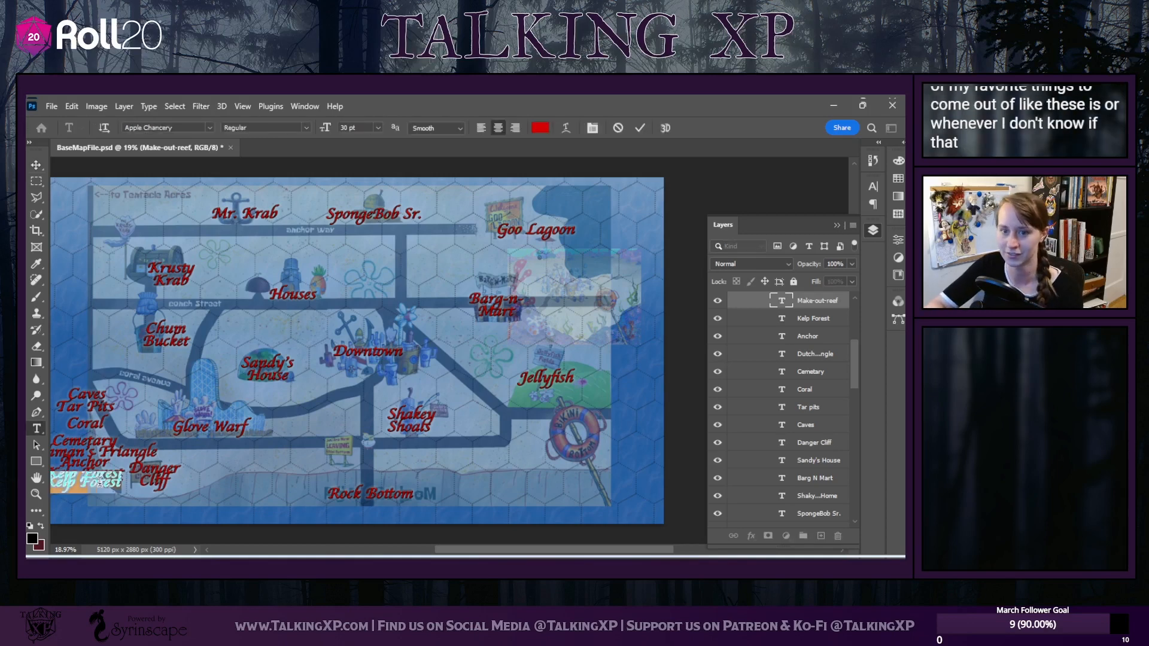
type("Mak")
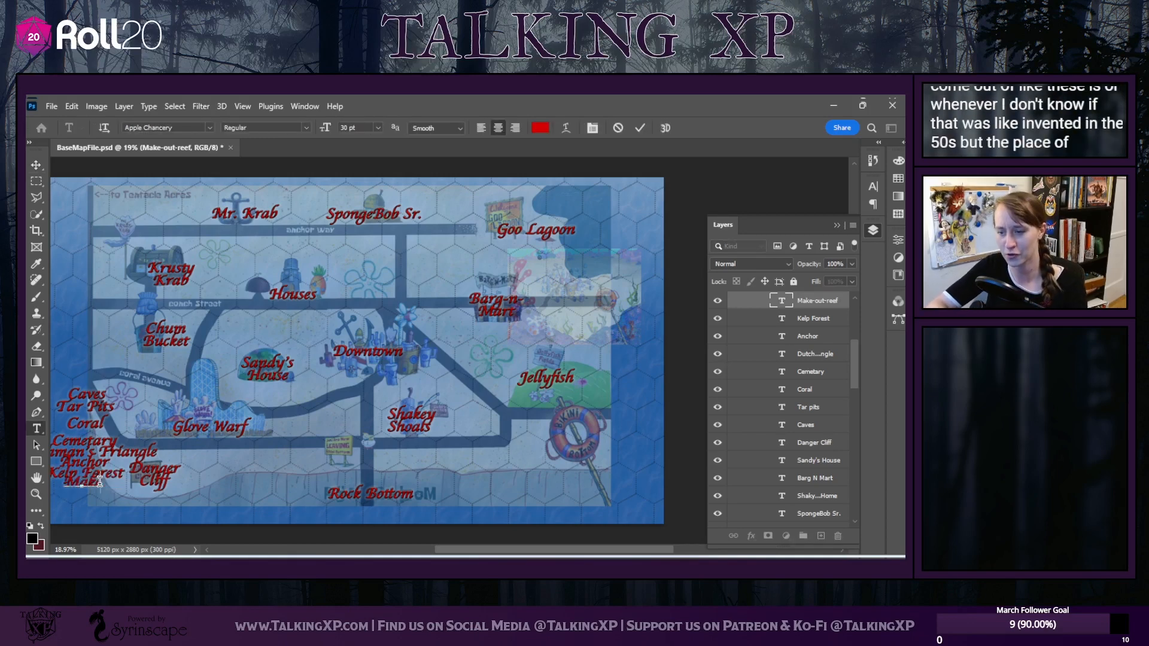
type("e-out")
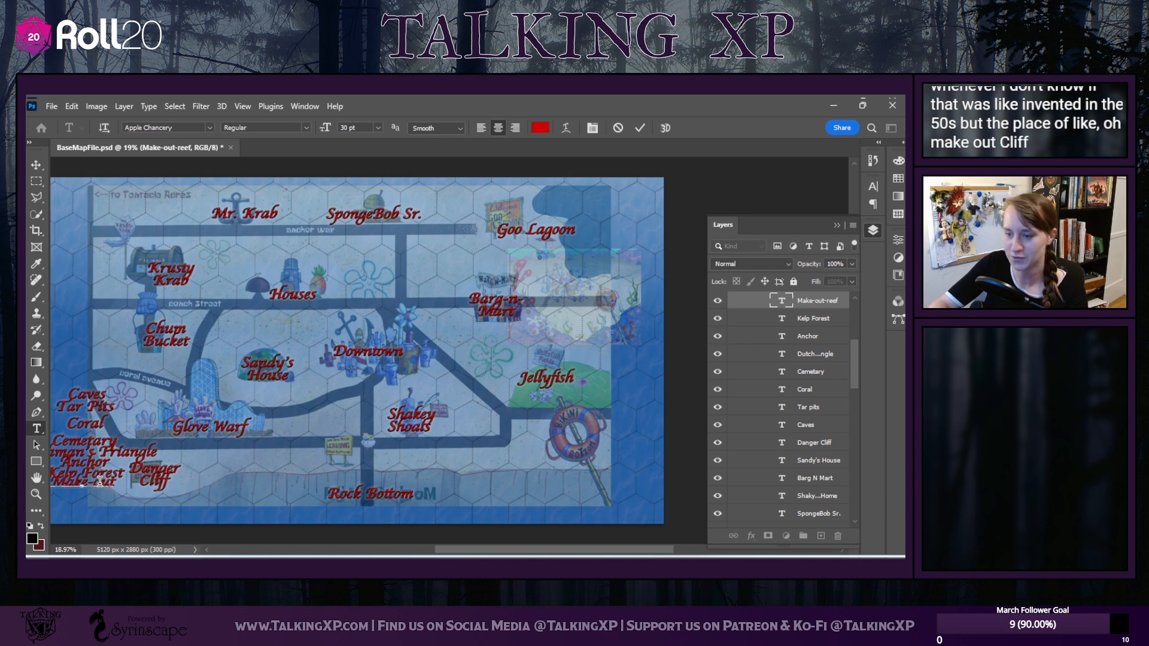
type(" cliff")
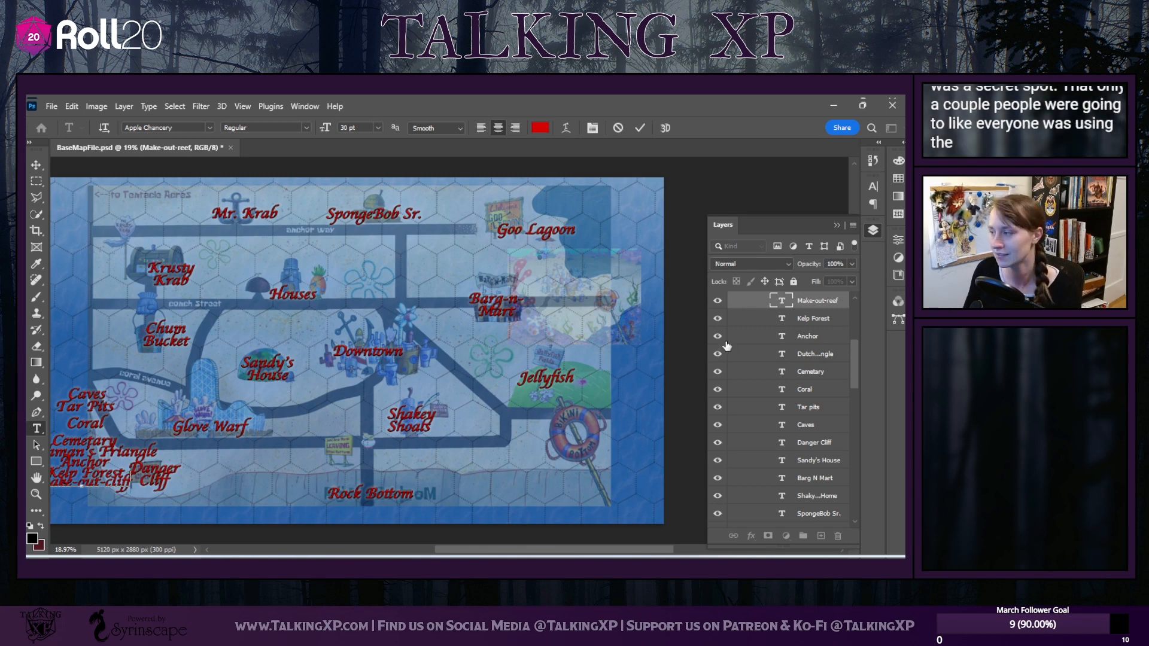
key("Escape")
key("v")
Duplicate the Make-out-reef text layer under the name "Coral Cliffs"
right_click(806, 303)
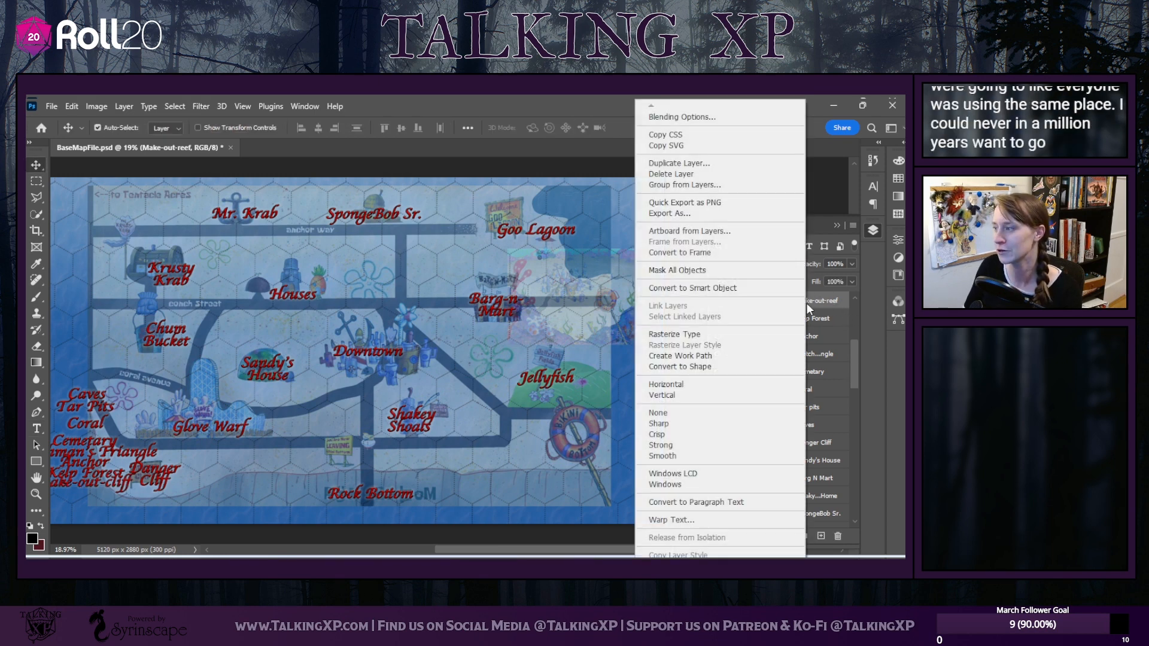
left_click(679, 164)
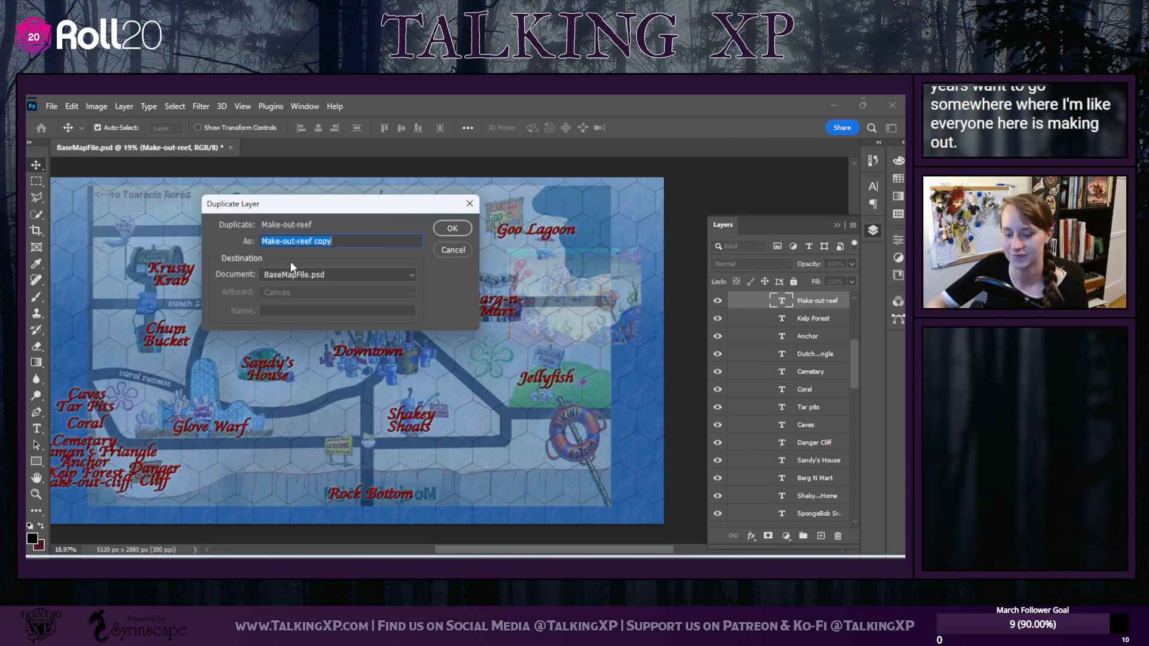
type("Coral ")
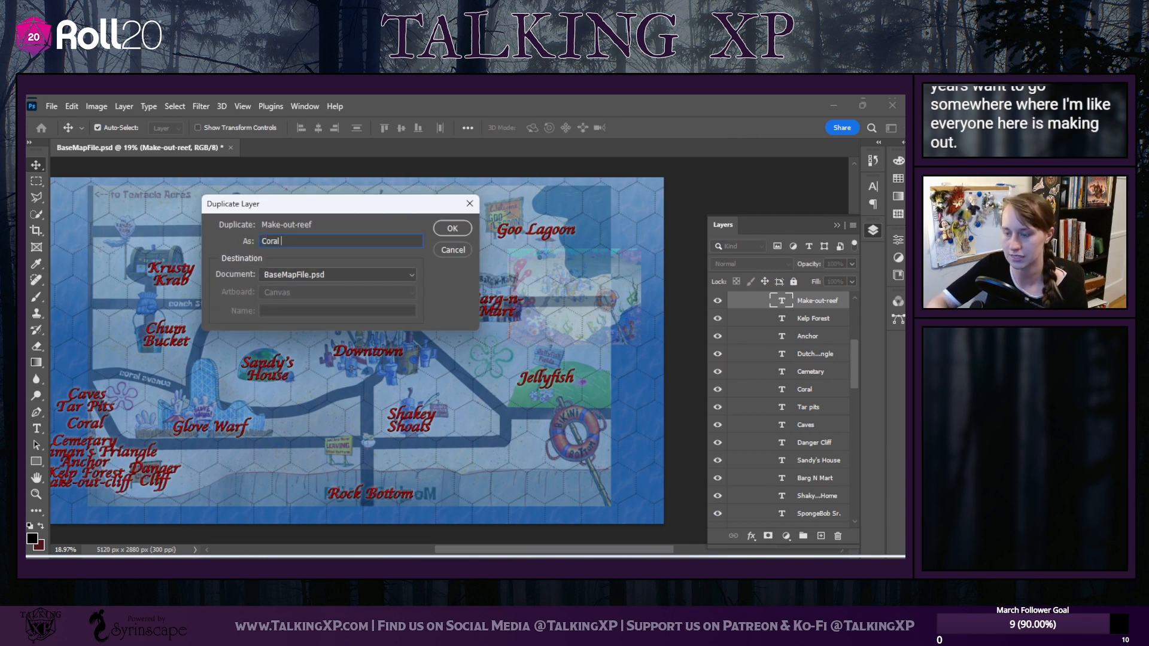
type("Cliffs")
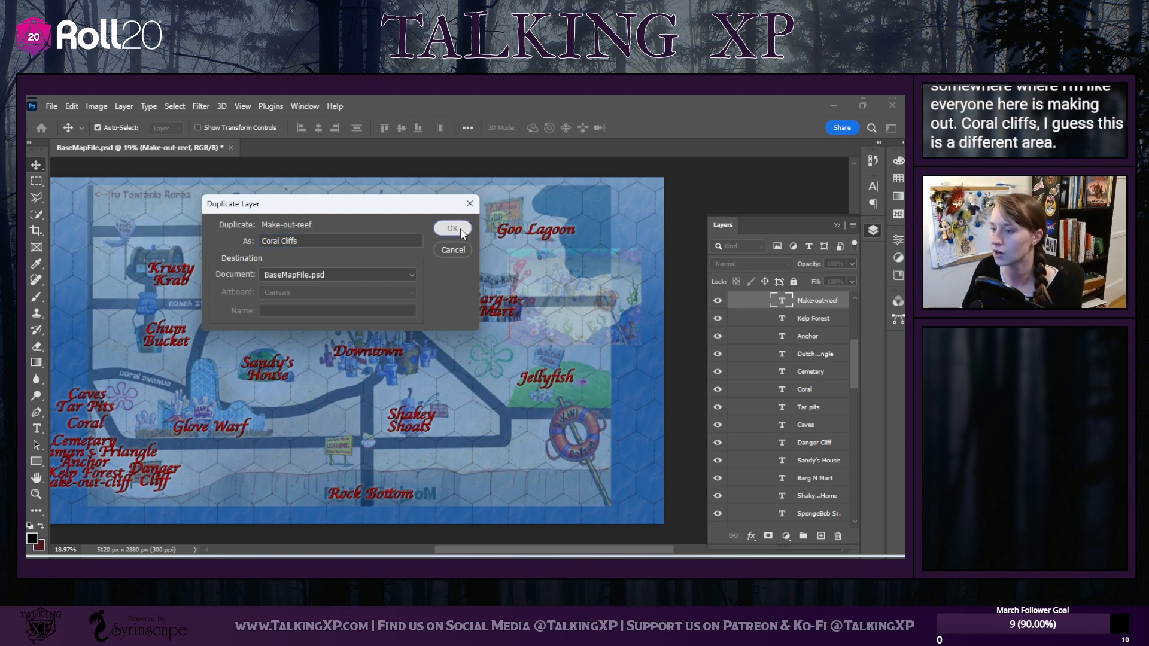
left_click(452, 229)
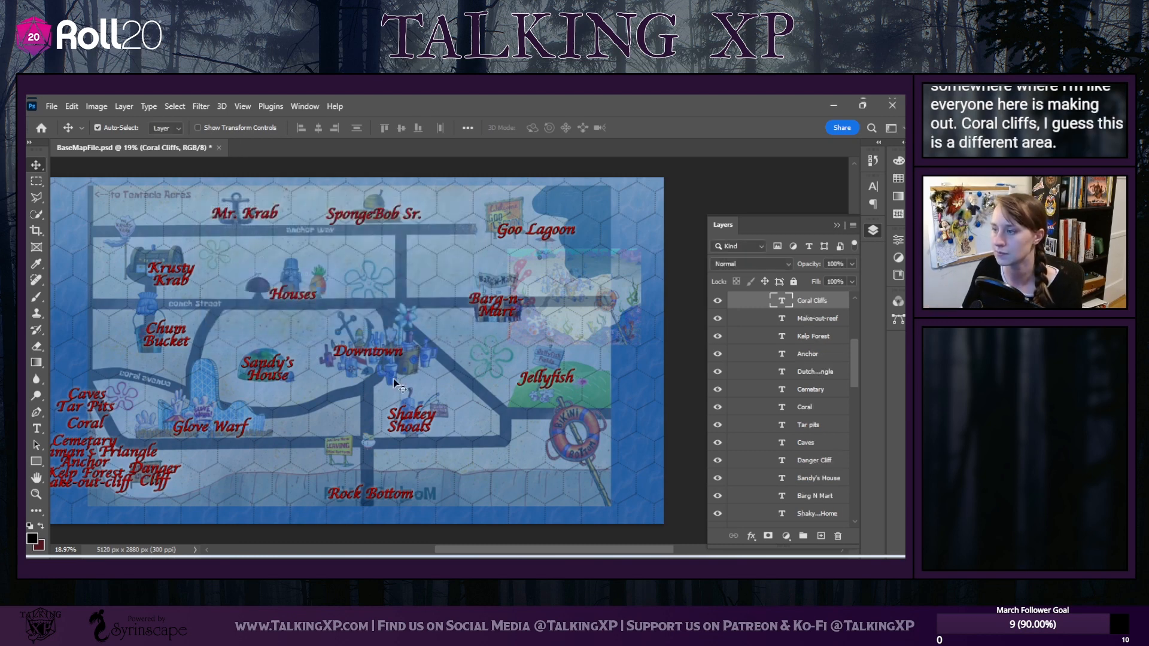
Place the Coral Cliffs layer's label just below the Make-out-cliff label and change its text to "Coral Cliffs"
left_click_drag(127, 487, 129, 497)
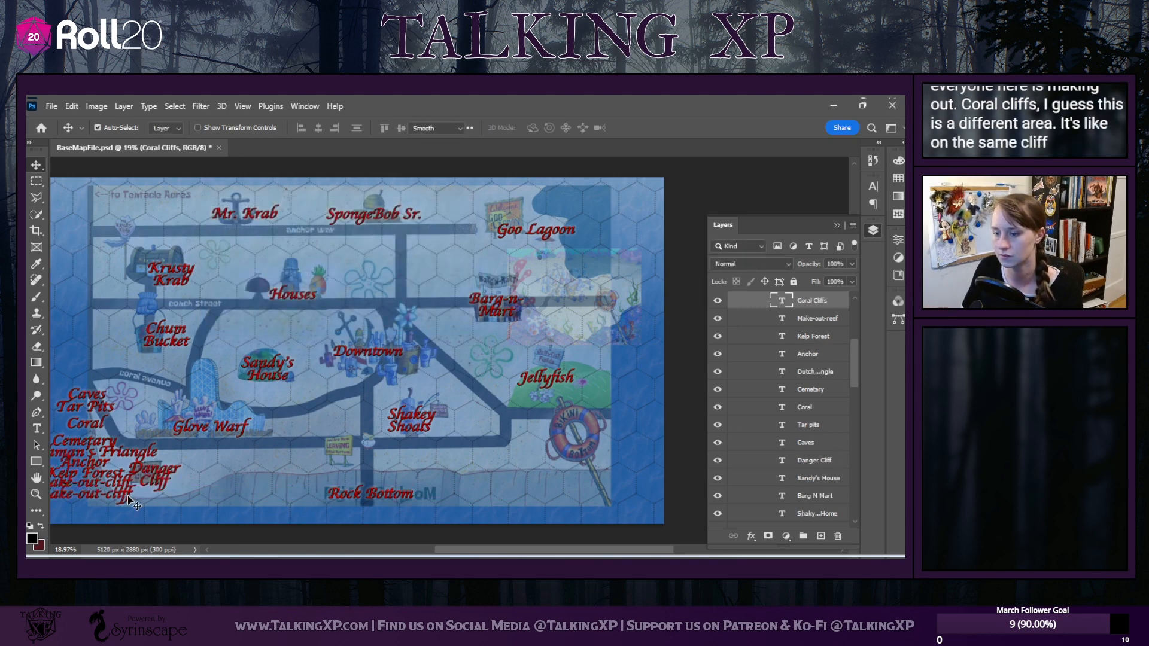
double_click(129, 495)
type("Coral C")
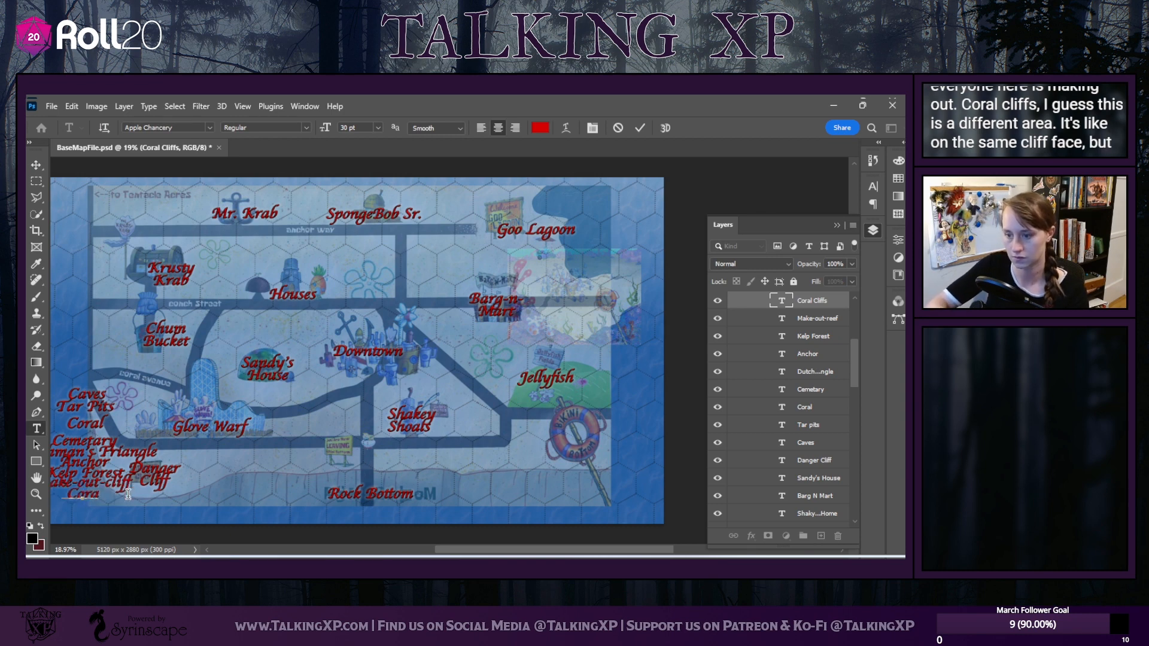
type("liffs")
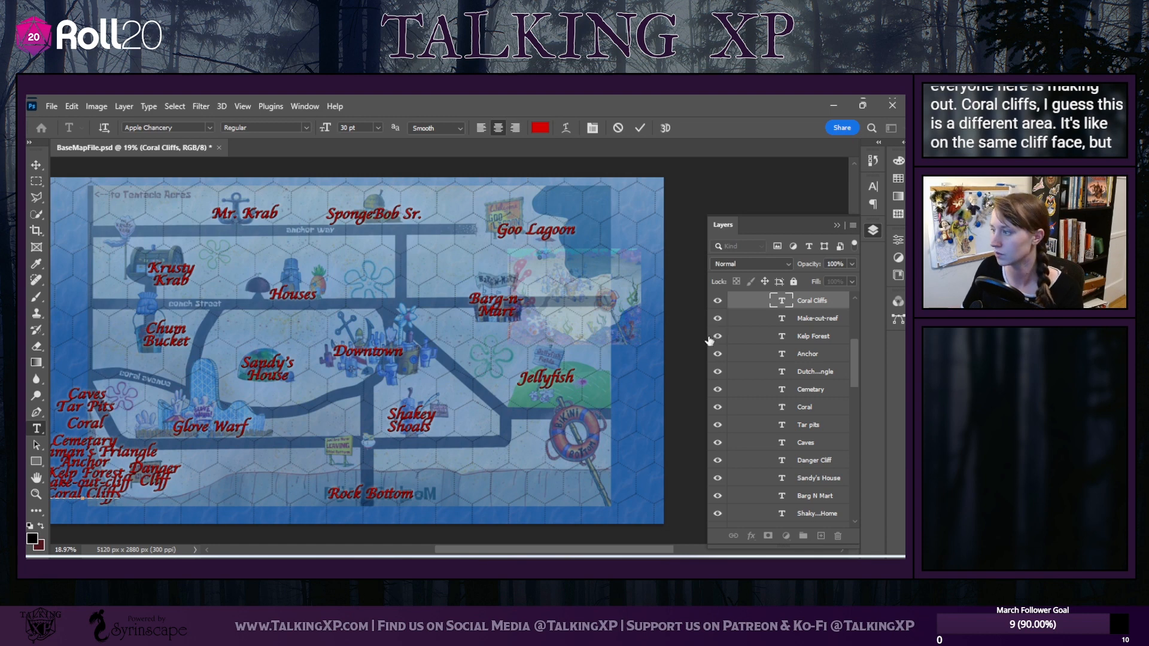
left_click(809, 300)
key("v")
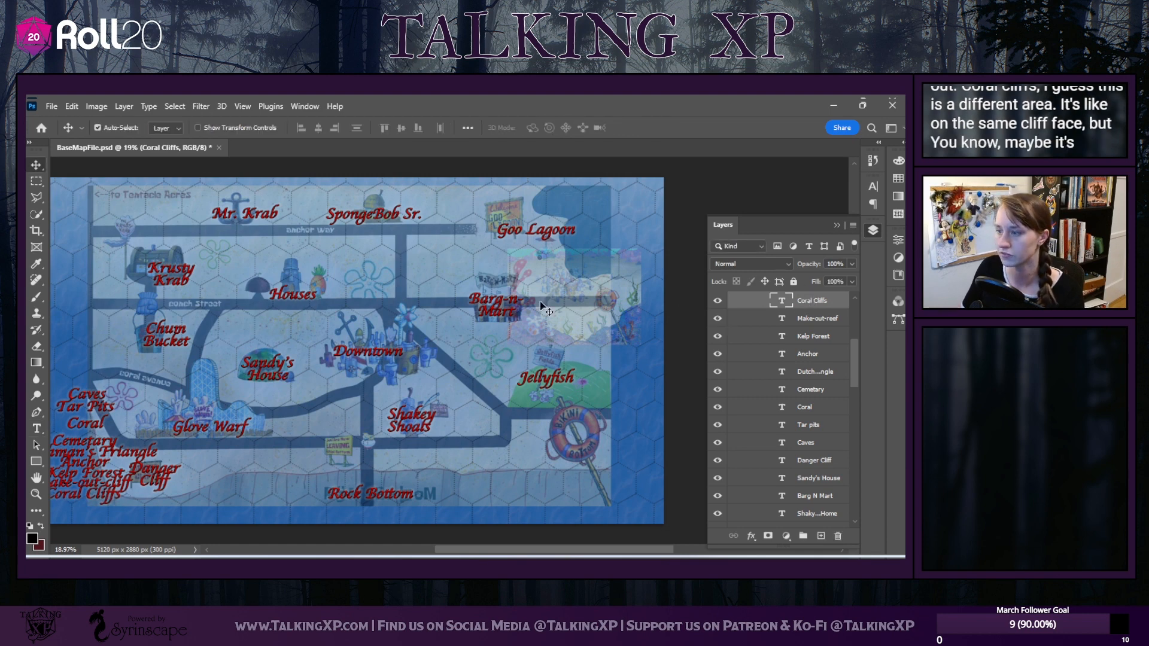
Duplicate the Coral Cliffs text layer under the name "Mt. Climb-Up-and-fall-off", copying that name to the clipboard
right_click(824, 300)
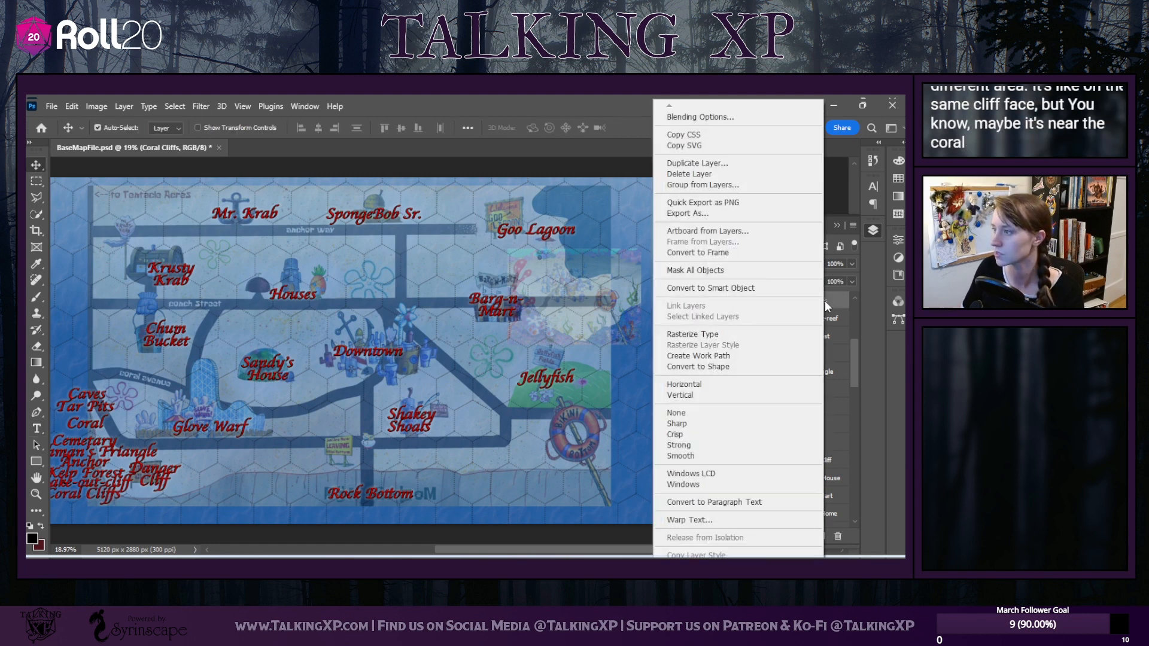
left_click(715, 165)
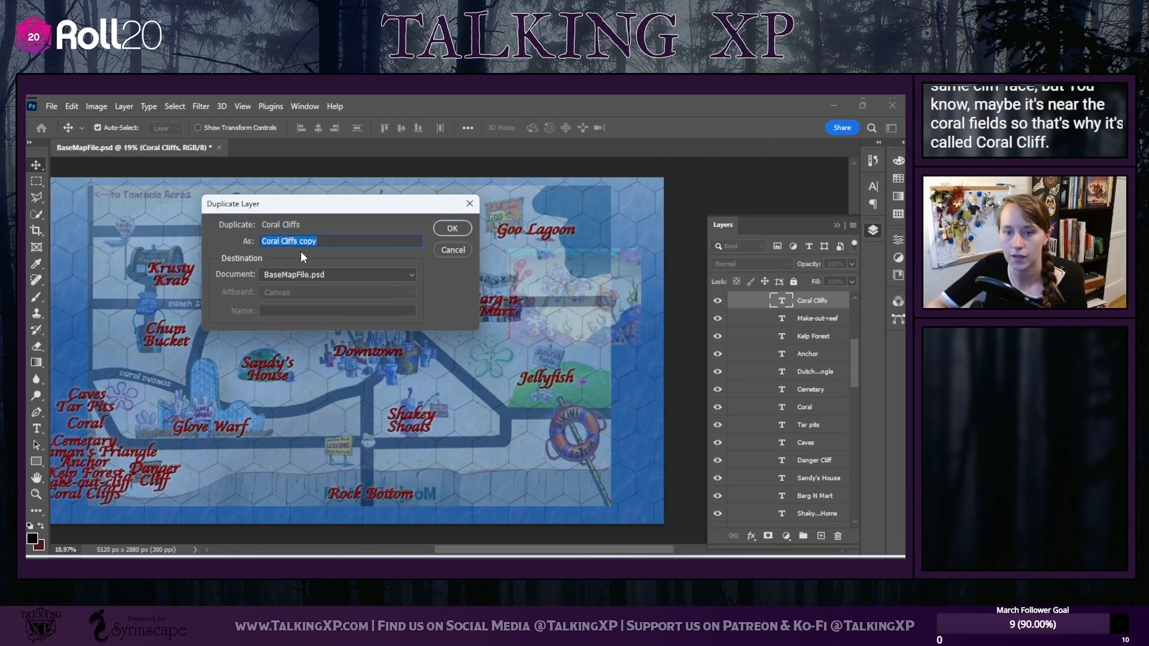
type("Mt. C")
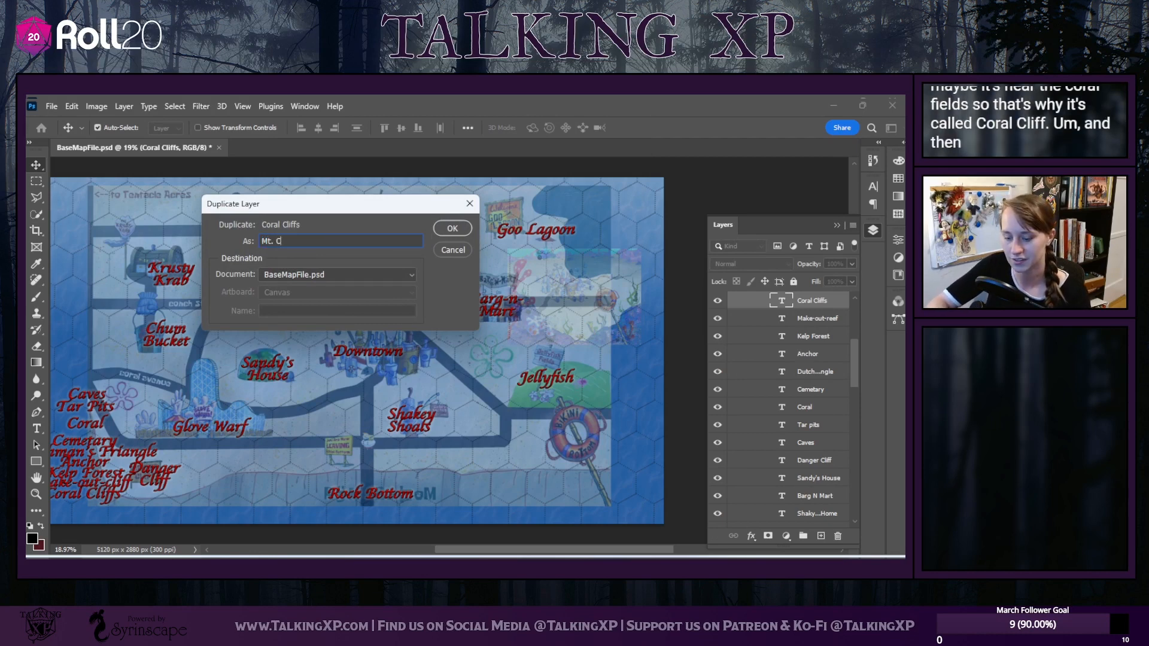
type("lim")
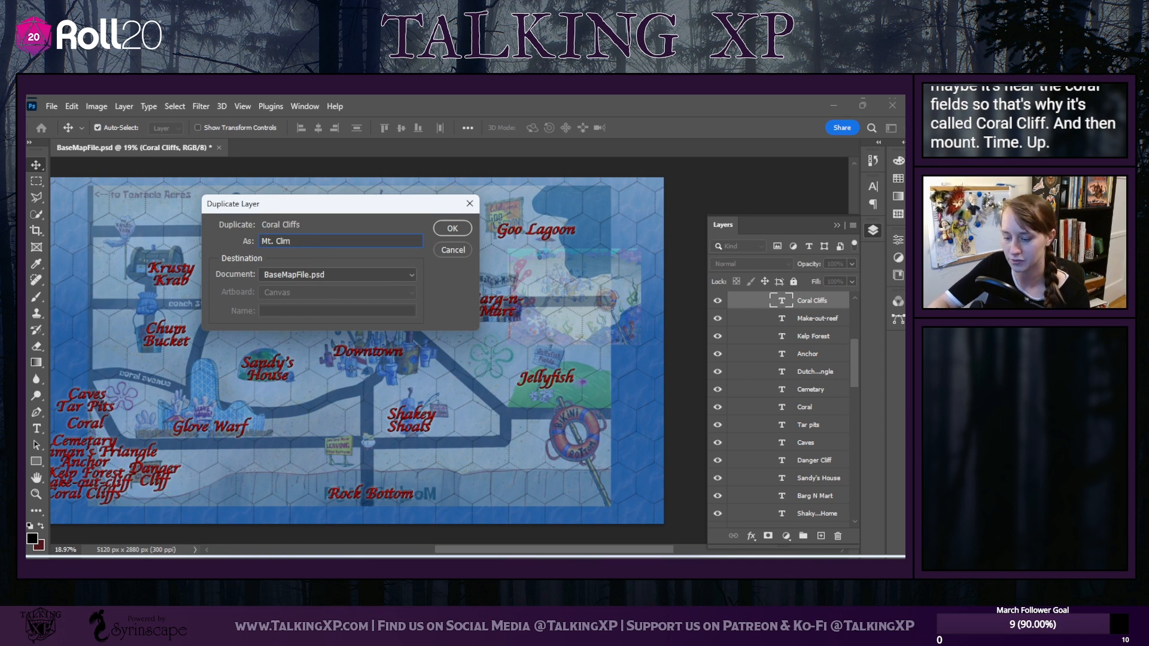
type("b Up-Up")
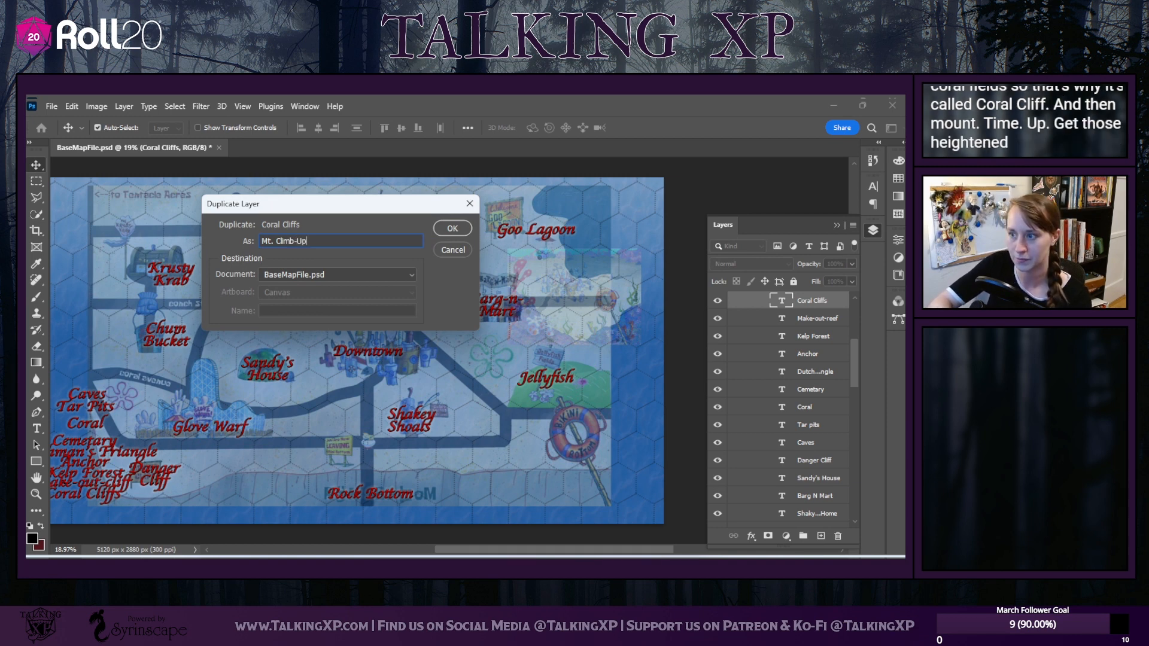
type("-and-fall")
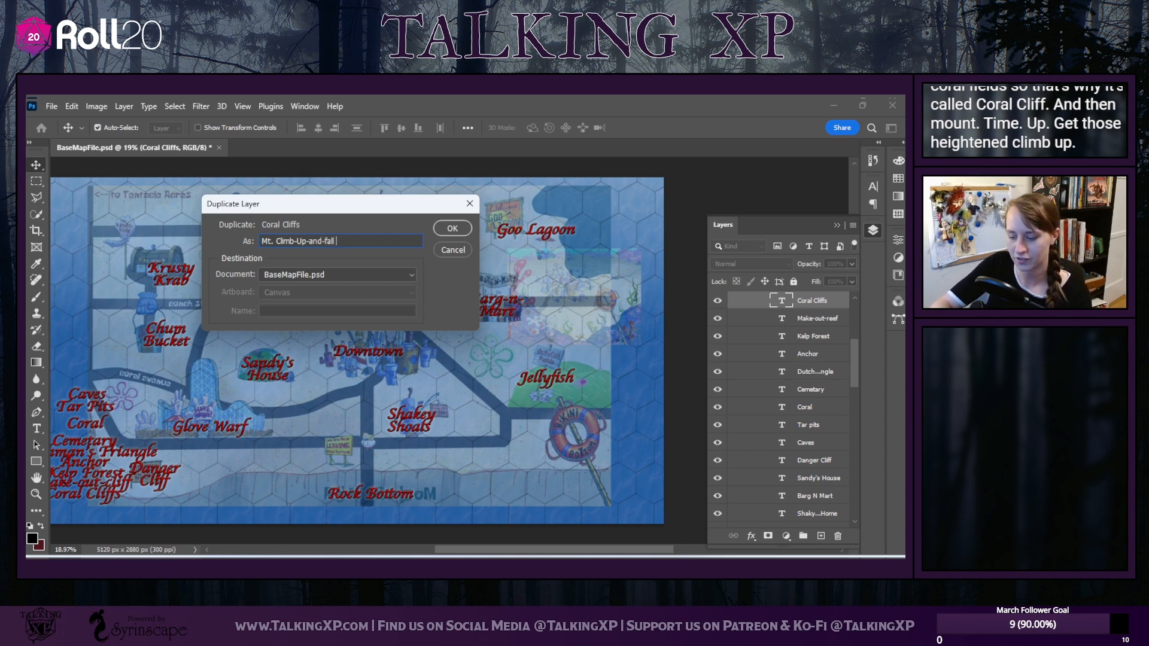
type("-off")
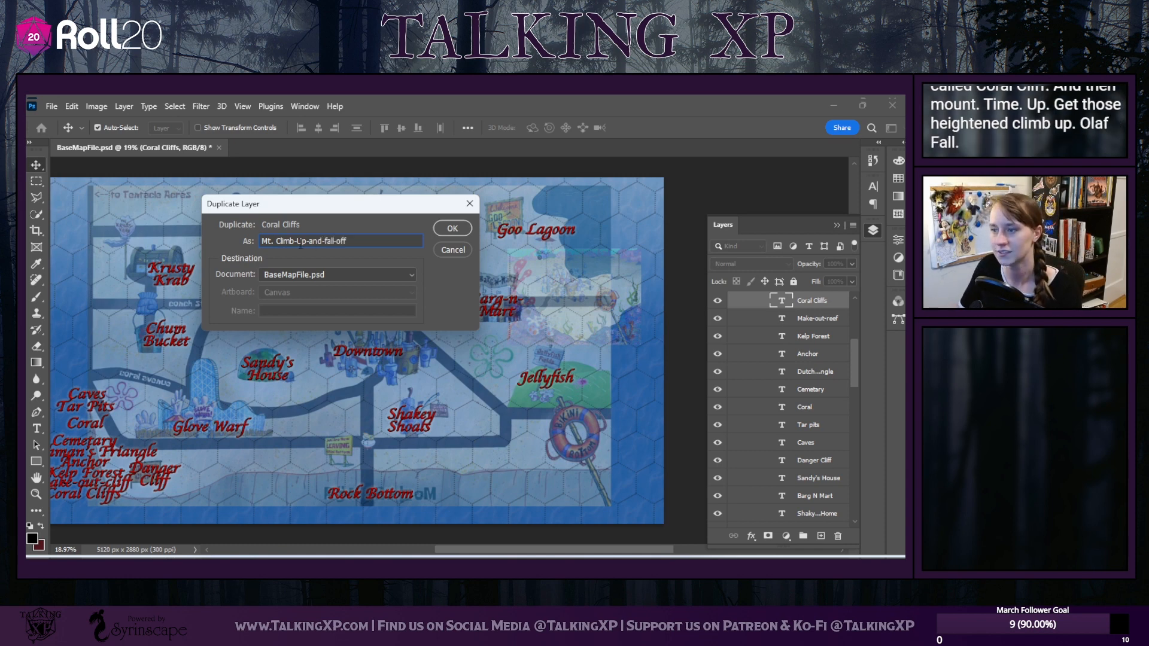
double_click(303, 241)
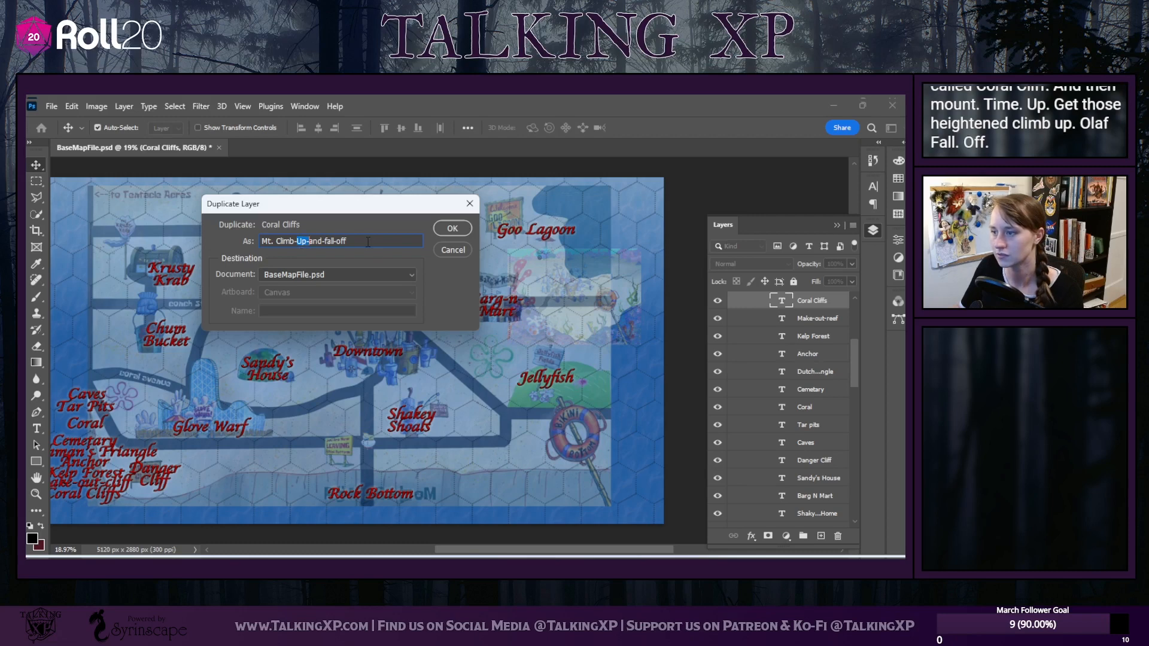
left_click_drag(368, 242, 262, 241)
key("ctrl+c")
right_click(288, 240)
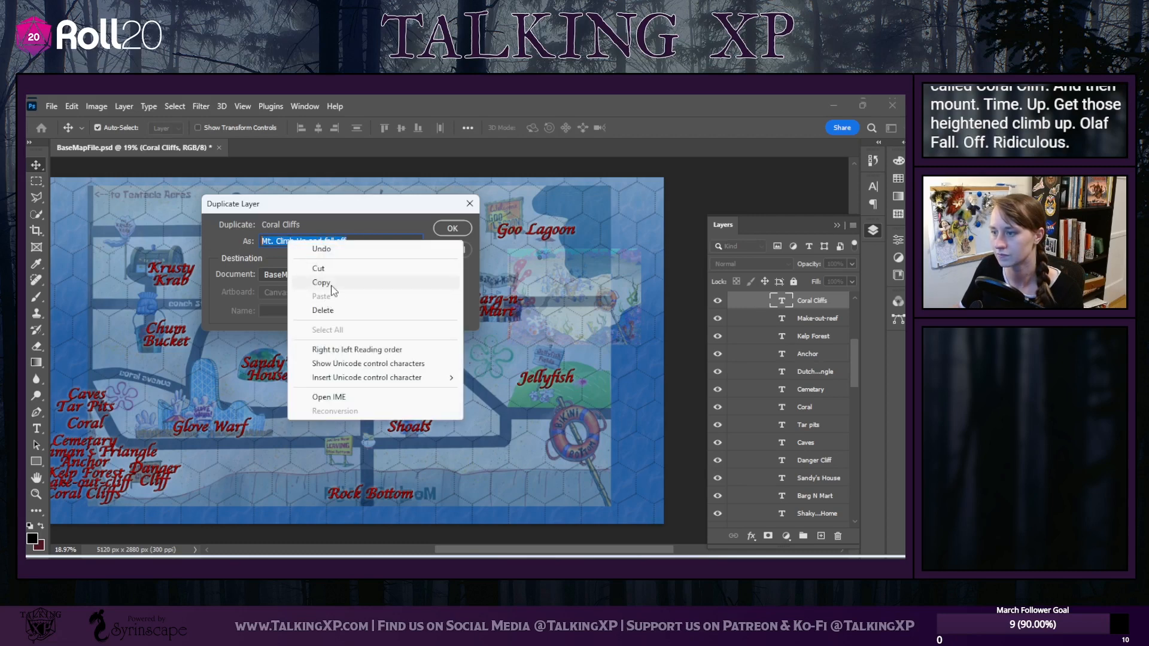
left_click(321, 282)
left_click(439, 224)
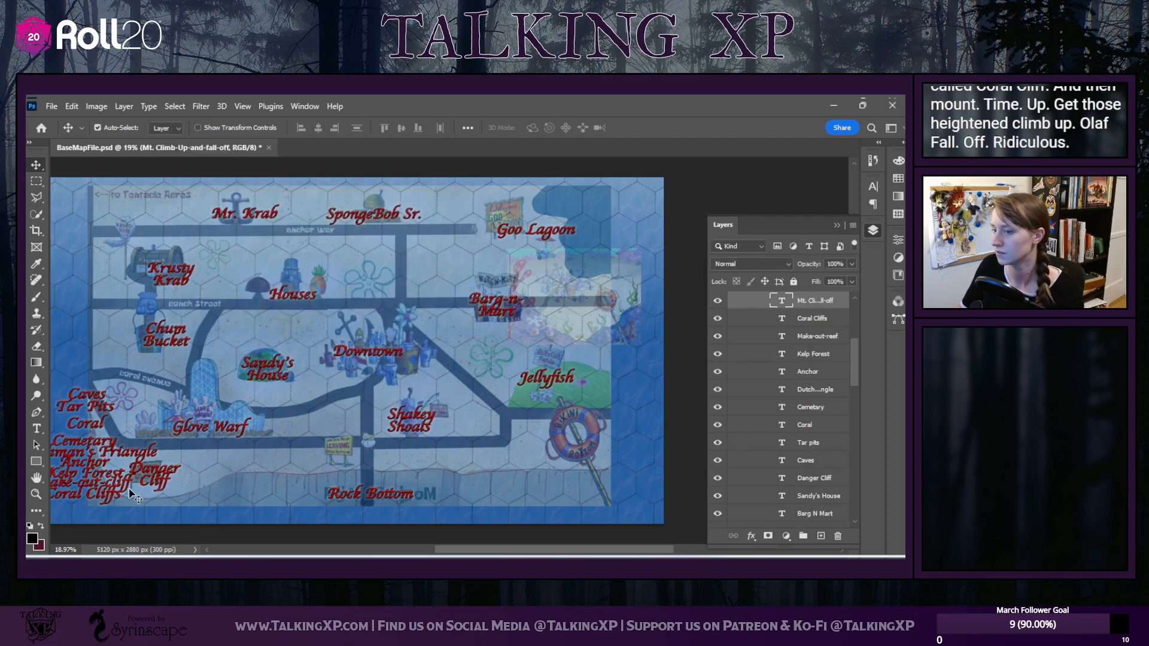
Place the new layer's label just below the Coral Cliffs label and replace its text with the copied "Mt. Climb-Up-and-fall-off"
left_click_drag(106, 496, 103, 505)
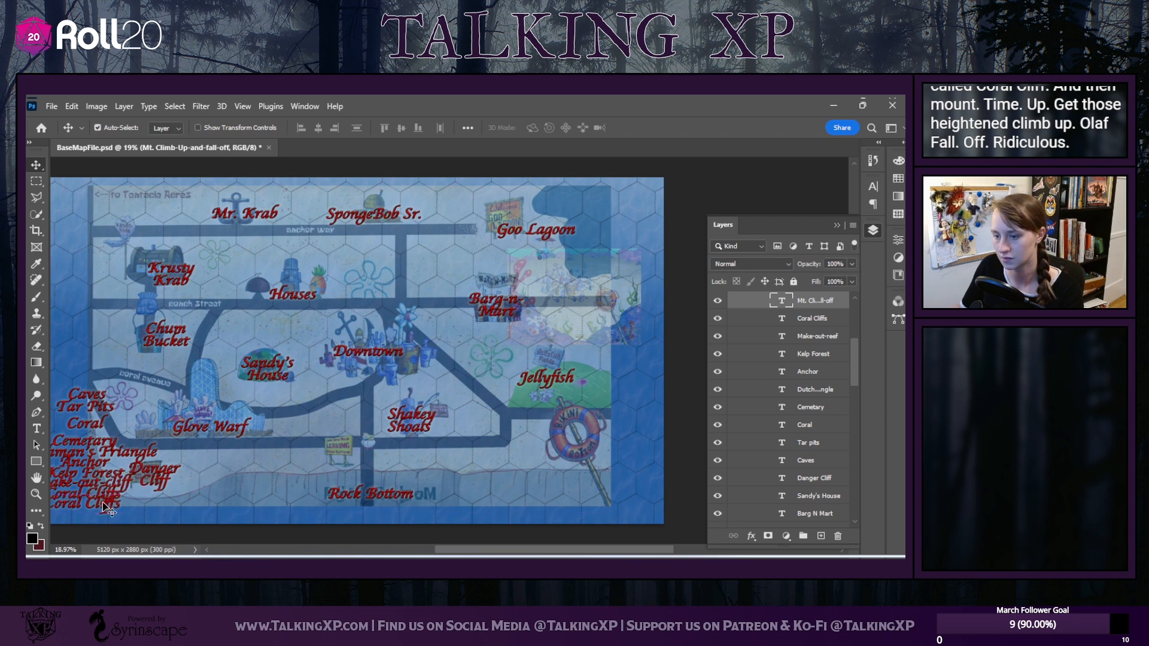
double_click(105, 507)
right_click(104, 506)
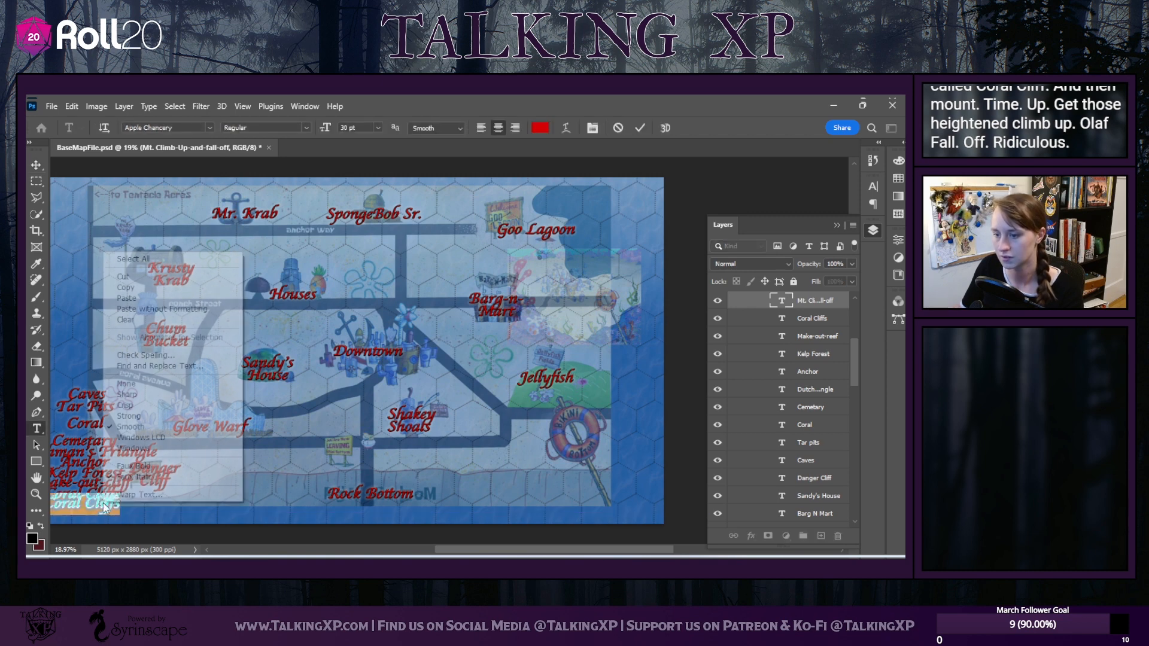
left_click(168, 309)
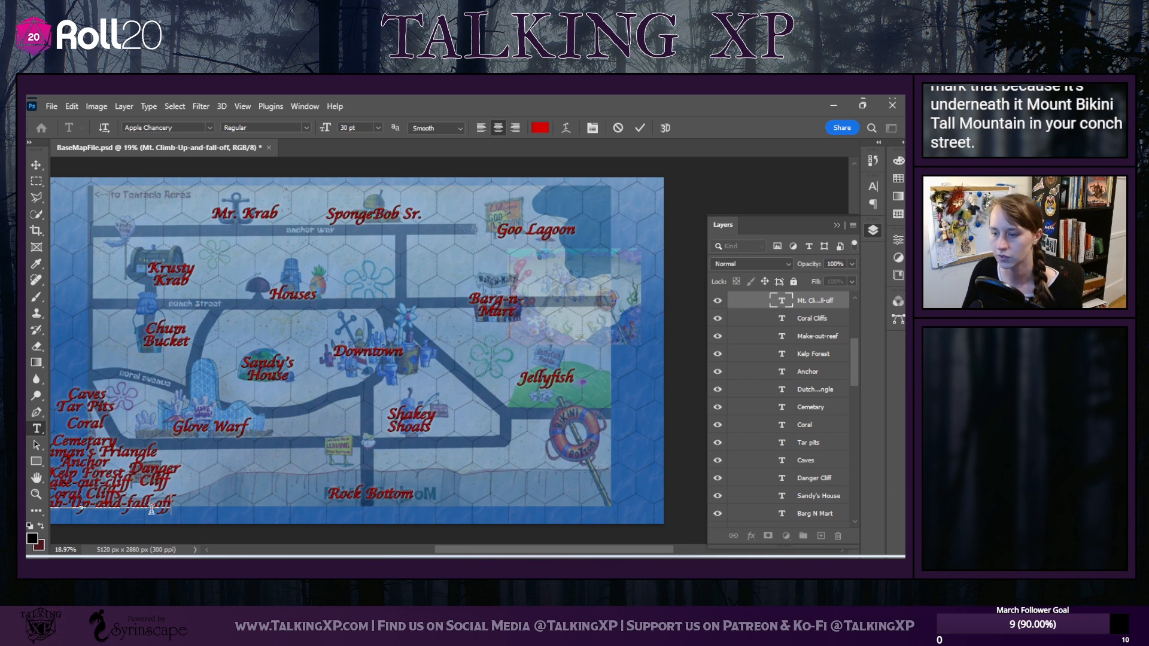
left_click(821, 307)
key("v")
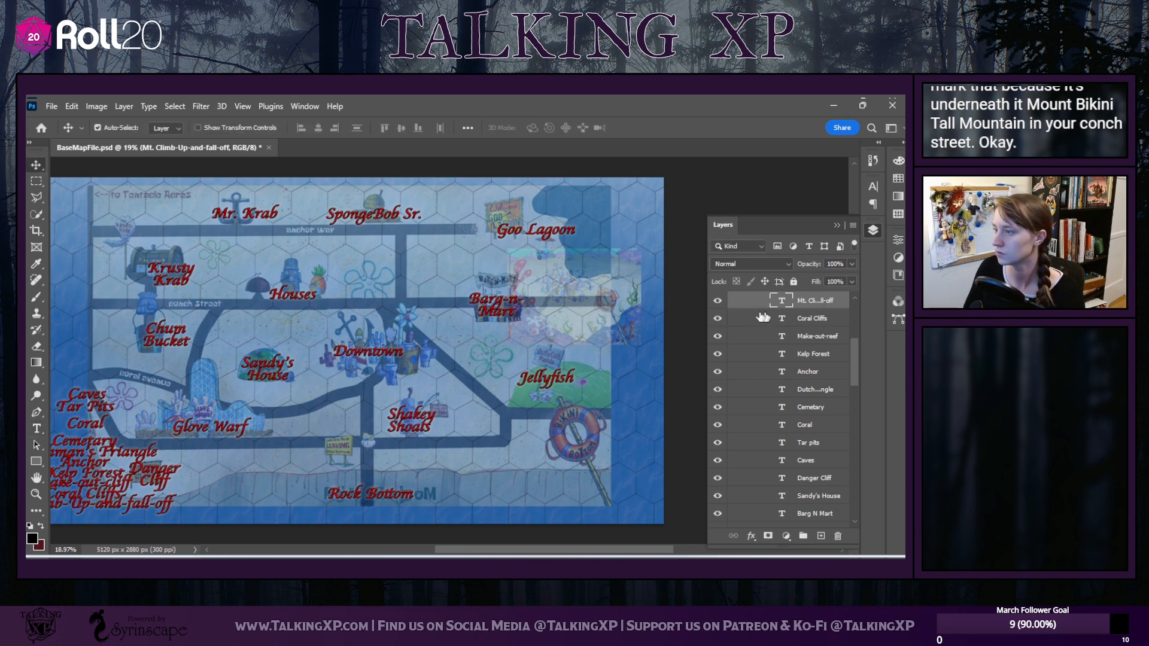
Duplicate the Mt. Climb-Up-and-fall-off text layer under the name "Mt. Bikini"
right_click(817, 307)
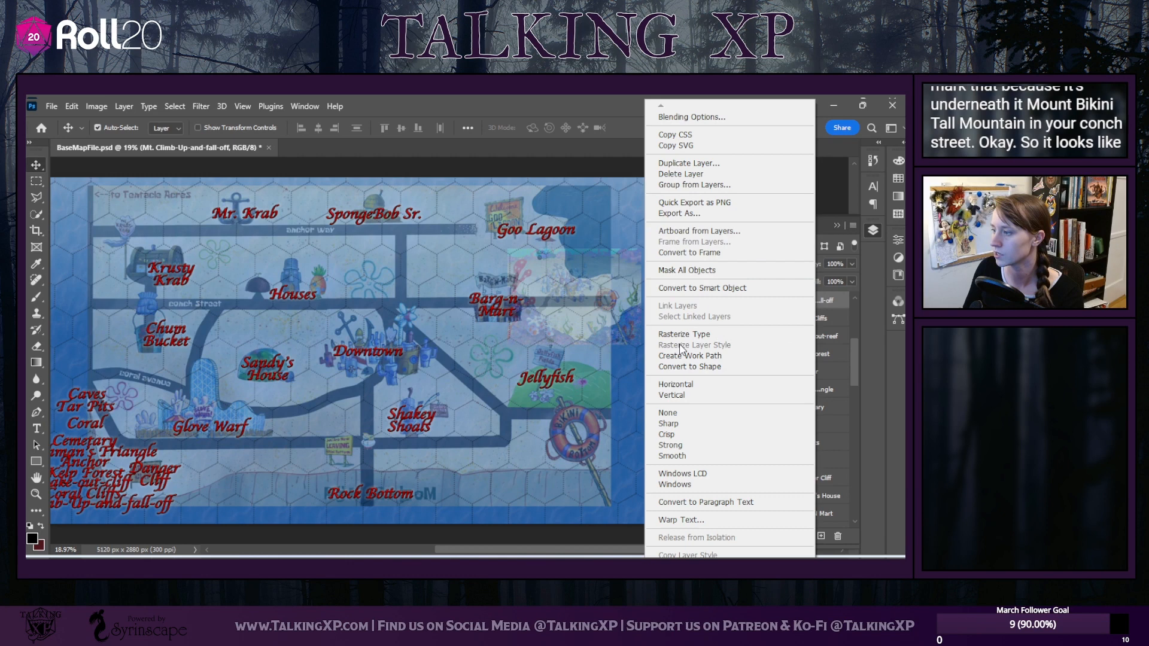
left_click(682, 164)
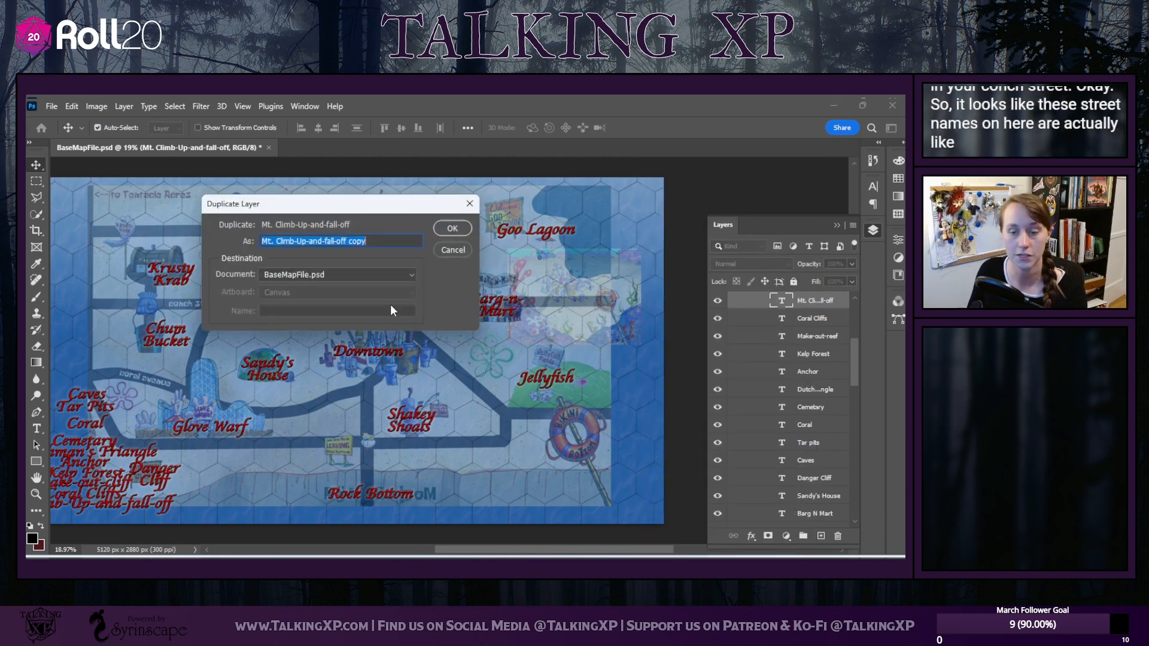
type("Mt. ")
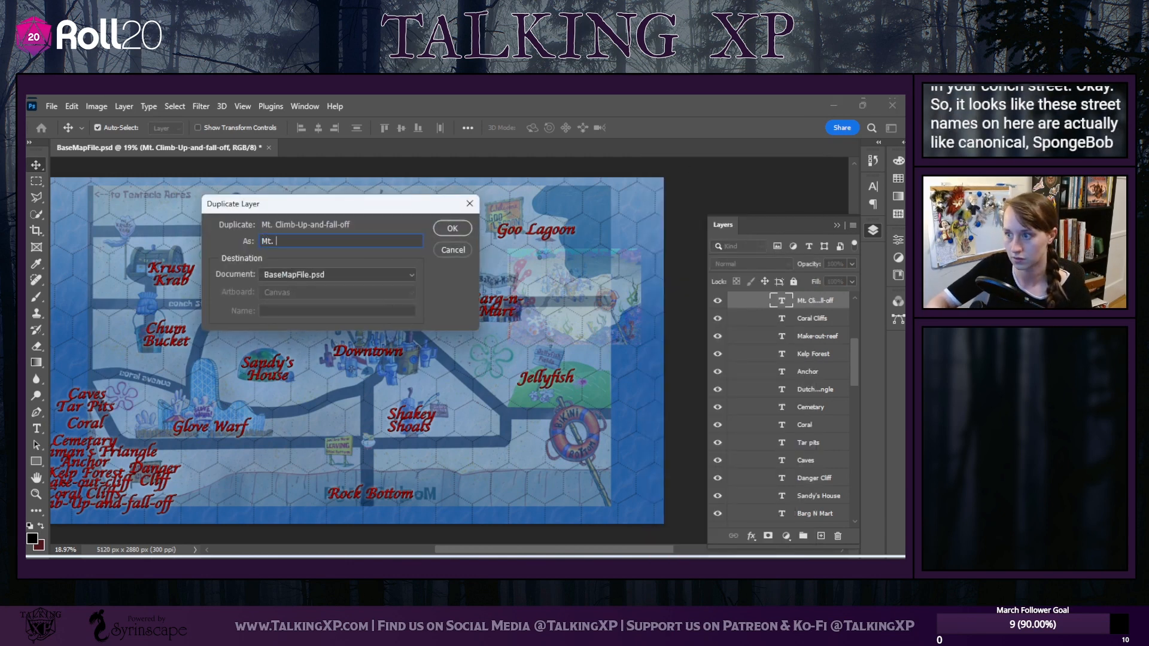
type("M")
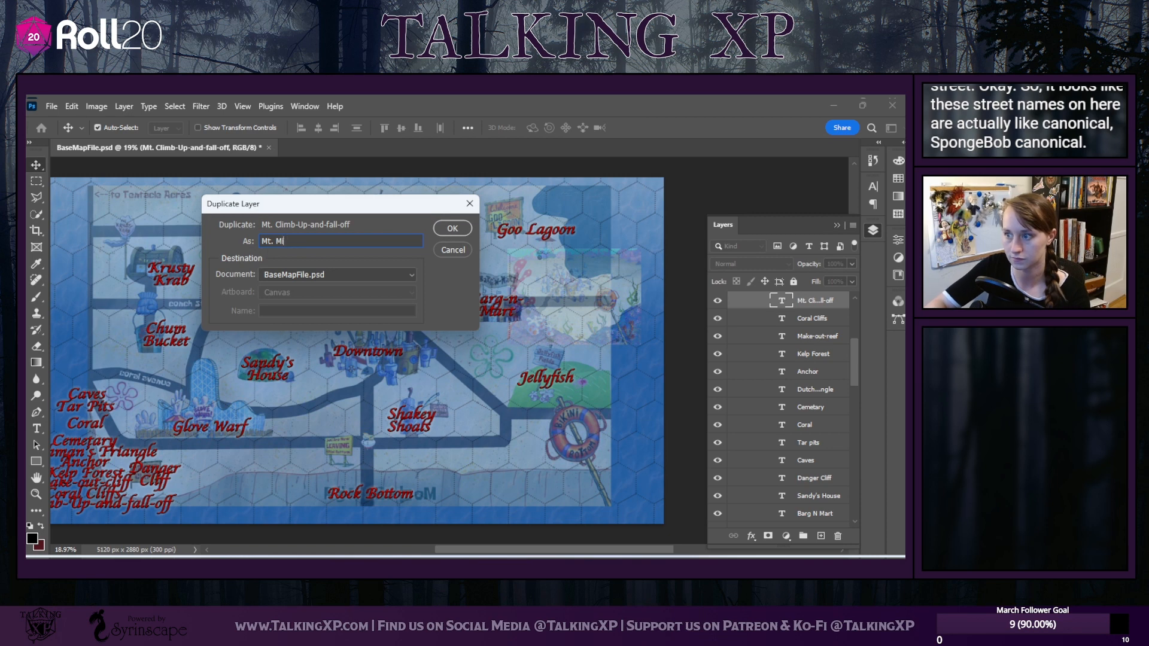
key("BackSpace")
key("BackSpace")
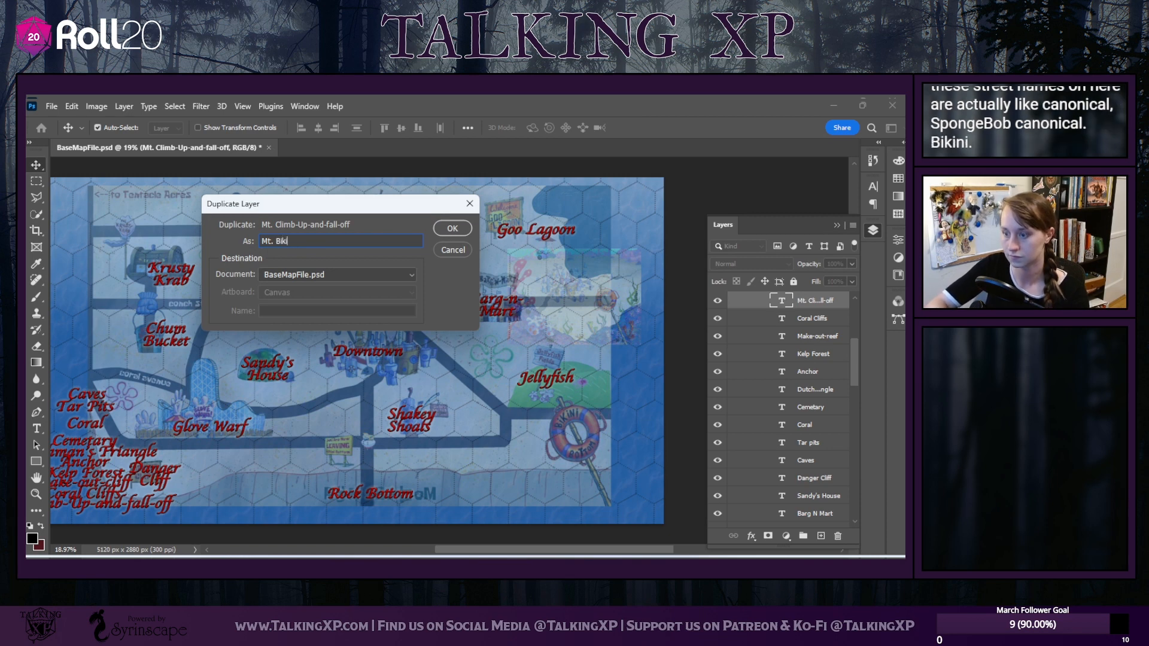
left_click(452, 232)
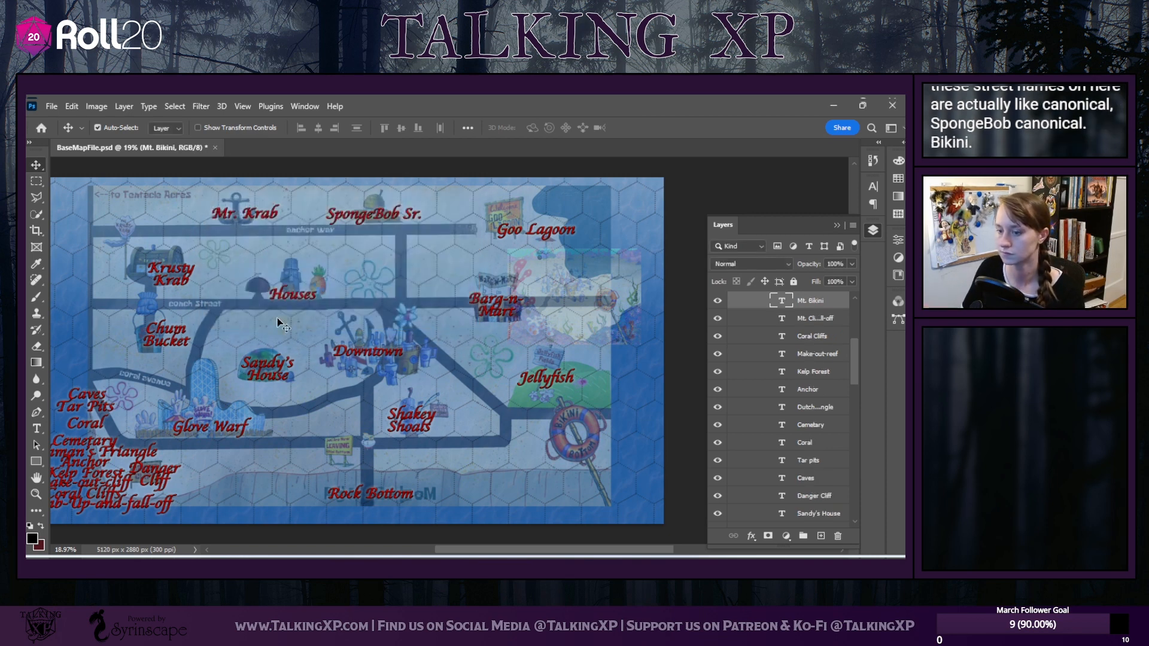
Place the Mt. Bikini layer's label above the Caves label, below Chum Bucket, and change its text to "Mt. Bikini"
left_click_drag(165, 507, 164, 356)
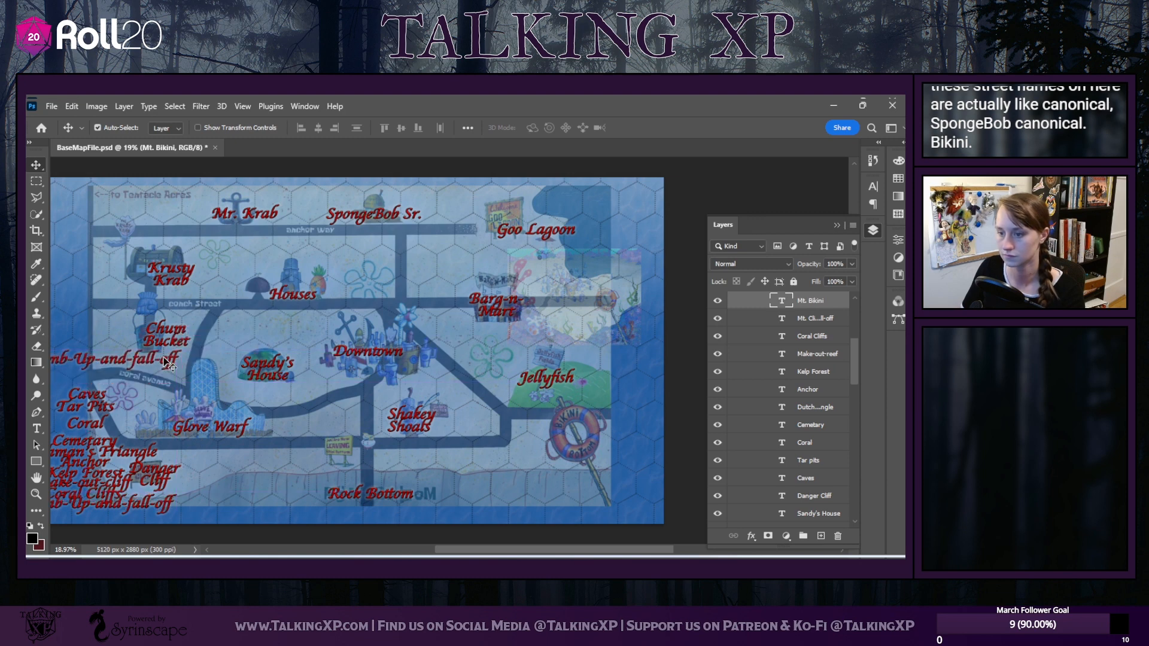
double_click(164, 356)
type("Mt. ")
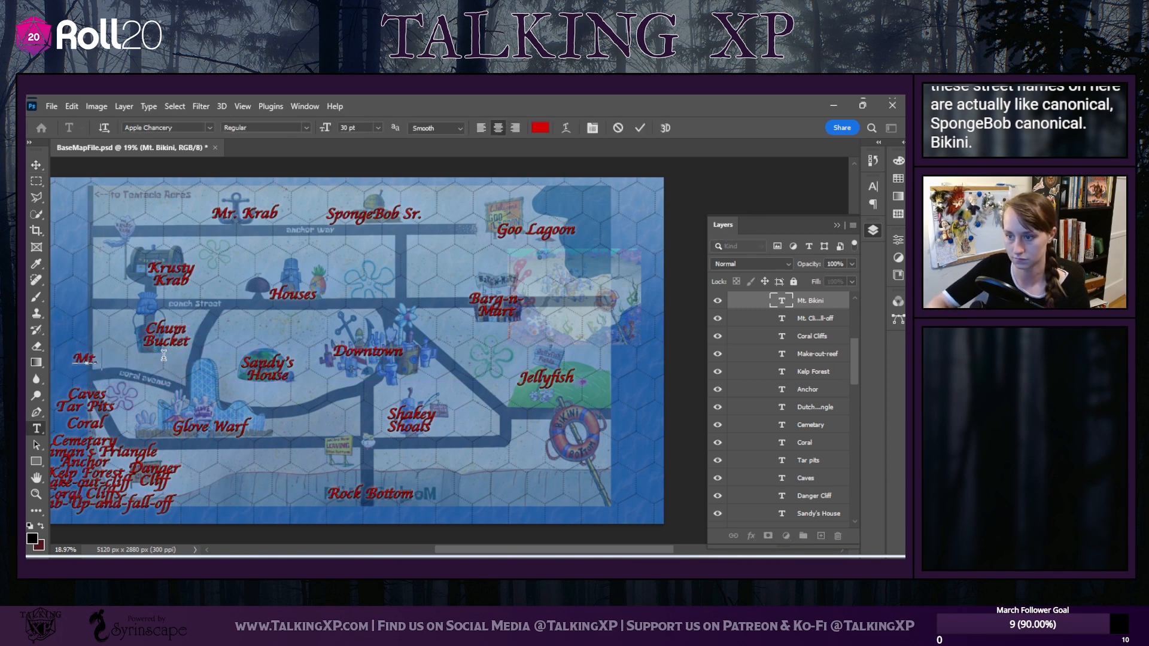
type("Bikini")
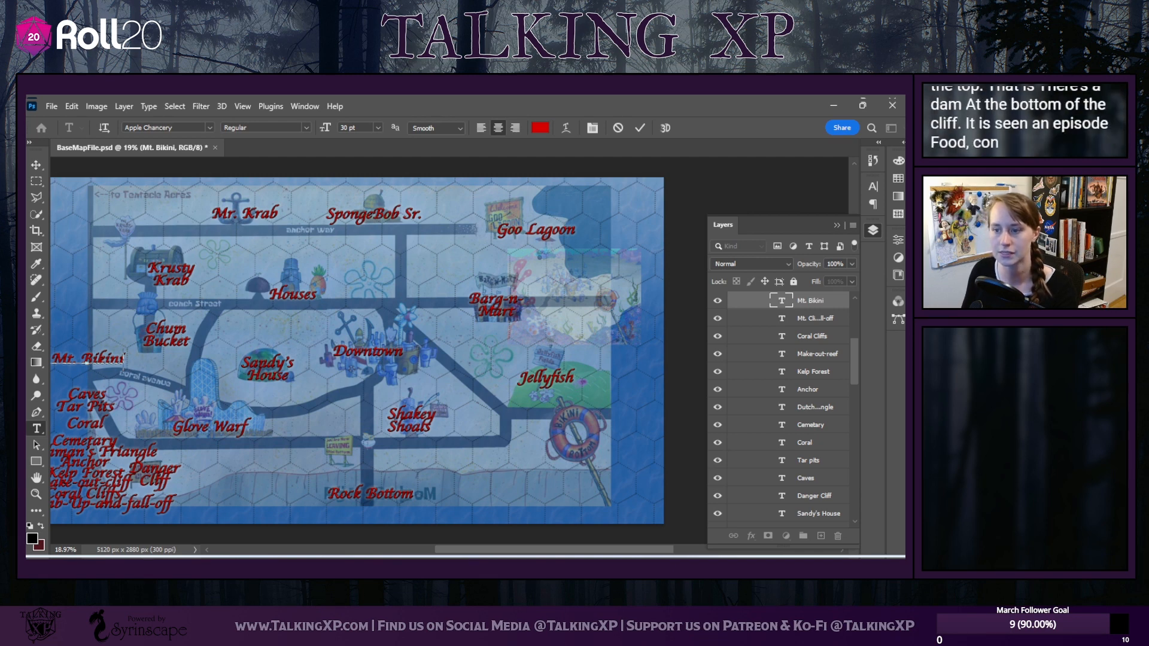
left_click(834, 301)
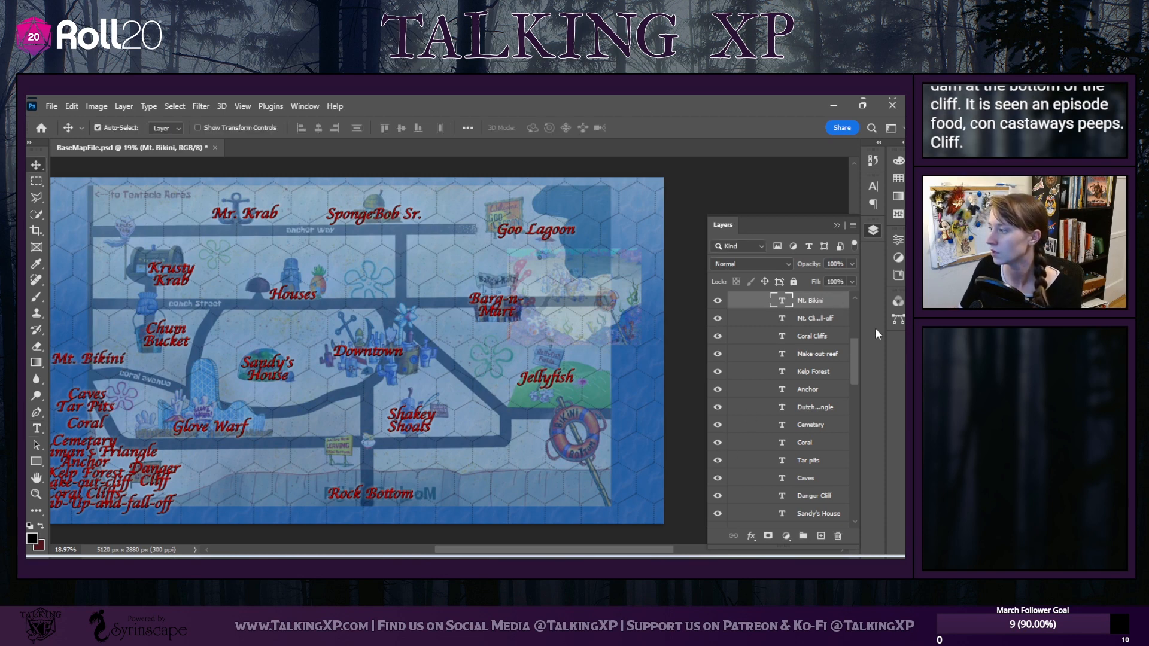
right_click(818, 300)
left_click(694, 174)
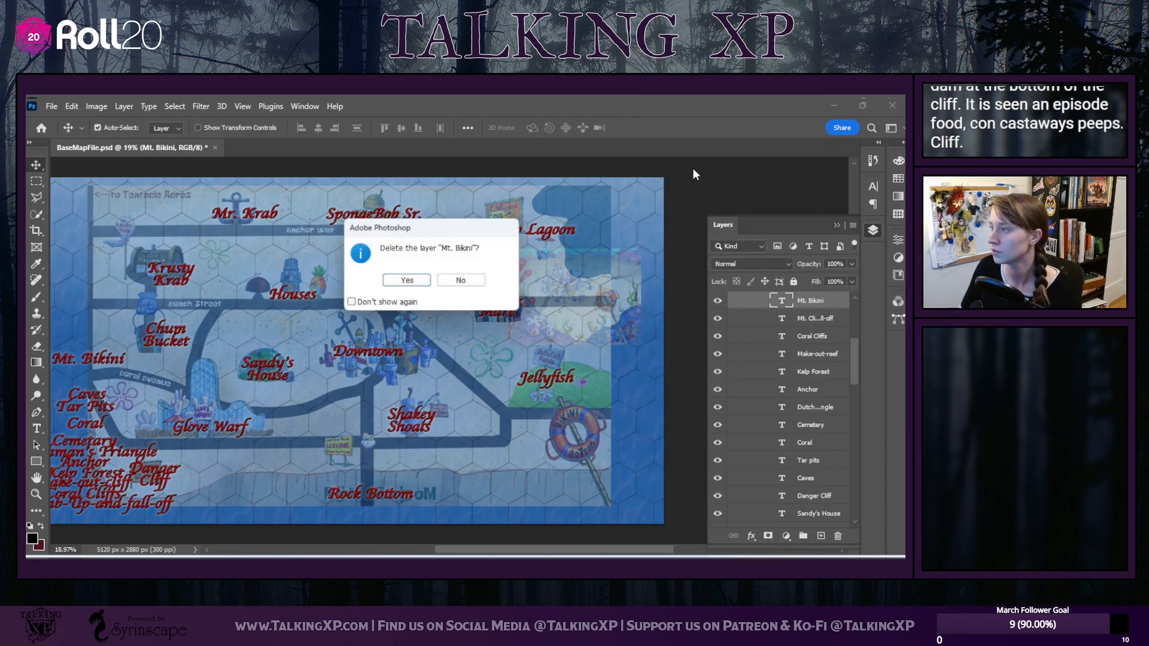
left_click(461, 280)
Duplicate the Mt. Bikini text layer under the name "Peep's Cliff"
right_click(817, 305)
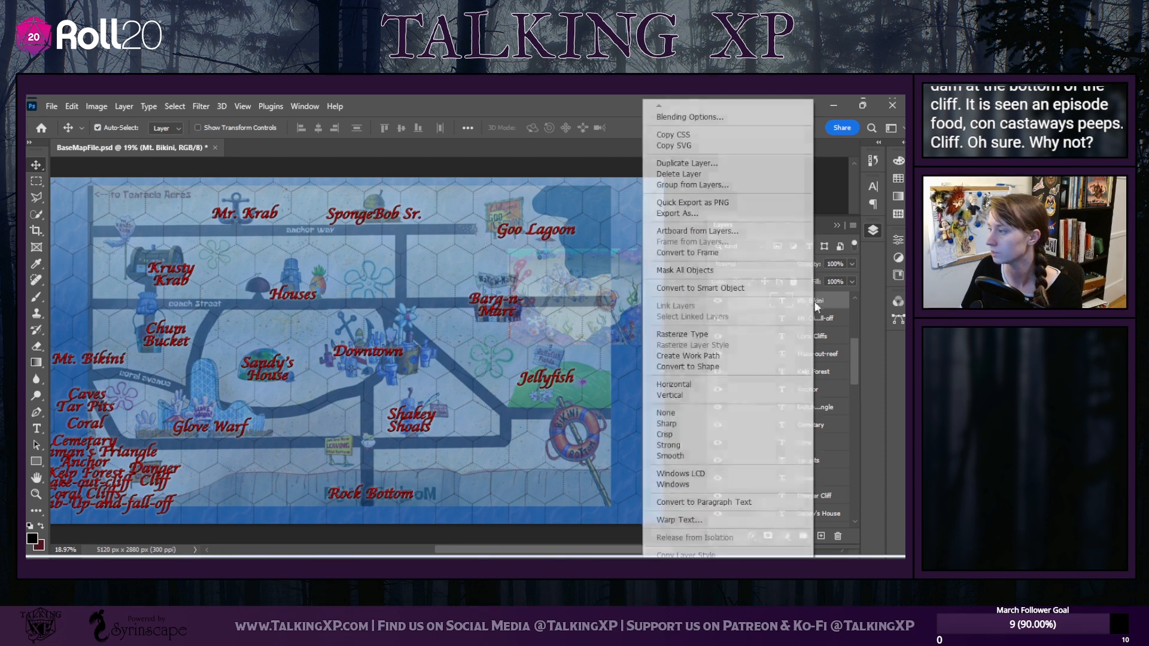
left_click(685, 163)
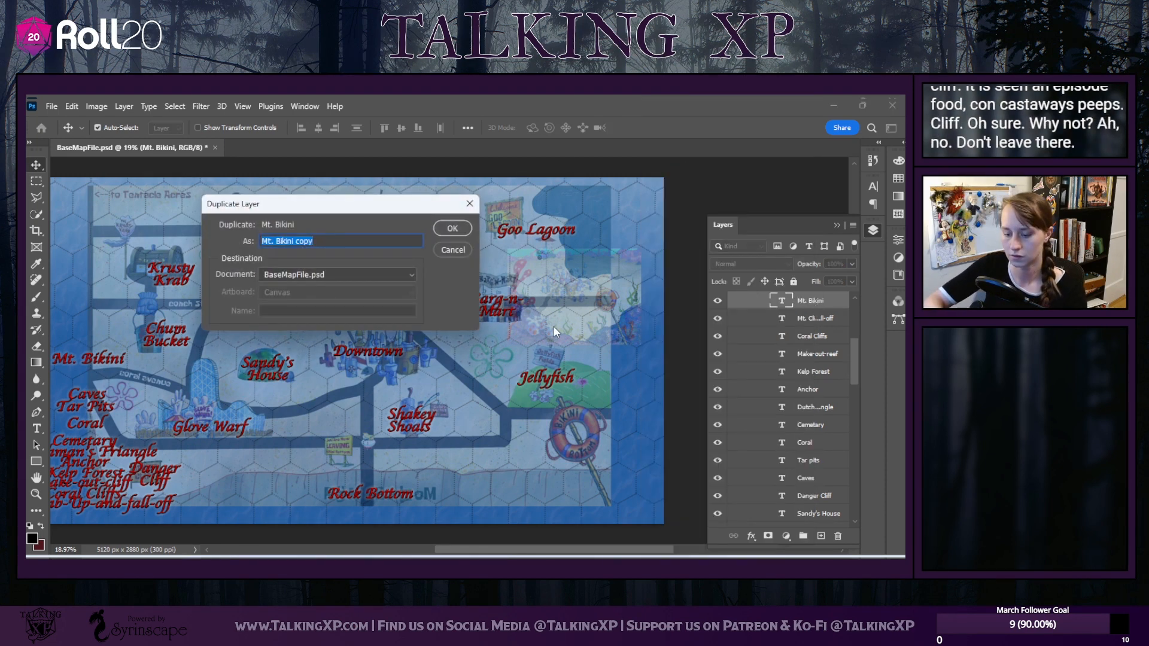
type("Peep's C")
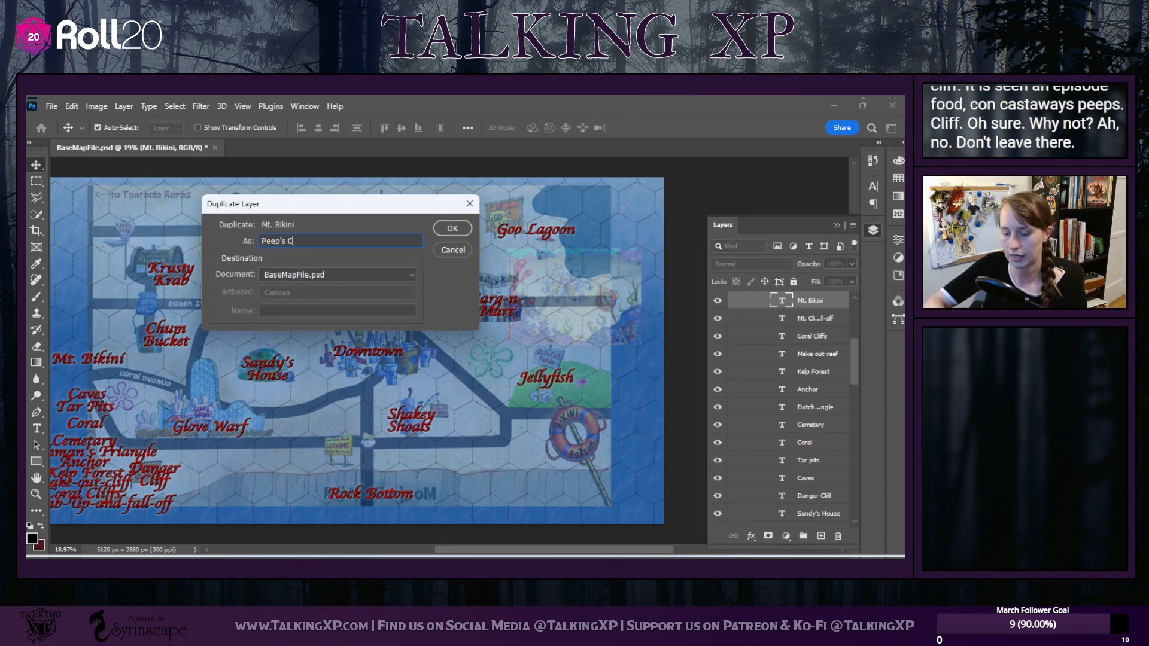
type("Liff")
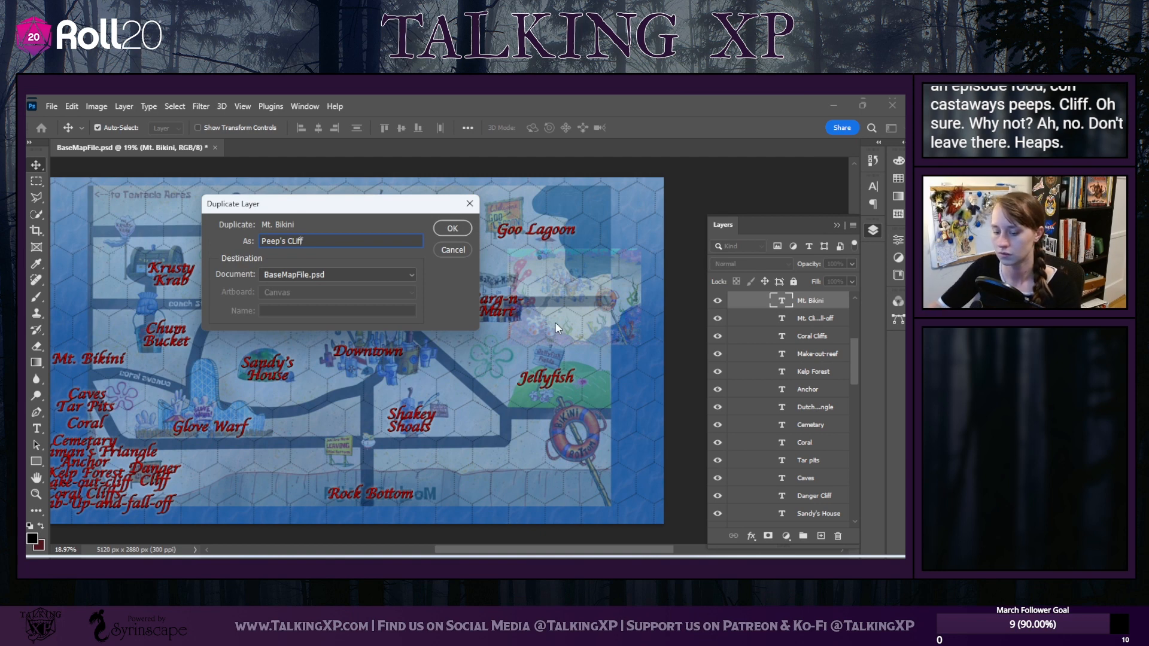
key("Left")
key("BackSpace")
type("l")
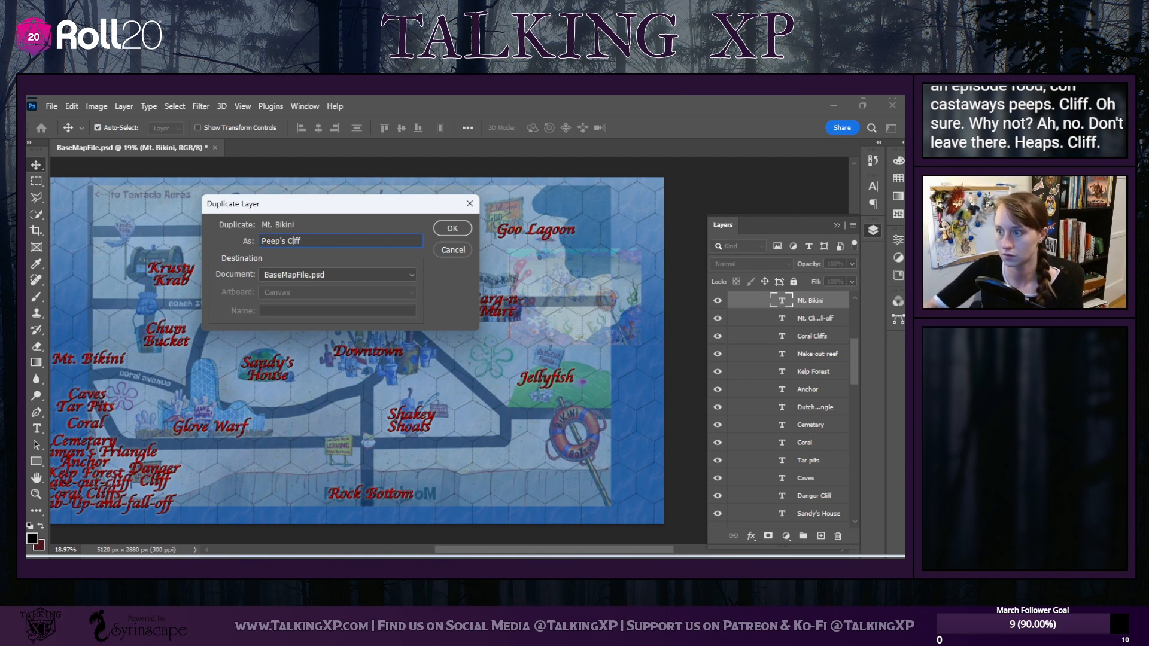
left_click(452, 229)
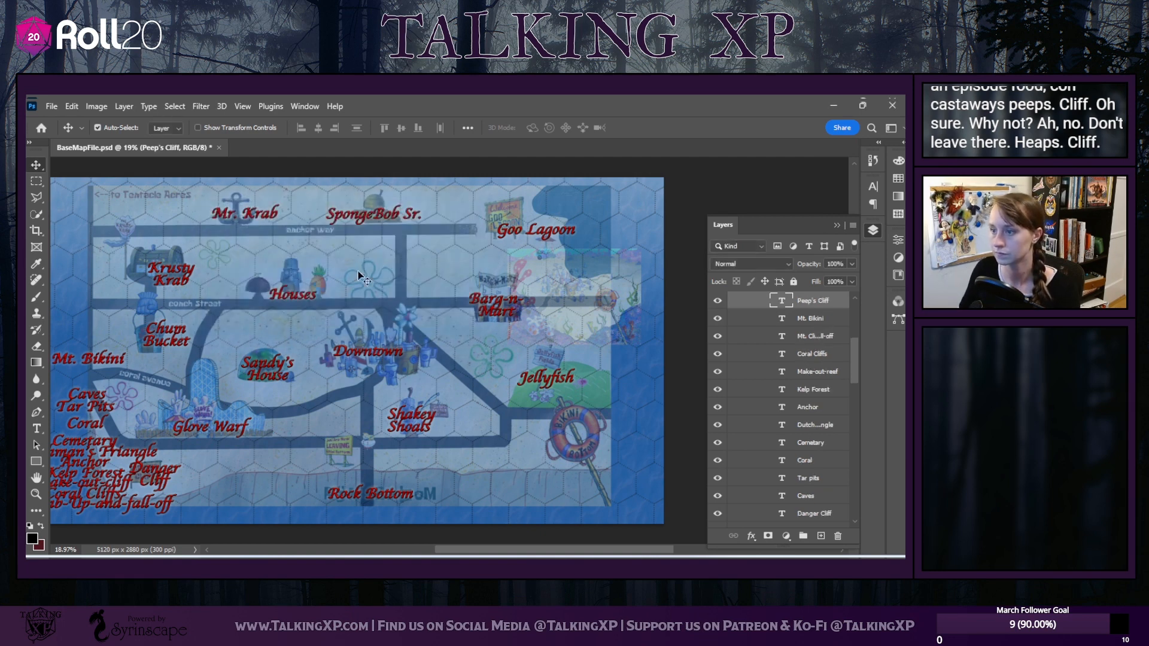
Place the Peep's Cliff layer's label between the Mt. Bikini and Caves labels and change its text to "Peep's Cliff"
left_click_drag(120, 366, 116, 382)
double_click(113, 376)
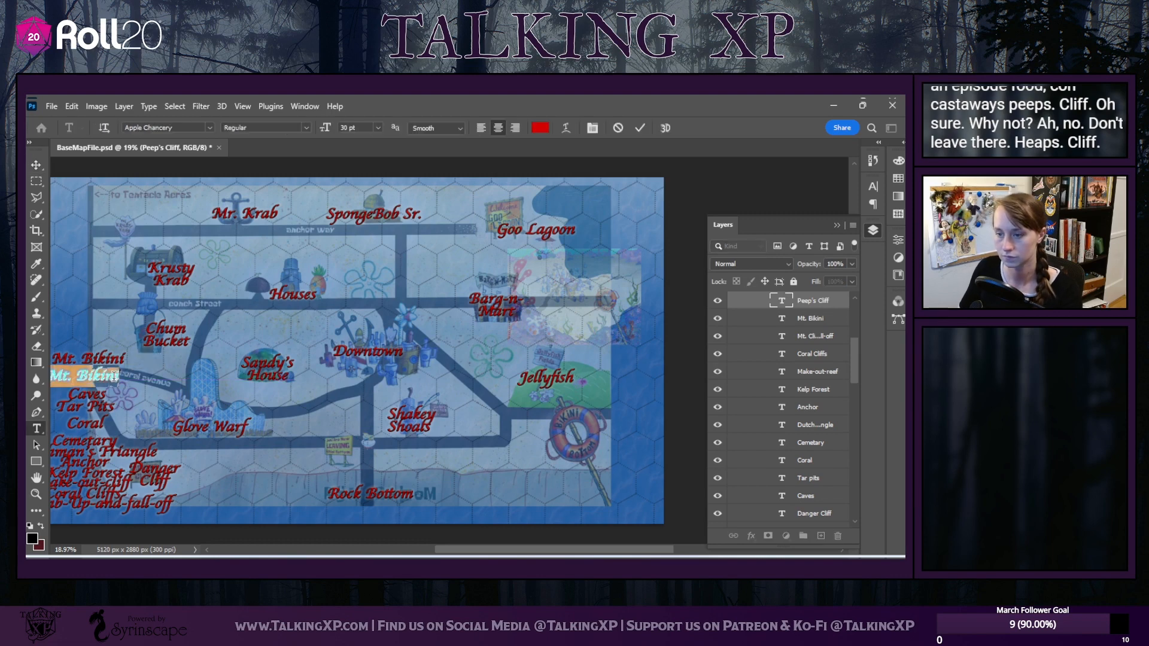
type("Peep'")
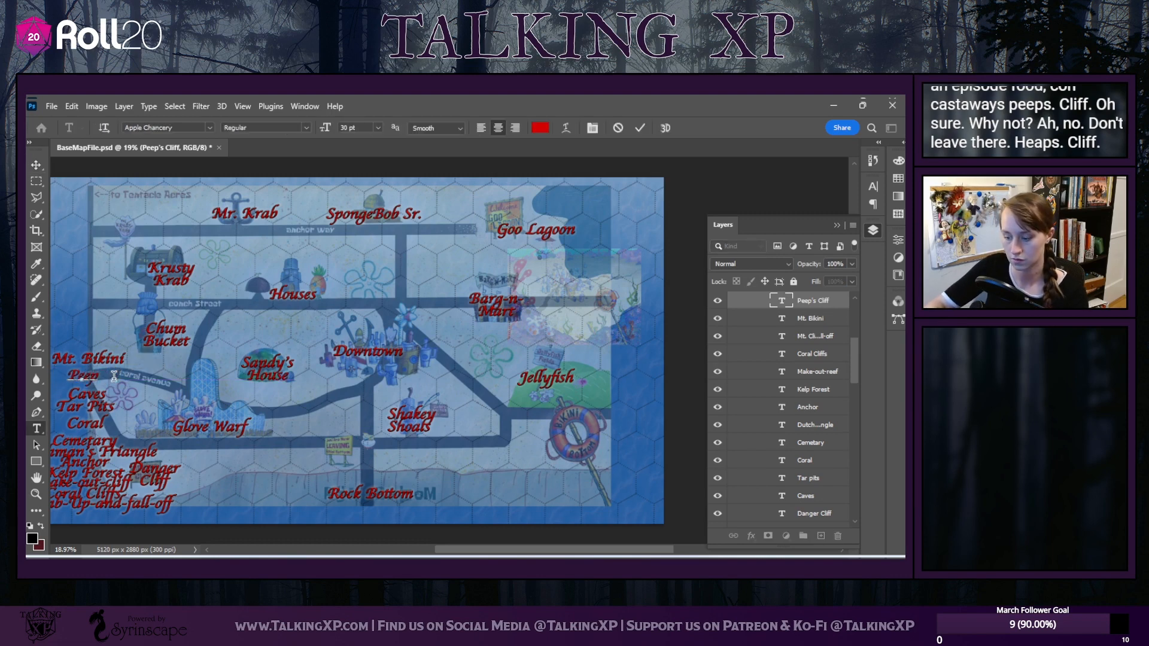
type("s Cliff")
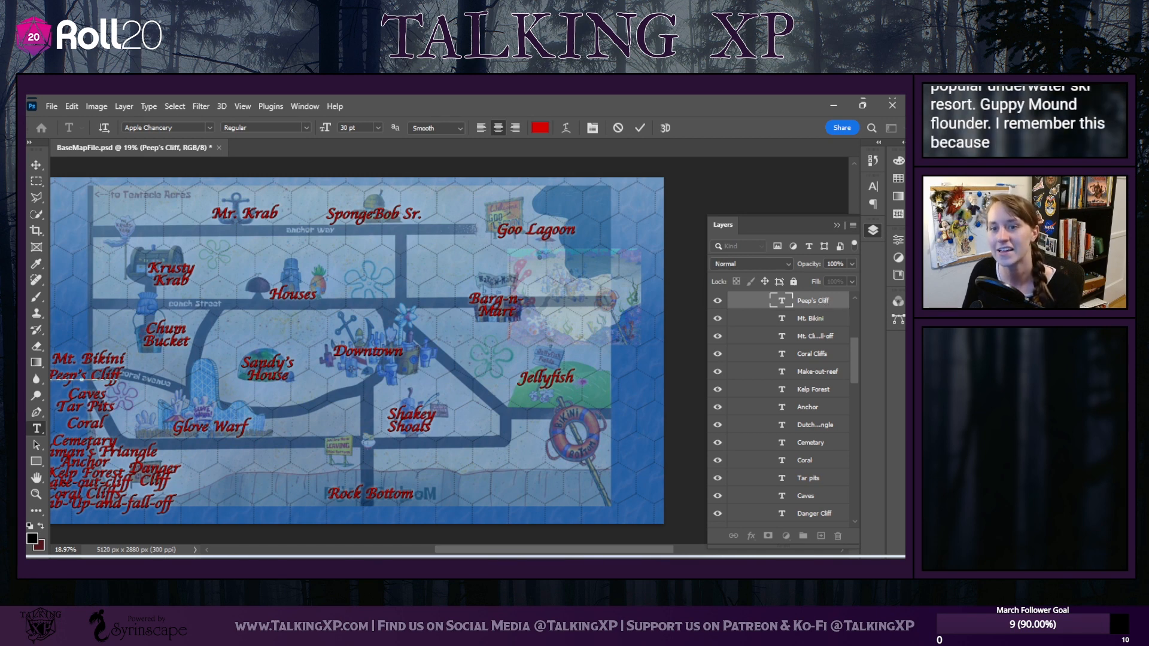
key("v")
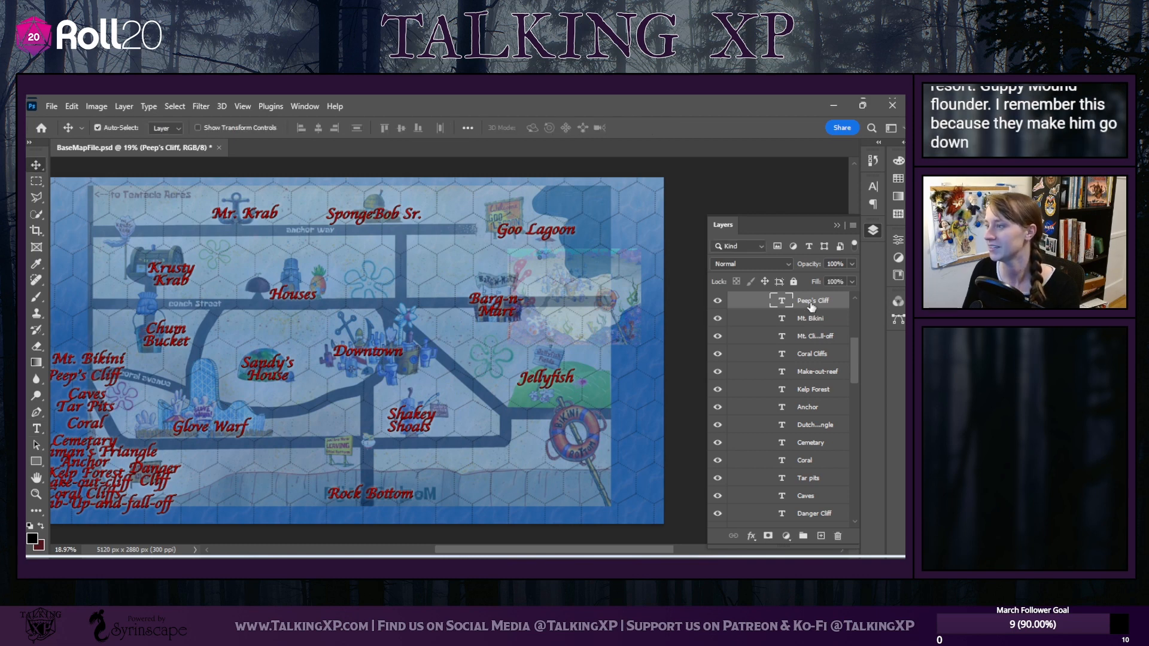
Duplicate the Peep's Cliff text layer under the name "Sand Mountain"
right_click(812, 308)
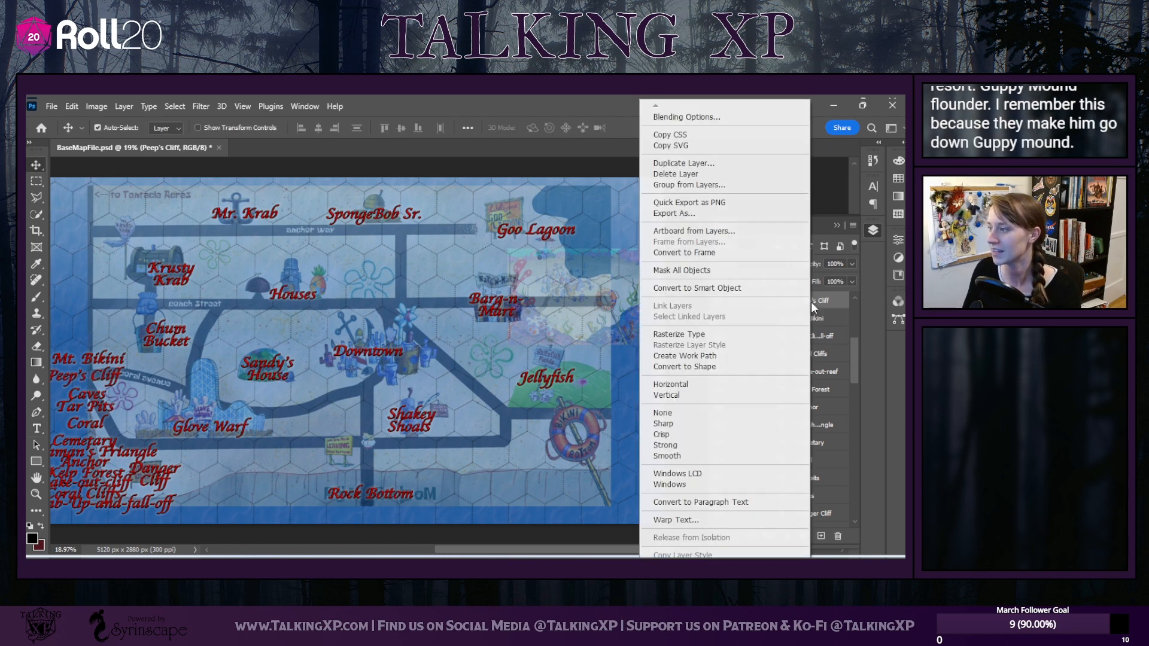
left_click(683, 162)
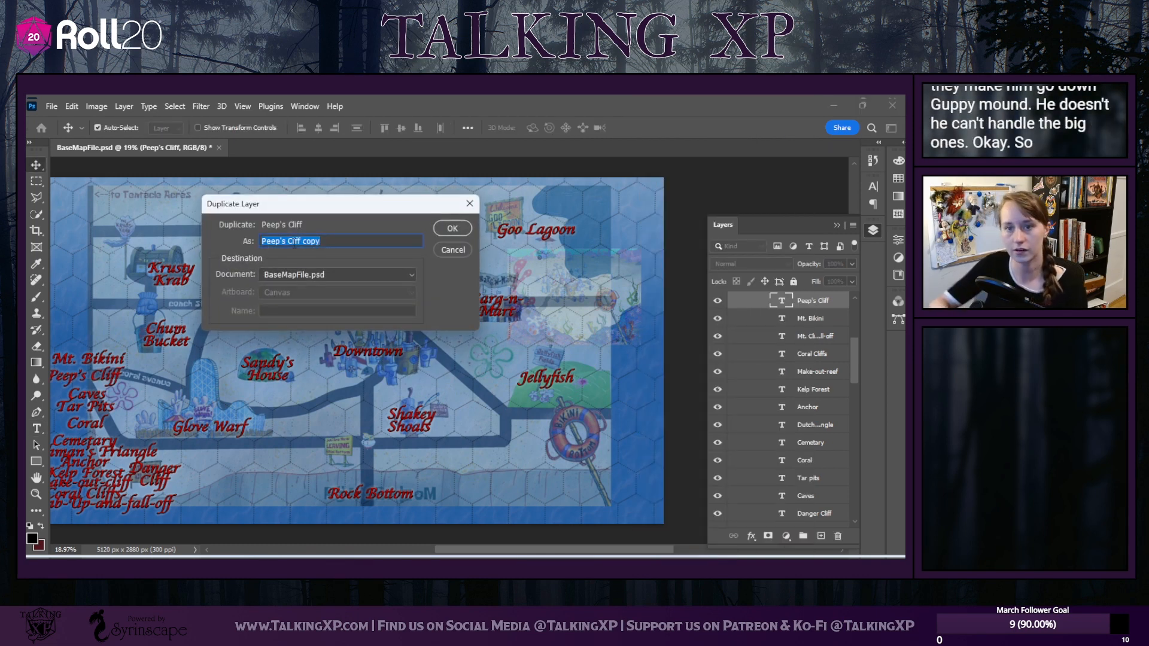
type("San")
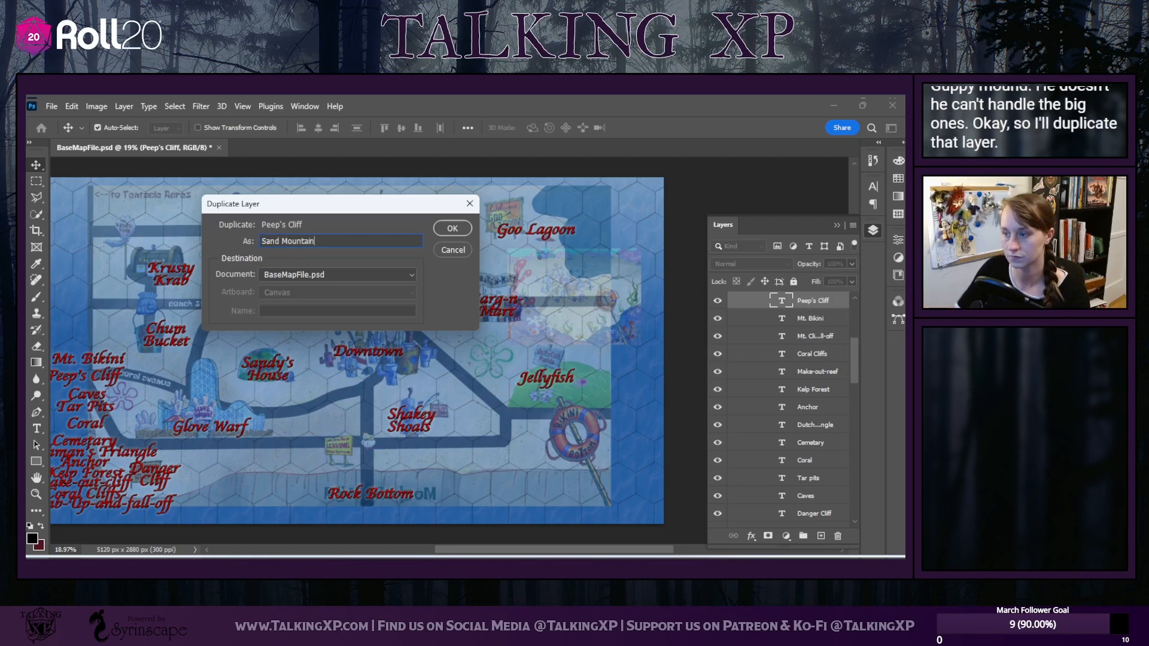
type("d Mountain")
left_click(452, 228)
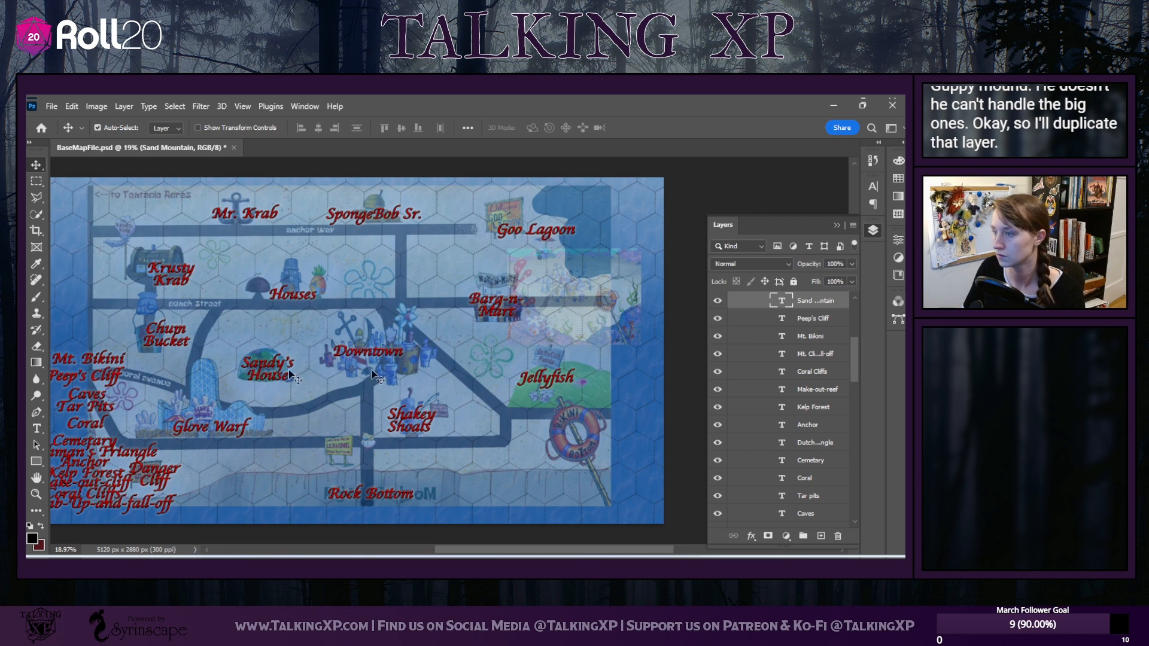
Place the Sand Mountain layer's label above the Mt. Bikini label, beside Chum Bucket, and change its text to "Sand Mountain"
left_click_drag(123, 371, 122, 332)
double_click(121, 331)
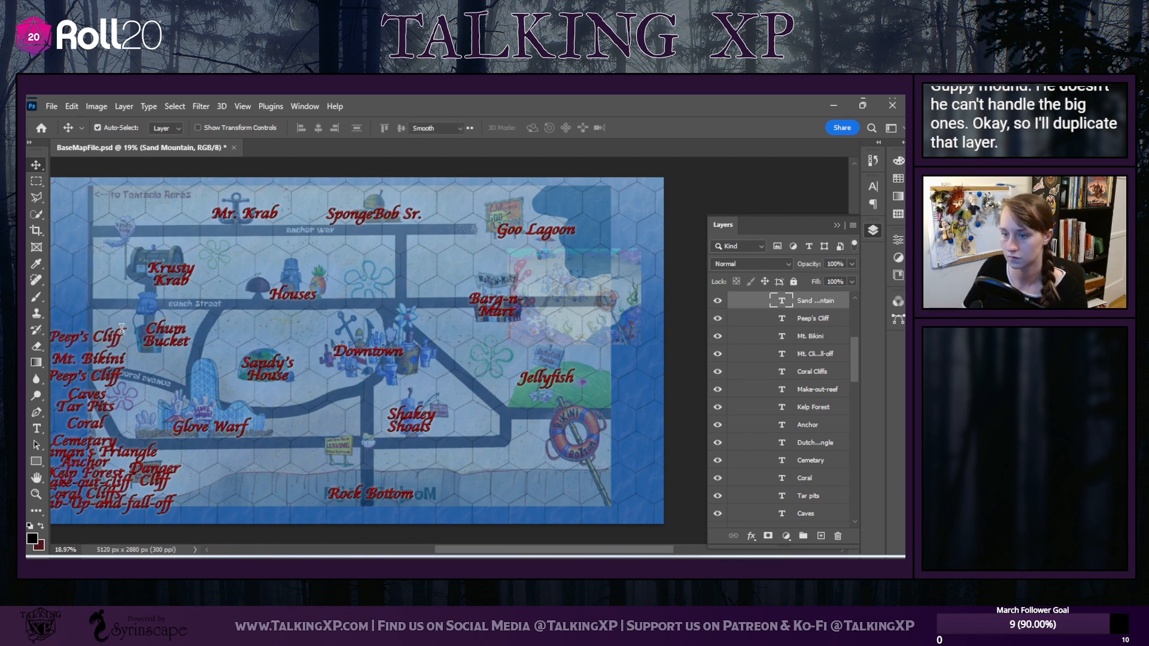
type("Sand Mo")
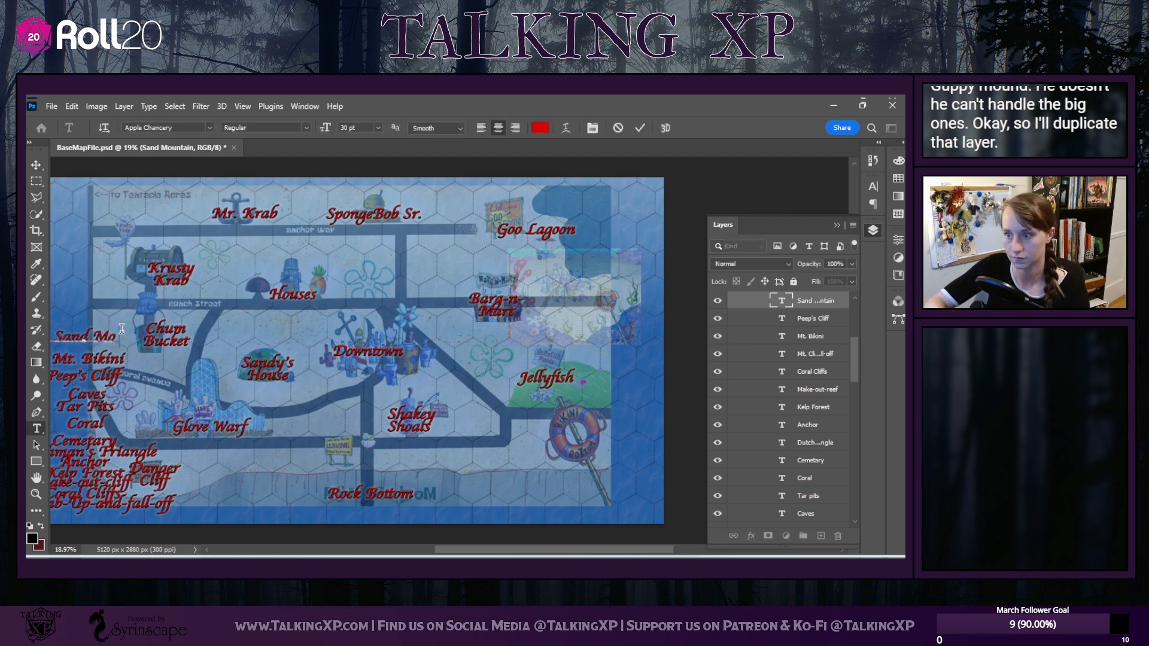
type("untain")
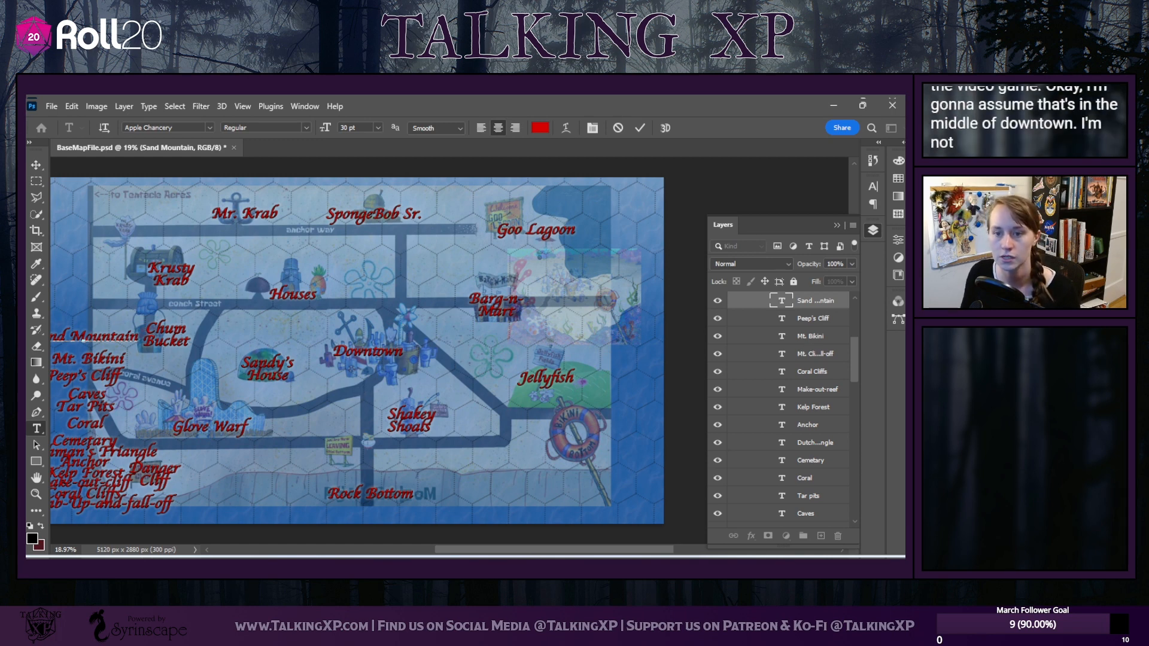
left_click(804, 304)
key("v")
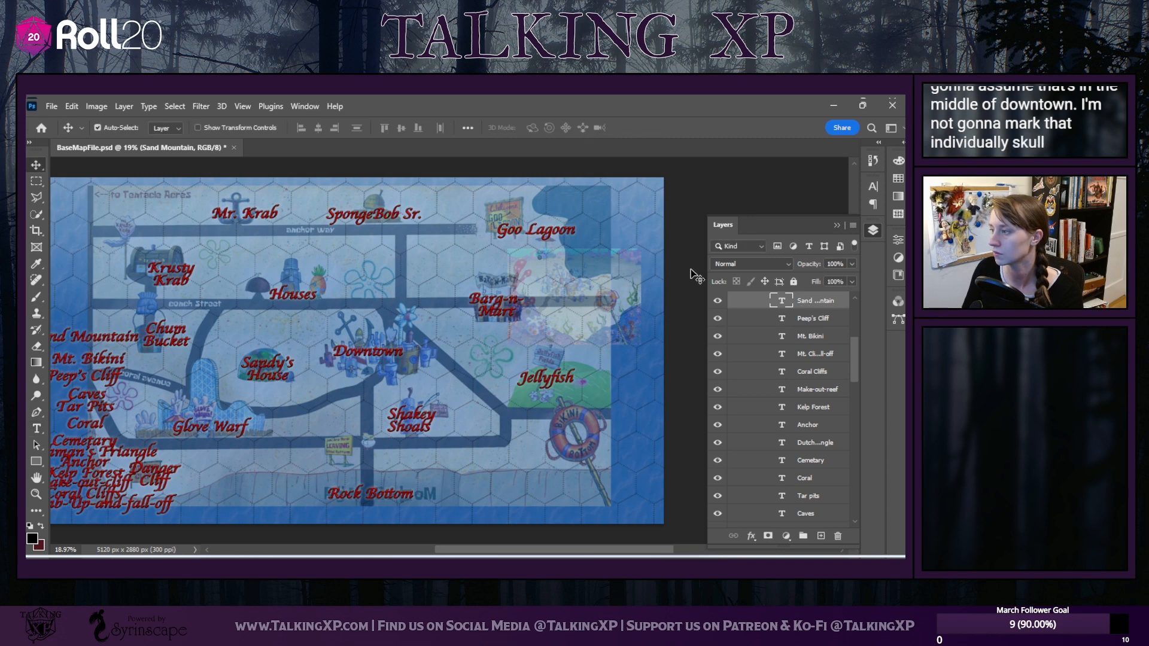
Duplicate the Sand Mountain text layer under the name "Skull Rock"
right_click(809, 300)
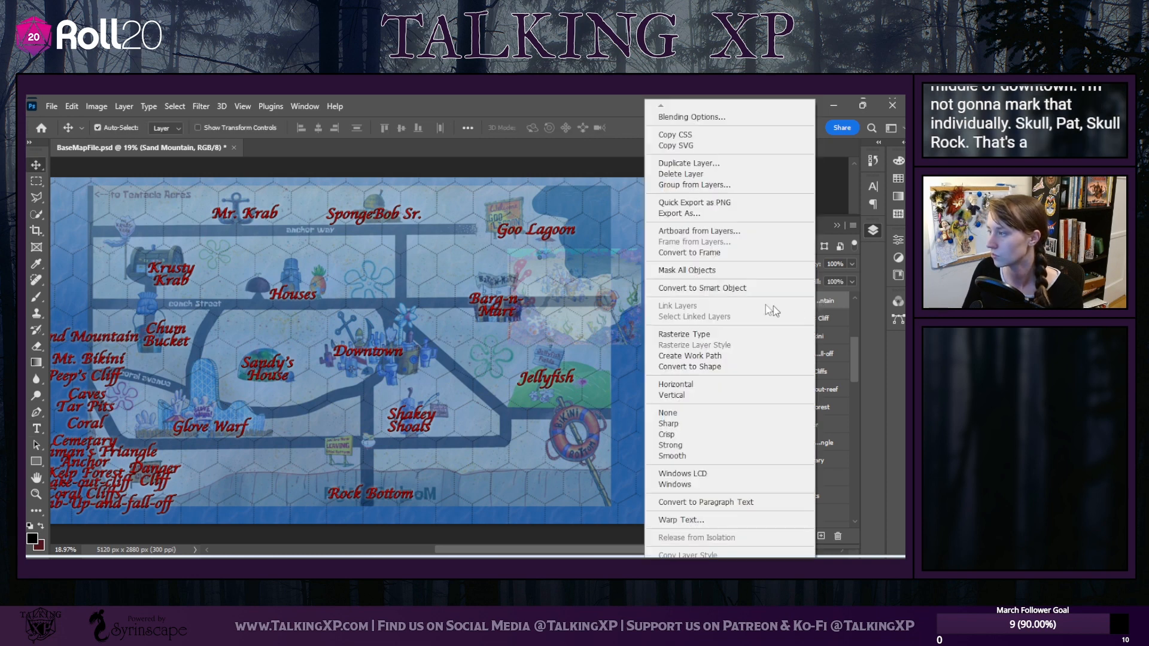
left_click(694, 163)
type("Skull Rock")
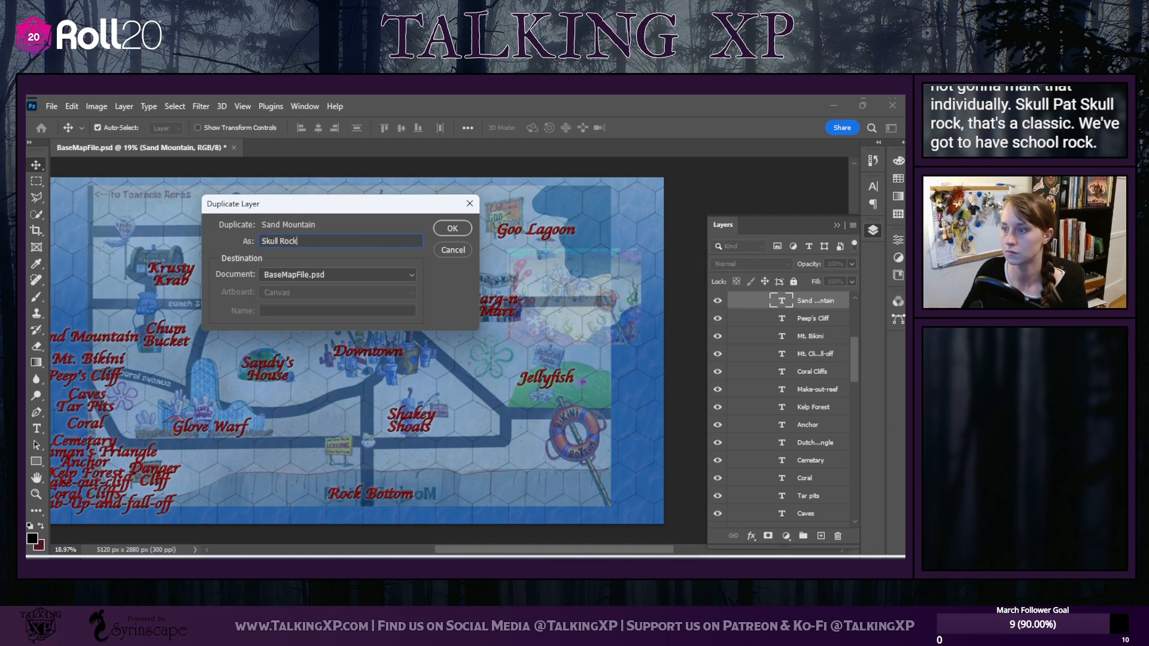
left_click(453, 228)
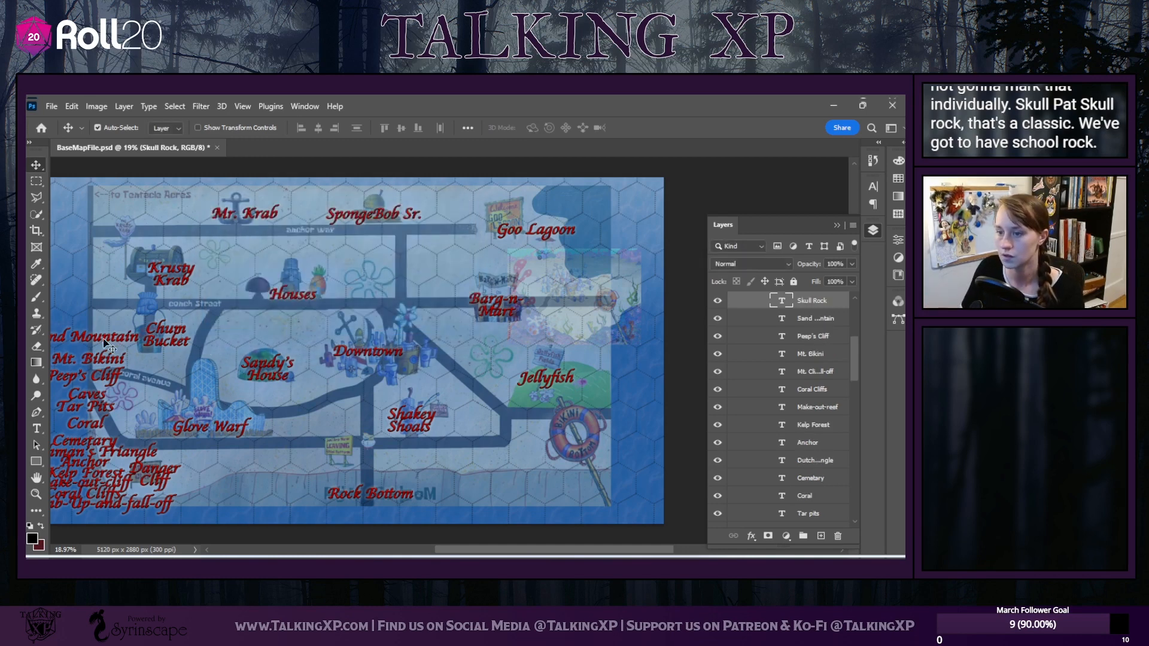
Place the Skull Rock layer's label just above the Sand Mountain label and change its text to "Skull Rock"
left_click_drag(109, 329, 110, 318)
double_click(110, 319)
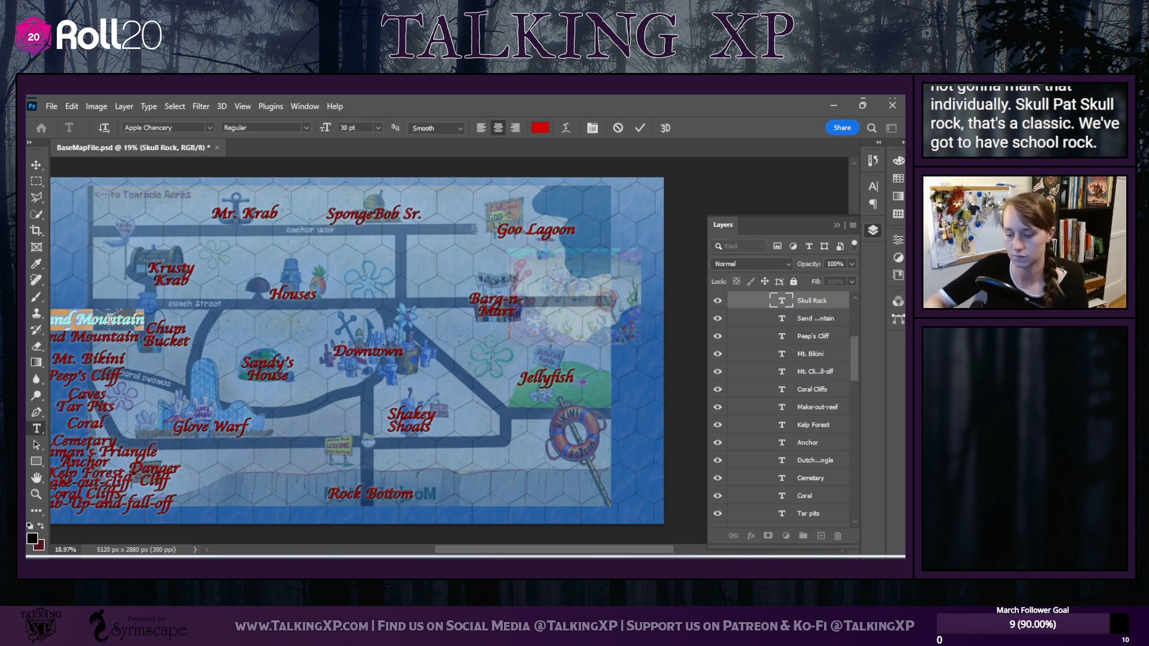
type("Skull Rock")
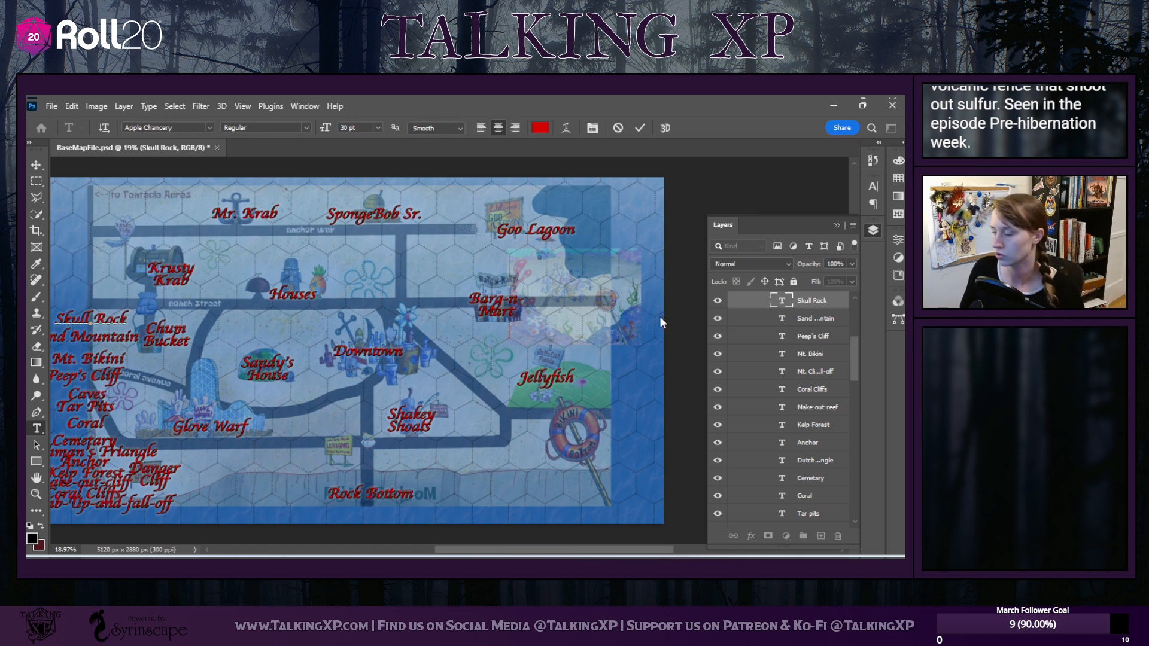
key("v")
Start duplicating the Skull Rock text layer within BaseMapFile.psd
right_click(802, 301)
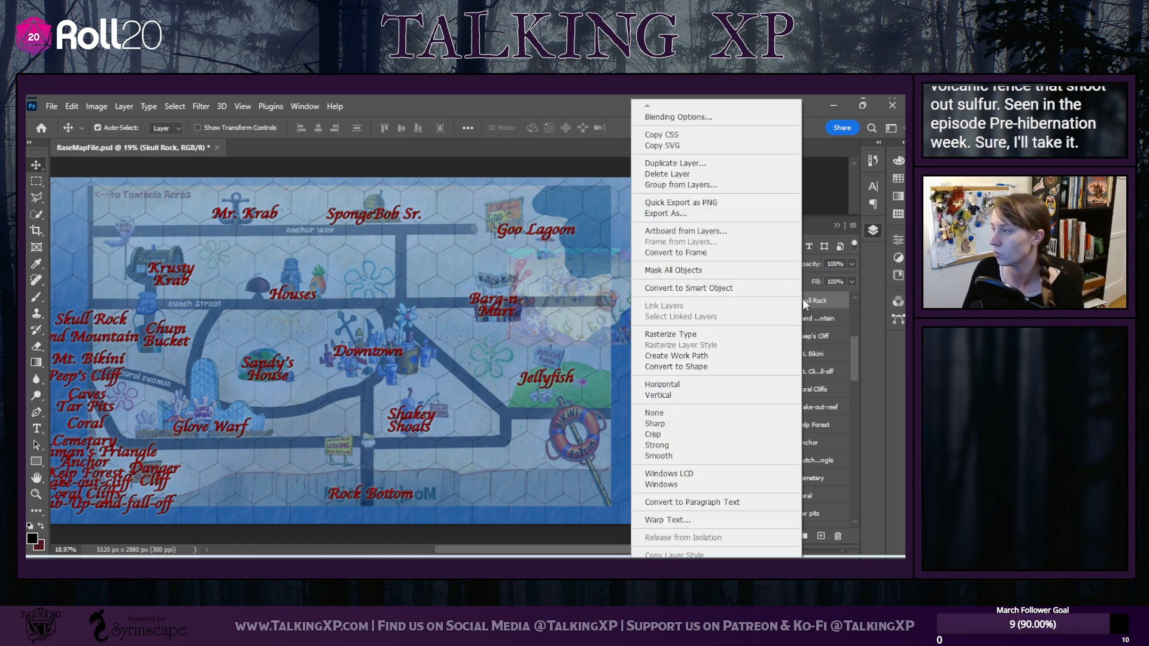
left_click(666, 164)
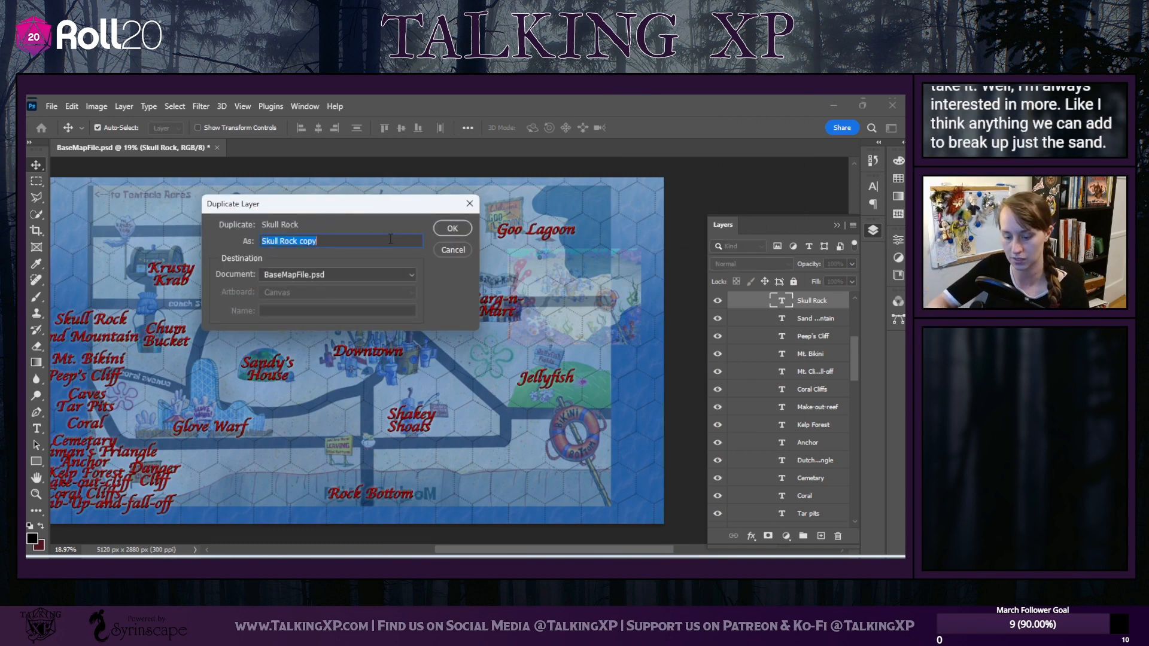
Duplicate the Skull Rock text layer as "Sulfur Feilds" and place the copy just above the Skull Rock label on the map
type("Sulfur")
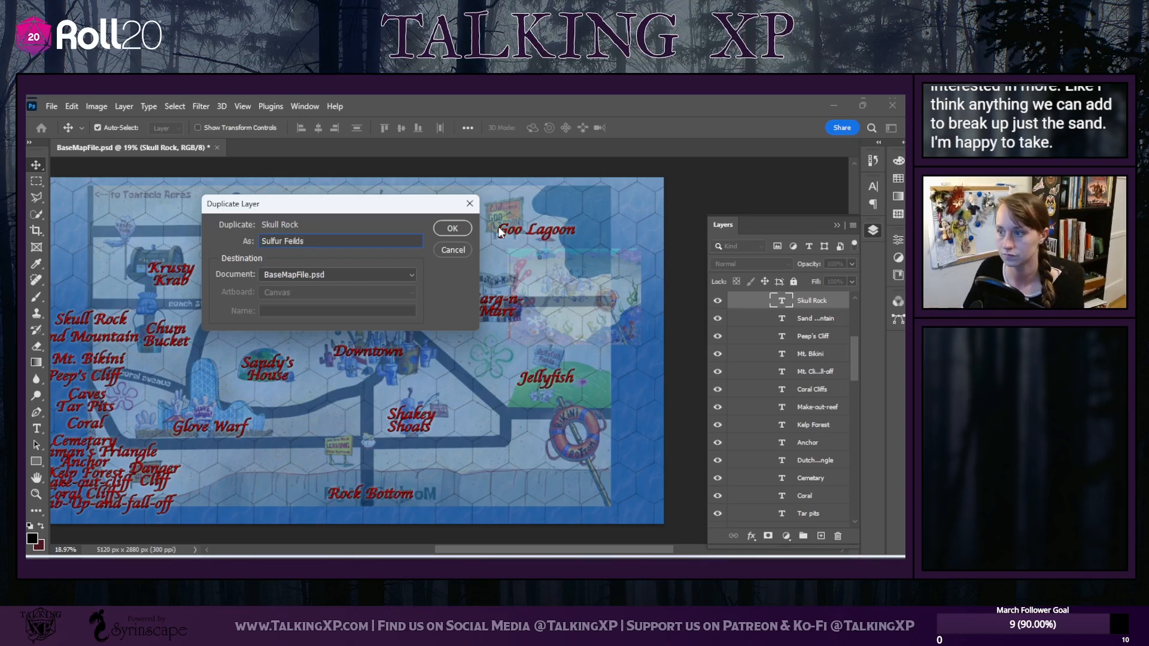
type(" Feilds")
left_click(465, 235)
left_click_drag(105, 320, 102, 291)
Replace the text of the upper Skull Rock label with "Sulfur Feilds" and commit the edit
double_click(101, 290)
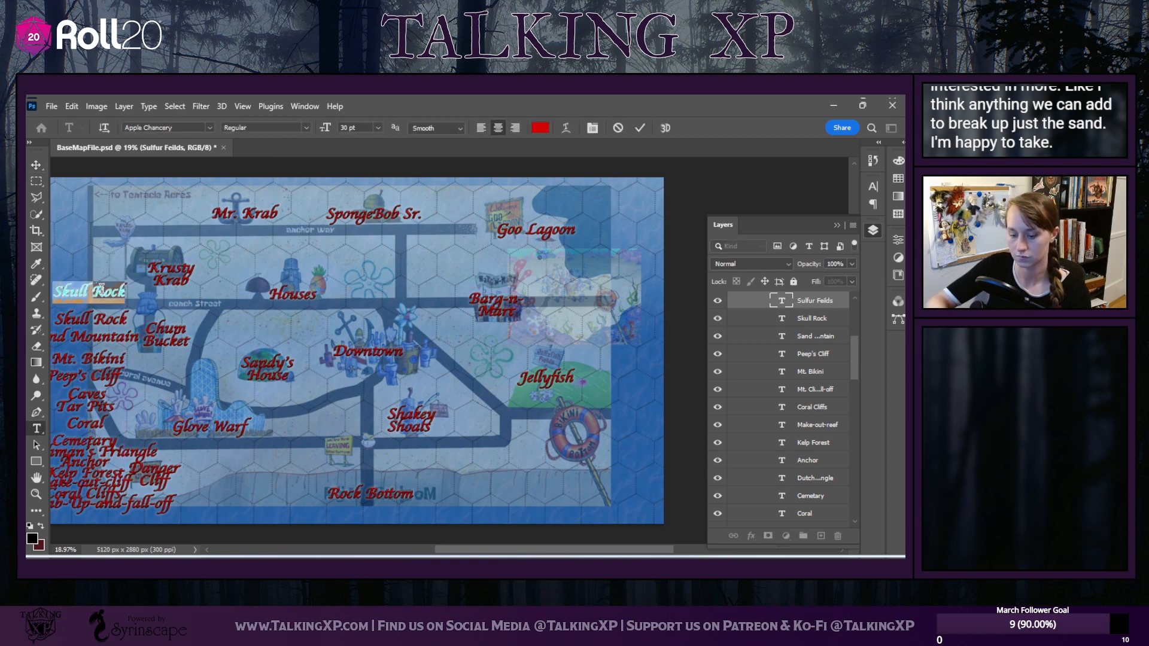
type("Sulfur")
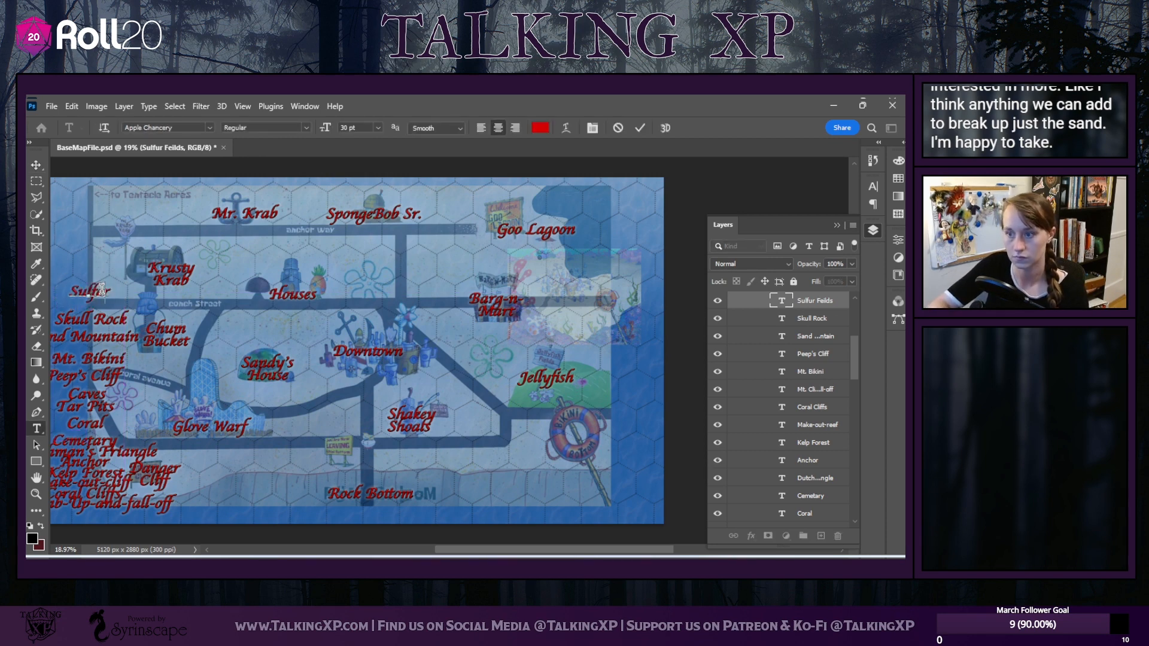
key("BackSpace")
key("BackSpace")
type("ur")
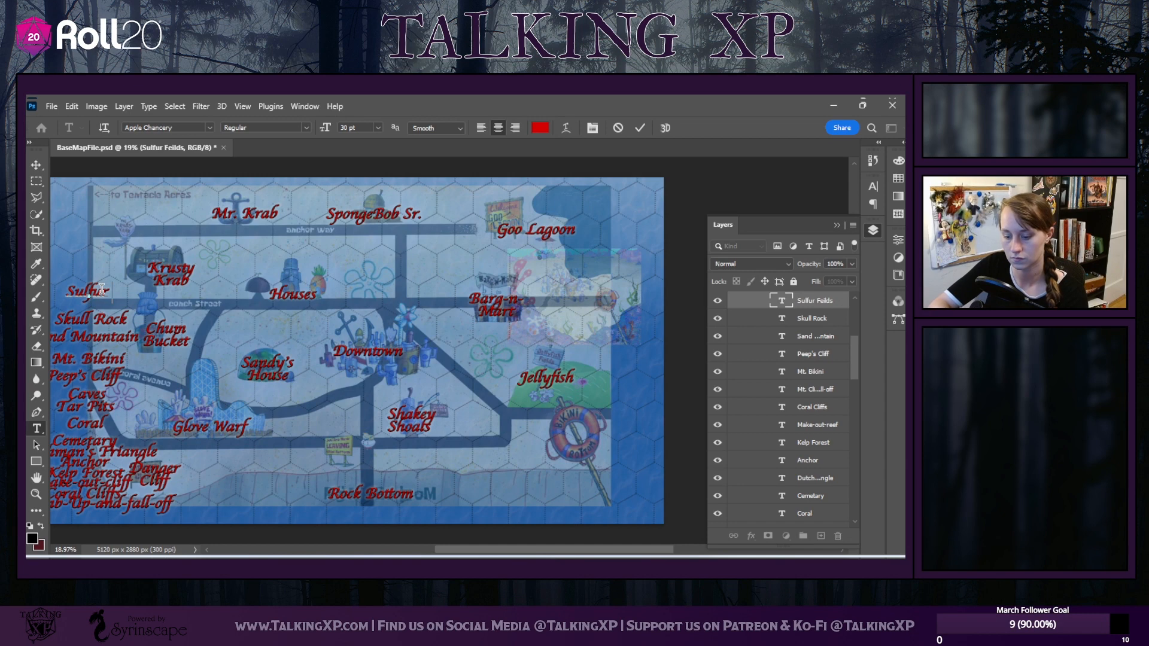
type(" Feilds")
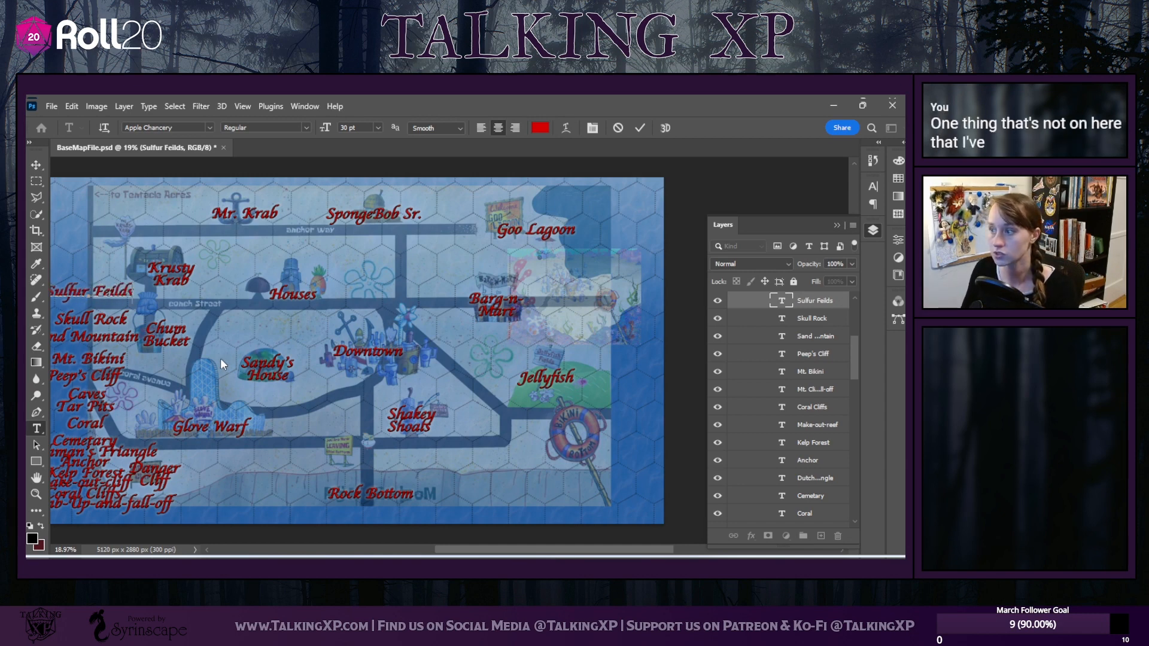
left_click(791, 303)
key("v")
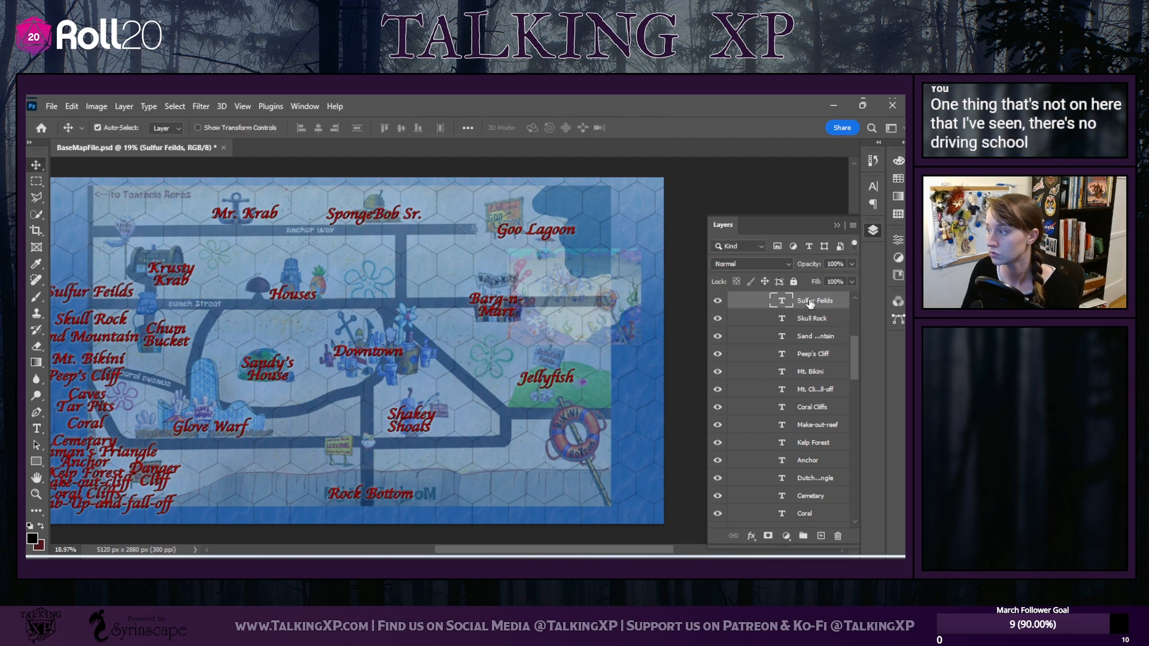
Duplicate the Sulfur Feilds text layer as "County Line" and place the copy just above the Sulfur Feilds label
right_click(810, 303)
left_click(676, 164)
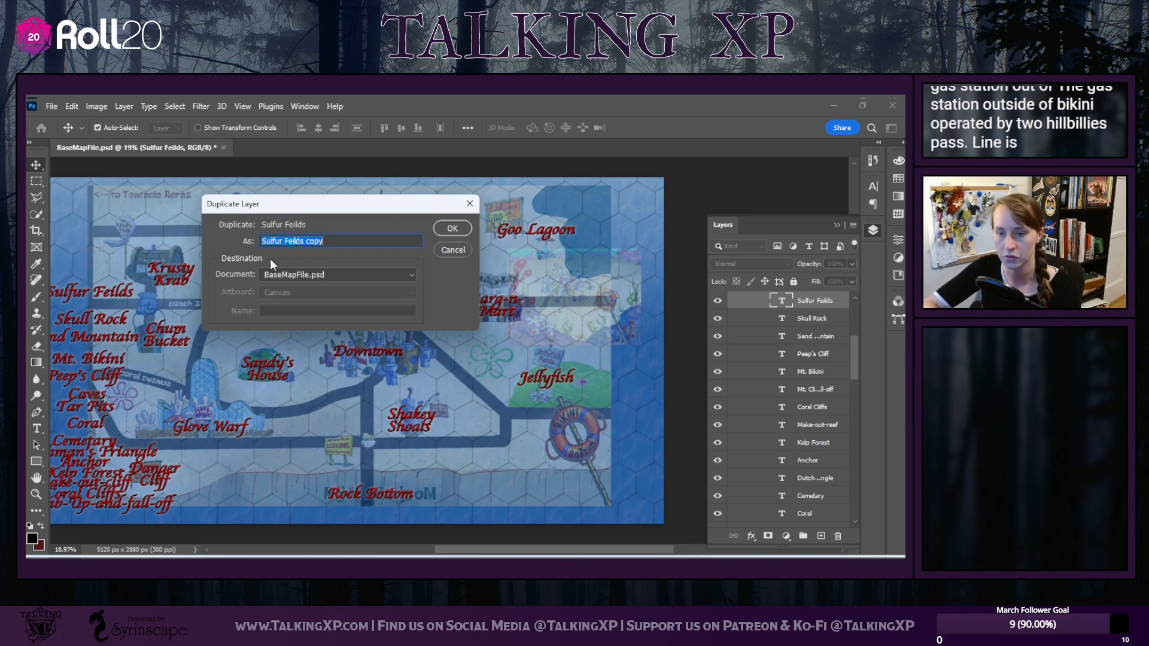
type("Cputn")
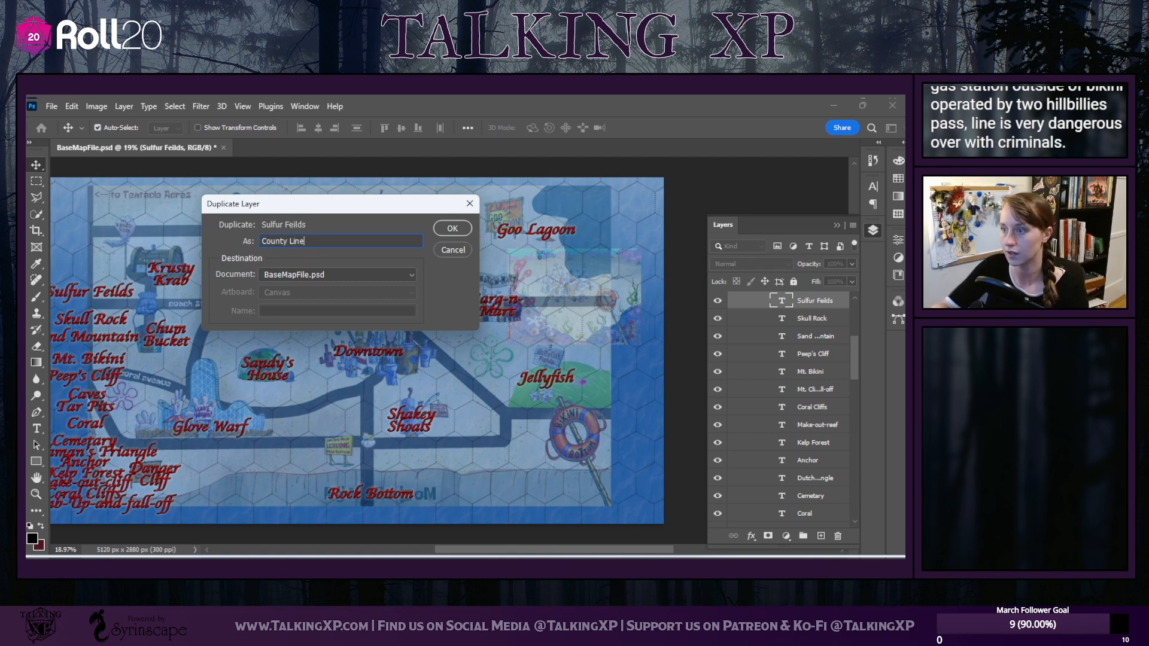
left_click(456, 227)
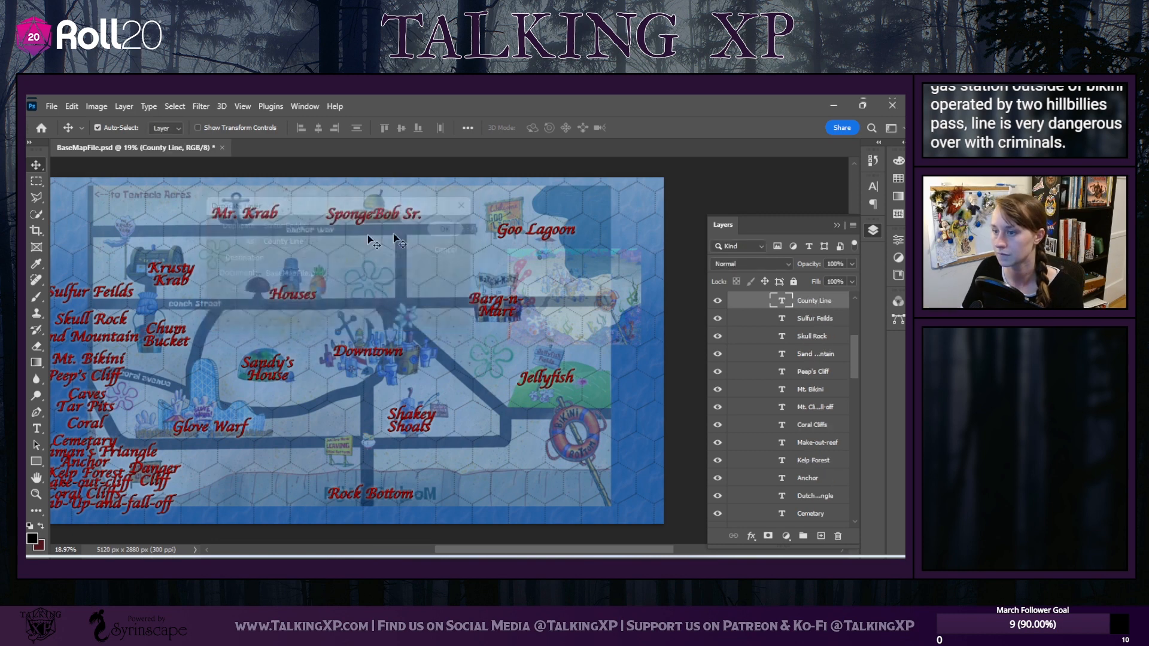
left_click_drag(115, 303, 111, 268)
Replace the text of the upper Sulfur Feilds label with "County Line" and commit the edit
double_click(111, 268)
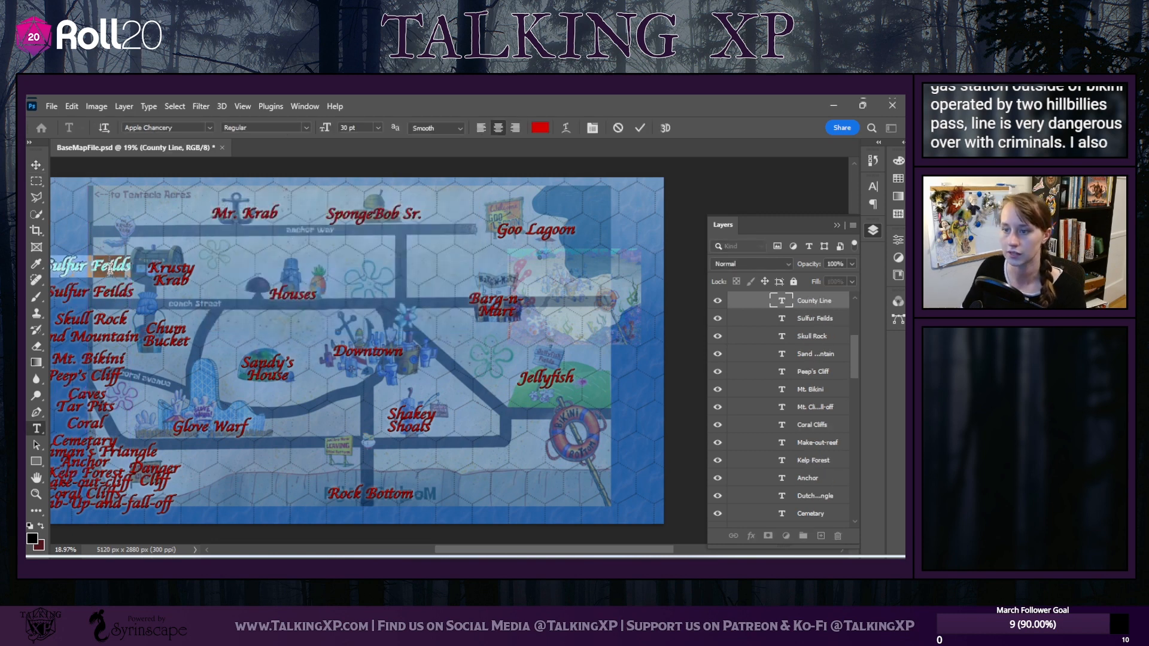
type("Cou")
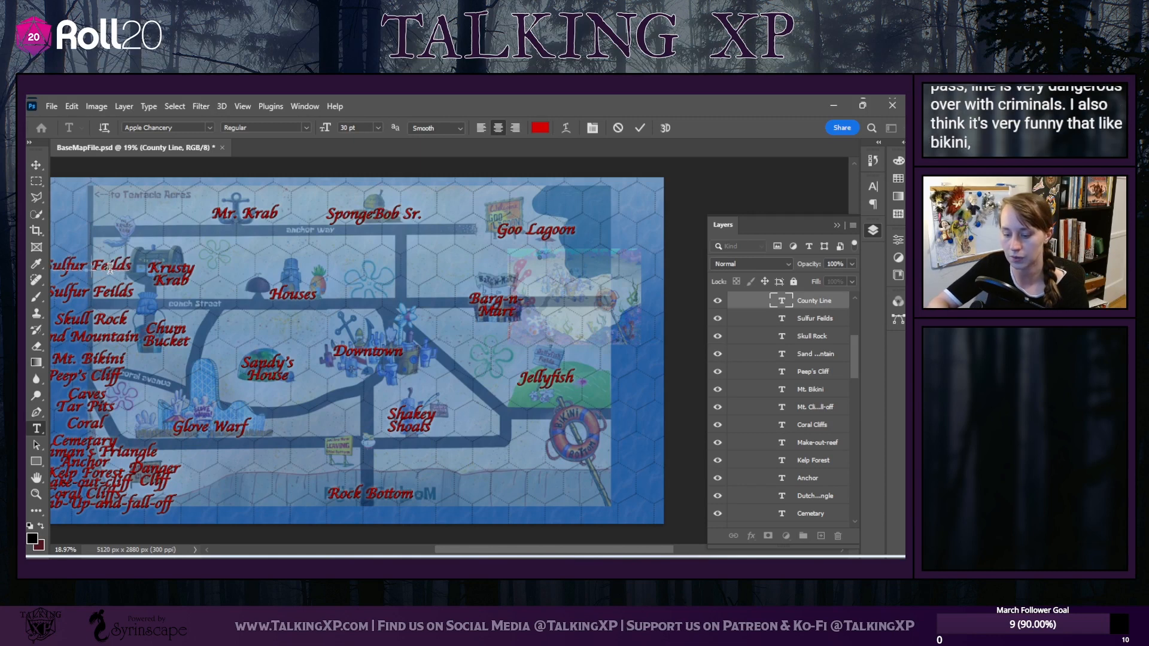
type("nty Line")
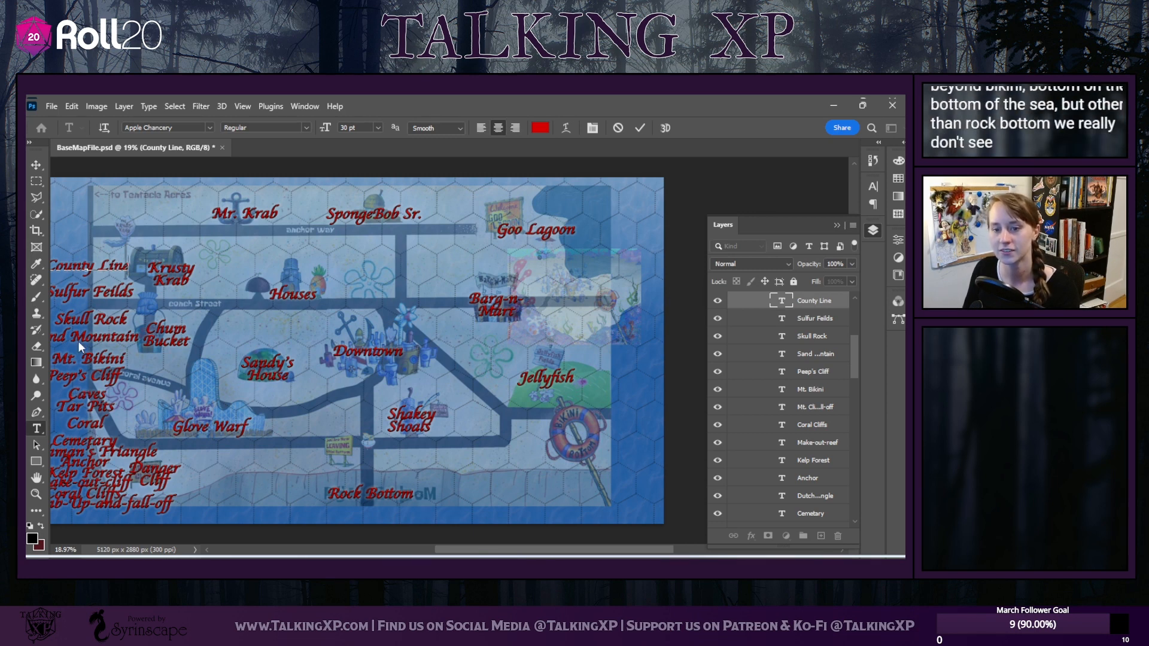
left_click(810, 304)
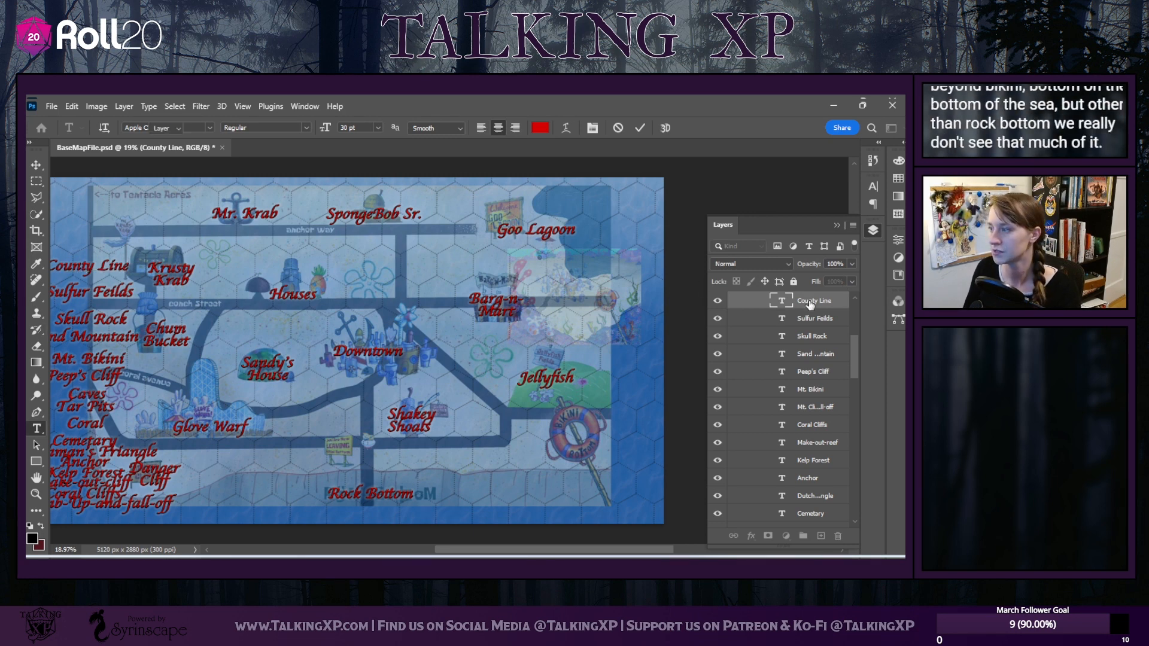
key("v")
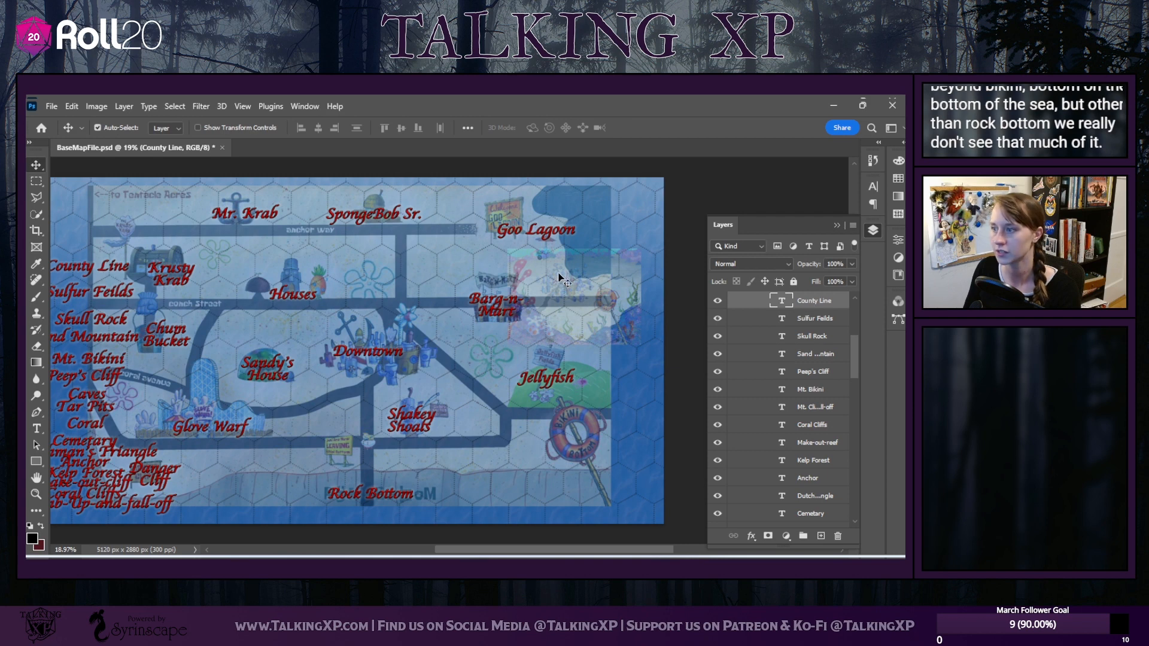
Duplicate the County Line text layer as "Main Drain" and move the copy about 137 px up, above the County Line label
right_click(814, 300)
left_click(686, 171)
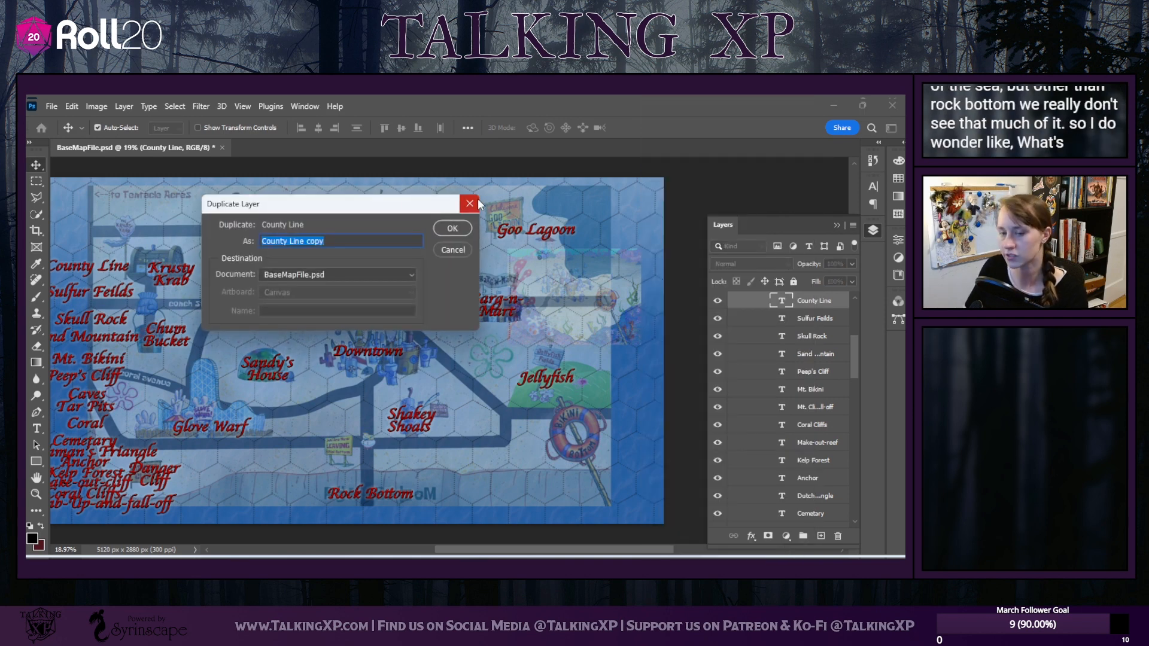
type("Main Drain")
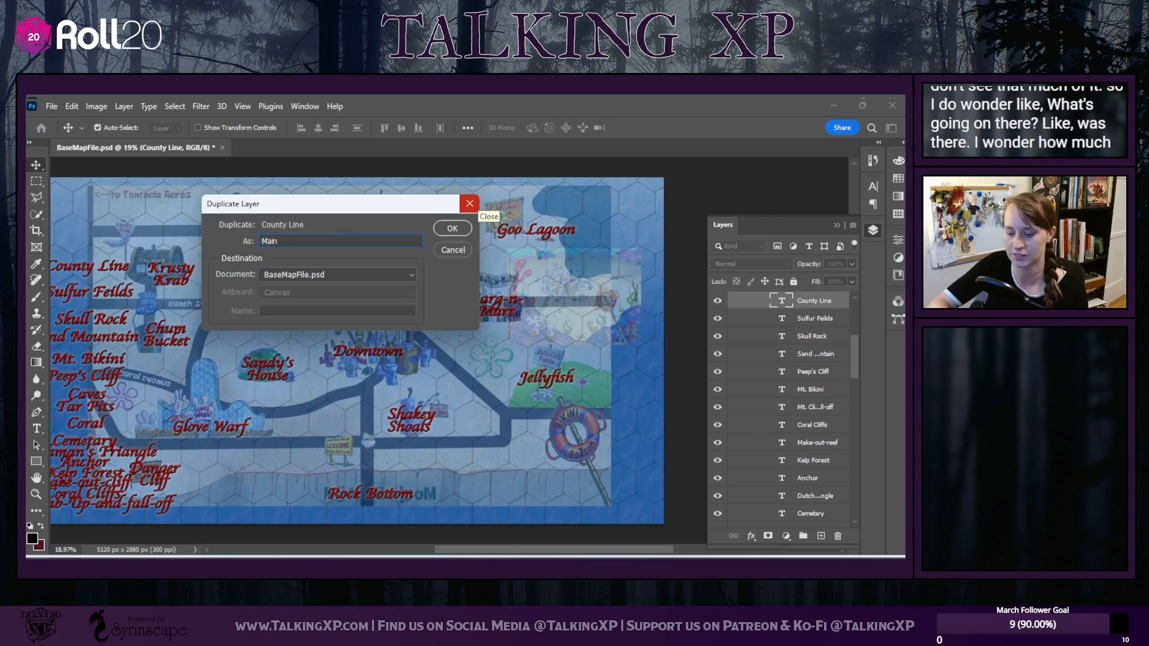
left_click(450, 227)
left_click_drag(115, 270, 115, 253)
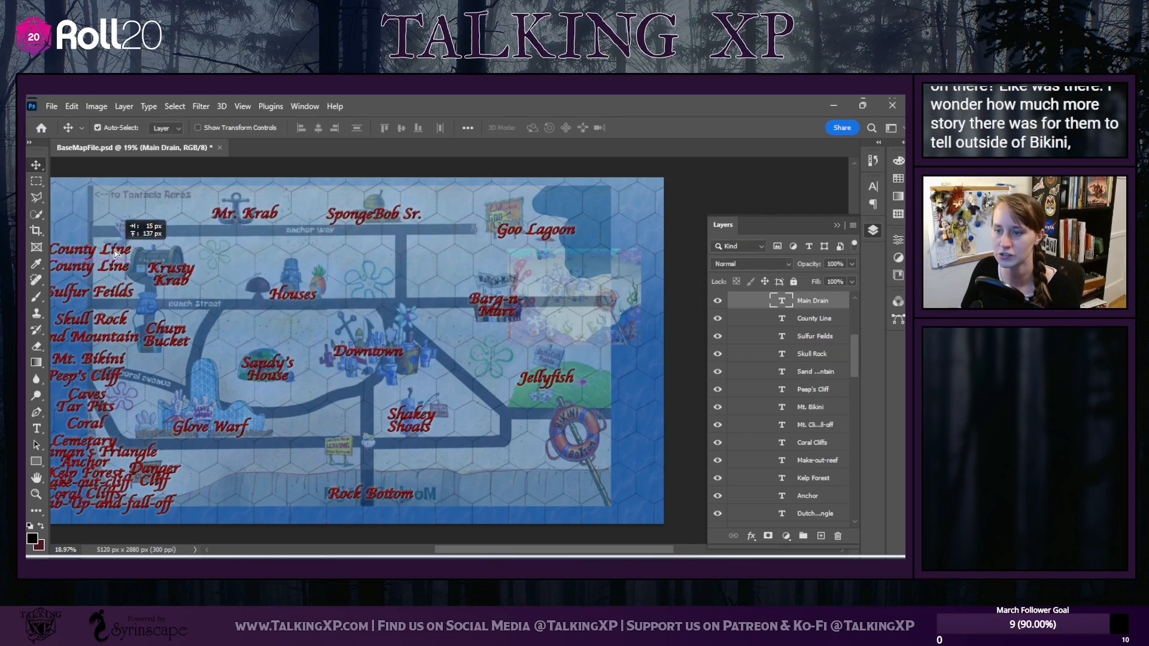
Replace the text of the upper County Line label with "Main Drain" and commit the edit
double_click(114, 248)
key("BackSpace")
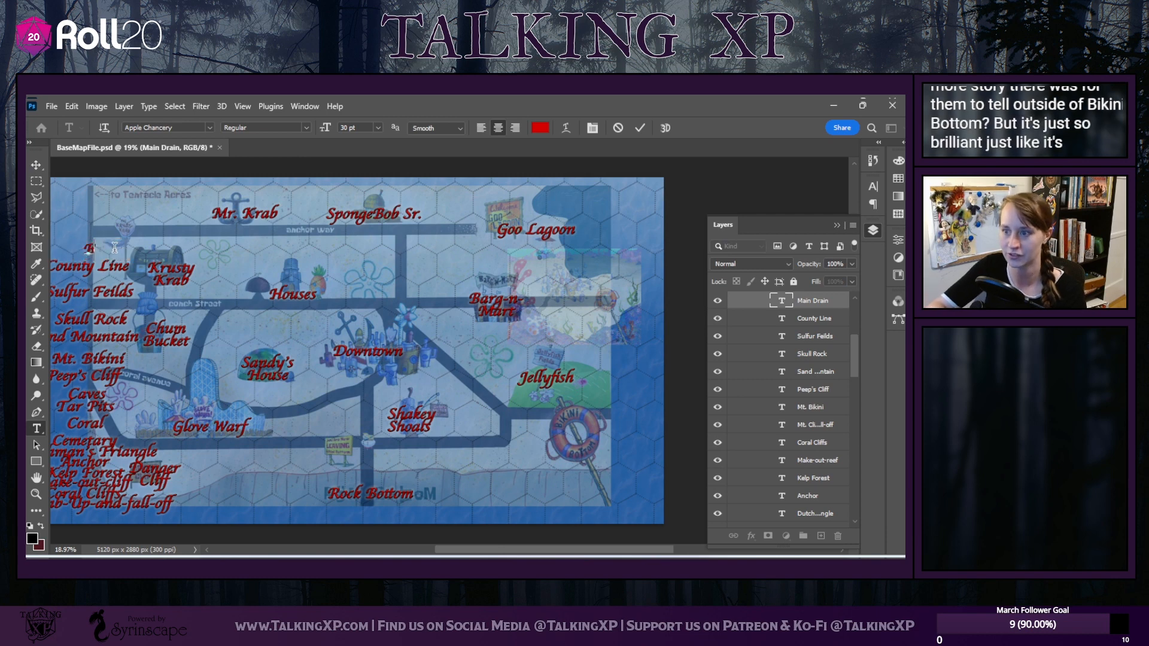
type("Main")
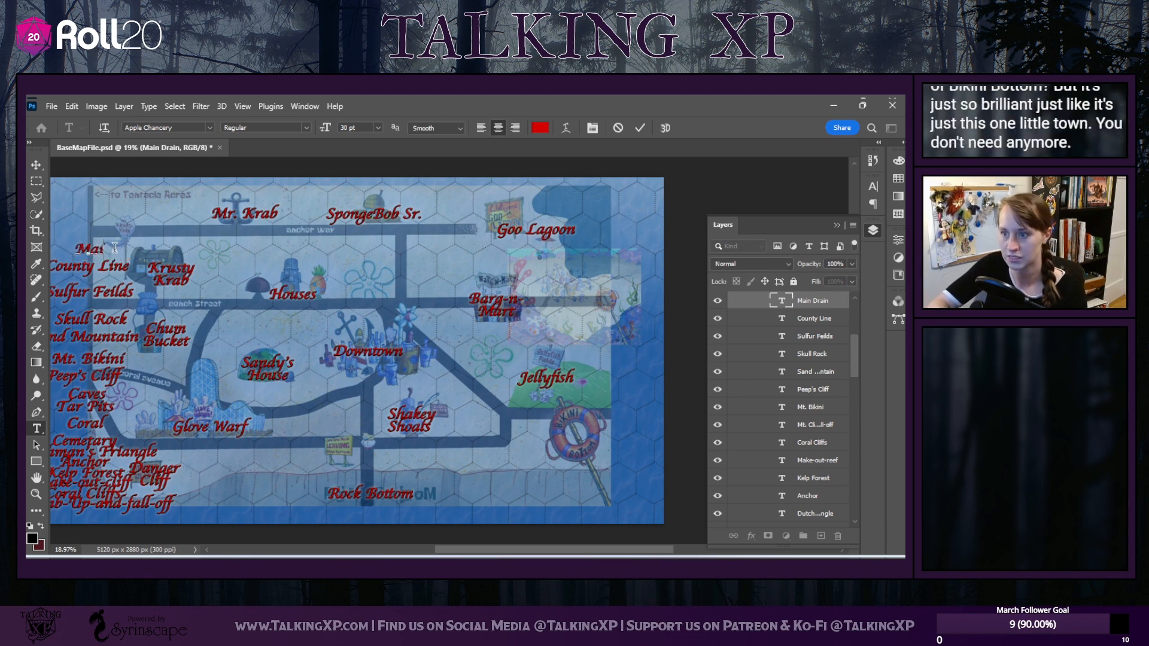
type(" Drai")
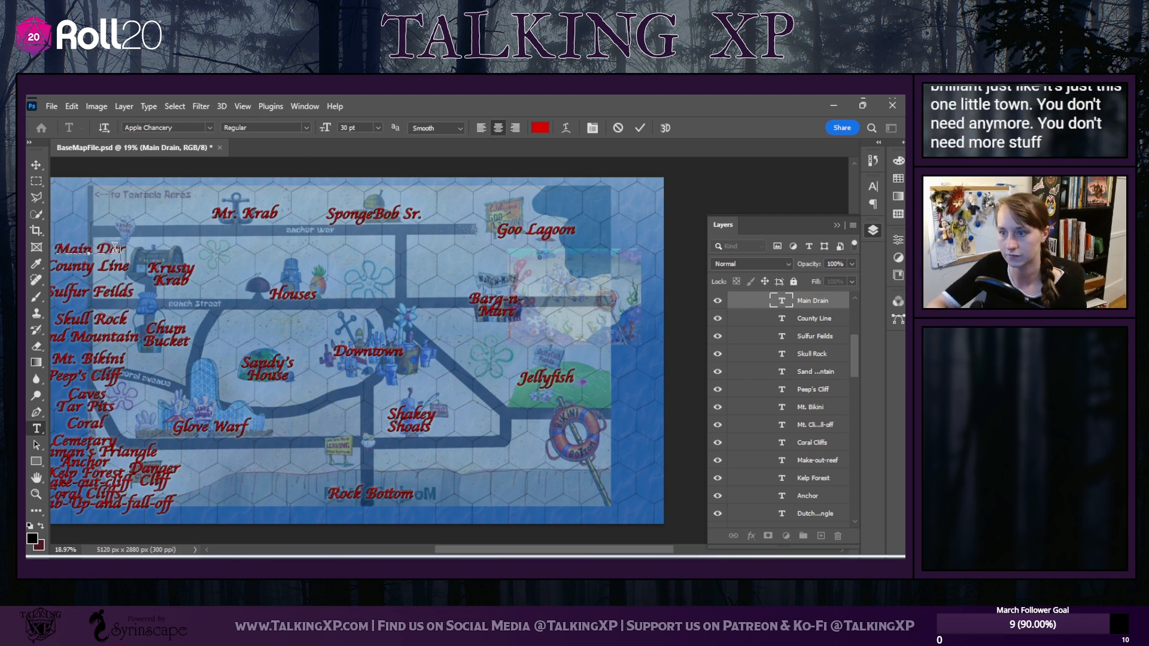
type("n")
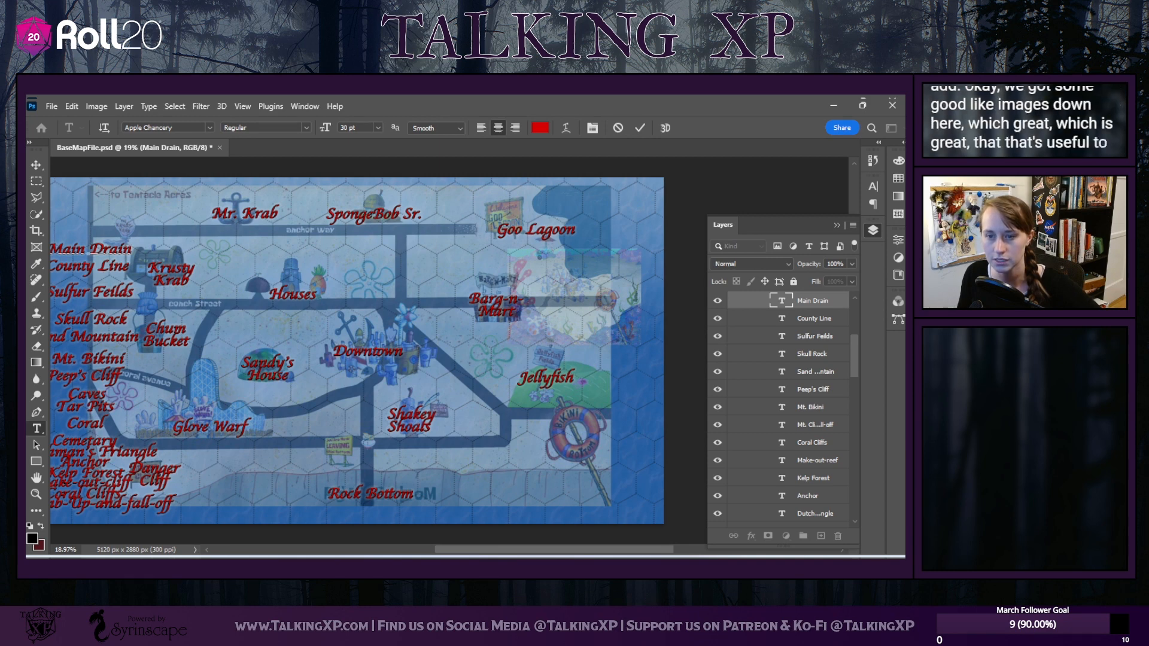
key("v")
Start duplicating the Main Drain text layer and name the duplicate "Mrs. Puff's Boating"
right_click(809, 300)
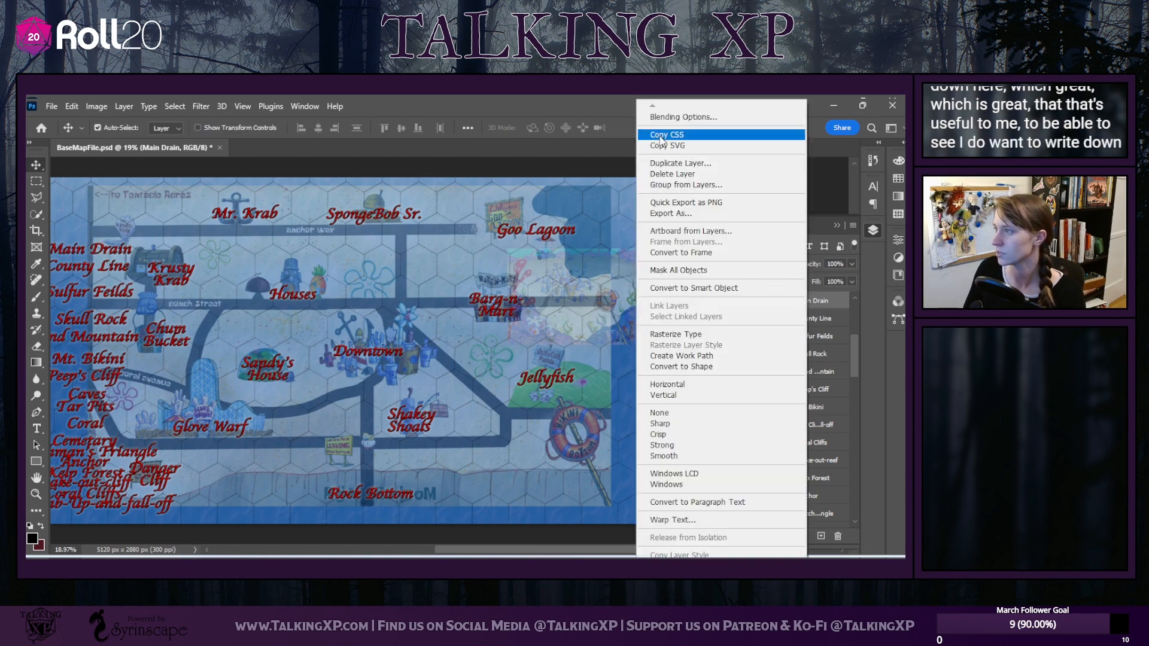
left_click(666, 161)
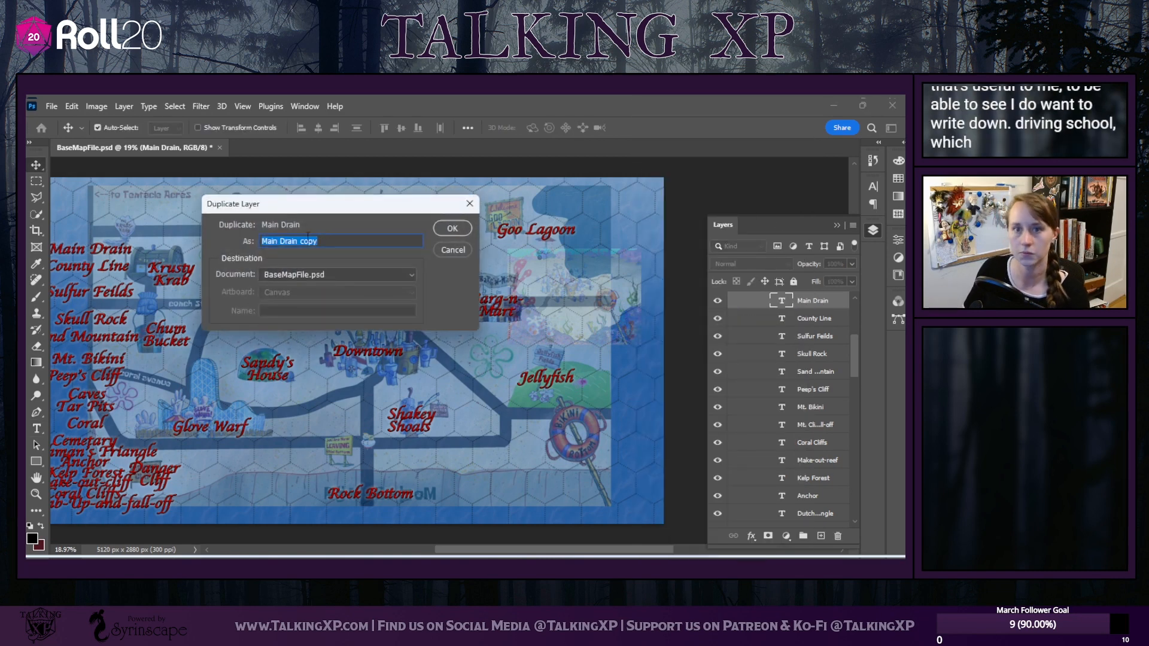
key("alt+Tab")
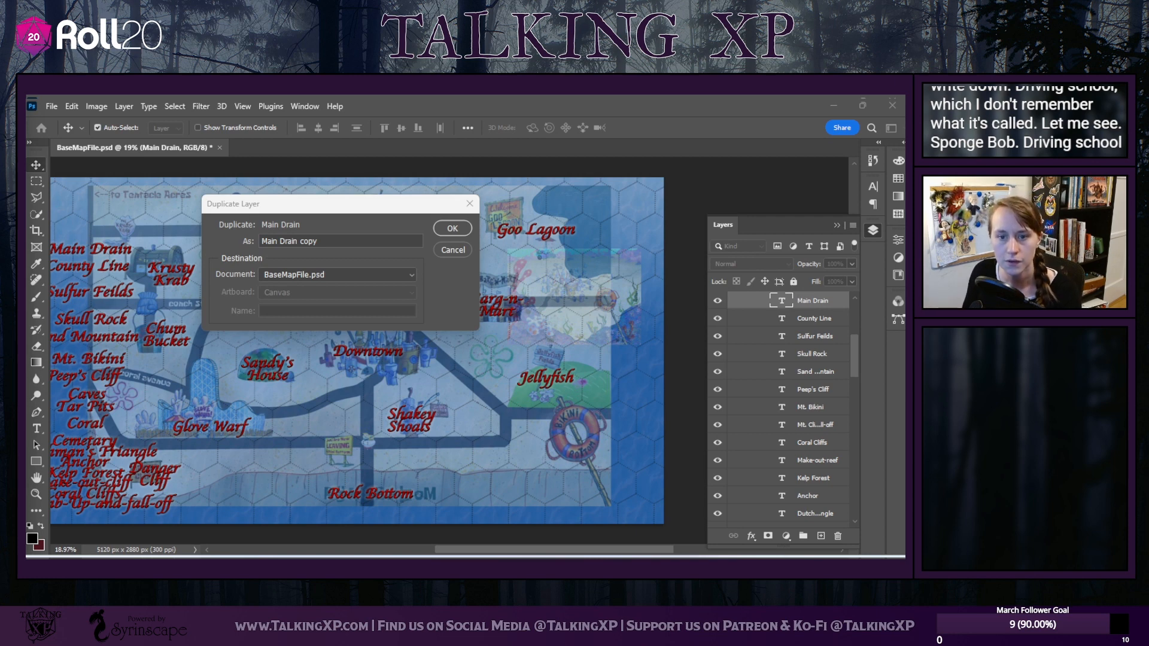
double_click(330, 240)
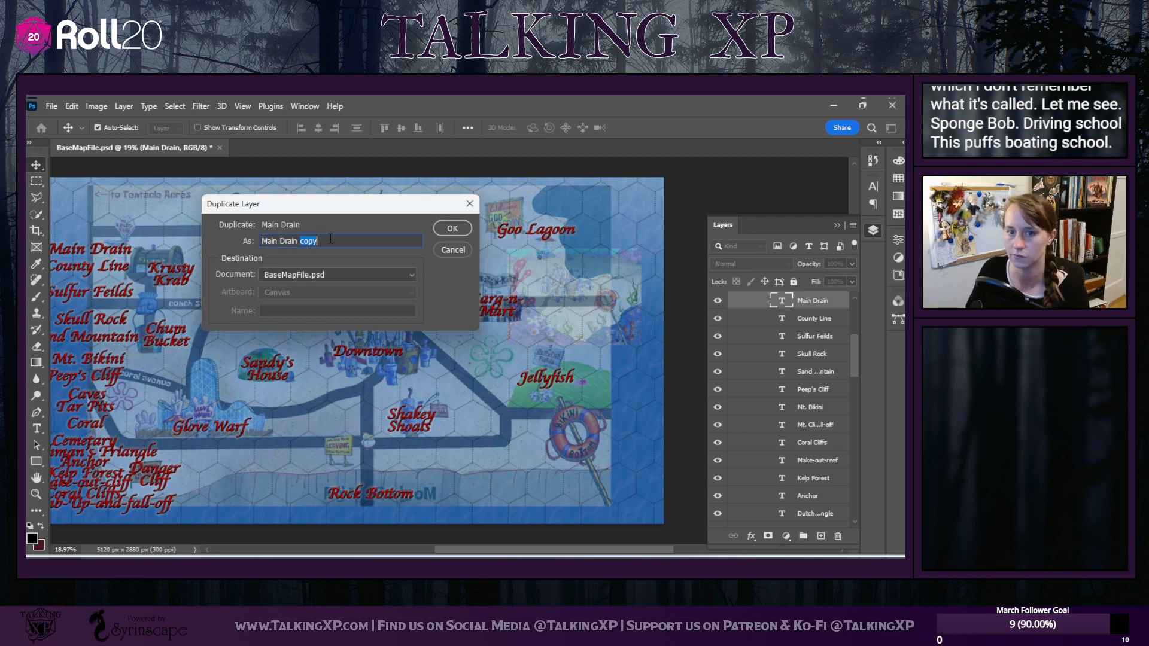
left_click(330, 240)
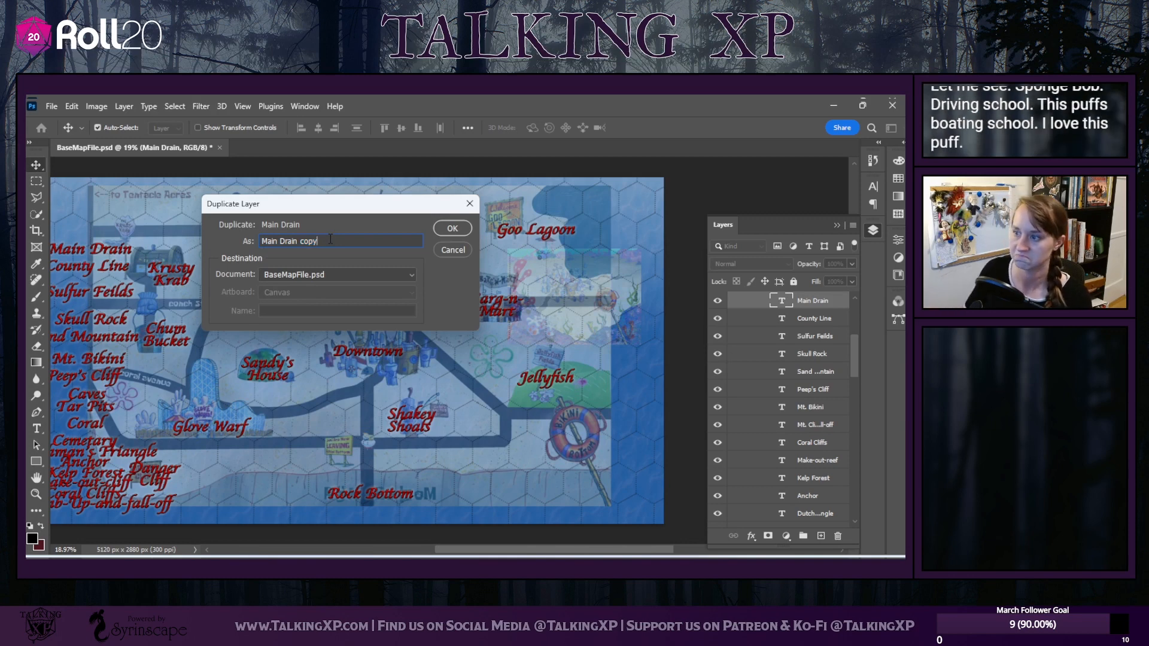
double_click(330, 240)
left_click_drag(331, 240, 248, 238)
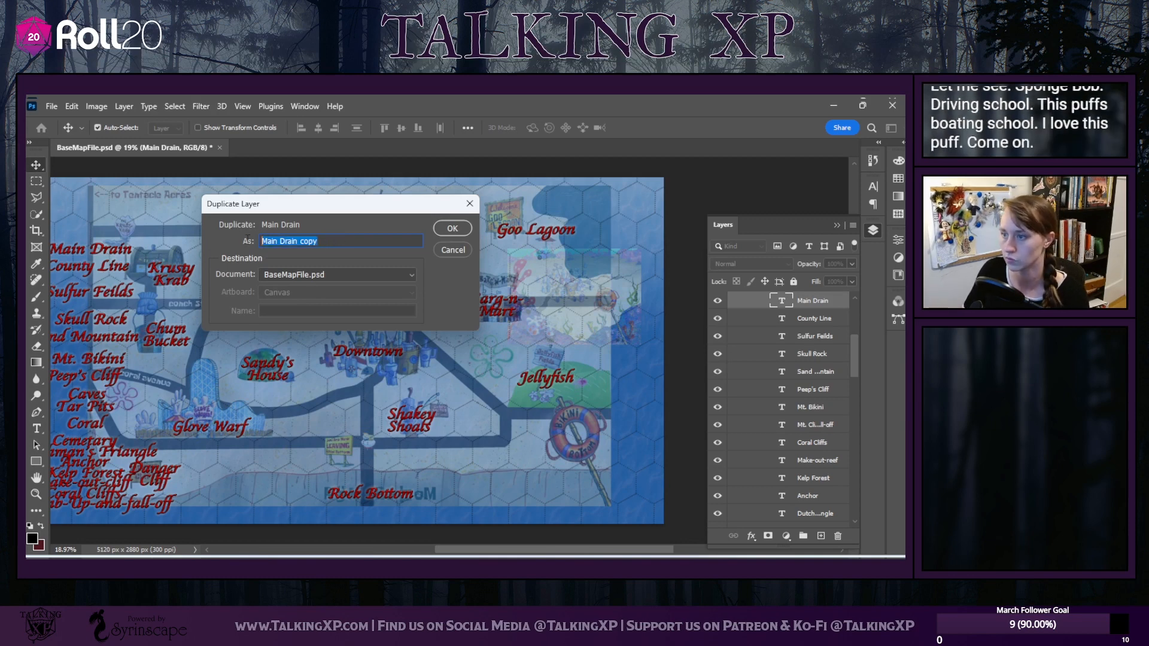
type("M")
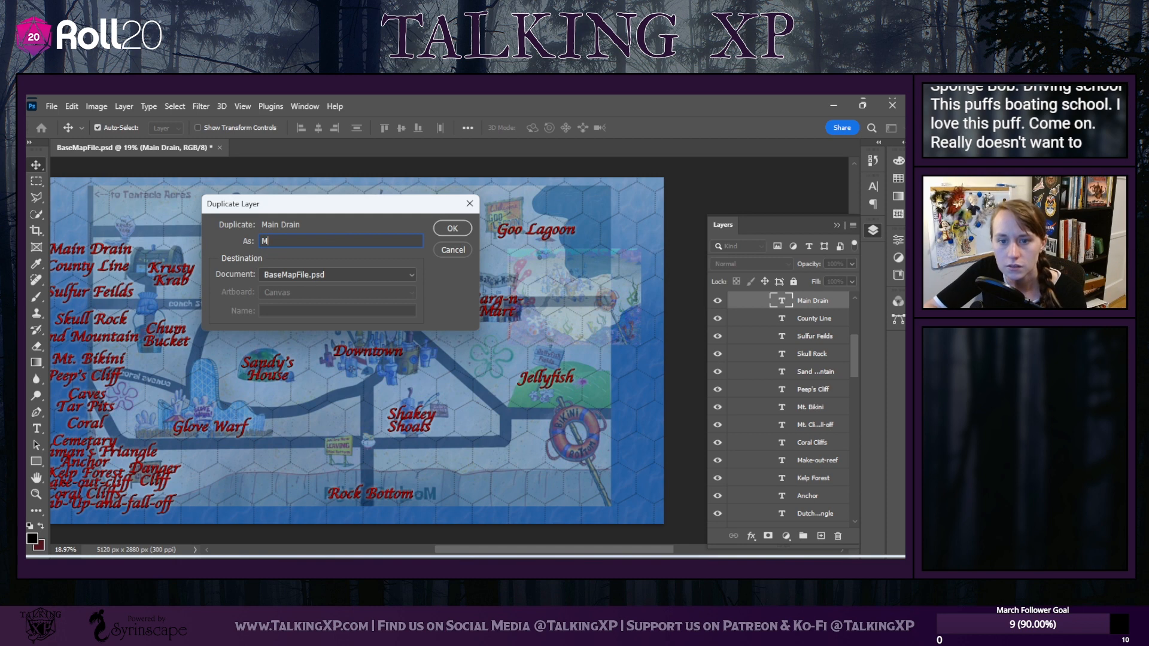
type("rs. ")
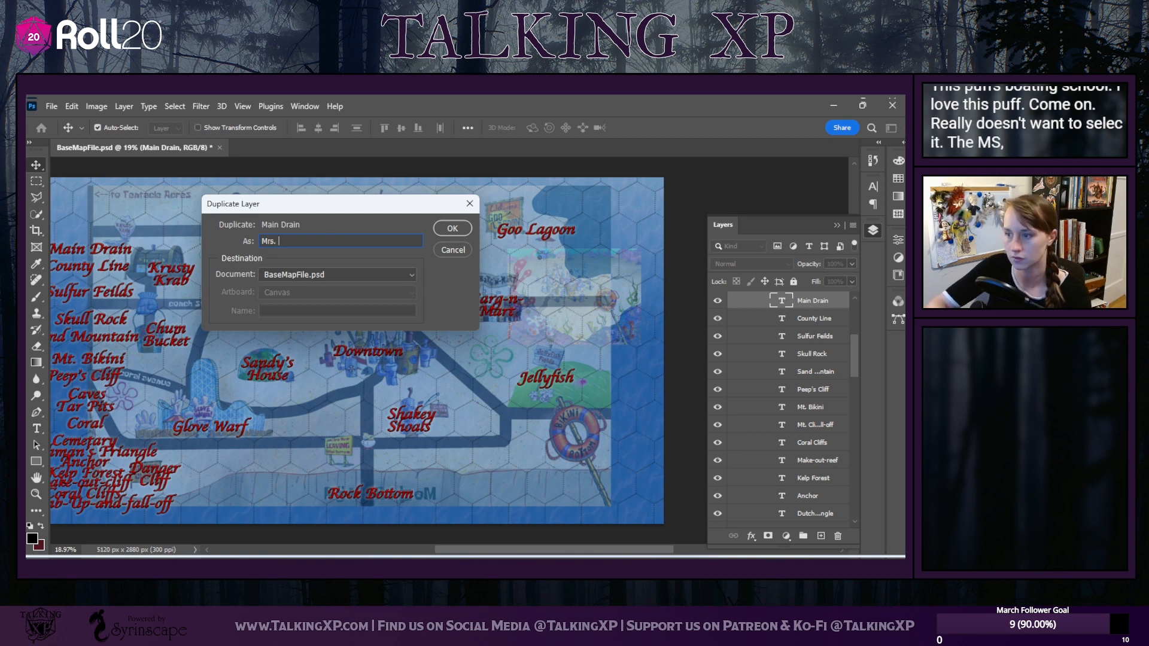
type("Puus's Boating")
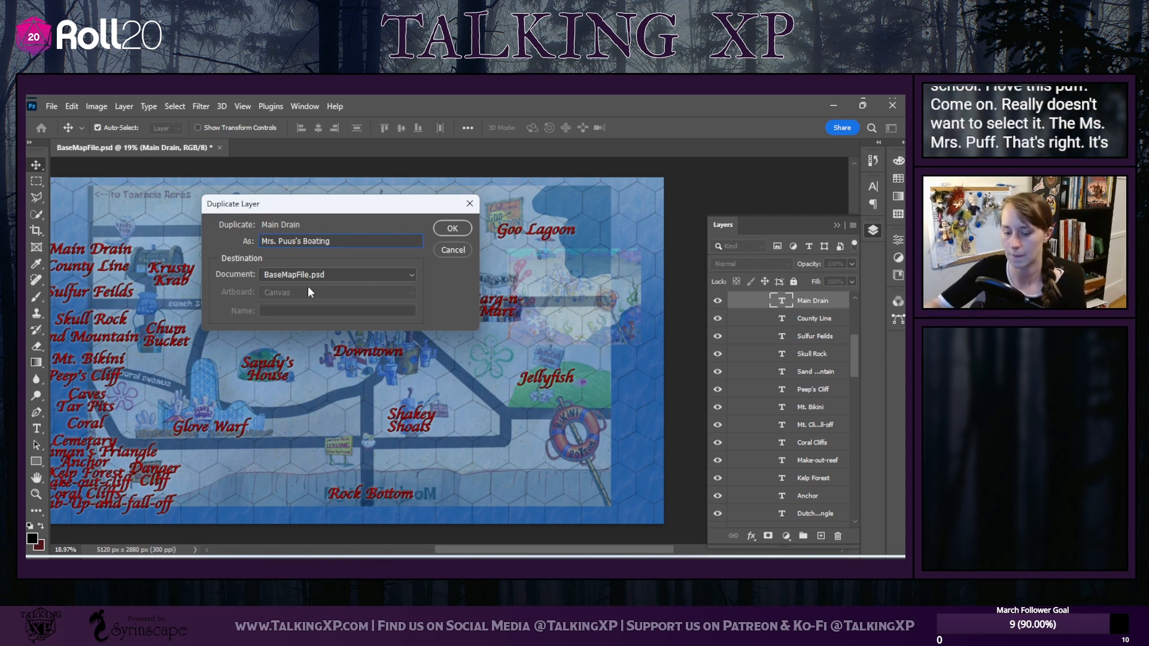
key("BackSpace")
key("BackSpace")
type("ff")
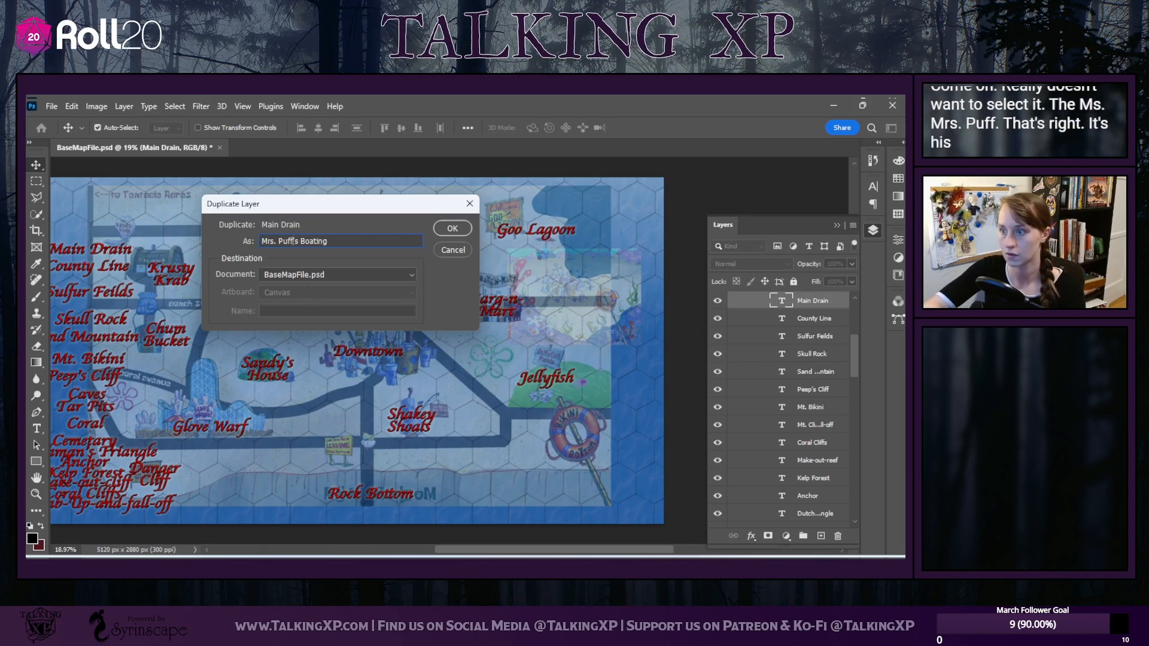
Finish duplicating the Main Drain text layer as "Mrs. Puff's Boating" and move the copy just above the Main Drain label
left_click_drag(354, 242, 216, 241)
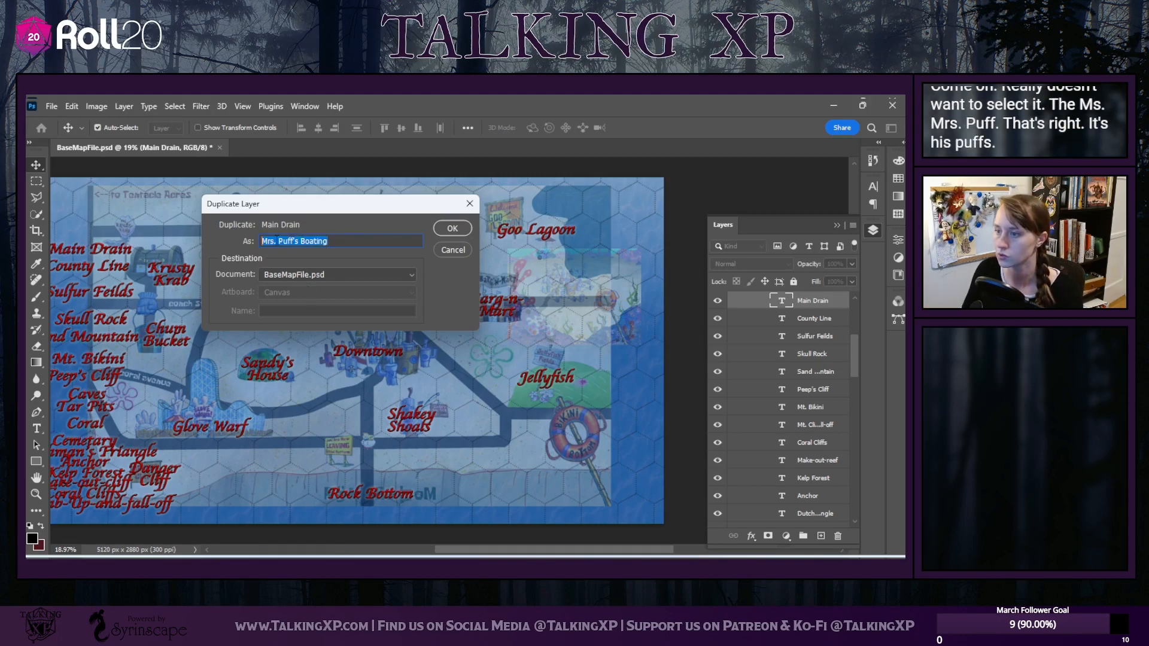
right_click(276, 238)
left_click(309, 294)
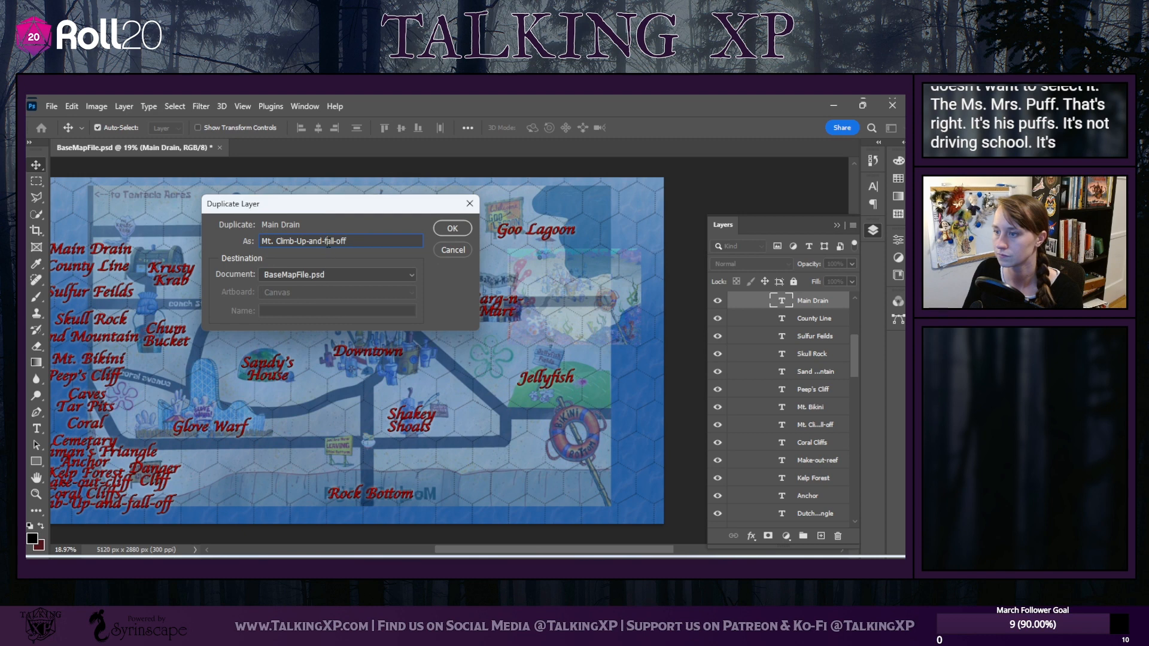
left_click_drag(356, 239, 196, 235)
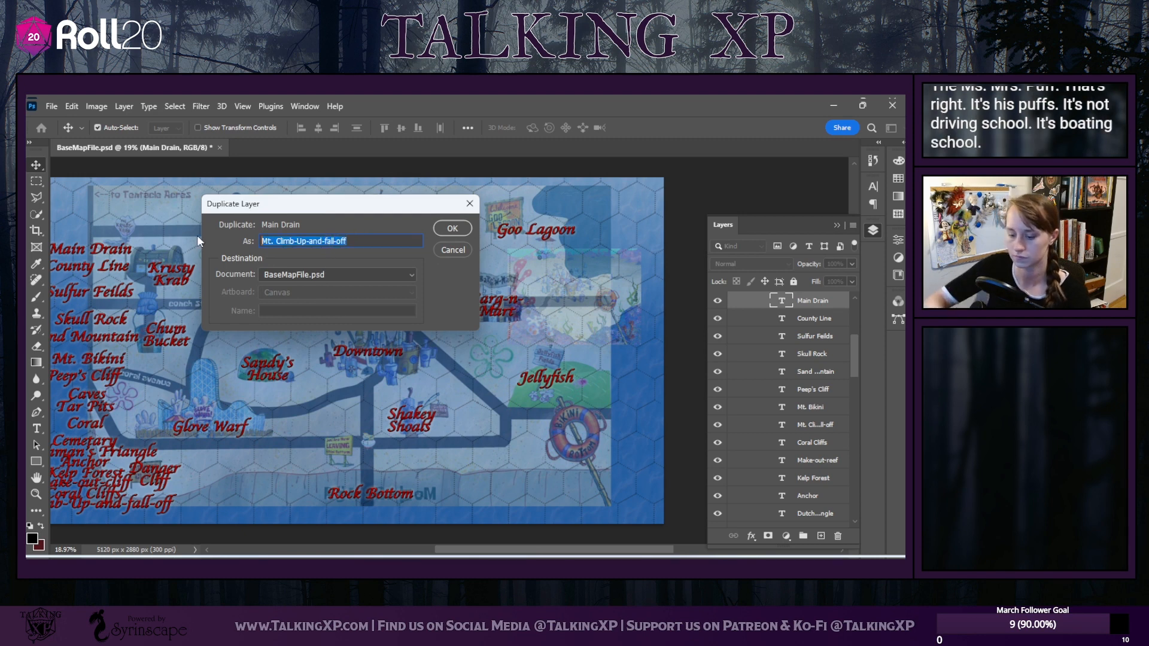
type("Mrs. Puff's Boating")
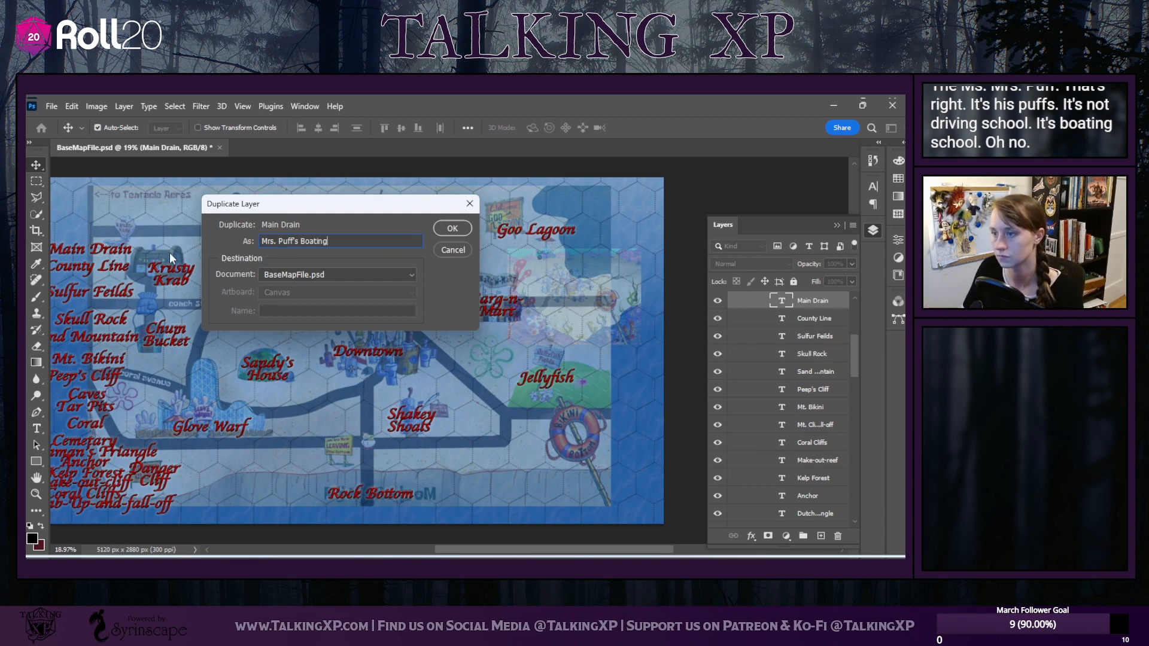
left_click_drag(337, 240, 234, 238)
right_click(282, 239)
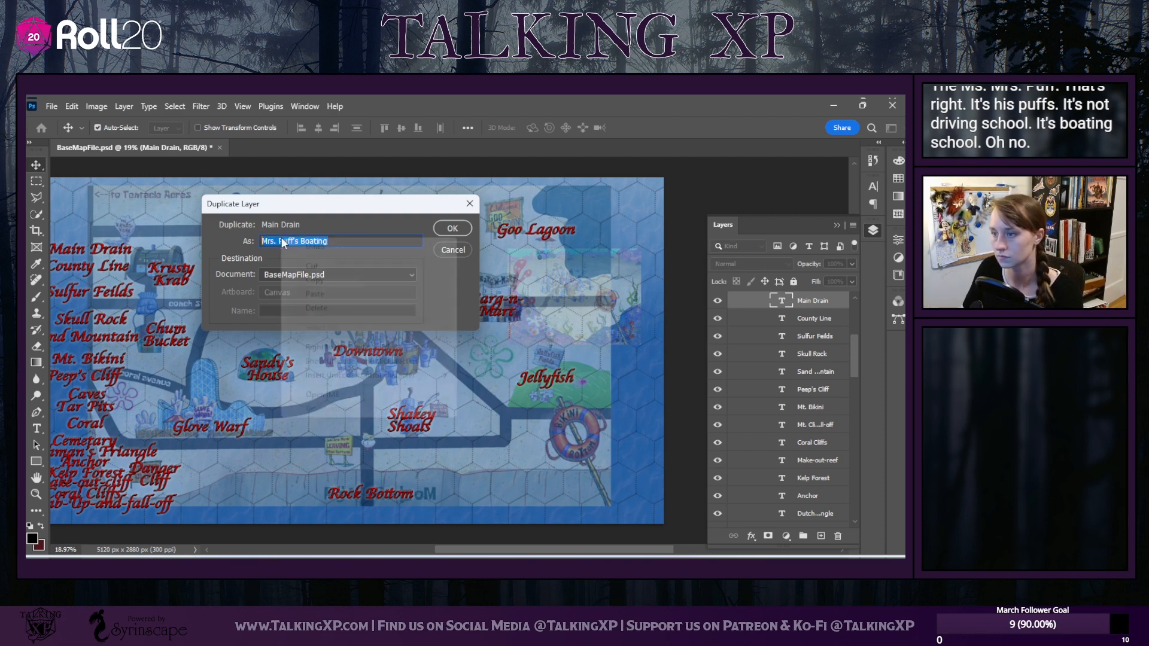
left_click(311, 281)
left_click(443, 227)
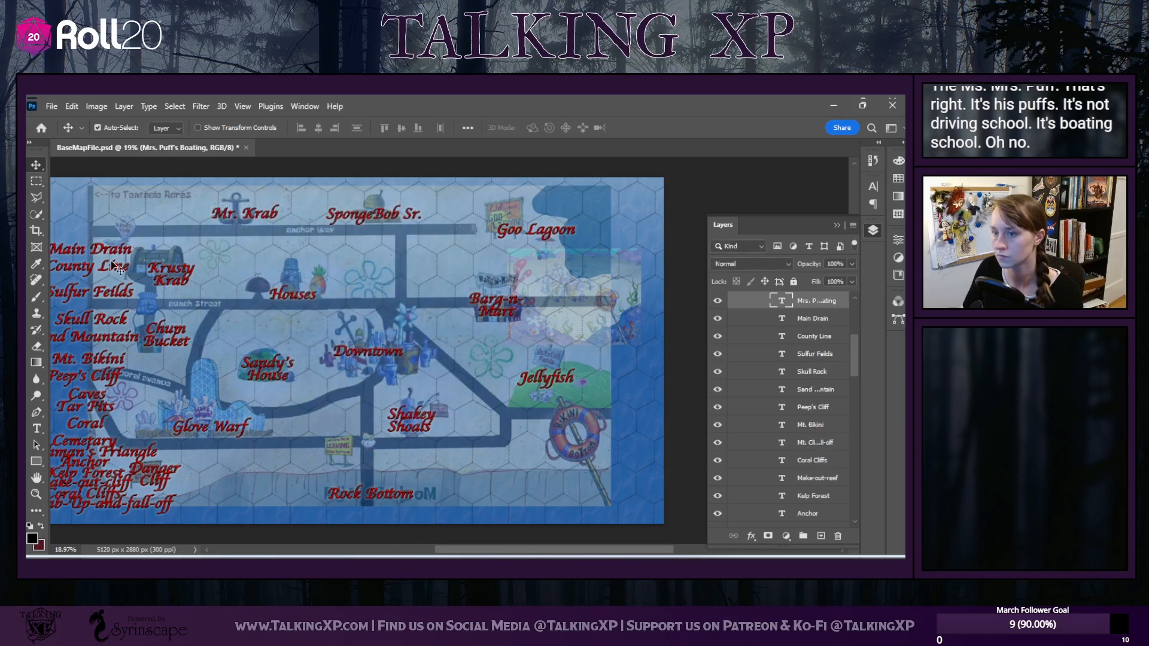
left_click_drag(95, 249, 98, 233)
Replace the text of the upper Main Drain label with "Mrs. Puff's Boating School" and commit the edit
double_click(98, 229)
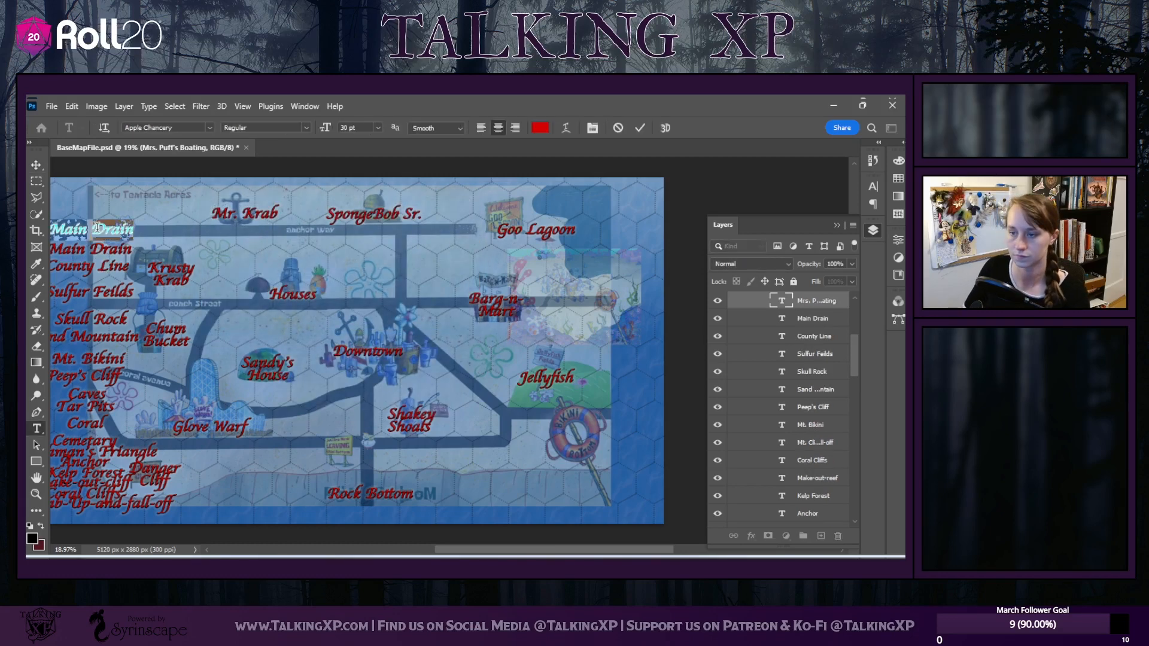
right_click(96, 227)
left_click(139, 278)
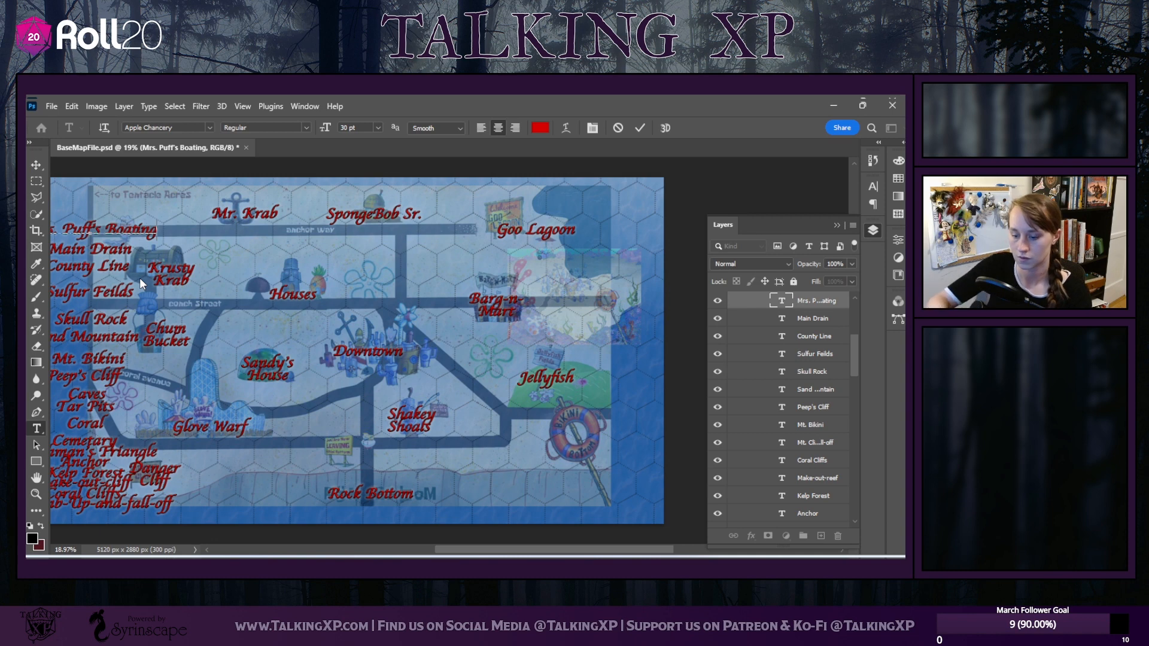
type("School")
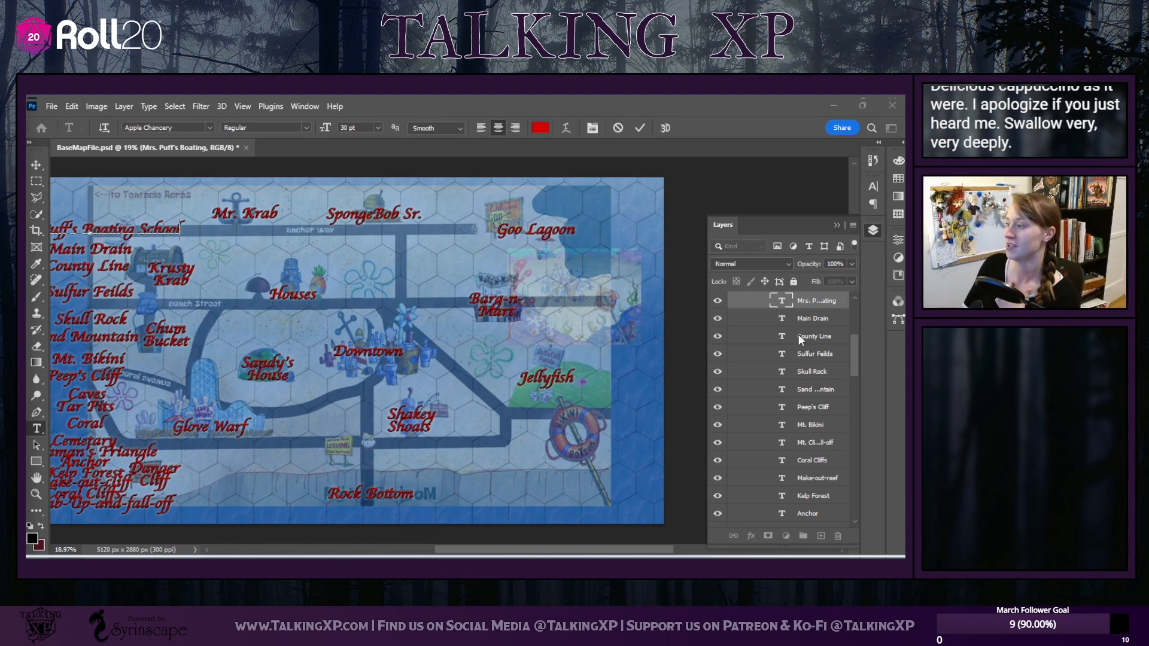
scroll(787, 431, "up", 3)
scroll(783, 447, "down", 3)
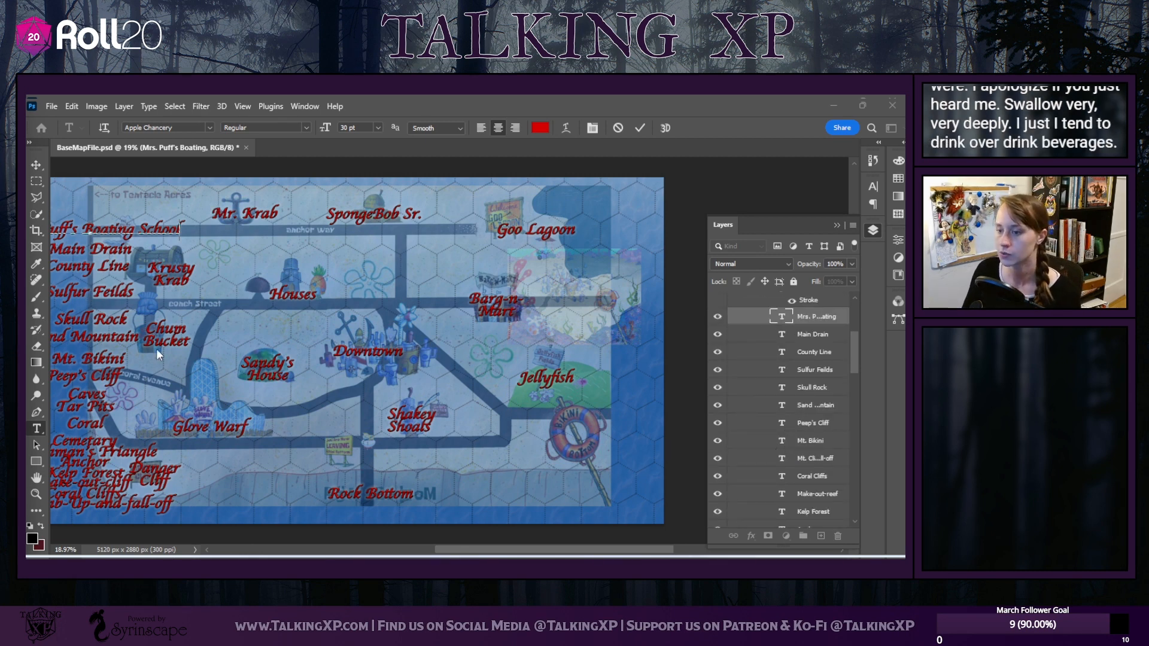
left_click(98, 502)
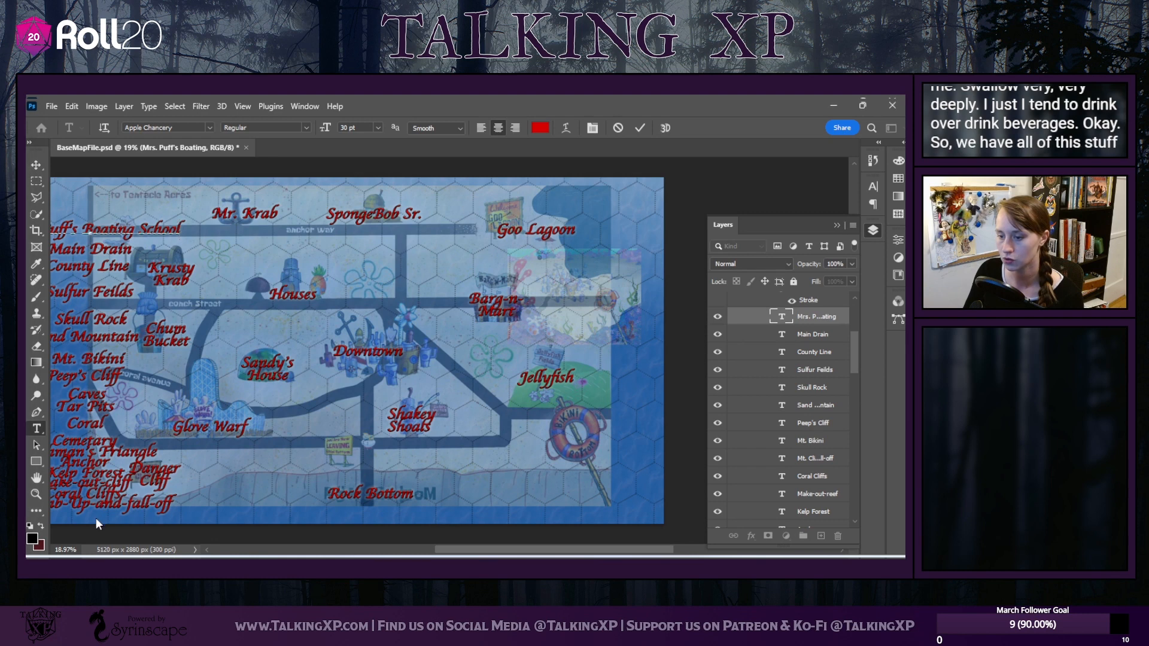
left_click(131, 501)
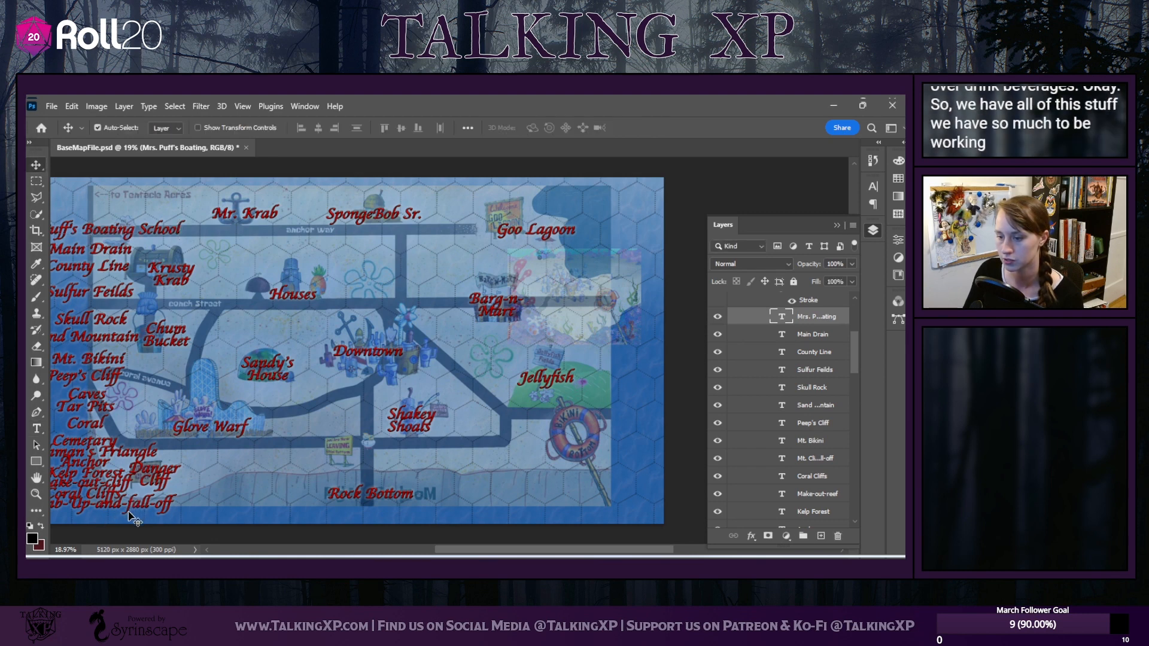
Spread out the overlapping labels in the map's lower-left corner, shifting Mt. Climb-Up-and-fall-off and Coral Cliffs slightly down
mouse_move(130, 506)
left_mouse_down()
mouse_move(130, 521)
mouse_move(110, 496)
left_mouse_up()
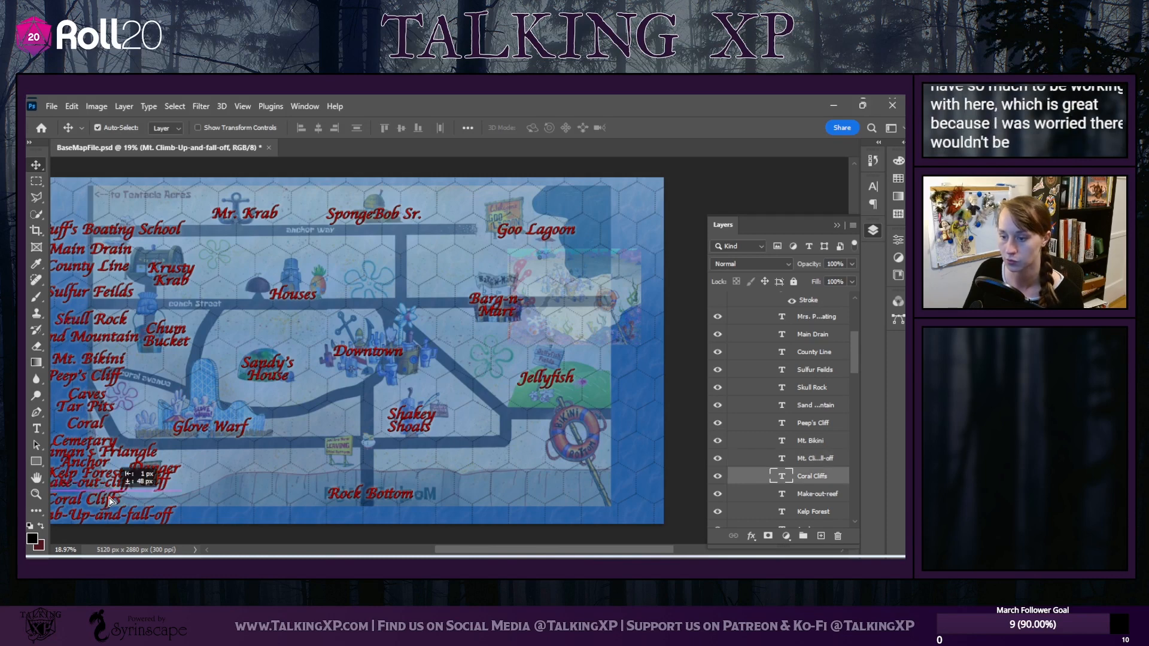
left_click_drag(86, 449, 87, 482)
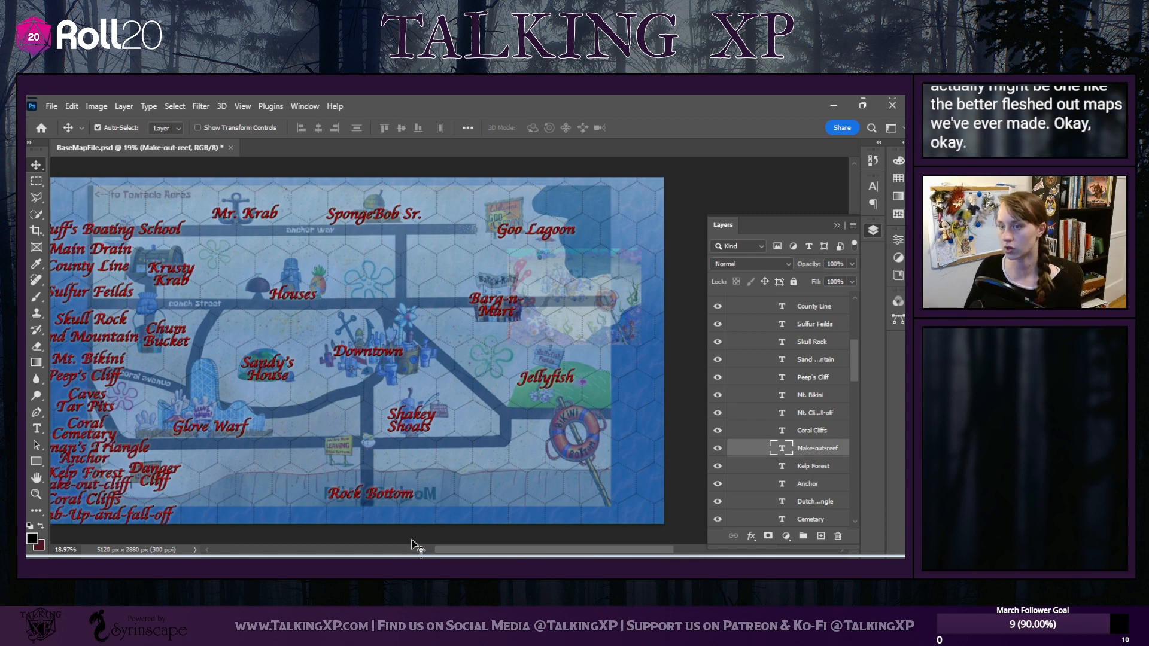
Set the opacity of the download reference image layer above the Land group to 100%
scroll(755, 458, "up", 10)
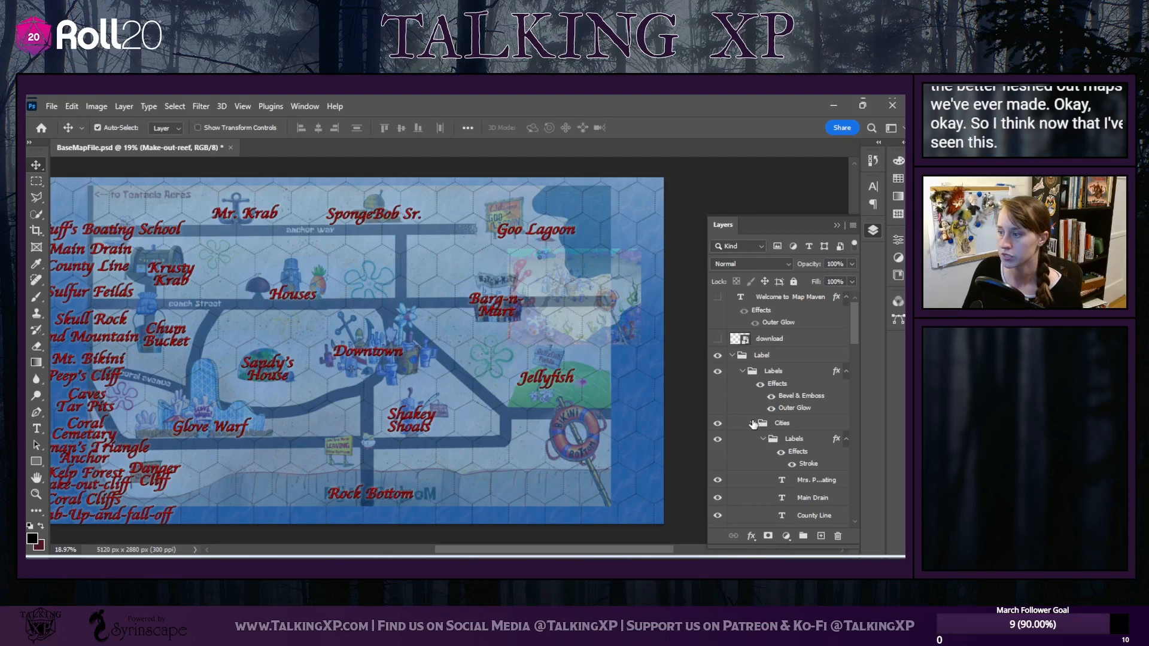
left_click_drag(461, 551, 447, 555)
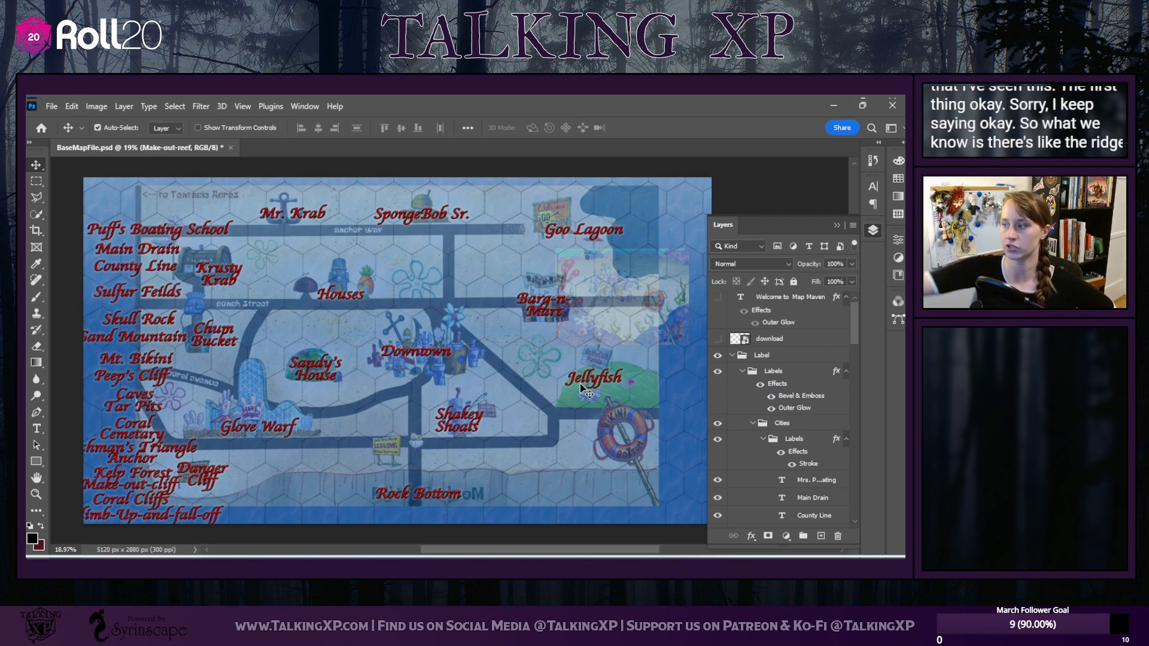
scroll(765, 398, "up", 1)
scroll(765, 397, "down", 10)
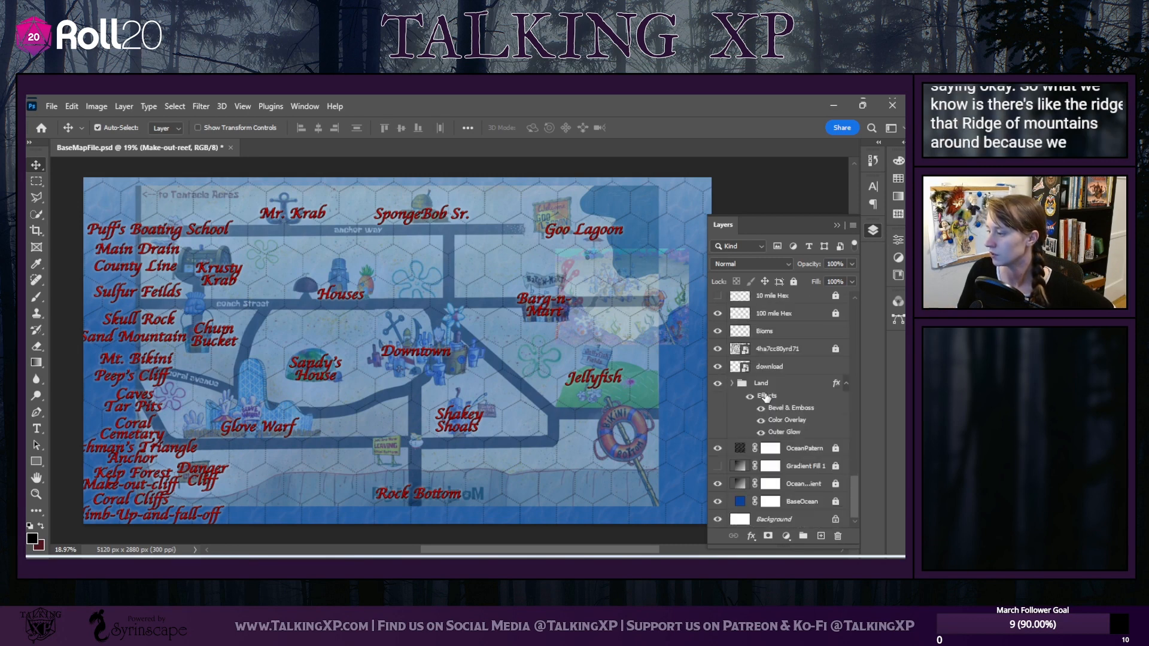
left_click(778, 366)
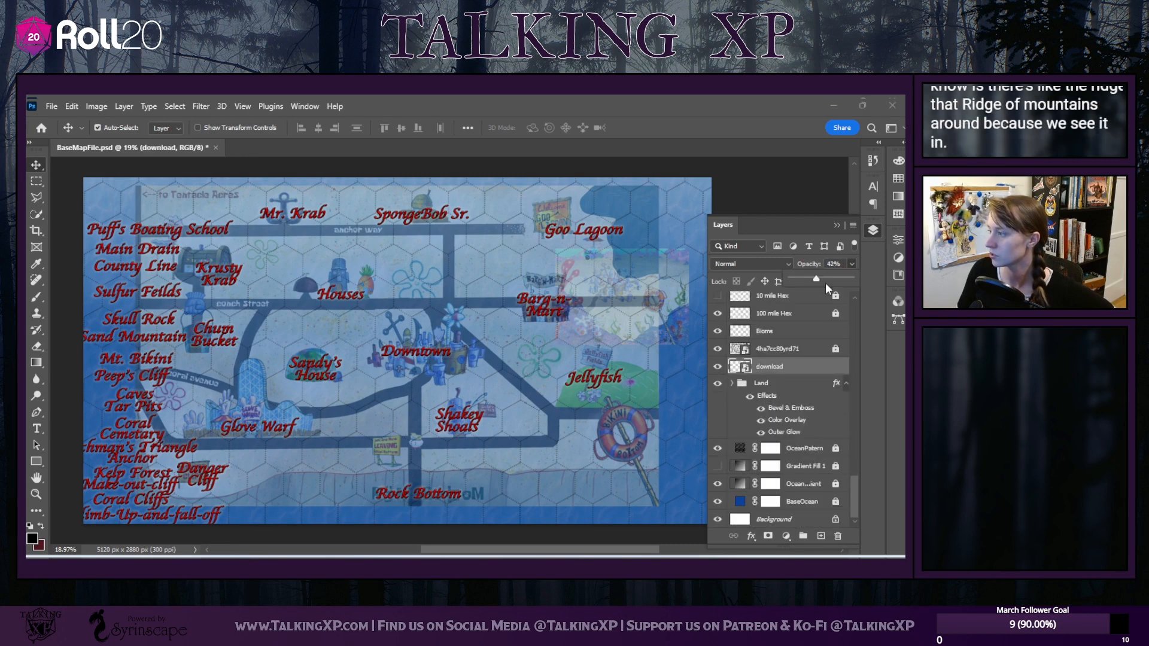
left_click_drag(825, 284, 874, 281)
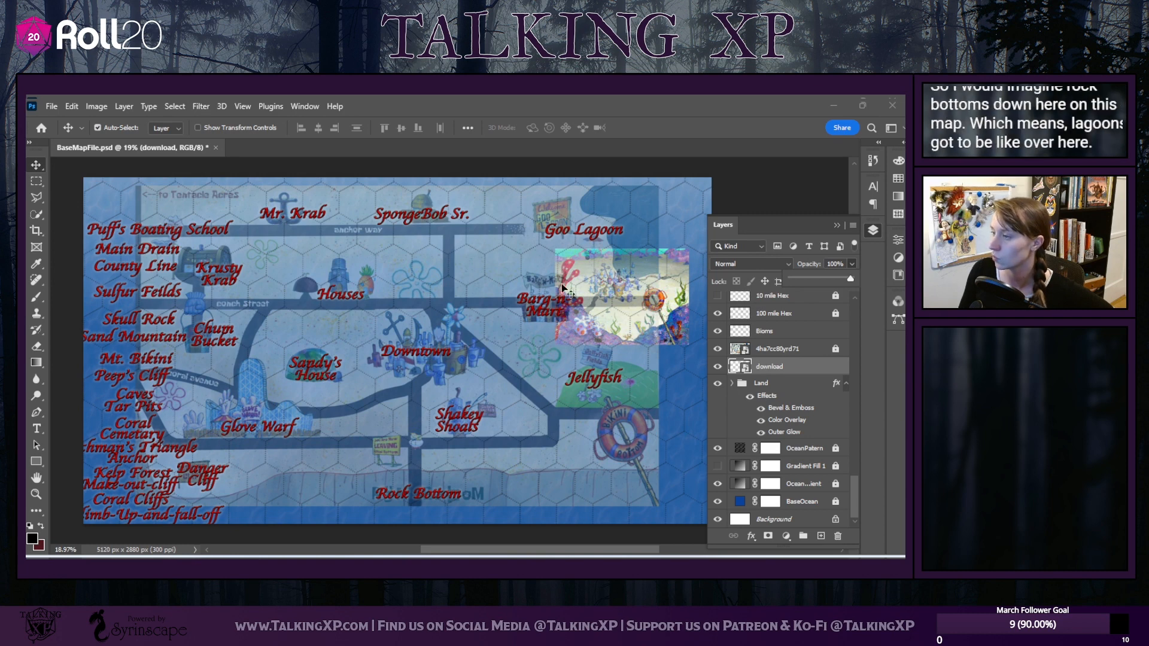
Briefly show the hidden download island map above the Label group, hide it again and delete that layer
left_click(768, 350)
scroll(736, 350, "up", 10)
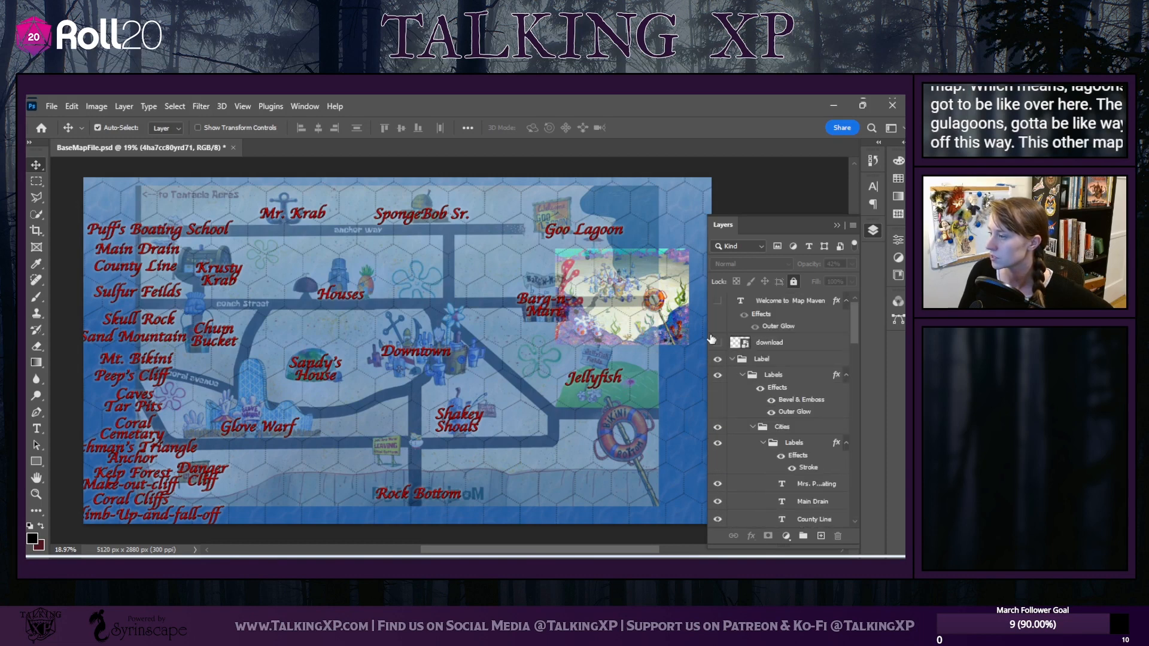
left_click(717, 342)
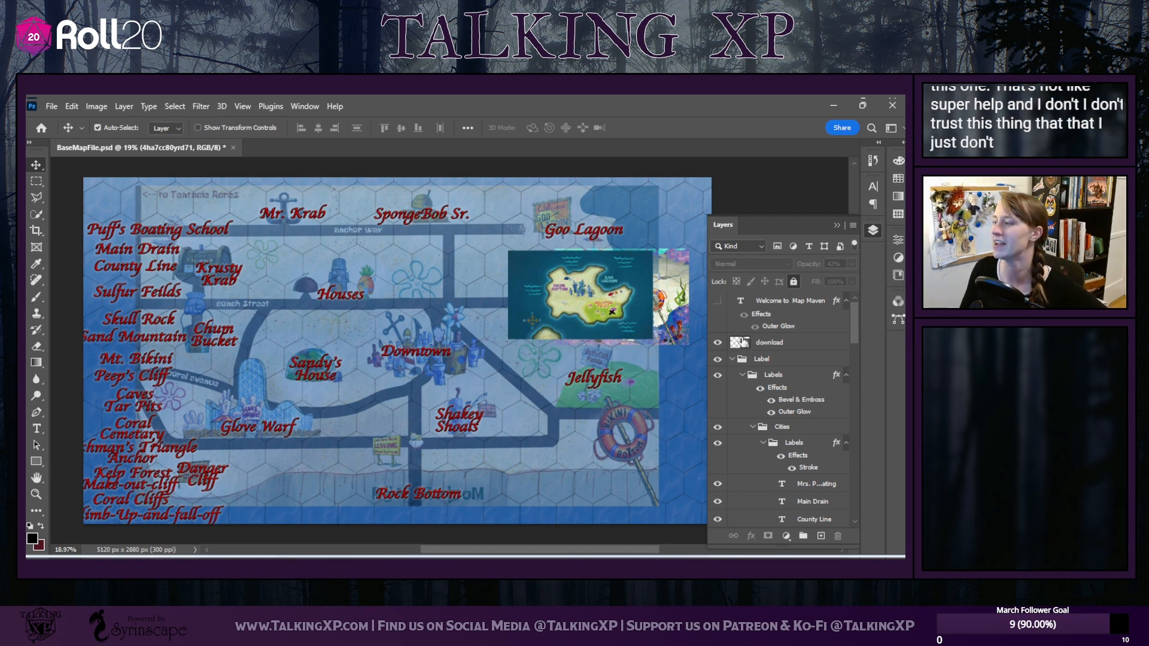
left_click(717, 342)
left_click(771, 342)
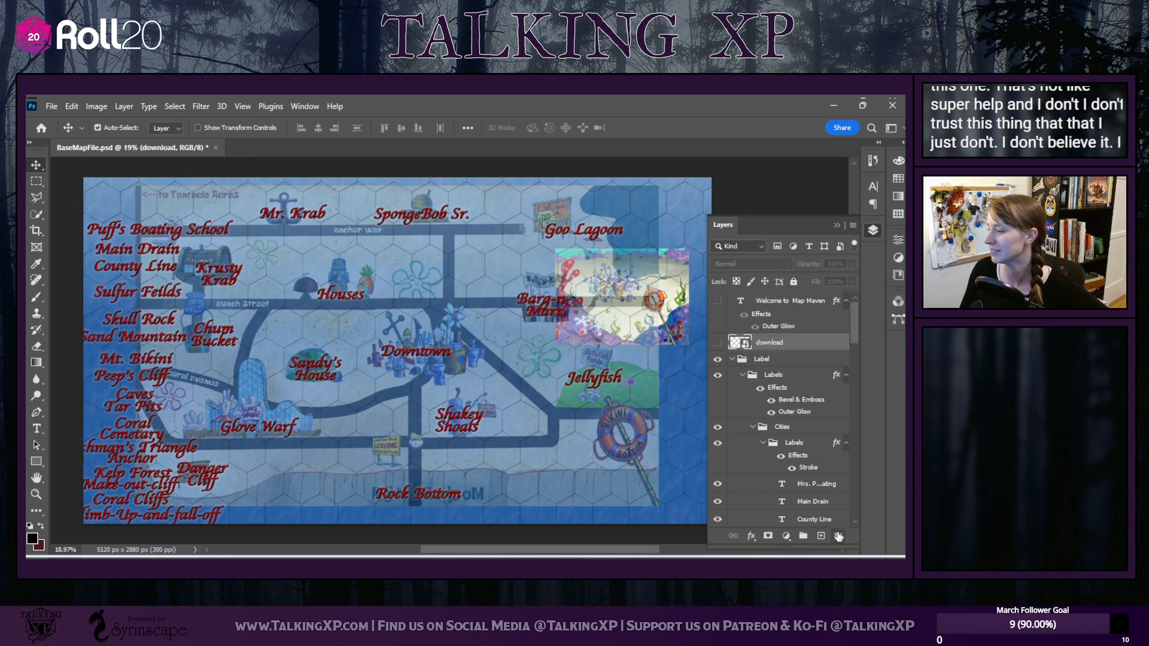
left_click(837, 536)
left_click(421, 285)
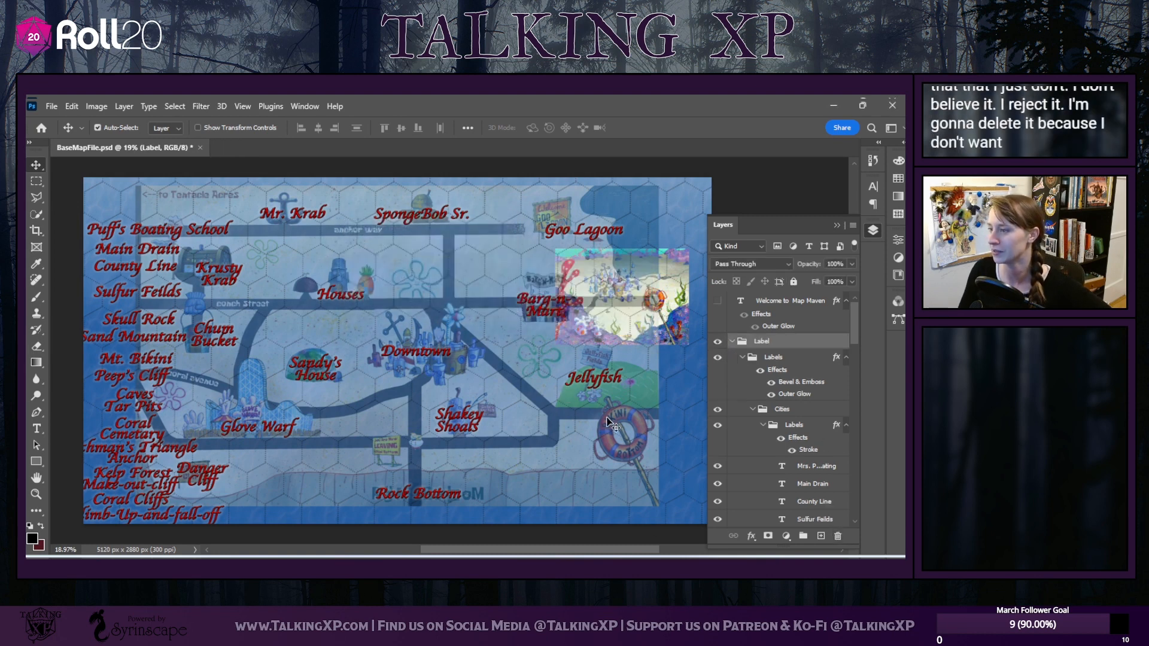
Expand the Land group and turn its Land layer into a Solid Color fill using black (000000)
scroll(737, 432, "down", 5)
scroll(737, 432, "down", 10)
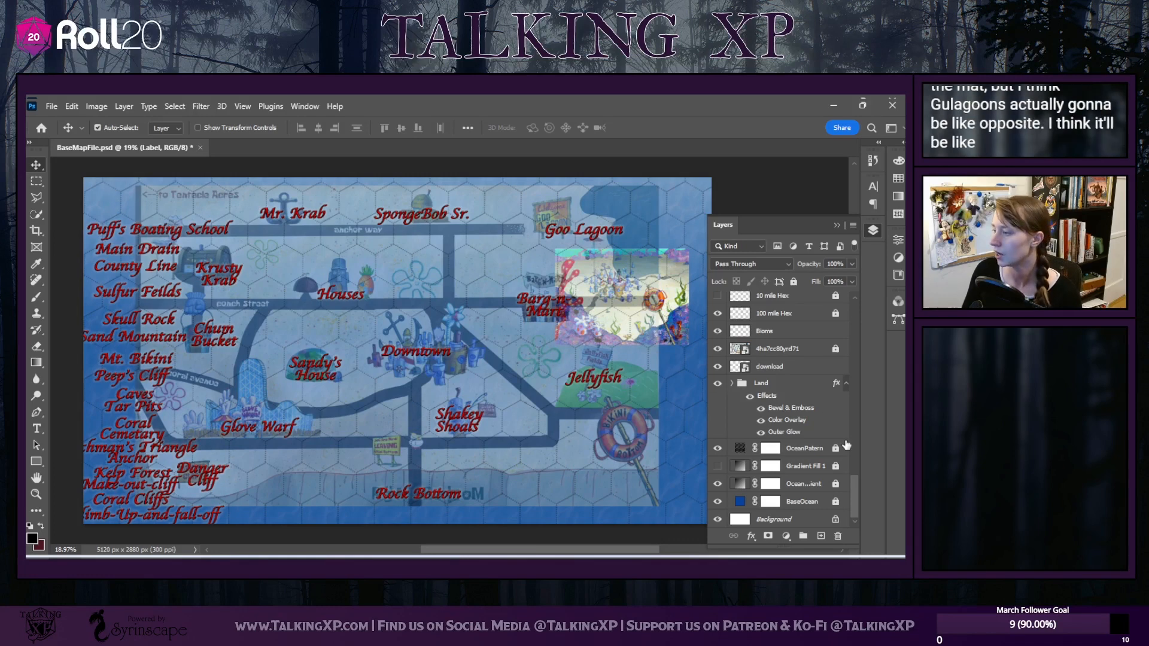
left_click(731, 383)
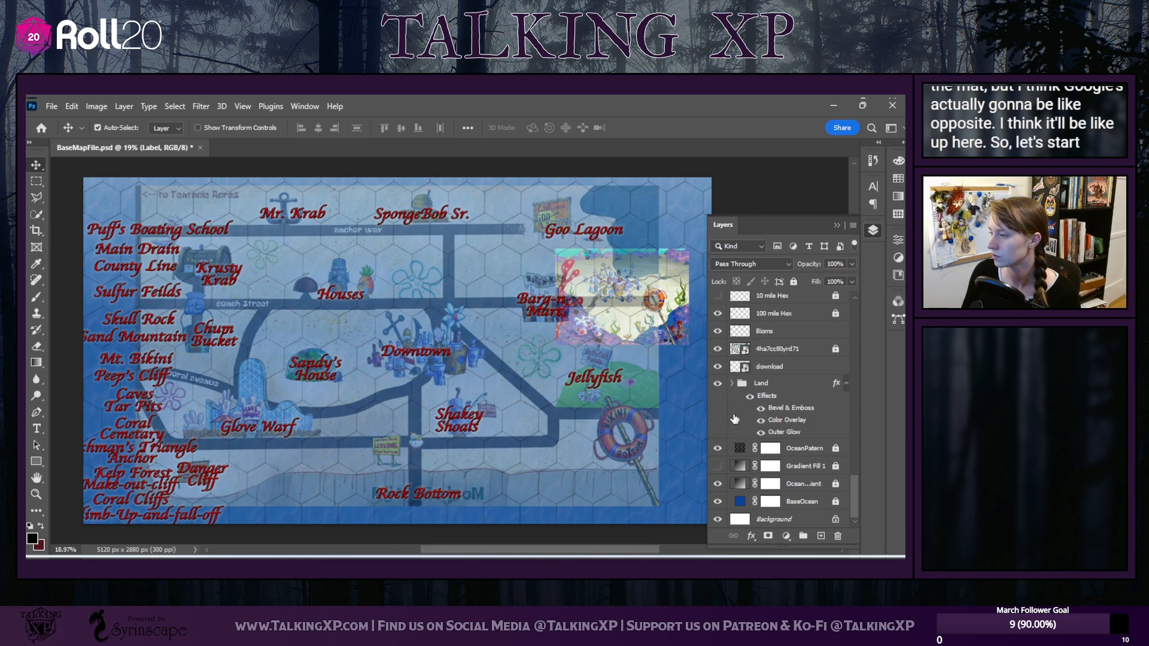
scroll(792, 461, "up", 1)
left_click(788, 449)
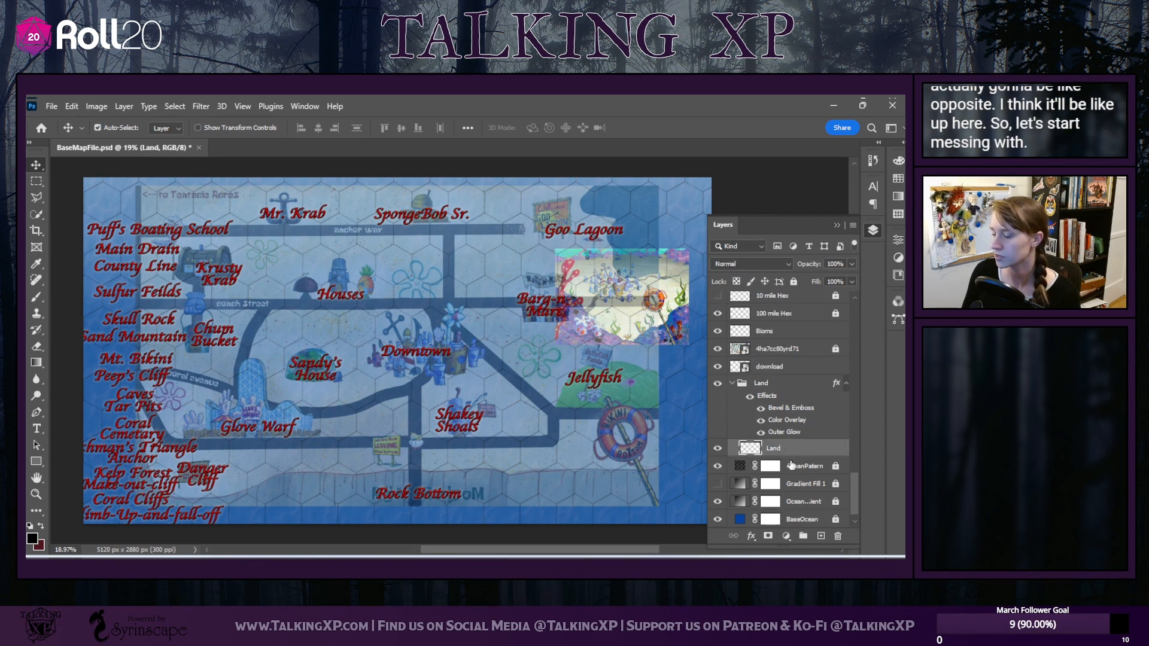
left_click(788, 536)
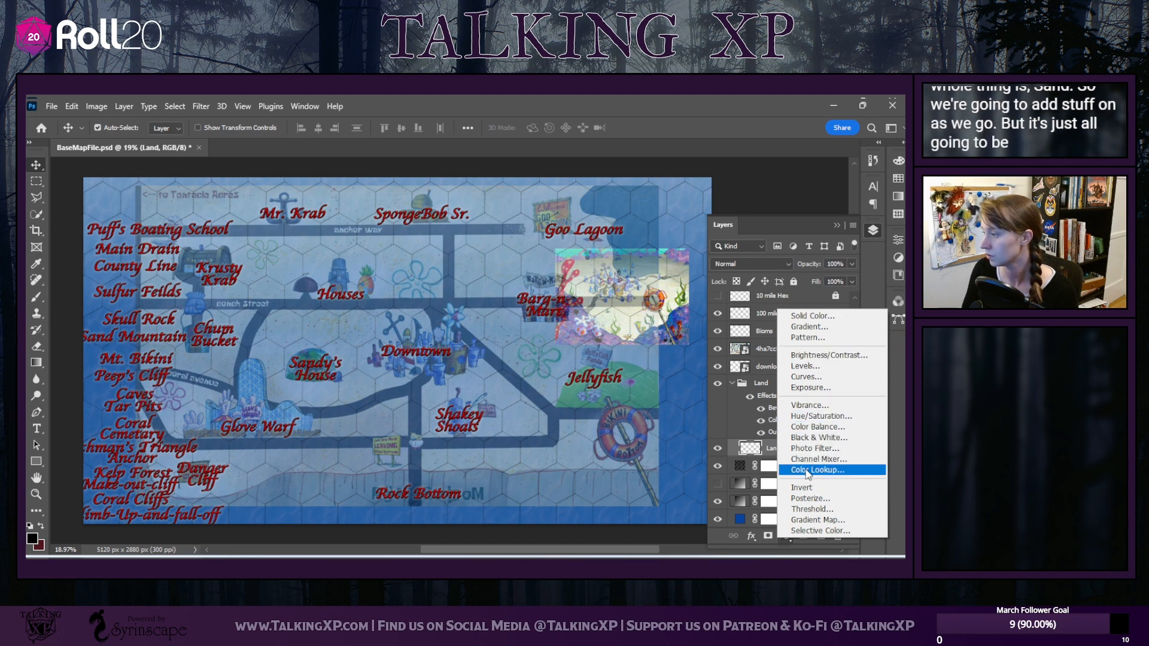
left_click(816, 316)
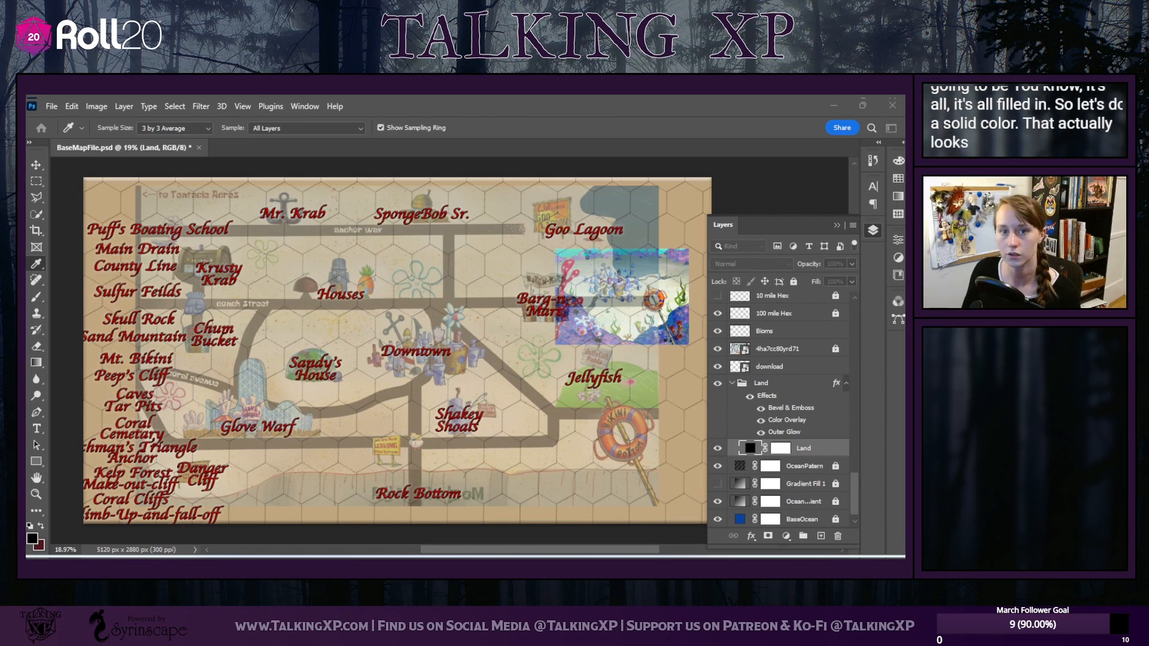
left_click_drag(604, 556, 568, 202)
left_click_drag(442, 201, 558, 225)
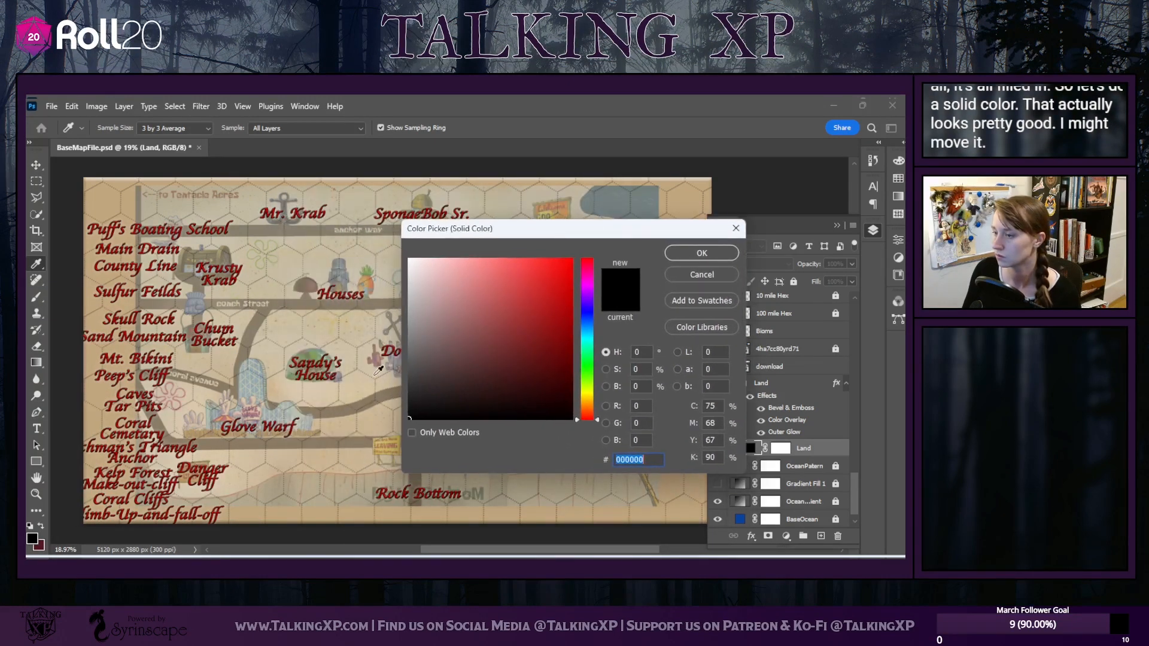
left_click_drag(410, 419, 341, 495)
left_click(701, 253)
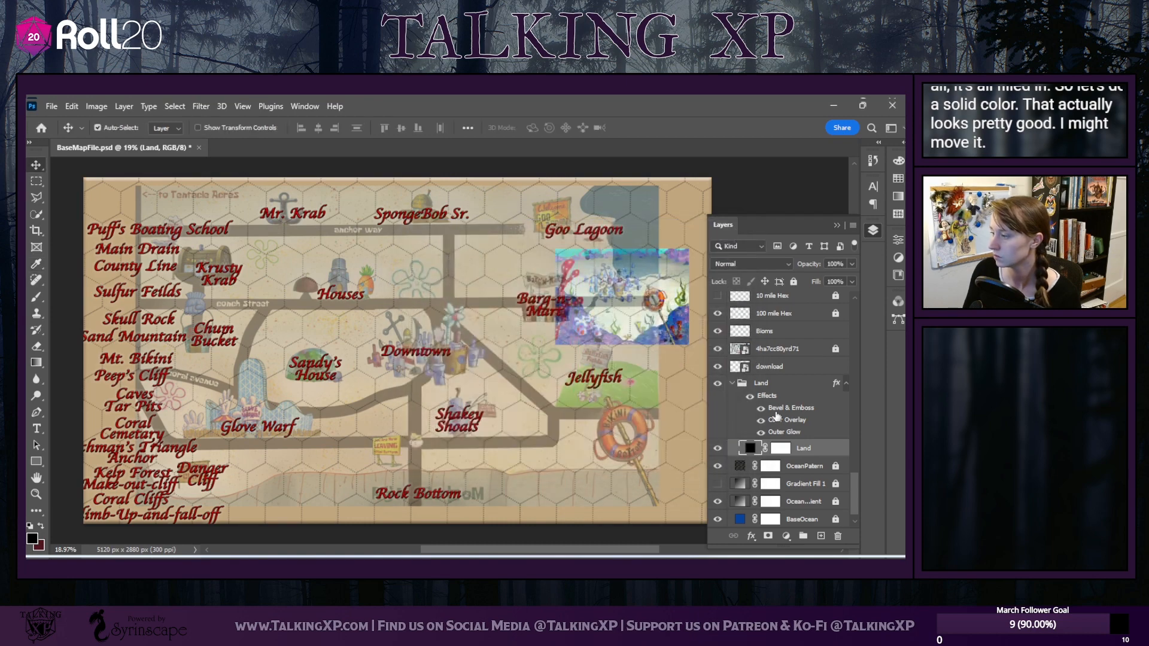
Change the Land group's Color Overlay to a brighter, sandier tone and apply the layer style
double_click(786, 419)
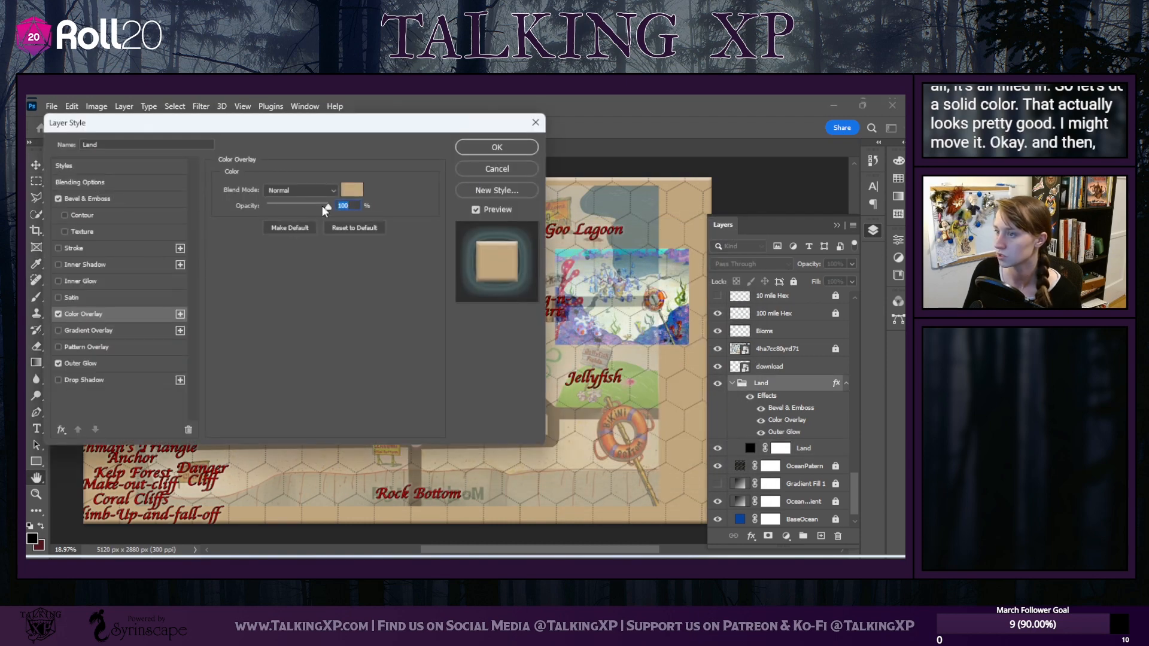
left_click(350, 192)
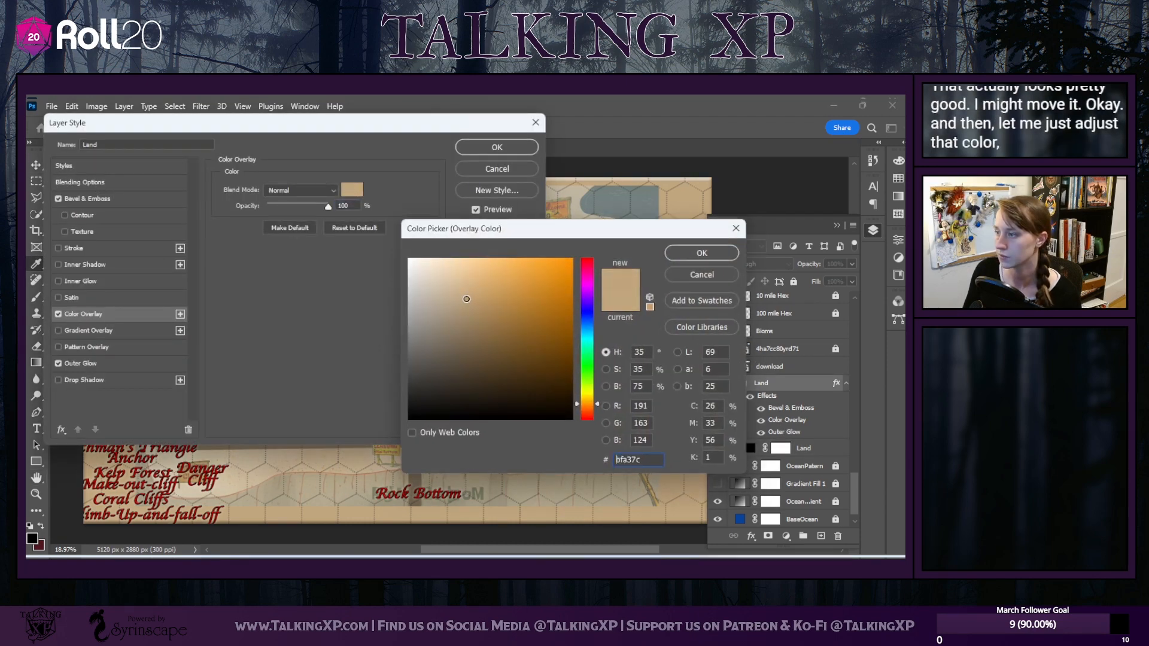
left_click(700, 253)
left_click(499, 147)
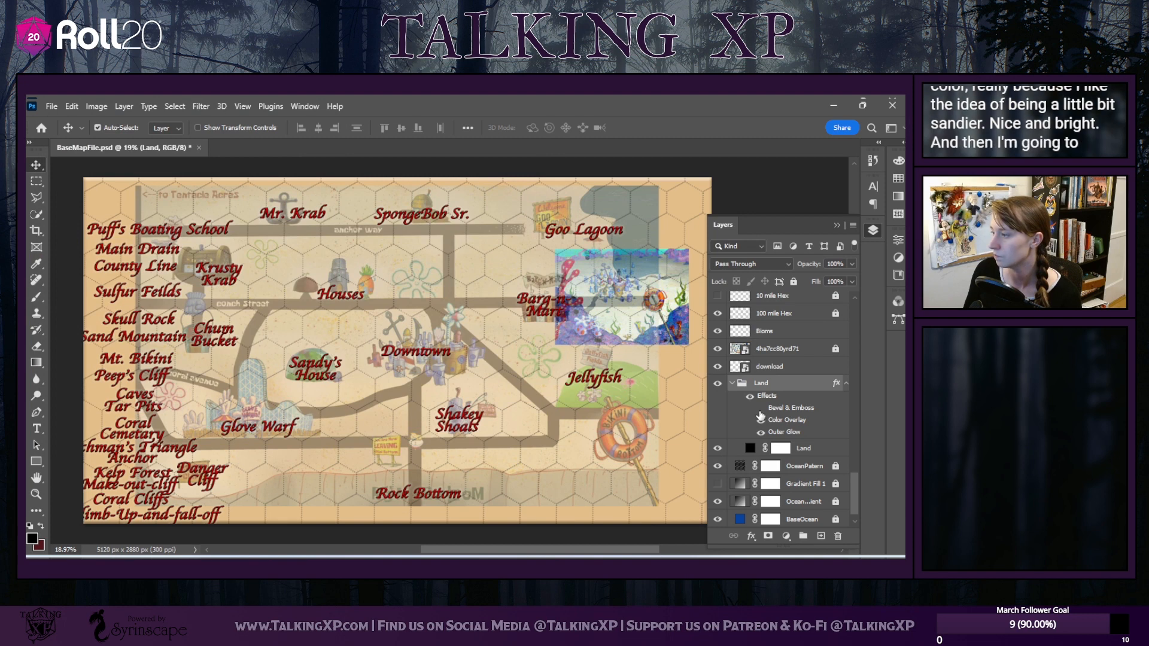
Turn off the Land group's Bevel & Emboss effect and collapse the group
left_click(761, 408)
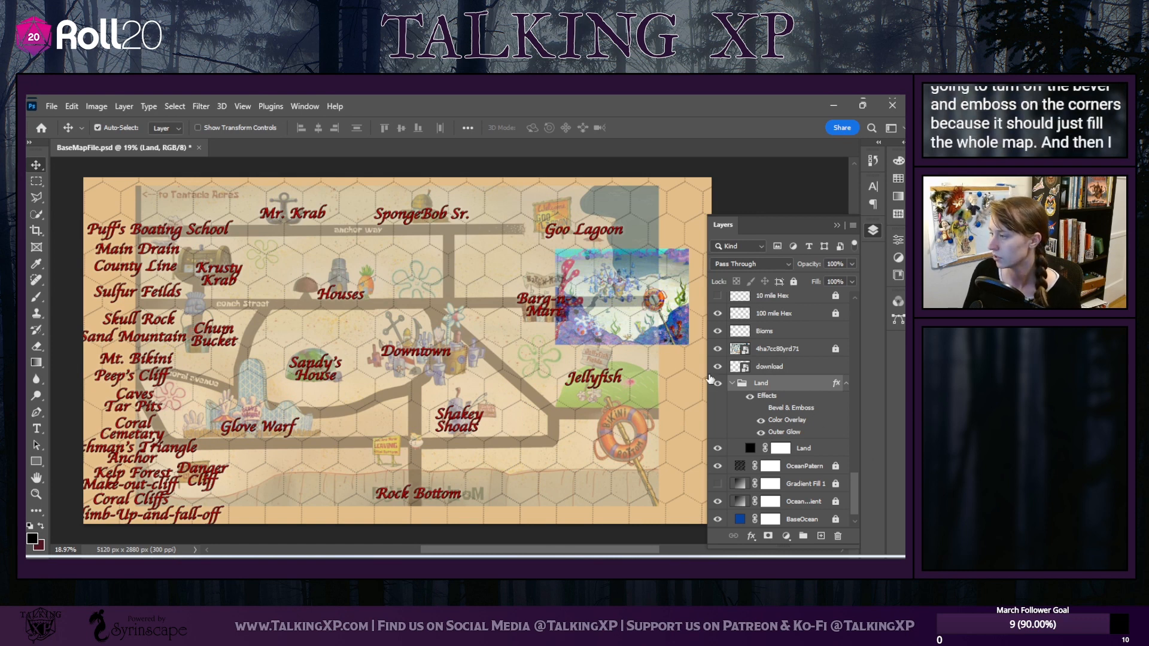
left_click(731, 383)
scroll(739, 419, "up", 5)
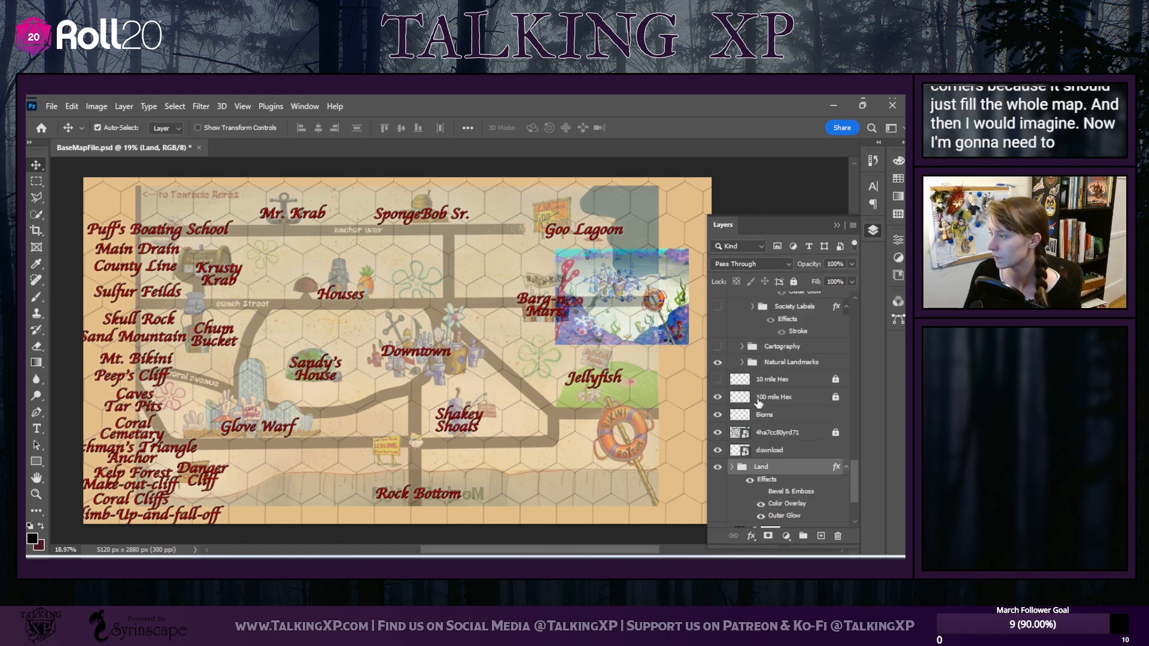
Paint the Goo Lagoon outline in the map's upper left corner on the Natural Landmarks group's Rivers layer with a hard round 77 px brush
left_click(742, 446)
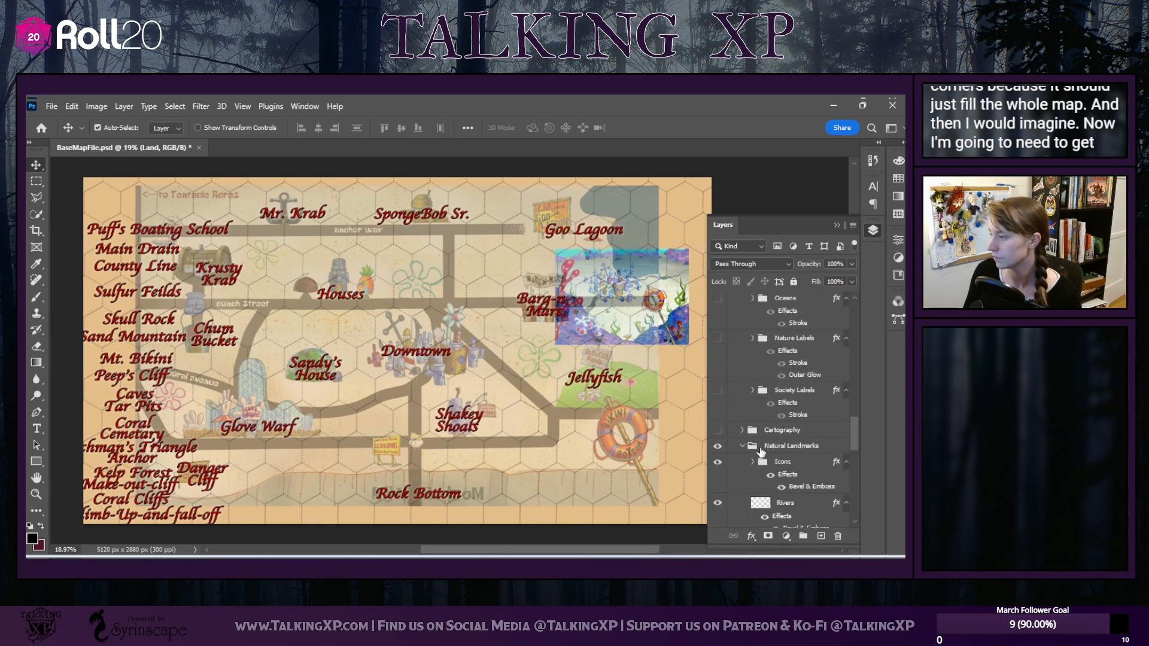
scroll(759, 451, "down", 5)
scroll(761, 452, "down", 1)
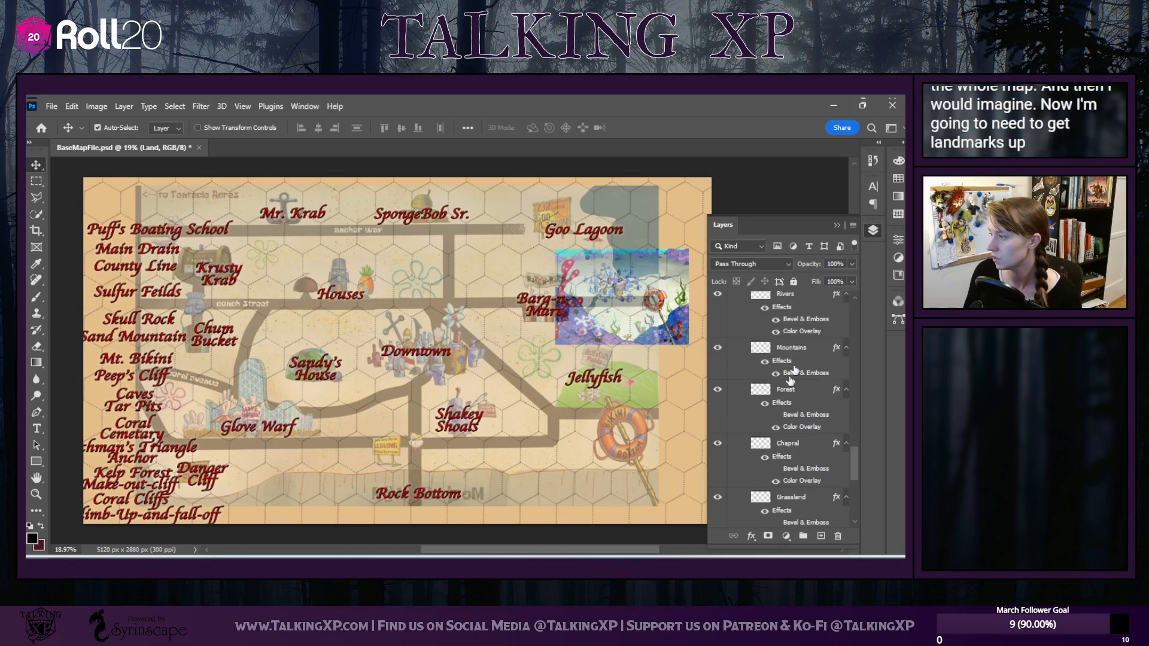
left_click(812, 296)
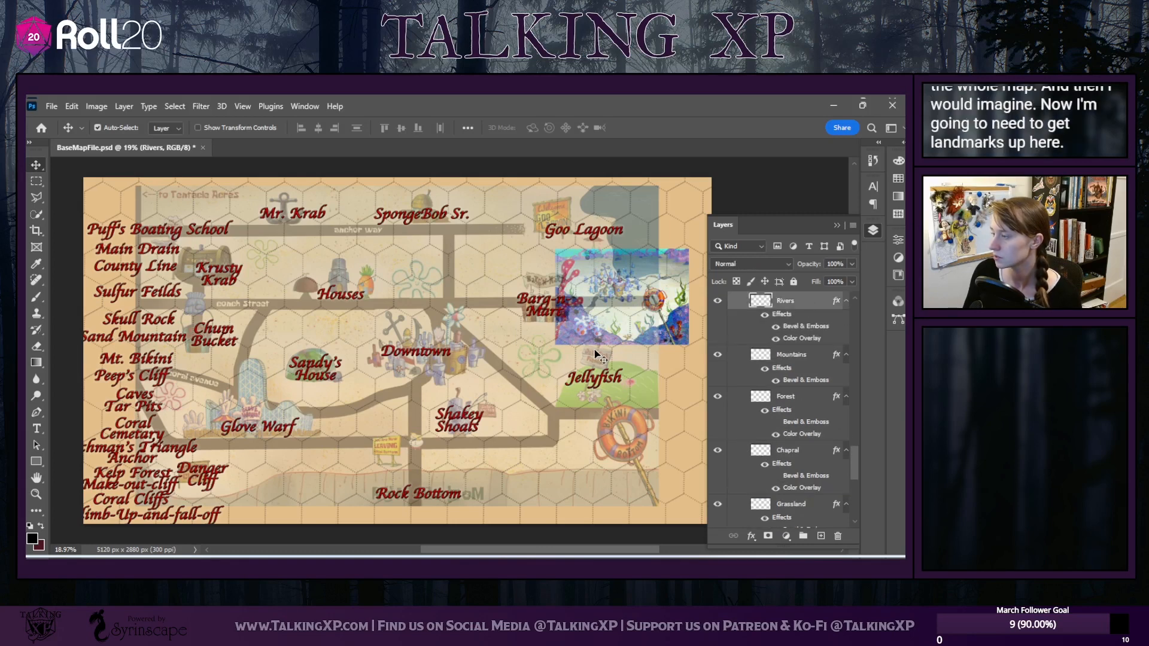
left_click(40, 297)
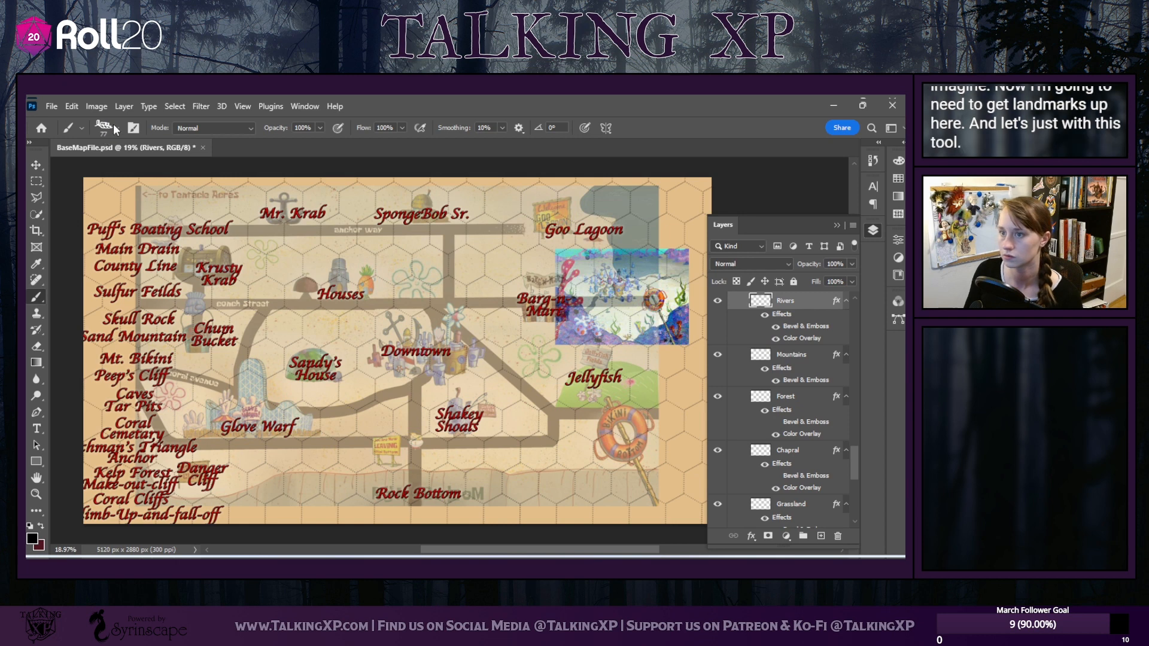
right_click(60, 188)
scroll(142, 239, "up", 1)
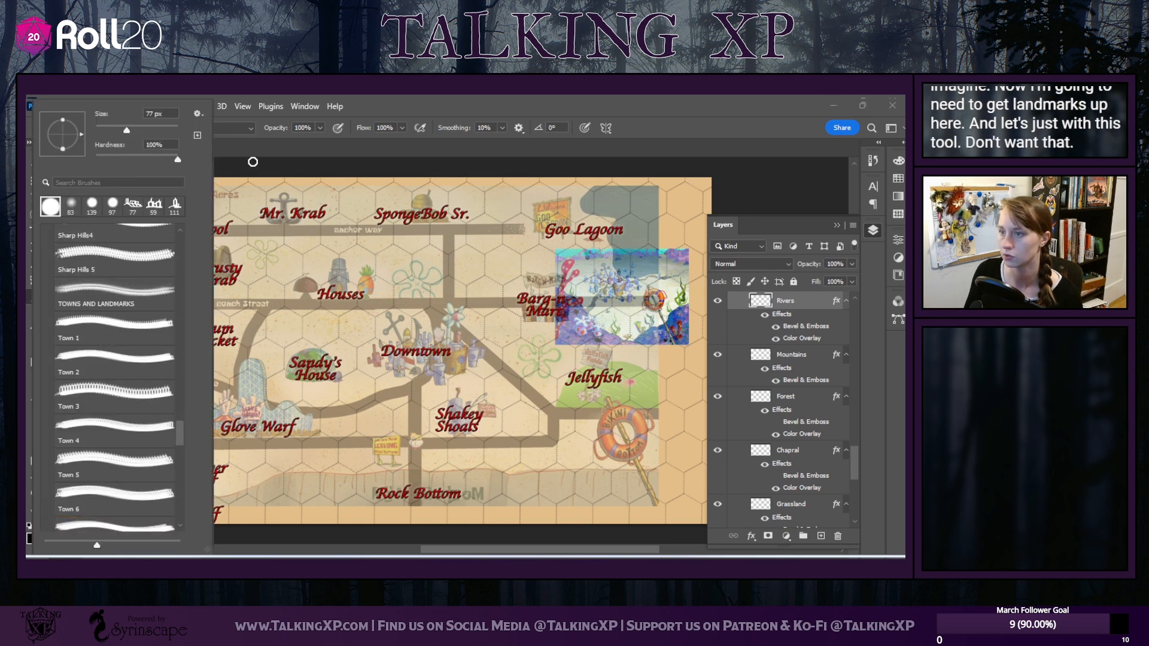
left_click(253, 162)
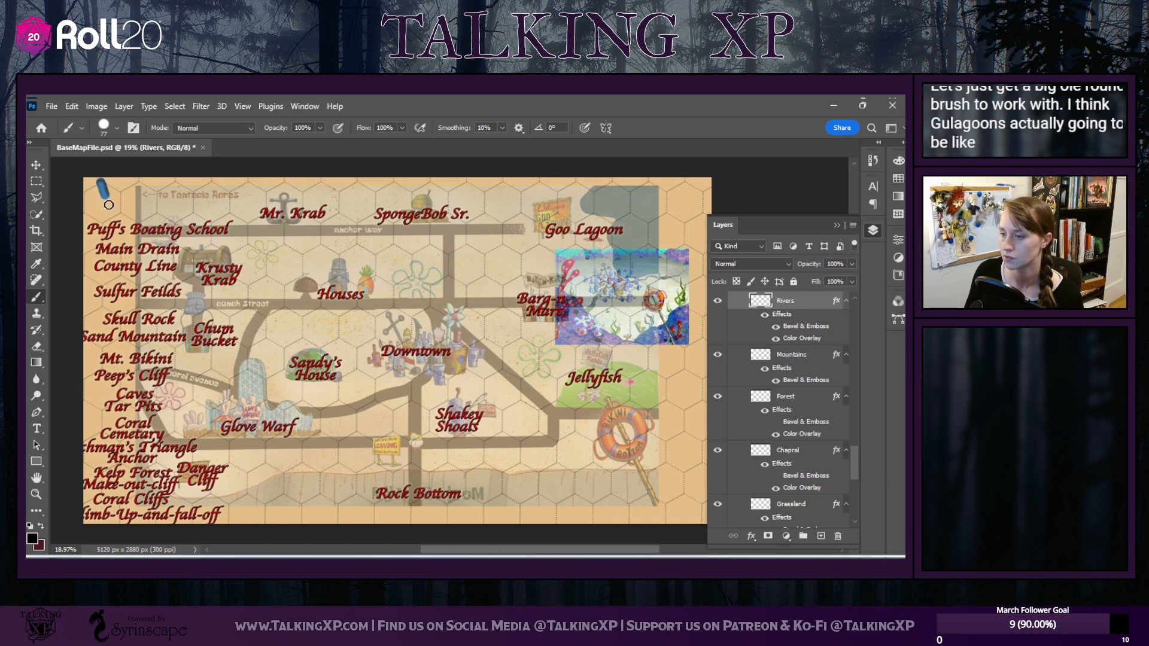
mouse_move(108, 205)
left_mouse_down()
mouse_move(144, 237)
mouse_move(248, 230)
mouse_move(296, 195)
mouse_move(263, 175)
left_mouse_up()
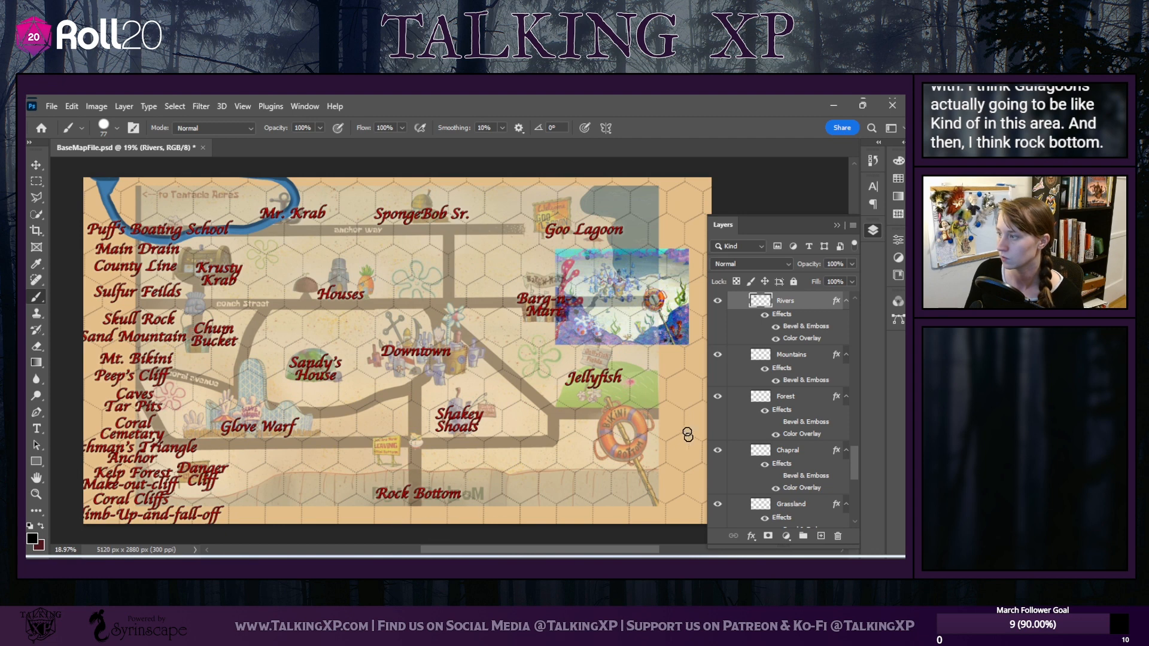
Try to paint the Rock Bottom cliff line as a shallow V along the map's lower edge, and undo it
left_click(834, 225)
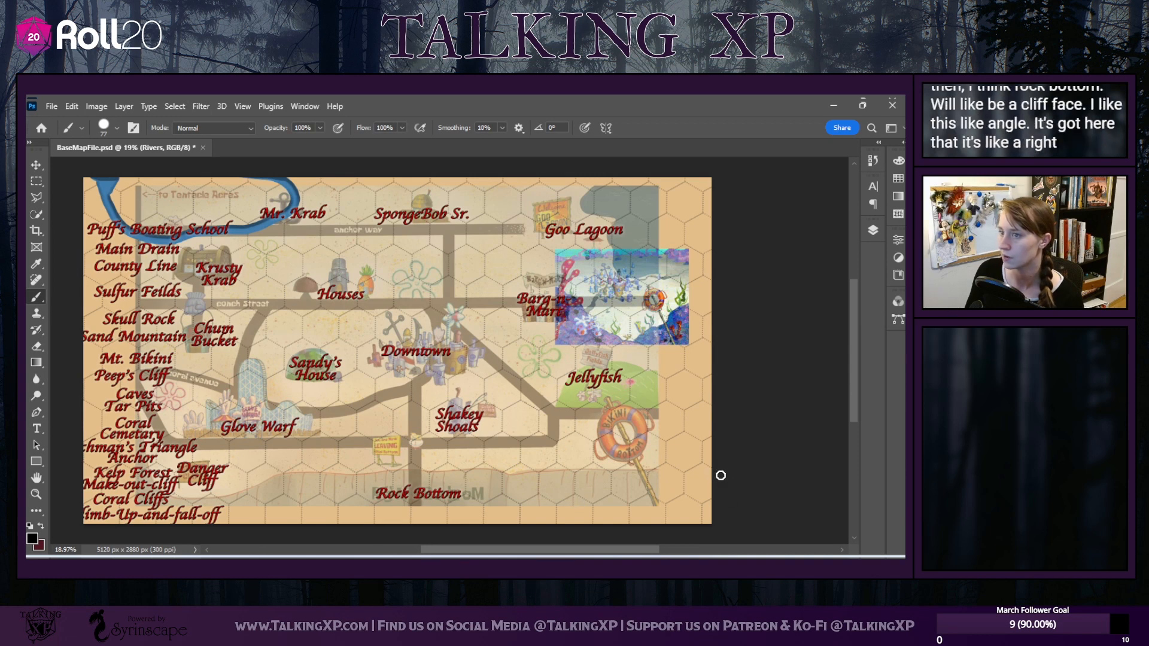
left_click_drag(714, 483, 533, 508)
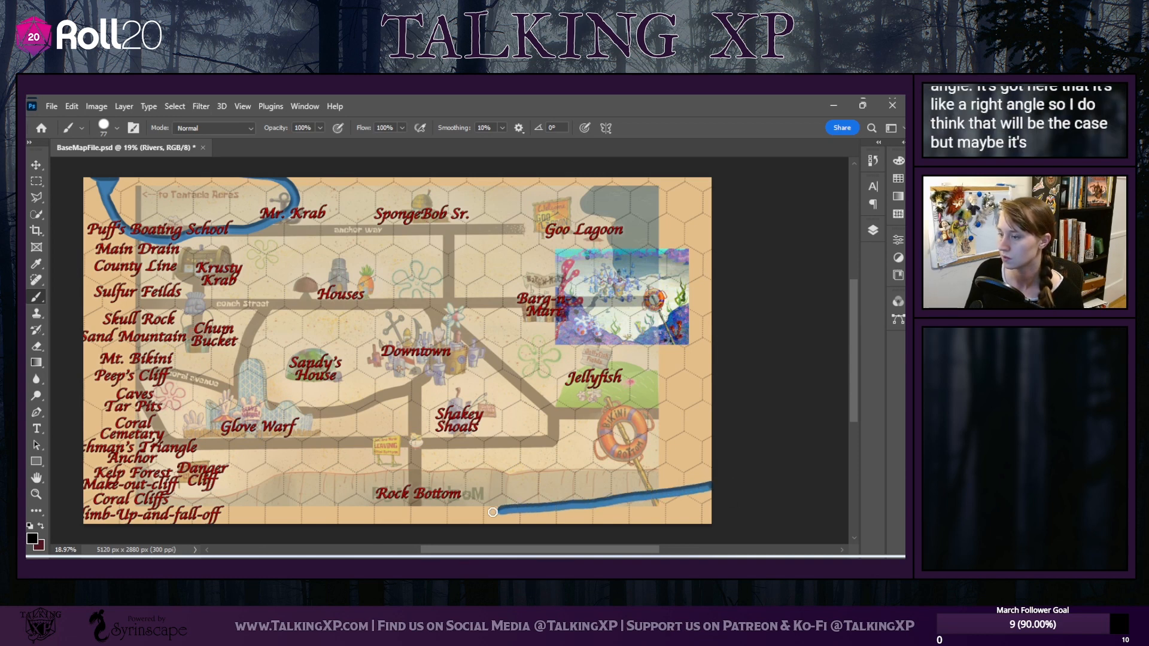
mouse_move(413, 525)
left_mouse_down()
mouse_move(325, 493)
mouse_move(28, 478)
left_mouse_up()
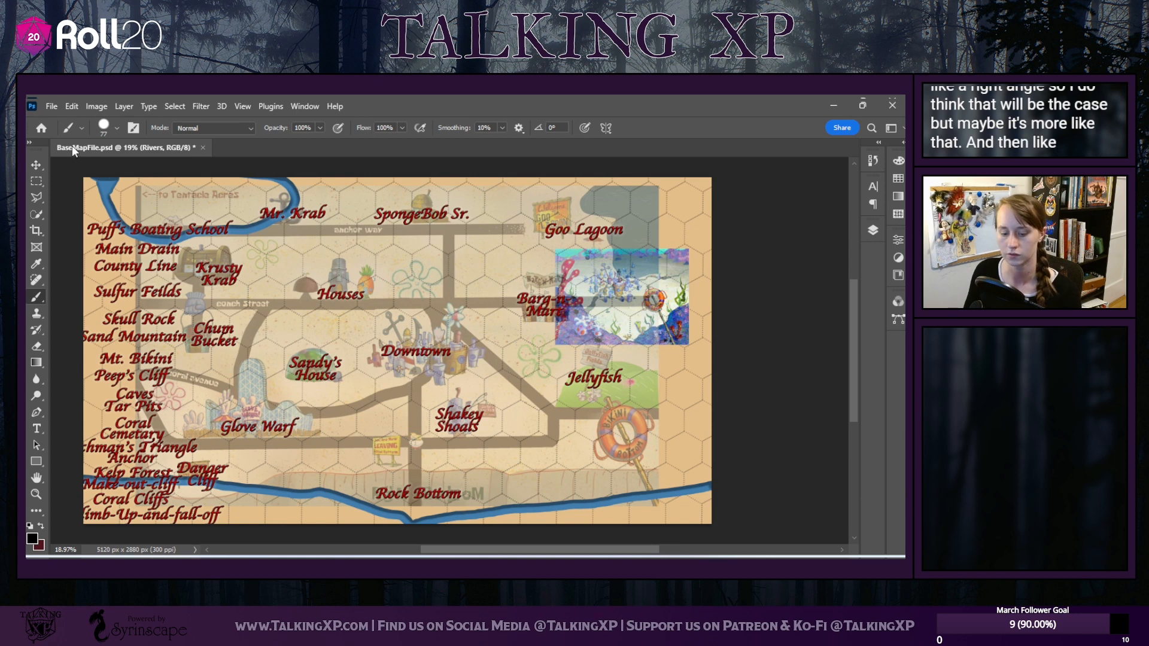
key("ctrl+z")
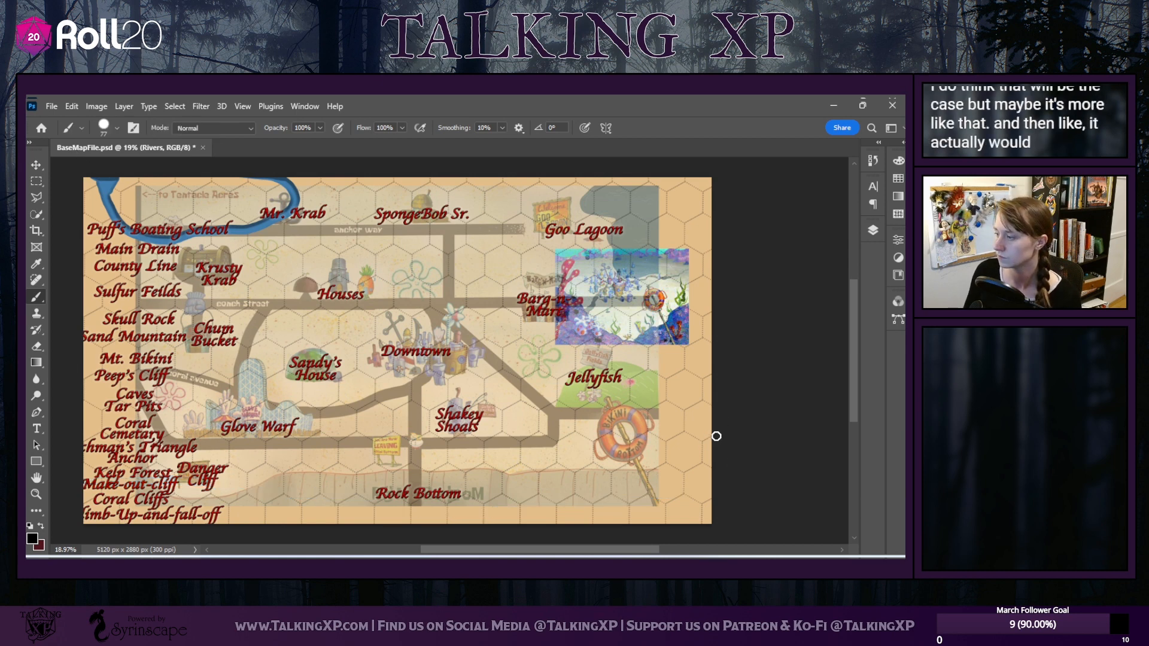
Try to paint a diagonal cliff line with side branches across the map's lower right corner, and undo the strokes
left_click_drag(716, 436, 536, 527)
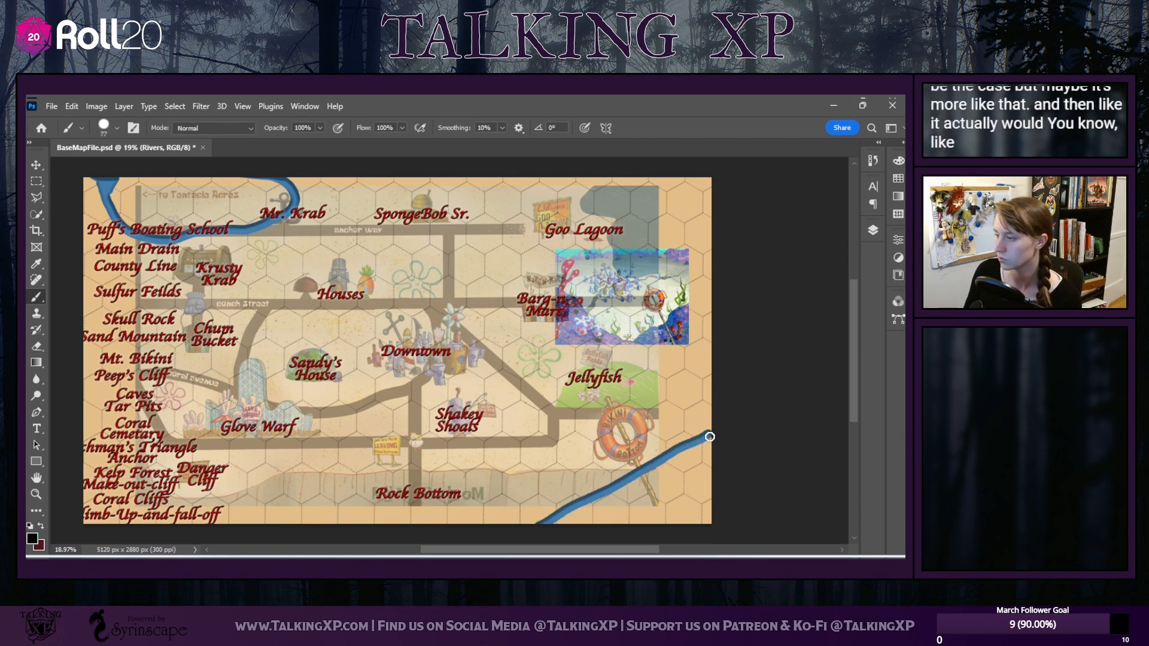
left_click_drag(555, 510, 485, 514)
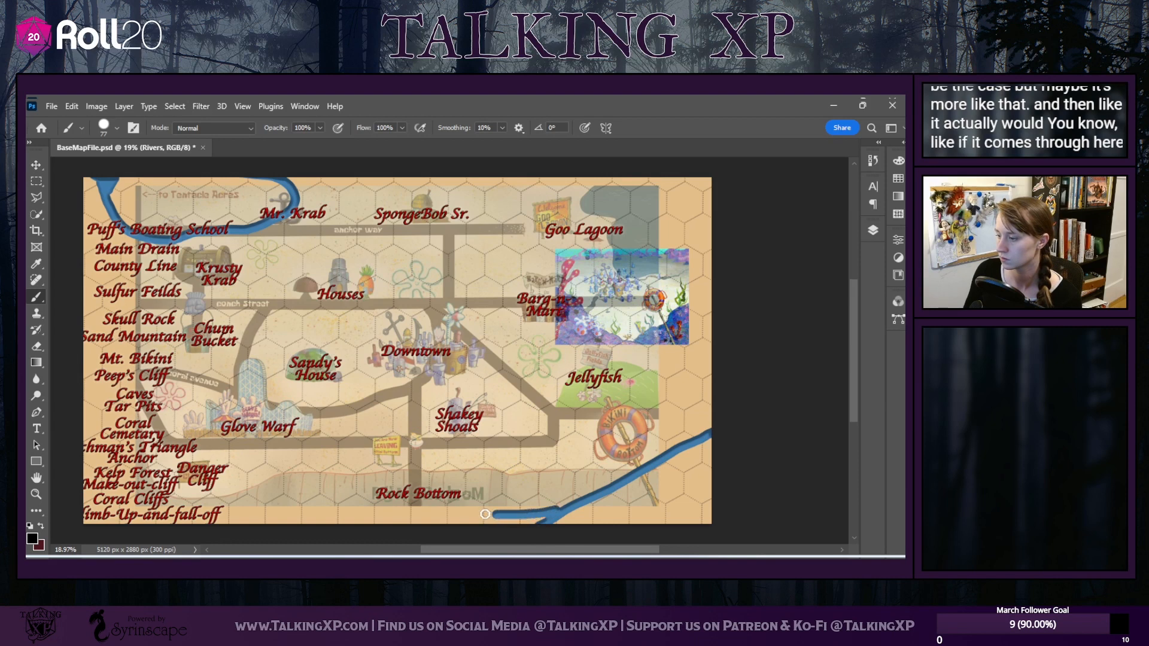
mouse_move(573, 510)
left_mouse_down()
mouse_move(658, 467)
mouse_move(693, 370)
left_mouse_up()
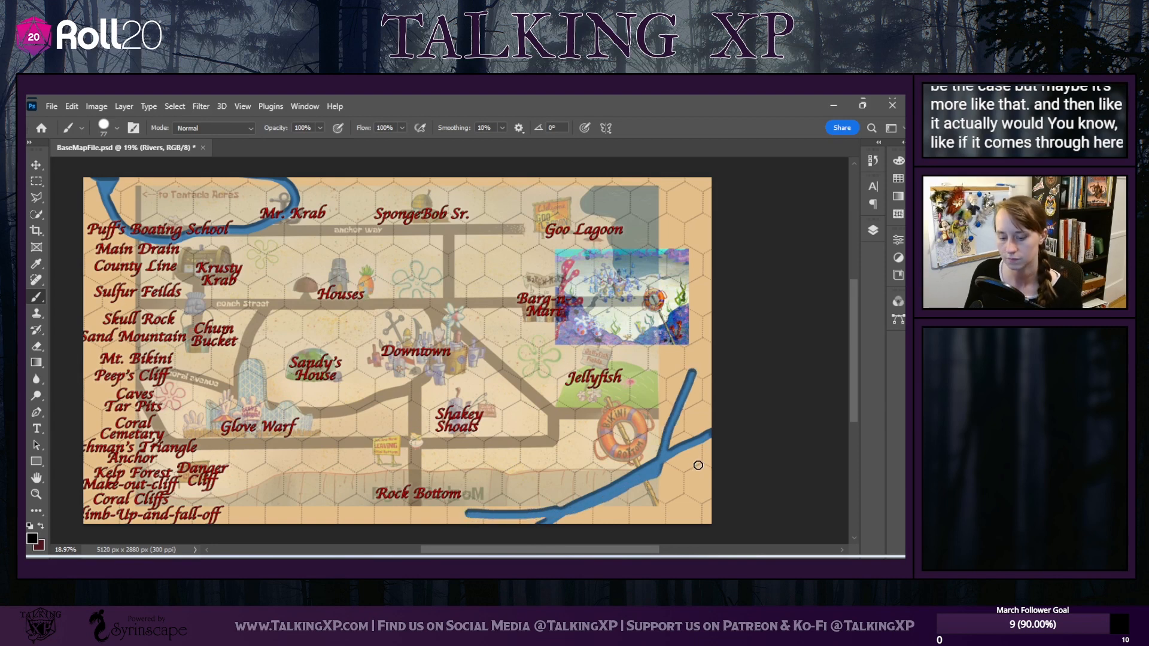
key("ctrl+z")
key("ctrl+z")
key("ctrl+z")
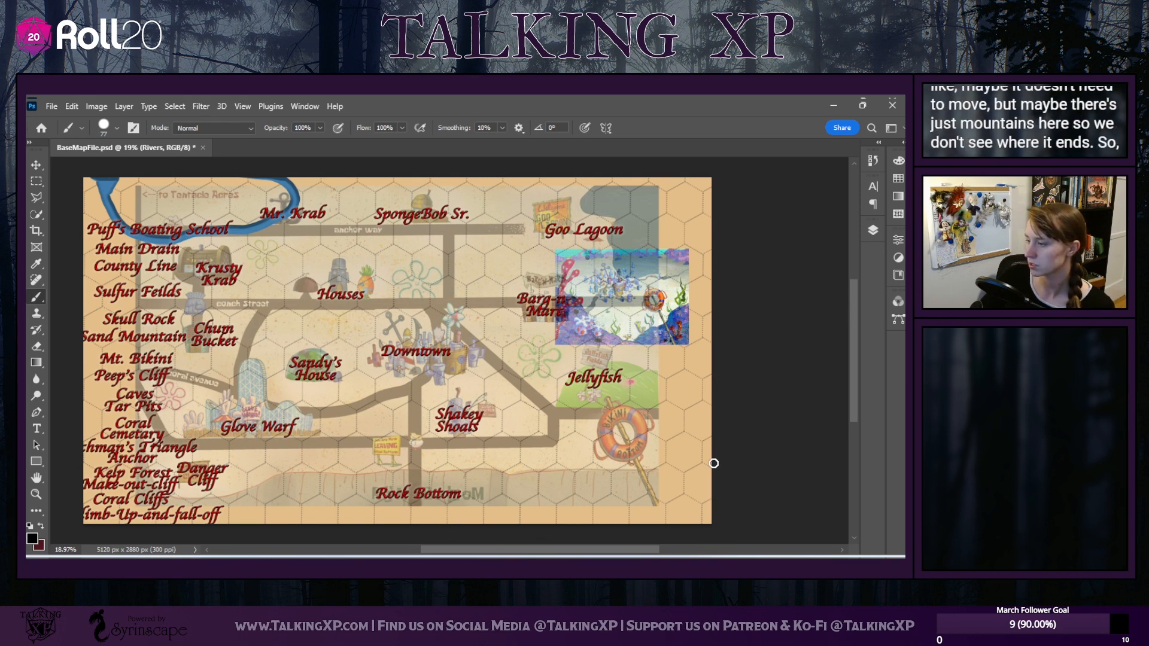
Paint the cliff line above Rock Bottom across the map, curving up to the left edge, with a short branch at the right edge
mouse_move(715, 471)
left_mouse_down()
mouse_move(293, 470)
mouse_move(187, 498)
mouse_move(156, 482)
left_mouse_up()
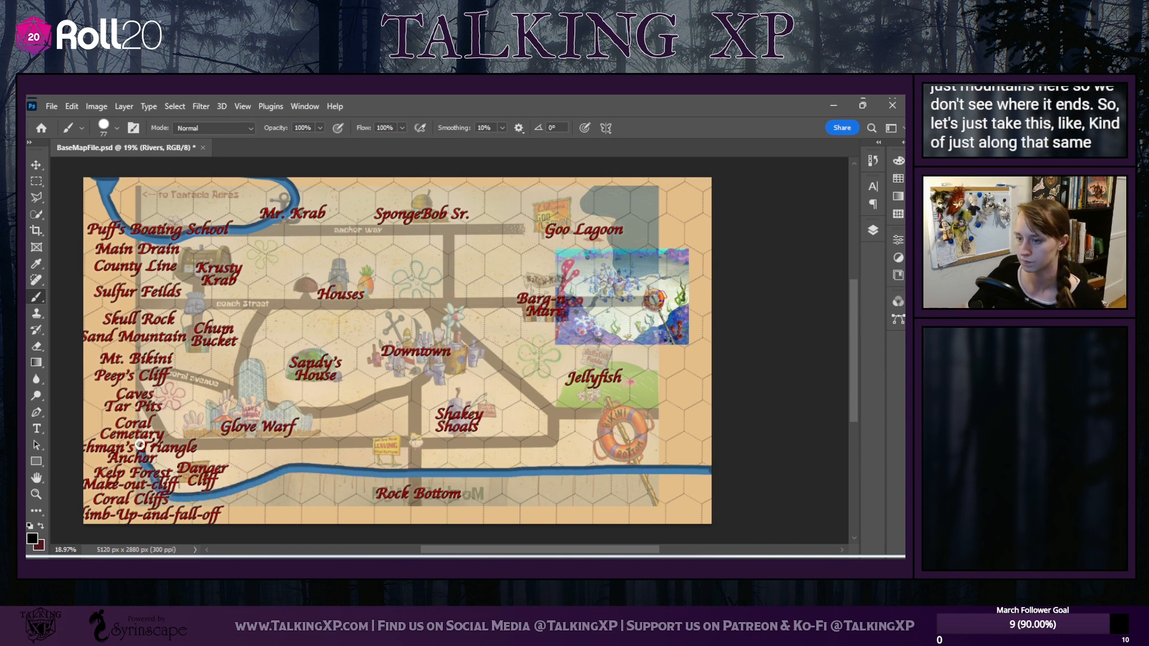
left_click_drag(122, 416, 80, 384)
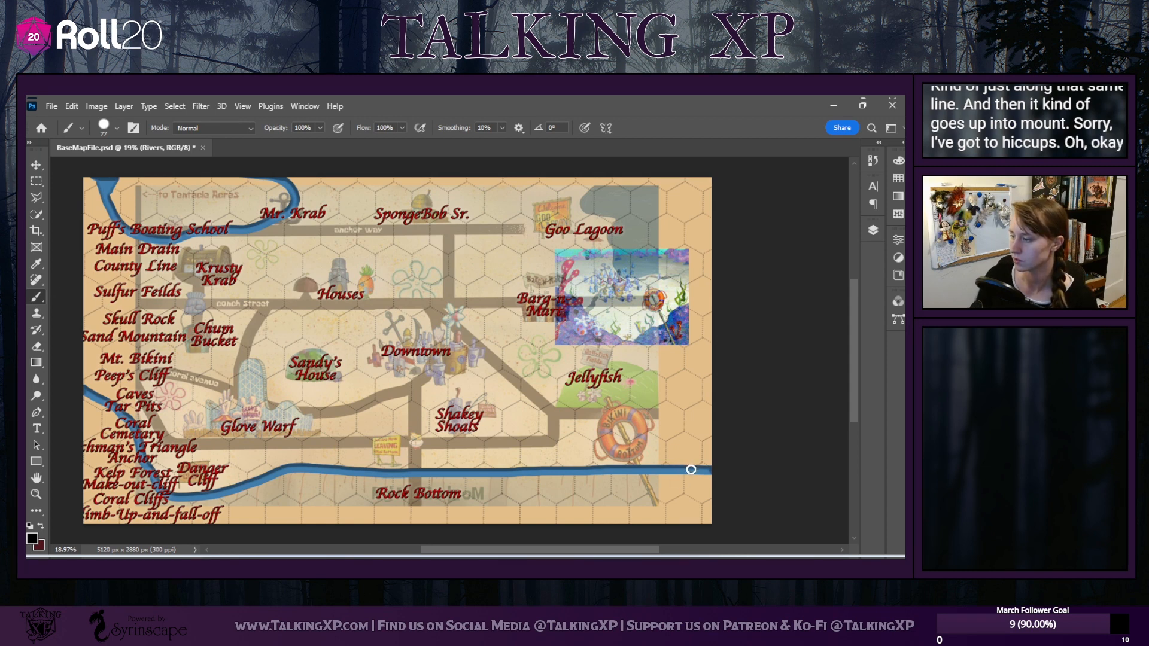
left_click_drag(693, 468, 721, 431)
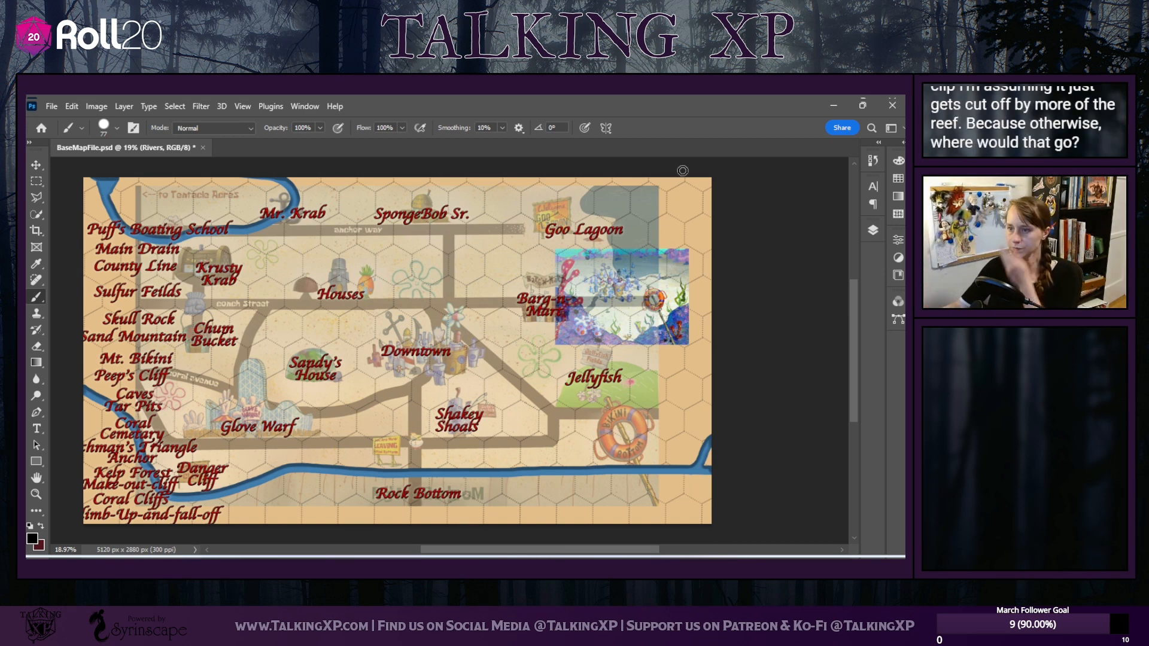
Extend the Goo Lagoon outline eastward, add an inner shoreline, and thicken the lagoon's lower and upper edges with more brush strokes
left_click_drag(287, 209, 376, 186)
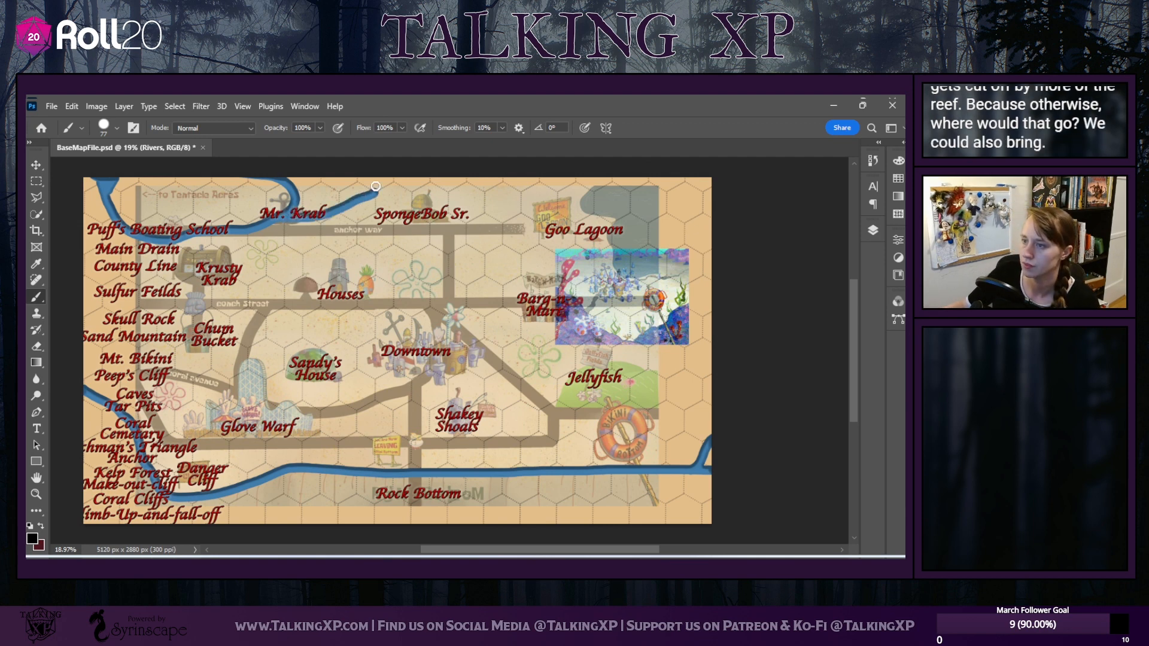
left_click_drag(142, 222, 147, 175)
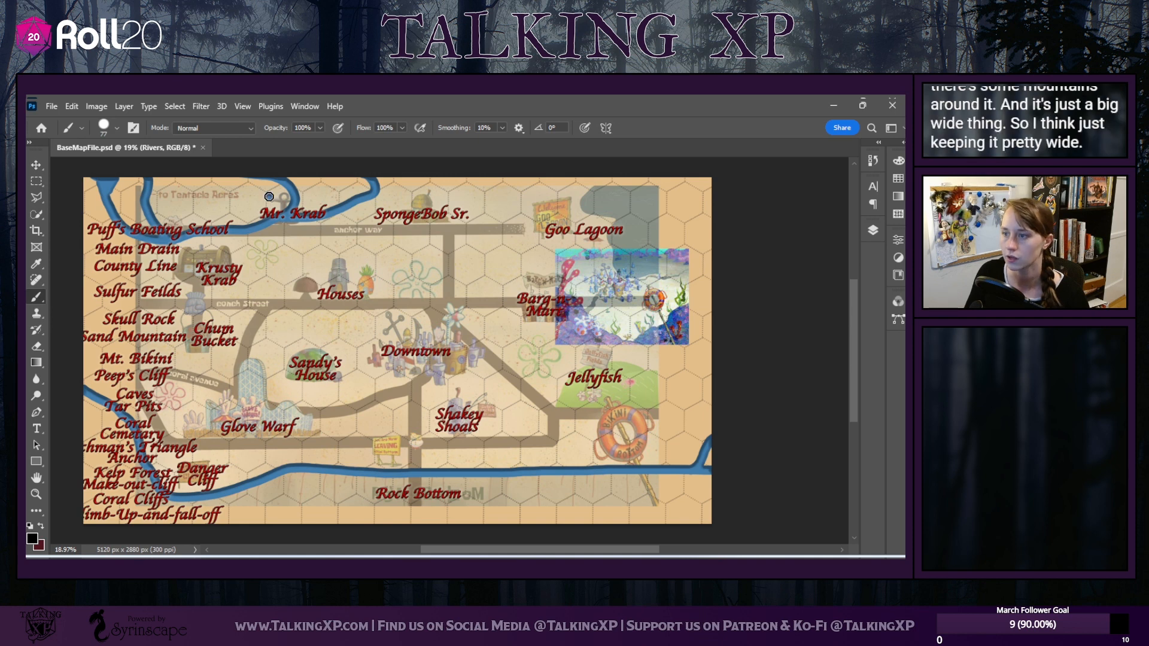
left_click_drag(154, 194, 350, 192)
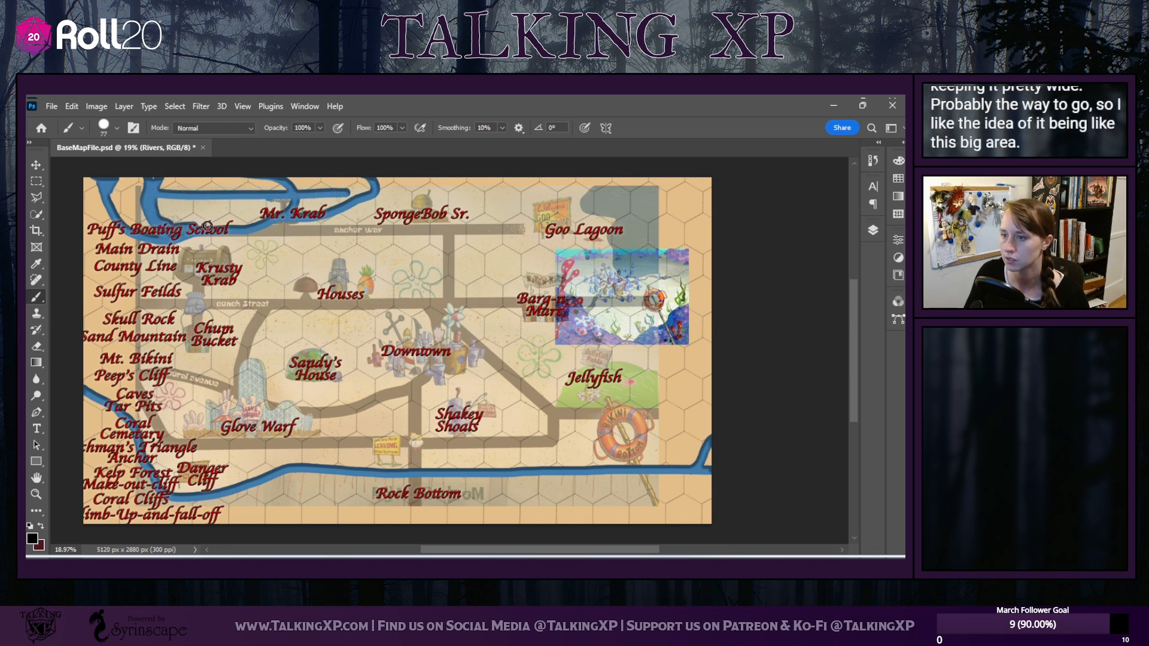
left_click_drag(207, 226, 283, 216)
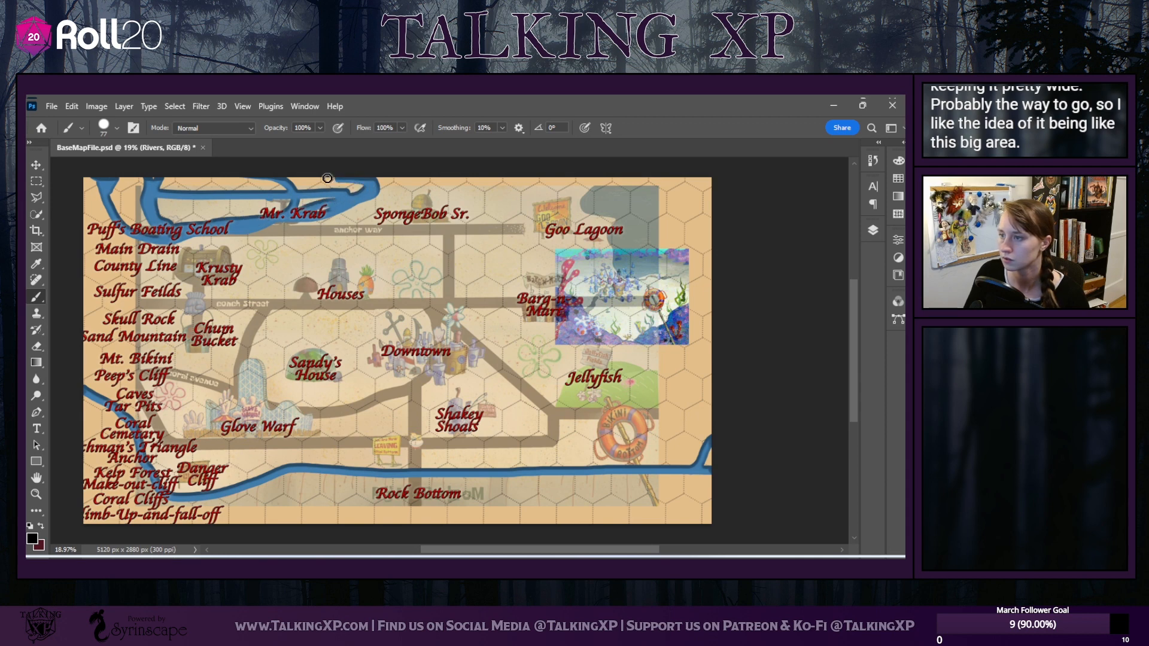
left_click_drag(327, 178, 153, 177)
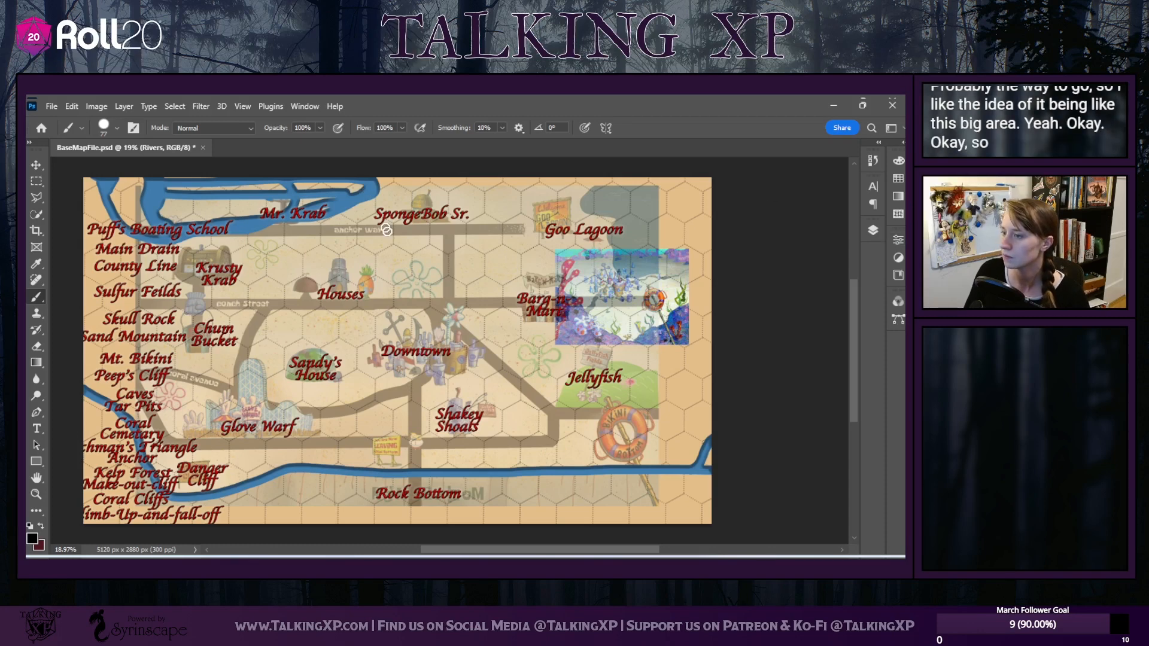
Move the Downtown label up, Mr. Krab below SpongeBob Sr., Goo Lagoon into the painted lagoon, and the Boating School label to the upper right corner
key("v")
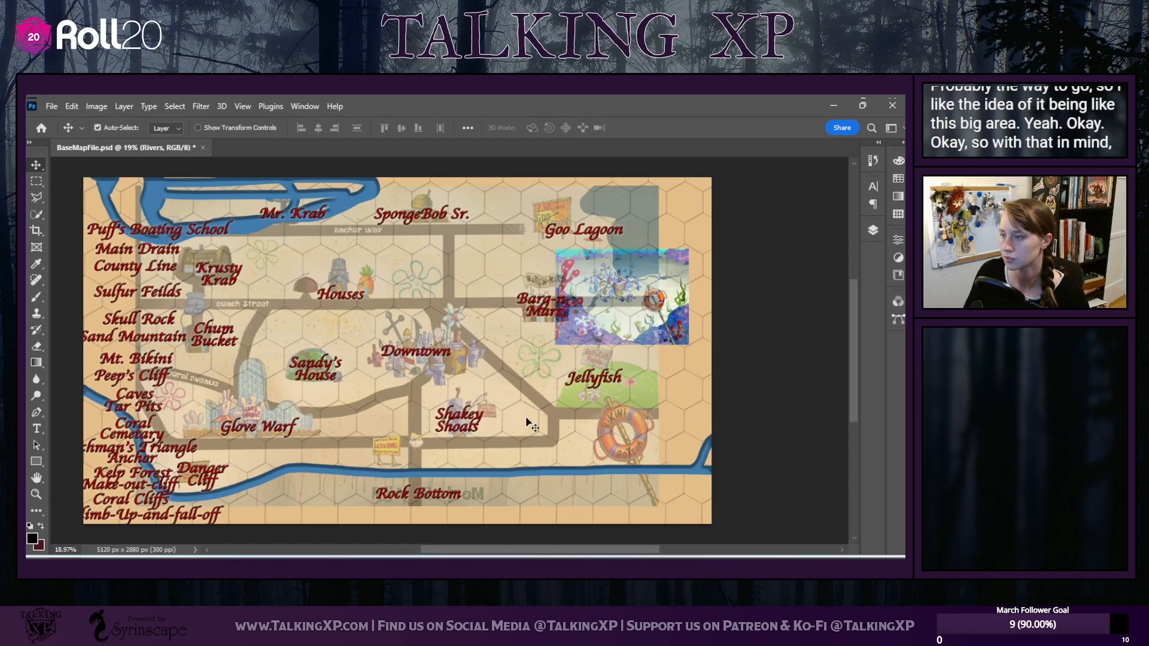
left_click_drag(422, 353, 434, 326)
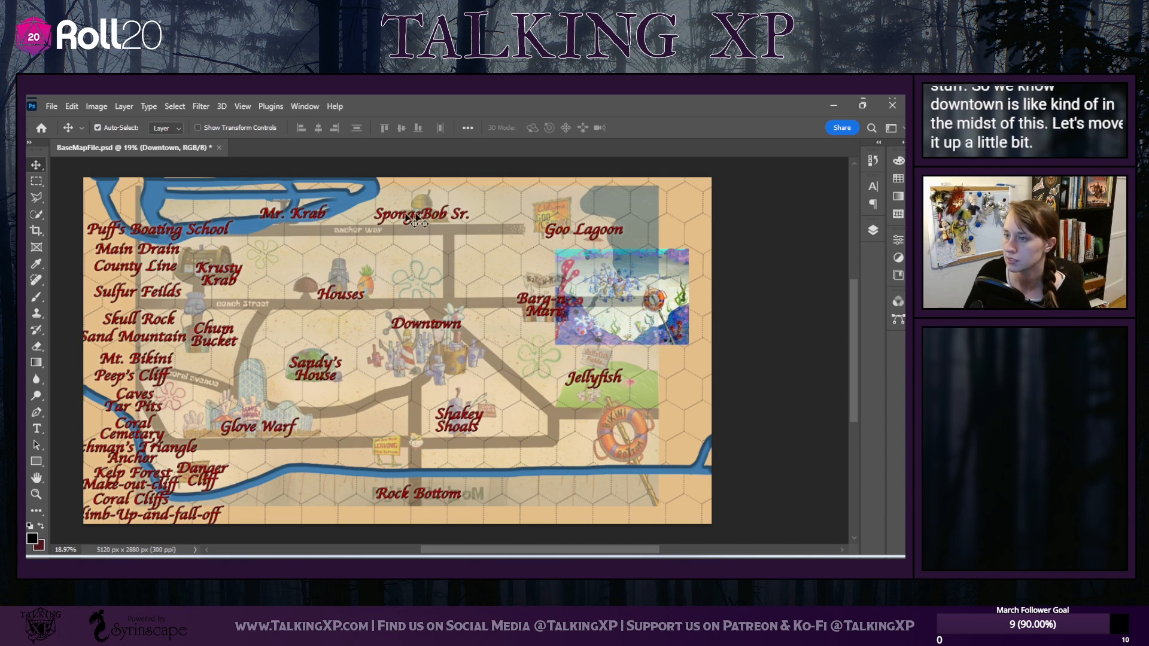
left_click_drag(311, 219, 372, 254)
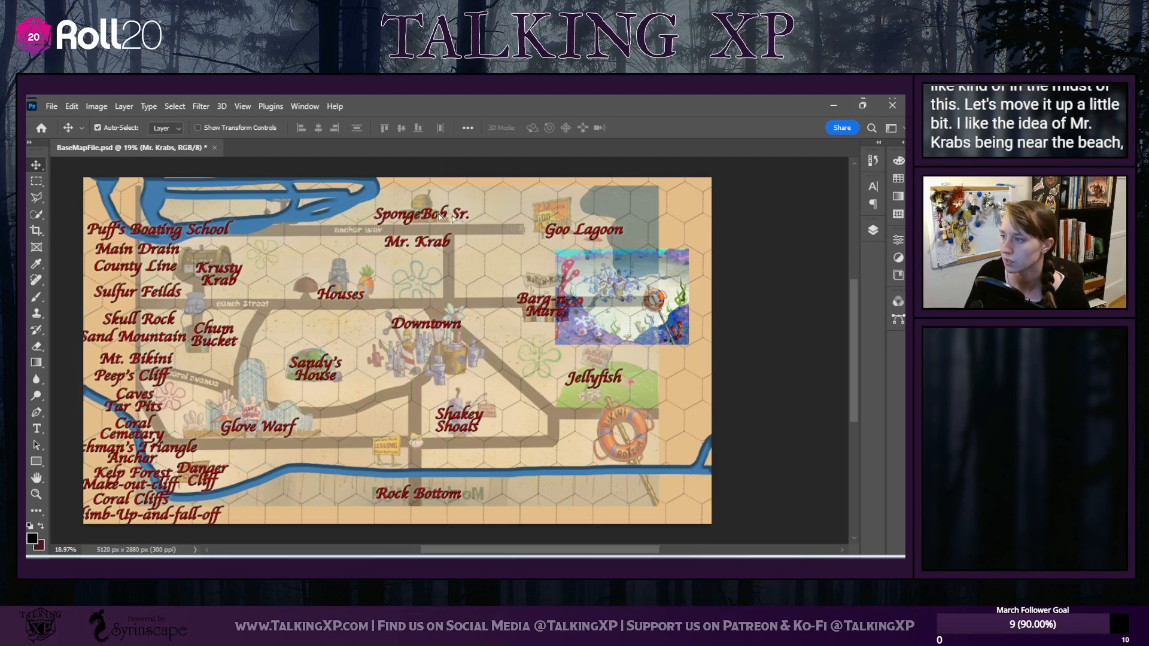
left_click_drag(542, 232, 248, 208)
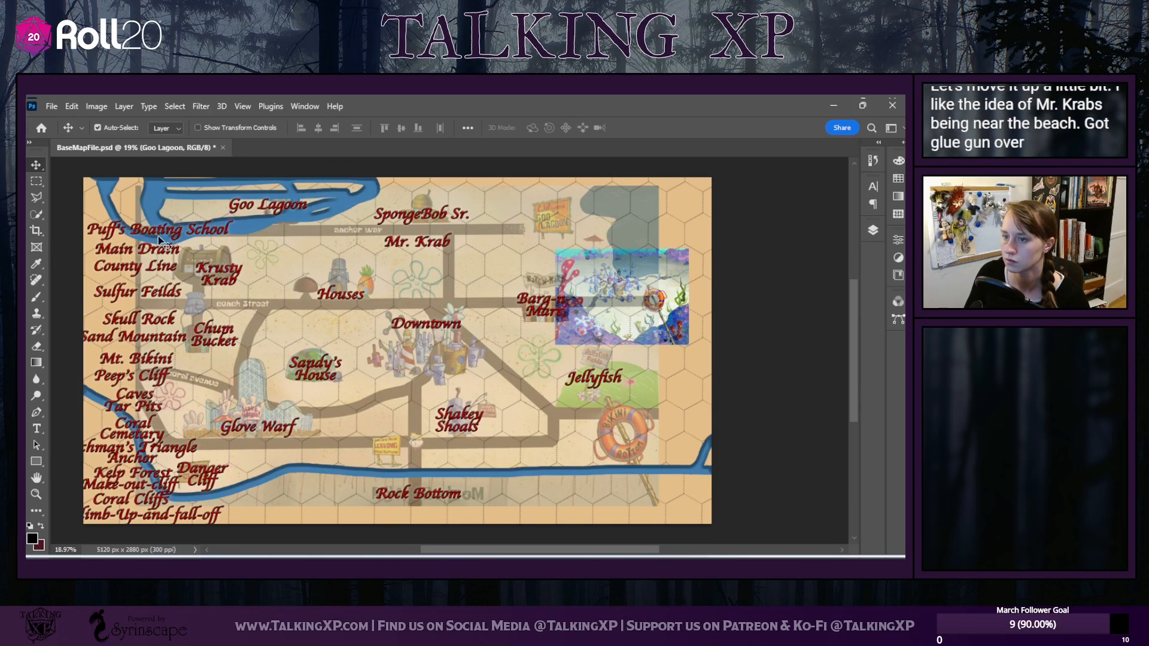
left_click_drag(160, 234, 681, 186)
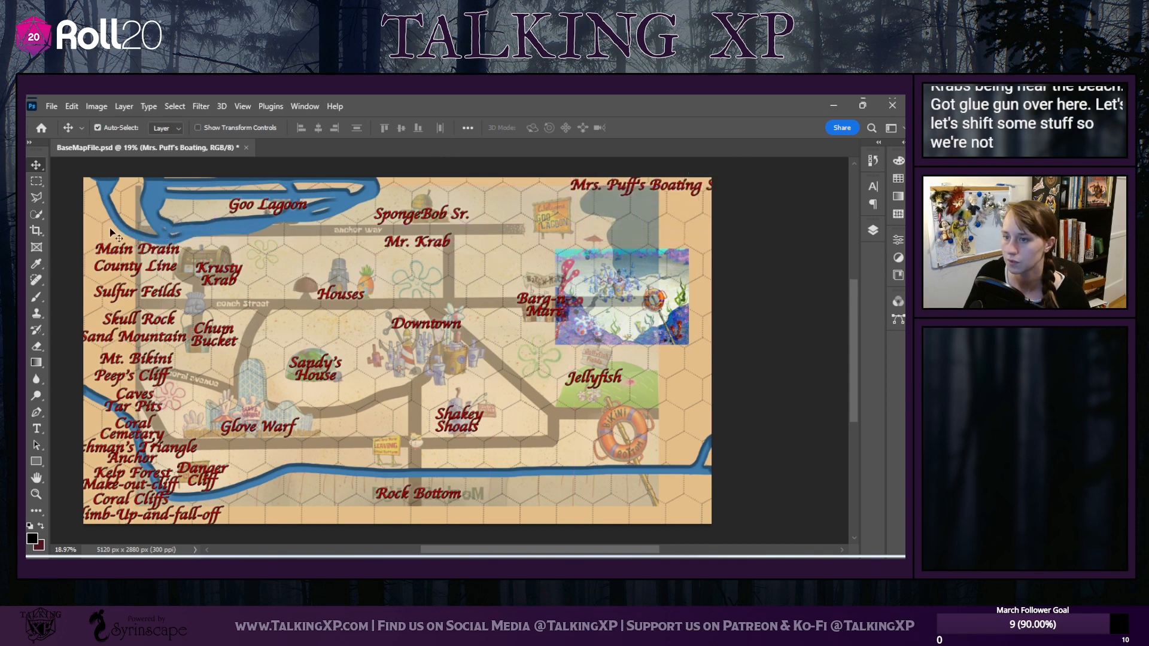
Try to marquee-select the left column of labels, and lock the Natural Landmarks group
left_click_drag(70, 234, 137, 416)
scroll(137, 417, "up", 2)
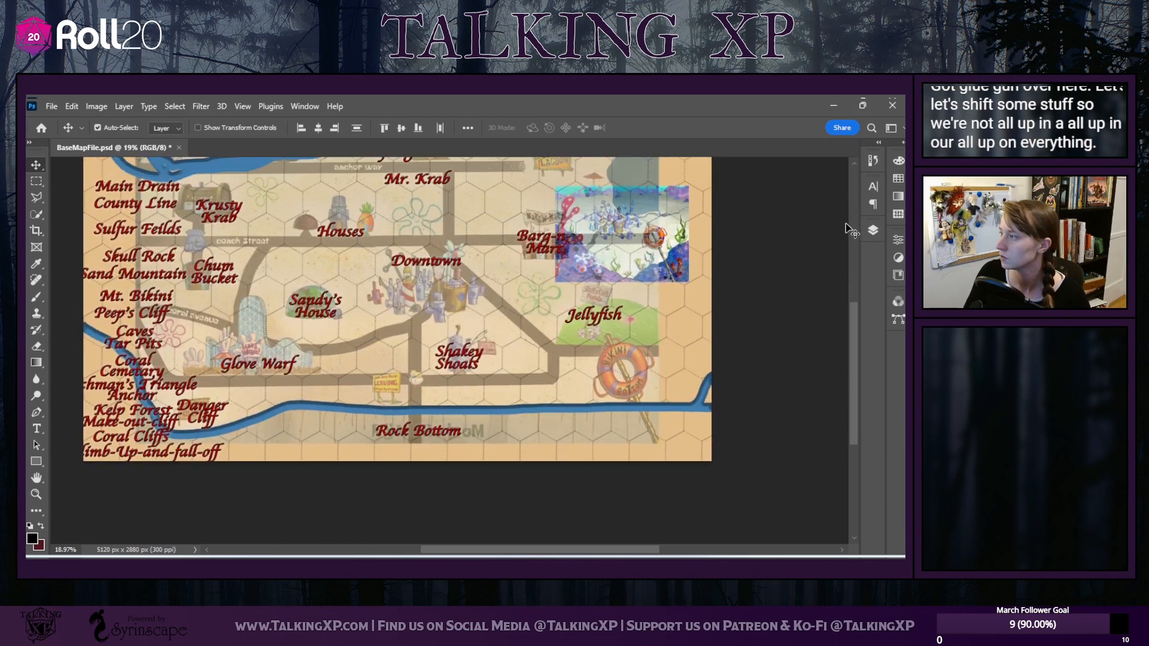
left_click(875, 231)
scroll(780, 311, "up", 4)
scroll(777, 335, "down", 4)
scroll(771, 355, "up", 3)
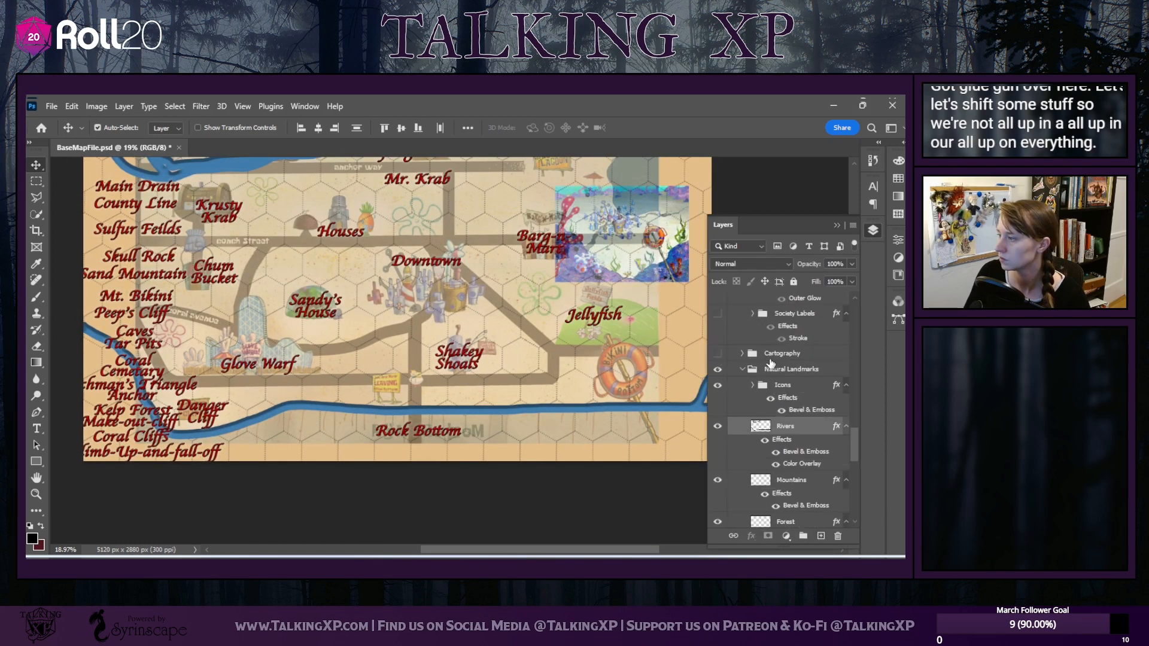
left_click(743, 371)
left_click(742, 370)
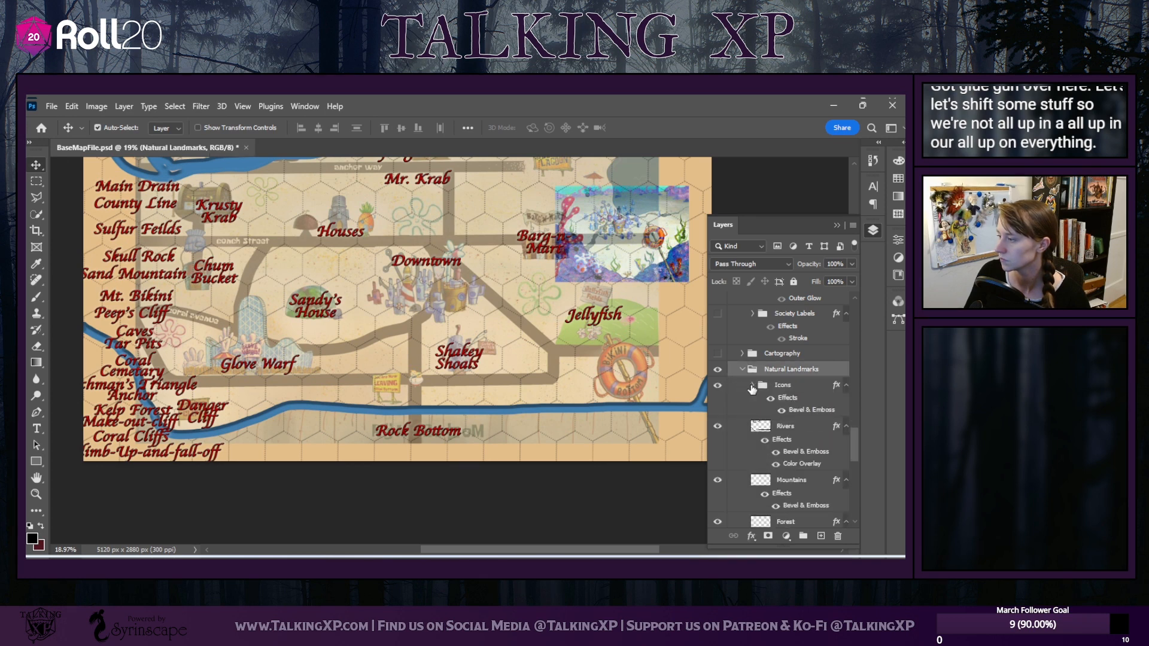
left_click(793, 282)
scroll(754, 419, "down", 10)
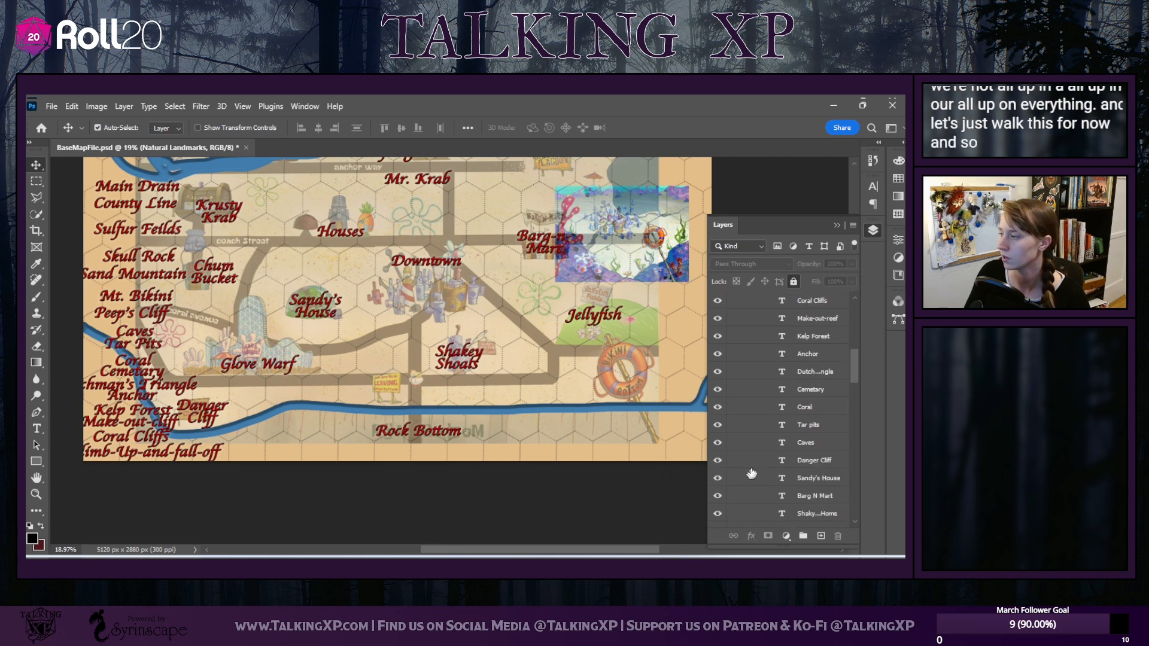
Lock the Land group in the layer stack
scroll(766, 471, "up", 5)
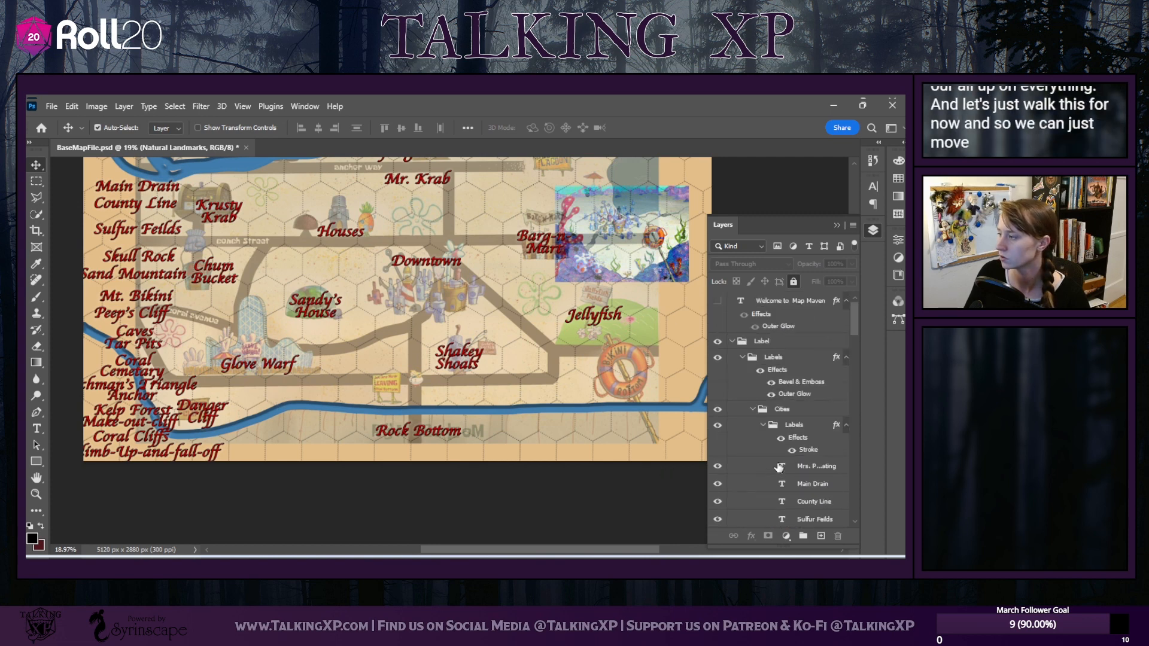
left_click(96, 182)
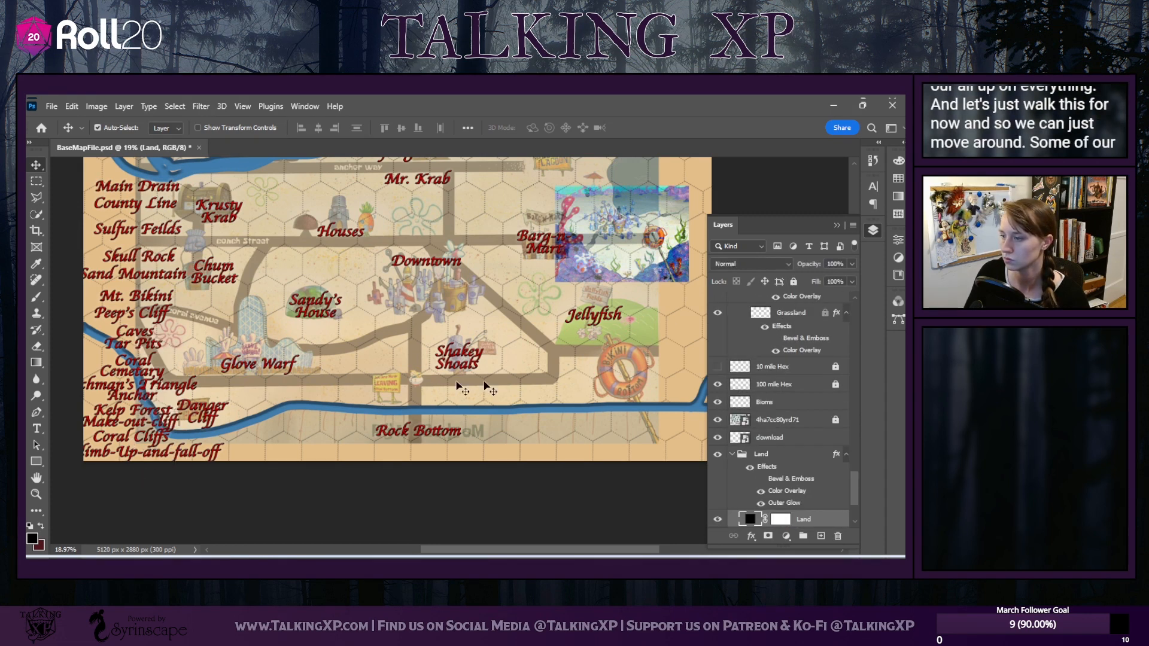
left_click(774, 458)
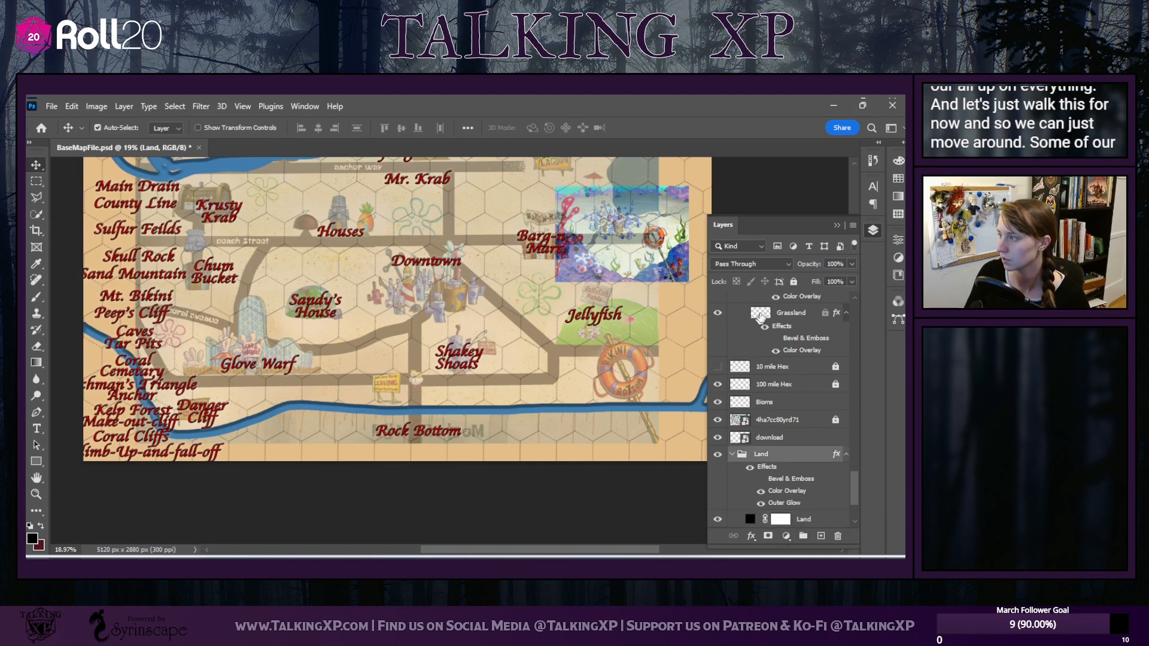
left_click(794, 281)
scroll(487, 333, "up", 3)
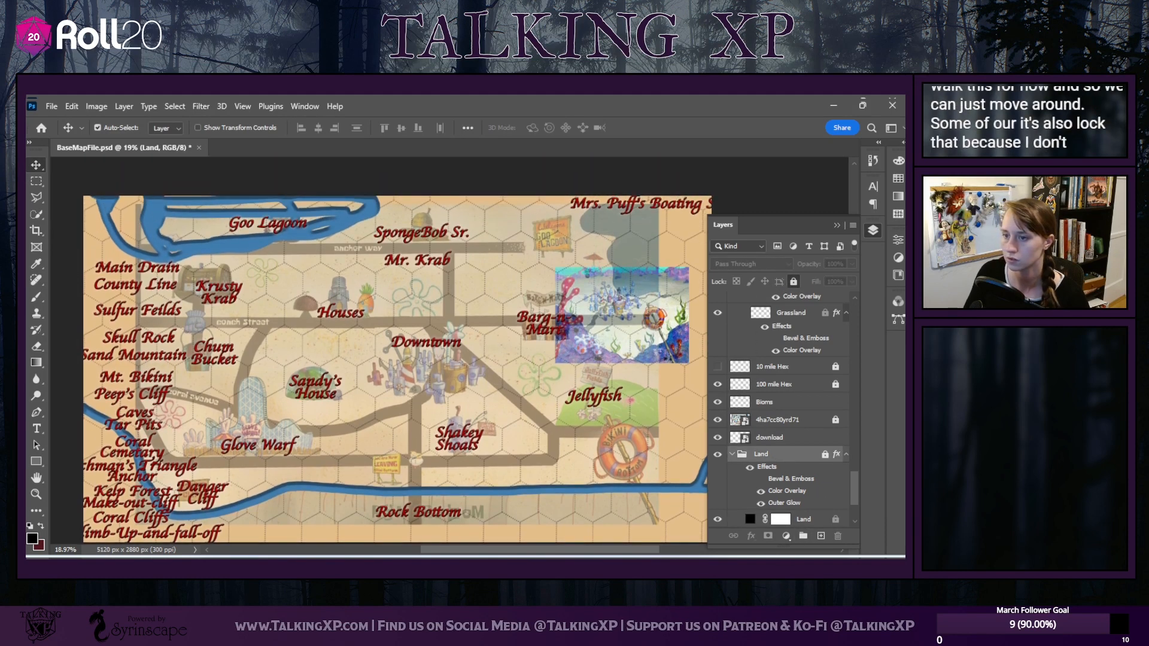
Try to marquee-select the column of labels along the map's left edge
left_click(36, 181)
left_click_drag(78, 233, 131, 543)
left_click(114, 262)
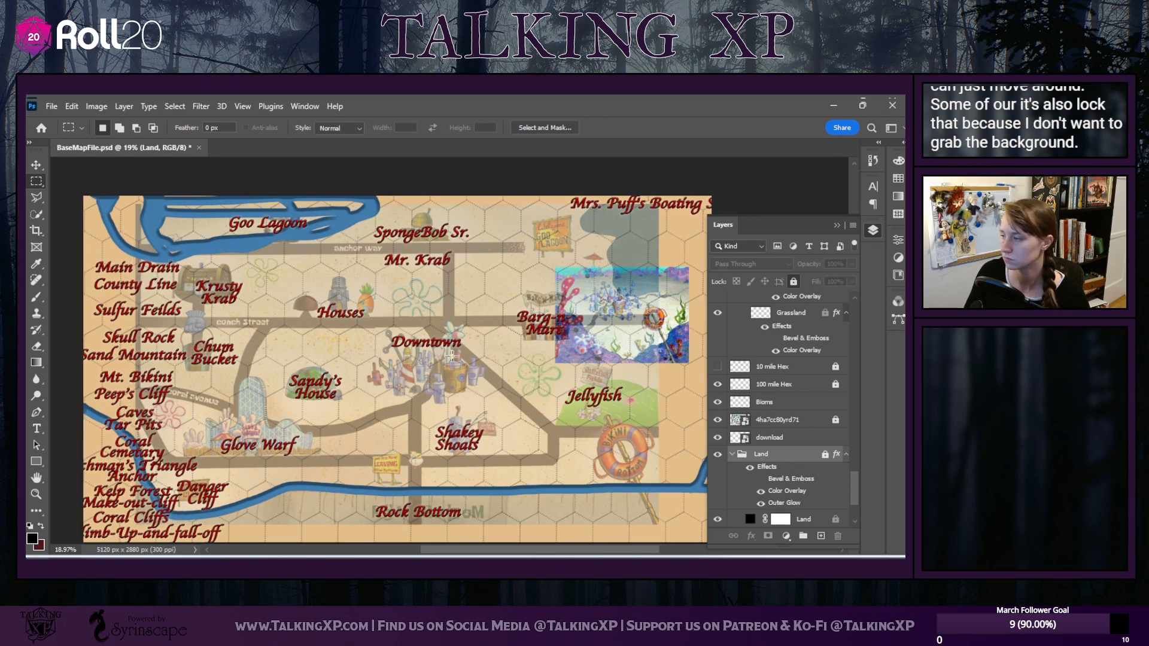
Select the run of label text layers from Mrs. Puff's Boating down through Caves
scroll(793, 419, "up", 6)
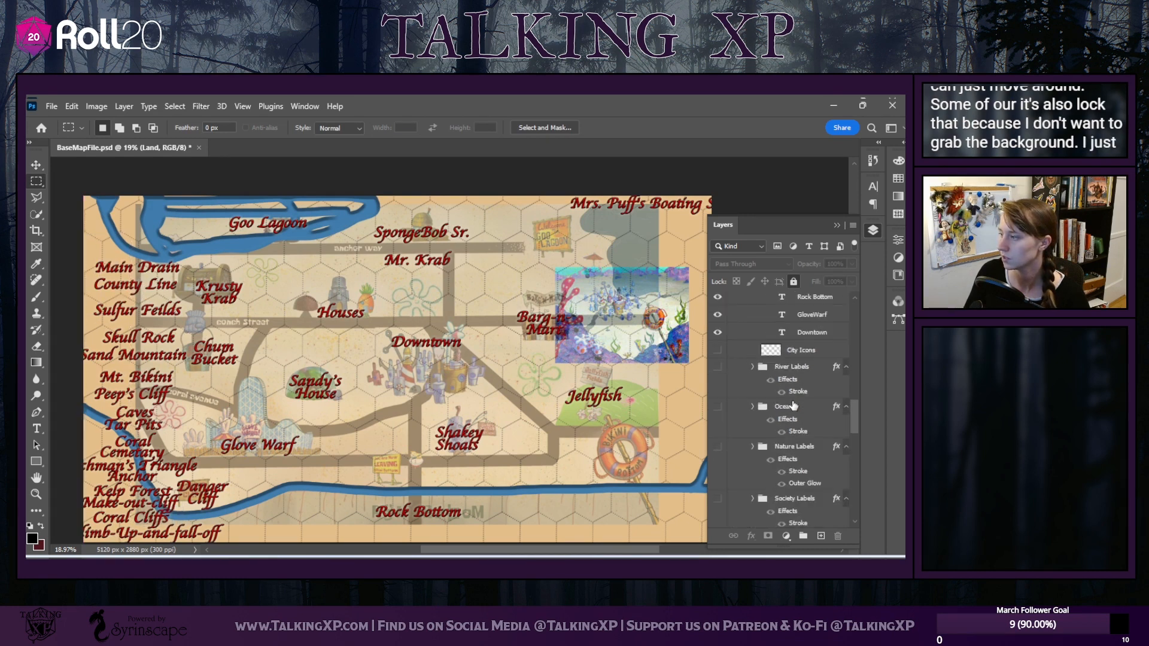
scroll(798, 418, "down", 5)
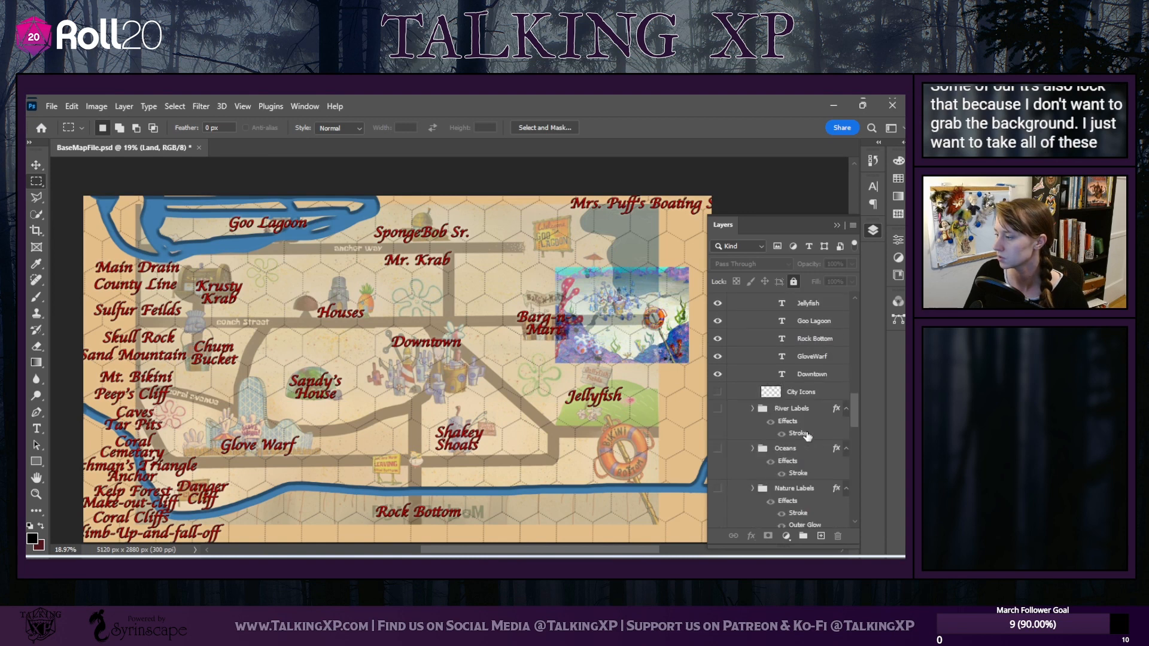
left_click(808, 377)
scroll(808, 384, "up", 4)
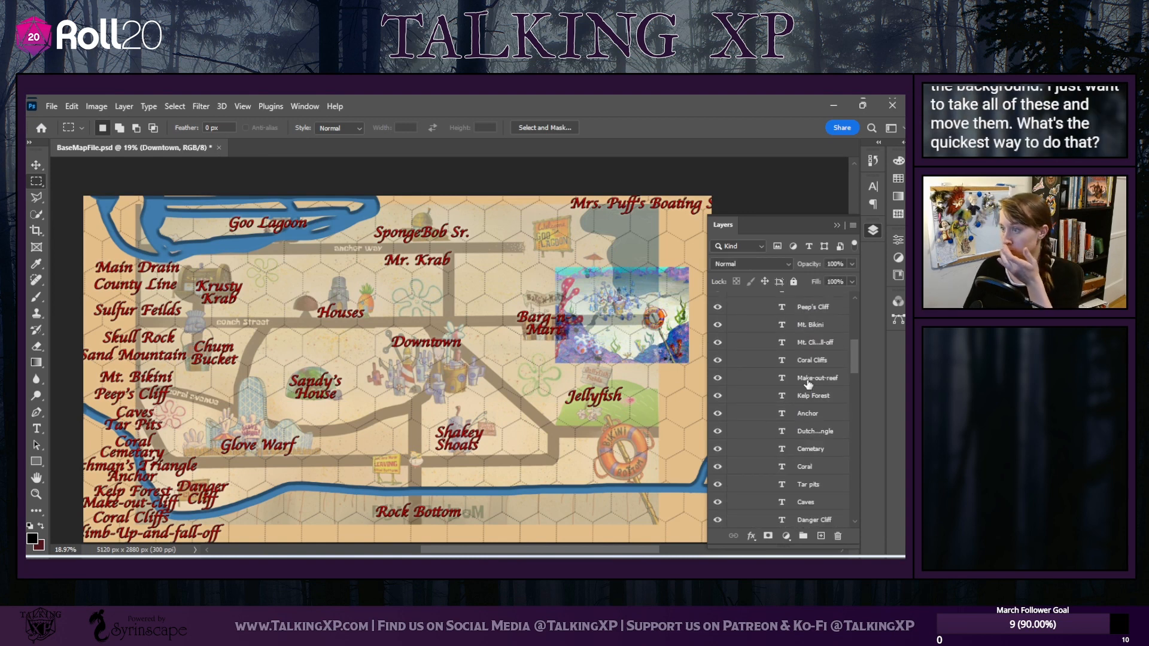
scroll(808, 384, "up", 4)
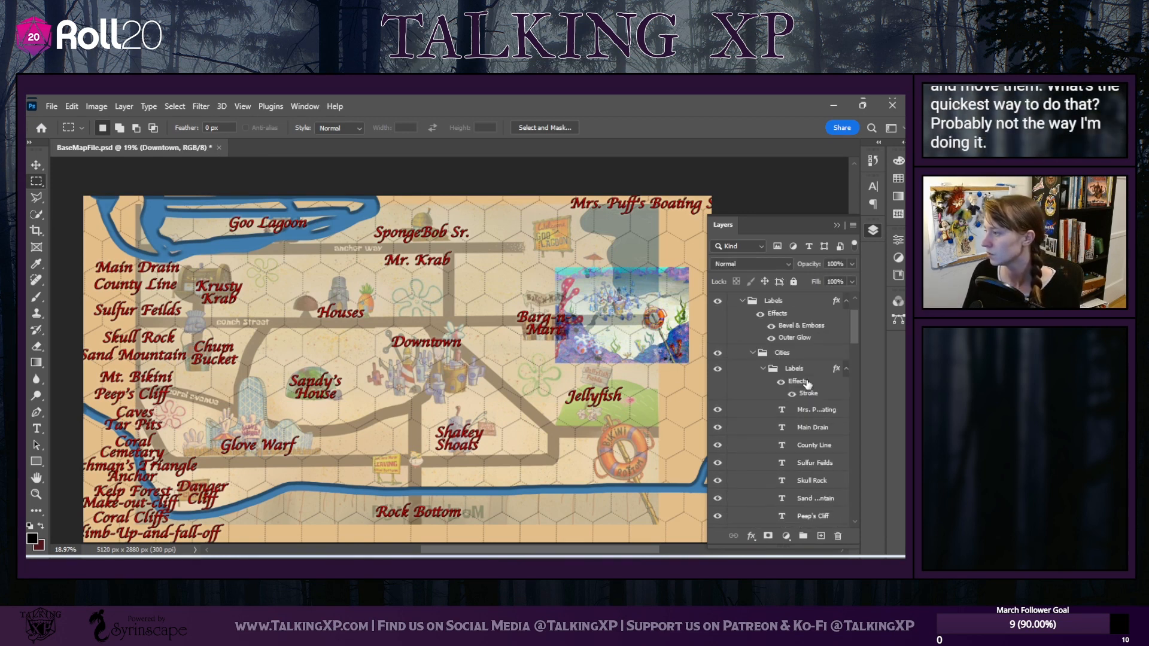
left_click(810, 409)
scroll(813, 436, "down", 5)
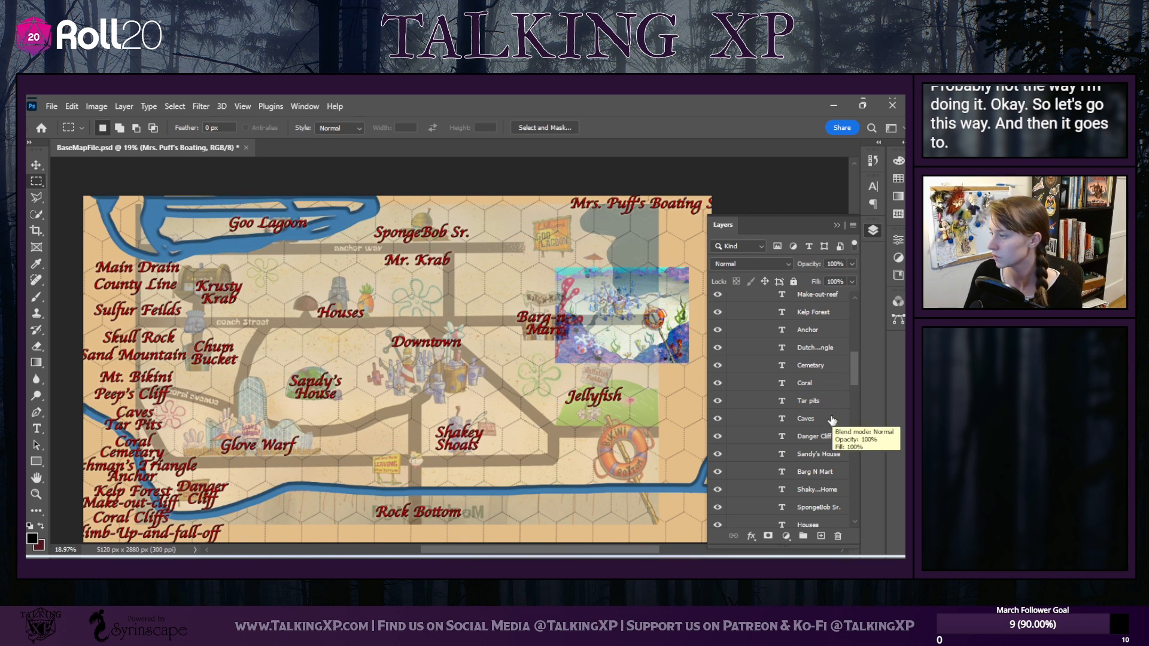
left_click(755, 419, "ctrl")
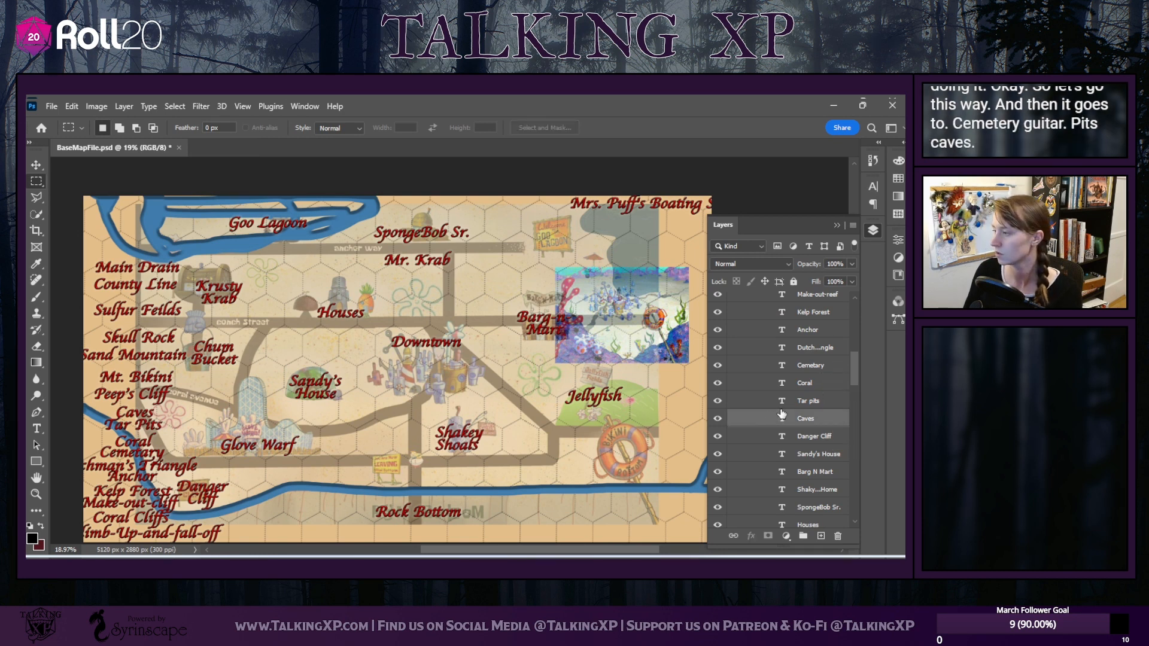
scroll(782, 413, "up", 10)
scroll(800, 460, "down", 12)
scroll(800, 460, "up", 12)
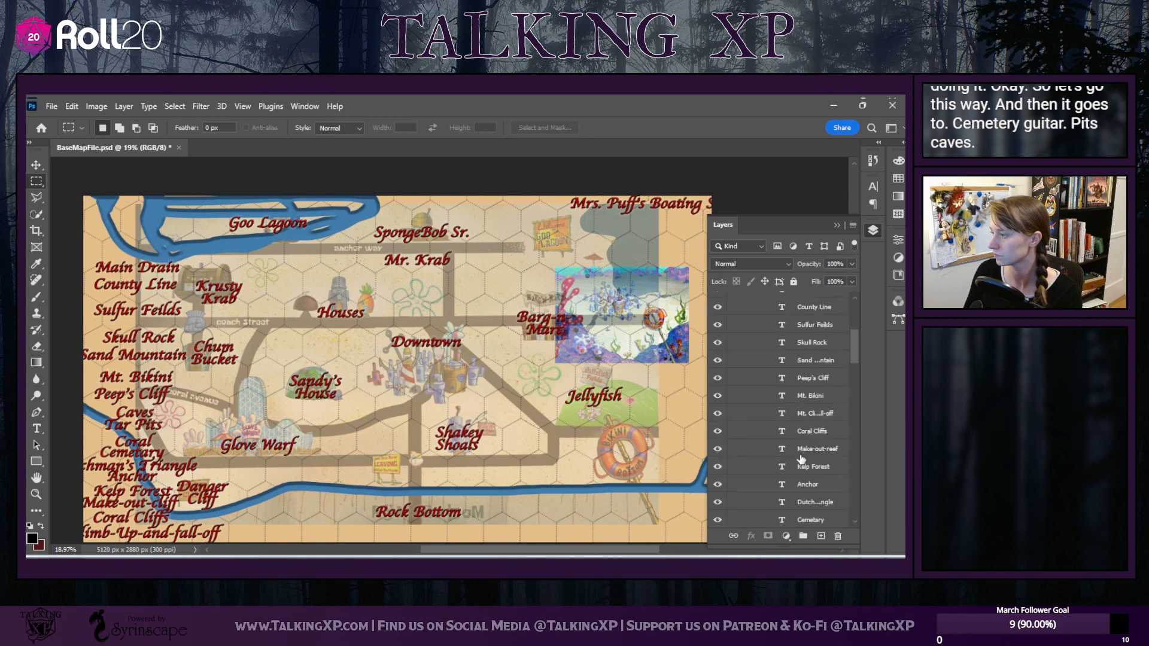
left_click(808, 466, "shift")
scroll(808, 465, "down", 5)
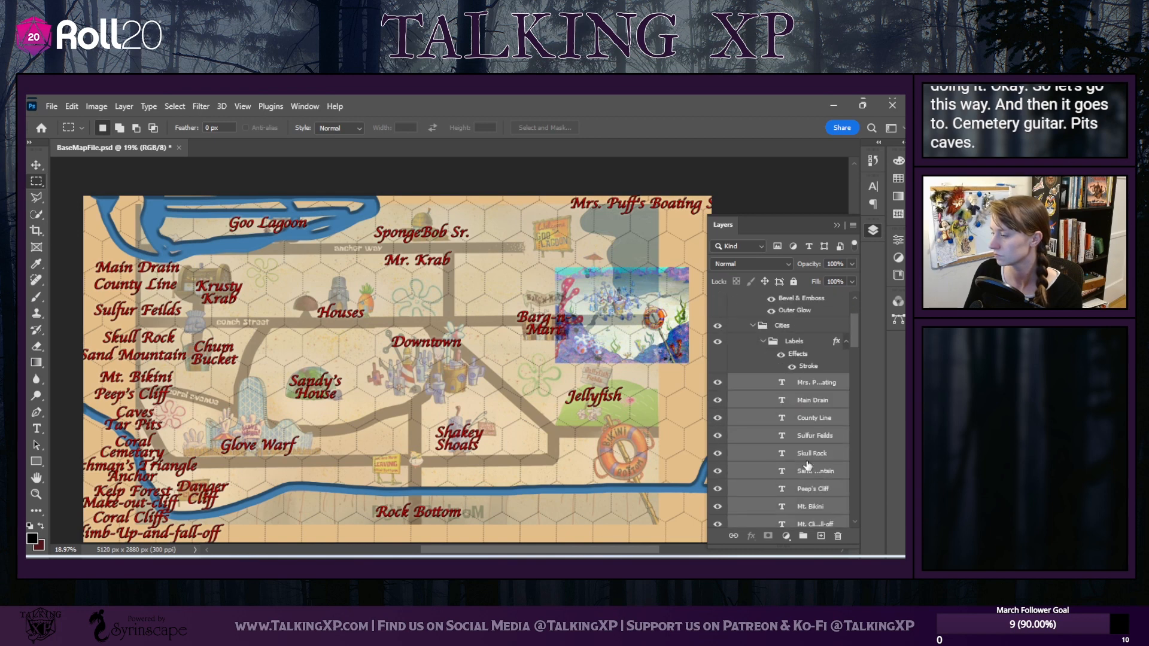
Drop the Boating School label from the selection, move the remaining labels across to the map's right edge, and collapse the layer list
left_click(36, 165)
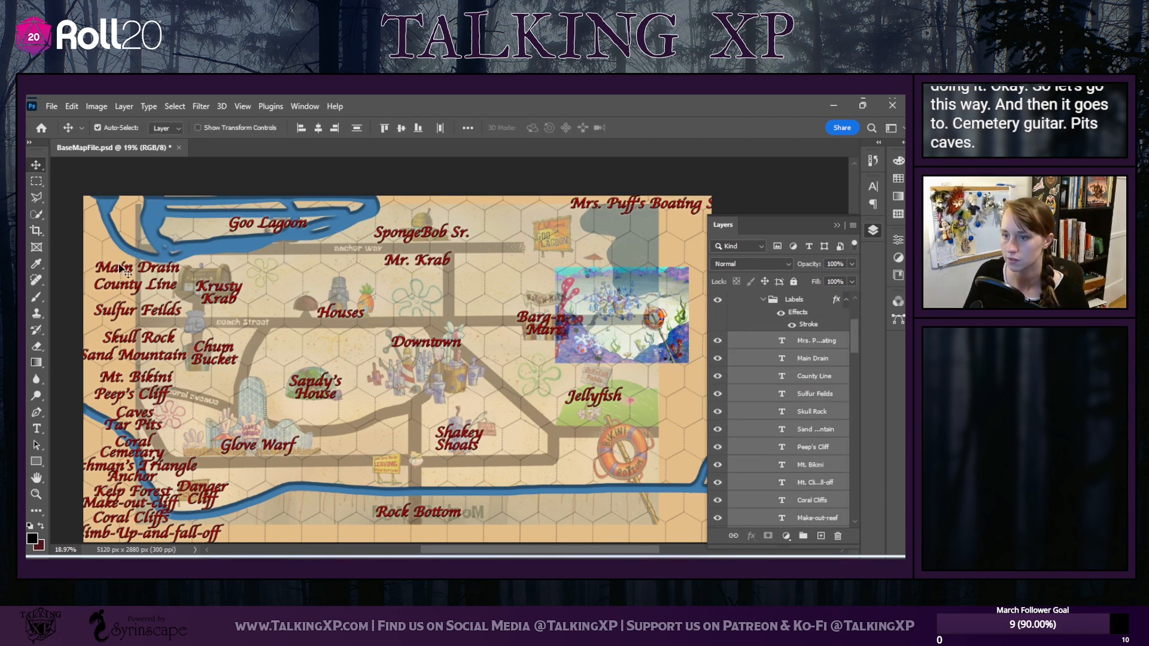
mouse_move(127, 270)
left_mouse_down()
mouse_move(446, 270)
mouse_move(119, 271)
left_mouse_up()
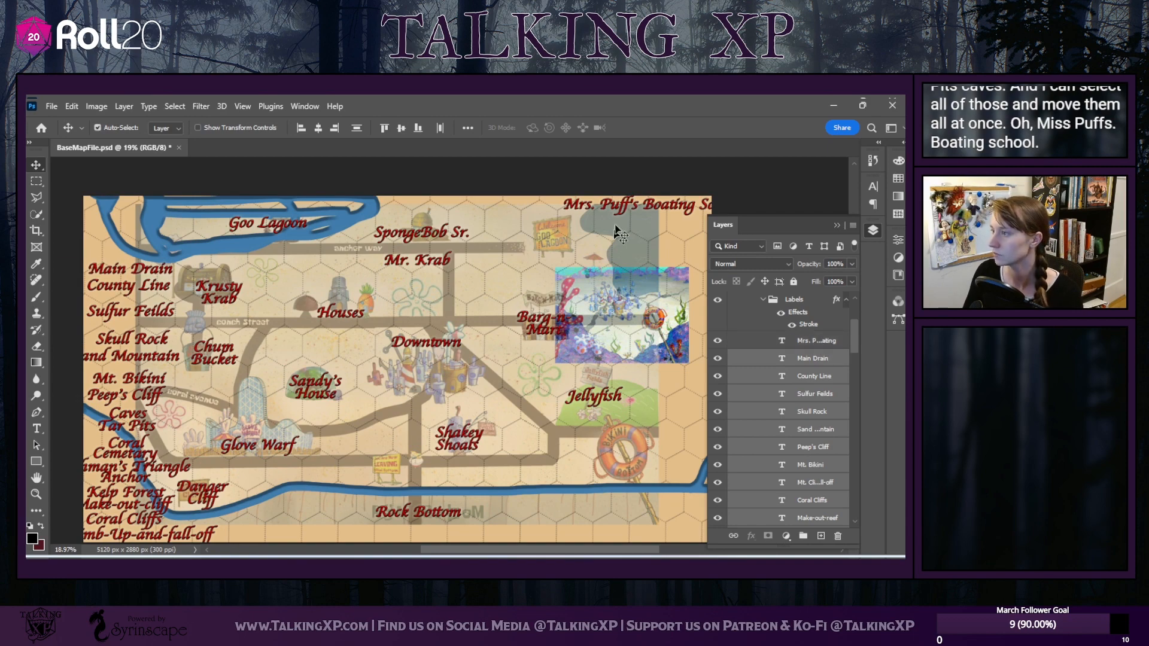
left_click_drag(137, 271, 664, 268)
left_click(837, 226)
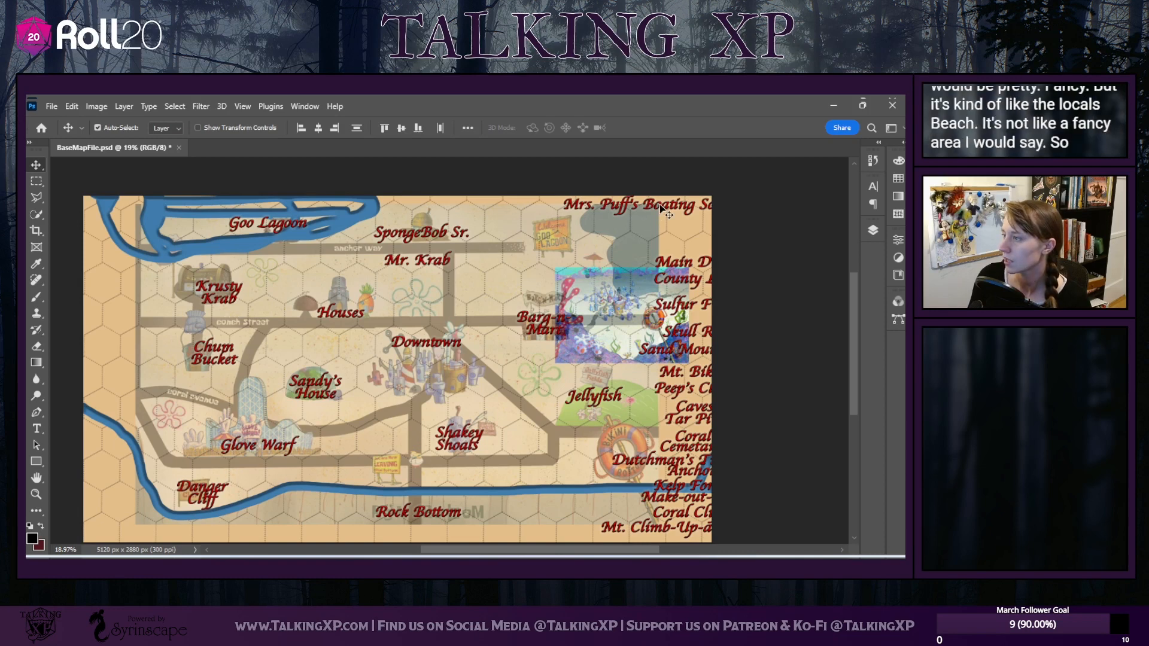
Move Mrs. Puff's Boating School above Glove Warf, Sand Mountain to the upper right corner, and Main Drain below Downtown
left_click_drag(659, 203, 186, 396)
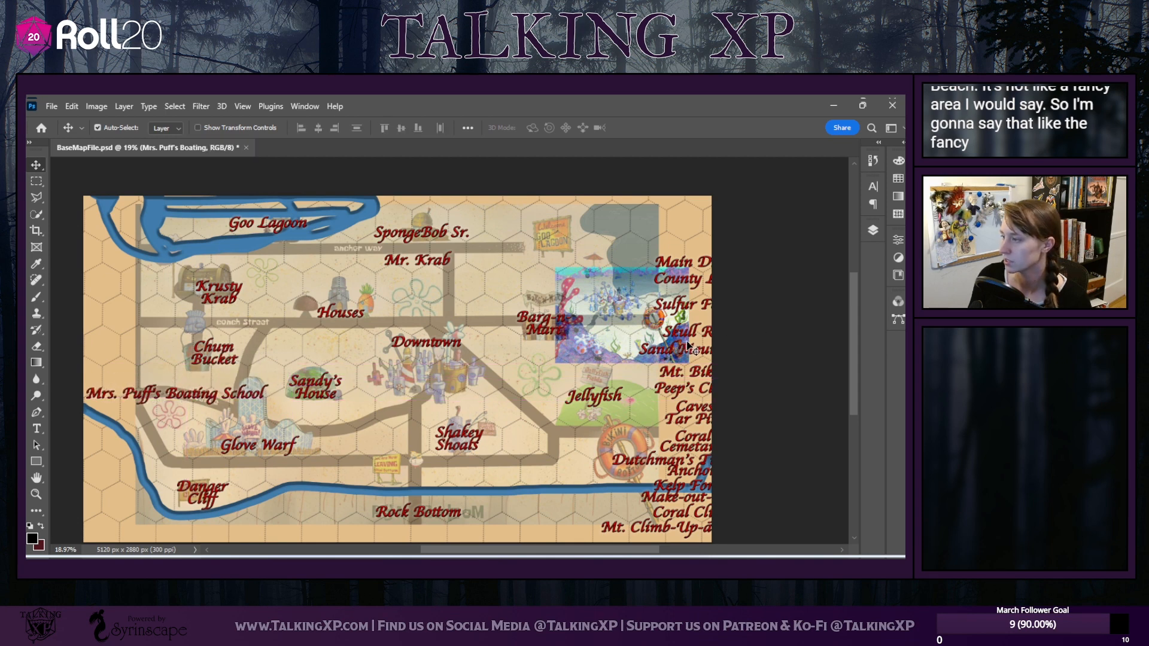
left_click_drag(701, 345, 618, 227)
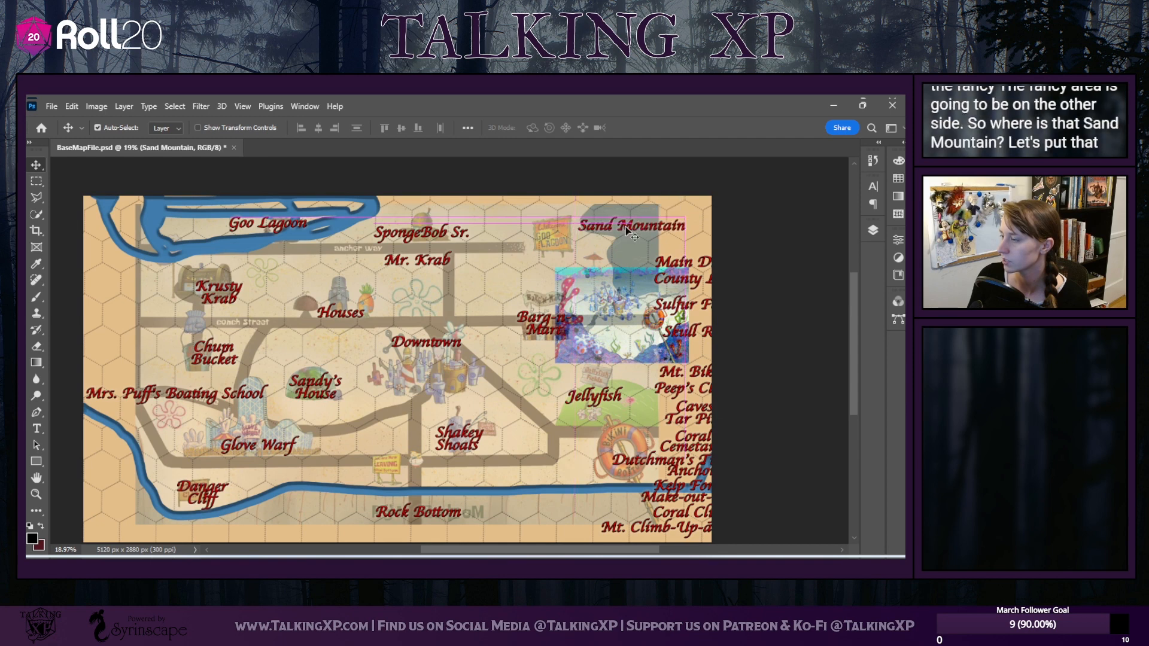
left_click_drag(672, 276, 421, 385)
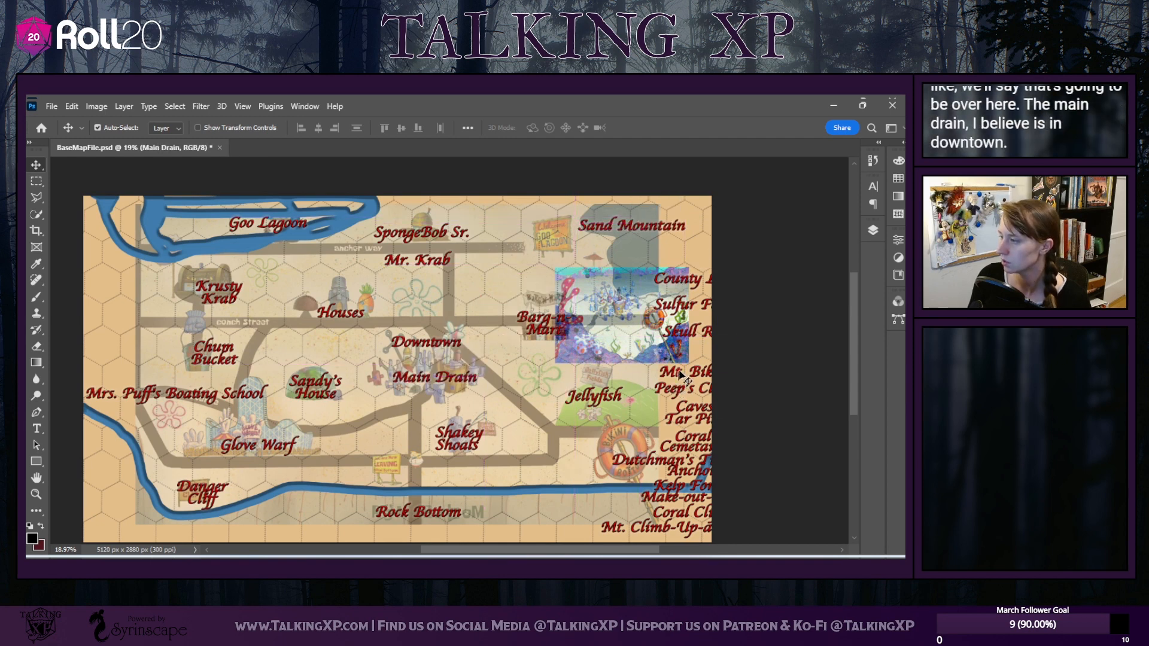
Move Tar Pits and Dutchman's Triangle to Goo Lagoon, and pull Mt. Bikini, Peep's Cliff, Caves, Kelp Forest, Make-out-cliff and Anchor inward
left_click_drag(699, 375, 343, 211)
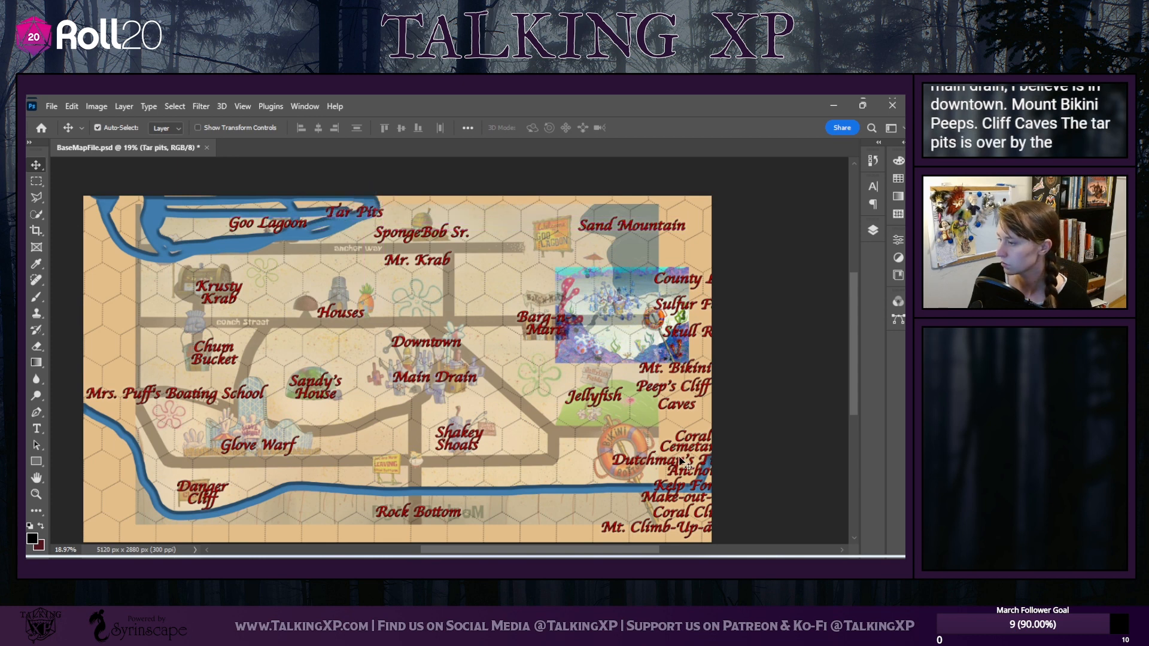
left_click_drag(685, 463, 207, 245)
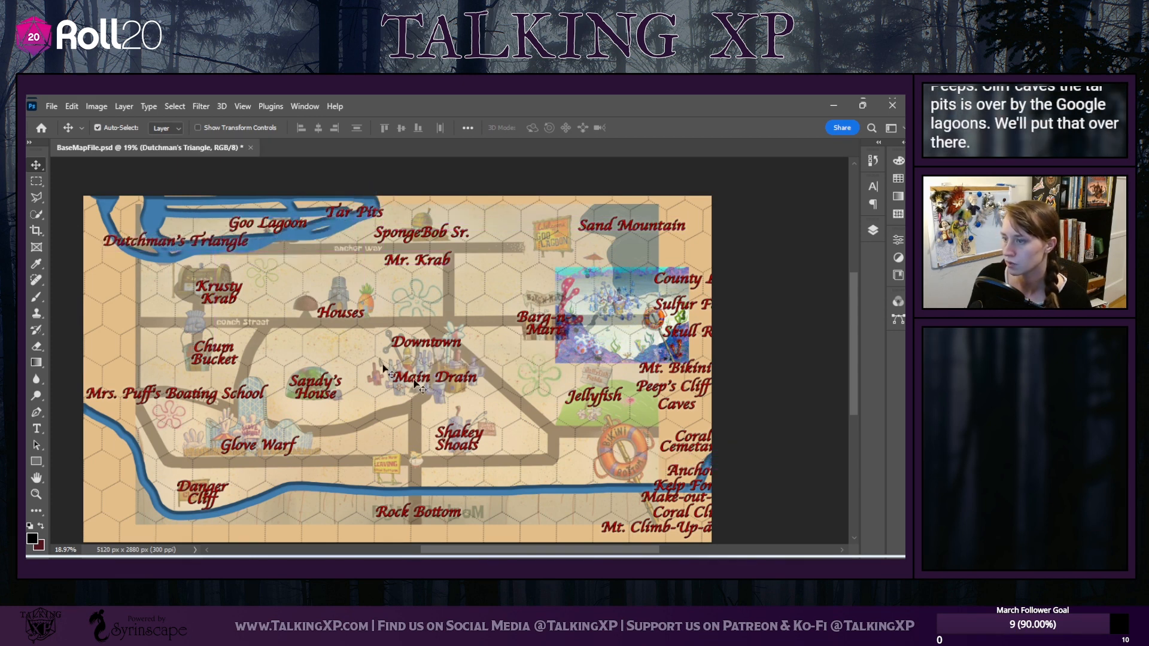
left_click_drag(697, 506, 579, 483)
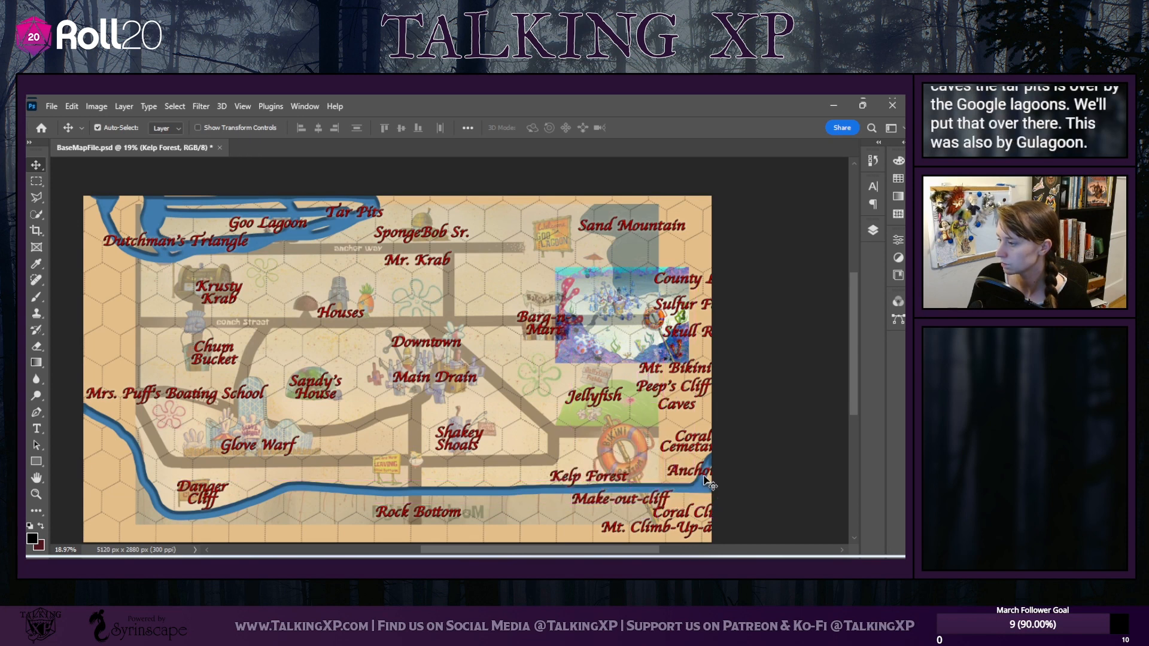
mouse_move(695, 480)
left_mouse_down()
mouse_move(664, 469)
mouse_move(682, 478)
mouse_move(634, 347)
mouse_move(700, 449)
mouse_move(697, 486)
mouse_move(712, 491)
left_mouse_up()
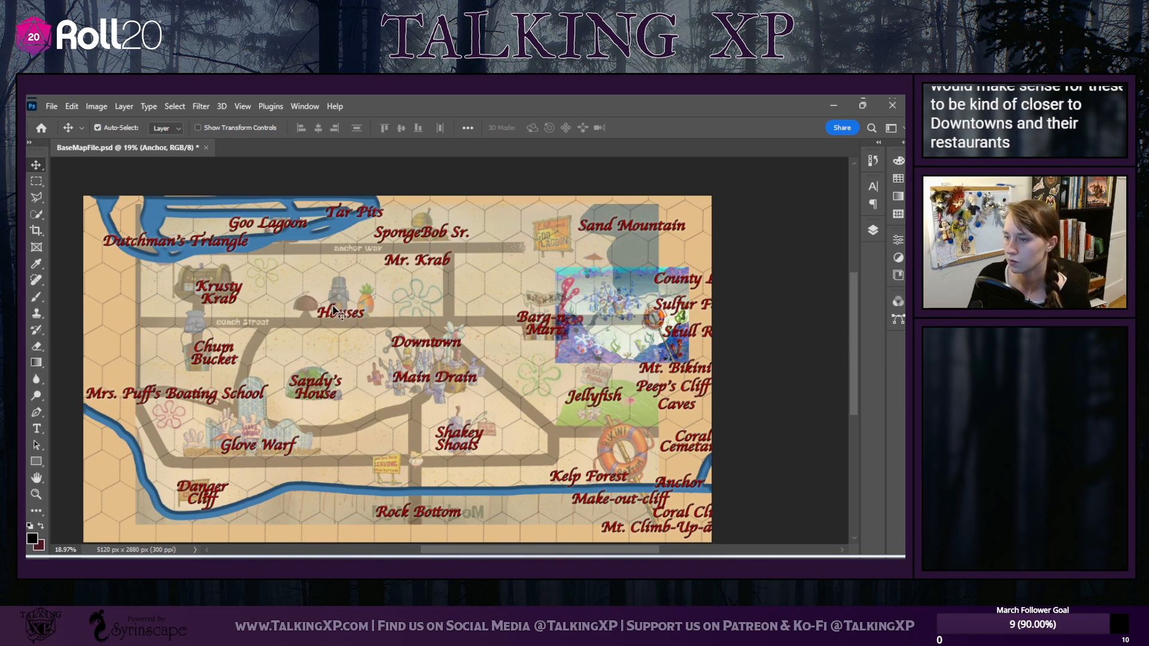
Move the Houses label to the map's left edge, and stack Chum Bucket above Krusty Krab just northwest of Downtown
left_click_drag(331, 312, 119, 309)
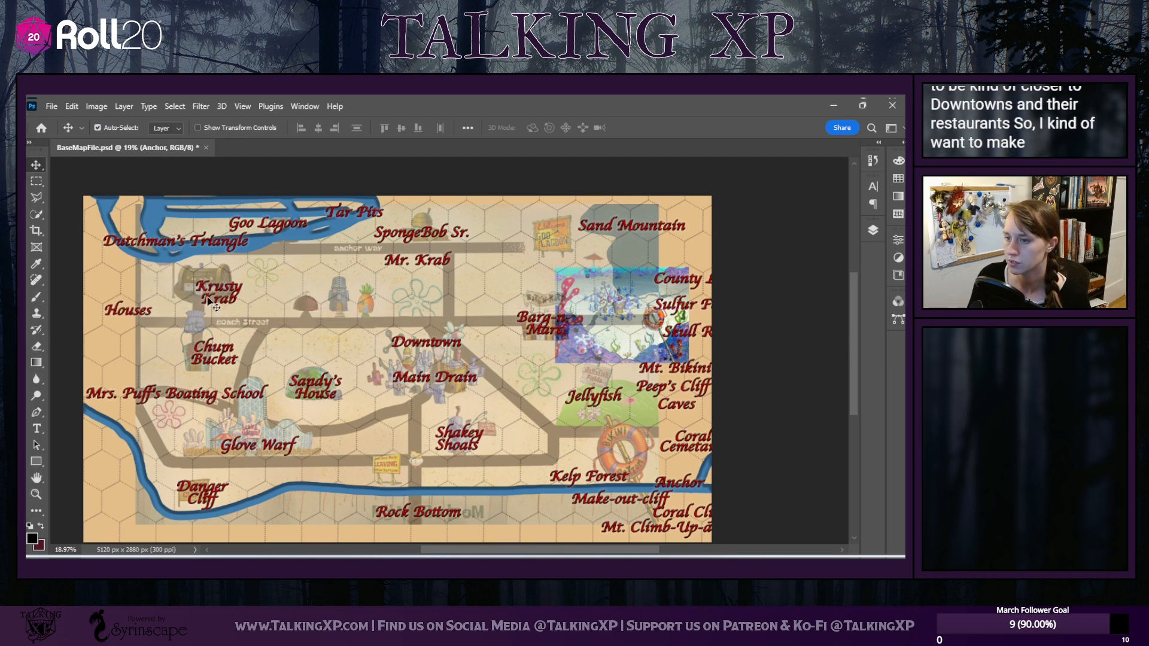
left_click_drag(236, 299, 358, 313)
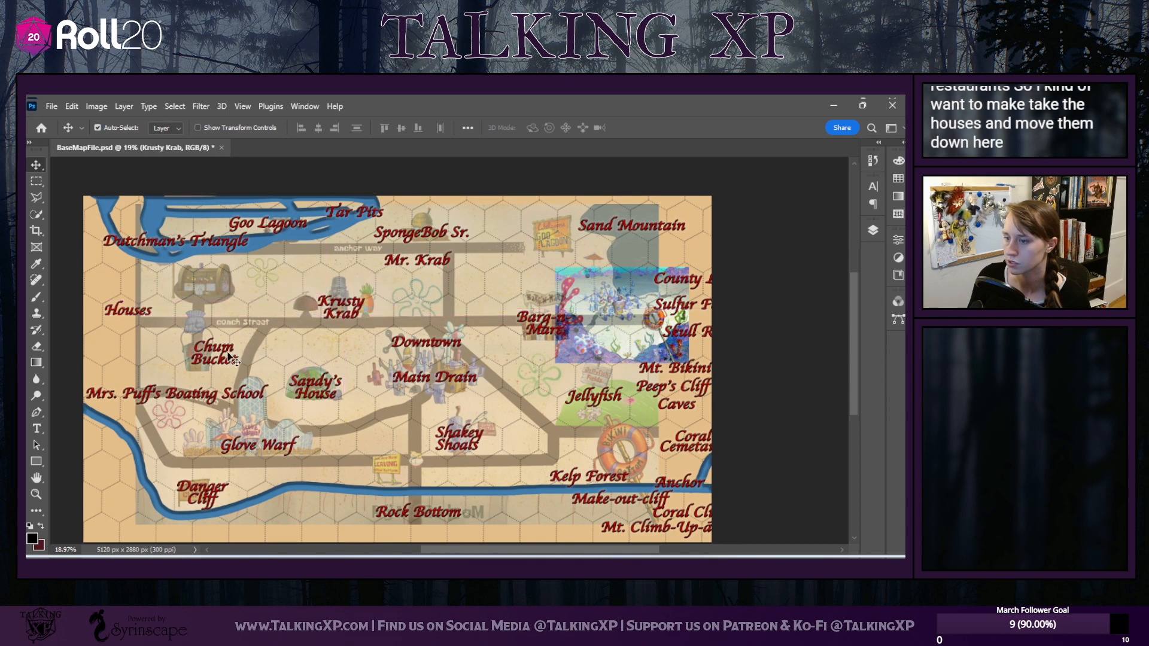
left_click_drag(228, 353, 287, 297)
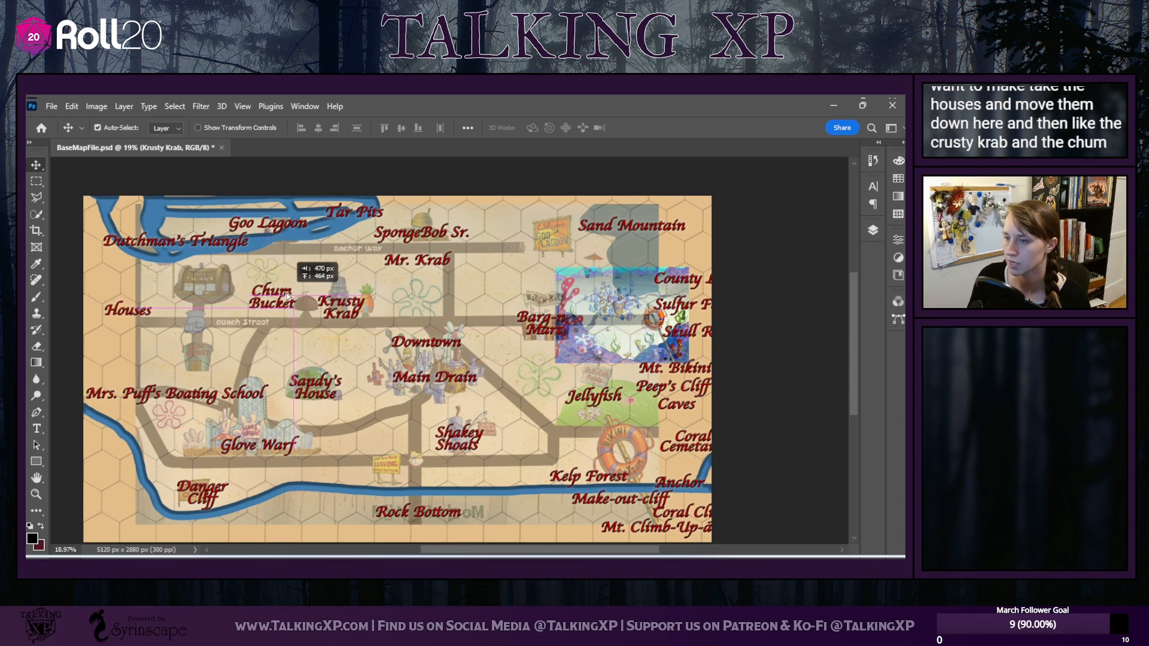
left_click_drag(355, 307, 359, 343)
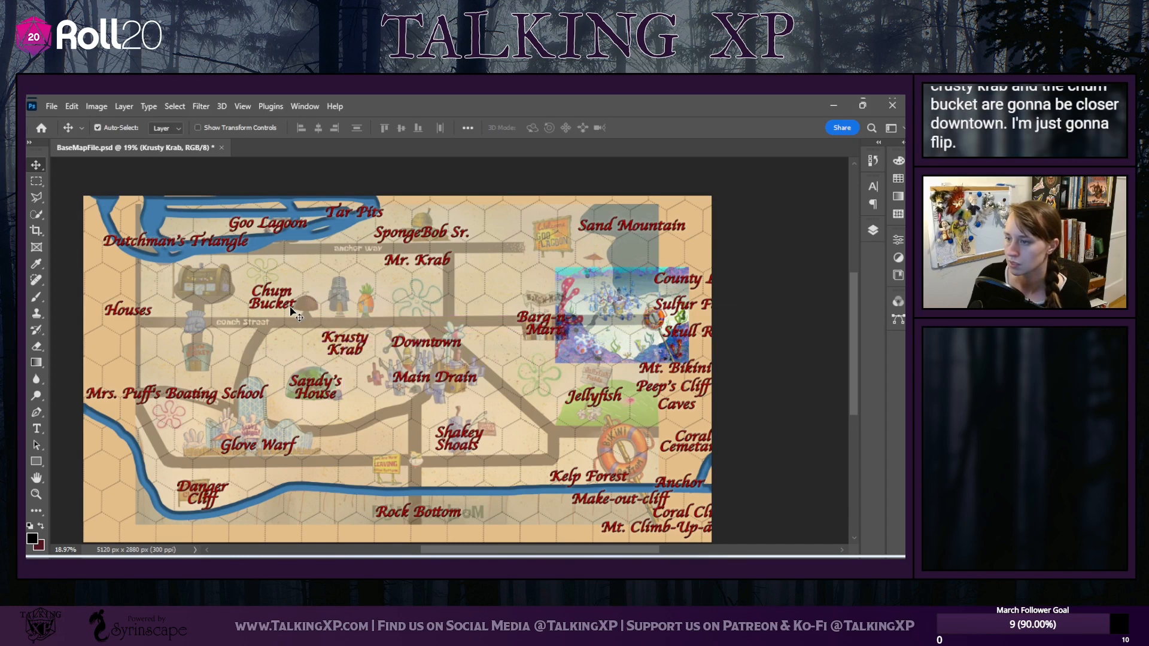
left_click_drag(292, 310, 353, 302)
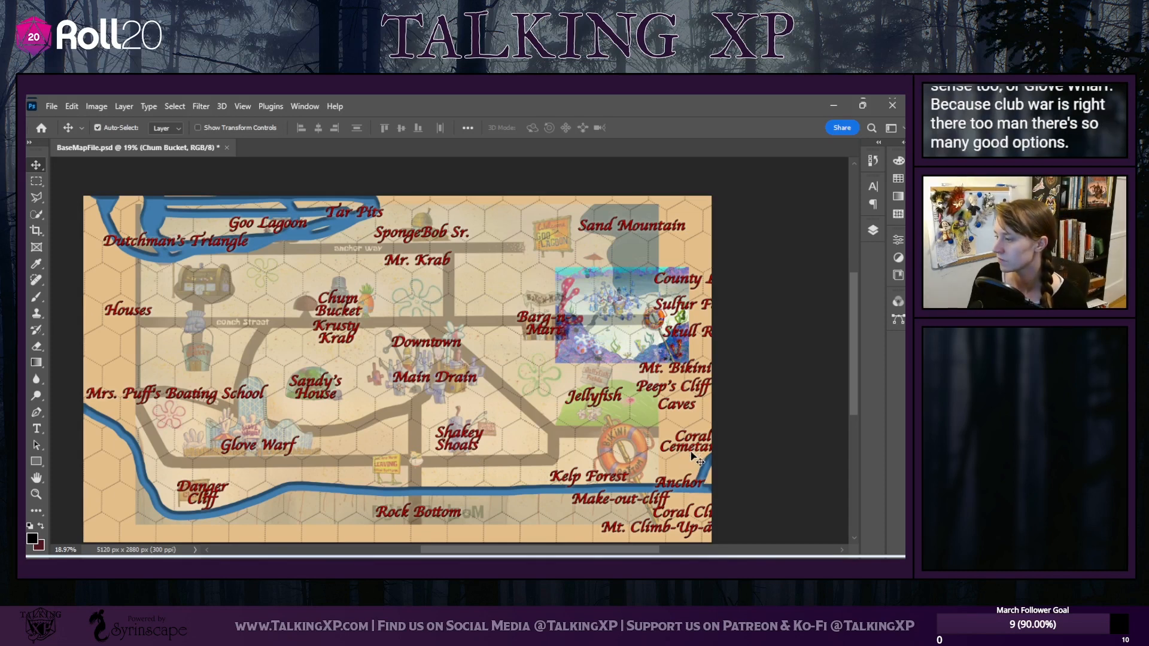
Move Cemetary below Shakey Shoals, Skull Rock below Sand Mountain, and Coral inward beneath Caves
mouse_move(697, 445)
left_mouse_down()
mouse_move(712, 425)
mouse_move(682, 456)
left_mouse_up()
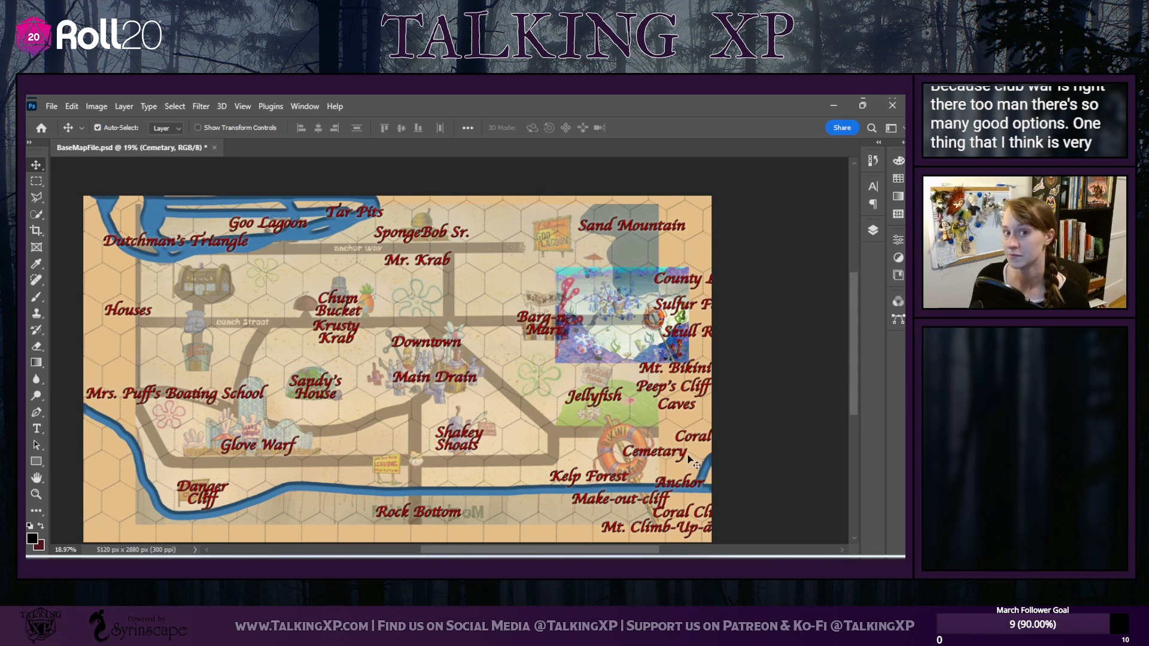
left_click_drag(688, 460, 487, 469)
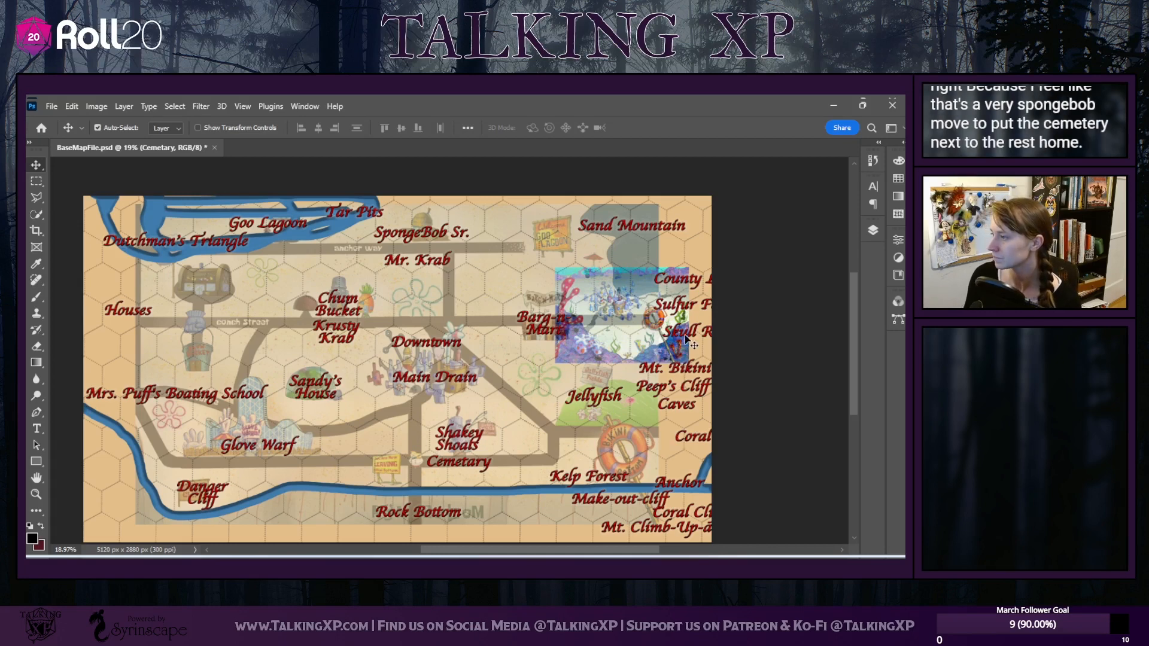
left_click_drag(687, 339, 730, 275)
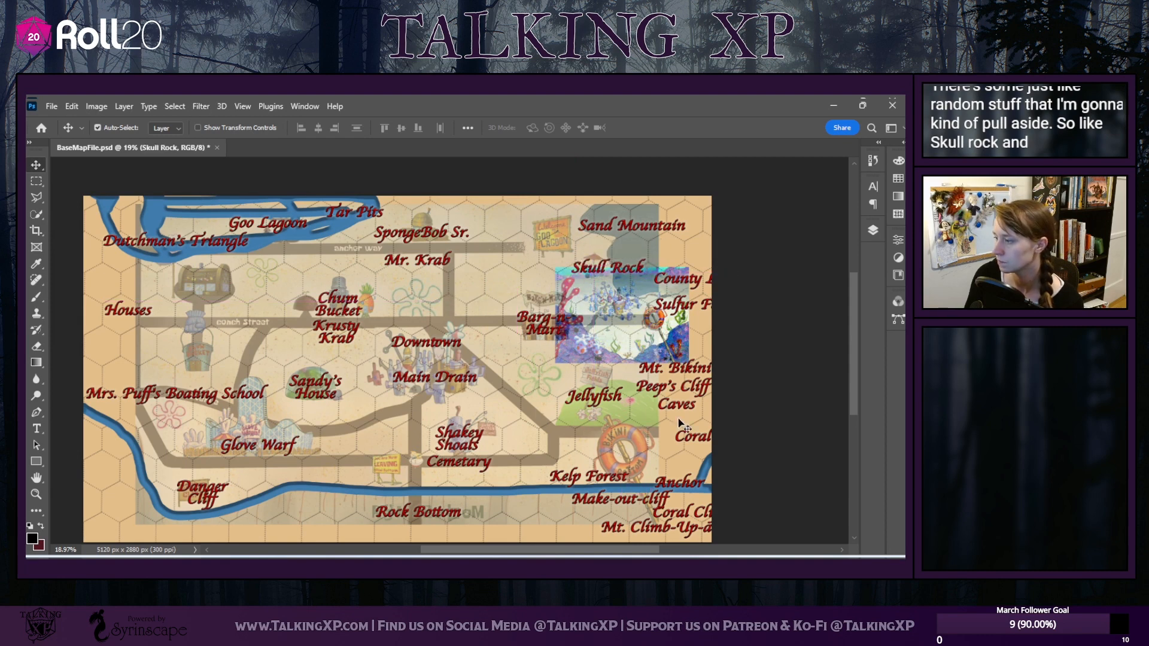
left_click_drag(690, 440, 663, 431)
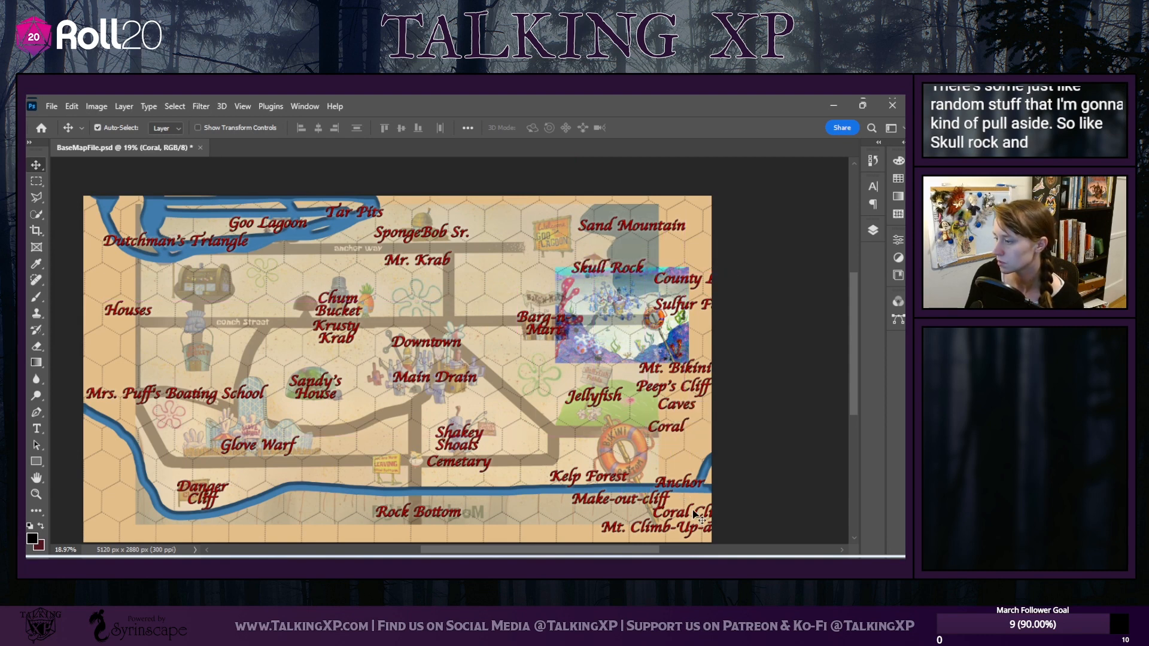
Place Anchor and Skull Rock side by side at the map's top edge, and pull County Line, Sulfur Feilds and Mt. Bikini inward
left_click_drag(684, 493, 513, 211)
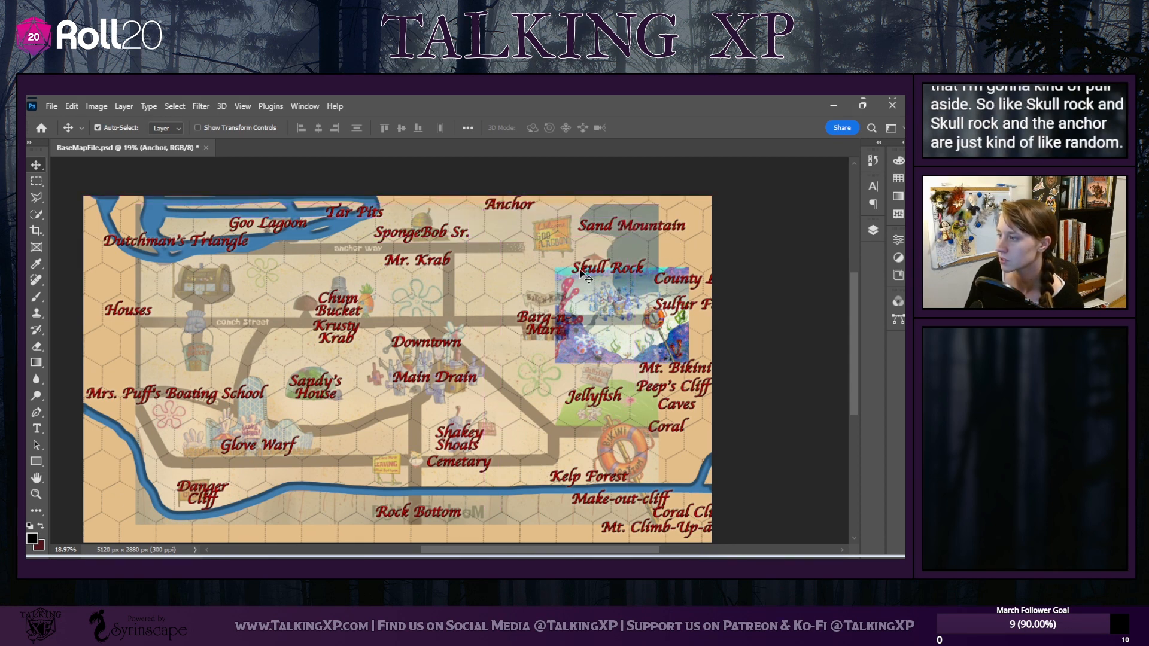
left_click_drag(581, 272, 540, 212)
left_click_drag(685, 280, 654, 279)
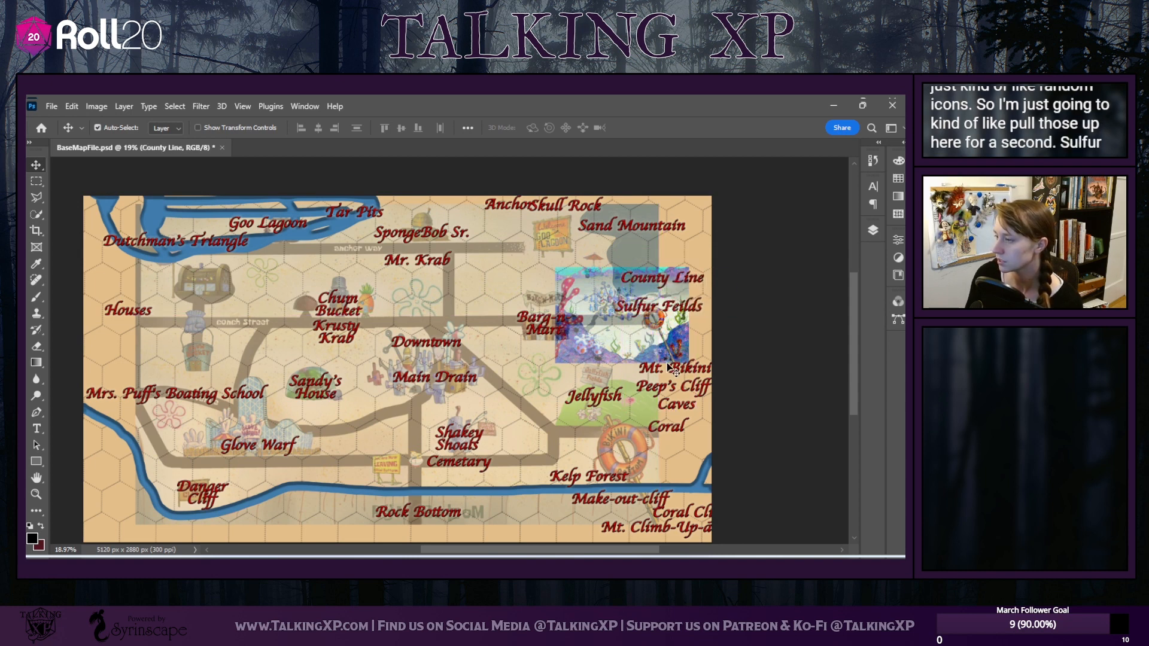
left_click_drag(664, 374, 645, 377)
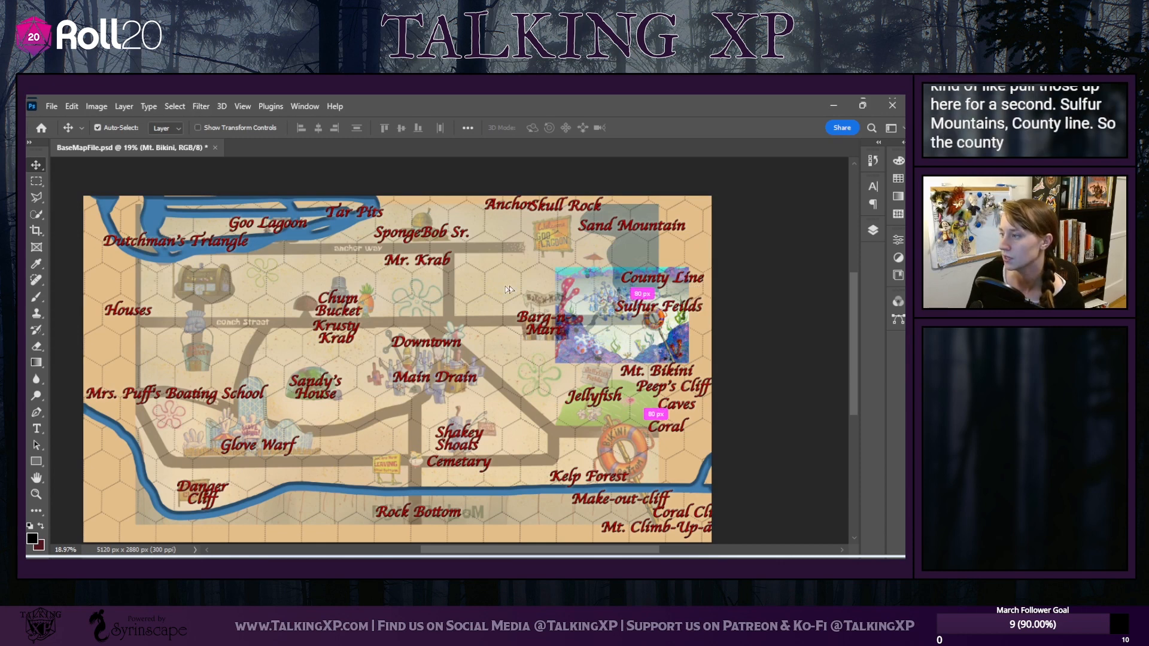
Move County Line to the map's west edge above Mrs. Puff's Boating School, Houses inward toward Chum Bucket, and Sand Mountain slightly southeast
left_click_drag(687, 297, 158, 367)
left_click_drag(149, 312, 276, 293)
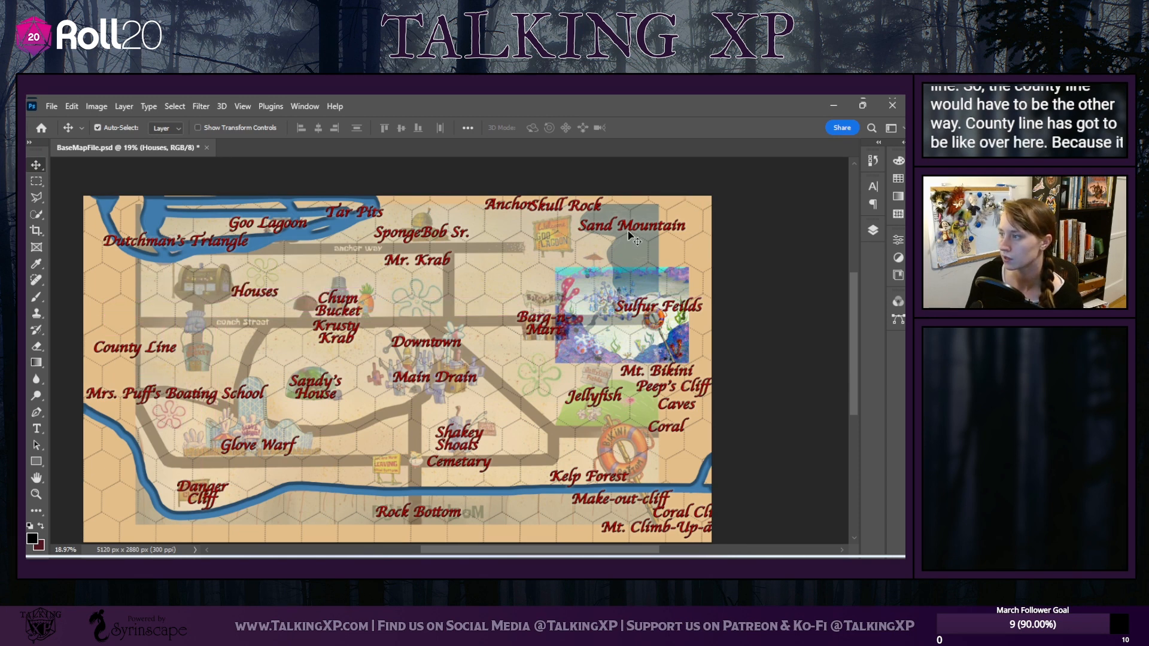
left_click_drag(637, 226, 651, 235)
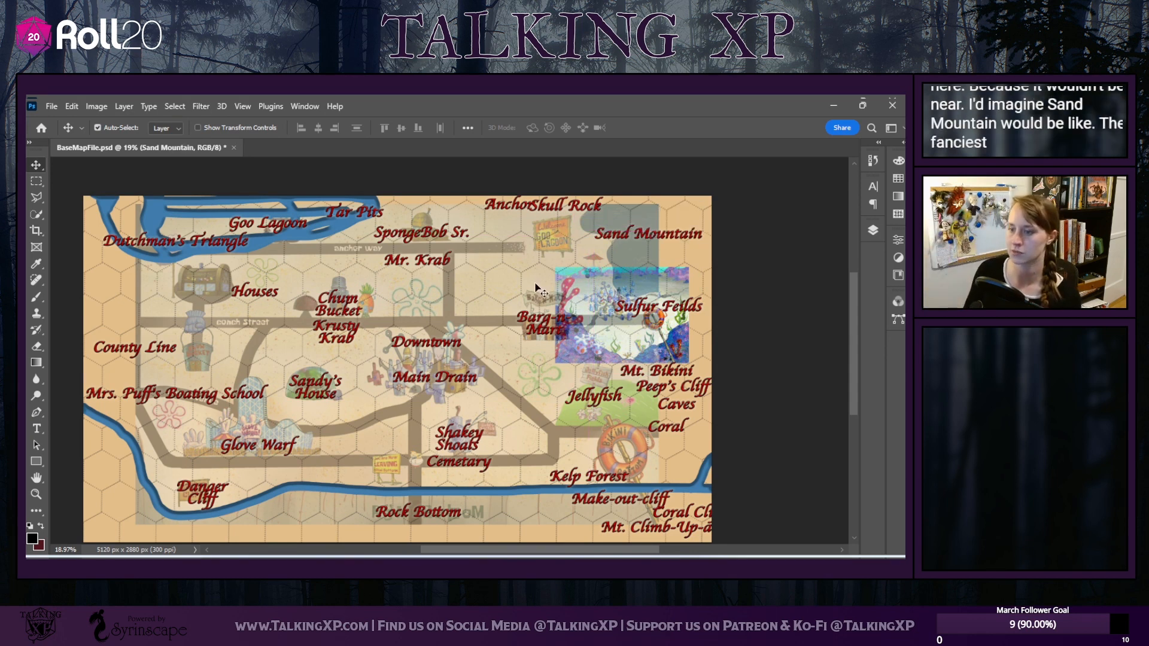
left_click_drag(144, 335, 150, 328)
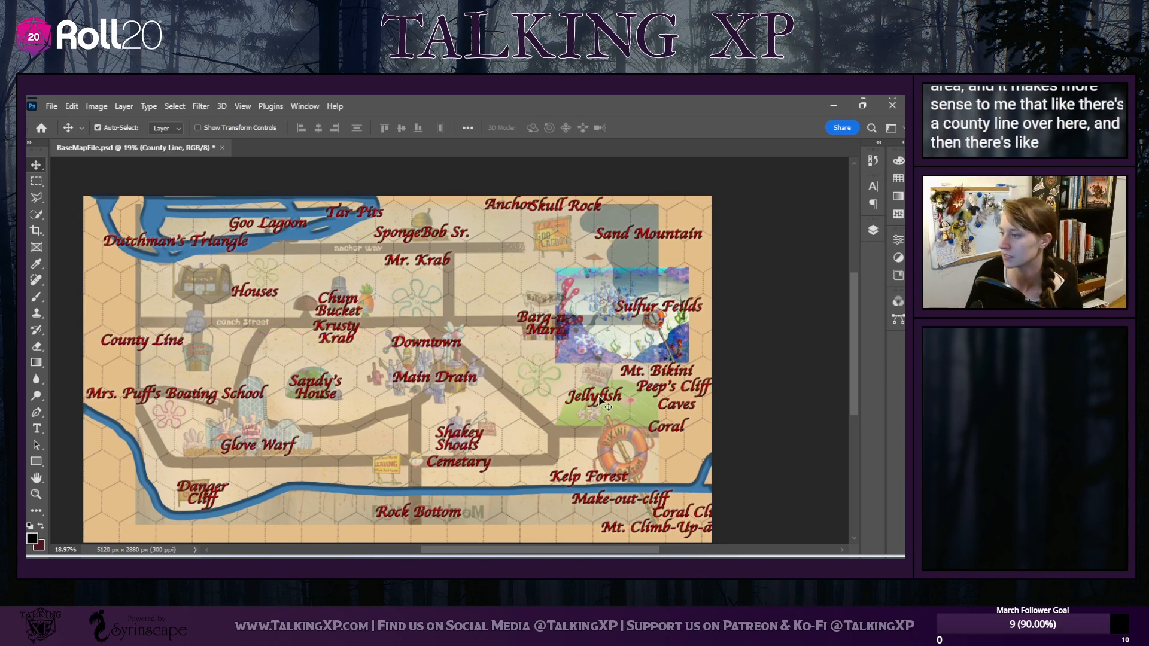
Break the Mrs. Puff's Boating School label into two lines after "Mrs. Puff's"
double_click(167, 396)
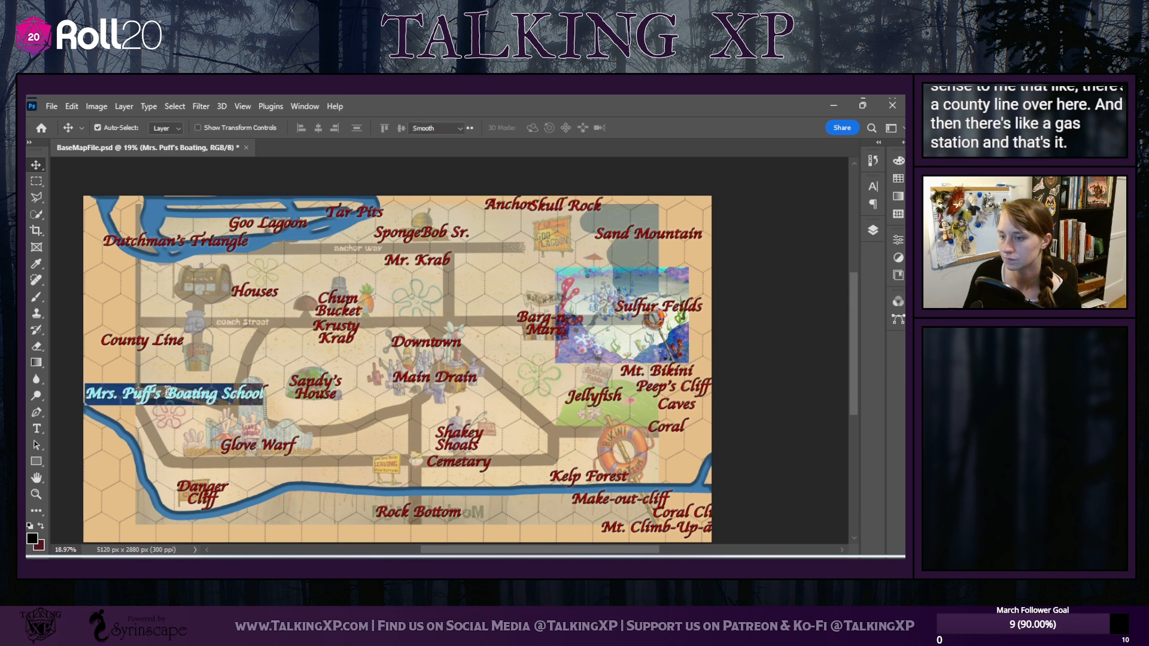
left_click(168, 392)
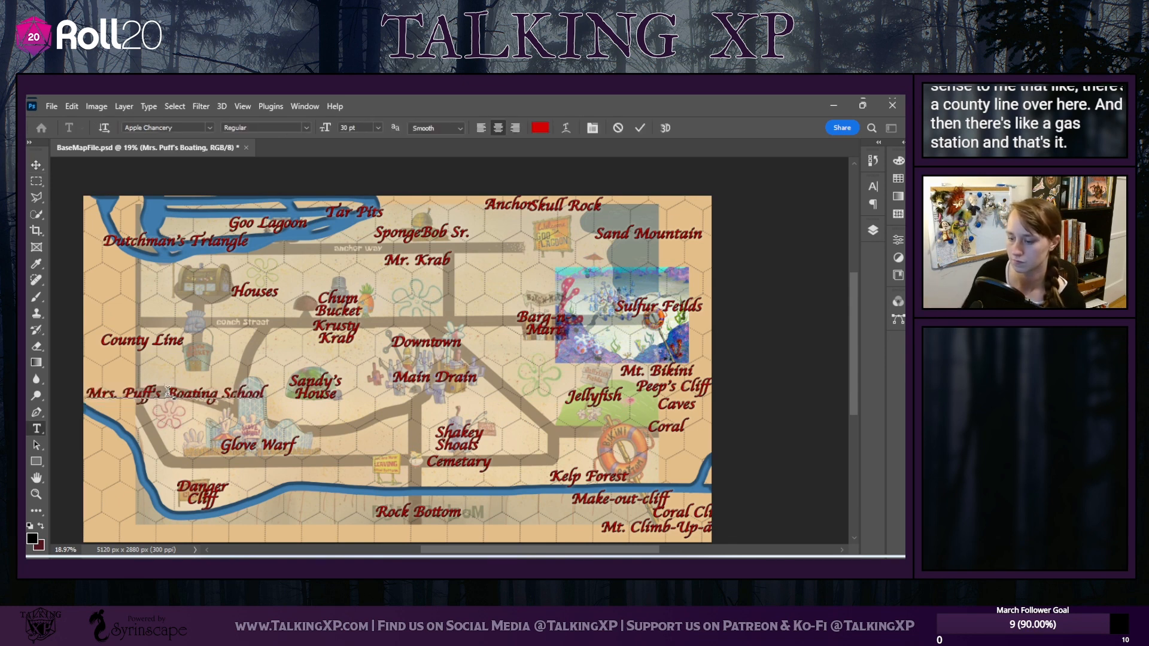
key("Return")
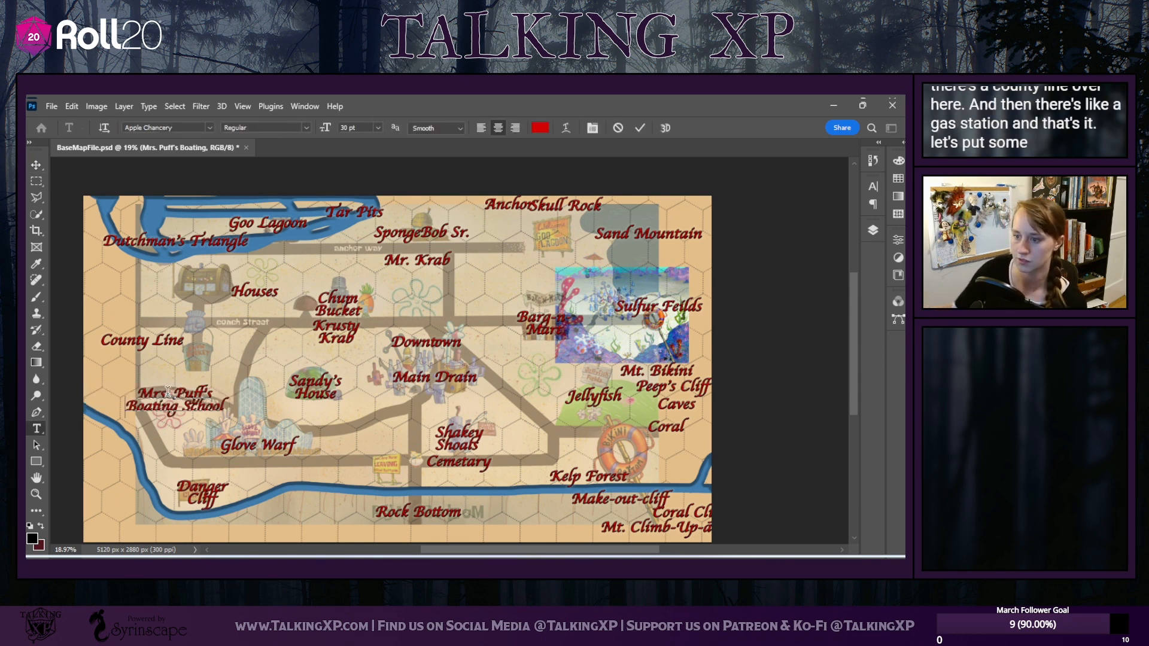
left_click(41, 164)
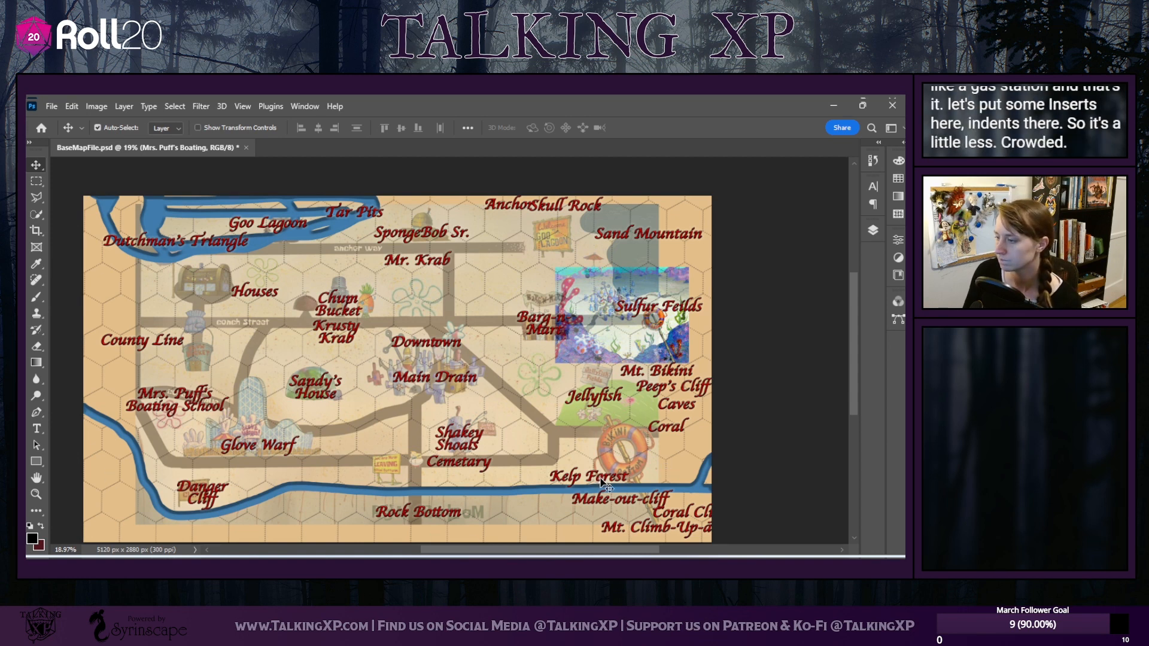
Place Kelp Forest and Peep's Cliff together east of Mr. Krab, and shift the SpongeBob Sr. and Mr. Krab labels slightly west
left_click_drag(599, 484, 596, 460)
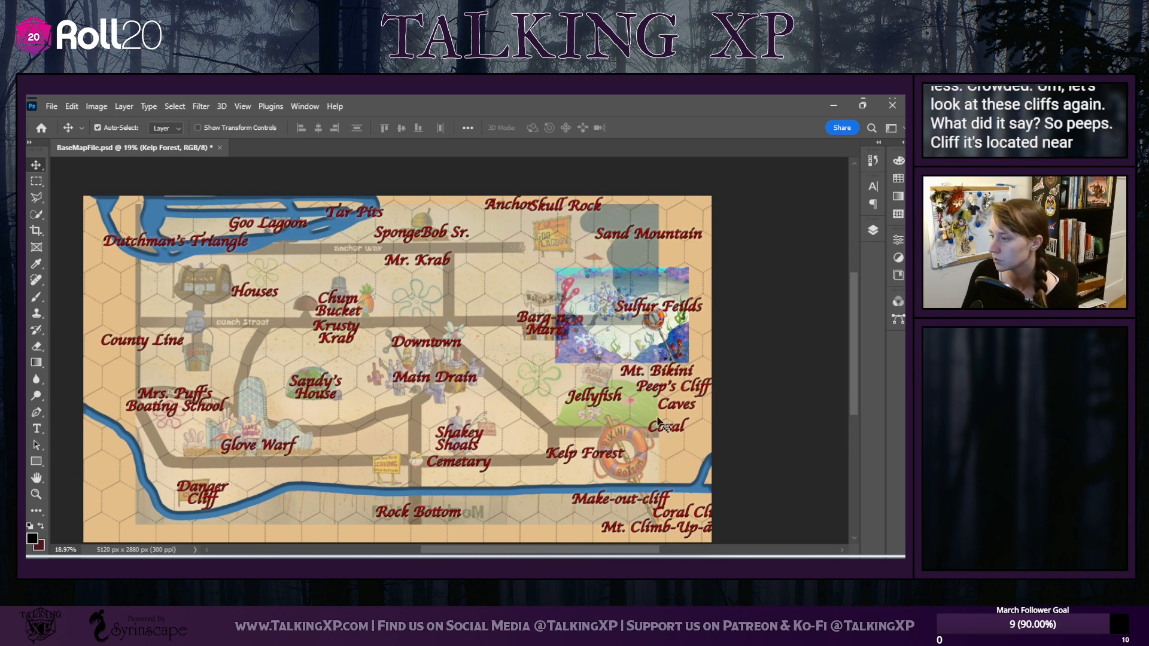
left_click_drag(650, 388, 603, 454)
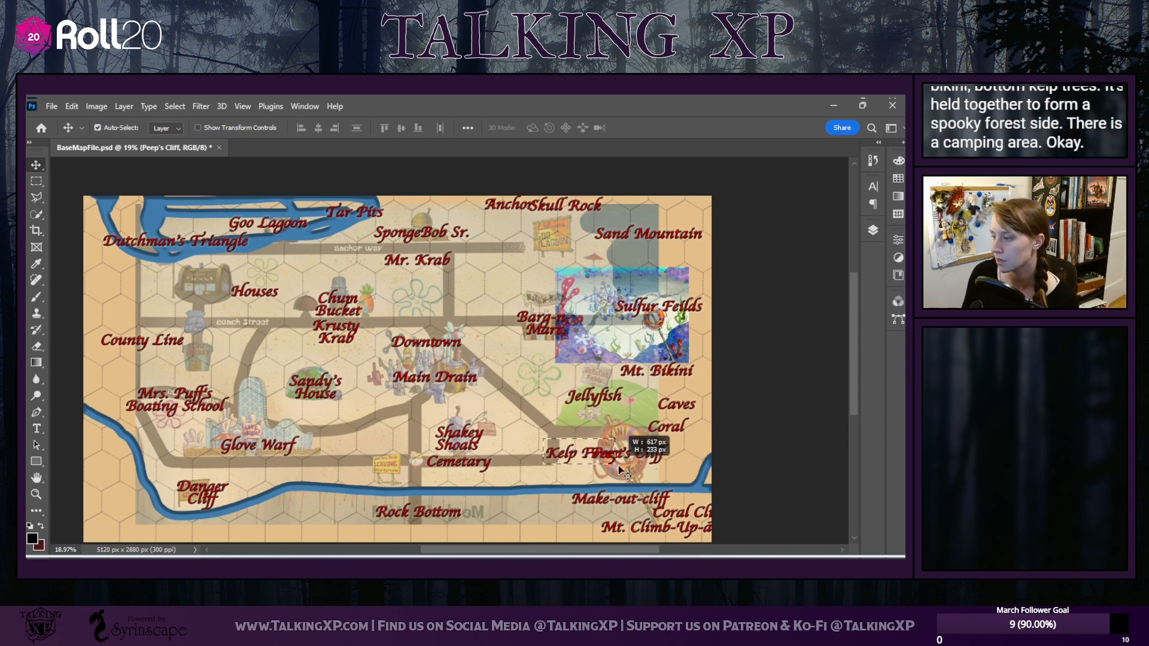
left_click_drag(633, 470, 529, 268)
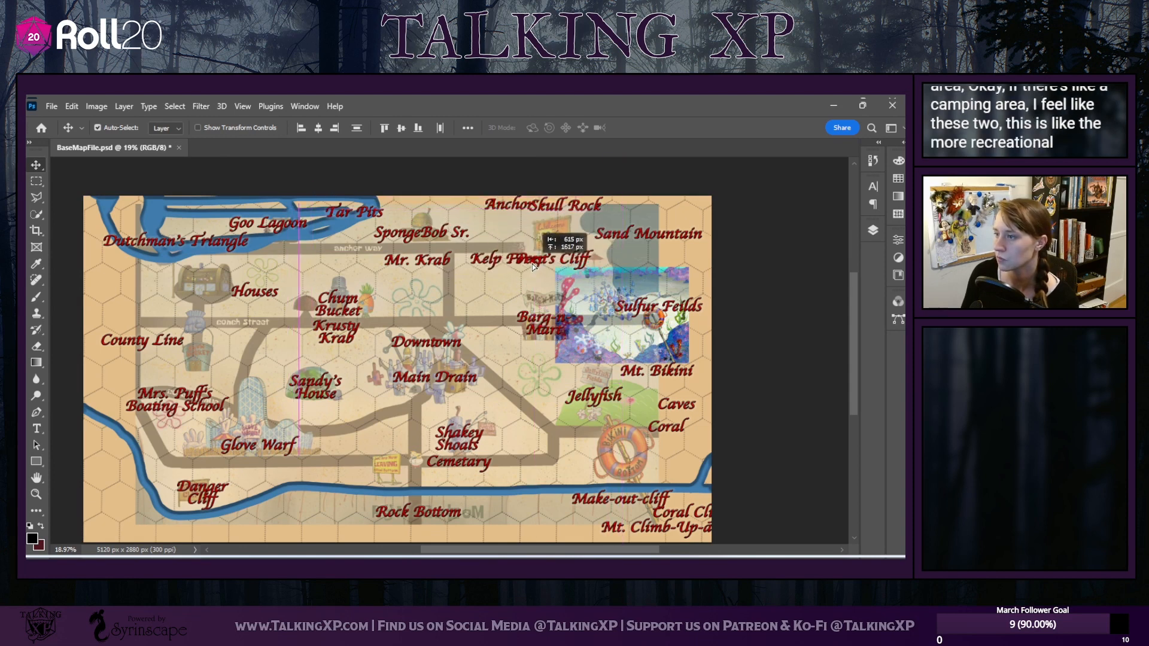
left_click_drag(428, 238, 403, 256)
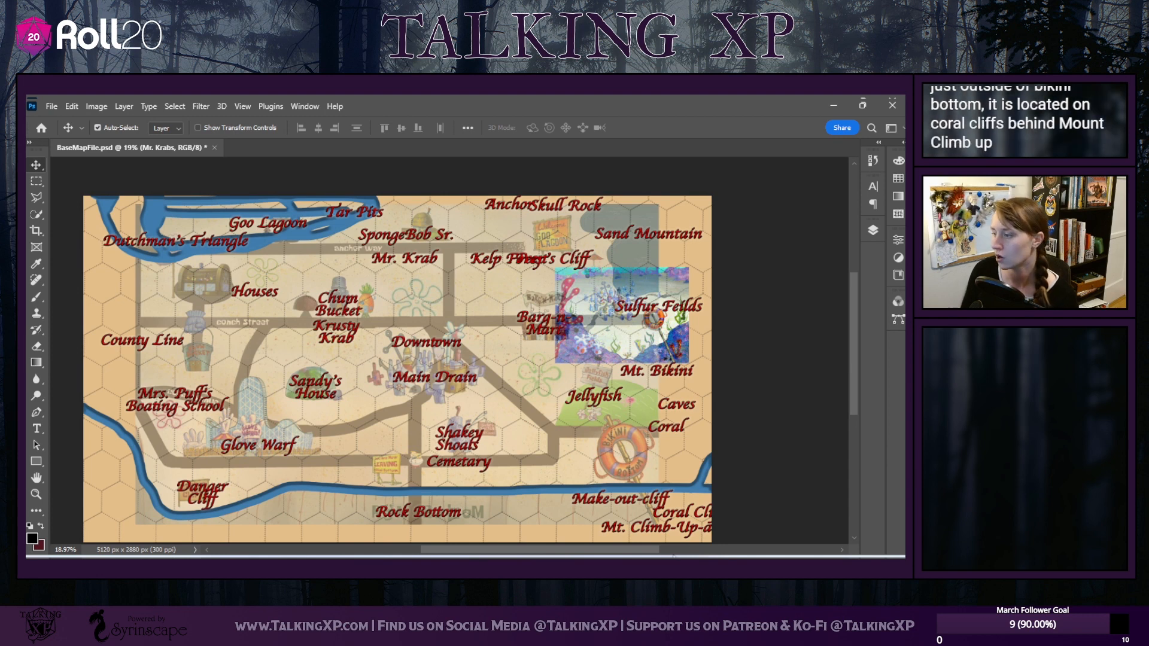
Gather Make-out-cliff, Coral Cliffs, Mt. Climb-Up-and-fall-off and Coral just above the southern river near the map's east edge
left_click_drag(645, 504, 581, 508)
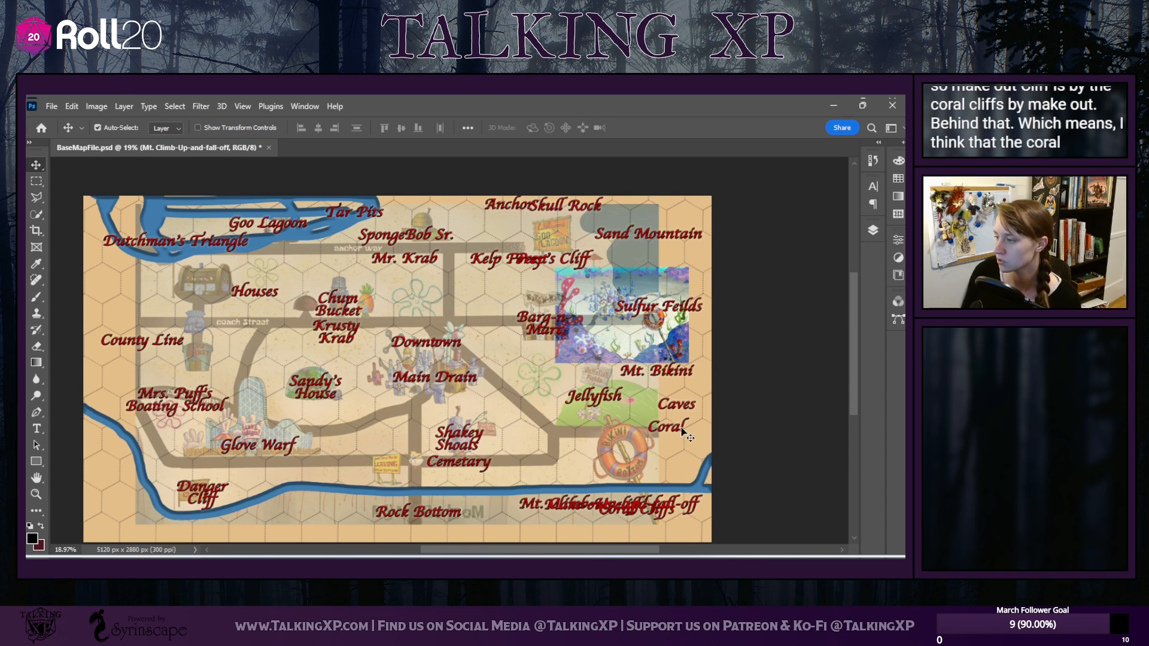
left_click_drag(682, 432, 673, 483)
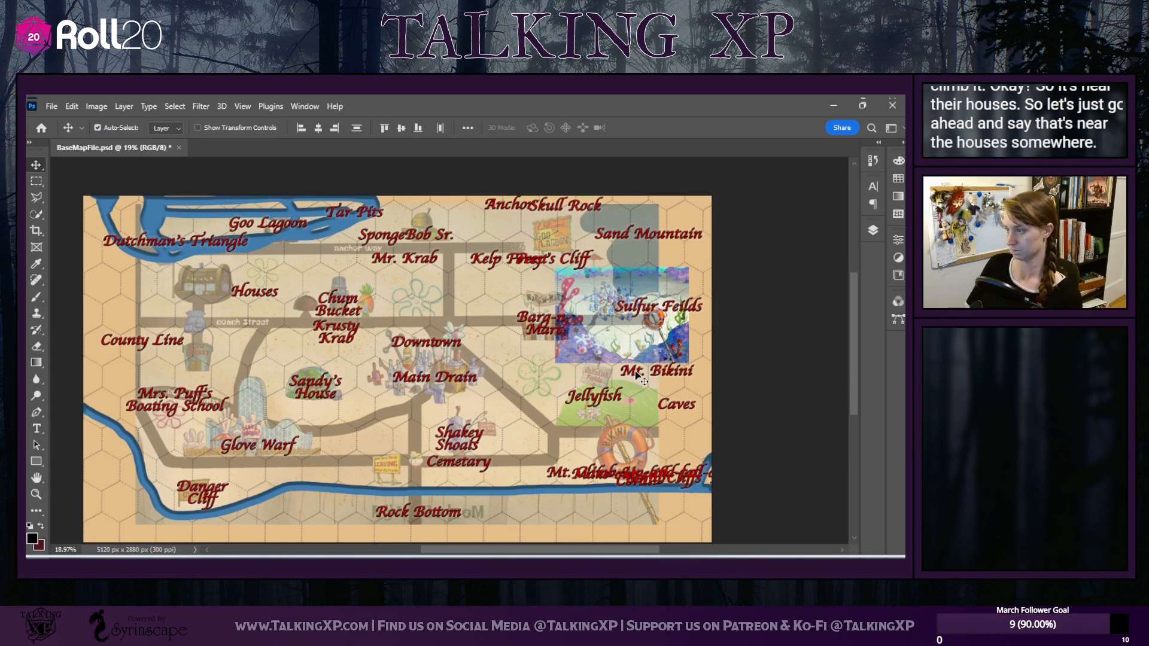
Stack Mt. Bikini and Sulfur Feilds beneath Houses, and nudge the Jellyfish label slightly east
left_click_drag(637, 374, 229, 308)
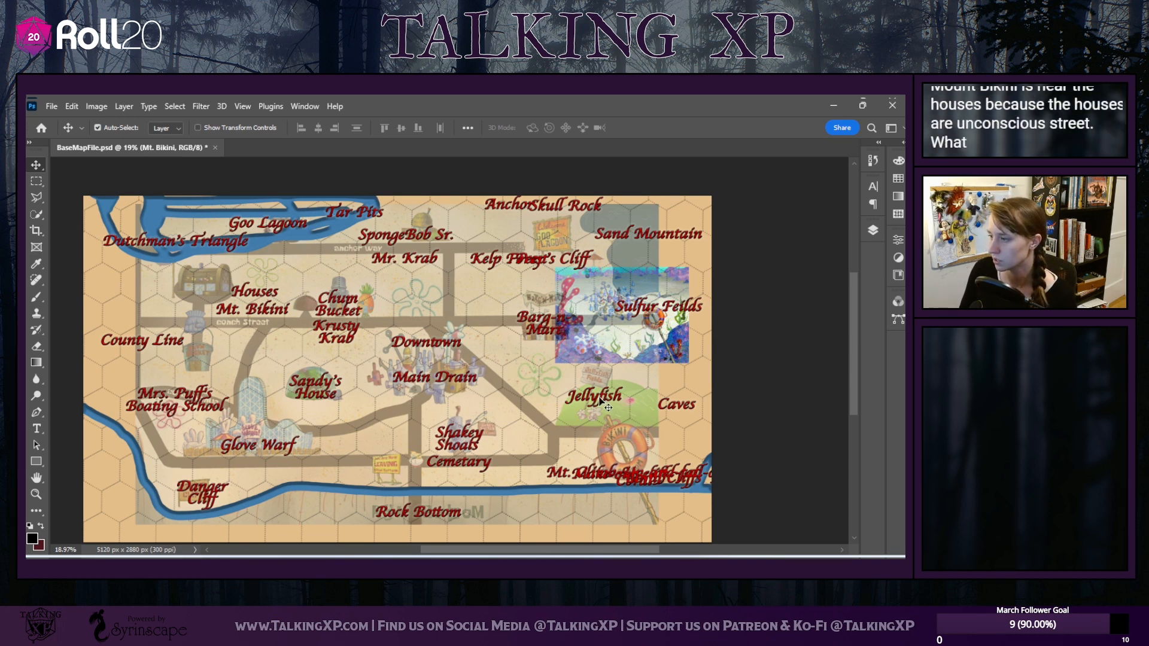
left_click_drag(606, 405, 615, 403)
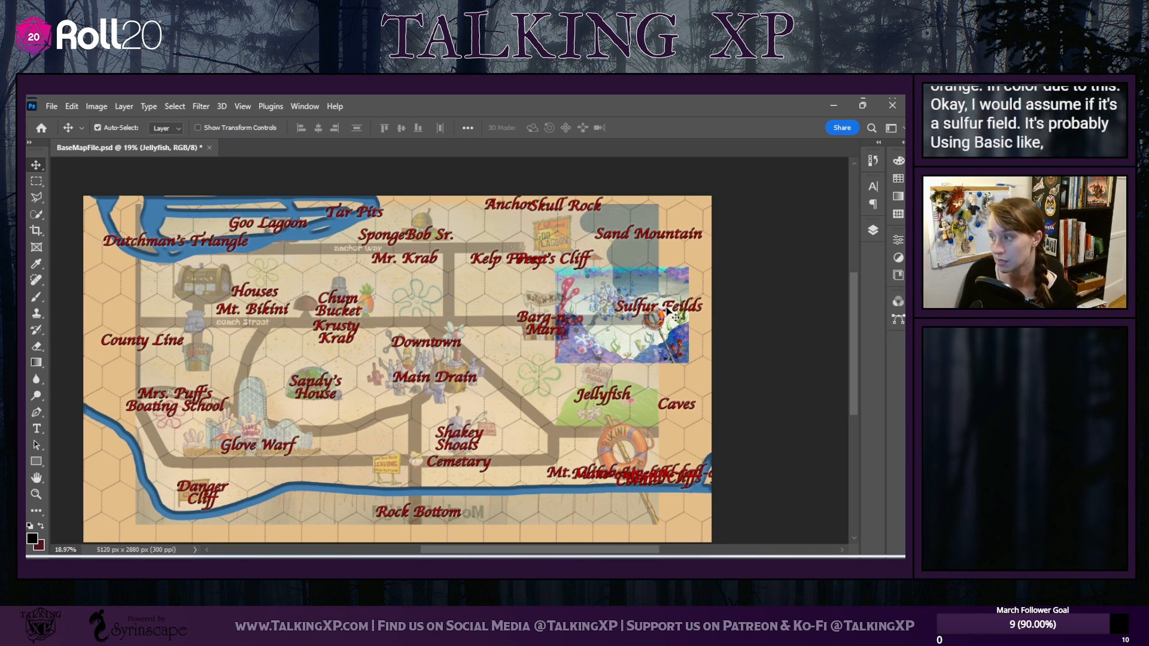
left_click_drag(676, 312, 257, 330)
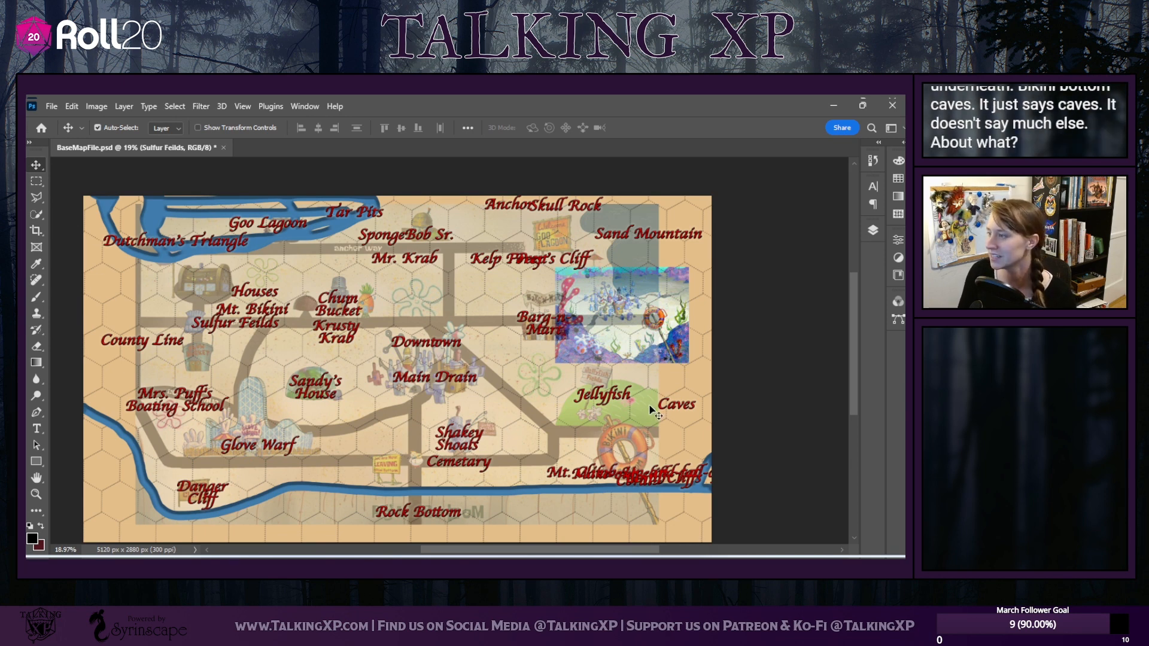
Move Caves up over the pasted reef picture, County Line to the east edge below it, and Sand Mountain to the west edge
left_click_drag(675, 407, 671, 264)
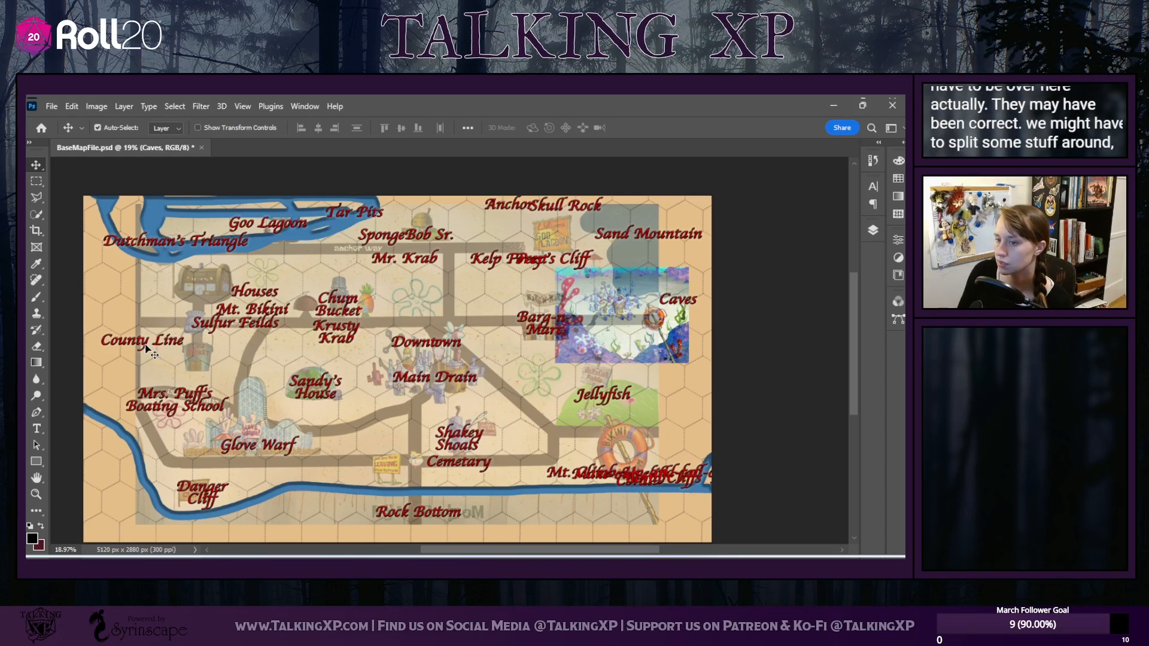
left_click_drag(145, 347, 689, 361)
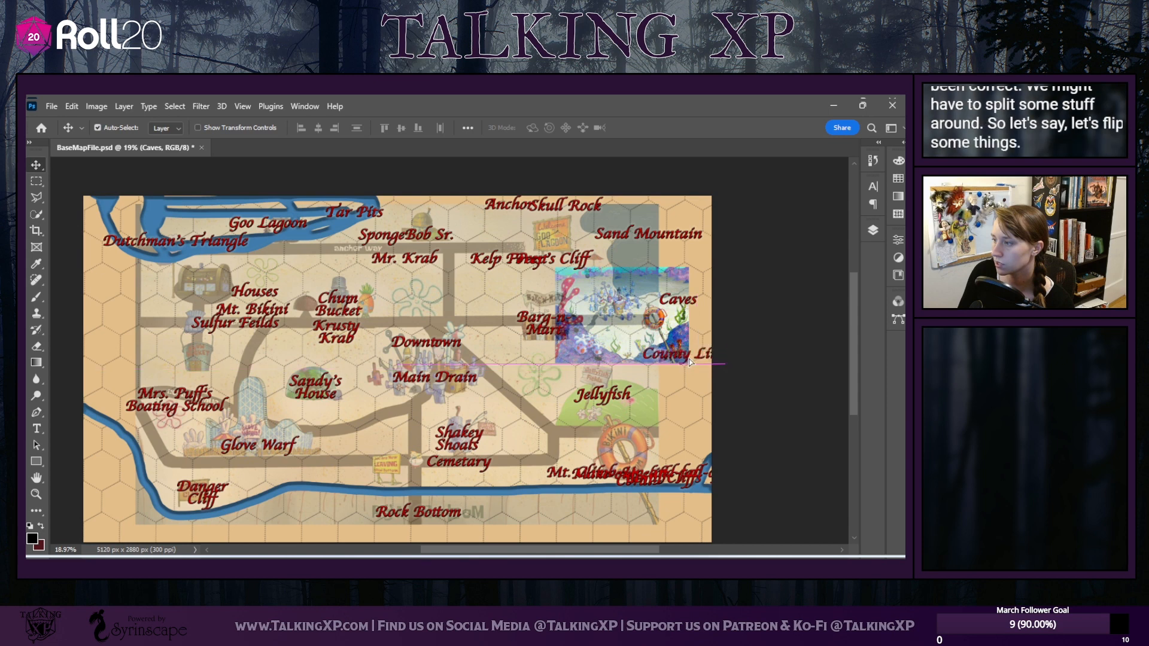
mouse_move(643, 247)
left_mouse_down()
mouse_move(118, 303)
mouse_move(96, 323)
left_mouse_up()
Set the eraser size to 243 px and unlock the Natural Landmarks group that holds the Rivers layer
left_click(38, 344)
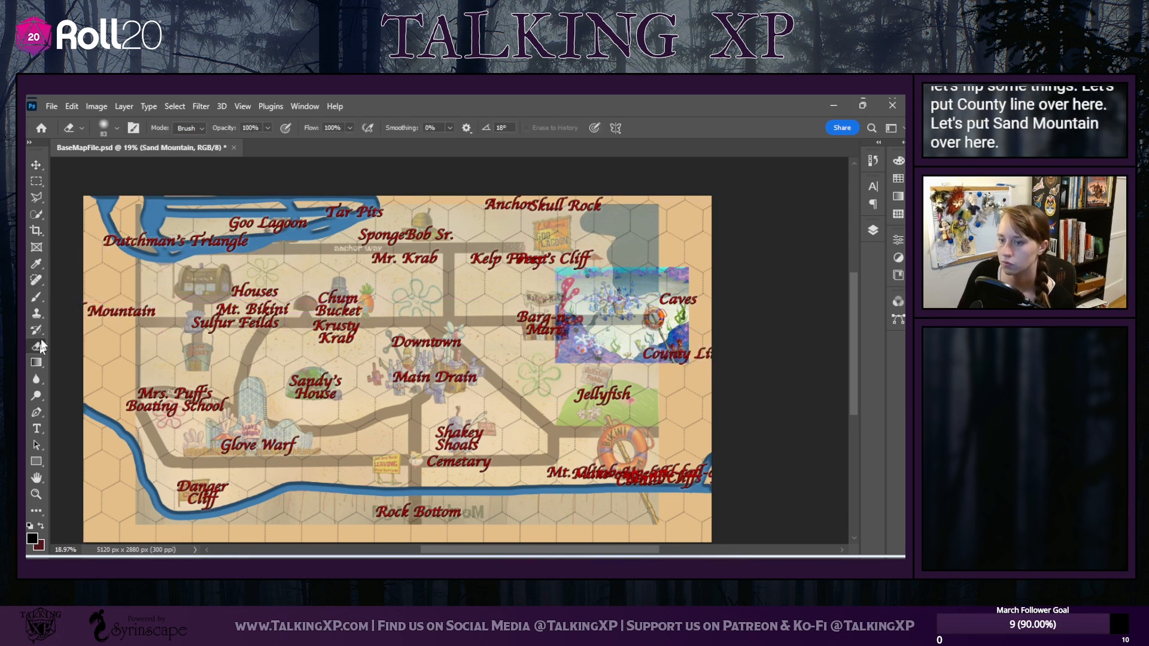
right_click(113, 148)
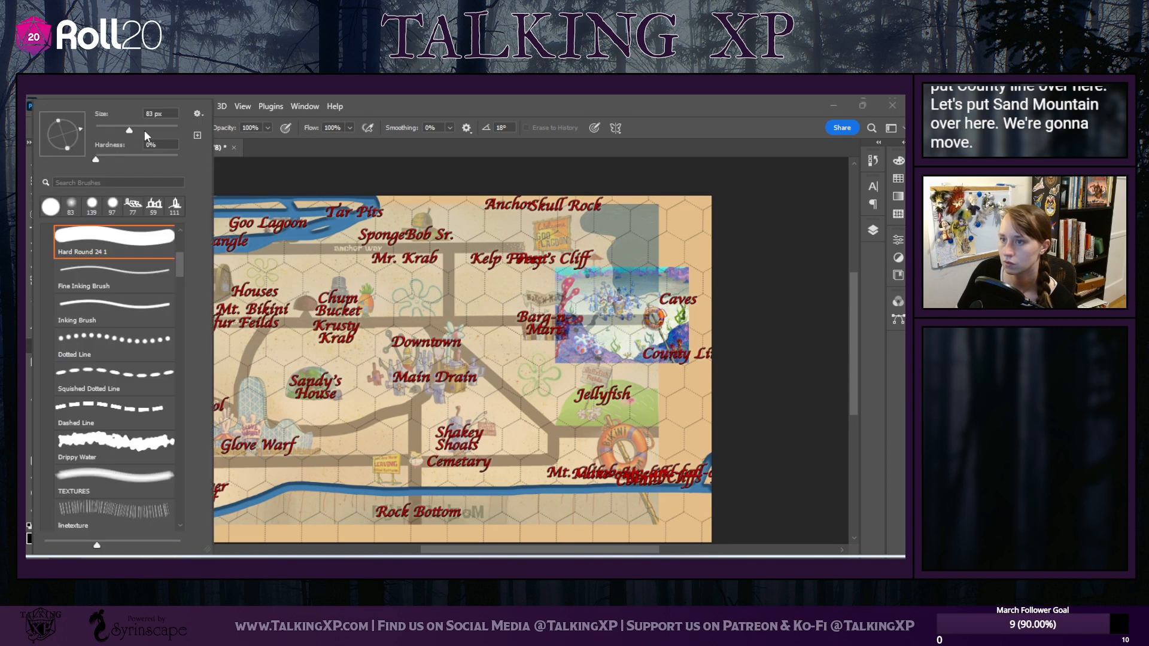
left_click(873, 231)
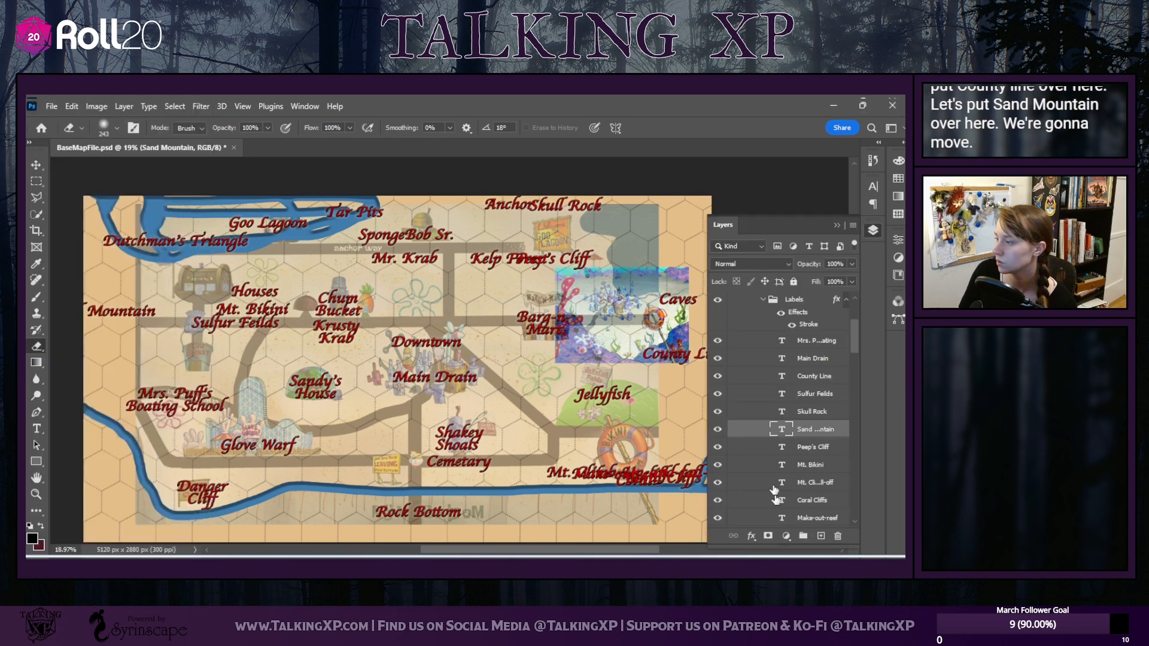
scroll(786, 513, "down", 1)
scroll(785, 513, "down", 5)
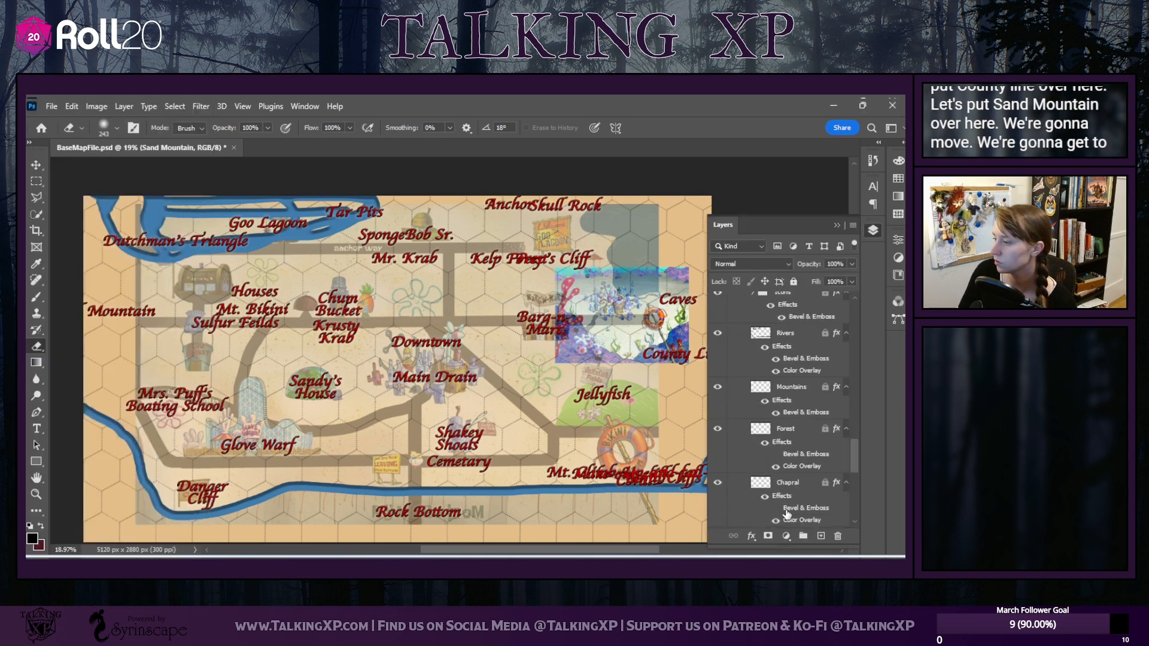
left_click(788, 336)
left_click(123, 209)
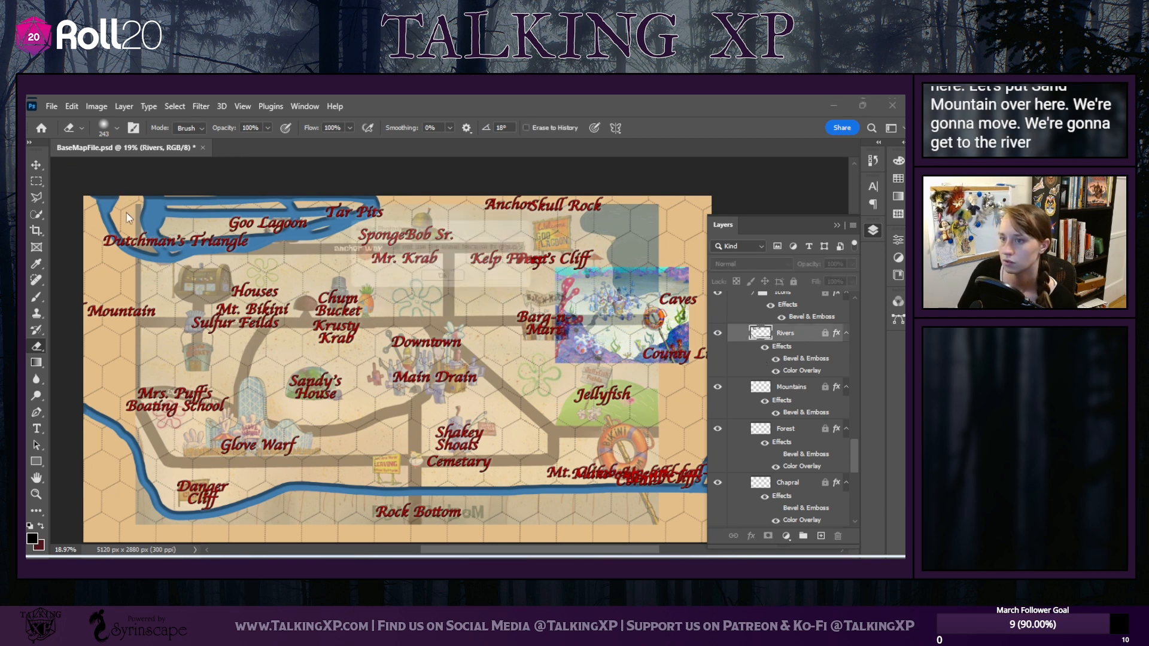
left_click(460, 283)
scroll(755, 349, "up", 2)
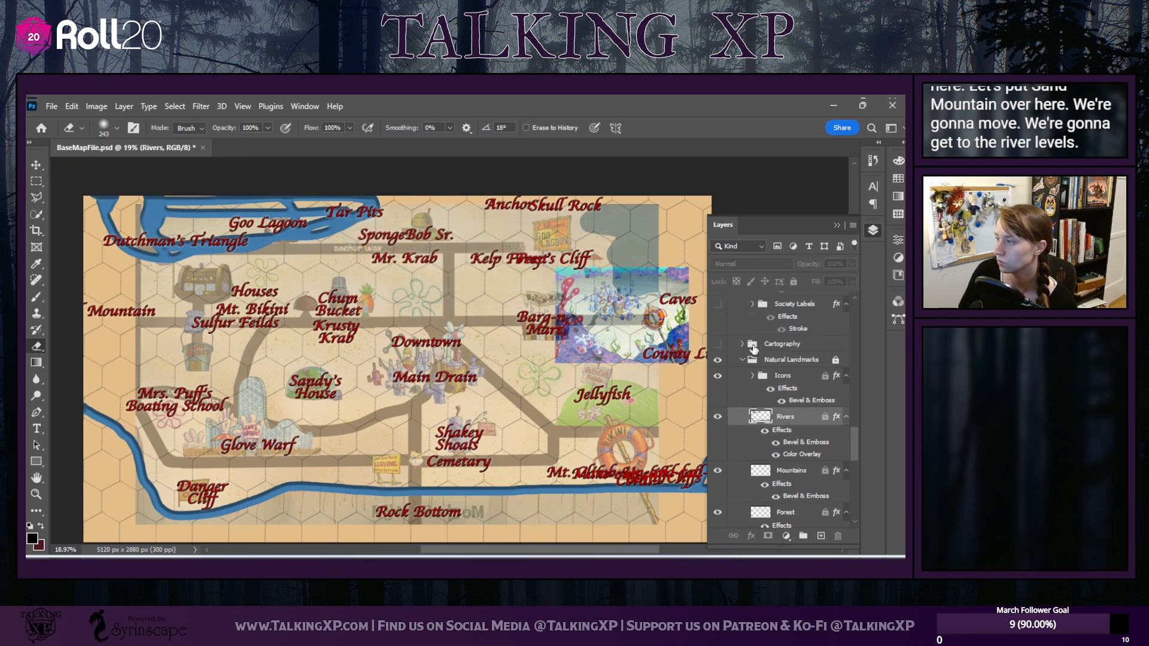
left_click(812, 357)
left_click(835, 360)
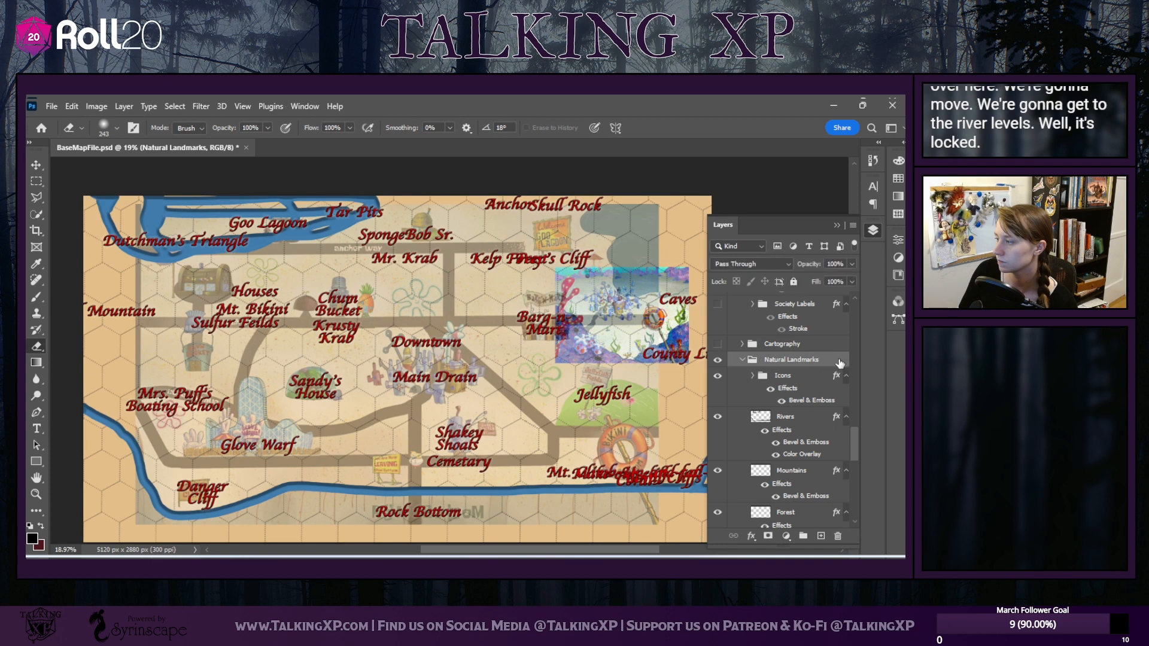
Erase the northwest lagoon around Goo Lagoon and Dutchman's Triangle from the Rivers layer
left_click(153, 253)
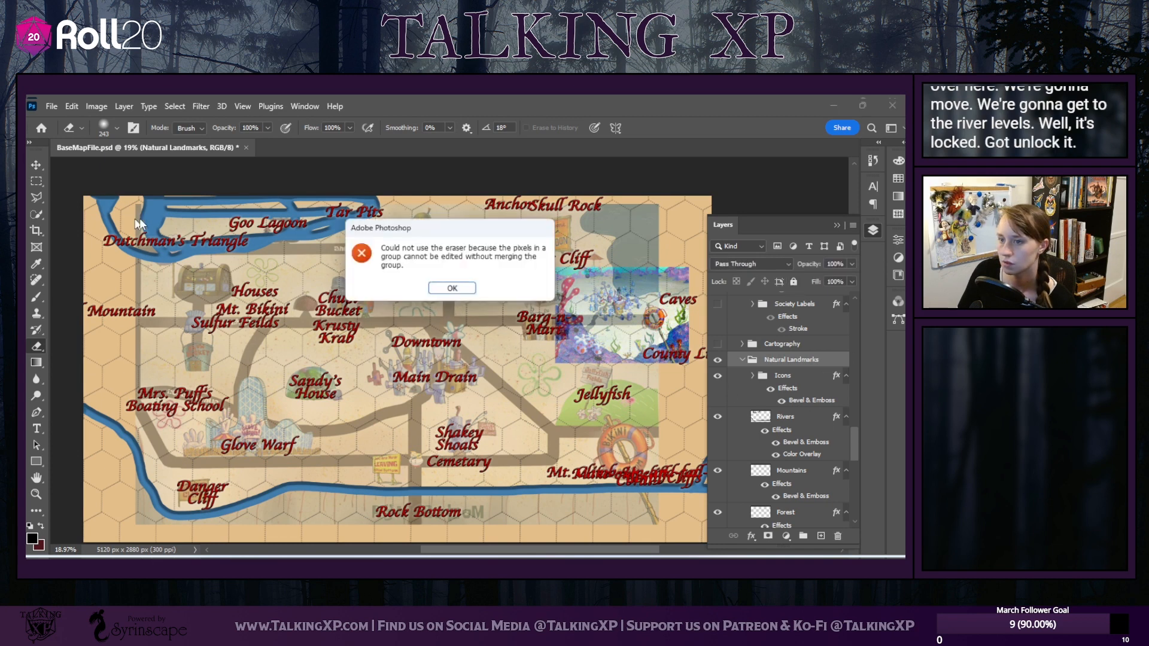
left_click(453, 289)
left_click(805, 418)
mouse_move(216, 210)
left_mouse_down()
mouse_move(379, 225)
mouse_move(207, 224)
mouse_move(331, 215)
mouse_move(146, 211)
mouse_move(91, 196)
mouse_move(389, 201)
mouse_move(204, 243)
mouse_move(106, 234)
left_mouse_up()
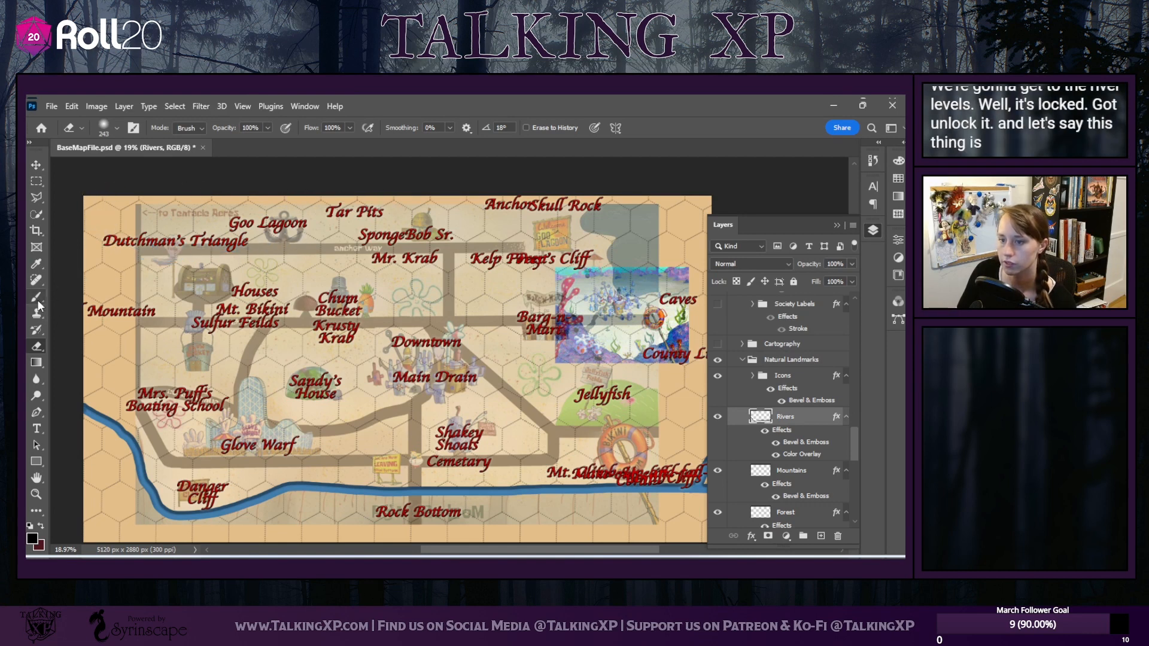
Paint a new curved lagoon outline across the map's northeast corner on the Rivers layer with the 77 px brush
key("b")
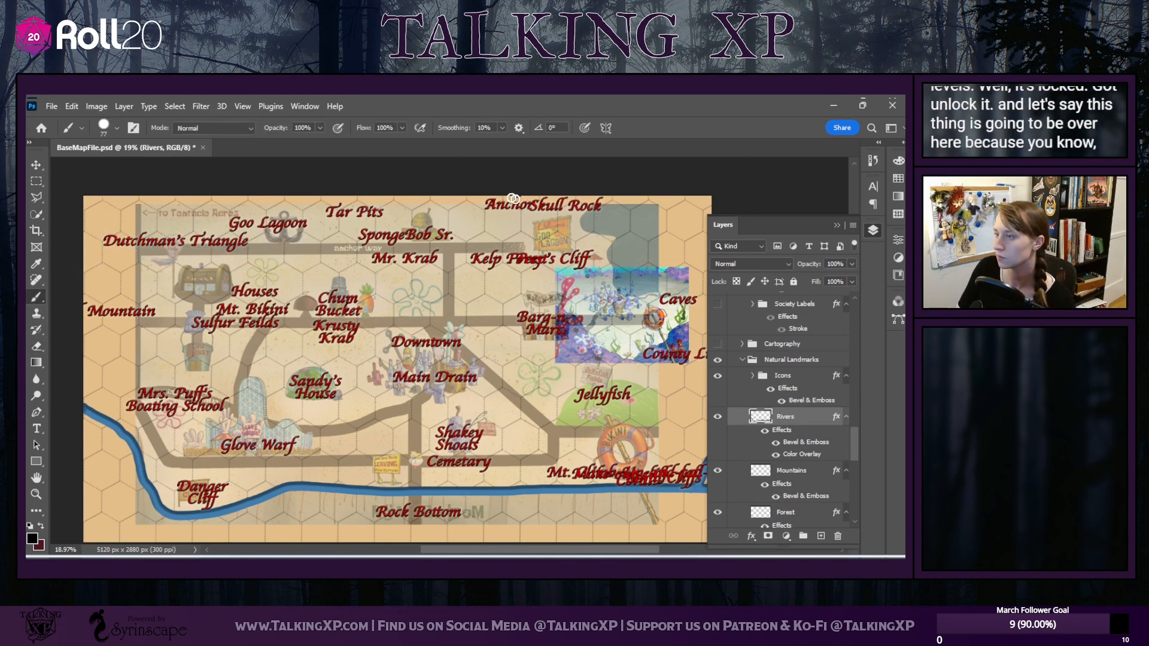
mouse_move(468, 197)
left_mouse_down()
mouse_move(511, 229)
mouse_move(622, 263)
mouse_move(710, 180)
mouse_move(656, 211)
left_mouse_up()
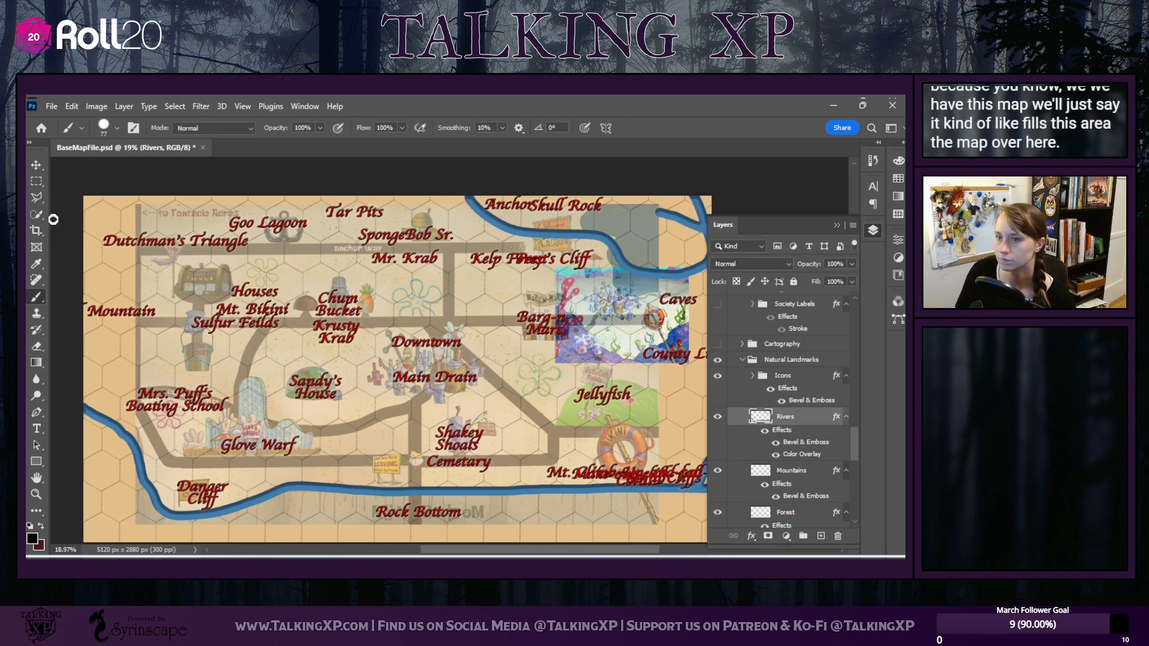
left_click(36, 165)
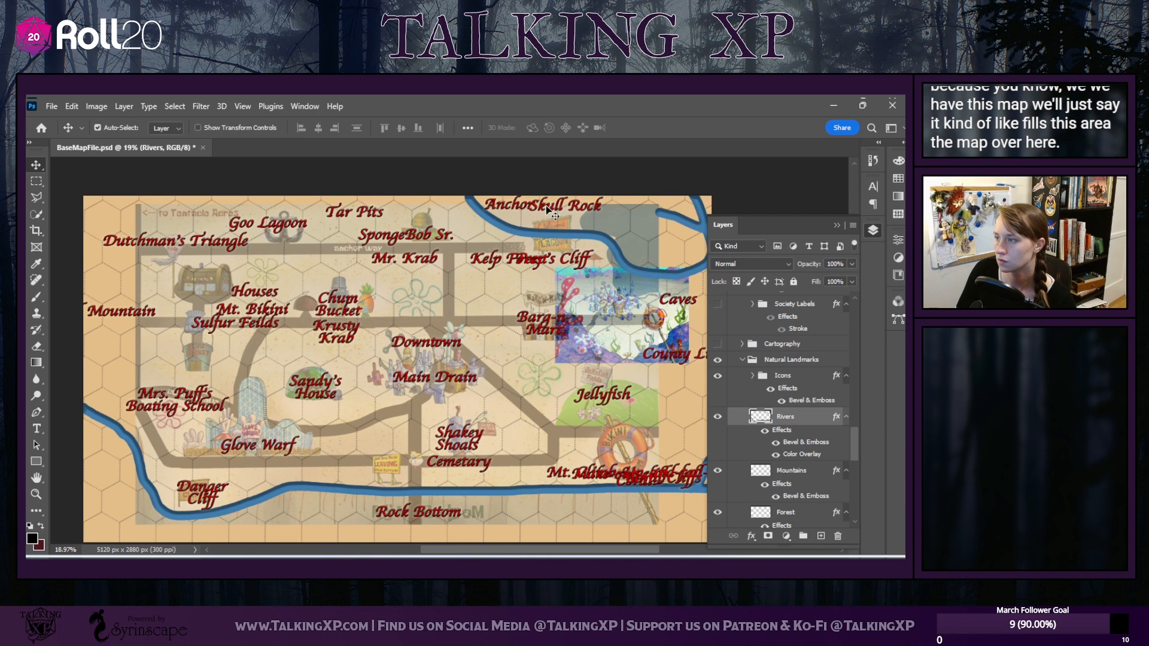
left_click_drag(728, 205, 665, 221)
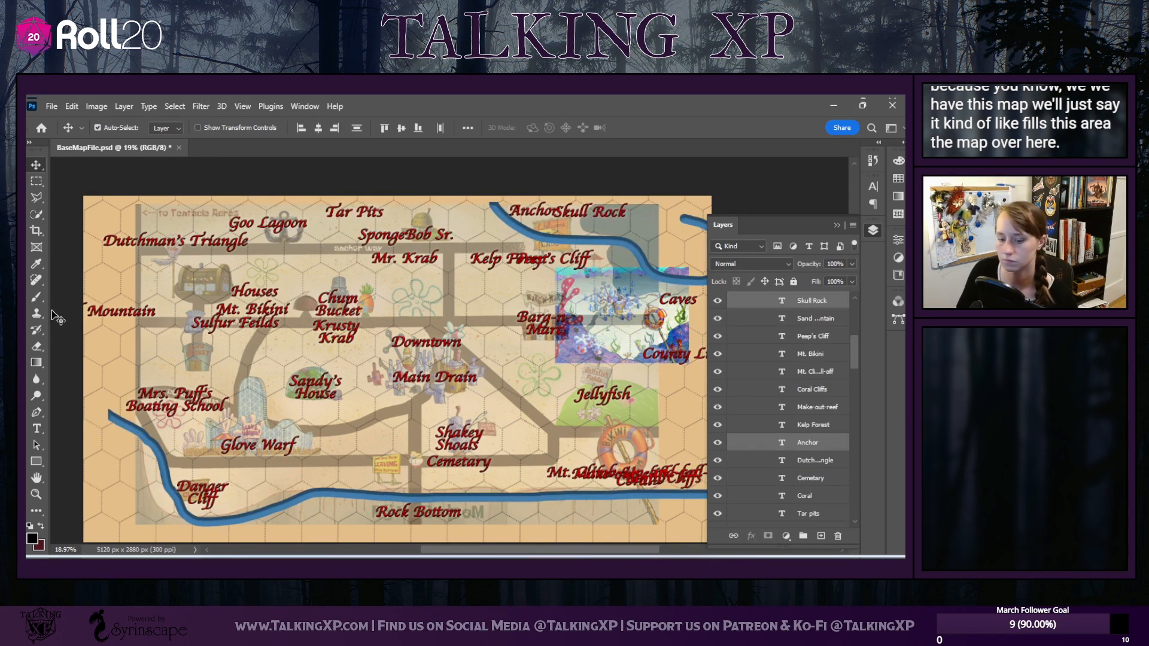
key("ctrl+z")
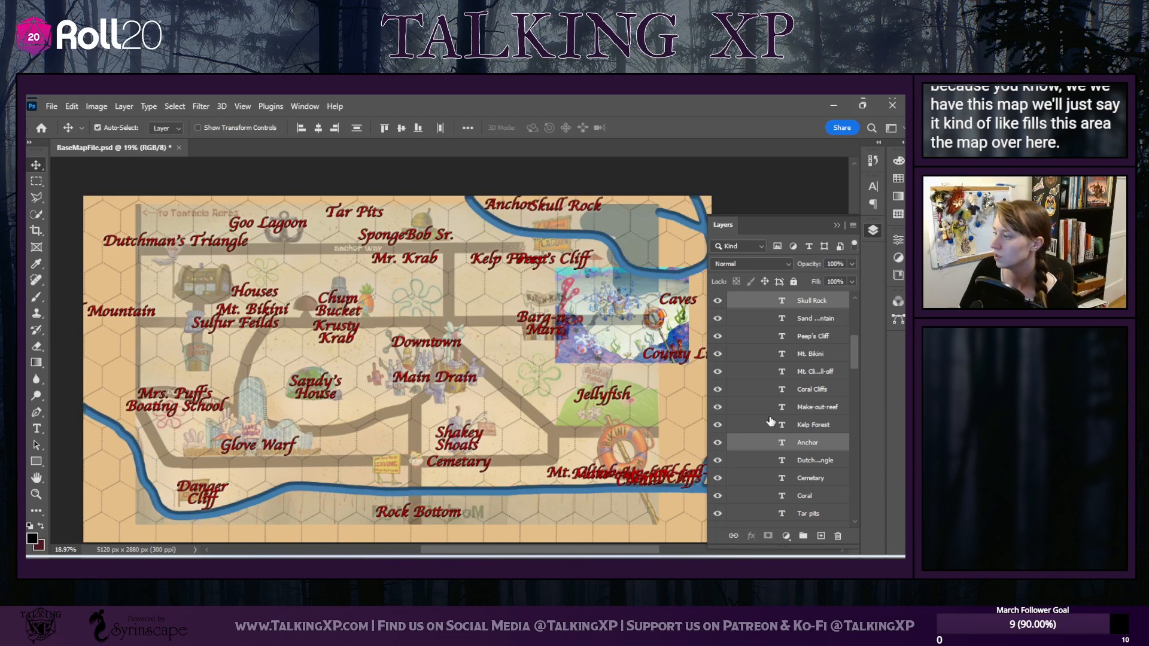
Lock the Natural Landmarks group again
scroll(778, 422, "up", 2)
scroll(795, 383, "down", 5)
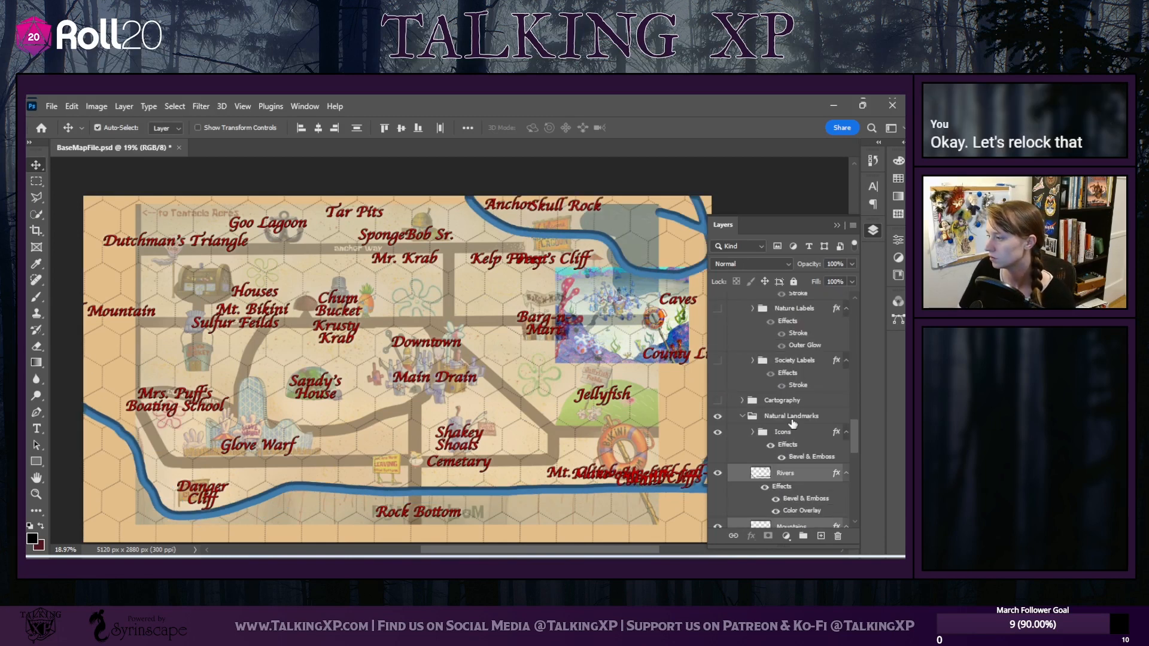
left_click(792, 419)
left_click(794, 281)
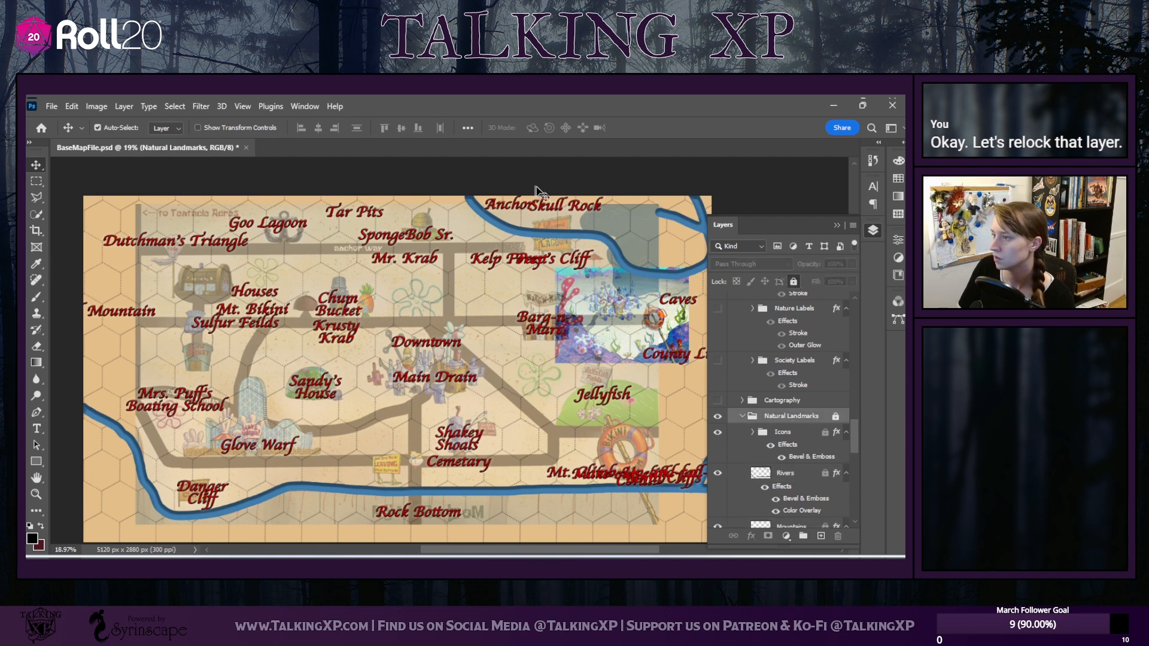
Lock the Bioms layer beneath the hex grid layers so it cannot be moved along with the labels
left_click_drag(499, 191, 545, 213)
mouse_move(542, 201)
left_mouse_down()
mouse_move(461, 214)
mouse_move(542, 208)
left_mouse_up()
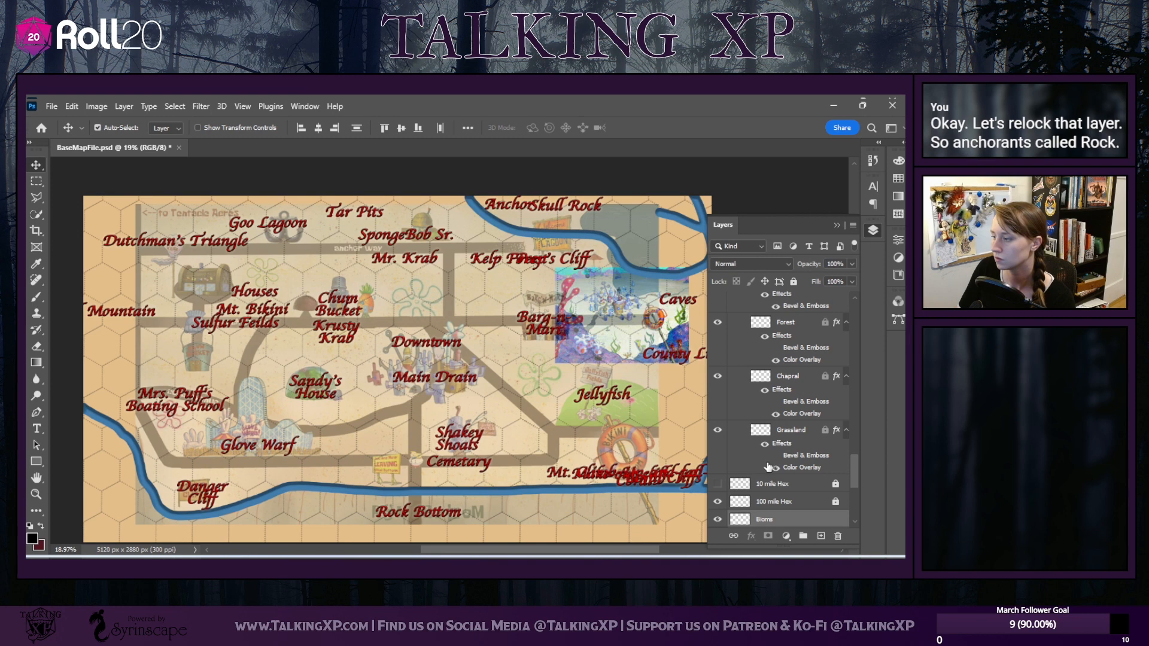
scroll(777, 479, "down", 5)
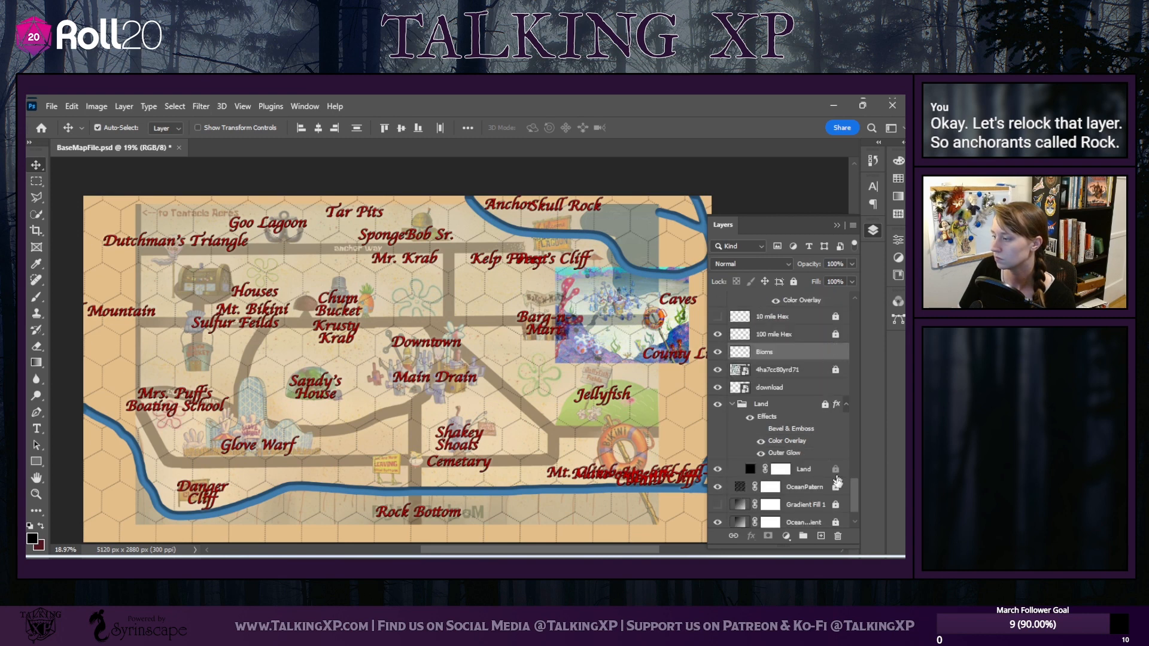
left_click(793, 281)
Select the Skull Rock and Anchor label layers together and move both labels to the southwest corner, below the river
left_click(618, 194)
left_click_drag(543, 218, 299, 205)
left_click_drag(443, 203, 523, 195)
left_click_drag(618, 211, 474, 194)
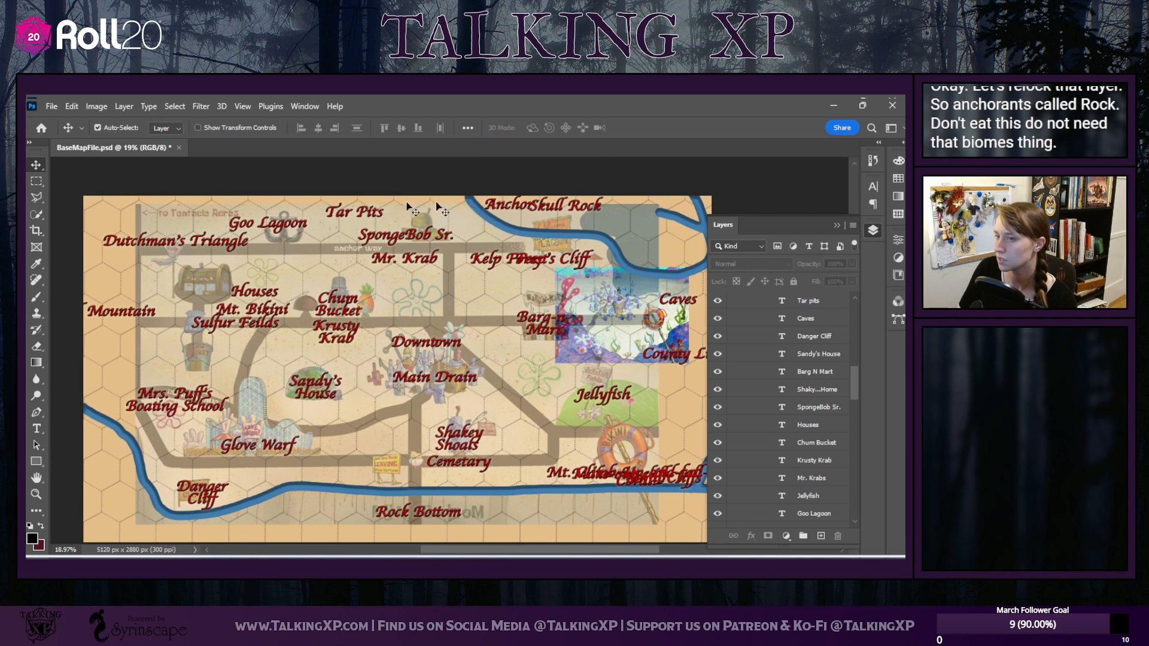
scroll(831, 440, "up", 4)
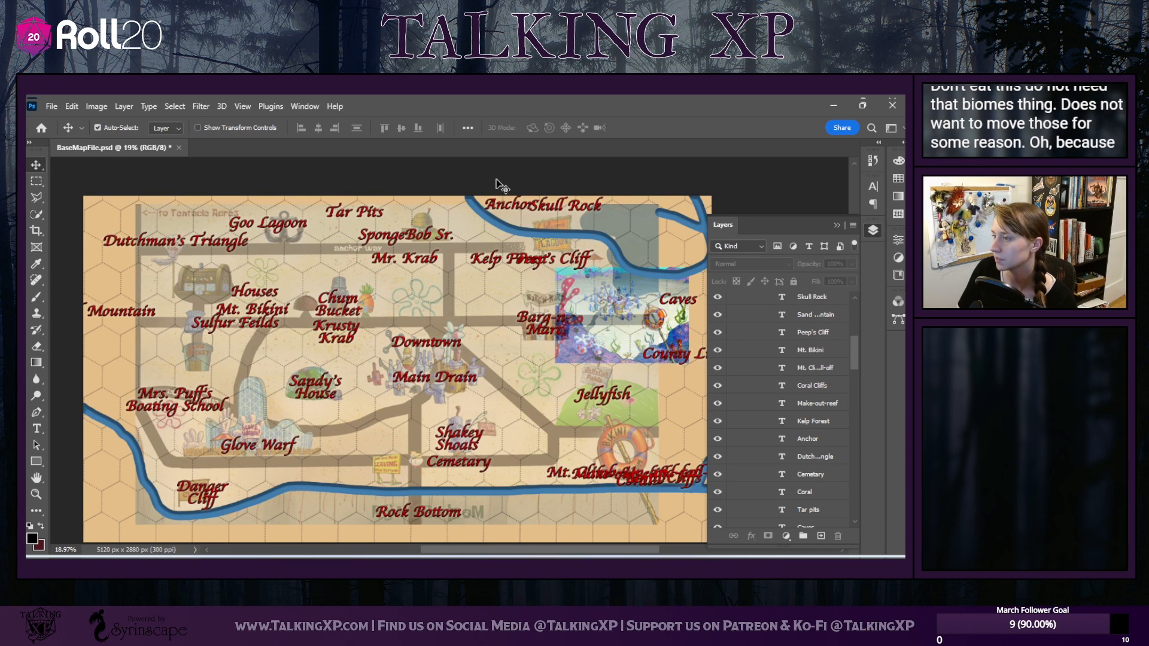
left_click(806, 298)
left_click(807, 438, "ctrl")
left_click_drag(477, 204, 201, 629)
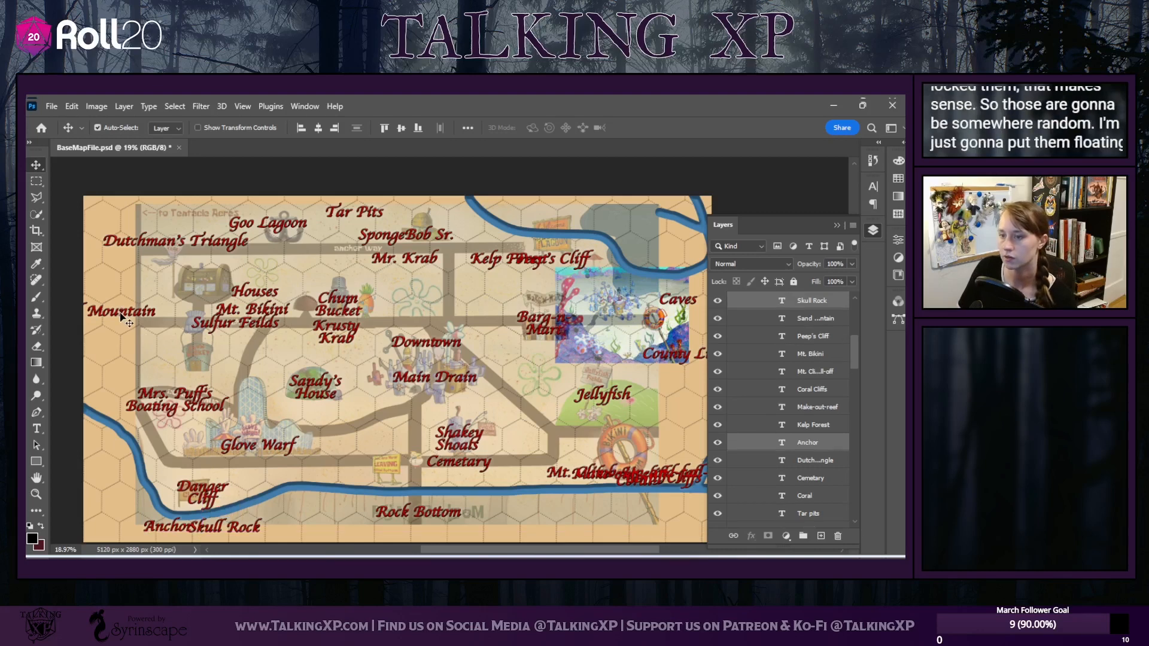
Move Dutchman's Triangle, Goo Lagoon and Tar Pits to the northeast lagoon, Sand Mountain to the west edge, and the colored reference picture farther south
left_click_drag(127, 295, 612, 210)
left_click_drag(293, 226, 658, 235)
left_click_drag(365, 213, 557, 269)
left_click_drag(611, 505, 624, 339)
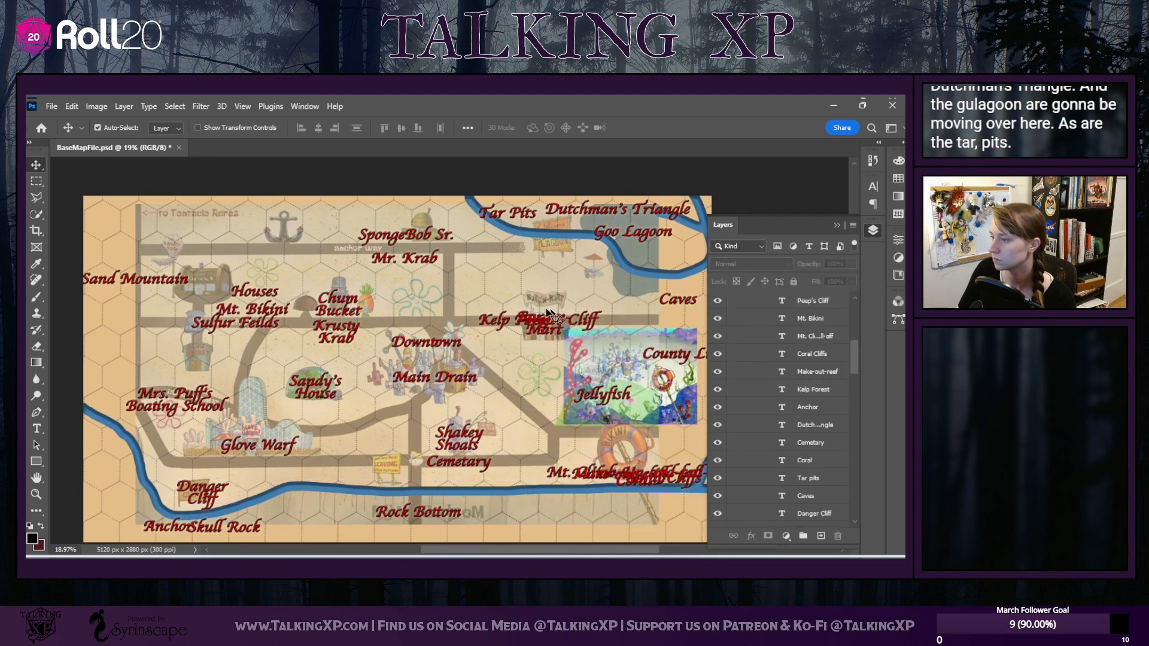
Move the Peep's Cliff and Kelp Forest labels south of the river and shift County Line inward from the east edge
left_click_drag(530, 335, 541, 531)
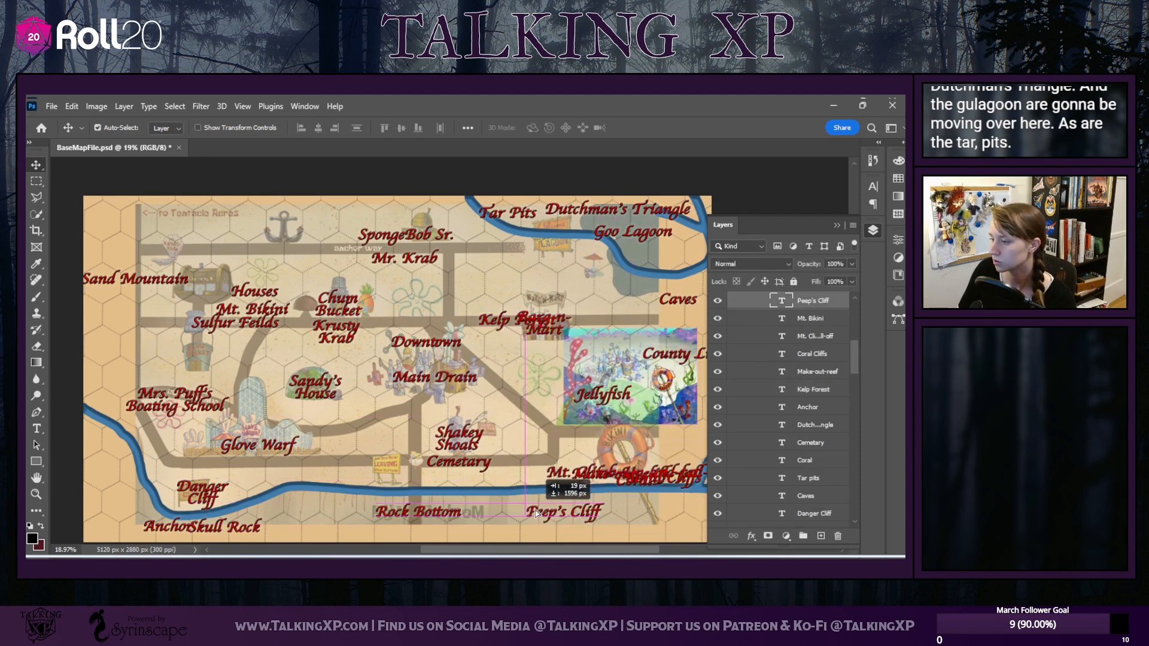
left_click_drag(511, 323, 587, 515)
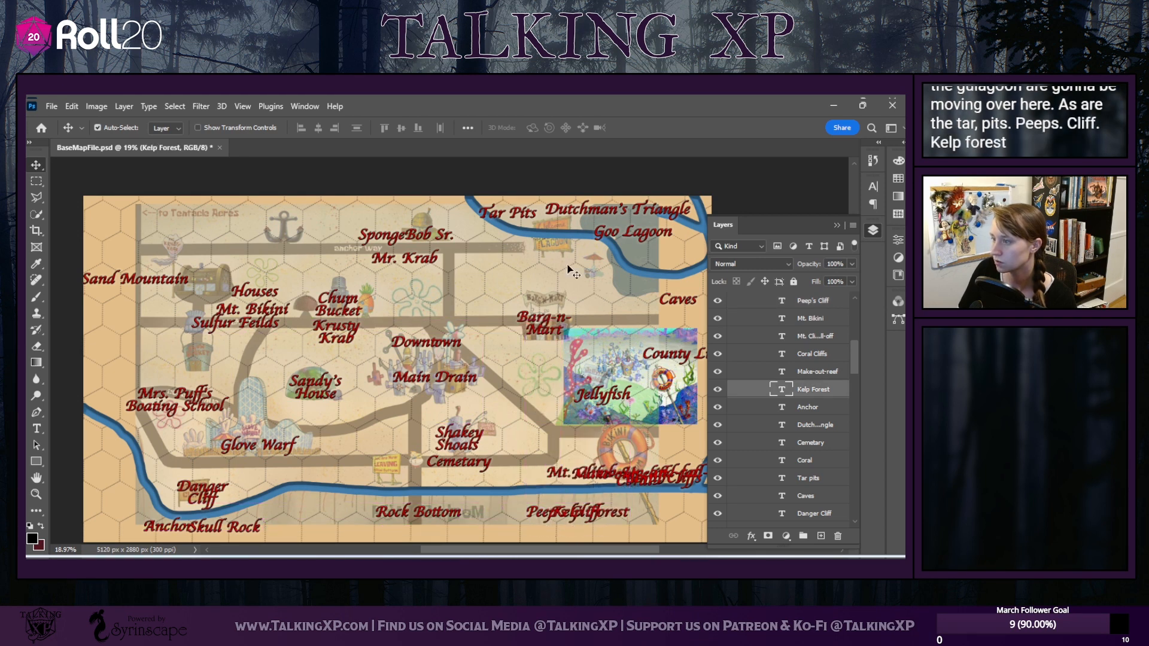
left_click(662, 354)
left_click_drag(662, 355, 642, 343)
Move the Caves label directly below Sand Mountain and the Mr. Krab label onto the anchor drawing
left_click_drag(674, 305, 130, 302)
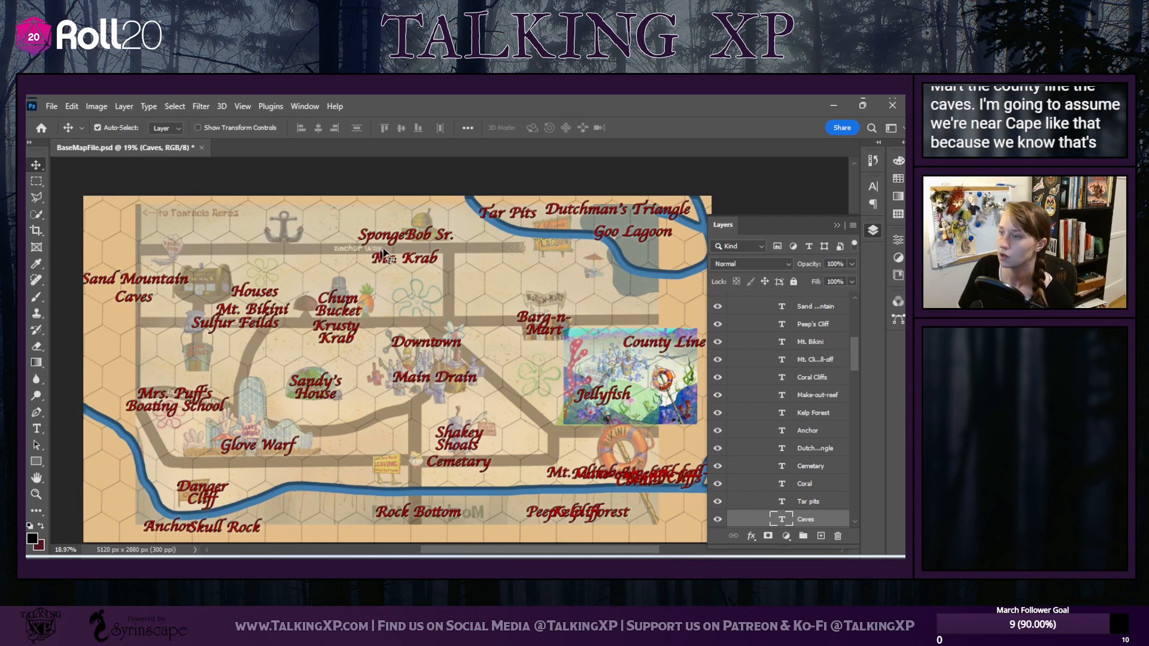
left_click_drag(407, 264, 296, 237)
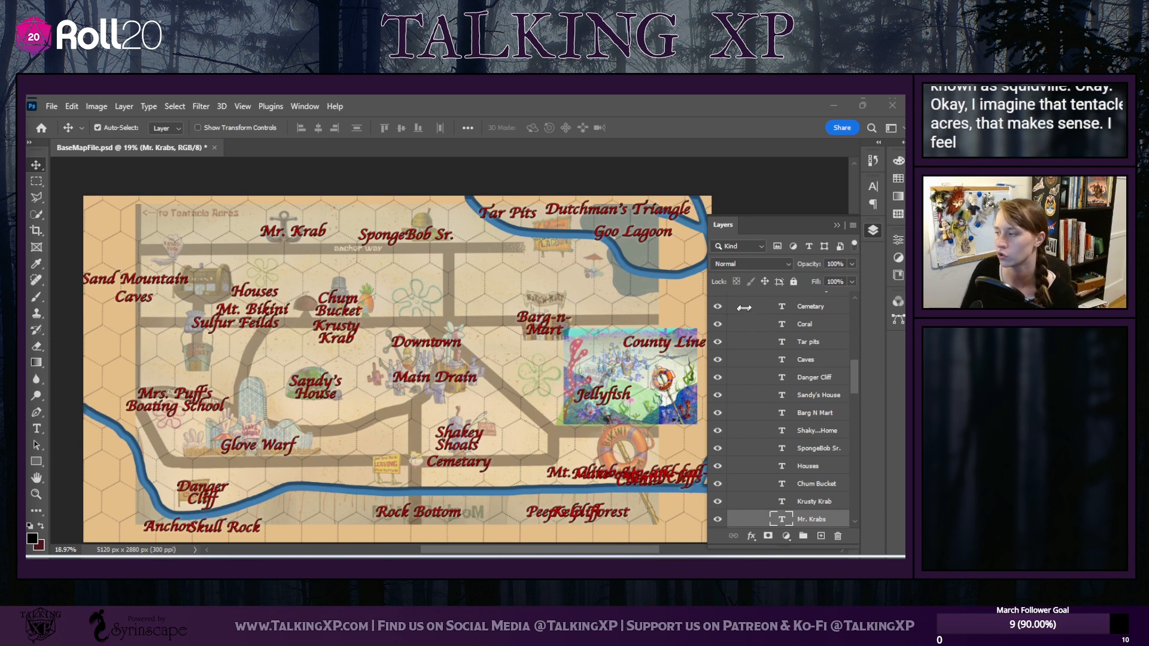
Duplicate the Mrs. Puff's Boating label layer under the name Tentacleville
scroll(791, 354, "up", 5)
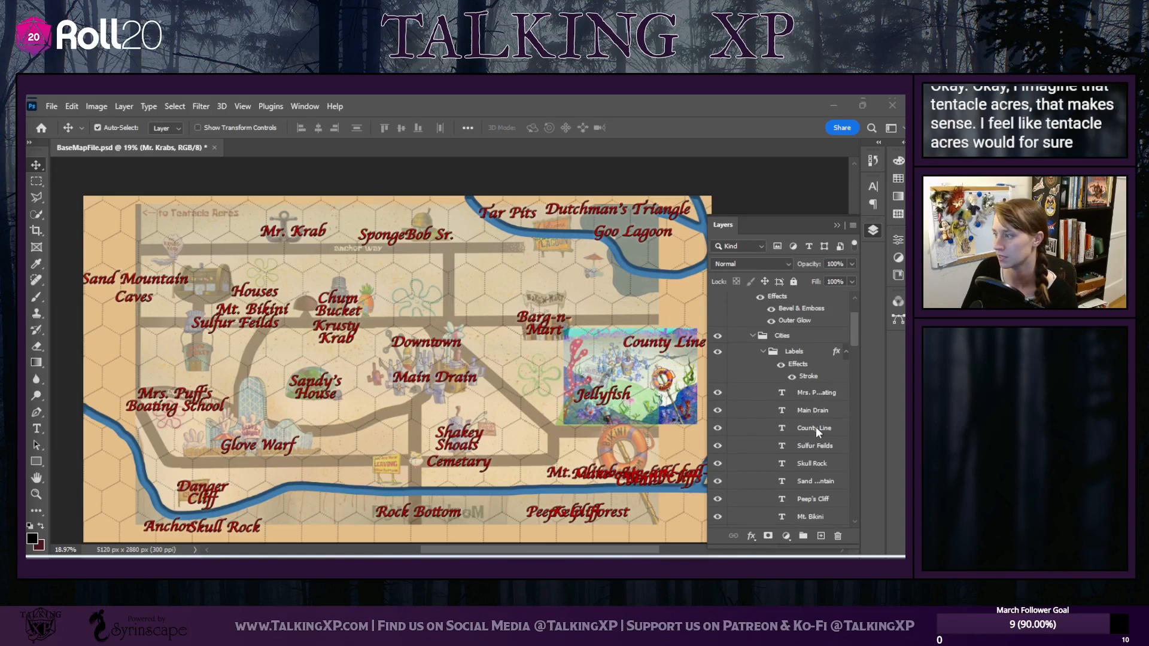
left_click(813, 394)
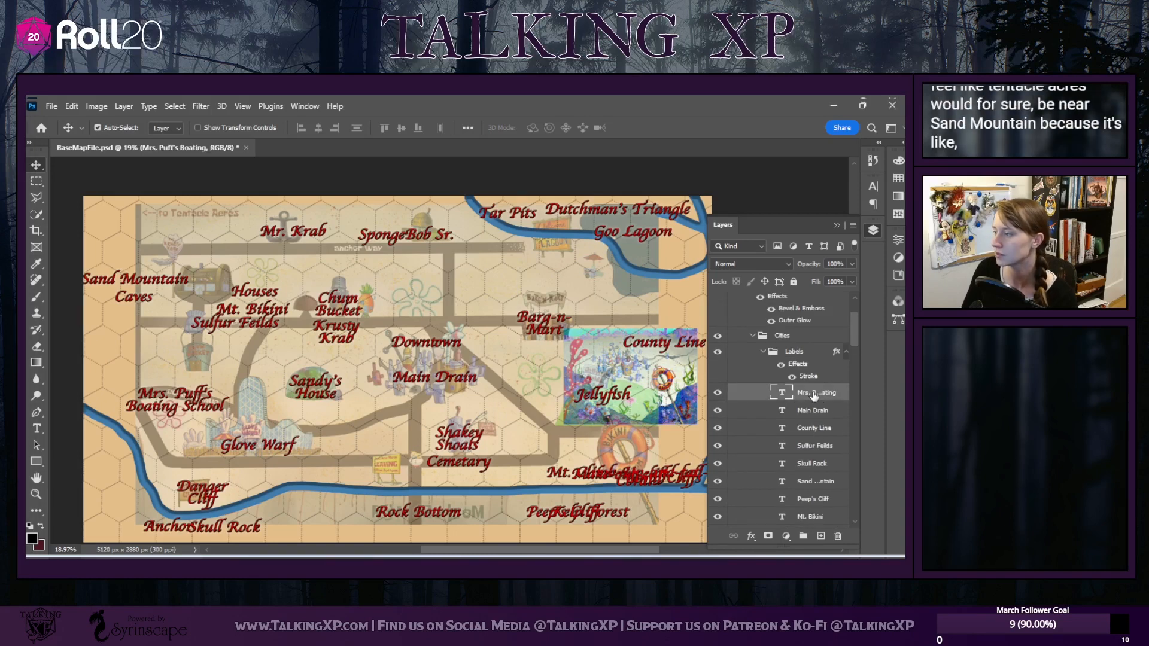
right_click(814, 397)
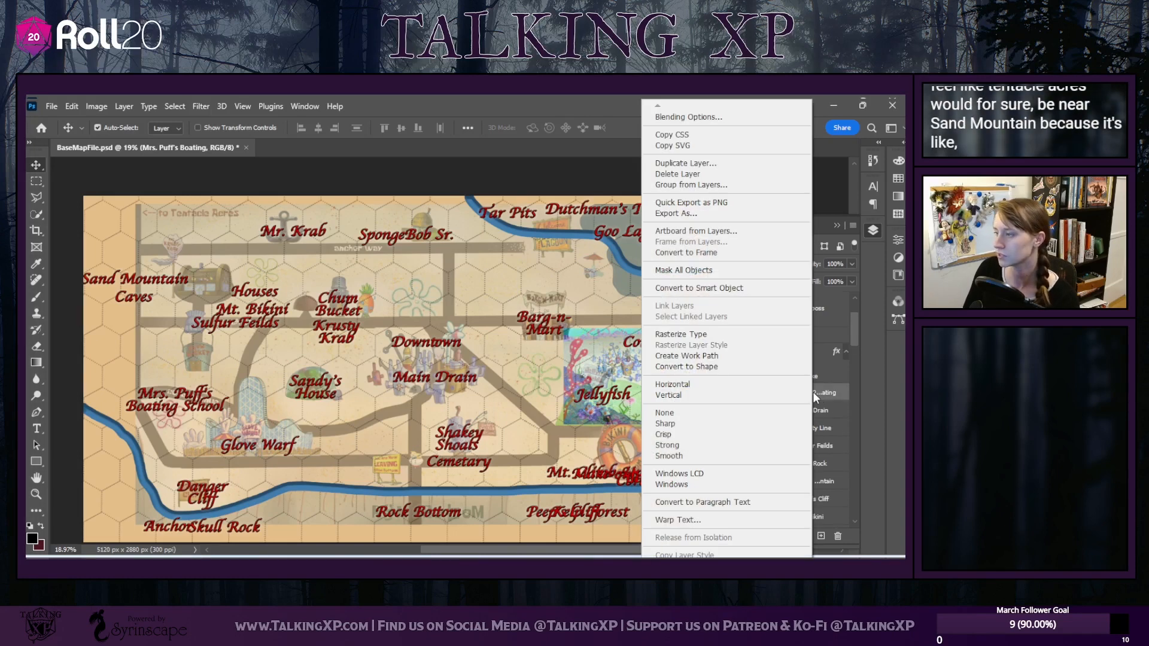
left_click(686, 164)
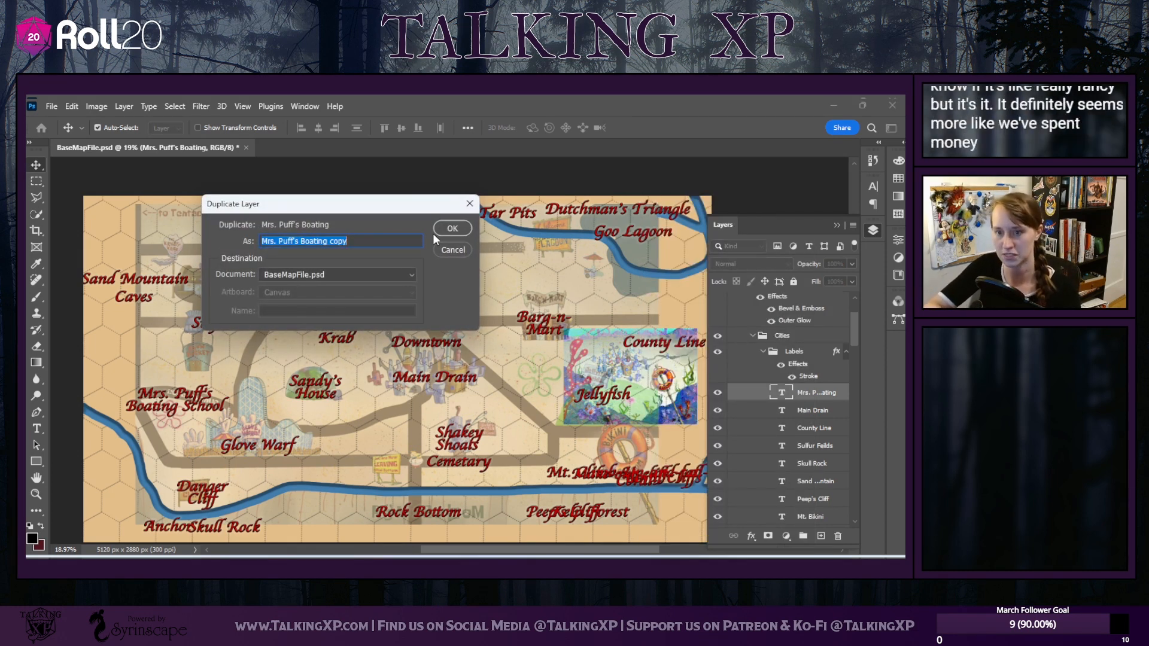
type("Tentac")
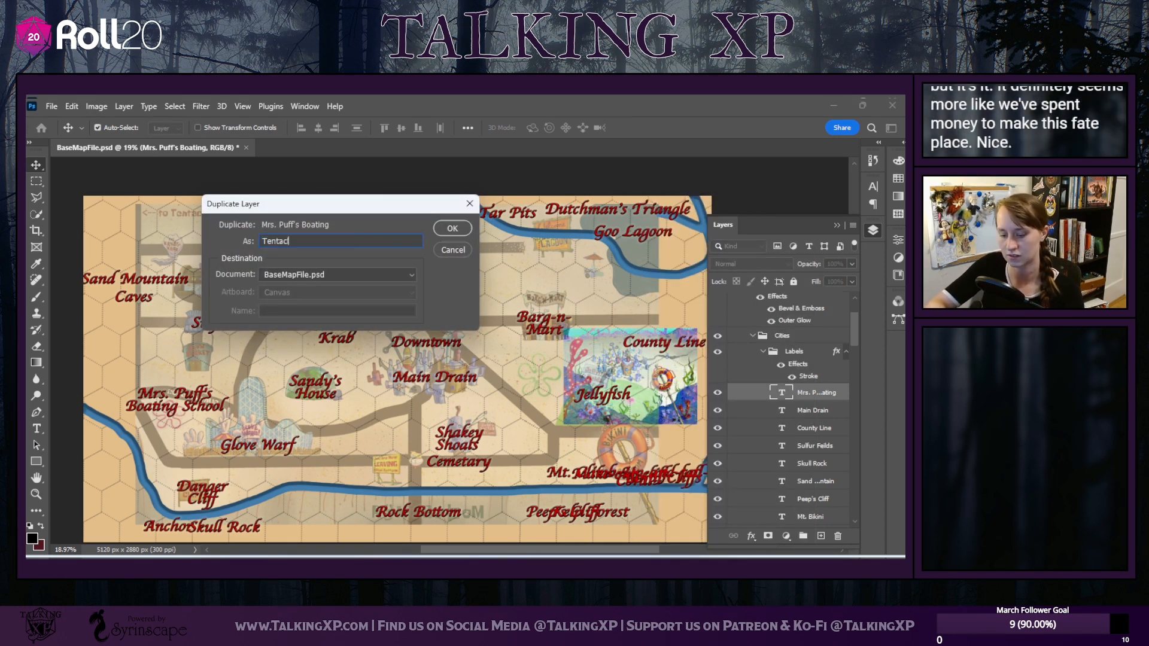
type("levi")
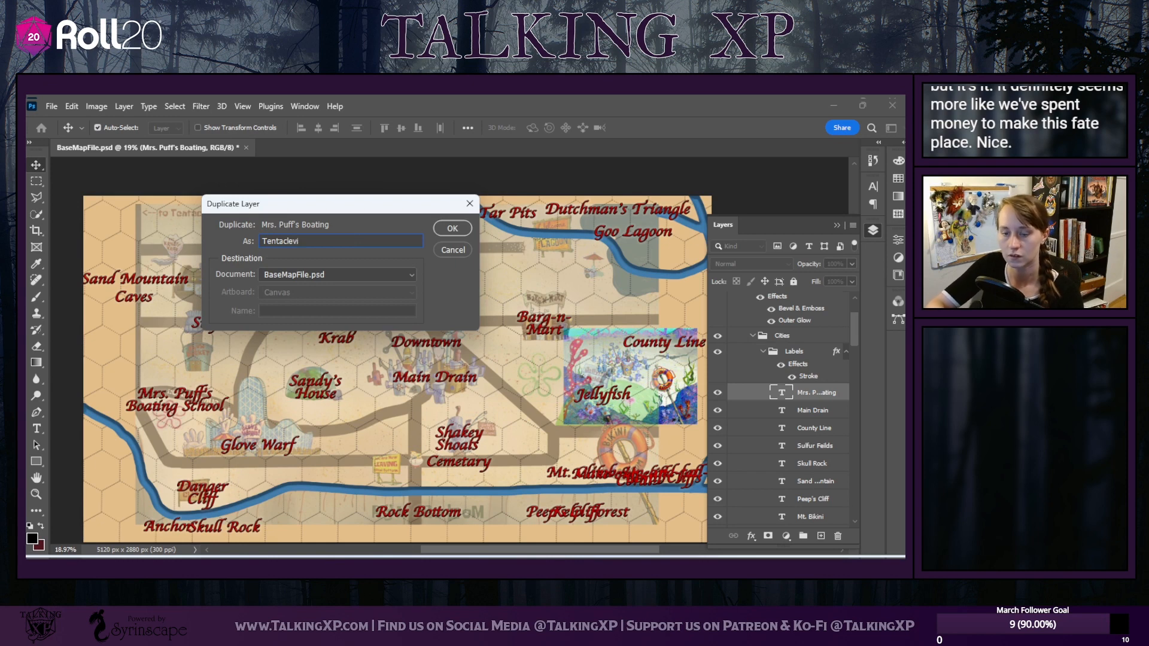
type("lle")
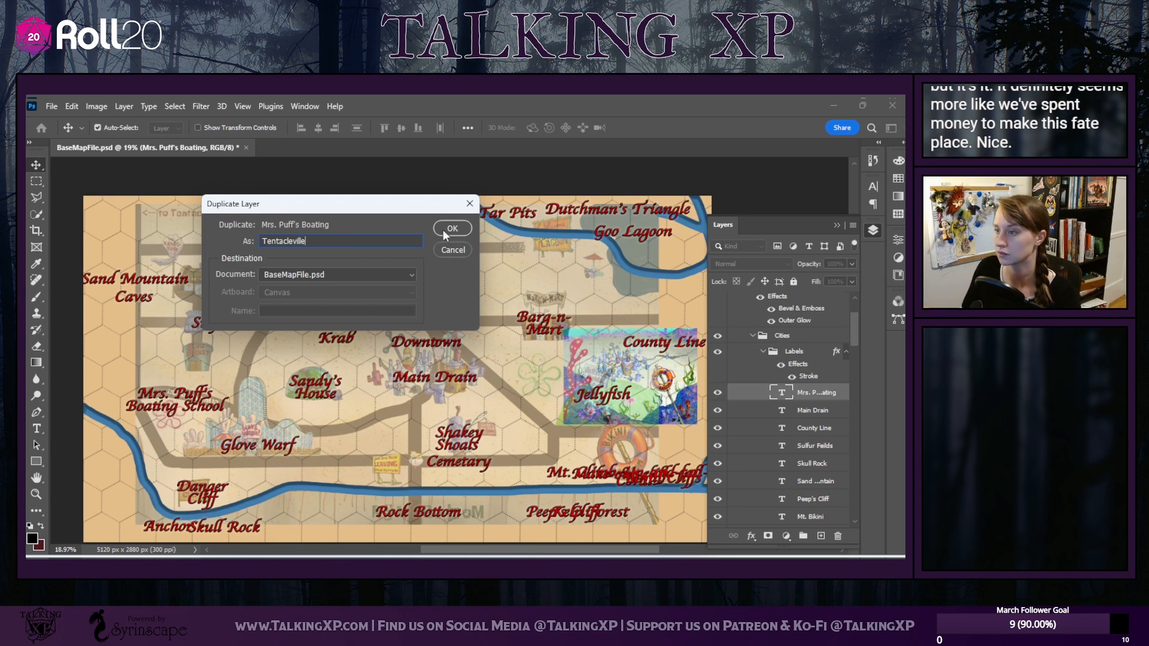
left_click(444, 229)
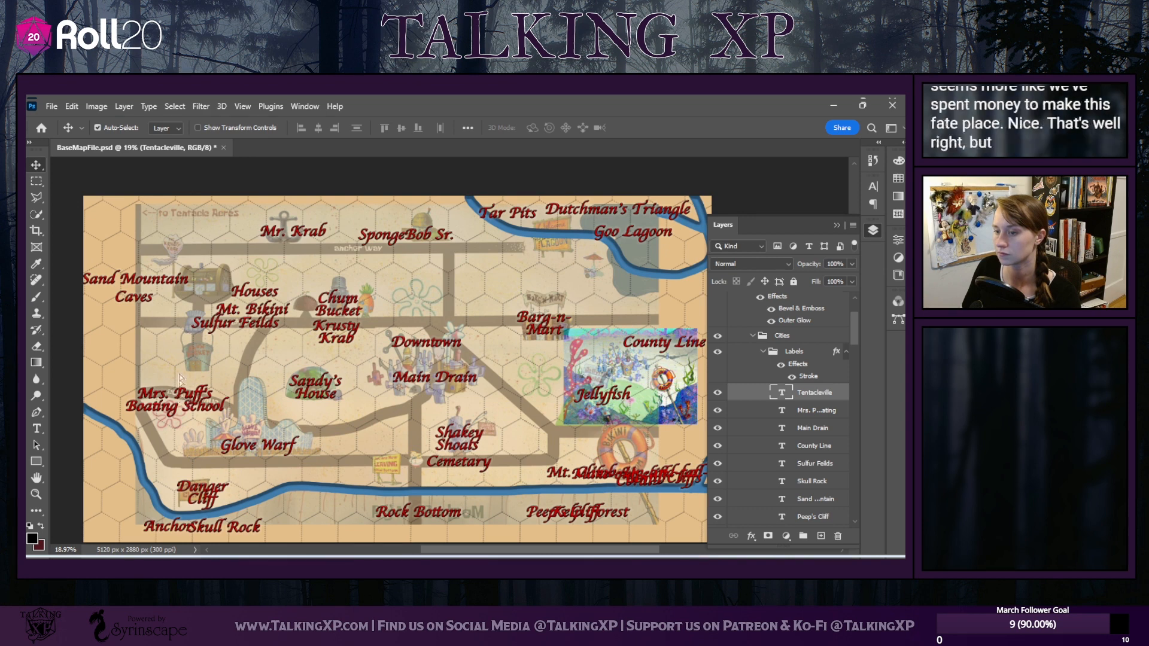
Move the duplicated label to the map's northwest corner and change its text to "Tentacleville"
left_click_drag(177, 399, 158, 234)
double_click(160, 227)
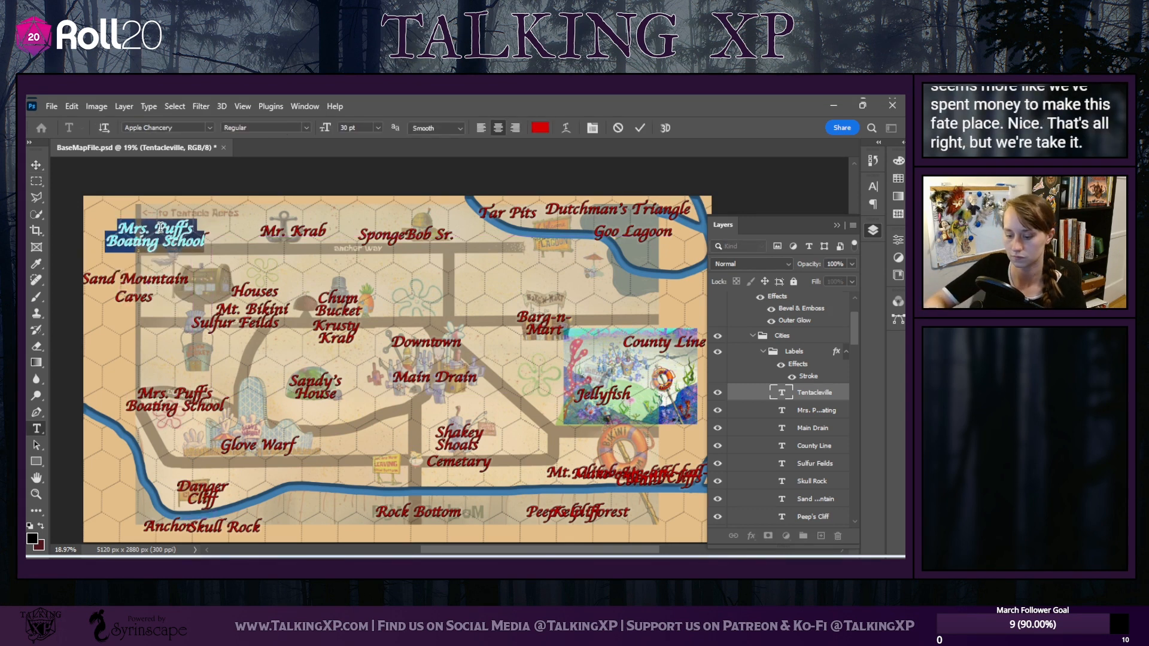
type("Tentacle Vi")
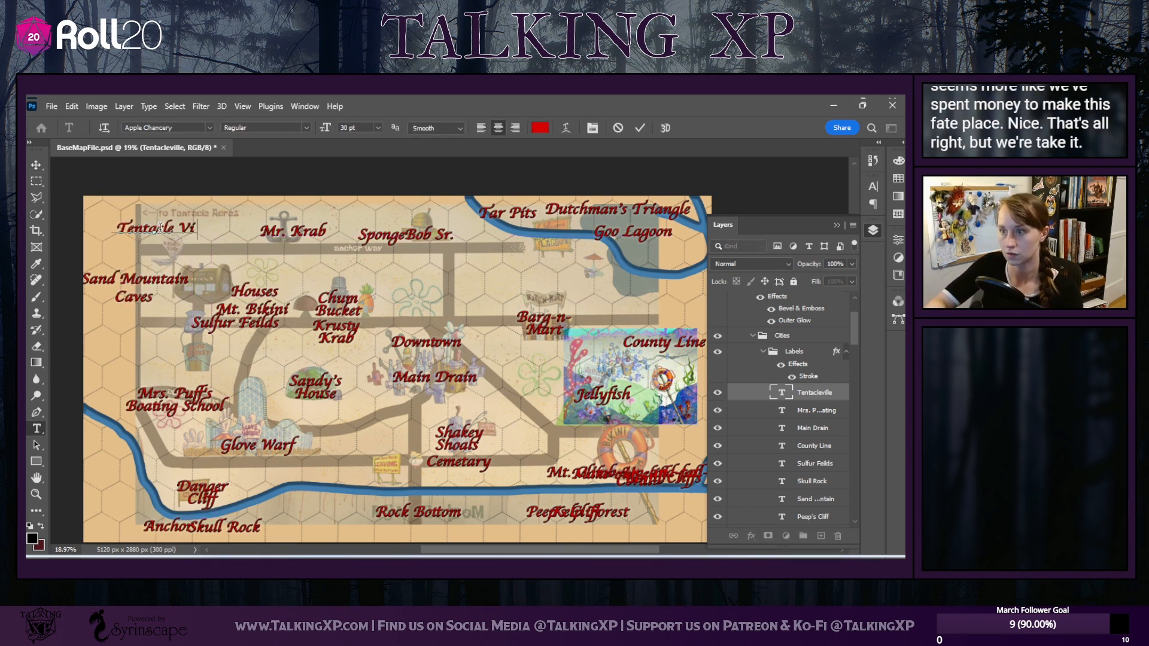
type("lle")
key("BackSpace")
key("BackSpace")
key("BackSpace")
key("BackSpace")
key("BackSpace")
key("BackSpace")
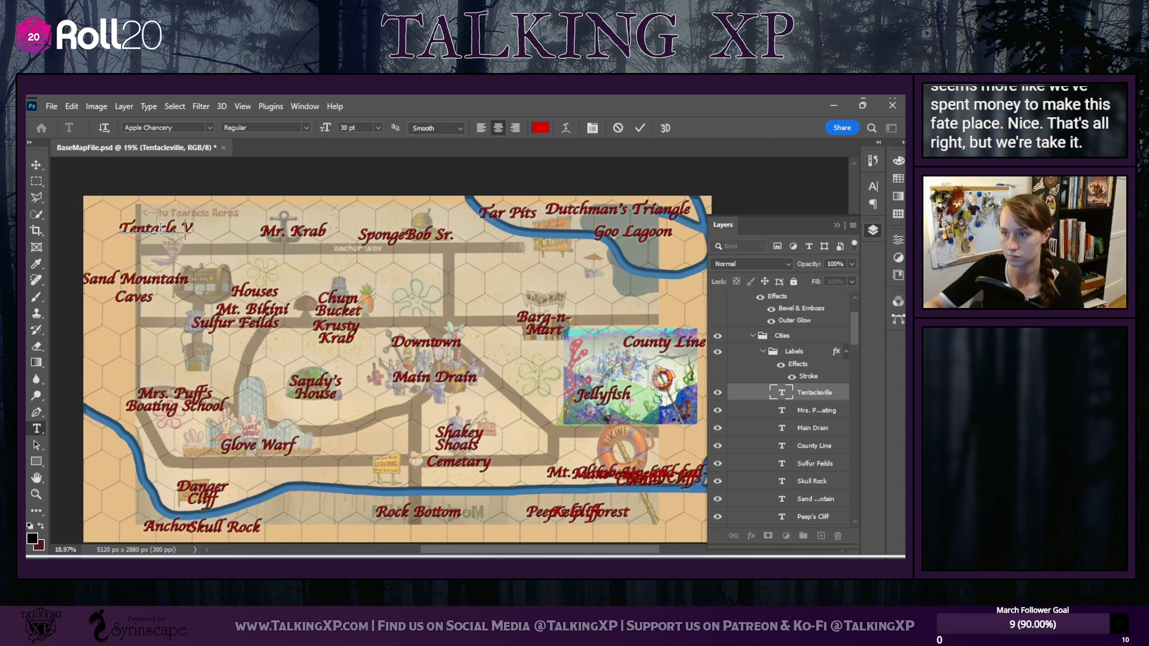
type("vi")
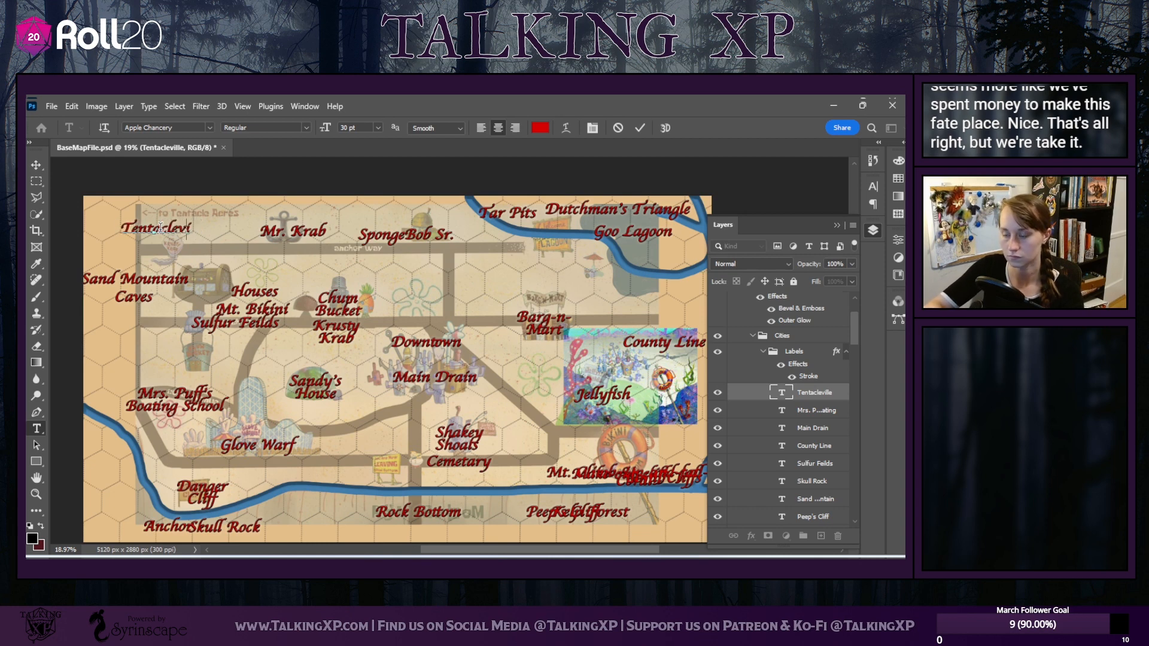
type("lle")
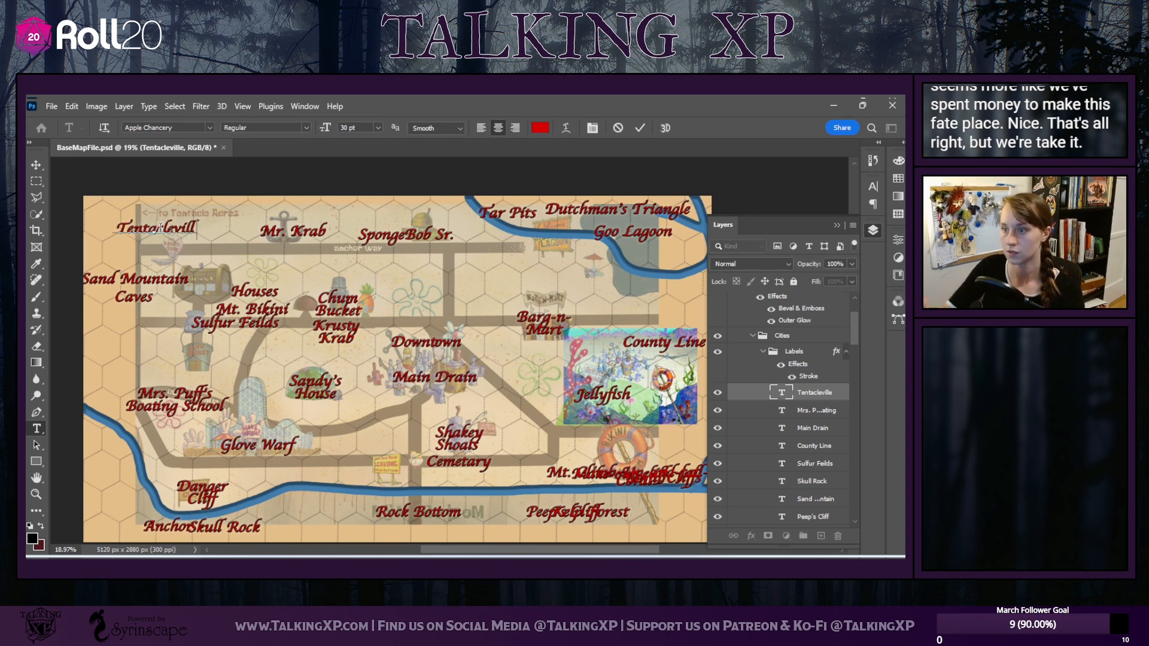
left_click(36, 165)
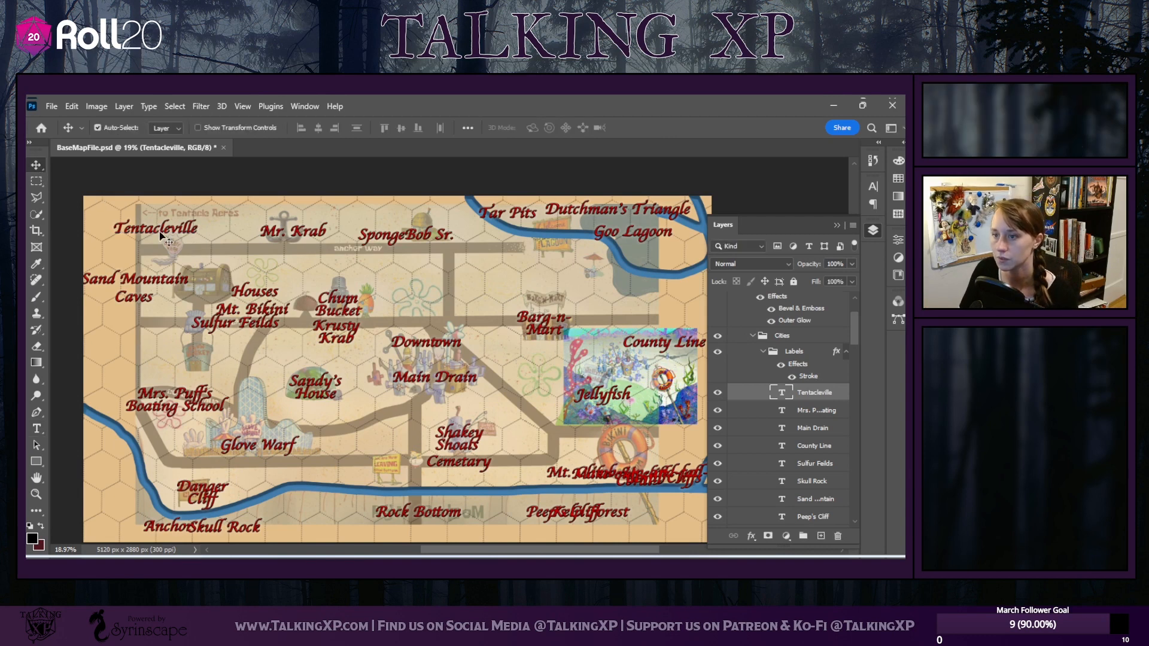
left_click_drag(150, 233, 133, 220)
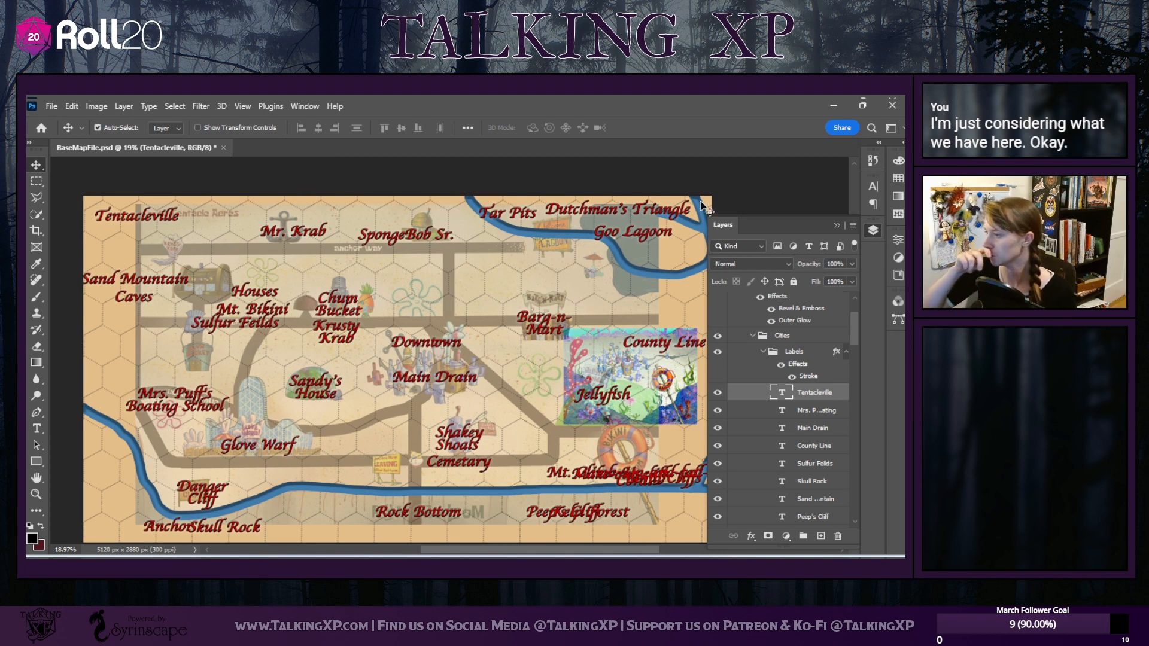
Separate the overlapping southeast cliff labels and Peep's Cliff from Kelp Forest, and move Mrs. Puff's Boating School above Barg-n-Mart
mouse_move(645, 482)
left_mouse_down()
mouse_move(629, 461)
mouse_move(635, 493)
left_mouse_up()
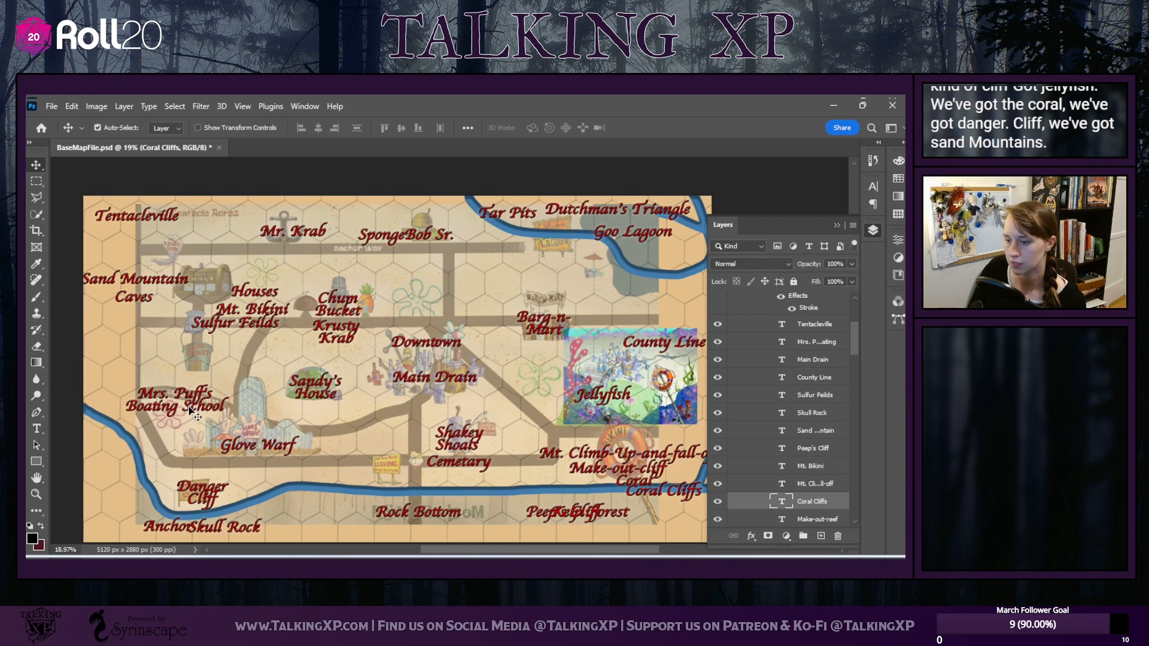
left_click_drag(189, 411, 512, 305)
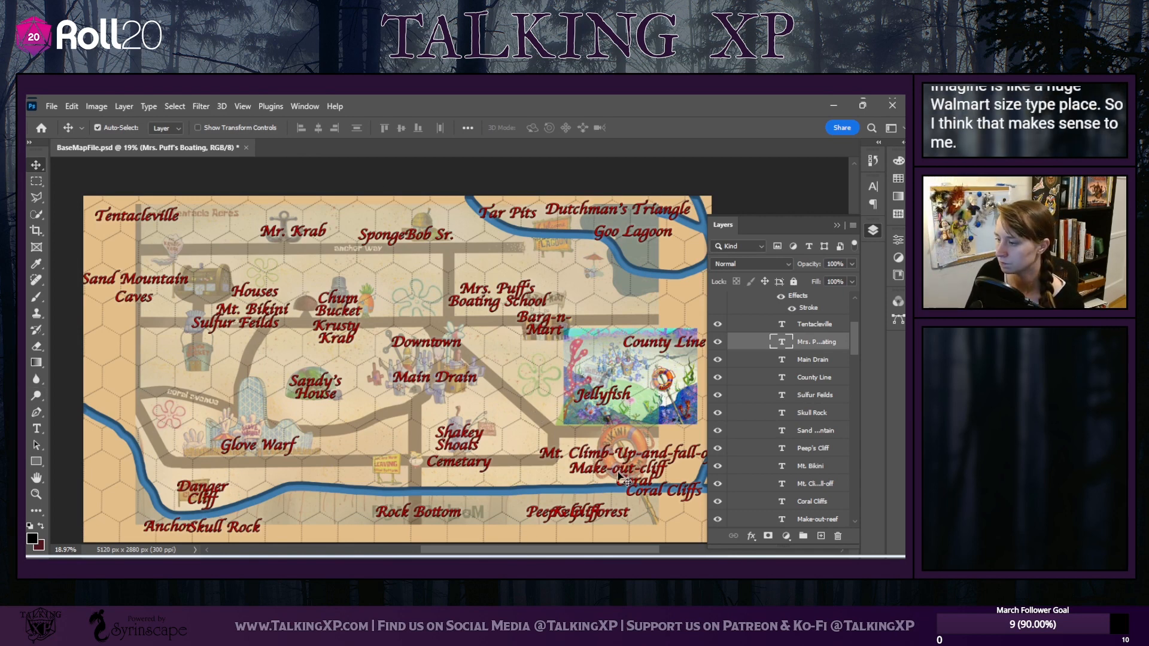
left_click_drag(597, 520, 592, 534)
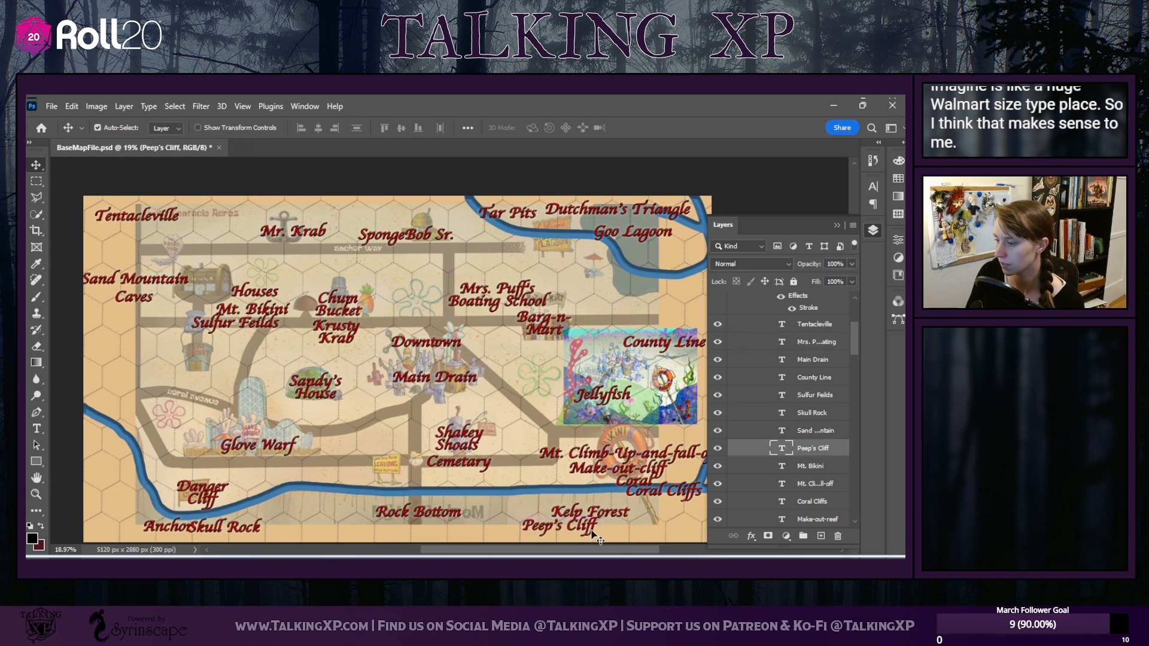
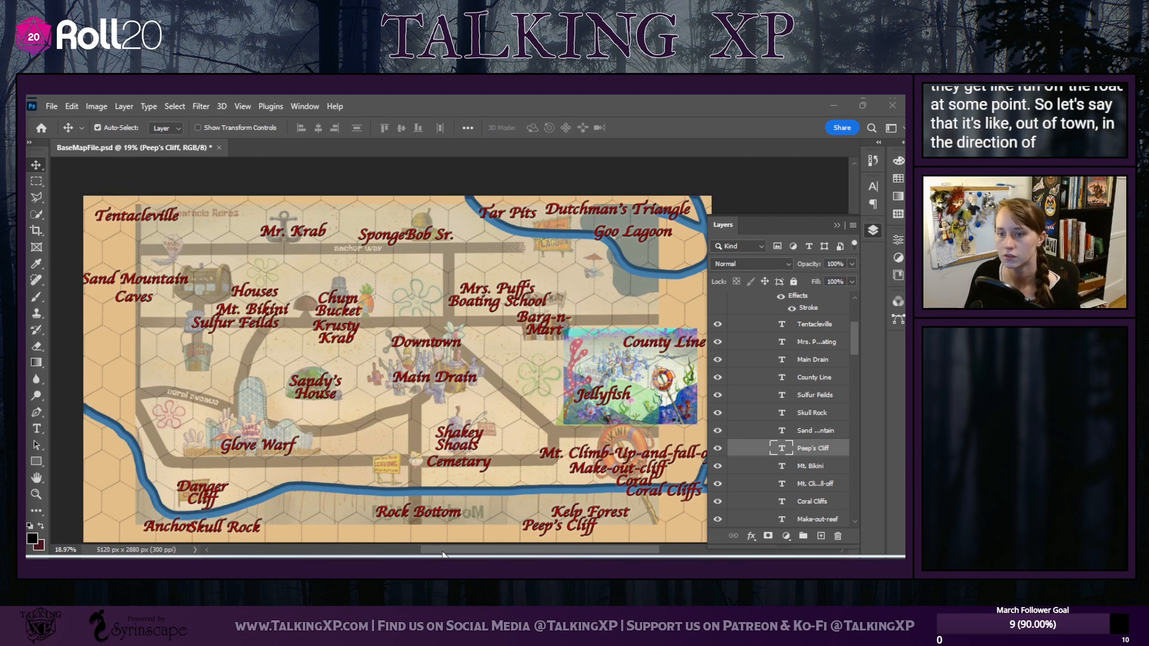
Move the Mt. Climb-Up-and-fall-off, Make-out-cliff, Coral and Coral Cliffs labels above Glove Warf, and Kelp Forest and Peep's Cliff north of the southeastern river
left_click(837, 226)
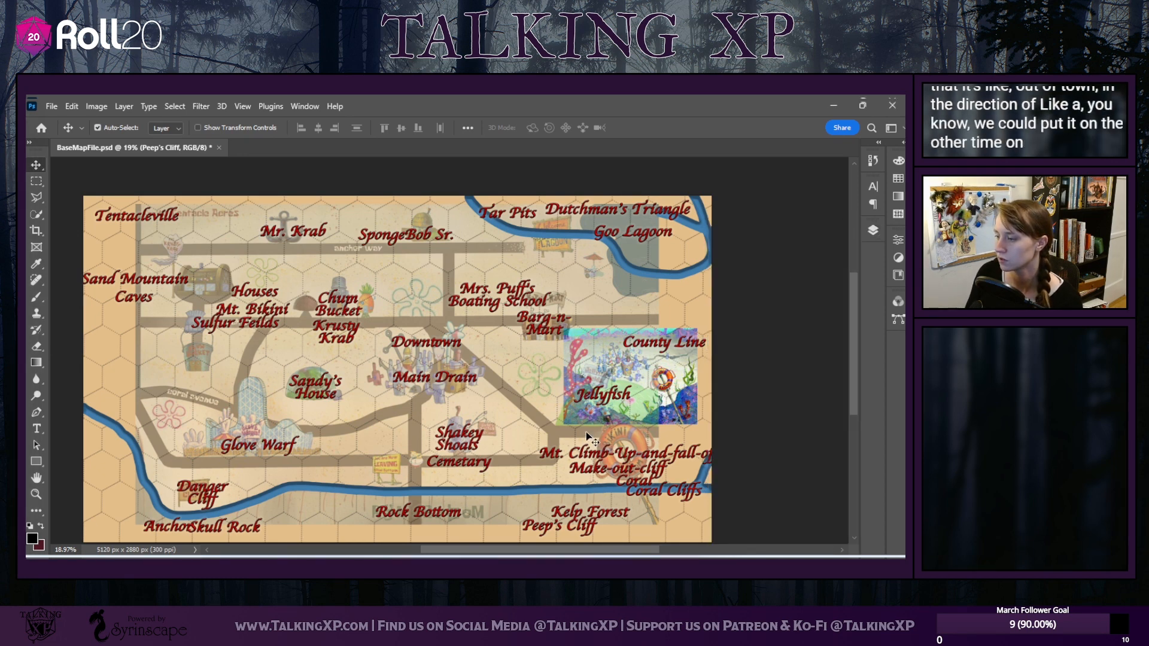
left_click_drag(581, 431, 188, 397)
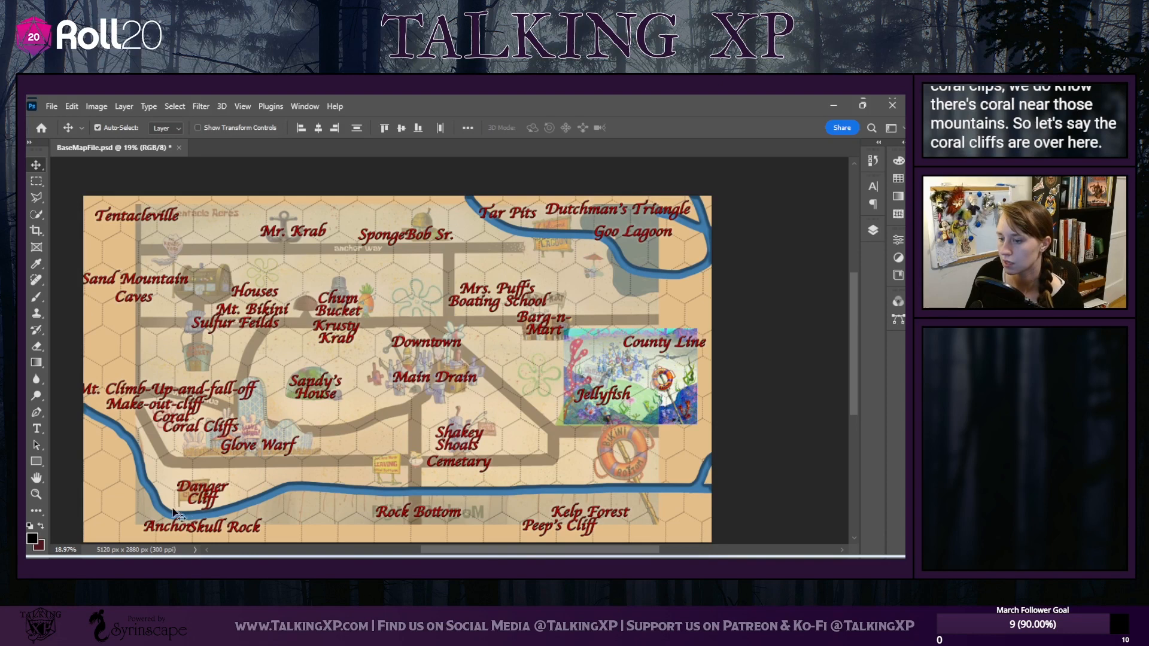
left_click_drag(585, 528, 653, 477)
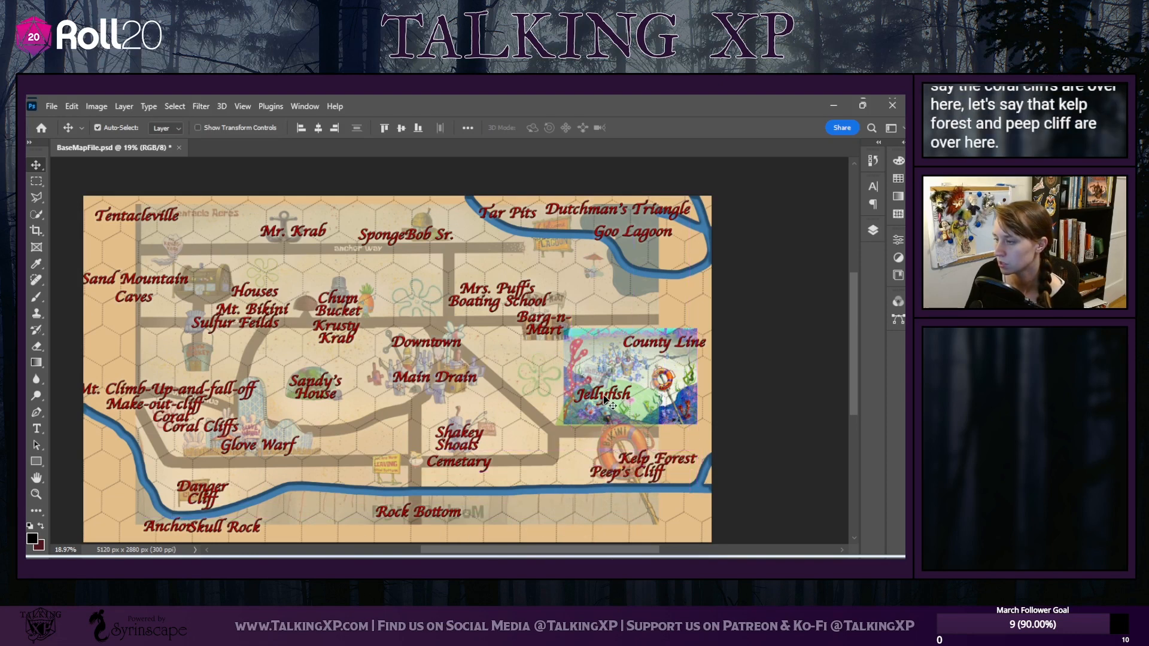
Nudge the Jellyfish label northwest, bring Downtown and Main Drain closer together, and shift Glove Warf slightly east
left_click_drag(604, 399, 590, 391)
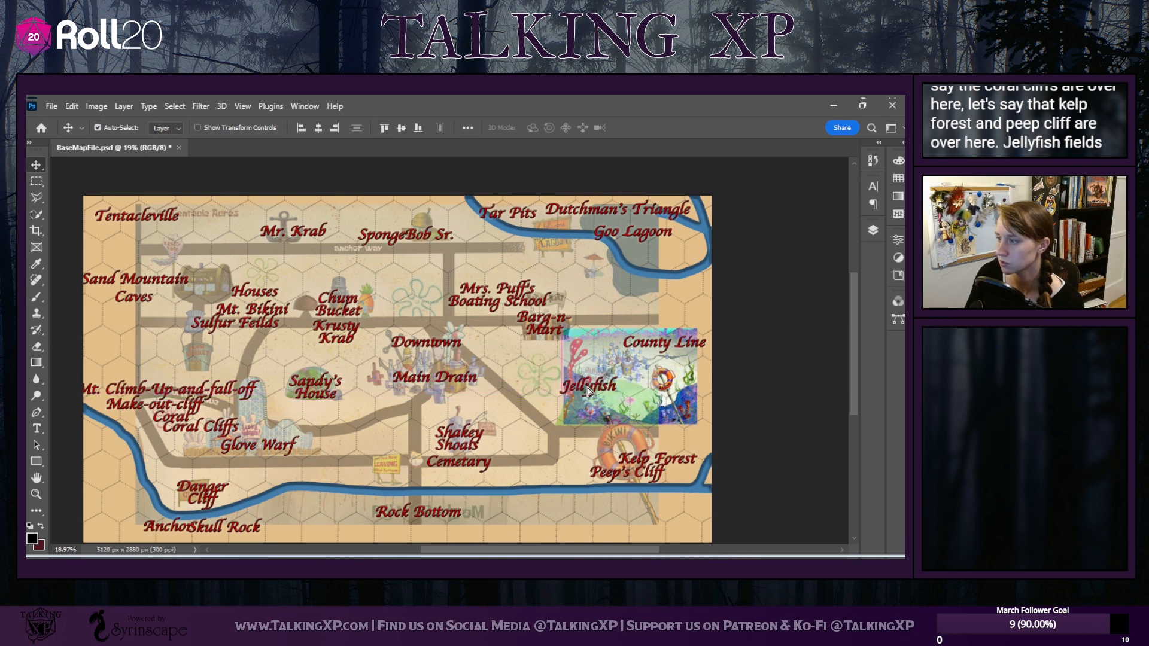
left_click_drag(431, 346, 441, 364)
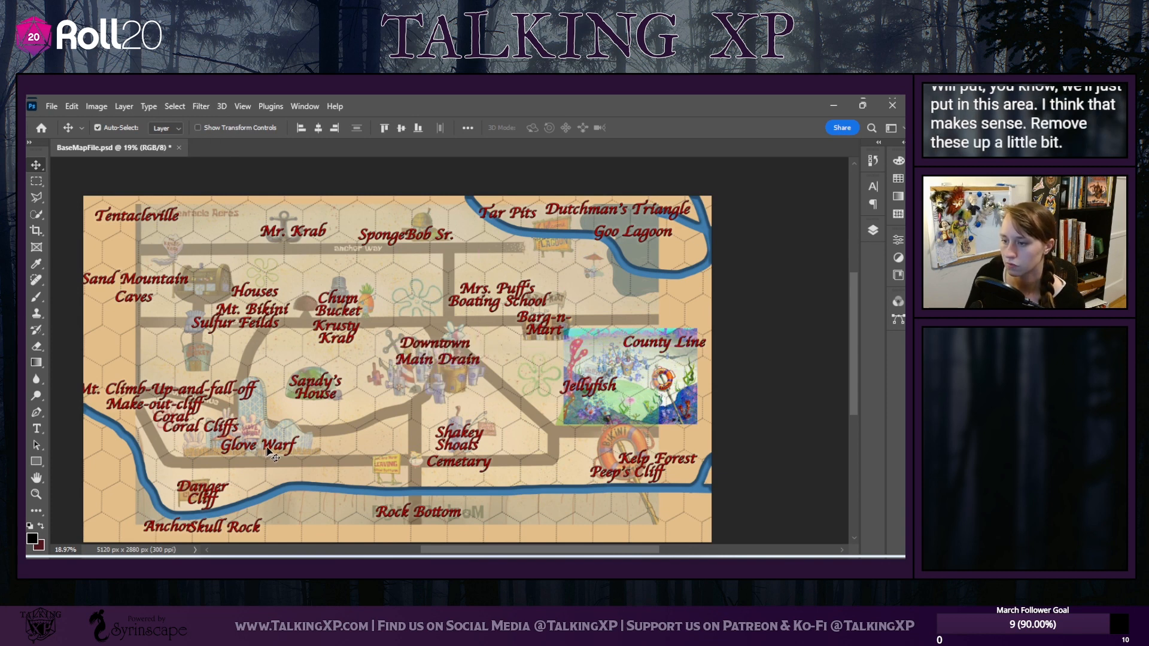
left_click_drag(266, 450, 273, 449)
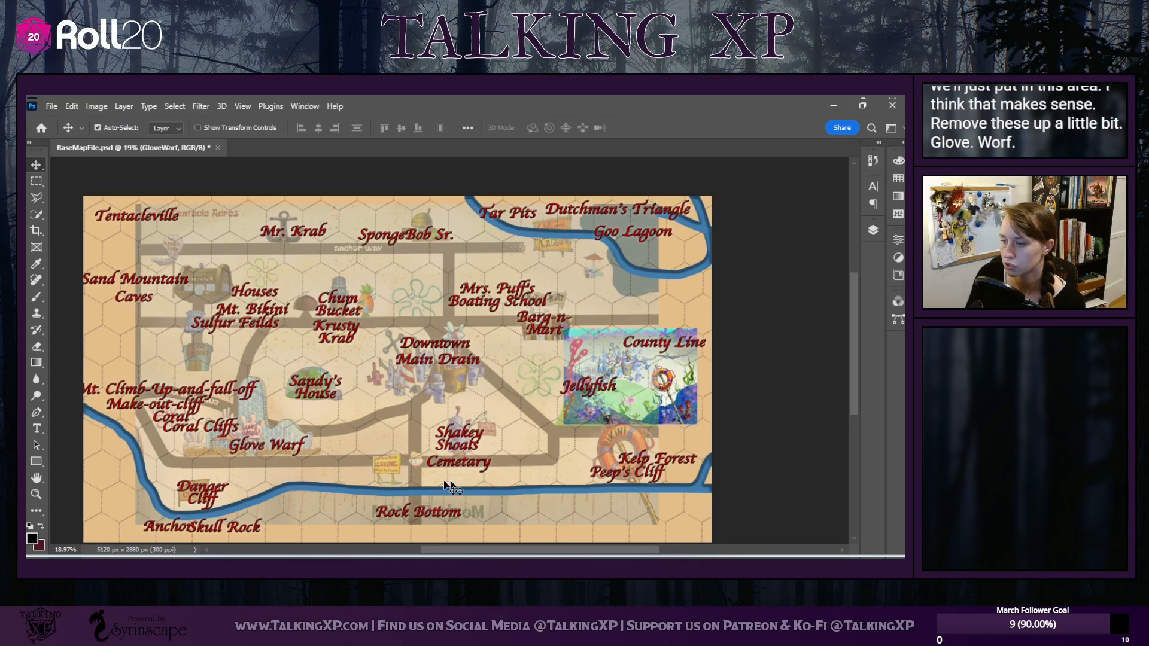
Nudge the Rock Bottom label slightly south and change the Glove Warf label's text to "Glove World"
left_click_drag(422, 518, 421, 521)
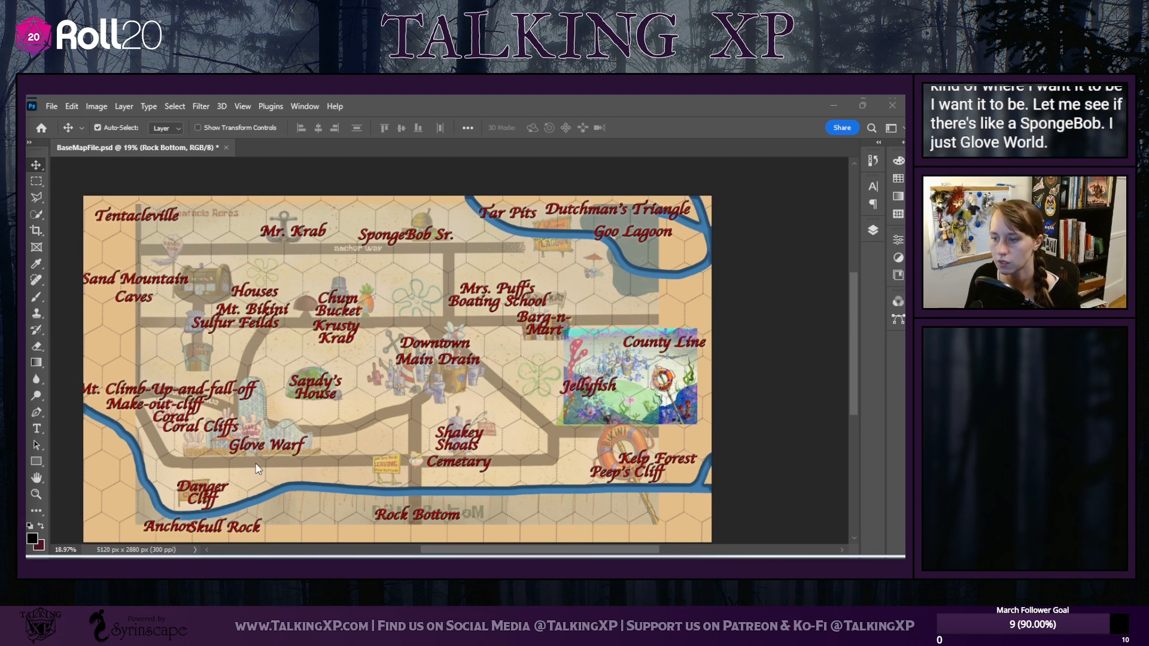
double_click(290, 449)
left_click(290, 445)
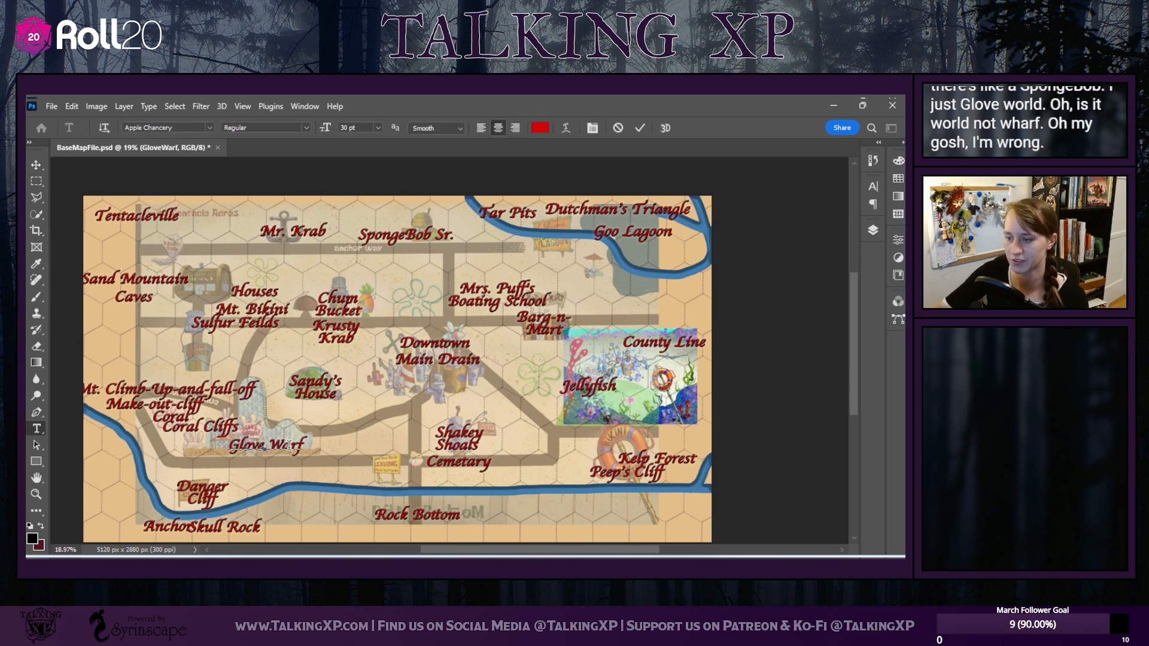
key("BackSpace")
key("BackSpace")
key("BackSpace")
type("ol")
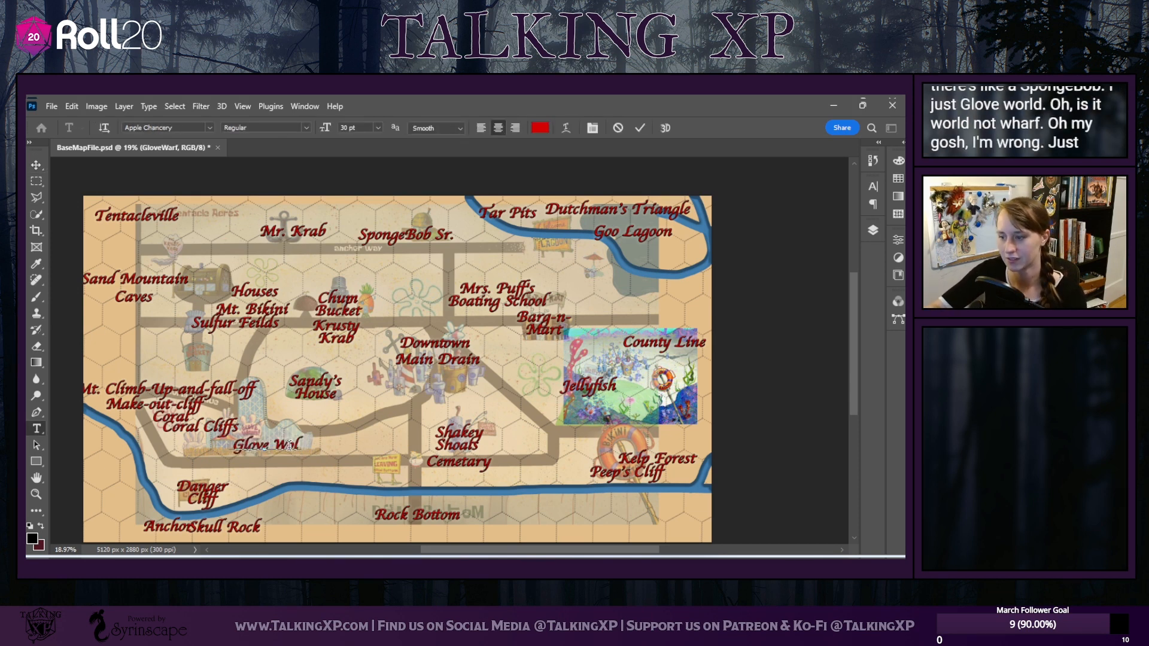
type("rd")
key("BackSpace")
key("BackSpace")
key("BackSpace")
type("r")
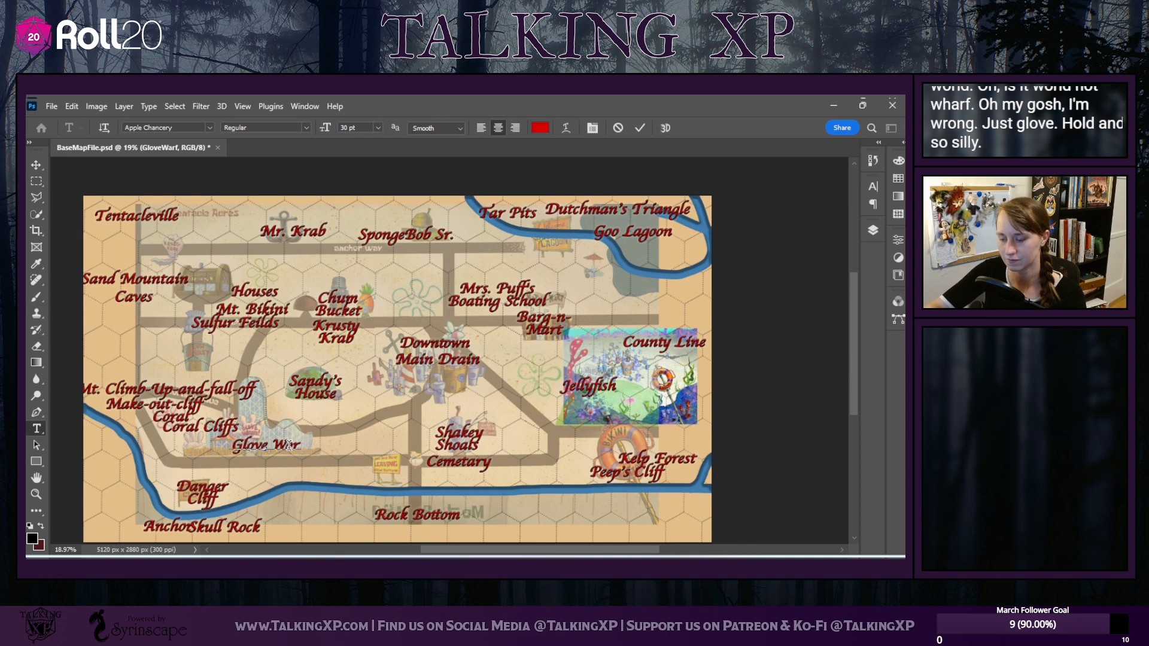
type("ld")
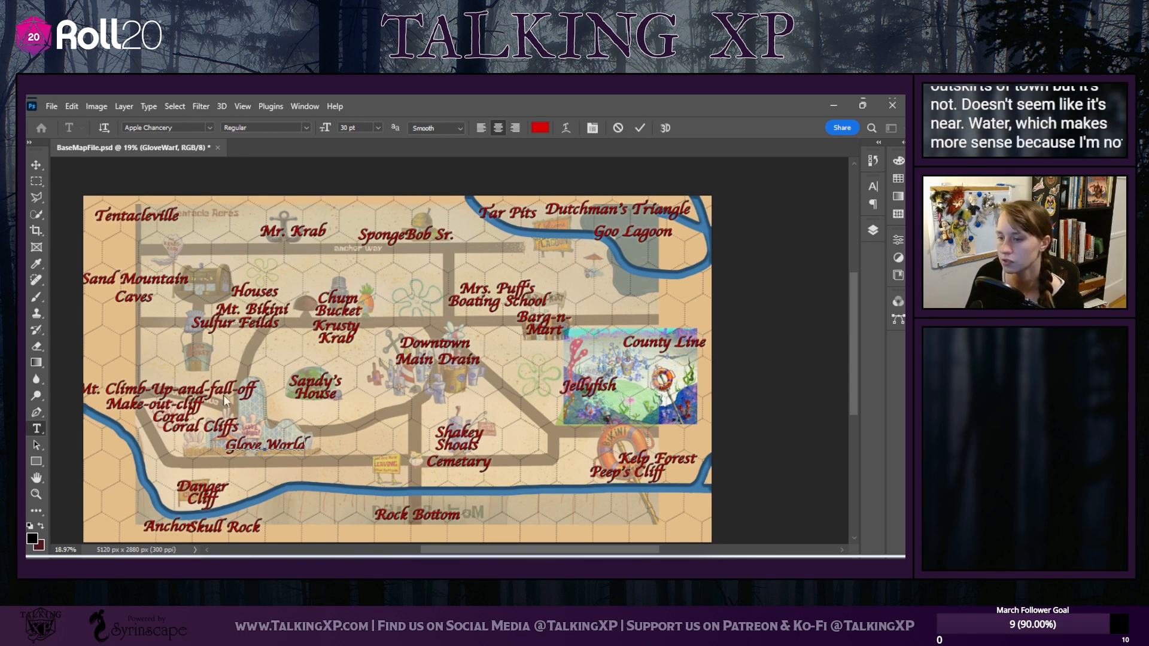
left_click(152, 409)
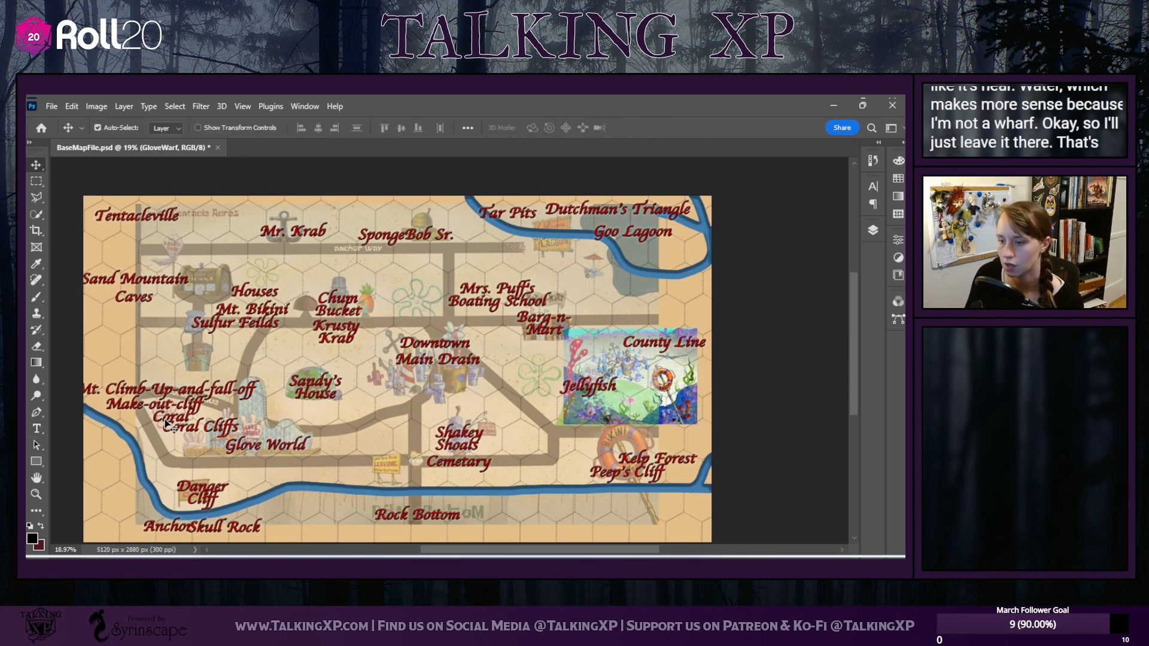
Shift Coral and Coral Cliffs southwest, Sand Mountain and Caves north, and Tentacleville east along the map's northern edge
left_click_drag(166, 424, 142, 425)
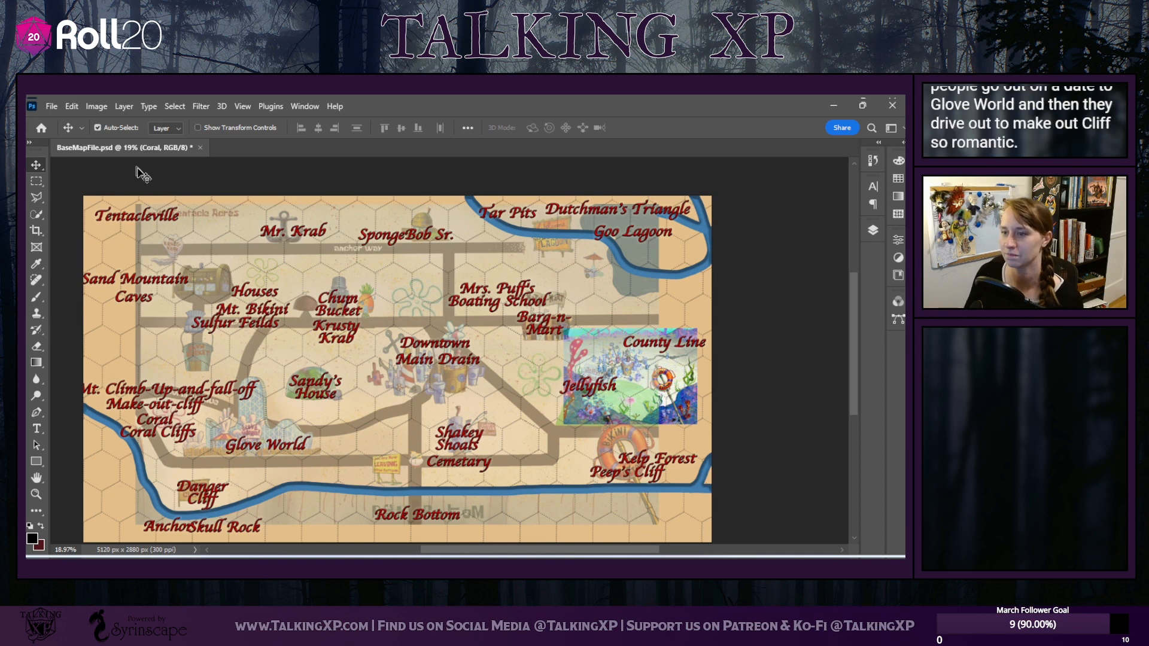
left_click(172, 221)
left_click_drag(172, 221, 216, 209)
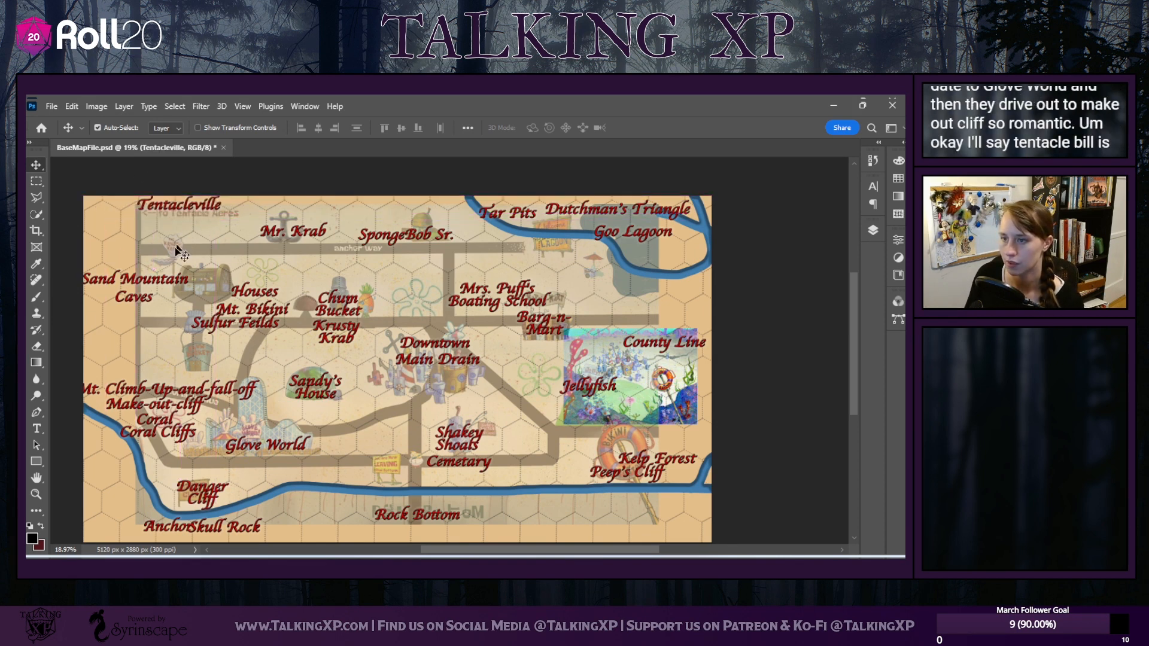
left_click_drag(143, 296, 136, 272)
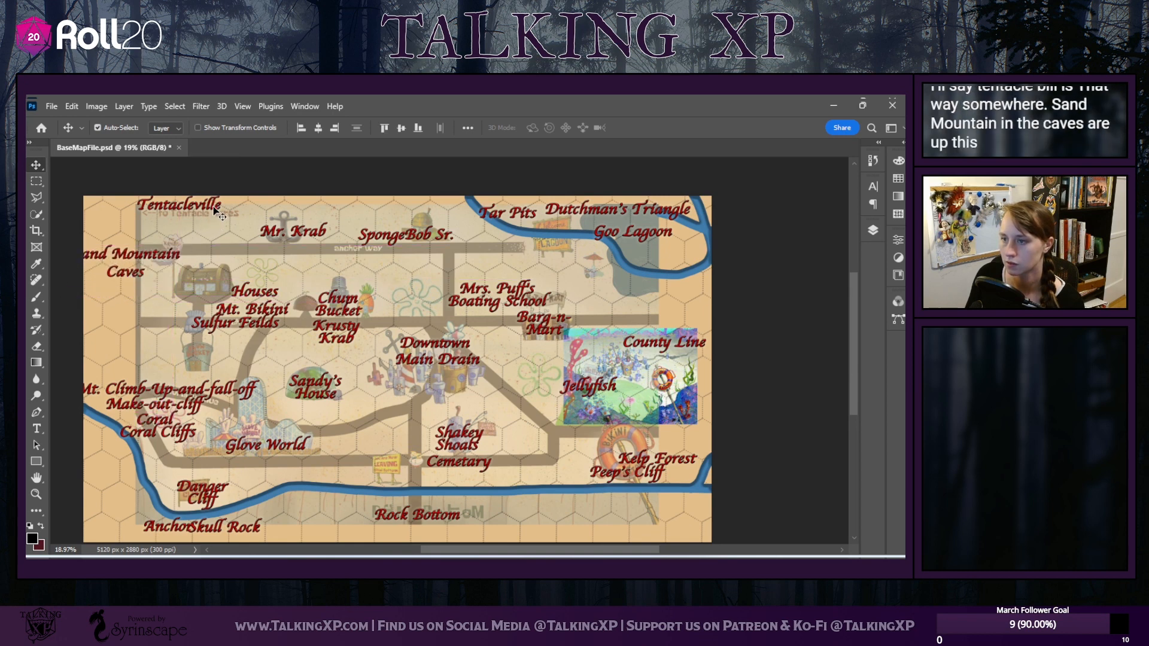
left_click_drag(218, 207, 248, 210)
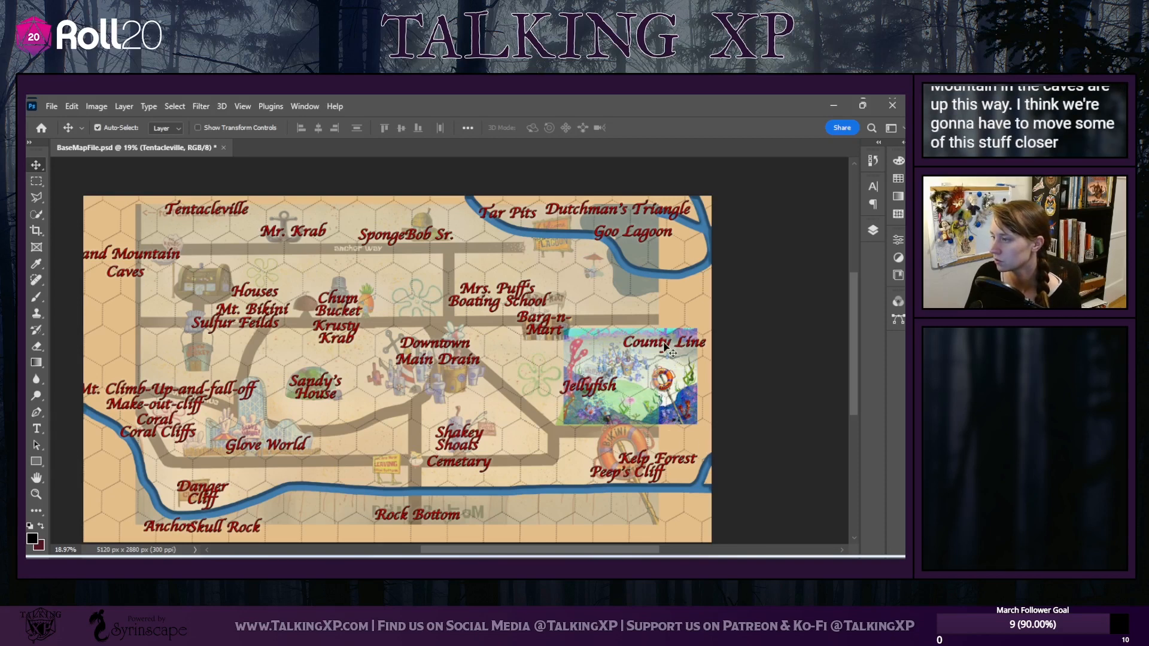
Nudge County Line toward the eastern edge, Kelp Forest north away from Peep's Cliff, and Glove World slightly east
mouse_move(668, 346)
left_mouse_down()
mouse_move(710, 343)
mouse_move(662, 340)
left_mouse_up()
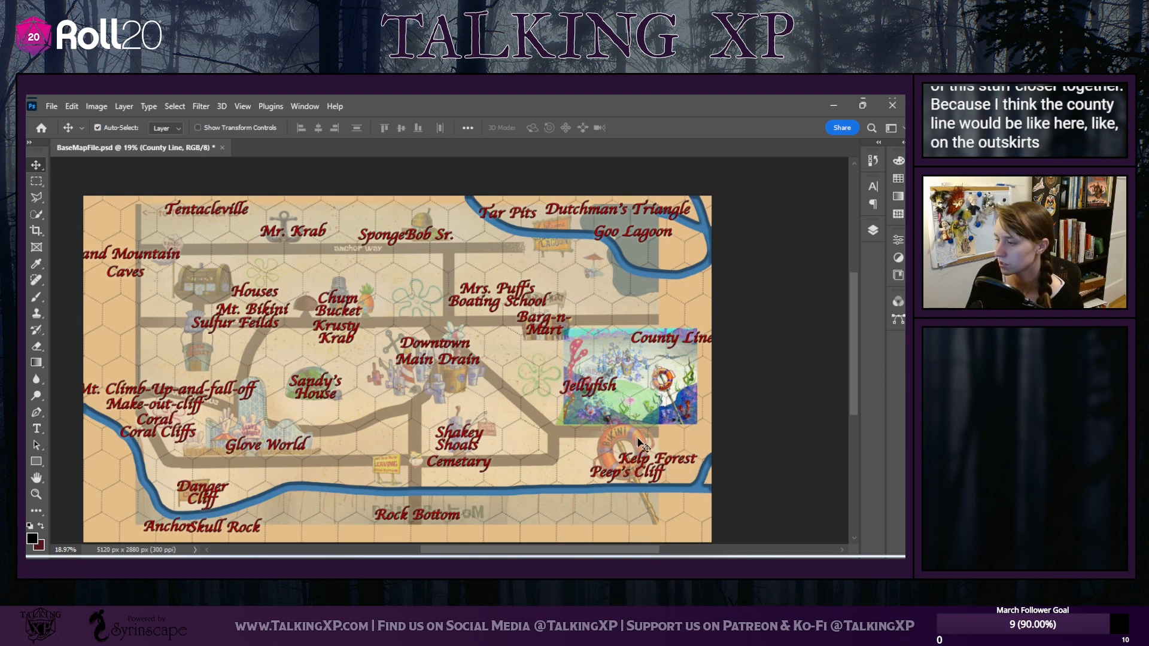
left_click_drag(649, 463, 643, 453)
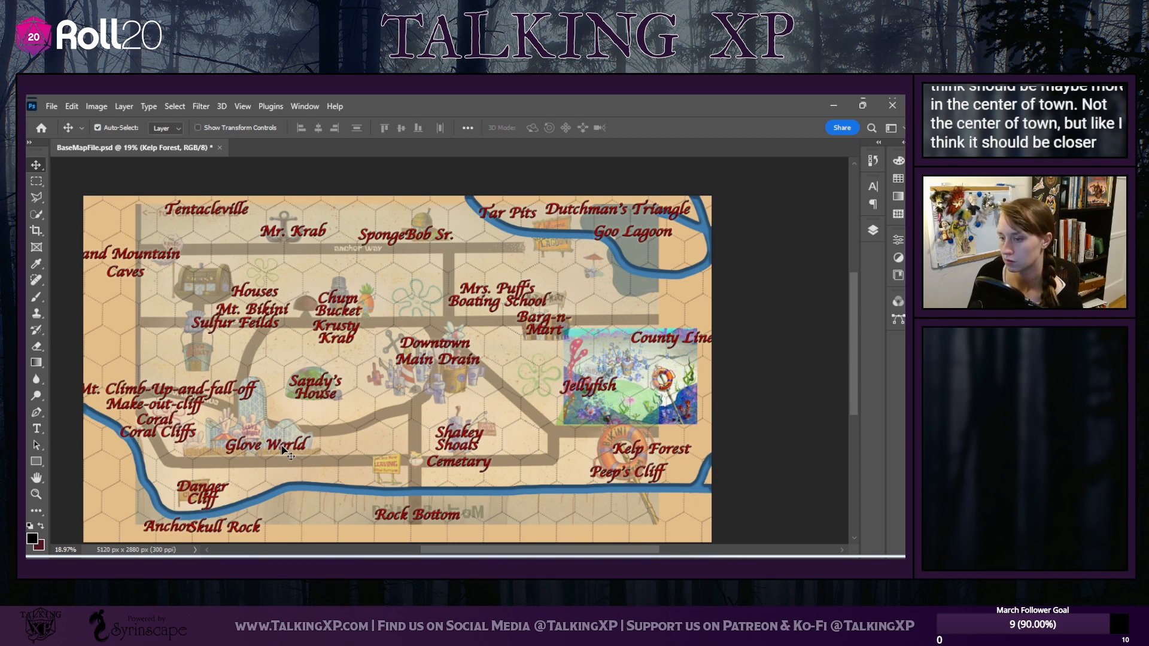
left_click_drag(284, 450, 308, 447)
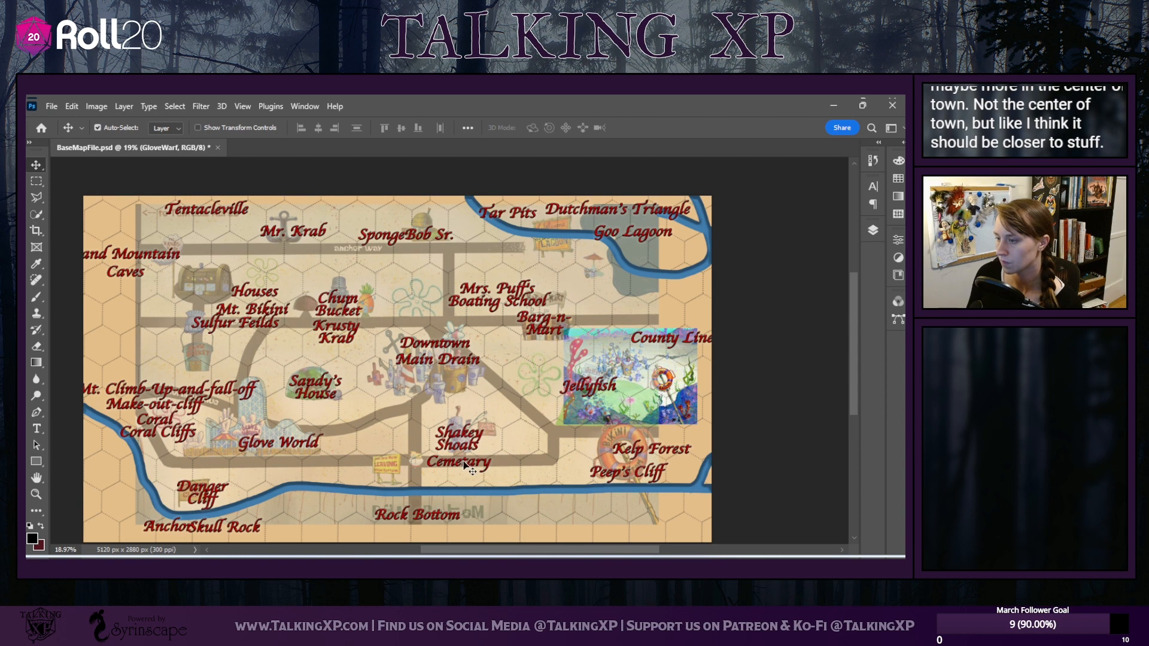
Shift SpongeBob Sr. slightly northeast, move Sandy's House just west of Jellyfish, and raise Mrs. Puff's Boating School farther above Barg-n-Mart
mouse_move(411, 235)
left_mouse_down()
mouse_move(520, 297)
mouse_move(546, 436)
mouse_move(515, 287)
mouse_move(428, 222)
left_mouse_up()
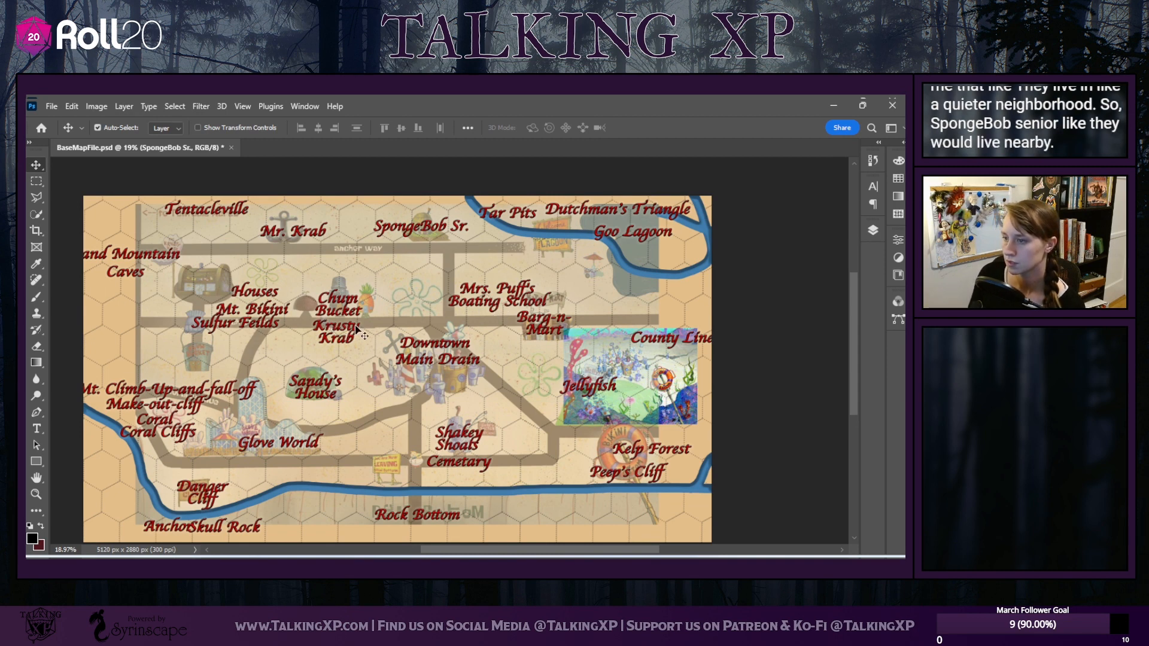
left_click_drag(322, 399, 536, 386)
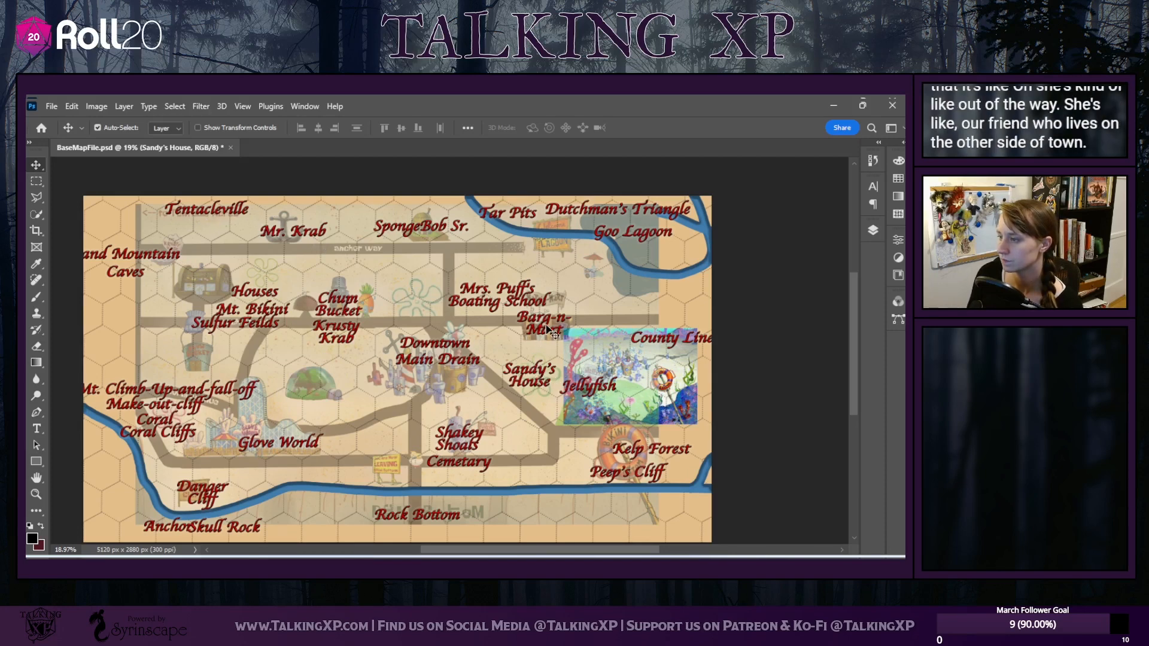
left_click_drag(509, 299, 513, 275)
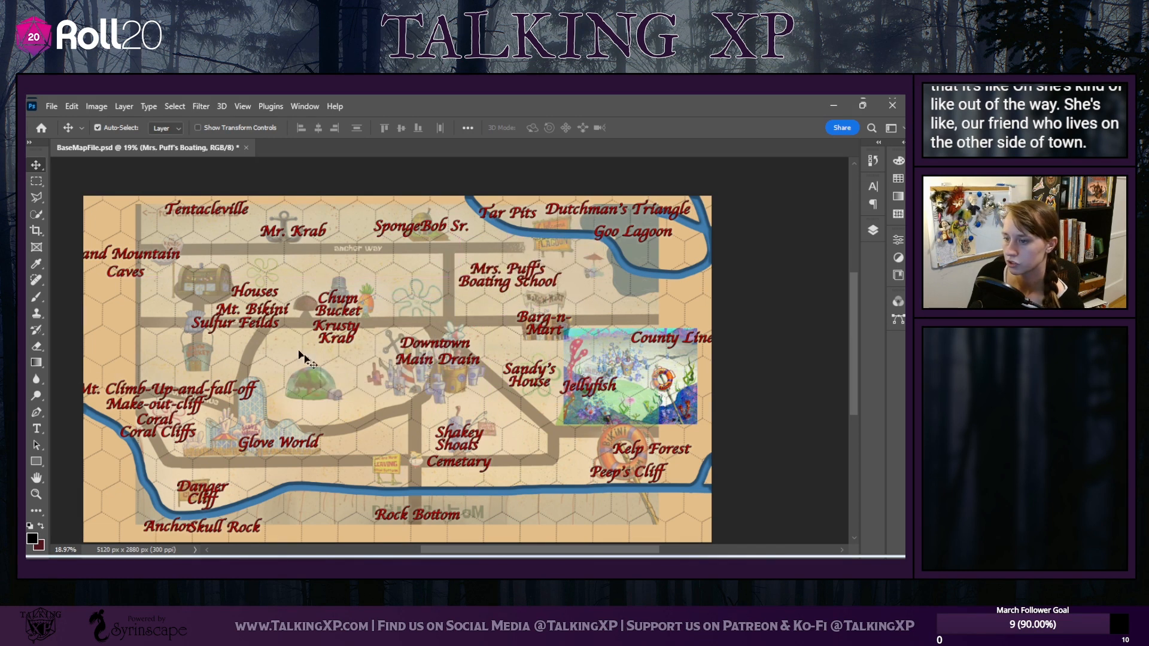
Hide the two reference image layers, 4ha7cc80yrd71 and download
left_click(871, 231)
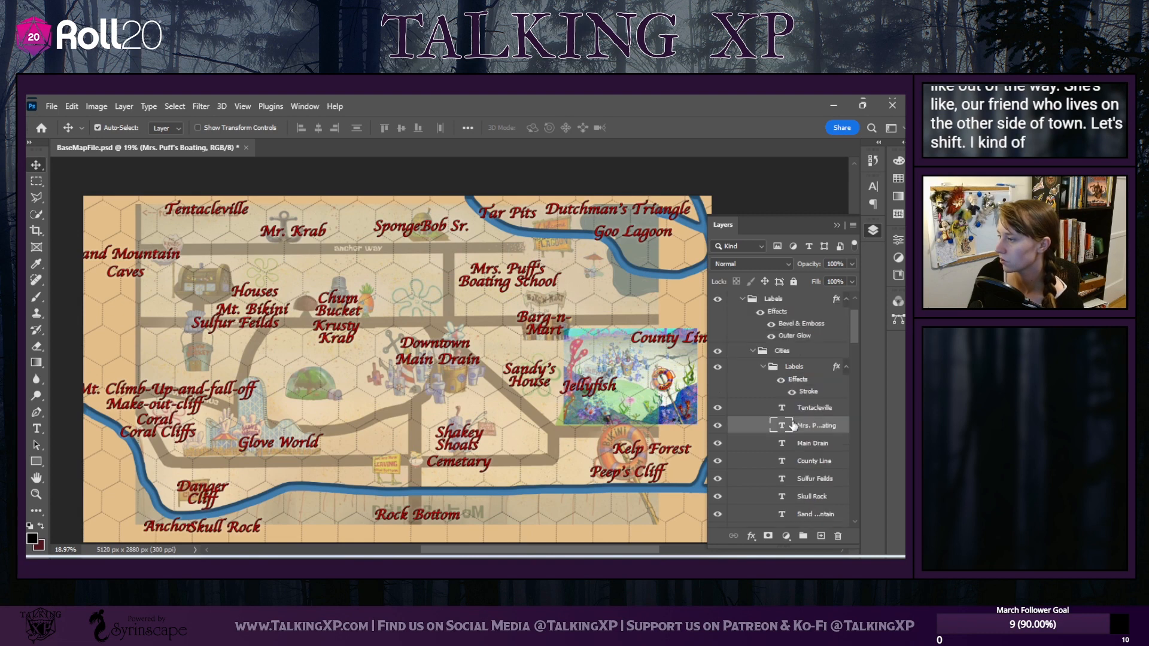
scroll(791, 424, "down", 10)
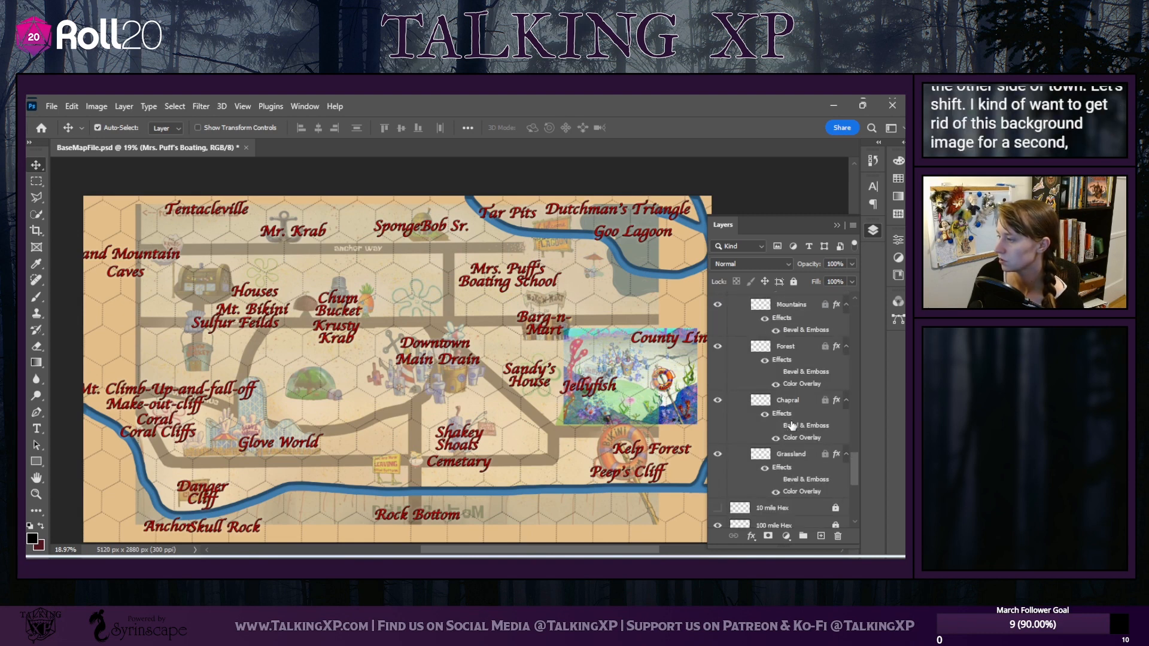
scroll(784, 427, "down", 5)
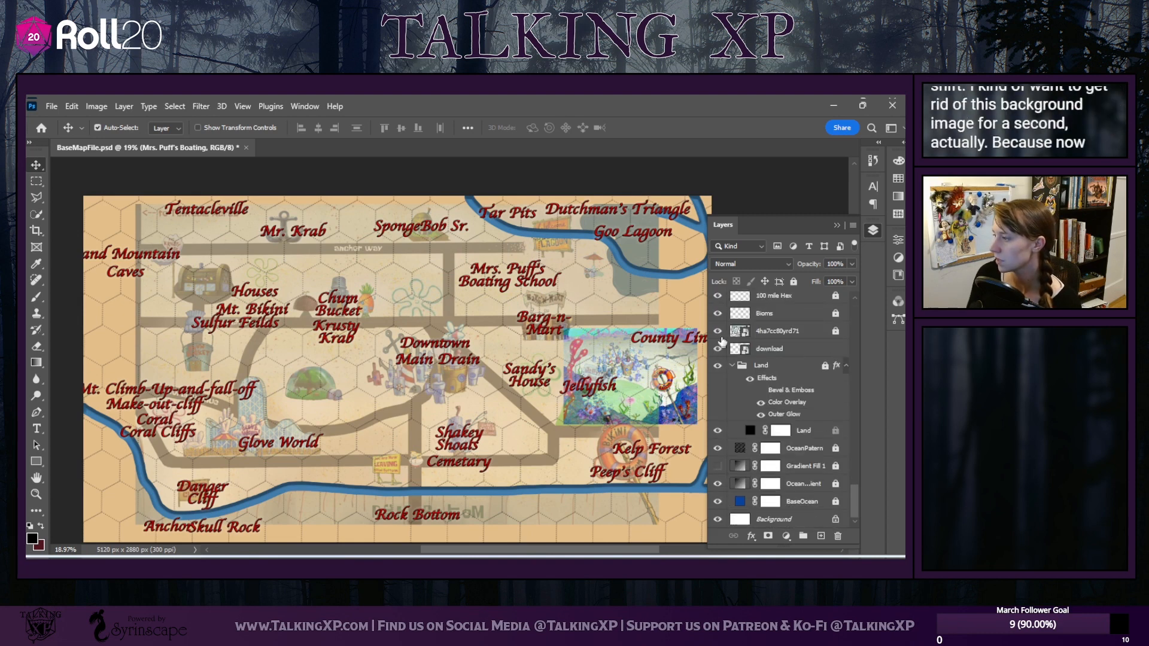
left_click(718, 331)
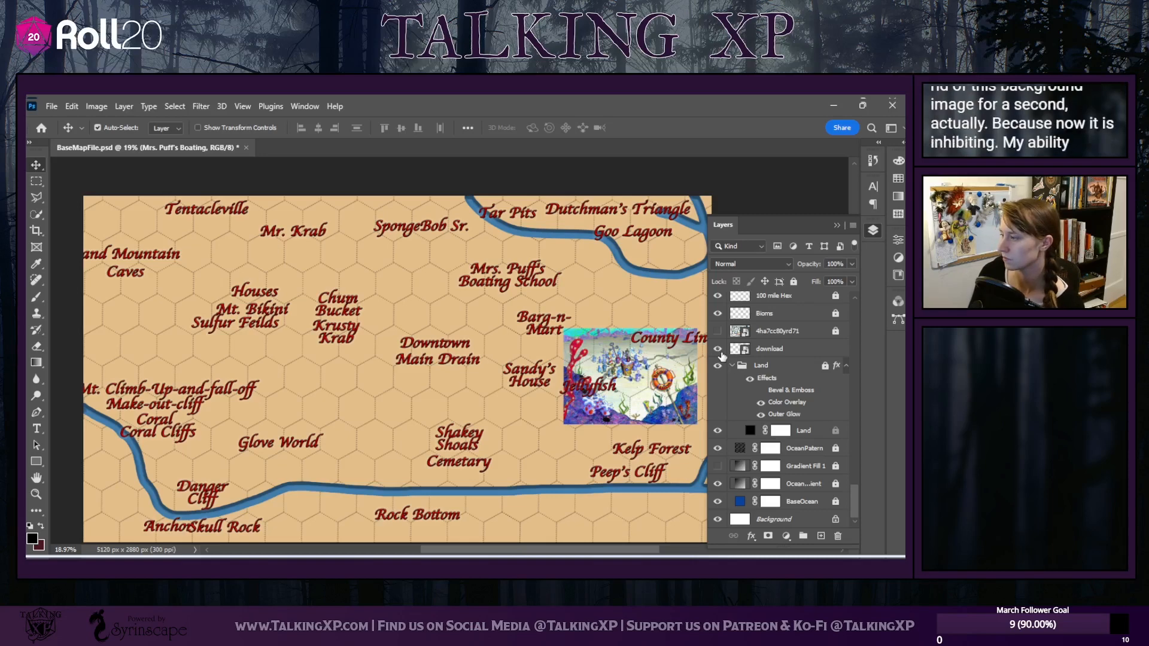
left_click(718, 349)
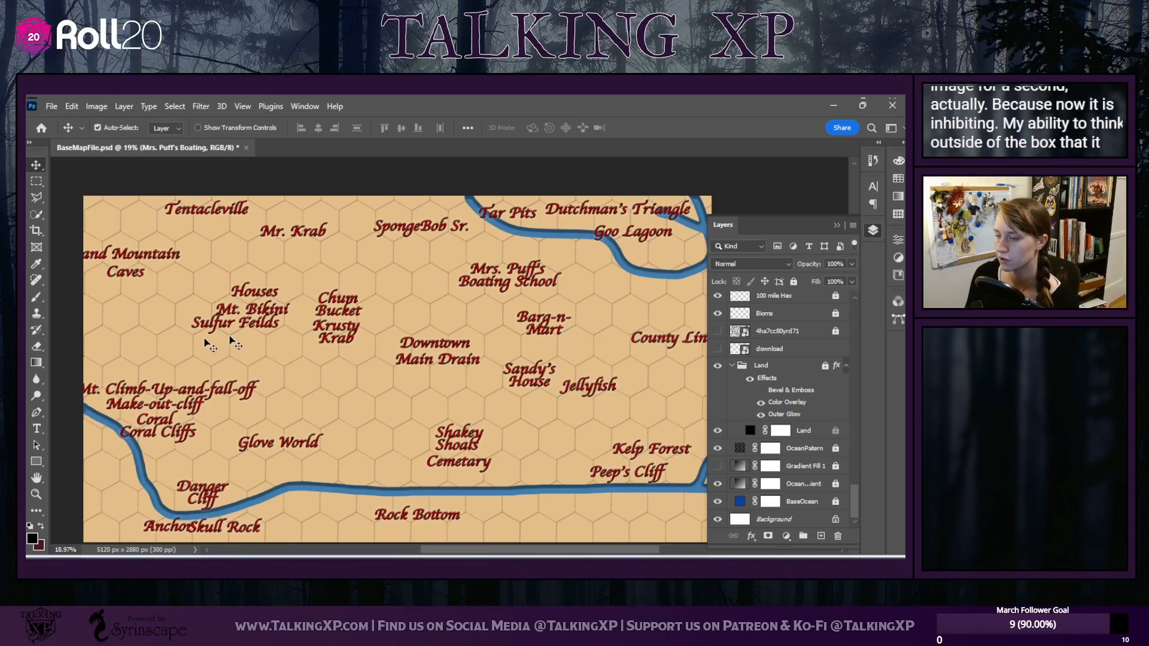
left_click(835, 226)
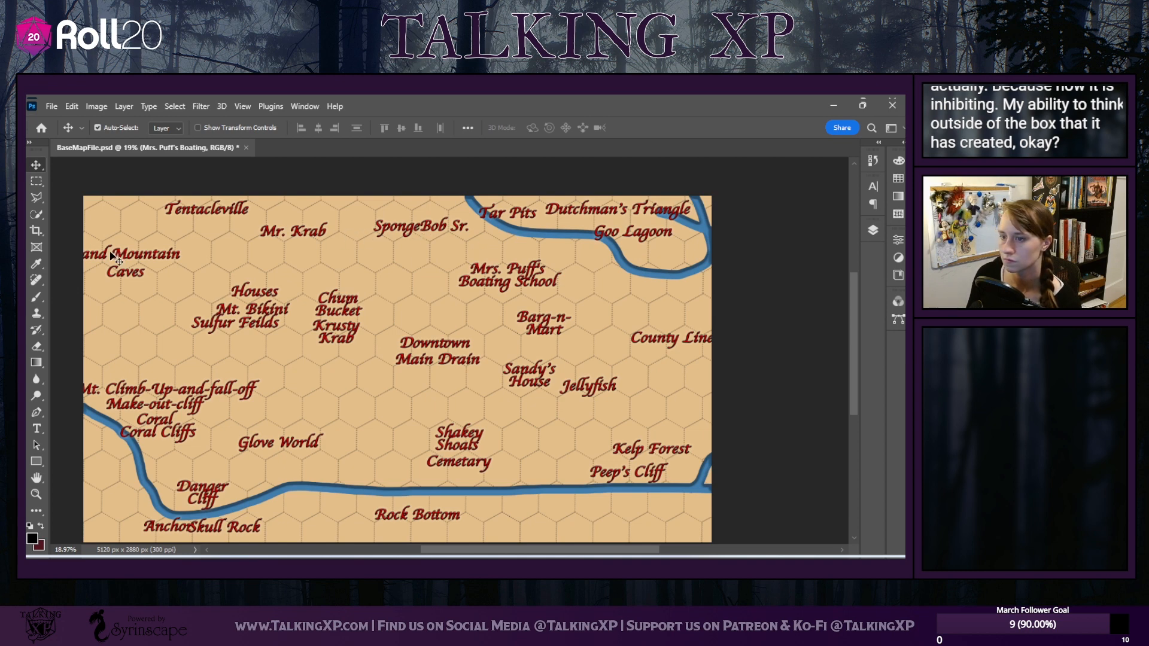
Move Sand Mountain and Caves into the northwest corner, place Tentacleville below them by the western edge, and nudge Sulfur Feilds east
left_click_drag(128, 254, 137, 250)
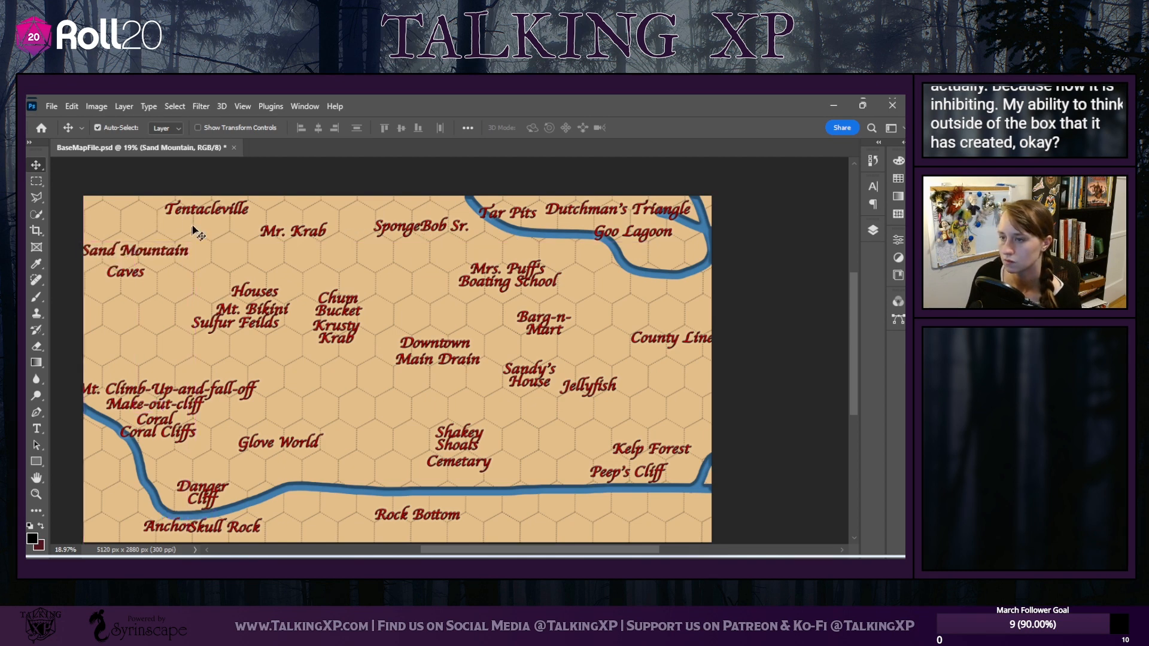
mouse_move(254, 212)
left_mouse_down()
mouse_move(287, 211)
mouse_move(249, 207)
left_mouse_up()
left_click_drag(160, 256, 164, 214)
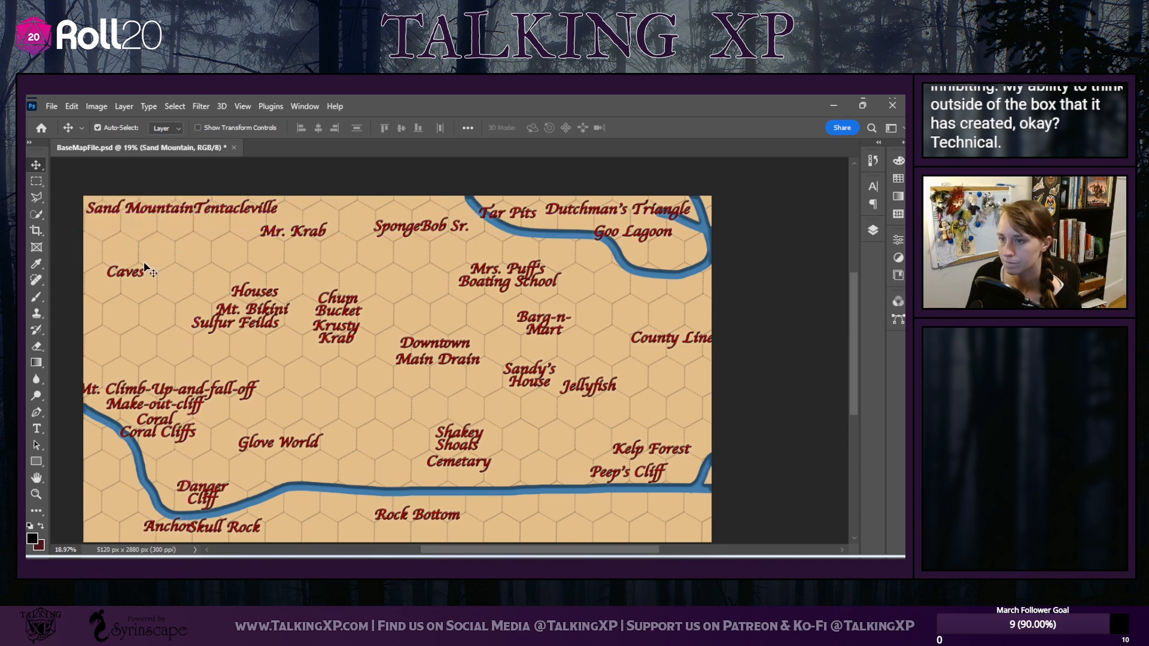
left_click_drag(144, 266, 144, 219)
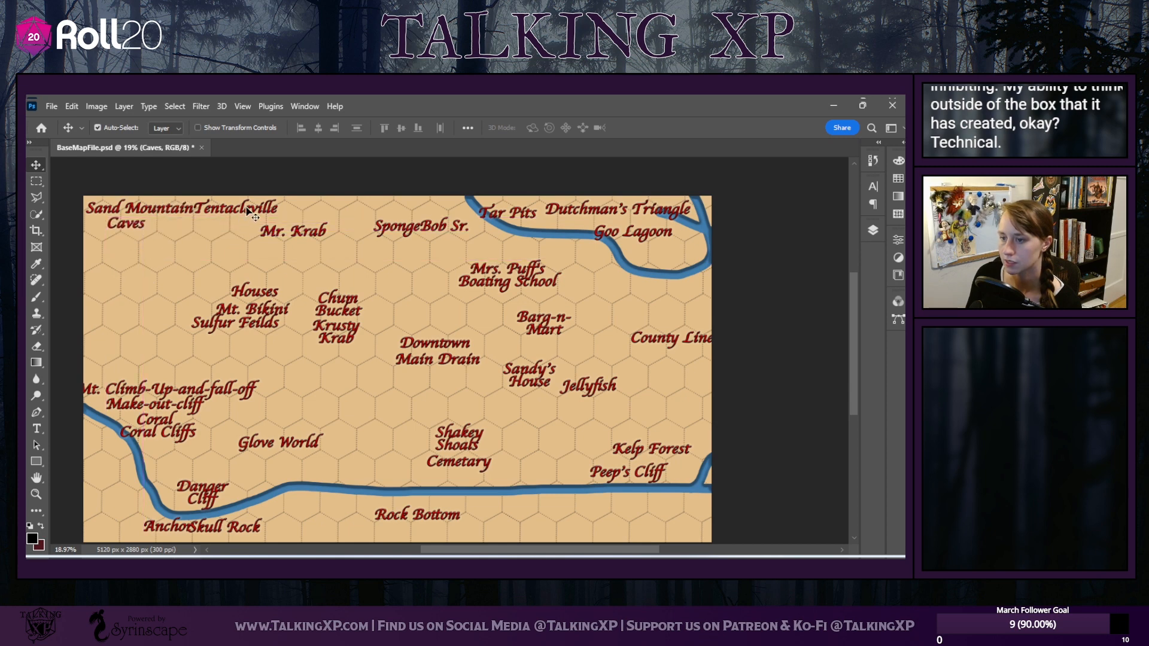
left_click_drag(247, 210, 149, 309)
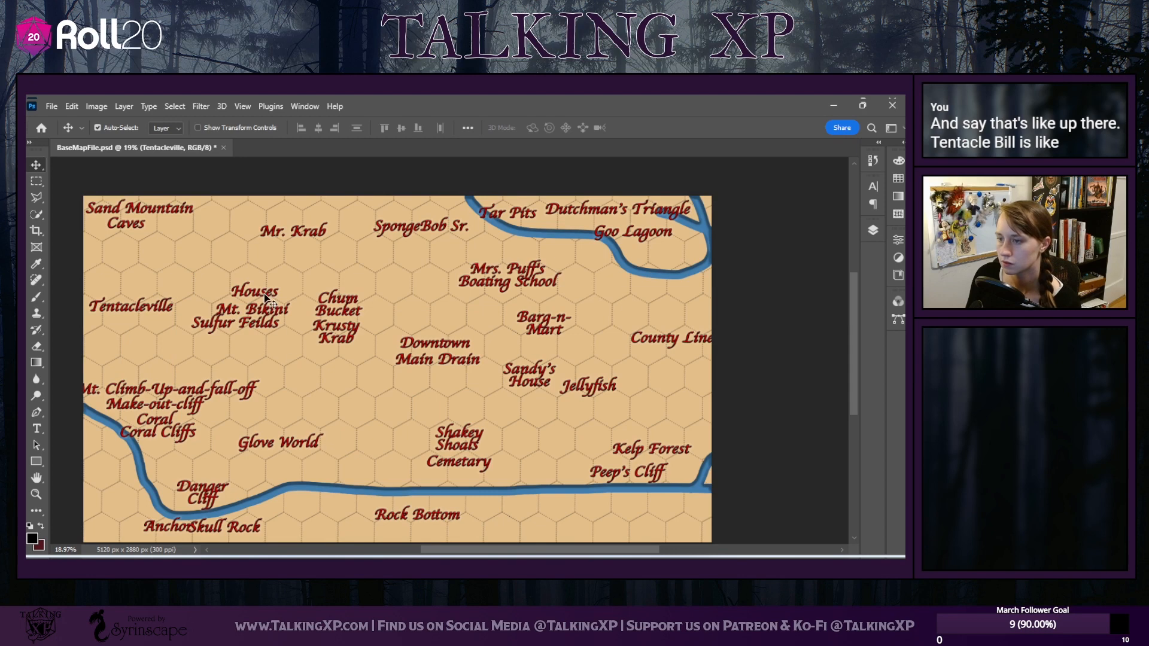
left_click_drag(261, 320, 267, 328)
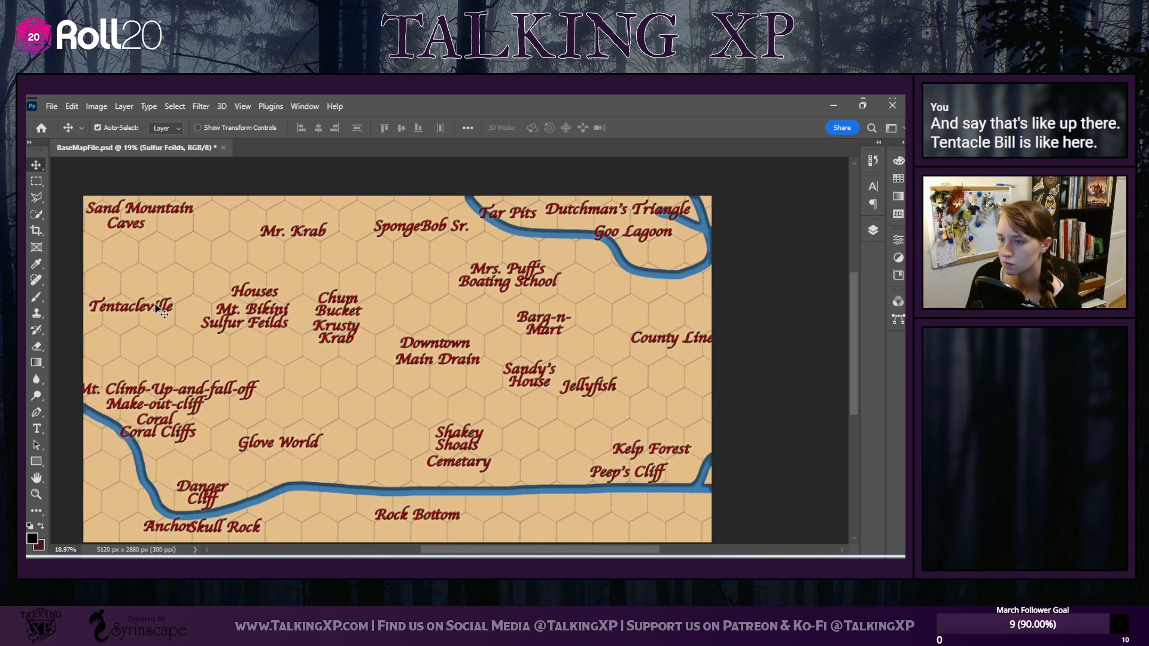
left_click_drag(158, 309, 157, 305)
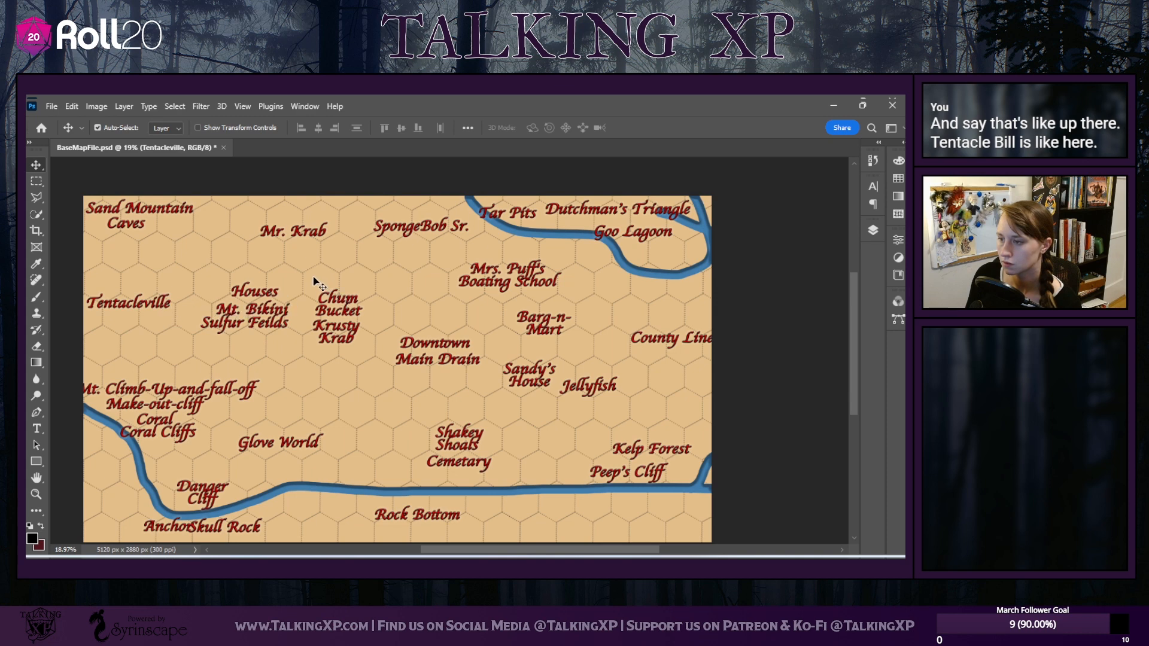
Move Chum Bucket and Krusty Krab south toward Glove World, Jellyfish east, and Houses, Mt. Bikini and Sulfur Feilds east toward Downtown
left_click_drag(337, 321, 338, 373)
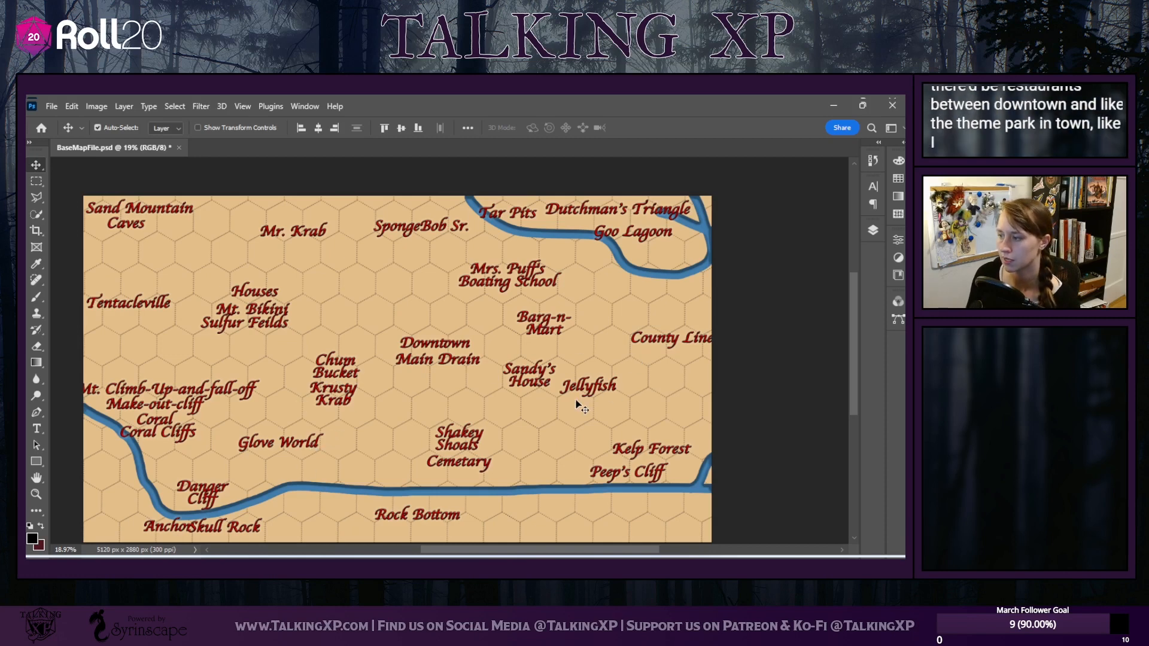
left_click_drag(603, 388, 618, 384)
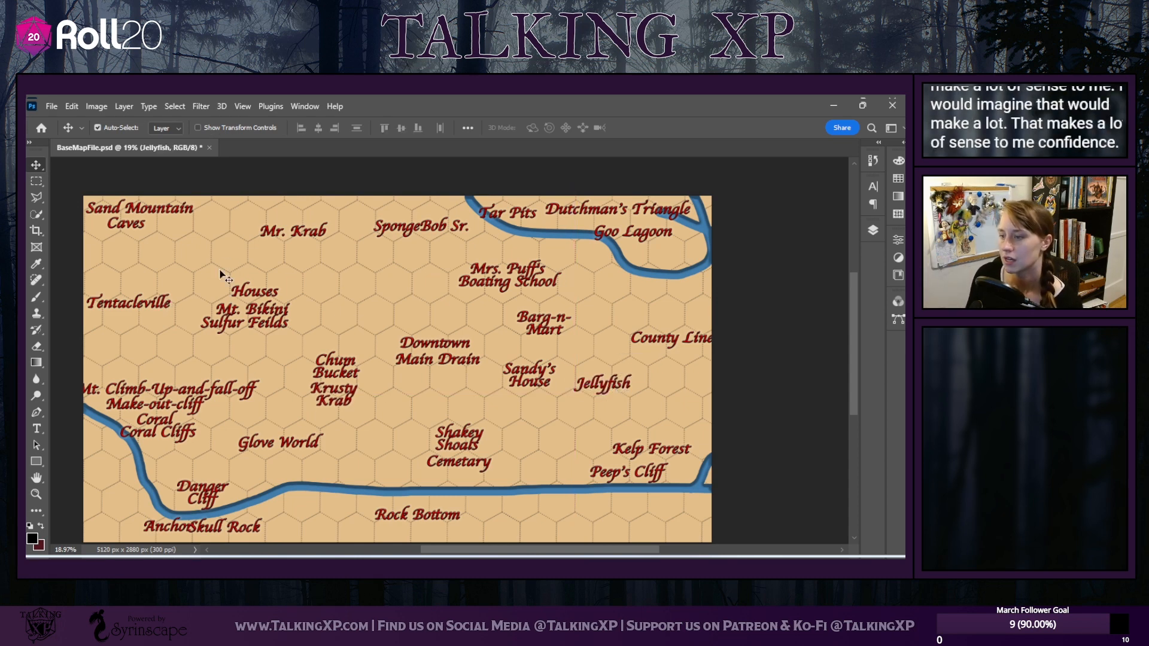
left_click_drag(220, 272, 333, 309)
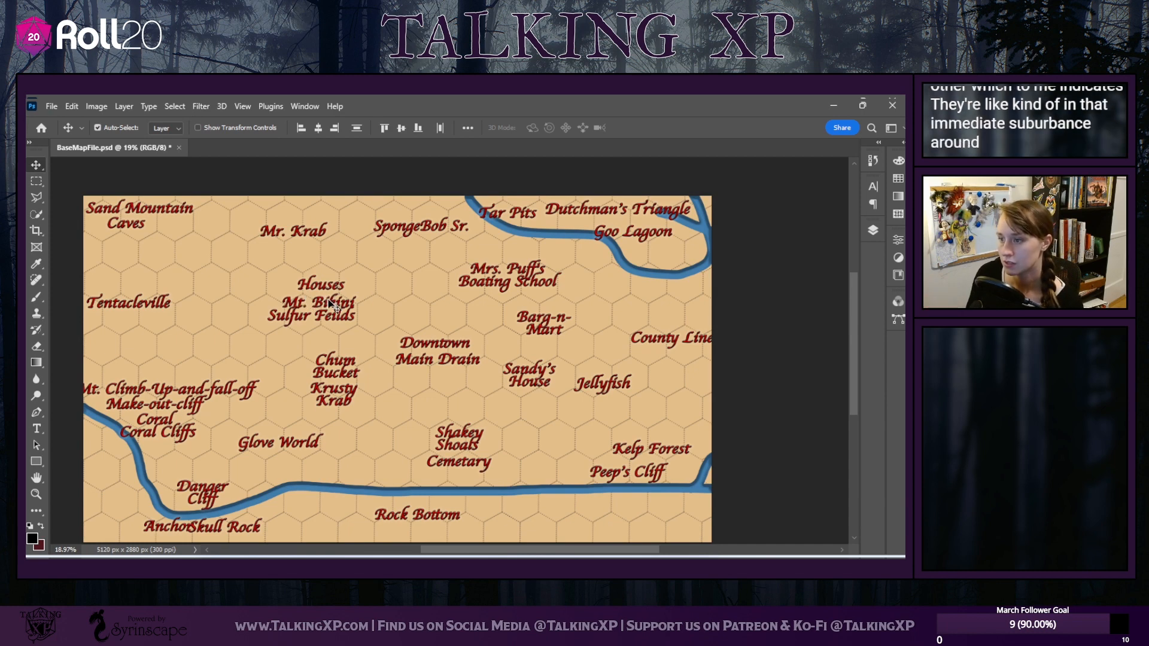
left_click_drag(329, 301, 340, 299)
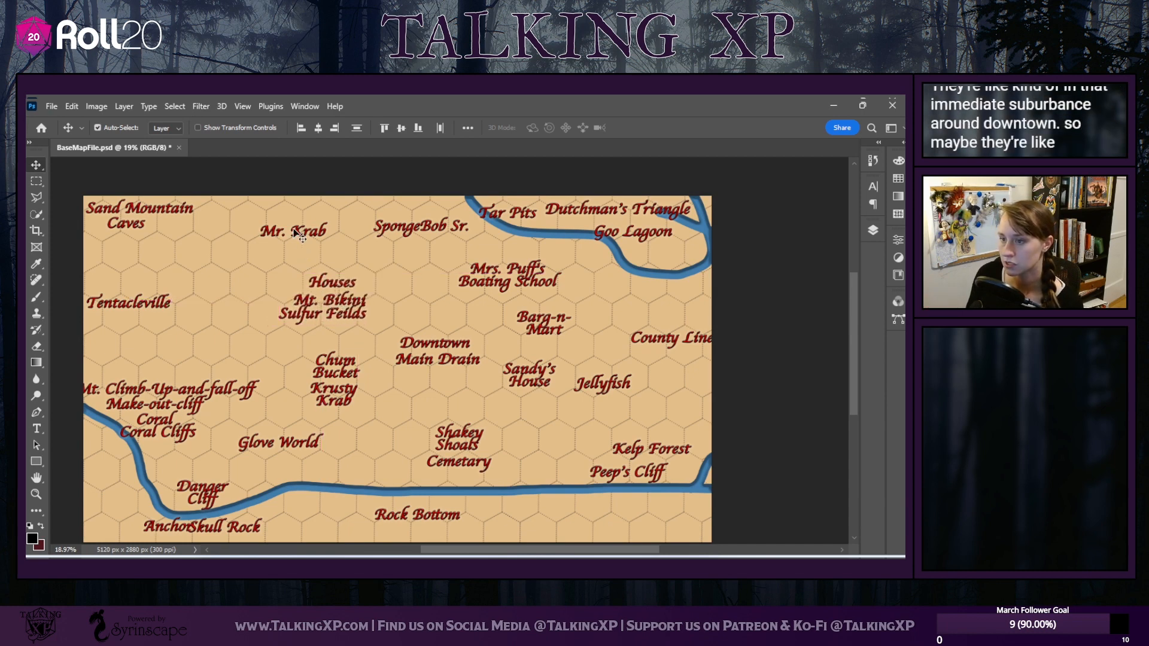
Nudge Mr. Krab east and Tentacleville south, lower the Houses, Mt. Bikini and Sulfur Feilds group, and stack Krusty Krab over Chum Bucket
mouse_move(298, 233)
left_mouse_down()
mouse_move(302, 269)
mouse_move(249, 274)
mouse_move(232, 301)
mouse_move(269, 228)
mouse_move(300, 227)
left_mouse_up()
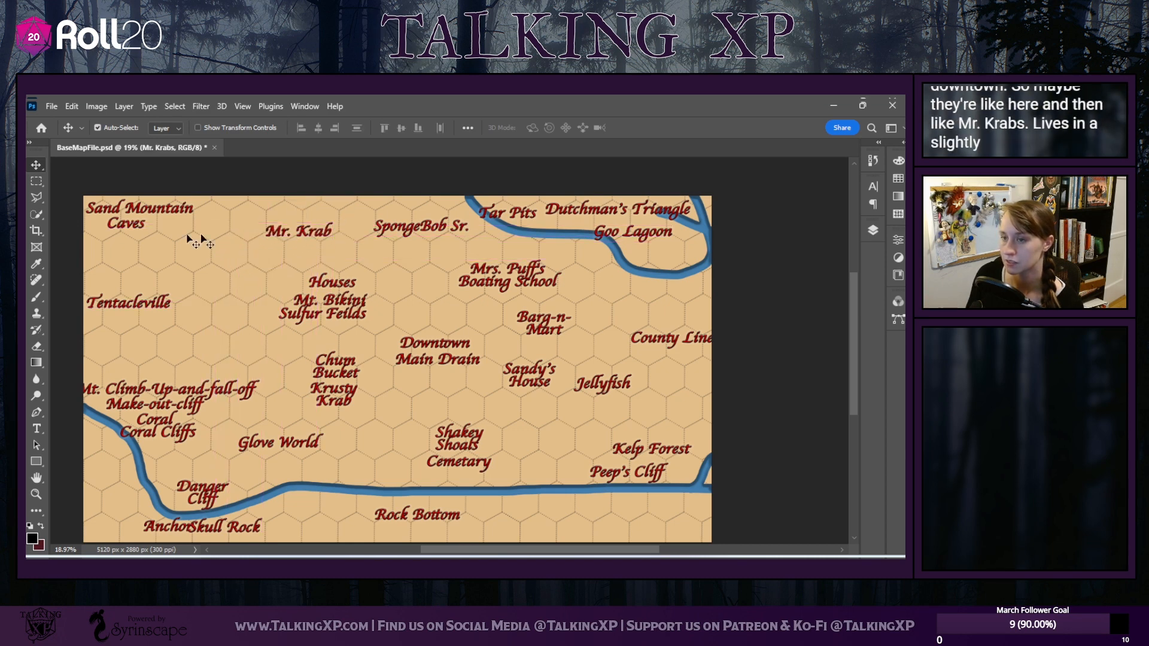
mouse_move(136, 309)
left_mouse_down()
mouse_move(135, 293)
mouse_move(177, 259)
mouse_move(174, 236)
mouse_move(134, 313)
left_mouse_up()
left_click_drag(319, 318, 345, 325)
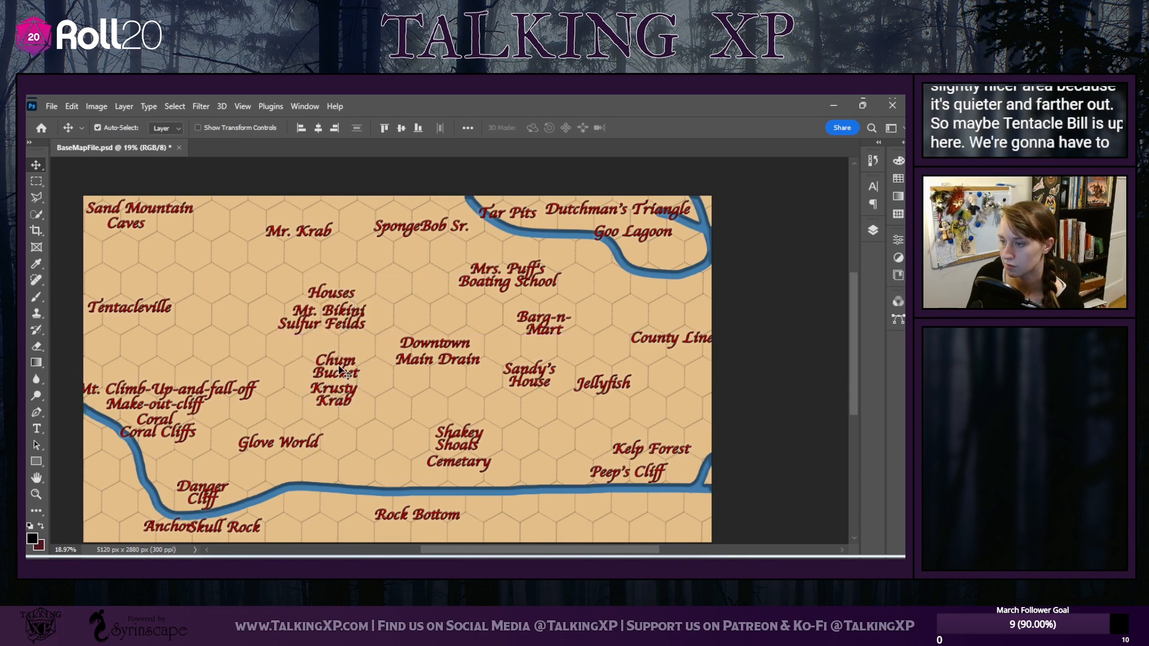
mouse_move(338, 376)
left_mouse_down()
mouse_move(336, 408)
mouse_move(328, 397)
mouse_move(350, 411)
mouse_move(339, 392)
mouse_move(303, 397)
mouse_move(344, 379)
left_mouse_up()
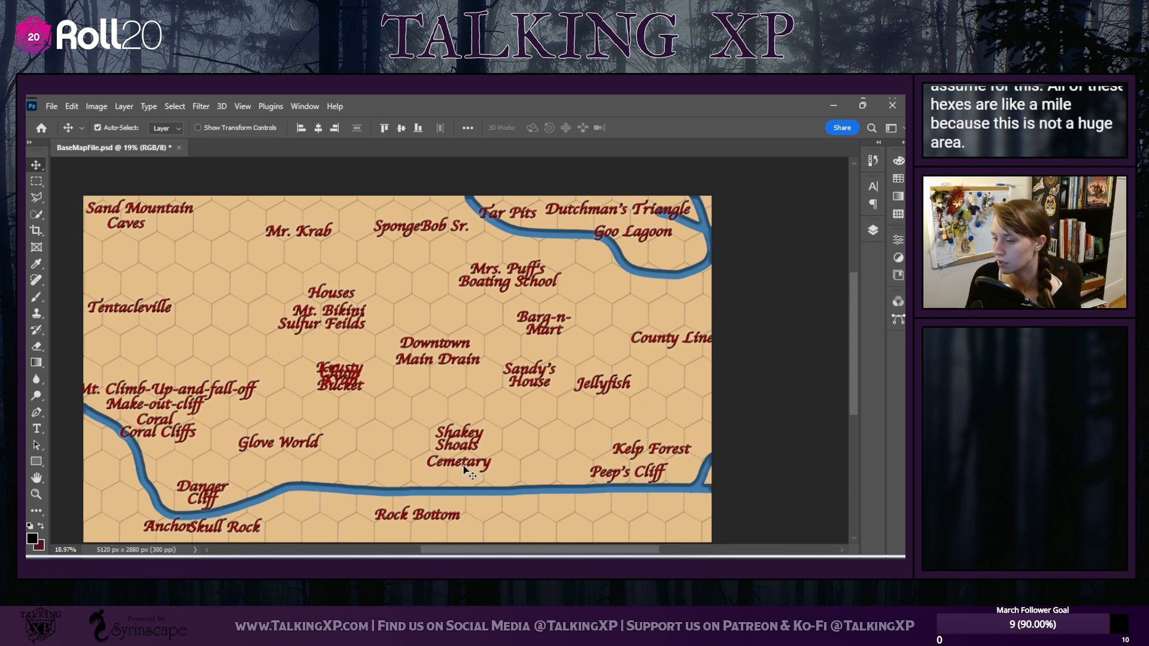
Nudge Cemetary up and SpongeBob Sr. southeast, and move Mrs. Puff's Boating School southeast to sit just above Barg-n-Mart
left_click_drag(464, 468, 463, 467)
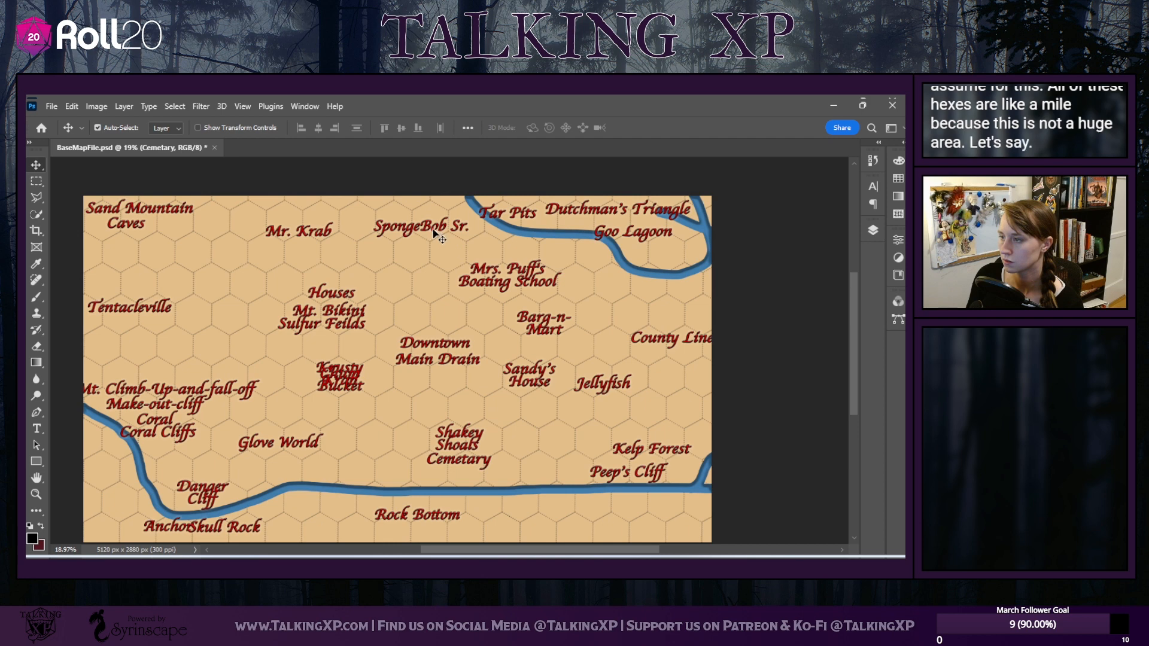
left_click_drag(422, 233, 428, 240)
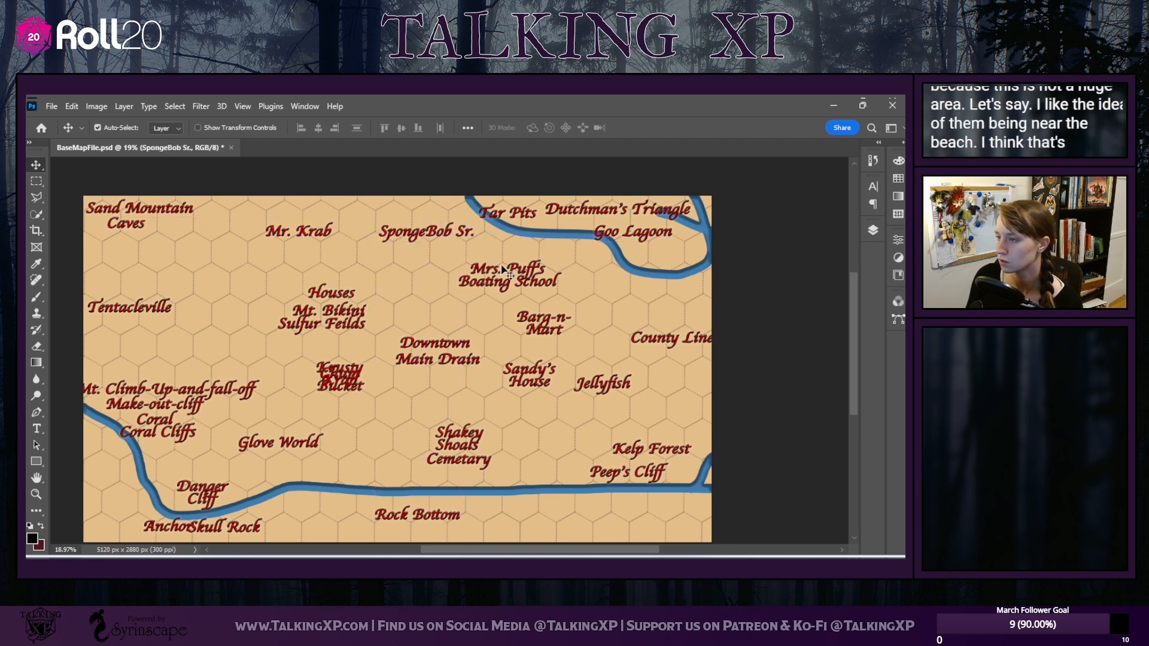
left_click_drag(513, 270, 555, 304)
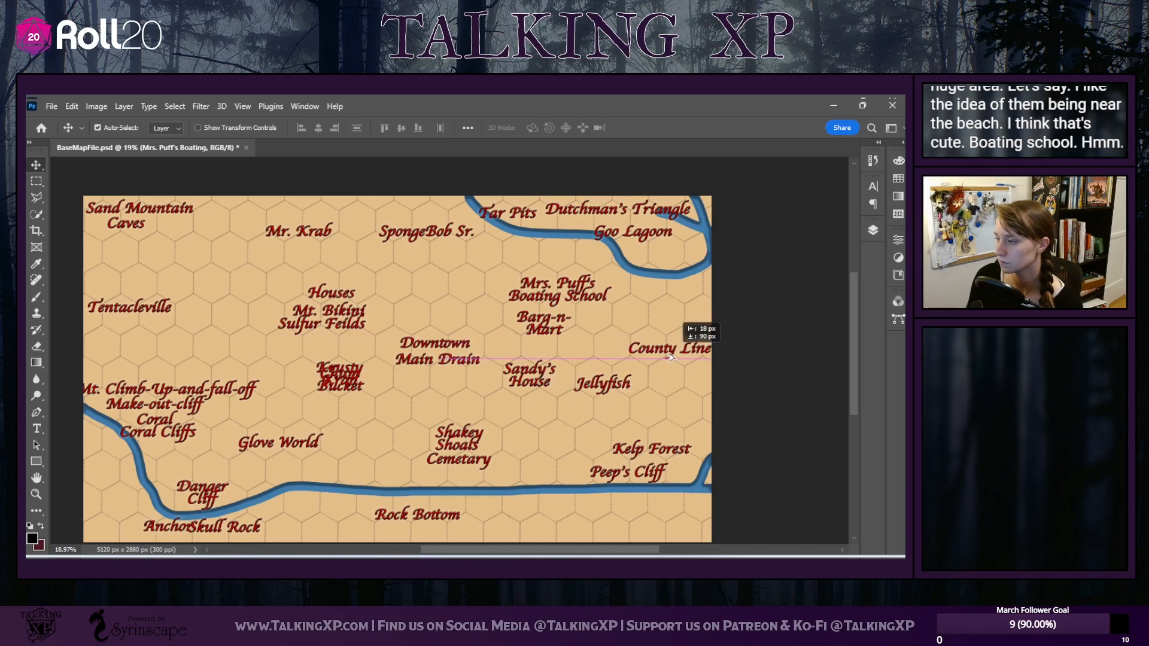
Lower County Line slightly, move Sandy's House out beside it, and shift Jellyfish southwest below Sandy's House
left_click_drag(669, 355, 667, 356)
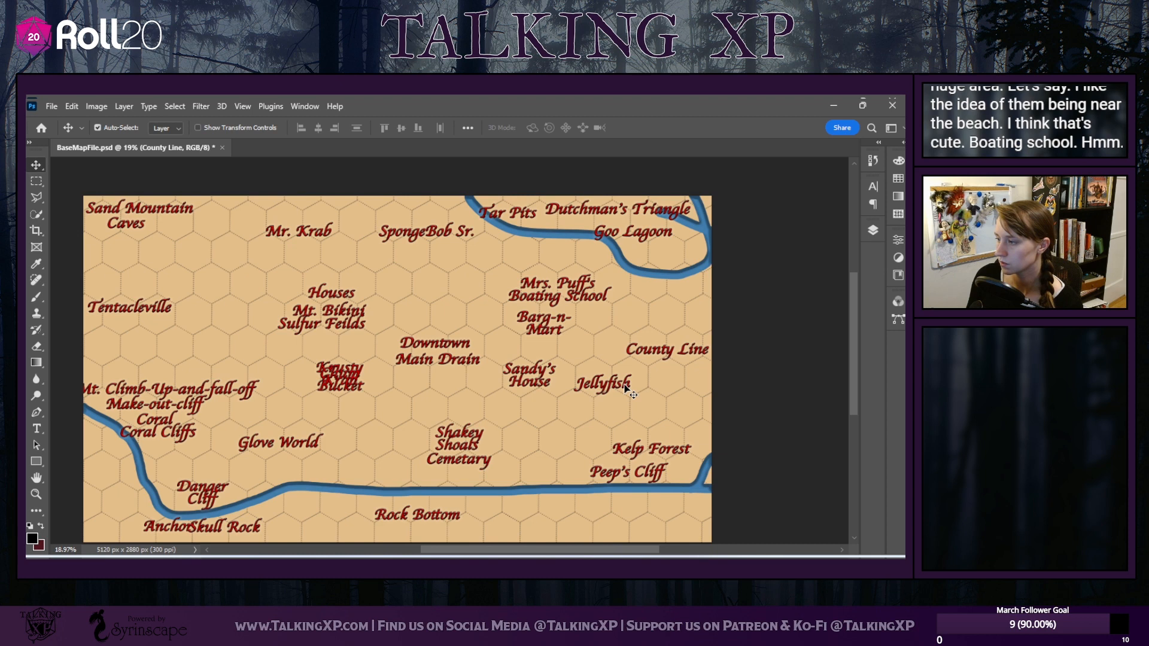
left_click_drag(624, 388, 685, 349)
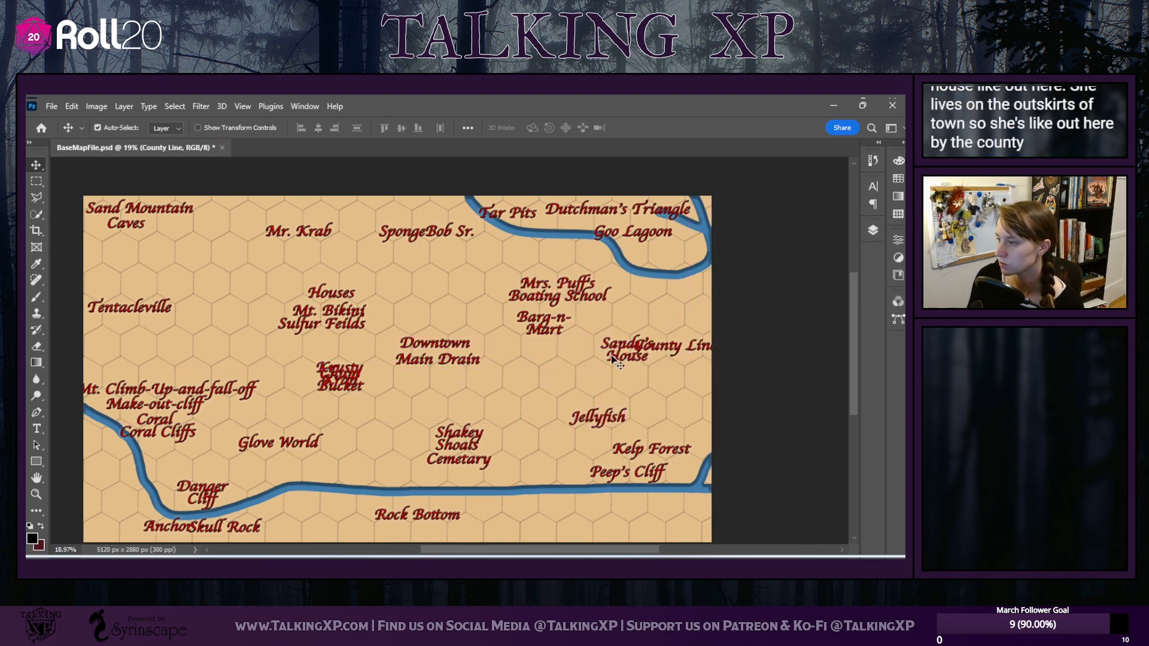
left_click_drag(610, 356, 599, 360)
left_click_drag(589, 422, 561, 411)
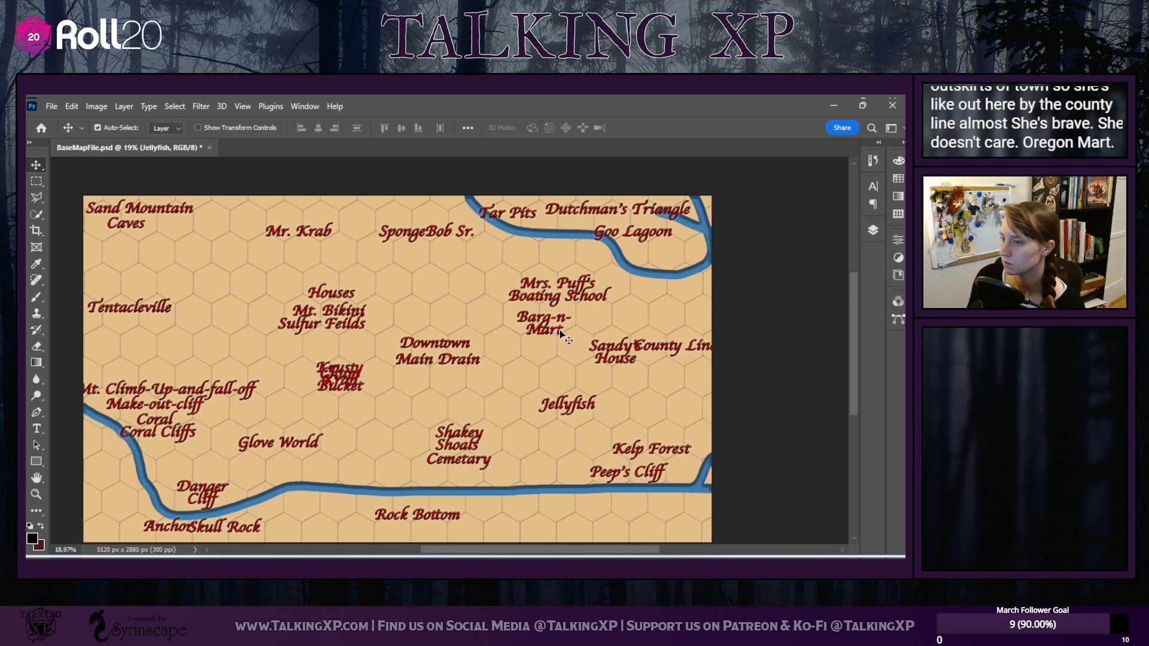
Group Barg-n-Mart and Mrs. Puff's Boating School farther west, nudge SpongeBob Sr. and Mr. Krab southeast, Tentacleville north, and Glove World southwest
mouse_move(561, 332)
left_mouse_down()
mouse_move(571, 300)
mouse_move(538, 327)
left_mouse_up()
left_click_drag(397, 228, 405, 235)
left_click_drag(316, 237, 319, 242)
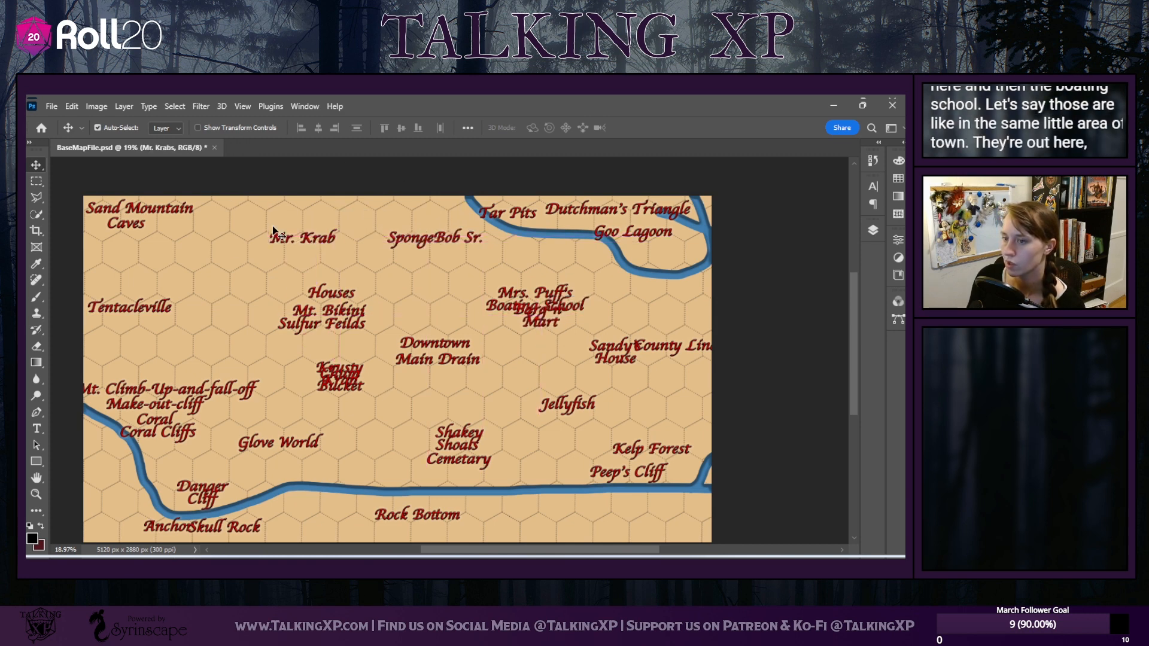
left_click_drag(147, 314, 146, 303)
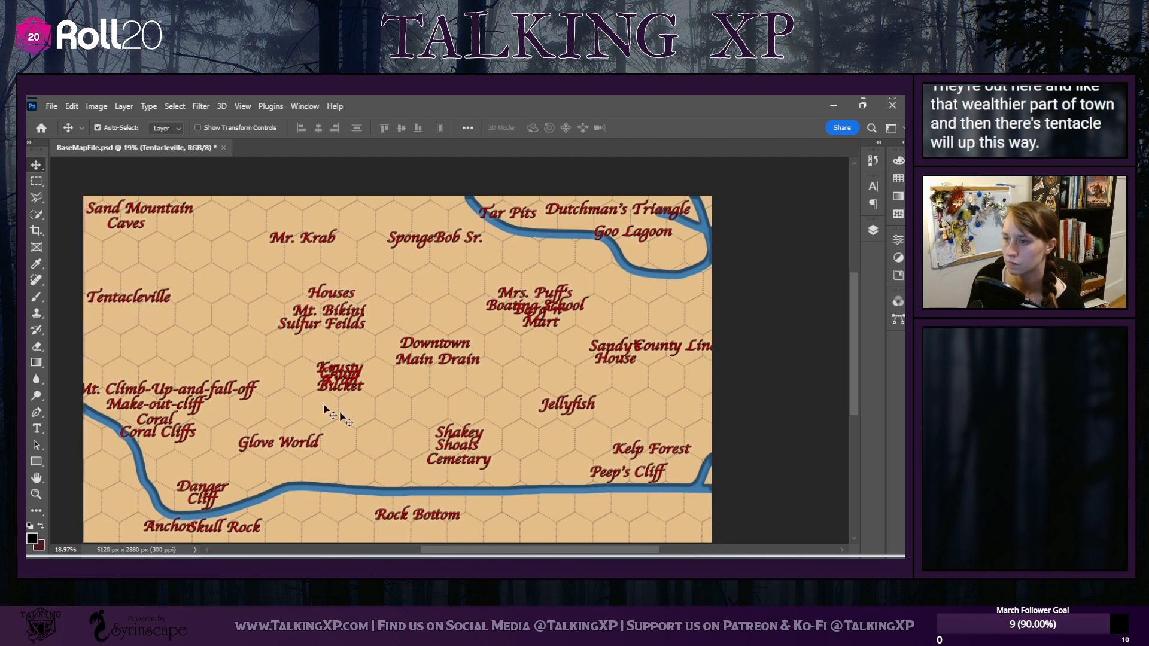
left_click_drag(302, 448, 299, 449)
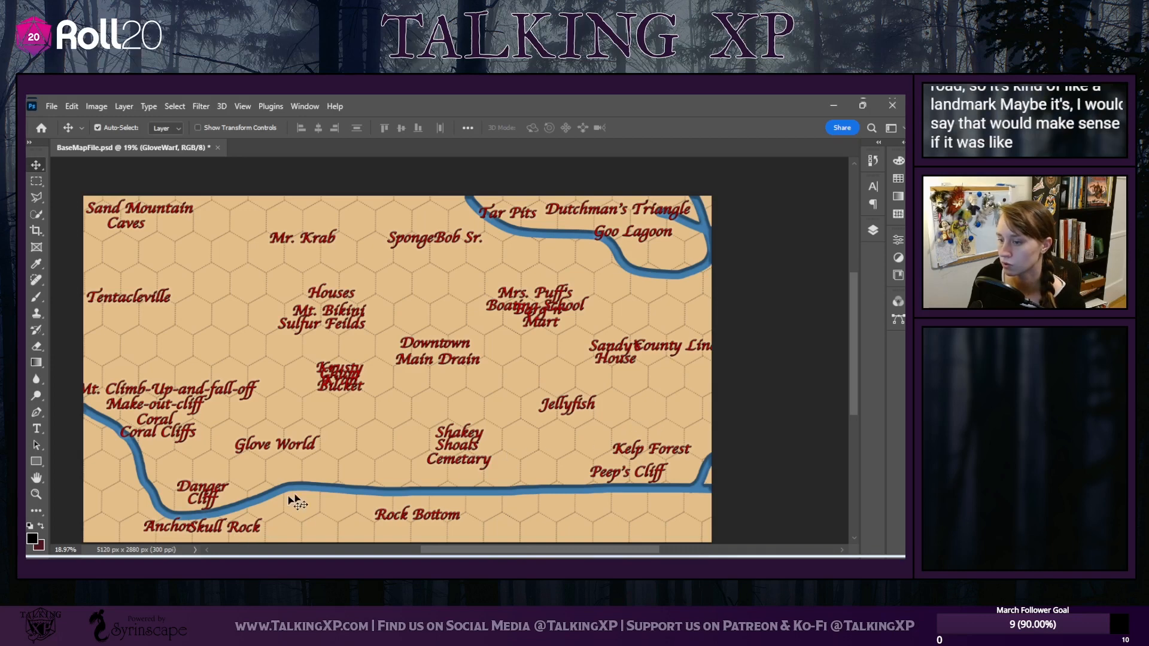
Move Skull Rock from the southwest river to the eastern edge, spacing Sandy's House west and County Line southeast of it
left_click_drag(230, 529, 582, 358)
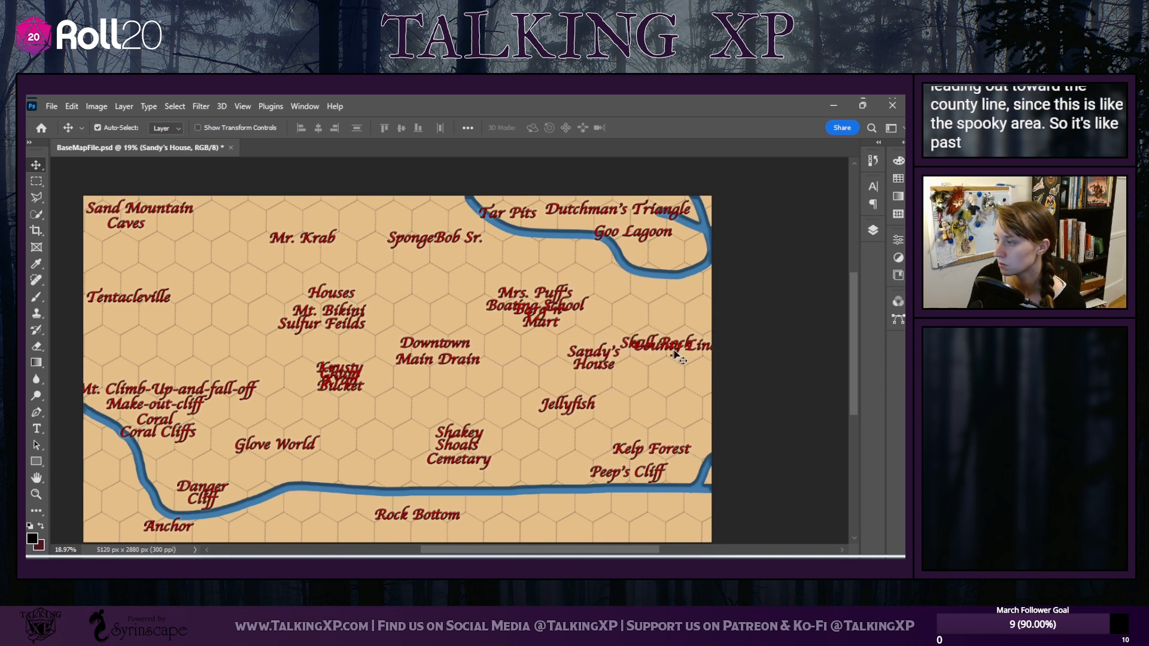
left_click_drag(694, 354, 588, 360)
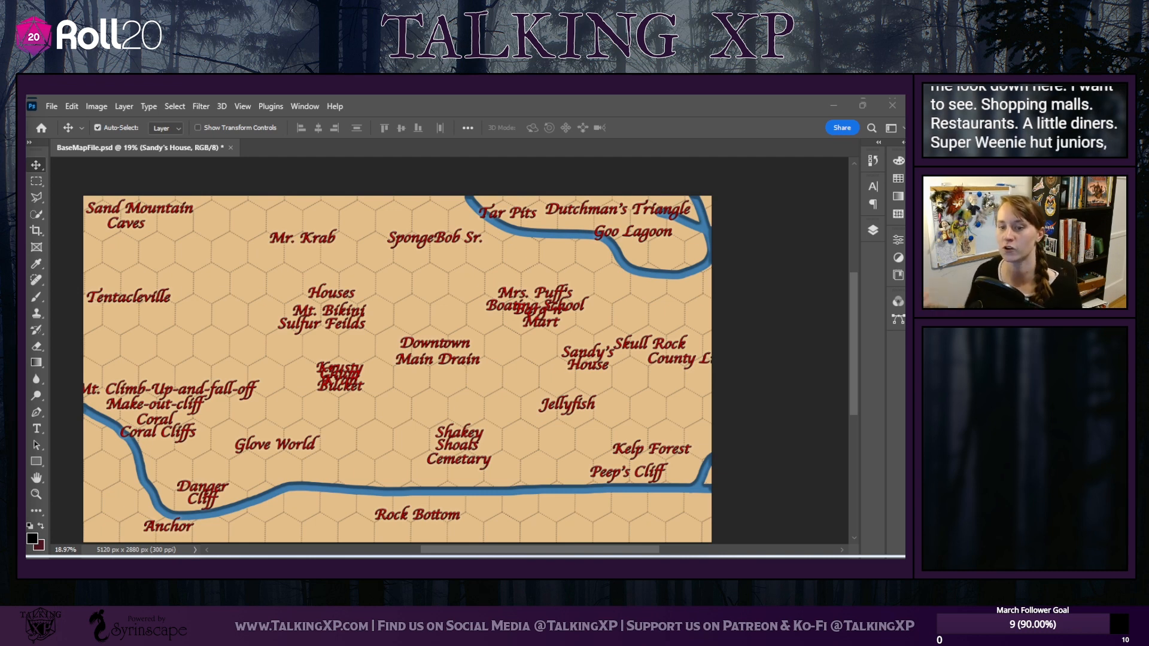
Duplicate the Tentacleville text layer under the name Weenie Hut Junior
left_click(872, 231)
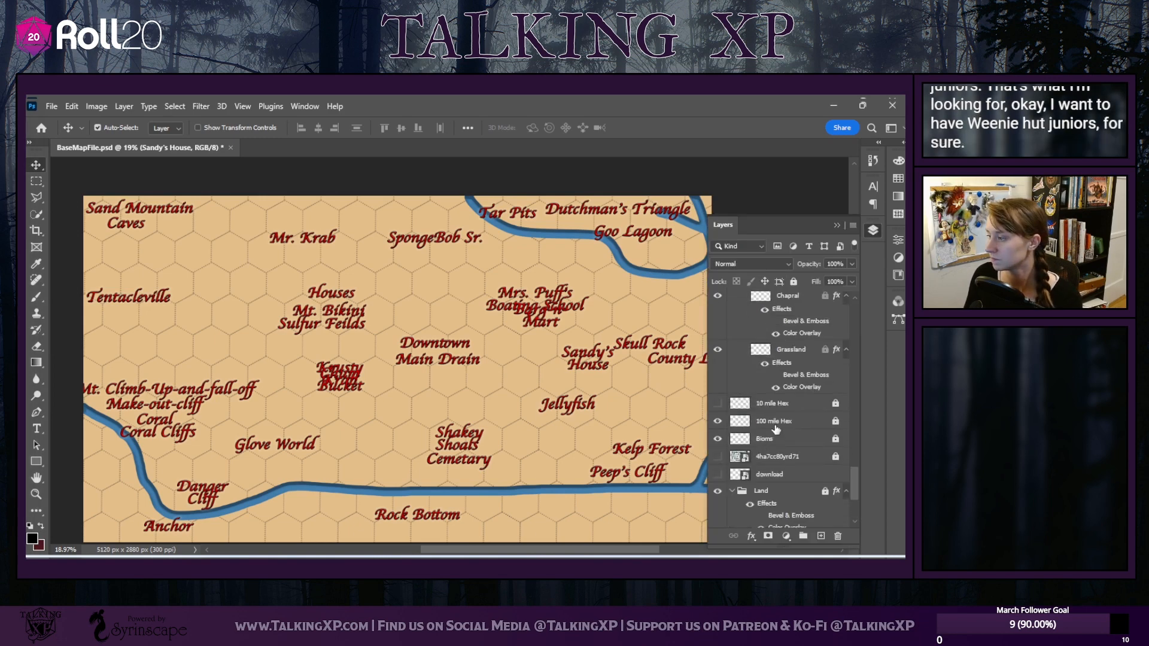
scroll(775, 430, "up", 5)
scroll(775, 430, "up", 5)
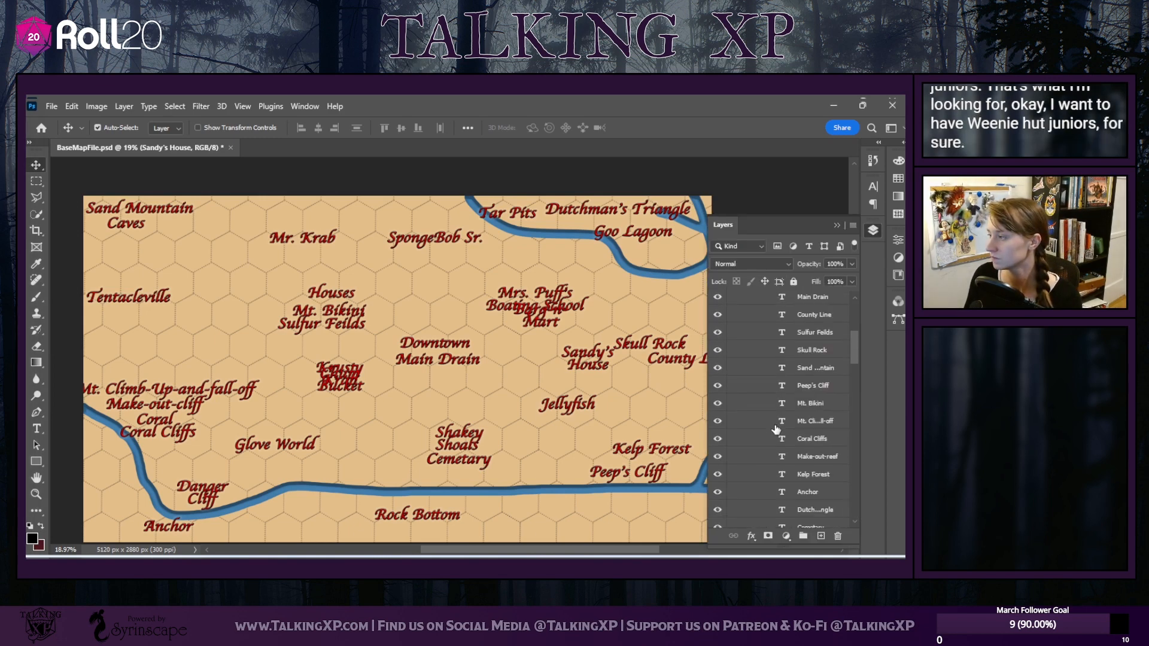
left_click(805, 431)
right_click(806, 431)
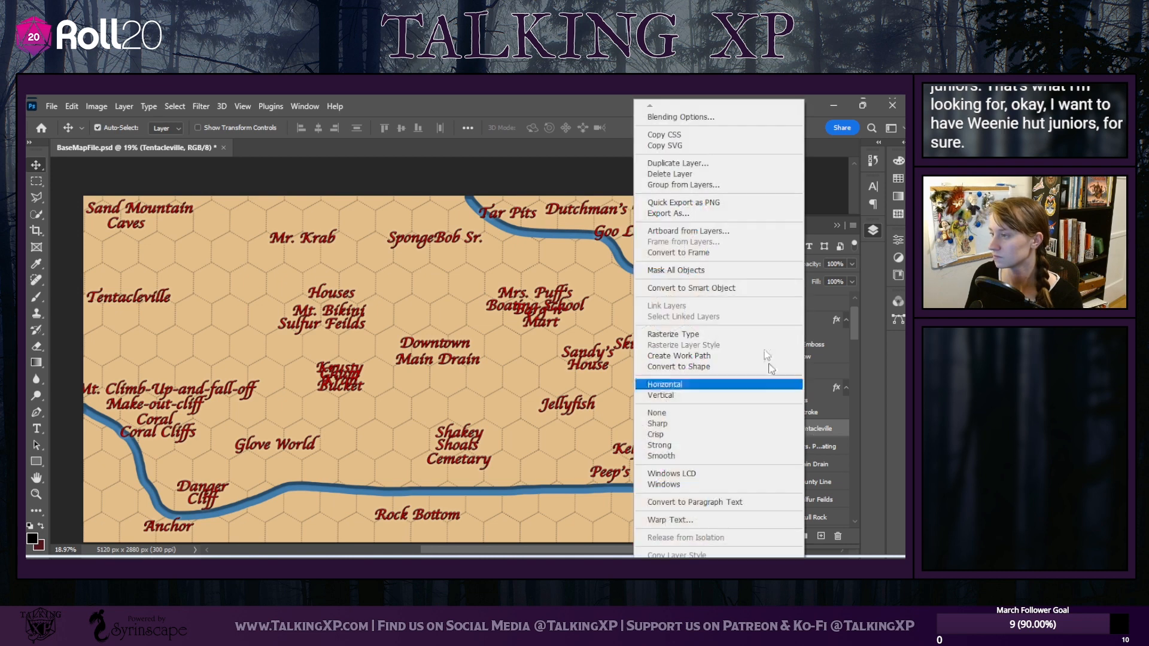
left_click(690, 159)
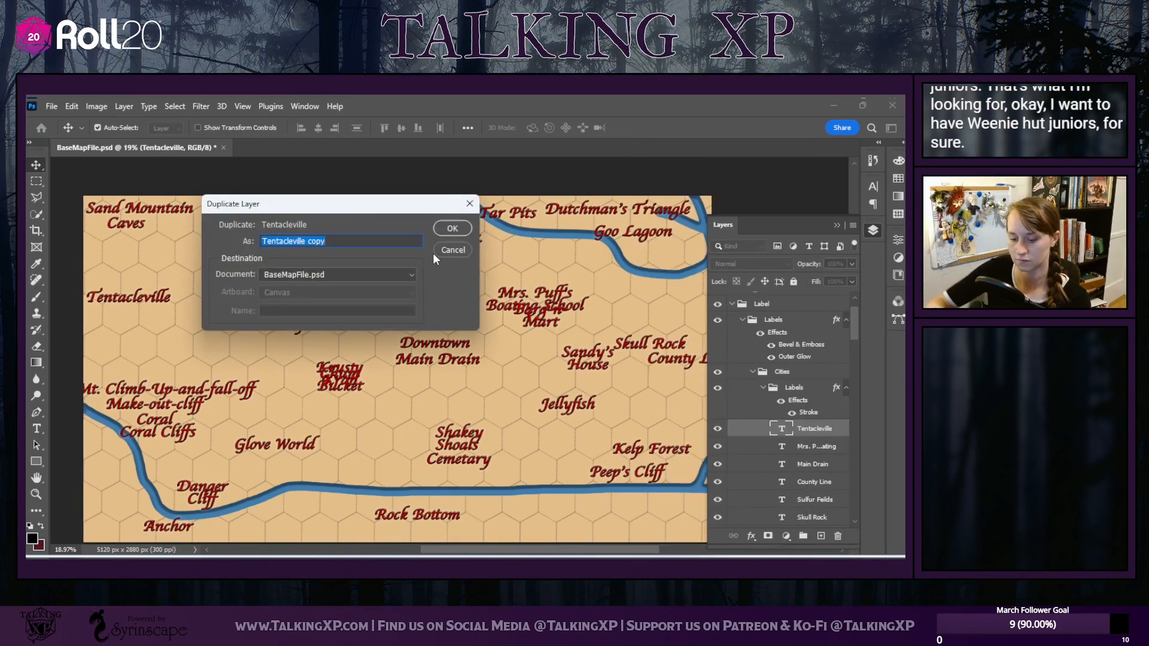
type("We")
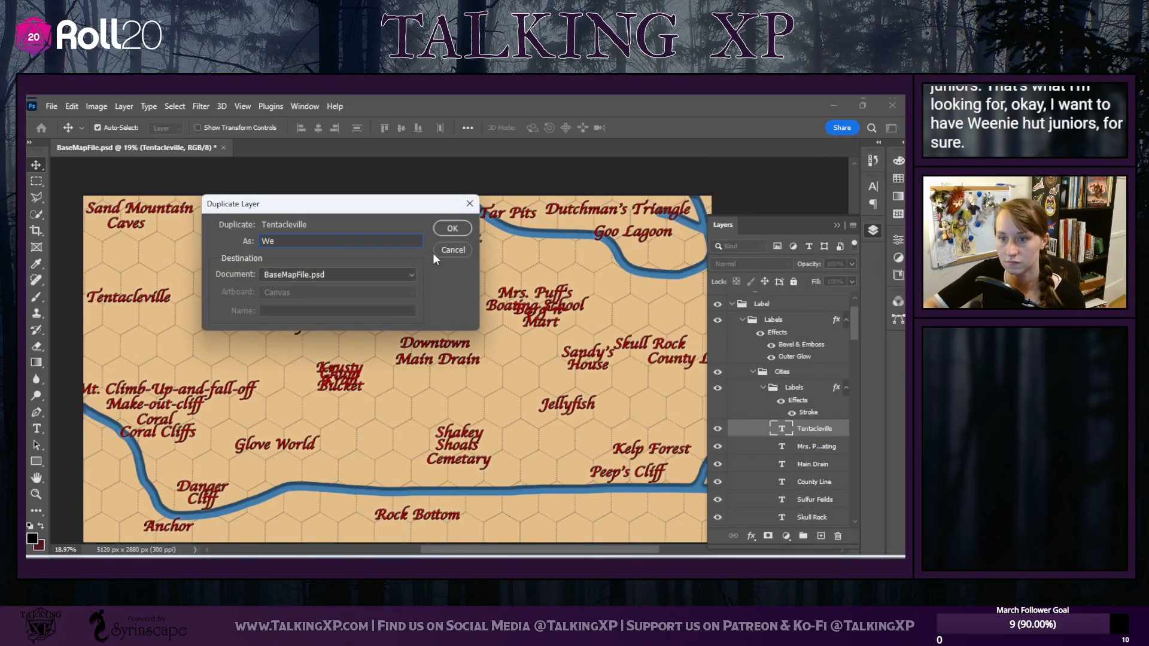
type("enie Hut")
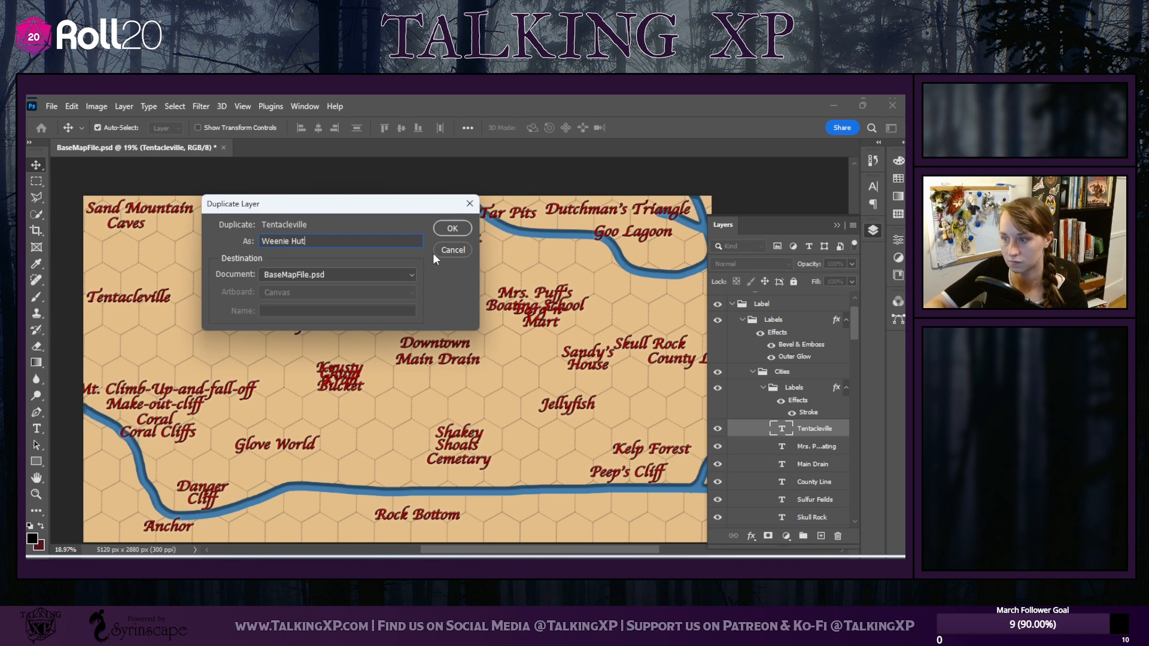
type(" Junior")
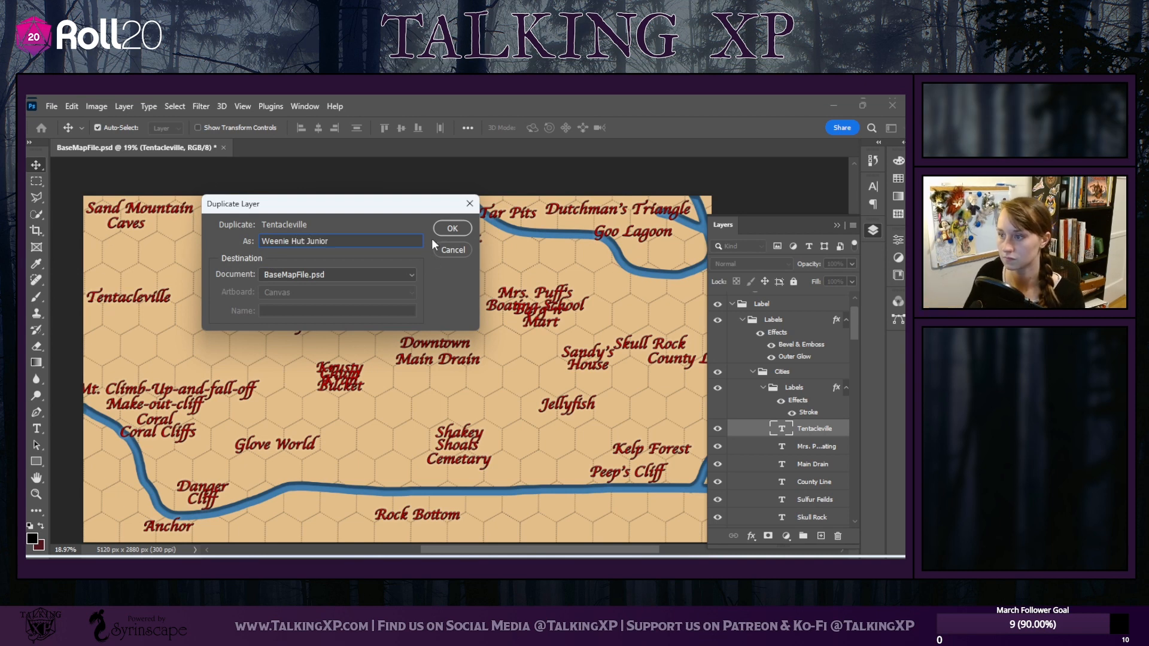
left_click(453, 229)
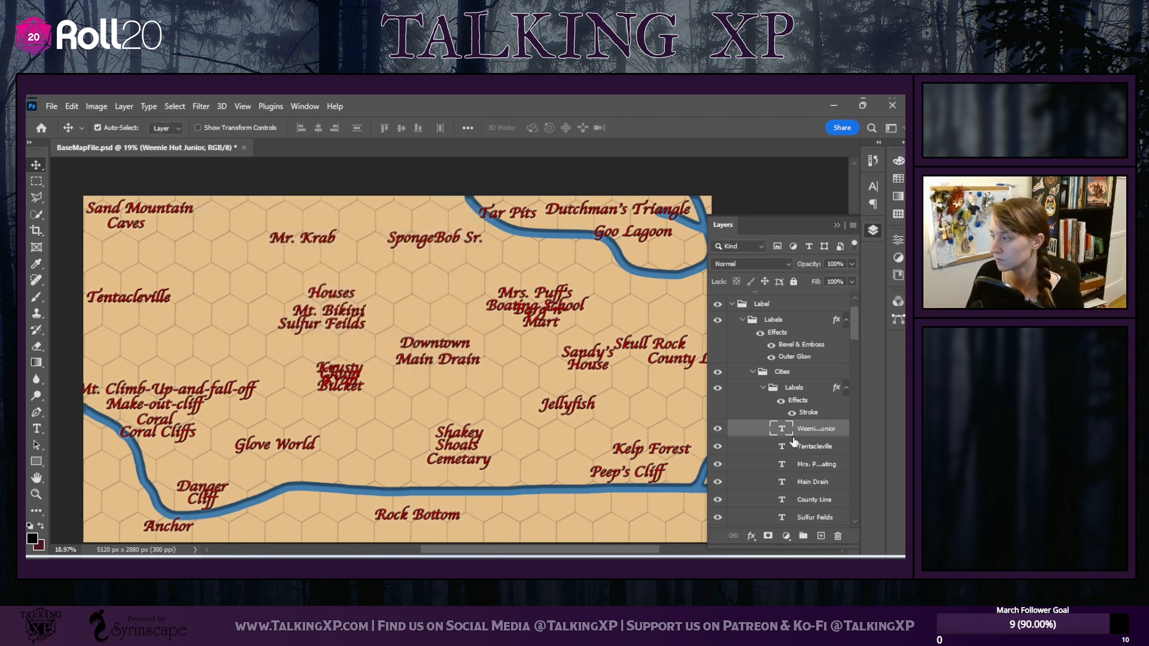
Place the duplicated label below Tentacleville, change its text to "Weenie hut Junior", and shift it east fully onto the map
left_click(166, 302)
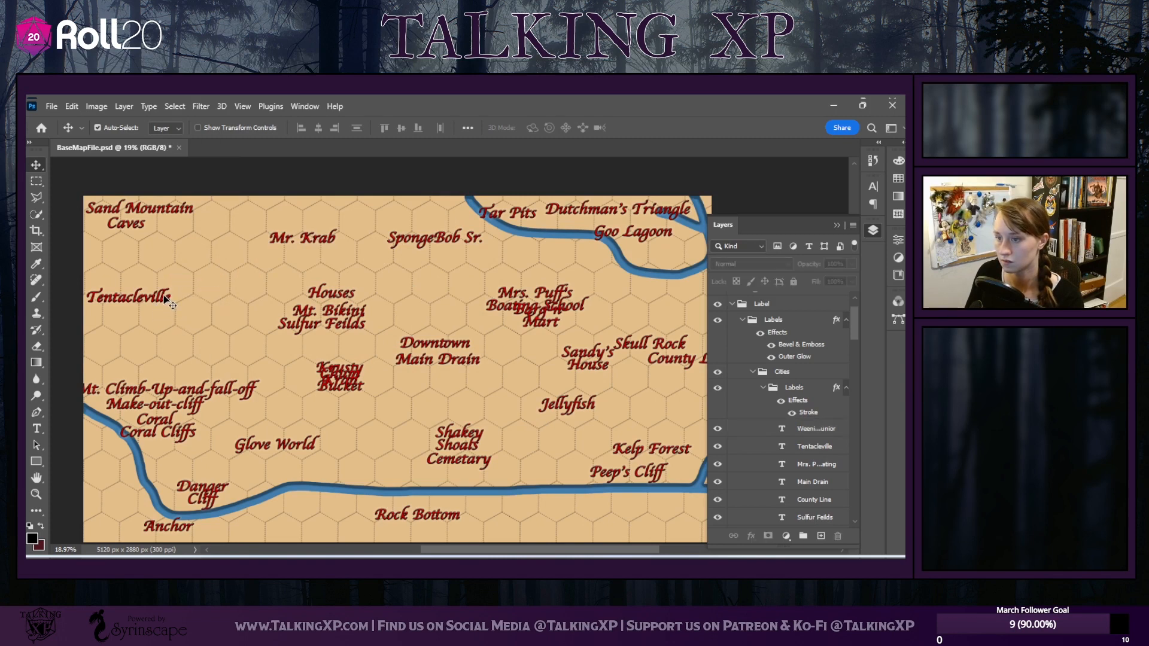
left_click_drag(167, 303, 170, 327)
double_click(171, 328)
type("W")
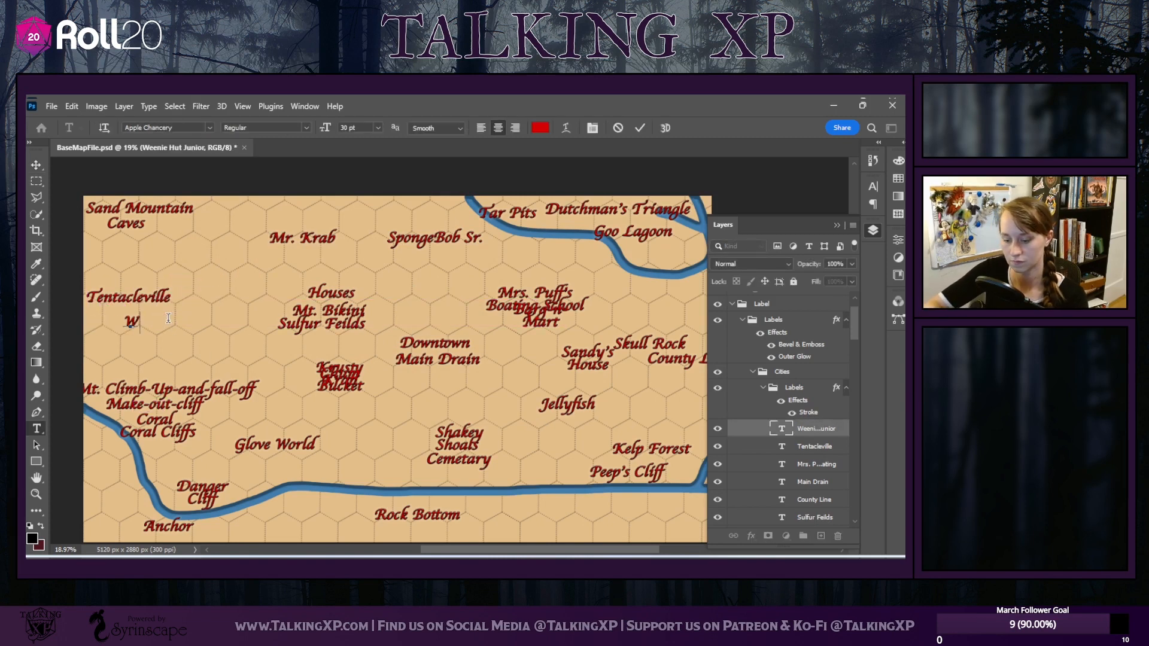
type("eenie hut")
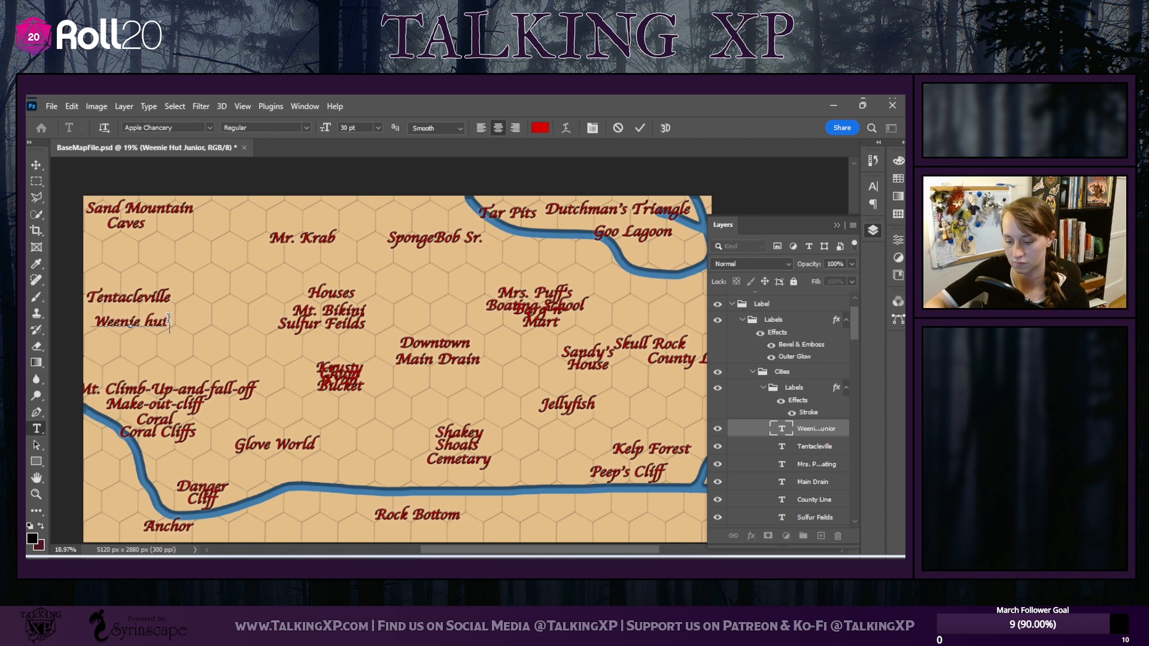
type(" Junior")
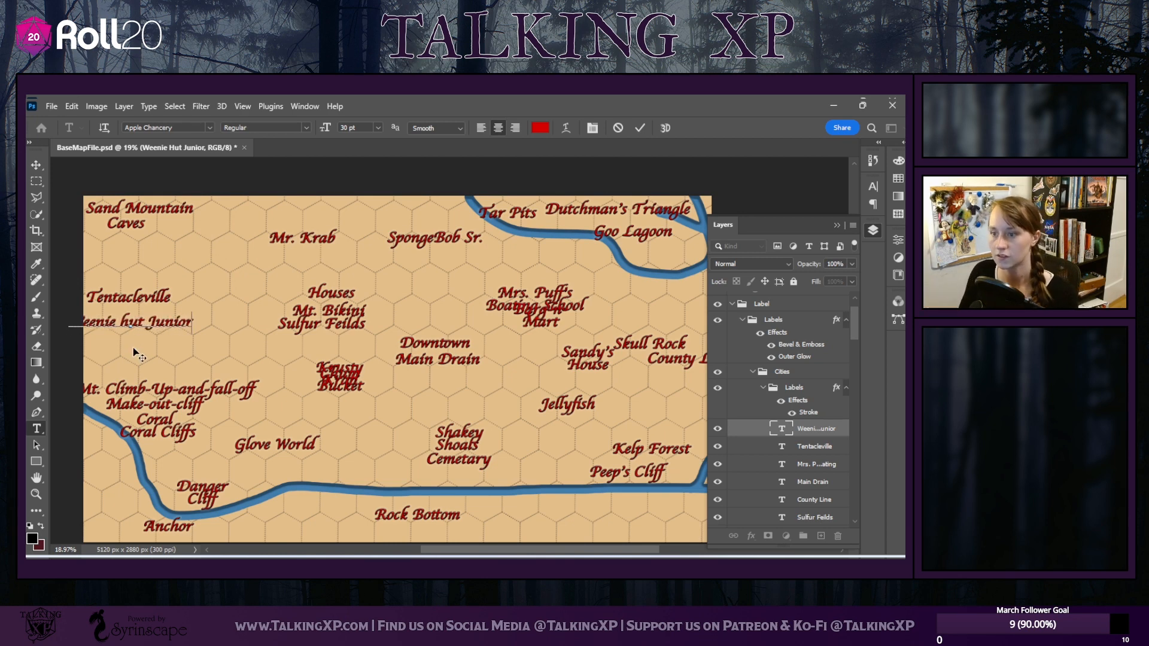
left_click(36, 164)
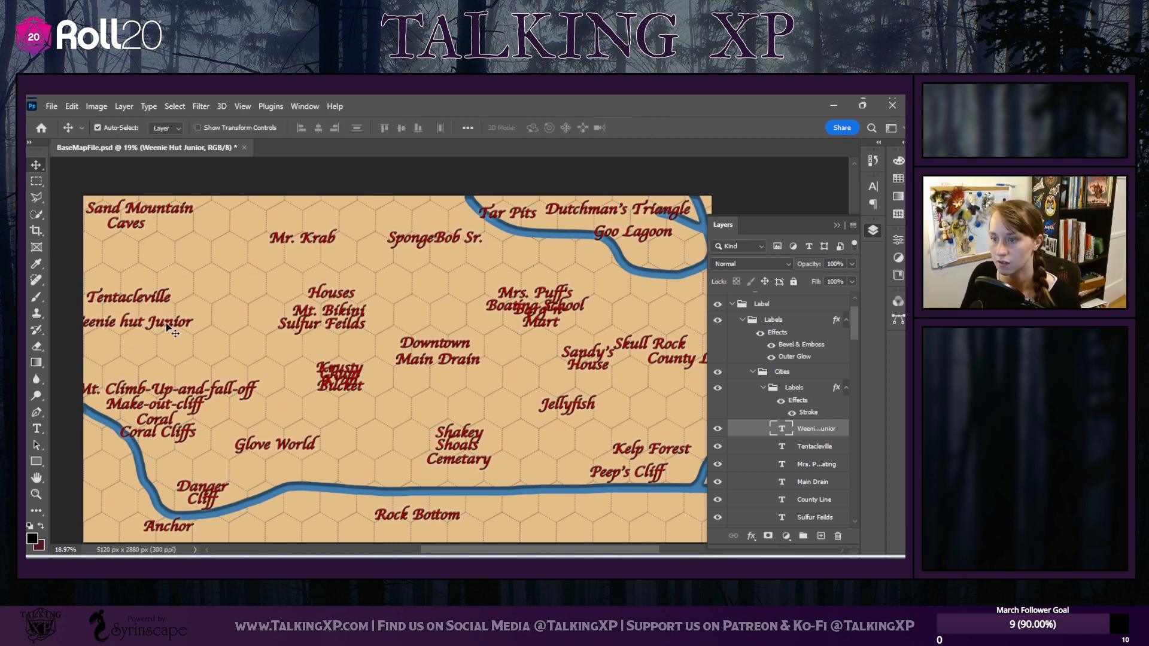
left_click_drag(165, 324, 198, 328)
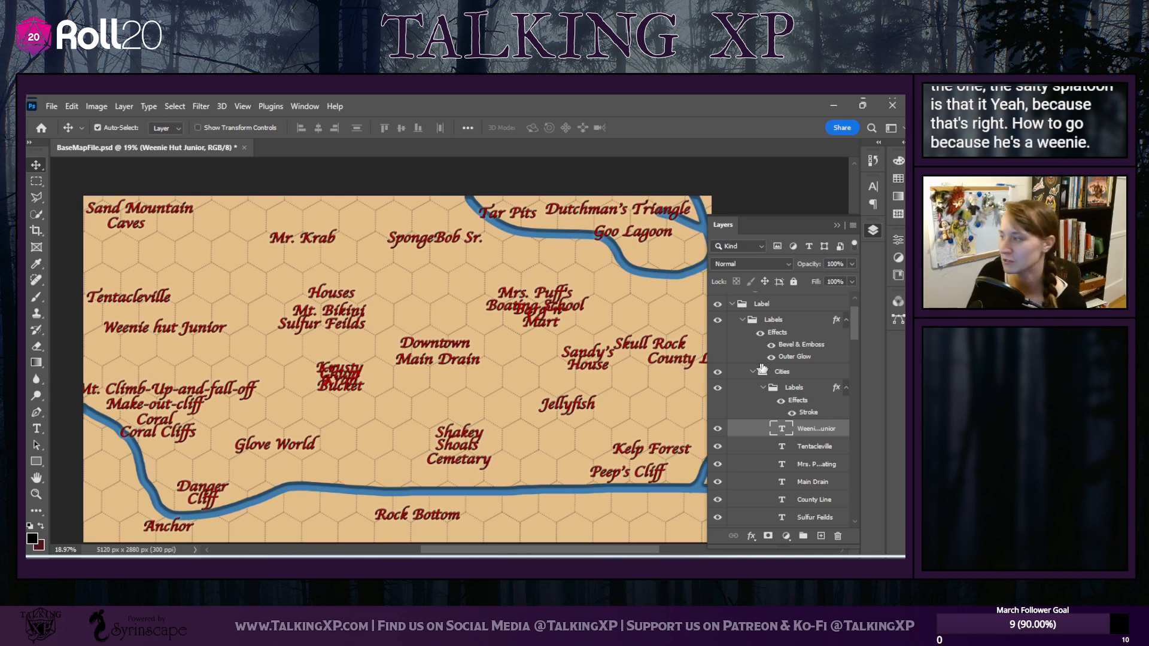
Duplicate the Weenie Hut Junior text layer under the name Salty Spitoon
right_click(804, 429)
left_click(685, 172)
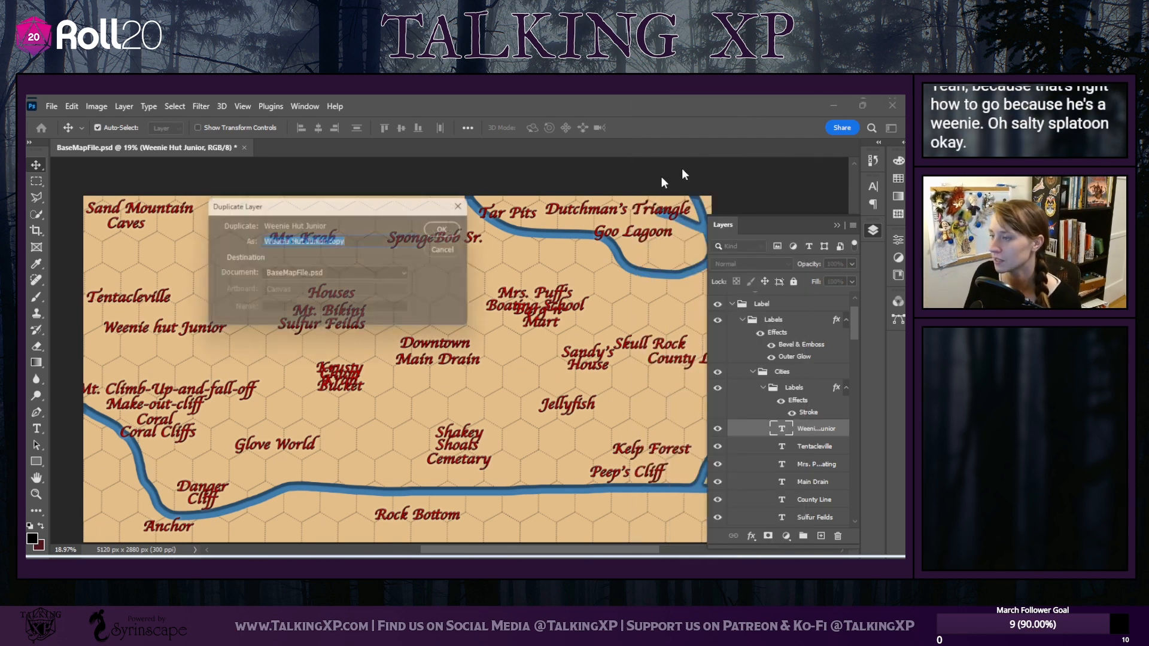
type("Salty")
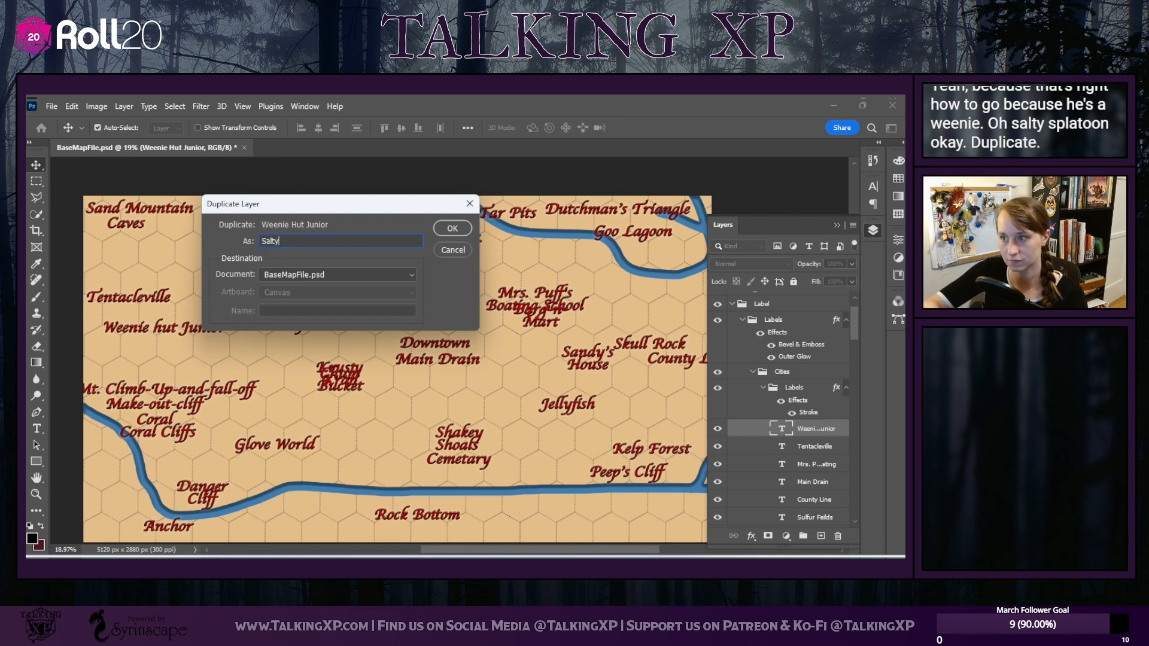
type(" S")
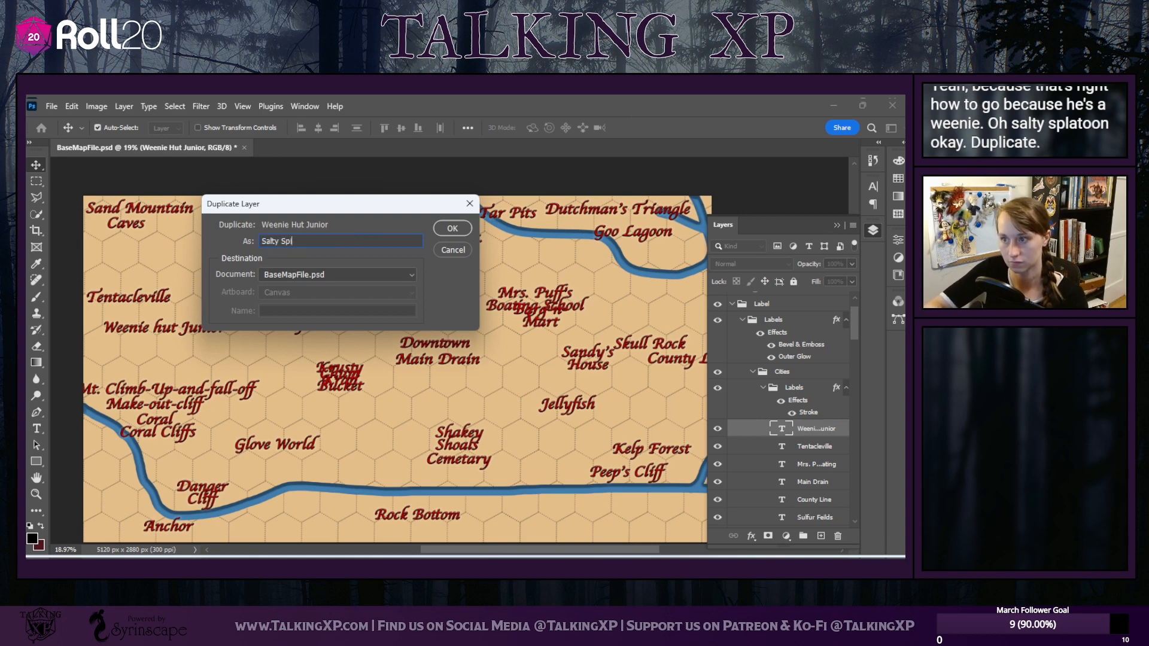
type("pitoon")
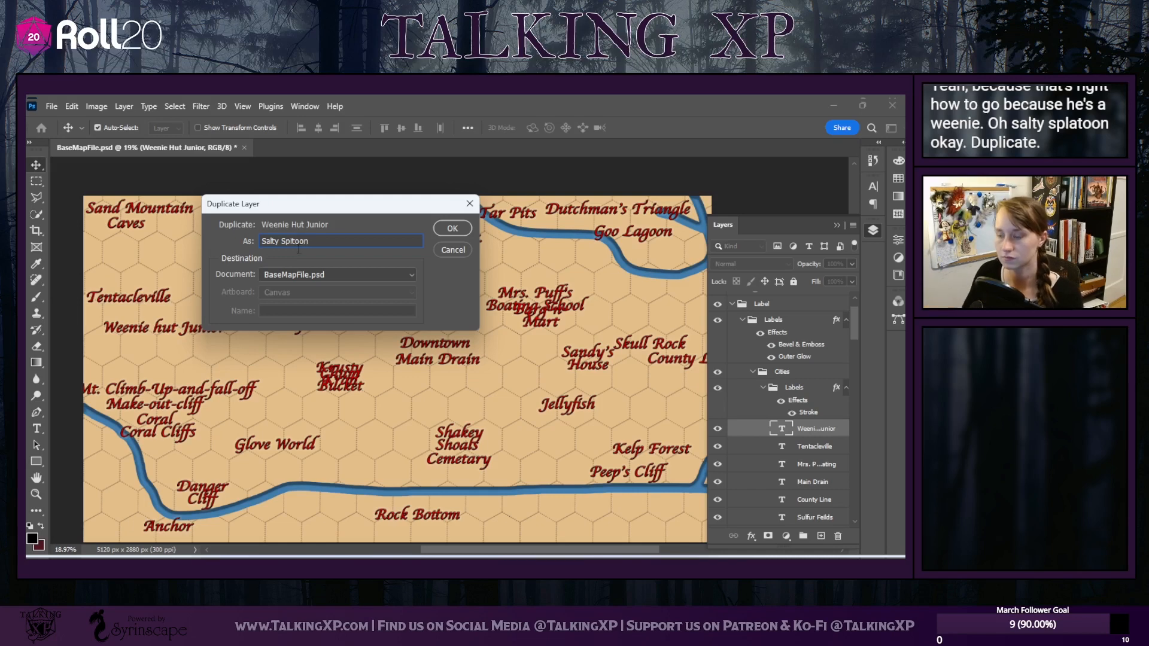
left_click(447, 228)
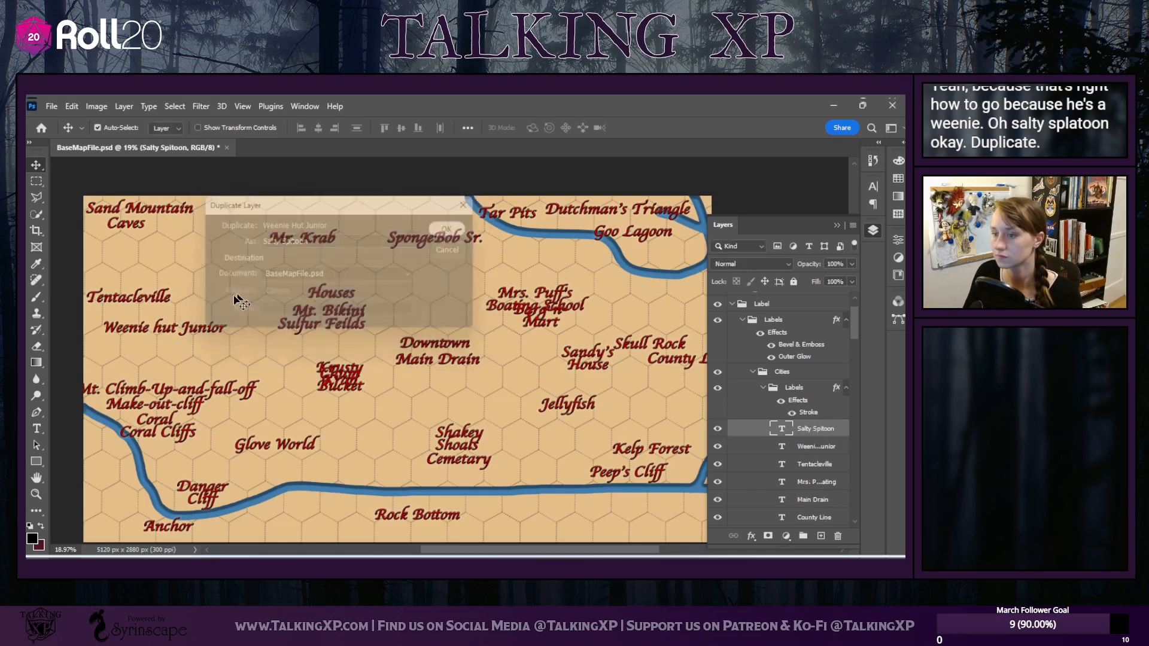
Move the new copy just below the Weenie hut Junior label and change its text to "Salty Spitoon"
left_click_drag(211, 343, 211, 354)
double_click(212, 342)
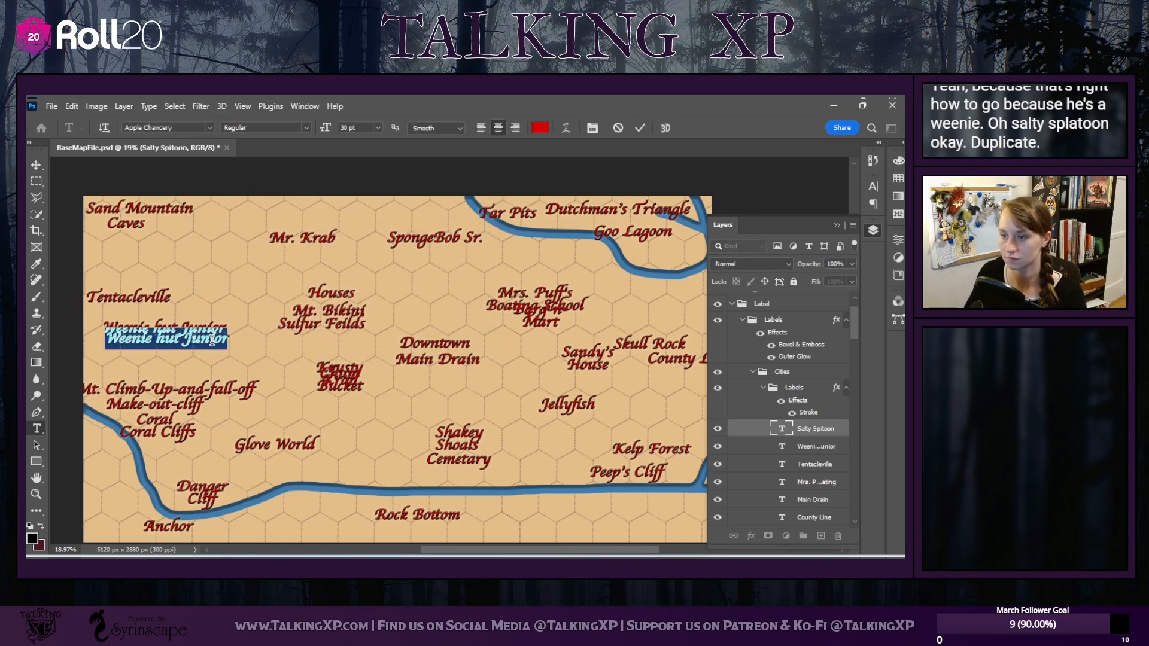
type("Salty")
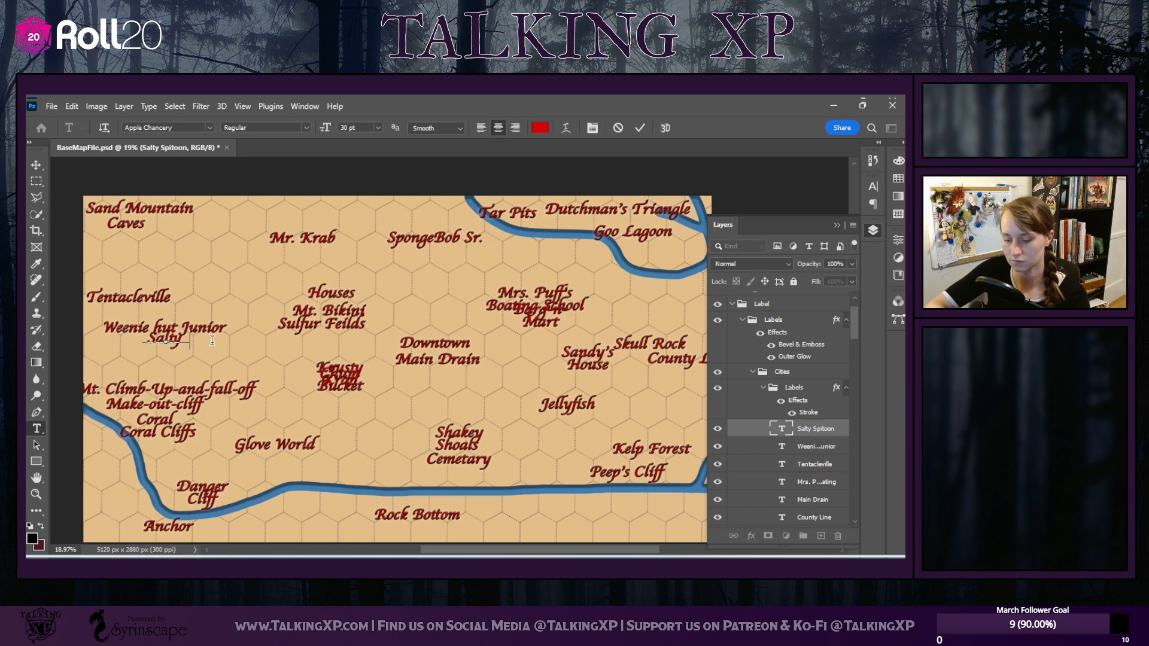
type(" Spitton")
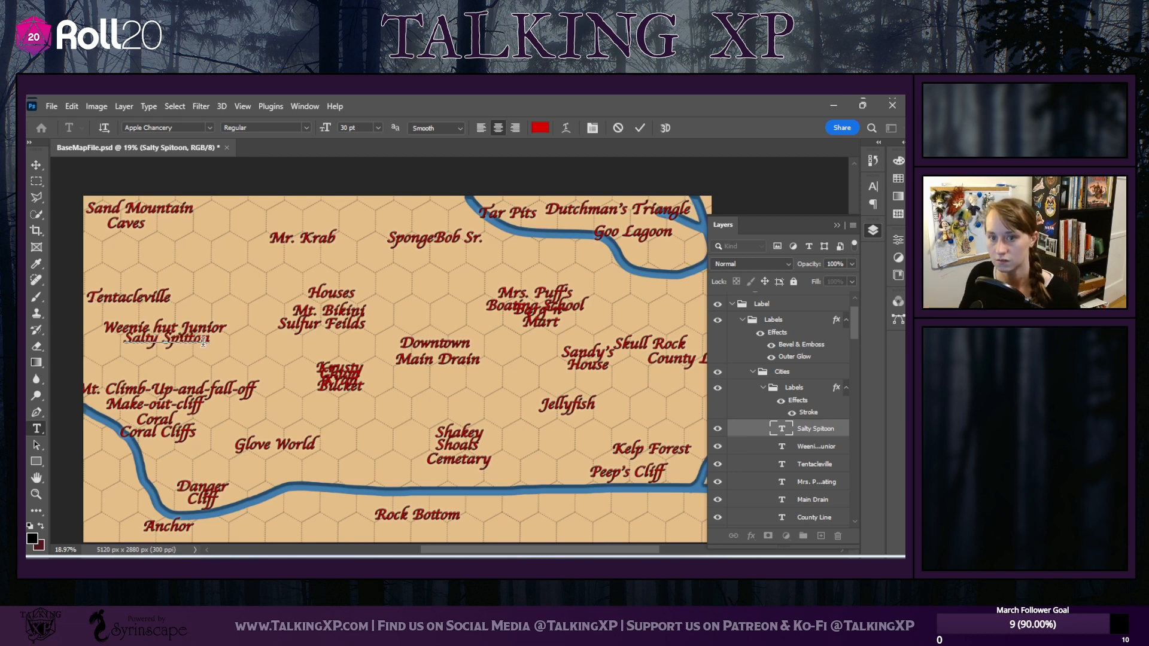
key("BackSpace")
type("on")
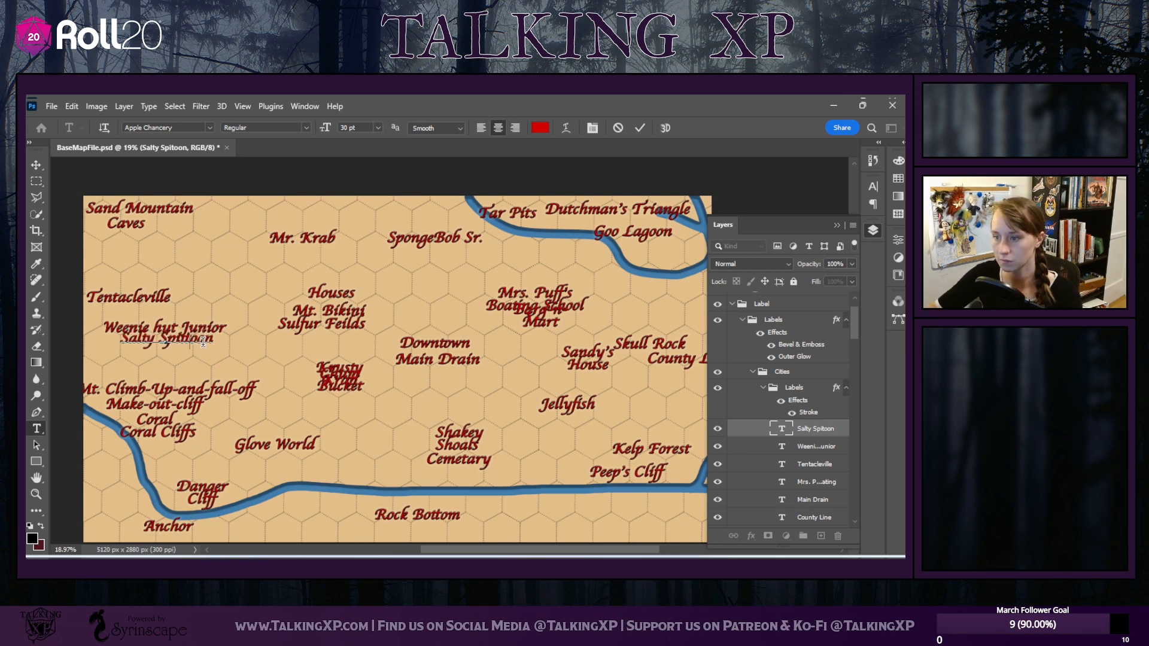
key("BackSpace")
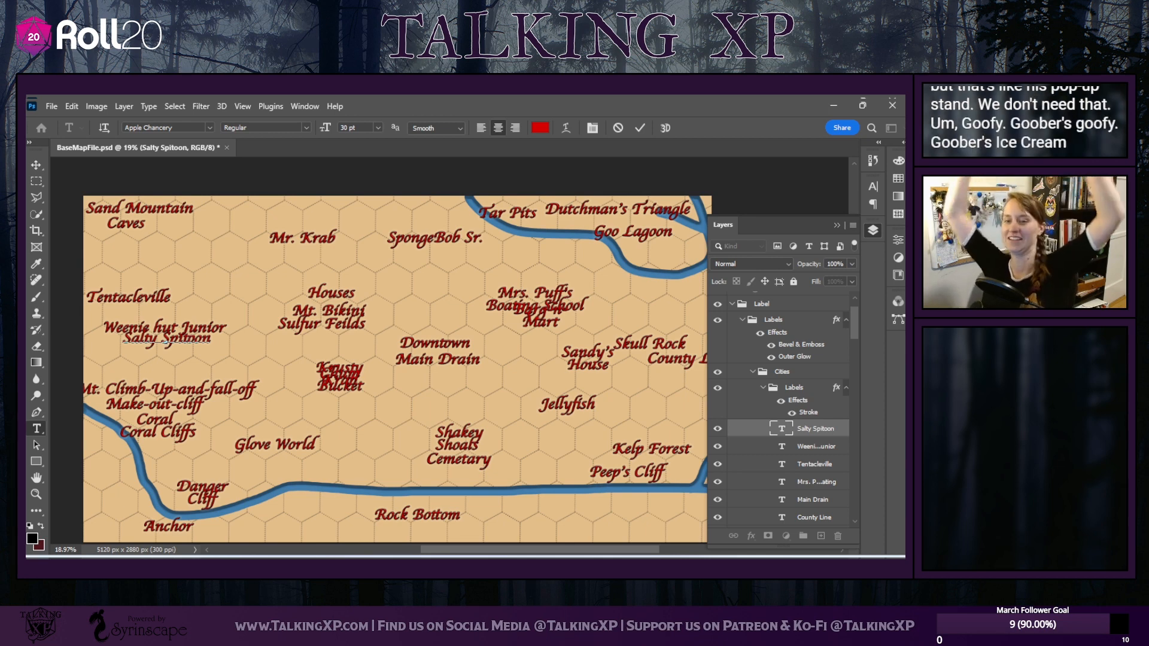
Duplicate the Salty Spitoon text layer under the name Goofy Goober's Ice Cream Parlor
key("ctrl+Return")
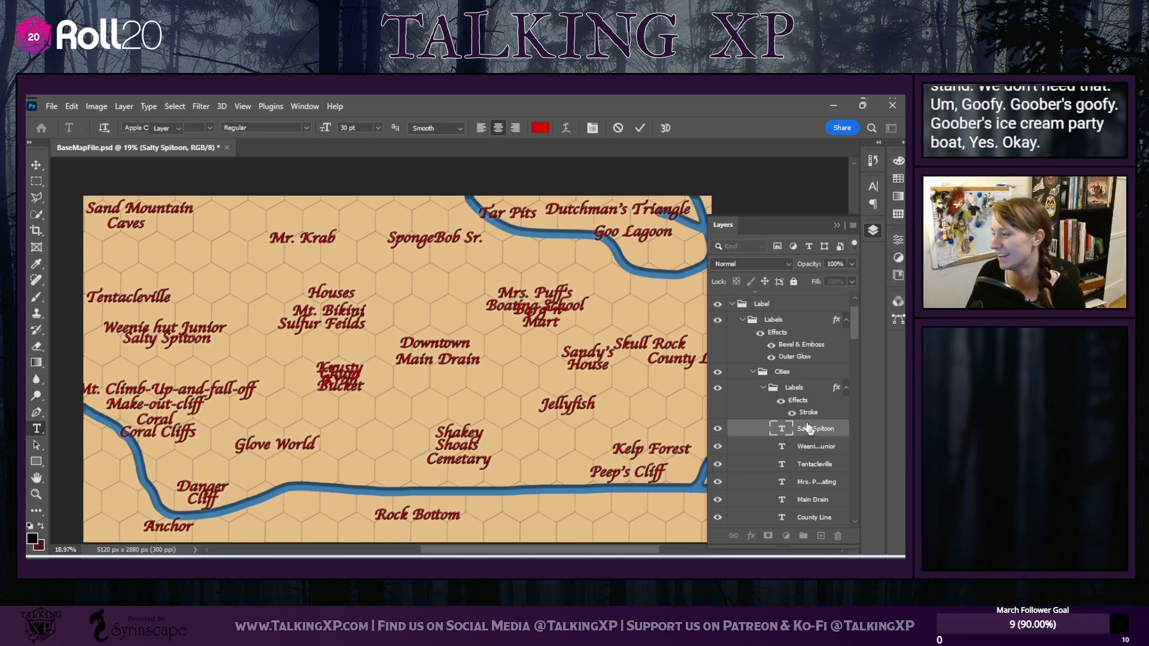
right_click(817, 429)
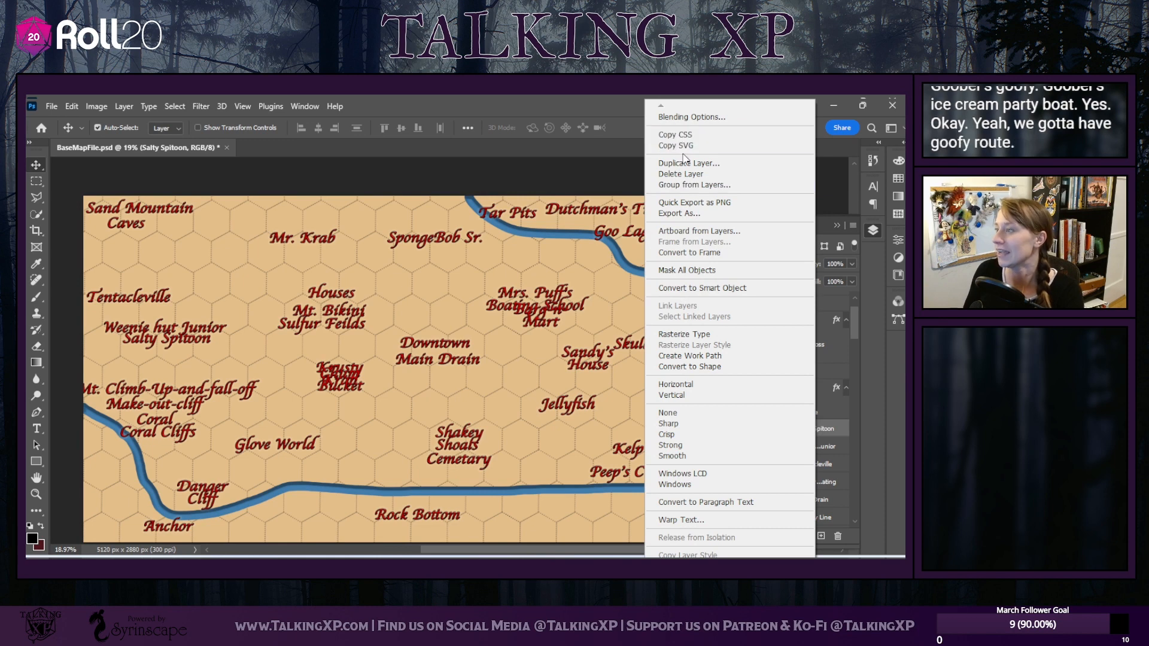
left_click(687, 166)
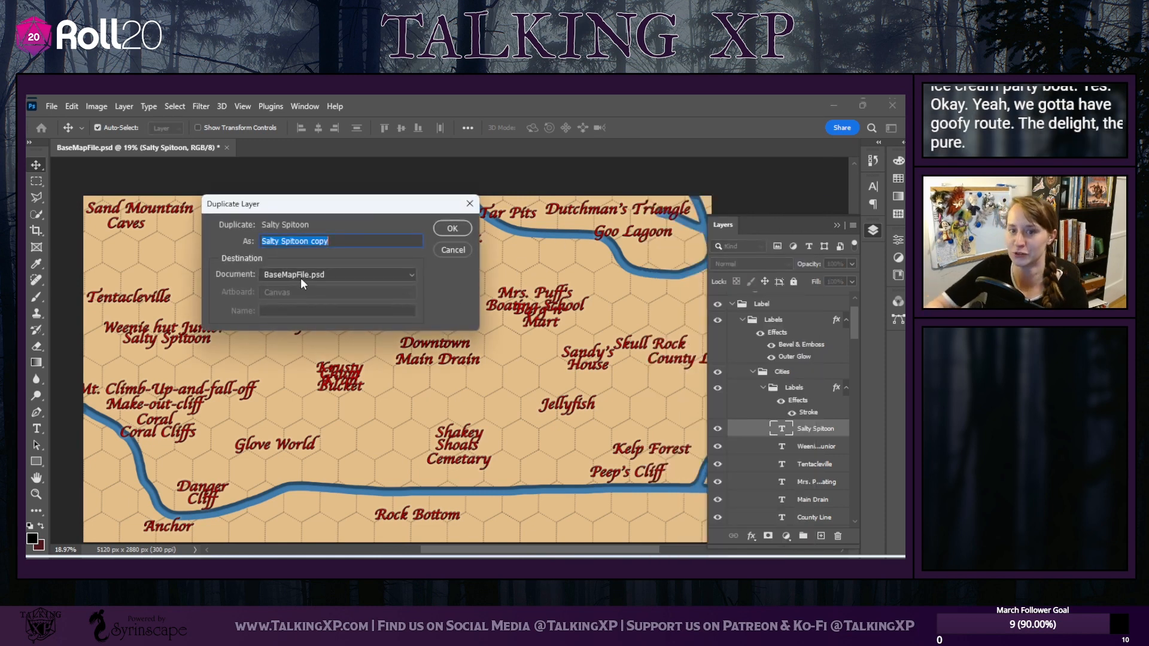
type("Goo")
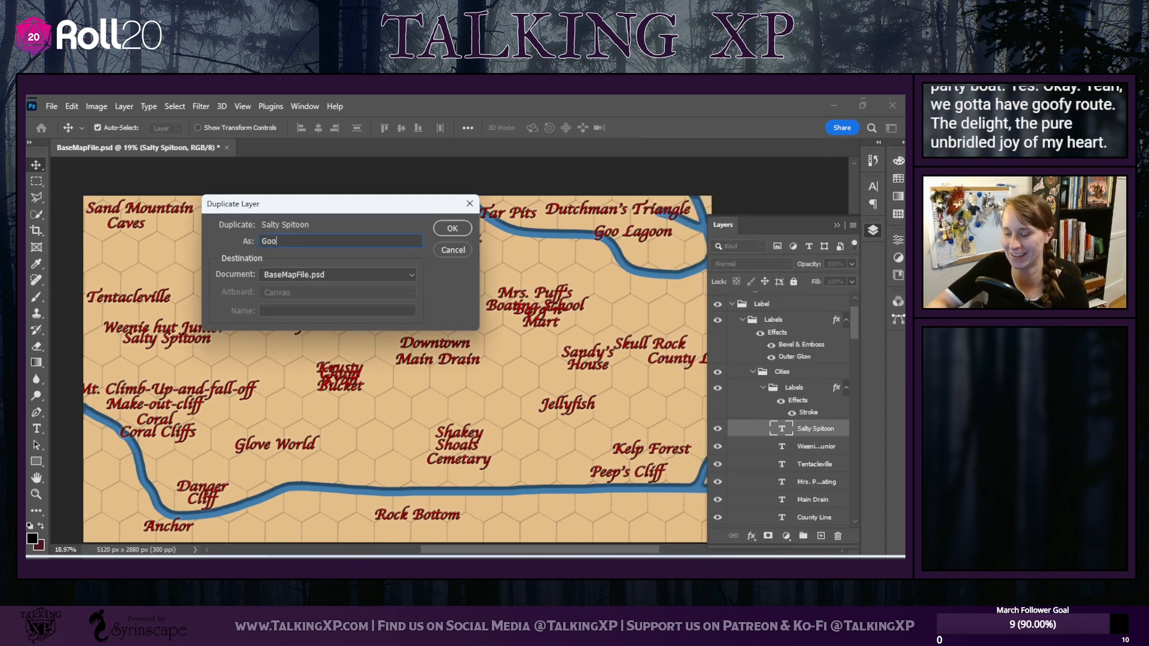
type("fy Goob")
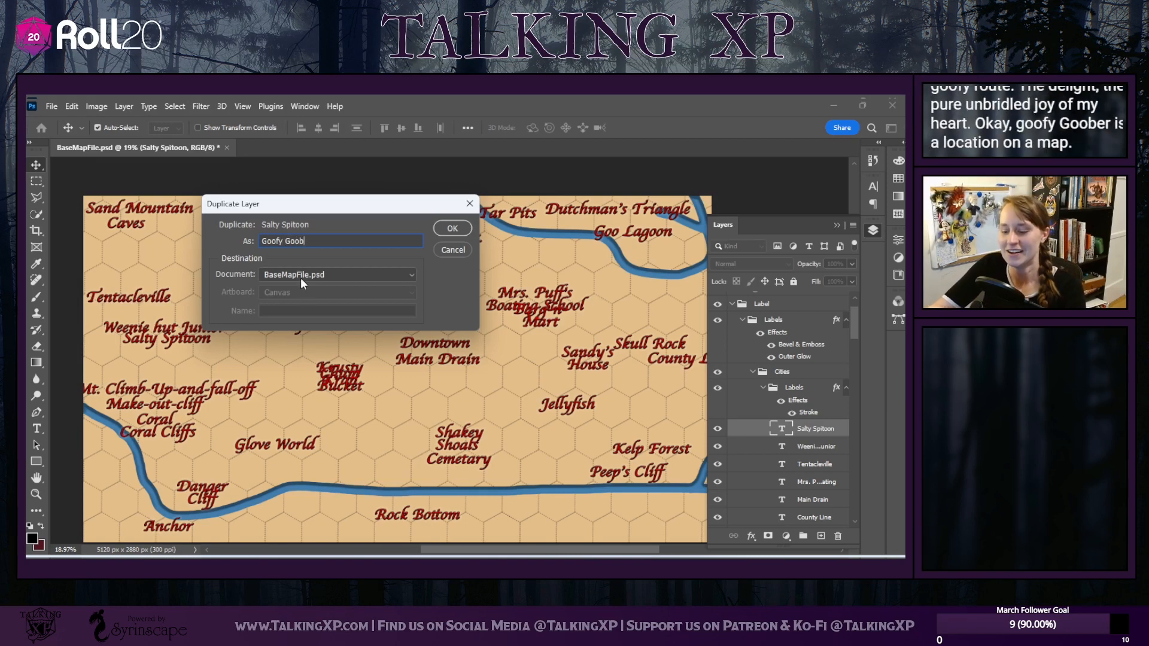
type("er's")
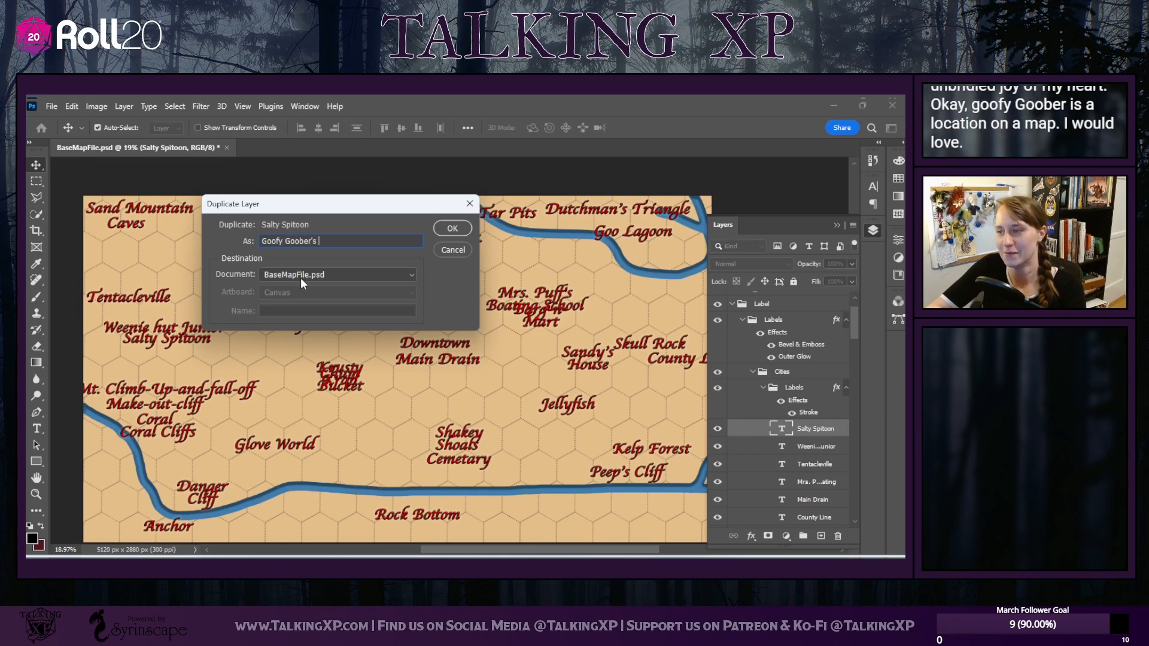
type(" Ice")
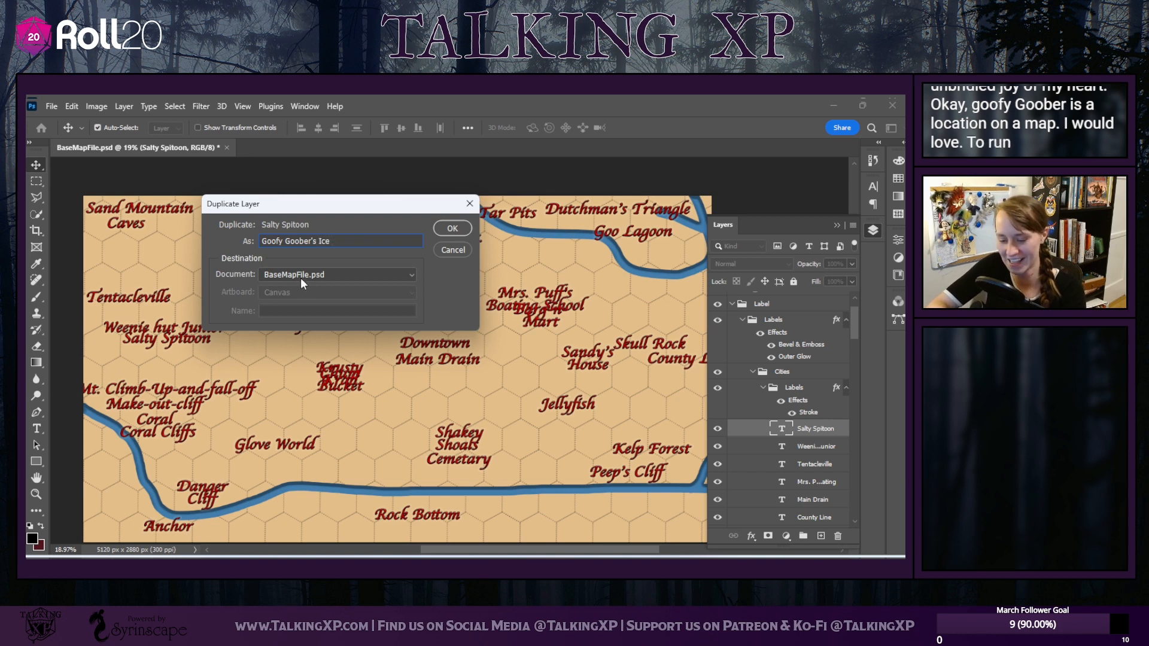
type(" Cream Parlor")
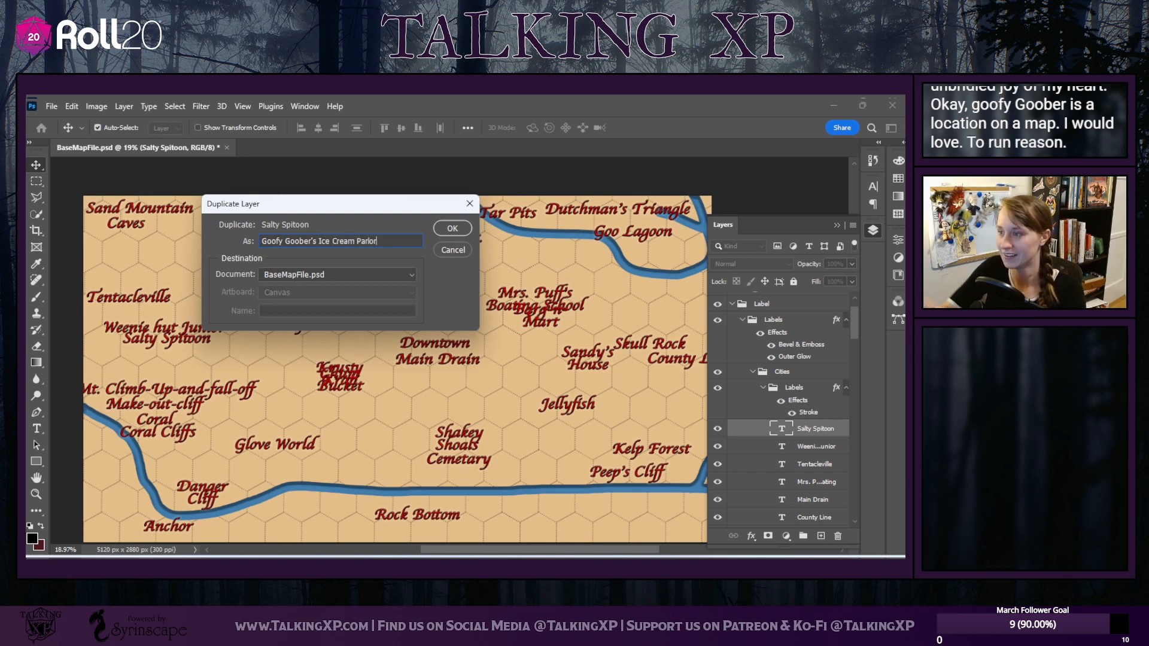
left_click(442, 229)
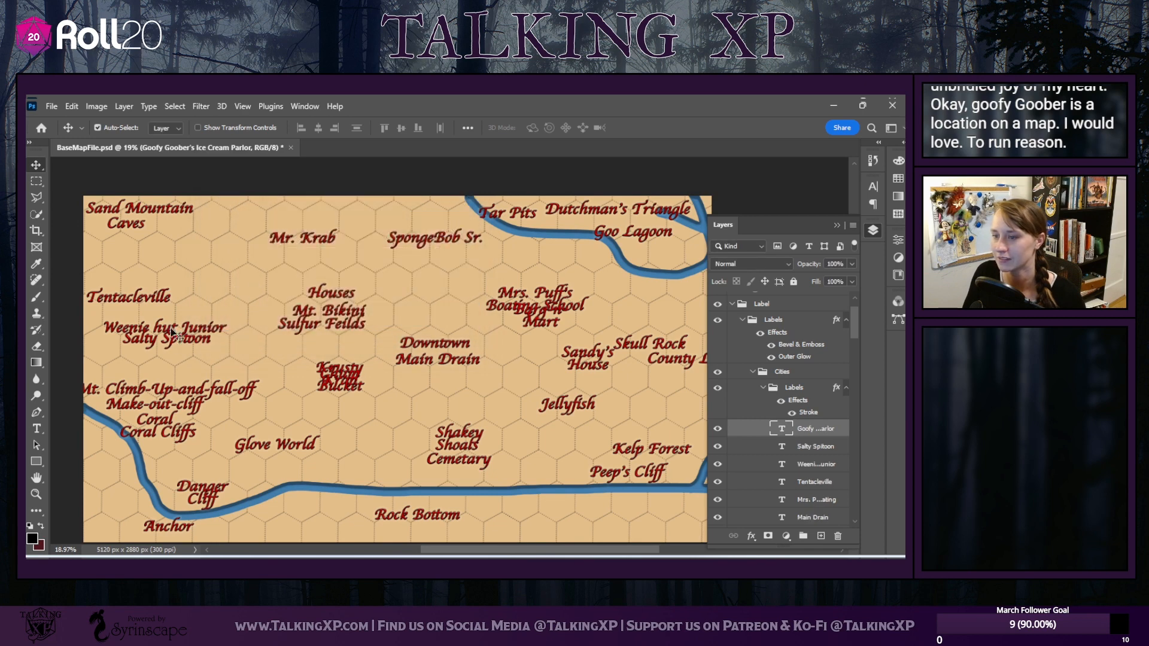
Move the new copy just below the Salty Spitoon label and change its text to "Goof Goober's Ice Cream", with "Ice Cream" on a second line
left_click_drag(171, 345, 172, 357)
double_click(172, 353)
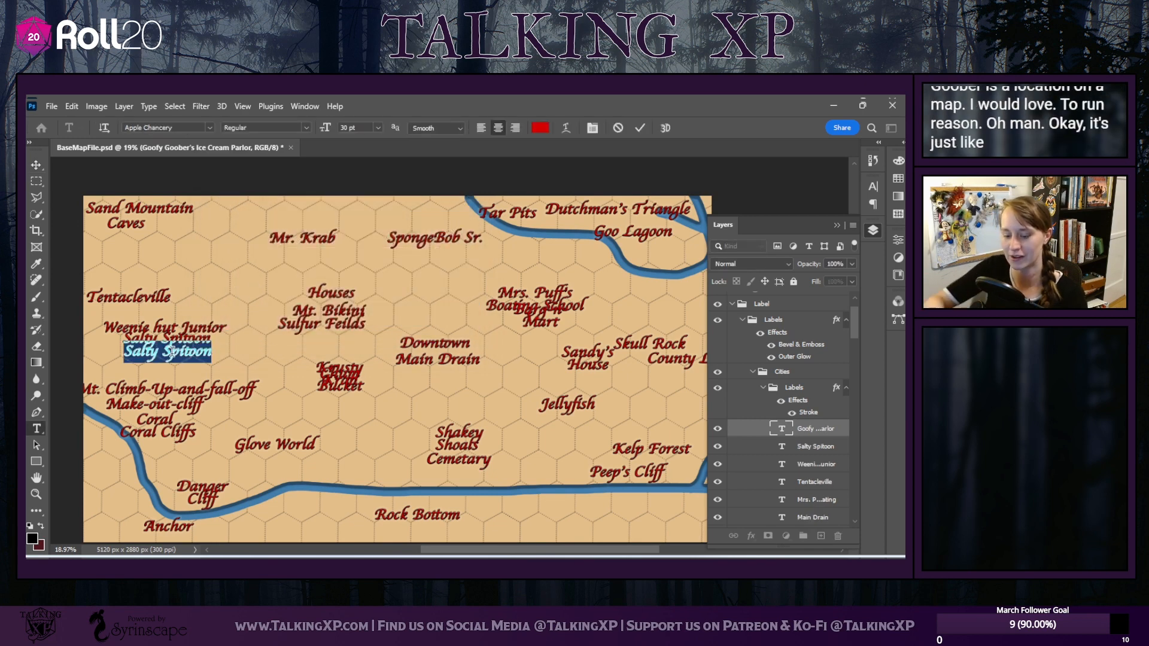
type("Go")
key("BackSpace")
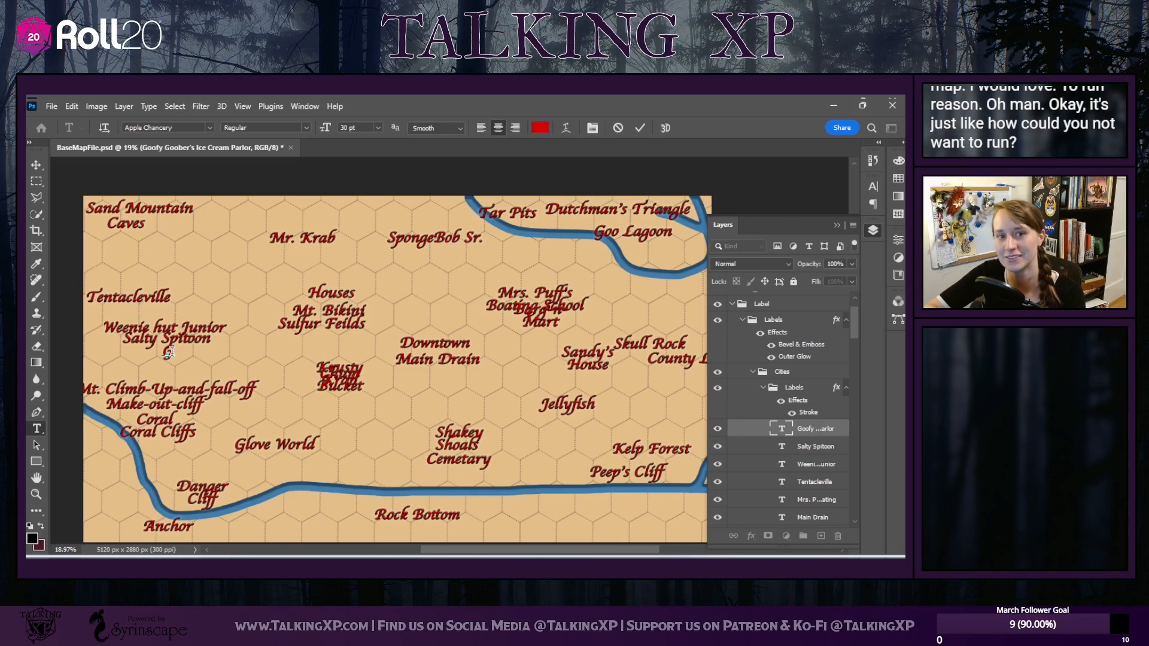
type("oof")
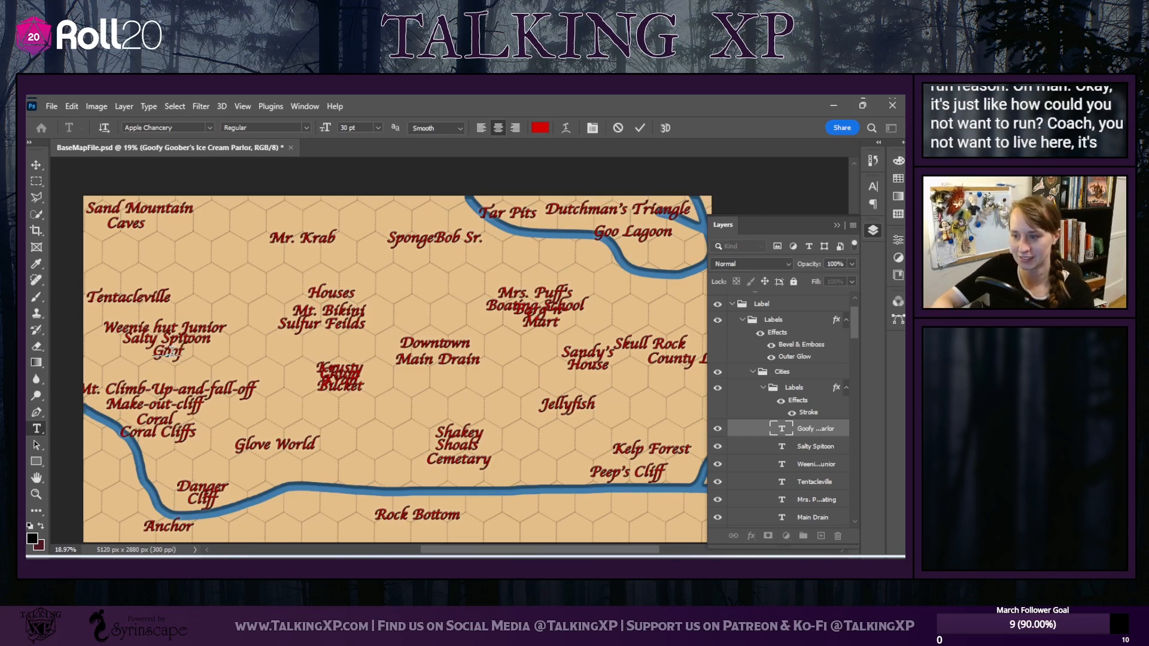
type(" Goober")
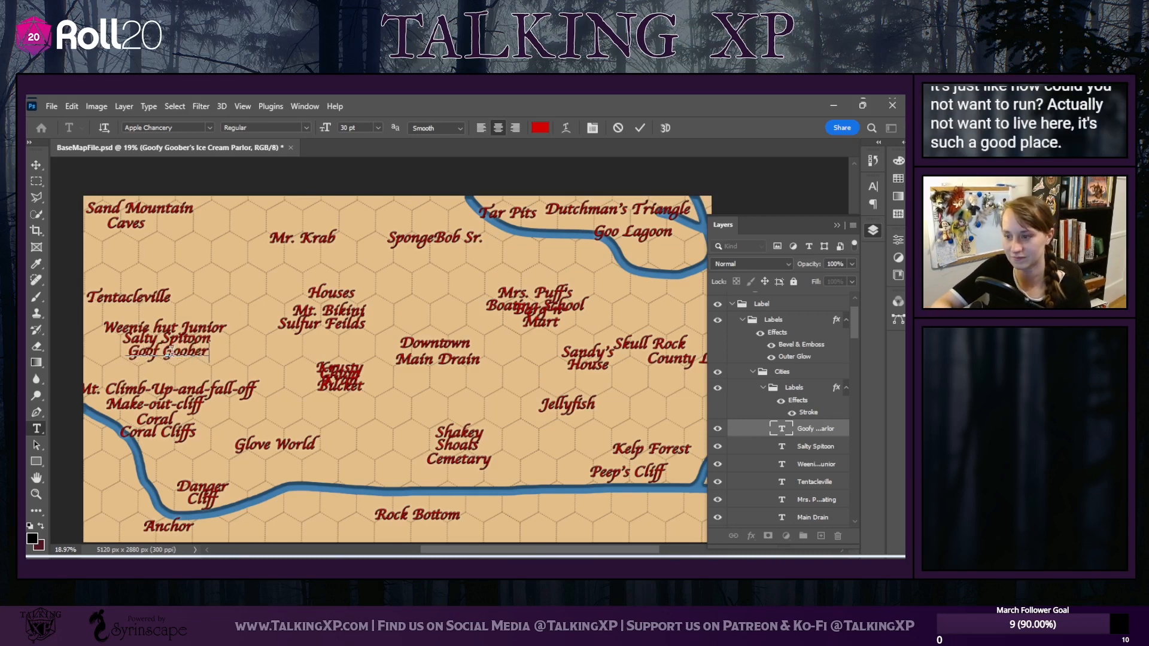
type("'s Ice Cream")
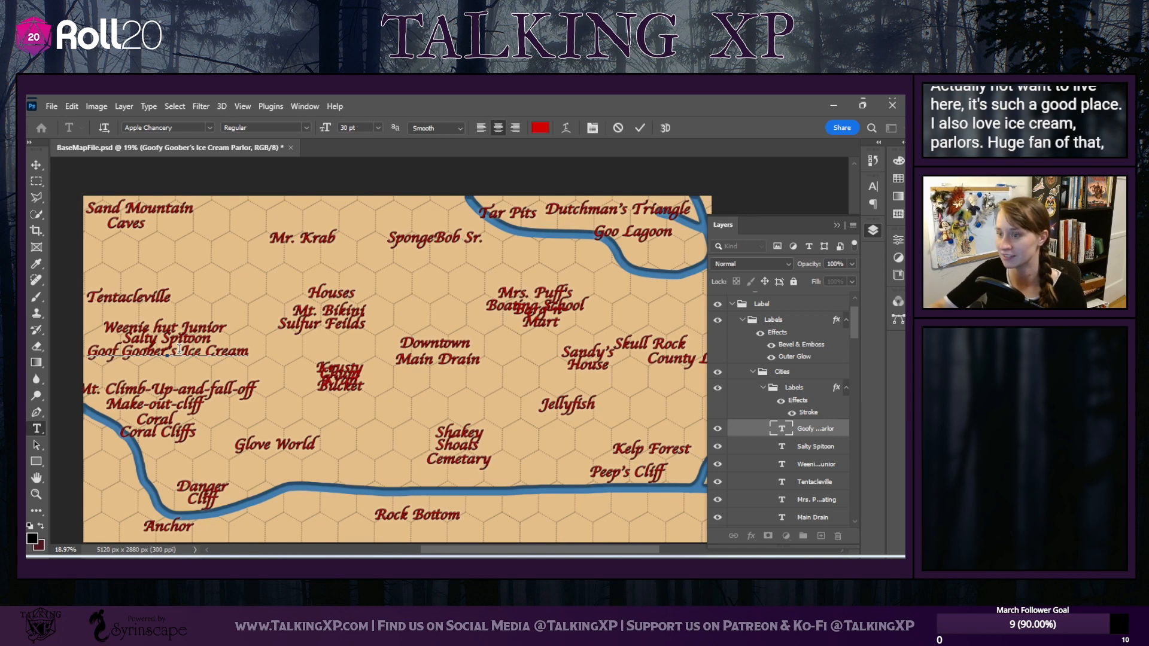
key("BackSpace")
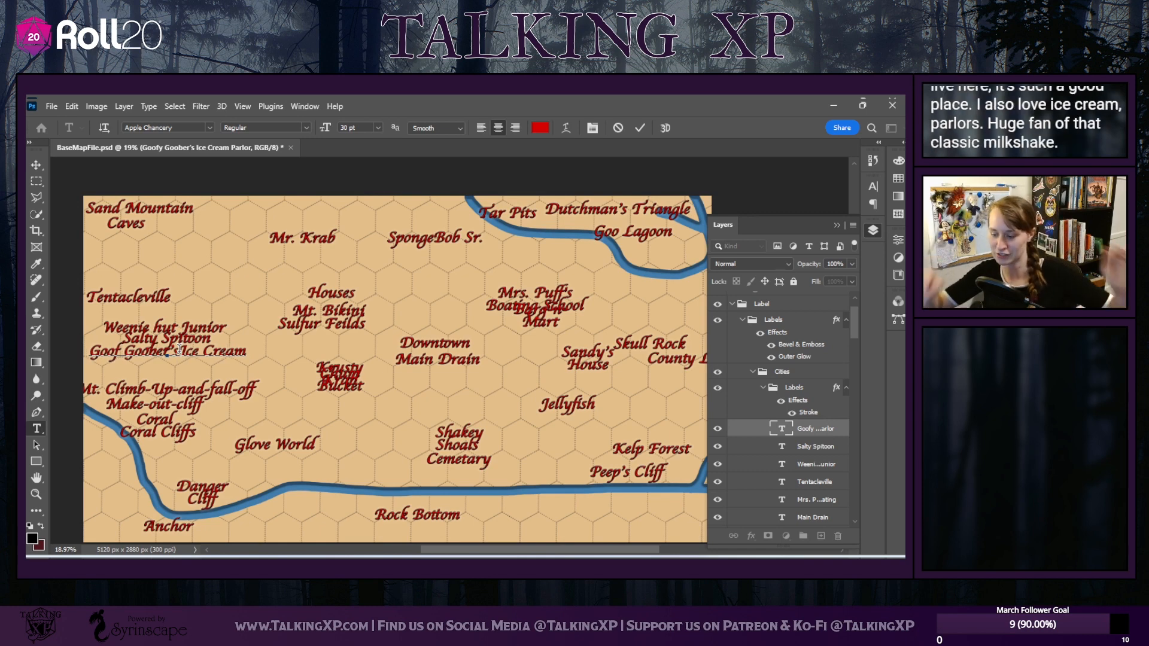
key("Return")
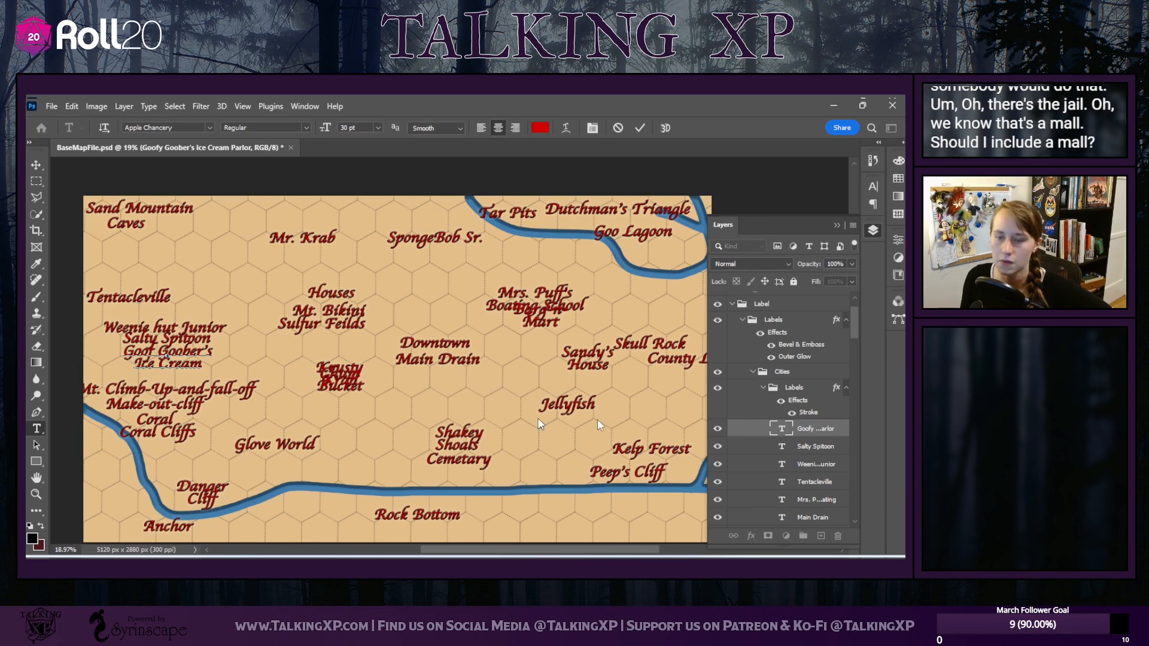
left_click(805, 428)
key("v")
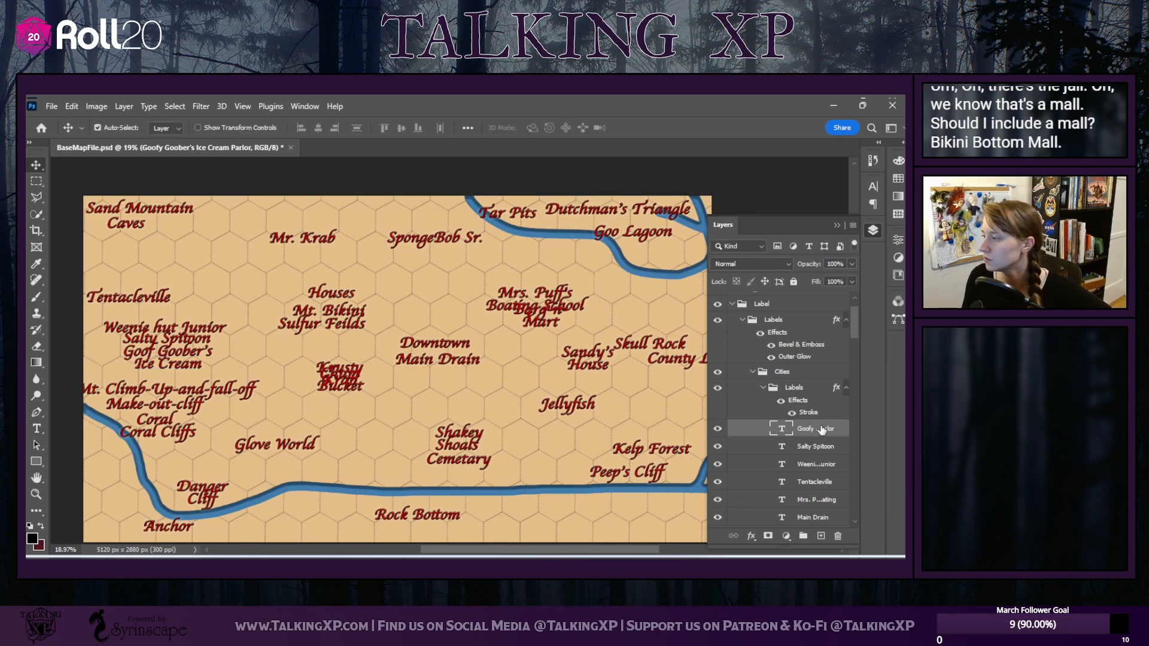
Duplicate the Goofy Goober's Ice Cream Parlor text layer under the name Mall
right_click(816, 428)
left_click(693, 164)
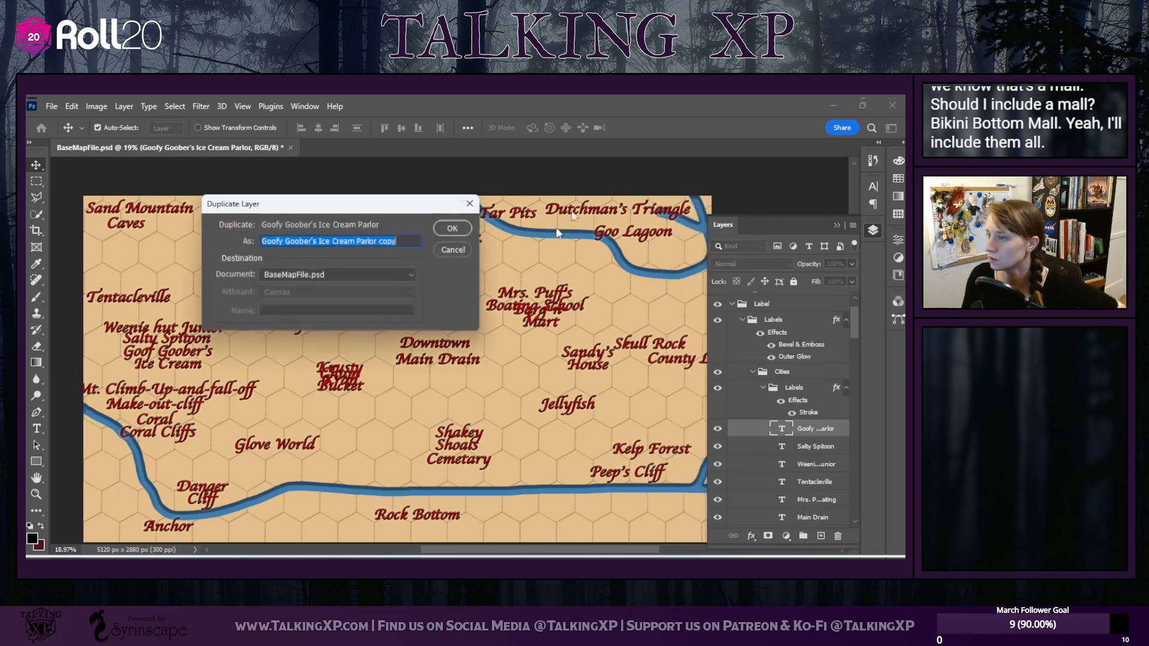
type("Mall")
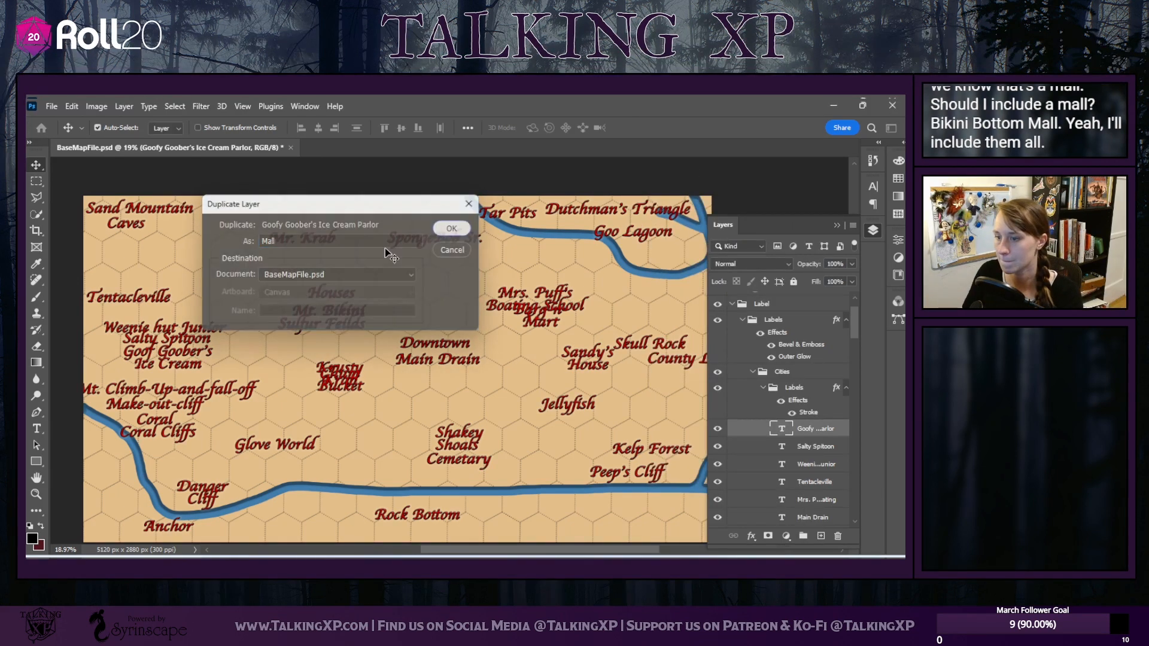
key("Return")
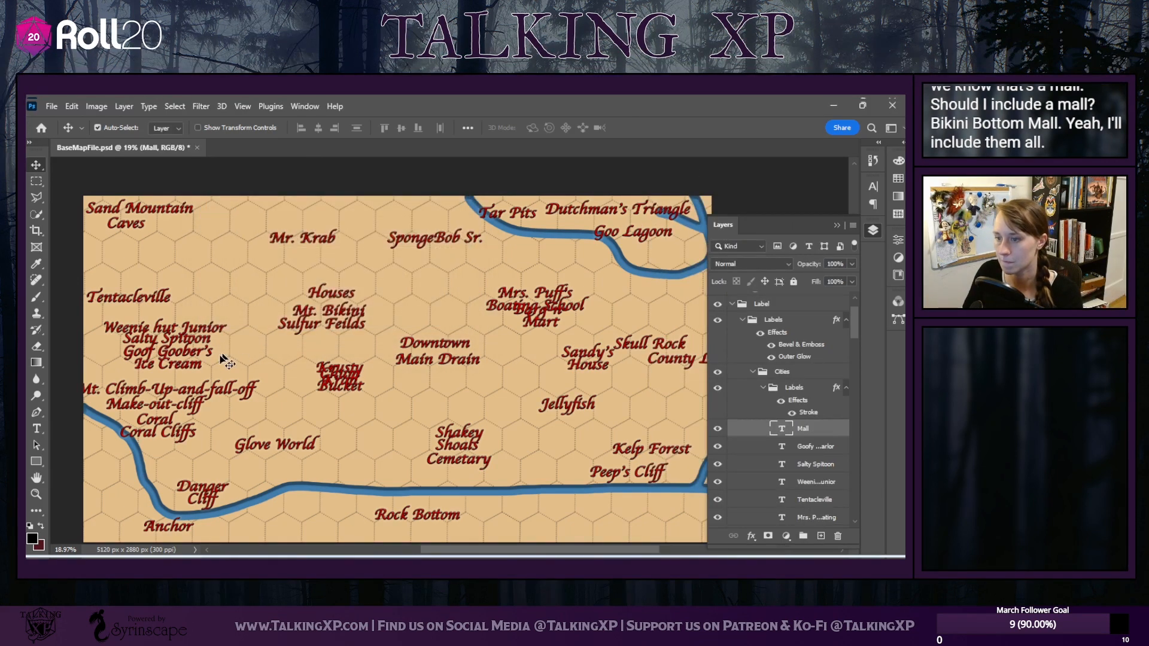
Move the new copy north into the gap between Sand Mountain Caves and Tentacleville and change its text to "Mall"
left_click_drag(201, 369, 200, 267)
double_click(199, 267)
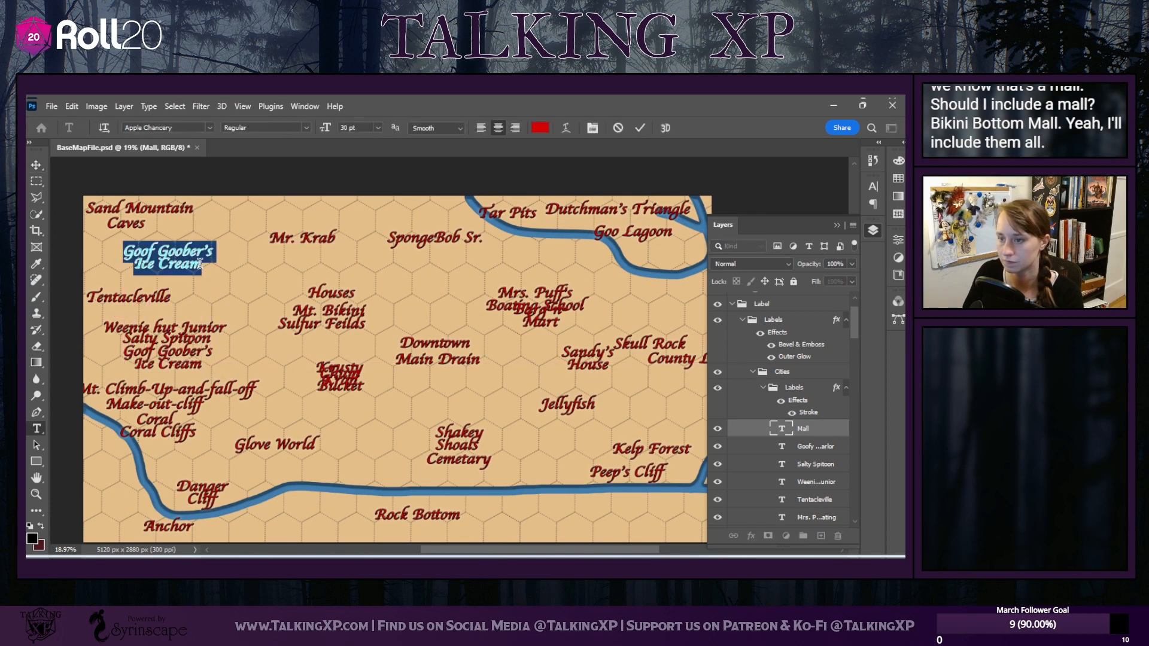
type("Mall")
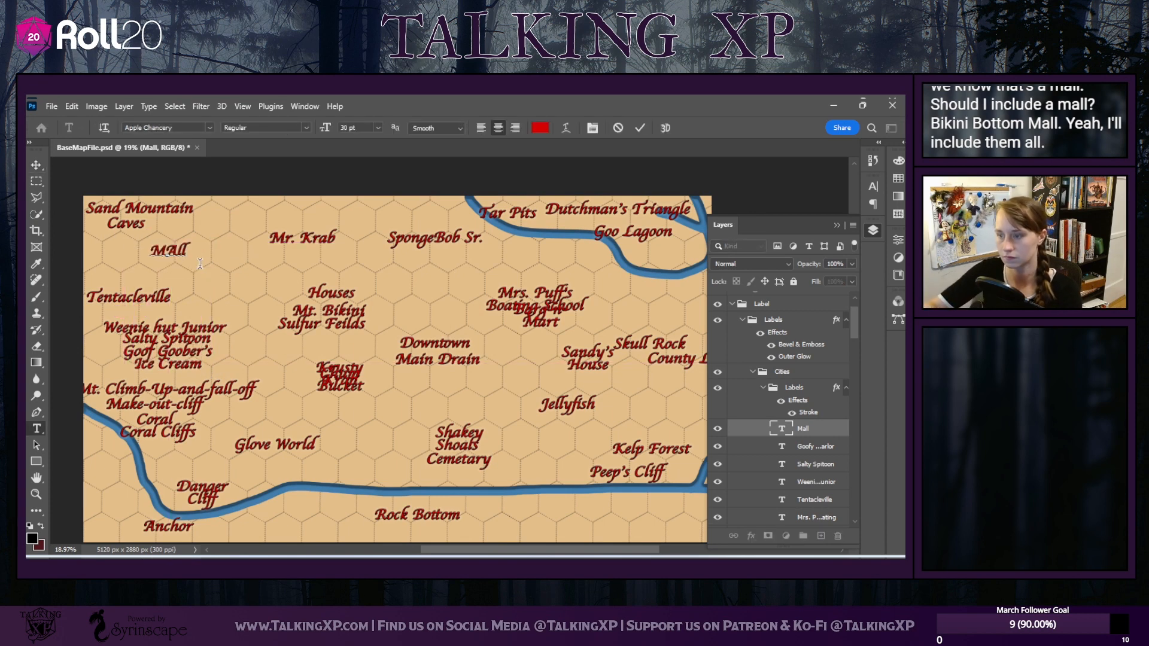
key("BackSpace")
key("BackSpace")
key("BackSpace")
type("all")
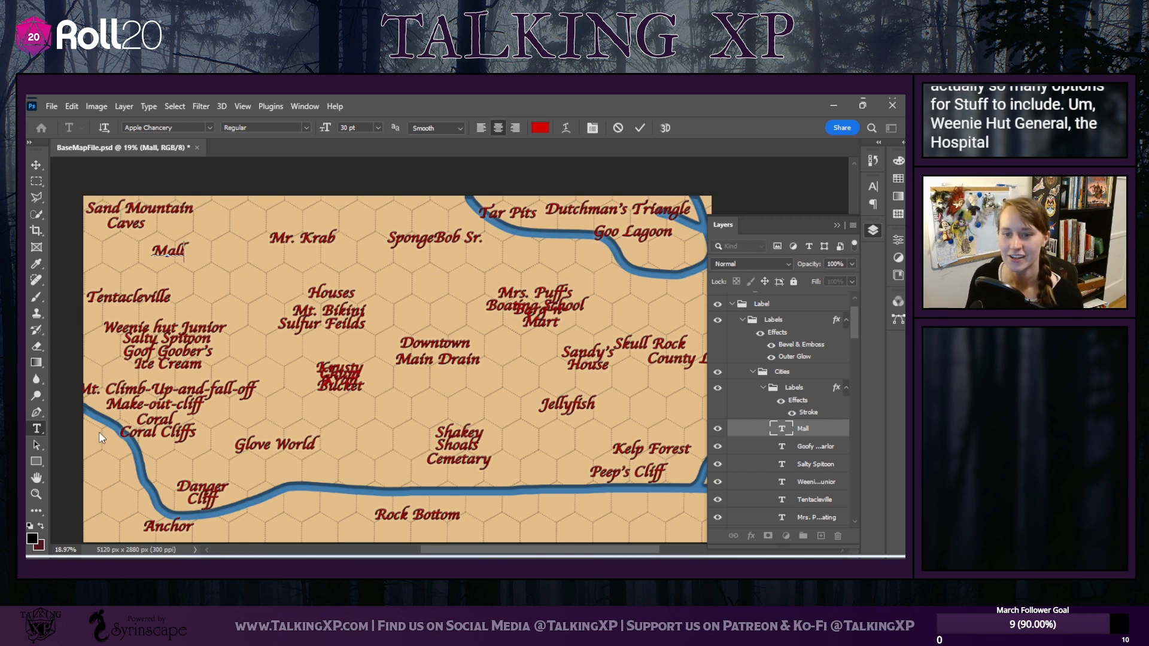
key("ctrl+Return")
key("v")
Duplicate the Mall text layer under the name Hospital
right_click(808, 426)
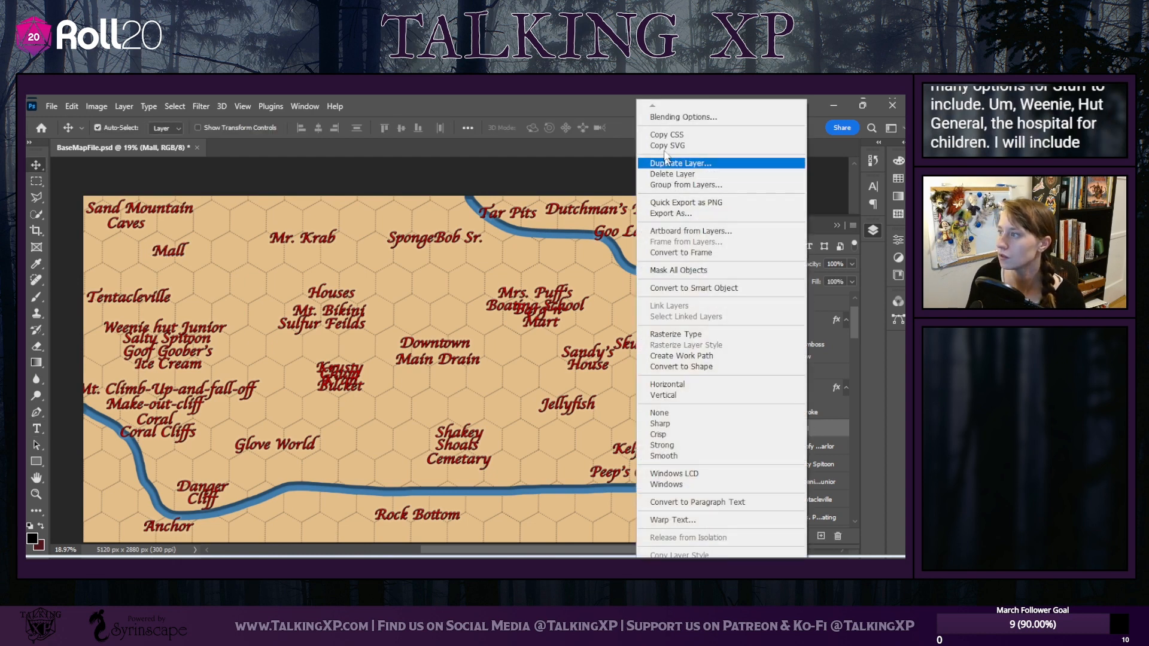
left_click(681, 162)
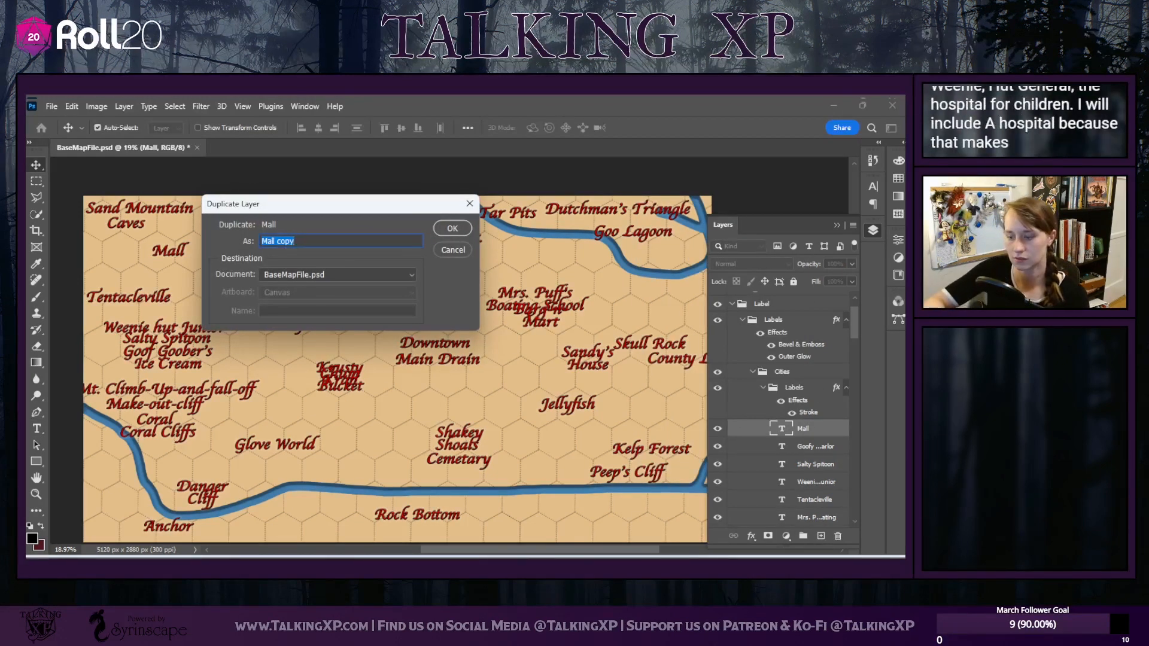
type("Hospital")
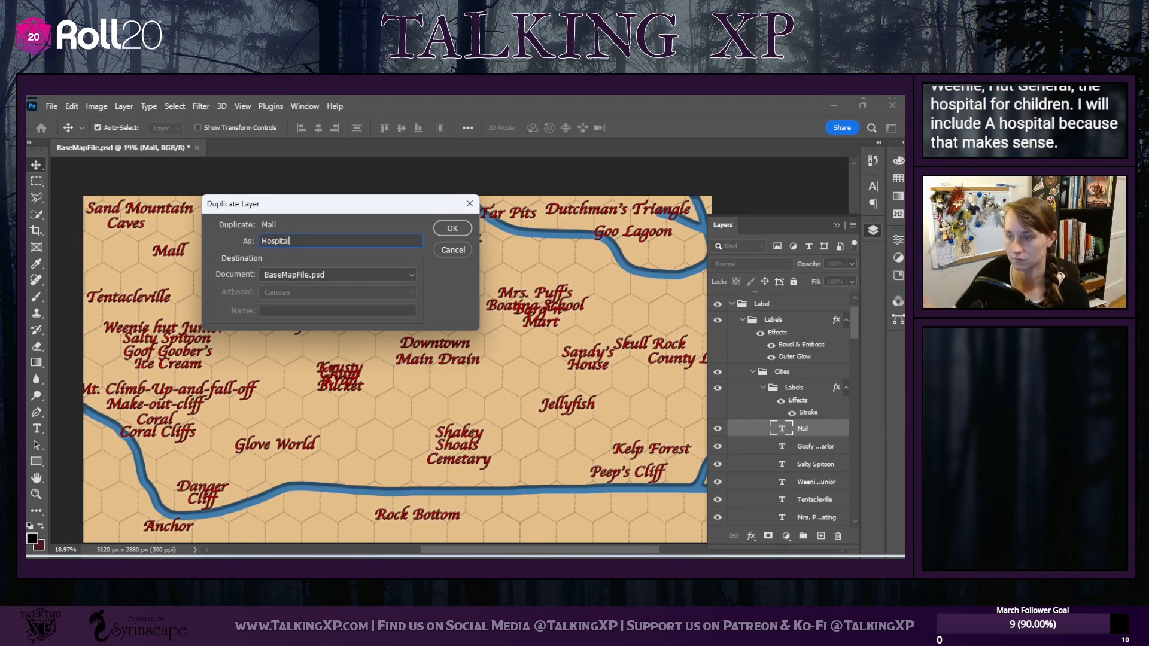
left_click(453, 228)
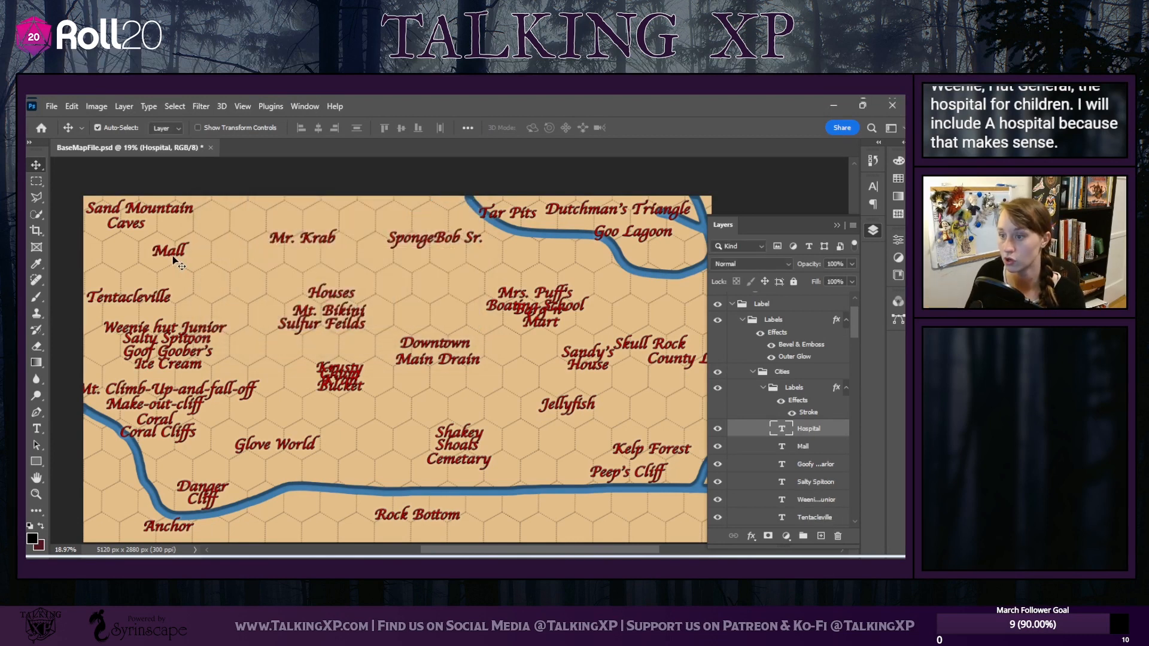
Move the new copy just below the Mall label and change its text to "Hospital"
left_click_drag(175, 261, 178, 276)
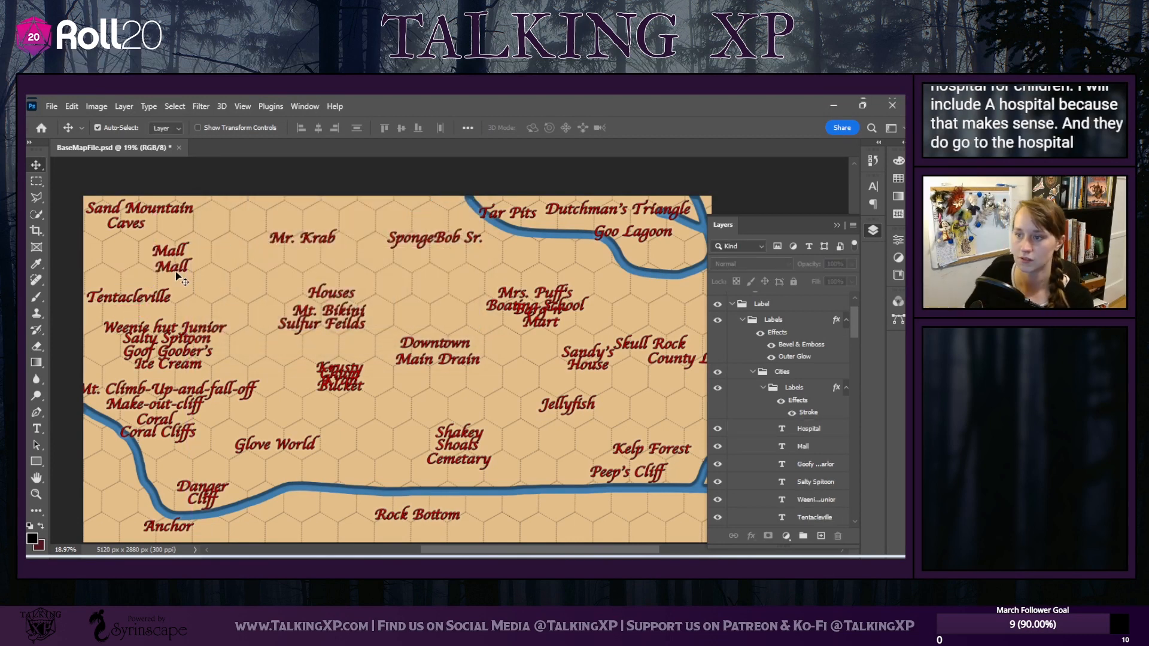
double_click(180, 267)
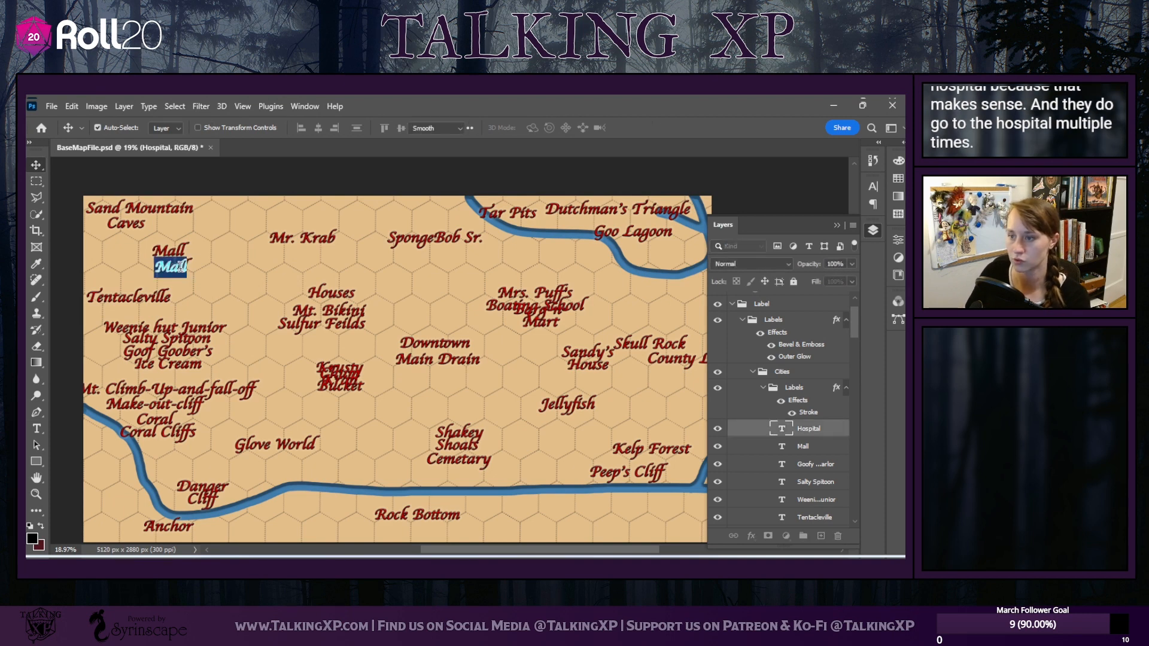
type("Hosp")
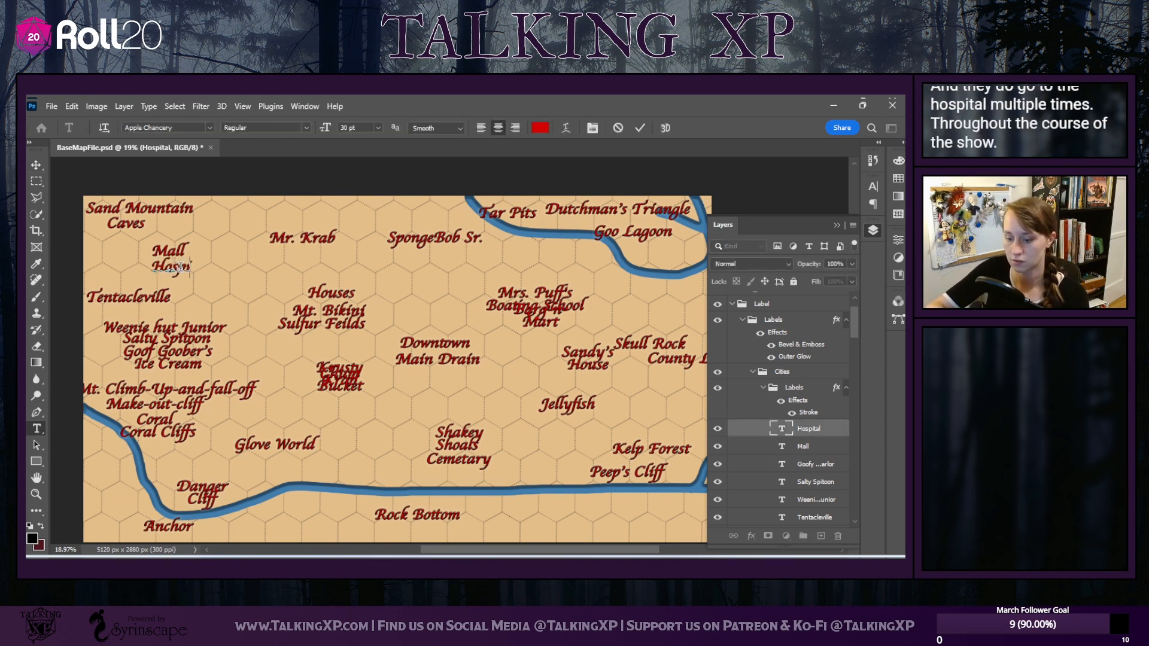
type("ital")
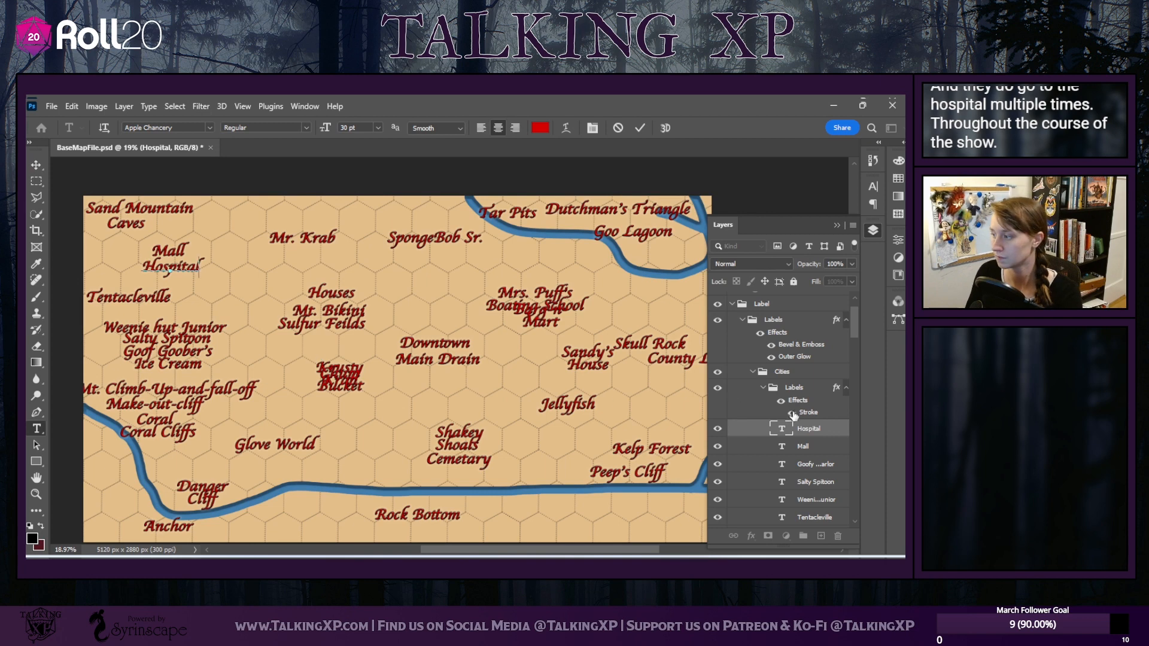
left_click(798, 427)
key("v")
Duplicate the Hospital text layer under the name Weenie Hut General
right_click(828, 434)
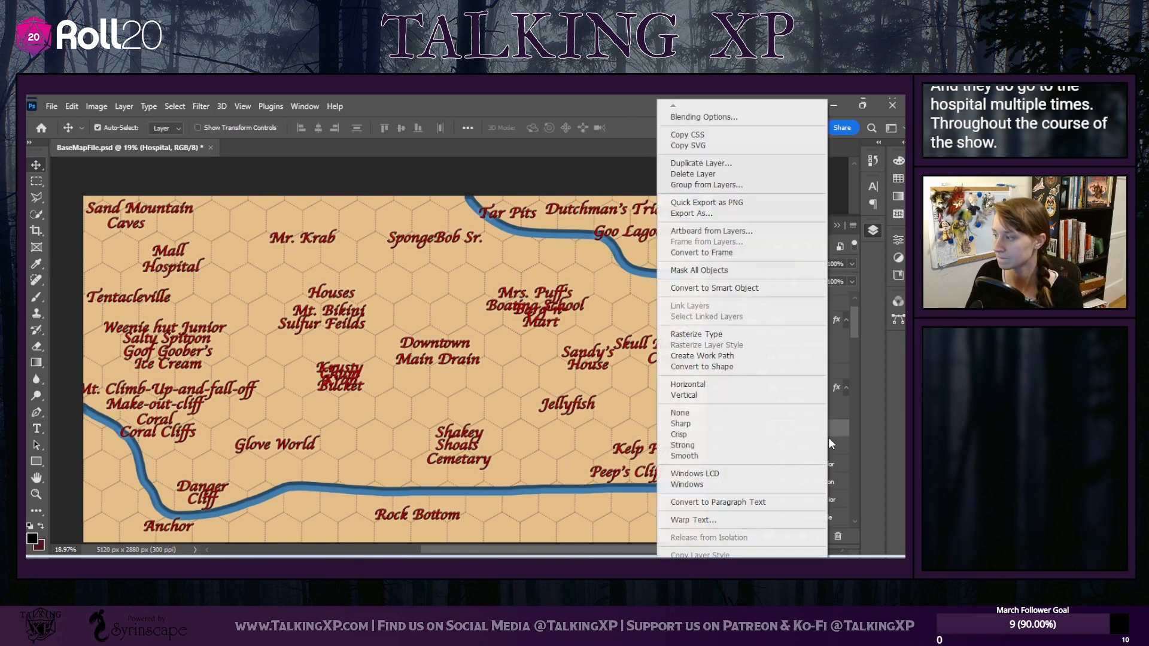
left_click(750, 163)
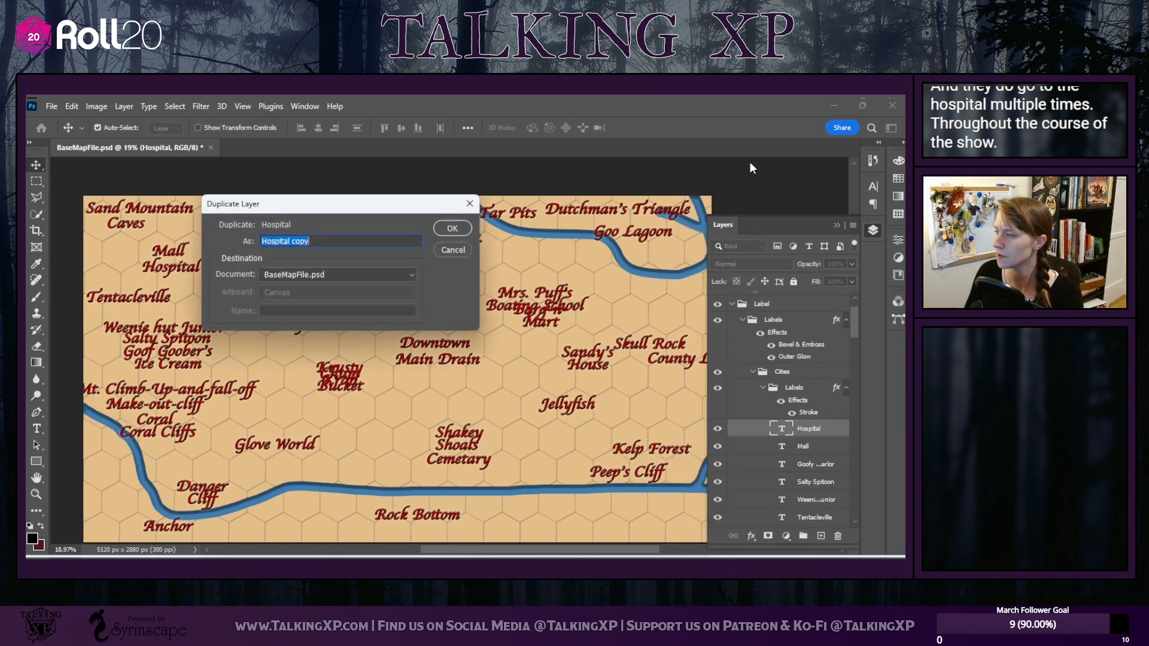
type("Ween")
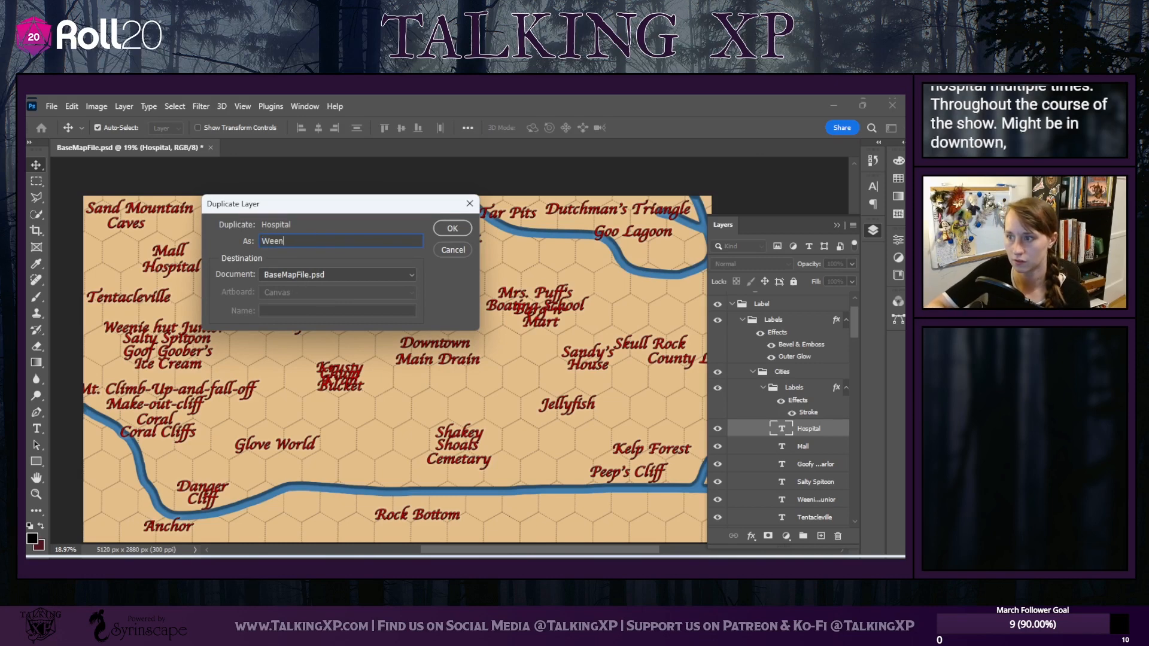
type("ie Hut General")
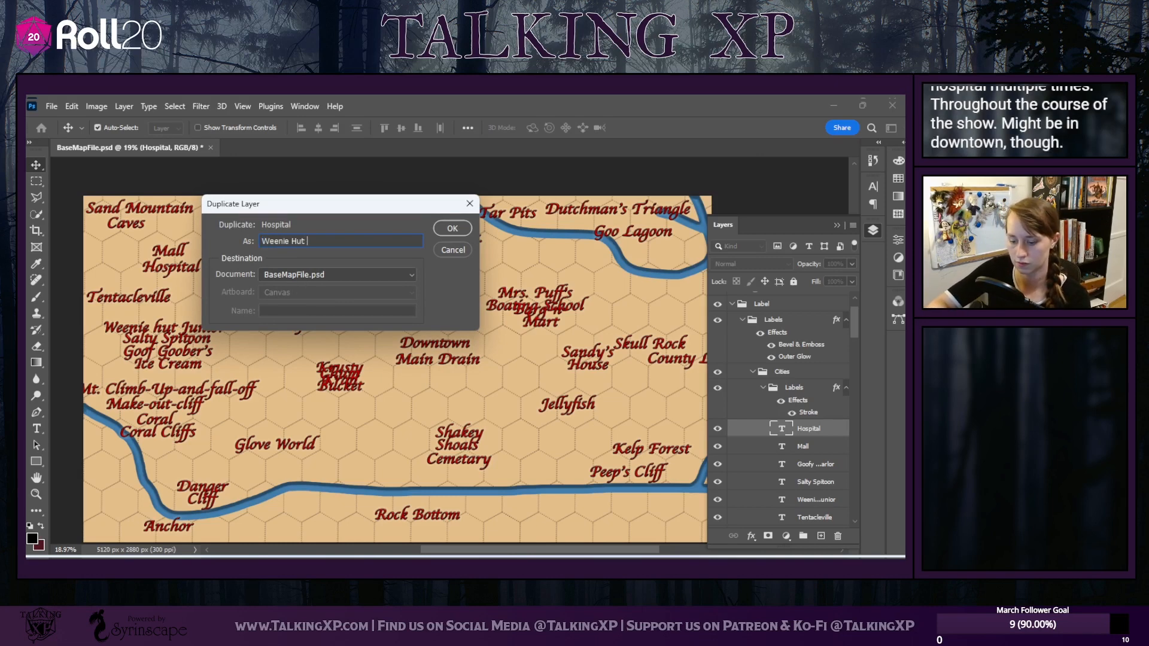
left_click(453, 228)
Move the new copy just below the Hospital label and change its text to "Weenie Hut General"
left_click_drag(199, 266, 199, 280)
double_click(199, 281)
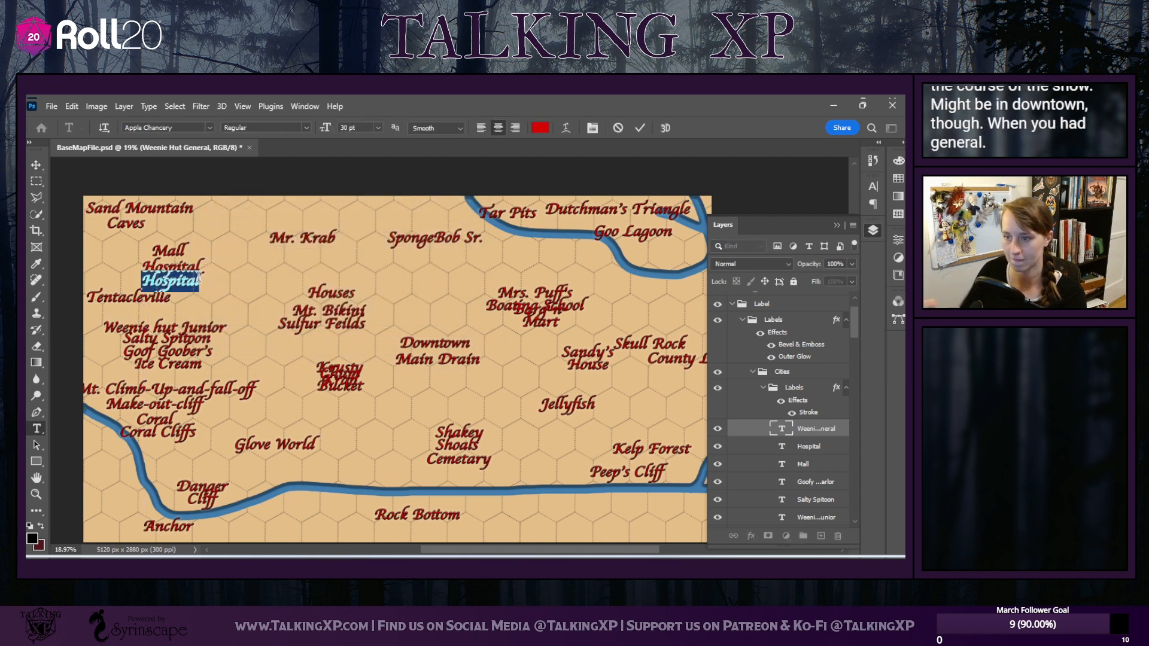
type("Weenie")
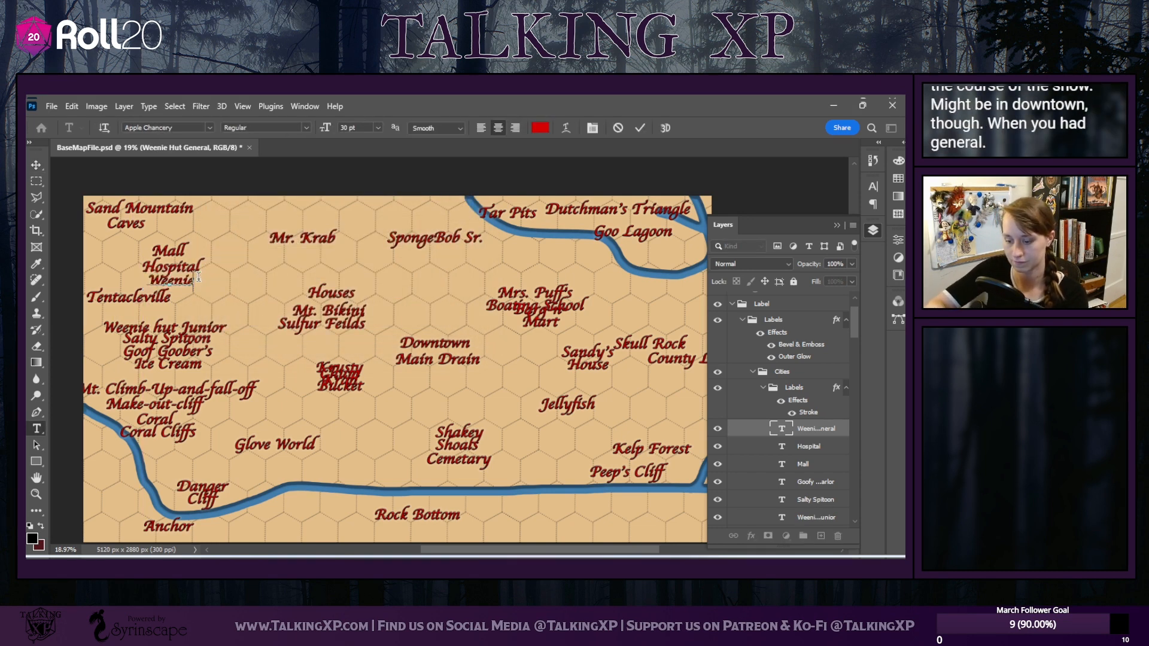
type(" Hut Gener")
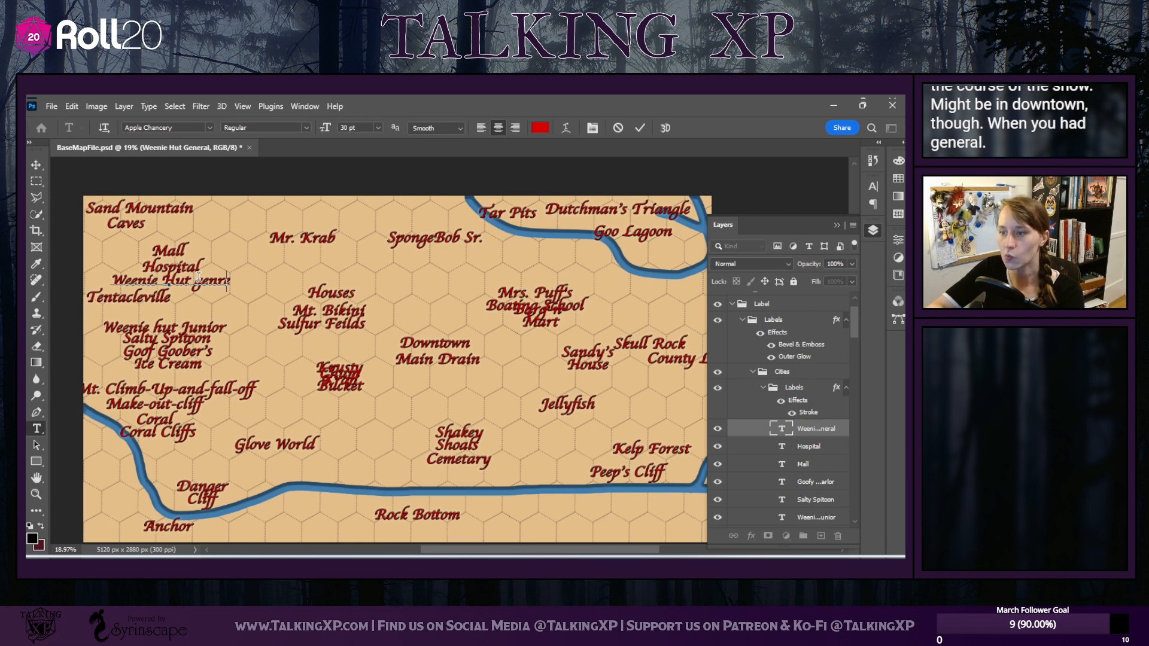
key("BackSpace")
key("BackSpace")
key("BackSpace")
key("BackSpace")
key("BackSpace")
key("BackSpace")
key("BackSpace")
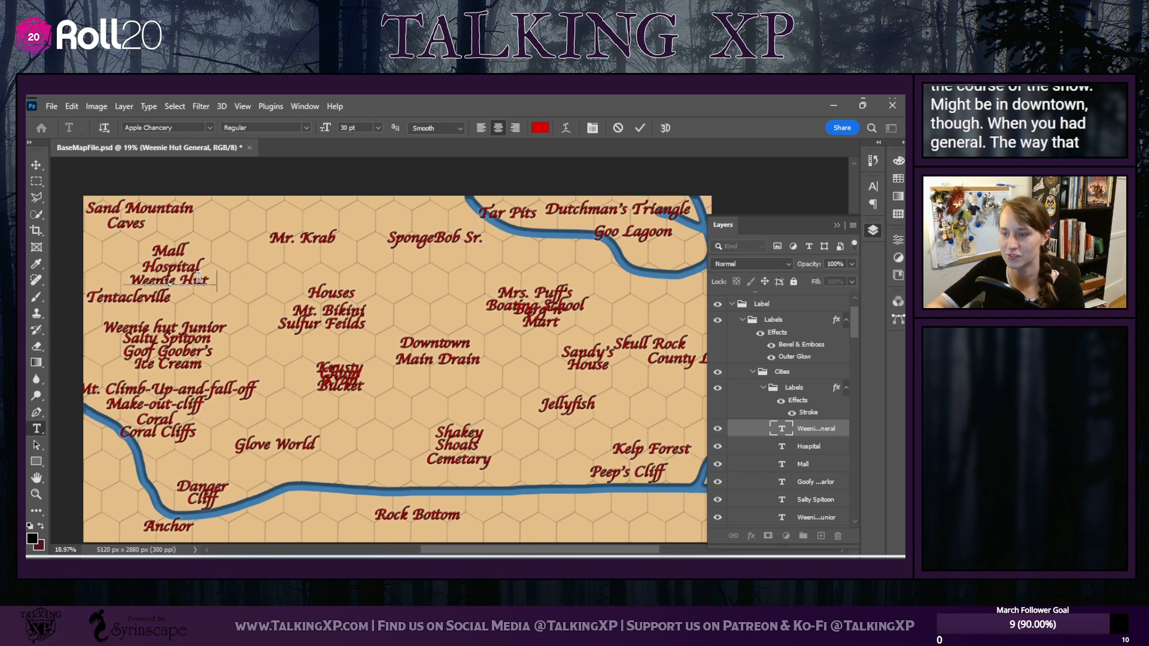
type("Ger")
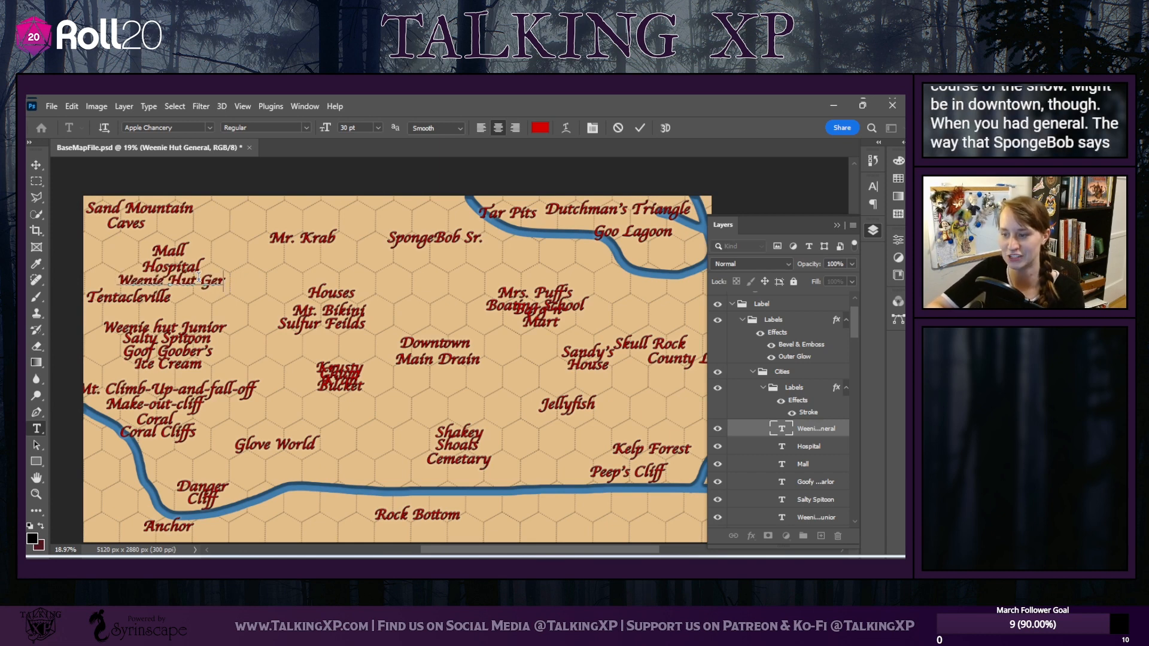
key("BackSpace")
type("neral")
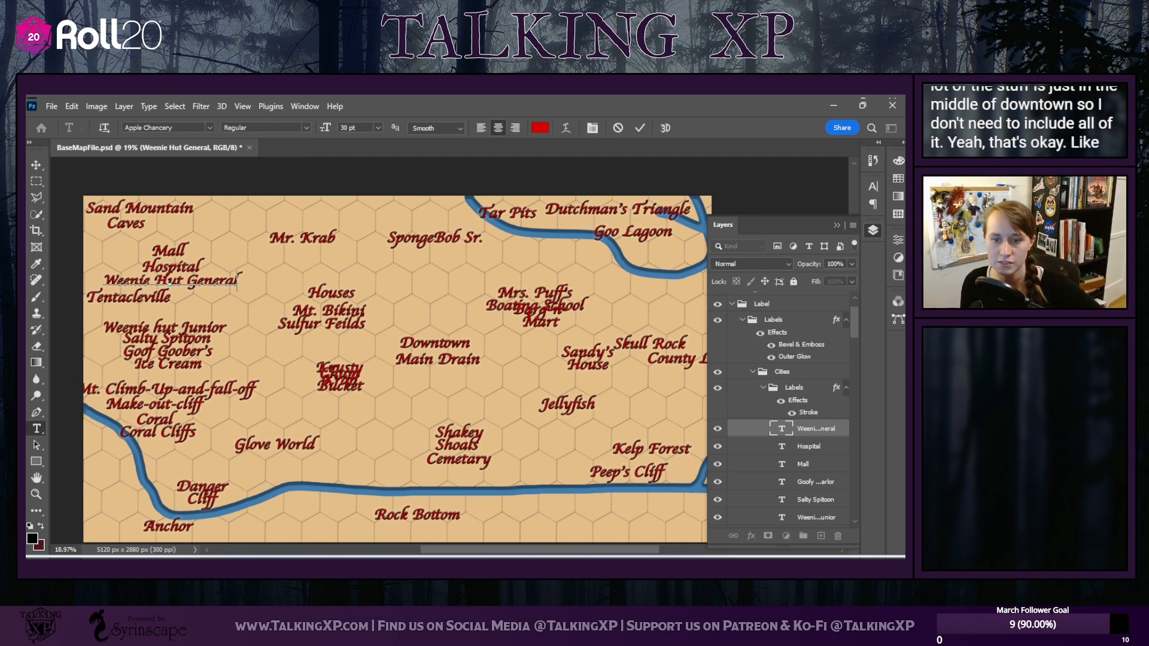
key("Escape")
key("v")
Duplicate the Weenie Hut General text layer under the name Jail
right_click(799, 428)
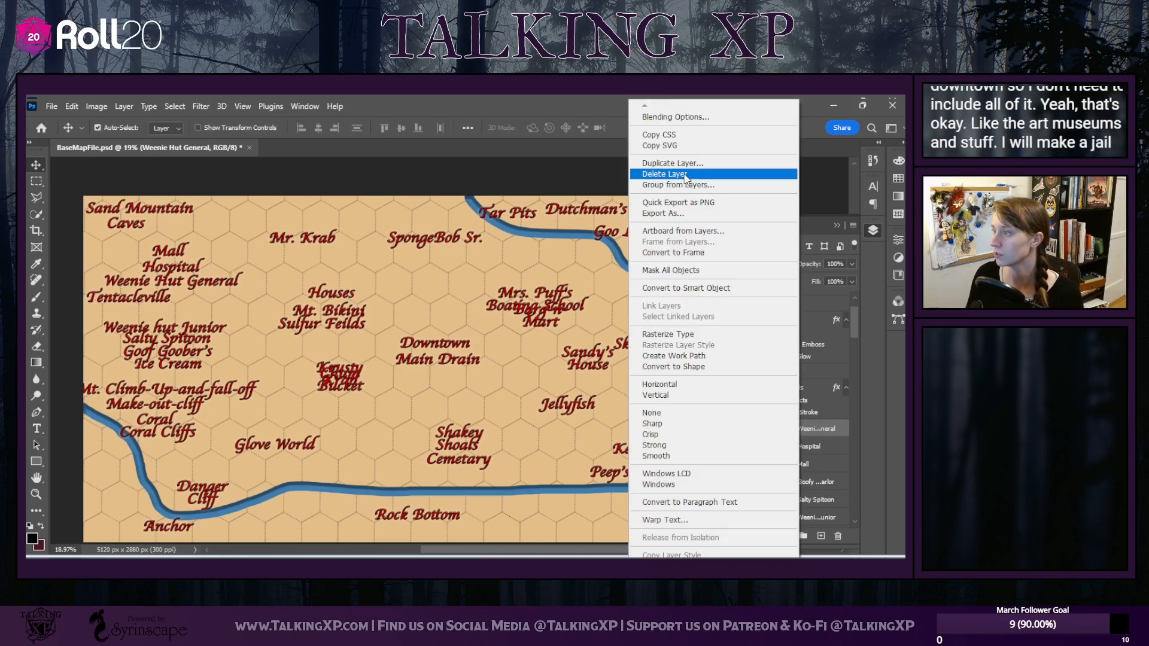
left_click(676, 162)
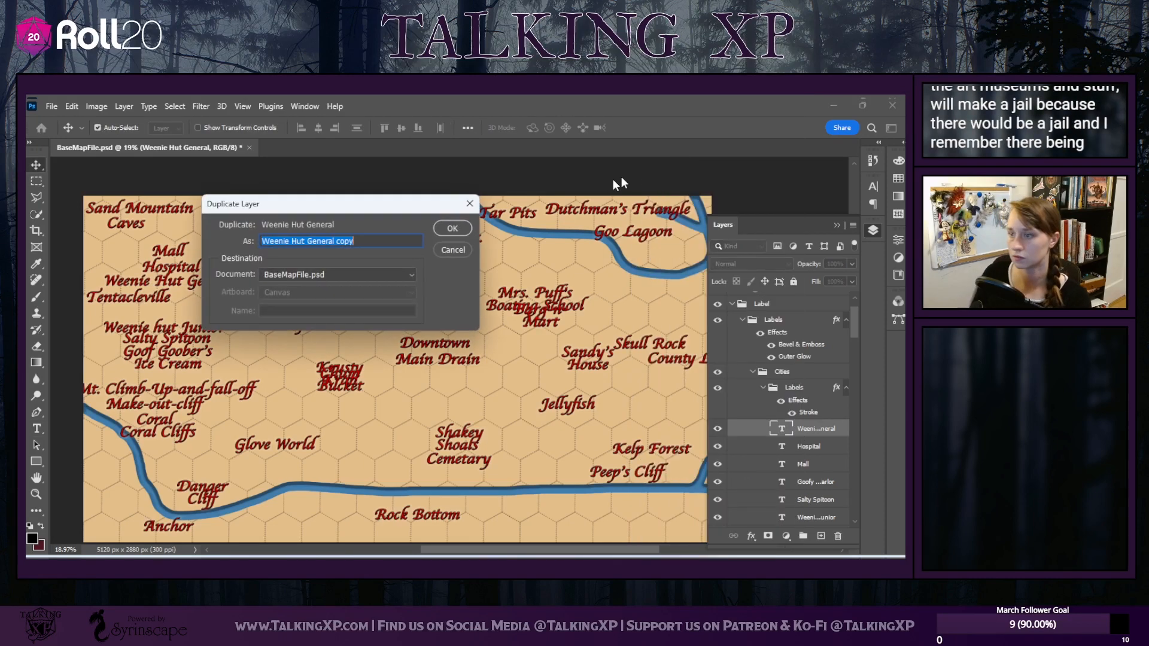
type("Js")
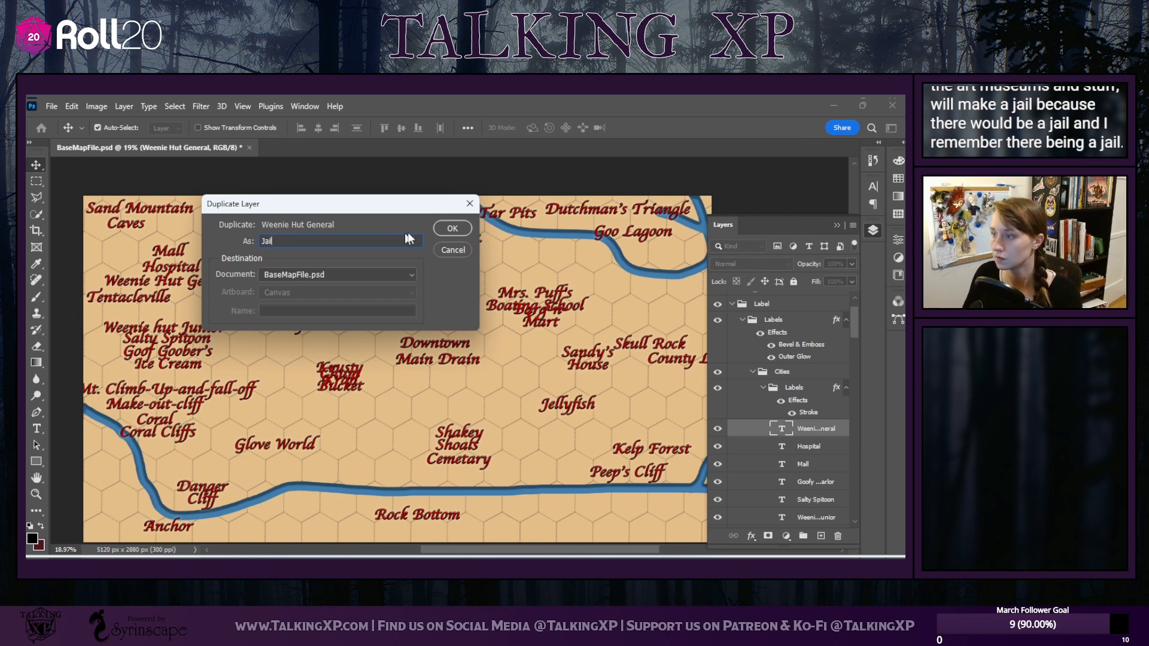
type("il")
left_click(452, 228)
Move the new copy east to the gap below Mr. Krab and change its text to "Jail"
left_click_drag(183, 281, 295, 267)
double_click(295, 267)
left_click(293, 266)
key("ctrl+a")
type("Jail")
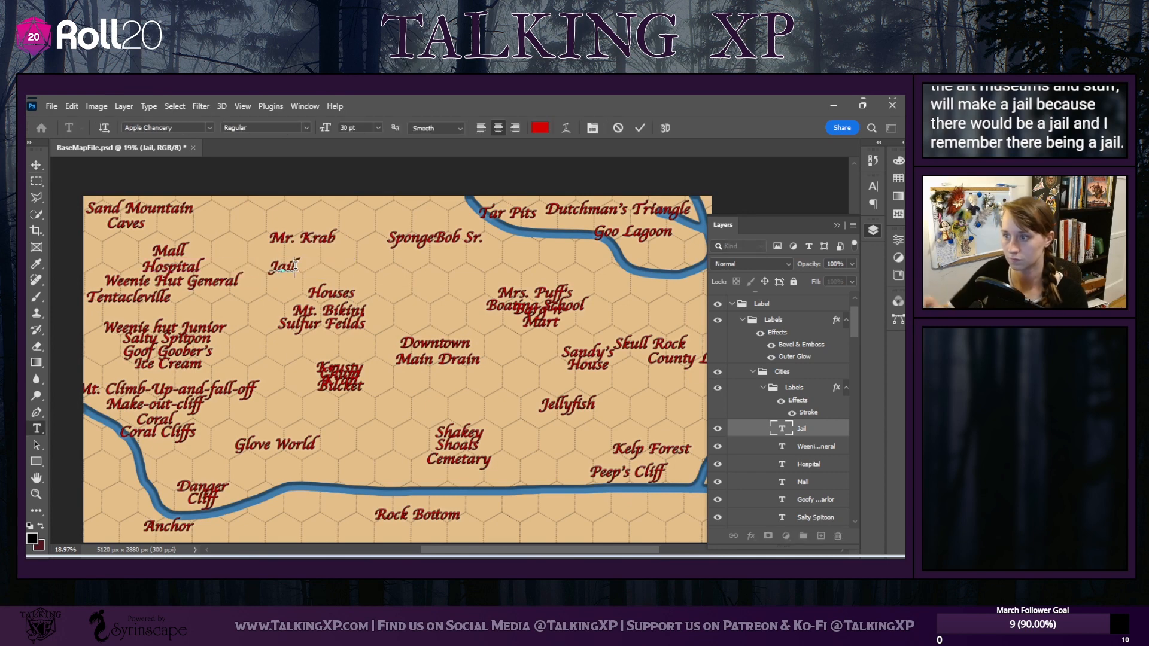
left_click(36, 165)
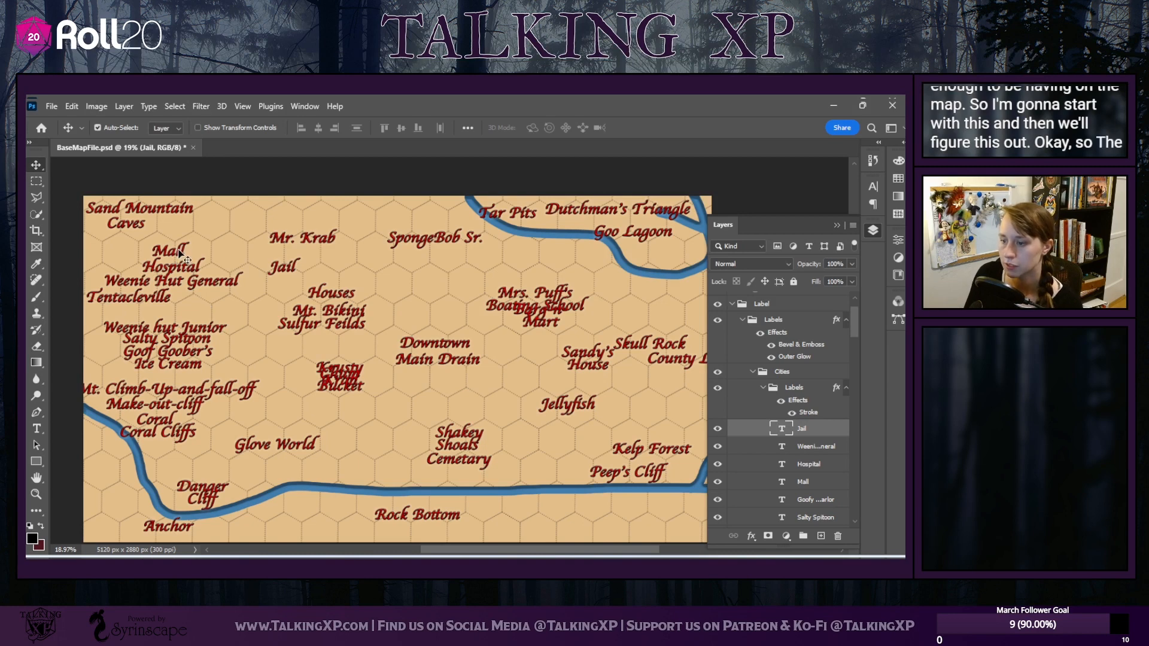
Move the Mall label below SpongeBob Sr., Jail southeast of Sandy's House, and Jellyfish into the gap below Mr. Krab
left_click_drag(179, 254, 455, 284)
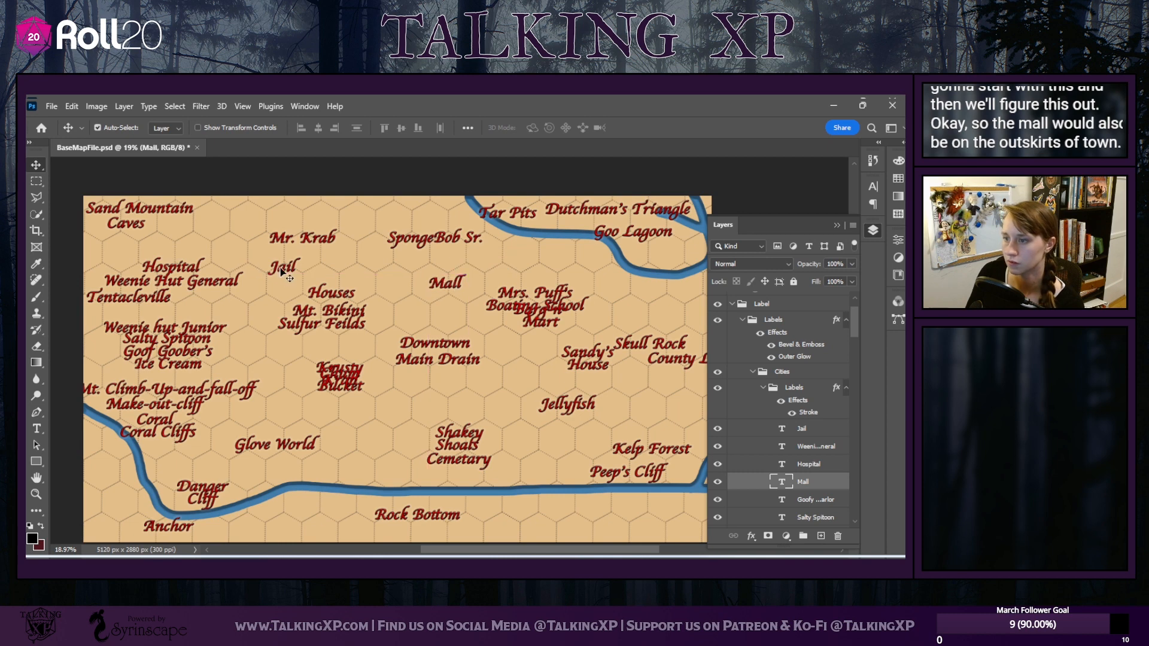
mouse_move(290, 272)
left_mouse_down()
mouse_move(538, 377)
mouse_move(628, 359)
mouse_move(637, 390)
mouse_move(556, 397)
mouse_move(335, 308)
mouse_move(263, 307)
mouse_move(266, 293)
mouse_move(273, 332)
mouse_move(282, 290)
mouse_move(312, 263)
mouse_move(320, 273)
mouse_move(302, 275)
mouse_move(302, 258)
left_mouse_up()
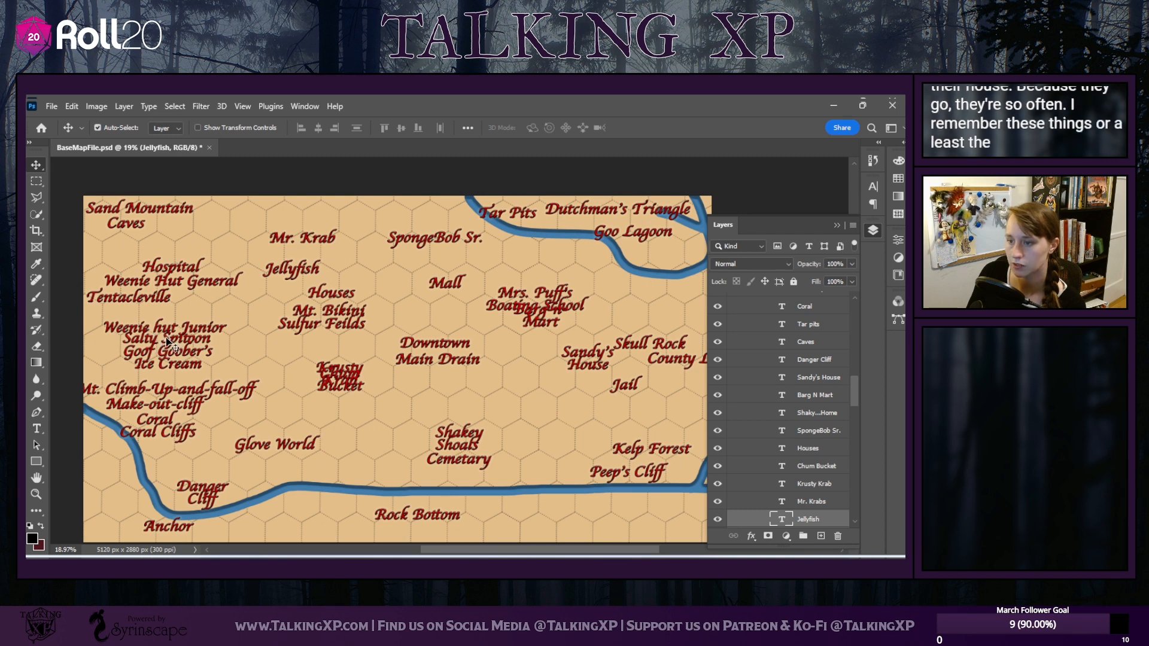
Stack Weenie Hut Junior and Salty Spitoon above the river west of Cemetary, and place Goofy Goober's Ice Cream southeast of Main Drain
left_click_drag(167, 342, 355, 474)
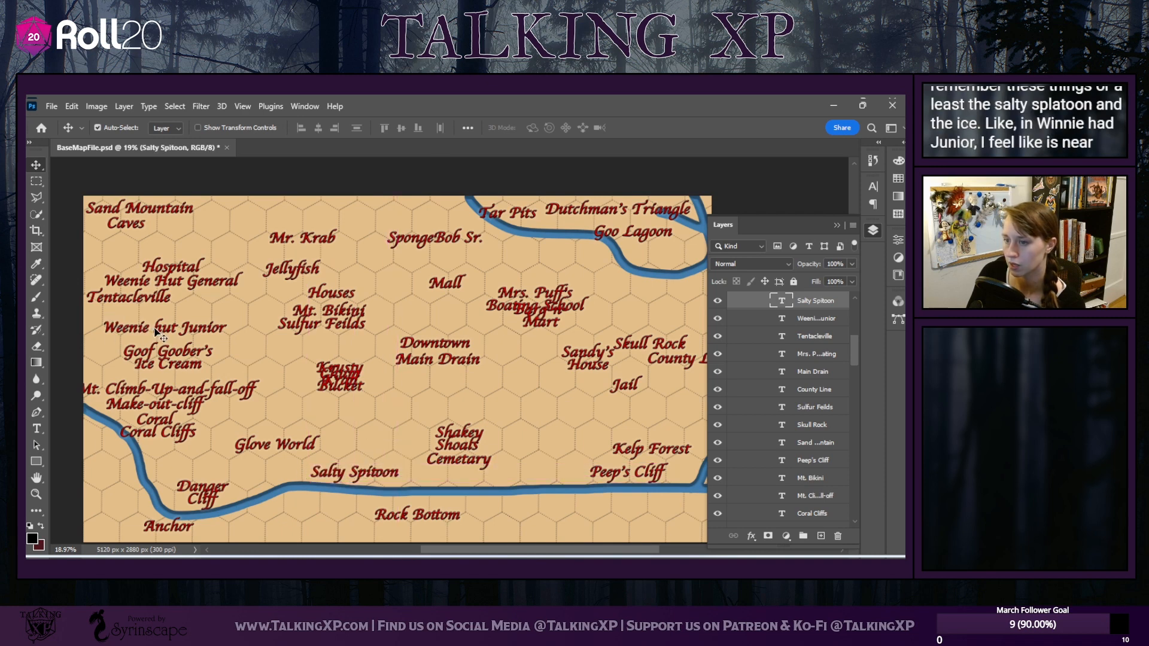
left_click_drag(157, 332, 347, 466)
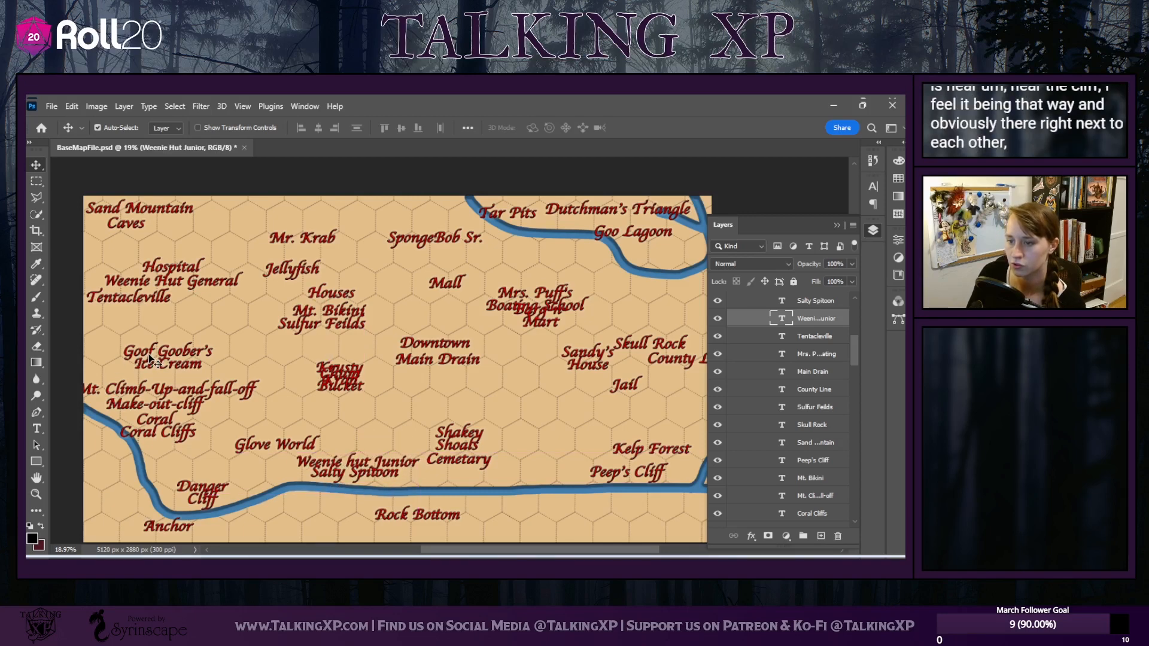
left_click_drag(149, 359, 479, 392)
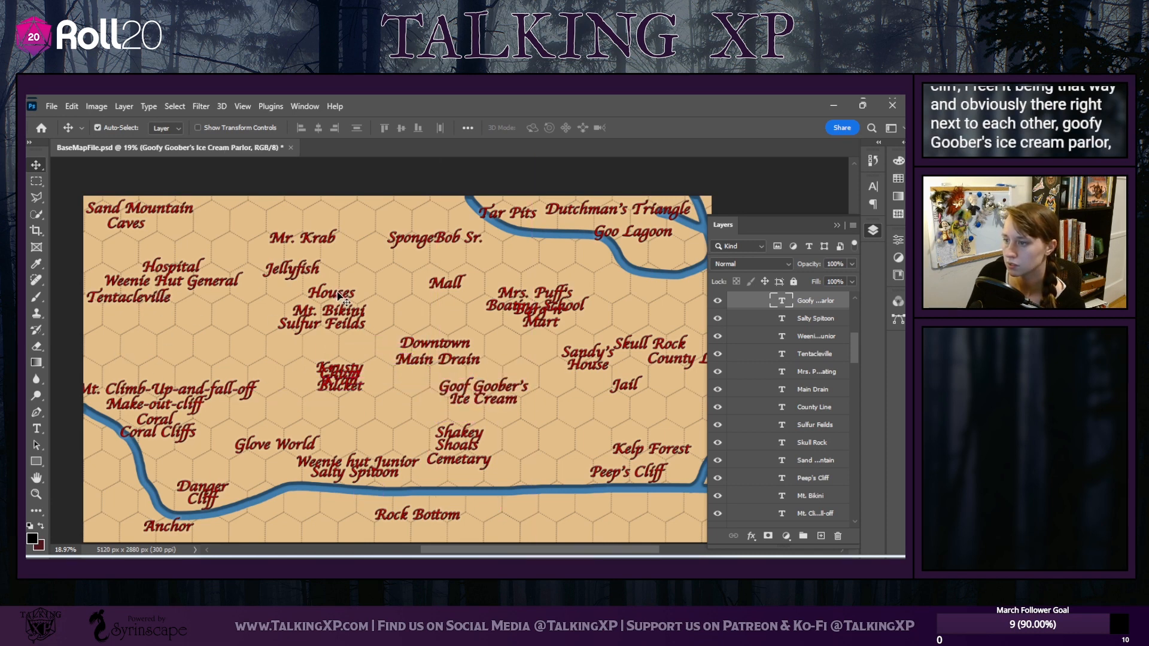
Move Mt. Bikini and Sulfur Feilds west to just southeast of Tentacleville, and line up Jellyfish between Mr. Krab and Houses
left_click_drag(339, 295, 252, 330)
left_click(299, 314)
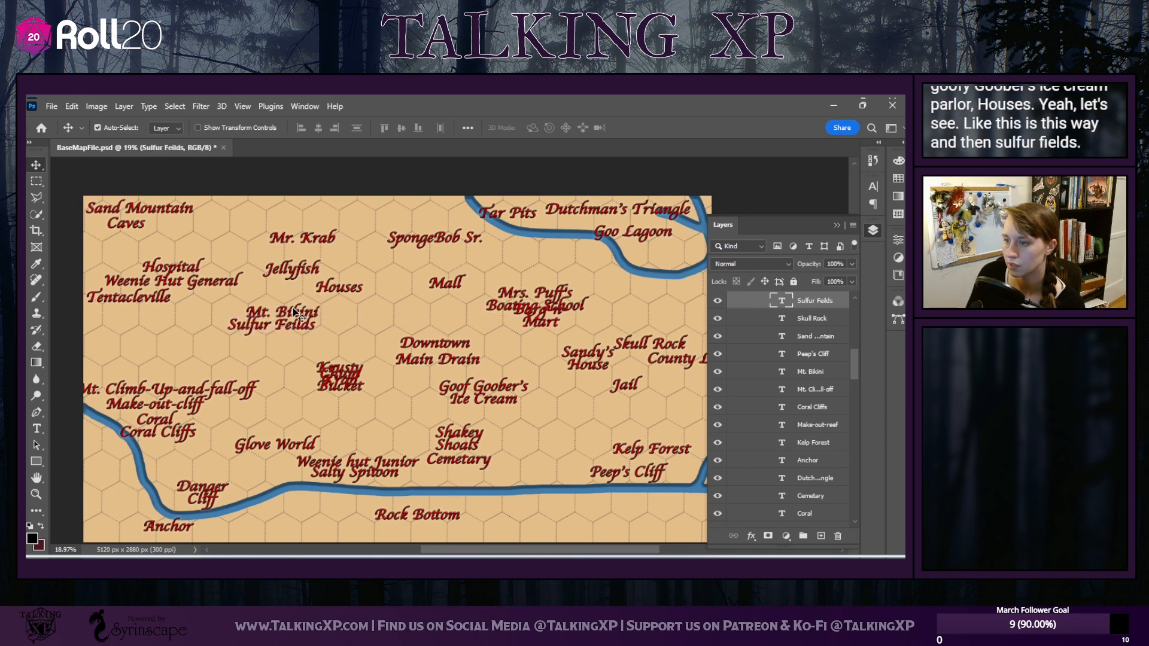
left_click_drag(294, 317, 197, 328)
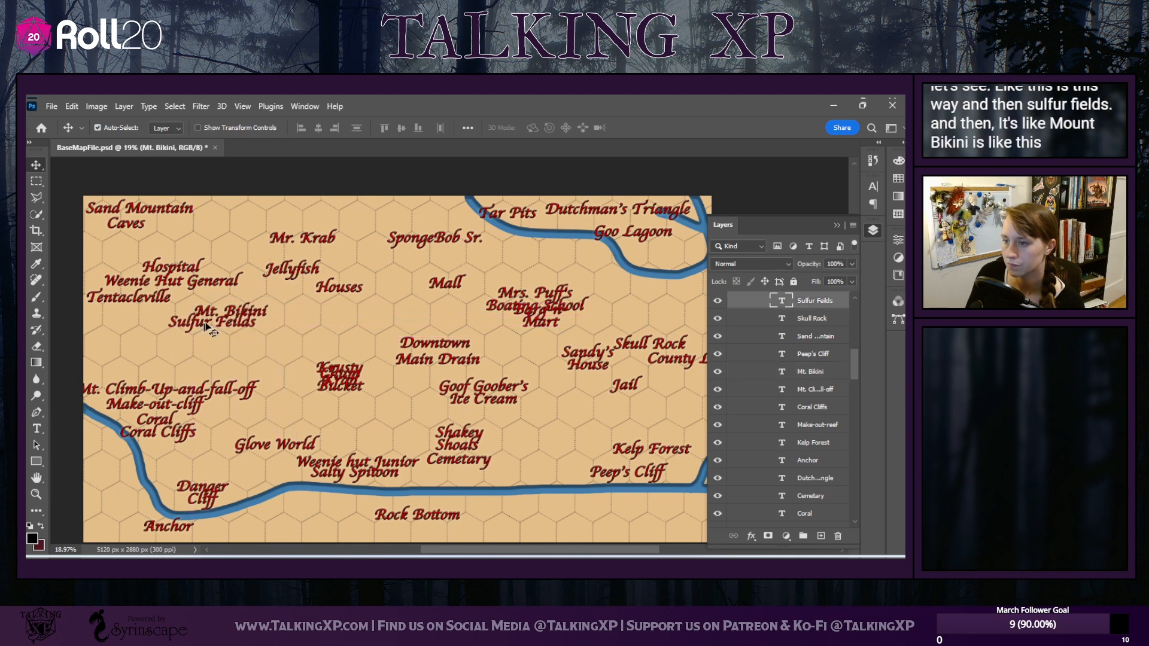
left_click_drag(289, 268, 314, 287)
left_click_drag(302, 239, 311, 240)
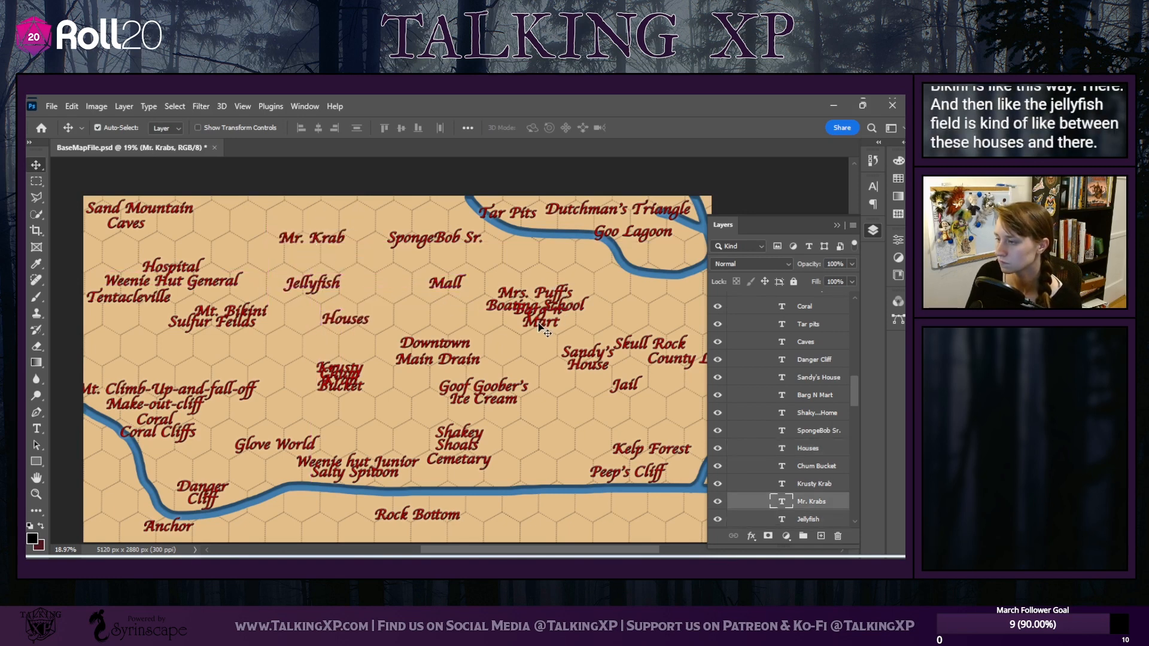
Move Barg-n-Mart slightly south and gather the Shakey Shoals, Mall and Mrs. Puff's Boating School labels southeast of Goofy Goober's Ice Cream
left_click_drag(541, 327, 530, 338)
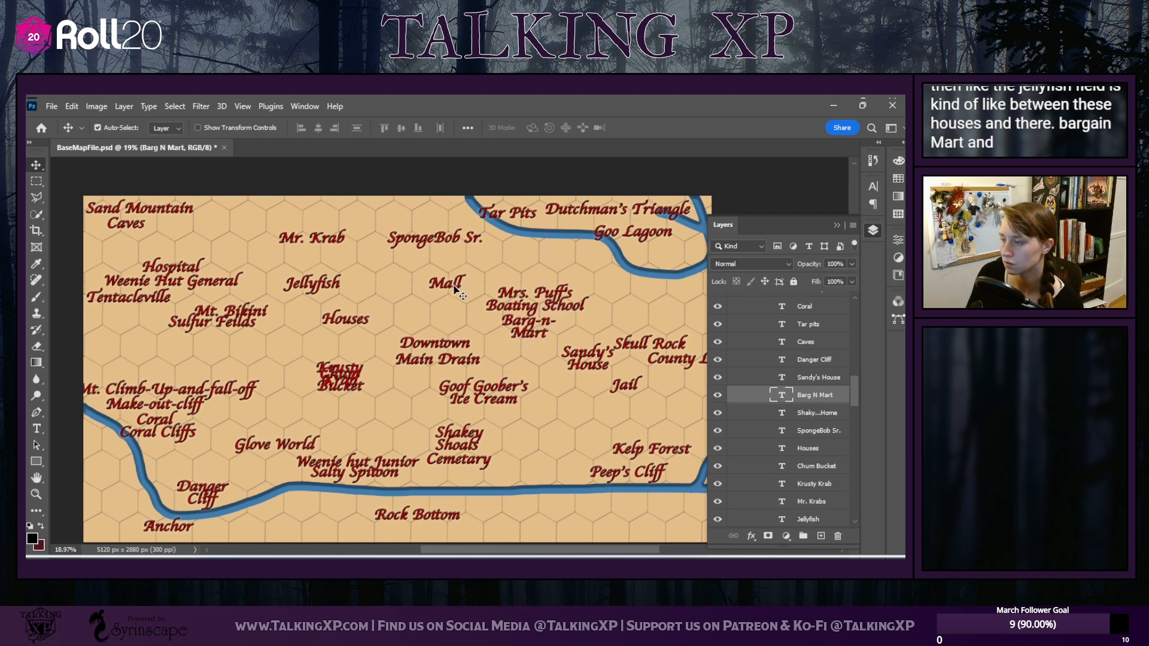
left_click_drag(455, 285, 462, 292)
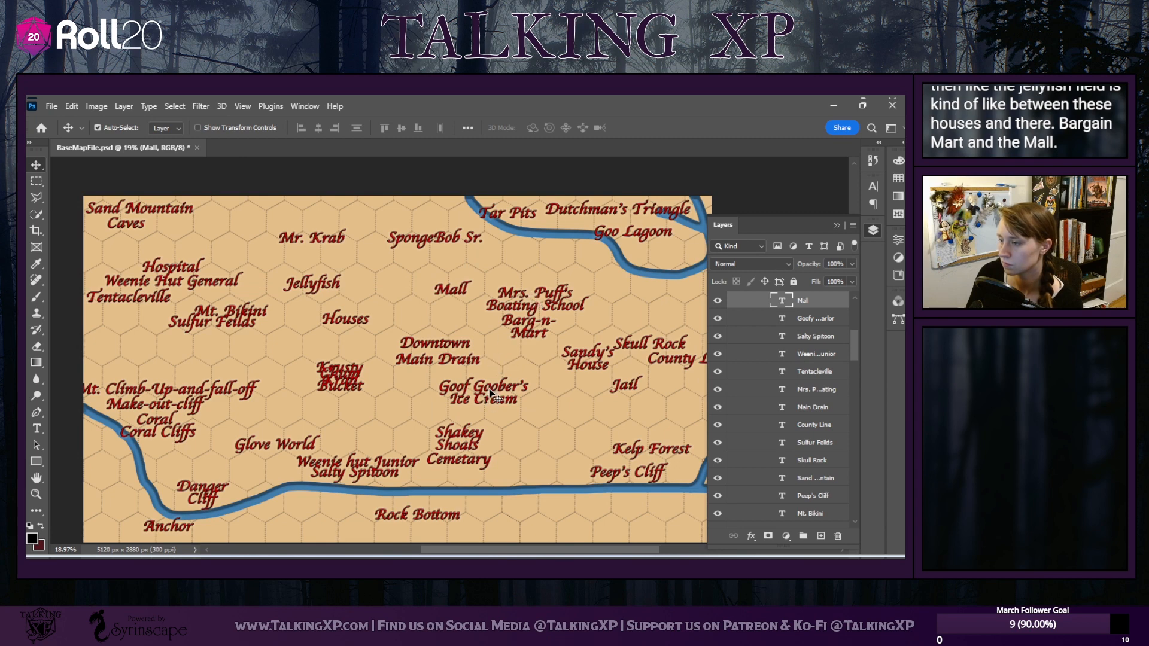
left_click_drag(436, 431, 480, 441)
left_click_drag(470, 296, 568, 427)
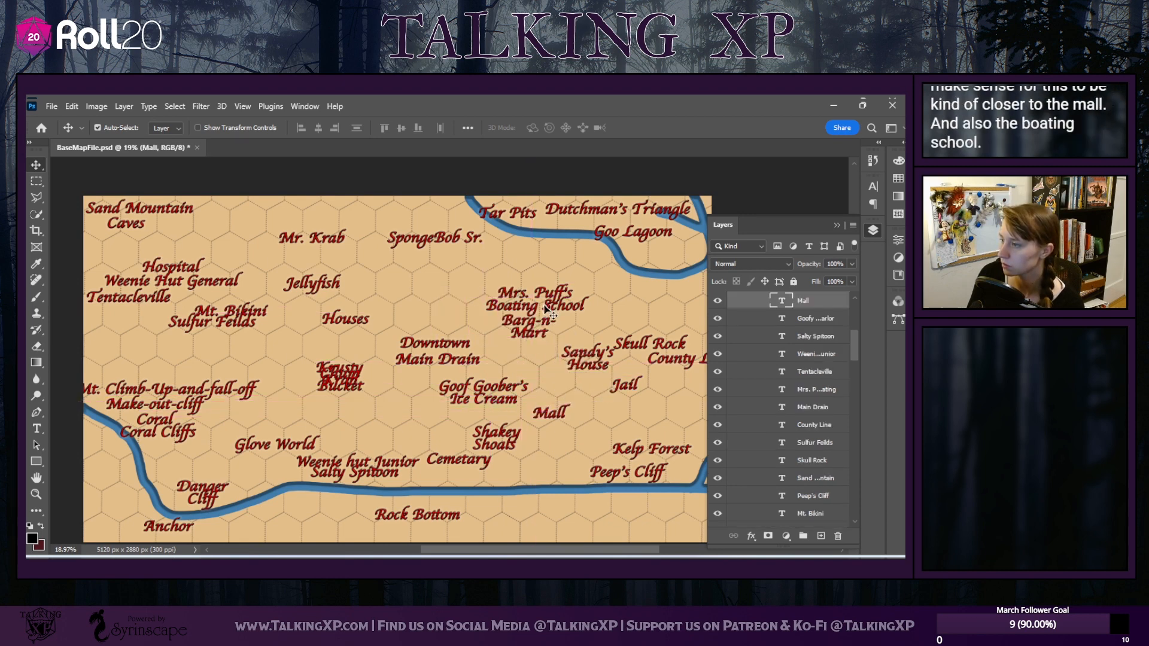
left_click_drag(545, 308, 568, 421)
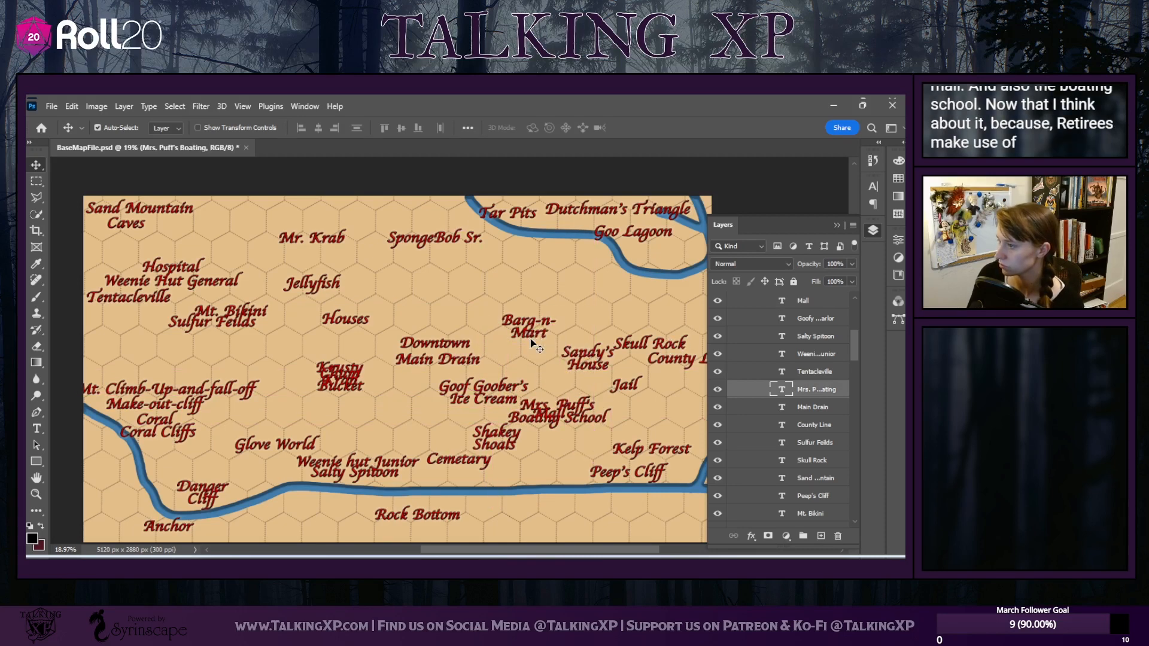
Move Barg-n-Mart north and shift the Skull Rock, County Line, Sandy's House and Jail labels slightly north
left_click_drag(531, 342, 539, 299)
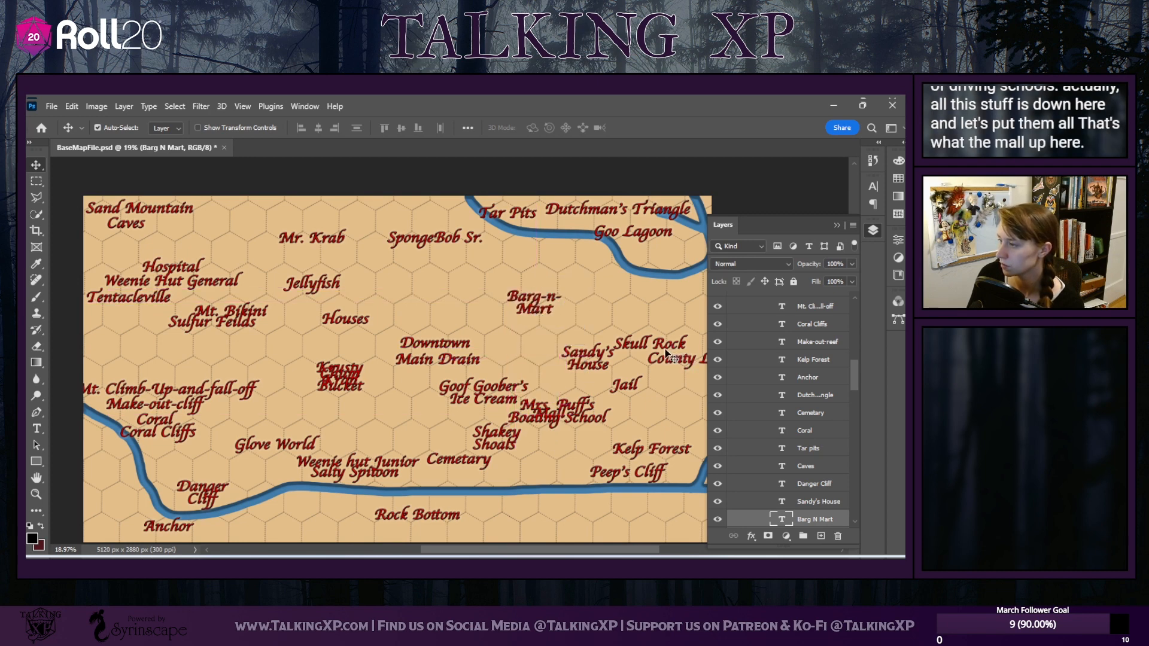
left_click_drag(657, 346, 602, 344)
left_click_drag(619, 388, 614, 368)
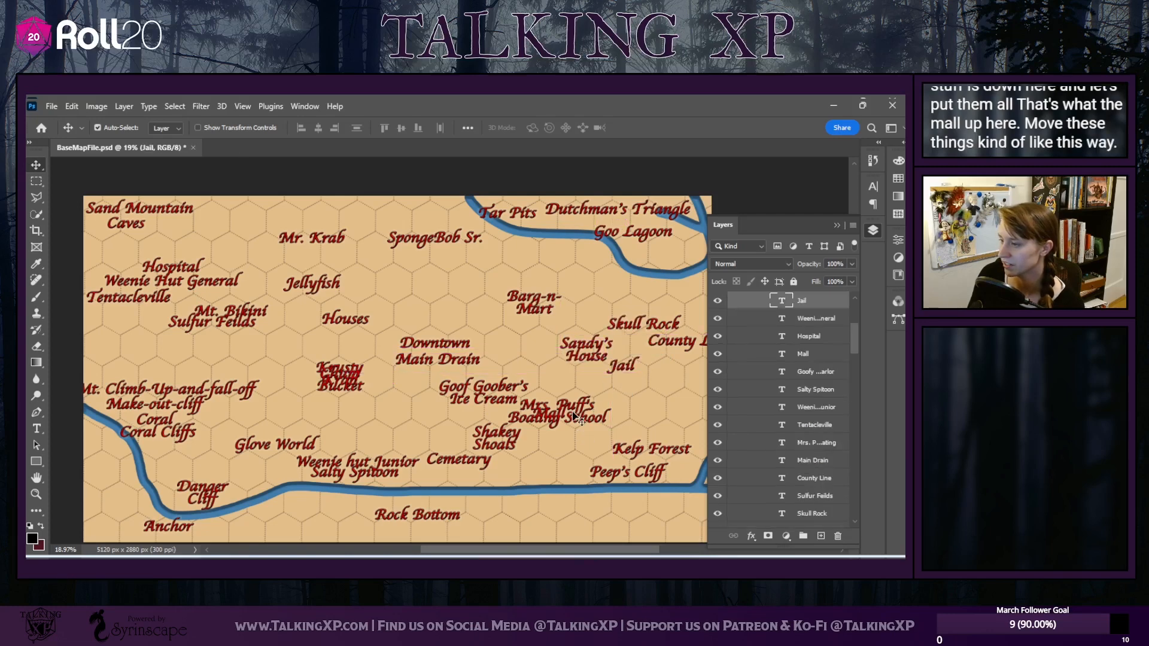
Move Mrs. Puff's Boating School east off the Mall label, and stack Mall, Shakey Shoals and Cemetary in one column west of it
left_click_drag(584, 409, 630, 413)
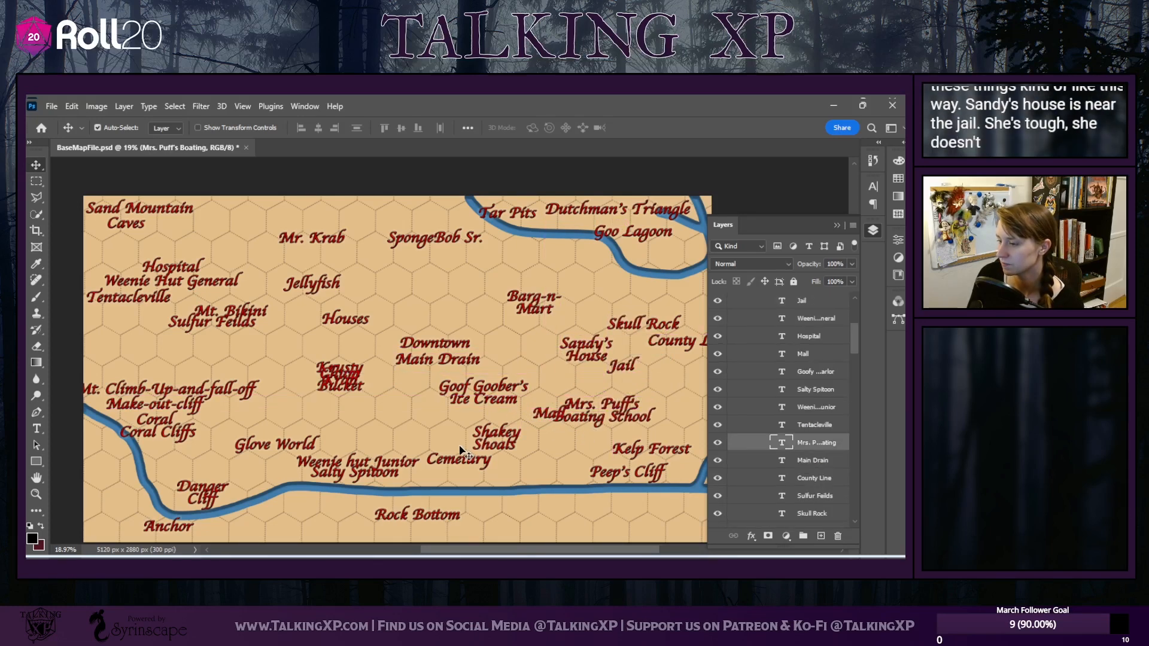
left_click(466, 466)
left_click_drag(466, 466, 500, 429)
left_click(512, 444)
left_click_drag(504, 429, 521, 424)
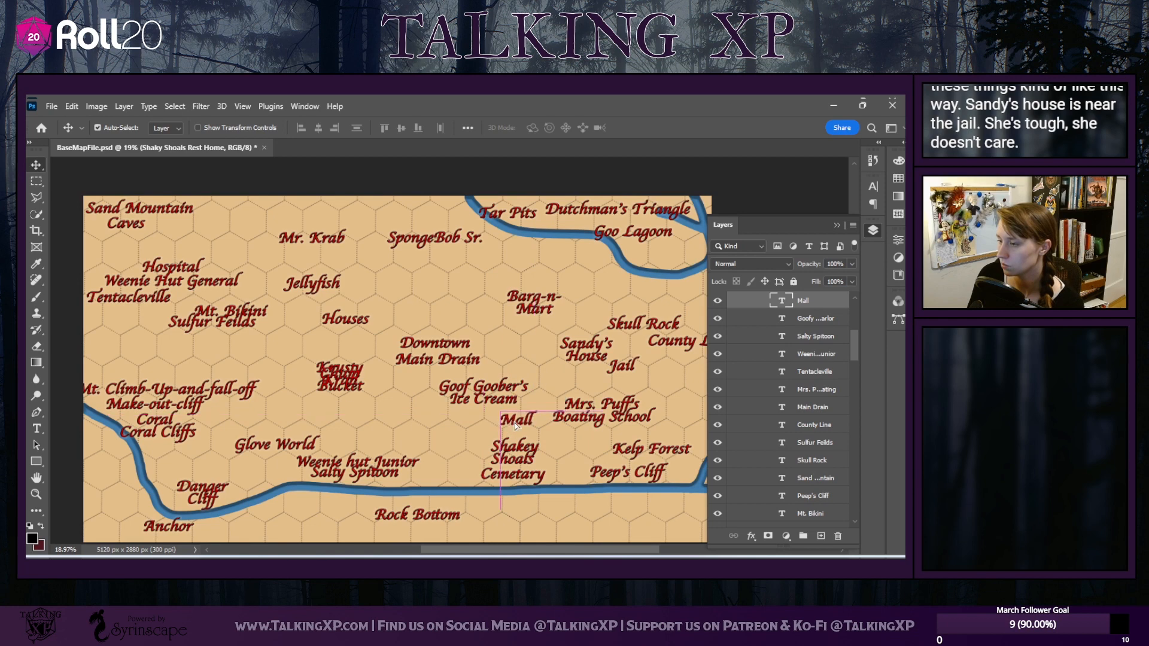
Line up Goofy Goober's Ice Cream, Mall and Mrs. Puff's Boating School in one row south of Main Drain
left_click_drag(467, 387, 430, 399)
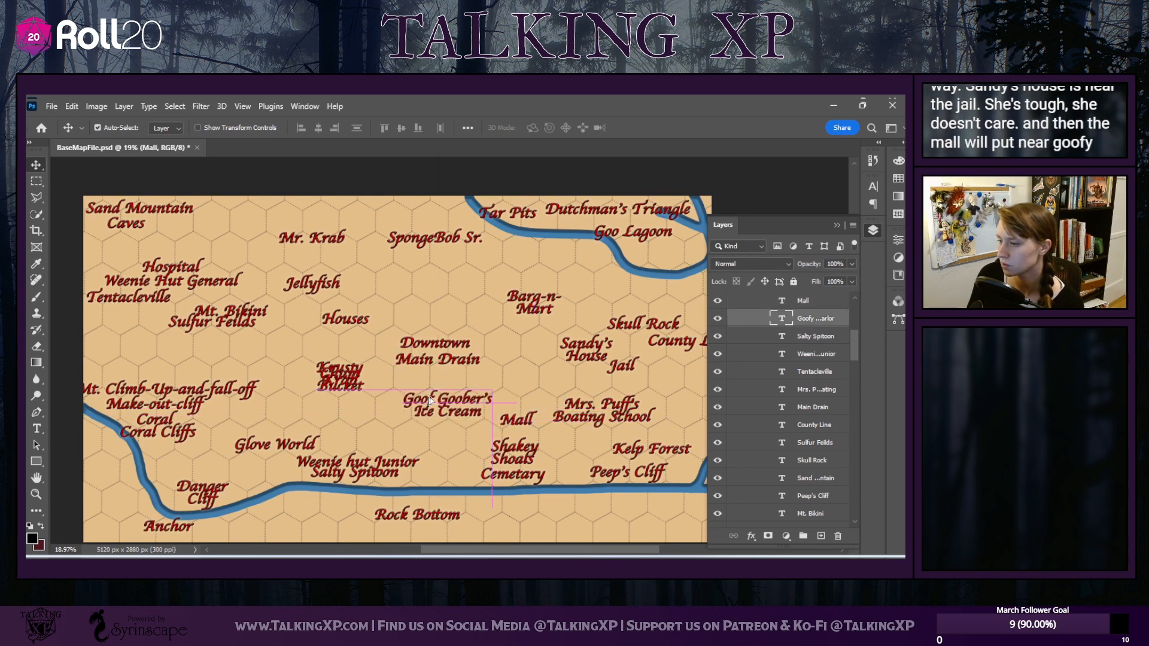
left_click_drag(510, 422, 457, 408)
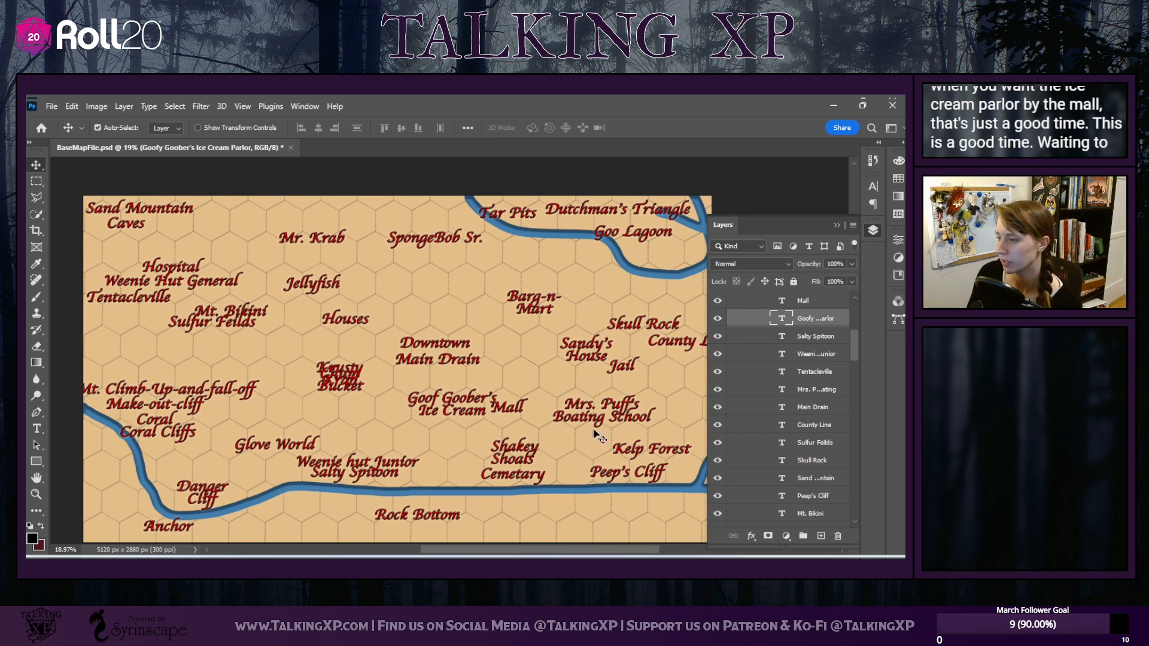
left_click_drag(599, 411, 593, 402)
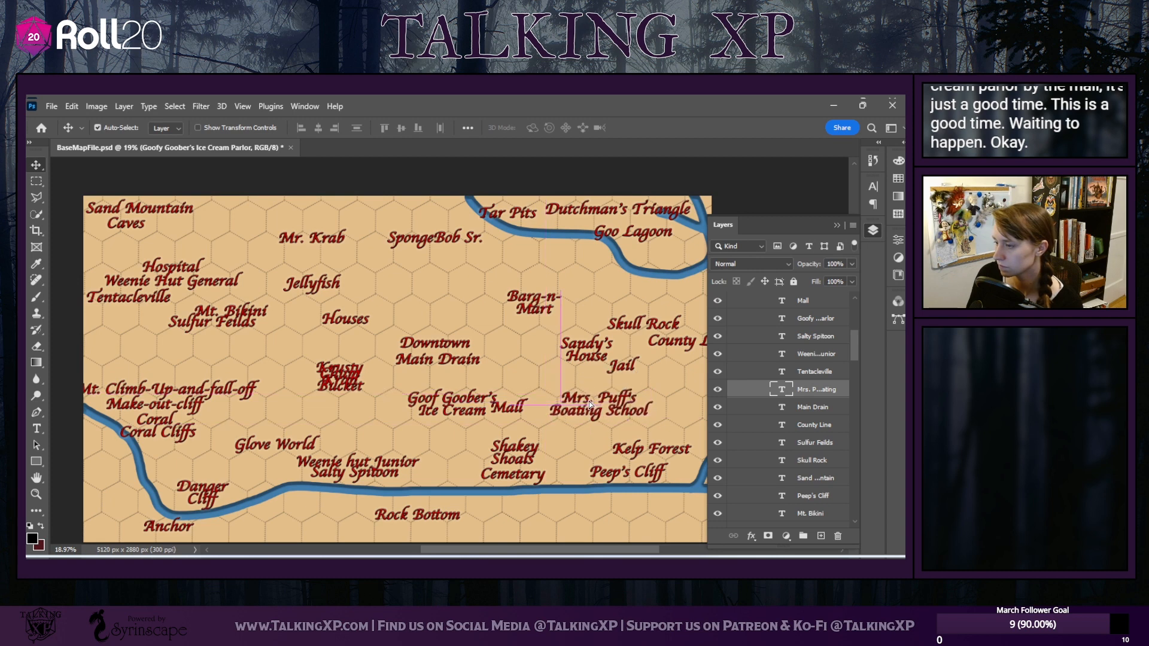
left_click_drag(518, 414, 530, 413)
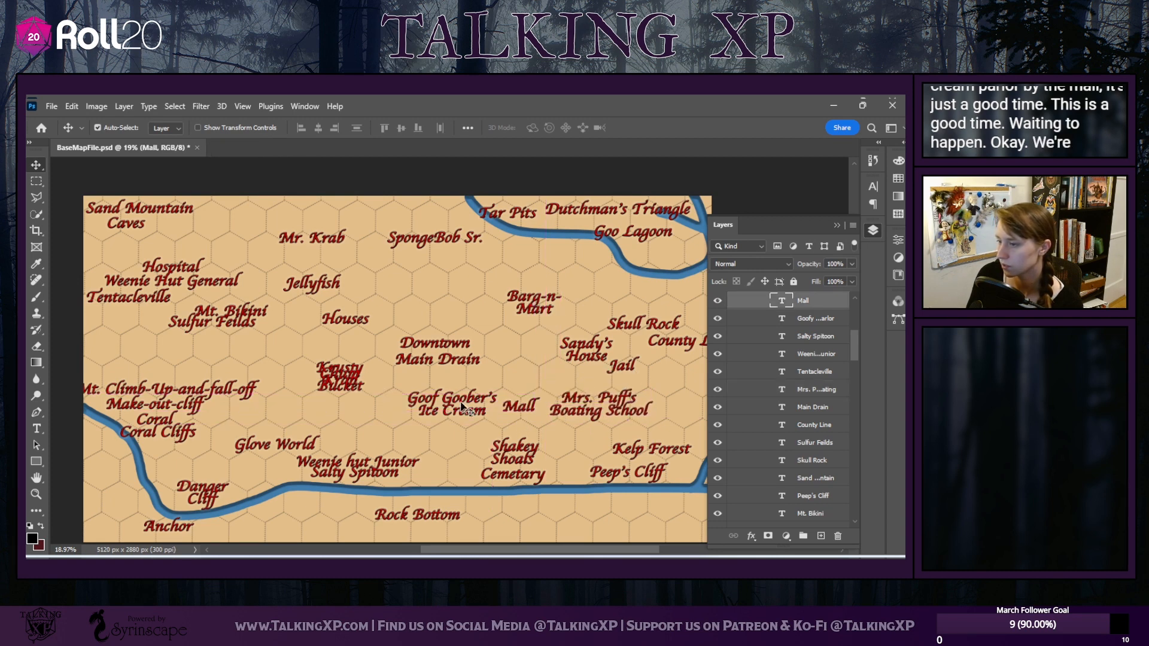
Shift Goofy Goober's Ice Cream slightly west and move Chum Bucket slightly south to separate it from Krusty Krab
left_click_drag(455, 410, 443, 407)
left_click(508, 410)
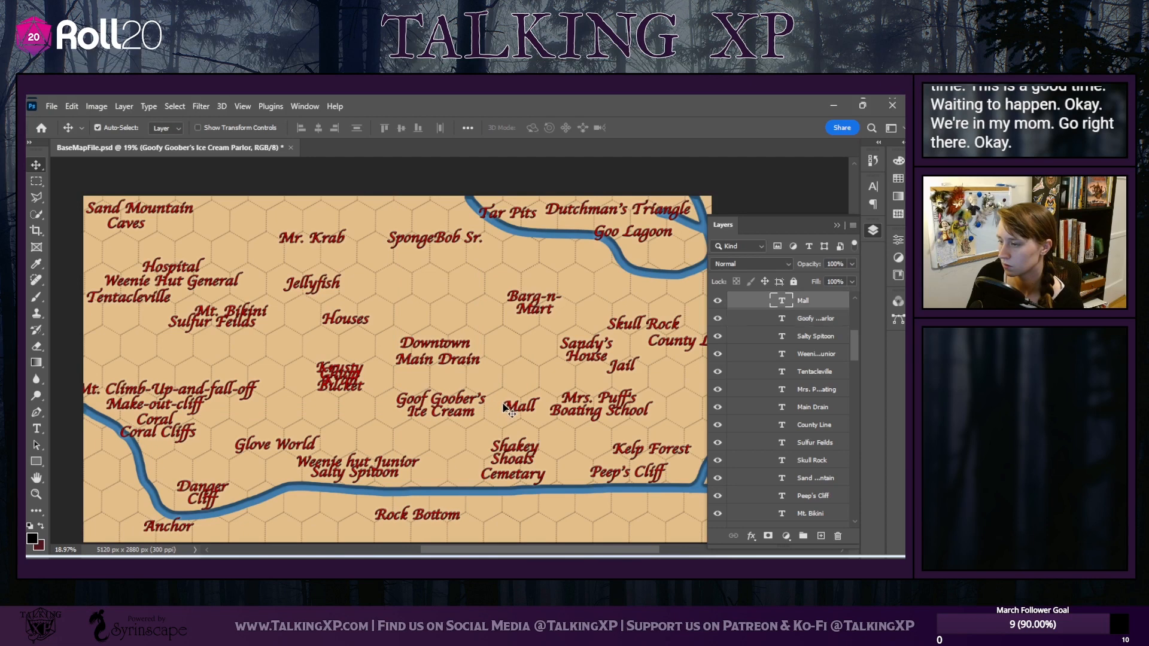
left_click_drag(356, 374, 328, 399)
Nudge Glove World northwest, shift Weenie Hut Junior and Salty Spitoon slightly southeast, and move Anchor west of Danger Cliff
left_click_drag(283, 442, 279, 439)
mouse_move(385, 476)
left_mouse_down()
mouse_move(410, 486)
mouse_move(392, 466)
left_mouse_up()
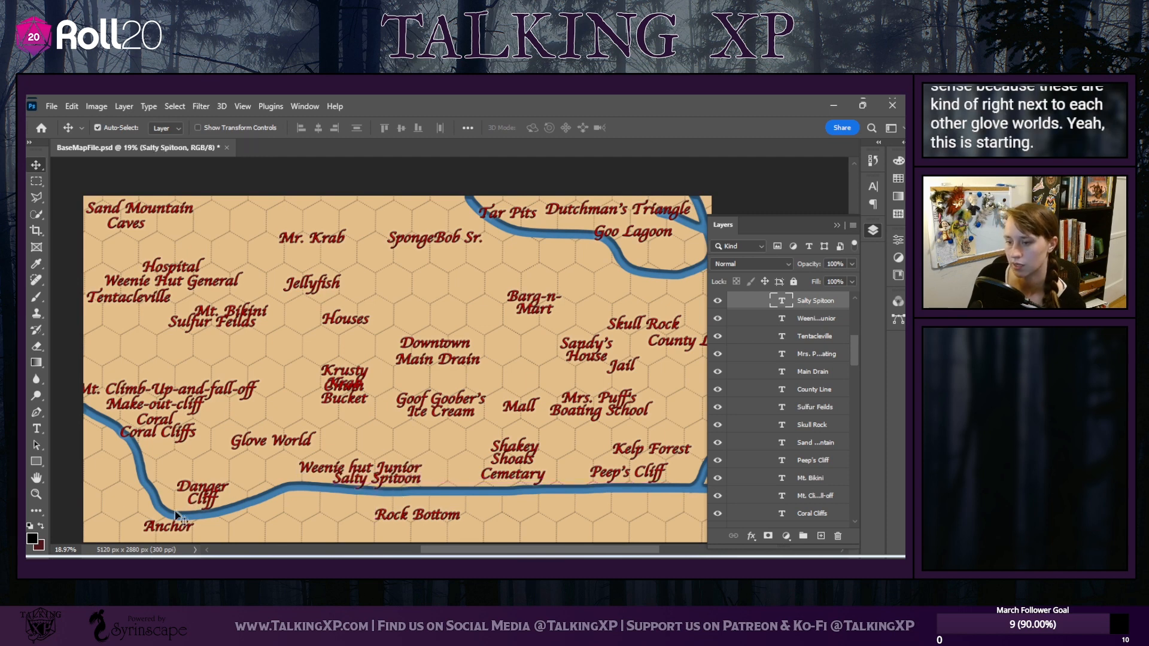
left_click_drag(176, 529, 125, 523)
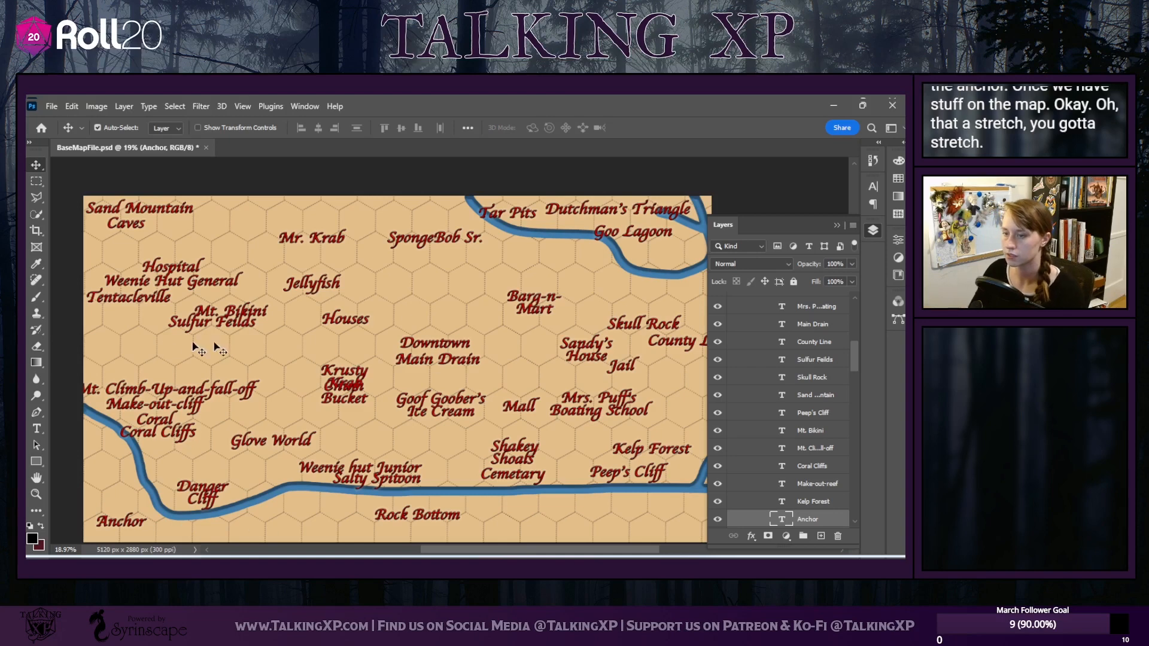
Collapse the city Labels group and its parent Cities group in the layer list
scroll(834, 479, "up", 10)
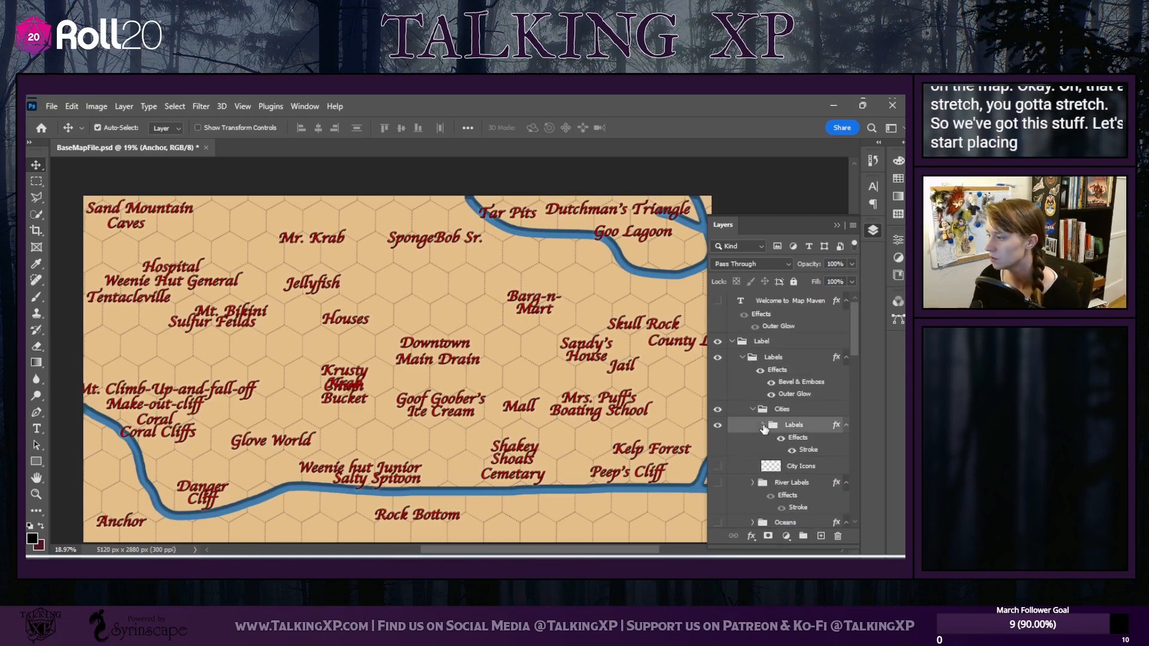
left_click(771, 416)
left_click(752, 409)
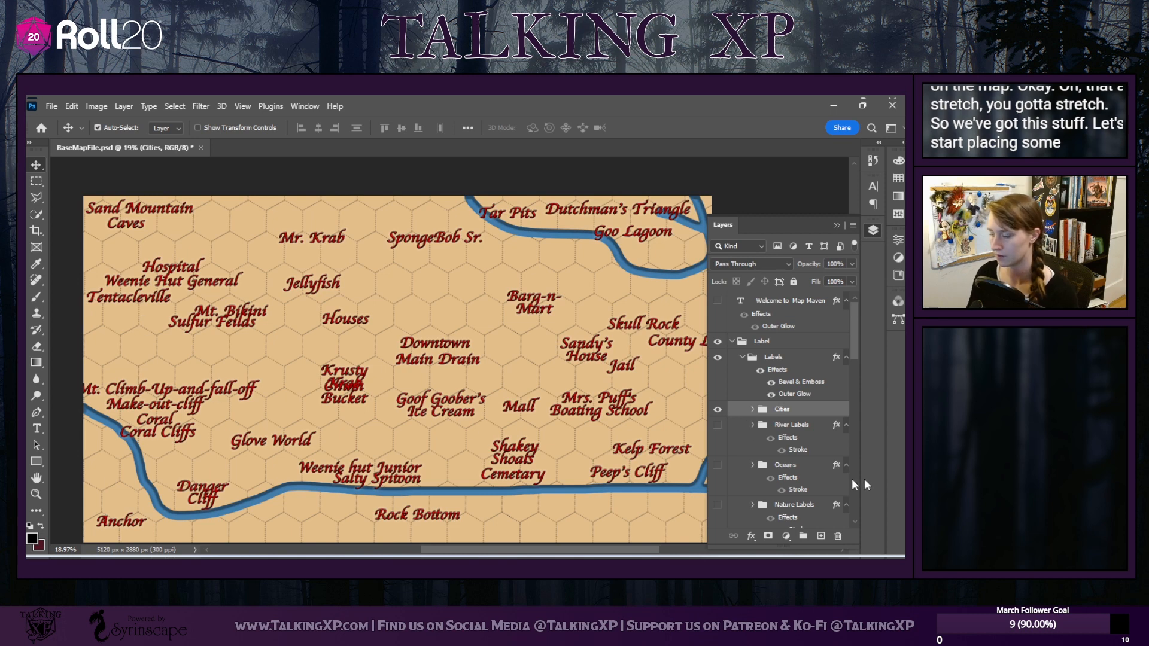
Unlock the Natural Landmarks group and select its Mountains layer
scroll(778, 467, "down", 3)
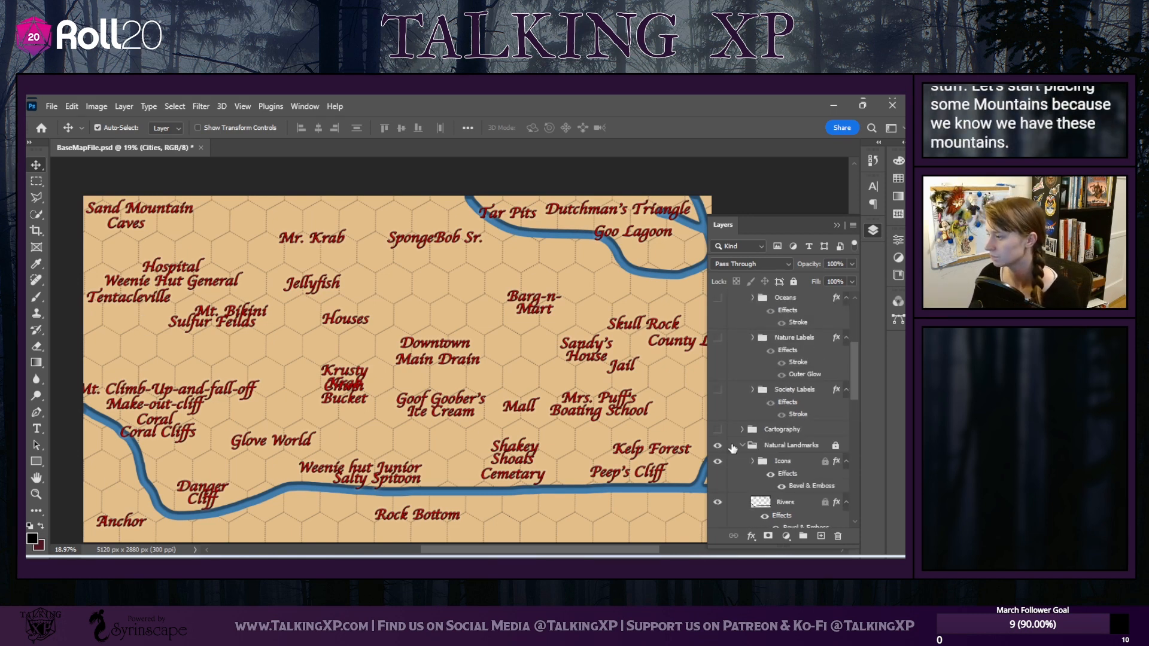
scroll(751, 457, "down", 1)
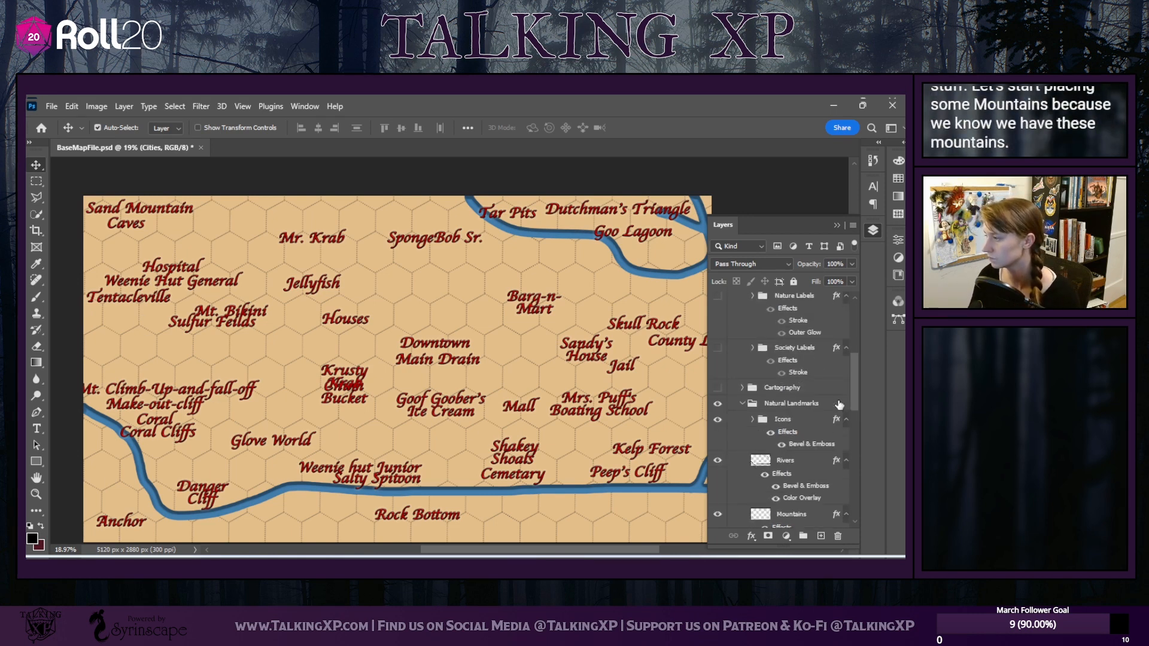
scroll(825, 425, "down", 2)
left_click(777, 432)
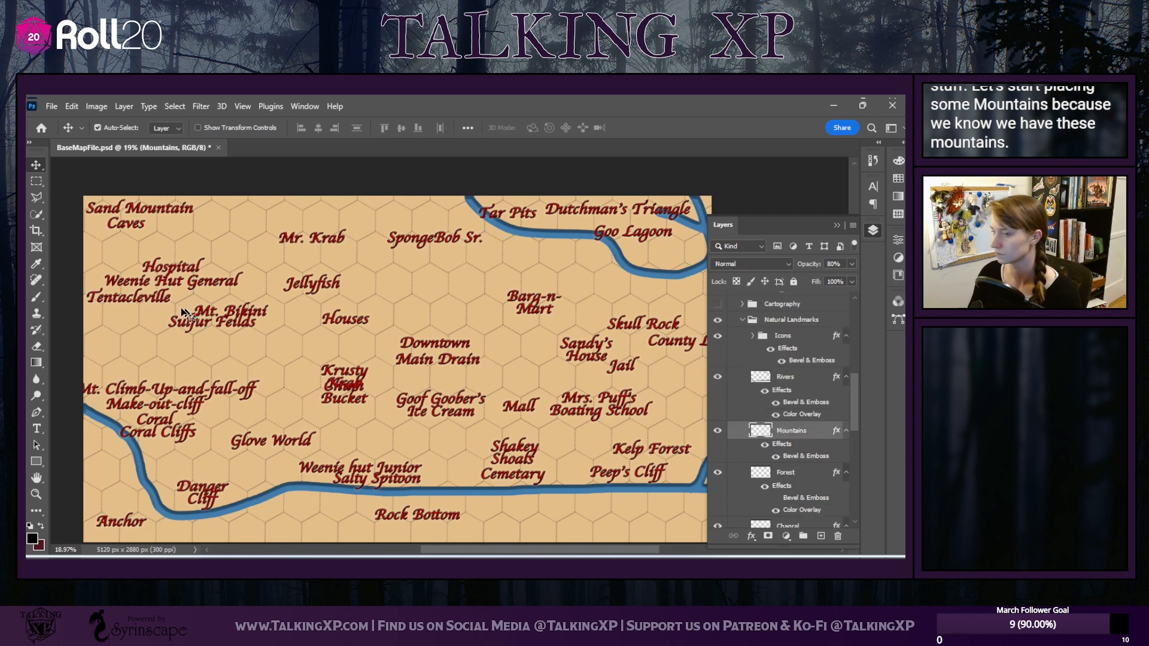
Activate the Brush tool and look through the brush presets for a mountain brush
left_click(81, 129)
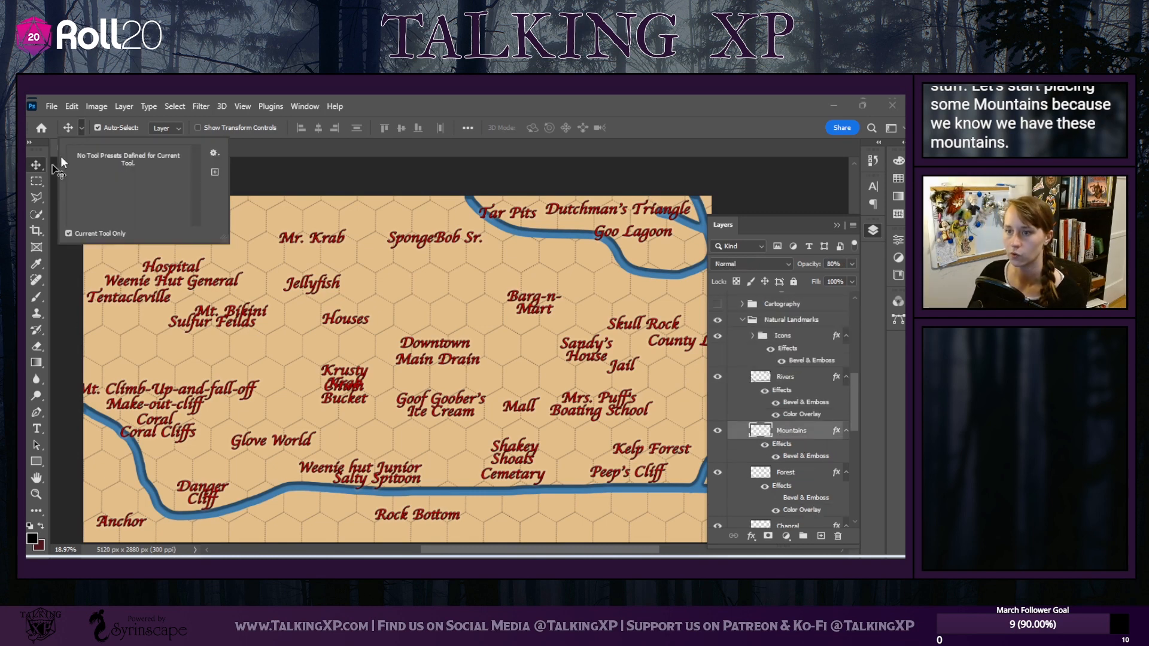
left_click(36, 297)
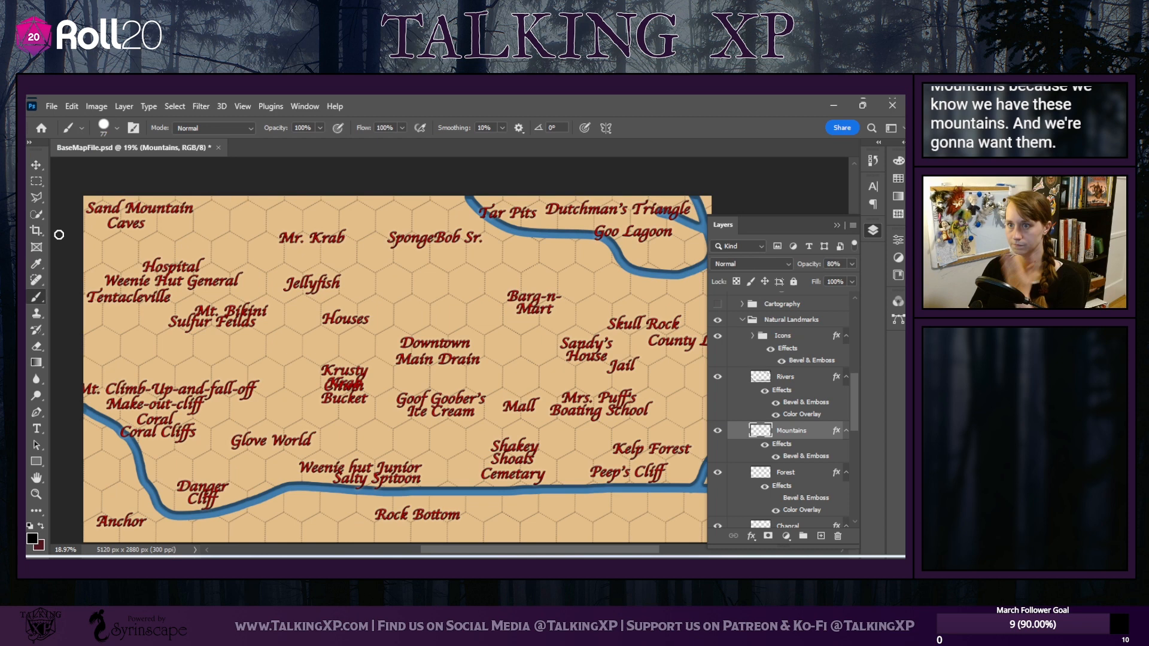
left_click(109, 132)
scroll(152, 406, "down", 15)
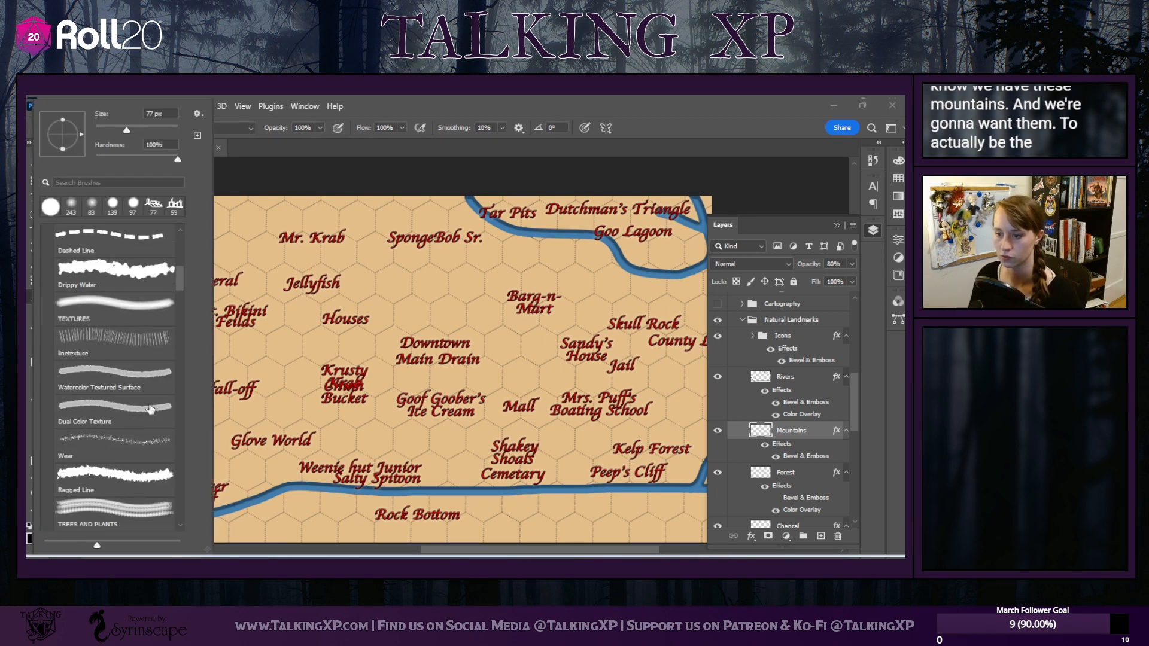
scroll(185, 502, "down", 5)
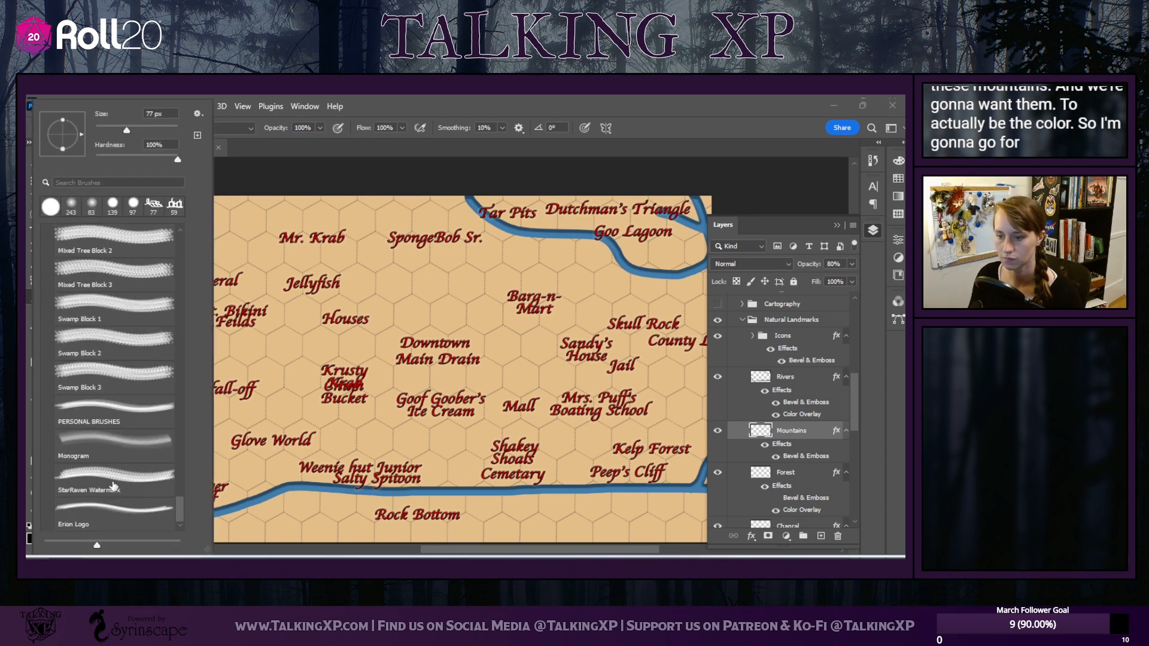
Choose the Sharp Hills4 brush from the brush presets and set its size to 417 px
scroll(113, 486, "up", 6)
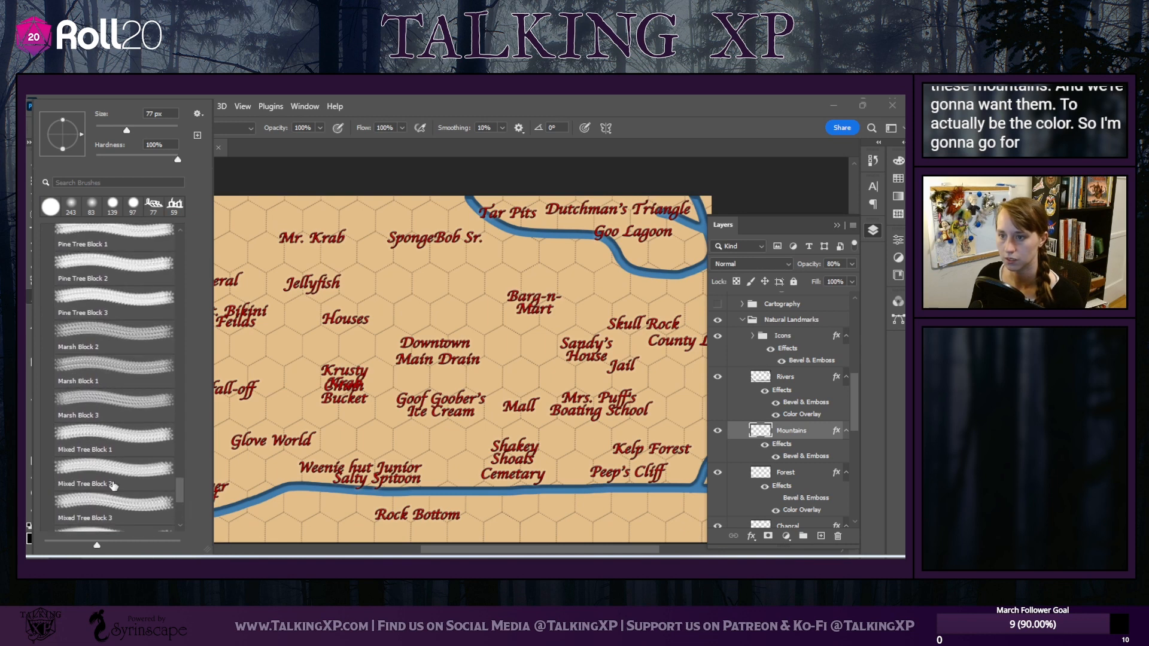
scroll(113, 486, "up", 8)
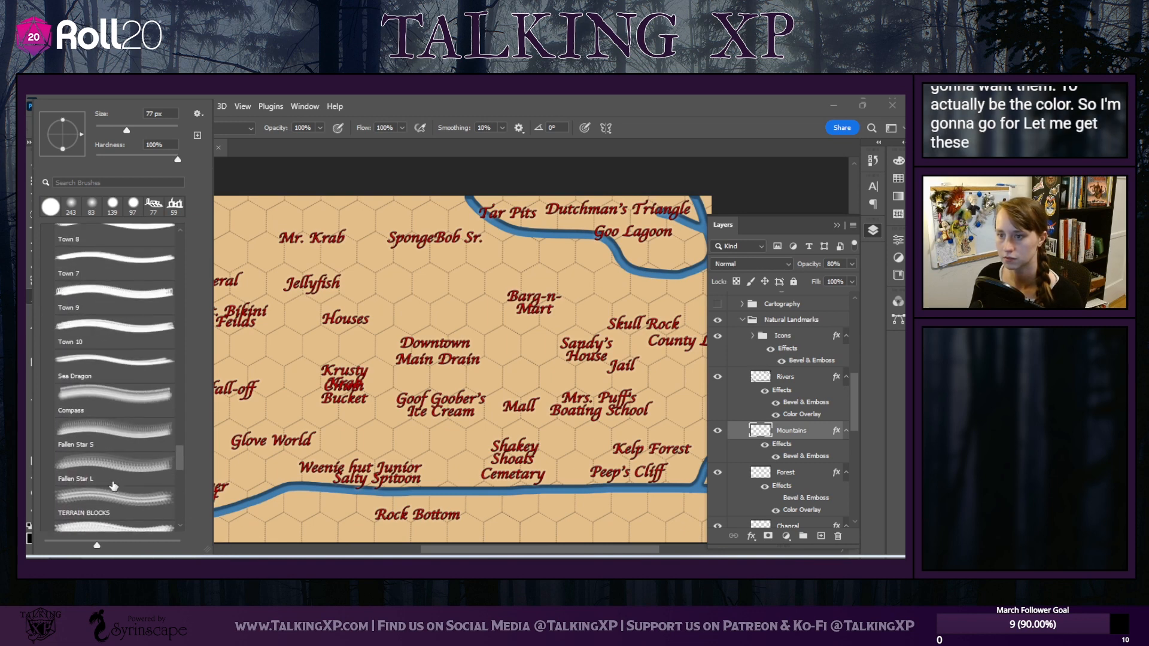
scroll(114, 486, "up", 2)
scroll(178, 458, "up", 8)
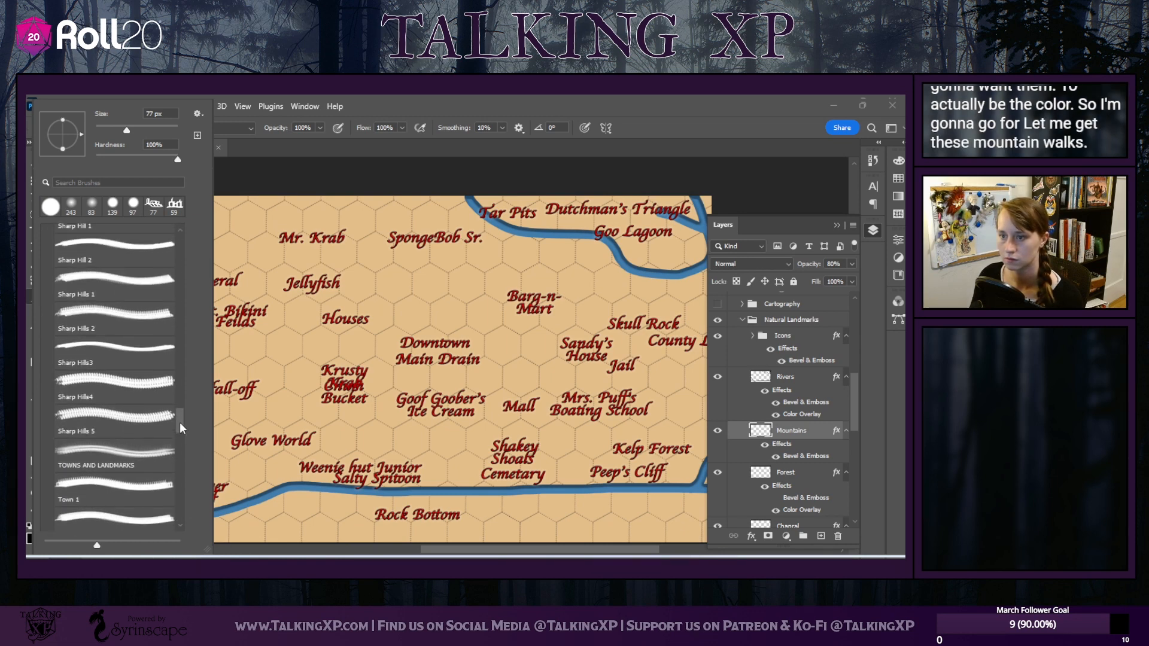
left_click(129, 358)
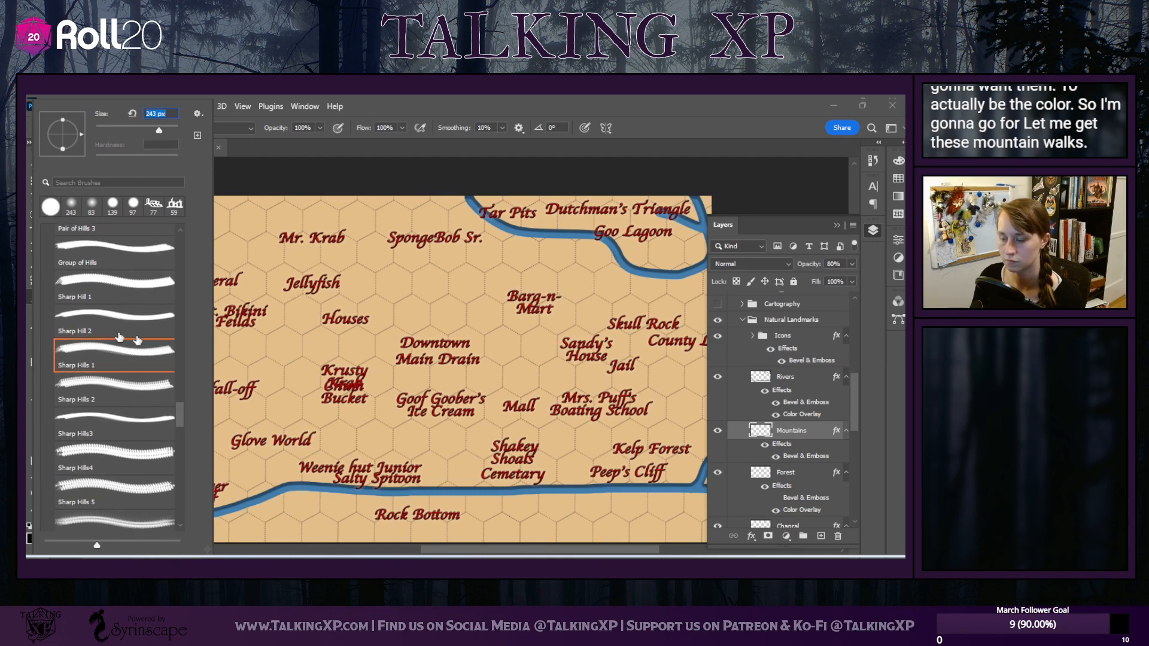
left_click(84, 302)
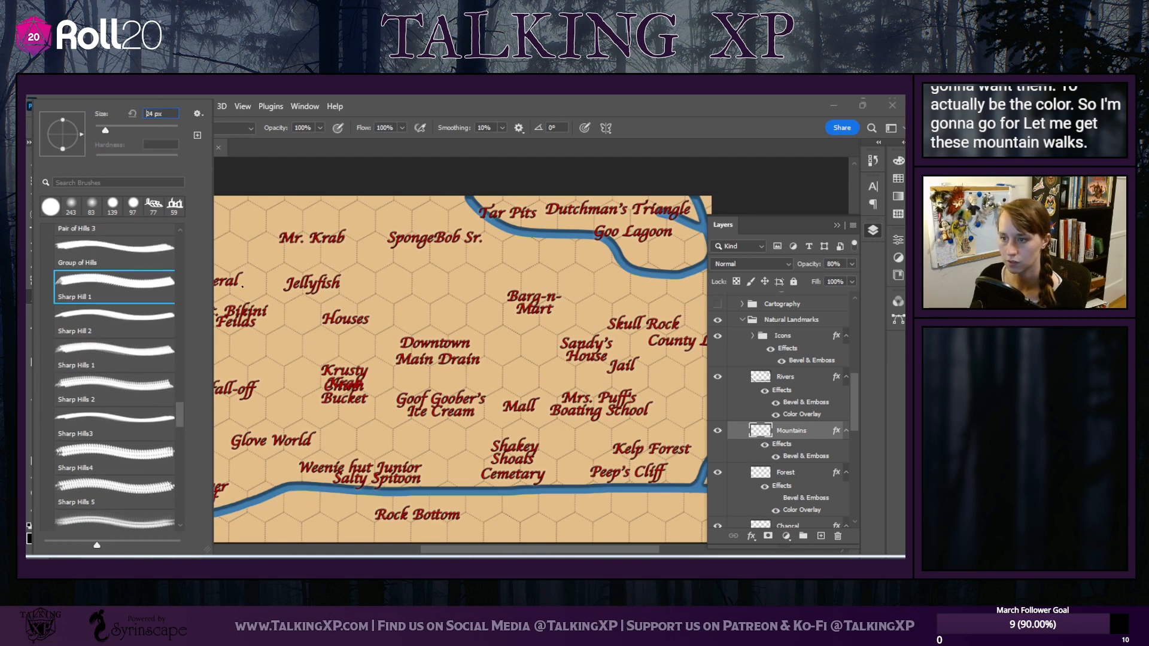
left_click(156, 129)
left_click(108, 259)
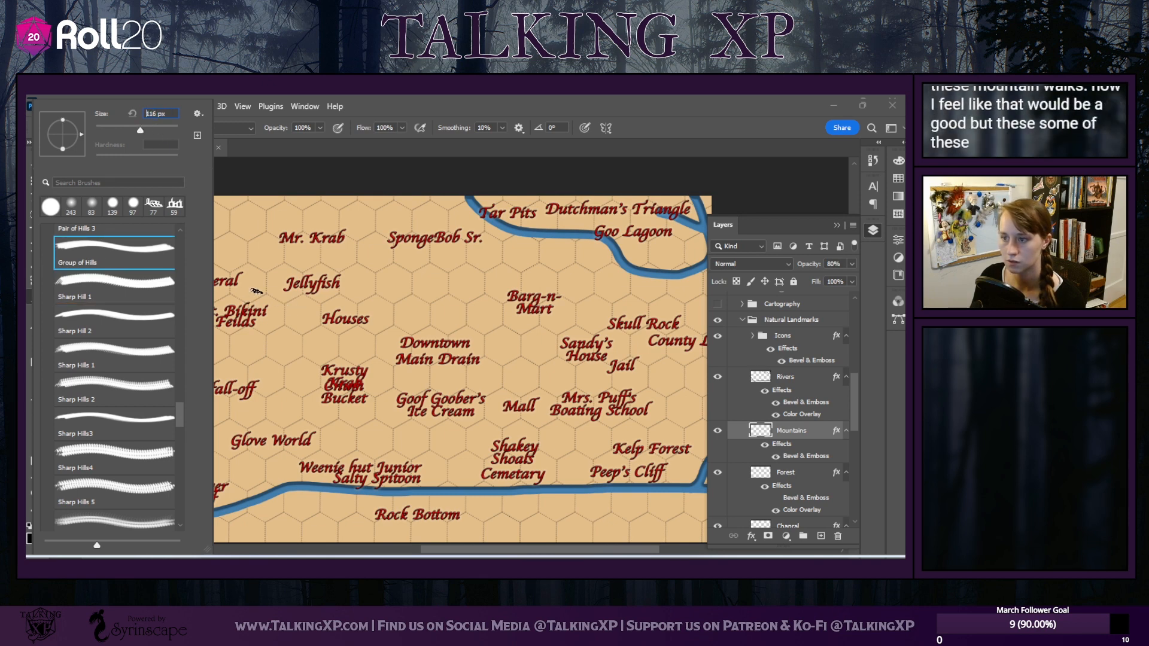
left_click(135, 462)
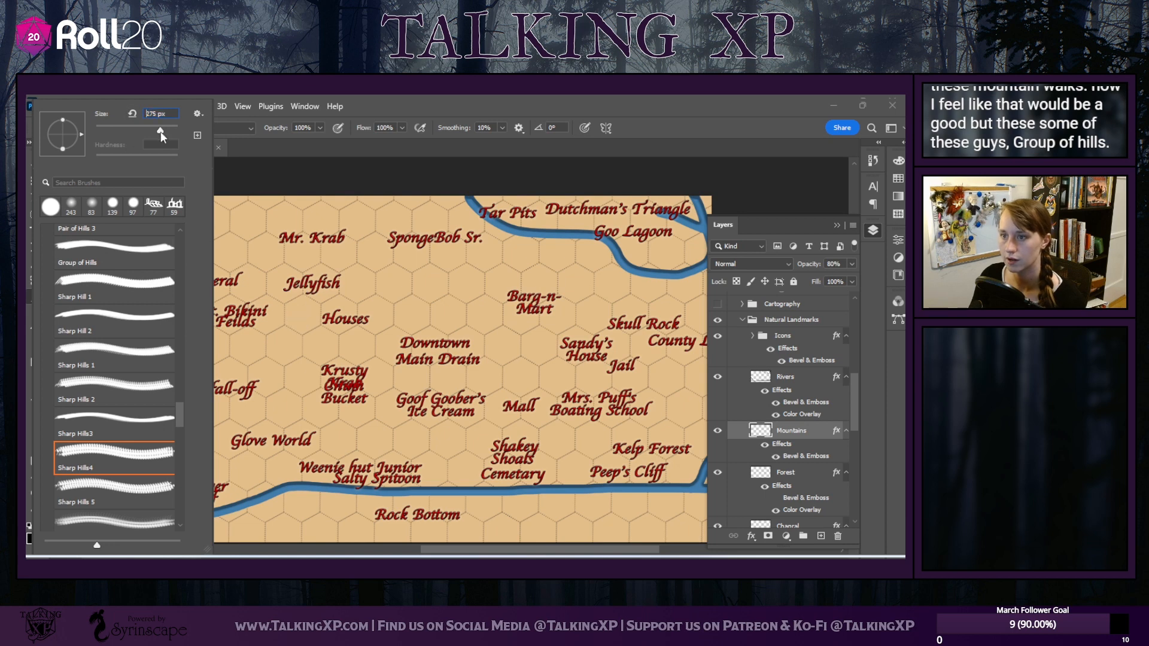
left_click(165, 134)
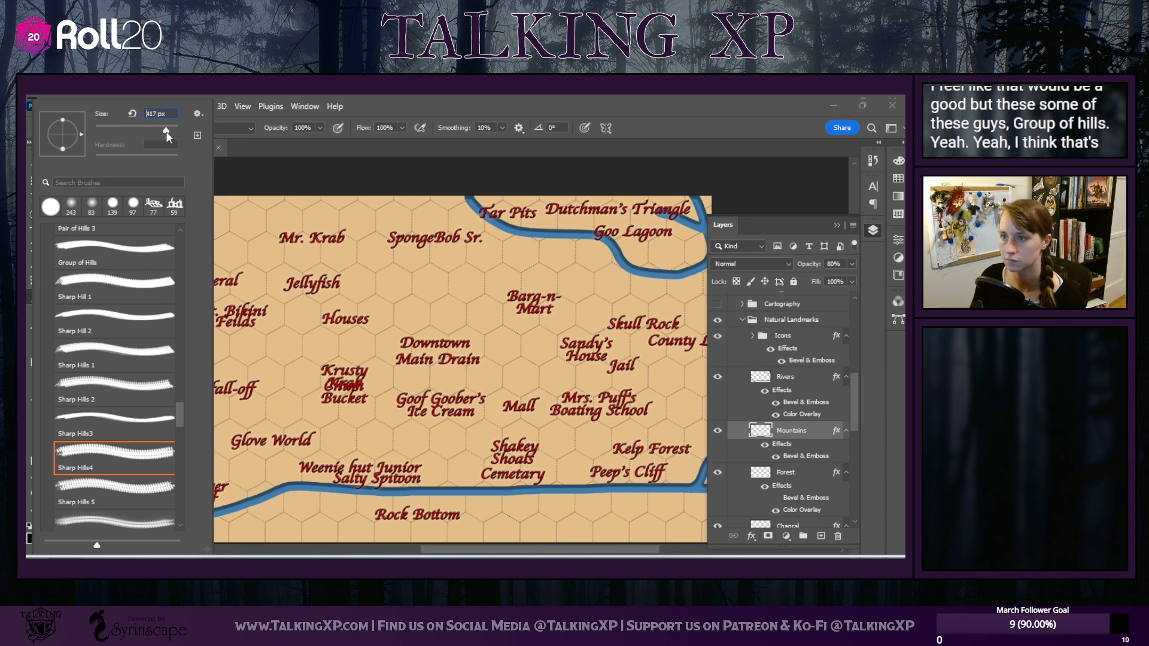
left_click(262, 170)
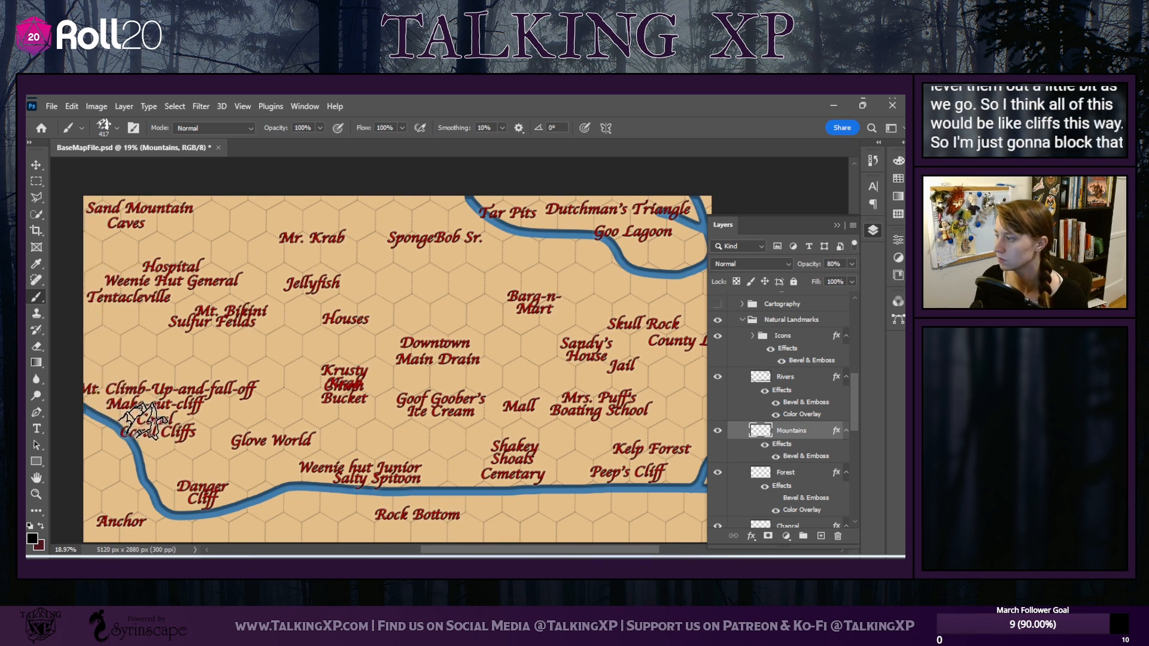
Paint mountains on the Mountains layer from Coral Cliffs up the map's west edge and along the north edge to Tar Pits
left_click(109, 397)
left_click(102, 363)
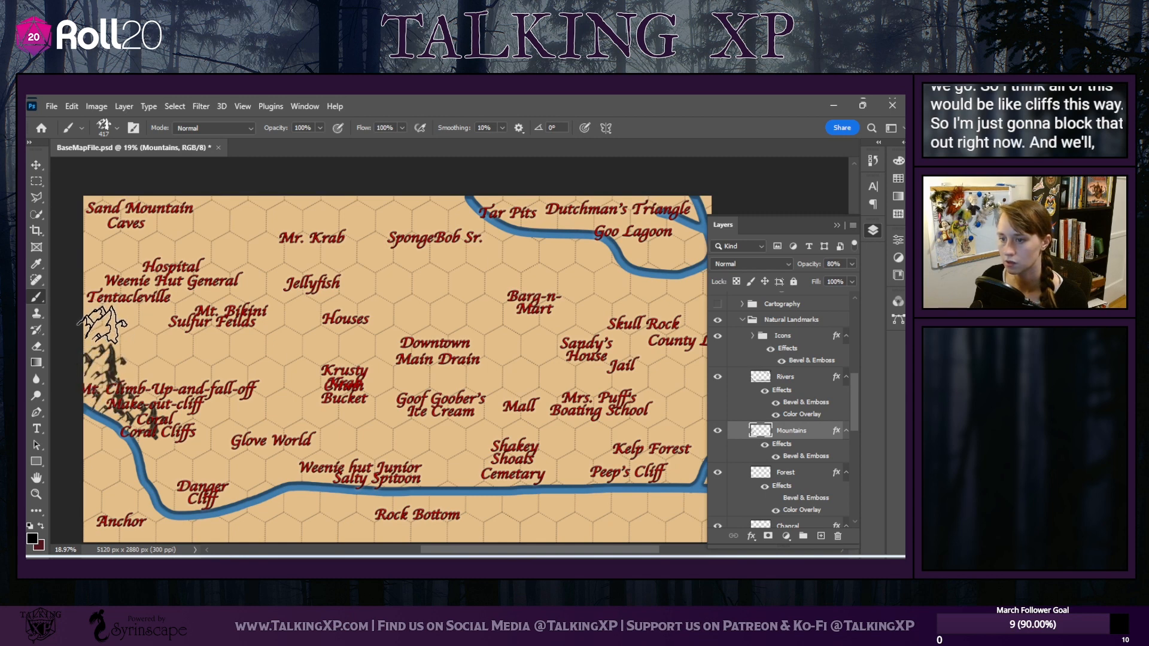
left_click(103, 326)
left_click(141, 368)
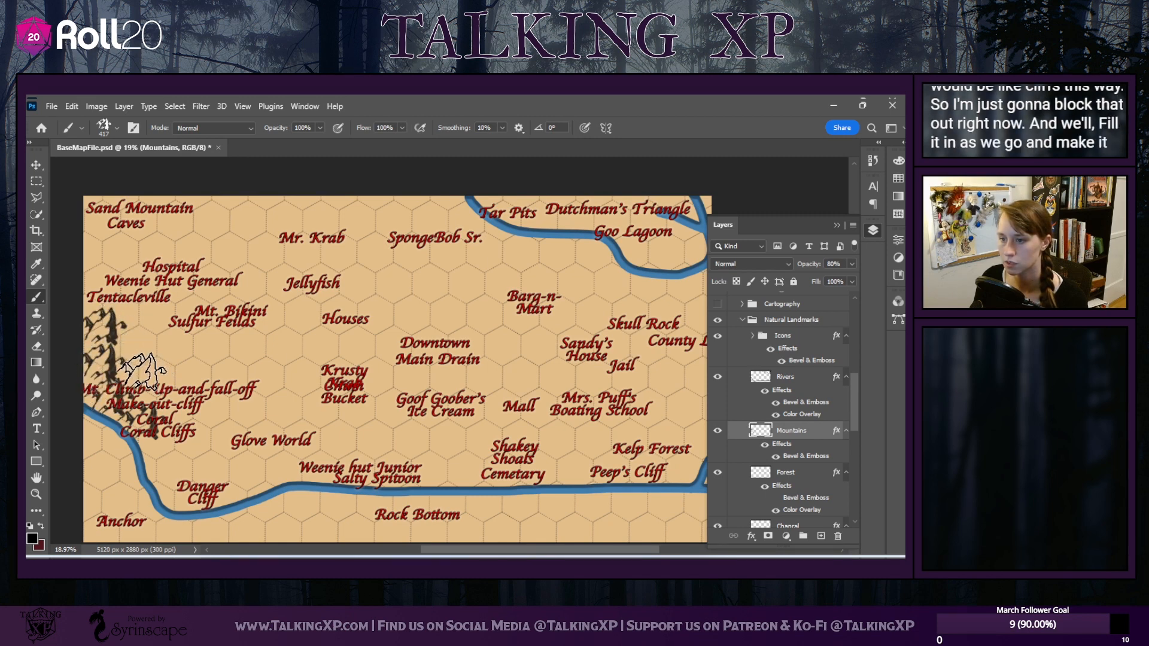
left_click(106, 287)
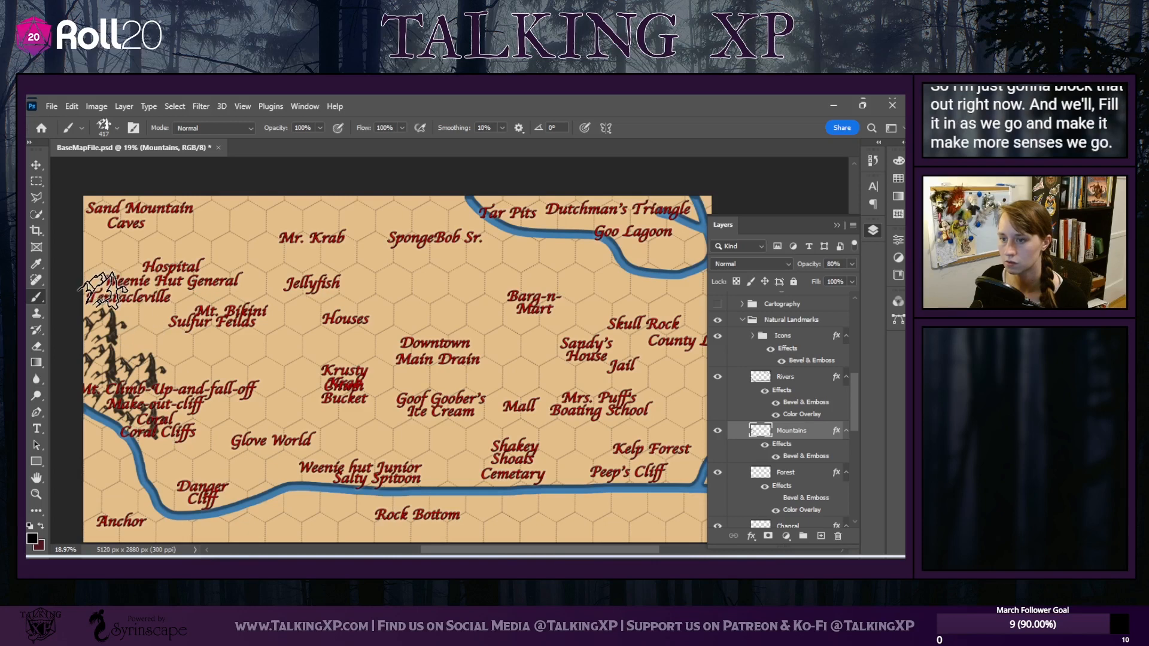
left_click(107, 256)
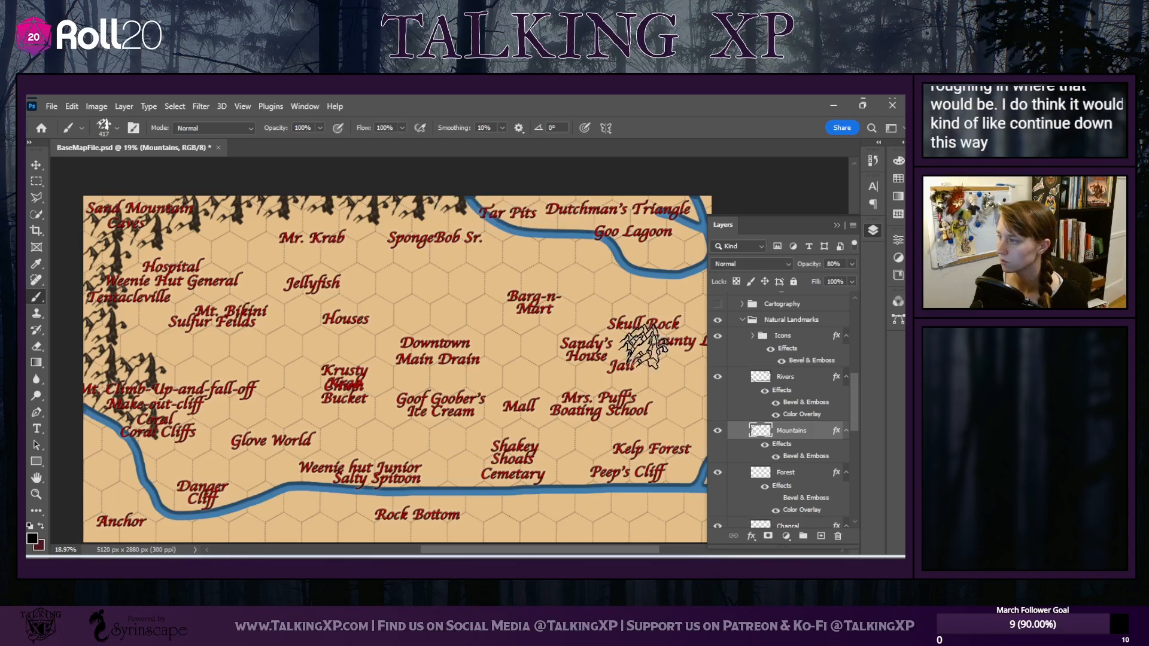
Paint mountains down the map's east edge from Goo Lagoon past County Jail to Kelp Forest and Peep's Cliff
left_click_drag(591, 553, 609, 554)
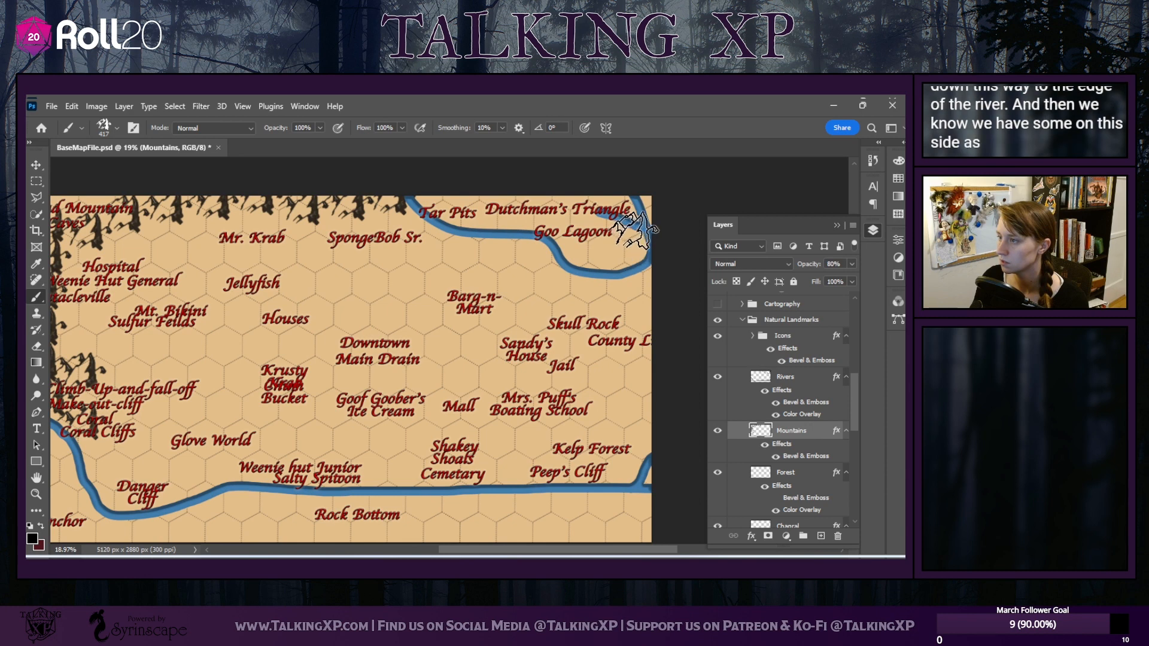
left_click(635, 255)
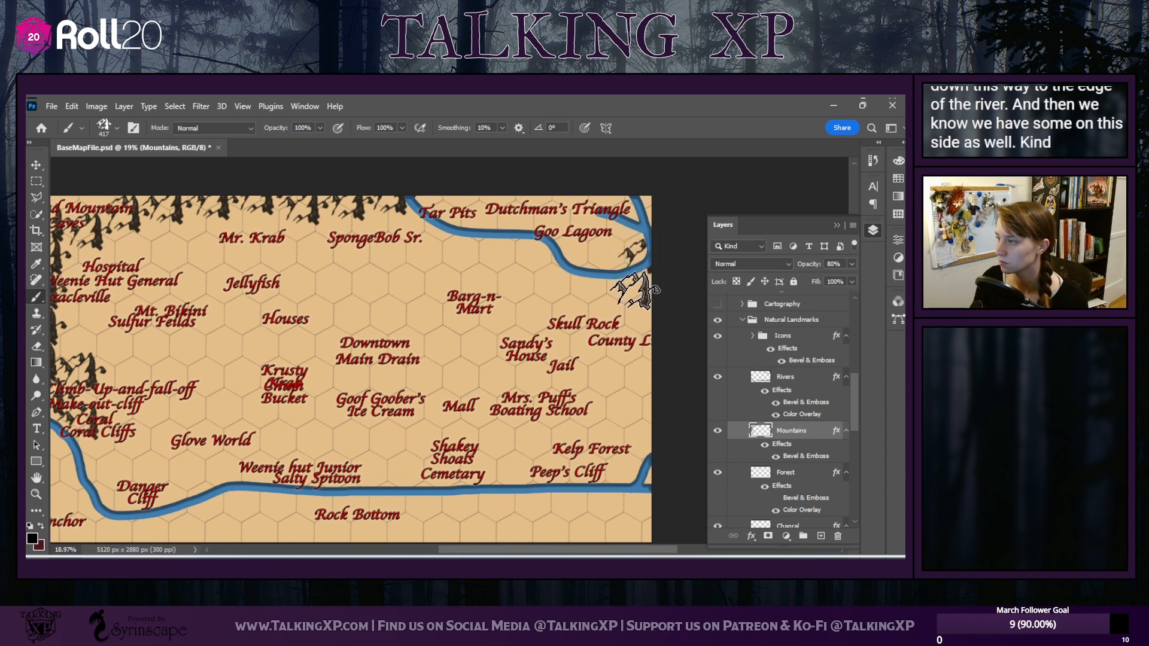
left_click(635, 291)
left_click(630, 324)
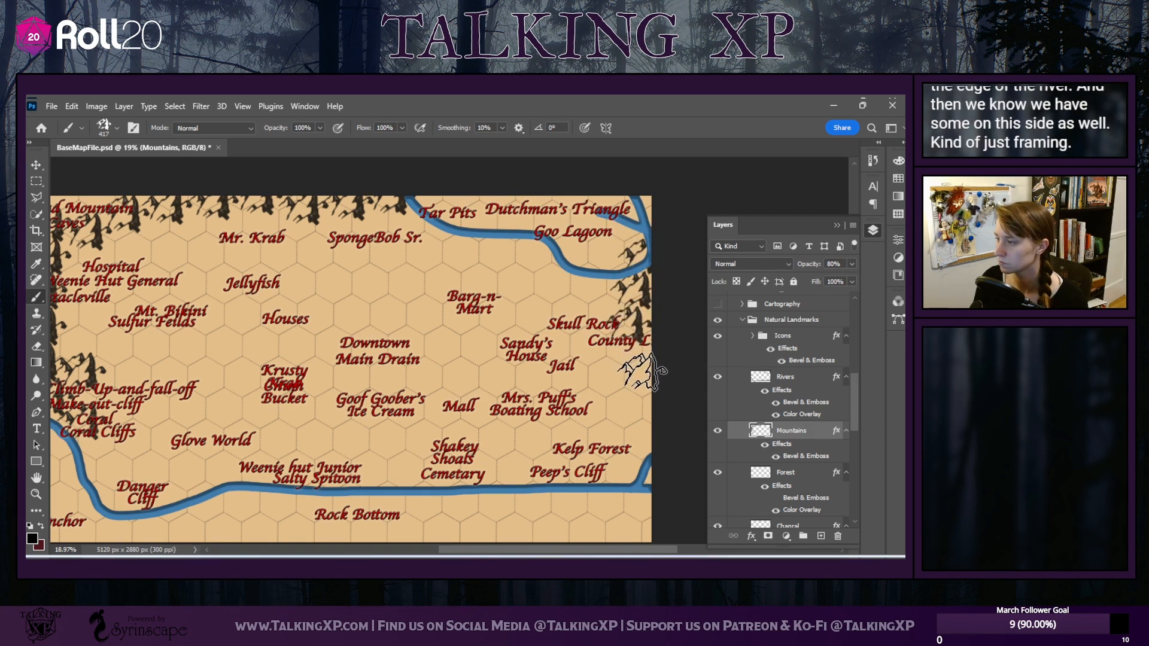
left_click(642, 368)
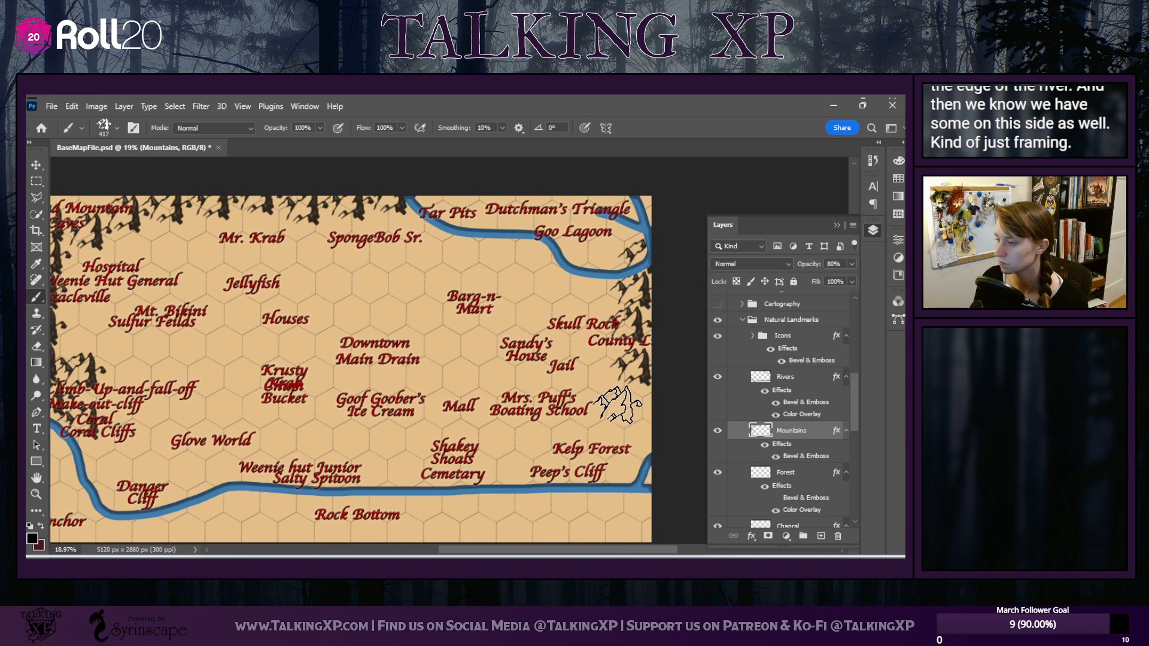
left_click(621, 403)
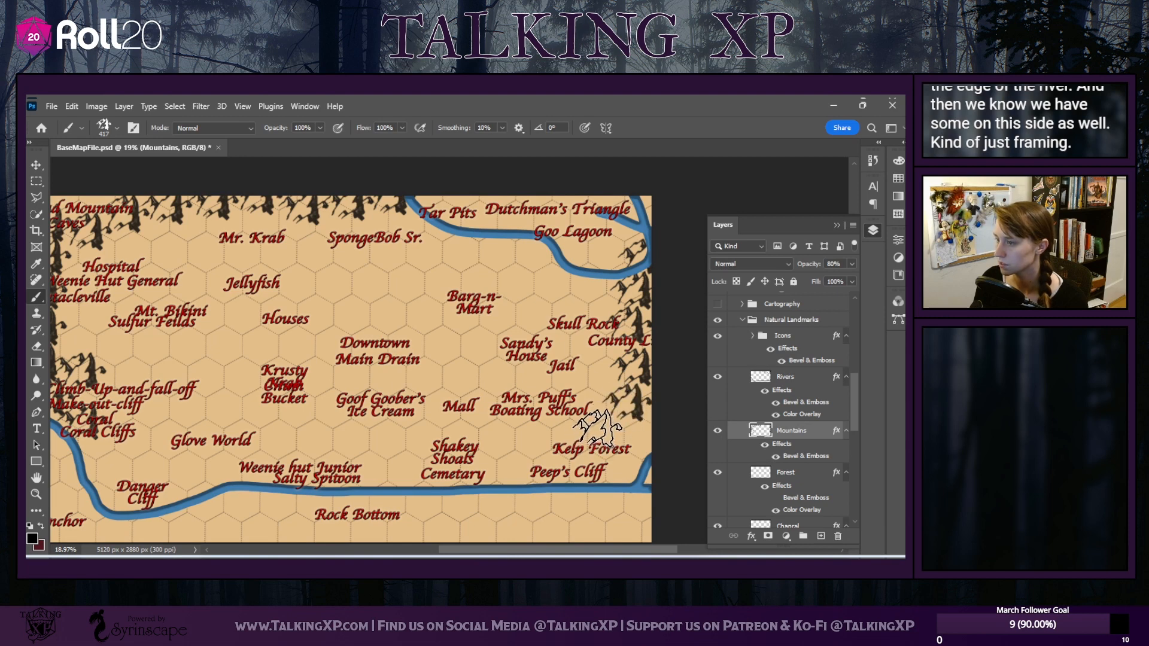
left_click(597, 429)
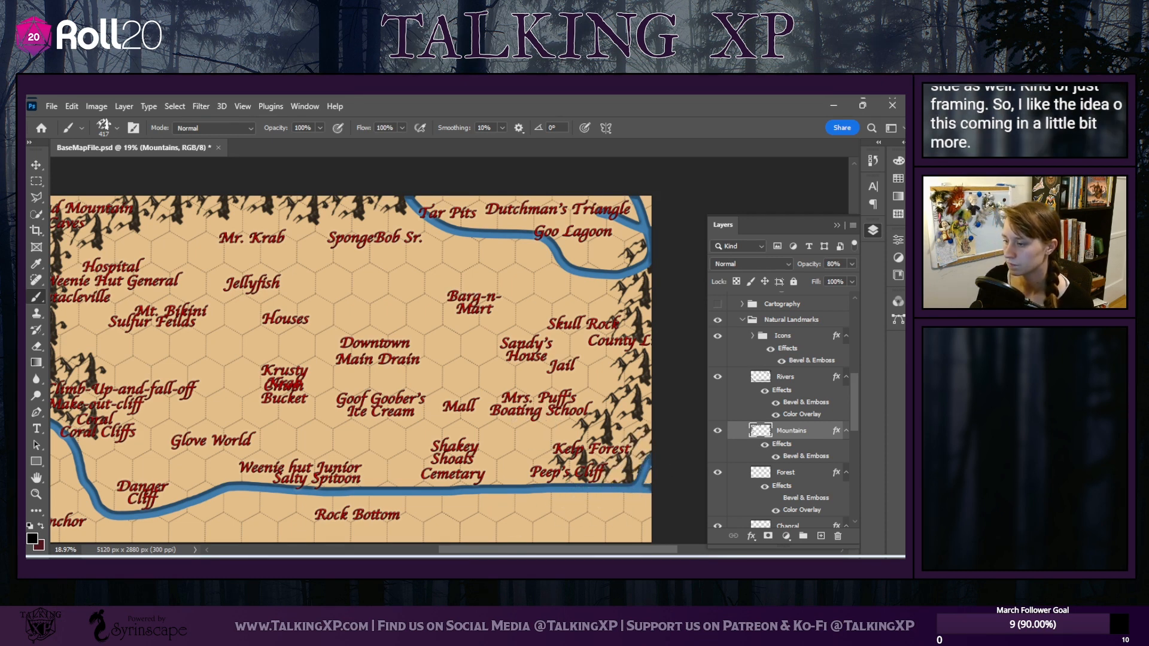
Extend the western mountain range southward along the river below Coral Cliffs
left_click_drag(508, 551, 484, 553)
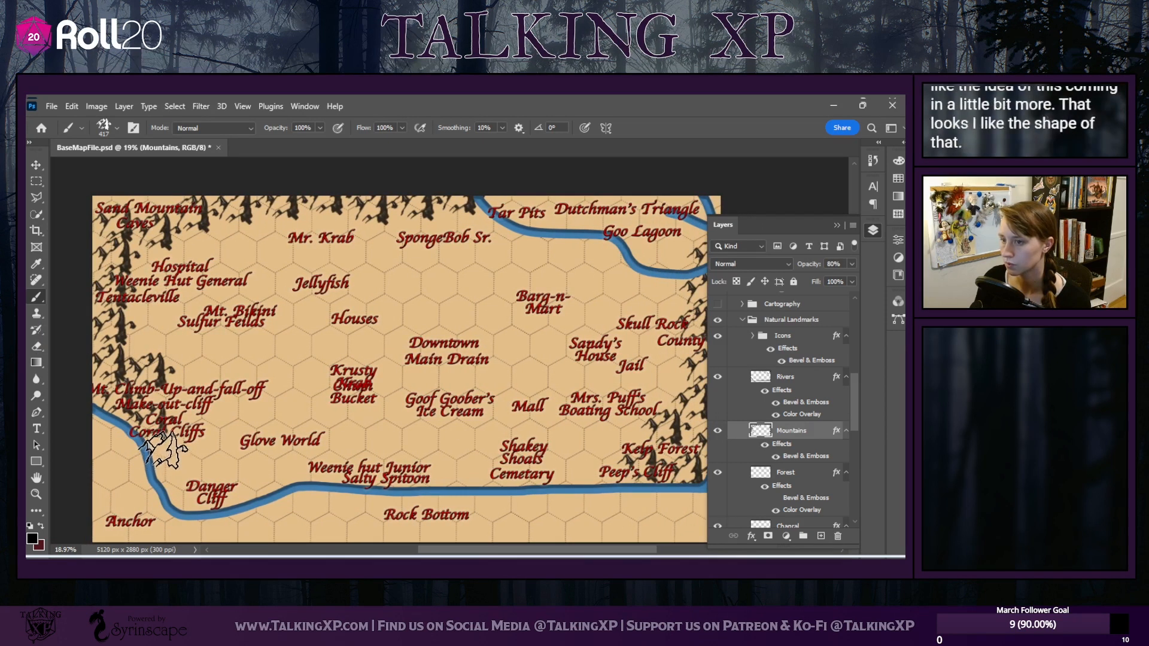
left_click_drag(163, 448, 162, 458)
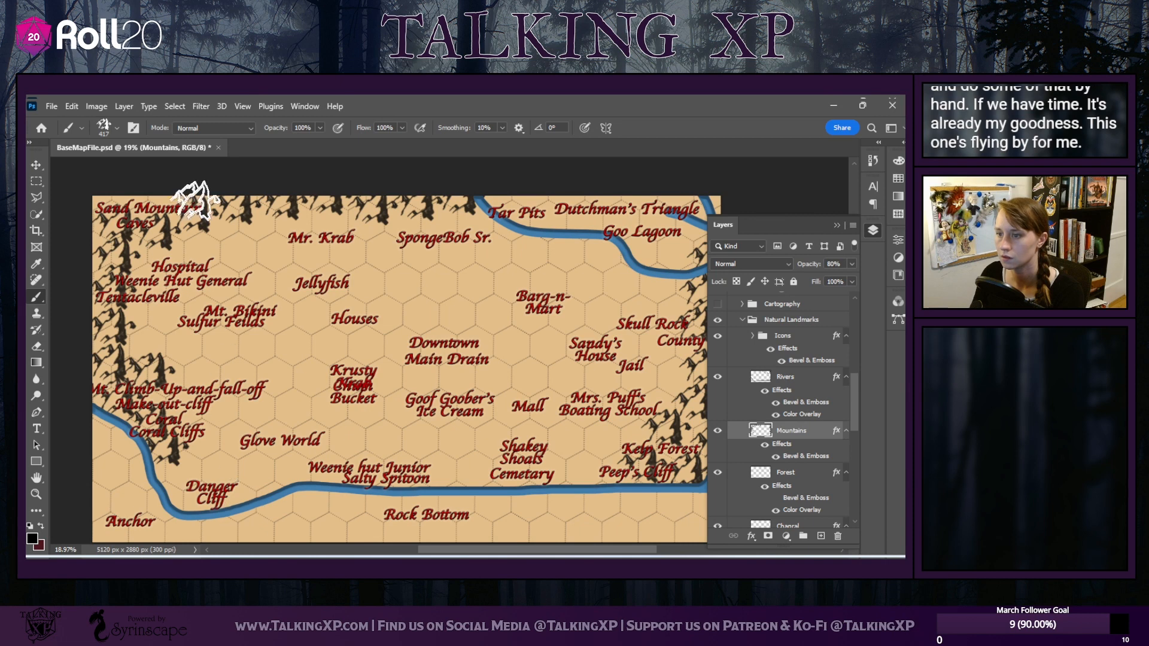
mouse_move(520, 549)
left_mouse_down()
mouse_move(536, 547)
mouse_move(518, 550)
left_mouse_up()
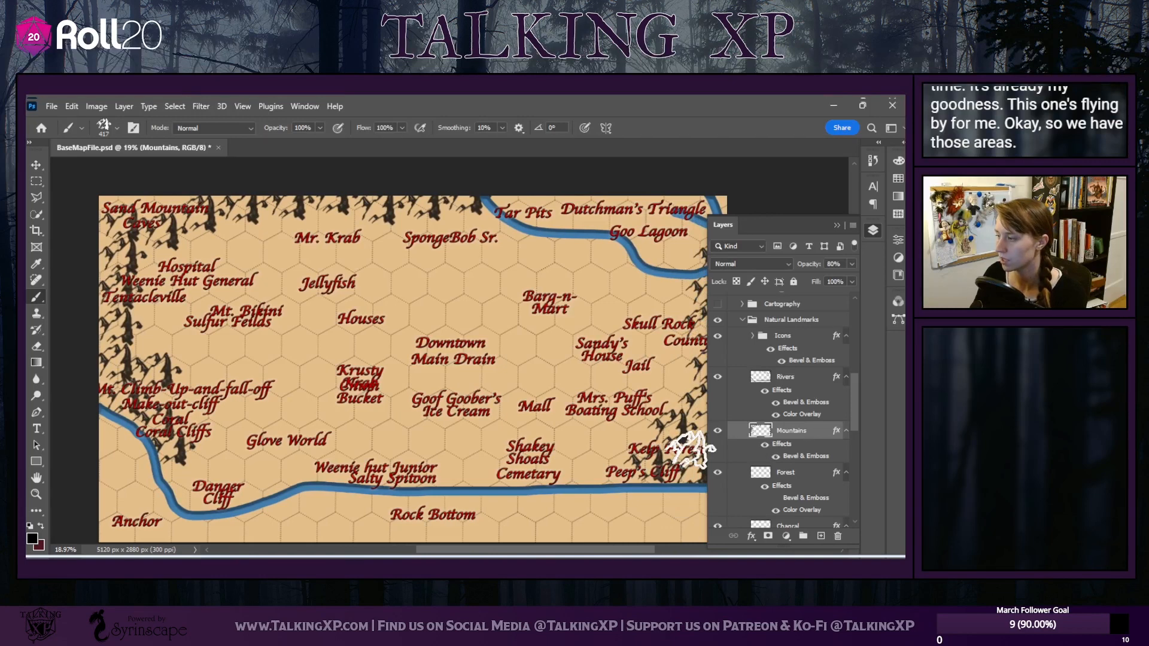
Create a new layer and move it down into the Land group, directly above the Land fill layer
scroll(796, 492, "down", 2)
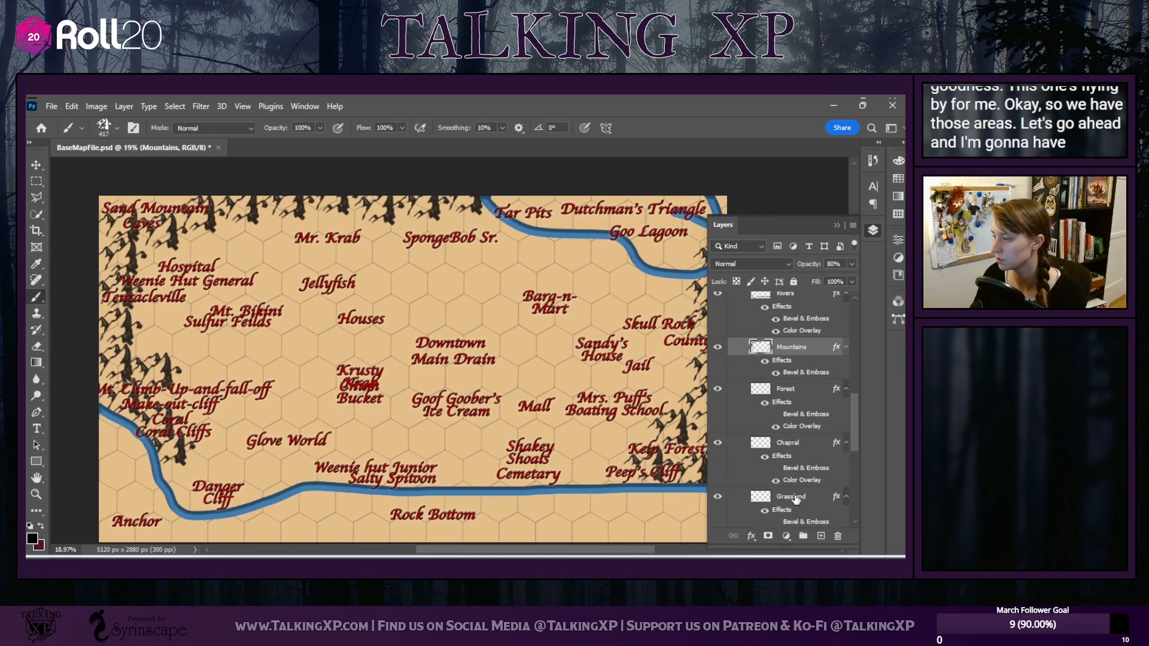
scroll(795, 499, "up", 2)
left_click(824, 535)
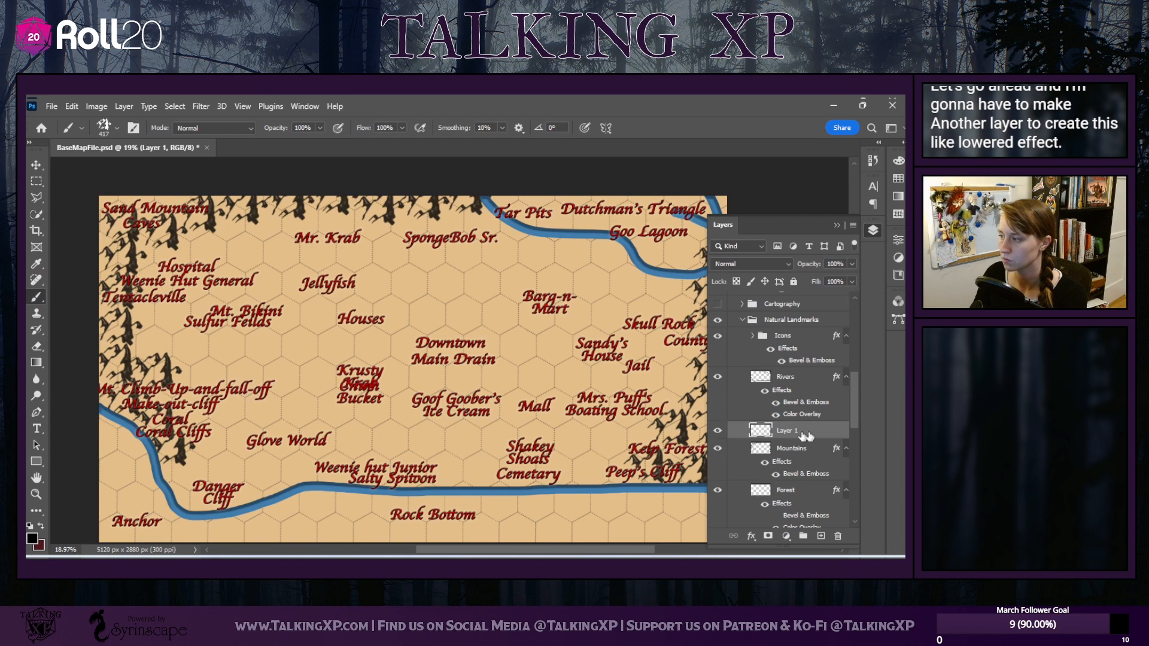
left_click_drag(813, 439, 772, 496)
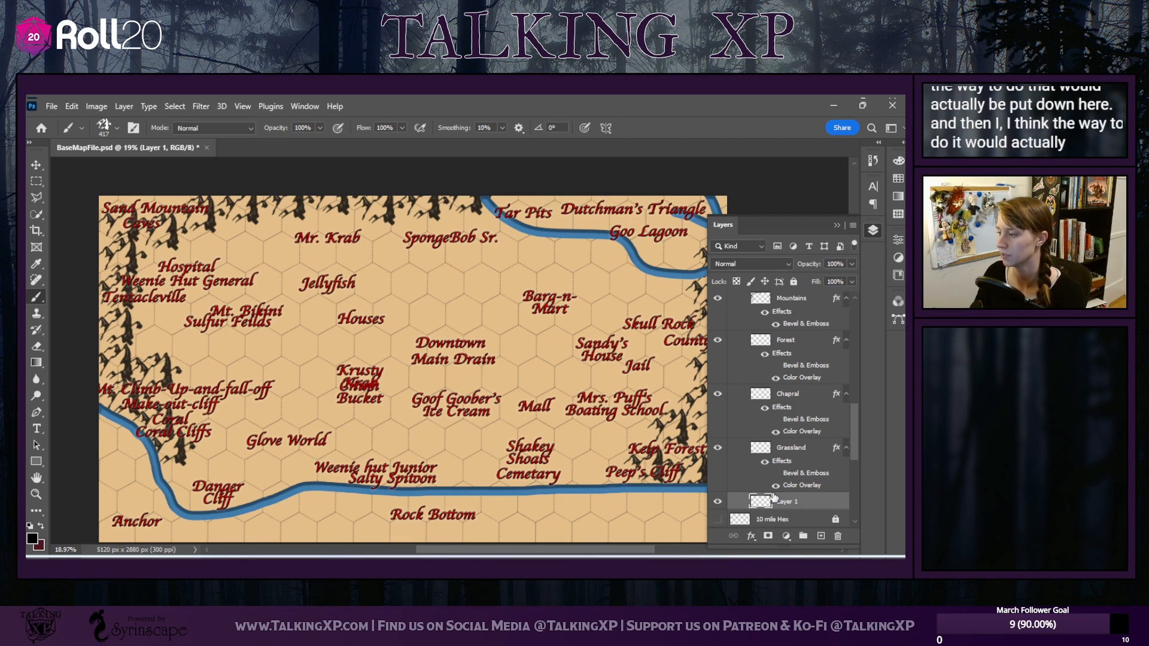
scroll(772, 496, "down", 4)
left_click_drag(791, 386, 759, 435)
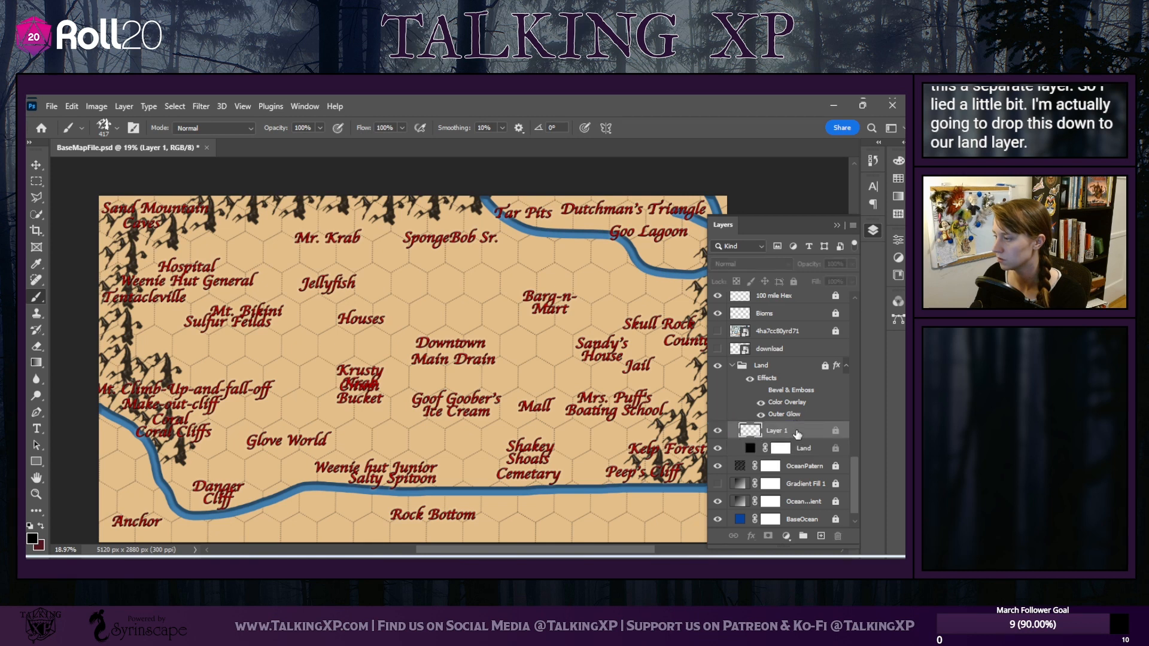
Unlock the Land group and delete the empty Layer 1 inside it
left_click(829, 430)
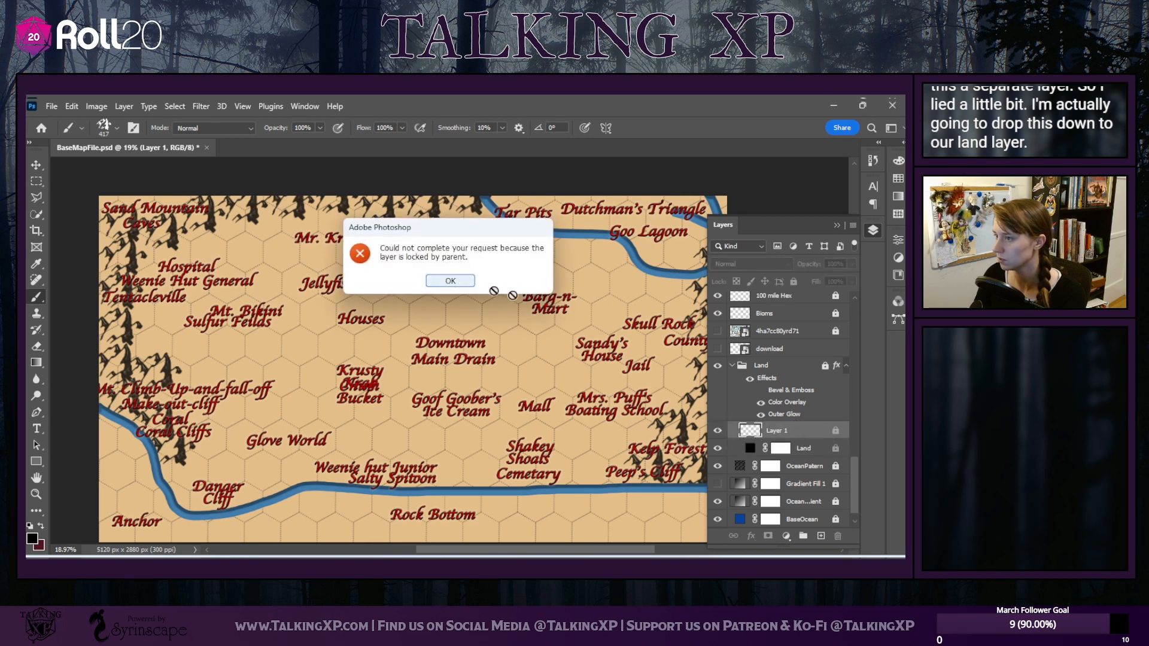
left_click(449, 281)
left_click(824, 365)
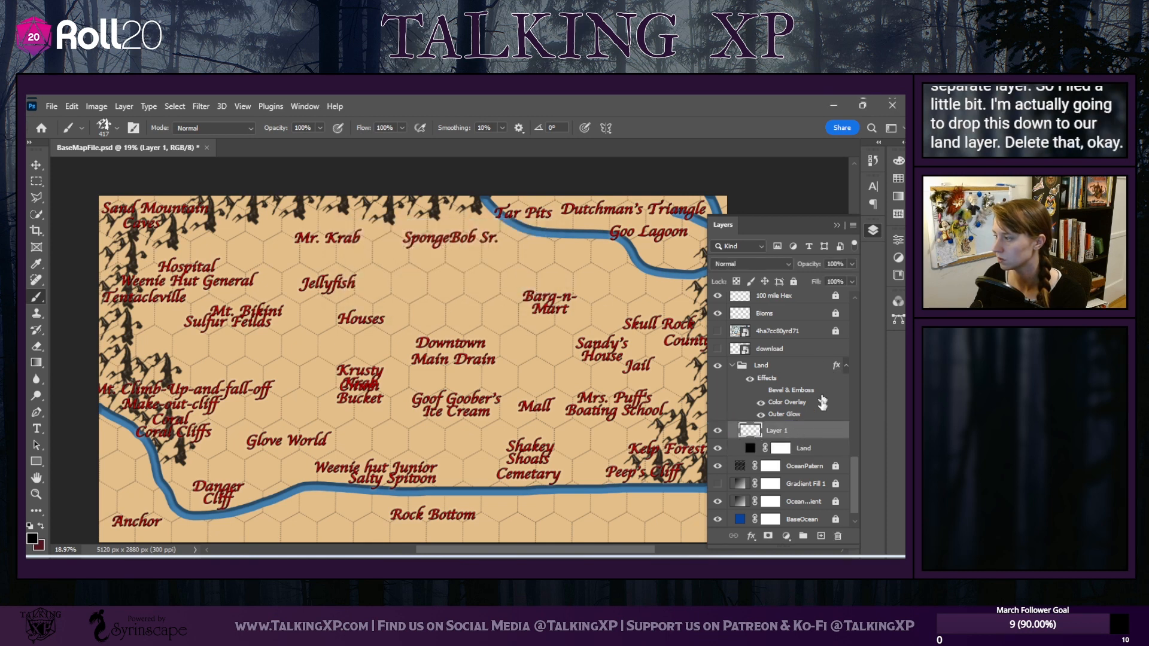
left_click(837, 536)
left_click(406, 282)
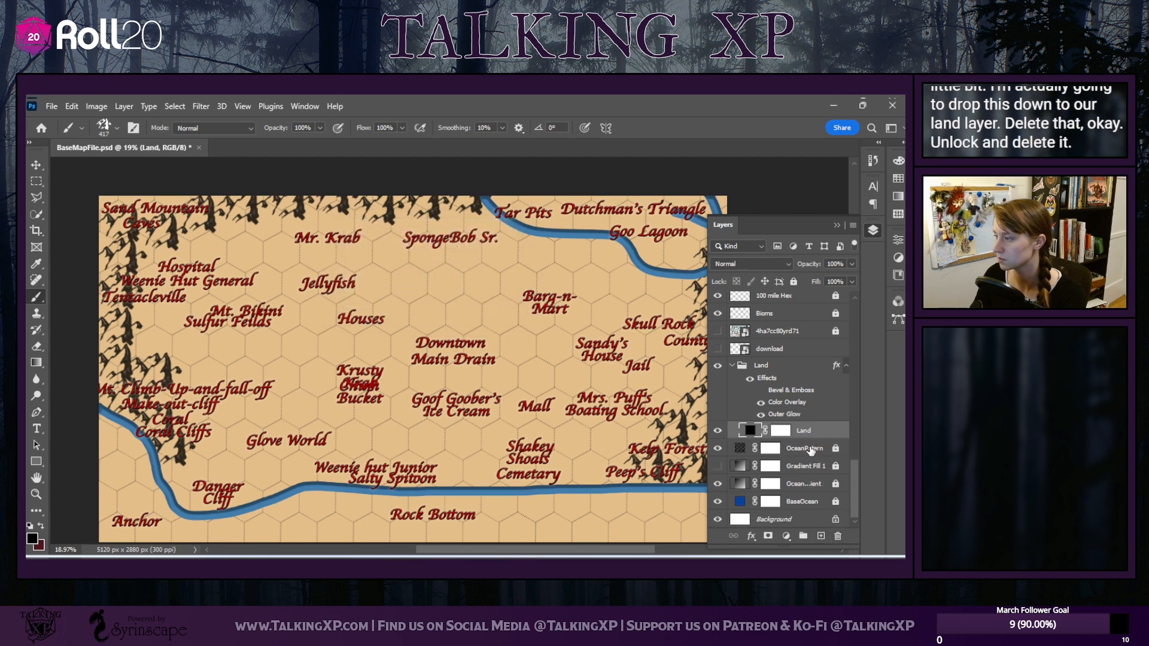
Duplicate the Land fill layer and place the copy beneath the original in the Land group
right_click(825, 426)
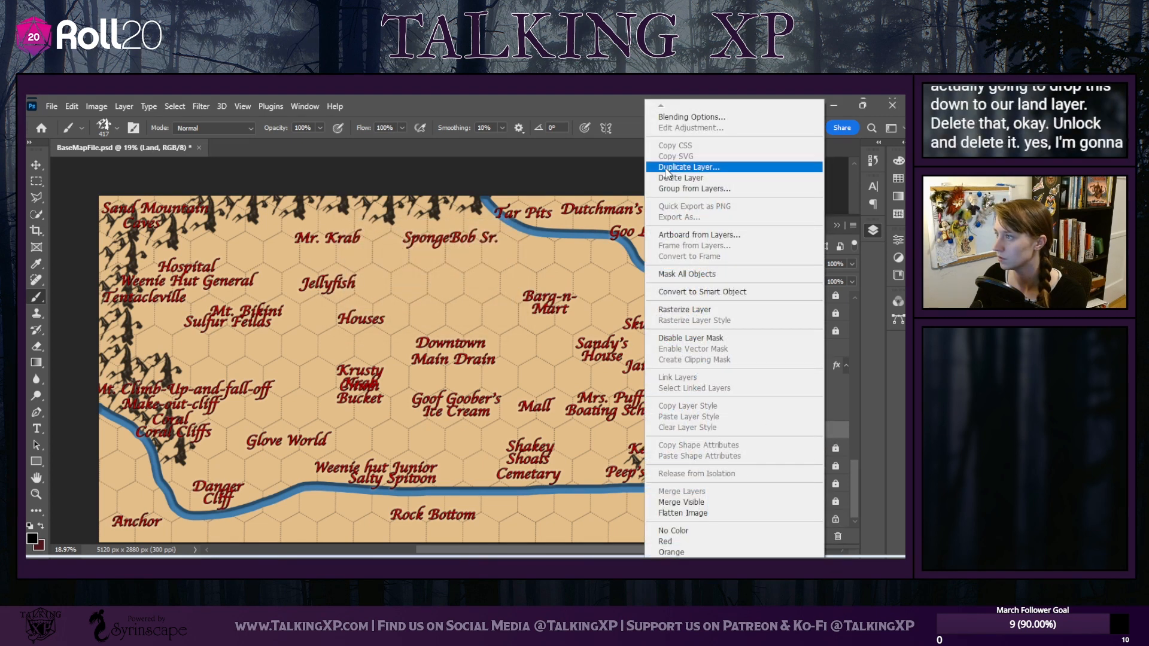
left_click(688, 167)
left_click(452, 229)
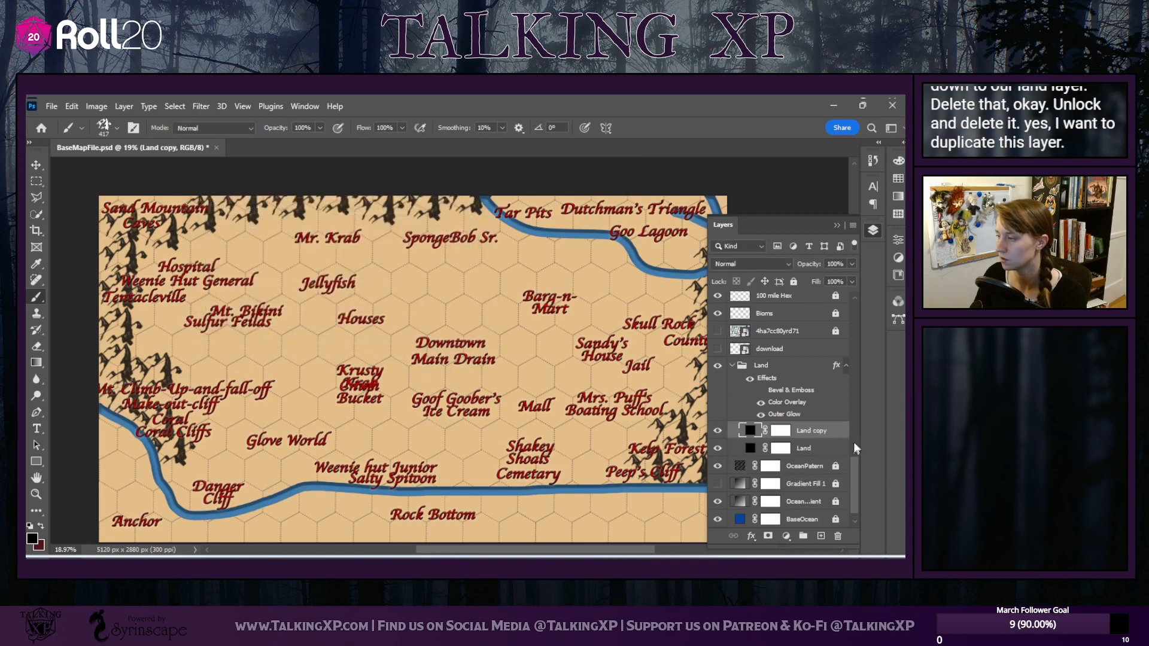
left_click_drag(829, 436, 797, 465)
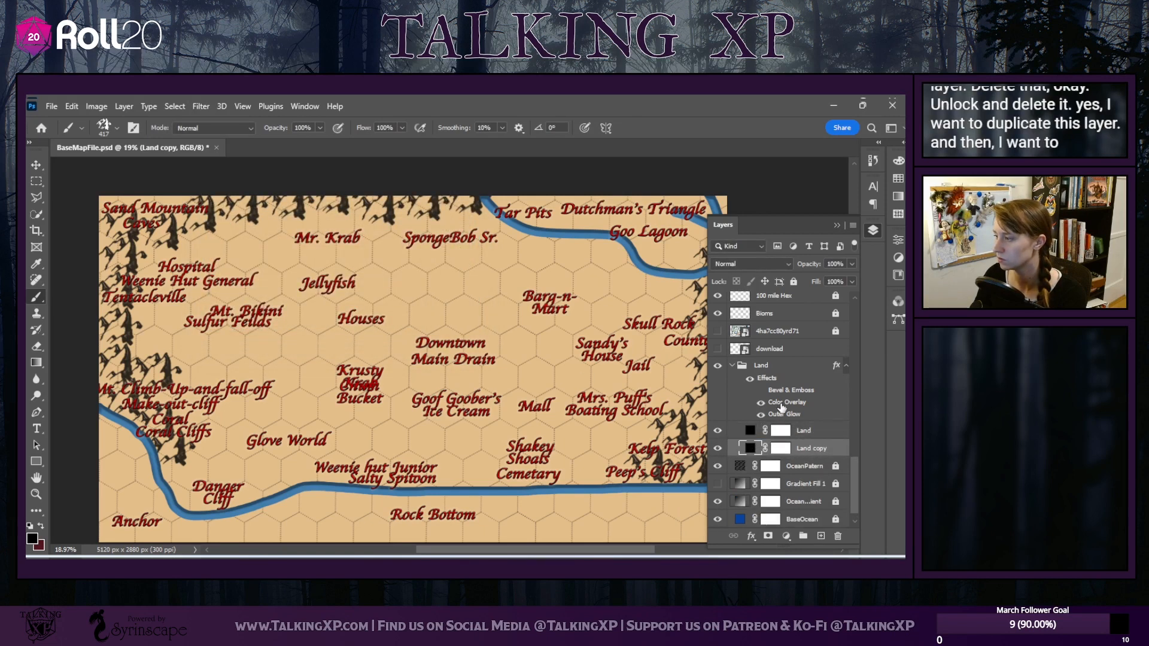
Turn off the Land group's Color Overlay and set the Land layer's fill color to sandy e0cd8b
left_click(782, 406)
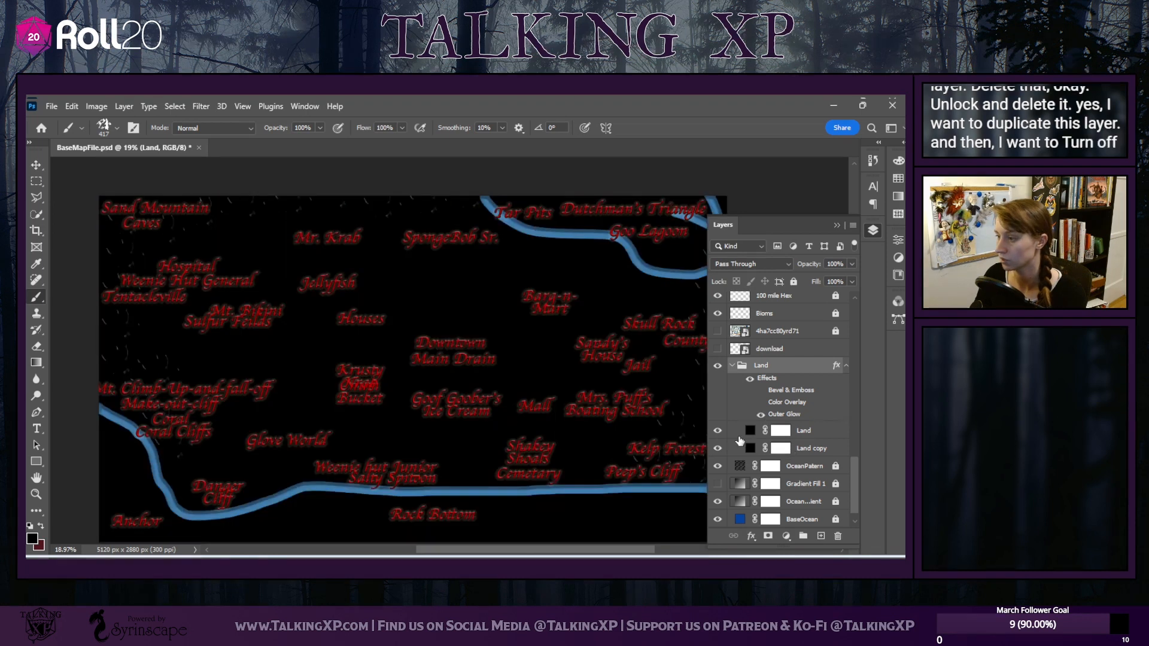
double_click(751, 431)
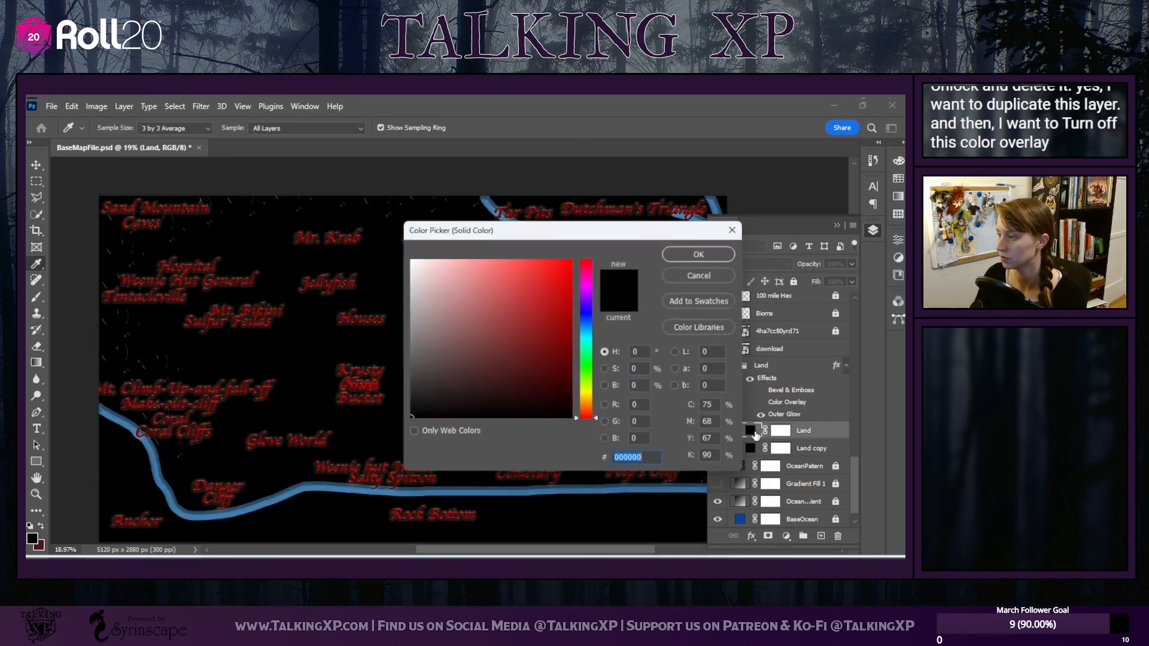
left_click(589, 393)
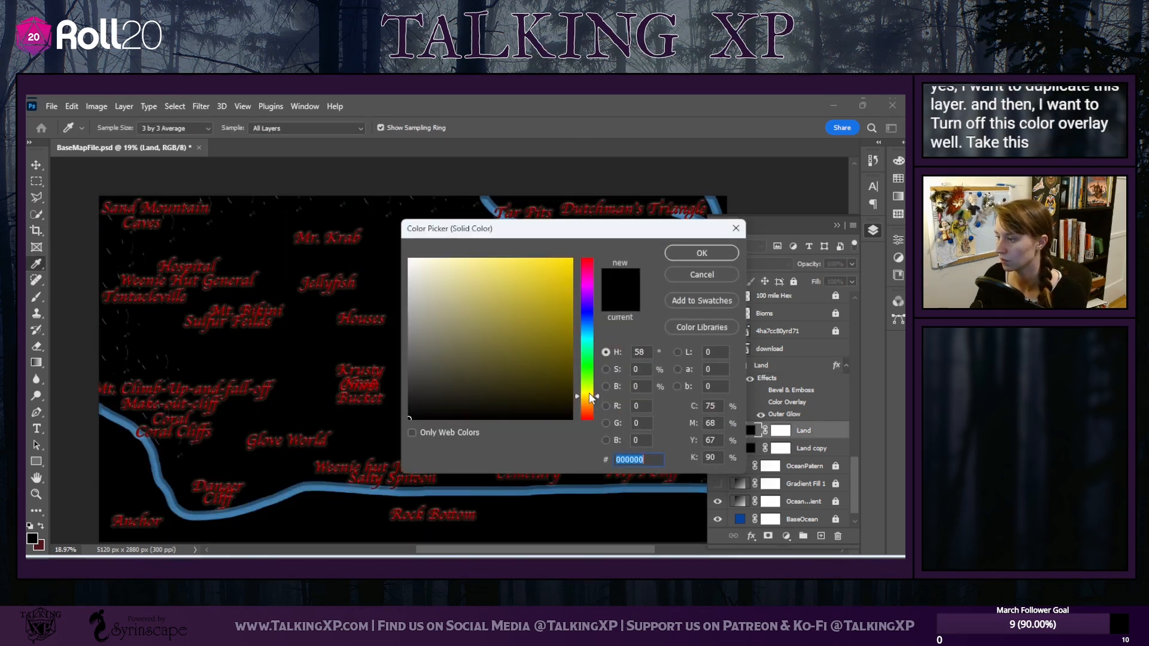
left_click(485, 254)
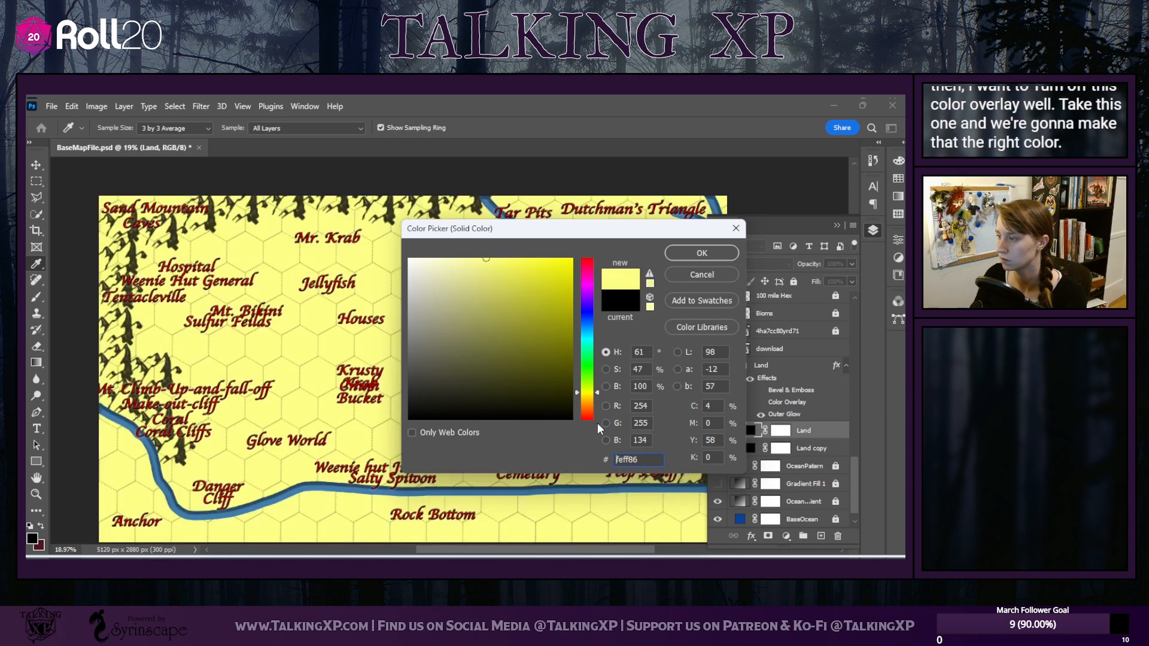
left_click_drag(597, 392, 597, 398)
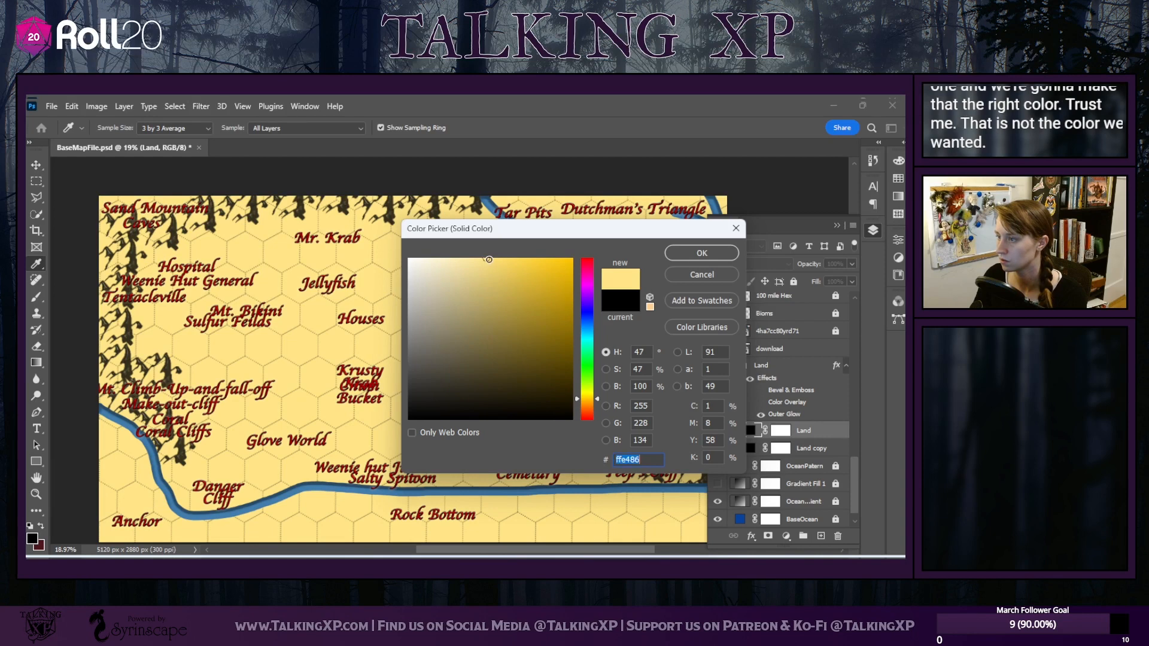
left_click_drag(489, 259, 472, 278)
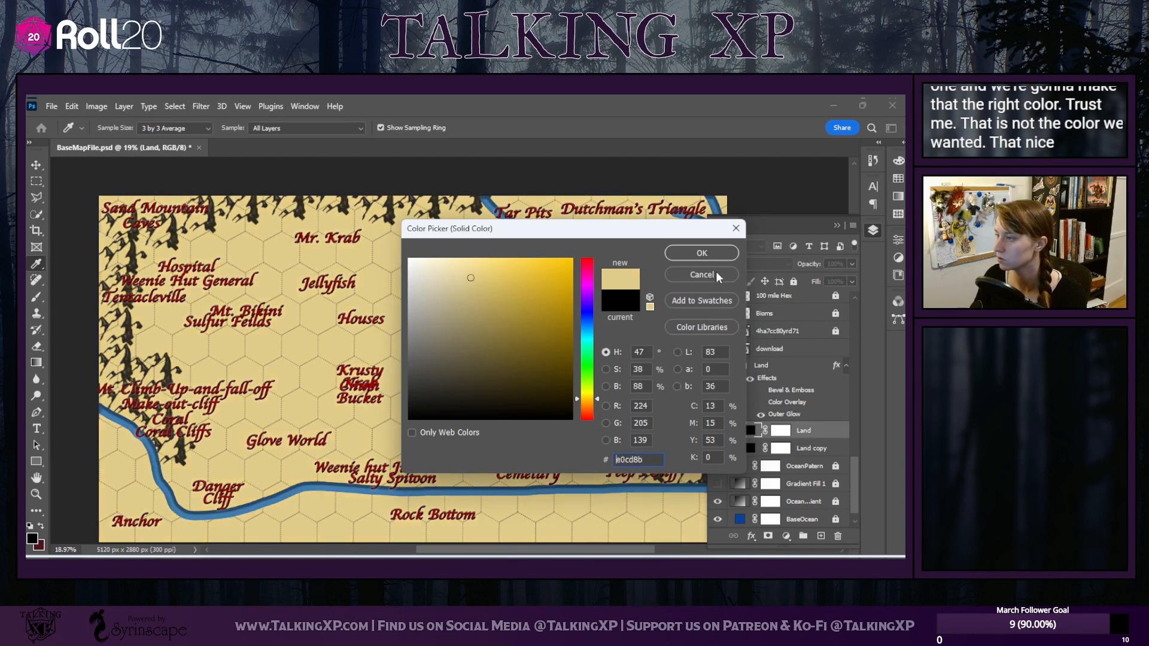
left_click(713, 256)
Set the Land copy layer's fill color to the darker brown 826e39
double_click(749, 449)
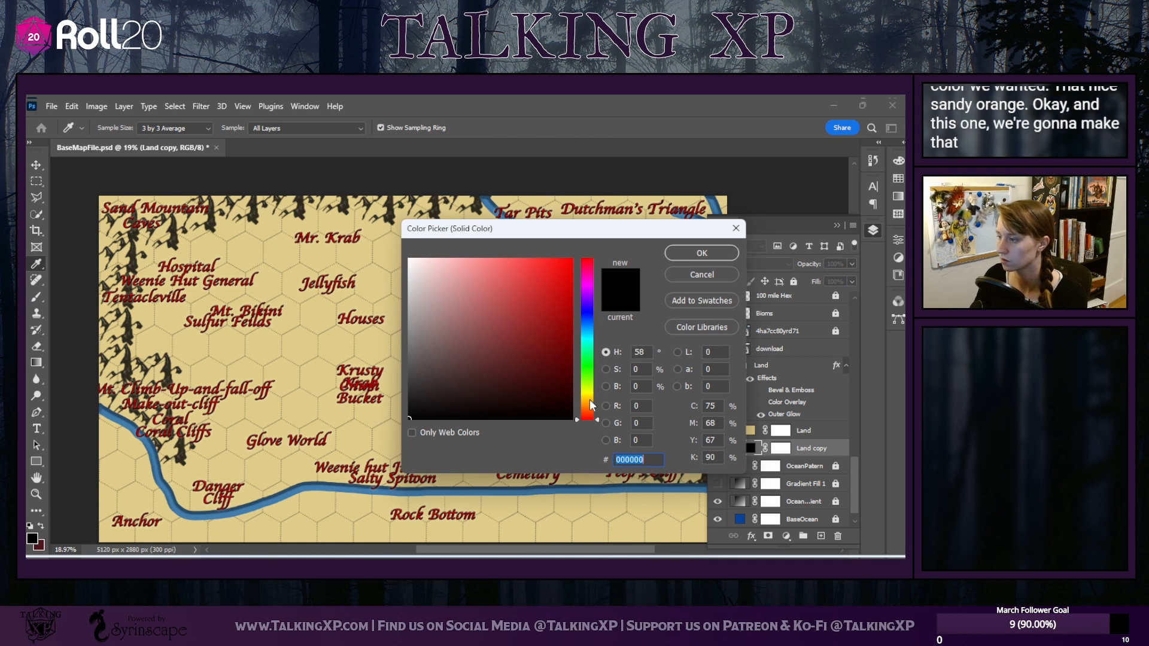
left_click(590, 400)
mouse_move(444, 267)
left_mouse_down()
mouse_move(467, 250)
mouse_move(470, 342)
mouse_move(473, 321)
mouse_move(501, 338)
left_mouse_up()
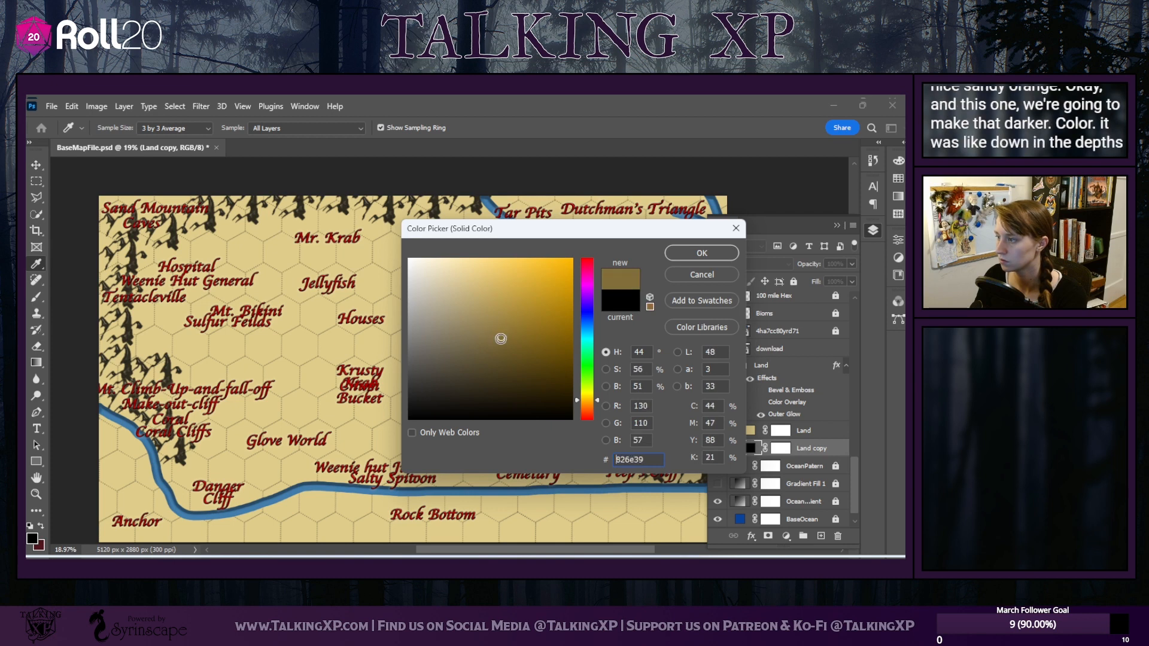
left_click(685, 252)
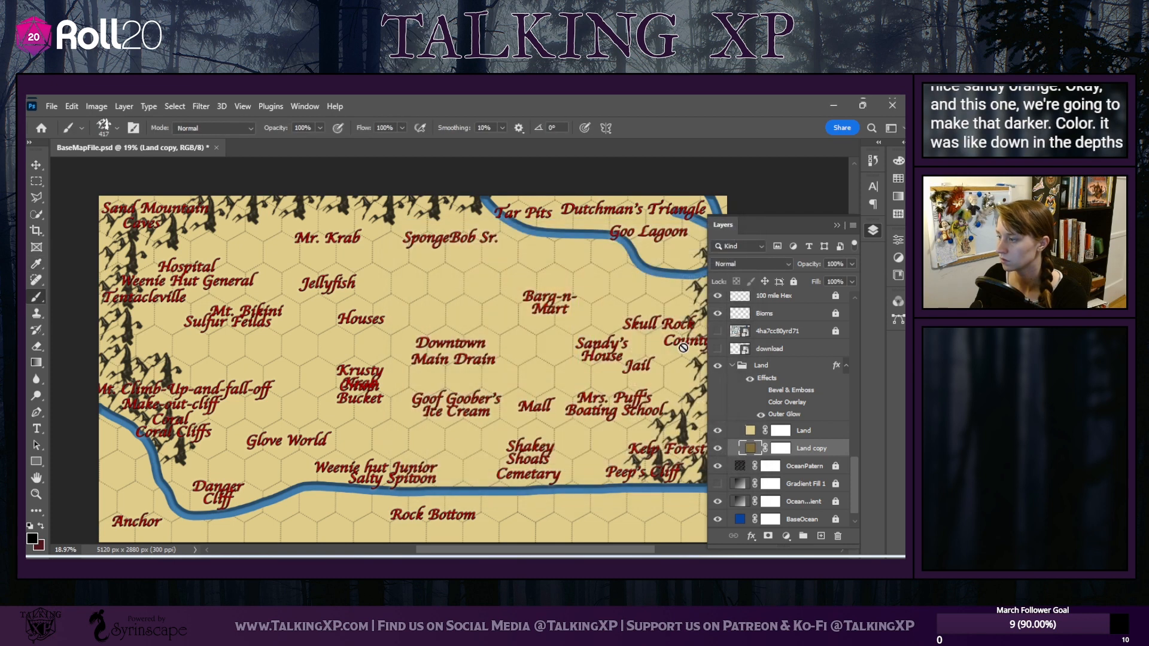
Rasterize the Land layer's fill and erase its southwest corner along the river with a 243 px round eraser at 100% hardness
left_click(804, 431)
left_click(36, 345)
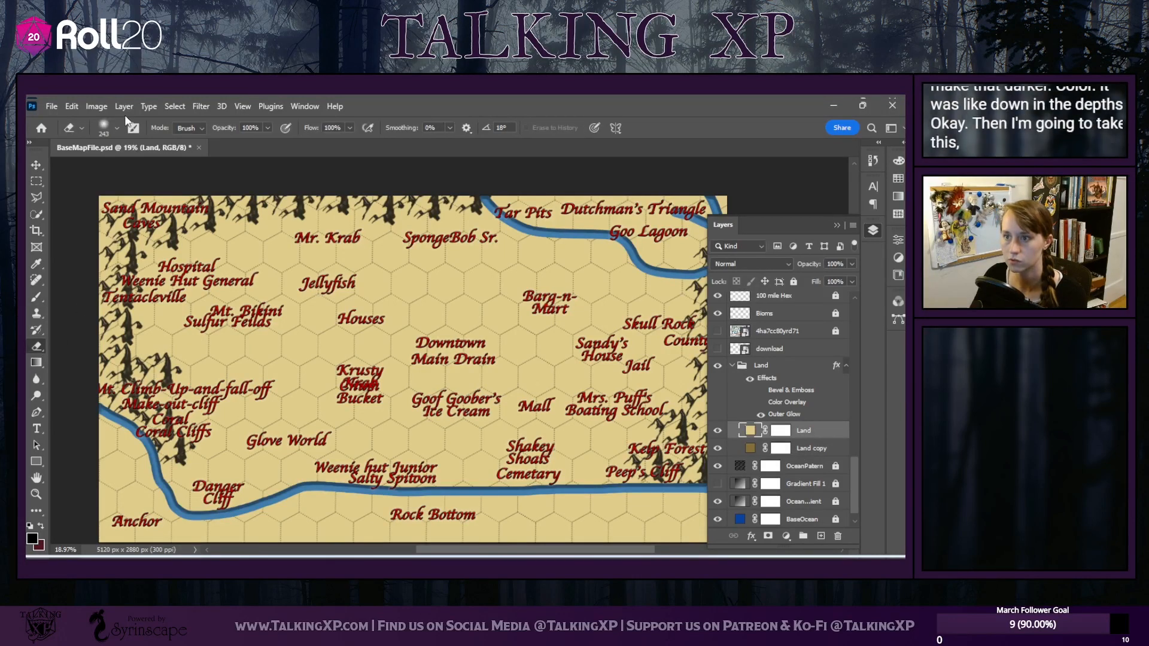
left_click(117, 127)
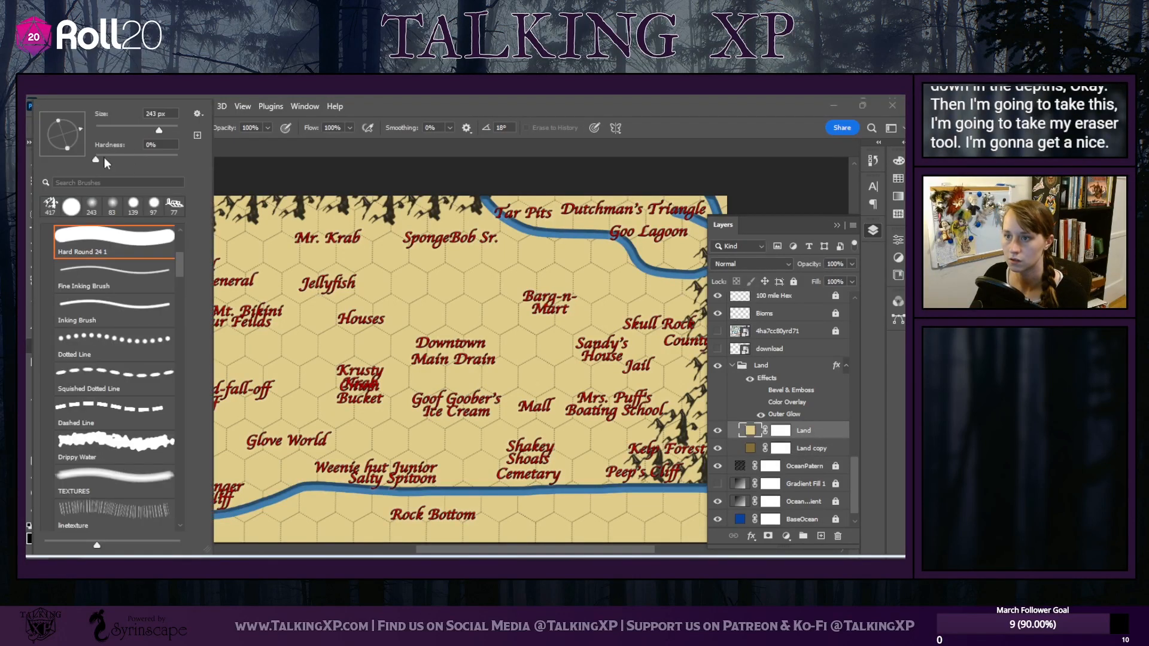
left_click_drag(104, 157, 302, 182)
left_click(265, 170)
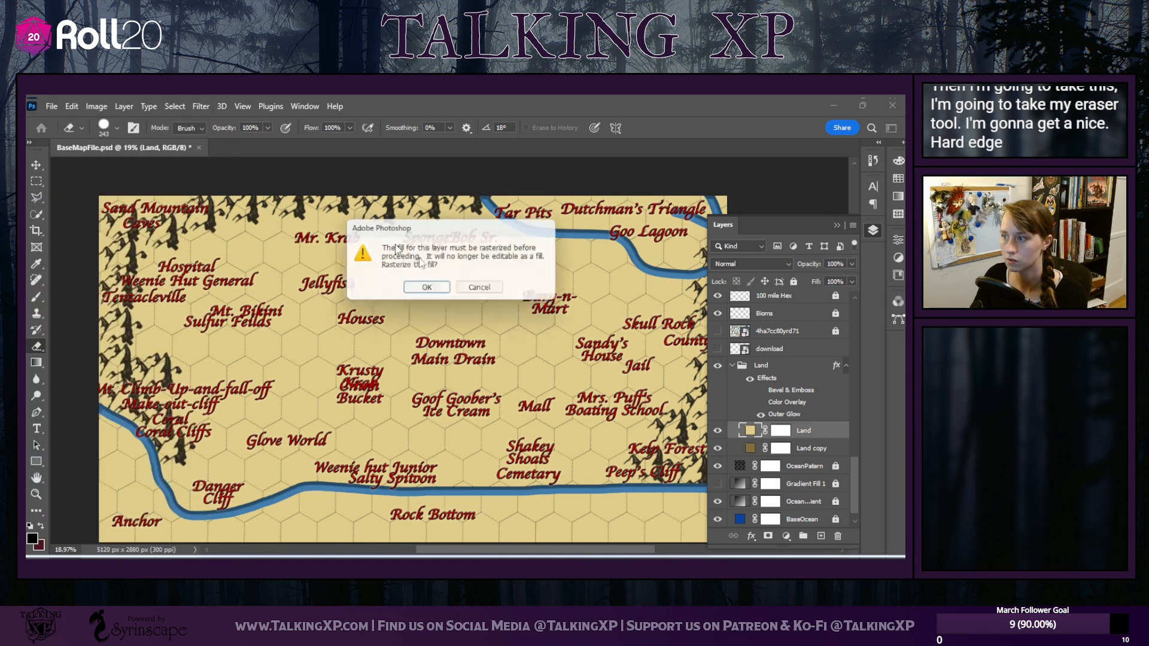
left_click(428, 292)
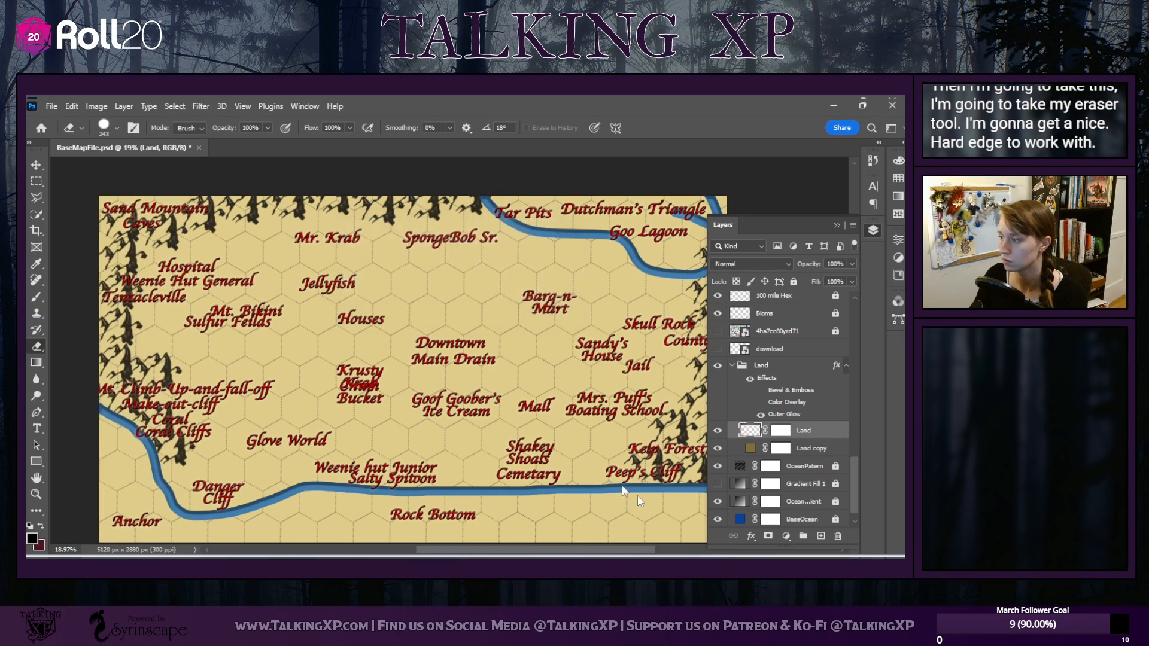
mouse_move(97, 425)
left_mouse_down()
mouse_move(164, 523)
mouse_move(162, 544)
mouse_move(116, 493)
mouse_move(95, 442)
mouse_move(136, 523)
mouse_move(118, 461)
mouse_move(113, 533)
mouse_move(95, 497)
mouse_move(130, 524)
mouse_move(196, 542)
mouse_move(174, 528)
mouse_move(219, 536)
mouse_move(326, 500)
left_mouse_up()
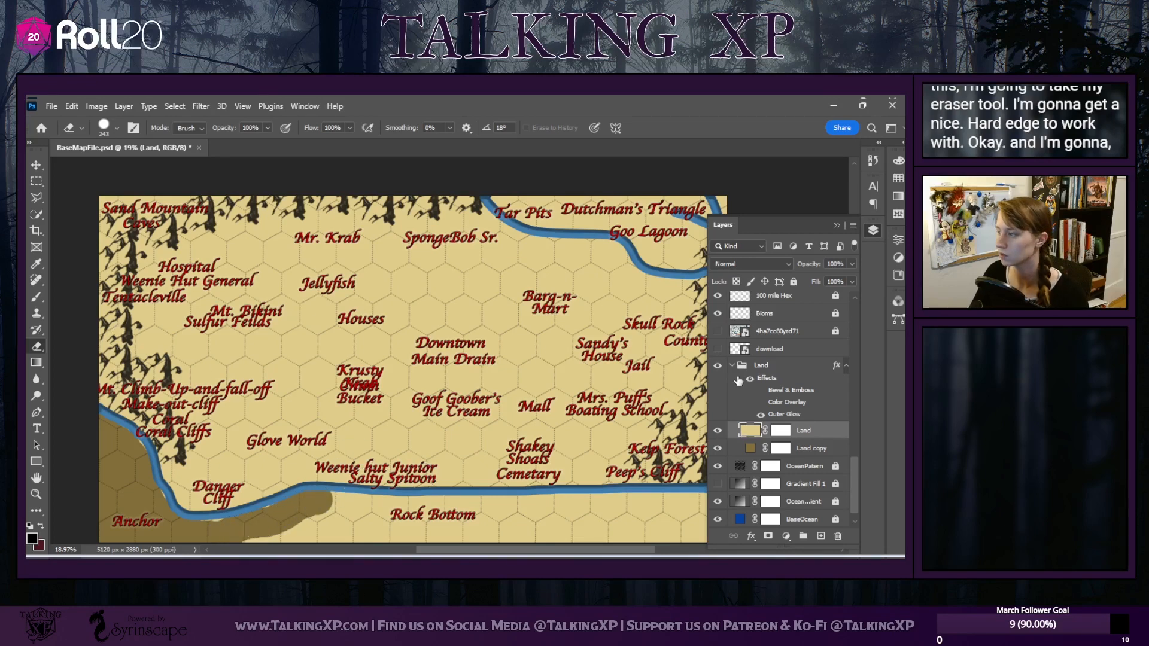
Hide the Rivers layer and switch the eraser to the Drippy Water brush at 89 px
scroll(766, 393, "up", 6)
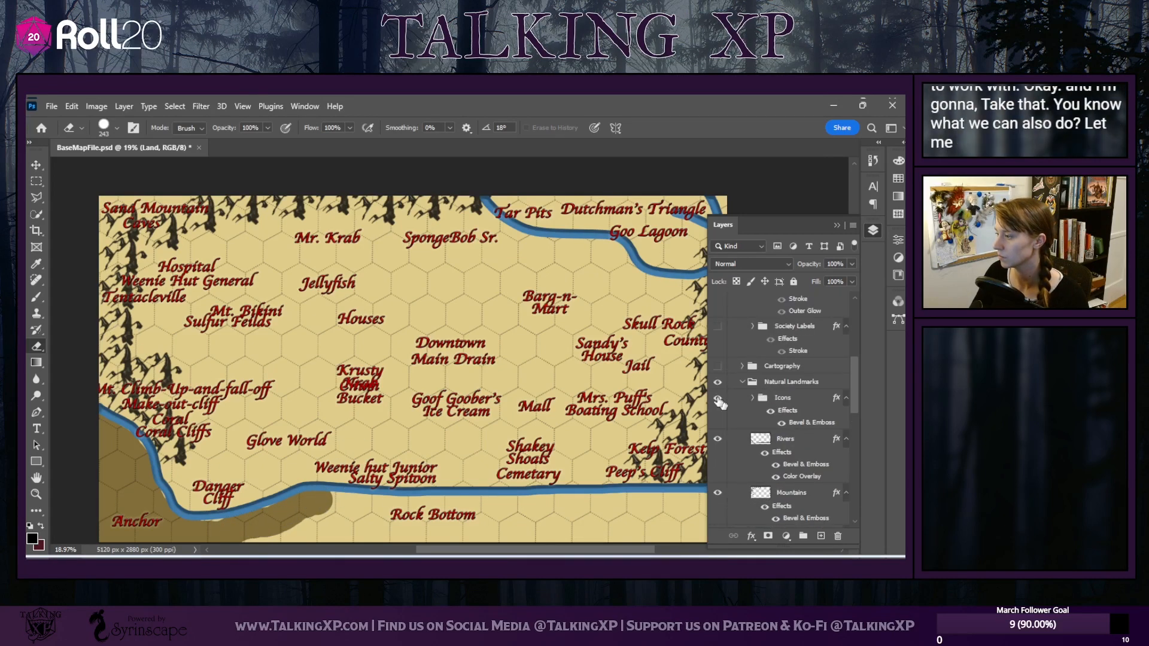
left_click(717, 438)
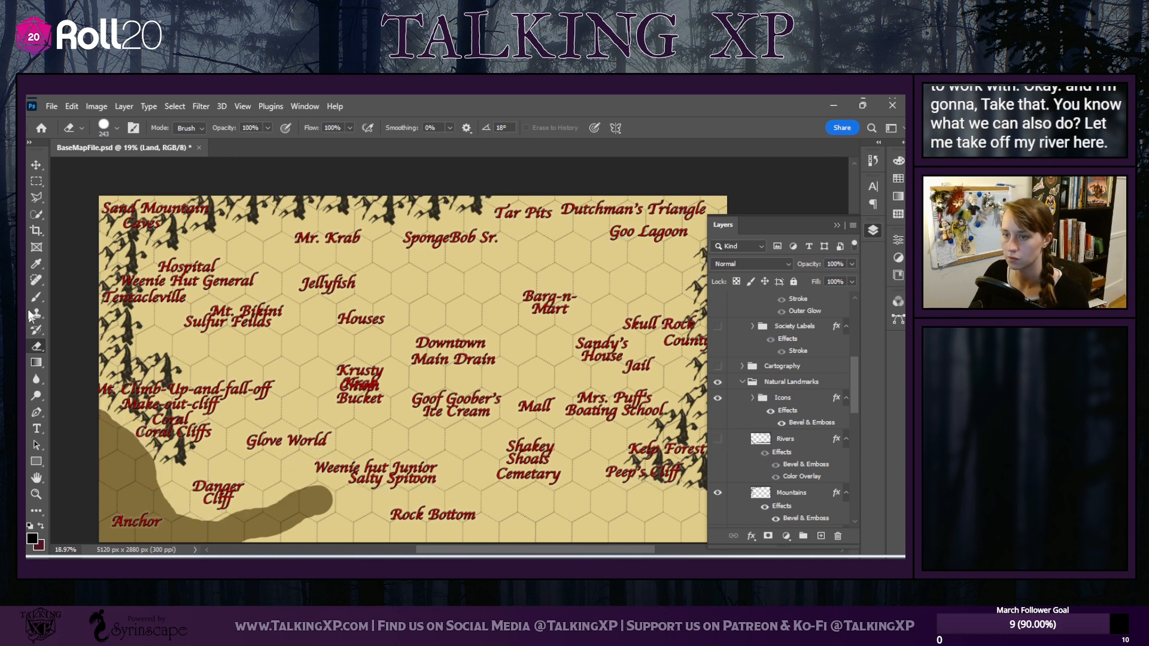
left_click(111, 124)
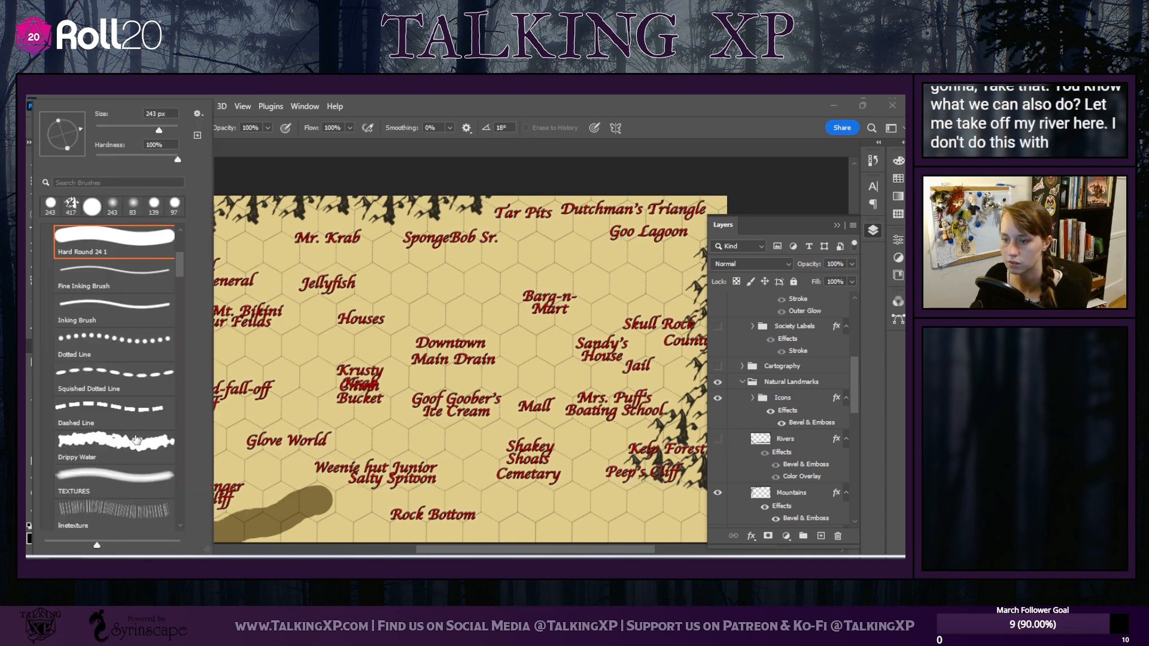
left_click(154, 459)
left_click(255, 161)
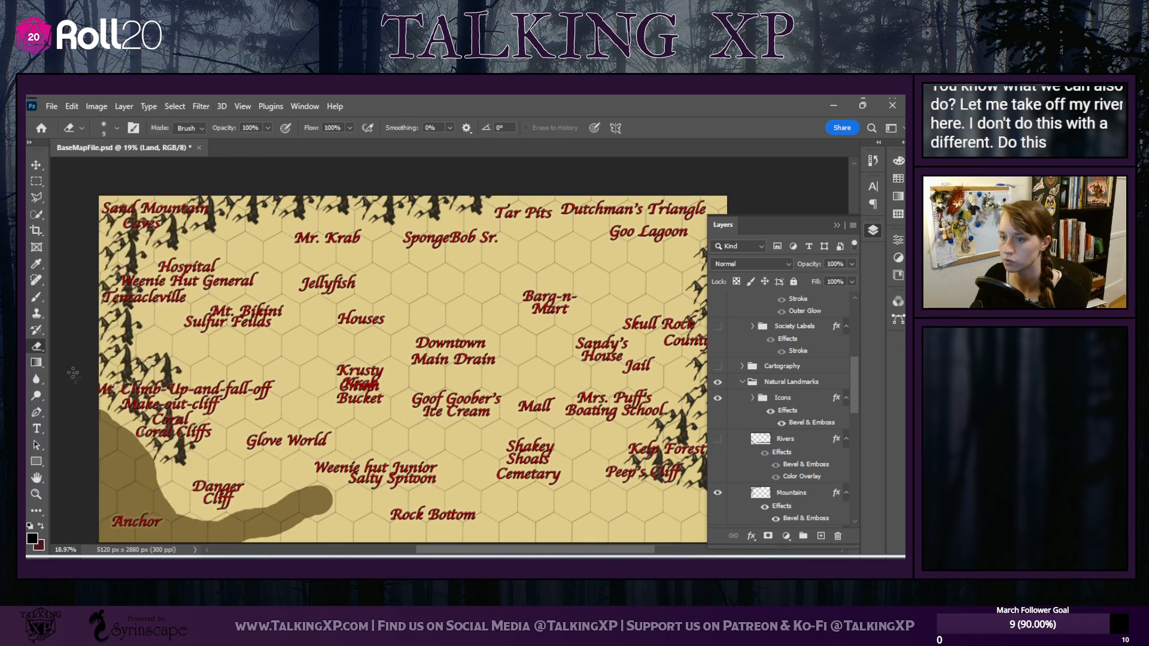
left_click(112, 128)
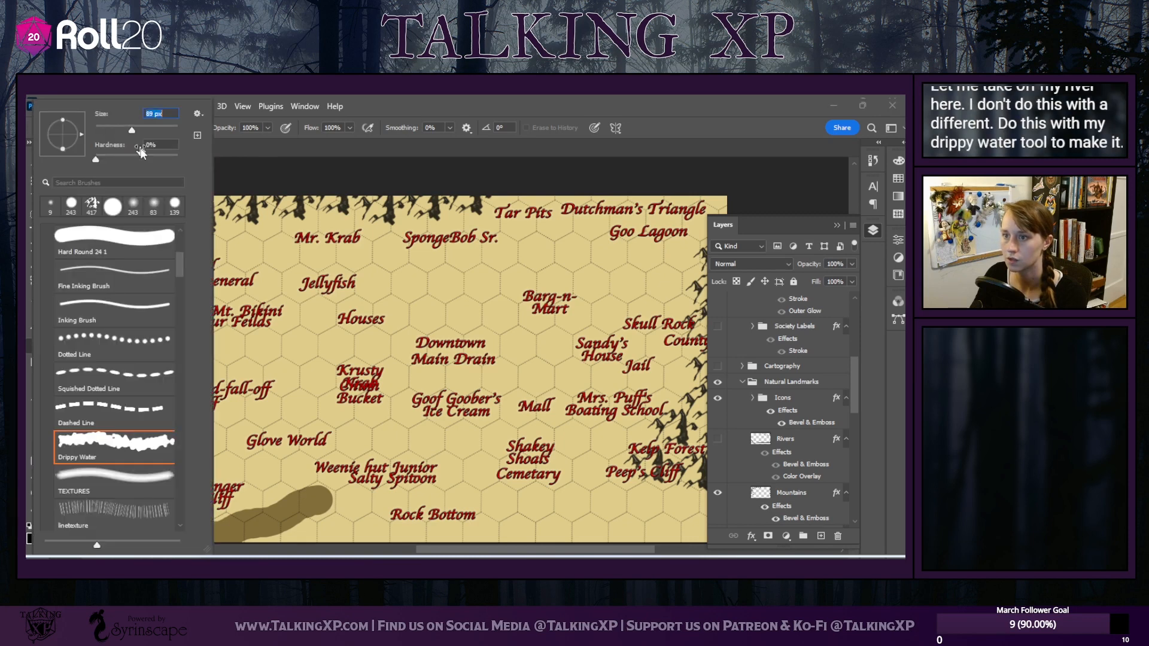
left_click(272, 174)
Erase an irregular coastline across the south of the Land layer and clear all the remaining land below it around Rock Bottom
mouse_move(88, 406)
left_mouse_down()
mouse_move(182, 526)
mouse_move(196, 533)
mouse_move(246, 518)
left_mouse_up()
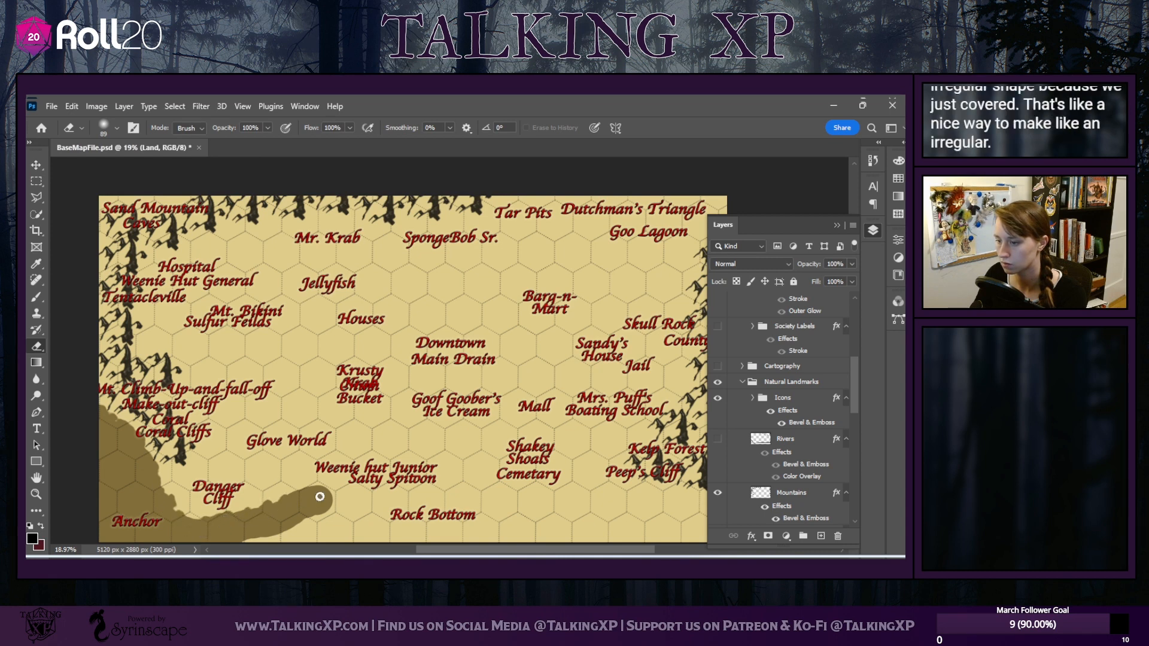
mouse_move(299, 493)
left_mouse_down()
mouse_move(456, 508)
mouse_move(603, 493)
mouse_move(701, 505)
mouse_move(694, 535)
mouse_move(641, 542)
mouse_move(252, 535)
left_mouse_up()
left_click(836, 224)
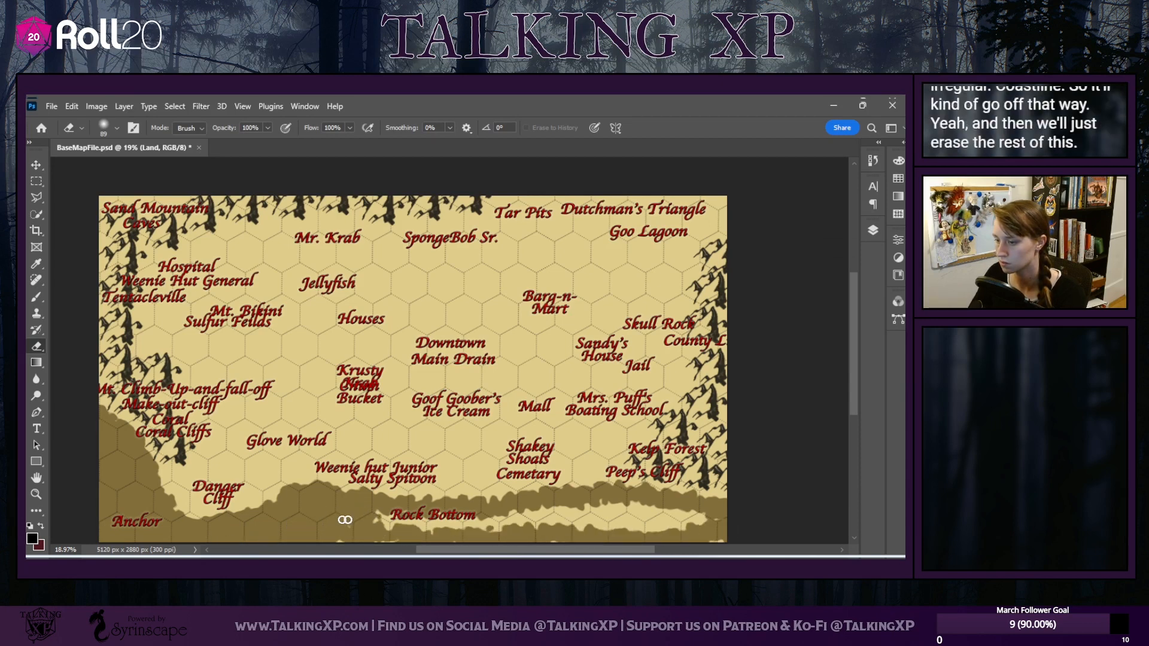
mouse_move(345, 519)
left_mouse_down()
mouse_move(460, 532)
mouse_move(681, 518)
mouse_move(716, 530)
mouse_move(376, 525)
left_mouse_up()
mouse_move(513, 509)
left_mouse_down()
mouse_move(578, 504)
mouse_move(711, 533)
left_mouse_up()
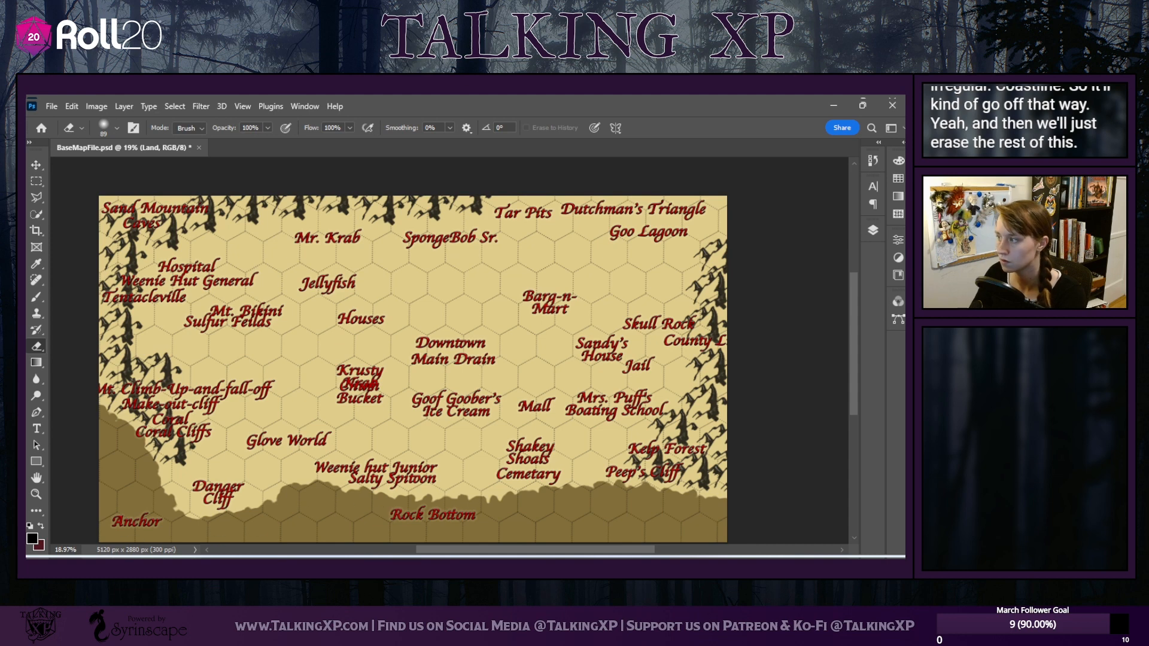
Try the Land group's Bevel & Emboss effect on and off to compare the coastline edge
left_click(872, 231)
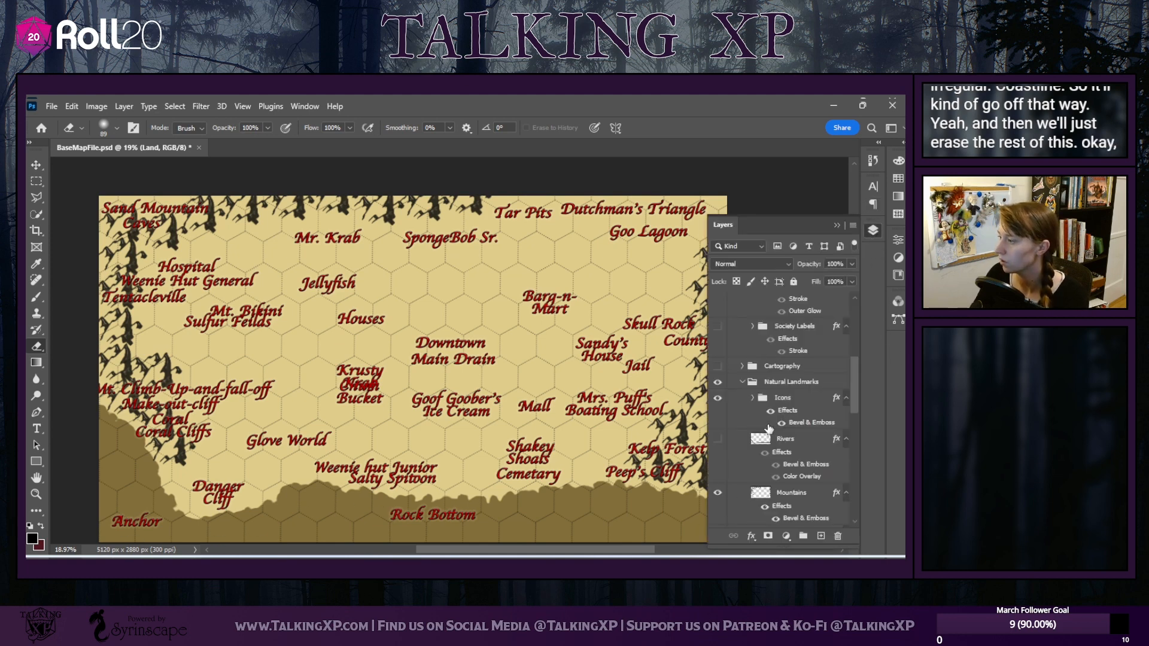
scroll(769, 427, "down", 3)
scroll(769, 427, "down", 3)
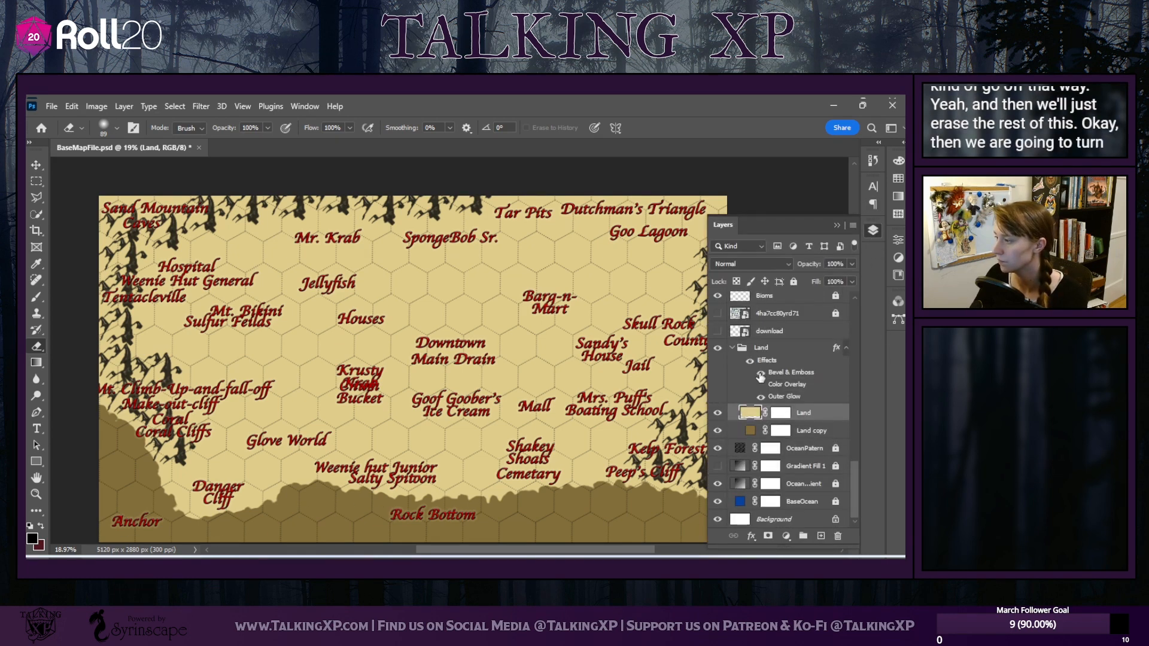
left_click(760, 372)
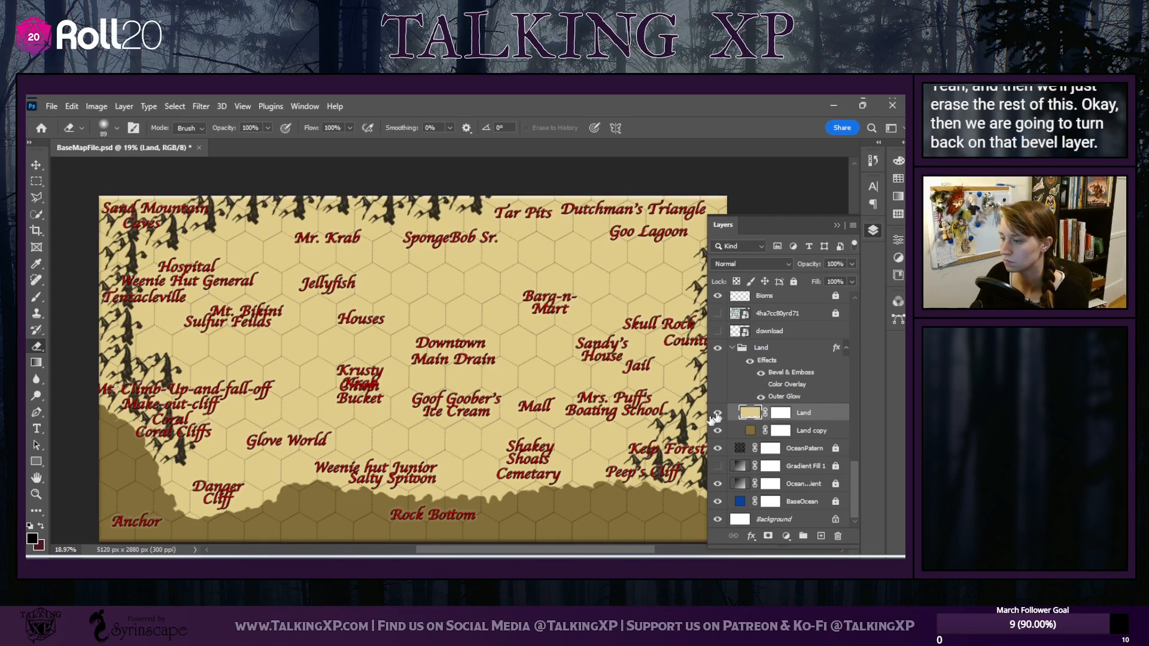
left_click(761, 373)
left_click(761, 374)
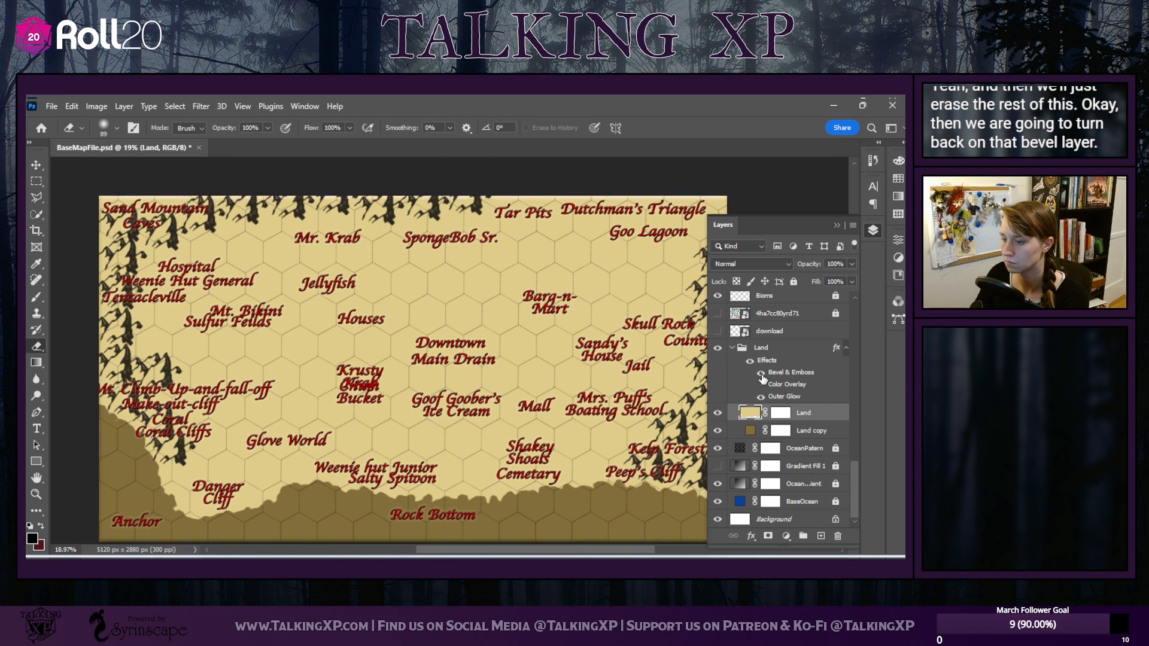
left_click(761, 373)
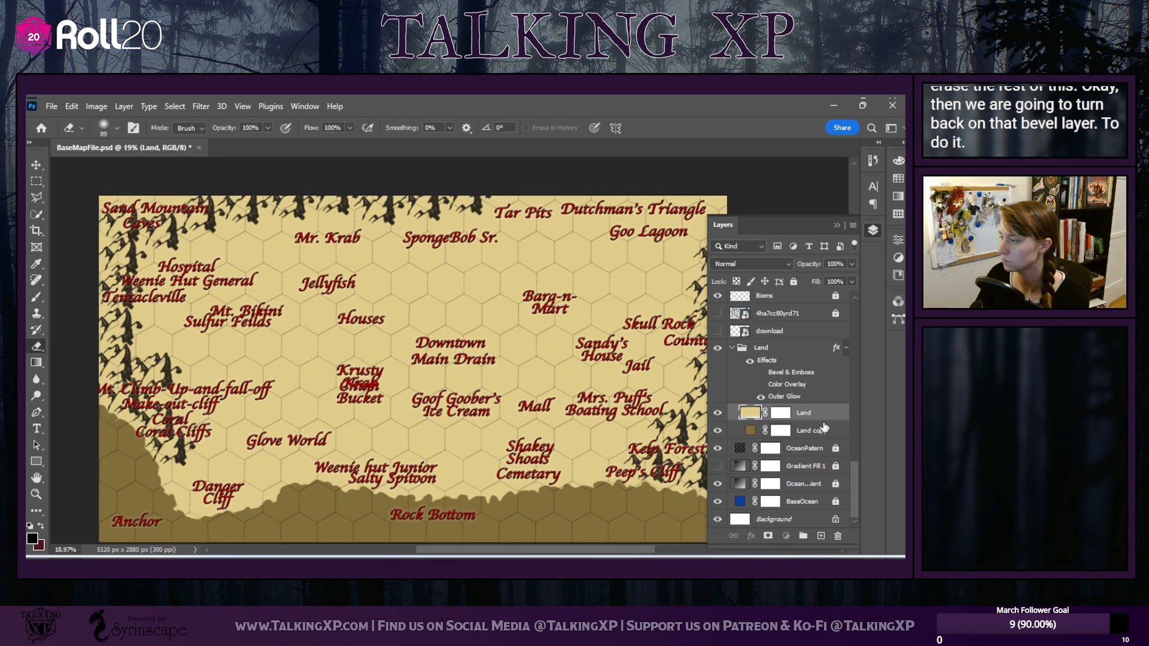
Toggle the Land copy layer and the Land group's Bevel & Emboss effect to examine how each affects the coastline
left_click(720, 439)
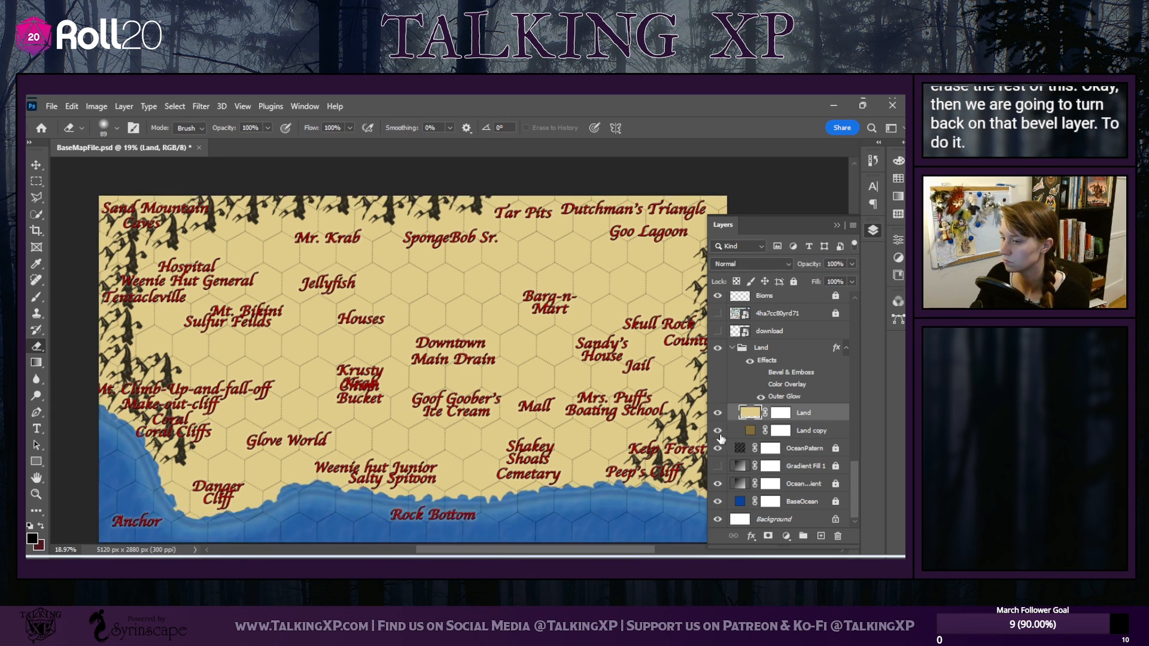
left_click(719, 439)
left_click(720, 439)
left_click(720, 433)
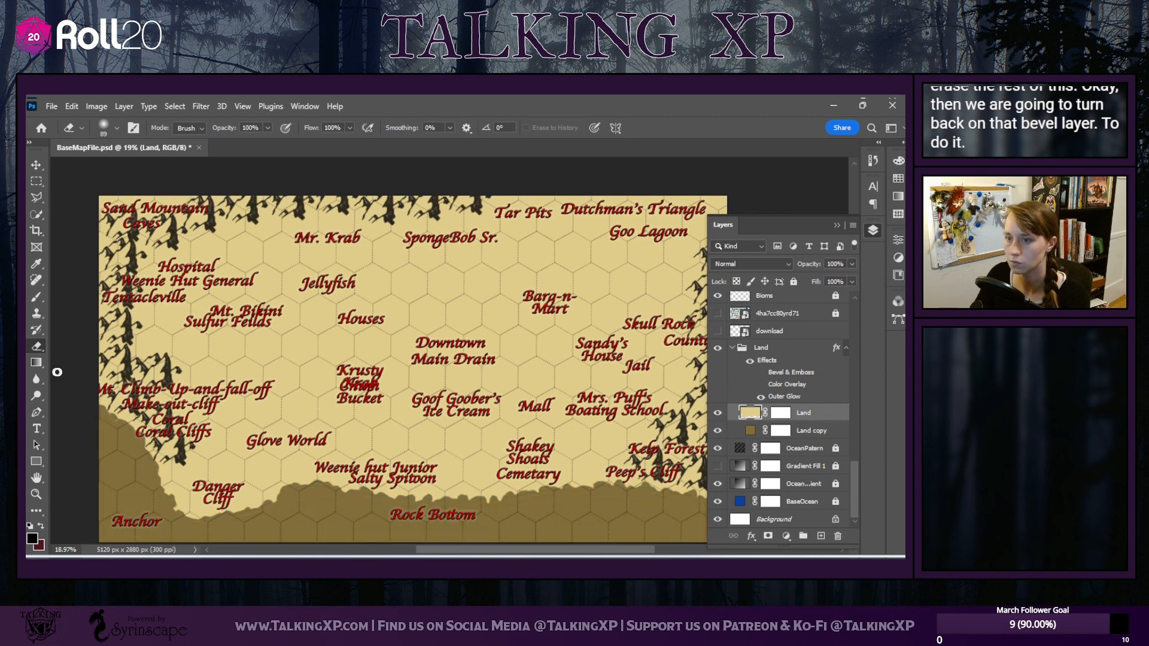
left_click(760, 372)
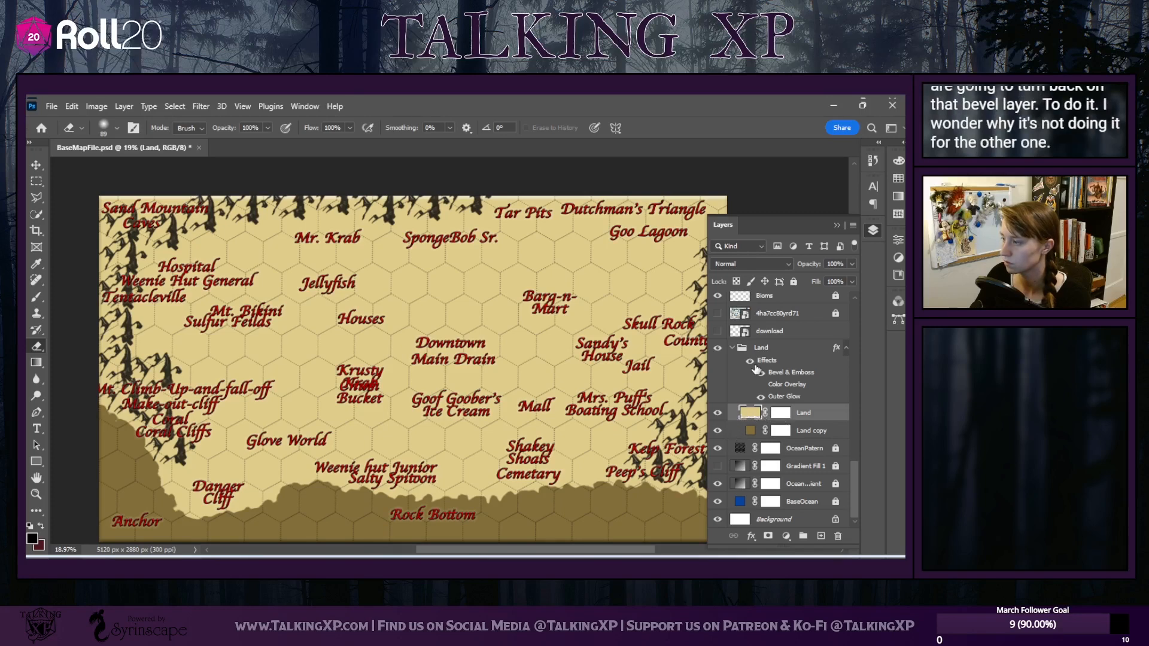
left_click(761, 374)
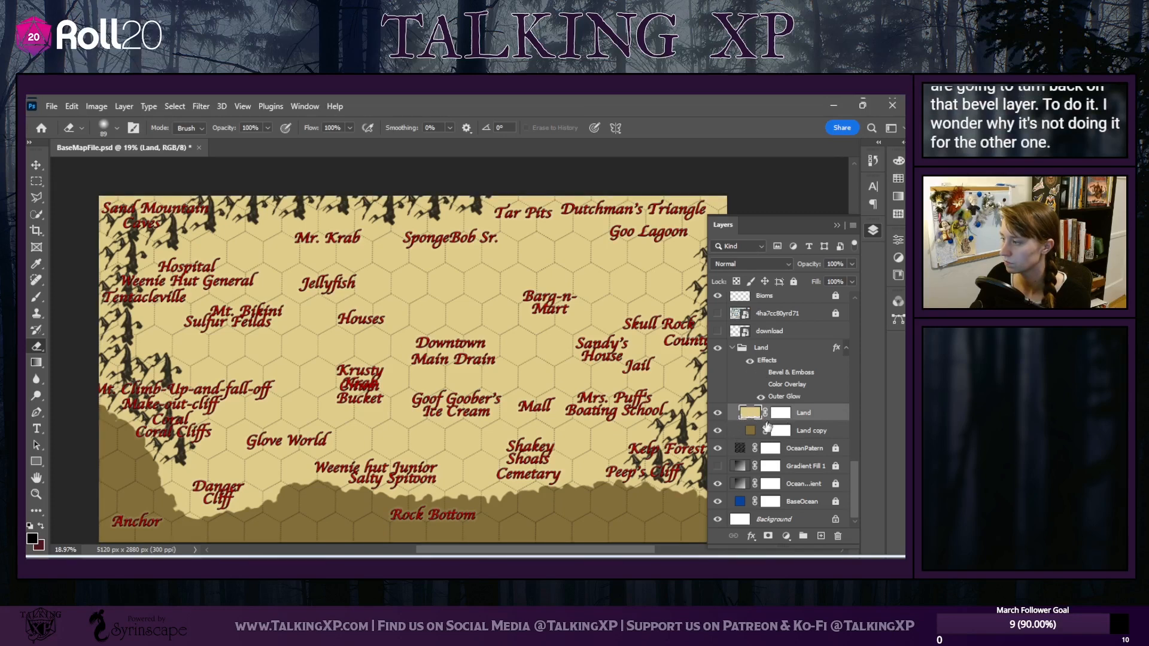
Add an Inner Bevel with Bevel & Emboss directly to the Land layer, with depth 521% and size 250 px
left_click(751, 536)
left_click(780, 436)
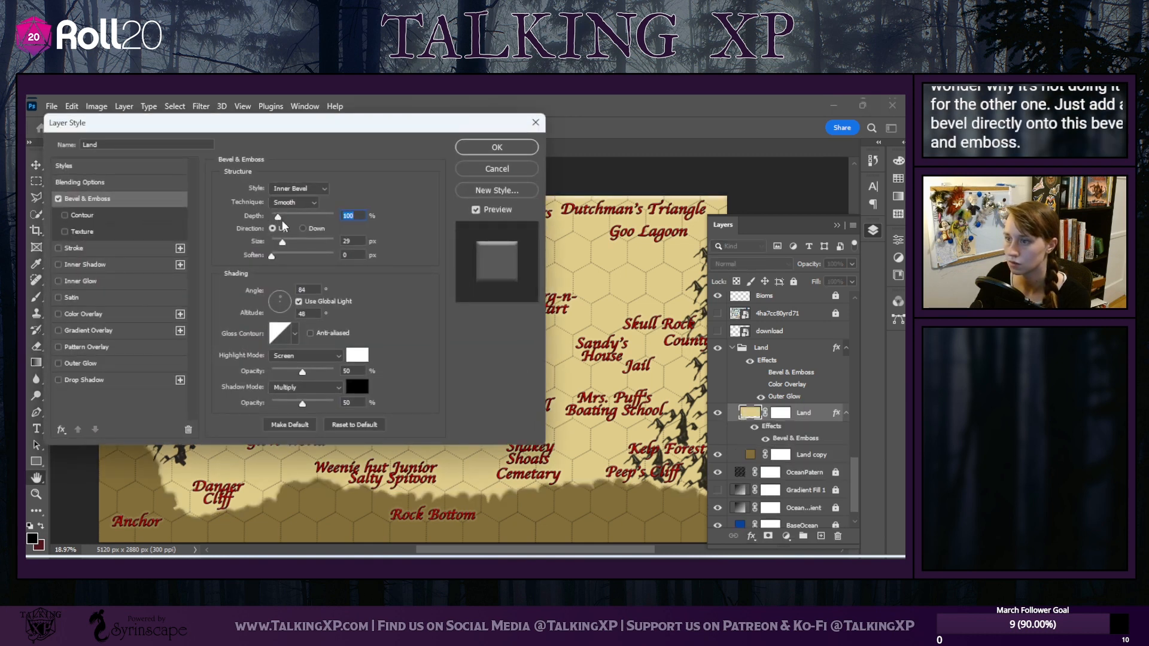
left_click_drag(296, 216, 351, 229)
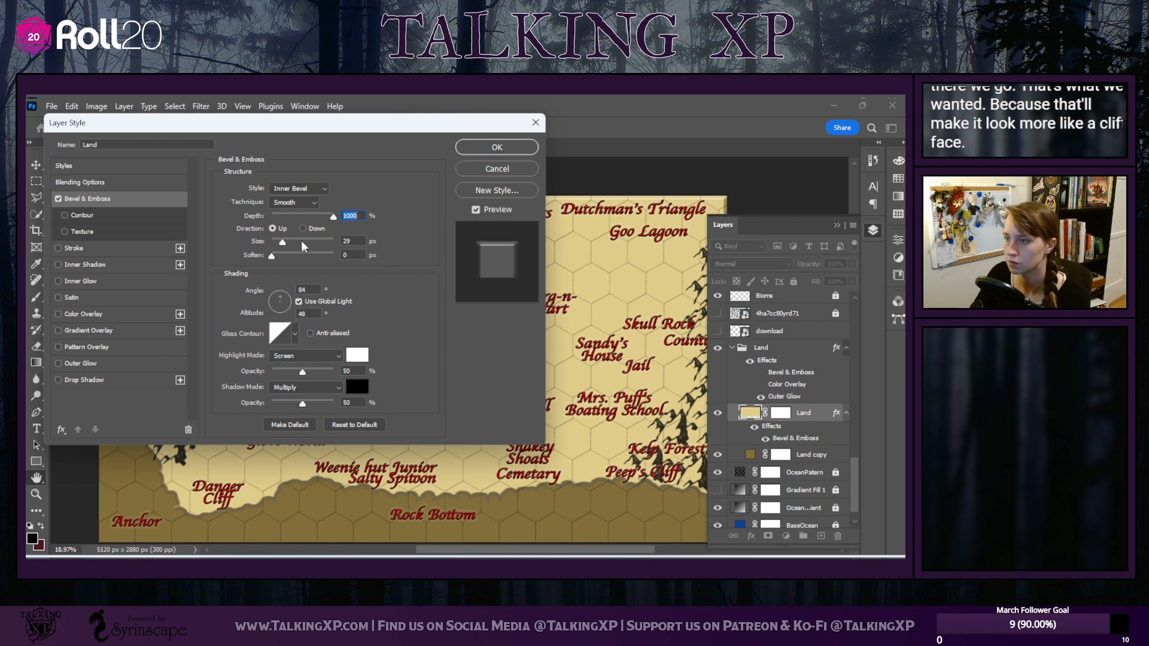
left_click_drag(288, 247, 261, 257)
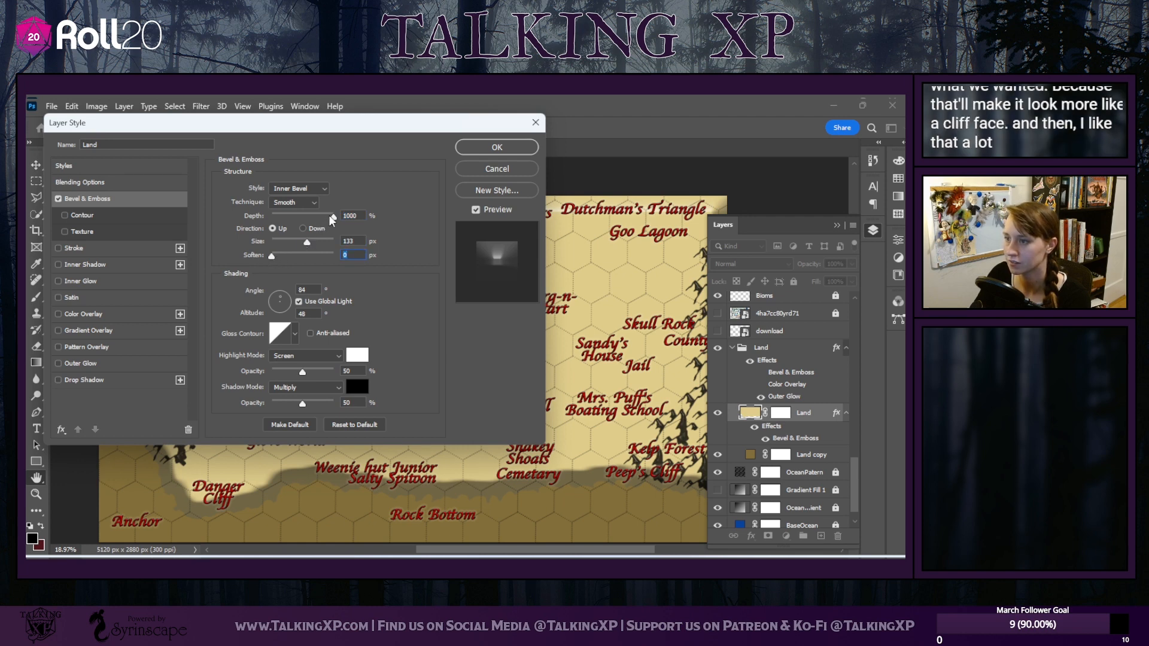
left_click_drag(333, 217, 311, 218)
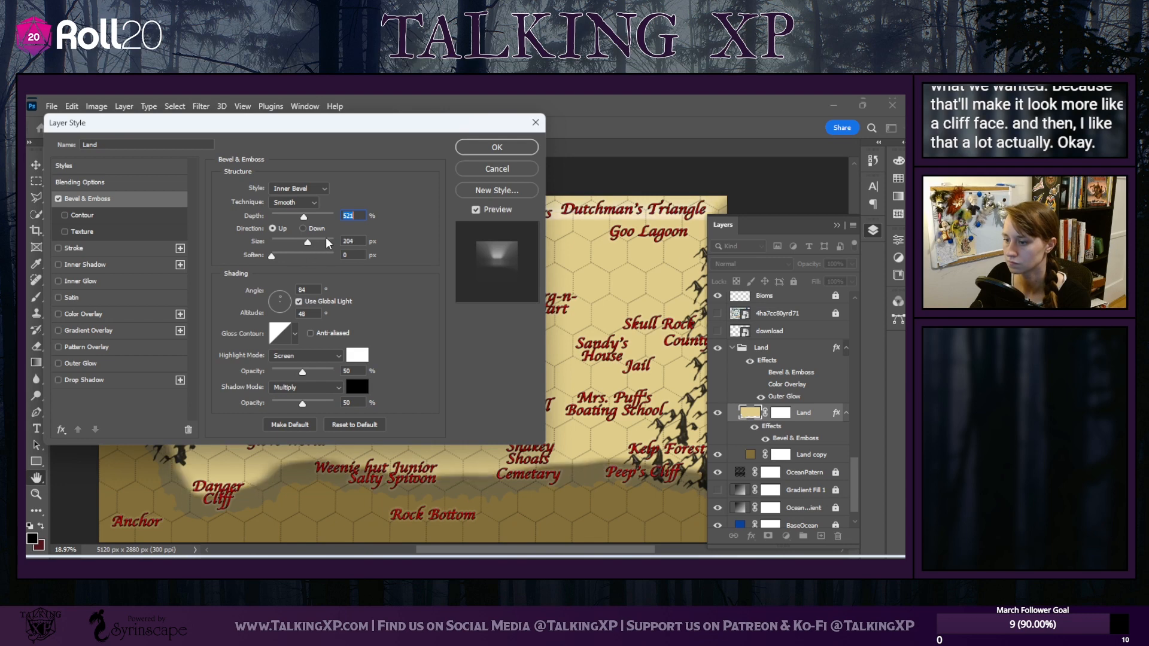
left_click_drag(319, 245, 350, 239)
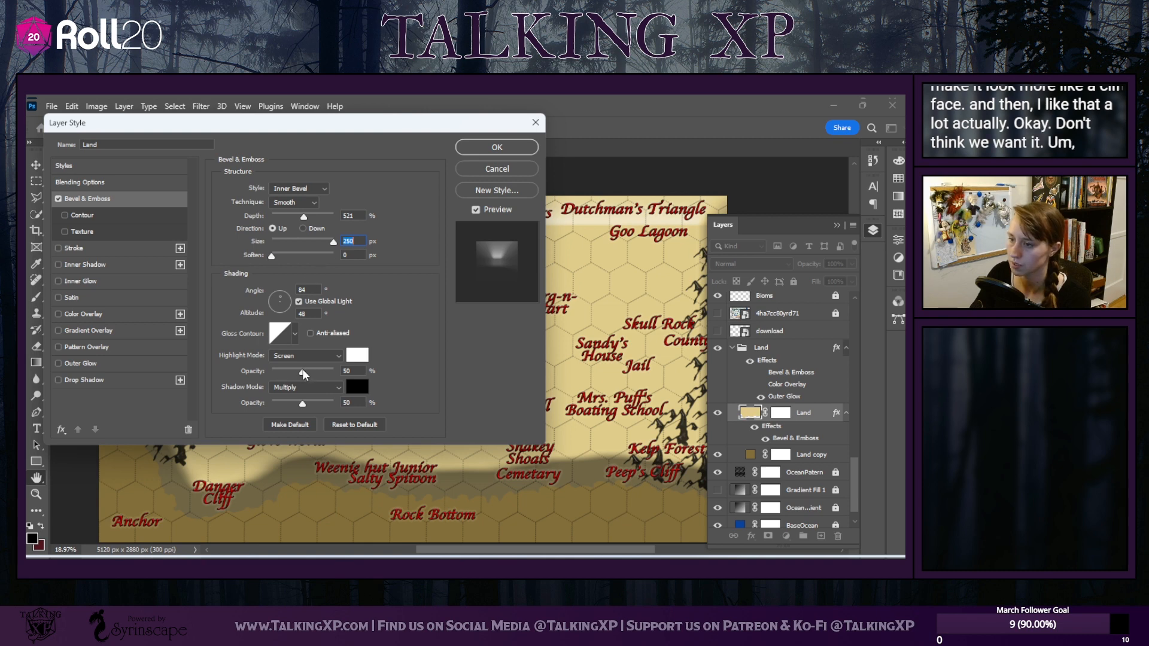
Set the Land layer bevel's highlight opacity to 100%, shadow opacity to 44% and Soften to 0 px
left_click_drag(303, 372, 362, 375)
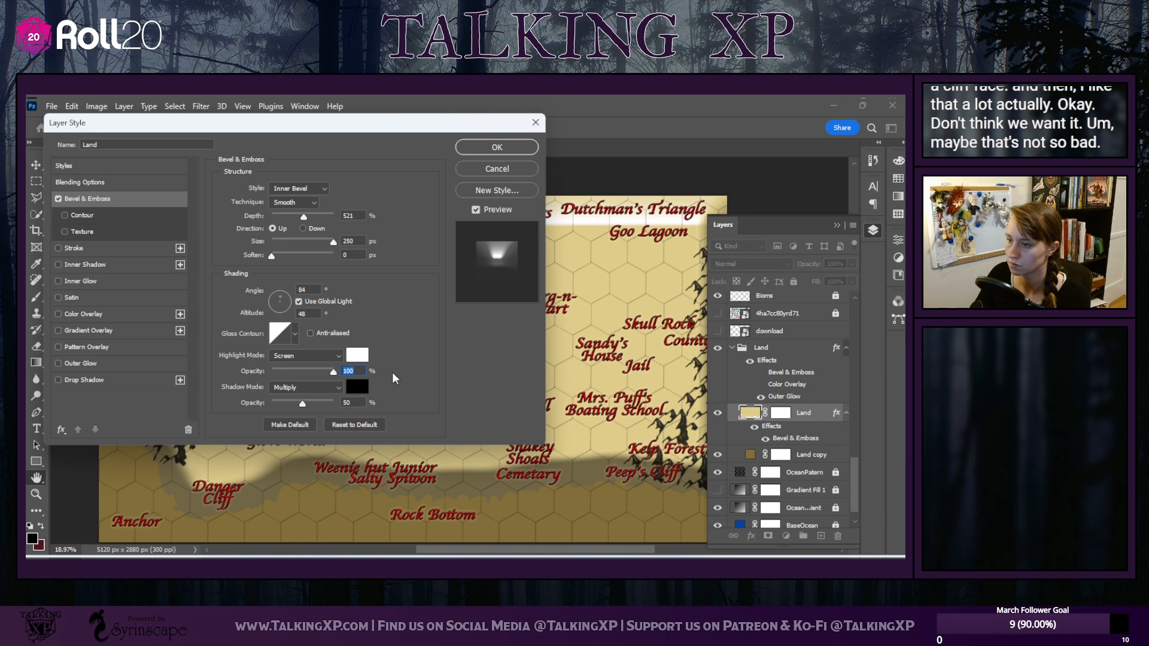
left_click(333, 402)
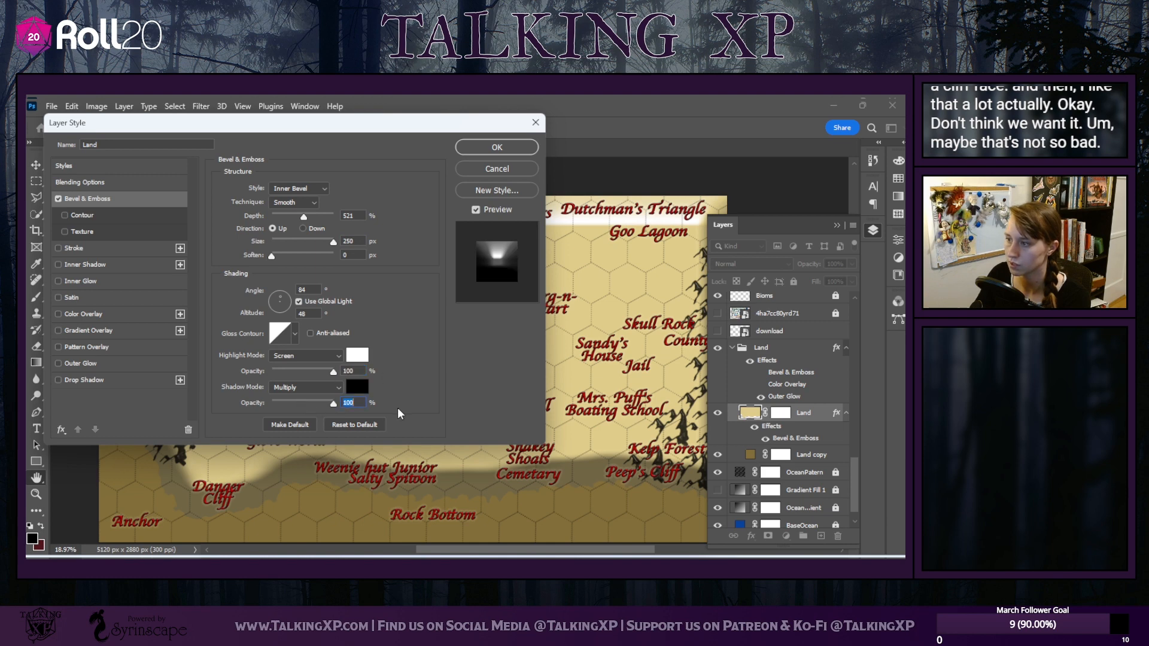
left_click_drag(334, 405, 300, 407)
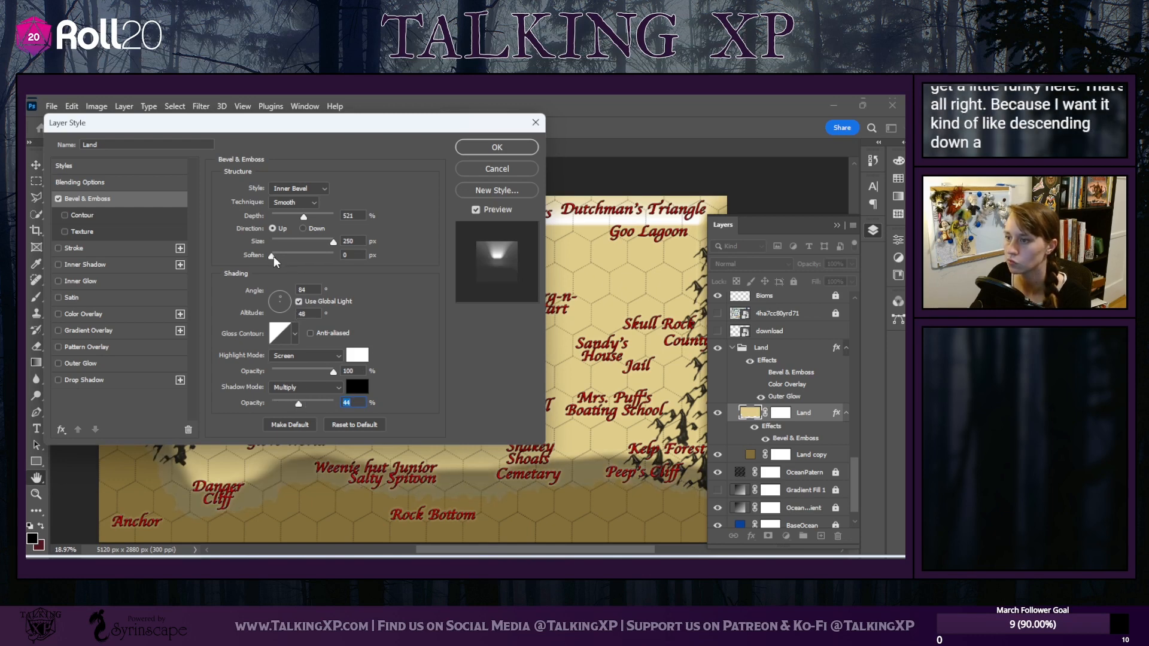
left_click_drag(272, 257, 384, 270)
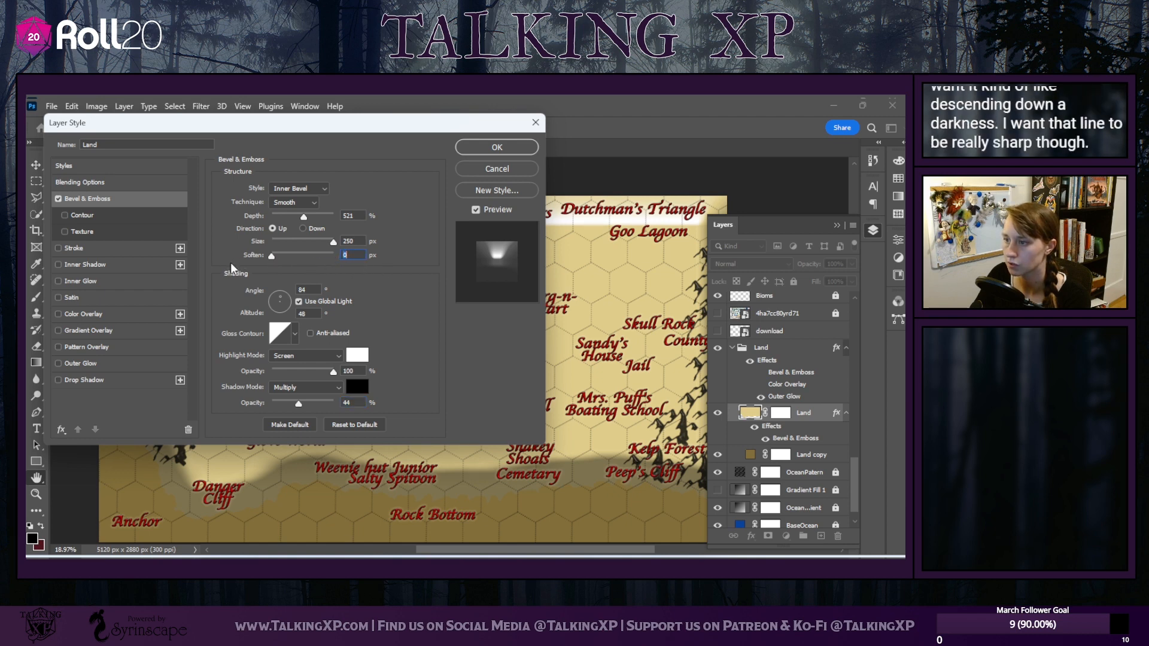
Try the Chisel Hard technique on the Land layer's bevel, settle on Chisel Soft and apply the layer style
left_click(302, 205)
left_click(299, 226)
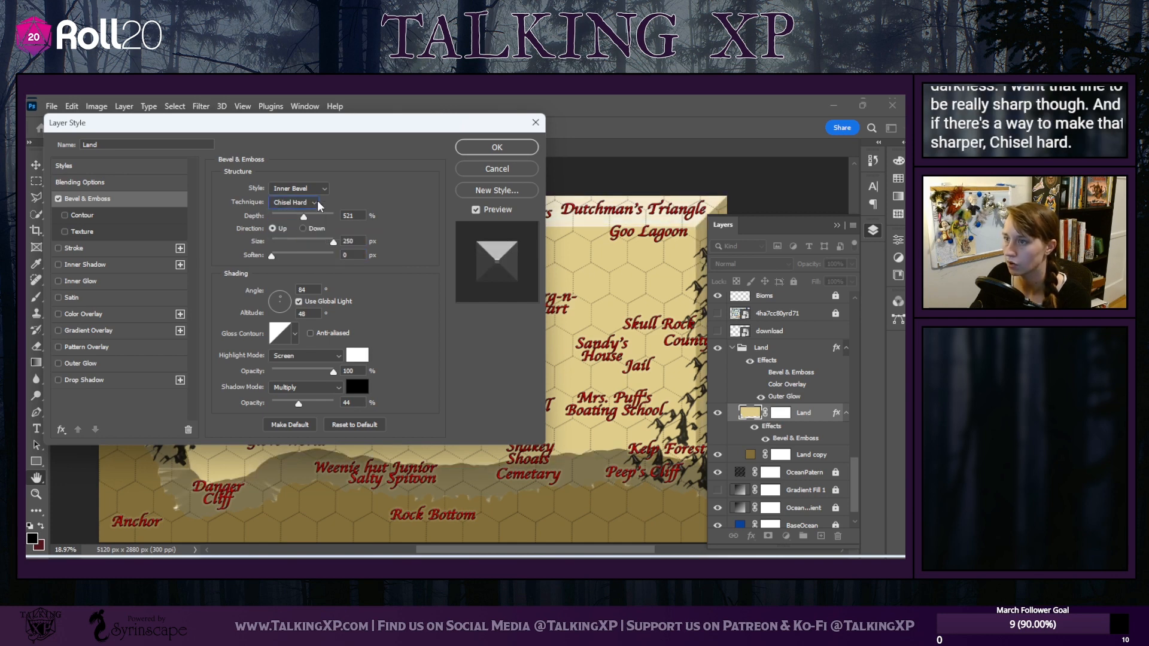
left_click(302, 204)
left_click(311, 233)
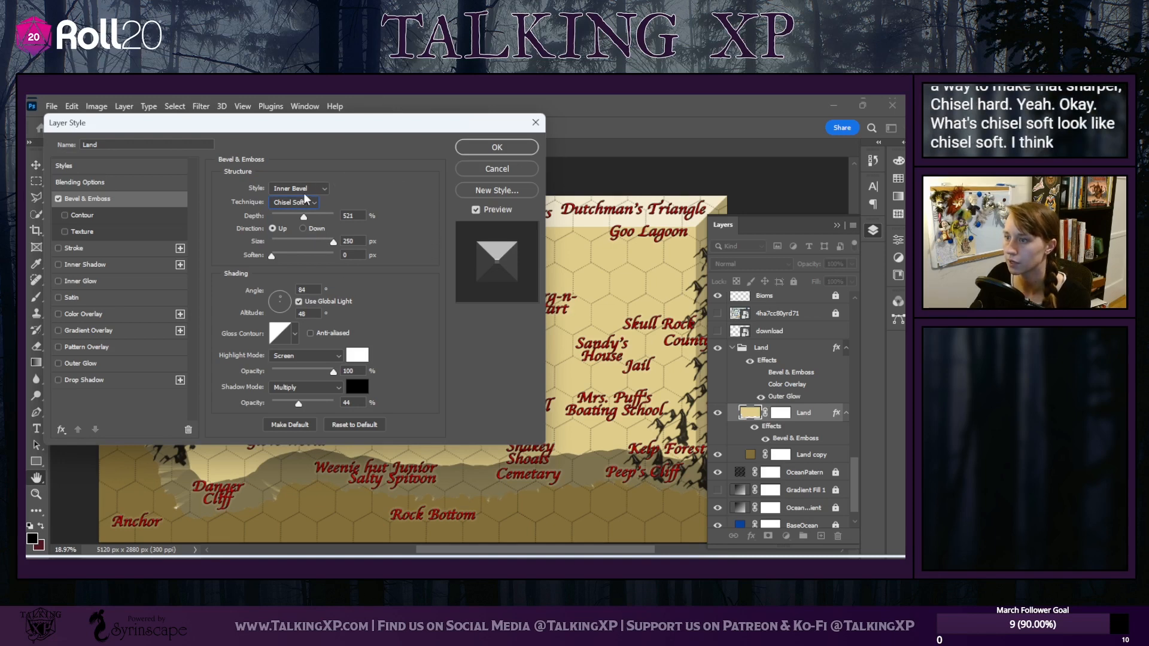
left_click(497, 148)
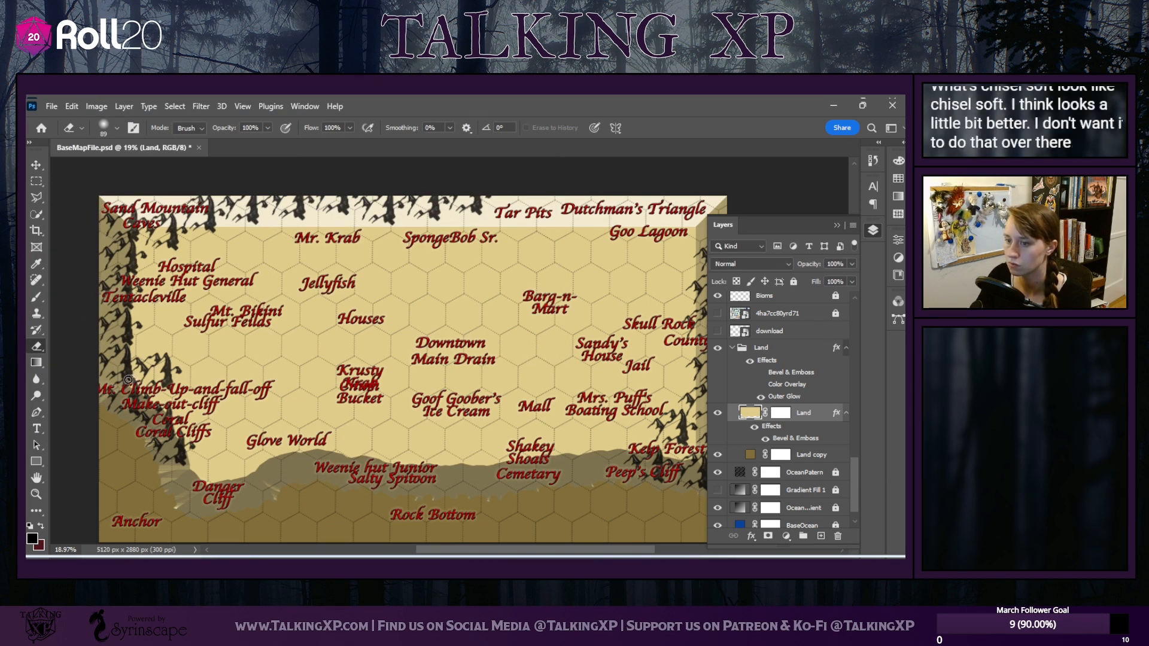
left_click_drag(130, 379, 90, 369)
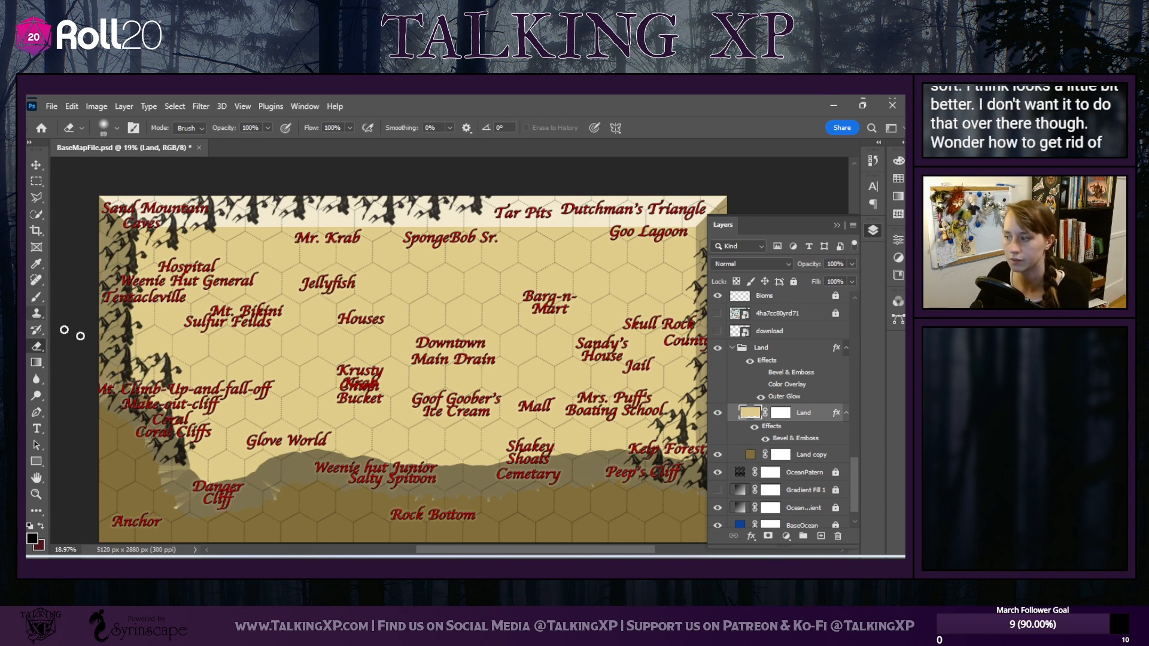
Duplicate the Land layer as Land copy 2 and turn off the duplicate's Bevel & Emboss effect
right_click(805, 416)
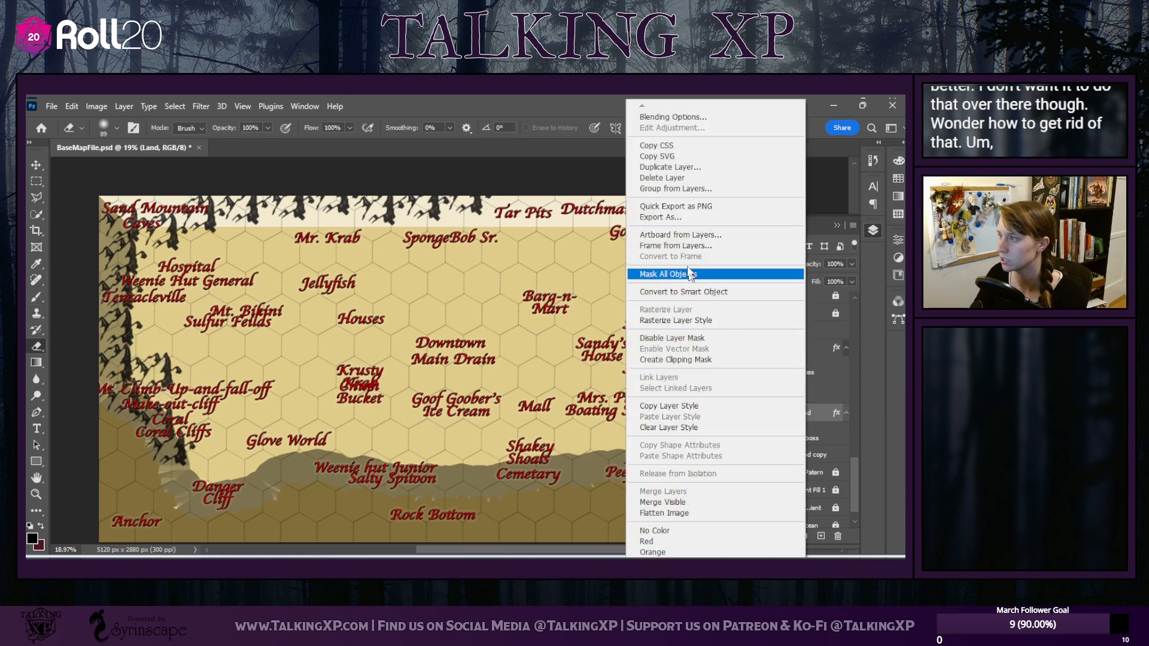
left_click(672, 179)
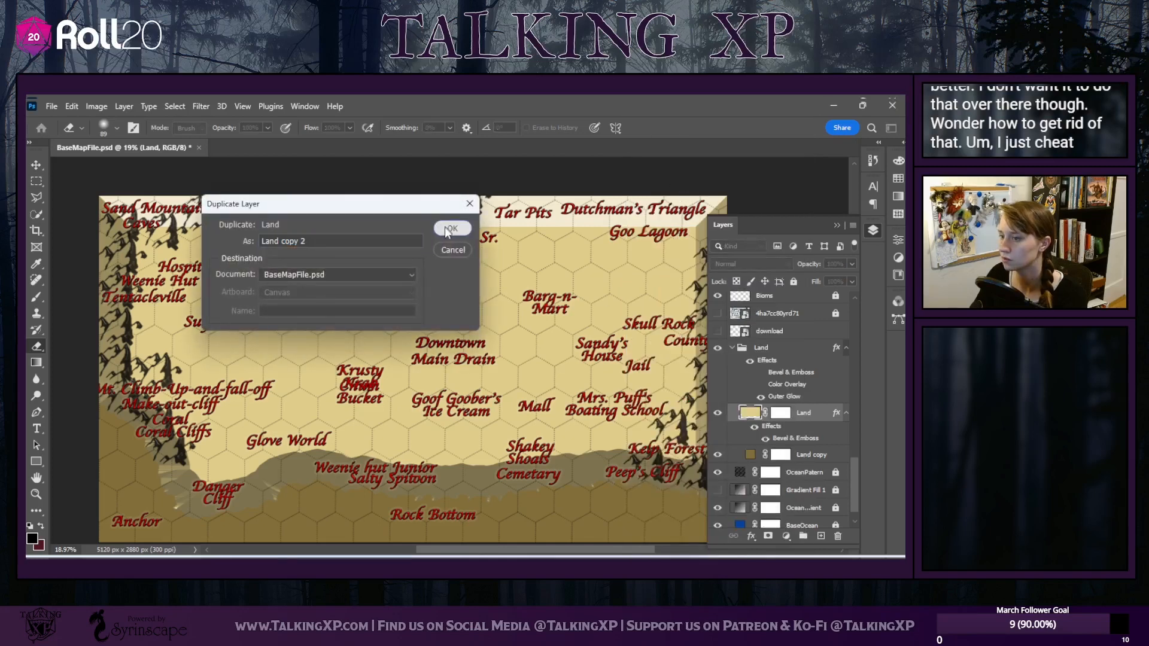
left_click(447, 228)
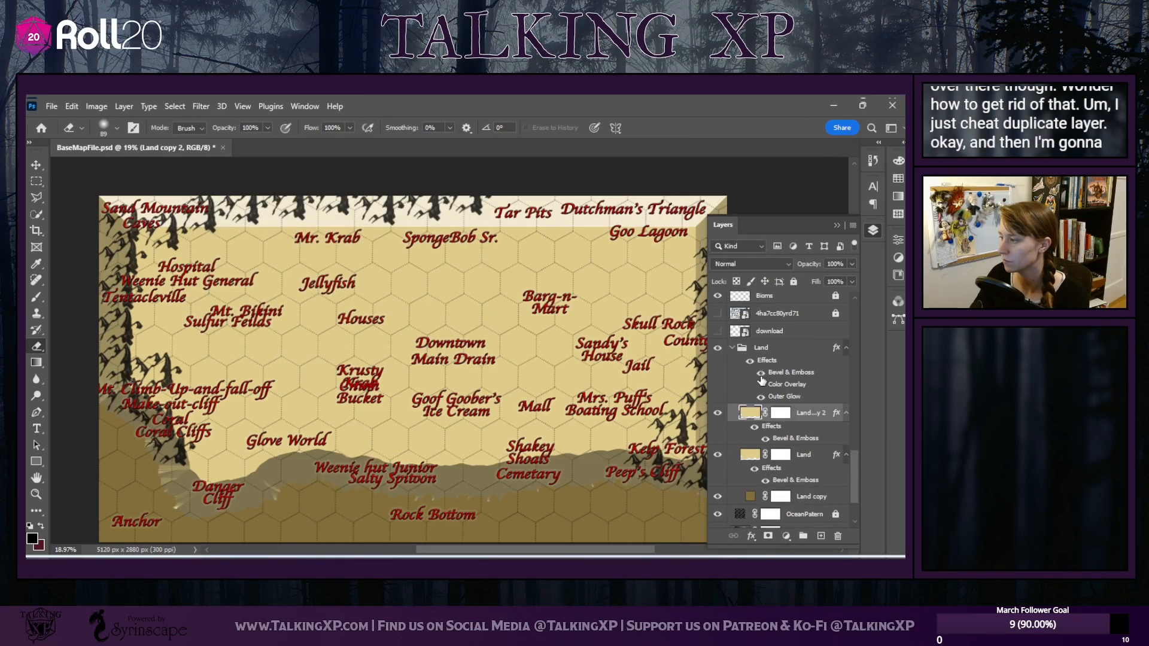
left_click(764, 439)
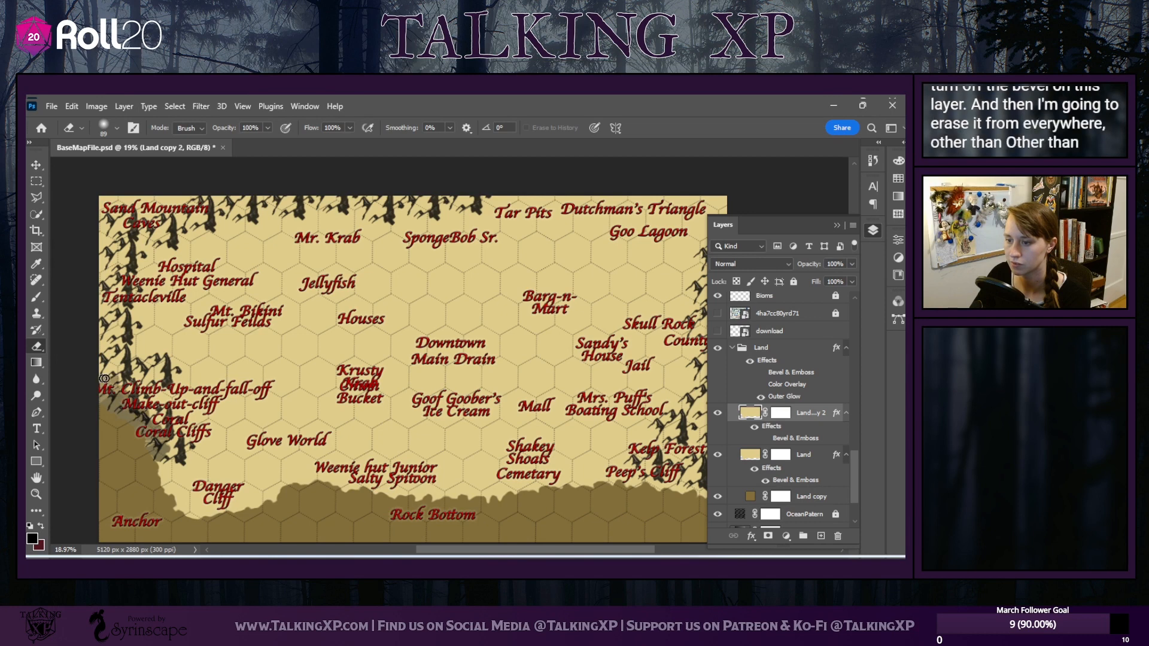
Switch the eraser to the 243 px hard-edged brush and erase Land copy 2 along the whole southern cliff edge
left_click(122, 127)
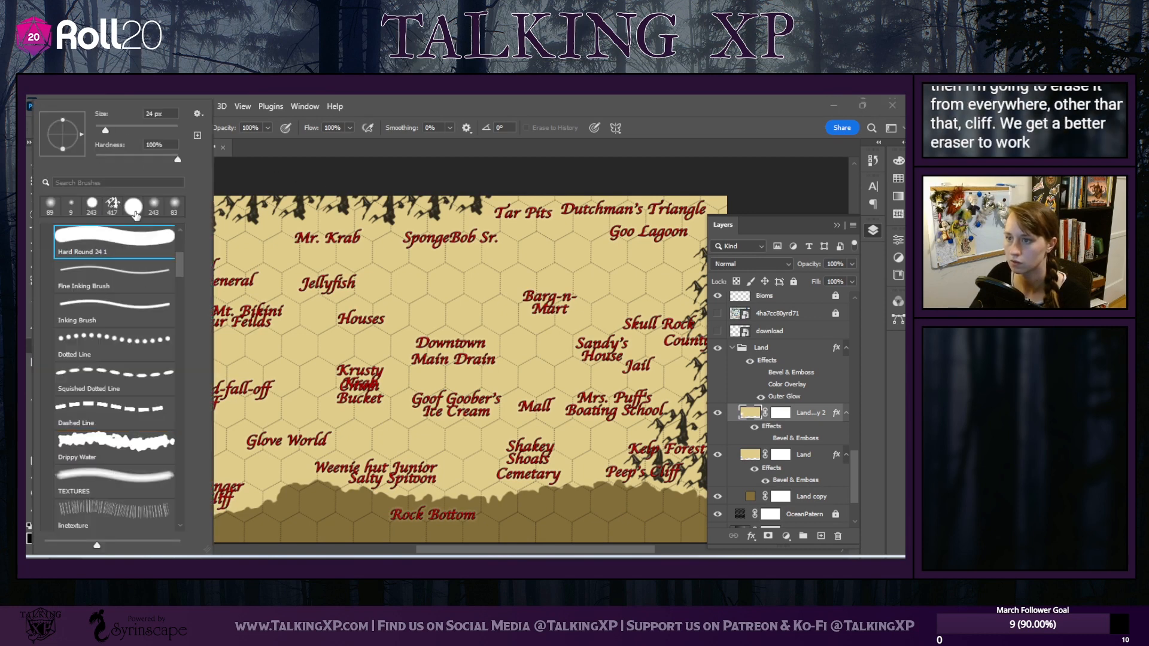
left_click(133, 206)
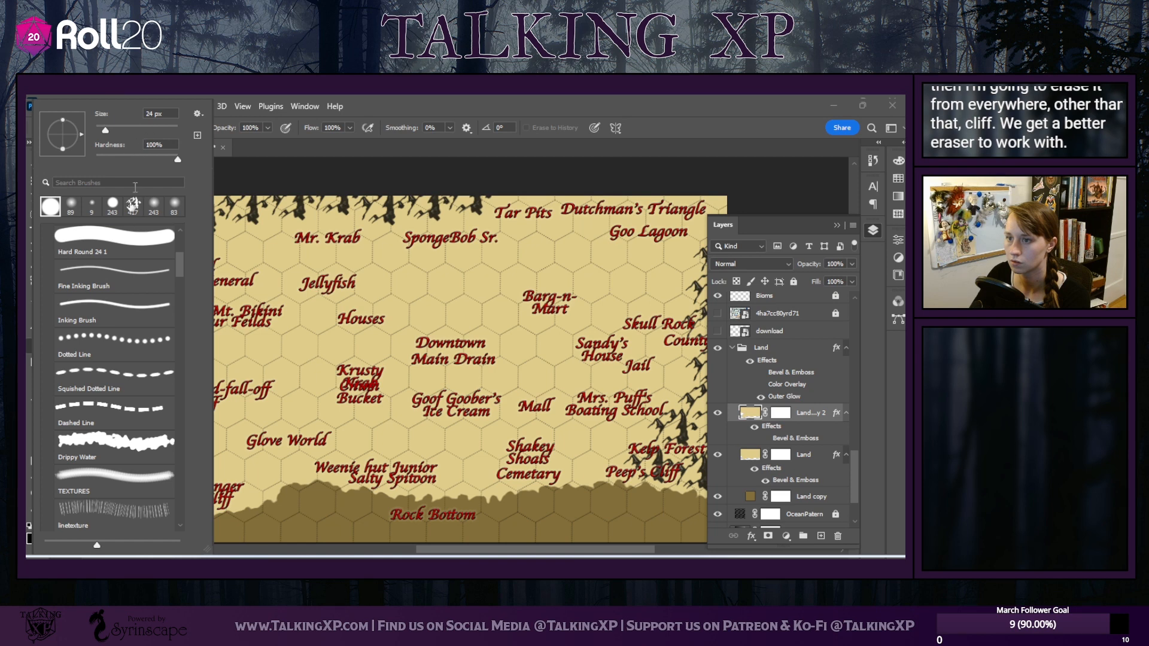
left_click(111, 214)
left_click(283, 175)
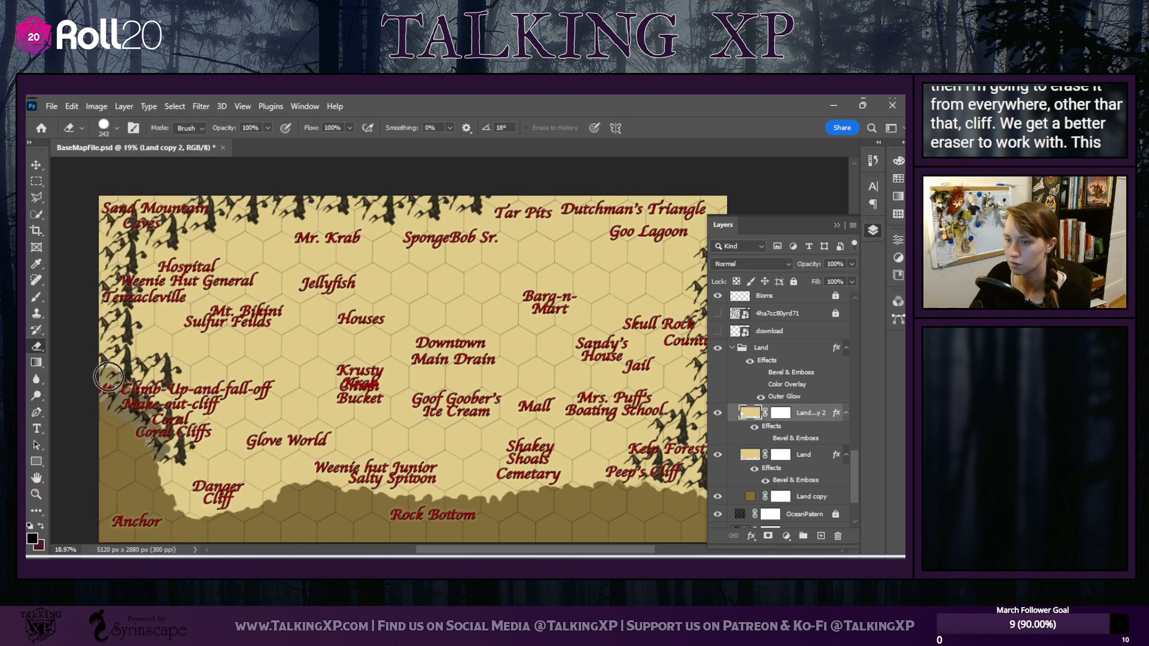
mouse_move(107, 377)
left_mouse_down()
mouse_move(160, 420)
mouse_move(205, 515)
mouse_move(149, 449)
mouse_move(250, 487)
mouse_move(236, 494)
mouse_move(287, 488)
mouse_move(226, 491)
mouse_move(285, 472)
mouse_move(287, 459)
mouse_move(289, 494)
mouse_move(360, 458)
mouse_move(310, 471)
mouse_move(327, 488)
mouse_move(388, 496)
mouse_move(450, 459)
mouse_move(407, 491)
mouse_move(417, 505)
mouse_move(501, 515)
mouse_move(579, 458)
mouse_move(546, 444)
mouse_move(536, 466)
mouse_move(562, 502)
mouse_move(685, 502)
mouse_move(743, 466)
mouse_move(644, 462)
mouse_move(707, 486)
mouse_move(767, 482)
left_mouse_up()
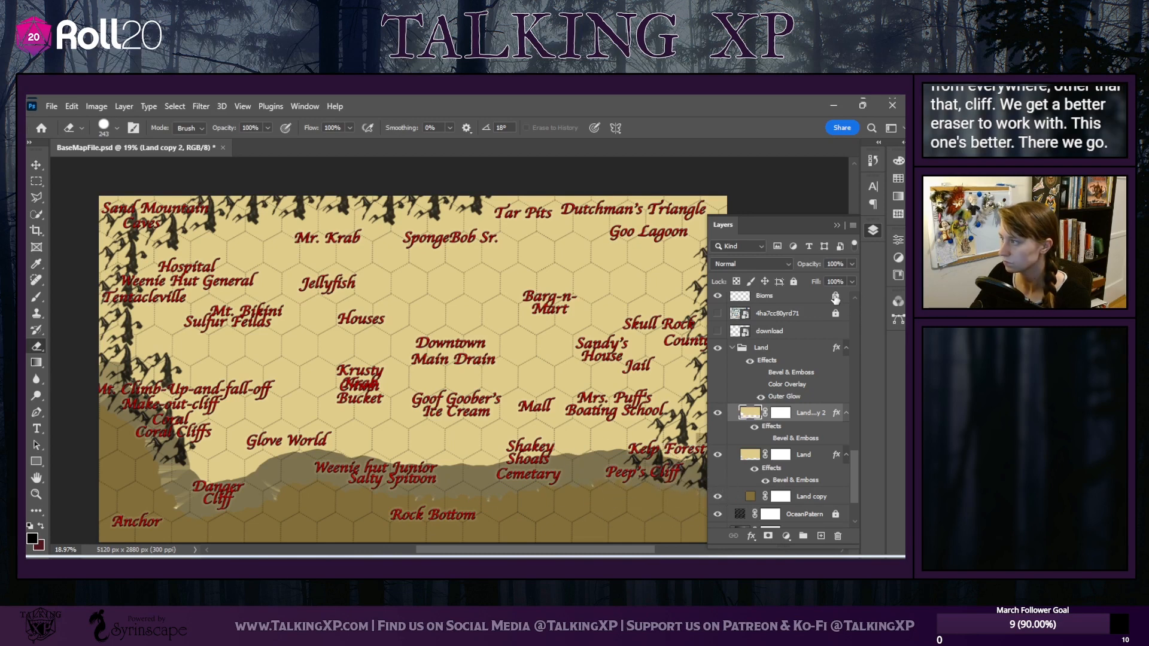
left_click(838, 226)
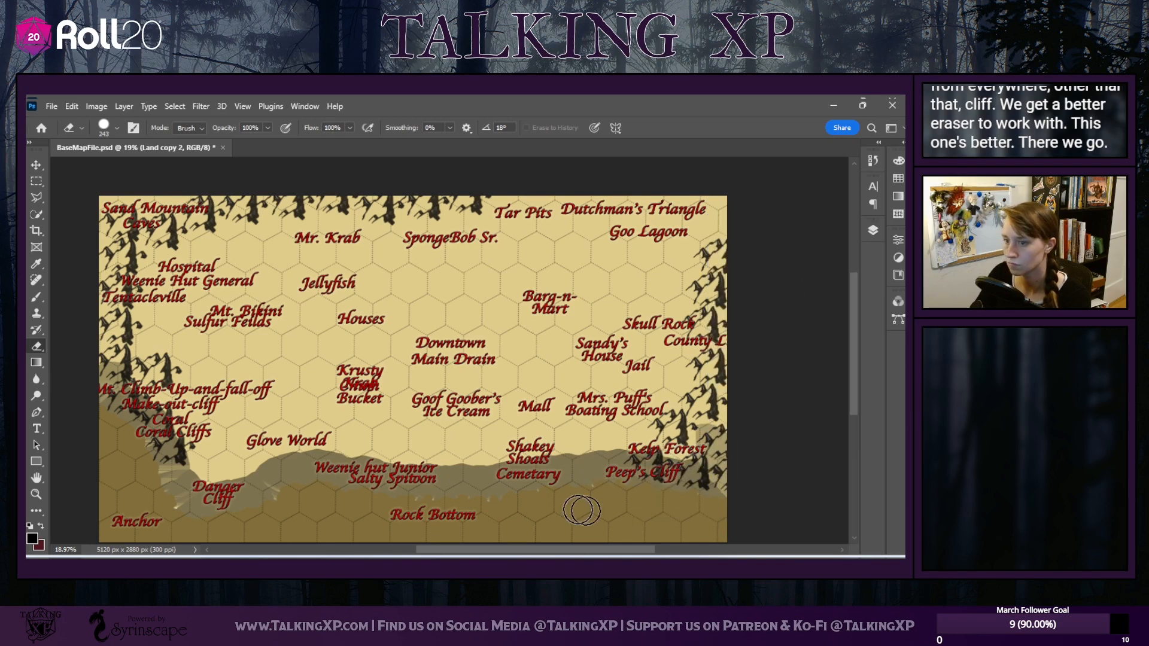
Try to fill in the west edge of Land copy 2 with a 417 px hard round brush, then undo the stroke
left_click(36, 297)
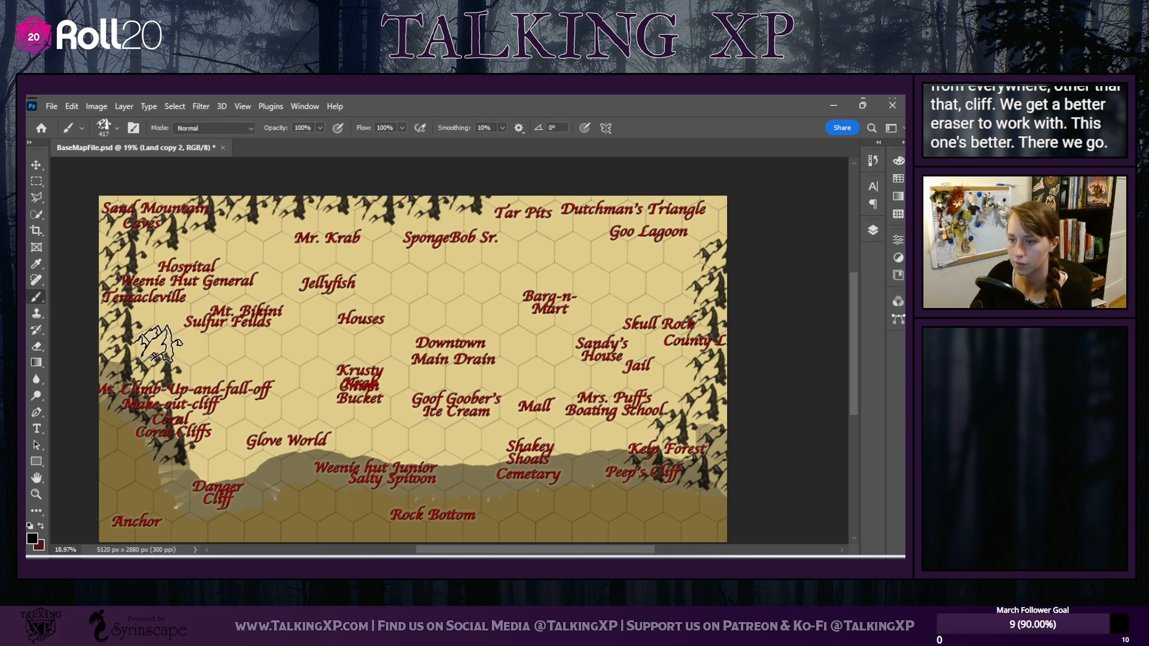
left_click(117, 128)
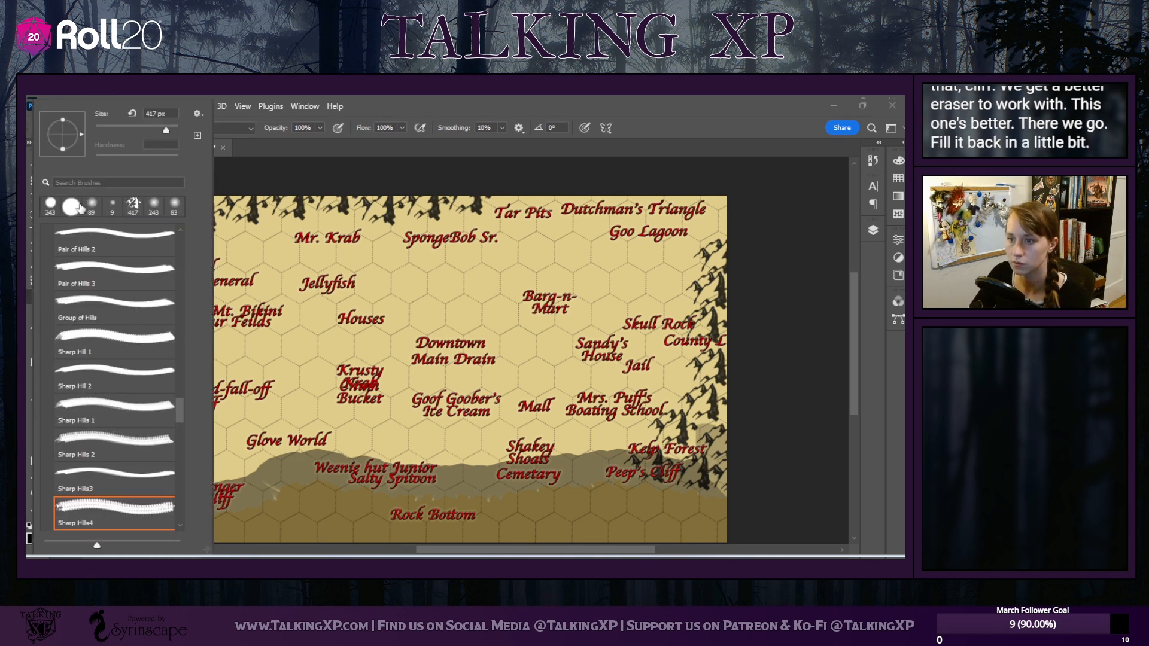
left_click(245, 171)
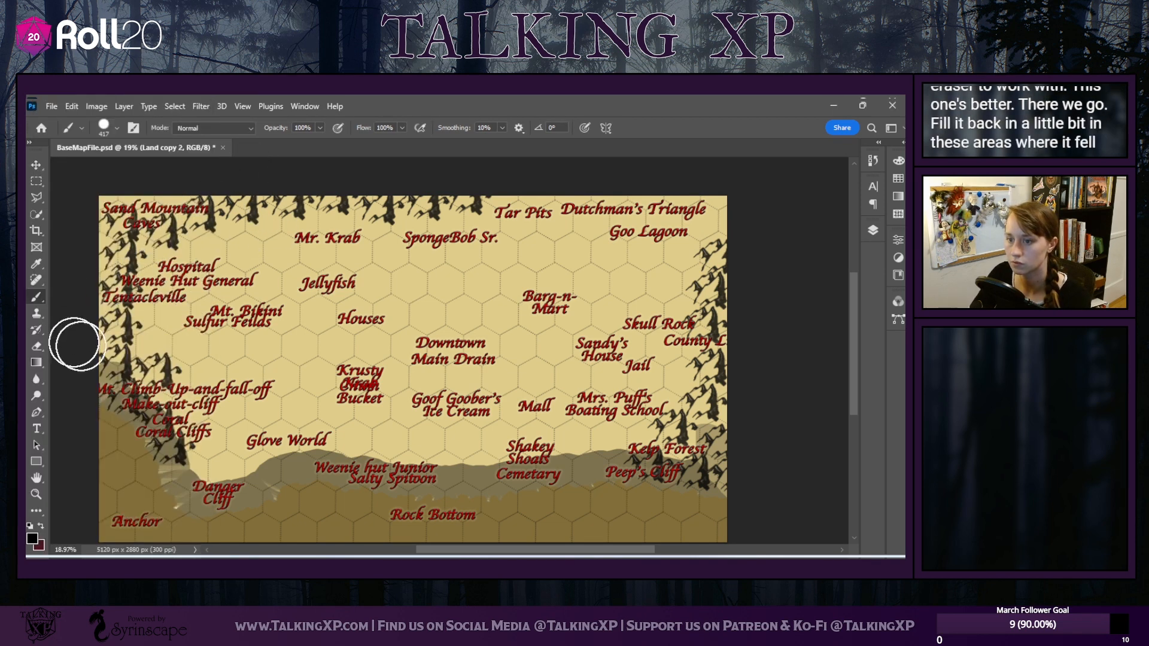
left_click_drag(147, 342, 79, 348)
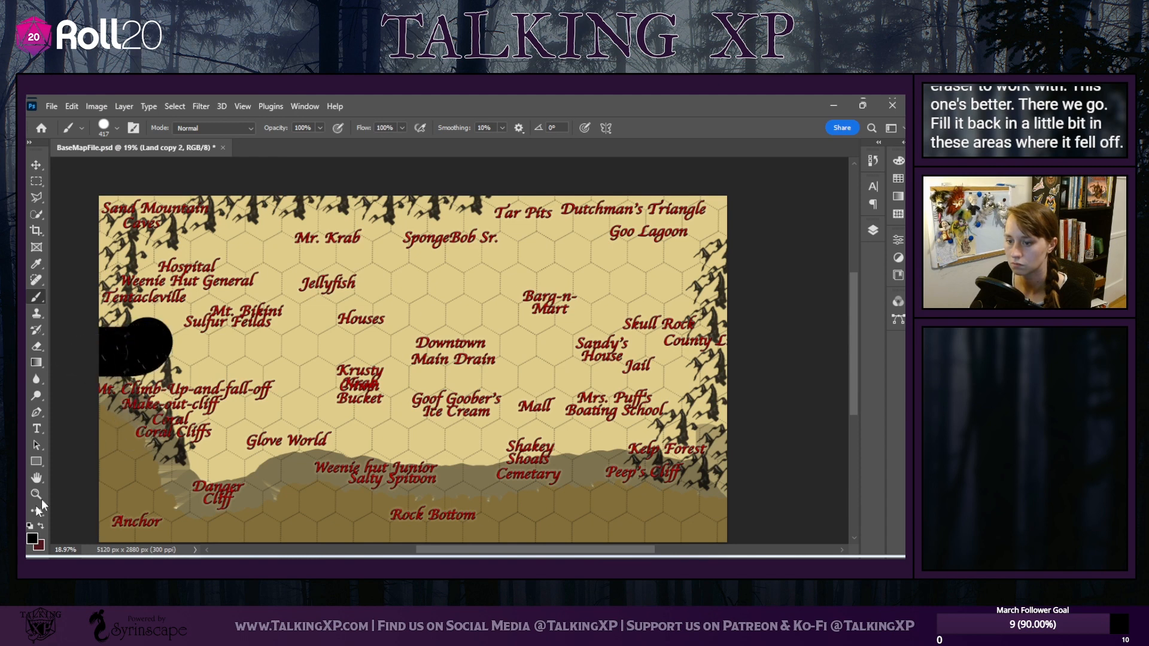
key("ctrl+z")
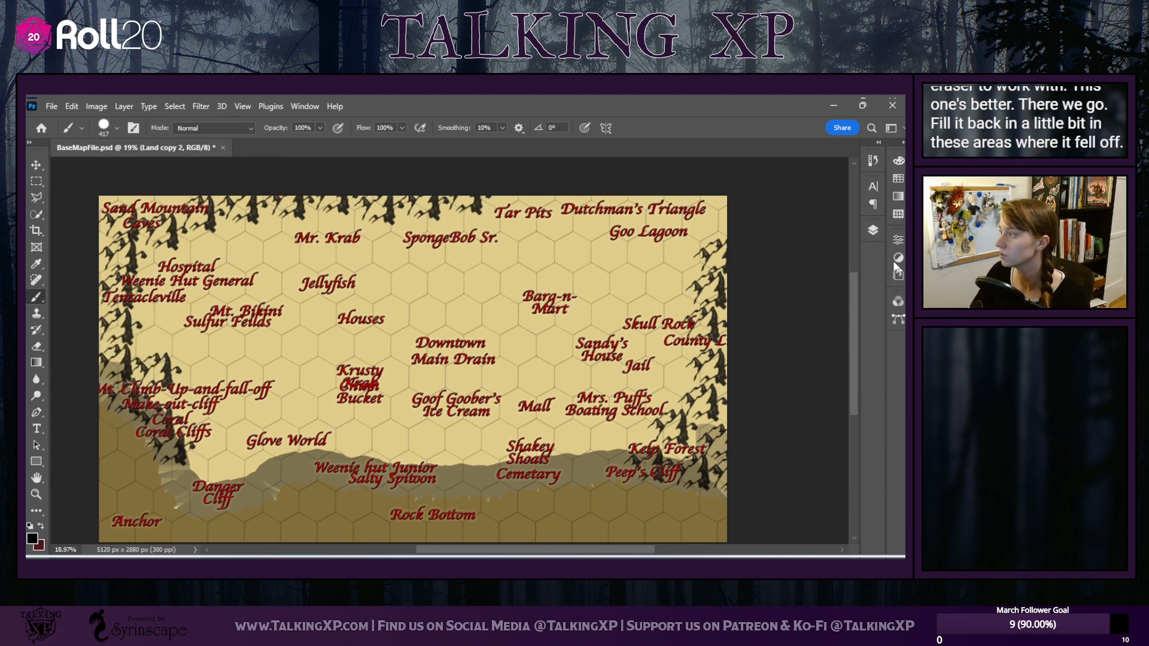
Check the layer style settings of Land copy 2 without changing them
left_click(873, 230)
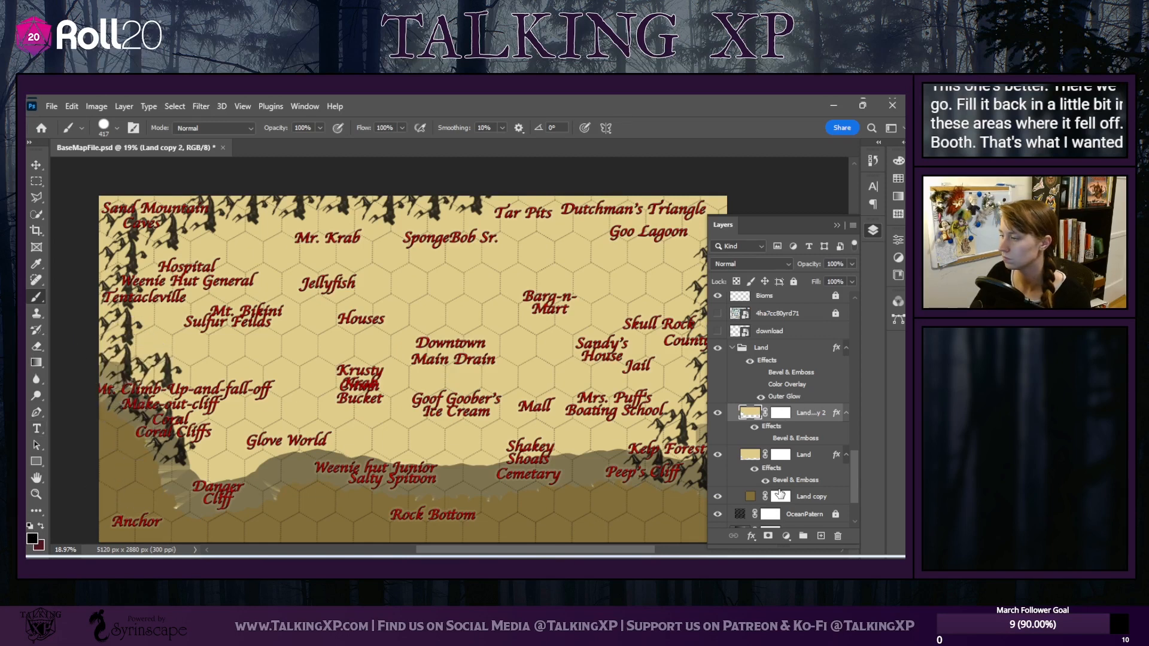
double_click(751, 414)
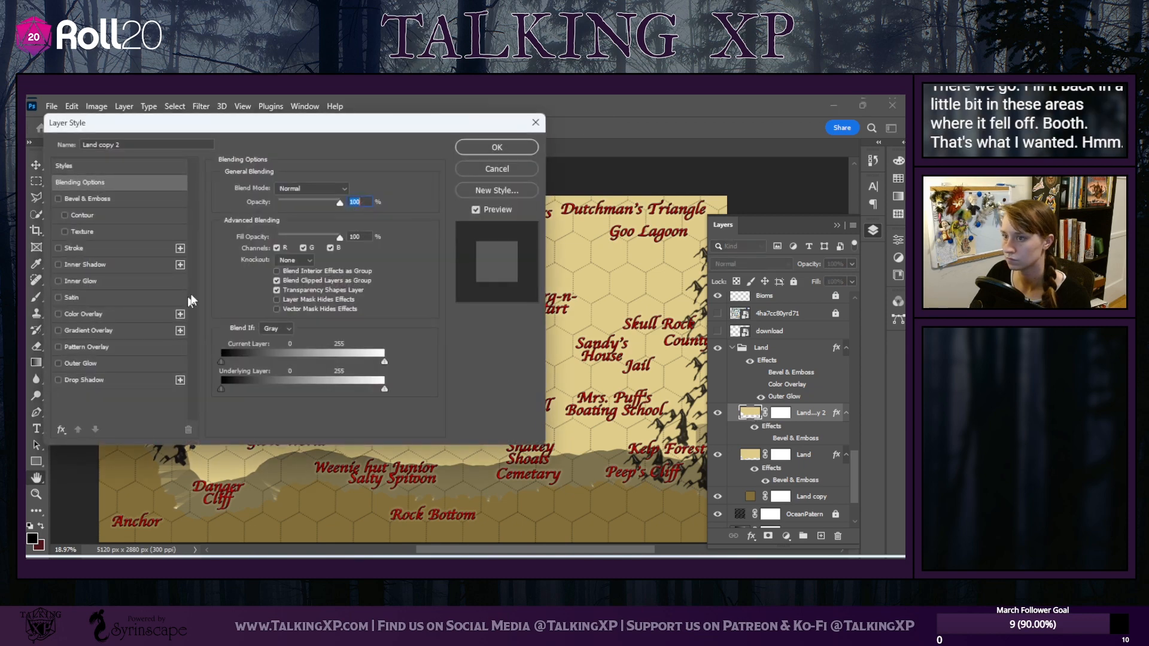
left_click(465, 152)
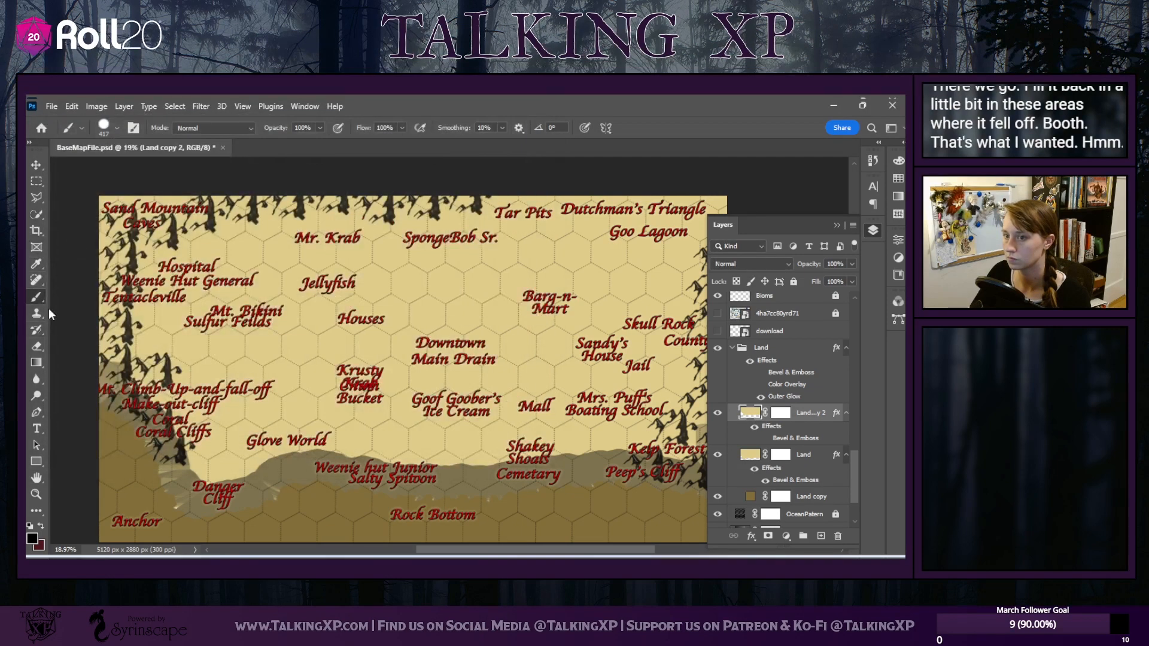
Try painting the west edge of Land copy 2 in default black and white, undo both strokes, and toggle the Land layer's visibility
key("d")
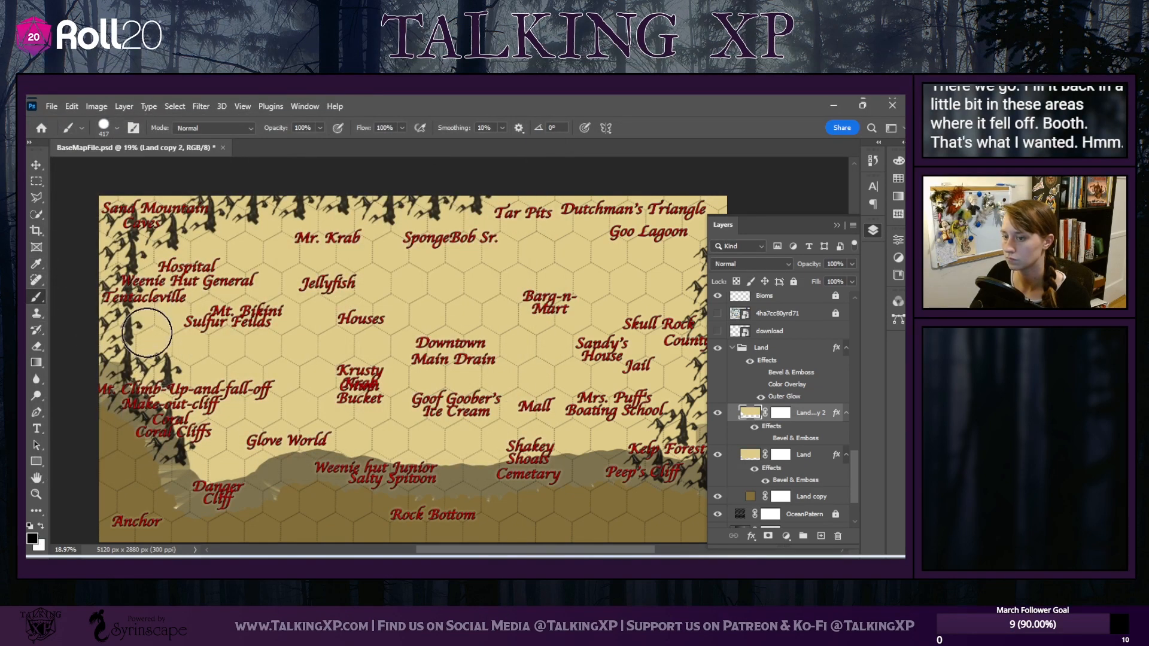
left_click_drag(136, 359, 58, 345)
key("ctrl+z")
left_click(40, 526)
left_click_drag(149, 352, 65, 357)
key("ctrl+z")
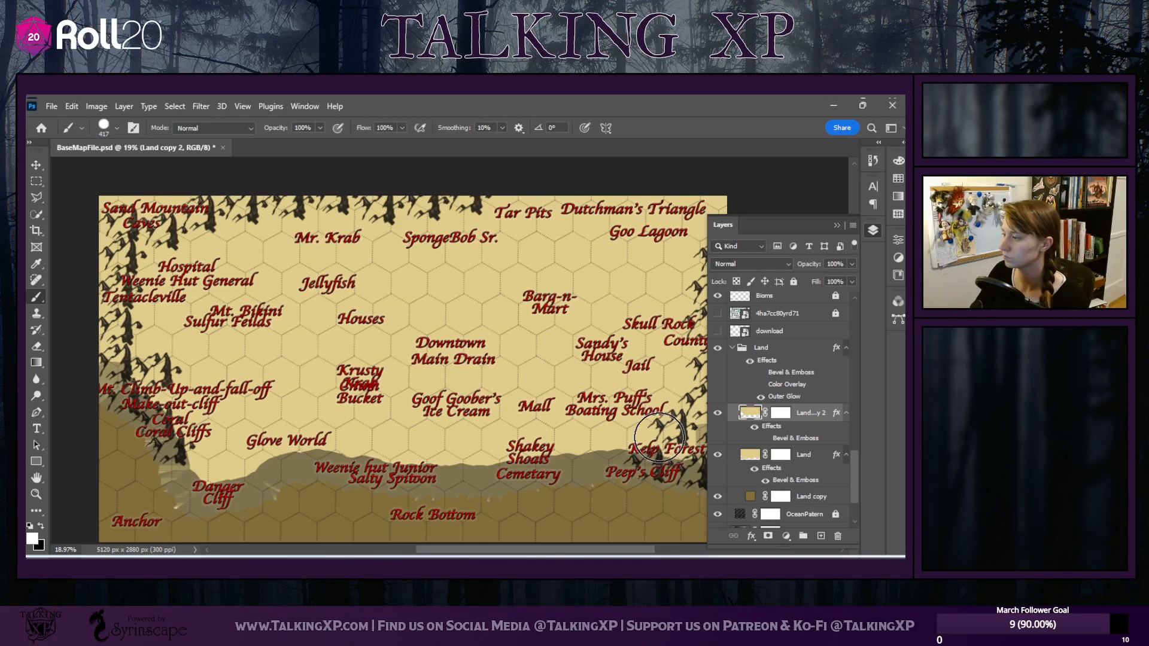
left_click(718, 456)
left_click(717, 456)
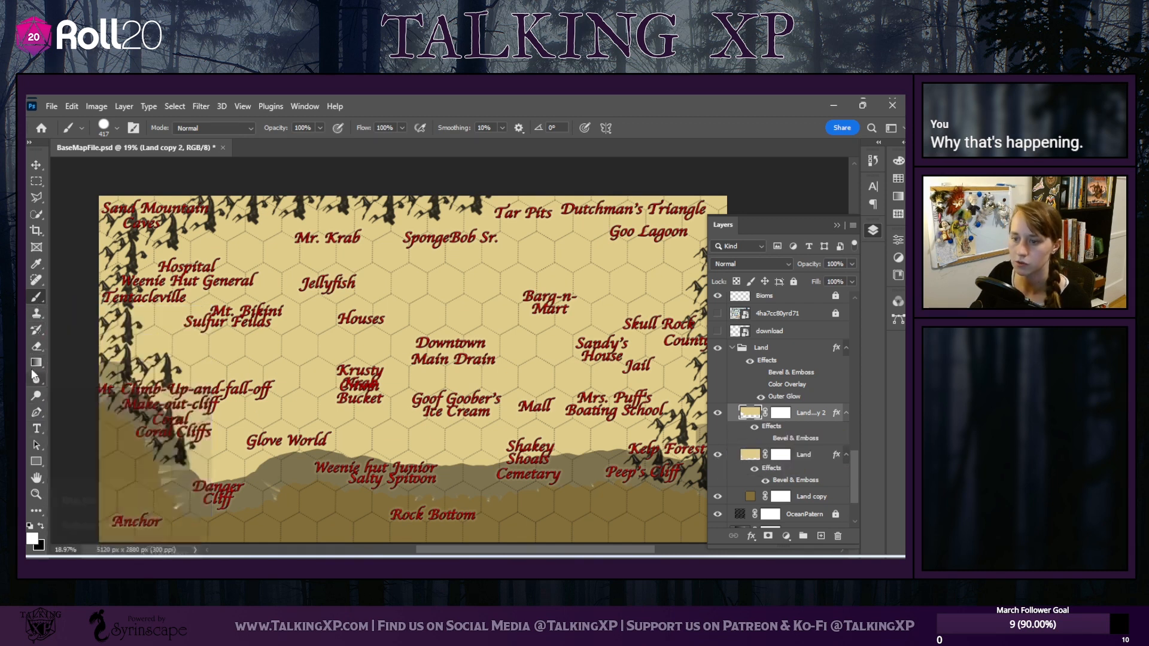
Fill in the patchy edges of Land copy 2 along the southern cliff with the Clone Stamp tool
left_click(36, 312)
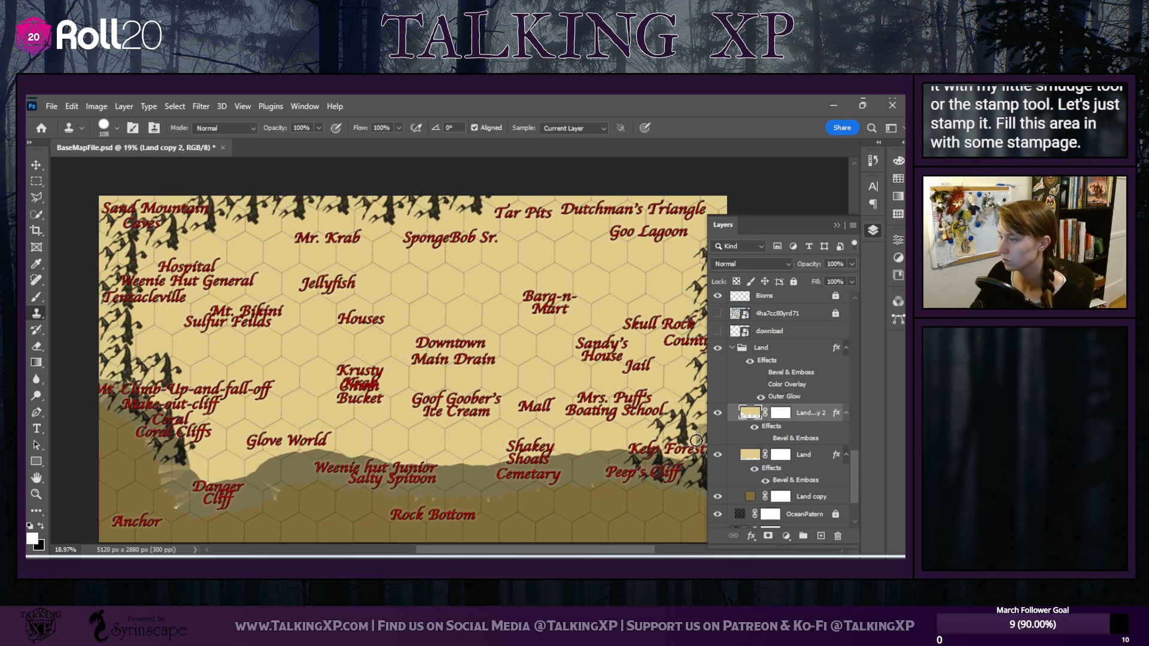
left_click(836, 225)
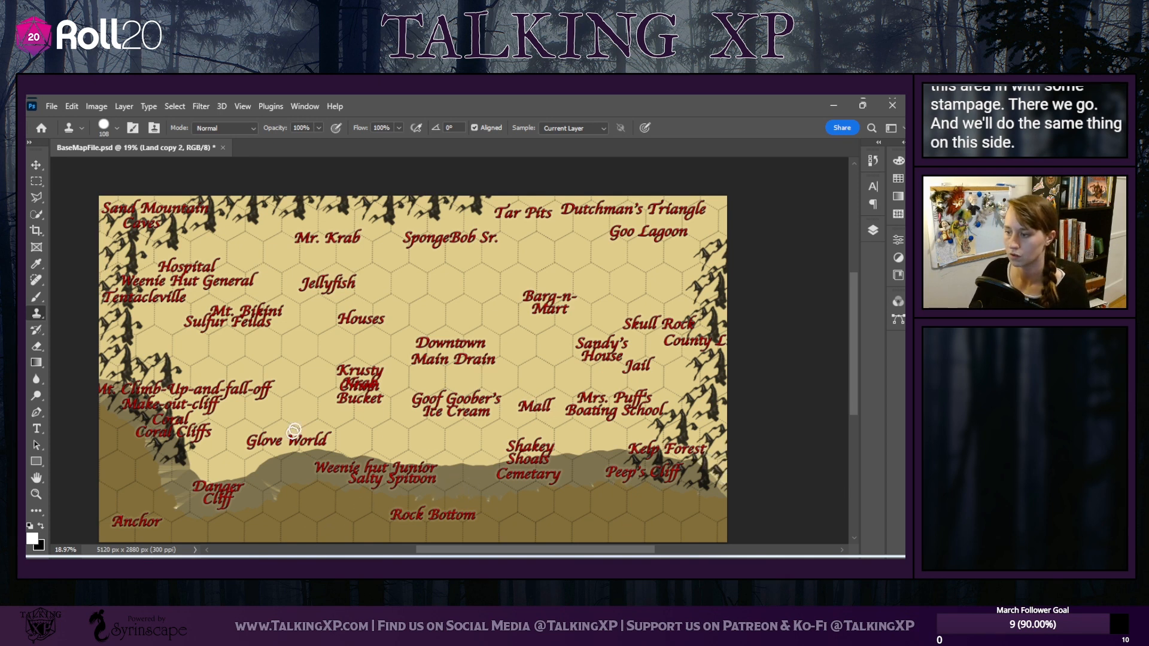
left_click_drag(446, 466, 405, 478)
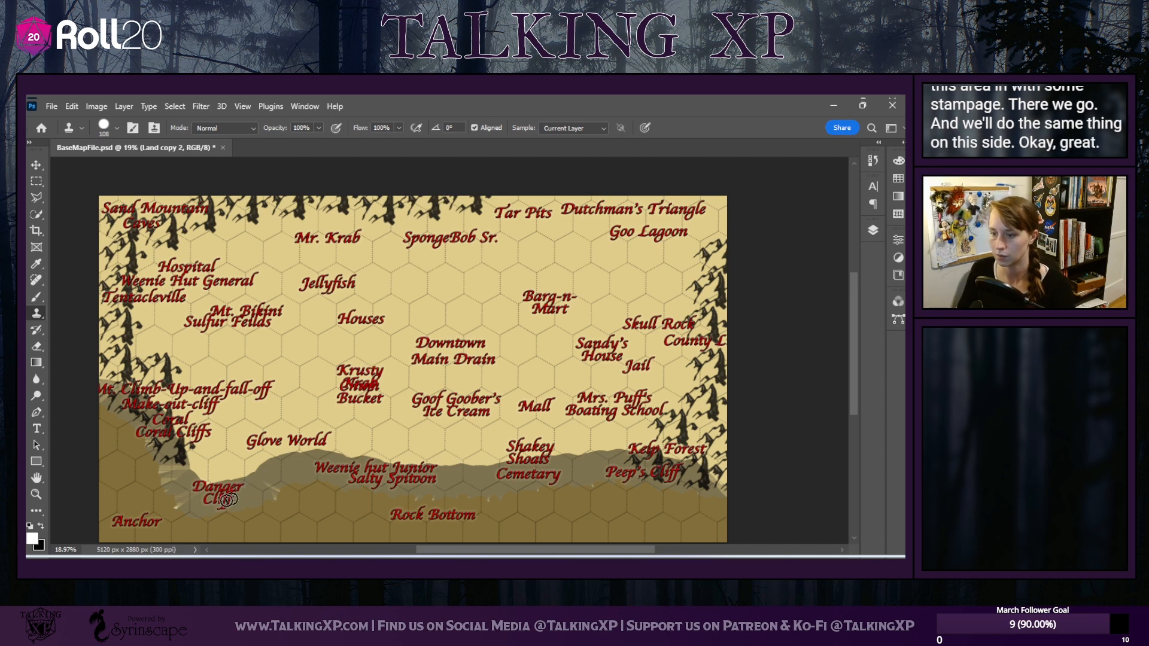
left_click(873, 232)
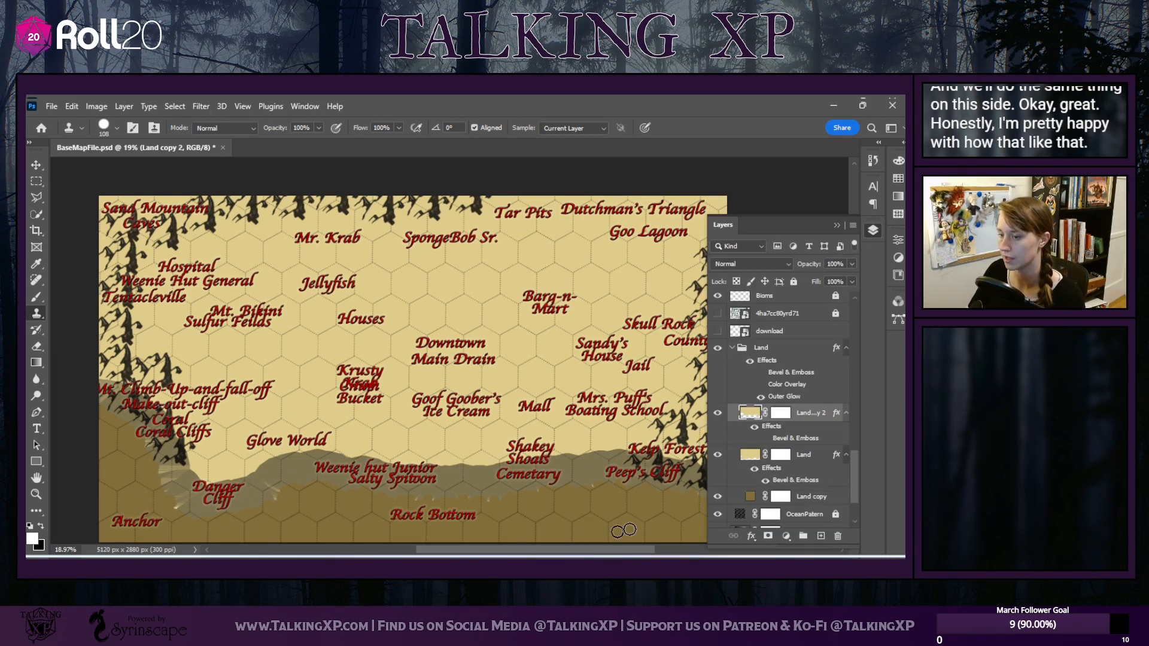
Try darker brown shades for the Land copy fill layer, then set its color to deep blue #203244
scroll(738, 437, "down", 2)
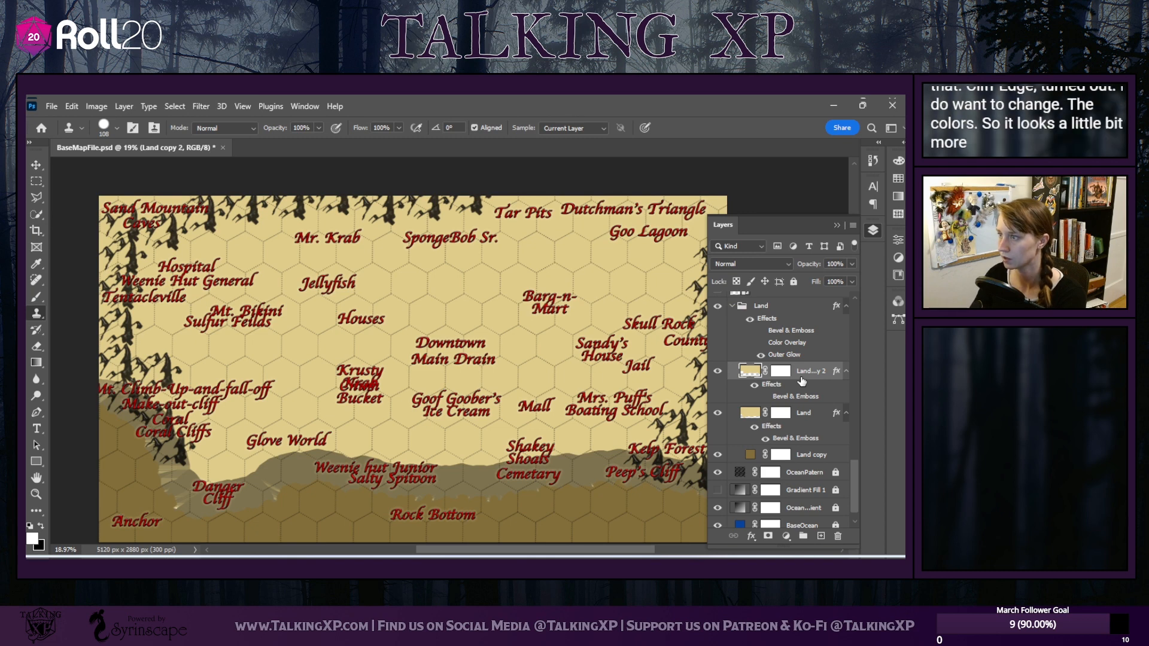
left_click(803, 414)
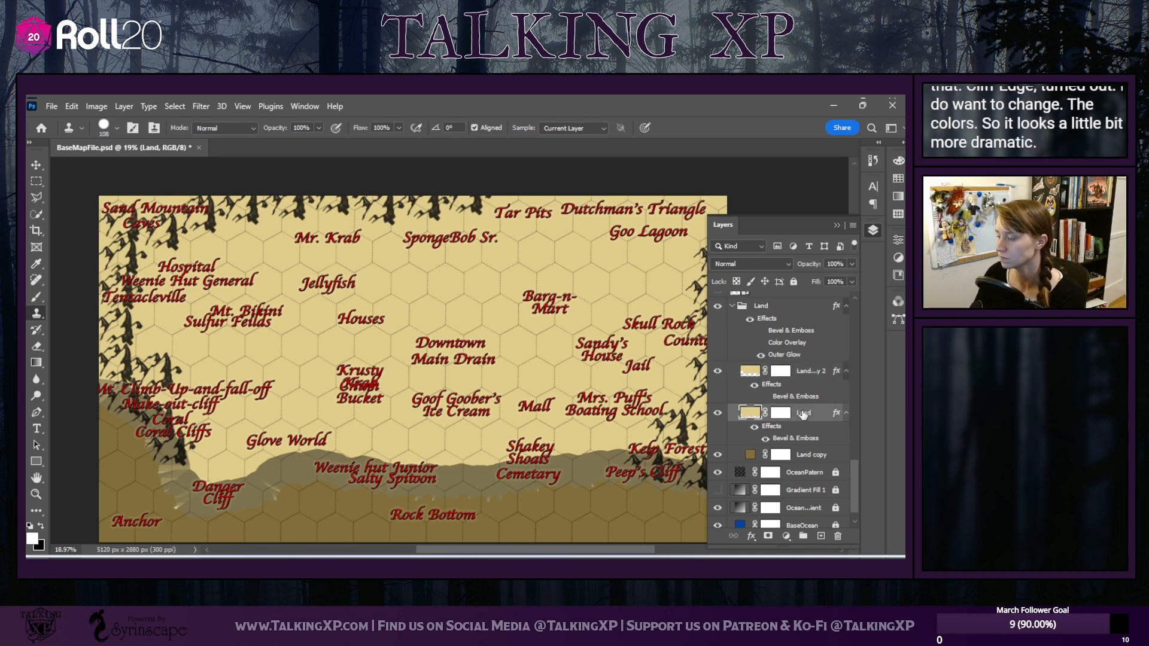
double_click(749, 455)
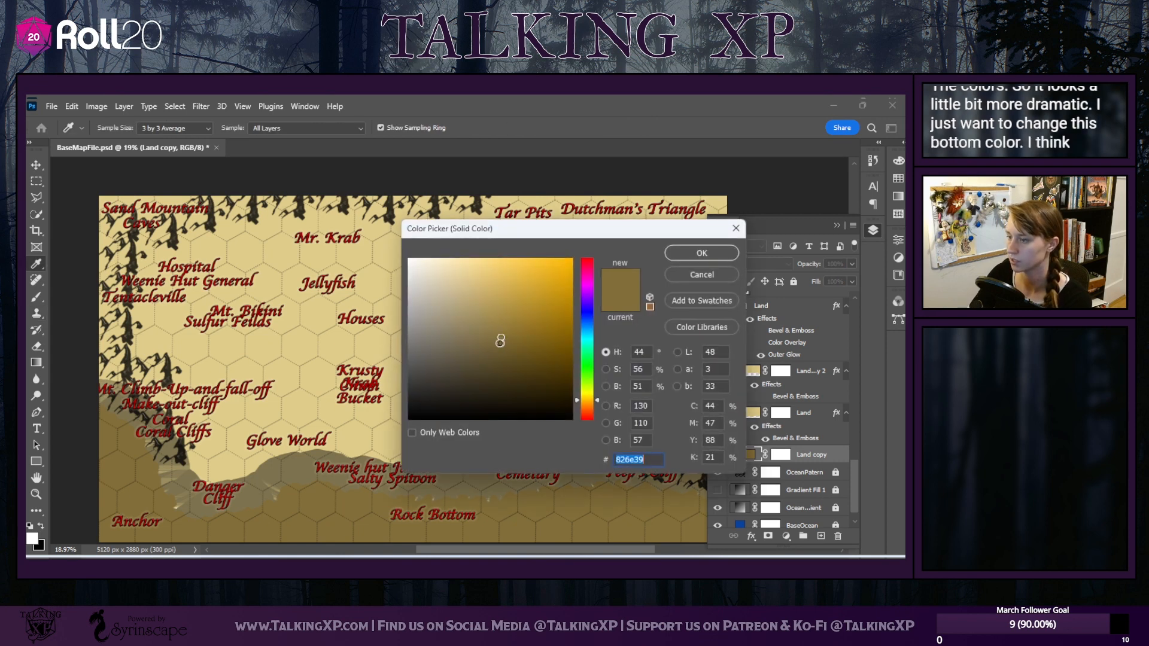
left_click(481, 363)
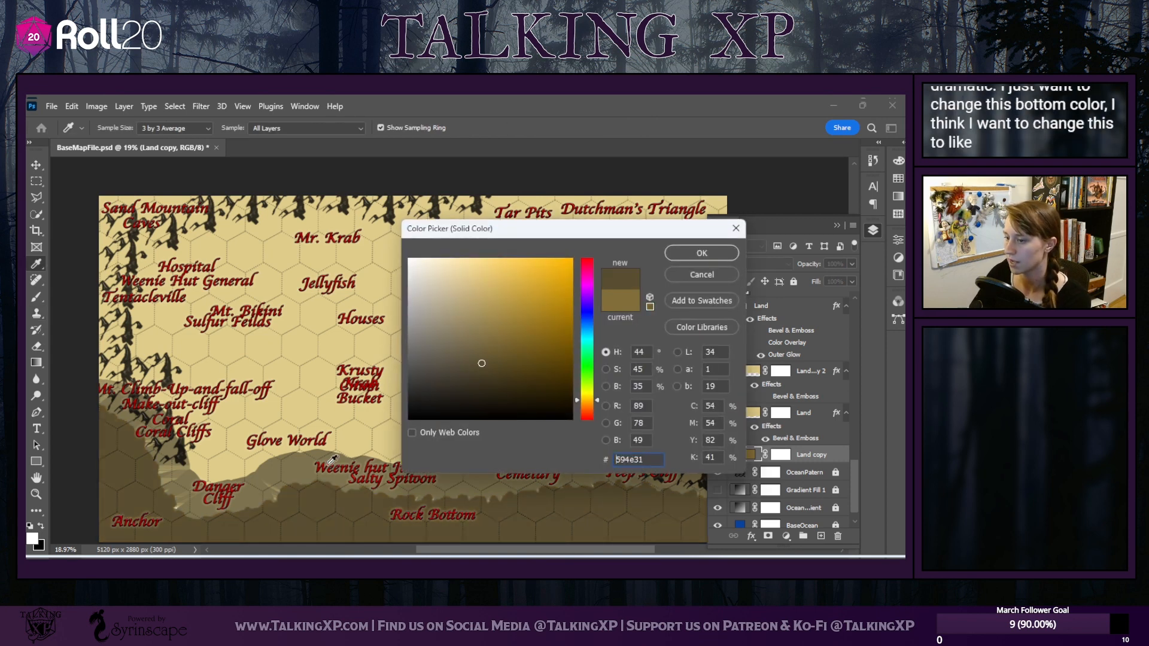
left_click(296, 470)
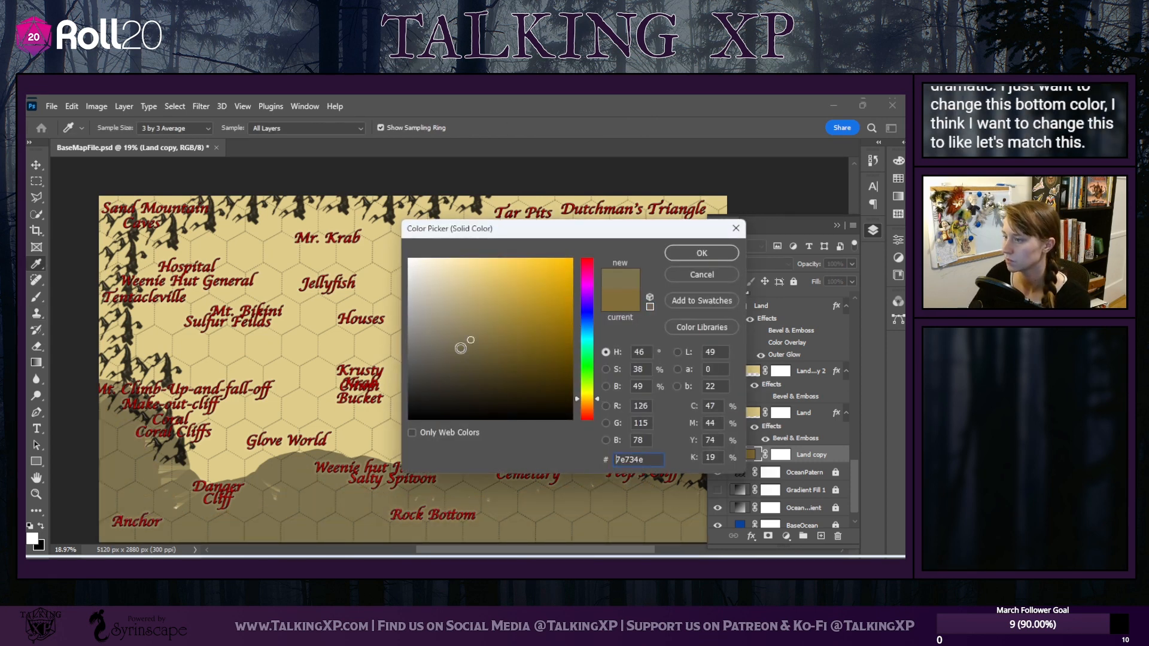
left_click(469, 364)
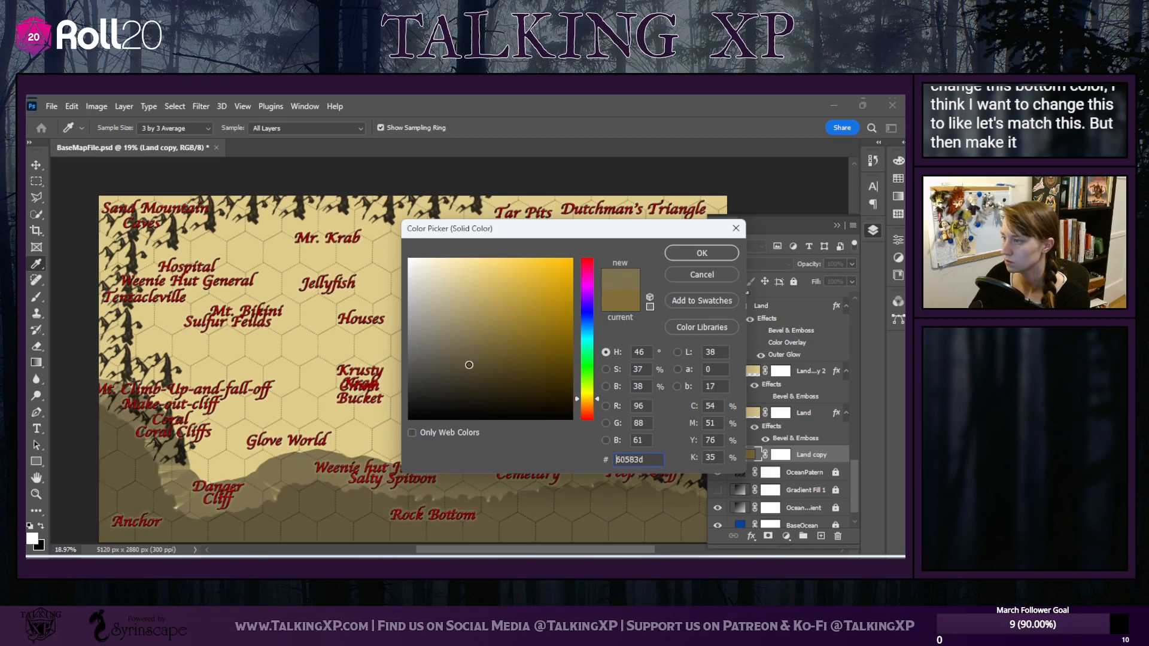
left_click(469, 376)
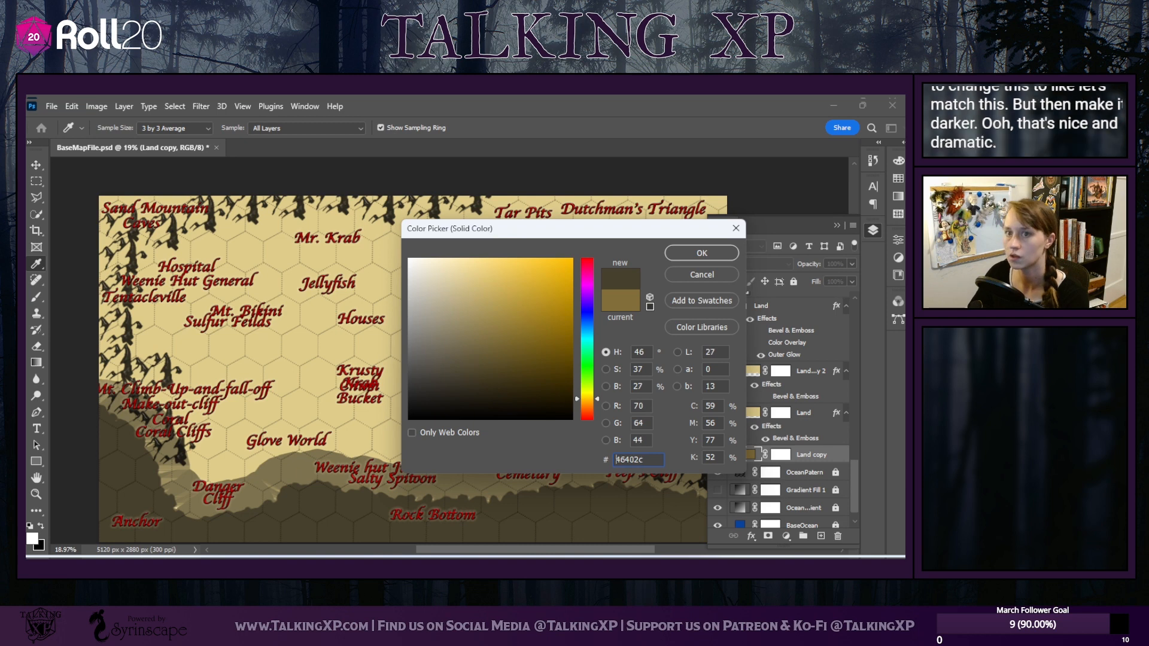
left_click(468, 376)
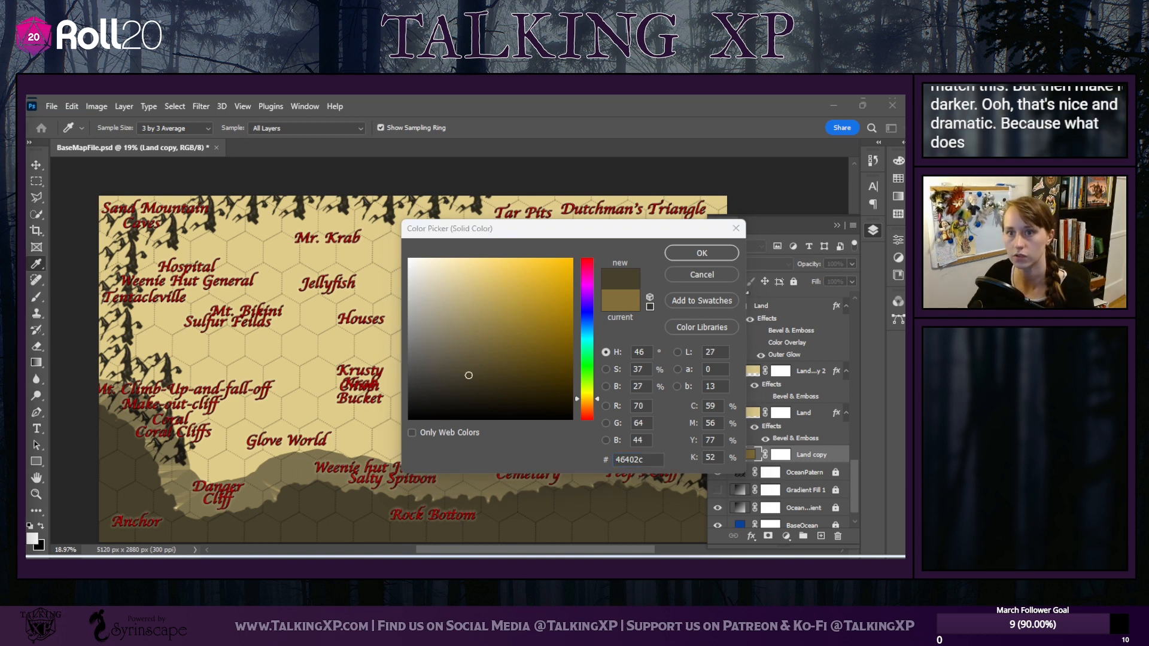
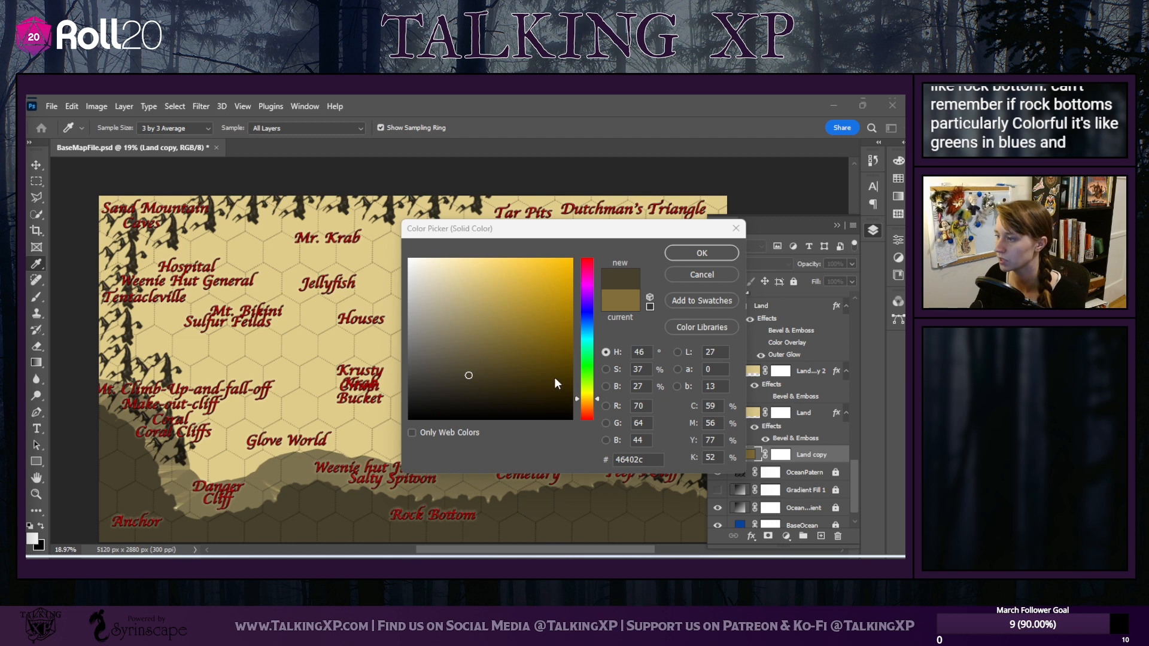
left_click(588, 324)
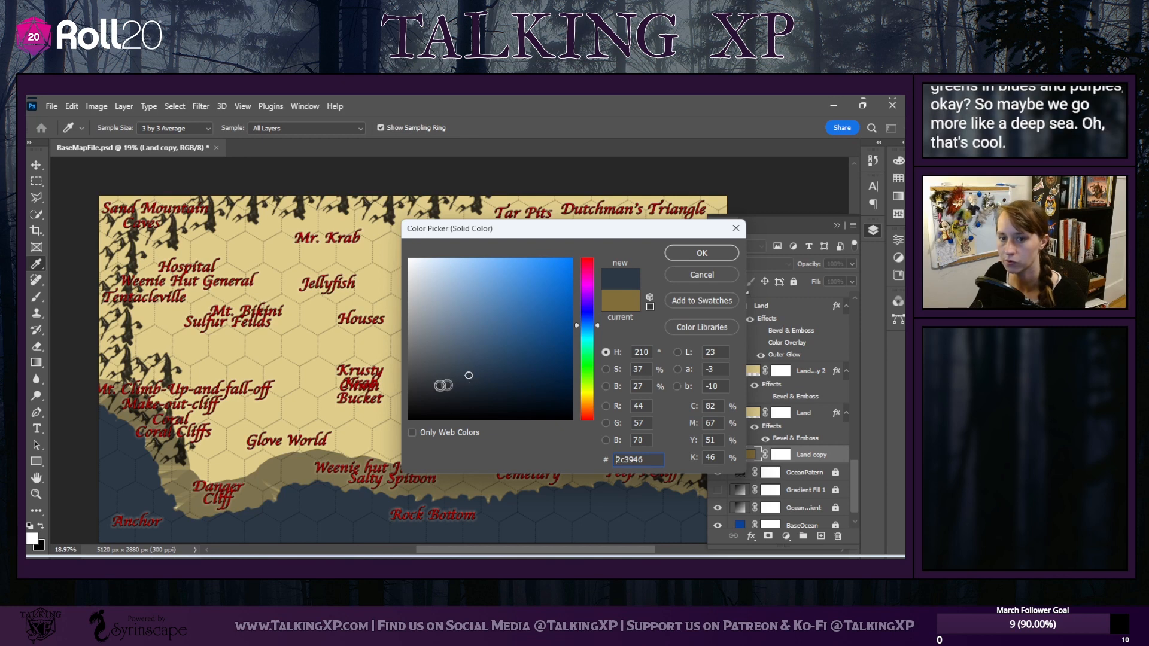
mouse_move(469, 386)
left_mouse_down()
mouse_move(470, 376)
mouse_move(496, 377)
left_mouse_up()
left_click(701, 254)
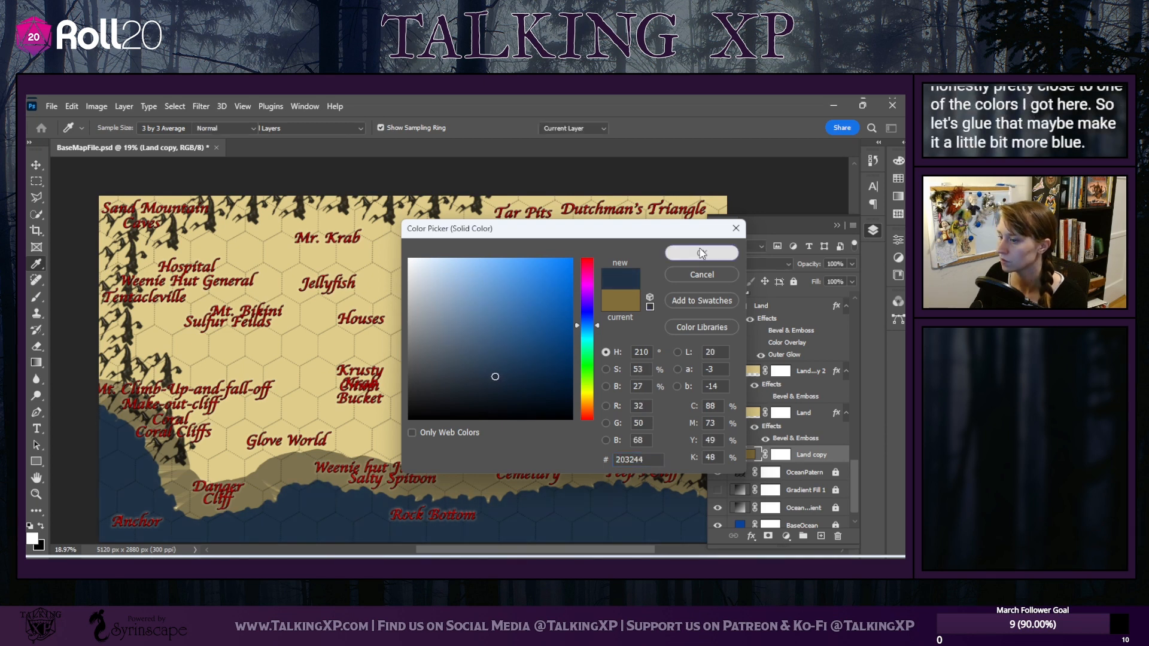
Set the Land layer's Bevel & Emboss shadow color to #203244, sampled from the blue southern terrain
left_click(806, 417)
double_click(804, 412)
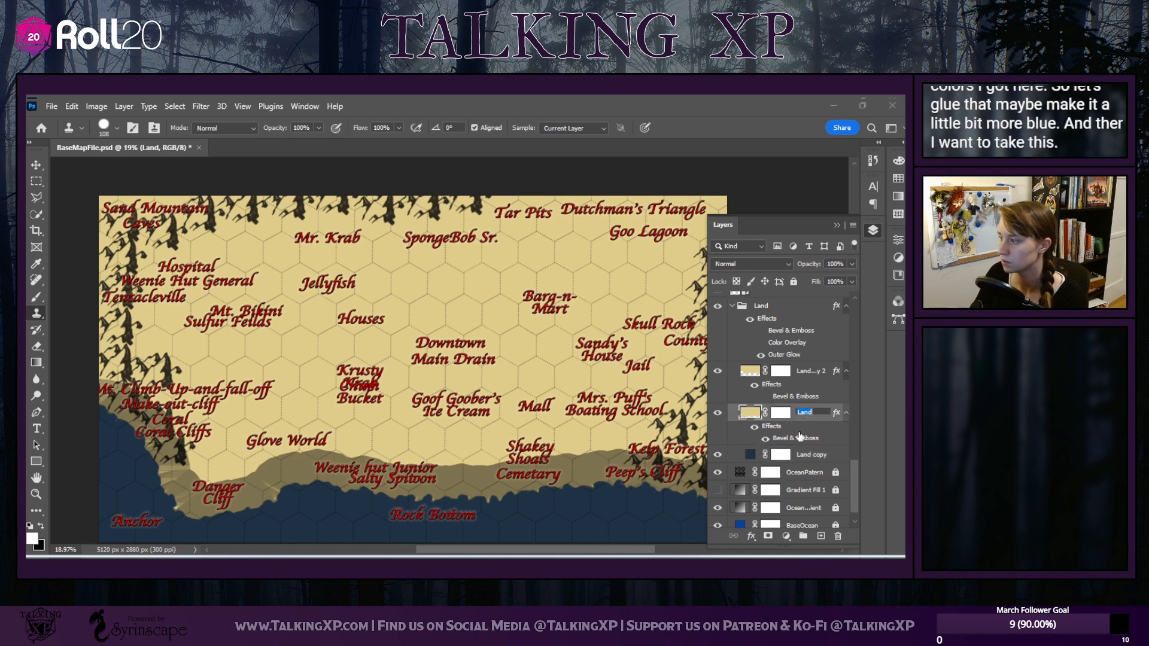
double_click(799, 440)
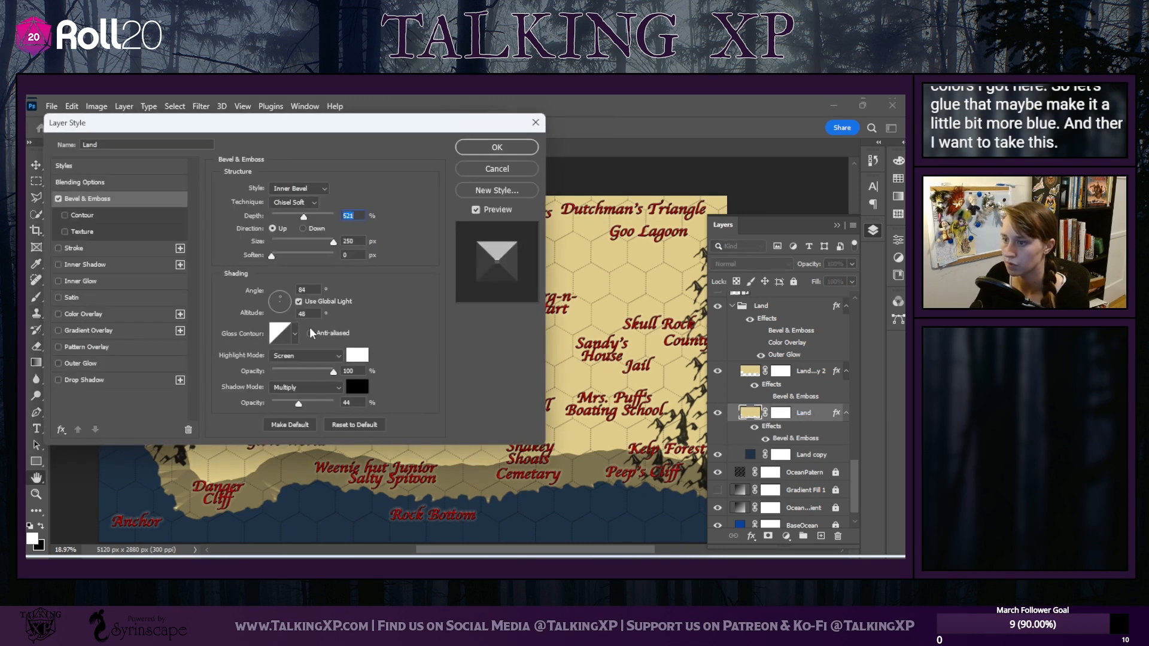
left_click_drag(343, 122, 676, 110)
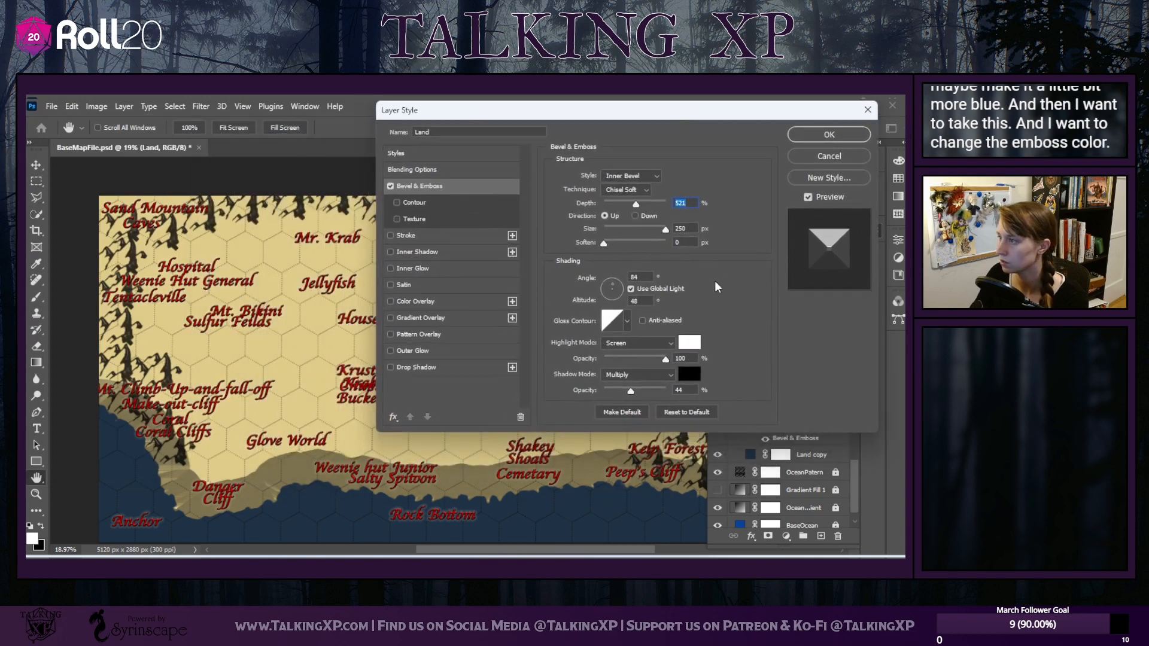
left_click(683, 377)
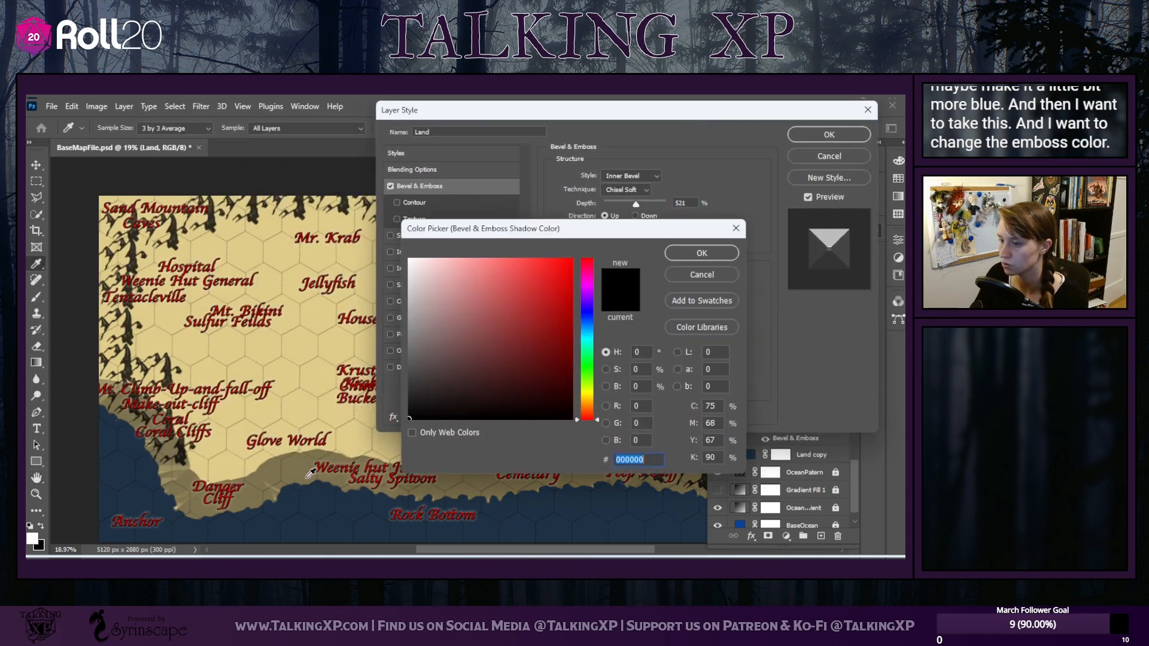
left_click(296, 506)
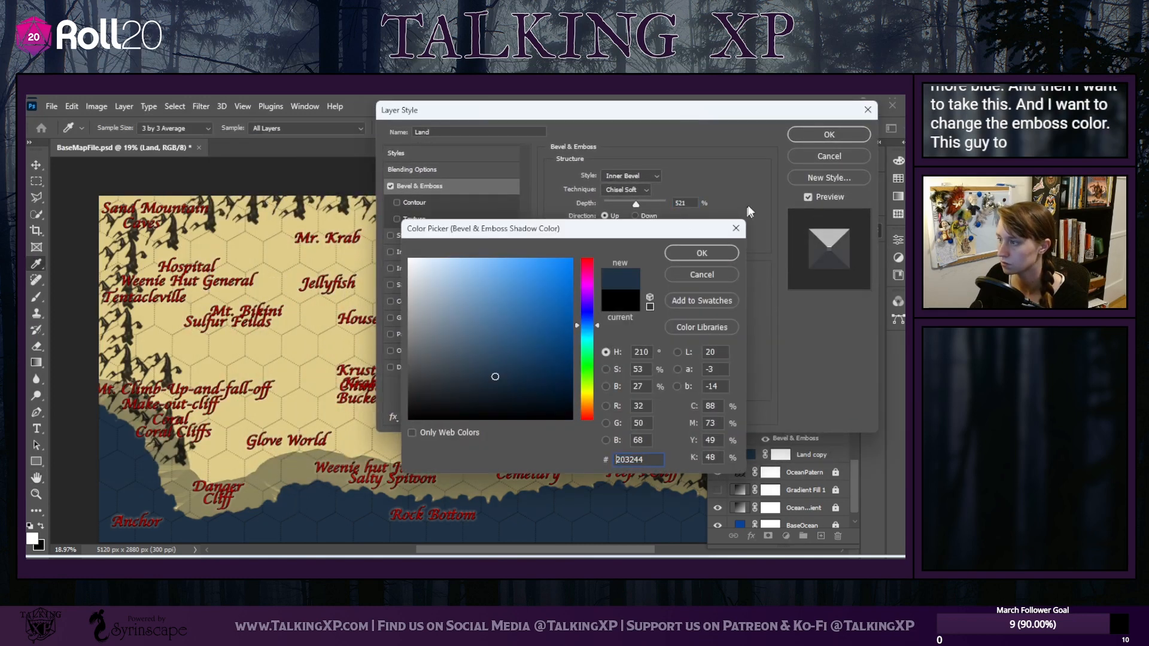
left_click(699, 252)
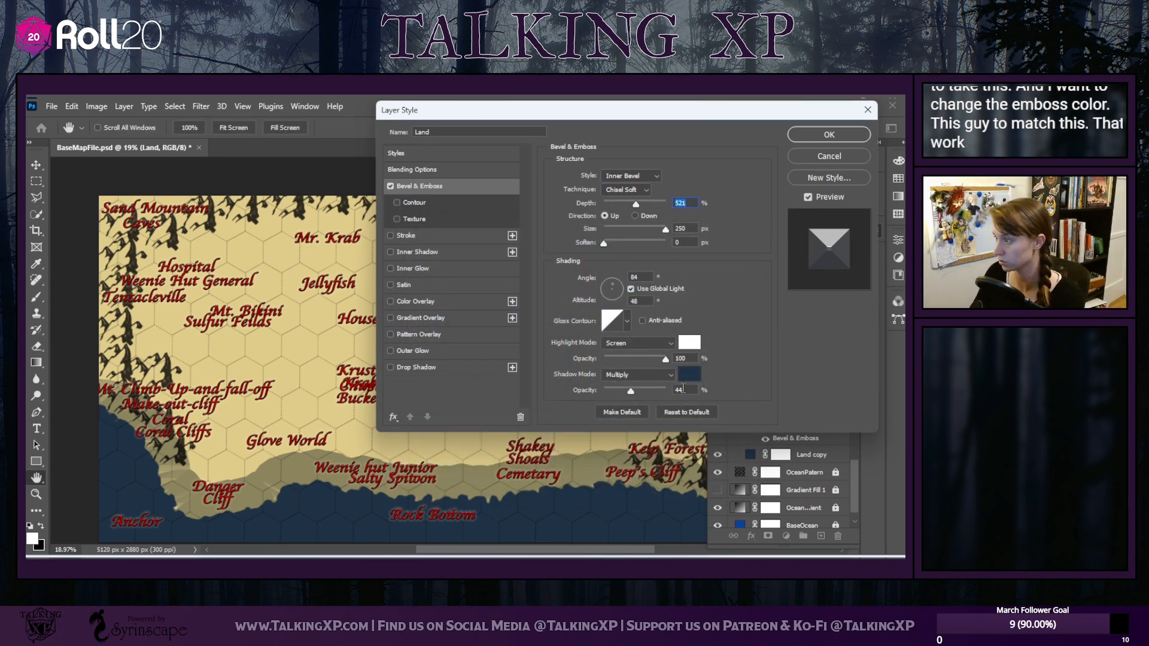
Try Normal as the bevel's shadow mode, then set it to Darken with 72% opacity and apply the layer style
left_click(651, 375)
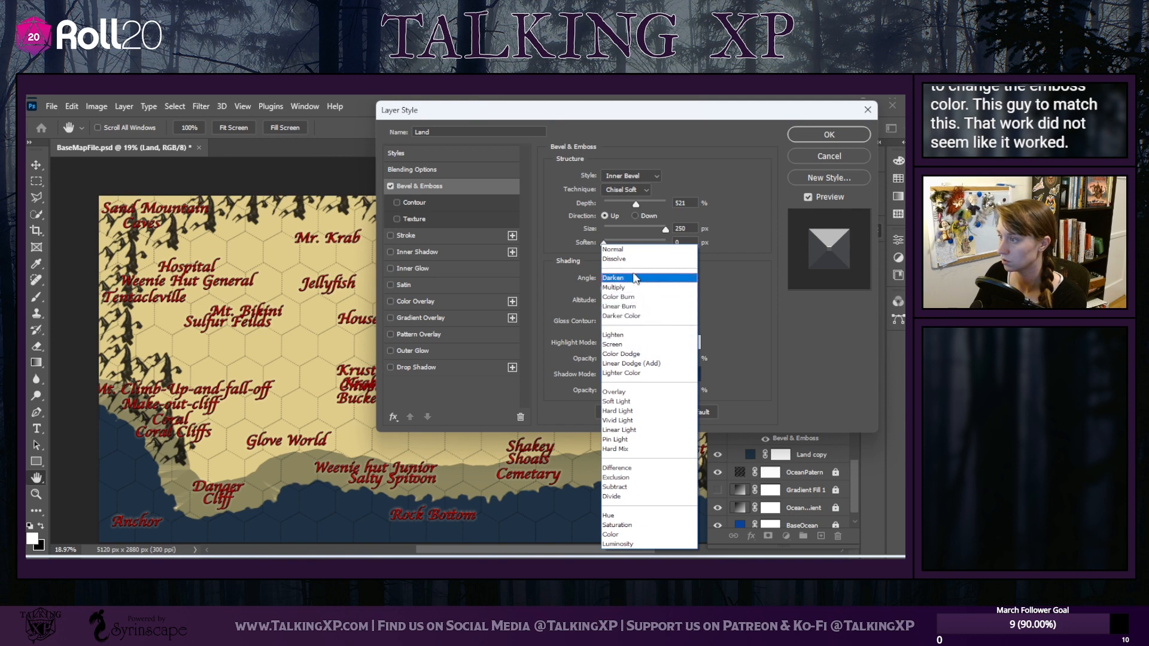
left_click(632, 250)
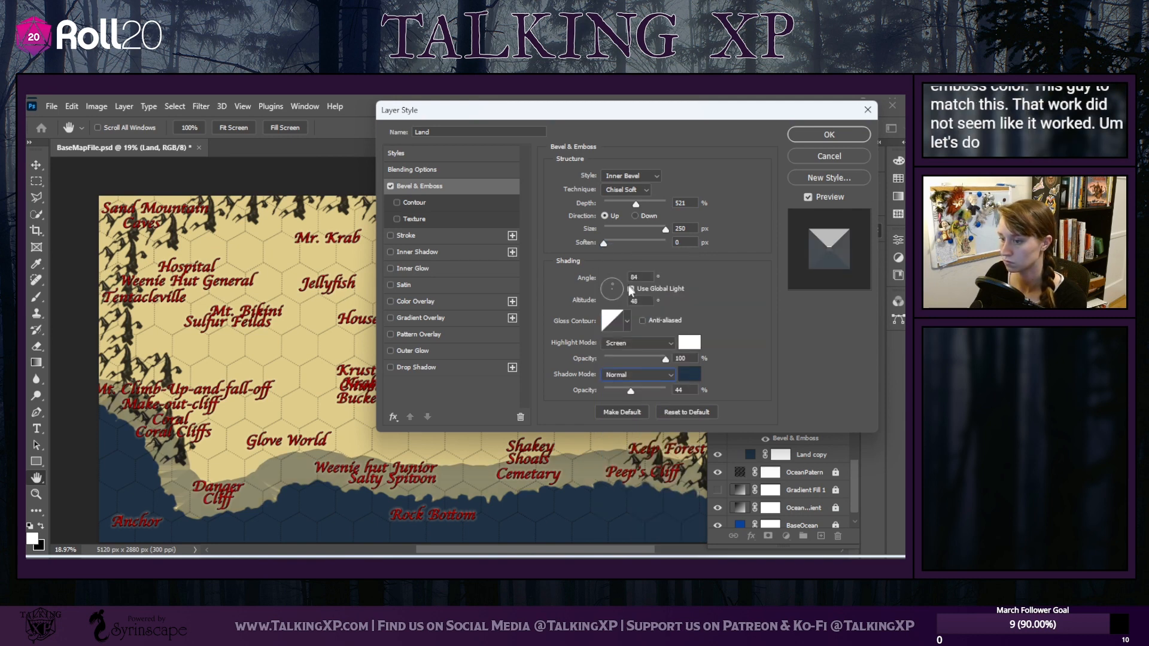
left_click(669, 377)
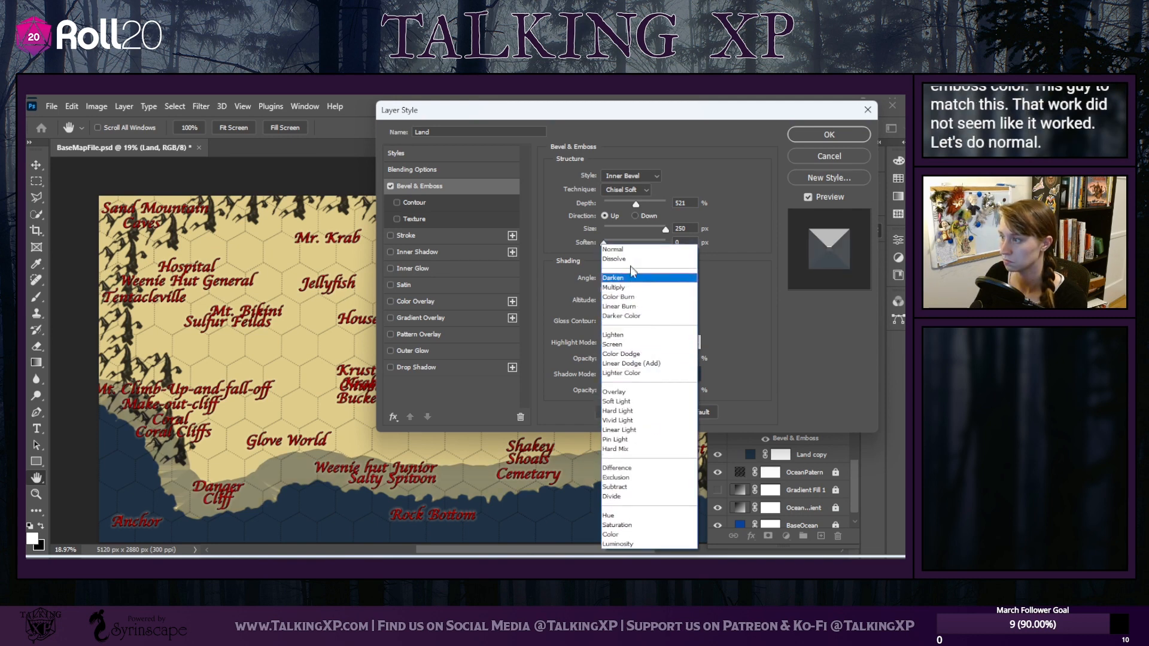
left_click(630, 278)
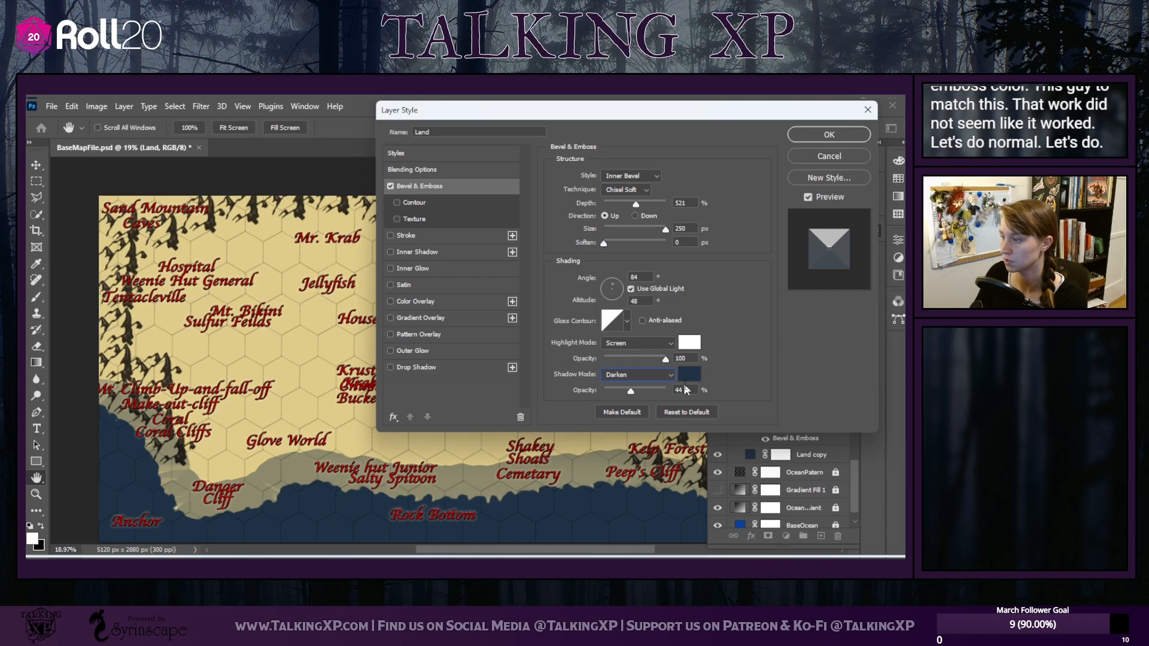
left_click_drag(641, 393, 648, 395)
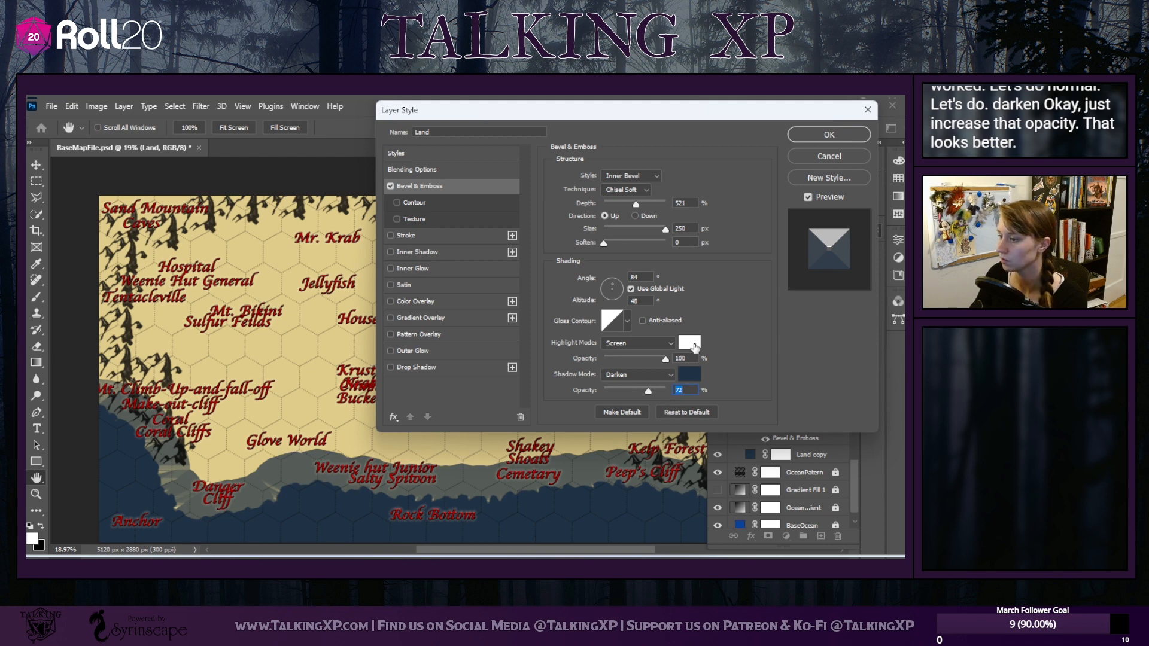
left_click(828, 135)
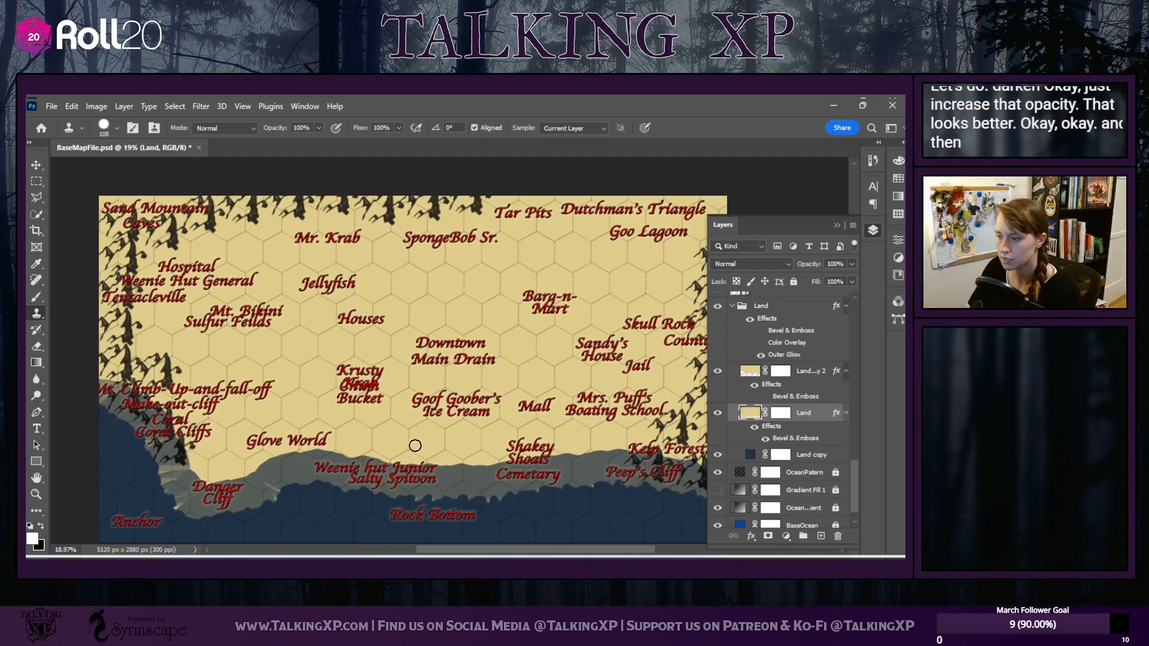
Add a new empty layer above Land and try to move it up the layer stack
scroll(797, 424, "up", 5)
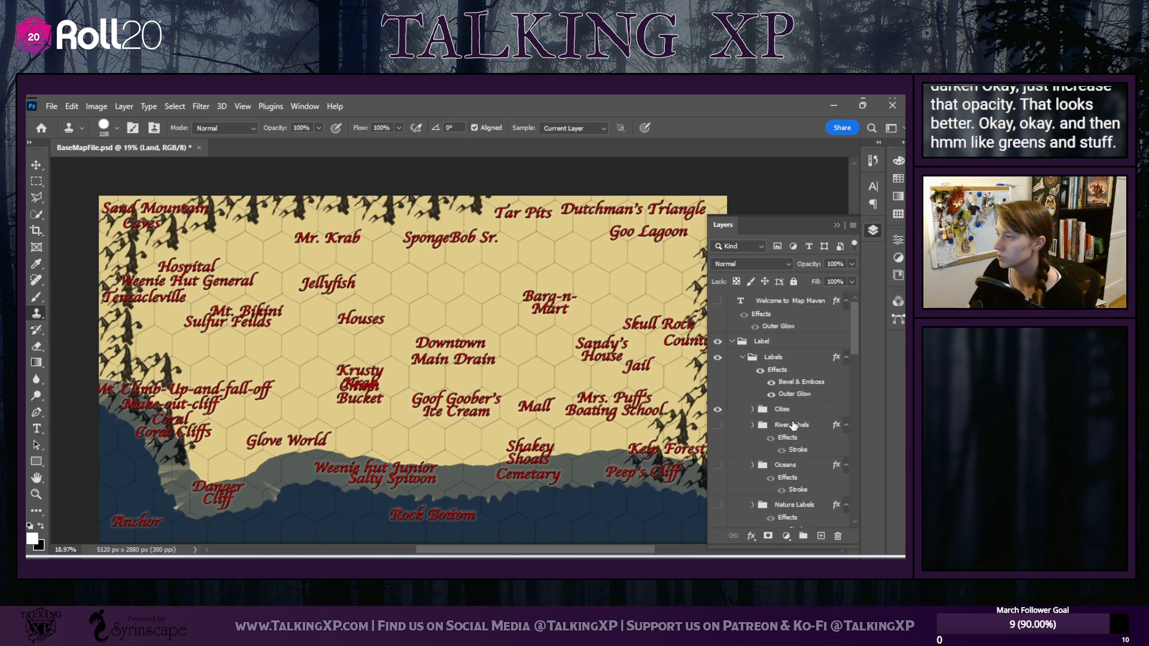
left_click(820, 536)
left_click_drag(778, 518, 747, 265)
scroll(798, 407, "down", 8)
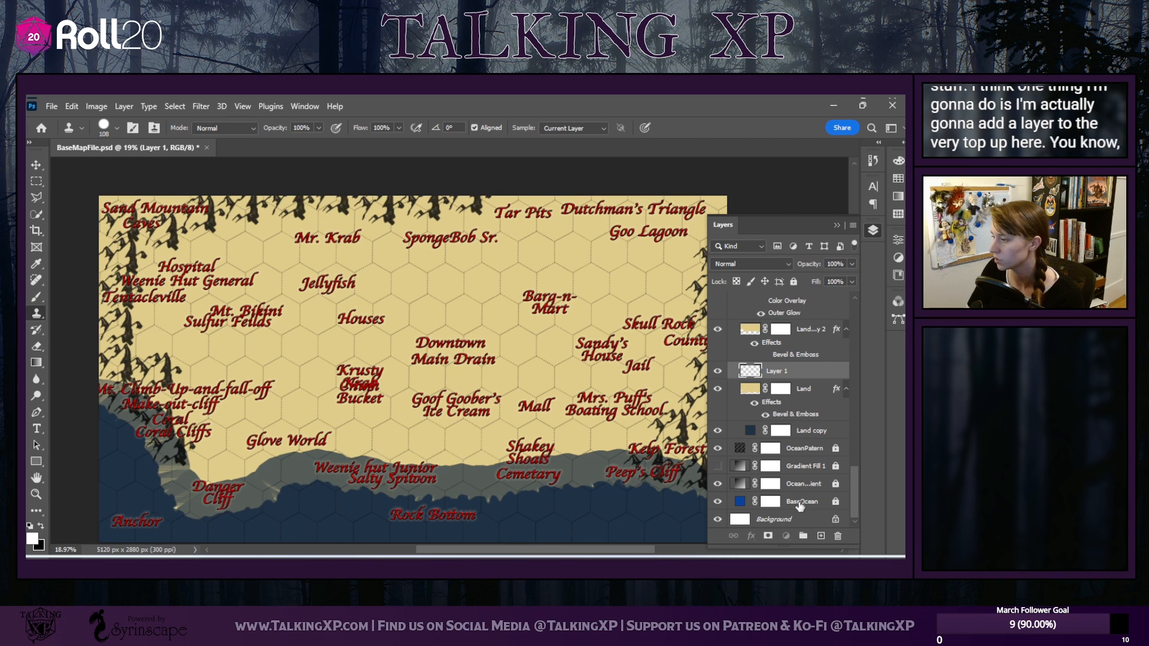
Unlock the OceanPatern layer and raise its opacity to 78%
left_click(771, 520)
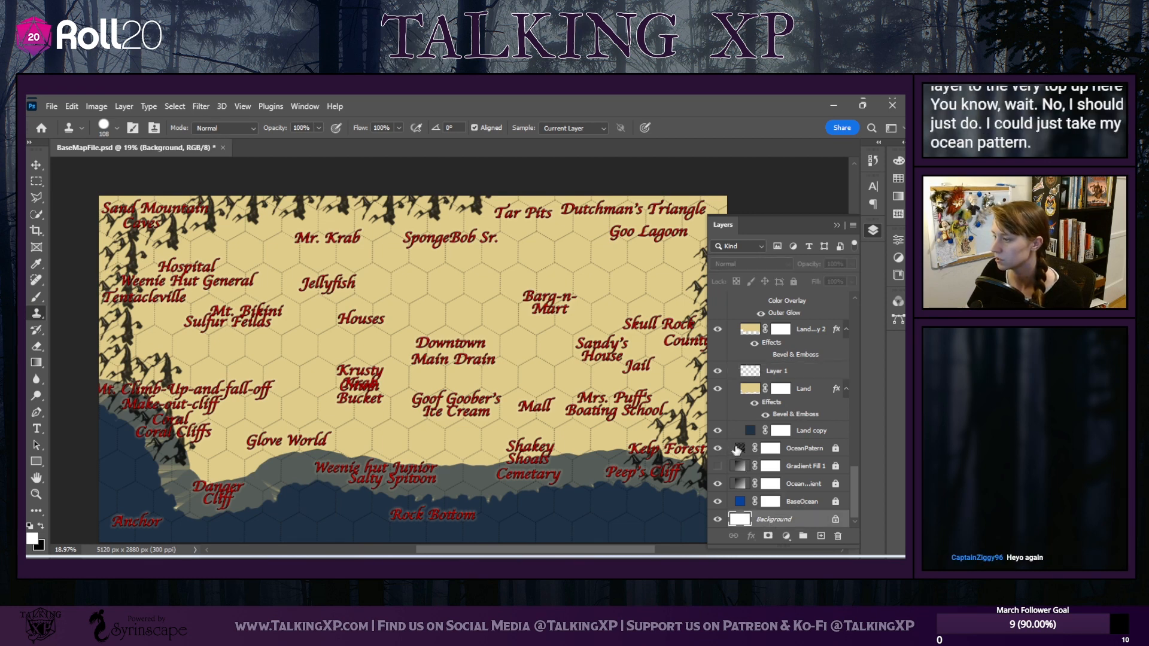
left_click(834, 448)
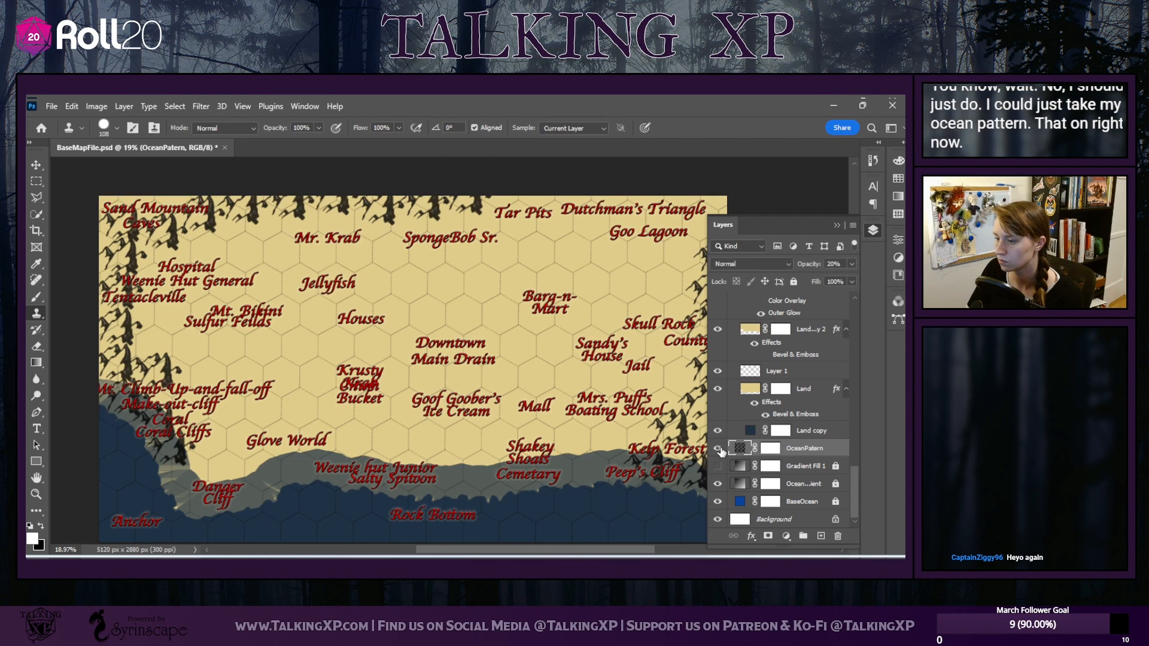
left_click(719, 449)
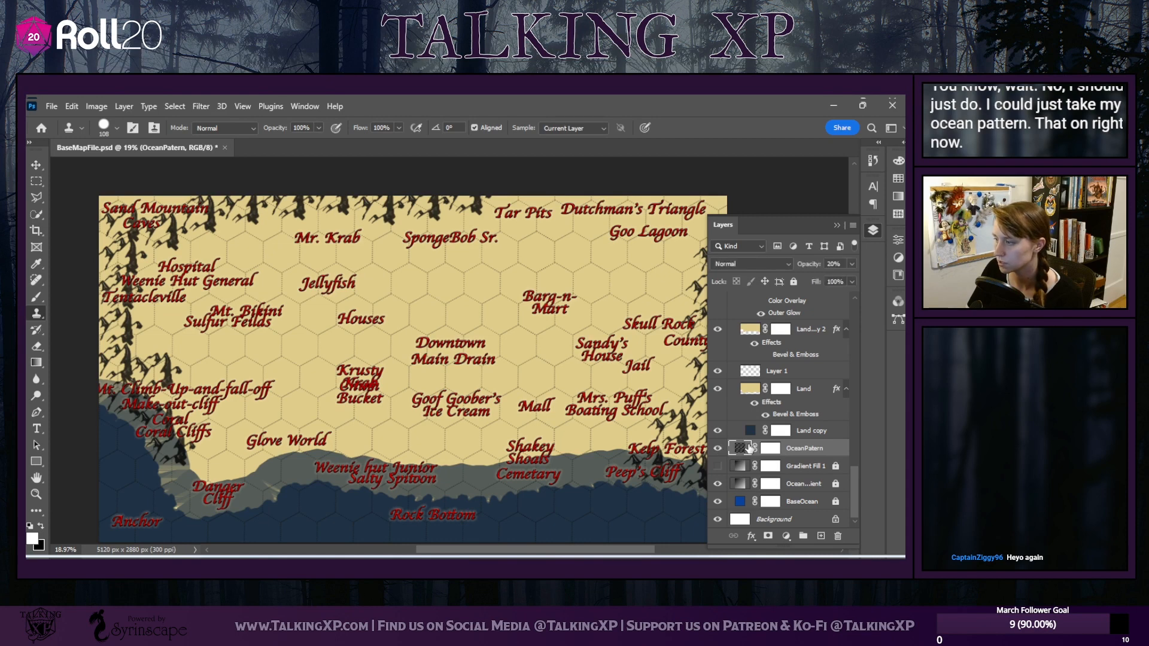
left_click(853, 262)
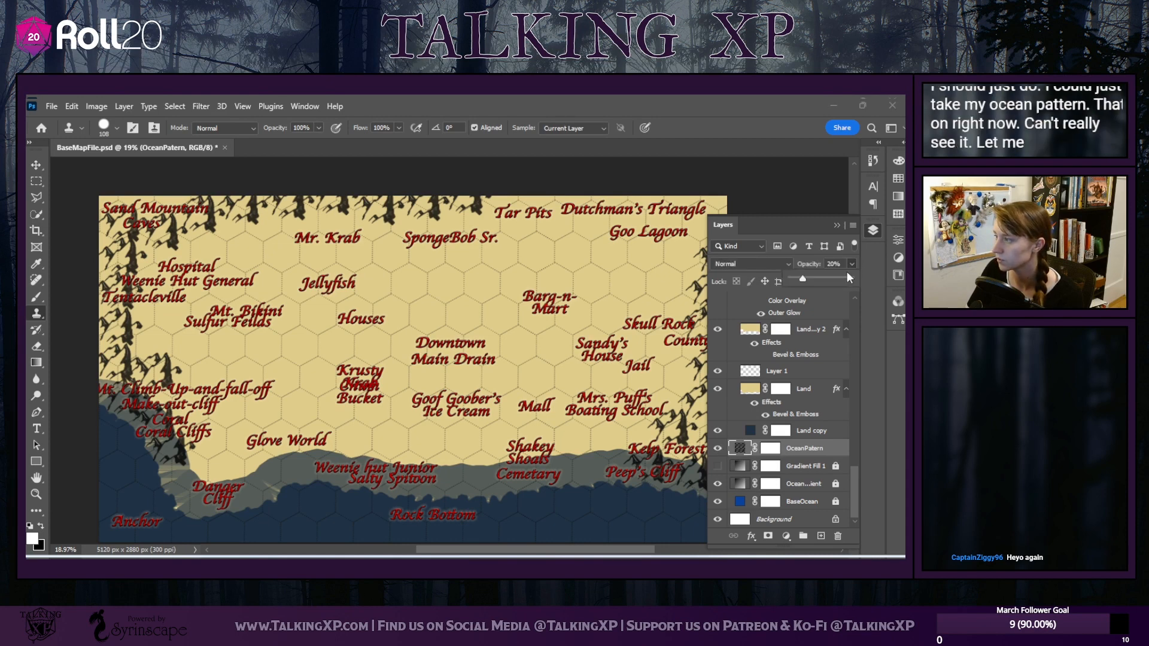
left_click_drag(803, 279, 837, 282)
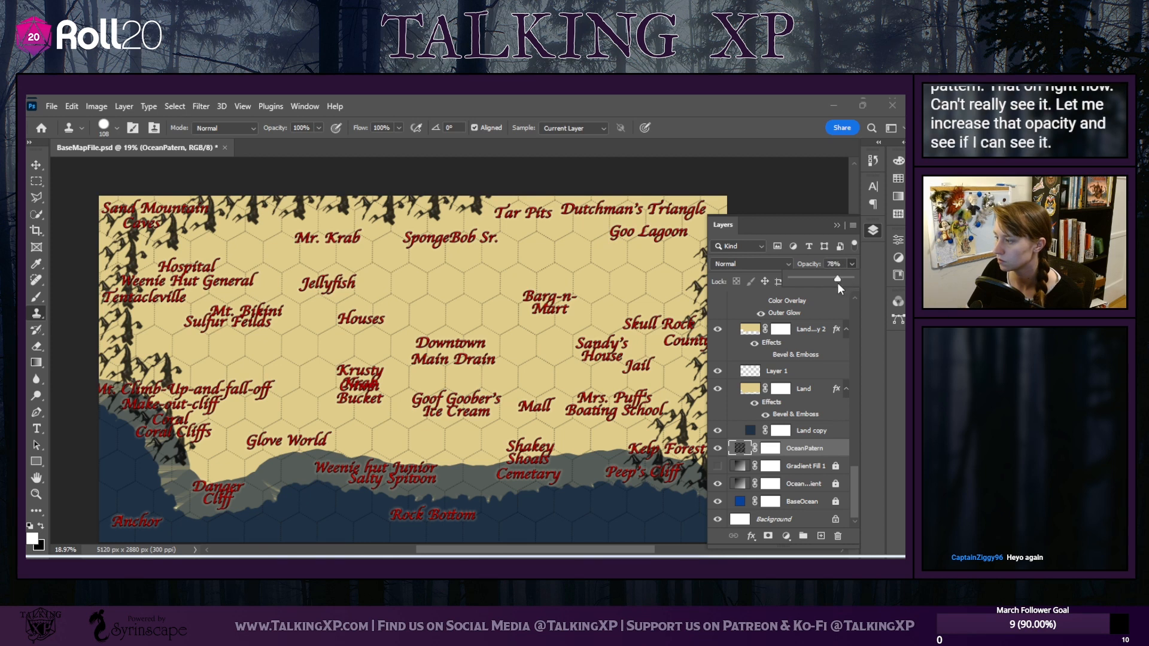
Move OceanPatern to the very top of the layer stack and set its opacity to 14%
left_click_drag(810, 457, 799, 278)
left_click(852, 264)
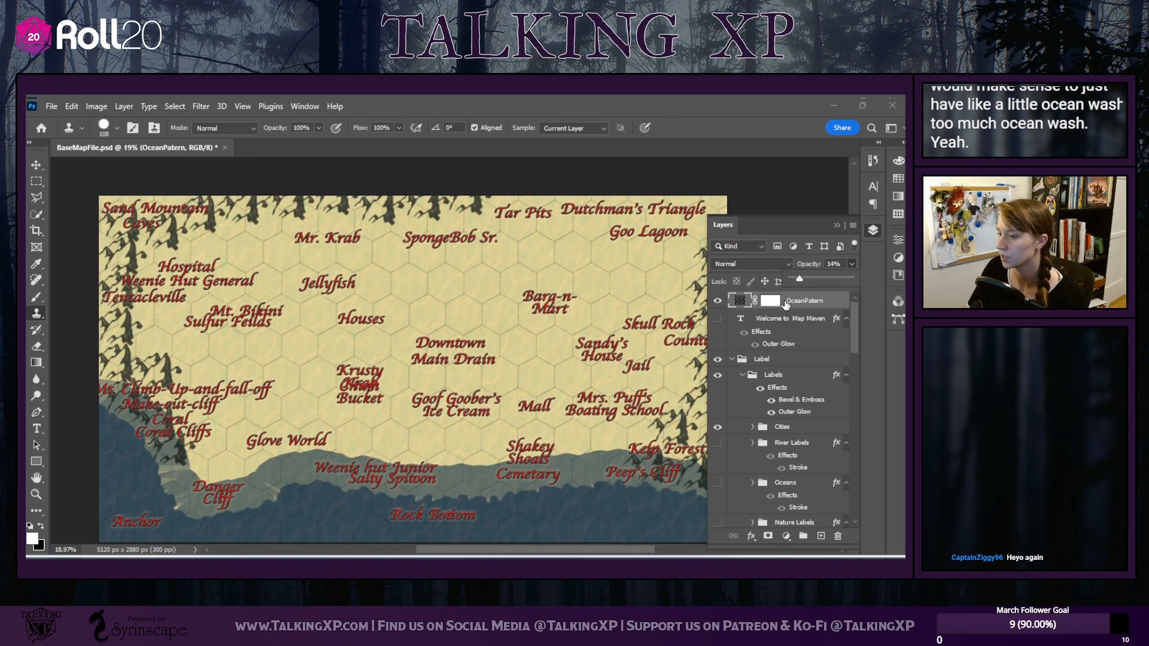
Add a Hue/Saturation adjustment layer above OceanPatern with hue +13, saturation -2 and lightness +17
left_click(785, 538)
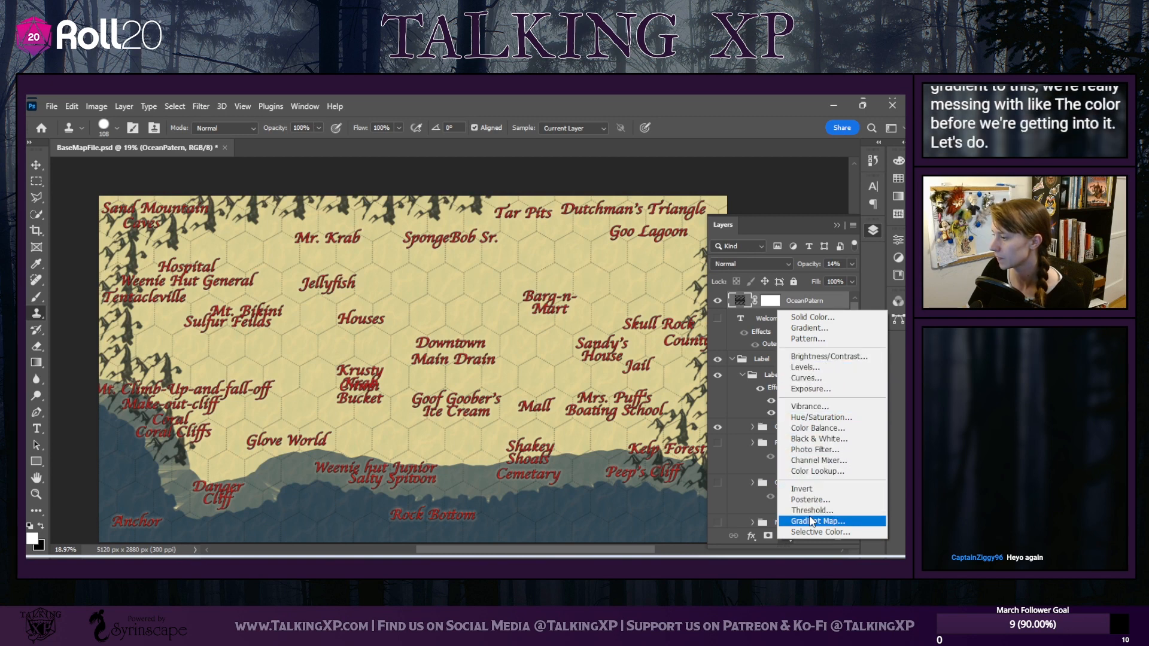
left_click(804, 418)
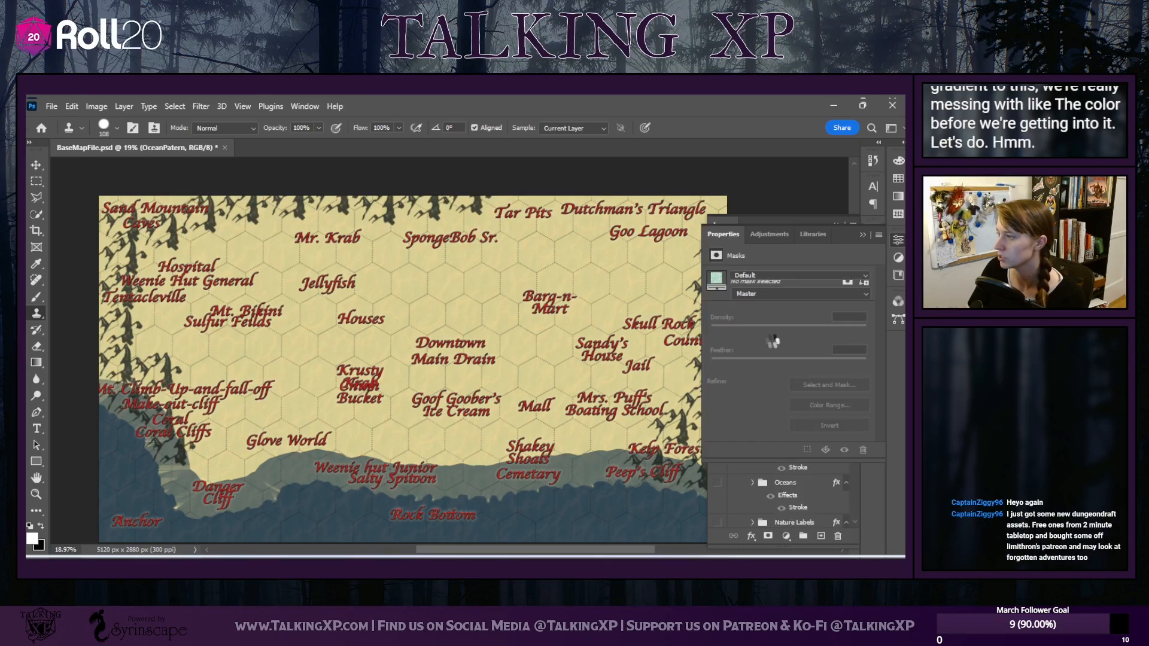
mouse_move(787, 326)
left_mouse_down()
mouse_move(770, 324)
mouse_move(800, 324)
left_mouse_up()
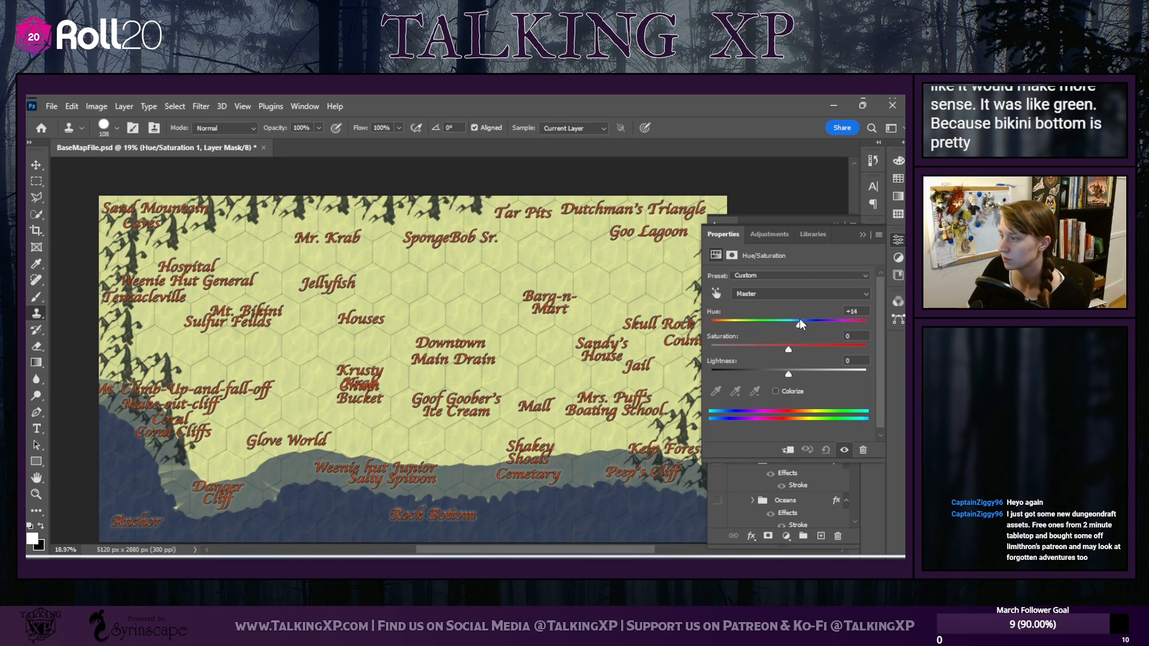
left_click(799, 320)
mouse_move(791, 373)
left_mouse_down()
mouse_move(801, 371)
mouse_move(769, 348)
mouse_move(827, 353)
mouse_move(801, 357)
left_mouse_up()
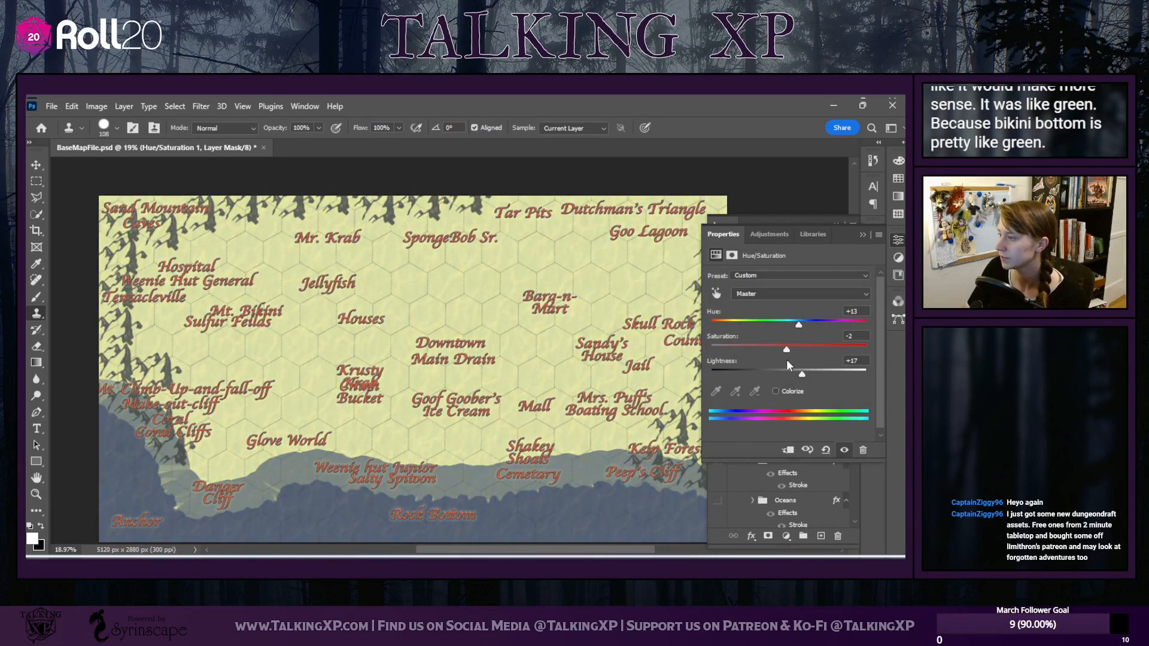
Delete the Hue/Saturation adjustment layer together with its layer mask
left_click(863, 234)
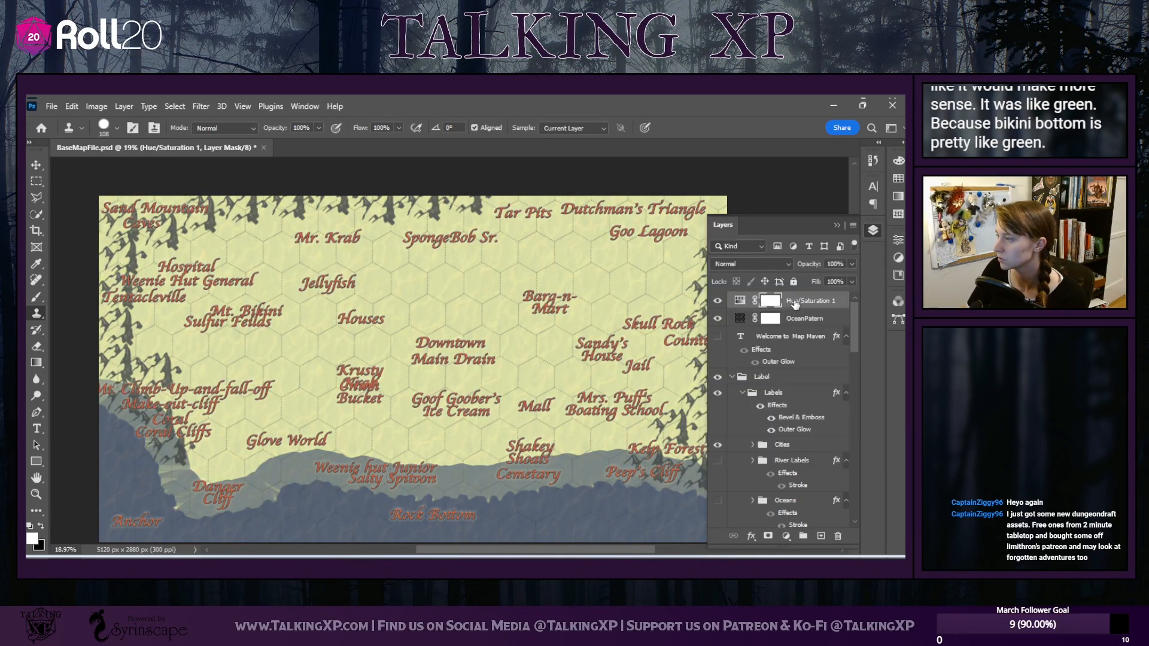
left_click(838, 536)
left_click(407, 281)
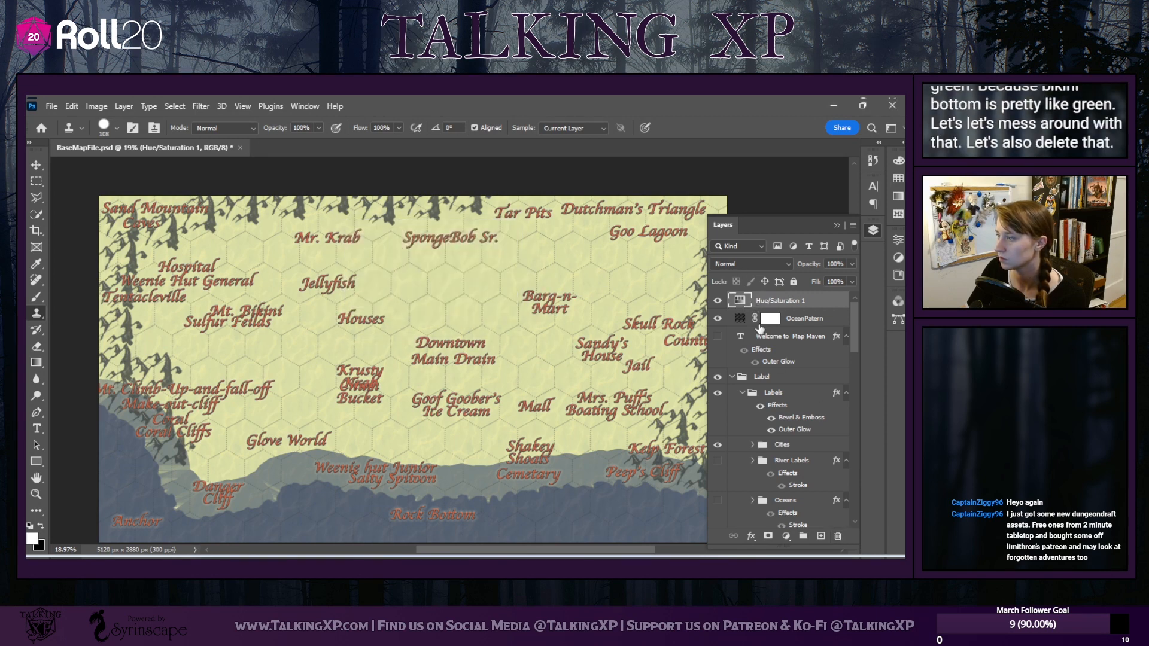
left_click(838, 537)
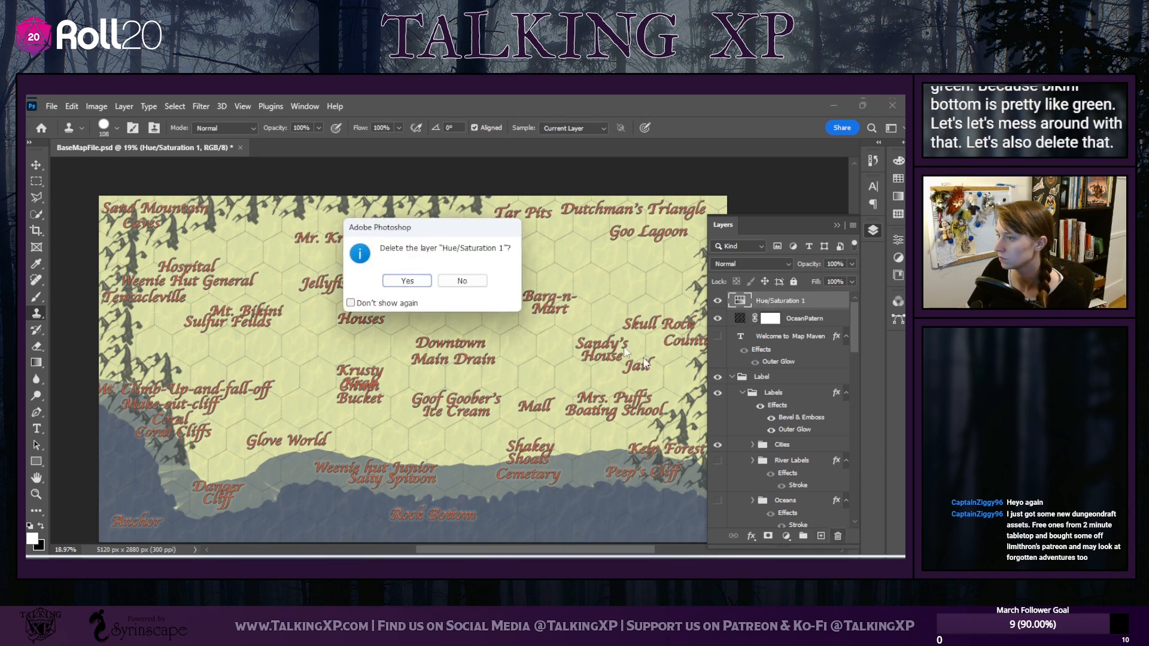
left_click(422, 280)
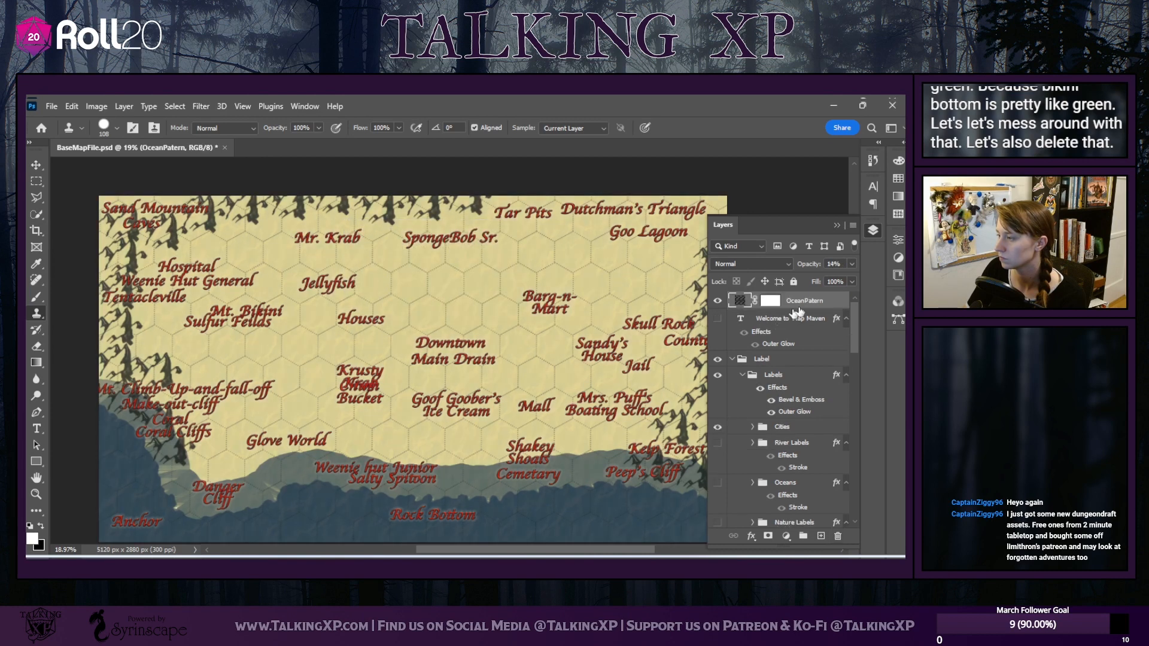
Add a Gradient Overlay to the OceanPatern layer using a light-green-to-blue preset from the Greens group
left_click(750, 537)
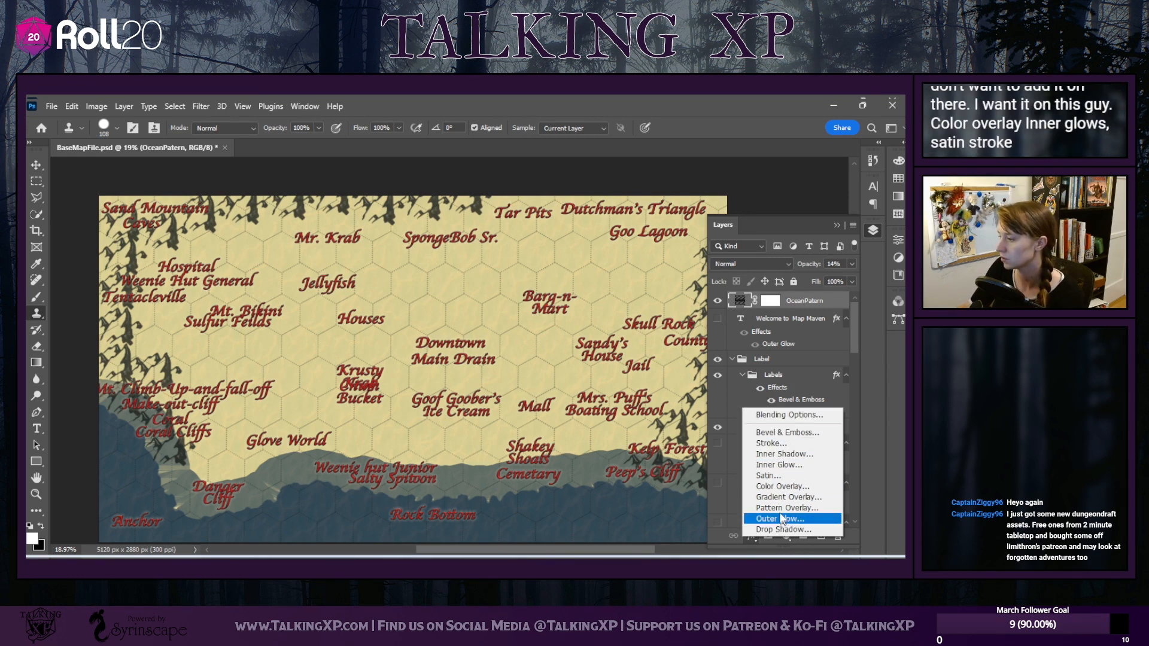
left_click(769, 496)
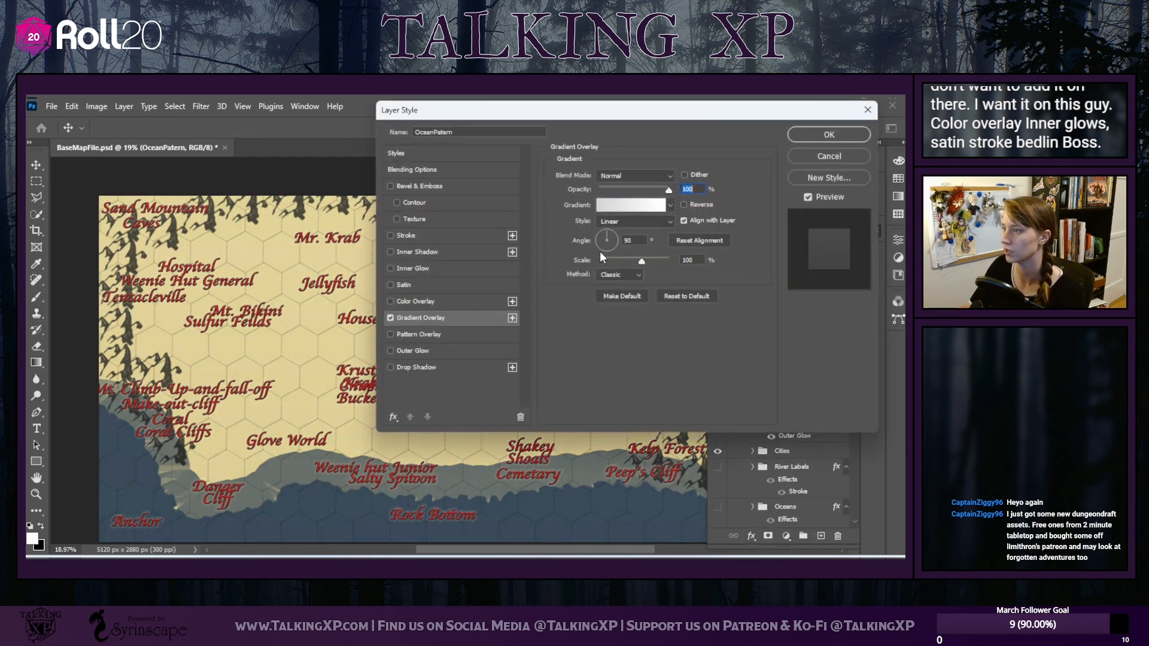
left_click(669, 204)
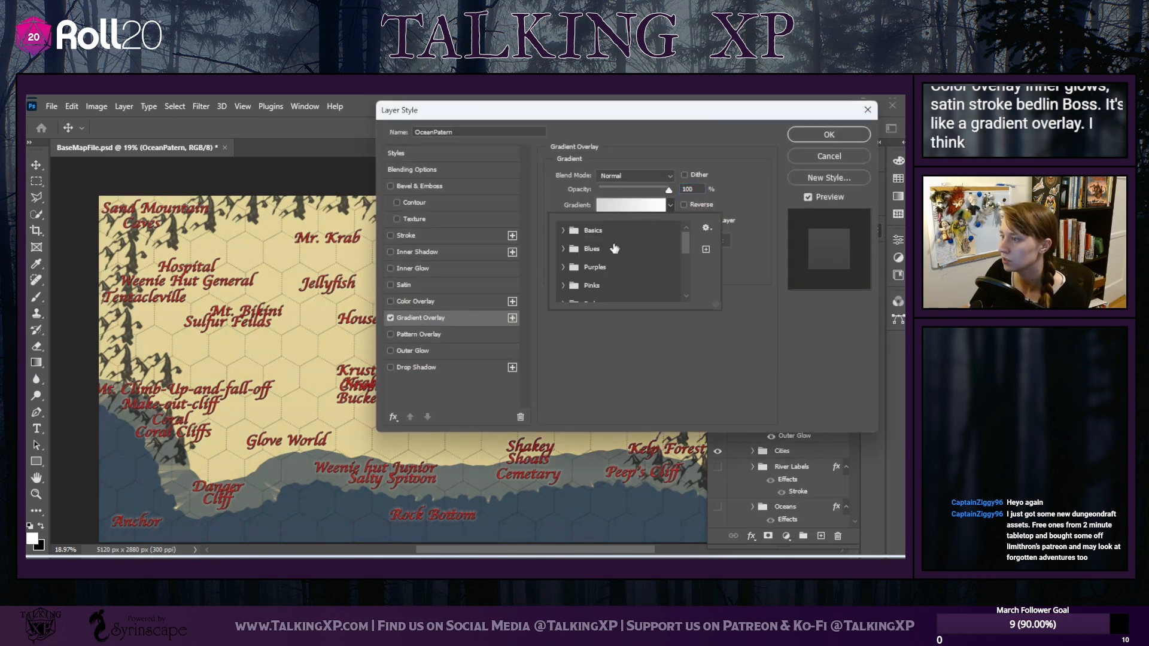
scroll(604, 257, "down", 3)
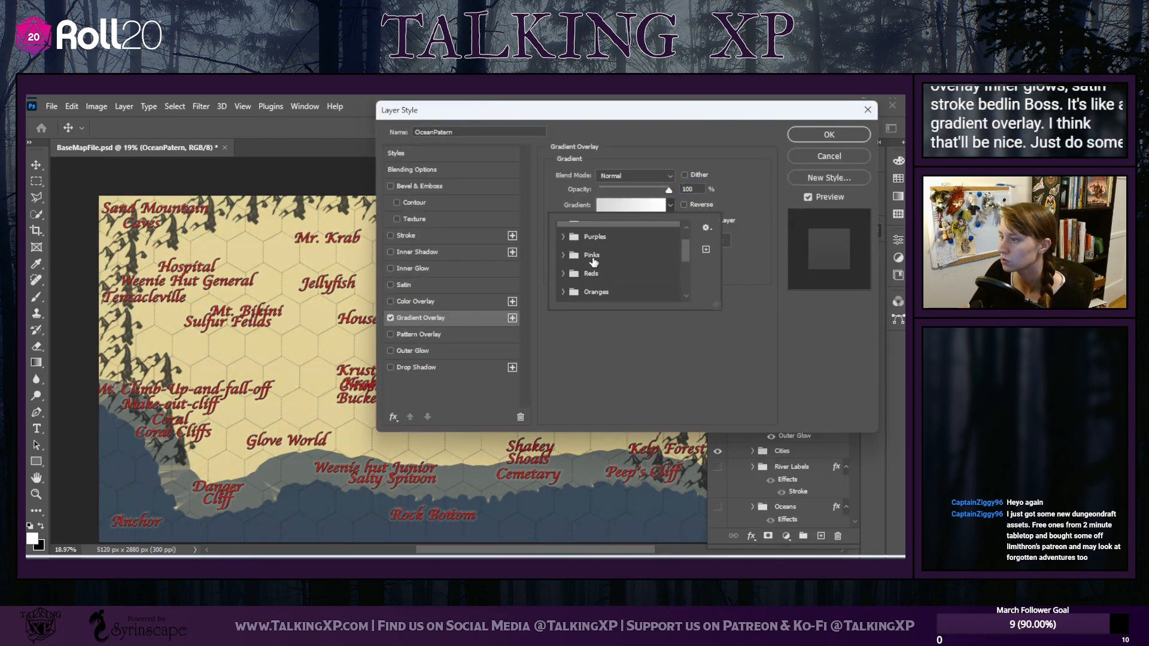
left_click(562, 272)
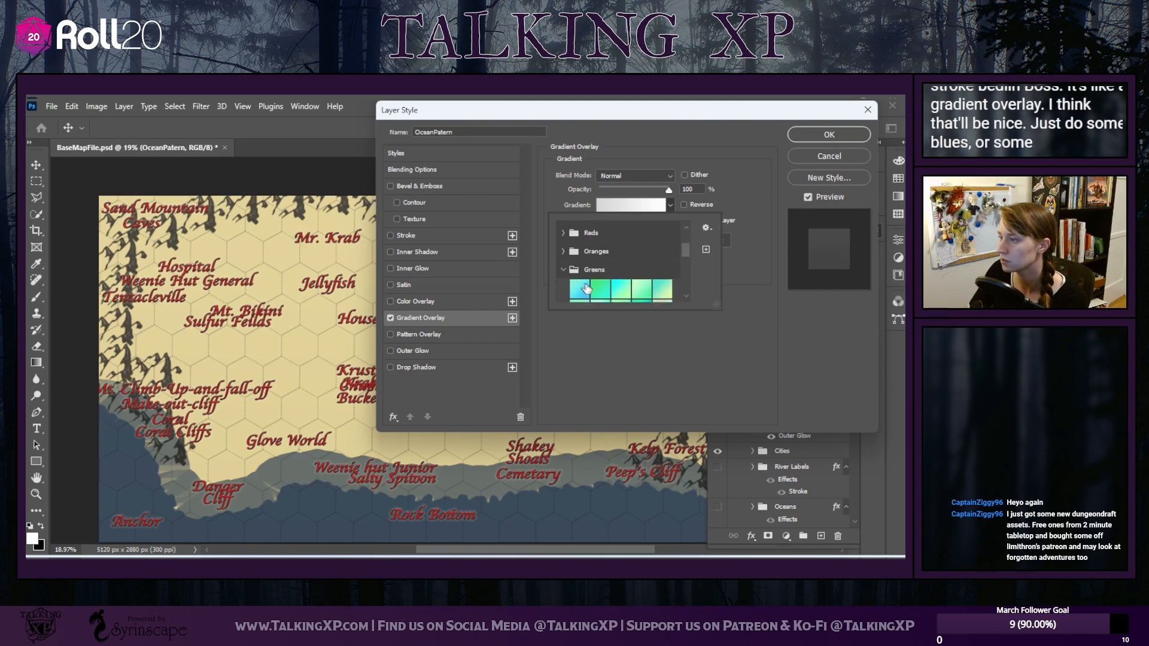
scroll(583, 269, "down", 2)
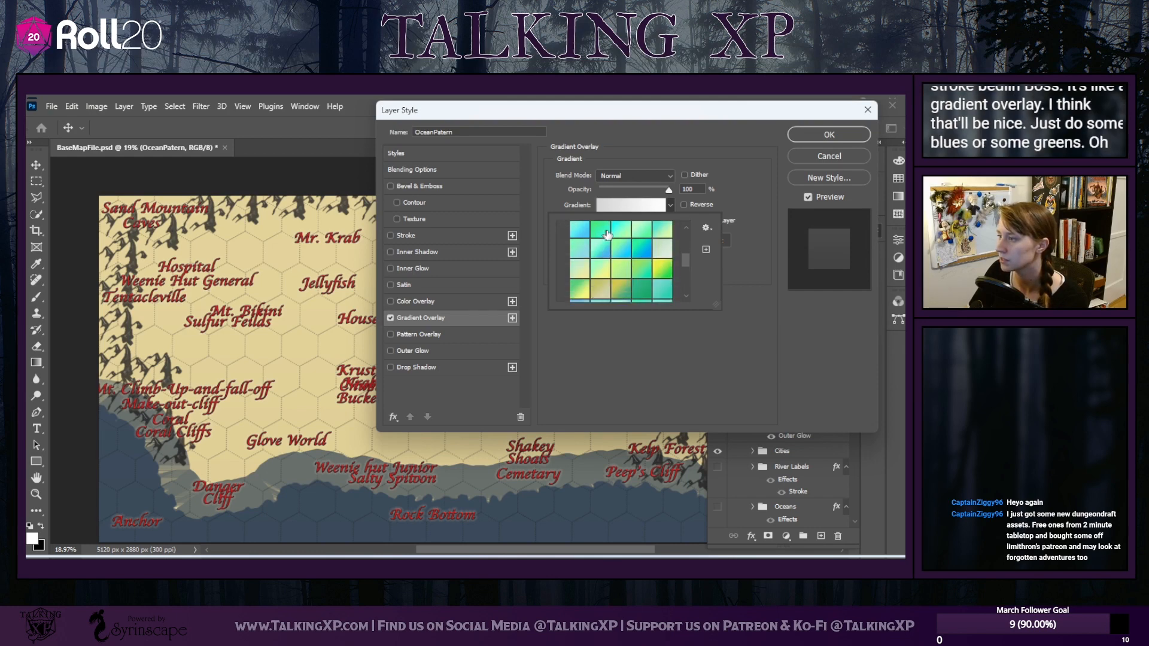
scroll(610, 278, "down", 3)
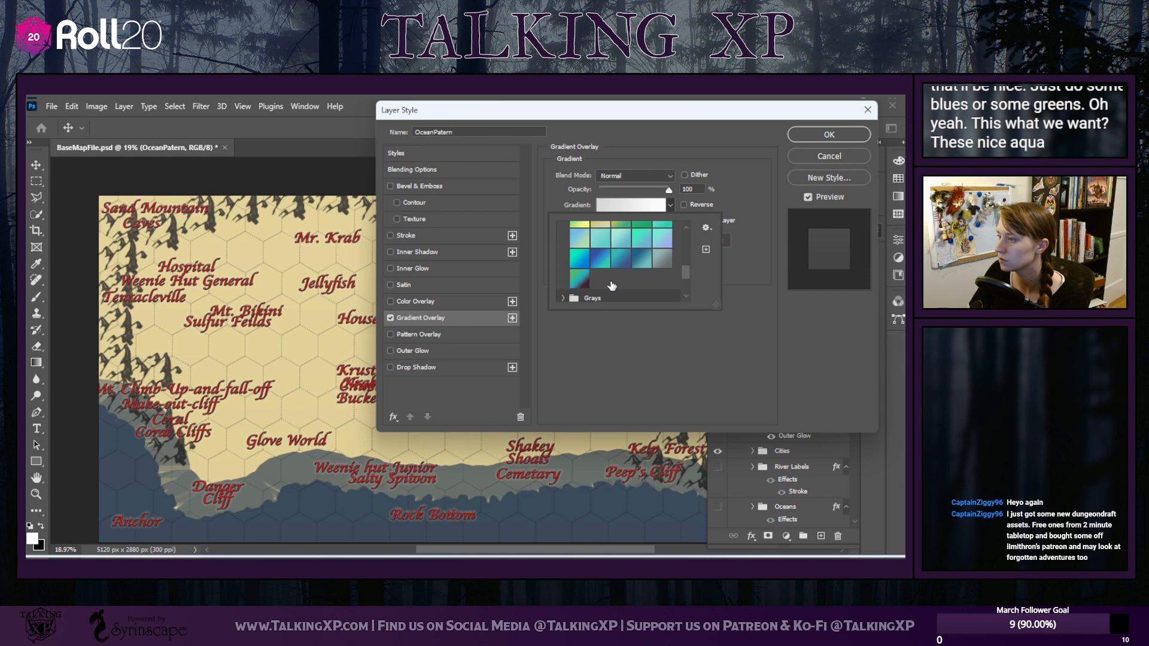
scroll(611, 286, "up", 4)
scroll(611, 286, "up", 1)
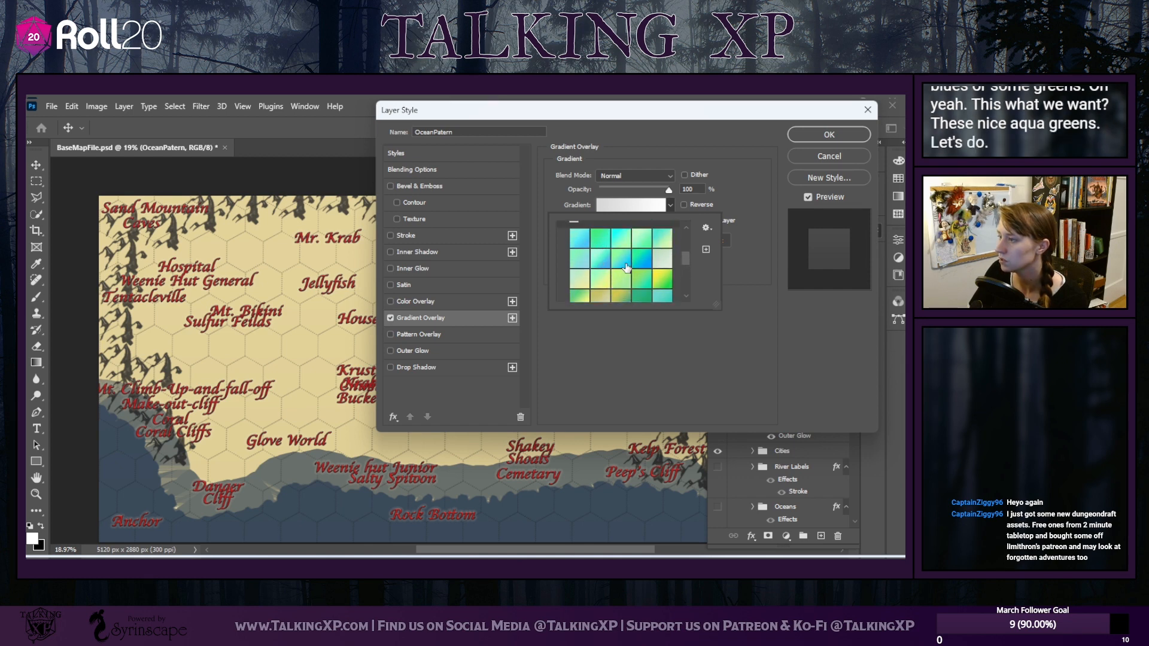
left_click(625, 267)
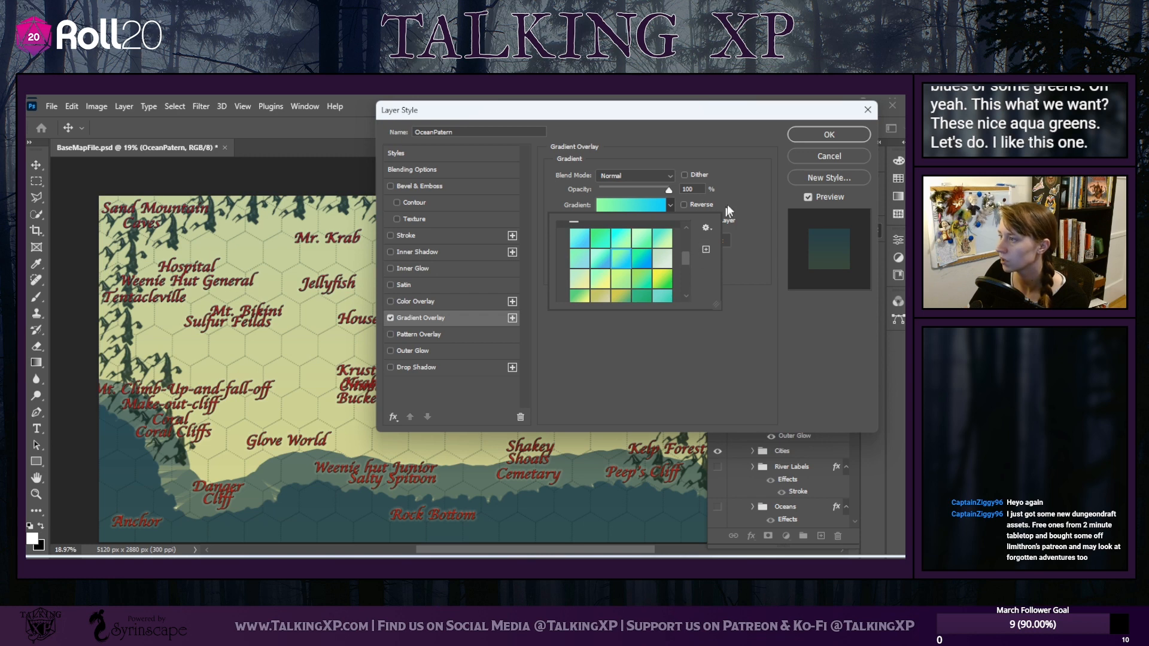
left_click(660, 207)
Try the Reflected style at 31% scale, then switch the gradient to Diamond with a scale of 105%
left_click_drag(667, 190, 717, 193)
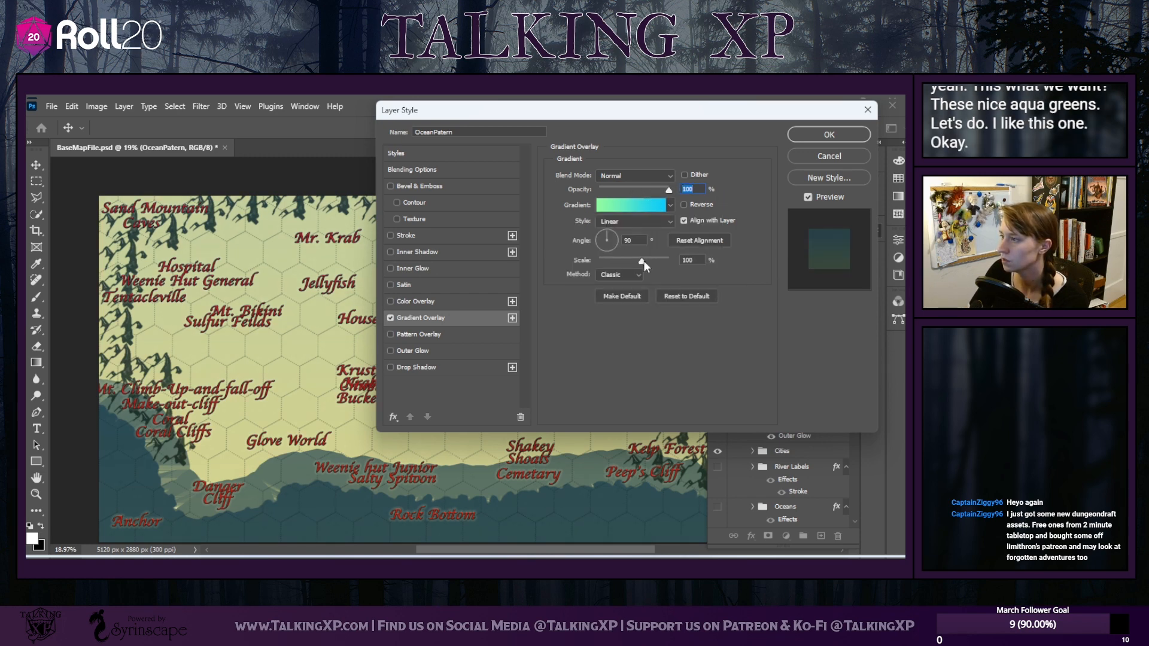
left_click_drag(642, 261, 607, 266)
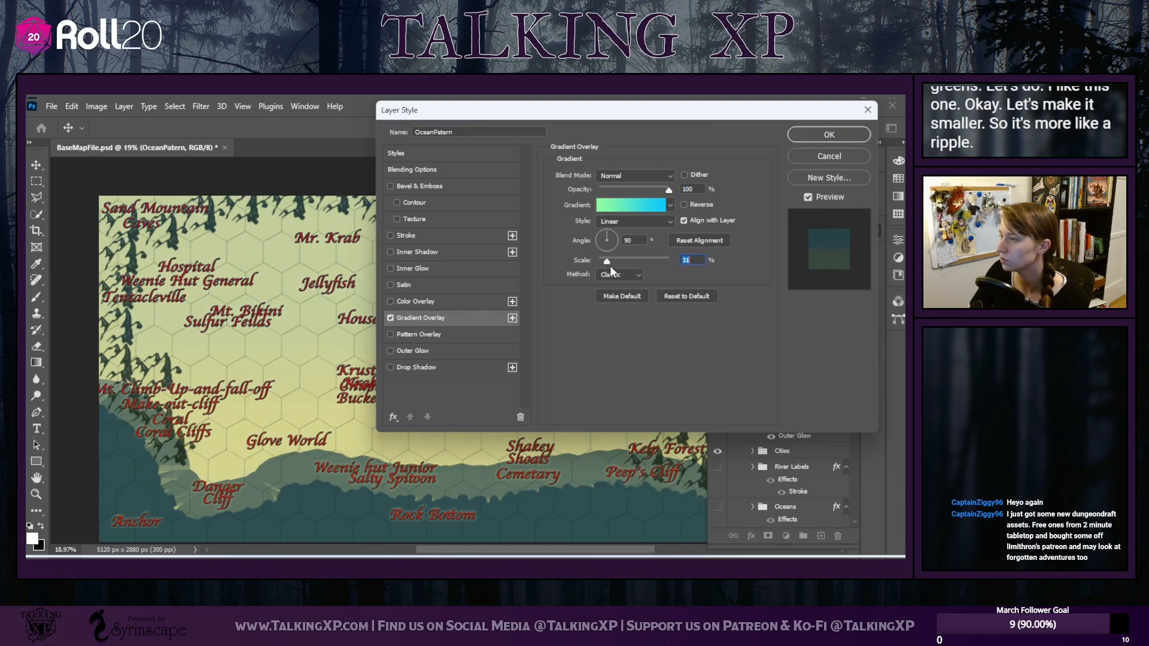
left_click(616, 223)
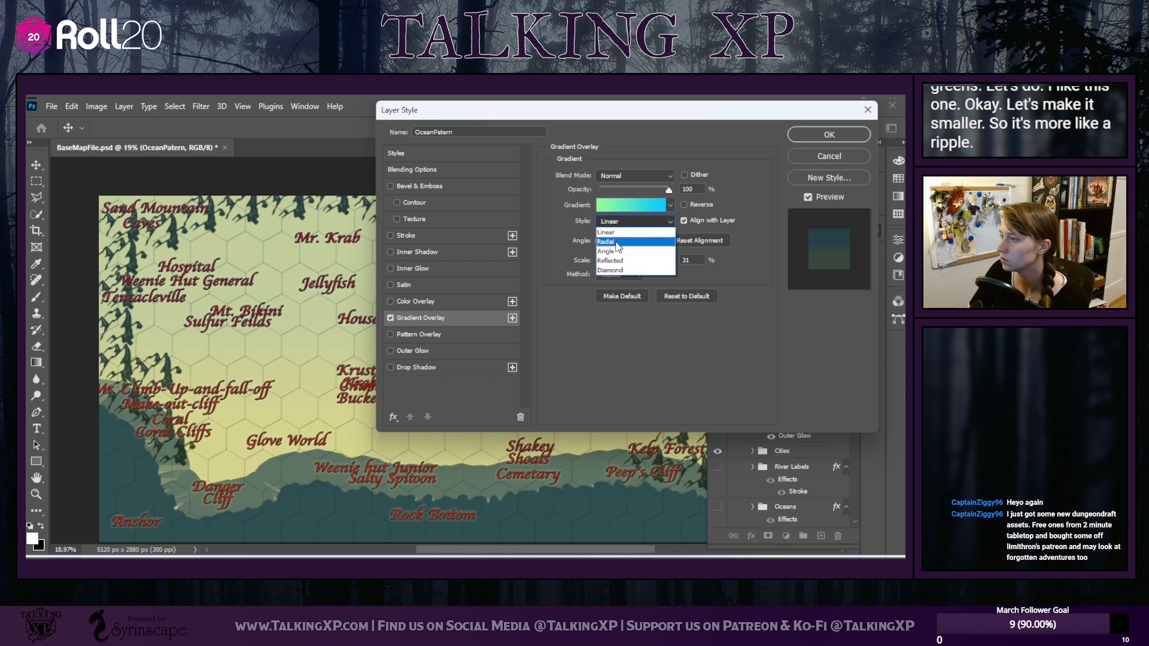
left_click(617, 261)
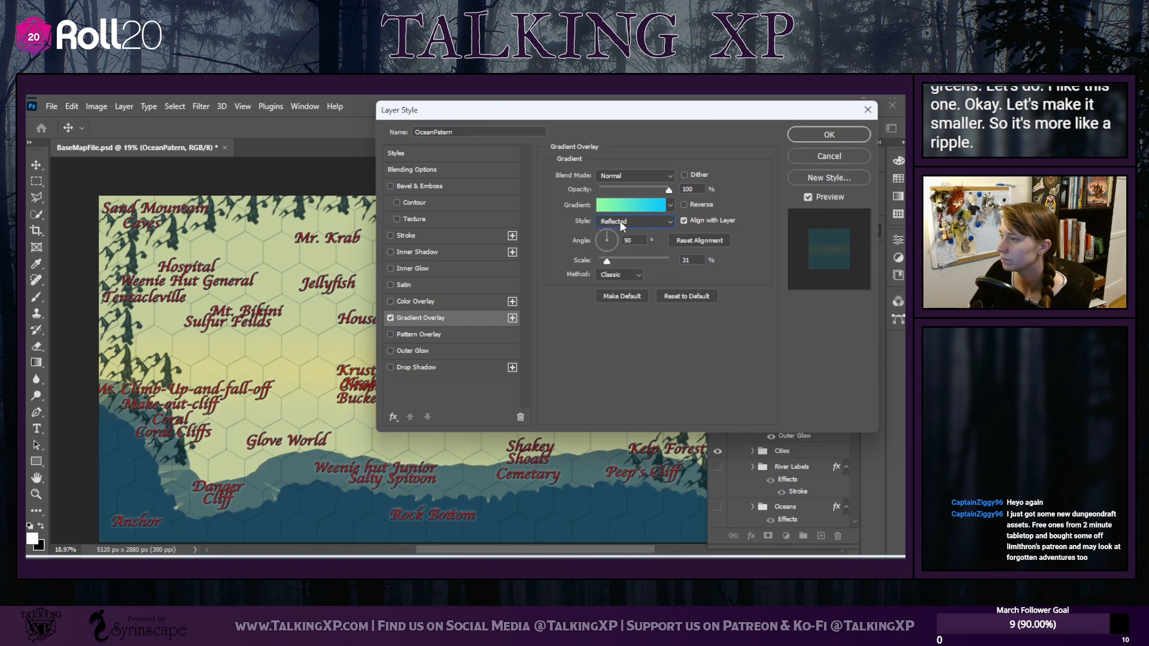
left_click(622, 221)
left_click(612, 270)
left_click_drag(618, 262, 645, 260)
Try the Linear, Radial and Angle gradient styles, then set the overlay's style to Reflected
left_click(652, 223)
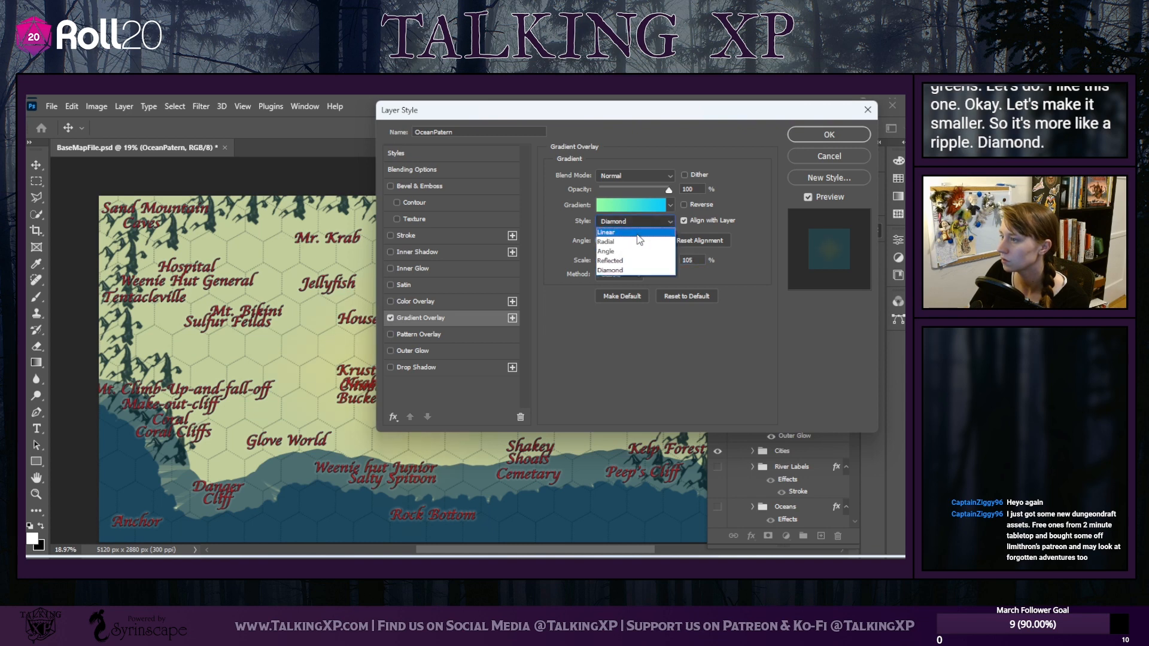
left_click(641, 232)
left_click(642, 224)
left_click(641, 242)
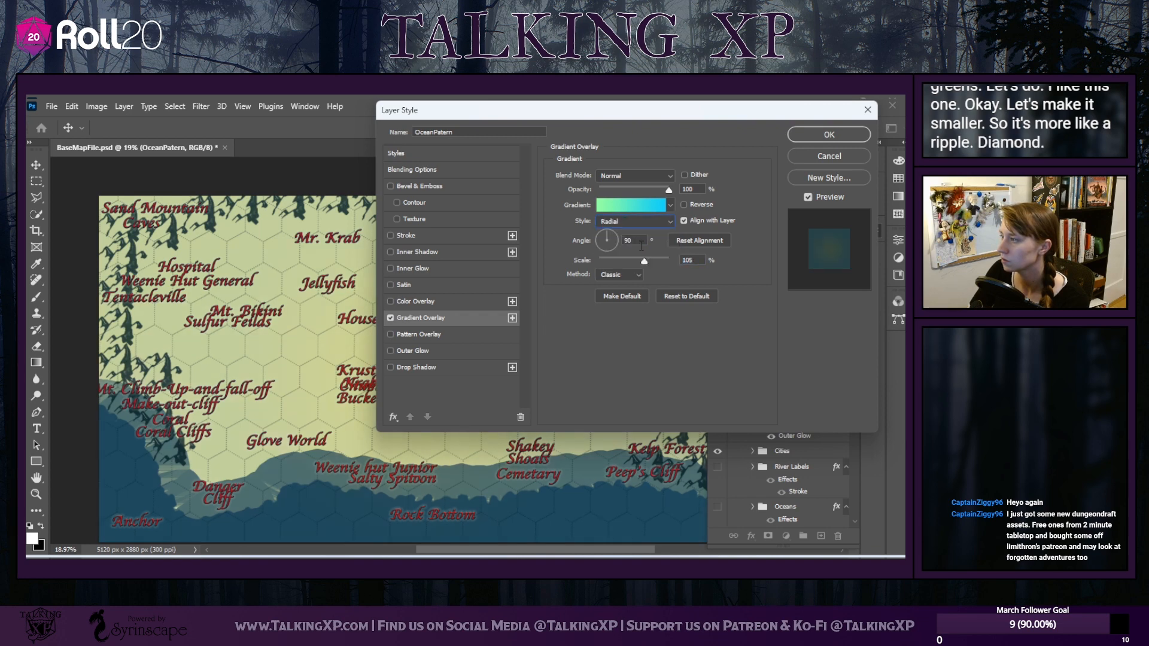
left_click(648, 225)
left_click(640, 253)
left_click(646, 225)
left_click(639, 257)
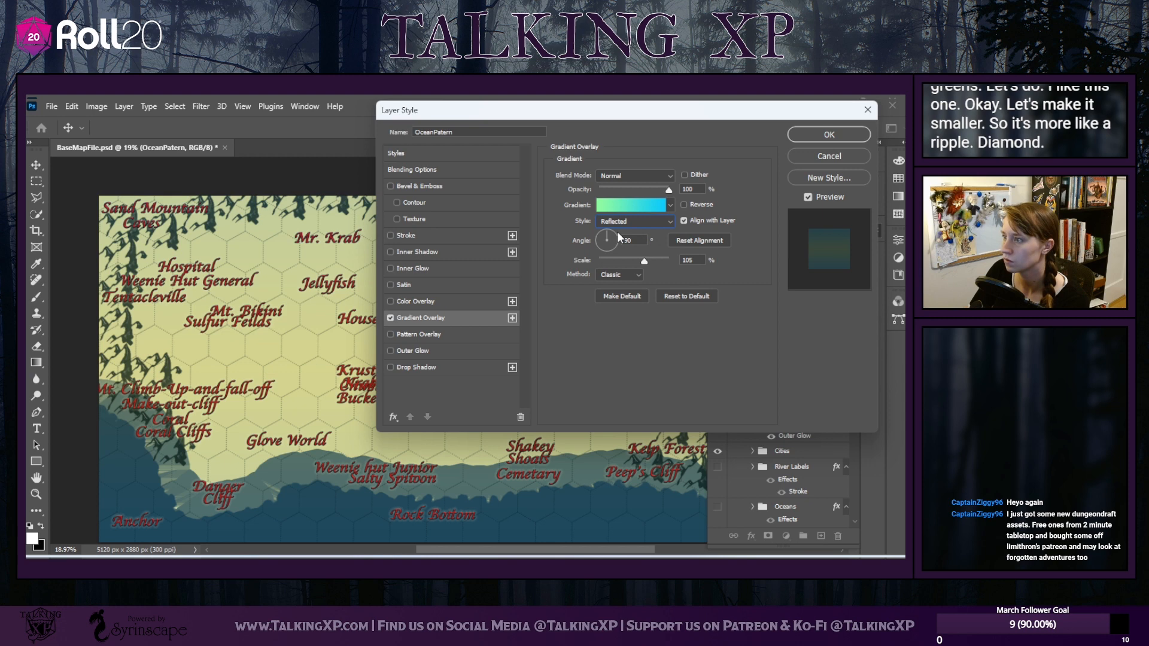
Try Lighten as the gradient overlay's blend mode, then set it to Overlay
left_click(670, 177)
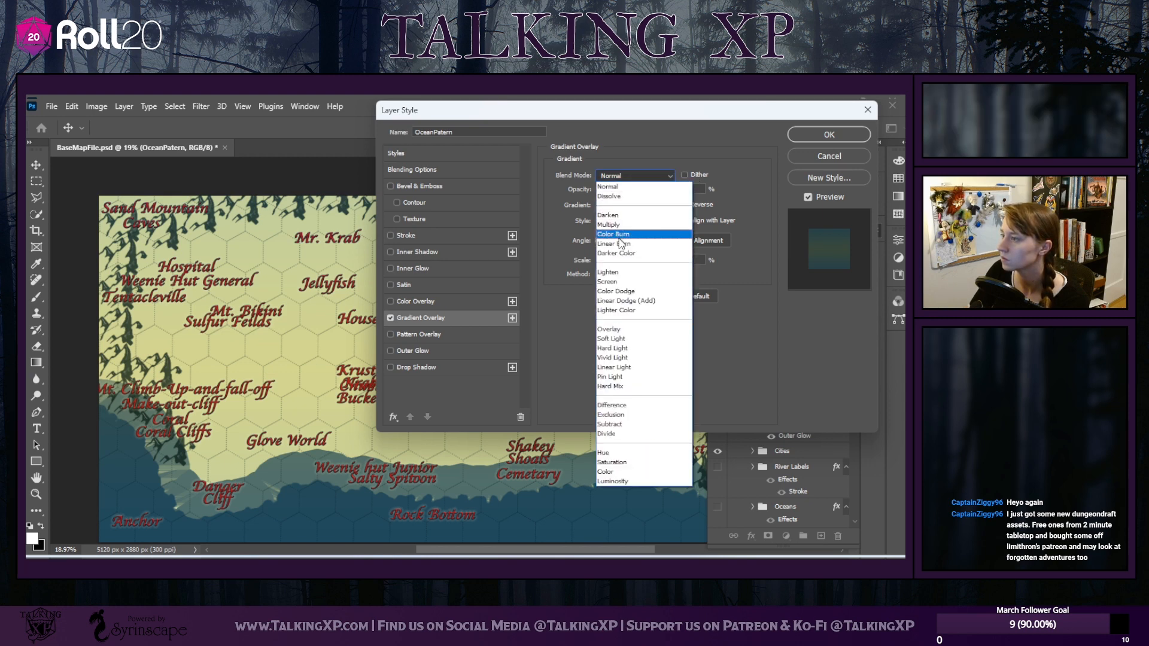
left_click(619, 274)
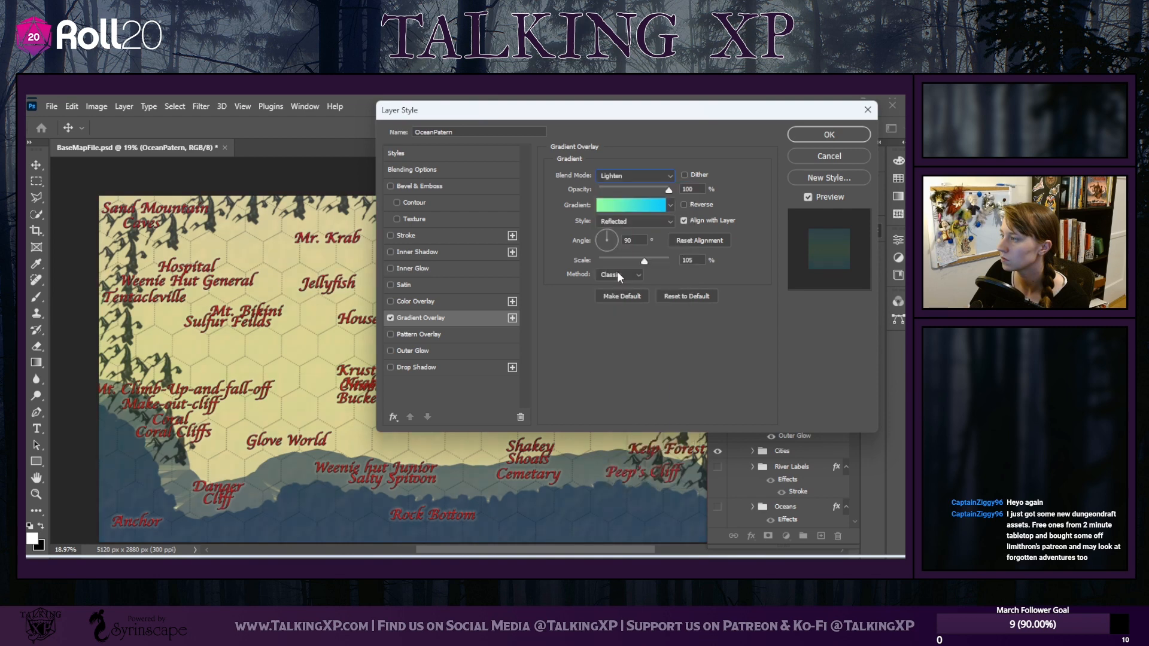
left_click(632, 176)
left_click(616, 330)
Try Perceptual as the gradient's interpolation method, then return it to Classic
left_click(627, 275)
left_click(632, 276)
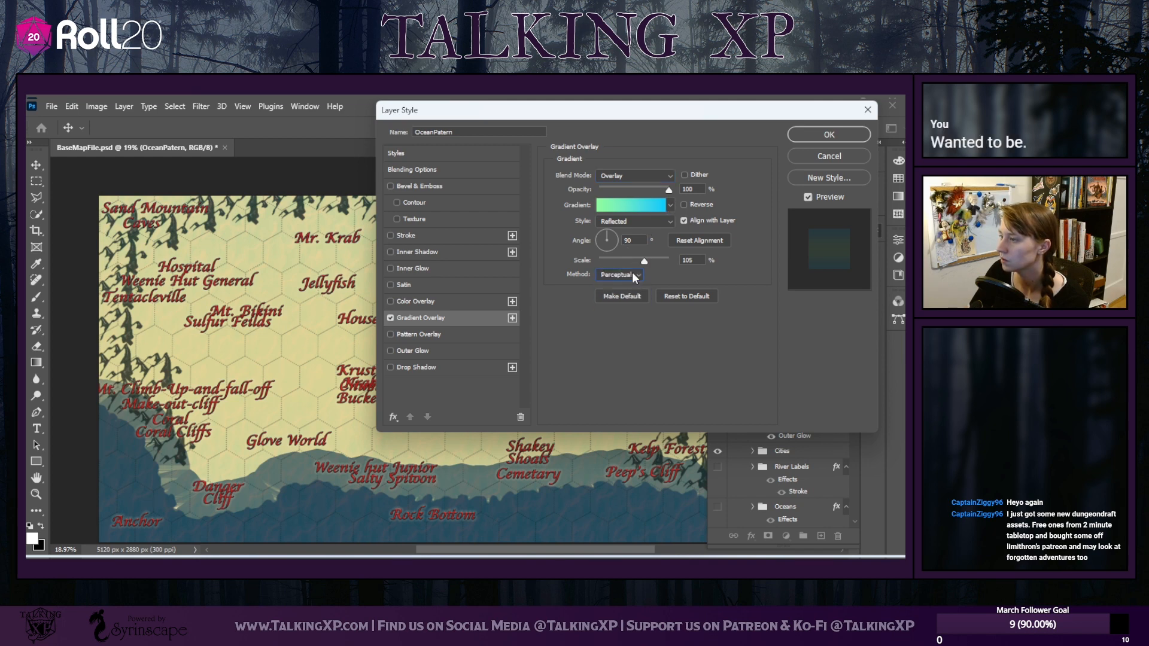
left_click(634, 277)
left_click(621, 276)
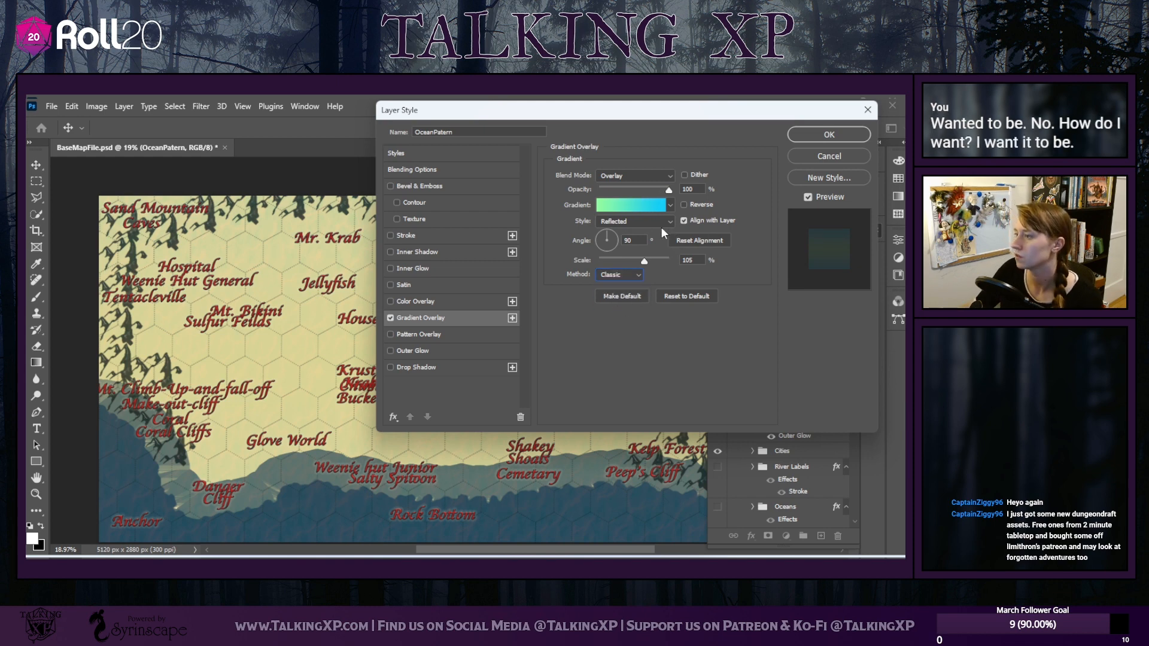
Set the gradient's angle to 61° for a diagonal direction and briefly test reversing its colors
left_click(612, 229)
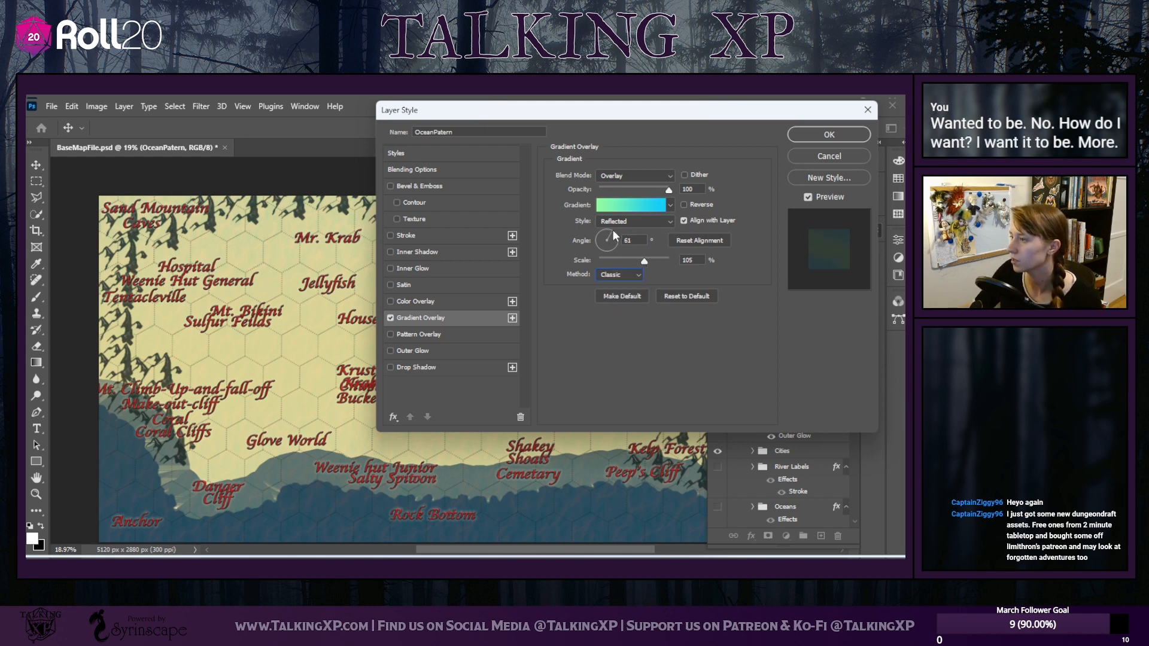
left_click_drag(615, 232, 613, 227)
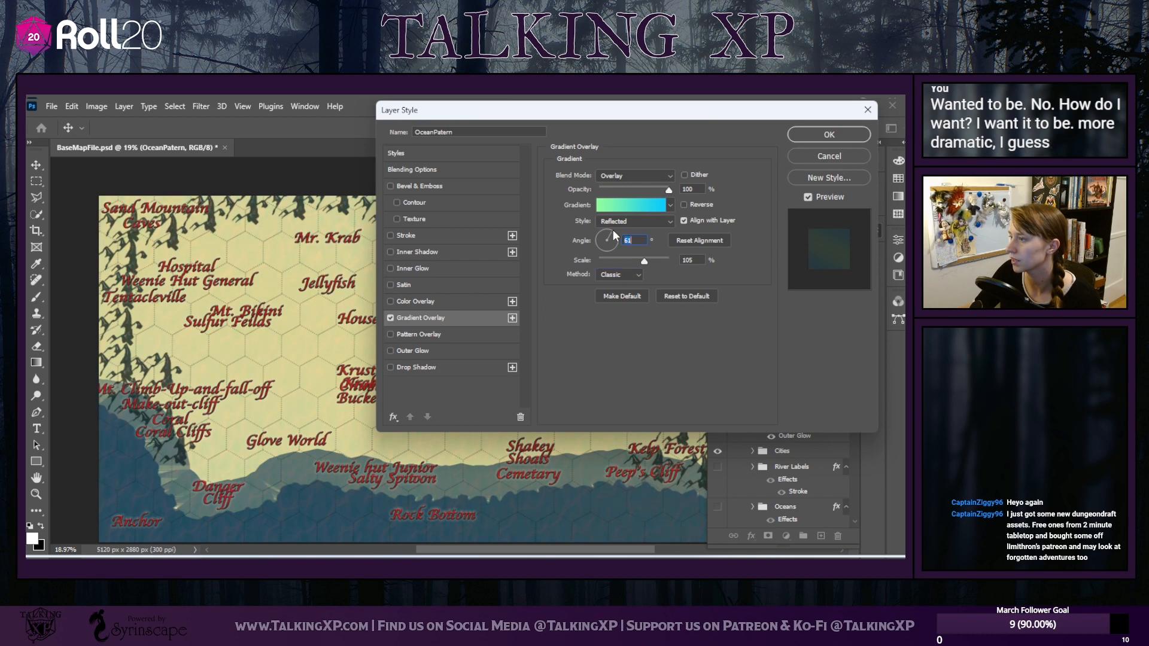
left_click(684, 205)
left_click(684, 204)
Replace the overlay's gradient with a green-to-yellow preset from the Greens group
left_click(669, 206)
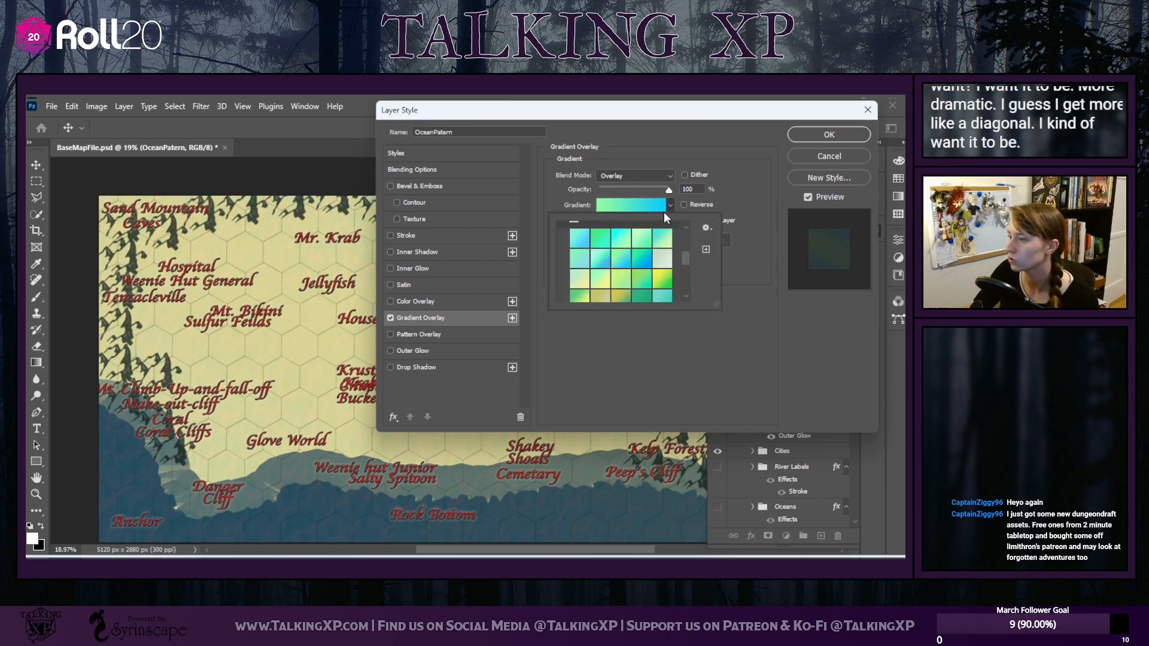
scroll(604, 271, "down", 1)
left_click(585, 274)
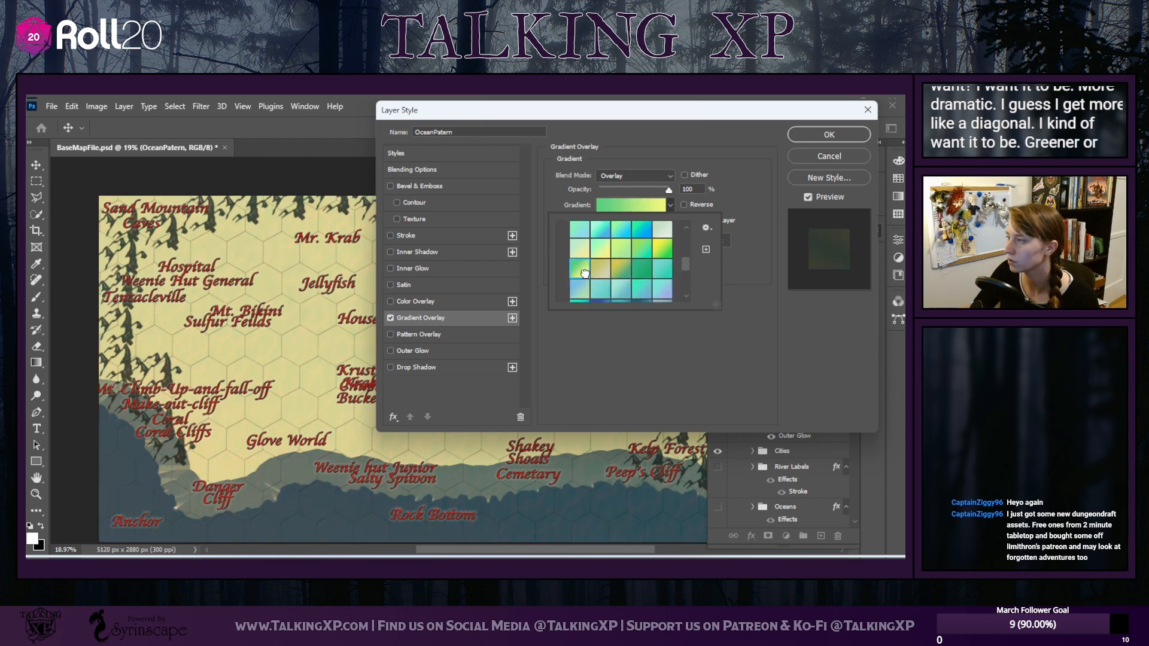
left_click(739, 255)
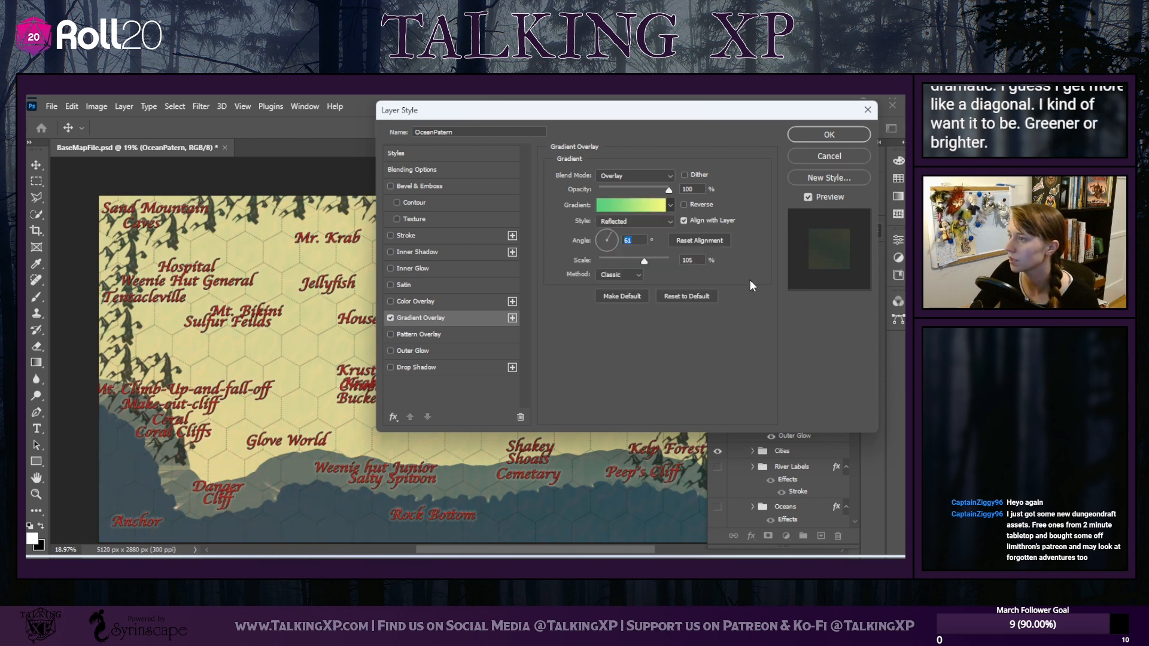
Set the gradient overlay's blend mode to Normal and test its dither option, keeping the opacity at 100%
left_click(657, 175)
left_click(611, 186)
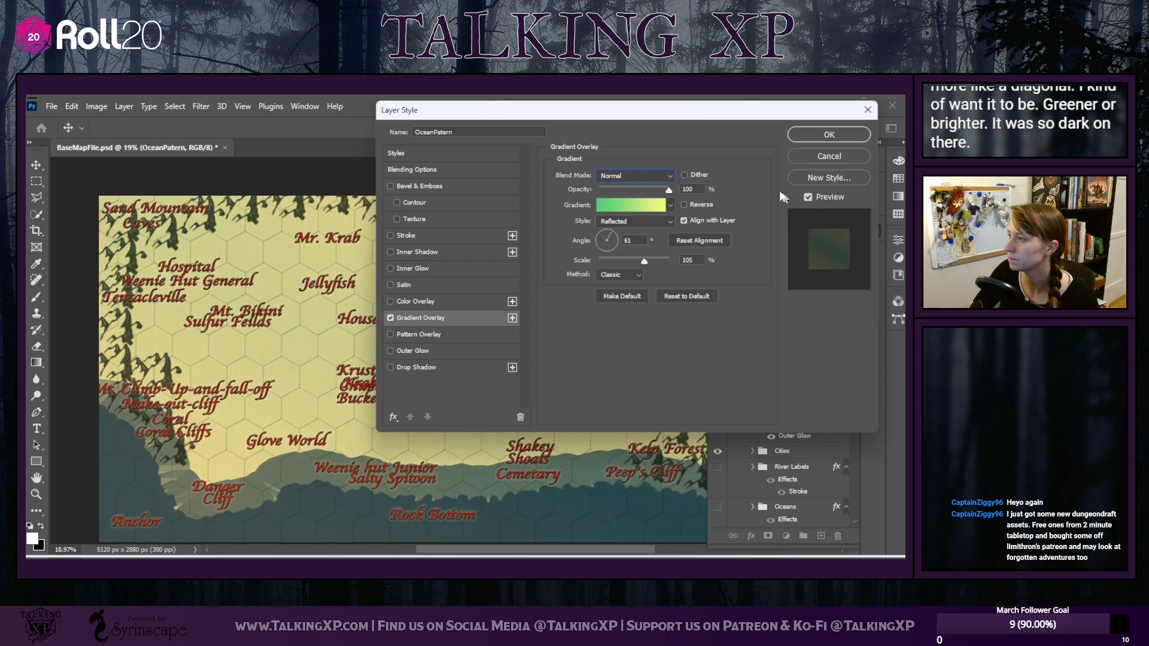
left_click(685, 176)
left_click_drag(668, 190, 734, 197)
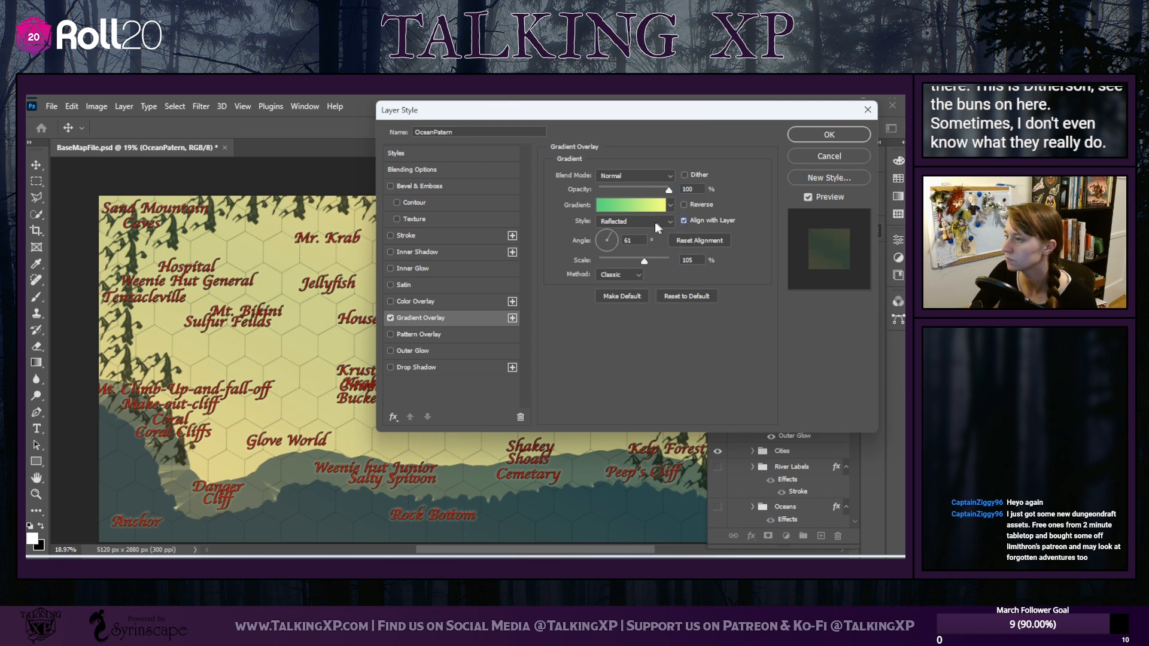
Replace the overlay's gradient with a teal, pink and purple preset from the Iridescent group
left_click(672, 203)
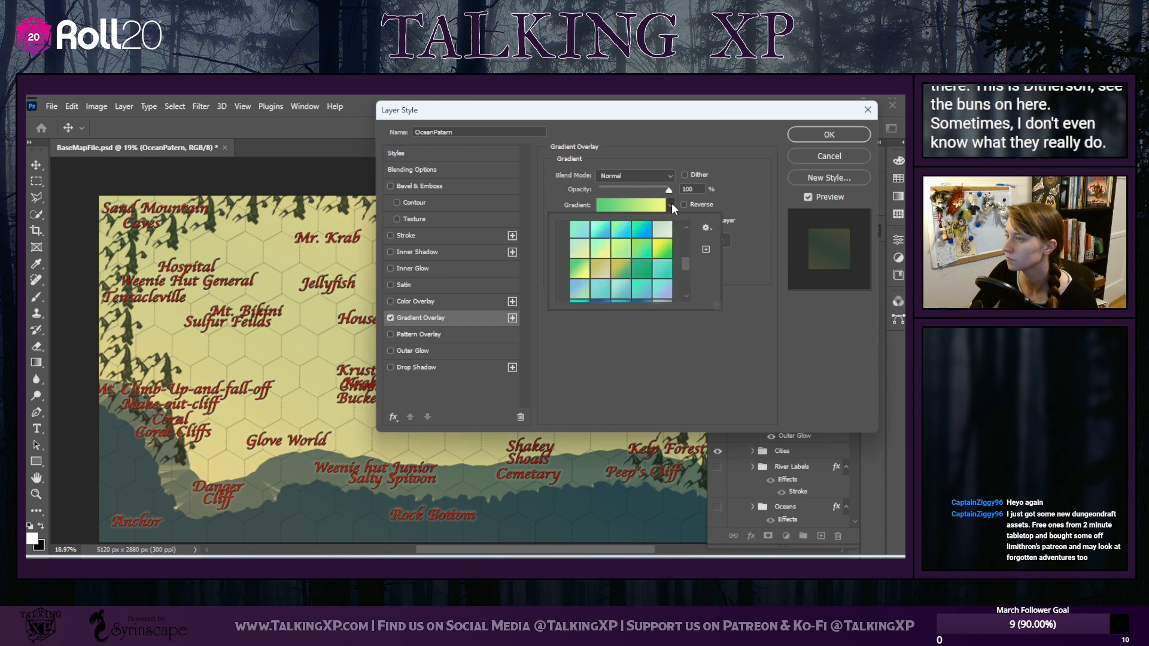
scroll(669, 293, "down", 5)
scroll(669, 293, "down", 3)
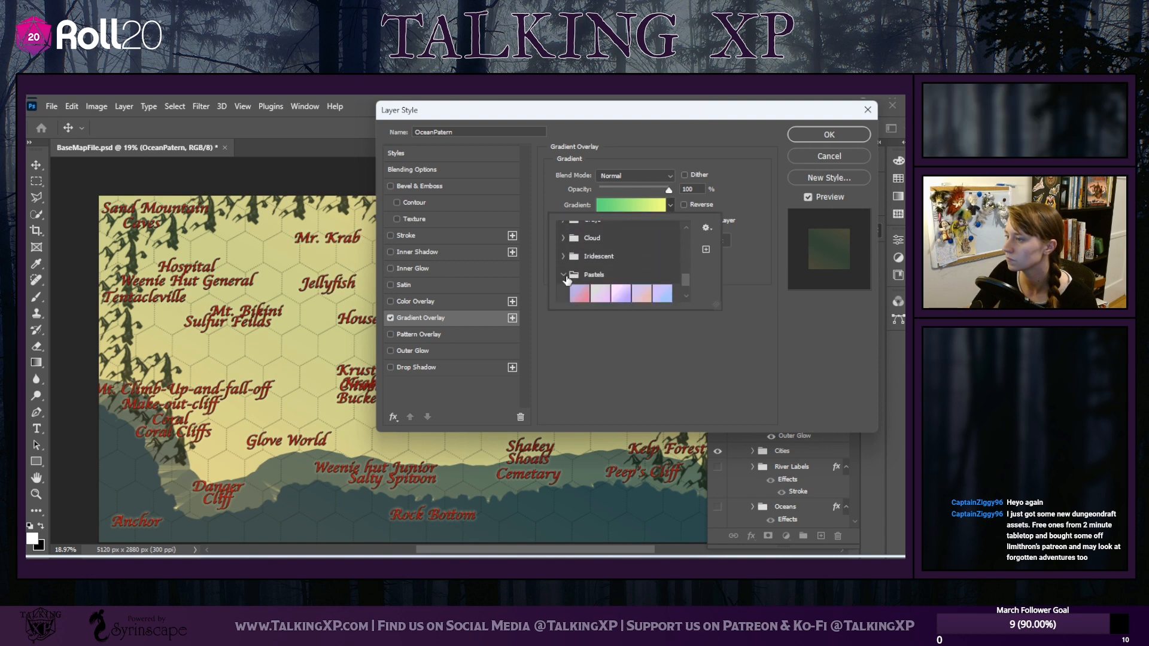
left_click(564, 274)
scroll(591, 273, "up", 1)
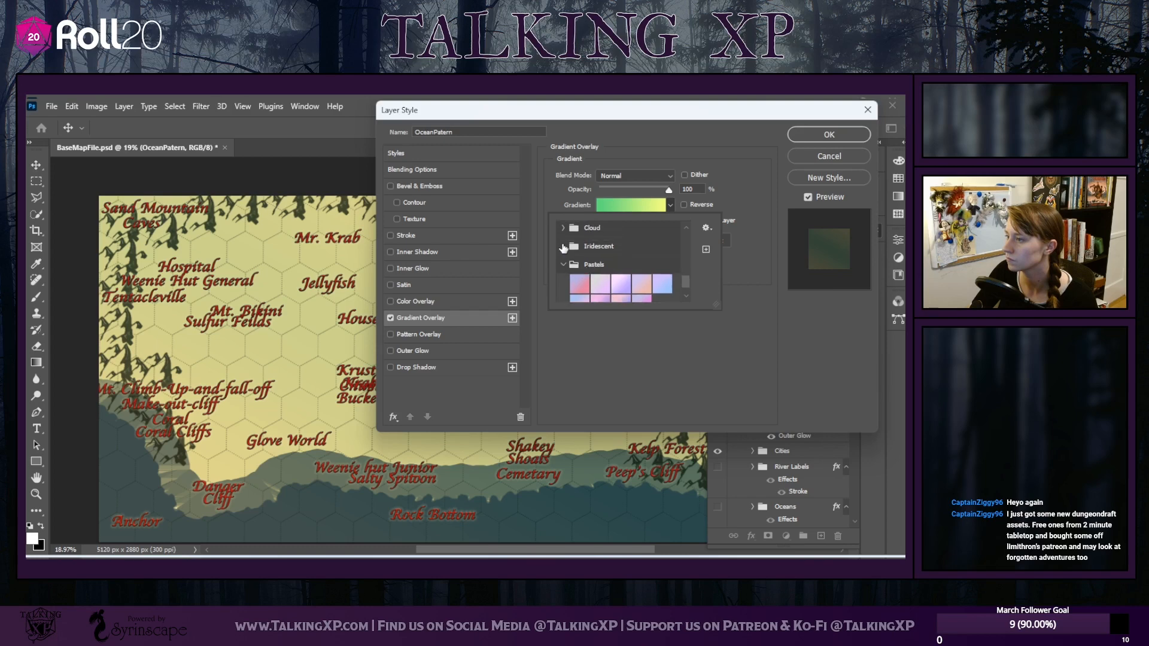
left_click(564, 247)
scroll(628, 257, "down", 2)
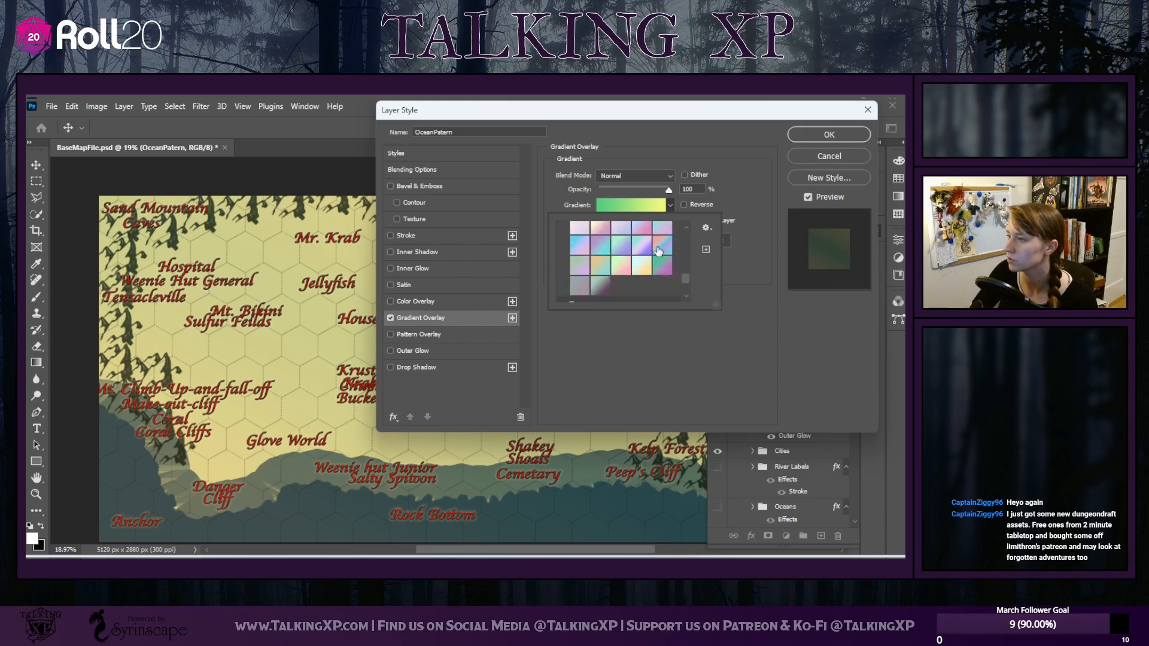
scroll(642, 292, "up", 4)
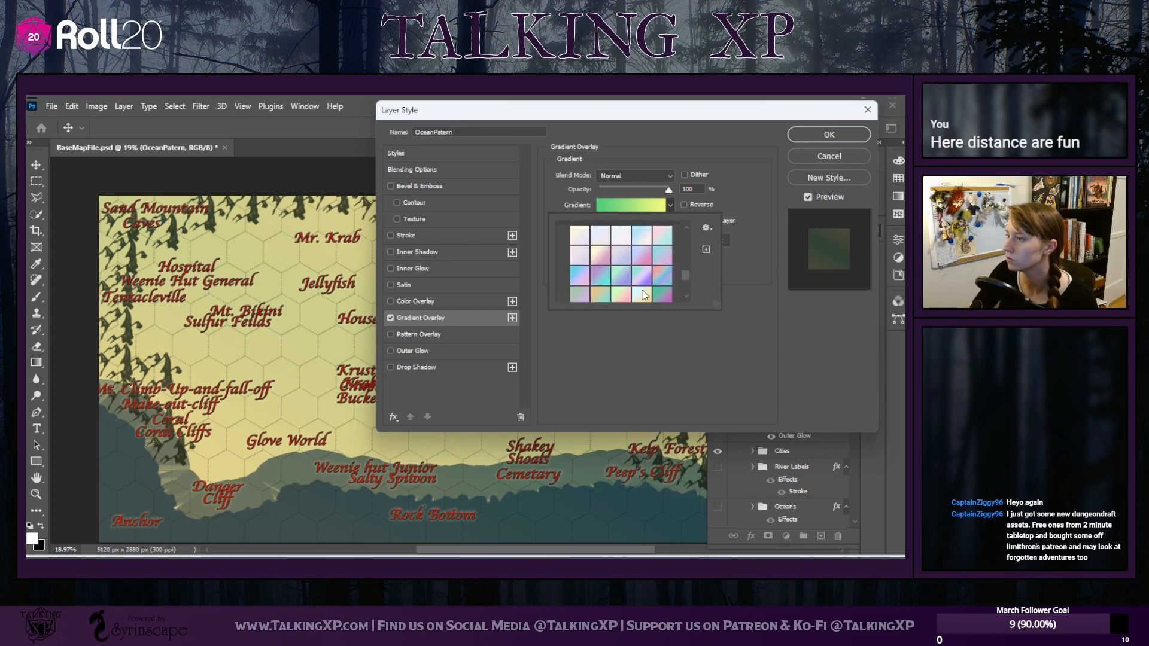
scroll(642, 292, "down", 3)
left_click(645, 254)
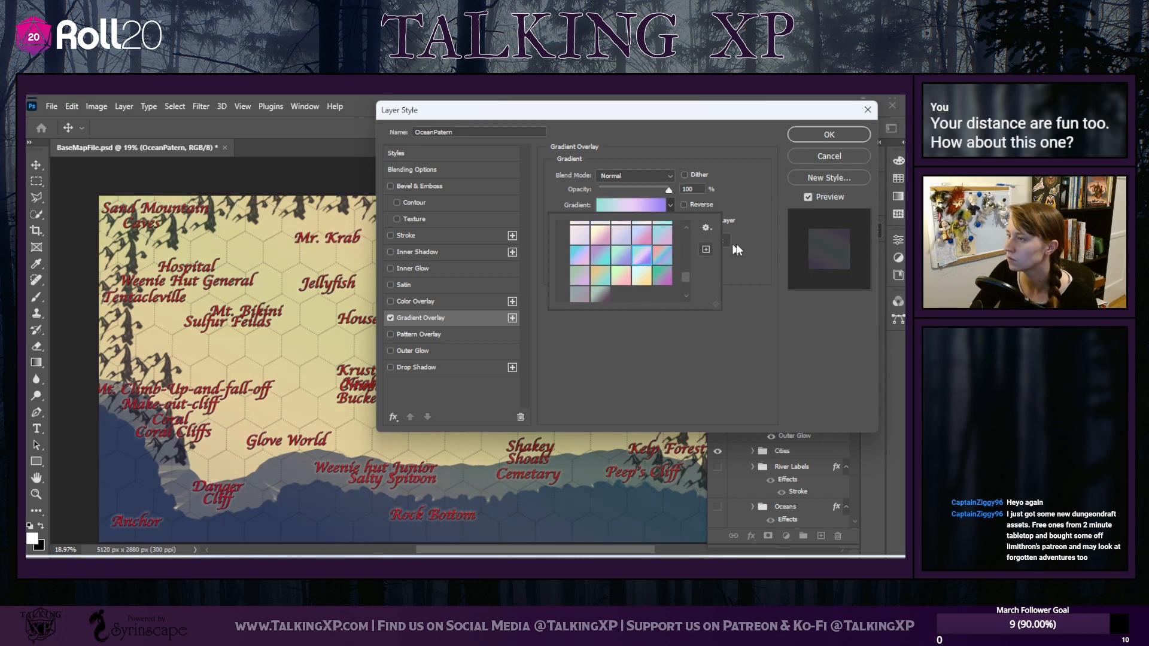
left_click(745, 267)
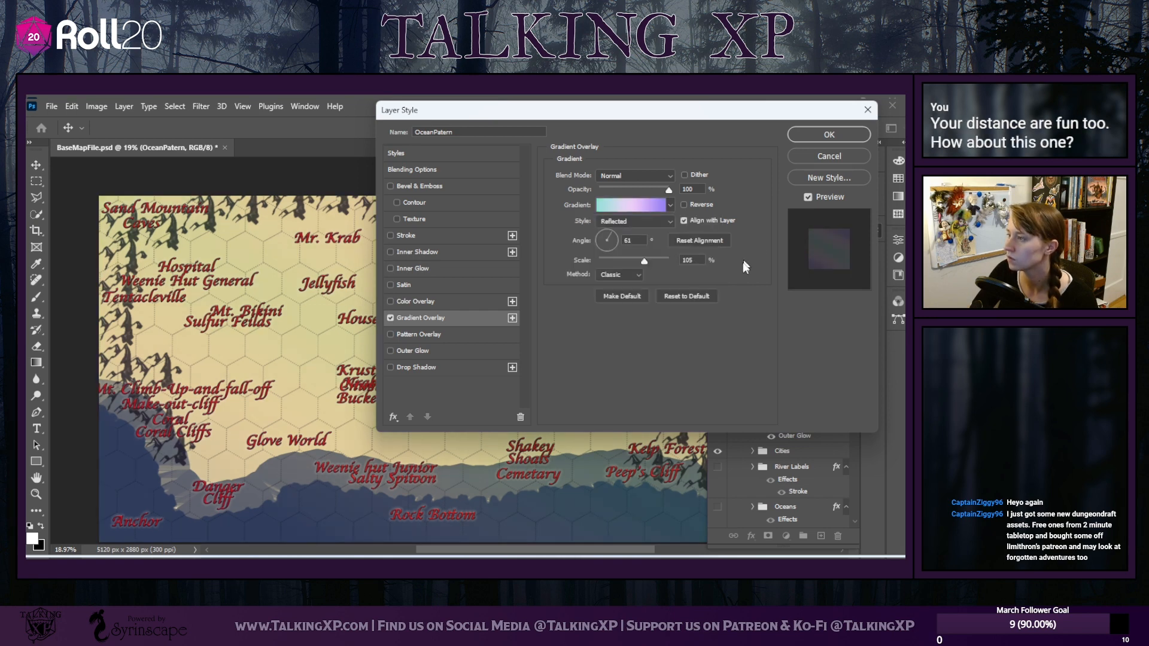
Try Multiply, Linear Burn, Vivid Light and Pin Light as the gradient overlay's blend mode
left_click(663, 176)
left_click(618, 227)
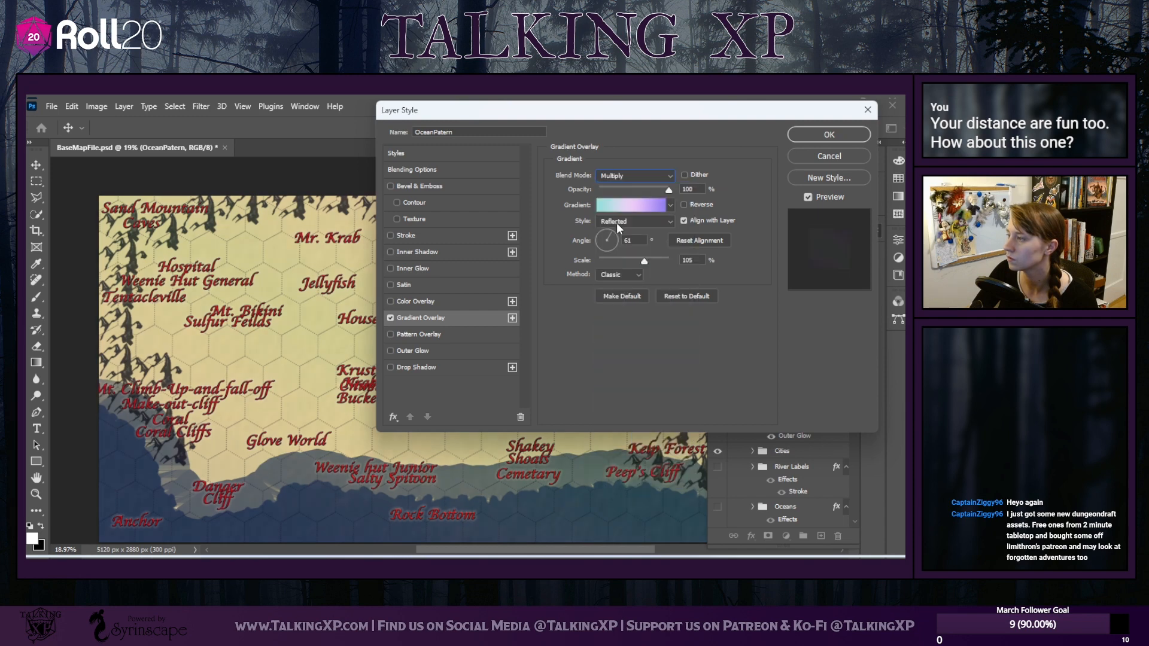
left_click(658, 176)
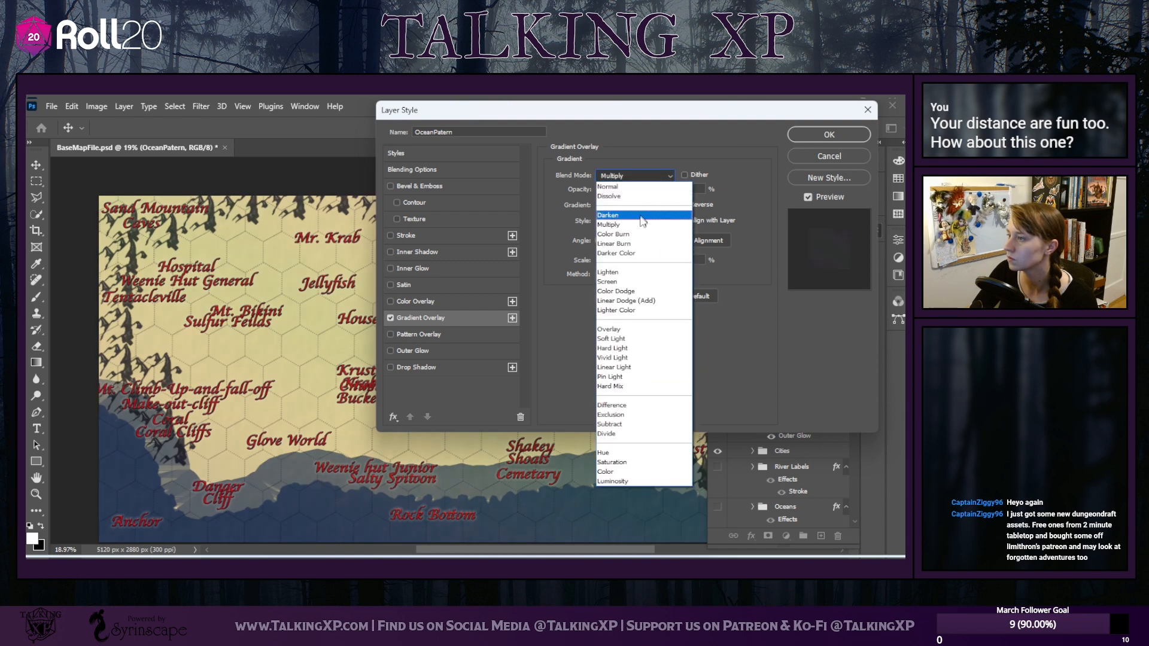
left_click(635, 245)
left_click(635, 175)
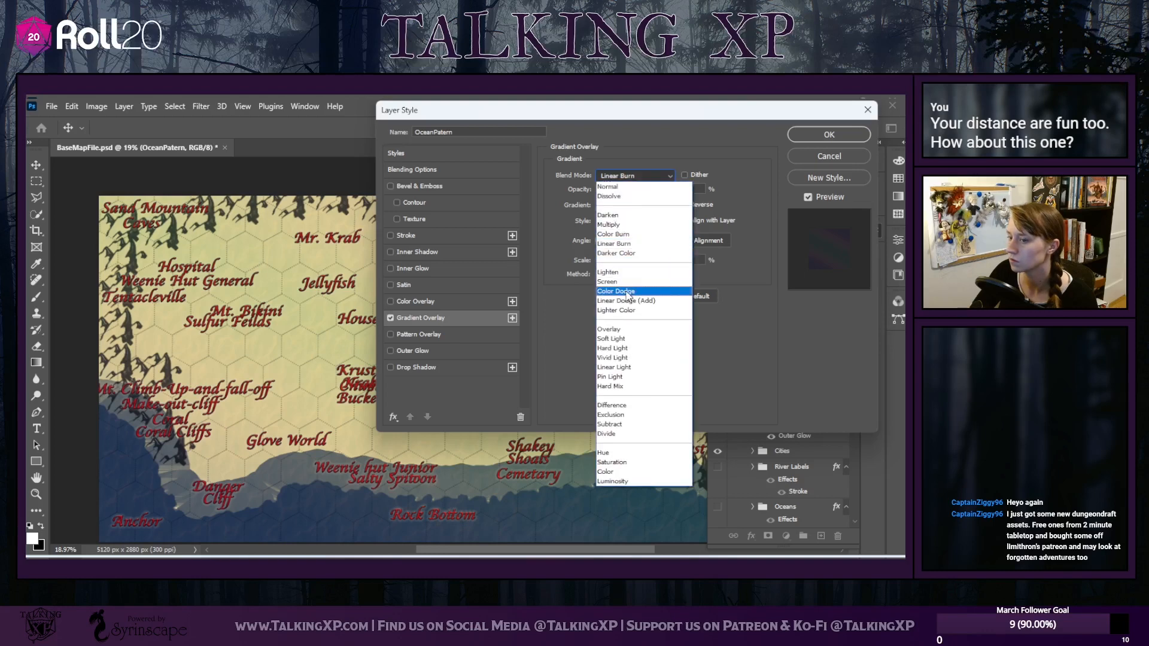
left_click(616, 357)
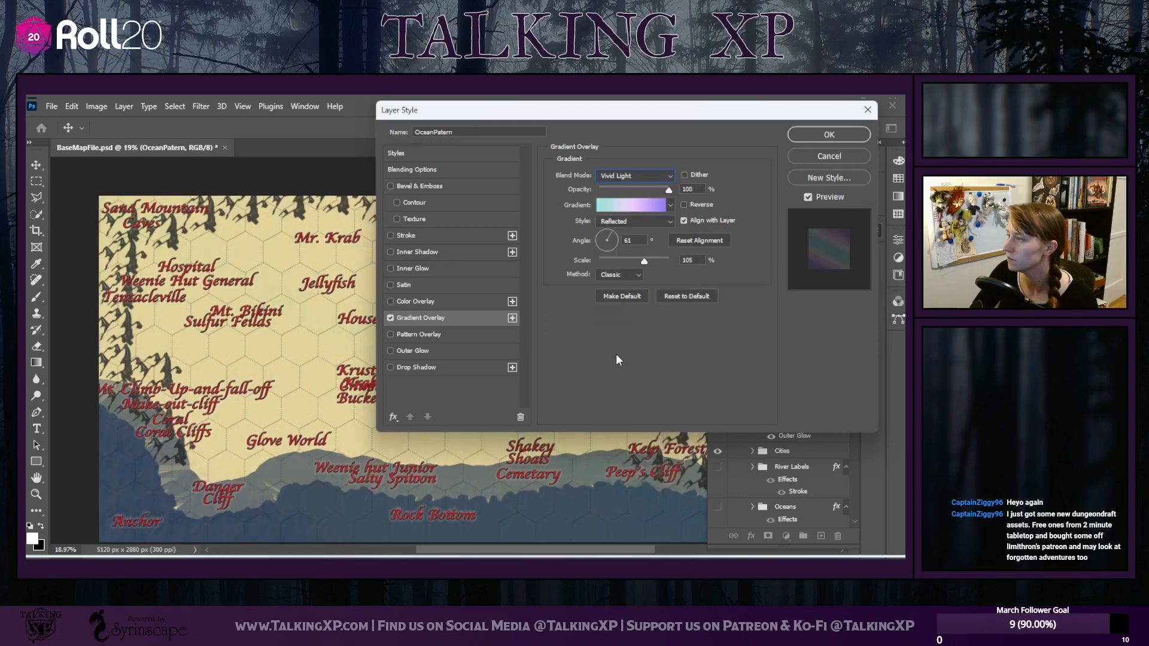
left_click(652, 175)
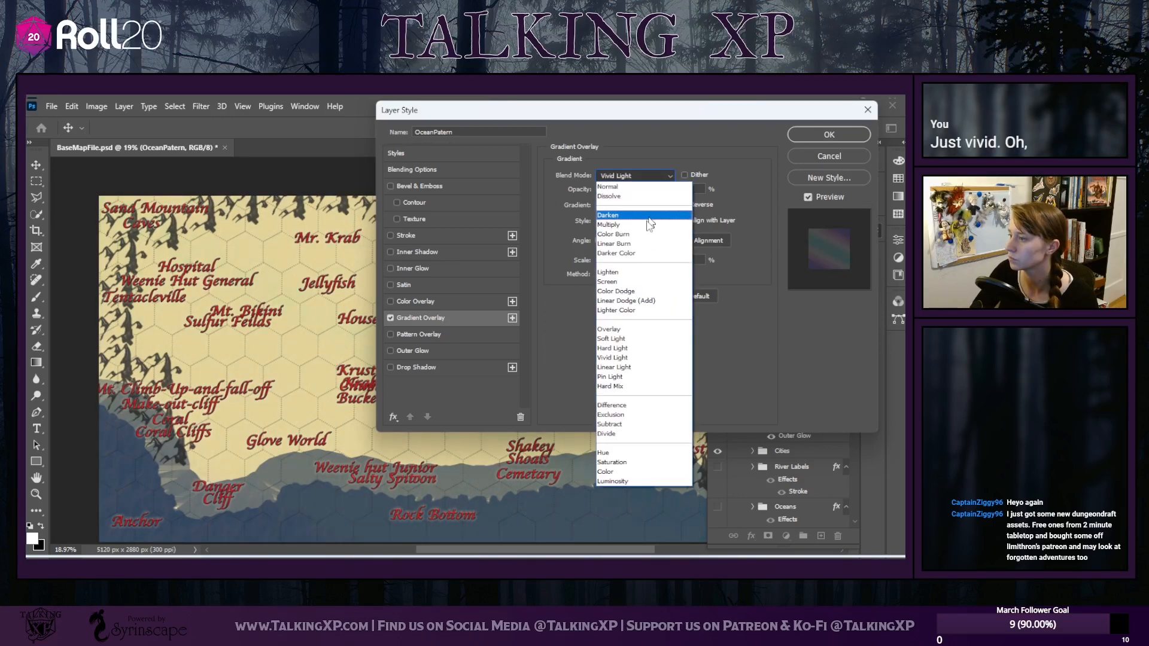
left_click(655, 377)
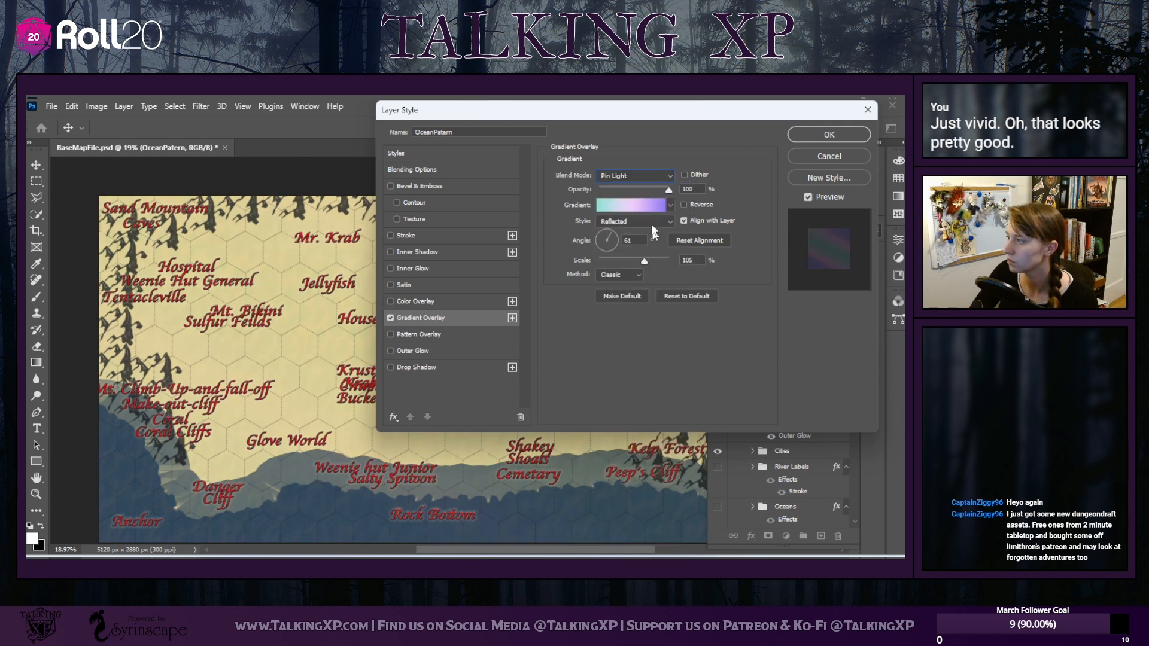
Compare Soft Light, Hard Light, Saturation and Linear Light as blend modes for the gradient overlay
left_click(642, 179)
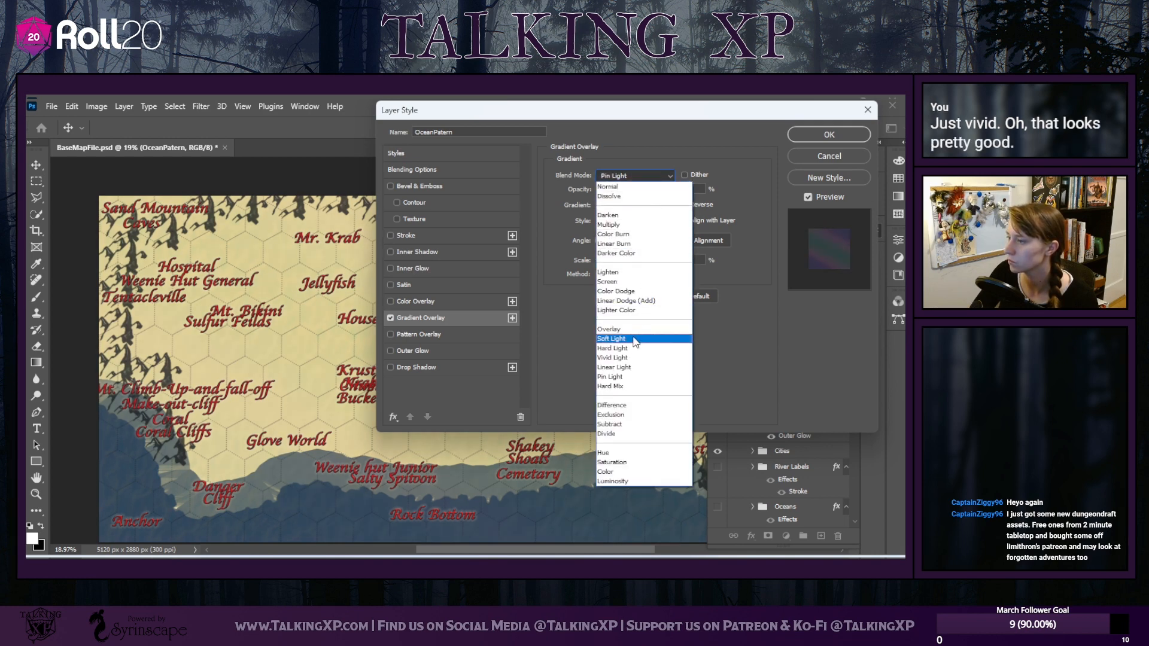
left_click(637, 338)
left_click(630, 177)
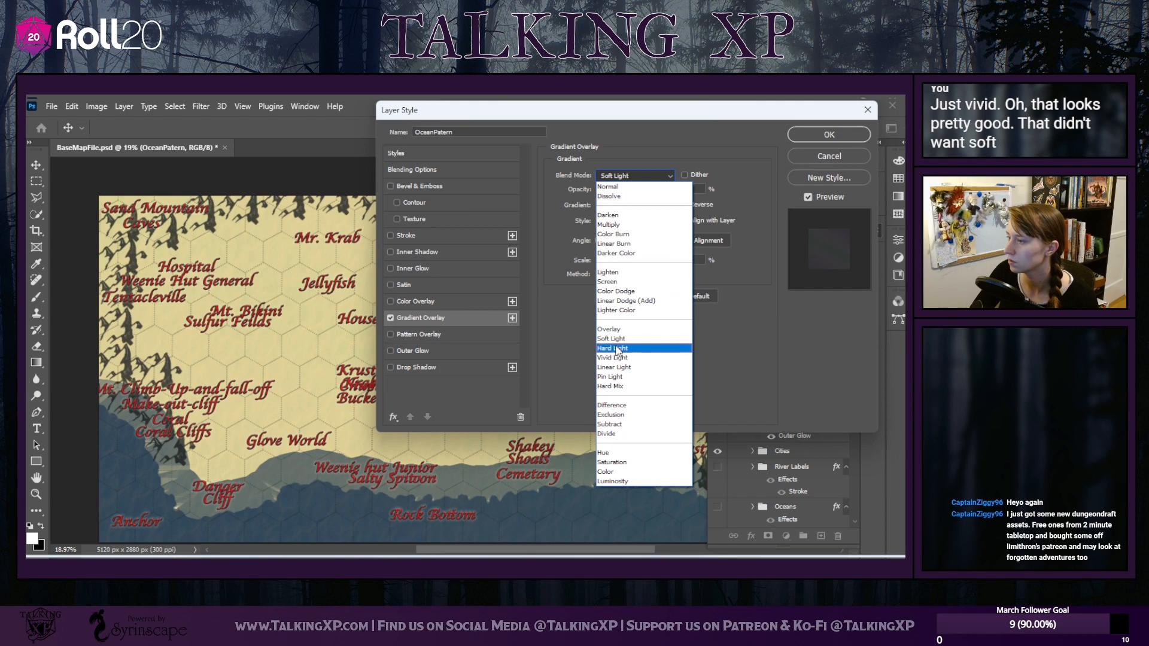
left_click(612, 348)
left_click(627, 179)
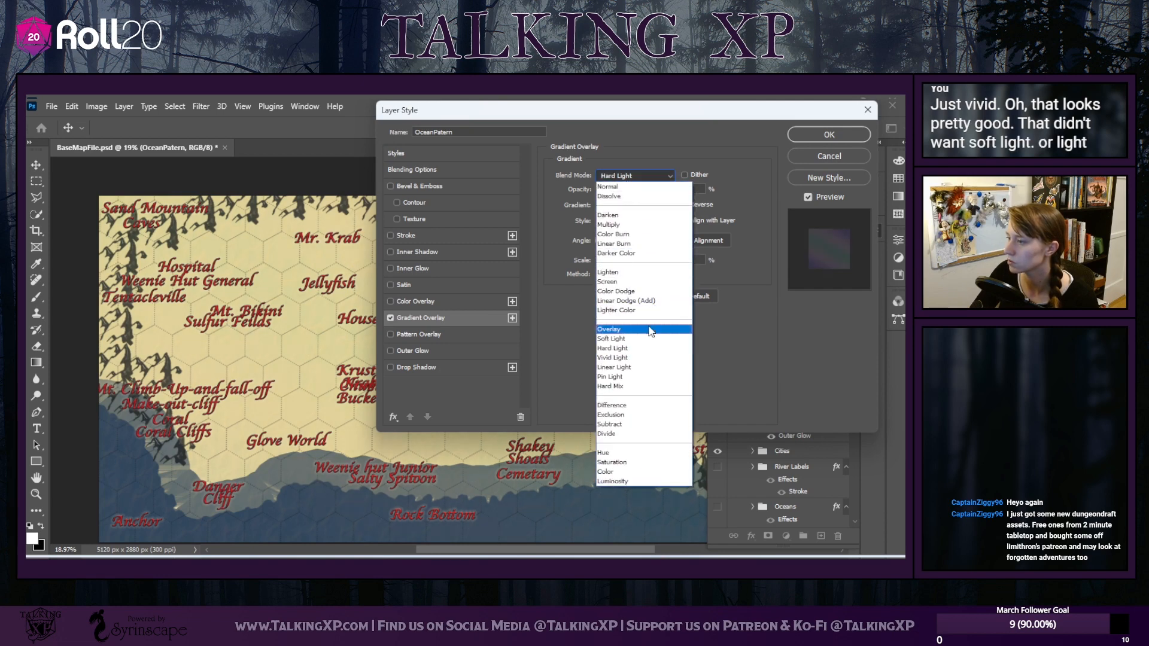
left_click(612, 461)
left_click(618, 175)
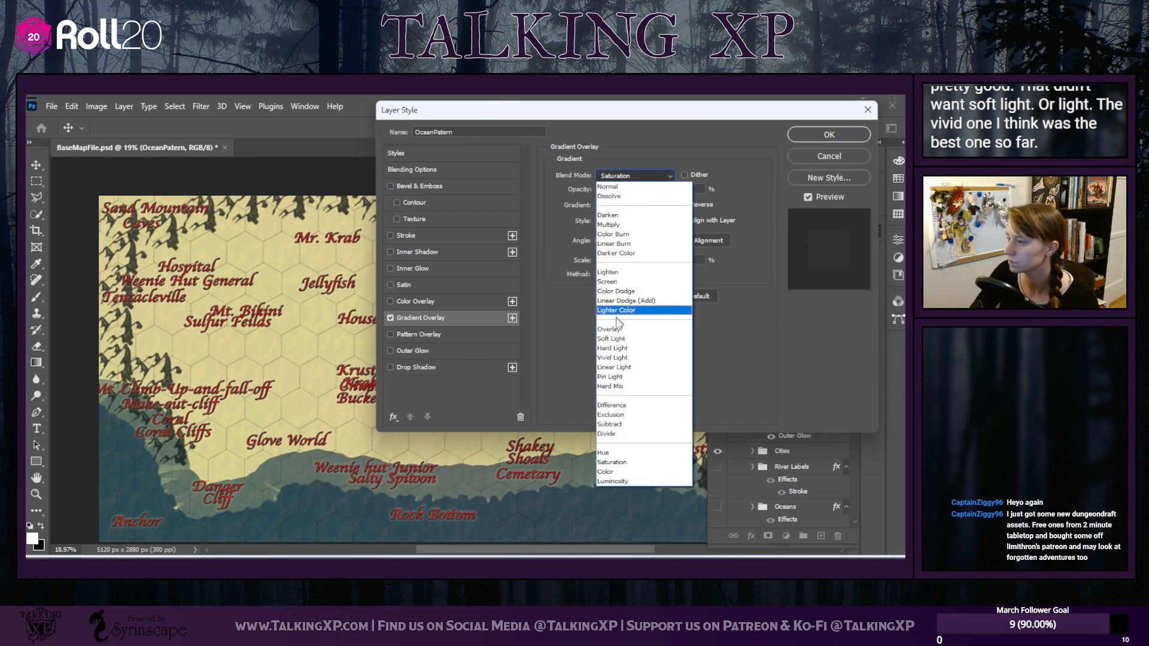
left_click(613, 368)
Set the gradient overlay's blend mode to Vivid Light and apply the layer style
left_click(619, 176)
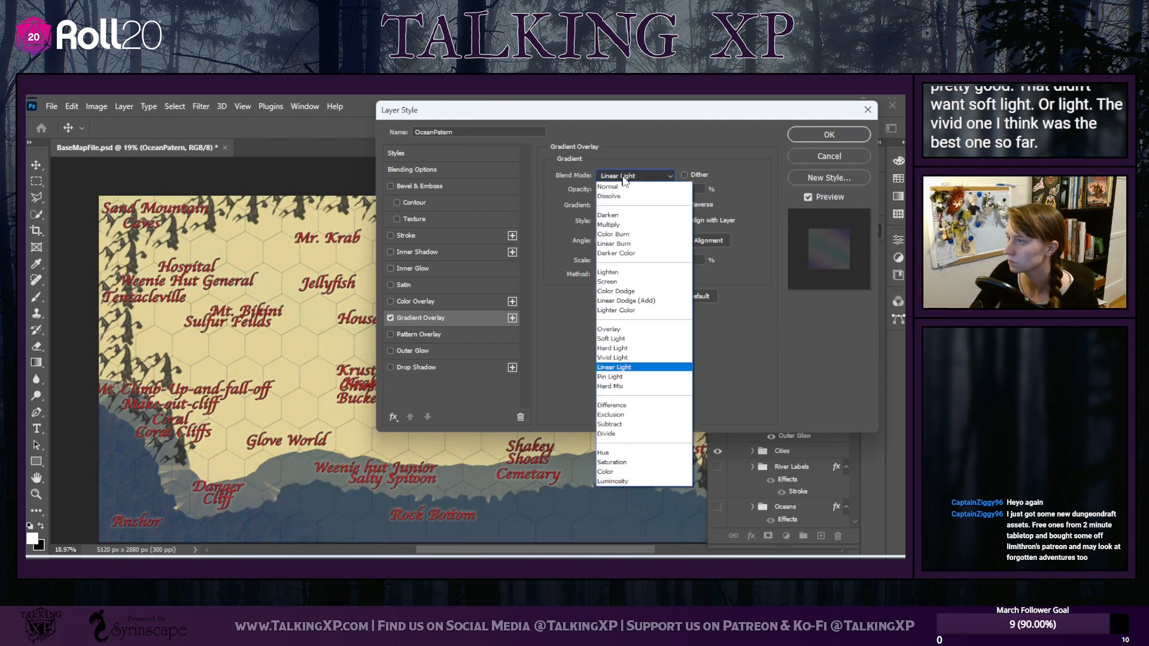
left_click(616, 359)
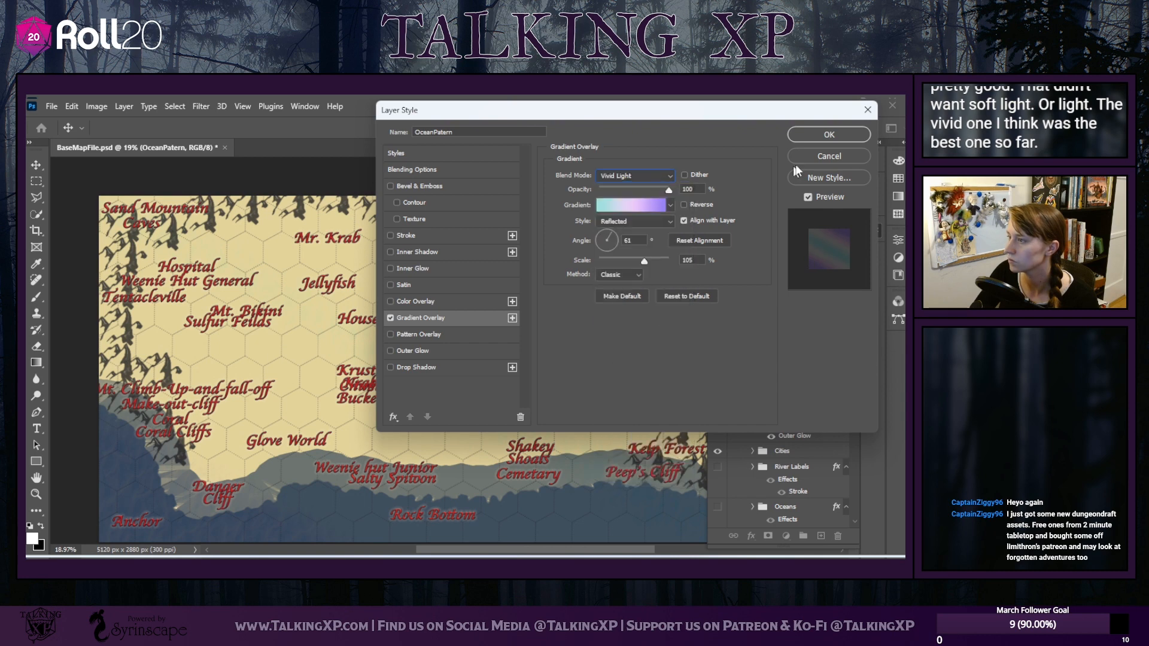
left_click(818, 134)
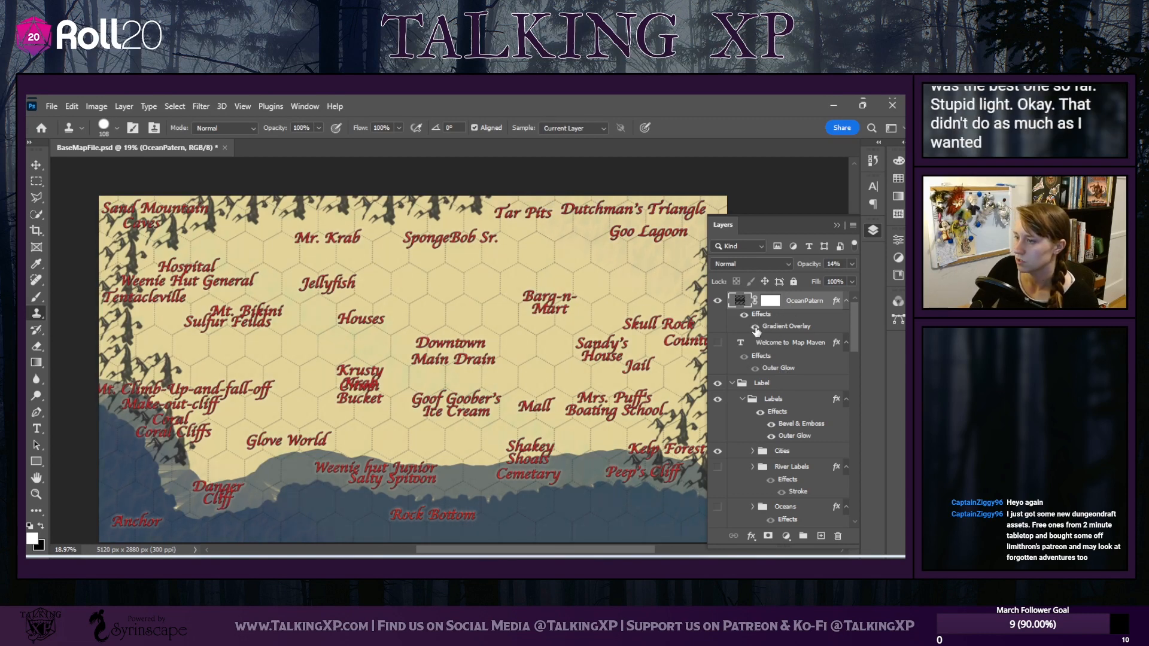
Raise the OceanPatern layer's opacity to 100%
left_click(850, 264)
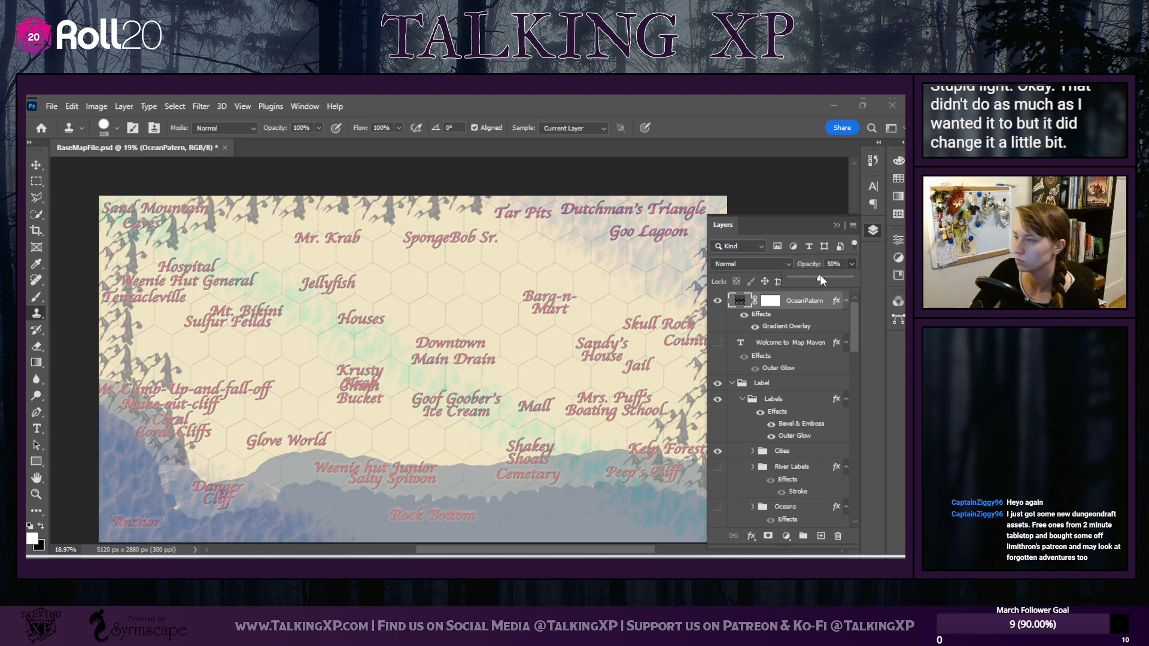
left_click_drag(817, 275, 861, 285)
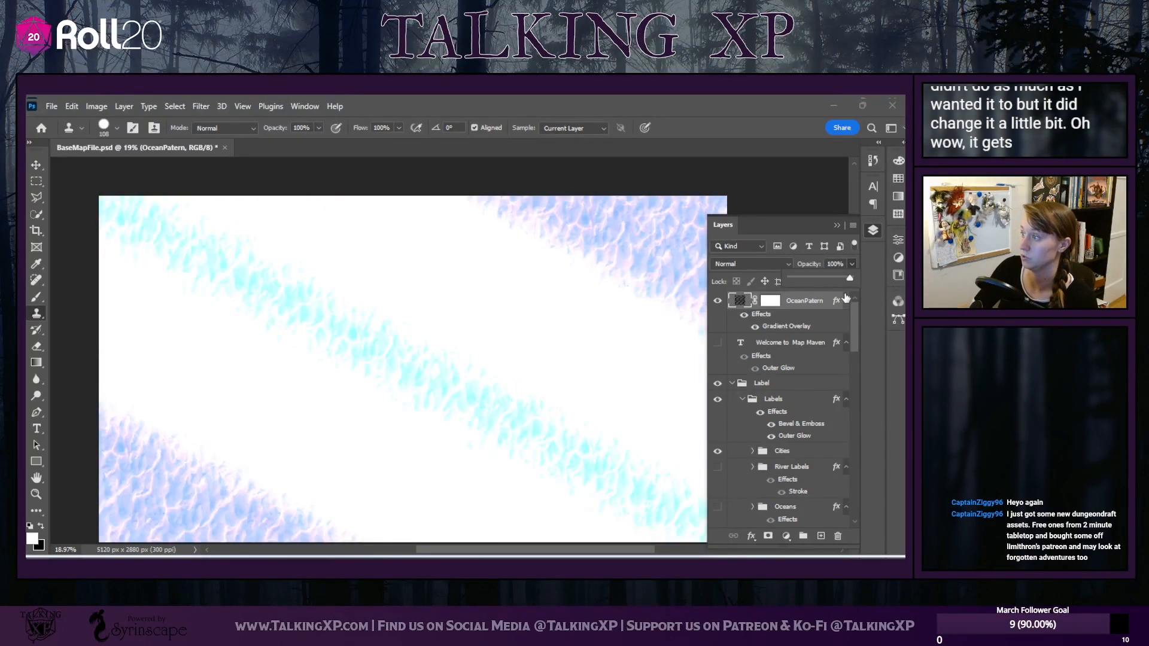
left_click(779, 329)
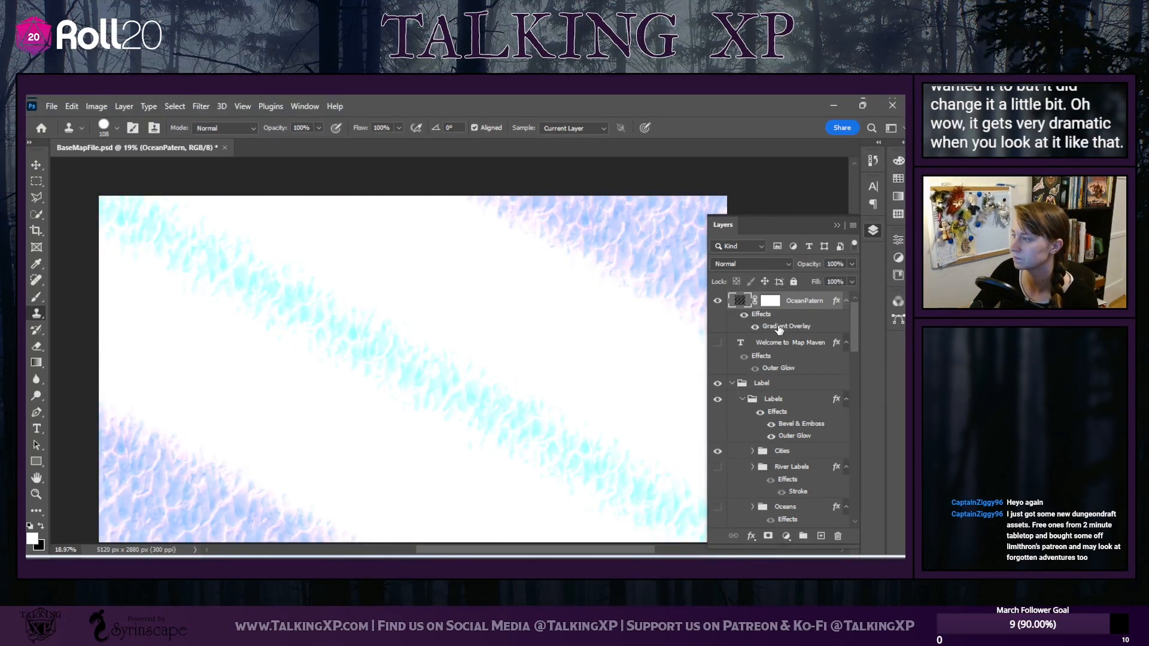
Set the OceanPatern gradient overlay's opacity to 39% and its scale to 107%, and apply the style
double_click(779, 328)
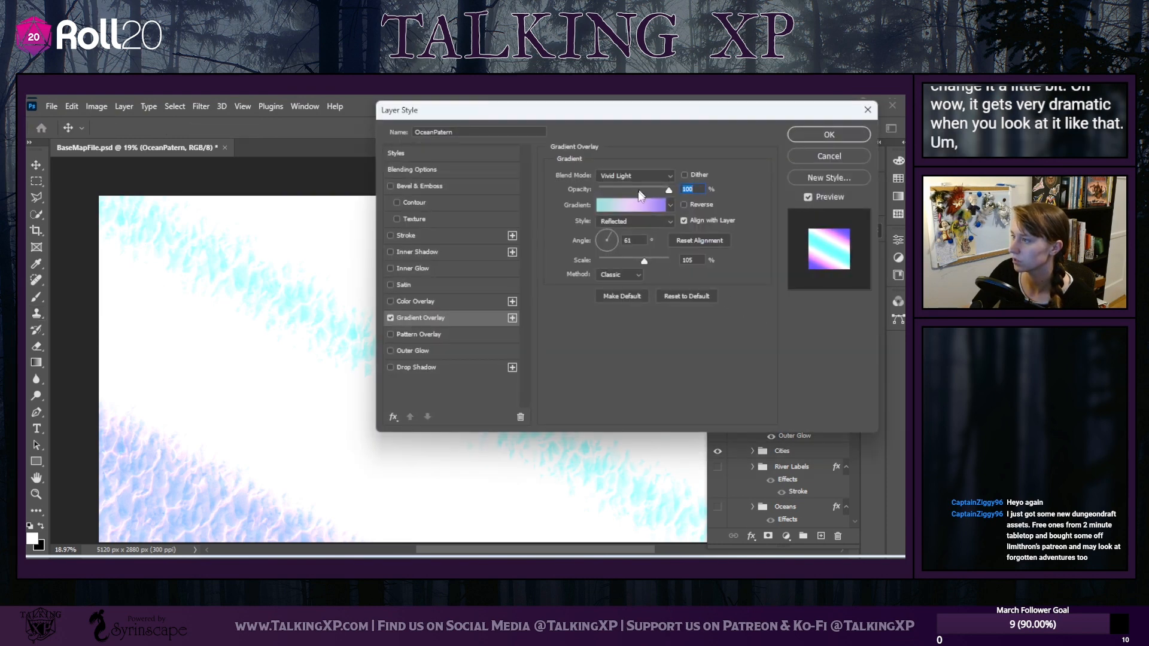
left_click_drag(656, 190, 626, 193)
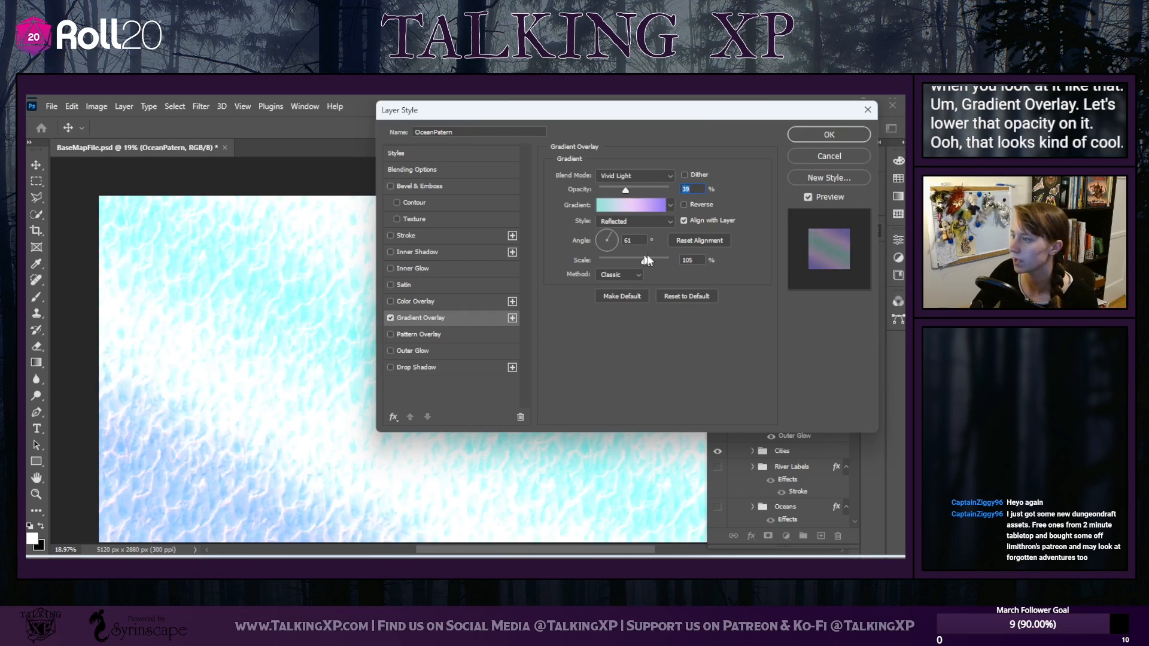
mouse_move(641, 258)
left_mouse_down()
mouse_move(621, 262)
mouse_move(646, 261)
left_mouse_up()
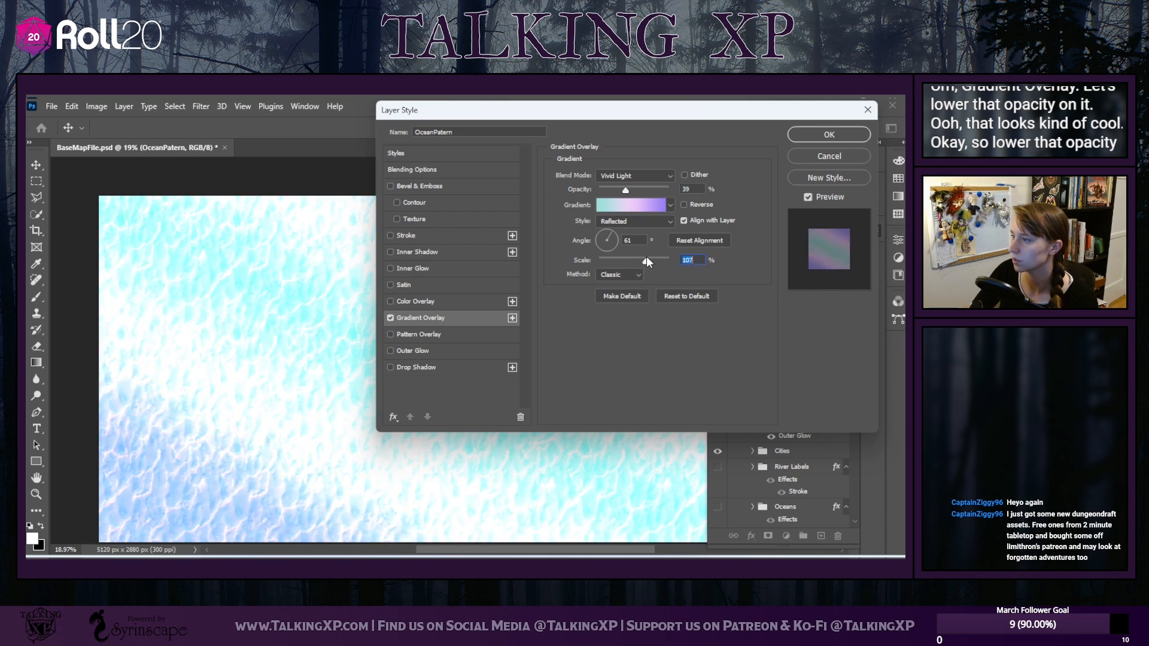
left_click(829, 134)
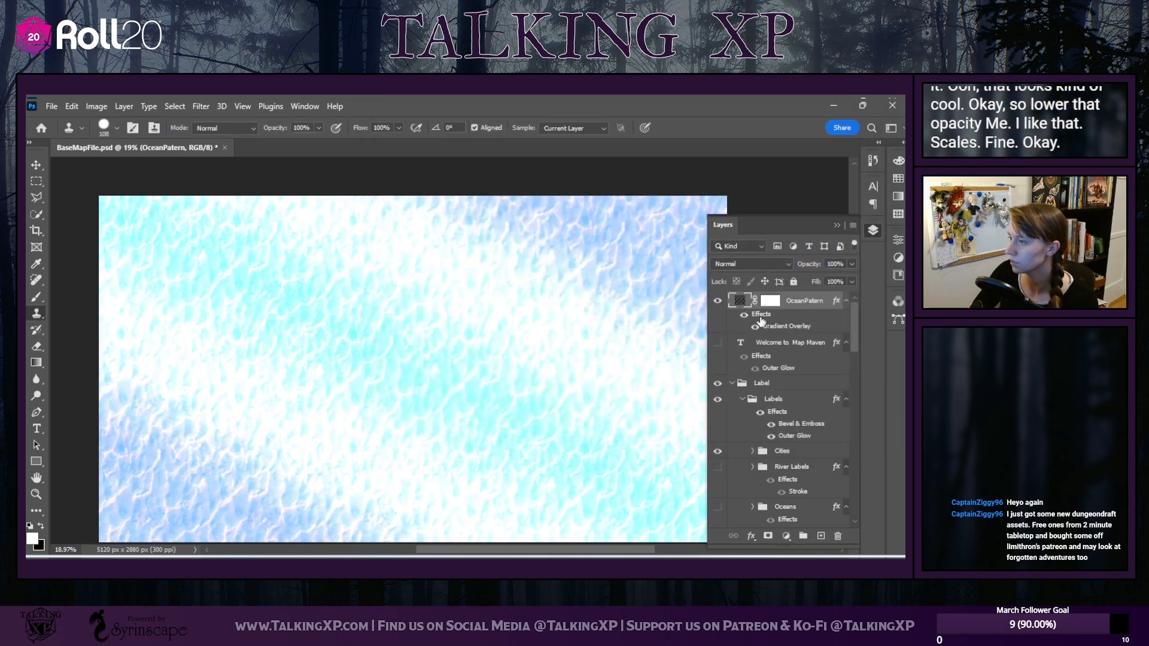
Open the OceanPatern layer's mask in the Select and Mask workspace
double_click(795, 300)
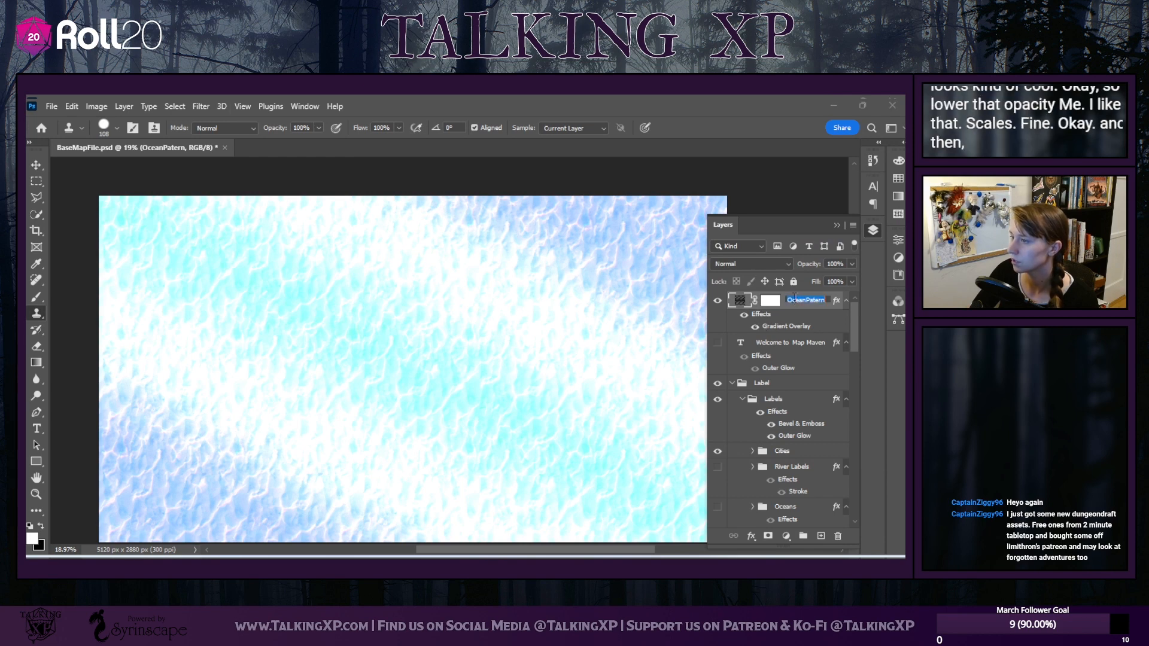
double_click(775, 301)
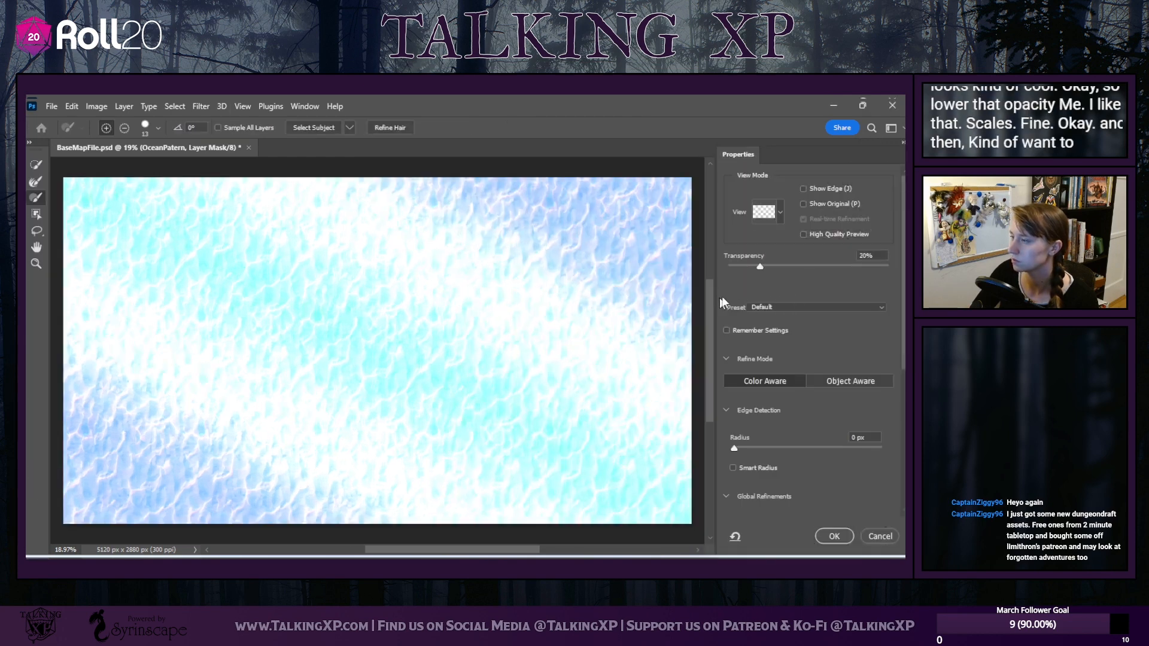
left_click(903, 144)
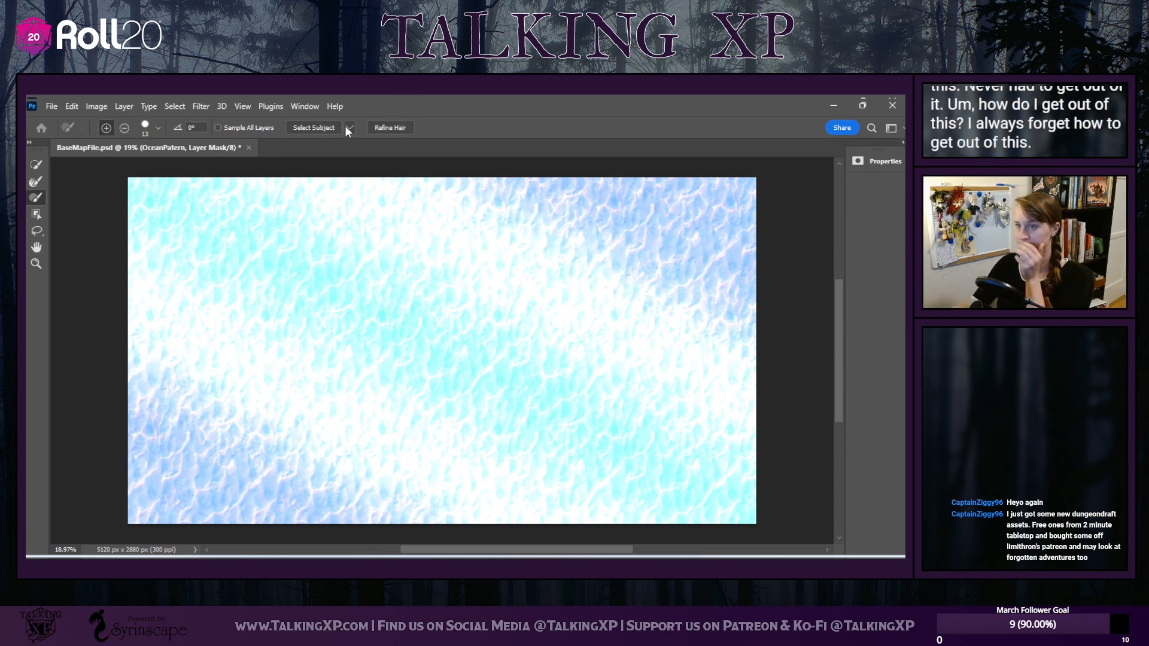
left_click(174, 106)
left_click(184, 132)
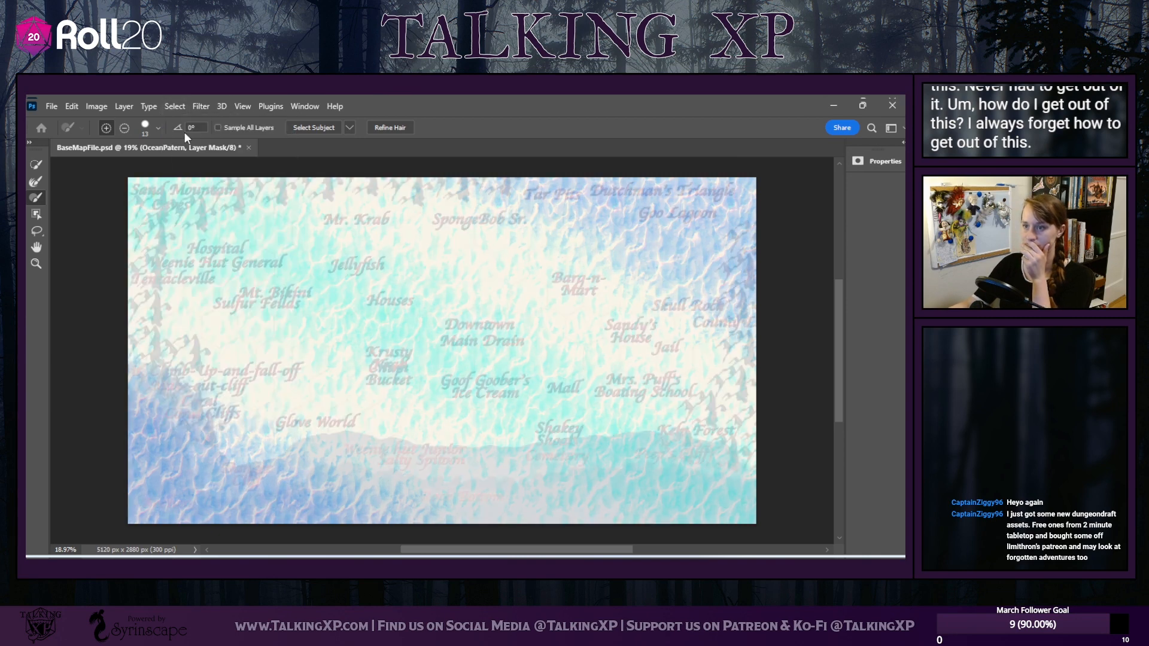
left_click(201, 106)
left_click(45, 140)
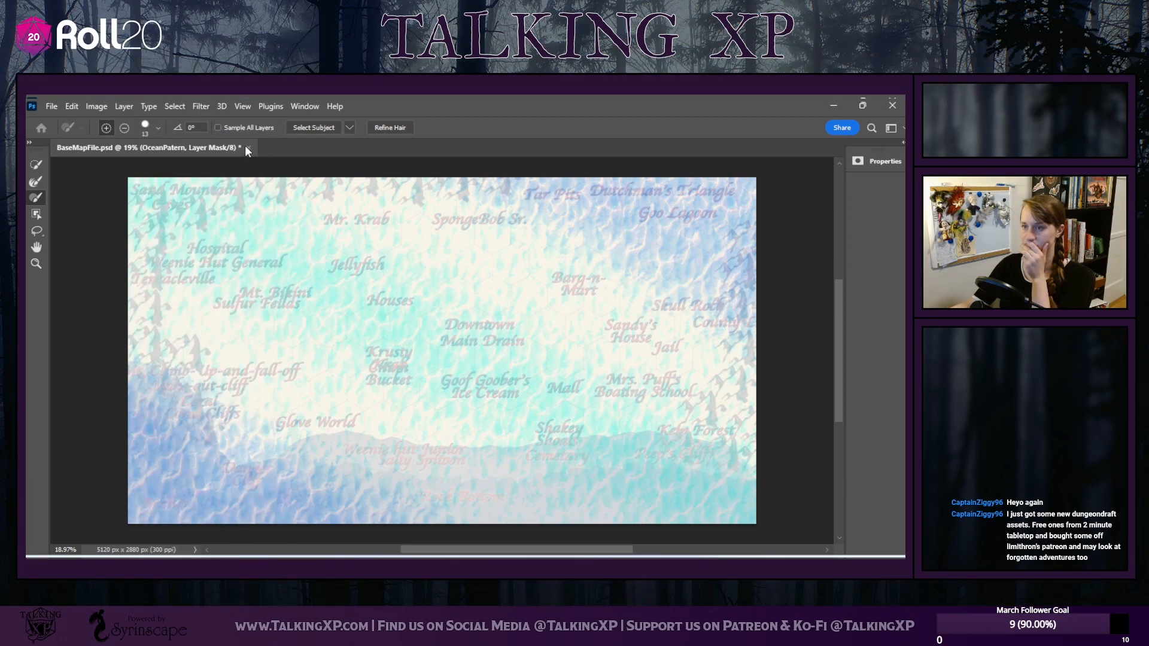
Reset the Select and Mask workspace to restore its expanded Properties panel
left_click(902, 145)
left_click(902, 144)
left_click(892, 127)
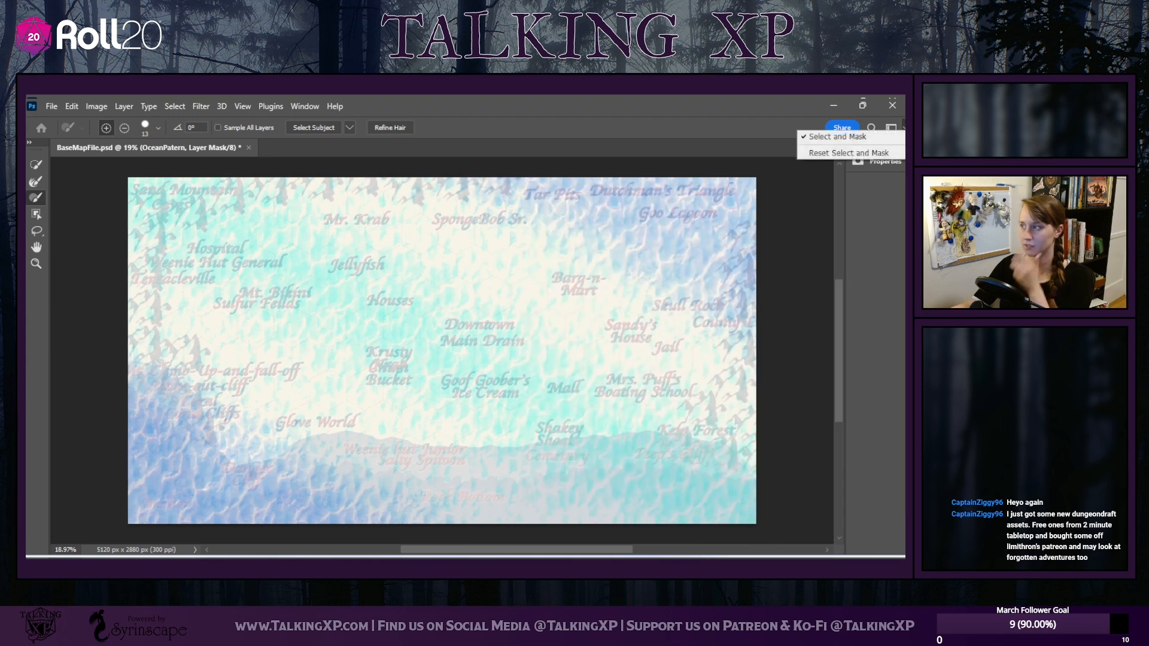
left_click(860, 137)
left_click(892, 128)
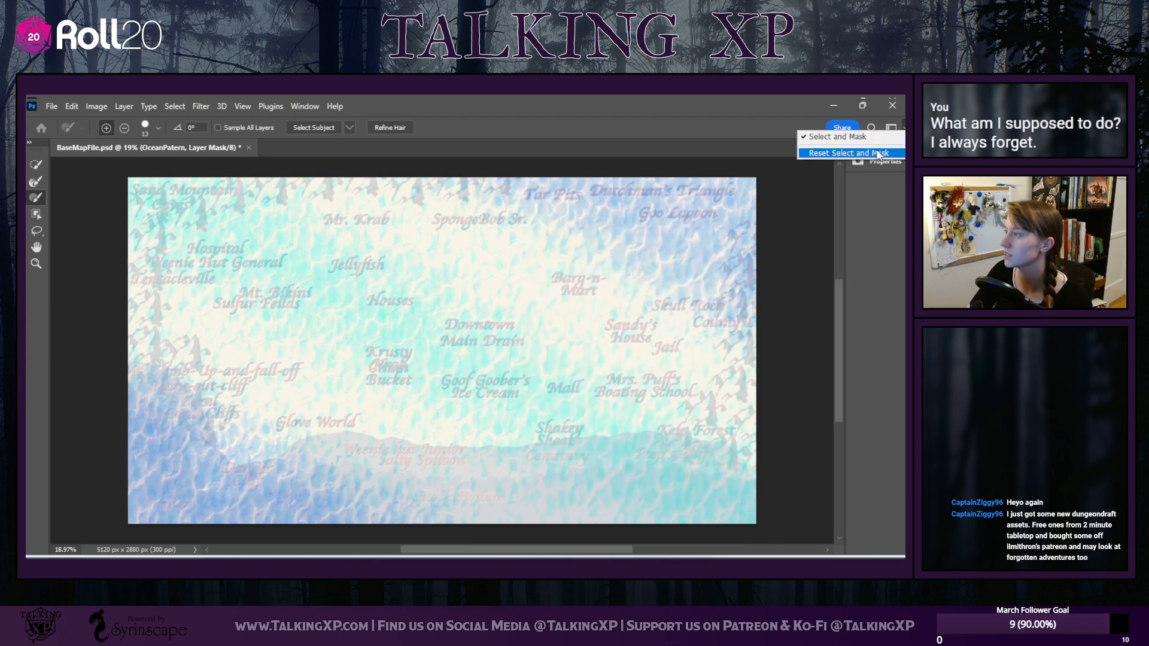
left_click(875, 154)
left_click(892, 128)
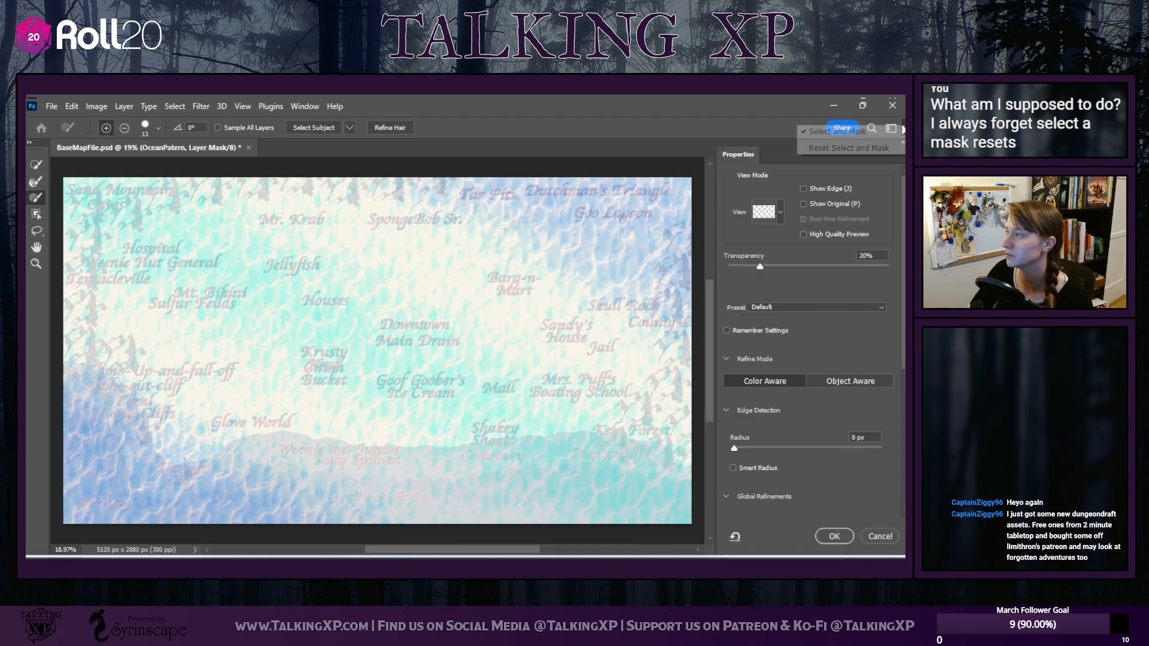
left_click(826, 117)
left_click(889, 127)
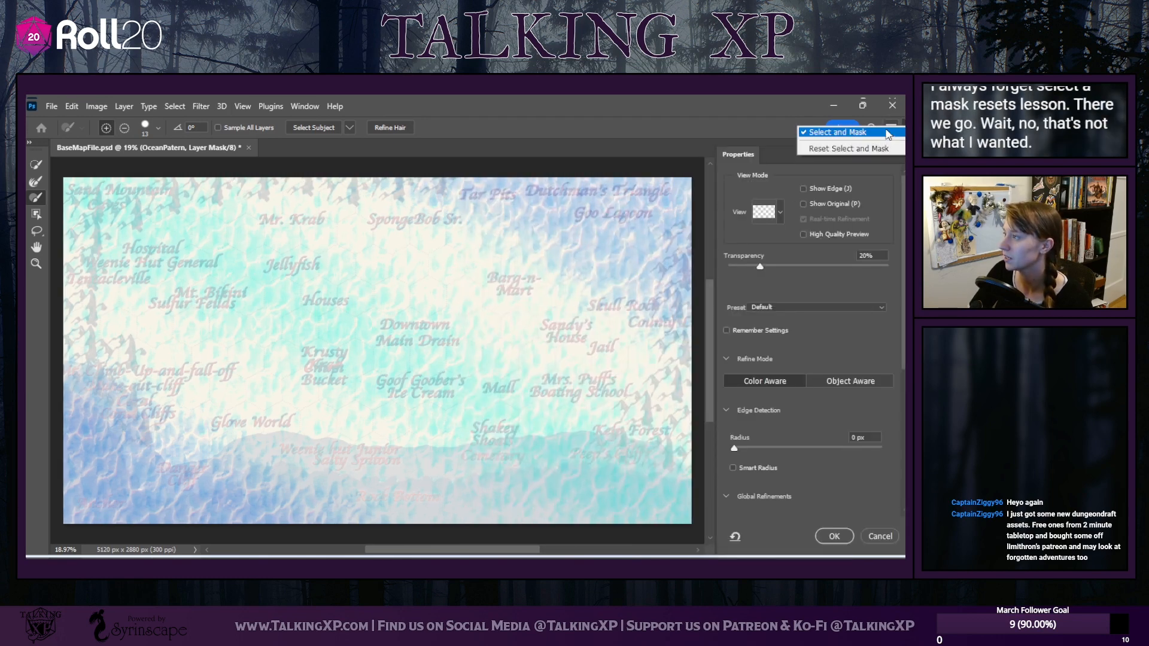
left_click(835, 150)
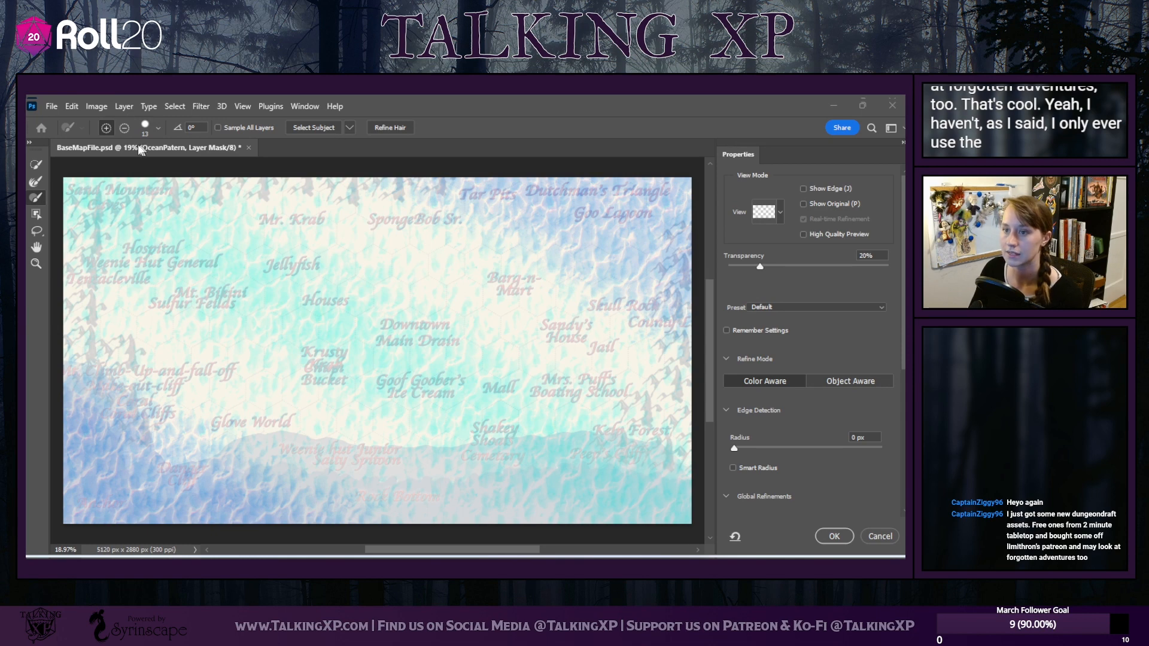
left_click(36, 263)
left_click(306, 108)
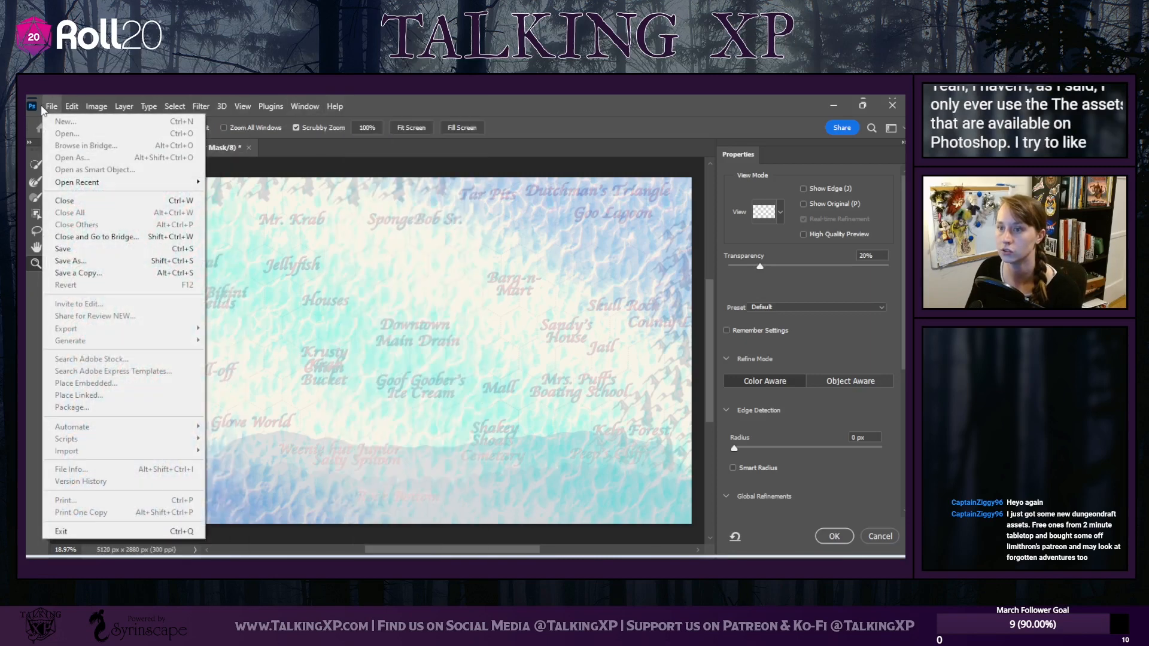
mouse_move(74, 110)
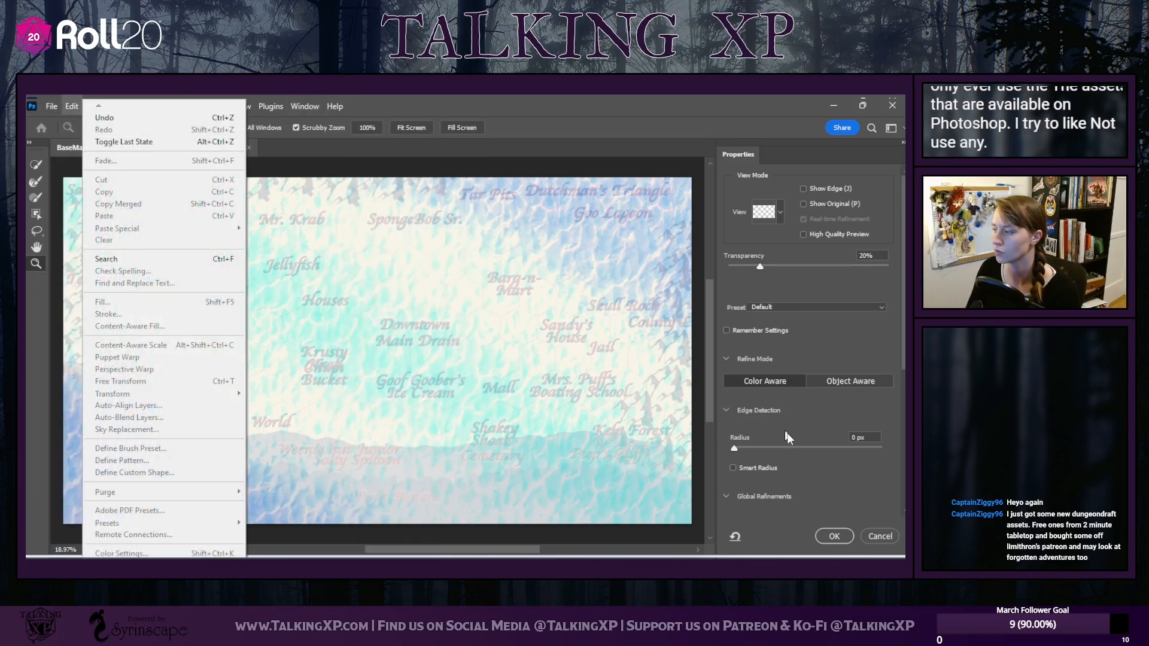
left_click(878, 537)
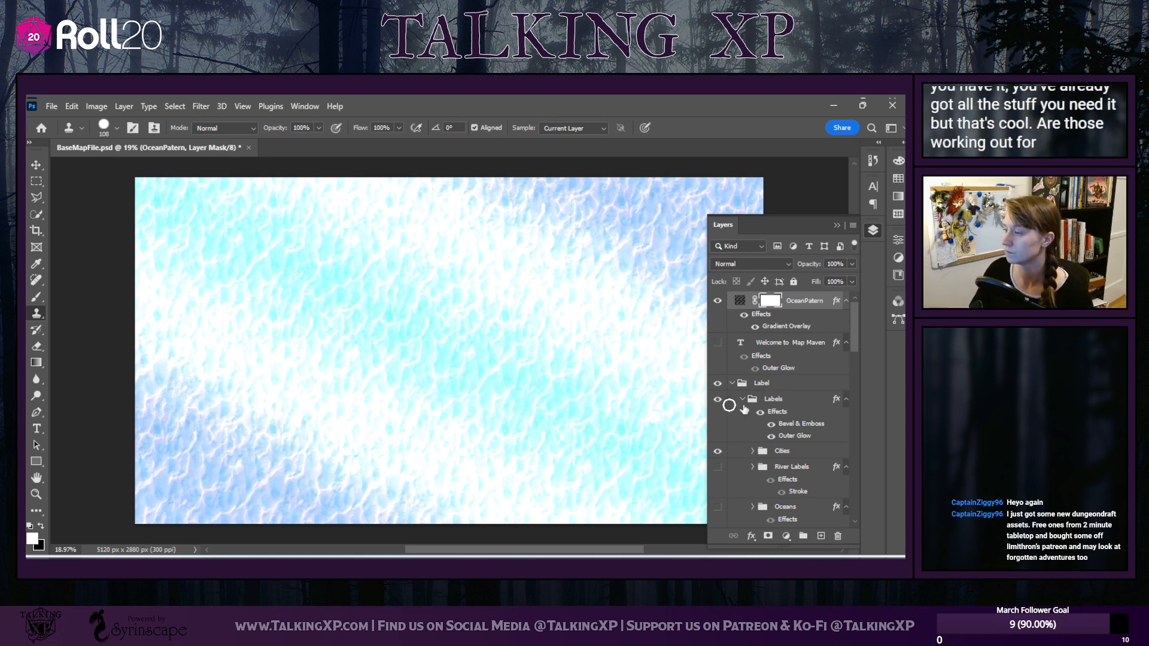
left_click(851, 264)
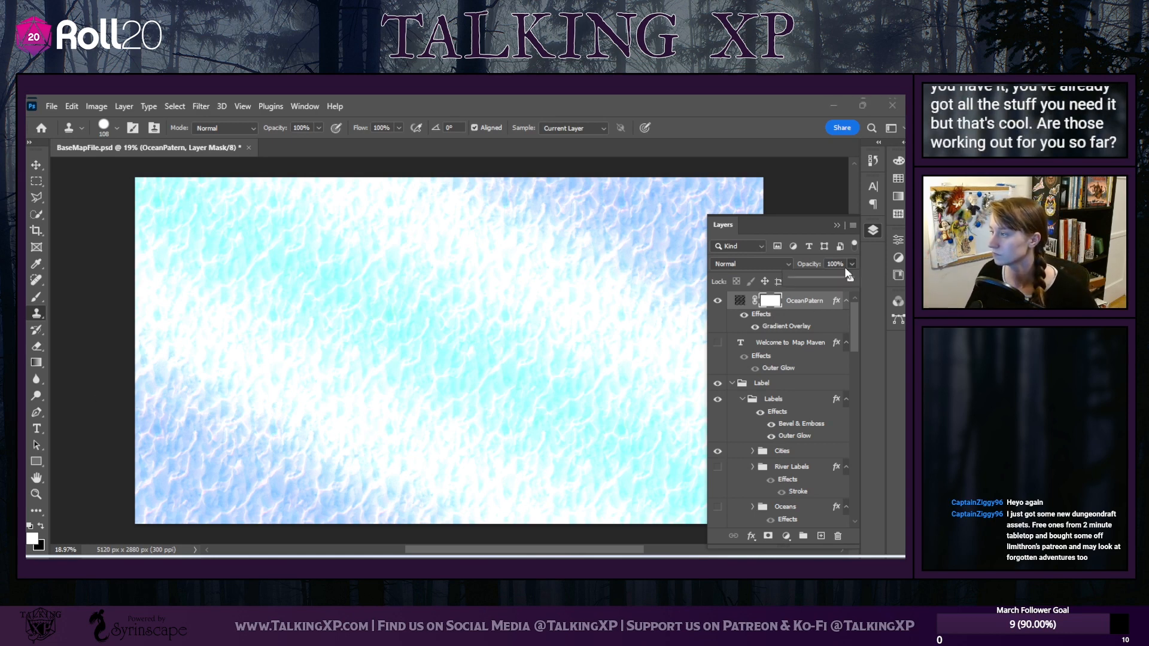
double_click(808, 302)
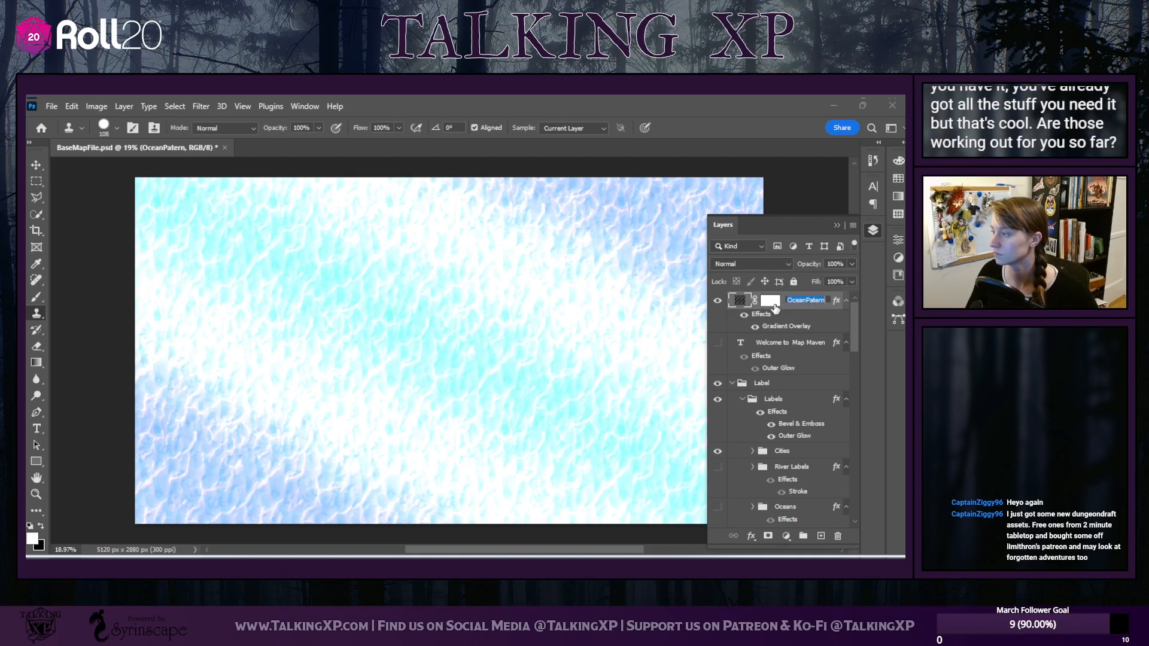
double_click(770, 301)
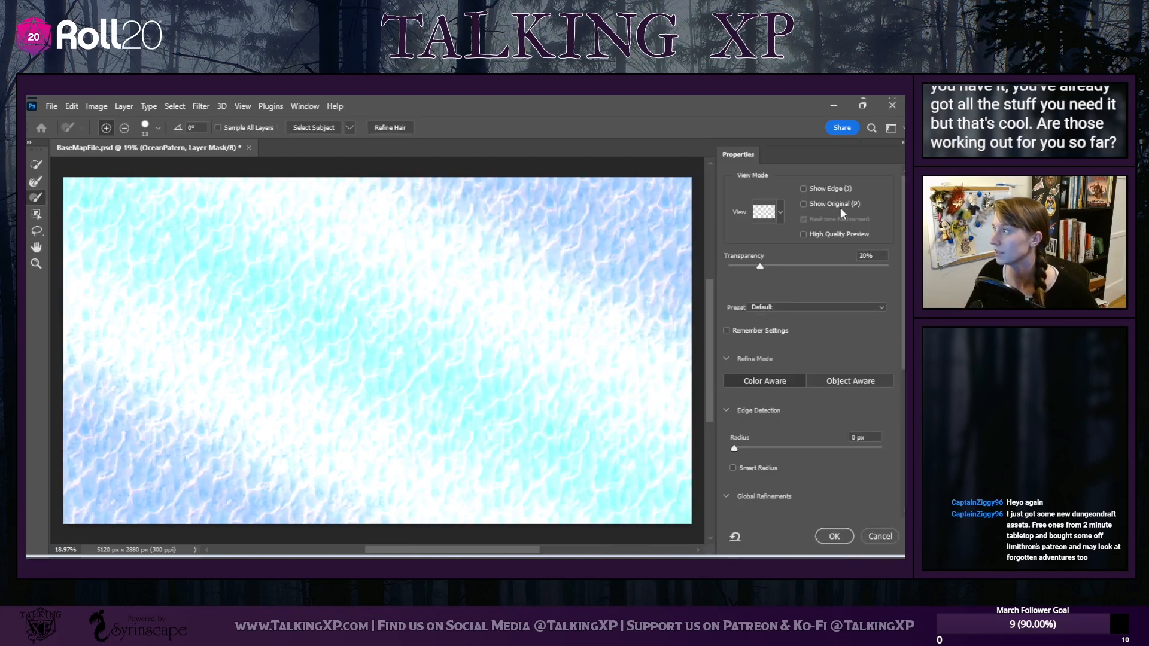
left_click(868, 536)
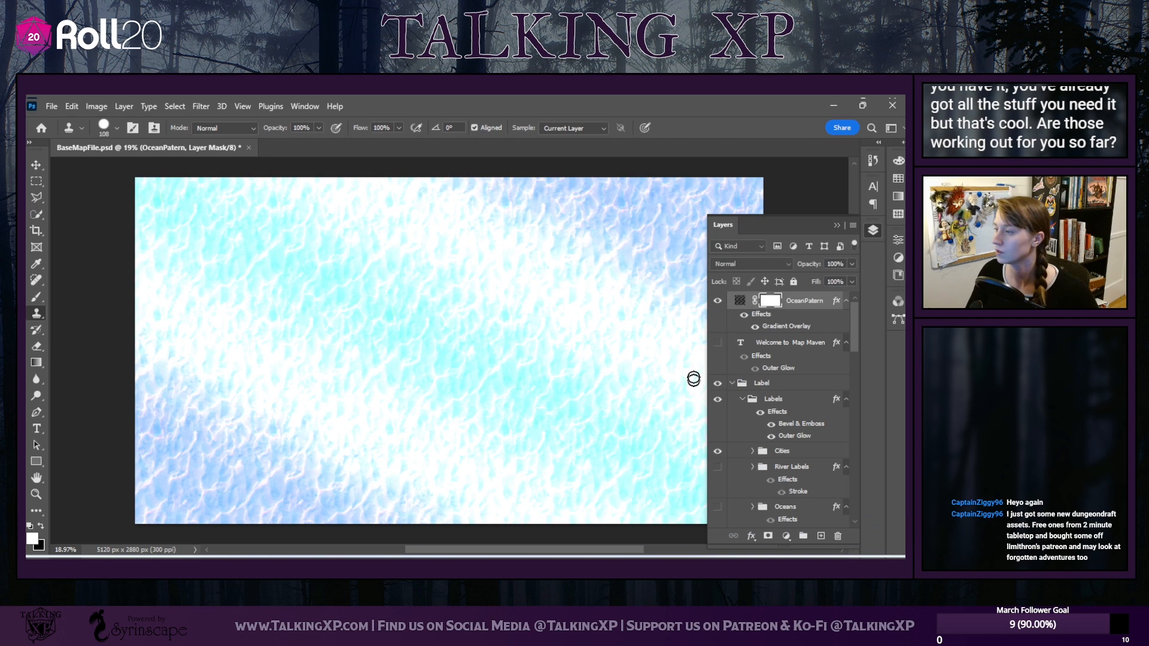
Set the OceanPatern layer's pattern fill scale to 243% and apply it
left_click(740, 301)
double_click(740, 301)
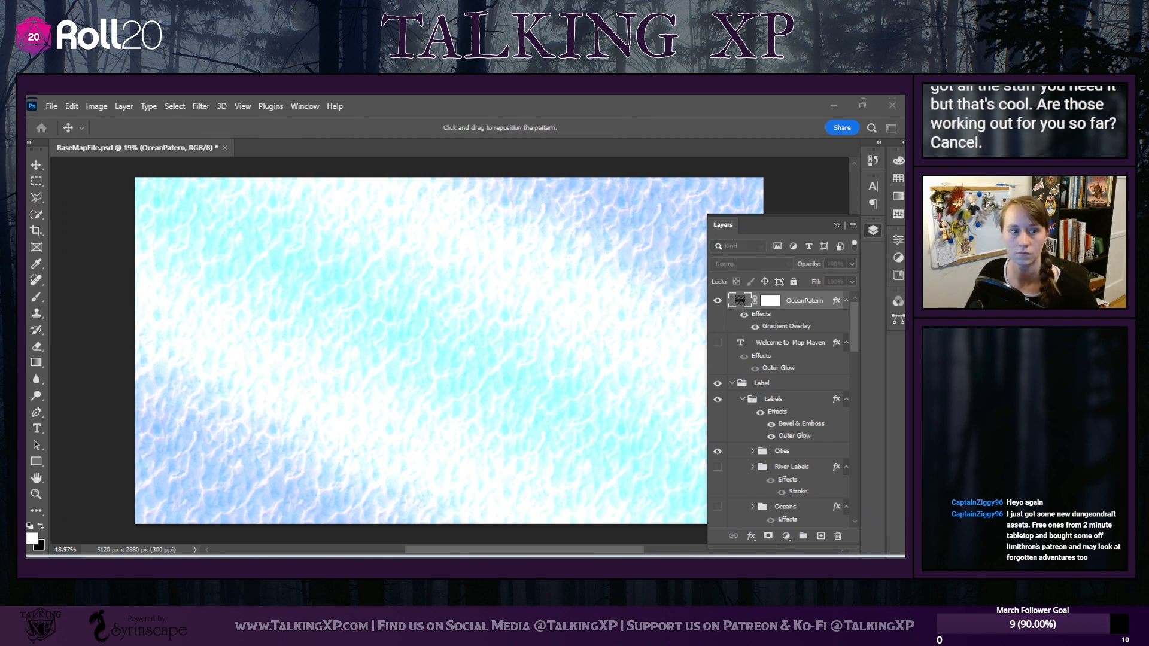
left_click_drag(451, 305, 709, 225)
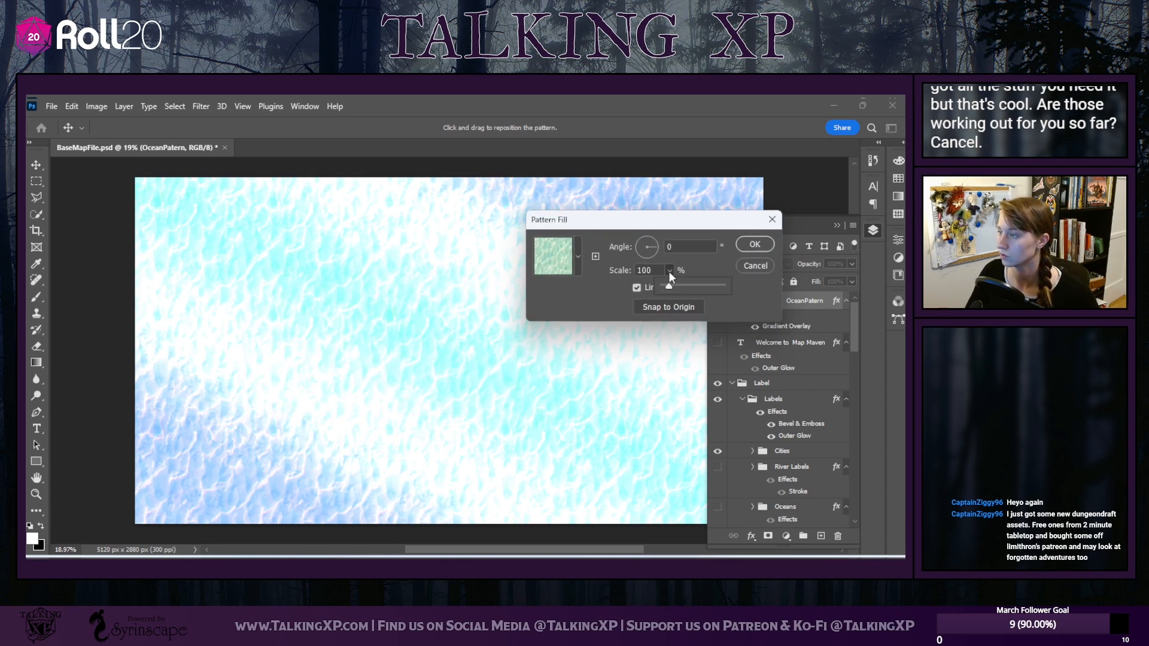
left_click_drag(666, 286, 677, 286)
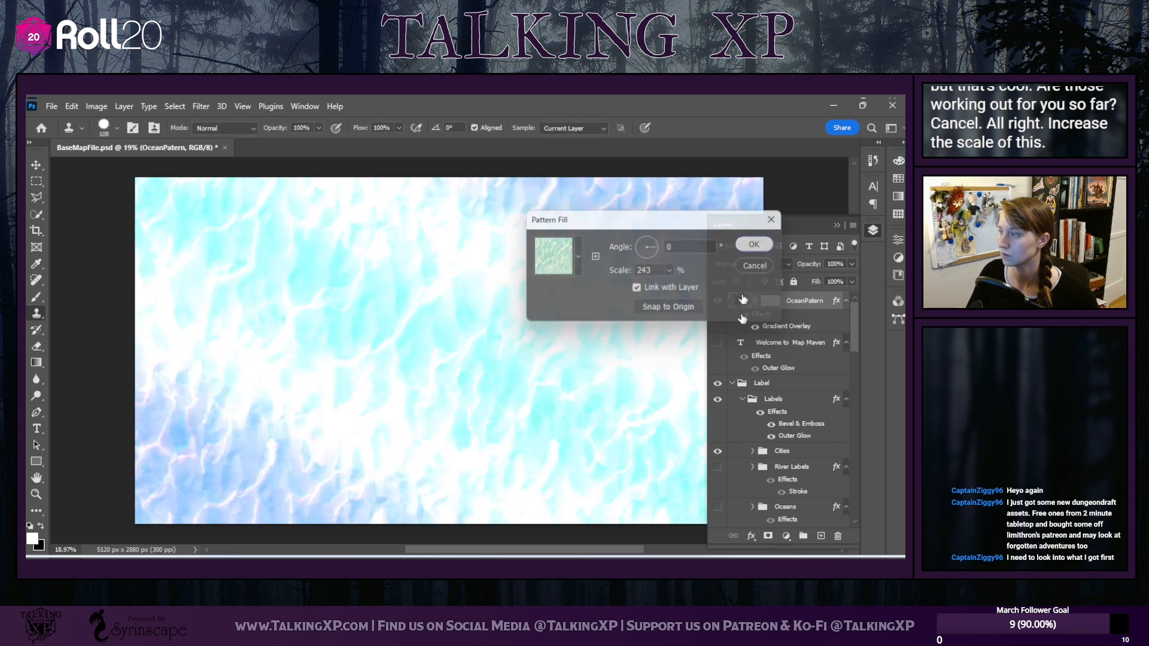
left_click(752, 245)
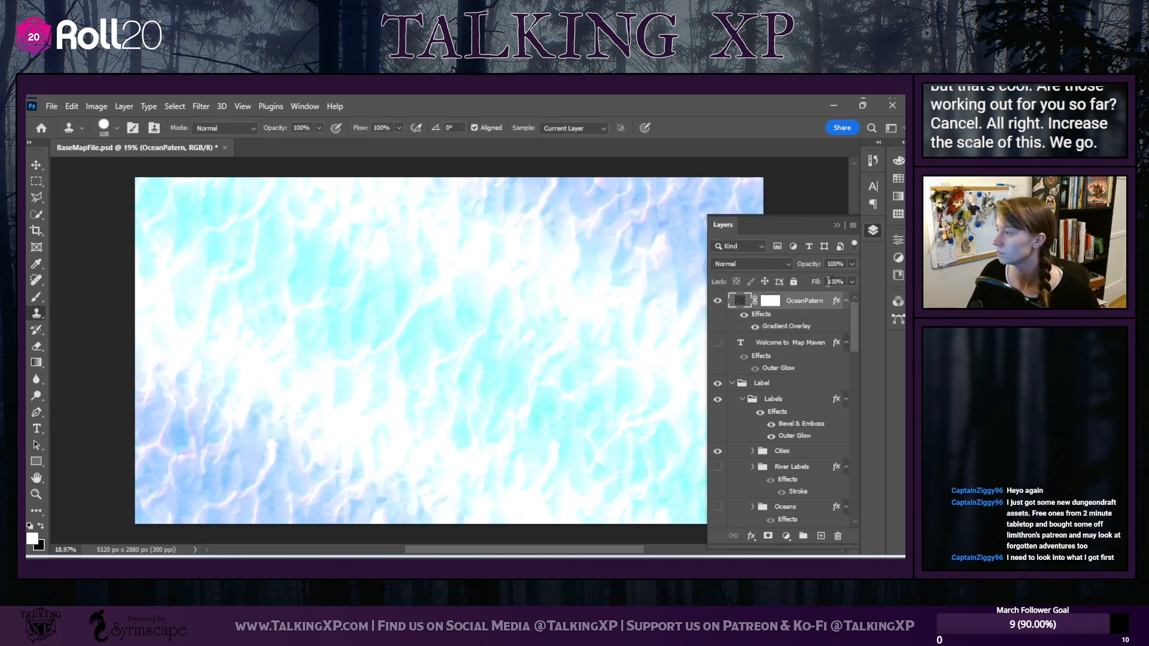
Lower the OceanPatern layer's opacity to 2%
left_click_drag(852, 264, 799, 279)
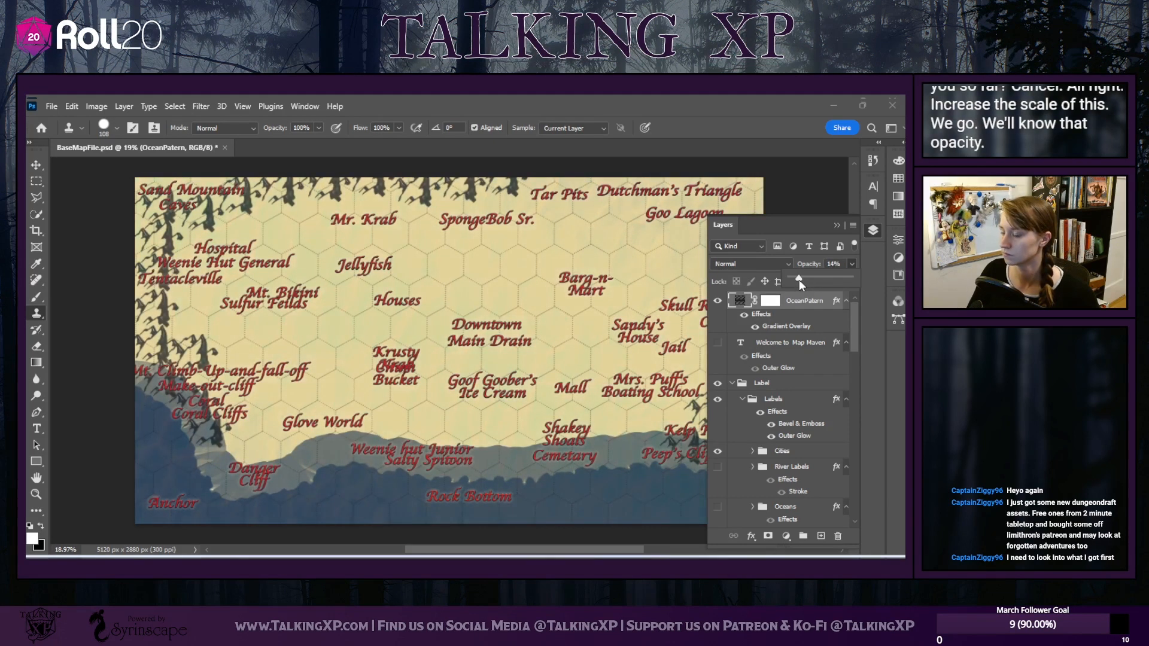
left_click(752, 536)
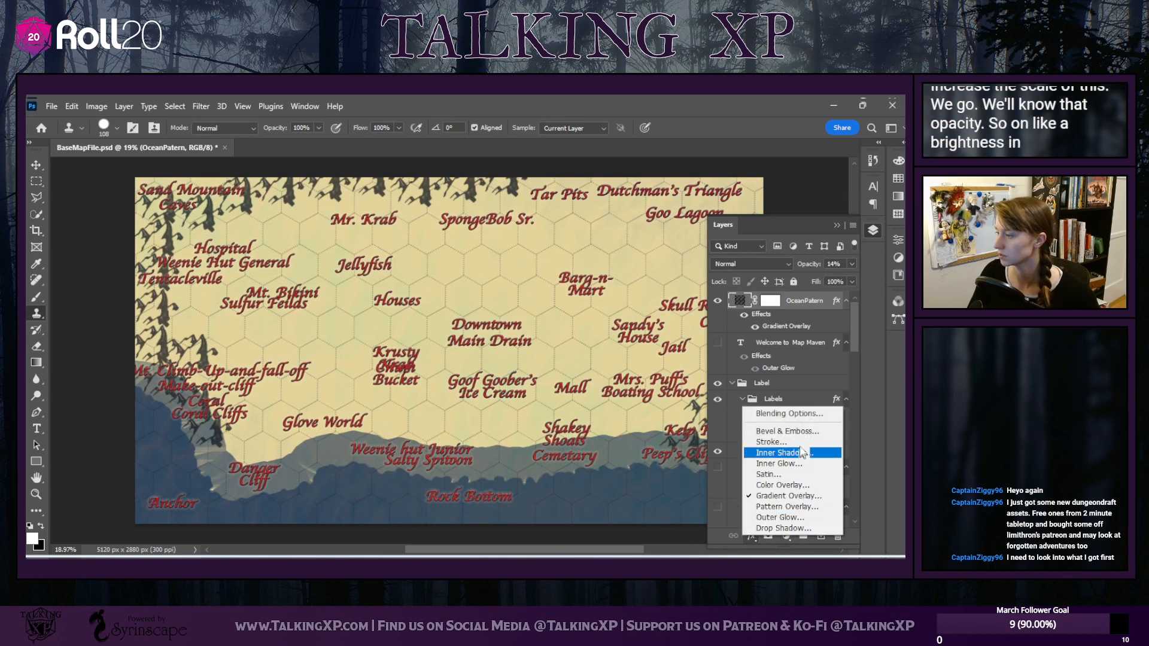
left_click(805, 300)
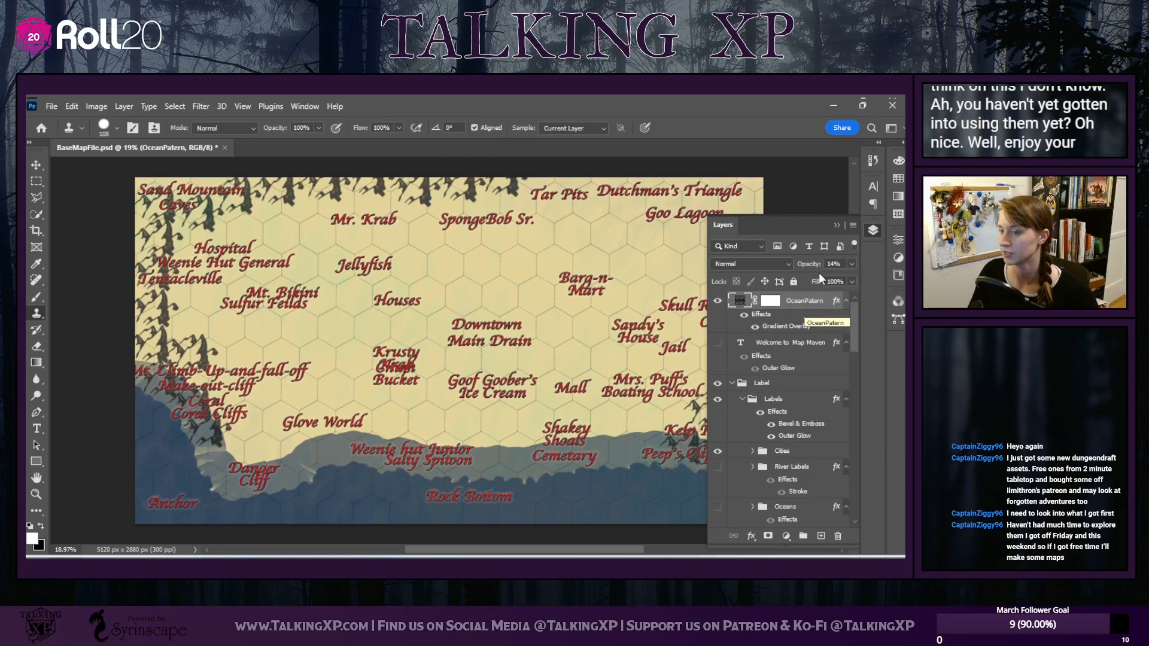
left_click(851, 264)
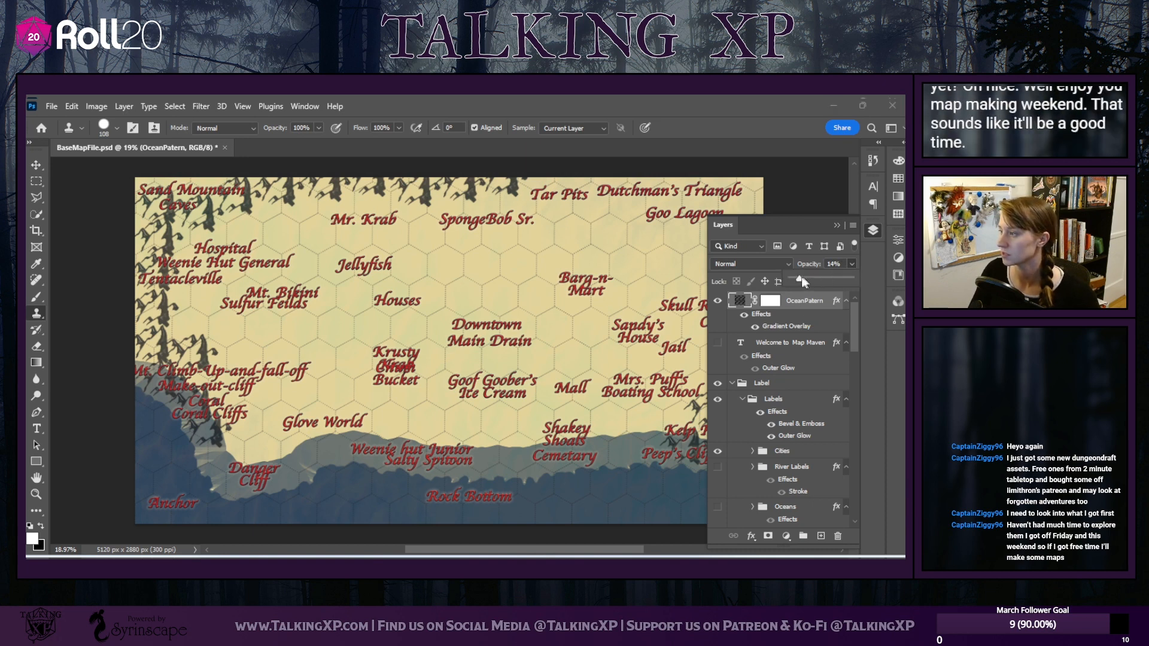
left_click_drag(794, 279, 792, 278)
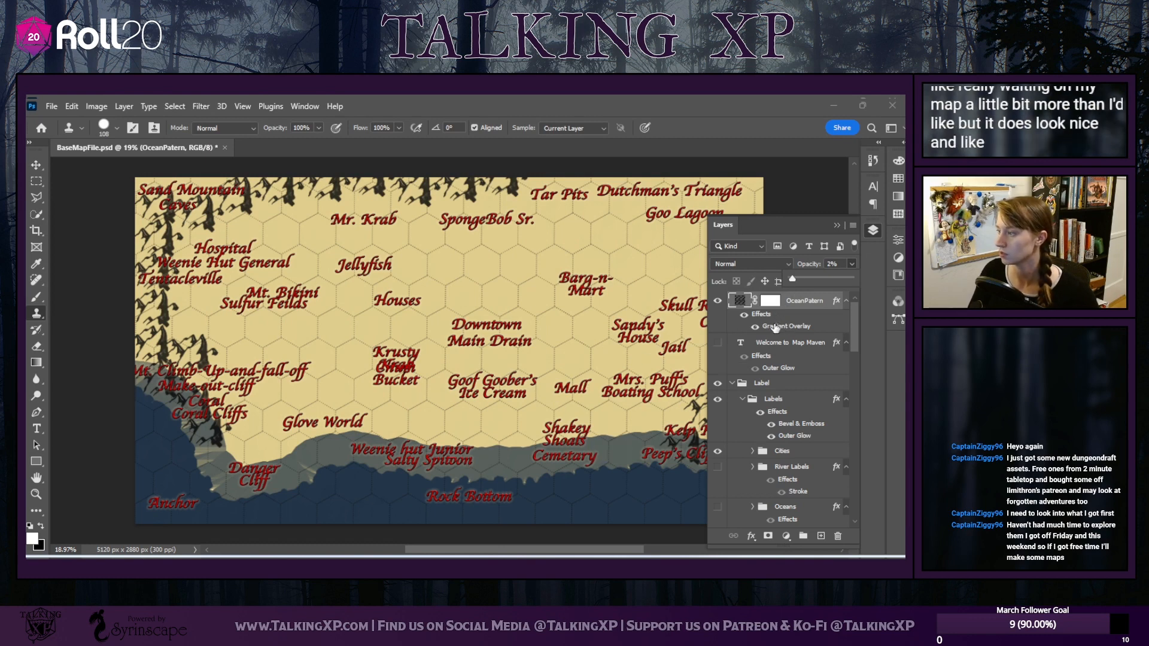
Add a Satin effect in bright green to the OceanPatern layer
left_click(749, 537)
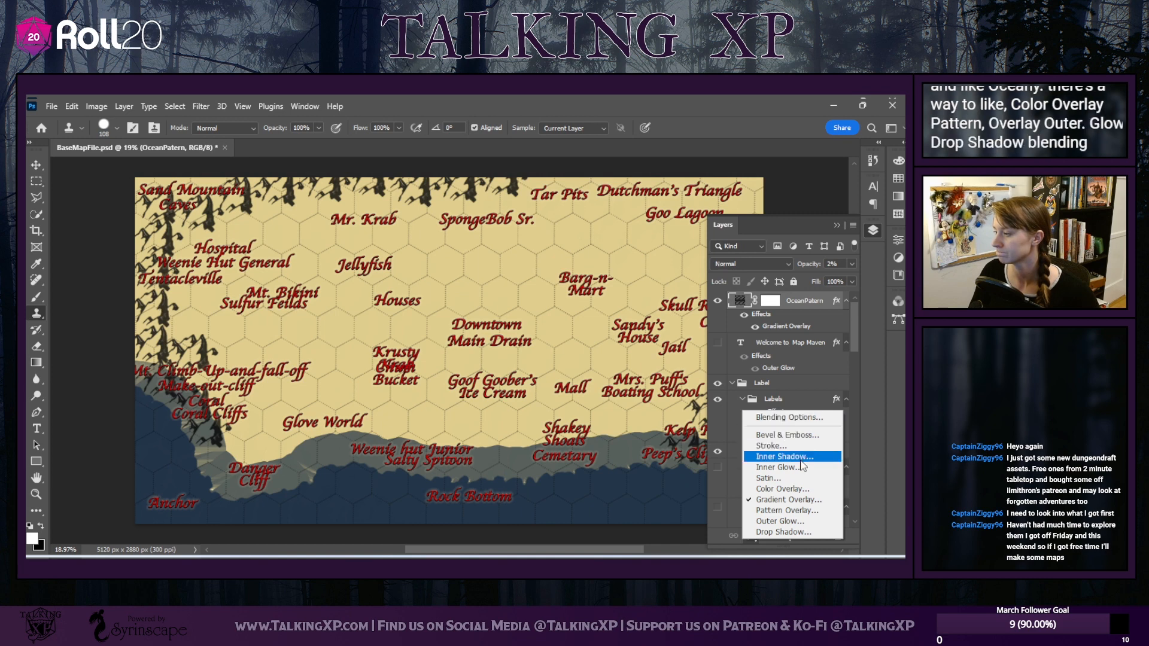
left_click(781, 477)
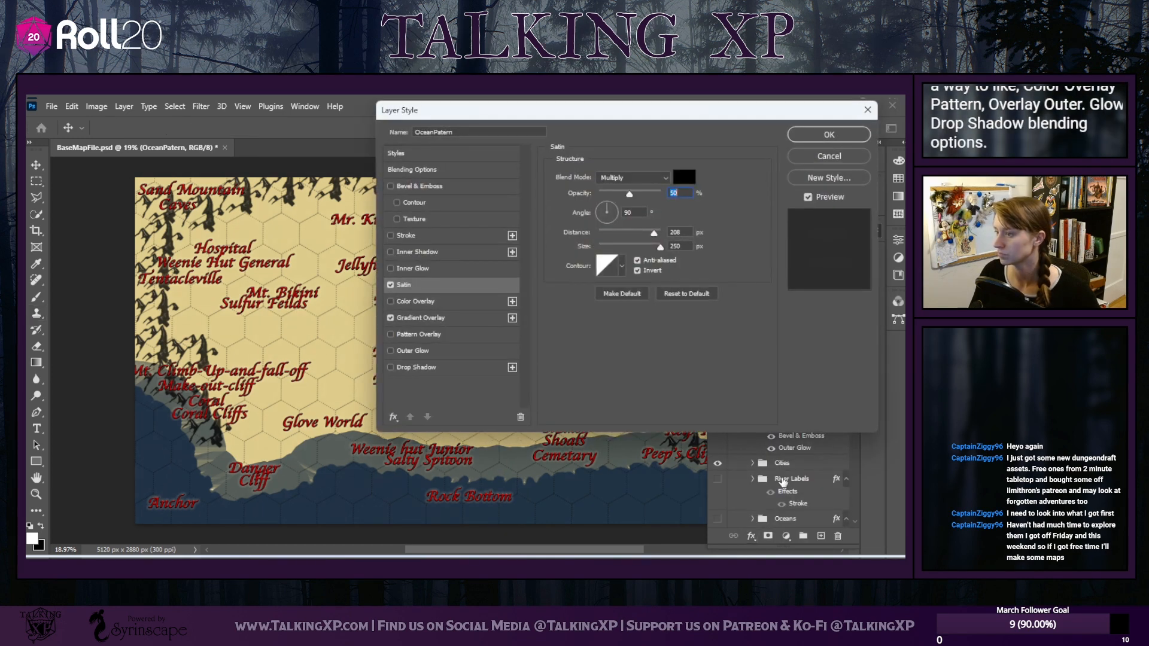
left_click_drag(591, 124, 521, 240)
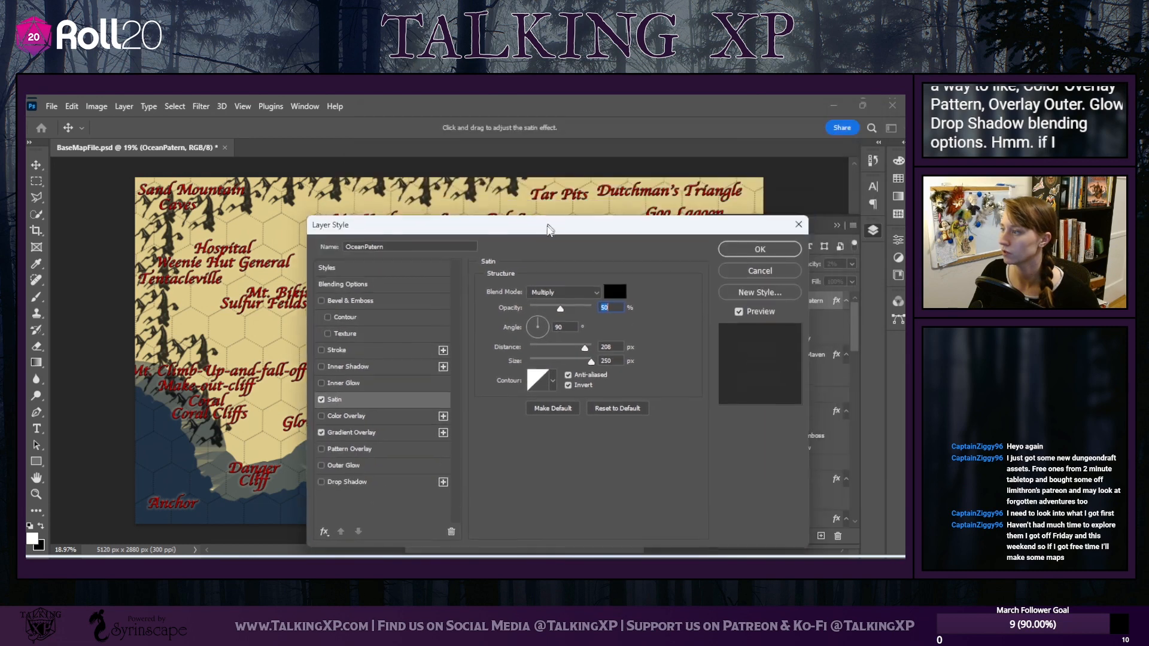
left_click(613, 294)
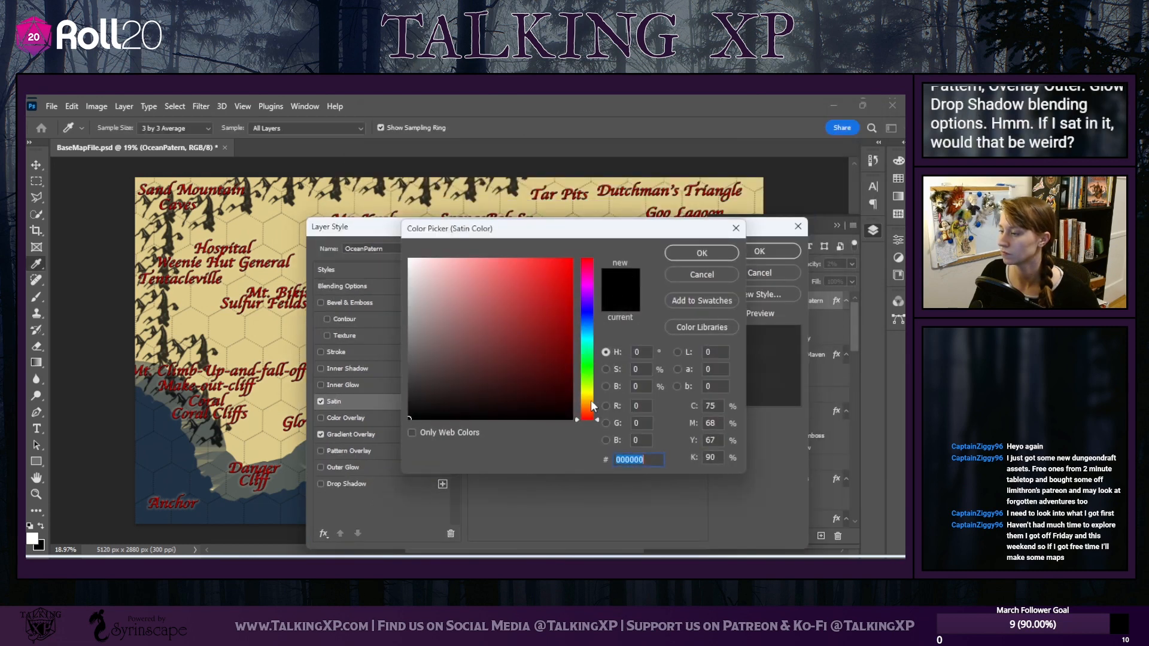
left_click_drag(589, 373, 630, 254)
left_click(702, 253)
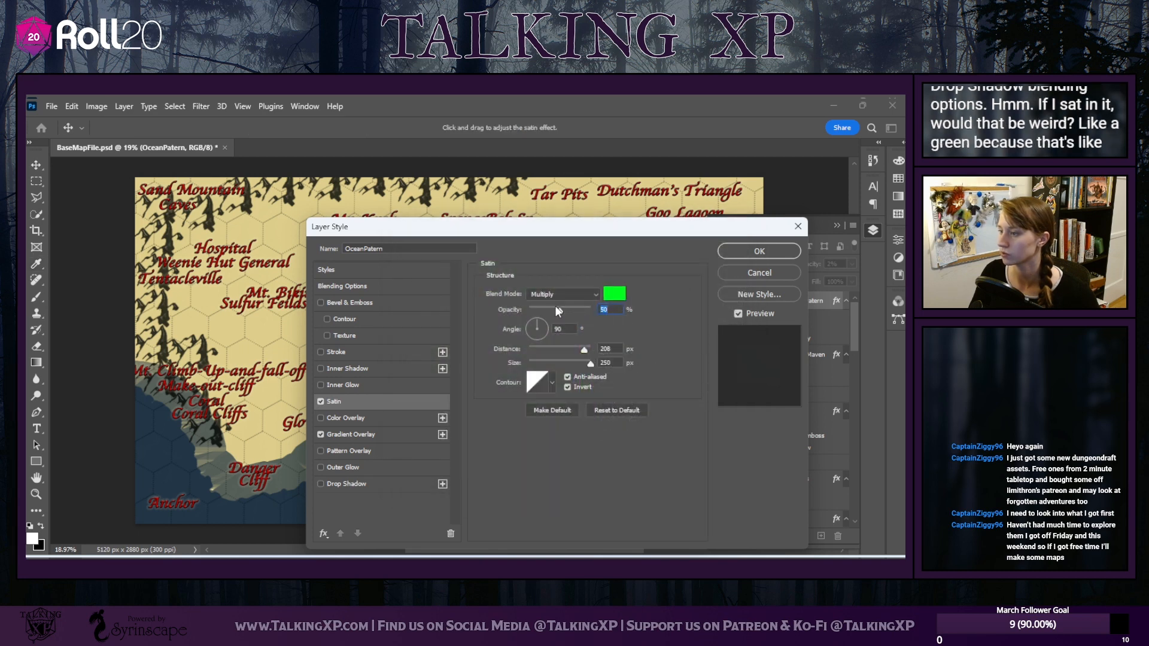
Try the satin at 100% opacity, 250 px distance and Vivid Light blending, and switch the effect off again
left_click_drag(546, 309, 651, 322)
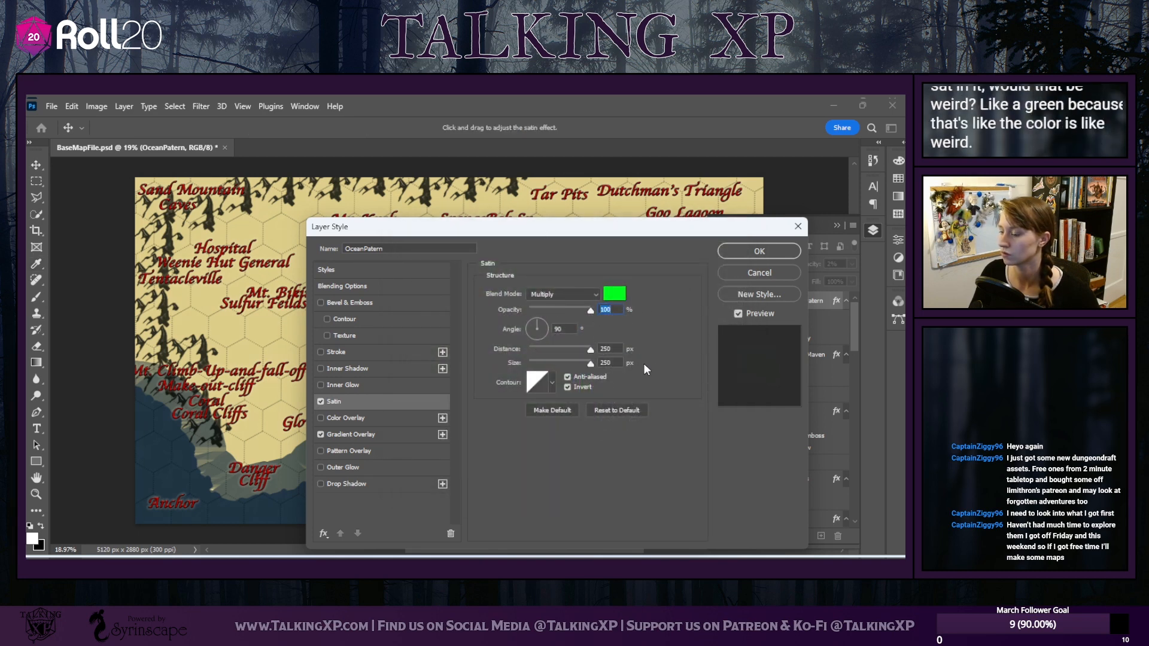
key("Tab")
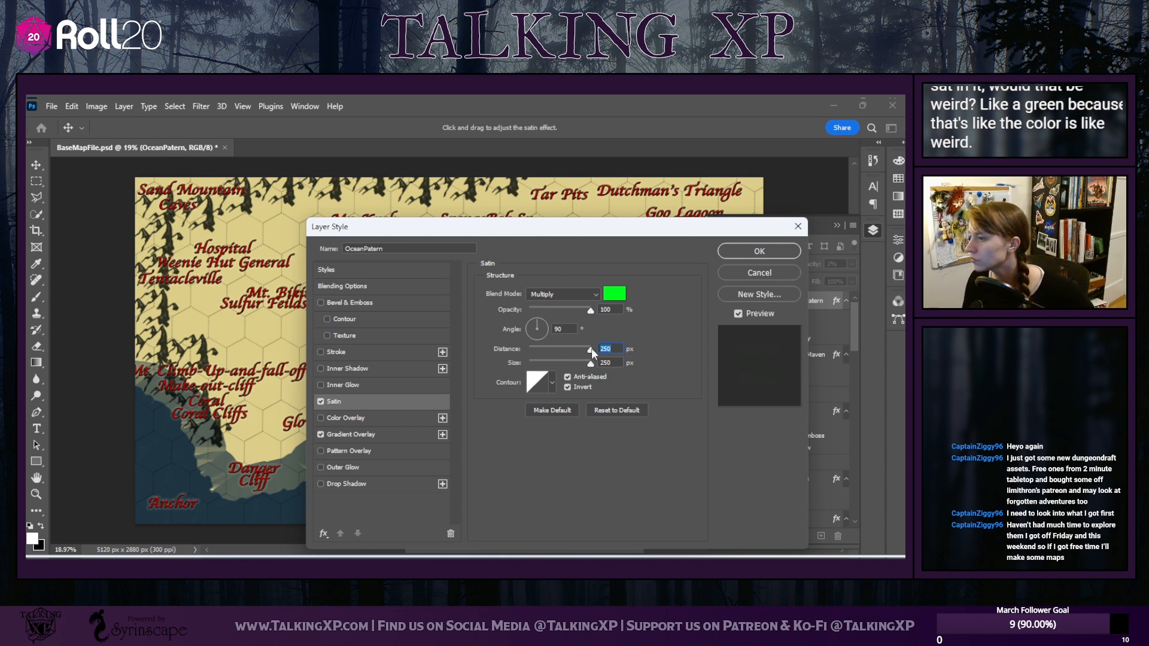
left_click(579, 294)
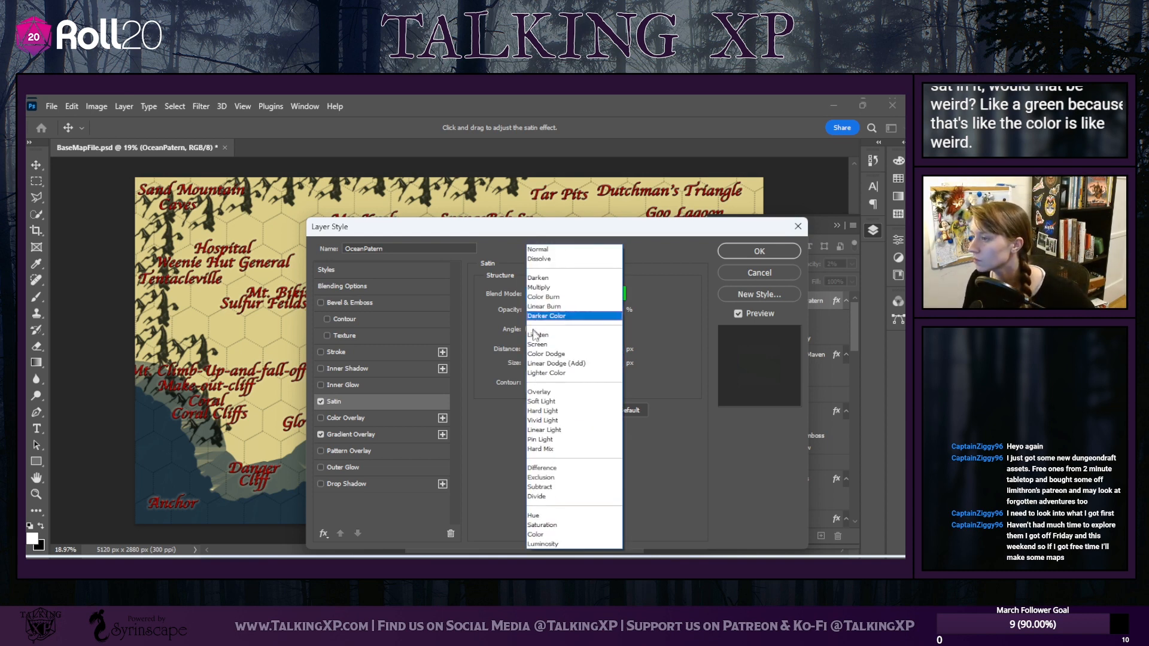
left_click(549, 420)
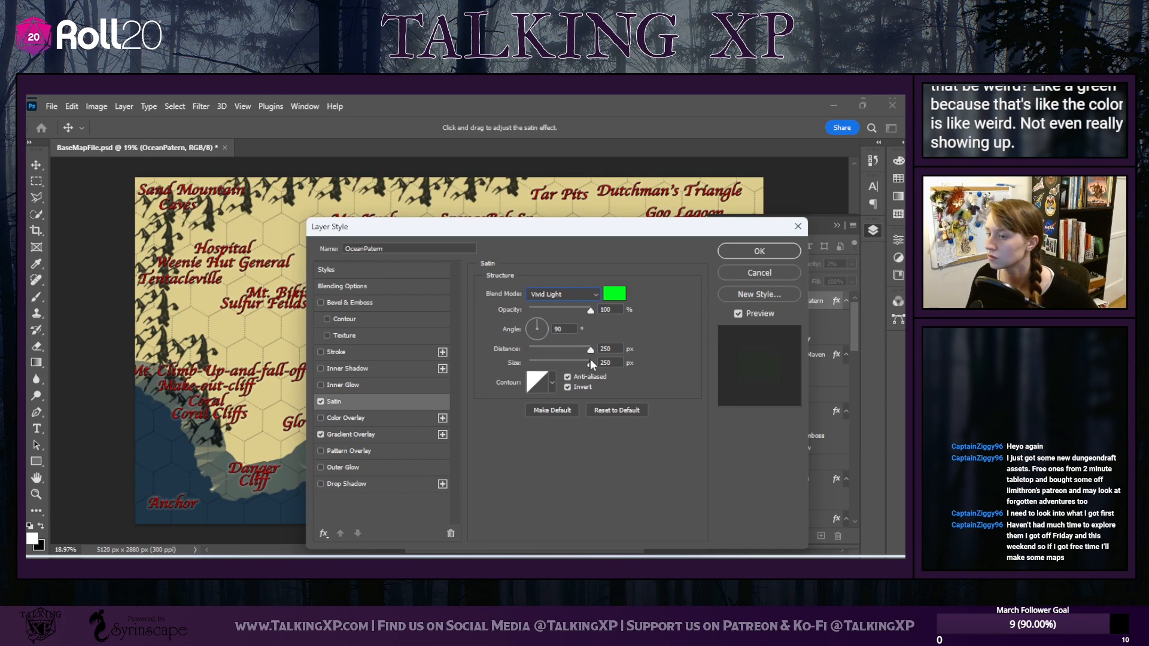
left_click(321, 401)
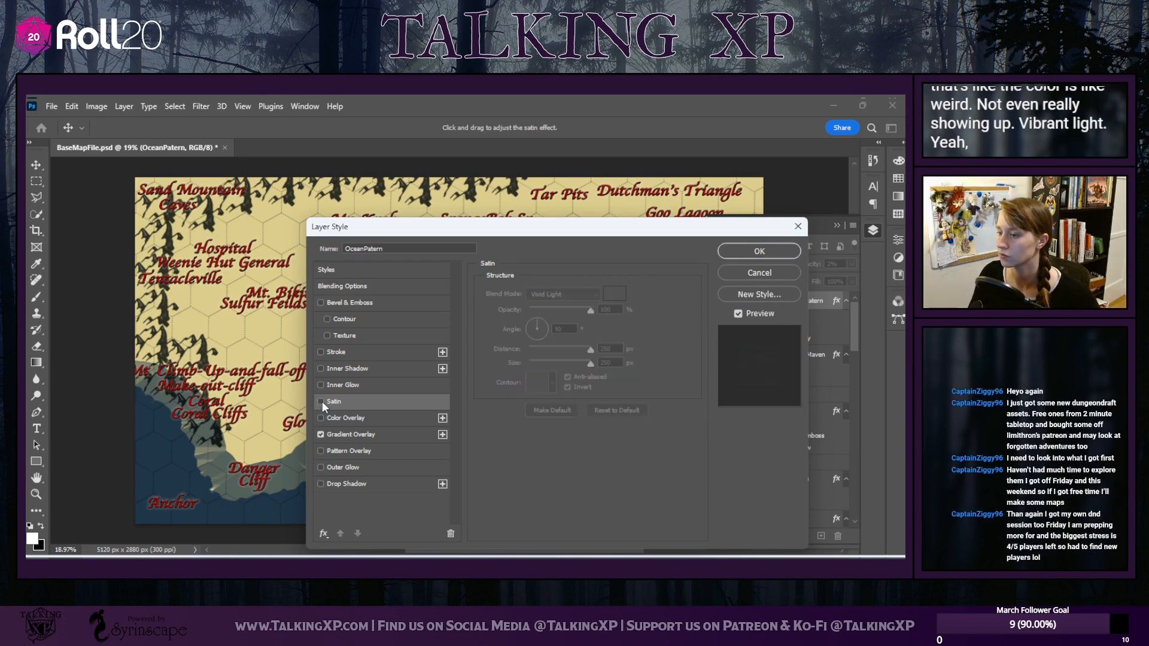
left_click(760, 252)
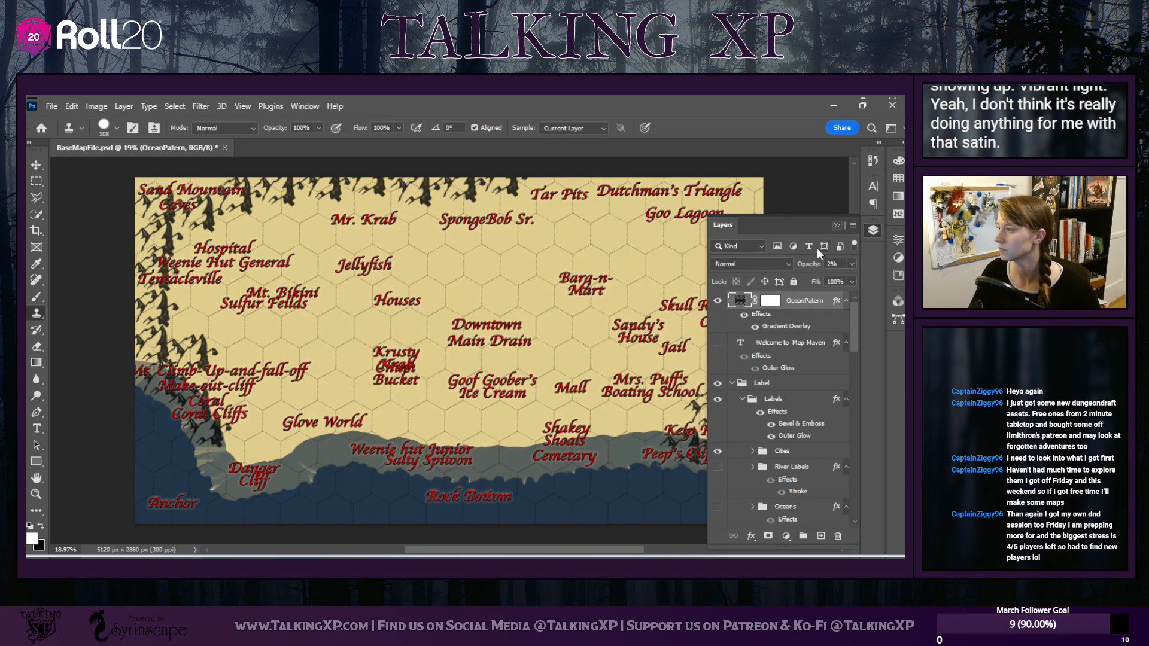
Select the Rivers layer in the Natural Landmarks group and turn its visibility back on
scroll(753, 349, "down", 3)
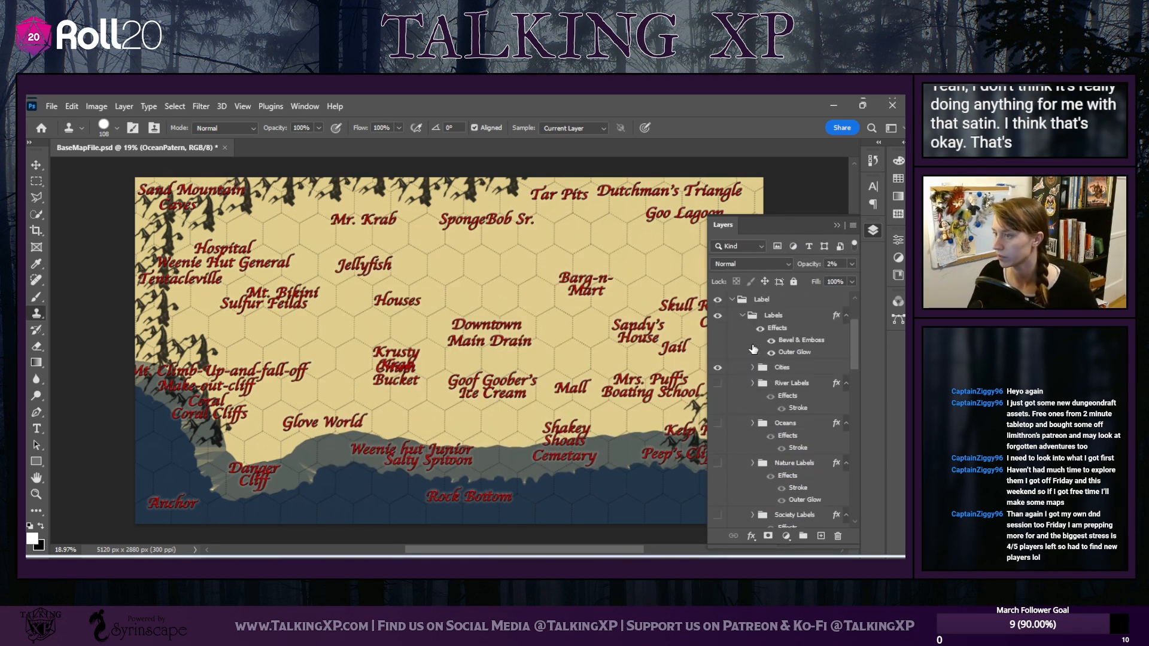
left_click(836, 225)
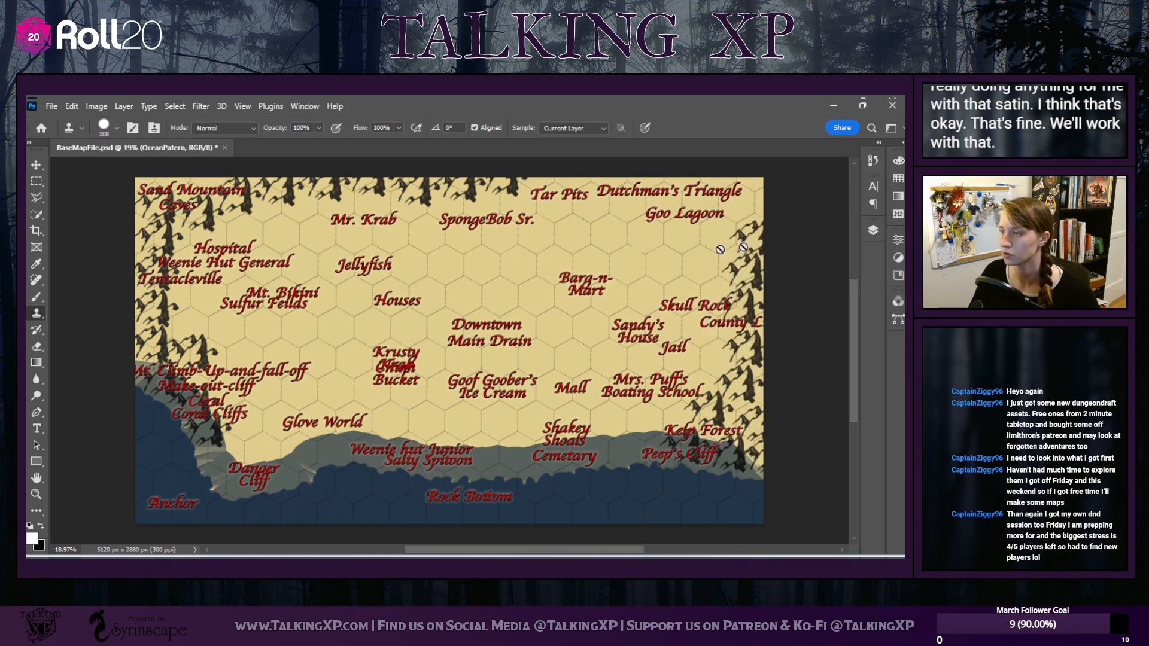
left_click(873, 230)
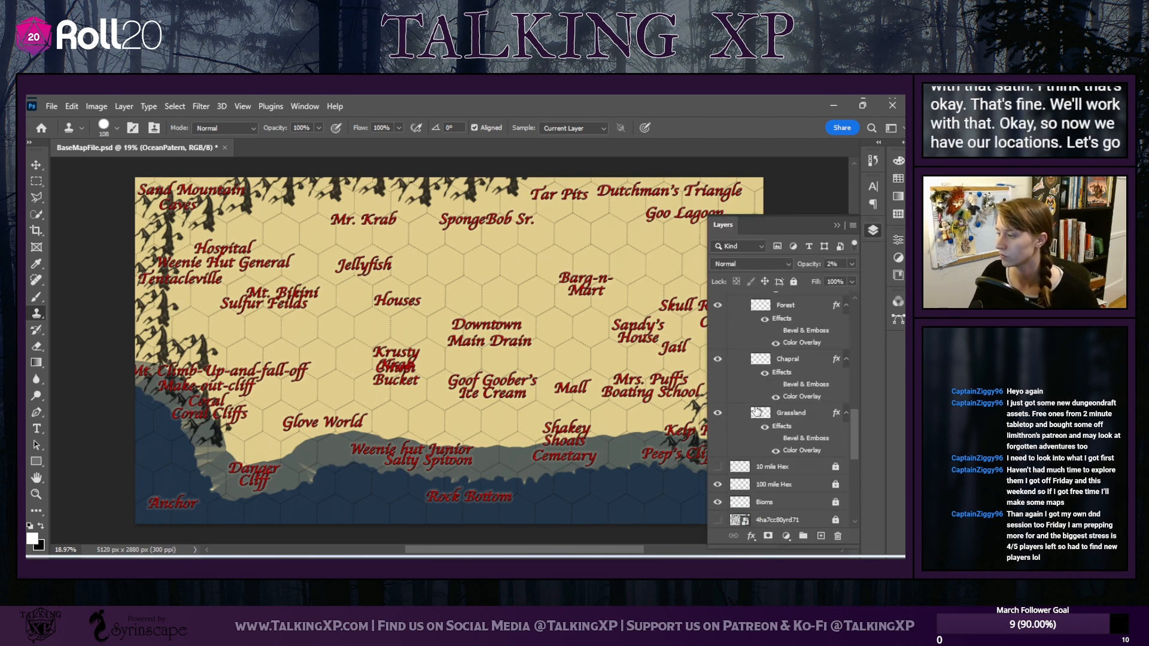
scroll(757, 411, "down", 5)
scroll(737, 484, "up", 8)
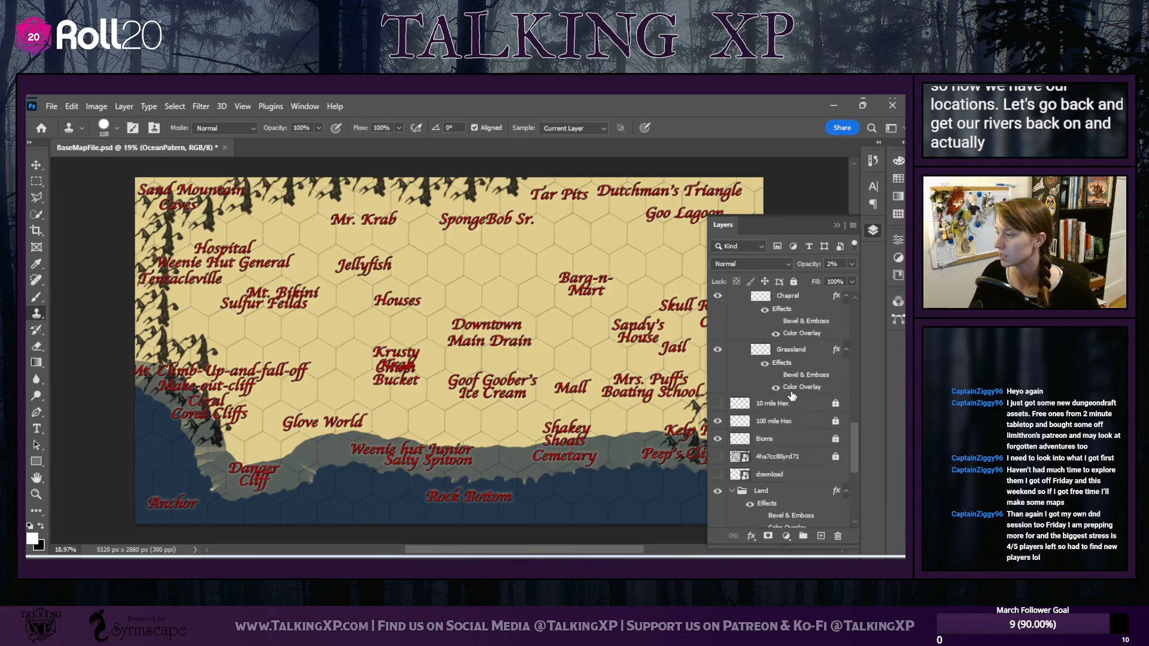
scroll(780, 422, "up", 3)
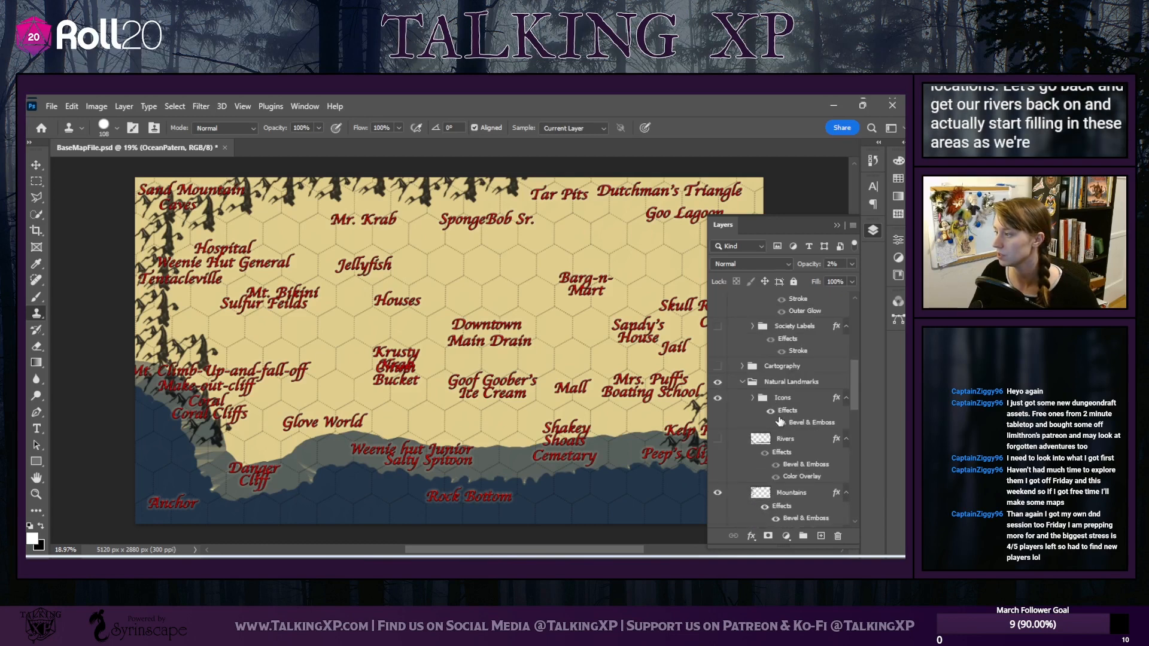
left_click(784, 445)
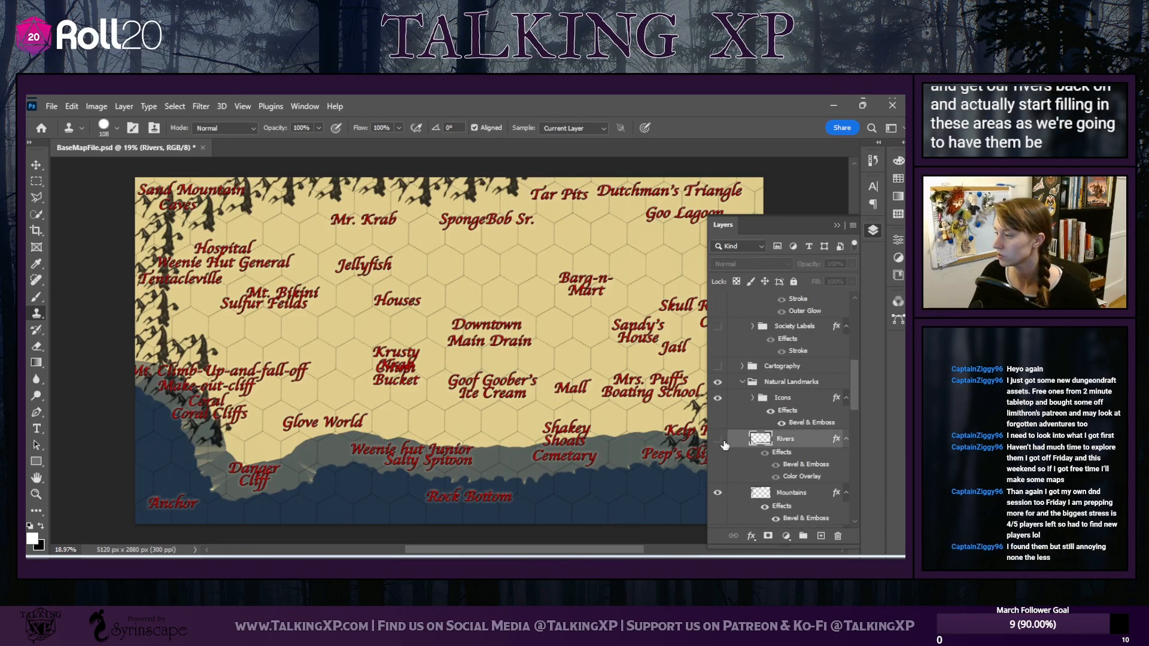
left_click(717, 438)
left_click(837, 226)
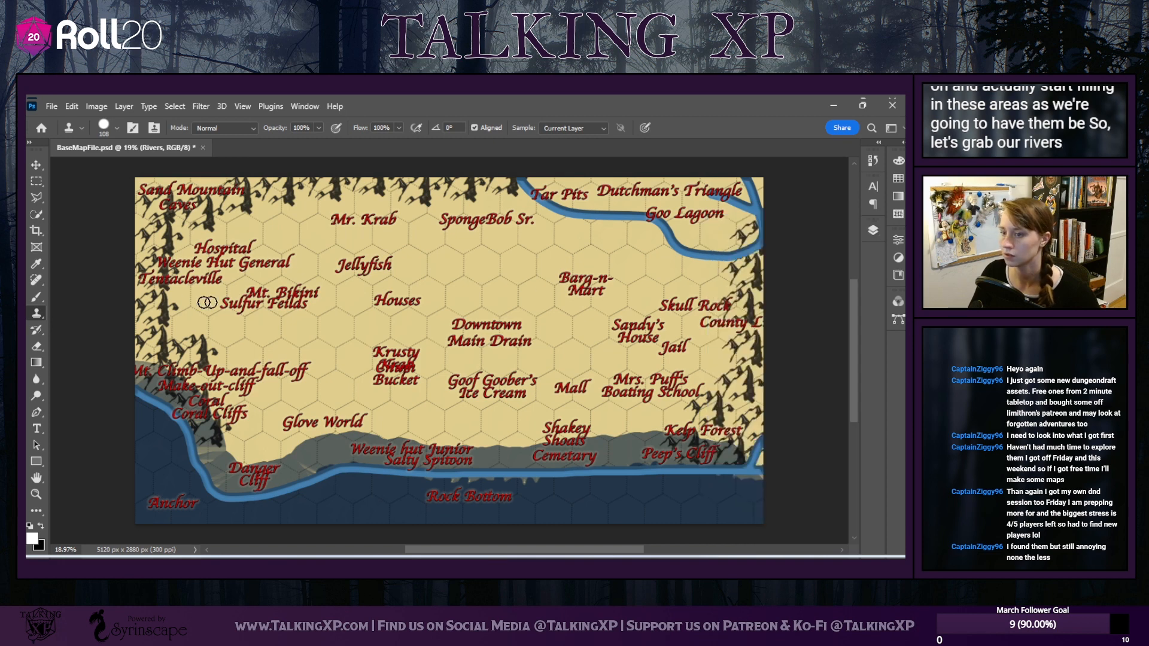
Erase the river running along the southern cliff from the map's western edge to its eastern edge
left_click(37, 346)
mouse_move(124, 389)
left_mouse_down()
mouse_move(187, 439)
mouse_move(155, 386)
mouse_move(225, 461)
mouse_move(218, 492)
mouse_move(281, 549)
mouse_move(311, 550)
mouse_move(253, 502)
mouse_move(330, 478)
mouse_move(270, 496)
mouse_move(414, 478)
mouse_move(365, 477)
mouse_move(740, 472)
mouse_move(777, 428)
left_mouse_up()
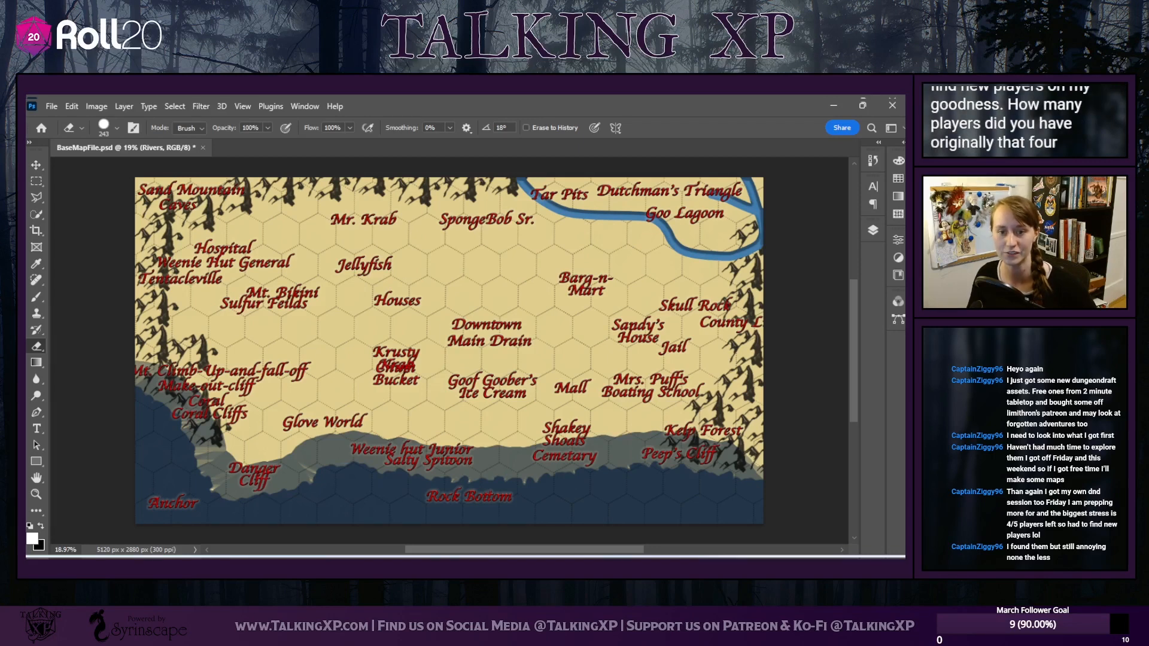
Switch to the Brush tool with a hard round 243 px tip at 100% hardness for the Rivers layer
left_click(35, 297)
scroll(584, 311, "up", 1)
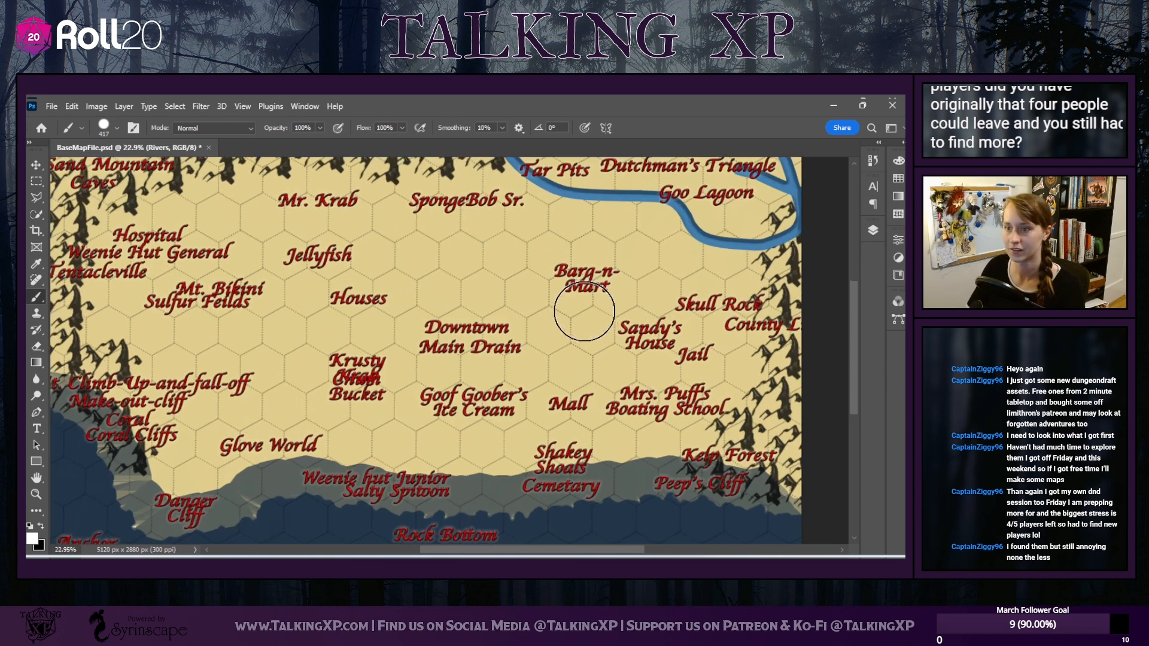
scroll(584, 311, "up", 1)
scroll(584, 311, "up", 4)
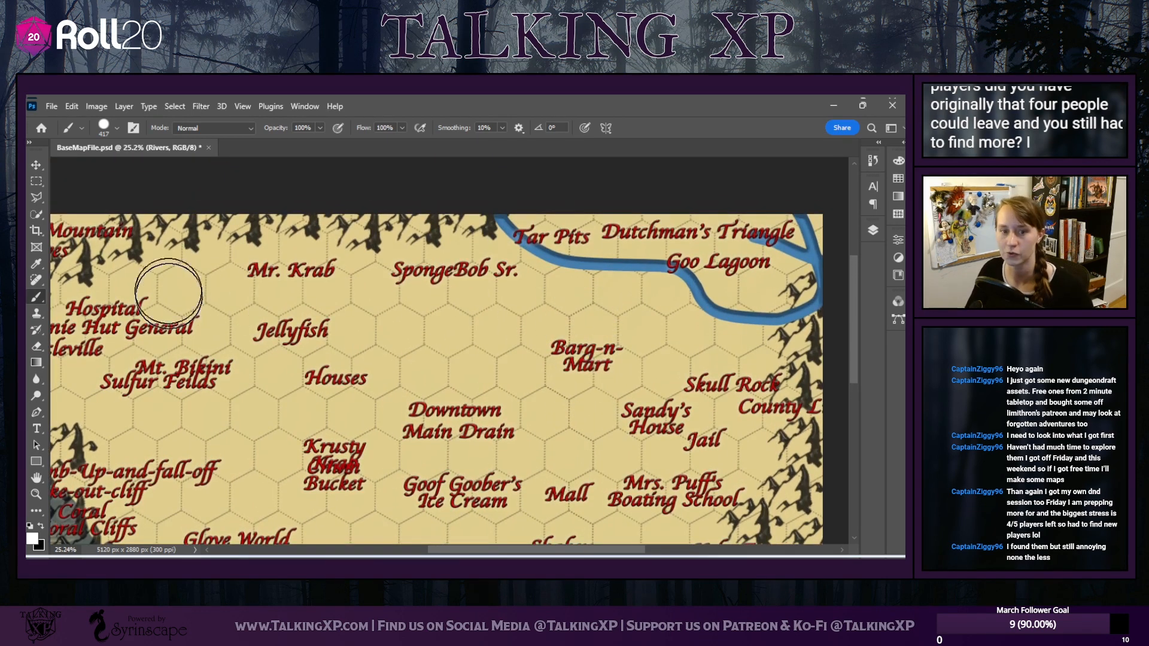
left_click(116, 128)
left_click(51, 205)
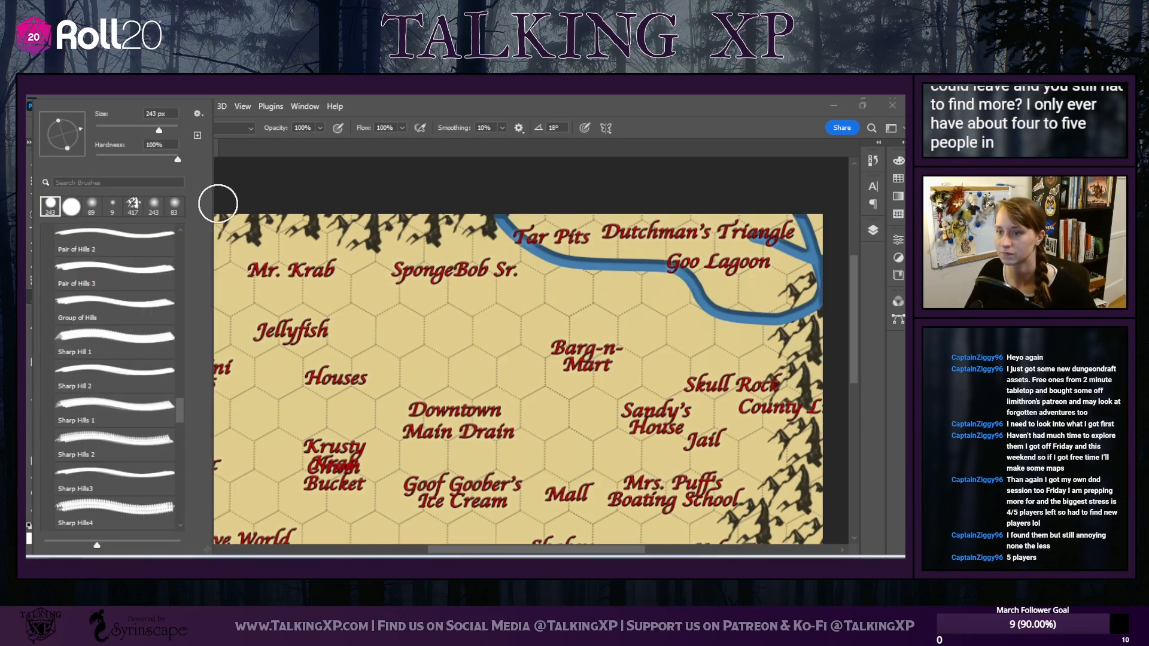
left_click(71, 208)
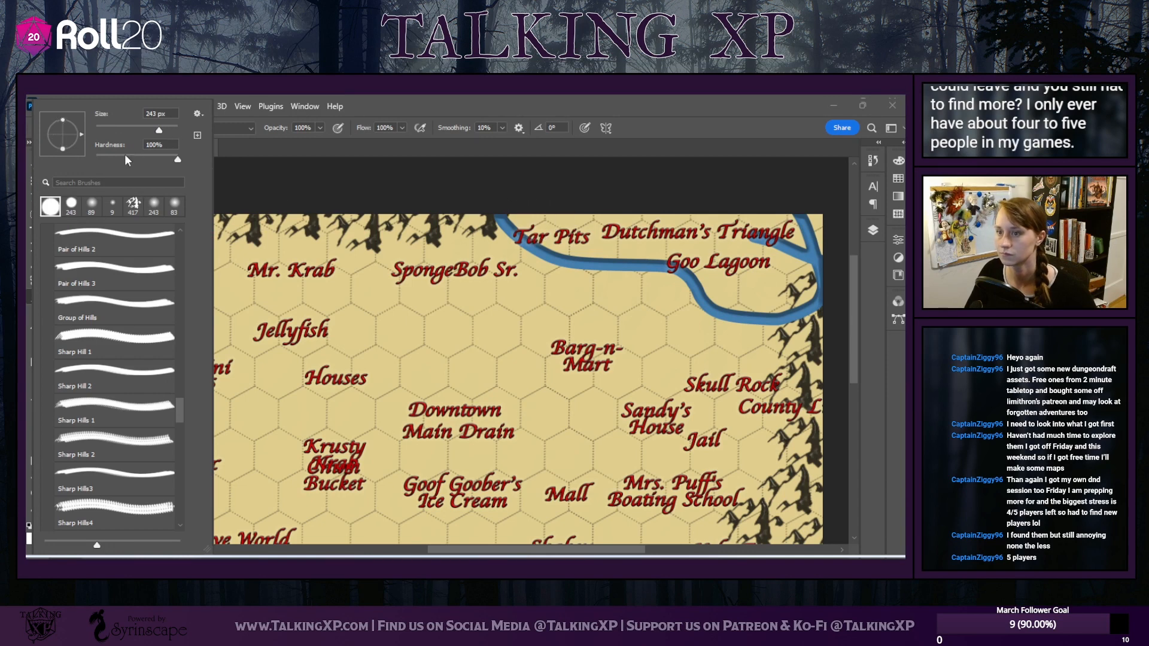
left_click(277, 166)
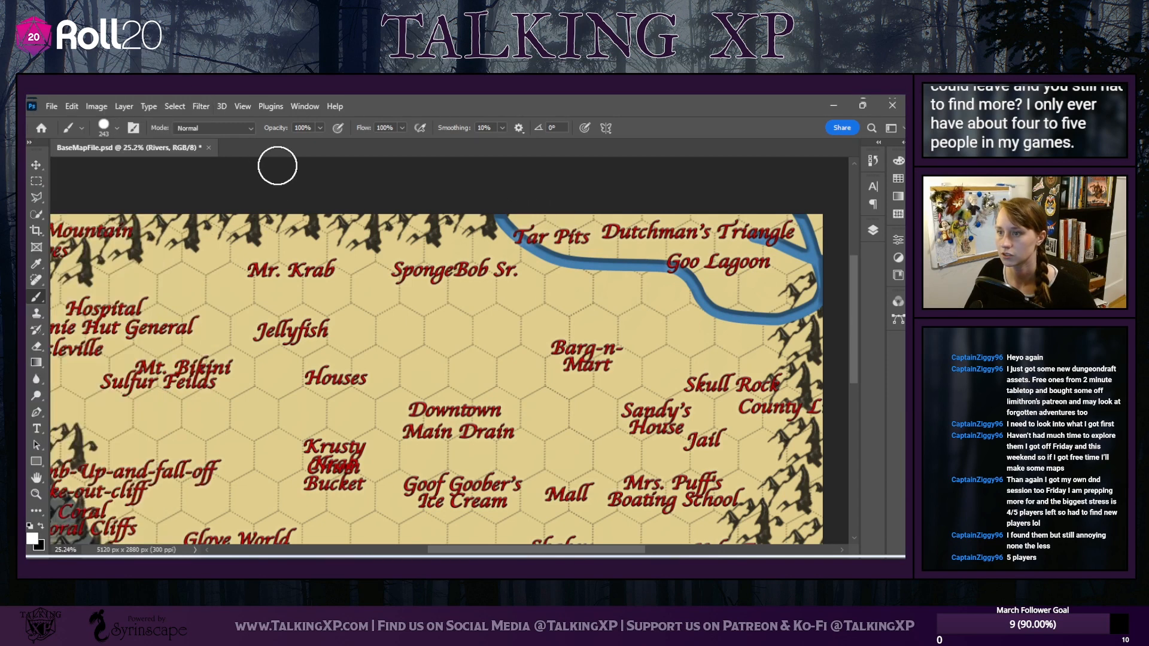
Erase the river branches around Tar Pits, Dutchman's Triangle and Goo Lagoon in the map's northeast
left_click(36, 345)
mouse_move(471, 226)
left_mouse_down()
mouse_move(667, 284)
mouse_move(629, 261)
mouse_move(697, 309)
mouse_move(742, 320)
mouse_move(823, 318)
mouse_move(796, 253)
left_mouse_up()
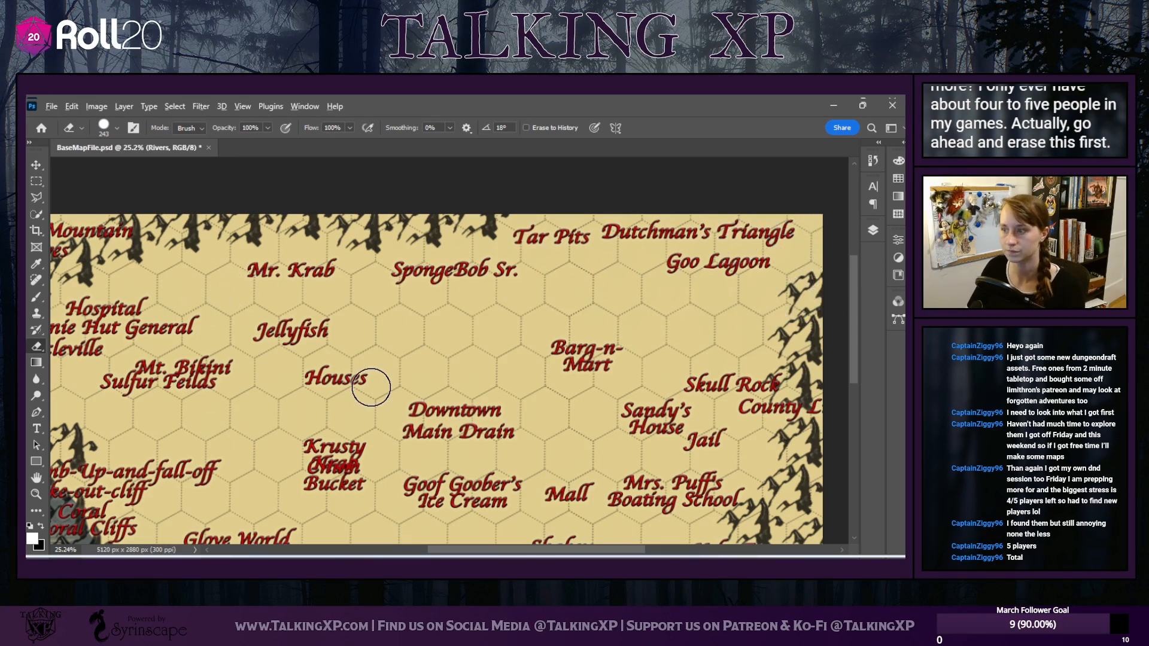
scroll(370, 387, "down", 2)
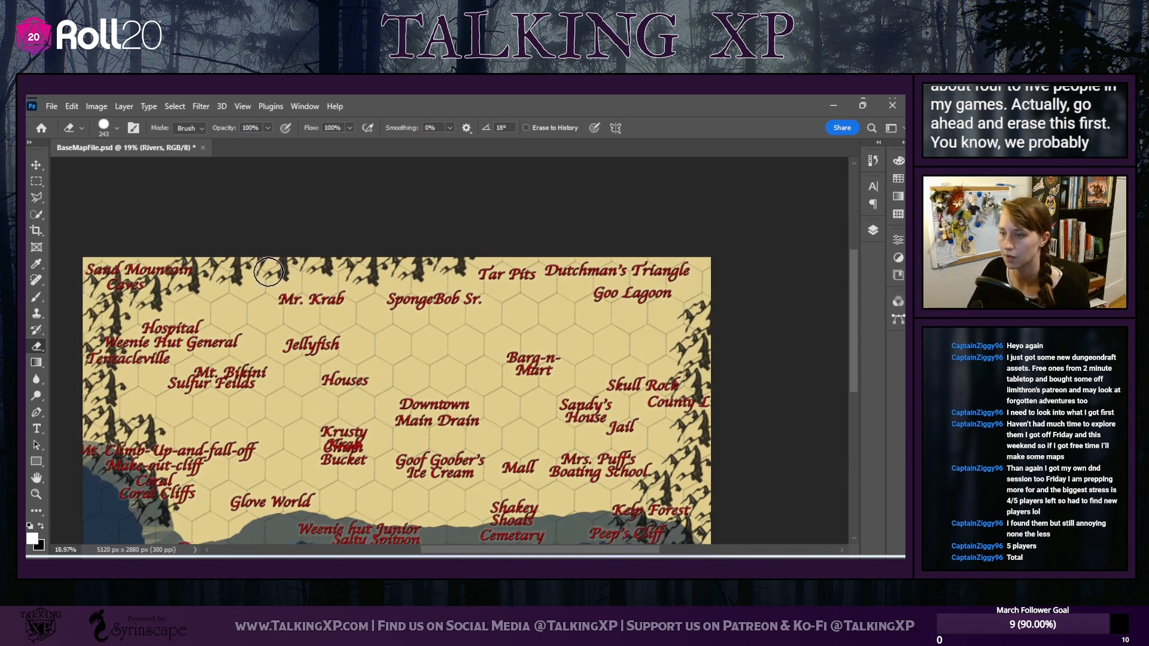
Duplicate the Mountains layer as "Mountains copy" within the same document
left_click(872, 230)
scroll(810, 388, "down", 2)
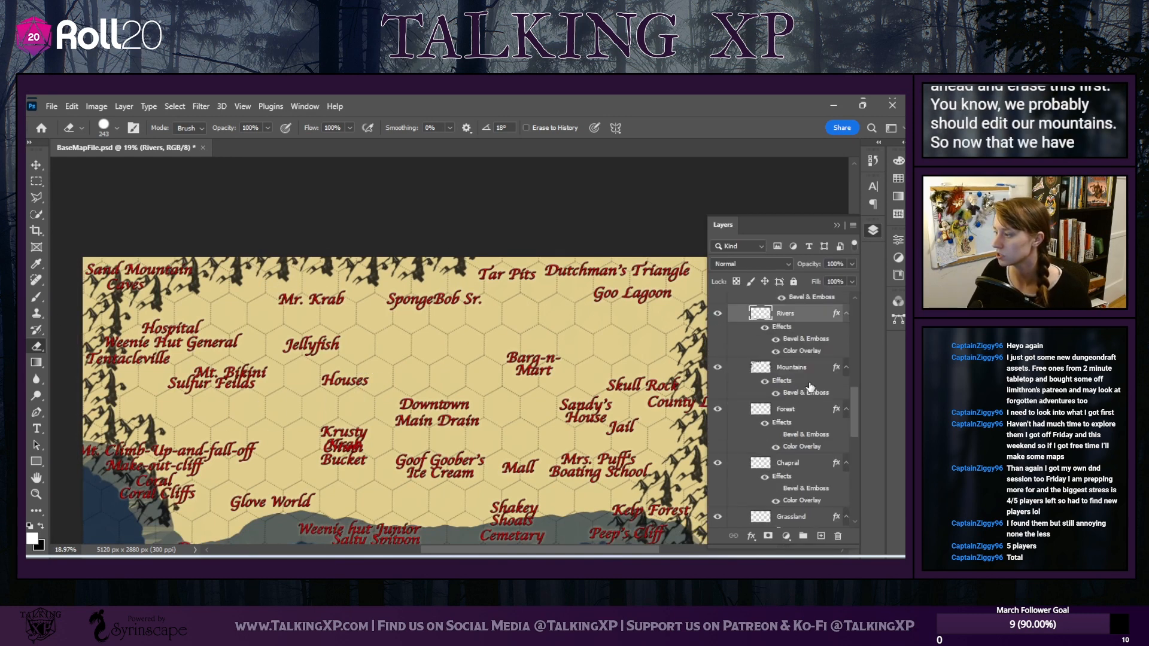
scroll(810, 387, "up", 3)
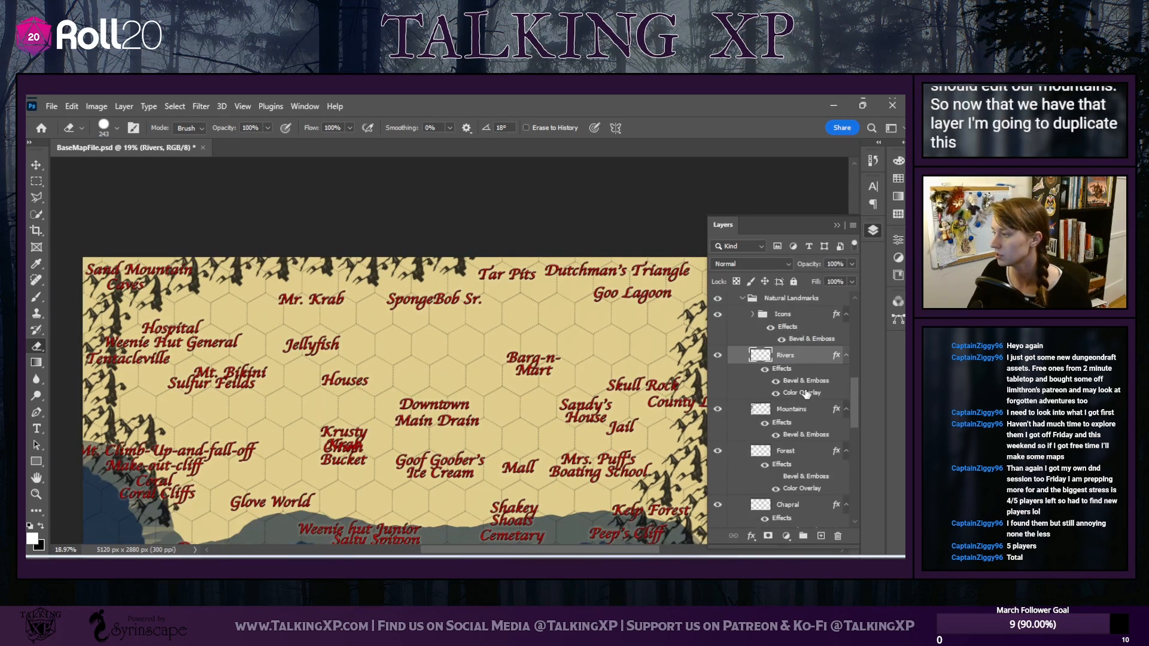
left_click(800, 405)
right_click(799, 403)
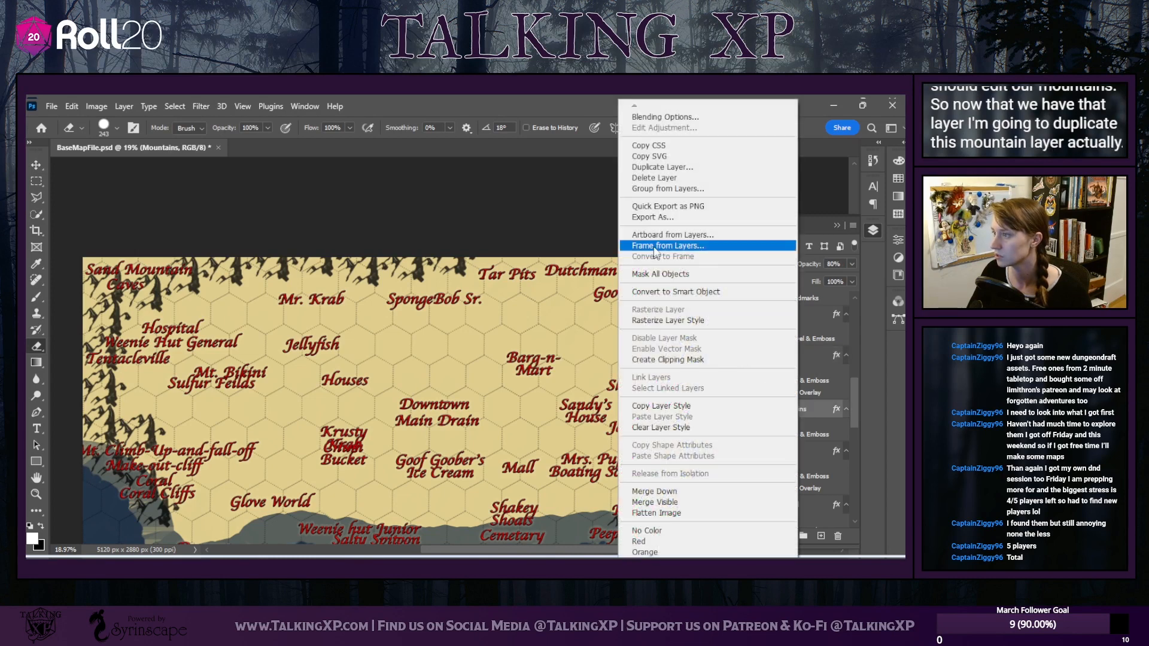
left_click(665, 166)
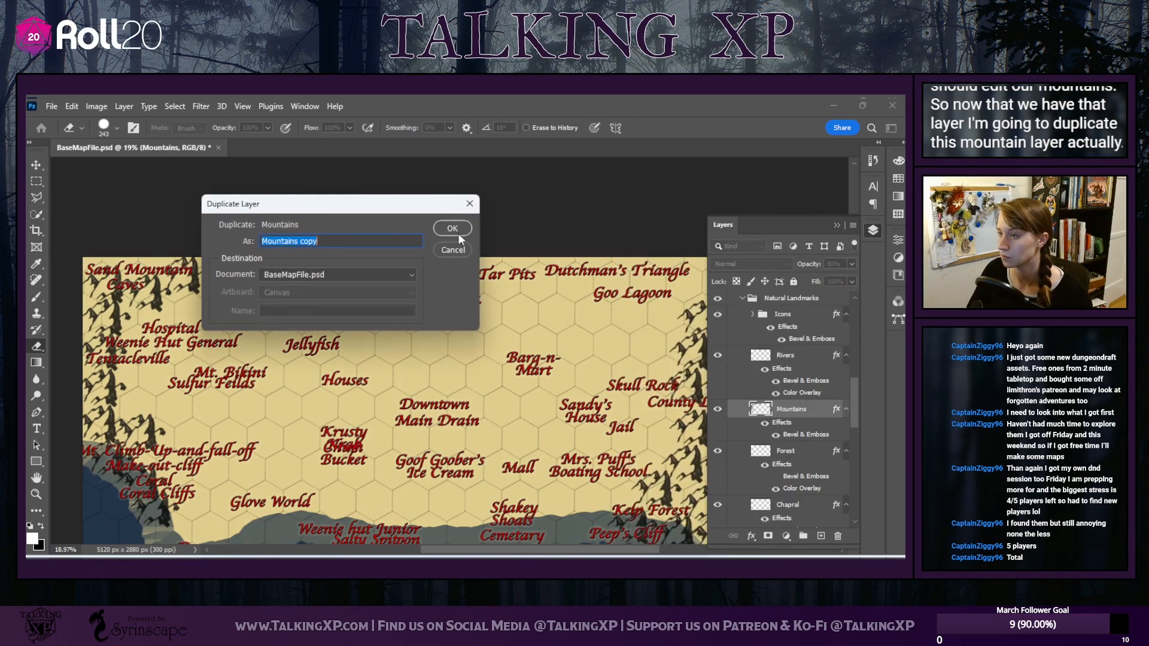
left_click(454, 229)
Move the Mountains copy layer below the original Mountains layer in the layer stack
scroll(756, 459, "down", 6)
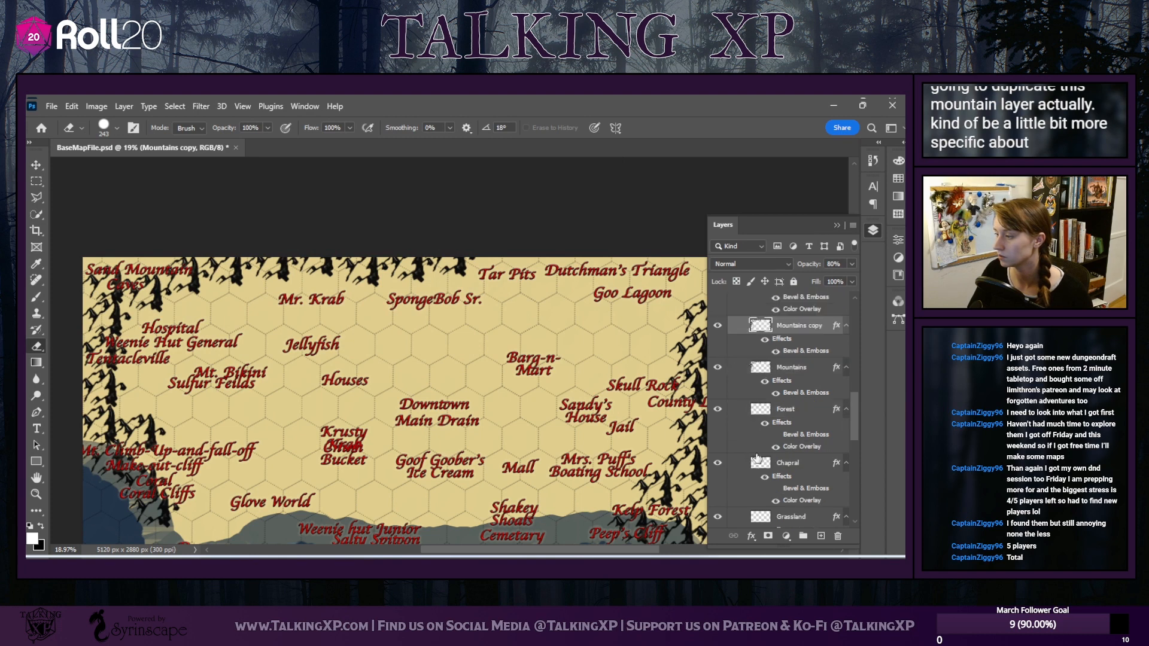
left_click(814, 375)
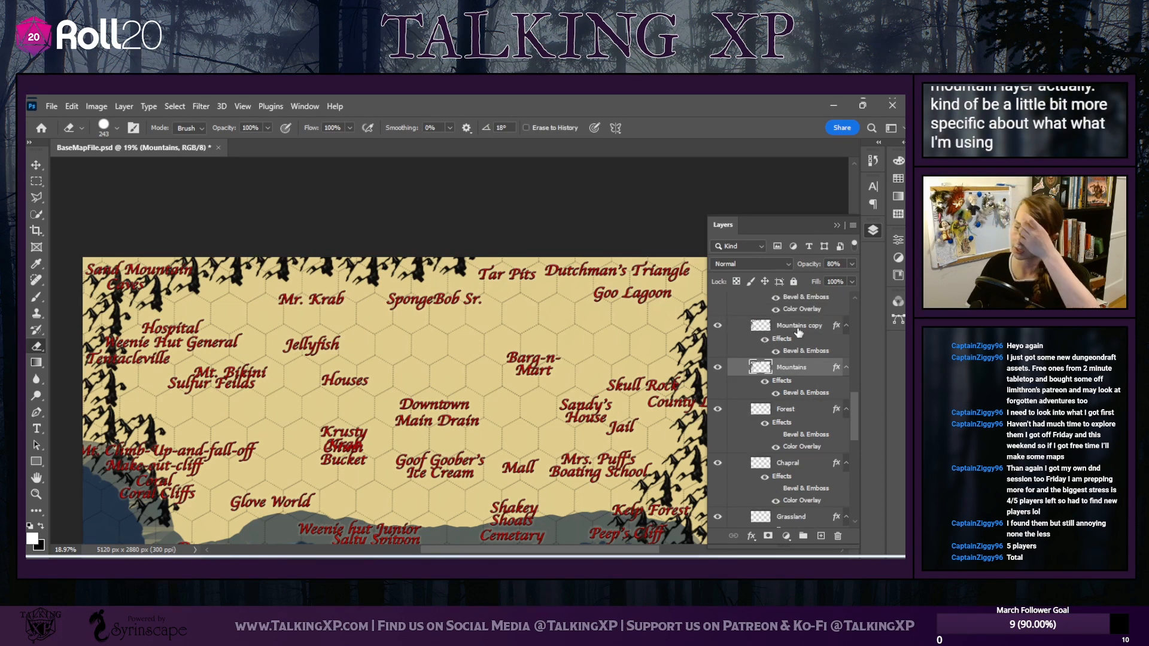
left_click_drag(798, 329, 782, 390)
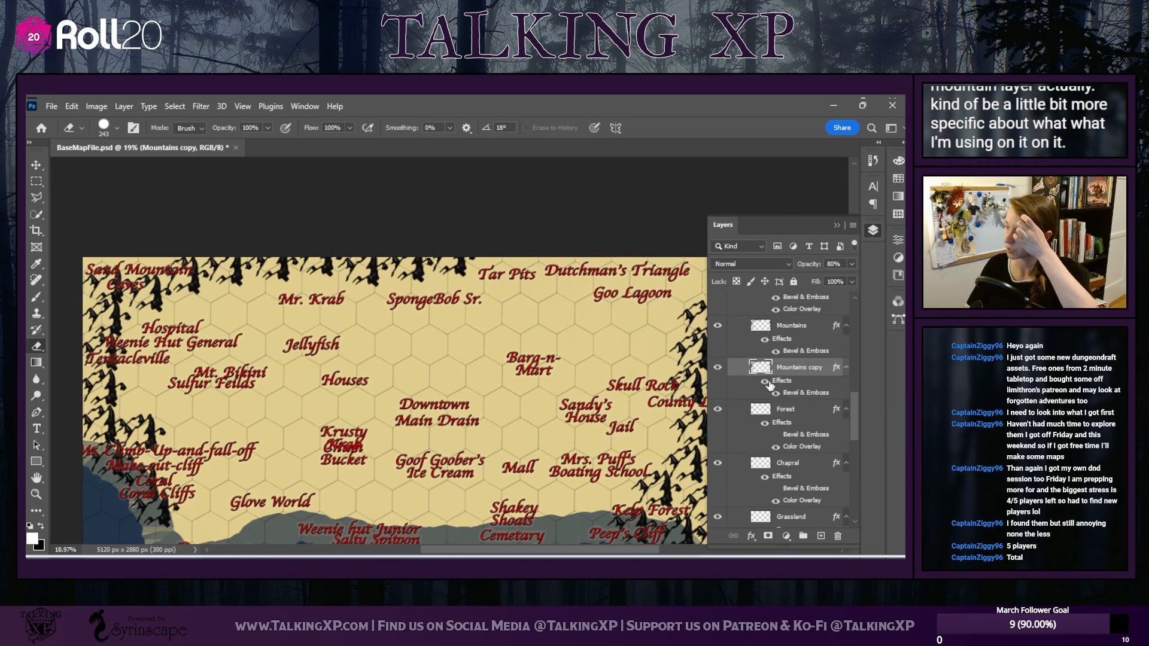
Select the original Mountains layer and set the eraser to 495 px with 100% hardness
left_click(778, 329)
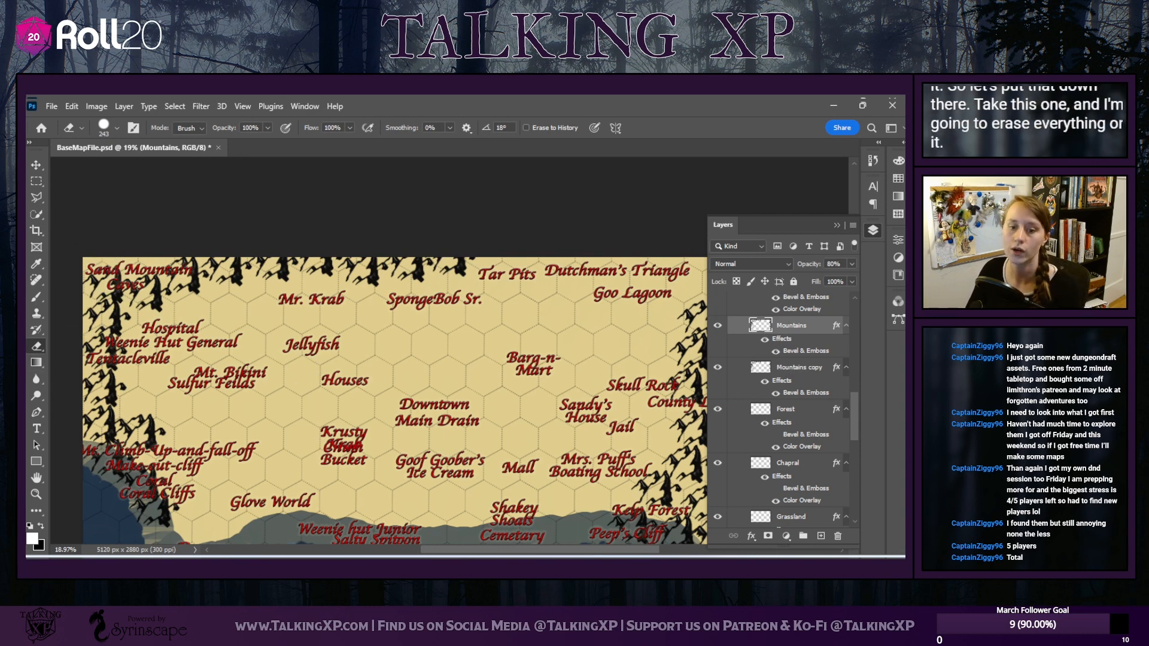
left_click(81, 127)
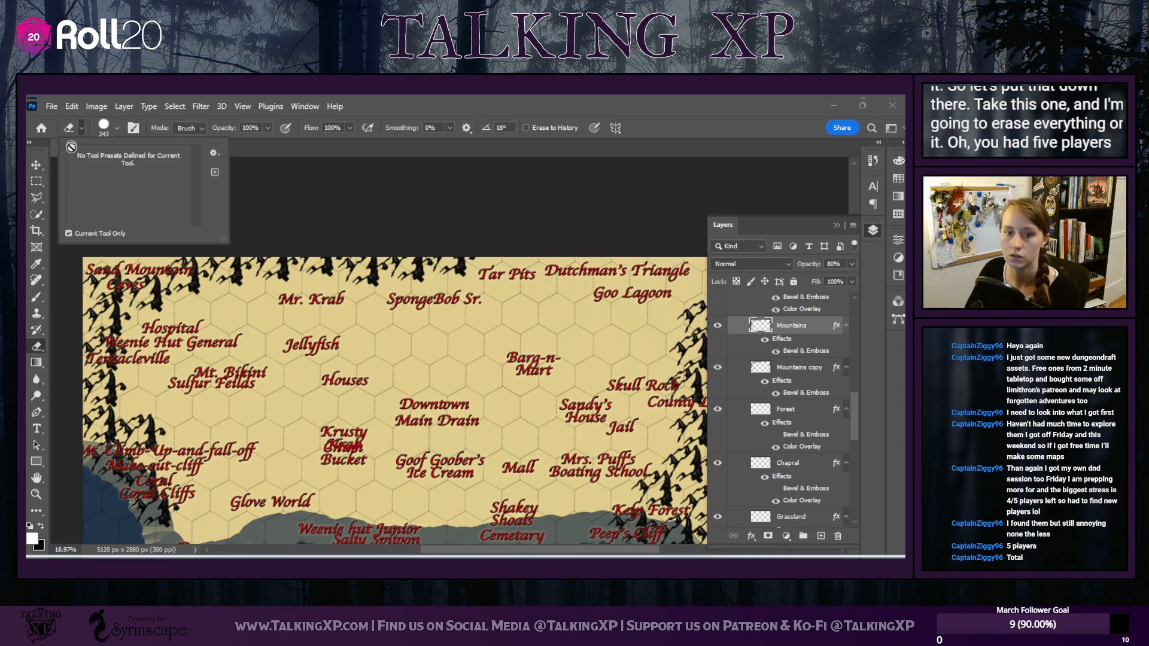
left_click(108, 128)
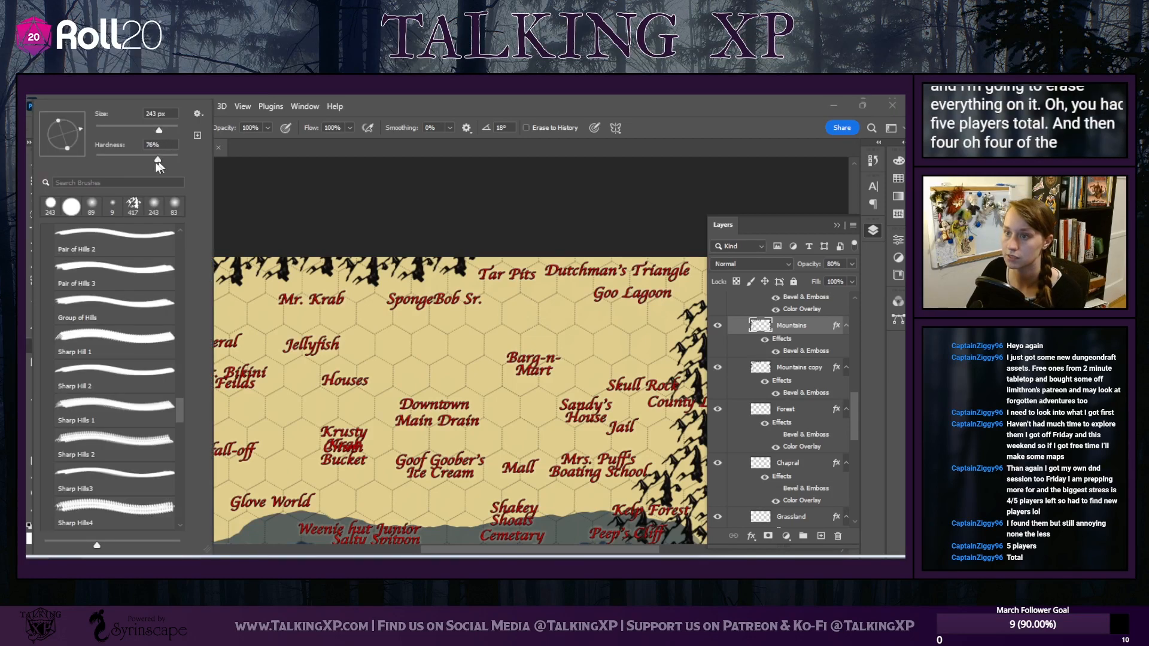
left_click_drag(155, 161, 187, 154)
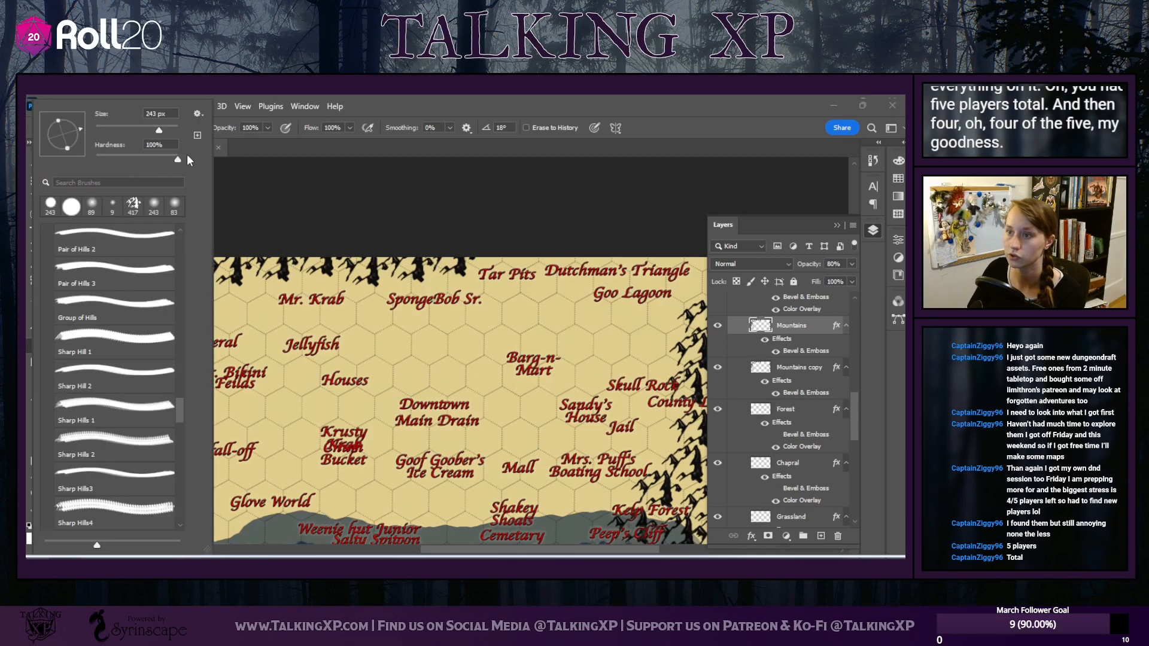
left_click(169, 127)
left_click(279, 205)
Erase the mountains along the northern, western and eastern map edges on the original Mountains layer
left_click_drag(496, 270, 202, 276)
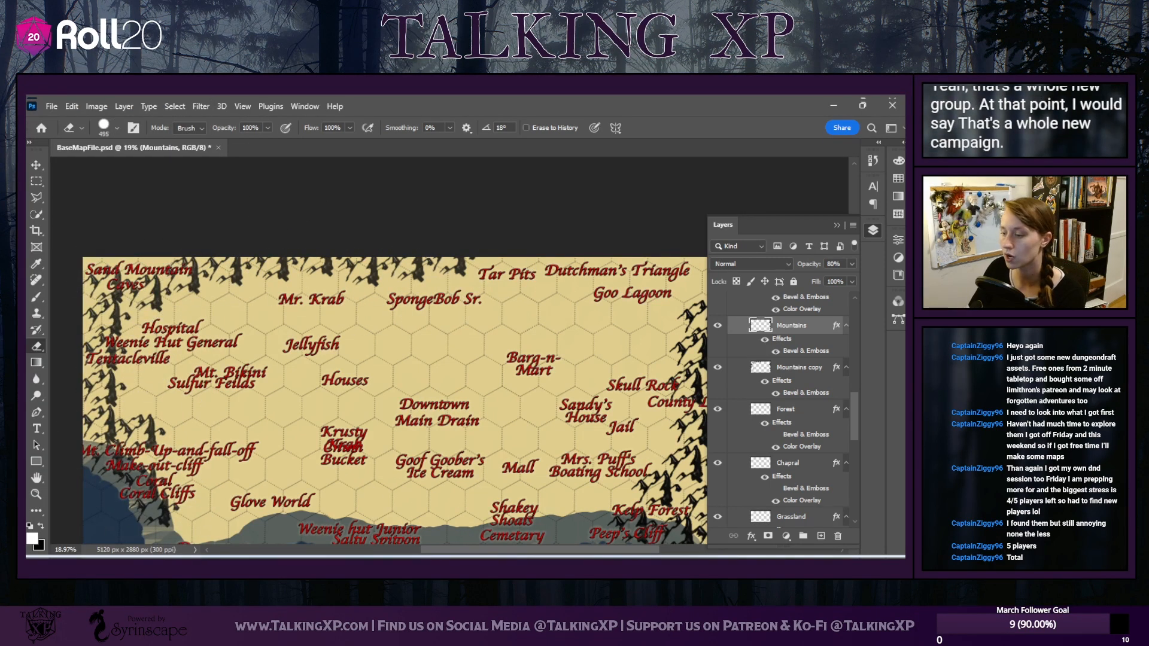
left_click_drag(477, 547, 522, 547)
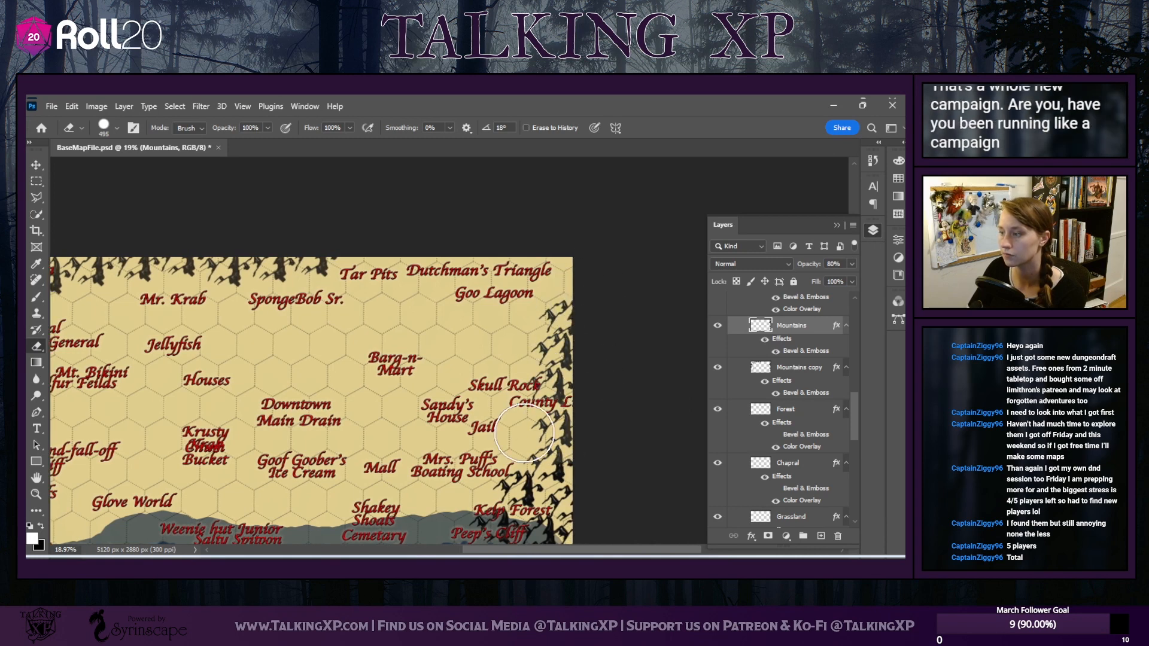
scroll(573, 421, "down", 2)
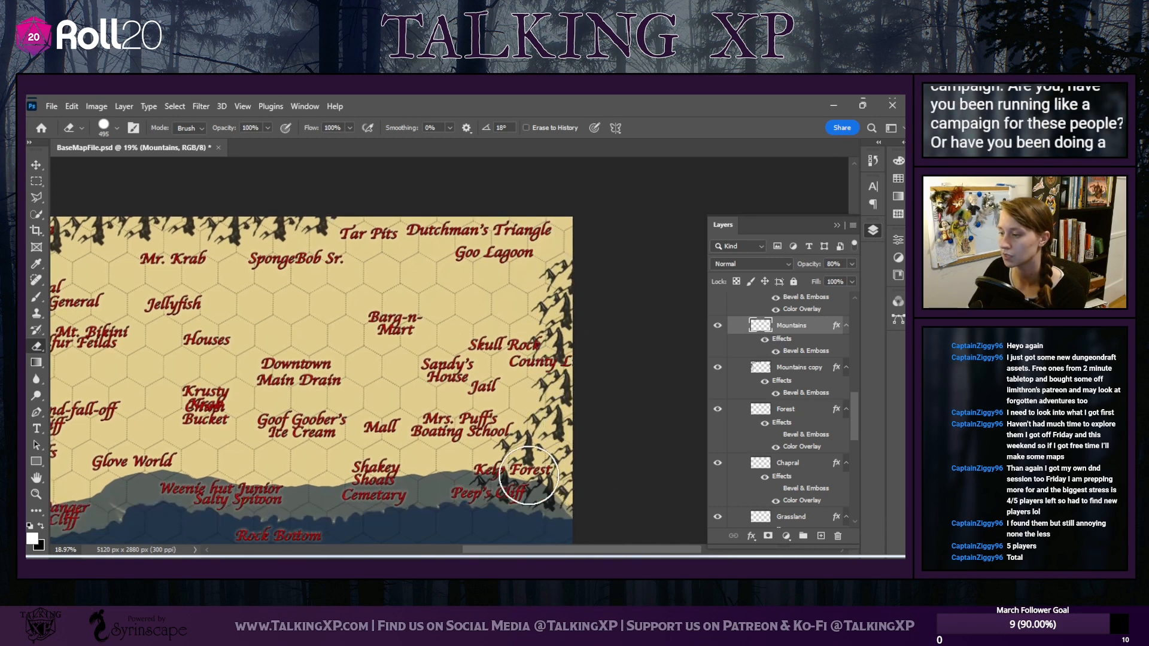
left_click(438, 546)
left_click_drag(455, 550, 474, 549)
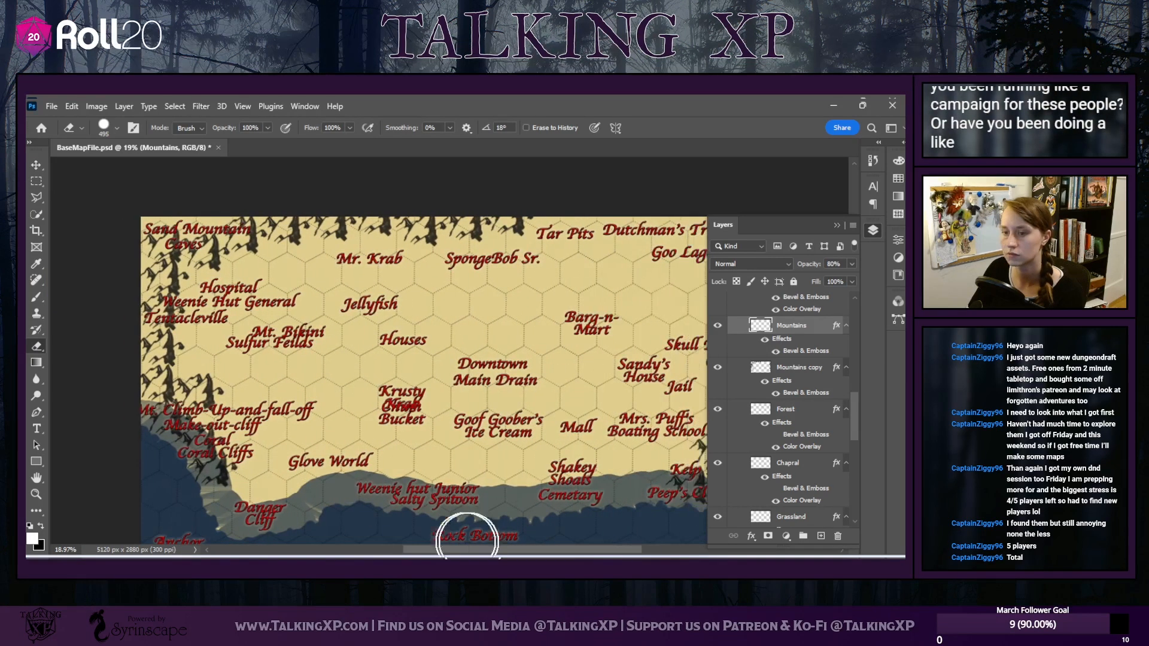
Set up the Brush tool with the Sharp Hills 2 tip at 369 px for the Mountains layer
left_click(41, 297)
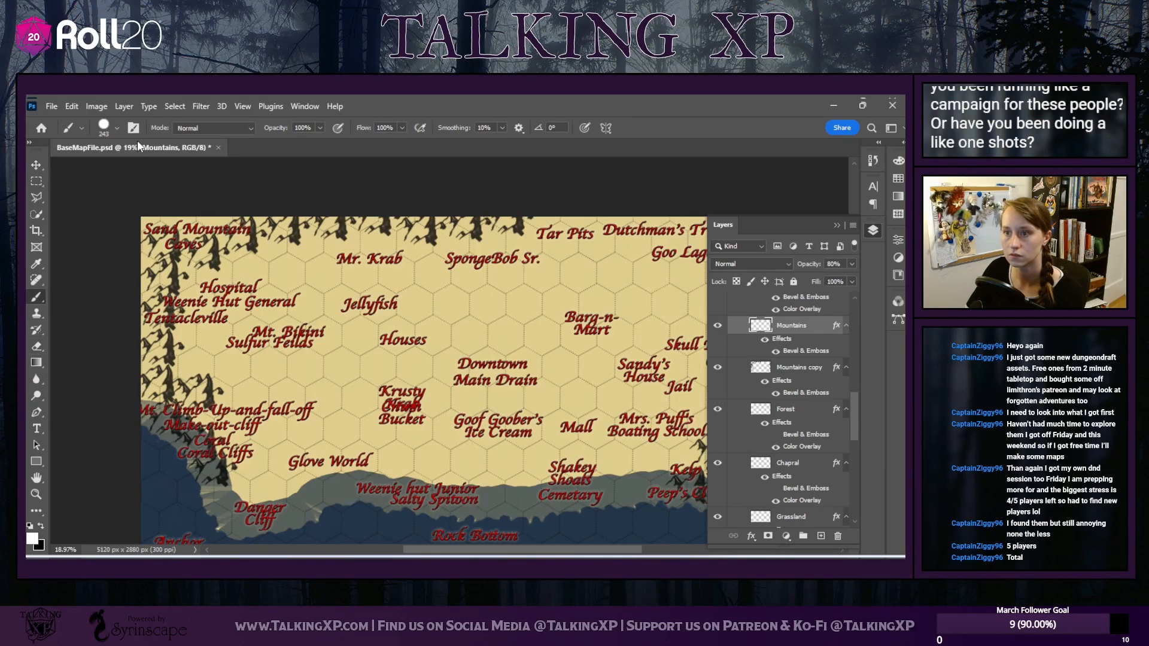
left_click(119, 128)
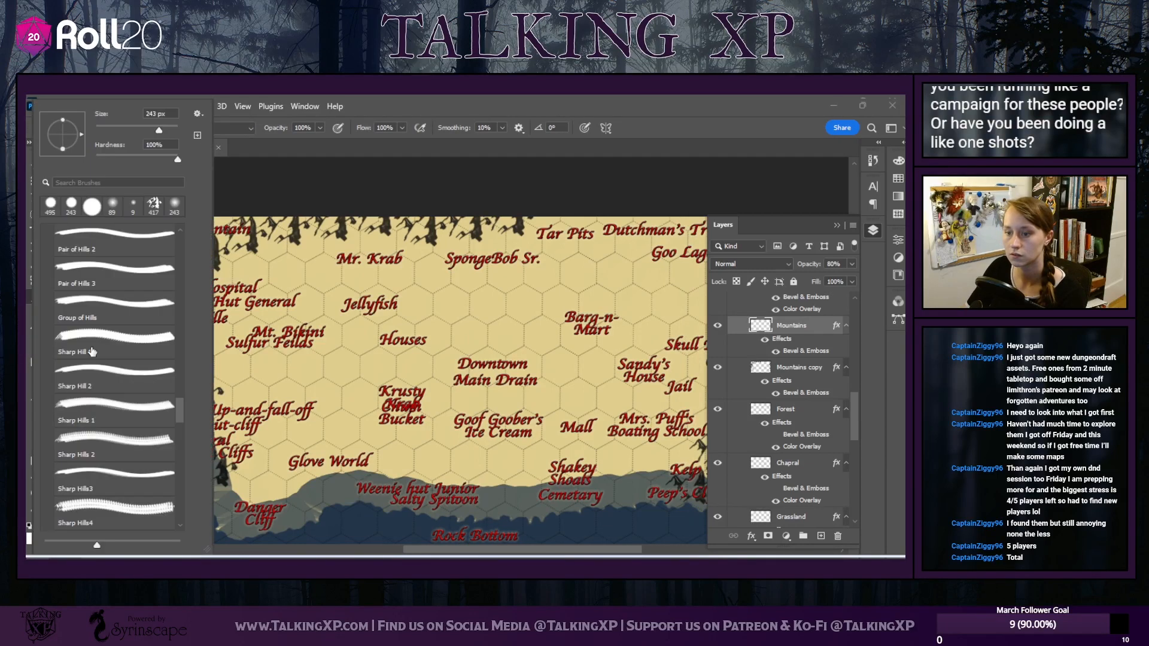
left_click(91, 445)
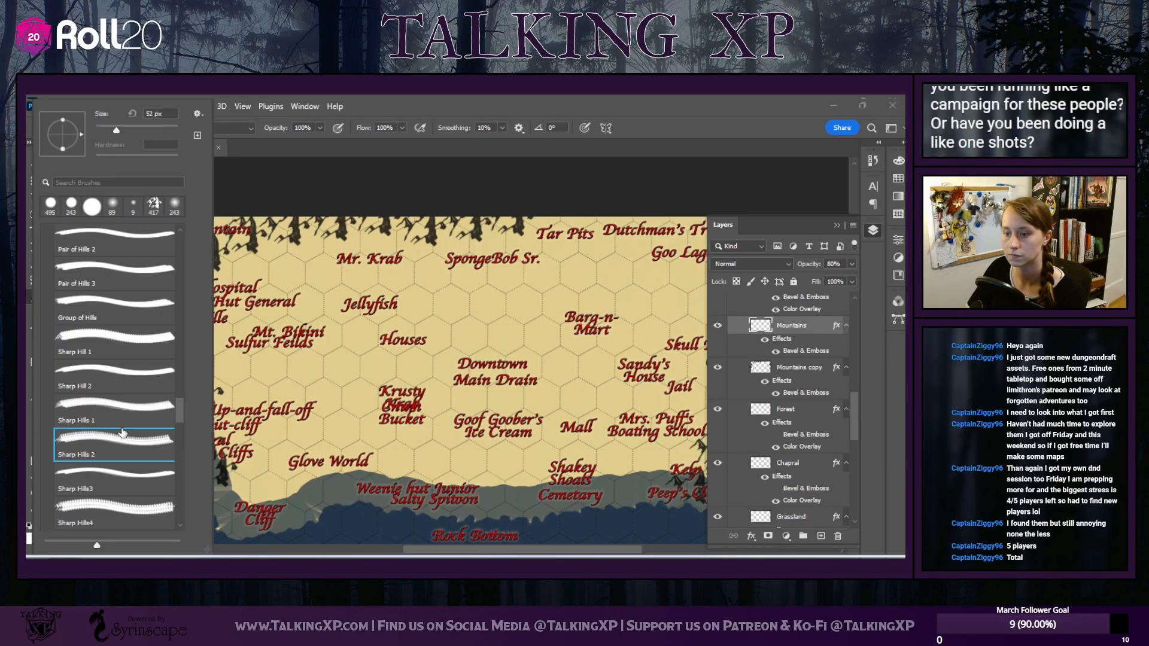
left_click(158, 127)
left_click_drag(169, 129, 172, 129)
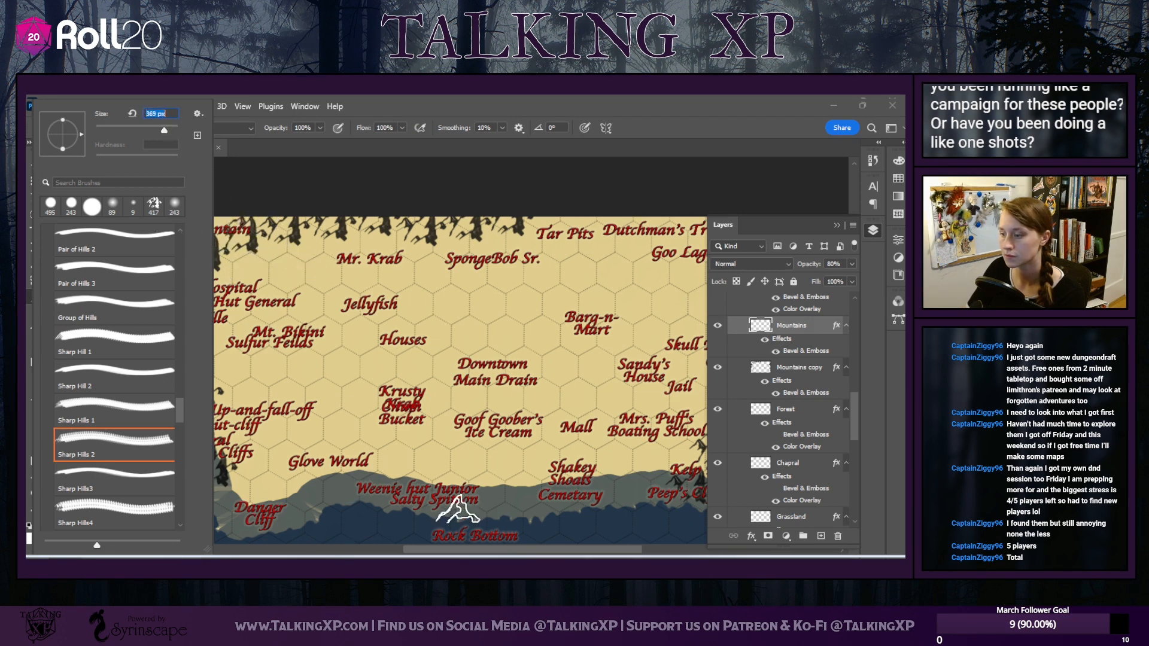
left_click_drag(463, 548, 434, 547)
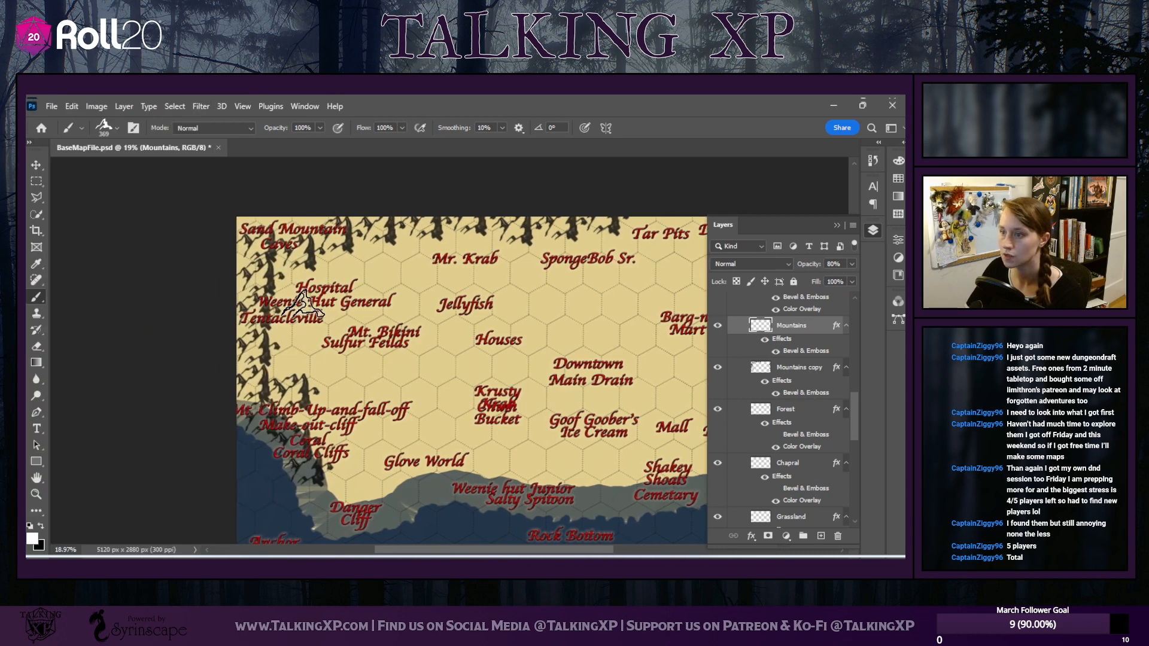
Set the mountain brush to 600 px with a black foreground and stamp one large mountain at Sand Mountain Caves
left_click(117, 128)
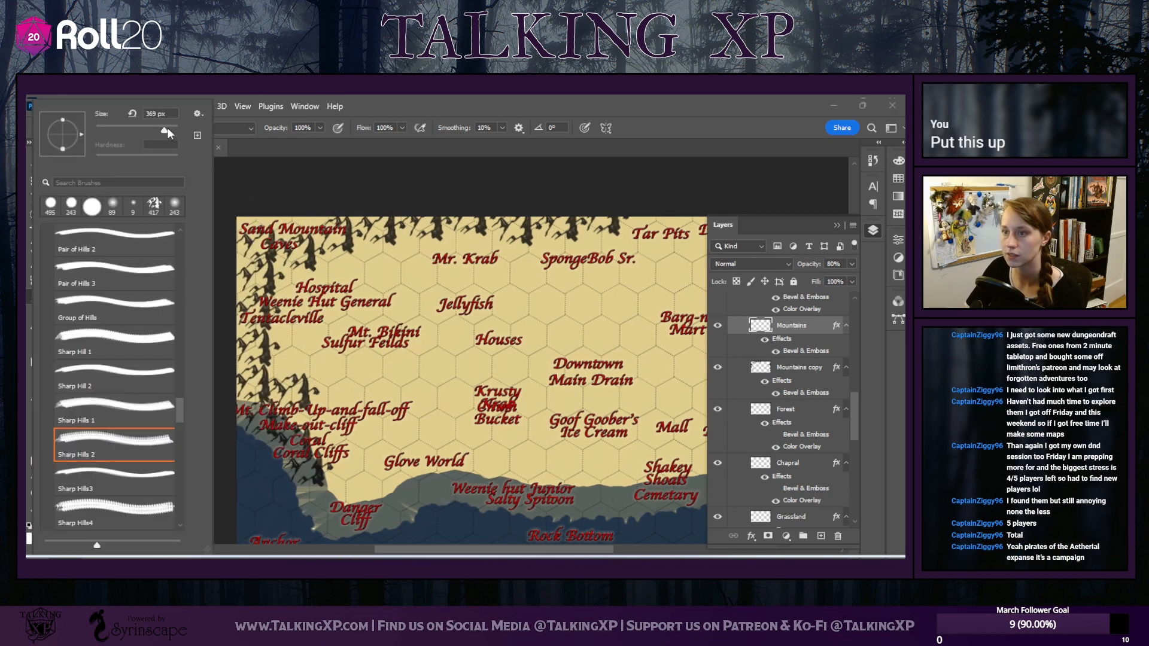
left_click_drag(166, 131, 174, 130)
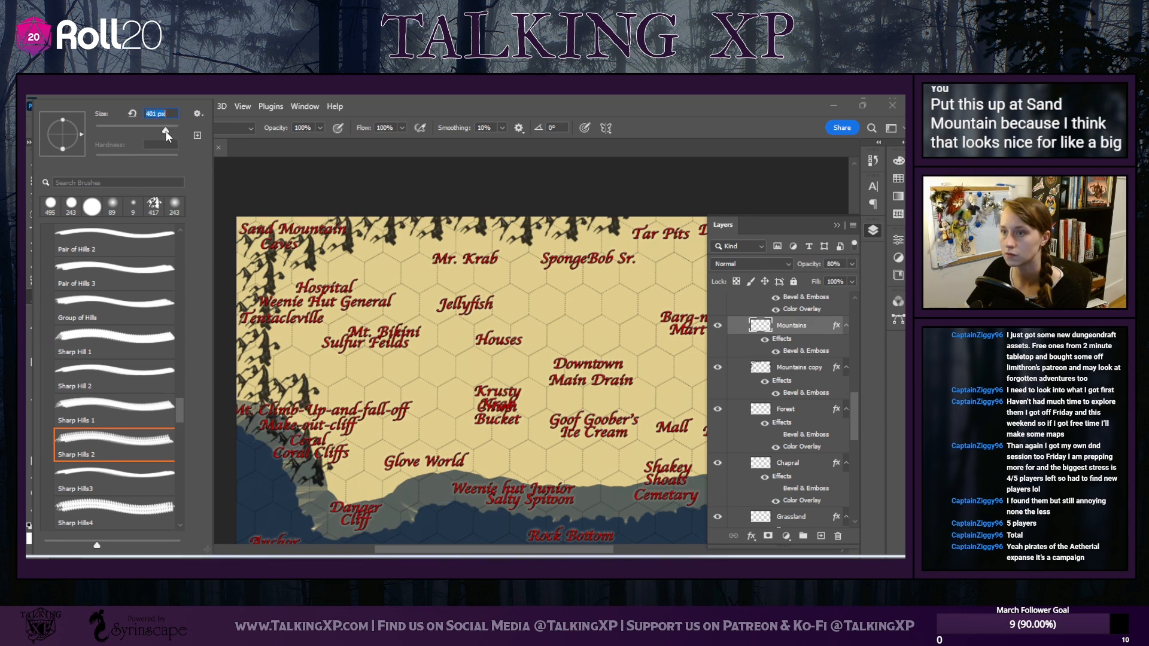
left_click_drag(166, 131, 109, 113)
type("600")
key("Return")
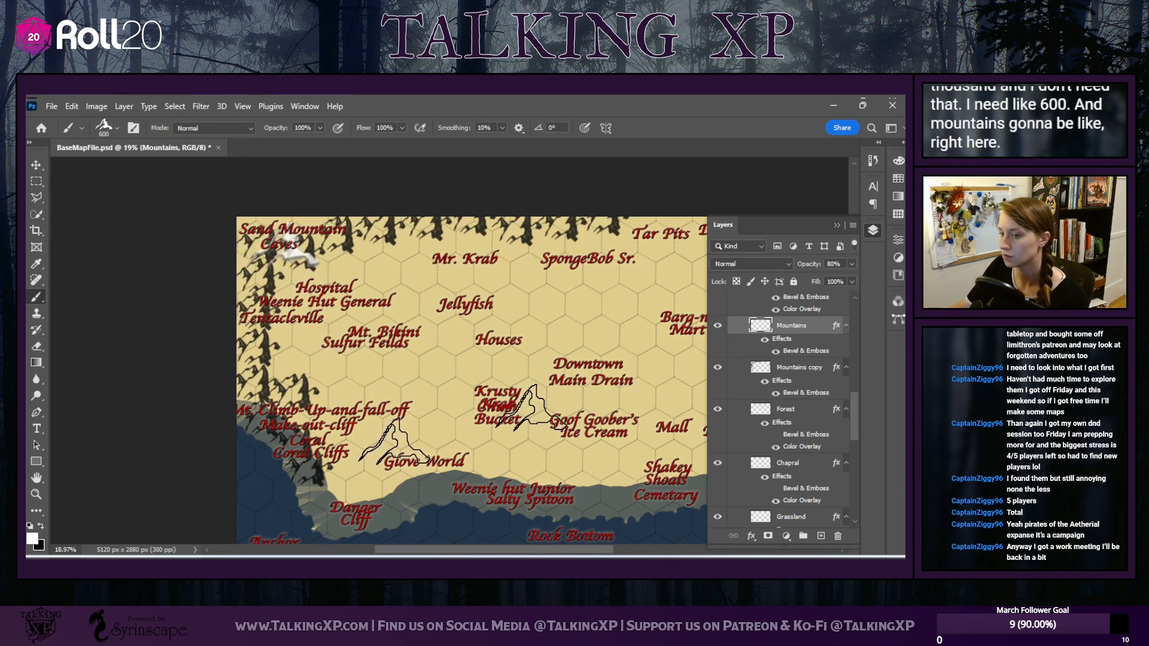
left_click(42, 524)
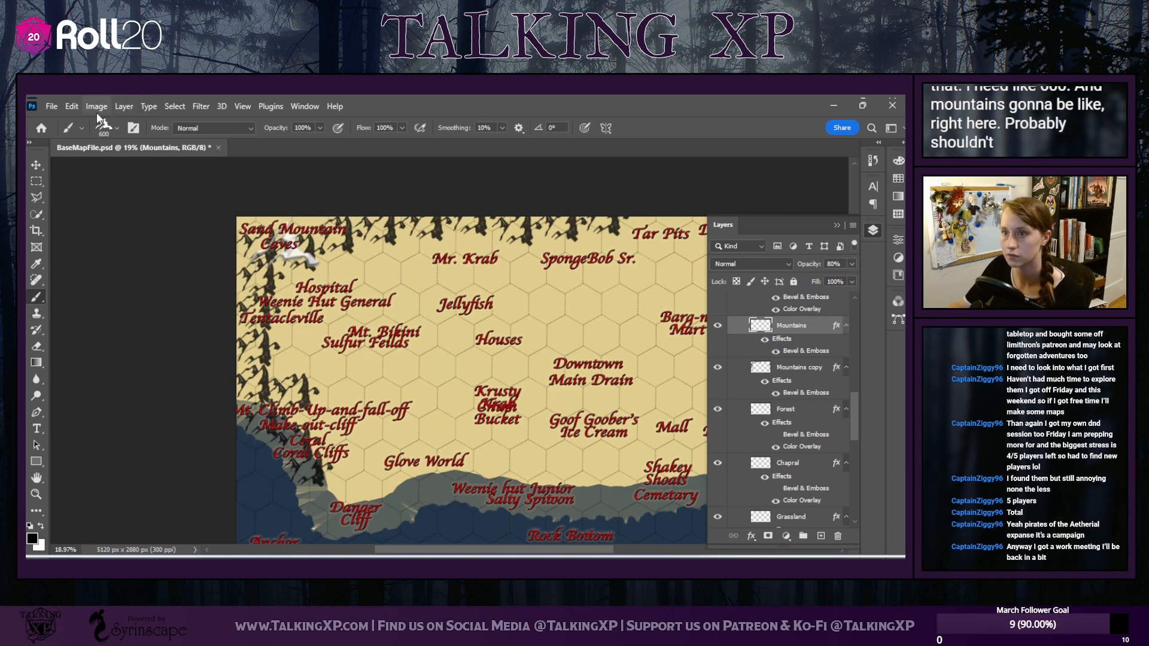
key("ctrl+z")
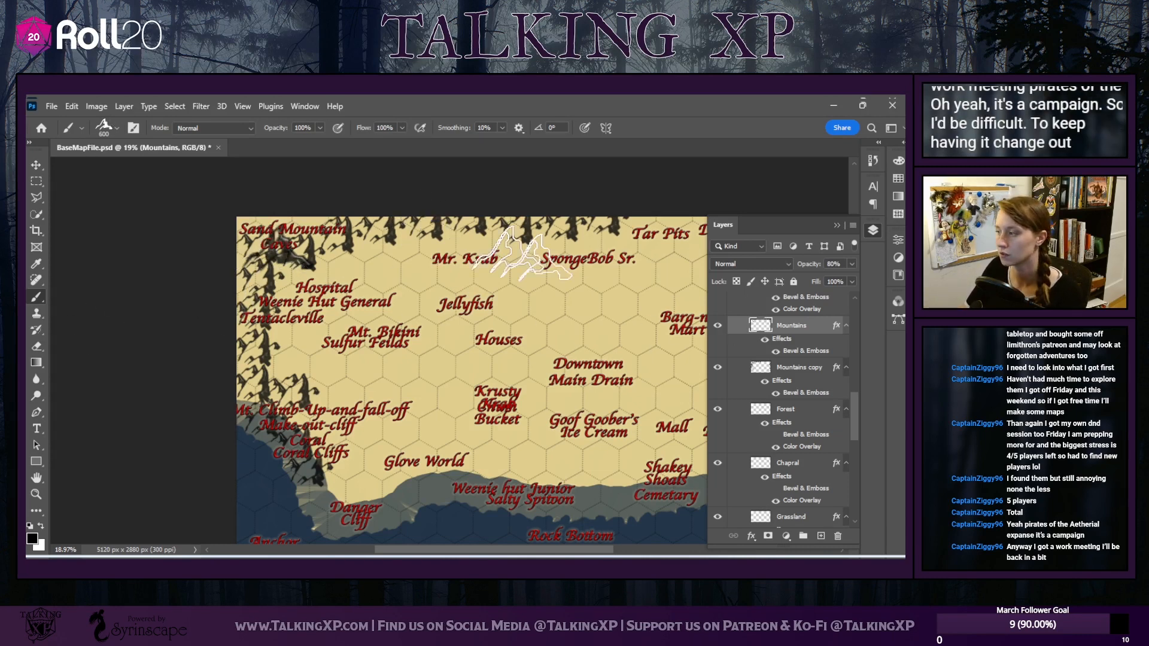
Lower the opacity of the Mountains copy layer to 16%
left_click(808, 369)
left_click(849, 265)
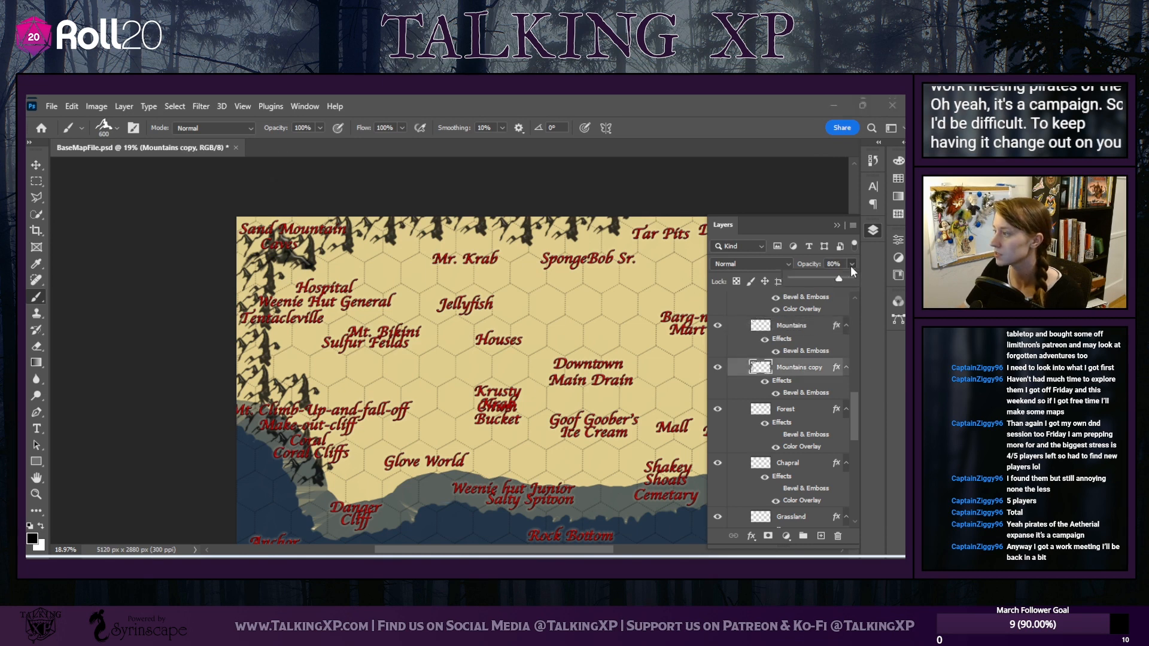
left_click_drag(841, 278, 807, 279)
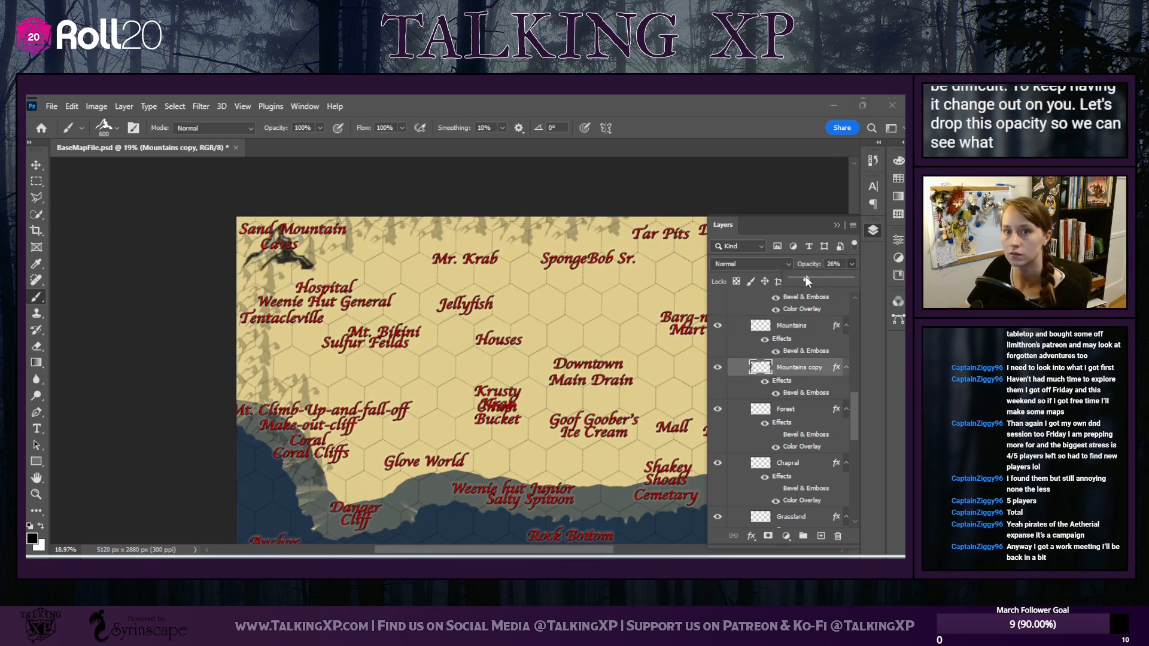
left_click_drag(799, 278, 800, 278)
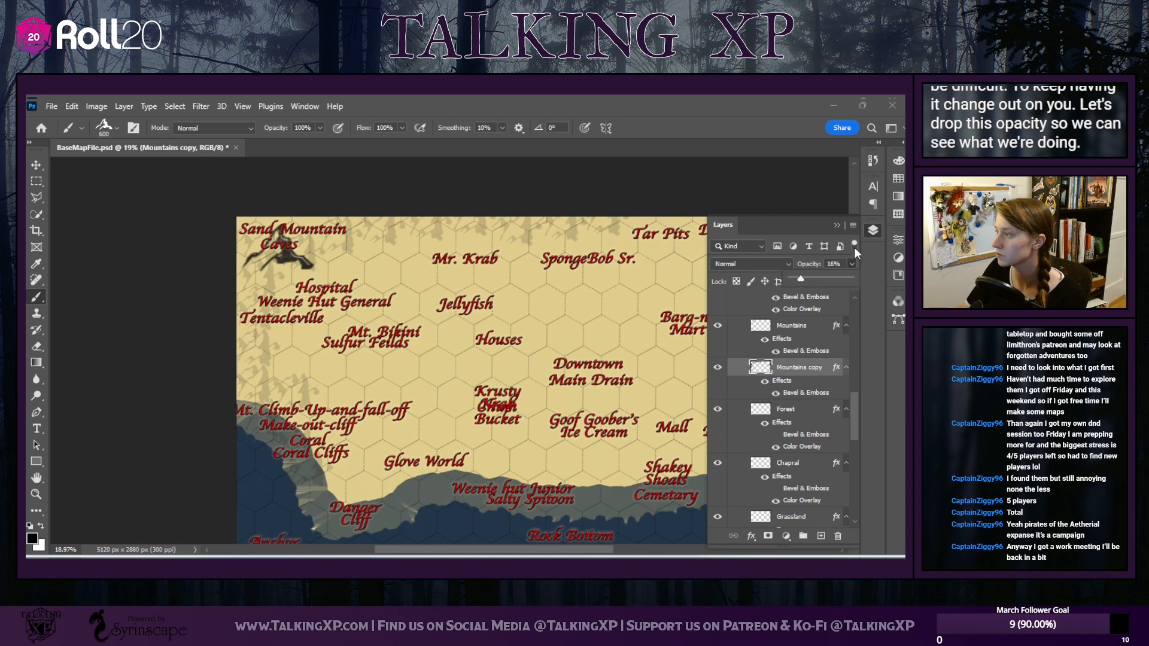
left_click(836, 226)
Choose the Sharp Hills4 brush tip and set its size to 500 px
left_click(117, 128)
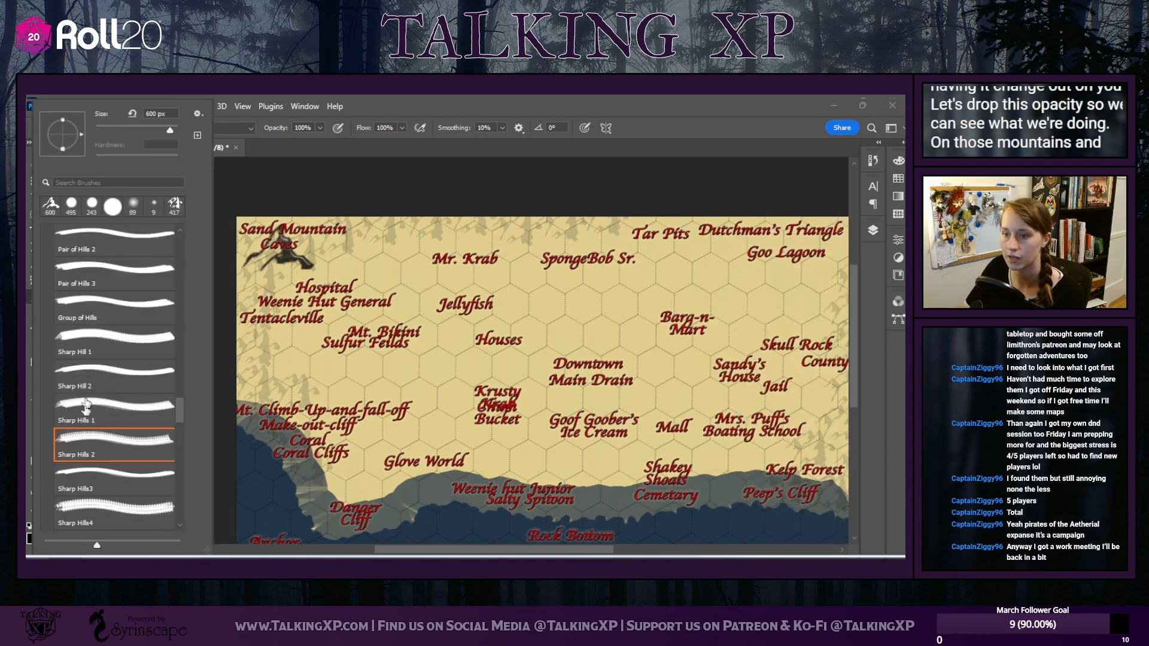
left_click(105, 516)
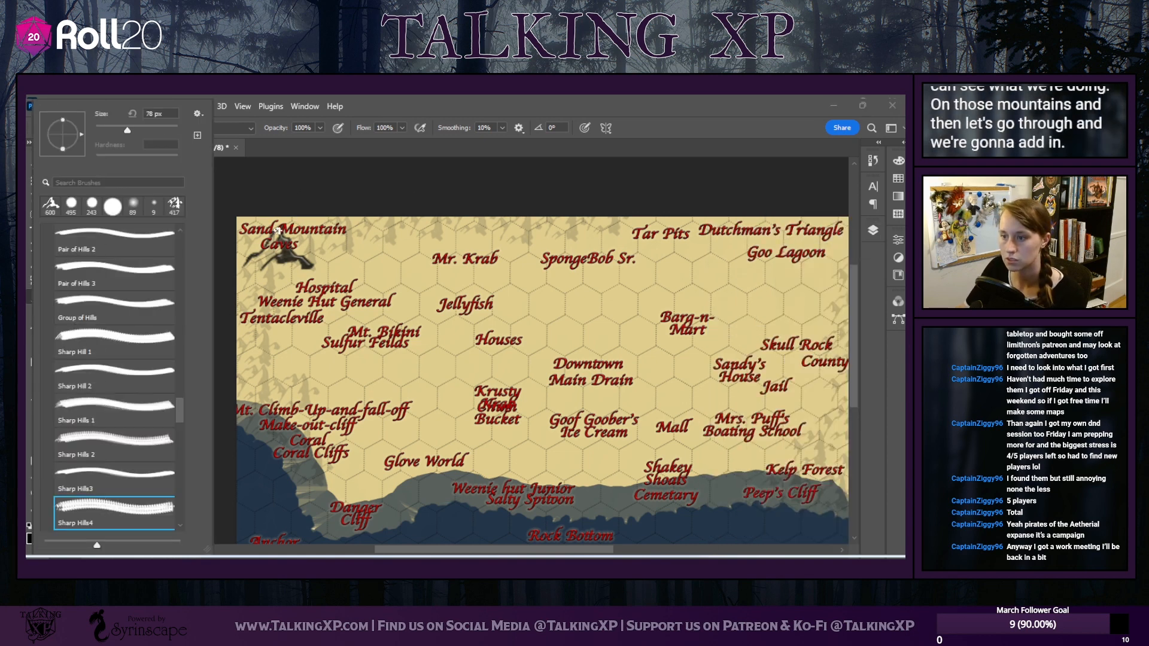
left_click(147, 130)
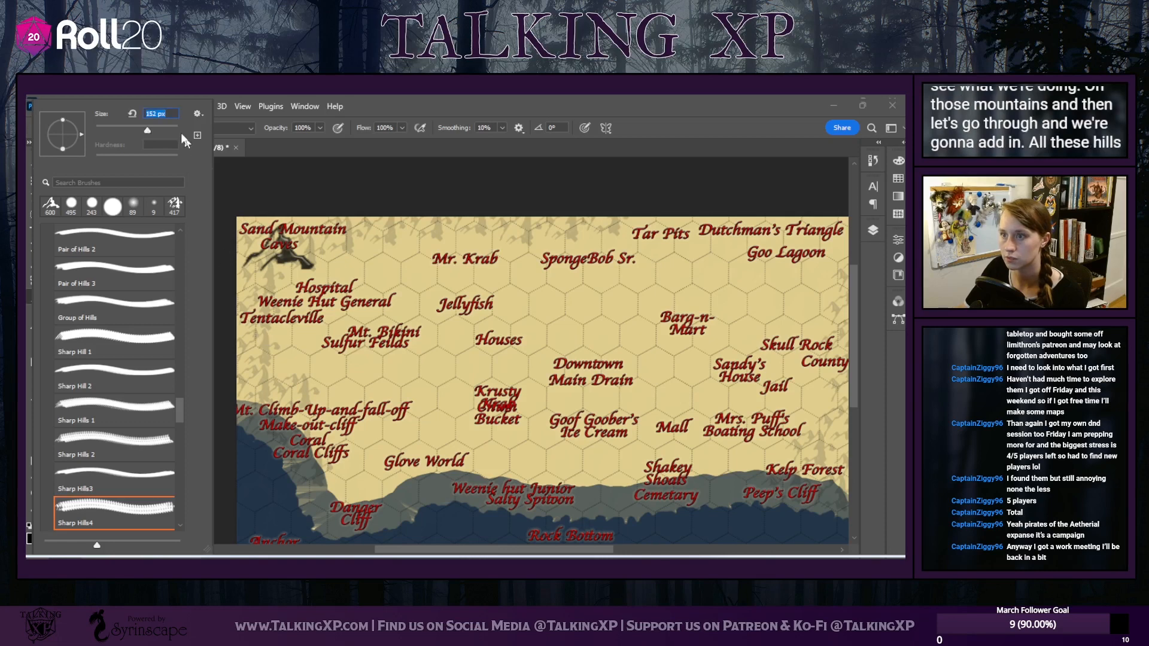
left_click(156, 130)
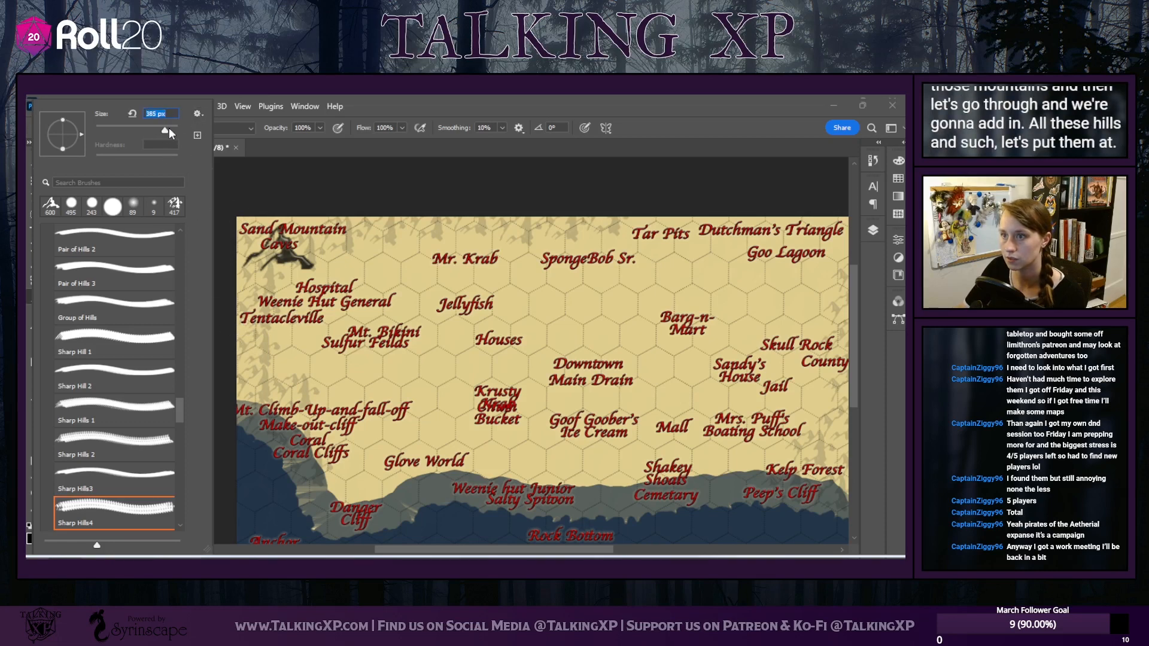
left_click(170, 131)
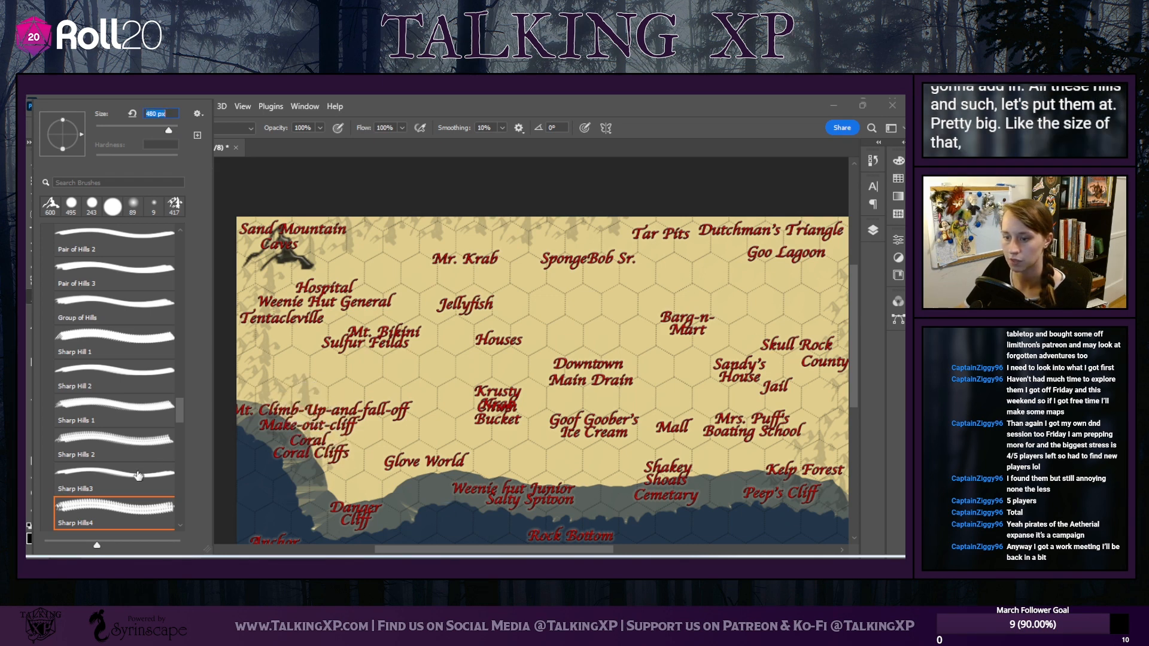
scroll(136, 477, "down", 1)
scroll(136, 477, "down", 1)
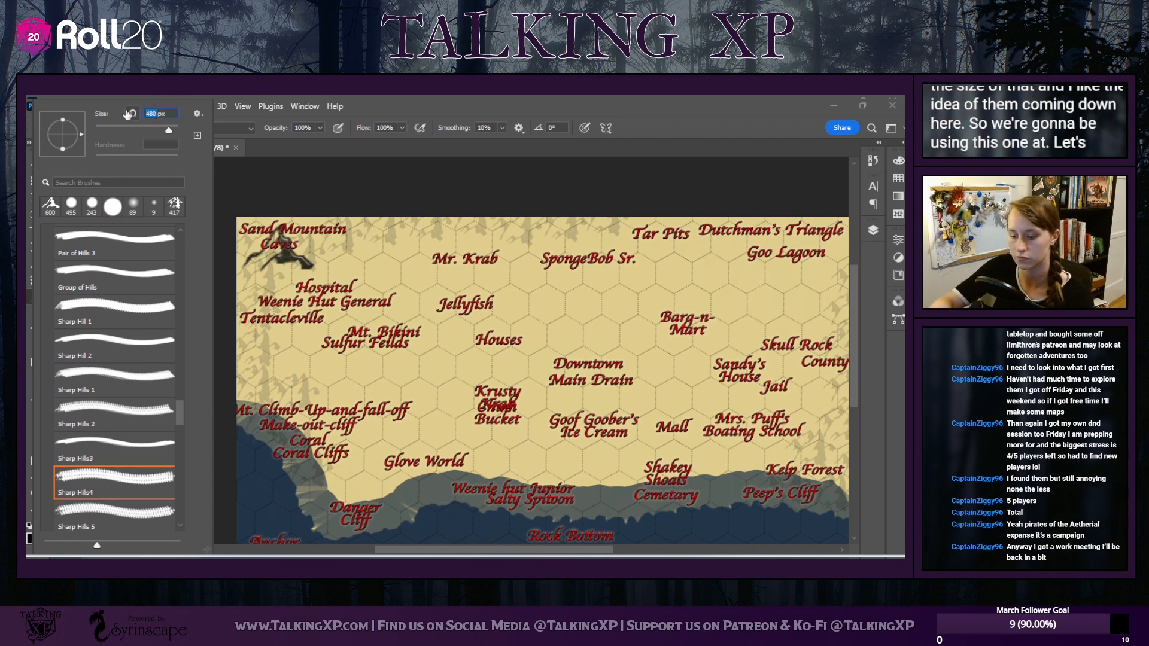
key("Return")
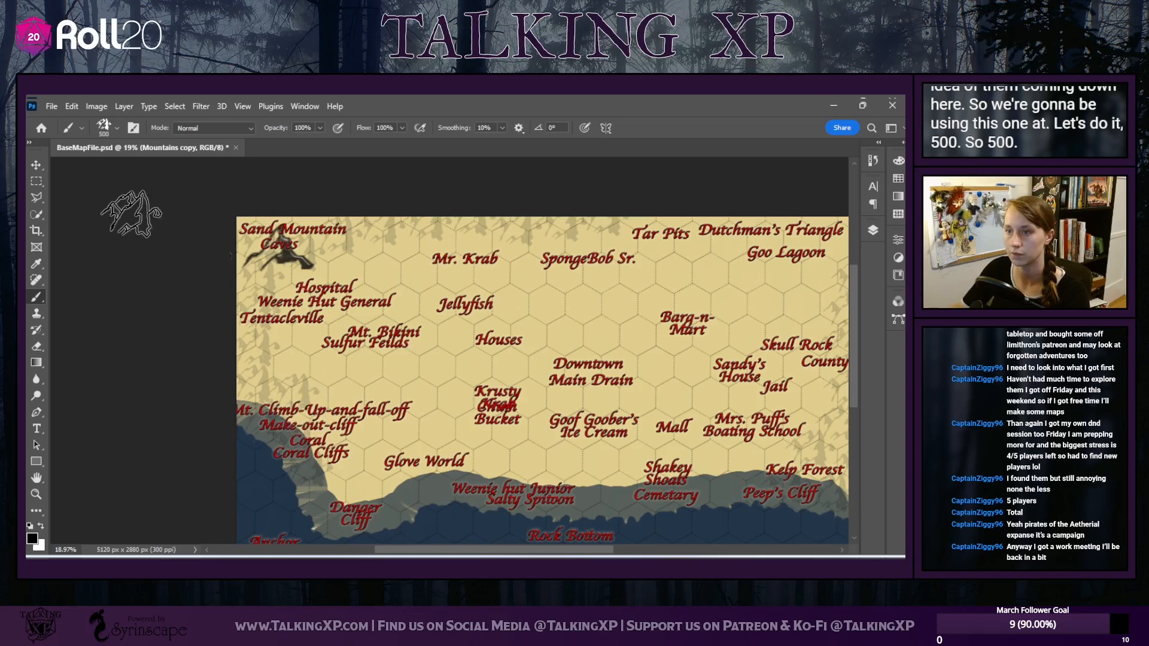
Switch to the Sharp Hills 5 brush tip at 500 px
left_click(115, 125)
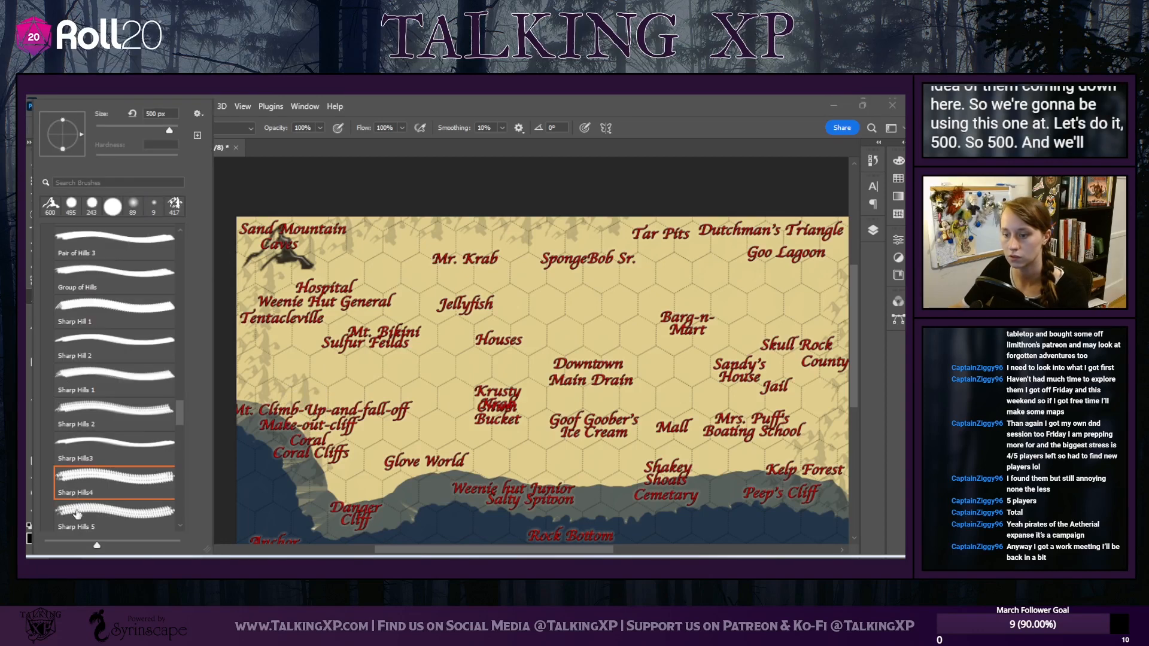
left_click(69, 512)
double_click(151, 113)
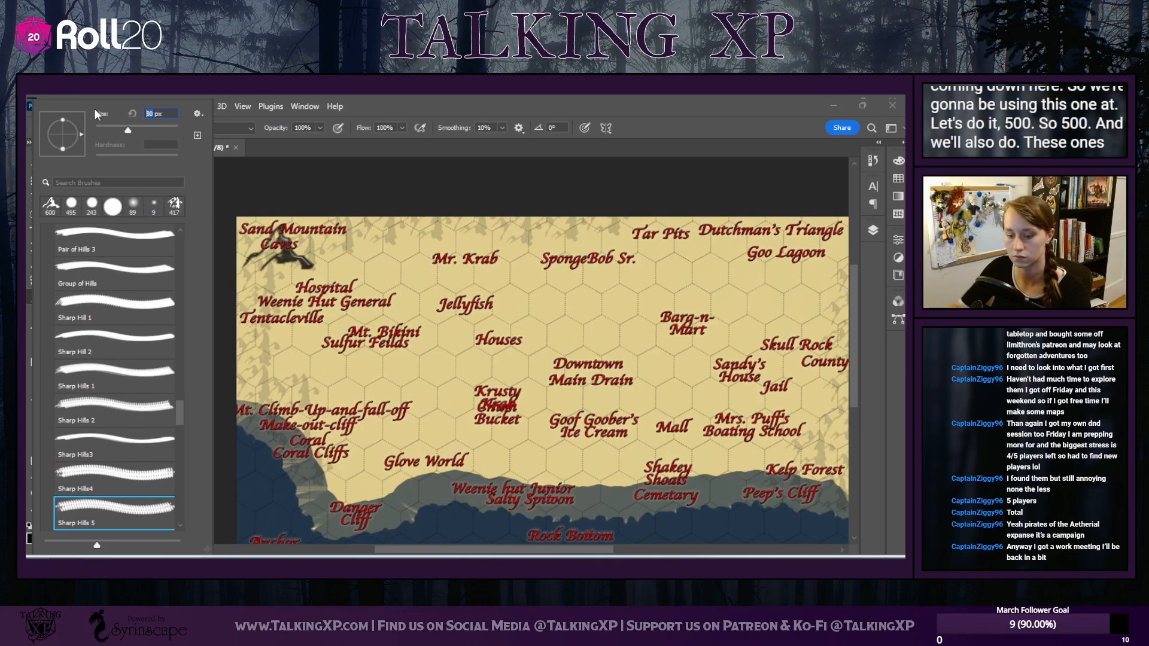
type("500")
key("Return")
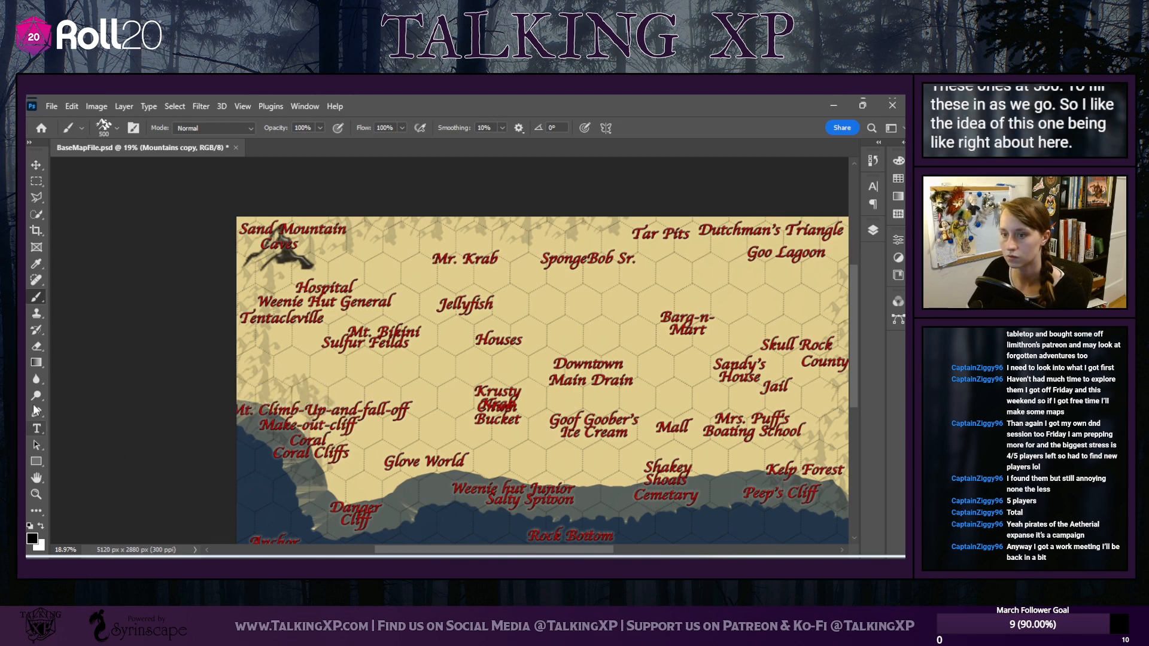
On the Mountains layer, stamp spaced Sharp Hills 5 mountains along the map's western and northern edges
left_click(872, 232)
left_click(802, 334)
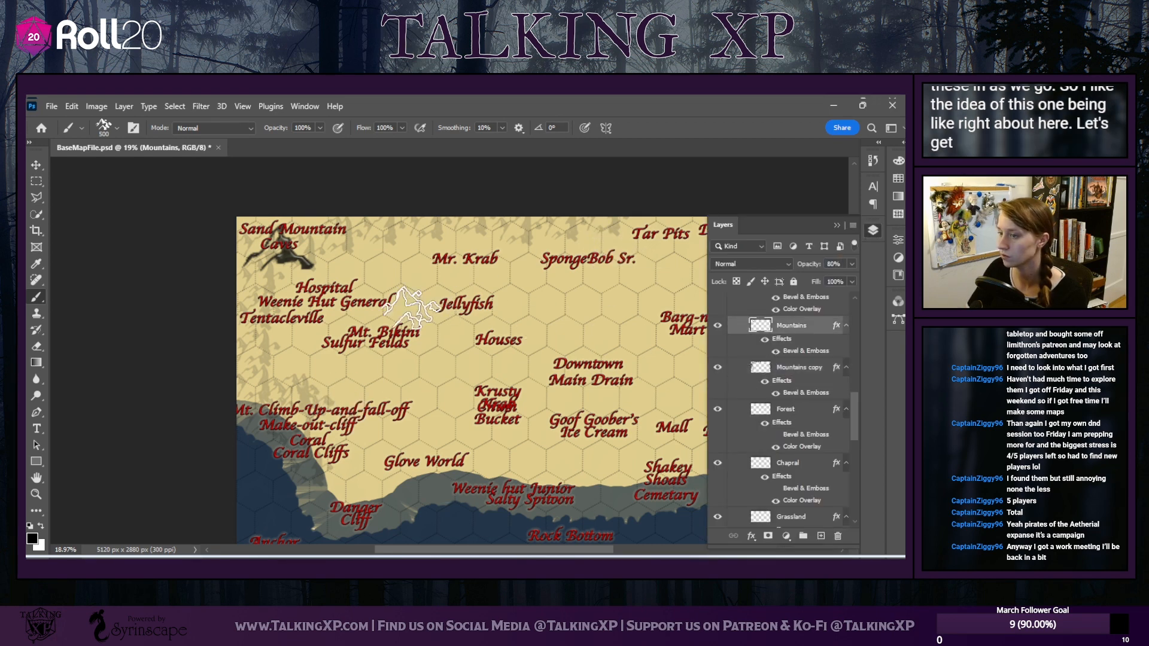
left_click(306, 402)
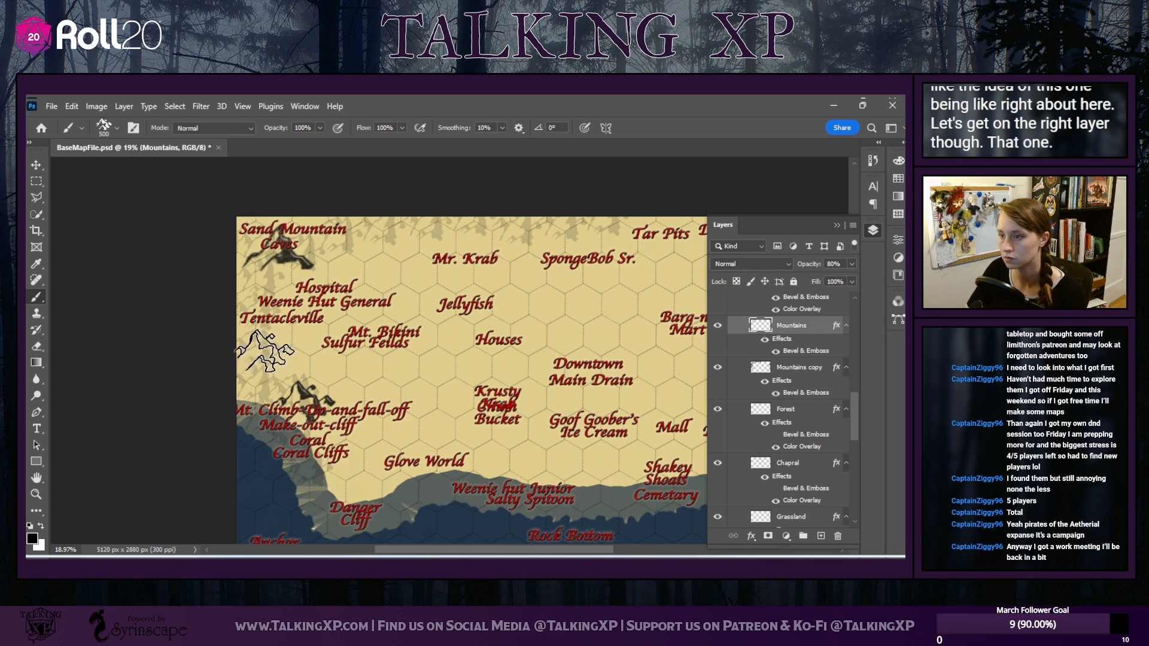
left_click(266, 351)
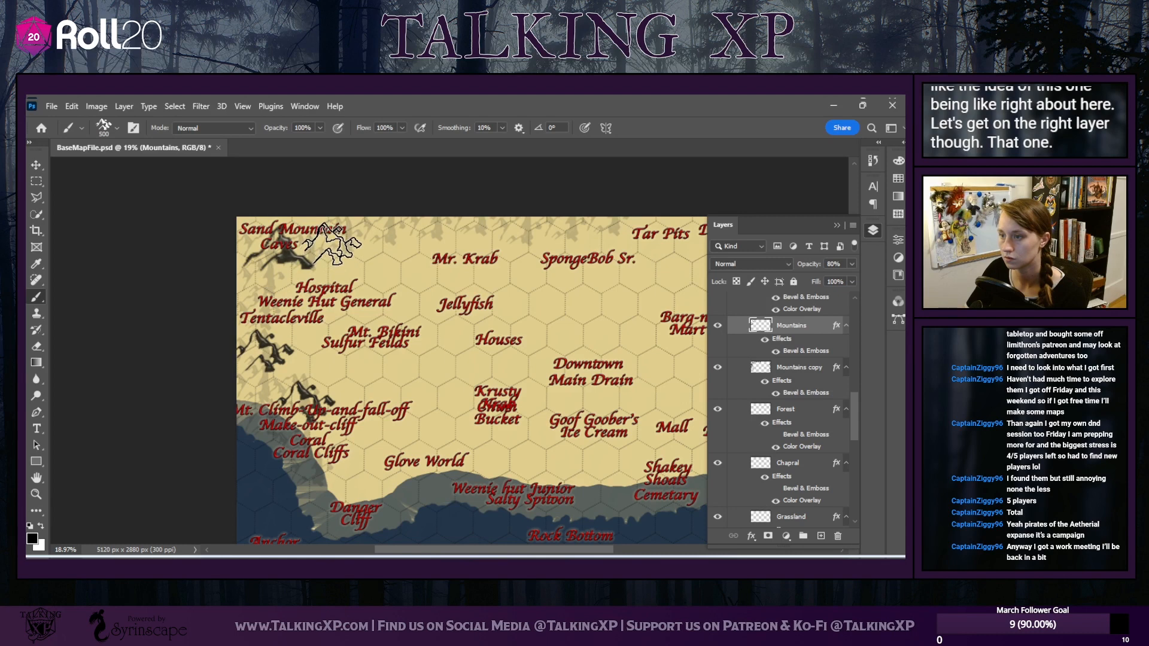
left_click(331, 244)
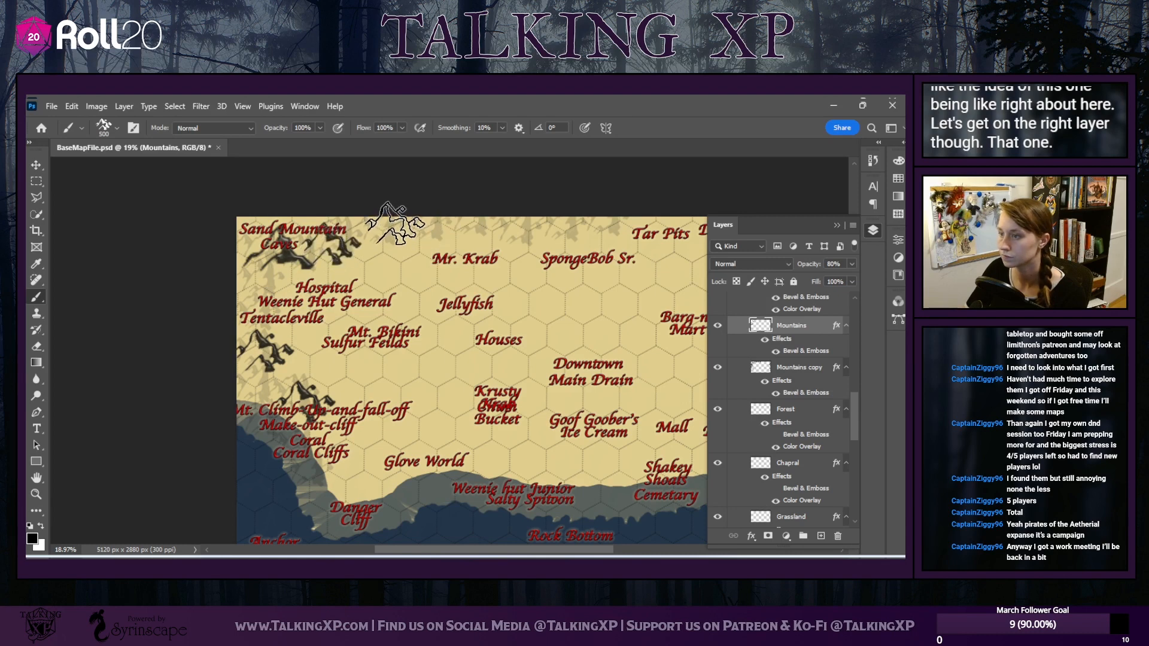
left_click(413, 227)
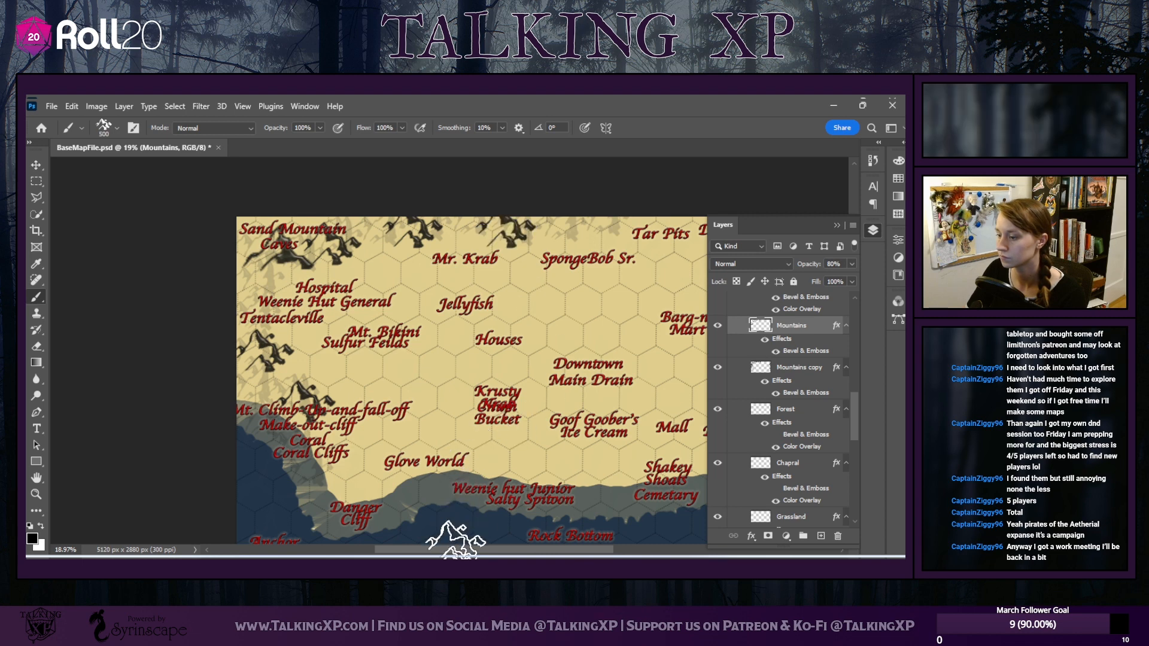
left_click_drag(448, 550, 550, 550)
left_click(491, 218)
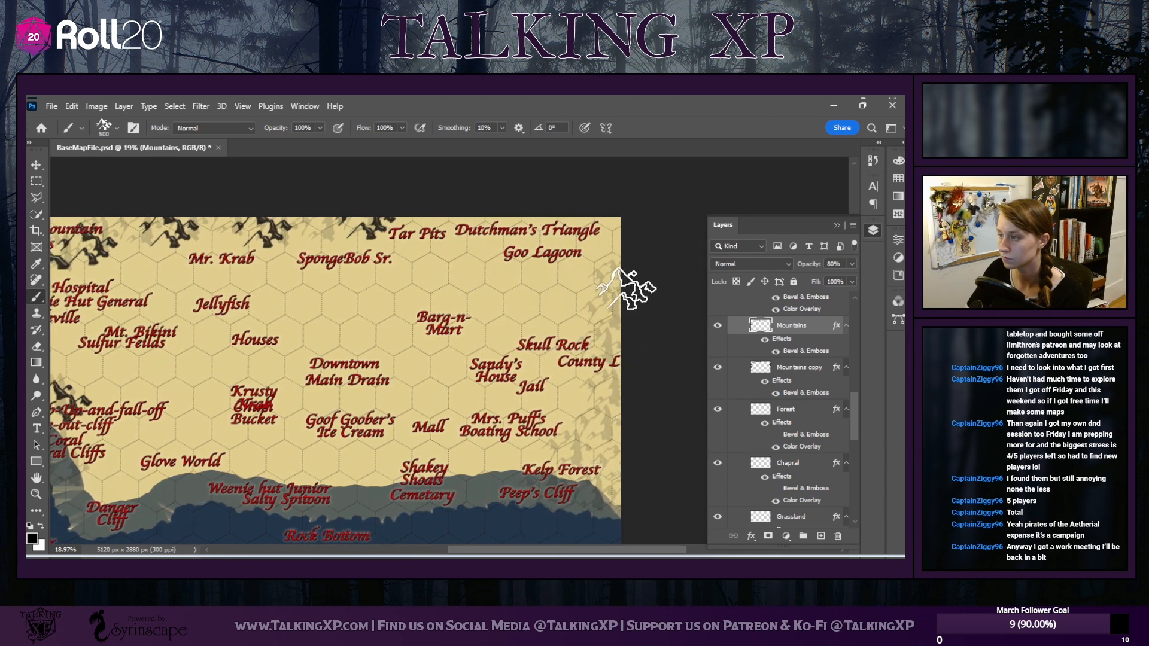
Stamp Sharp Hills 5 mountains down the map's eastern edge, from below Goo Lagoon to Kelp Forest
left_click(617, 276)
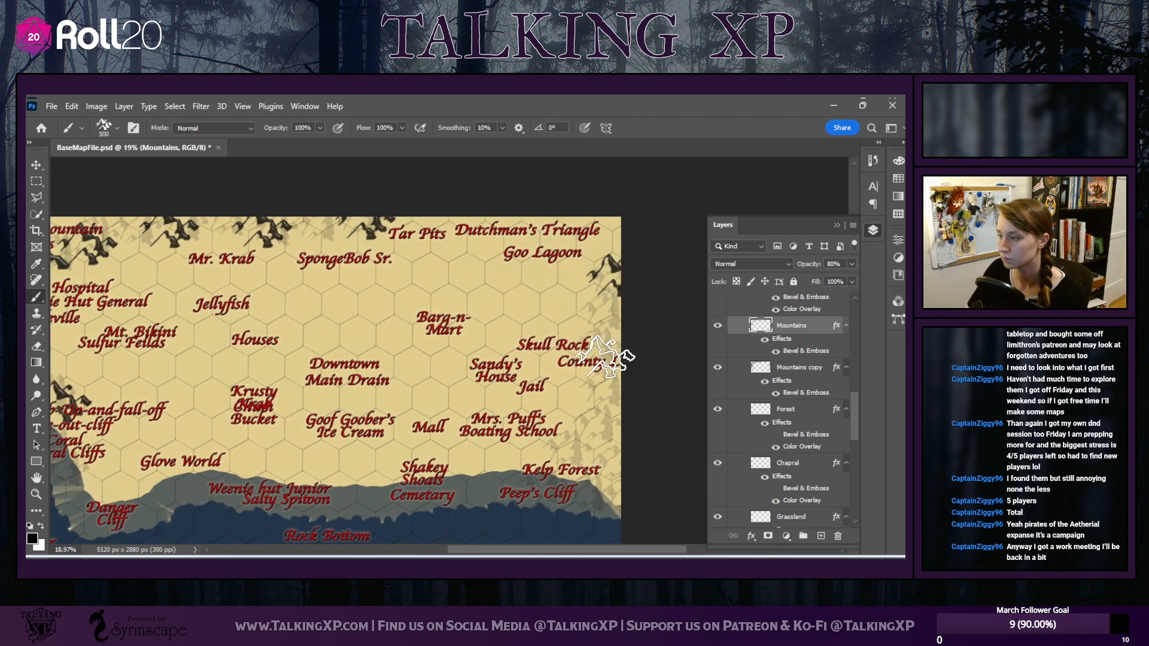
left_click(598, 347)
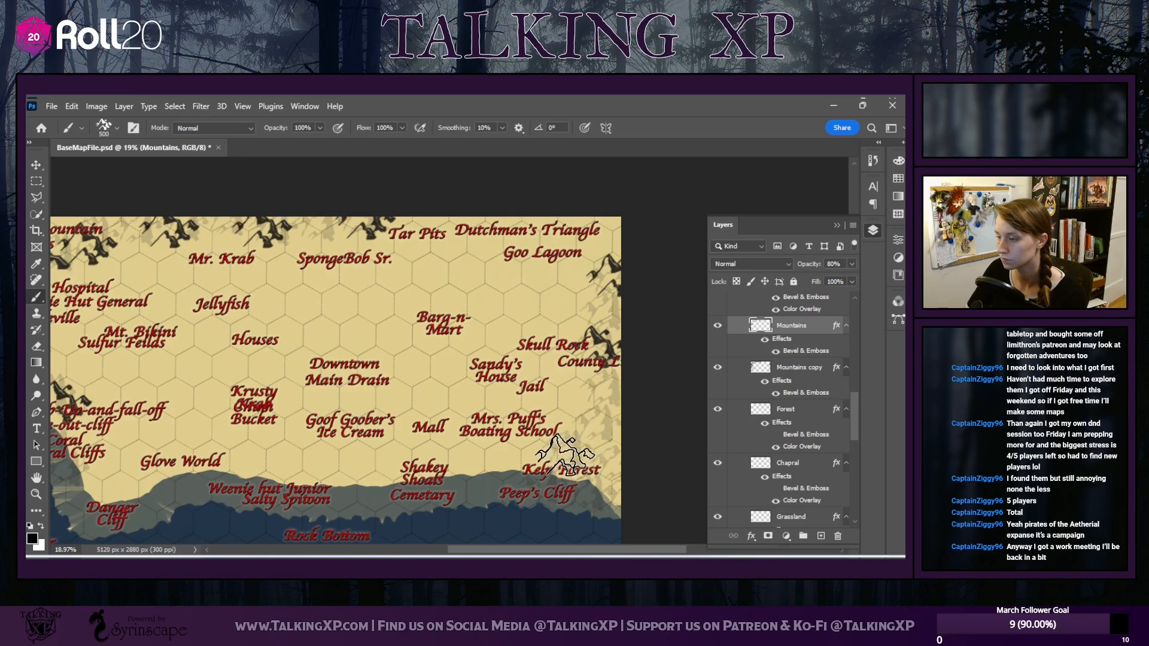
left_click(565, 455)
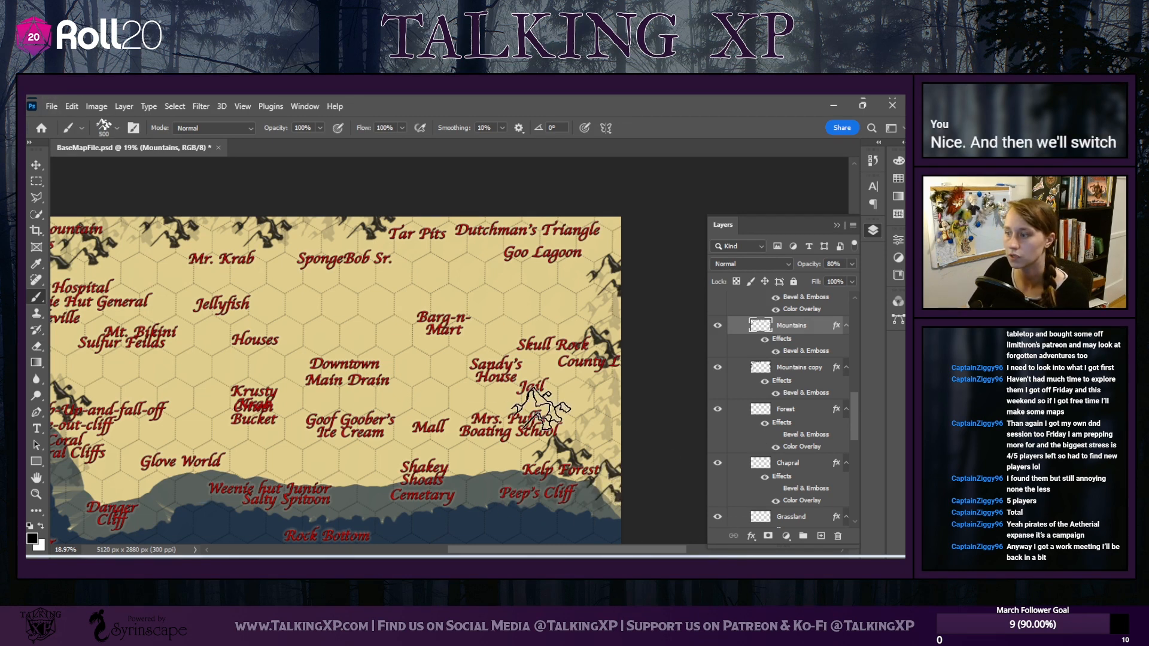
Change the brush tip to Sharp Hills4 and set it to 500 px
left_click(117, 128)
left_click(83, 471)
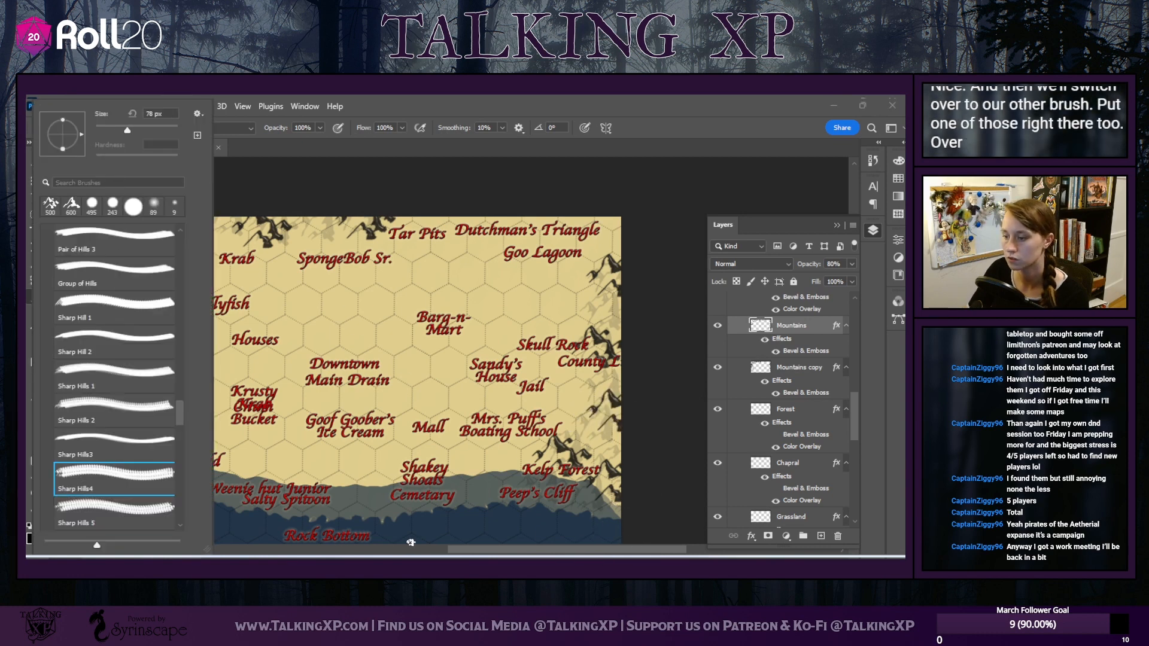
left_click(50, 205)
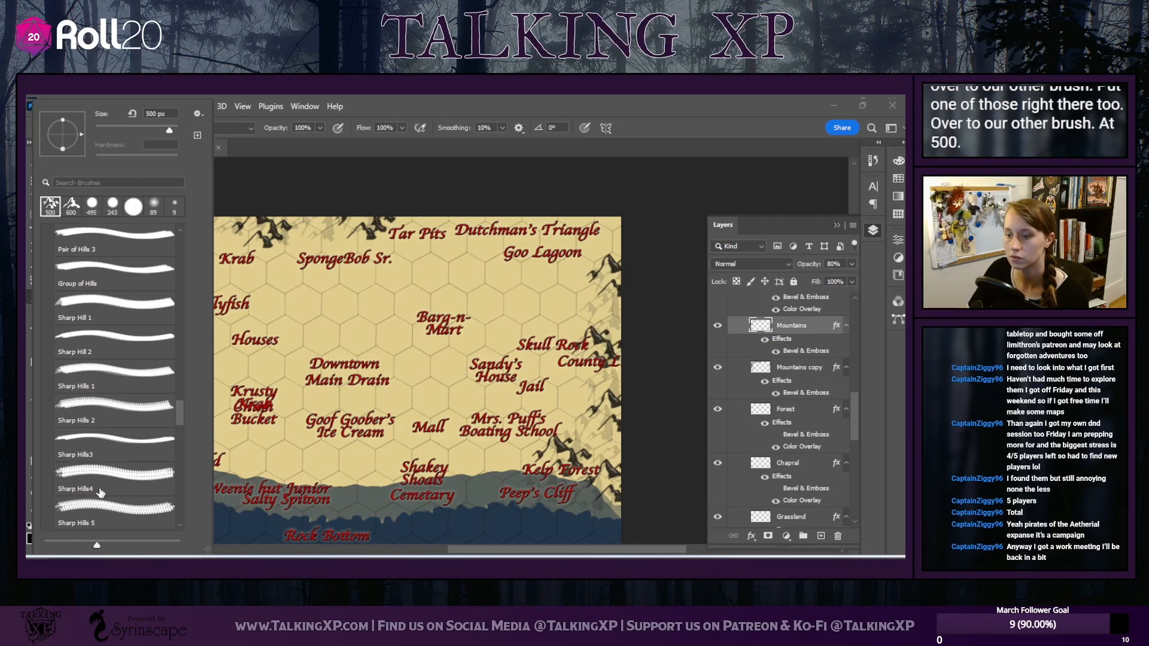
left_click(99, 487)
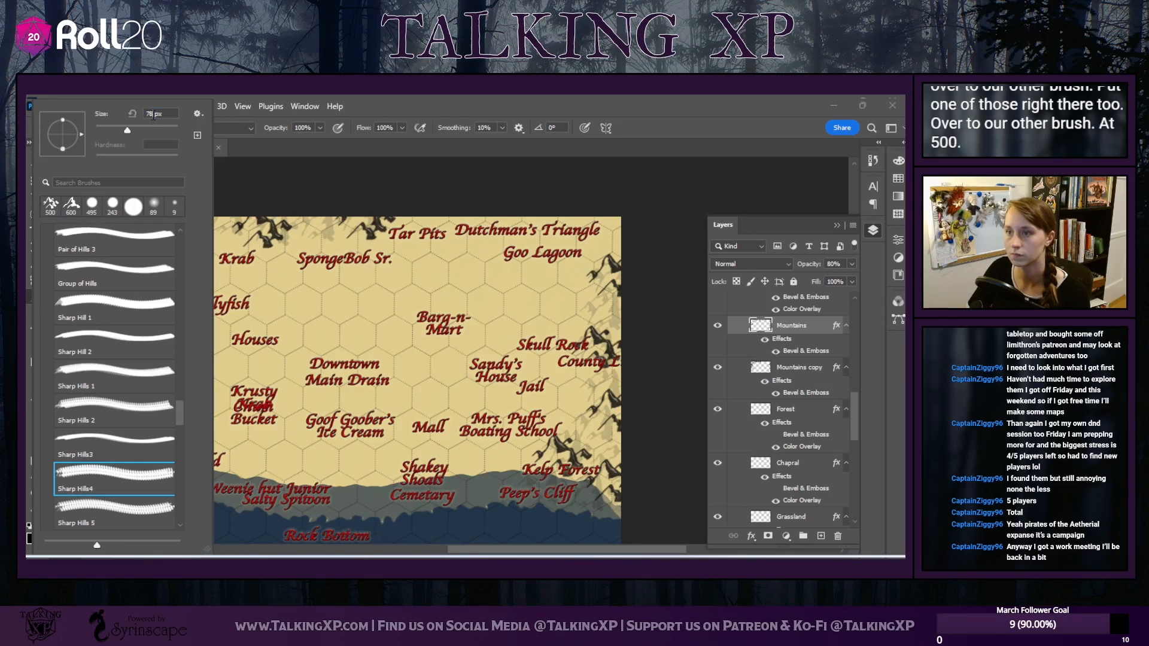
key("Return")
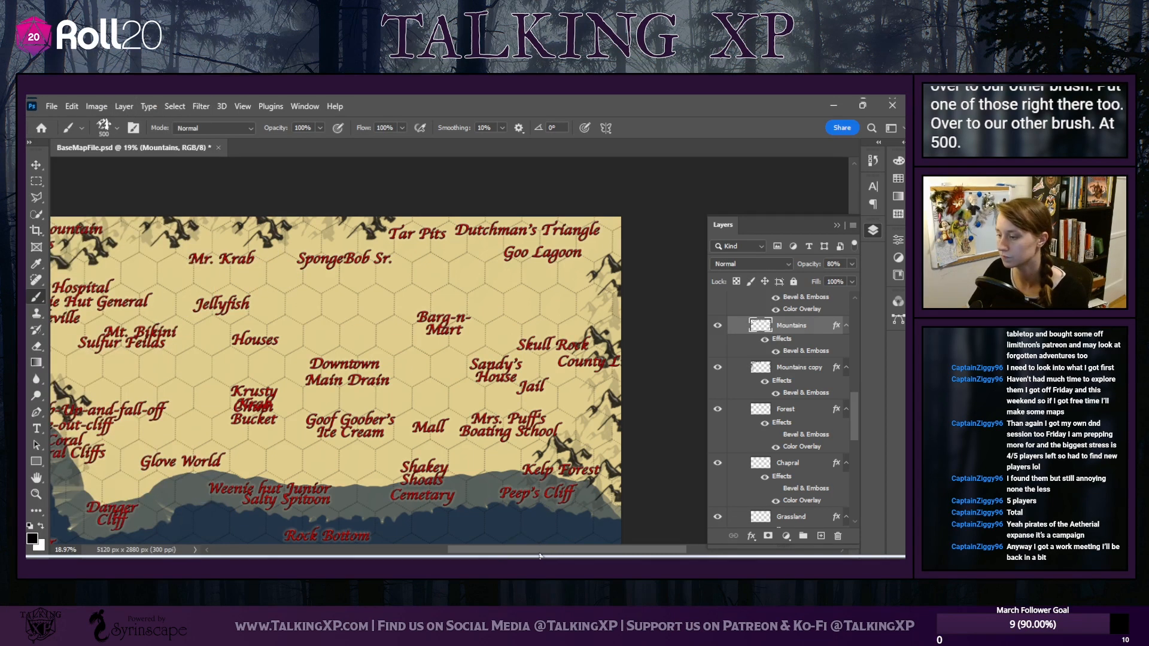
Stamp Sharp Hills4 mountains between the existing ones along the map's western, northern and eastern edges on the Mountains layer
scroll(467, 521, "left", 5)
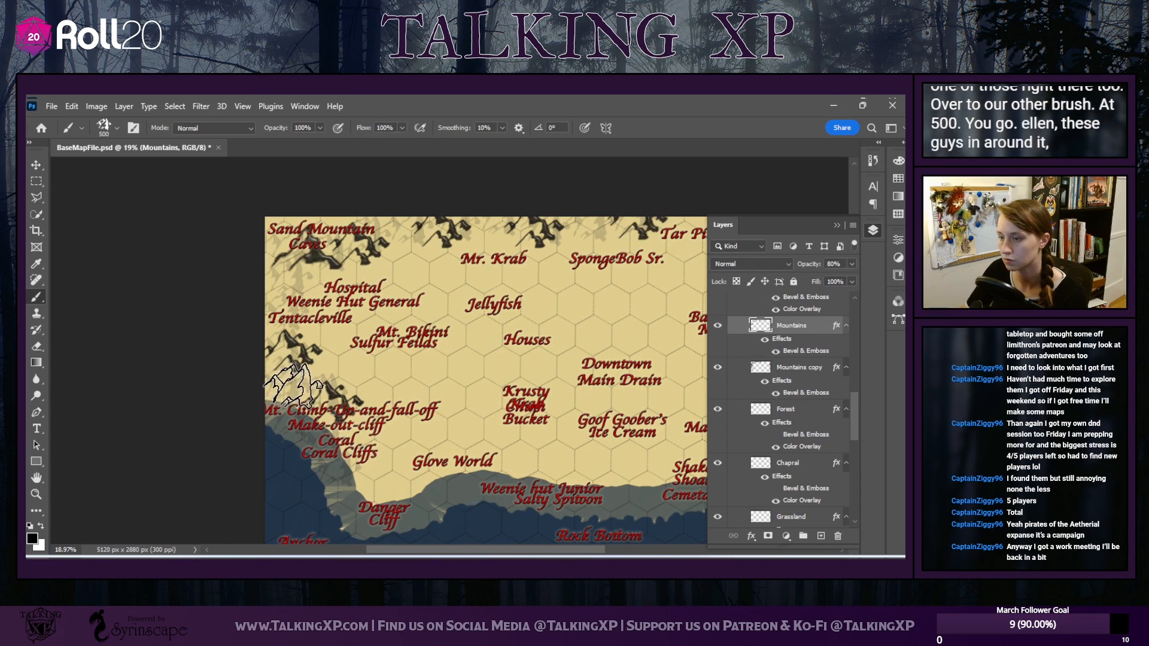
left_click(289, 388)
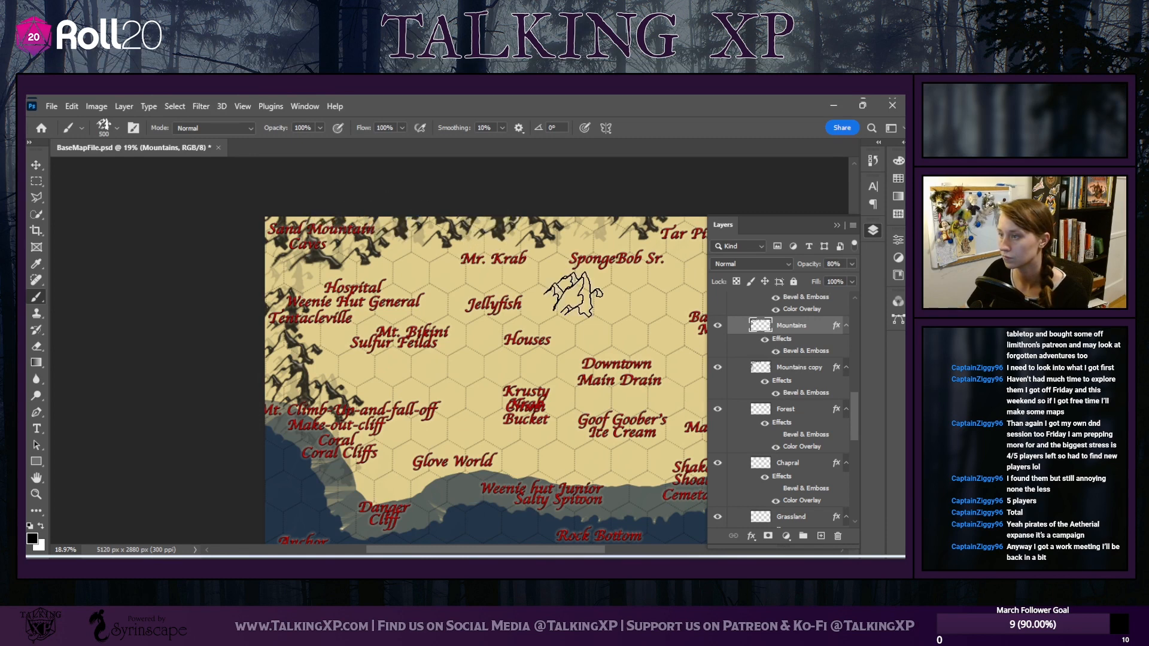
scroll(502, 527, "right", 5)
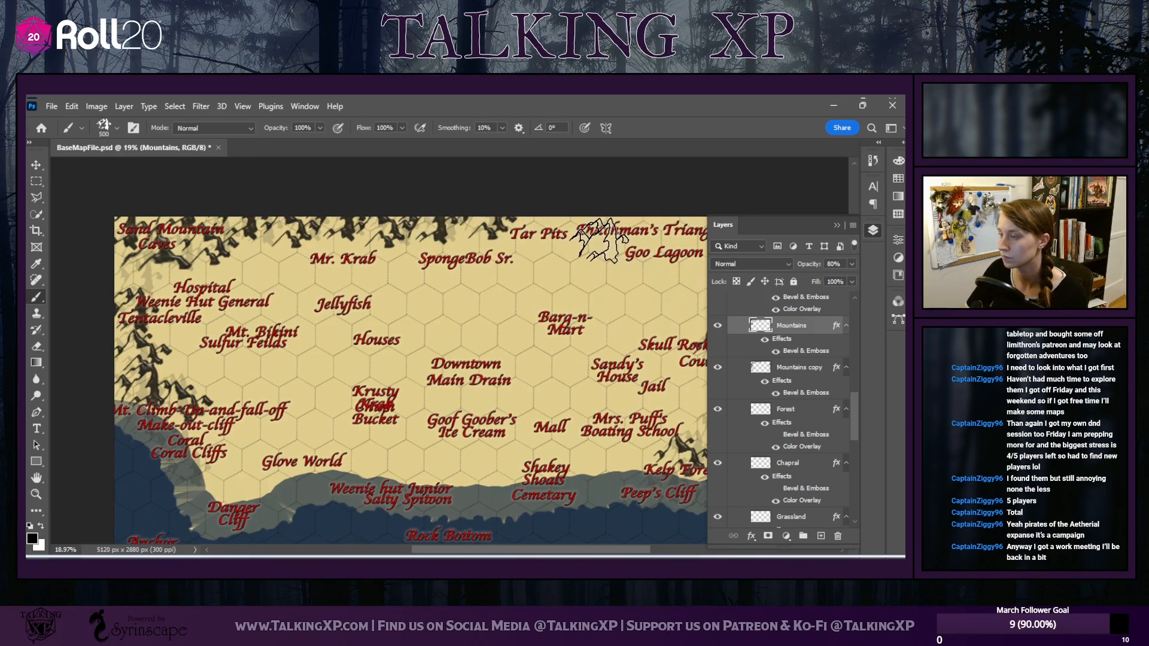
scroll(464, 554, "right", 1)
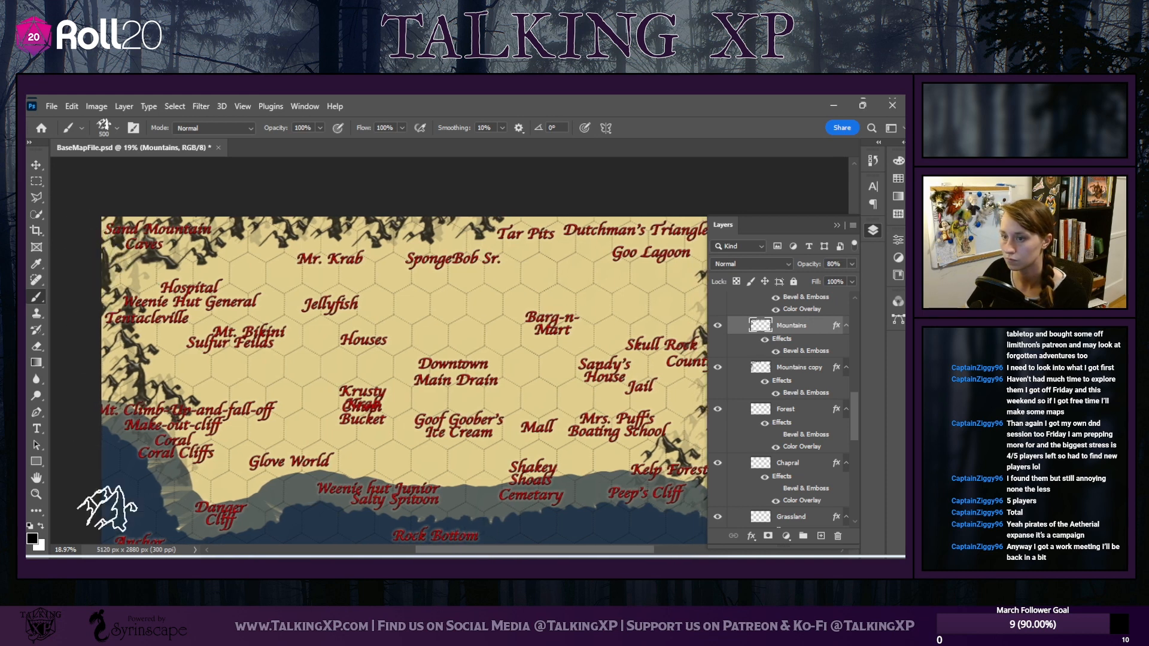
left_click_drag(424, 552, 466, 552)
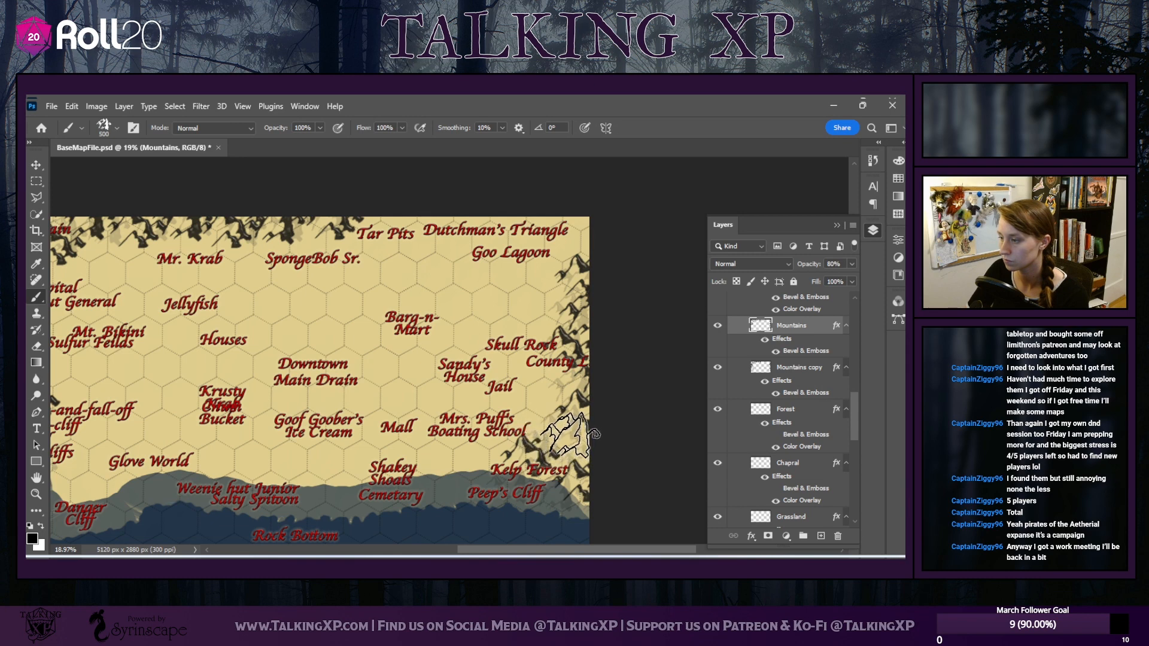
left_click(570, 435)
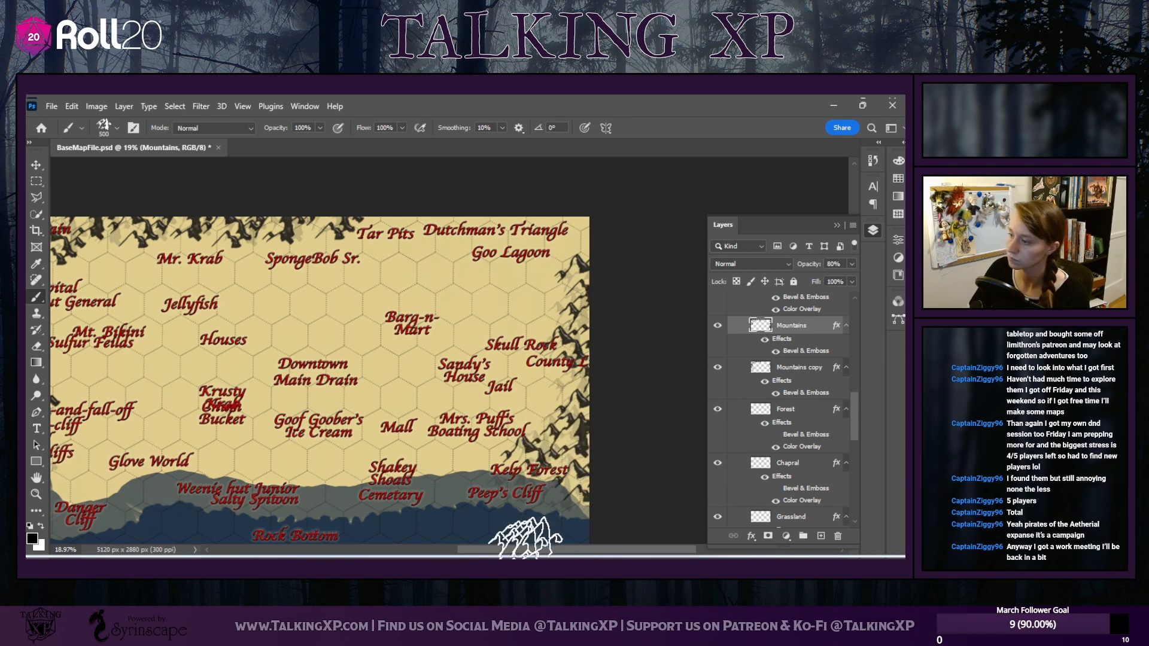
Switch to the Sharp Hills 1 brush tip and set its size to 291 px
left_click_drag(581, 549, 528, 549)
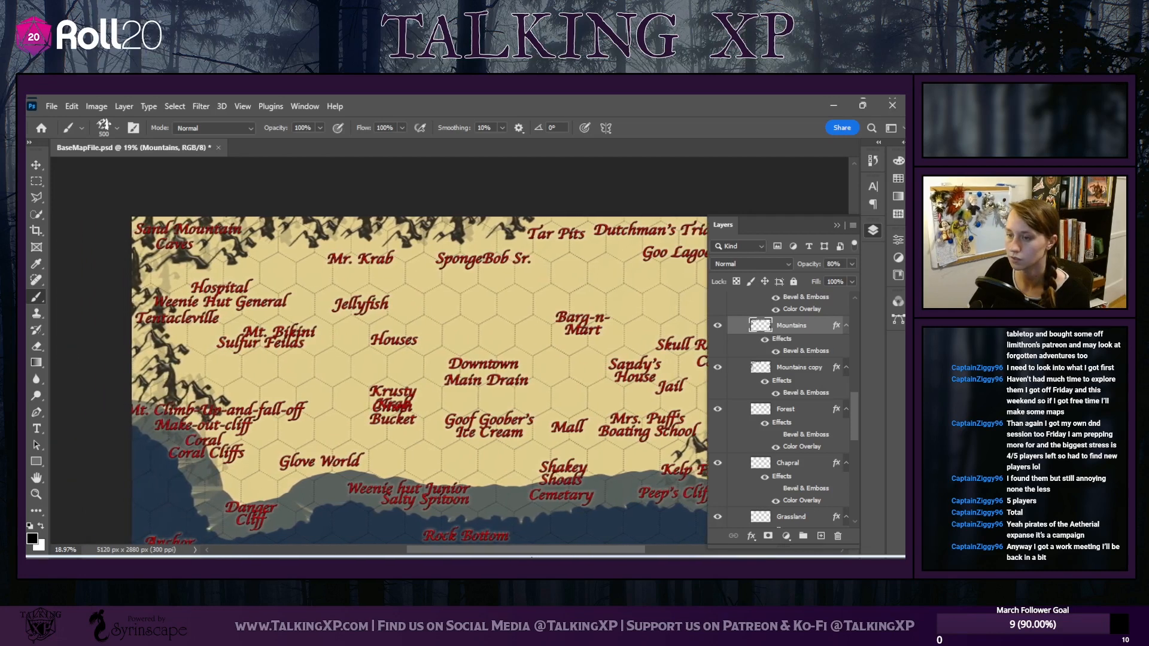
left_click(116, 130)
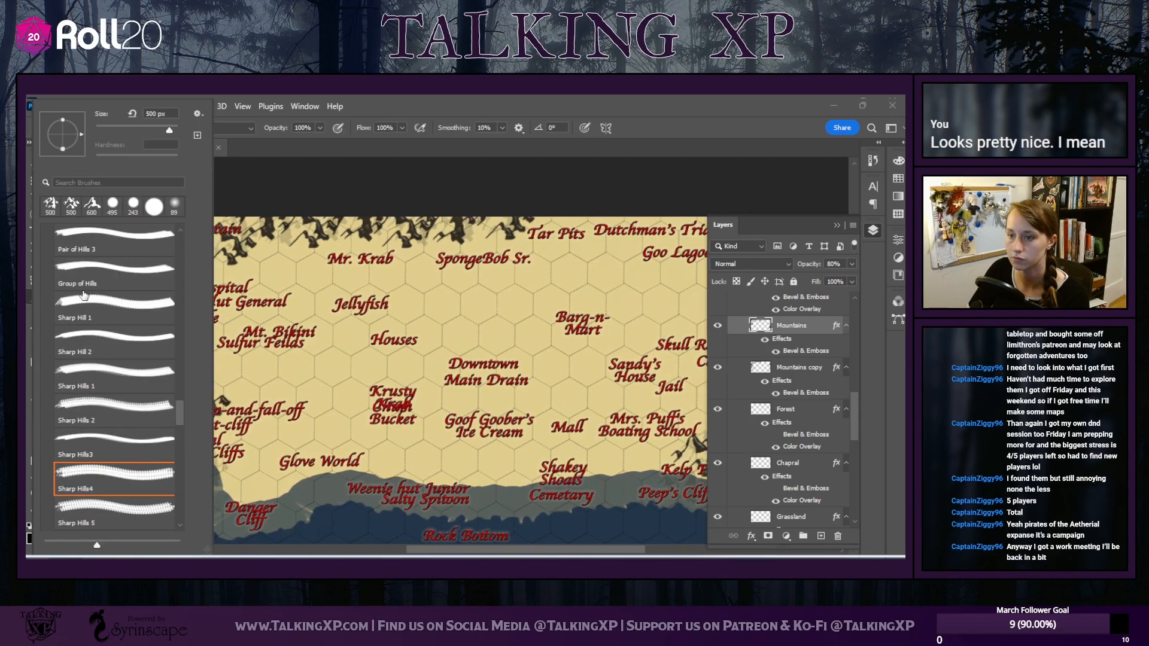
left_click(84, 309)
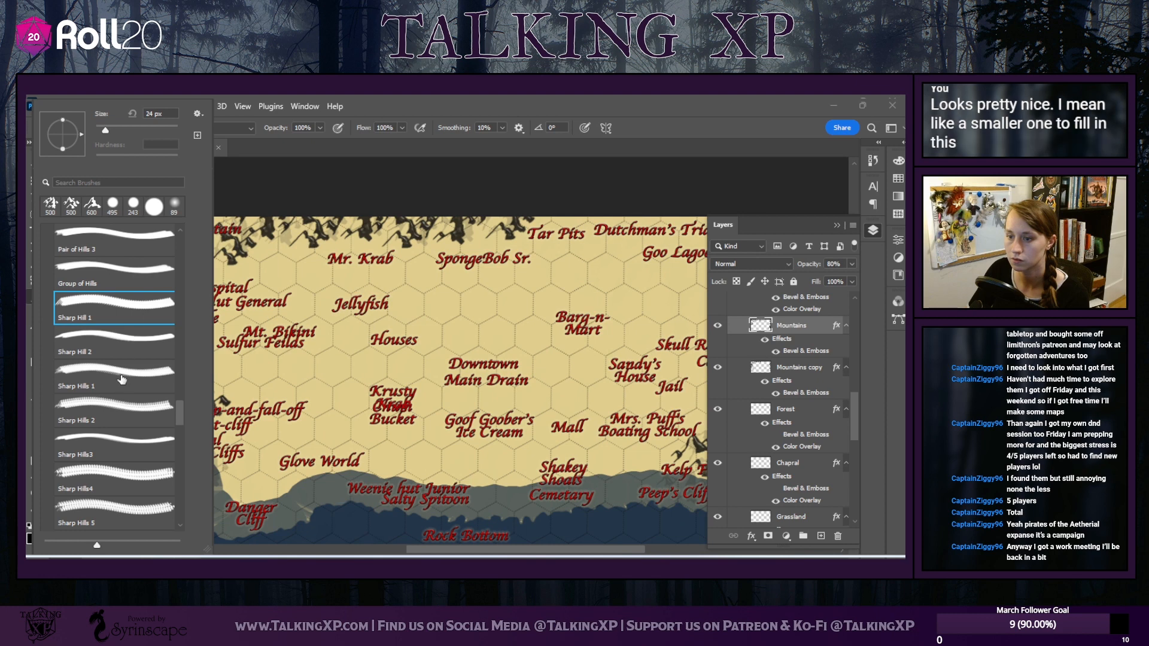
left_click(122, 376)
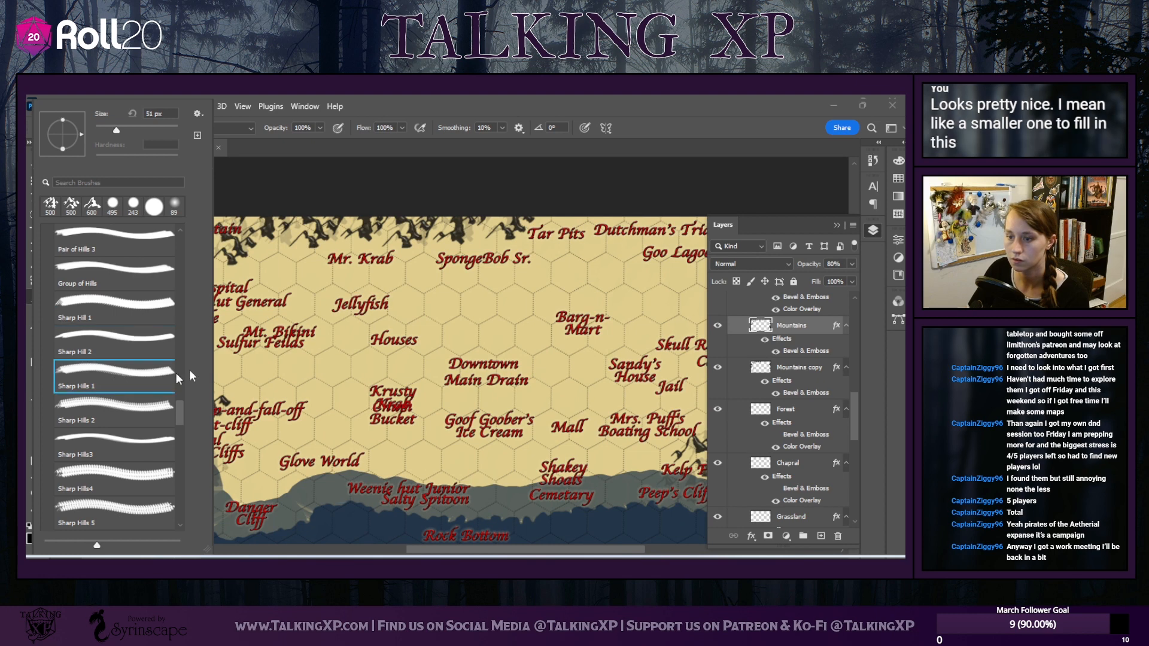
left_click(152, 130)
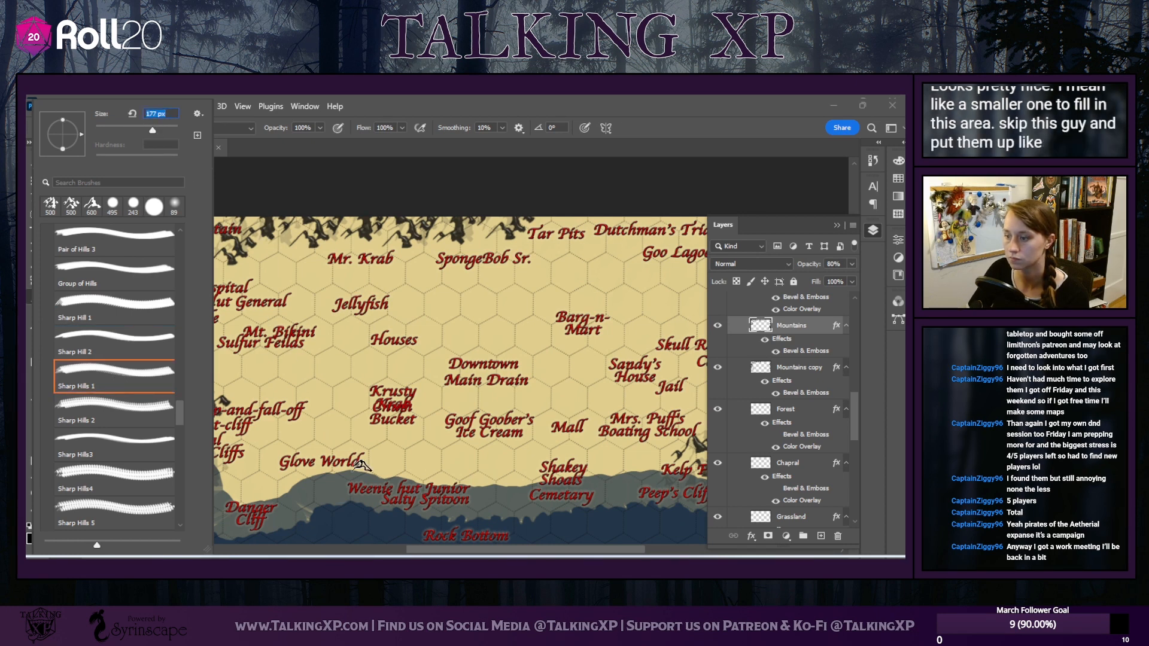
left_click_drag(447, 549, 429, 550)
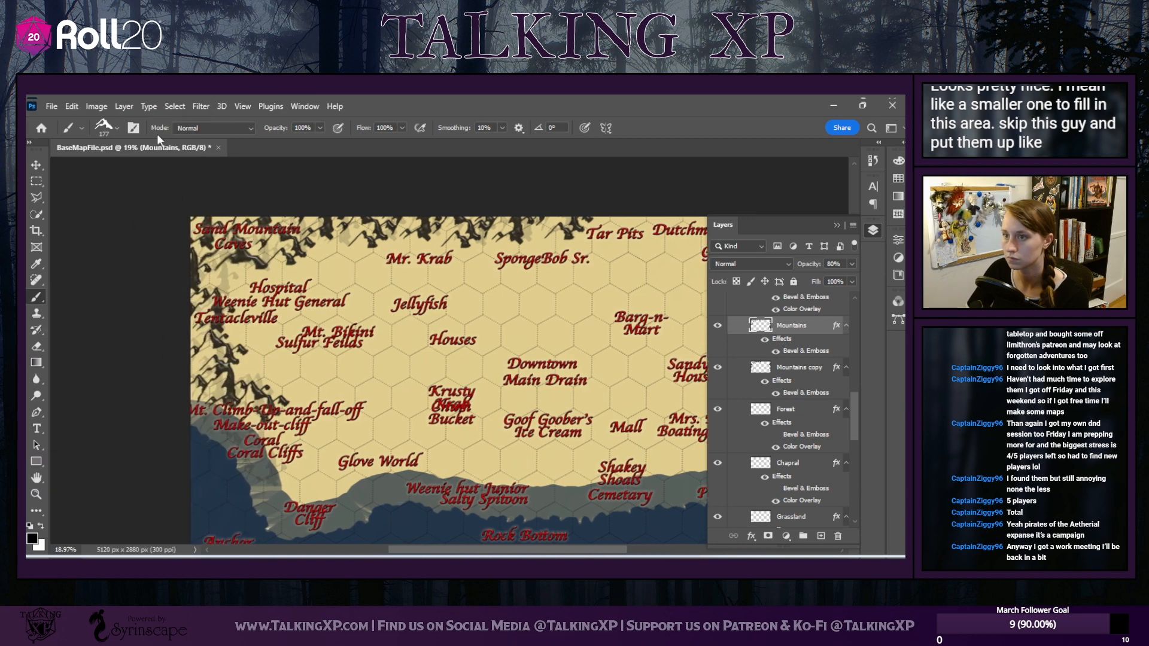
left_click(119, 128)
left_click_drag(157, 127, 161, 131)
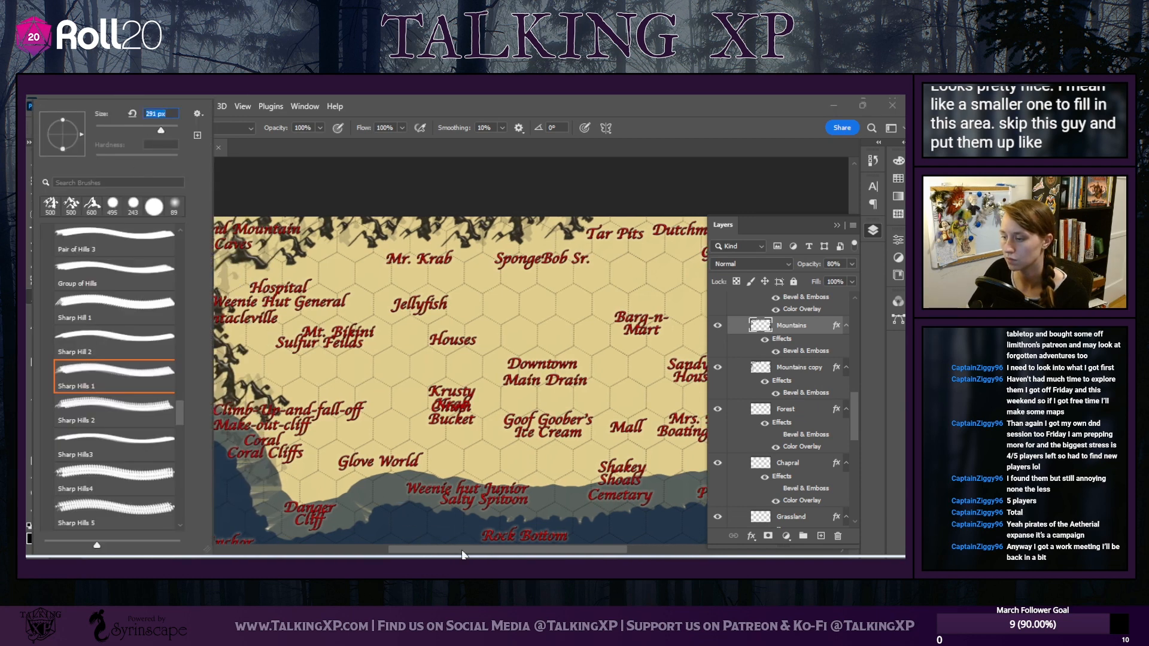
Fill gaps around the western mountains with Sharp Hills 1 foothills, varying the brush size between 291, 158 and 228 px
left_click_drag(462, 552, 432, 552)
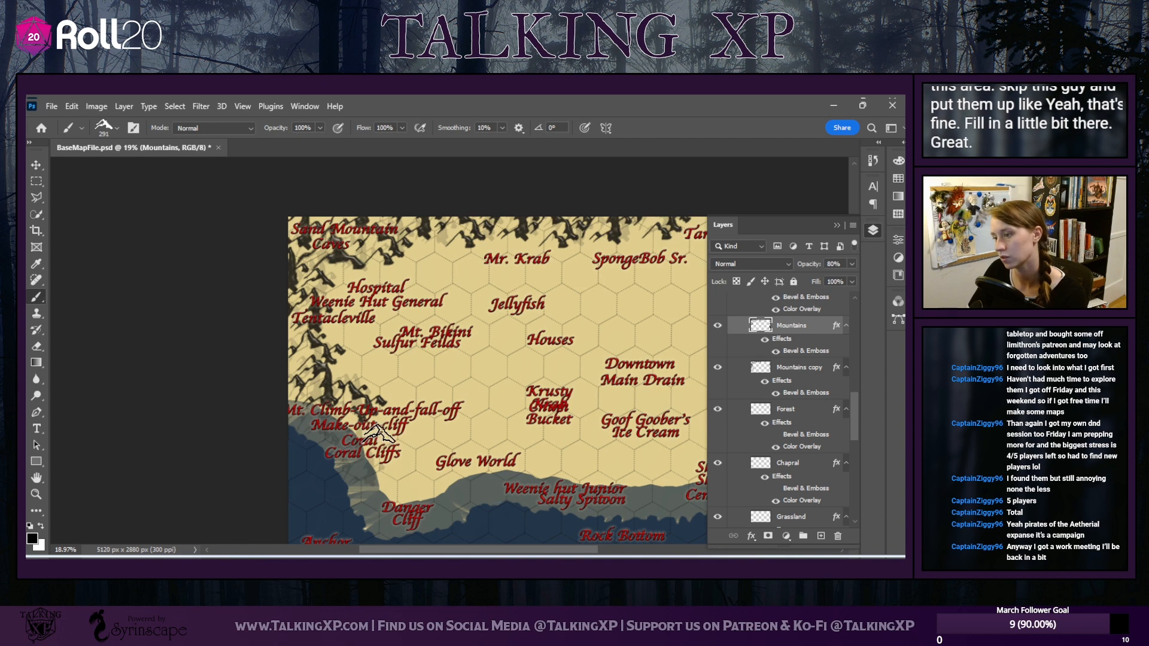
left_click(118, 128)
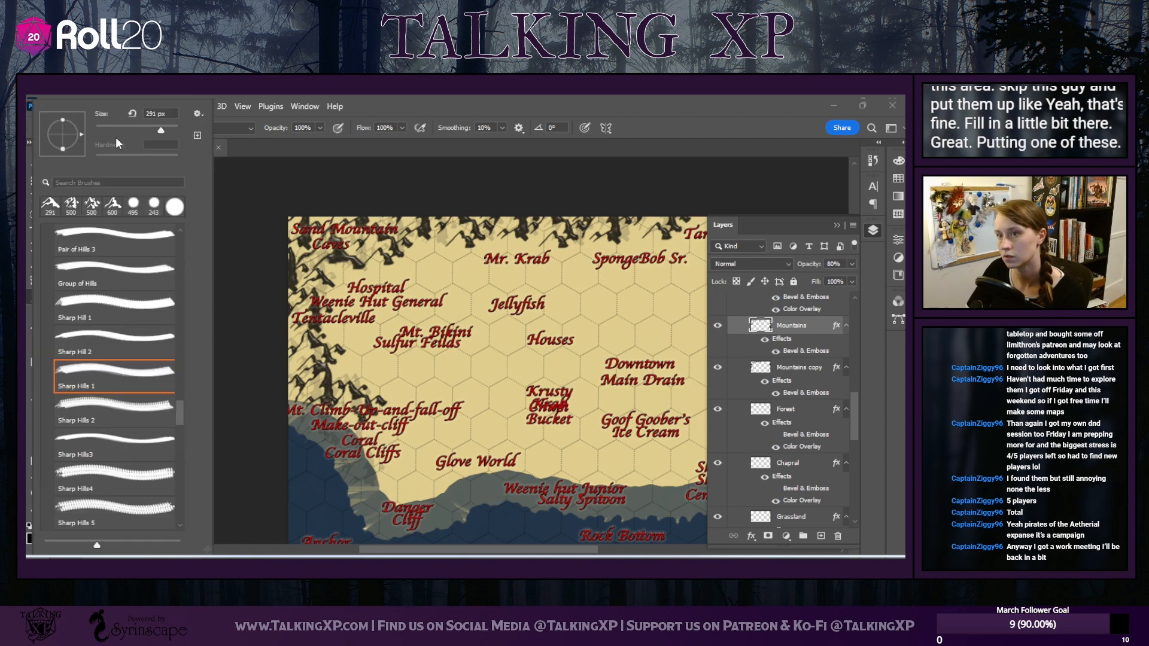
left_click_drag(154, 127, 150, 130)
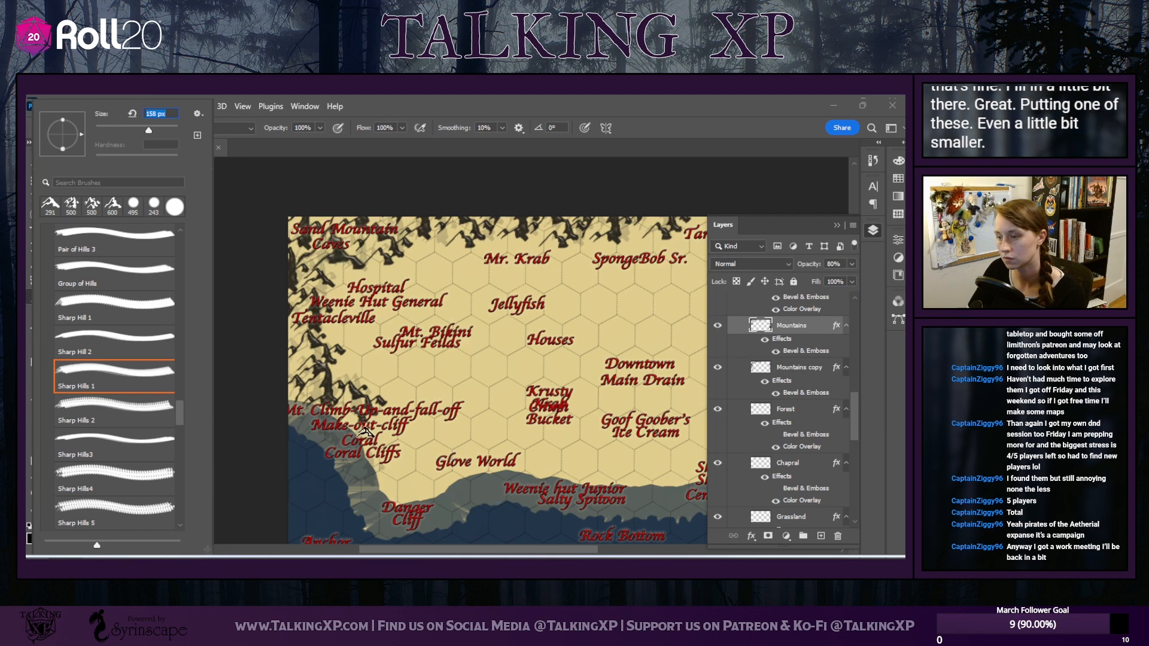
key("Return")
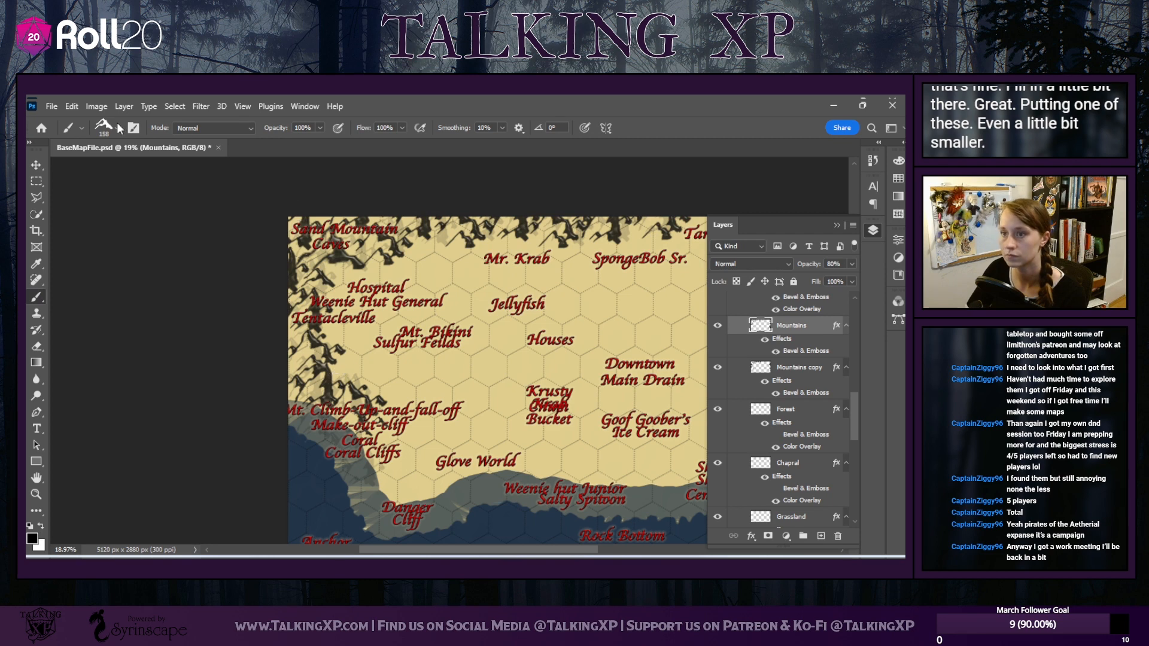
left_click(117, 127)
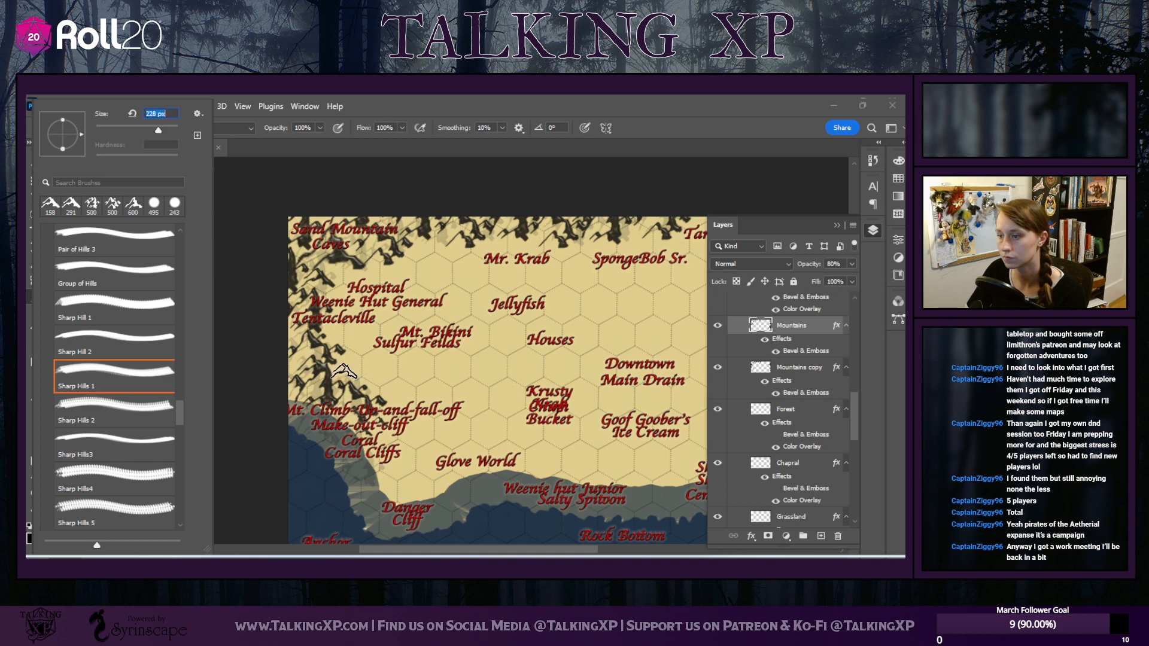
key("Return")
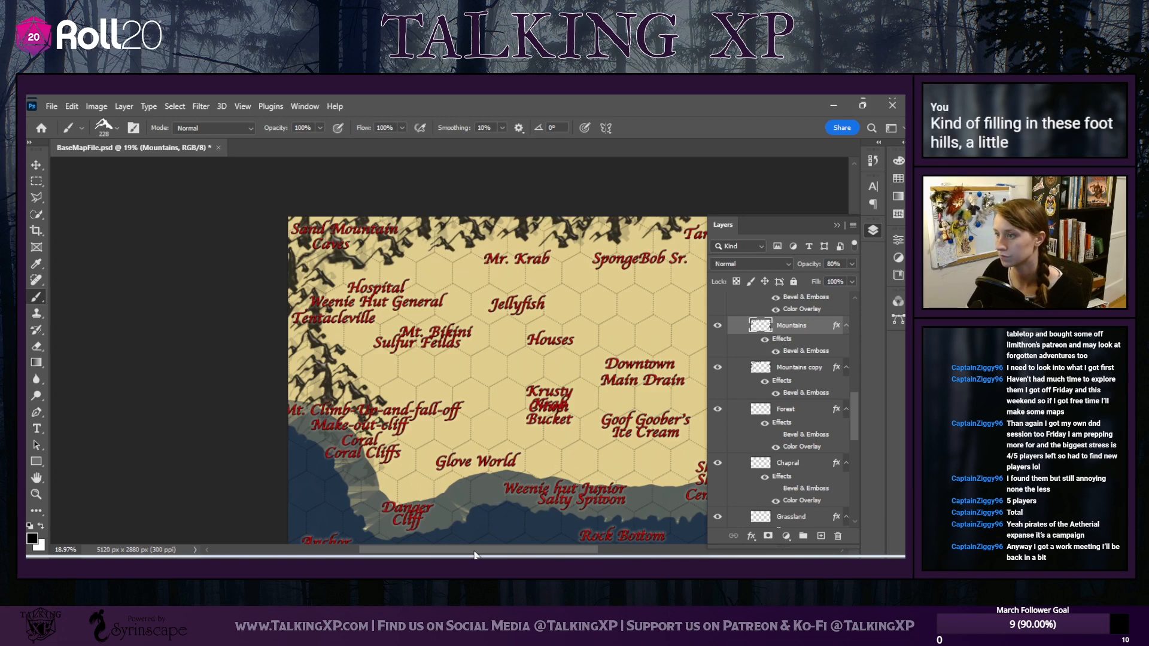
Delete the Mountains copy layer
left_click_drag(474, 550, 573, 550)
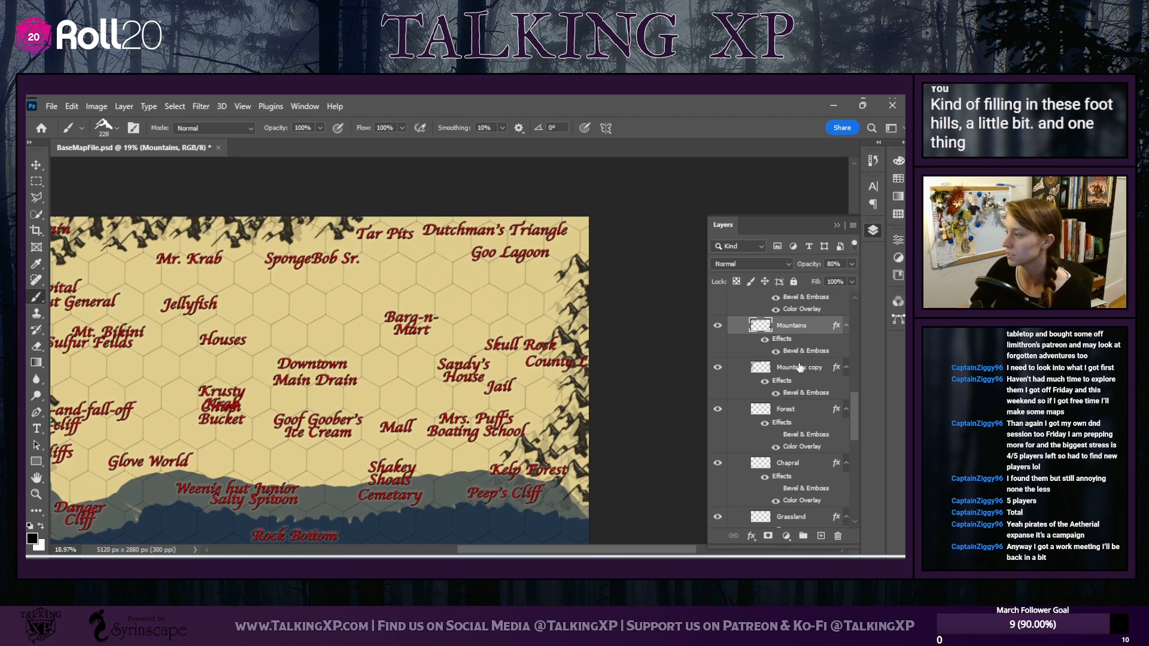
scroll(774, 362, "down", 3)
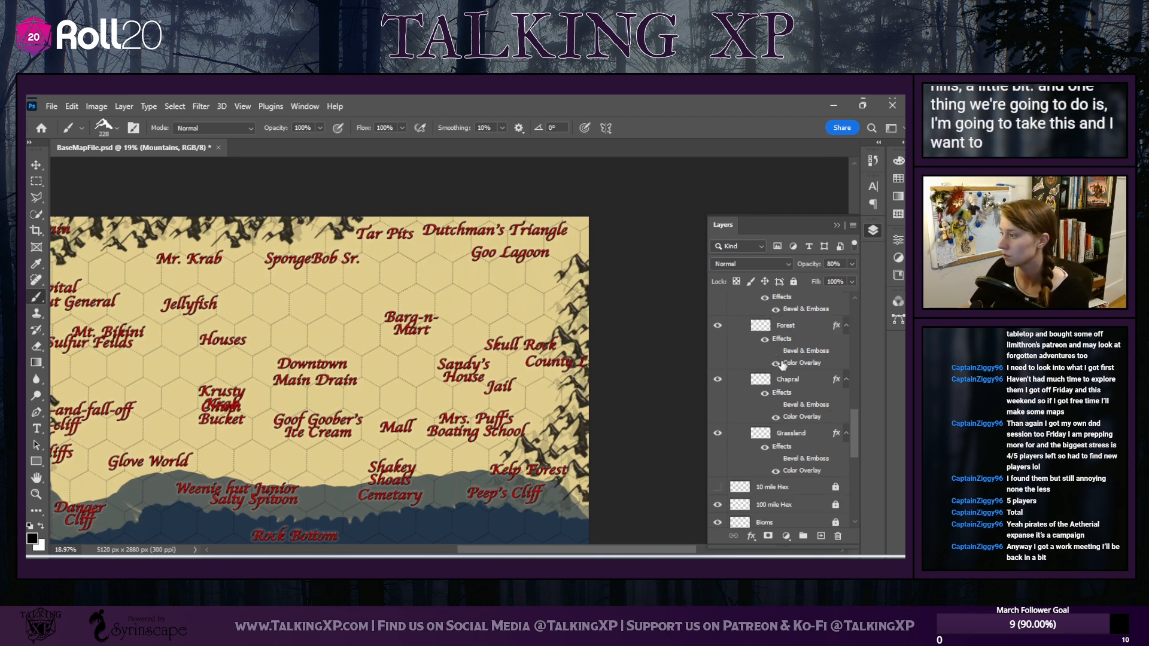
scroll(778, 370, "up", 3)
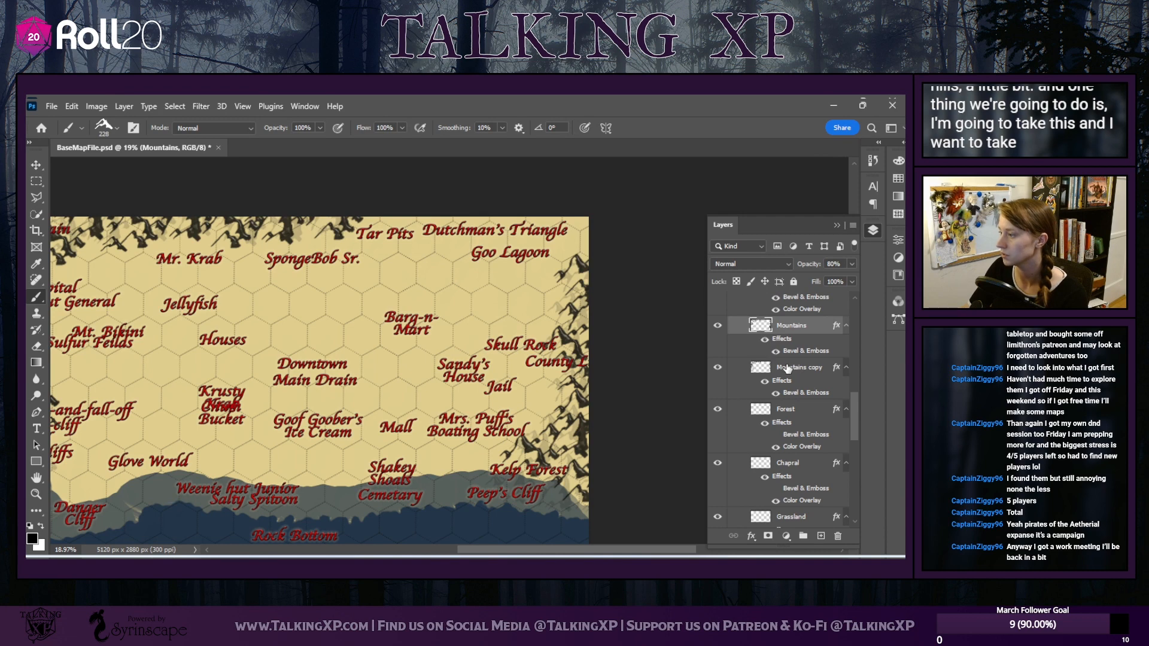
left_click(787, 369)
left_click(837, 536)
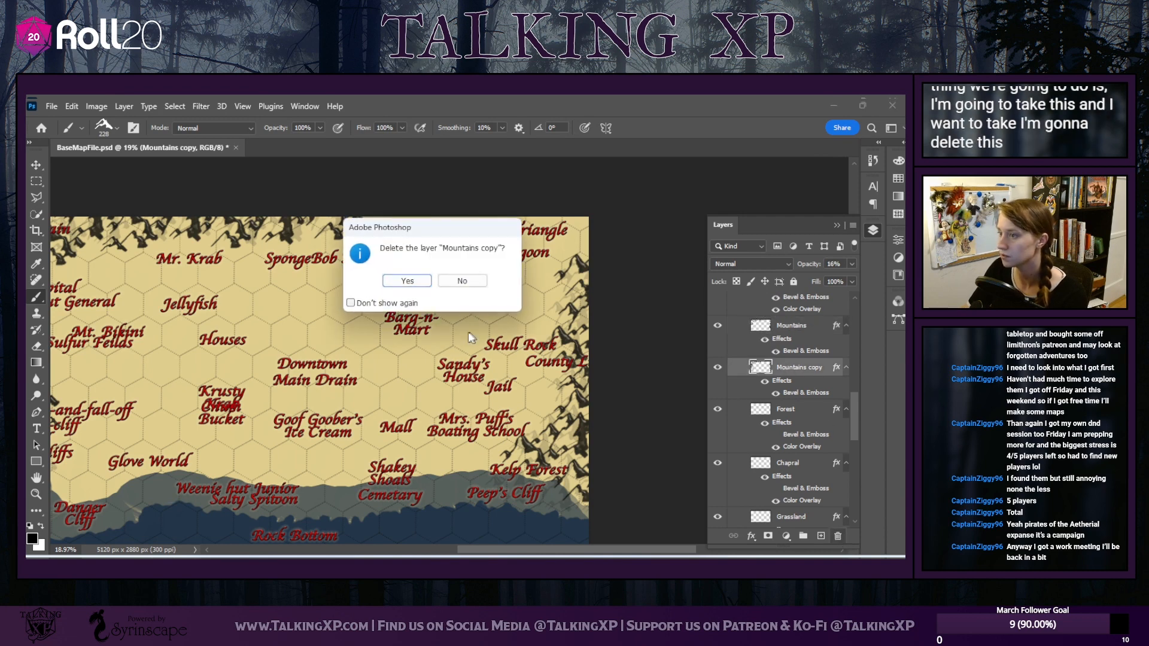
left_click(417, 283)
Raise the Mountains layer's opacity to 100%
left_click(801, 342)
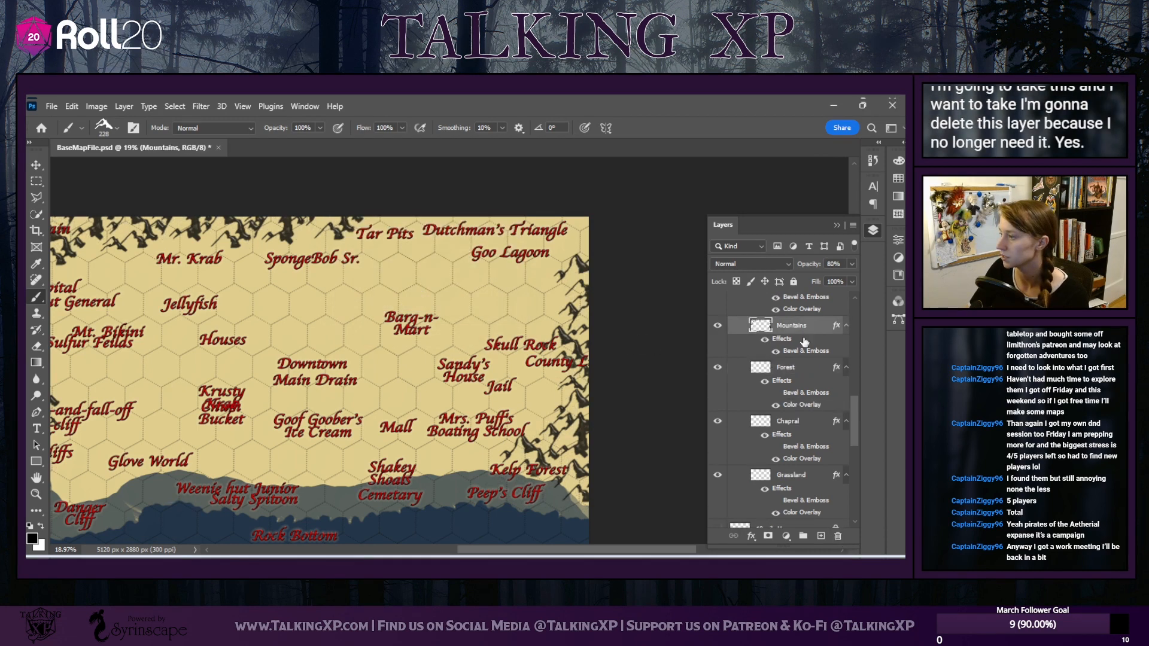
left_click(850, 263)
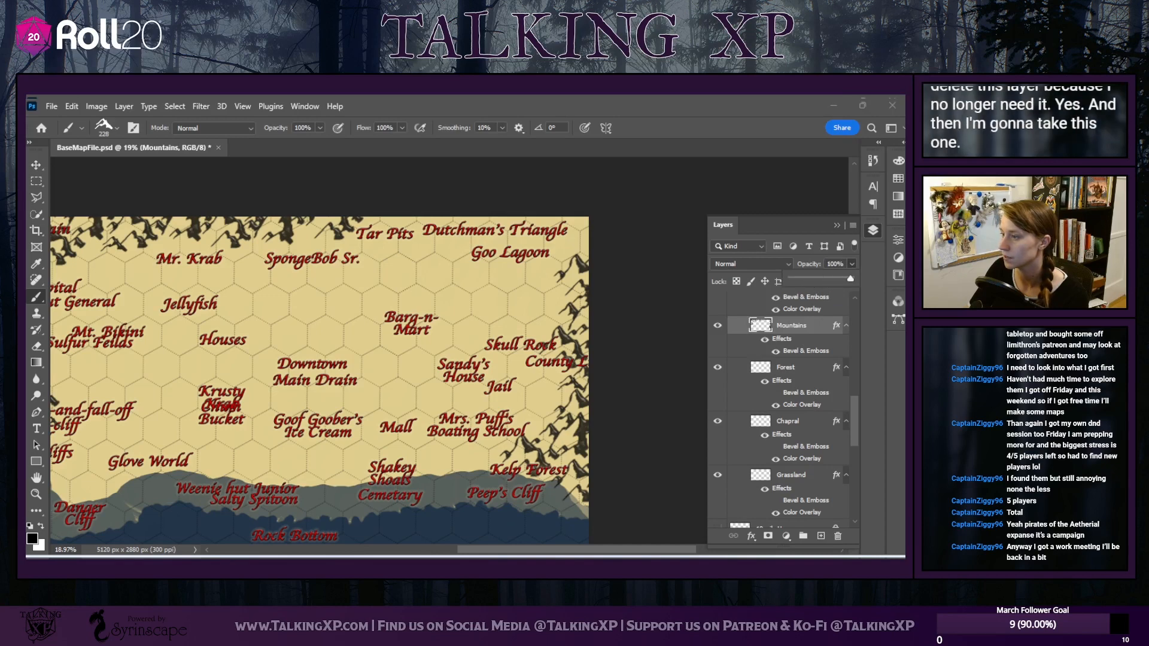
left_click(843, 267)
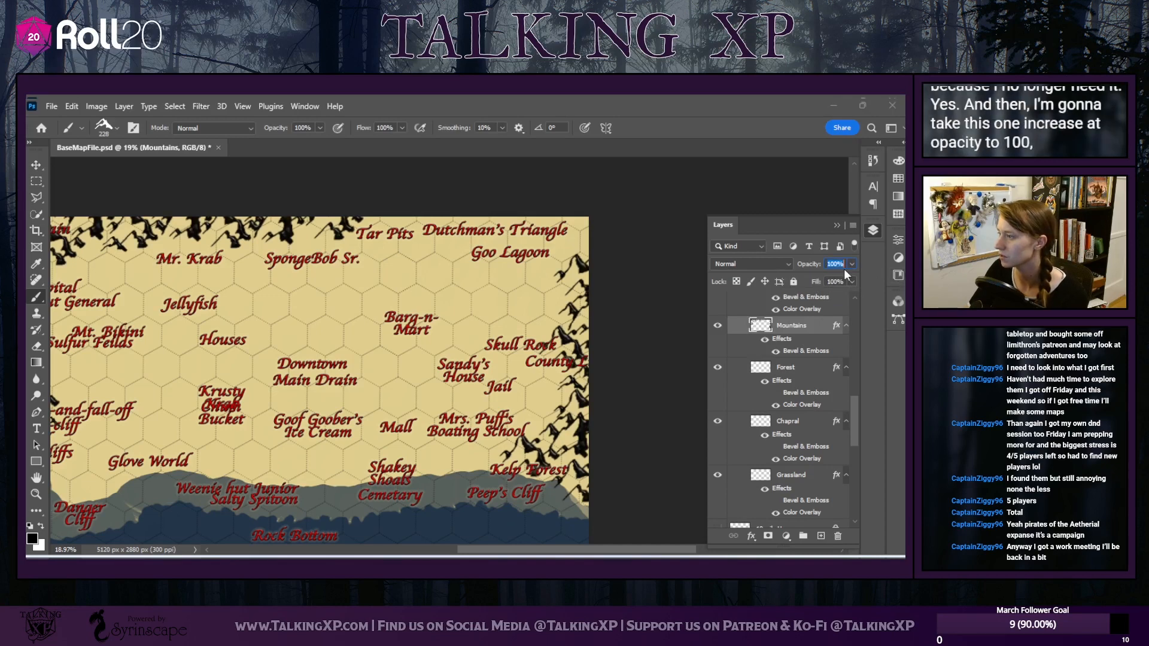
Add a Color Overlay effect in dark purple #4f0052 to the Mountains layer
scroll(801, 352, "up", 1)
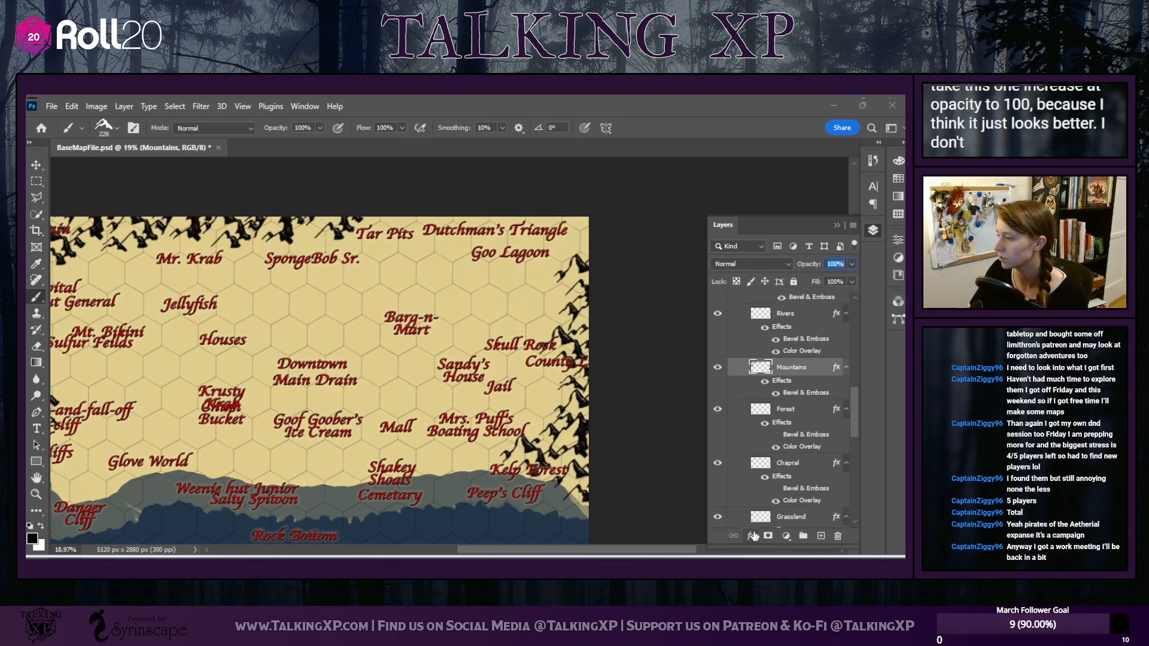
left_click(753, 535)
left_click(775, 481)
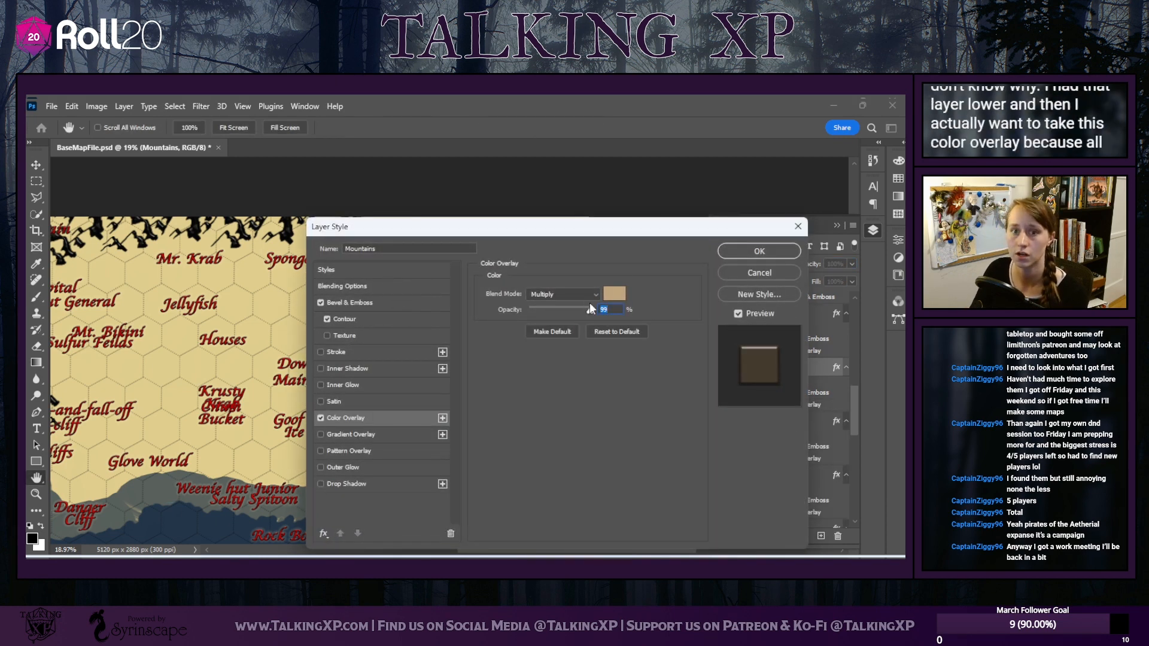
left_click(613, 296)
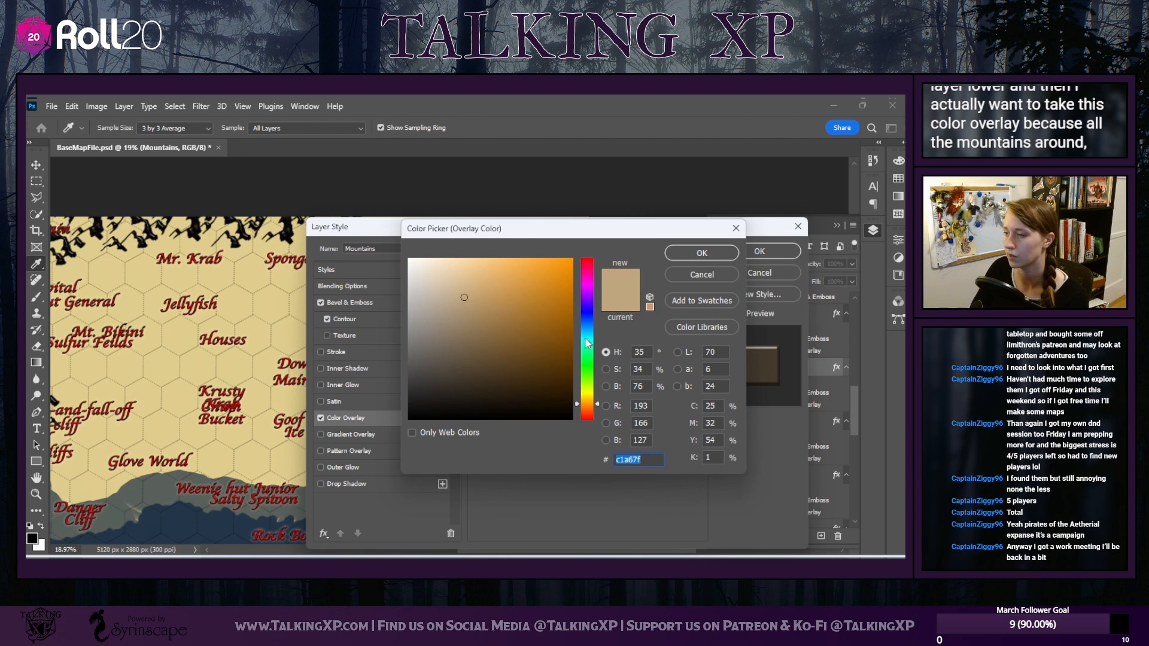
left_click(587, 281)
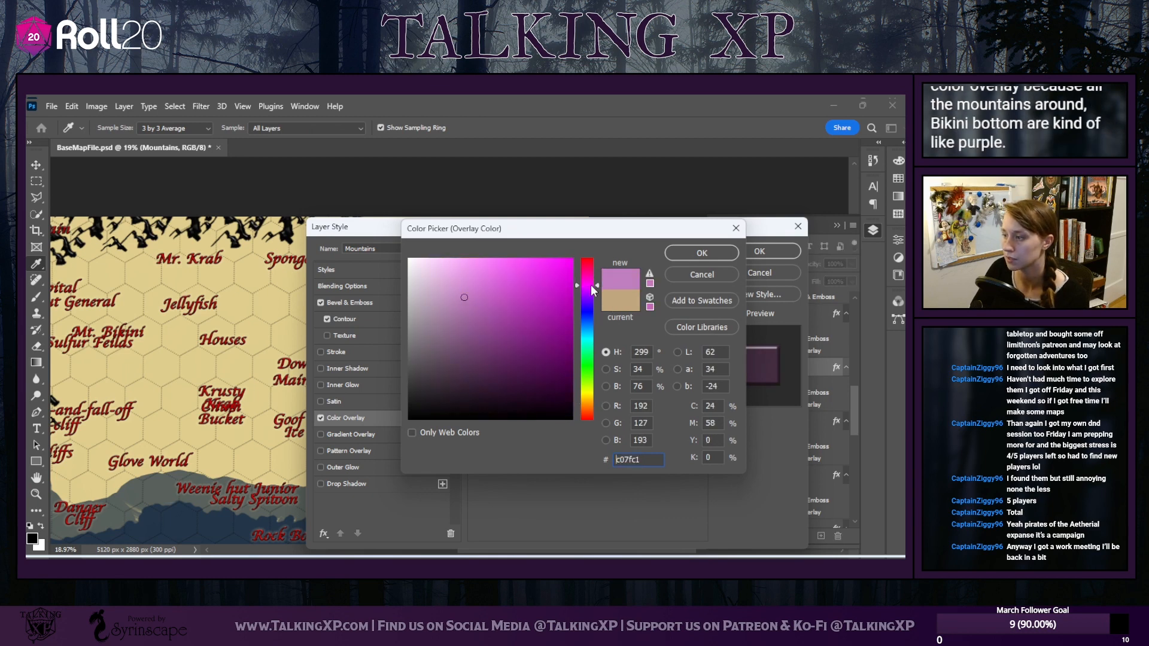
left_click_drag(596, 288, 595, 287)
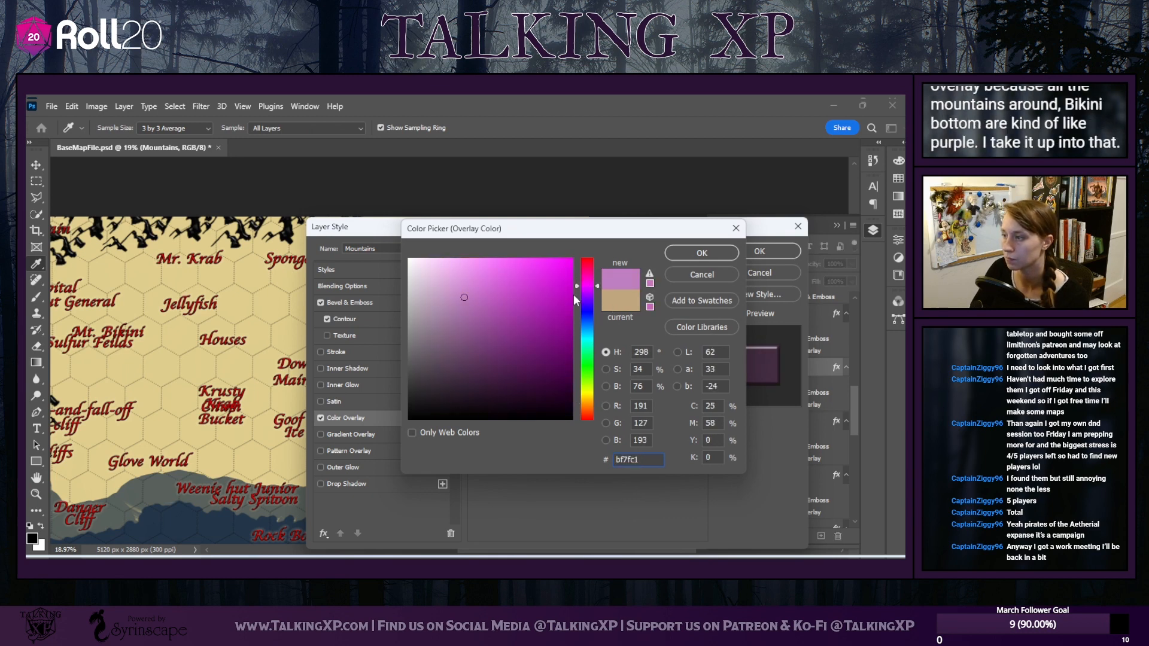
left_click(572, 356)
left_click_drag(571, 364, 572, 368)
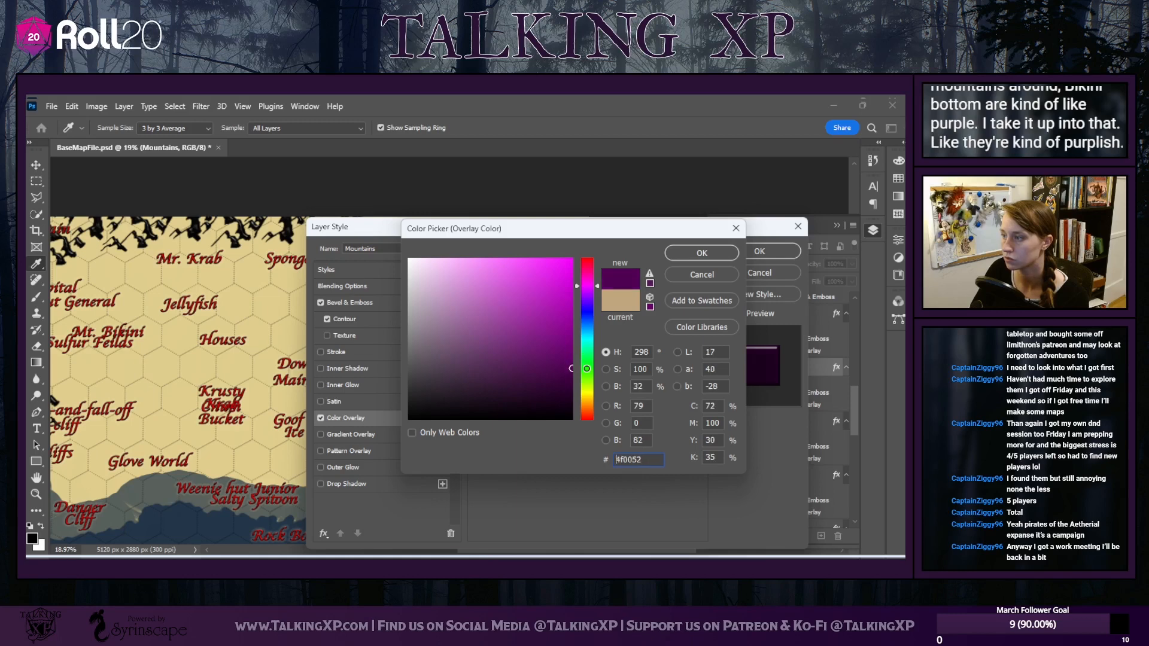
left_click(701, 252)
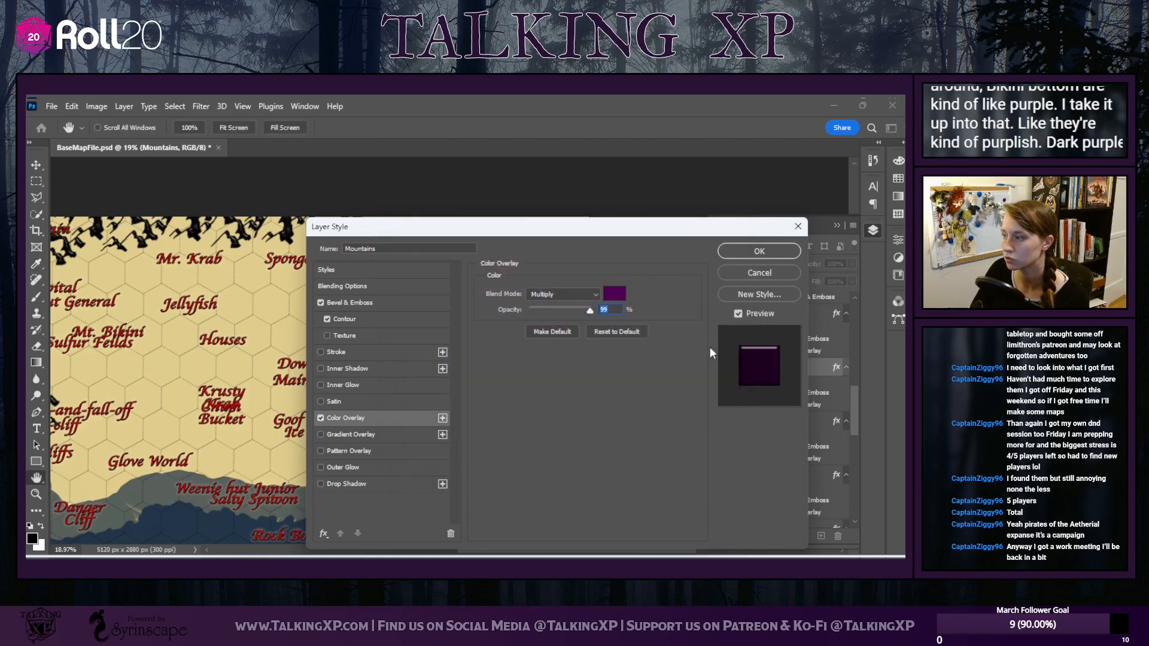
left_click(745, 252)
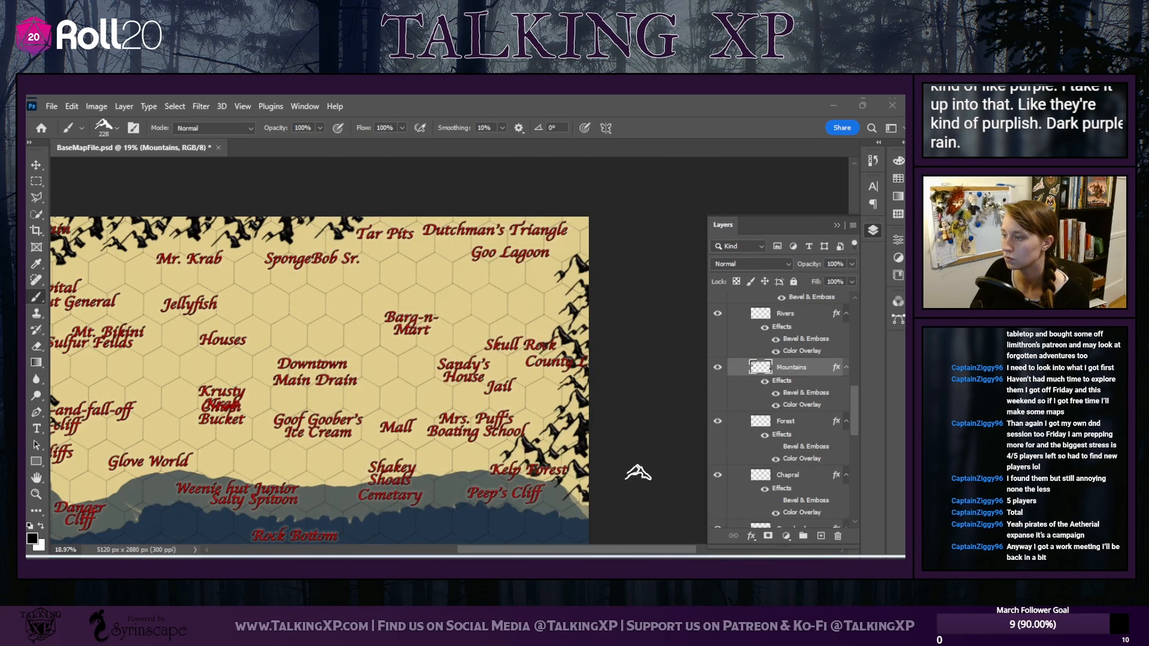
left_click_drag(649, 554, 609, 536)
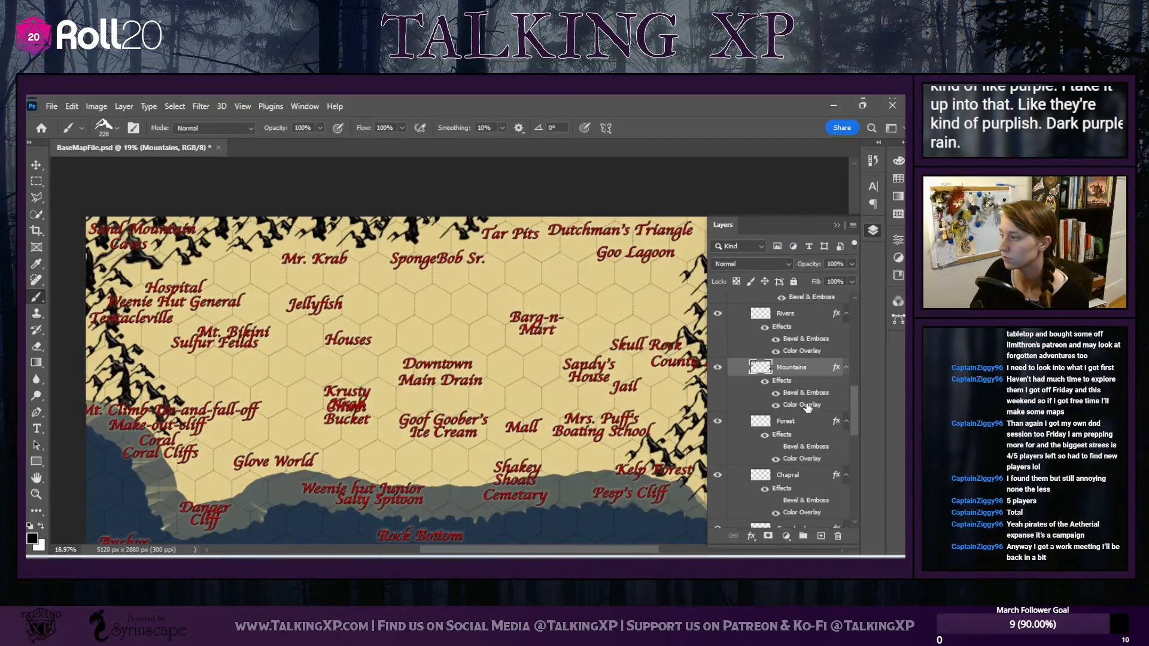
Set the blend mode of the Mountains layer's Color Overlay effect to Lighten
double_click(807, 405)
left_click(540, 289)
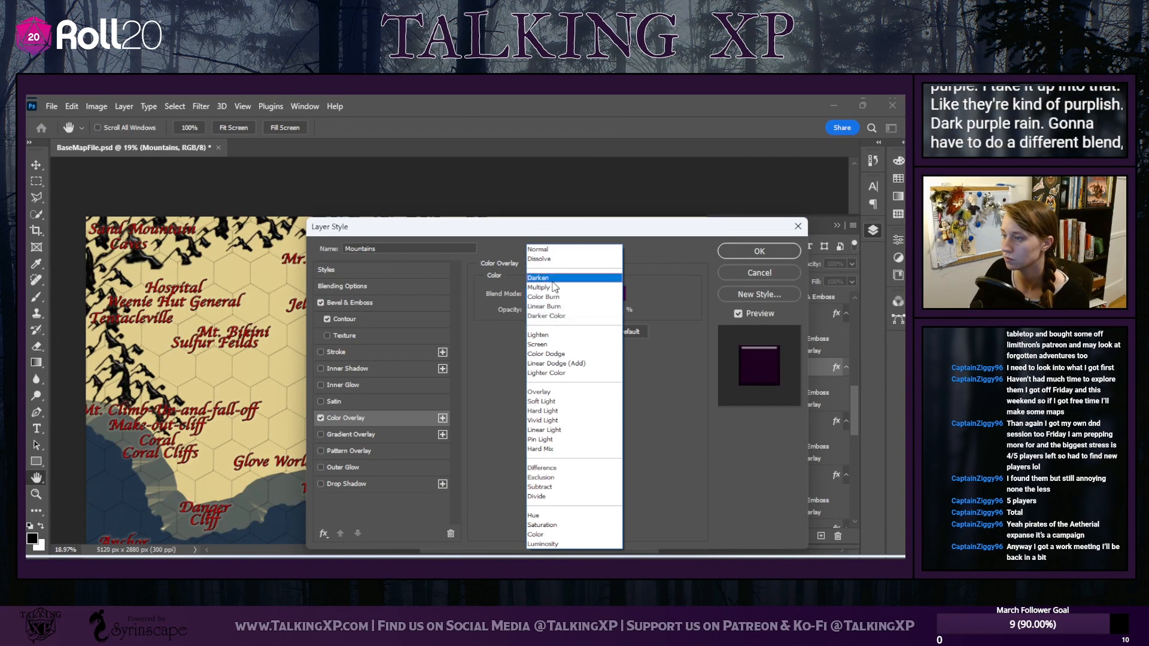
left_click(550, 284)
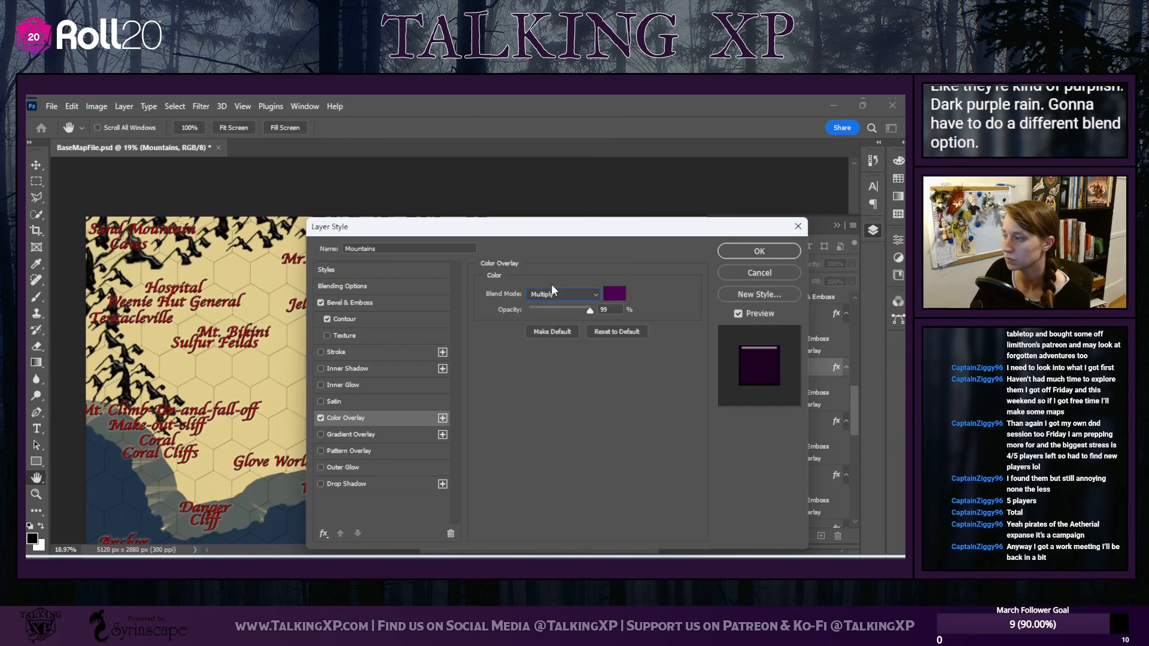
left_click(569, 292)
left_click(558, 306)
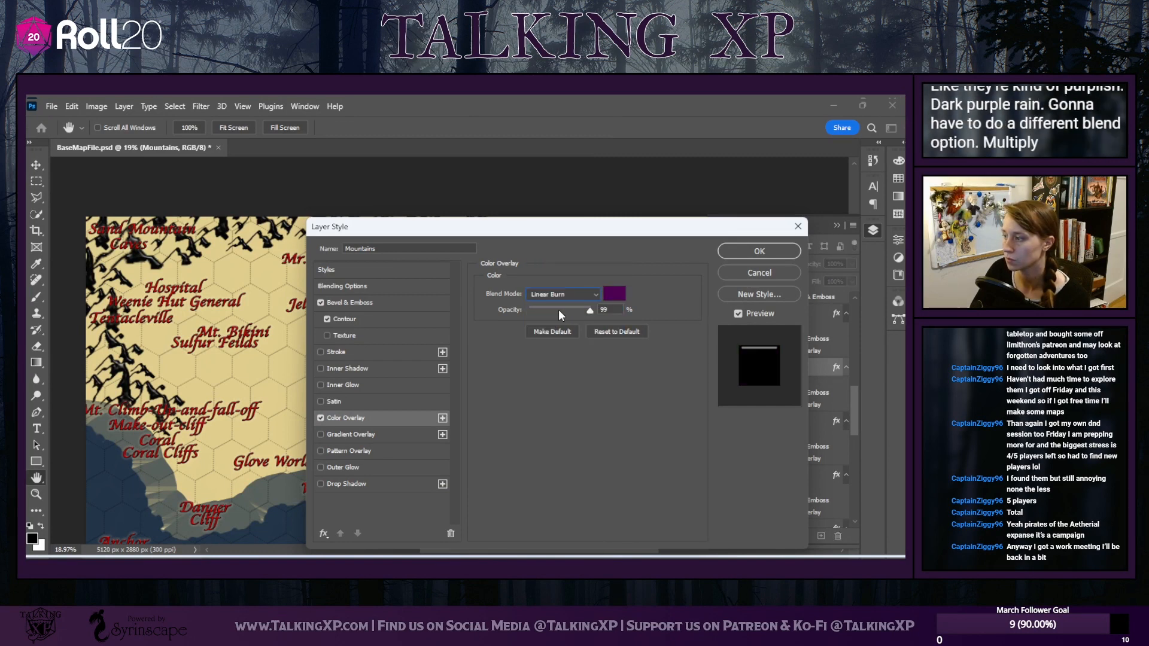
left_click(566, 299)
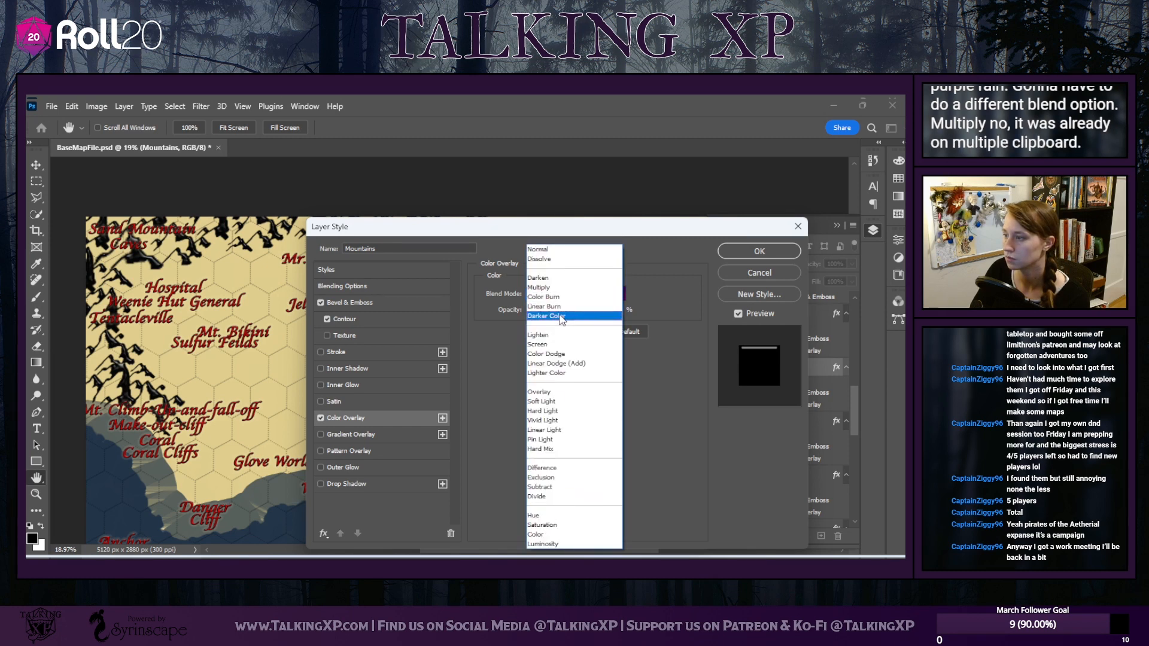
left_click(555, 285)
left_click(562, 292)
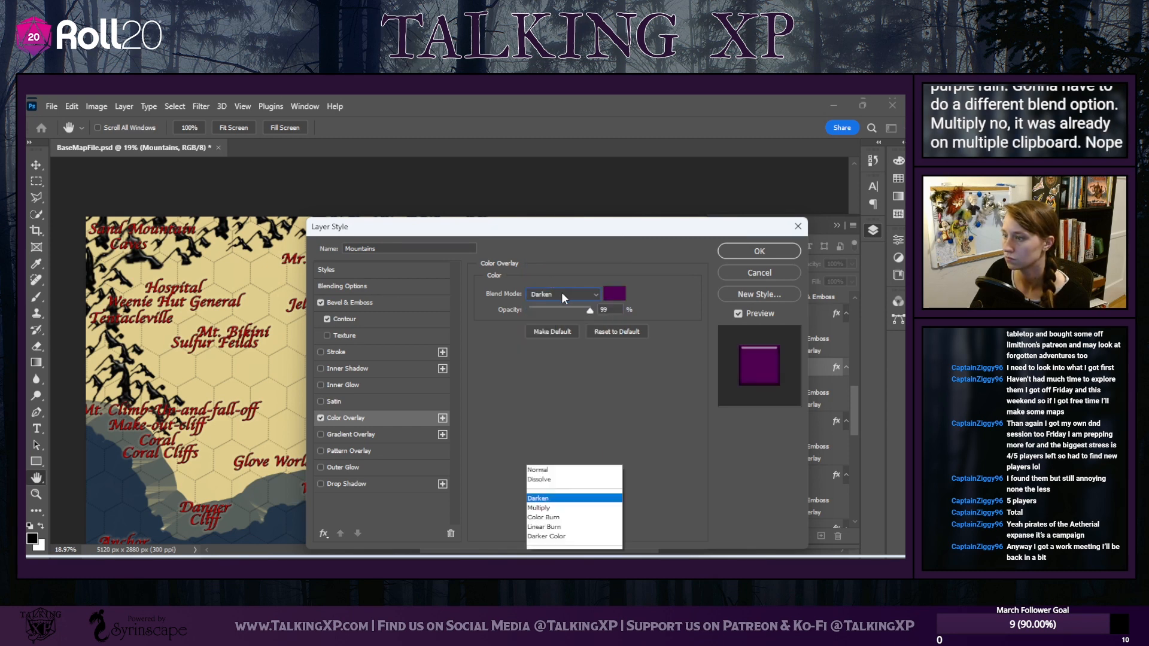
left_click(551, 335)
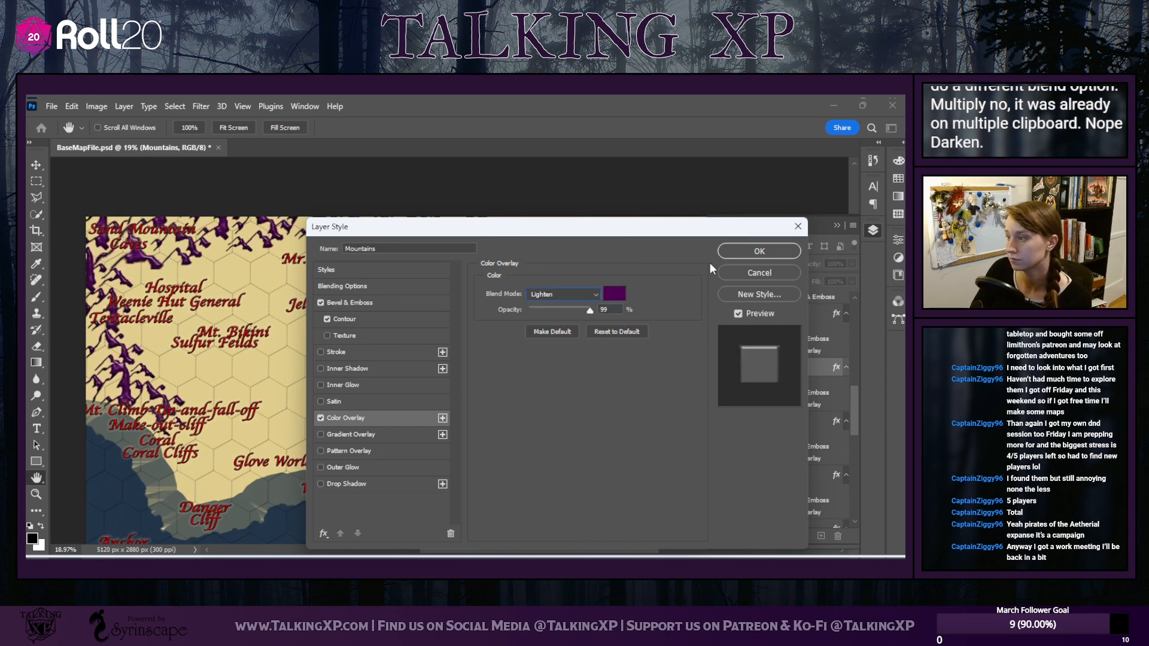
left_click(741, 252)
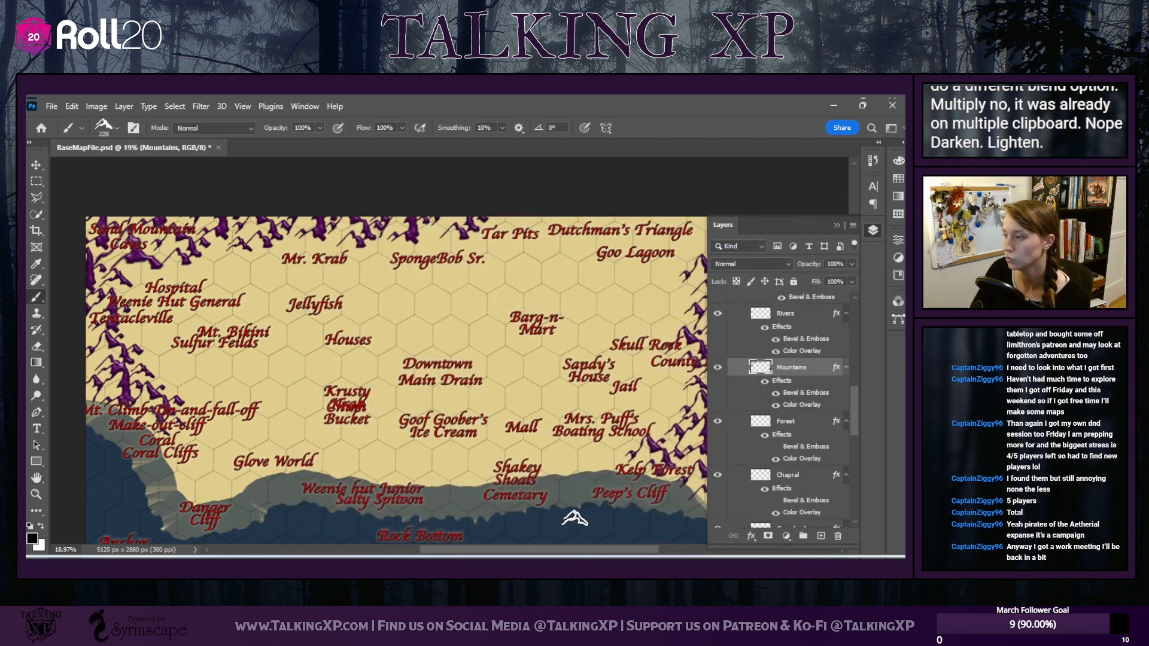
Paint the lagoon's shoreline on the Rivers layer from Tar Pits past Goo Lagoon, using the Flat 7 px brush at 127 px
left_click_drag(417, 552, 446, 546)
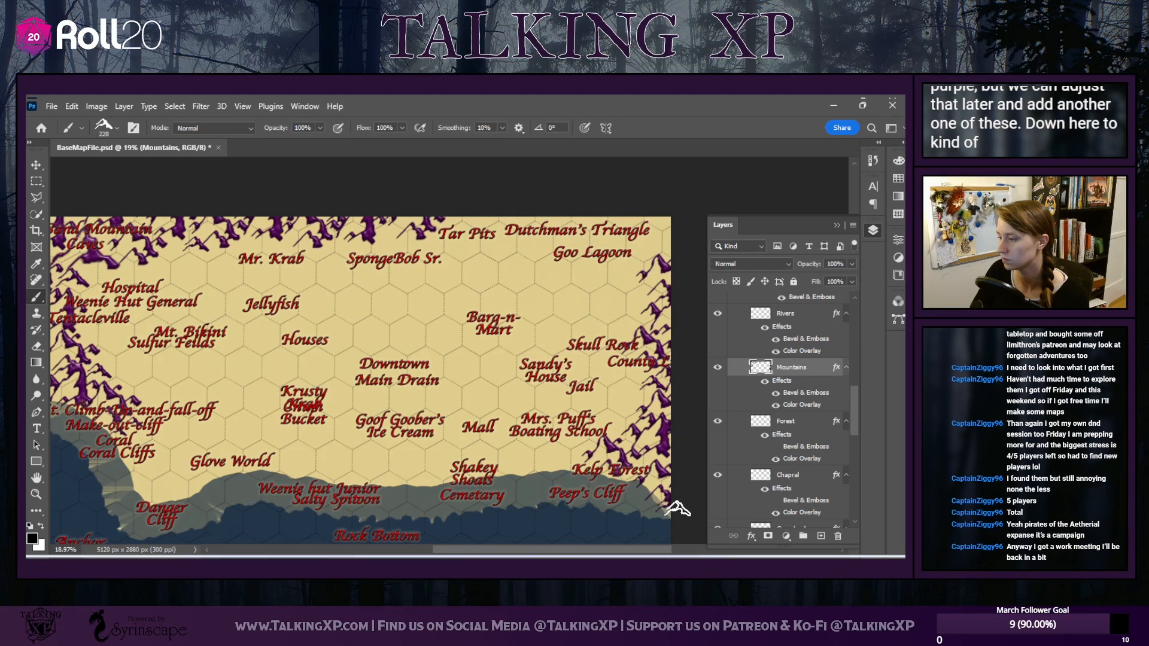
left_click_drag(628, 549, 608, 550)
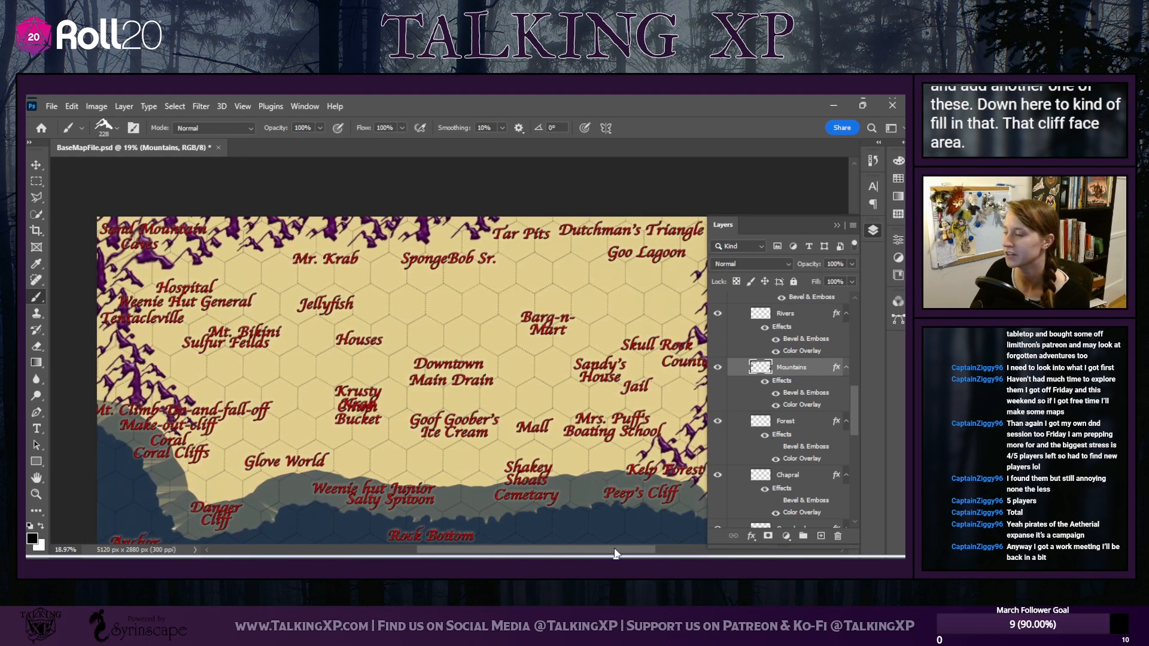
left_click(784, 315)
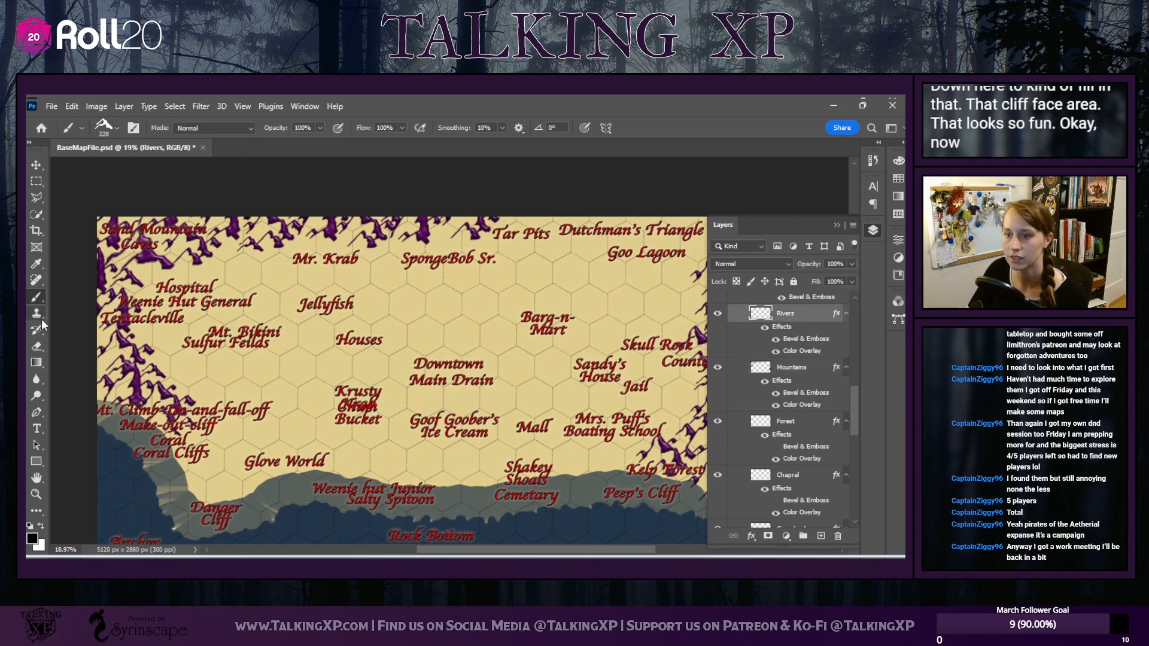
left_click(112, 132)
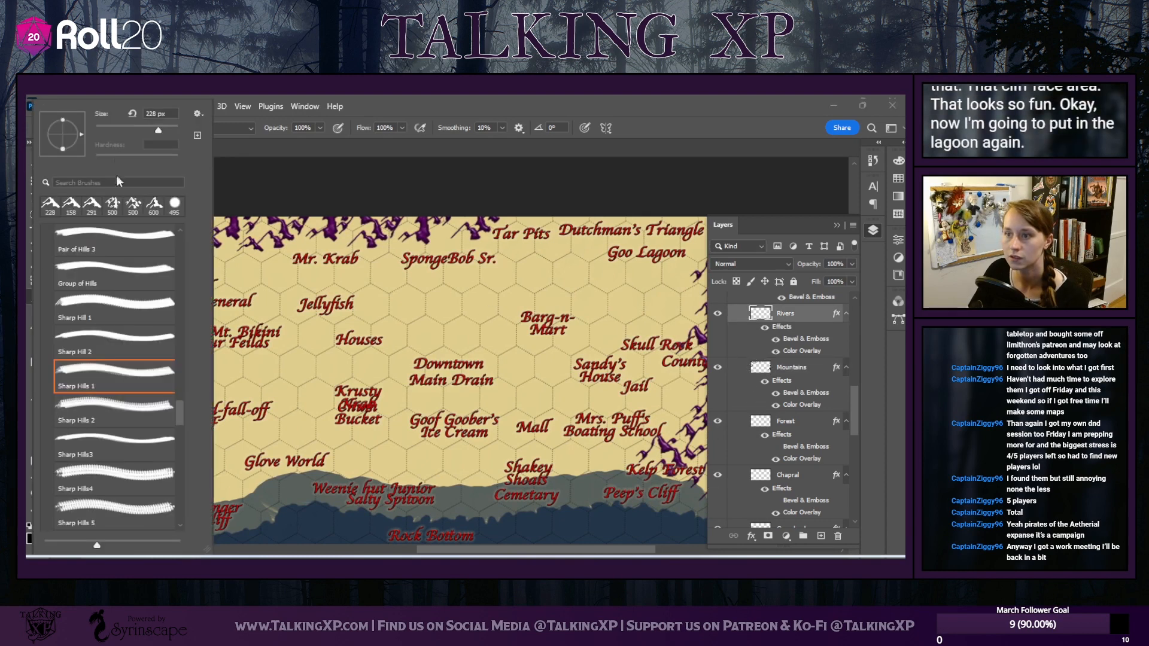
left_click(174, 205)
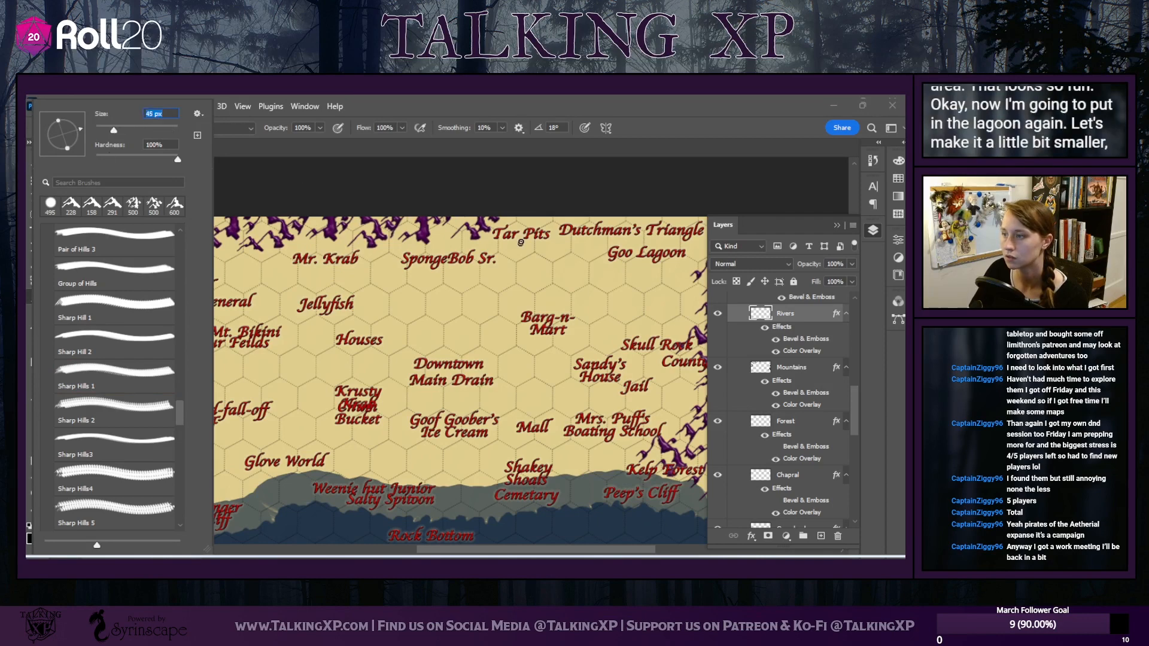
scroll(96, 262, "up", 15)
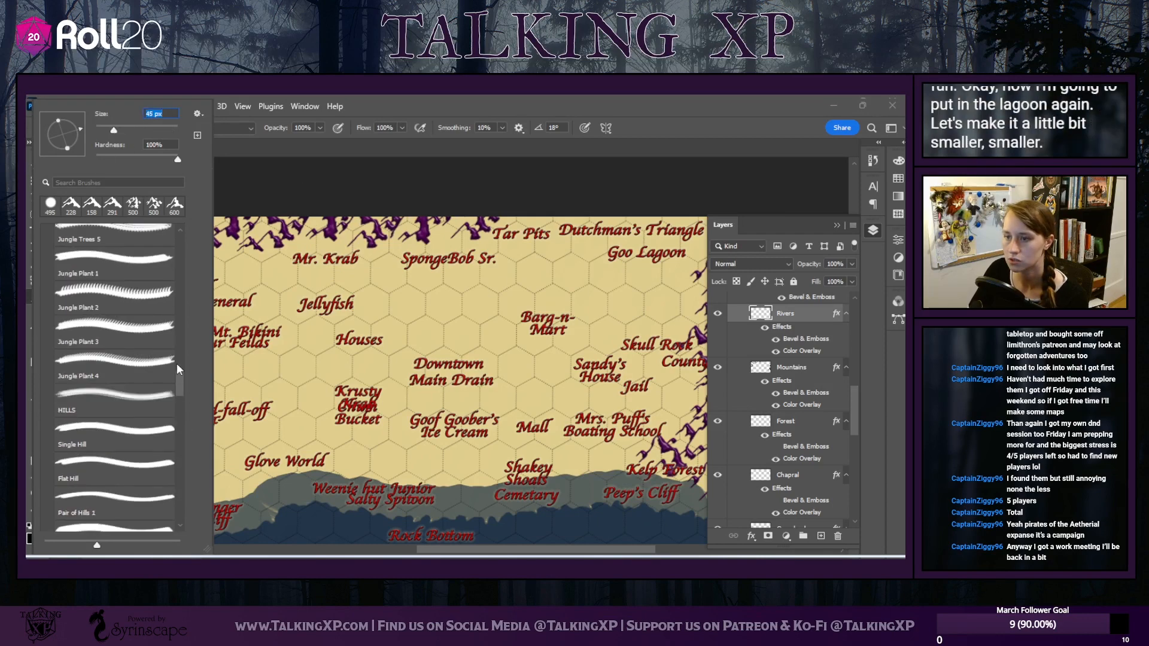
left_click(110, 380)
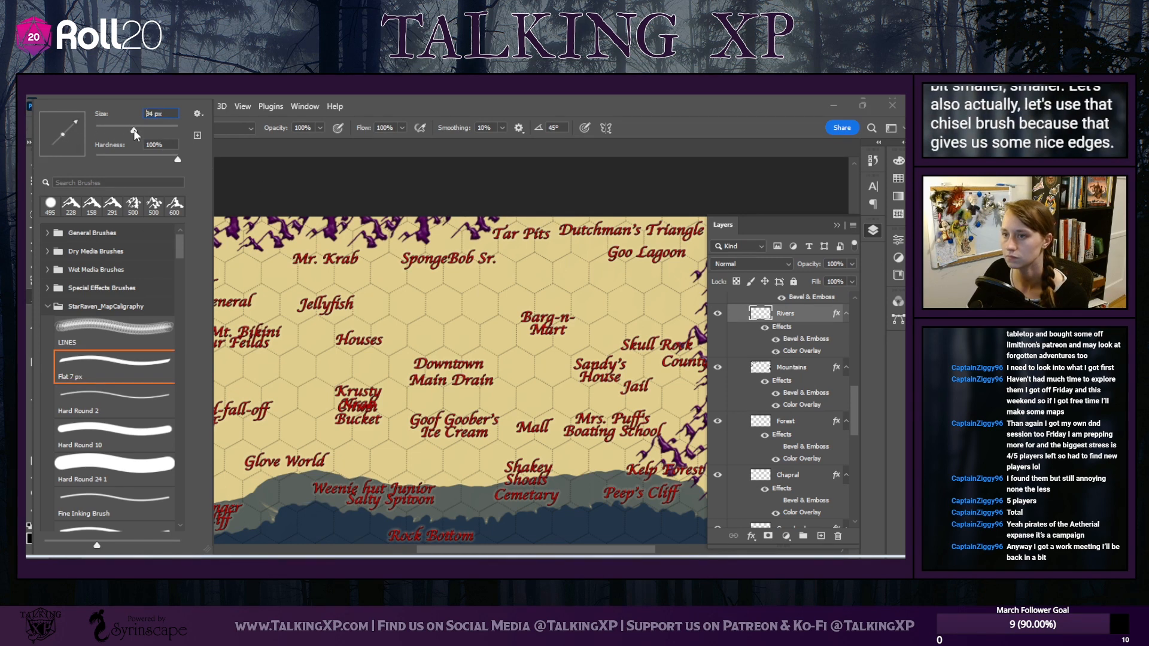
left_click(146, 130)
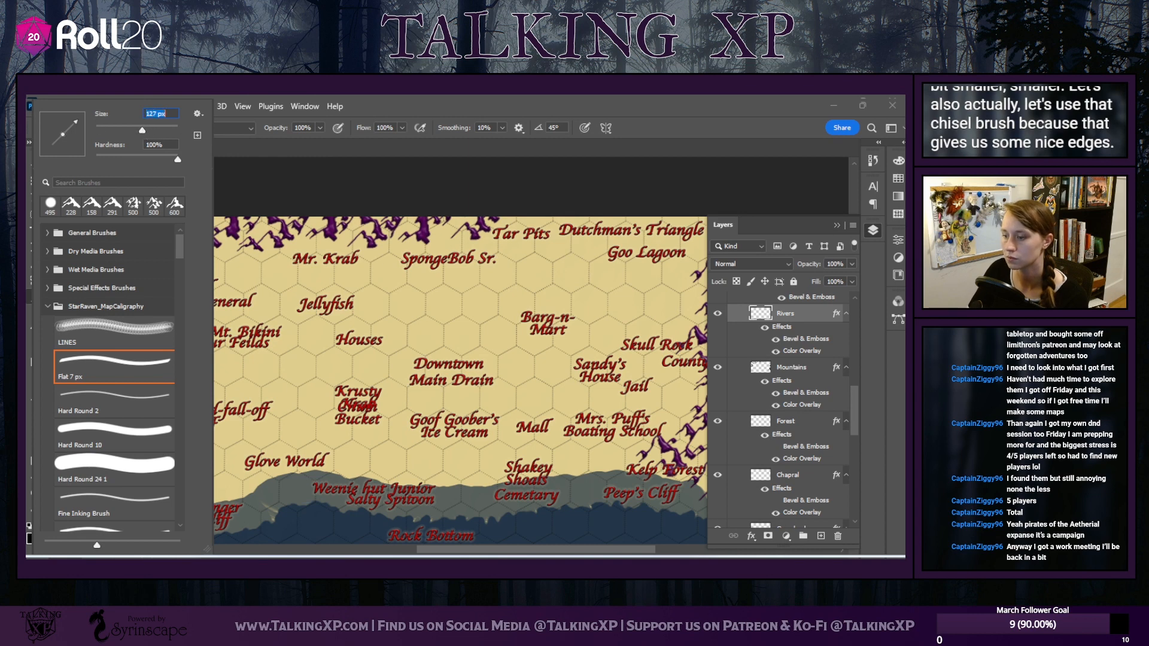
left_click_drag(449, 550, 477, 549)
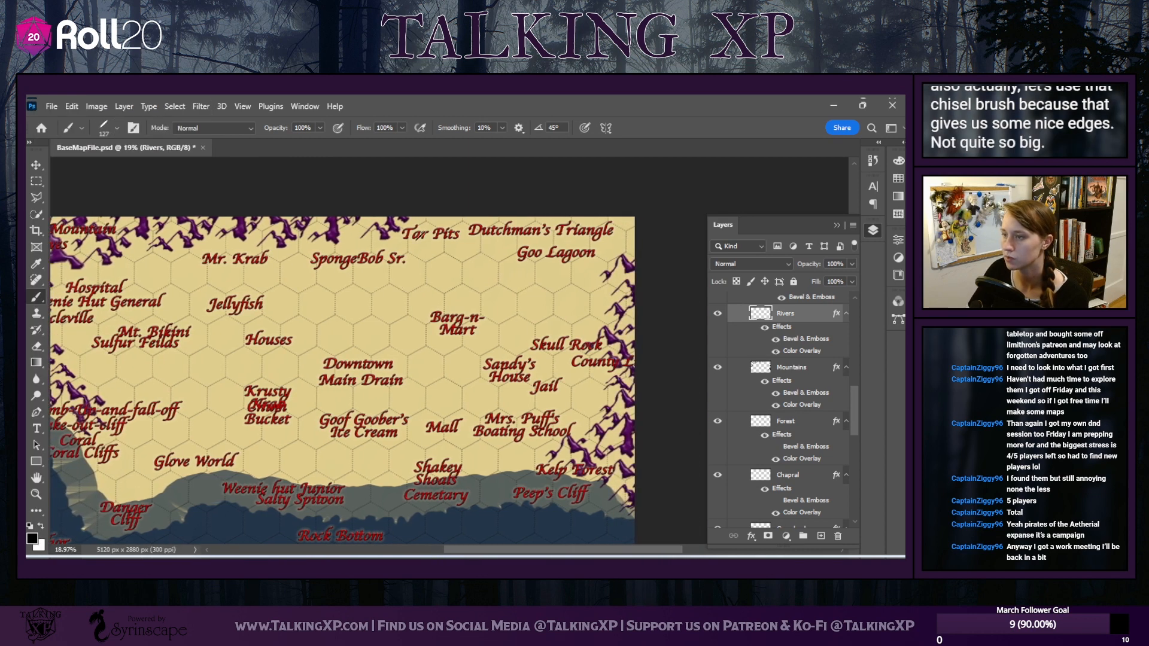
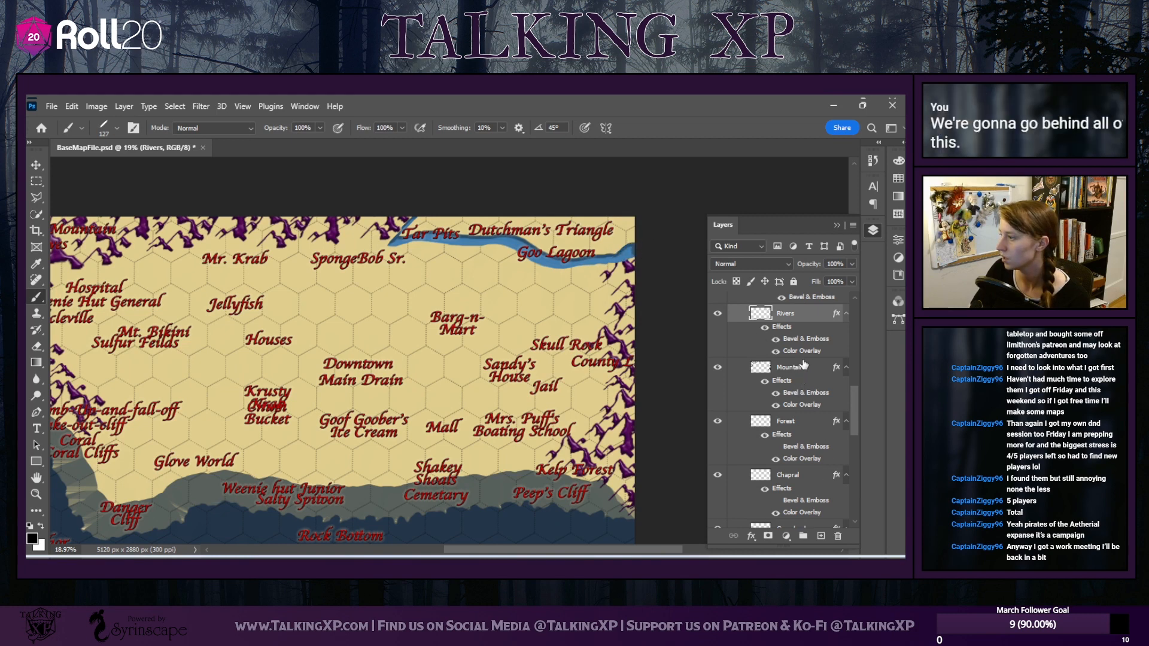
Place the Rivers layer below Mountains, fill the lagoon up to the northeastern map edge and extend its water west in front of the mountains
left_click_drag(806, 310, 805, 413)
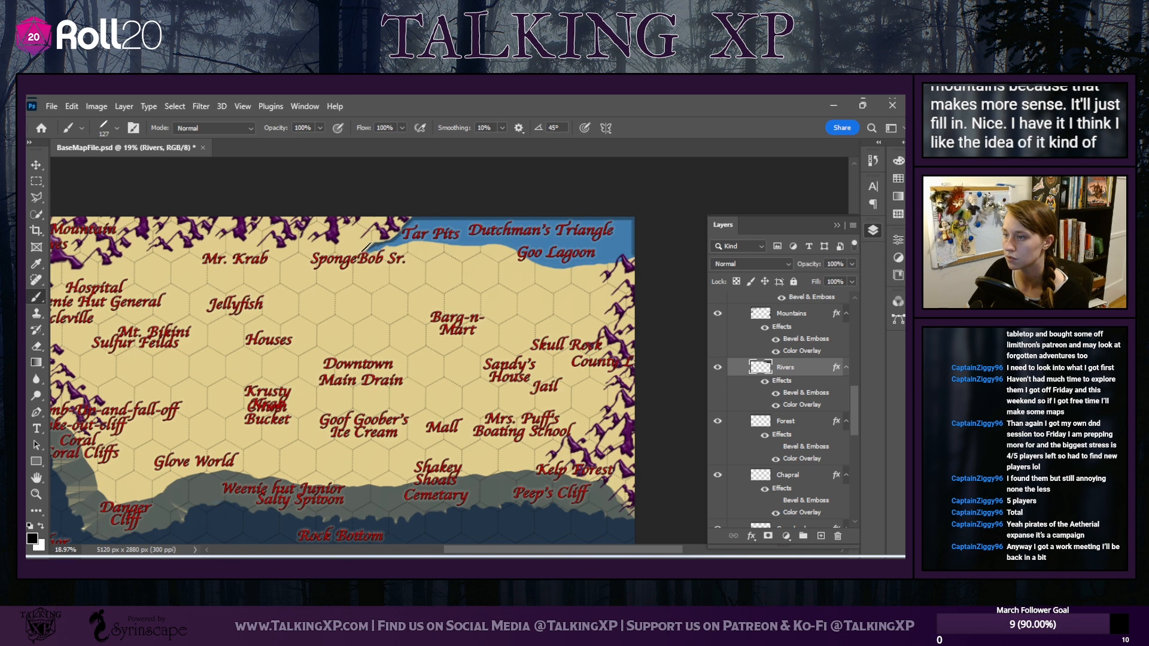
mouse_move(367, 247)
left_mouse_down()
mouse_move(347, 247)
mouse_move(387, 248)
left_mouse_up()
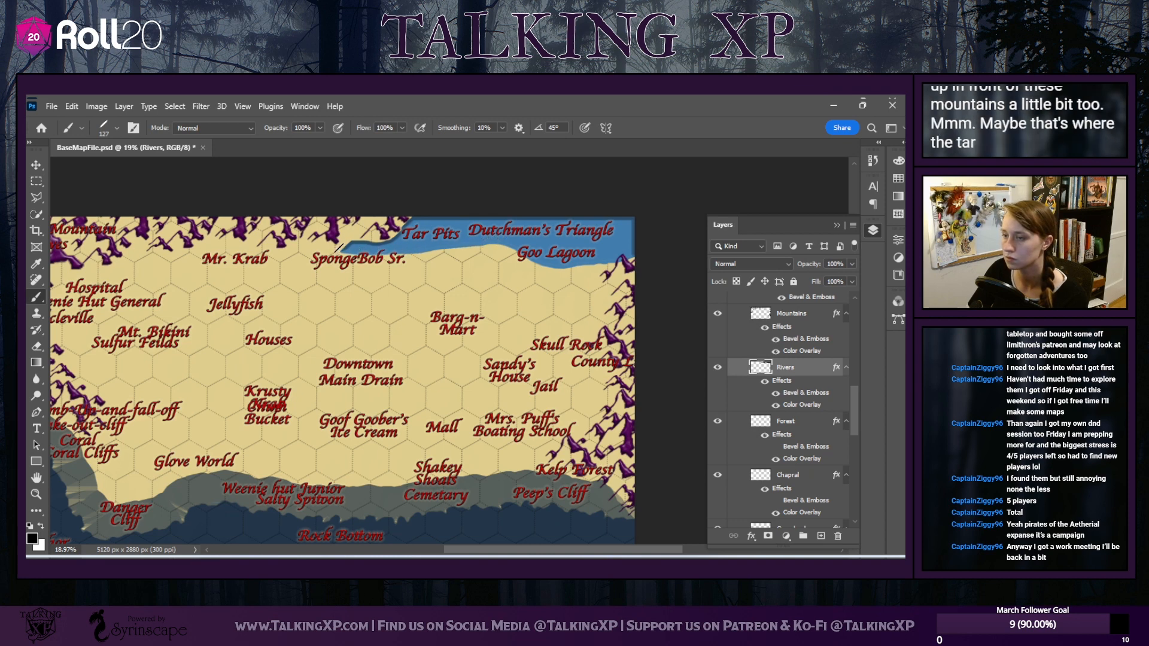
Rotate the Flat 7 px brush to 156° and paint a tapered western end for the water beside the Tar Pits on the Rivers layer
left_click(114, 128)
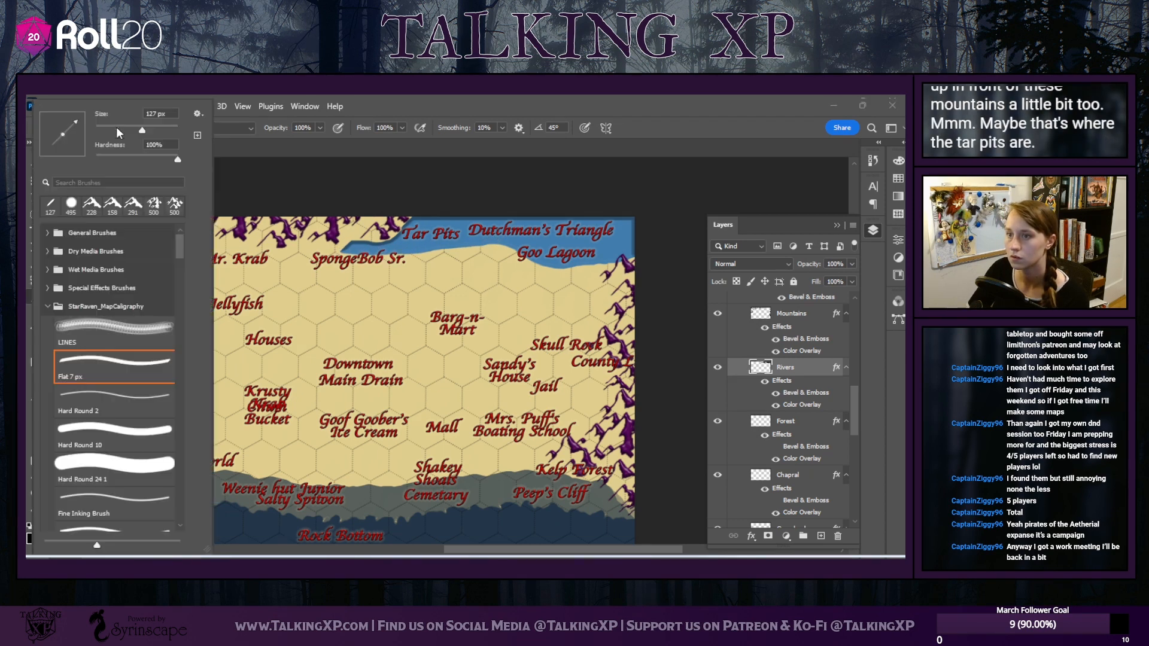
left_click_drag(76, 124, 51, 124)
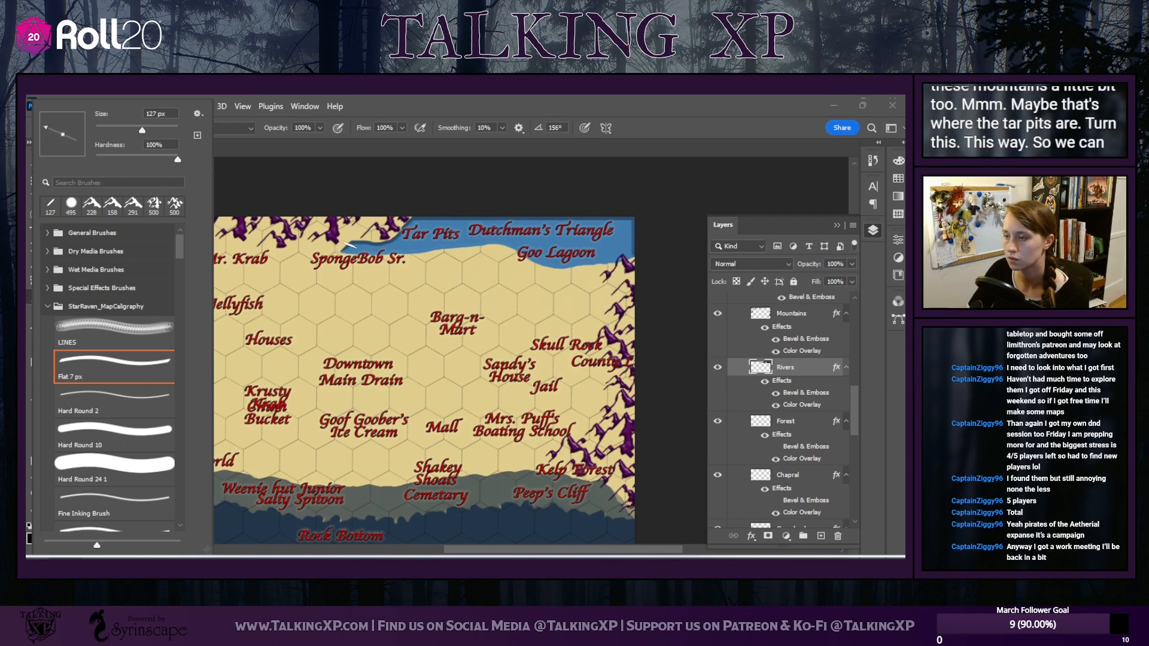
left_click(358, 245)
left_click_drag(347, 247, 317, 248)
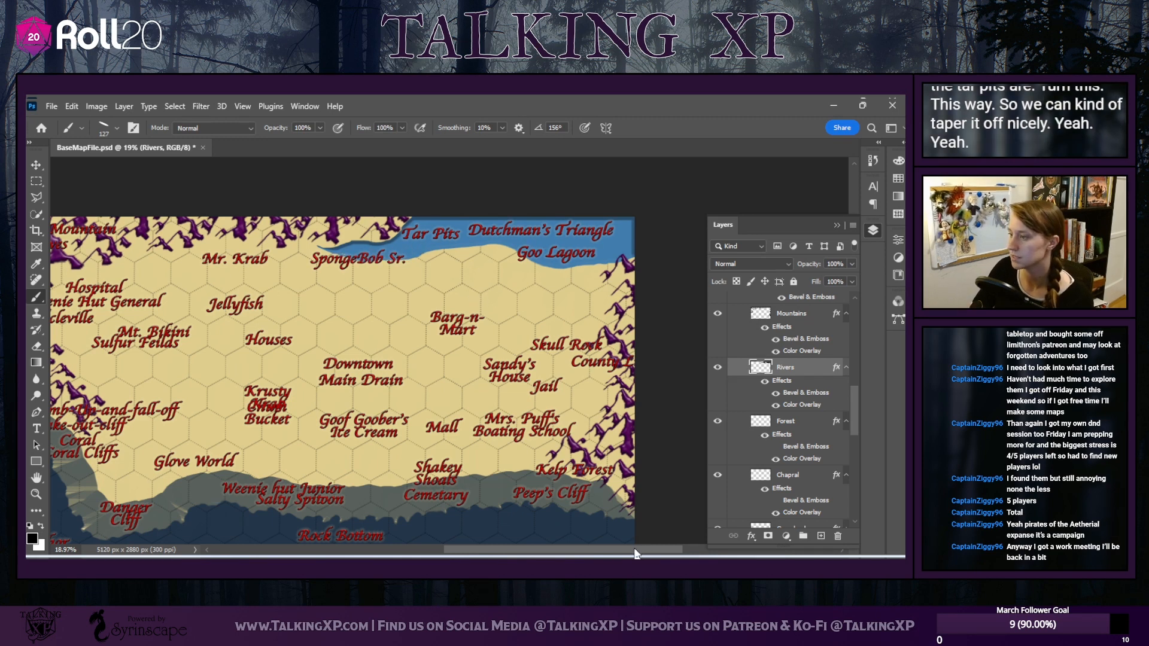
Paint the water below the Goo Lagoon label further south and east toward the eastern mountains on the Rivers layer
left_click_drag(635, 553, 626, 552)
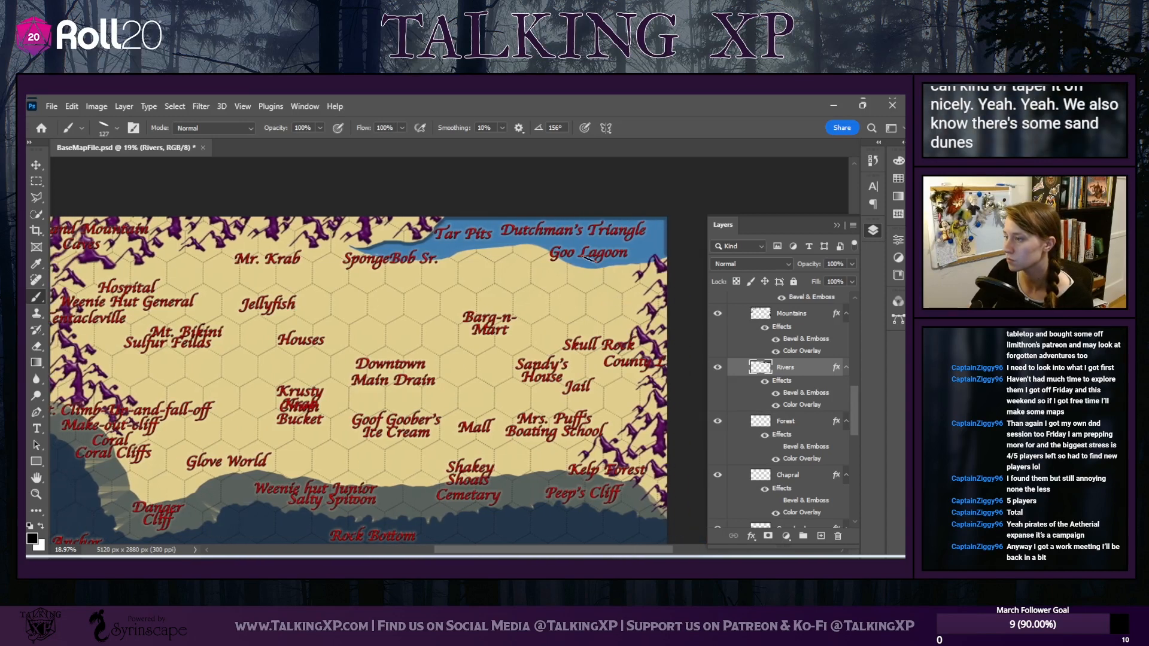
left_click_drag(567, 267, 629, 274)
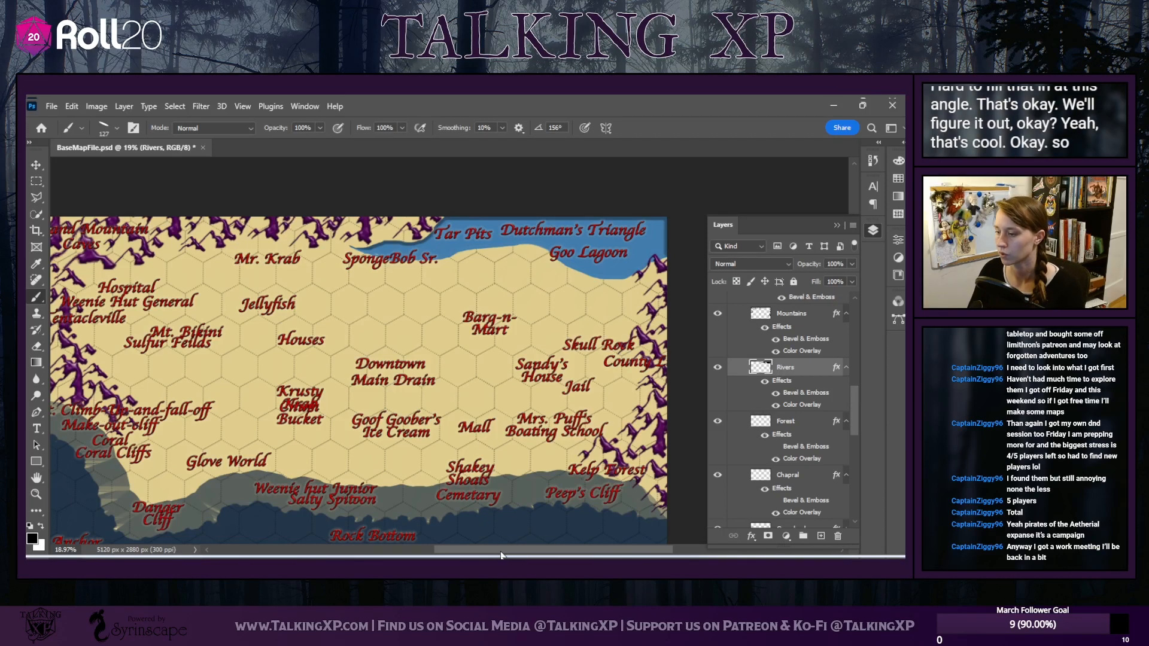
mouse_move(501, 551)
left_mouse_down()
mouse_move(486, 552)
mouse_move(499, 552)
left_mouse_up()
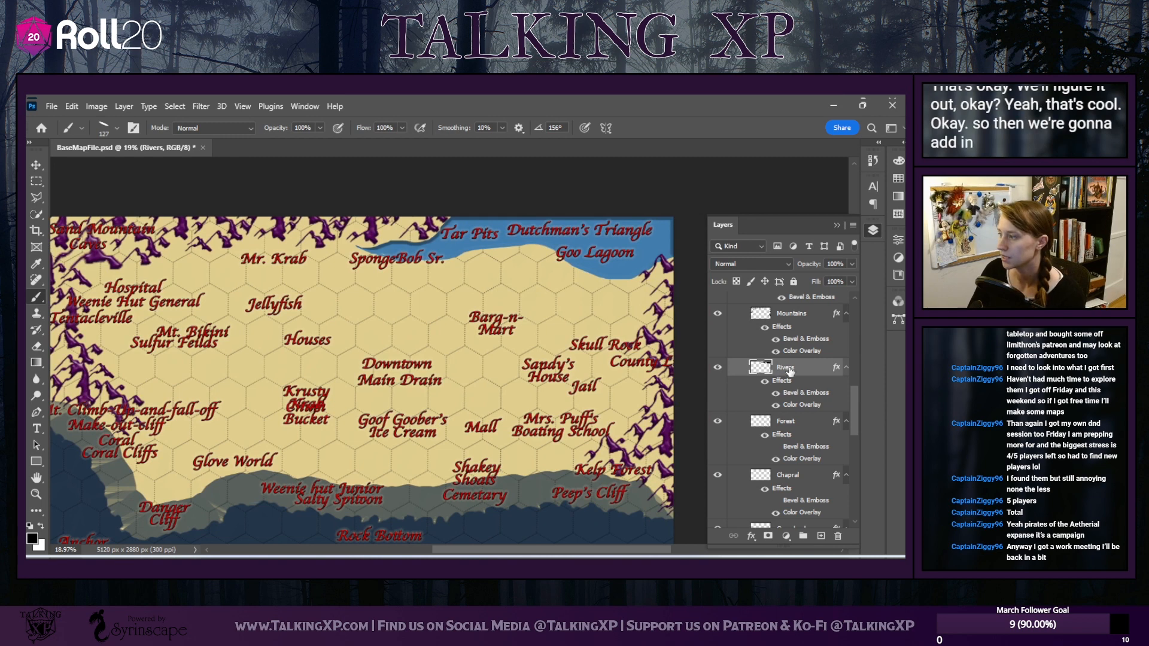
Duplicate the Mountains layer and name the copy Dunes
left_click(802, 316)
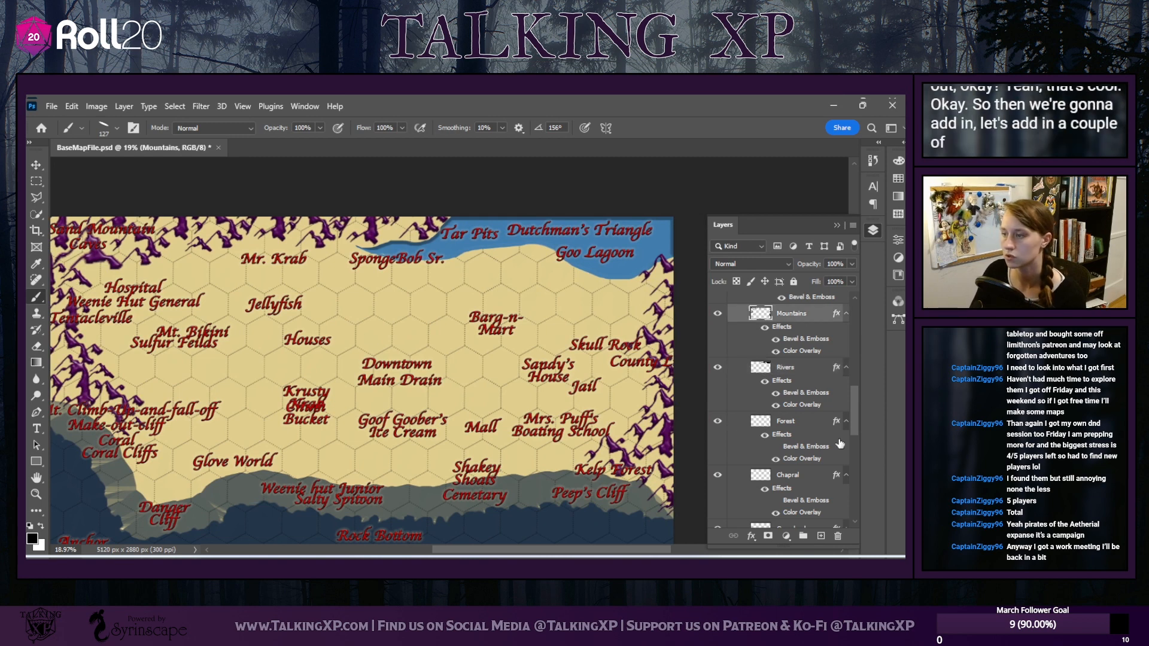
scroll(819, 409, "up", 2)
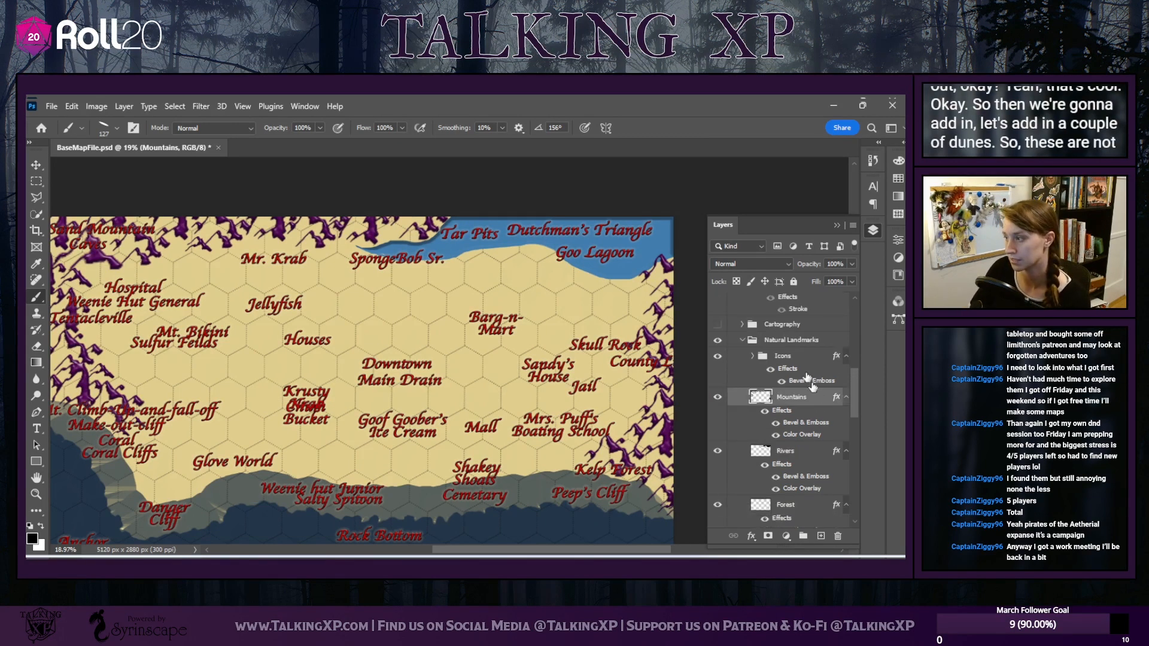
scroll(821, 509, "down", 1)
scroll(822, 532, "down", 1)
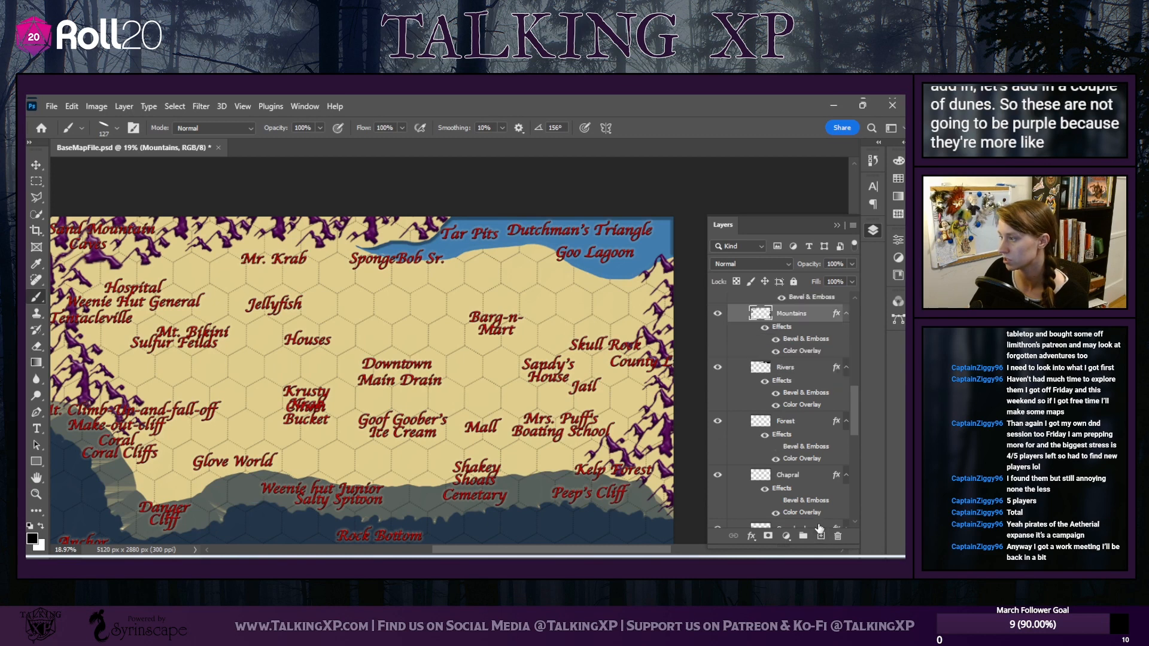
right_click(803, 350)
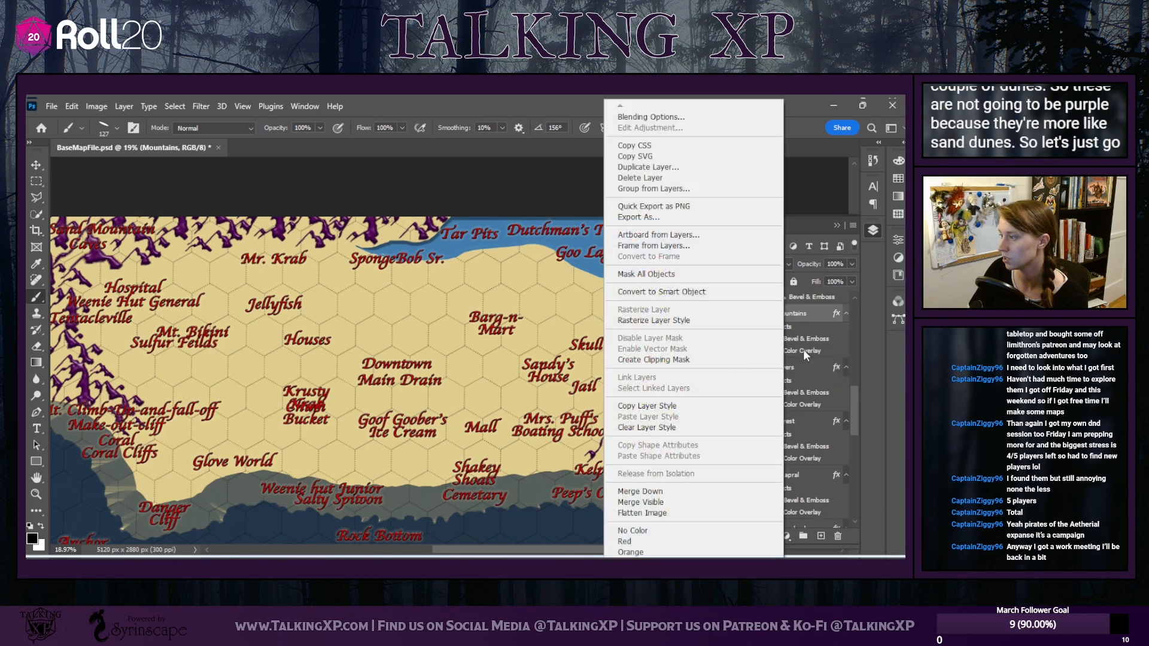
left_click(649, 167)
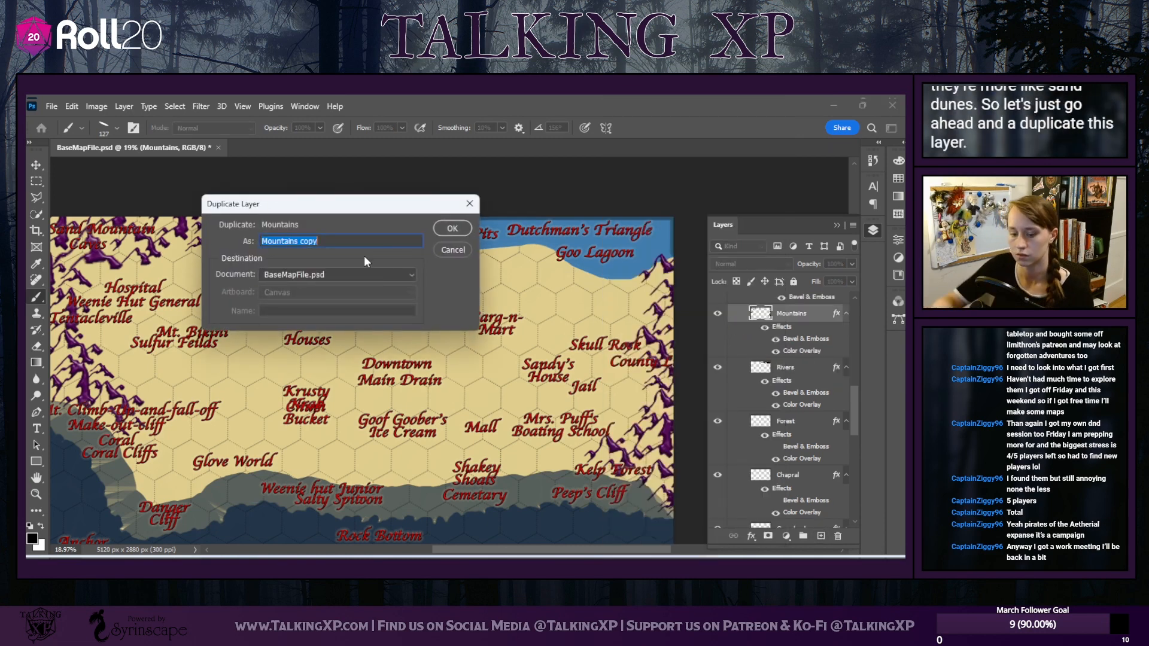
type("Dunes")
key("Return")
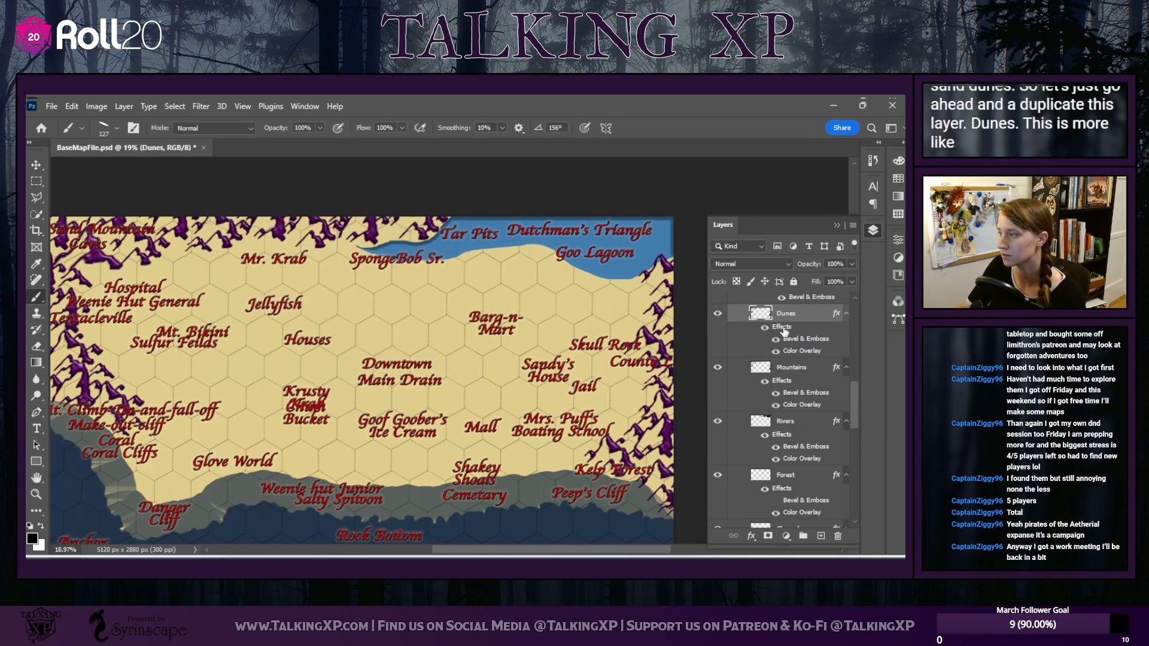
Erase the copied mountains from the Dunes layer with the Eraser along the map's edges
left_click(37, 348)
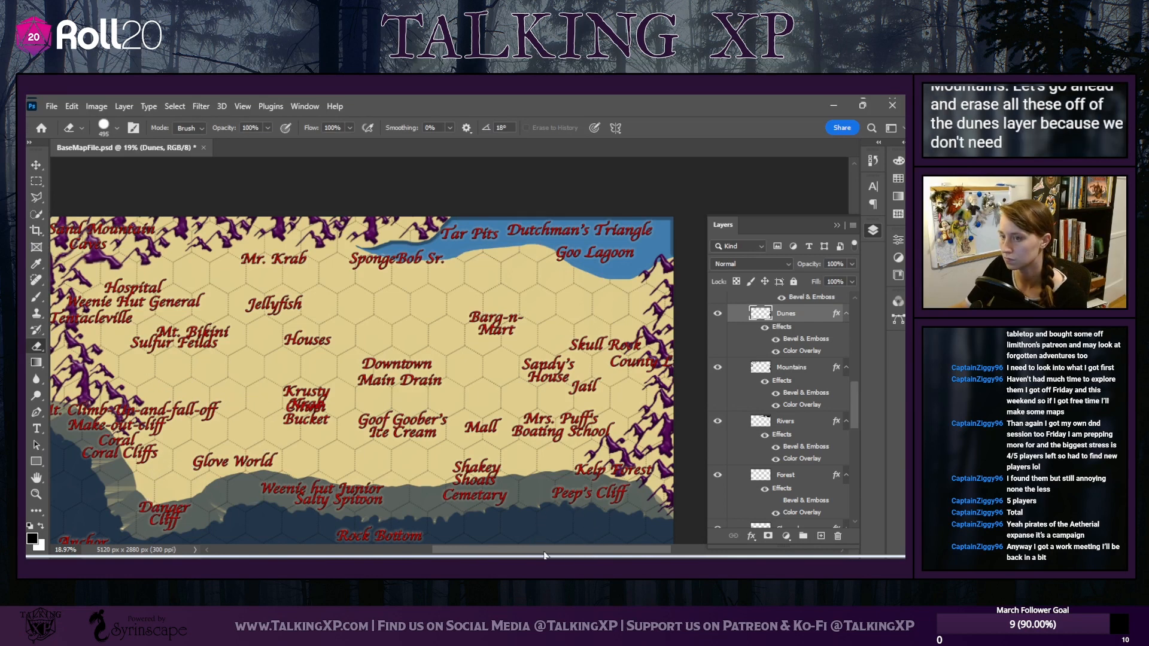
scroll(562, 538, "left", 3)
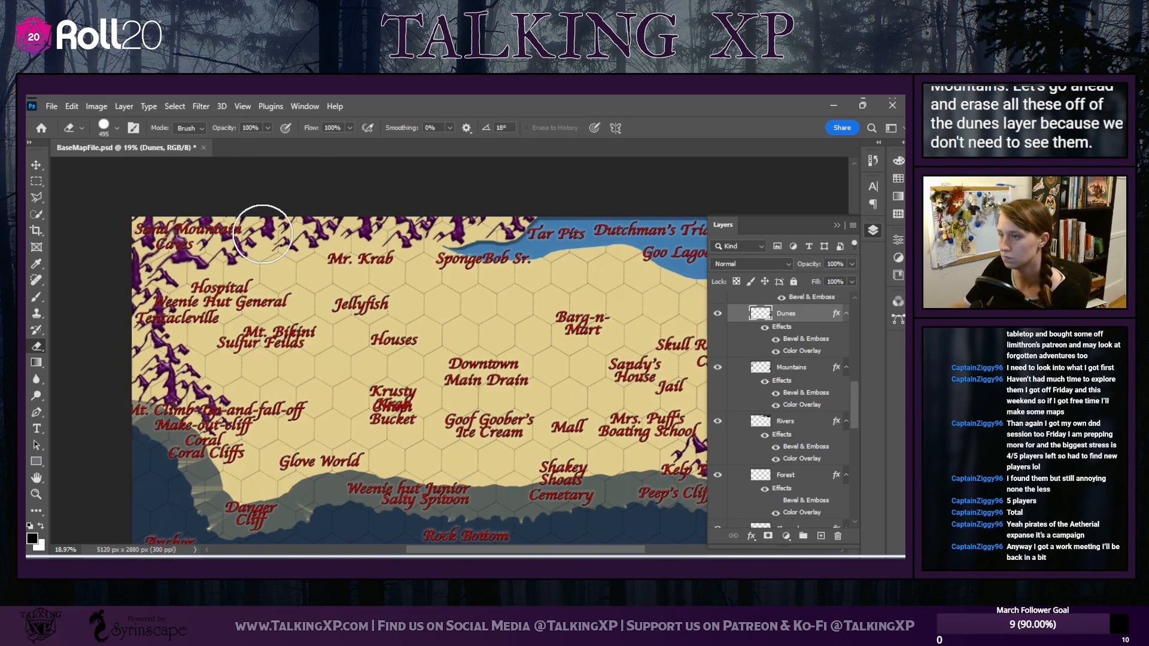
scroll(535, 555, "right", 7)
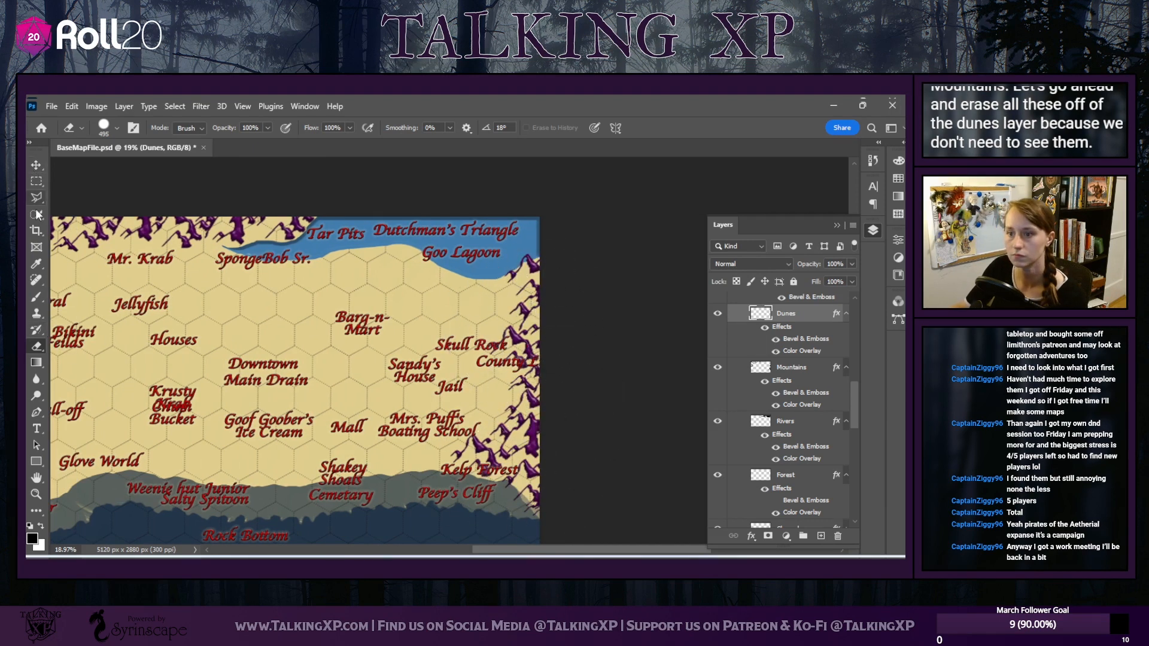
Choose the Group of Hills brush from the StarRaven set for the Dunes layer and enlarge it to 306 px
left_click(37, 296)
left_click(111, 127)
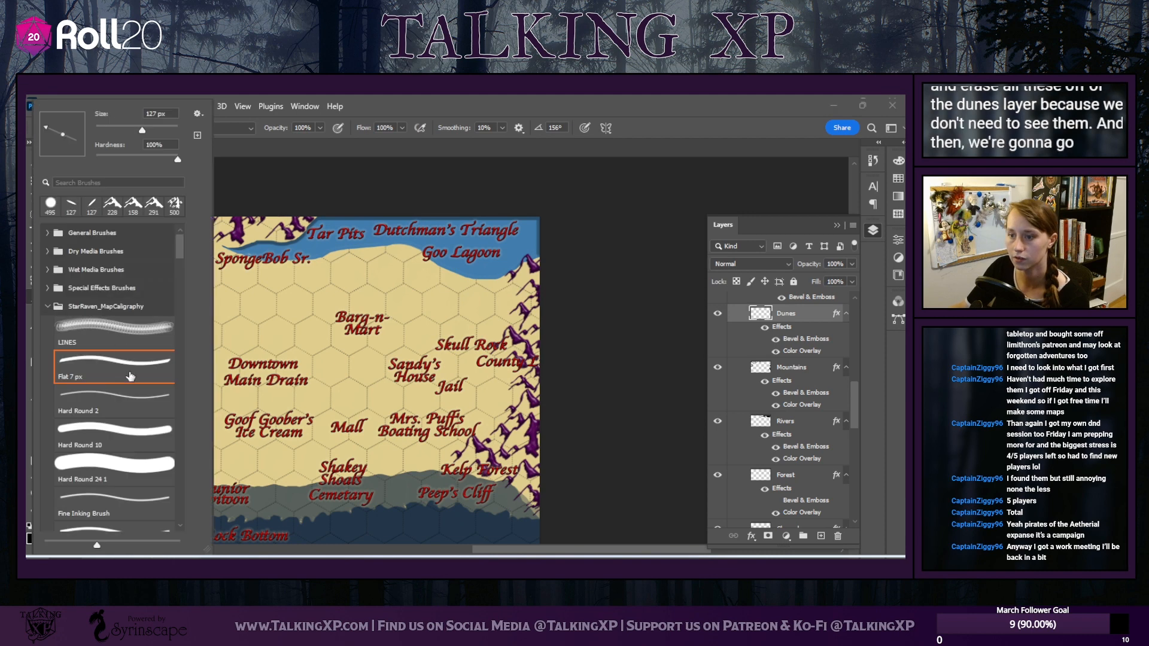
scroll(192, 395, "down", 10)
scroll(191, 409, "down", 4)
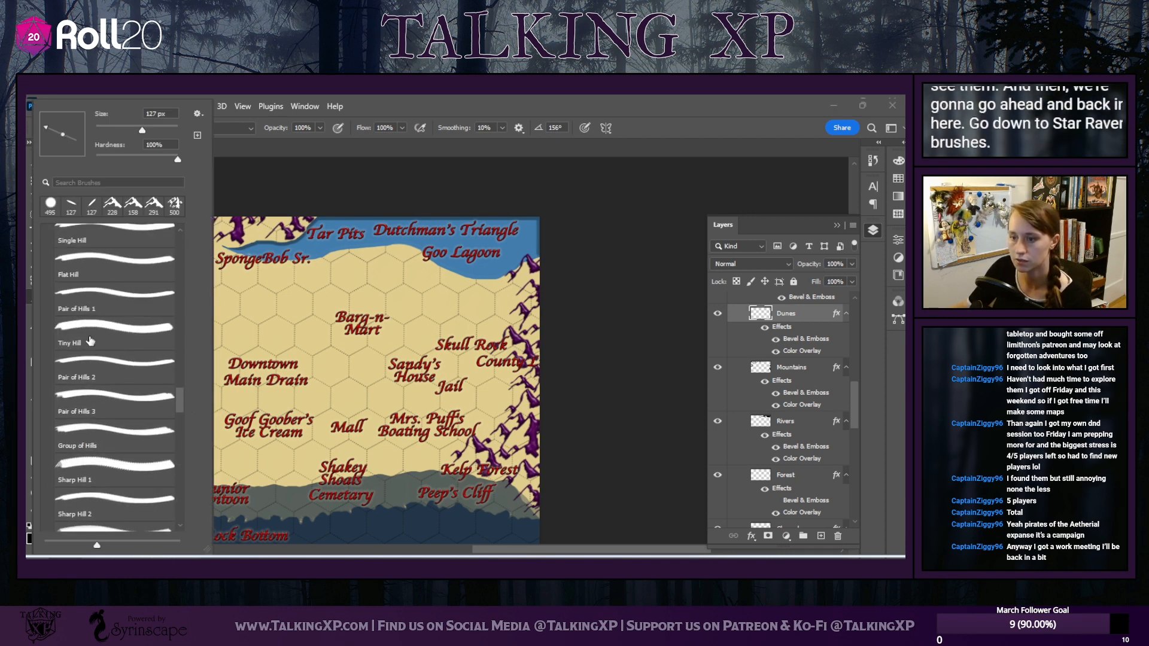
left_click(94, 256)
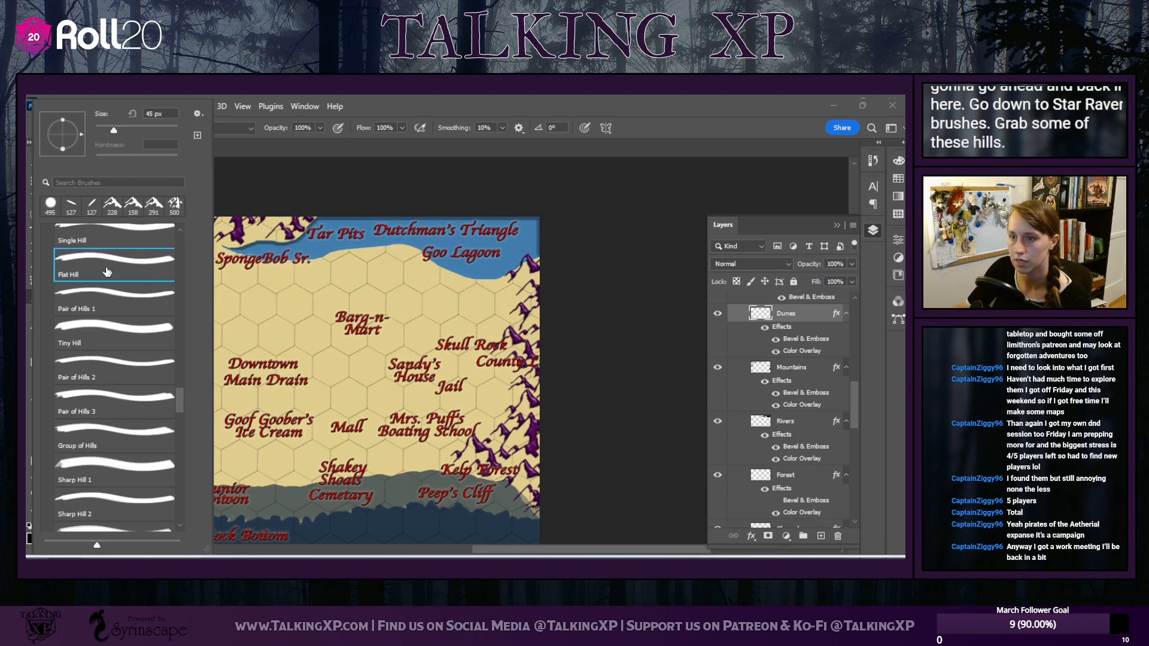
scroll(107, 272, "up", 3)
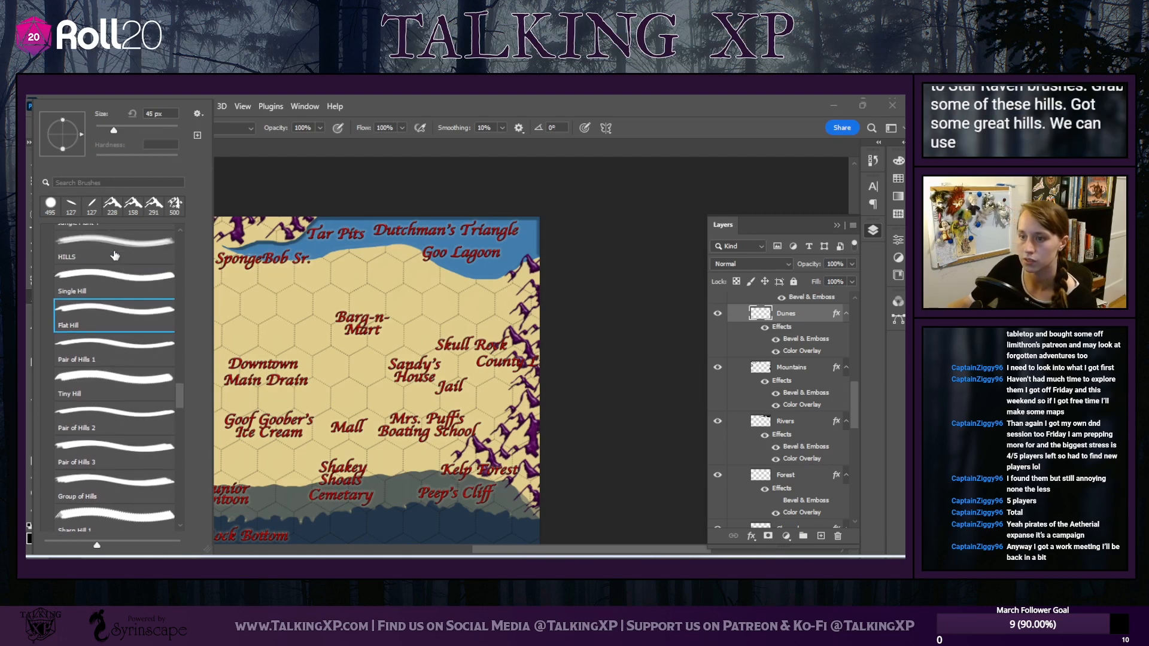
scroll(89, 318, "down", 2)
left_click(78, 450)
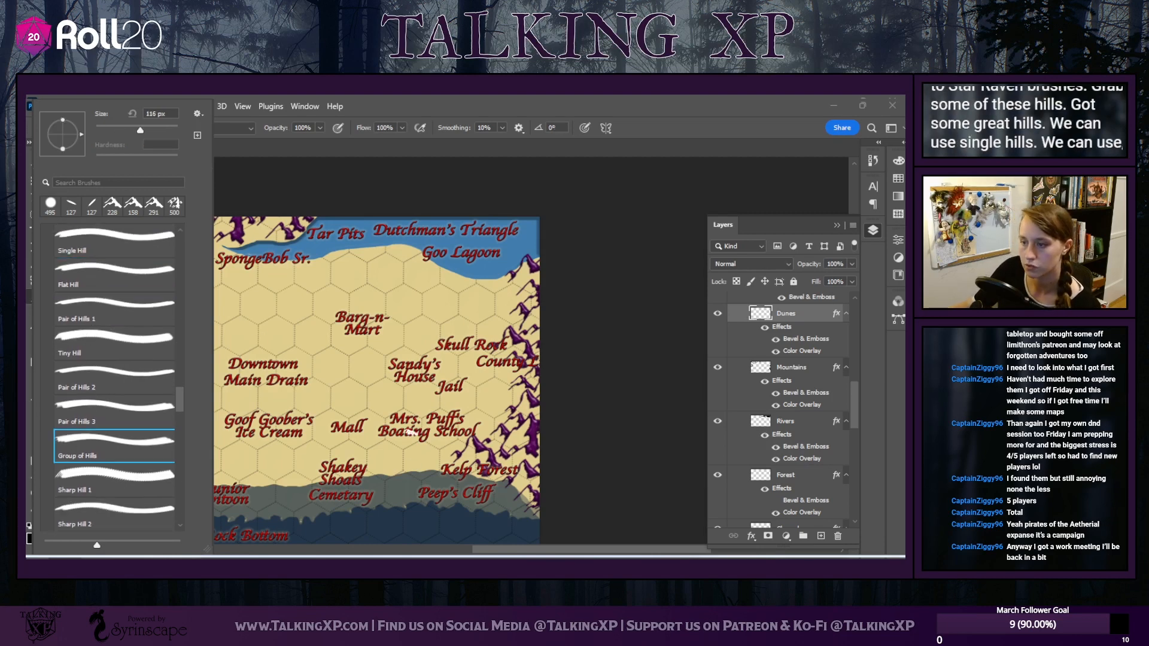
left_click(154, 131)
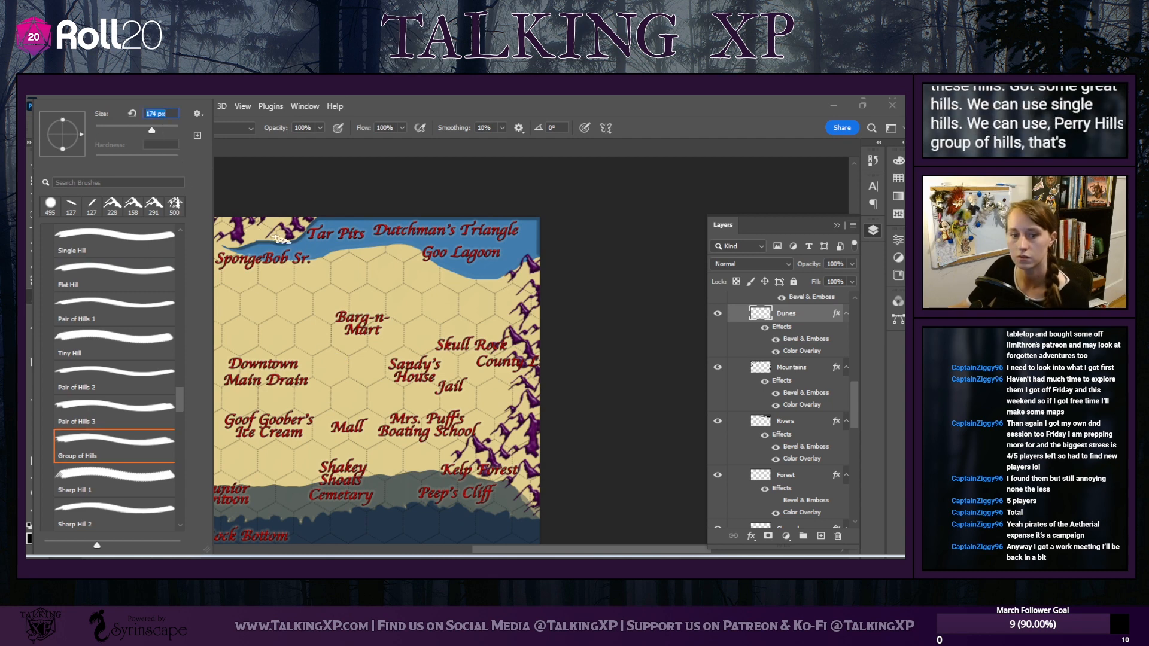
left_click_drag(160, 131, 162, 130)
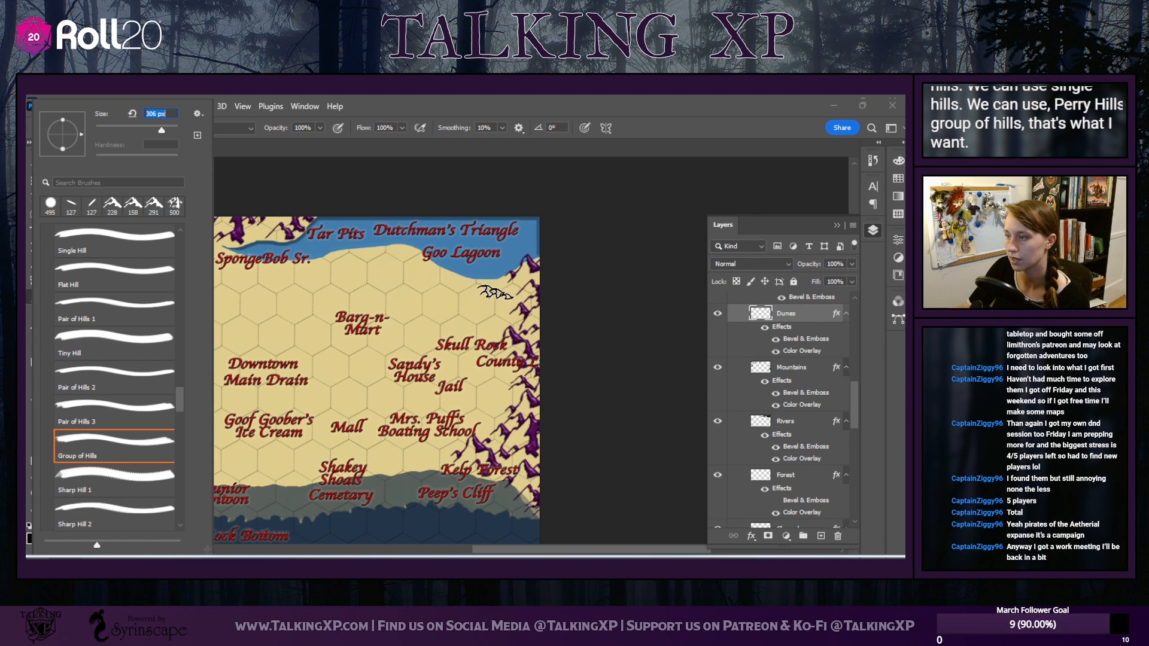
Stamp groups of hills on the Dunes layer south of Goo Lagoon and in the western foothills below Sulfur Feilds
left_click(496, 293)
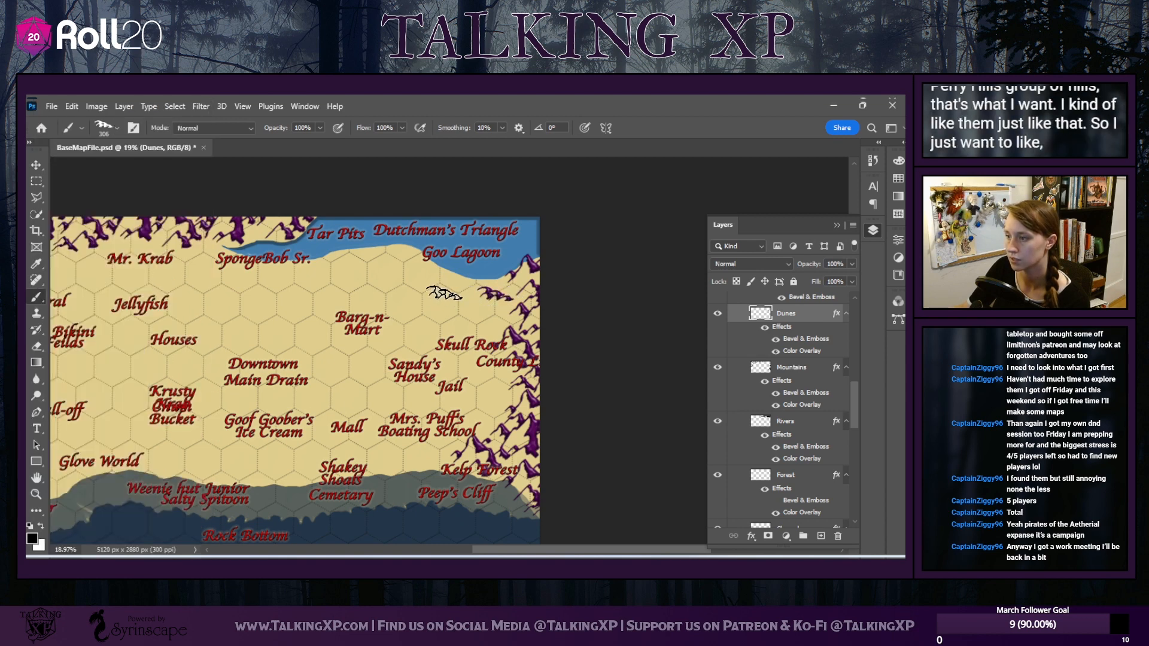
left_click(434, 290)
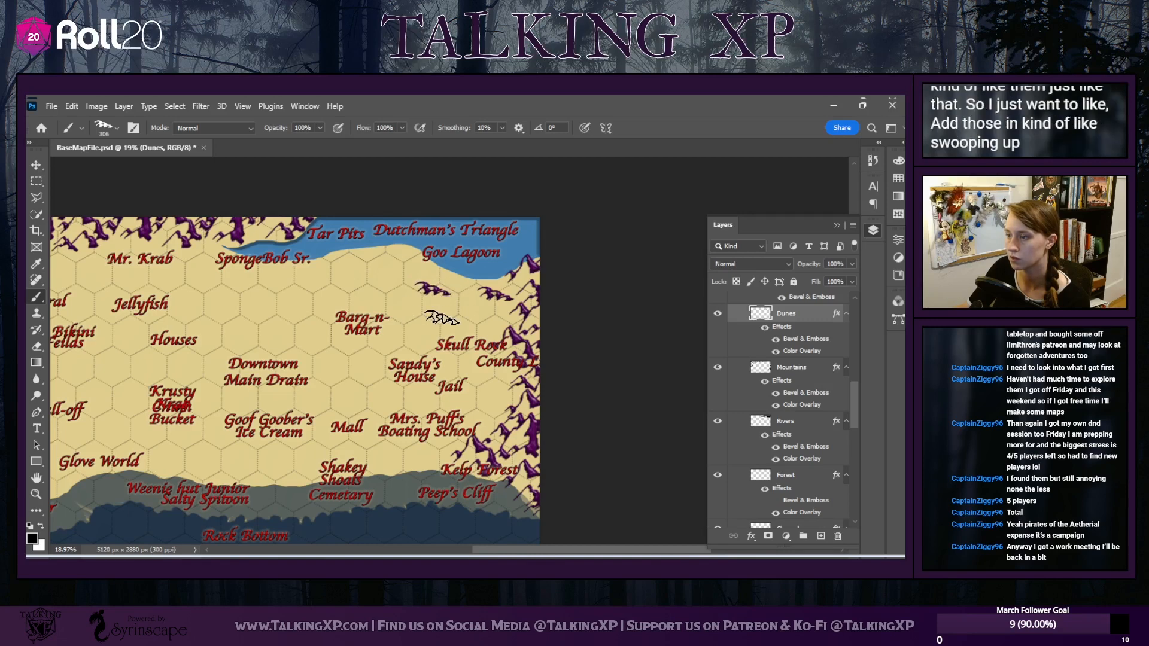
left_click(467, 314)
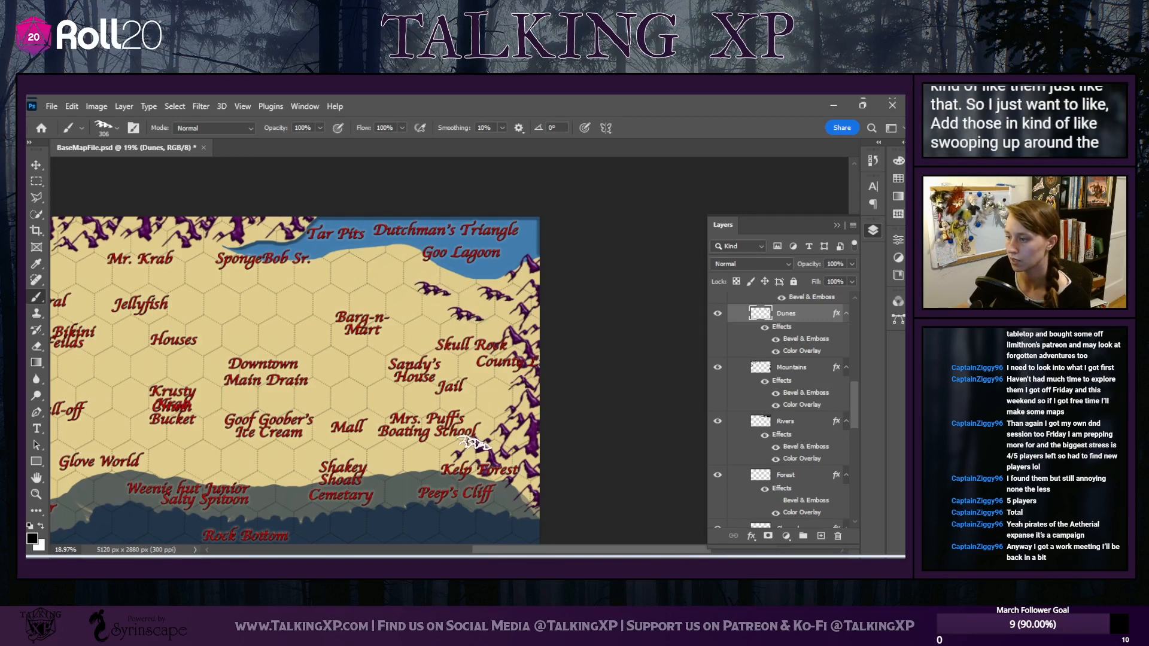
left_click_drag(561, 554, 498, 554)
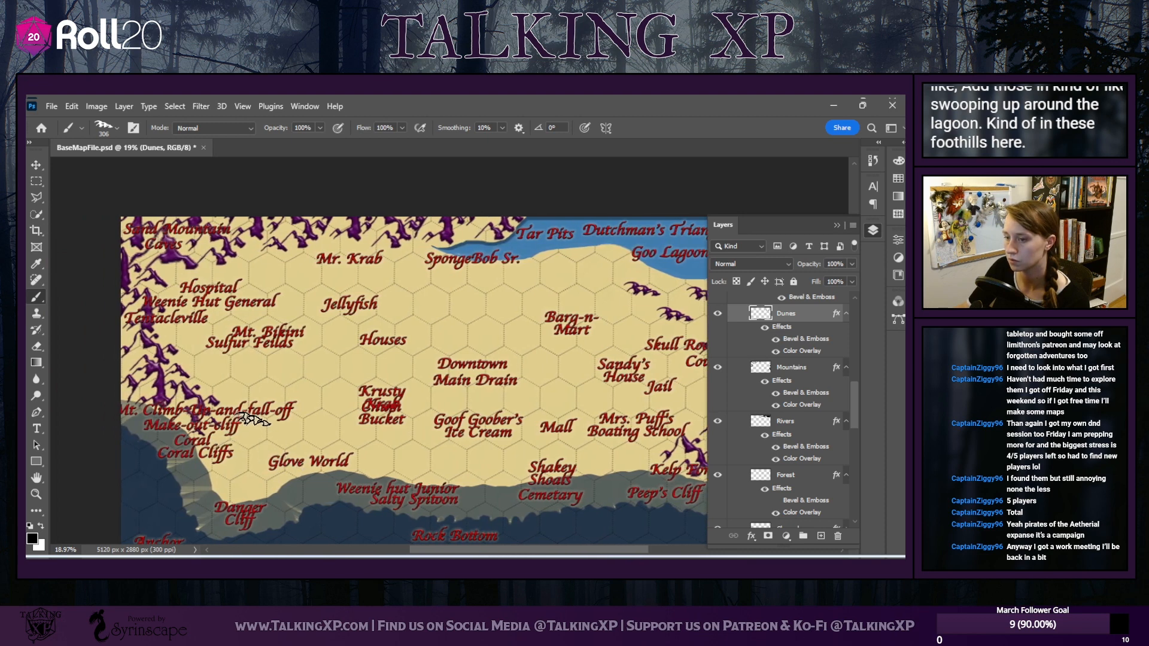
left_click(223, 382)
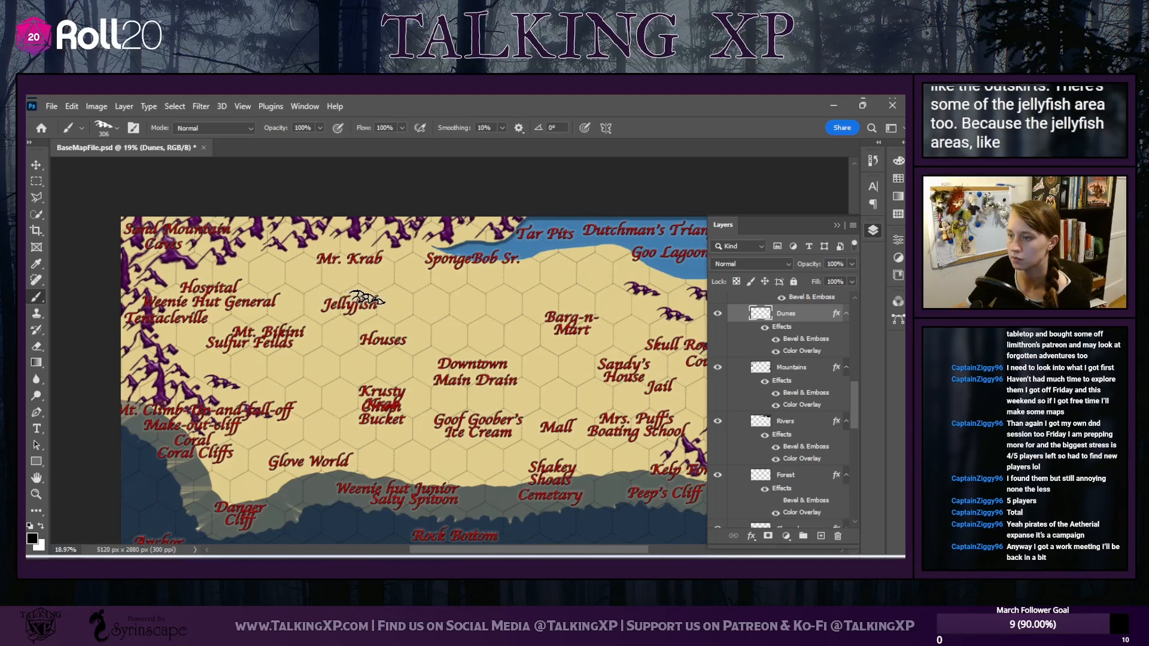
Stamp small dunes around the Jellyfish label using the Pair of Hills 3 brush at 161 px
left_click(116, 127)
left_click(117, 411)
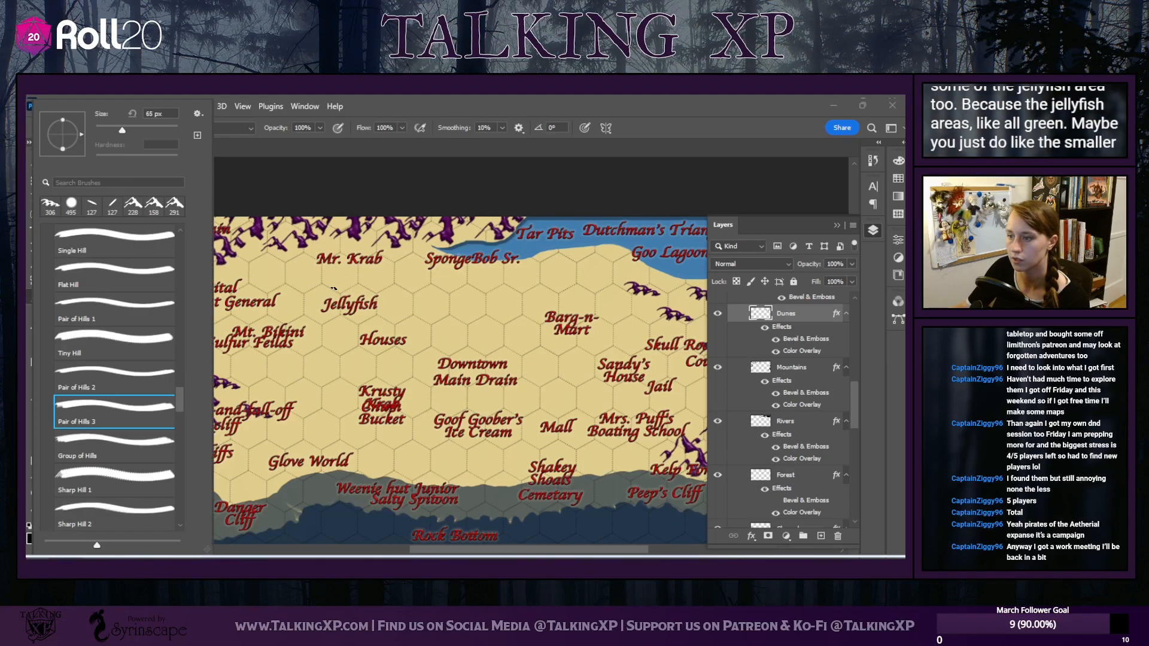
left_click_drag(122, 130, 134, 130)
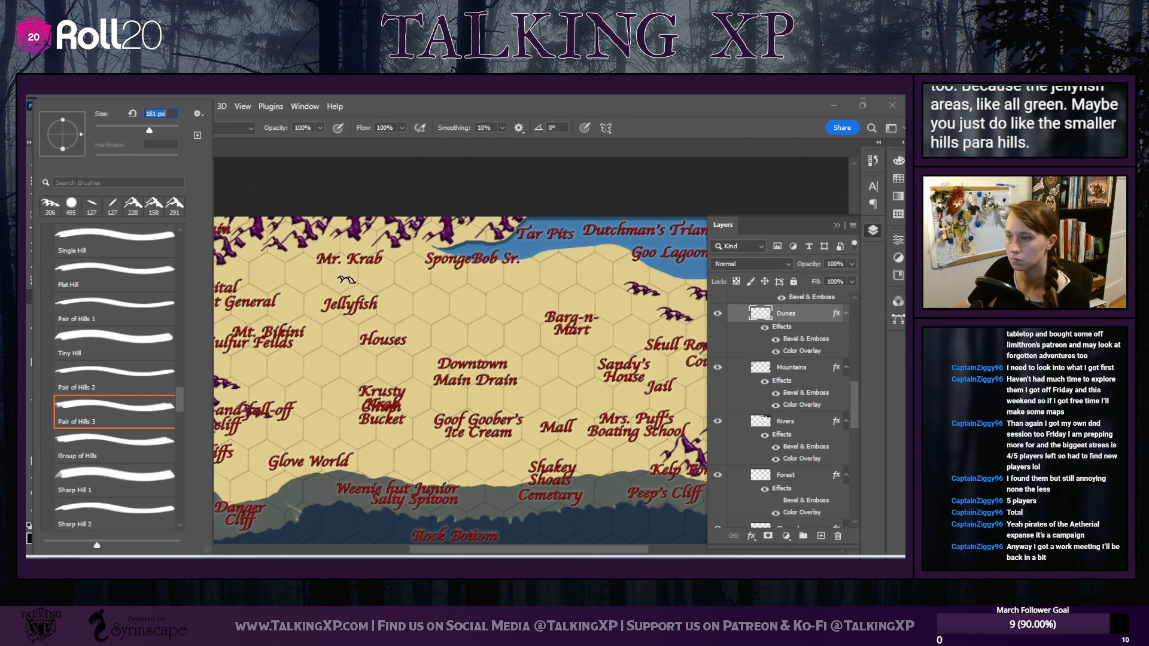
left_click(360, 295)
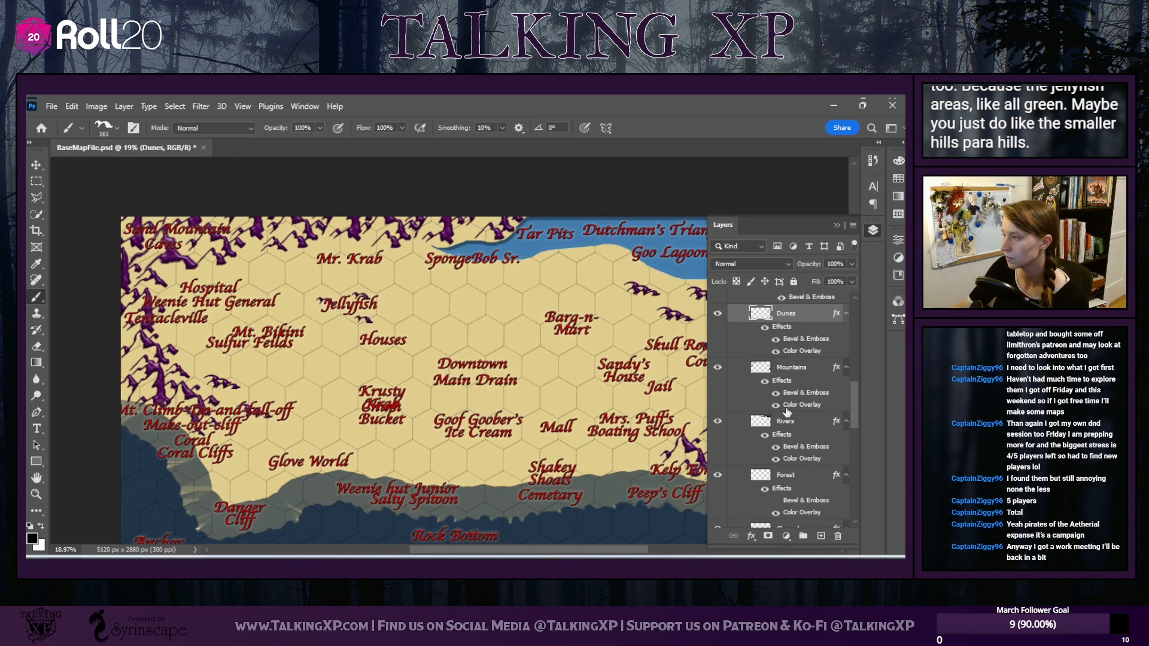
Change the Dunes layer's Color Overlay to the sandy yellow fee684
double_click(798, 352)
left_click(611, 299)
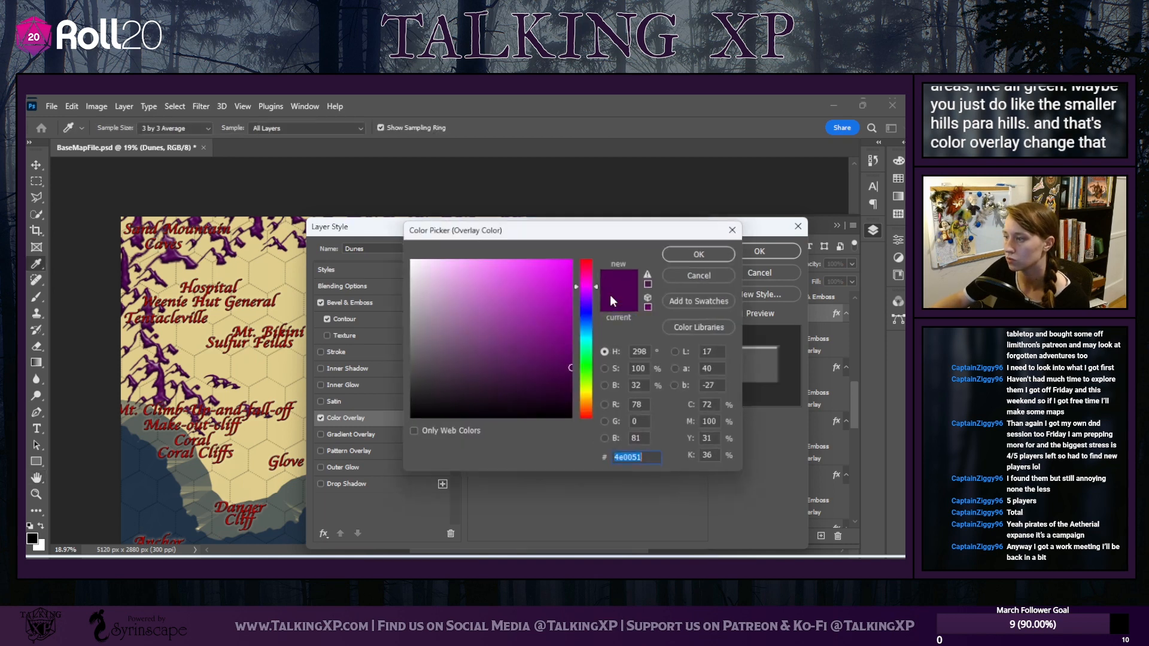
left_click_drag(594, 285, 592, 389)
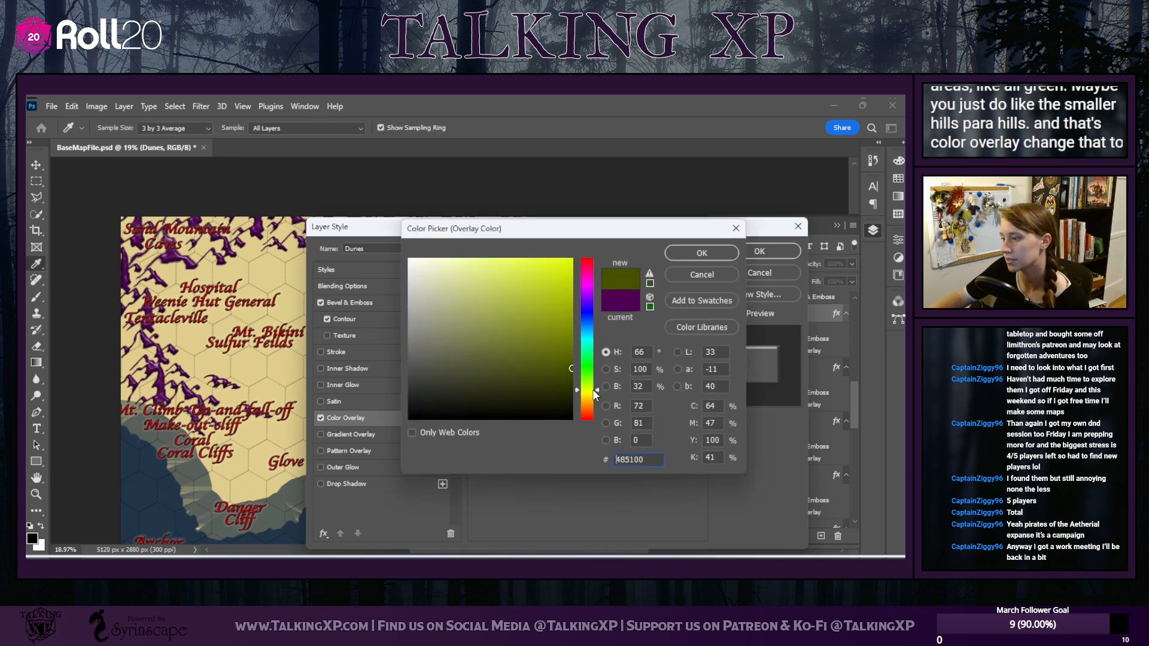
left_click(464, 284)
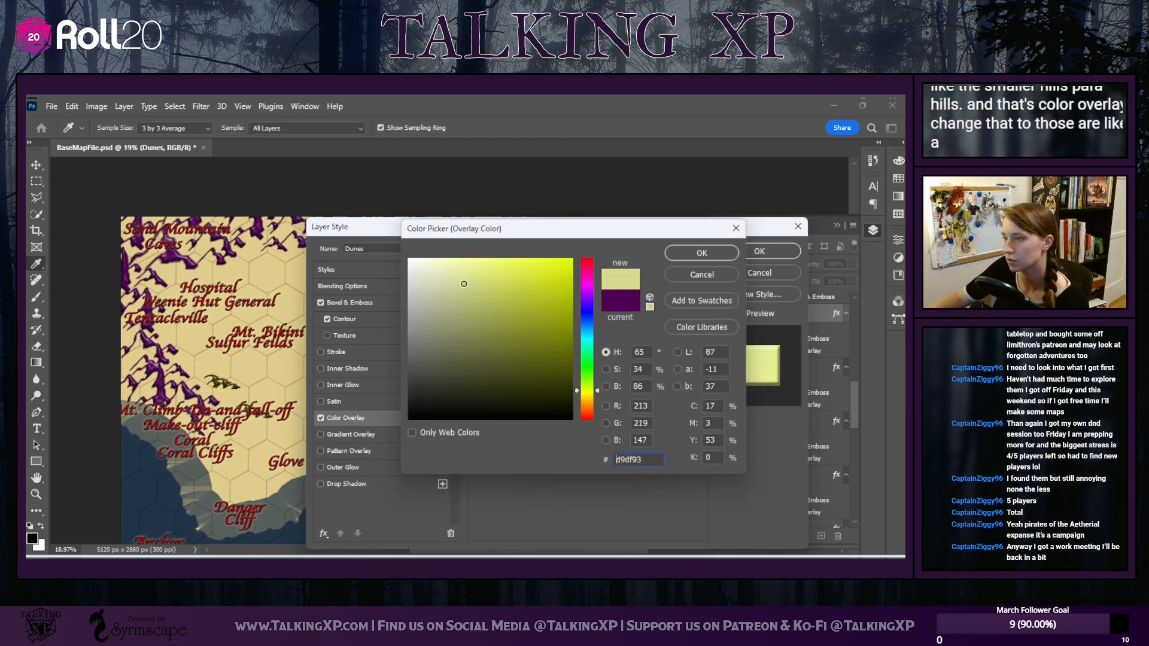
left_click_drag(463, 284, 454, 258)
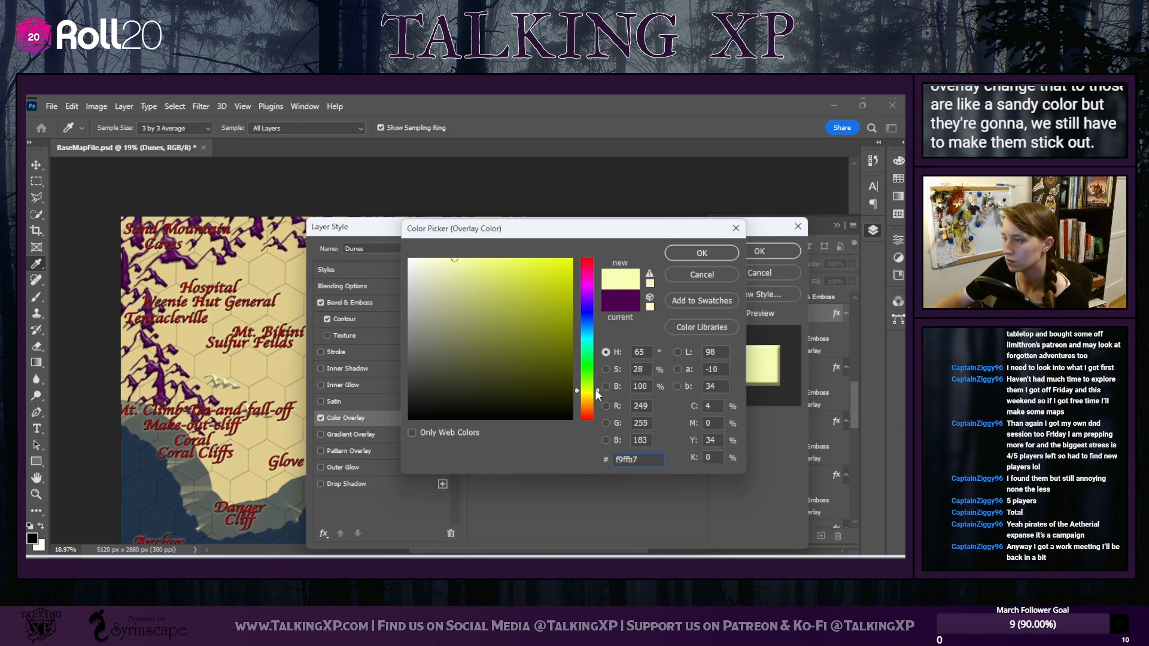
left_click_drag(594, 389, 596, 393)
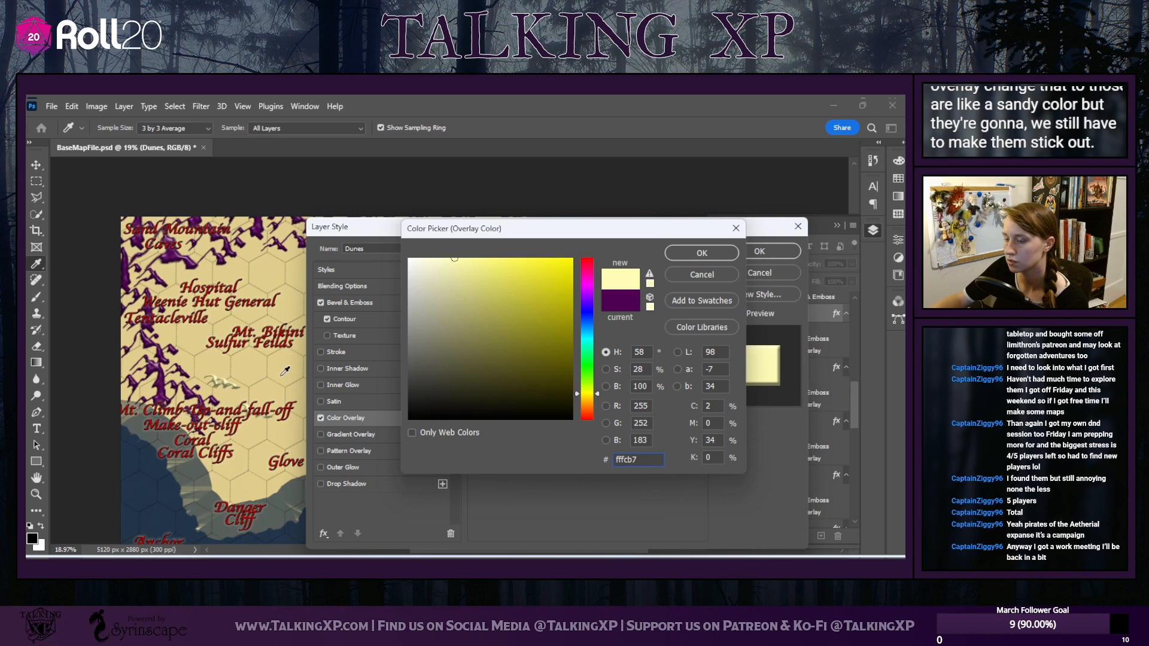
left_click(455, 268)
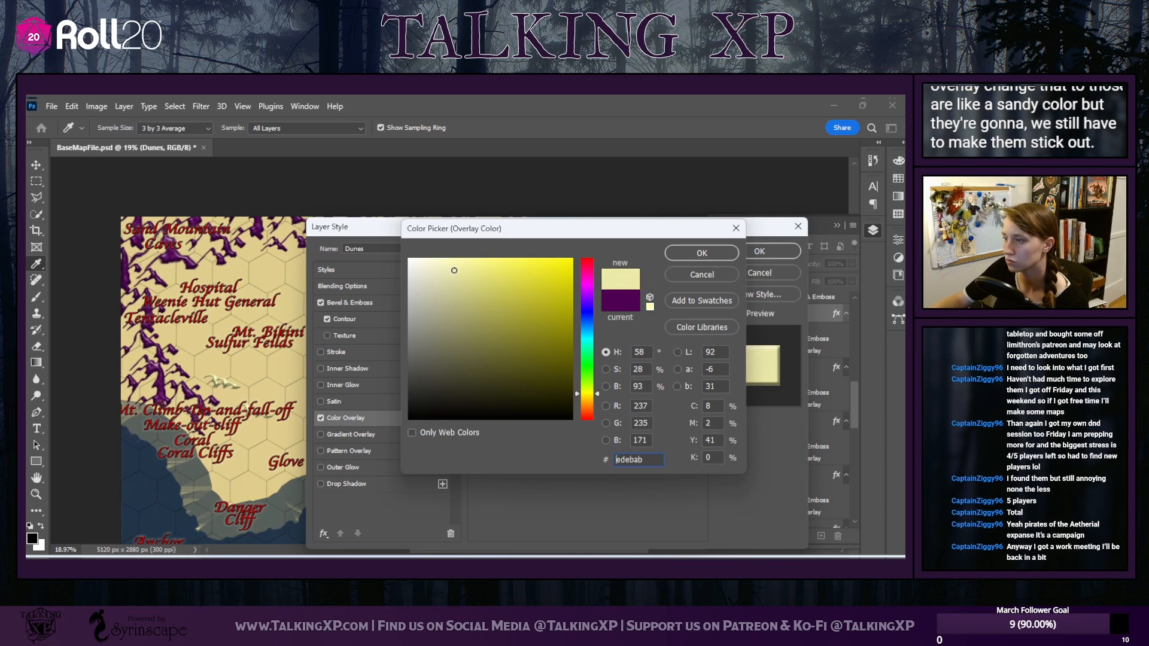
left_click_drag(454, 271, 478, 286)
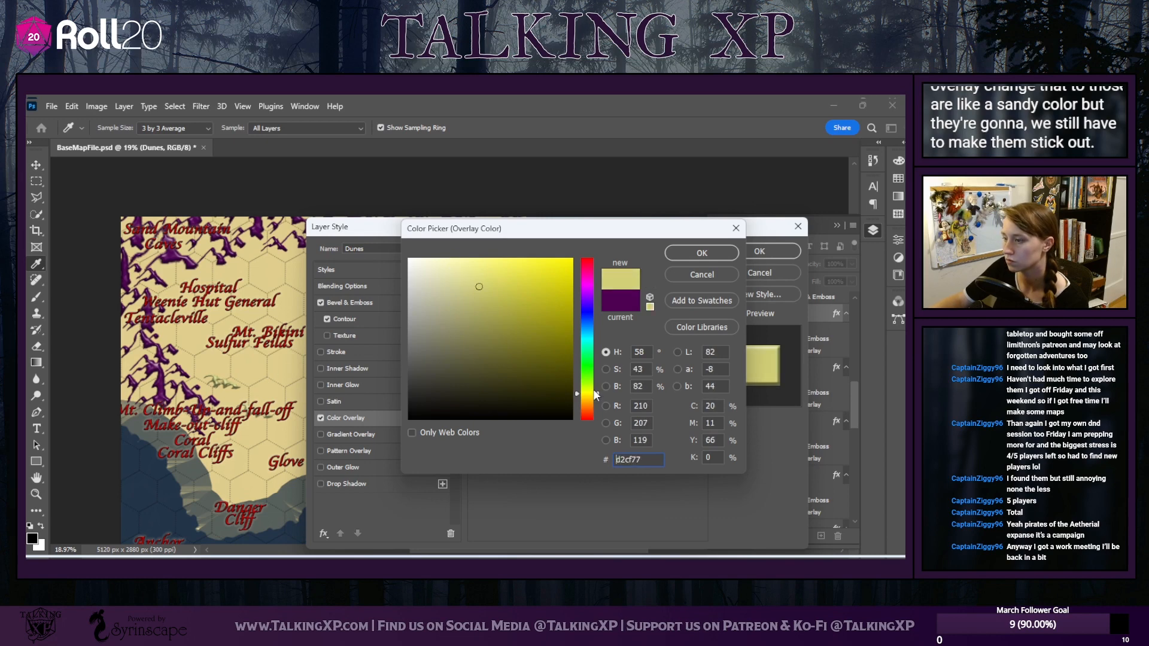
left_click_drag(596, 392, 597, 397)
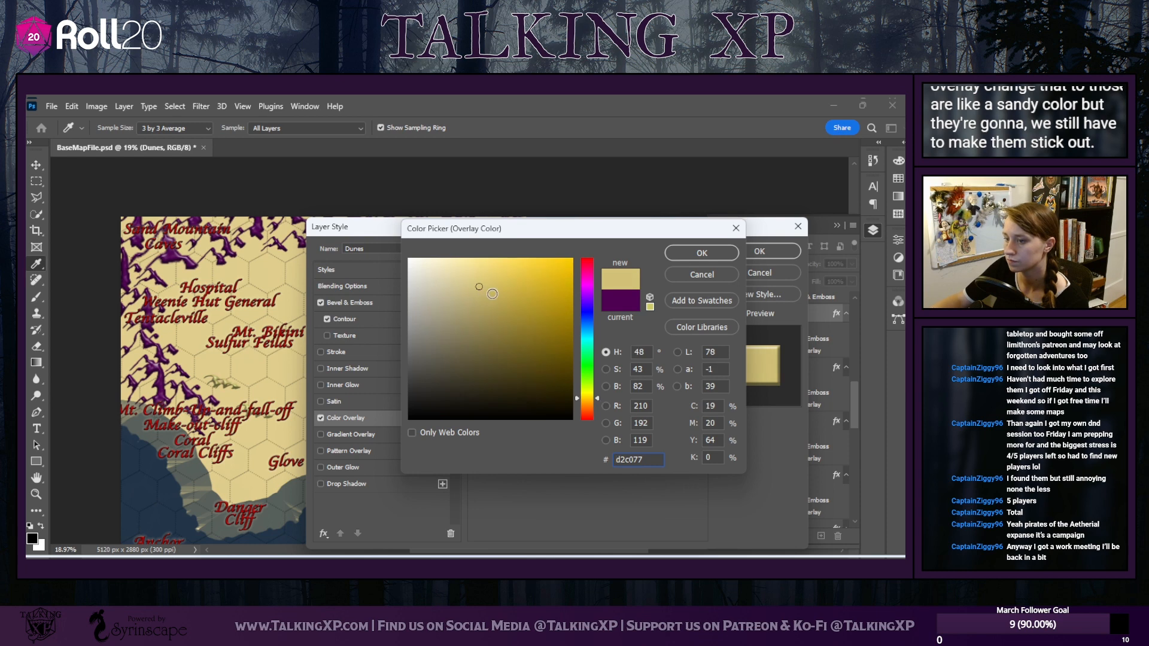
left_click(486, 293)
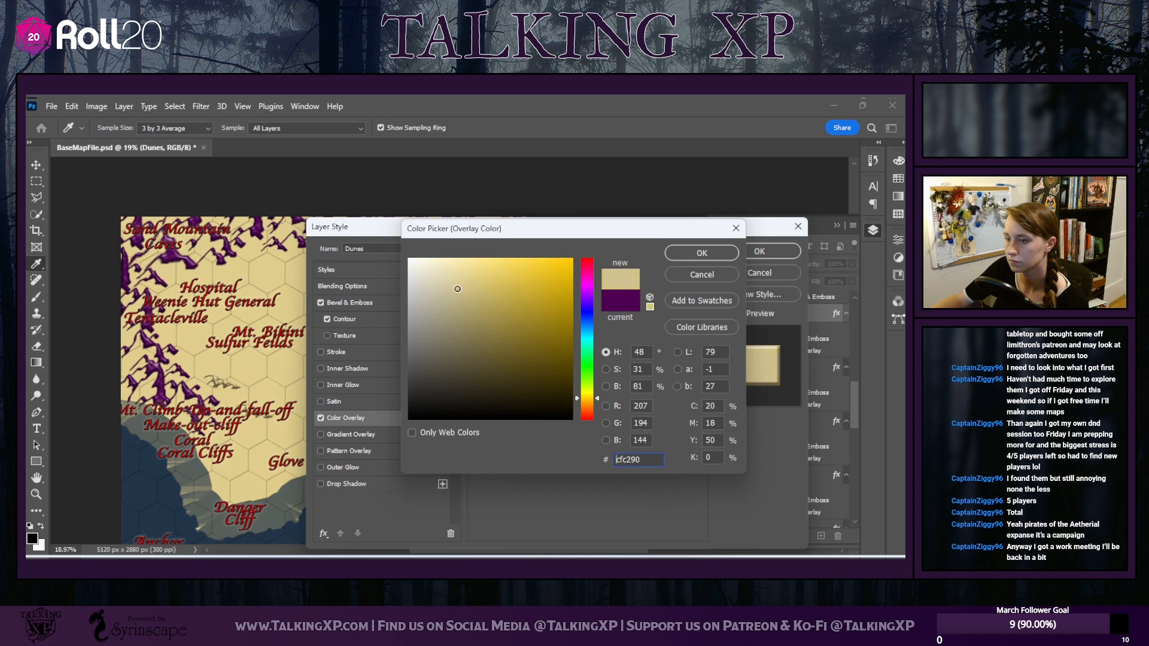
left_click_drag(448, 291, 487, 259)
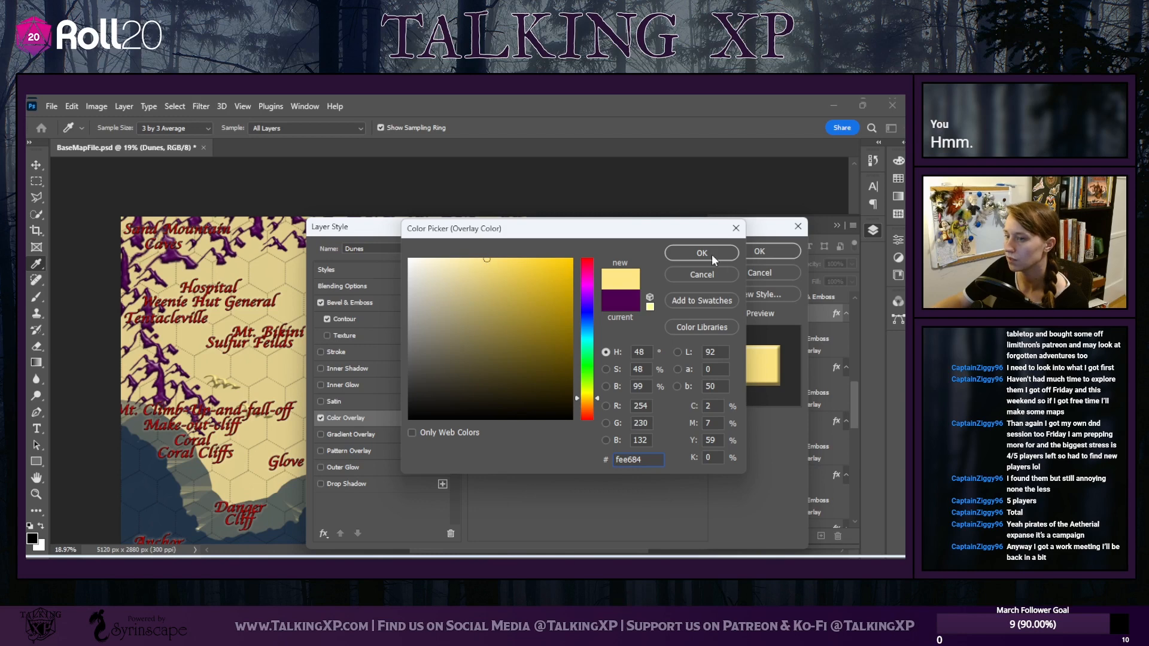
left_click(694, 253)
left_click(773, 250)
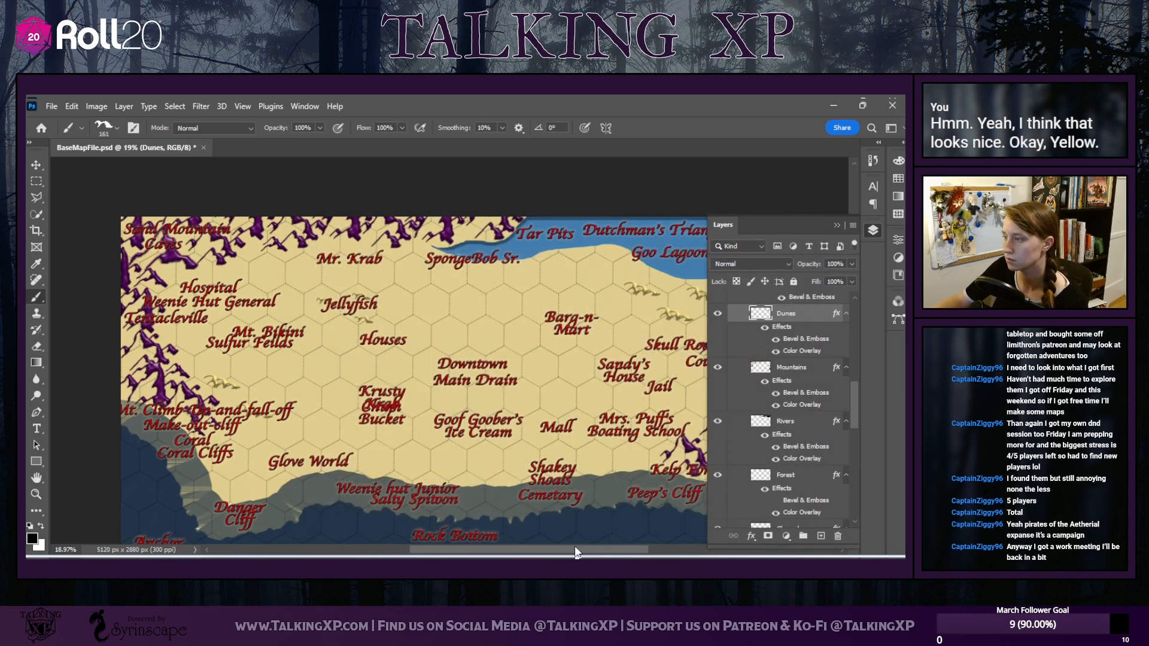
Lock the OceanPatern layer and move the Hospital label just south of Goofy Goober's Ice Cream
mouse_move(574, 548)
left_mouse_down()
mouse_move(610, 546)
mouse_move(575, 539)
left_mouse_up()
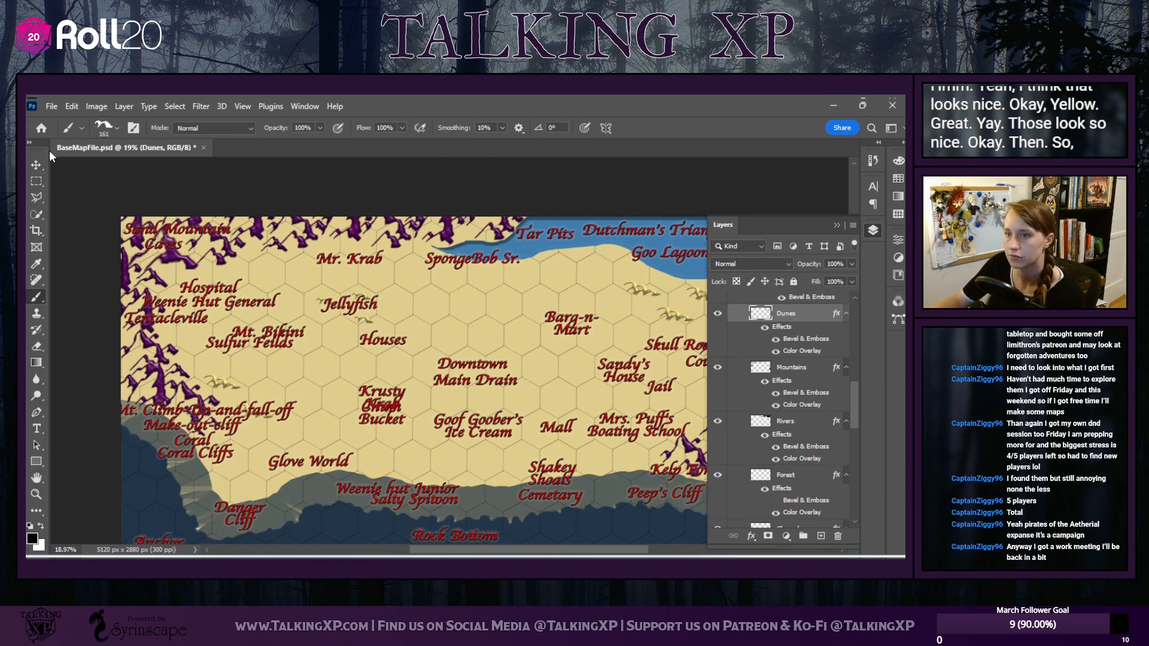
key("v")
left_click_drag(228, 292, 516, 413)
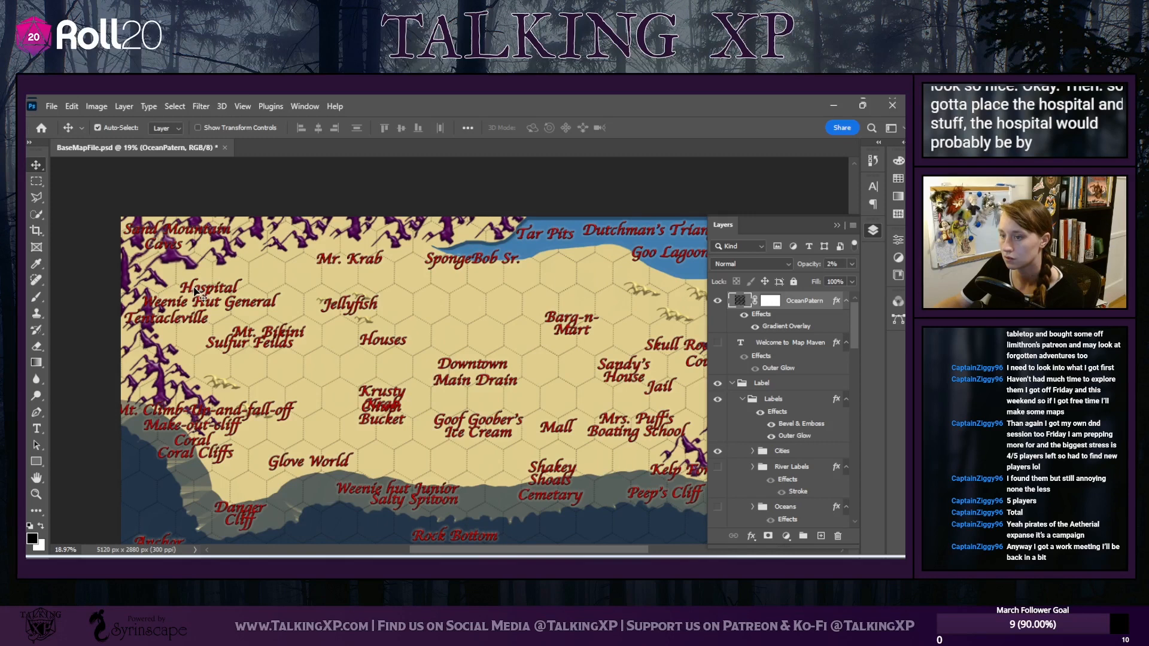
left_click(793, 281)
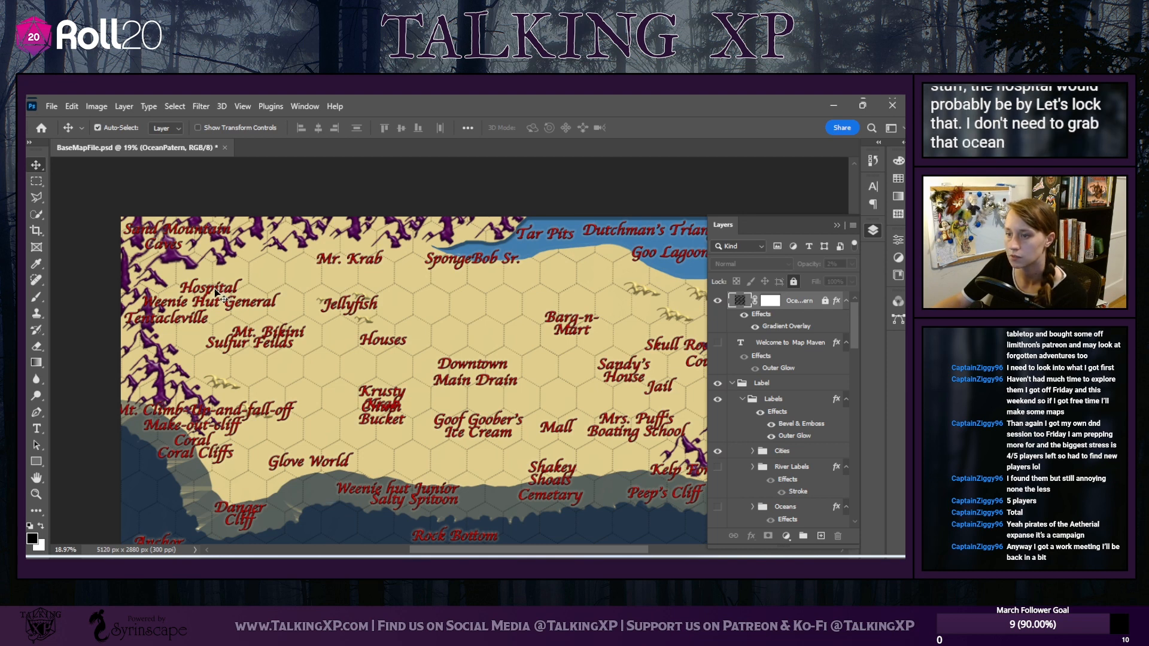
left_click_drag(221, 291, 474, 416)
left_click_drag(491, 460, 480, 413)
Undo the accidental shift of the land and lock the whole Land group
left_click_drag(390, 412, 383, 412)
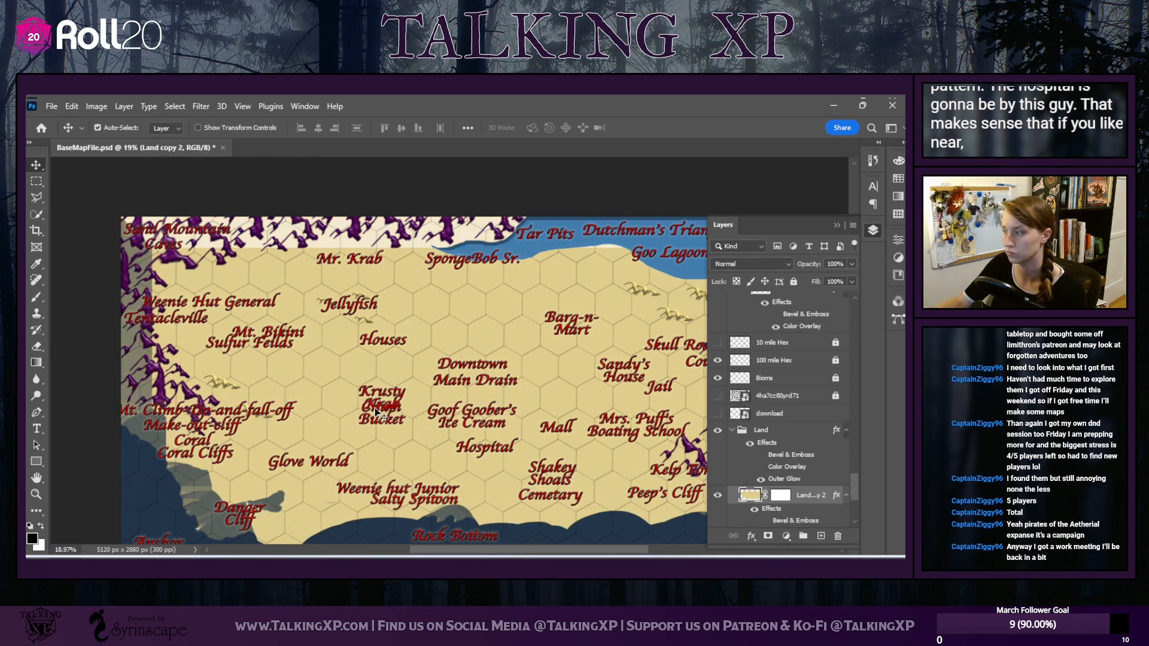
key("ctrl+z")
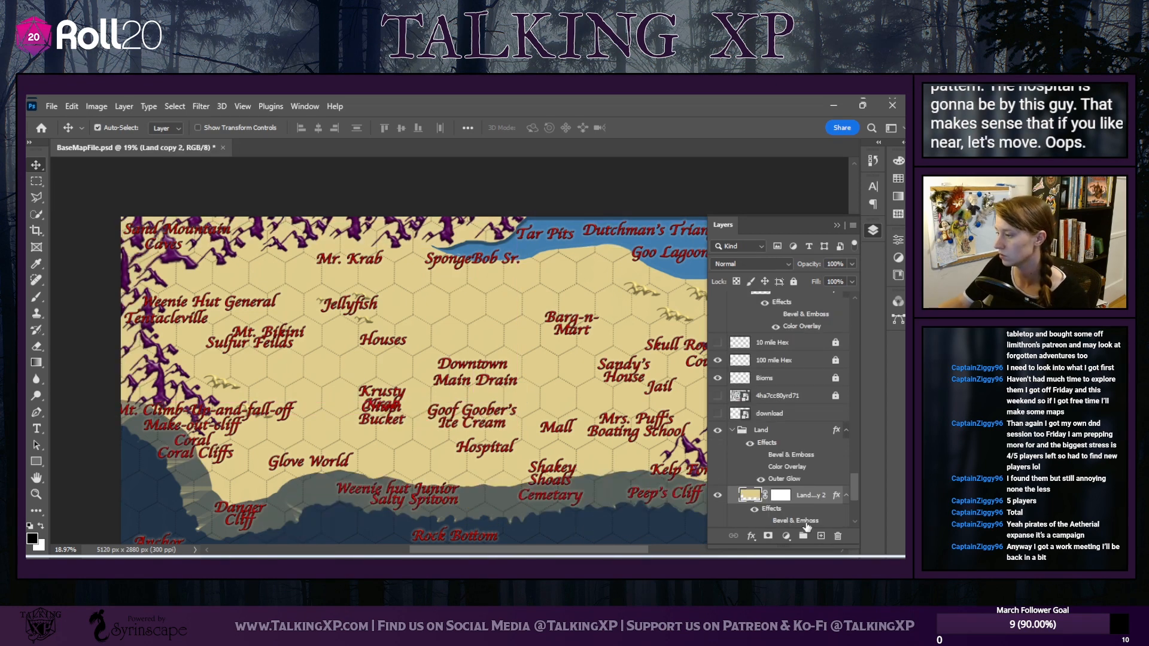
left_click(784, 431)
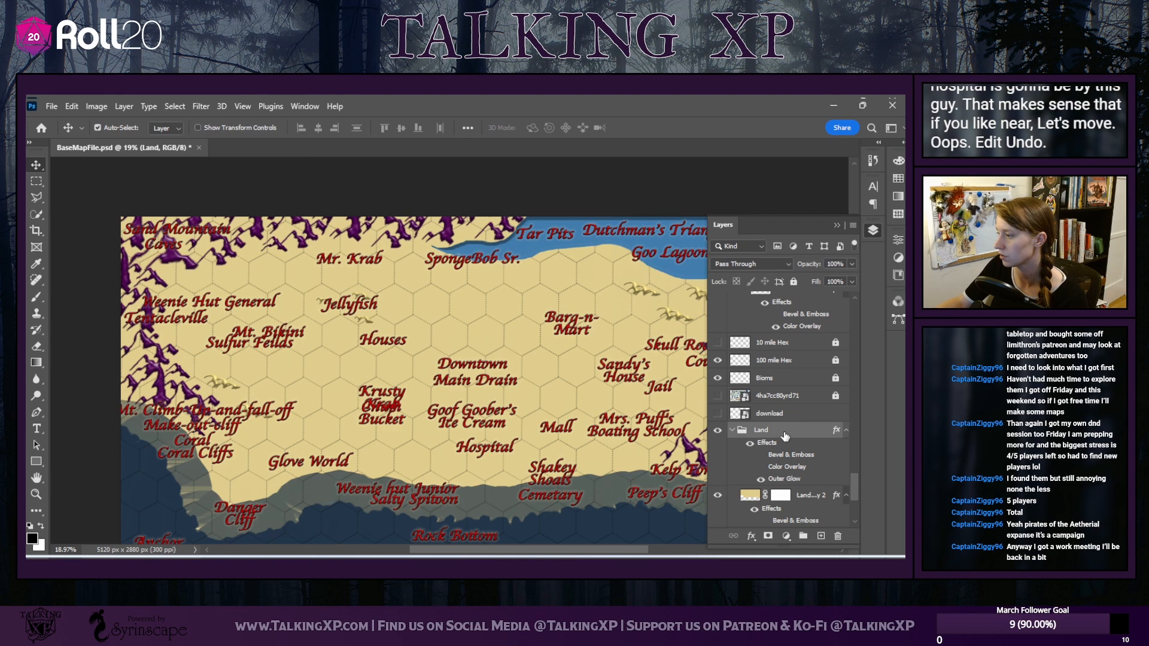
left_click(792, 282)
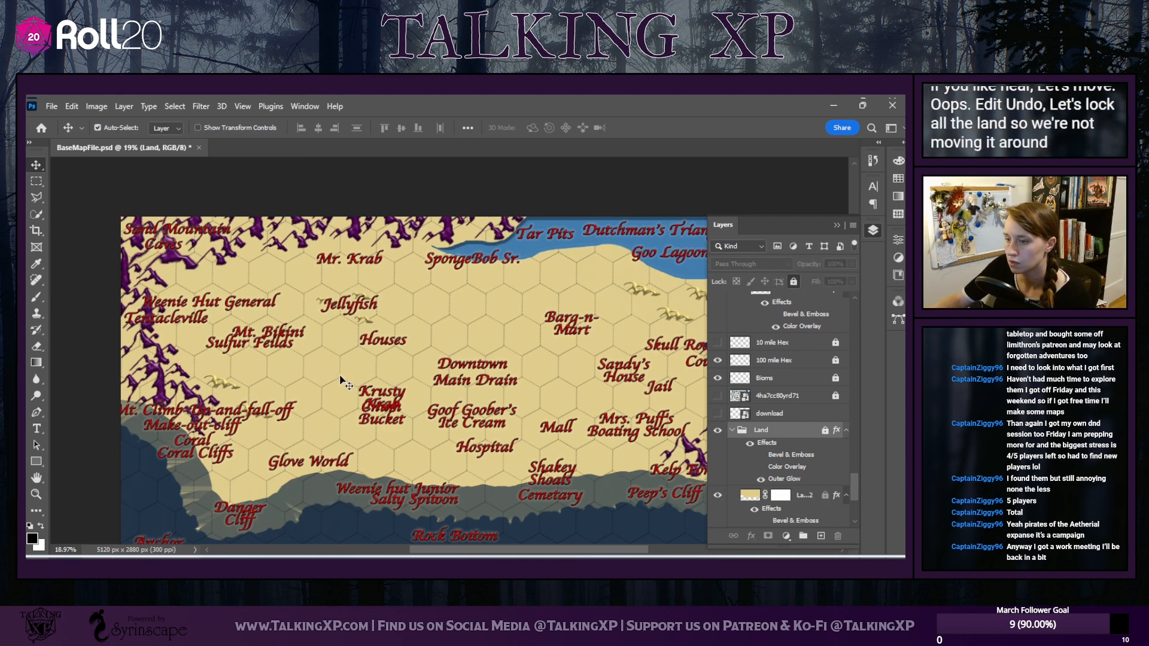
left_click(383, 410)
left_click_drag(392, 408, 378, 396)
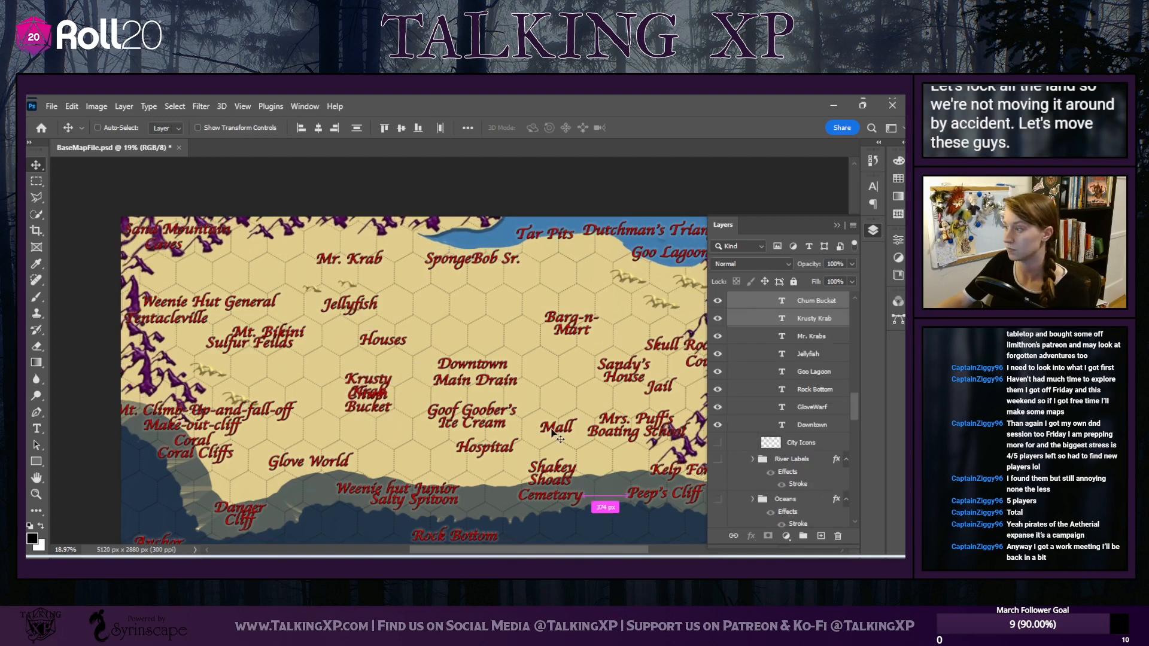
key("ctrl+z")
Lock the Natural Landmarks group and move the Krusty Krab and Chum Bucket labels together toward the northwest
scroll(835, 416, "down", 4)
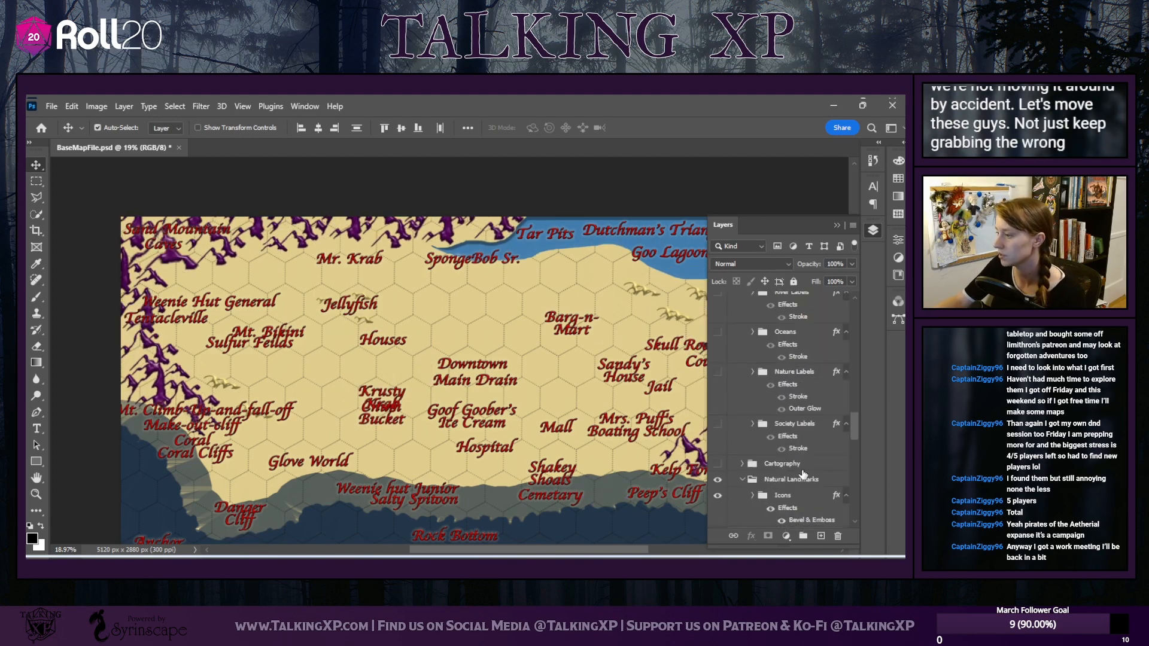
left_click(802, 475)
scroll(795, 448, "down", 3)
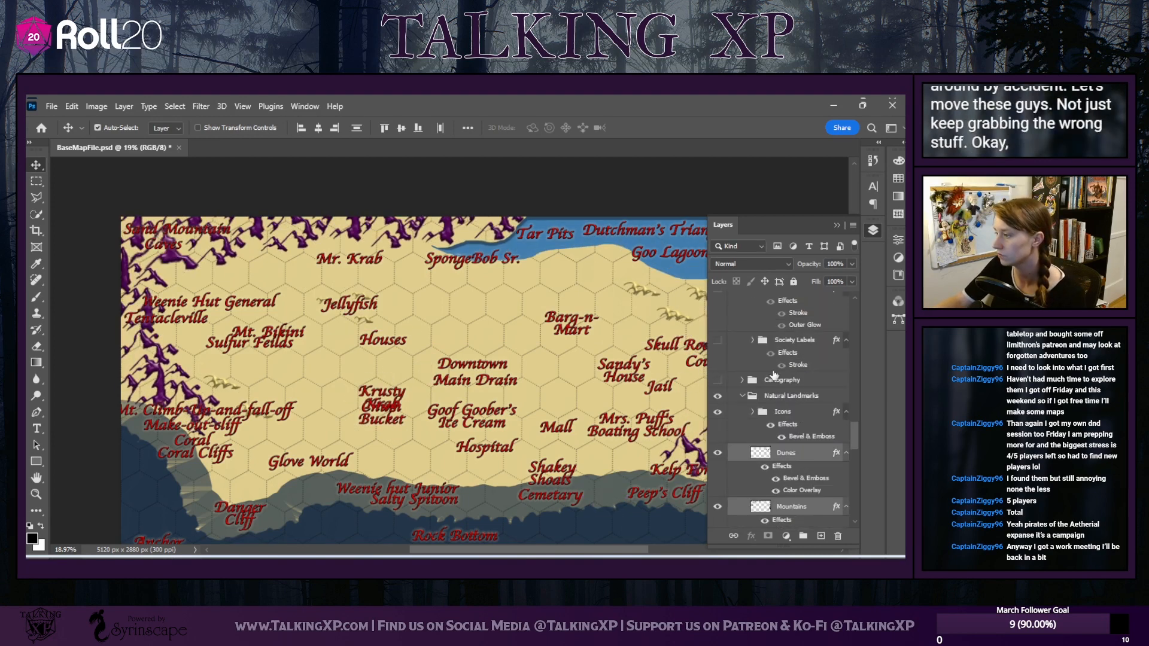
left_click(793, 282)
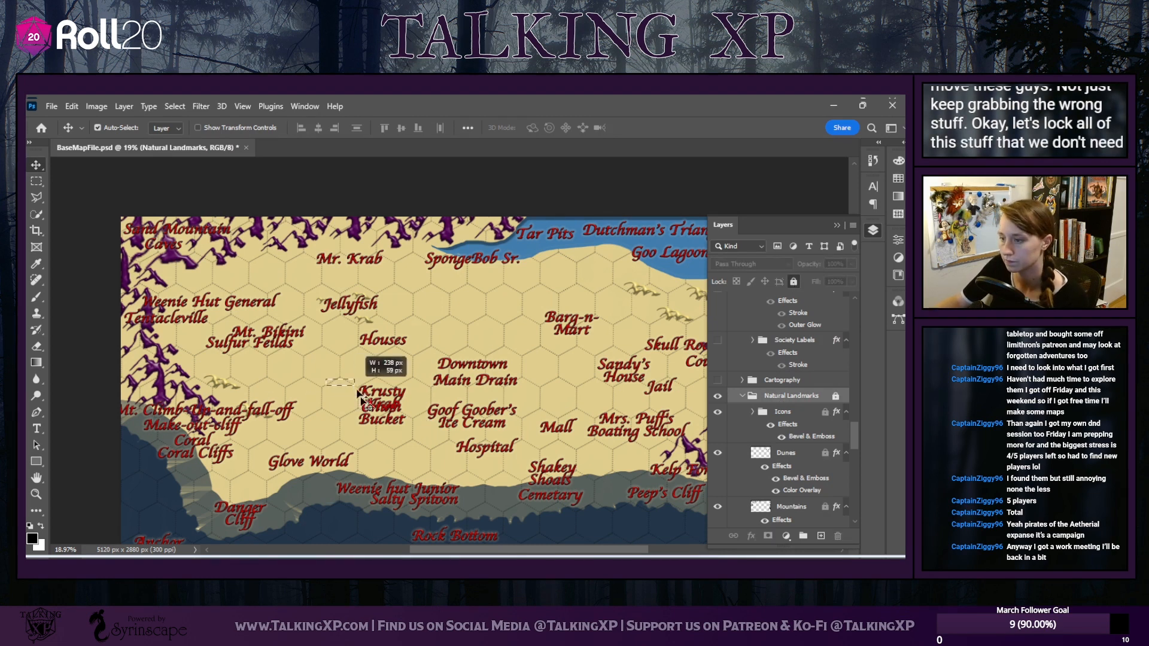
left_click_drag(379, 404, 344, 389)
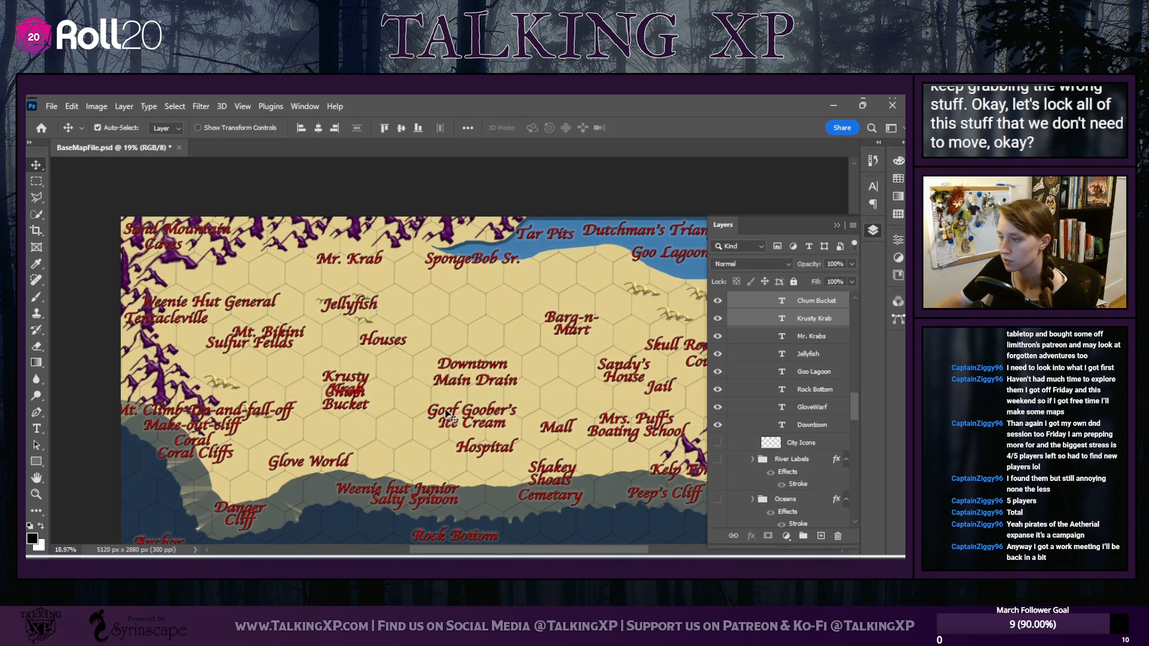
Nudge the Downtown and Main Drain labels northeast and move Goofy Goober's Ice Cream northwest, just below Main Drain
left_click_drag(445, 414, 488, 350)
left_click_drag(485, 384, 487, 368)
left_click(453, 418)
left_click_drag(453, 419, 464, 394)
Shift the Weenie Hut Junior, Salty Spitoon, Danger Cliff and Glove World labels to fit along the southern coast
left_click_drag(436, 488, 464, 462)
left_click_drag(429, 508, 438, 491)
left_click(247, 507)
left_click_drag(246, 507, 249, 481)
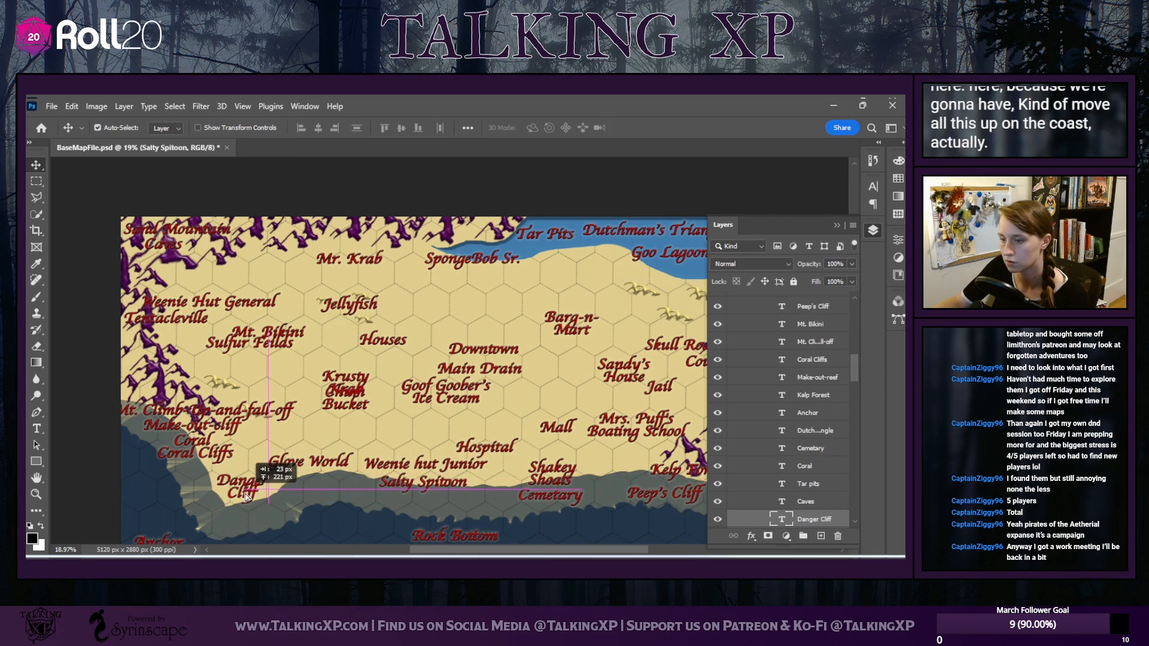
left_click_drag(323, 464, 331, 462)
left_click_drag(433, 471, 436, 471)
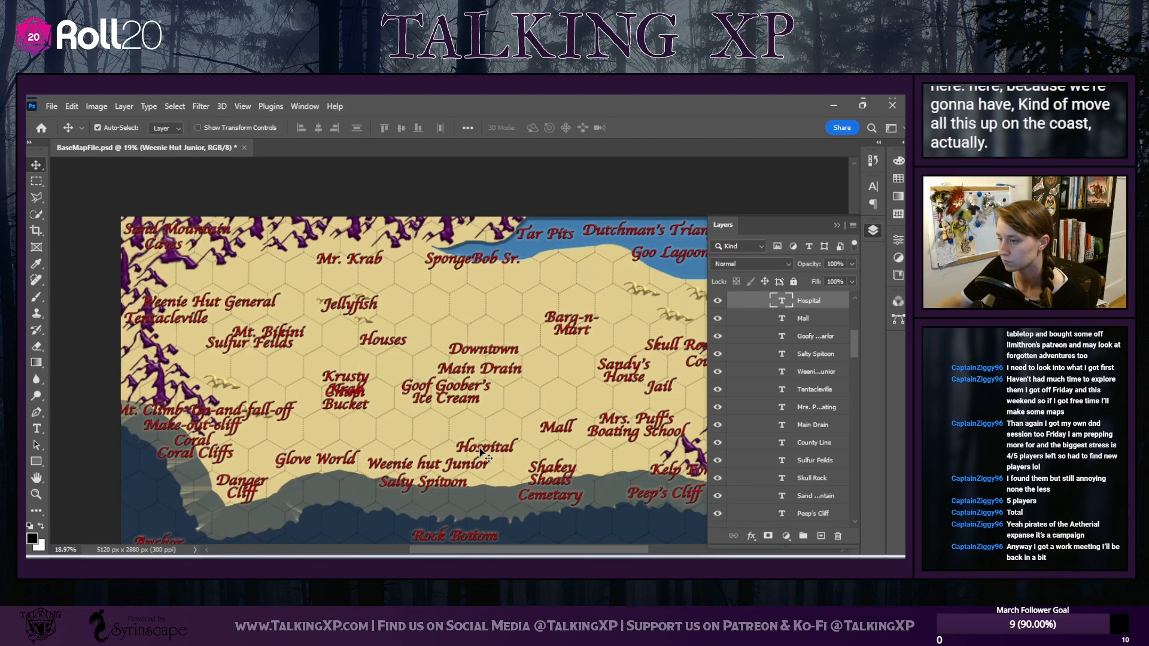
Move the Hospital and Goofy Goober's Ice Cream labels westward and shift the Mall label north
left_click_drag(470, 435, 435, 405)
left_click(492, 433)
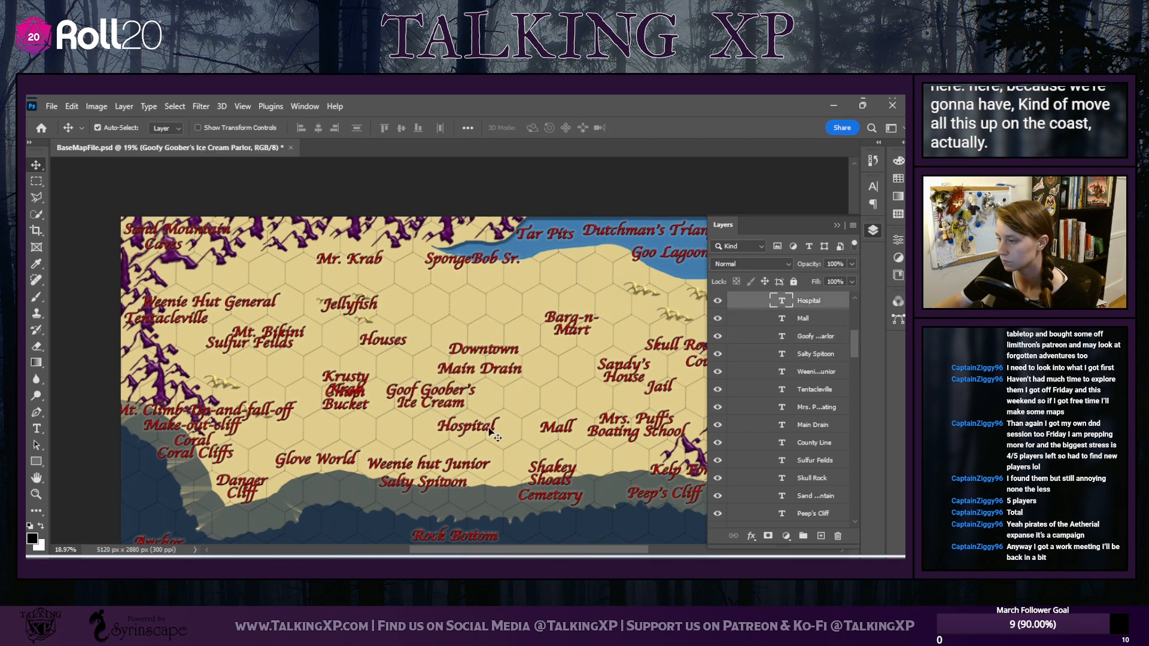
left_click_drag(545, 432, 539, 398)
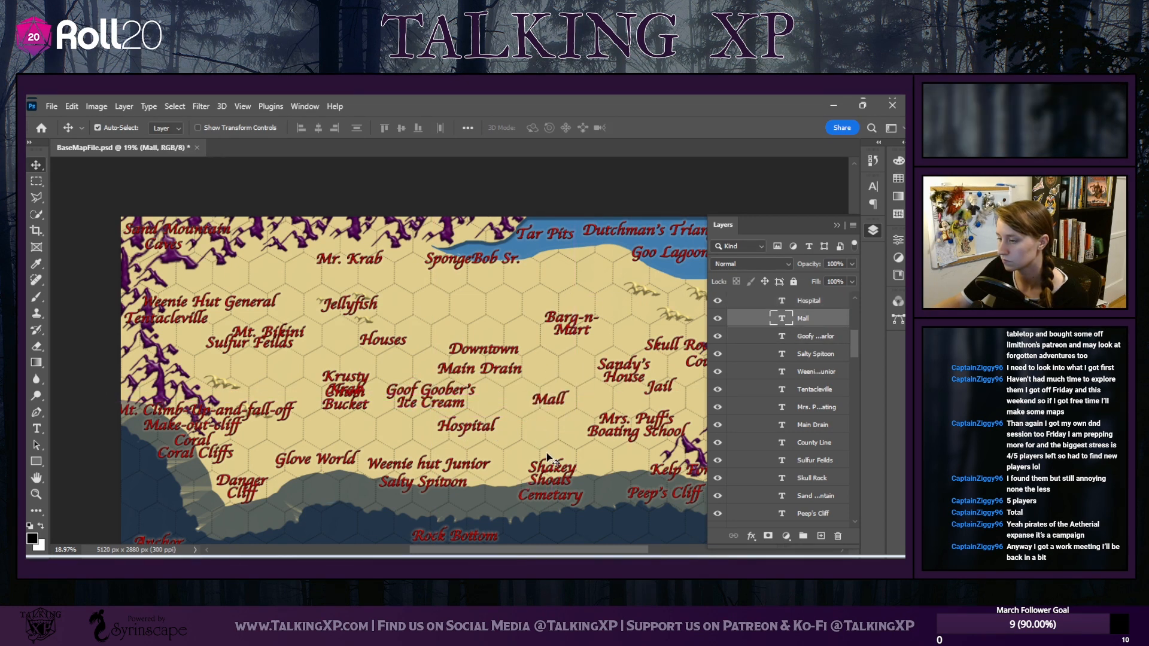
Move the Shakey Shoals, Cemetary and Peep's Cliff labels north onto the southern shoreline
left_click_drag(553, 475, 549, 459)
left_click_drag(556, 502, 555, 483)
mouse_move(679, 491)
left_mouse_down()
mouse_move(686, 456)
mouse_move(691, 479)
left_mouse_up()
Shift Barg-n-Mart and Hospital north and place the Goofy Goober's Ice Cream label above Downtown
left_click_drag(633, 550, 658, 549)
left_click_drag(500, 331, 494, 305)
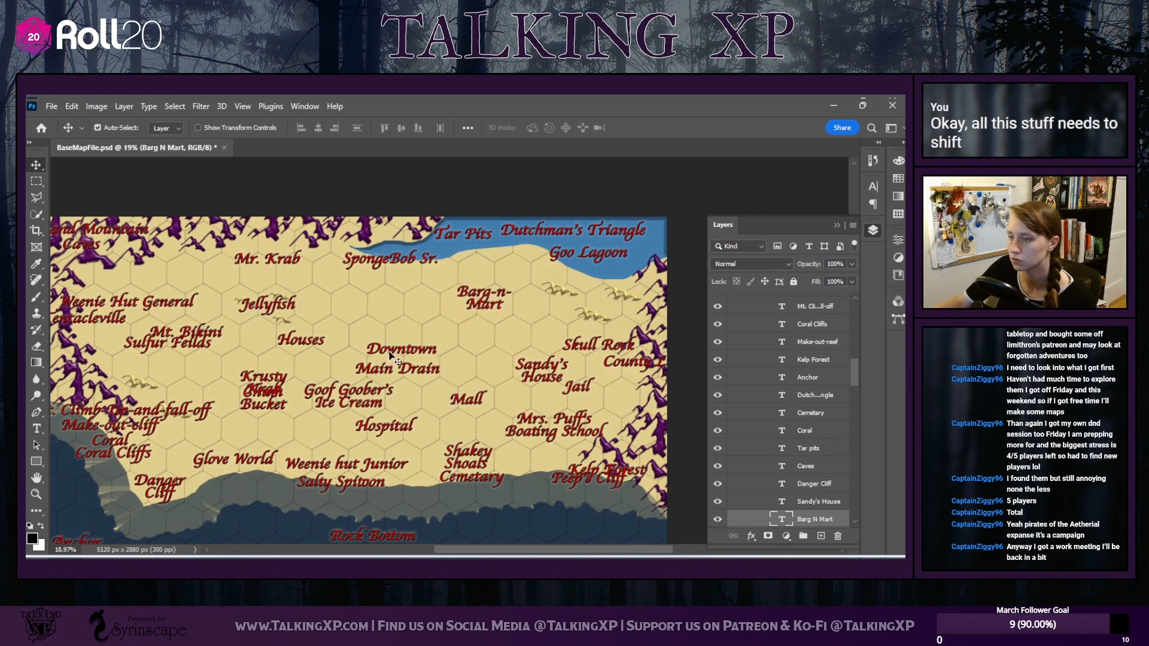
left_click_drag(383, 357, 428, 328)
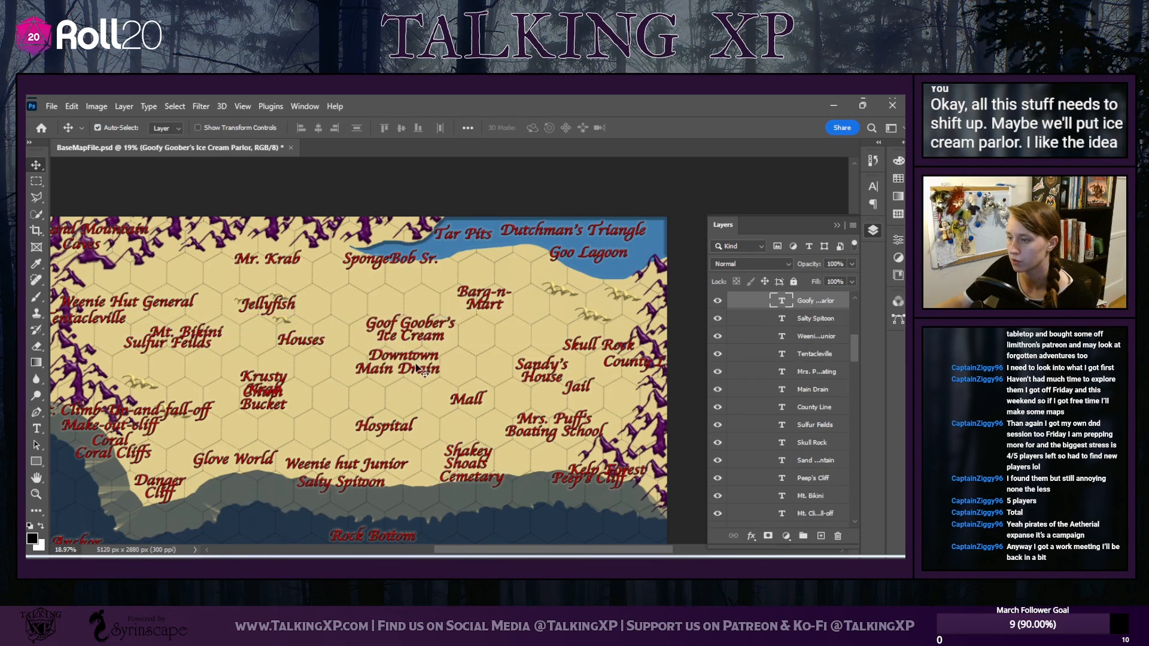
left_click_drag(385, 428, 385, 409)
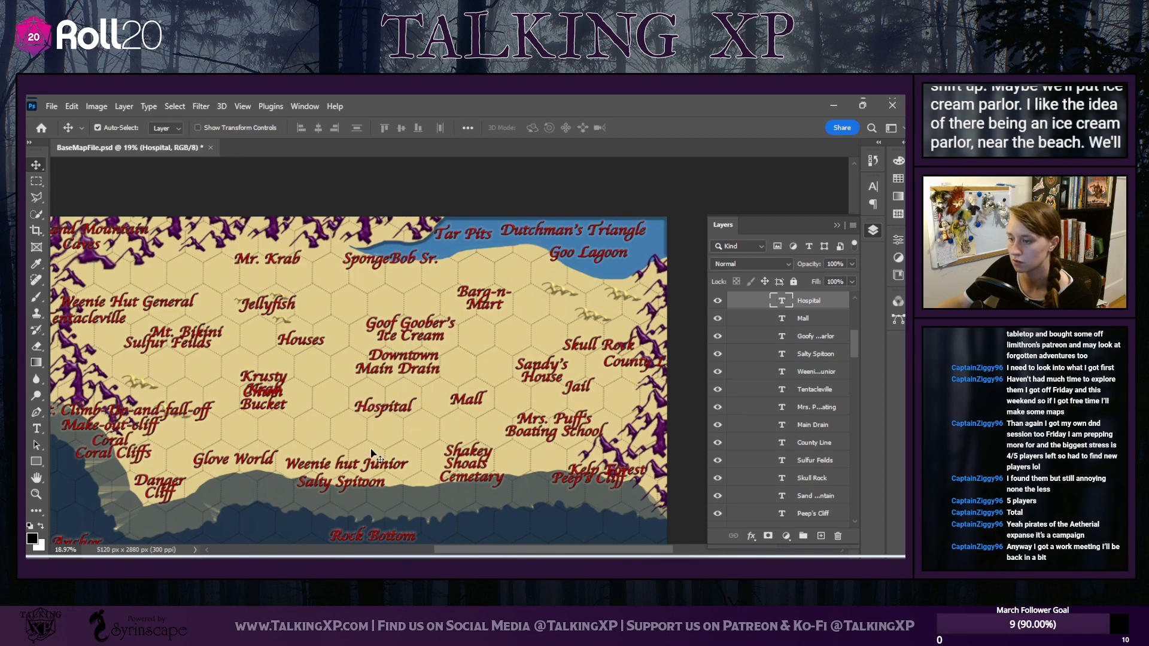
Move the Weenie Hut Junior and Salty Spitoon labels northeast off the shoreline and Glove World slightly east
left_click_drag(359, 466, 370, 448)
left_click_drag(371, 490, 377, 458)
left_click(380, 452)
left_click_drag(239, 461, 250, 466)
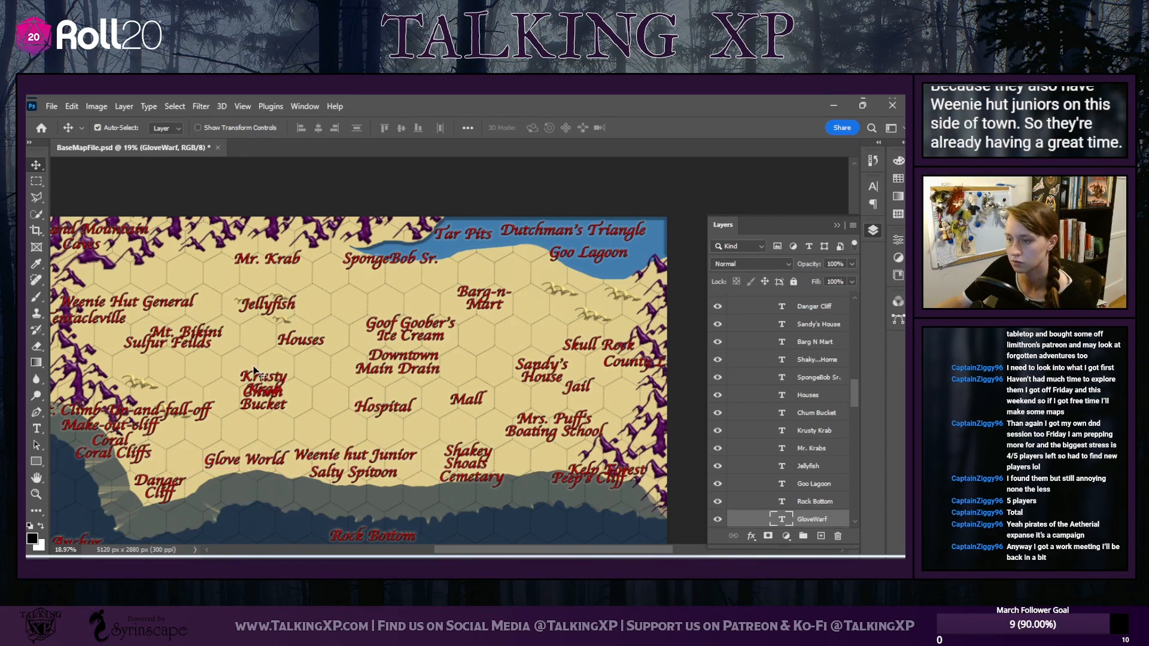
Shift the Krusty Krab and Chum Bucket pair, Houses, and the Mt. Bikini and Sulfur Feilds pair eastward
left_click_drag(243, 368, 323, 404)
left_click(300, 344)
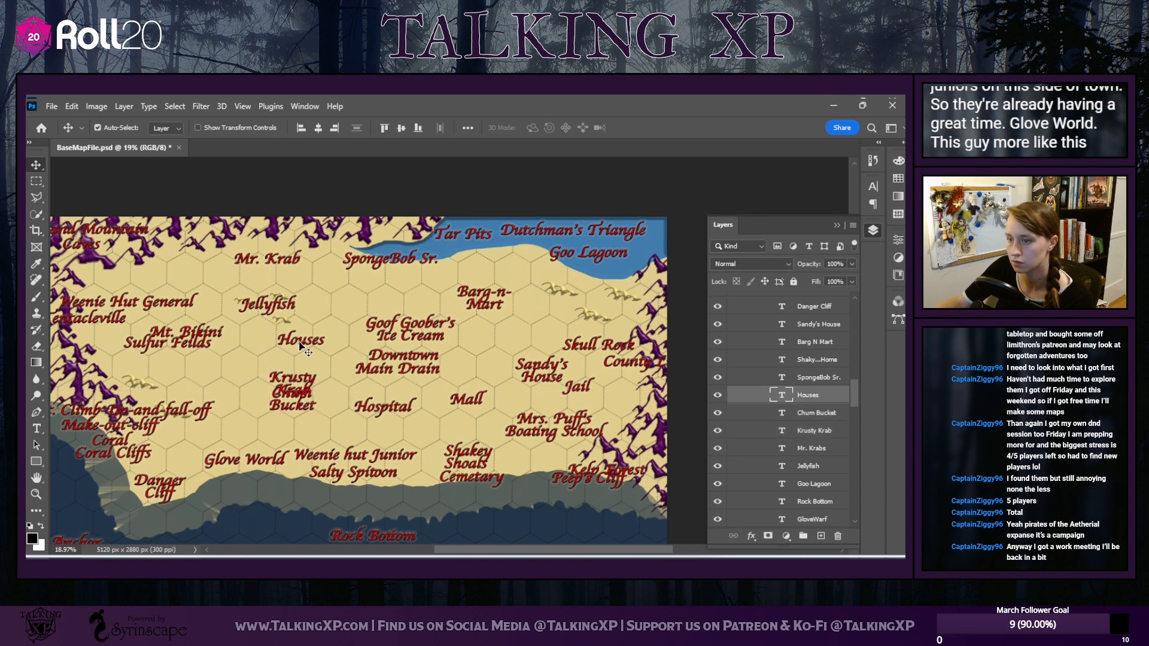
left_click_drag(299, 345, 305, 347)
left_click_drag(186, 350, 204, 363)
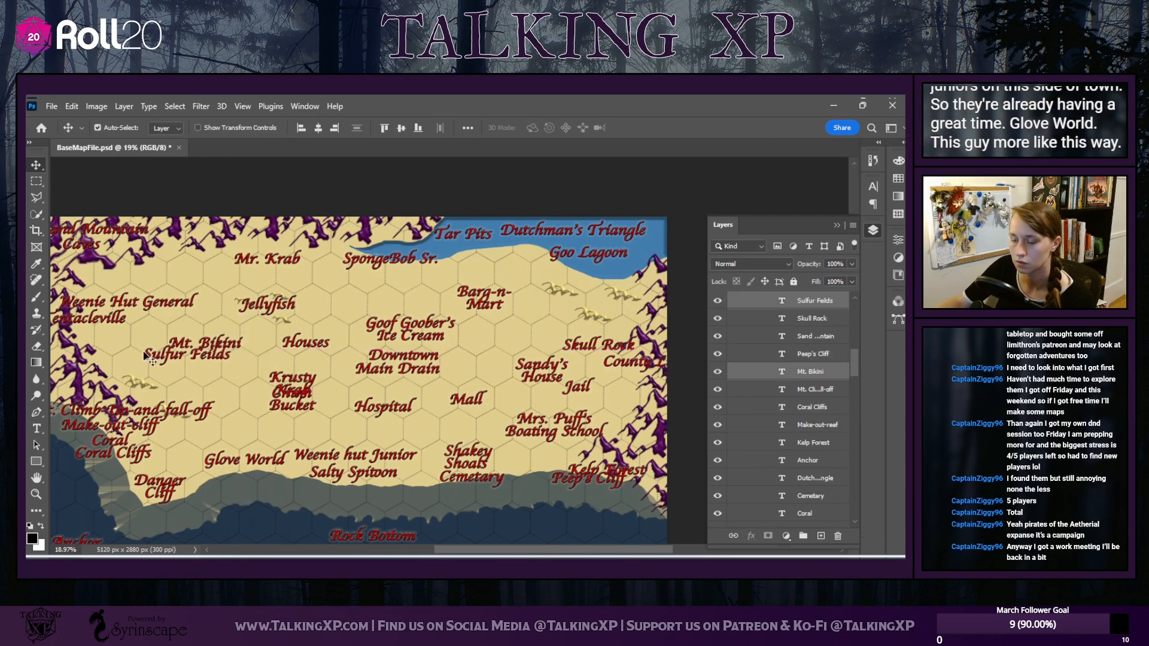
Place the Weenie Hut General label directly below Hospital and move Tentacleville east, clear of the western mountains
left_click_drag(166, 307, 413, 394)
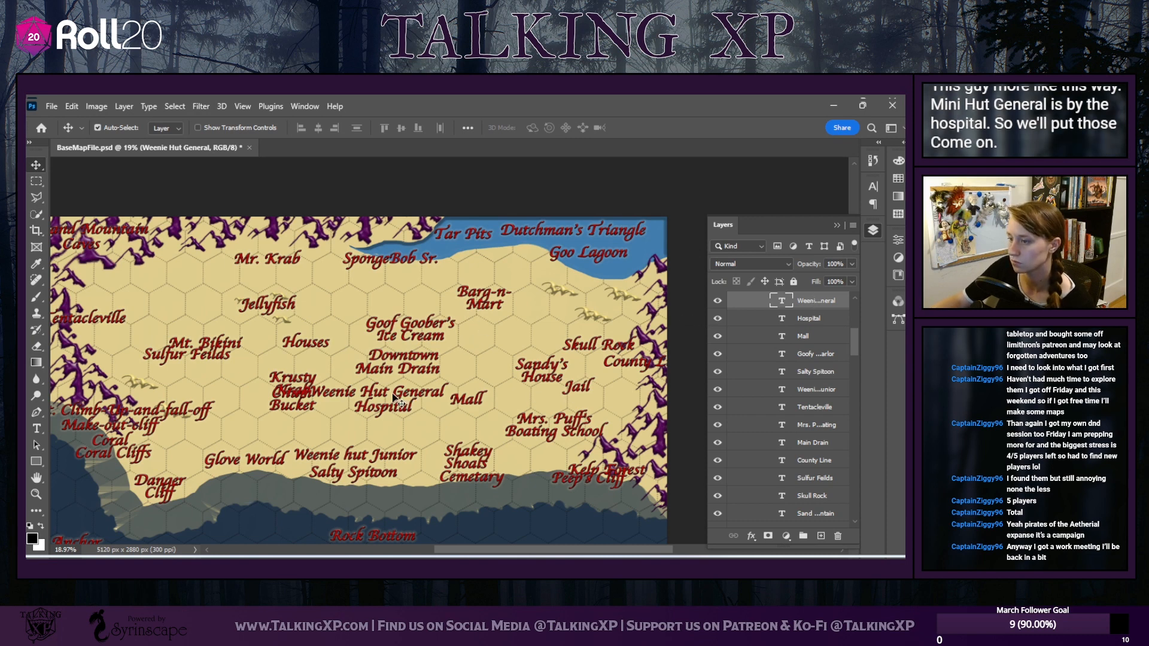
left_click_drag(360, 393, 378, 418)
left_click_drag(96, 321, 132, 326)
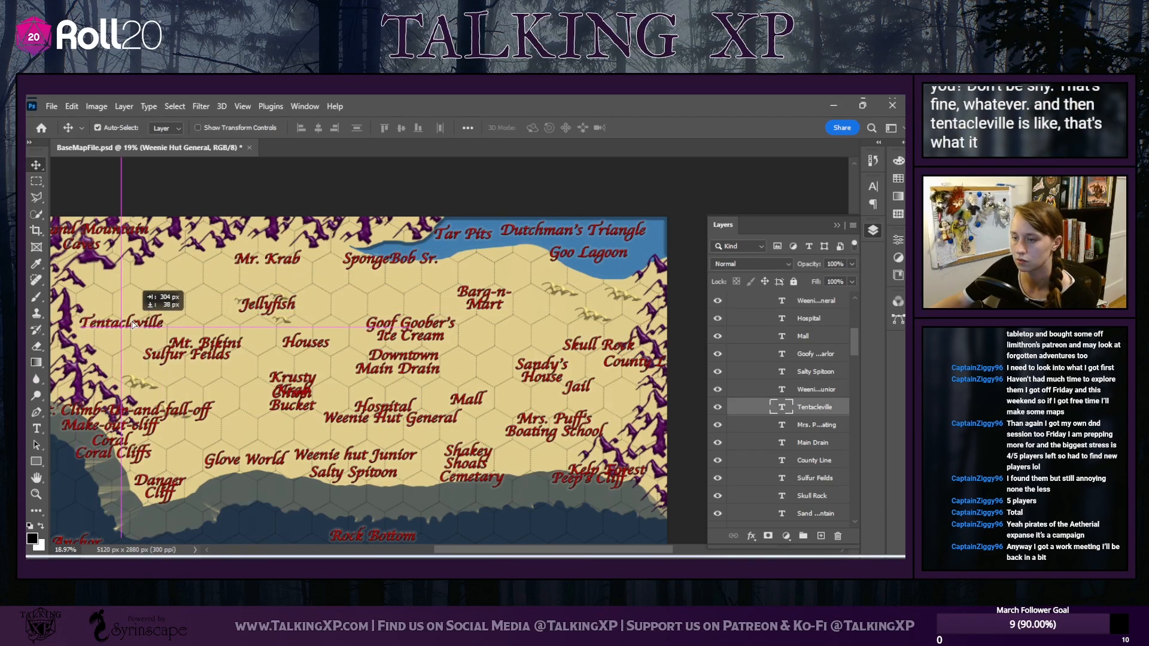
Tuck Sulfur Feilds closely beneath Mt. Bikini and shift Mr. Krab slightly west and SpongeBob Sr. southwest, away from the lagoon
left_click_drag(206, 347, 224, 360)
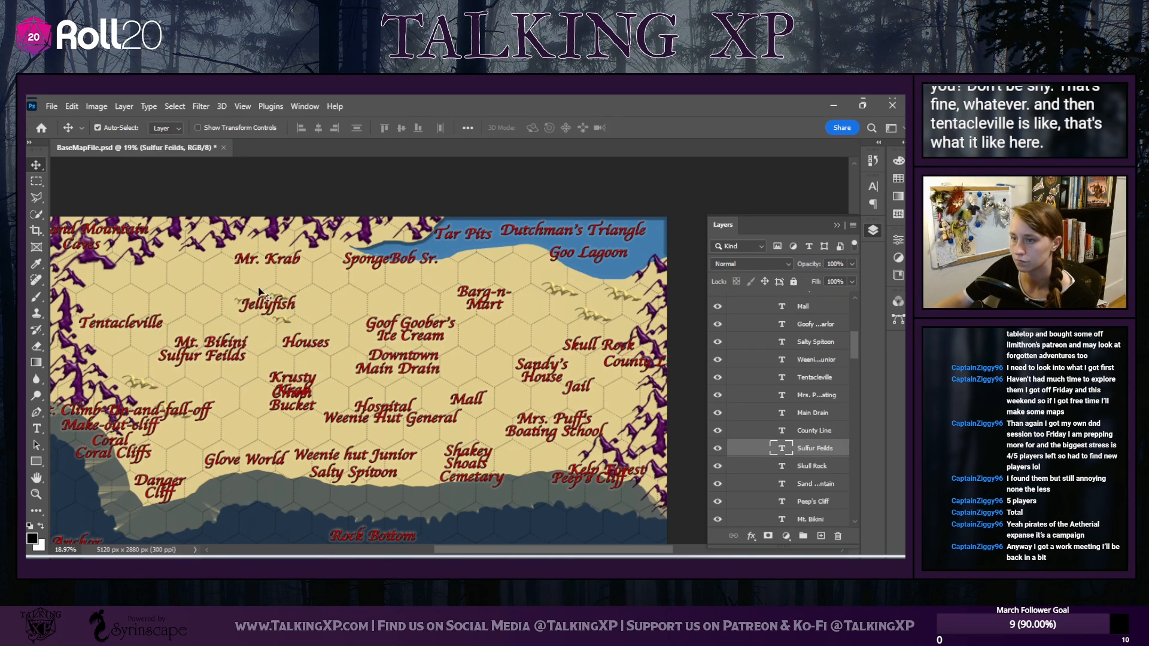
left_click(265, 265)
left_click_drag(253, 269, 251, 270)
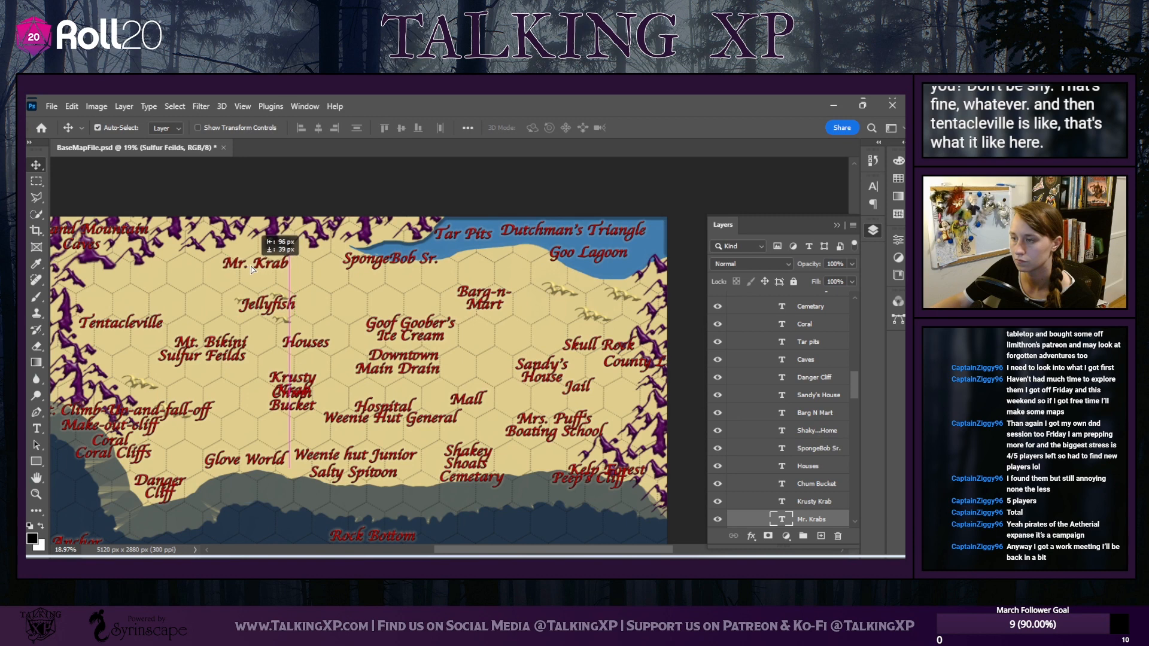
left_click_drag(391, 265, 381, 292)
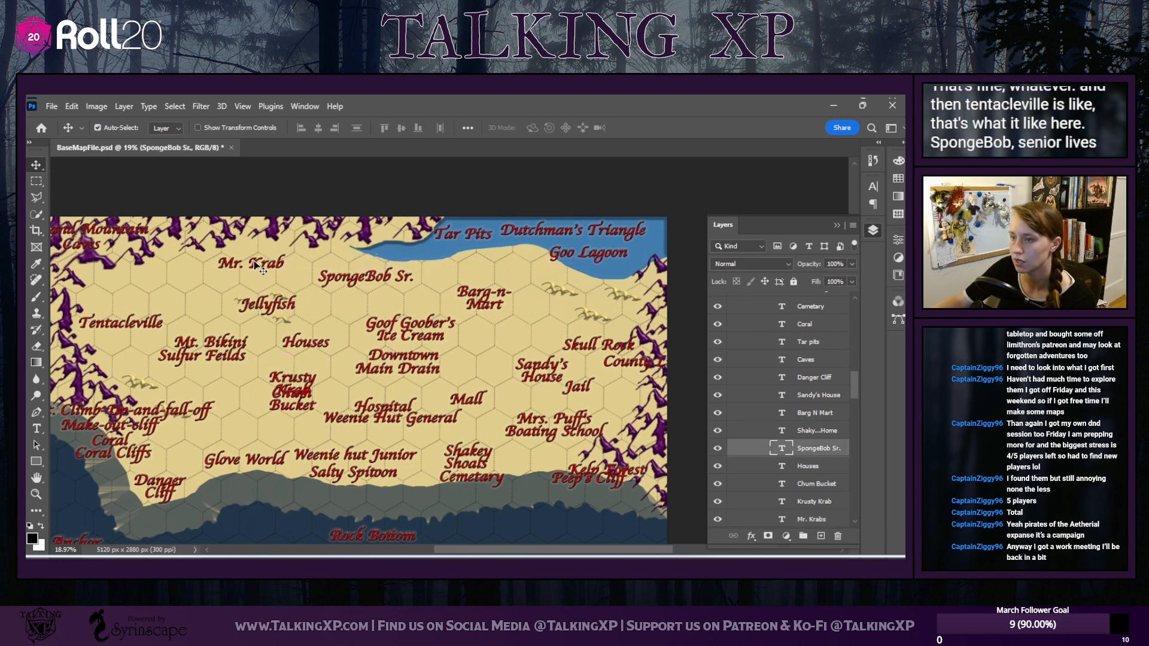
left_click_drag(253, 267, 258, 261)
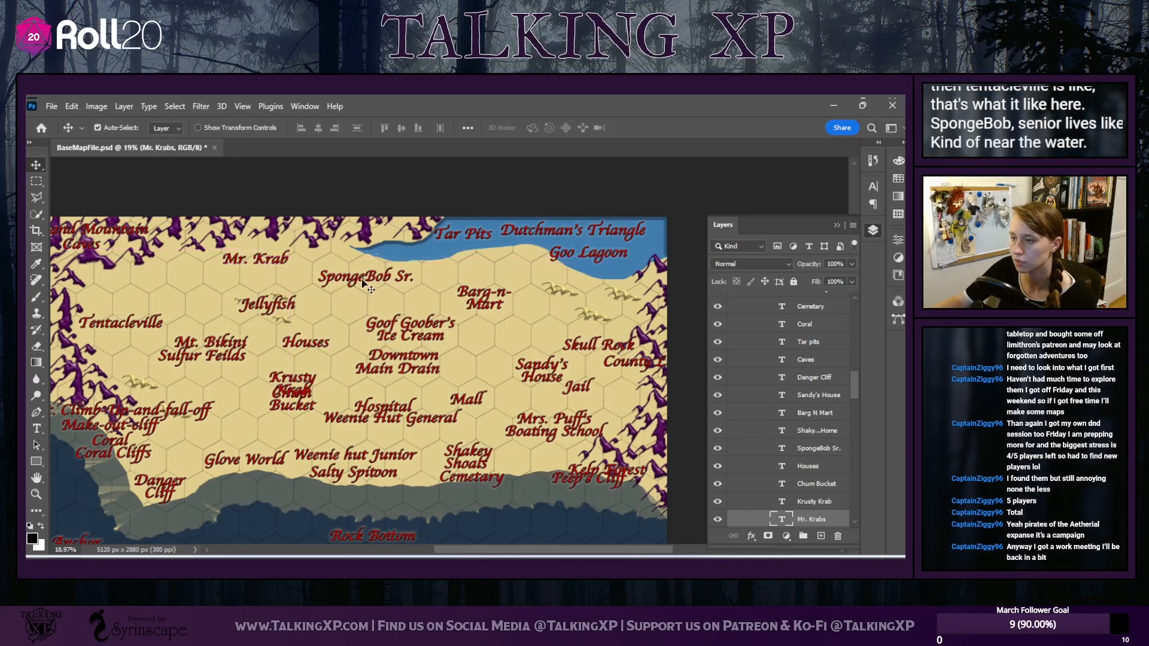
left_click_drag(362, 283, 364, 284)
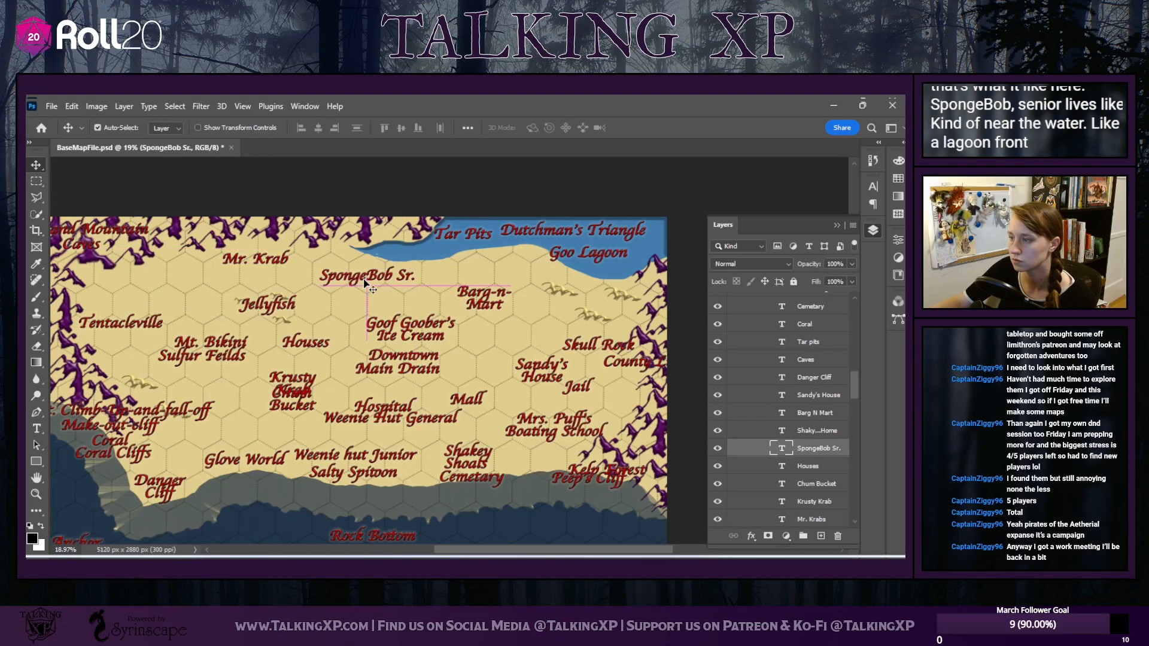
Move Barg-n-Mart slightly east and place the Tar Pits label over the western arm of the lagoon
mouse_move(479, 297)
left_mouse_down()
mouse_move(523, 274)
mouse_move(511, 371)
mouse_move(499, 303)
left_mouse_up()
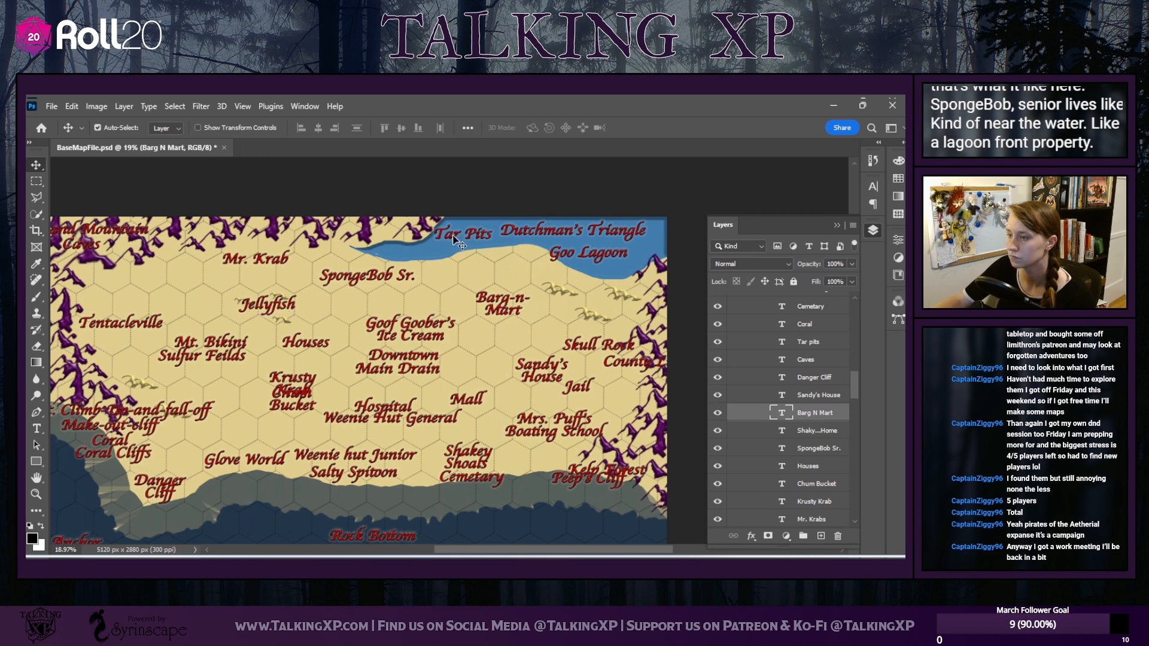
left_click_drag(454, 239, 400, 256)
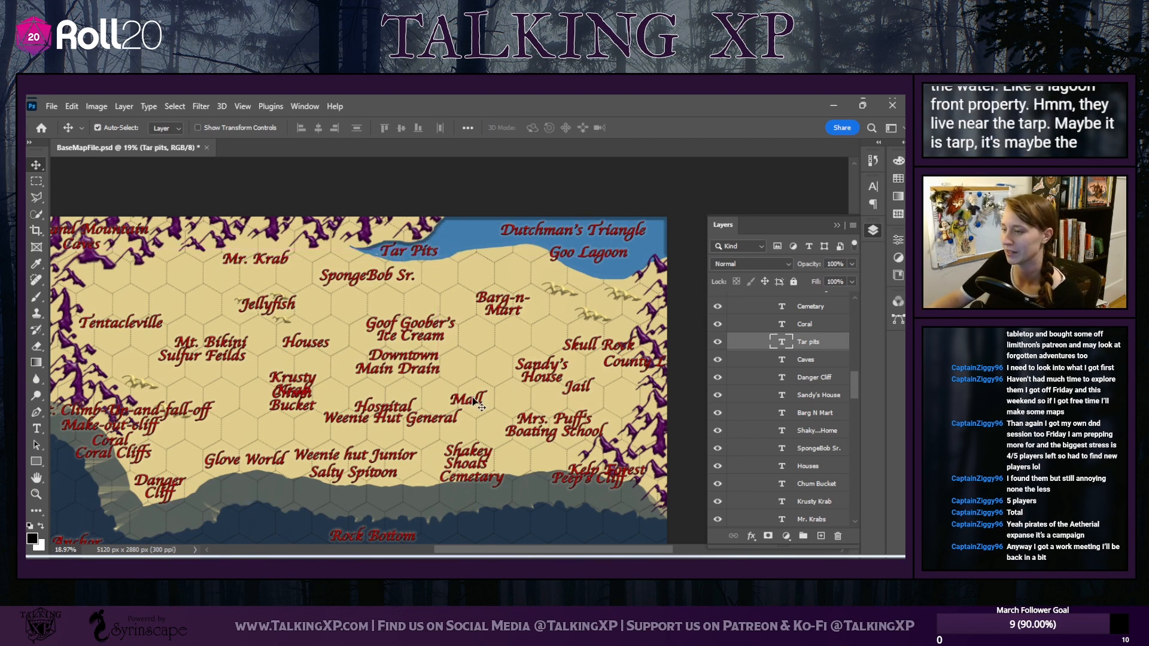
Shift Mall slightly north and Jail east, and move Skull Rock and Sandy's House west
left_click_drag(471, 409, 476, 401)
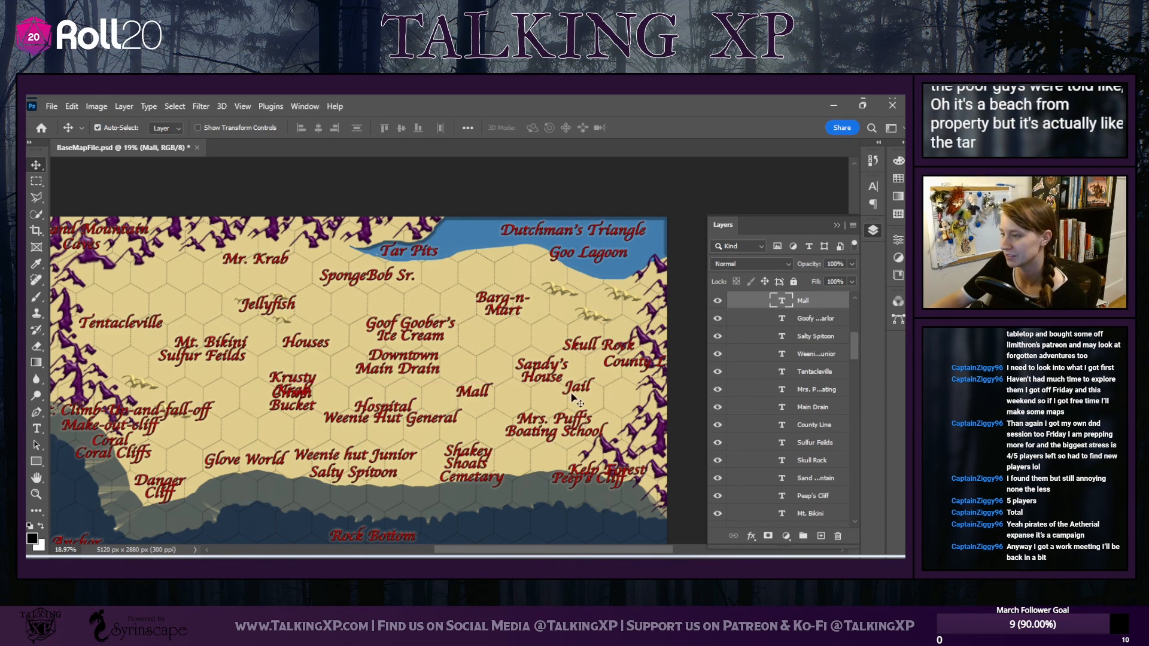
left_click_drag(592, 394, 602, 398)
left_click_drag(578, 350, 525, 374)
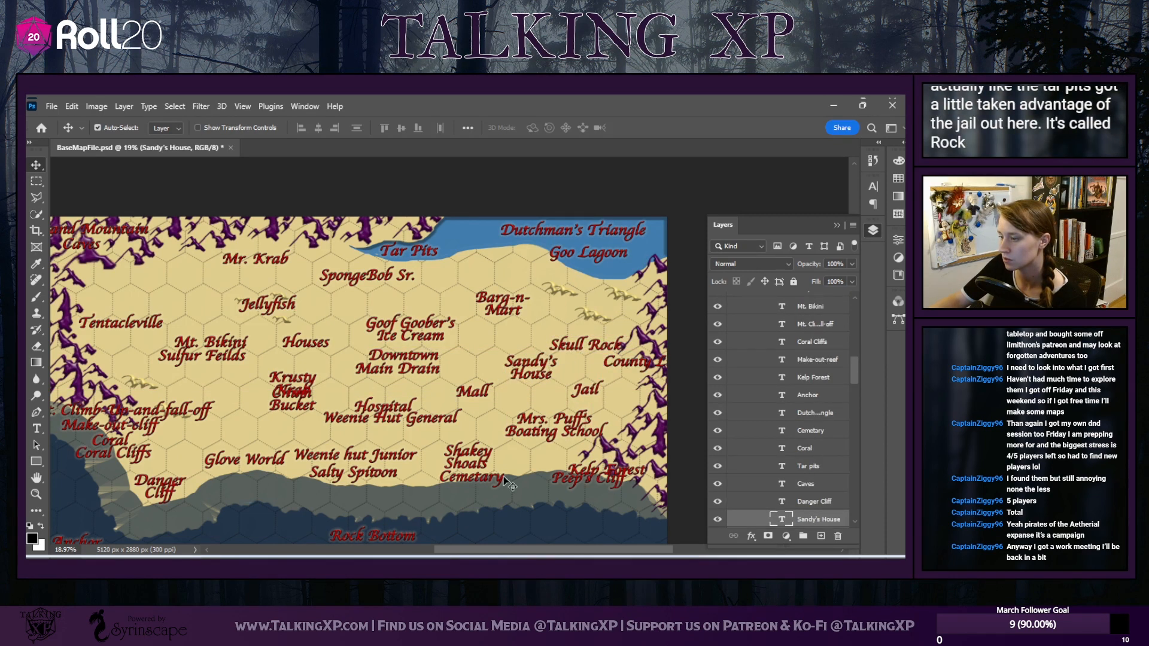
mouse_move(479, 554)
left_mouse_down()
mouse_move(452, 553)
mouse_move(474, 554)
left_mouse_up()
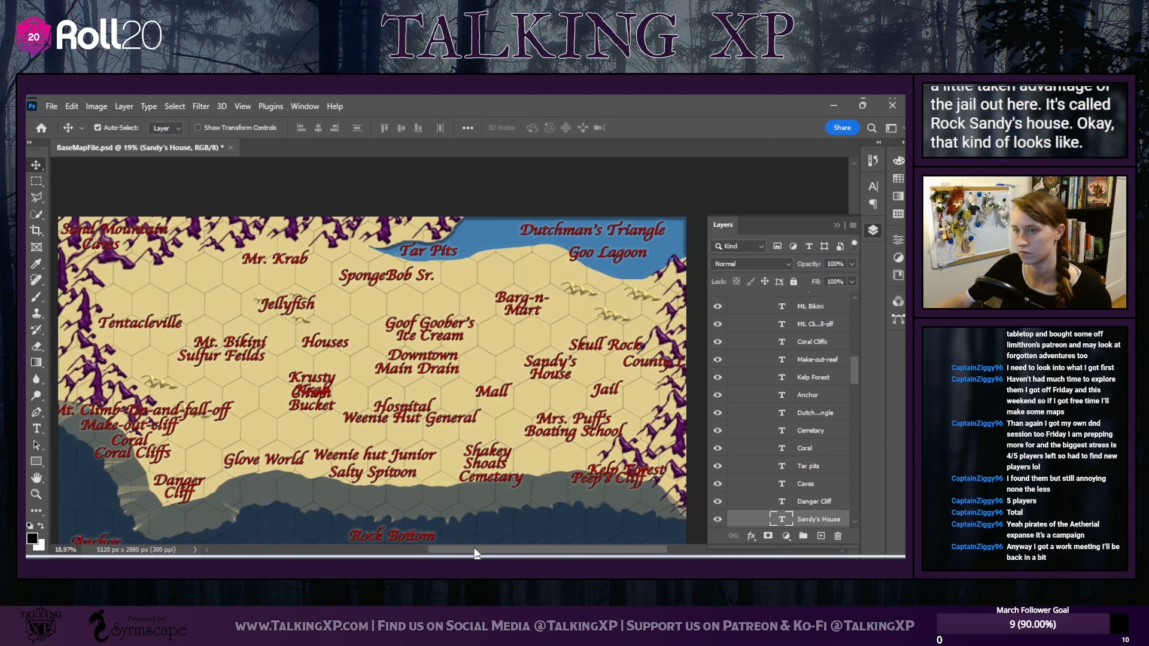
Collapse the Labels group inside the Cities group
scroll(793, 371, "up", 3)
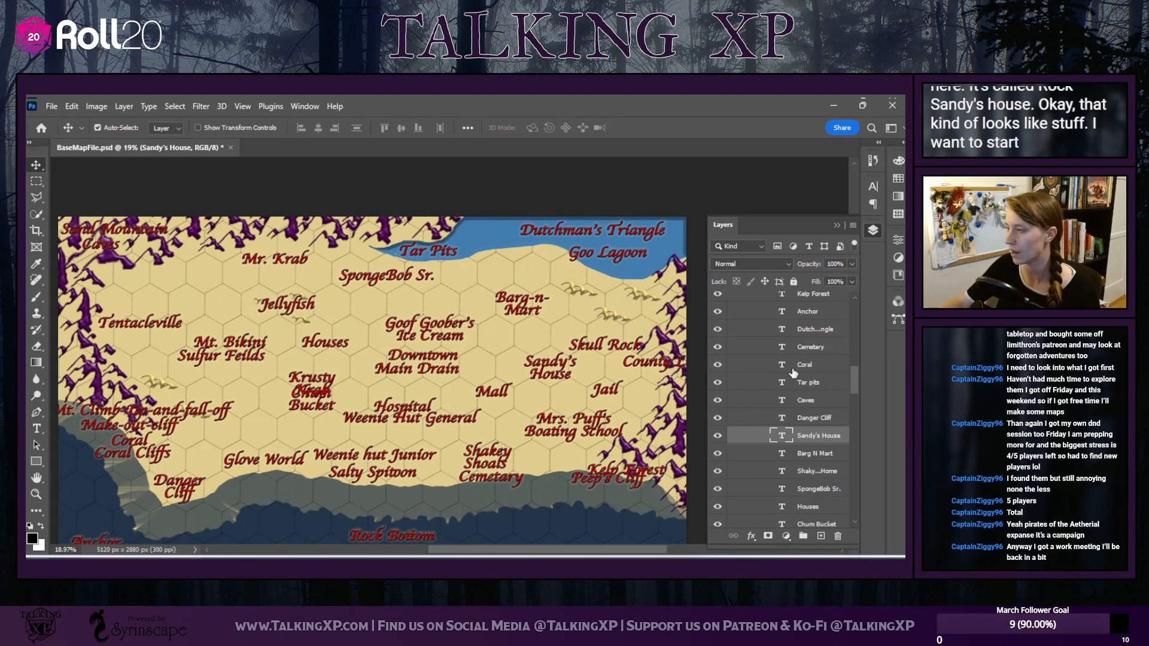
scroll(793, 370, "up", 5)
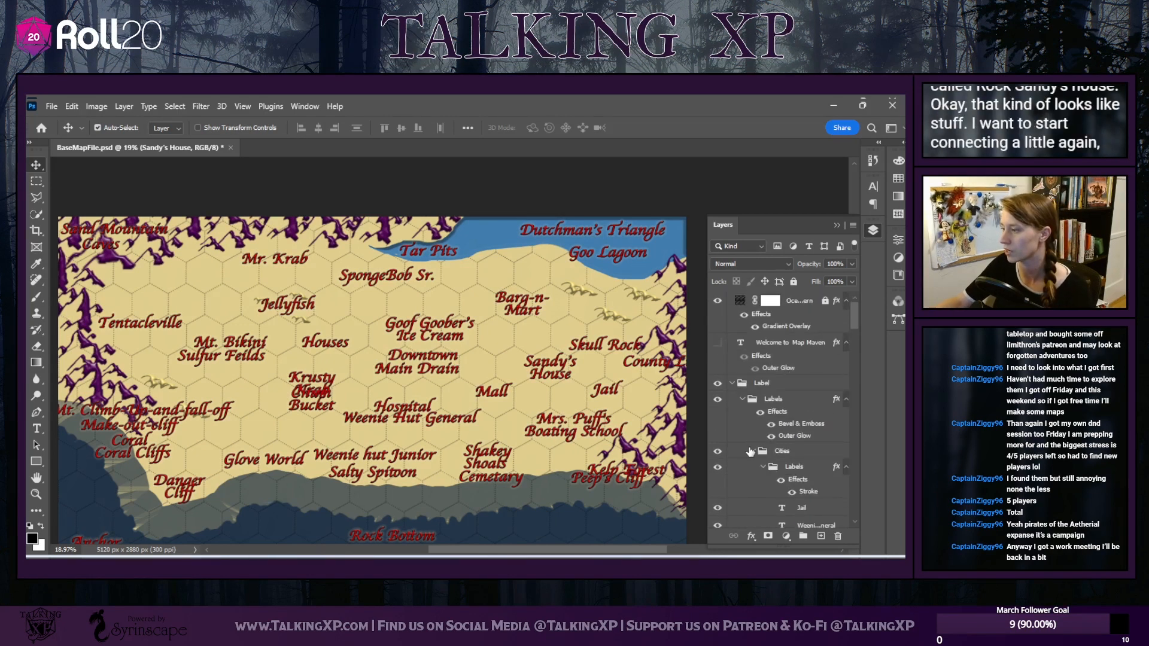
left_click(749, 455)
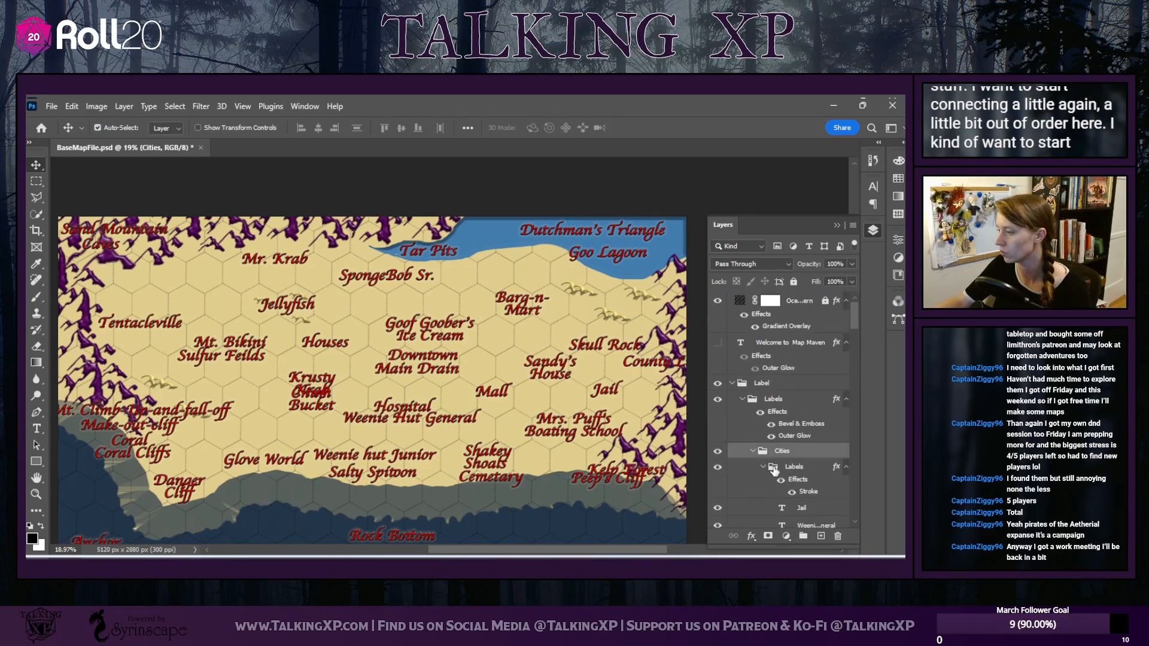
left_click(763, 468)
Temporarily show the 4ha7cc80yrd71 reference map to examine its road layout, and hide it again
scroll(804, 425, "down", 4)
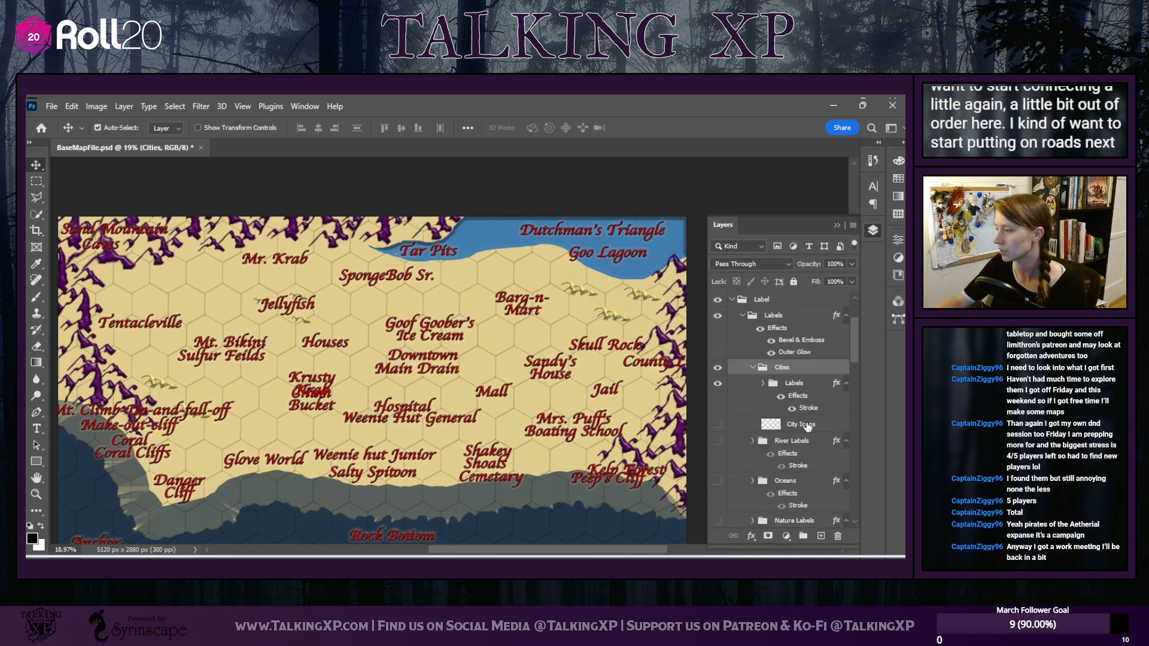
scroll(808, 426, "down", 5)
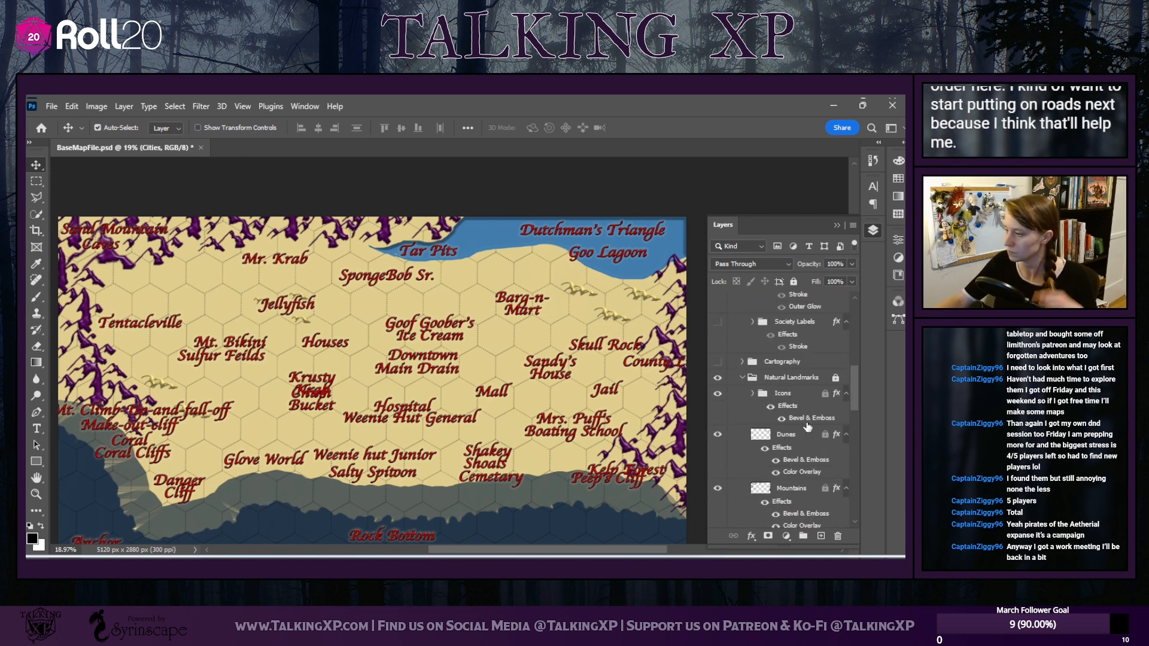
scroll(808, 426, "down", 6)
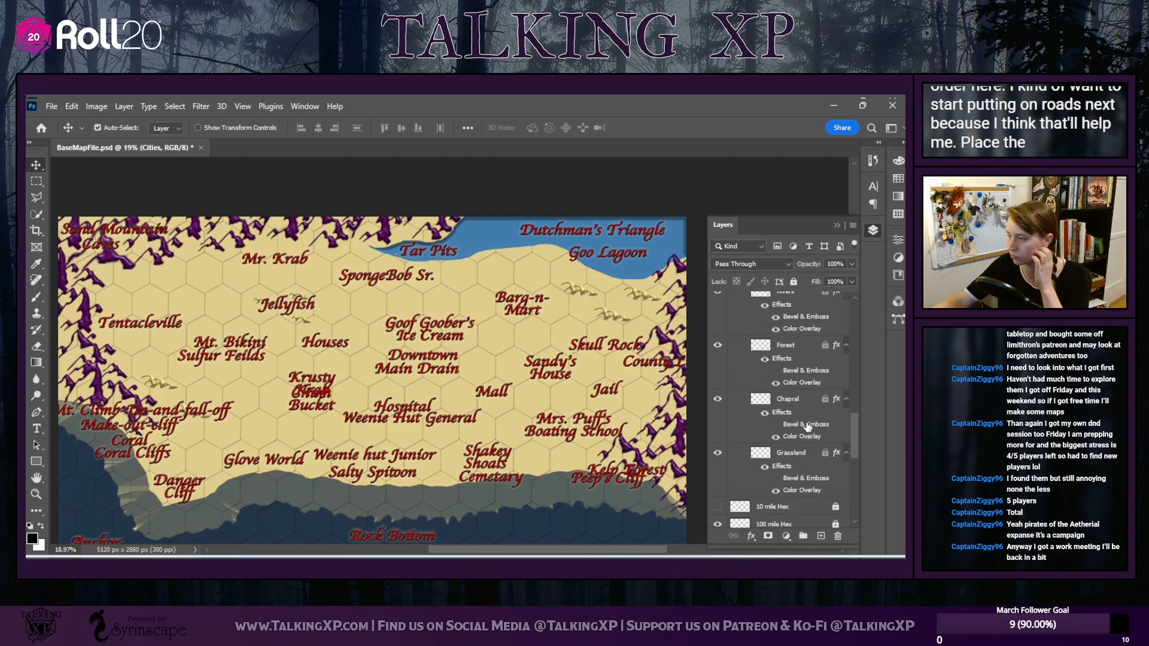
scroll(807, 425, "up", 3)
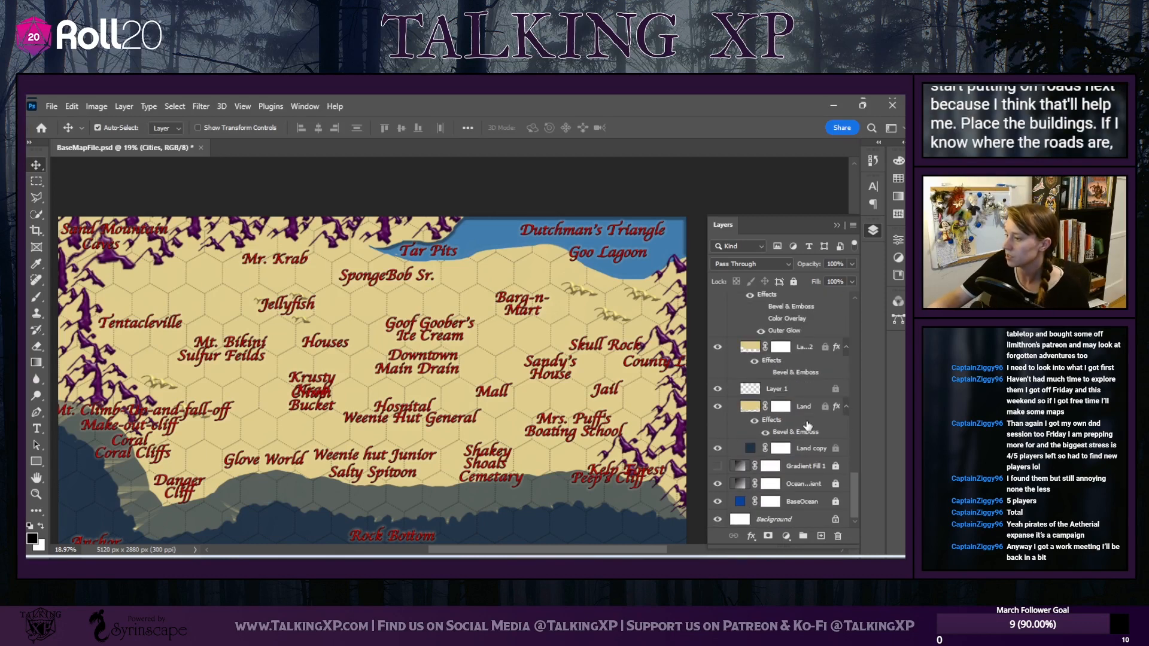
scroll(746, 390, "down", 4)
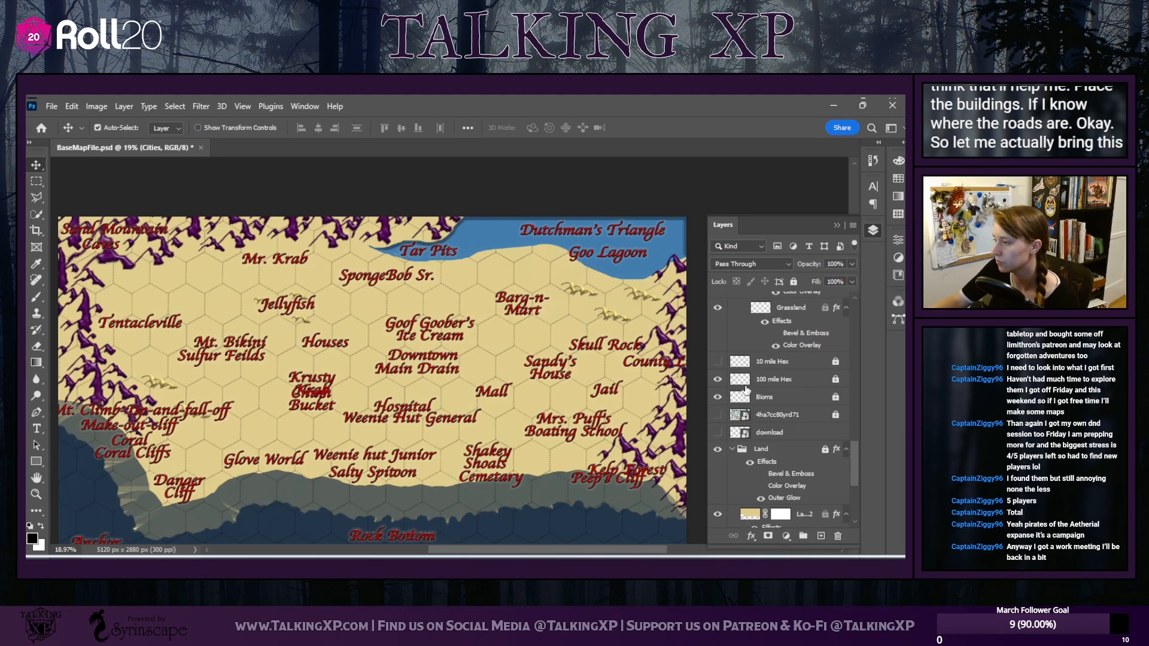
left_click(718, 331)
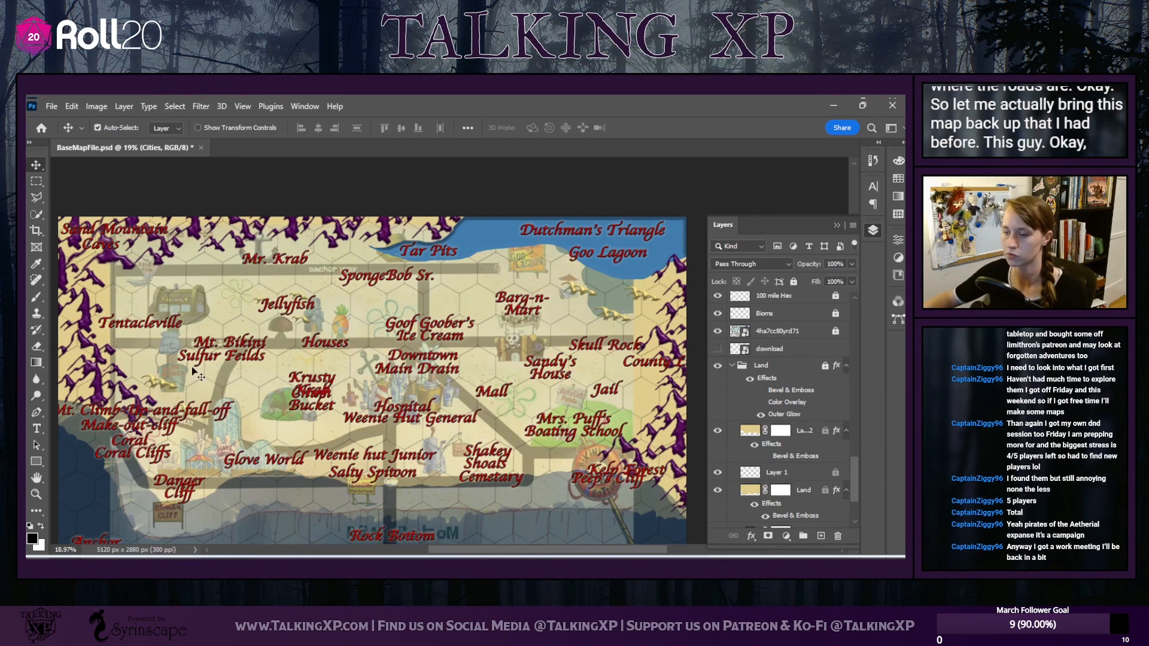
left_click(716, 331)
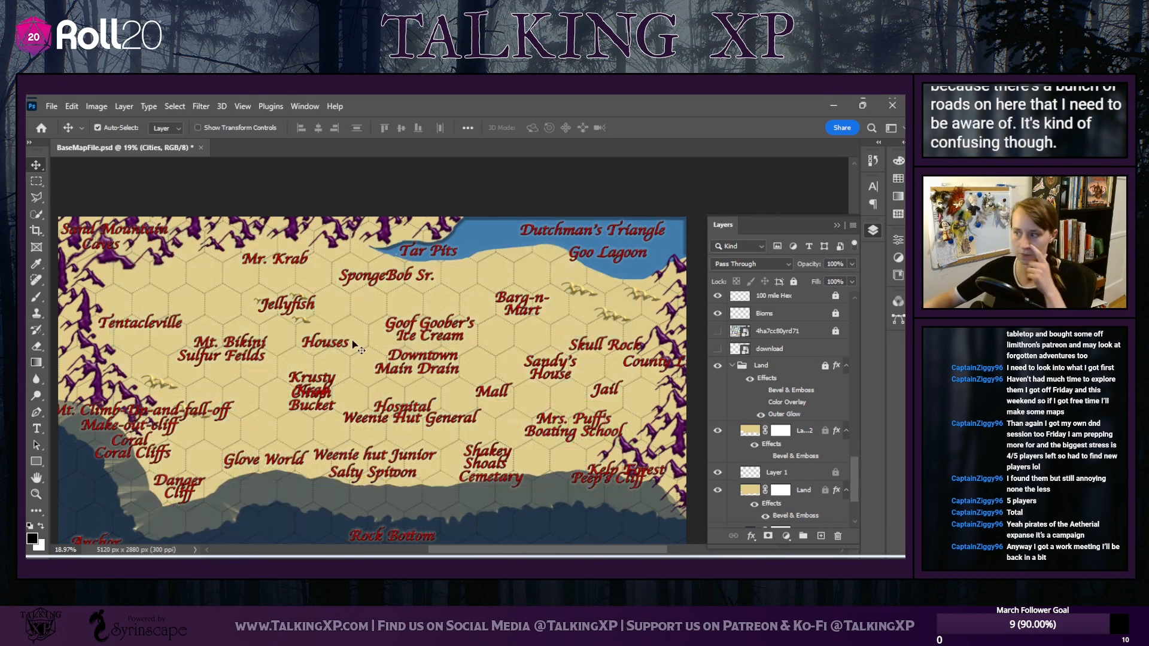
Expand the Cartography group and make it visible, leaving its Equator Line and Compass layers hidden
scroll(772, 407, "up", 6)
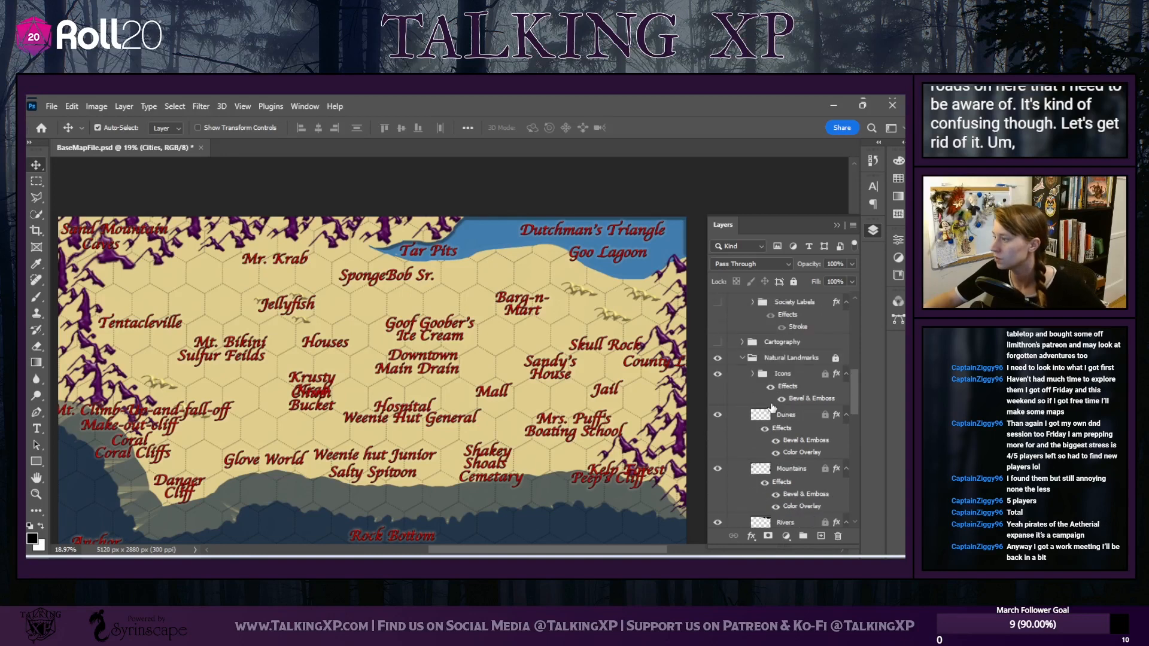
scroll(772, 407, "up", 3)
left_click(742, 467)
scroll(744, 476, "down", 5)
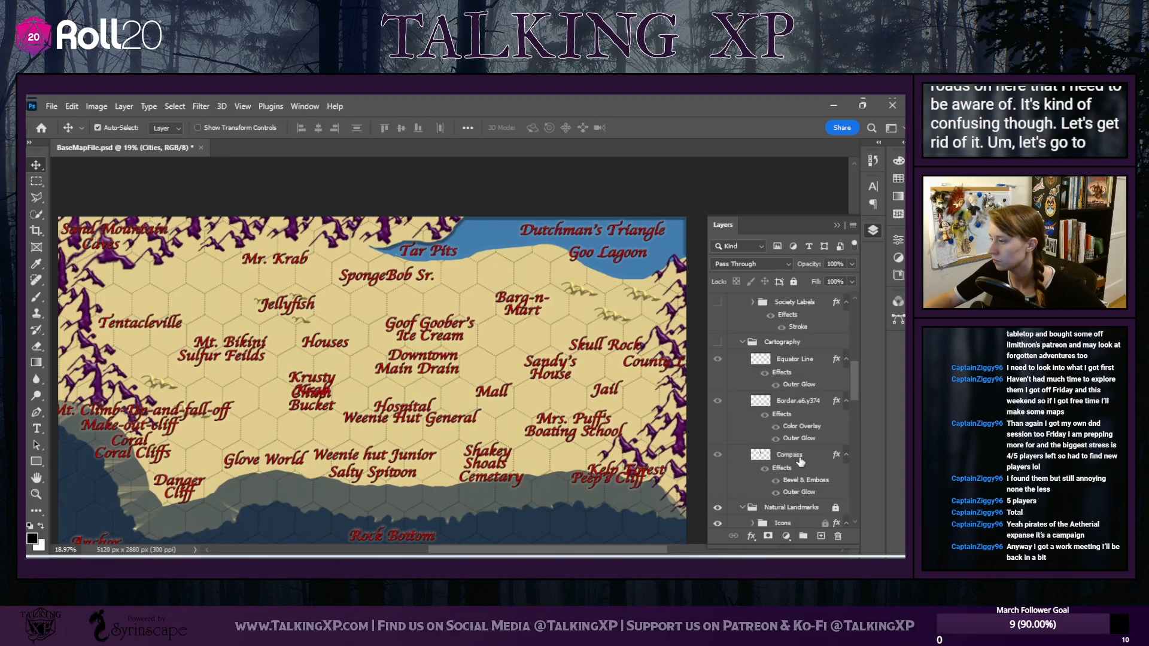
left_click(801, 406)
left_click(718, 341)
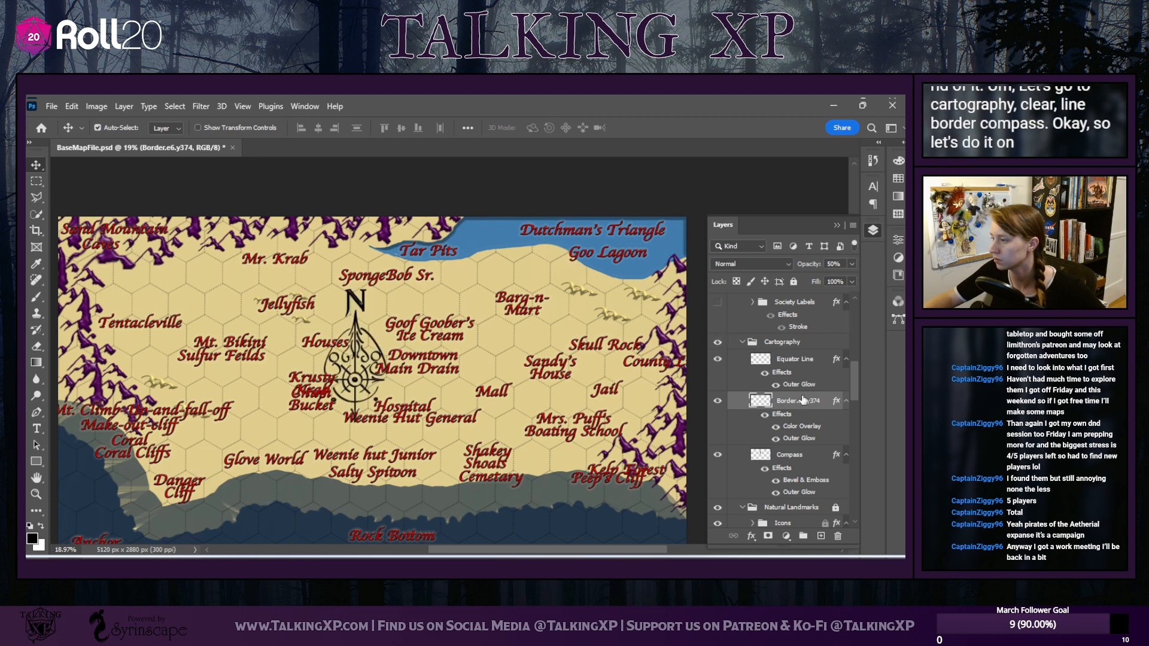
left_click(715, 359)
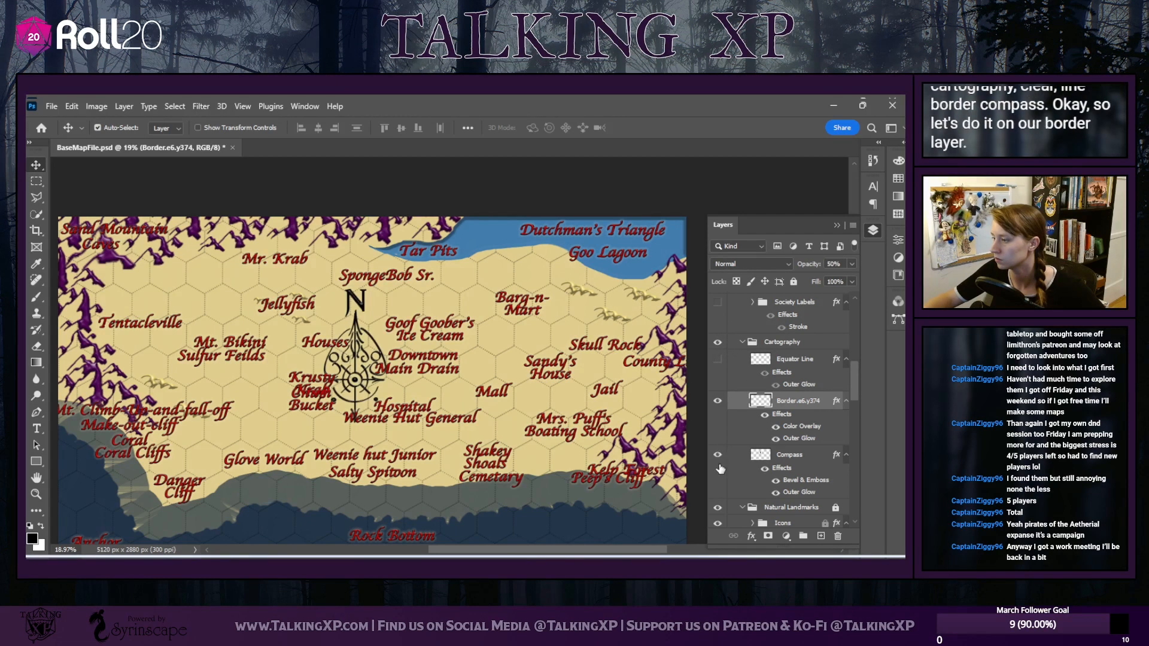
left_click(718, 455)
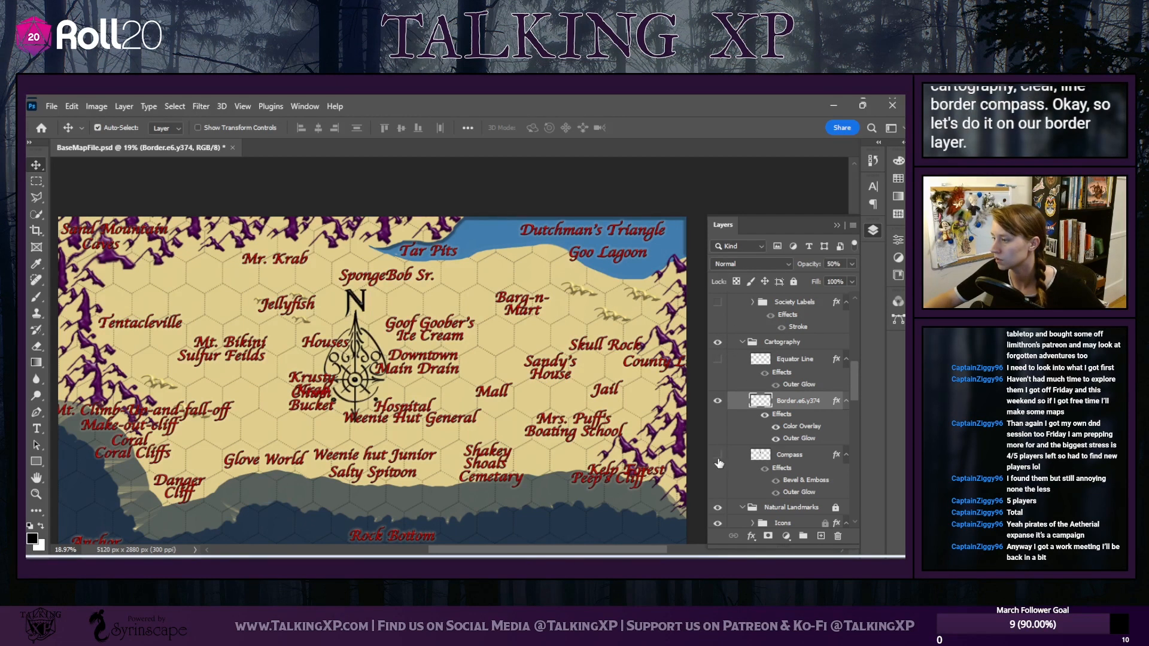
Rename the border layer in the Cartography group as Roads
double_click(801, 400)
type("Roads")
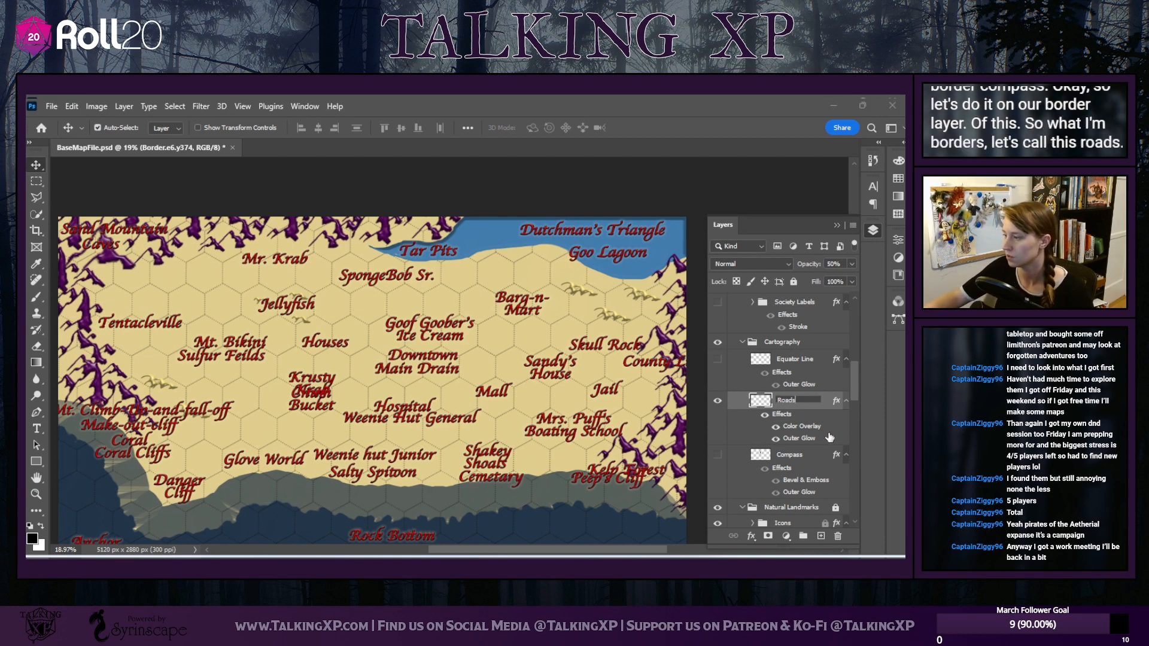
key("Return")
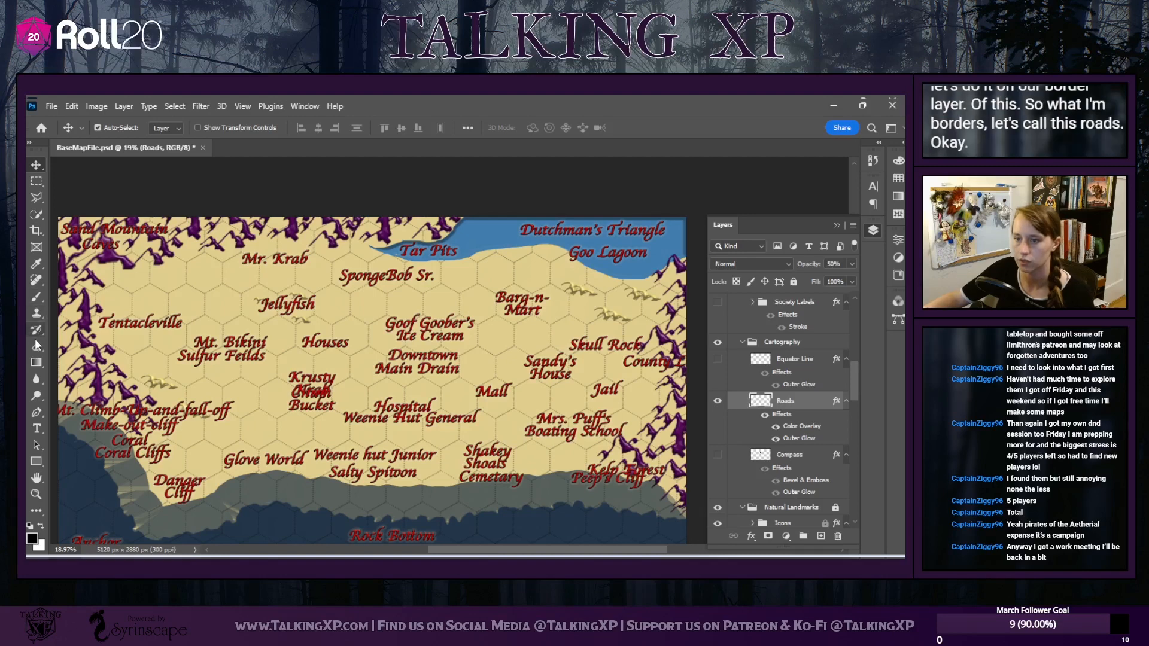
Choose the Brush tool with the linetexture brush from the StarRaven_MapCaligraphy set for painting on the Roads layer
left_click(34, 300)
left_click(109, 130)
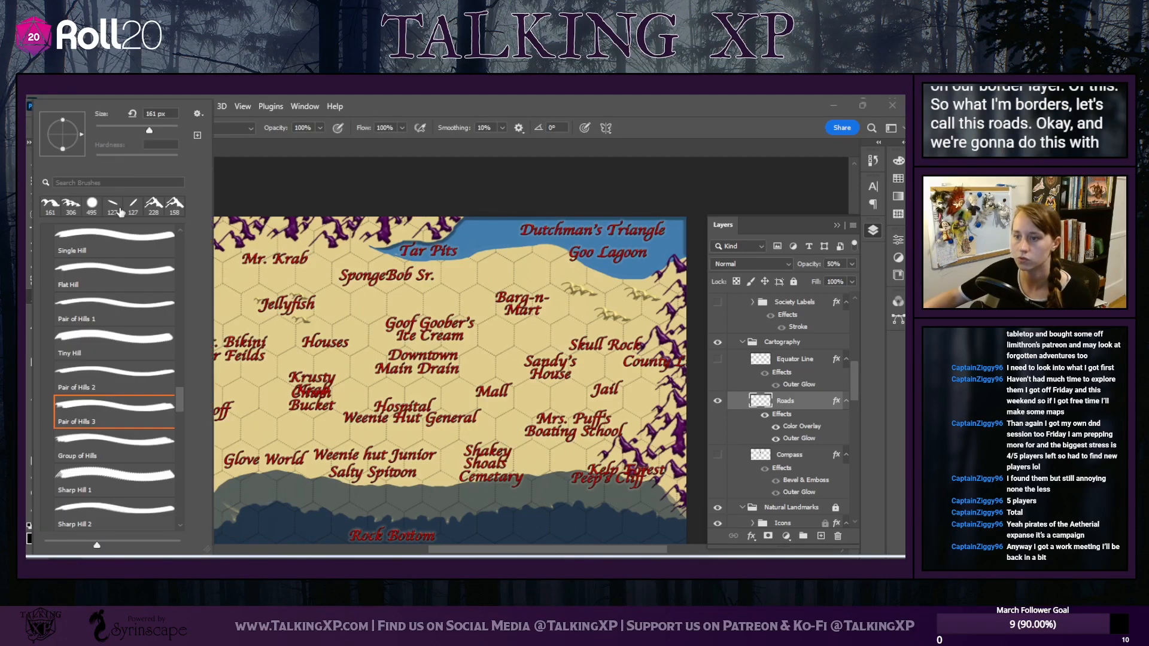
scroll(146, 335, "up", 10)
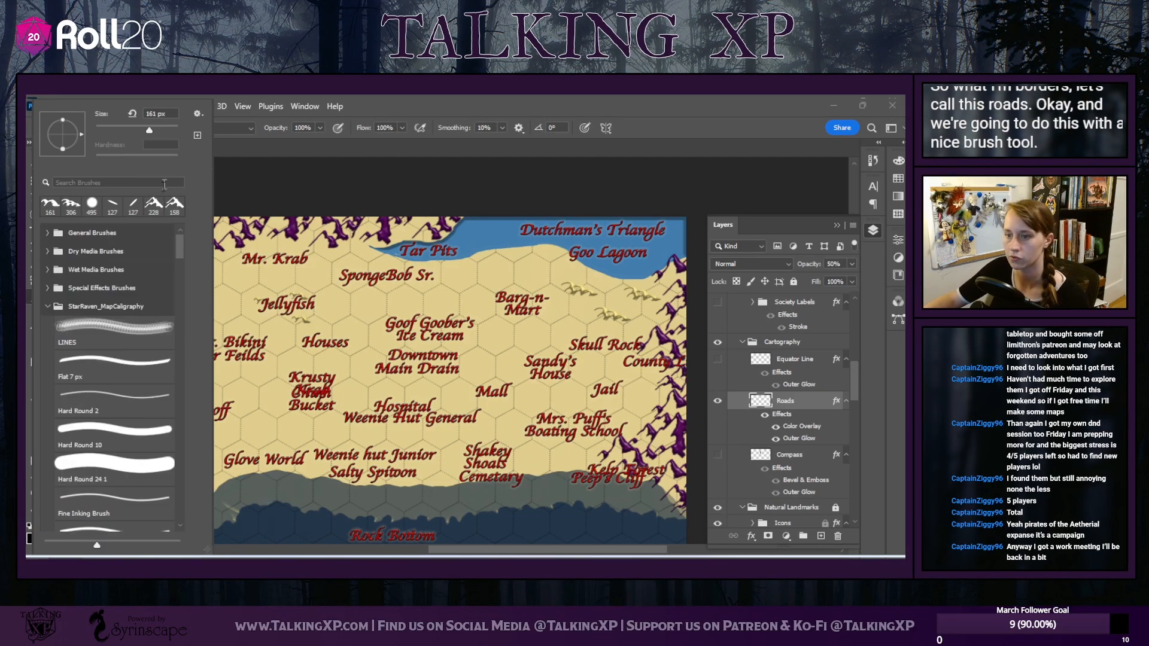
scroll(136, 383, "down", 3)
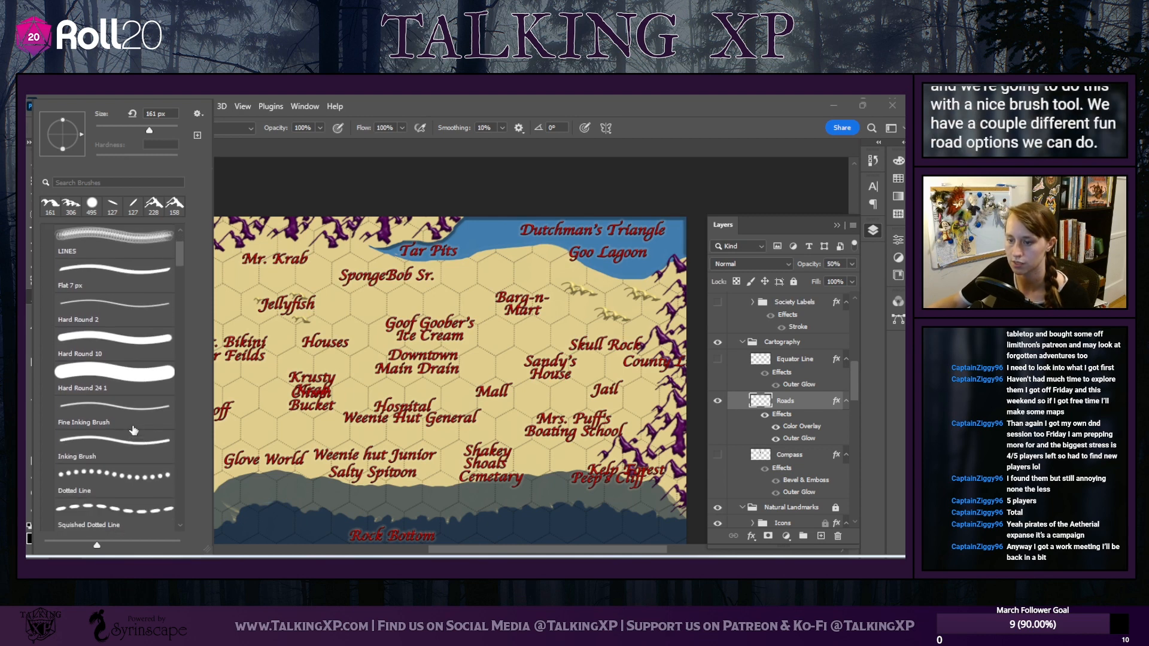
scroll(89, 500, "down", 5)
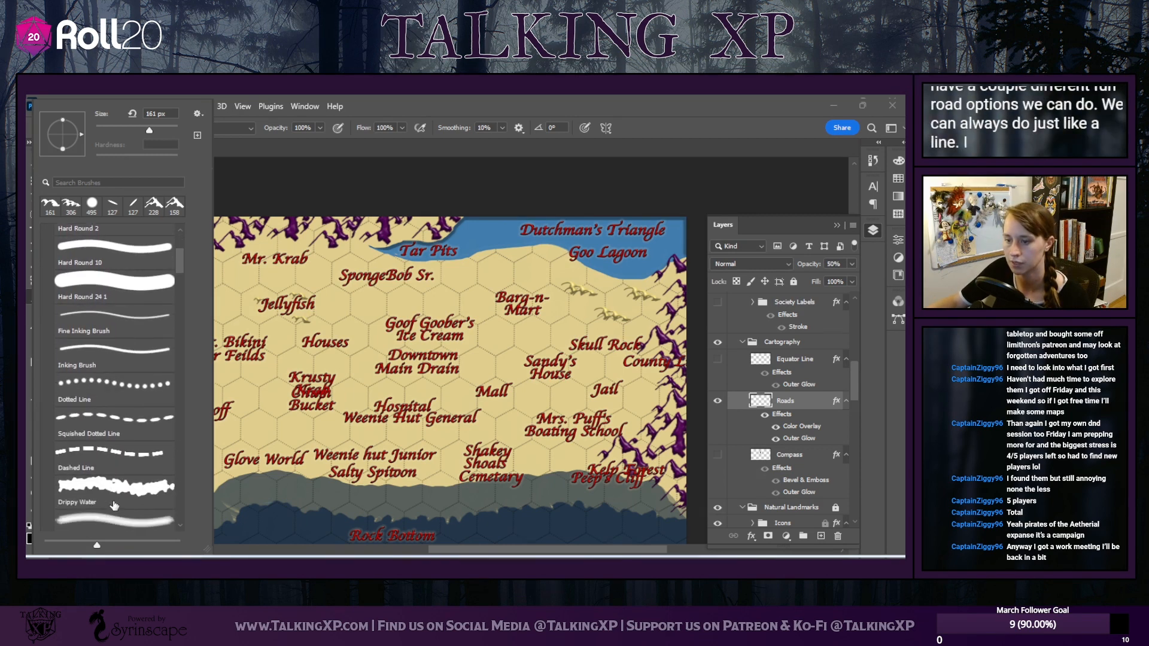
scroll(113, 505, "down", 2)
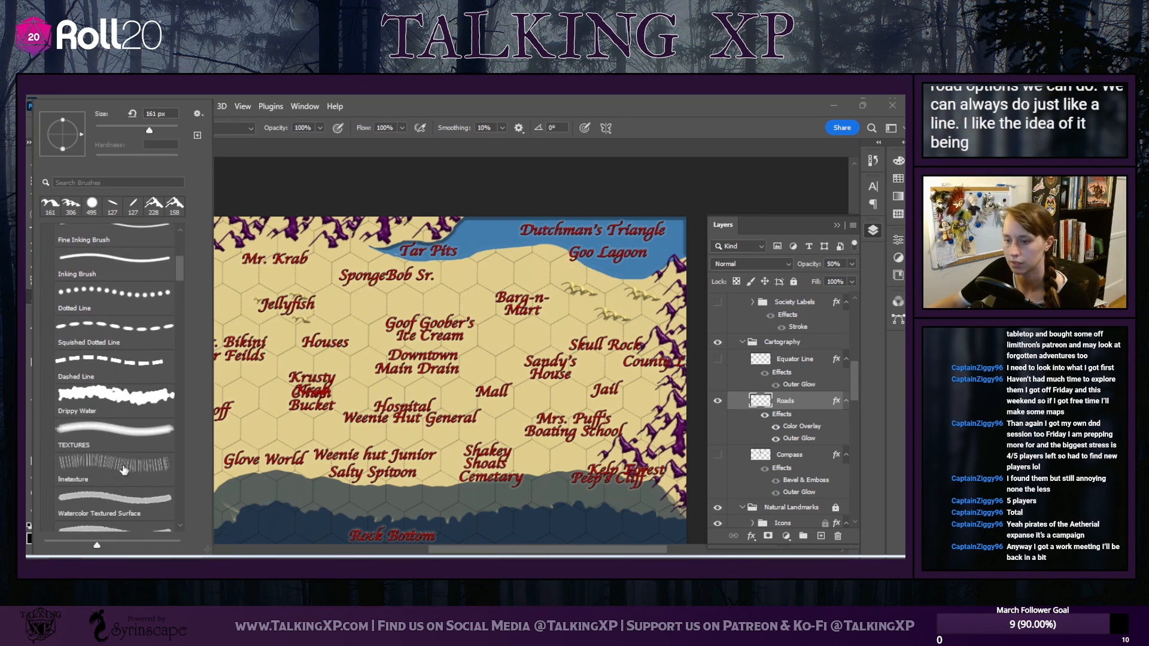
left_click(123, 470)
left_click_drag(240, 367, 303, 358)
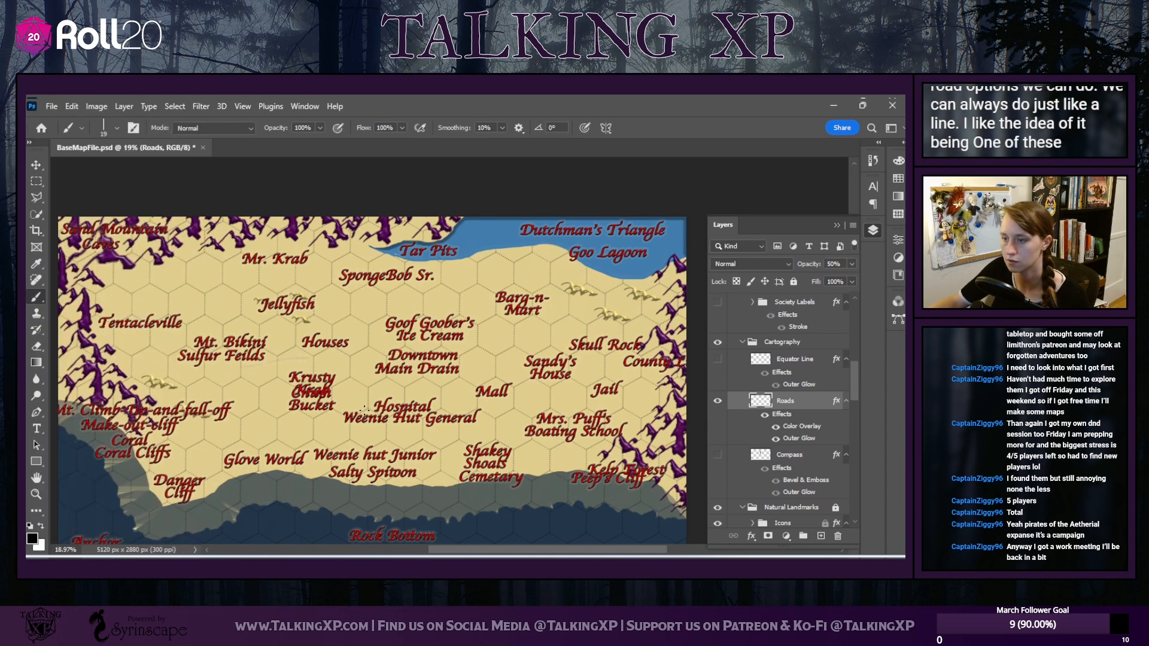
Raise the Roads layer's opacity to 100%
left_click(117, 128)
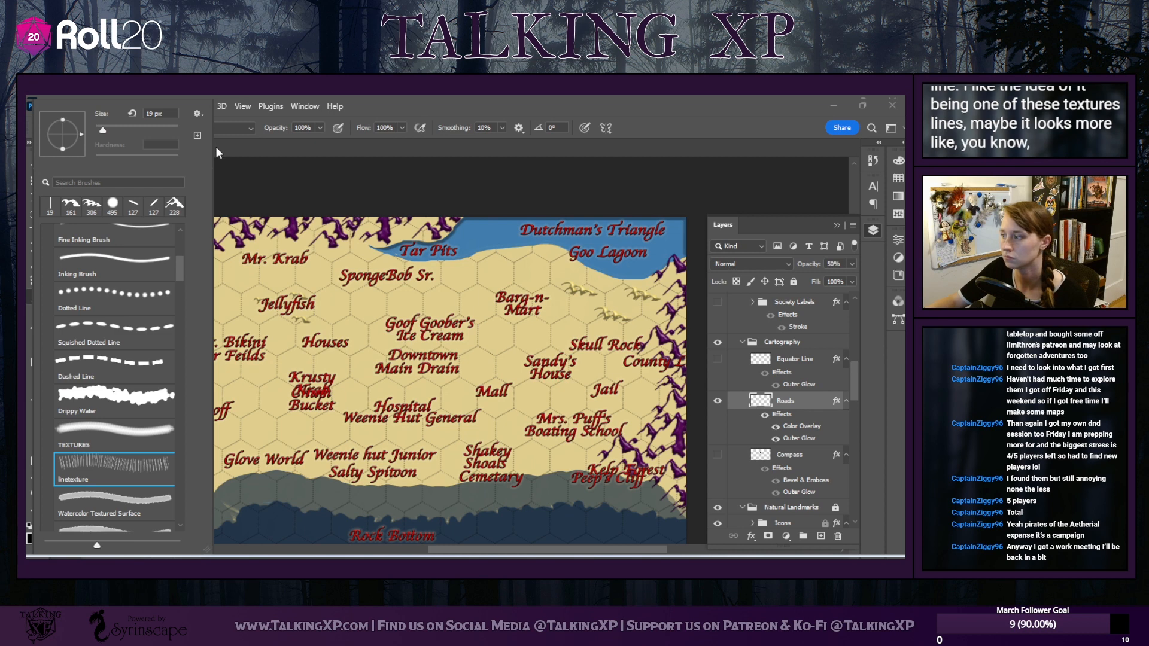
left_click(851, 263)
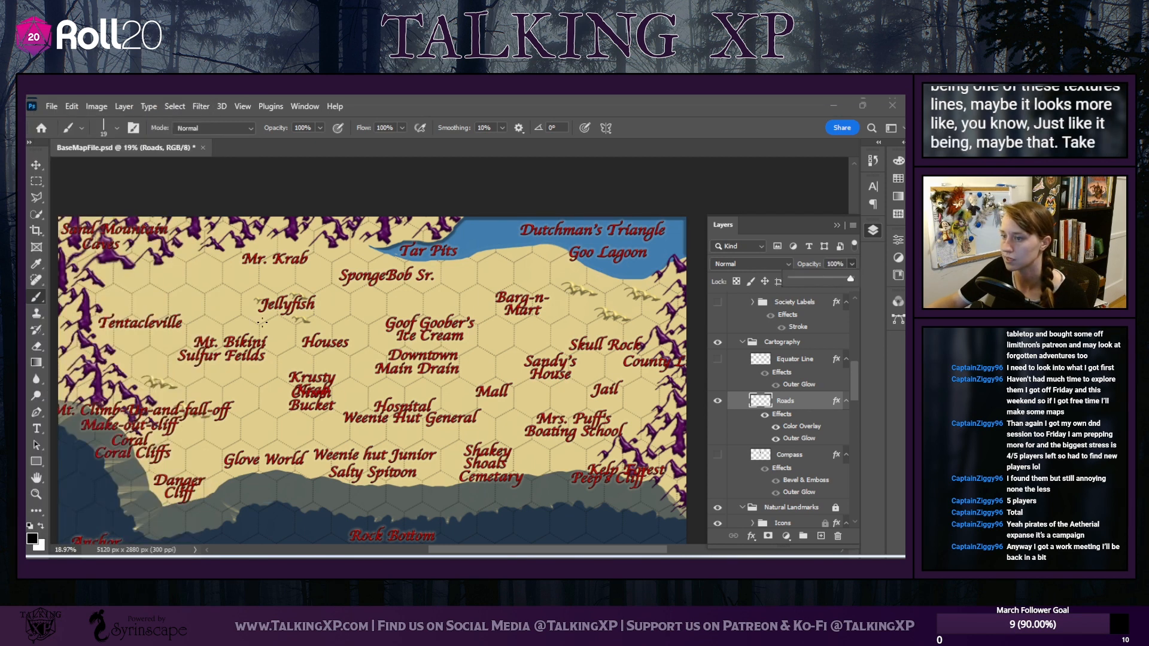
Try road strokes on the Roads layer with the brush at its original size and at 50 px, undoing them
left_click(218, 324)
left_click_drag(219, 324, 349, 332)
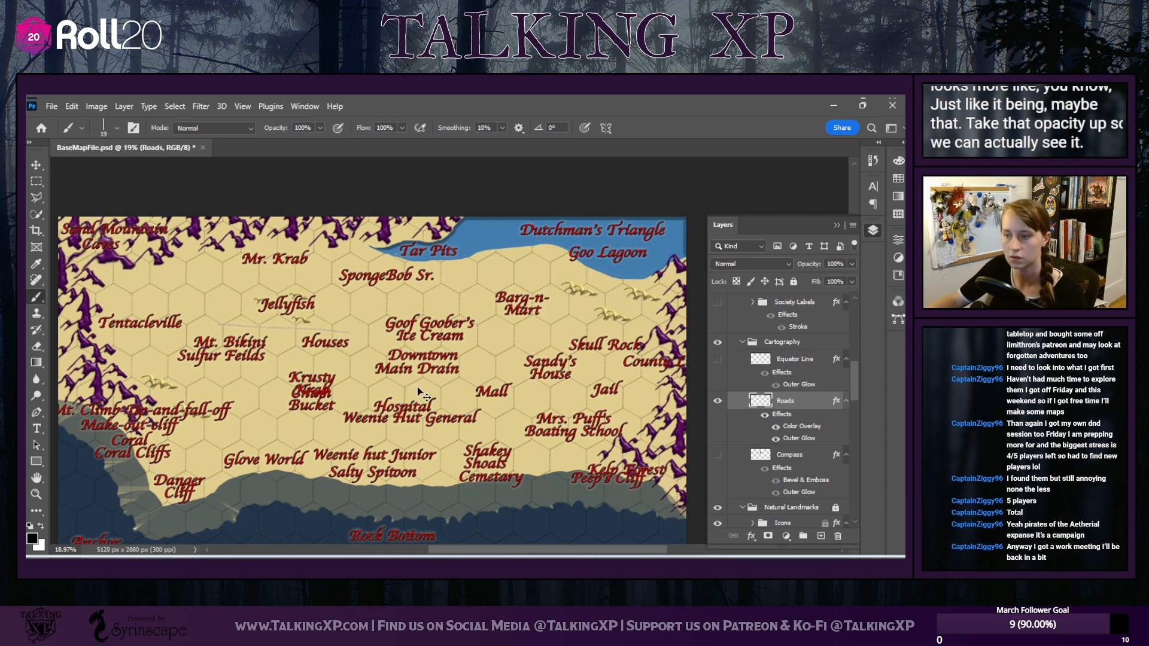
key("ctrl+z")
left_click(117, 128)
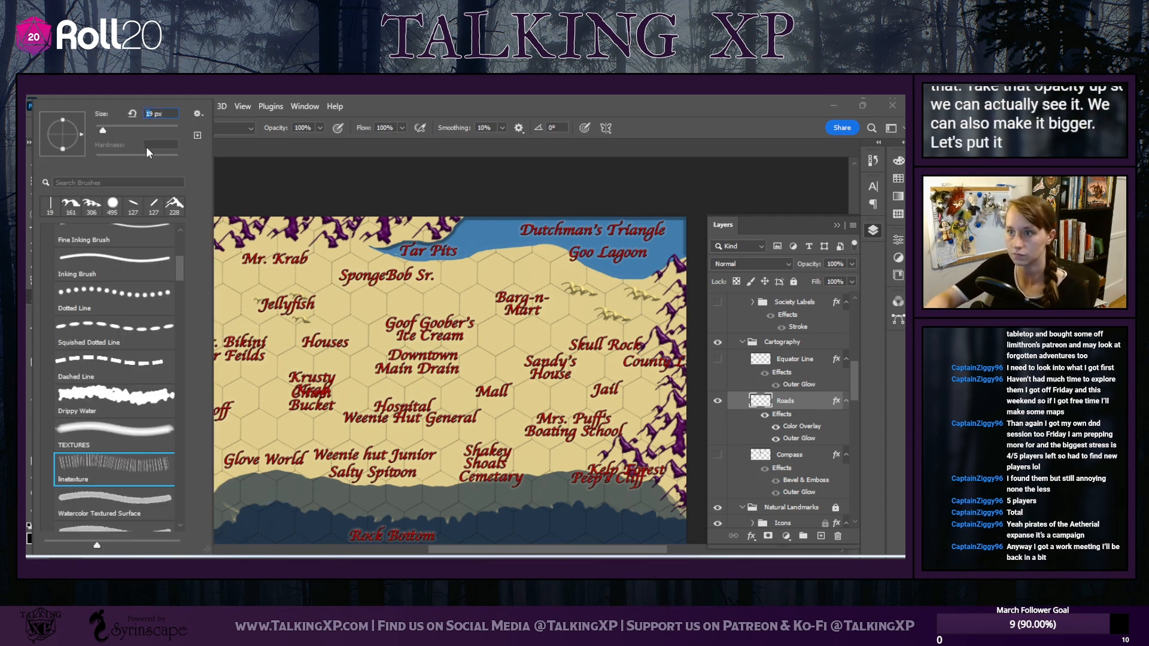
key("BackSpace")
type("50")
key("Return")
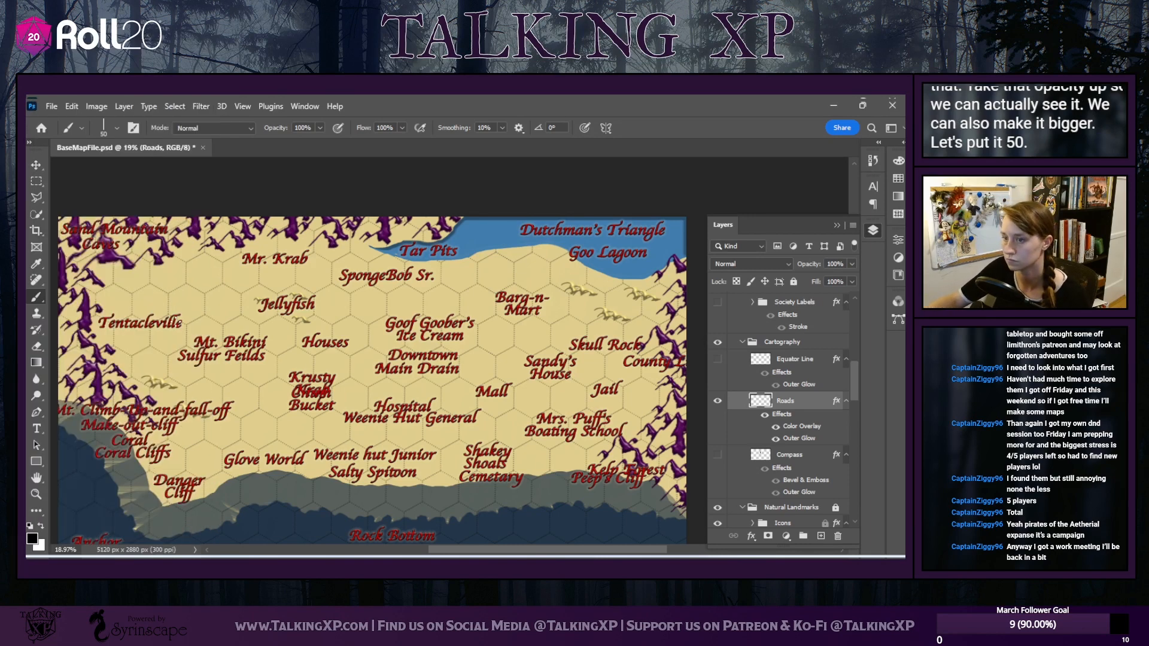
left_click_drag(197, 297, 275, 295)
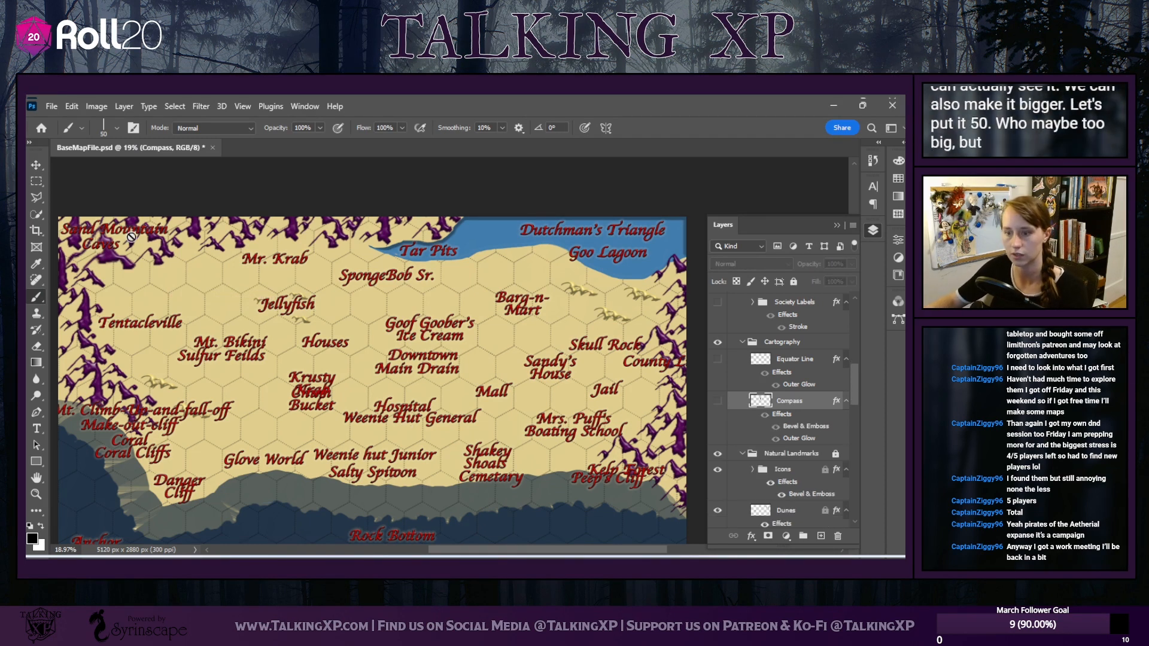
key("ctrl+z")
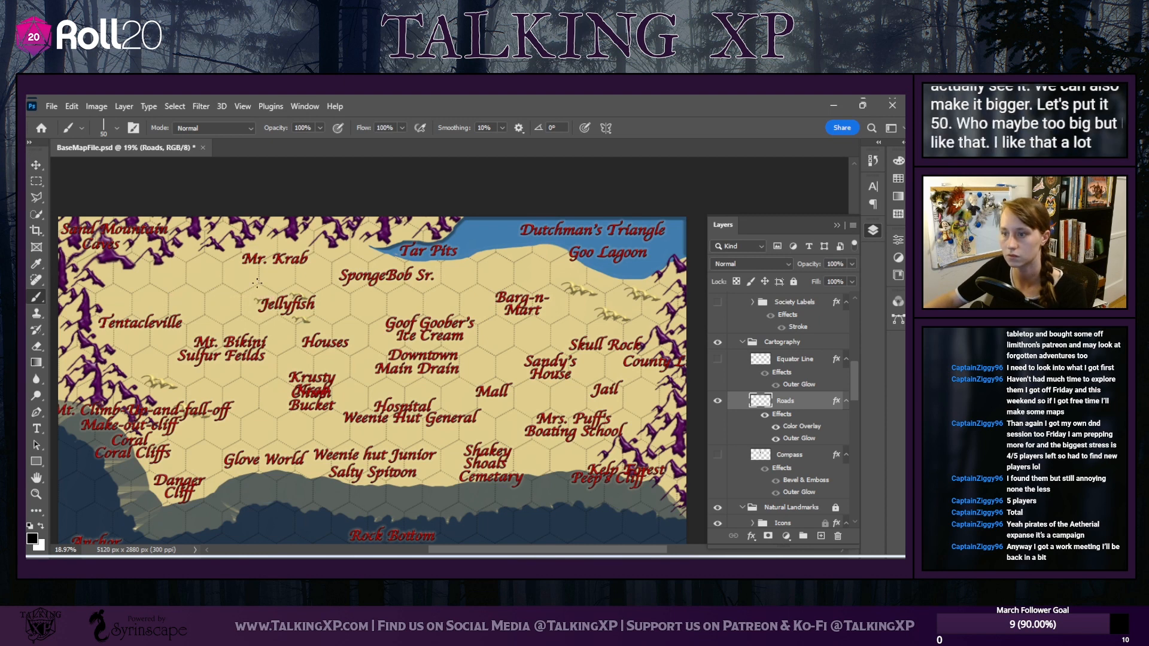
Set the brush size to 30 px and check it with a test stroke, undoing the stroke
left_click(116, 128)
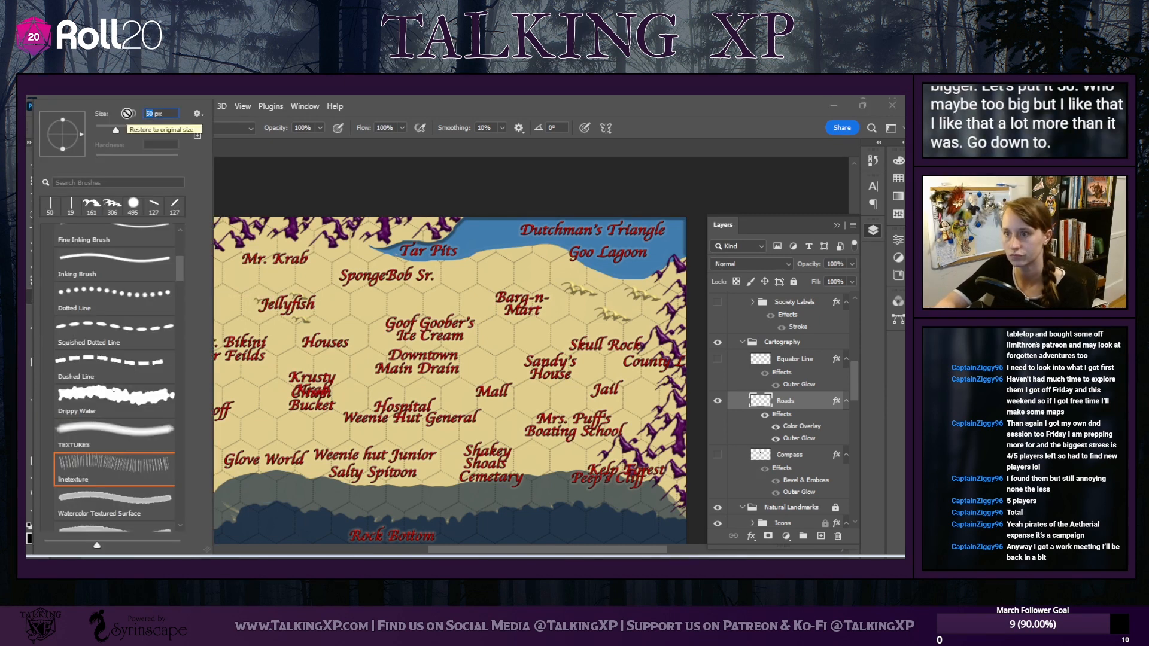
type("30")
key("Return")
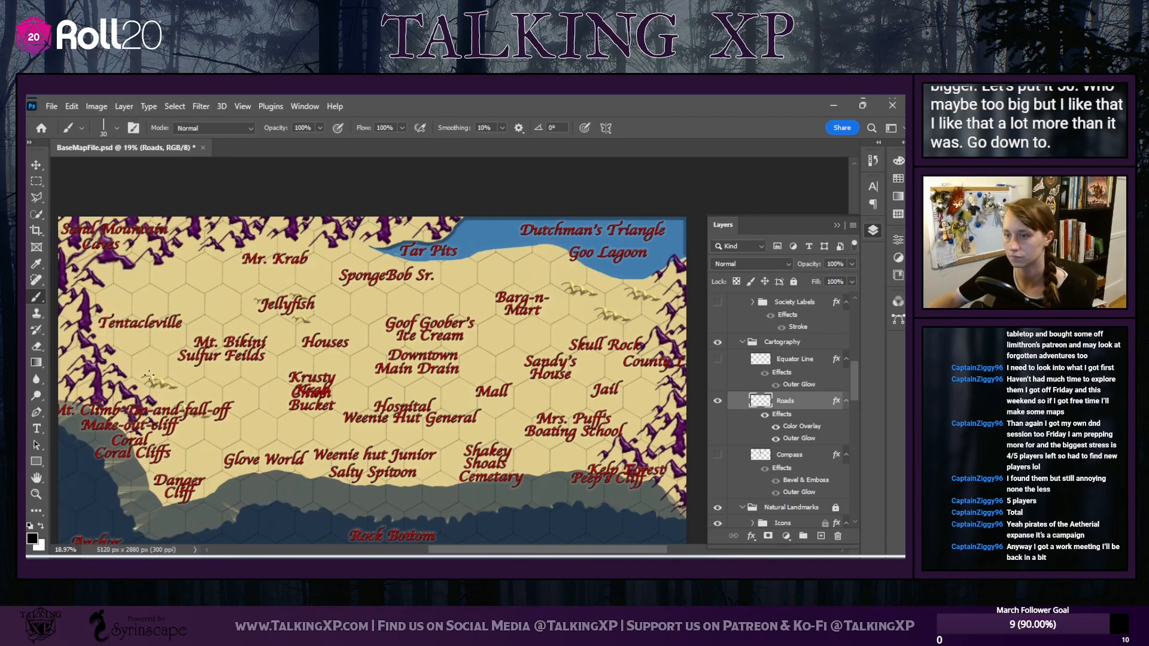
left_click_drag(146, 279, 211, 292)
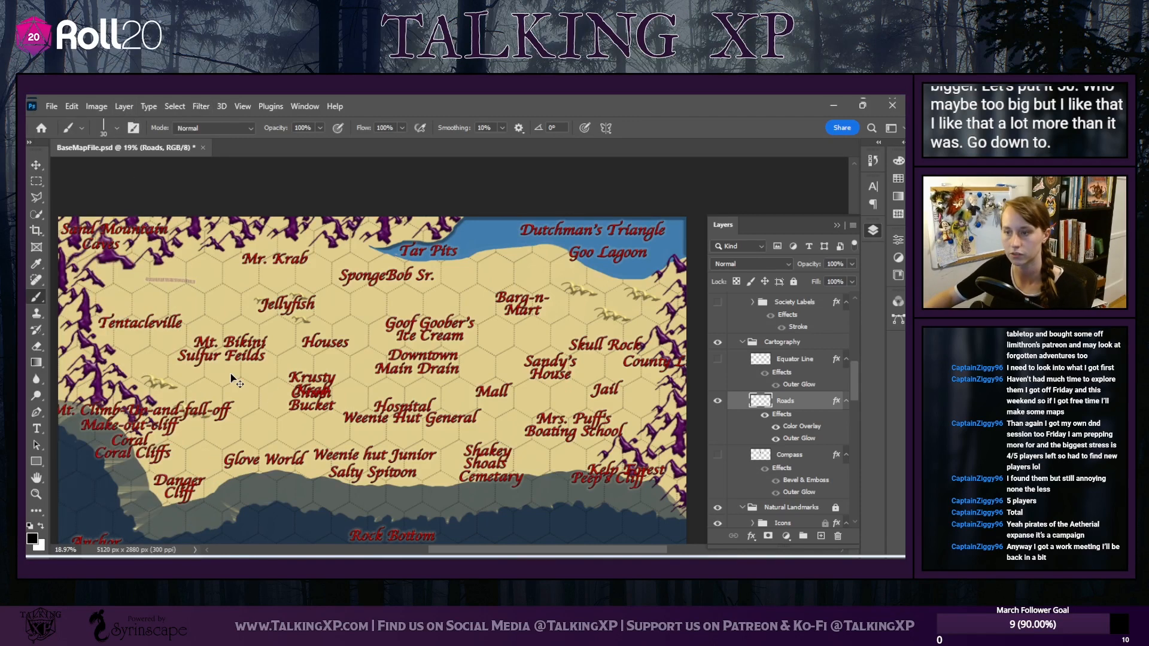
key("ctrl+z")
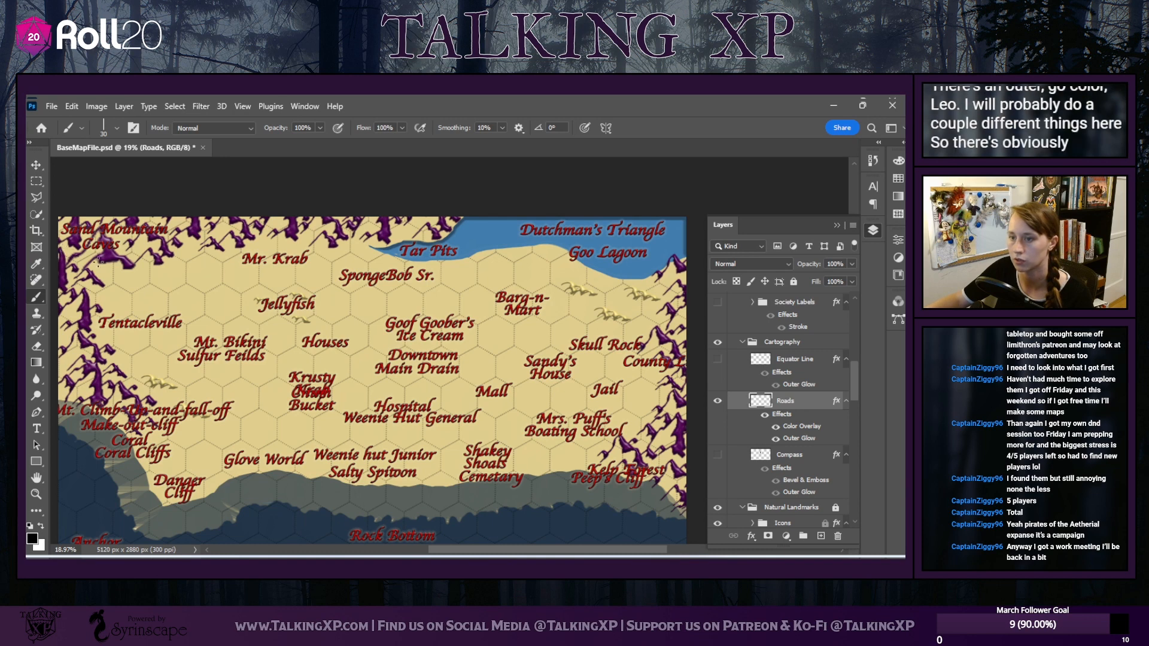
Paint a road from County Line through the mountains west to Downtown, and one from Downtown south to Rock Bottom
left_click_drag(469, 554, 490, 550)
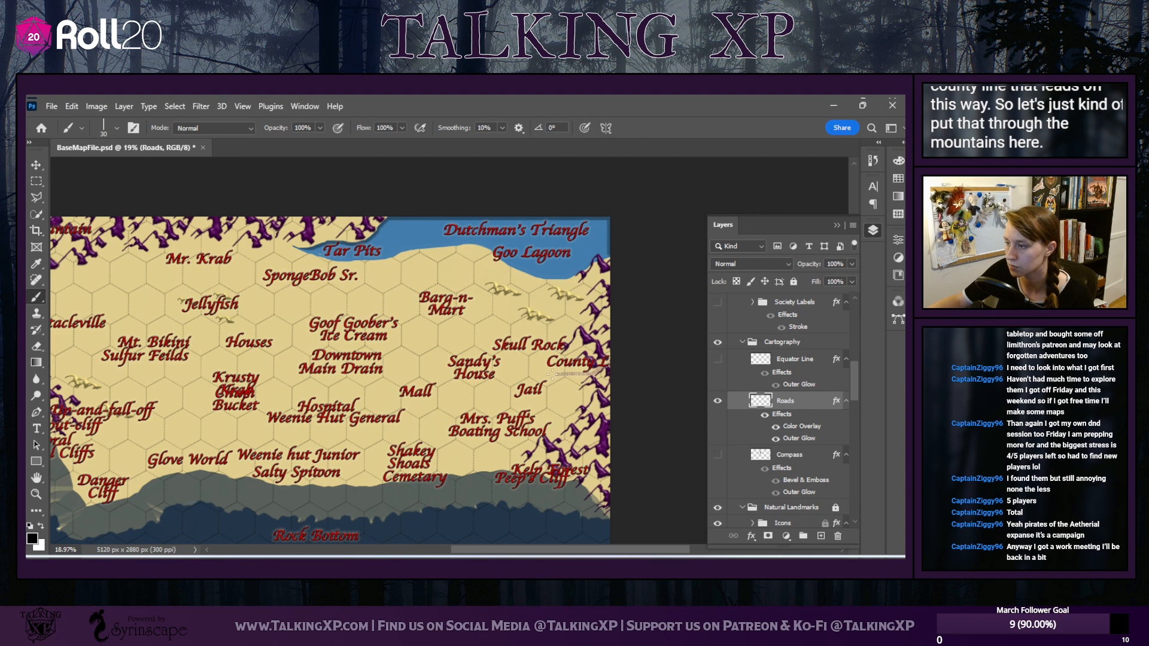
mouse_move(535, 371)
left_mouse_down()
mouse_move(466, 351)
mouse_move(370, 354)
left_mouse_up()
left_click_drag(508, 551, 475, 552)
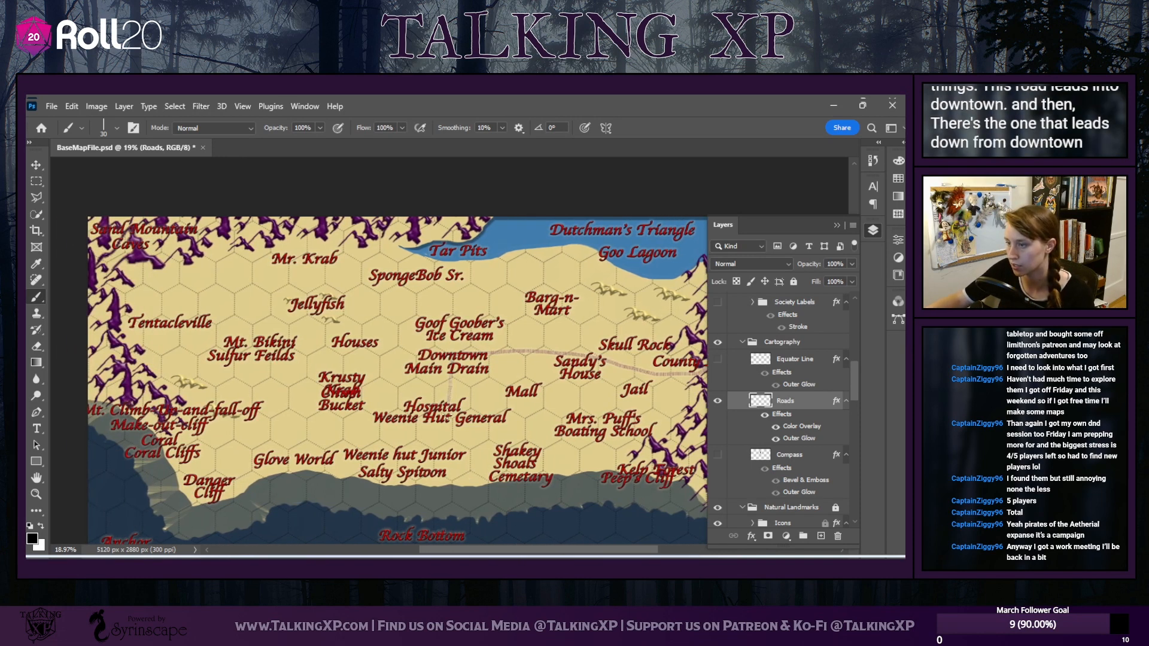
left_click_drag(447, 448, 437, 537)
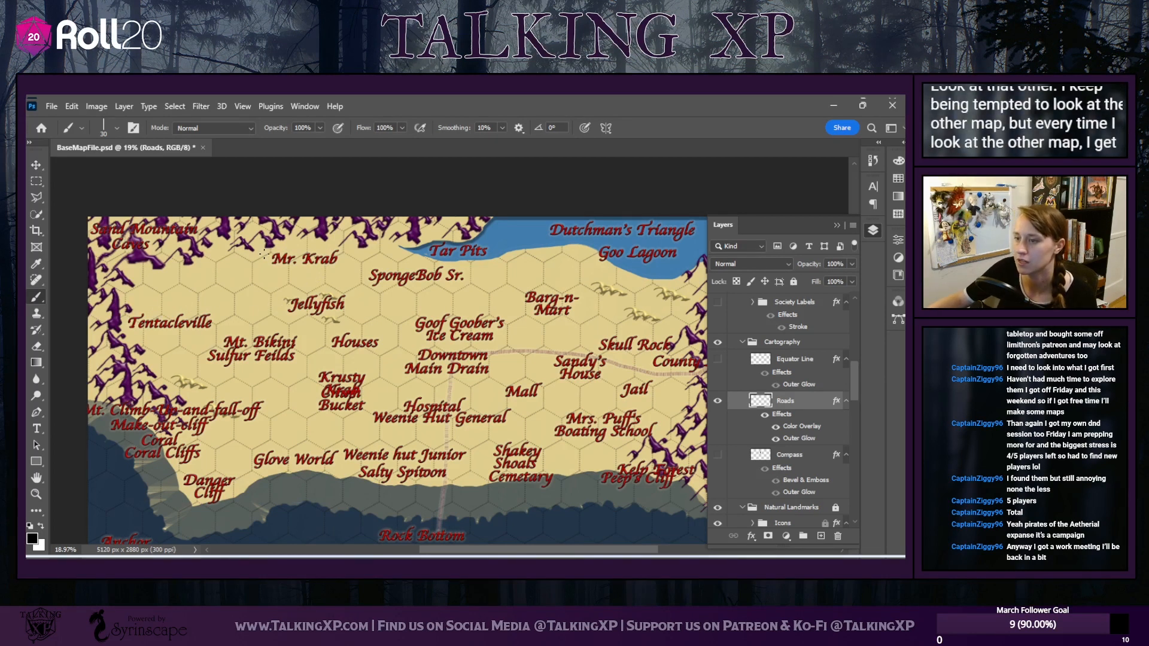
Paint roads linking Mr. Krab, SpongeBob Sr., Sand Mountain, Tentacleville, Houses, Glove World and Downtown, plus one north past Goof Goober's Ice Cream
left_click_drag(268, 256, 387, 266)
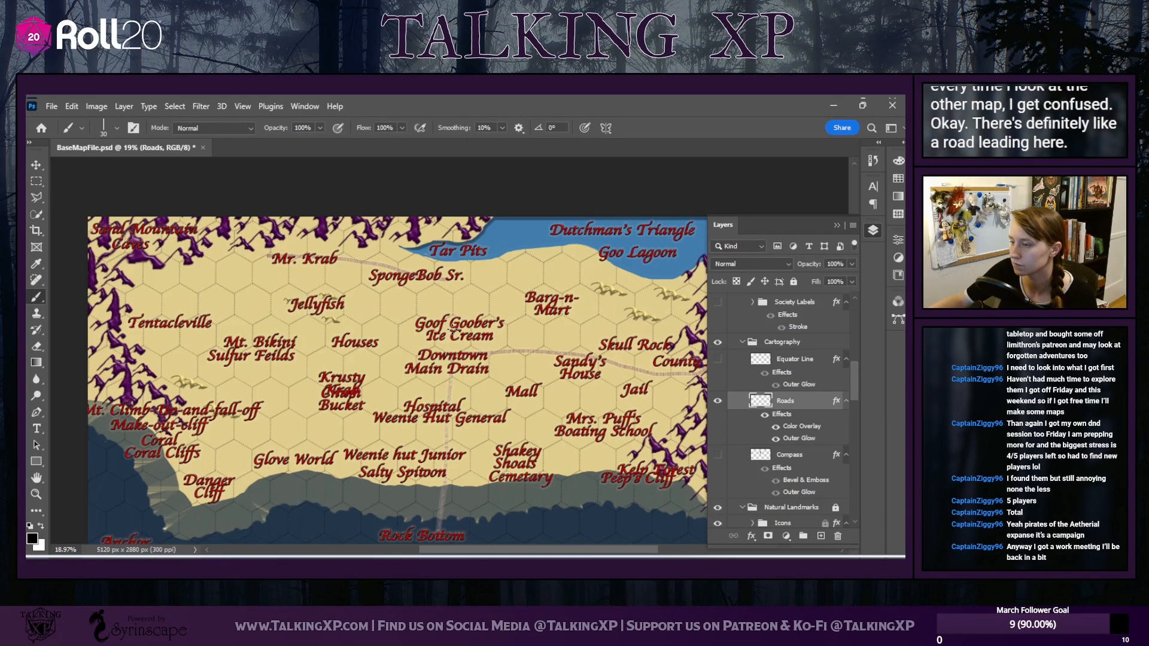
left_click_drag(487, 322, 526, 308)
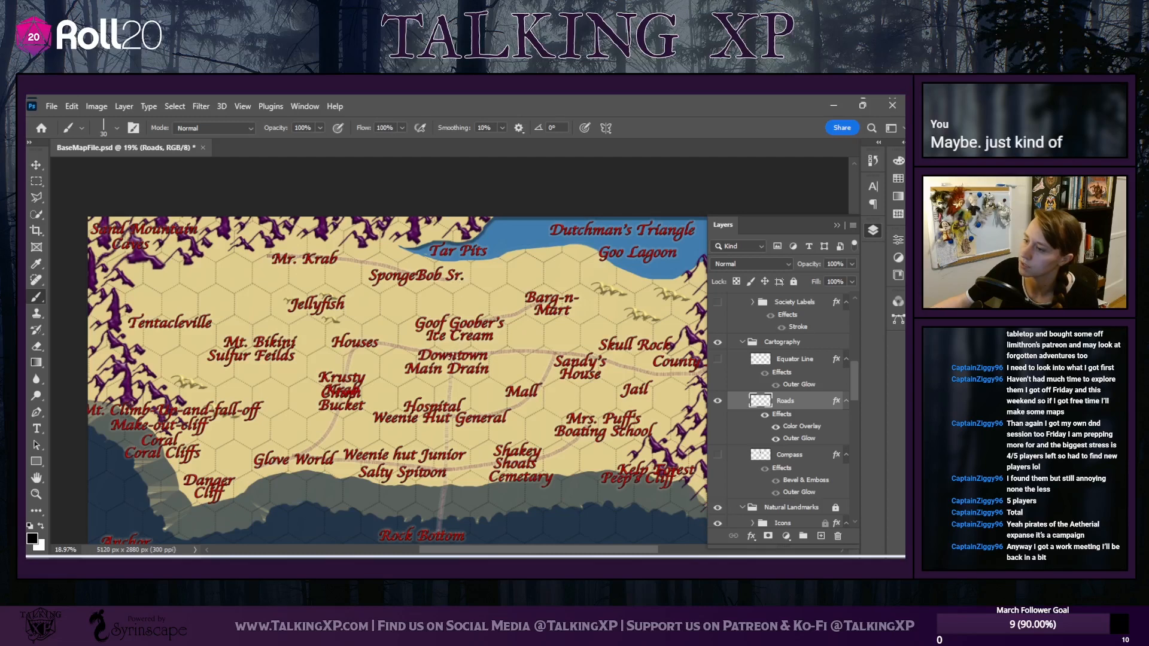
left_click_drag(457, 342, 512, 271)
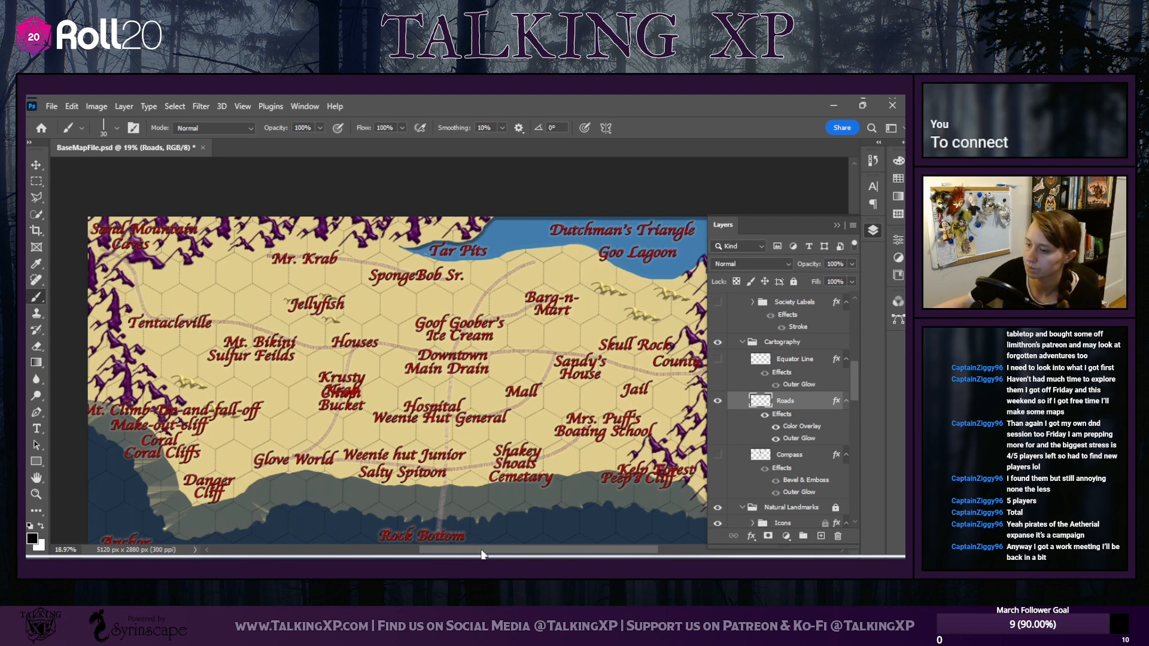
Move the Coral, Coral Cliffs, Make-out-cliff and Mt. Climb-up-and-fall-off labels to the coast below Glove World, and Danger Cliff to their former place
scroll(335, 508, "right", 2)
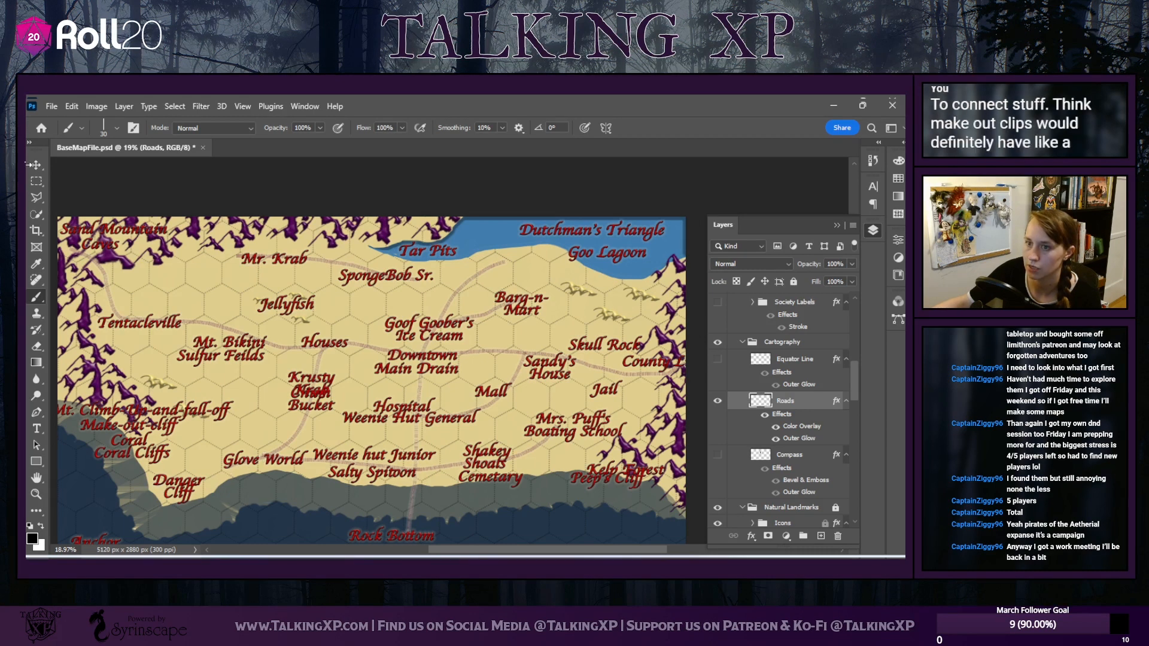
left_click(36, 164)
left_click_drag(146, 477, 60, 475)
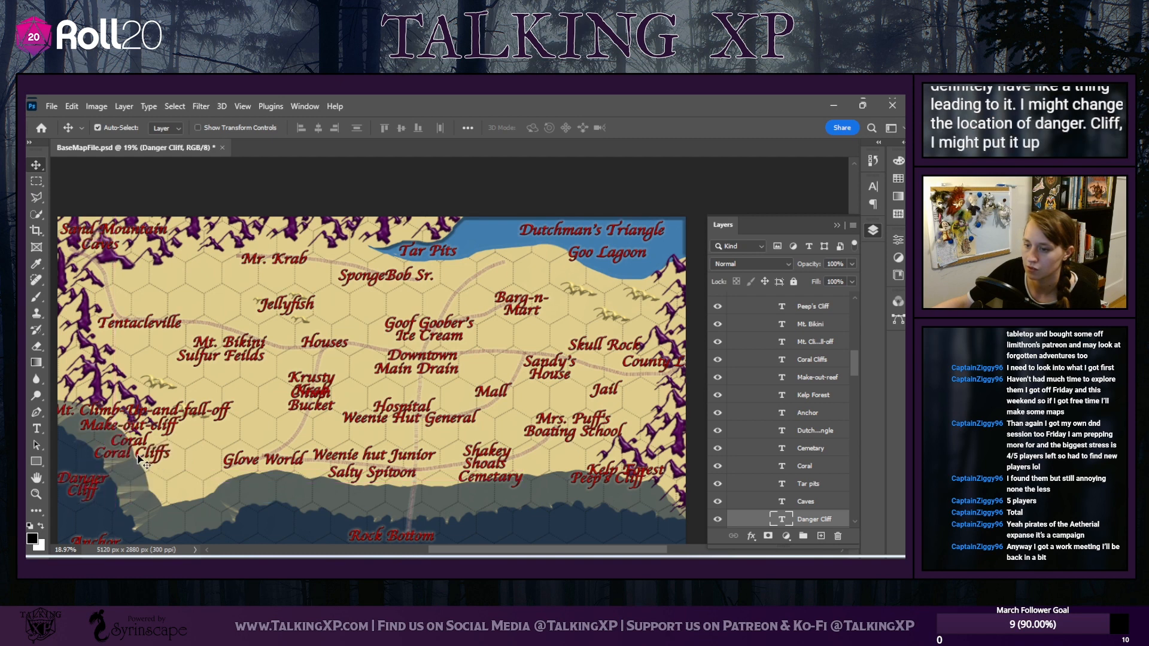
left_click_drag(139, 455, 199, 487)
left_click_drag(149, 426, 216, 502)
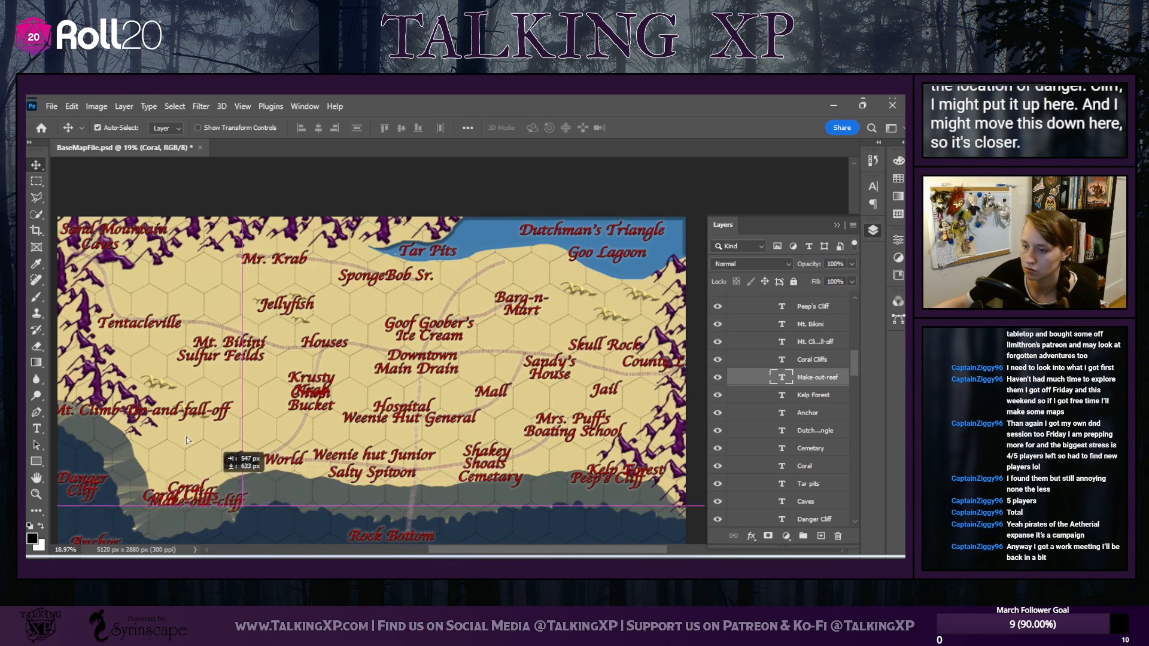
left_click_drag(191, 423, 242, 501)
left_click_drag(101, 481, 155, 445)
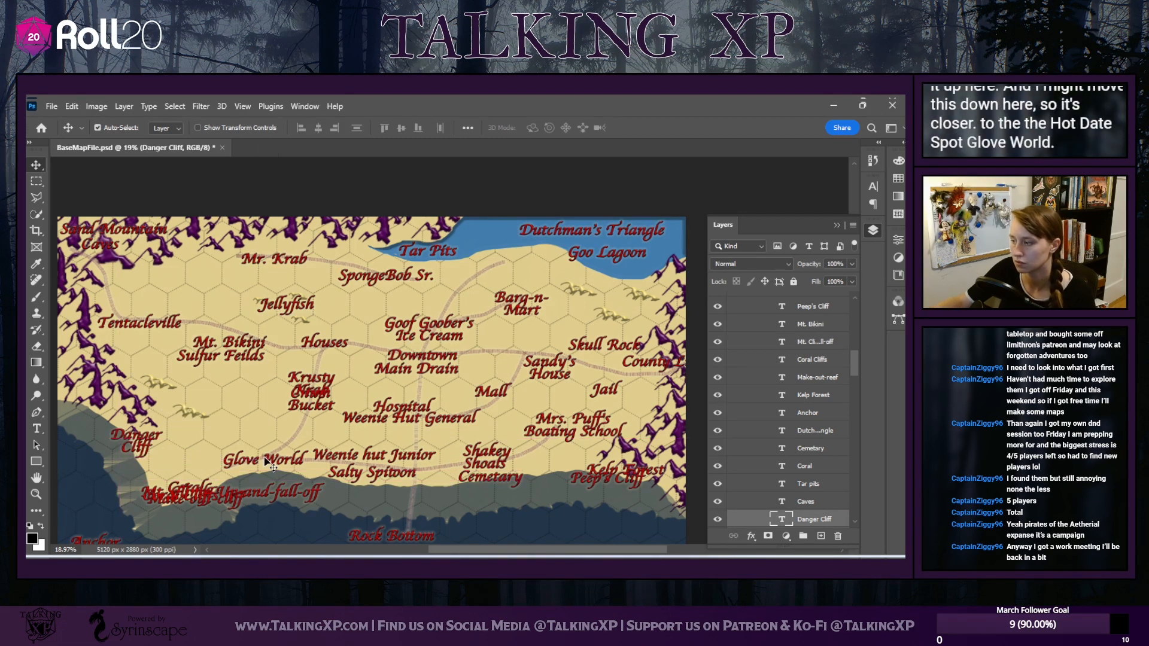
Nudge the Glove World label slightly up and right, next to the Weenie hut Junior label
scroll(773, 425, "down", 5)
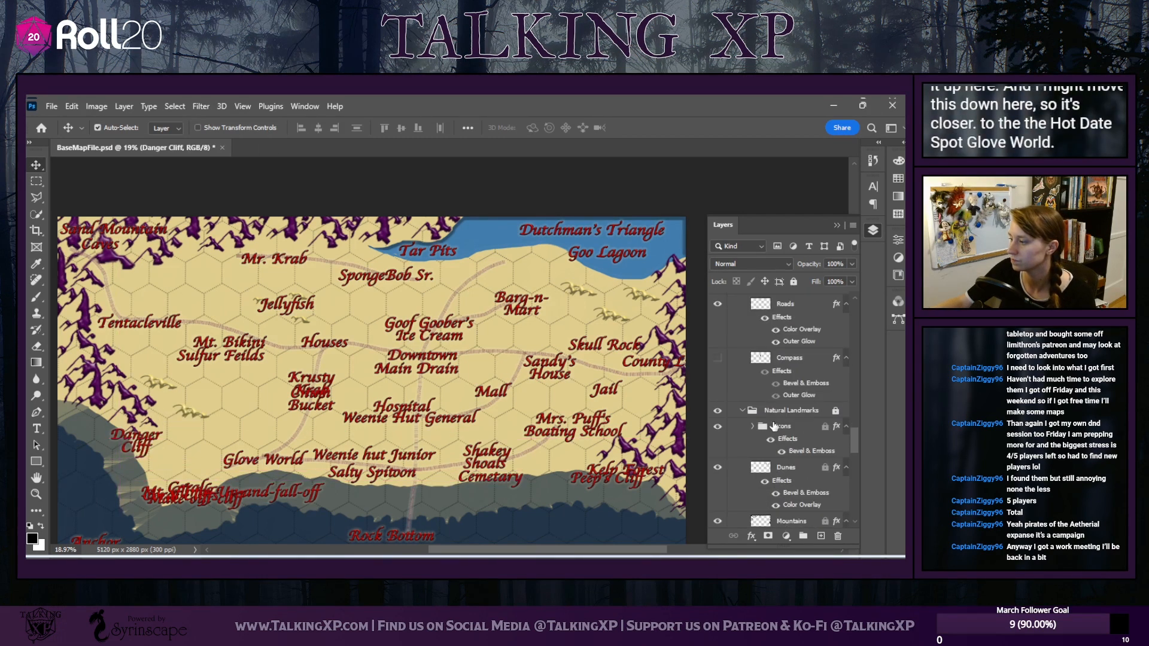
scroll(773, 426, "up", 6)
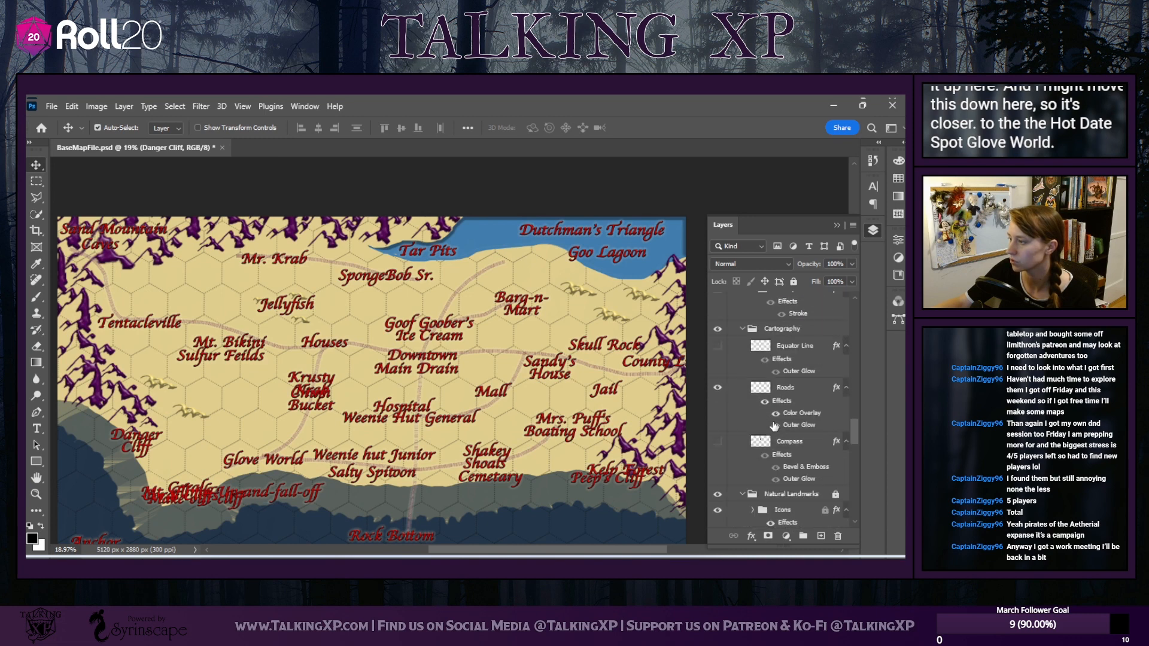
left_click(801, 389)
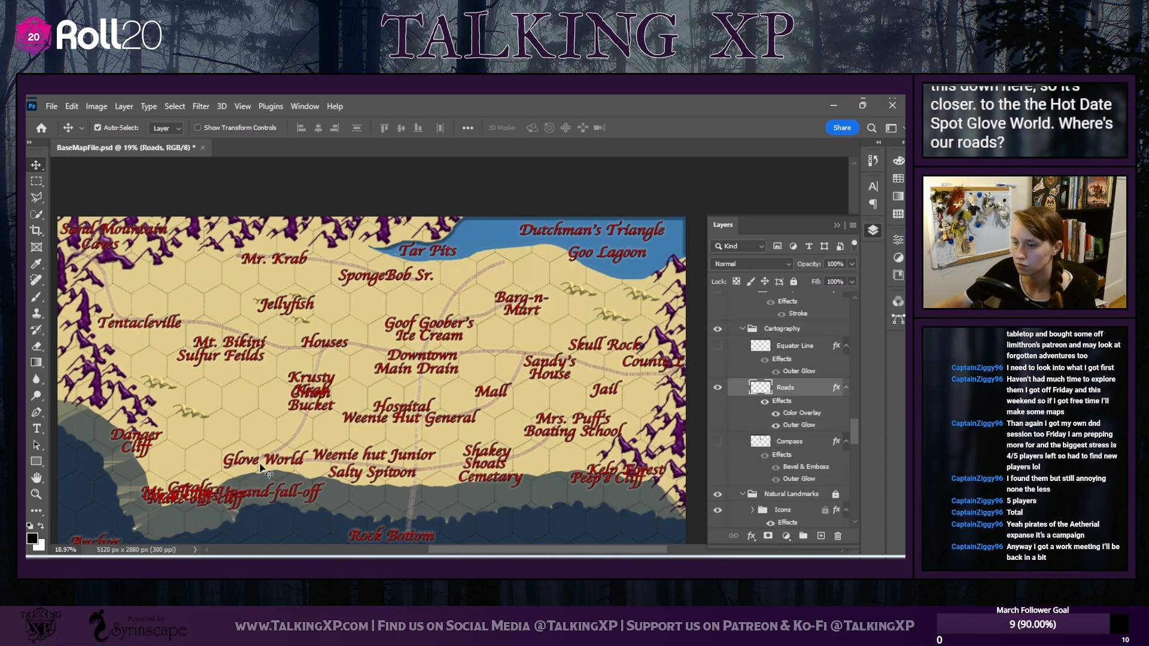
mouse_move(219, 478)
left_mouse_down()
mouse_move(203, 486)
mouse_move(230, 474)
left_mouse_up()
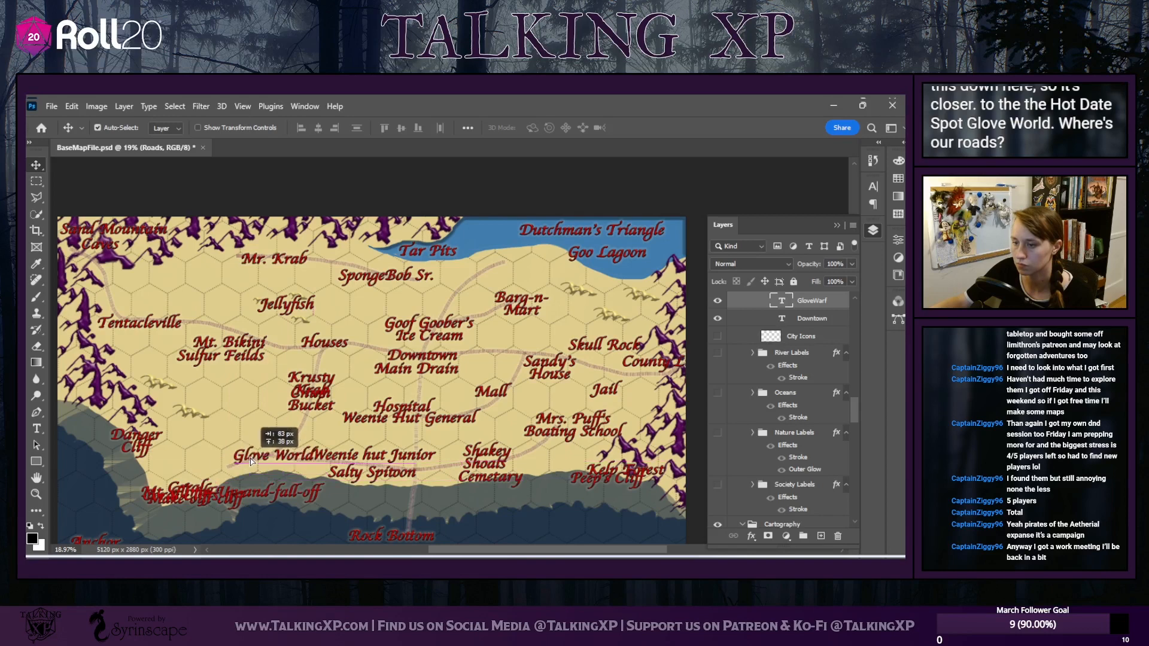
Brush further roads on the Roads layer to the cliffs southwest of Glove World, the Boating School, the Hospital, SpongeBob Sr. and Barg-n-Mart
left_click(37, 296)
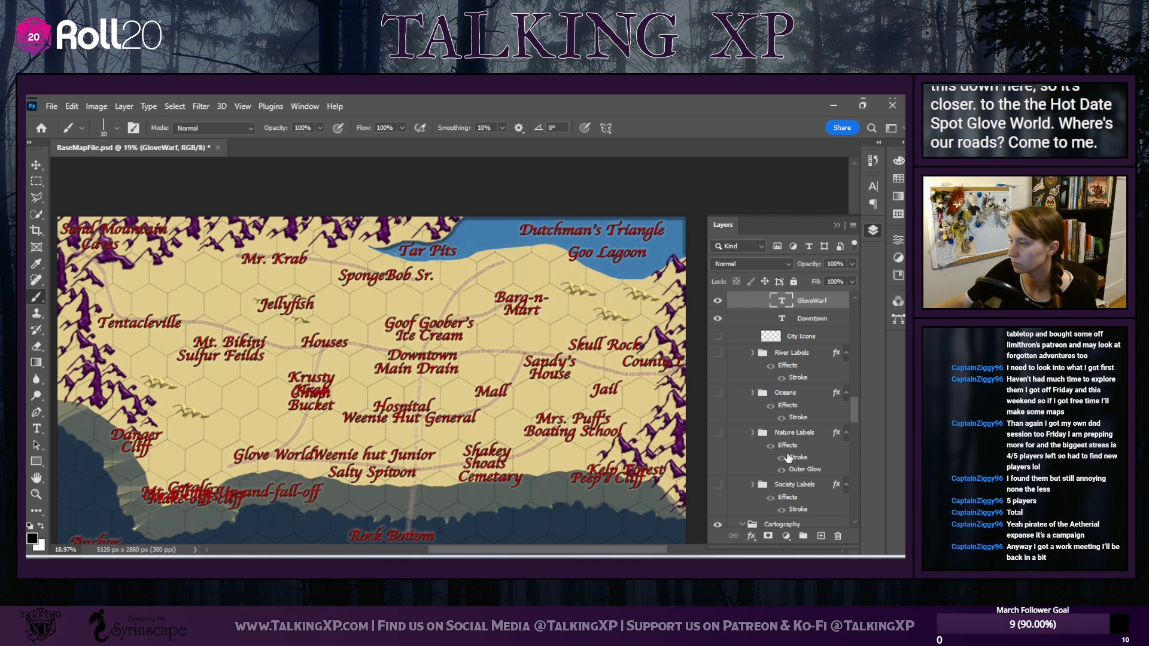
scroll(789, 381, "down", 6)
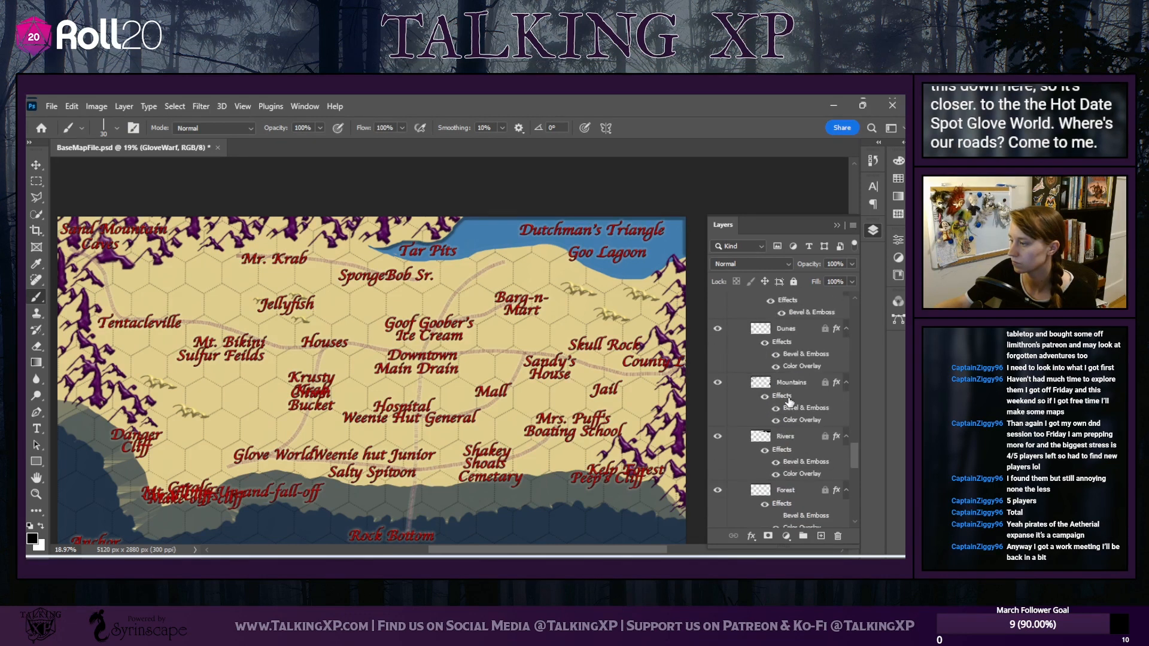
scroll(790, 400, "up", 5)
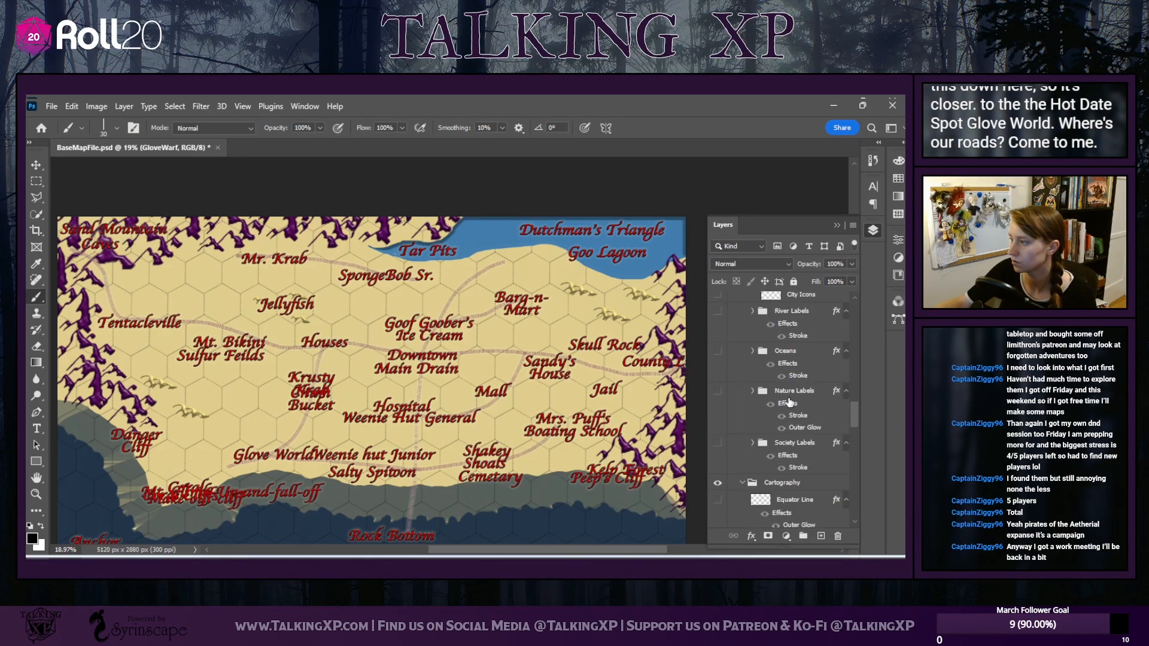
scroll(793, 359, "down", 5)
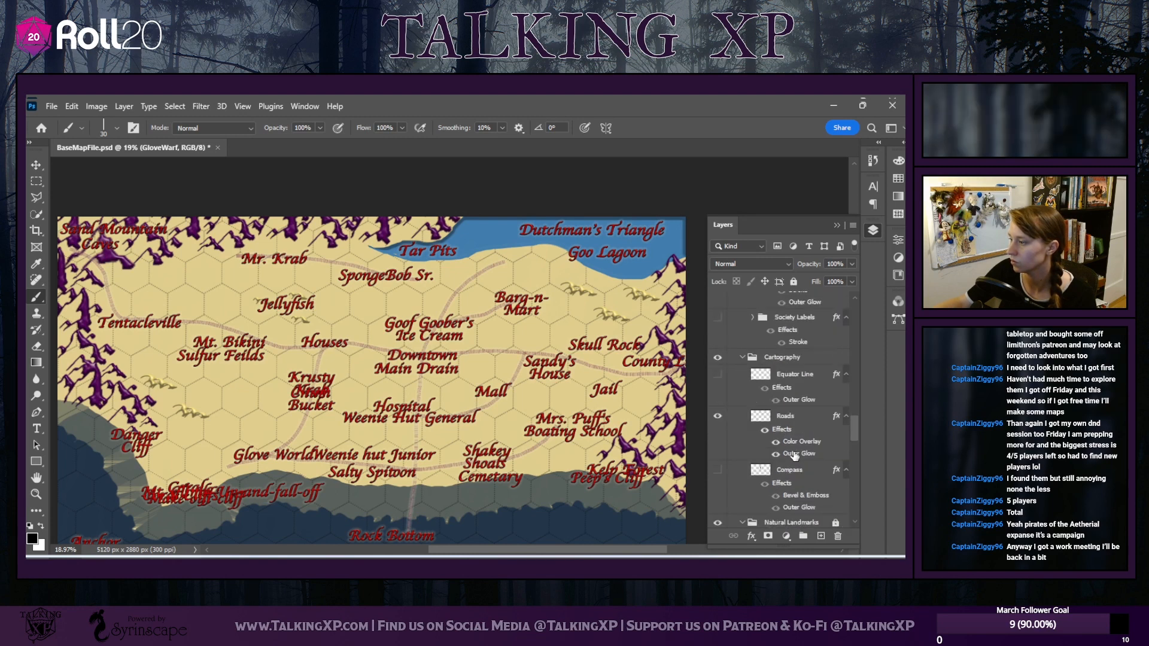
scroll(794, 448, "up", 5)
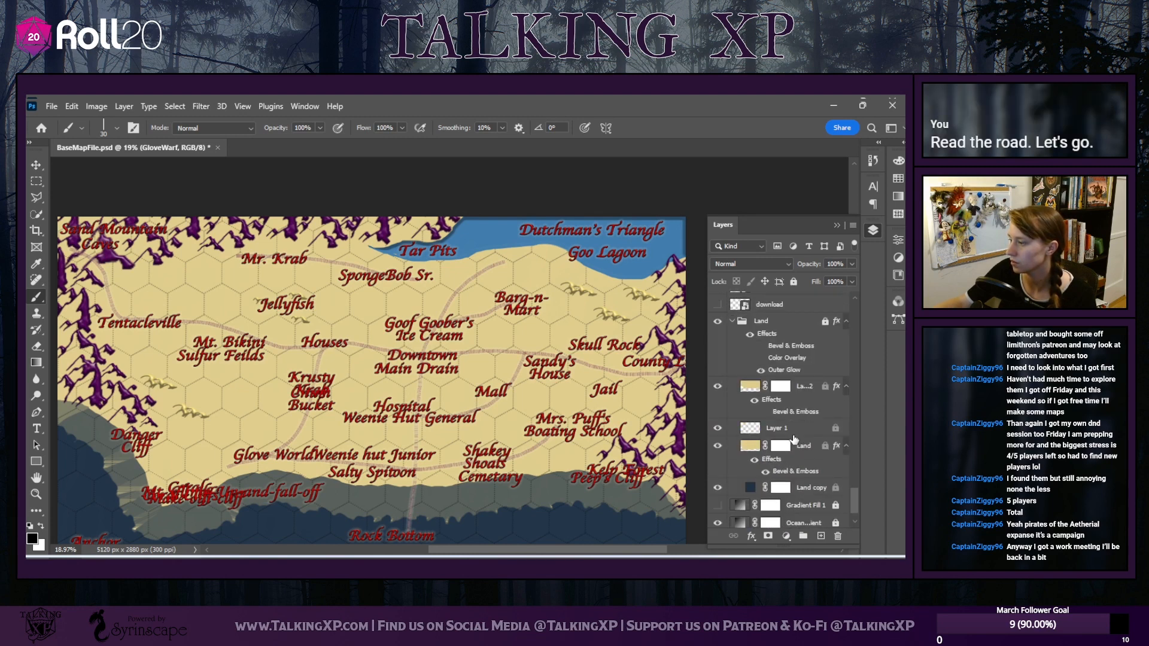
scroll(794, 440, "up", 5)
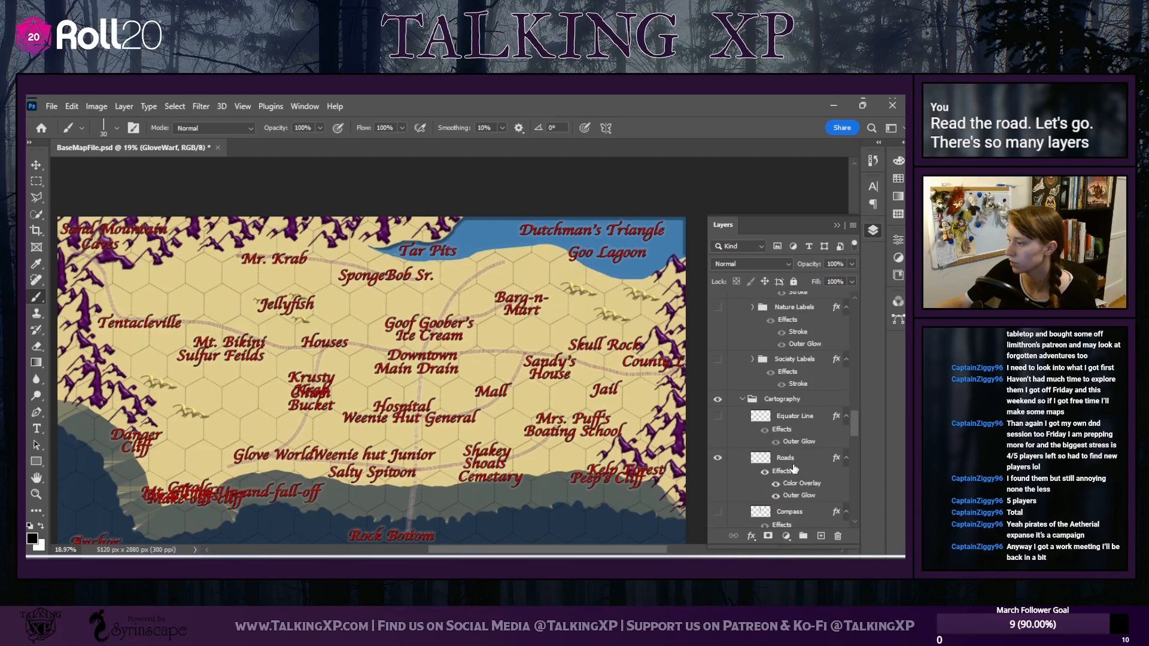
left_click(794, 469)
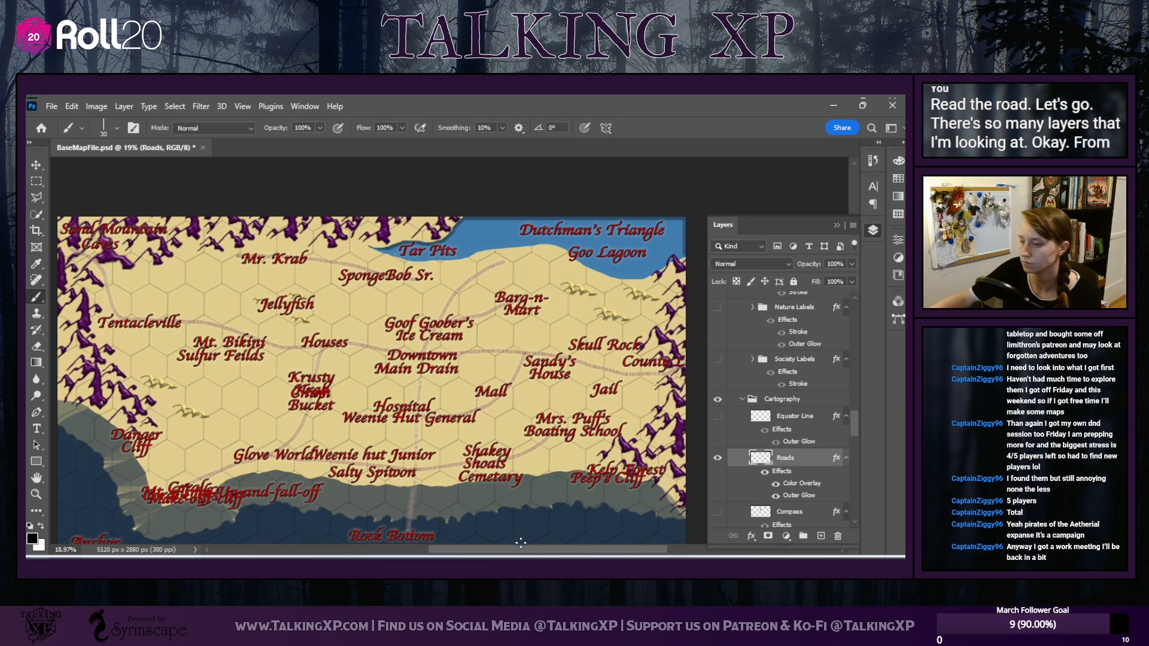
left_click_drag(521, 549, 538, 549)
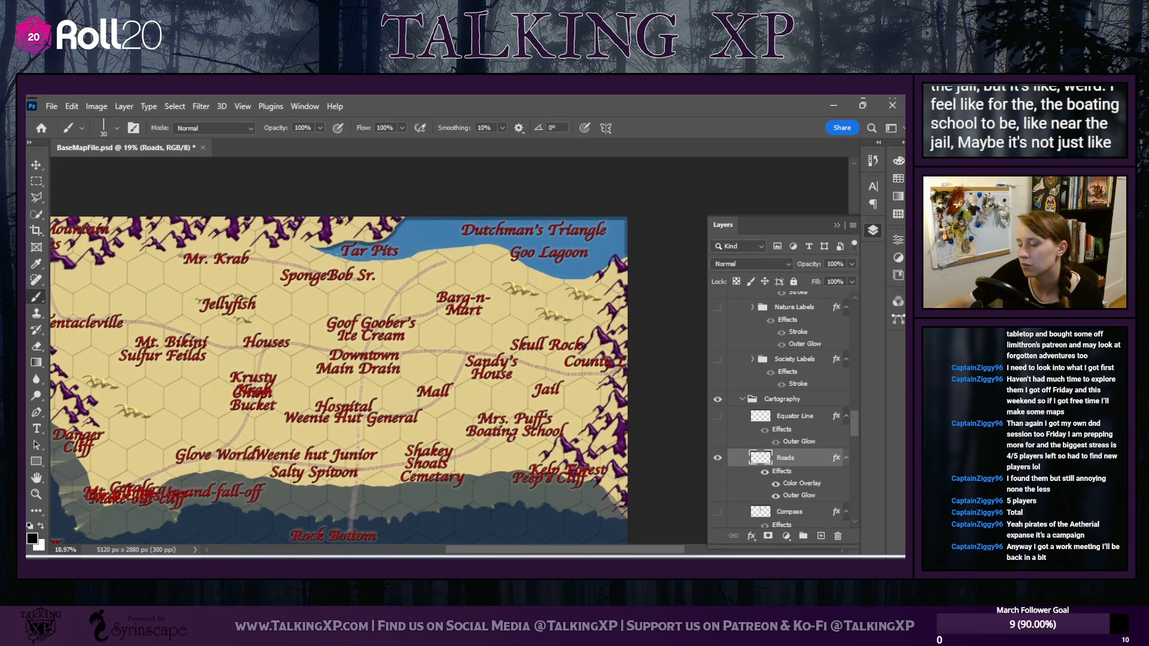
left_click_drag(534, 549, 517, 557)
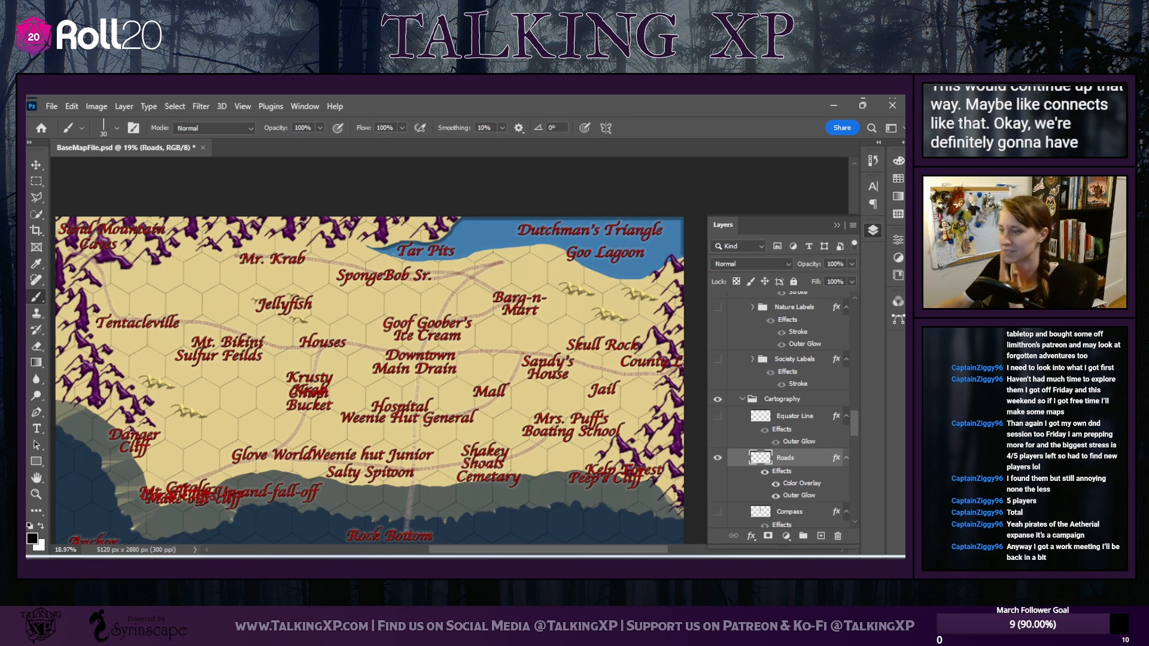
Hide the Labels group inside the Cities group so the roads can be seen without text
scroll(793, 440, "down", 3)
scroll(793, 441, "up", 10)
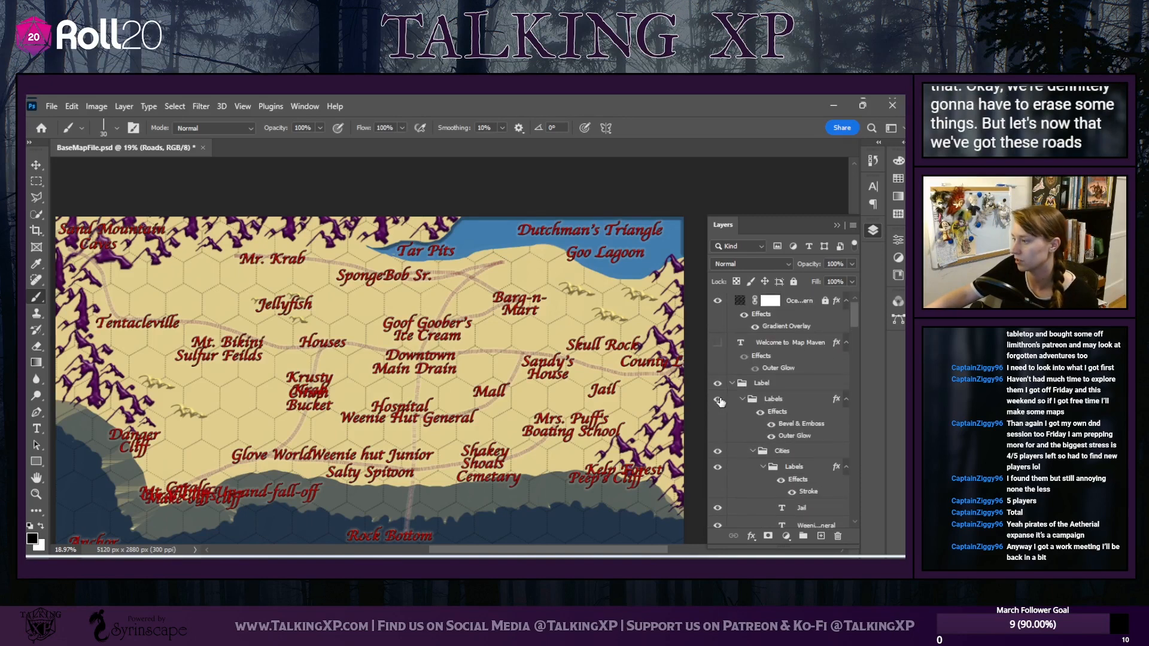
scroll(738, 390, "down", 2)
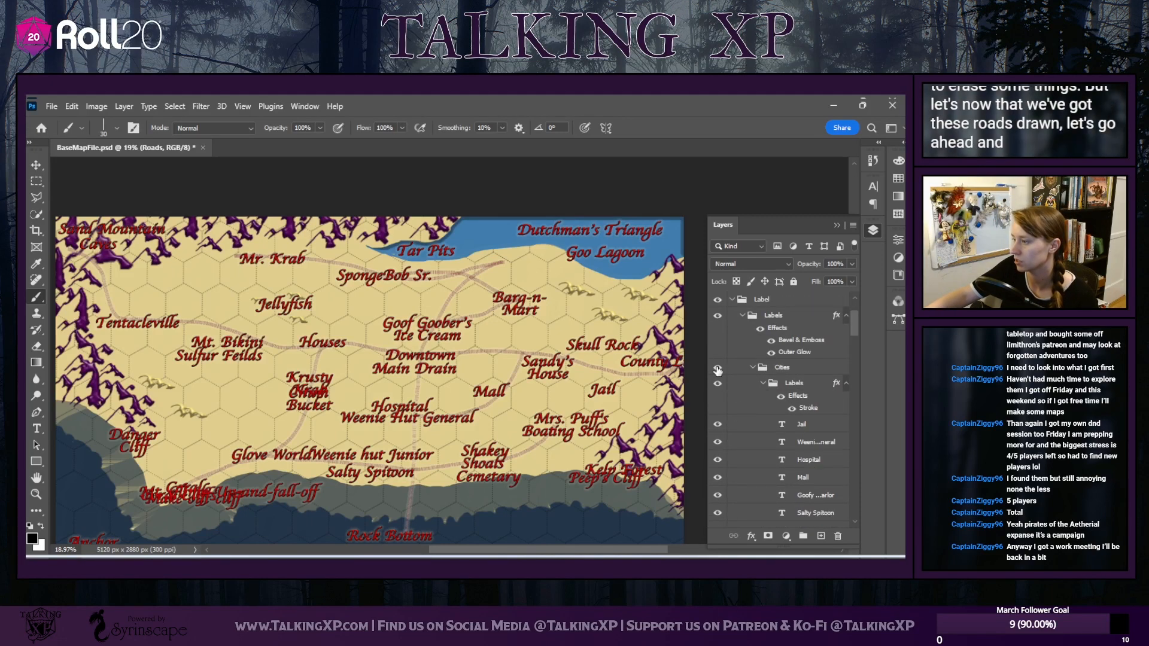
left_click(719, 387)
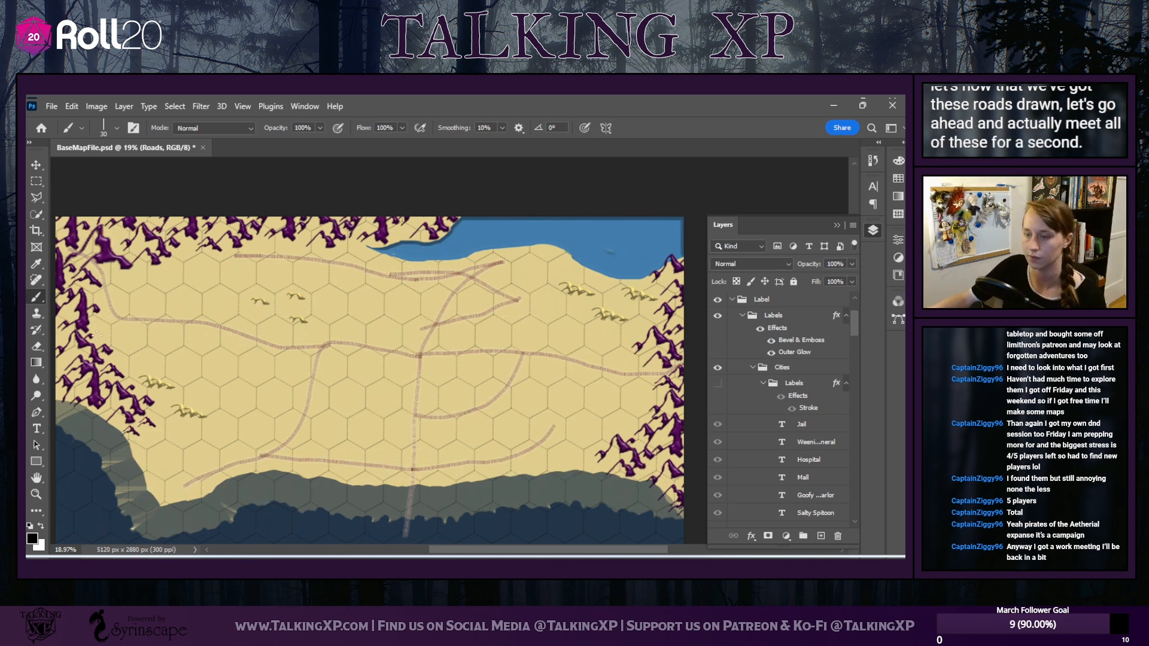
Duplicate the Roads layer as Roads copy and place the copy directly below the original
scroll(856, 421, "down", 10)
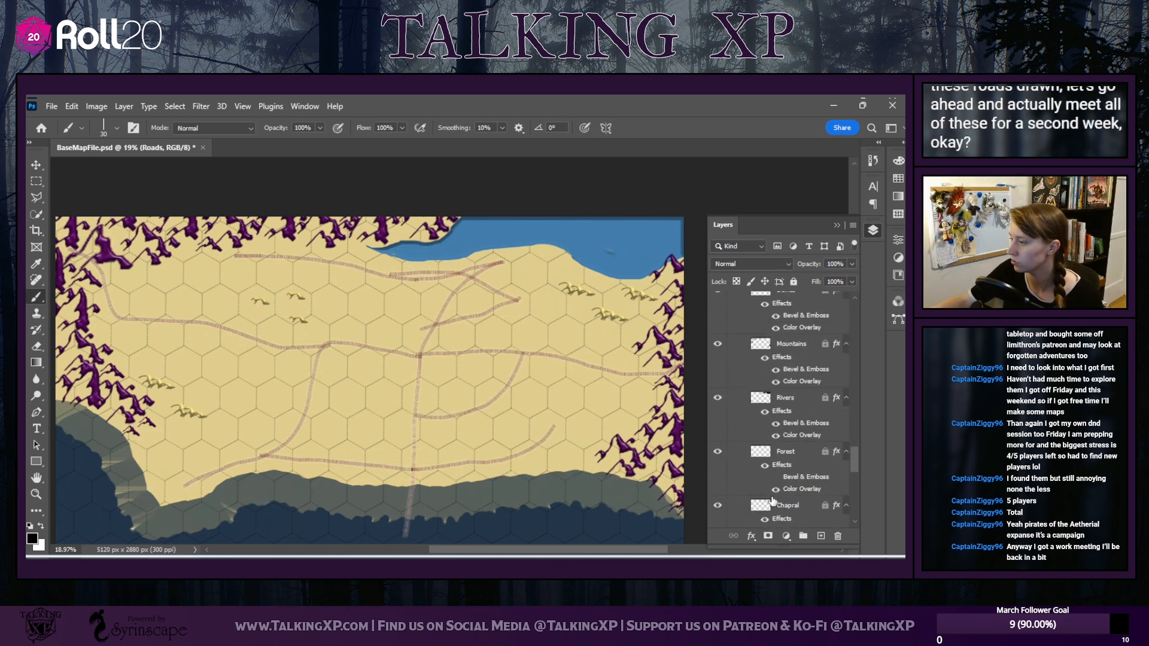
right_click(791, 336)
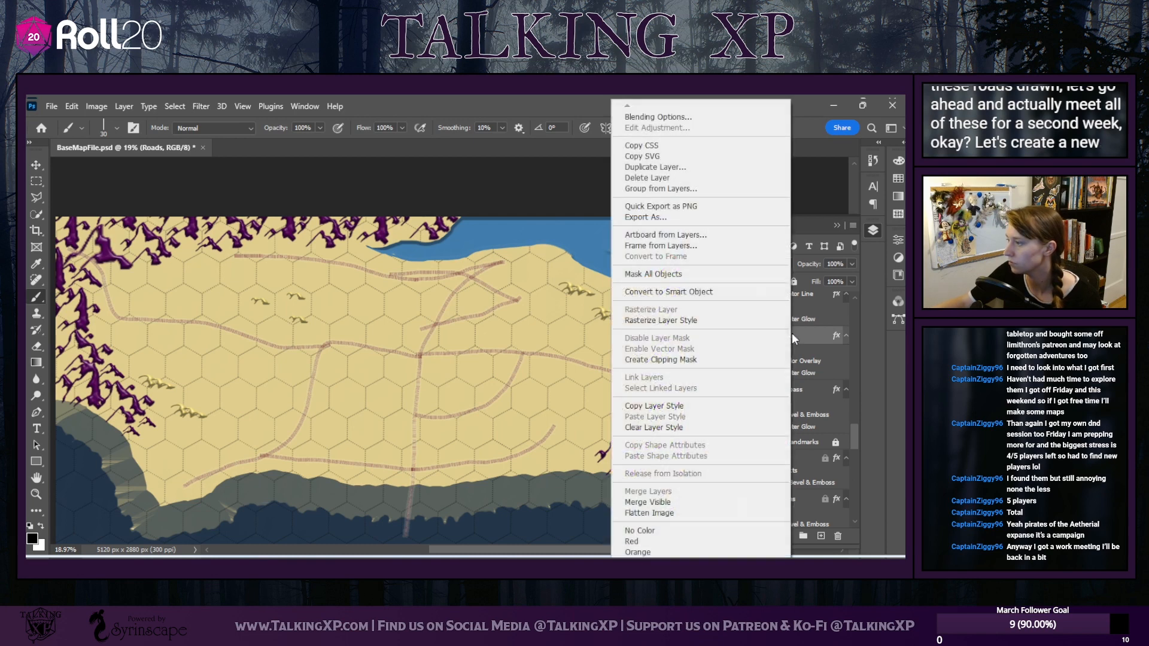
left_click(638, 168)
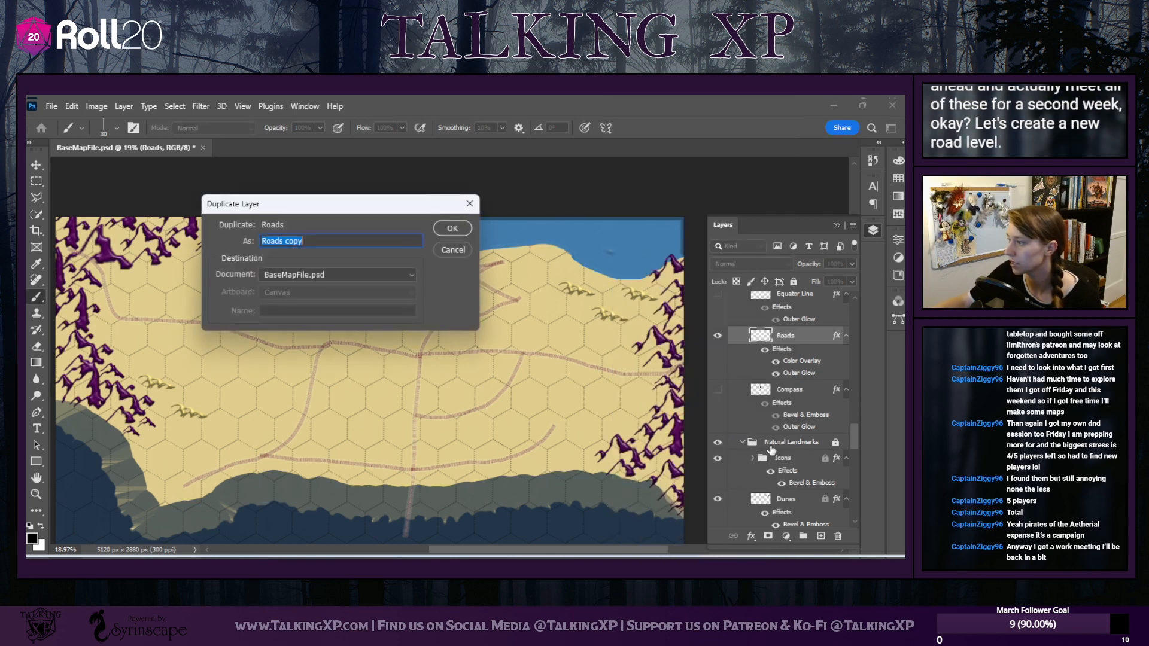
left_click(452, 228)
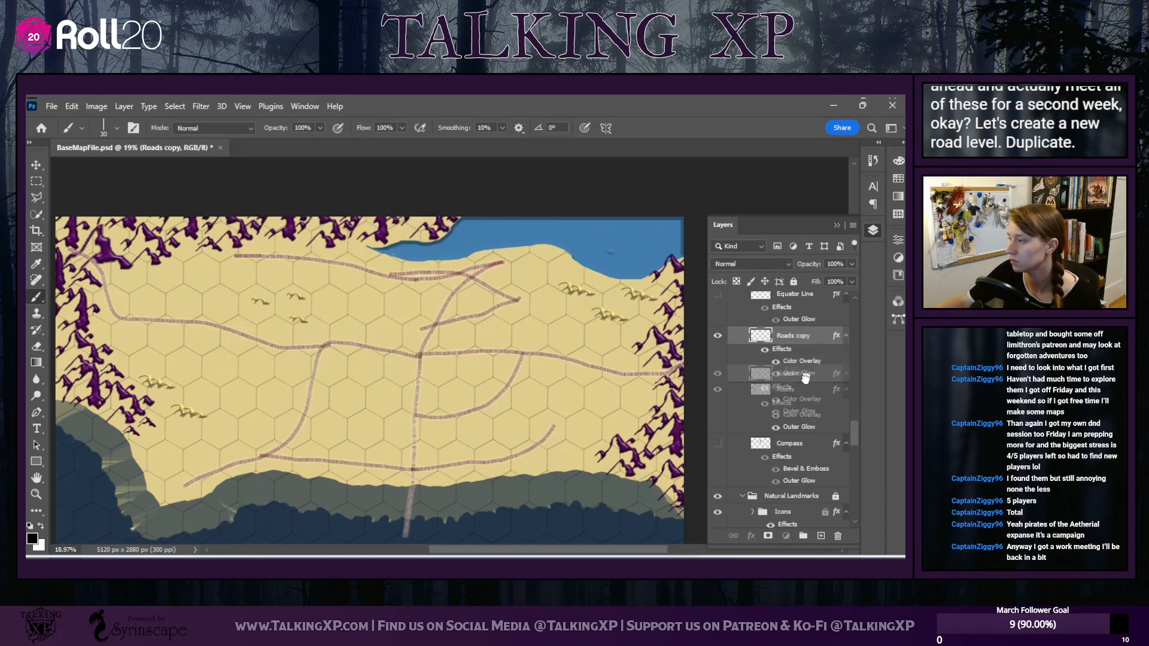
left_click_drag(801, 392, 809, 432)
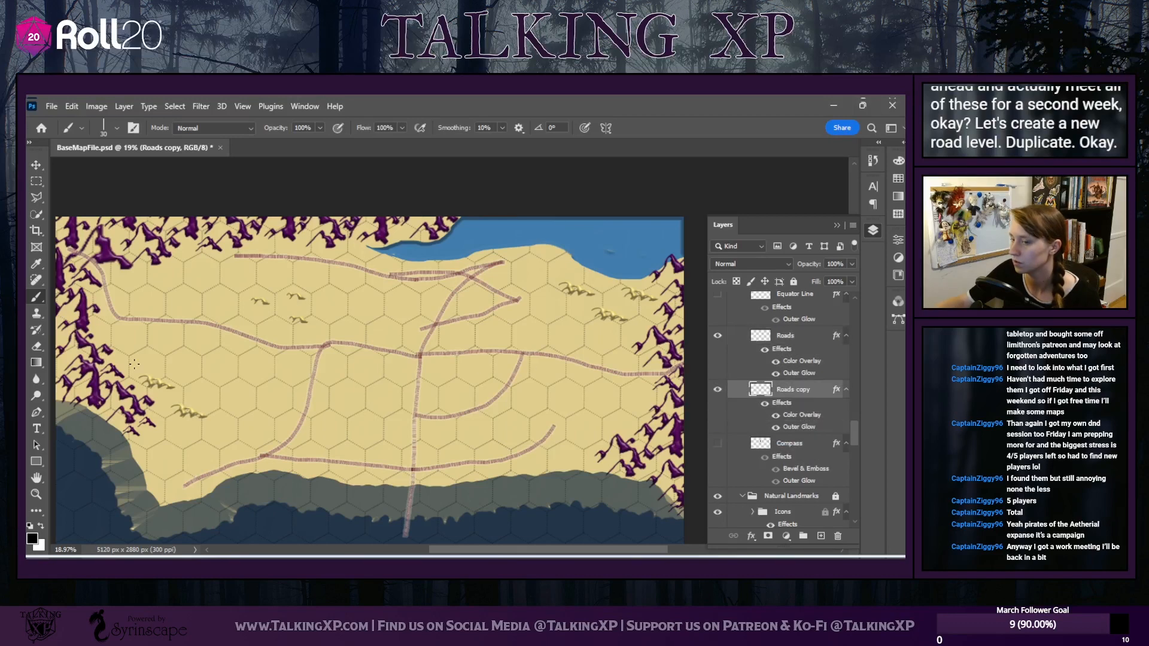
Add a Drop Shadow effect to the original Roads layer
left_click(780, 334)
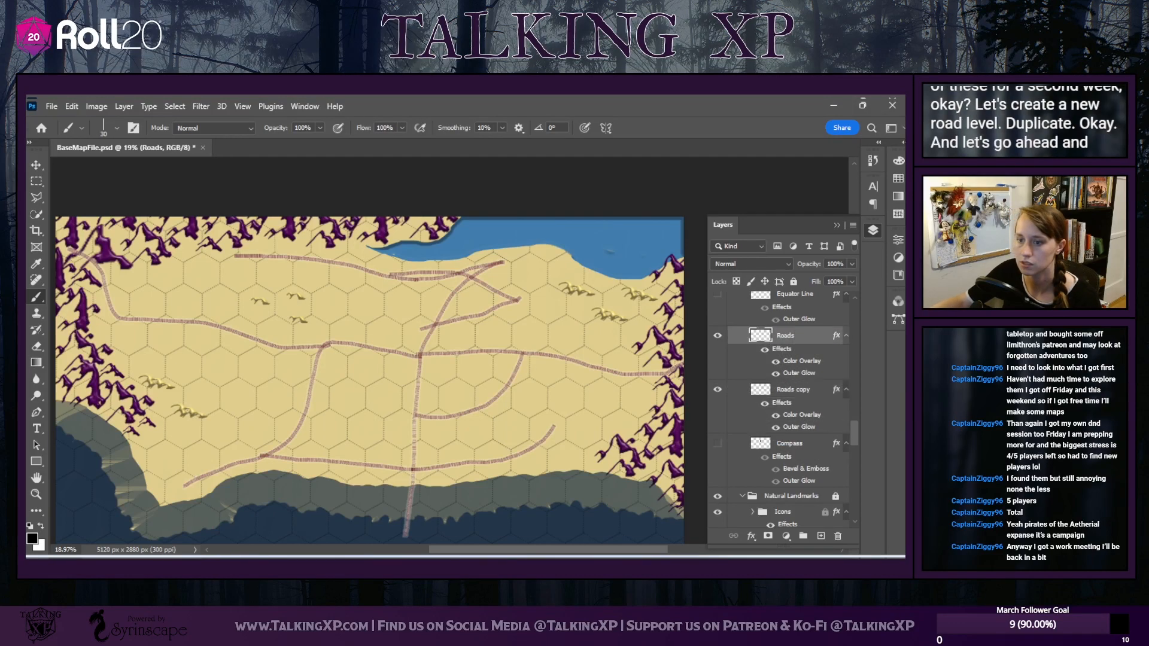
left_click(37, 346)
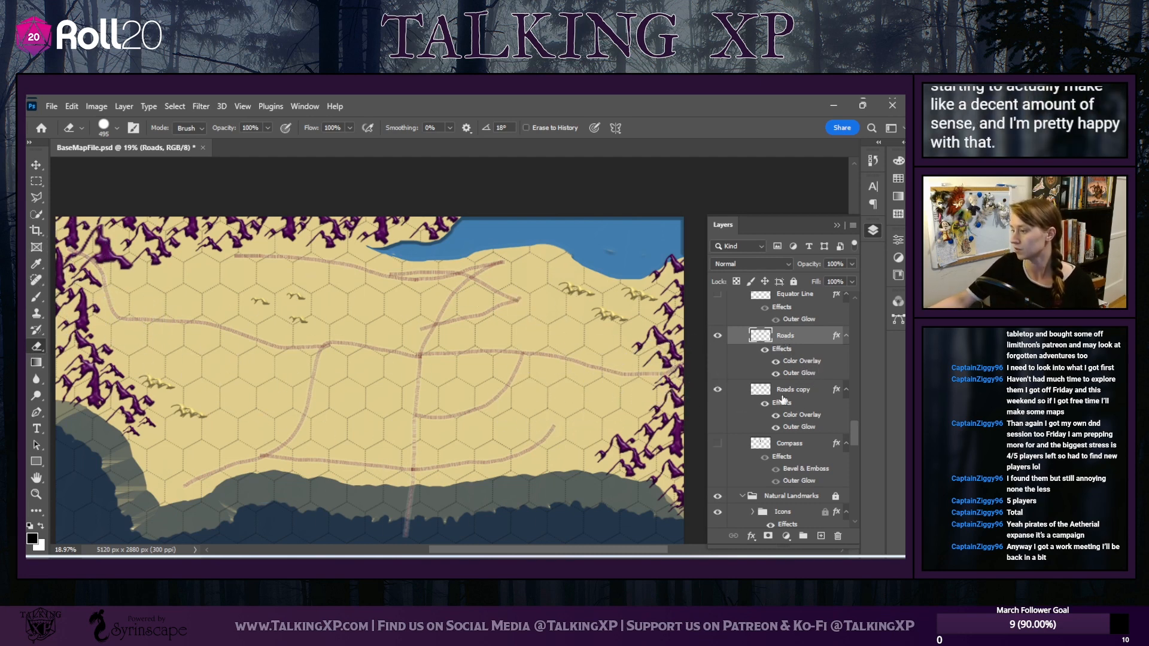
left_click(751, 535)
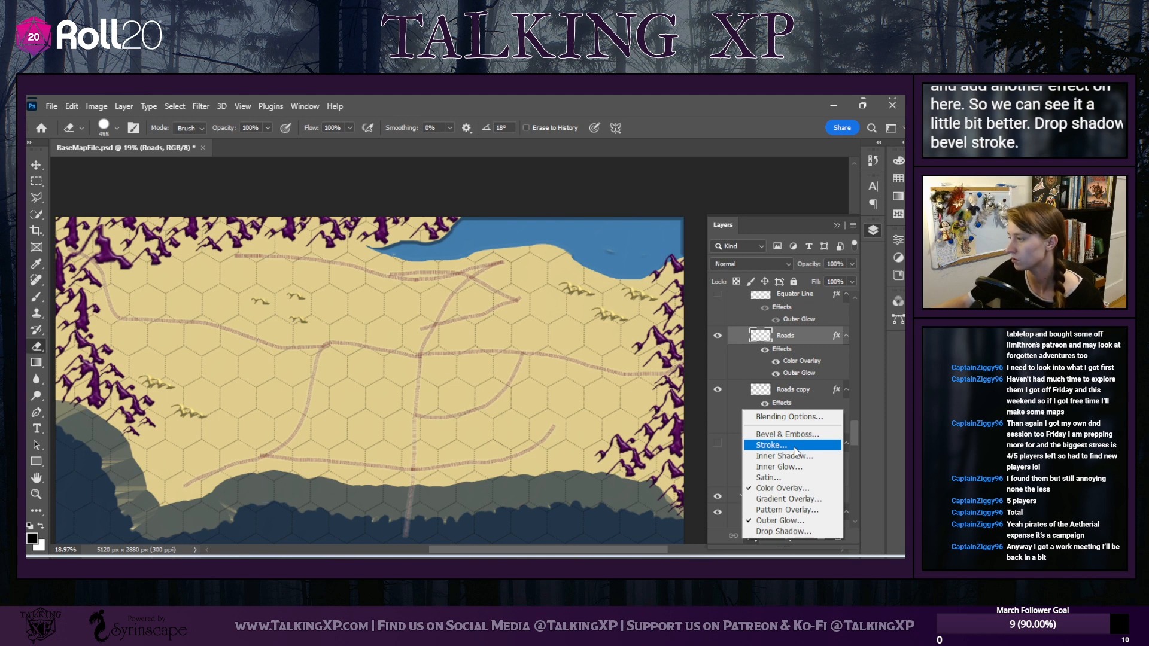
left_click(780, 532)
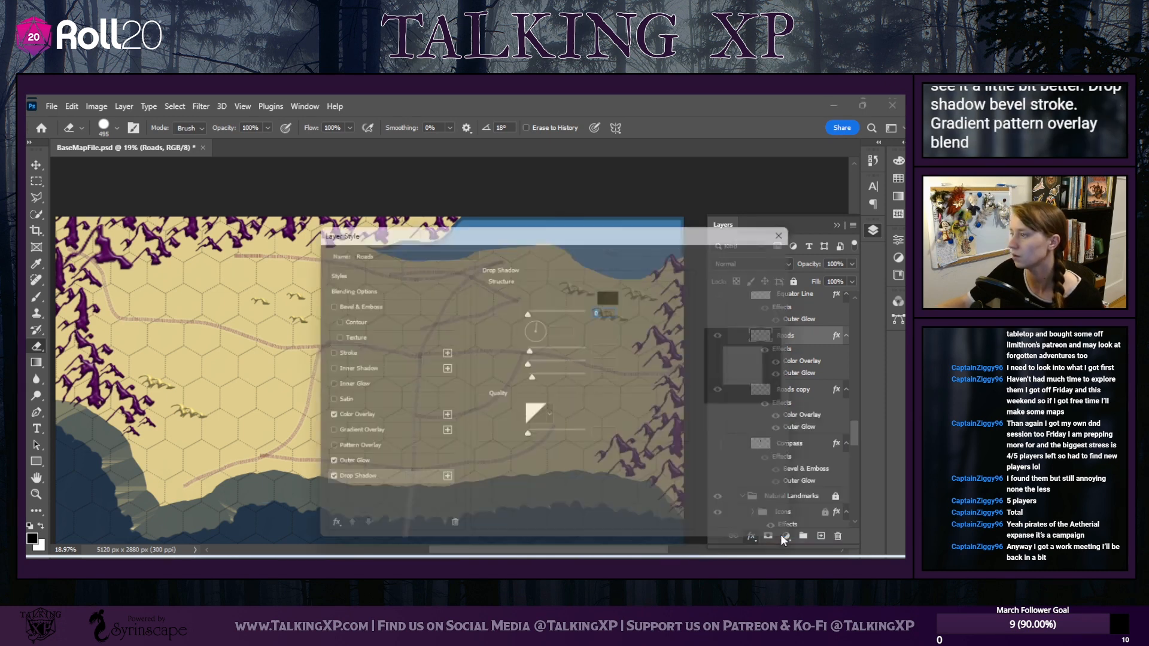
left_click(611, 294)
left_click(718, 253)
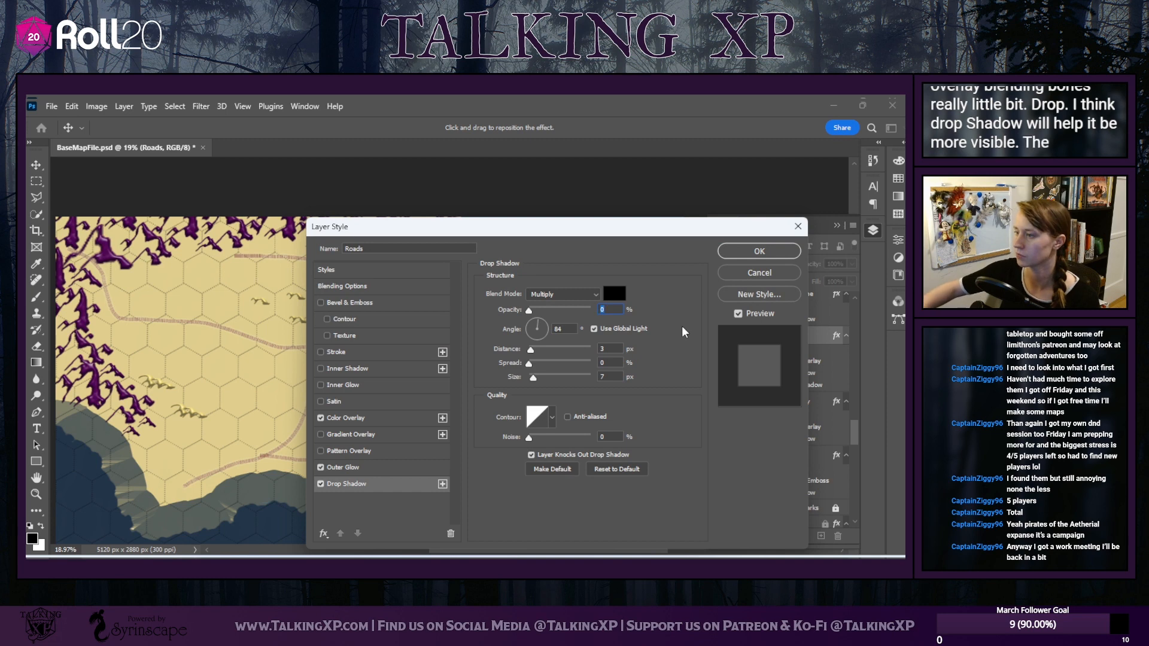
Change the Color Overlay of the Roads layer to a dark blackish brown
left_click(345, 418)
left_click(614, 294)
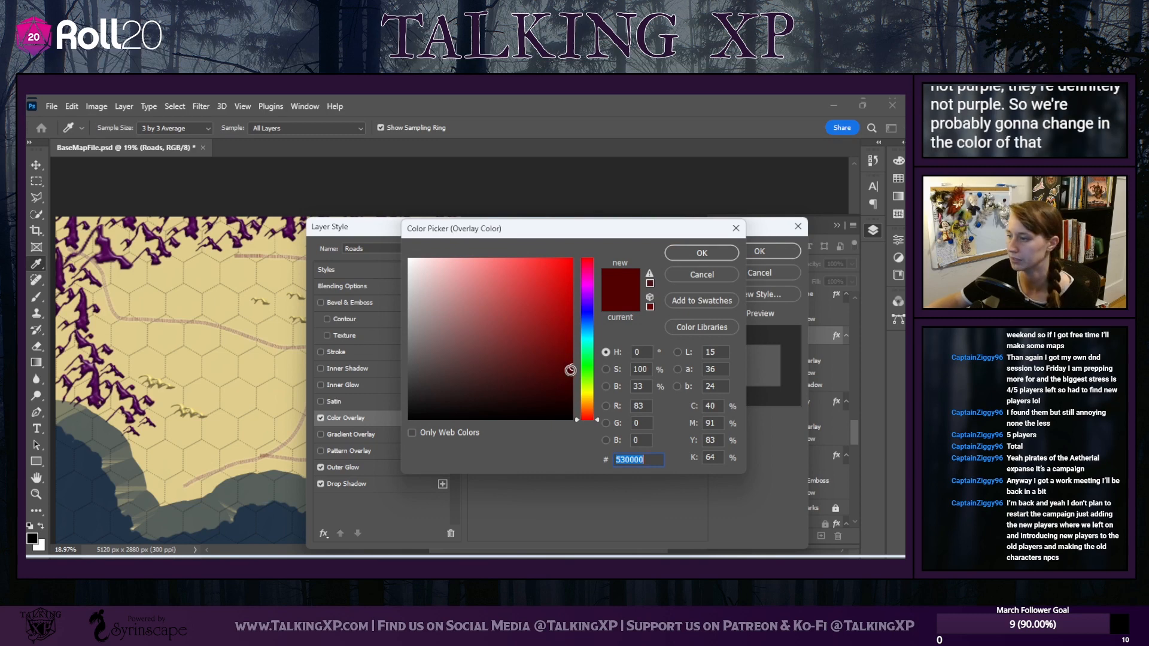
left_click(574, 383)
left_click_drag(574, 386, 584, 397)
left_click(593, 400)
left_click(561, 402)
left_click(692, 258)
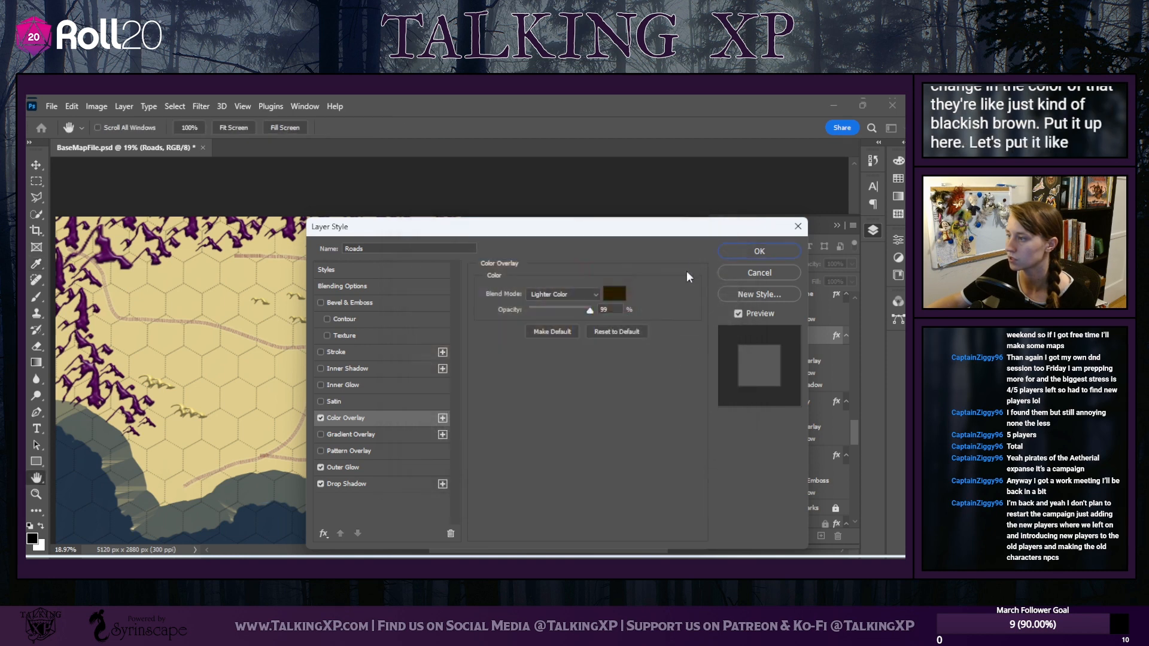
Set the Outer Glow colour of the Roads layer to pale yellow #feffa1
left_click(374, 469)
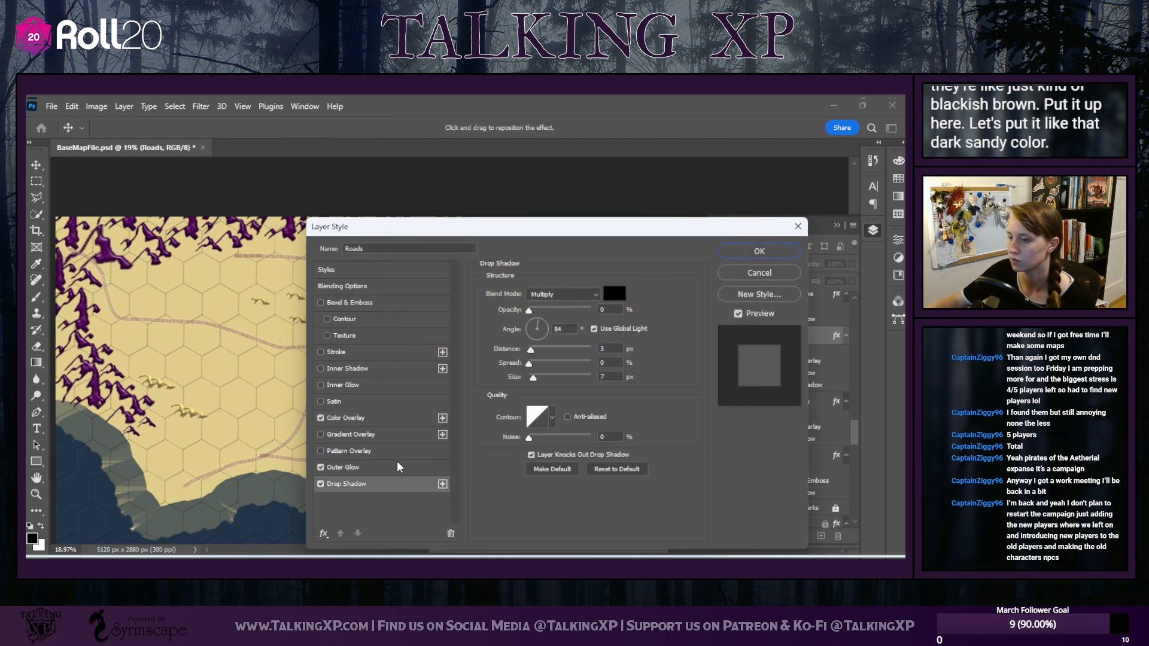
left_click(513, 336)
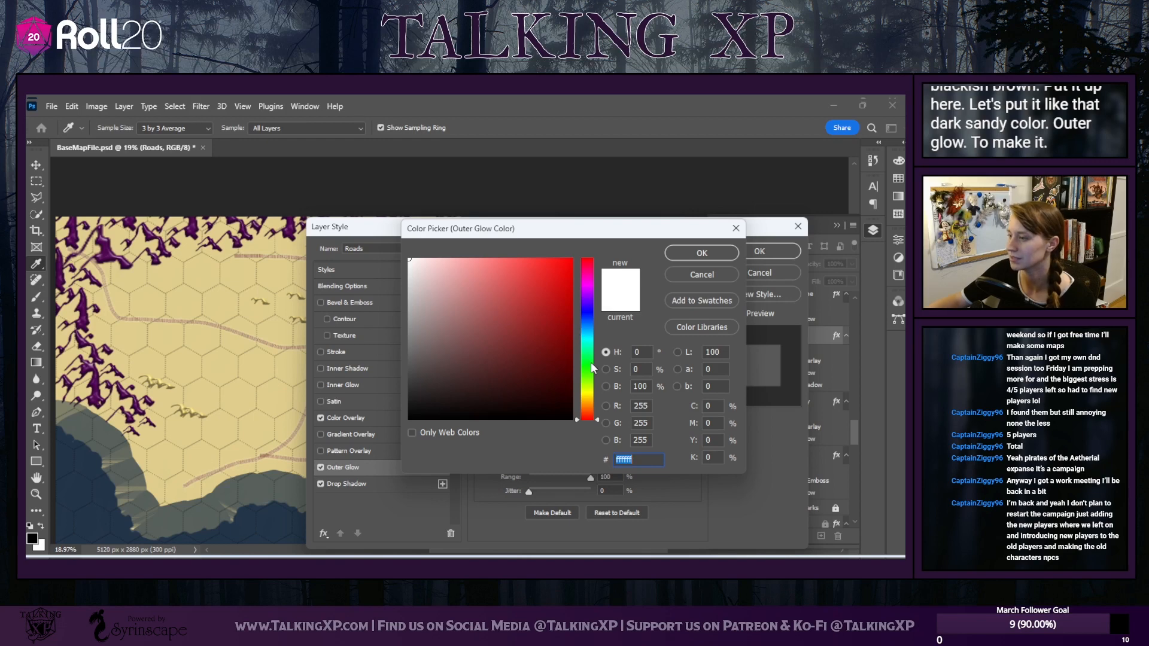
left_click(587, 393)
left_click(471, 258)
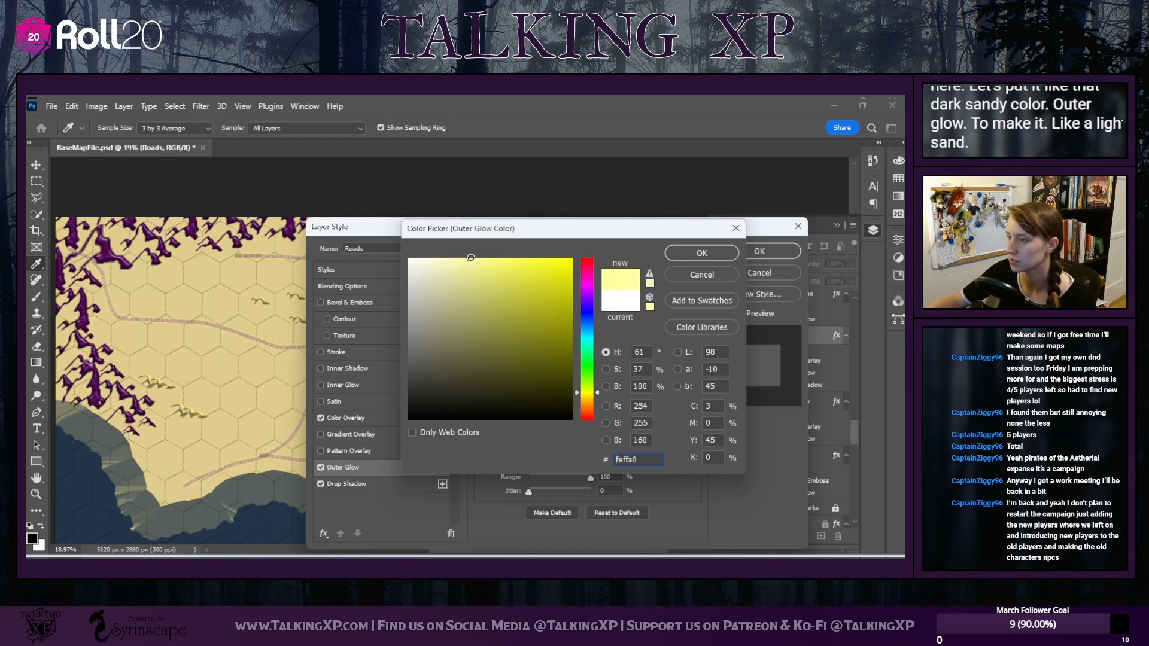
left_click(469, 259)
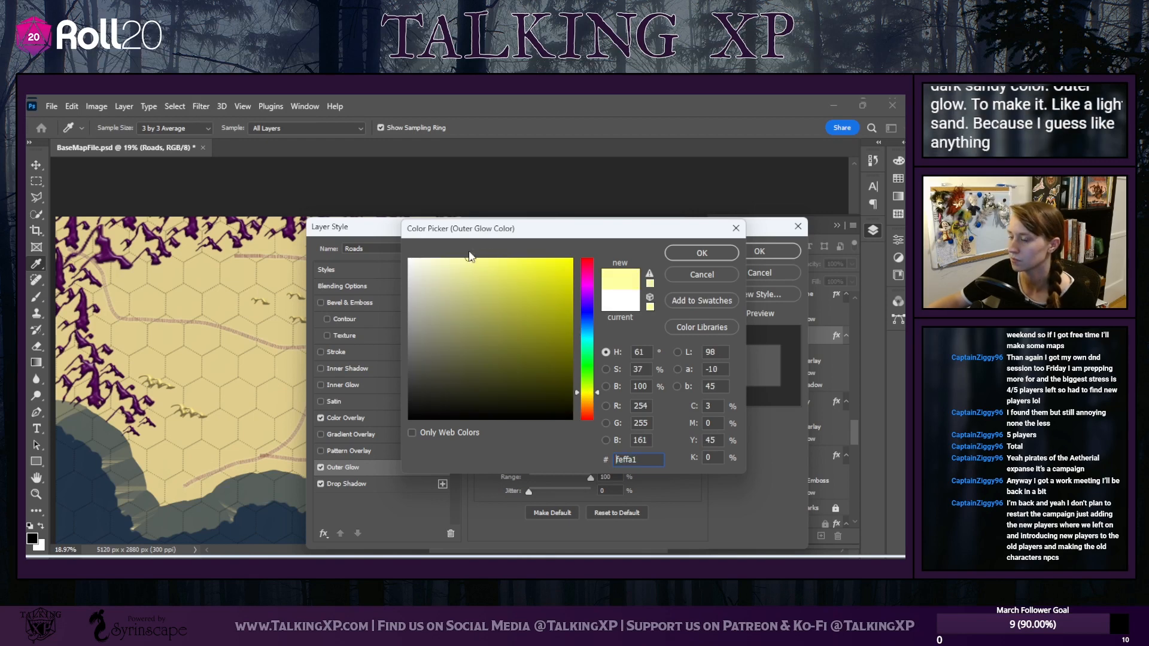
left_click(689, 255)
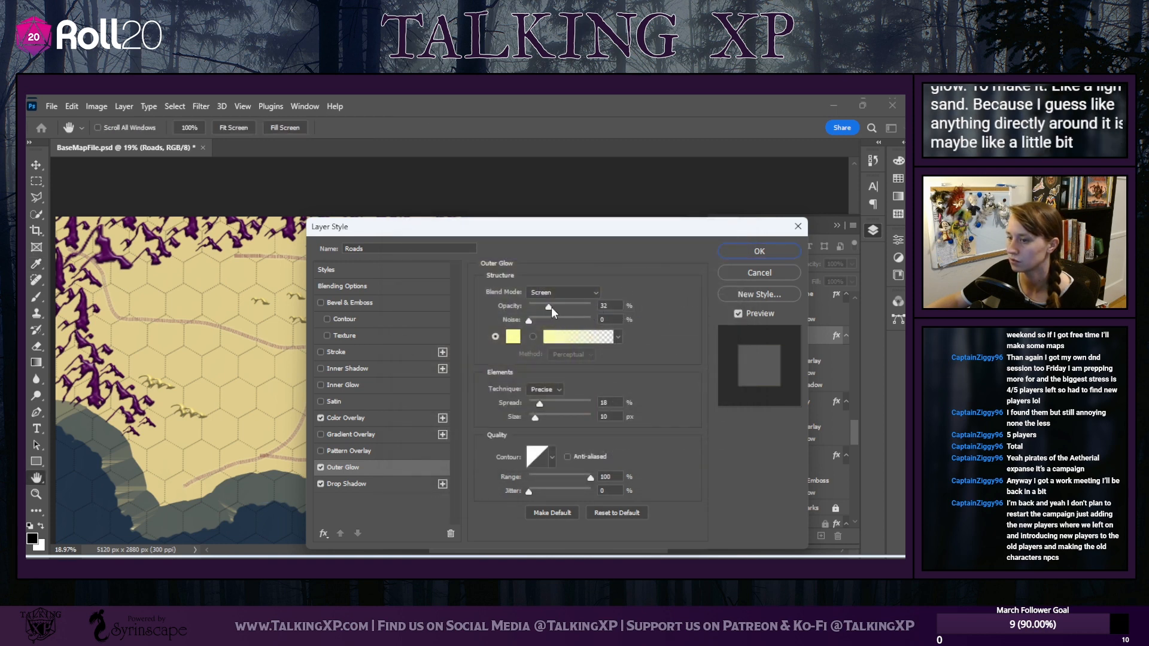
Set the Roads layer's Outer Glow to 58% opacity, 29% spread and 68 px size
left_click_drag(555, 307, 614, 308)
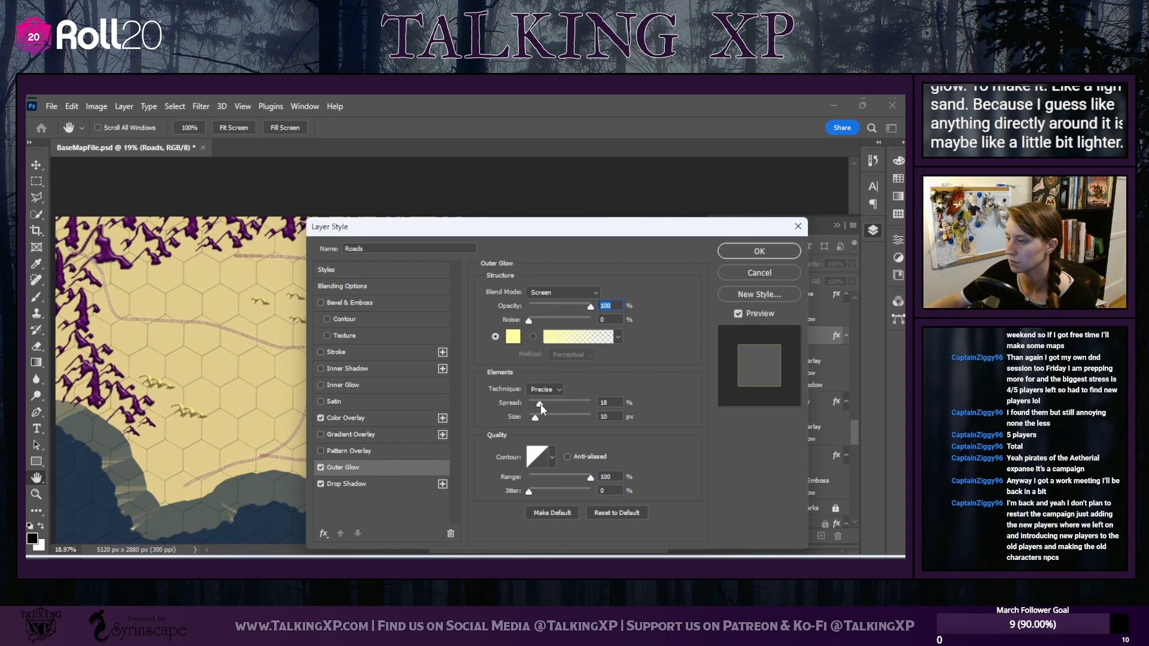
mouse_move(539, 407)
left_mouse_down()
mouse_move(558, 404)
mouse_move(549, 418)
left_mouse_up()
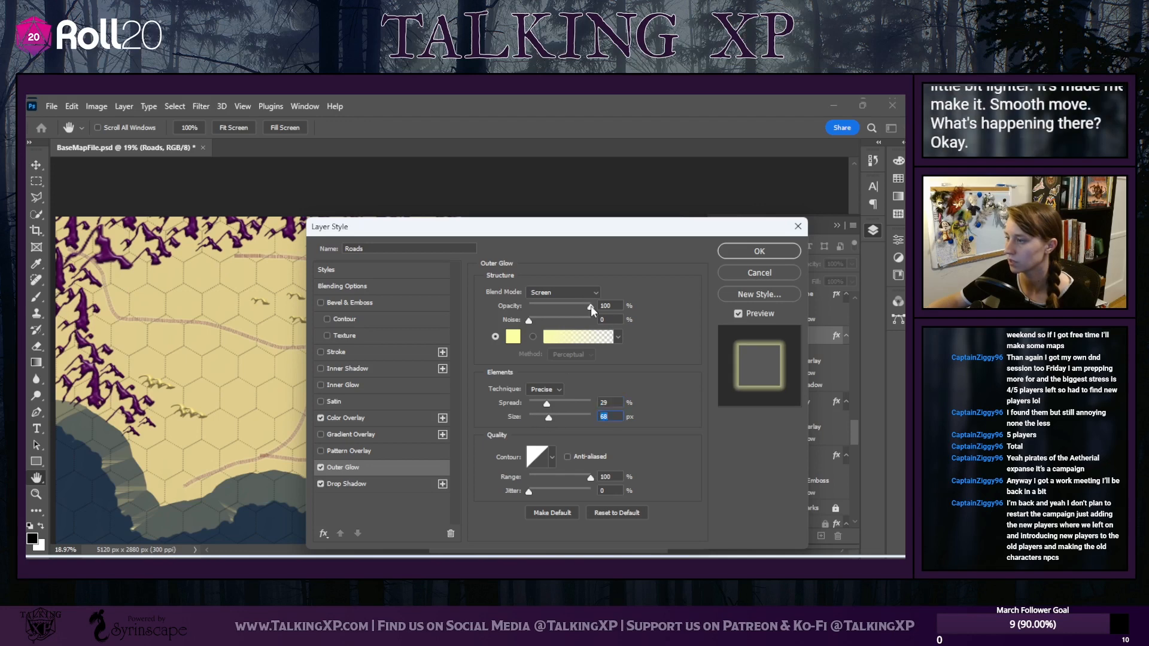
left_click_drag(572, 307, 565, 307)
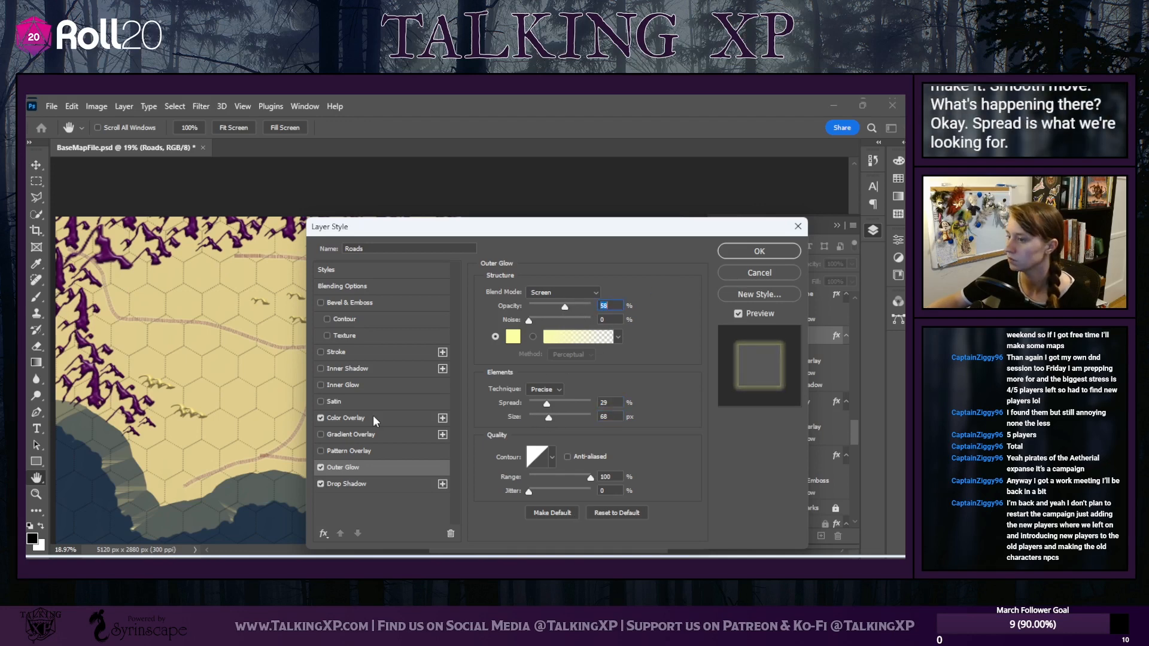
Set the Roads layer's Drop Shadow to dark brown #2f1f00 at 76% opacity
left_click(349, 484)
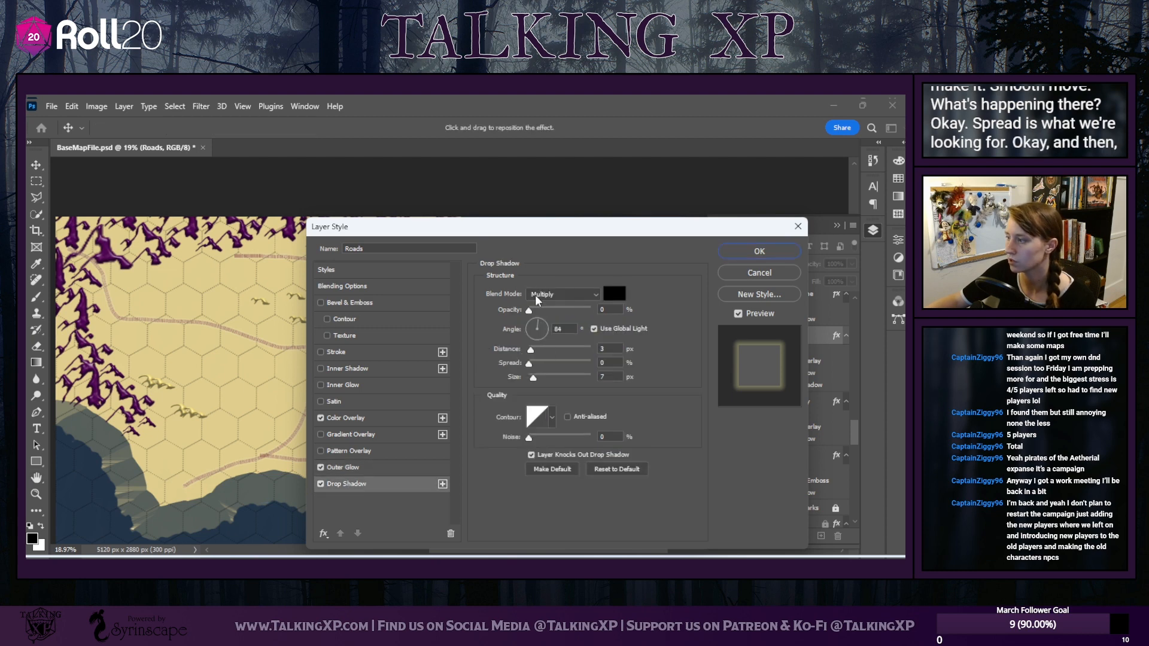
left_click(611, 293)
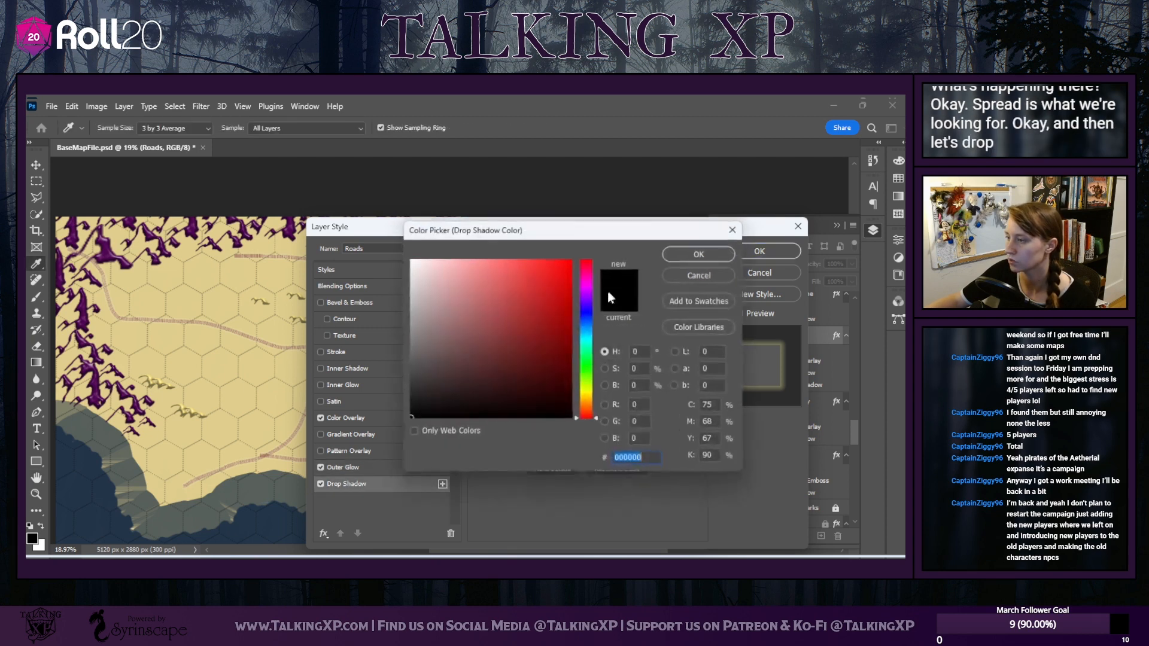
left_click(590, 398)
left_click(590, 402)
left_click_drag(551, 402, 580, 390)
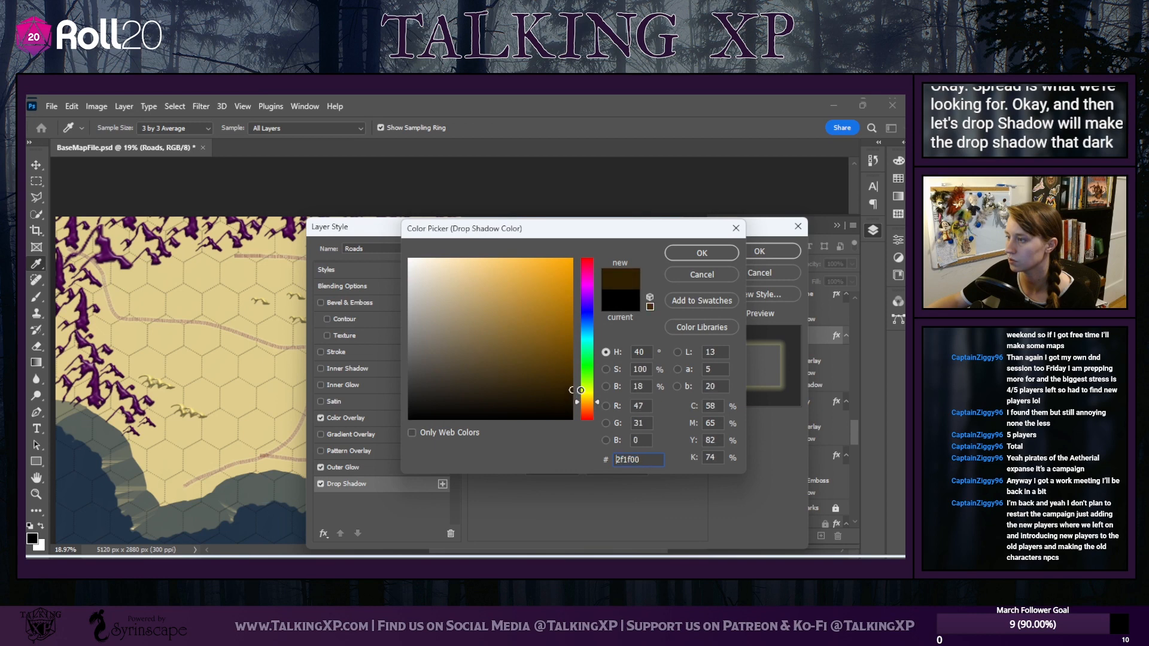
left_click(702, 253)
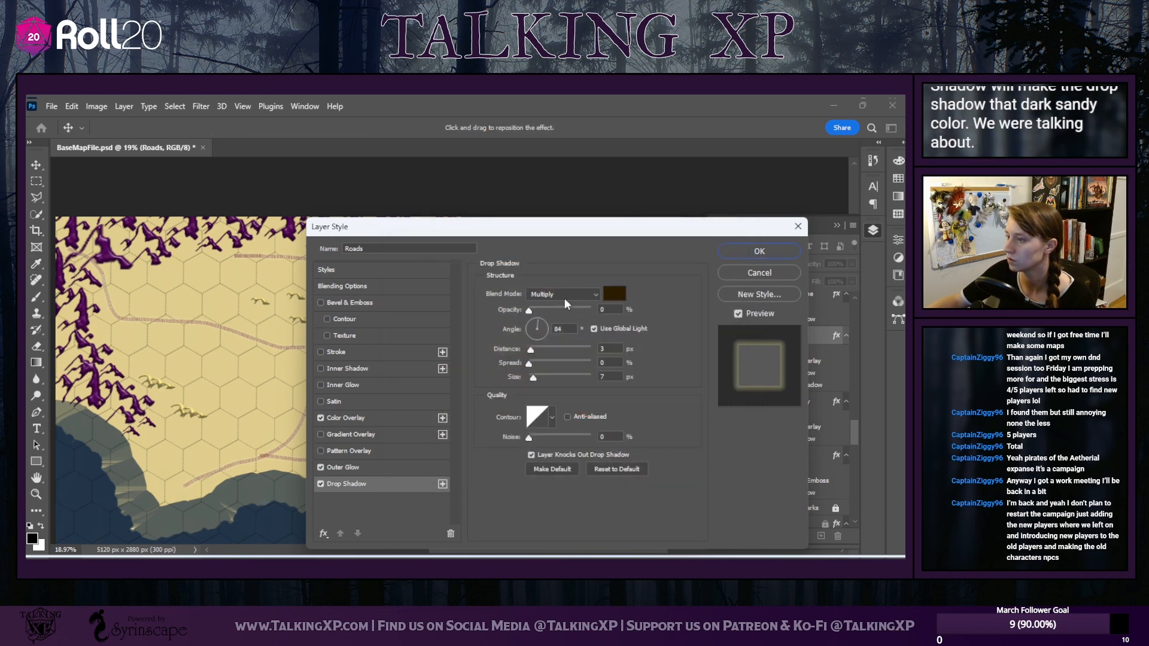
left_click_drag(528, 310, 576, 308)
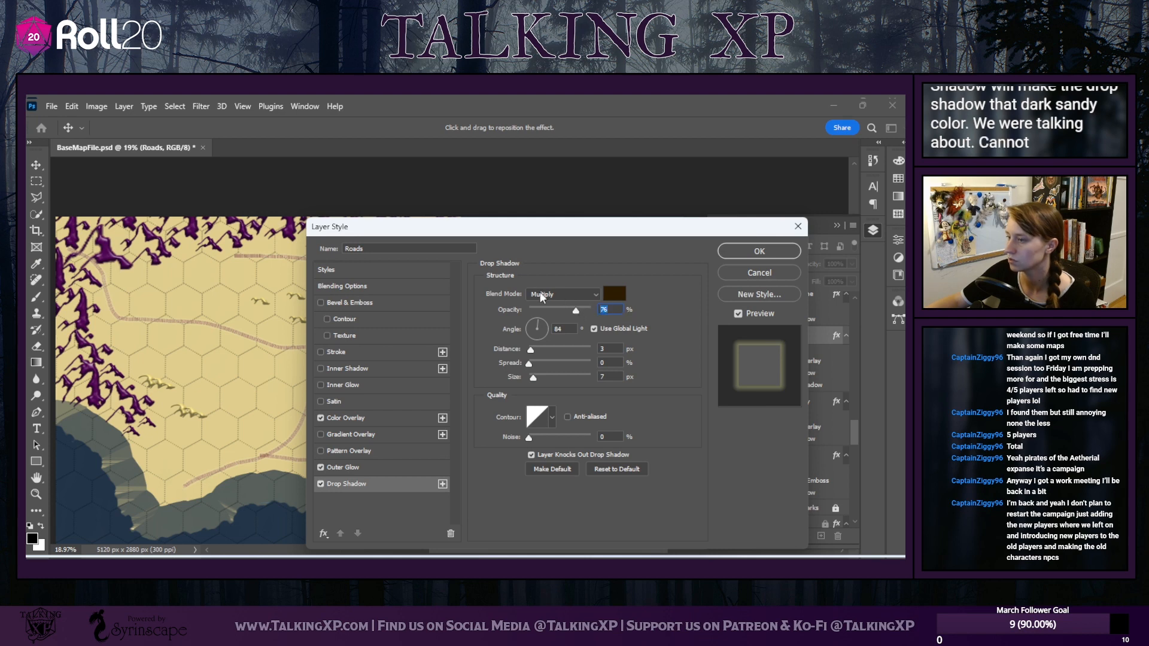
Turn off the Roads layer's Drop Shadow and make its Outer Glow dark brown #332000 at 100% opacity
left_click(320, 484)
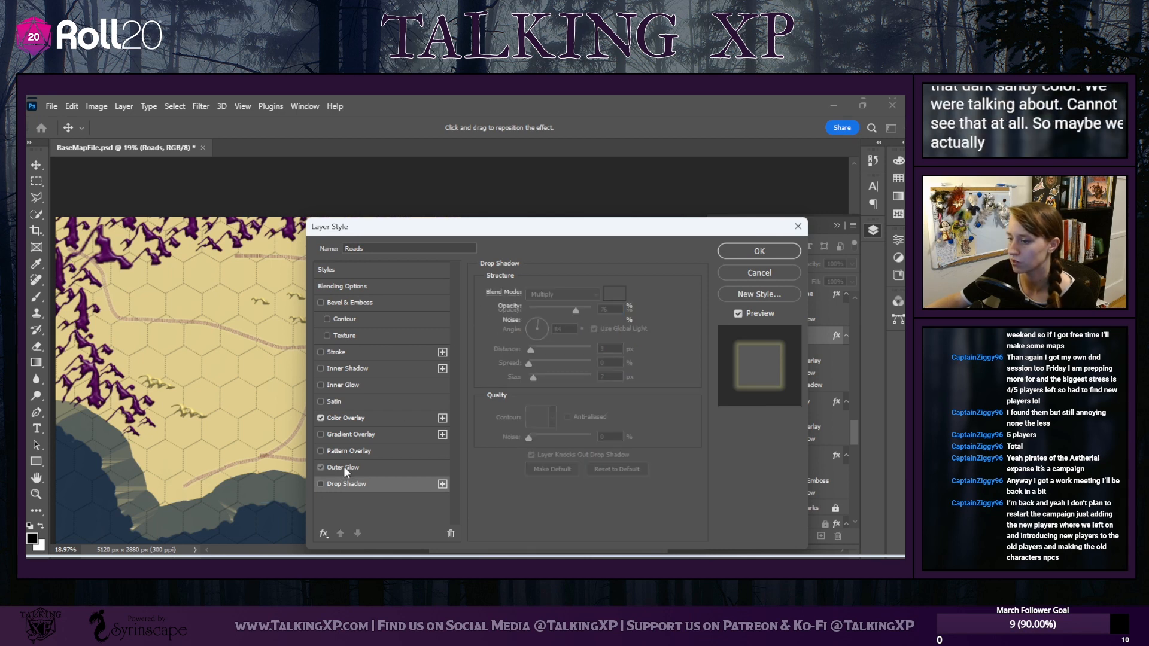
left_click(344, 465)
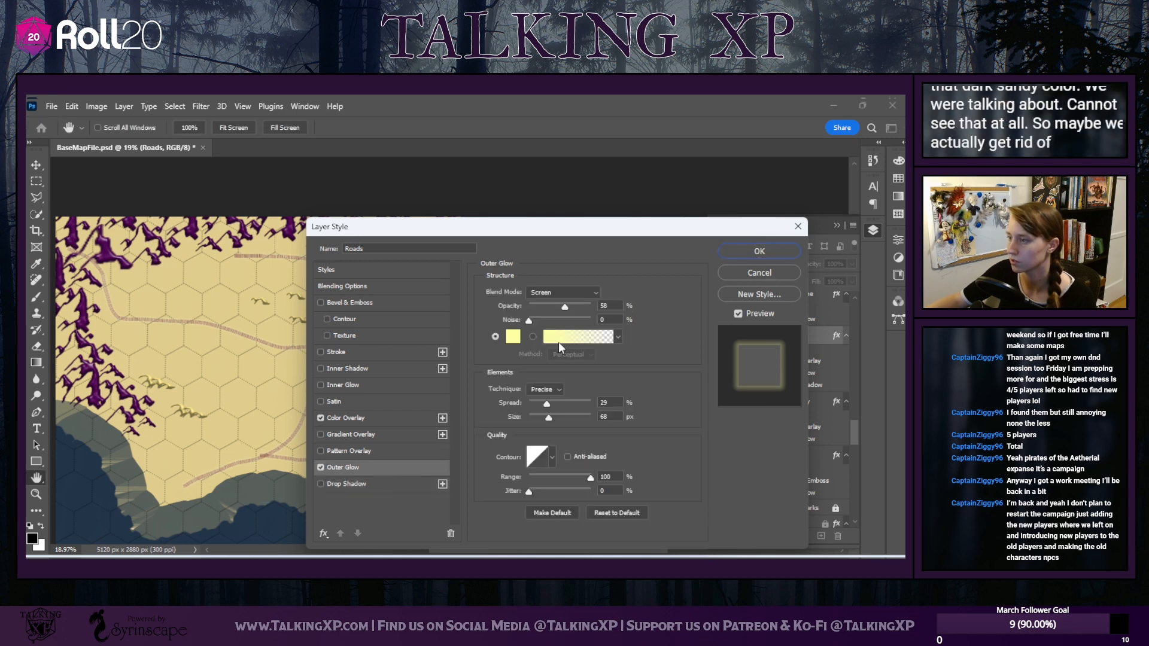
left_click(513, 336)
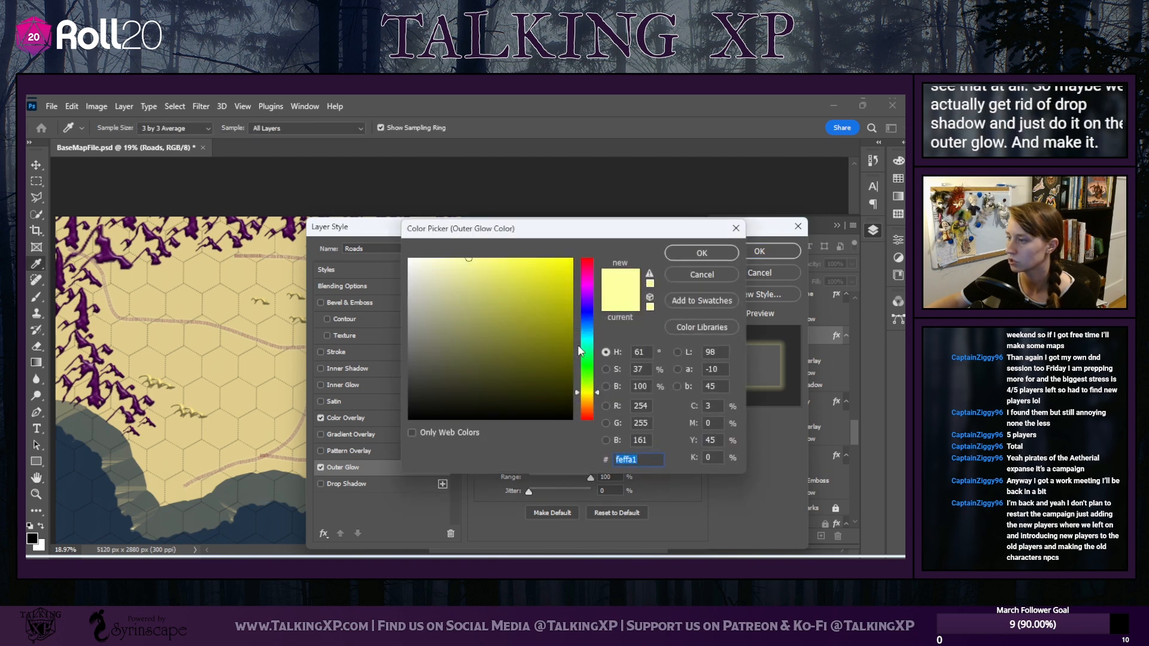
left_click_drag(586, 401, 587, 407)
left_click(571, 387)
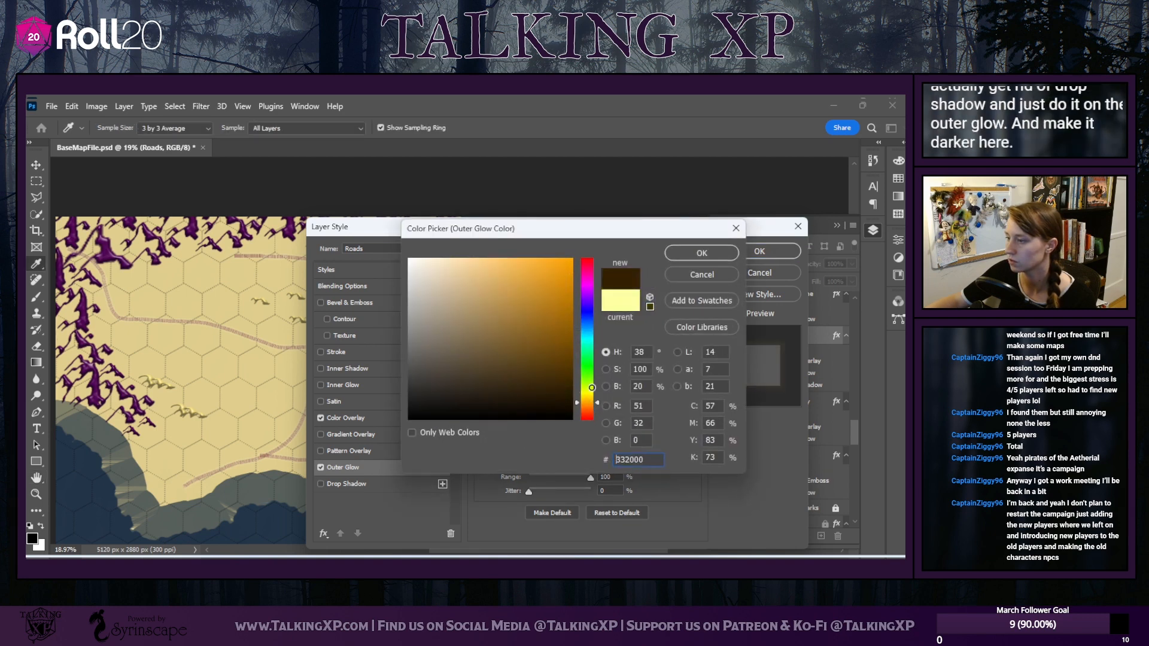
left_click(694, 252)
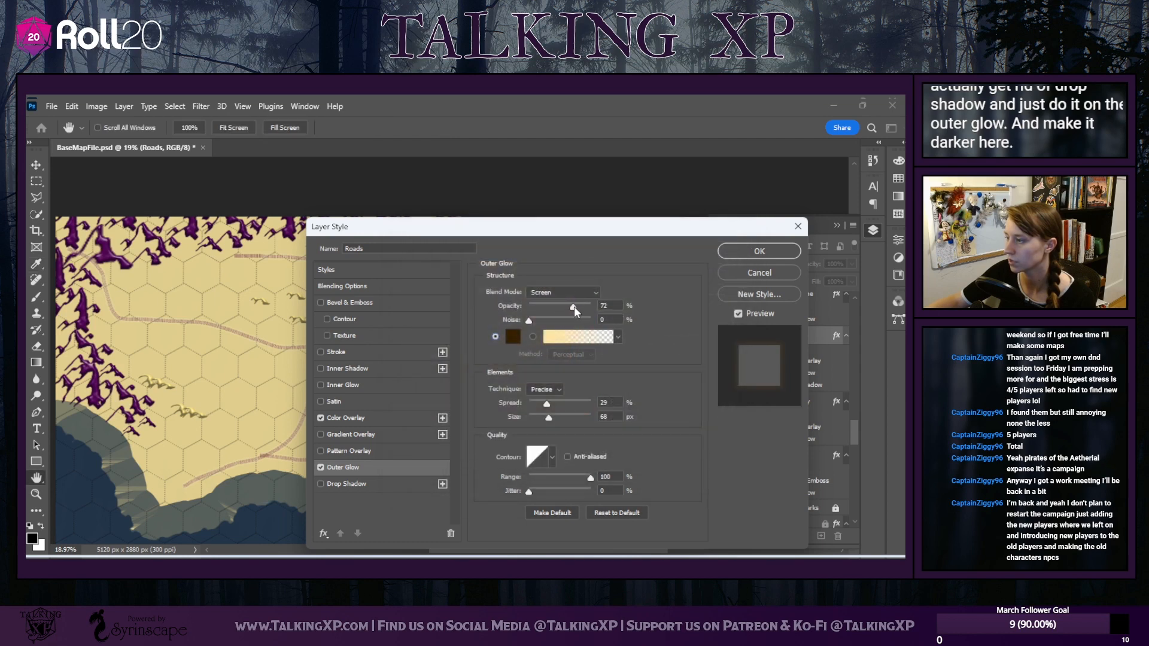
left_click(731, 249)
Brush a road on the Roads layer from the central junction straight south, over the existing road, into the southern sea
key("e")
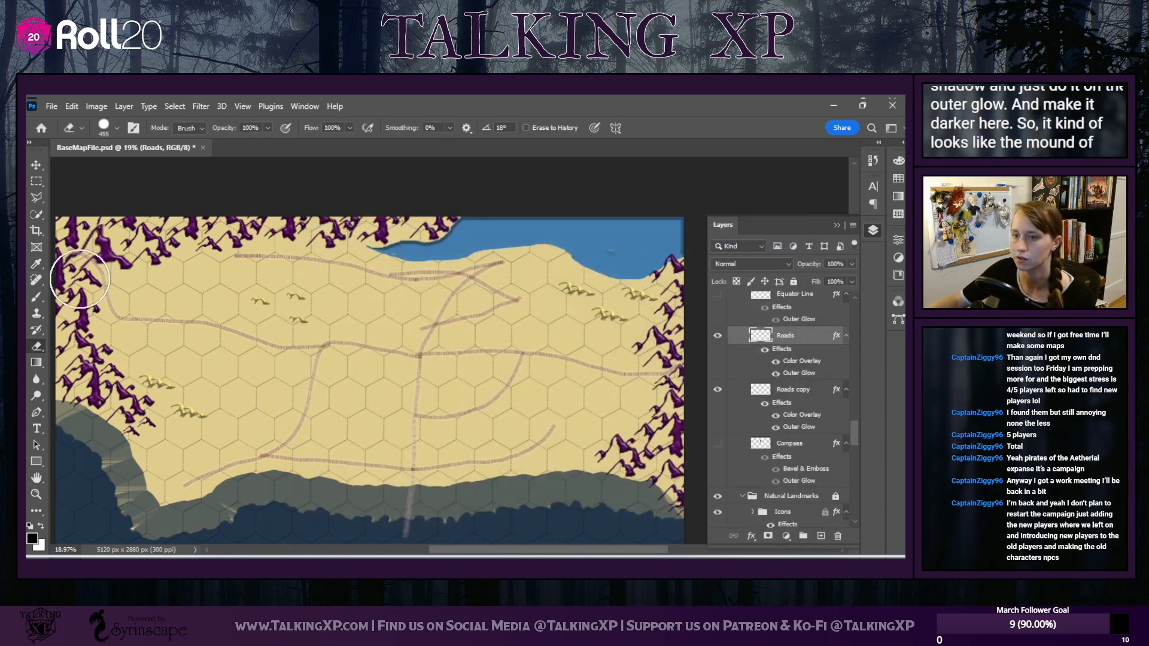
left_click(36, 297)
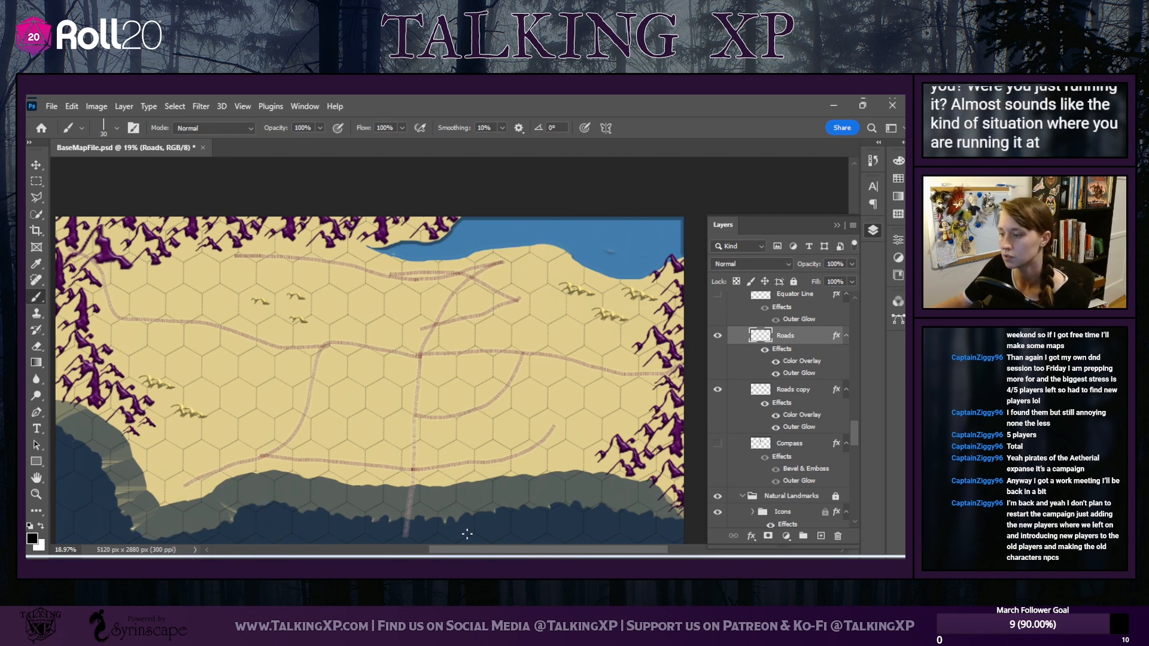
left_click_drag(469, 550, 462, 549)
scroll(460, 521, "down", 1)
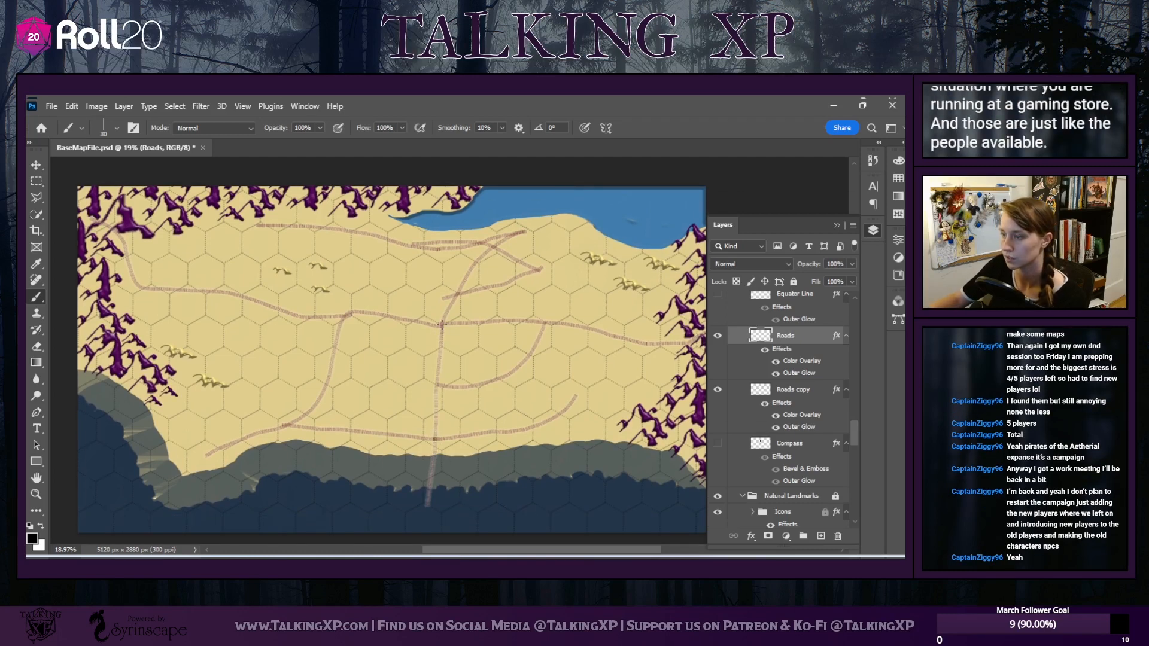
left_click_drag(441, 330, 434, 543)
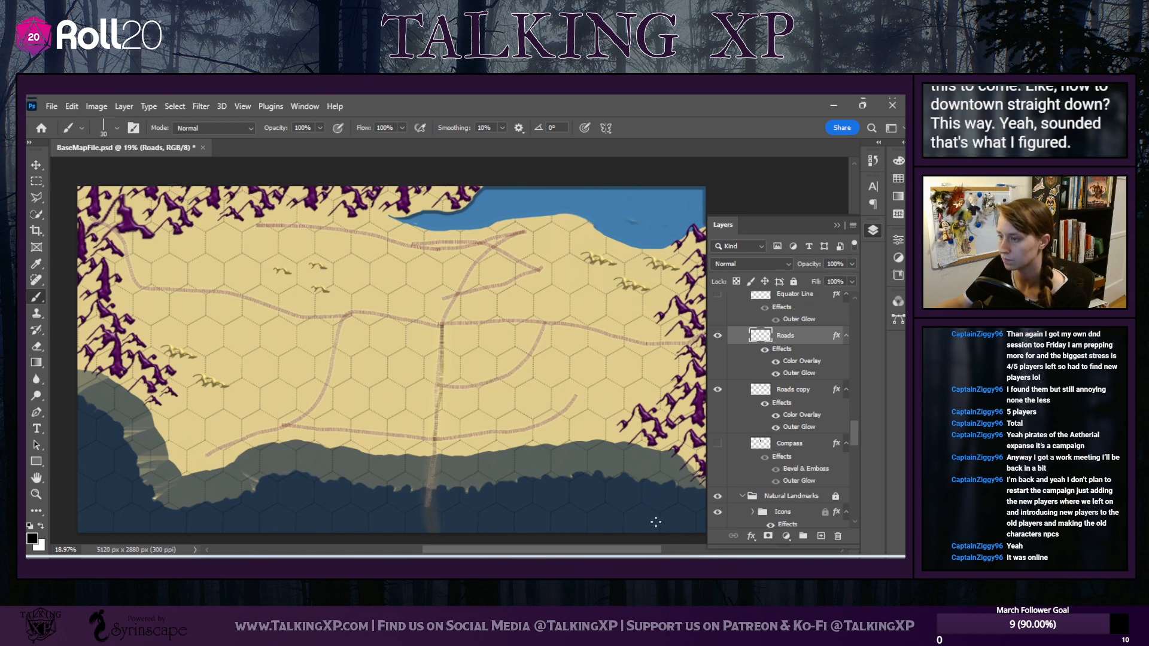
Set the Roads layer's Outer Glow to 67% spread and 38 px size
double_click(790, 374)
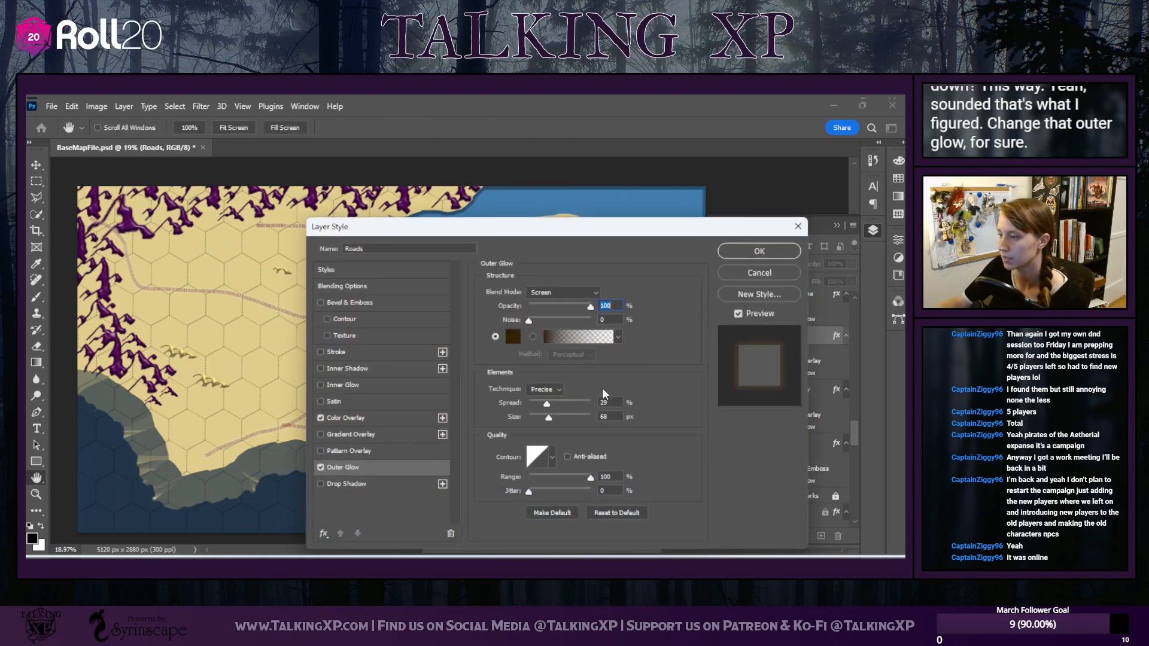
mouse_move(546, 403)
left_mouse_down()
mouse_move(533, 400)
mouse_move(569, 406)
mouse_move(539, 422)
left_mouse_up()
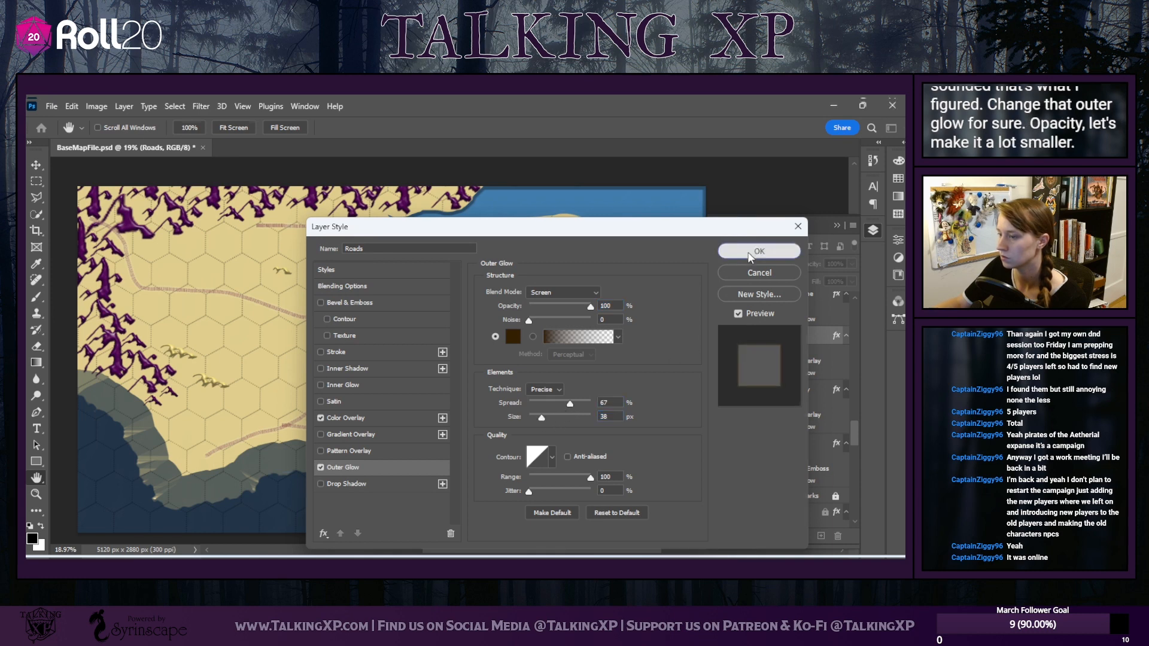
left_click(751, 256)
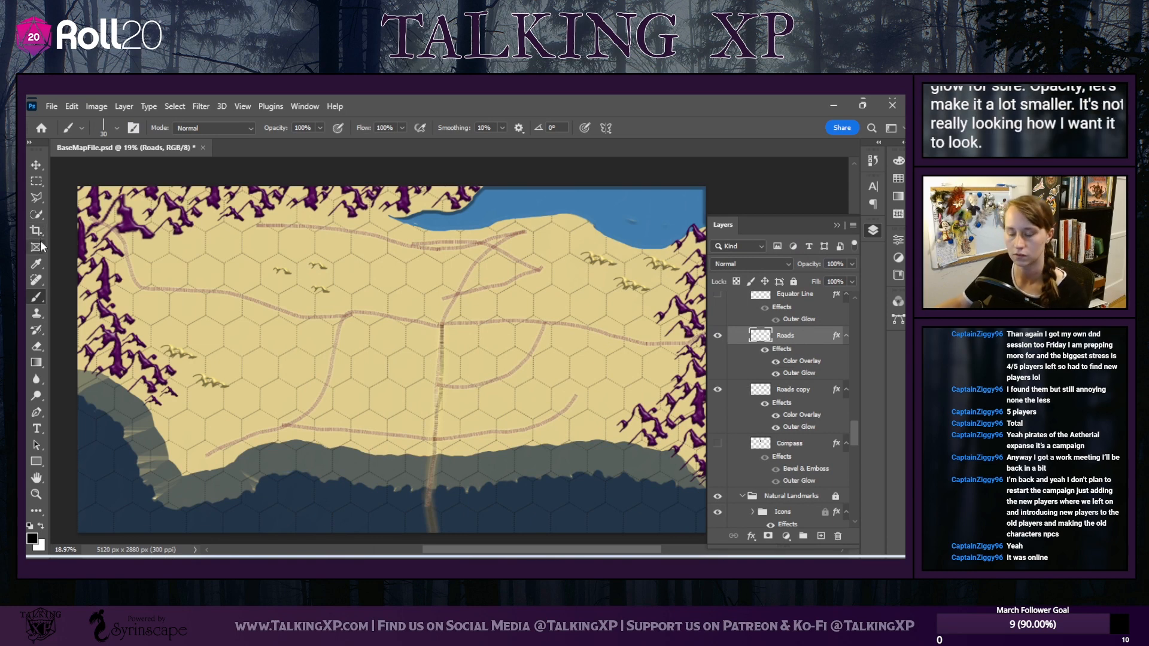
Erase the trial southern road from the Roads layer and lower the Roads copy layer's opacity to 39%
left_click(36, 346)
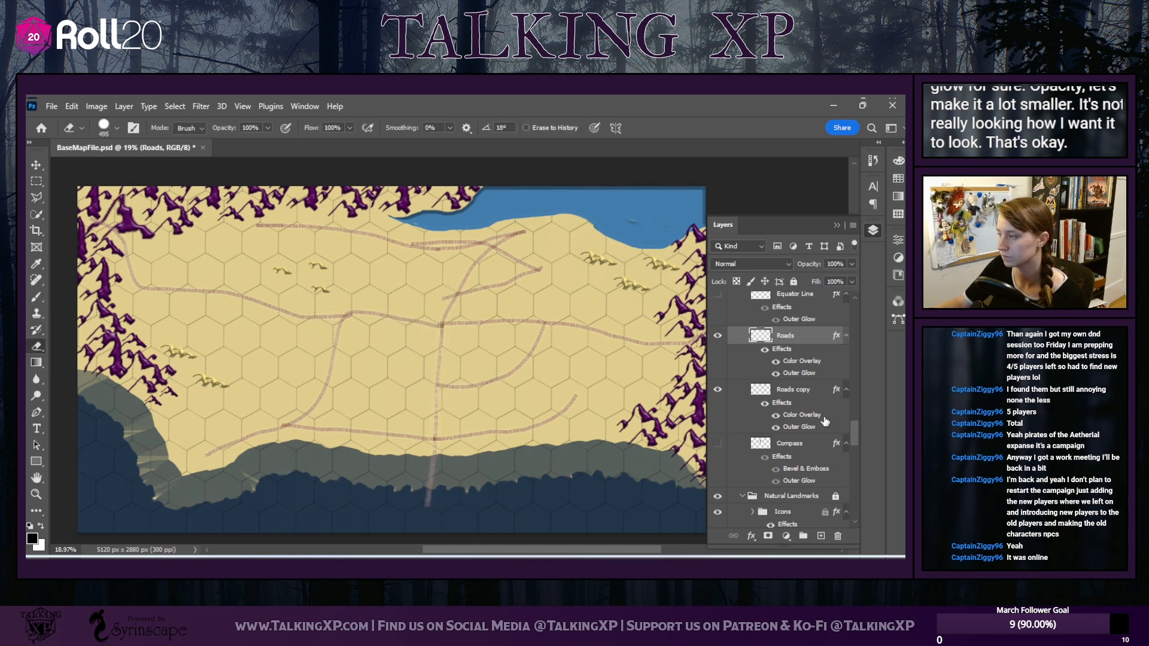
left_click(815, 389)
left_click(845, 264)
left_click_drag(843, 269, 814, 277)
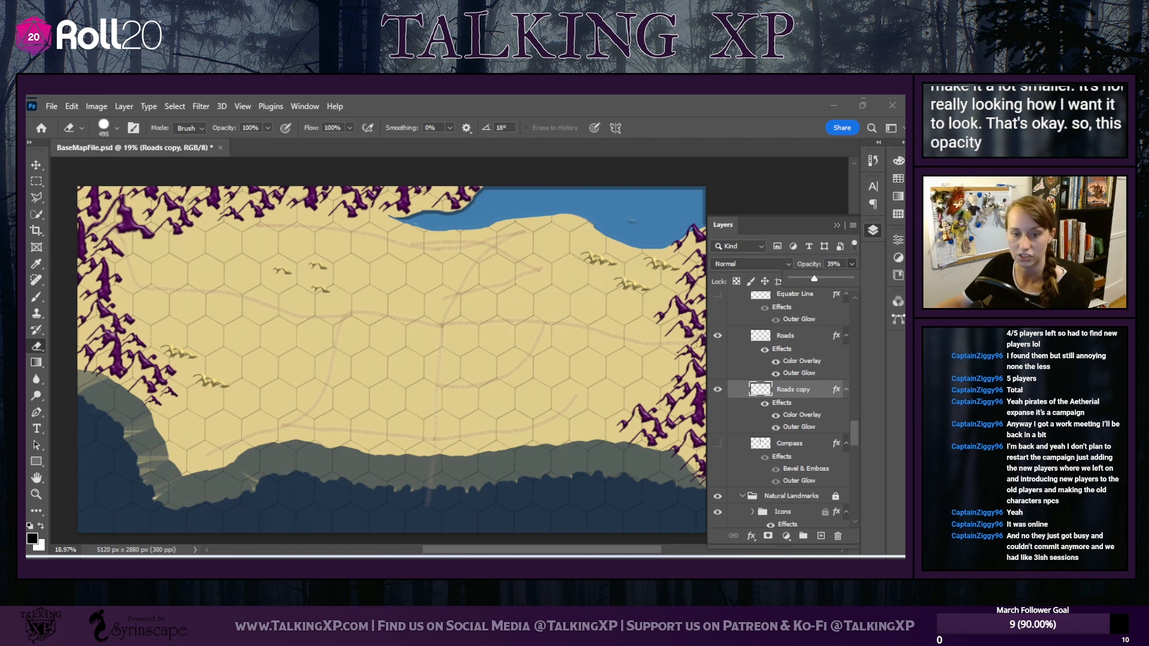
On the Roads layer, brush a road from the central junction south into the sea and another between the junction and the eastern mountains
left_click(36, 296)
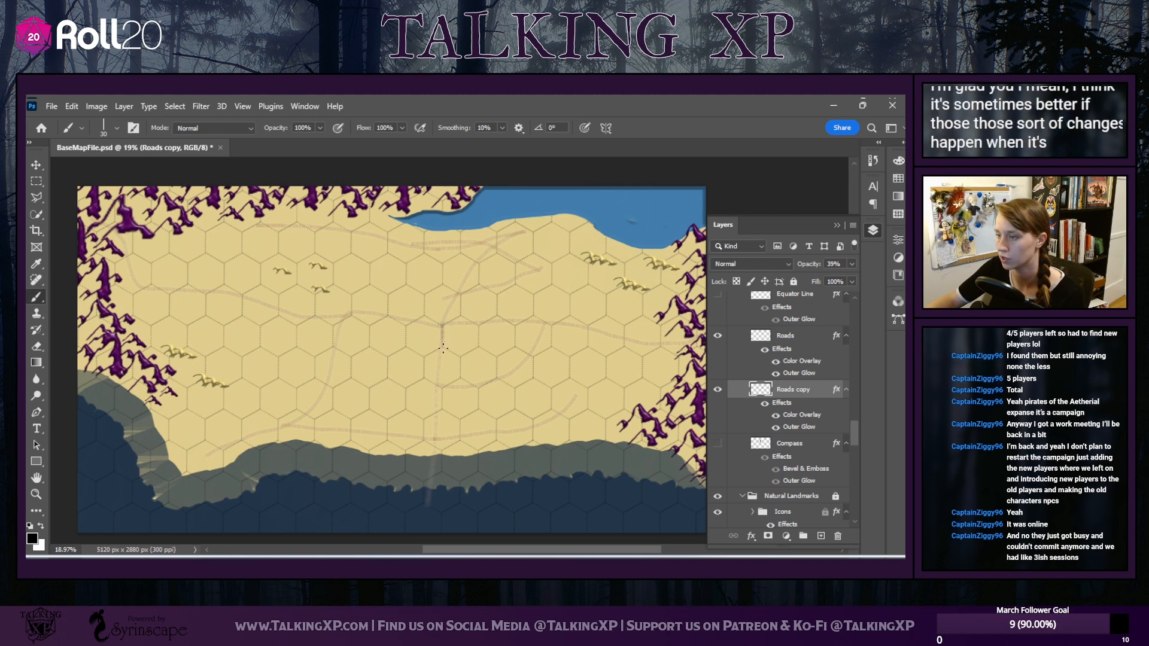
left_click(799, 337)
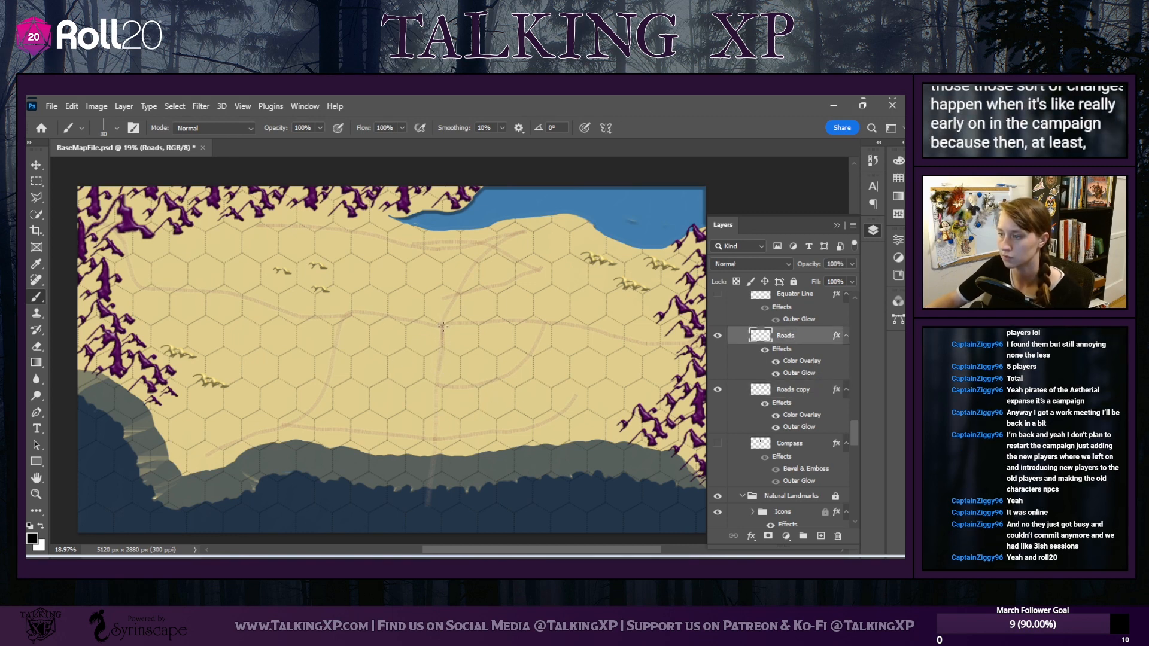
left_click_drag(443, 328, 425, 541)
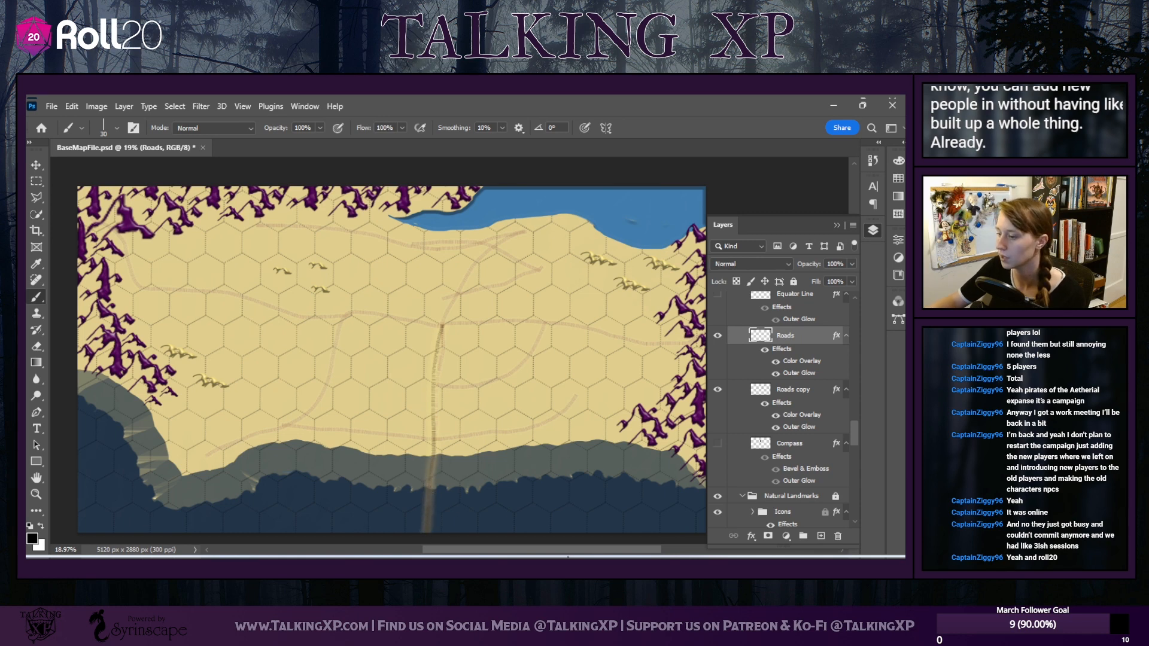
left_click_drag(548, 555, 569, 556)
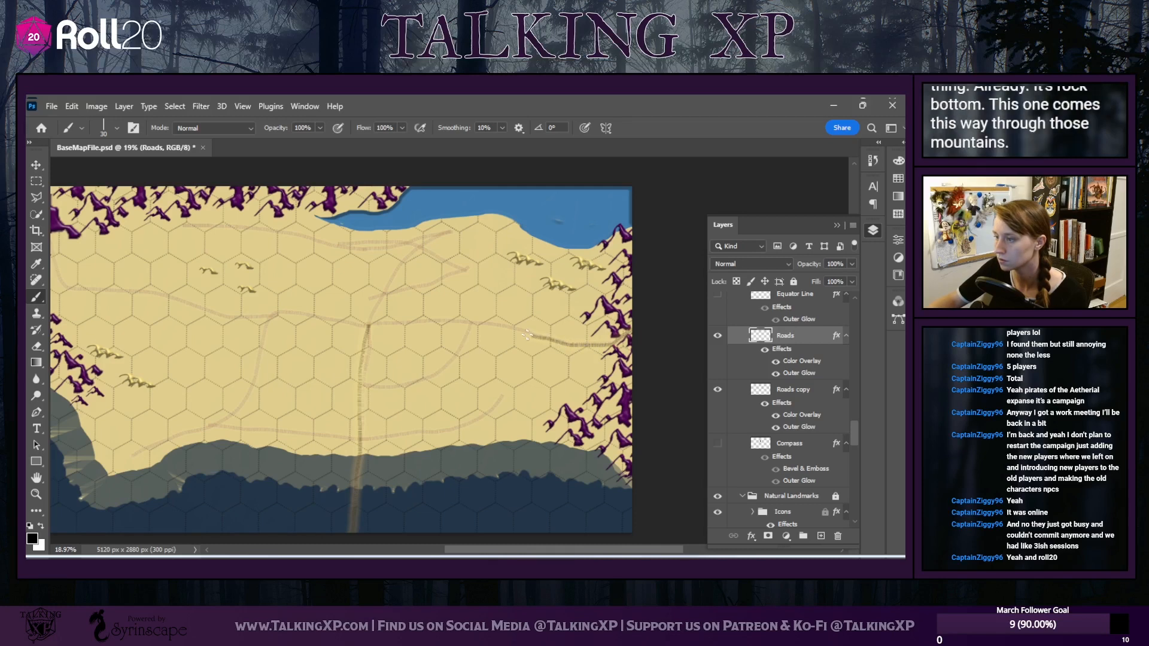
left_click_drag(481, 326, 454, 324)
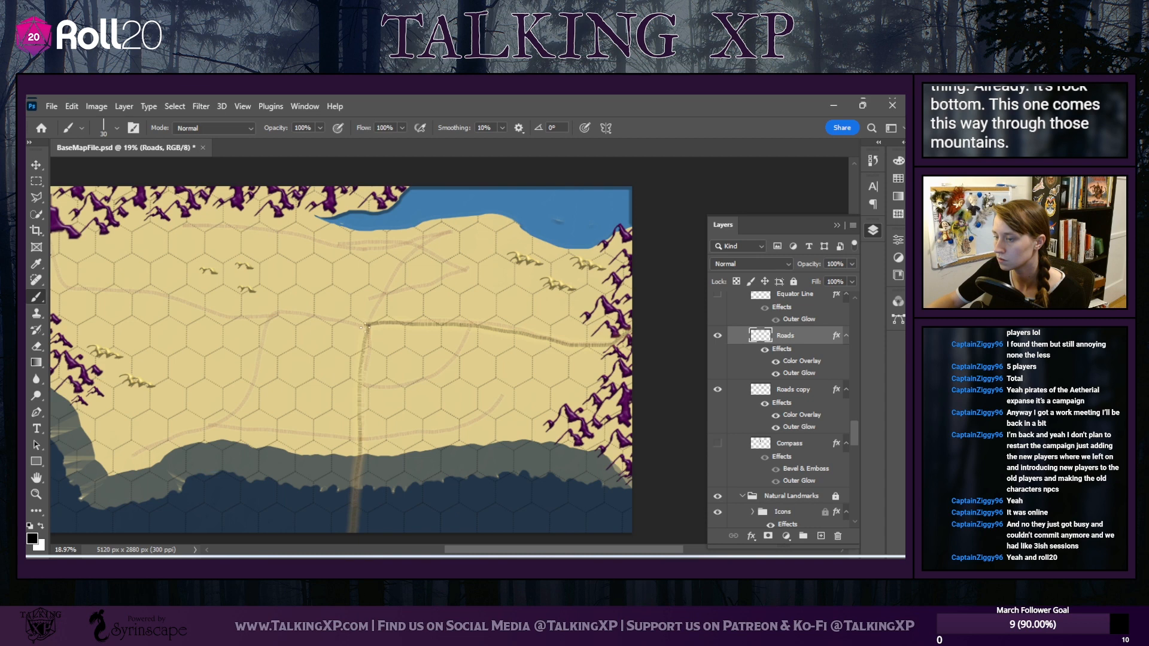
Brush a northern road from the northwestern mountains eastward, curving south at its eastern end to join the eastern road
left_click_drag(525, 554, 484, 549)
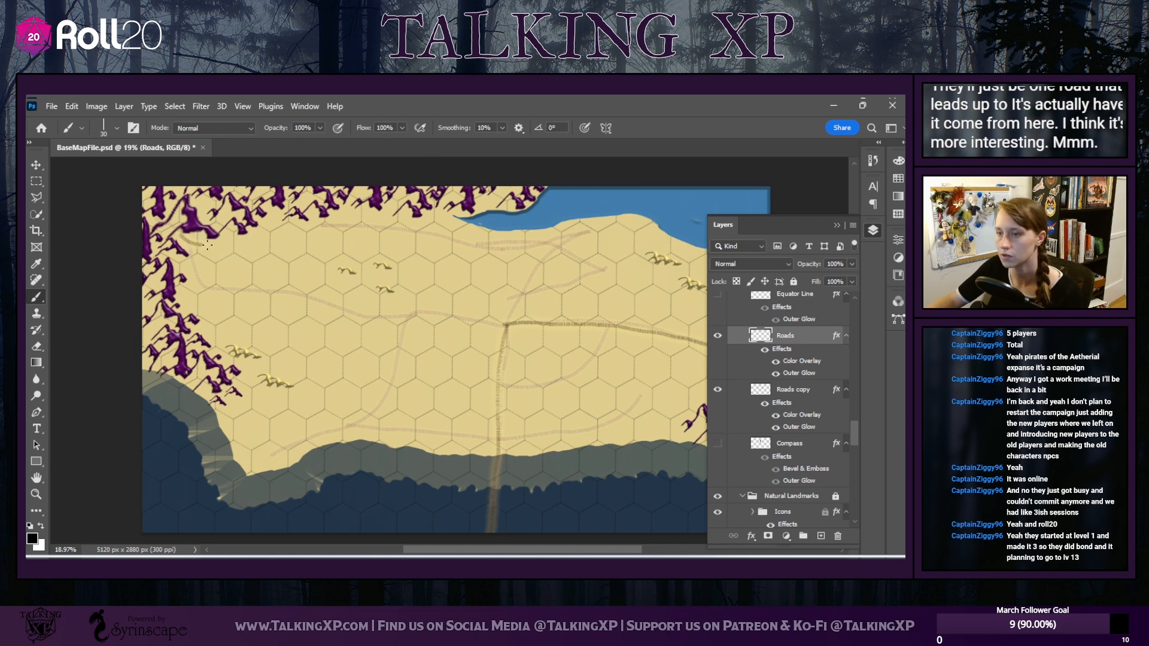
mouse_move(207, 244)
left_mouse_down()
mouse_move(351, 227)
mouse_move(518, 248)
left_mouse_up()
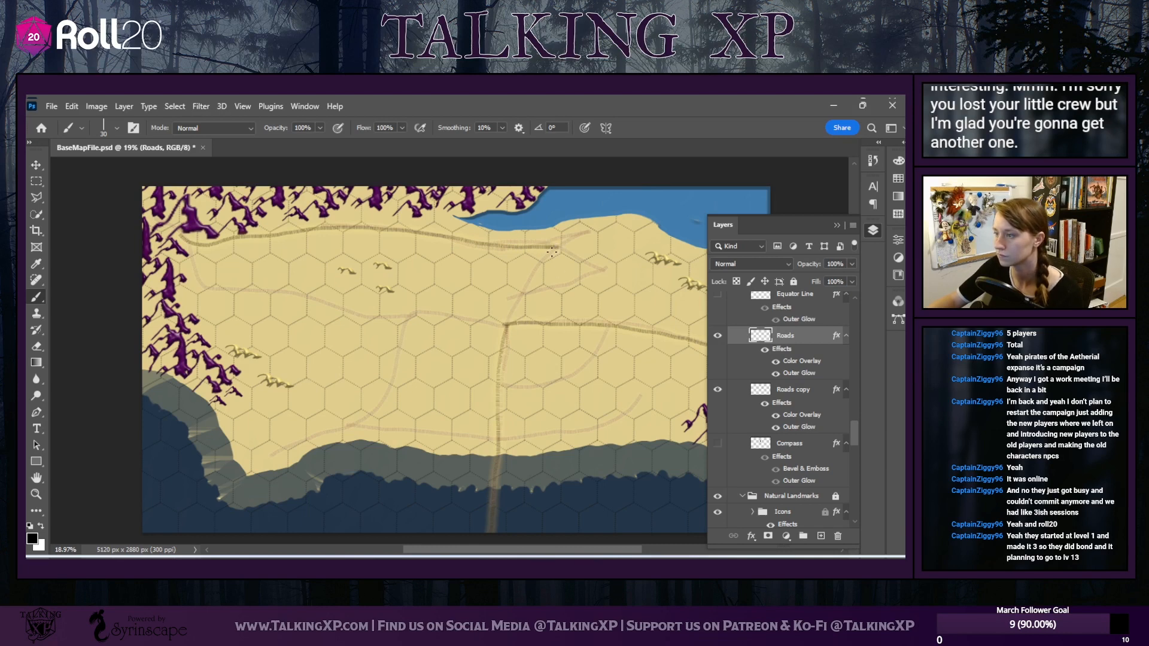
left_click_drag(535, 275, 515, 307)
key("ctrl+z")
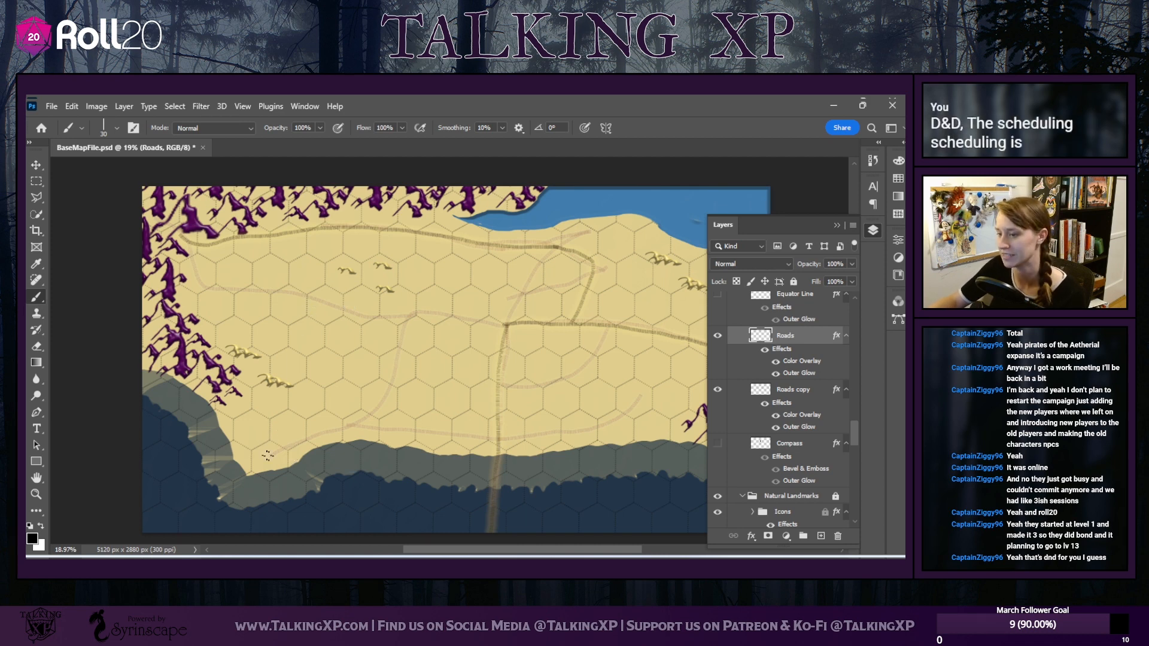
Brush the southern coastal road and the central road's western stretch, with a short link up to the northern road near the northwestern mountains
scroll(496, 440, "down", 1)
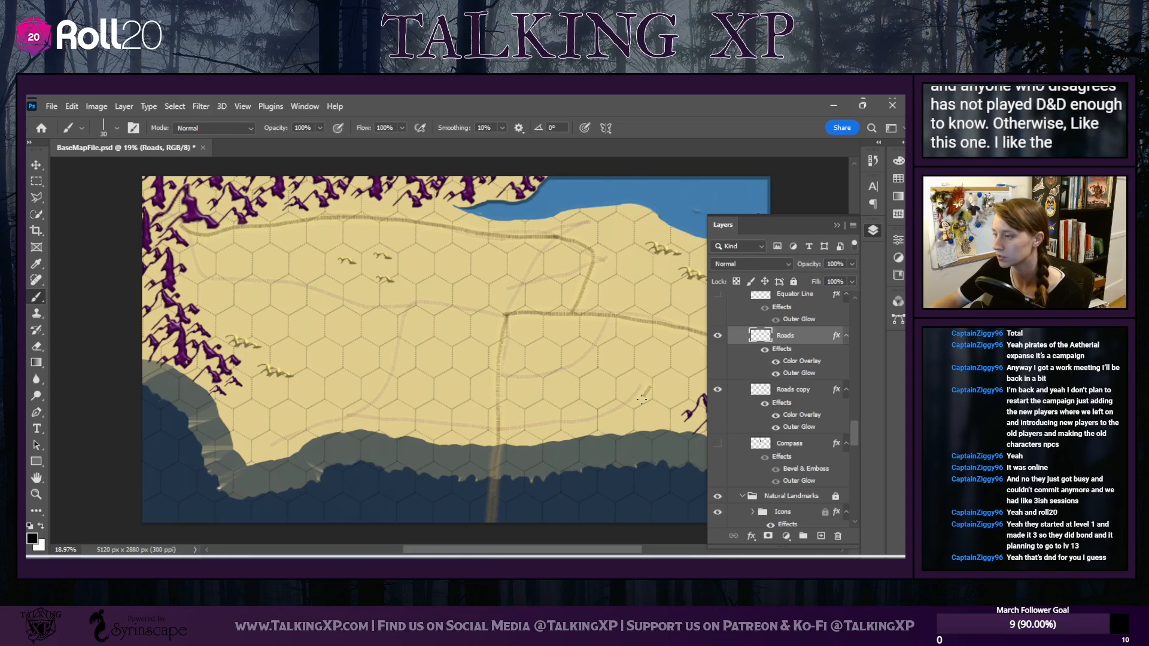
mouse_move(650, 387)
left_mouse_down()
mouse_move(606, 421)
mouse_move(543, 427)
mouse_move(384, 414)
left_mouse_up()
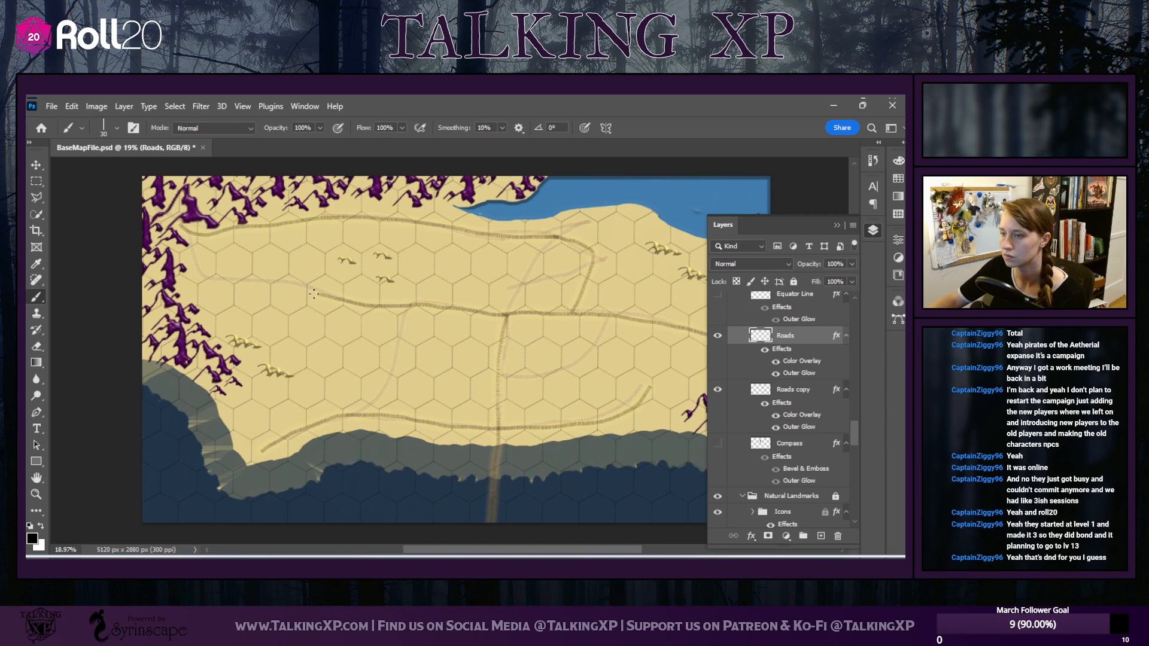
left_click_drag(242, 289, 216, 288)
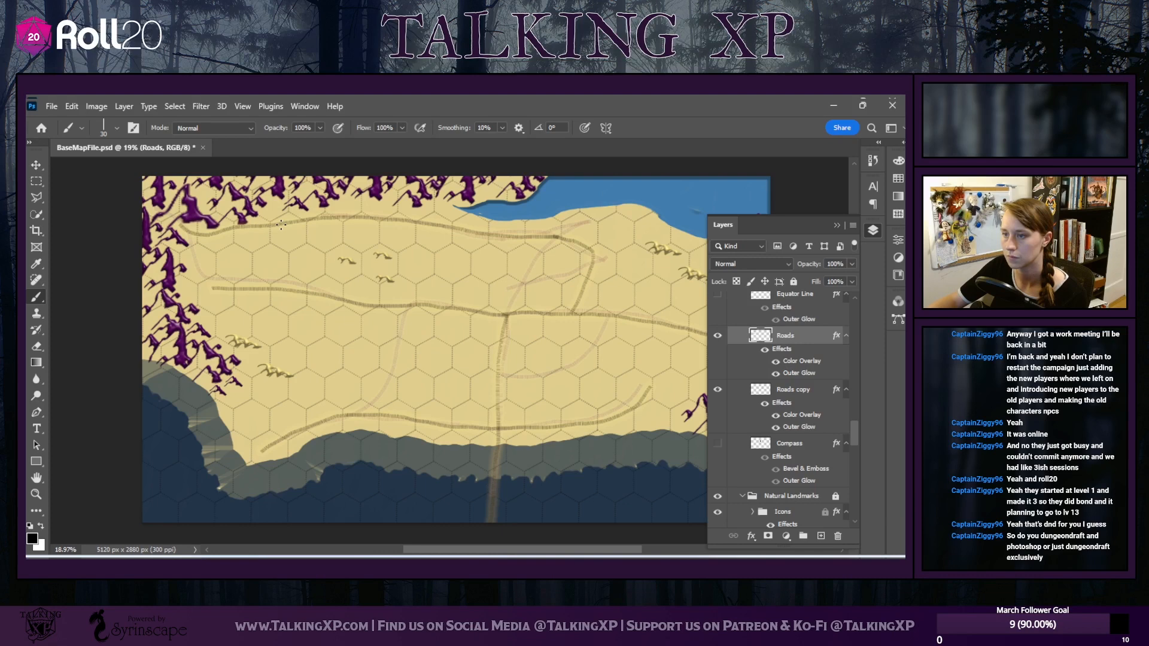
left_click_drag(279, 245, 283, 290)
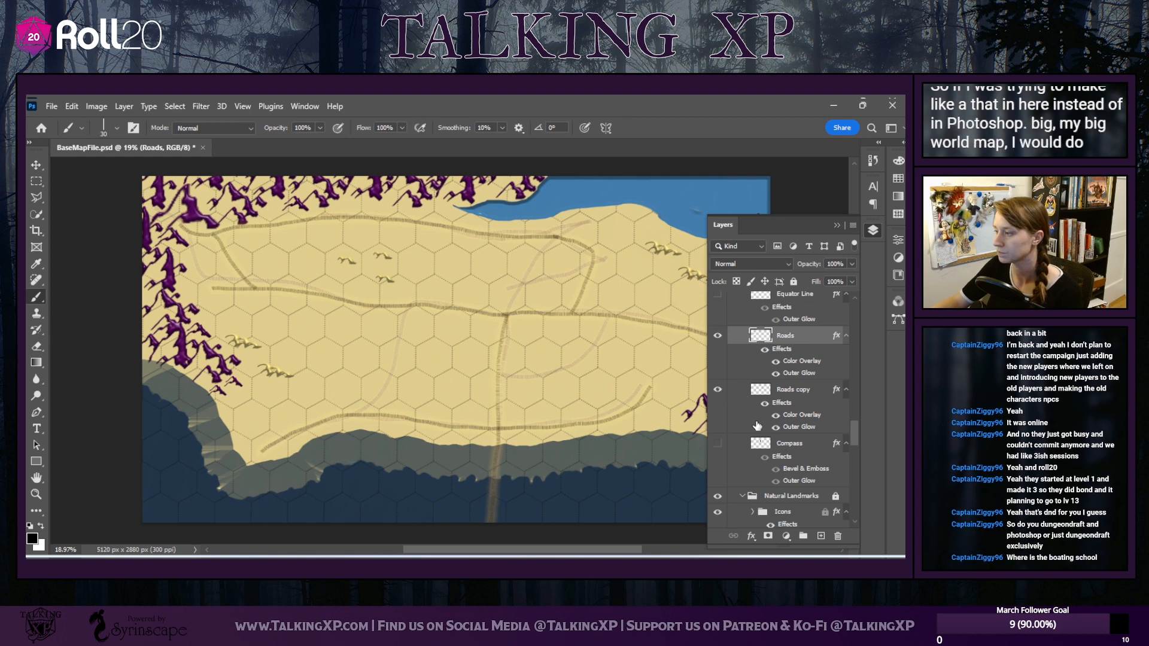
Check the roads against the Cities labels, hide them again, and brush a curved road past the Mall from the eastern to the southern road
scroll(757, 425, "up", 2)
scroll(757, 425, "down", 5)
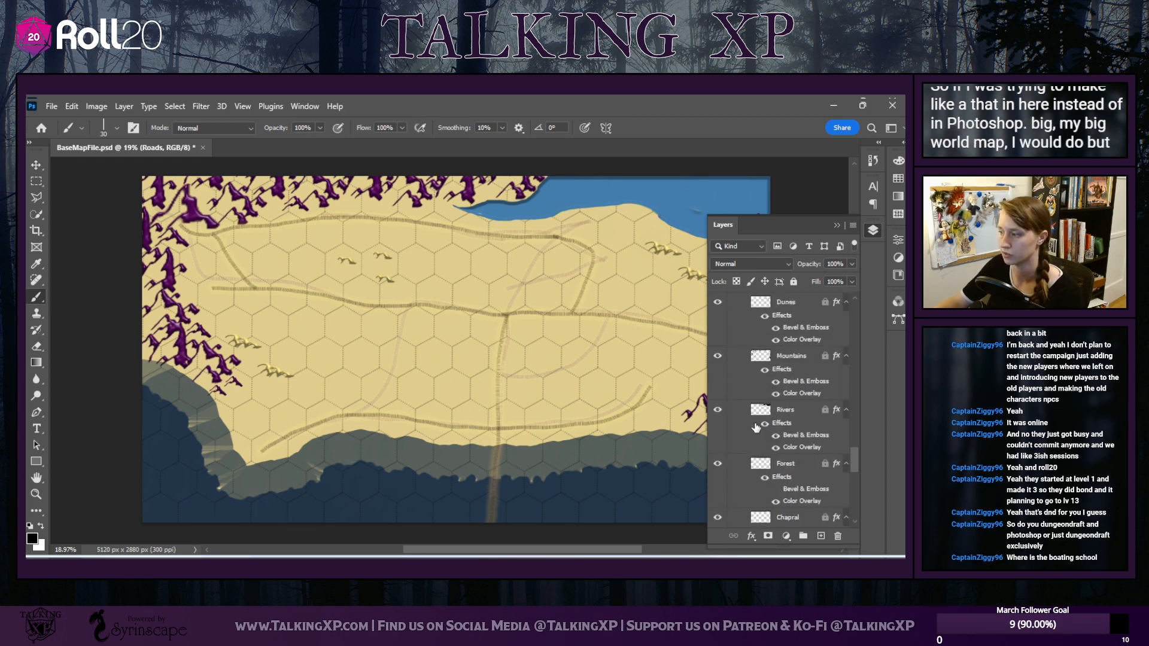
scroll(755, 426, "down", 4)
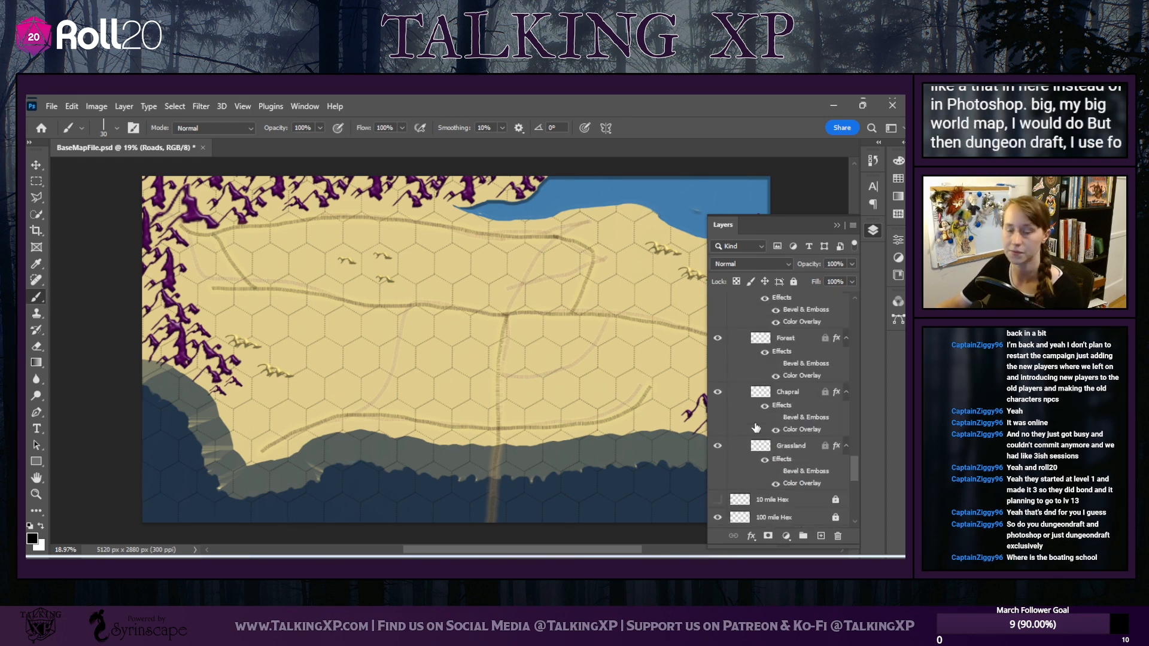
scroll(790, 402, "up", 4)
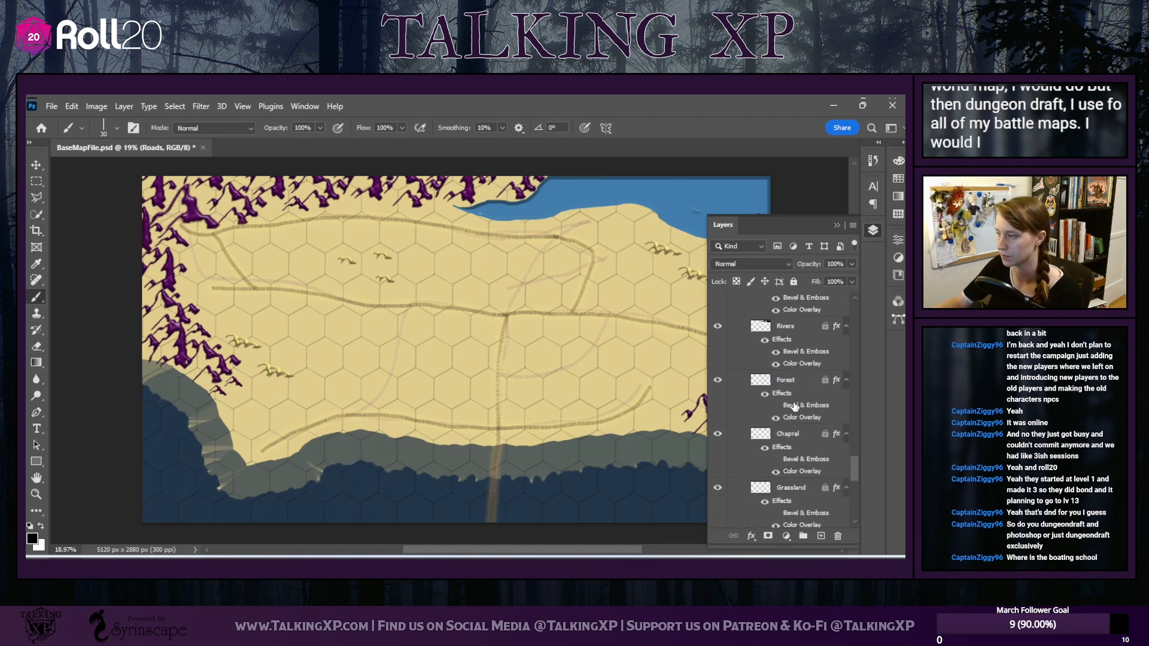
scroll(794, 405, "up", 3)
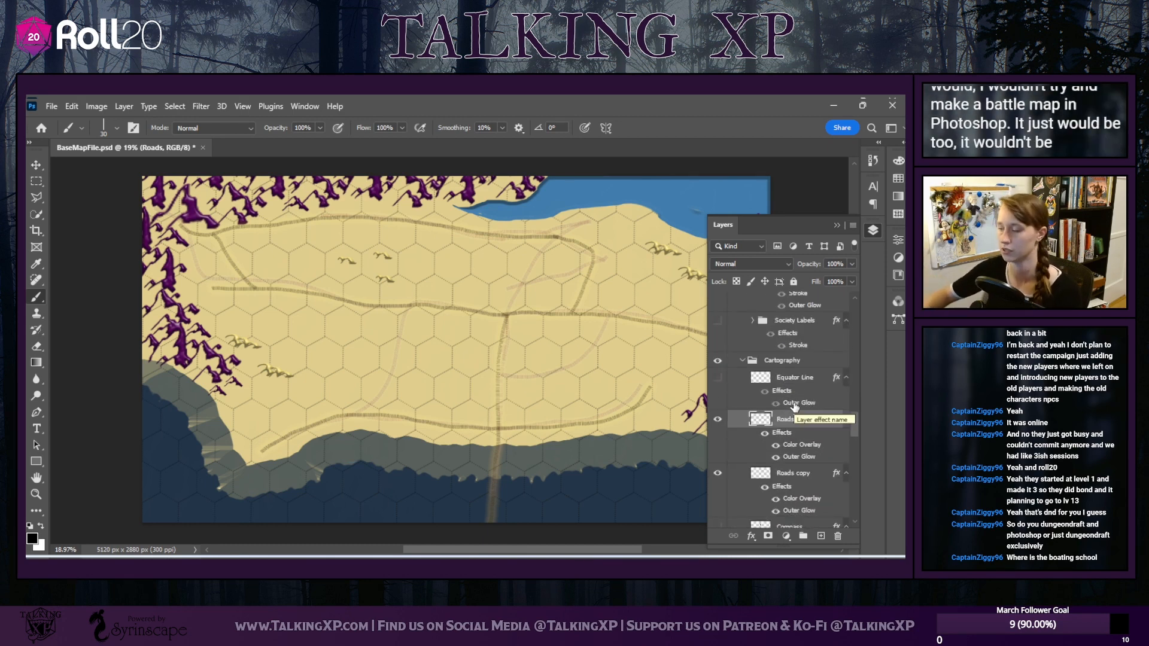
scroll(795, 412, "down", 4)
scroll(794, 432, "down", 10)
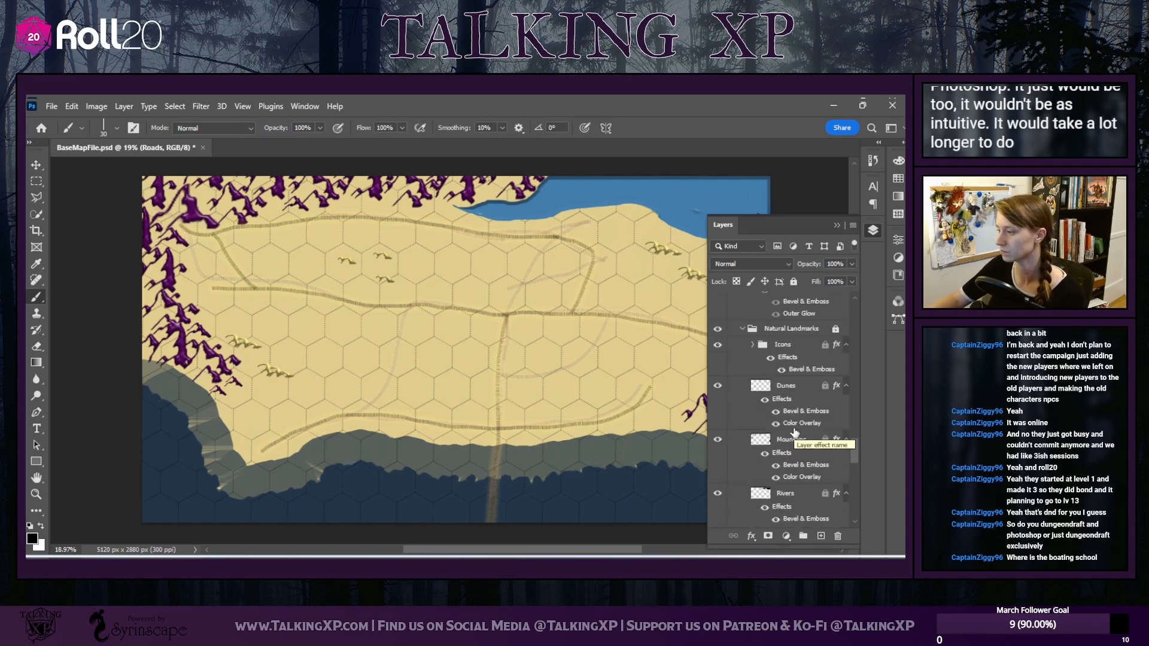
scroll(795, 431, "up", 10)
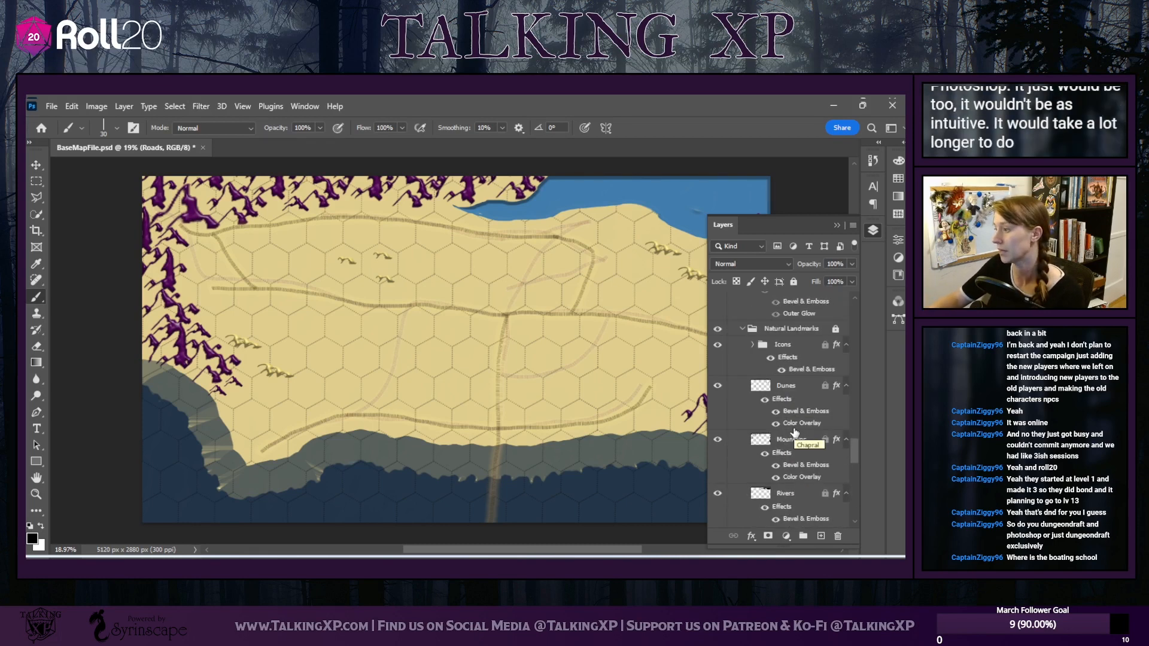
scroll(794, 432, "up", 6)
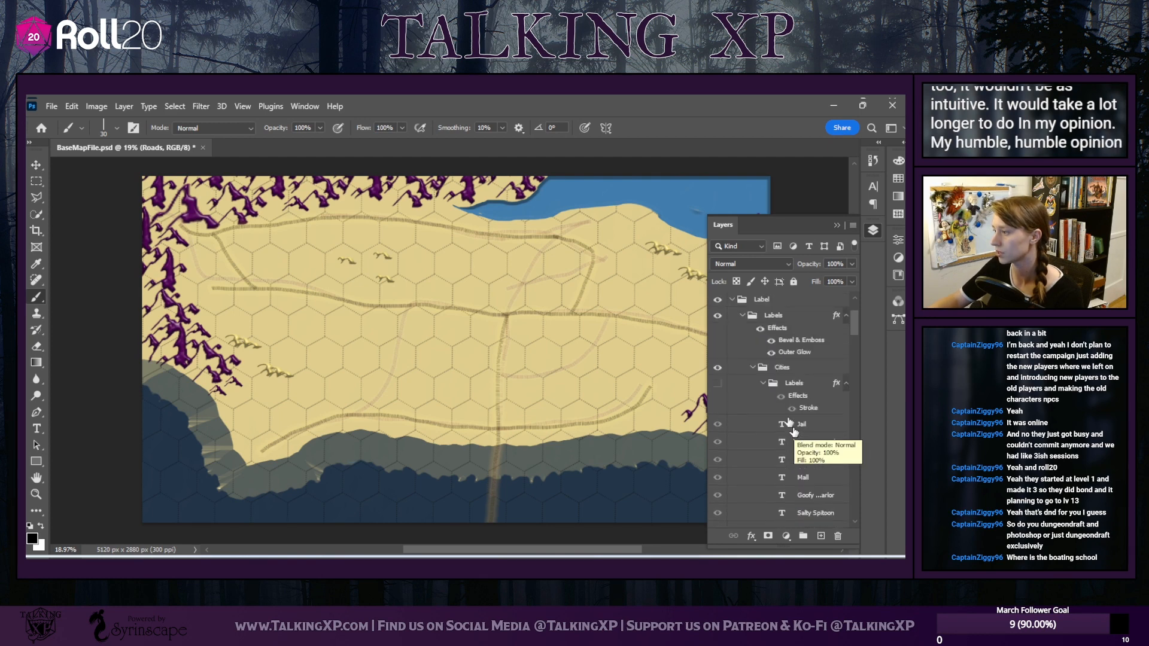
left_click(717, 383)
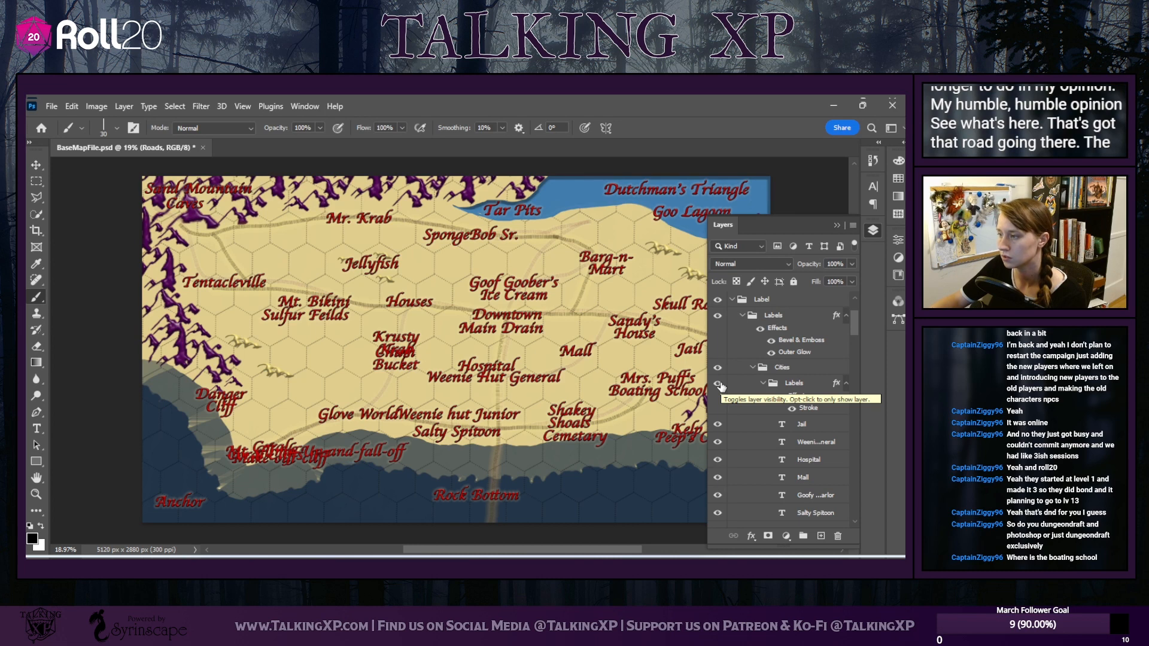
left_click(717, 383)
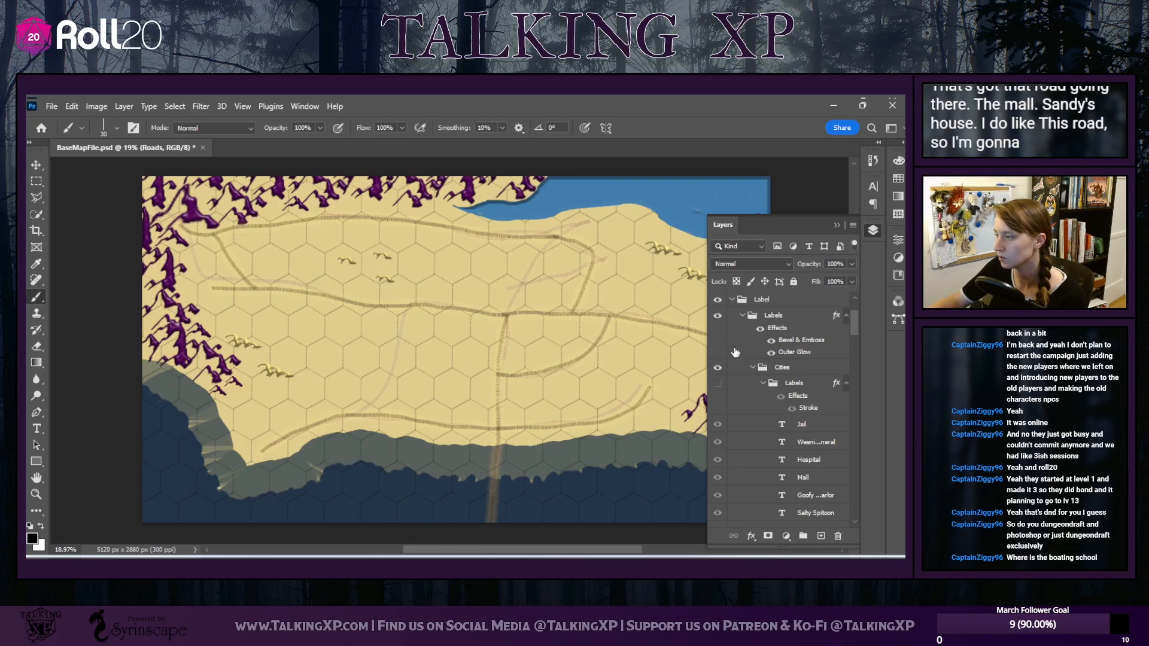
Recheck the Cities labels, then brush a north-south road west of downtown to the coastal road, with a branch east to the Mall's curved road
left_click(716, 385)
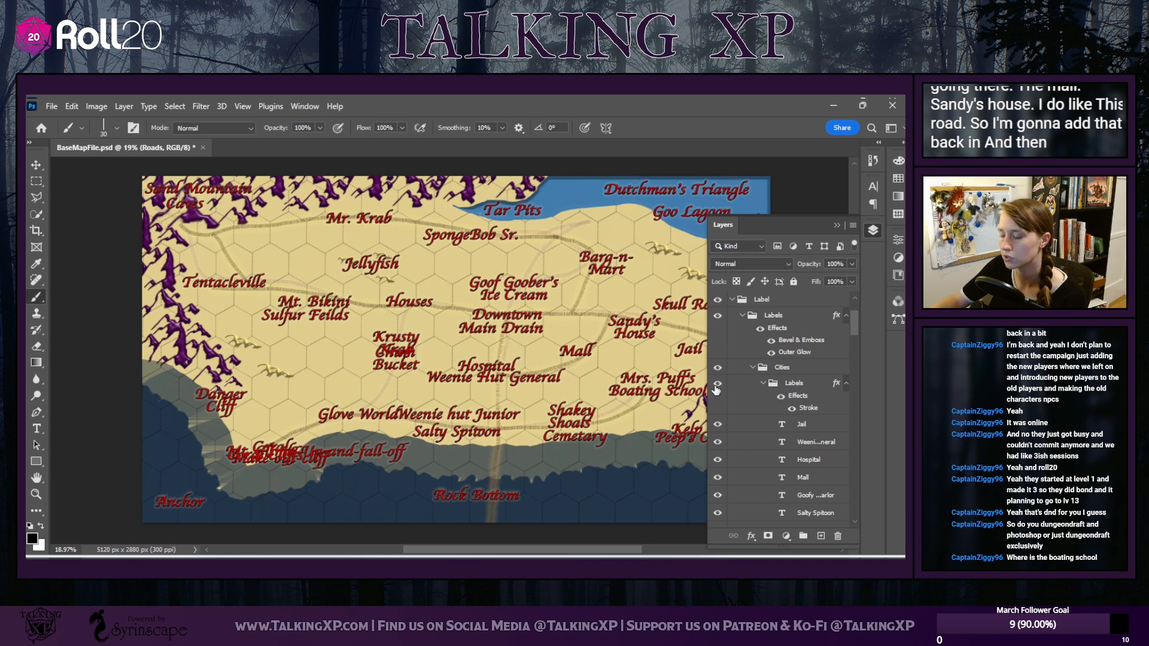
left_click(716, 385)
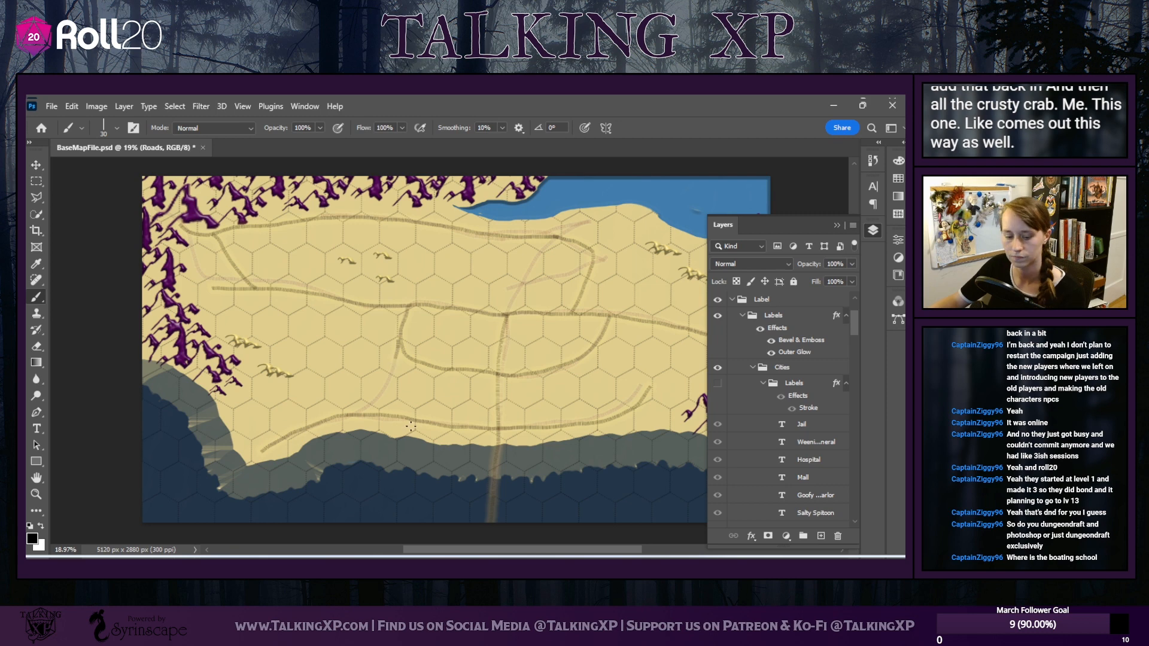
key("ctrl+z")
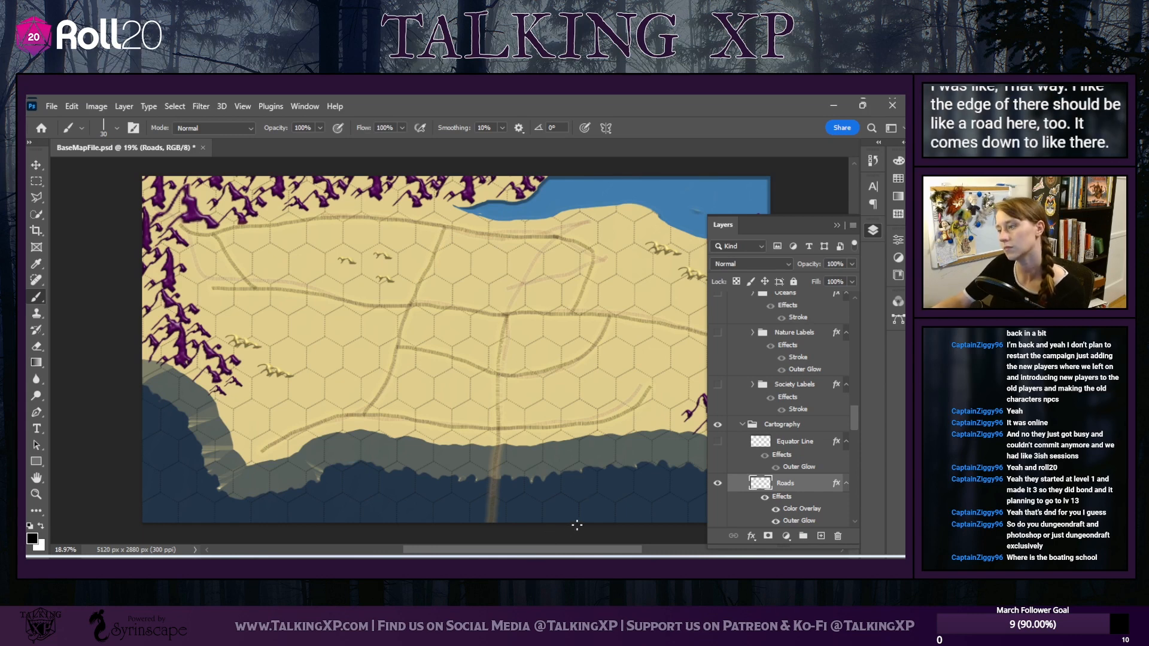
Extend the coastal road's eastern end north until it joins the eastern road
left_click_drag(550, 547, 572, 546)
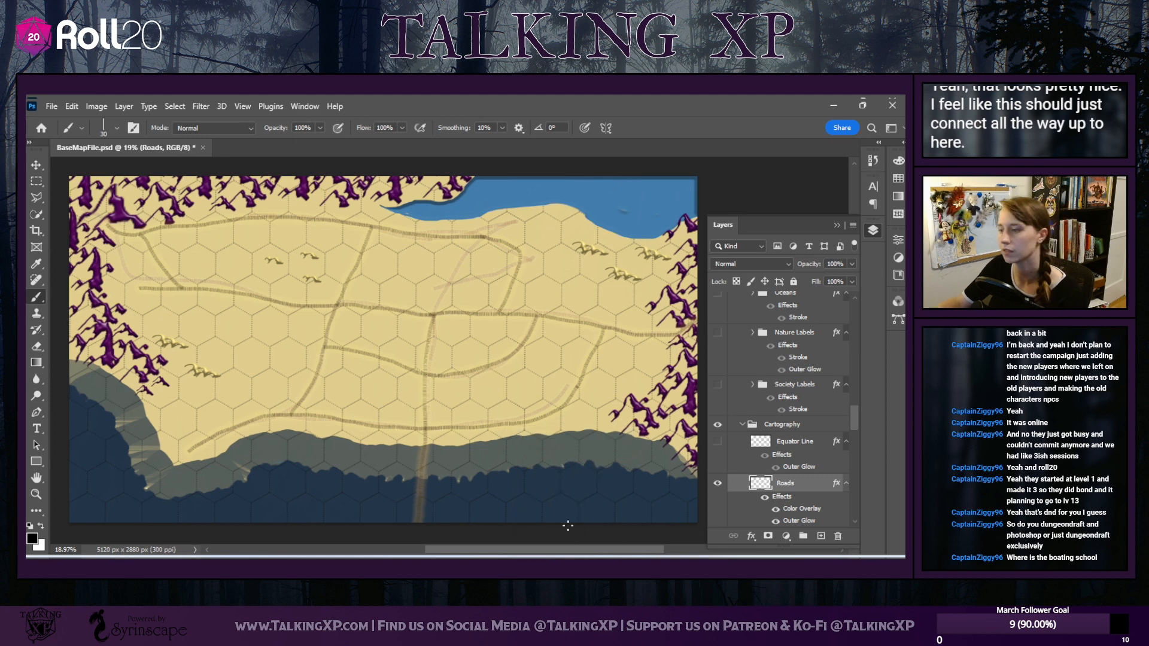
left_click_drag(539, 549, 528, 549)
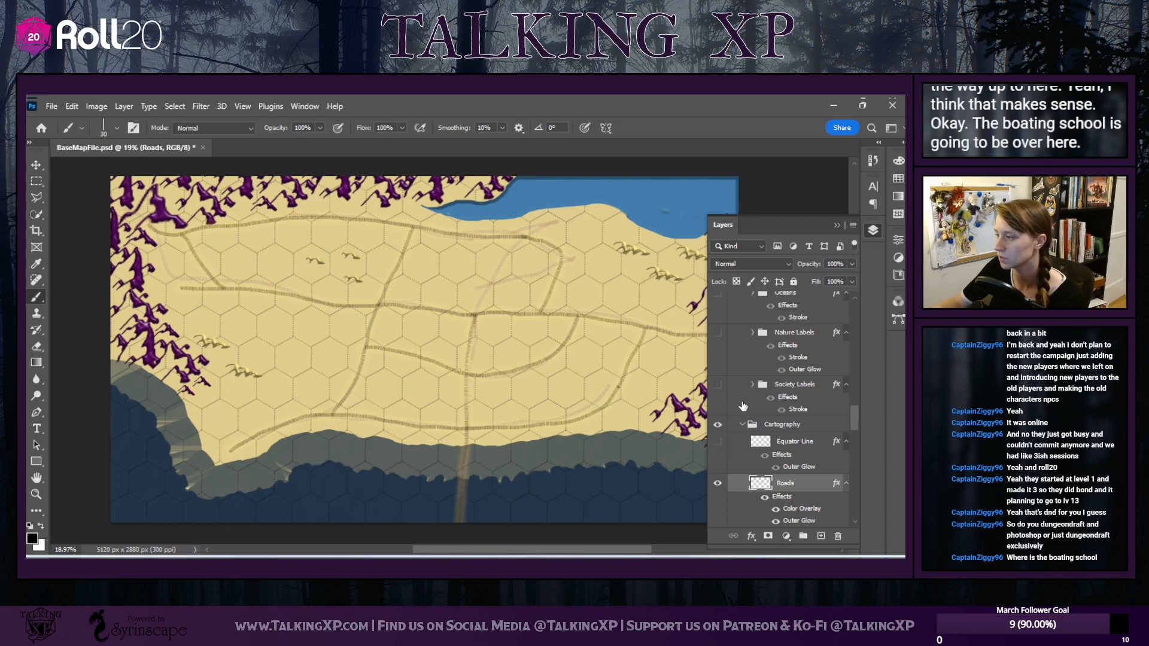
Show the Cities group's location labels over the redrawn roads
scroll(723, 368, "up", 8)
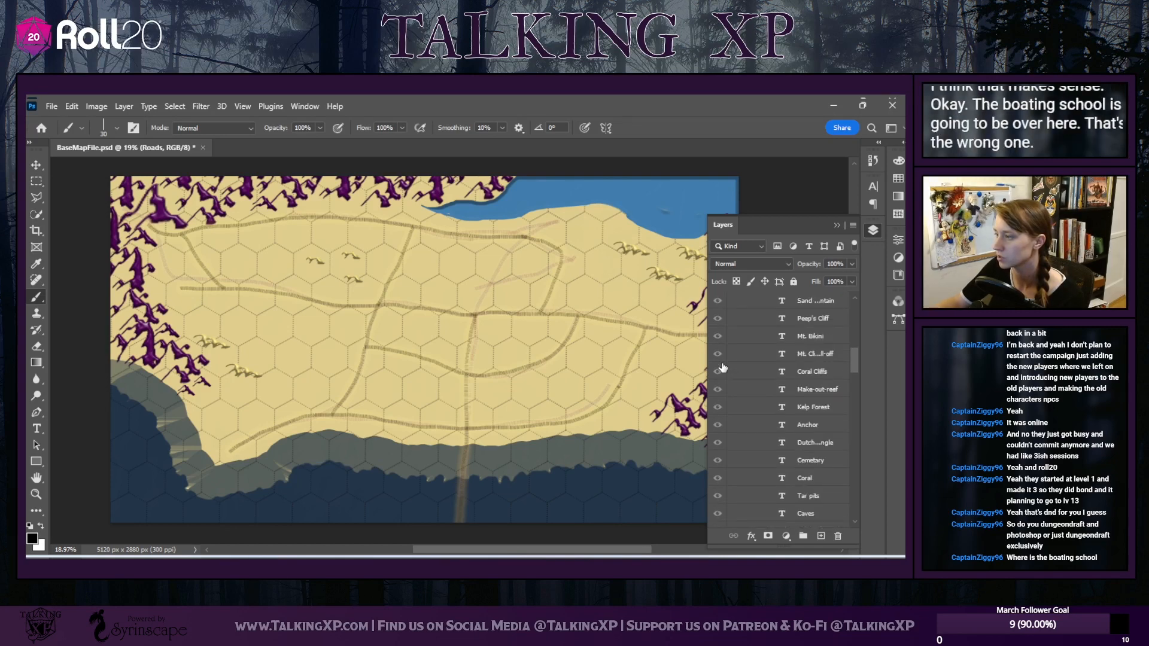
scroll(722, 367, "up", 6)
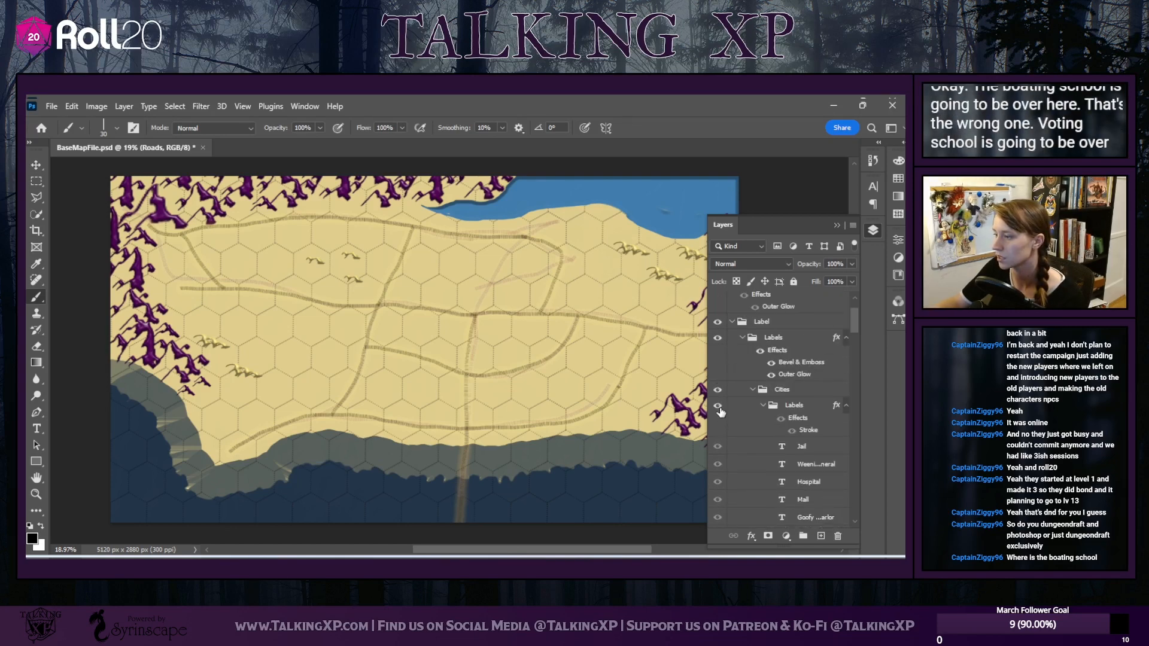
left_click(718, 406)
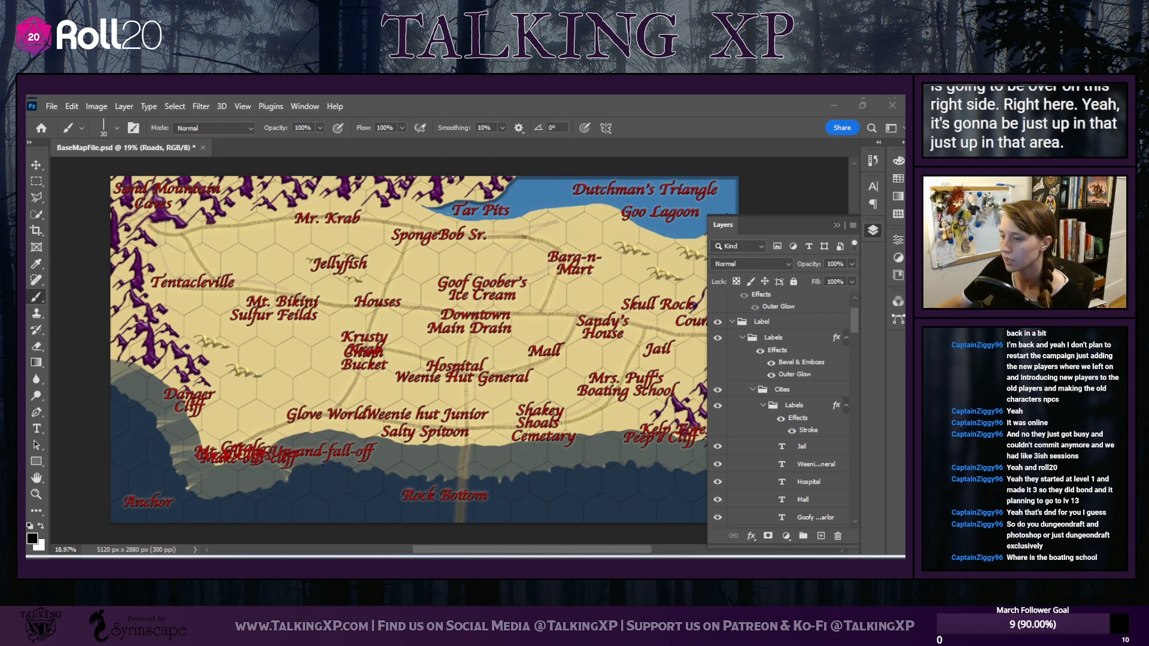
scroll(779, 435, "down", 5)
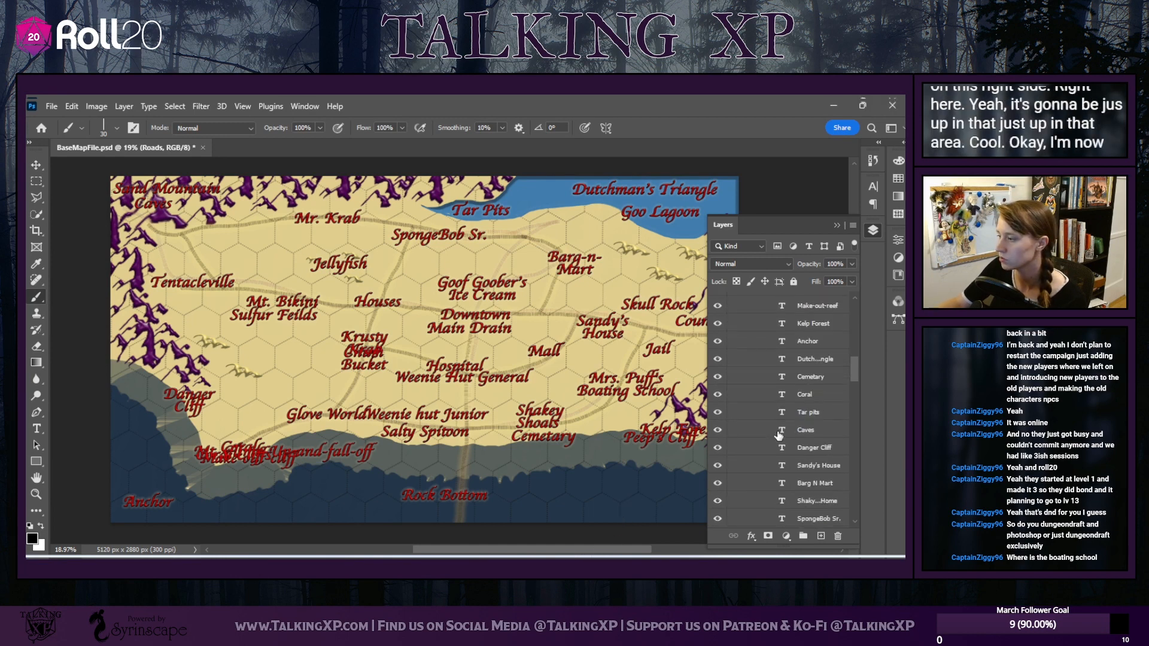
Delete the faded Roads copy layer from the Cartography group
scroll(779, 435, "down", 8)
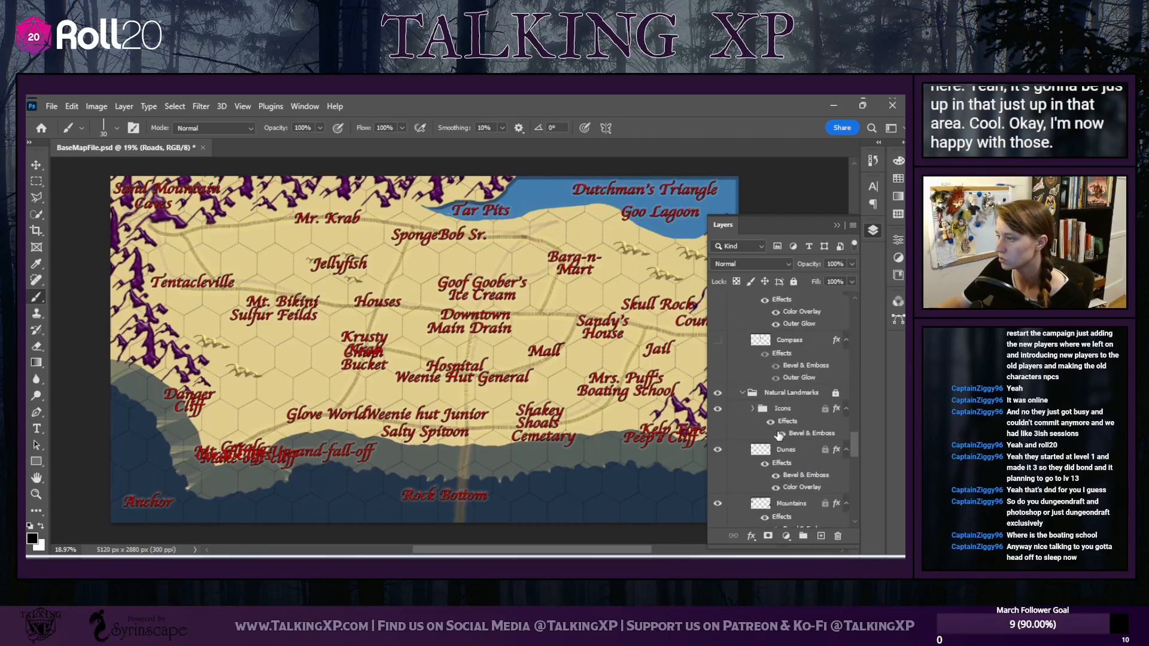
scroll(779, 435, "up", 3)
left_click(790, 453)
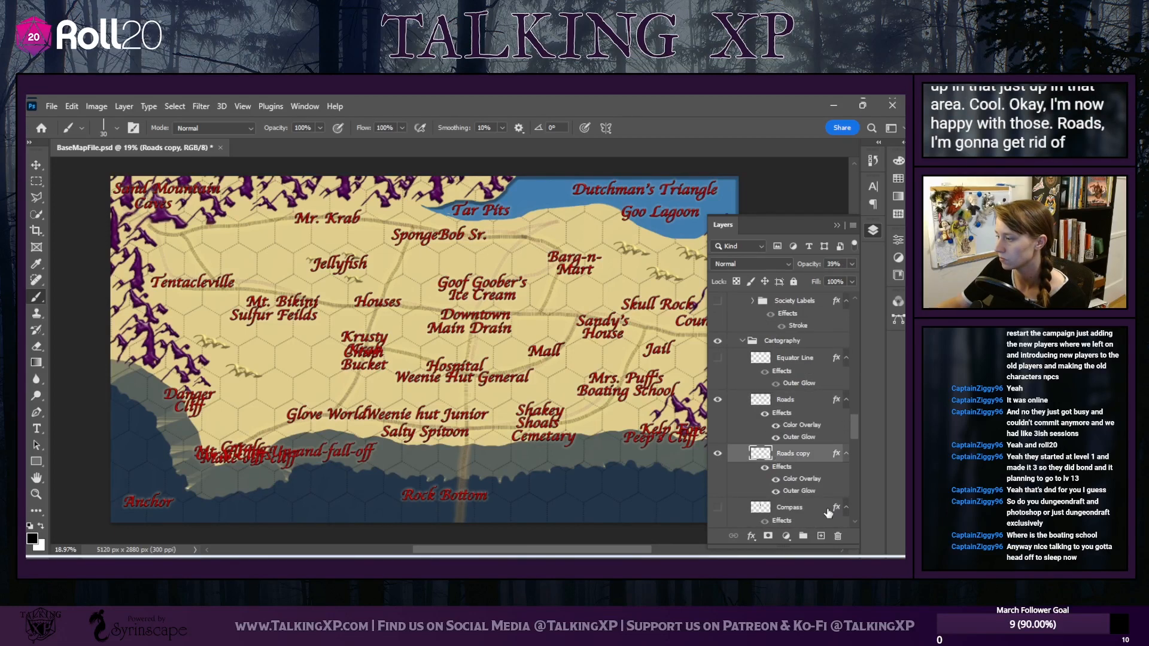
left_click(837, 539)
left_click(406, 280)
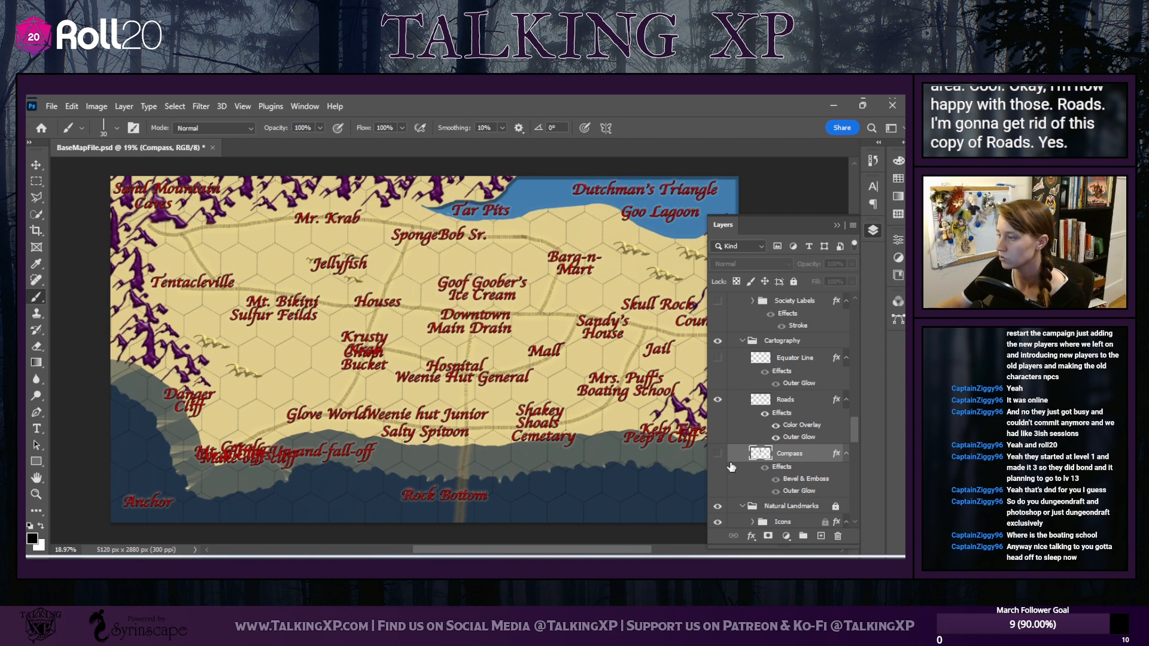
Set the Roads layer's Outer Glow to 100% spread and a size of 6 px
left_click(792, 430)
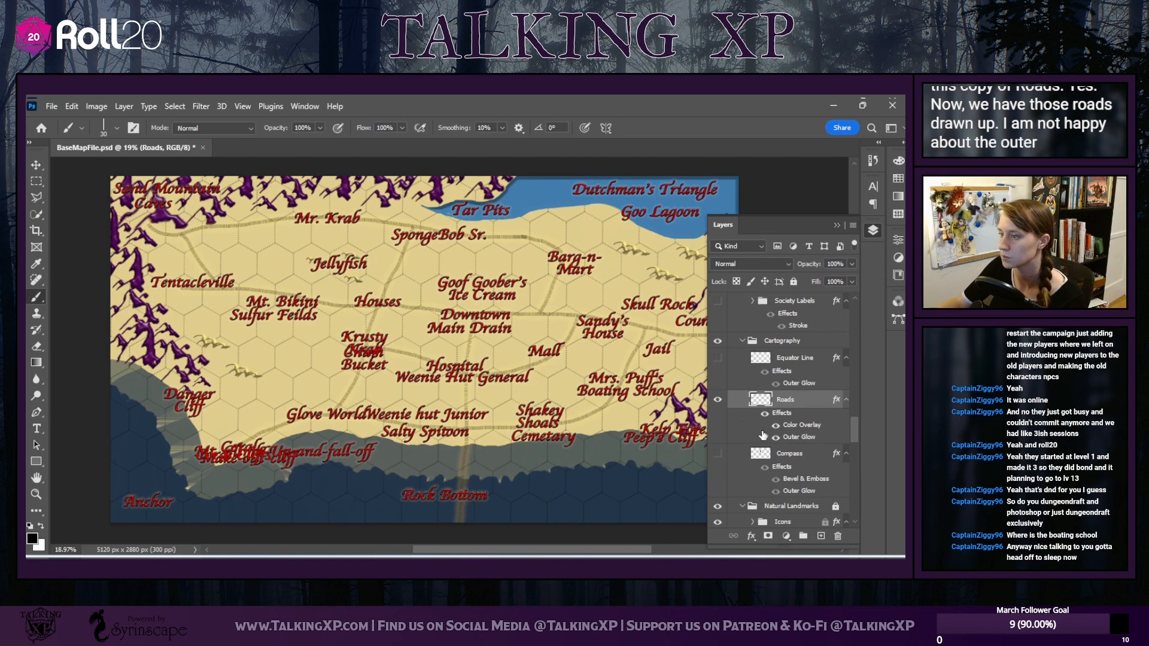
double_click(799, 437)
left_click_drag(448, 232, 180, 117)
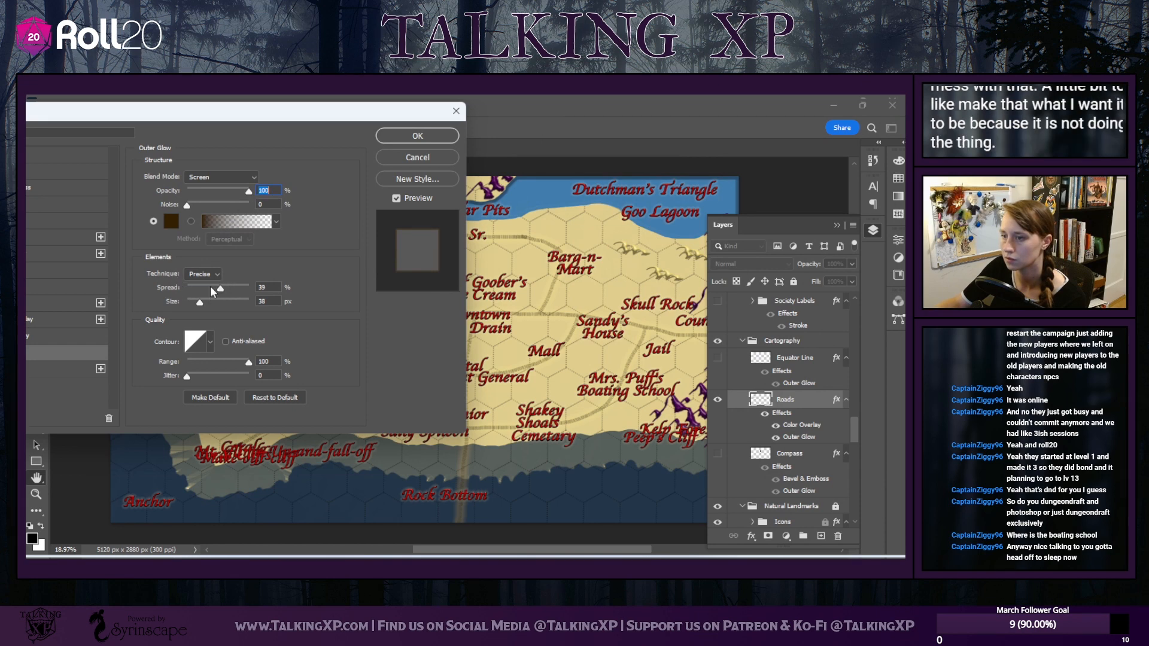
left_click_drag(228, 289, 204, 293)
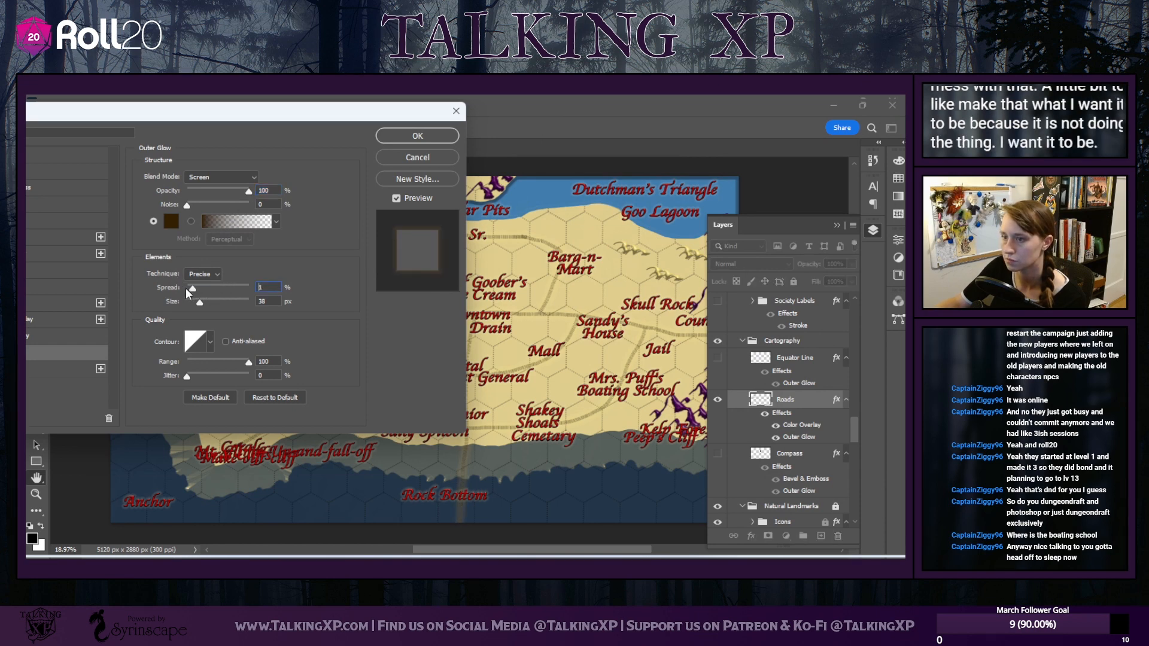
mouse_move(191, 288)
left_mouse_down()
mouse_move(242, 299)
mouse_move(189, 303)
left_mouse_up()
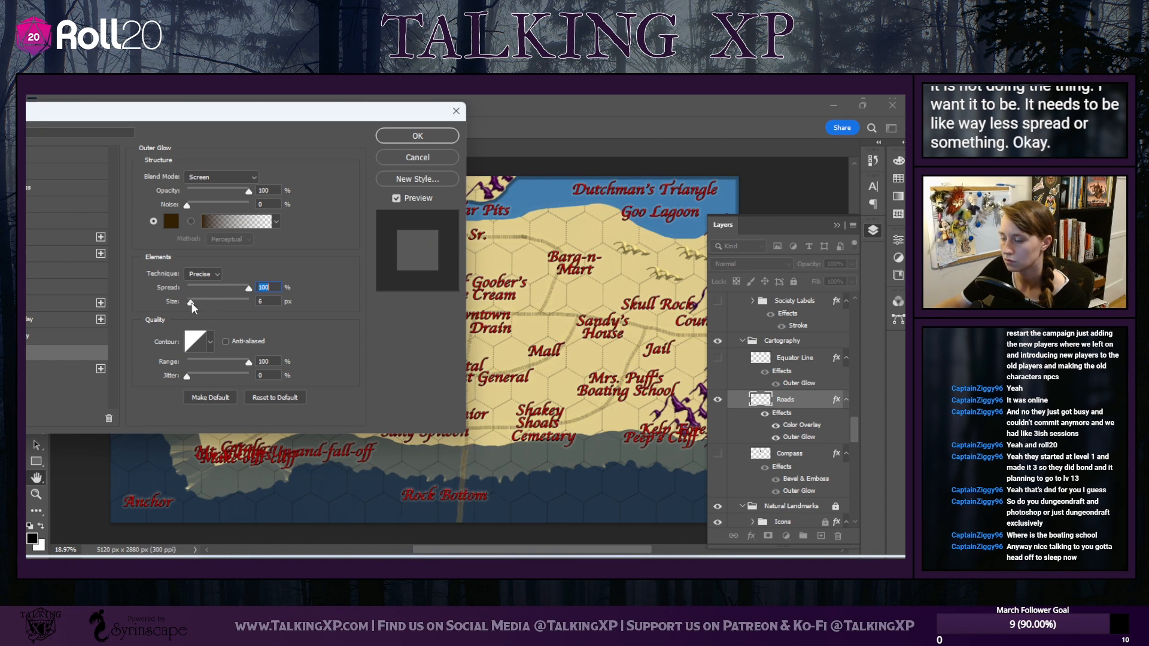
Try Multiply for the Roads glow's blend mode, then settle on Darken
left_click(243, 177)
left_click(211, 203)
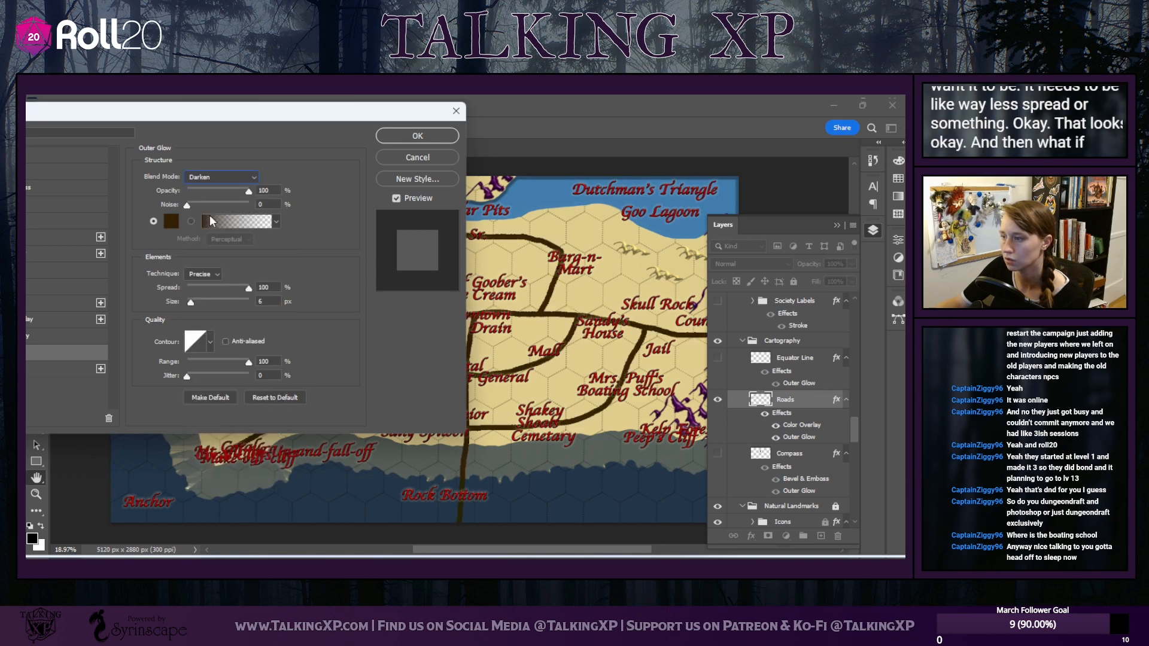
left_click(229, 178)
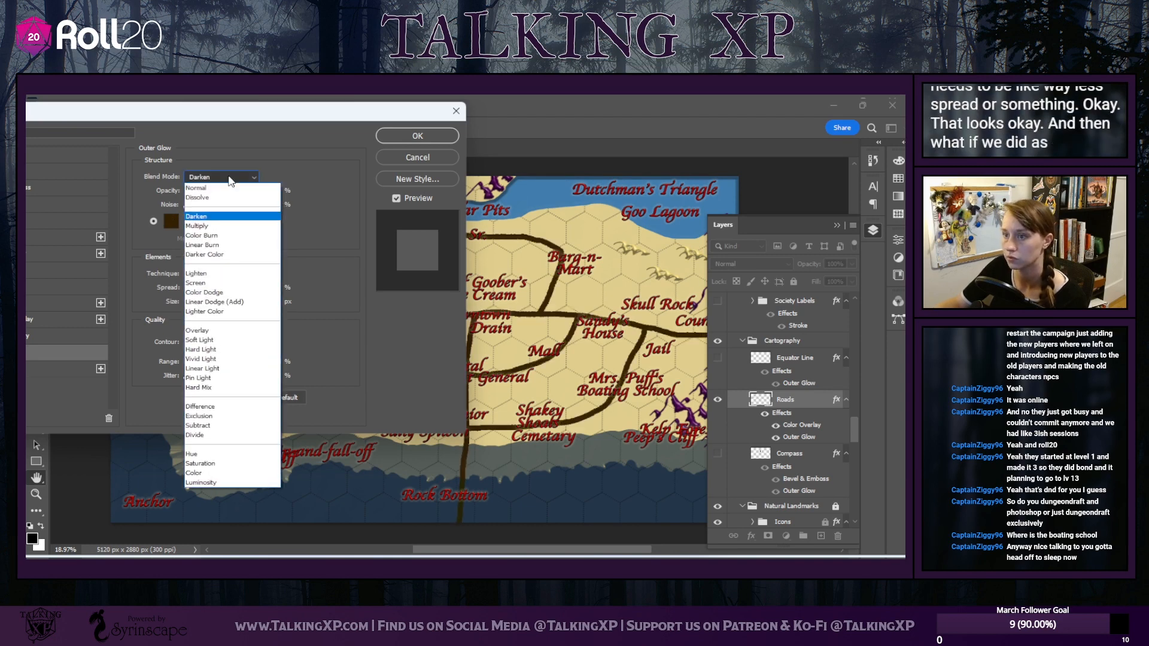
left_click(209, 211)
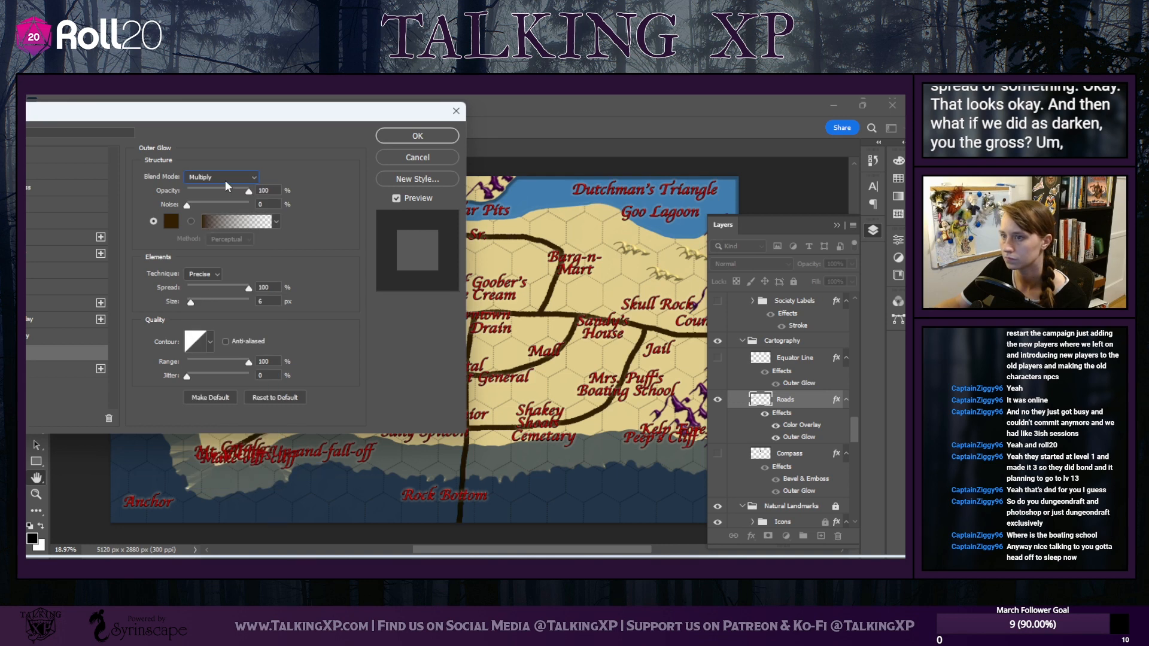
left_click(225, 179)
left_click(210, 197)
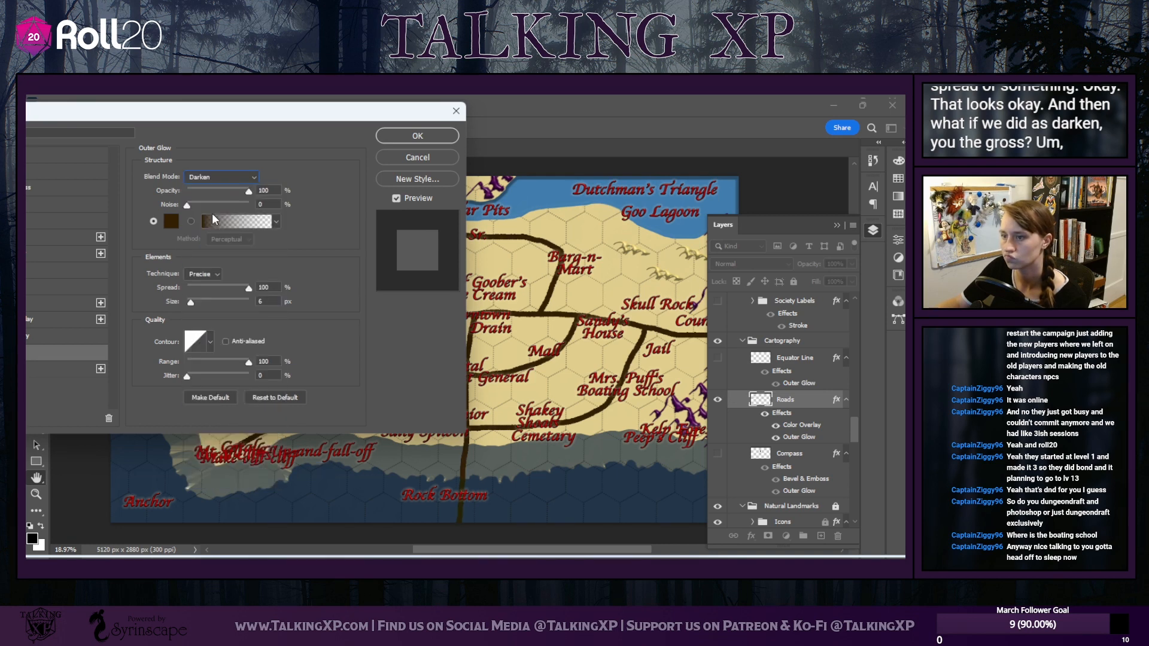
Lower the Roads glow's opacity to 13% and apply the layer style
left_click(222, 192)
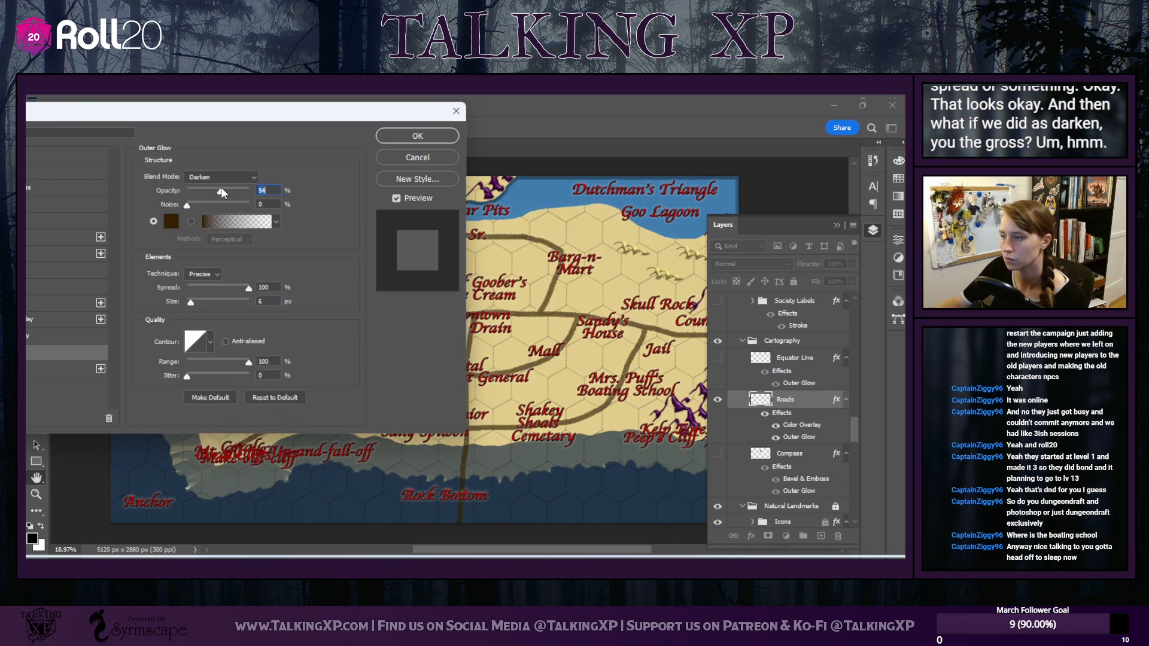
left_click_drag(221, 192, 201, 191)
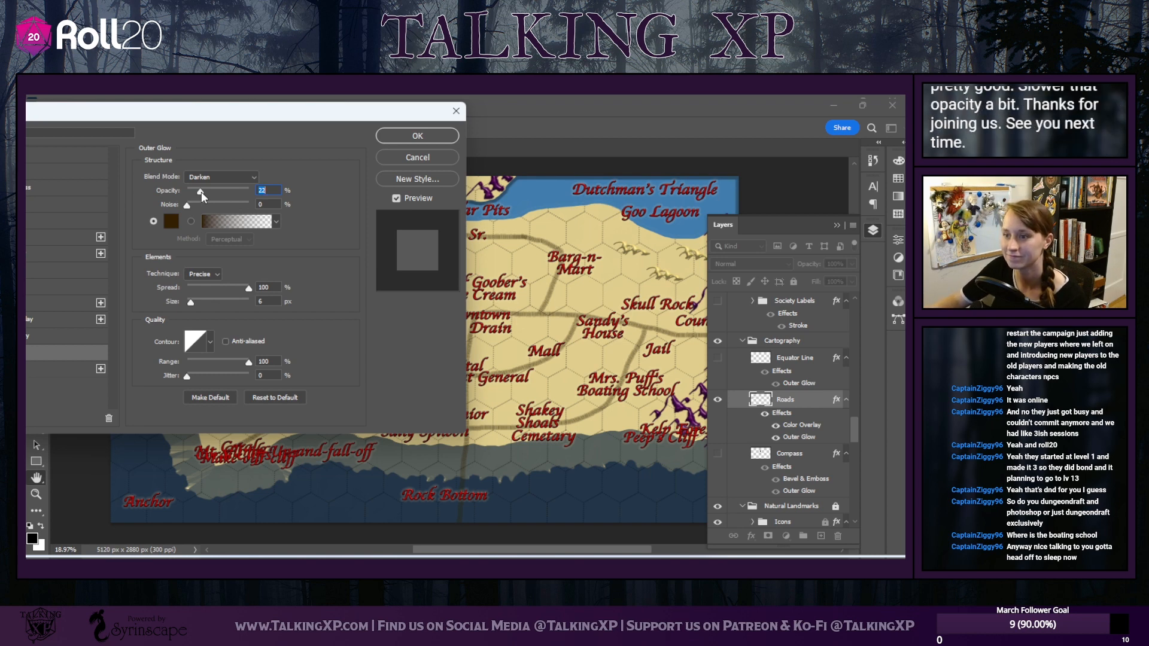
left_click_drag(201, 194, 198, 198)
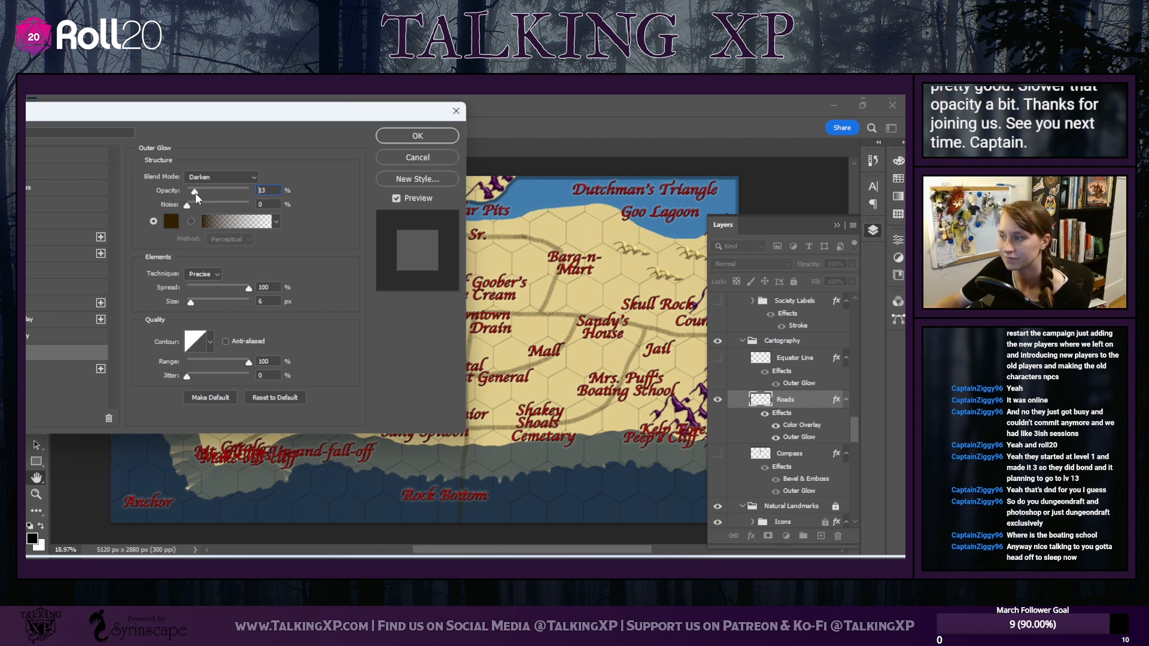
left_click(405, 137)
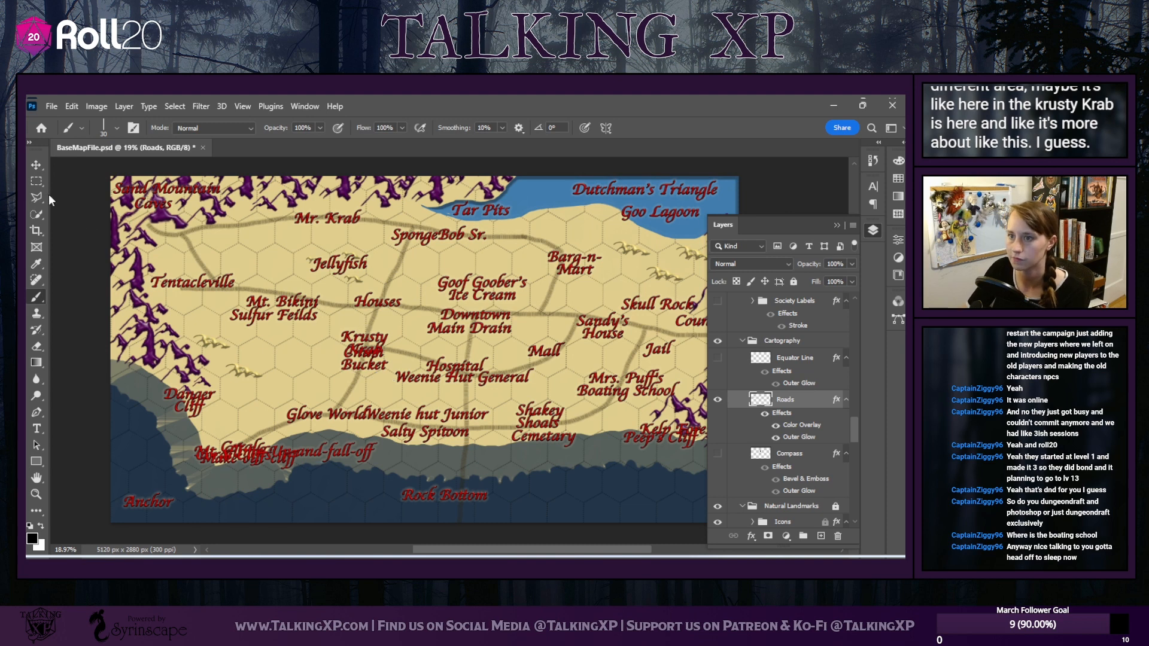
Move the Hospital and Weenie Hut General labels apart around the road intersection, and shift Goof Goober's Ice Cream slightly up
key("v")
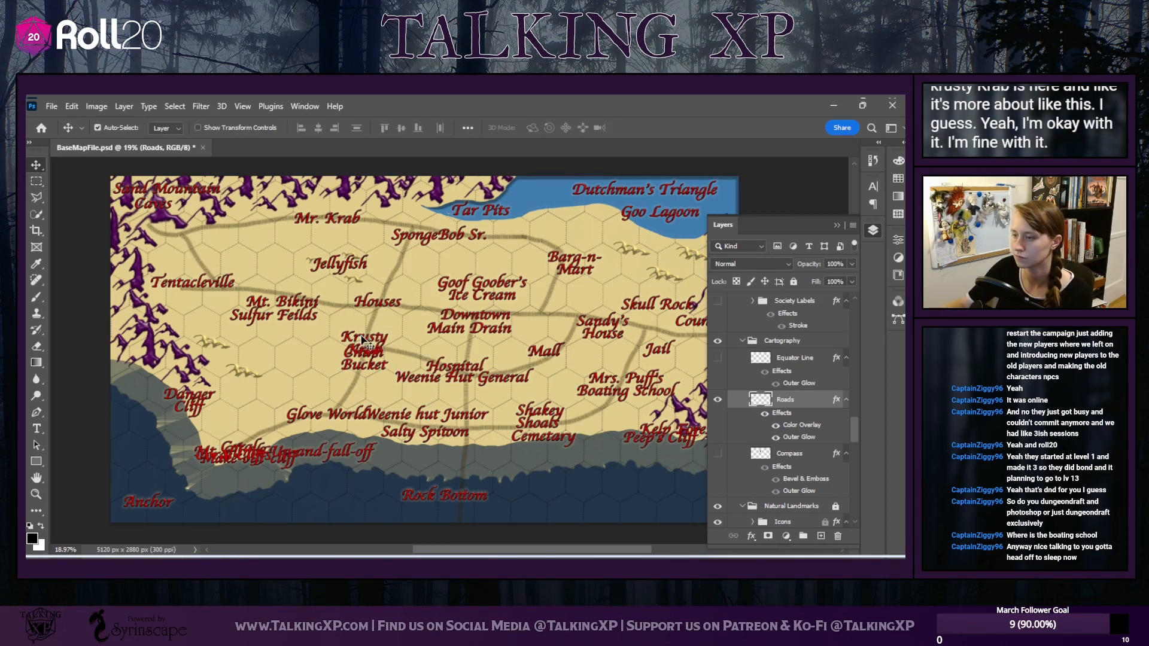
mouse_move(452, 366)
left_mouse_down()
mouse_move(427, 363)
mouse_move(435, 381)
mouse_move(495, 384)
mouse_move(449, 365)
mouse_move(460, 363)
left_mouse_up()
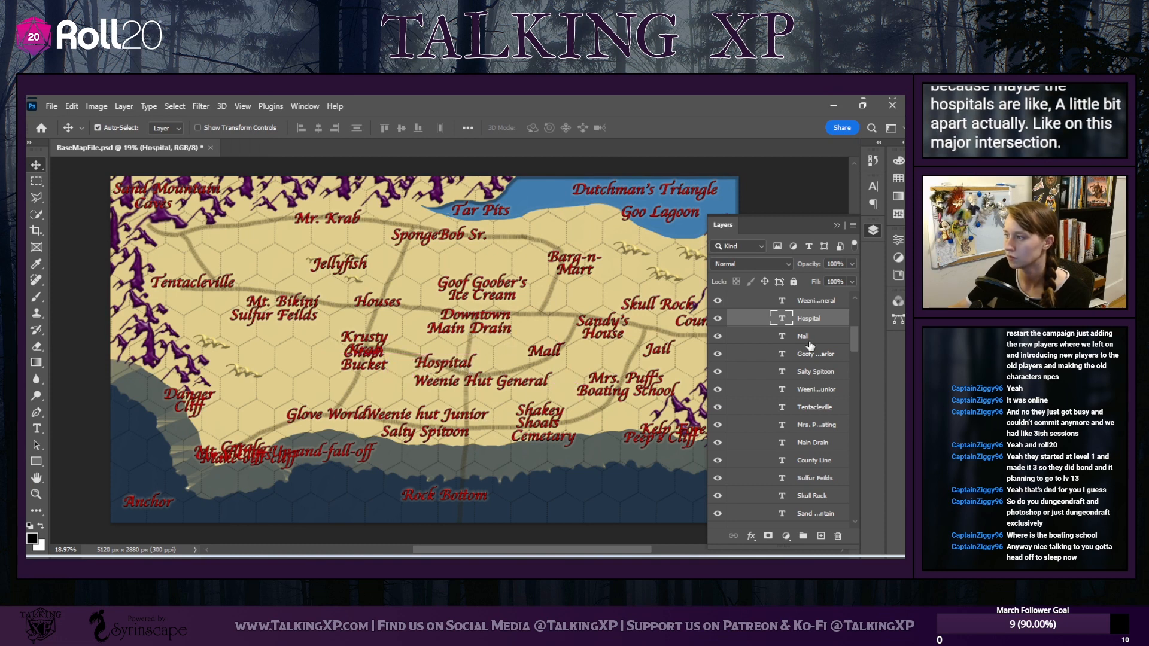
mouse_move(479, 294)
left_mouse_down()
mouse_move(523, 296)
mouse_move(479, 288)
left_mouse_up()
Move Barg-n-Mart west of Downtown, Houses beside Jellyfish, and Chum Bucket and Krusty Krab side by side above Glove World
left_click_drag(562, 272, 399, 271)
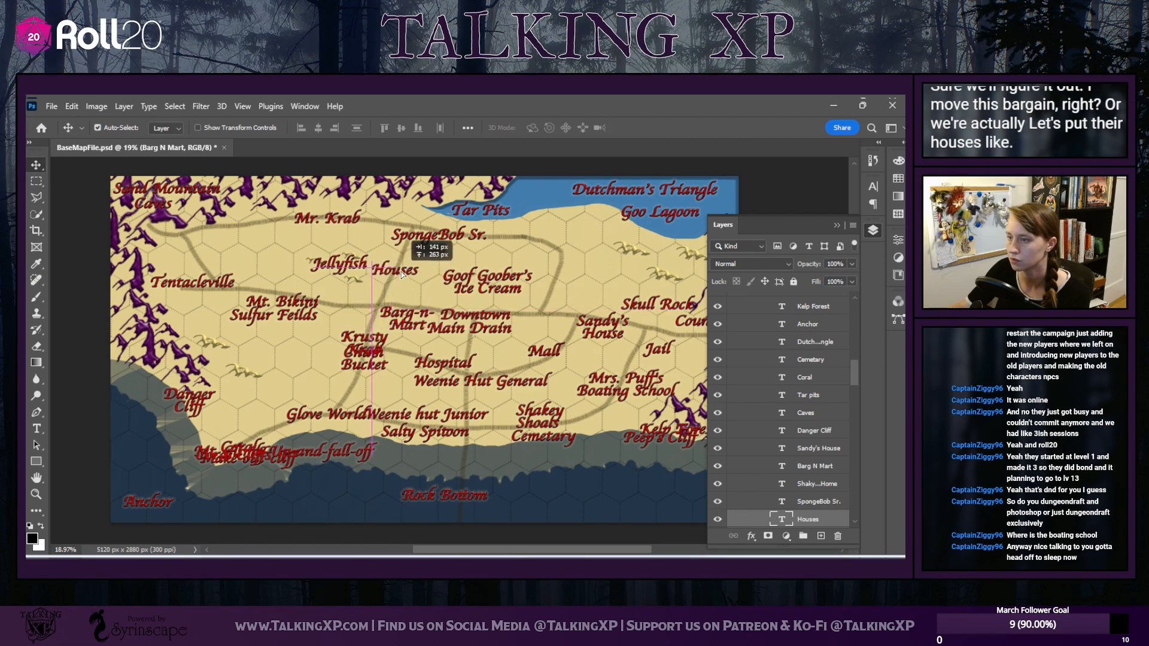
left_click_drag(417, 335, 305, 379)
left_click_drag(359, 375, 370, 392)
Nudge the Weenie Hut Junior and Shakey Shoals labels clear of their neighbours and view the whole map
left_click_drag(420, 419, 427, 422)
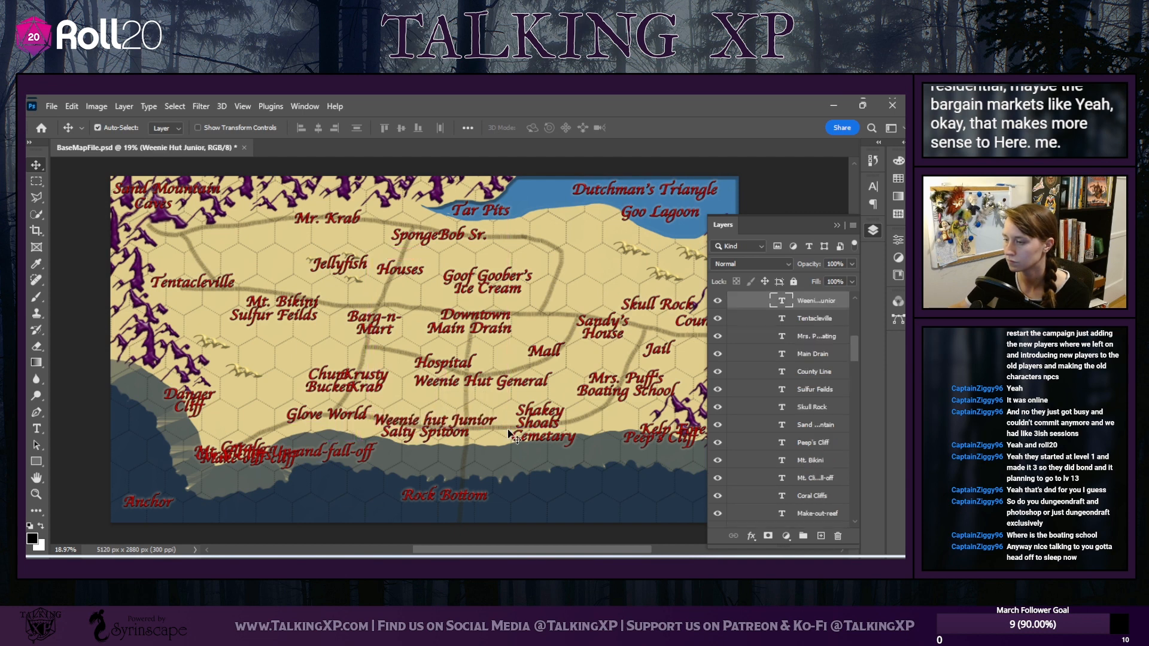
left_click_drag(531, 422, 537, 423)
left_click_drag(555, 437, 556, 436)
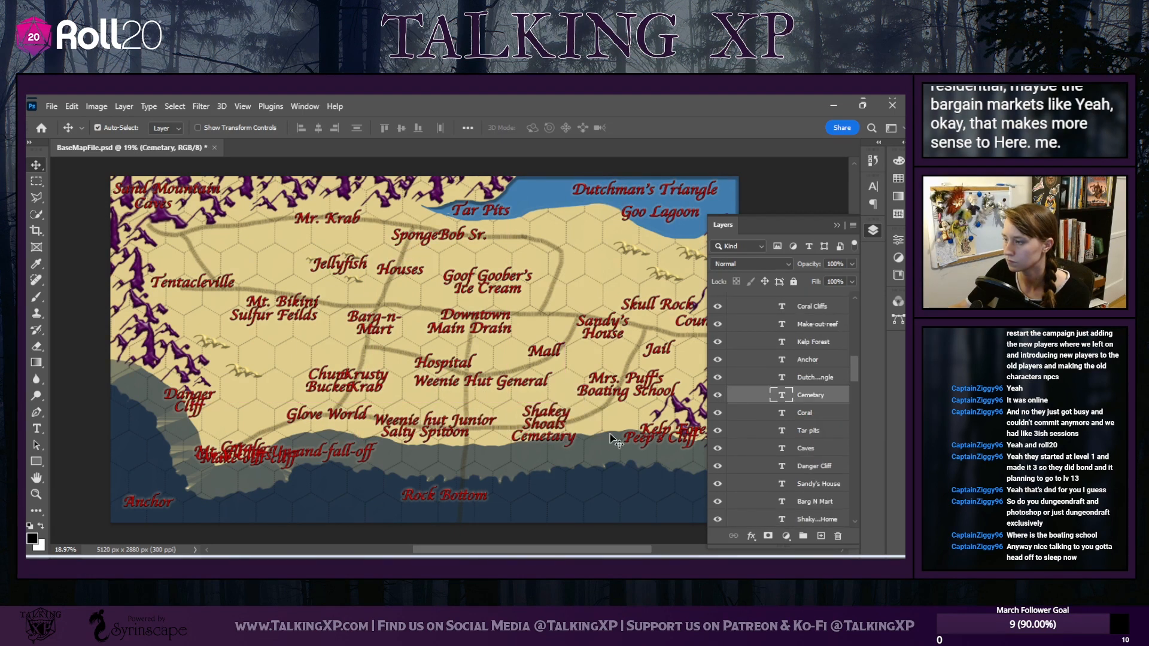
left_click(838, 223)
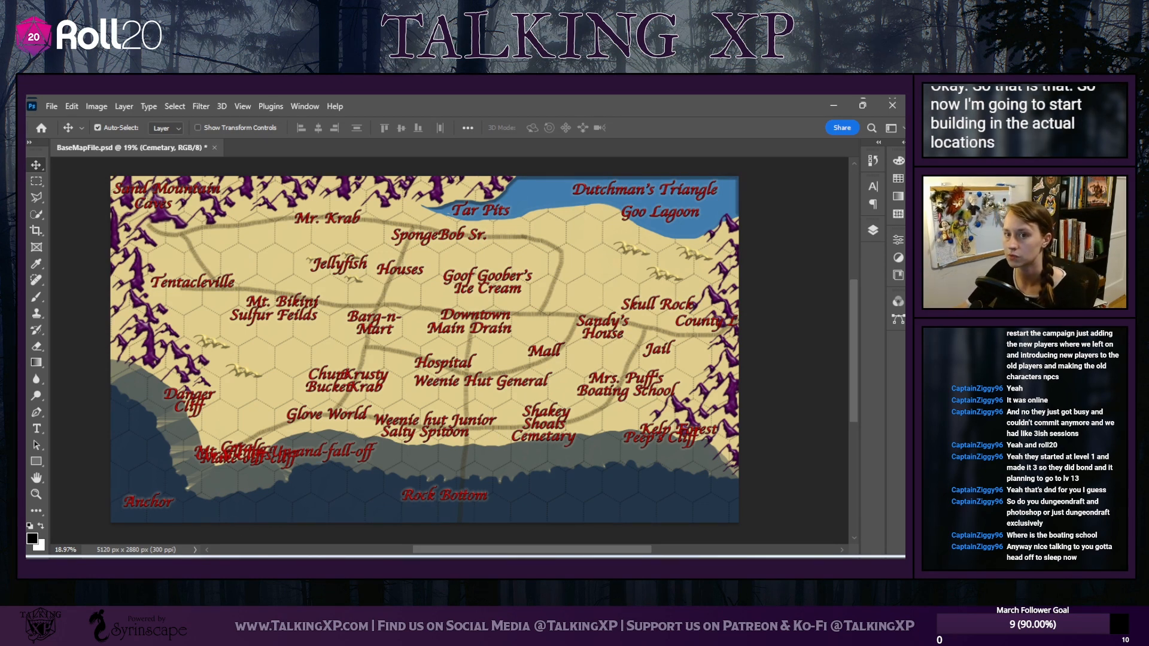
Show the reference map image layer 4ha7cc80yrd71 beneath the labels as a tracing guide
left_click(872, 231)
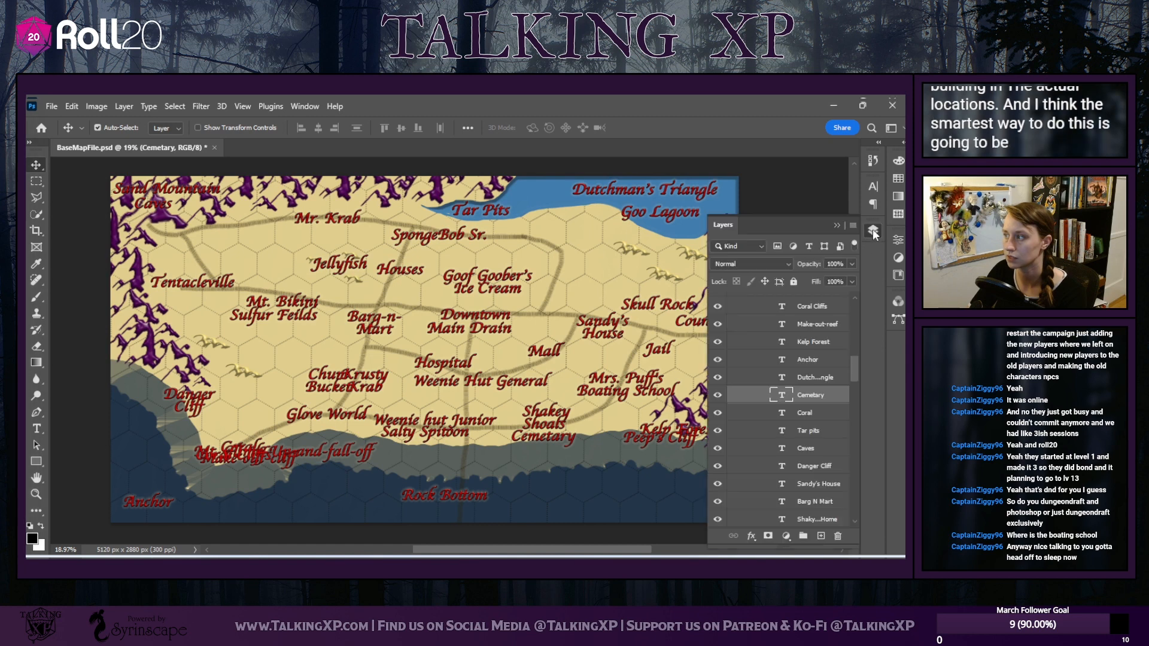
scroll(807, 333, "up", 3)
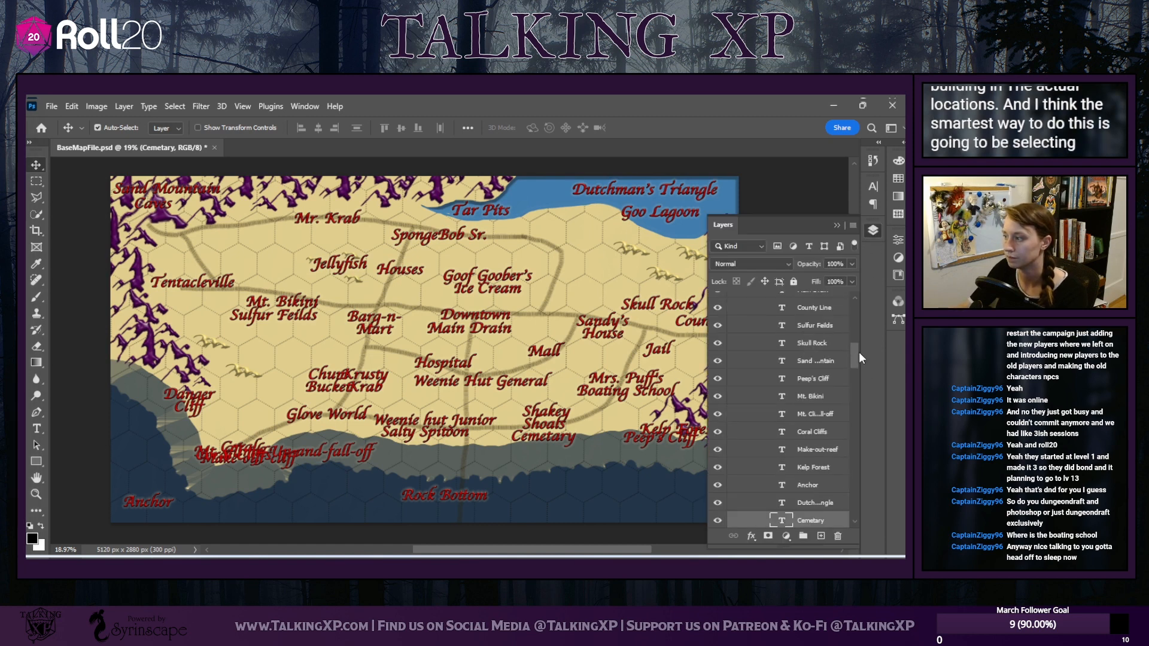
left_click_drag(859, 353, 817, 307)
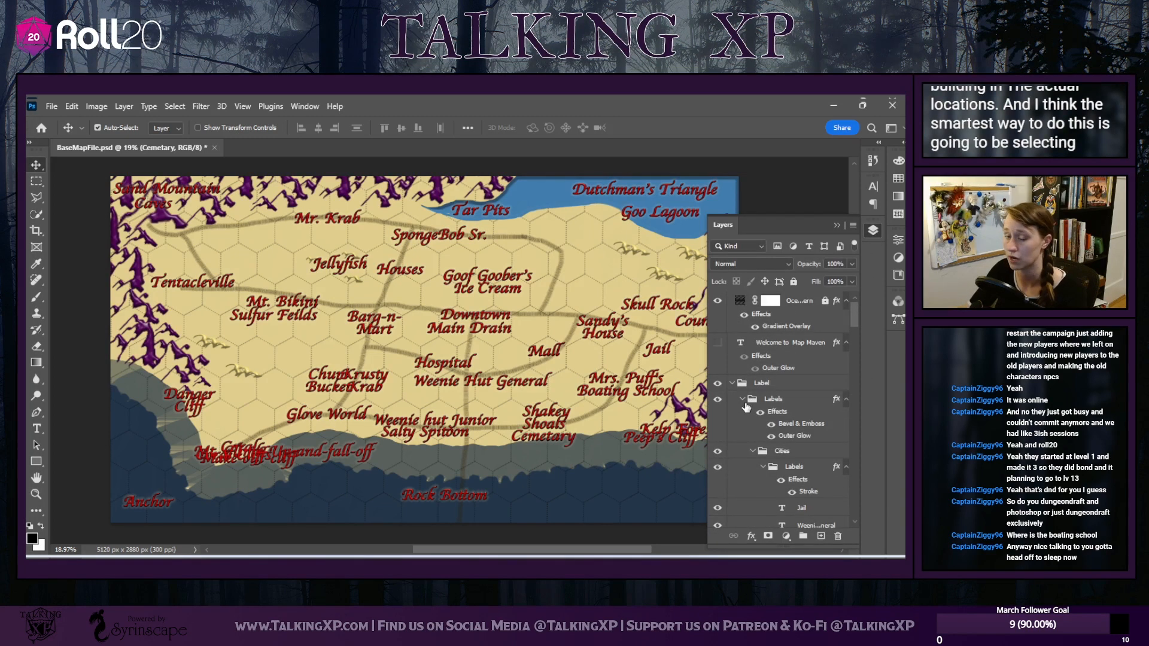
scroll(765, 425, "down", 6)
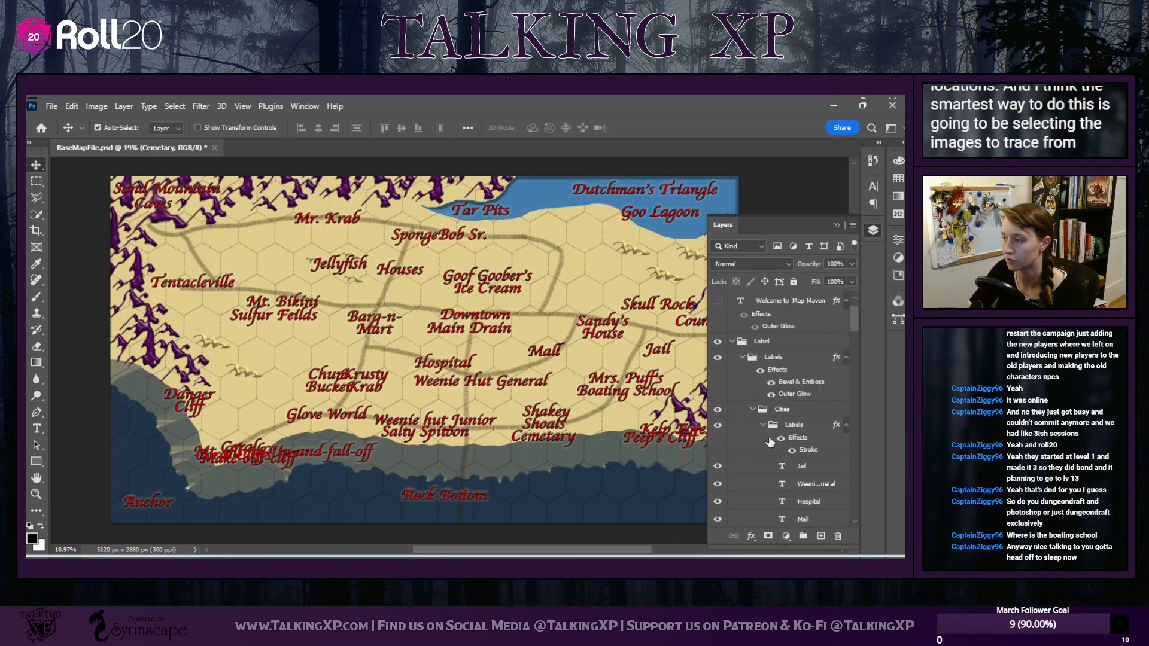
scroll(770, 442, "down", 10)
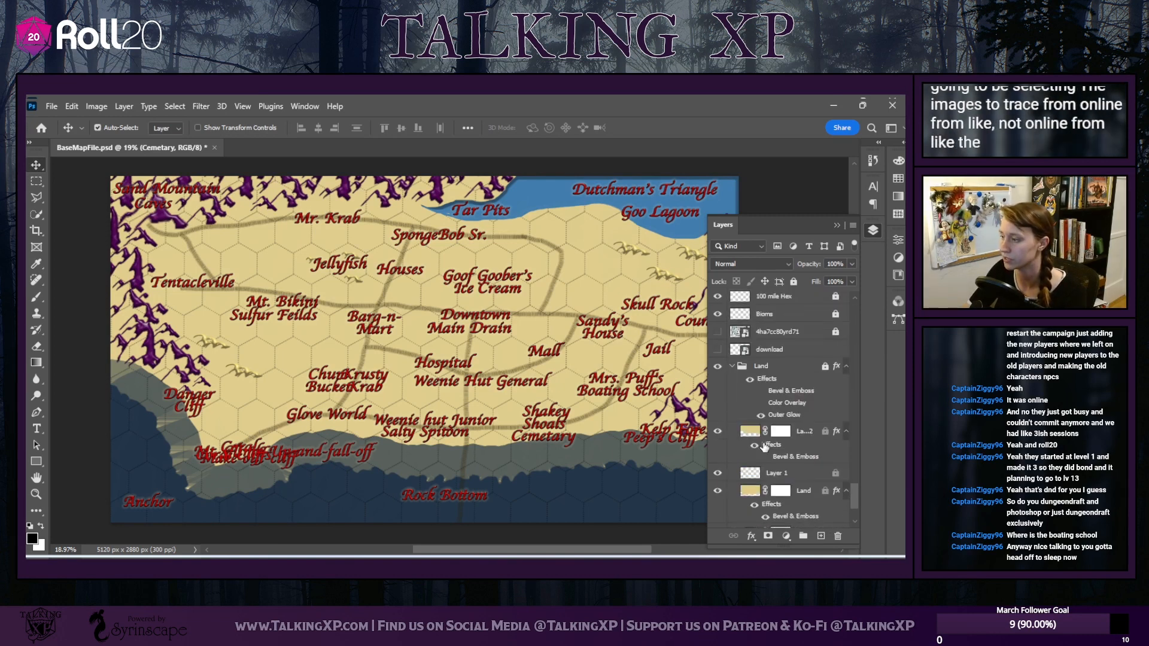
left_click(717, 332)
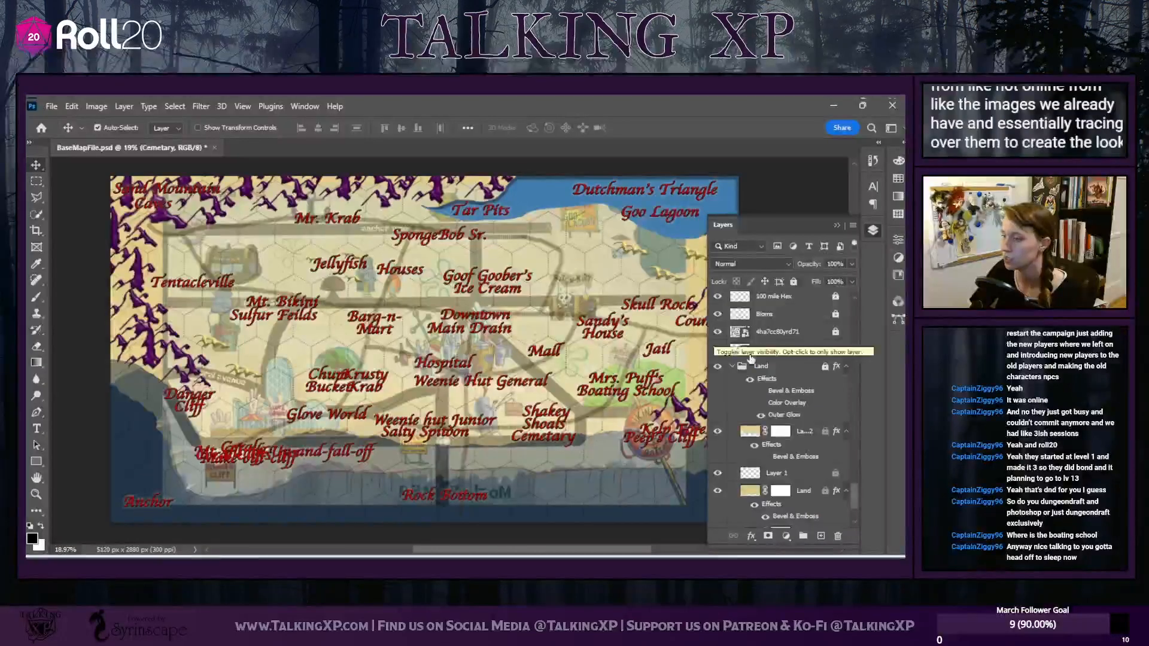
Find and select the City Icons layer below the location labels
scroll(778, 383, "up", 5)
scroll(788, 392, "up", 8)
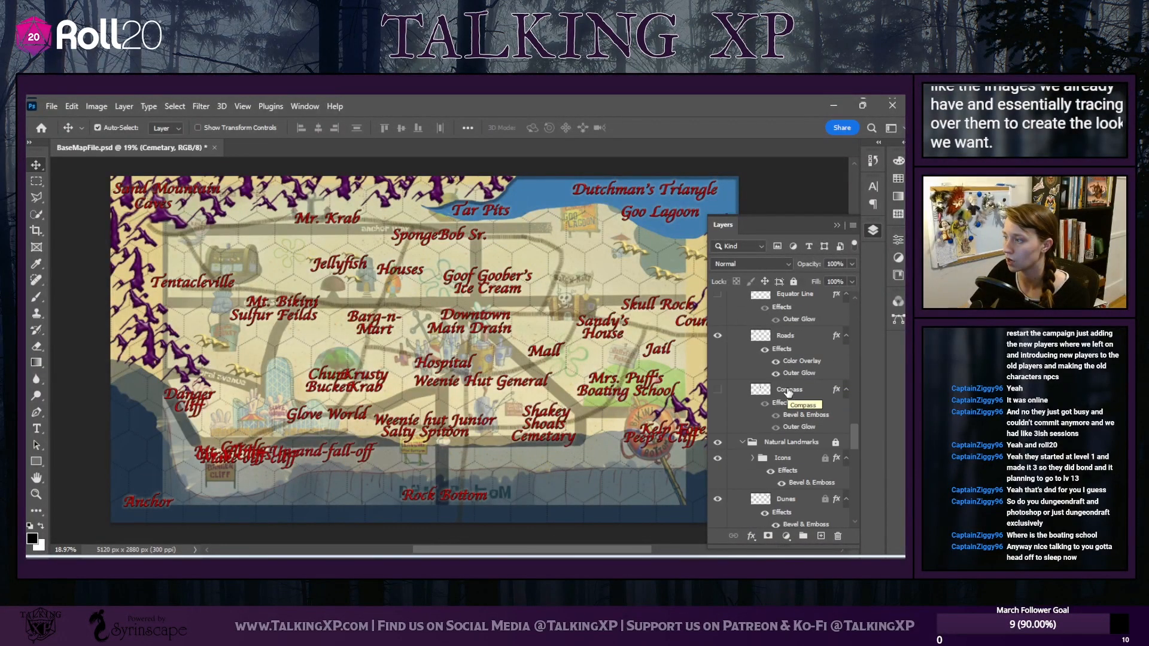
scroll(787, 392, "up", 6)
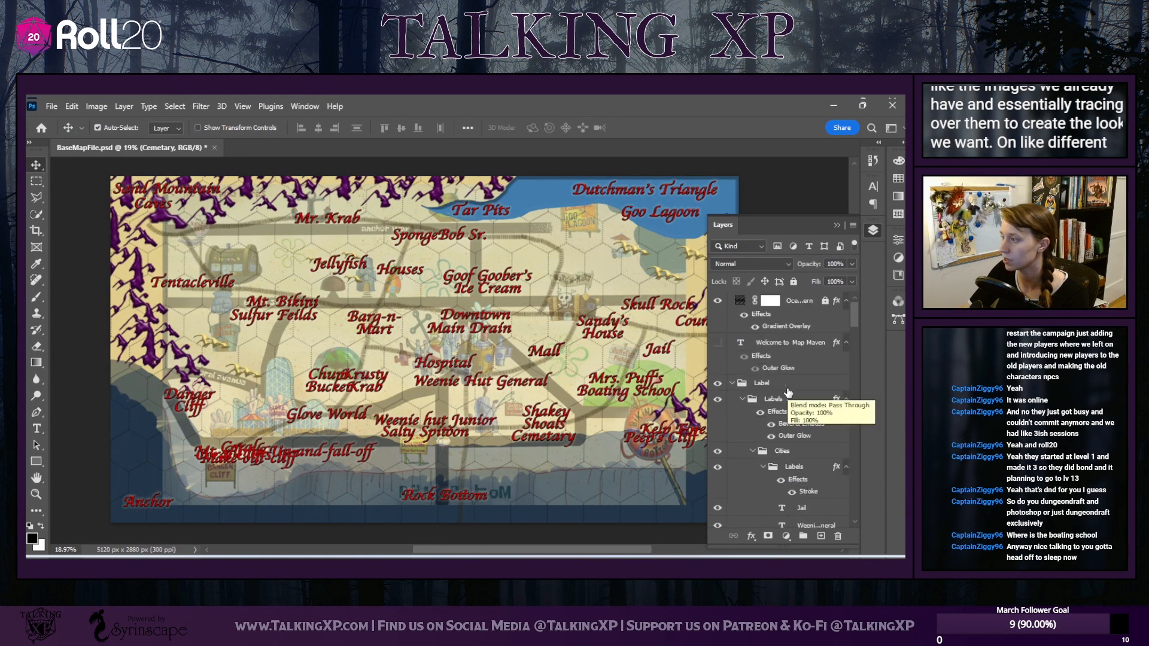
left_click_drag(856, 329, 858, 431)
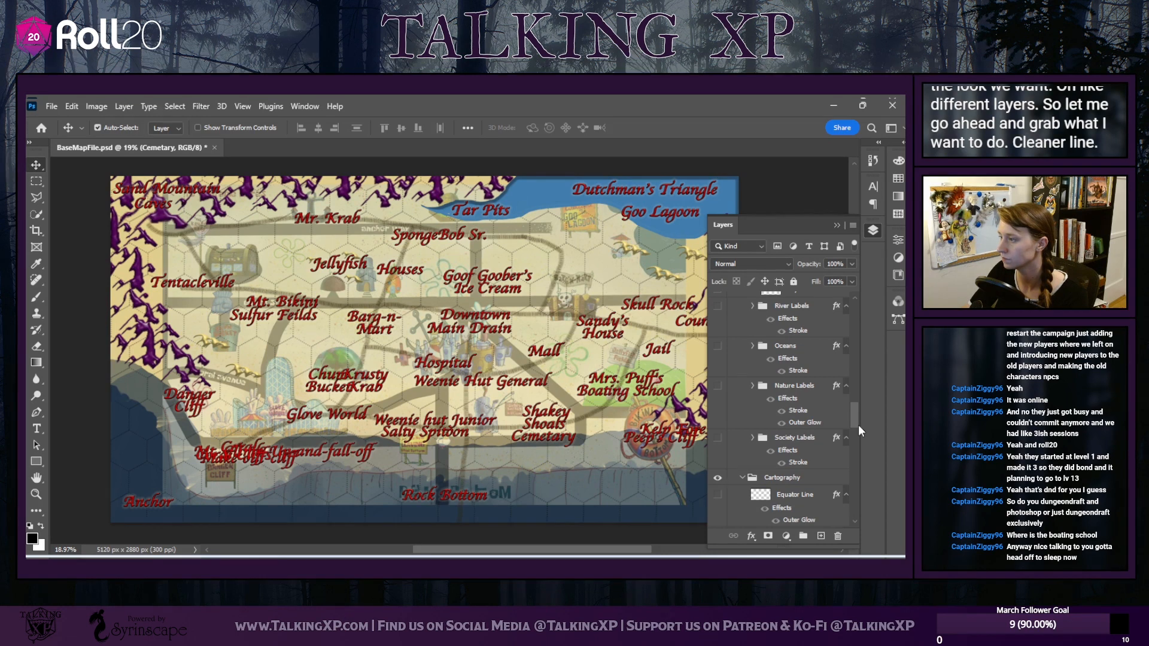
left_click_drag(858, 425, 860, 400)
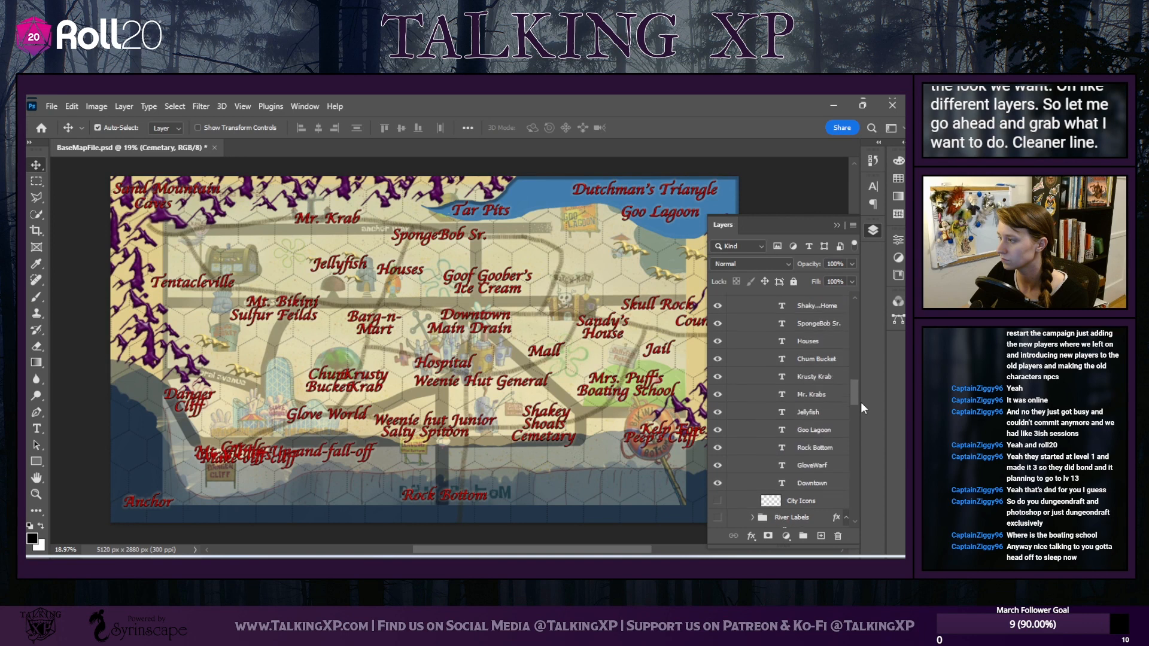
left_click(797, 501)
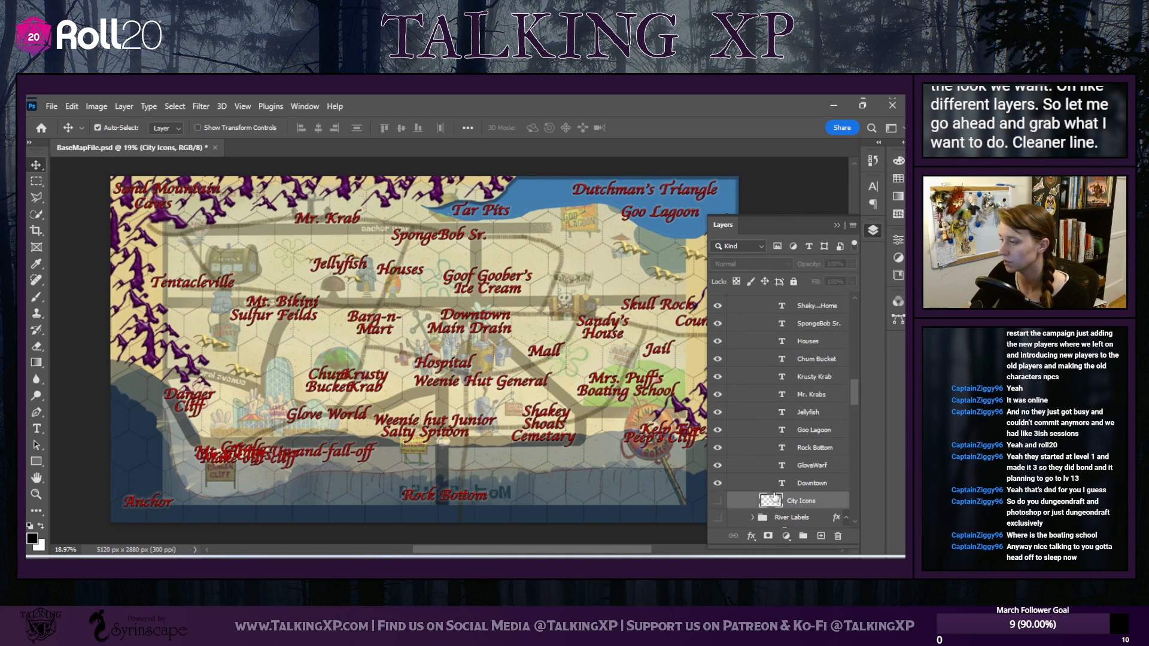
Hide the Labels group inside Cities to clear the location names from the map
scroll(774, 498, "down", 3)
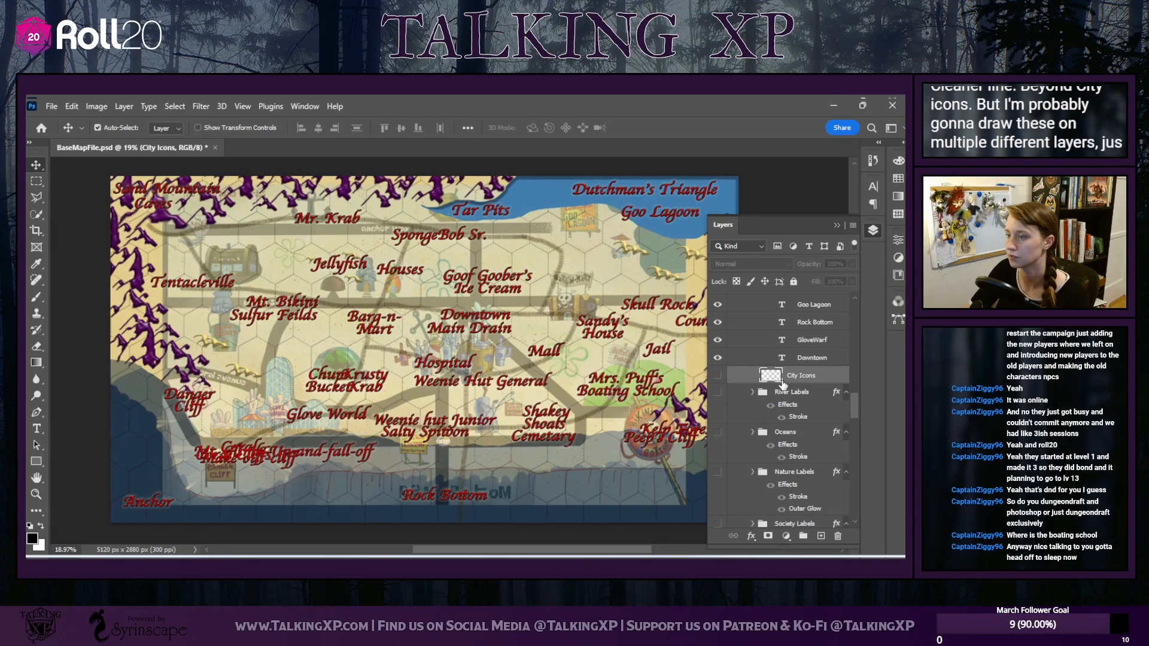
scroll(784, 386, "up", 5)
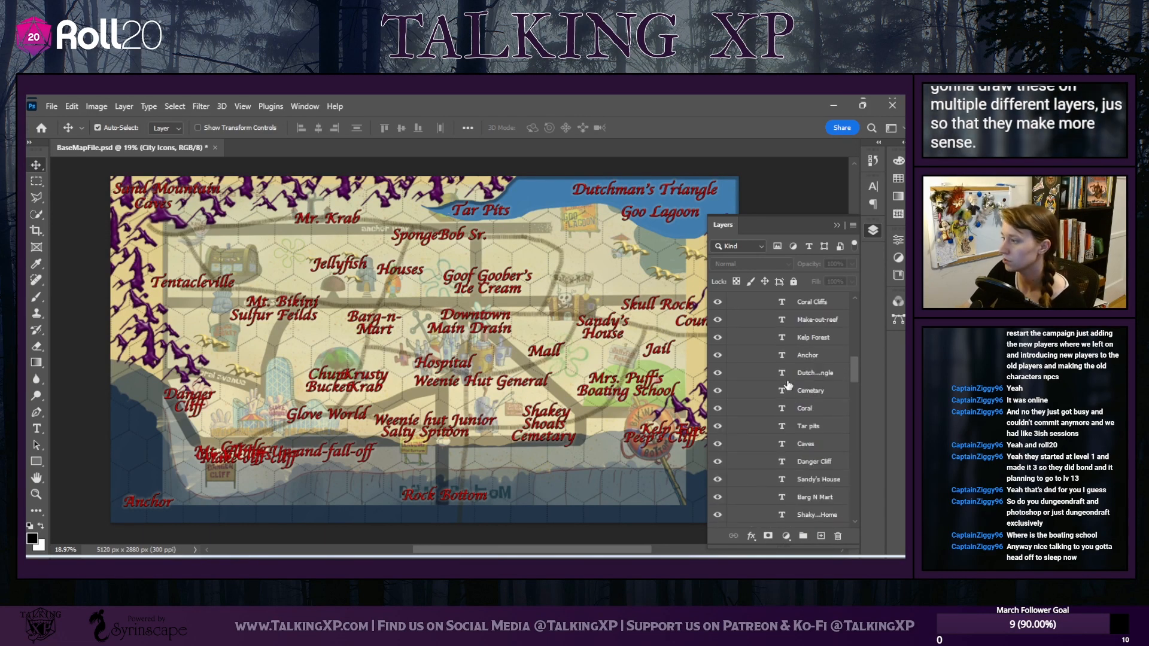
scroll(789, 386, "up", 10)
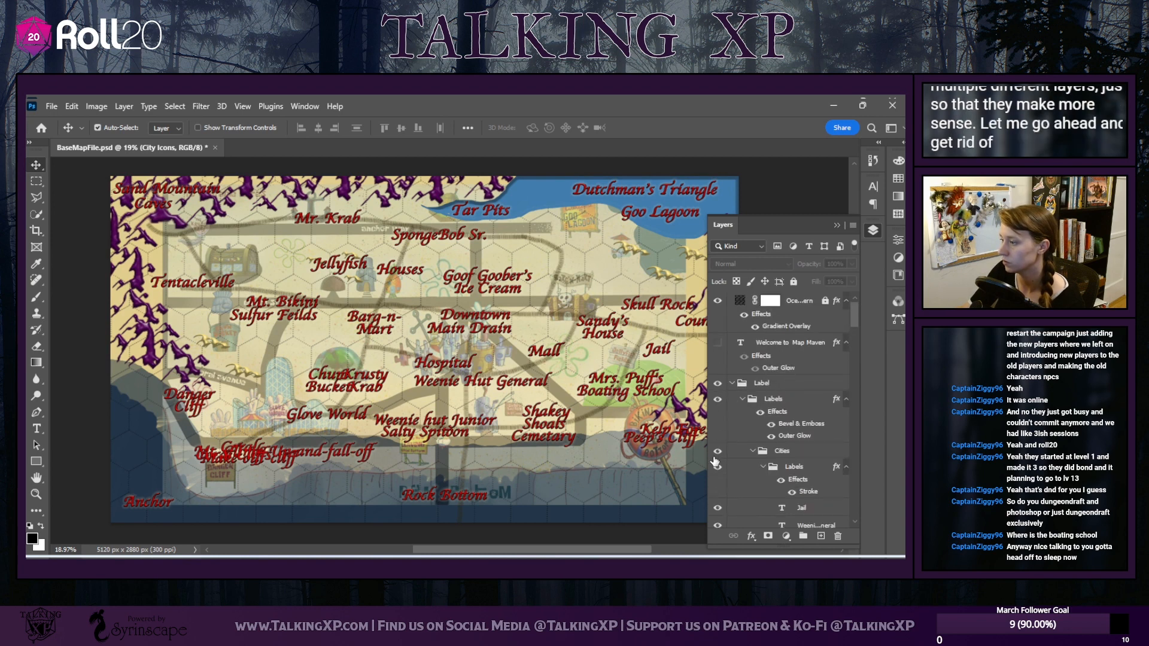
left_click(718, 454)
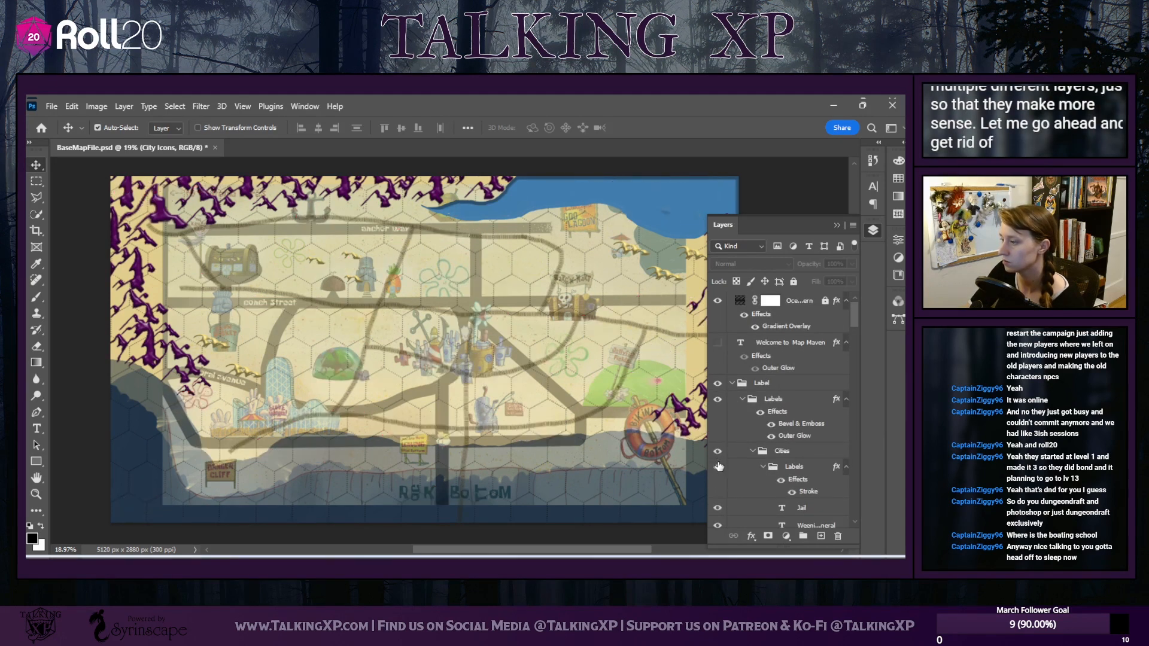
left_click(718, 466)
scroll(515, 386, "down", 1)
scroll(455, 351, "down", 1)
scroll(463, 352, "up", 2)
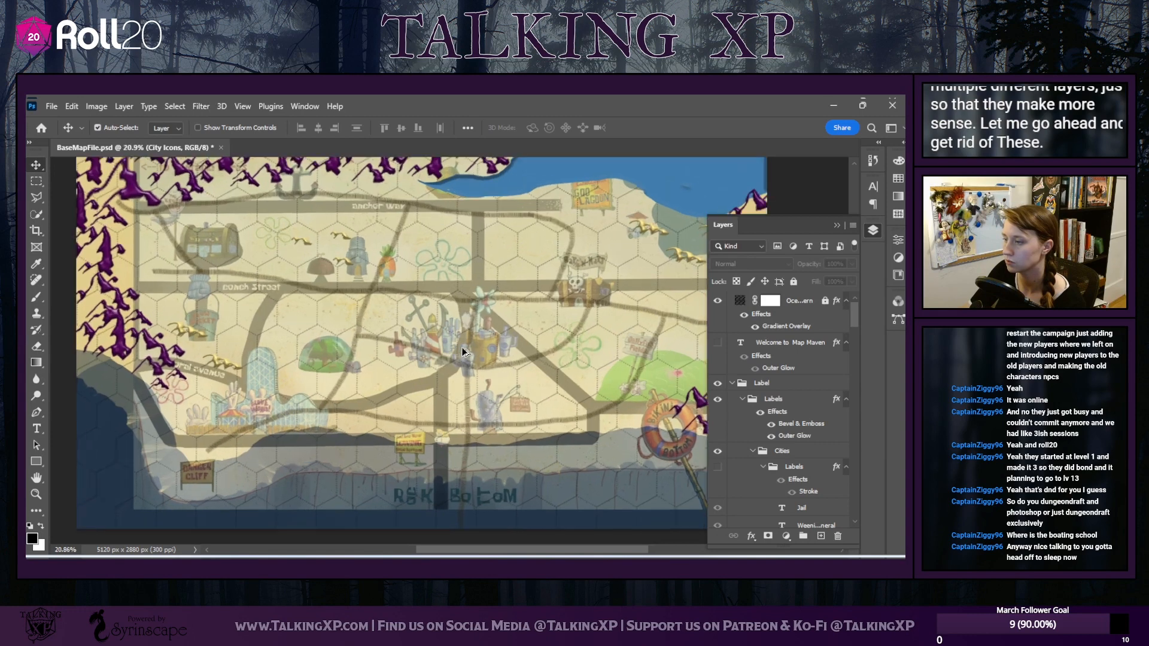
Find and unlock the reference map image layer 4ha7cc80yrd71 and raise its opacity to 100%
scroll(786, 430, "down", 8)
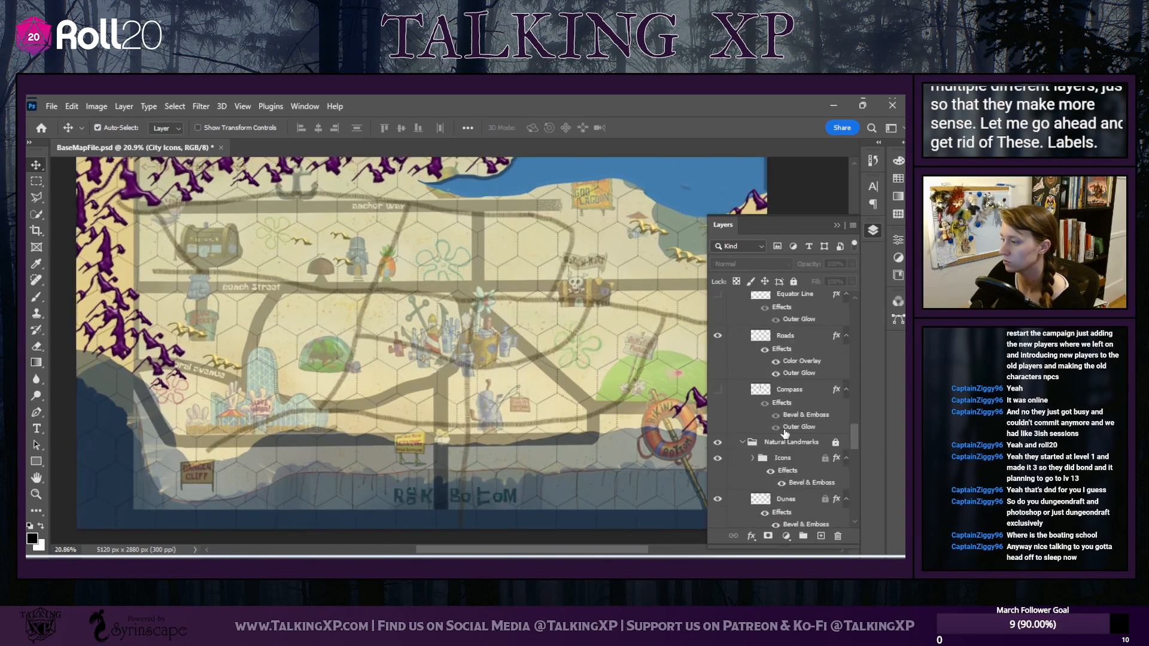
scroll(786, 433, "up", 5)
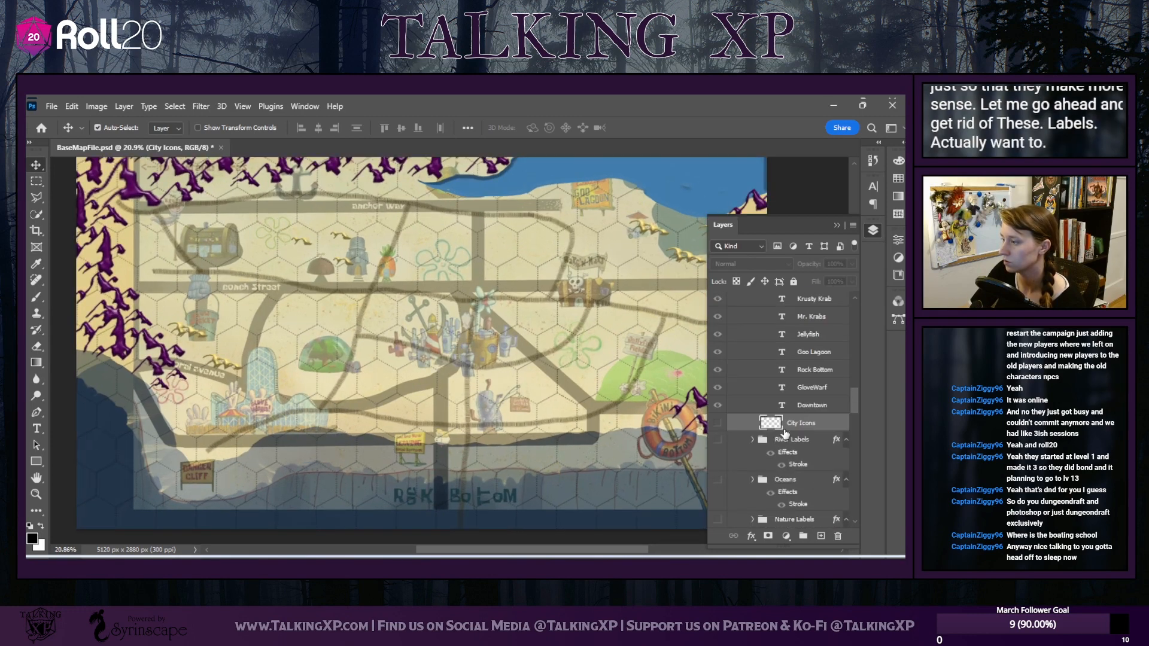
scroll(812, 475, "up", 5)
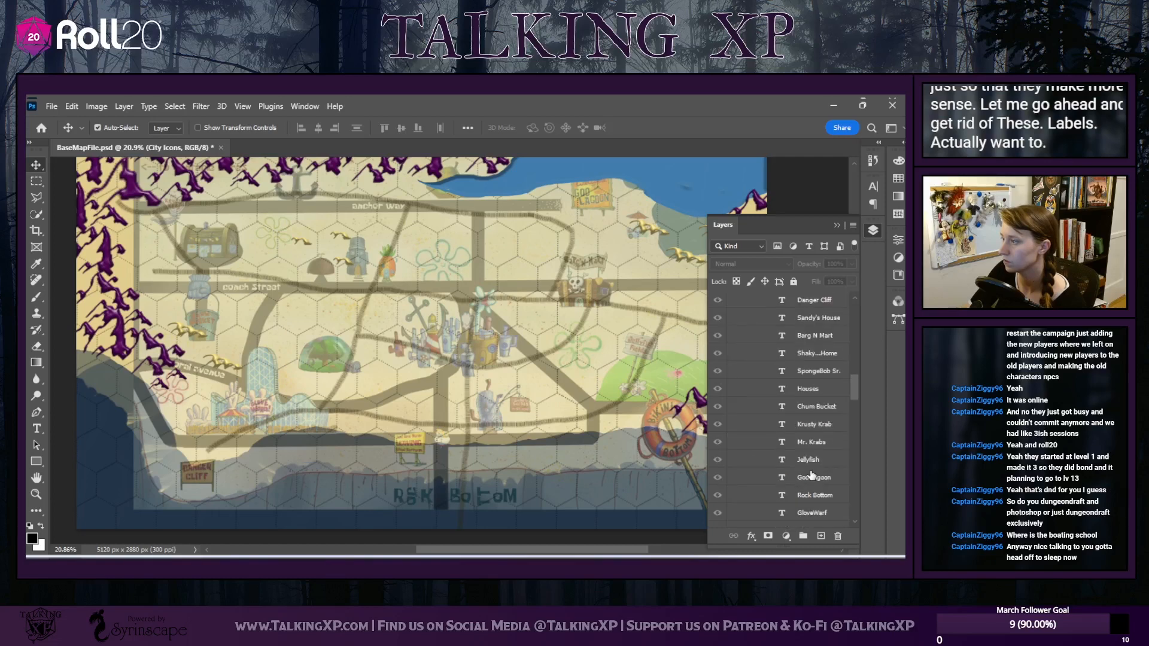
scroll(790, 437, "down", 8)
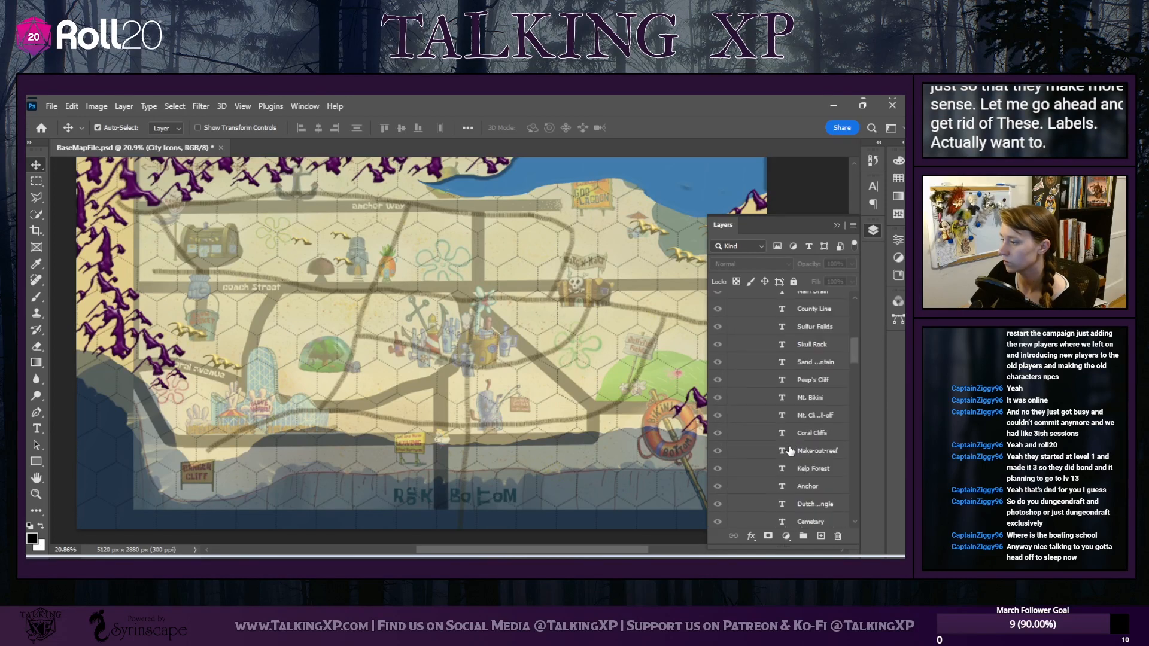
scroll(784, 451, "down", 10)
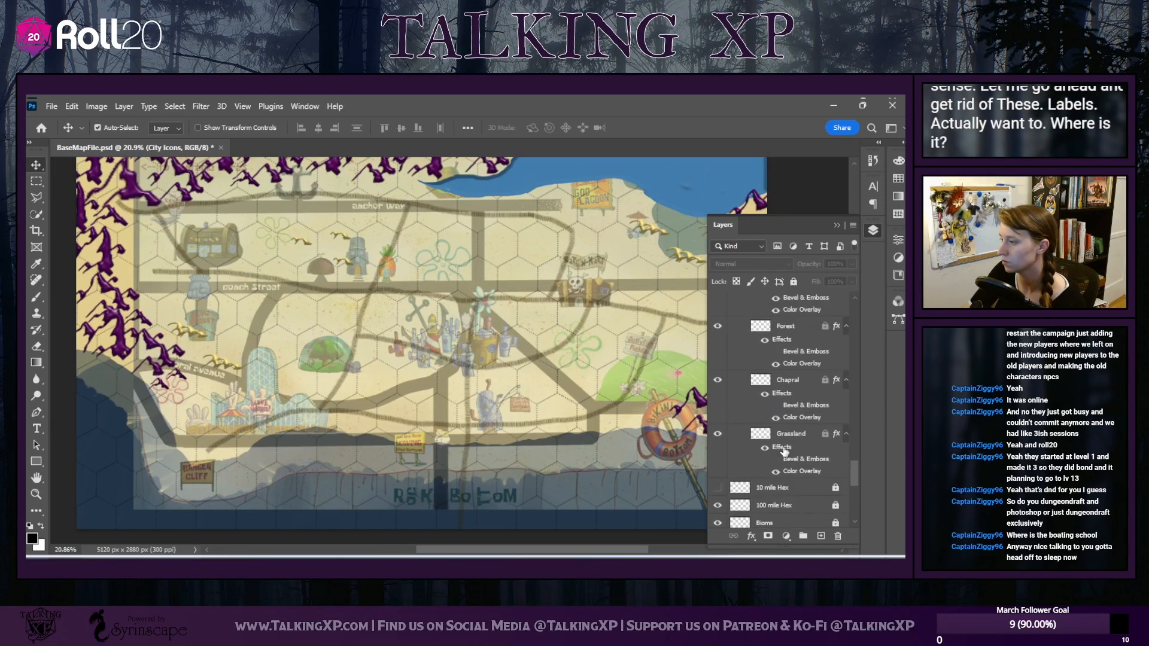
left_click(791, 334)
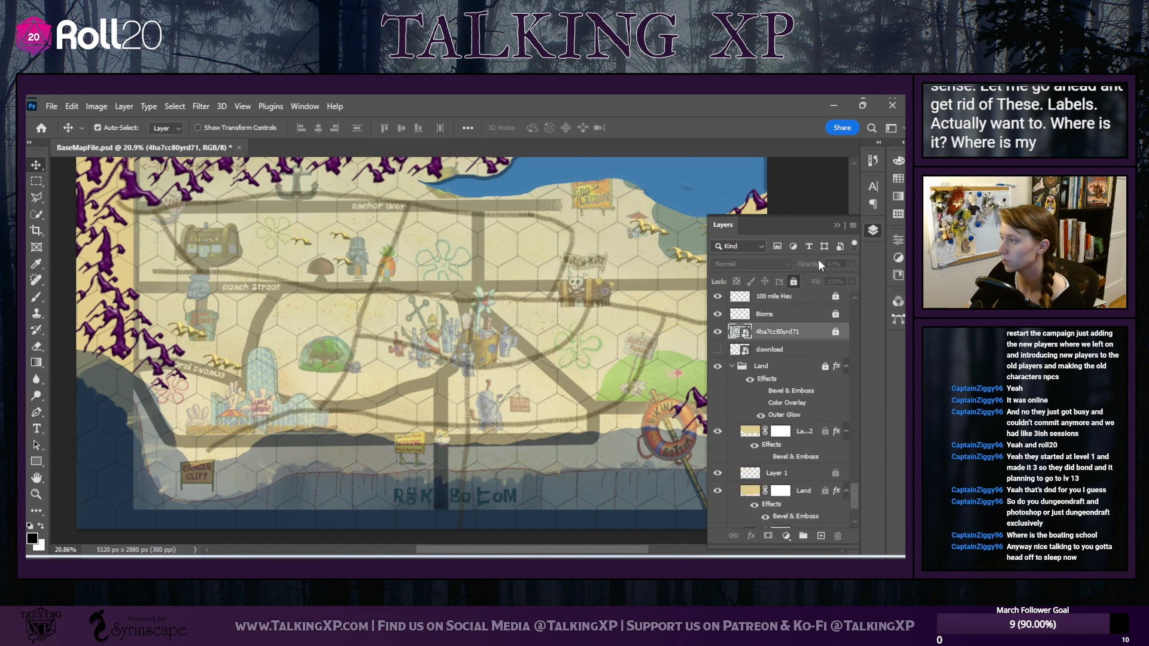
left_click(793, 281)
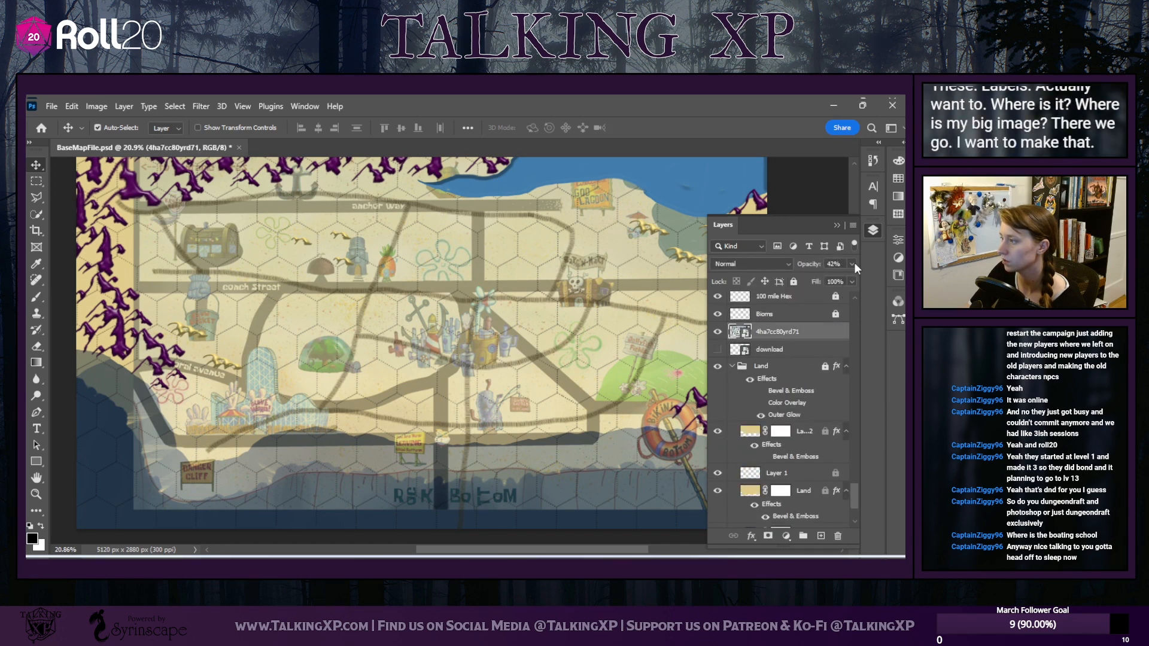
left_click_drag(819, 278, 852, 278)
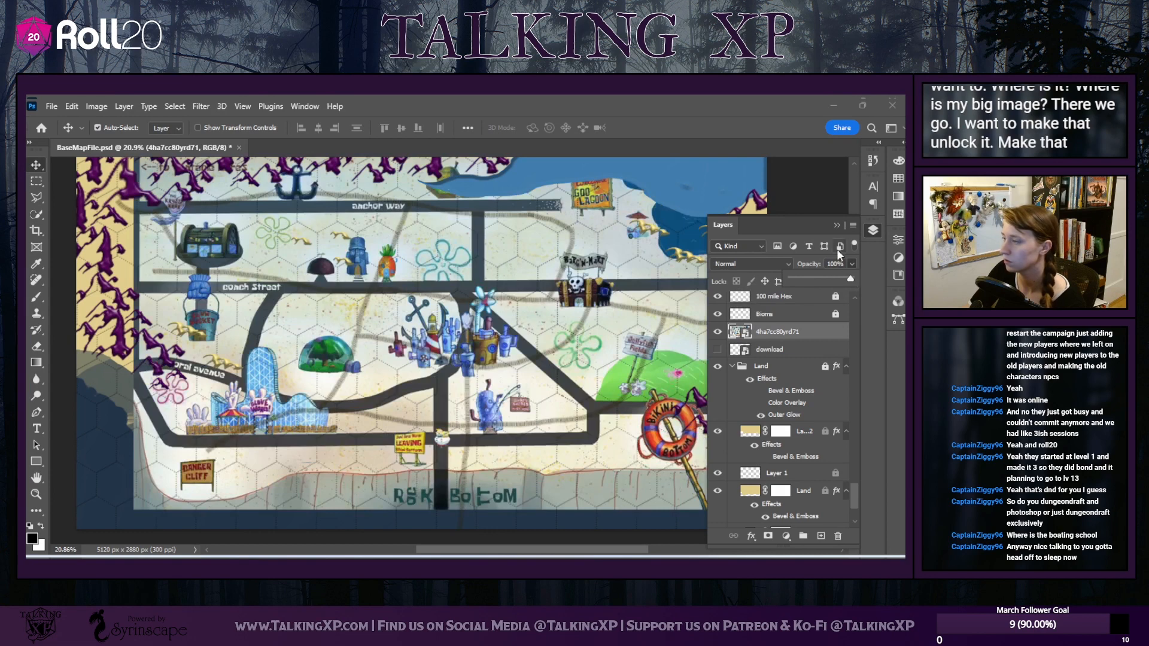
Rename the City Icons layer below the location labels as Downtown
scroll(806, 361, "down", 10)
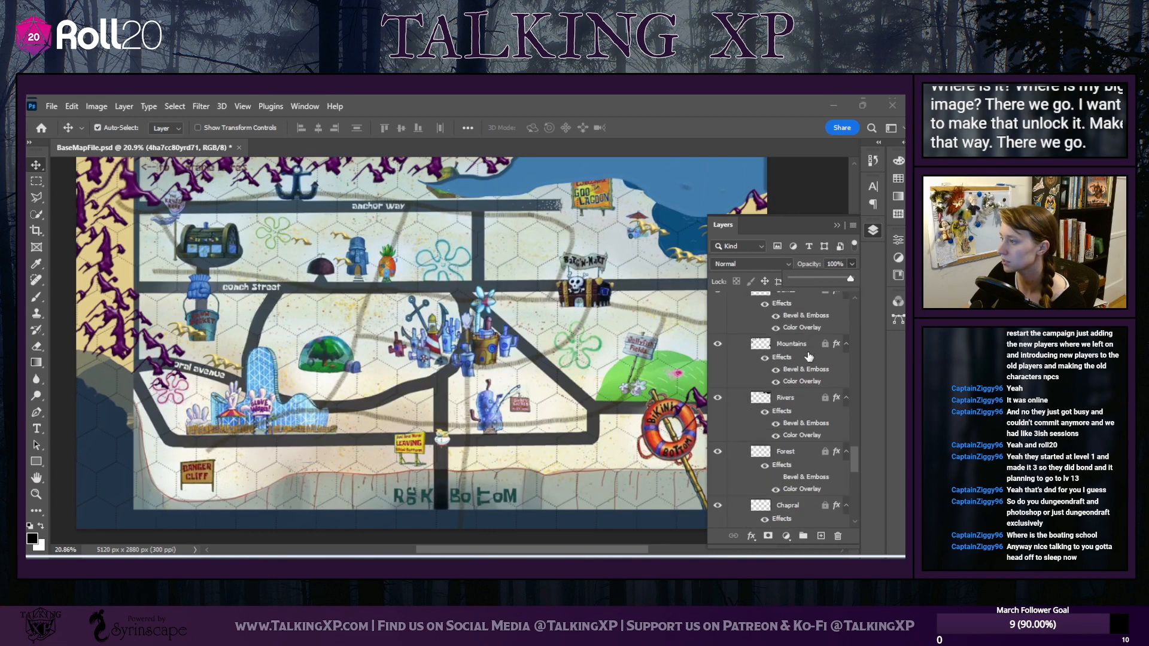
scroll(805, 361, "down", 3)
left_click(800, 382)
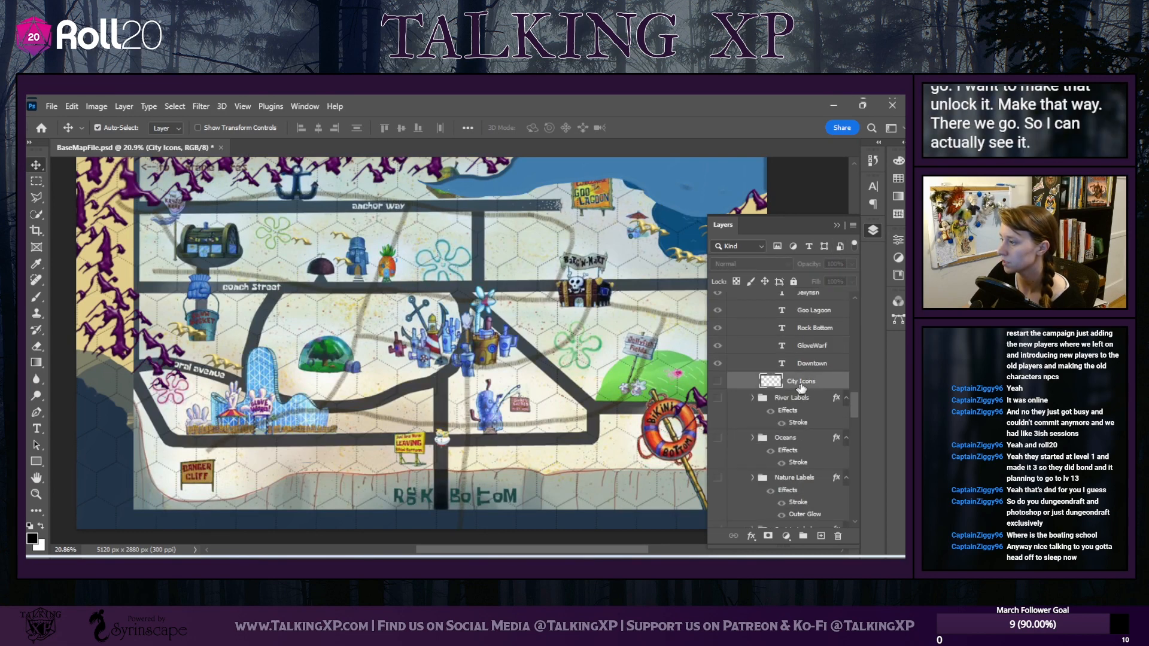
double_click(799, 381)
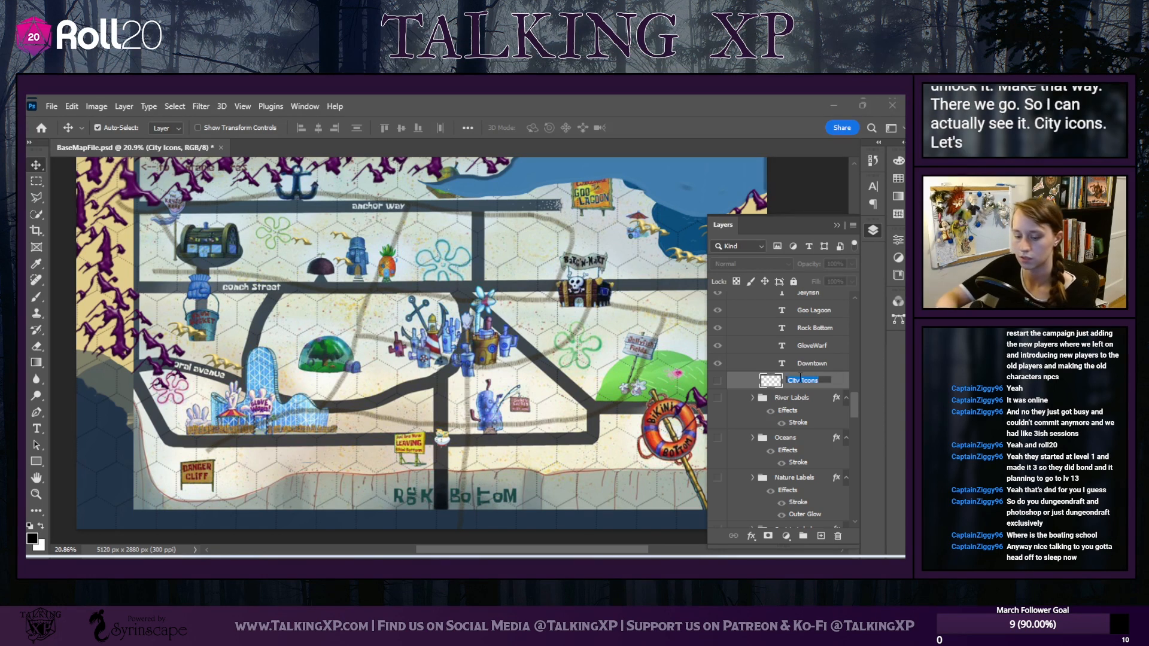
type("Dw")
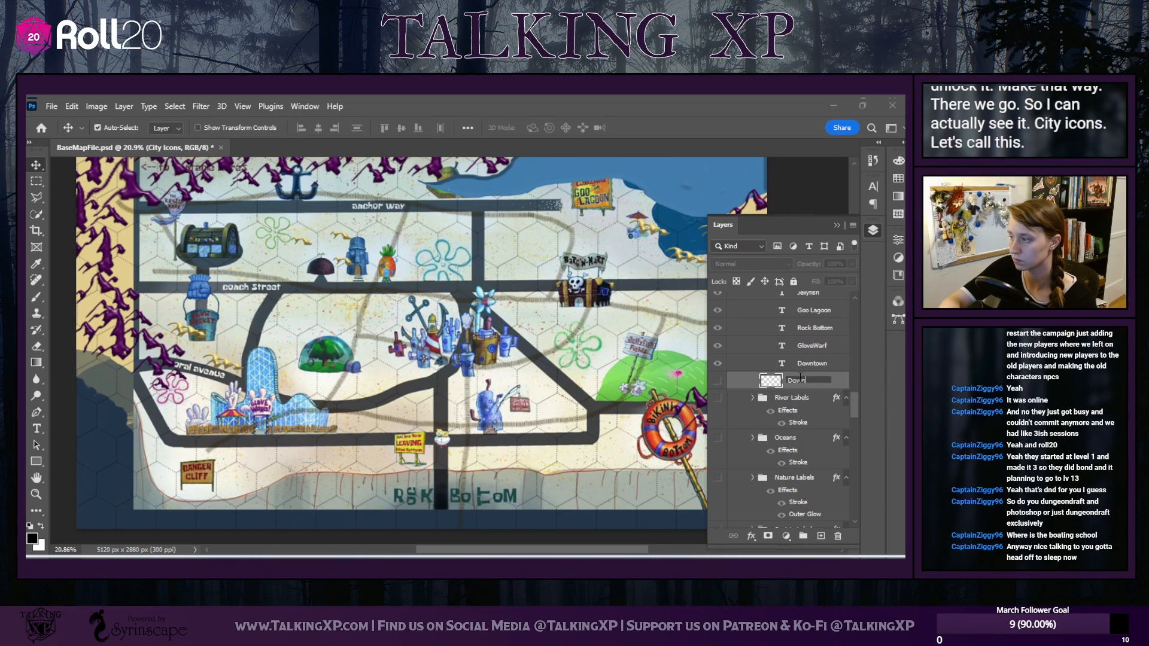
type("wntown")
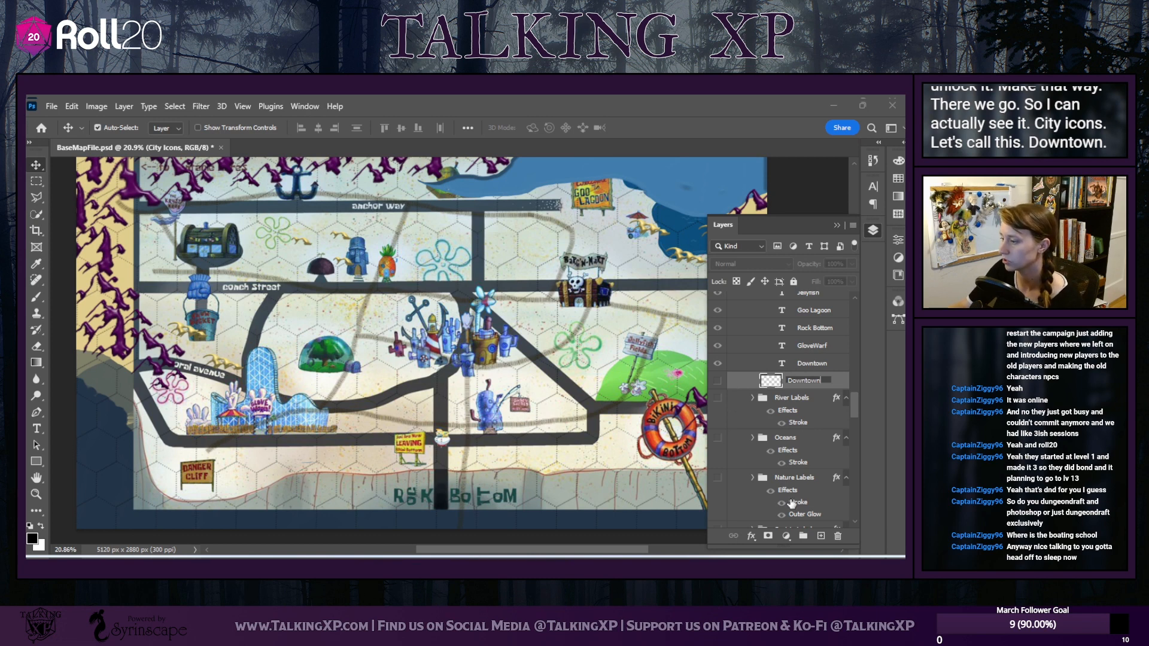
key("Return")
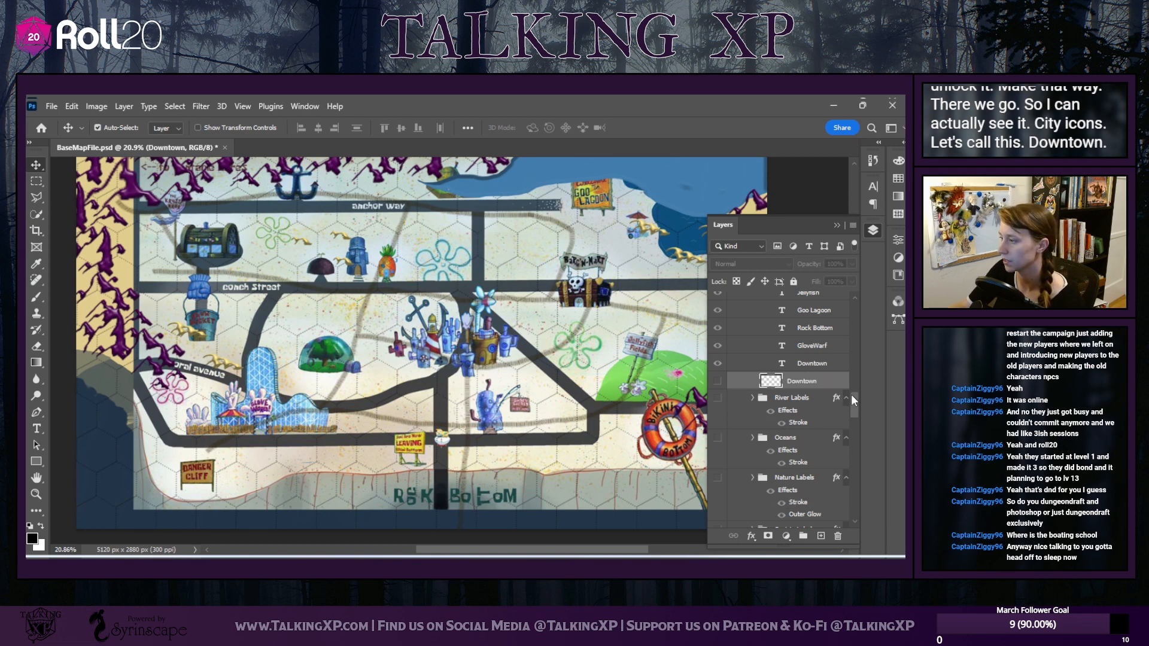
Make the renamed Downtown icon layer visible and set its opacity to 71%
left_click(717, 381)
left_click(852, 264)
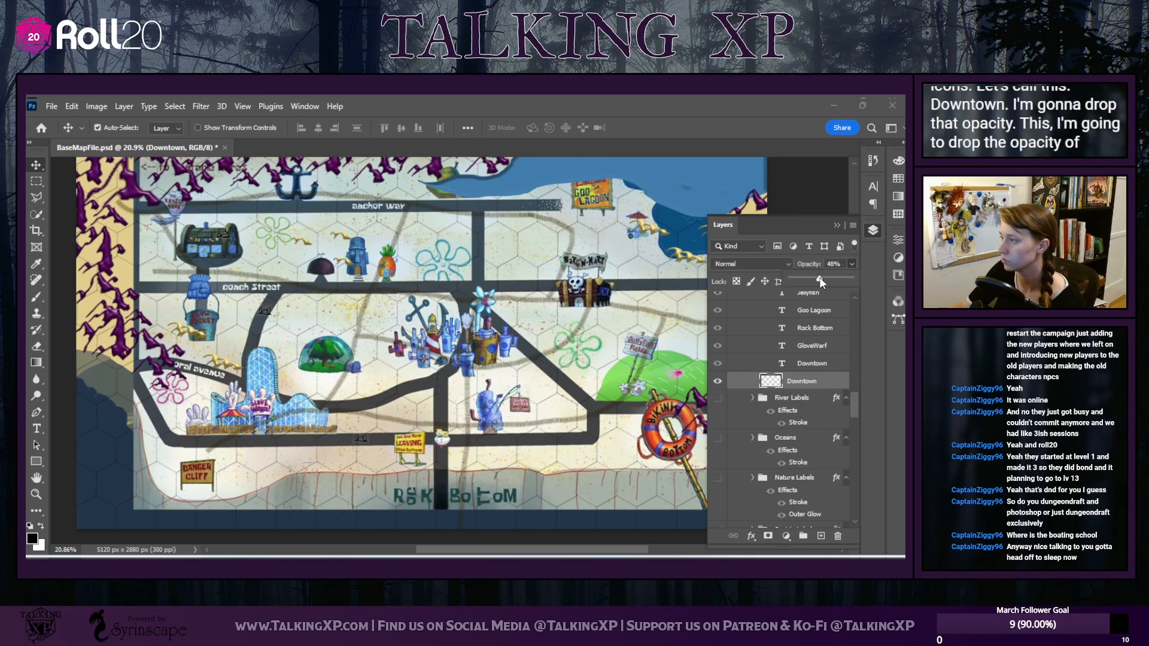
left_click_drag(819, 279, 825, 280)
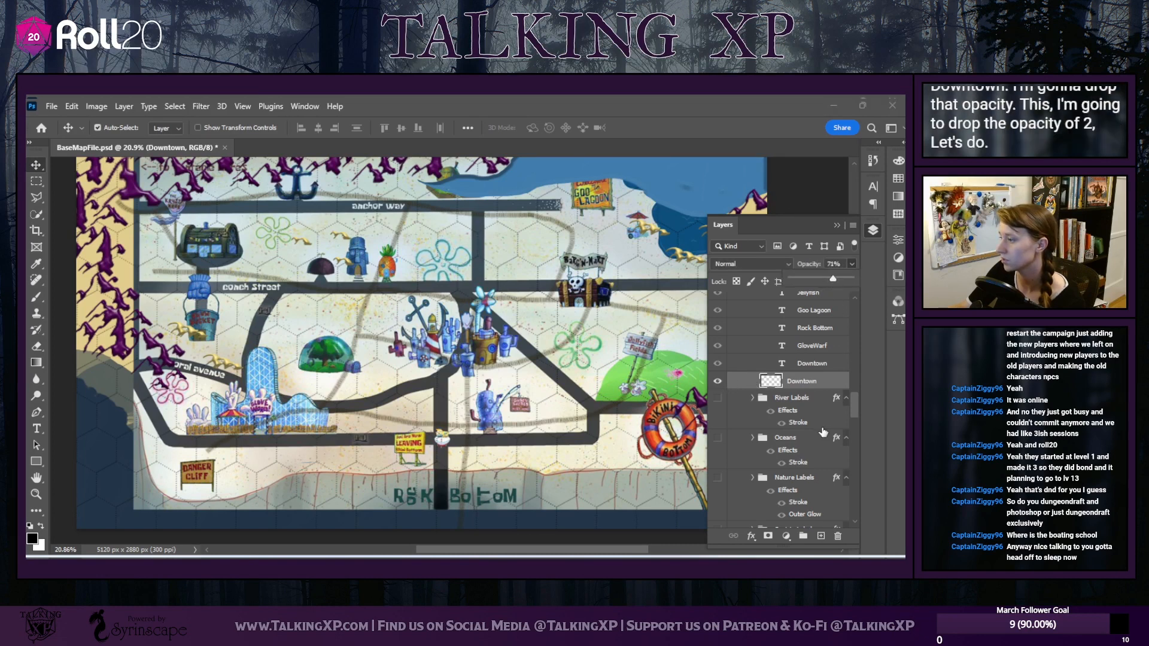
Lower the opacity of the reference map image layer 4ha7cc80yrd71 to 53%
scroll(799, 476, "down", 6)
left_click(795, 457)
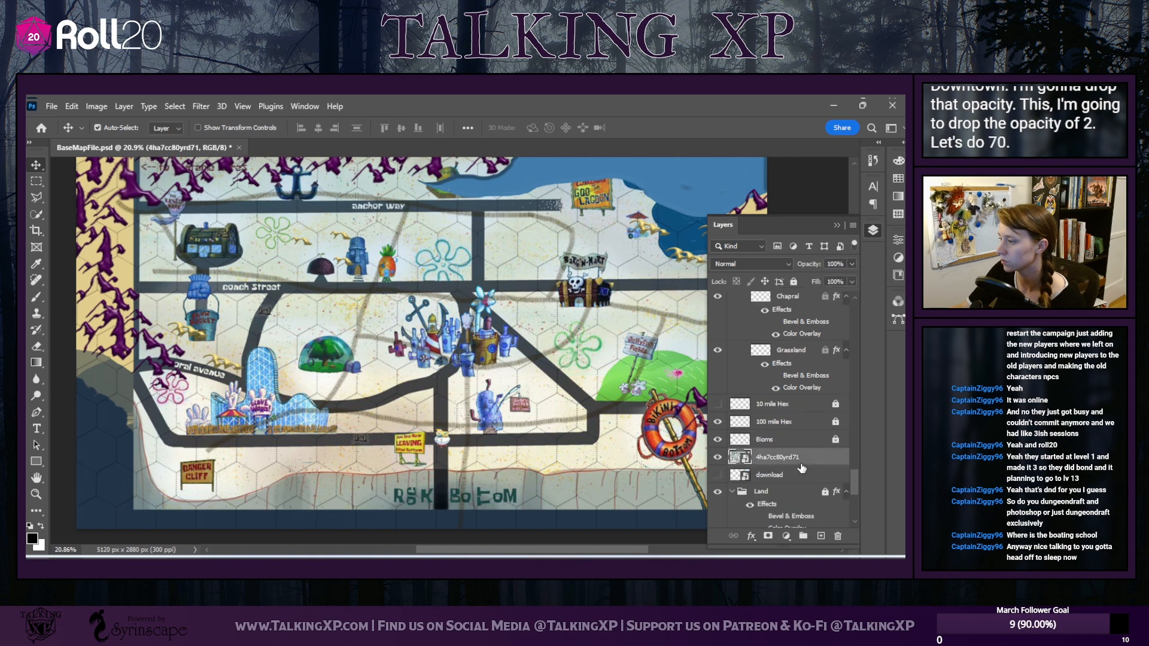
left_click(855, 264)
left_click_drag(835, 274, 823, 278)
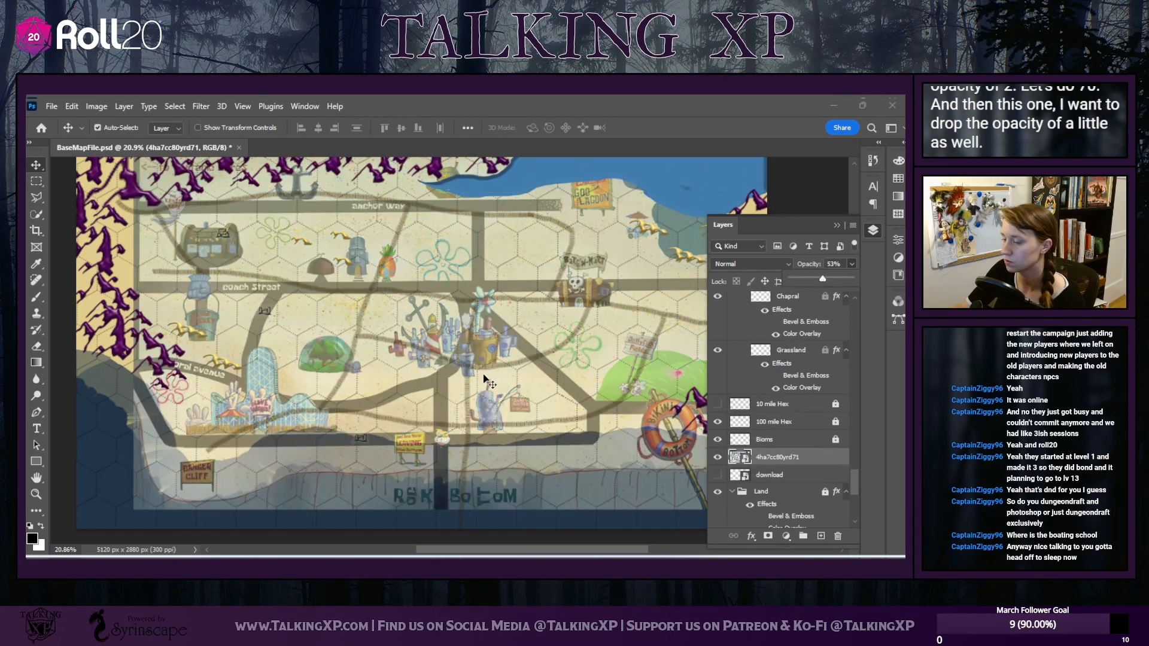
left_click(839, 226)
Scale the reference map image down proportionally to 94.82%, about 4046 by 2529 px, with Free Transform
scroll(502, 347, "up", 3)
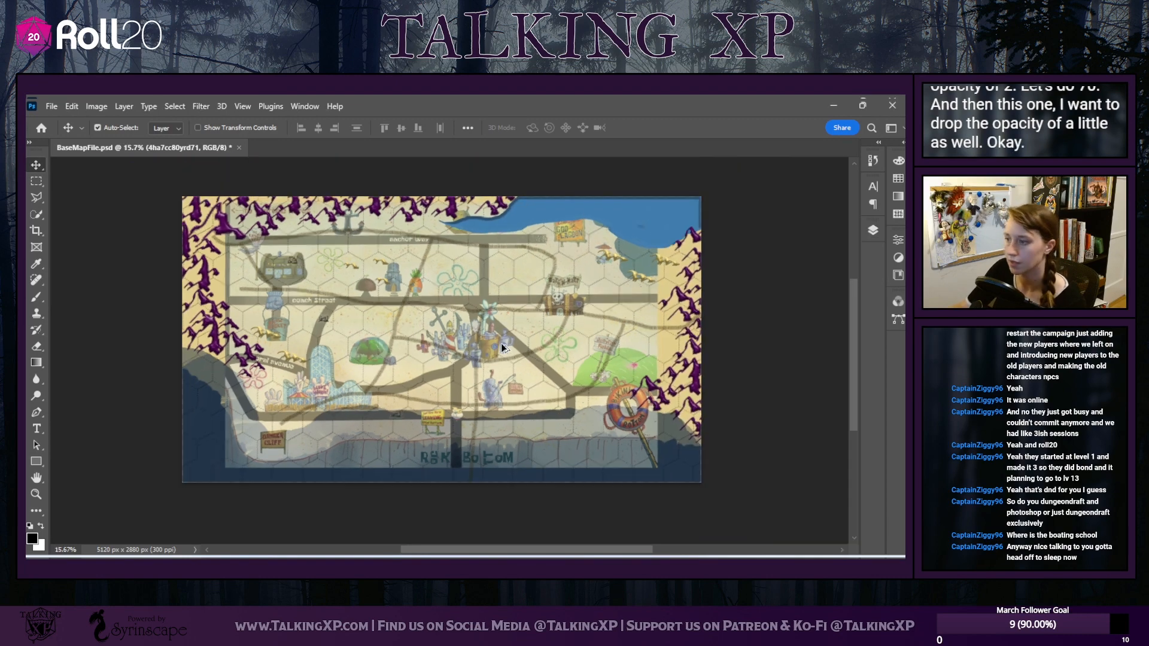
scroll(502, 347, "up", 2)
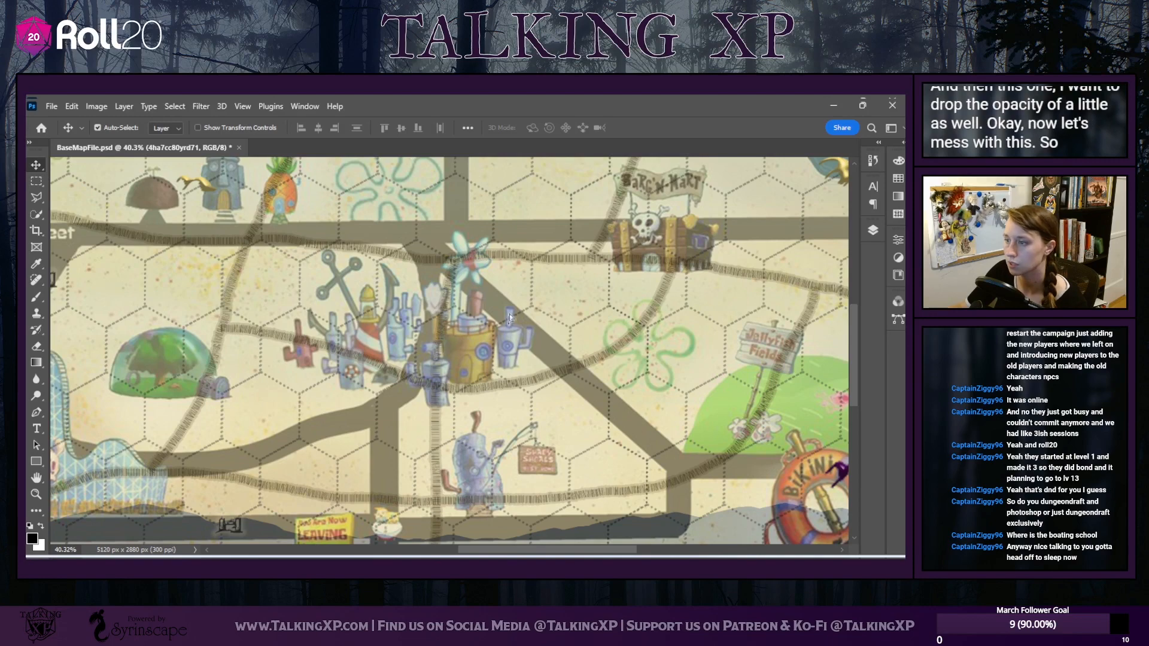
left_click_drag(511, 347, 543, 264)
scroll(462, 323, "up", 1)
scroll(462, 327, "up", 1)
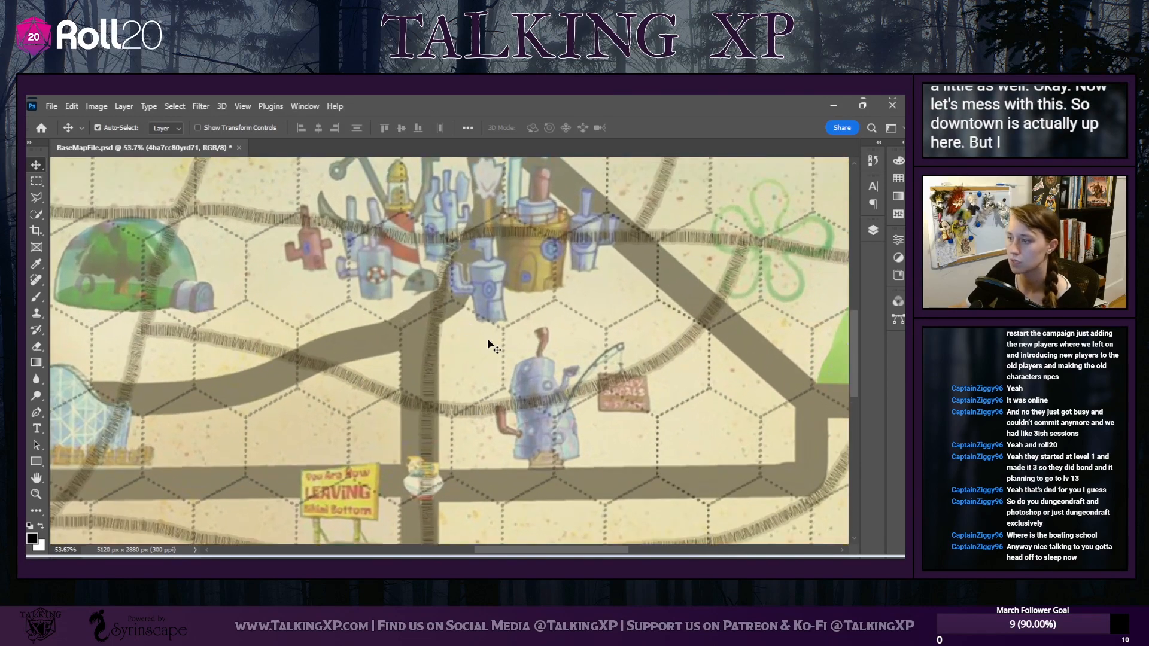
key("ctrl+t")
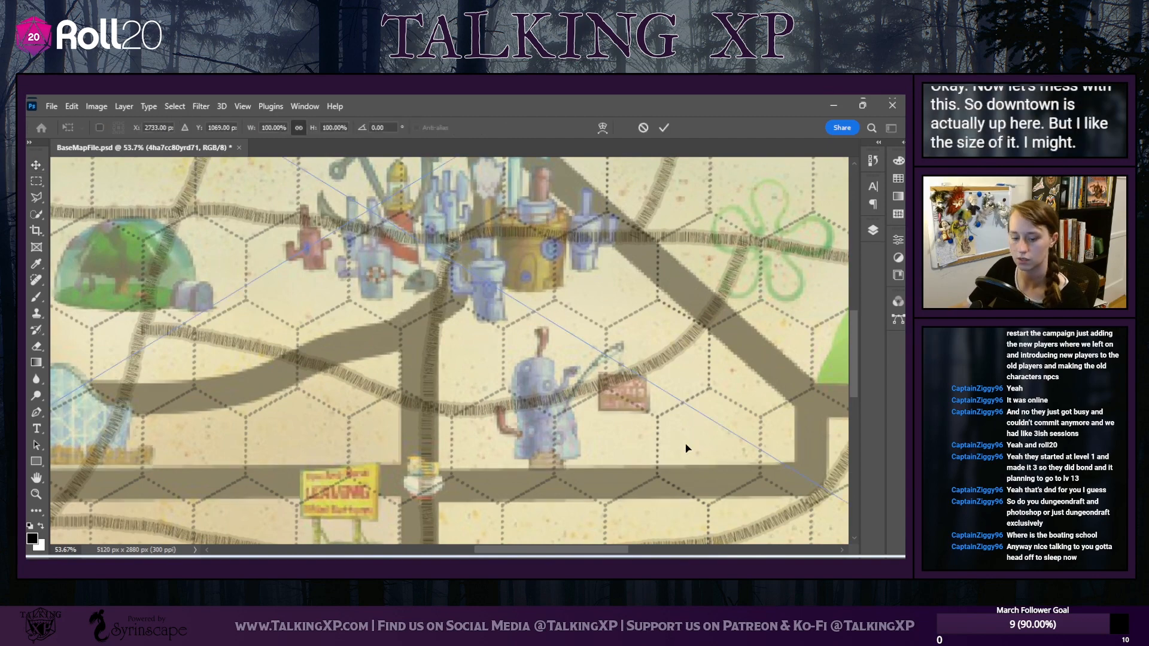
scroll(686, 448, "up", 1)
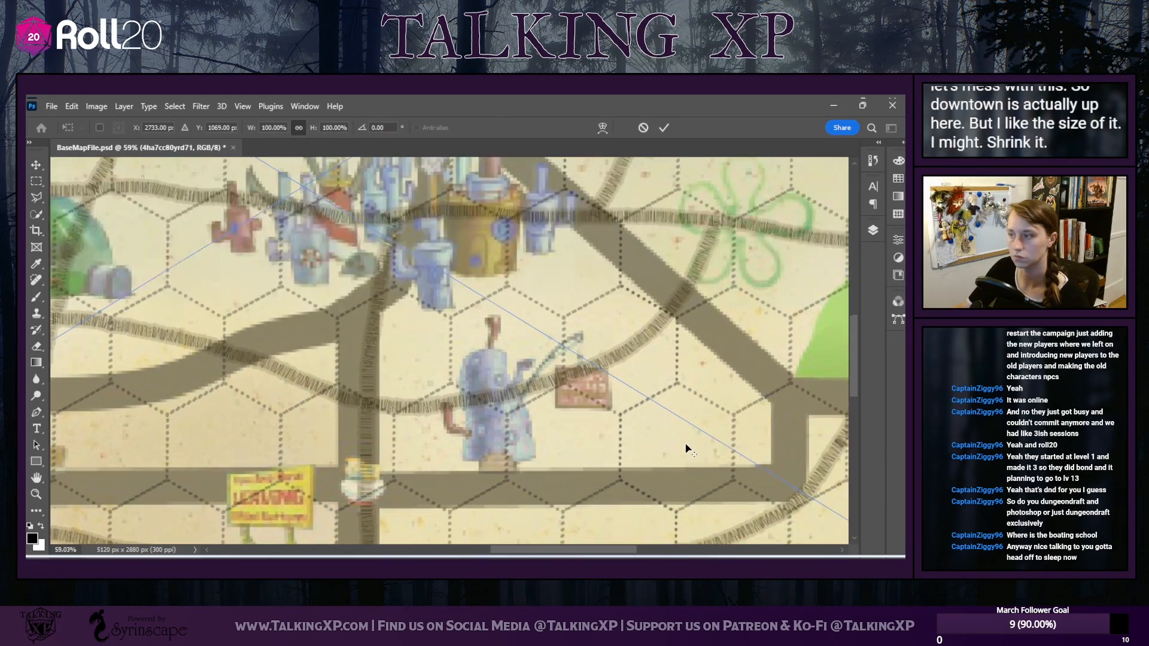
scroll(687, 448, "down", 5)
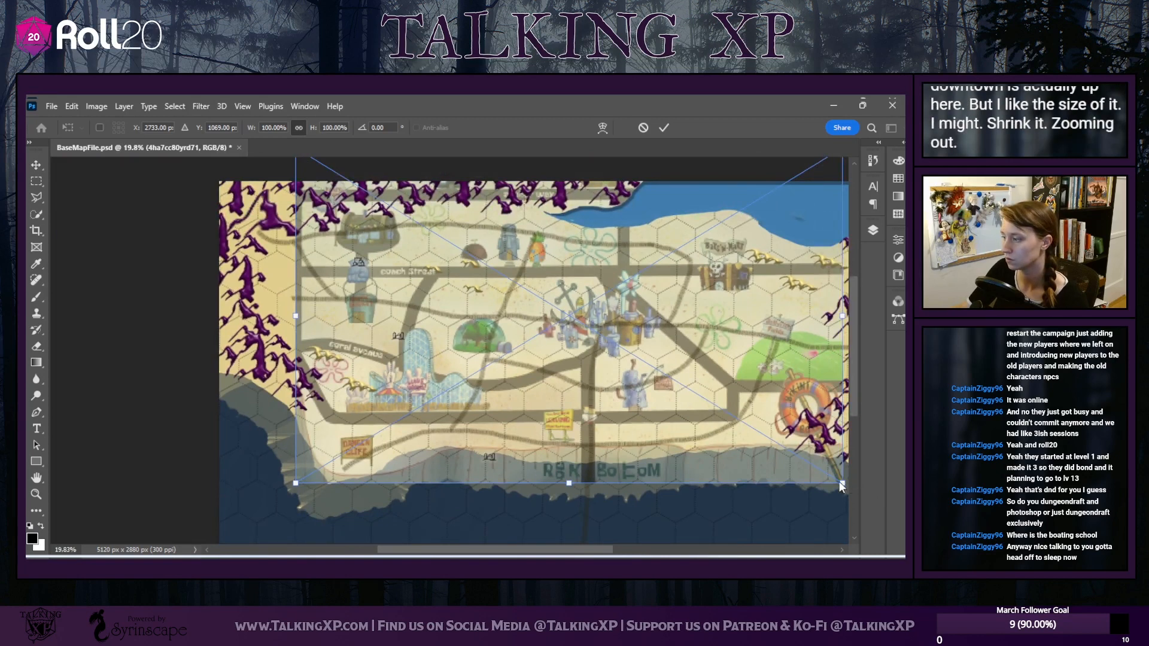
left_click_drag(843, 481, 815, 465)
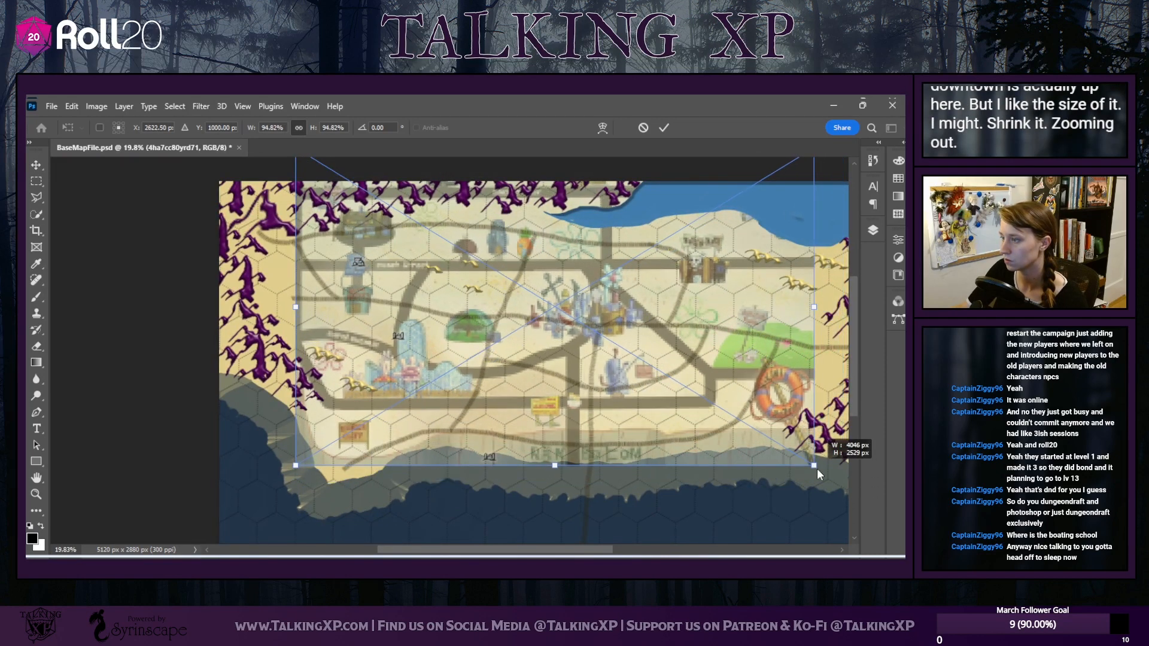
Move the scaled reference image to X 2794.5 px, Y 1096 px, apply the transform, and return to the layer list
mouse_move(597, 325)
left_mouse_down()
mouse_move(619, 337)
mouse_move(610, 327)
left_mouse_up()
scroll(607, 370, "up", 2)
scroll(607, 370, "up", 2)
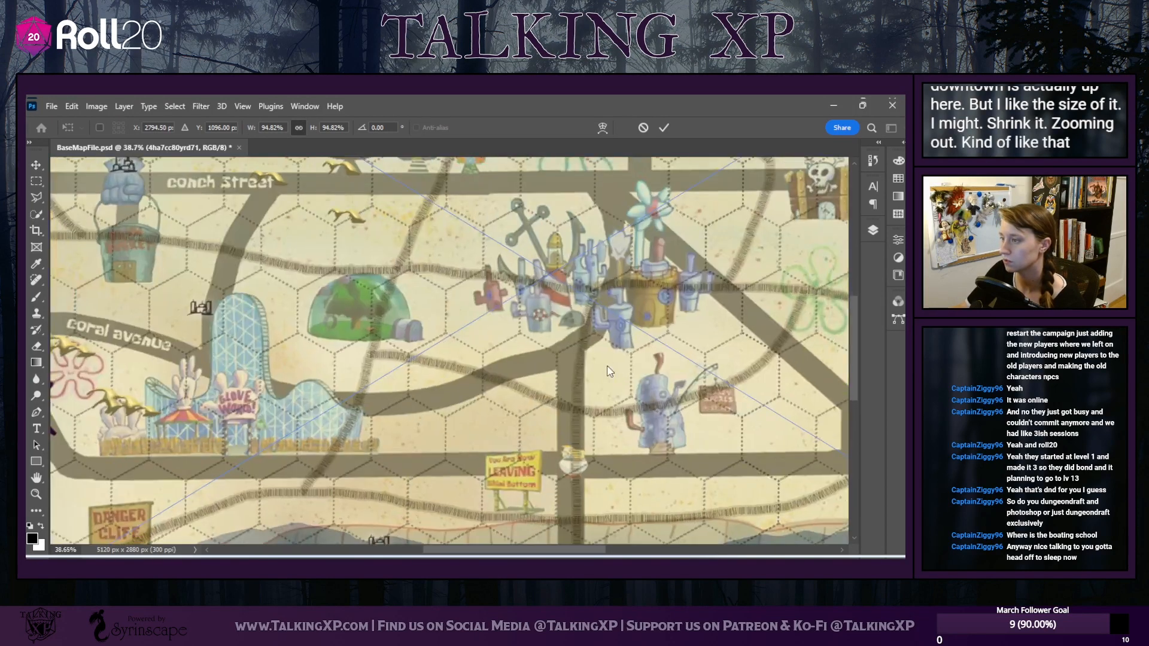
key("alt+space")
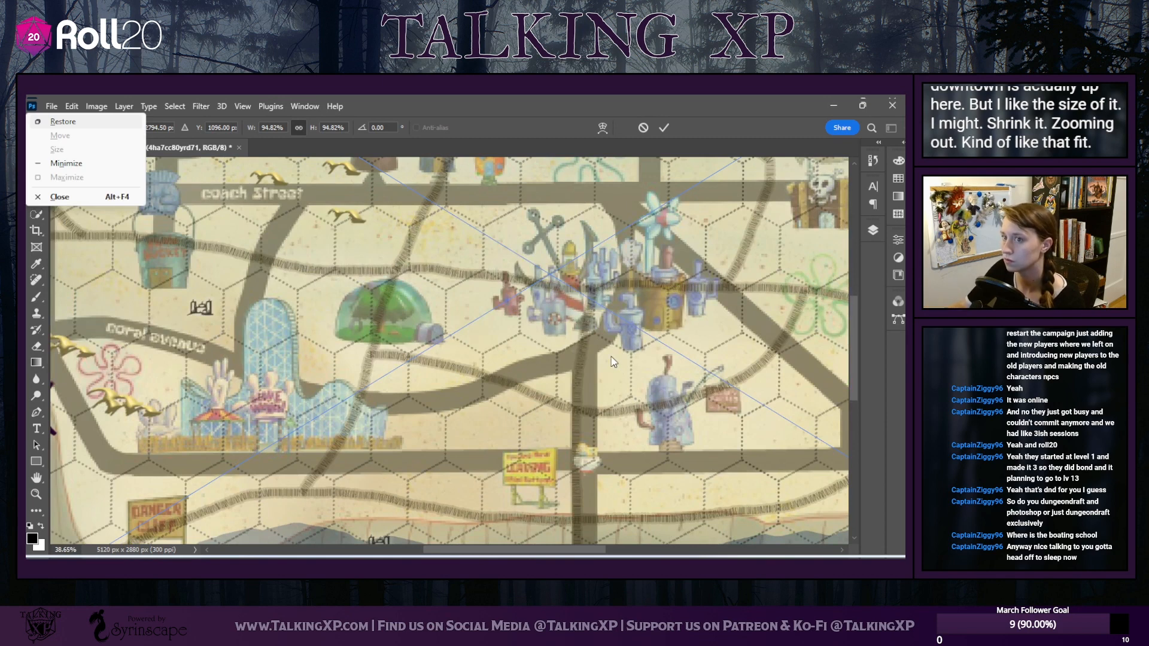
key("Escape")
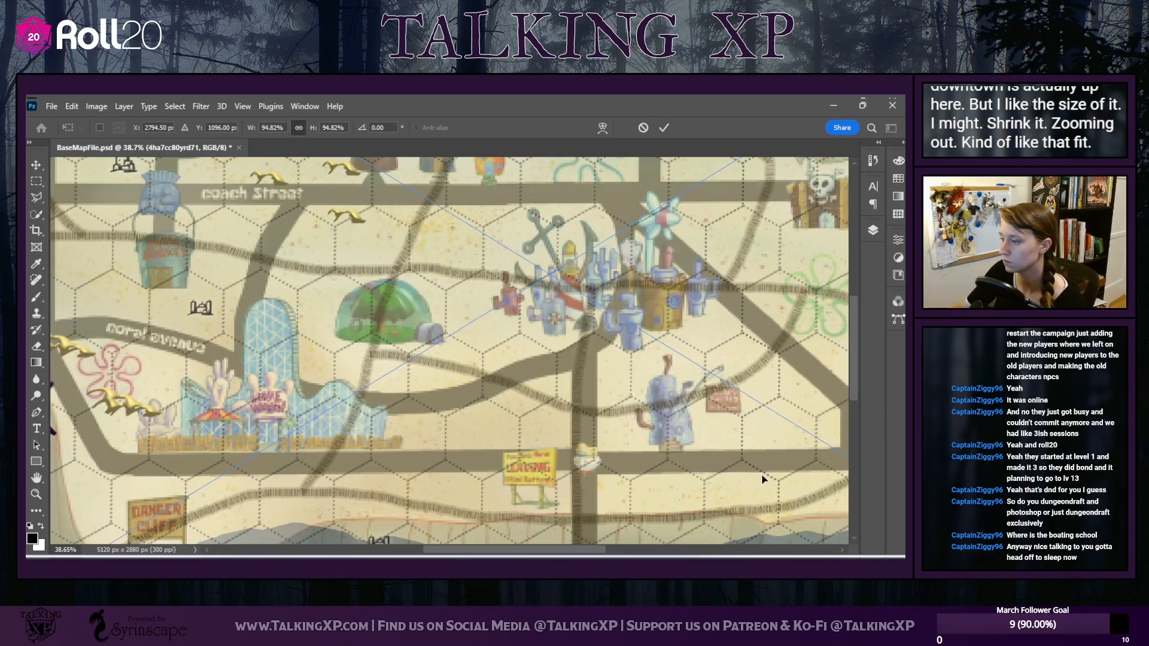
scroll(763, 479, "down", 1)
key("alt+space")
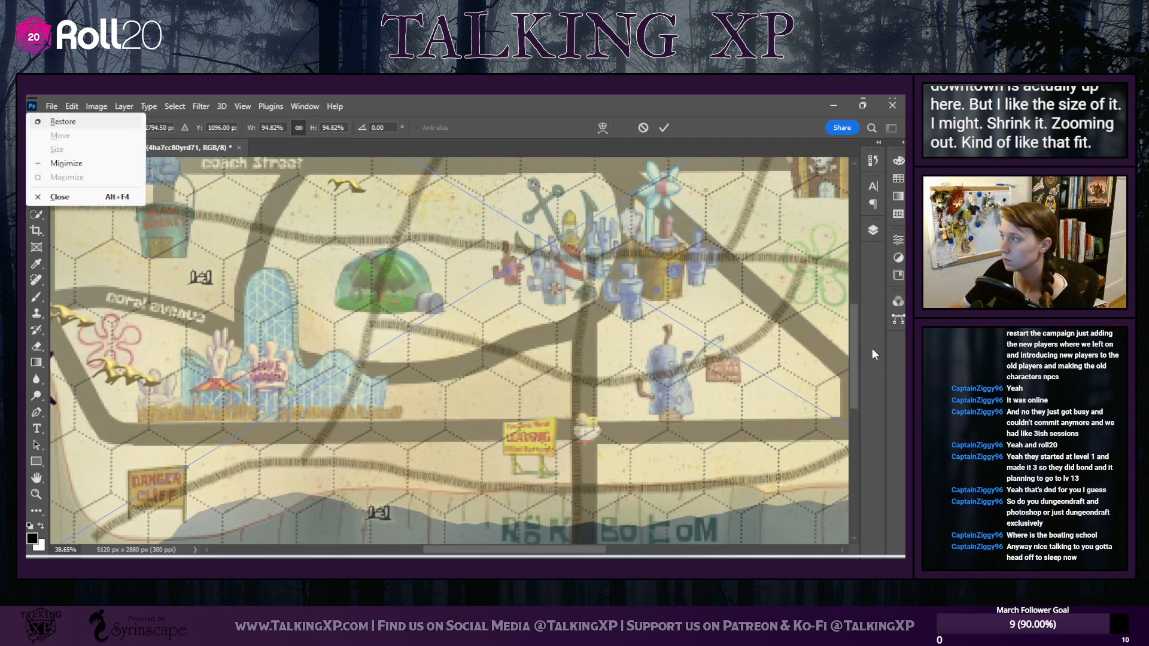
left_click(871, 231)
left_click(788, 440)
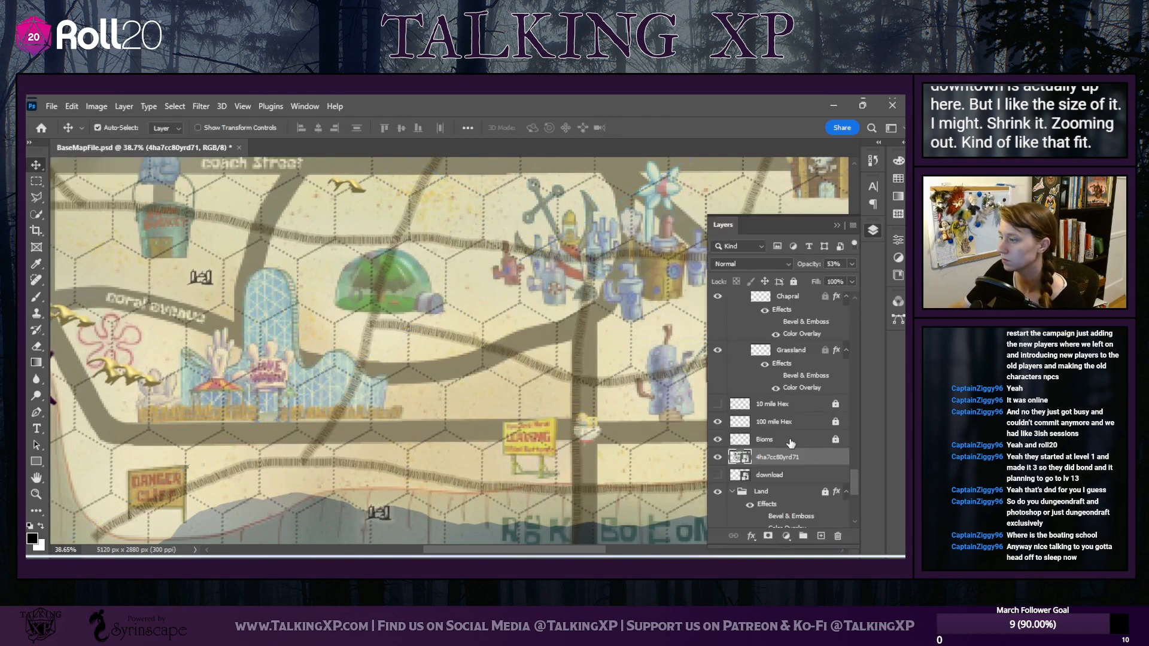
Select the Downtown icon layer for tracing over the downtown buildings
scroll(789, 446, "up", 6)
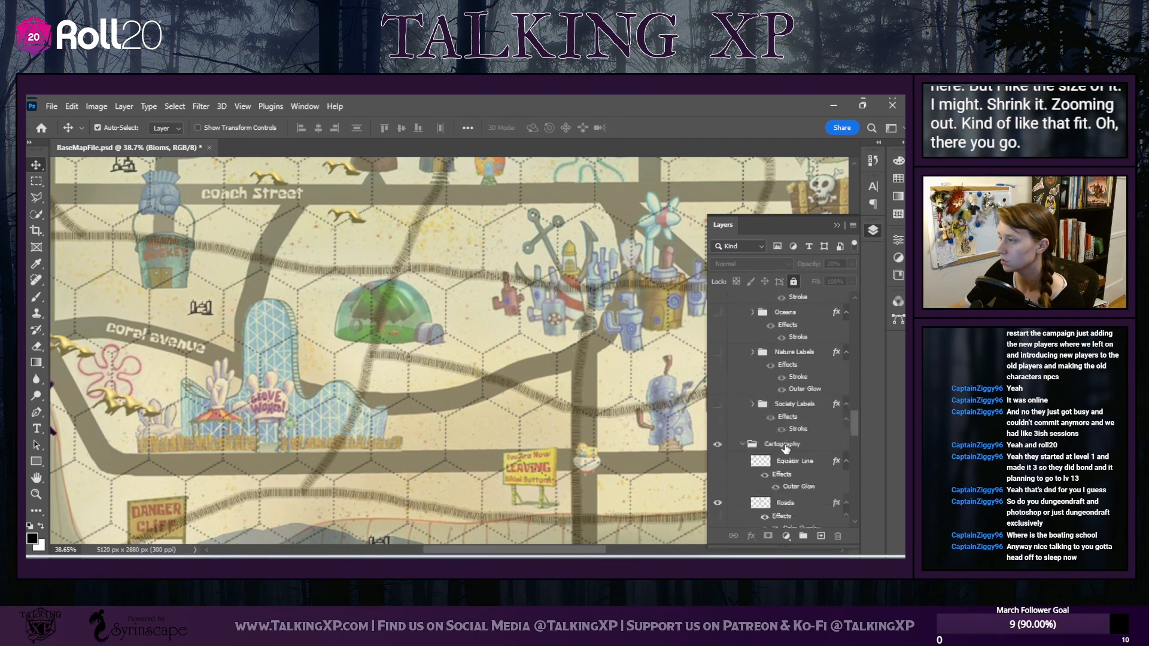
left_click(799, 381)
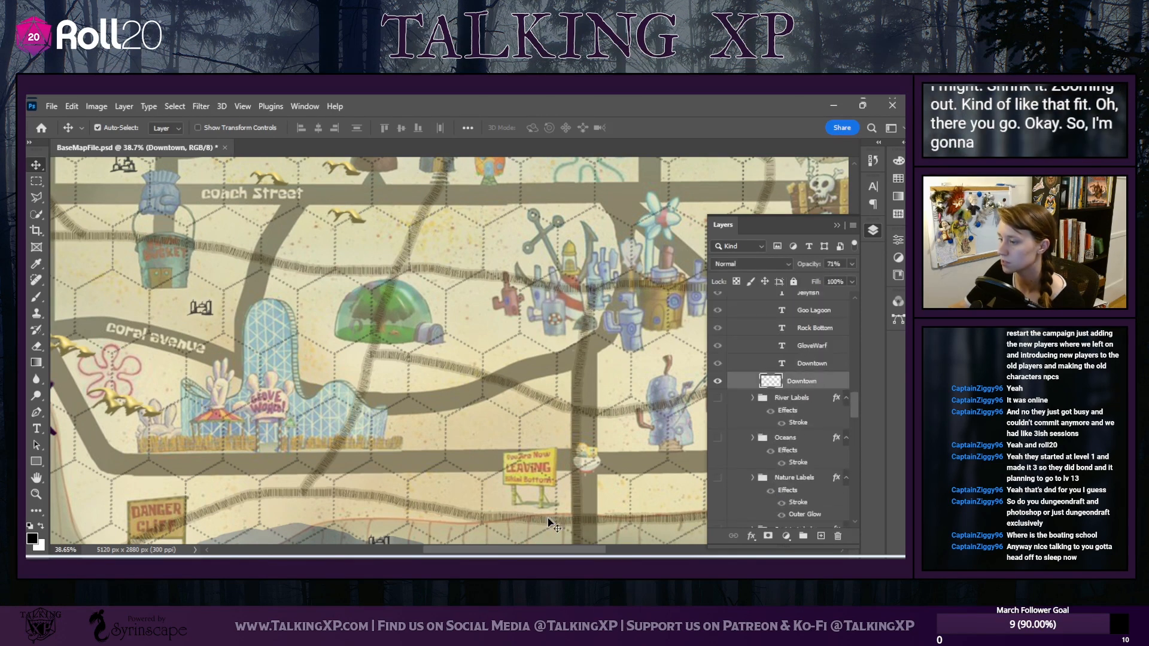
left_click_drag(509, 549, 547, 550)
scroll(457, 336, "up", 3)
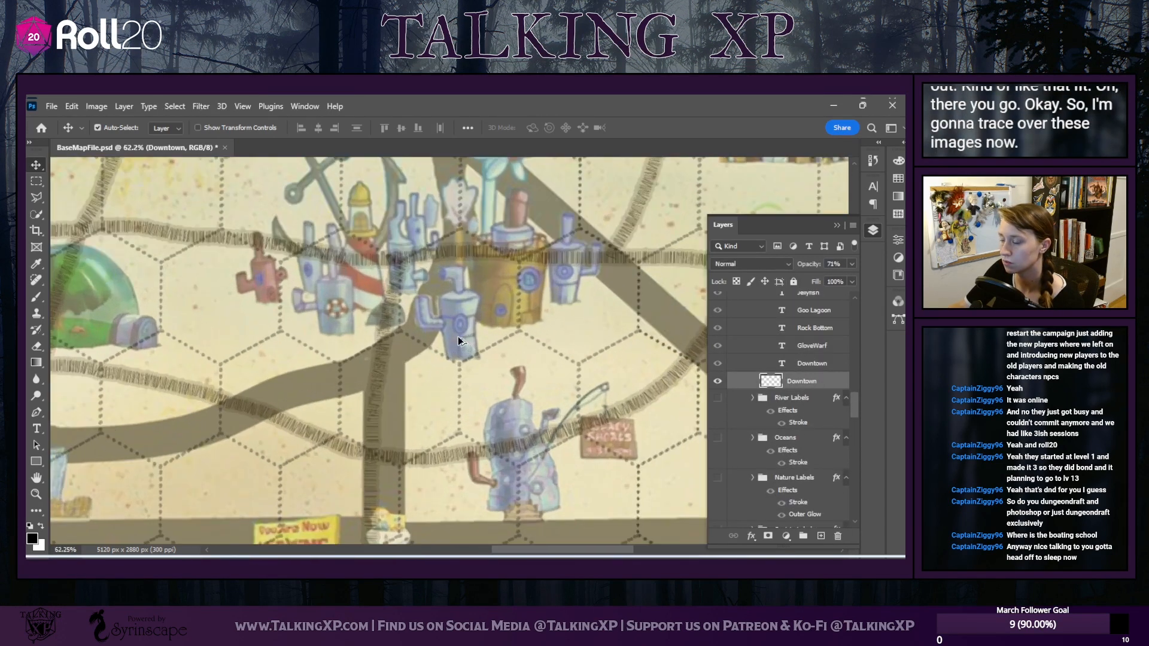
scroll(473, 359, "up", 1)
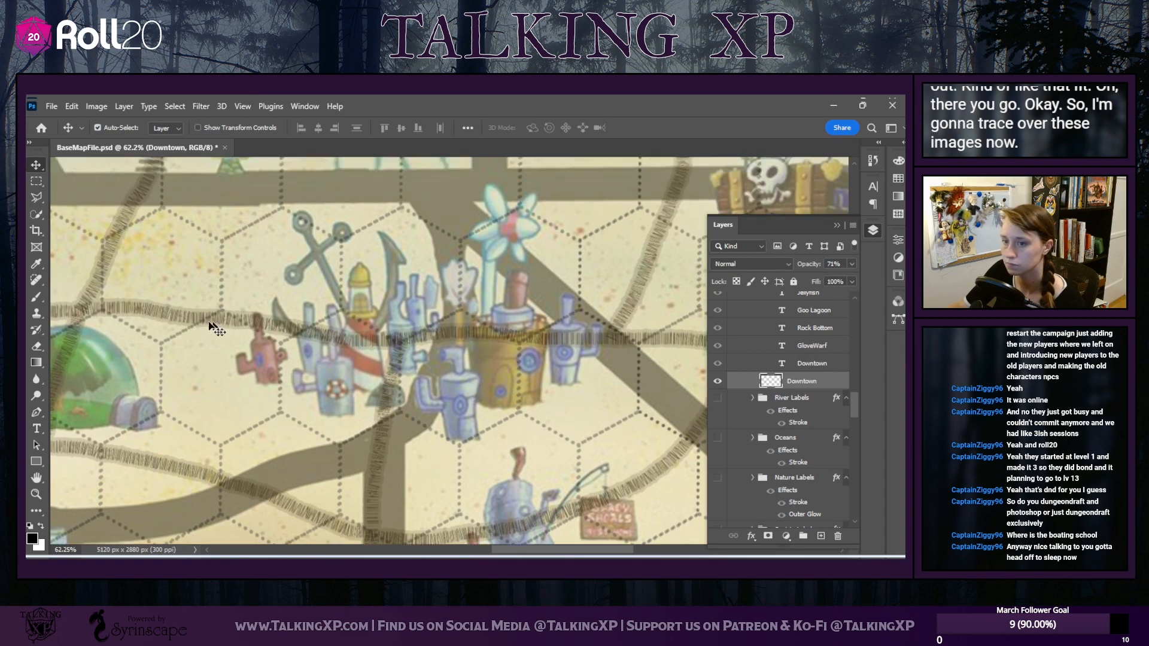
Choose the recently used hard round brush at 100% hardness and set its size to 10 px
left_click(36, 297)
scroll(270, 299, "up", 2)
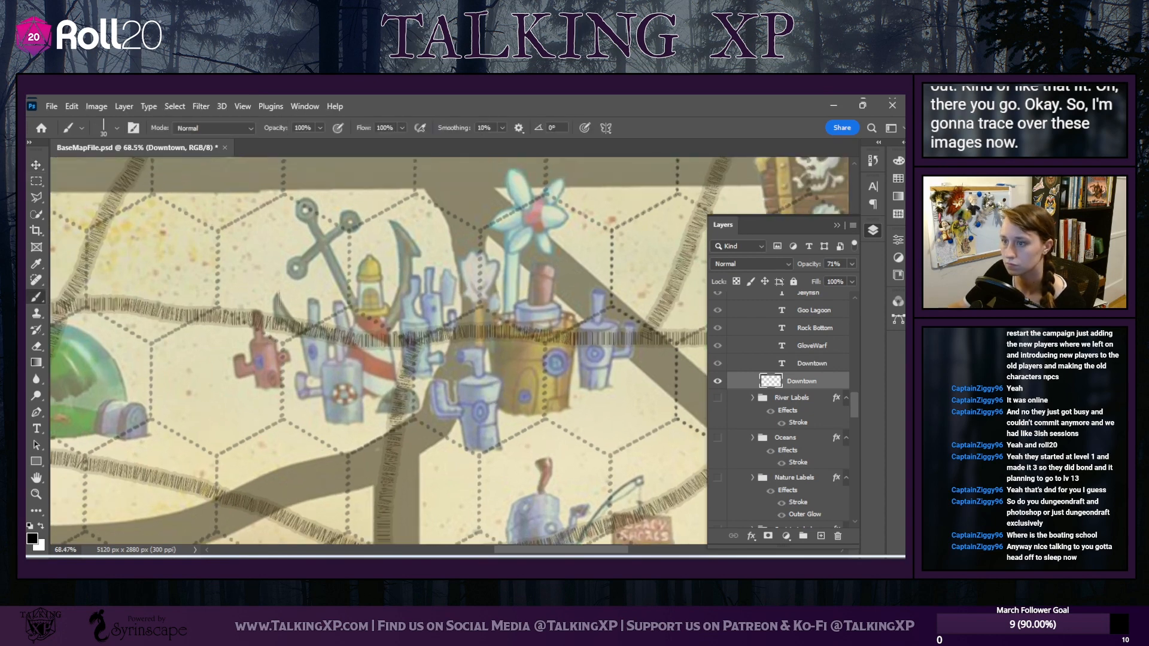
left_click(119, 130)
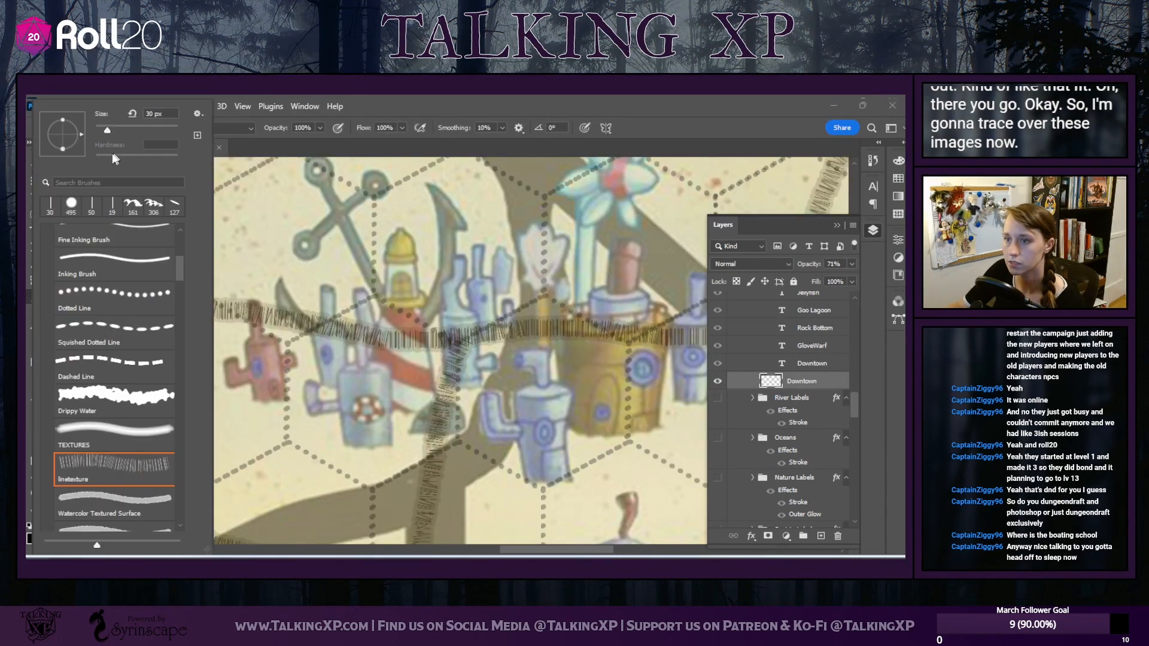
left_click(68, 208)
left_click_drag(110, 132, 99, 131)
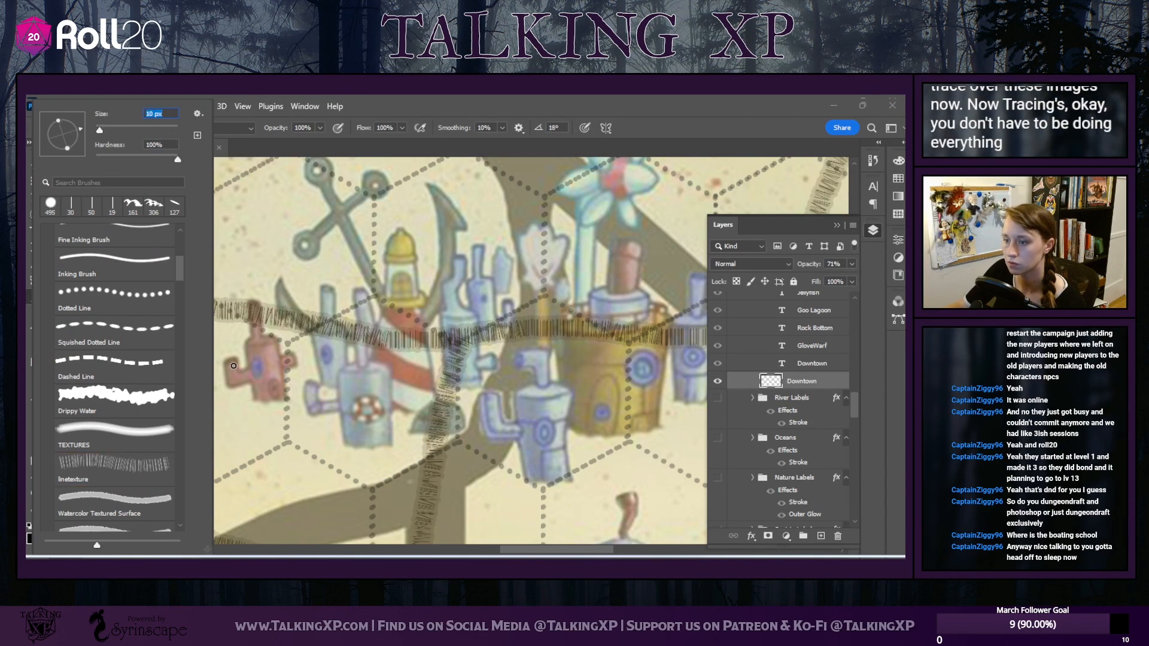
left_click(235, 362)
left_click_drag(238, 369, 245, 346)
key("ctrl+z")
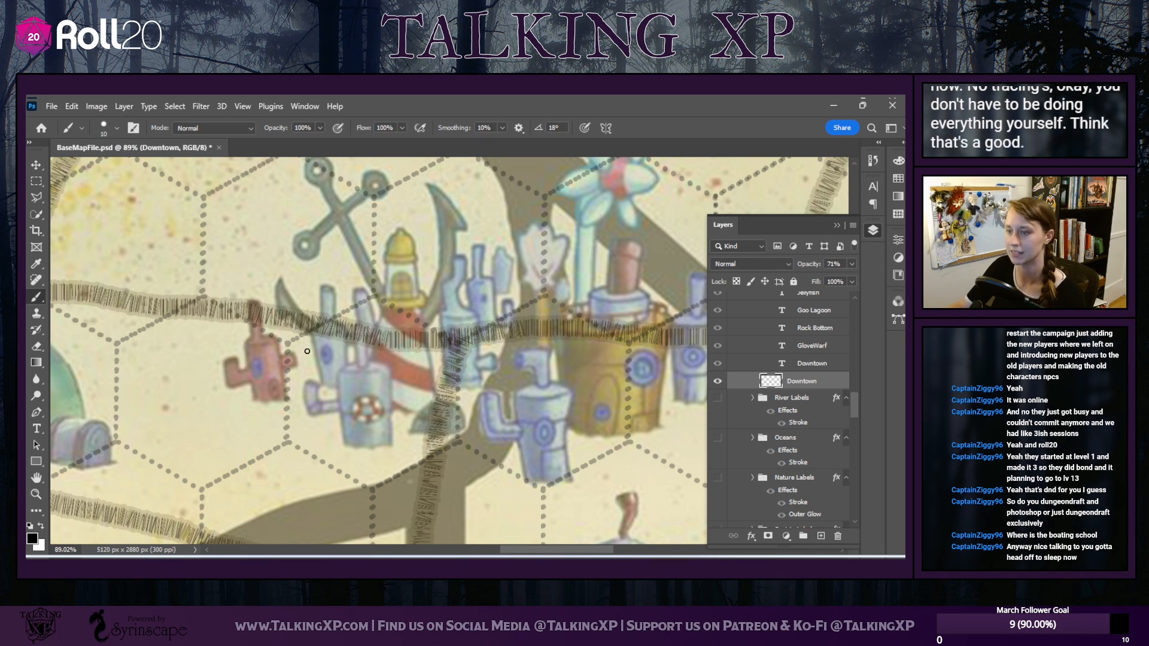
Set the hard round brush's size to 5 px
left_click(103, 127)
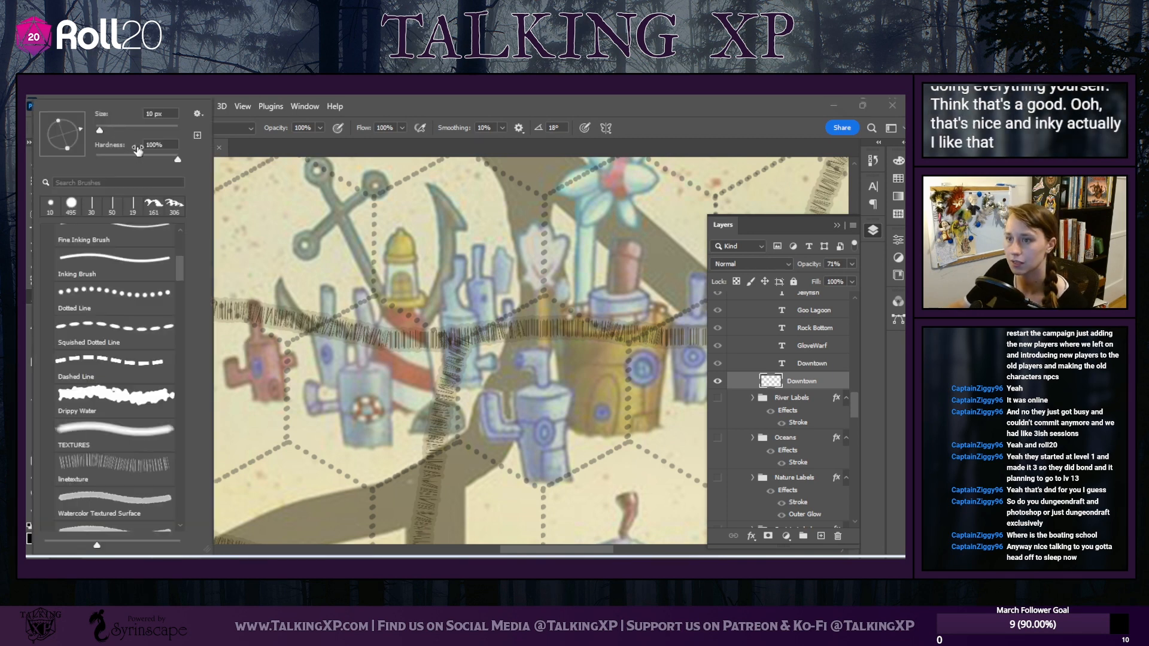
left_click_drag(100, 130, 98, 131)
left_click(152, 114)
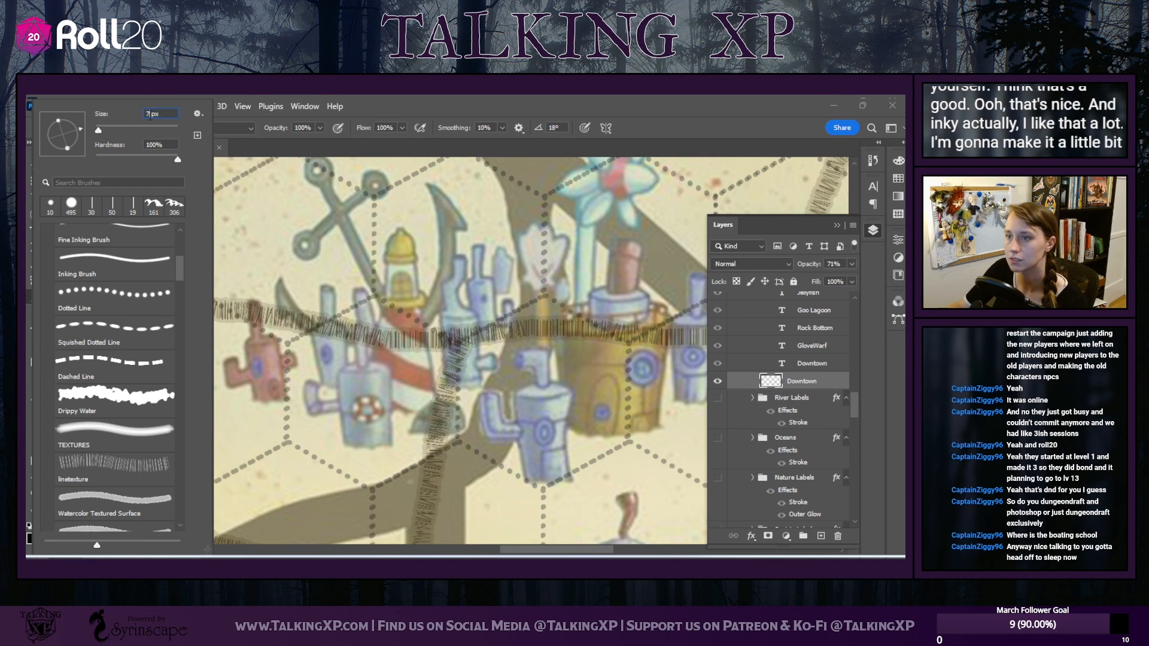
type("5")
key("Return")
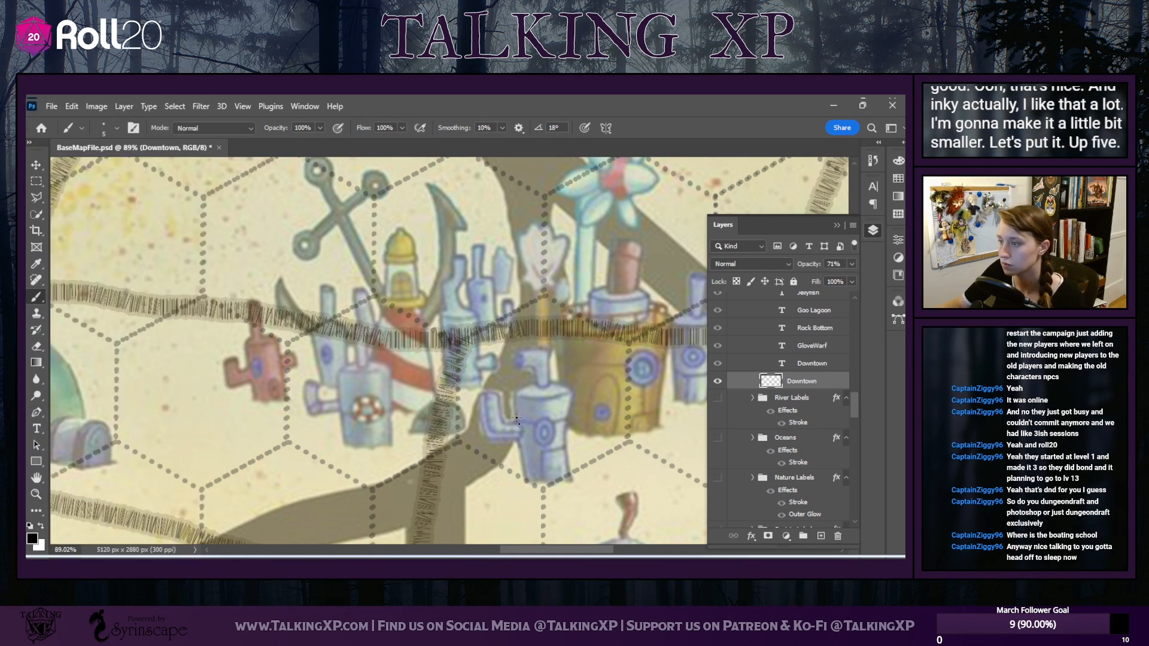
Examine the downtown building cluster and the road crossing to decide which iconic structures to trace
left_click_drag(512, 554, 539, 555)
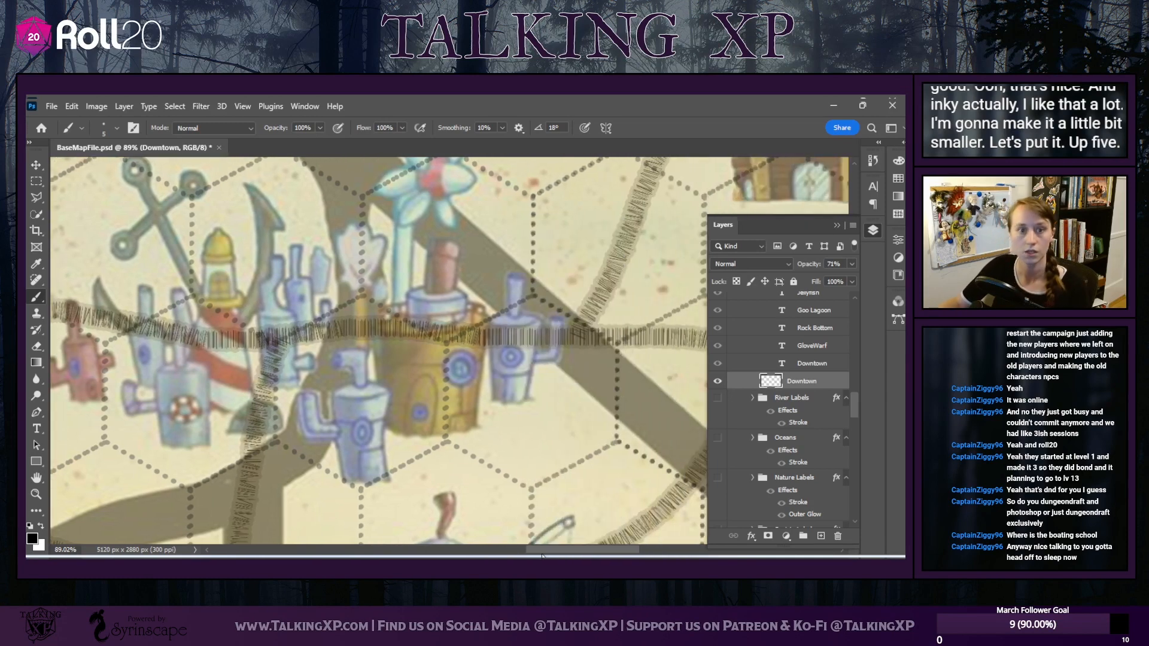
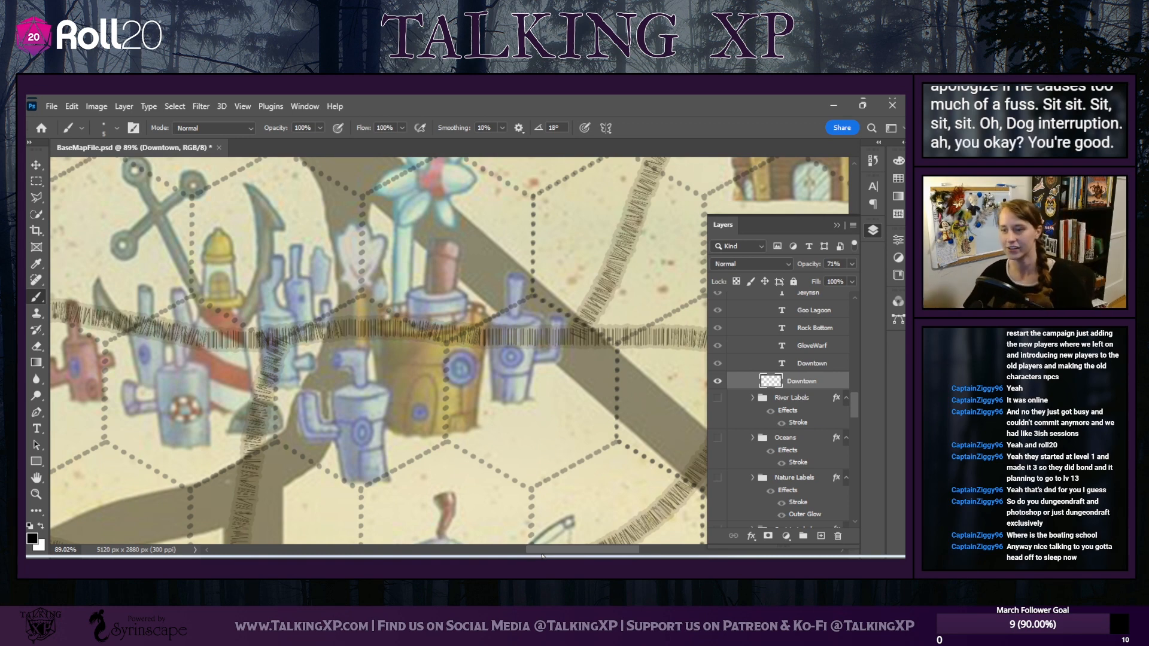
scroll(595, 505, "up", 2)
scroll(443, 483, "down", 4)
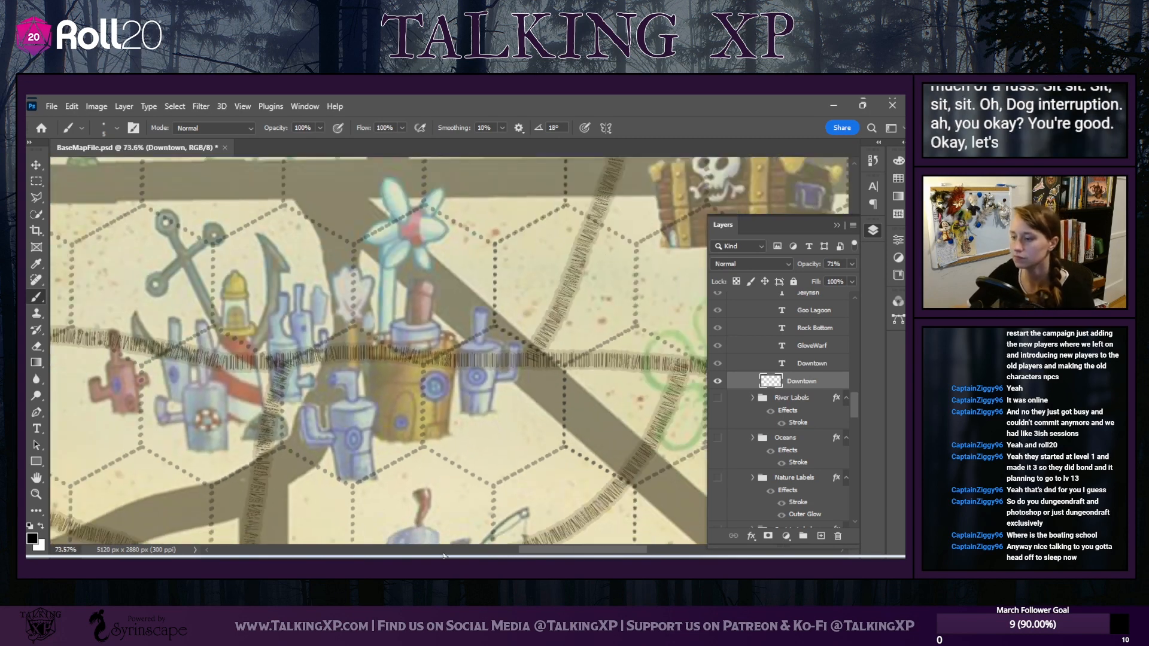
left_click_drag(536, 549, 521, 541)
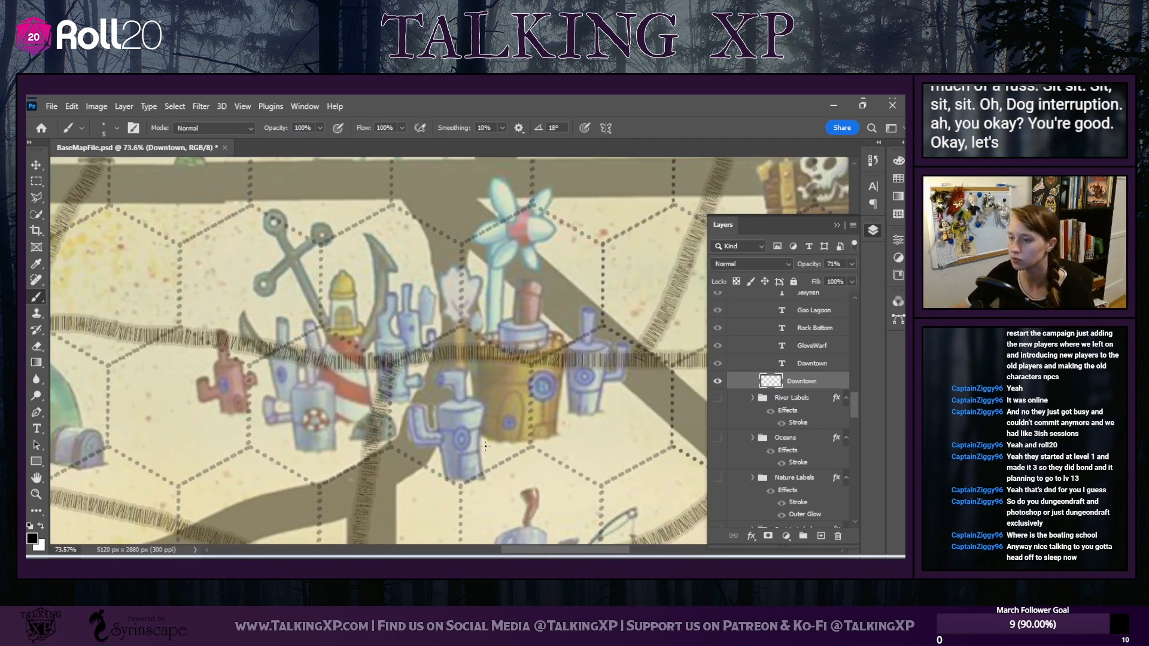
scroll(479, 436, "up", 2)
scroll(480, 436, "up", 1)
scroll(524, 394, "up", 1)
scroll(525, 395, "down", 2)
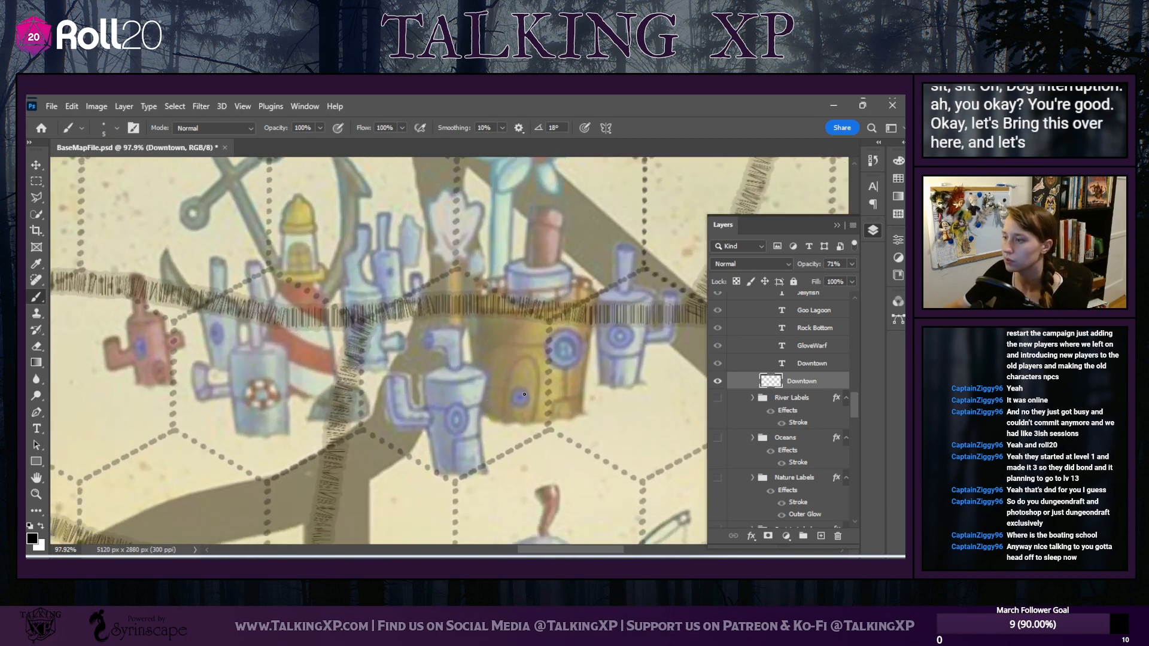
scroll(525, 394, "up", 1)
scroll(524, 394, "up", 3)
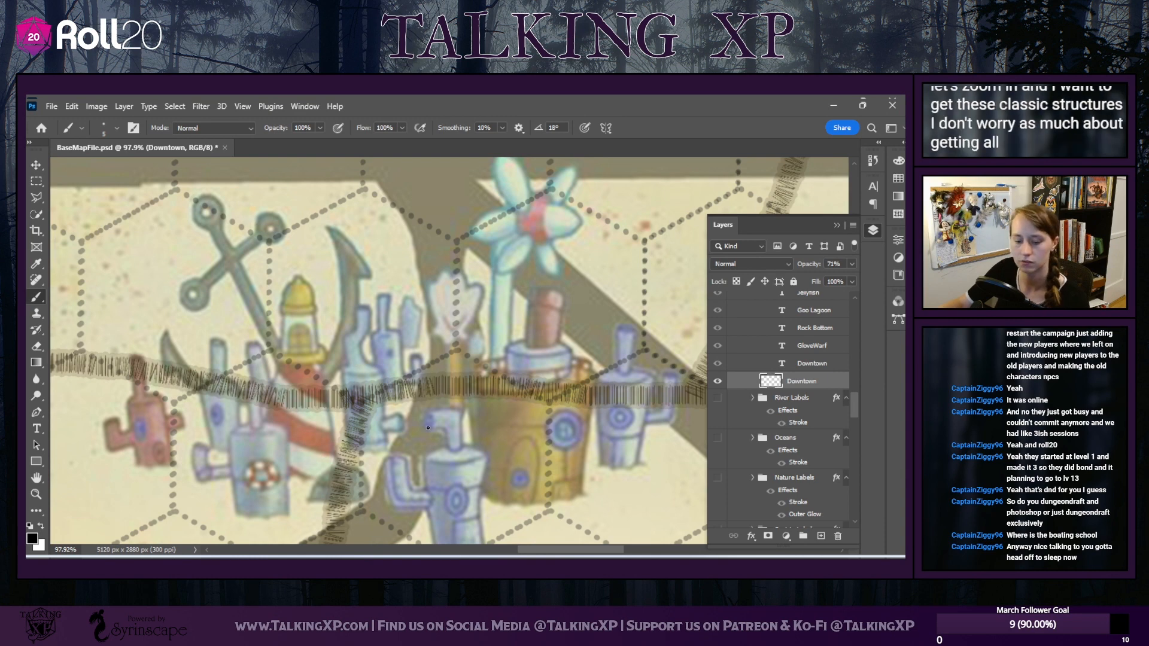
scroll(432, 423, "up", 5)
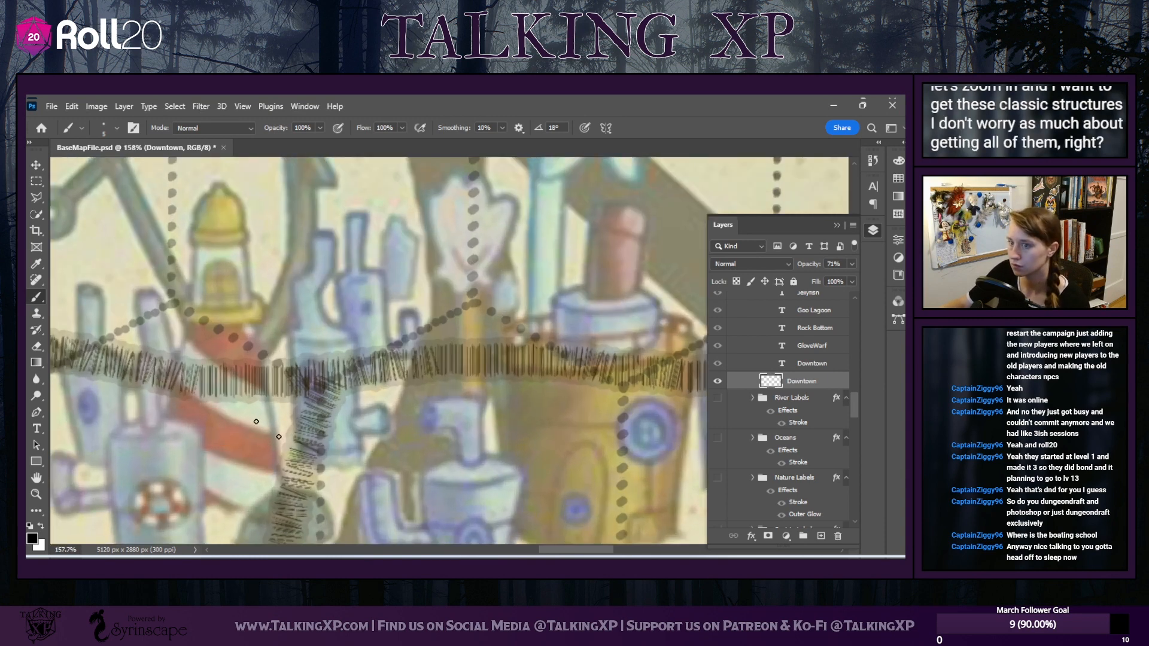
scroll(205, 379, "down", 3)
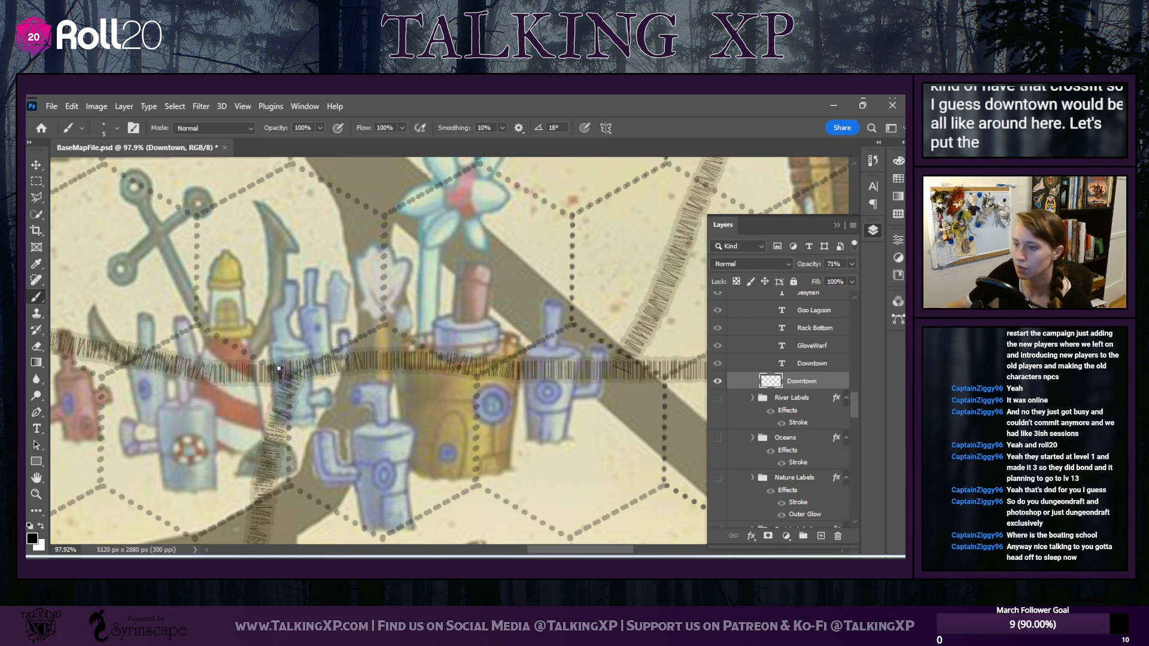
left_click_drag(544, 550, 537, 552)
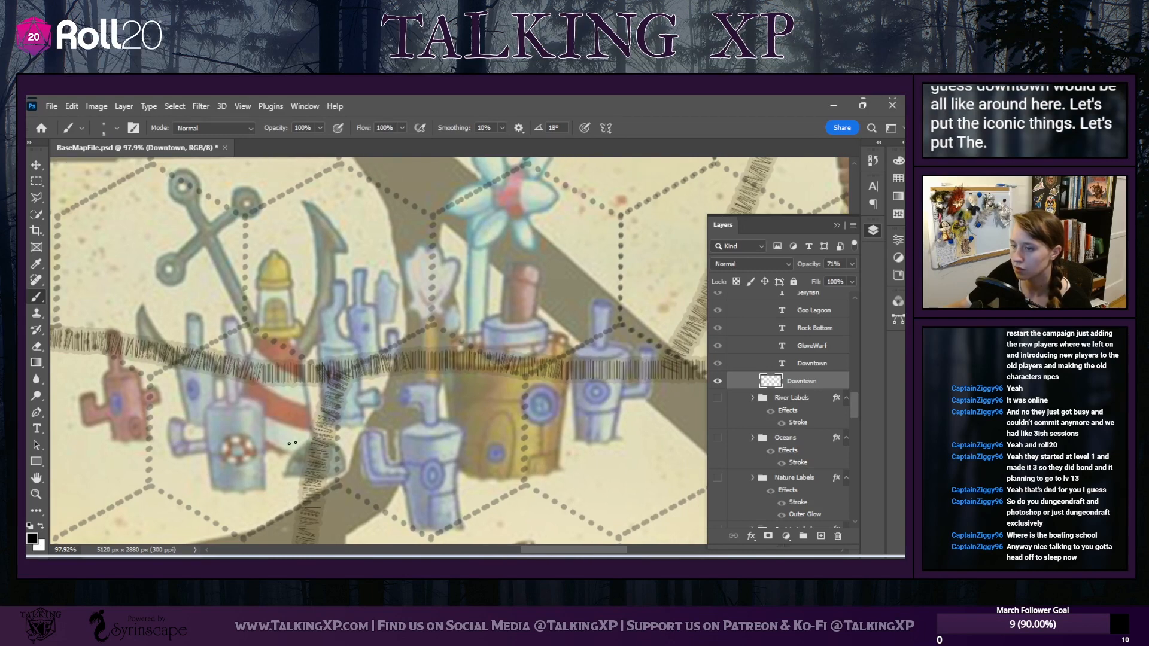
scroll(300, 419, "up", 4)
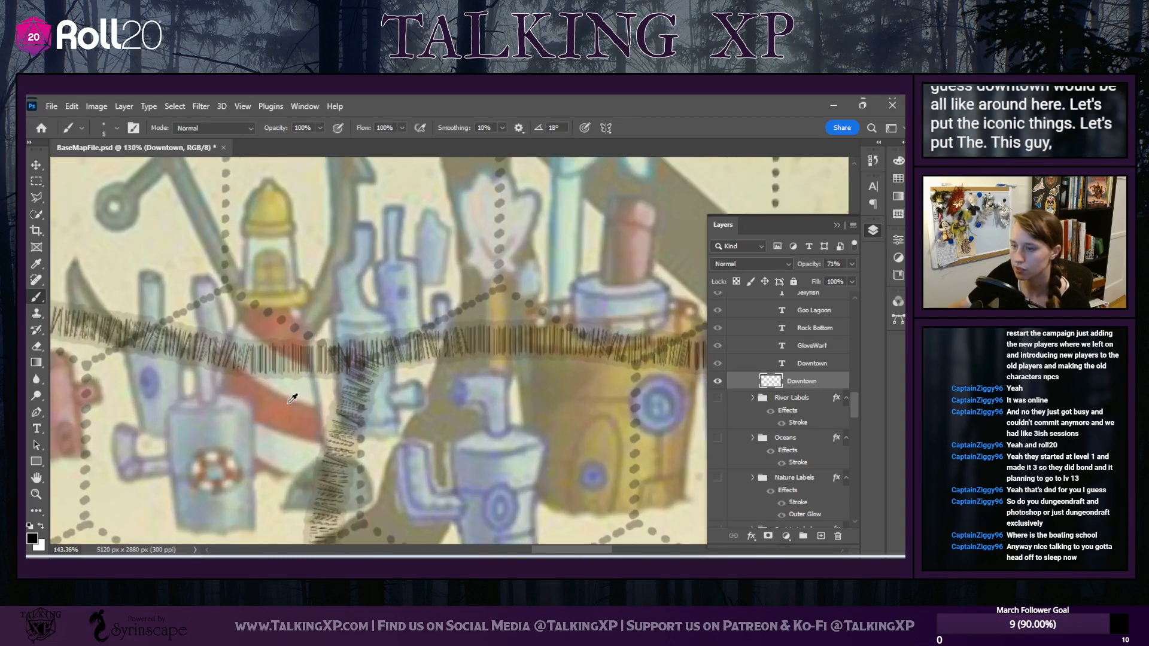
scroll(305, 435, "down", 1)
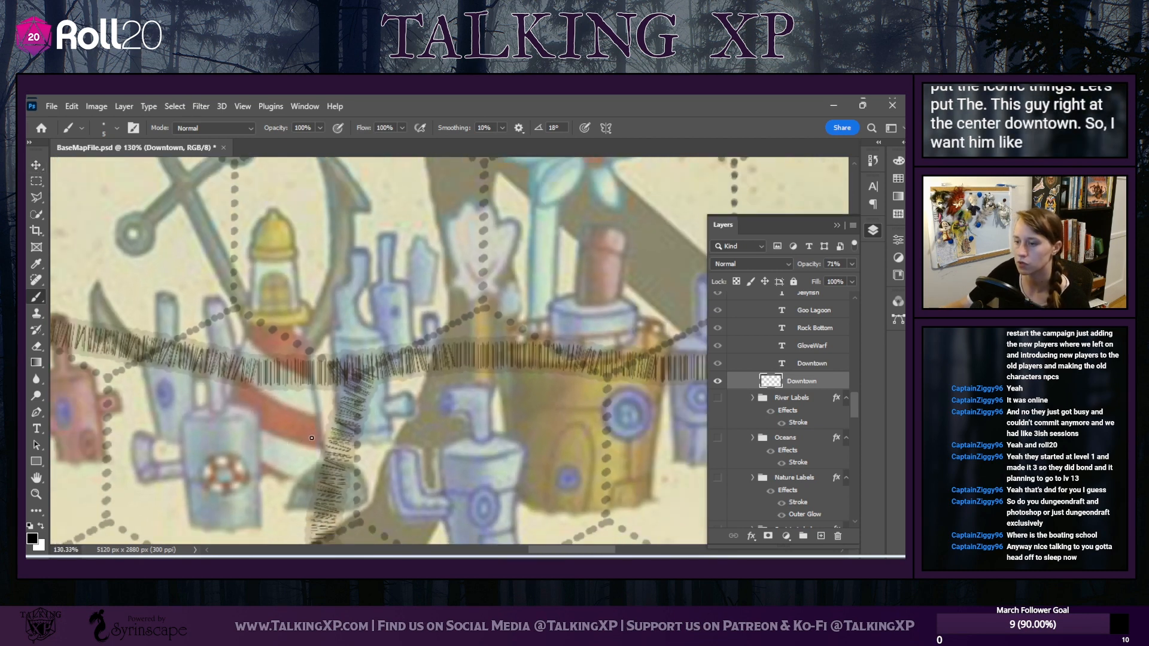
Shift the reference map image slightly so the lighthouse sits beside the road crossing, and return to the Brush tool
left_click(36, 164)
left_click_drag(277, 284, 310, 262)
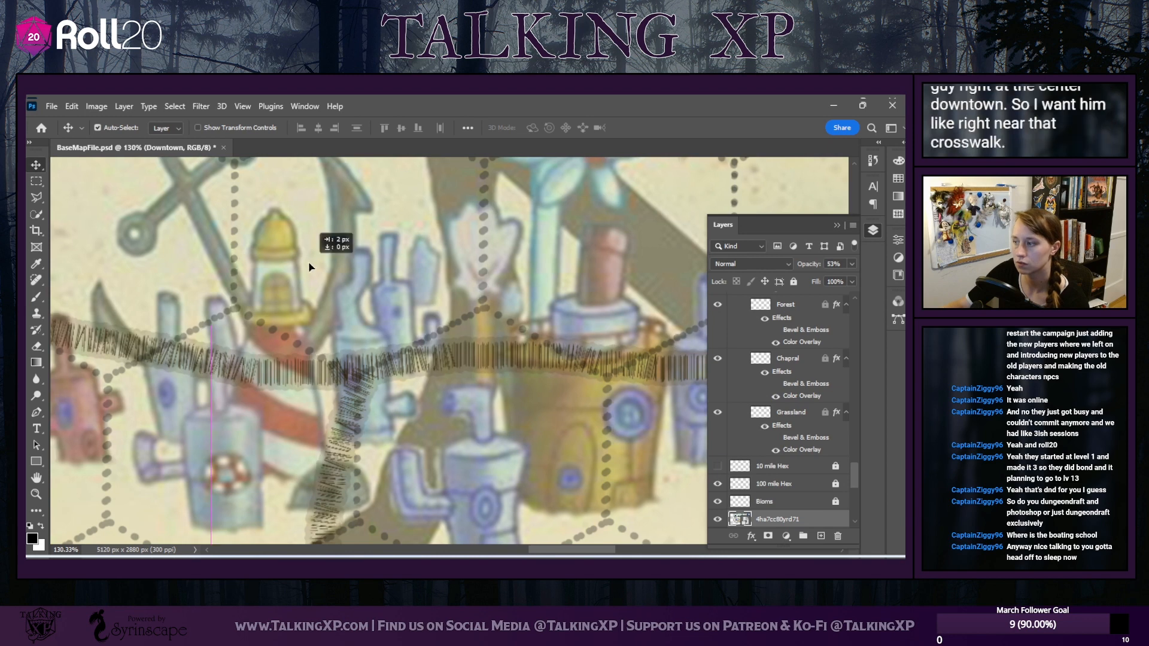
left_click_drag(302, 424, 259, 450)
left_click(36, 297)
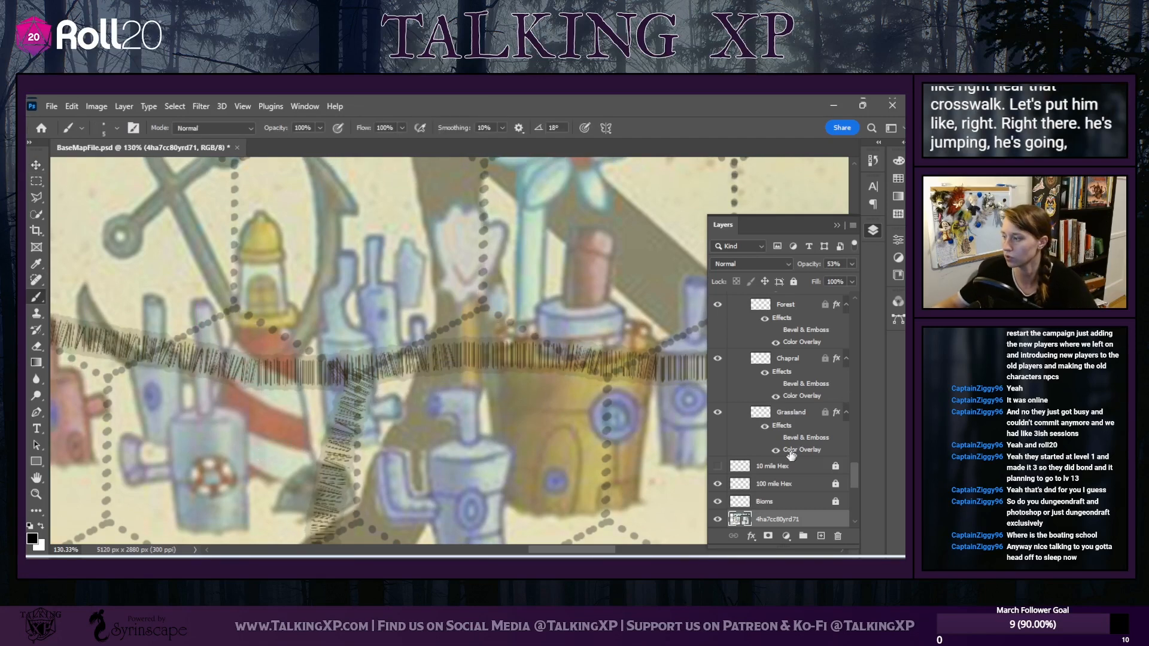
Collapse the Cartography and Natural Landmarks groups in the layer list
scroll(788, 461, "up", 3)
scroll(789, 461, "up", 5)
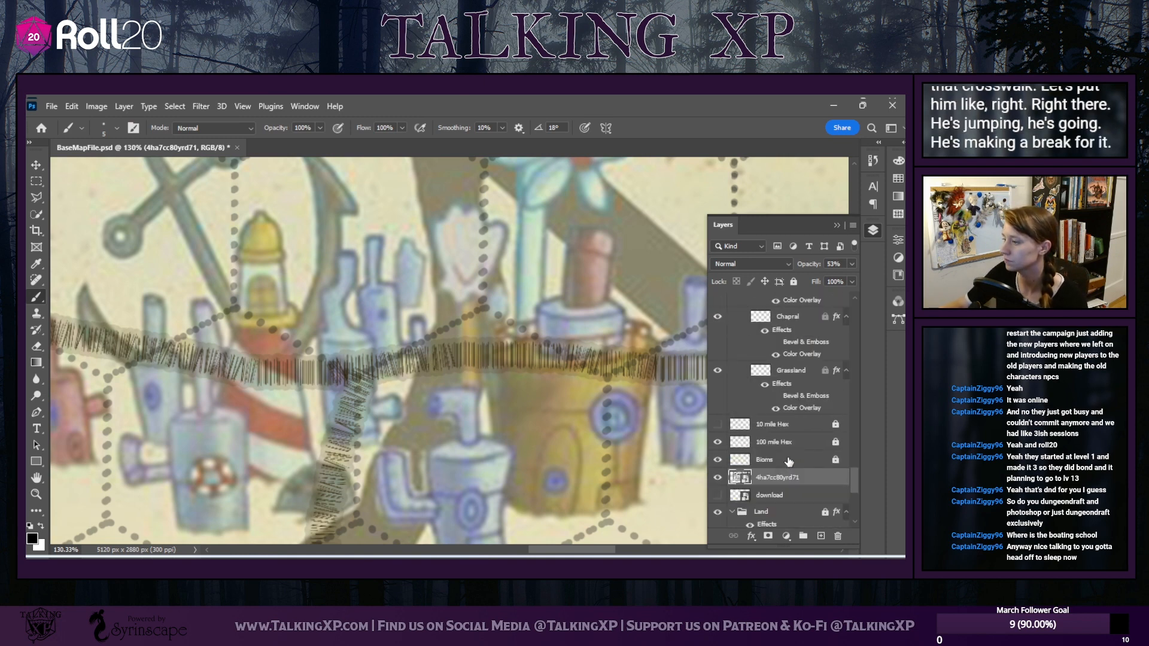
scroll(788, 460, "up", 6)
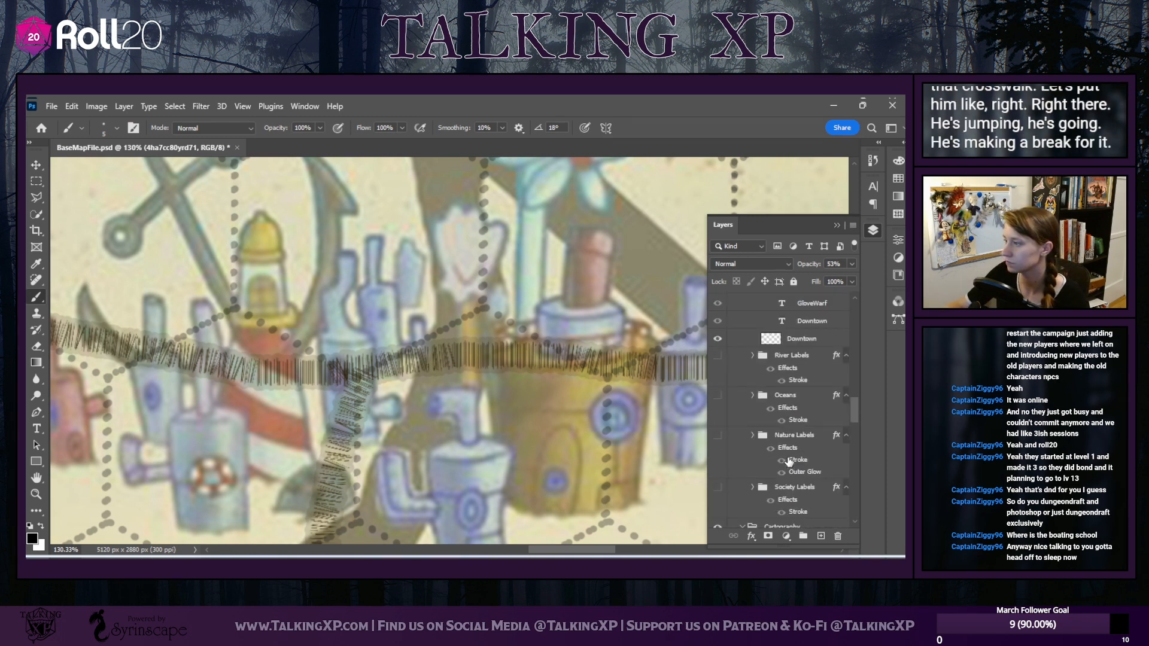
left_click(741, 403)
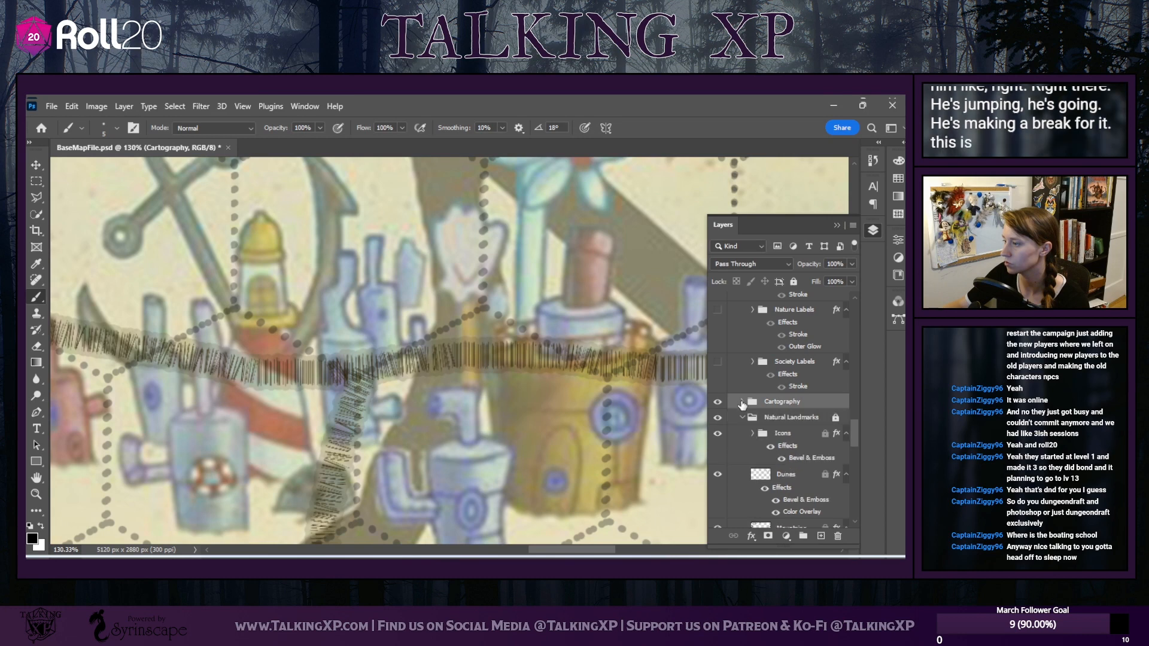
left_click(741, 401)
left_click(742, 333)
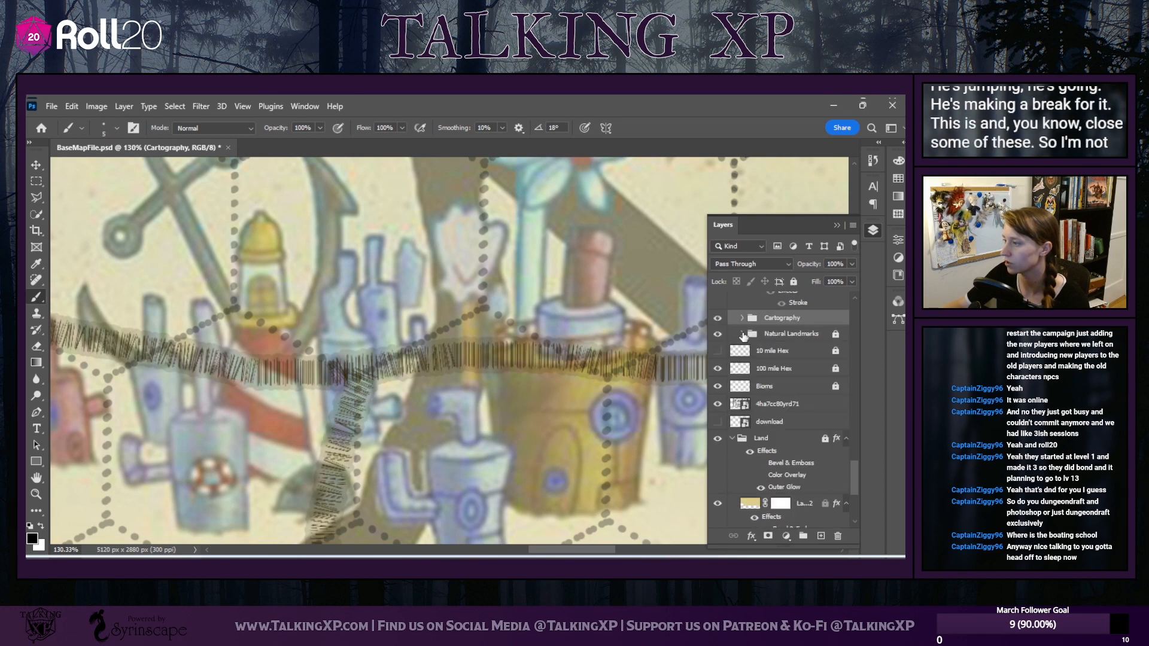
left_click(743, 334)
scroll(744, 338, "down", 5)
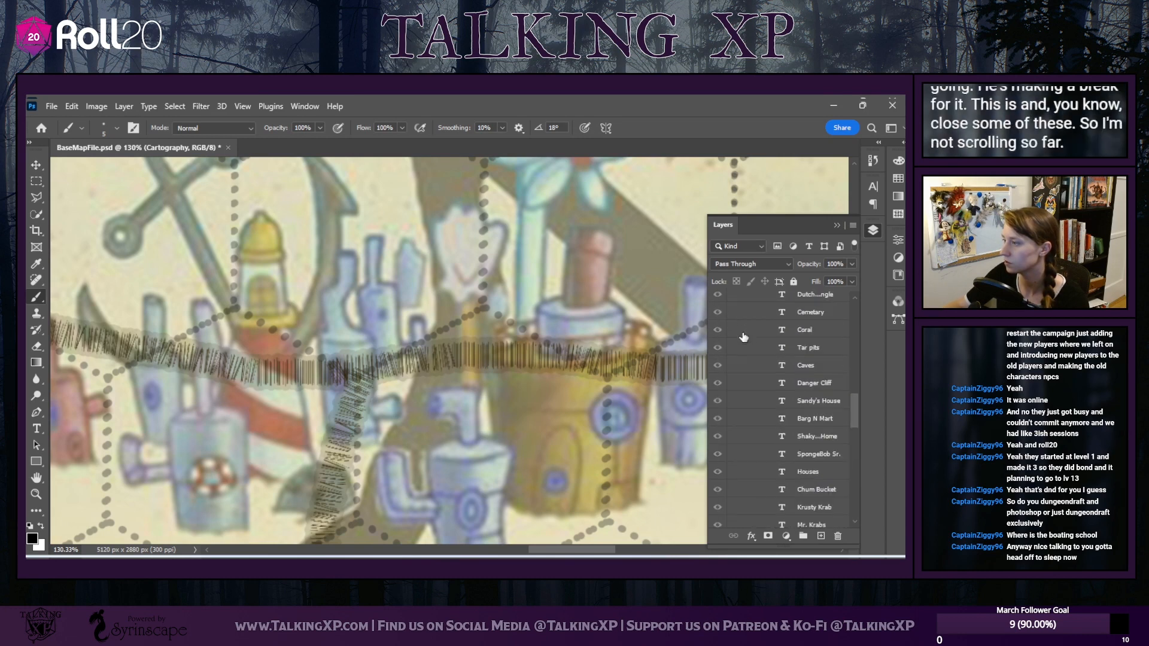
scroll(744, 337, "down", 10)
scroll(743, 337, "down", 3)
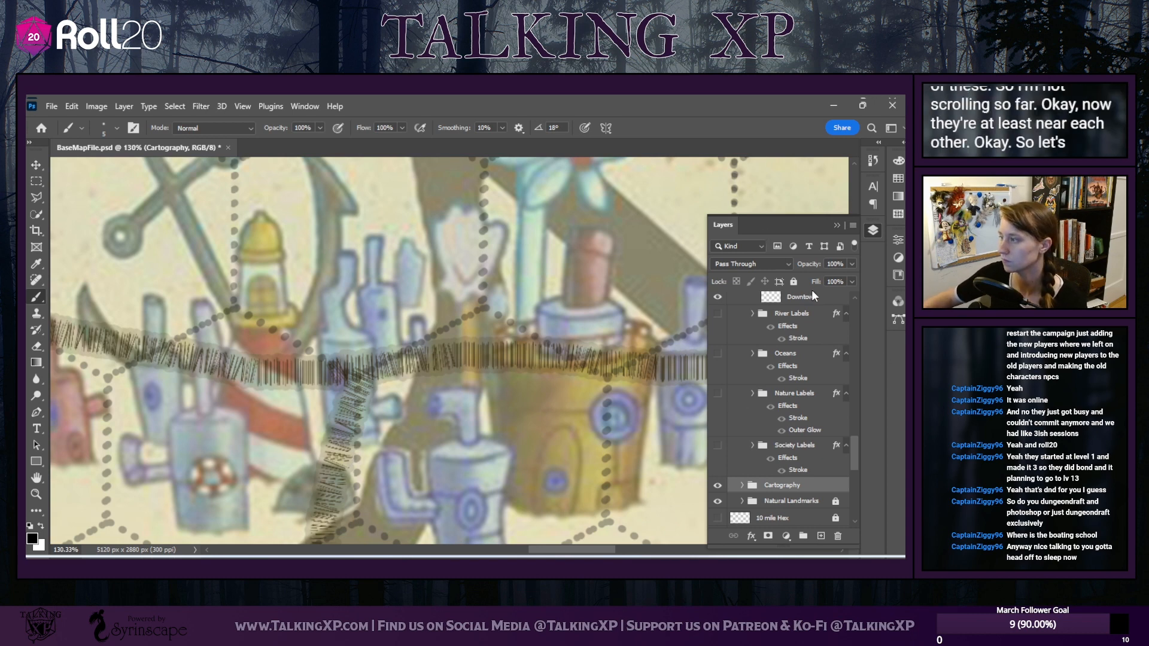
Trace the lighthouse's right wall and the ledge beneath its lantern room in black on the Downtown icon layer
left_click(761, 302)
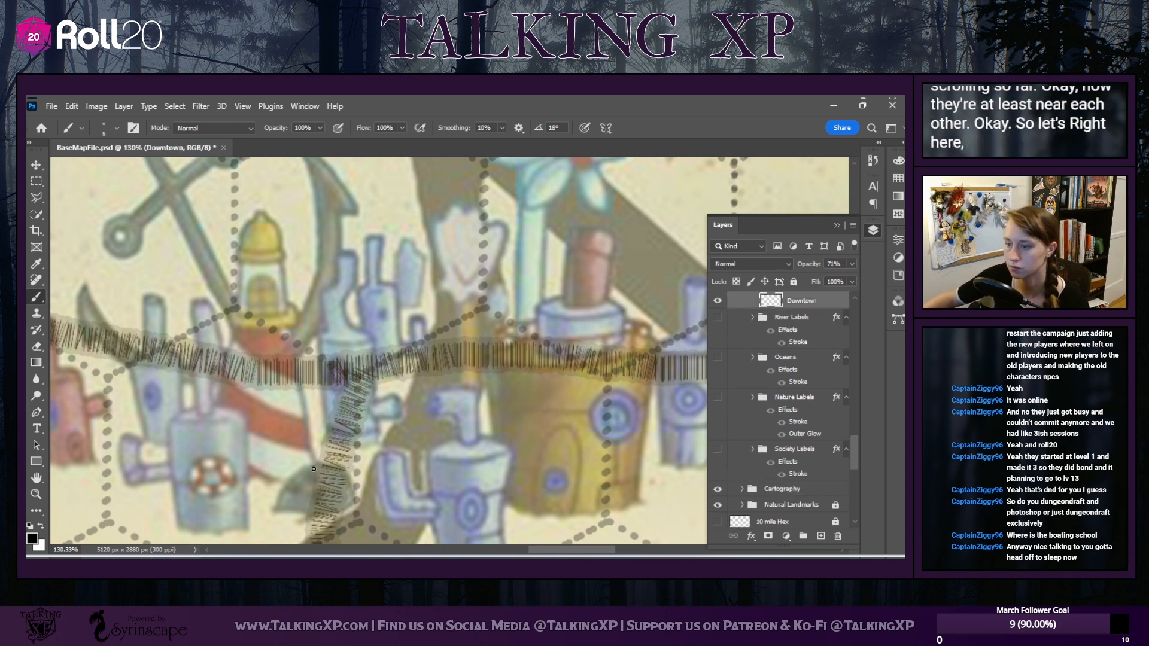
left_click_drag(318, 481, 282, 332)
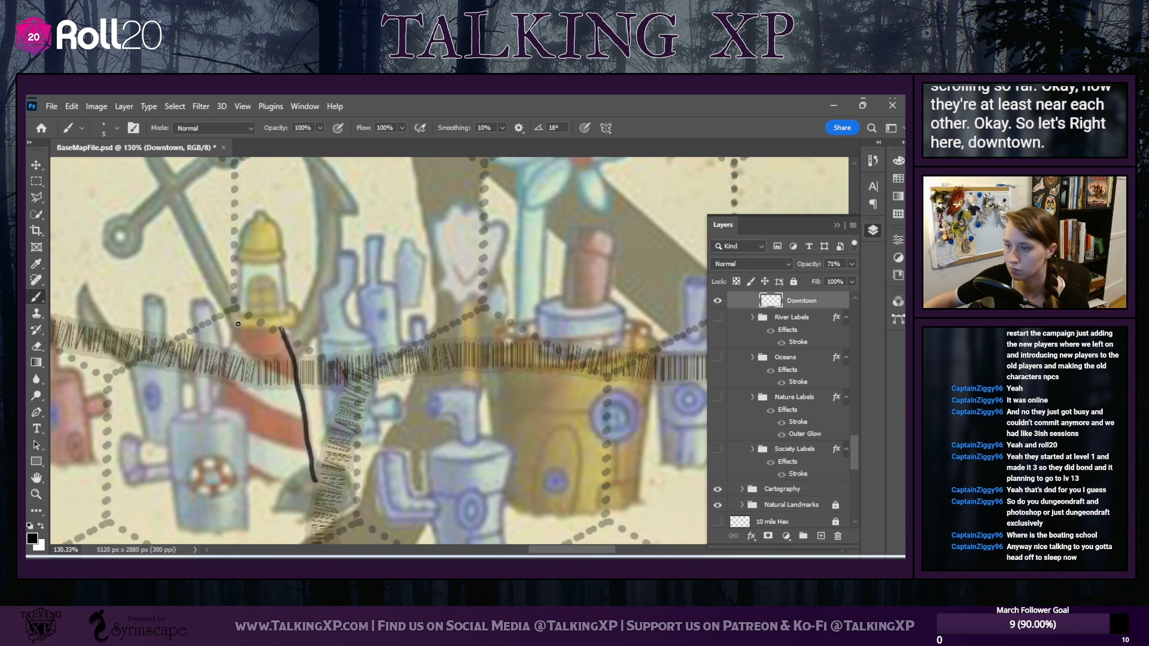
left_click_drag(225, 321, 264, 329)
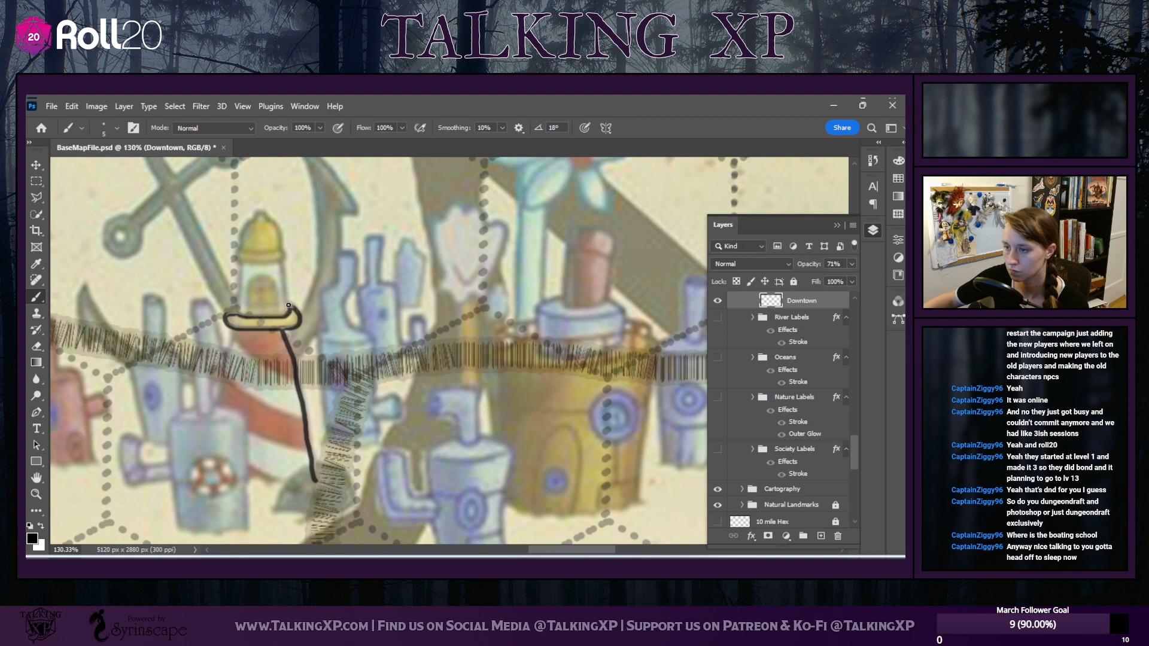
mouse_move(235, 331)
left_mouse_down()
mouse_move(194, 478)
mouse_move(297, 481)
left_mouse_up()
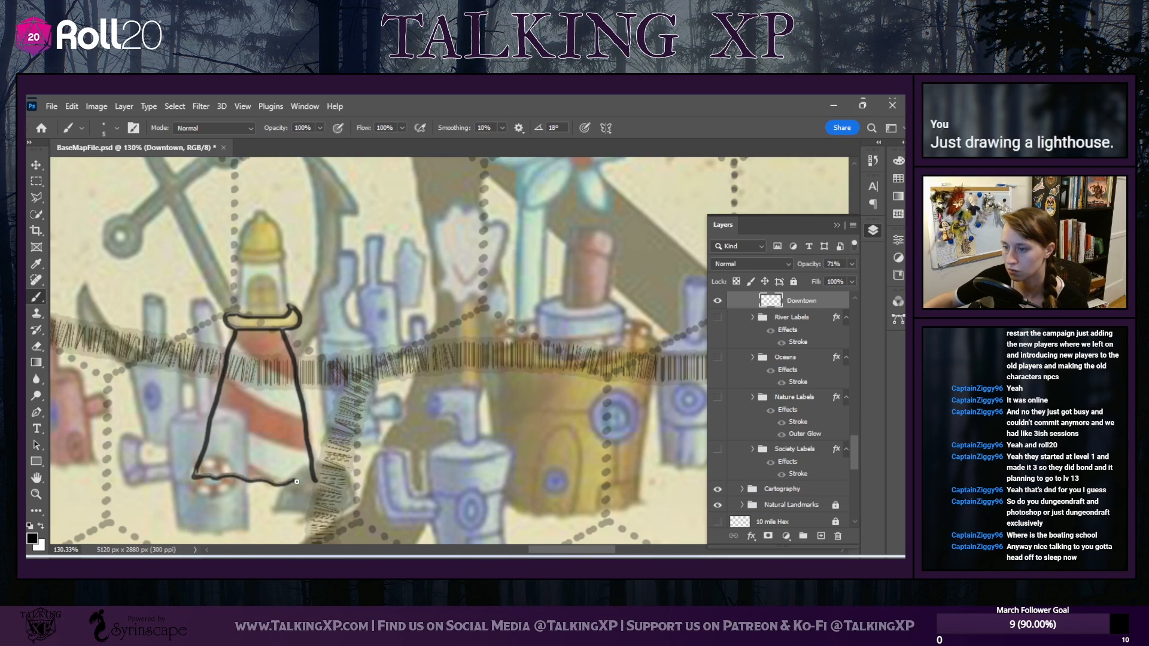
key("ctrl+z")
key("ctrl+z")
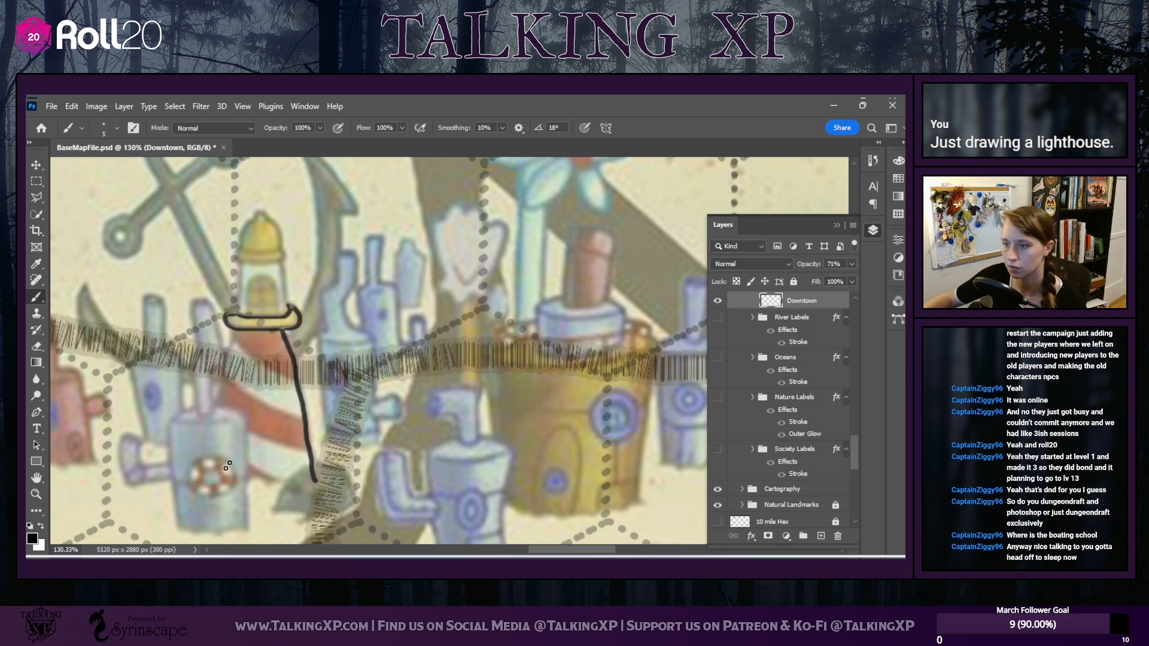
Trace the lighthouse's left wall, wavy base, lantern room, domed roof and paned window in black on the Downtown icon layer
mouse_move(234, 330)
left_mouse_down()
mouse_move(195, 480)
mouse_move(232, 482)
left_mouse_up()
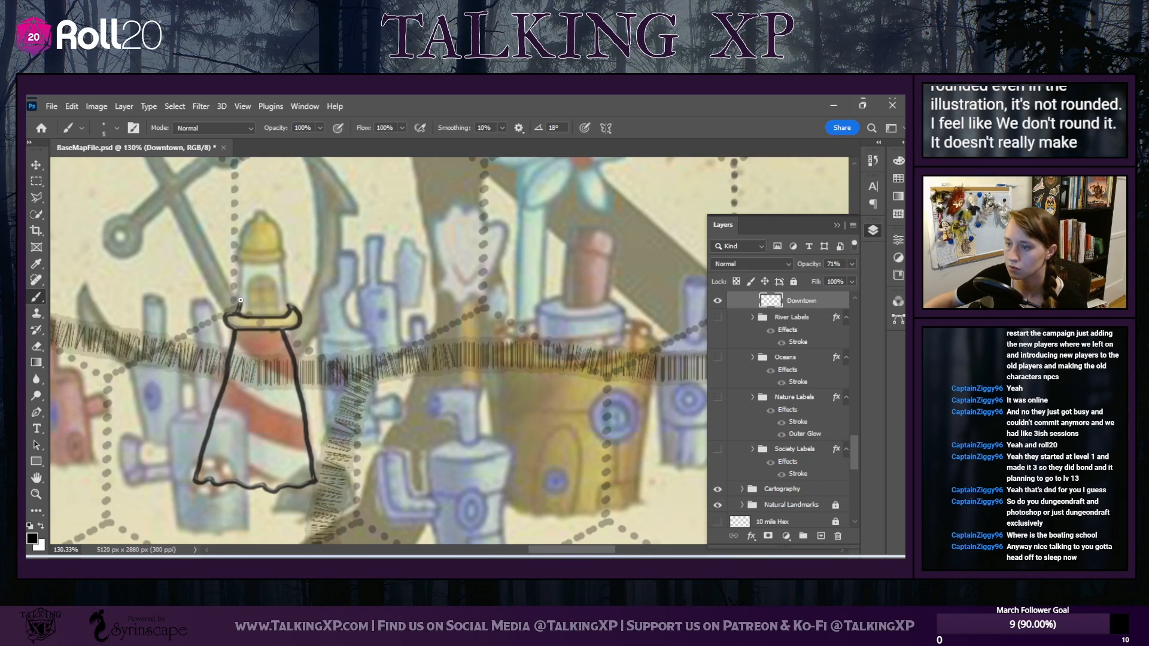
left_click_drag(241, 299, 242, 281)
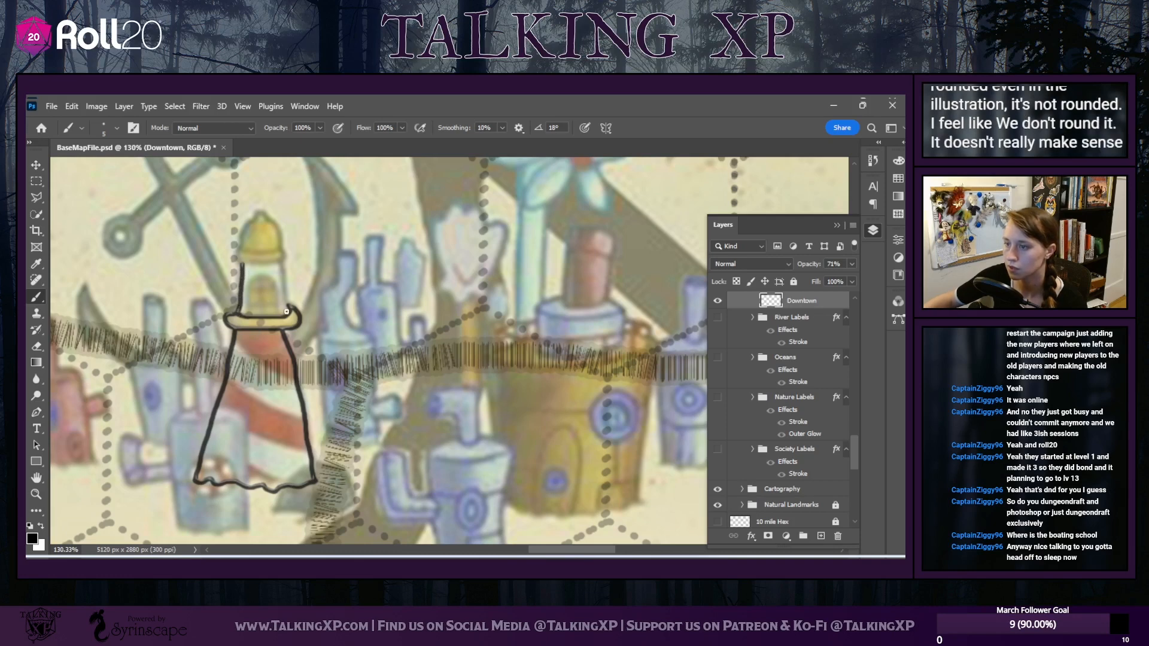
mouse_move(283, 281)
left_mouse_down()
mouse_move(237, 257)
mouse_move(274, 267)
mouse_move(284, 257)
mouse_move(241, 248)
mouse_move(279, 248)
mouse_move(264, 212)
mouse_move(240, 242)
left_mouse_up()
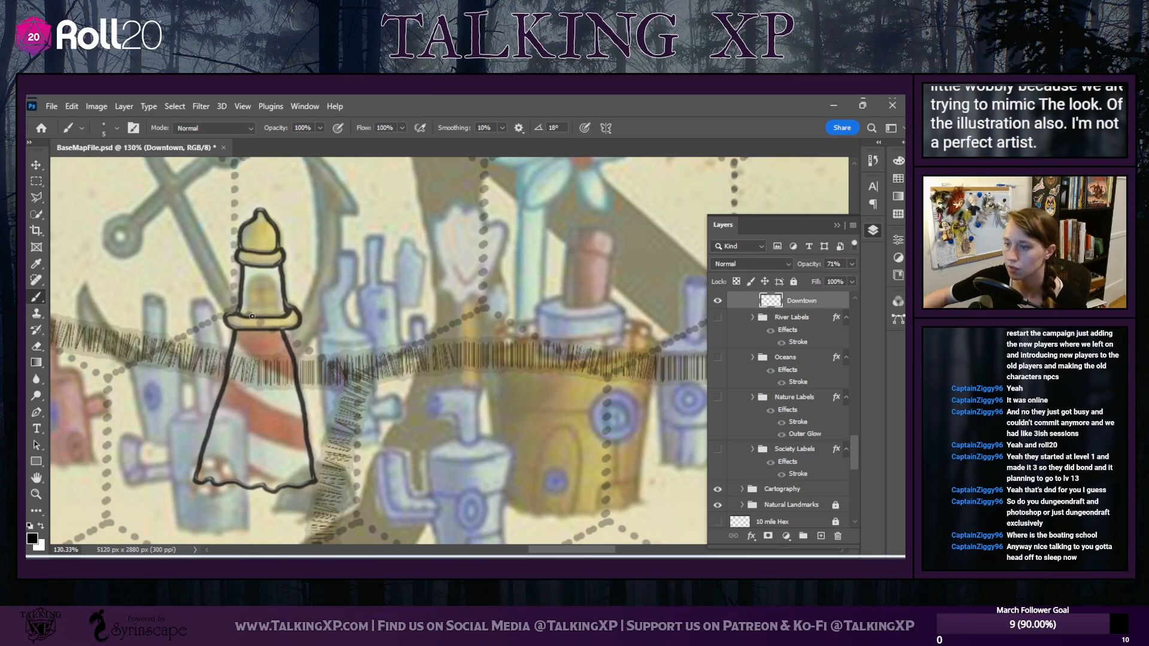
mouse_move(245, 317)
left_mouse_down()
mouse_move(269, 276)
mouse_move(279, 313)
mouse_move(274, 291)
left_mouse_up()
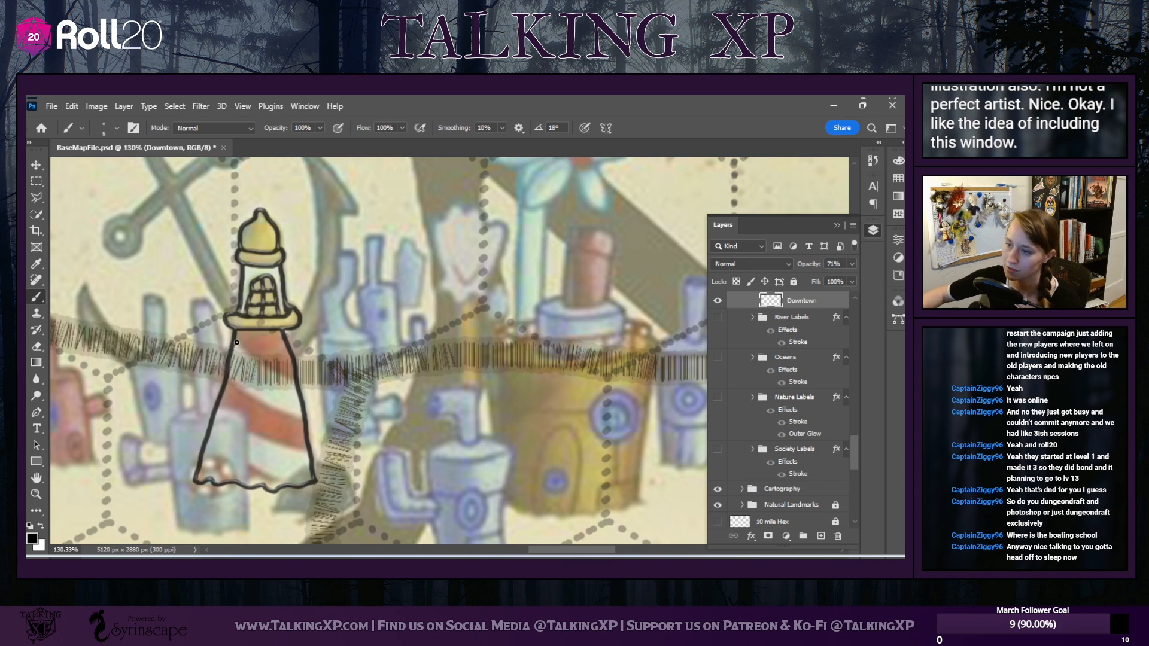
Trace the edges of the diagonal stripes across the lighthouse tower
mouse_move(237, 343)
left_mouse_down()
mouse_move(300, 388)
mouse_move(229, 378)
mouse_move(299, 419)
left_mouse_up()
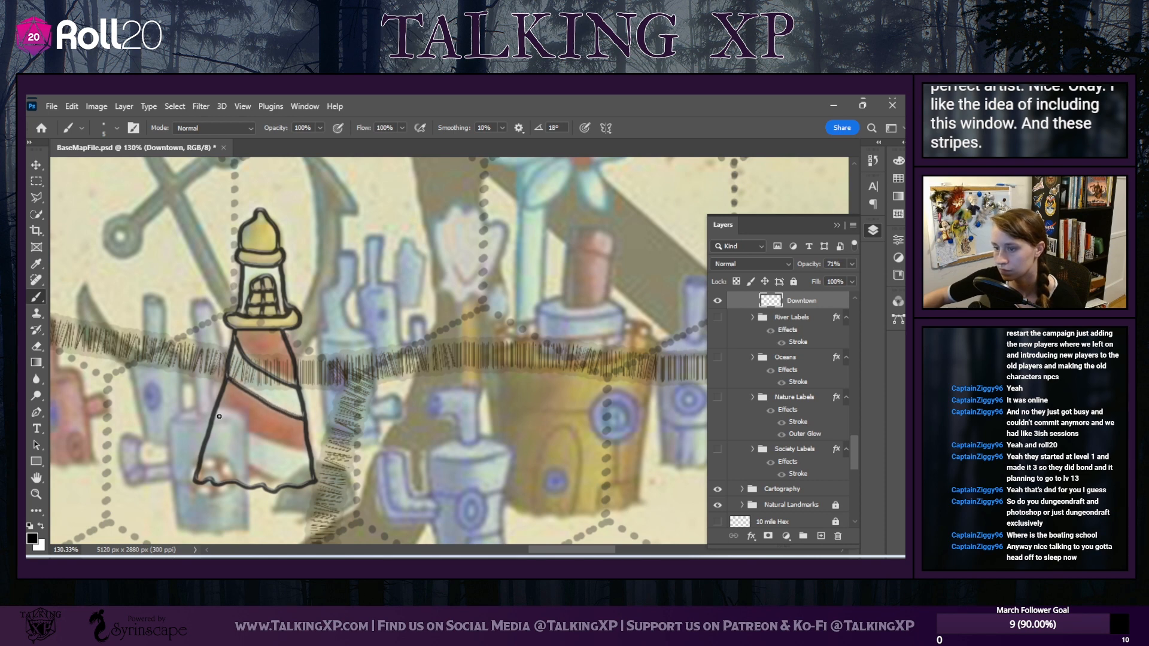
left_click_drag(216, 412, 288, 447)
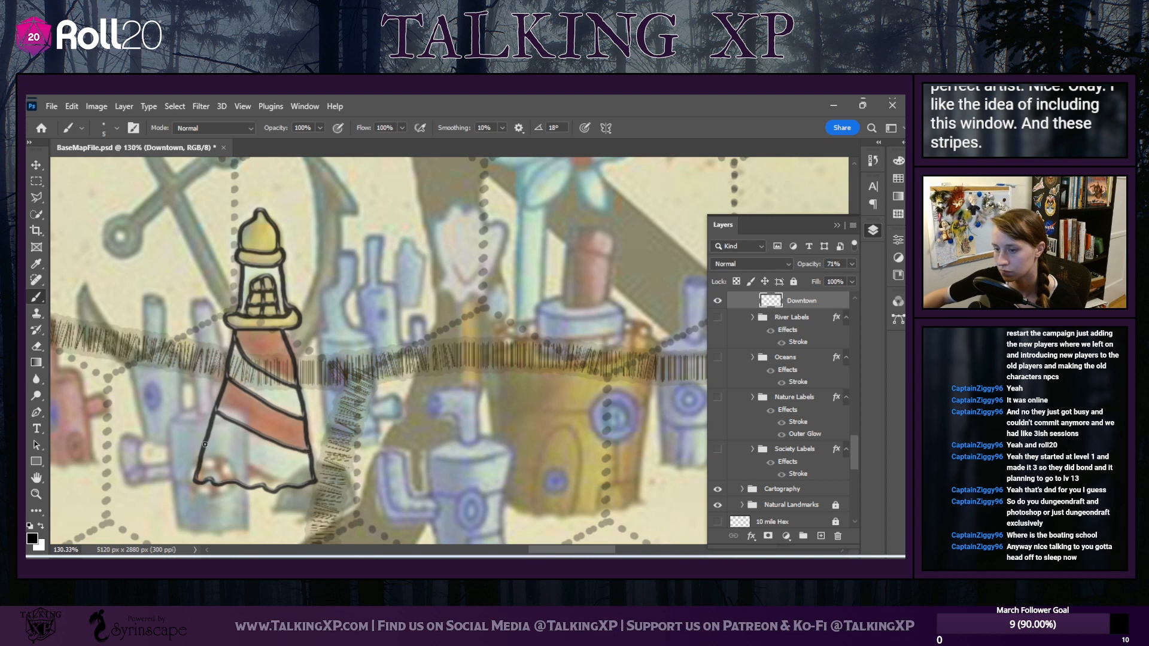
left_click_drag(220, 449, 254, 467)
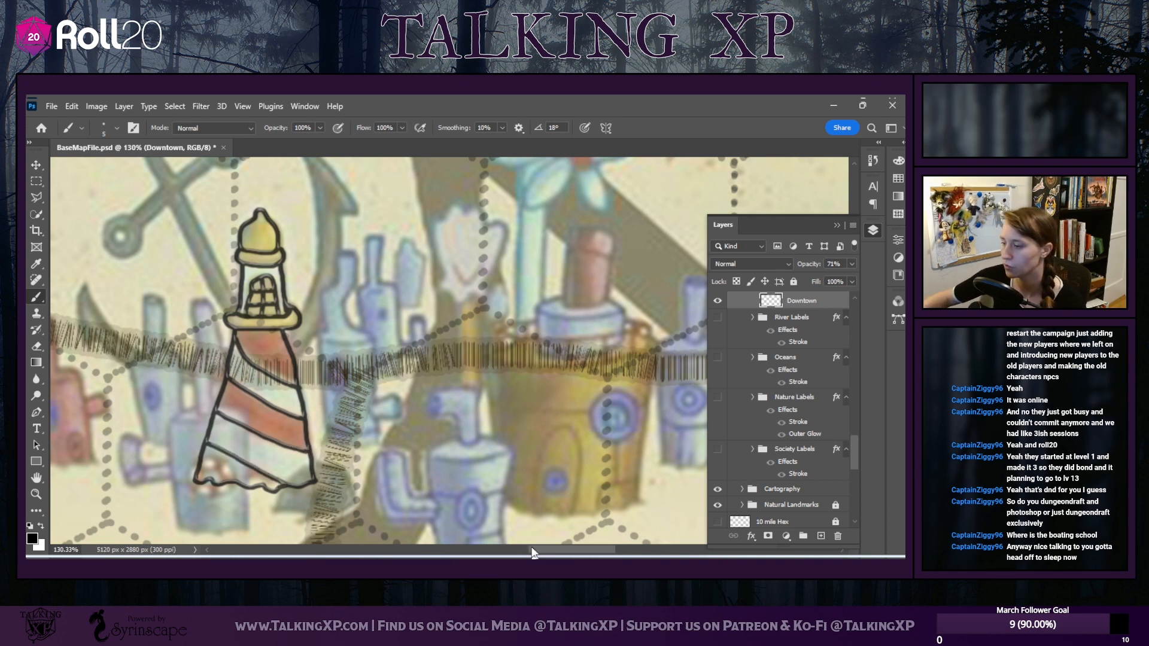
Move the reference map image so the large yellow building sits on the other side of the road, beside the traced lighthouse
mouse_move(531, 550)
left_mouse_down()
mouse_move(543, 551)
mouse_move(534, 554)
left_mouse_up()
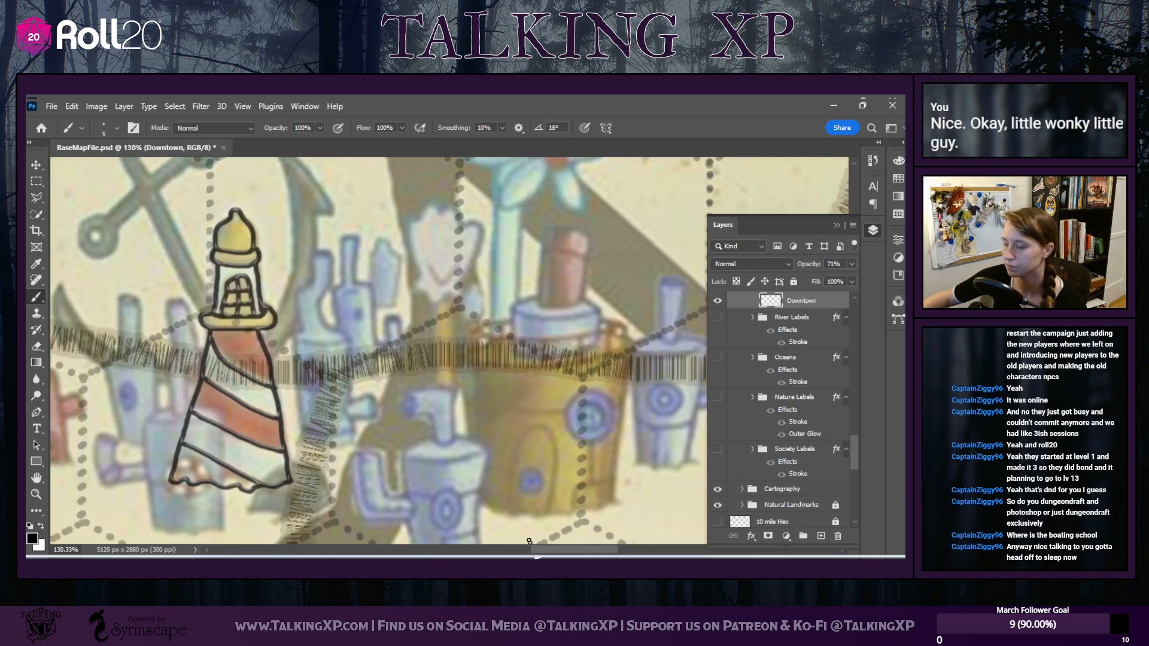
left_click(36, 165)
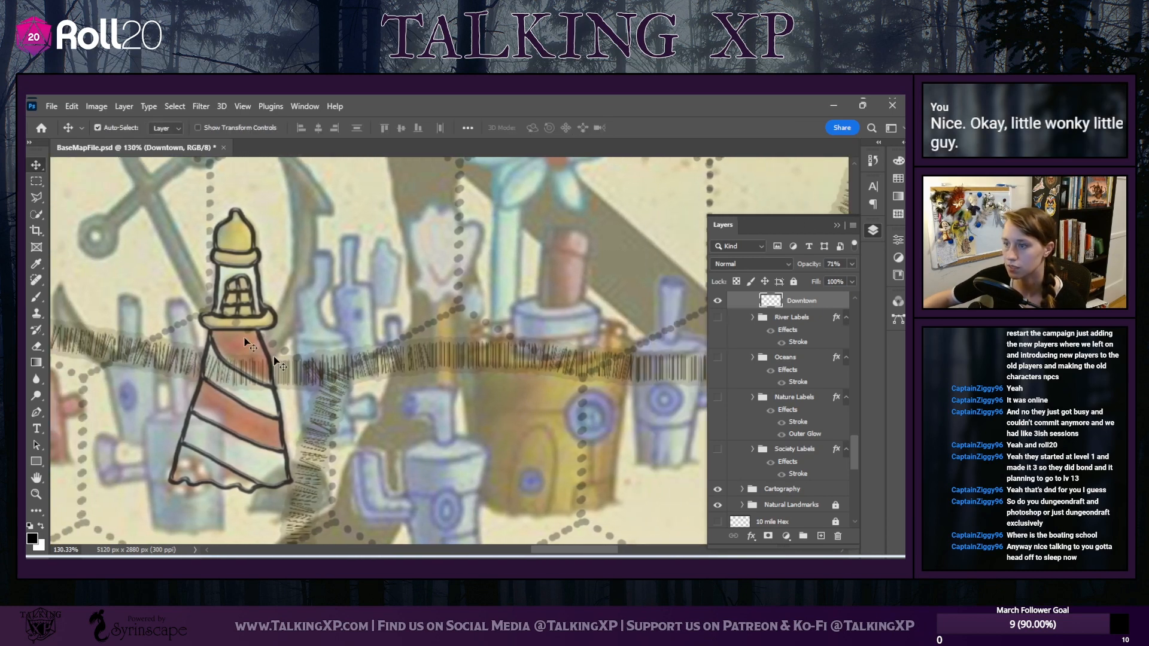
left_click(518, 413)
left_click_drag(456, 355, 411, 294)
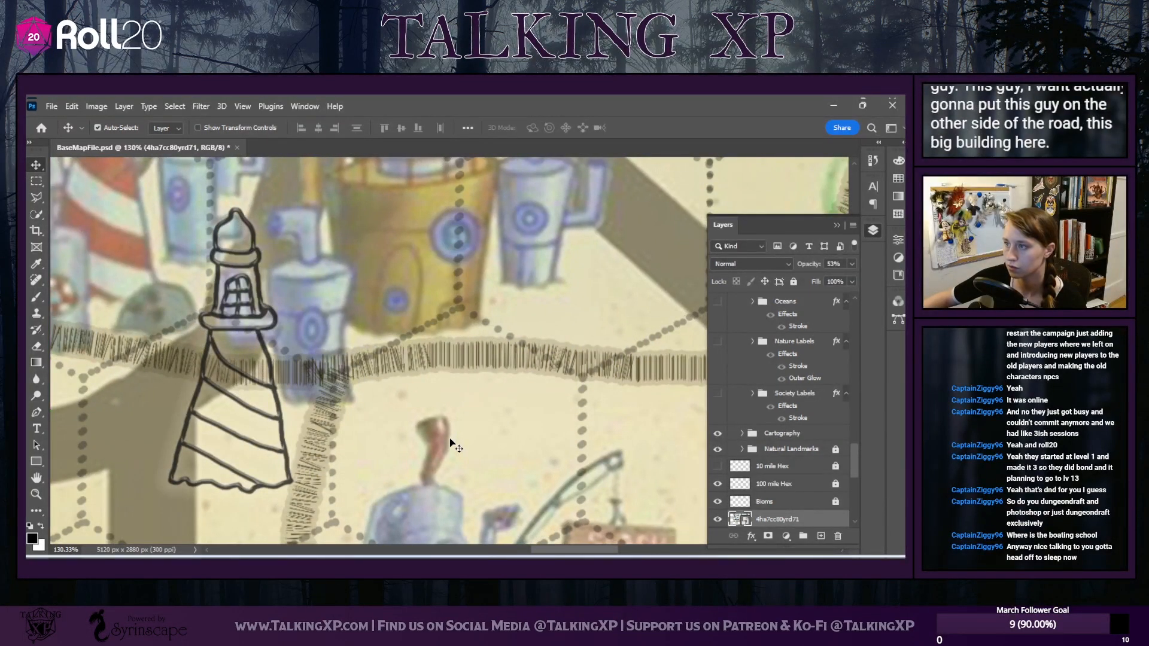
scroll(450, 443, "down", 1)
scroll(450, 442, "up", 10)
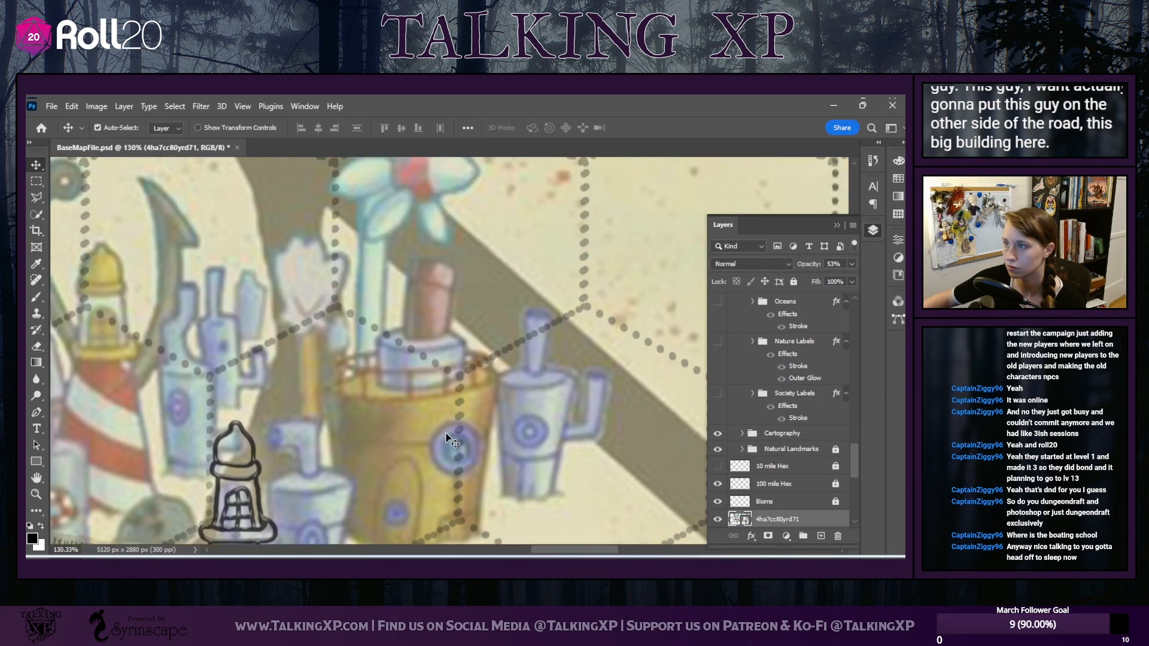
scroll(449, 436, "down", 3)
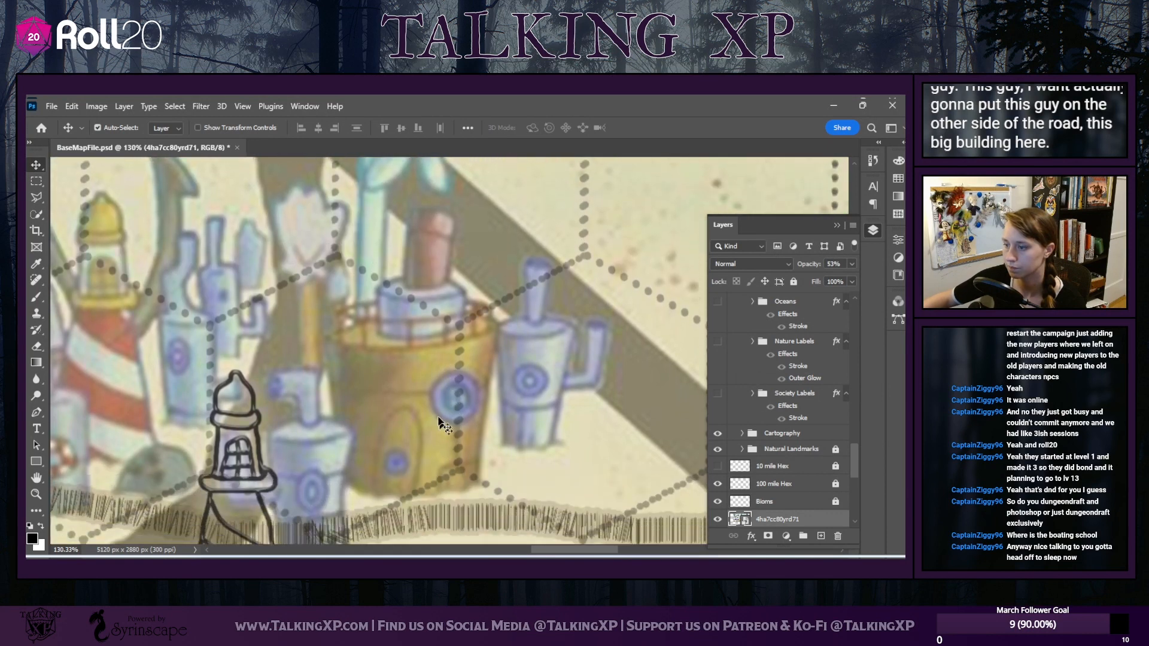
left_click_drag(441, 402, 443, 402)
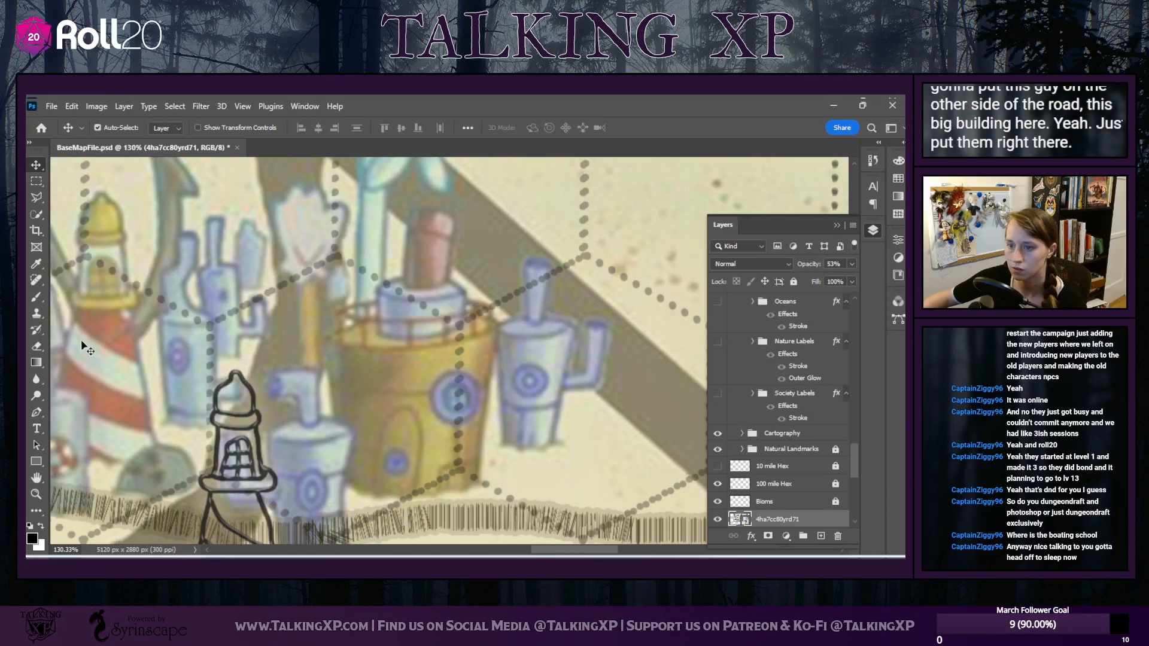
Return to the Brush tool on the Downtown icon layer and outline the large yellow building's walls, base and oval roof rim
left_click(36, 297)
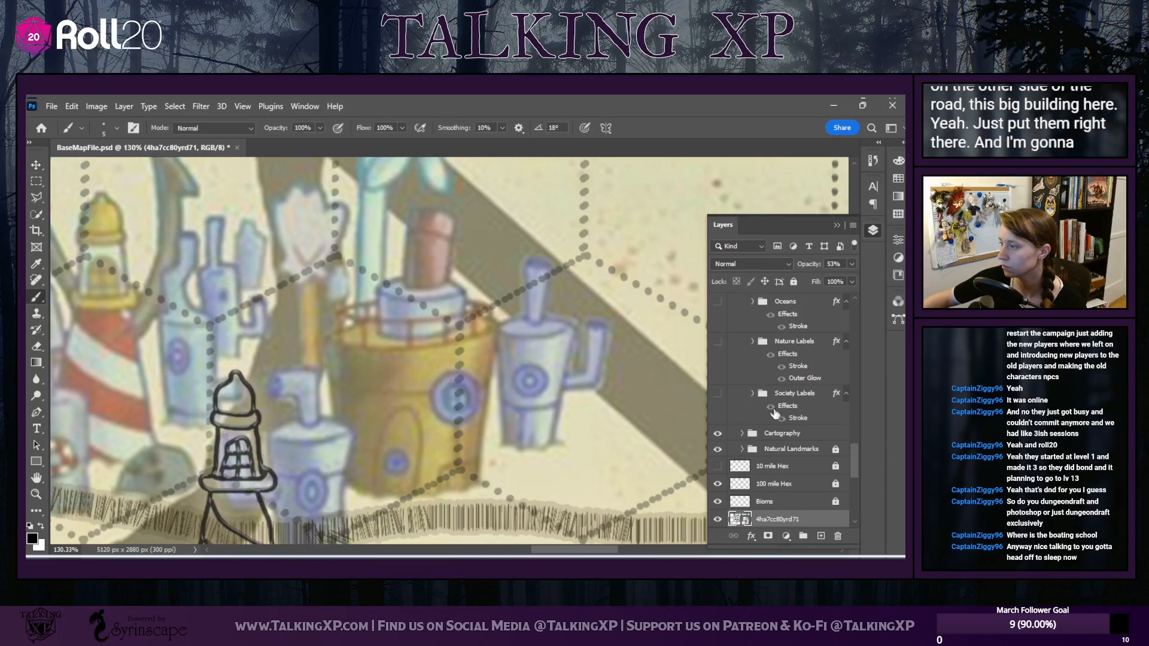
scroll(775, 412, "up", 3)
left_click(777, 412)
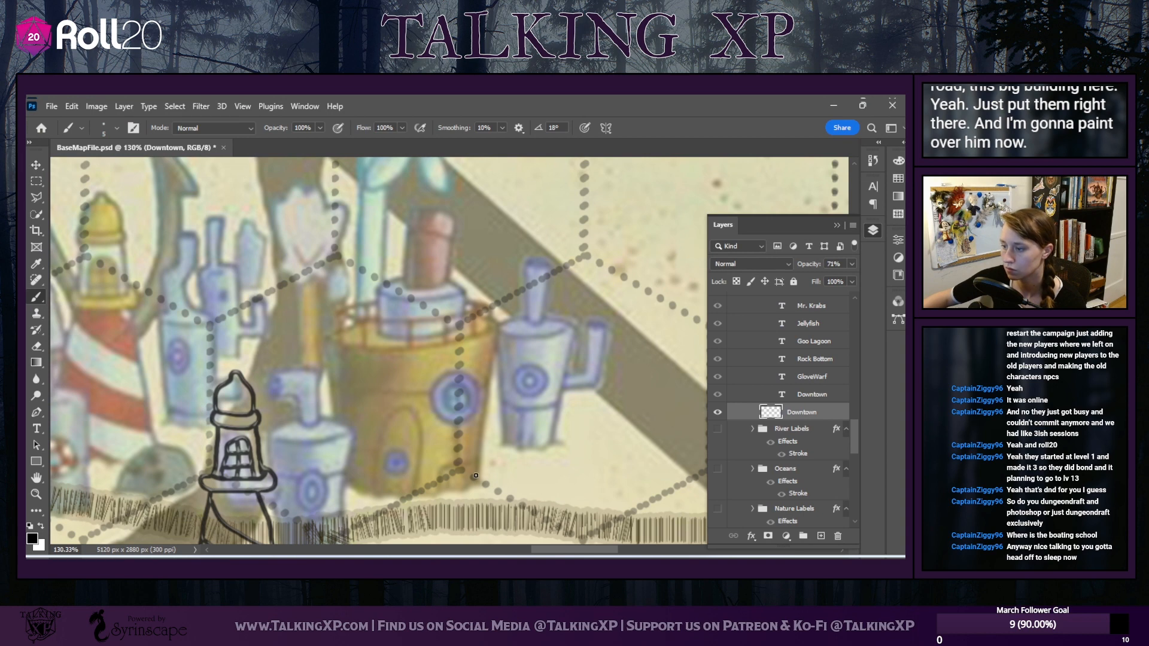
left_click_drag(477, 482, 499, 331)
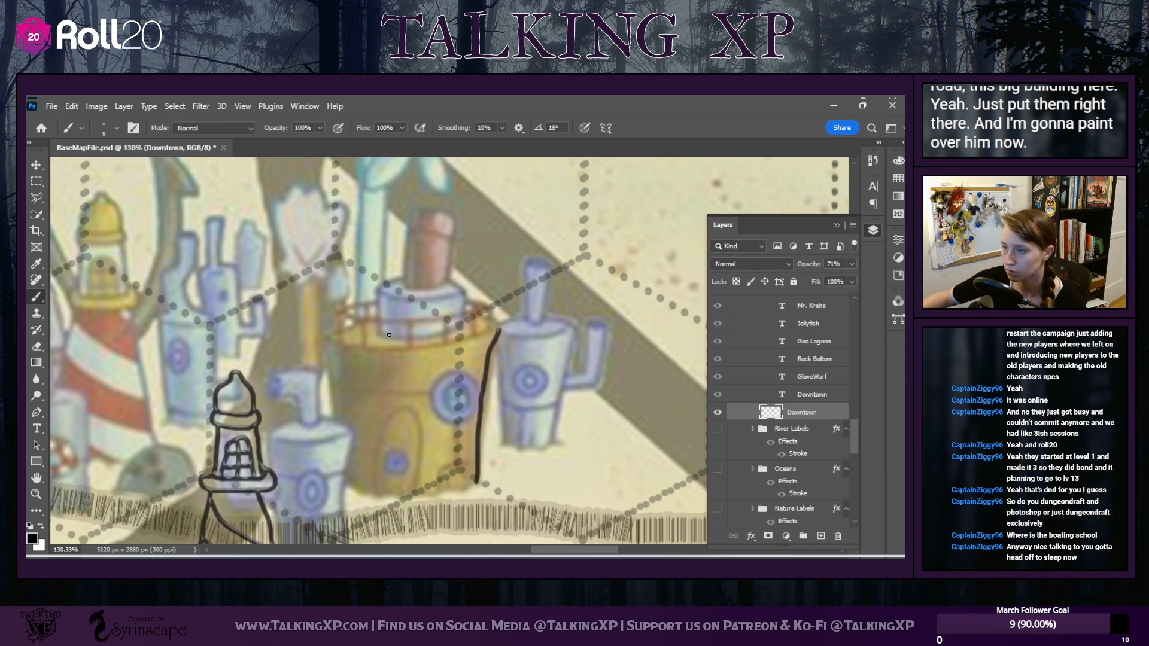
mouse_move(324, 339)
left_mouse_down()
mouse_move(339, 482)
mouse_move(394, 503)
mouse_move(478, 480)
left_mouse_up()
mouse_move(323, 336)
left_mouse_down()
mouse_move(423, 350)
mouse_move(500, 329)
left_mouse_up()
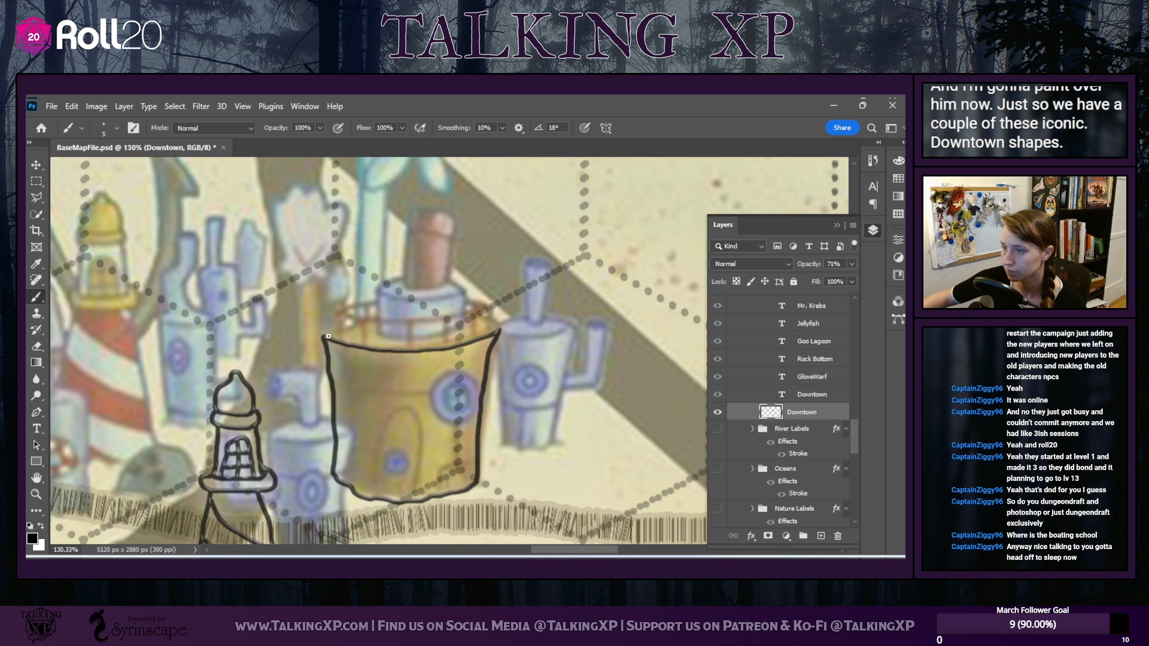
left_click_drag(331, 331, 368, 320)
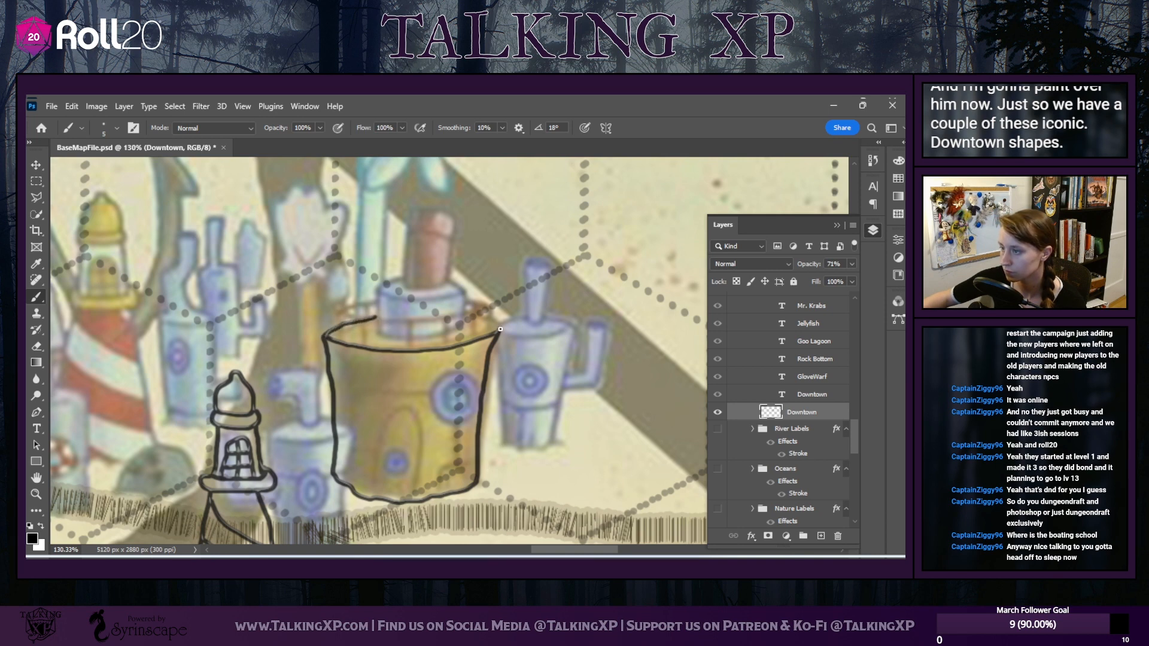
left_click_drag(490, 320, 473, 316)
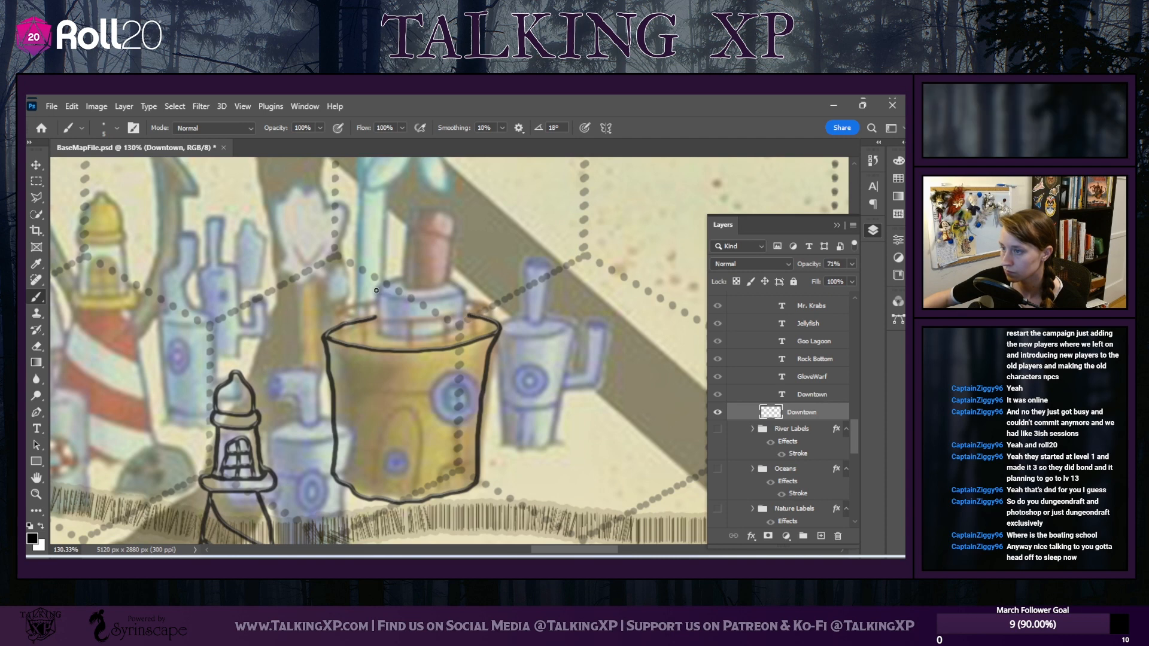
Trace the round collar on the yellow building's roof and the banded smokestack rising from it
mouse_move(376, 290)
left_mouse_down()
mouse_move(380, 334)
mouse_move(460, 328)
left_mouse_up()
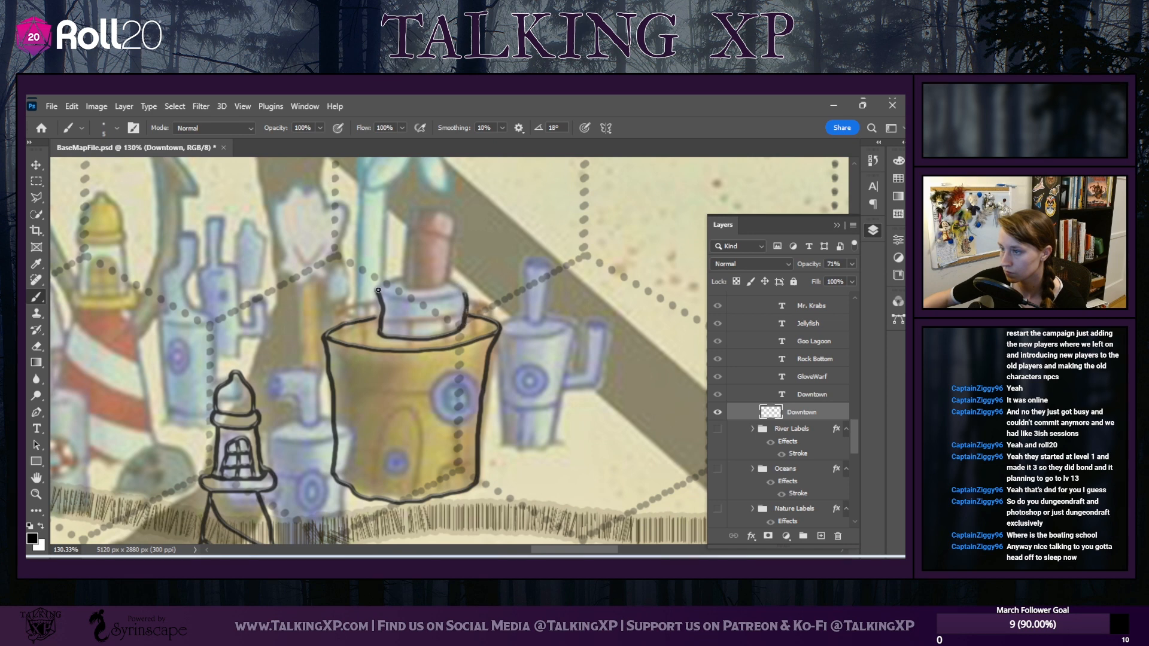
left_click_drag(394, 294, 457, 298)
left_click_drag(400, 277, 379, 287)
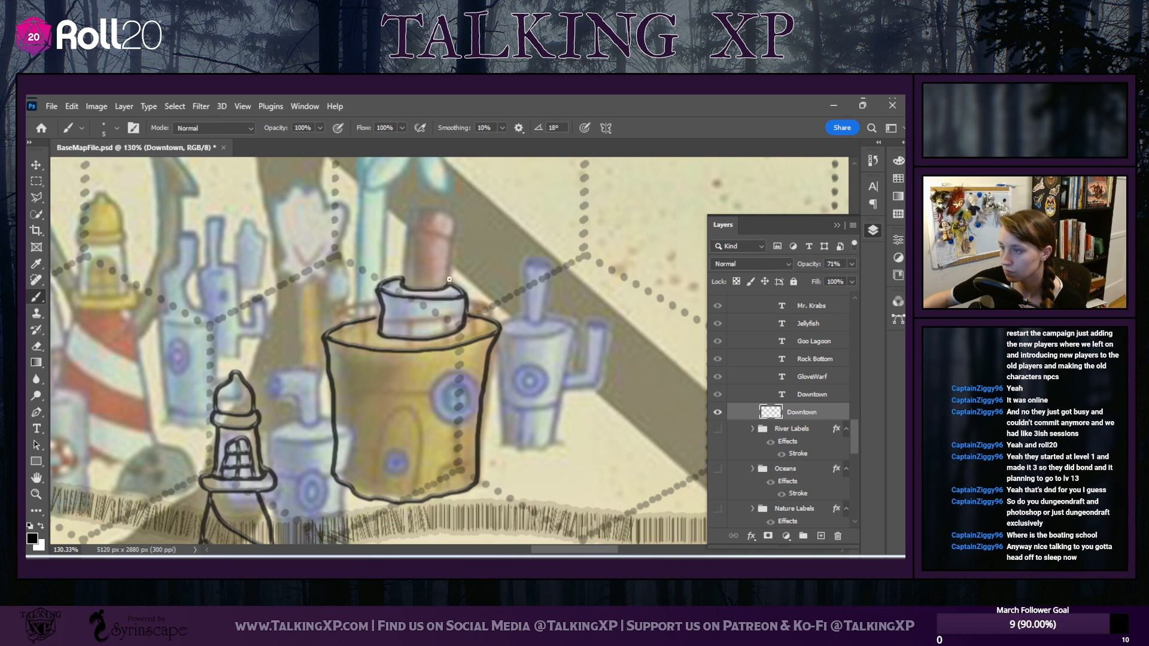
left_click_drag(447, 265, 449, 247)
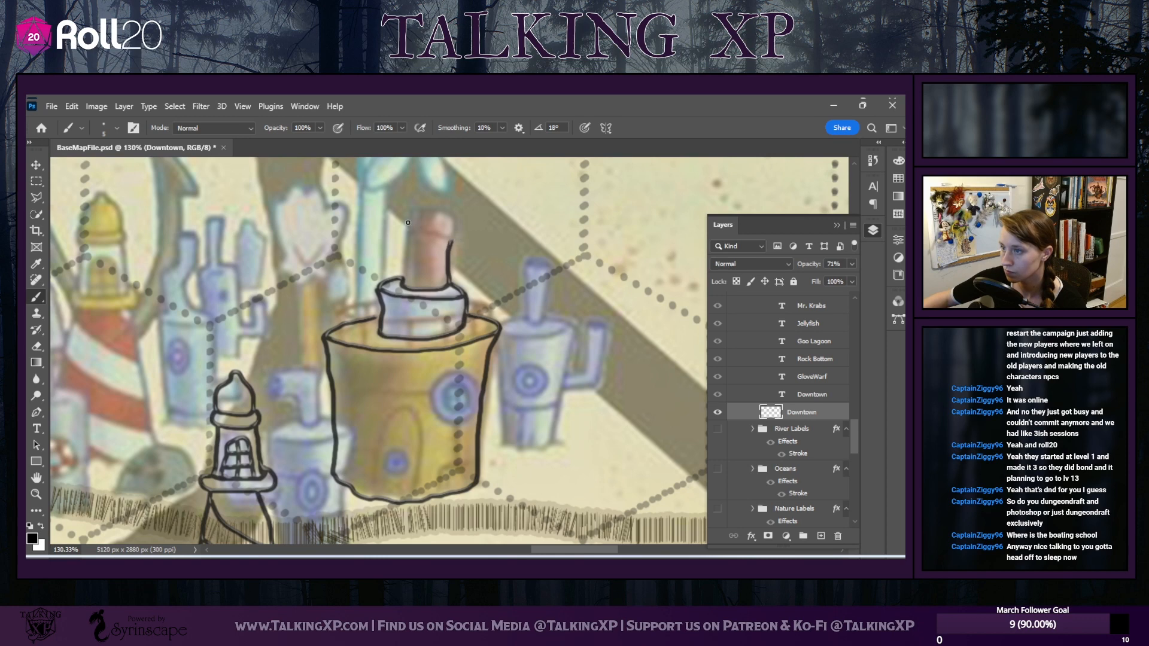
left_click_drag(410, 208, 402, 269)
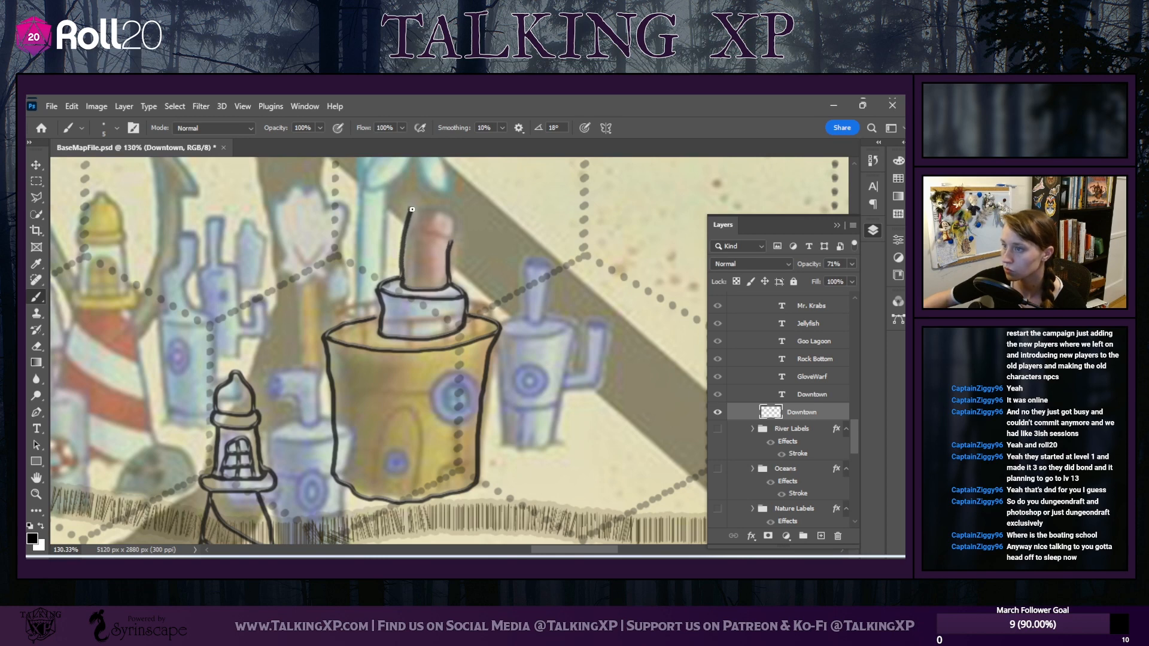
mouse_move(412, 208)
left_mouse_down()
mouse_move(444, 210)
mouse_move(452, 219)
mouse_move(426, 226)
mouse_move(442, 235)
left_mouse_up()
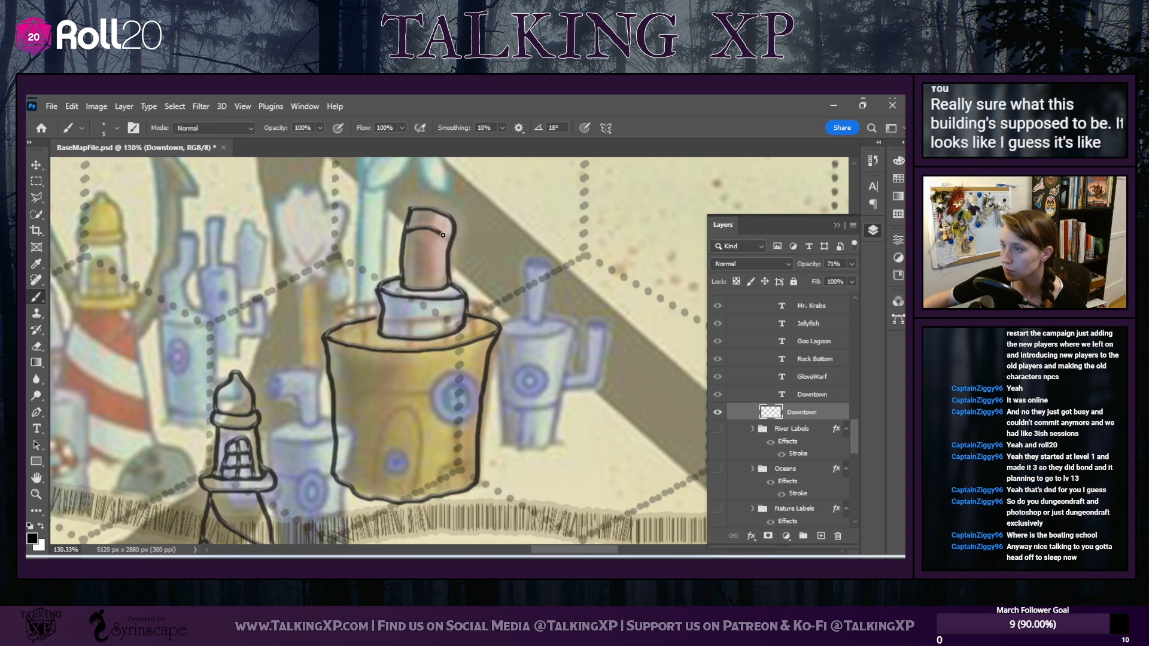
key("ctrl+z")
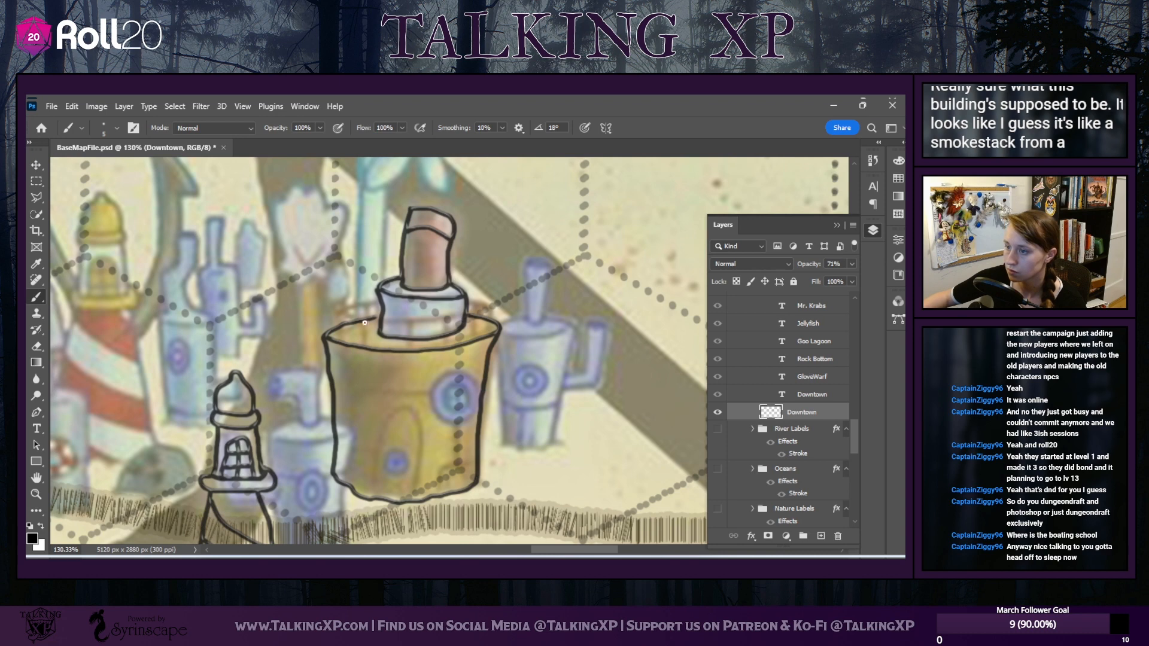
Trace the yellow building's roof railing with its posts, and its arched door and round portholes
mouse_move(337, 312)
left_mouse_down()
mouse_move(409, 323)
mouse_move(496, 306)
mouse_move(470, 301)
left_mouse_up()
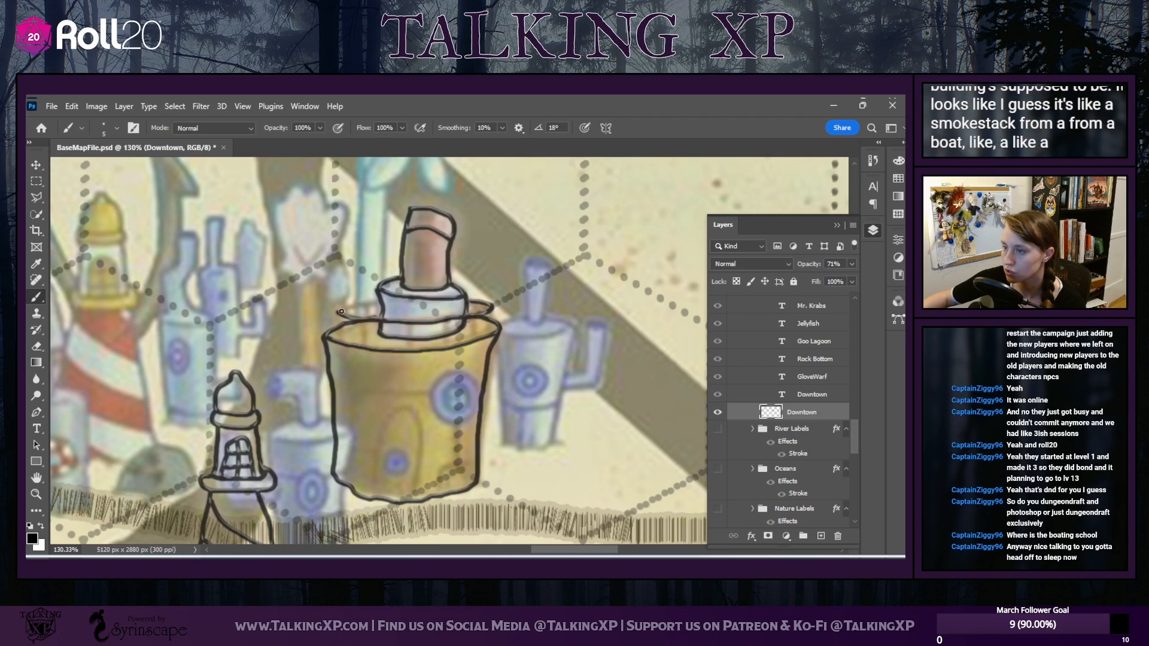
left_click_drag(341, 311, 379, 299)
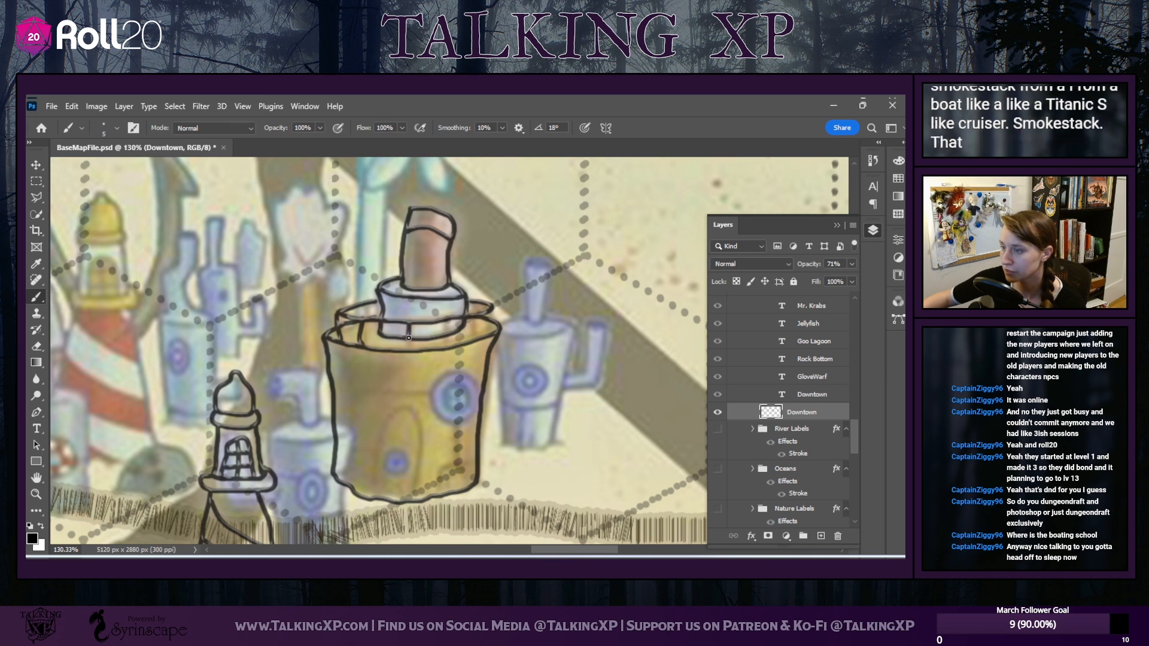
left_click_drag(409, 328, 410, 356)
mouse_move(445, 322)
left_mouse_down()
mouse_move(470, 338)
mouse_move(491, 307)
mouse_move(488, 333)
left_mouse_up()
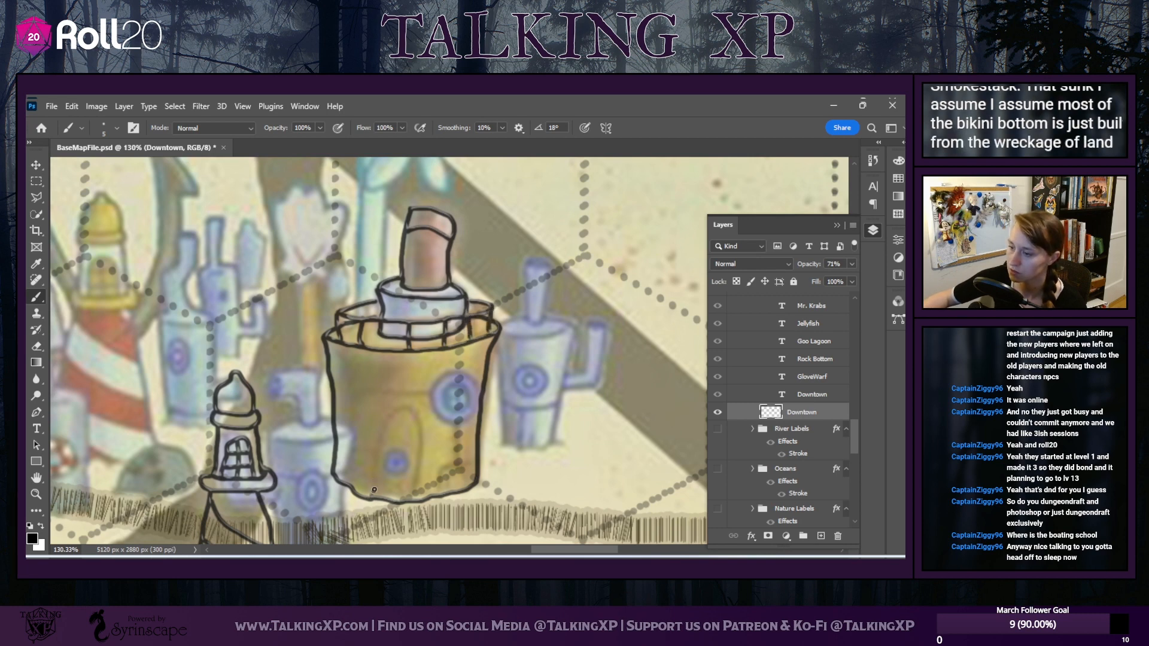
mouse_move(373, 490)
left_mouse_down()
mouse_move(389, 426)
mouse_move(409, 413)
mouse_move(421, 433)
mouse_move(419, 489)
left_mouse_up()
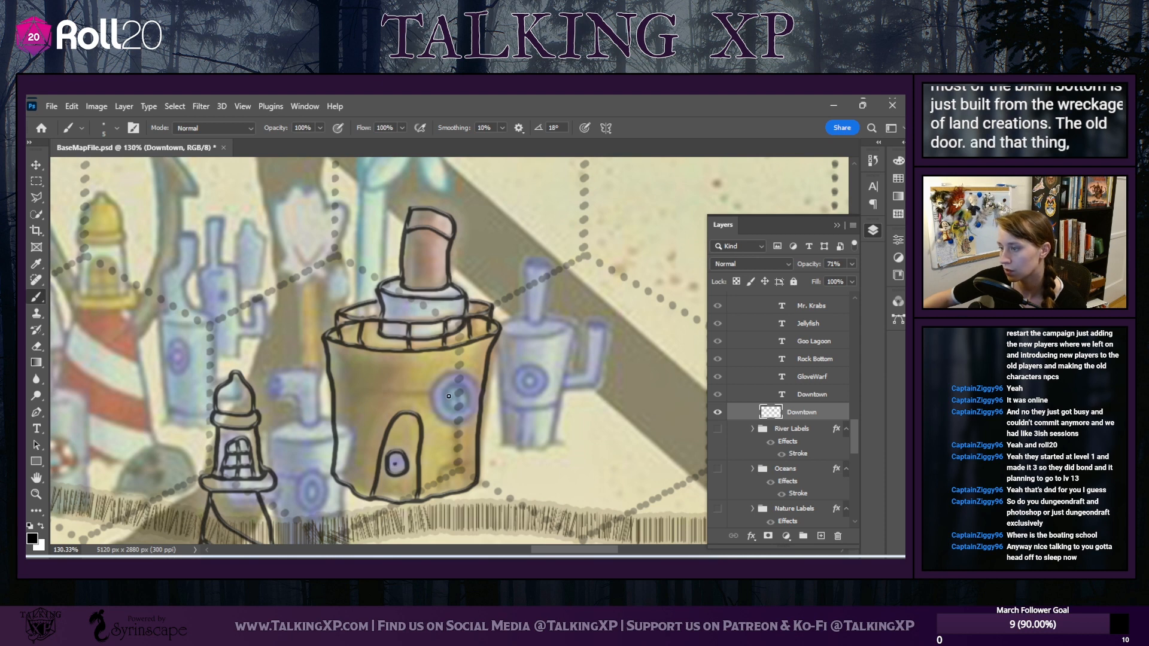
mouse_move(464, 393)
left_mouse_down()
mouse_move(460, 413)
mouse_move(455, 373)
left_mouse_up()
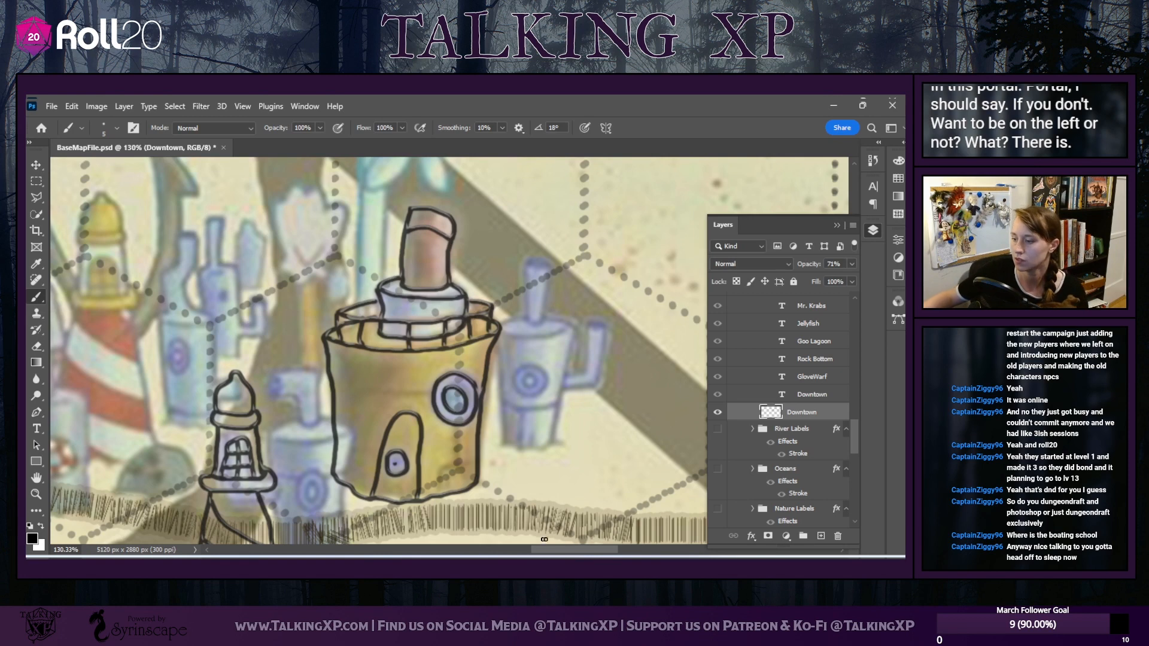
Move the reference map image down so the large anchor sits on the outskirts of town, beside the traced lighthouse
left_click_drag(597, 551, 561, 541)
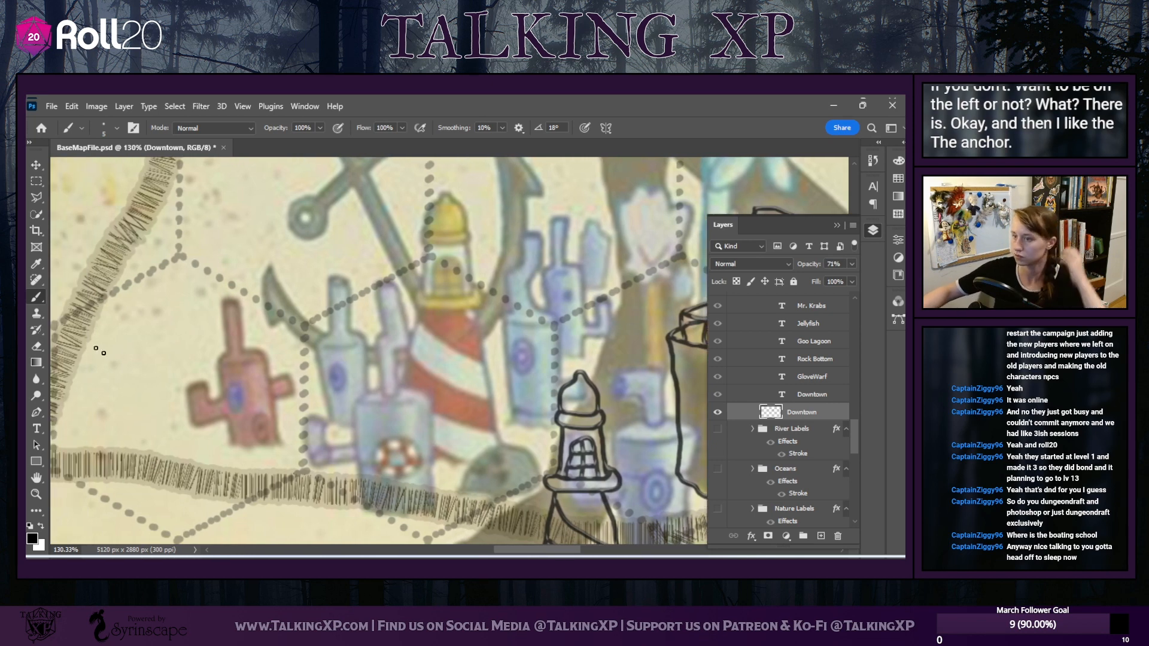
left_click(37, 165)
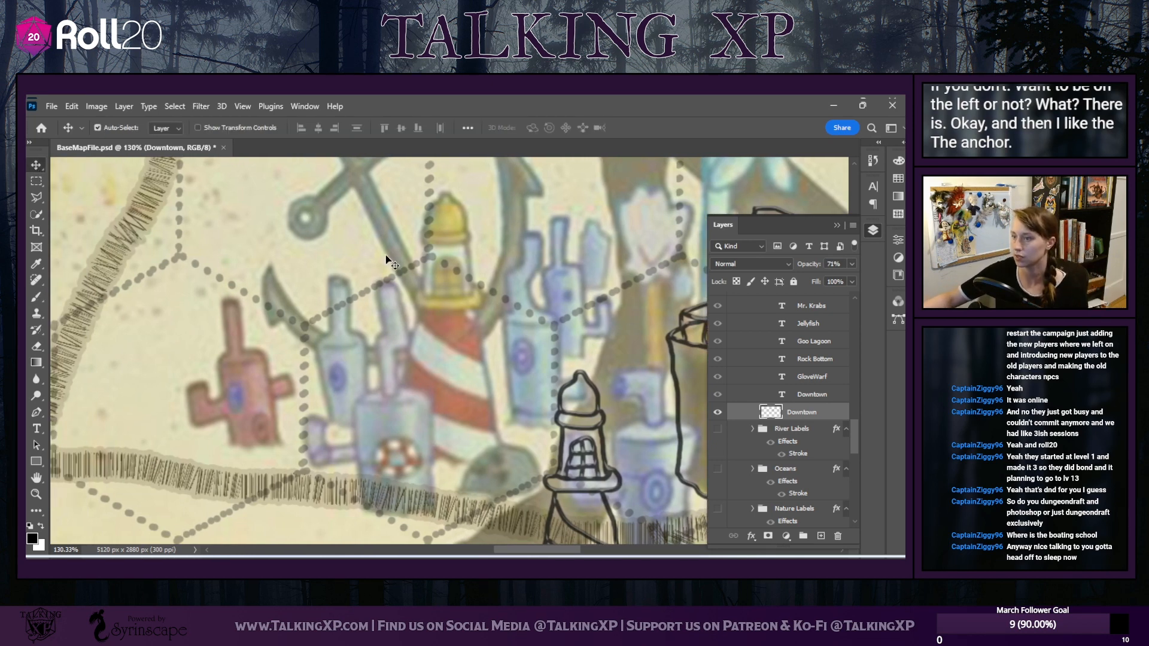
left_click_drag(386, 259, 365, 383)
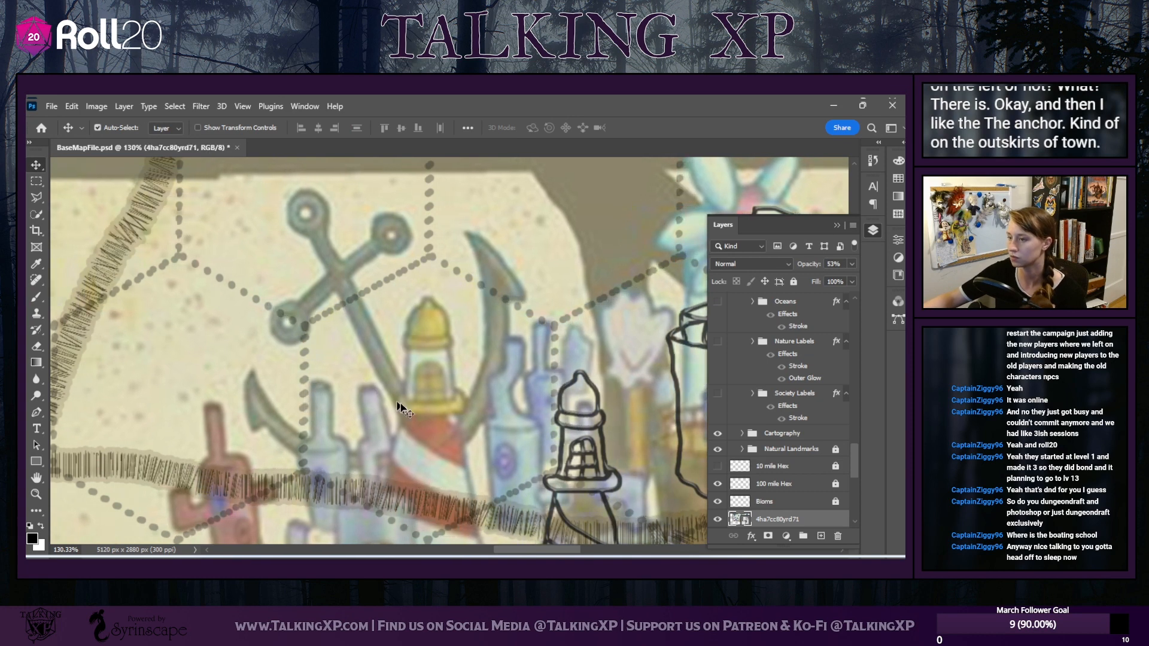
mouse_move(563, 548)
left_mouse_down()
mouse_move(544, 551)
mouse_move(566, 548)
left_mouse_up()
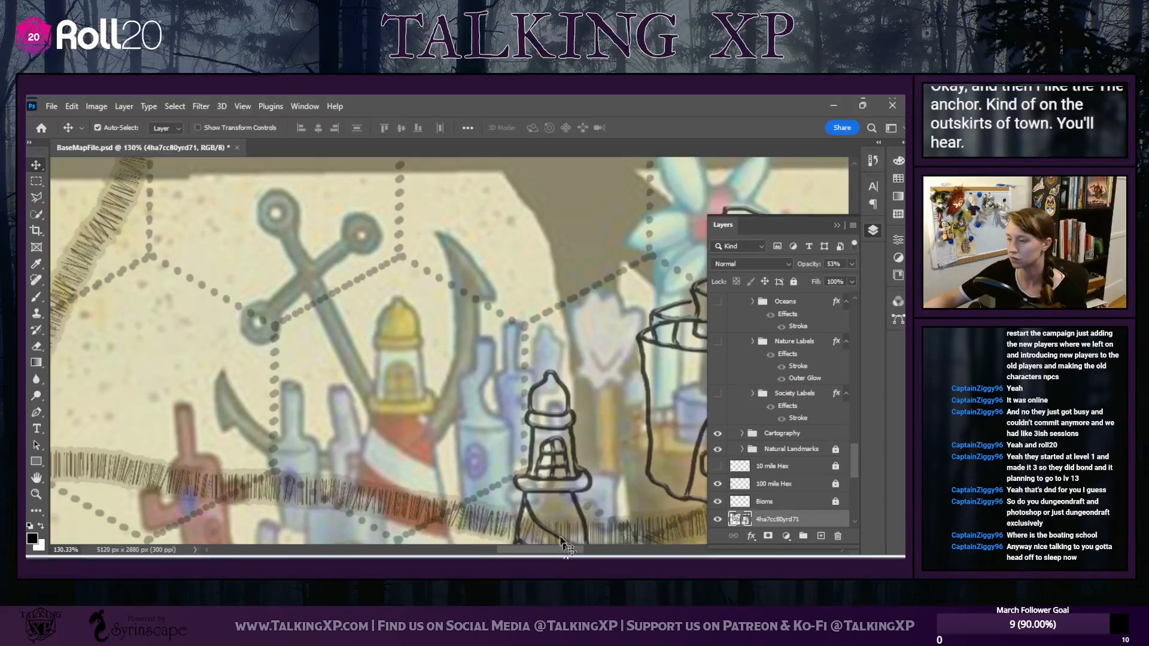
scroll(548, 437, "down", 2)
scroll(548, 436, "up", 3)
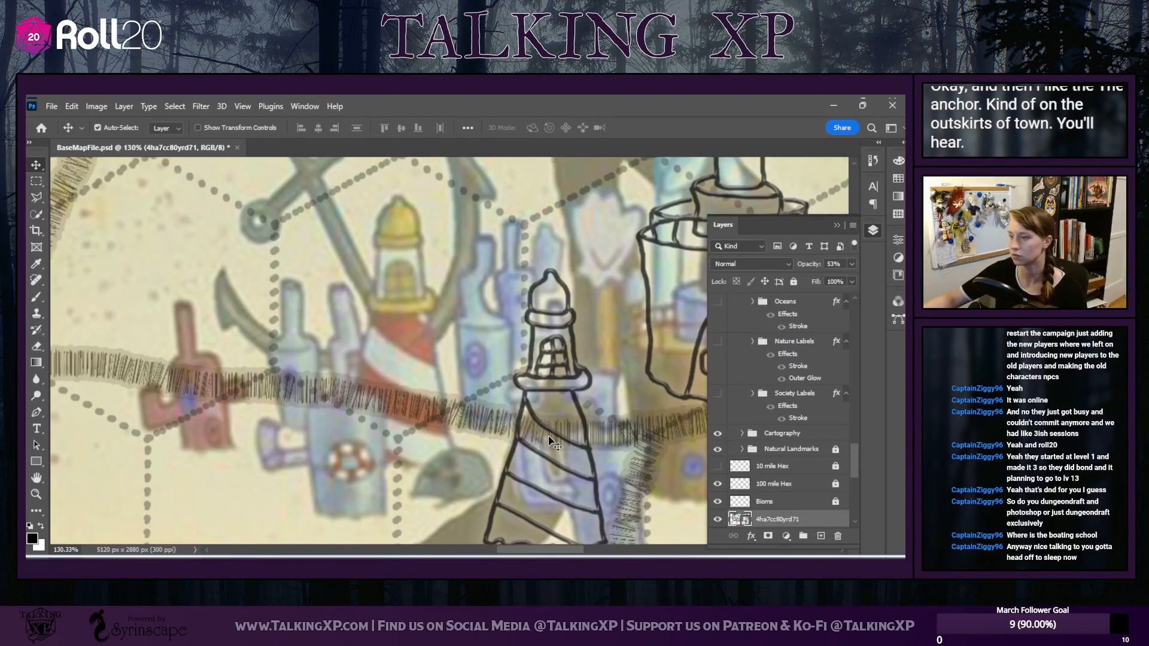
Nudge the reference map image slightly to the right so the large anchor sits beside the road, framing downtown
scroll(549, 442, "up", 1)
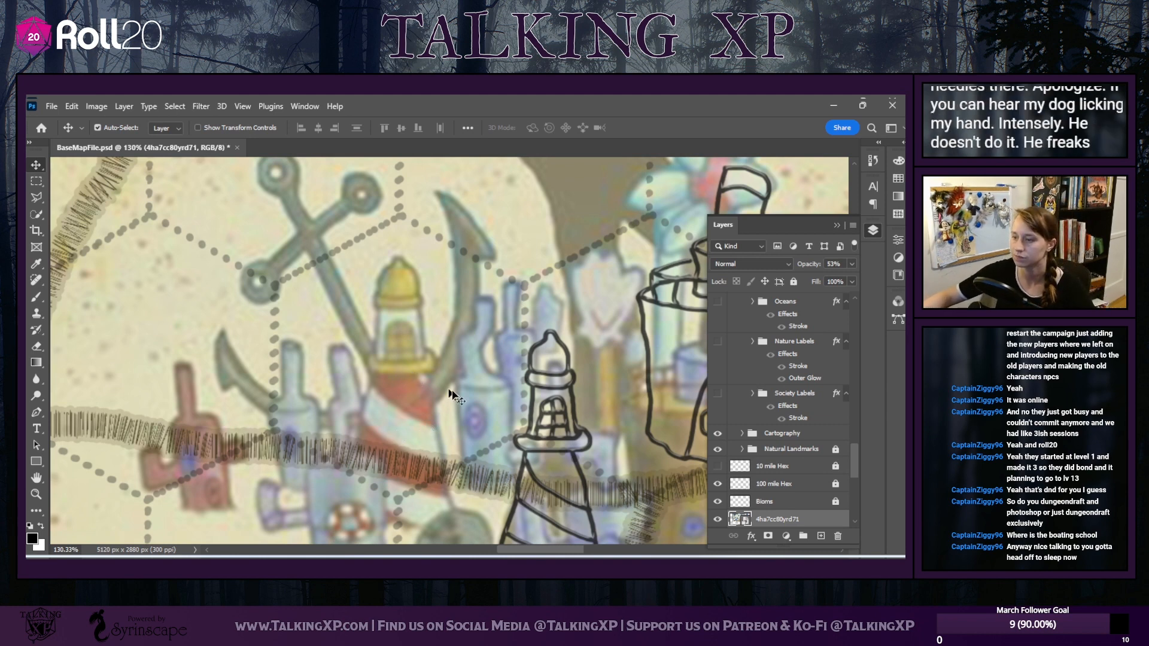
left_click_drag(448, 378, 472, 375)
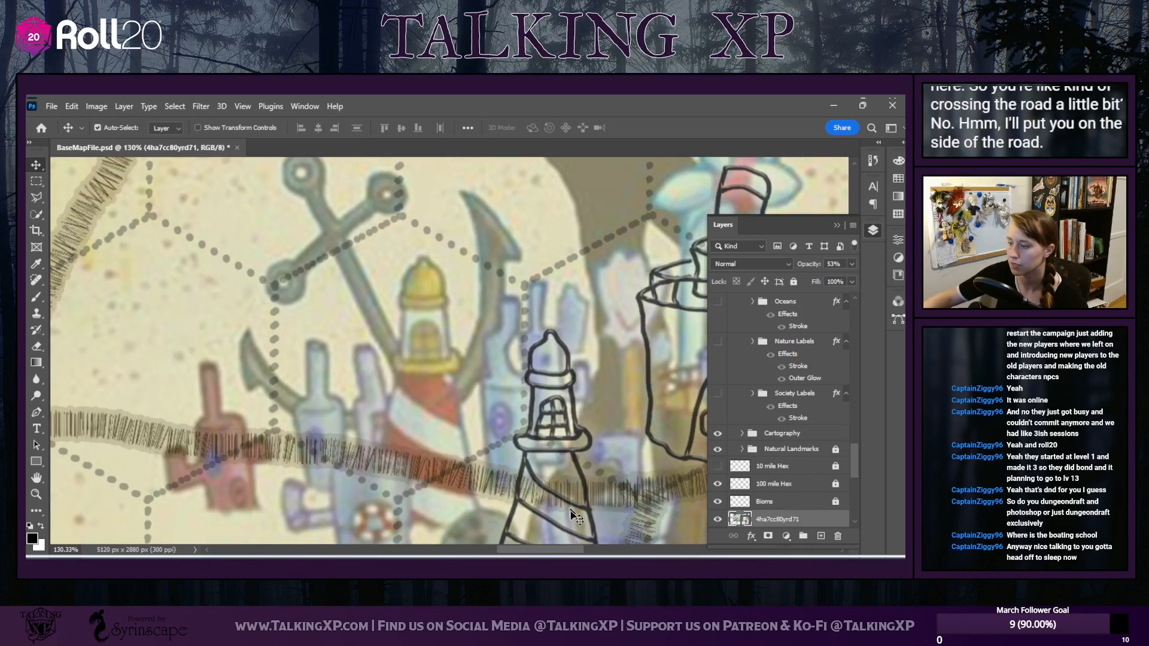
left_click_drag(549, 549, 539, 550)
scroll(498, 467, "down", 1)
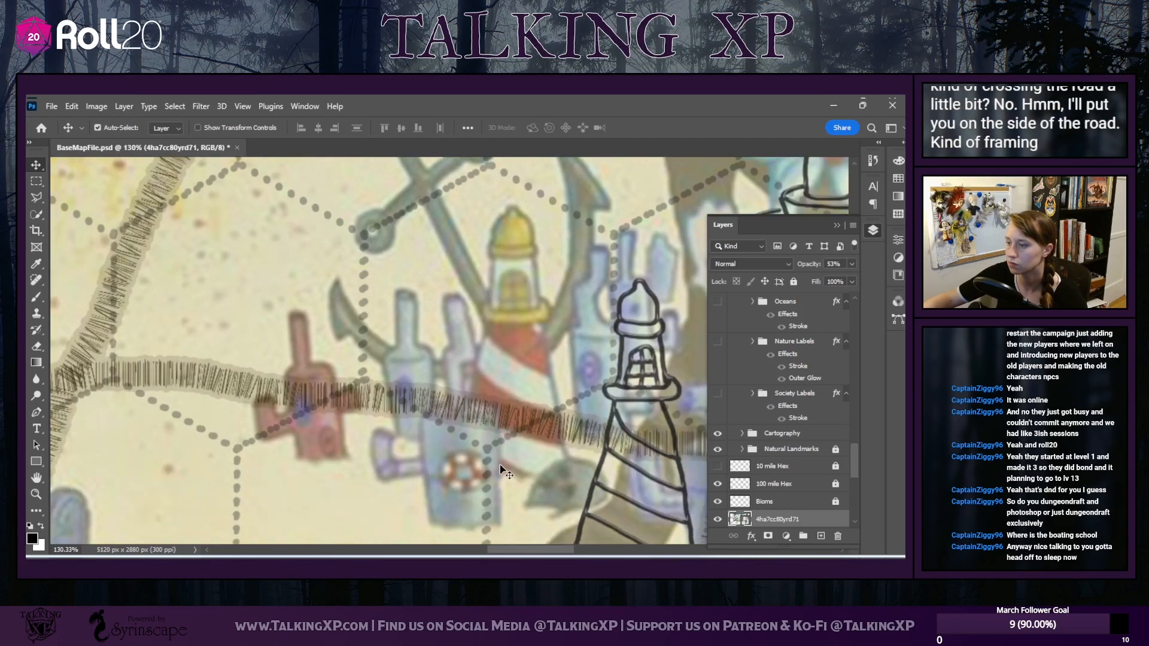
scroll(498, 473, "up", 3)
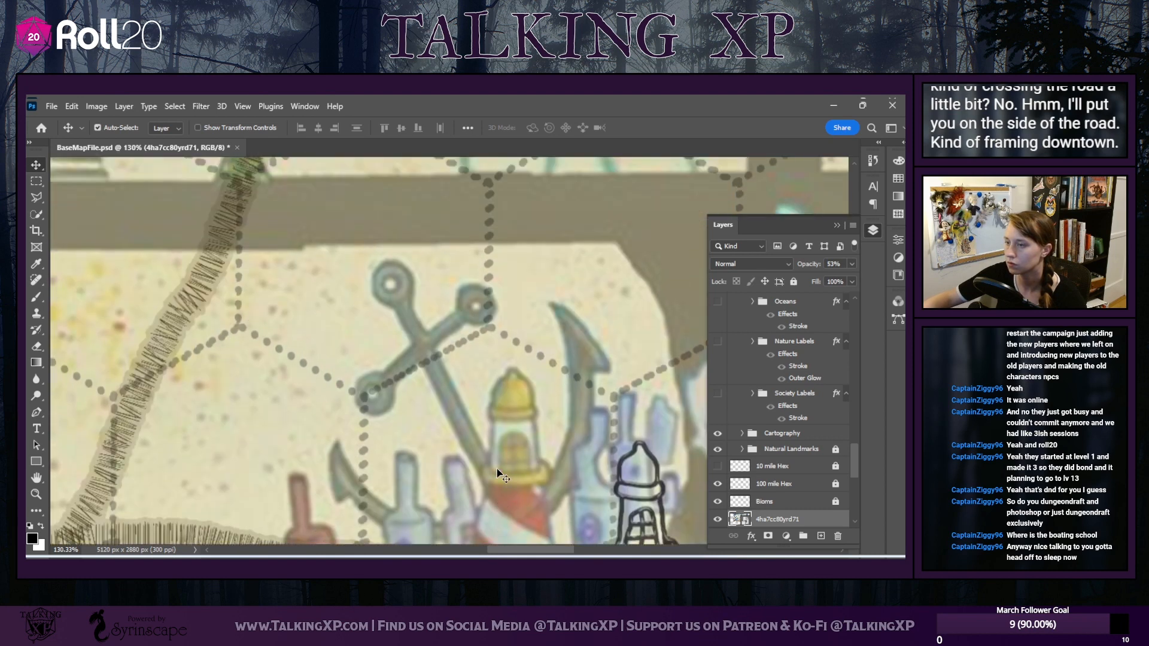
scroll(498, 473, "down", 1)
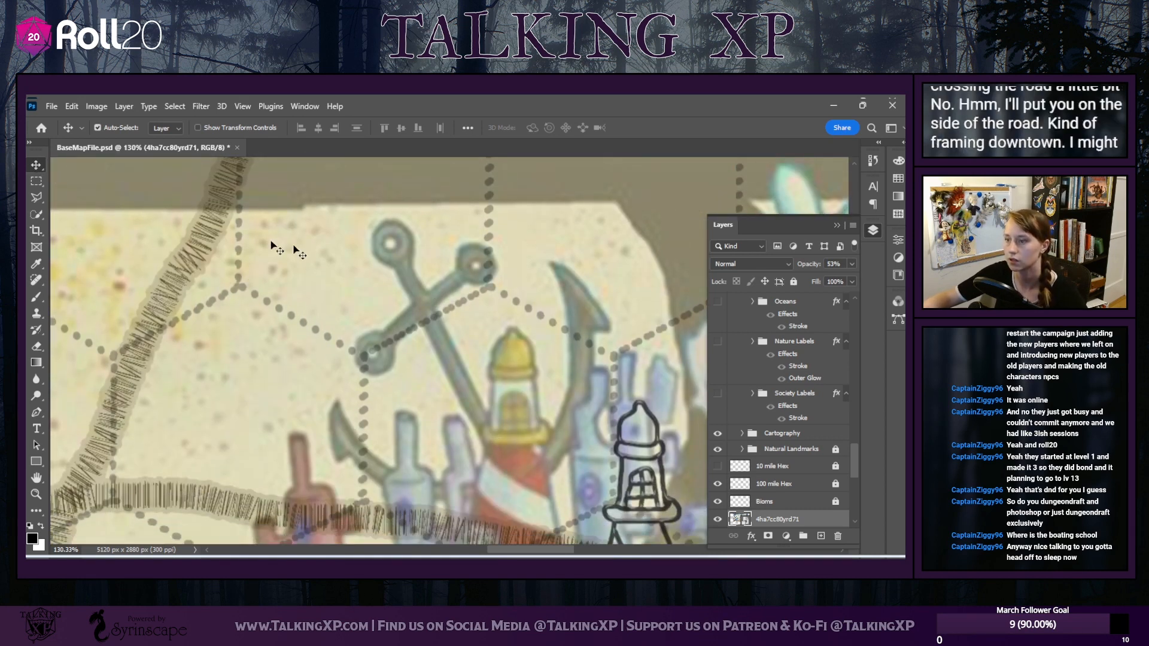
Select the Brush tool and the Downtown icon layer, and trace the upper-right arm of the anchor's crossbar with its rounded end
left_click(42, 299)
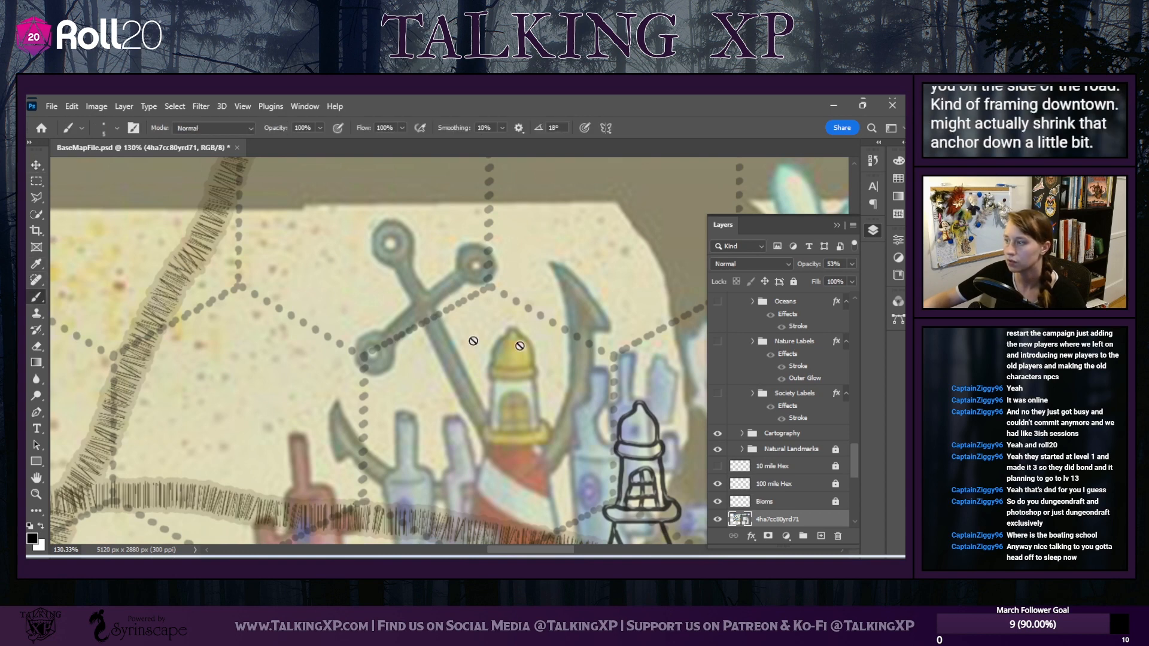
scroll(761, 415, "up", 5)
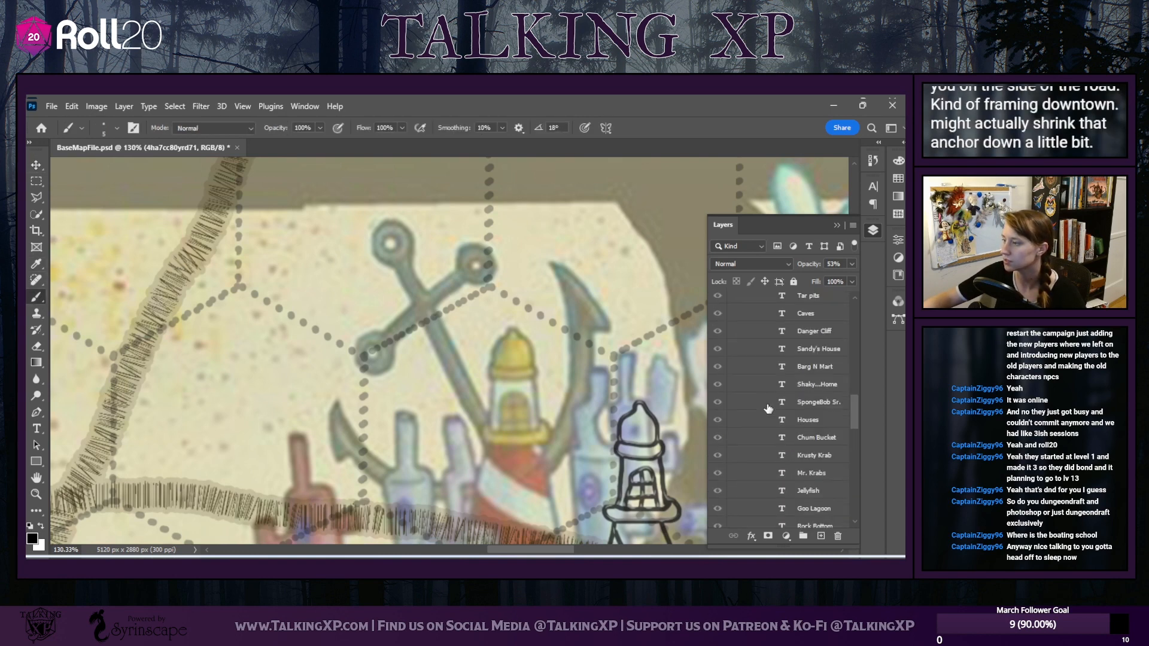
scroll(767, 409, "down", 4)
left_click(760, 372)
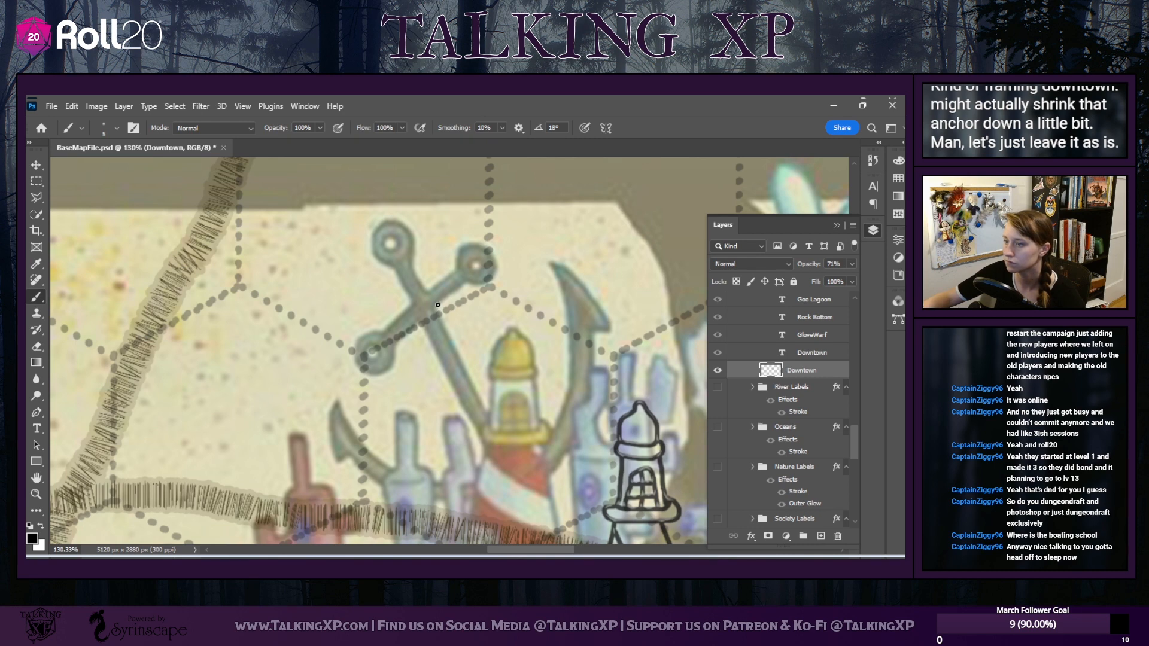
mouse_move(436, 306)
left_mouse_down()
mouse_move(489, 282)
mouse_move(485, 244)
left_mouse_up()
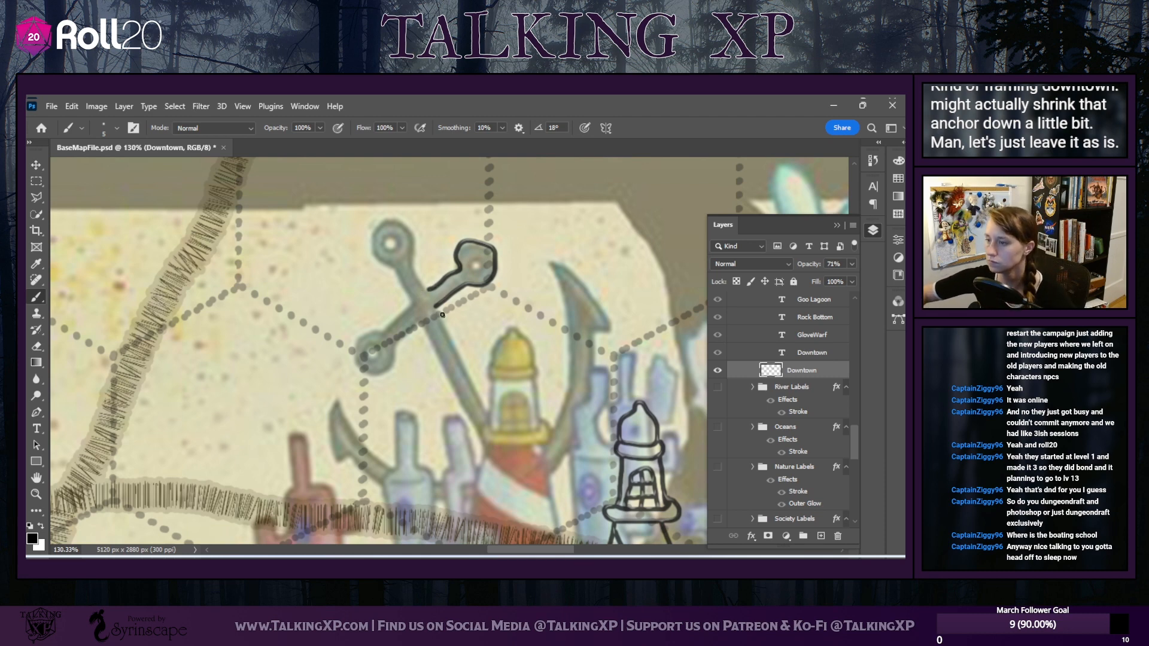
Trace the right edge of the anchor's shank, its upper knob, and the crossbar's lower-left knob with the brush
mouse_move(432, 306)
left_mouse_down()
mouse_move(483, 414)
mouse_move(524, 454)
left_mouse_up()
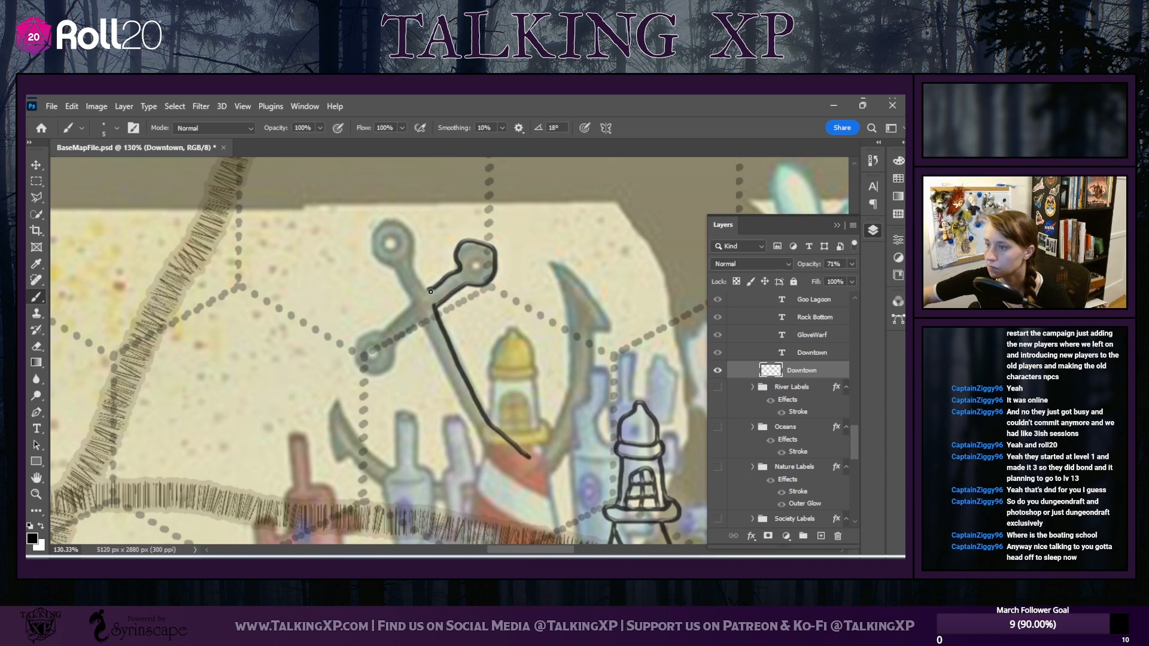
left_click_drag(430, 291, 418, 274)
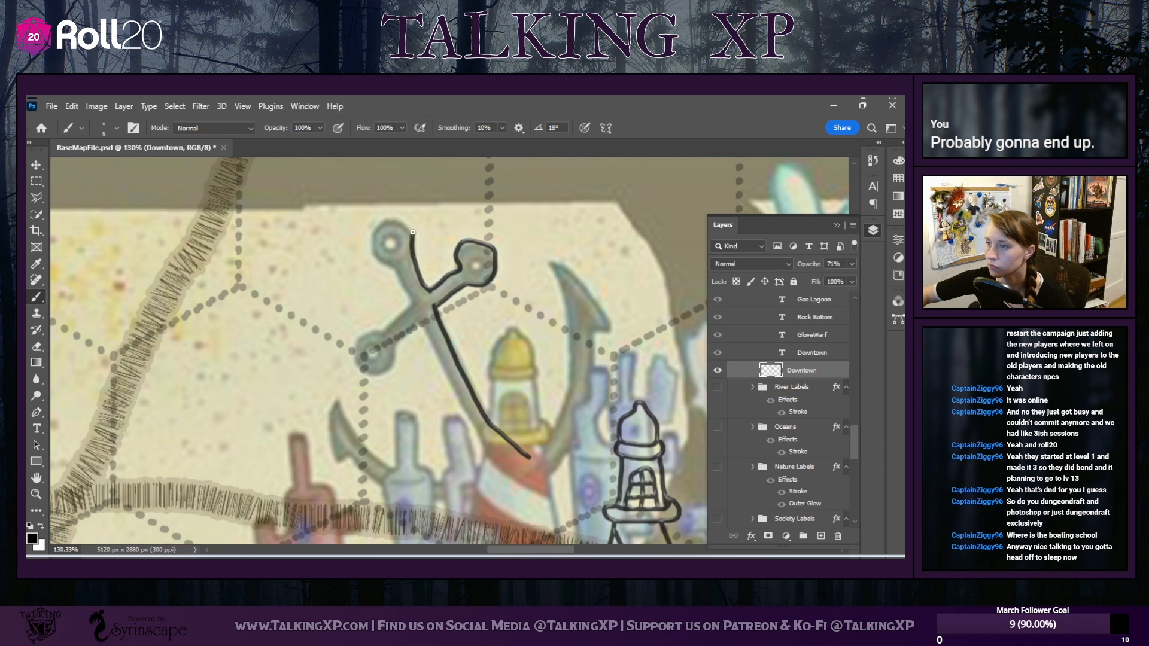
mouse_move(394, 222)
left_mouse_down()
mouse_move(371, 251)
mouse_move(413, 305)
mouse_move(374, 332)
left_mouse_up()
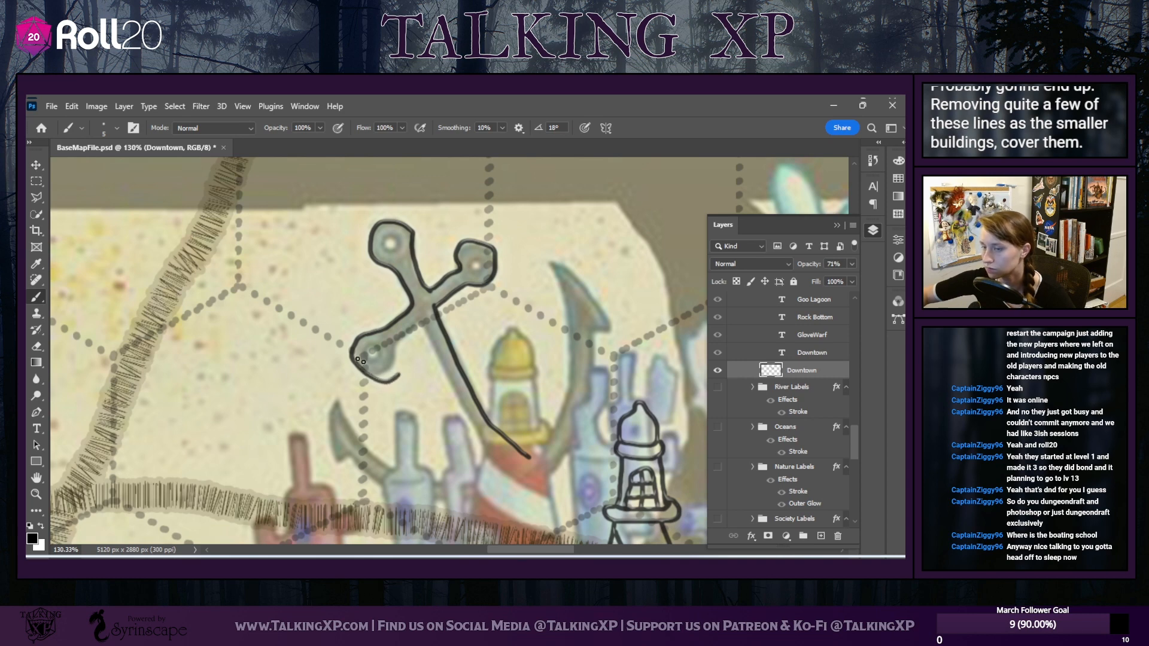
Erase the stray line under the crossbar's lower-left knob with a 67 px eraser, then redraw the knob's lower edge to the shank
key("e")
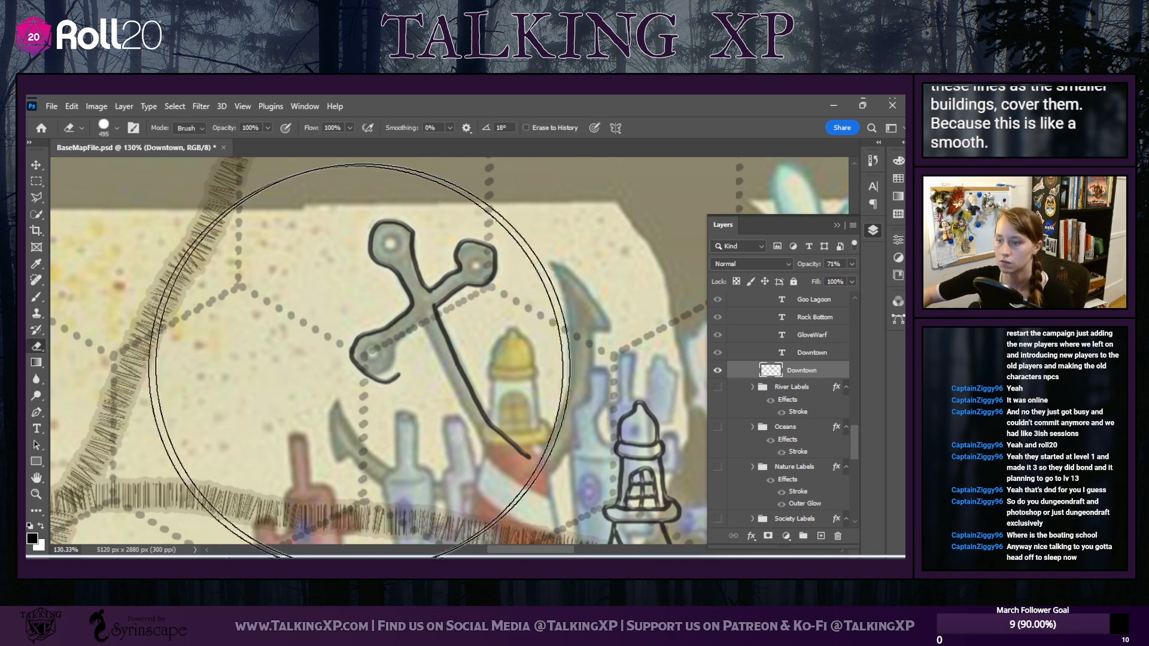
left_click(117, 127)
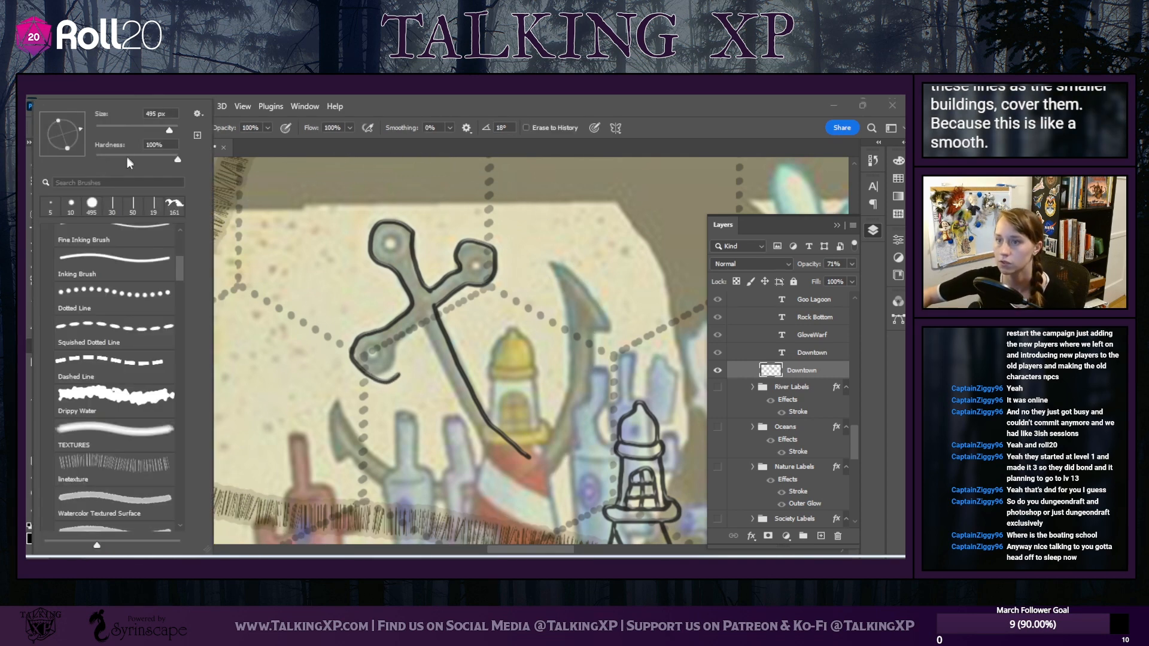
left_click_drag(169, 130, 121, 130)
left_click_drag(405, 389, 379, 390)
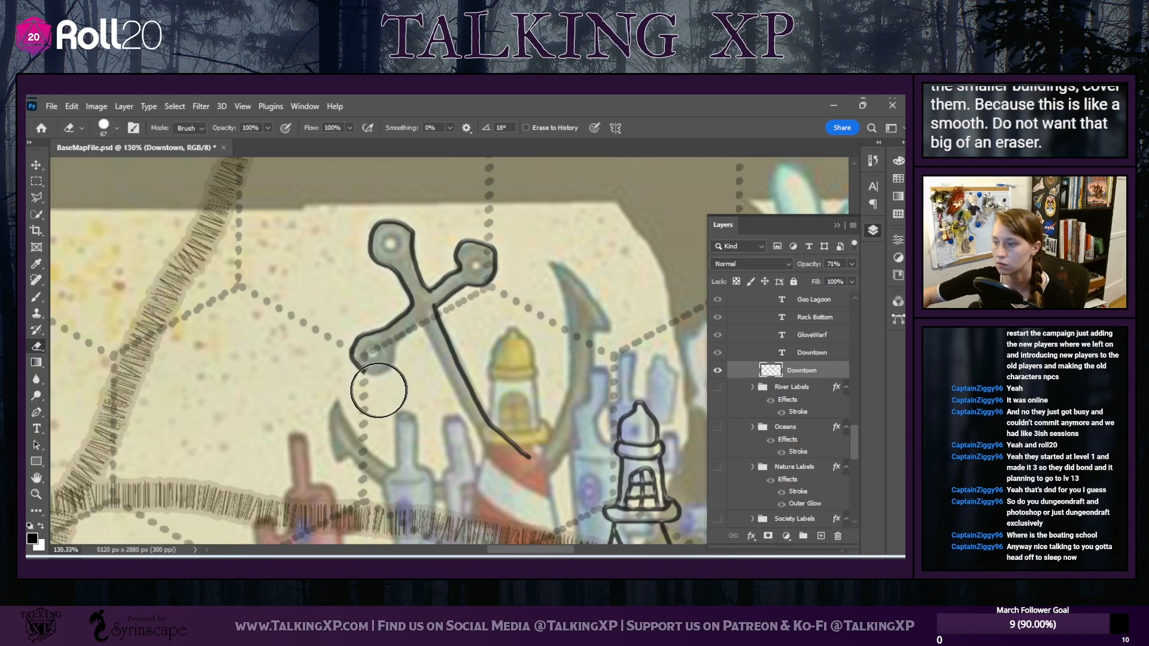
left_click(37, 297)
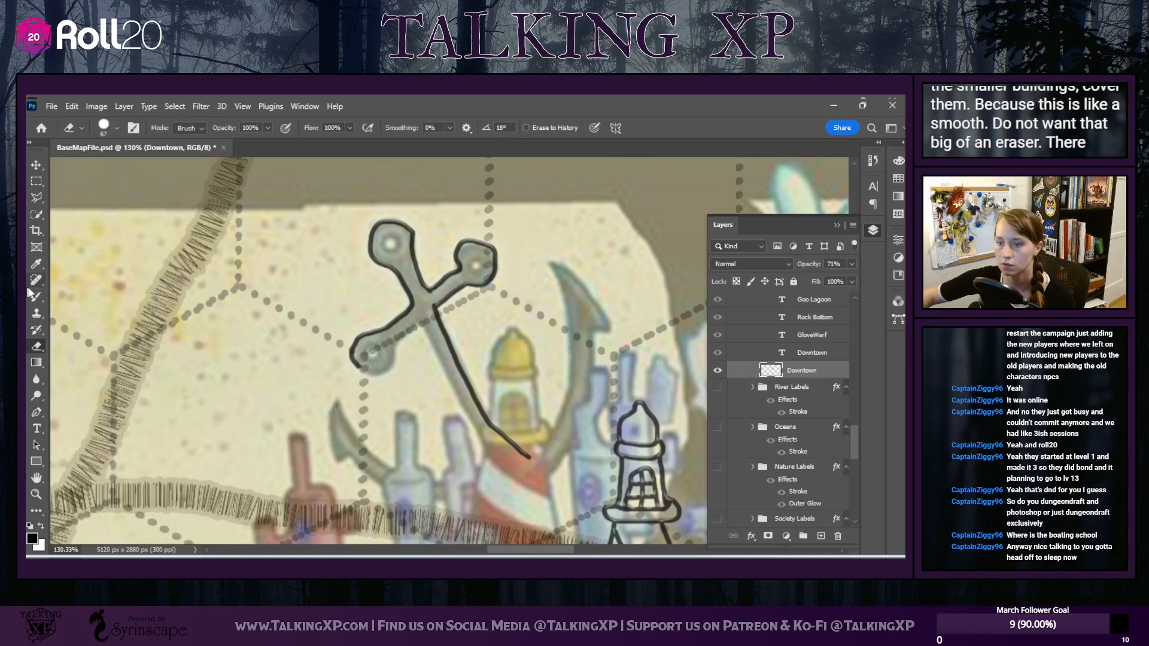
mouse_move(358, 367)
left_mouse_down()
mouse_move(387, 375)
mouse_move(399, 341)
mouse_move(434, 326)
left_mouse_up()
Reduce the eraser to 23 px and erase the crossbar line that overshoots into the anchor's shank
left_click(36, 347)
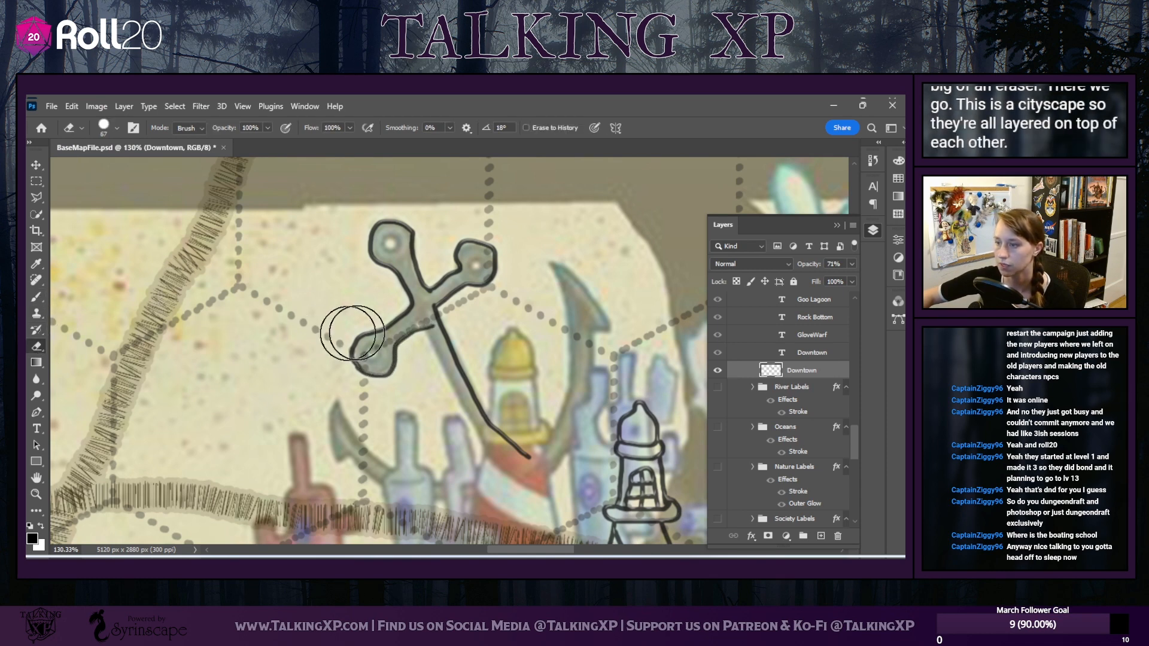
left_click(107, 126)
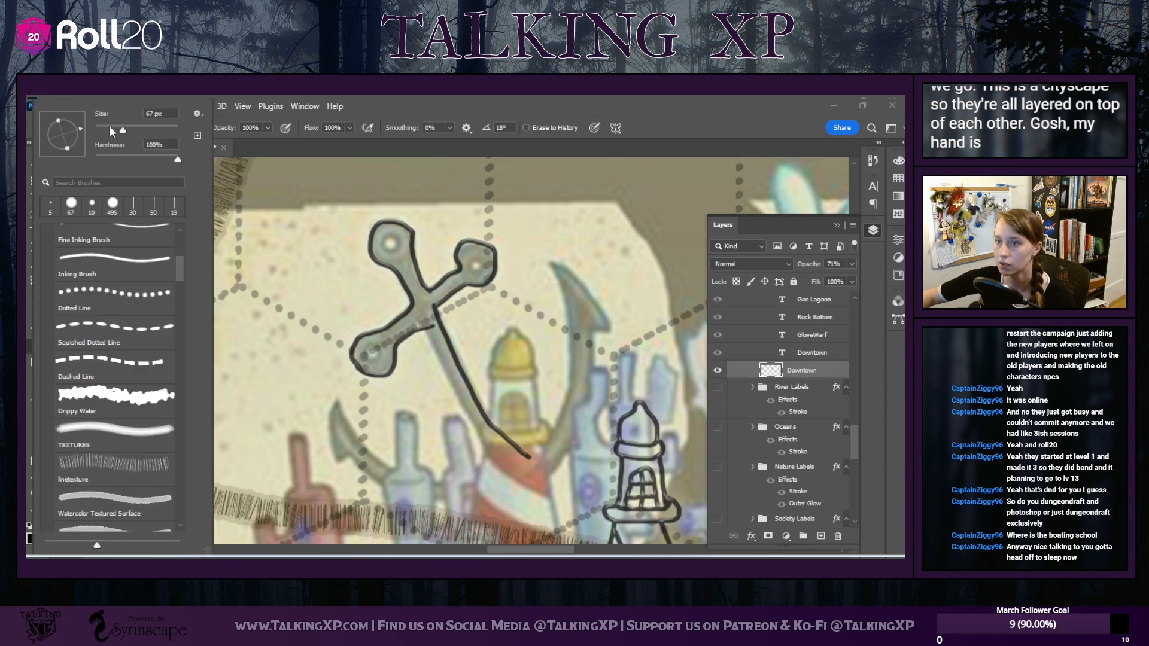
left_click(431, 323)
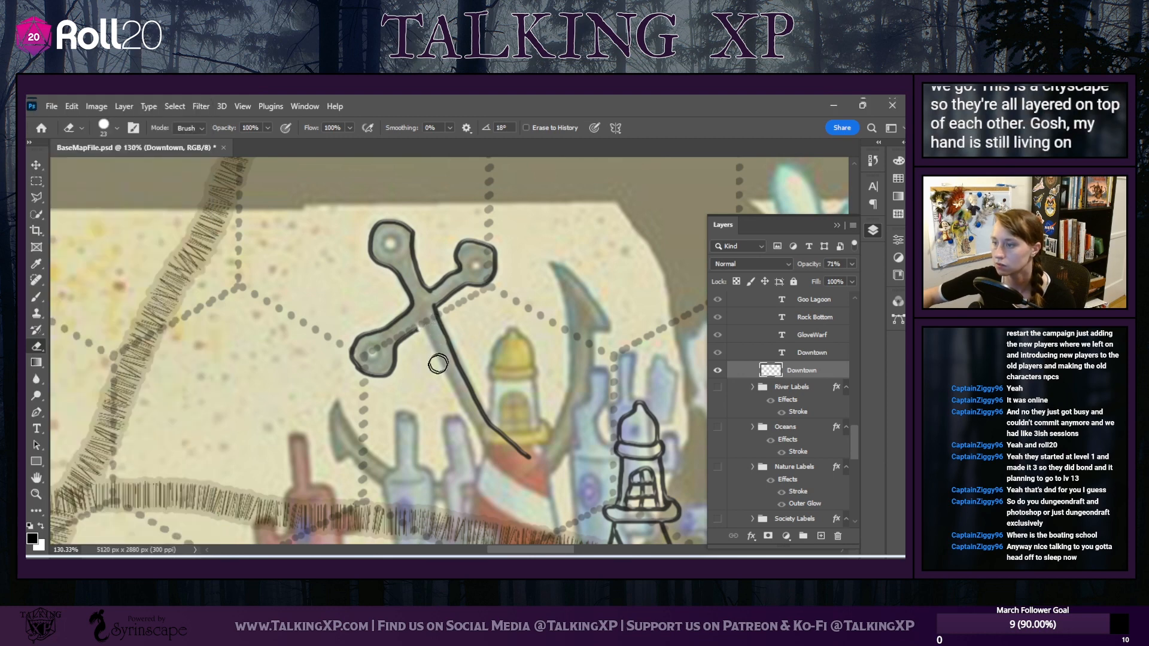
Trace the shank's left edge, the left fluke and the curved underside of the anchor, trimming the stray line end
left_click(36, 297)
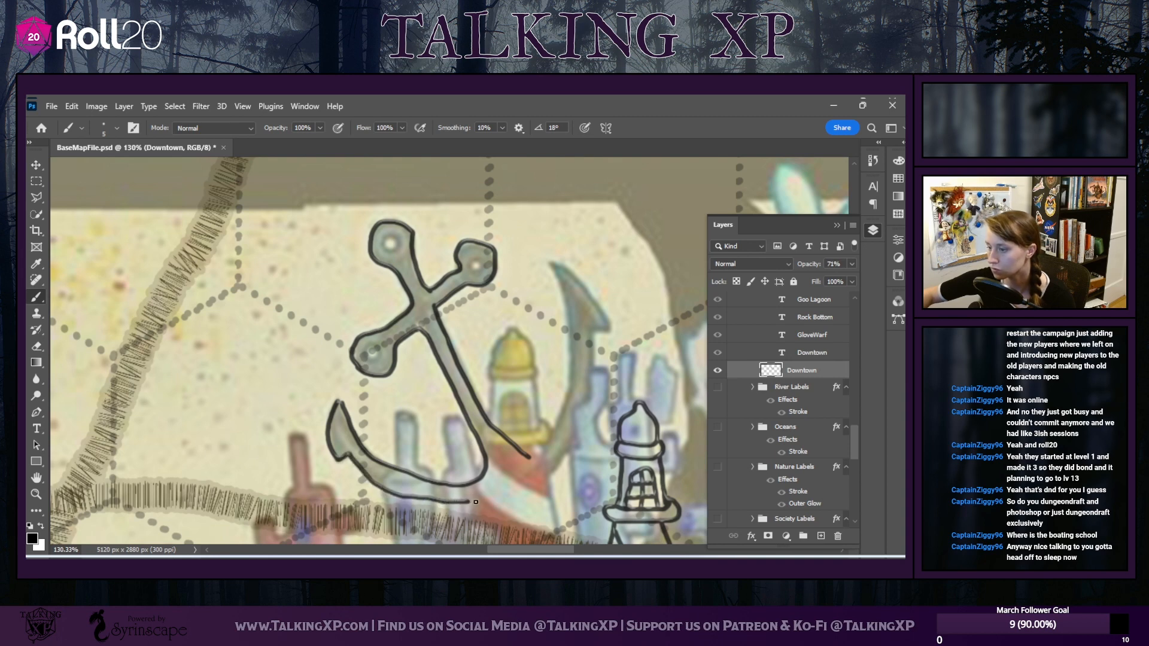
mouse_move(506, 501)
left_mouse_down()
mouse_move(548, 490)
mouse_move(578, 457)
mouse_move(503, 448)
mouse_move(586, 453)
mouse_move(495, 502)
left_mouse_up()
left_click(37, 346)
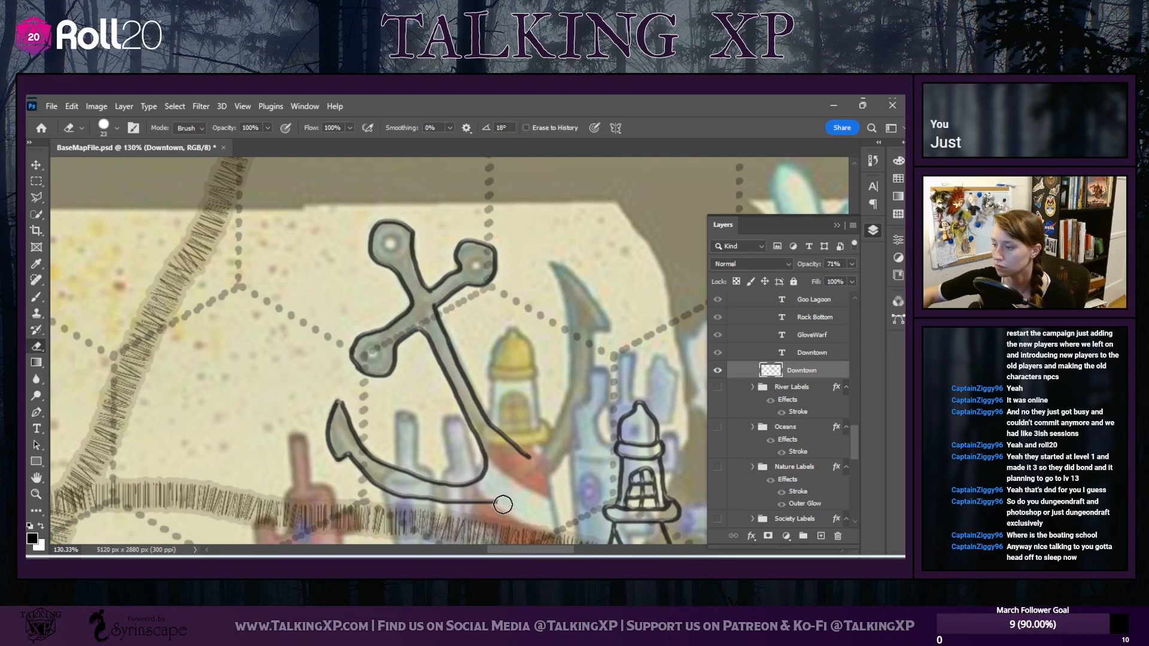
Trace the inner edge of the anchor's right arm from the fluke tip down to the shank
left_click(36, 297)
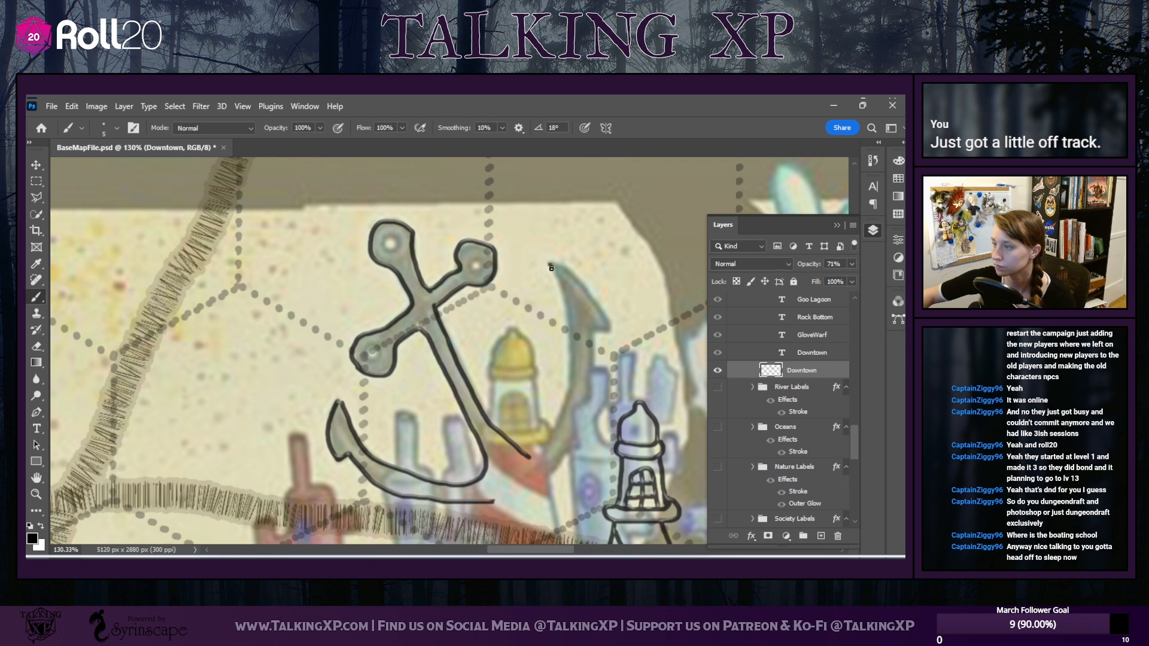
left_click_drag(567, 317, 568, 347)
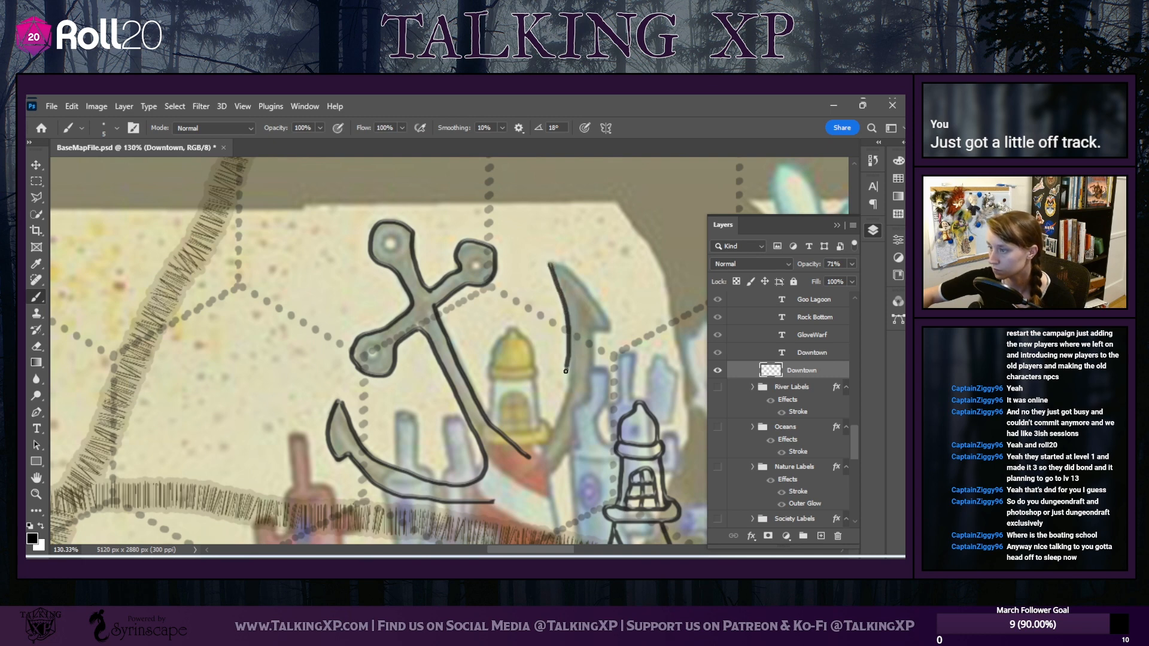
left_click_drag(559, 395, 533, 457)
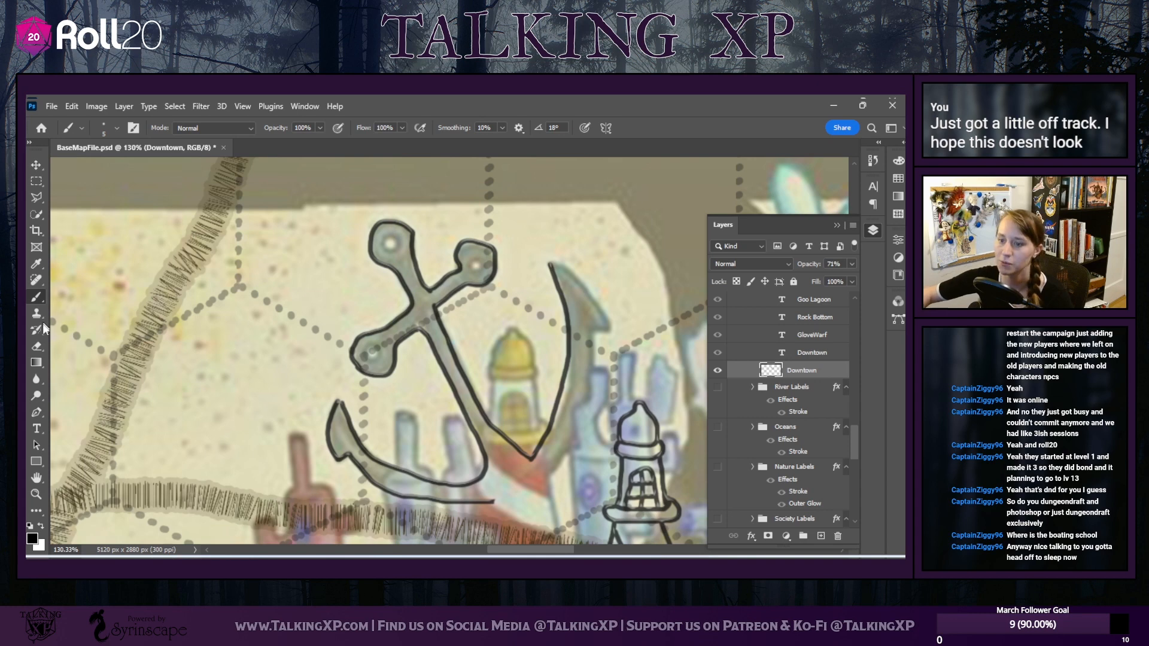
Erase the lower part of the right arm's inner line and the misplaced lower end of the shank's right edge
left_click(36, 346)
mouse_move(562, 350)
left_mouse_down()
mouse_move(558, 420)
mouse_move(536, 456)
left_mouse_up()
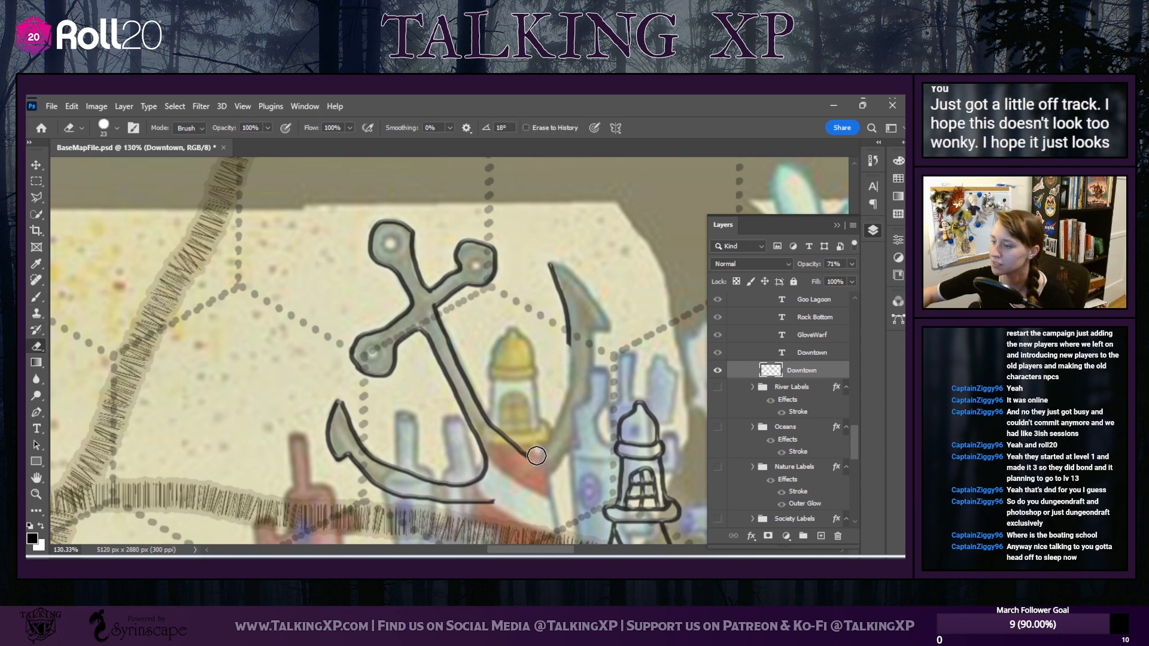
left_click(36, 297)
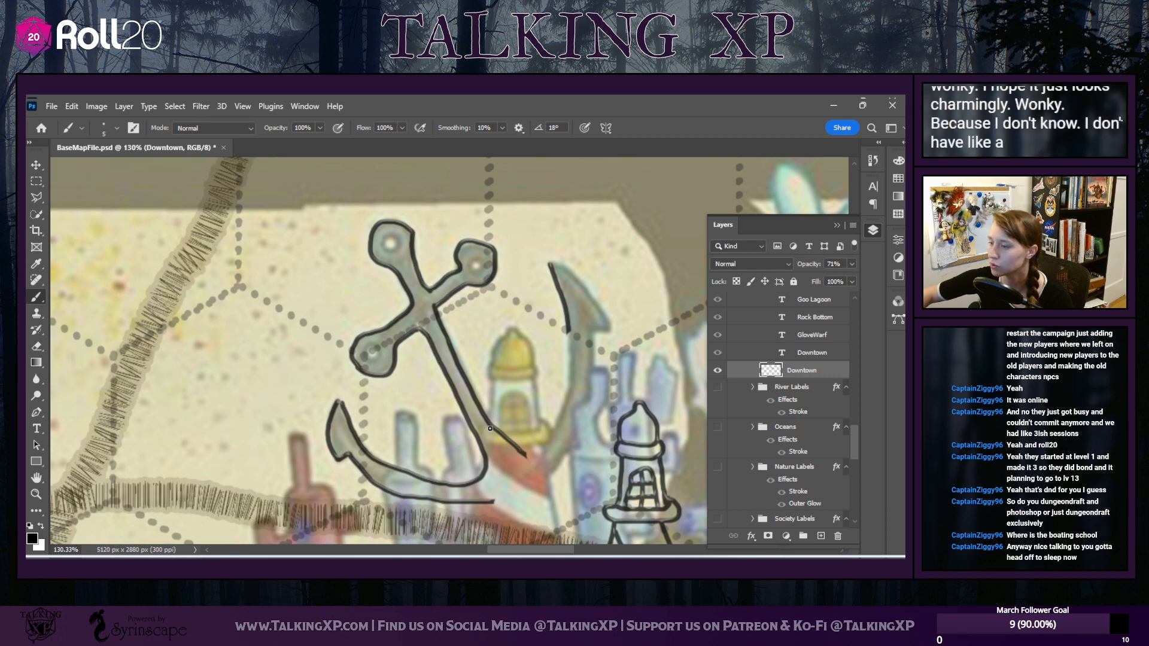
left_click(37, 346)
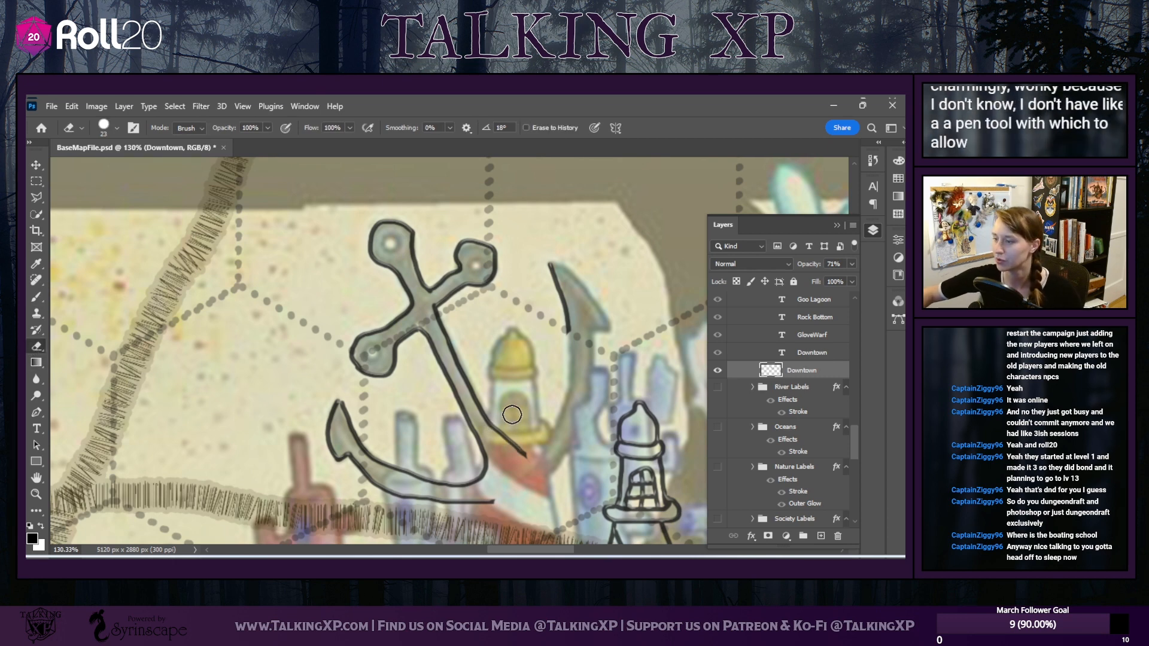
left_click_drag(499, 419, 527, 458)
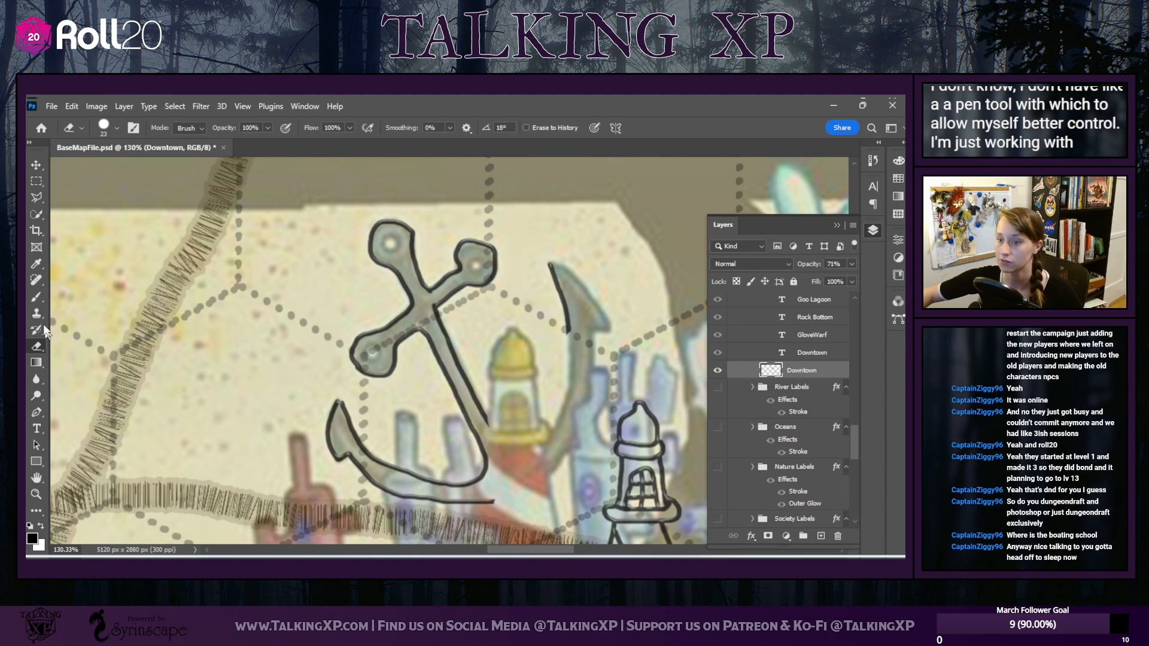
Redraw the shank's lower end as a rounded bend continuing up the inner edge of the right arm
left_click(37, 297)
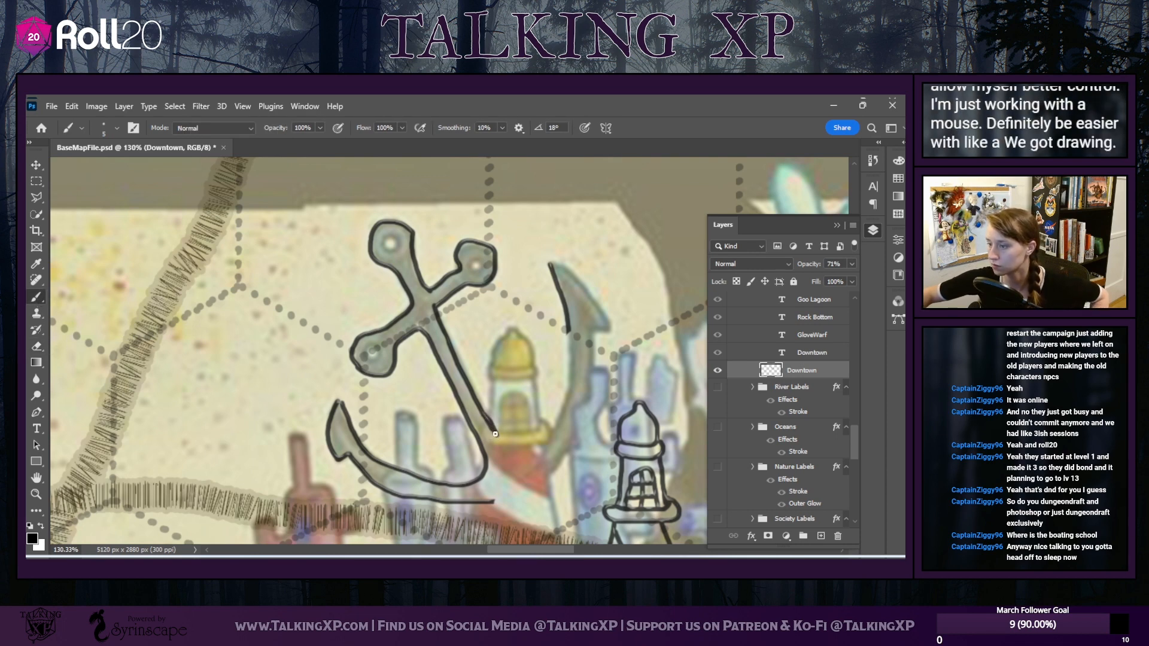
left_click_drag(503, 451, 515, 466)
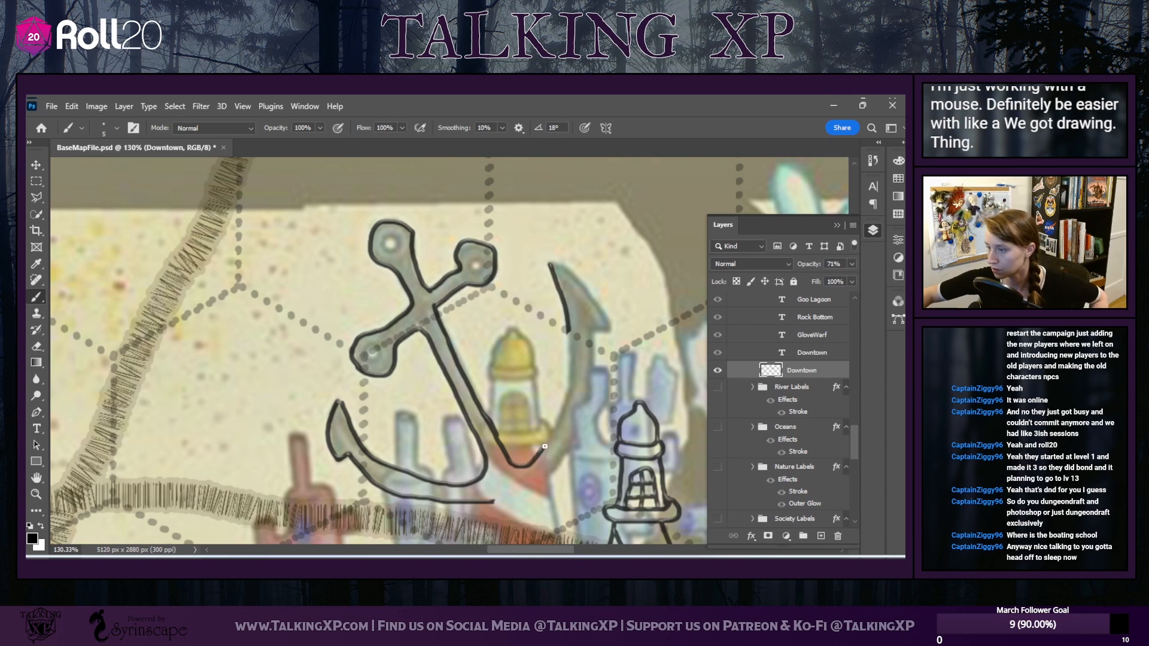
left_click_drag(566, 378, 574, 354)
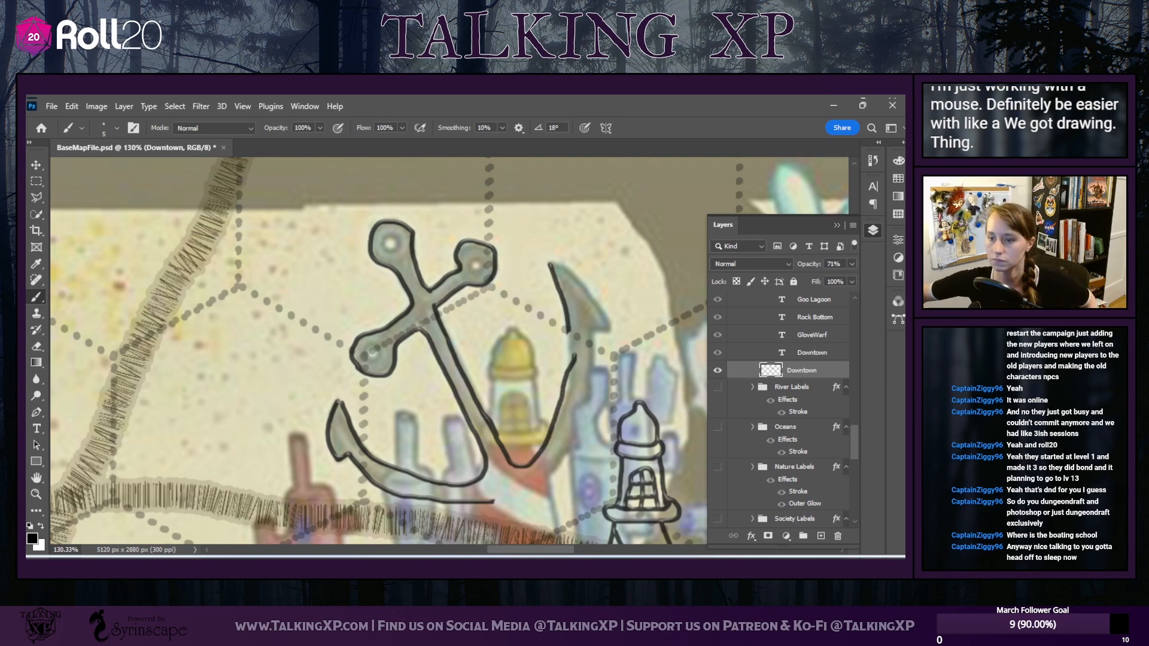
Erase the uneven join on the right arm's inner edge and redraw that section as a smoother curve
left_click(36, 346)
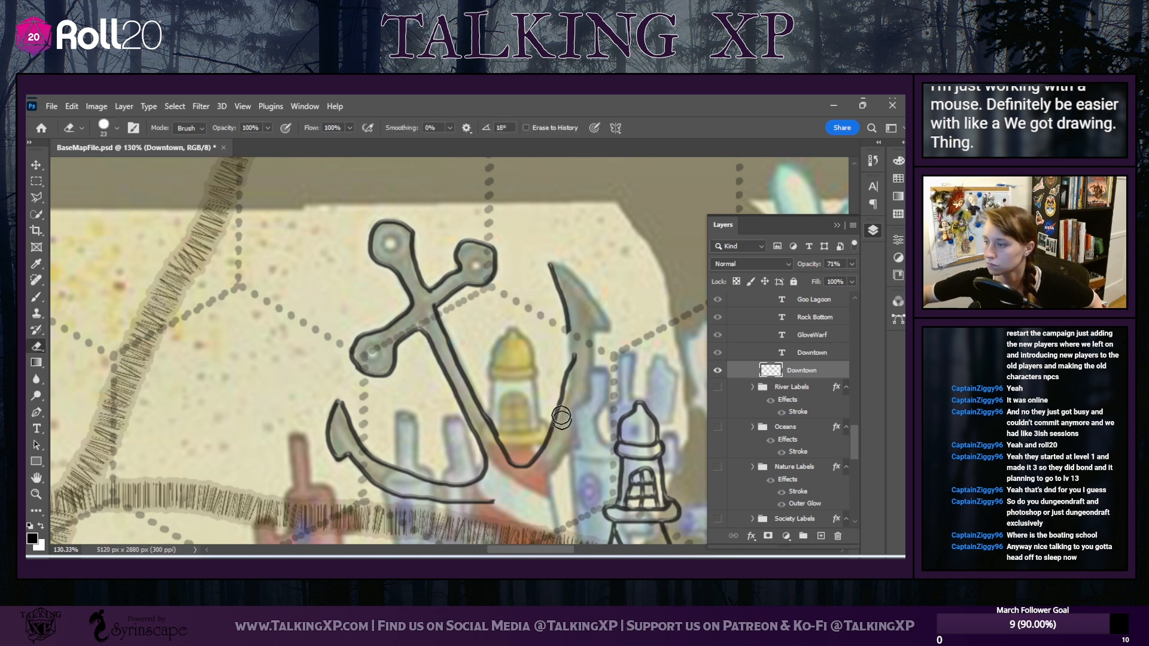
left_click_drag(571, 350, 566, 376)
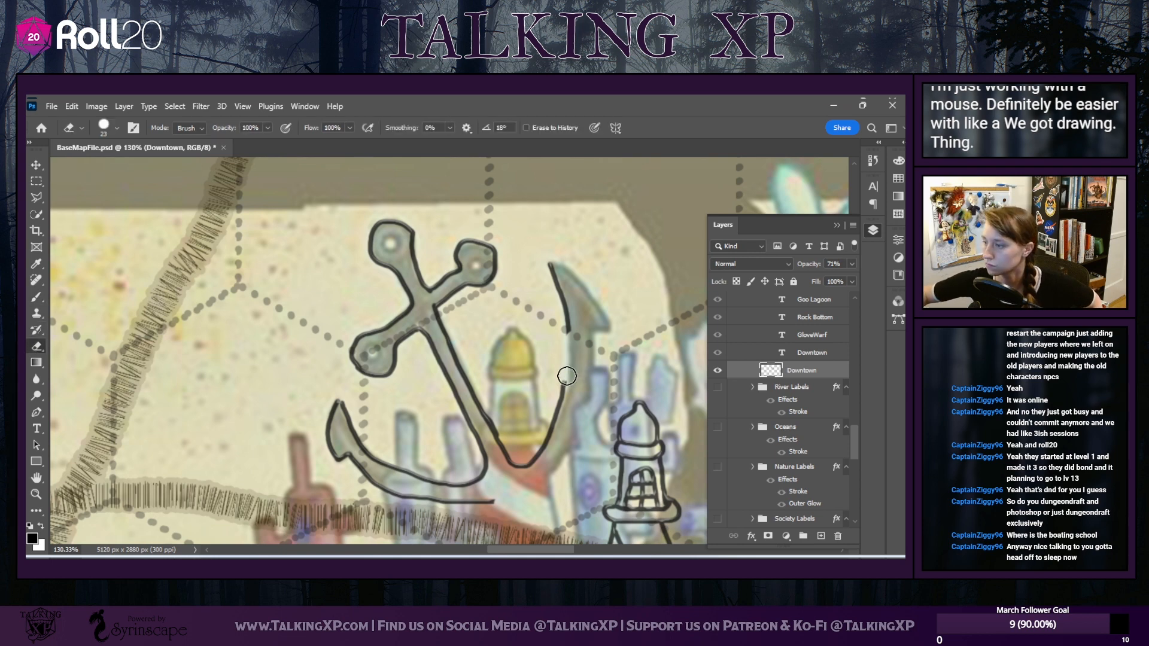
left_click(36, 297)
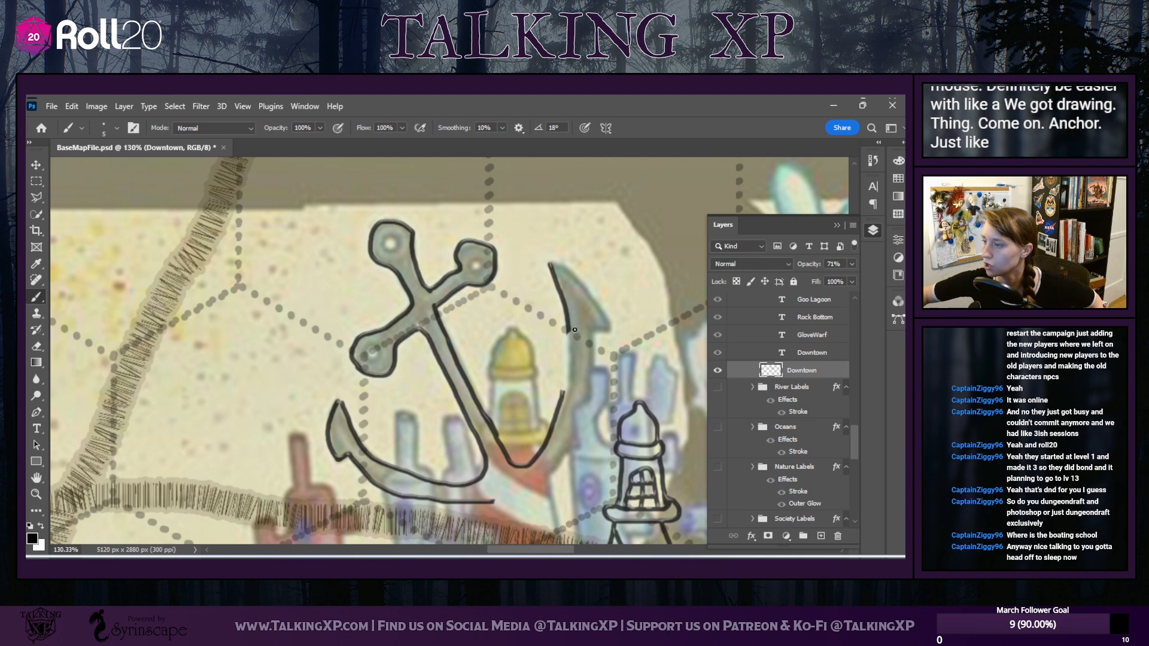
left_click_drag(569, 335, 555, 414)
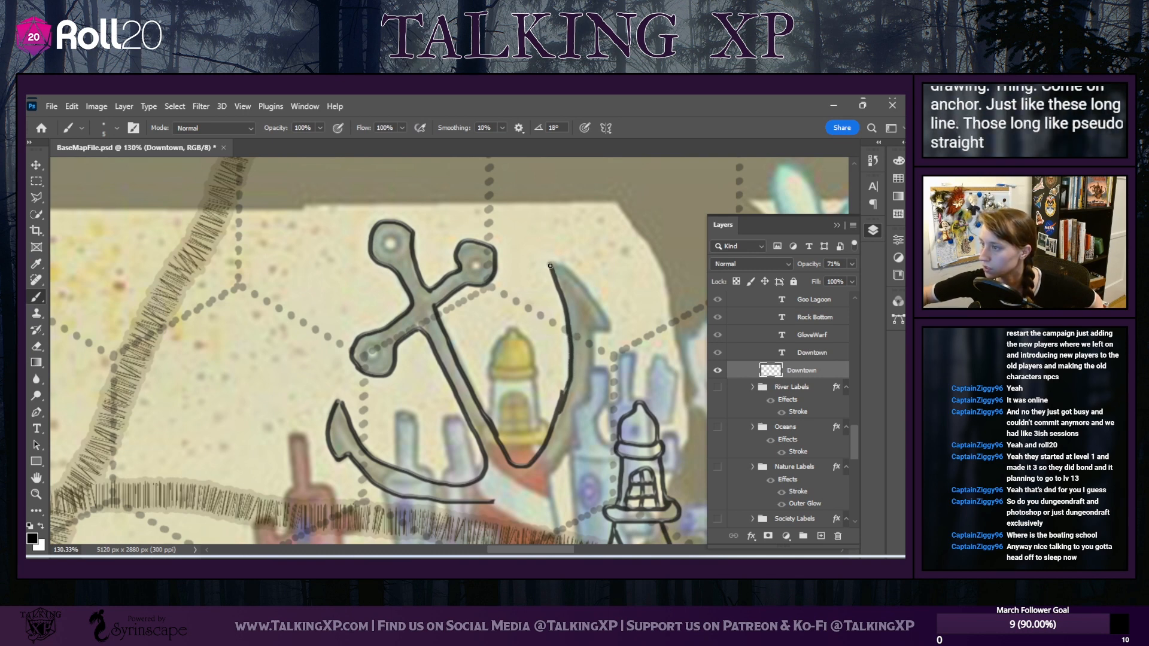
Trace the right fluke's barb and the outer edge of the right arm down to the anchor's underside, closing the outline
left_click_drag(575, 283, 606, 324)
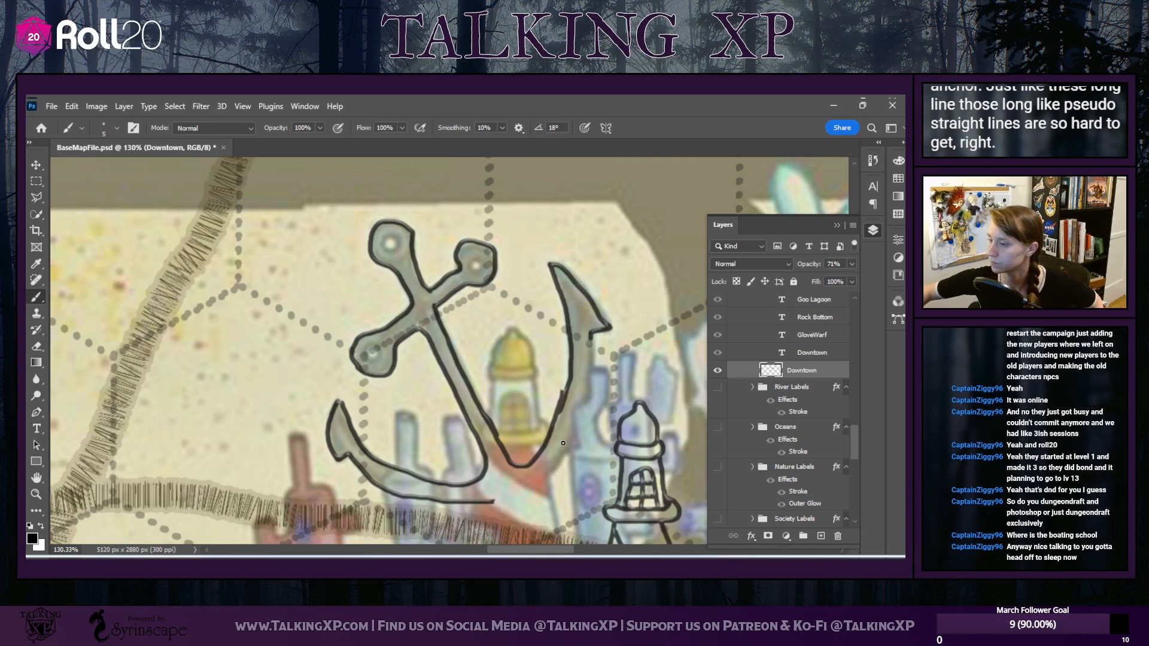
scroll(563, 442, "down", 3)
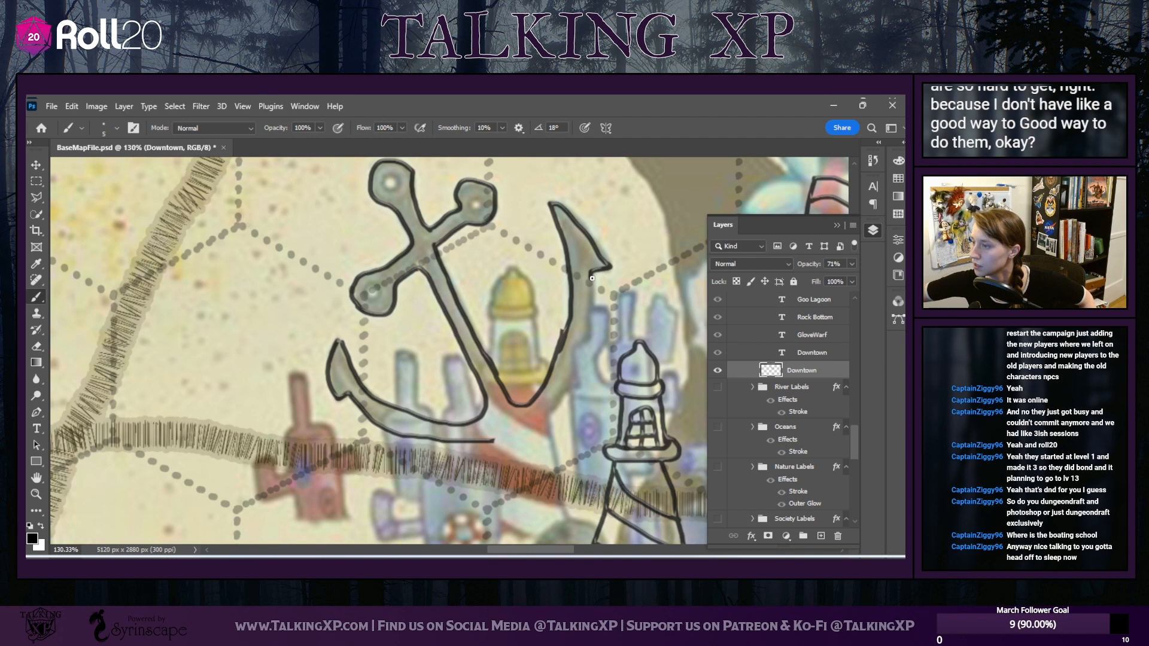
mouse_move(592, 278)
left_mouse_down()
mouse_move(564, 391)
mouse_move(506, 439)
left_mouse_up()
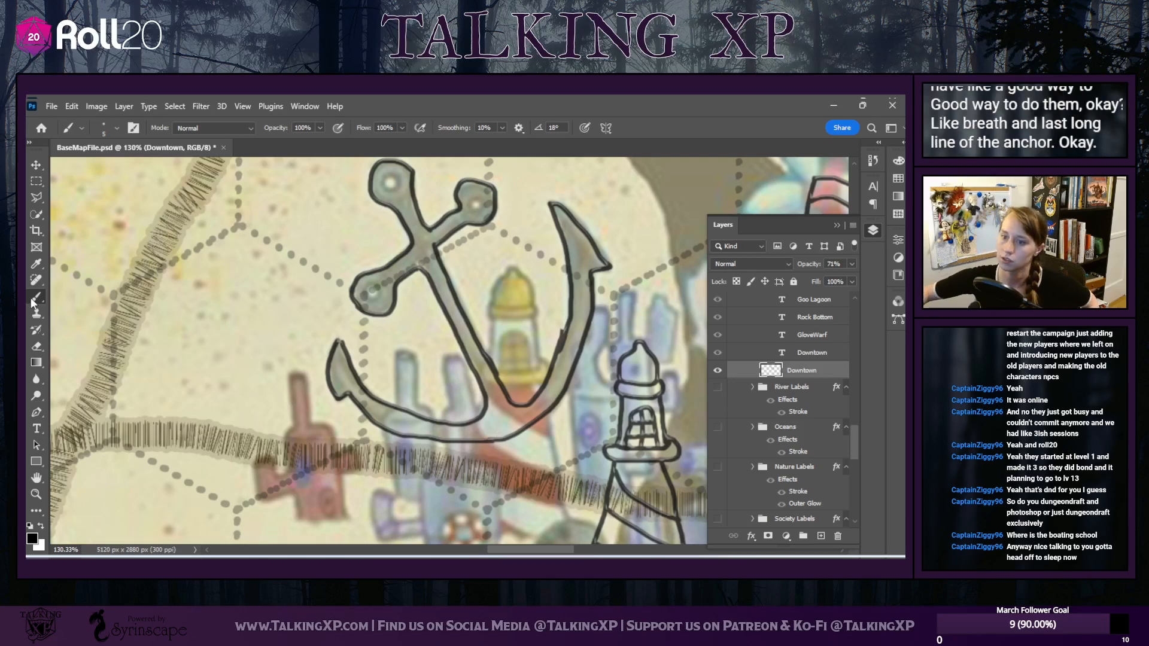
Move the reference image down and to the left so its windmill building sits against the base of the drawn anchor
left_click(36, 346)
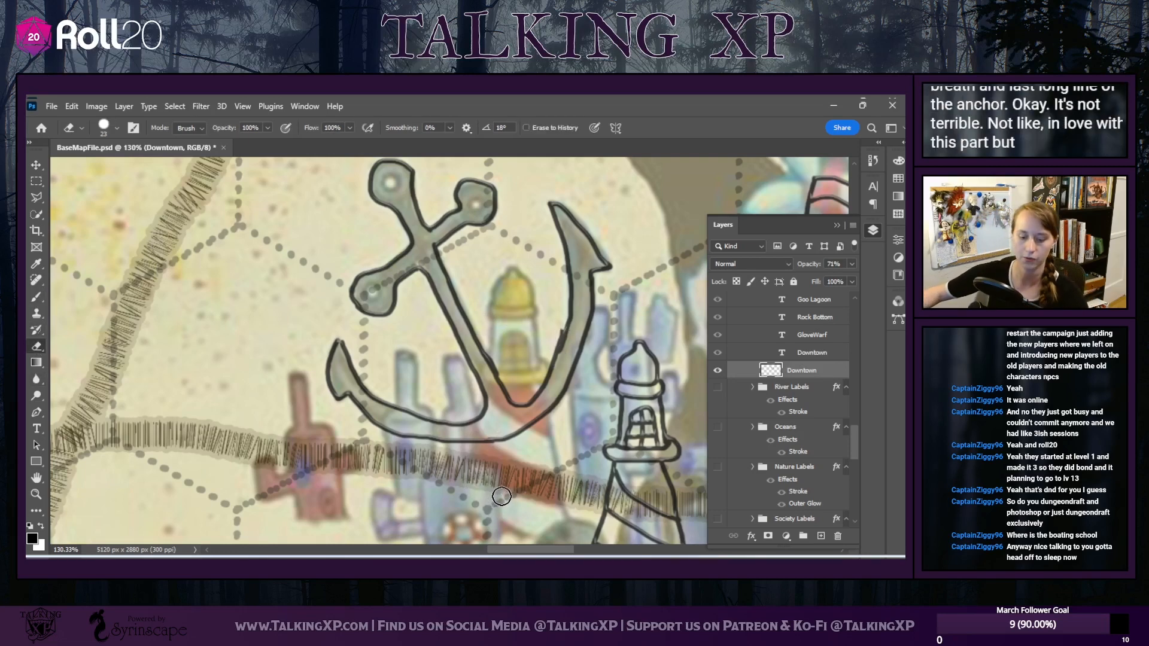
scroll(514, 472, "right", 3)
scroll(567, 448, "down", 5)
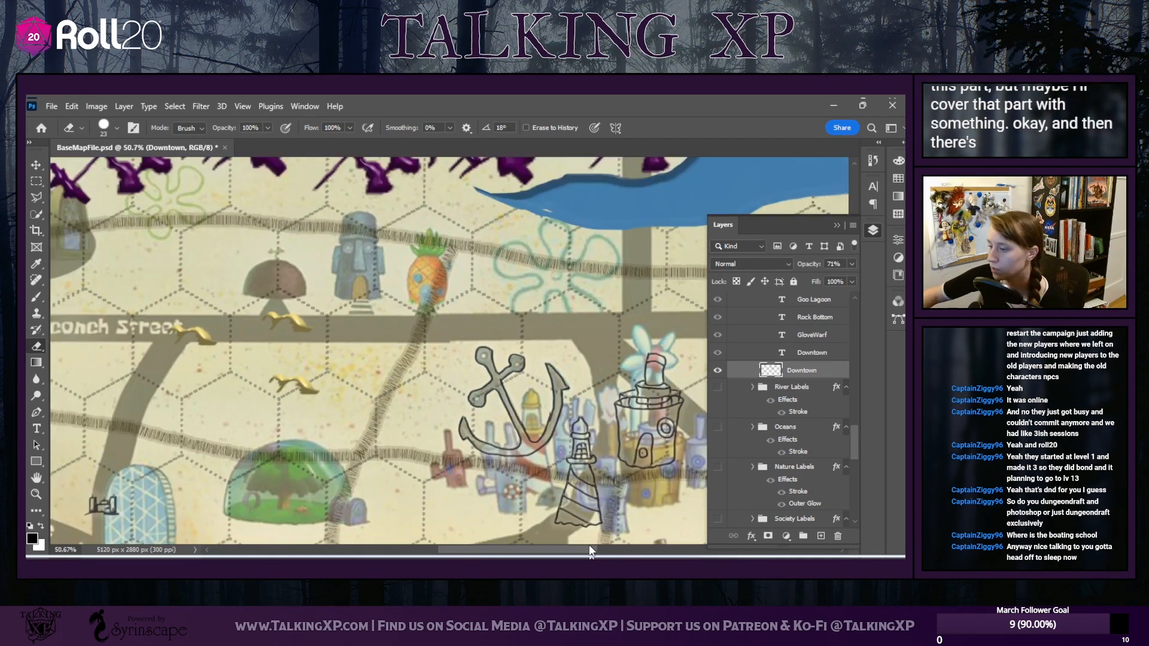
scroll(589, 544, "right", 5)
scroll(514, 454, "down", 3)
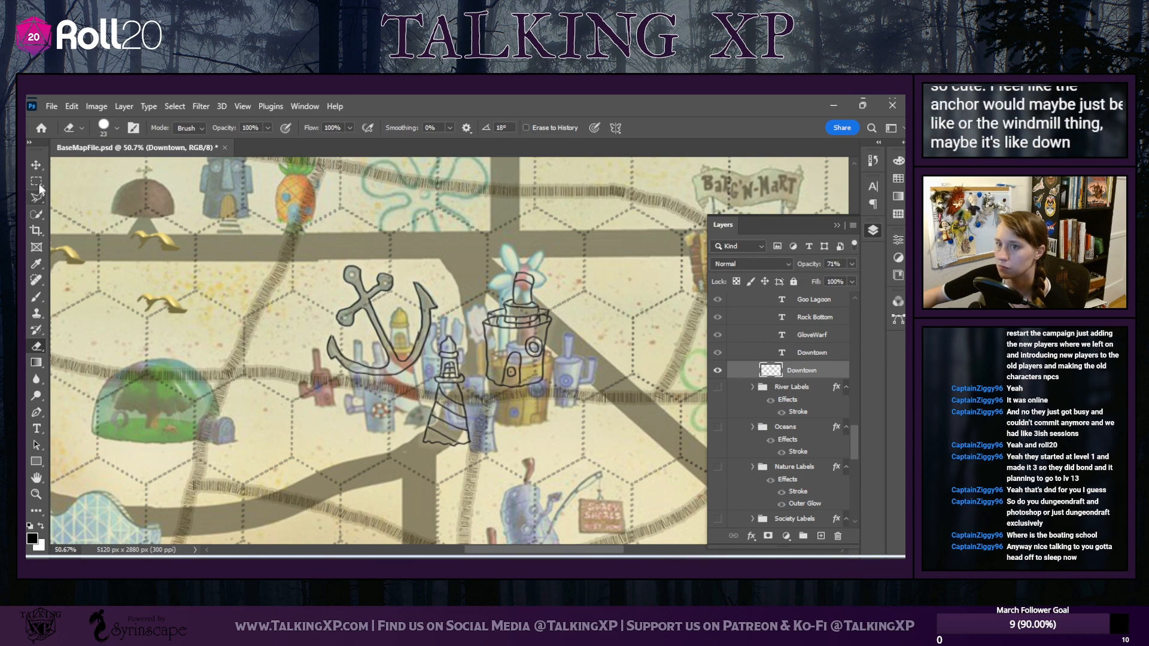
left_click(36, 165)
left_click_drag(481, 297, 413, 364)
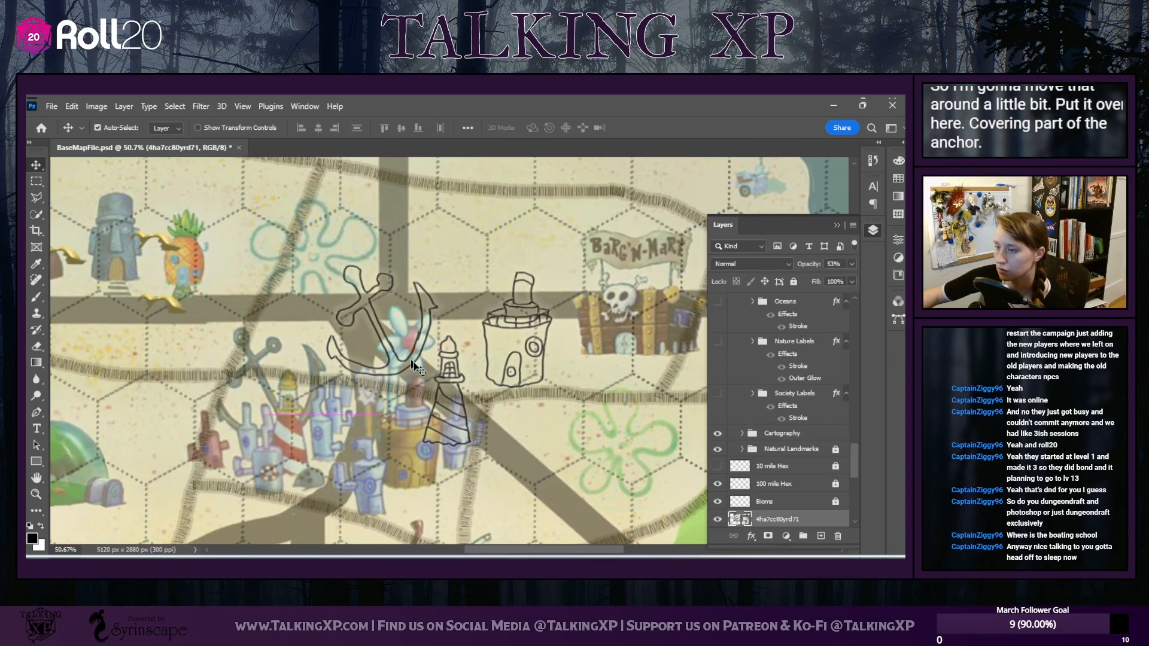
On the Downtown layer, brush a straight vertical line down from the anchor's underside along the windmill pole's left edge
scroll(395, 443, "up", 1)
scroll(397, 442, "up", 2)
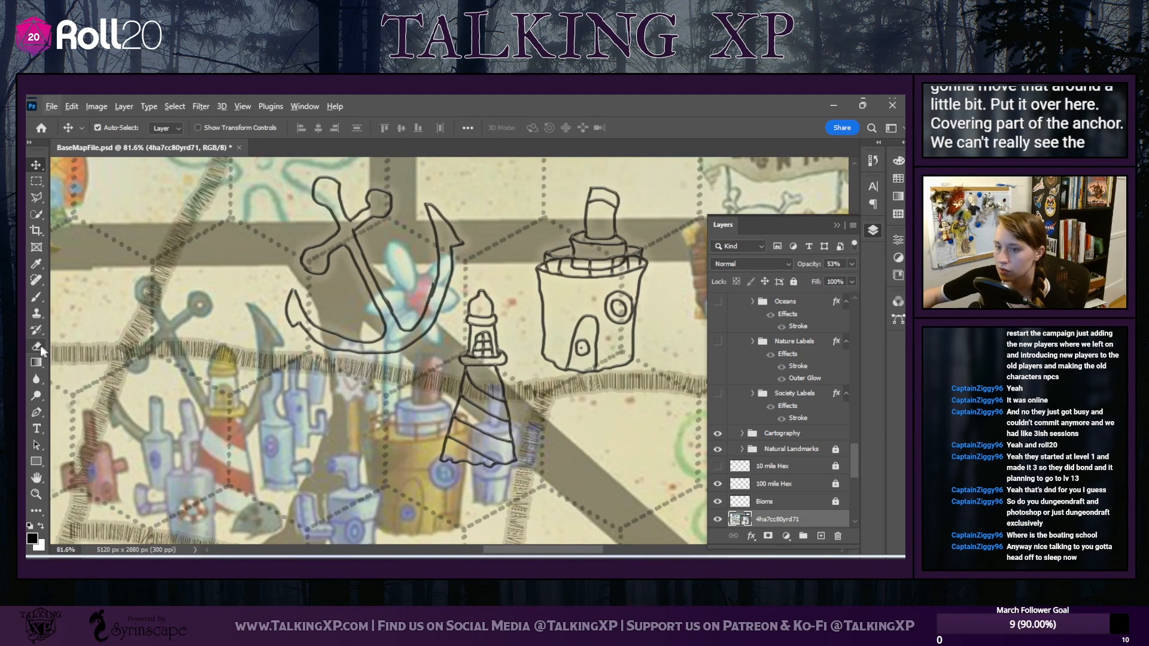
key("b")
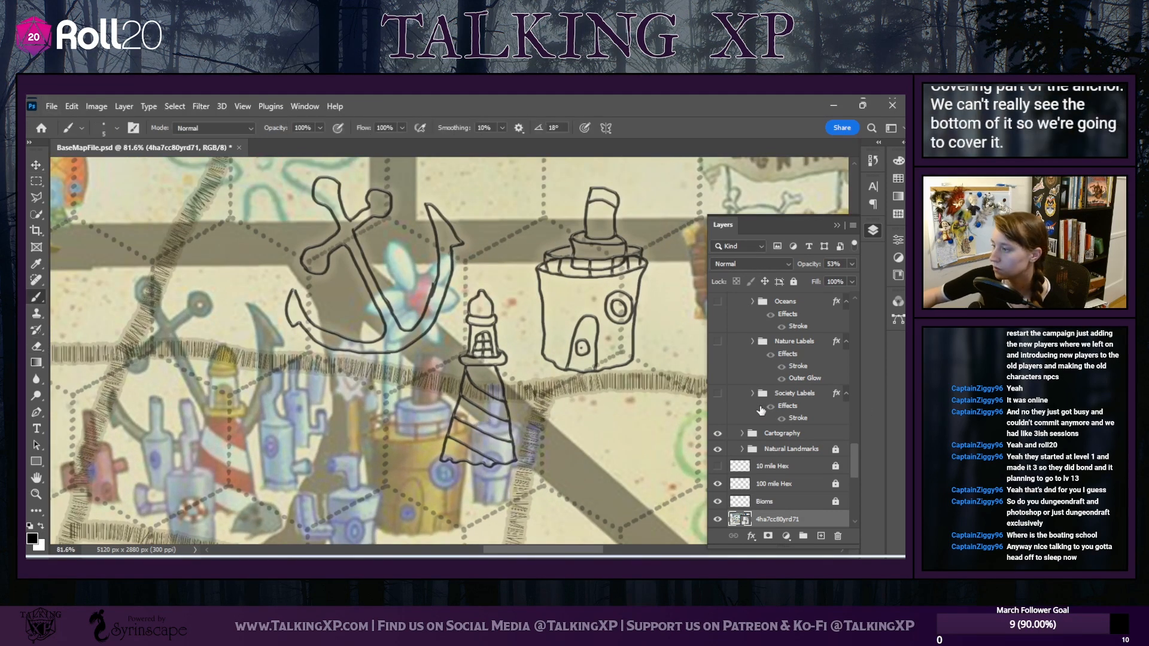
scroll(751, 424, "up", 3)
left_click(802, 369)
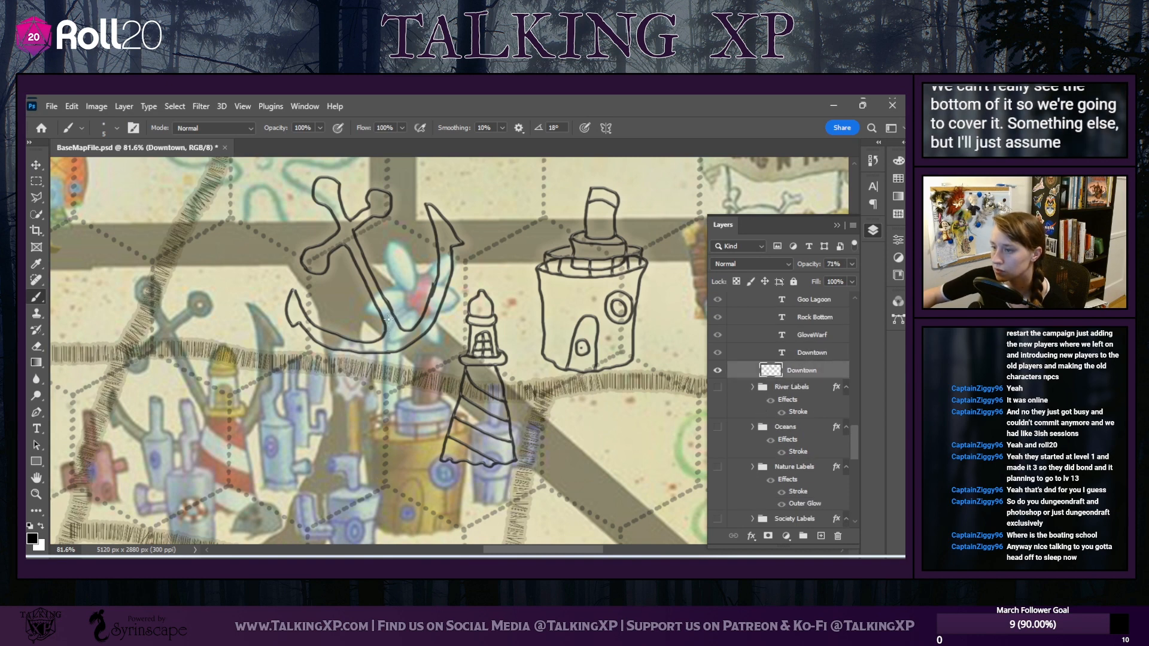
left_click_drag(380, 354, 380, 374)
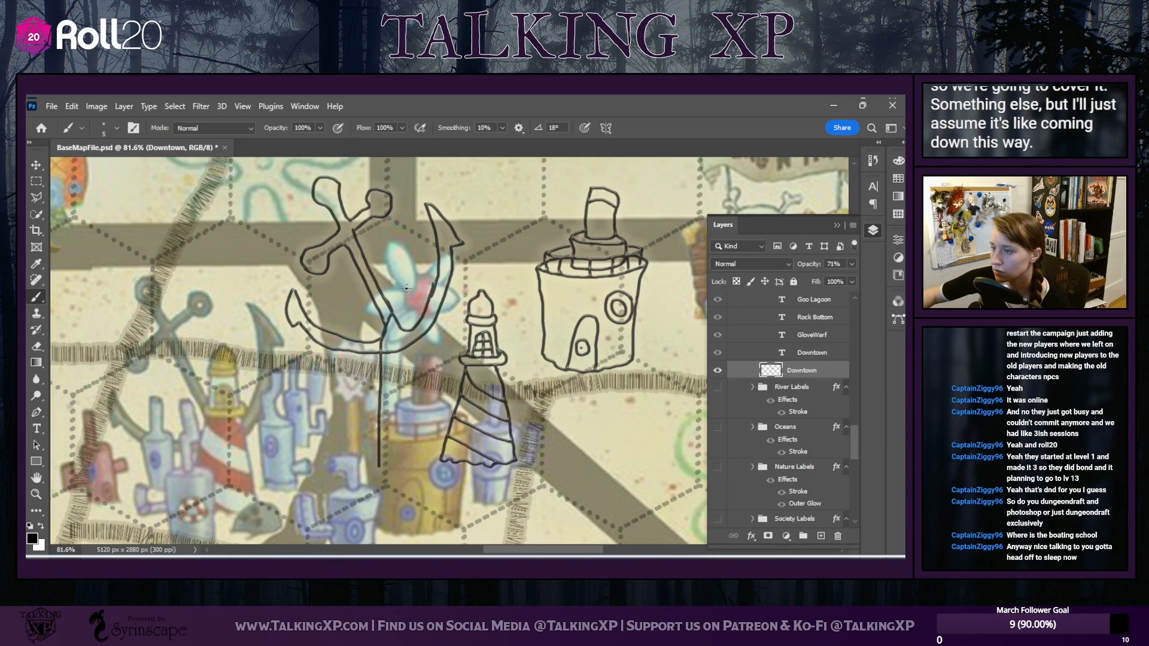
Trace the outlines of the windmill's six petal-shaped blades over the anchor's shank and right arm
scroll(415, 276, "up", 3)
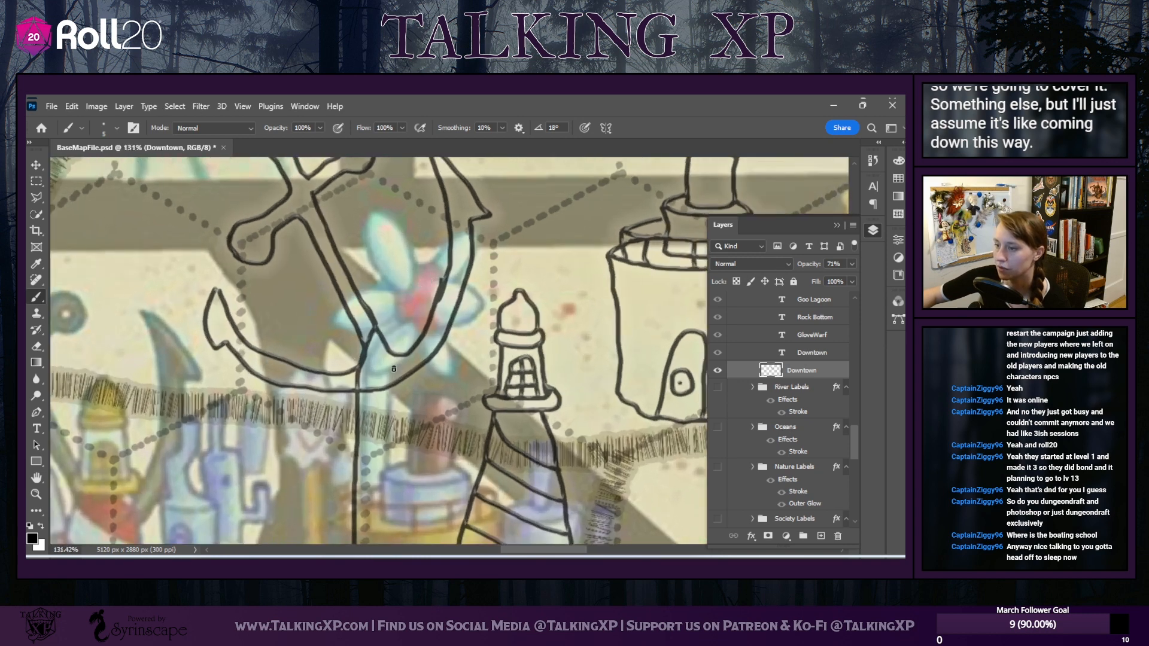
left_click_drag(401, 272, 376, 236)
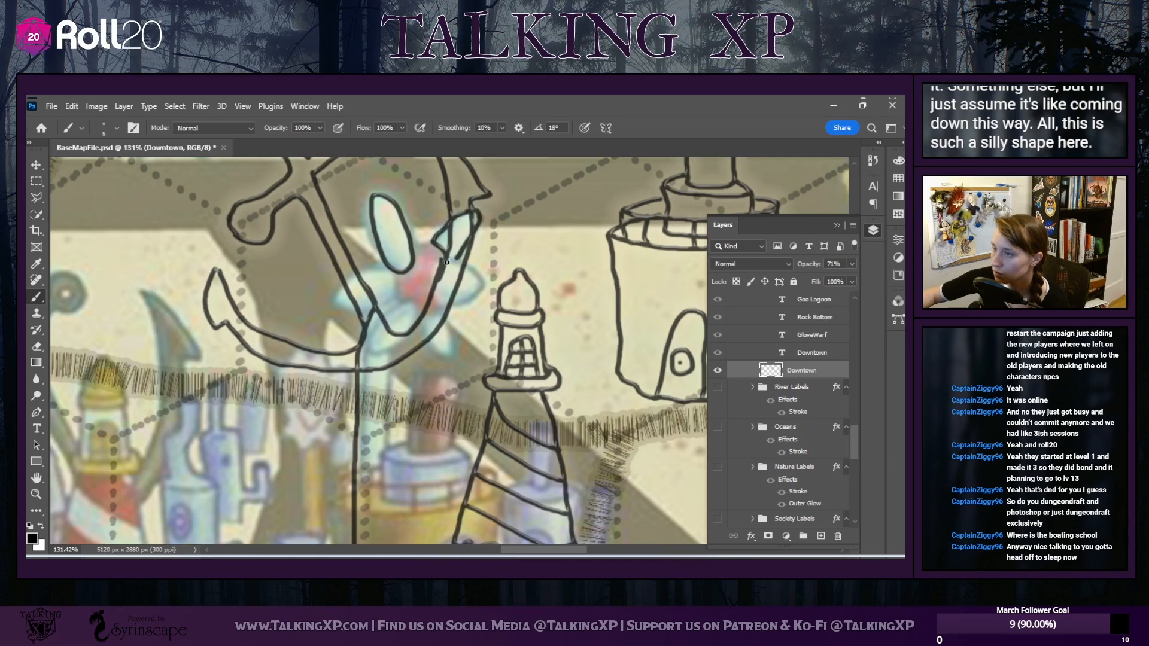
left_click_drag(434, 260, 449, 260)
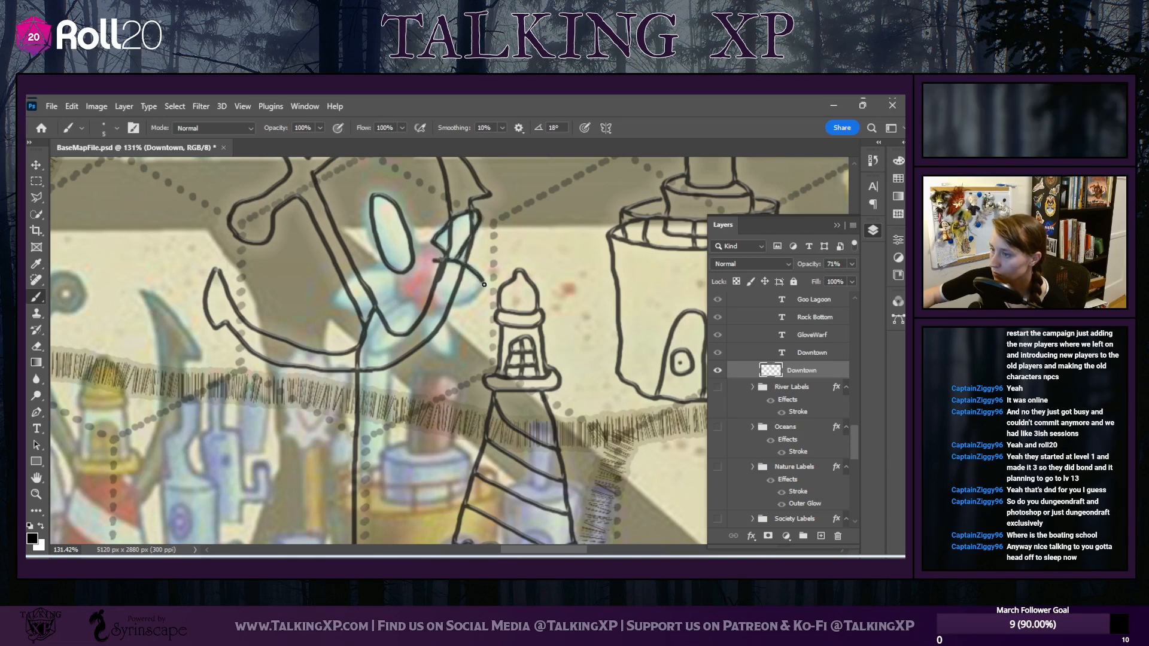
mouse_move(471, 298)
left_mouse_down()
mouse_move(439, 301)
mouse_move(438, 261)
left_mouse_up()
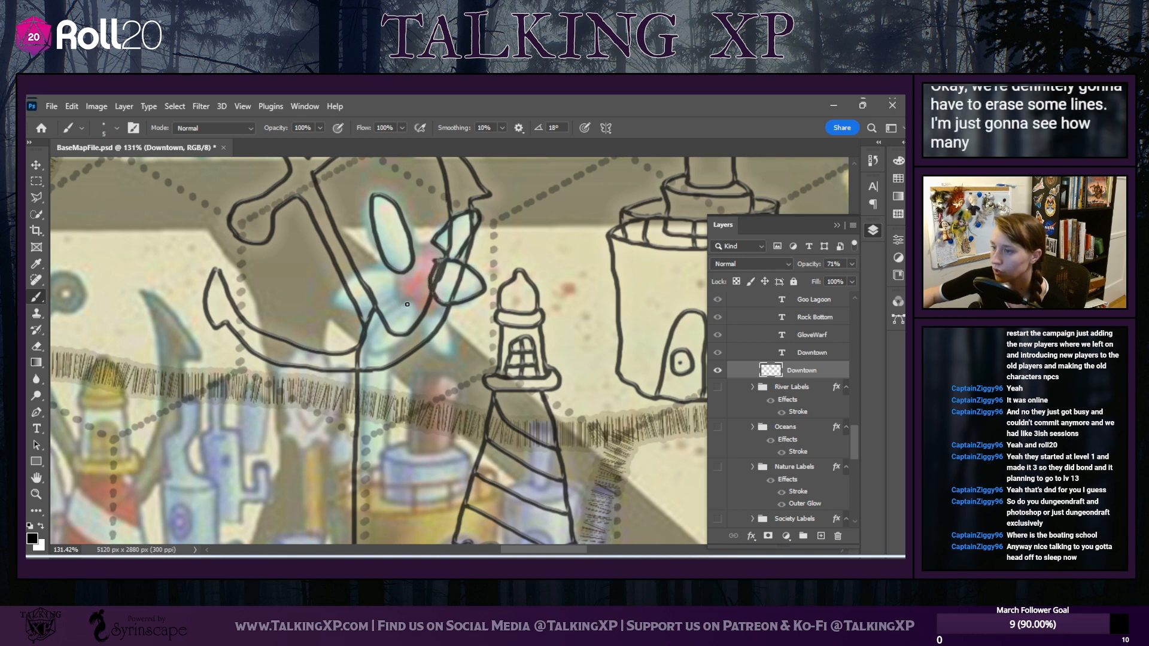
mouse_move(378, 323)
left_mouse_down()
mouse_move(369, 345)
mouse_move(387, 350)
mouse_move(417, 333)
left_mouse_up()
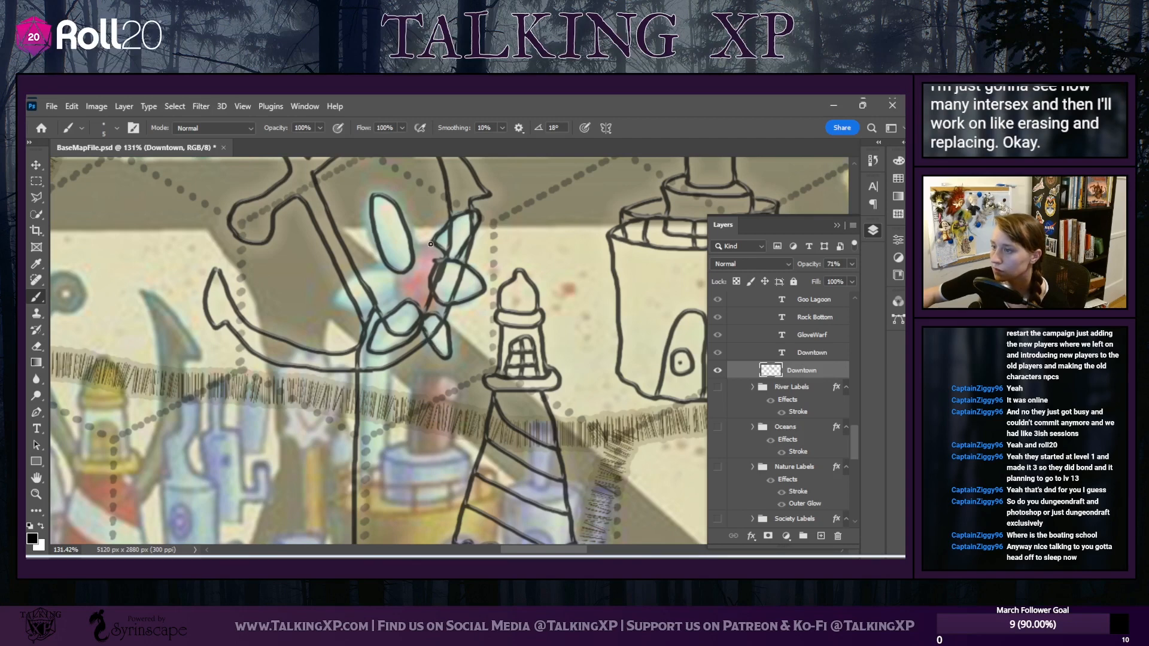
mouse_move(422, 247)
left_mouse_down()
mouse_move(333, 299)
mouse_move(373, 307)
left_mouse_up()
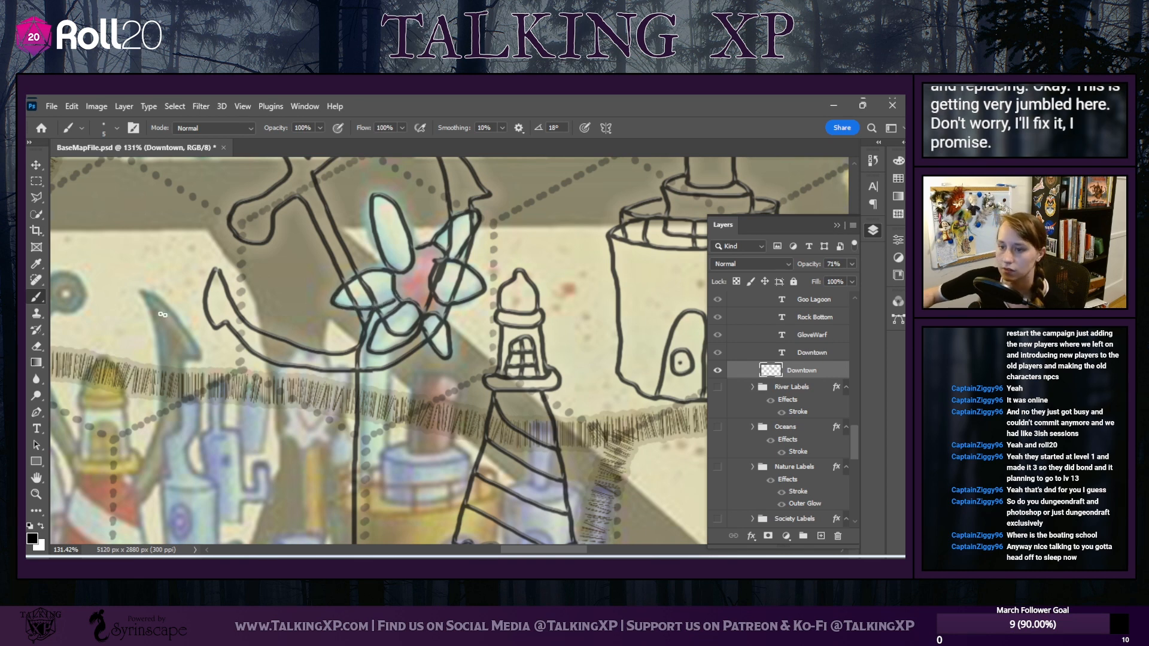
Erase the anchor's shank and right-arm lines that run through, between and just below the windmill blades
left_click(36, 346)
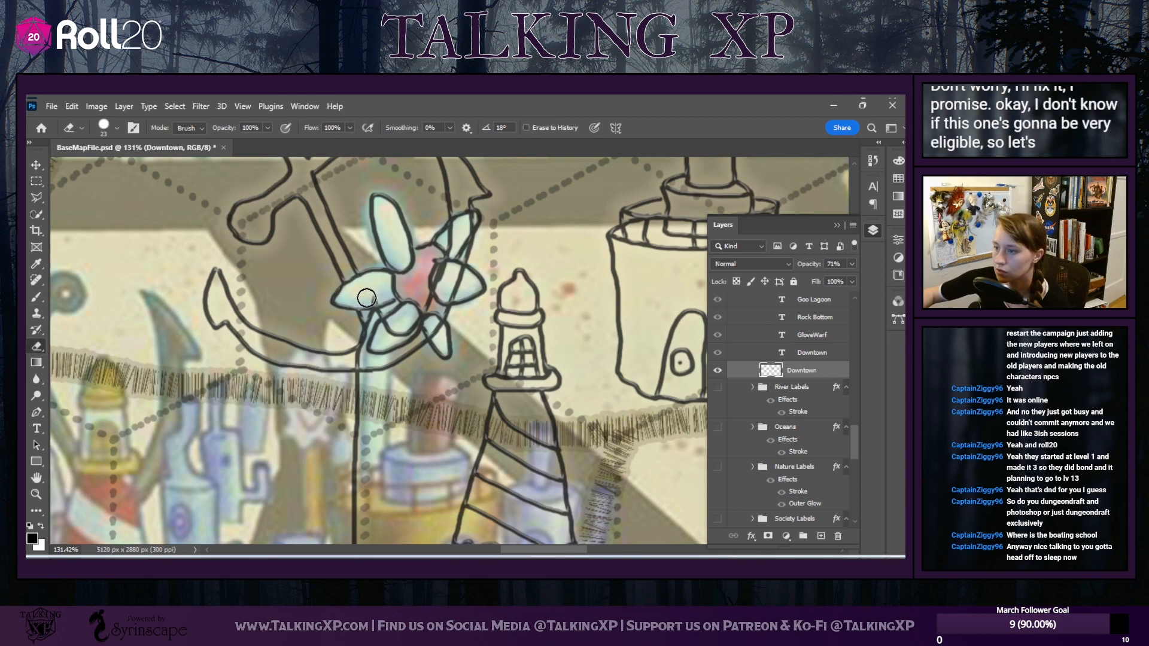
left_click_drag(387, 292, 394, 329)
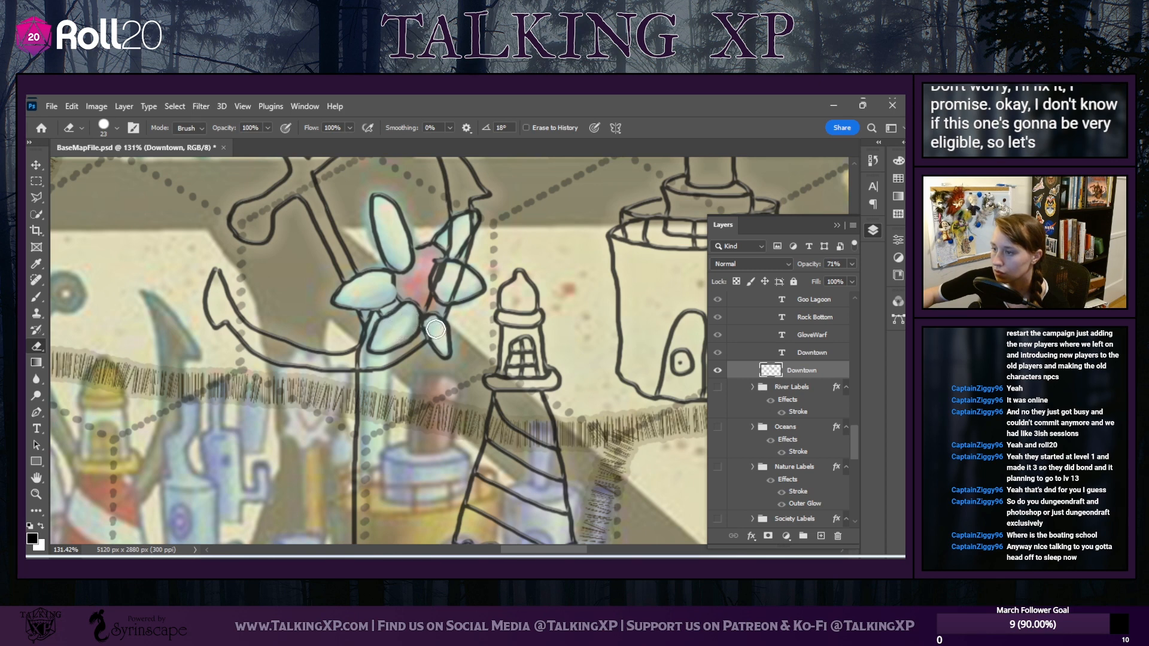
left_click_drag(434, 328, 456, 282)
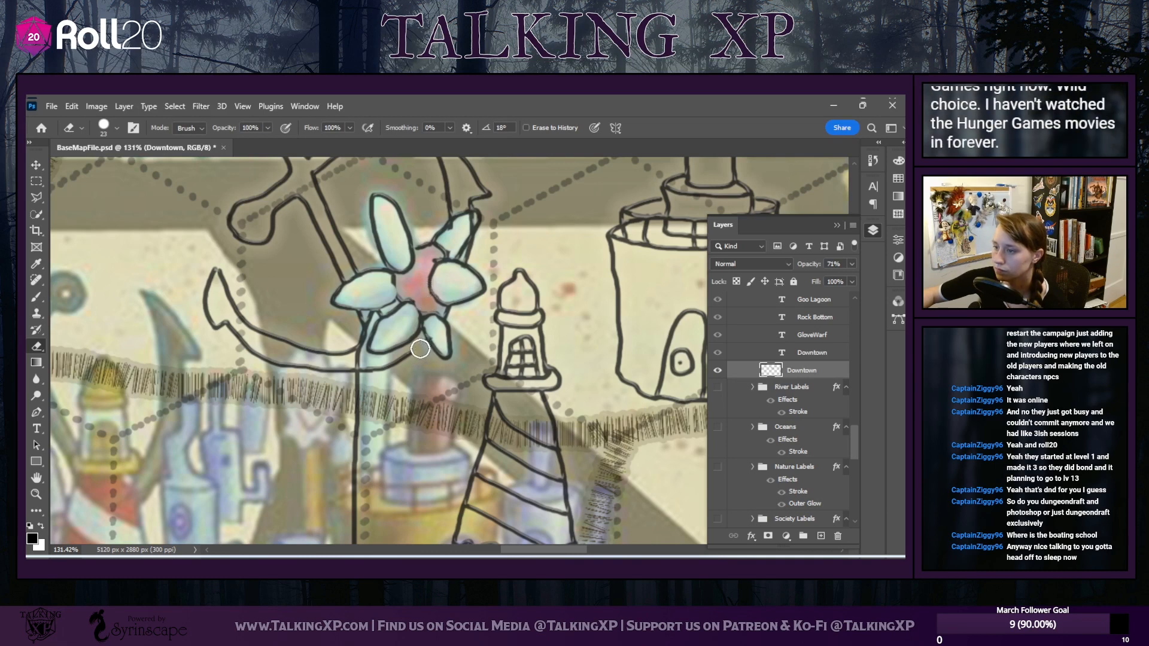
left_click_drag(420, 349, 369, 369)
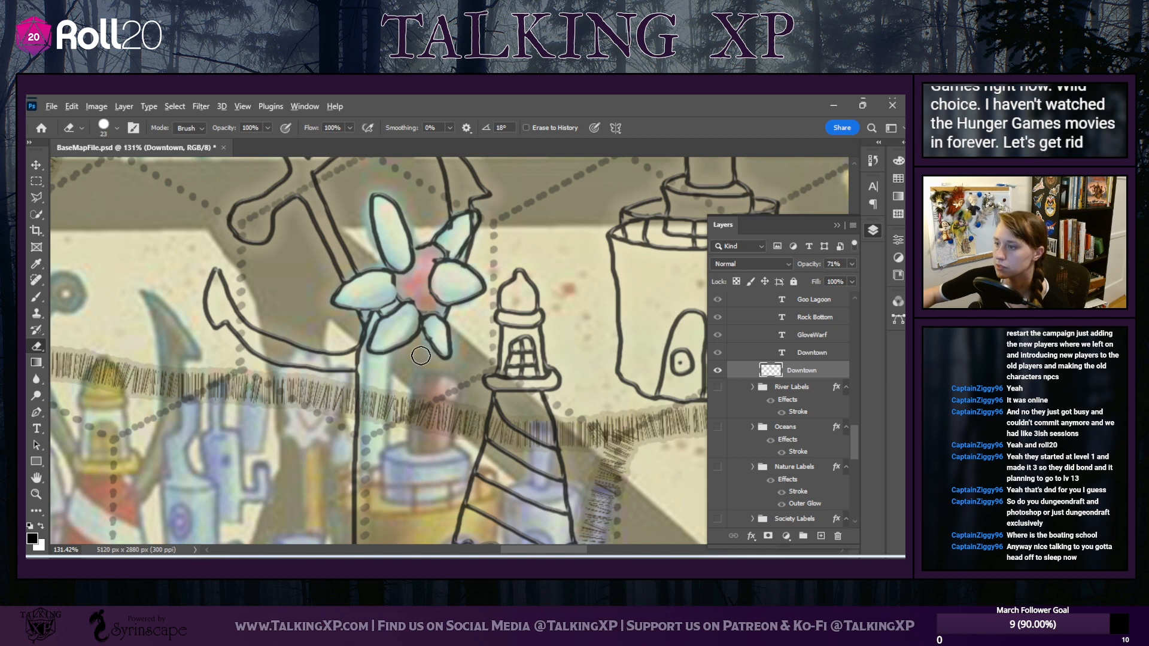
scroll(398, 352, "up", 2)
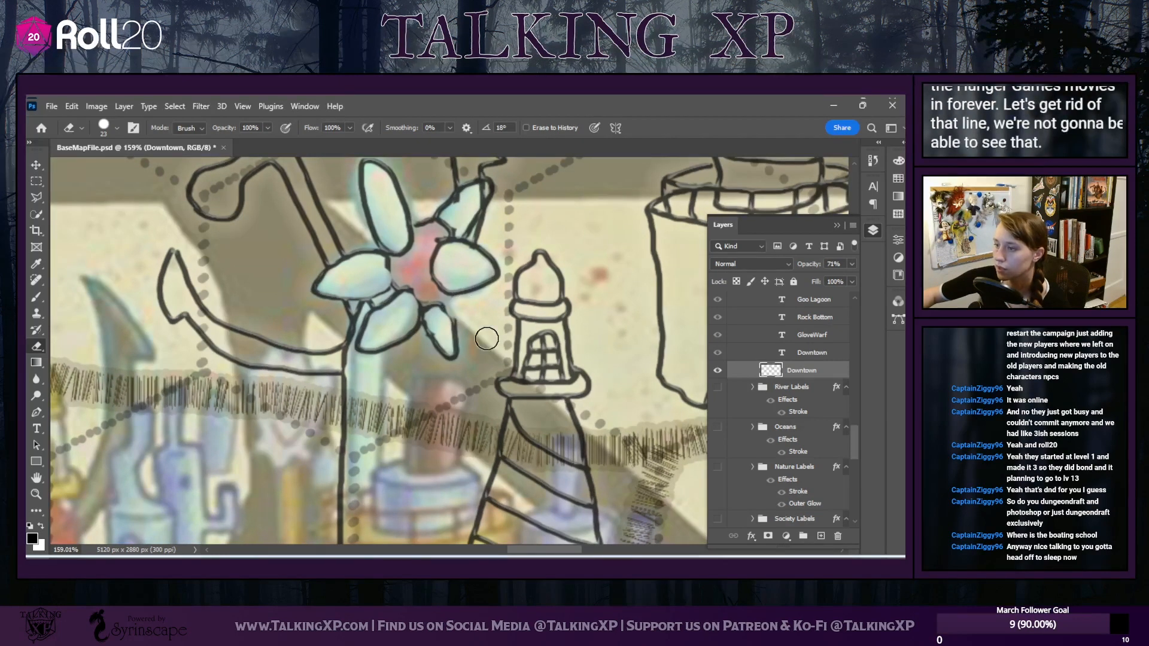
scroll(483, 257, "up", 1)
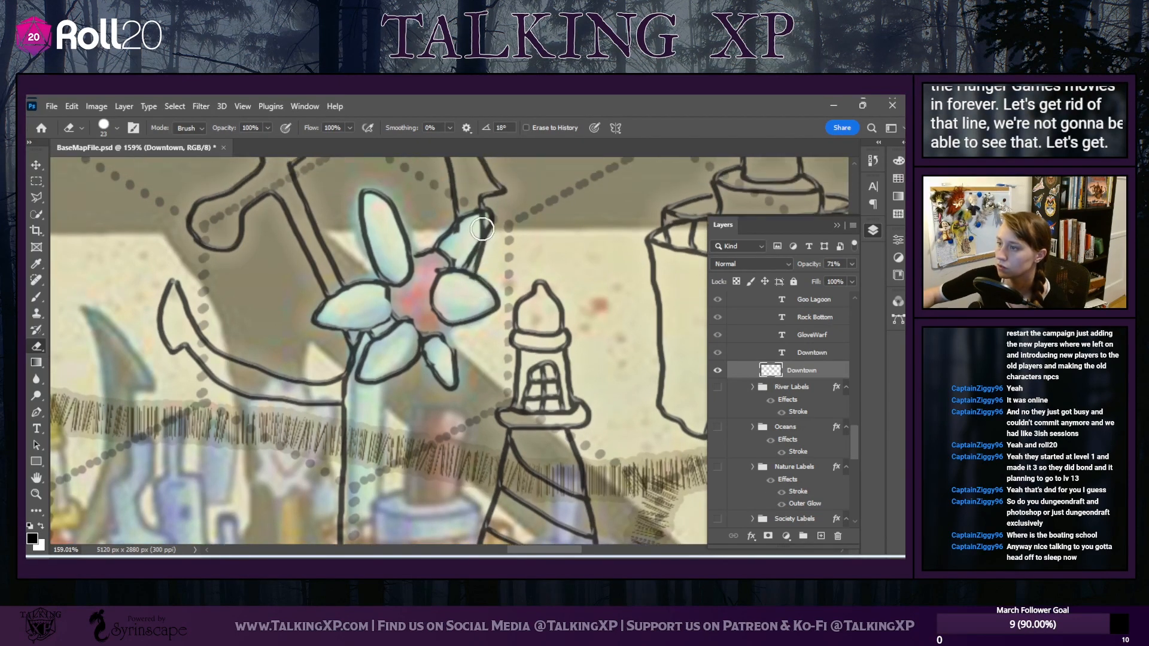
left_click_drag(482, 223, 460, 233)
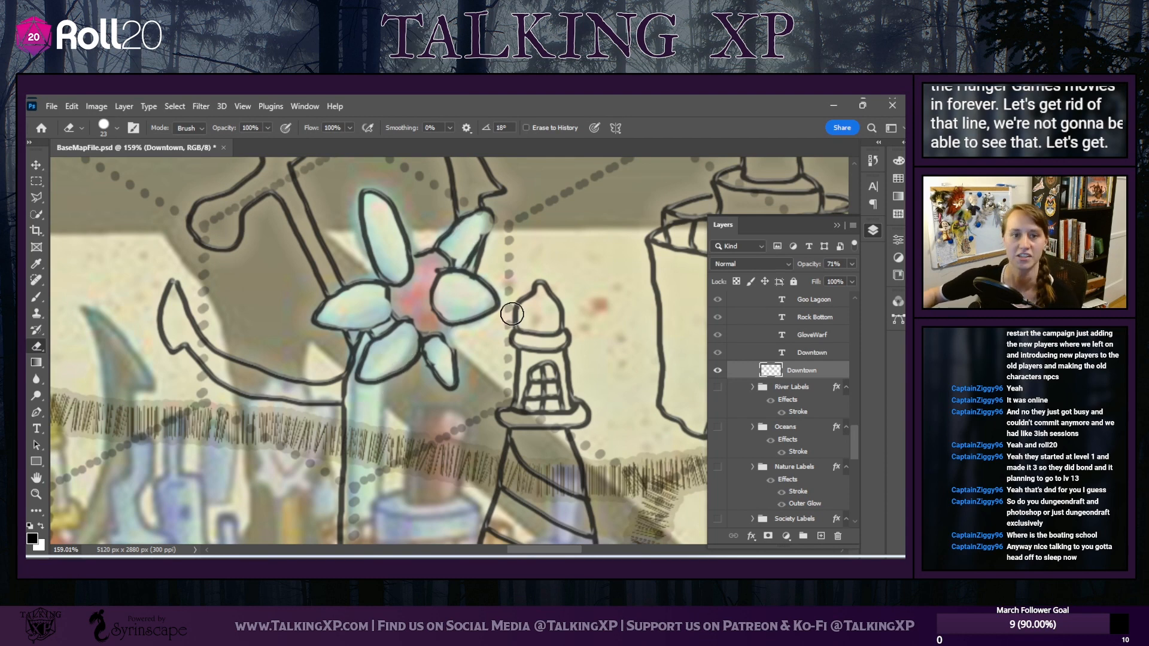
Erase the anchor line ends beside the windmill pole and all of the rough blade outlines
scroll(372, 386, "up", 1)
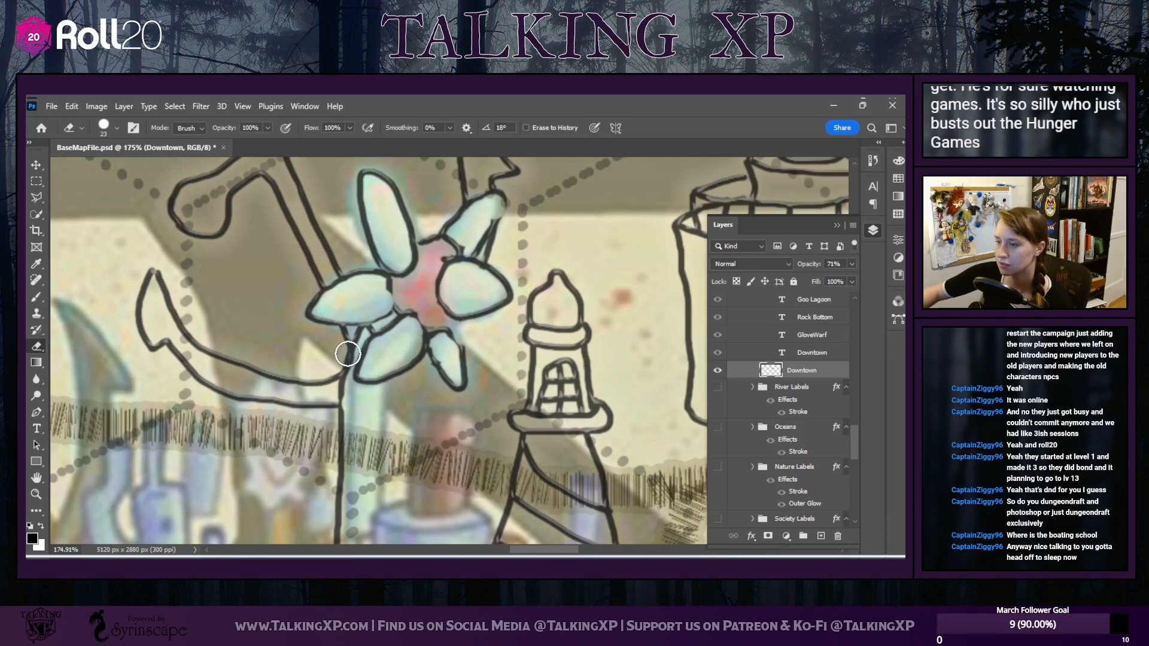
left_click_drag(348, 354, 335, 382)
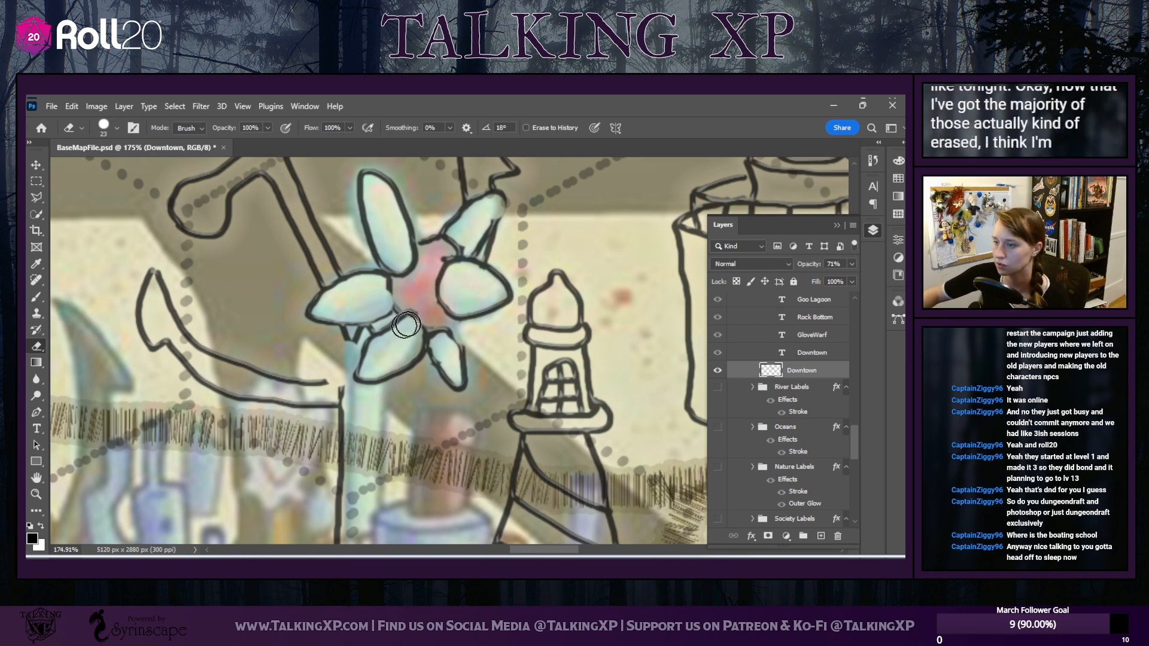
mouse_move(406, 324)
left_mouse_down()
mouse_move(366, 373)
mouse_move(430, 354)
mouse_move(440, 332)
mouse_move(438, 353)
mouse_move(458, 264)
mouse_move(501, 275)
mouse_move(518, 294)
mouse_move(463, 317)
mouse_move(478, 335)
mouse_move(479, 278)
mouse_move(505, 200)
mouse_move(455, 222)
mouse_move(457, 251)
mouse_move(476, 269)
mouse_move(407, 262)
mouse_move(409, 251)
mouse_move(378, 263)
mouse_move(362, 181)
mouse_move(313, 313)
mouse_move(388, 309)
mouse_move(390, 286)
mouse_move(376, 335)
mouse_move(416, 360)
mouse_move(493, 342)
mouse_move(425, 381)
mouse_move(468, 382)
mouse_move(431, 383)
mouse_move(350, 335)
mouse_move(347, 395)
left_mouse_up()
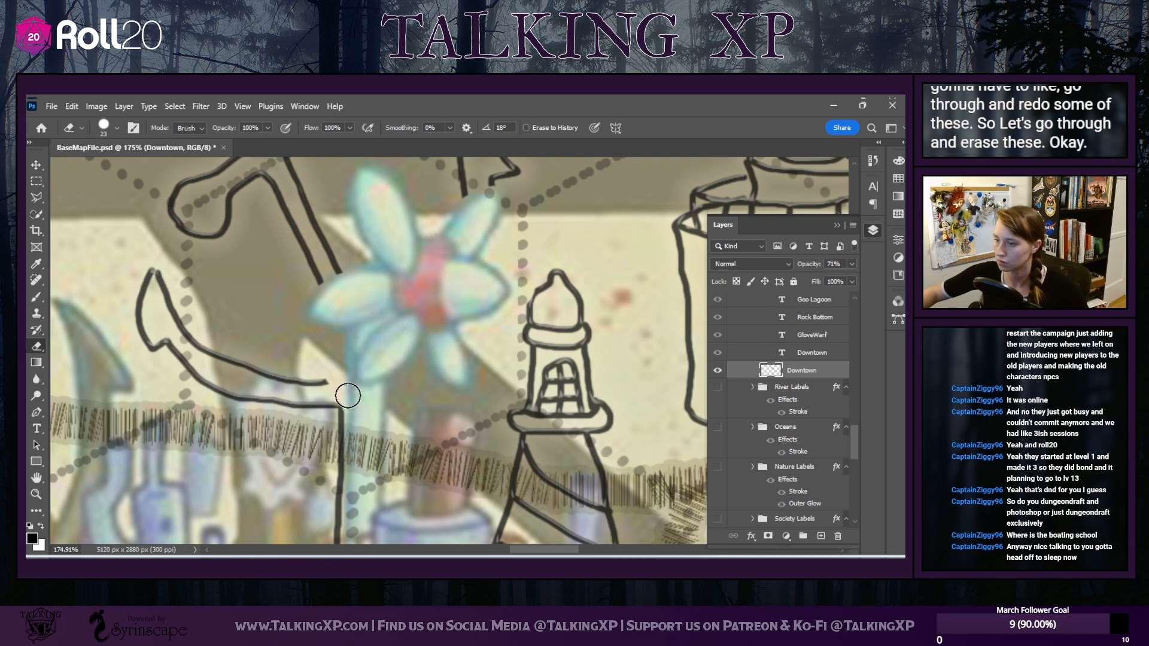
Retrace the windmill's left blade and two lower blades with cleaner curves, joining them along the hub's edge
left_click(39, 299)
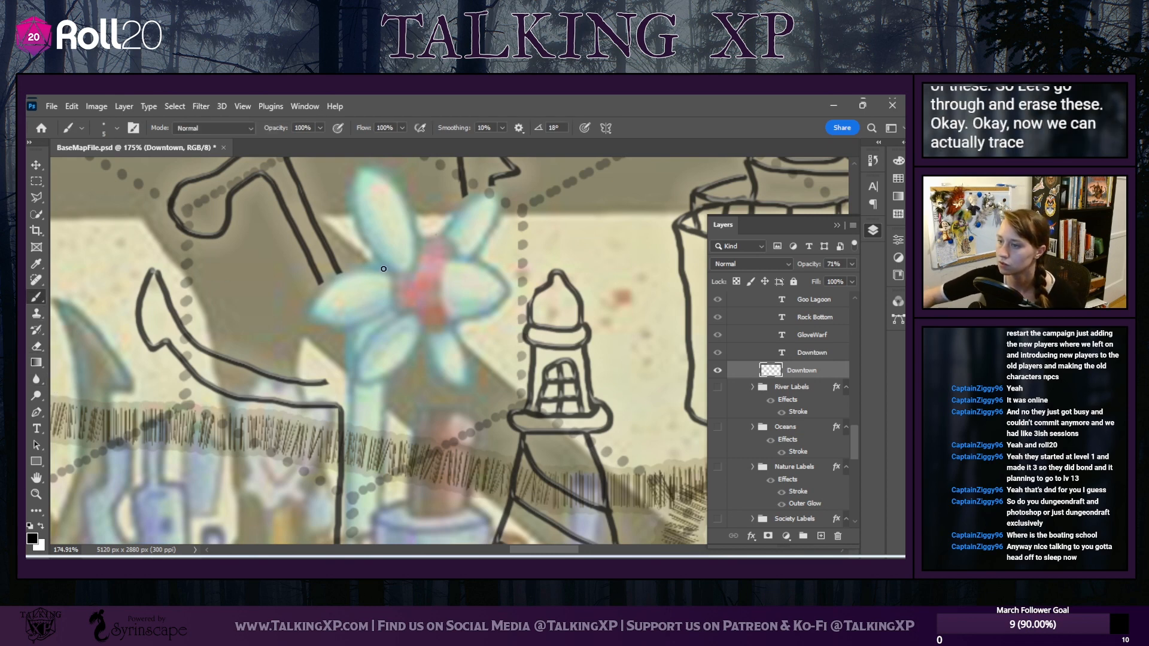
left_click_drag(377, 273, 375, 272)
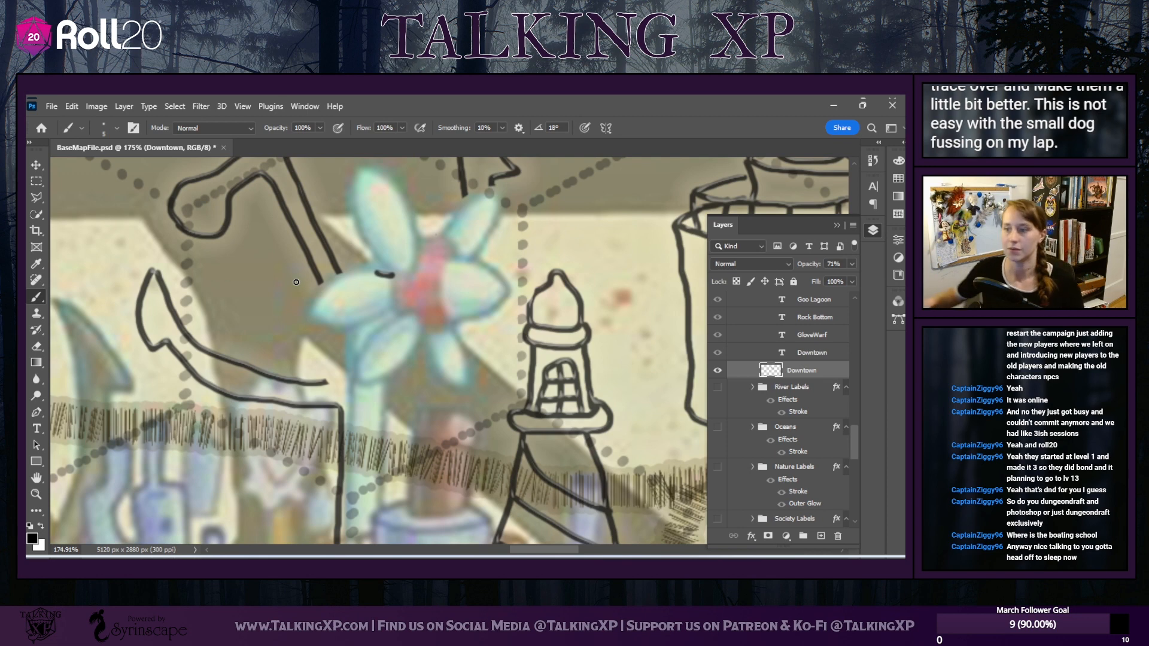
key("ctrl+z")
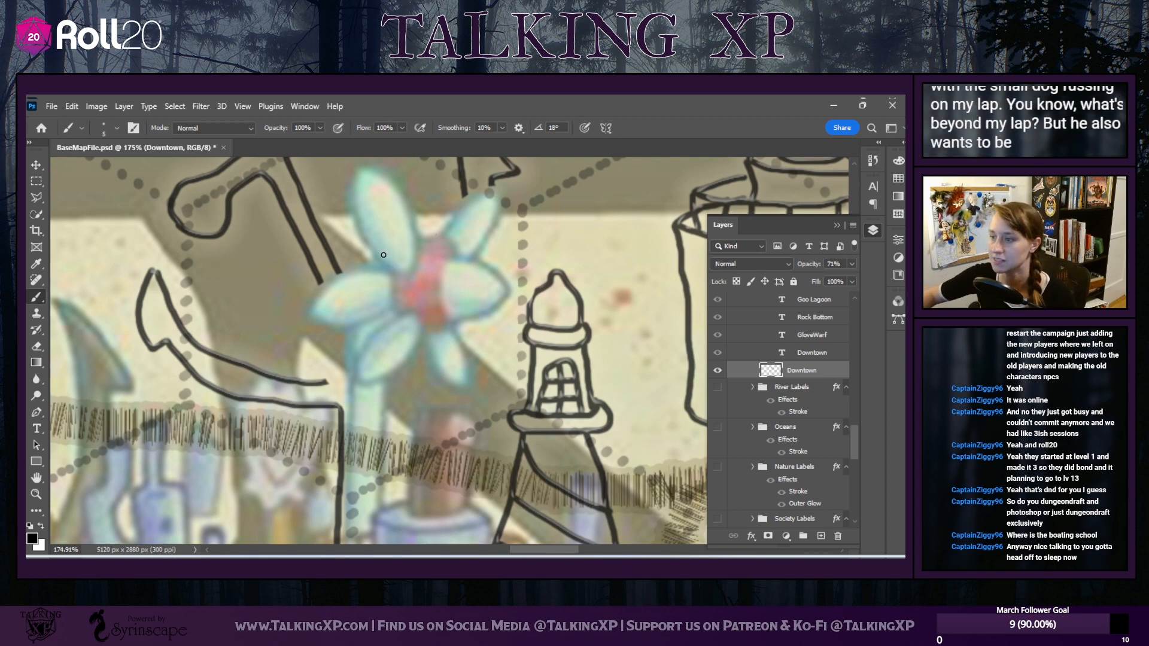
mouse_move(393, 274)
left_mouse_down()
mouse_move(320, 283)
mouse_move(307, 312)
mouse_move(357, 325)
left_mouse_up()
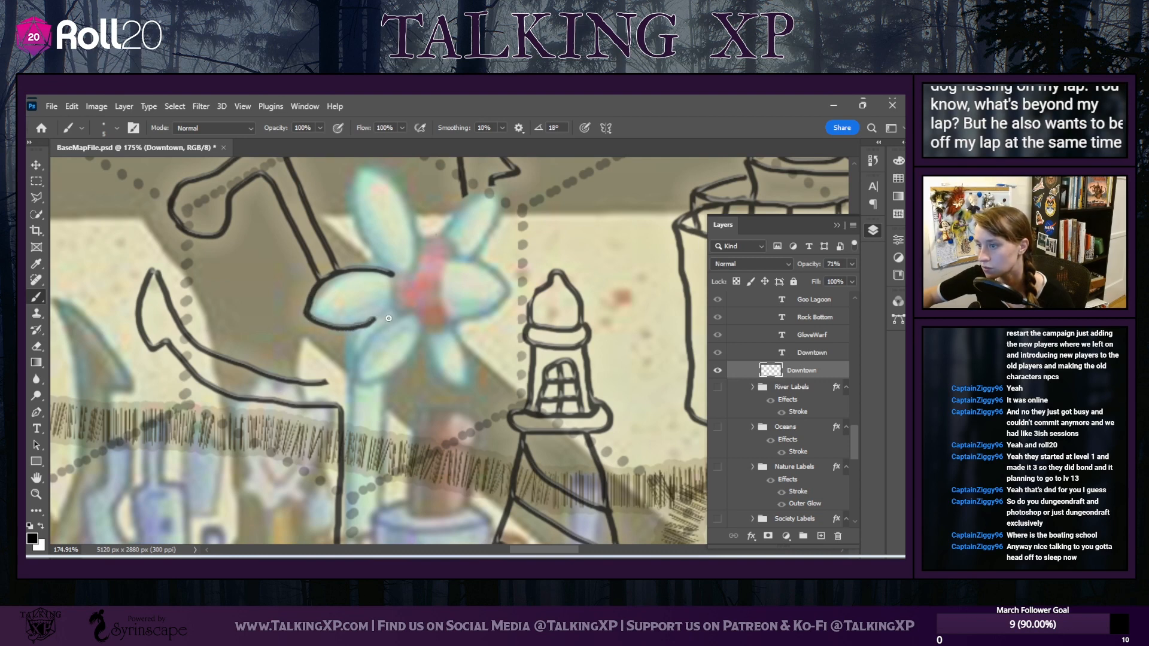
key("ctrl+z")
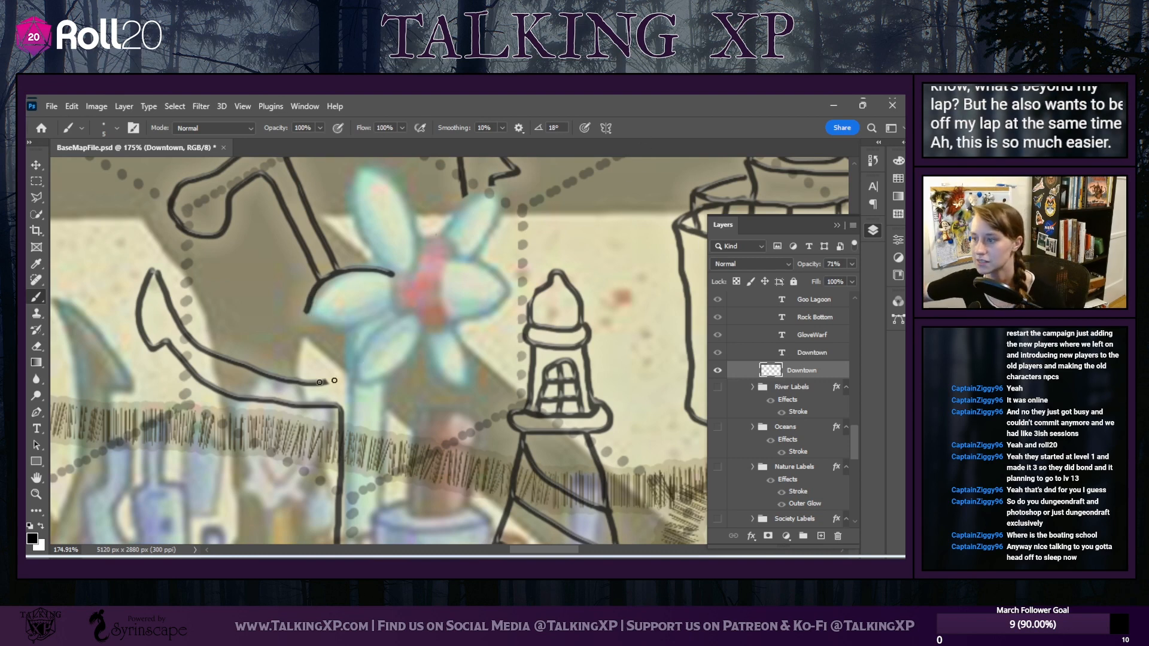
mouse_move(392, 307)
left_mouse_down()
mouse_move(326, 329)
mouse_move(308, 319)
left_mouse_up()
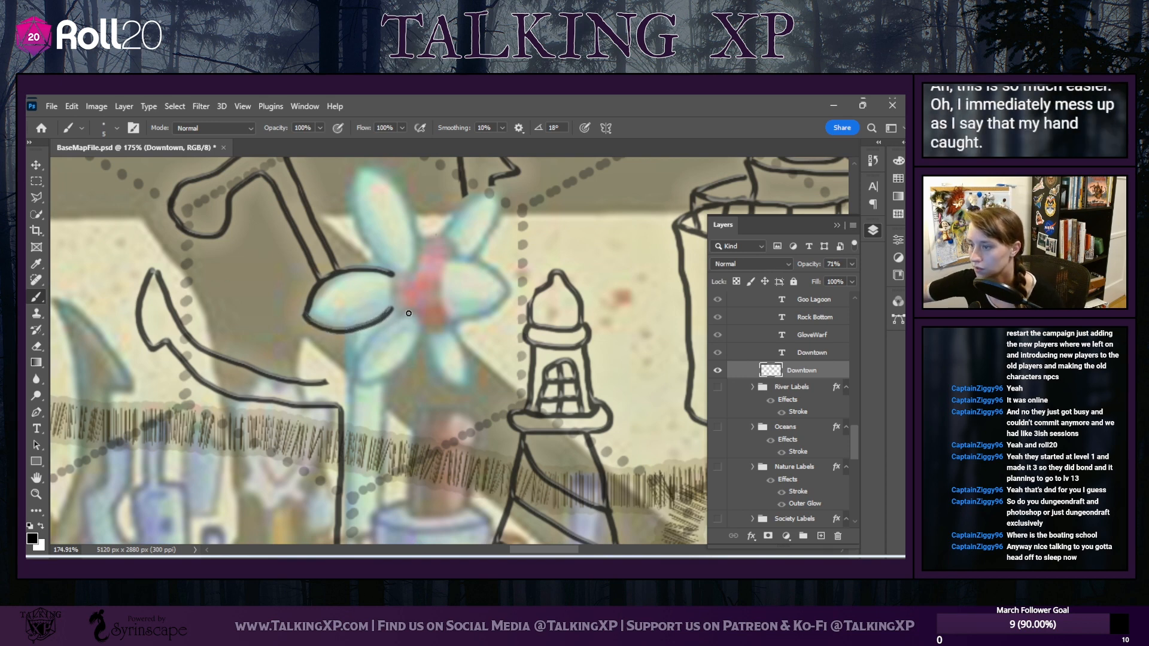
mouse_move(380, 331)
left_mouse_down()
mouse_move(362, 379)
mouse_move(399, 376)
mouse_move(419, 332)
left_mouse_up()
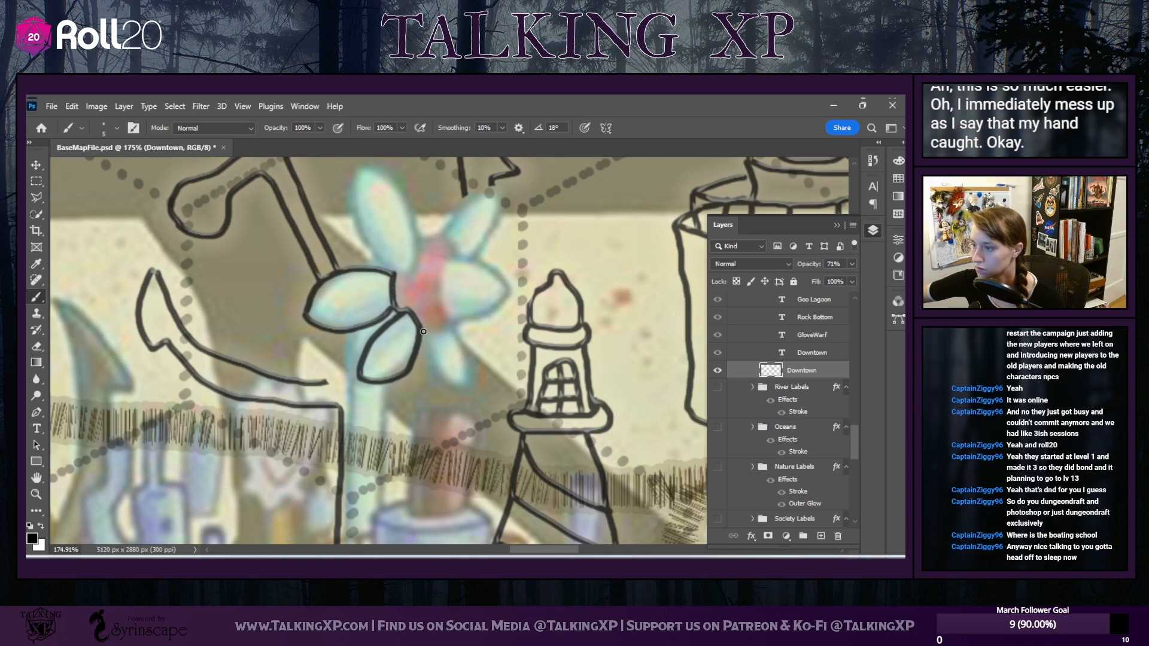
left_click_drag(435, 335, 452, 324)
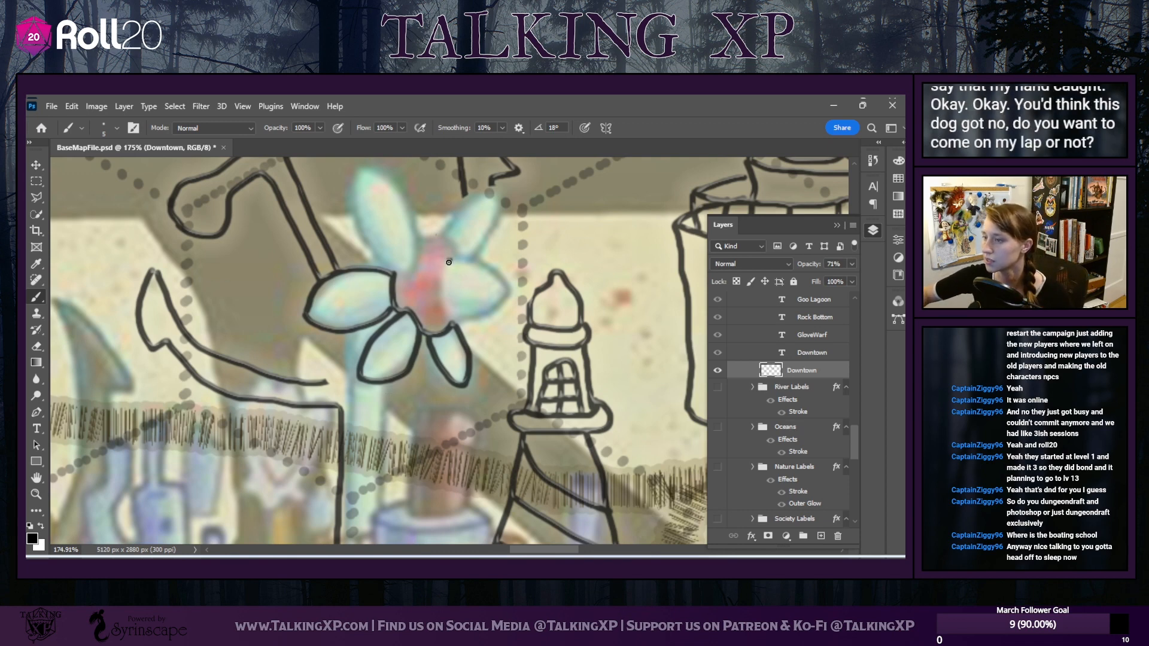
Outline the right blade with a shortened, rounded tip and draw the upper-right blade's outer edge up to the anchor's barb
mouse_move(441, 271)
left_mouse_down()
mouse_move(453, 311)
mouse_move(512, 294)
left_mouse_up()
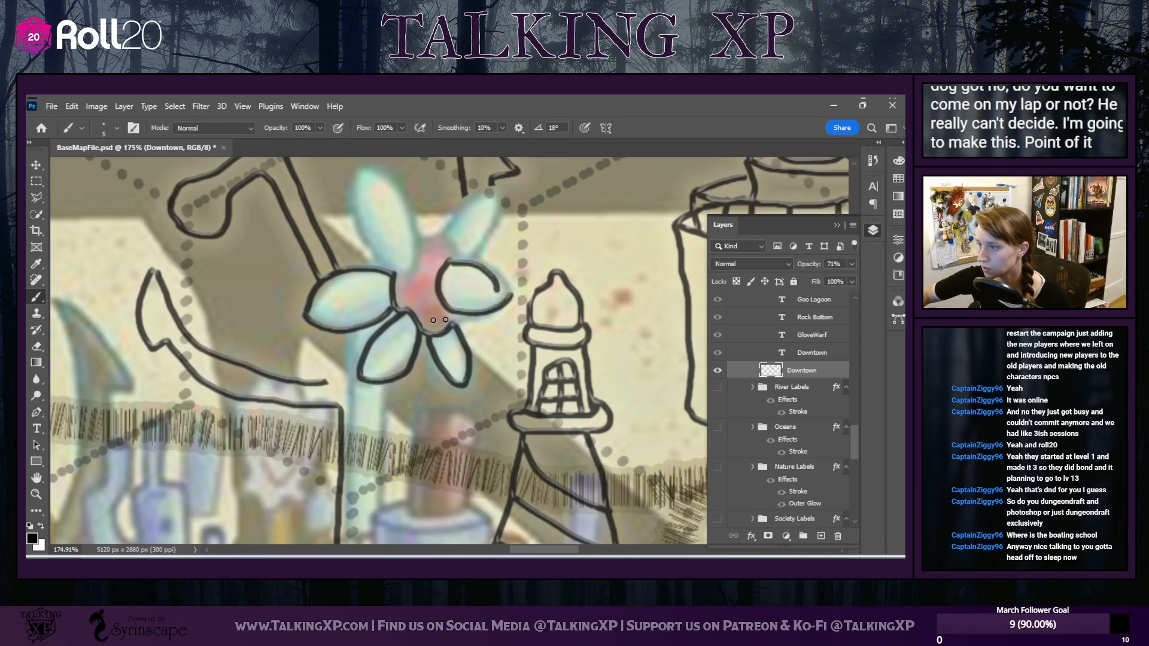
left_click(36, 346)
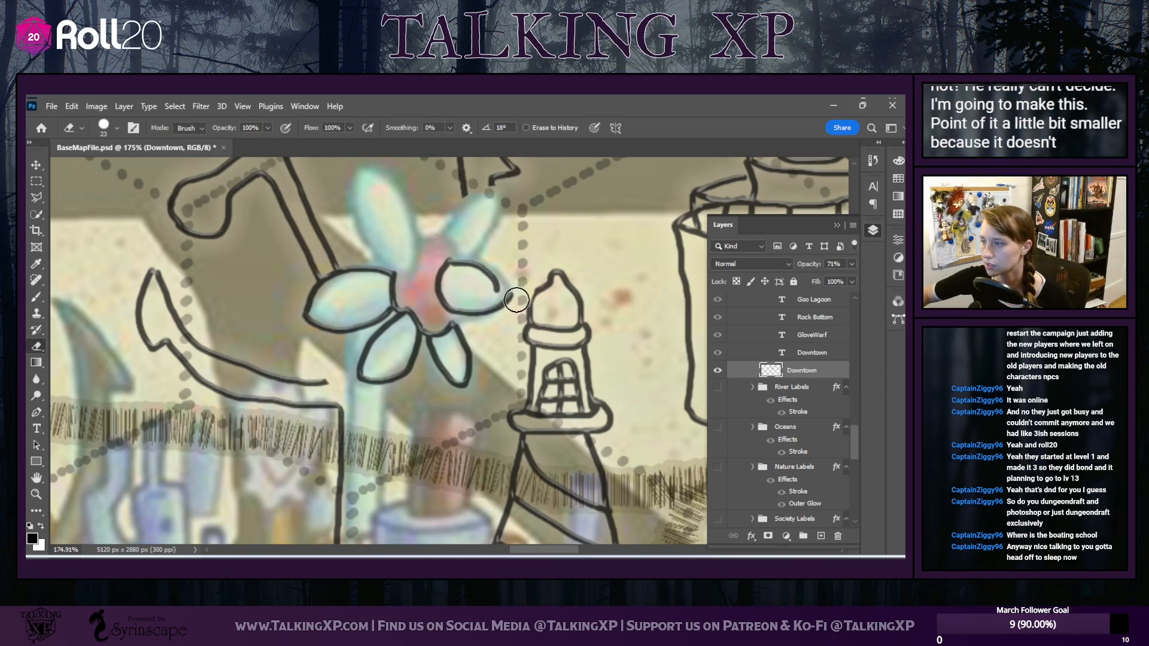
mouse_move(515, 300)
left_mouse_down()
mouse_move(464, 305)
mouse_move(500, 293)
mouse_move(490, 297)
left_mouse_up()
left_click(36, 297)
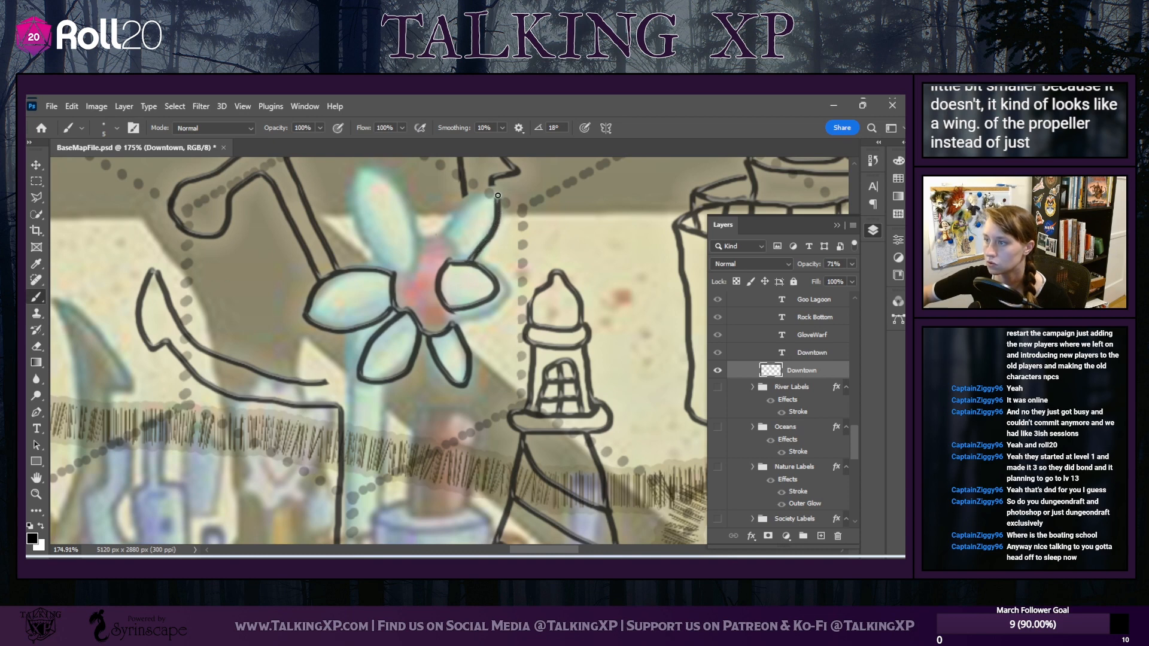
Try to carry the upper-right blade's outline across its tip, and erase the stray stroke
left_click_drag(497, 193, 449, 199)
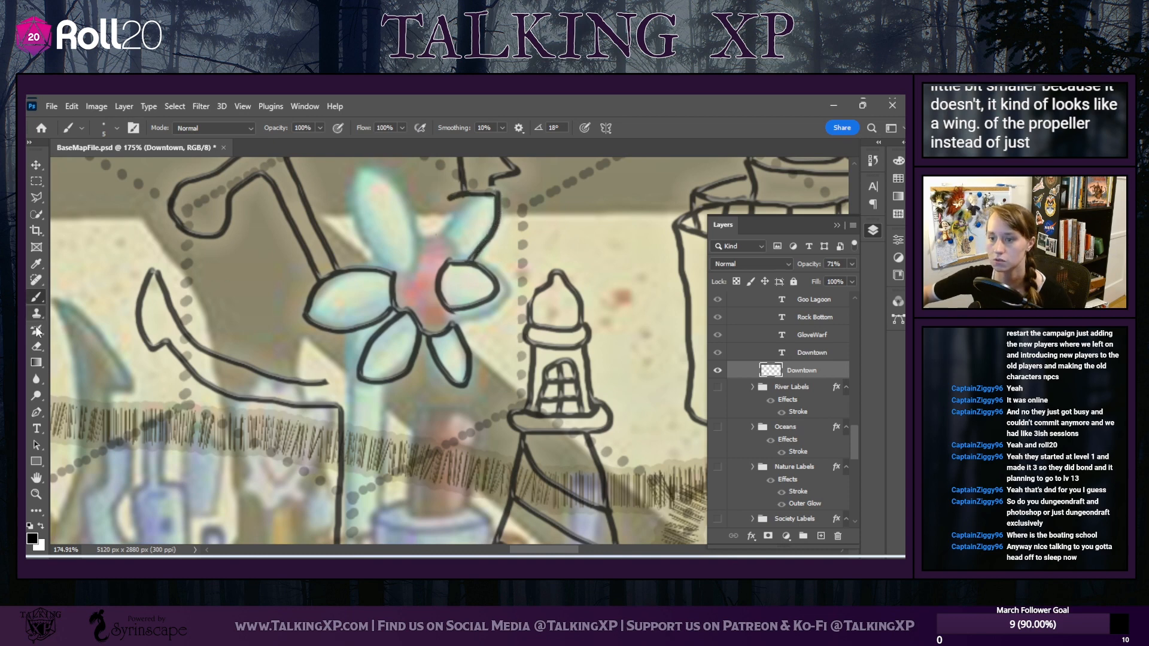
left_click(37, 346)
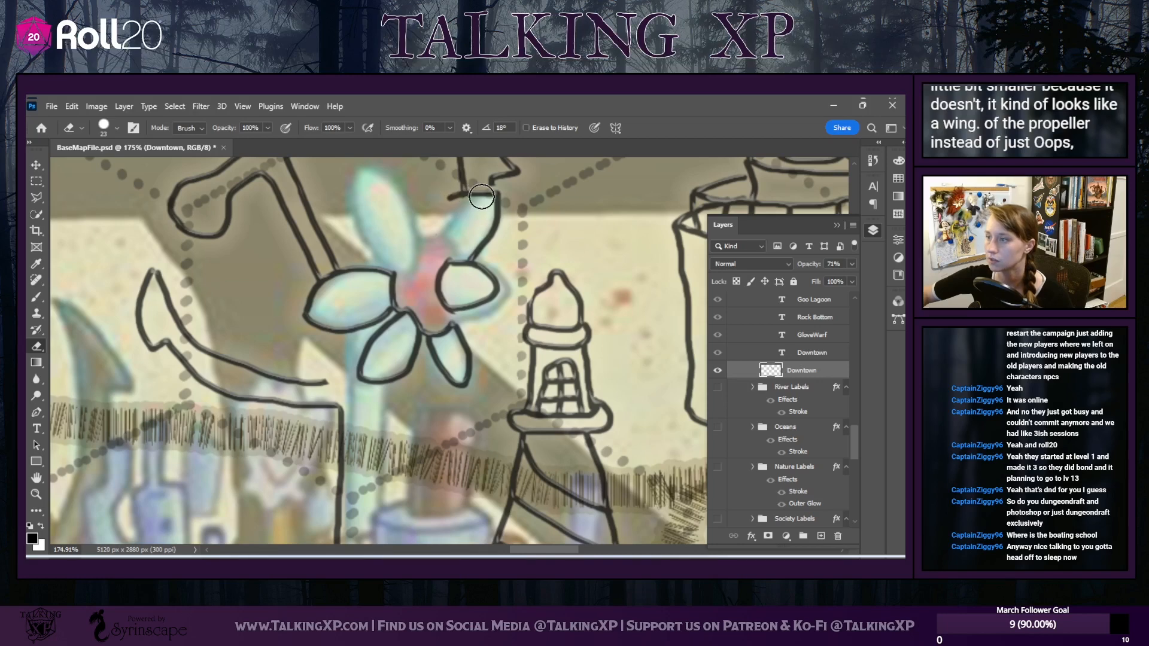
mouse_move(482, 196)
left_mouse_down()
mouse_move(422, 216)
mouse_move(449, 198)
left_mouse_up()
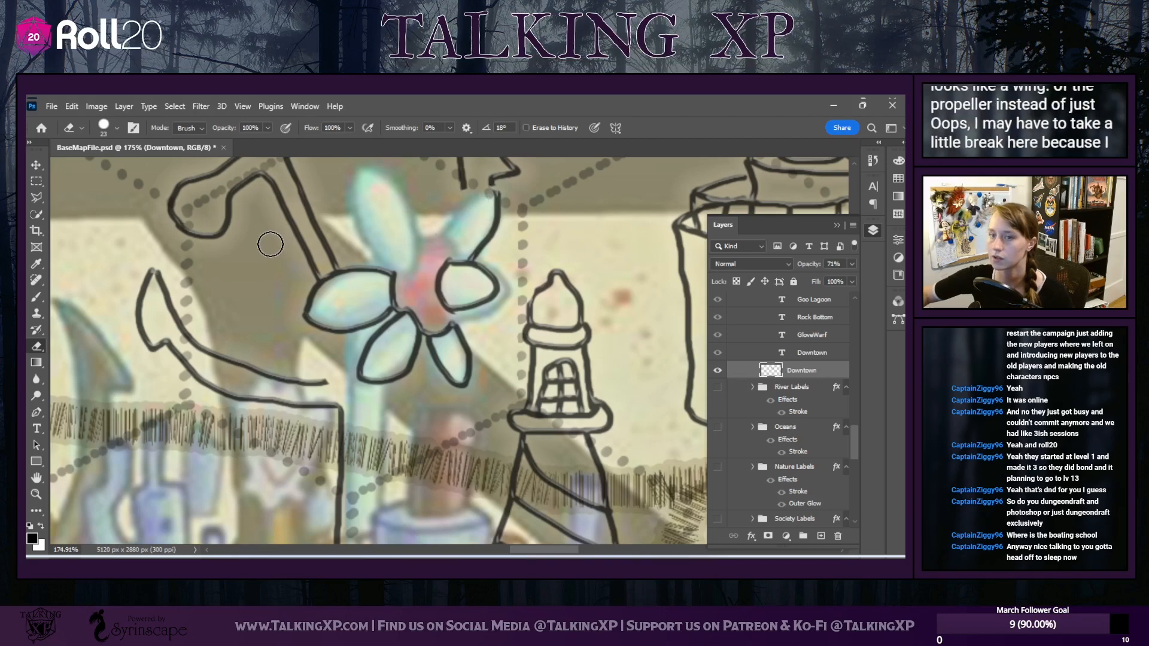
left_click(39, 298)
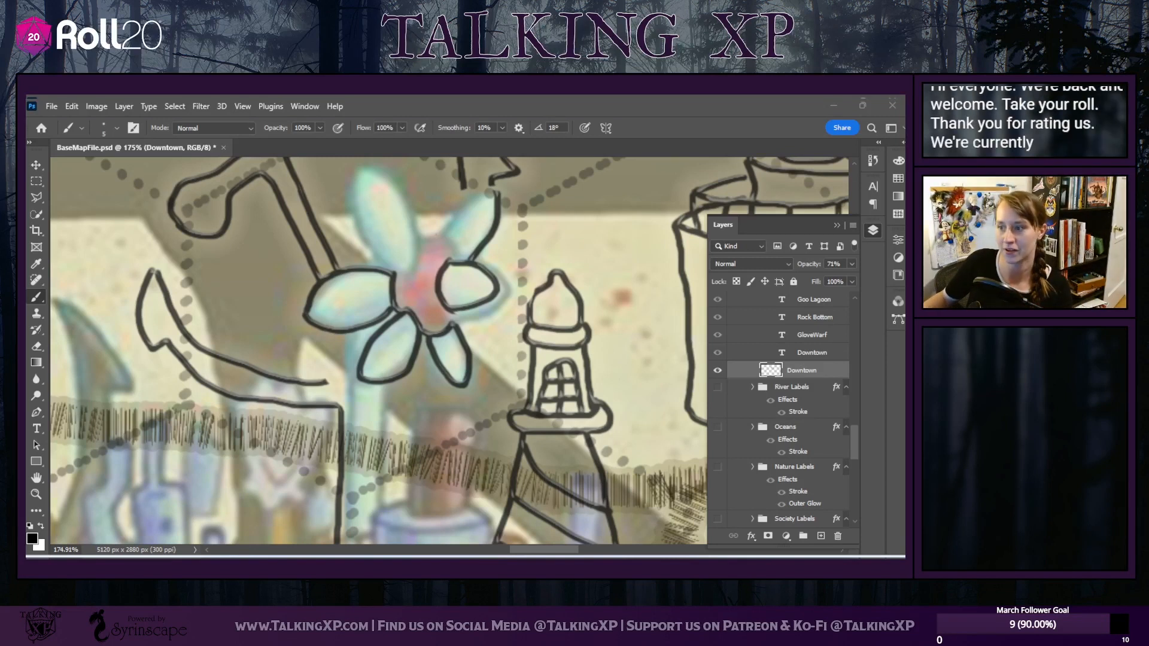
Extend the windmill pole's left edge up to the blades, erase the anchor line end touching it, and draw the pole's right edge
scroll(300, 411, "down", 10)
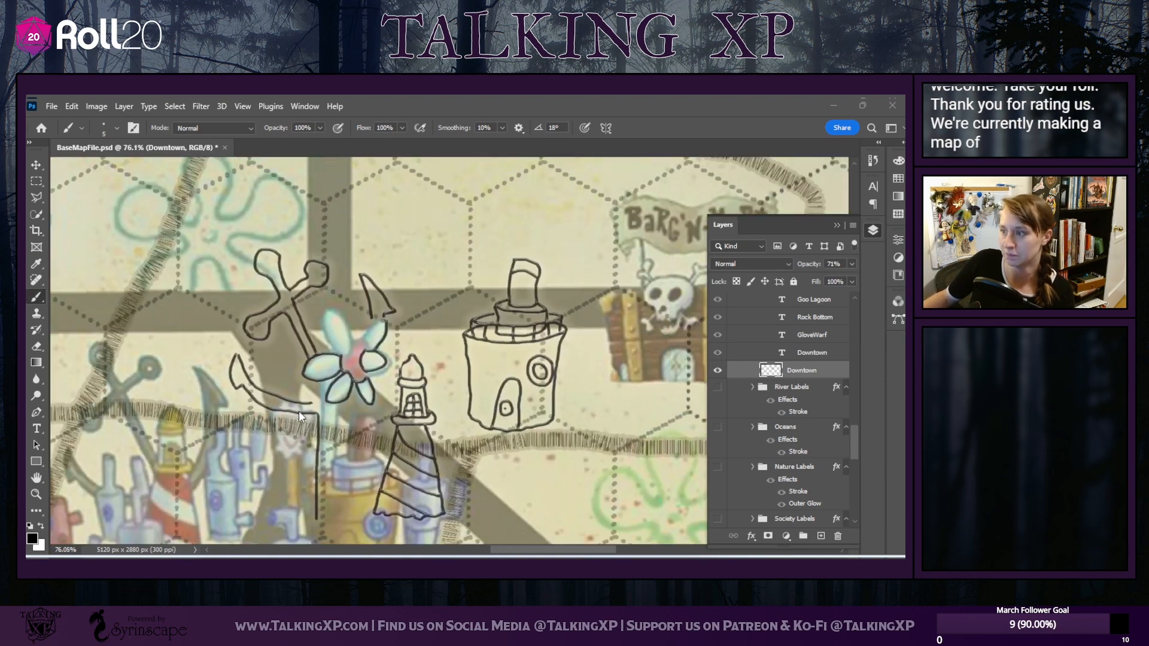
scroll(298, 416, "down", 3)
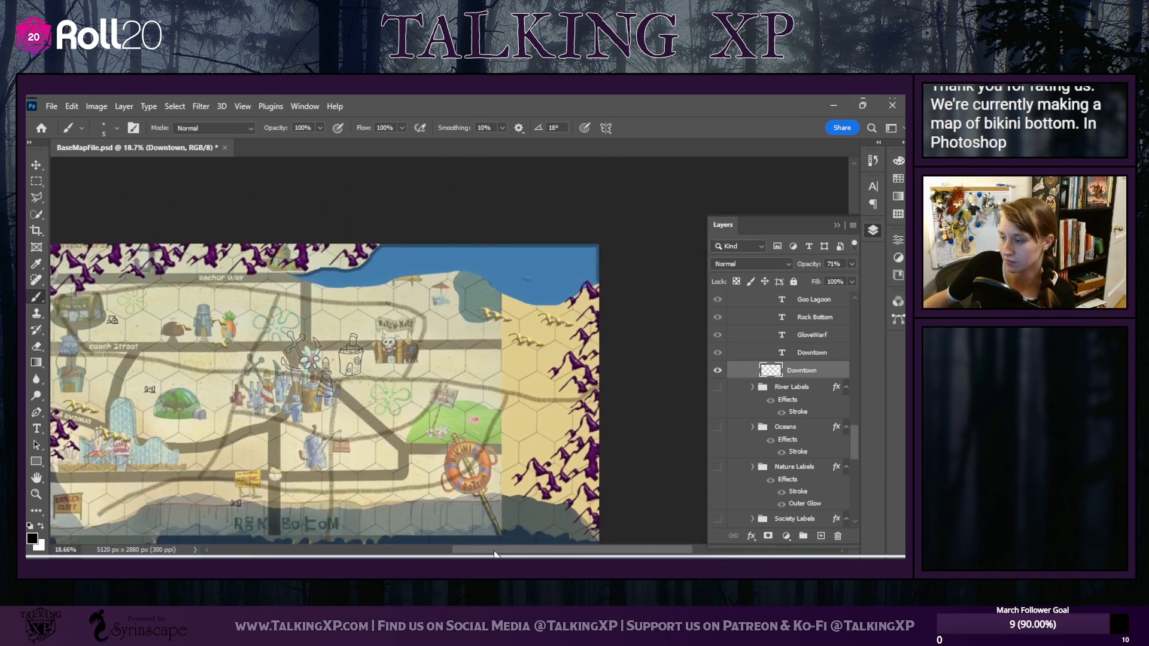
left_click_drag(494, 550, 461, 550)
scroll(389, 378, "up", 10)
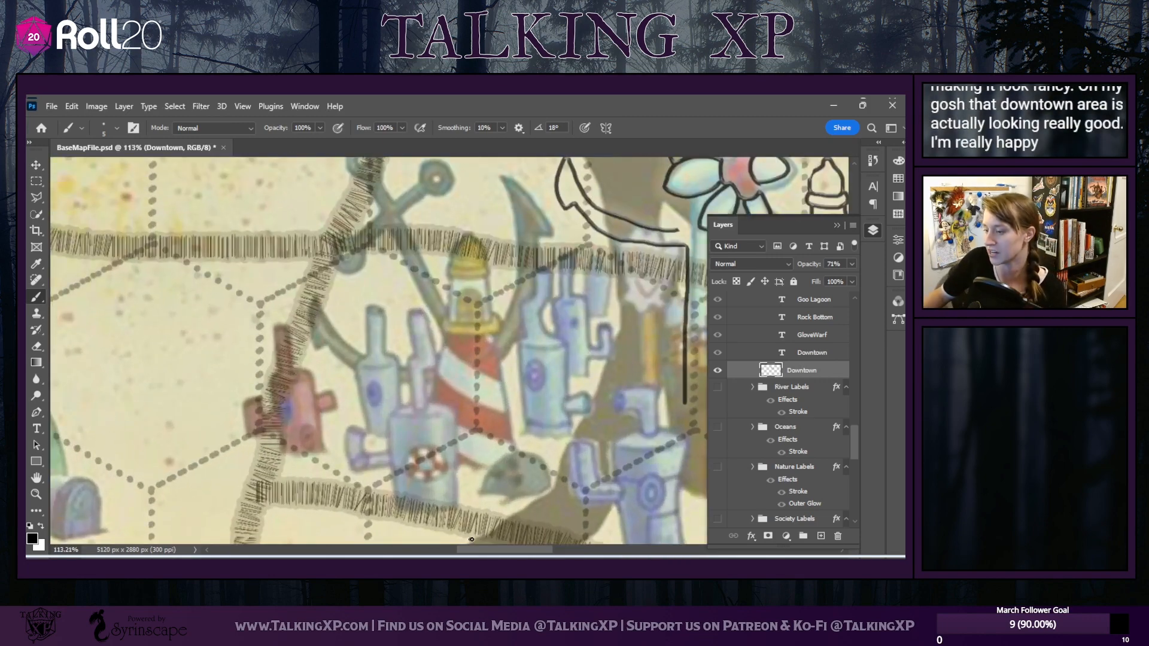
left_click_drag(479, 550, 503, 539)
scroll(401, 352, "up", 4)
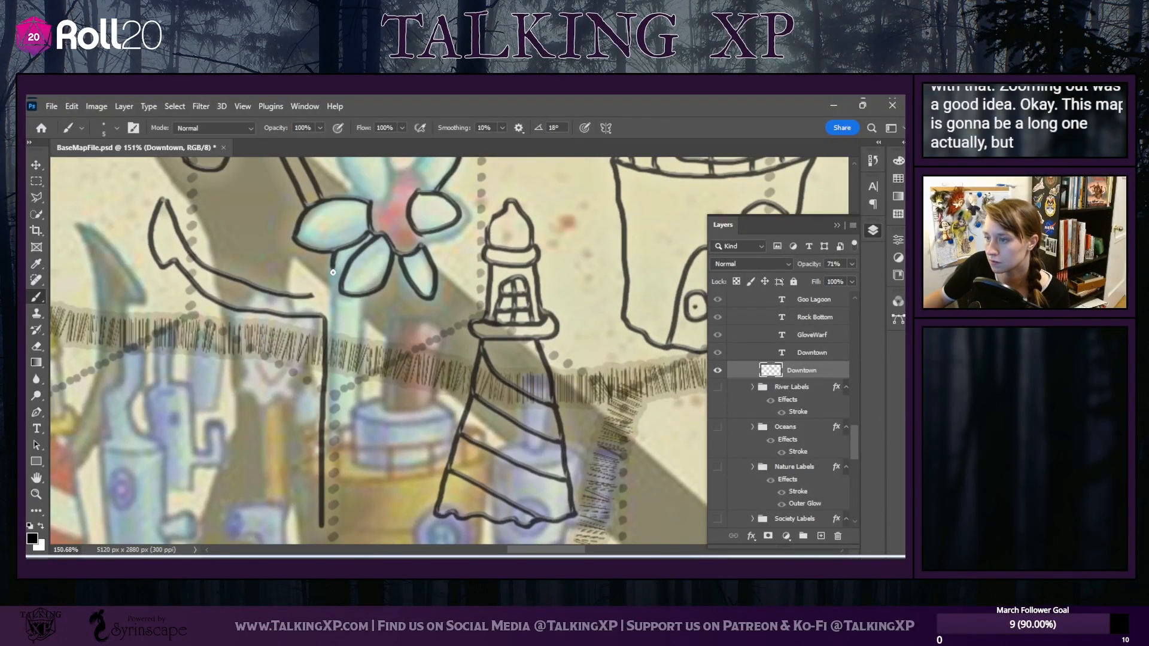
left_click_drag(333, 272, 332, 290)
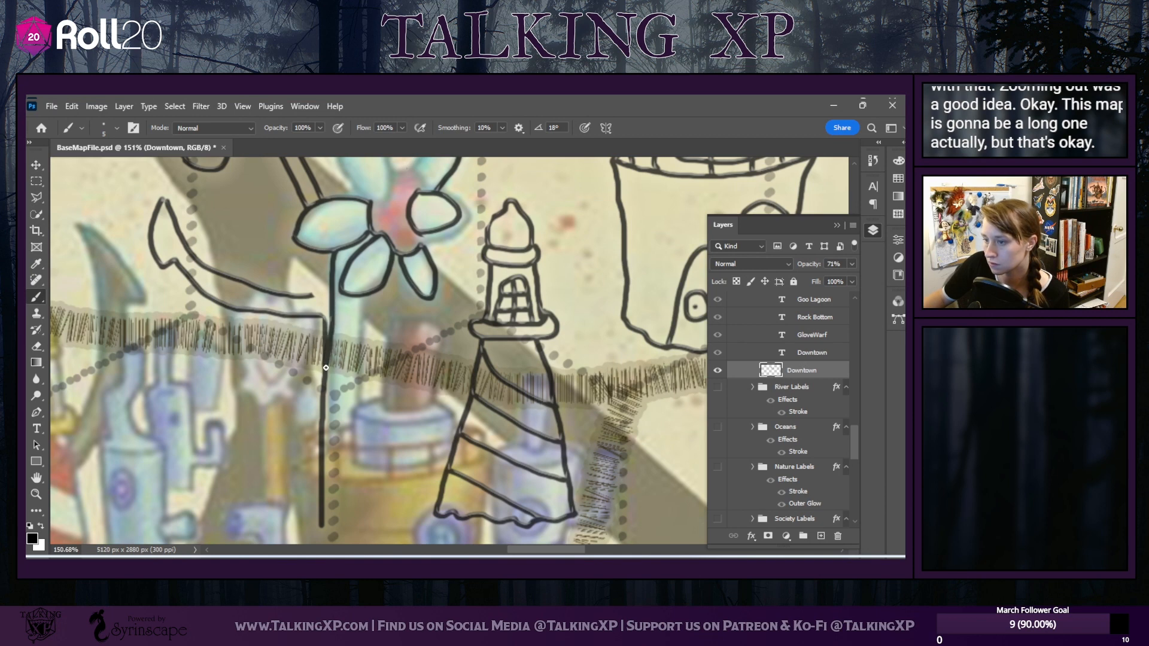
left_click(43, 344)
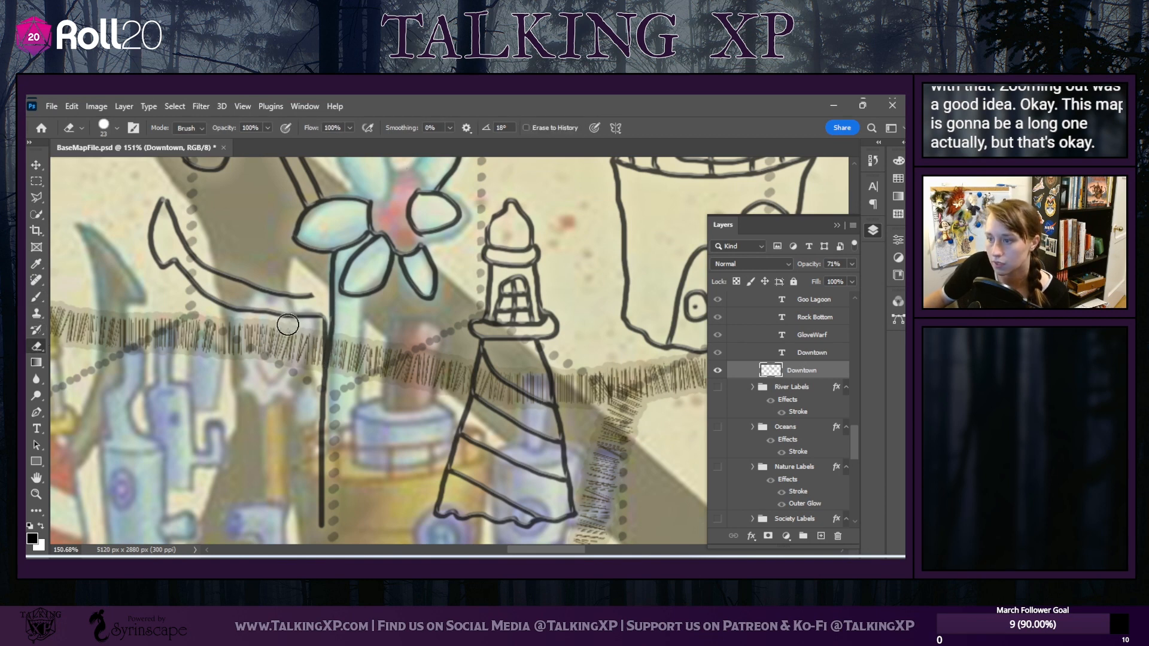
mouse_move(287, 324)
left_mouse_down()
mouse_move(314, 314)
mouse_move(315, 334)
left_mouse_up()
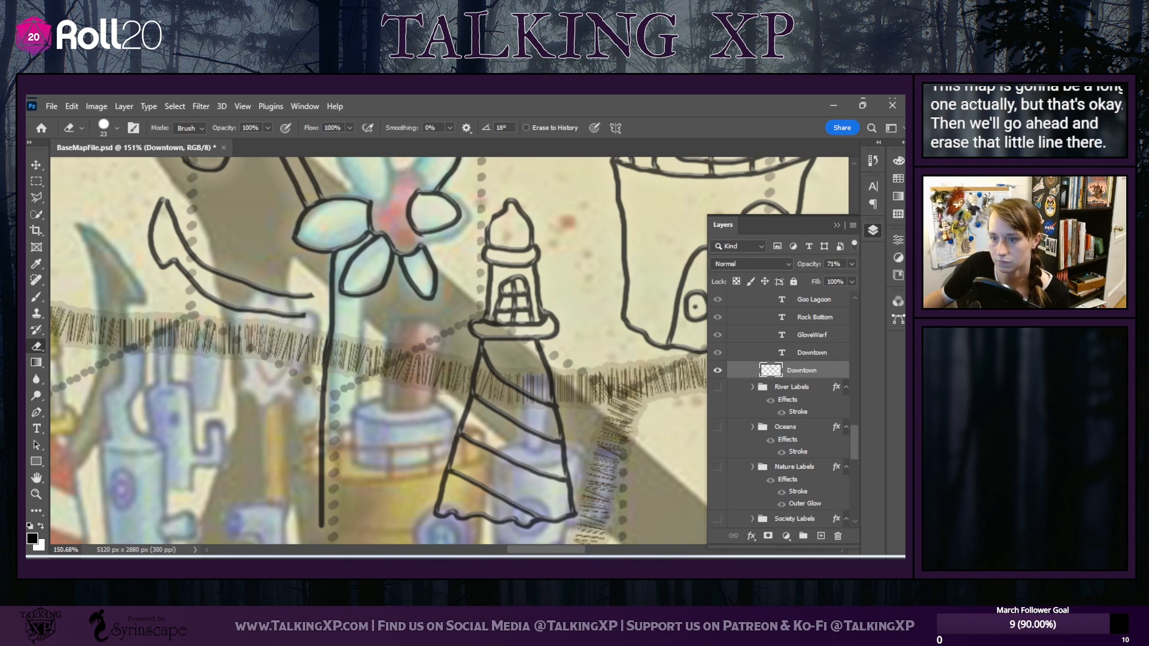
left_click(37, 297)
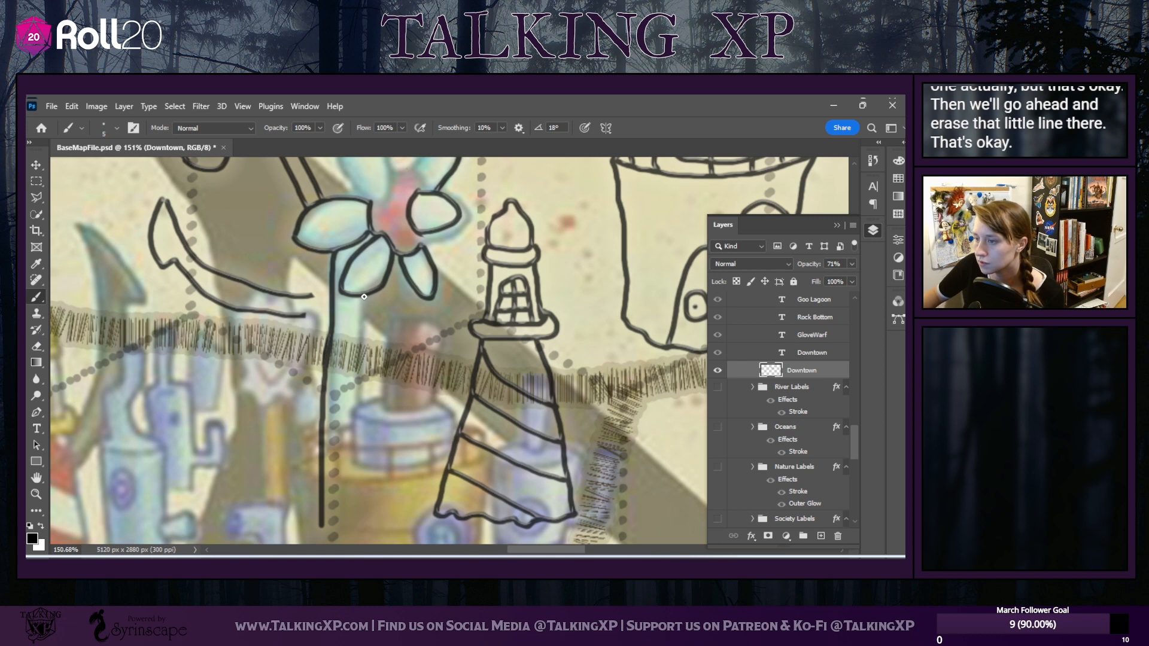
left_click_drag(362, 344, 362, 526)
Outline the windmill's upper-left blade, the hub's upper edge and the remaining inner side and tip of the upper-right blade
scroll(374, 421, "up", 3)
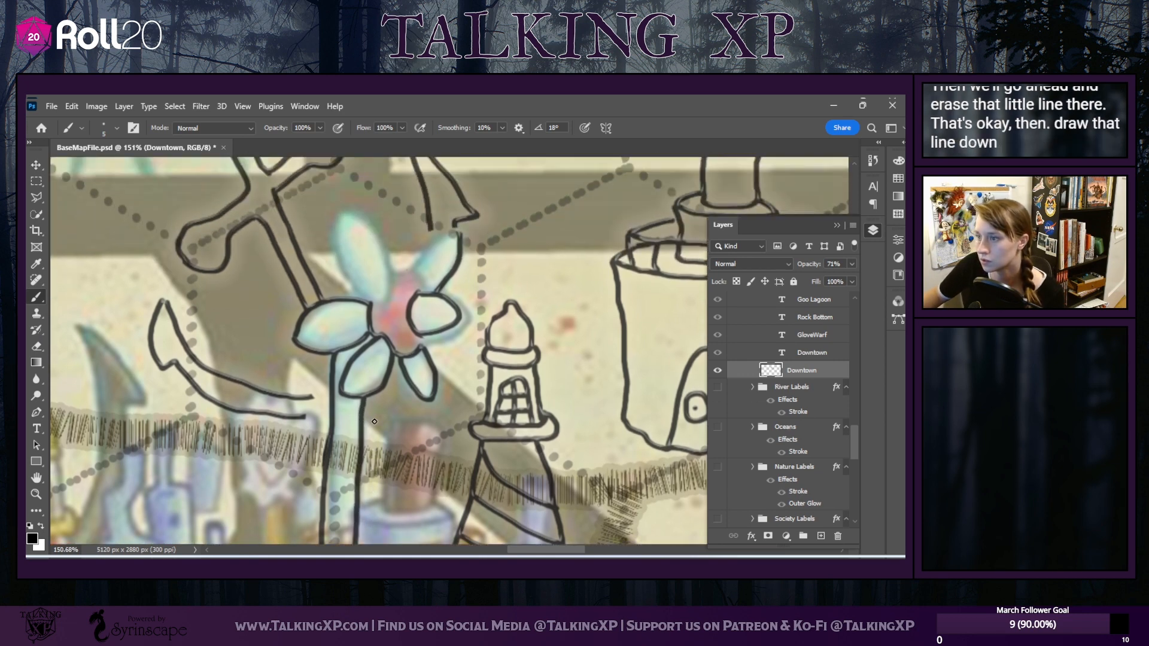
scroll(375, 421, "up", 5)
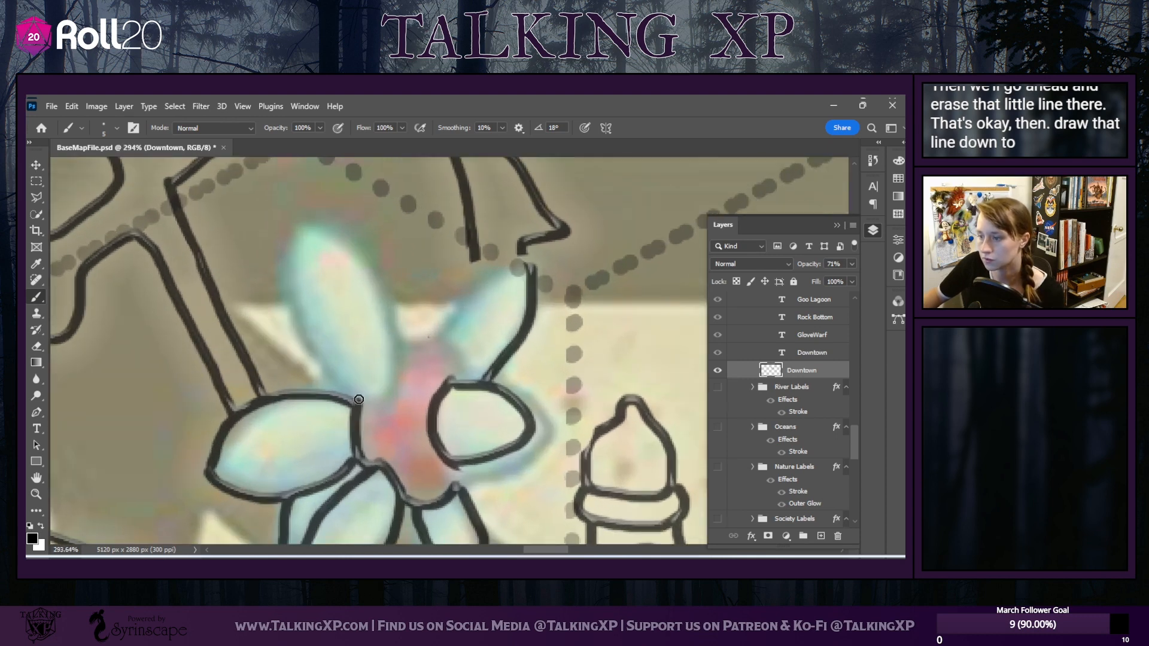
mouse_move(383, 399)
left_mouse_down()
mouse_move(397, 351)
mouse_move(383, 299)
mouse_move(353, 253)
mouse_move(305, 229)
mouse_move(283, 266)
mouse_move(310, 340)
left_mouse_up()
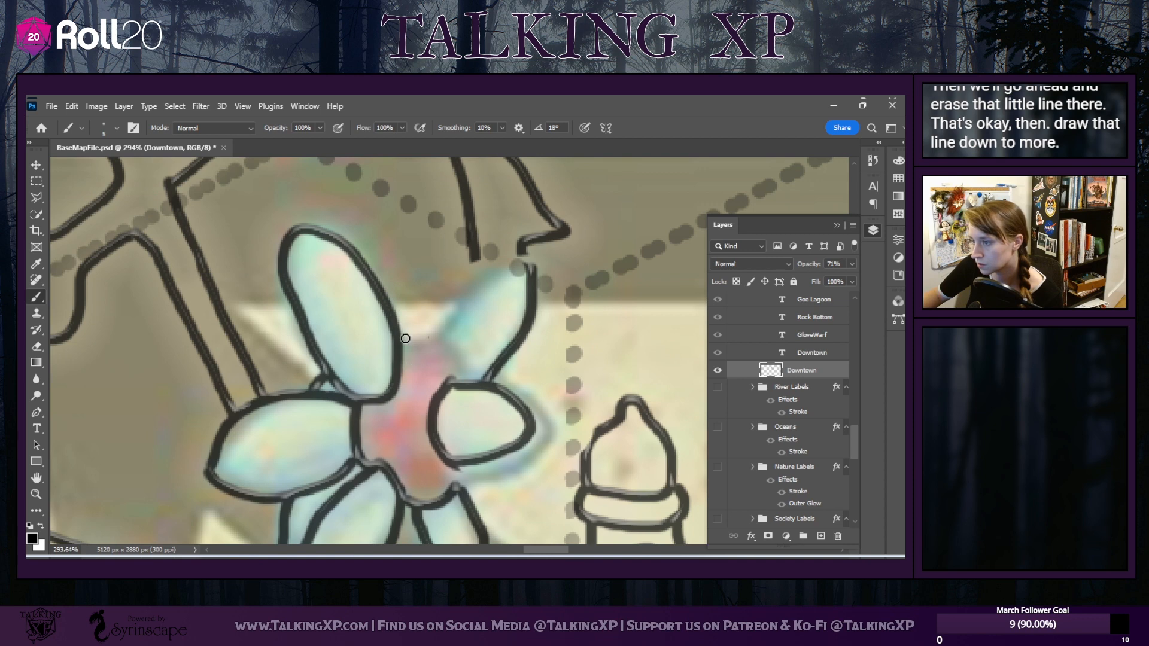
left_click_drag(412, 338, 436, 339)
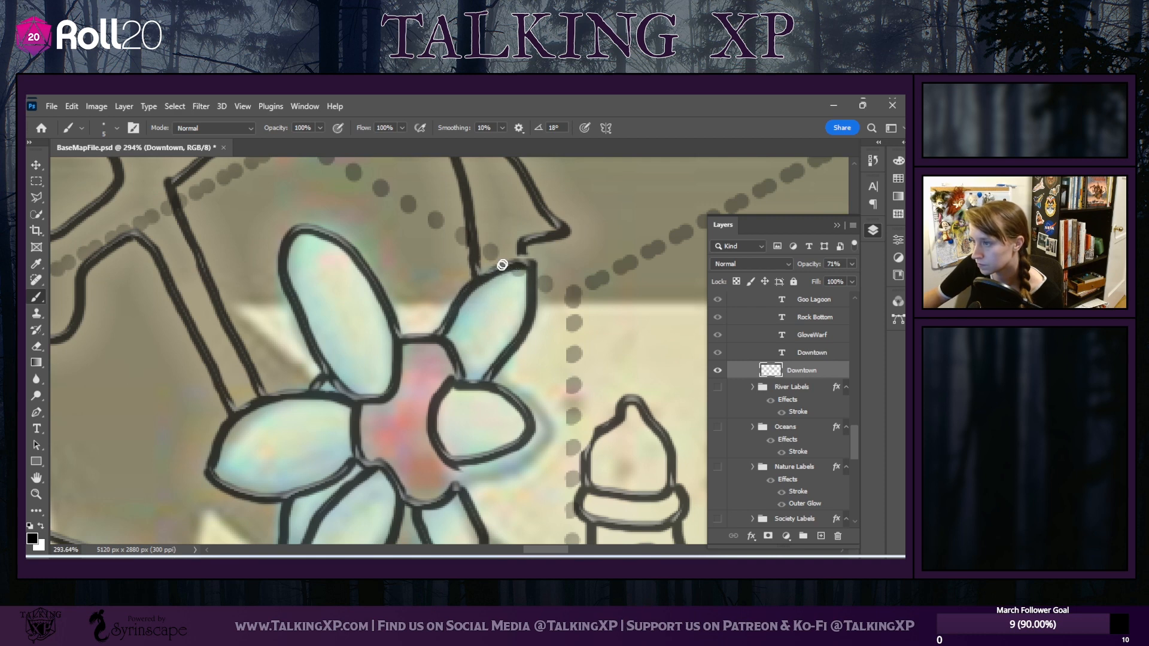
Extend the two curved lines of the anchor's lower arm until they meet the windmill pole
scroll(257, 378, "down", 5)
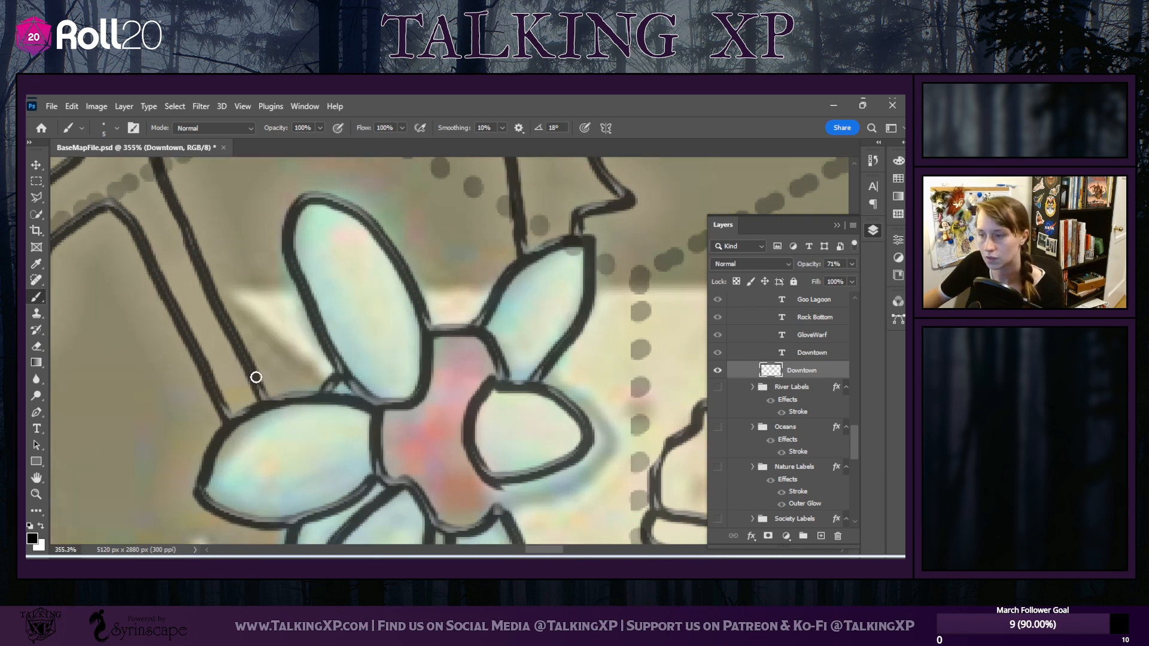
scroll(230, 486, "up", 4)
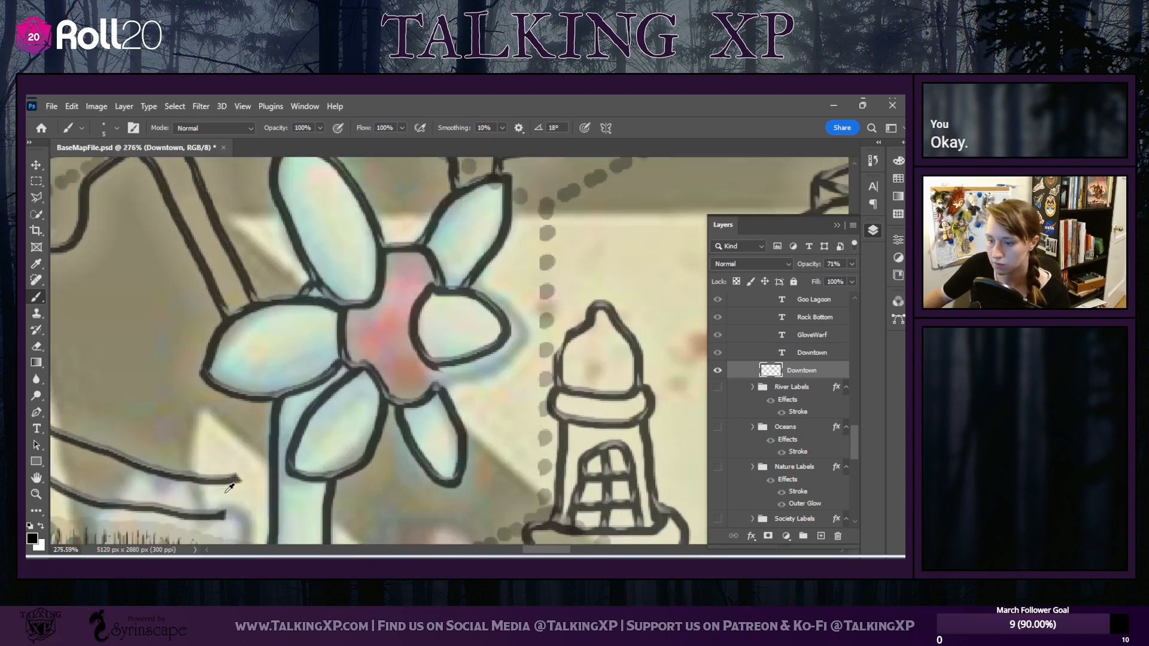
mouse_move(552, 550)
left_mouse_down()
mouse_move(566, 549)
mouse_move(545, 549)
left_mouse_up()
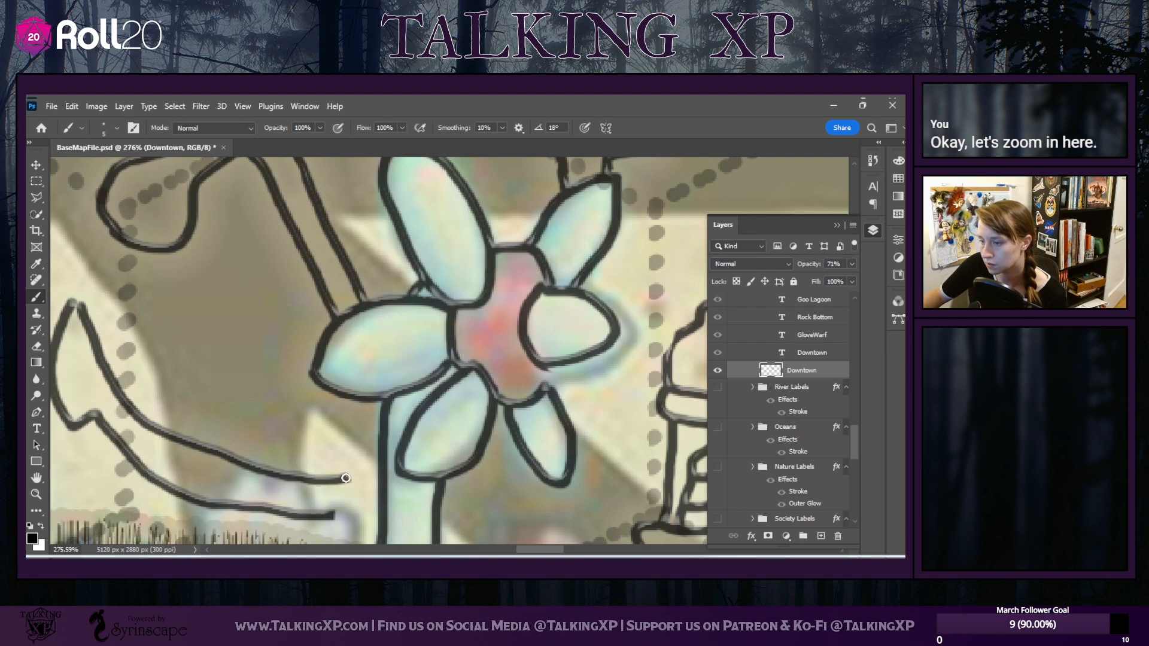
left_click_drag(347, 478, 379, 465)
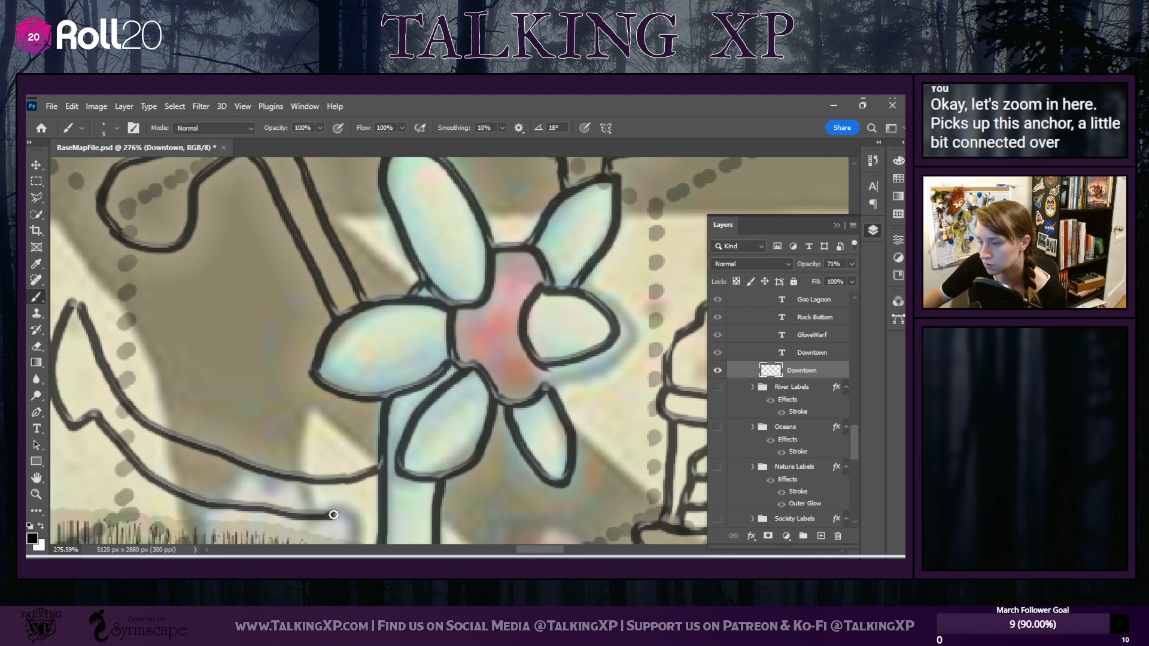
left_click_drag(333, 514, 369, 504)
Move the reference image so its shell sign sits between the lighthouse and the round building outline
scroll(449, 479, "down", 6)
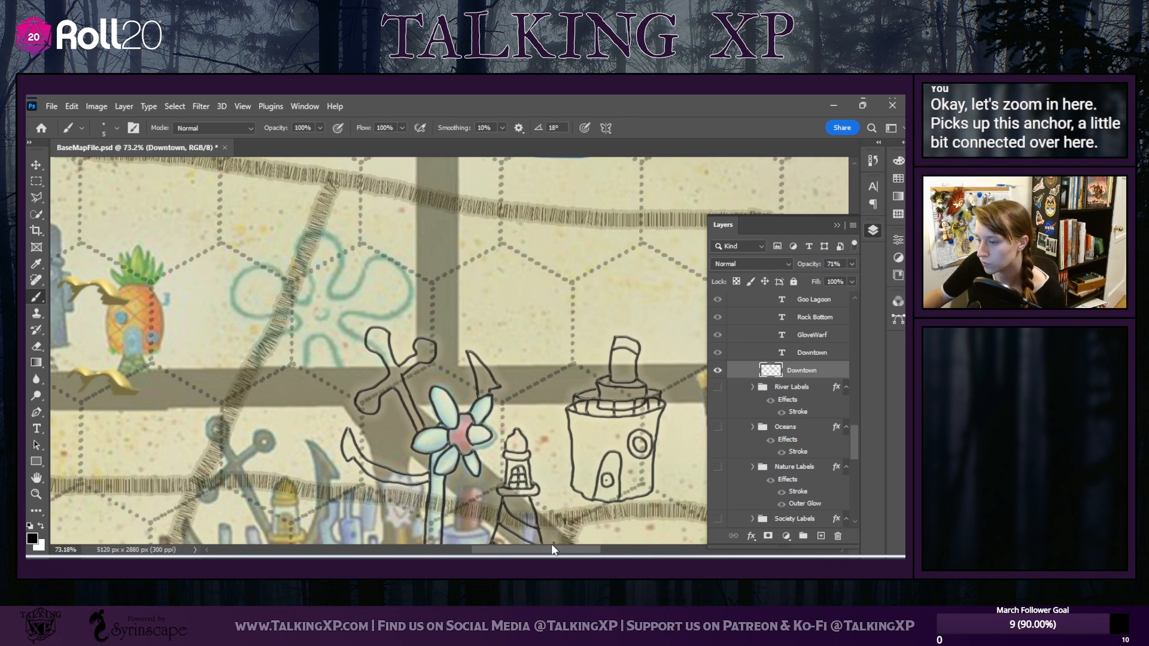
mouse_move(551, 547)
left_mouse_down()
mouse_move(523, 546)
mouse_move(571, 552)
left_mouse_up()
scroll(563, 514, "down", 1)
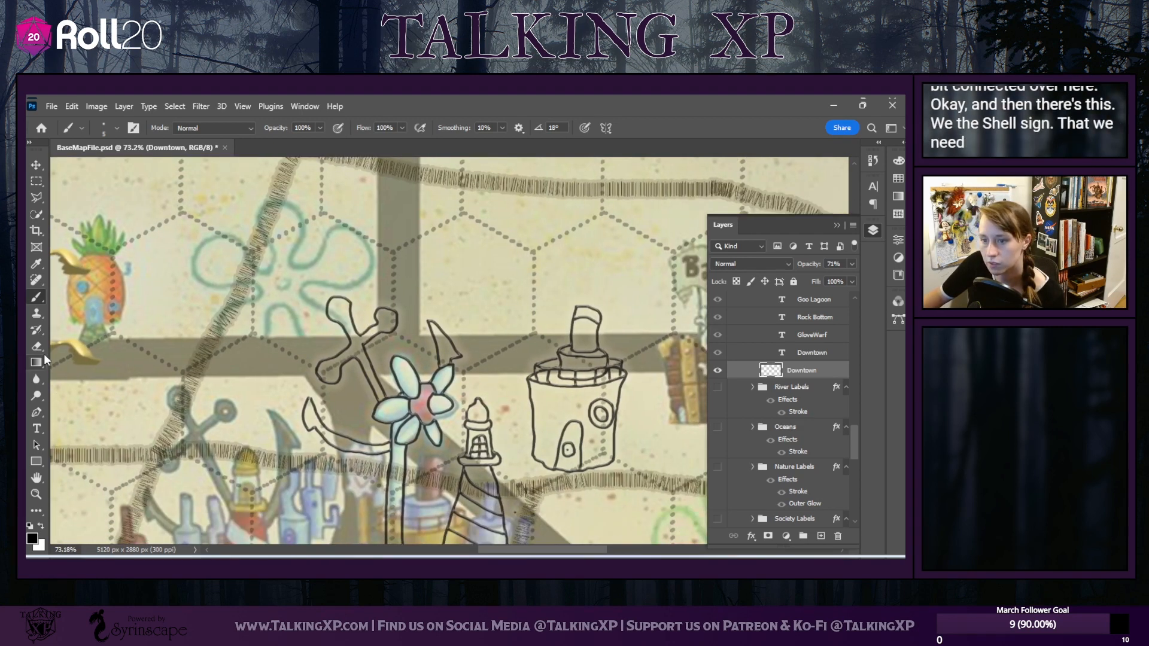
key("e")
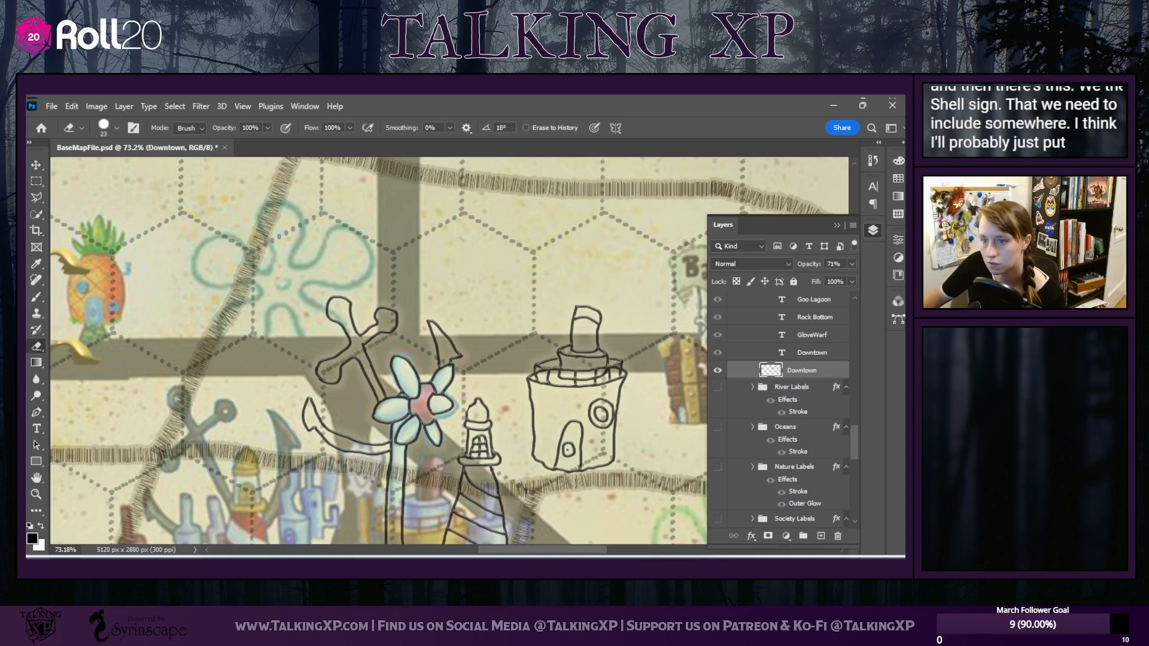
left_click(32, 161)
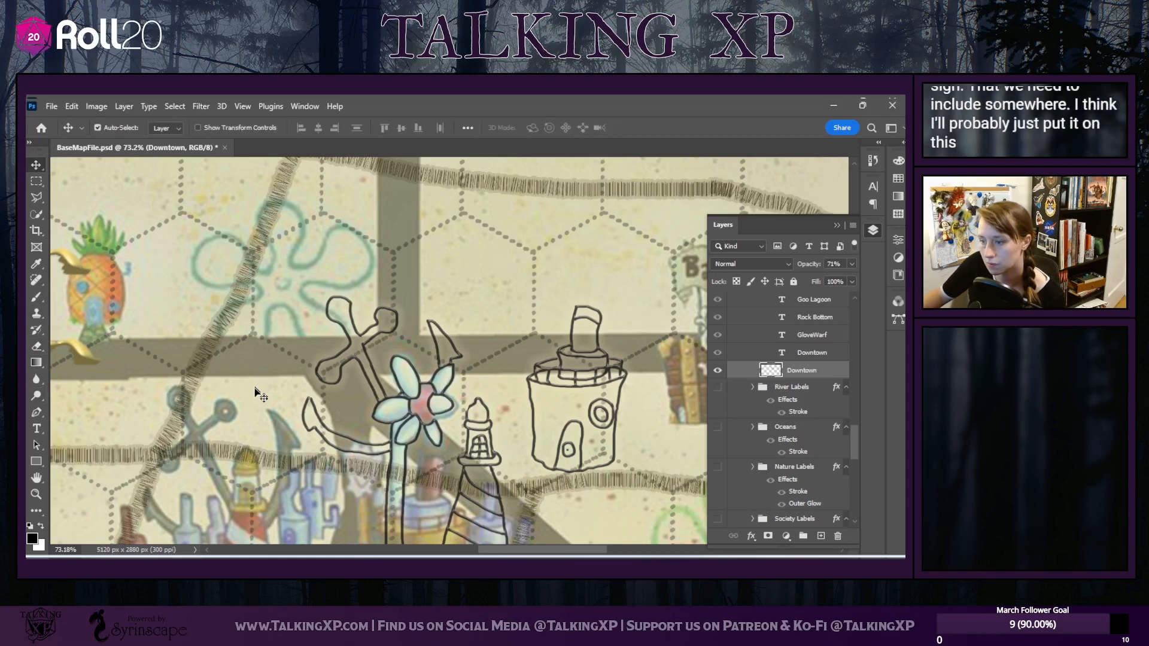
left_click_drag(257, 392, 627, 405)
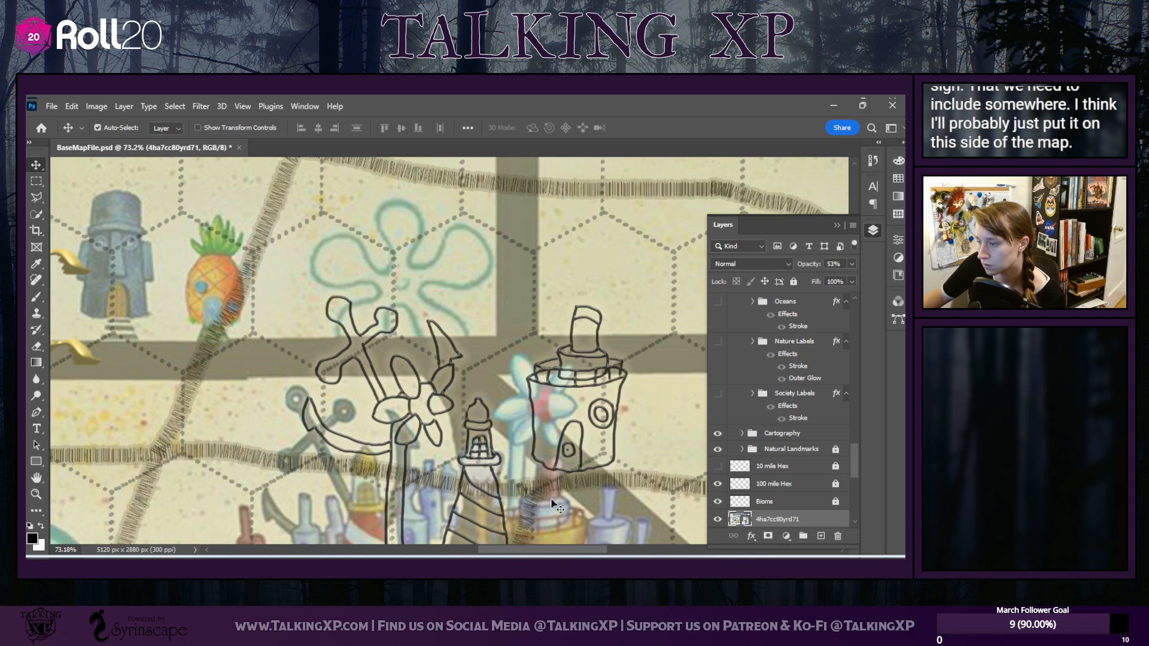
left_click_drag(573, 489, 596, 468)
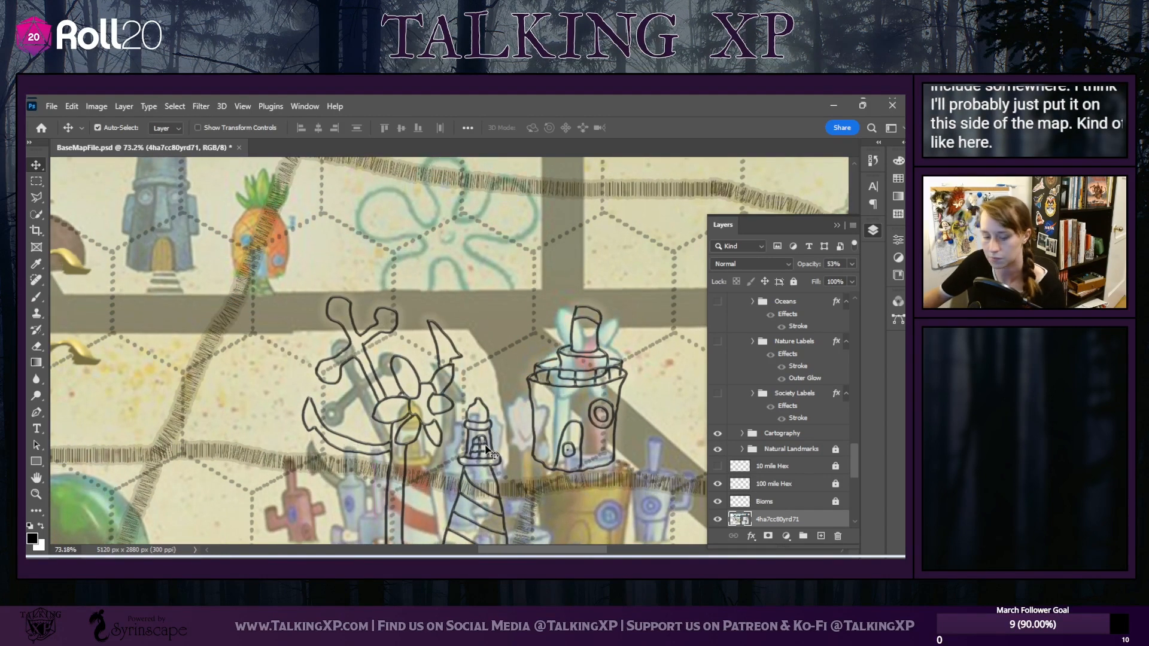
scroll(505, 460, "up", 3)
scroll(506, 460, "up", 3)
scroll(514, 462, "down", 3)
scroll(515, 461, "right", 2)
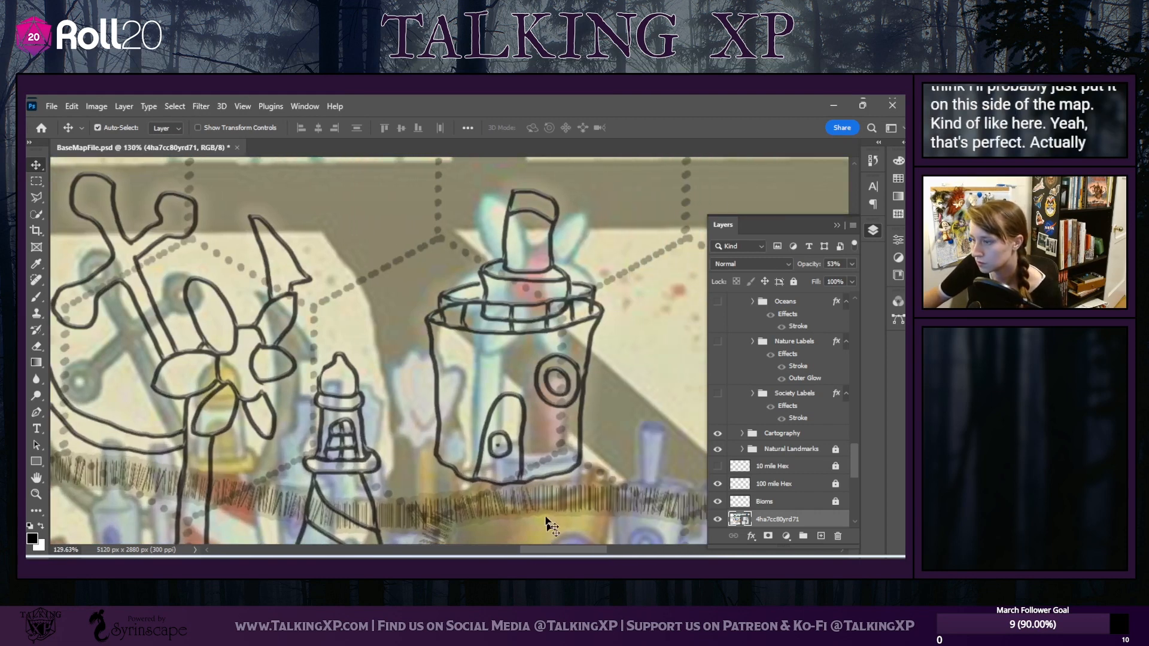
scroll(520, 464, "down", 2)
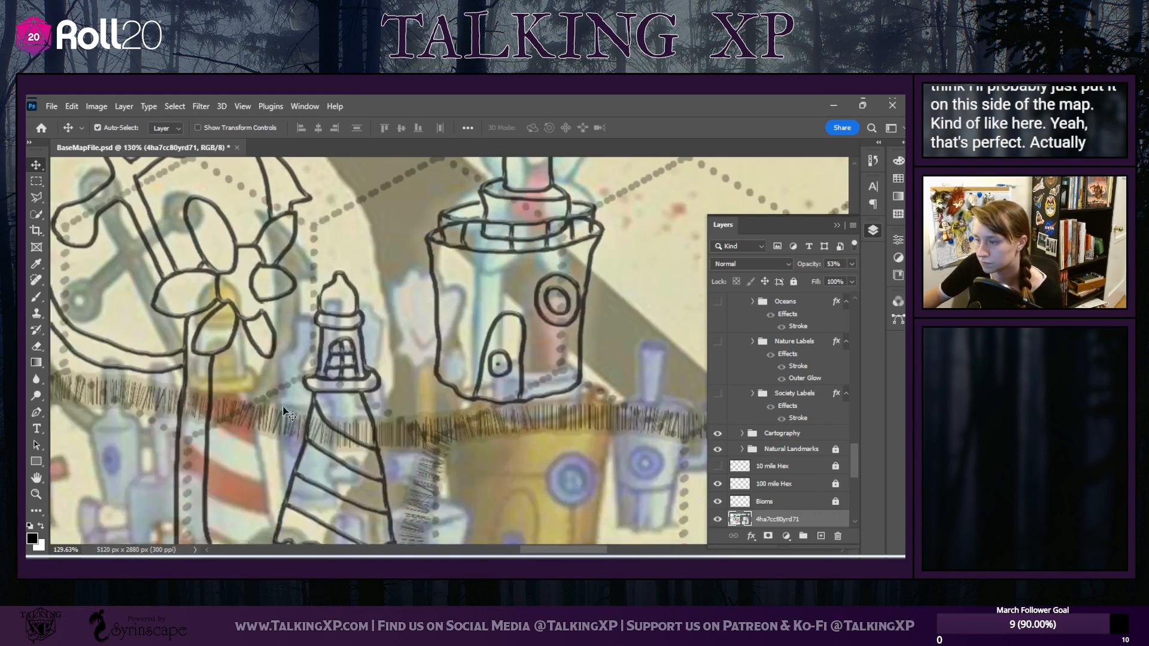
Switch to the Brush tool and make the Downtown drawing layer active
left_click(36, 296)
scroll(805, 377, "up", 5)
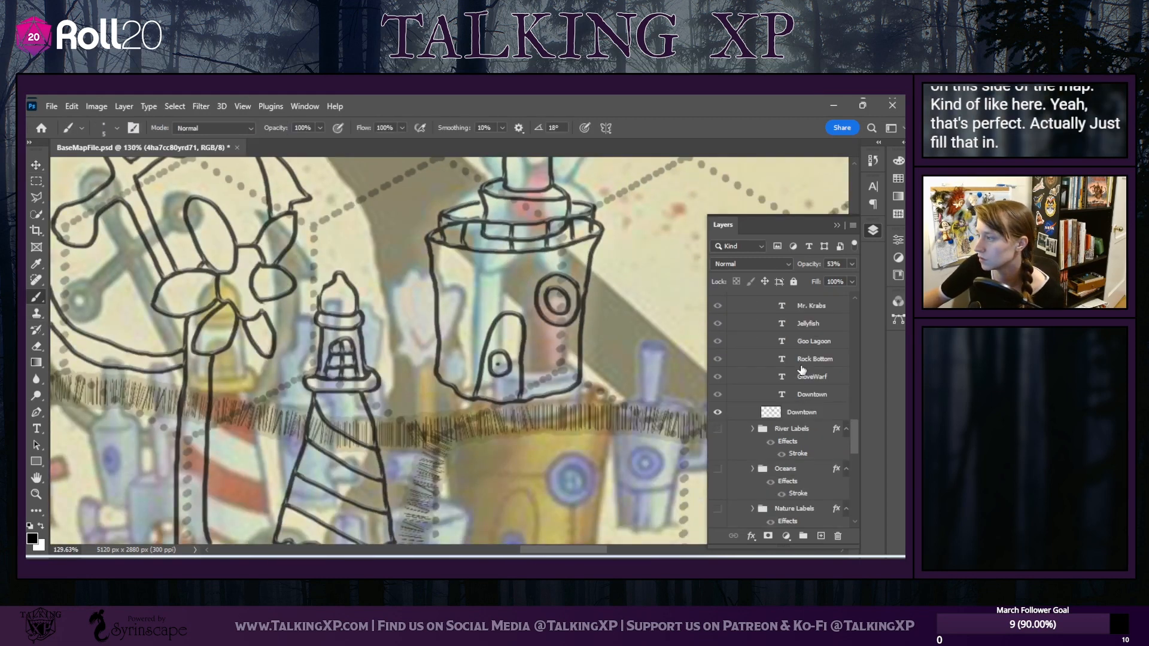
scroll(800, 376, "down", 5)
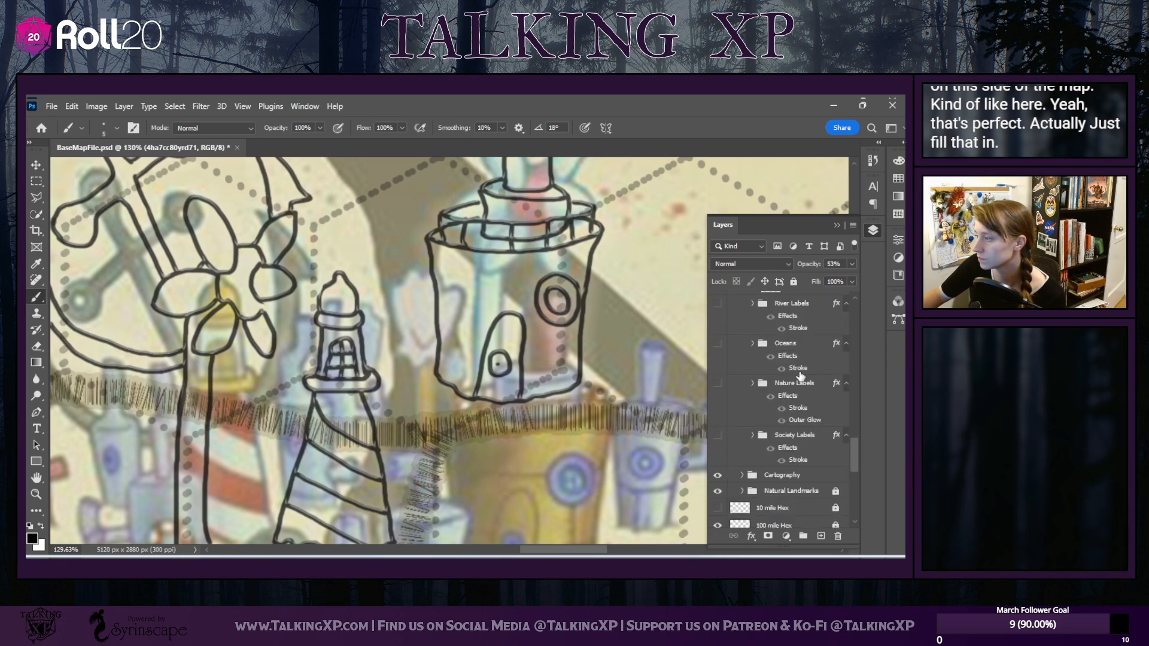
scroll(803, 442, "up", 8)
left_click(786, 494)
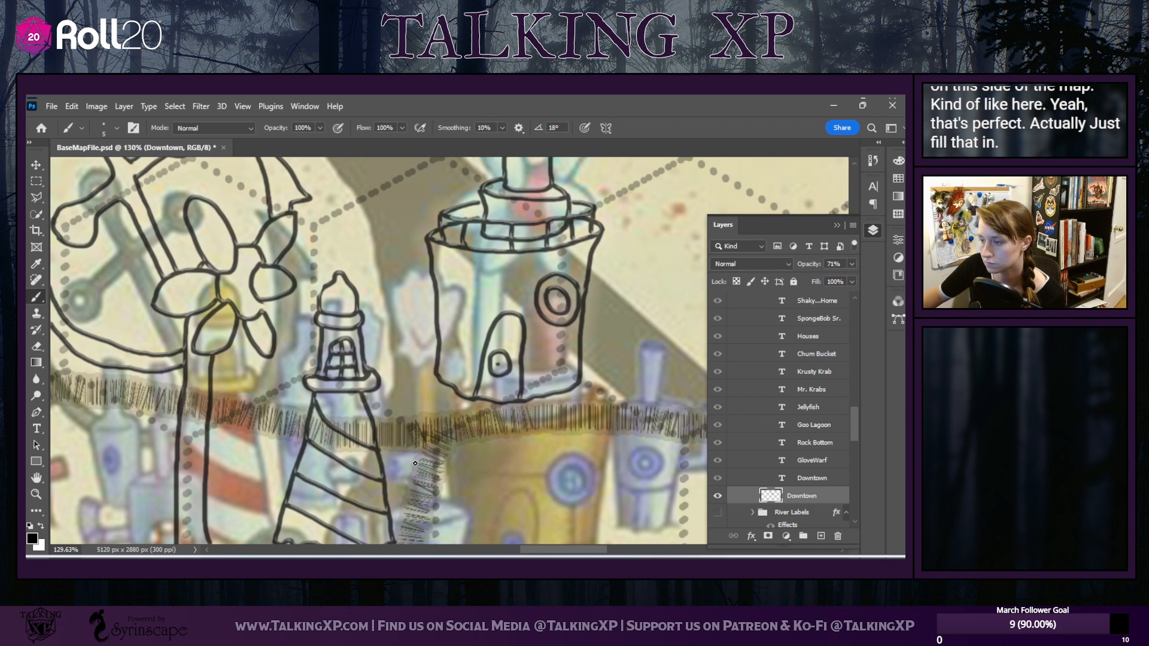
Nudge the reference image slightly right and down behind the round building outline
mouse_move(560, 553)
left_mouse_down()
mouse_move(549, 553)
mouse_move(562, 553)
left_mouse_up()
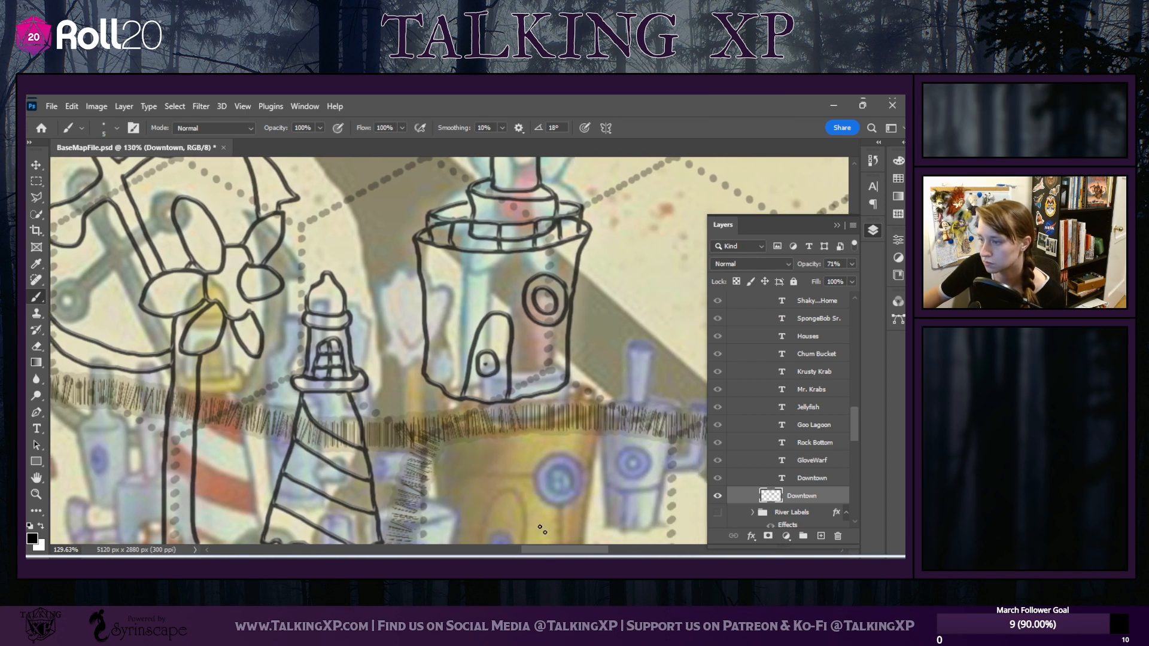
left_click(36, 165)
mouse_move(490, 473)
left_mouse_down()
mouse_move(668, 492)
mouse_move(666, 506)
mouse_move(621, 532)
mouse_move(649, 529)
mouse_move(571, 527)
mouse_move(515, 491)
mouse_move(604, 524)
mouse_move(646, 526)
mouse_move(496, 511)
mouse_move(504, 469)
mouse_move(520, 468)
mouse_move(513, 454)
mouse_move(431, 401)
mouse_move(506, 509)
mouse_move(599, 513)
mouse_move(613, 526)
mouse_move(531, 492)
mouse_move(559, 513)
mouse_move(482, 490)
left_mouse_up()
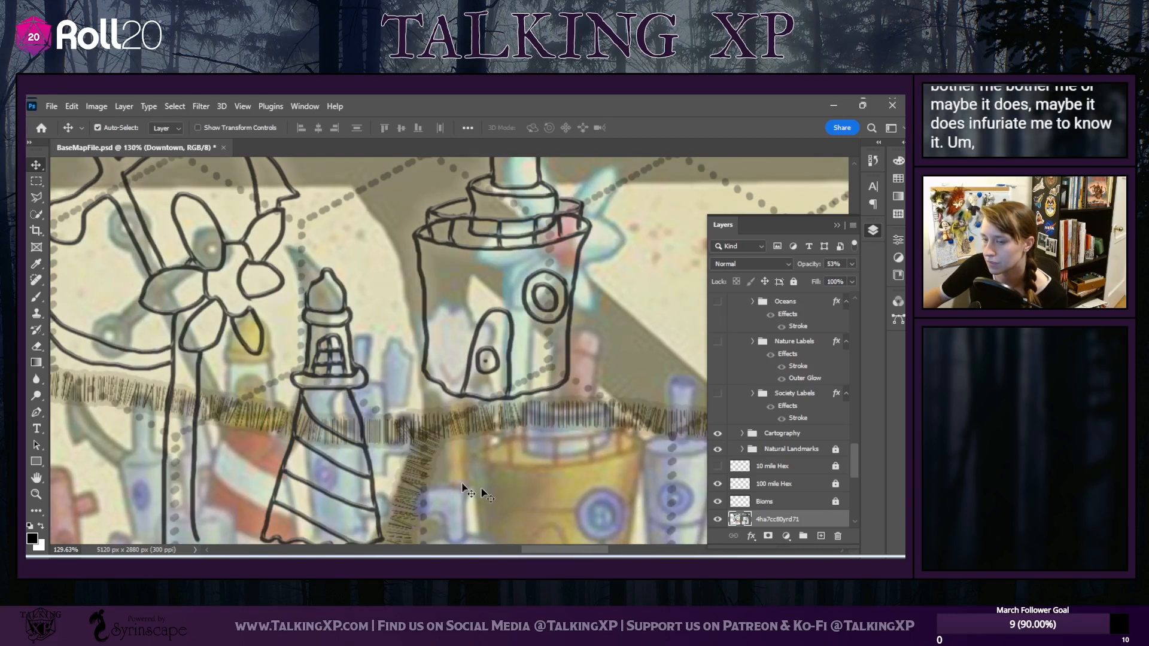
Select the round building outline on the Downtown layer with a rectangular marquee and cut it to a new layer
left_click(36, 181)
scroll(377, 311, "up", 3)
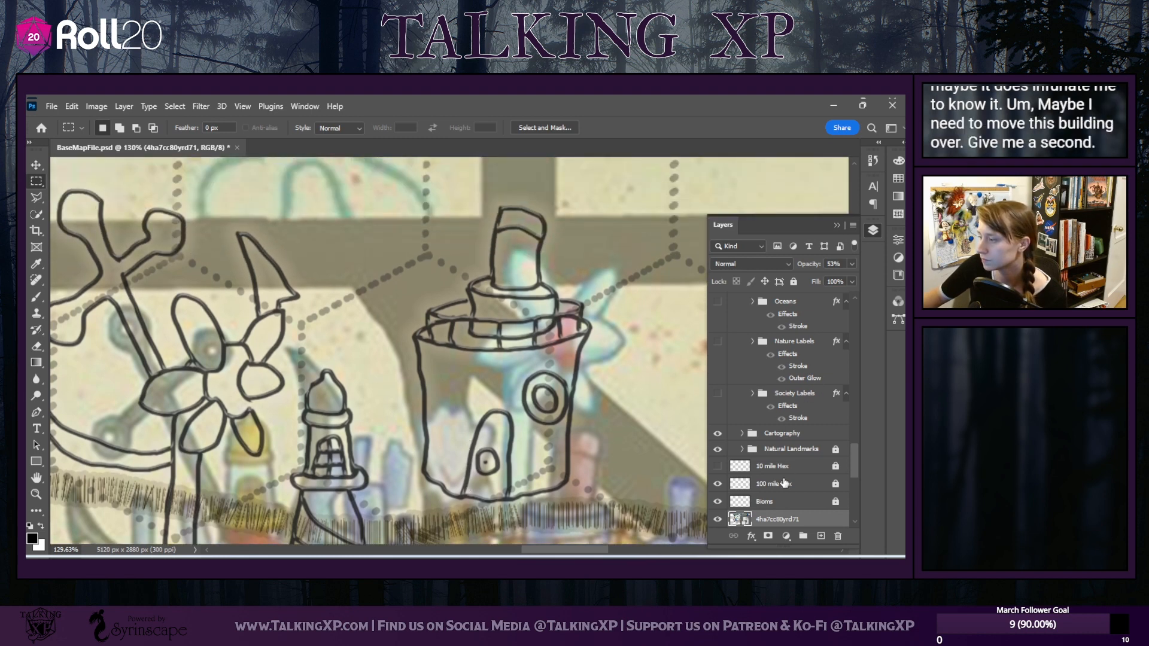
scroll(785, 482, "up", 5)
left_click(802, 456)
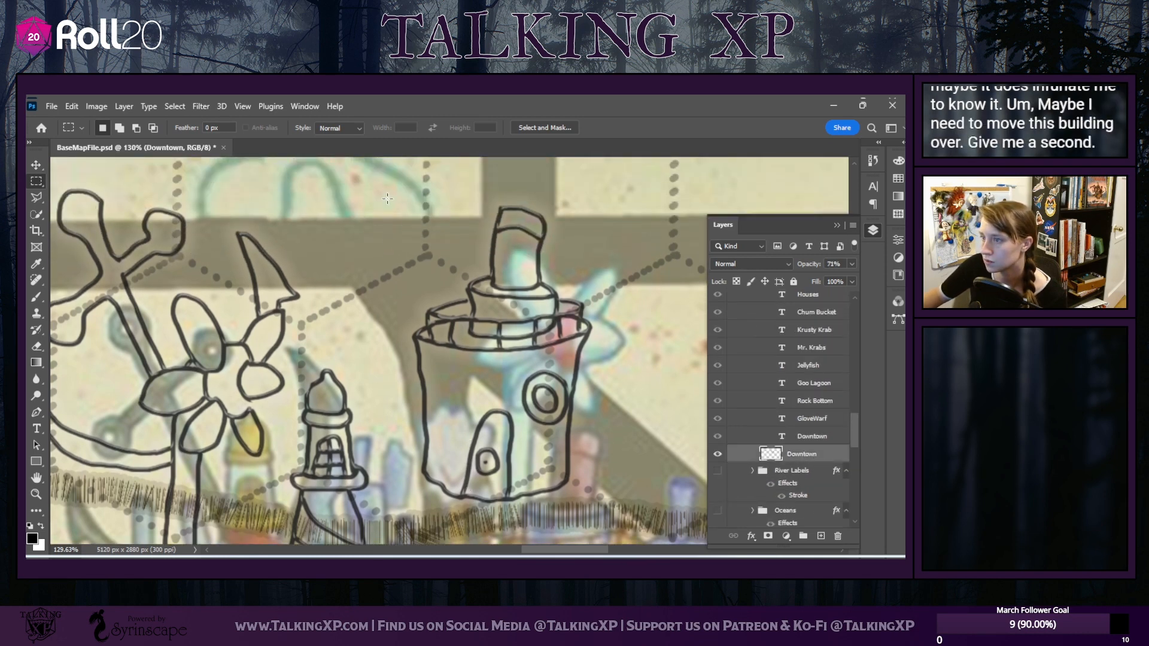
left_click_drag(381, 188, 606, 509)
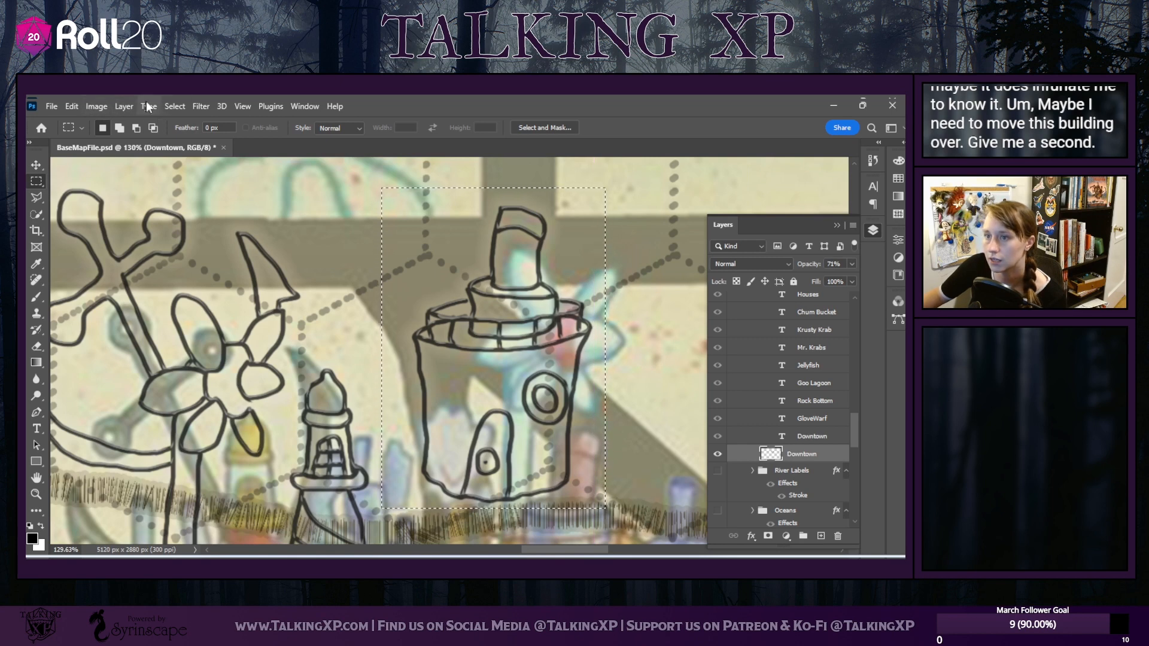
left_click(175, 105)
right_click(513, 328)
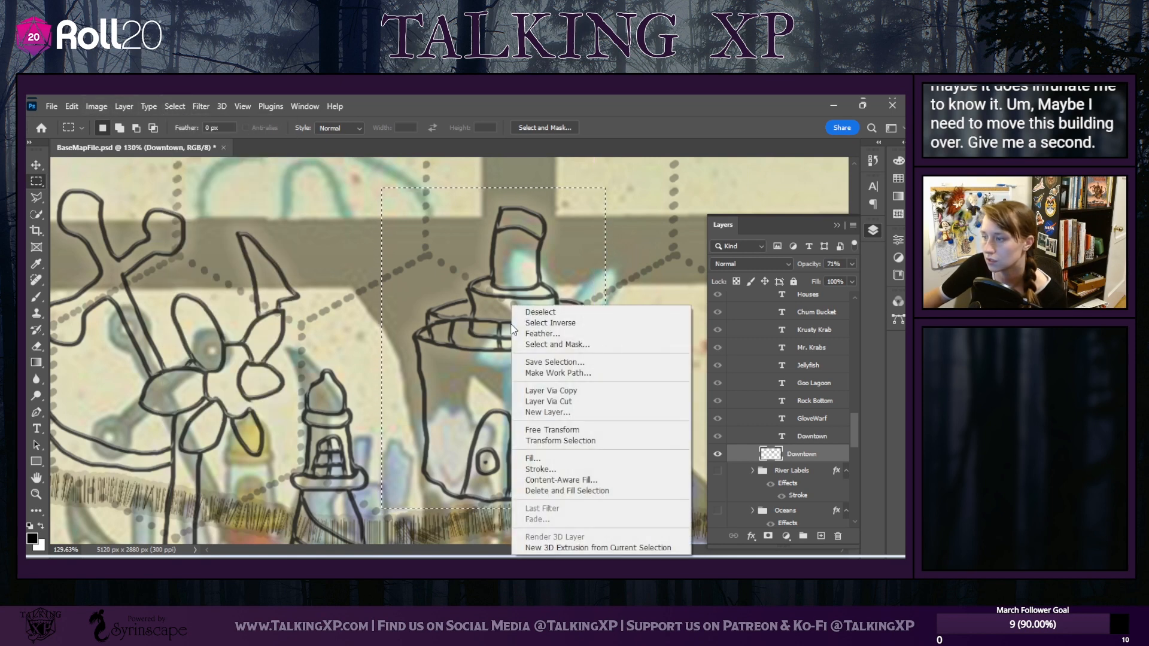
left_click(548, 401)
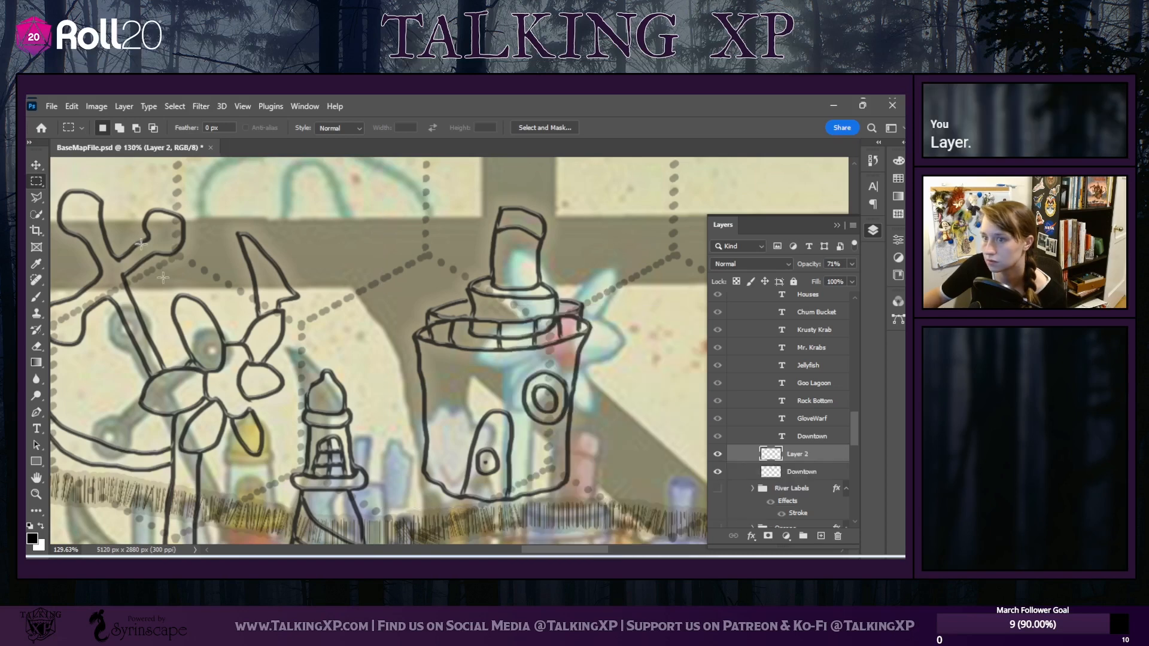
Move the round building outline slightly right, and shift the reference image up behind it
key("v")
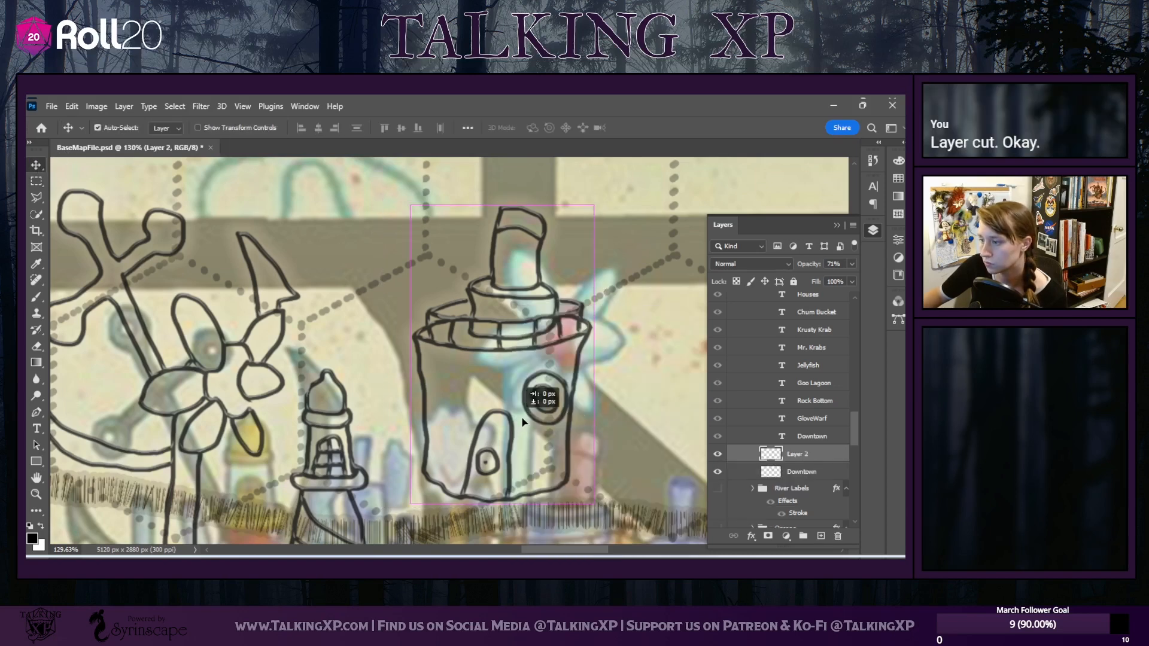
left_click_drag(513, 413, 543, 419)
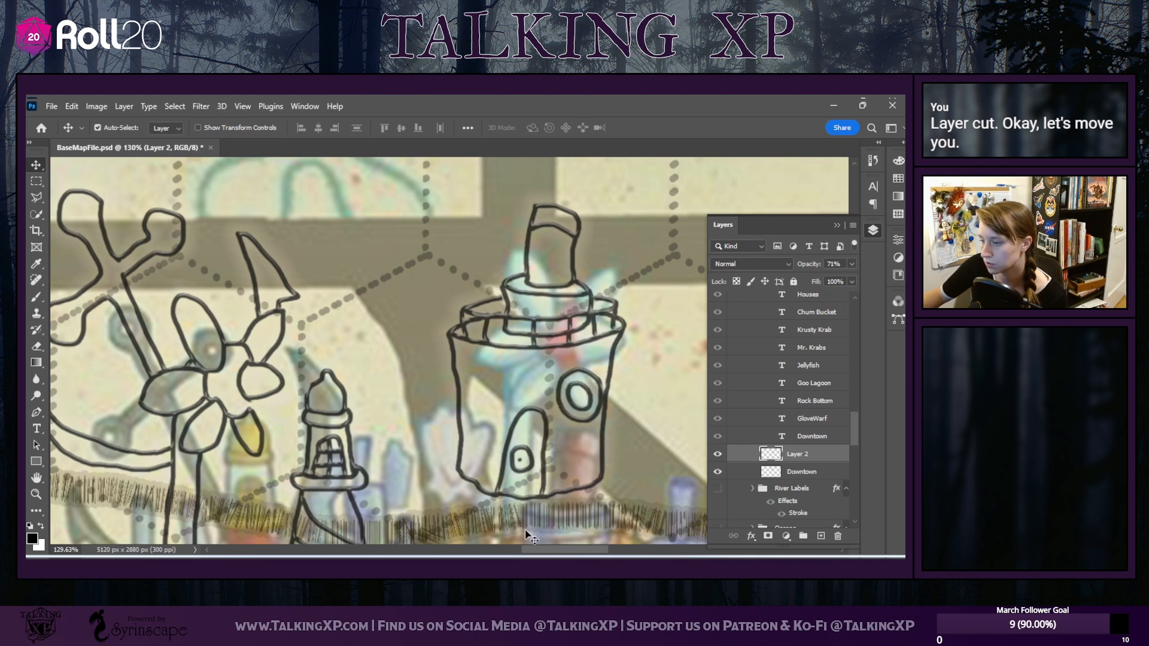
scroll(511, 461, "down", 3)
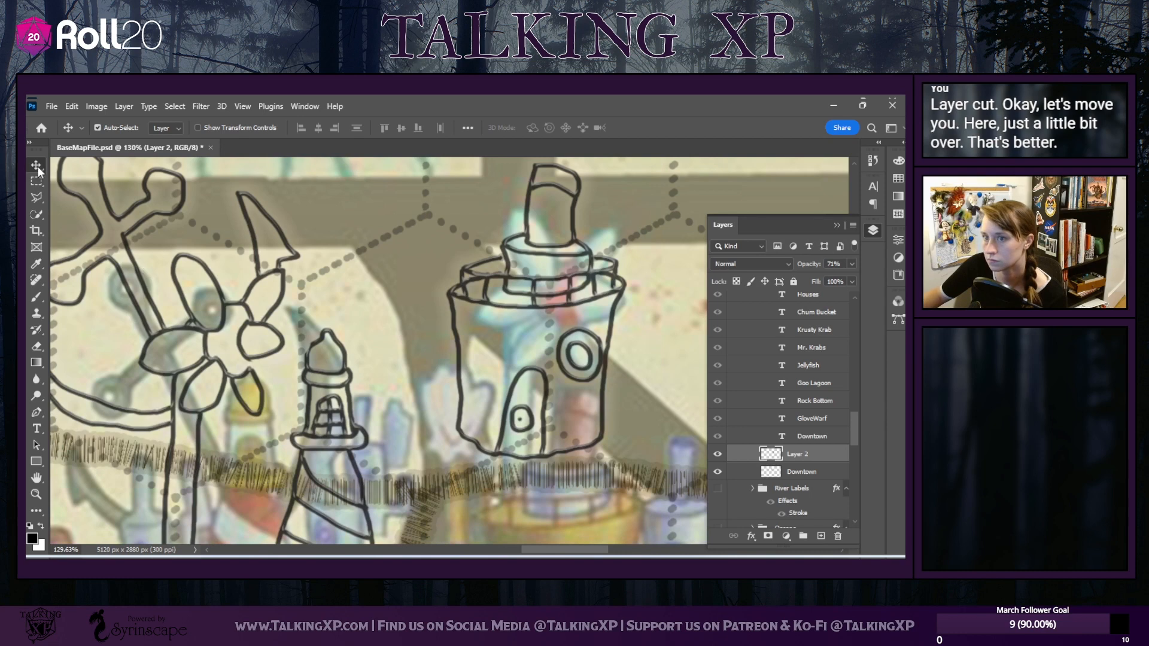
left_click_drag(441, 402, 440, 361)
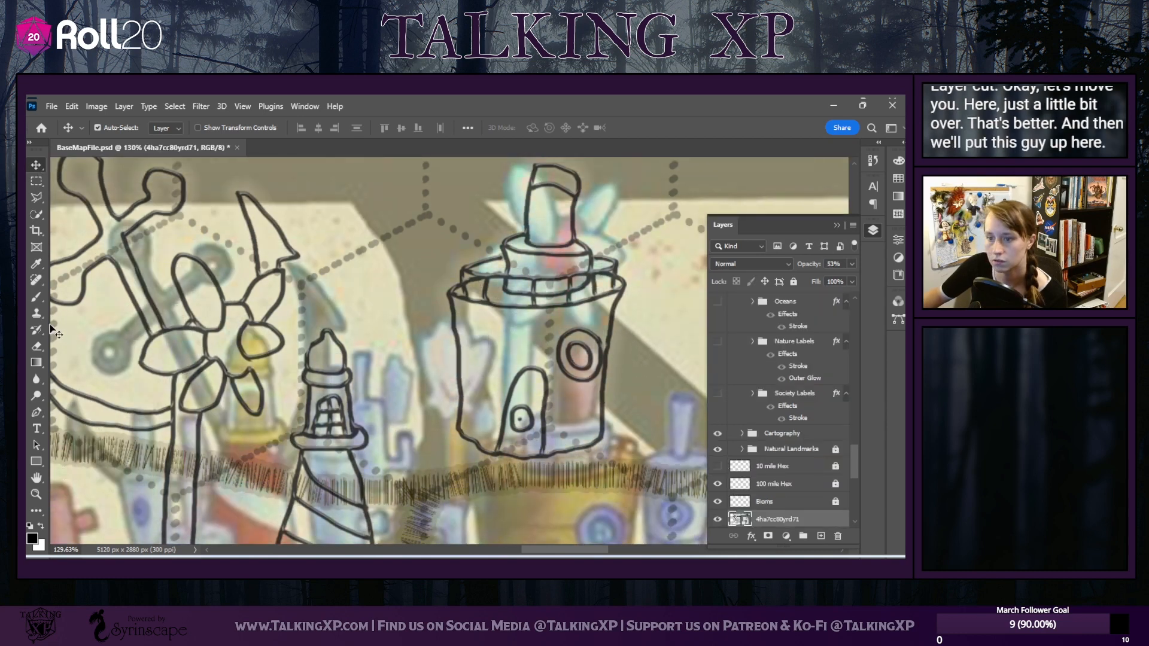
Switch to the Brush tool and make the Downtown drawing layer active again
key("b")
scroll(772, 469, "up", 5)
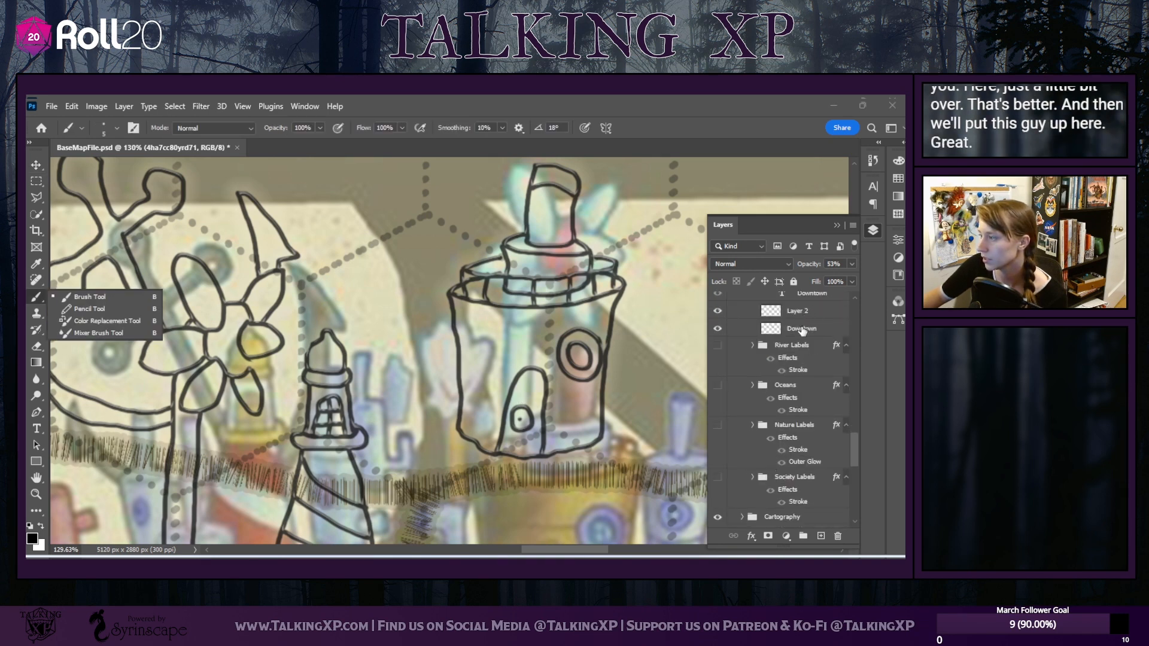
left_click(801, 328)
scroll(477, 470, "down", 1)
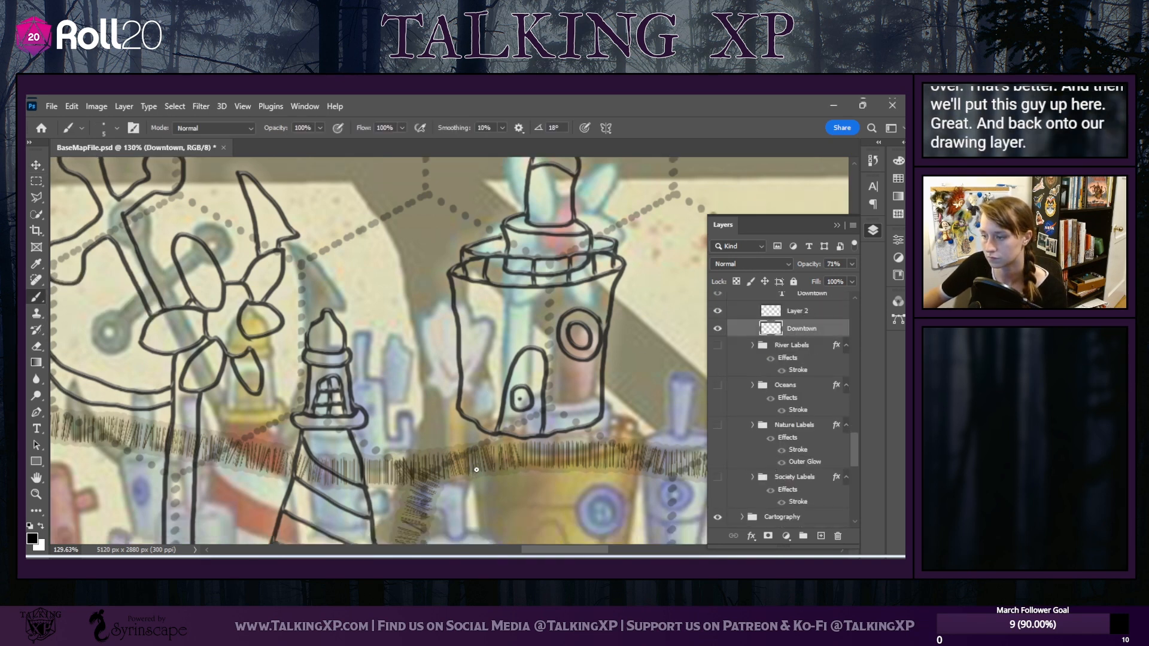
scroll(476, 469, "up", 1)
left_click(796, 311)
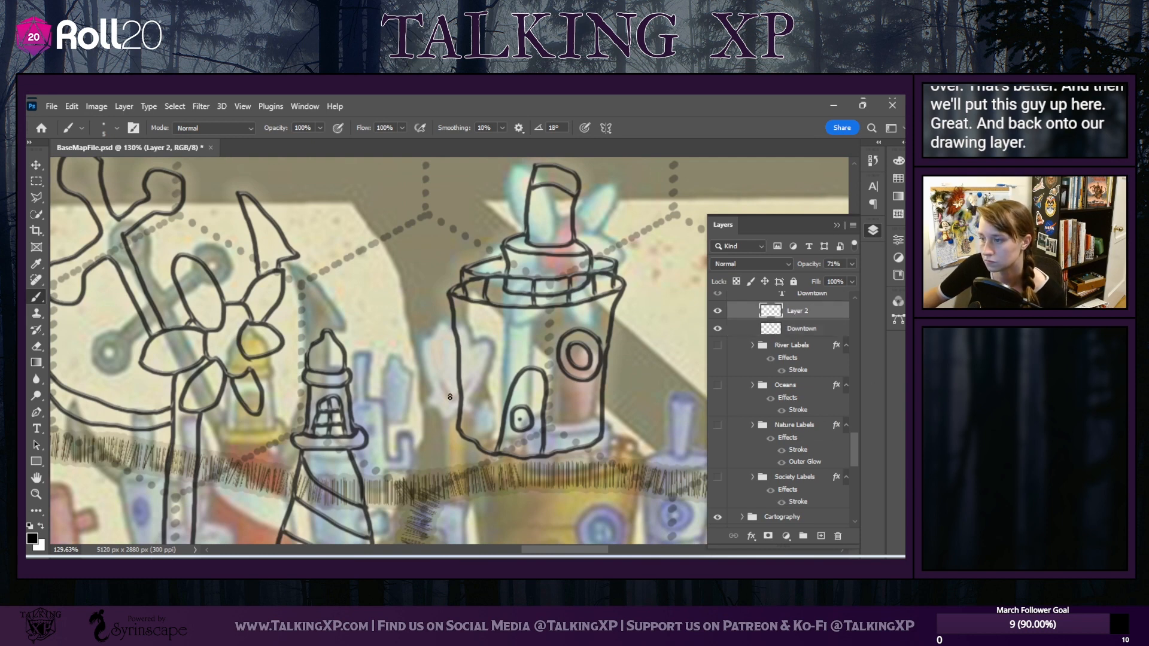
scroll(457, 421, "down", 2)
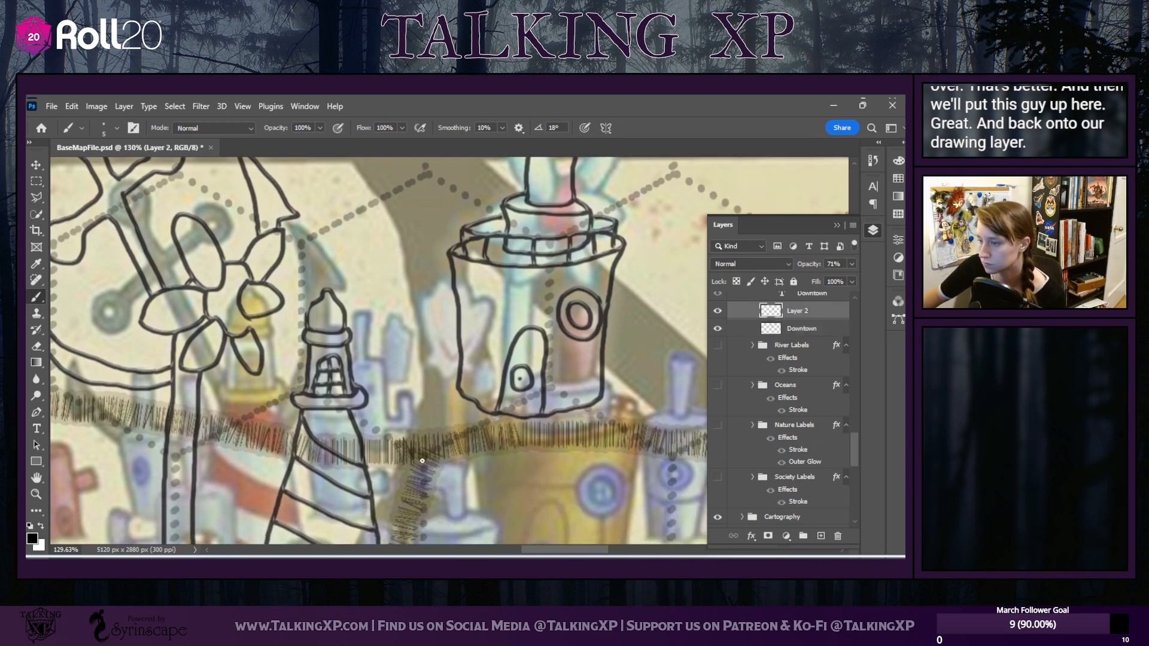
left_click_drag(466, 470, 465, 421)
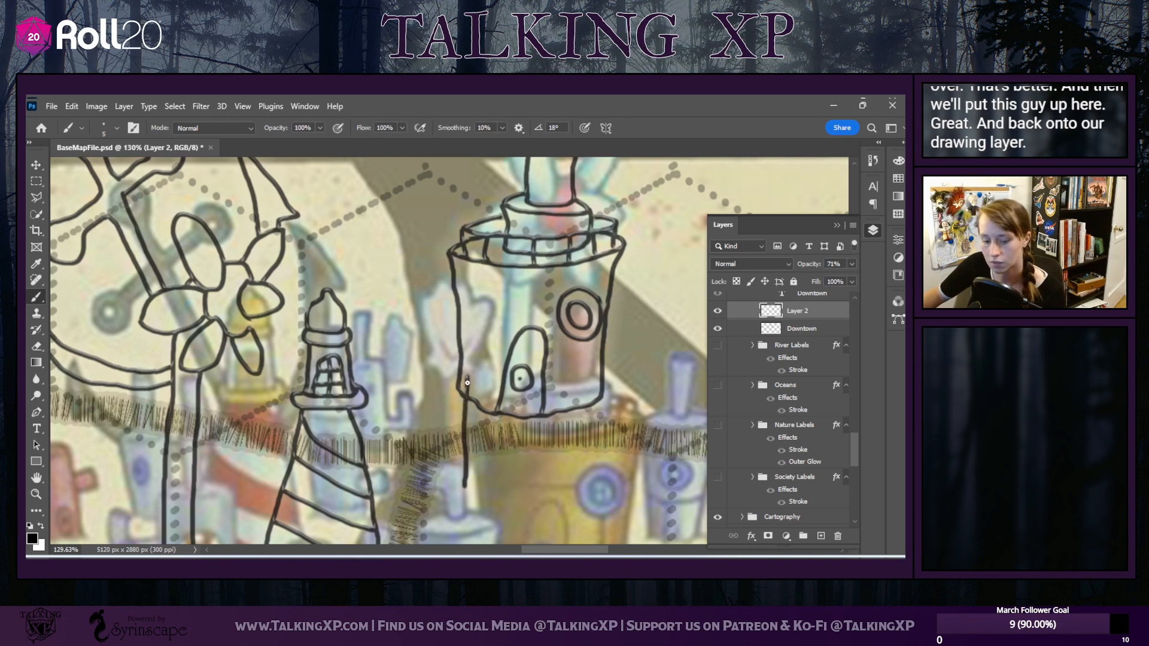
scroll(467, 383, "up", 5)
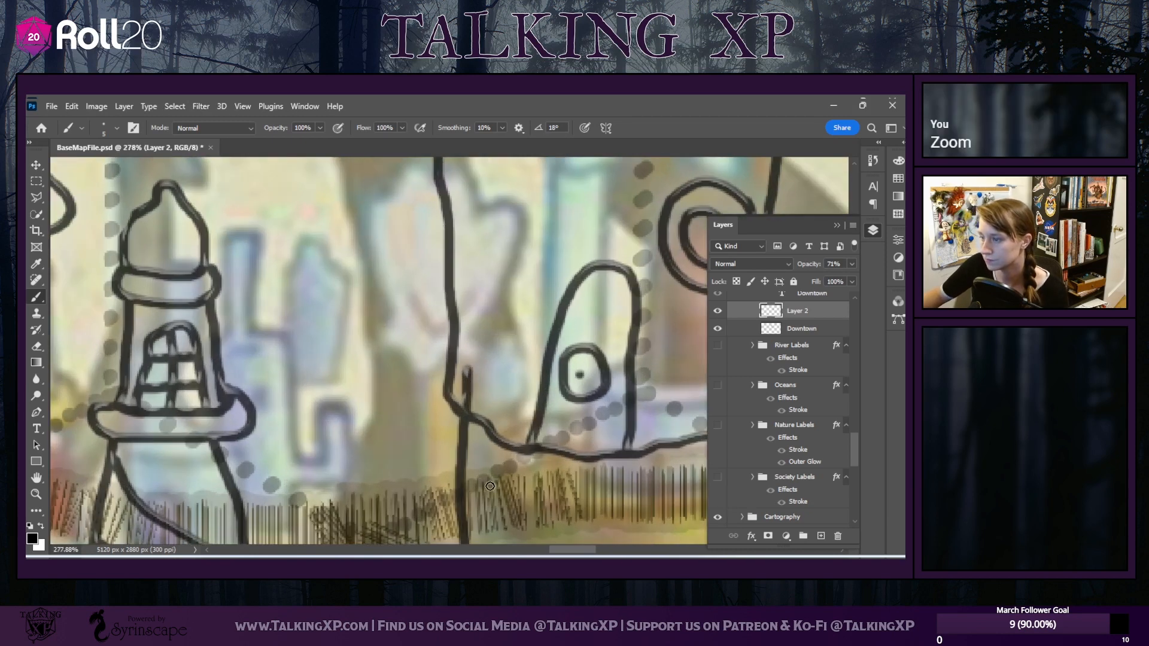
scroll(489, 485, "down", 1)
key("ctrl+z")
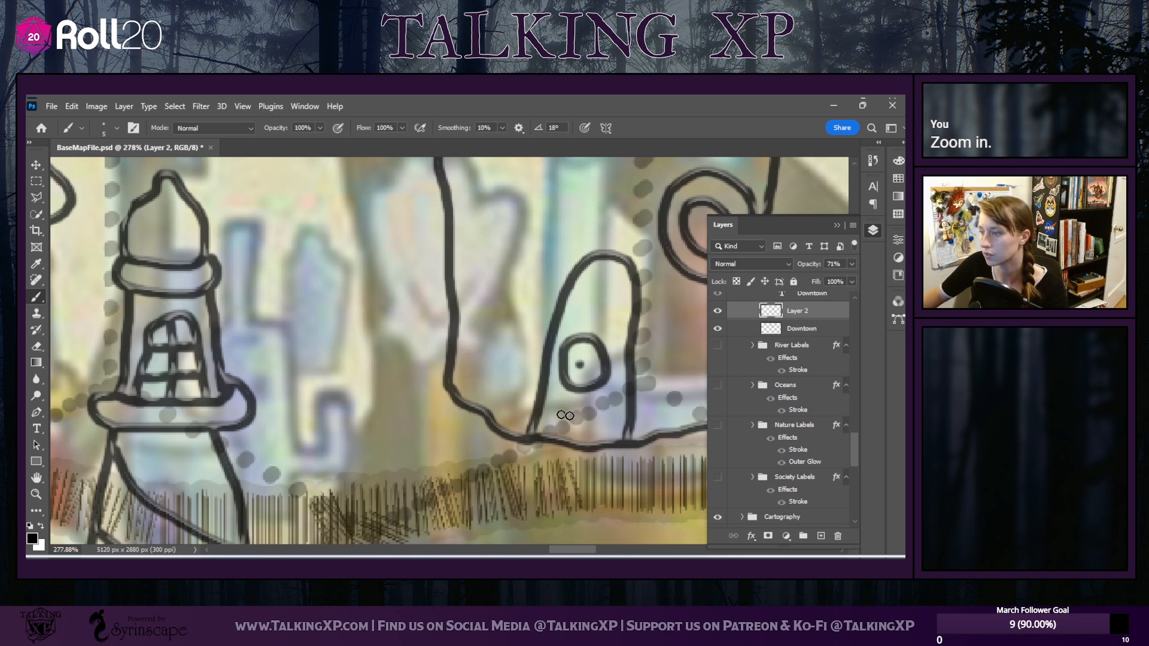
Draw the shell sign's post on the Downtown layer as two long vertical lines beside the round building
key("alt+bracketleft")
scroll(437, 411, "down", 4)
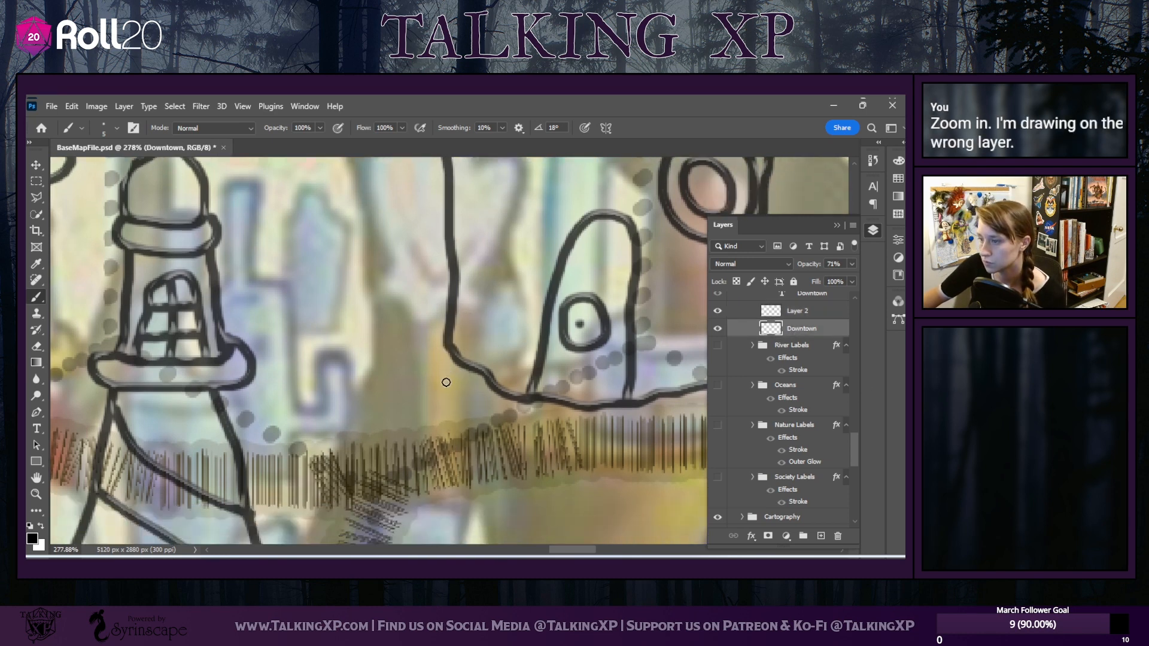
left_click_drag(424, 299, 420, 545)
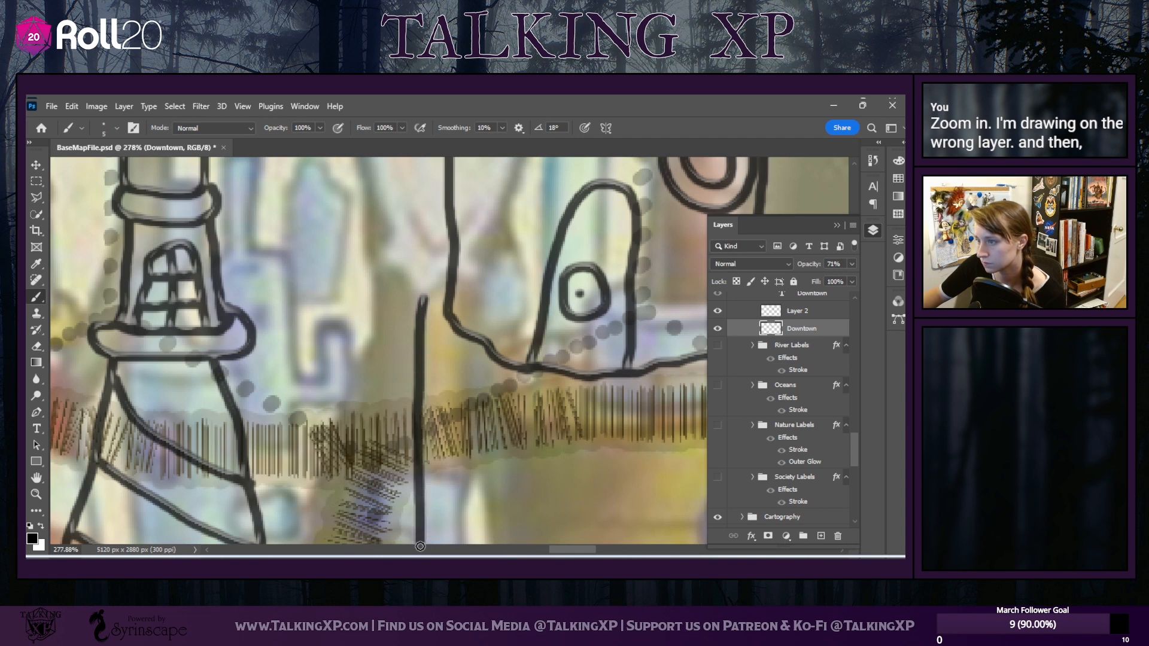
left_click_drag(464, 286, 460, 554)
Trace the scalloped shell on top of the post and add its curved base line and two upper ridge lines
scroll(427, 361, "up", 4)
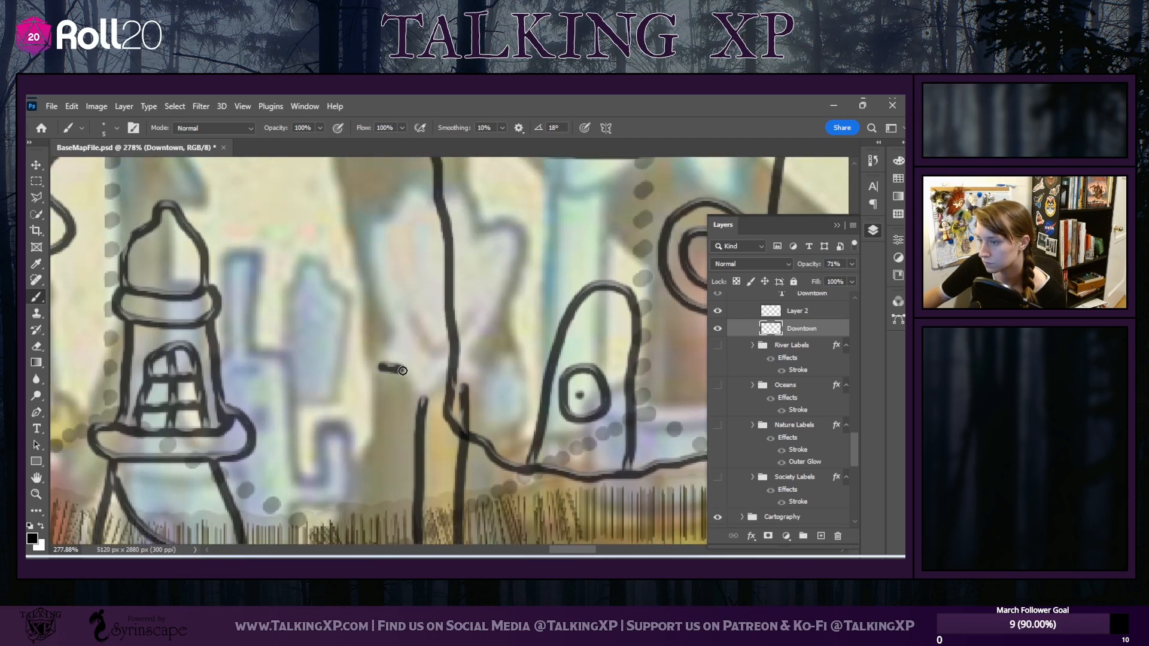
mouse_move(402, 370)
left_mouse_down()
mouse_move(423, 396)
mouse_move(450, 375)
mouse_move(475, 383)
mouse_move(475, 342)
mouse_move(522, 266)
mouse_move(516, 222)
mouse_move(475, 222)
mouse_move(446, 193)
mouse_move(354, 217)
mouse_move(353, 245)
mouse_move(396, 339)
left_mouse_up()
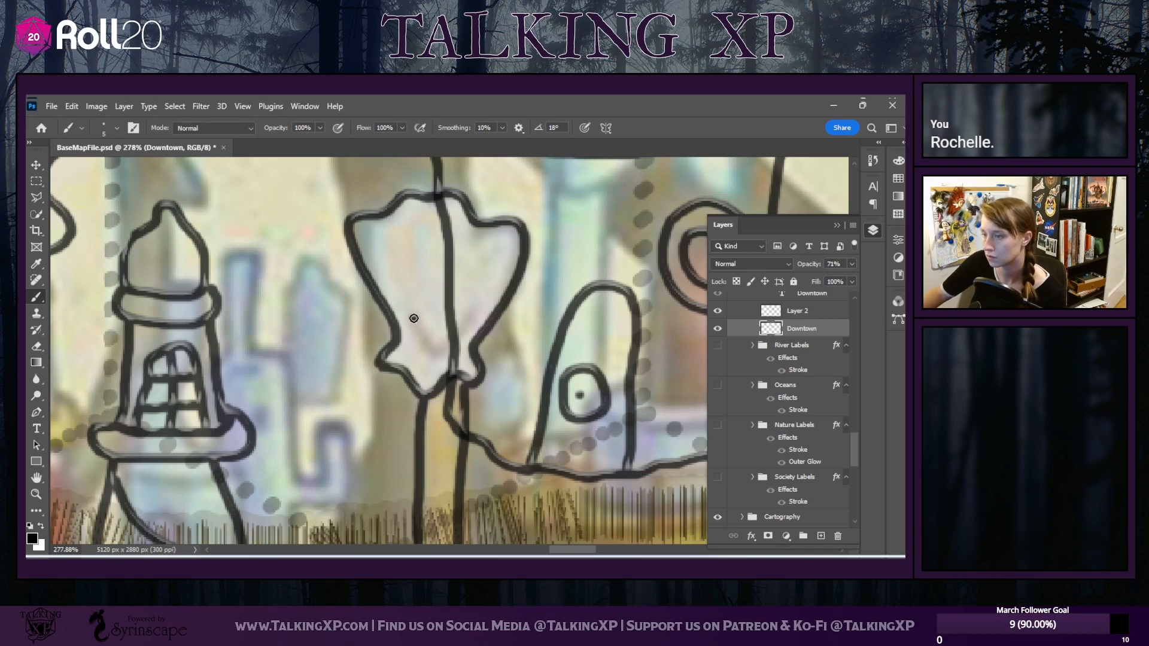
mouse_move(424, 340)
left_mouse_down()
mouse_move(442, 348)
mouse_move(459, 322)
left_mouse_up()
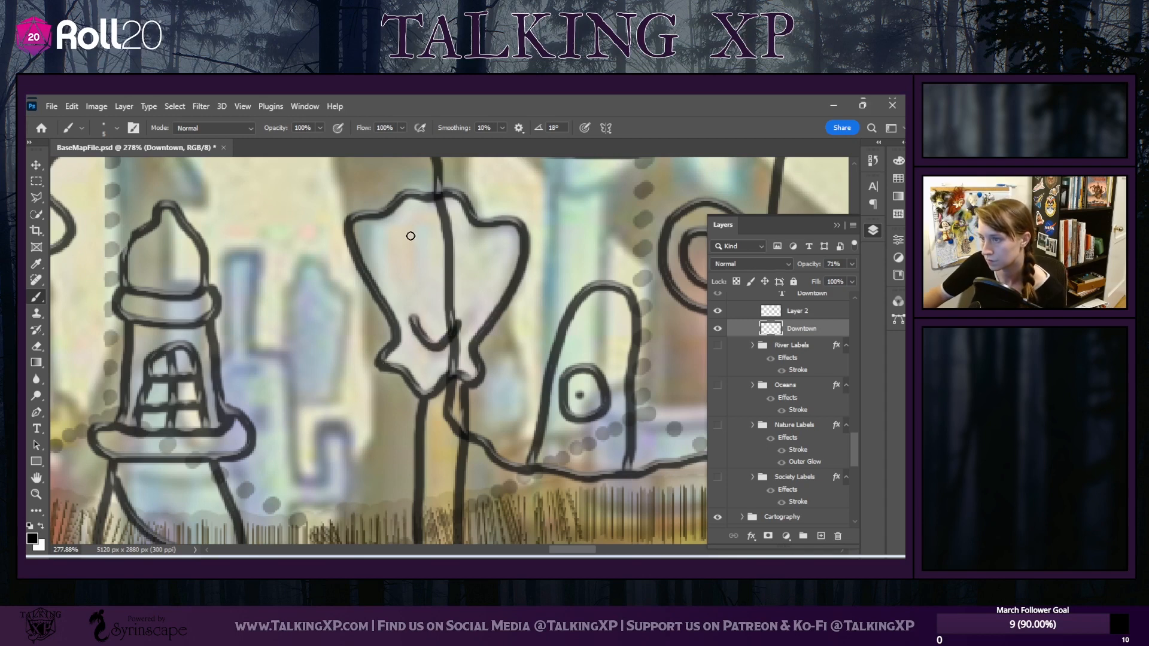
left_click_drag(409, 236, 413, 269)
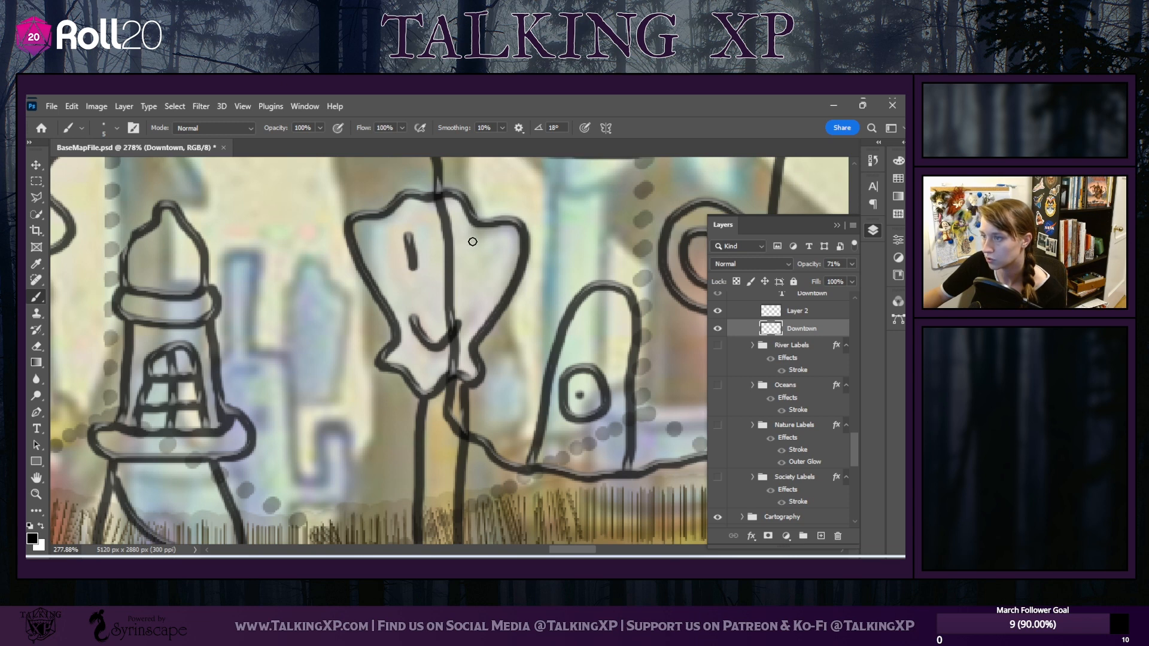
left_click_drag(474, 224, 472, 267)
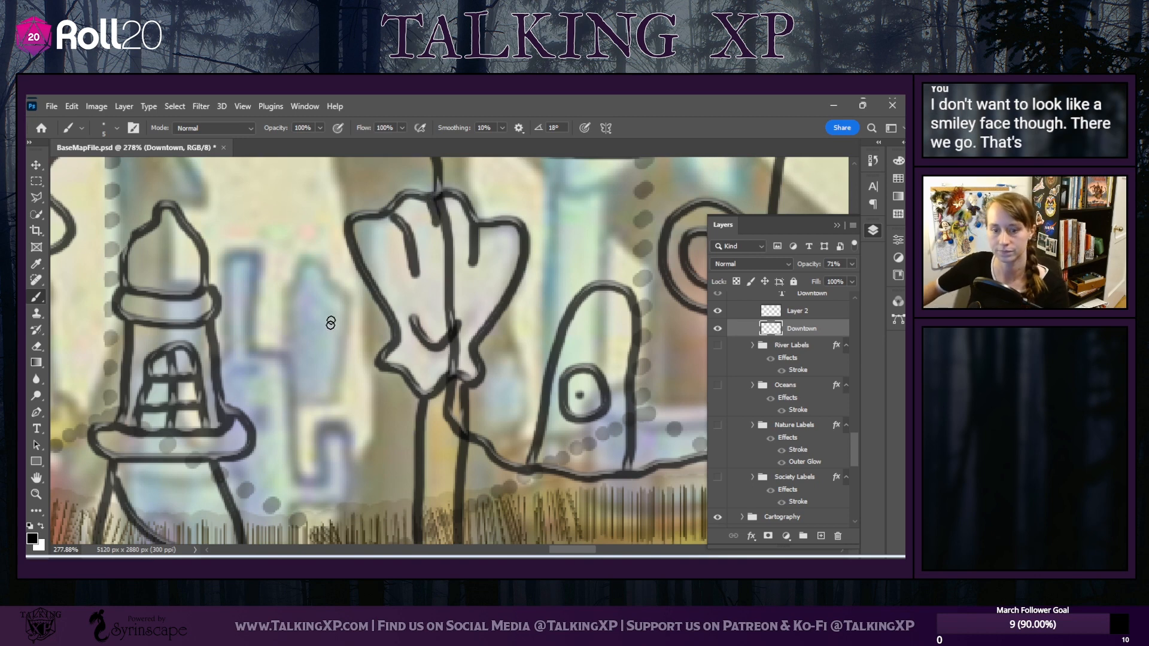
Erase the round building's lines on Layer 2 where they cross the shell sign and its post
scroll(466, 322, "down", 3, "alt")
scroll(446, 377, "down", 1, "alt")
scroll(432, 490, "down", 1, "alt")
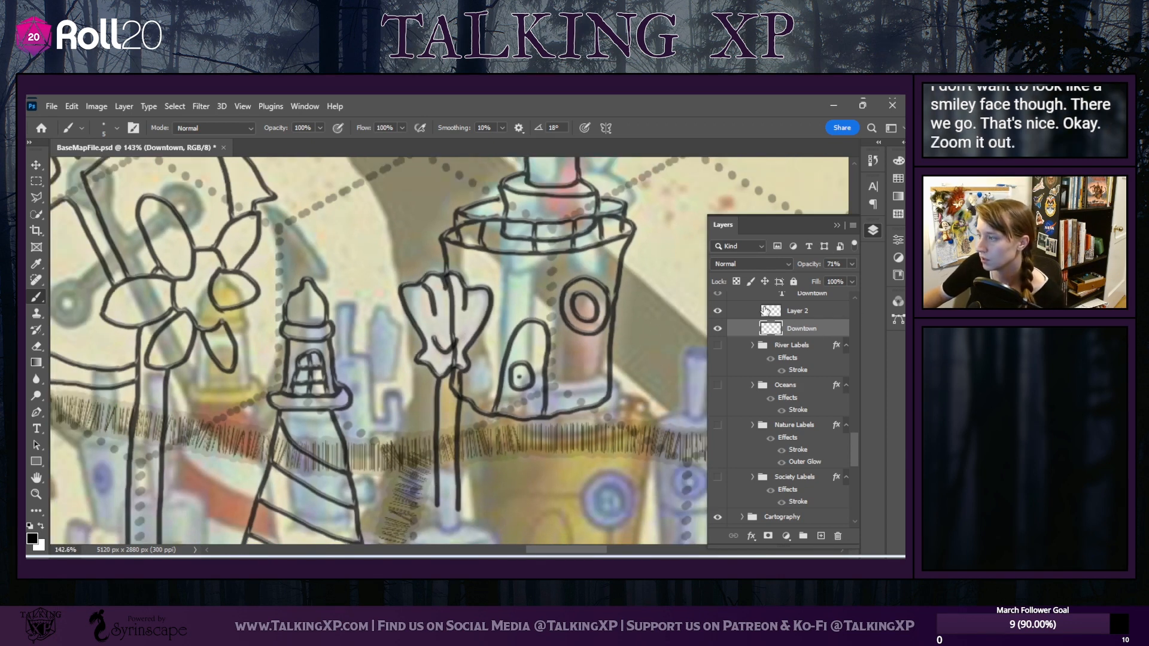
left_click(804, 313)
left_click(36, 346)
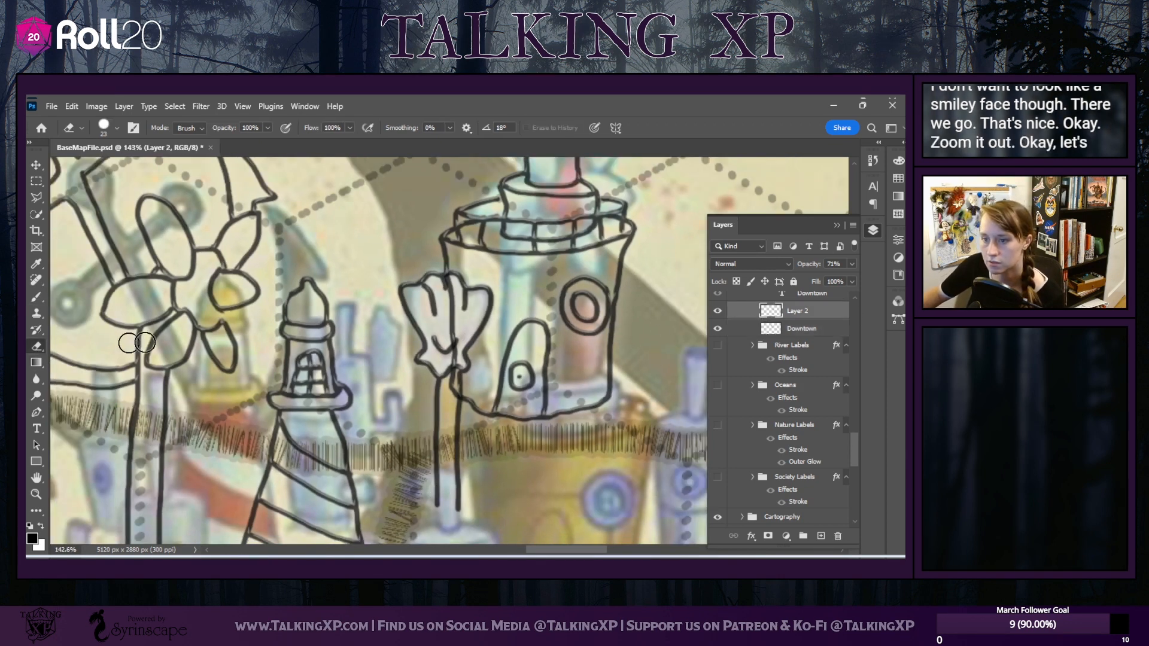
left_click_drag(449, 284, 449, 392)
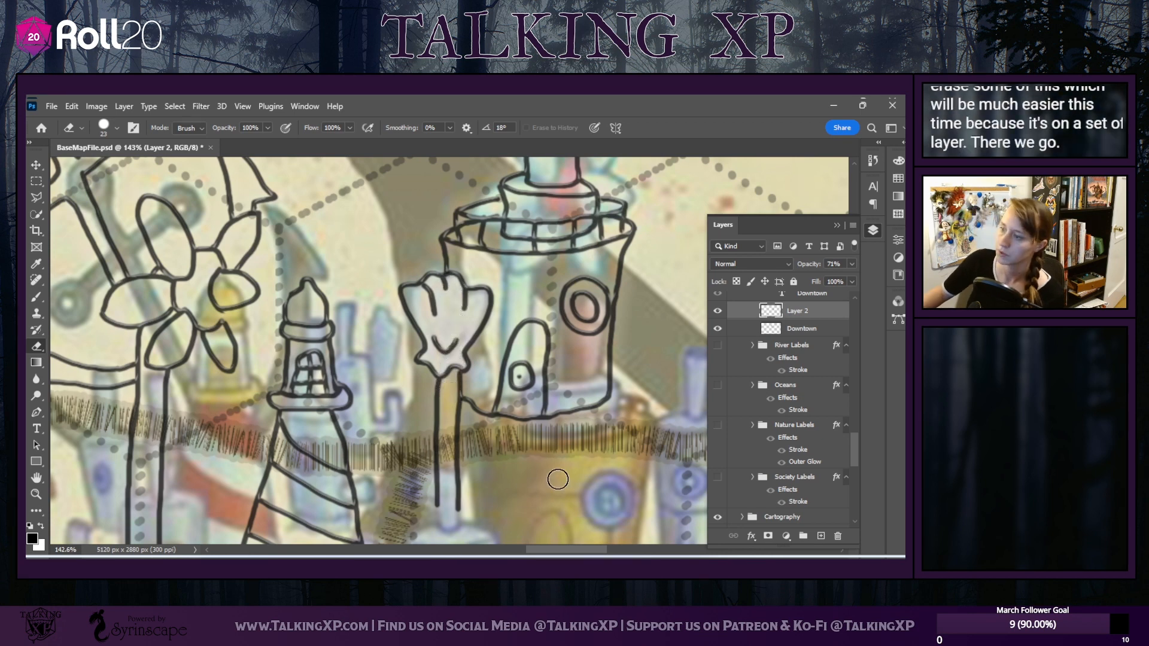
Switch back to the Brush tool and add a new layer above Layer 2
mouse_move(560, 549)
left_mouse_down()
mouse_move(518, 541)
mouse_move(542, 536)
left_mouse_up()
left_click(802, 329)
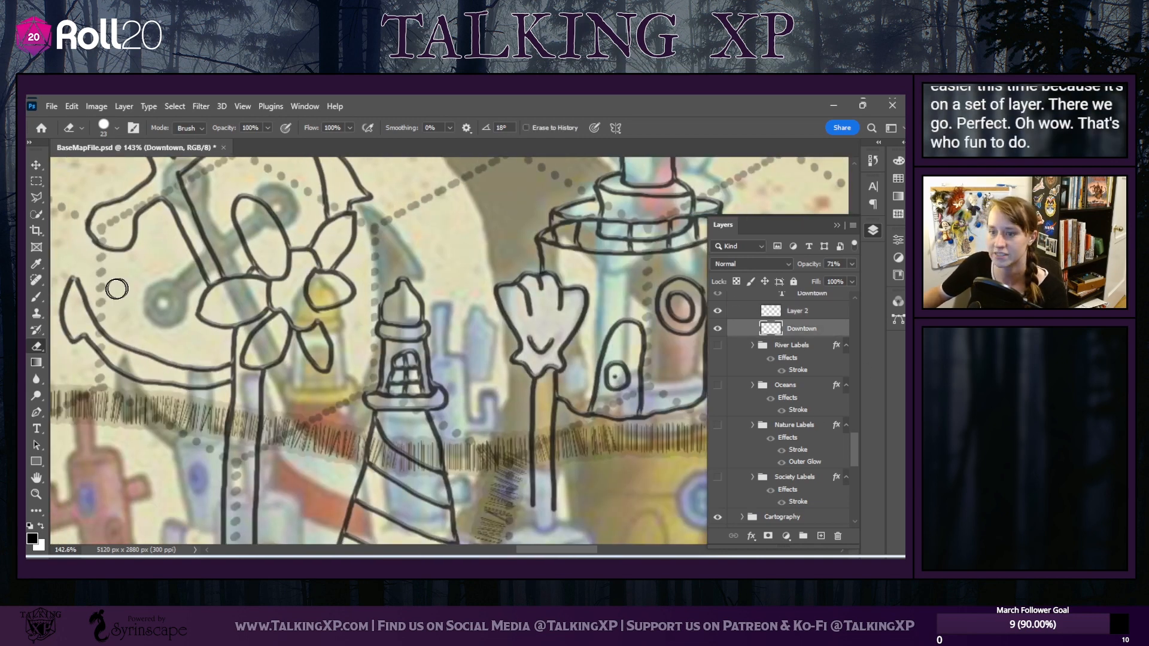
left_click(36, 297)
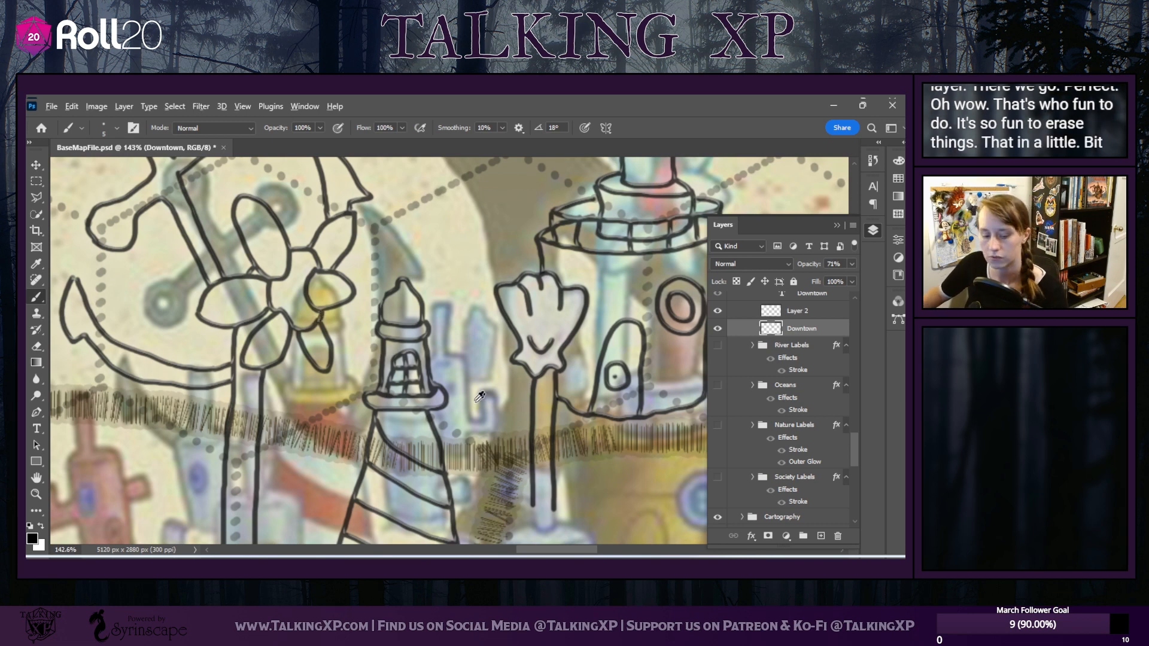
scroll(580, 382, "down", 5)
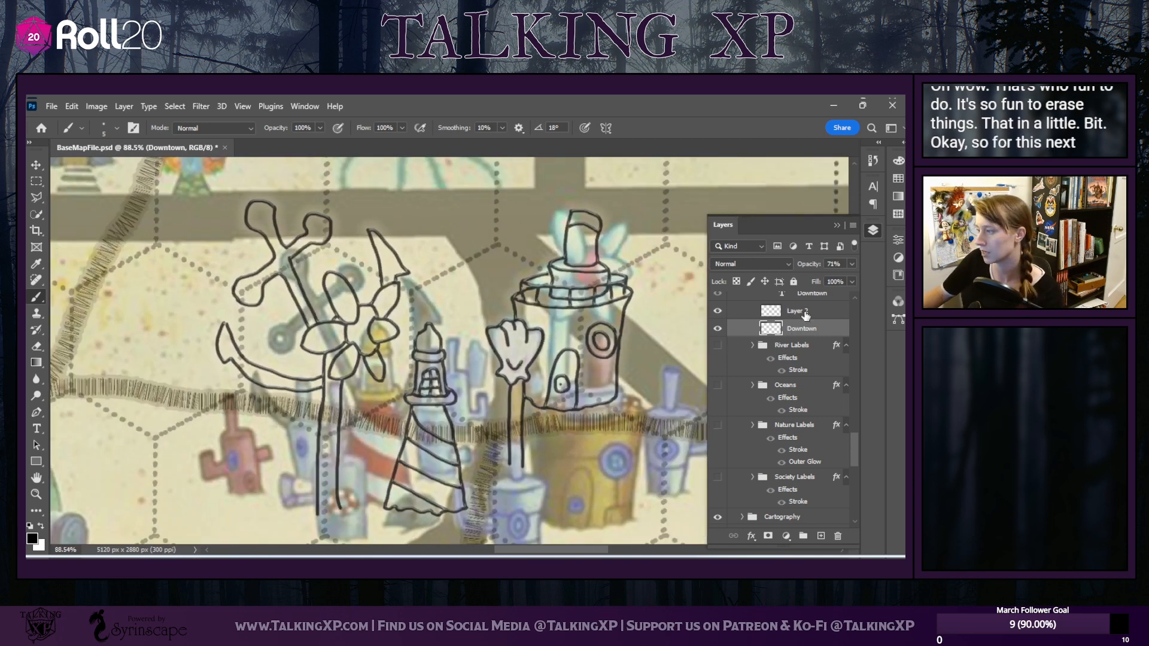
left_click(804, 313)
left_click(821, 536)
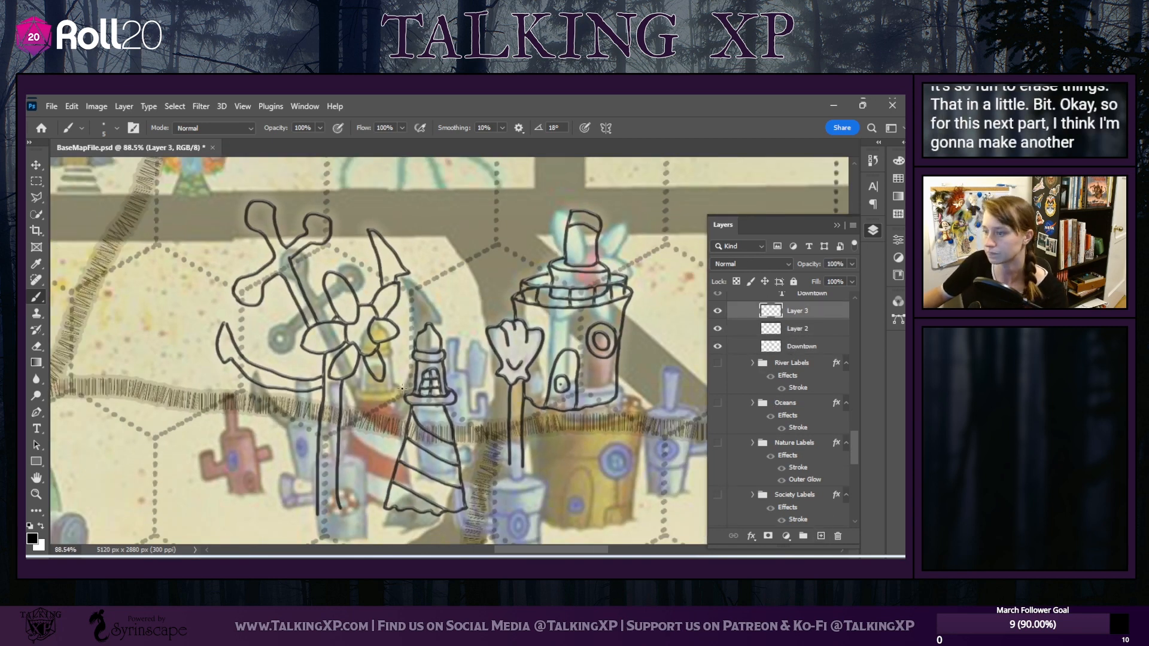
Move the reference image left so its small pipe house sits at the foot of the lighthouse outline
scroll(414, 366, "down", 3)
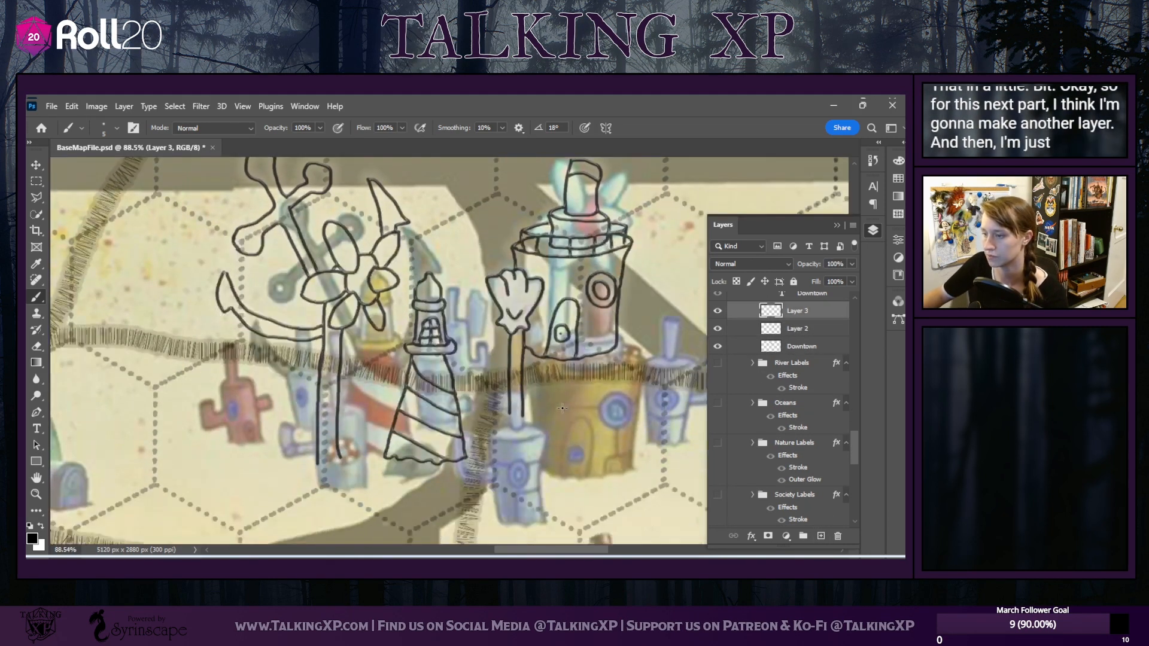
key("v")
mouse_move(540, 421)
left_mouse_down()
mouse_move(533, 436)
mouse_move(527, 413)
mouse_move(534, 431)
mouse_move(351, 423)
mouse_move(371, 502)
mouse_move(394, 447)
left_mouse_up()
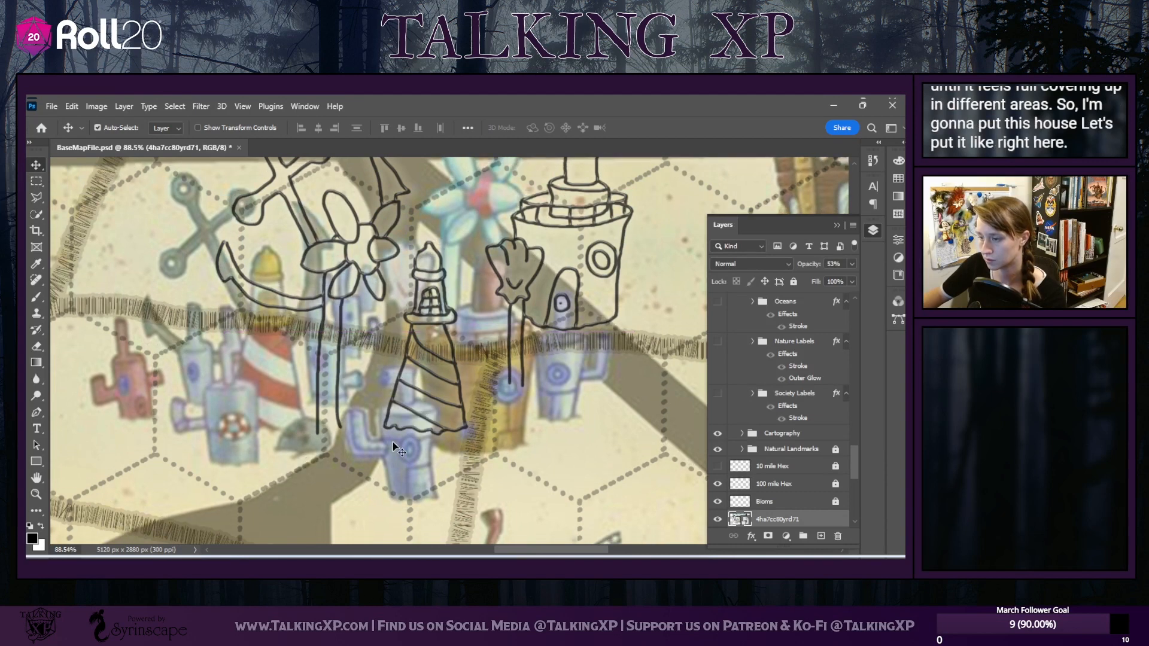
Switch to the Brush tool and make Layer 3 active
scroll(392, 446, "up", 3)
scroll(391, 446, "up", 1)
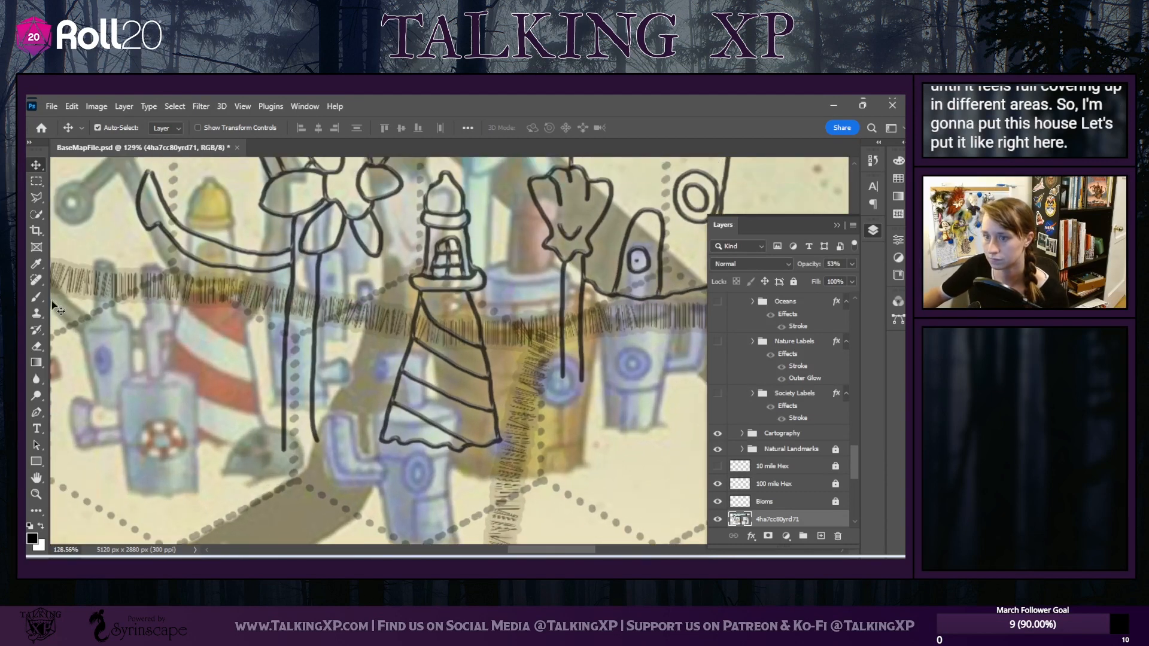
left_click(37, 298)
scroll(816, 450, "up", 5)
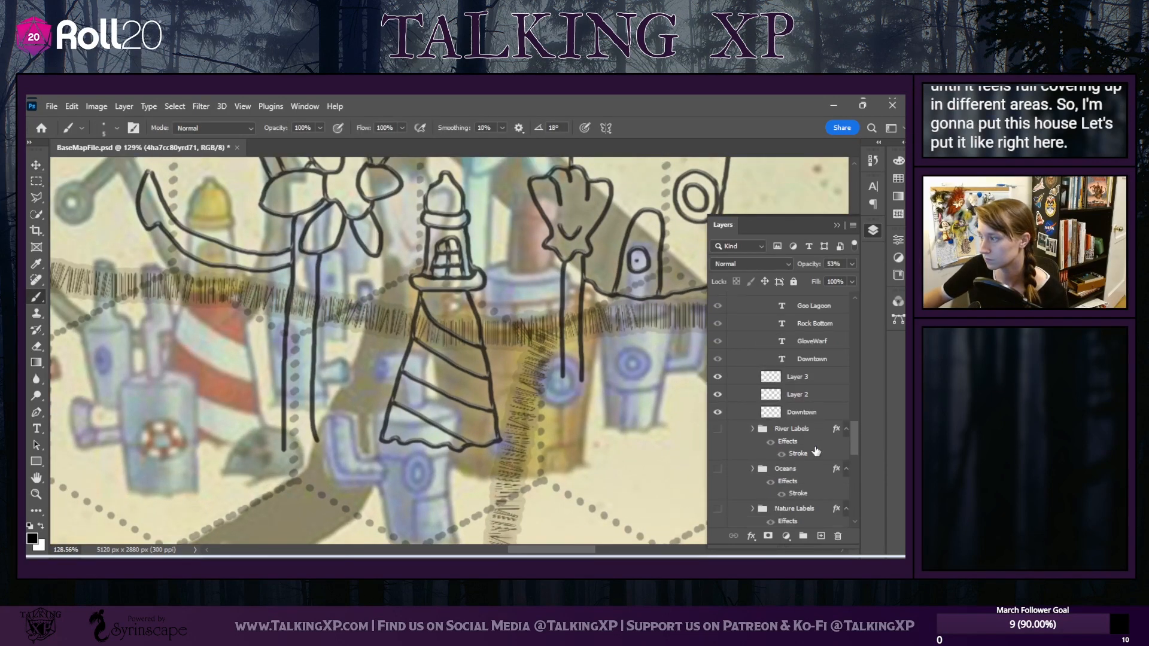
left_click(798, 465)
scroll(414, 378, "down", 3)
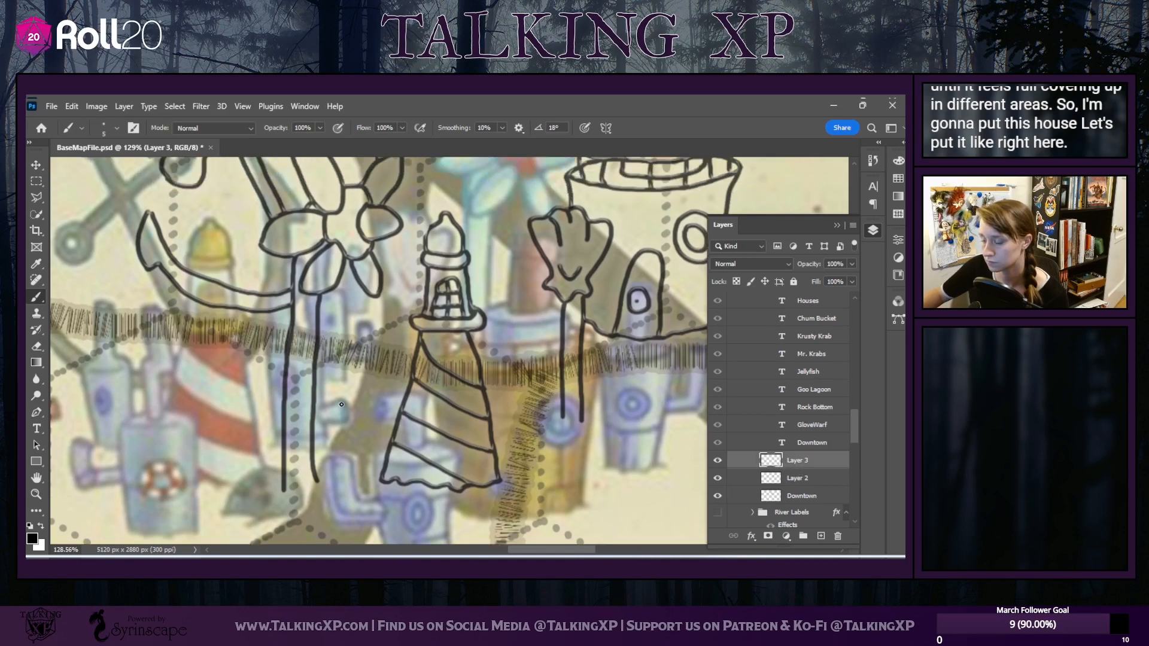
Trace the pipe house's bent side pipe and flared body outline on Layer 3, overlapping the lighthouse base
scroll(469, 354, "up", 3)
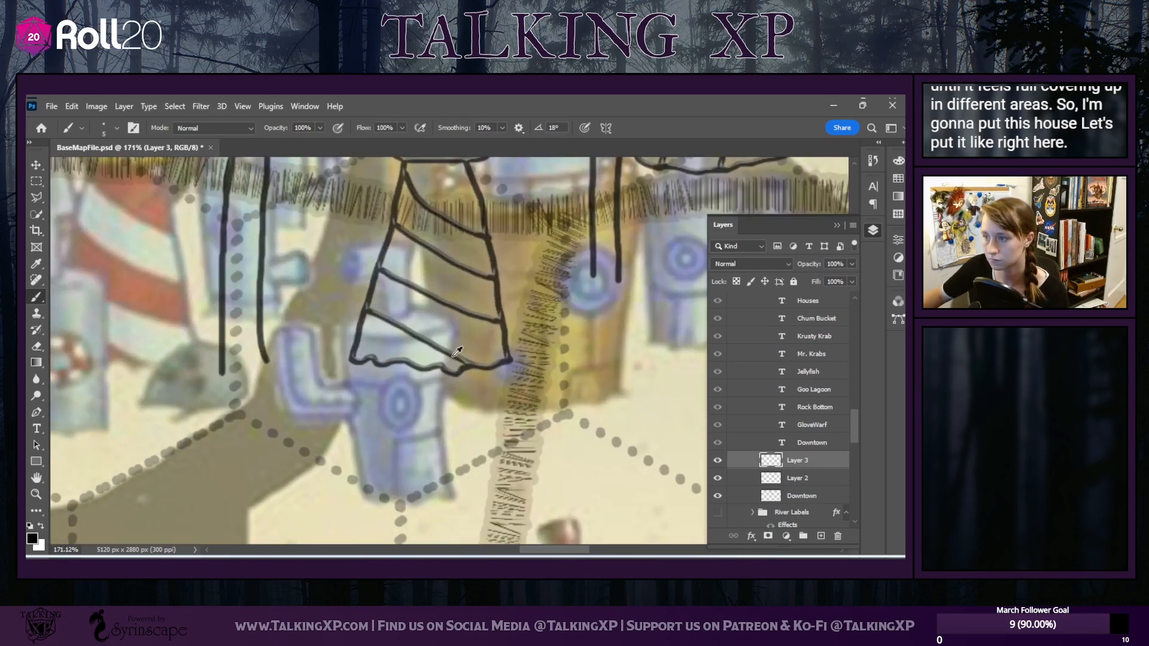
scroll(457, 351, "up", 1)
scroll(407, 386, "up", 2)
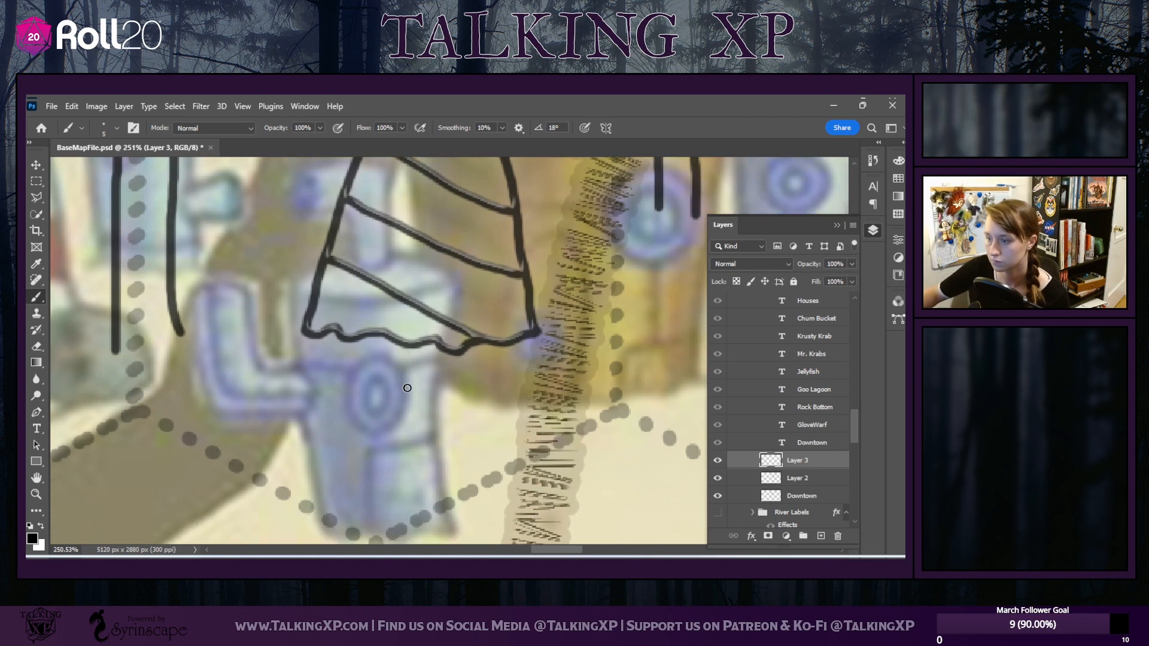
mouse_move(300, 368)
left_mouse_down()
mouse_move(309, 410)
mouse_move(228, 414)
mouse_move(203, 396)
mouse_move(194, 304)
mouse_move(211, 285)
mouse_move(243, 296)
mouse_move(256, 367)
mouse_move(302, 369)
left_mouse_up()
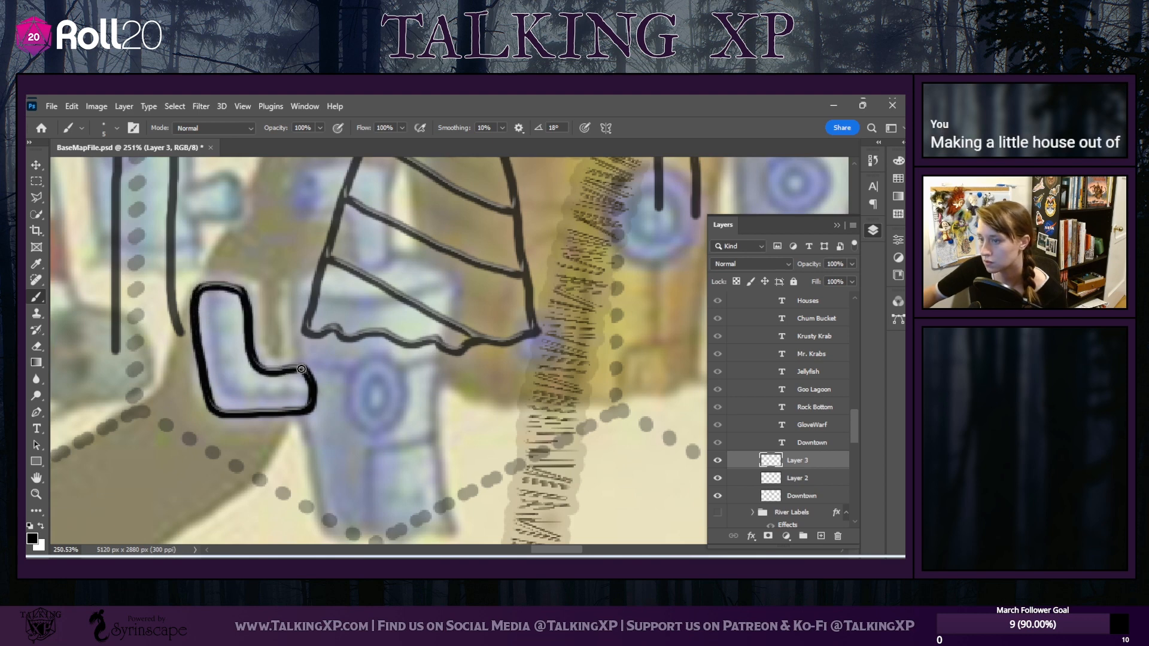
left_click_drag(287, 282, 294, 365)
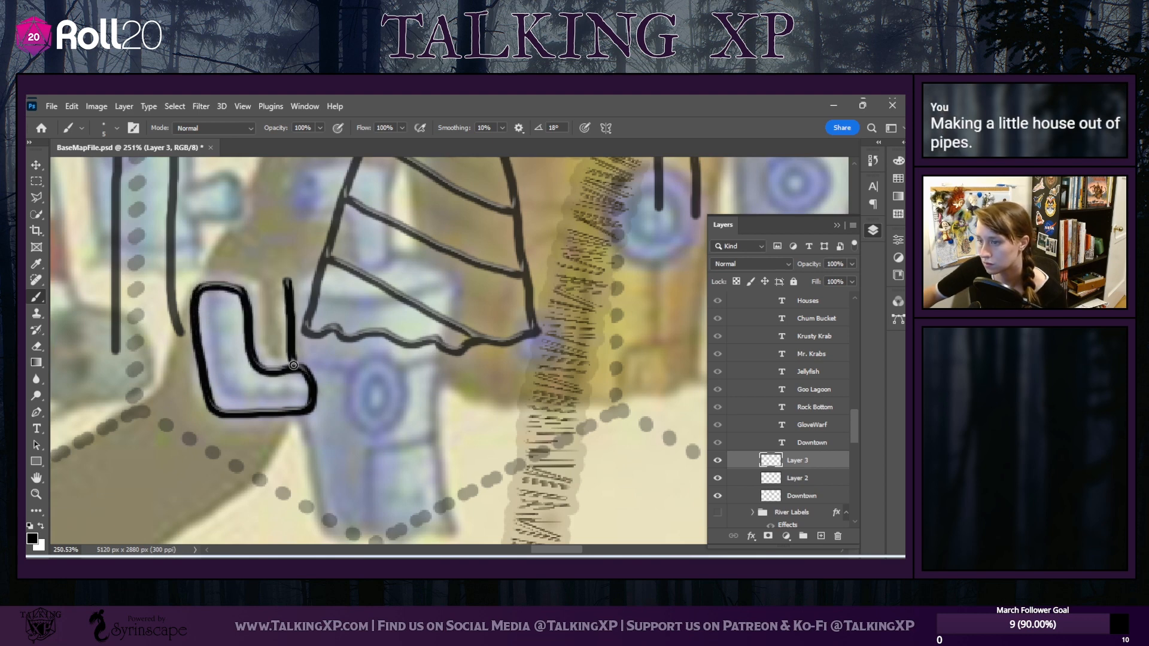
mouse_move(286, 285)
left_mouse_down()
mouse_move(459, 286)
mouse_move(431, 376)
mouse_move(459, 529)
mouse_move(331, 533)
mouse_move(299, 420)
left_mouse_up()
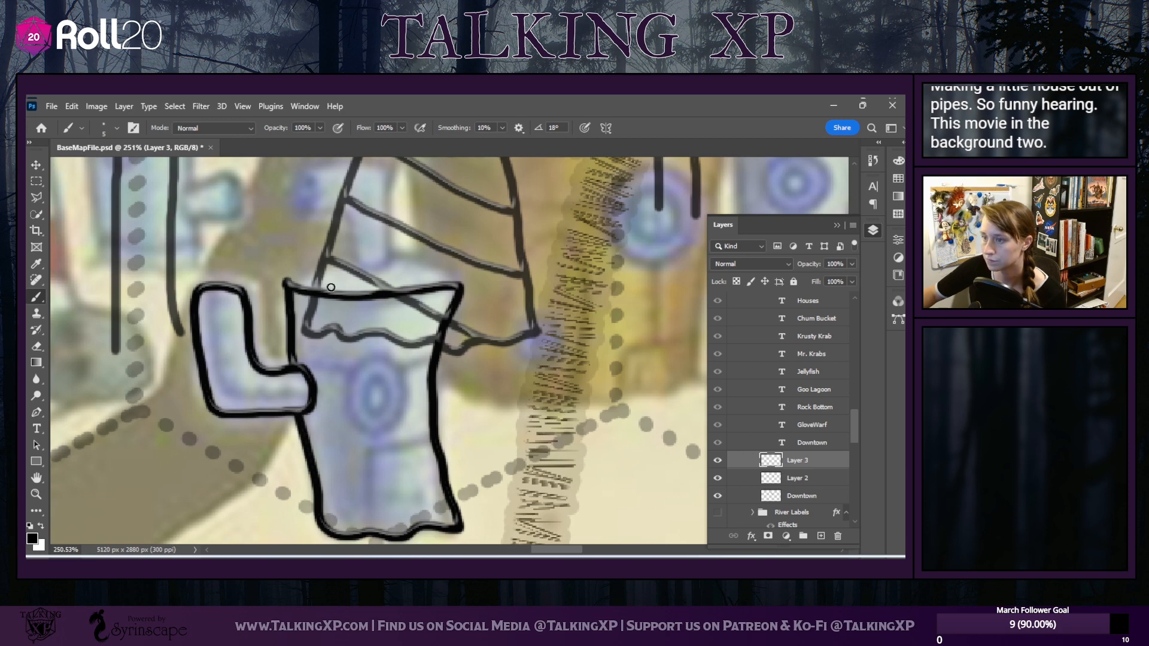
Add the pipe house's round porthole, door outline, upper panel lines and a contour line along its bent side pipe
mouse_move(355, 370)
left_mouse_down()
mouse_move(399, 368)
mouse_move(403, 393)
mouse_move(396, 420)
mouse_move(368, 433)
mouse_move(348, 420)
mouse_move(346, 391)
mouse_move(354, 372)
mouse_move(366, 396)
left_mouse_up()
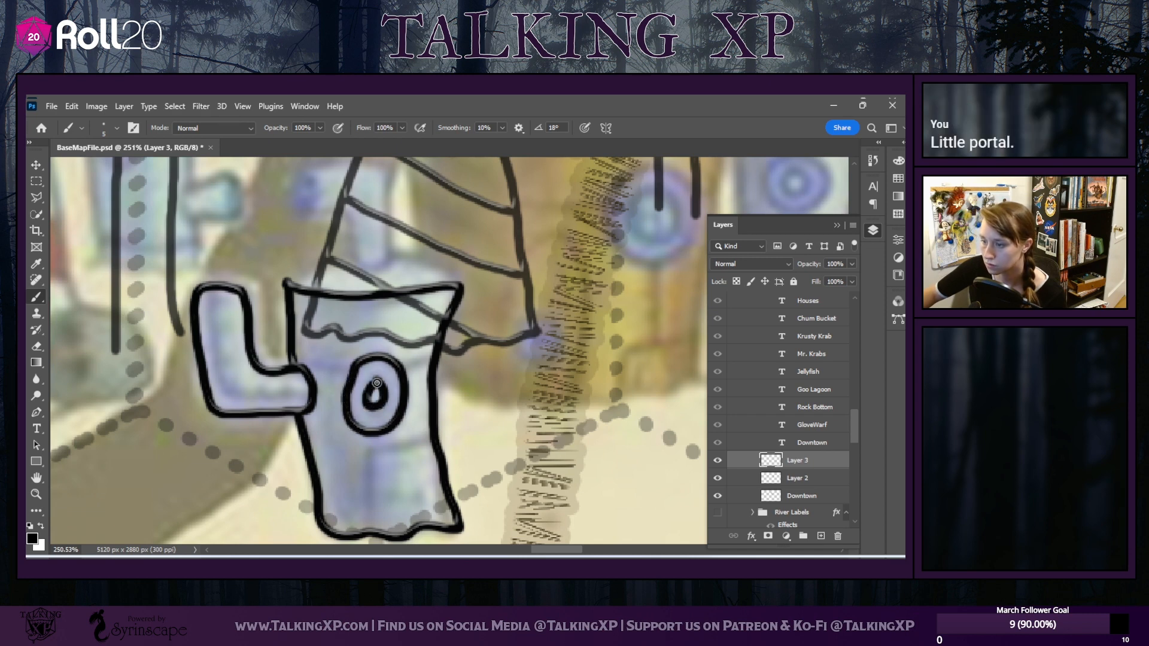
mouse_move(430, 441)
left_mouse_down()
mouse_move(391, 445)
mouse_move(369, 468)
mouse_move(370, 511)
left_mouse_up()
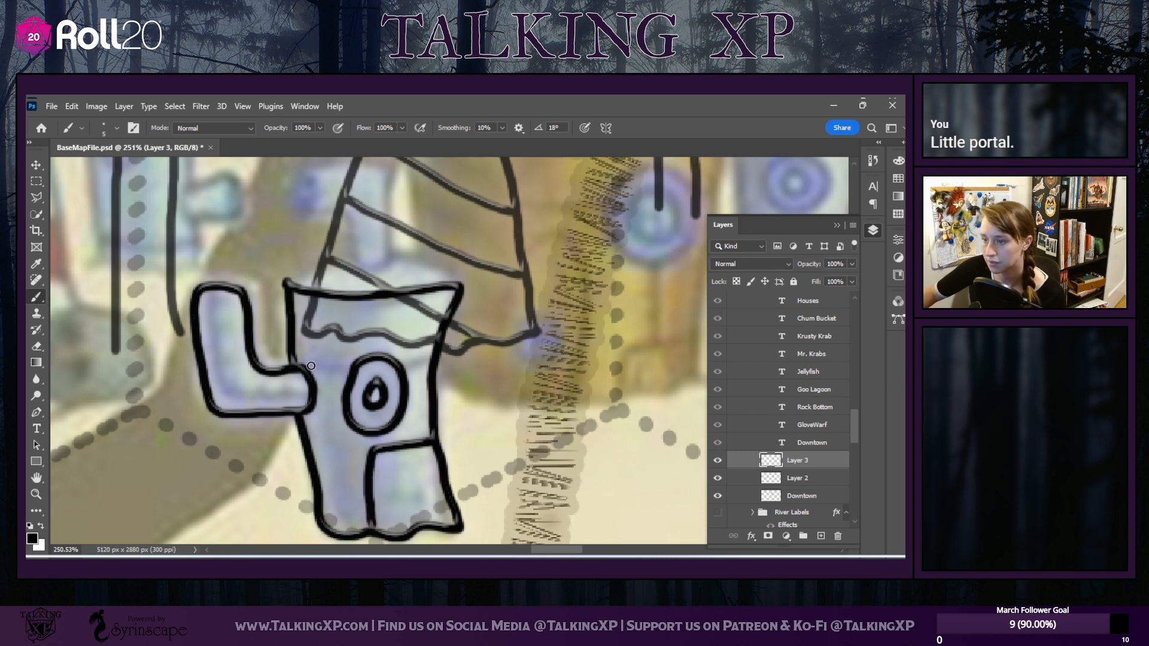
mouse_move(319, 366)
left_mouse_down()
mouse_move(348, 363)
mouse_move(348, 299)
left_mouse_up()
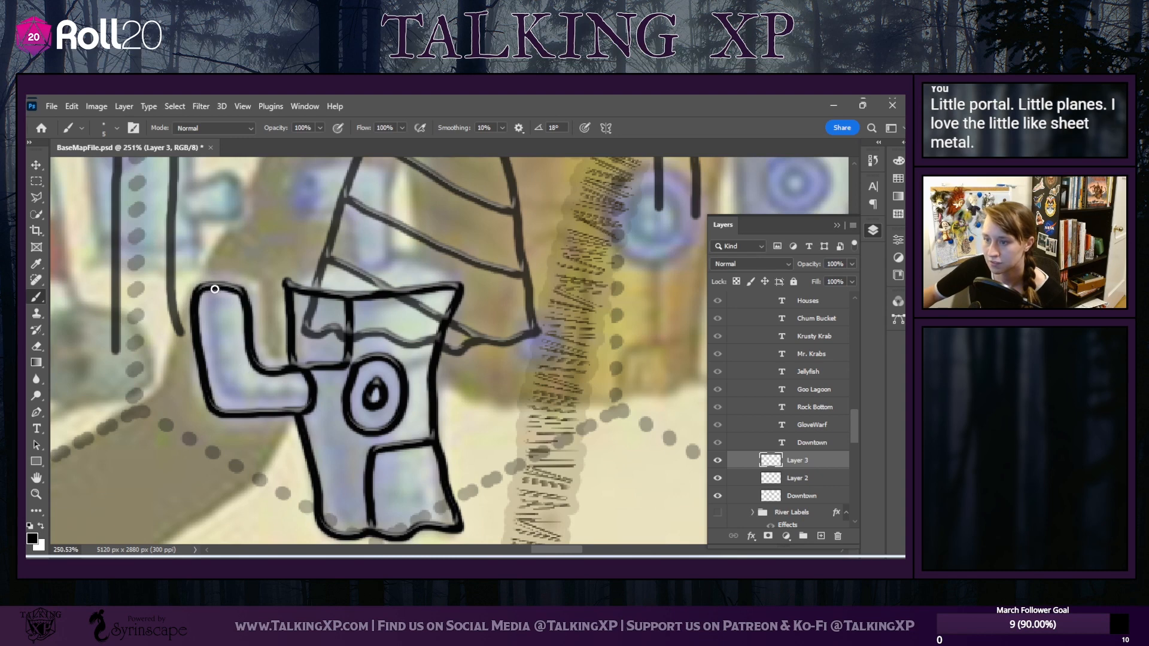
mouse_move(215, 289)
left_mouse_down()
mouse_move(219, 378)
mouse_move(256, 393)
mouse_move(310, 391)
left_mouse_up()
Draw the pipe house's bent chimney and close the curved rim at the top of its body
scroll(396, 276, "up", 1)
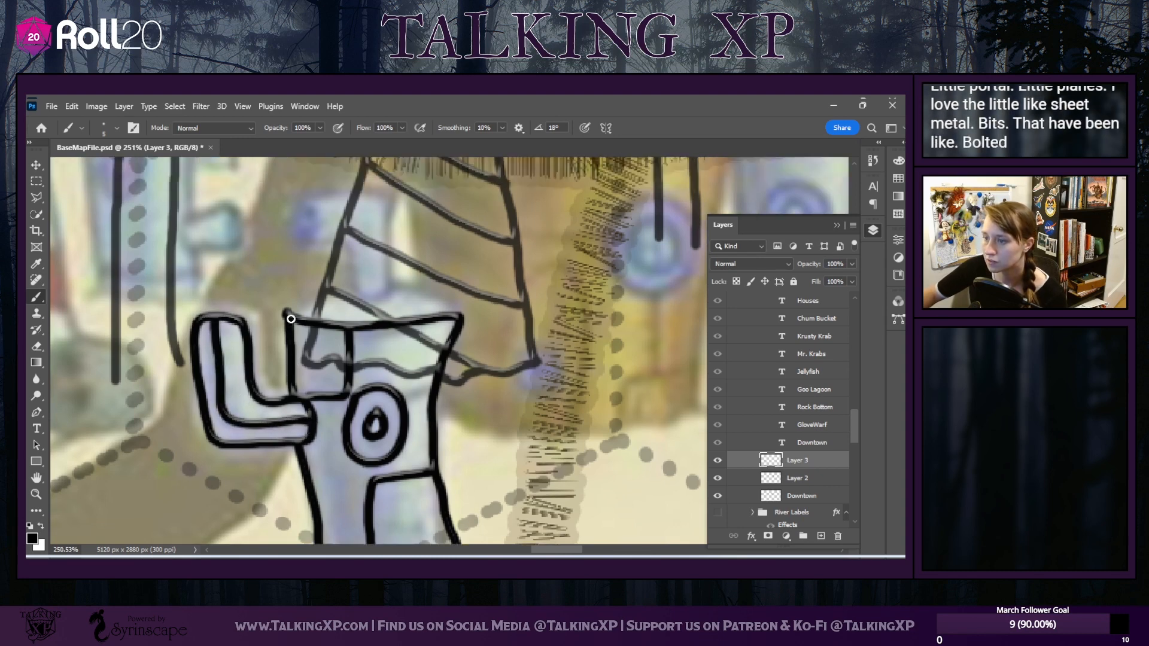
mouse_move(287, 310)
left_mouse_down()
mouse_move(349, 293)
mouse_move(389, 300)
mouse_move(394, 290)
mouse_move(387, 198)
mouse_move(307, 197)
mouse_move(320, 234)
mouse_move(309, 241)
mouse_move(297, 239)
mouse_move(308, 200)
left_mouse_up()
mouse_move(314, 241)
left_mouse_down()
mouse_move(347, 242)
mouse_move(350, 298)
mouse_move(398, 290)
mouse_move(464, 319)
left_mouse_up()
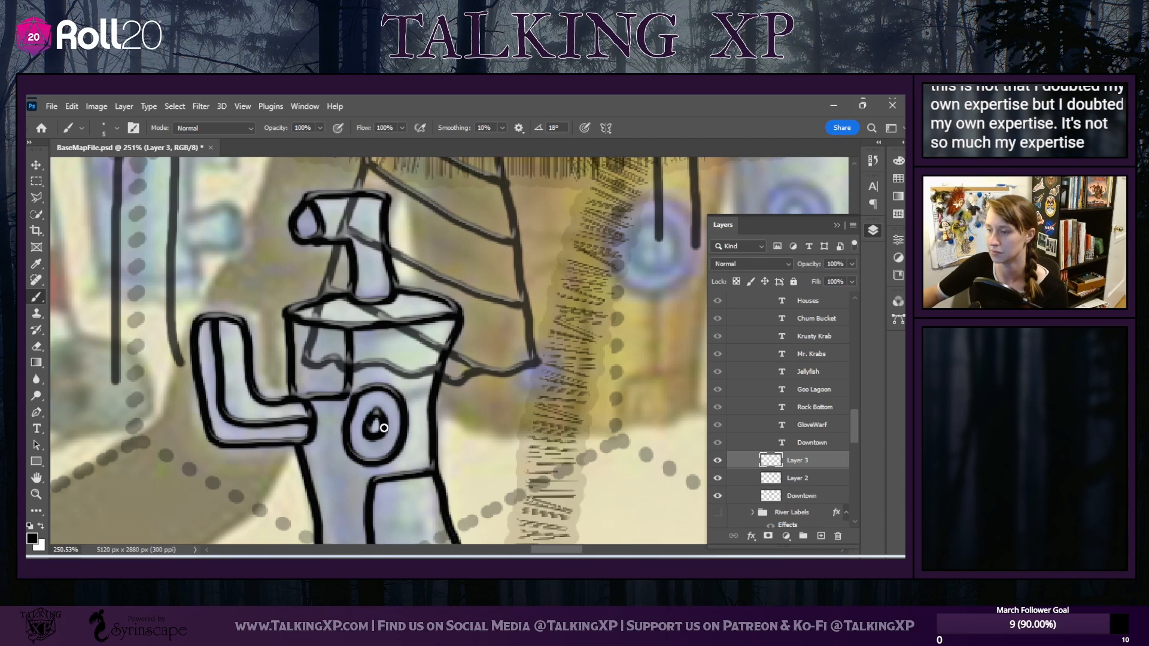
Move the reference image left and down so its mug-shaped pipe house sits below the shell sign's post
scroll(384, 428, "down", 5)
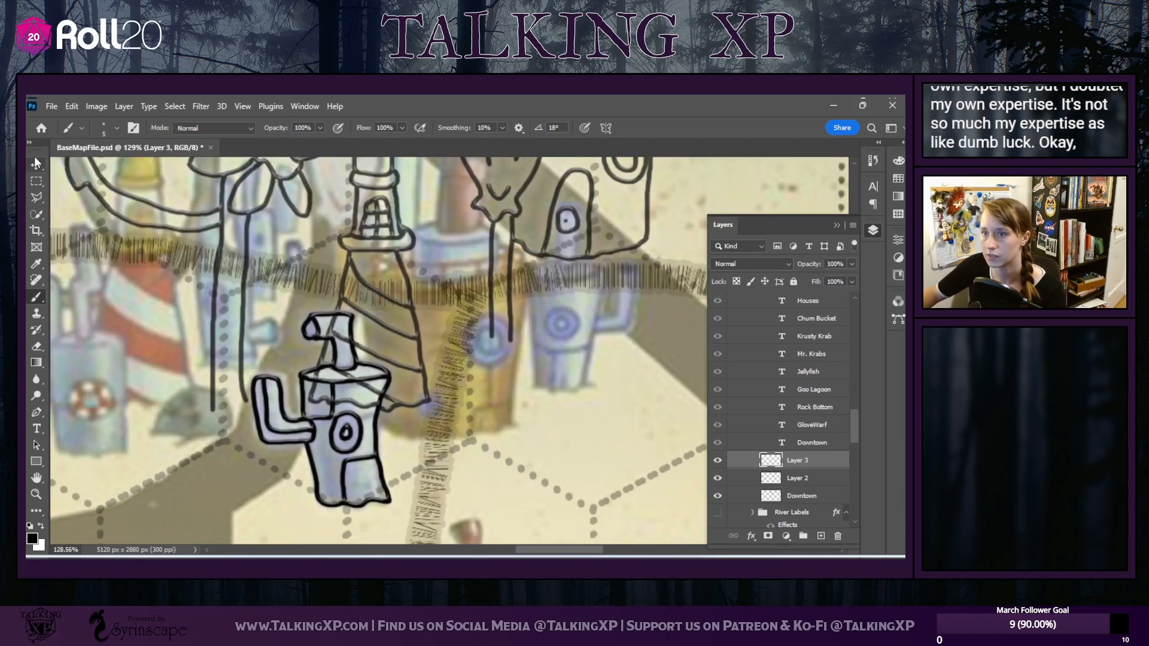
scroll(562, 419, "up", 3)
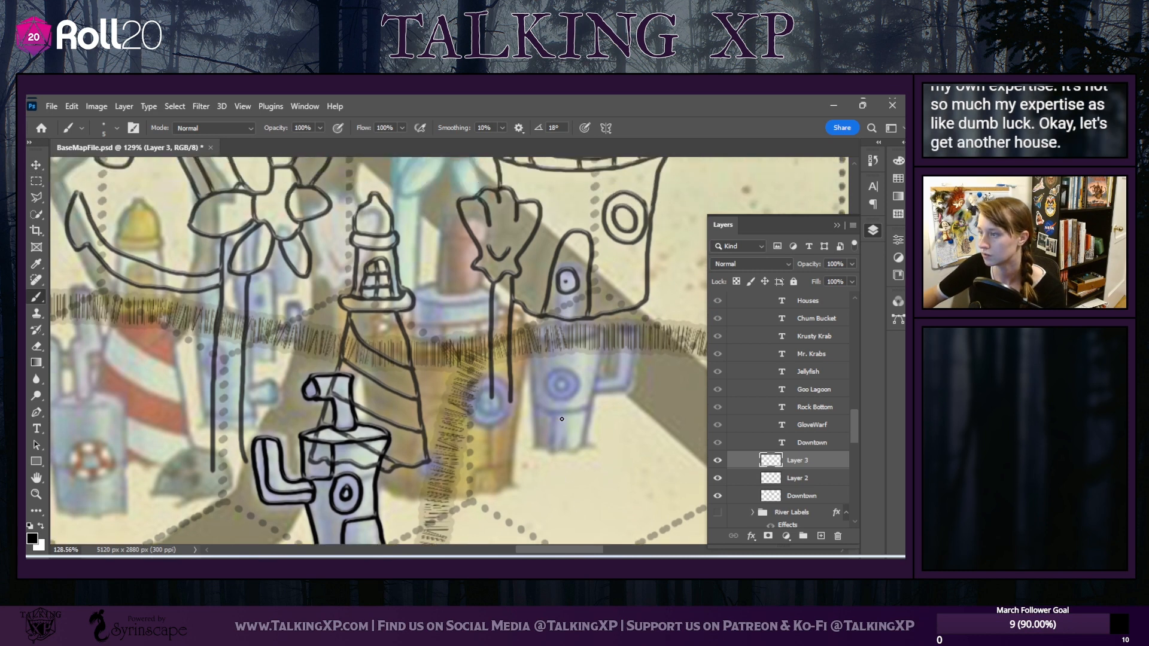
scroll(561, 419, "up", 1)
left_click(37, 164)
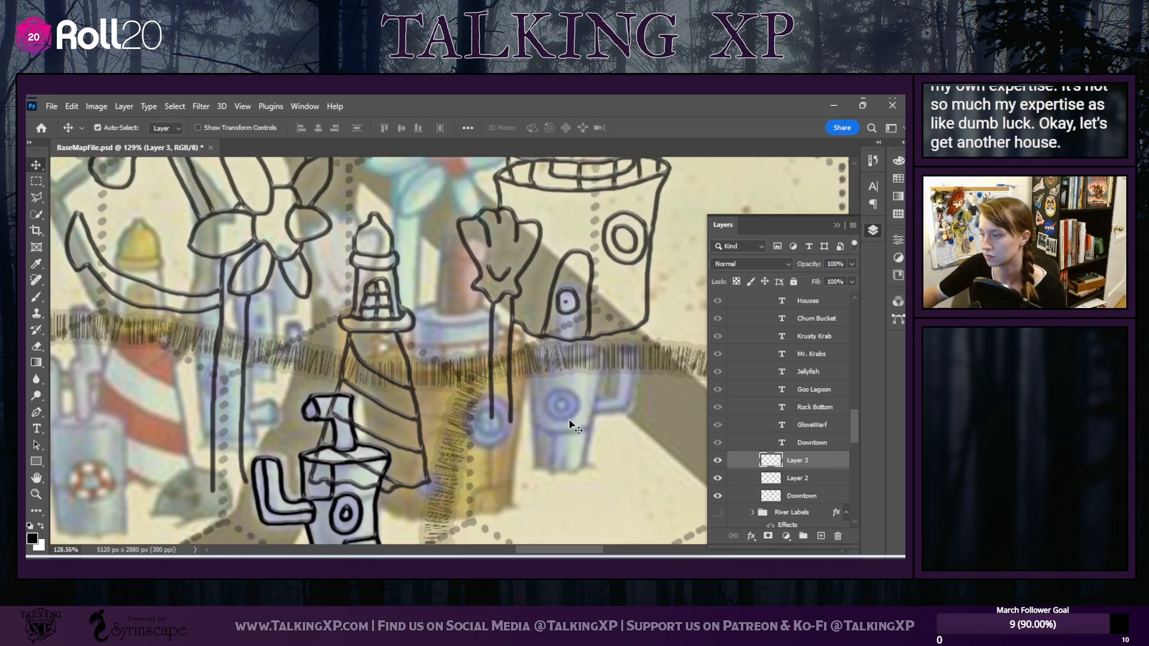
mouse_move(548, 438)
left_mouse_down()
mouse_move(551, 457)
mouse_move(520, 485)
mouse_move(527, 458)
left_mouse_up()
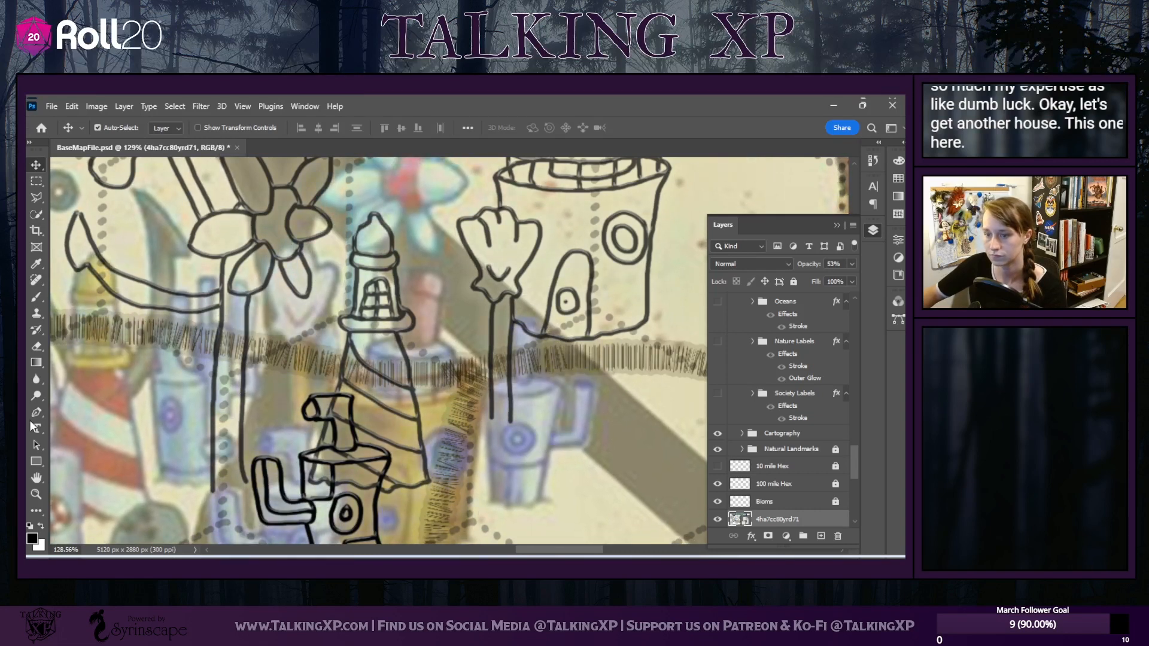
Trace the mug-shaped house's tapered body, rim and straight chimney on Layer 3 with the Brush tool
left_click(36, 297)
scroll(439, 439, "up", 2)
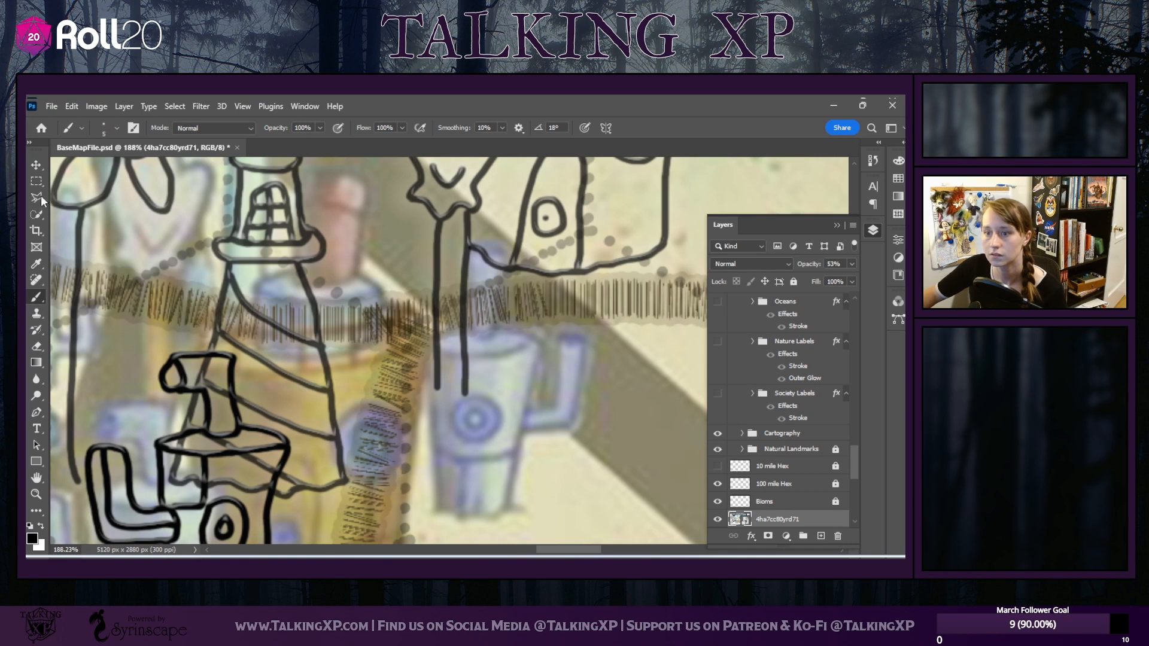
scroll(808, 417, "up", 4)
left_click(808, 378)
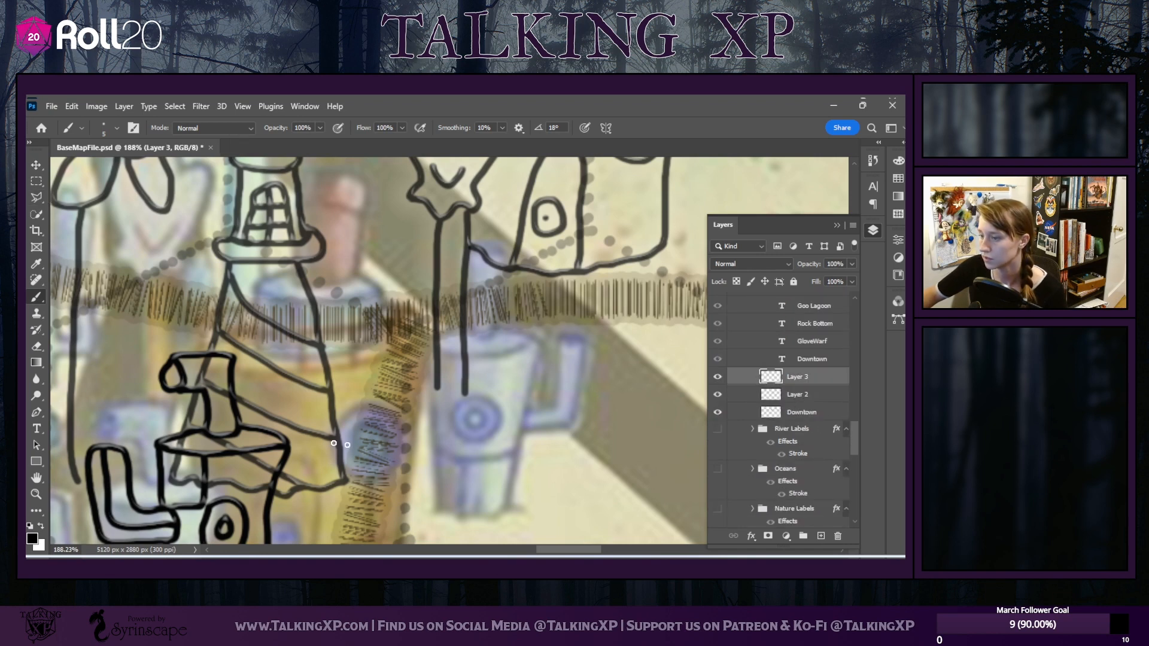
mouse_move(428, 345)
left_mouse_down()
mouse_move(423, 459)
mouse_move(433, 514)
mouse_move(456, 521)
mouse_move(502, 513)
mouse_move(534, 352)
left_mouse_up()
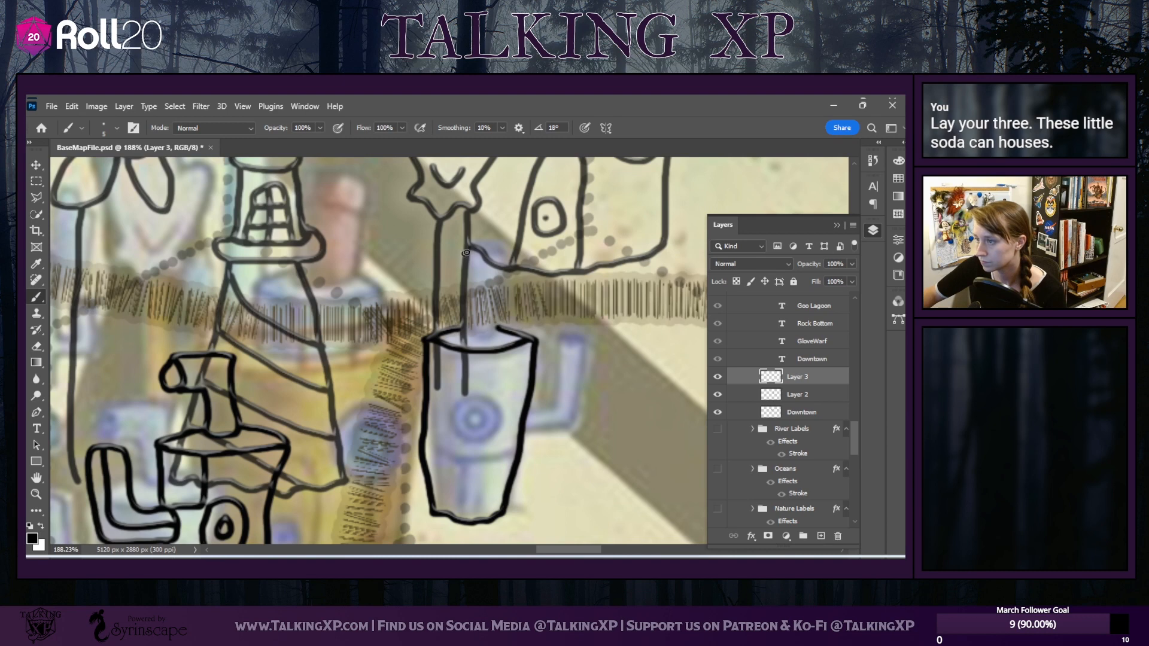
left_click_drag(469, 249, 468, 277)
mouse_move(468, 331)
left_mouse_down()
mouse_move(494, 335)
mouse_move(502, 255)
mouse_move(473, 252)
mouse_move(495, 245)
left_mouse_up()
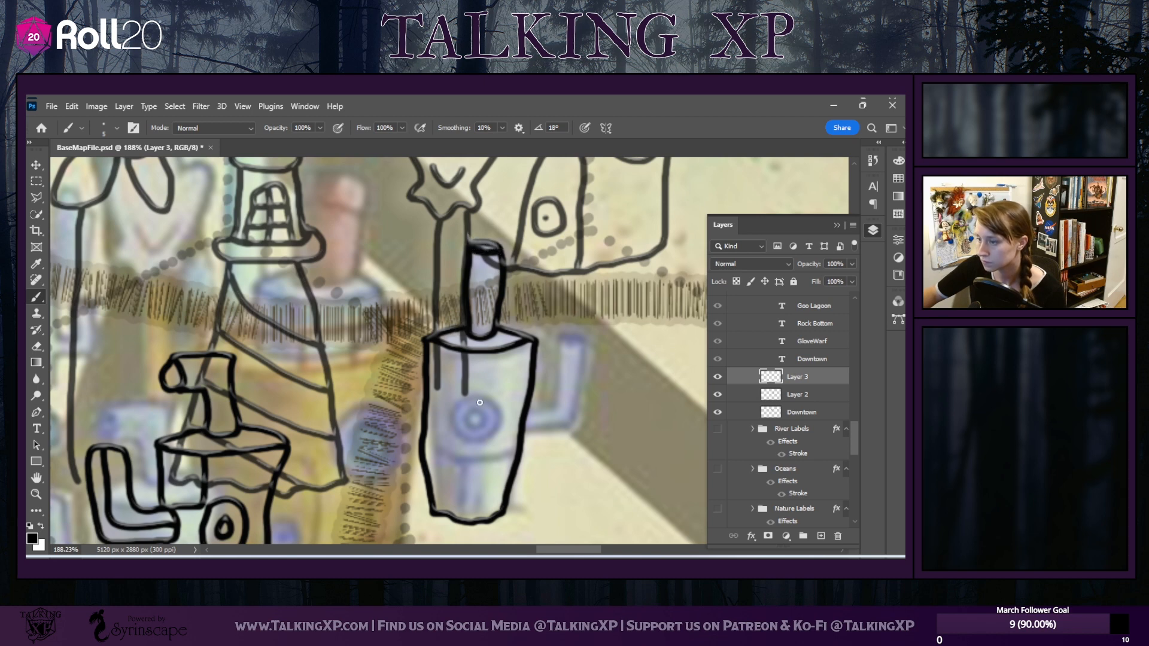
Add the mug-shaped house's lower panel lines, double-ringed porthole and bent side pipe
mouse_move(452, 409)
left_mouse_down()
mouse_move(493, 404)
mouse_move(495, 431)
mouse_move(457, 434)
mouse_move(456, 405)
mouse_move(431, 444)
mouse_move(519, 456)
mouse_move(460, 464)
mouse_move(454, 516)
left_mouse_up()
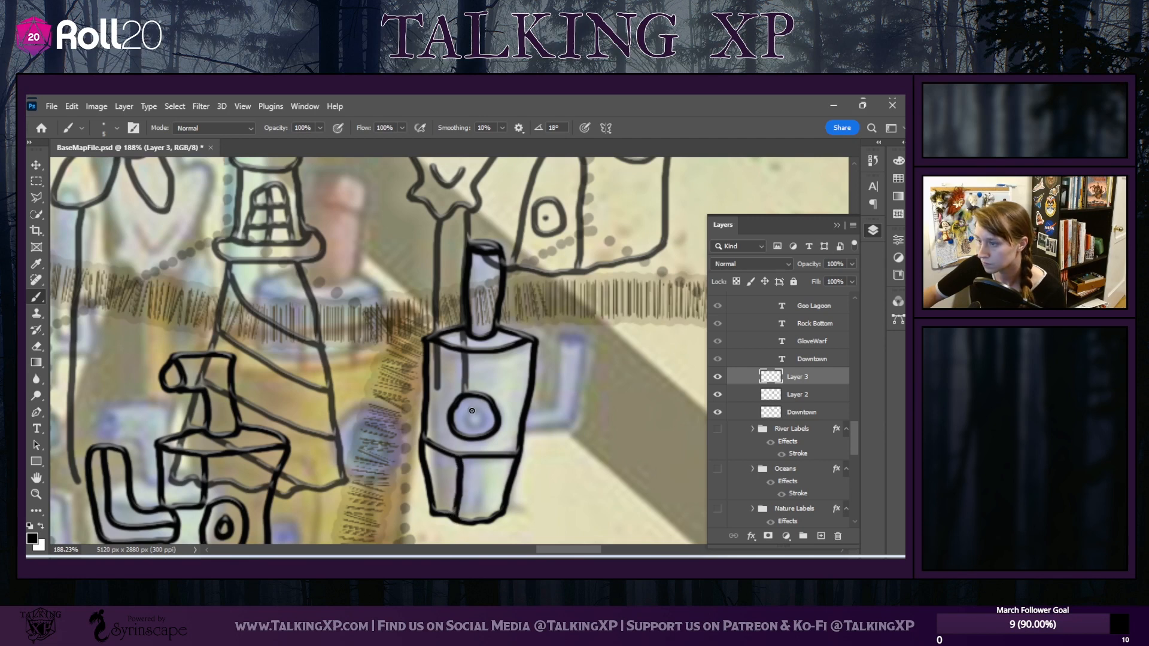
left_click_drag(471, 411, 484, 417)
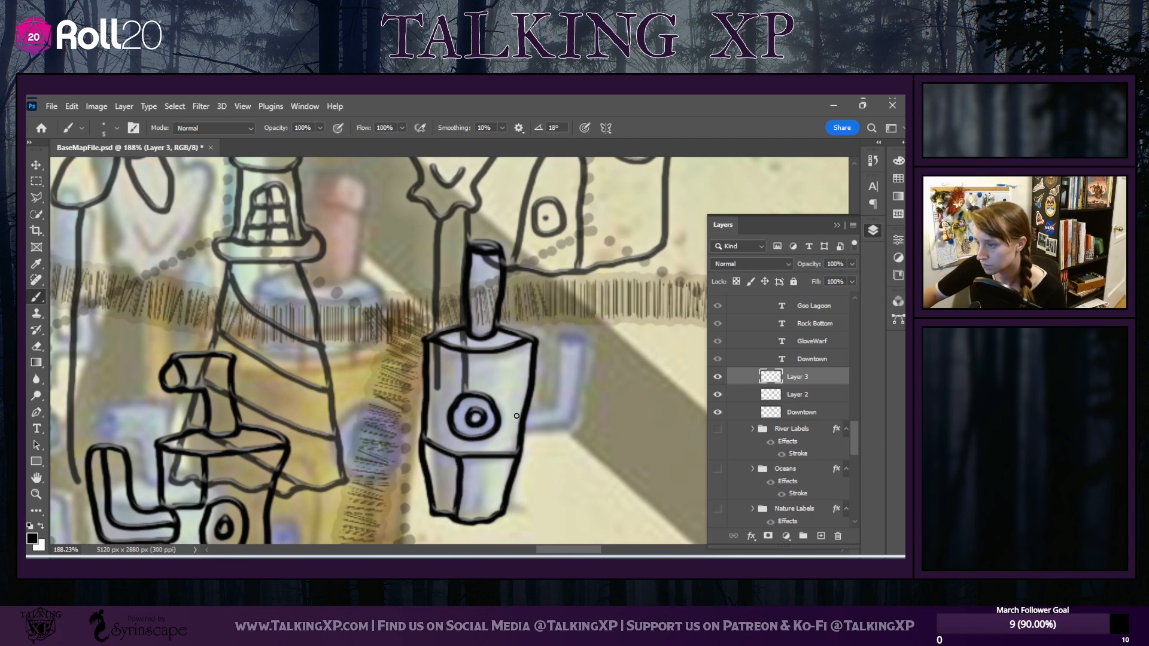
mouse_move(551, 413)
left_mouse_down()
mouse_move(560, 340)
mouse_move(584, 345)
mouse_move(578, 424)
mouse_move(524, 435)
left_mouse_up()
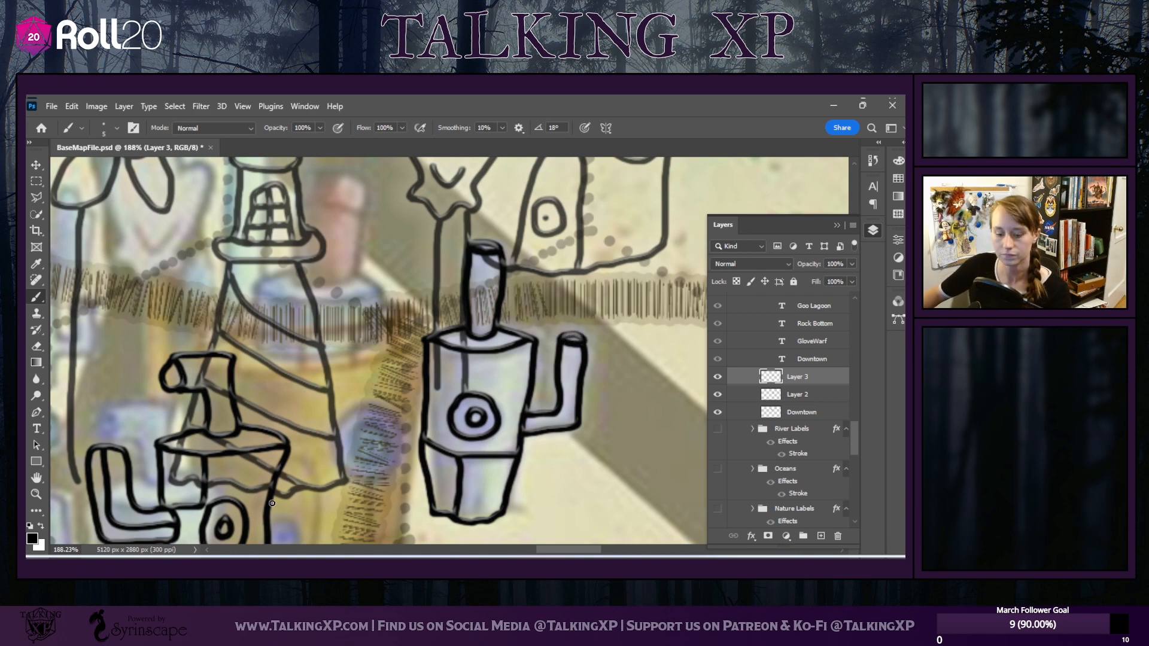
Shift the reference image right and down so its blue pipe buildings sit at the foot of the windmill's post
scroll(270, 497, "up", 3)
scroll(273, 496, "down", 5)
scroll(274, 495, "down", 4)
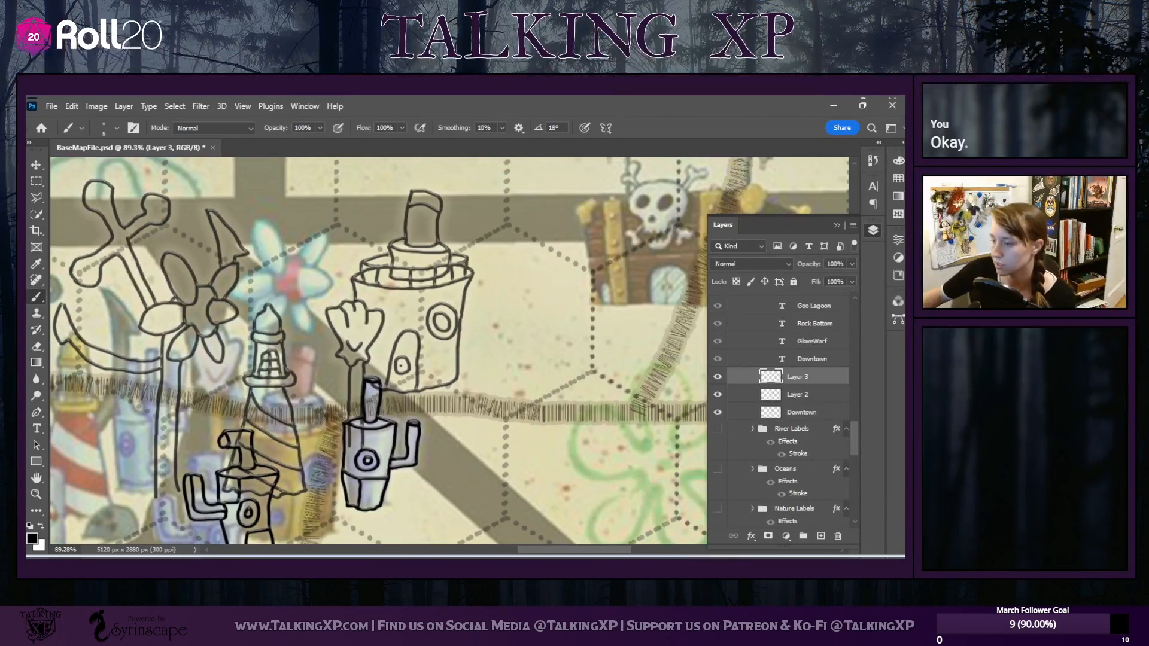
left_click_drag(608, 549, 576, 556)
scroll(449, 353, "down", 1)
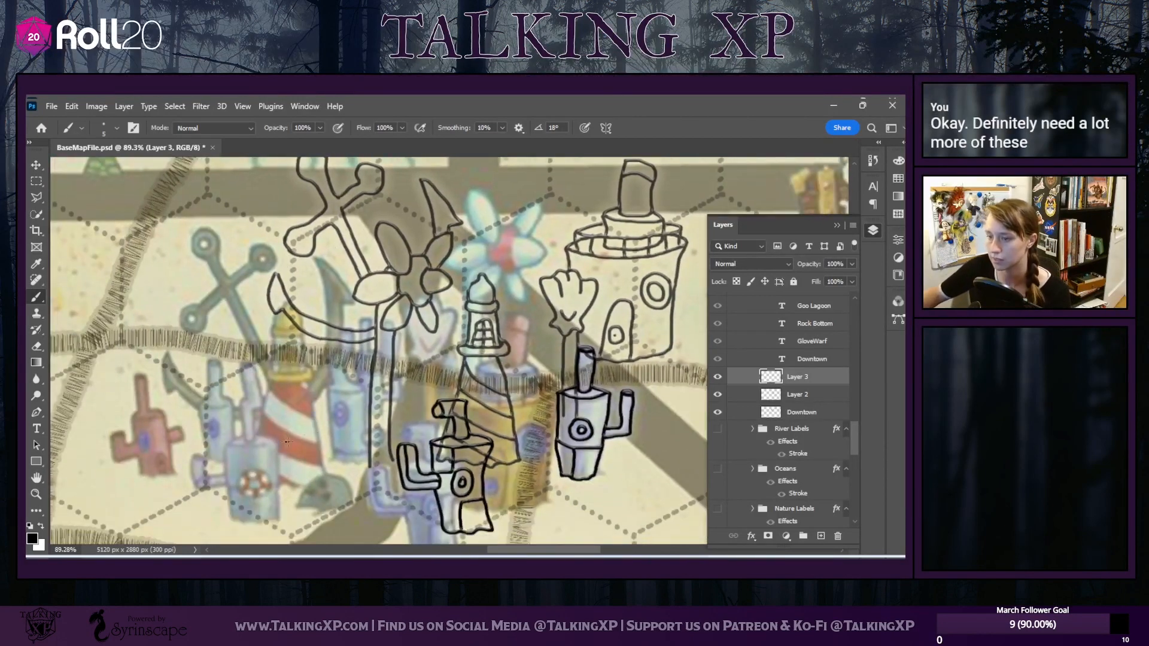
left_click(37, 164)
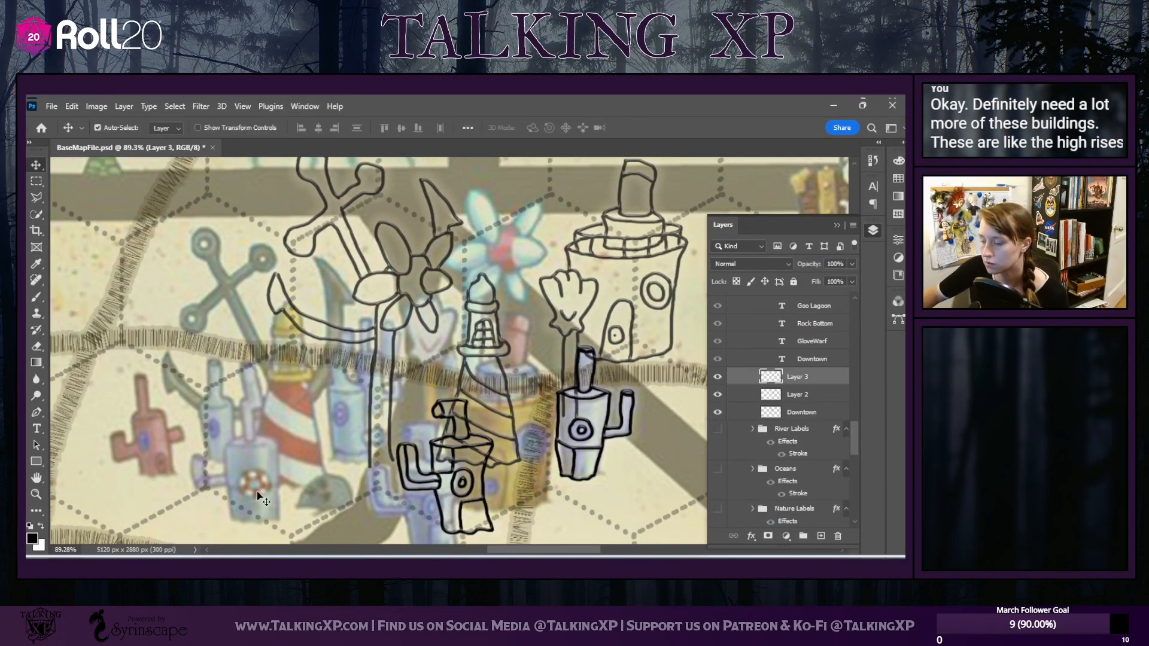
left_click_drag(289, 474, 281, 512)
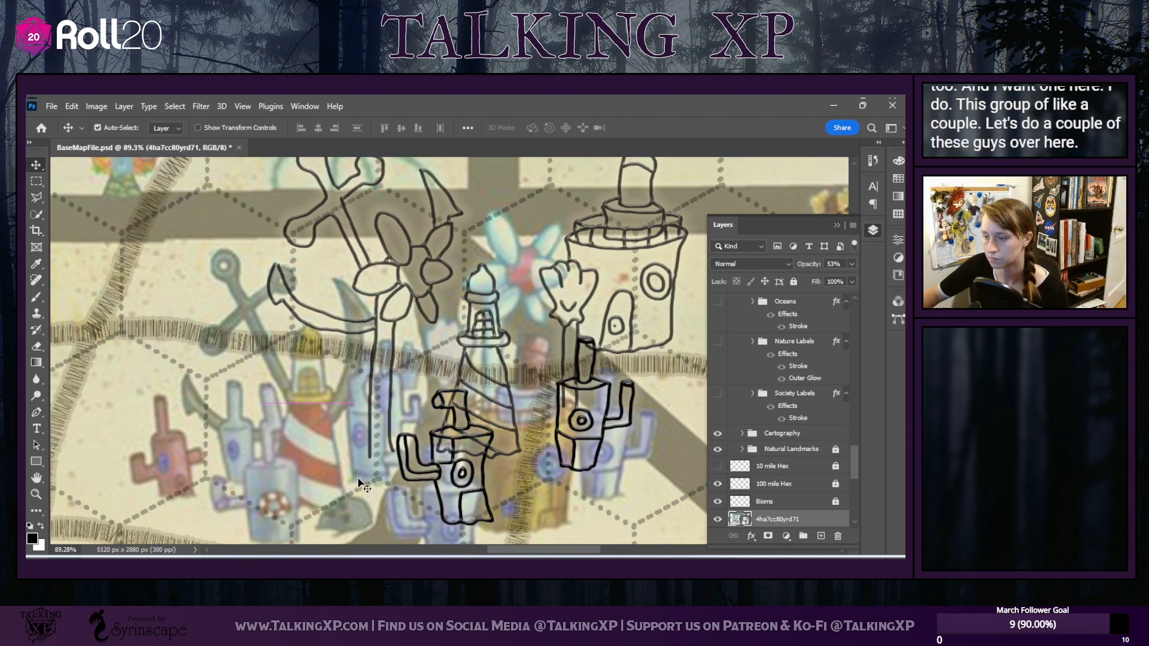
Trace the tall pipe building at the windmill's foot on Layer 3, with its wavy chimney, side pipe and porthole
scroll(349, 440, "up", 5)
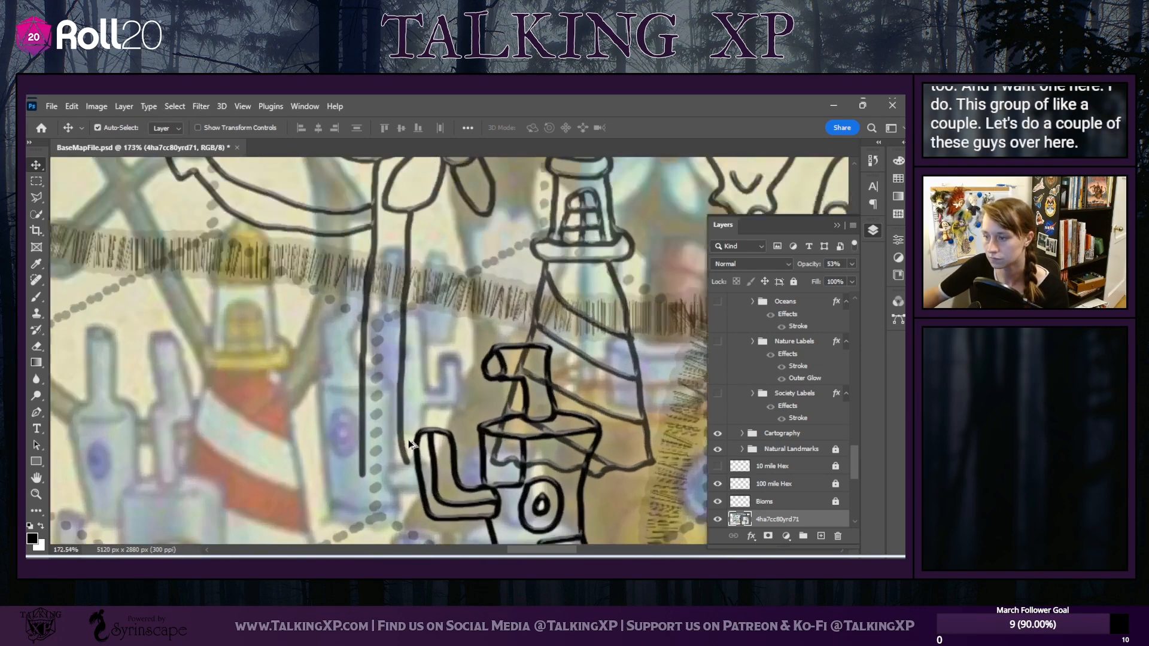
scroll(797, 416, "up", 8)
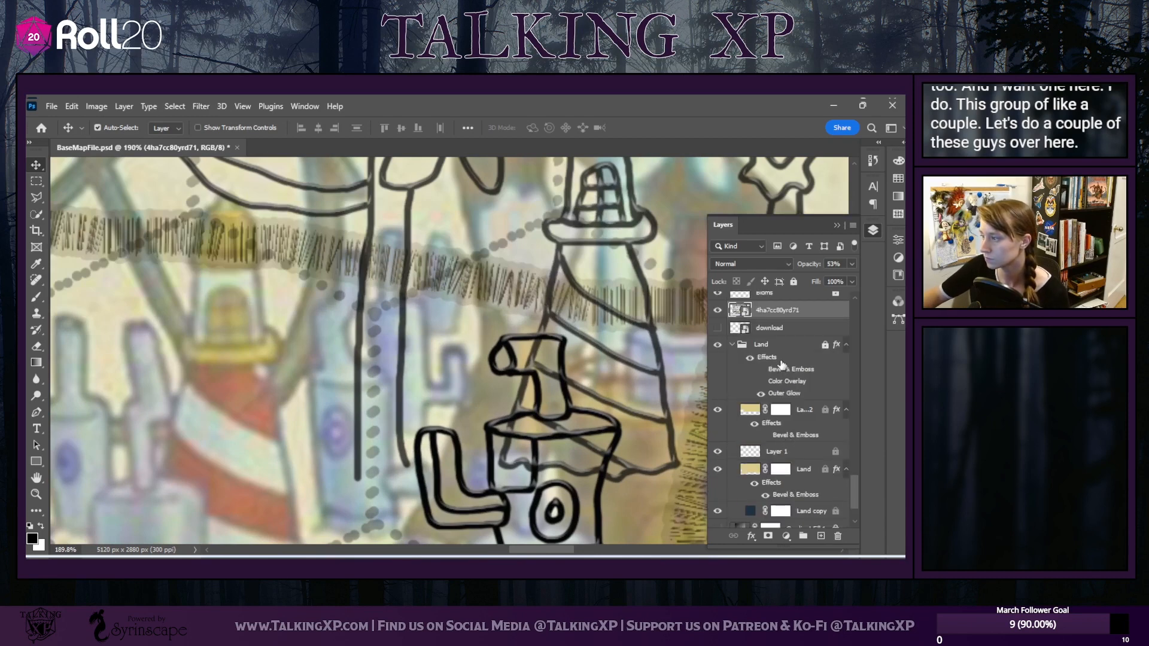
left_click(808, 466)
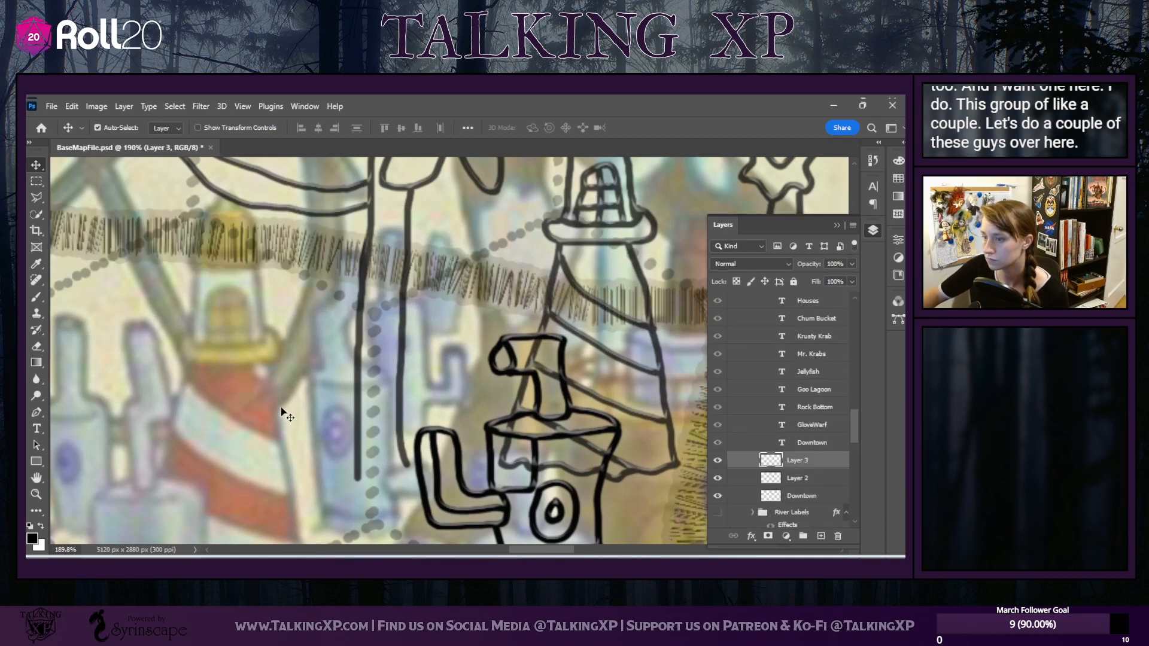
scroll(287, 410, "down", 2)
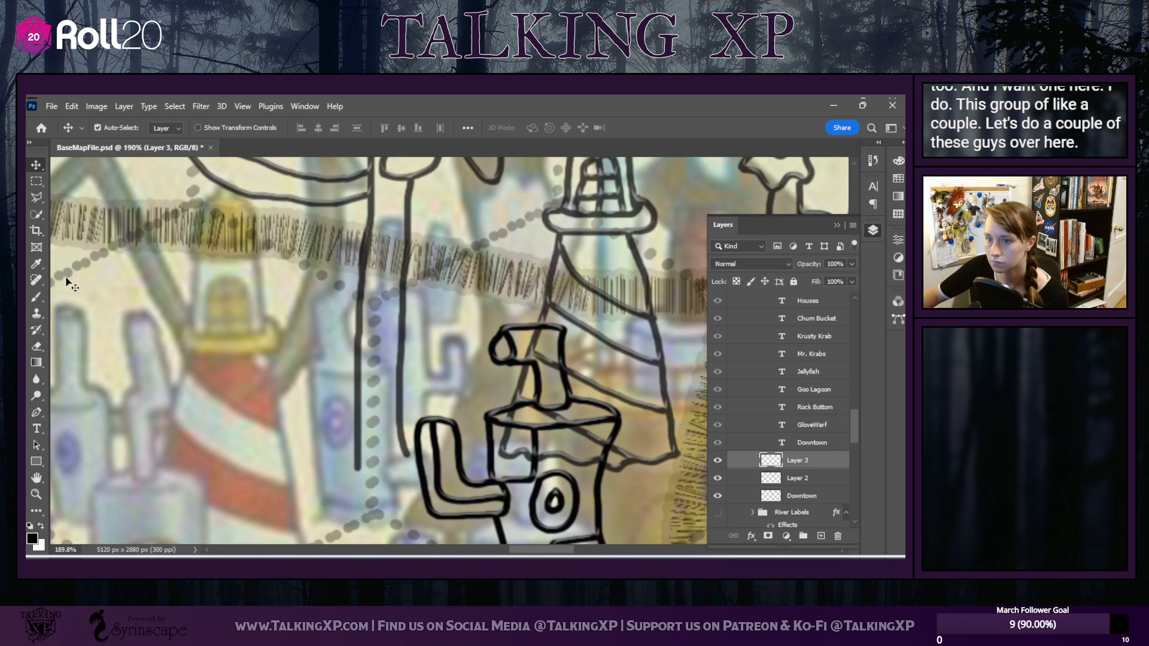
left_click(37, 297)
mouse_move(322, 495)
left_mouse_down()
mouse_move(397, 508)
mouse_move(398, 518)
mouse_move(354, 527)
mouse_move(323, 515)
mouse_move(306, 365)
mouse_move(385, 368)
mouse_move(345, 326)
left_mouse_up()
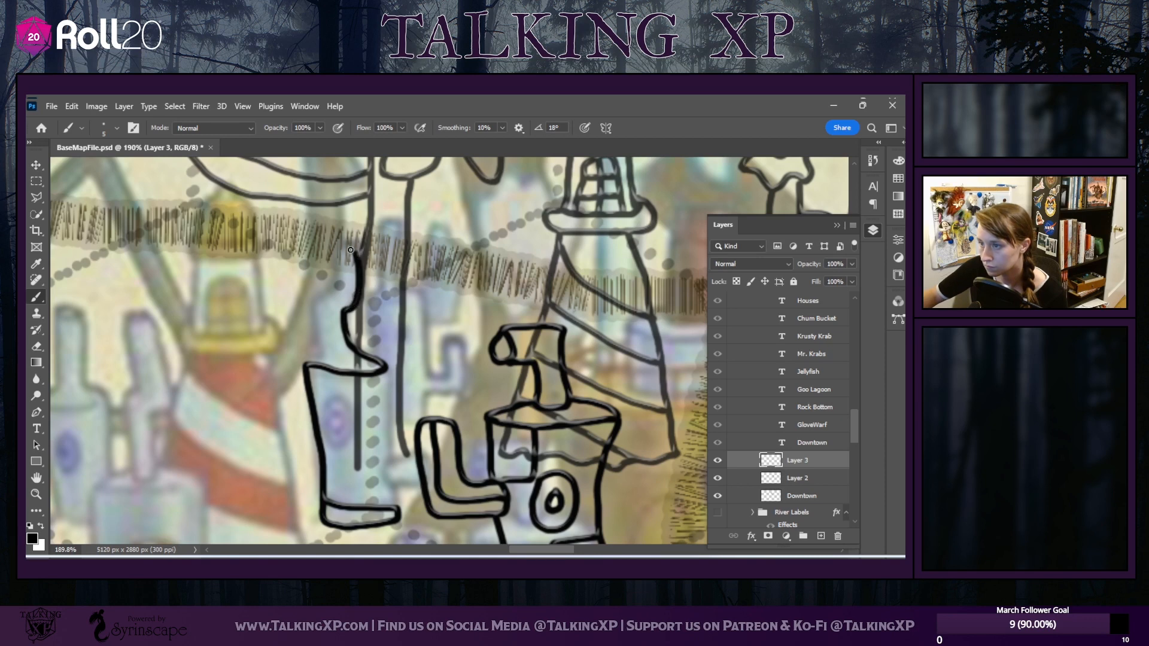
mouse_move(351, 249)
left_mouse_down()
mouse_move(321, 246)
mouse_move(348, 247)
mouse_move(330, 248)
mouse_move(334, 287)
mouse_move(310, 306)
mouse_move(312, 361)
left_mouse_up()
mouse_move(383, 368)
left_mouse_down()
mouse_move(392, 458)
mouse_move(435, 474)
left_mouse_up()
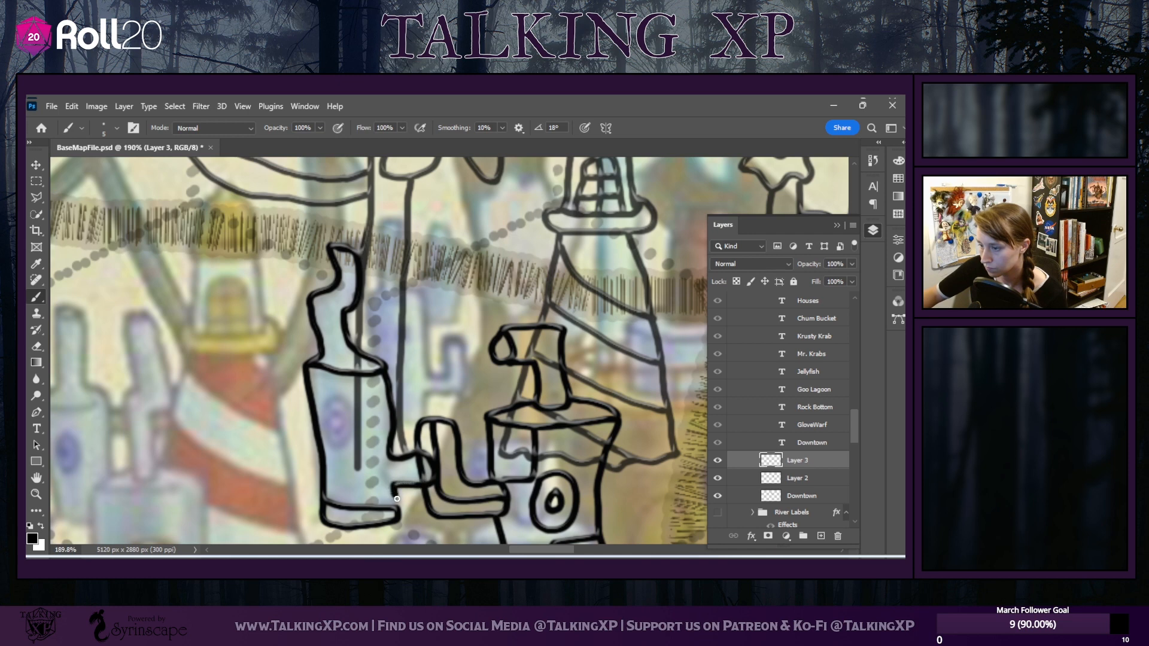
mouse_move(321, 410)
left_mouse_down()
mouse_move(335, 397)
mouse_move(358, 413)
mouse_move(347, 446)
mouse_move(318, 426)
mouse_move(327, 404)
mouse_move(339, 431)
mouse_move(335, 415)
left_mouse_up()
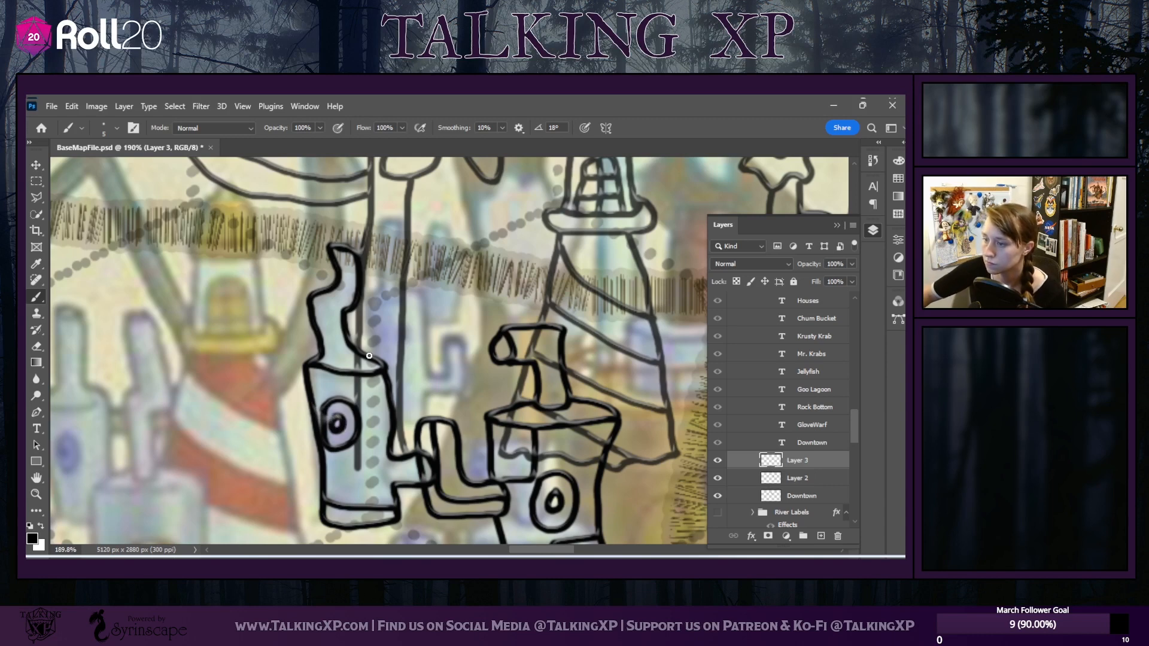
Draw a second wobbly pipe building behind it with a bent side pipe, a small porthole and a capped pipe
mouse_move(370, 359)
left_mouse_down()
mouse_move(368, 298)
mouse_move(381, 286)
mouse_move(370, 232)
mouse_move(389, 220)
mouse_move(395, 270)
mouse_move(423, 296)
mouse_move(428, 368)
mouse_move(438, 373)
mouse_move(452, 339)
mouse_move(464, 346)
mouse_move(461, 390)
mouse_move(430, 397)
mouse_move(425, 430)
mouse_move(392, 436)
left_mouse_up()
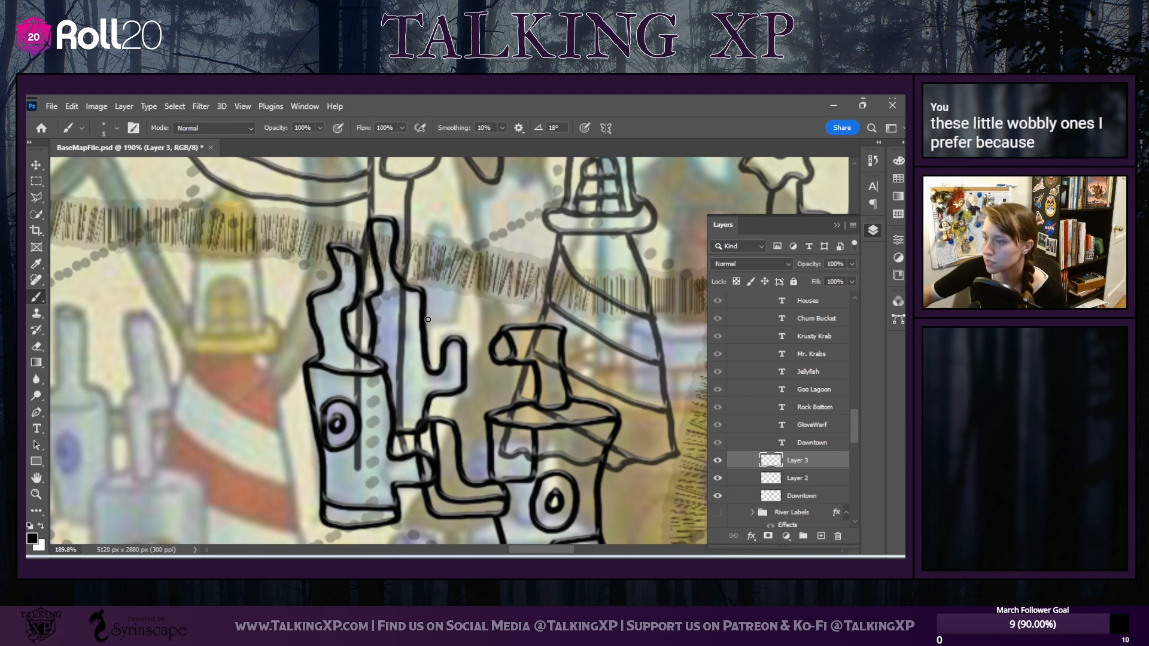
mouse_move(399, 328)
left_mouse_down()
mouse_move(413, 323)
mouse_move(401, 341)
mouse_move(455, 323)
mouse_move(461, 234)
left_mouse_up()
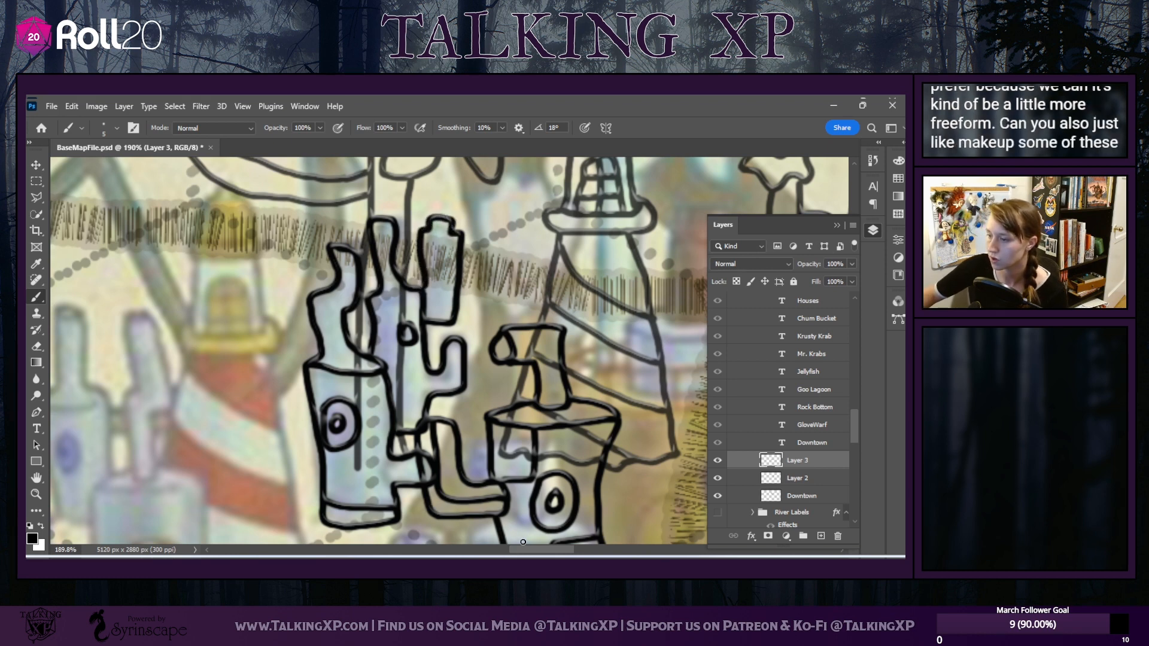
Try to erase the lines overlapping between the second pipe building and the mug-shaped house's bent side pipe, using a 12 px eraser
left_click(35, 344)
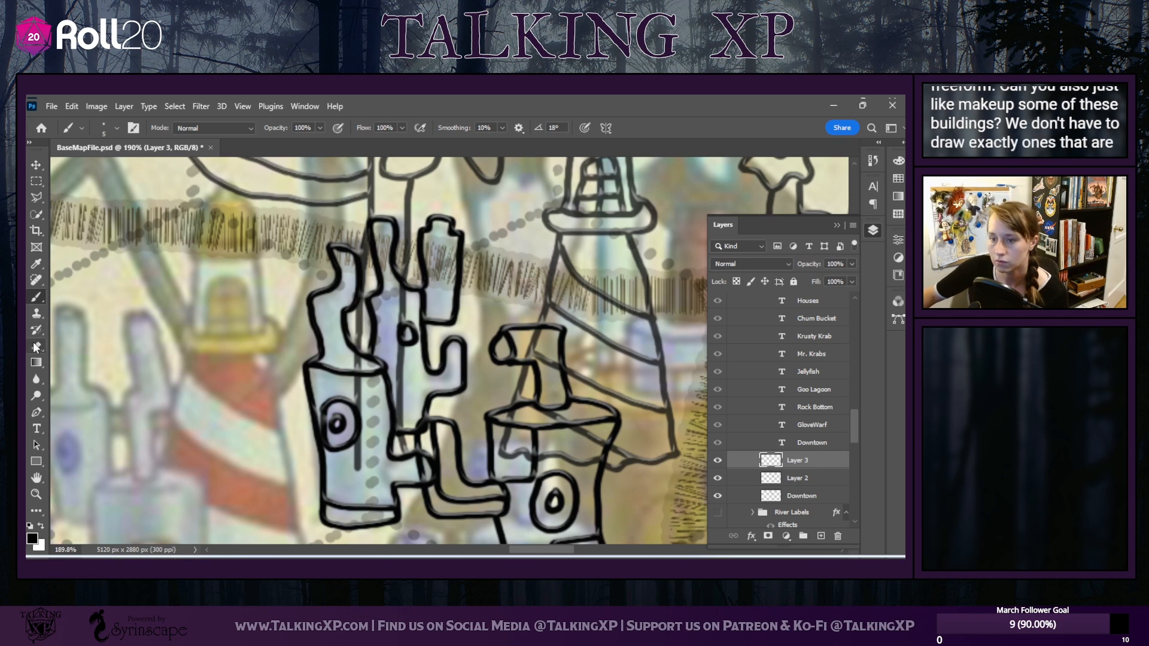
left_click_drag(402, 452, 418, 472)
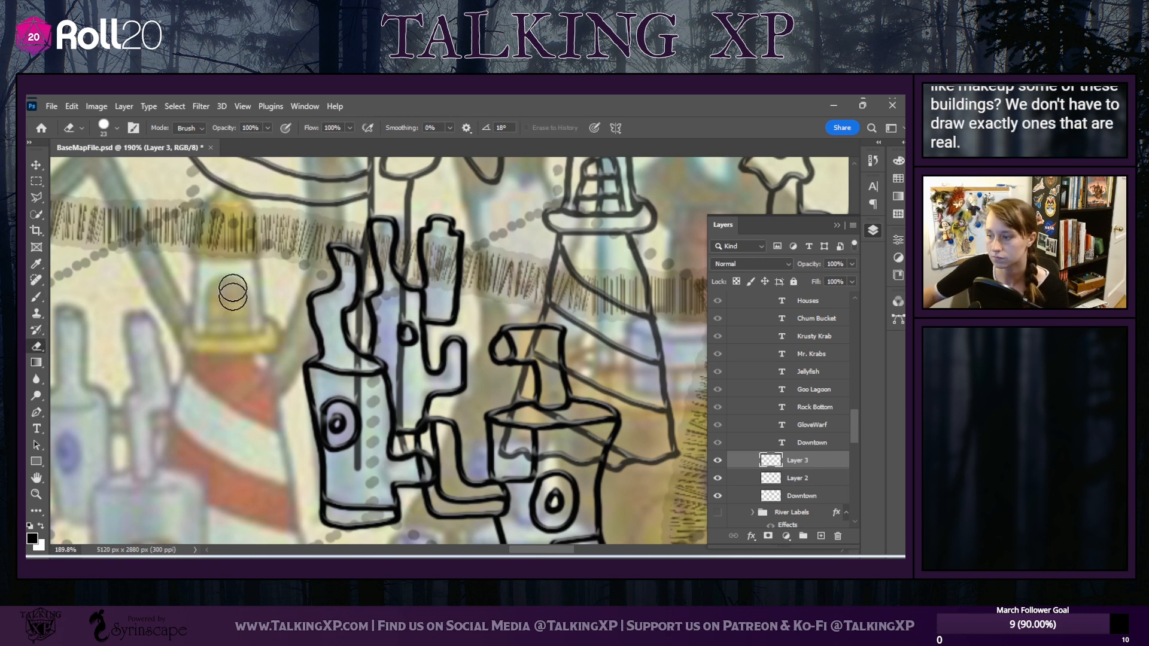
left_click(117, 127)
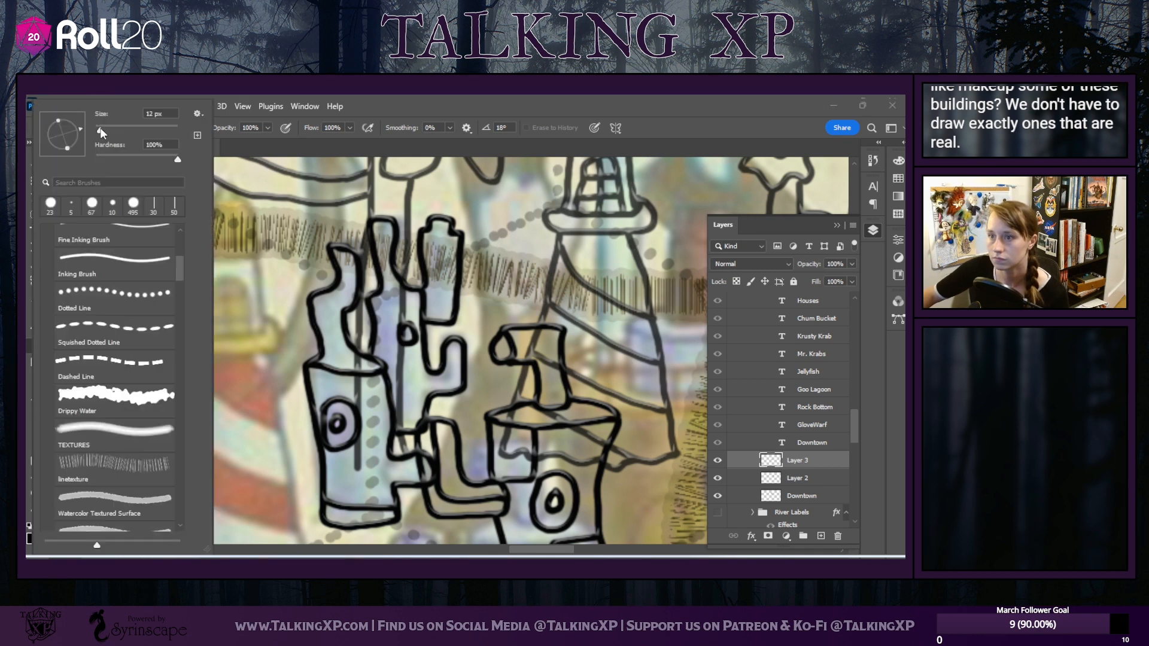
left_click(419, 461)
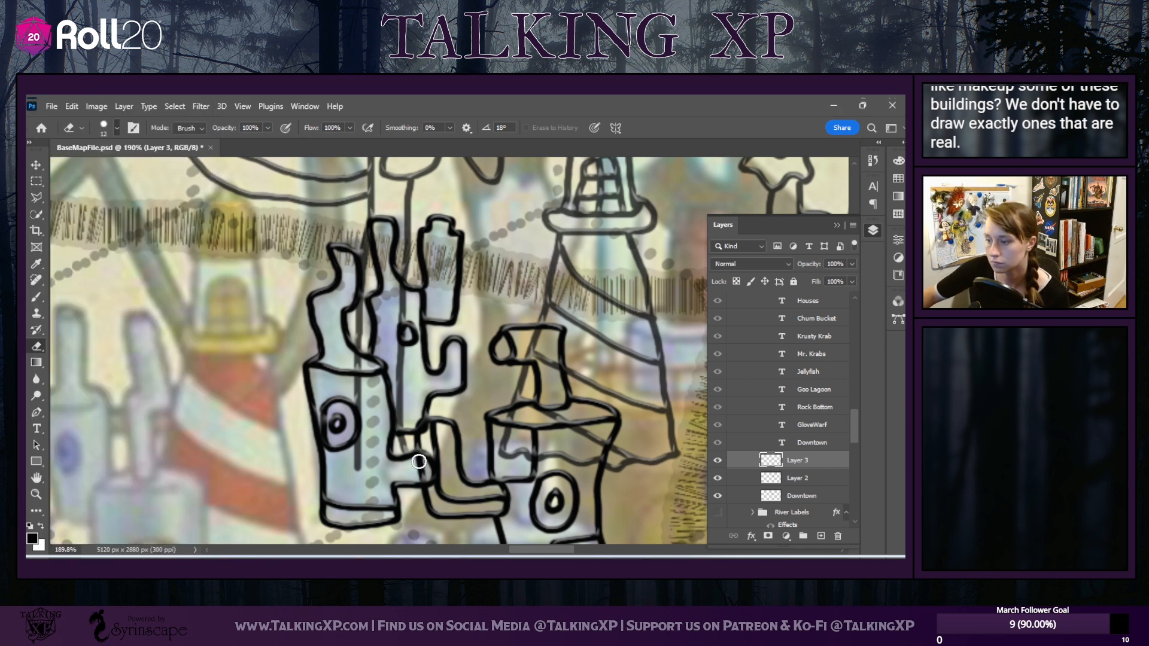
left_click_drag(419, 461, 423, 477)
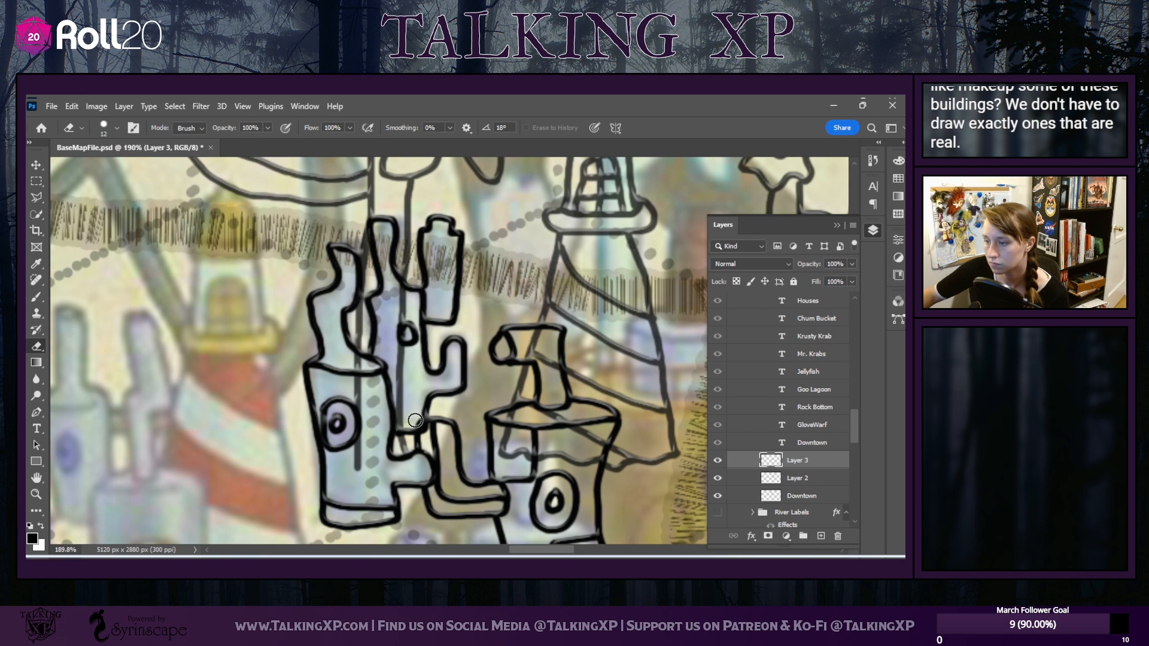
key("ctrl+z")
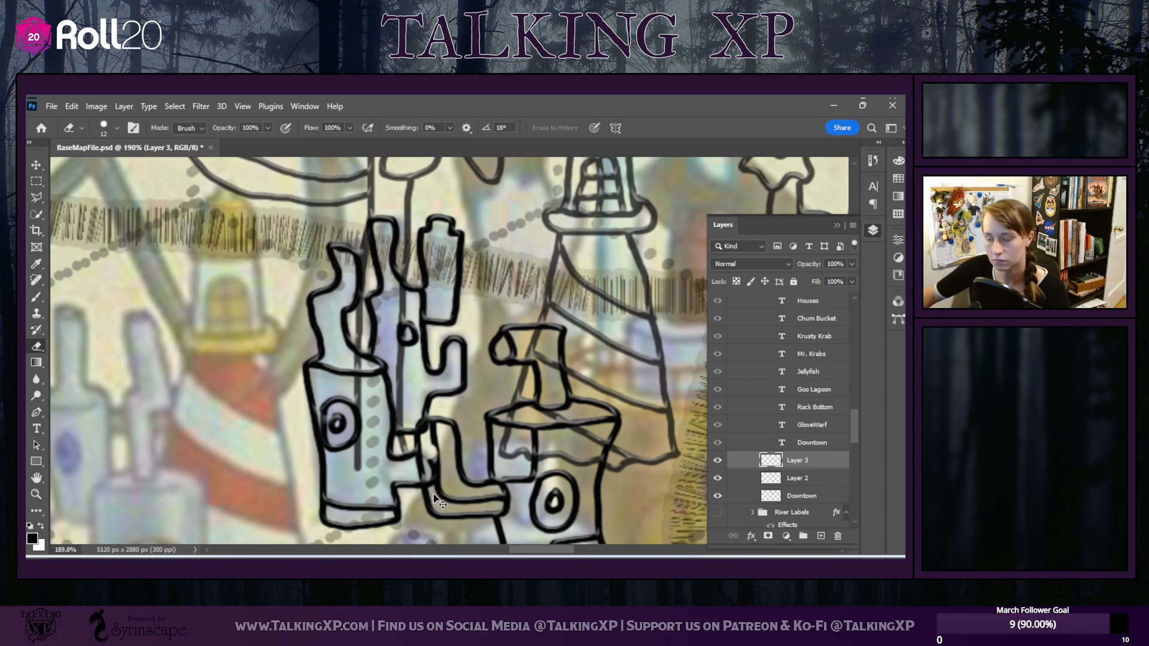
Erase the stray lines crossing the inside of the mug-shaped house's bent side pipe with a 9 px eraser
left_click(116, 128)
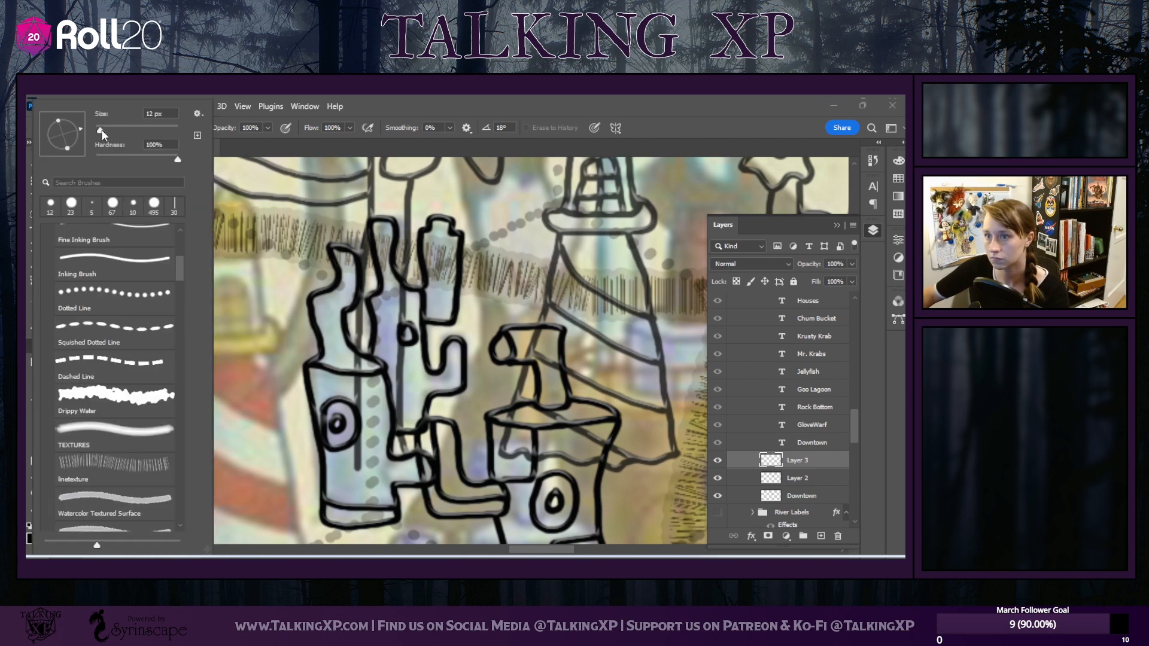
left_click_drag(102, 129, 100, 129)
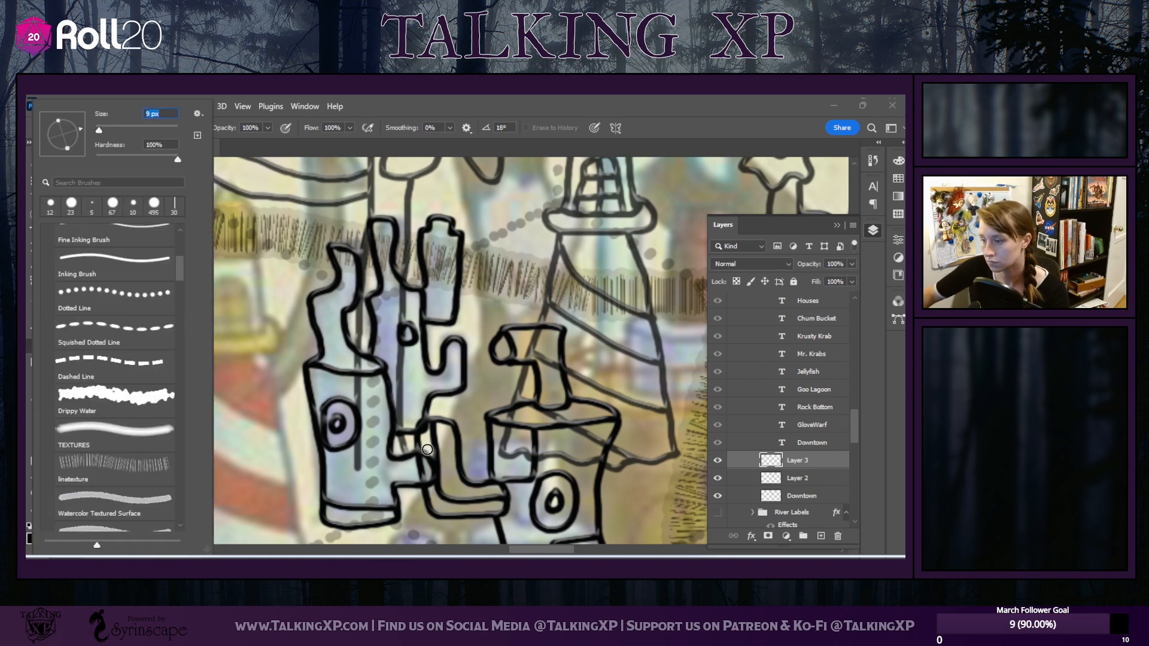
mouse_move(427, 449)
left_mouse_down()
mouse_move(434, 490)
mouse_move(430, 462)
left_mouse_up()
left_click(426, 428)
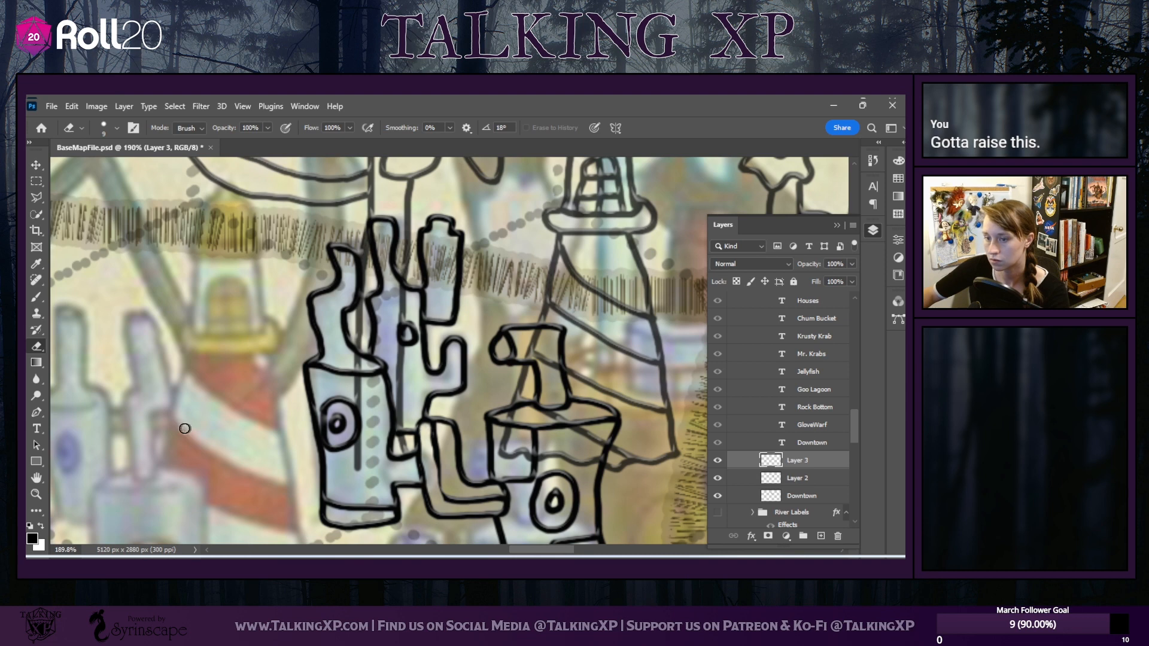
Draw a stepped, tilted house over the anchor's curved arm with the Brush, adding two curved side pipes, a rounded chimney and an oval porthole
left_click(36, 296)
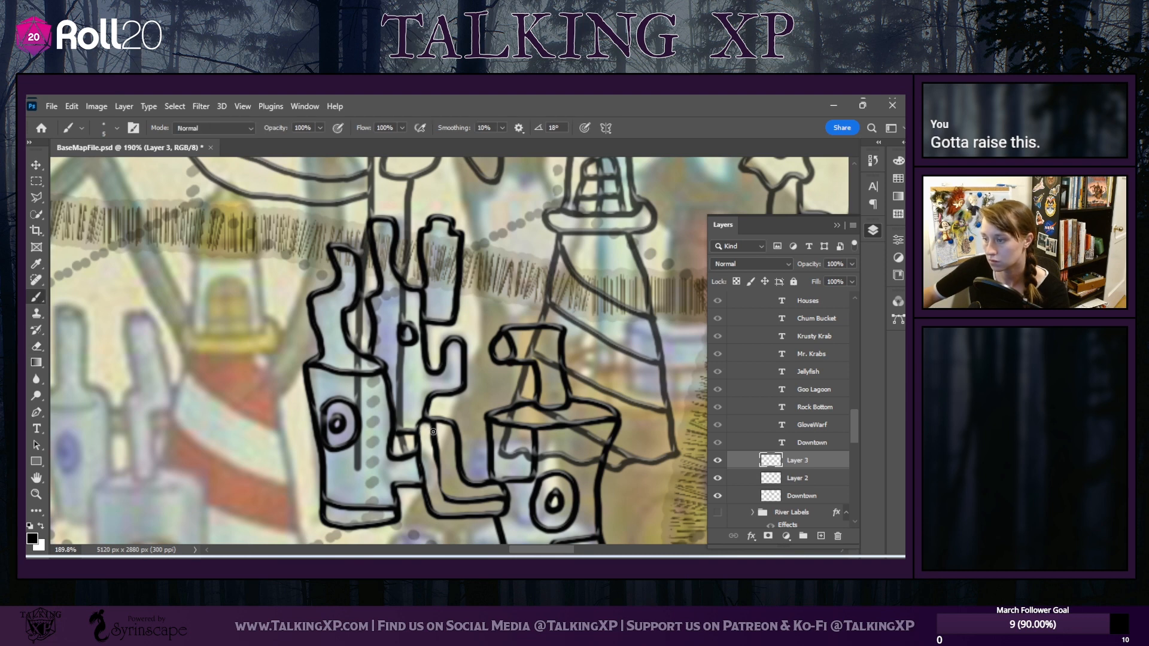
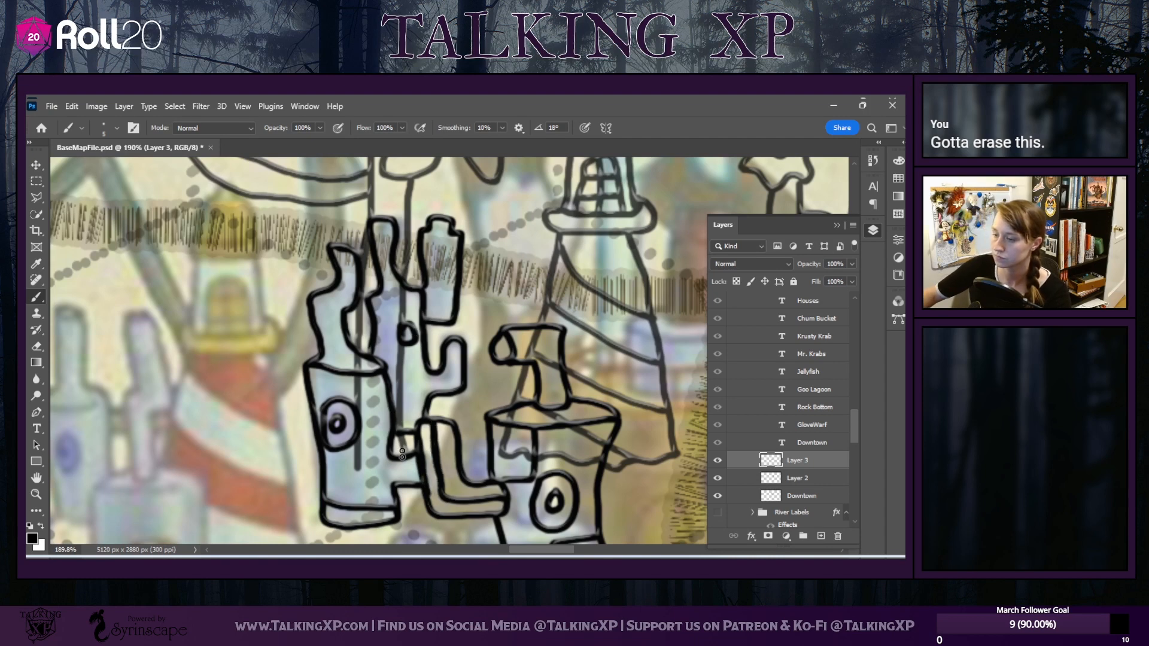
scroll(402, 455, "down", 4)
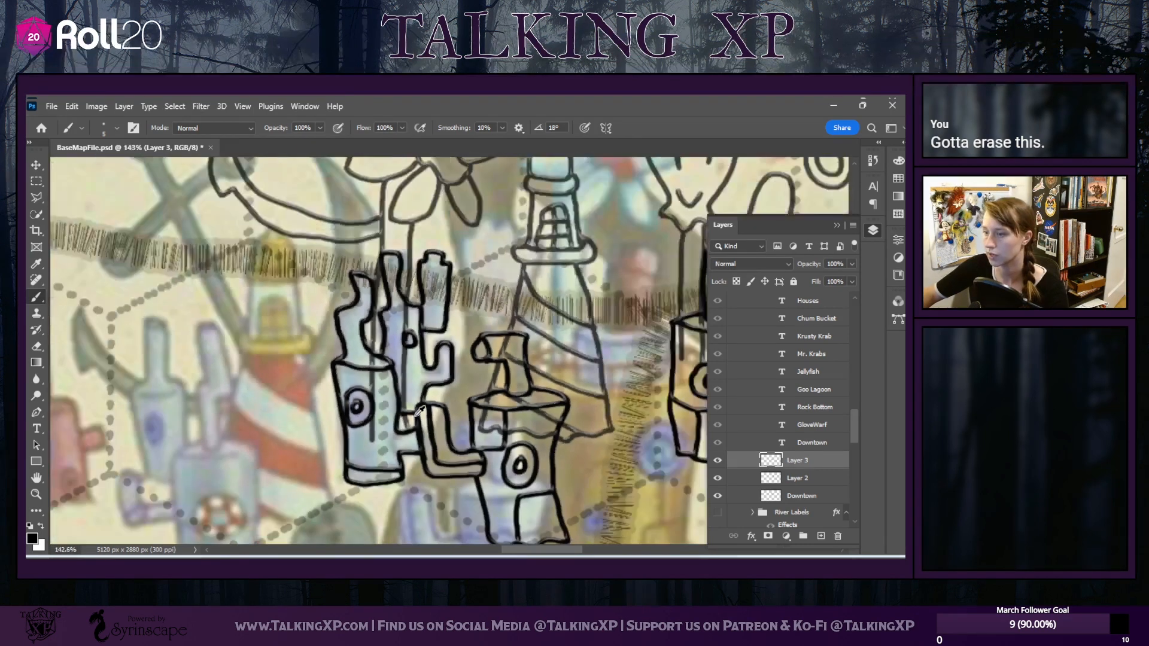
scroll(419, 410, "down", 3)
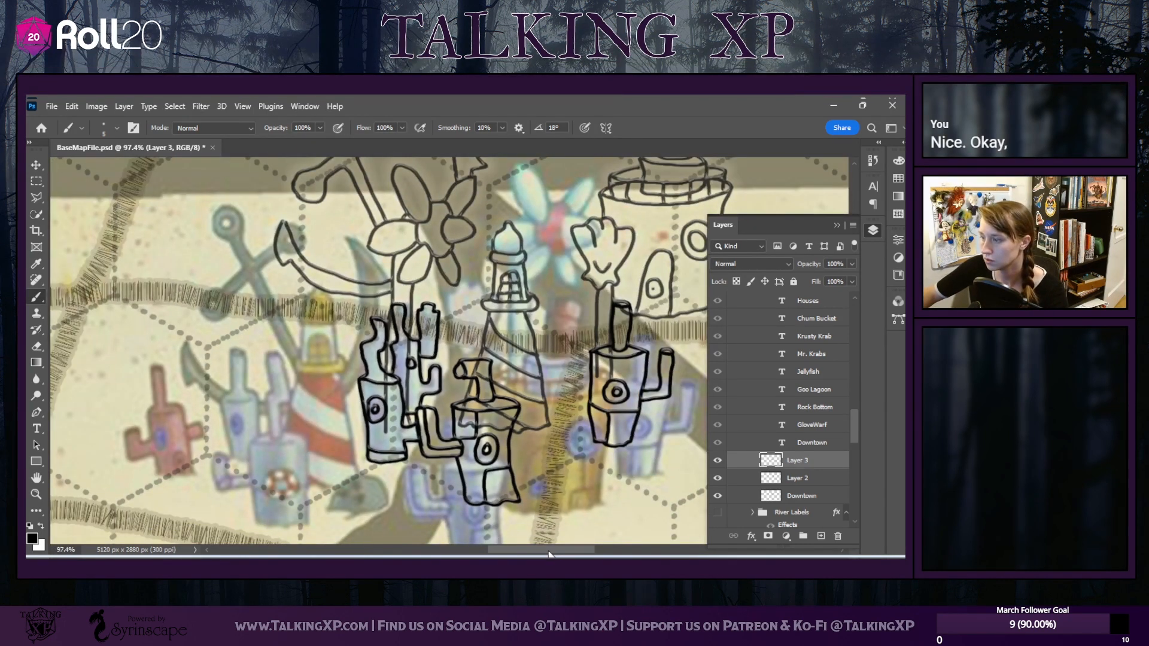
left_click_drag(549, 551, 553, 551)
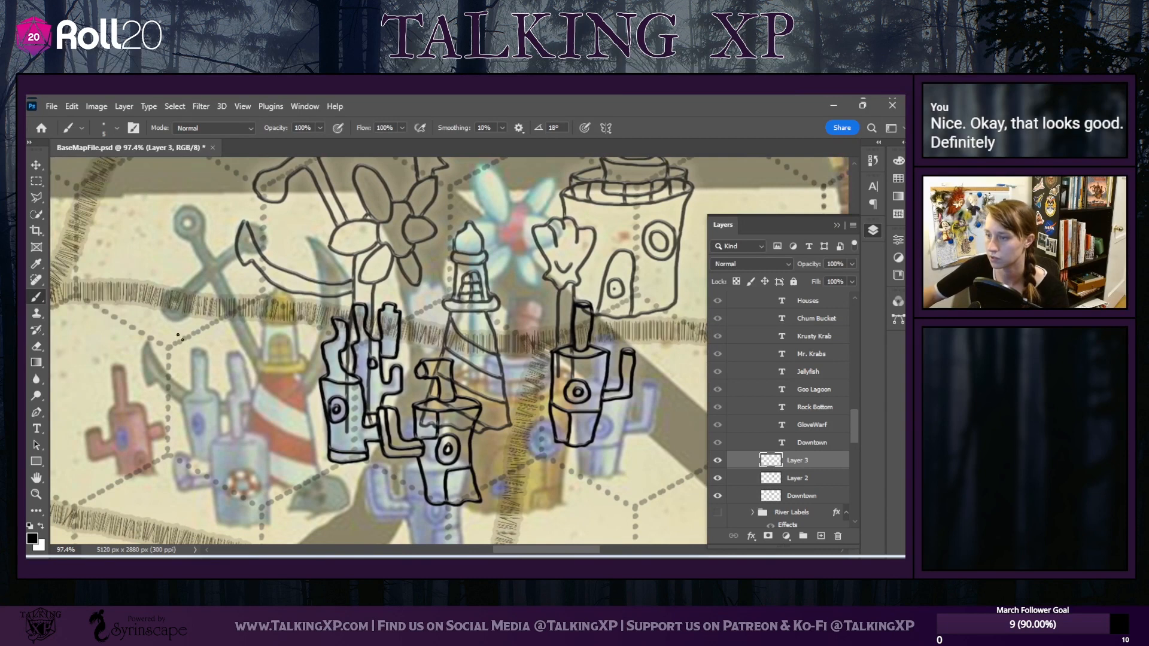
scroll(397, 385, "up", 4)
scroll(396, 384, "up", 3)
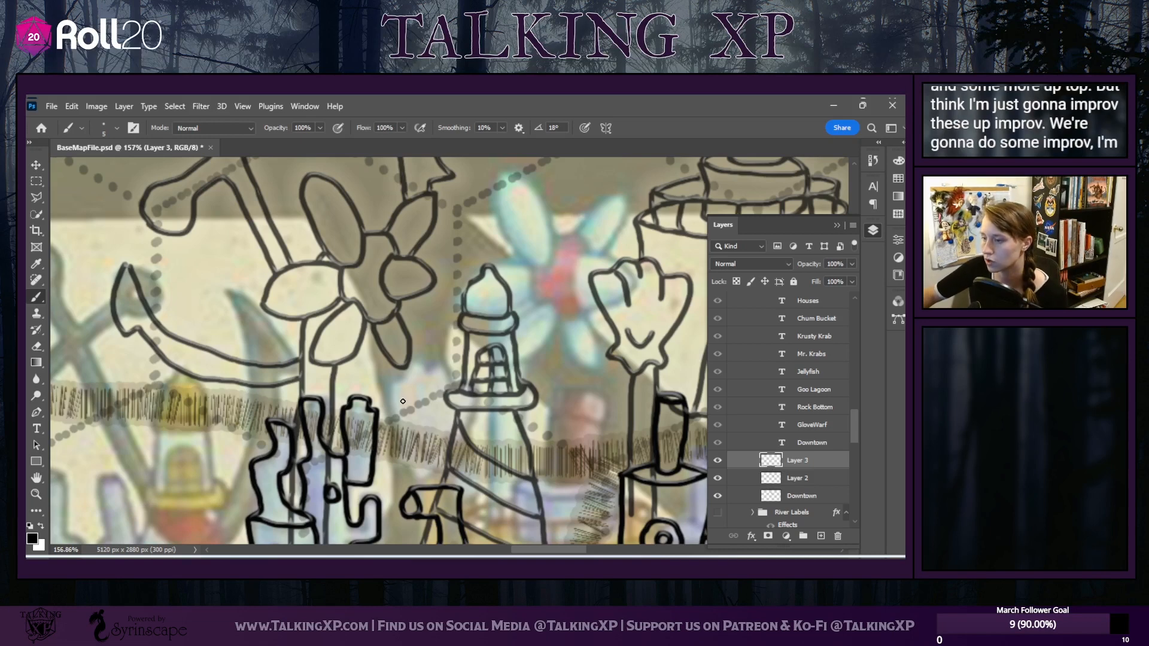
scroll(293, 406, "up", 2)
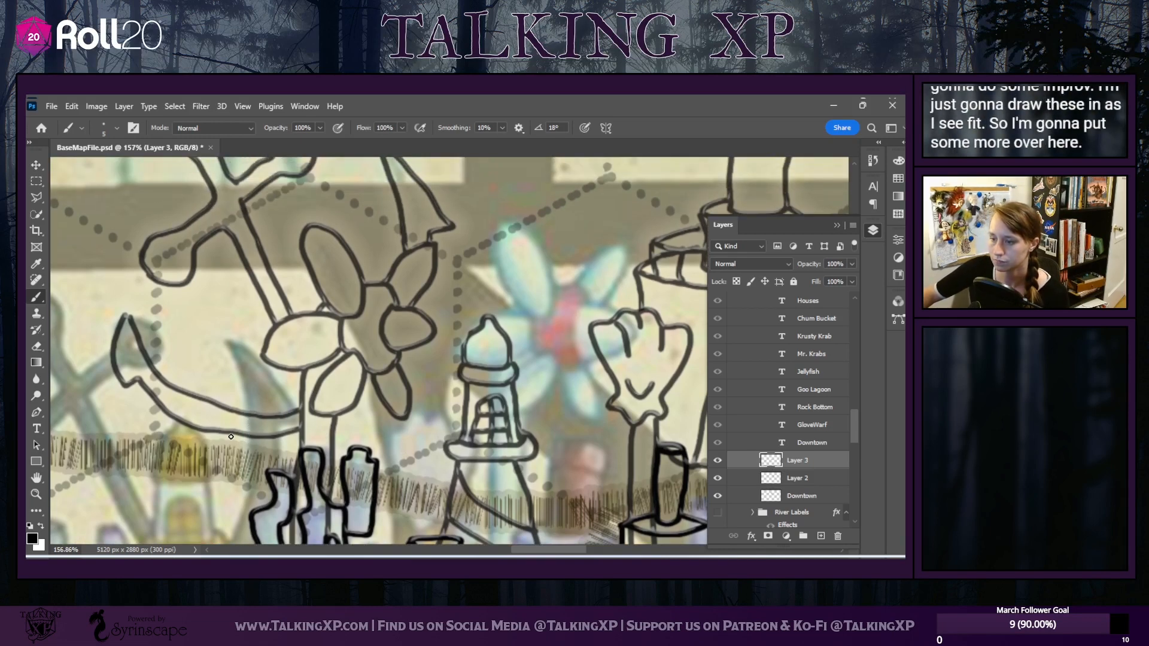
mouse_move(227, 422)
left_mouse_down()
mouse_move(230, 377)
mouse_move(254, 368)
left_mouse_up()
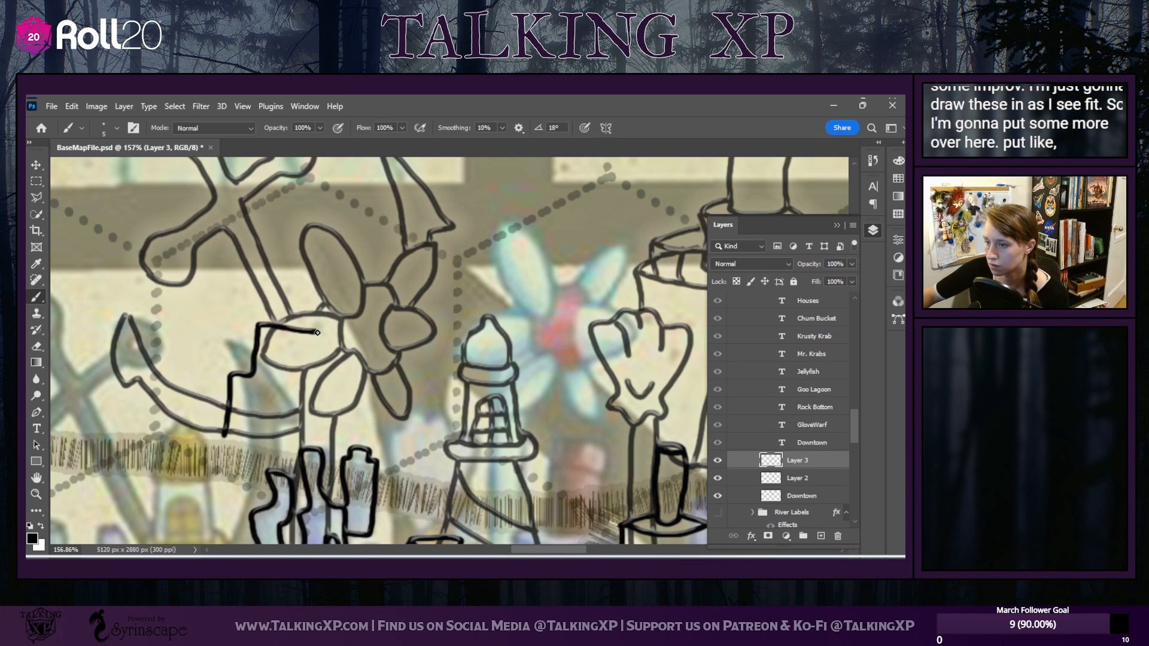
mouse_move(320, 339)
left_mouse_down()
mouse_move(290, 445)
mouse_move(231, 442)
left_mouse_up()
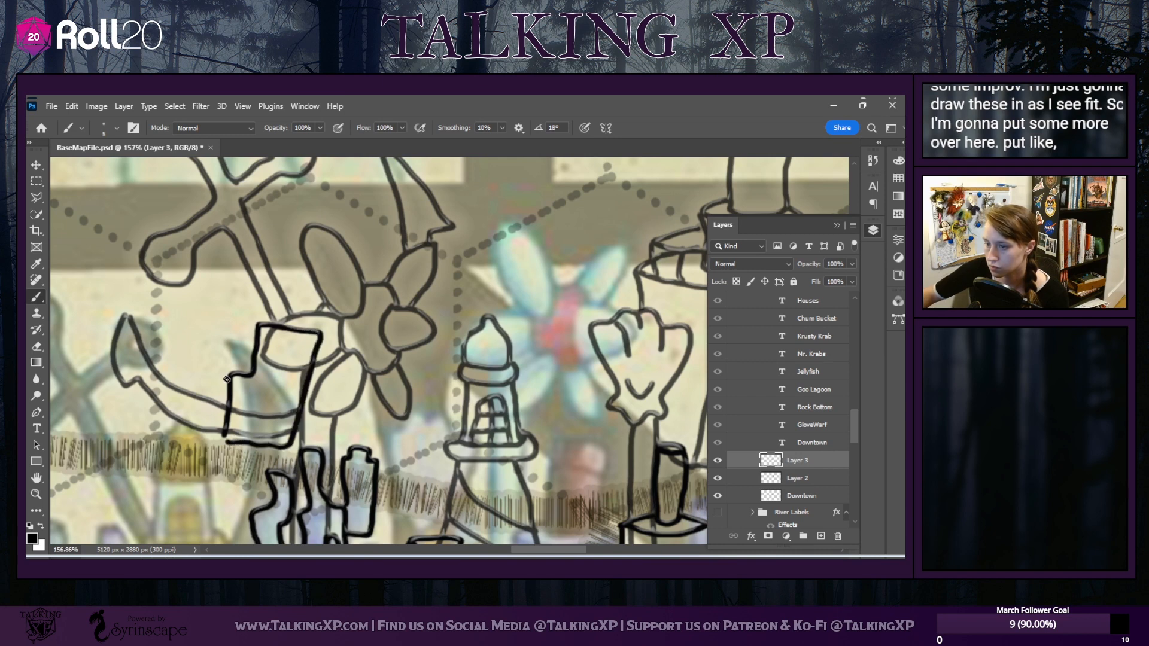
left_click_drag(217, 393, 201, 381)
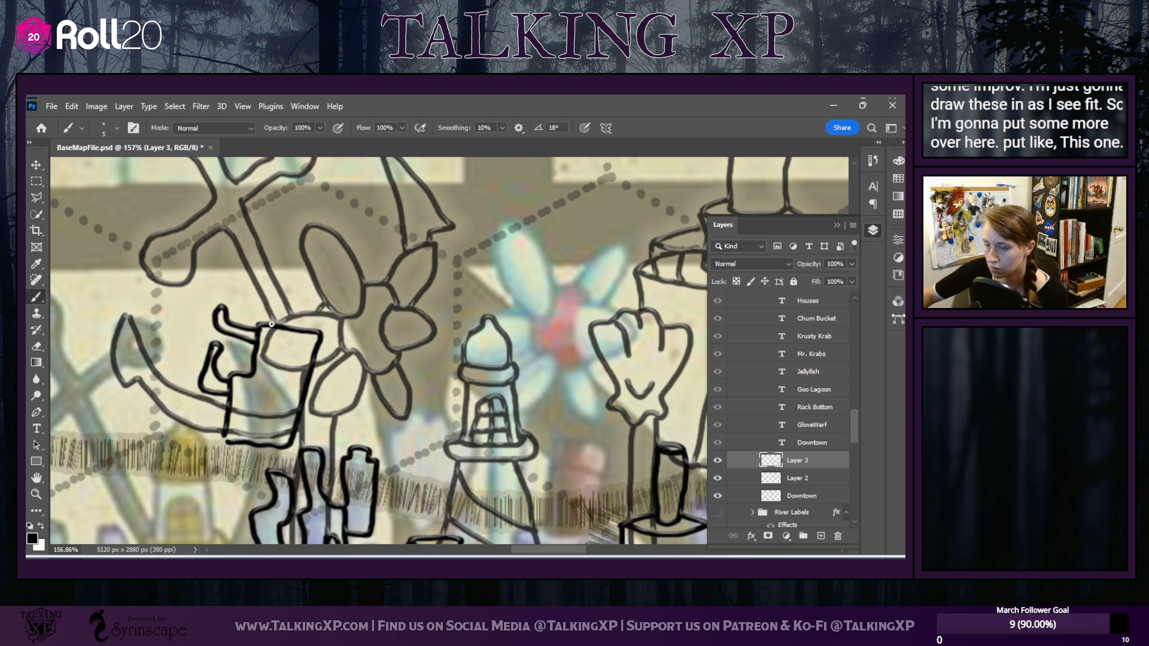
mouse_move(271, 324)
left_mouse_down()
mouse_move(297, 280)
mouse_move(291, 308)
left_mouse_up()
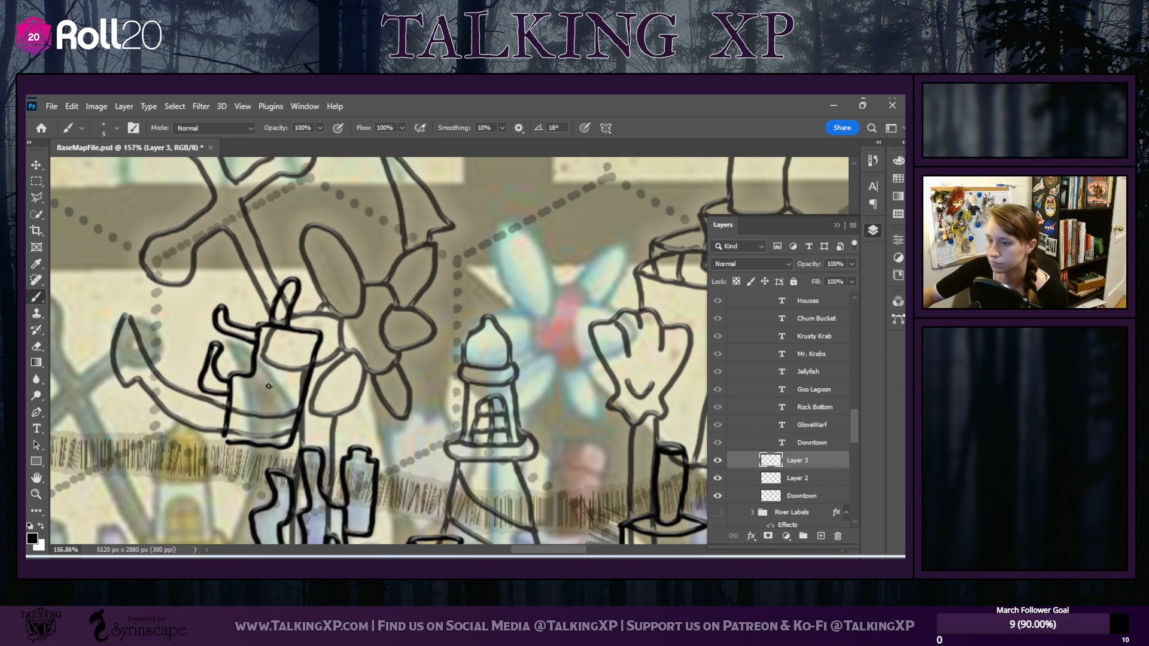
mouse_move(263, 386)
left_mouse_down()
mouse_move(248, 390)
mouse_move(254, 407)
mouse_move(276, 395)
left_mouse_up()
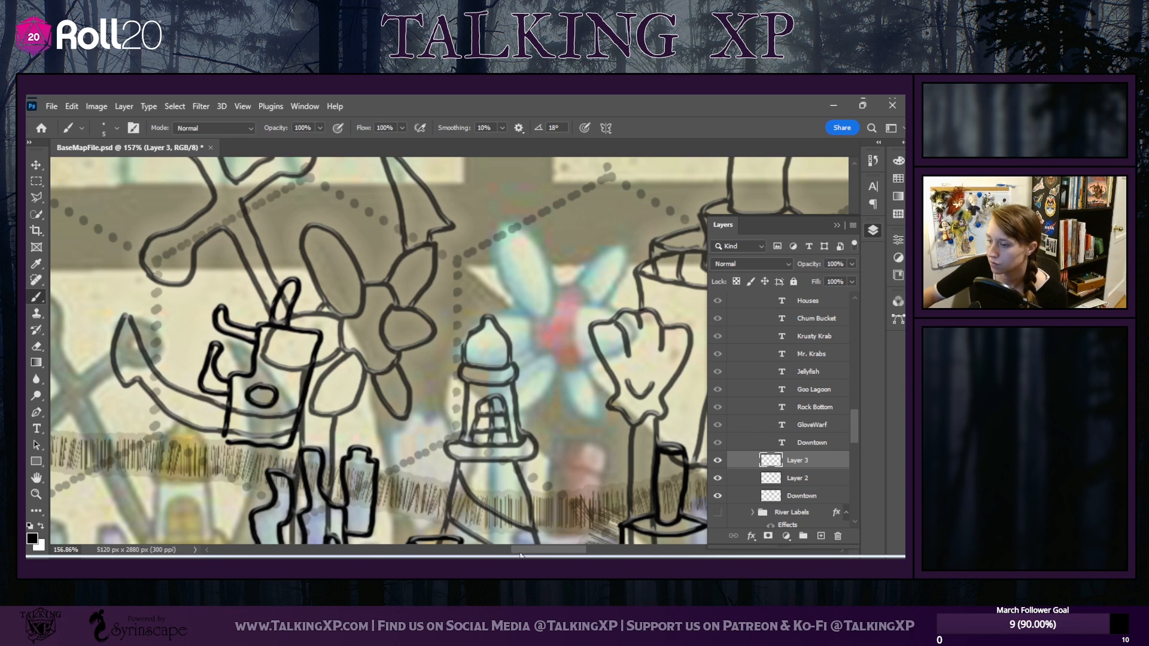
Draw a tall stepped building between the windmill and lighthouse, with a wide open-topped chimney, a double-ringed porthole and bent lower panel lines
left_click_drag(519, 551, 528, 547)
scroll(324, 454, "up", 1)
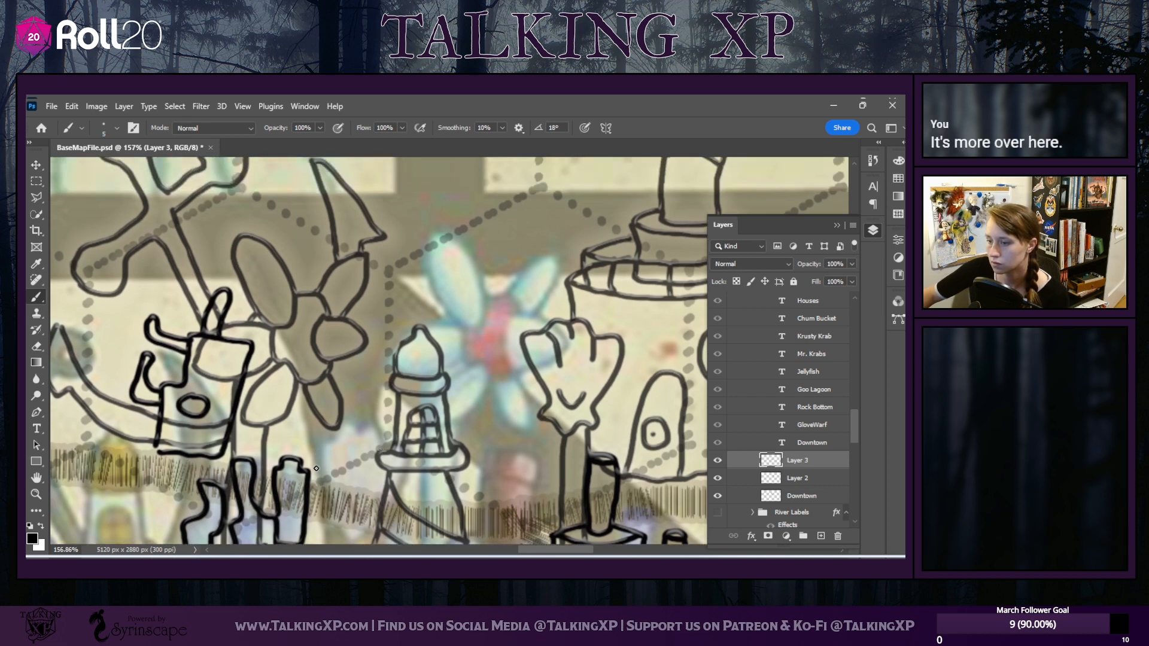
left_click_drag(314, 460, 332, 337)
left_click_drag(309, 458, 394, 482)
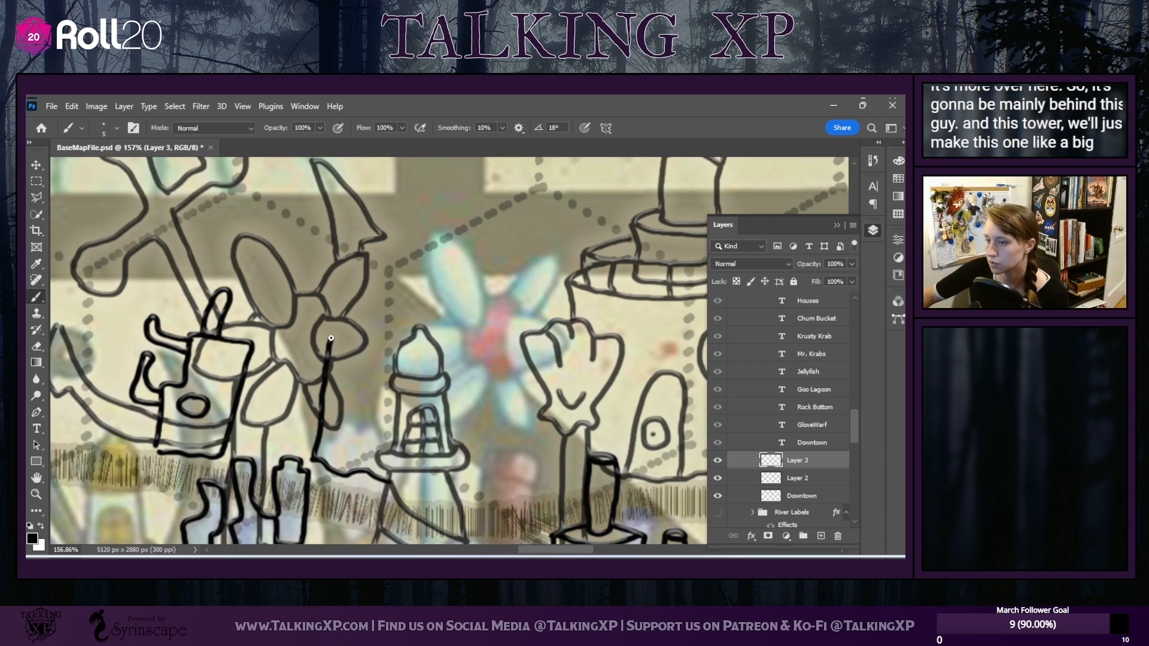
mouse_move(330, 342)
left_mouse_down()
mouse_move(336, 293)
mouse_move(352, 283)
mouse_move(378, 283)
mouse_move(384, 298)
mouse_move(381, 324)
mouse_move(348, 342)
mouse_move(370, 341)
mouse_move(387, 289)
mouse_move(420, 288)
mouse_move(439, 335)
left_mouse_up()
key("ctrl+z")
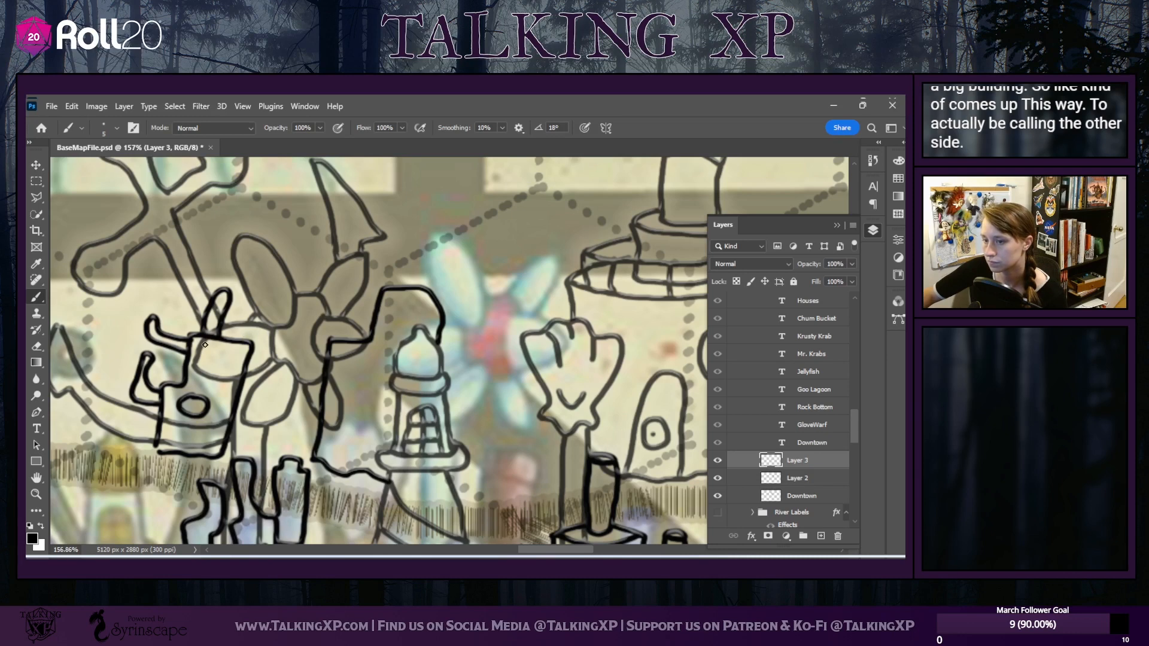
left_click_drag(388, 297, 442, 311)
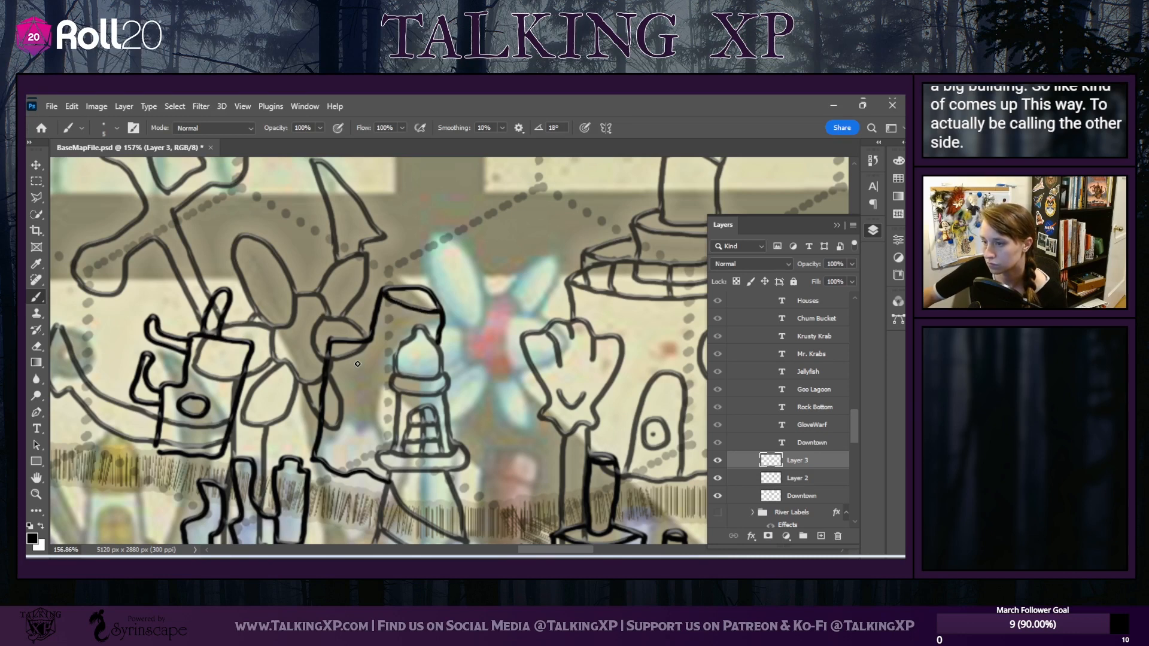
mouse_move(358, 364)
left_mouse_down()
mouse_move(345, 380)
mouse_move(363, 385)
mouse_move(361, 366)
left_mouse_up()
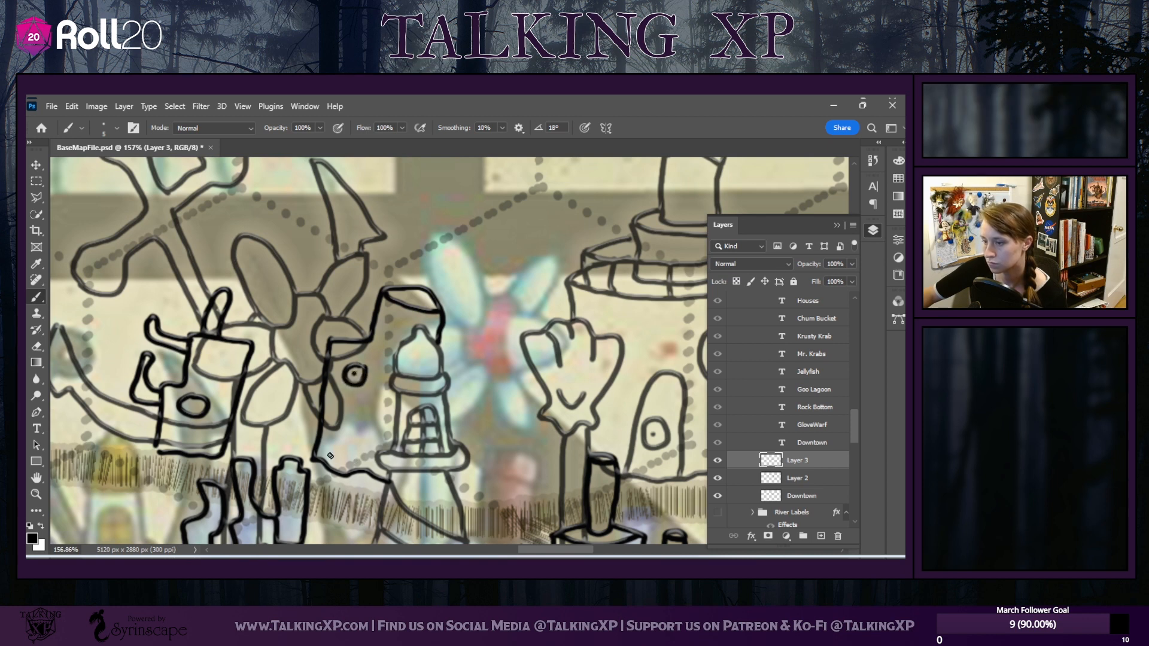
mouse_move(321, 436)
left_mouse_down()
mouse_move(368, 445)
mouse_move(364, 472)
mouse_move(357, 402)
mouse_move(388, 408)
left_mouse_up()
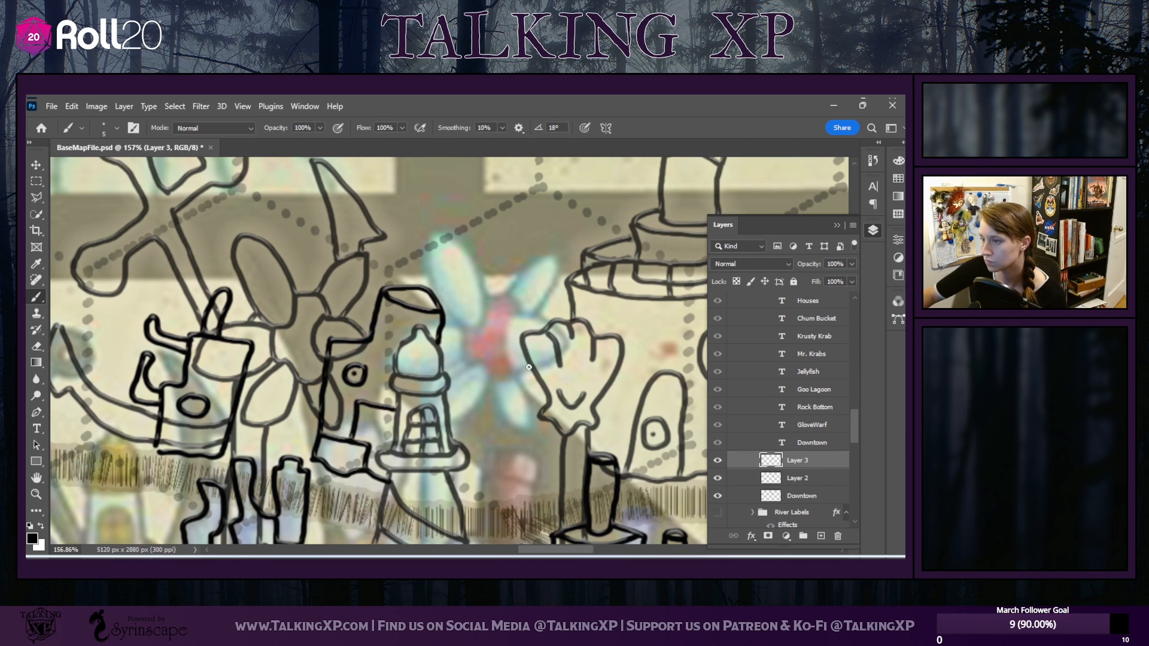
Draw a wide building between the lighthouse and shell sign, with a bent chimney, two round windows, a row of dots and a base panel
left_click_drag(548, 549, 555, 549)
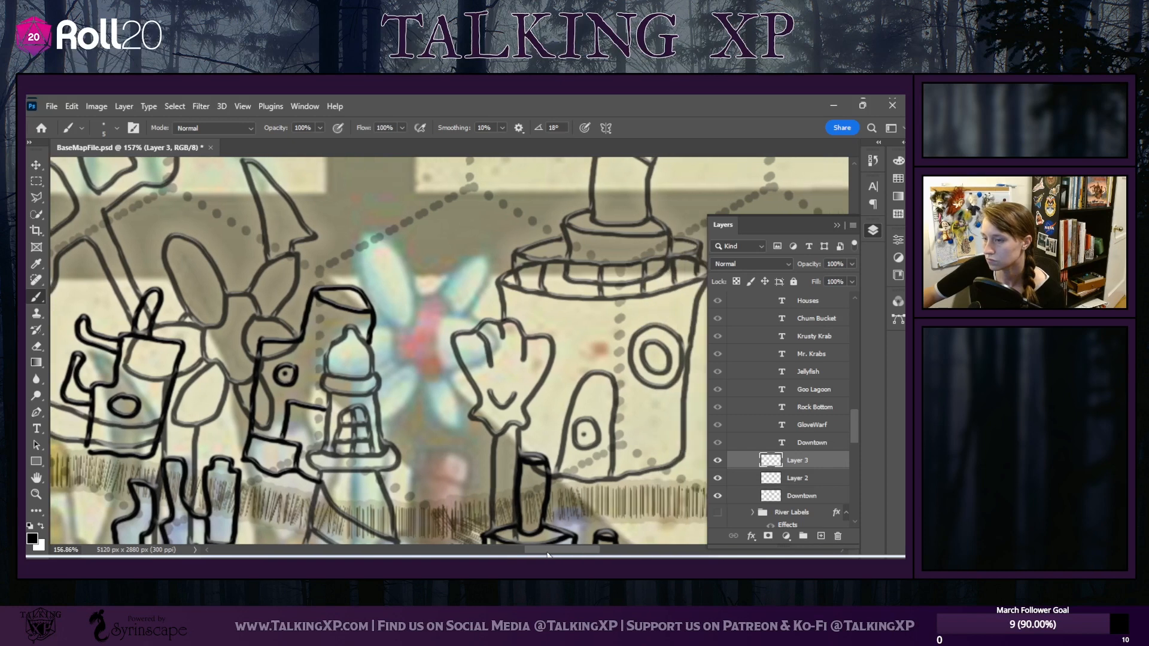
scroll(433, 457, "down", 1)
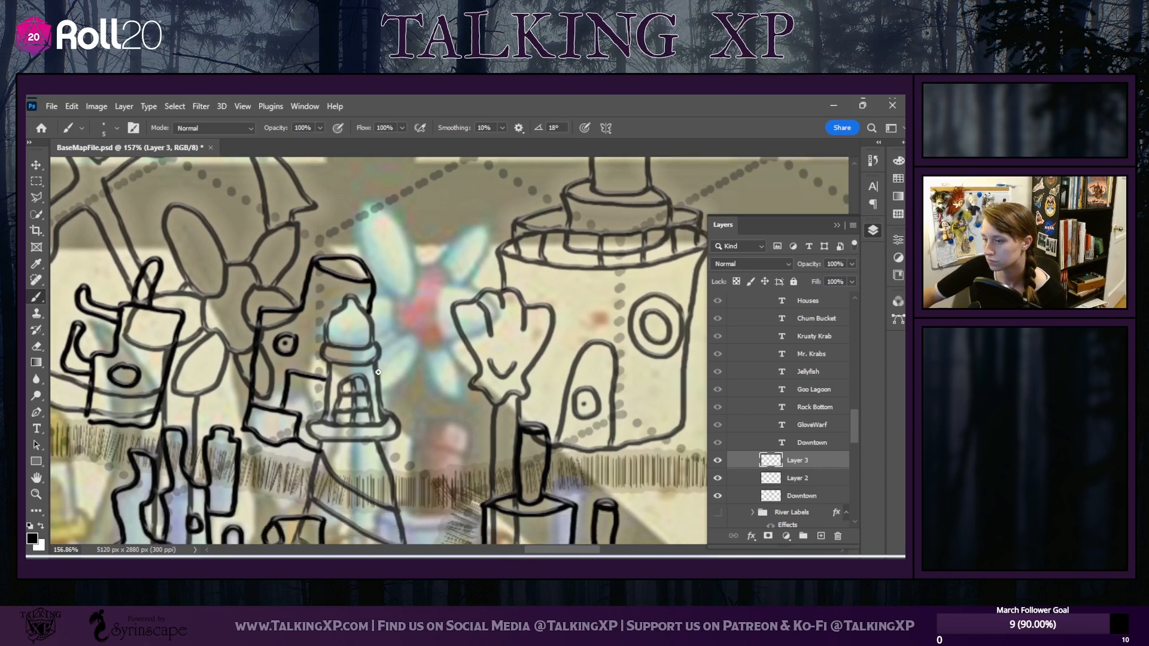
left_click_drag(377, 371, 441, 380)
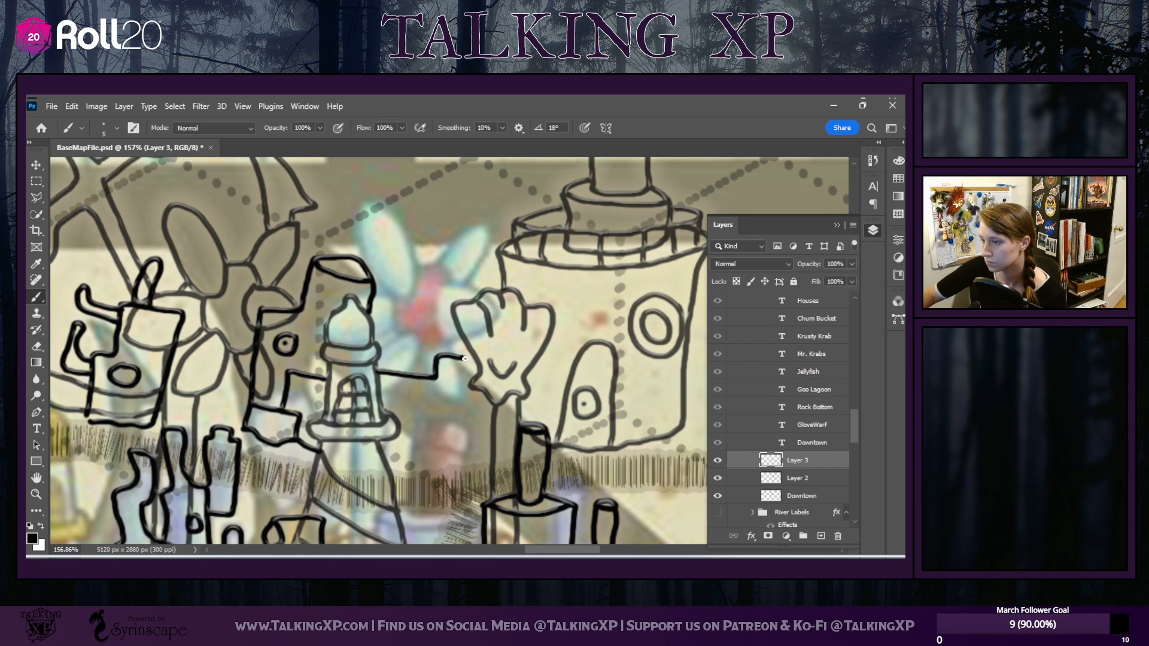
left_click_drag(464, 358, 479, 360)
mouse_move(398, 373)
left_mouse_down()
mouse_move(405, 349)
mouse_move(420, 345)
mouse_move(424, 308)
mouse_move(411, 306)
mouse_move(410, 329)
mouse_move(390, 341)
mouse_move(408, 412)
mouse_move(431, 402)
mouse_move(413, 388)
left_mouse_up()
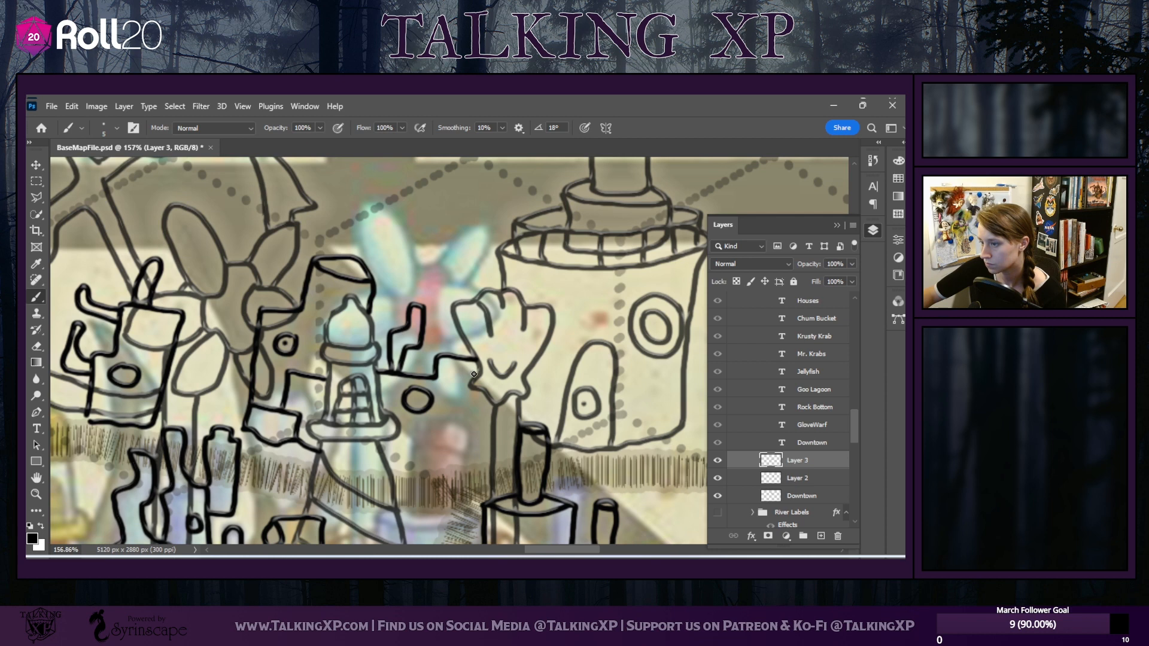
mouse_move(474, 373)
left_mouse_down()
mouse_move(452, 376)
mouse_move(450, 394)
mouse_move(475, 397)
left_mouse_up()
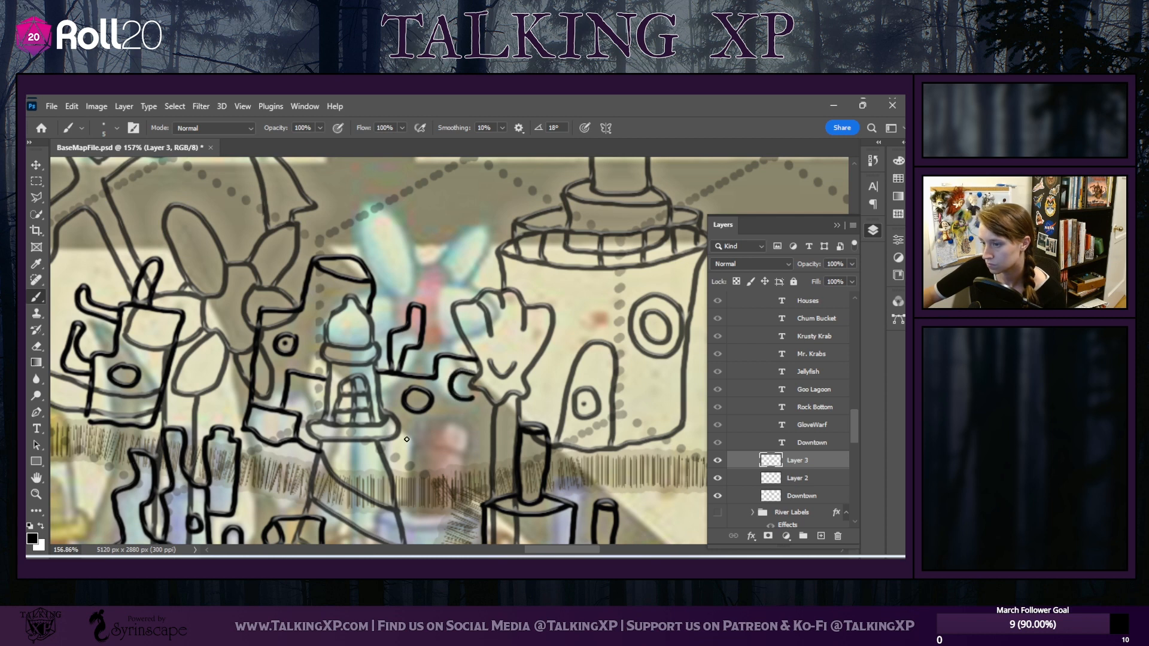
left_click_drag(390, 463, 494, 456)
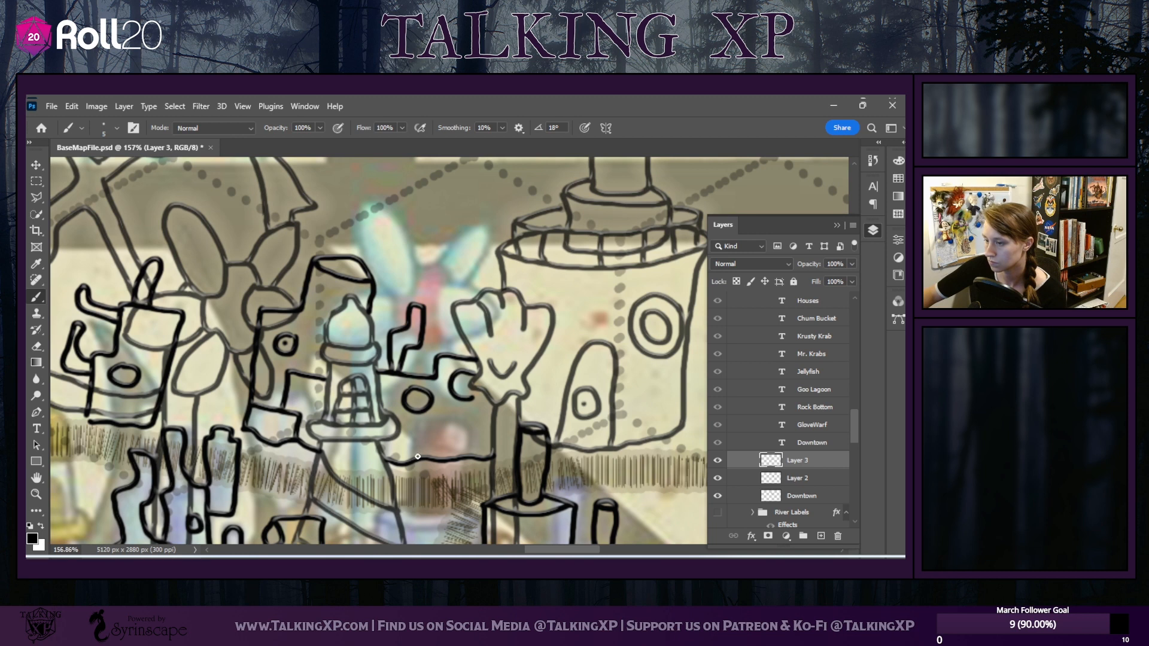
mouse_move(418, 456)
left_mouse_down()
mouse_move(418, 432)
mouse_move(487, 437)
left_mouse_up()
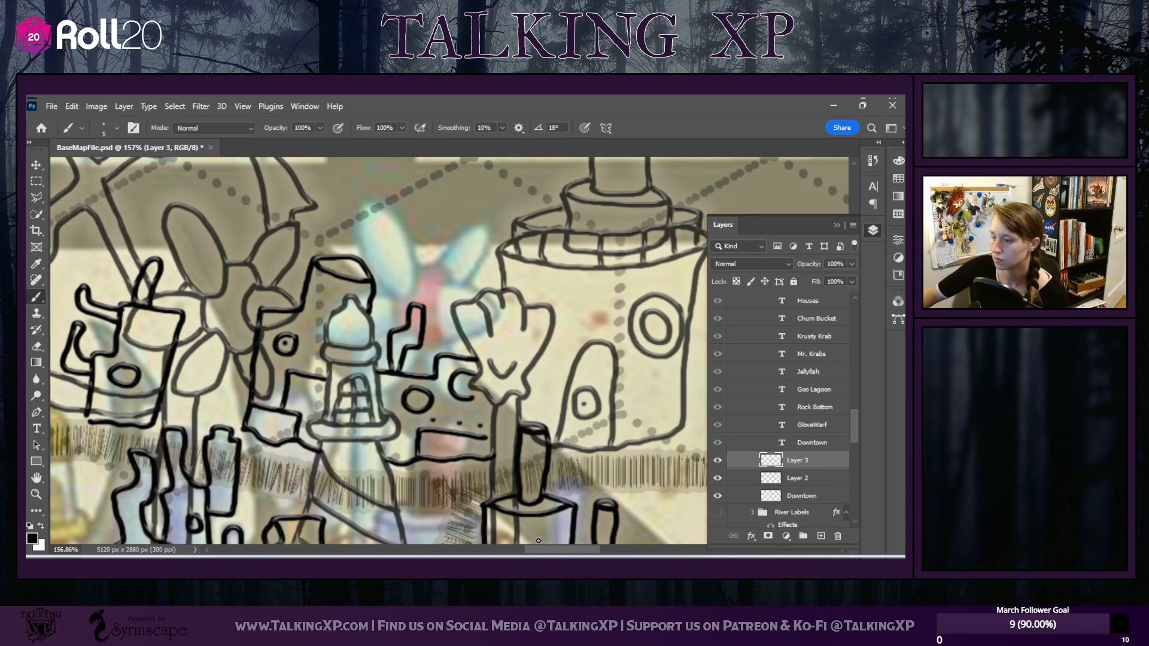
left_click_drag(549, 552, 561, 551)
scroll(409, 421, "up", 2)
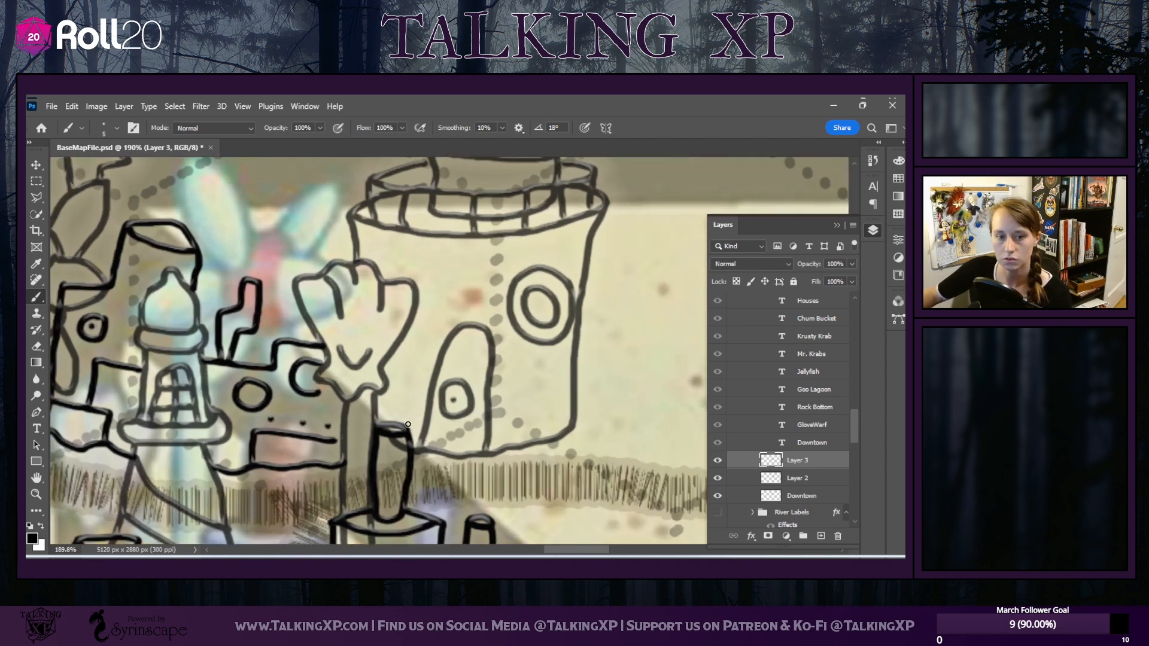
Draw a small narrow building overlapping the right pipe house's base, with a round-topped chimney, a porthole and a lower panel
scroll(409, 421, "down", 4)
scroll(411, 419, "down", 6)
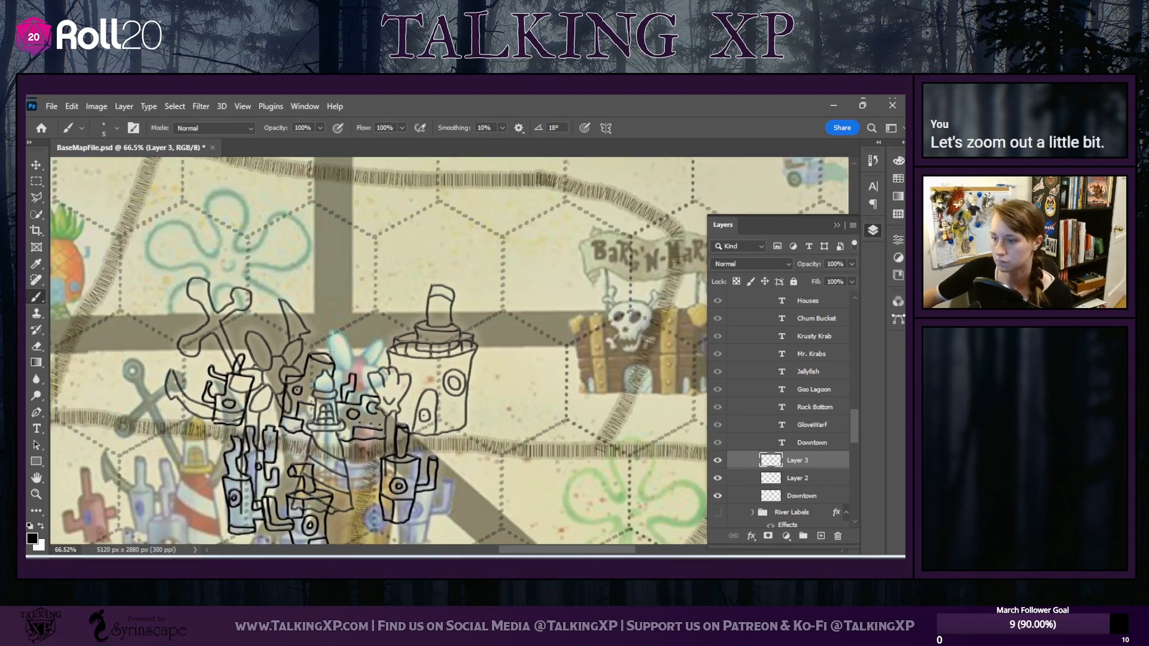
scroll(411, 419, "down", 3)
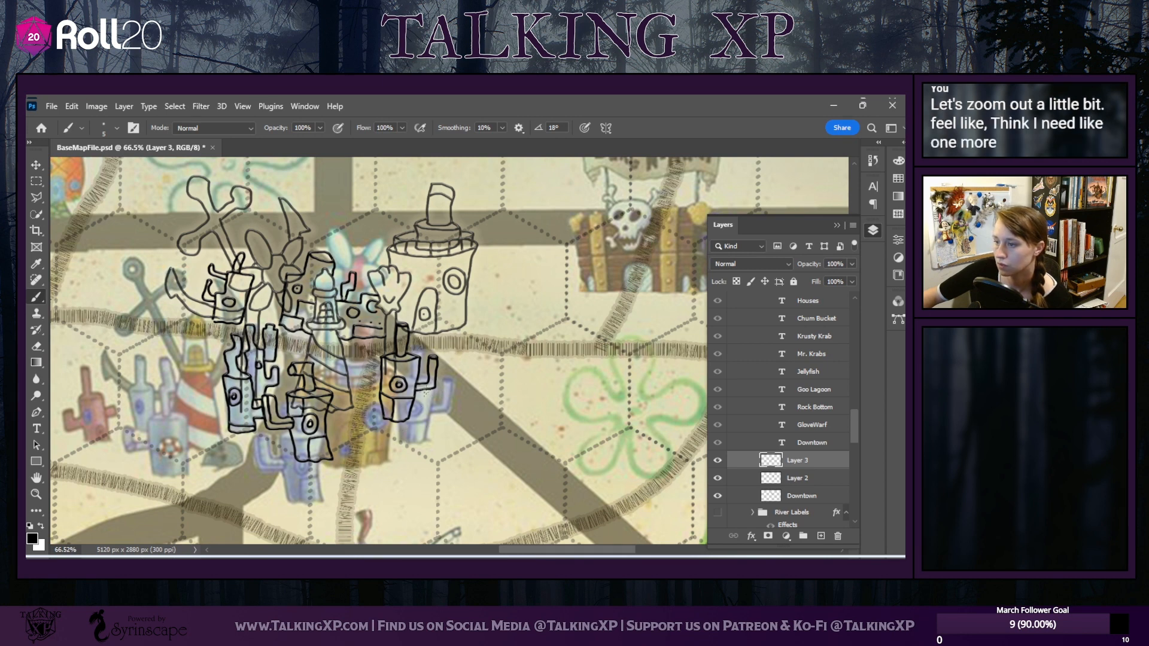
scroll(371, 448, "up", 3)
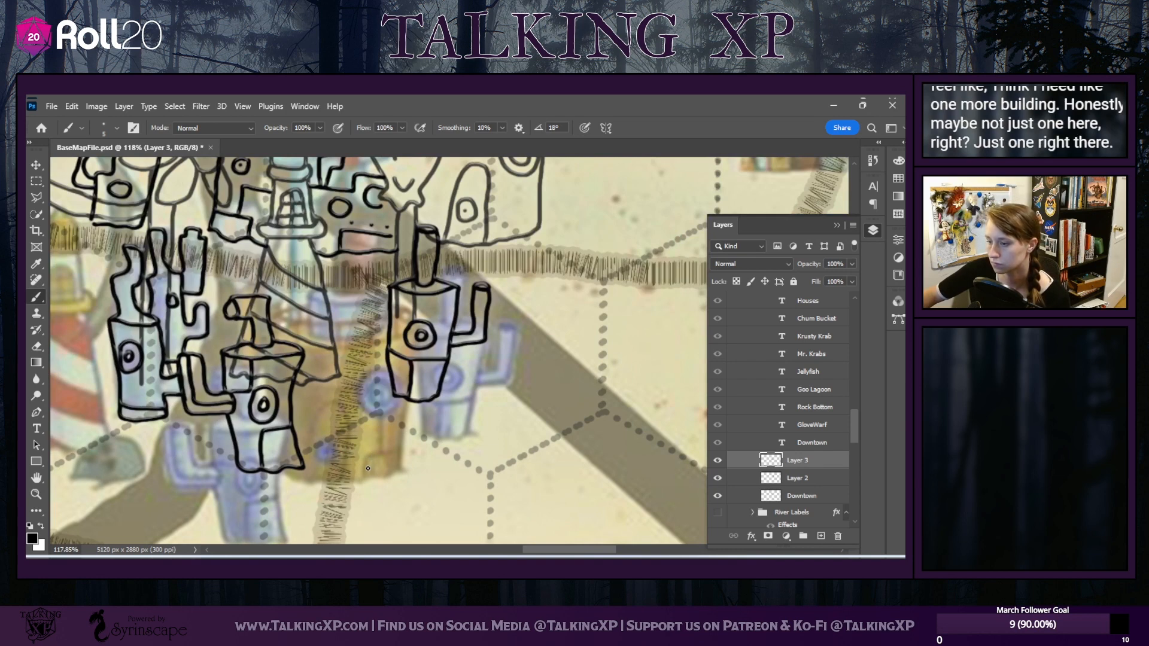
mouse_move(367, 469)
left_mouse_down()
mouse_move(370, 437)
mouse_move(418, 441)
mouse_move(417, 469)
mouse_move(375, 477)
left_mouse_up()
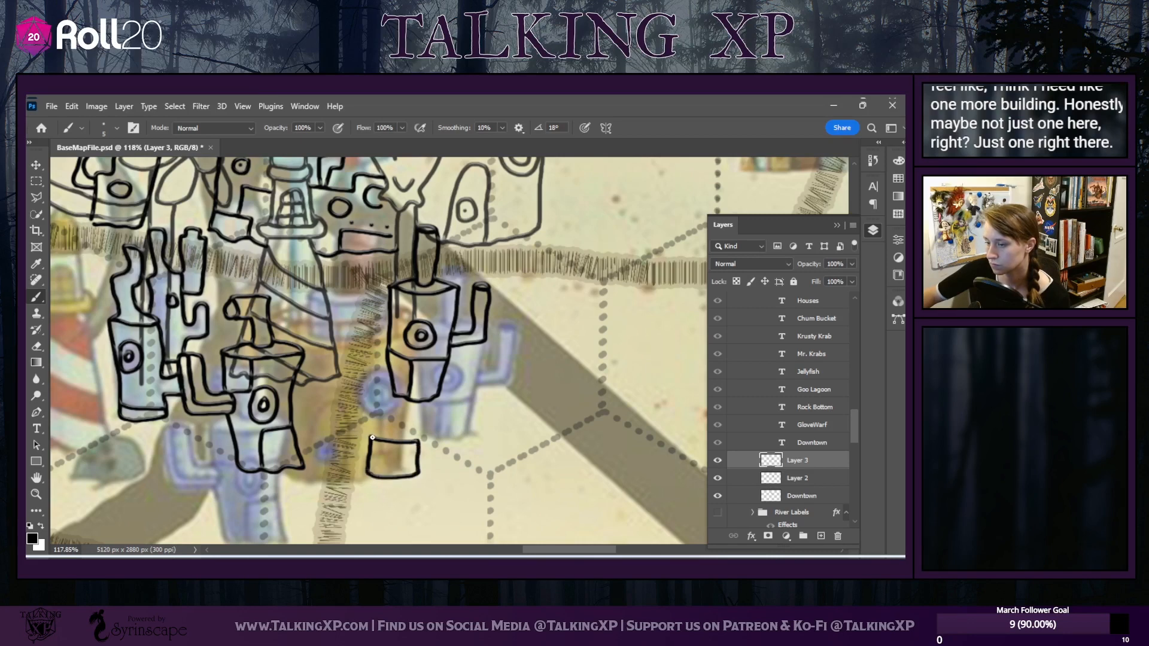
mouse_move(371, 427)
left_mouse_down()
mouse_move(371, 413)
mouse_move(409, 413)
mouse_move(418, 441)
mouse_move(401, 386)
mouse_move(380, 384)
mouse_move(379, 407)
left_mouse_up()
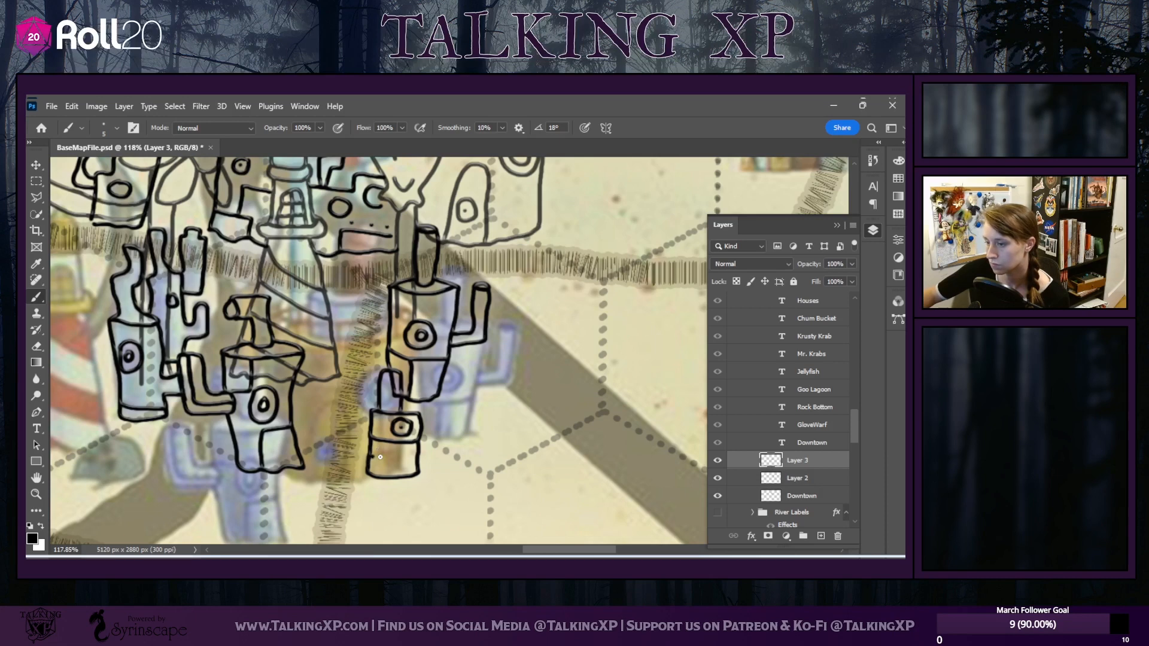
left_click_drag(372, 456, 391, 455)
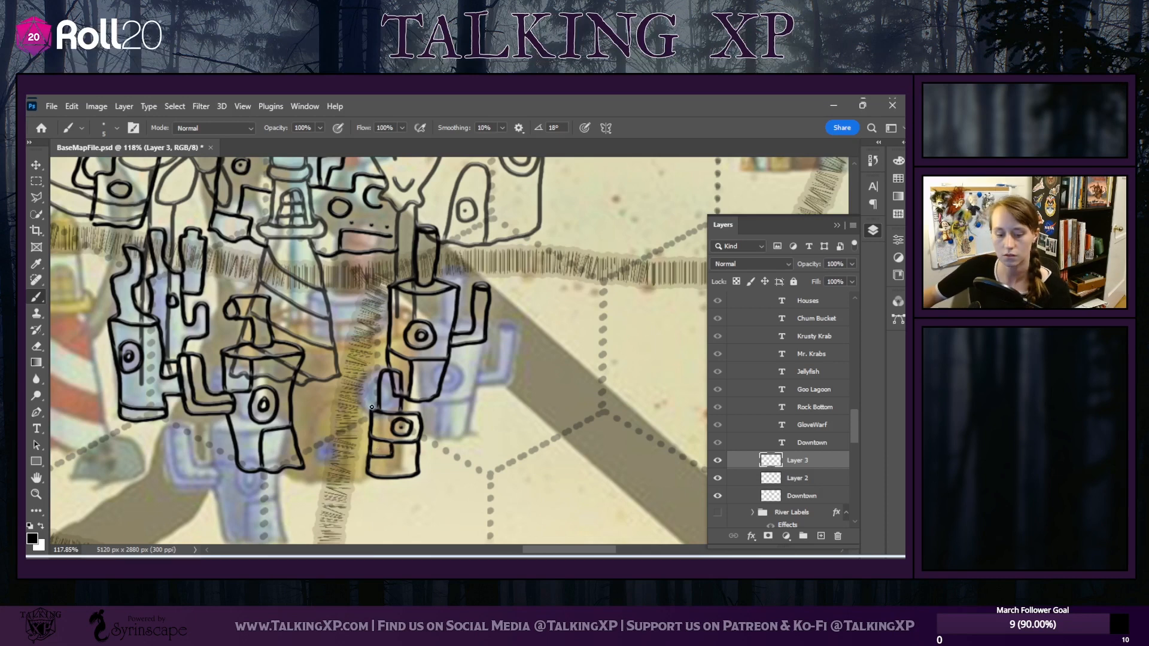
scroll(372, 409, "up", 1)
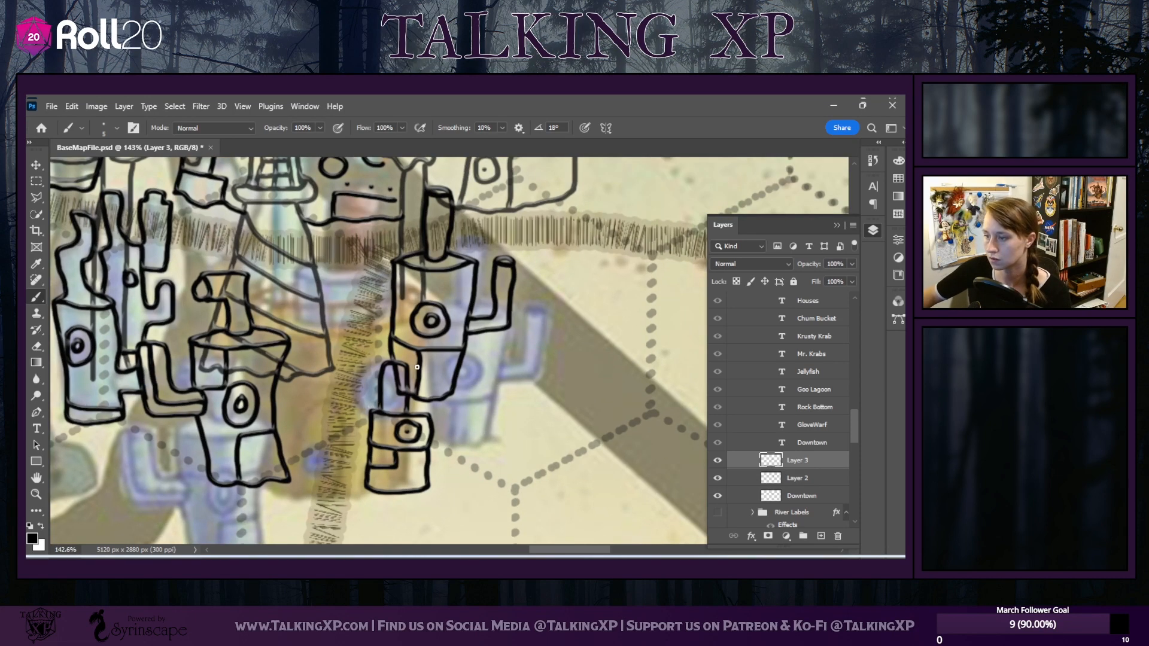
left_click(34, 347)
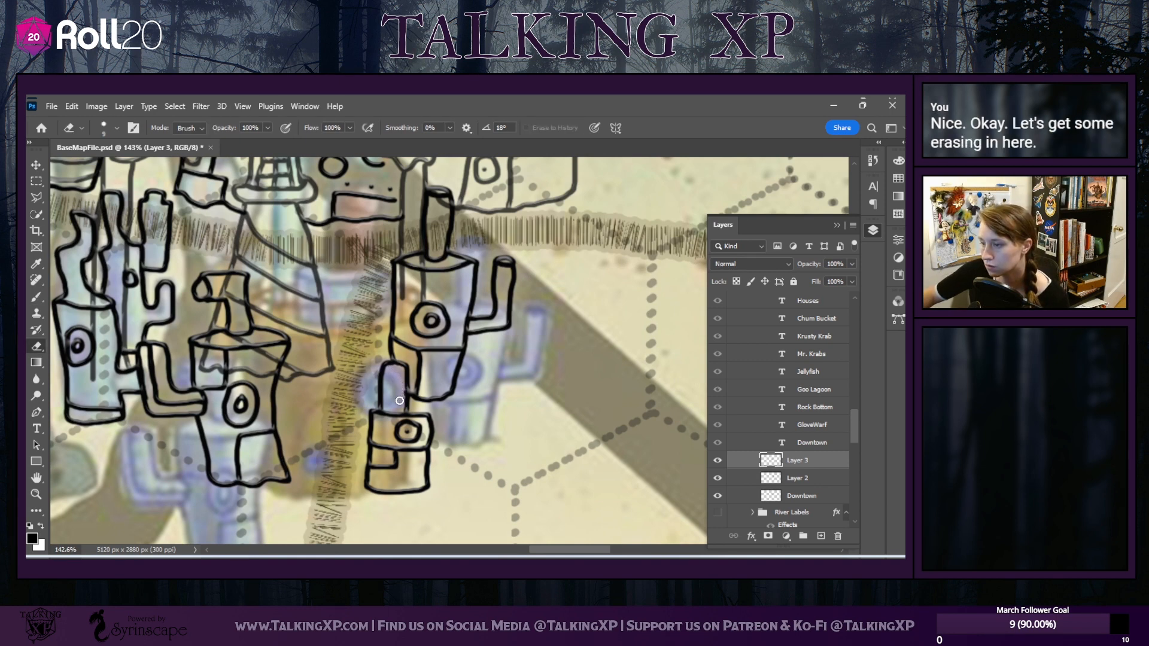
left_click(37, 297)
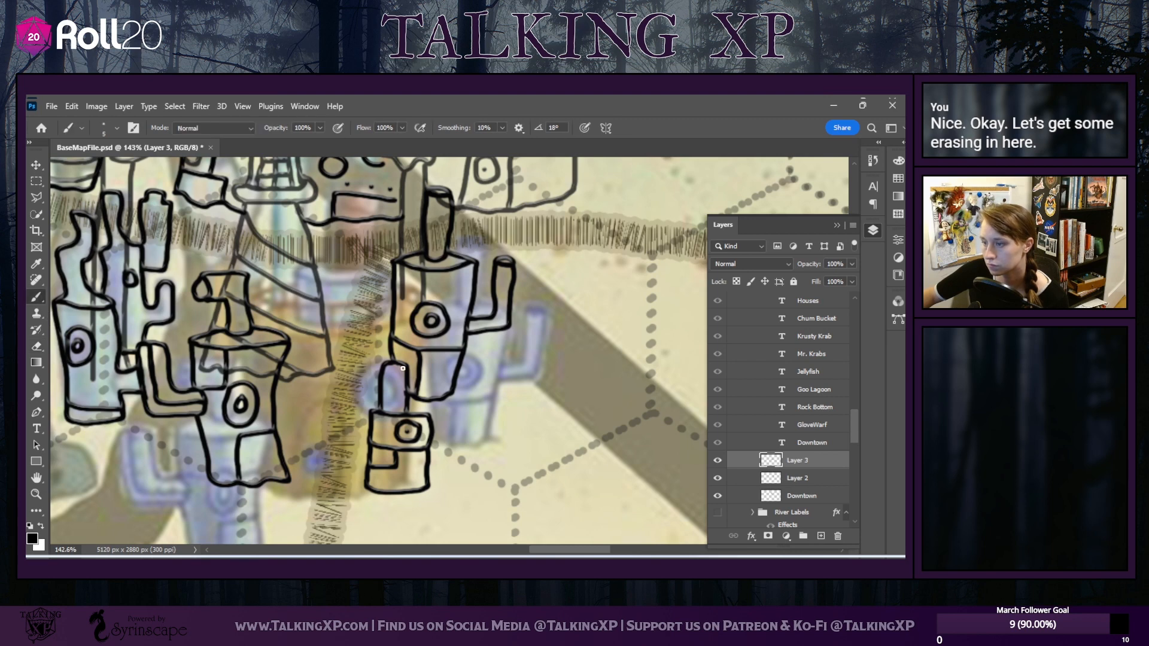
left_click_drag(399, 372, 395, 388)
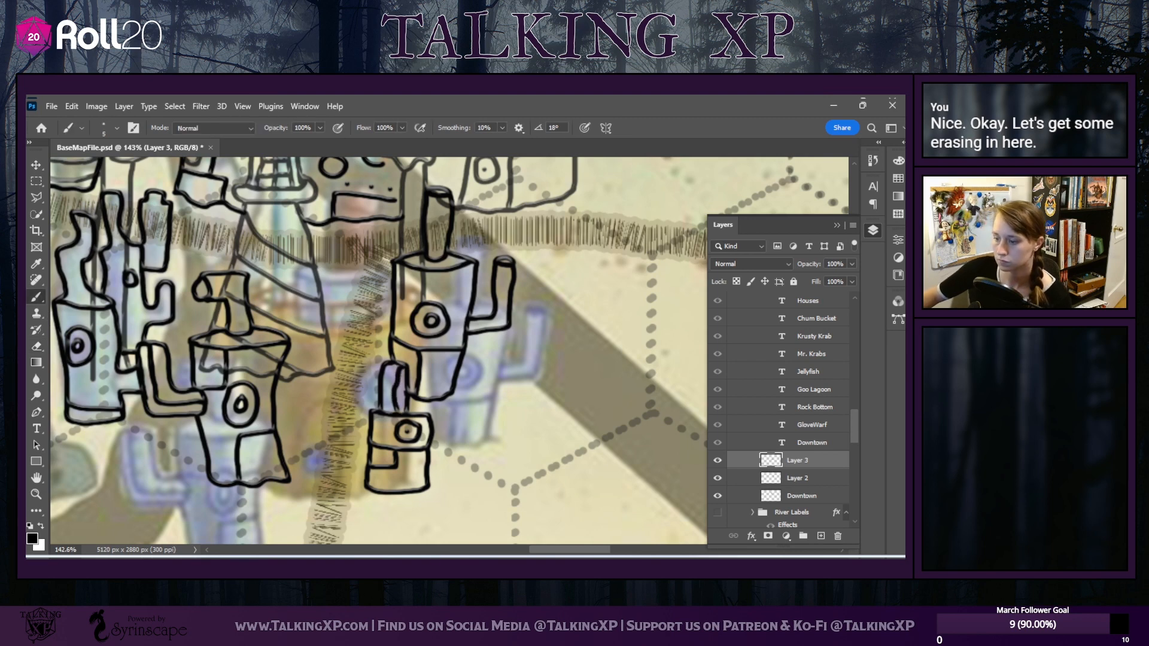
Start erasing the tilted house's top line where it crosses the windmill blade, and undo the last erasure
left_click_drag(557, 550, 546, 550)
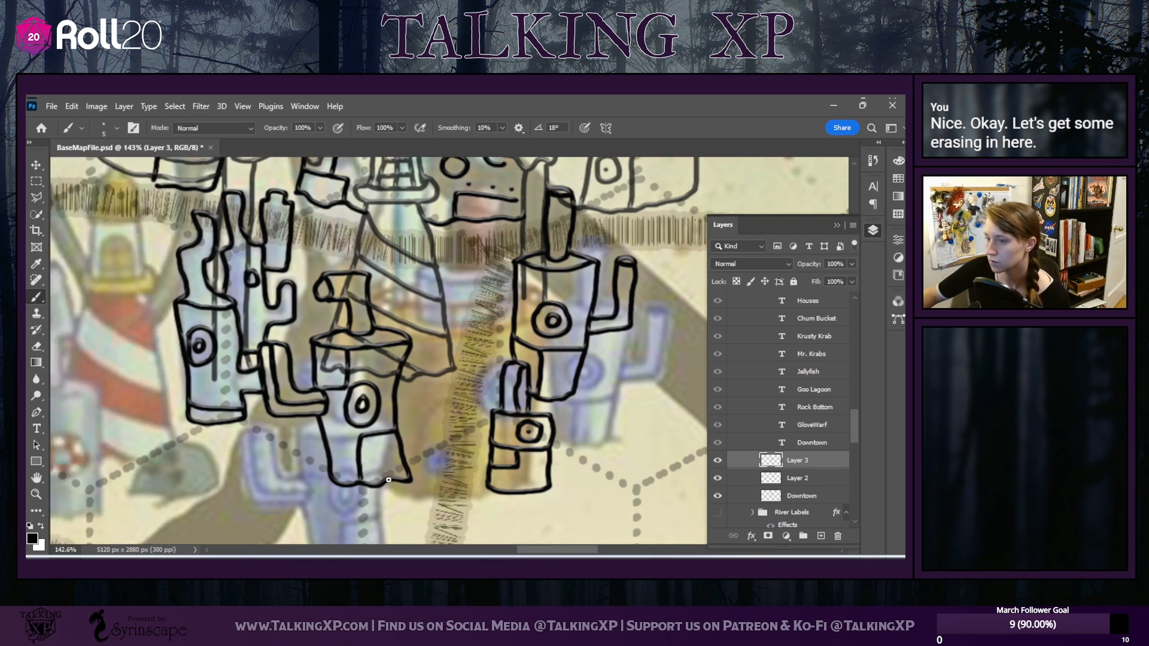
scroll(278, 448, "up", 5)
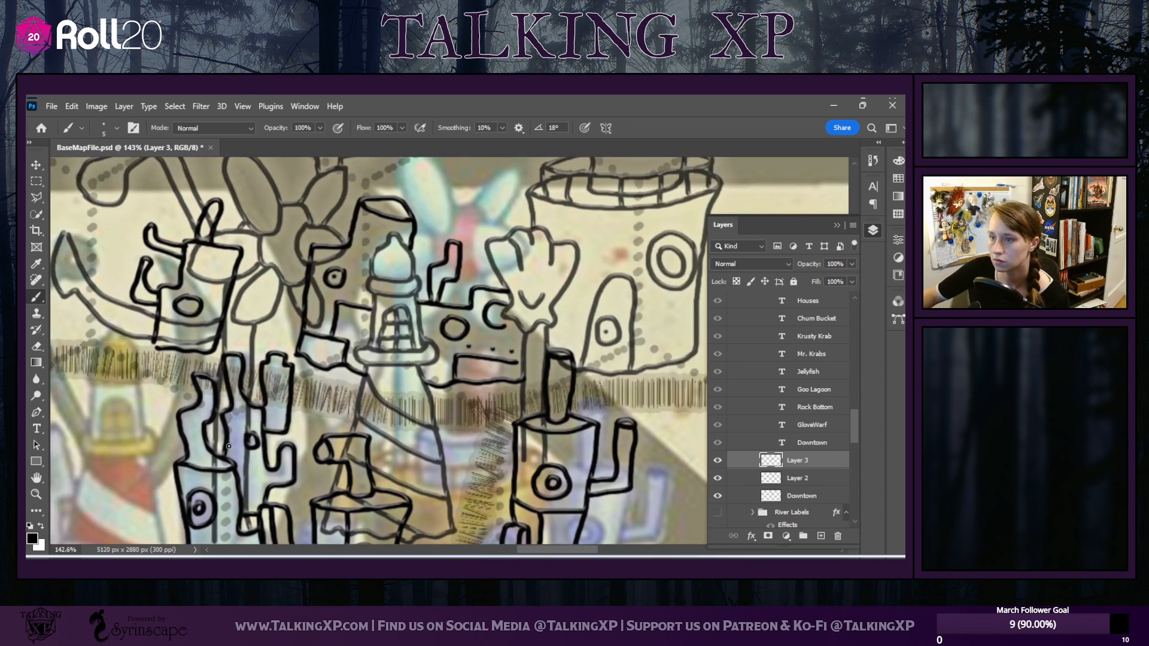
left_click(36, 346)
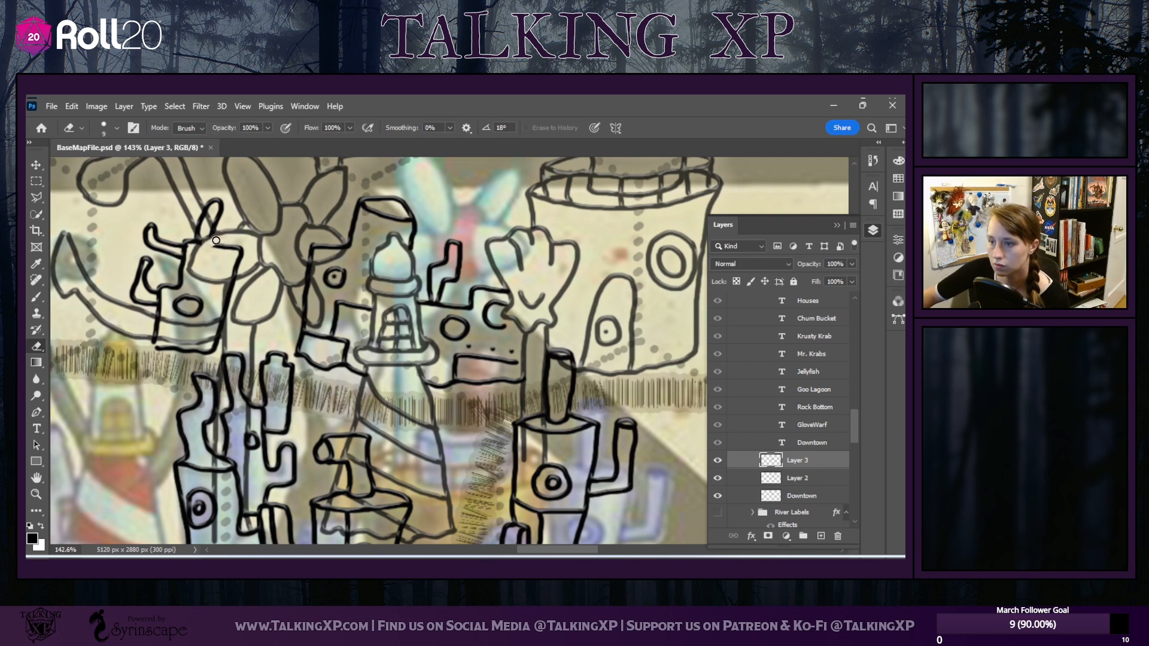
left_click_drag(207, 243, 199, 248)
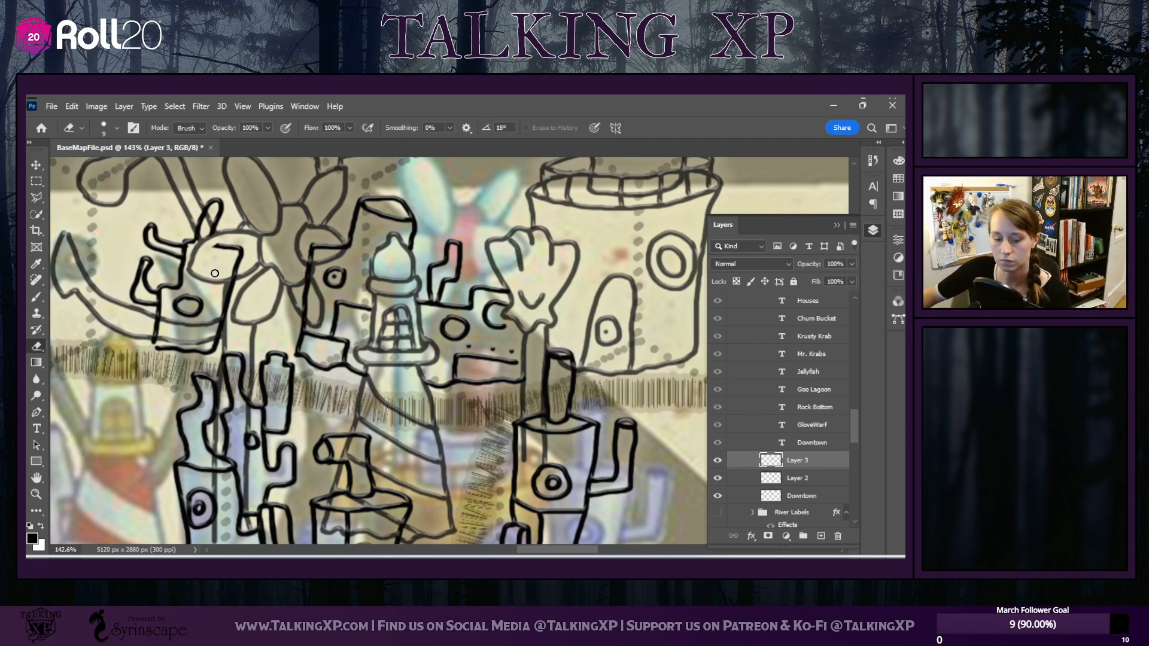
key("ctrl+z")
scroll(186, 271, "up", 3)
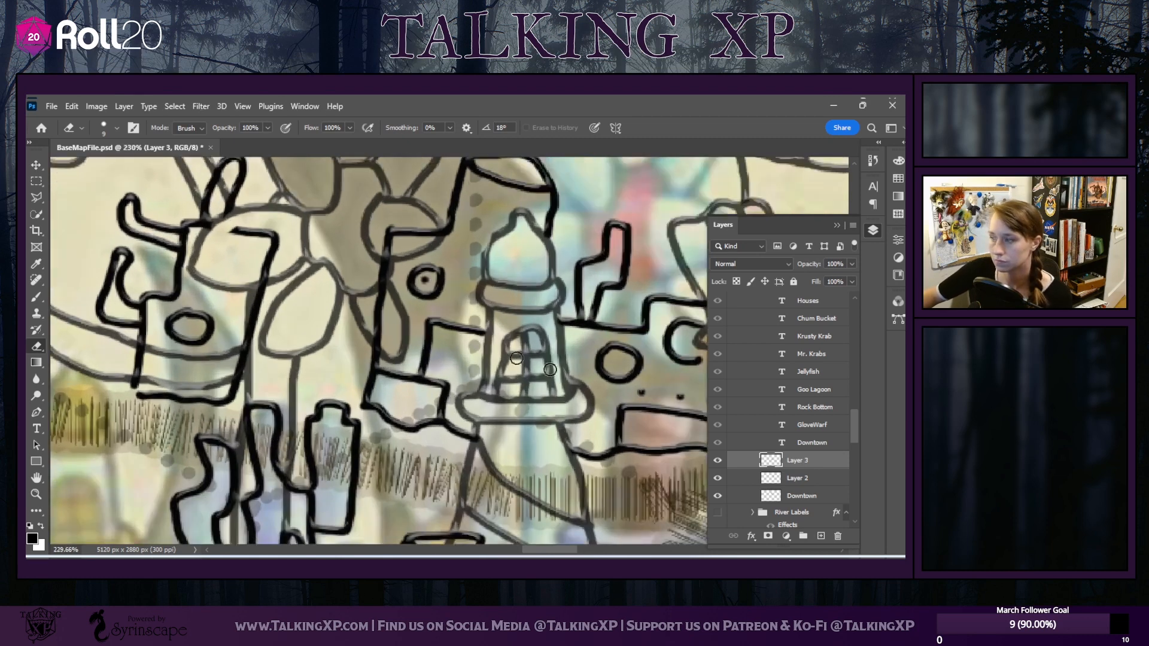
Move Layer 3 directly below the Downtown layer and set the opacity of Layer 2 and Downtown to 100%
left_click_drag(801, 464, 797, 505)
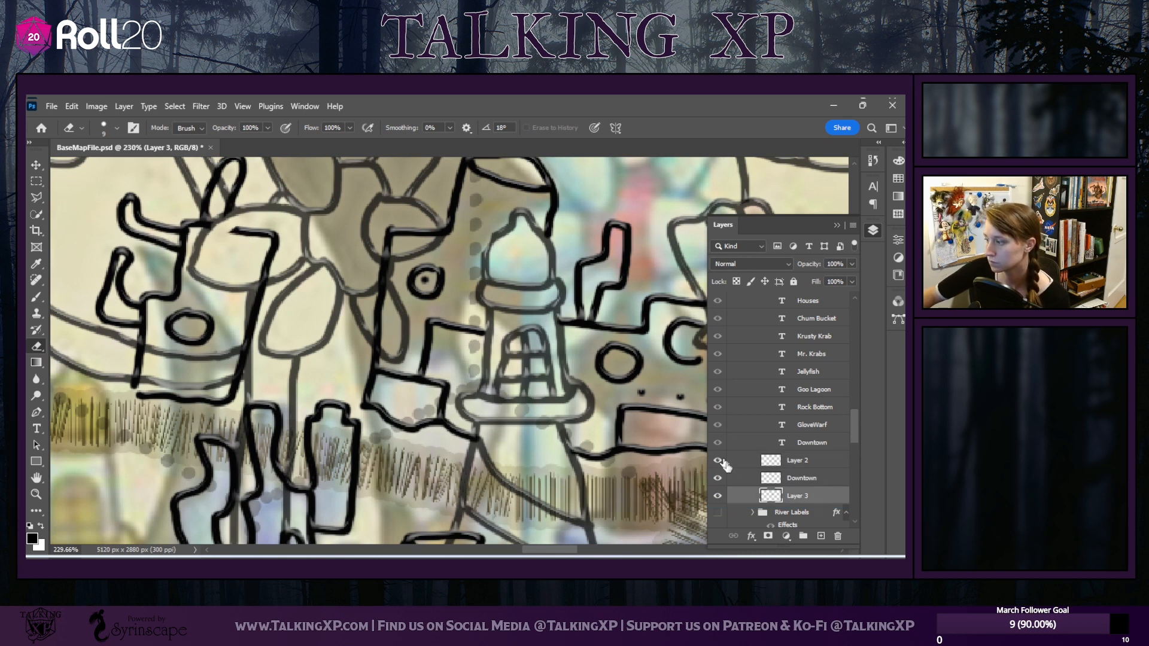
left_click(802, 469)
left_click(804, 482)
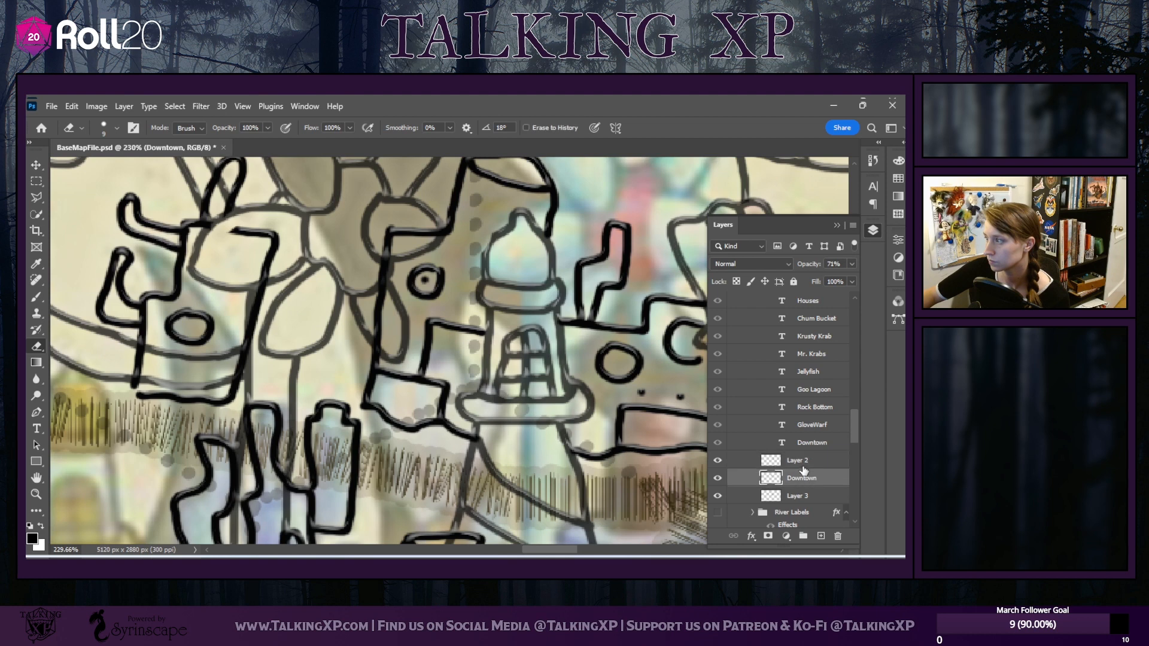
left_click(803, 470)
left_click(837, 263)
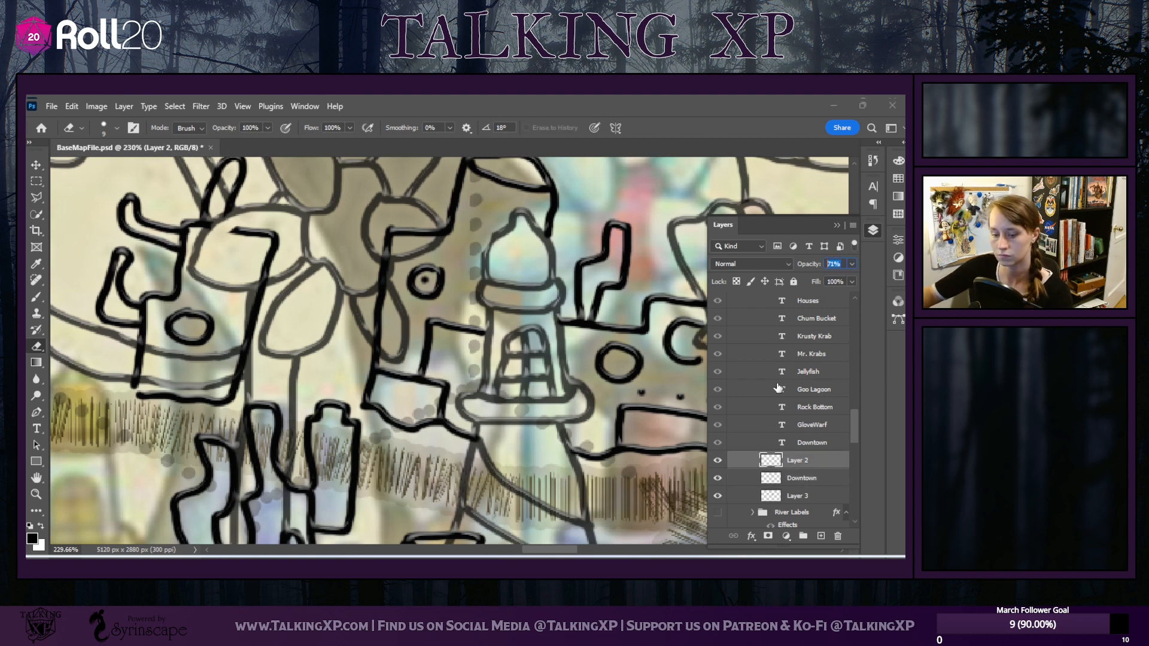
type("100")
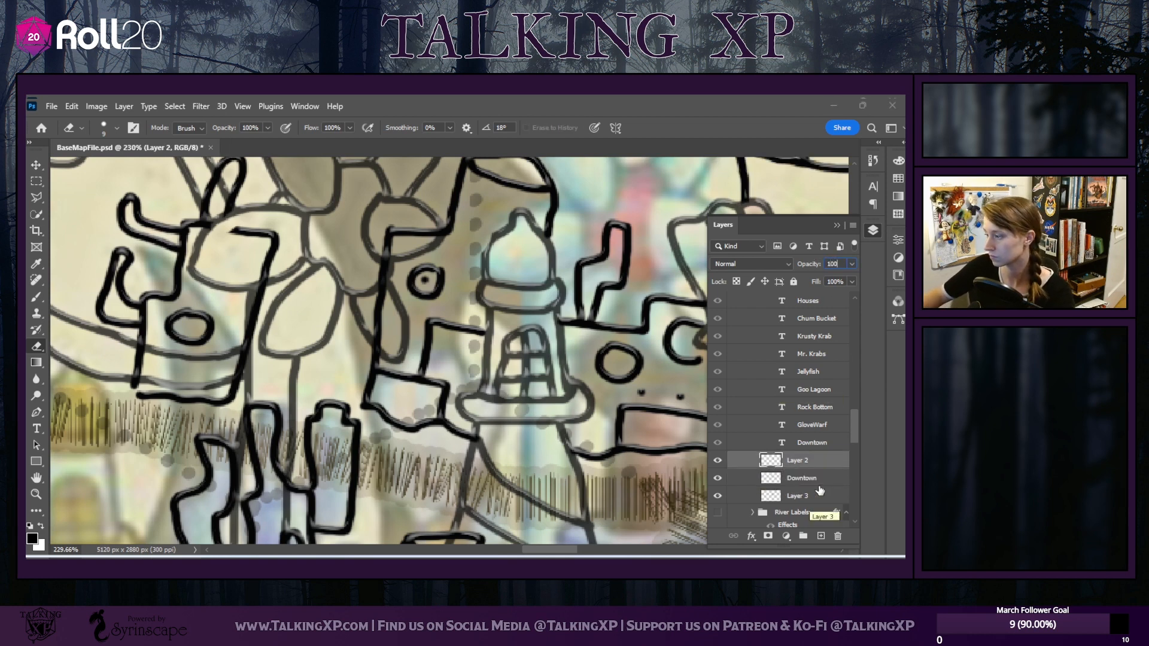
left_click(815, 478)
type("1")
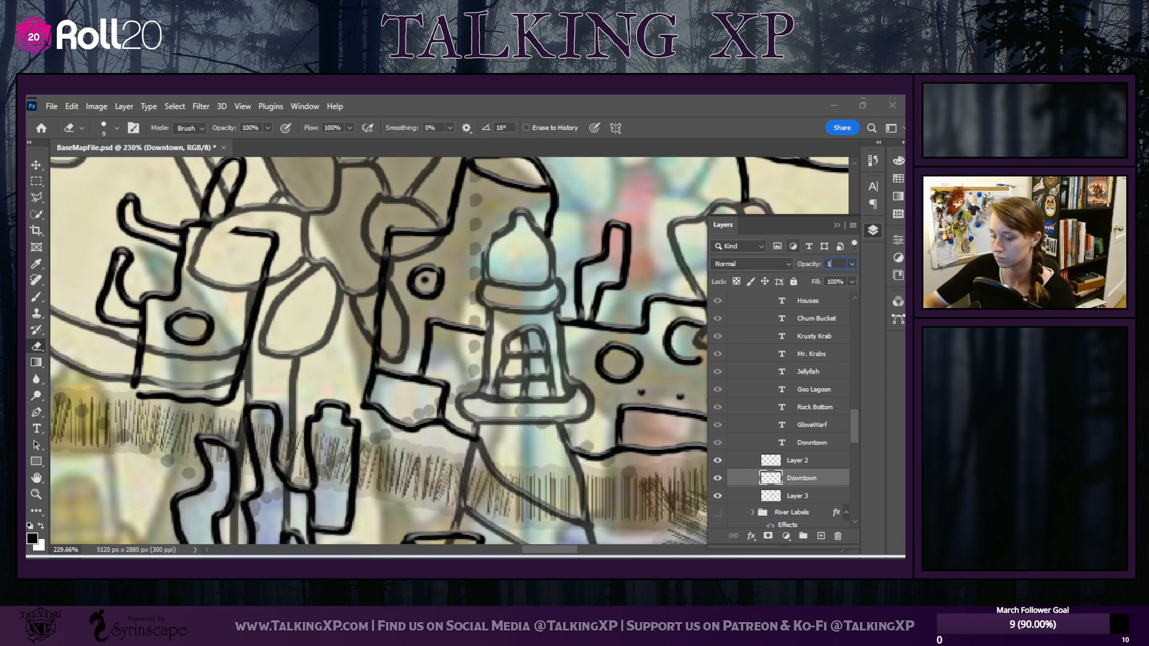
type("00")
key("Return")
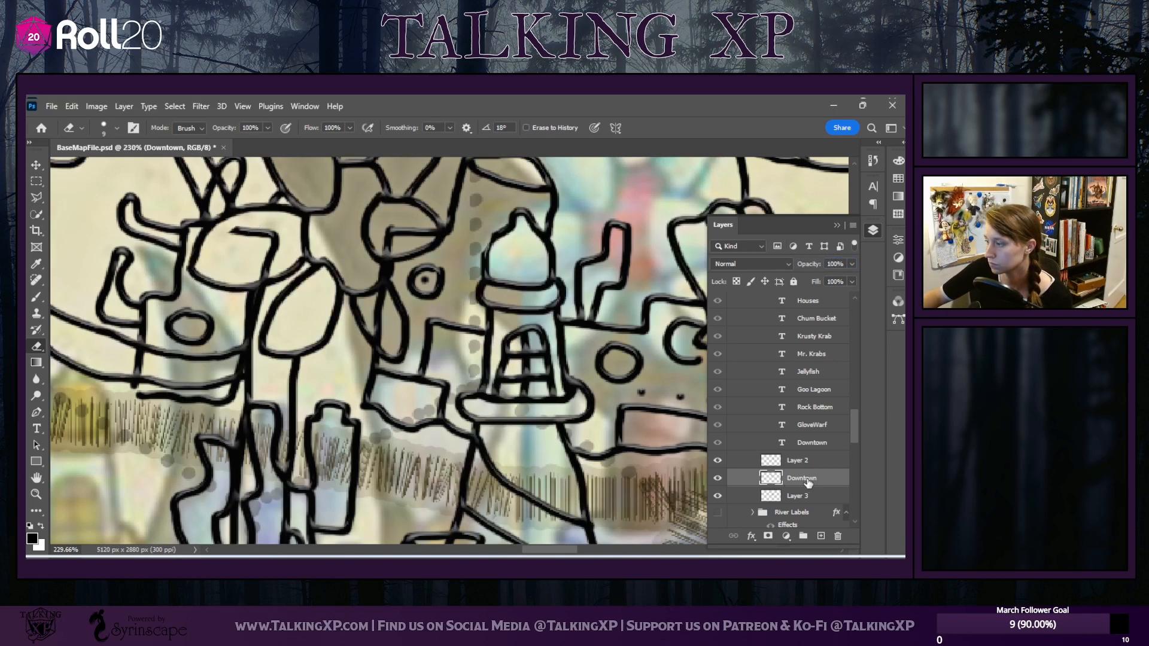
Erase the tilted house's outline inside the windmill on Layer 3 and the anchor arm's lines crossing the house on the Downtown layer
left_click(802, 496)
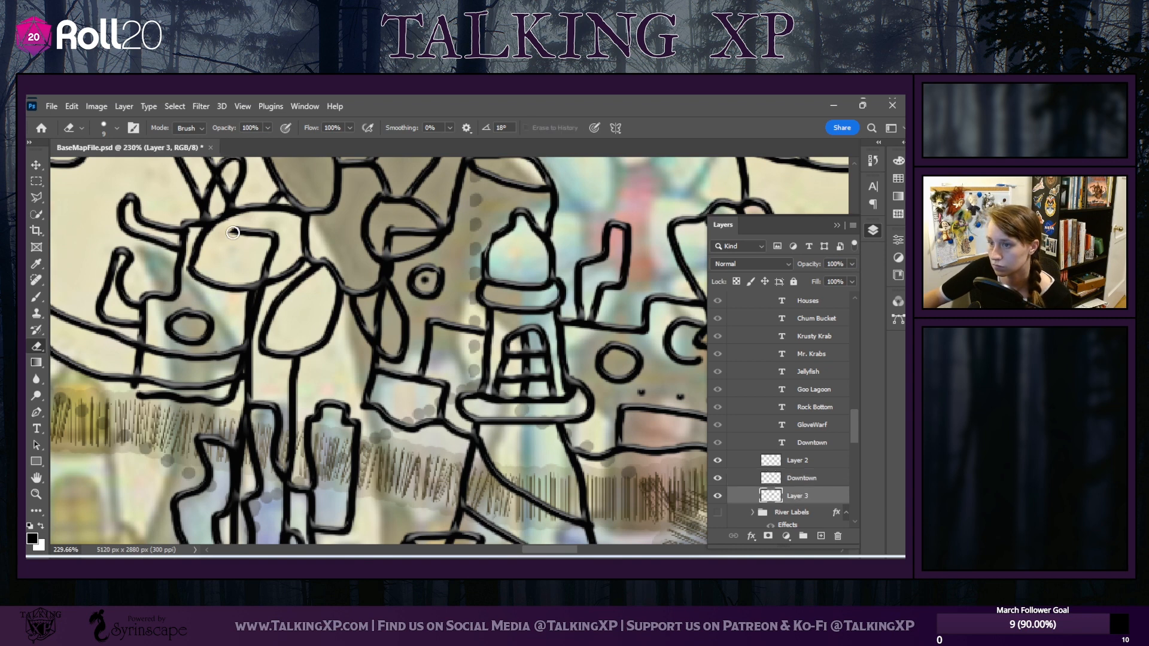
left_click_drag(274, 239, 252, 357)
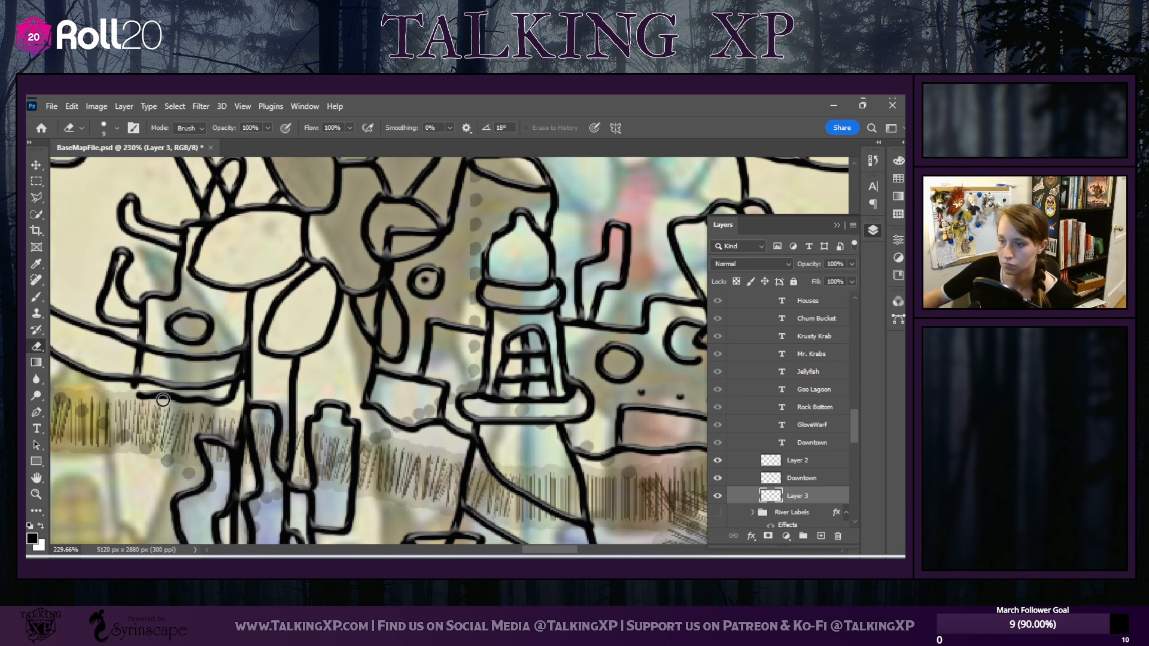
left_click(801, 481)
left_click(717, 478)
left_click(717, 477)
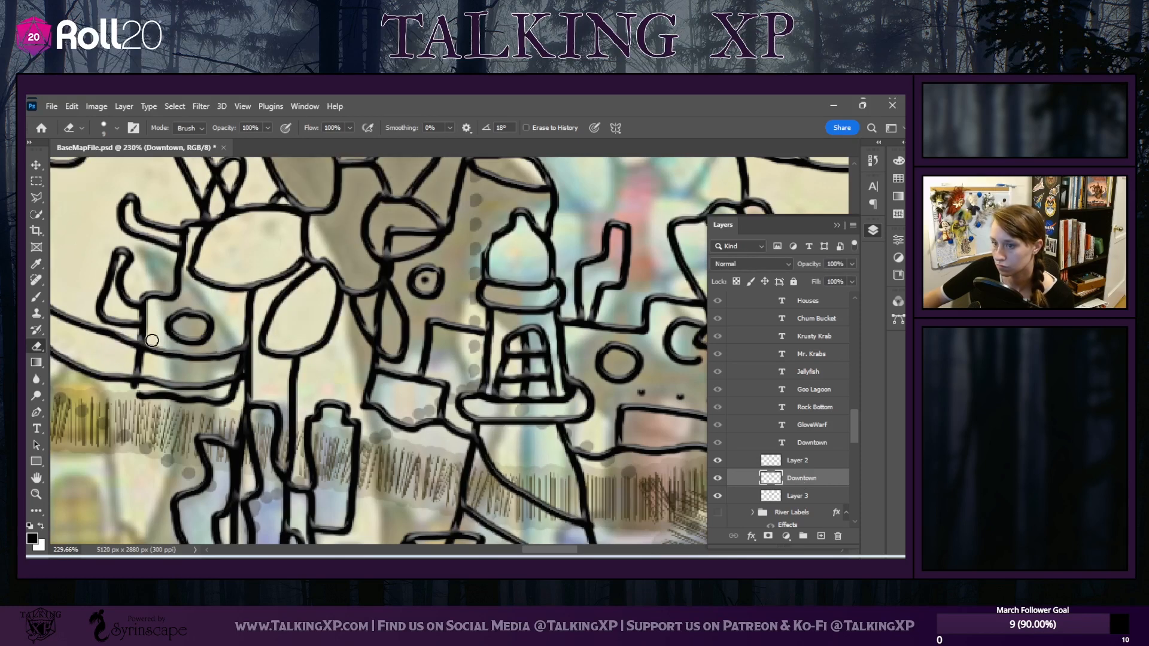
mouse_move(146, 354)
left_mouse_down()
mouse_move(142, 385)
mouse_move(215, 390)
mouse_move(231, 380)
mouse_move(238, 346)
mouse_move(181, 360)
mouse_move(157, 351)
mouse_move(233, 359)
mouse_move(209, 379)
left_mouse_up()
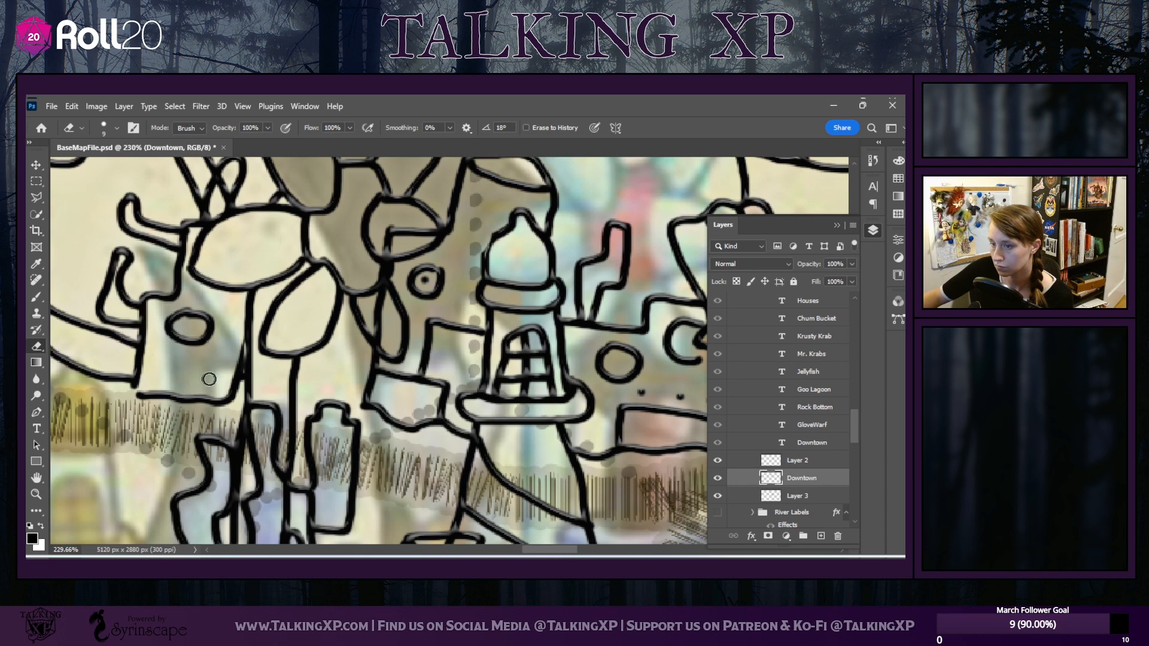
Erase the Downtown layer's crossed-bone lines inside the tilted house's rounded chimney
left_click(793, 497)
left_click(35, 296)
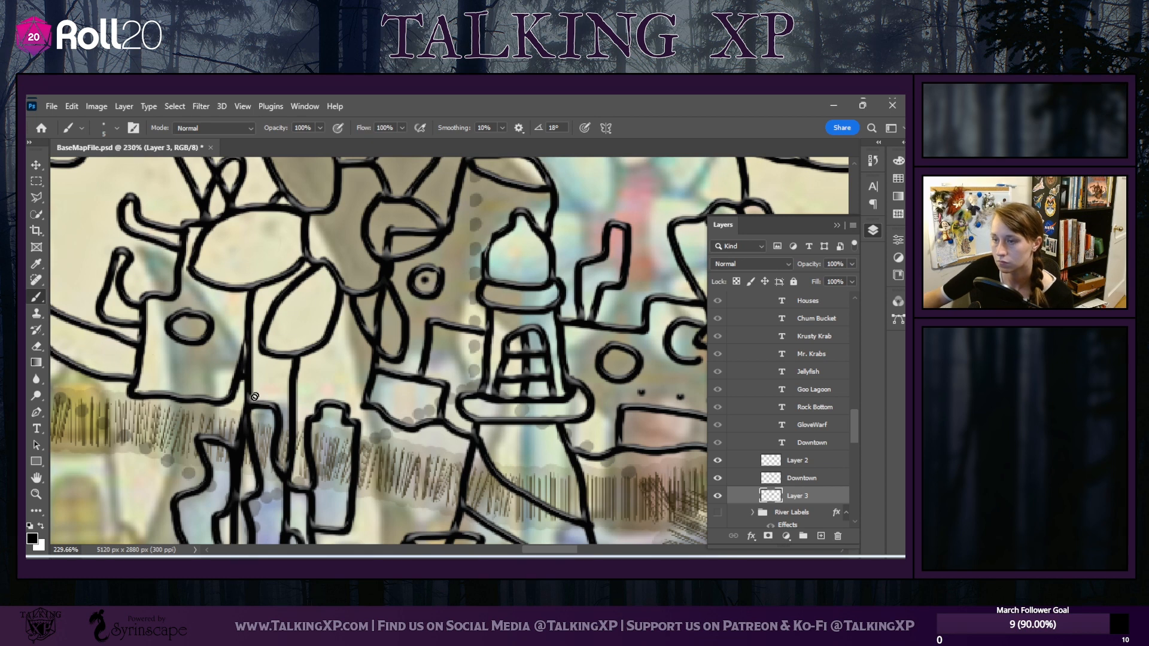
scroll(529, 420, "up", 3)
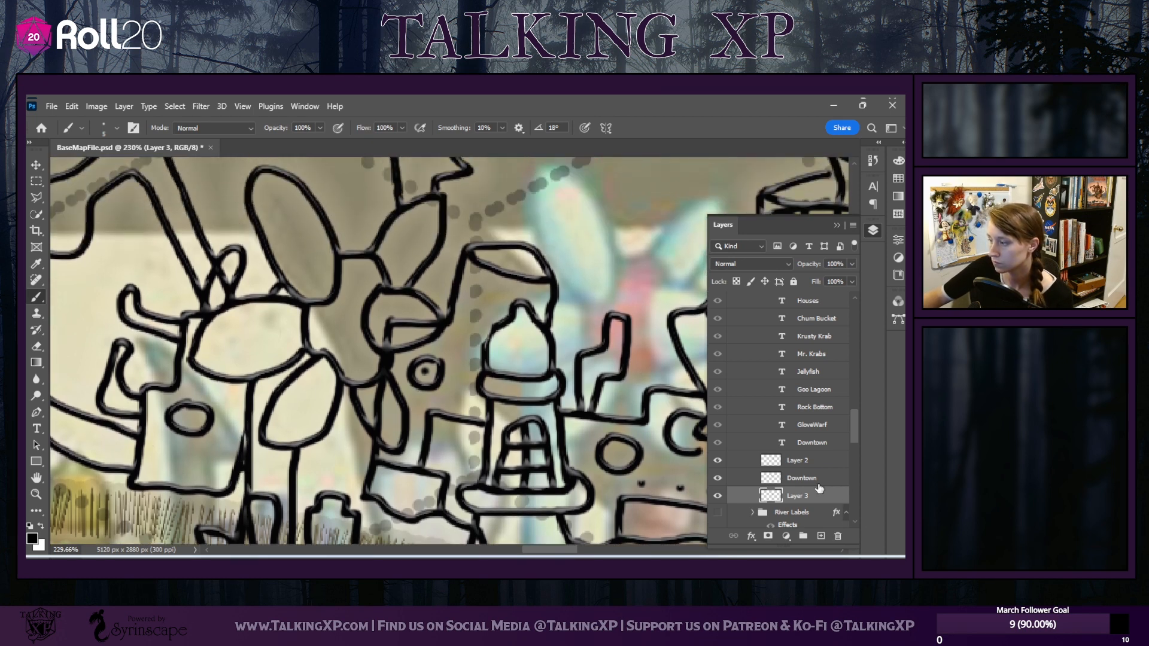
left_click(817, 482)
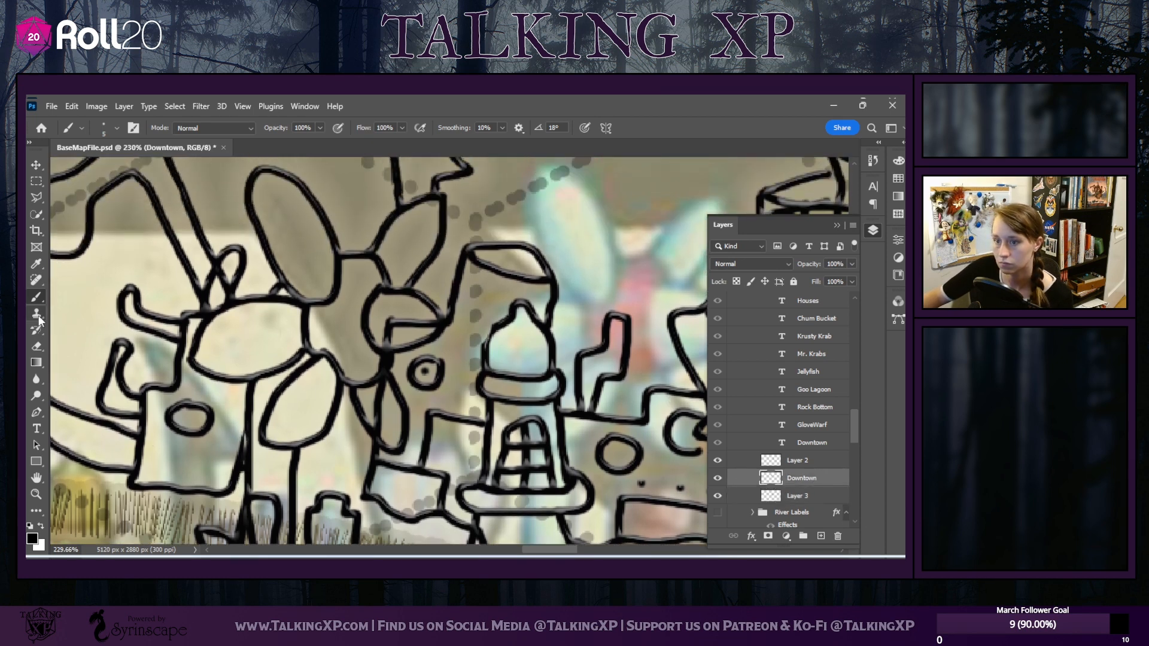
left_click(37, 346)
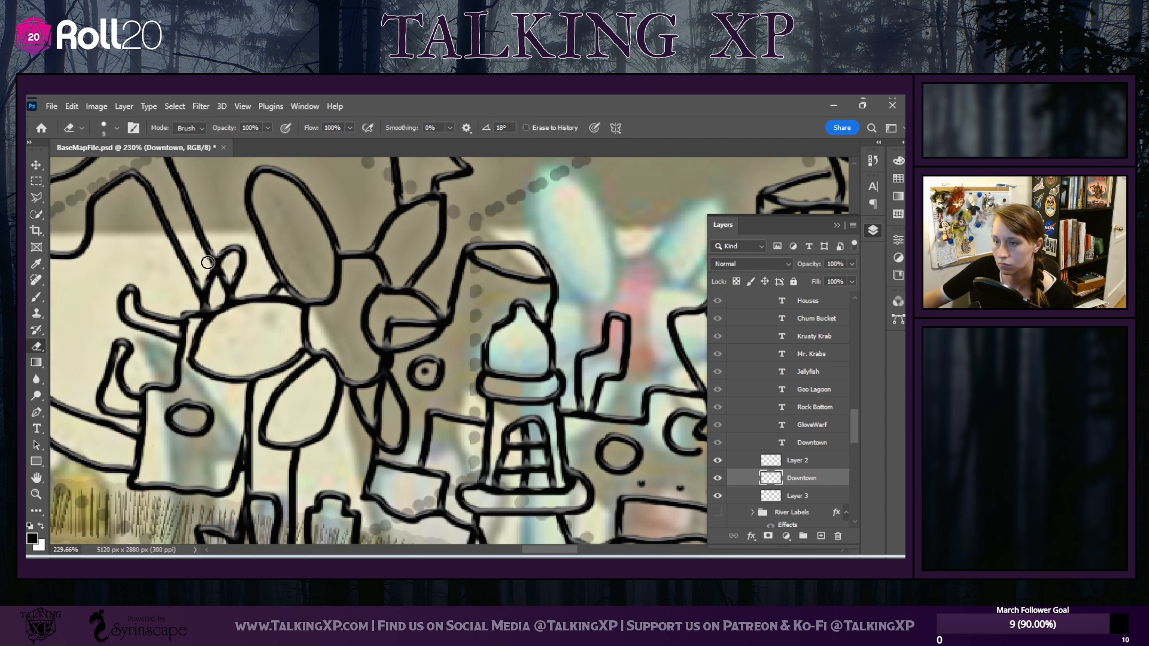
left_click_drag(219, 267, 222, 295)
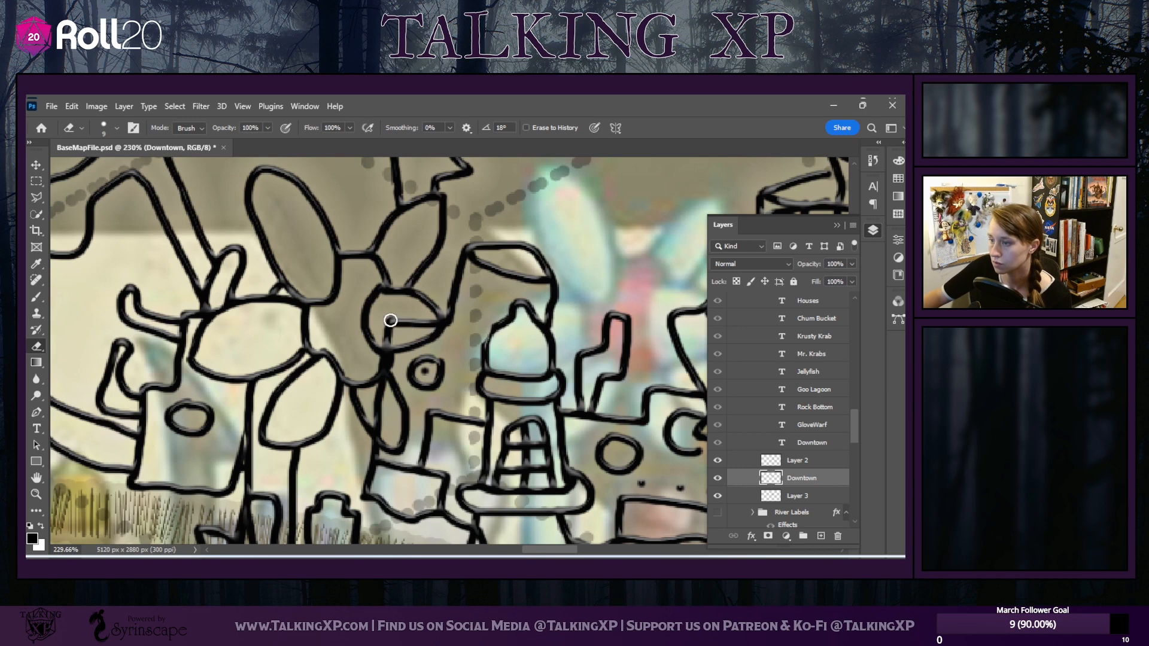
Erase the stepped building's lines on Layer 3 where they cross the windmill blades and the lighthouse tower
left_click(793, 497)
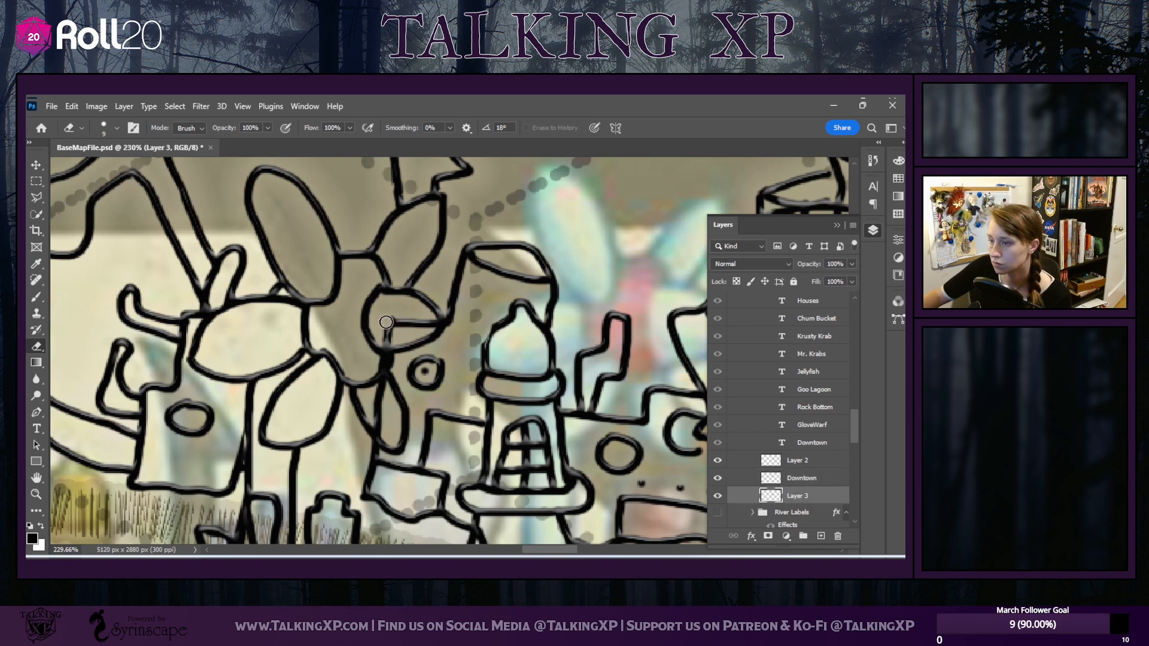
mouse_move(385, 322)
left_mouse_down()
mouse_move(438, 322)
mouse_move(398, 330)
mouse_move(390, 319)
mouse_move(376, 429)
left_mouse_up()
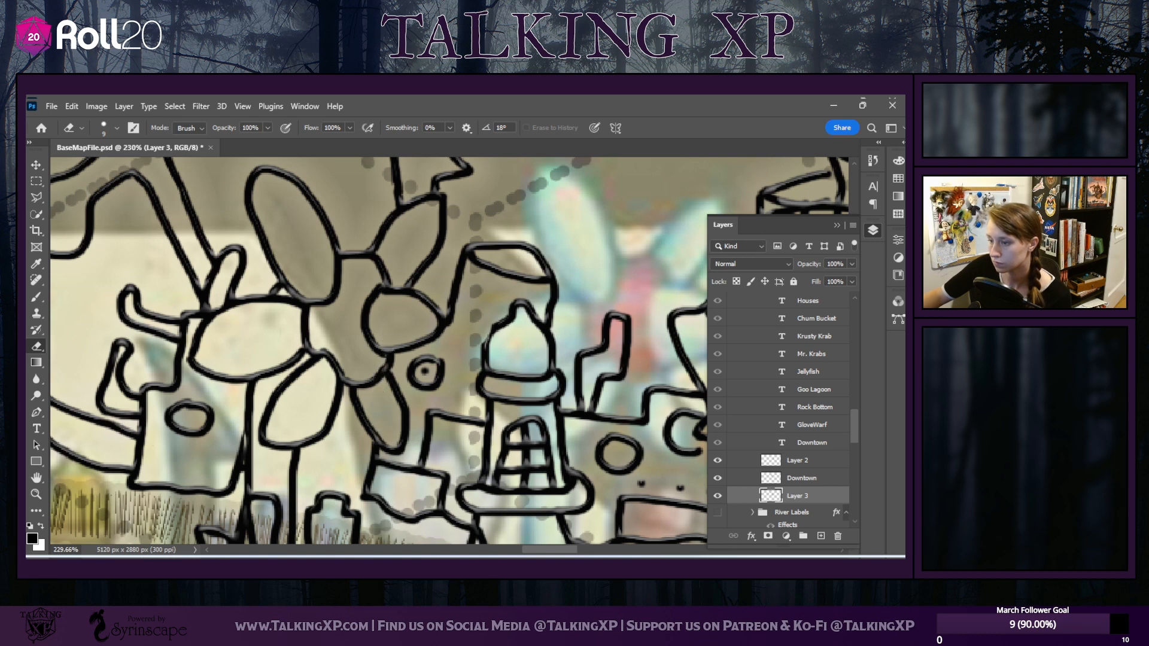
left_click_drag(545, 545, 553, 545)
scroll(490, 464, "down", 3)
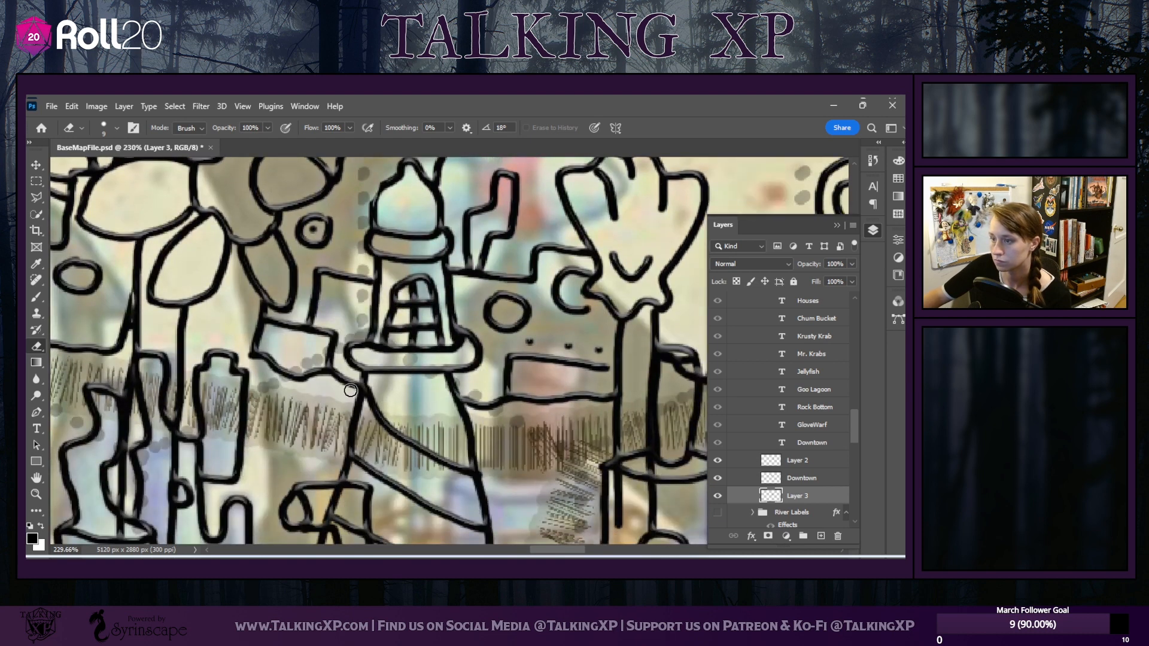
left_click_drag(335, 379, 366, 383)
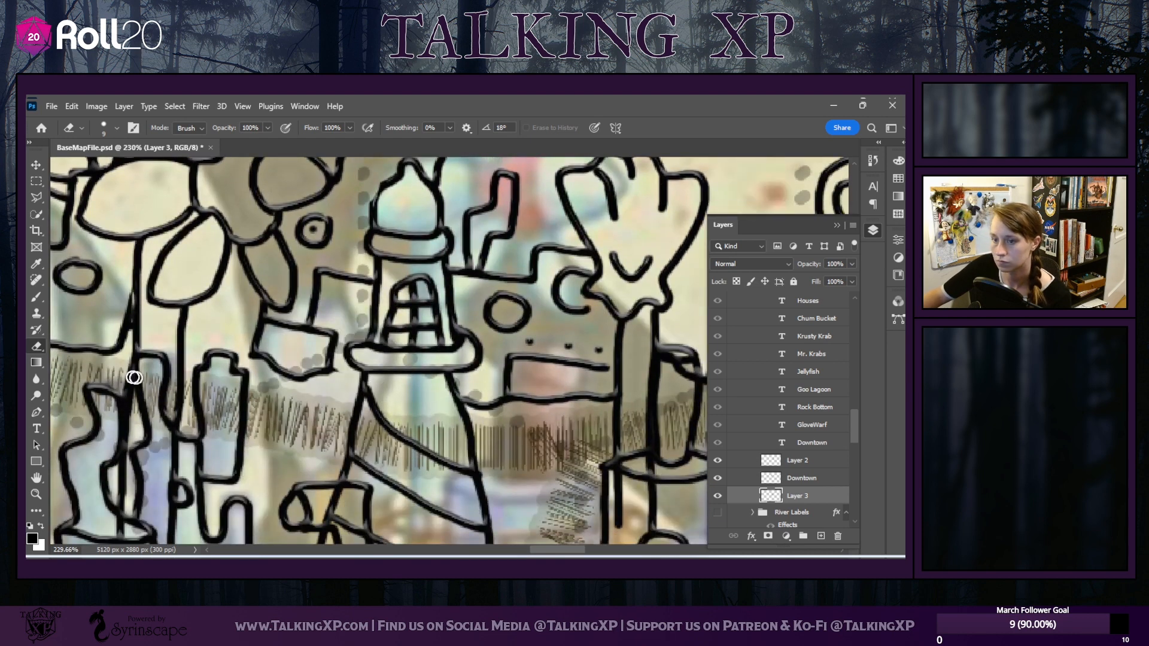
left_click(37, 297)
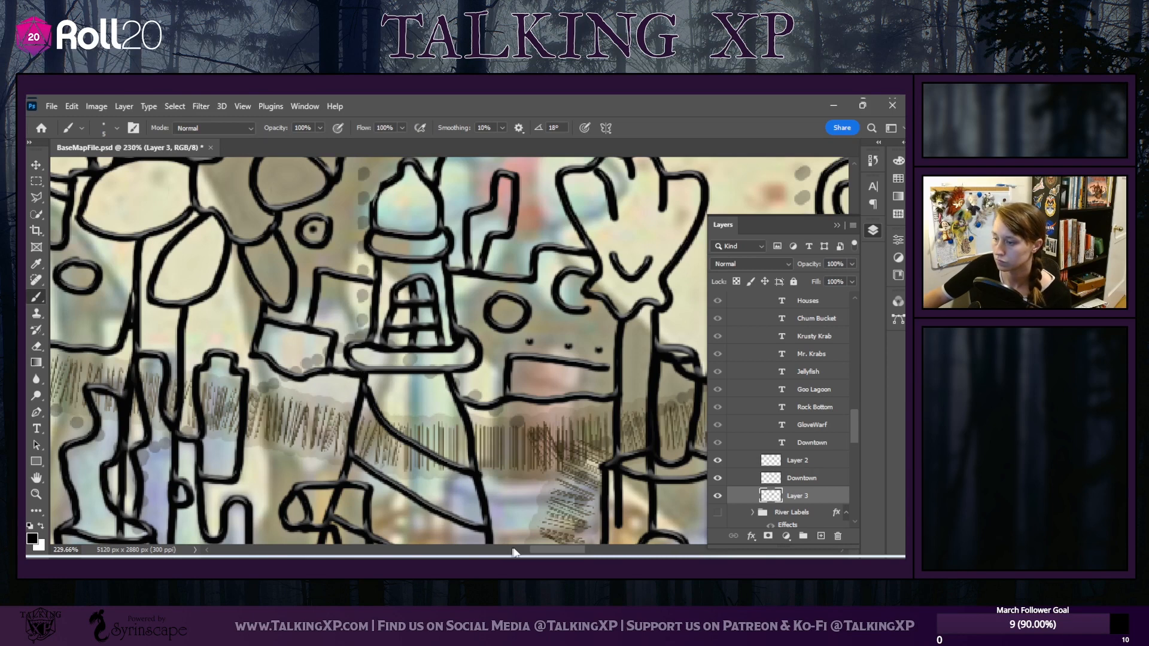
Erase the Layer 2 lines crossing the rim of the upright pipe beside the glove's stem
left_click_drag(553, 550, 566, 550)
scroll(486, 445, "down", 7)
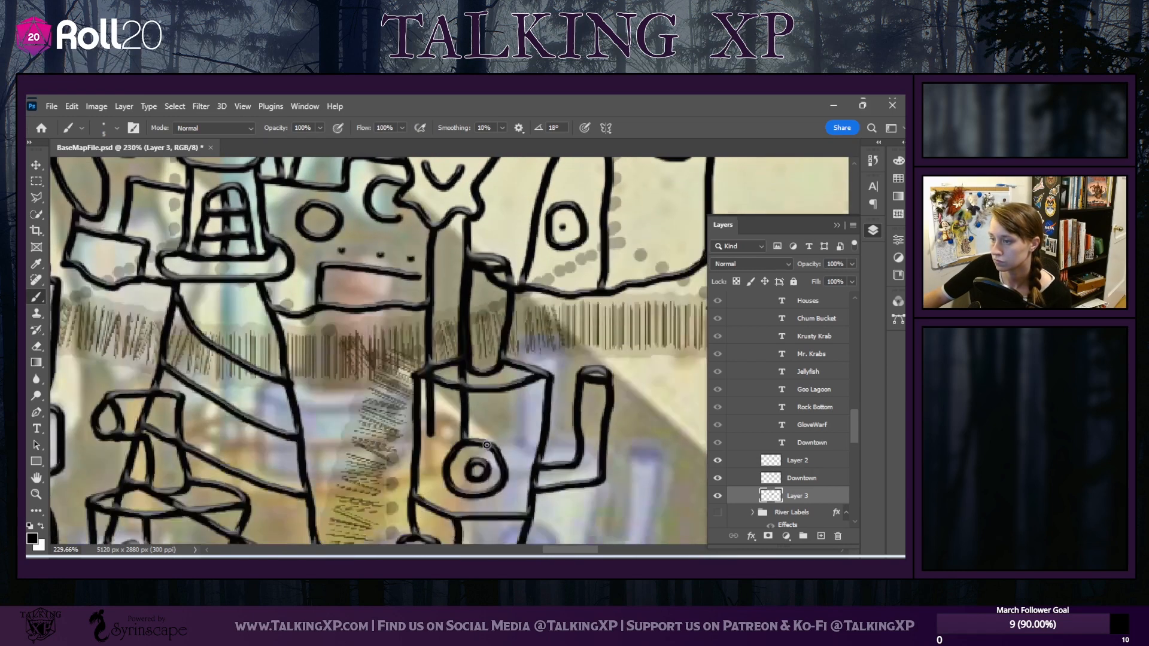
left_click(798, 479)
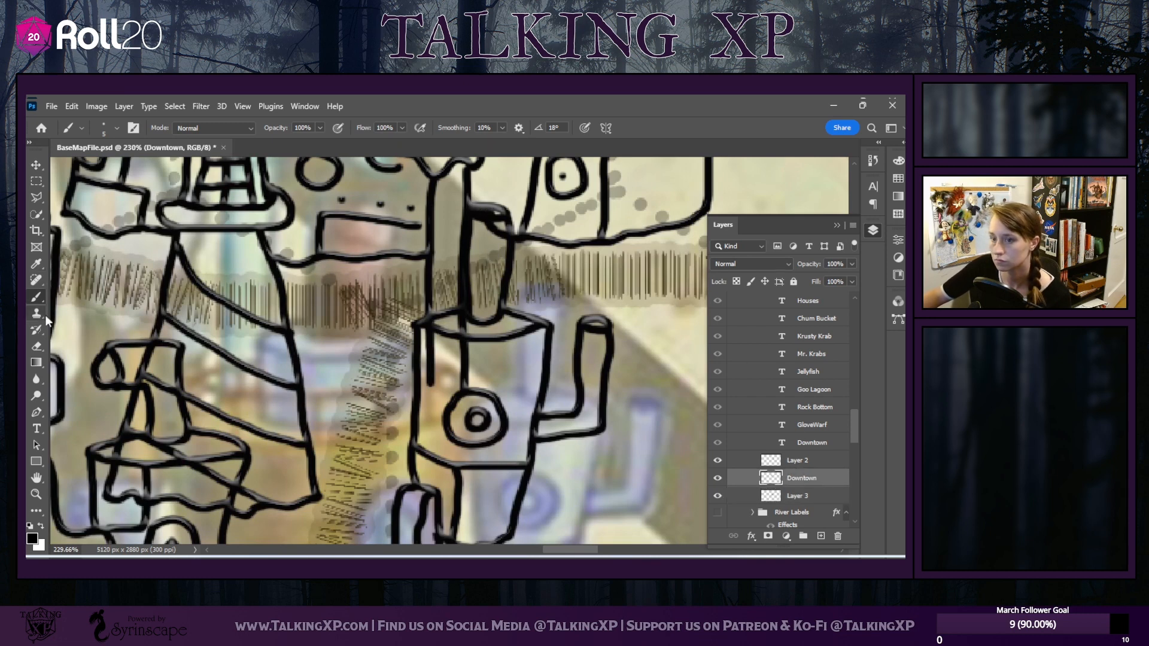
left_click(40, 344)
left_click_drag(483, 212, 472, 212)
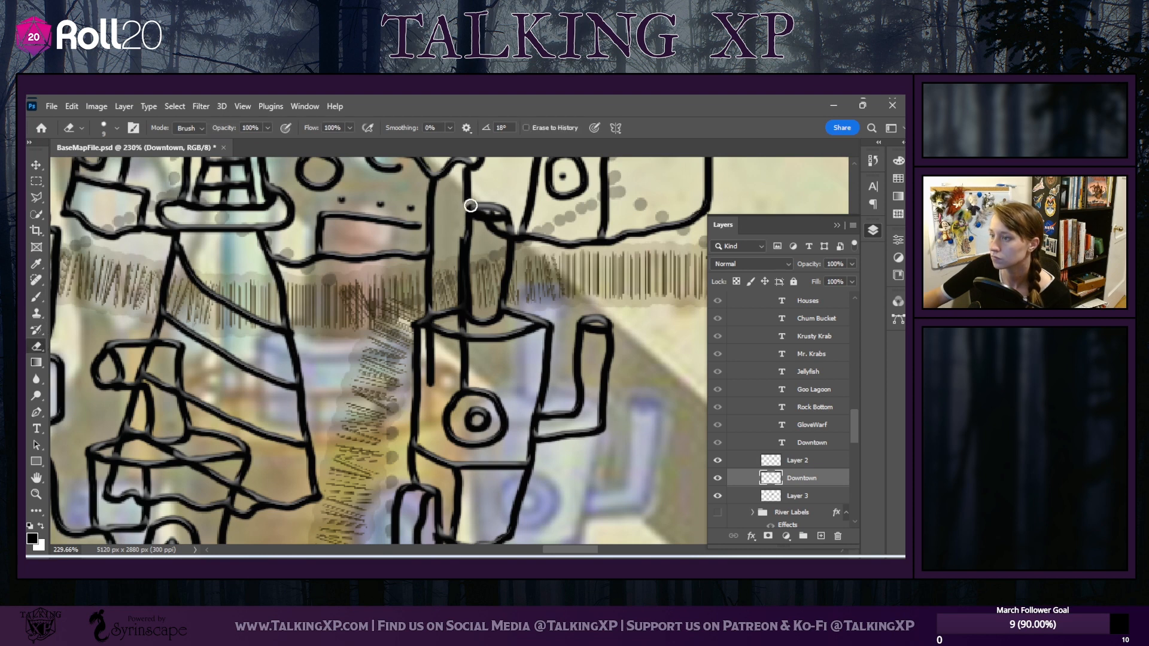
key("ctrl+z")
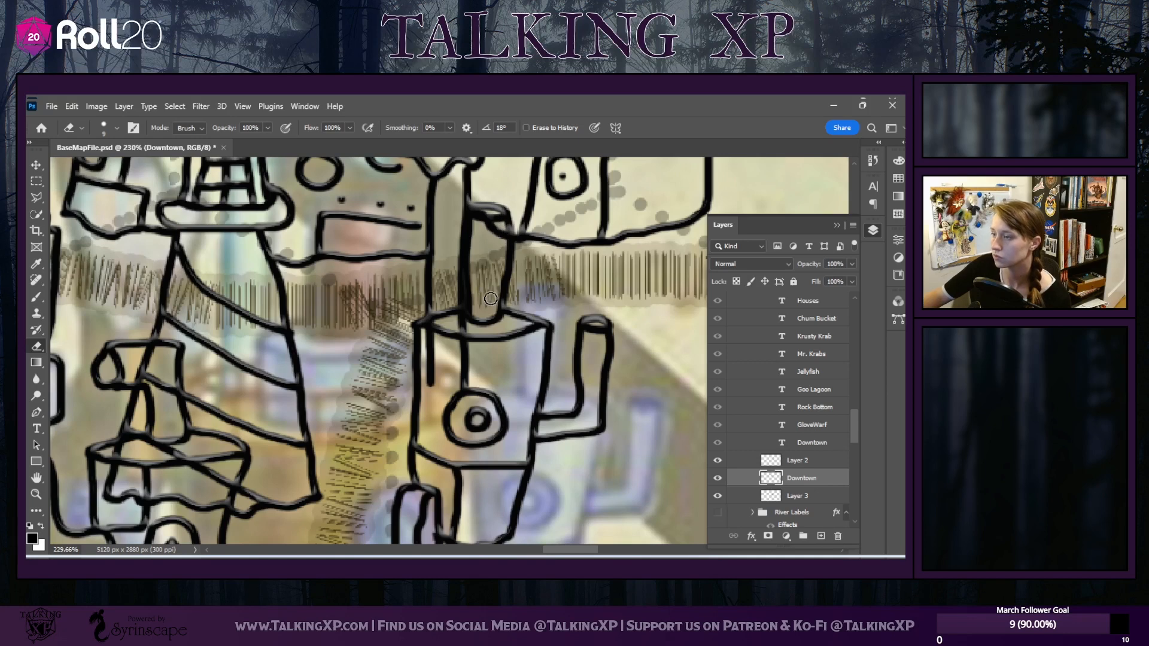
scroll(491, 299, "up", 8)
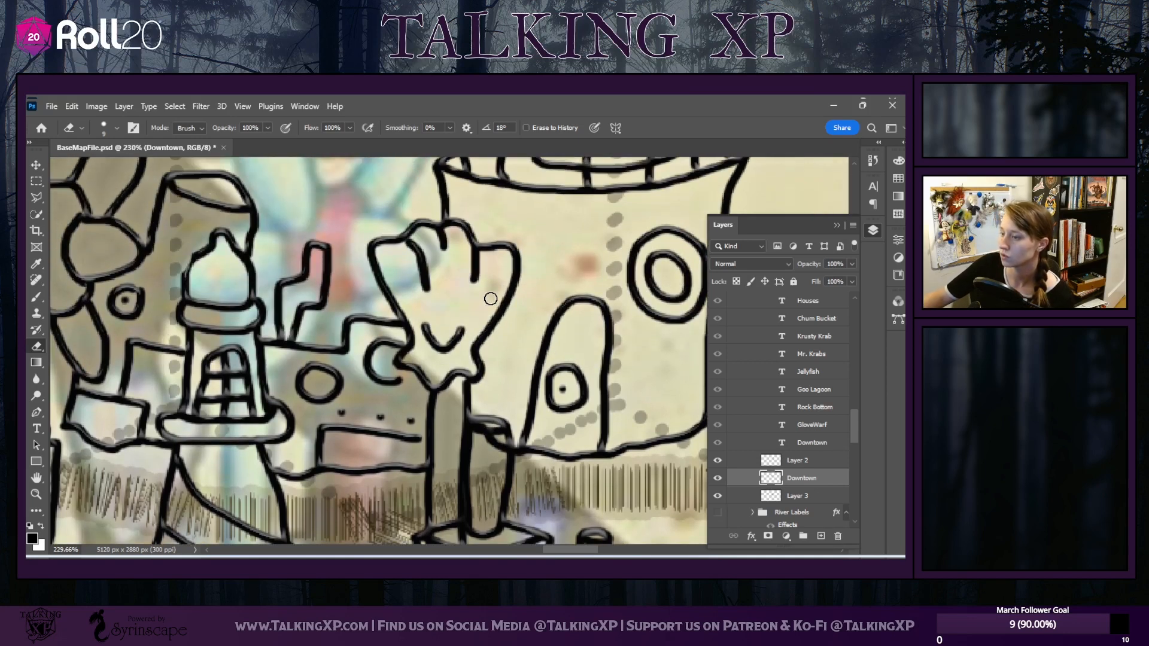
left_click(798, 462)
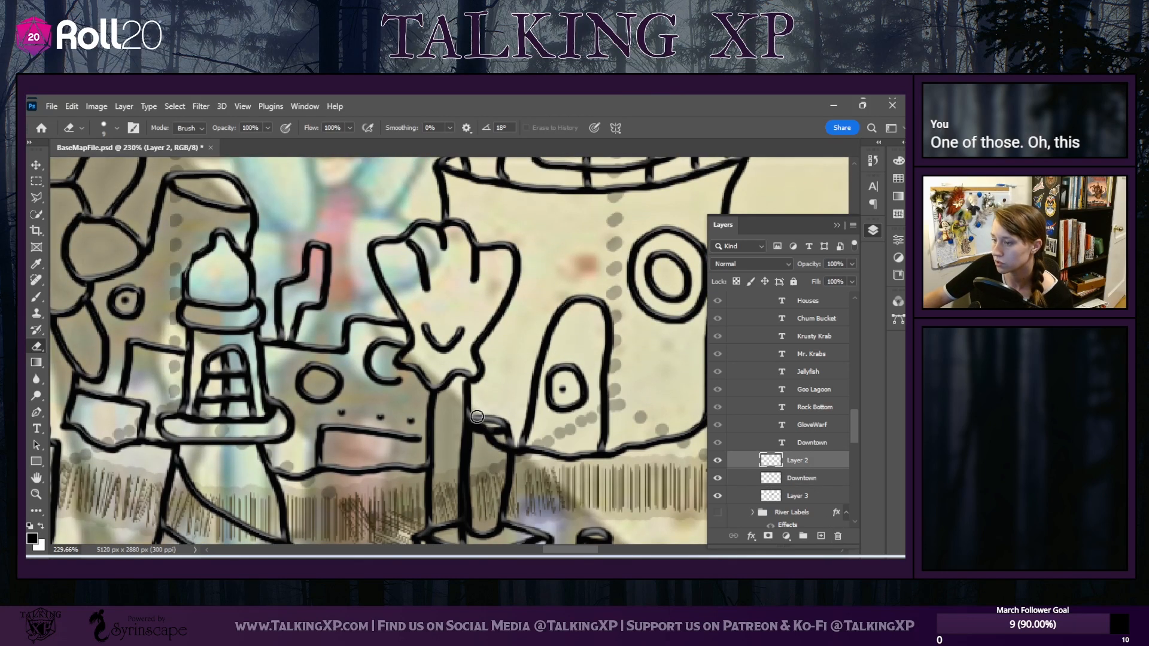
left_click_drag(482, 438, 502, 442)
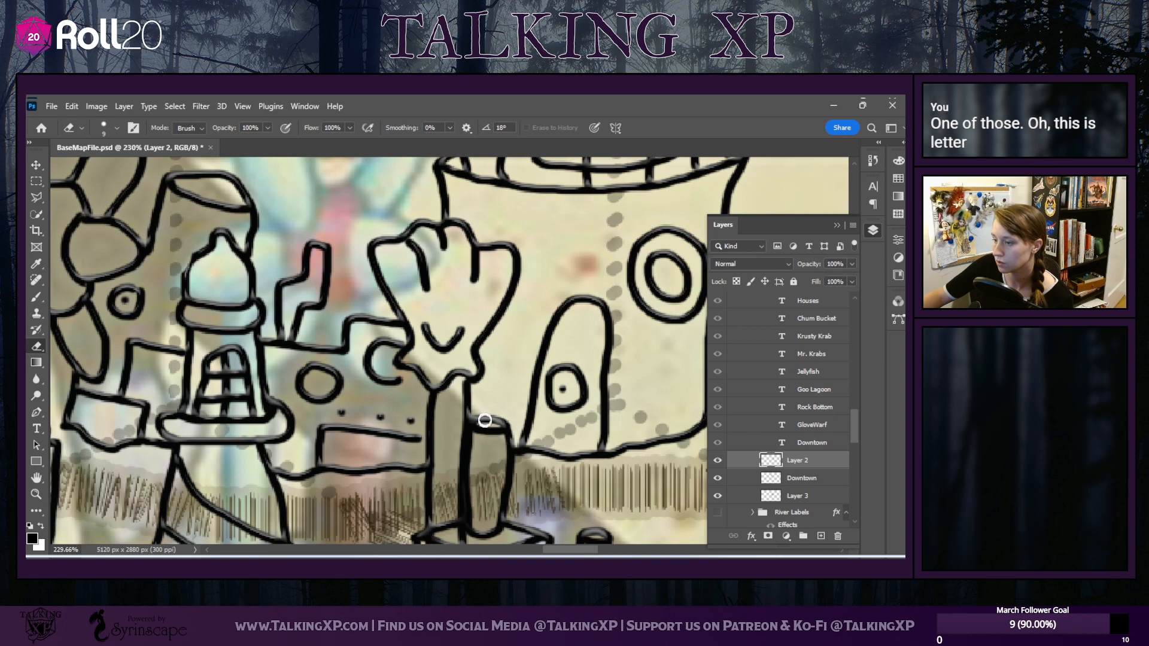
Erase the Downtown layer's glove-stem lines inside the large pipe building and its lighthouse lines inside the building with the bent chimney
scroll(480, 447, "down", 8)
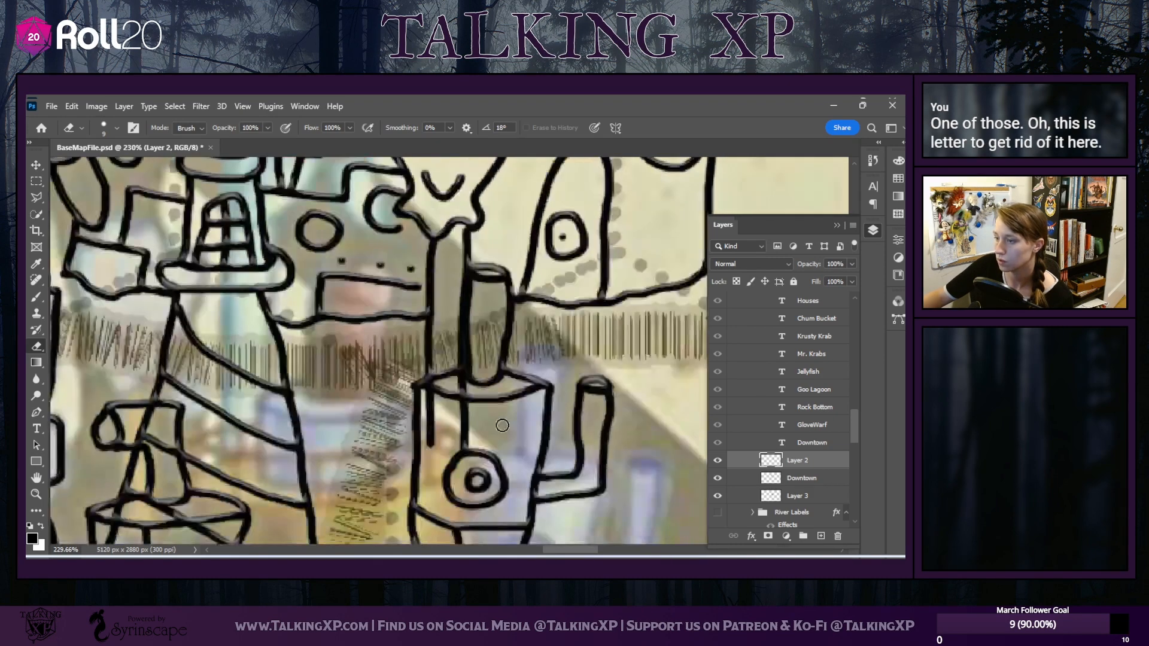
left_click(800, 482)
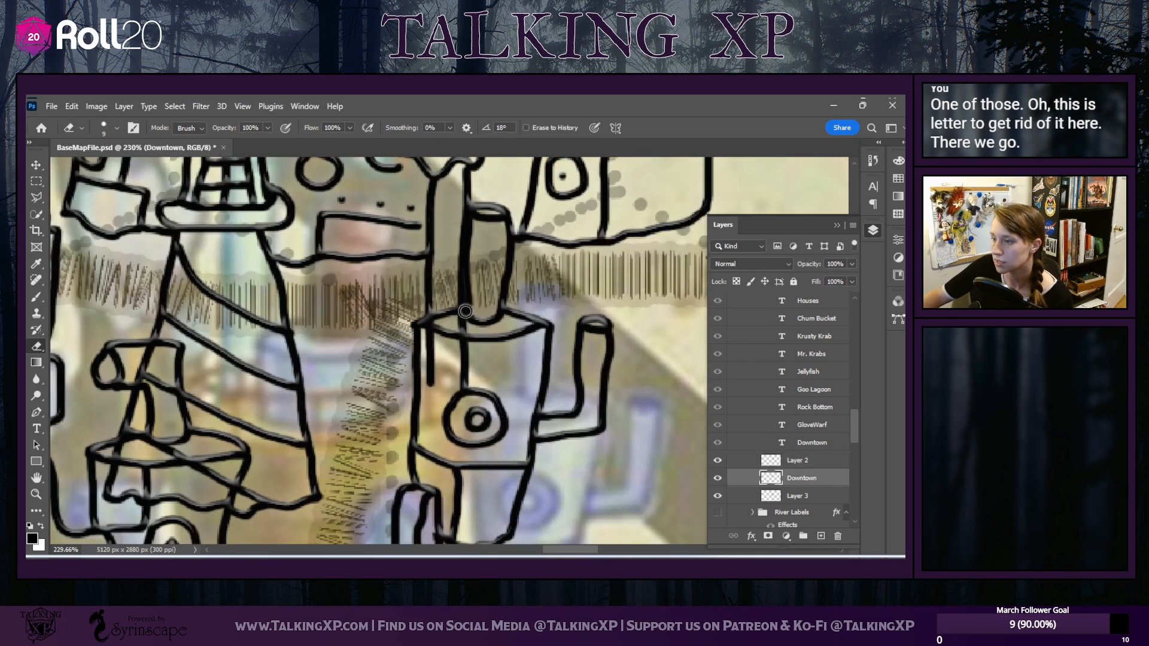
mouse_move(459, 319)
left_mouse_down()
mouse_move(430, 331)
mouse_move(430, 382)
mouse_move(441, 395)
mouse_move(474, 330)
mouse_move(457, 361)
mouse_move(461, 332)
mouse_move(467, 381)
left_mouse_up()
scroll(467, 381, "down", 5)
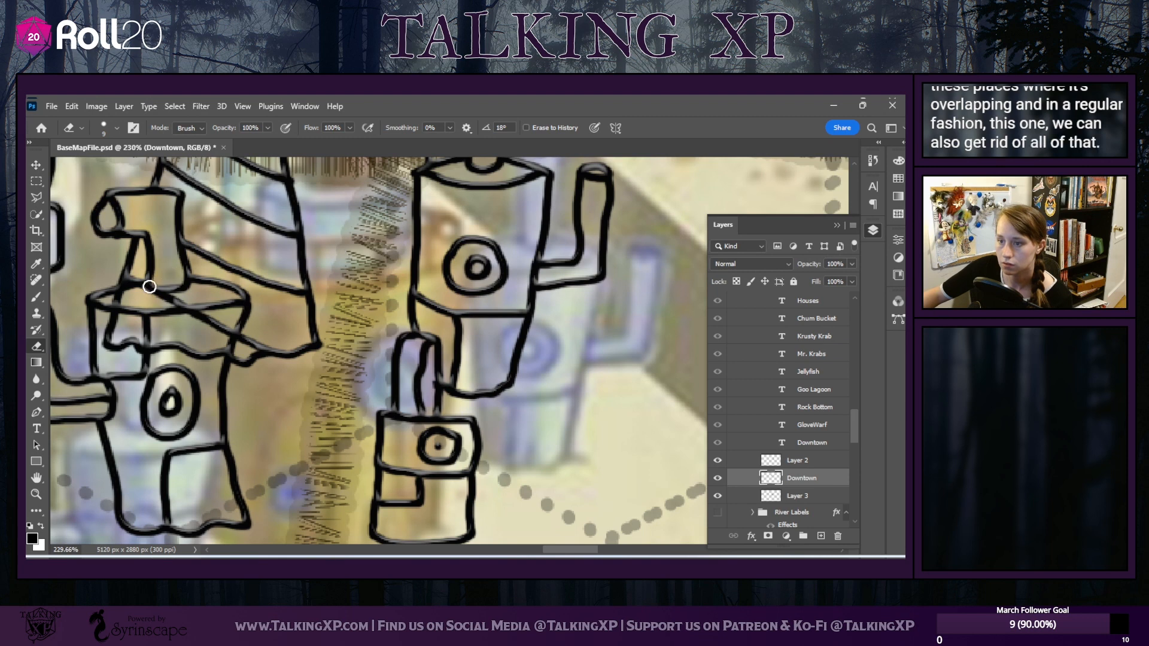
mouse_move(130, 293)
left_mouse_down()
mouse_move(178, 295)
mouse_move(118, 299)
mouse_move(107, 349)
mouse_move(122, 336)
mouse_move(104, 332)
mouse_move(109, 360)
mouse_move(140, 324)
mouse_move(147, 348)
mouse_move(183, 363)
mouse_move(225, 341)
mouse_move(220, 367)
mouse_move(236, 320)
mouse_move(230, 339)
mouse_move(236, 325)
mouse_move(170, 298)
mouse_move(127, 302)
left_mouse_up()
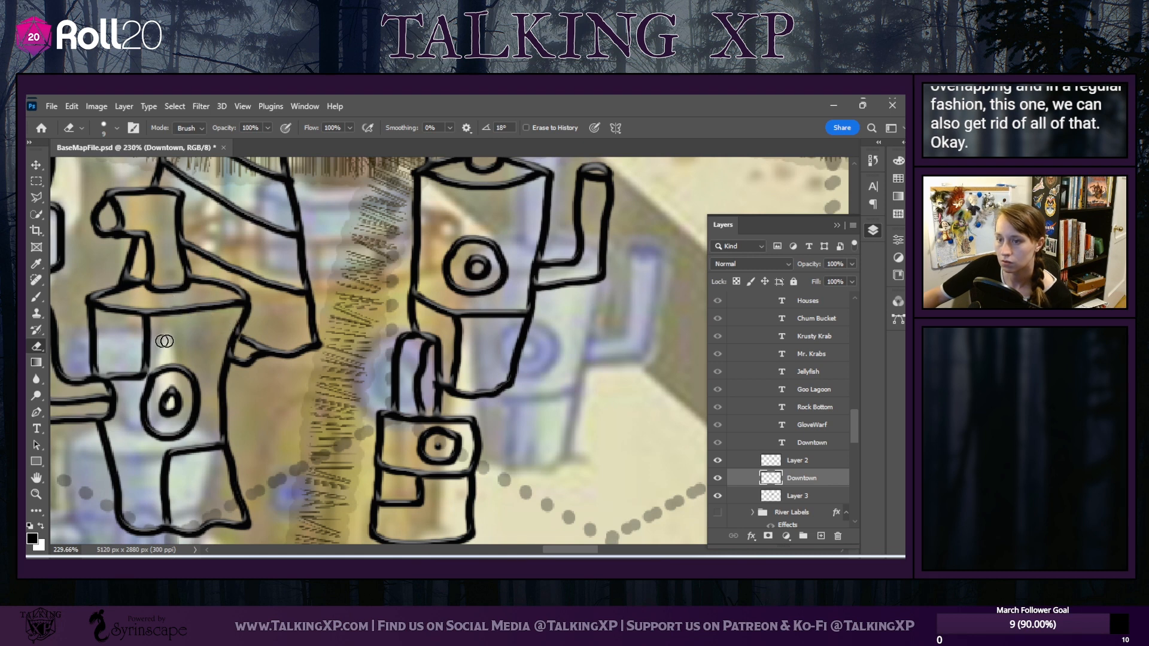
Paint in the missing lower edge of the small round-windowed building's chimney on Layer 3
left_click(36, 296)
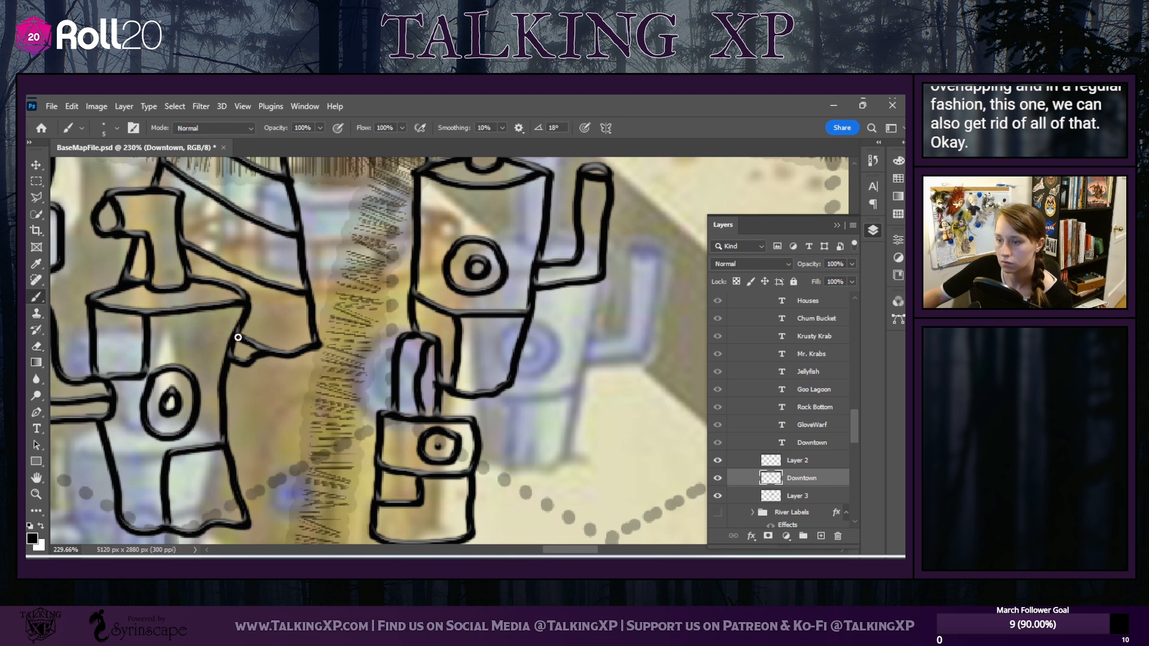
left_click(37, 346)
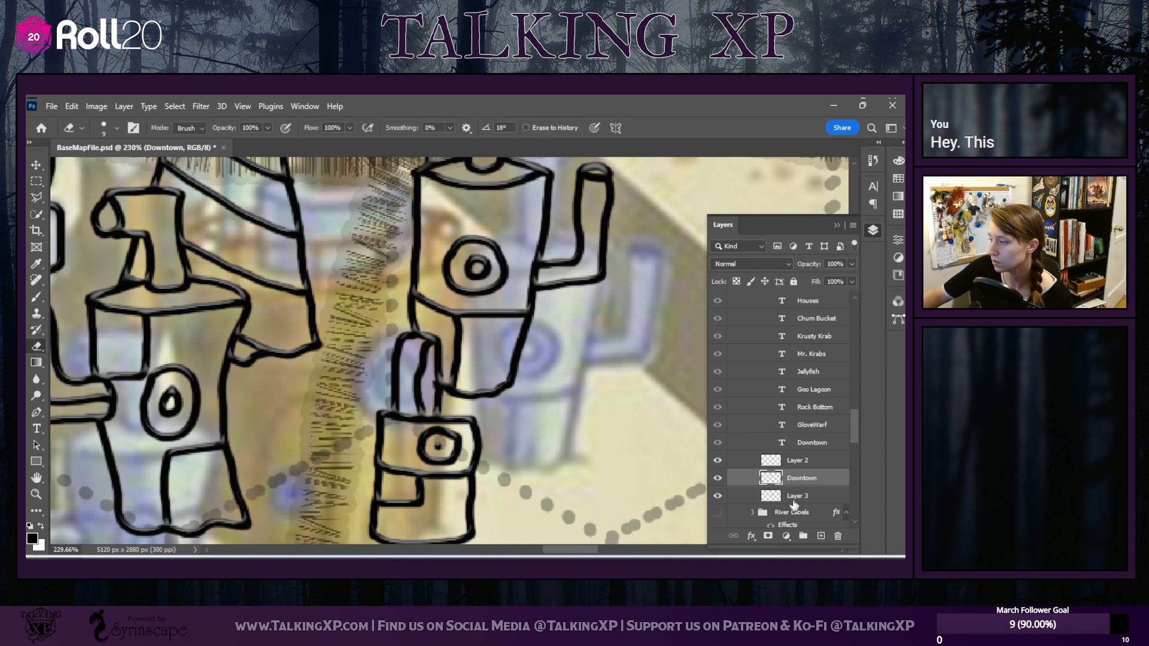
left_click(790, 496)
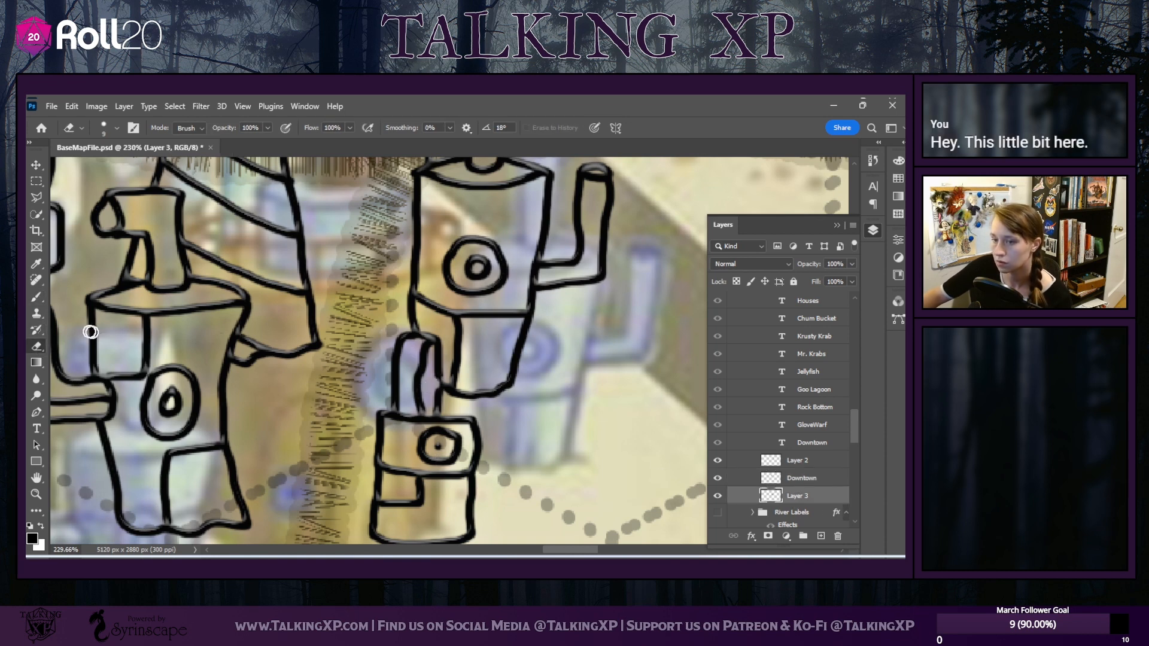
left_click(39, 296)
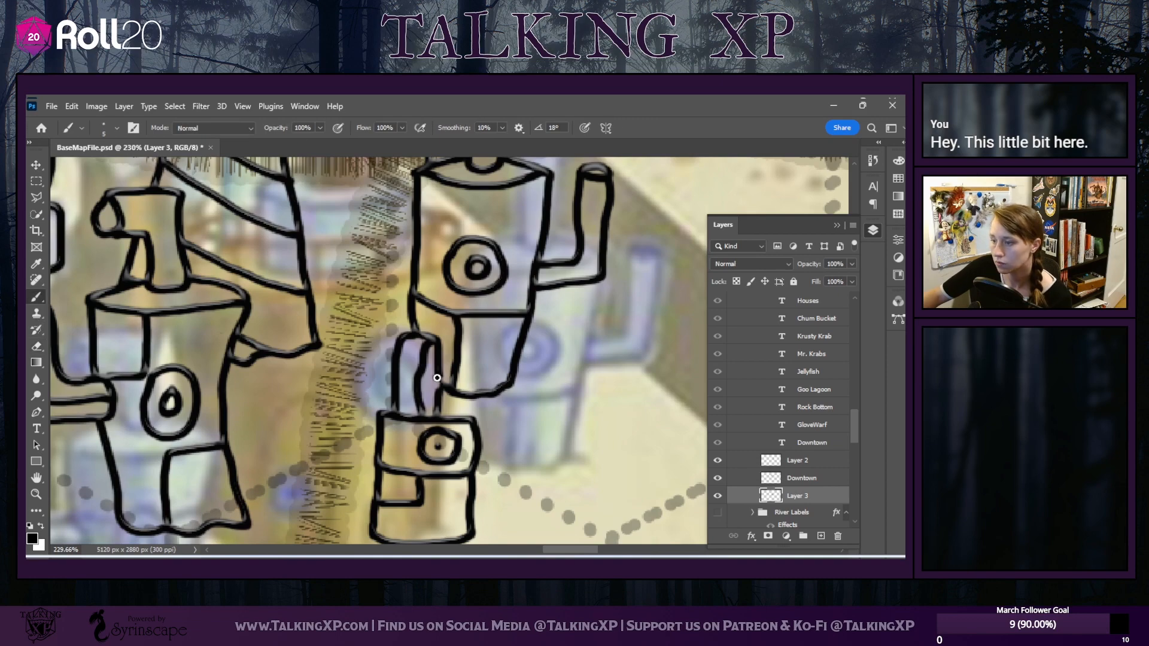
left_click_drag(437, 377, 437, 440)
scroll(371, 418, "down", 10)
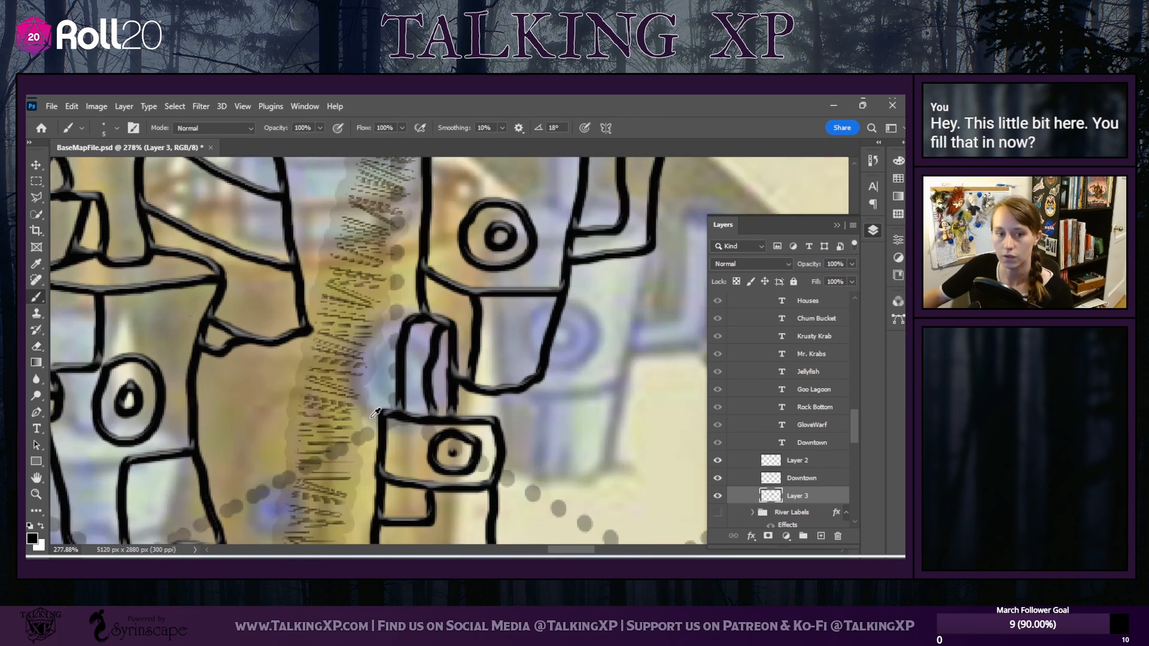
scroll(361, 441, "down", 1)
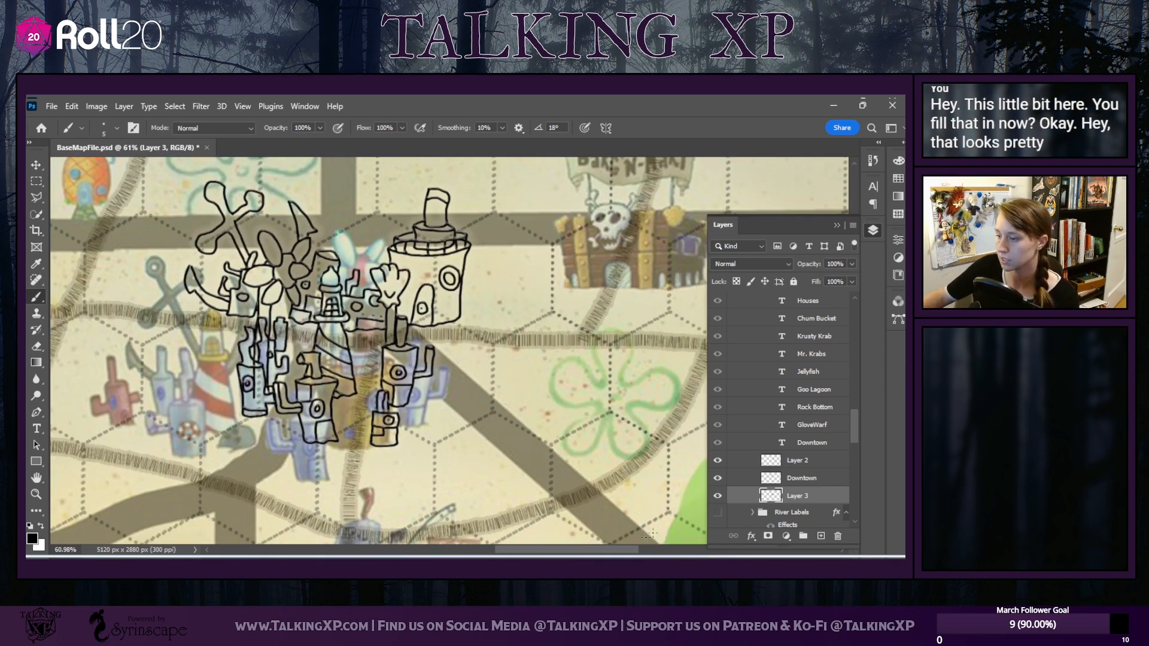
Erase the stray black sketch above the blue glass tower from the Downtown layer using a 42 px eraser
left_click_drag(589, 553, 481, 545)
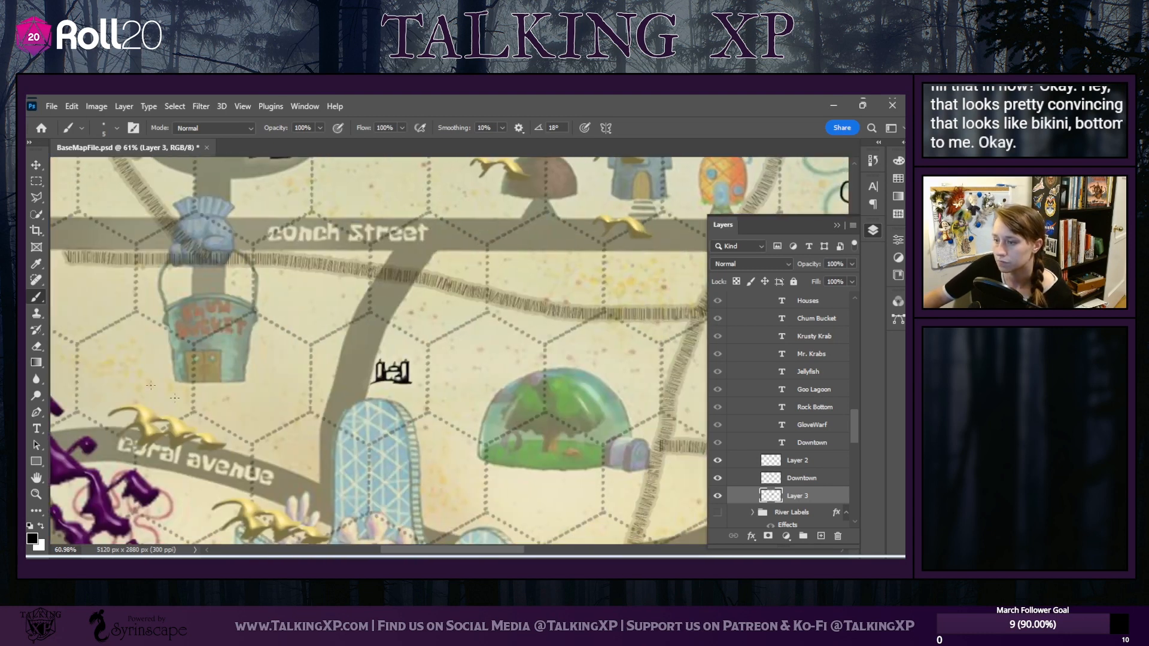
left_click(36, 345)
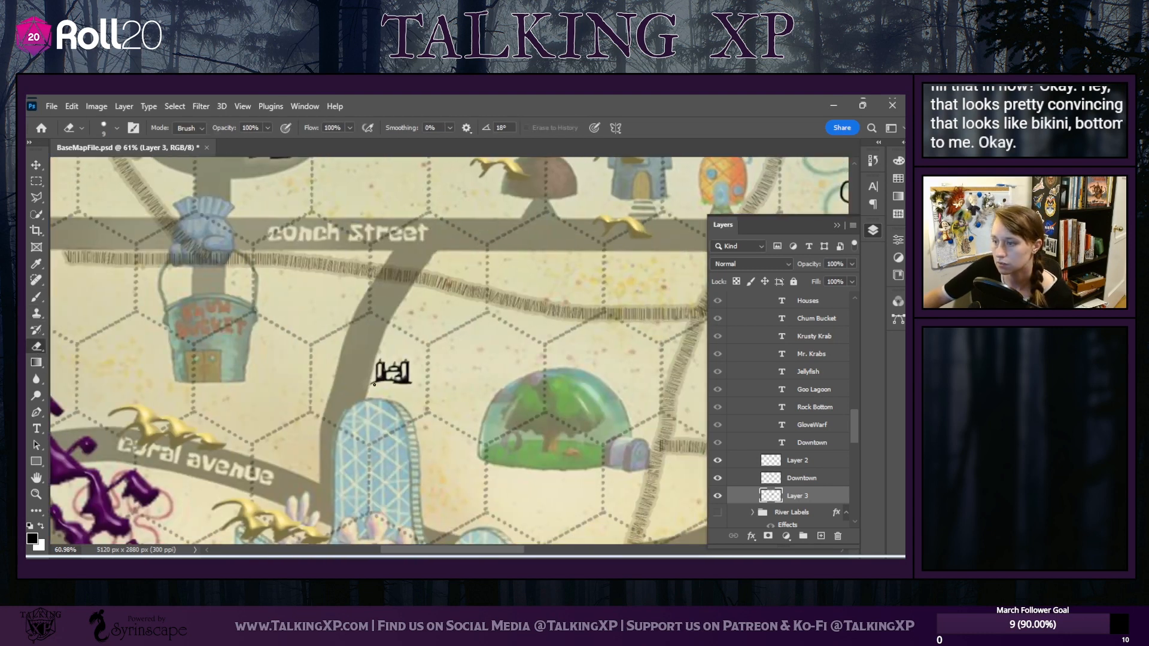
left_click(105, 128)
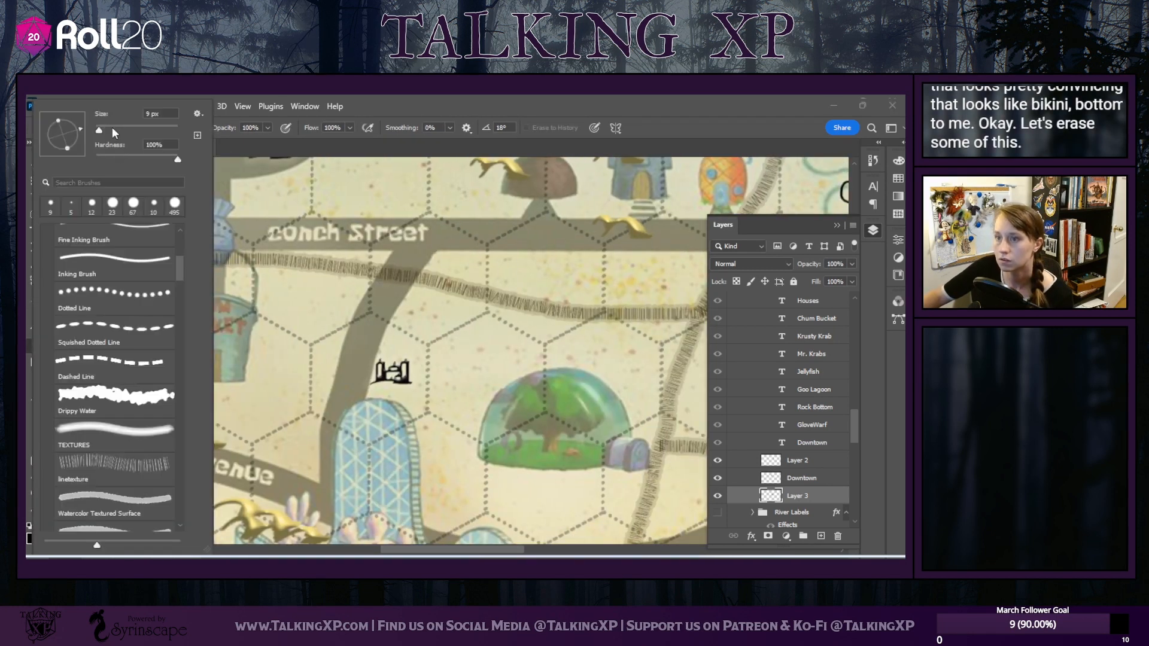
key("Return")
scroll(820, 458, "up", 5)
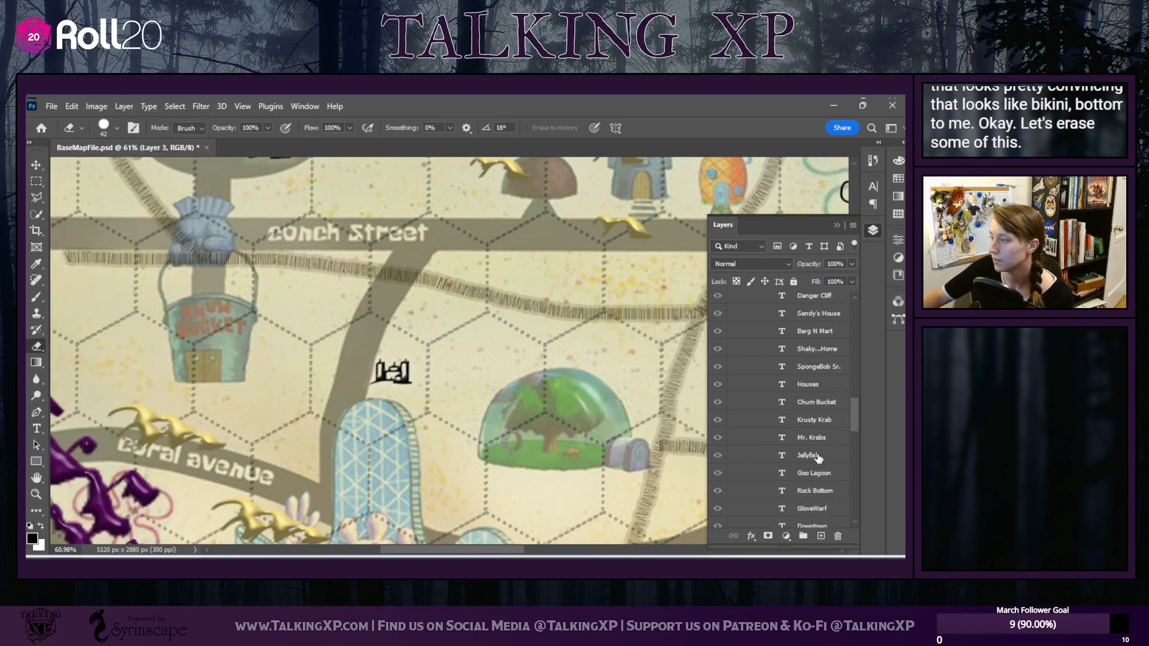
scroll(819, 457, "down", 5)
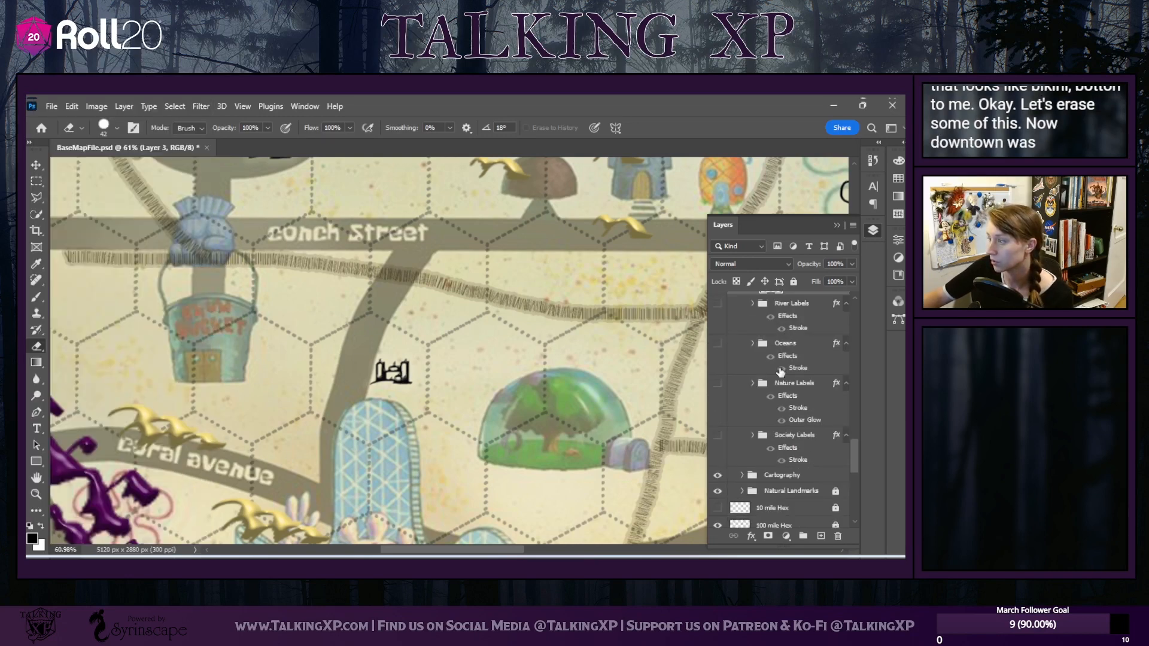
left_click(802, 395)
mouse_move(416, 368)
left_mouse_down()
mouse_move(386, 397)
mouse_move(405, 388)
mouse_move(369, 368)
left_mouse_up()
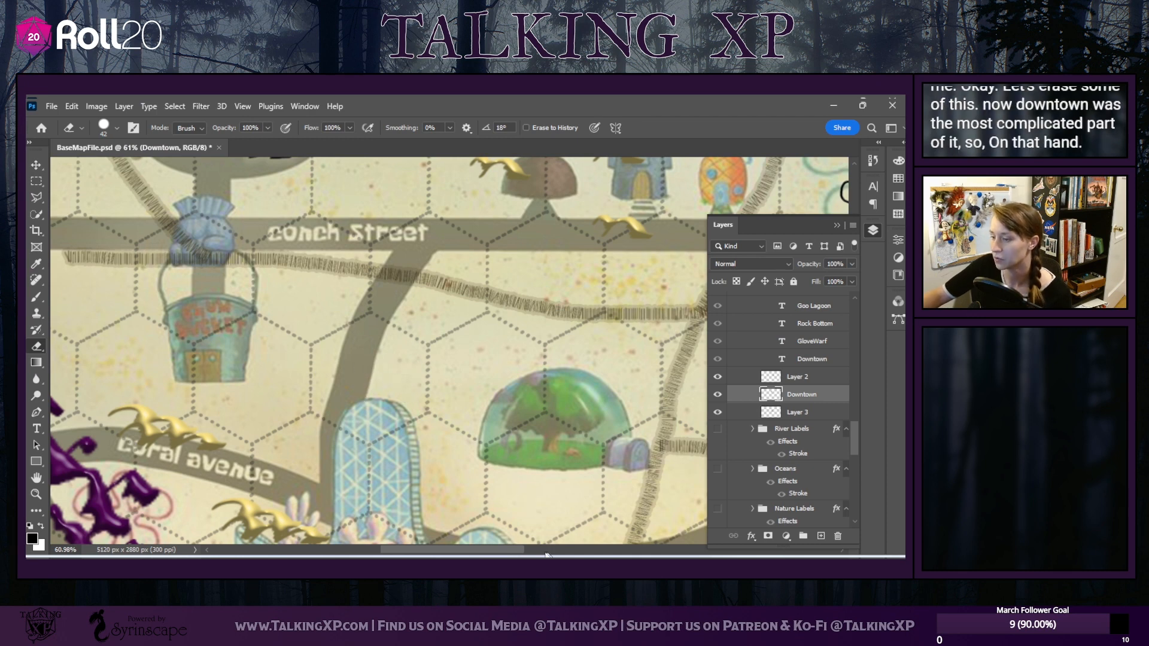
Show the Labels group inside Cities and set the opacity of the outer Labels group to 32%
left_click_drag(478, 550, 583, 549)
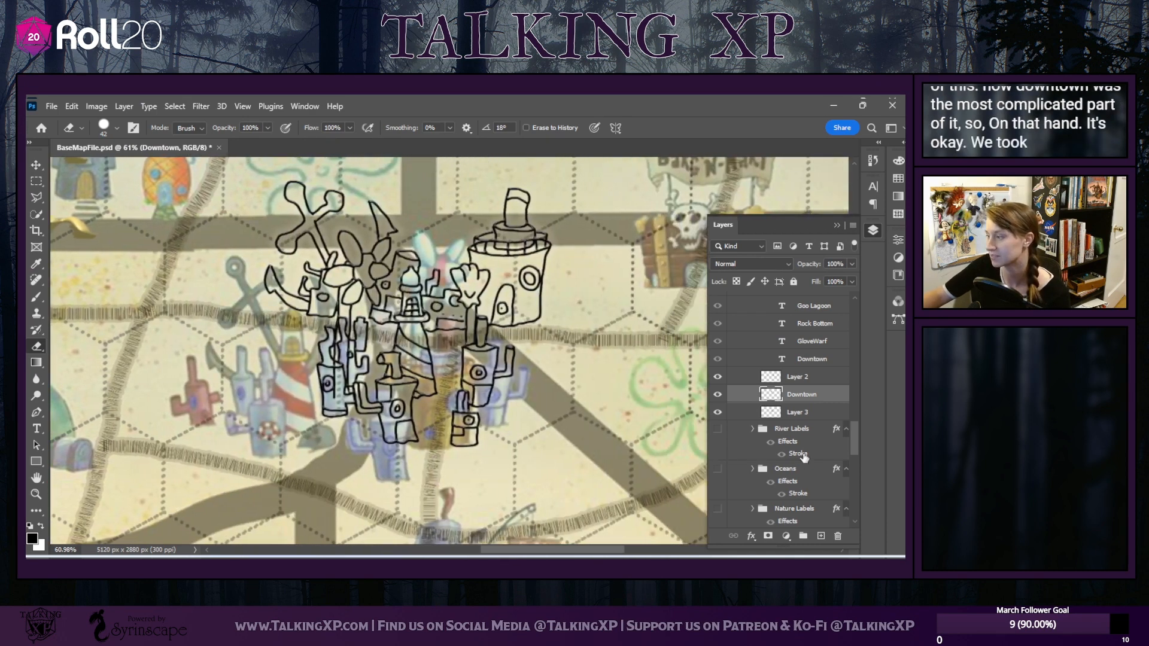
scroll(804, 457, "up", 5)
scroll(804, 457, "up", 5)
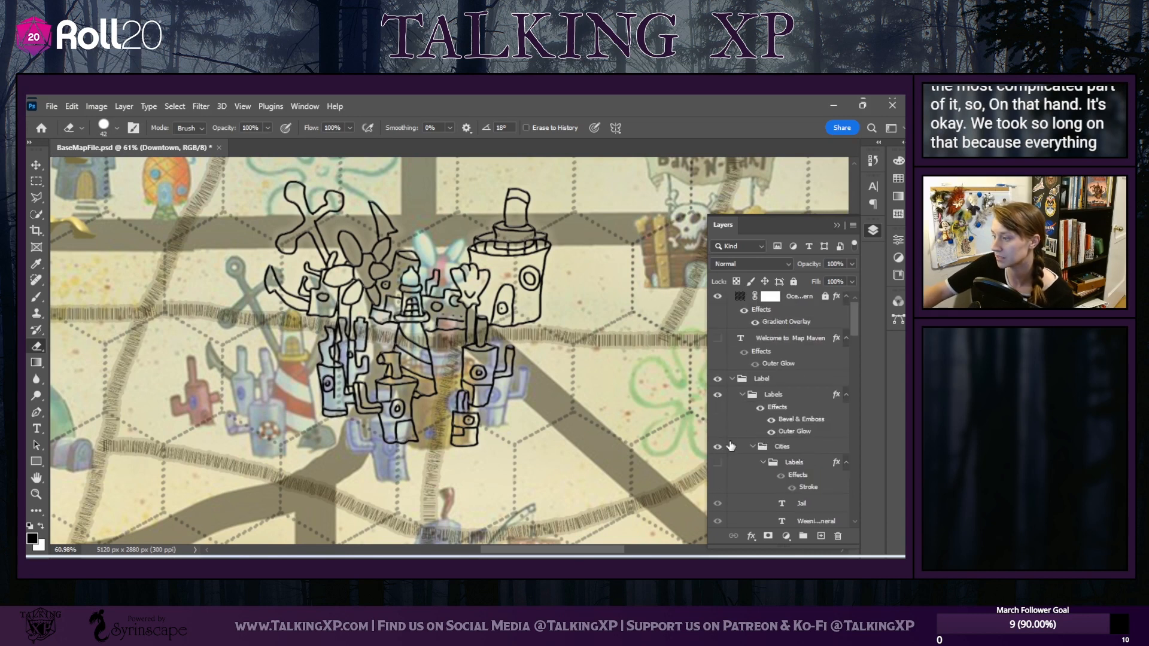
left_click(720, 463)
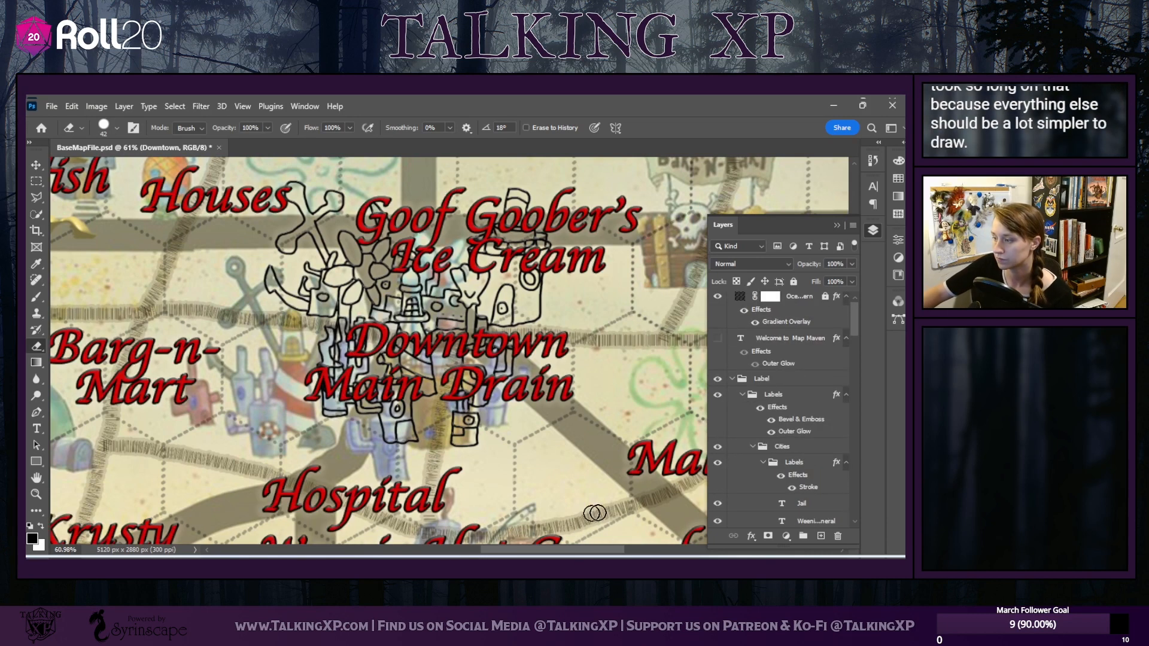
left_click(718, 395)
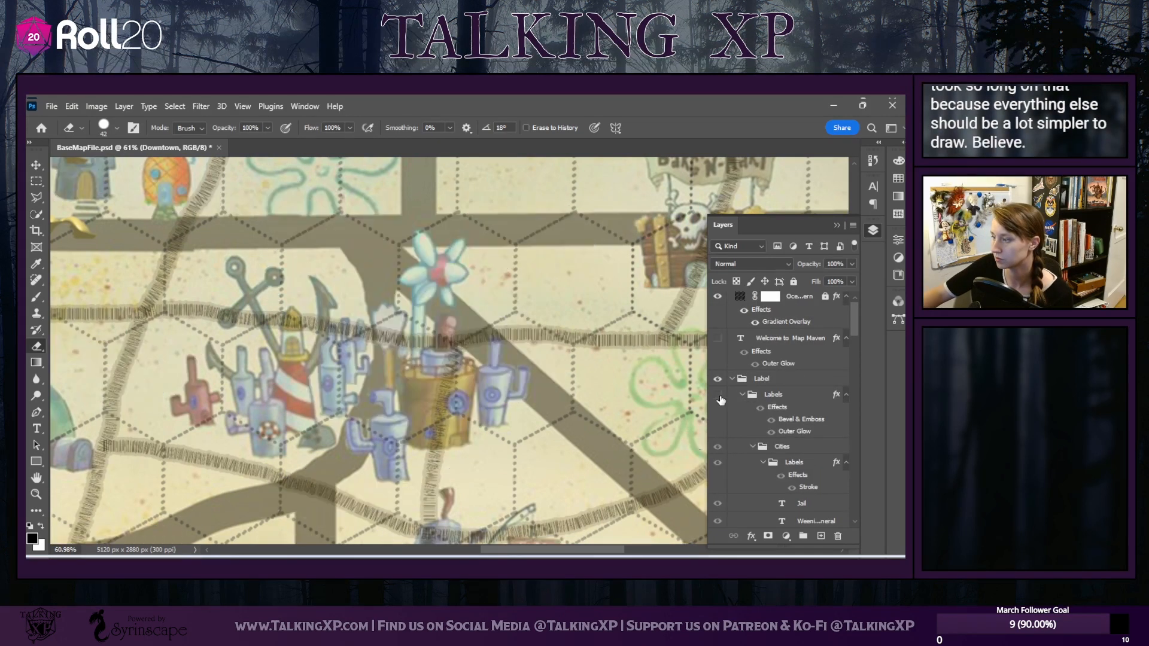
left_click(785, 396)
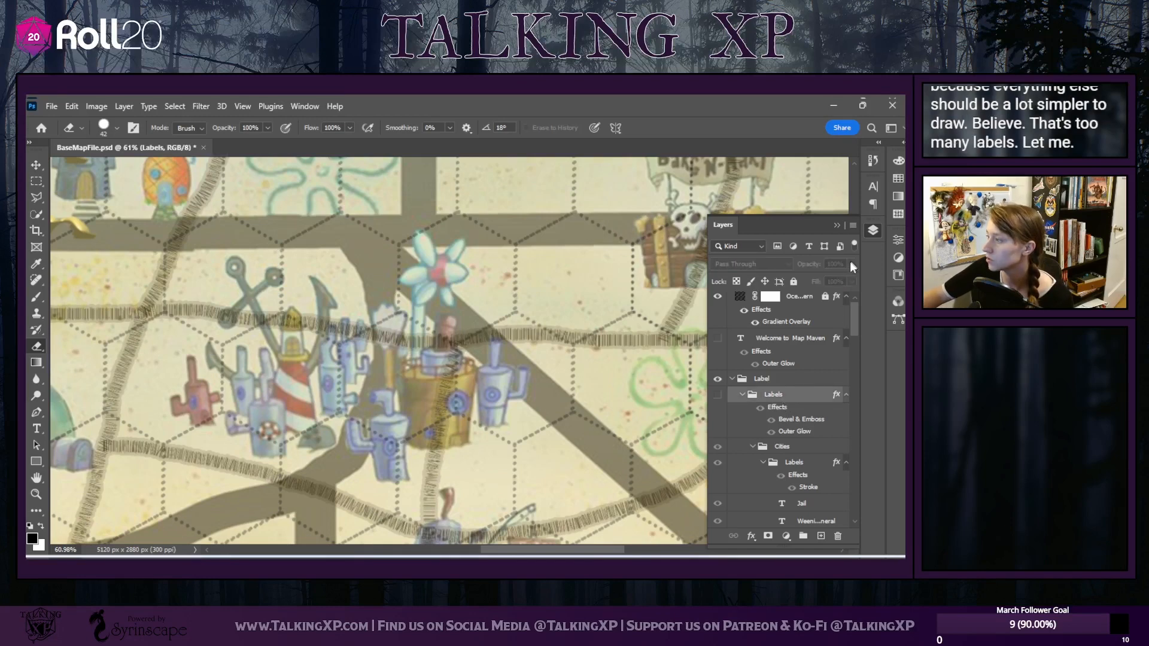
left_click(799, 339)
left_click(783, 394)
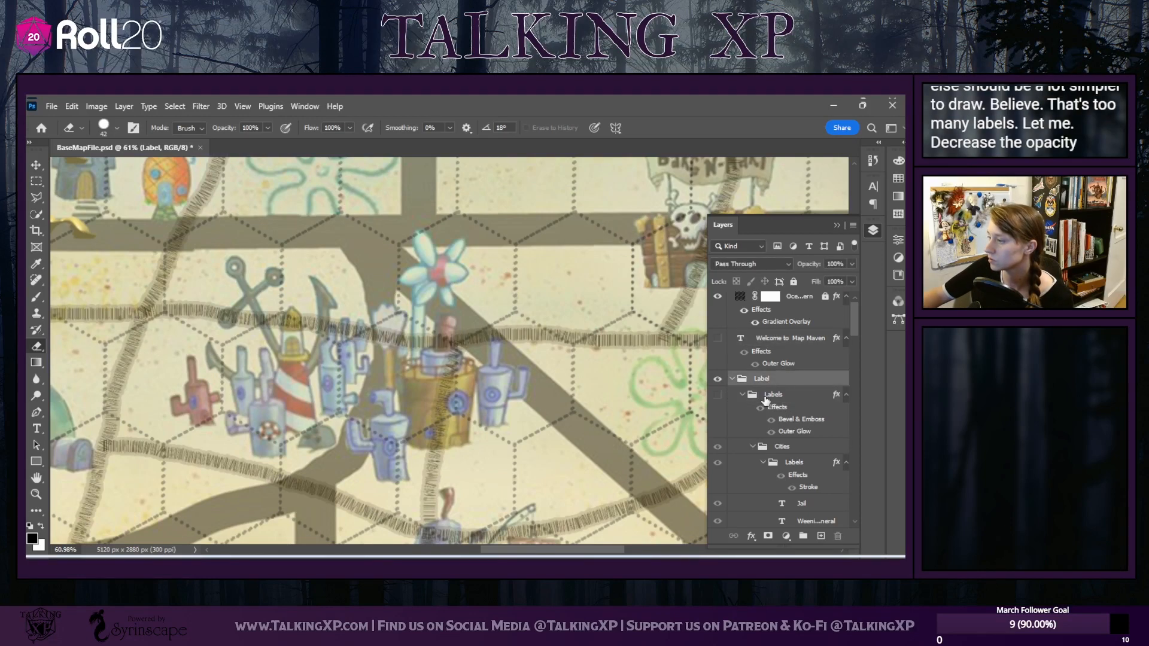
left_click(718, 395)
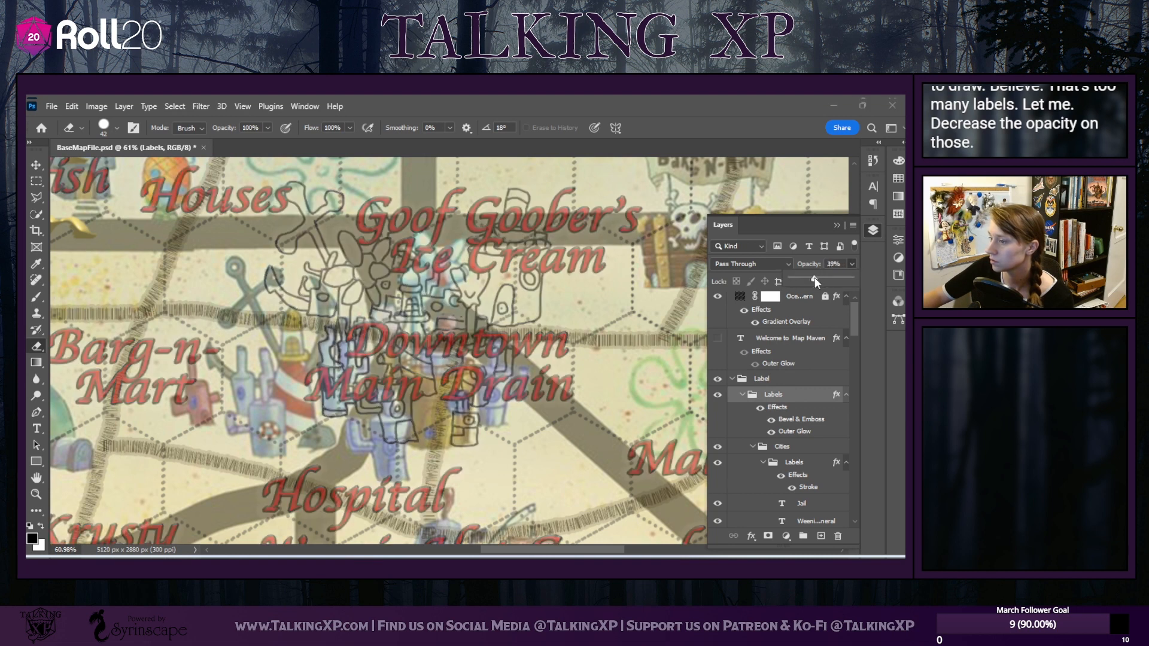
left_click_drag(814, 278, 809, 278)
Merge Layer 2, Downtown and Layer 3 into a single layer
scroll(734, 440, "down", 5)
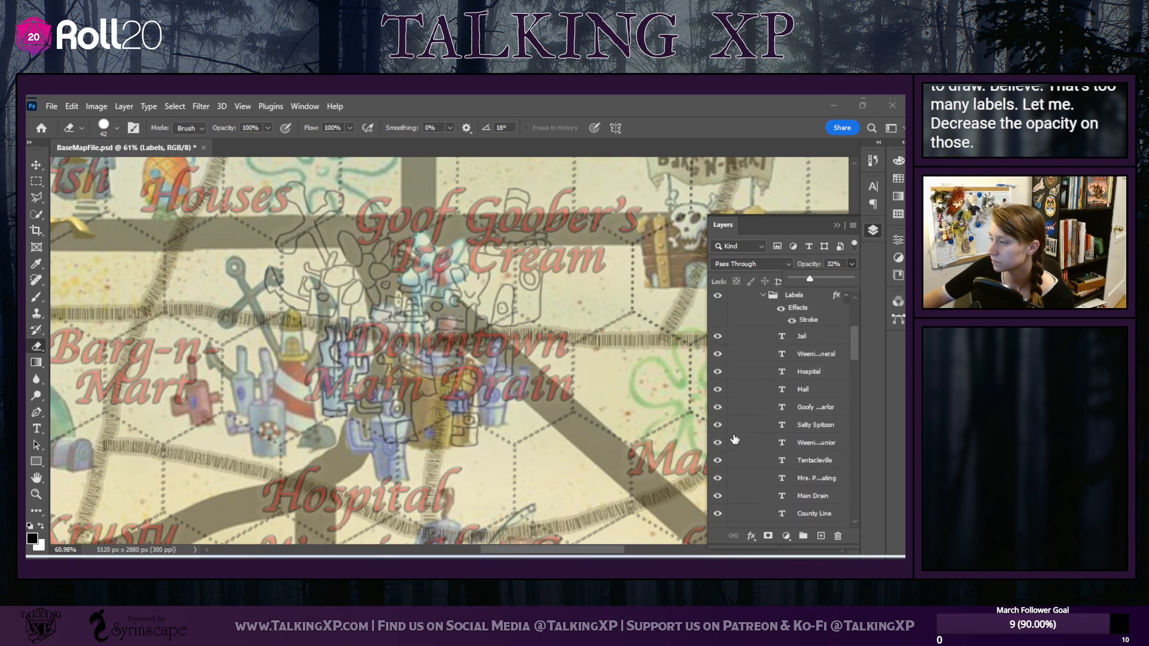
scroll(734, 439, "down", 10)
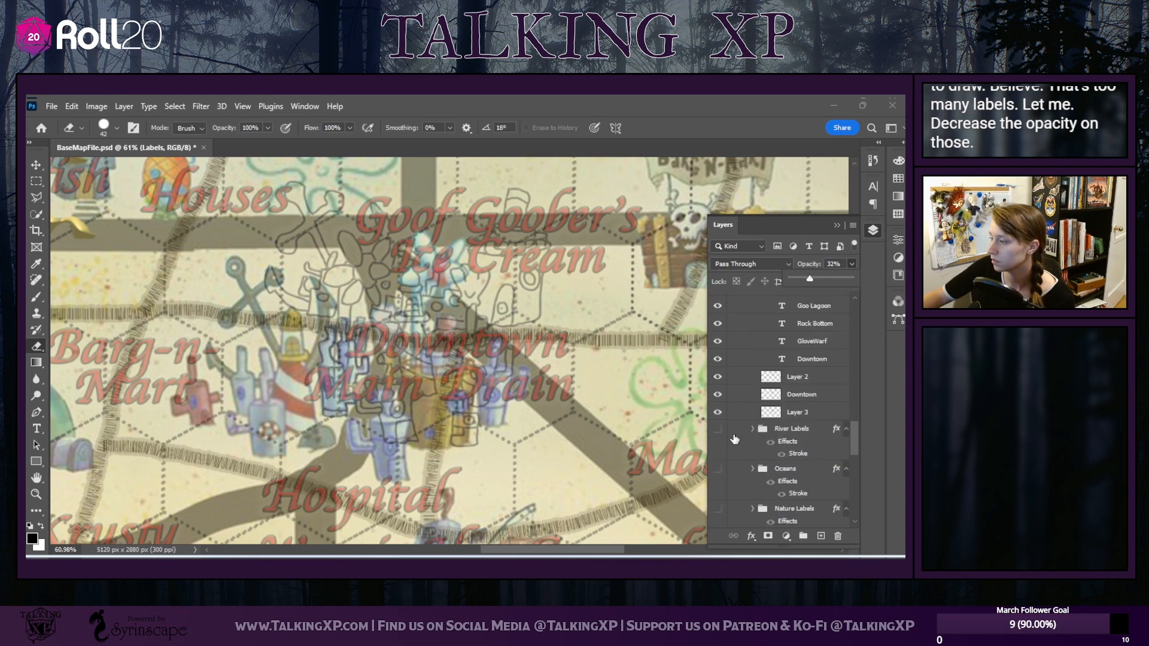
left_click(824, 379)
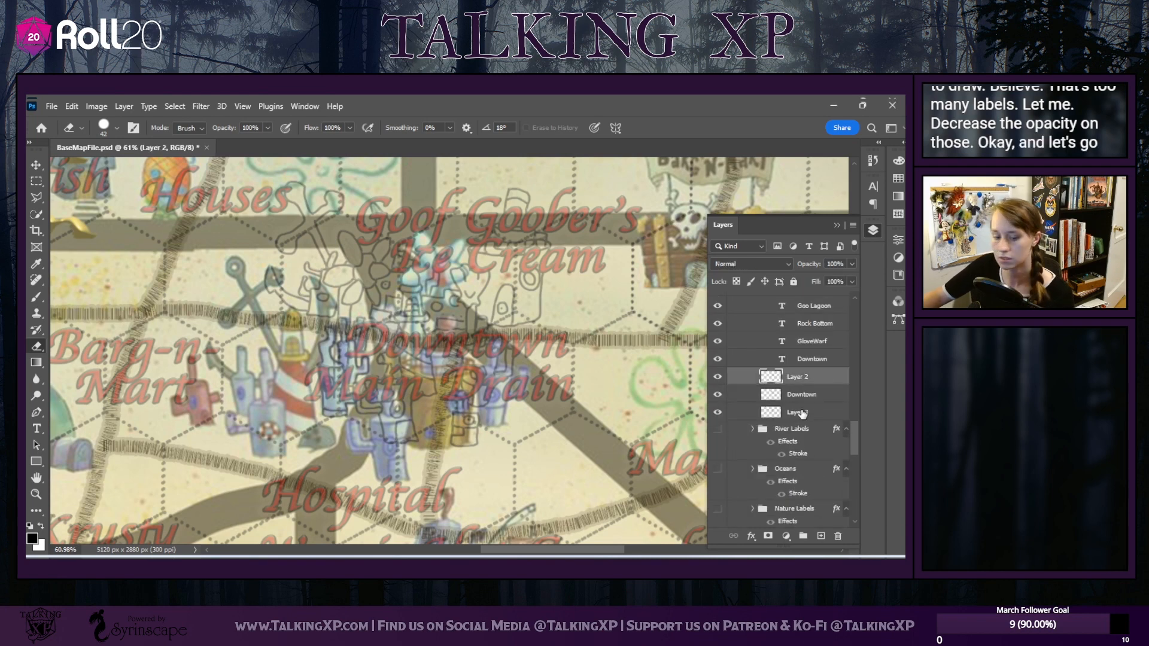
left_click(802, 413, "shift")
right_click(801, 413)
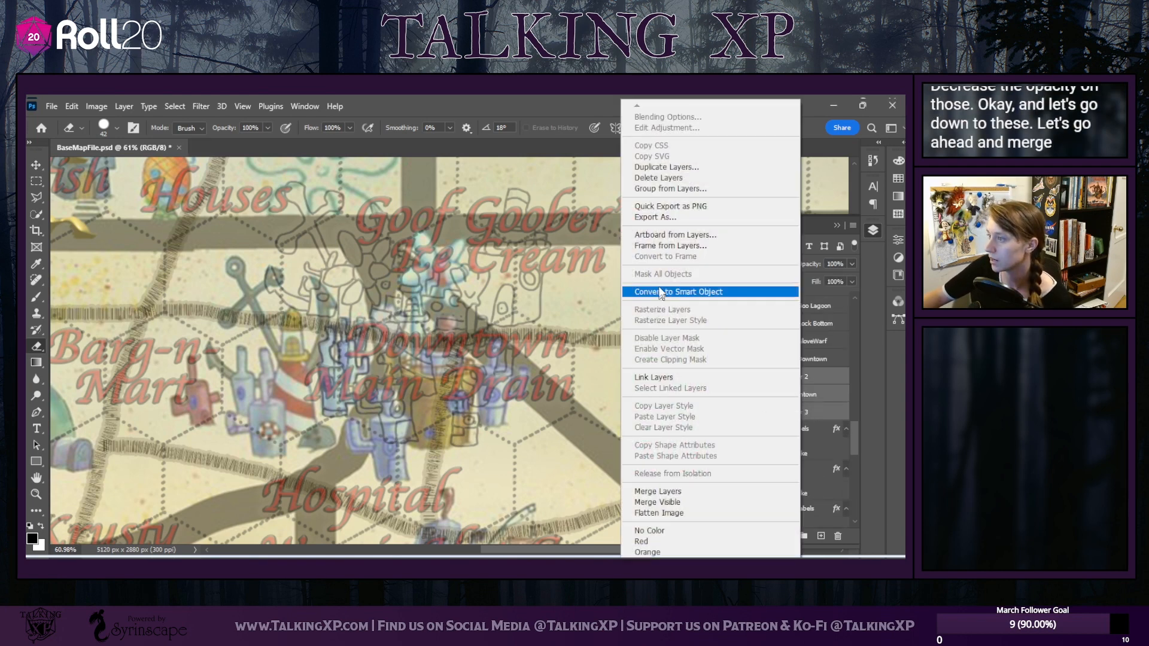
left_click(656, 491)
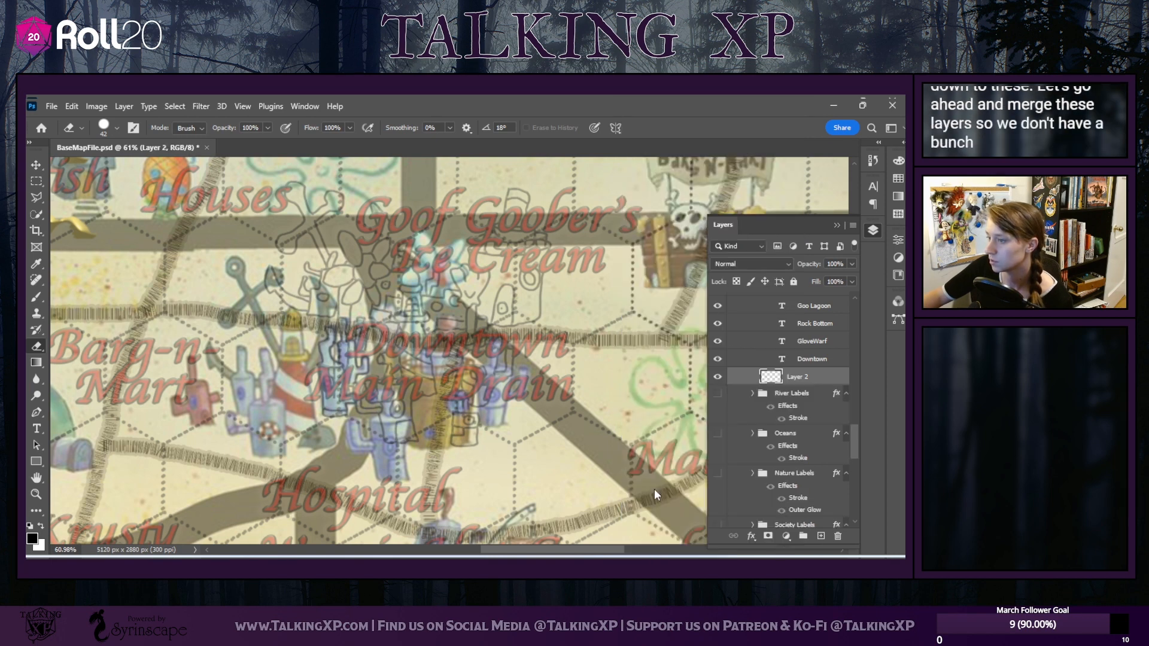
Add a new layer above Layer 2 and move the reference image to bring the green dome below the Sandy's House label
left_click(820, 536)
left_click_drag(502, 547, 550, 547)
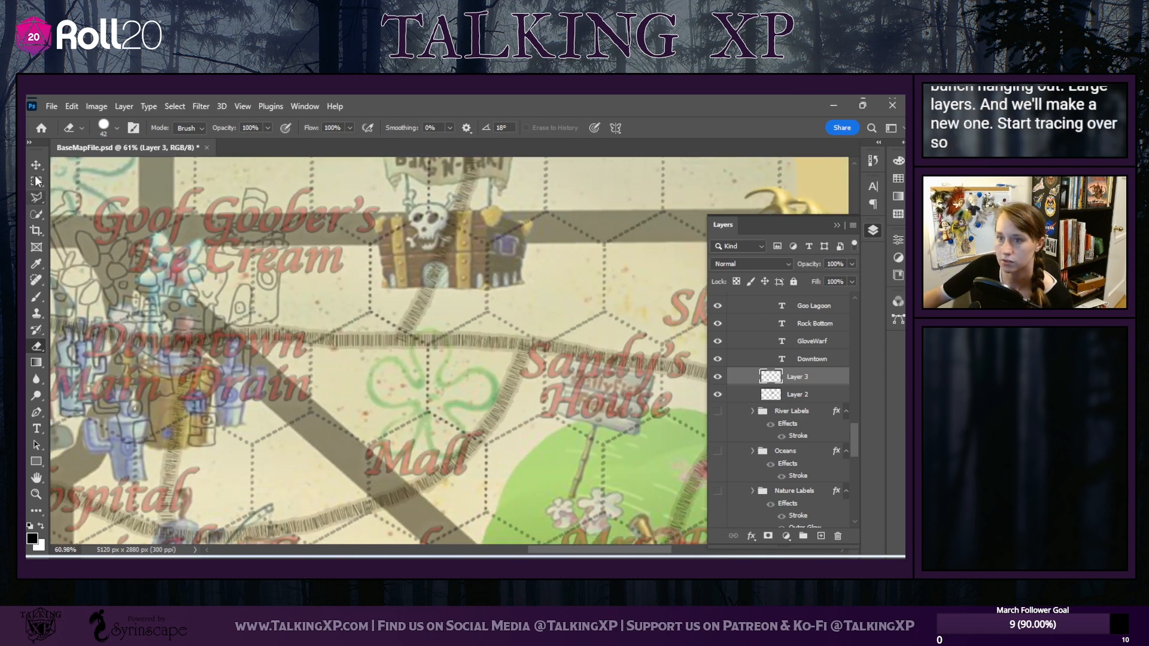
key("v")
left_click_drag(576, 367, 601, 367)
left_click_drag(272, 442, 672, 338)
left_click_drag(307, 464, 582, 381)
left_click(579, 397)
left_click_drag(518, 466, 601, 536)
Reposition the Jail, Skull Rock and County Line labels around the road crossing near the map's eastern edge
left_click_drag(415, 451, 412, 432)
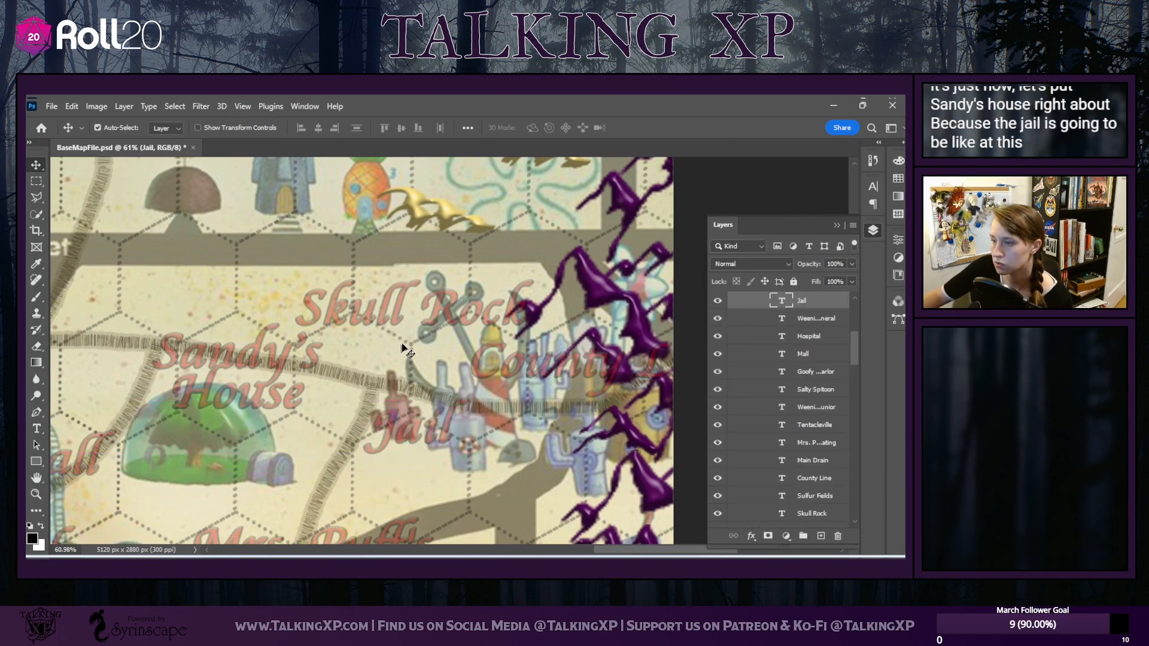
left_click_drag(440, 323, 532, 415)
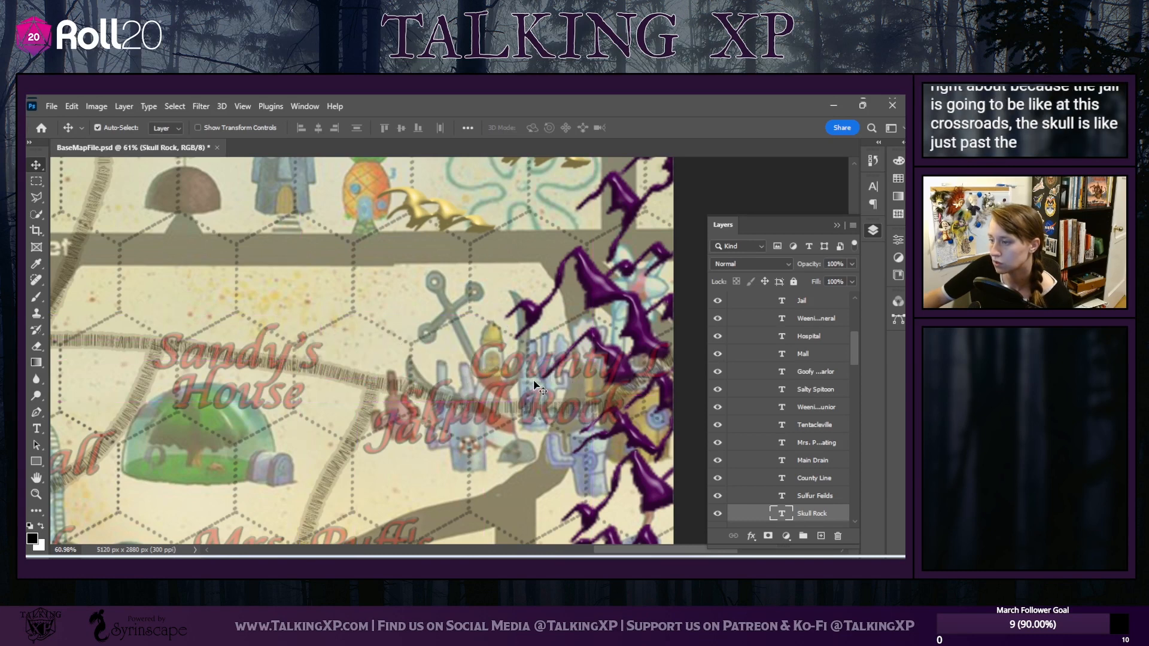
left_click_drag(538, 376, 592, 431)
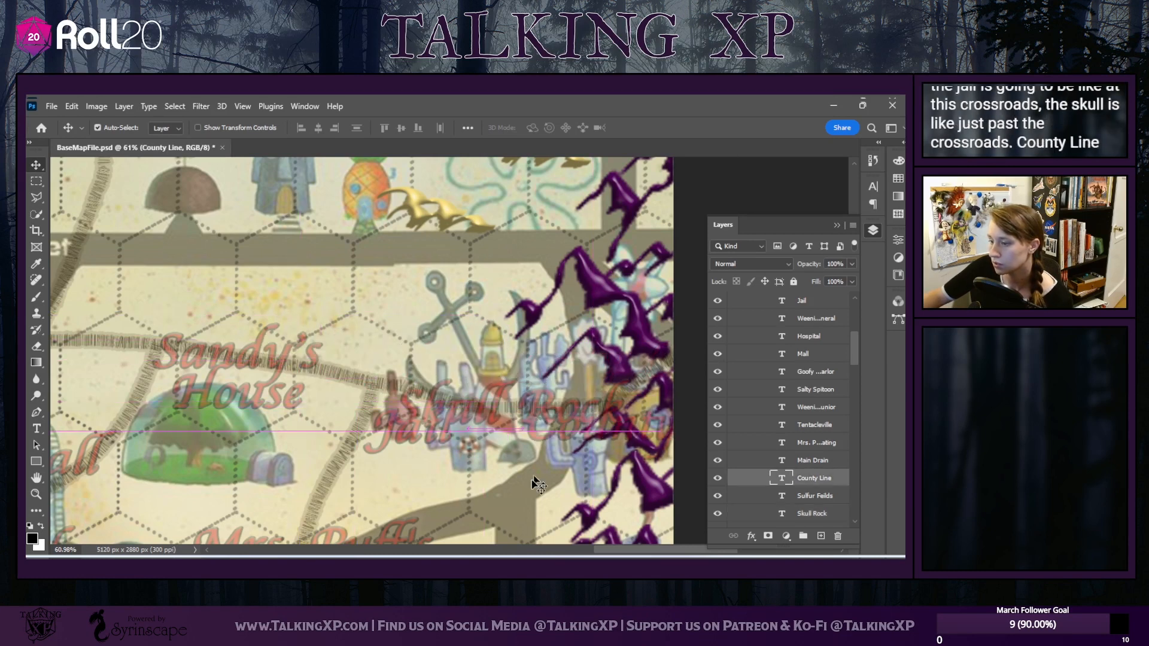
Move the Sandy's House label above the road and shift the reference image so its green dome sits behind the label
left_click_drag(635, 554, 606, 550)
scroll(434, 488, "up", 2)
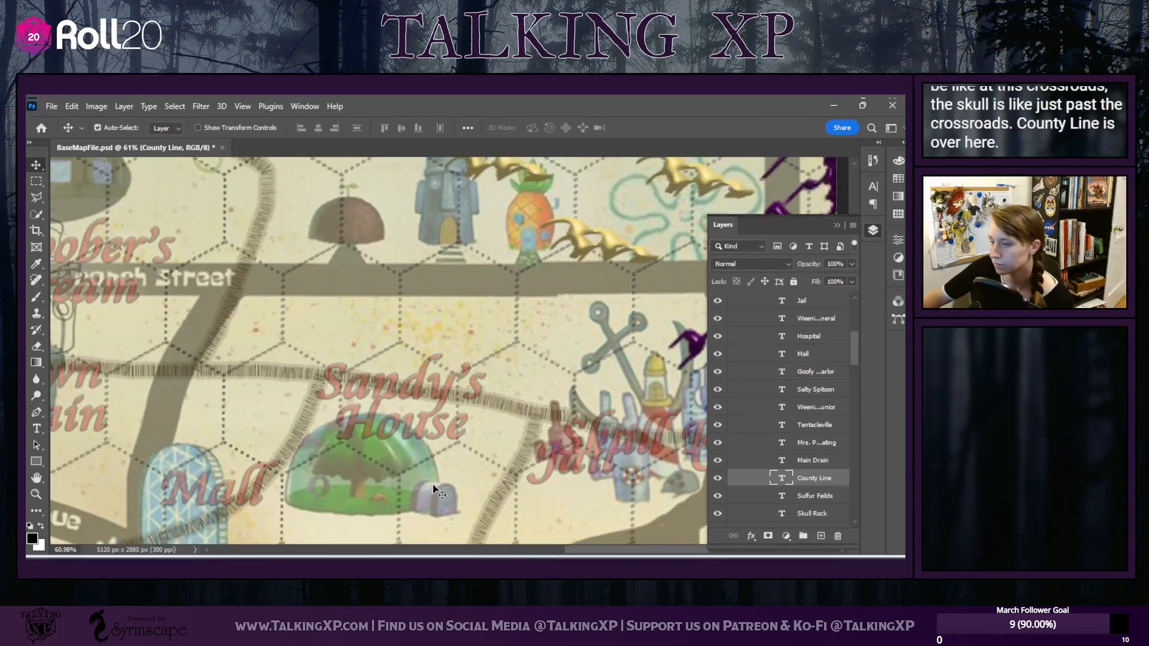
scroll(434, 489, "down", 3)
left_click_drag(408, 376, 439, 314)
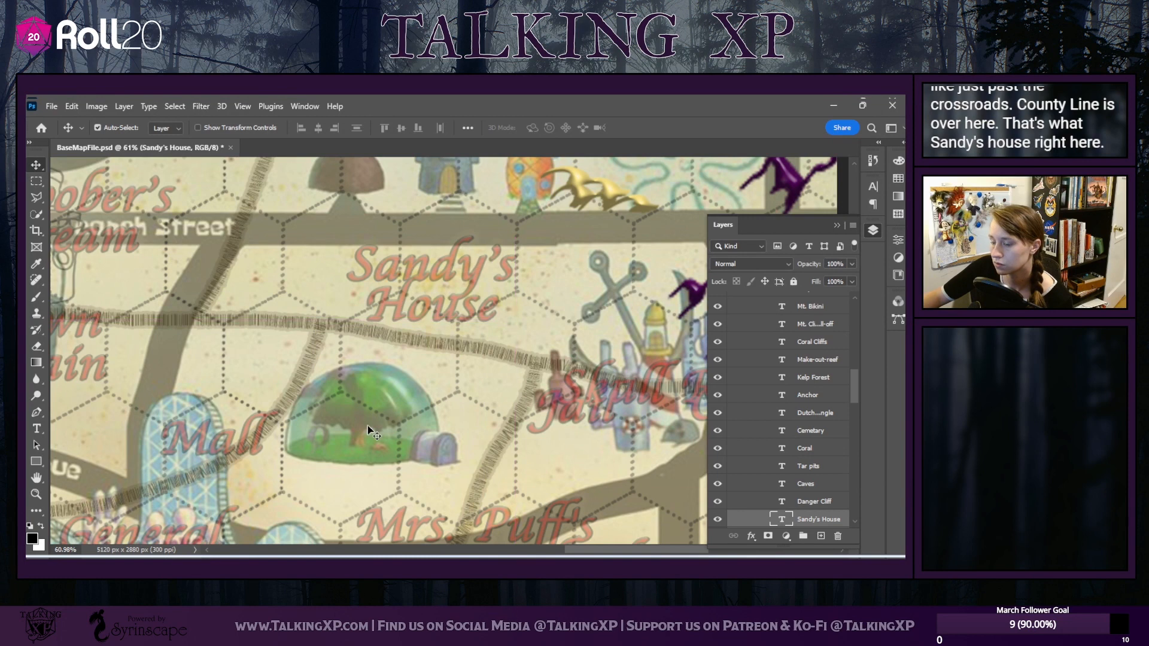
left_click_drag(371, 418, 456, 304)
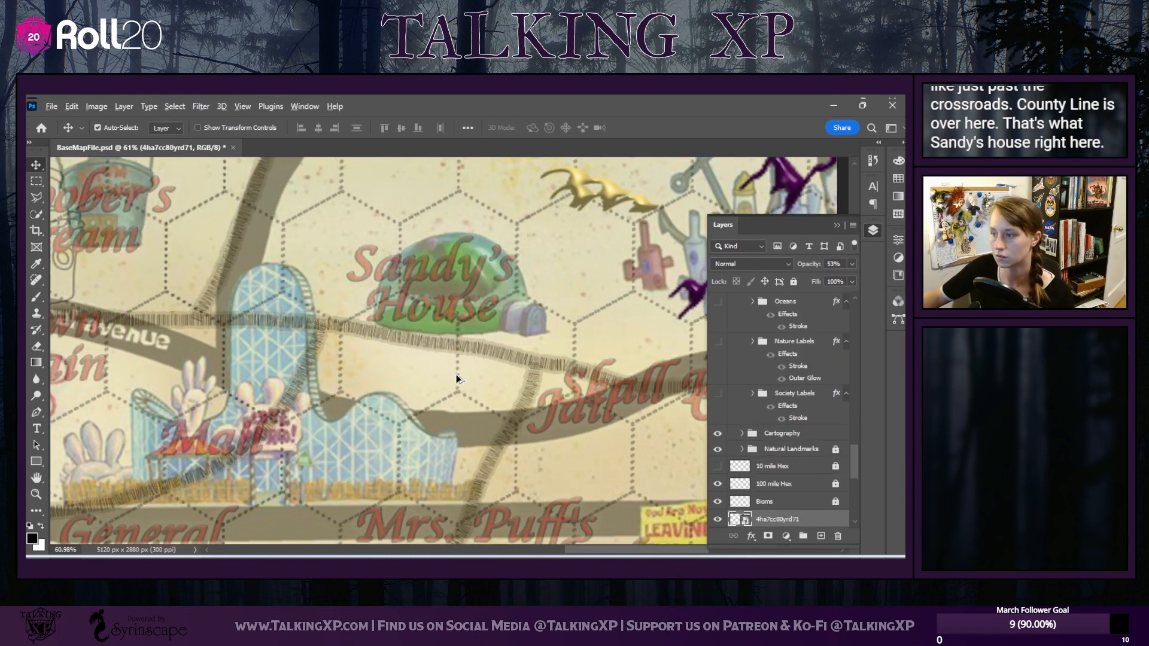
Make Layer 3 the active layer and choose the Brush tool for tracing Sandy's dome
scroll(457, 379, "up", 1)
scroll(442, 410, "up", 1)
scroll(469, 371, "left", 4)
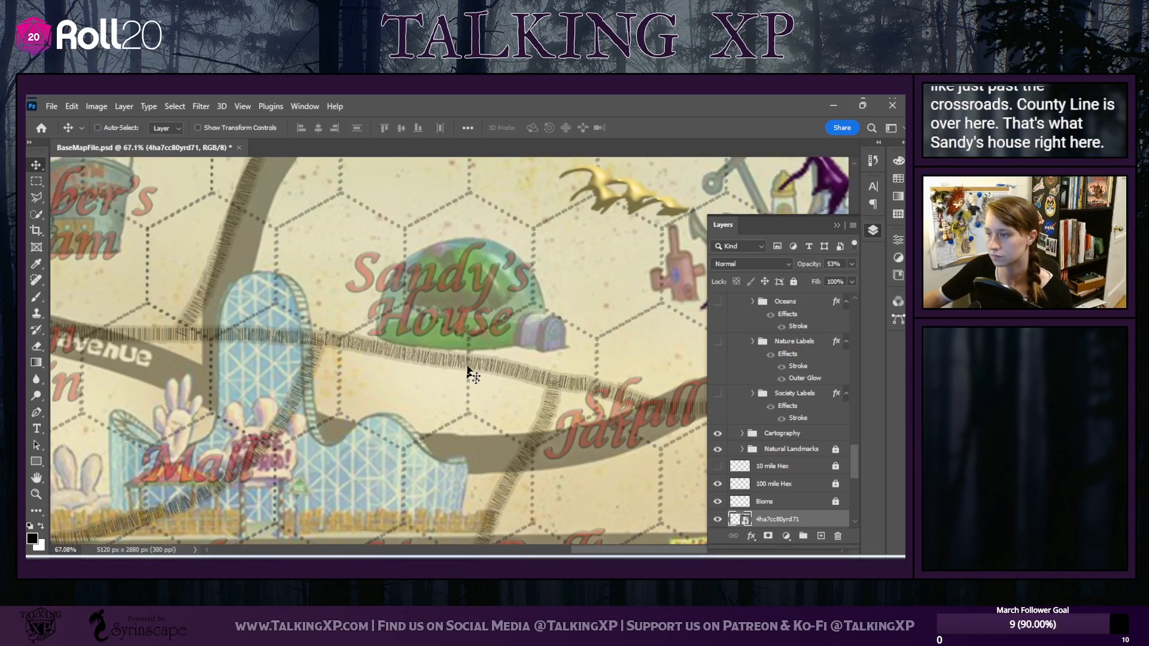
scroll(471, 359, "left", 1)
scroll(472, 364, "up", 1)
scroll(472, 363, "right", 3)
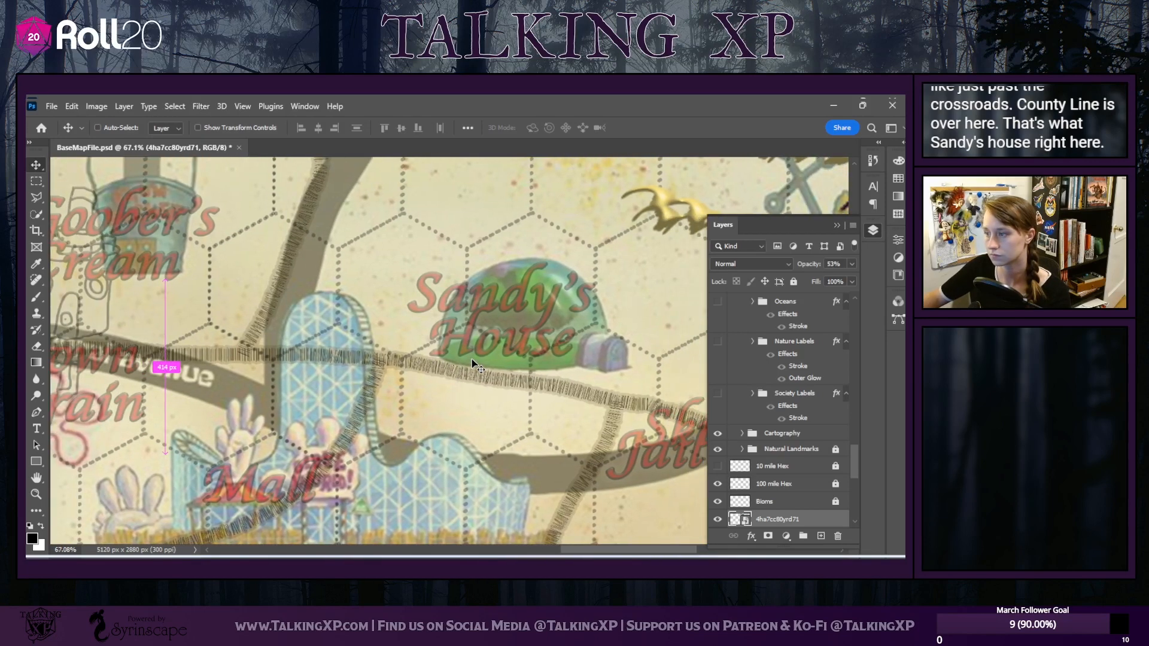
scroll(473, 363, "up", 6)
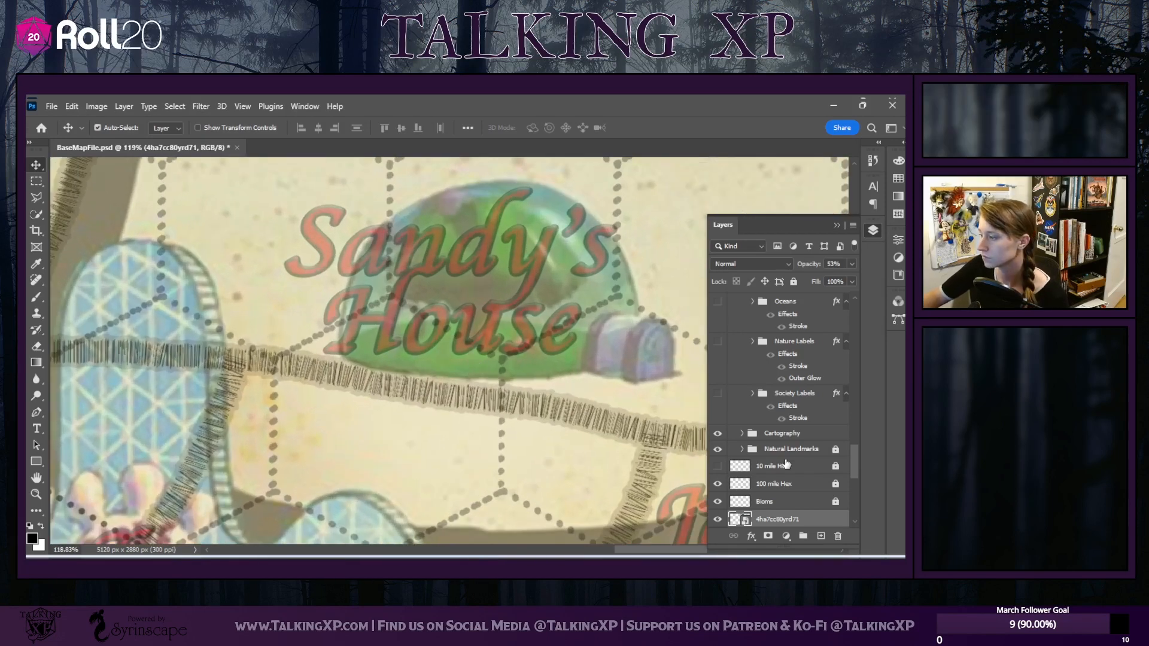
scroll(786, 464, "up", 3)
scroll(786, 464, "up", 3)
left_click(795, 497)
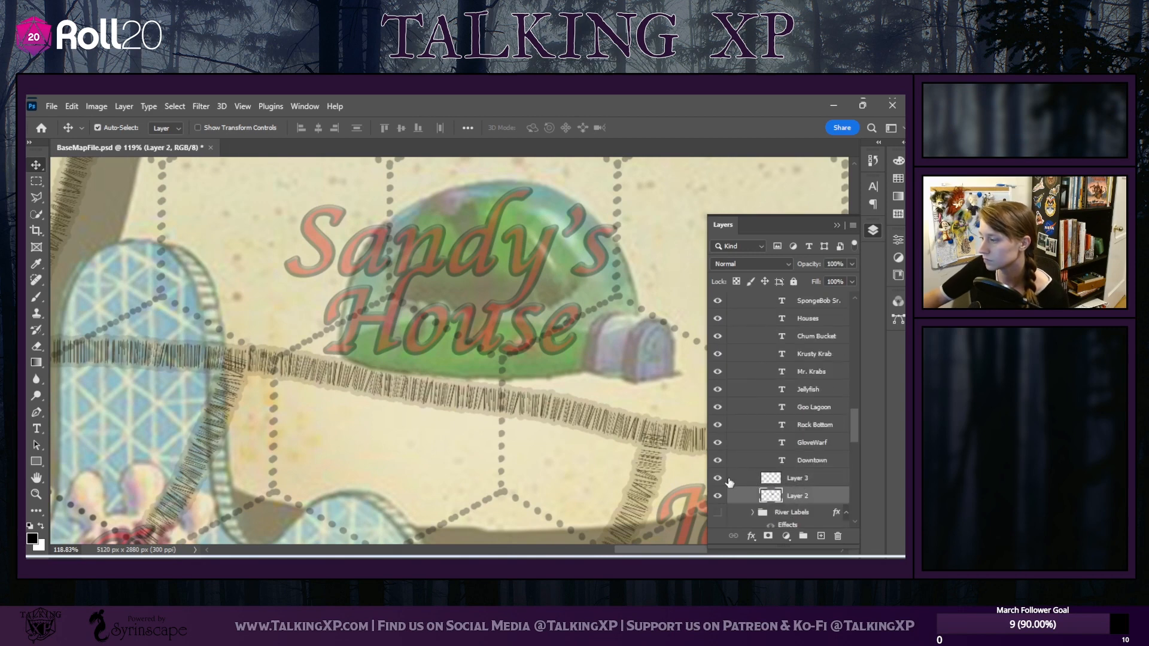
left_click(717, 496)
left_click(808, 479)
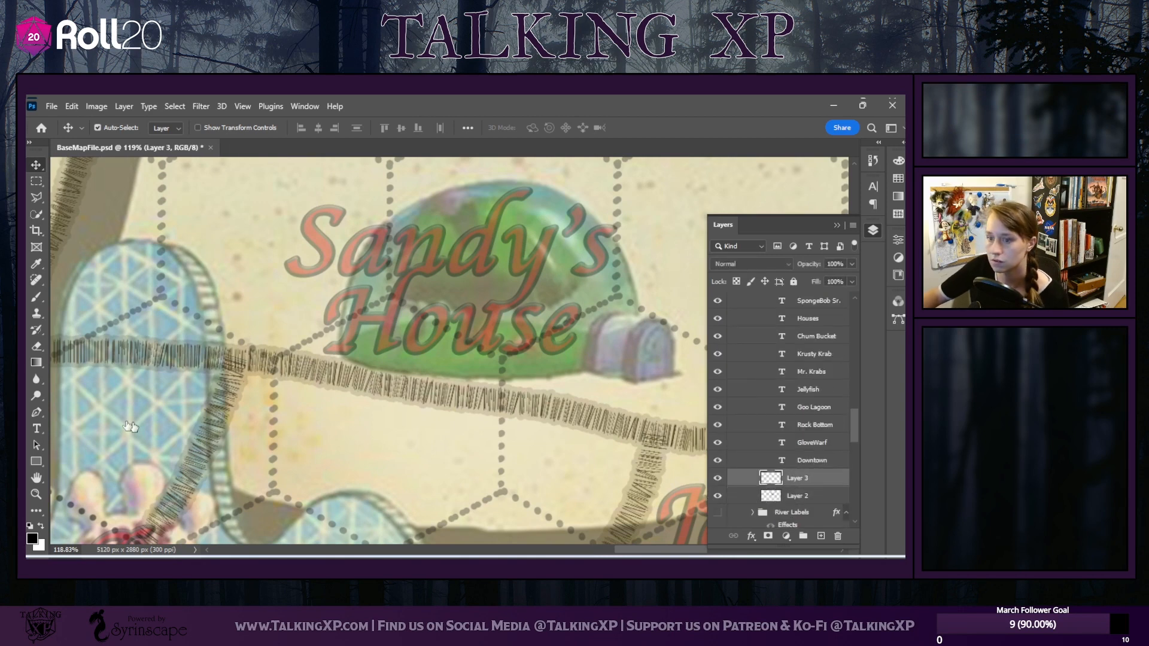
left_click(37, 297)
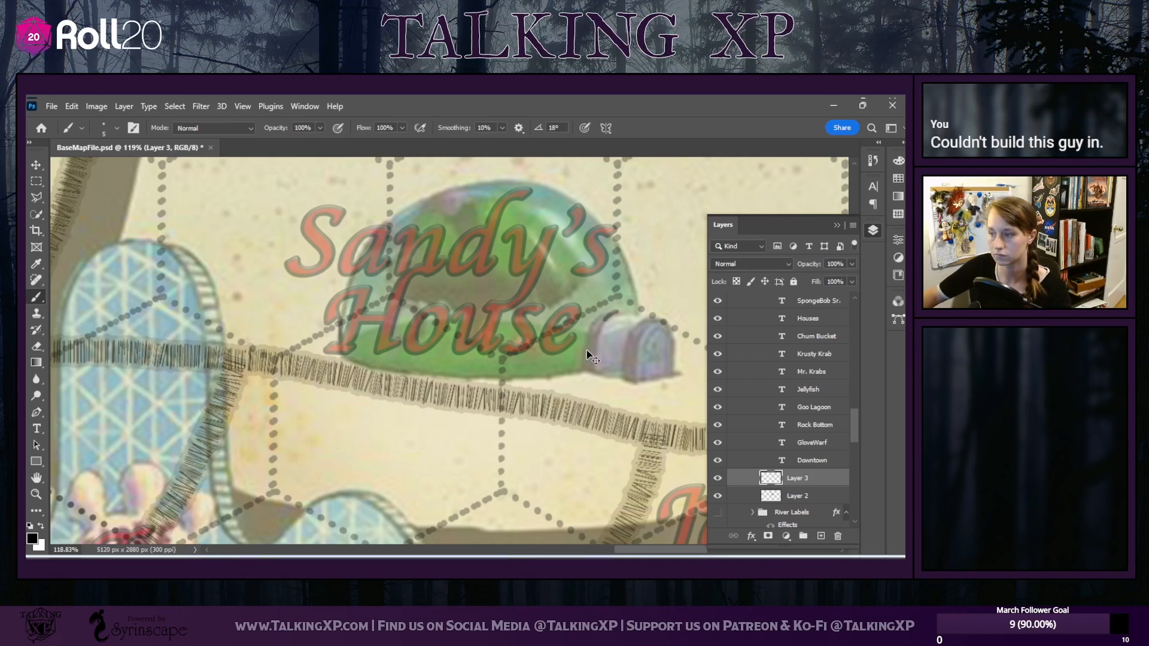
left_click(80, 107)
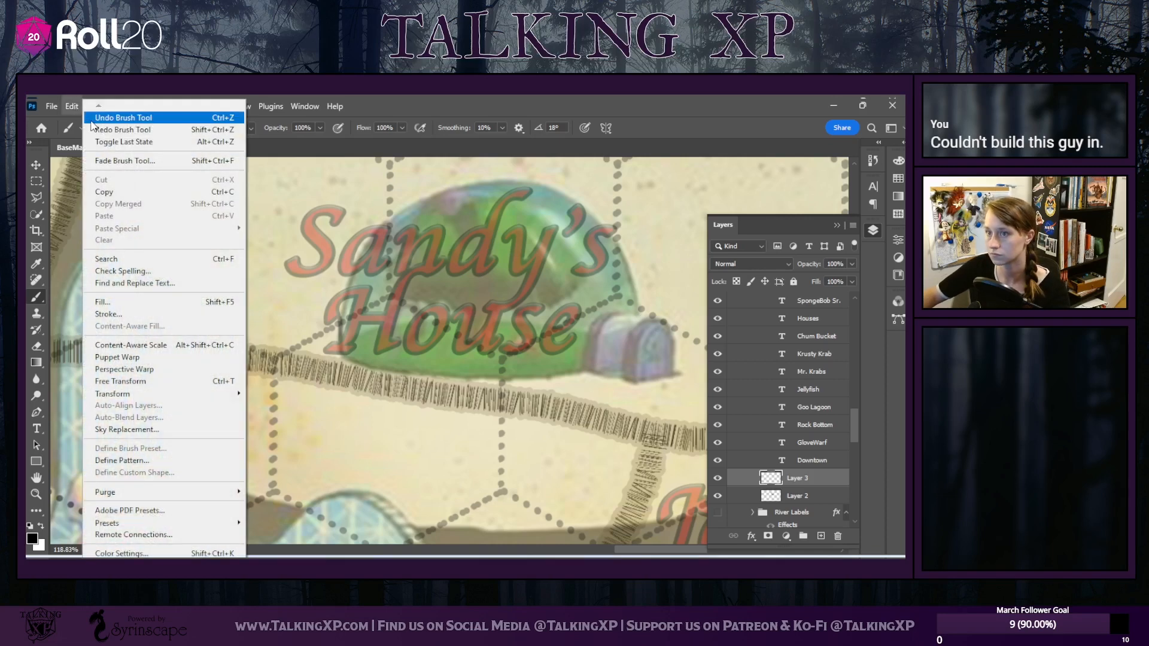
key("Escape")
scroll(564, 377, "up", 5)
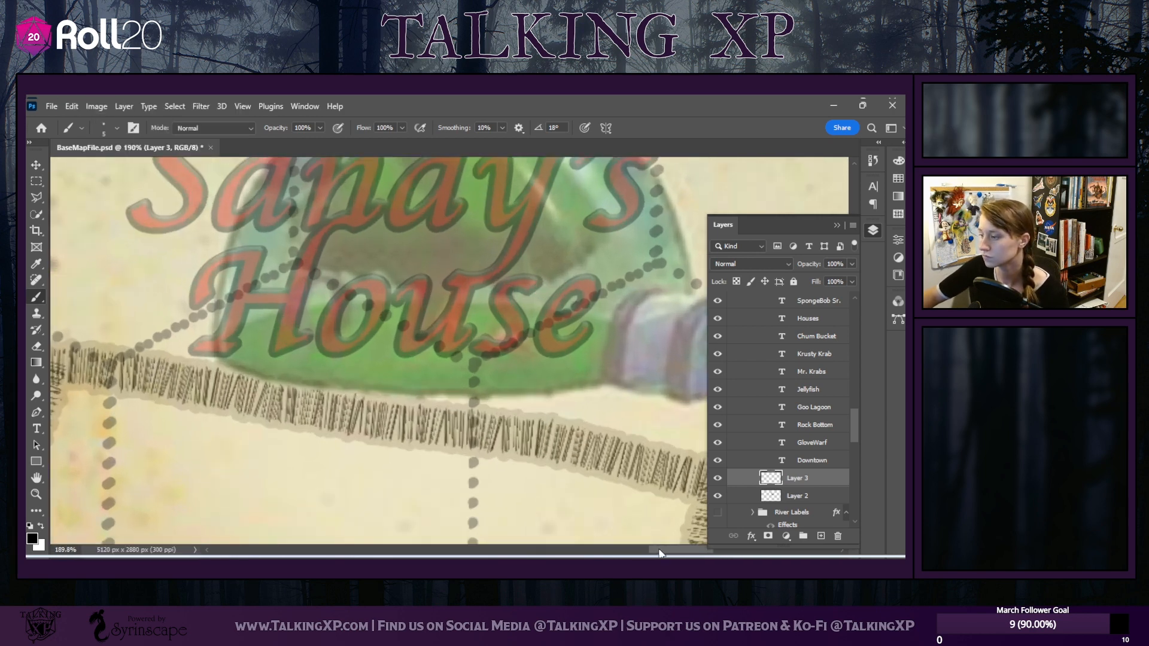
left_click_drag(679, 551, 679, 551)
scroll(553, 449, "right", 3)
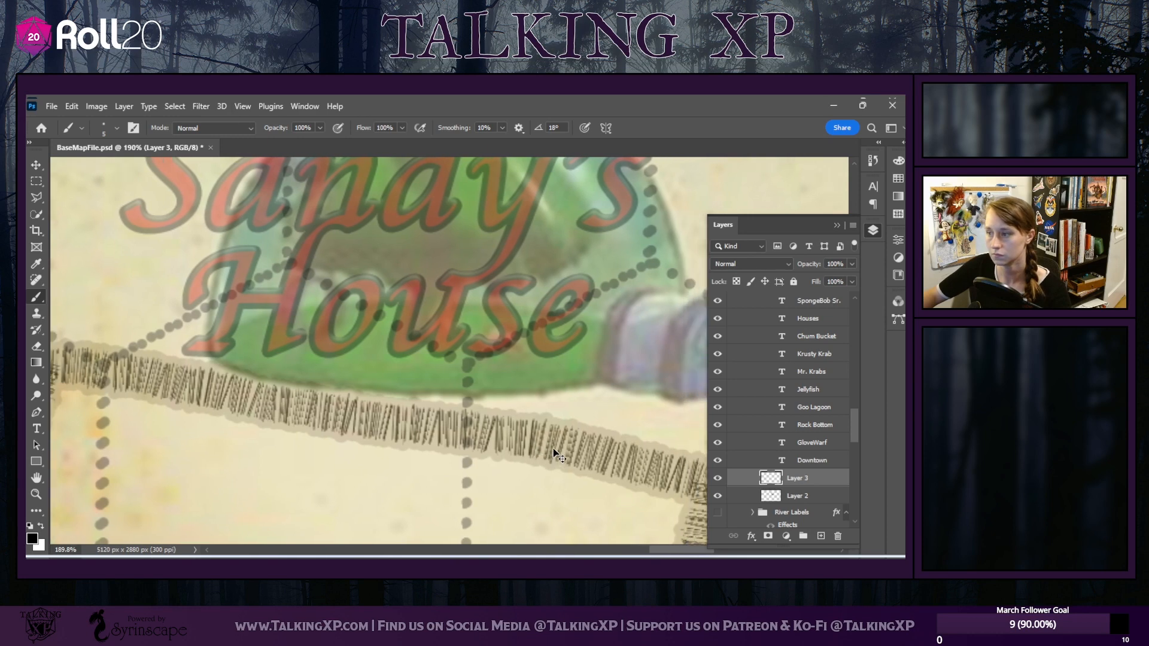
scroll(553, 449, "down", 4)
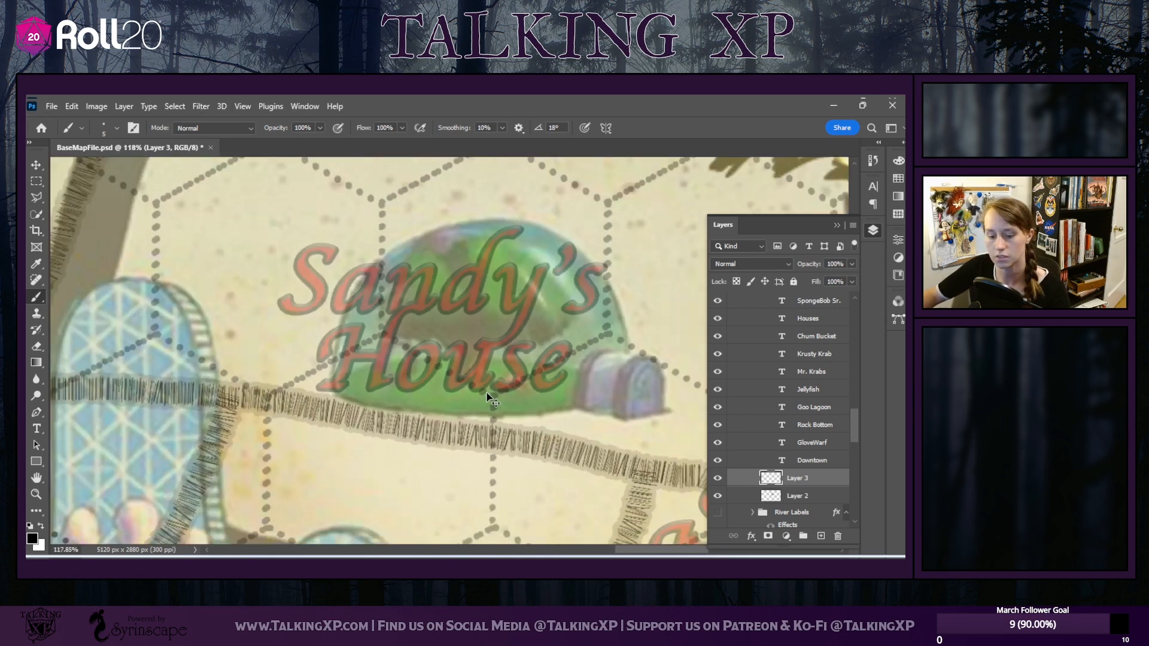
key("ctrl+t")
left_click(455, 277)
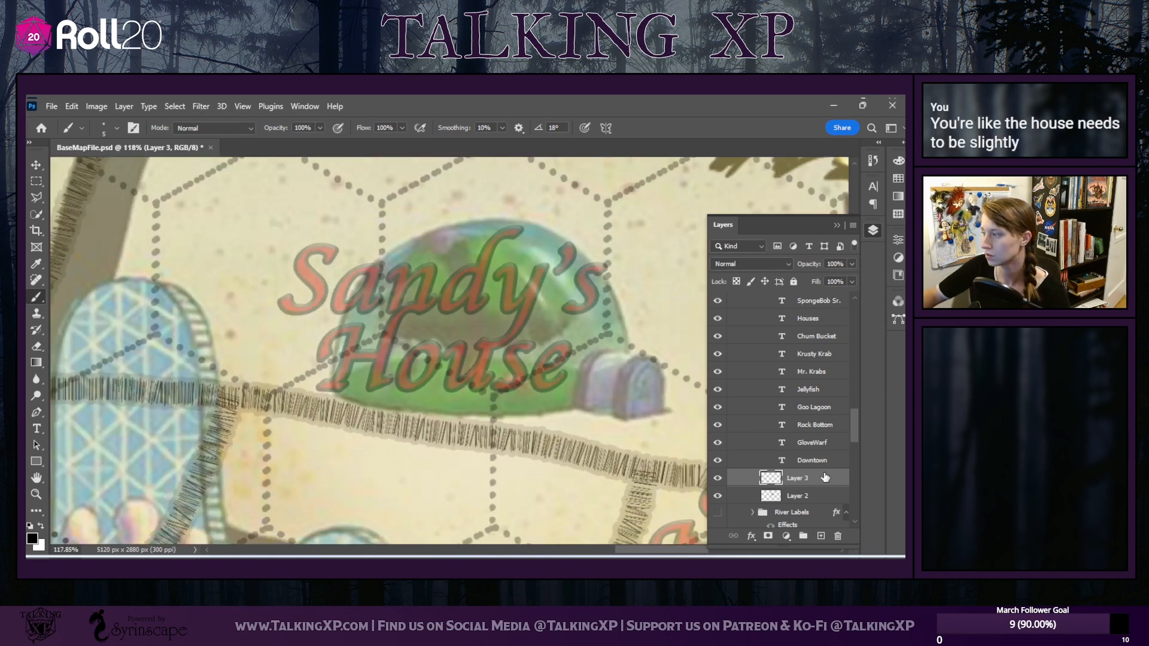
scroll(825, 477, "down", 3)
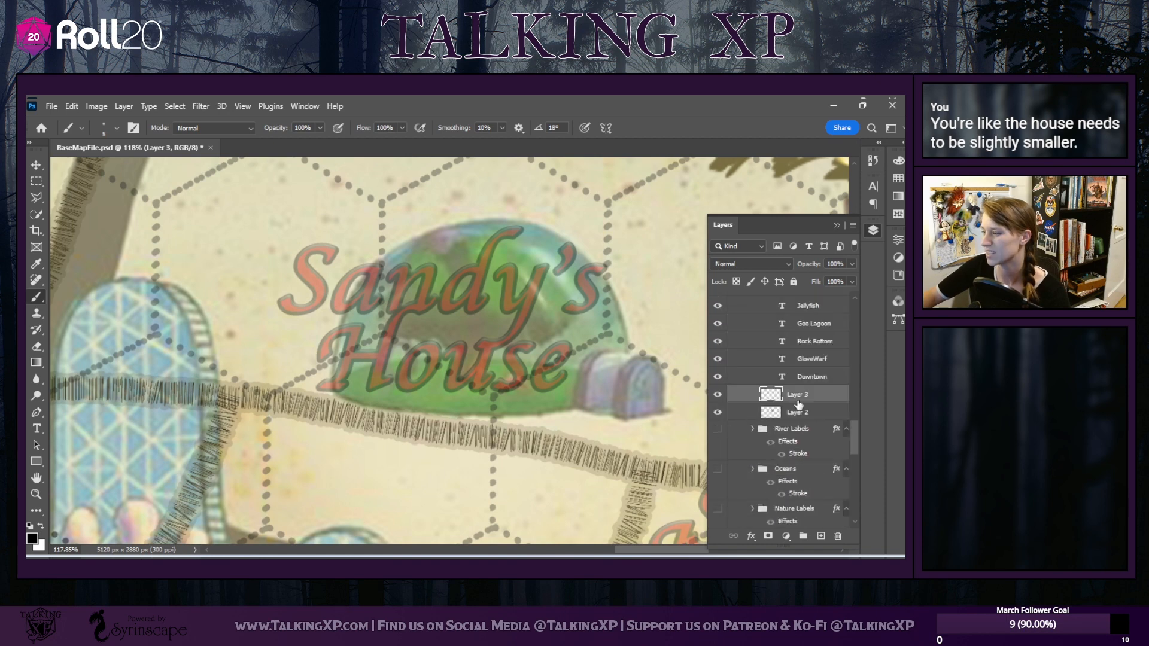
Trace the lower edge of Sandy's dome and its entrance in black on Layer 3
left_click_drag(625, 554, 636, 553)
scroll(431, 390, "up", 5)
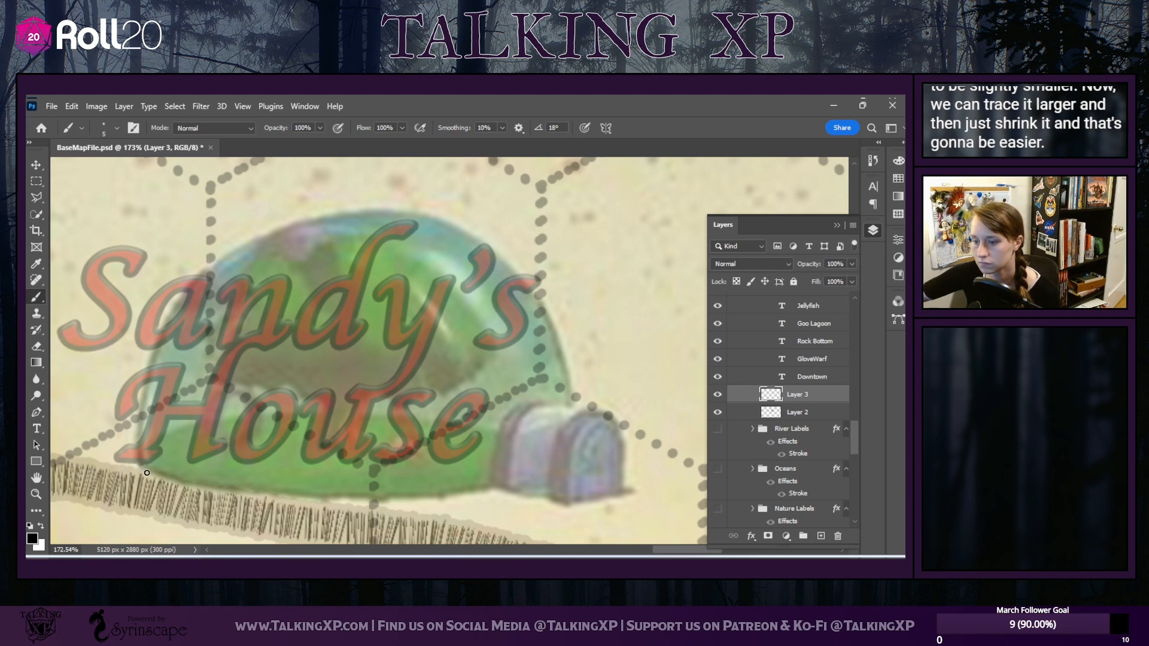
mouse_move(168, 480)
left_mouse_down()
mouse_move(347, 503)
mouse_move(491, 489)
mouse_move(556, 503)
left_mouse_up()
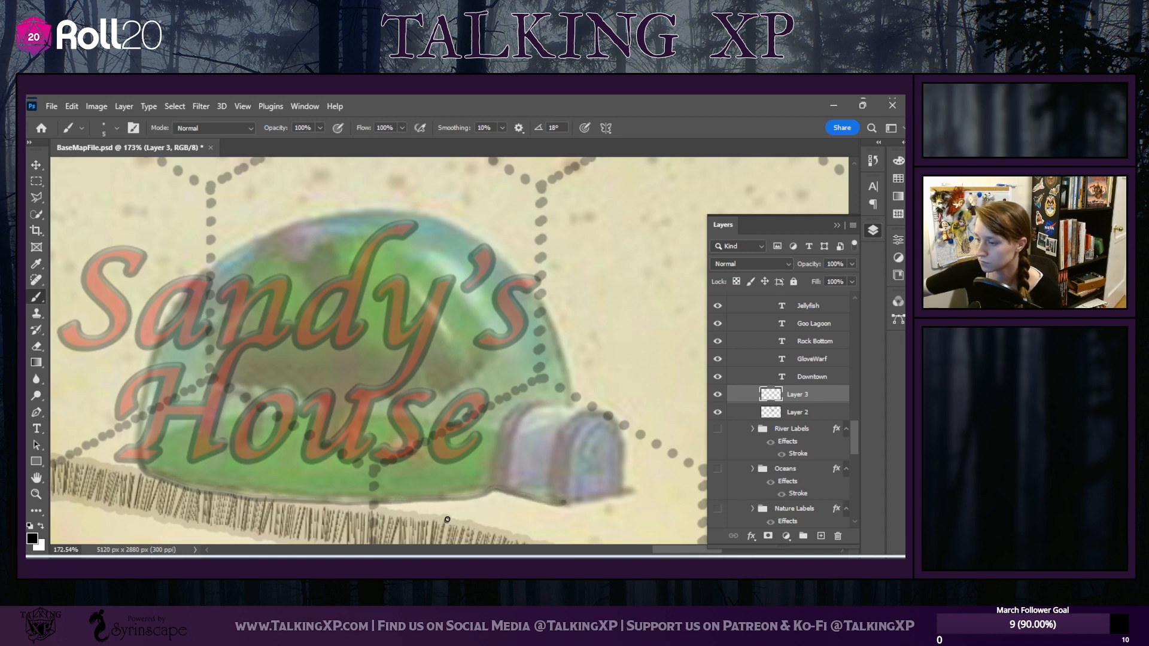
Trace the dome's entrance tunnel, including its curved top, outer side and inner front arch
left_click_drag(546, 405, 522, 407)
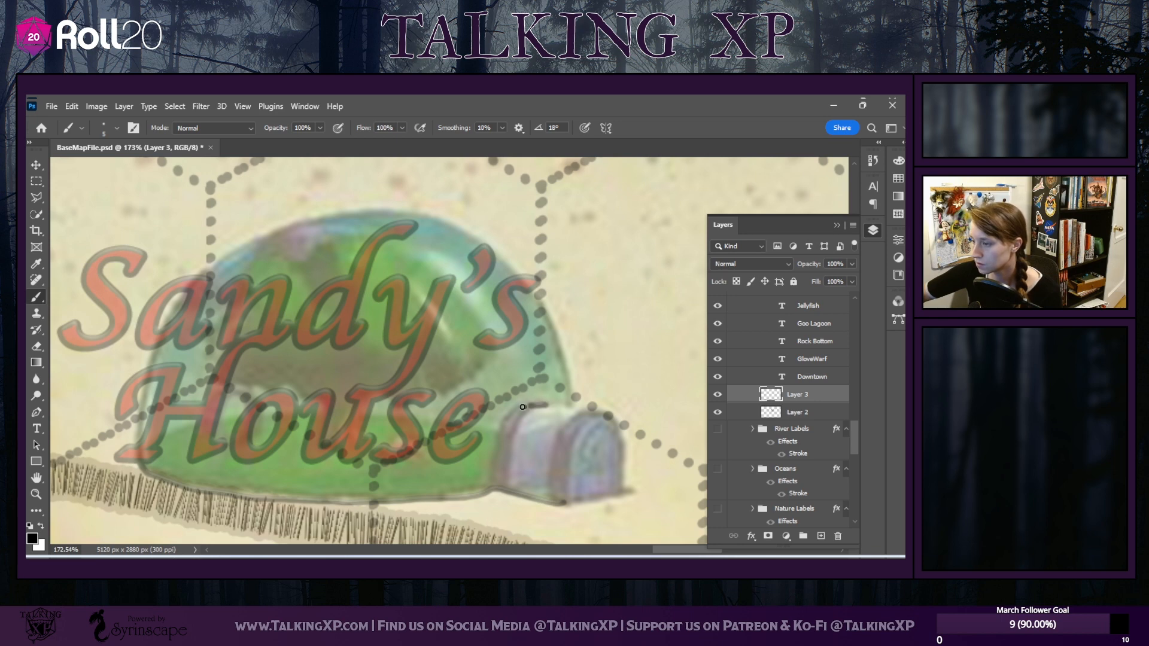
key("ctrl+z")
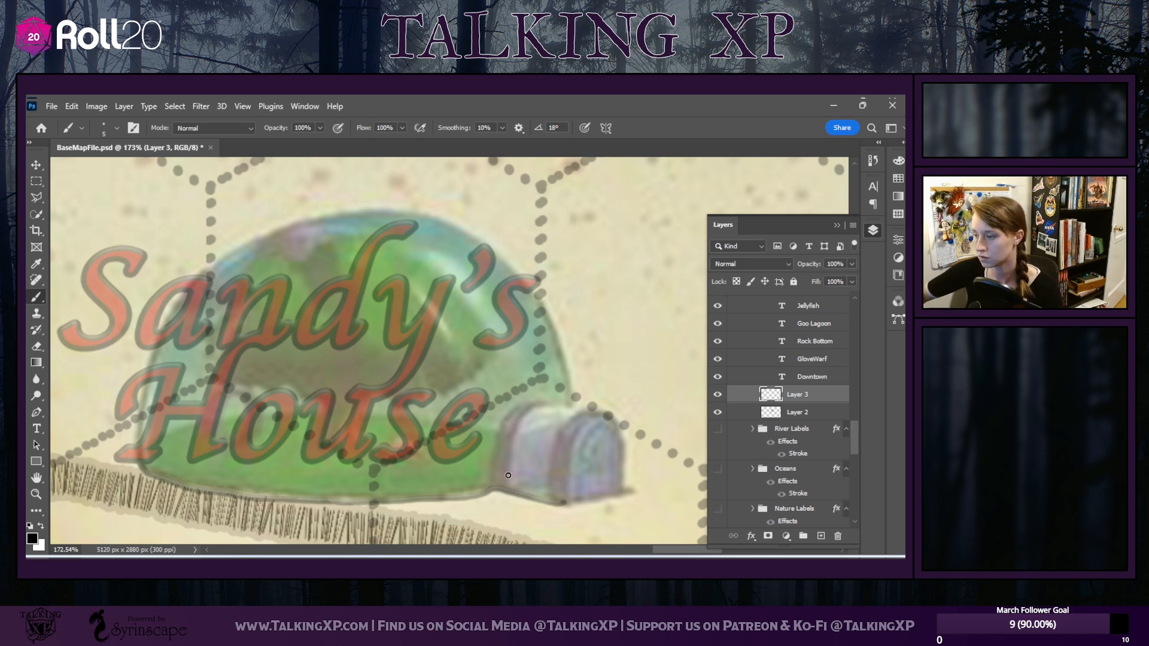
left_click_drag(496, 462, 515, 416)
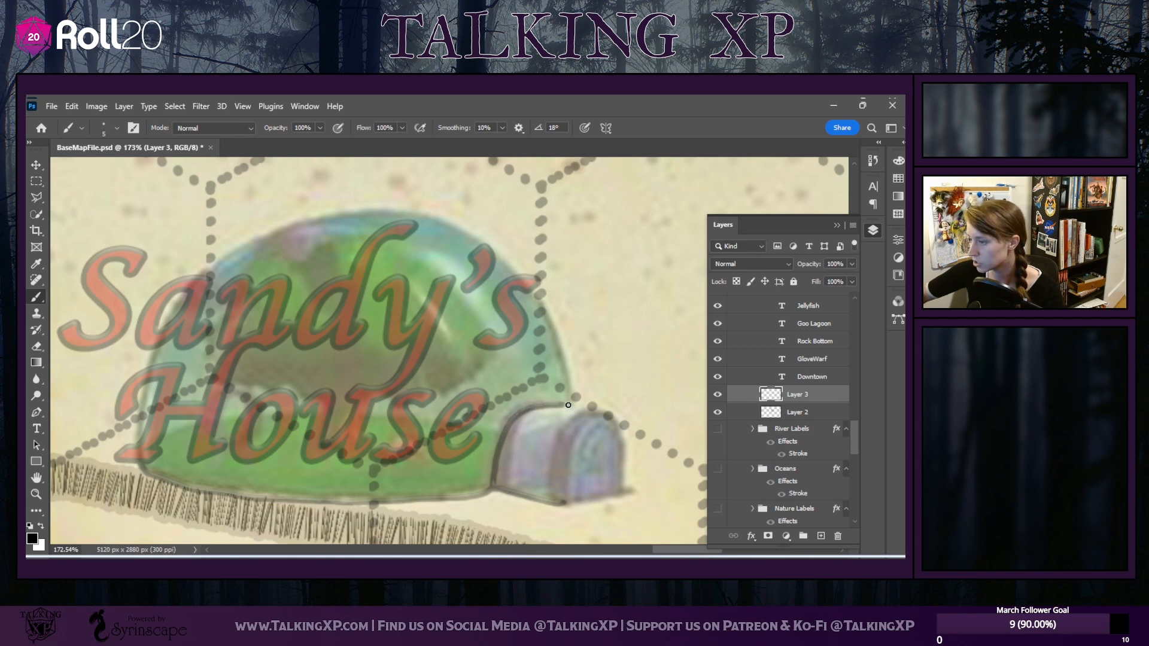
mouse_move(583, 407)
left_mouse_down()
mouse_move(624, 429)
mouse_move(624, 493)
mouse_move(568, 501)
left_mouse_up()
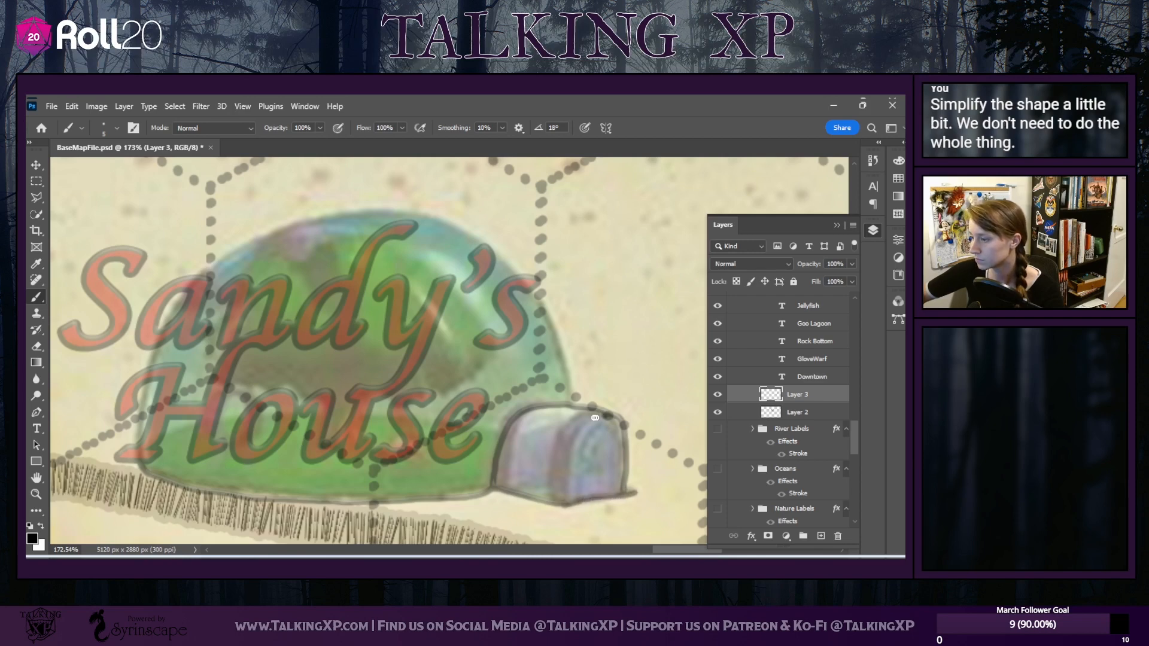
mouse_move(595, 417)
left_mouse_down()
mouse_move(567, 454)
mouse_move(563, 503)
left_mouse_up()
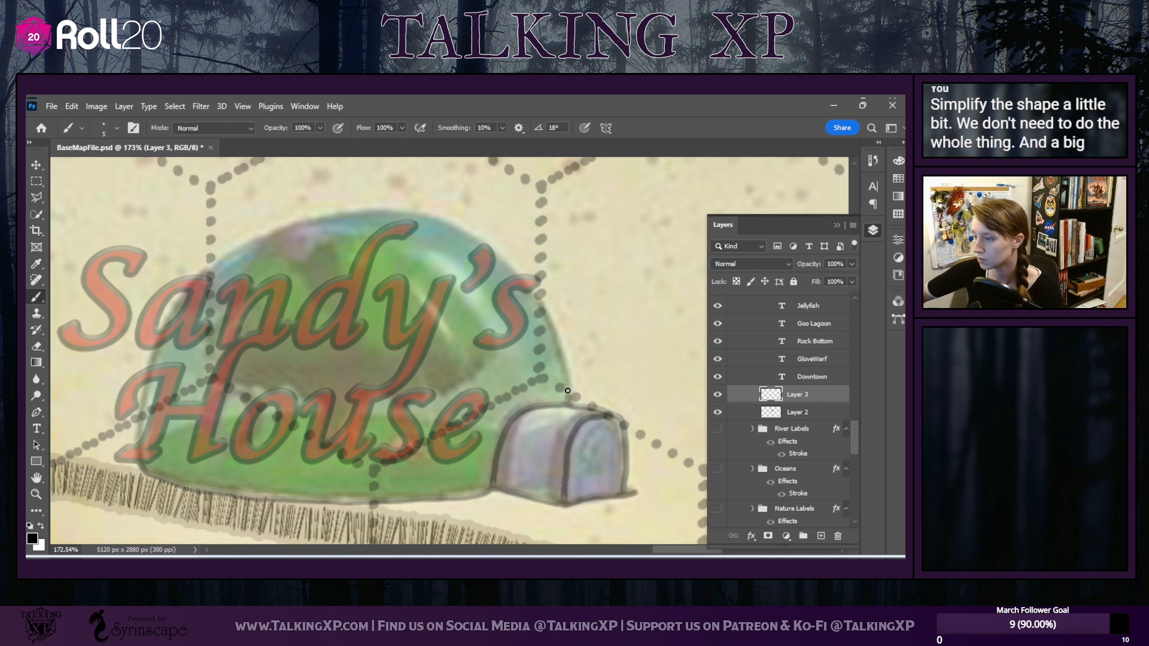
Trace the dome's arch and inner grass line, plus the trunk and flat lower canopy of the tree inside
mouse_move(567, 390)
left_mouse_down()
mouse_move(537, 318)
mouse_move(487, 267)
mouse_move(412, 225)
mouse_move(304, 224)
mouse_move(245, 250)
mouse_move(197, 292)
mouse_move(146, 438)
left_mouse_up()
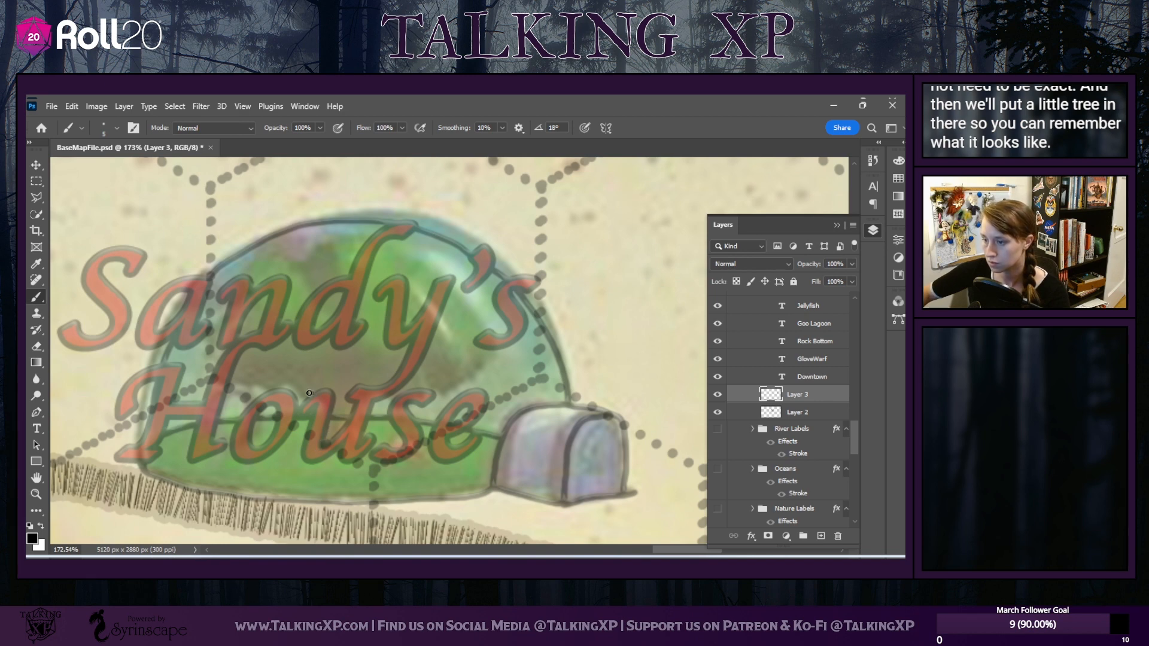
mouse_move(296, 389)
left_mouse_down()
mouse_move(221, 374)
mouse_move(234, 358)
mouse_move(272, 354)
mouse_move(480, 362)
mouse_move(428, 389)
mouse_move(371, 394)
left_mouse_up()
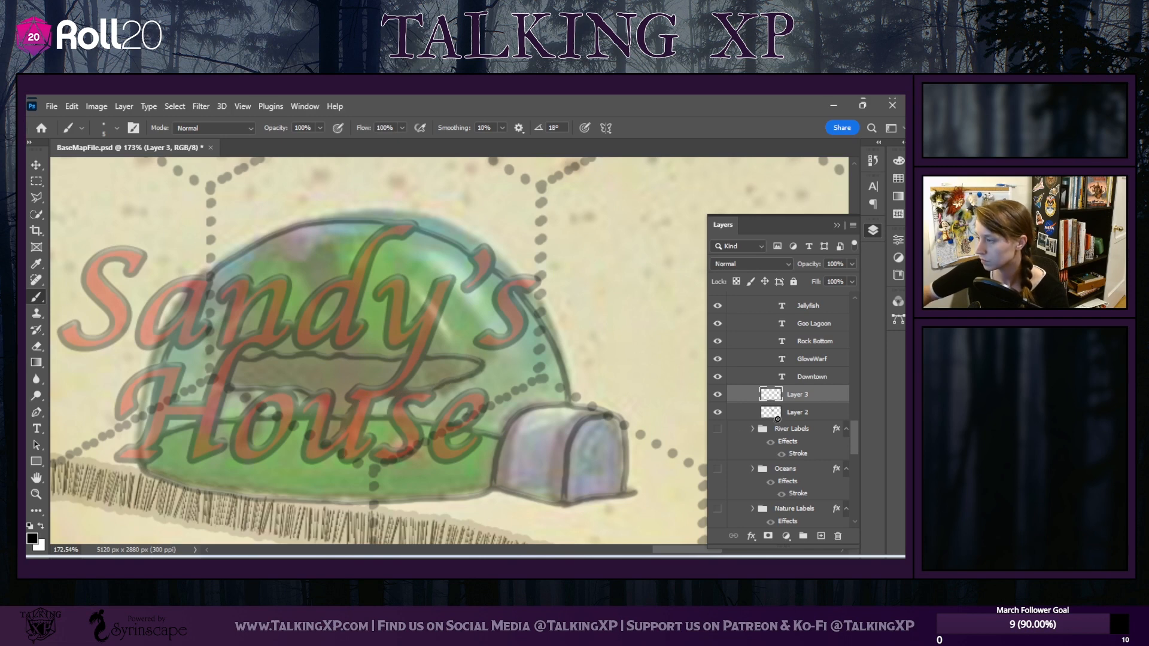
Collapse and hide the Labels group inside Cities to uncover the dome drawing
scroll(784, 388, "up", 5)
scroll(785, 389, "up", 5)
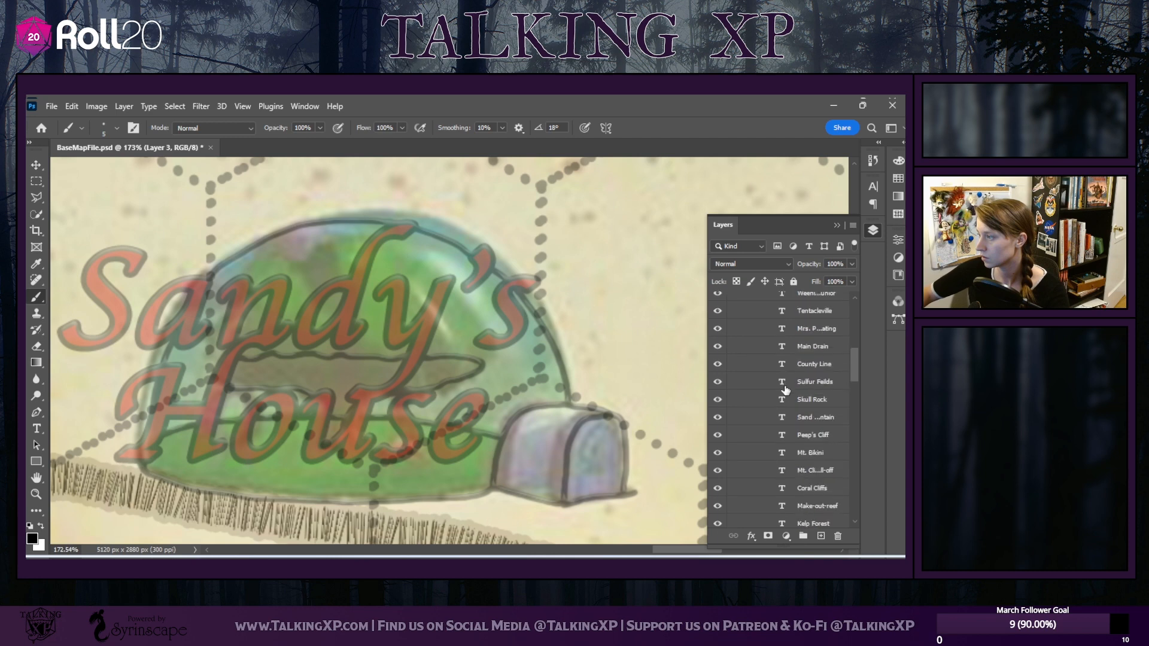
left_click(761, 355)
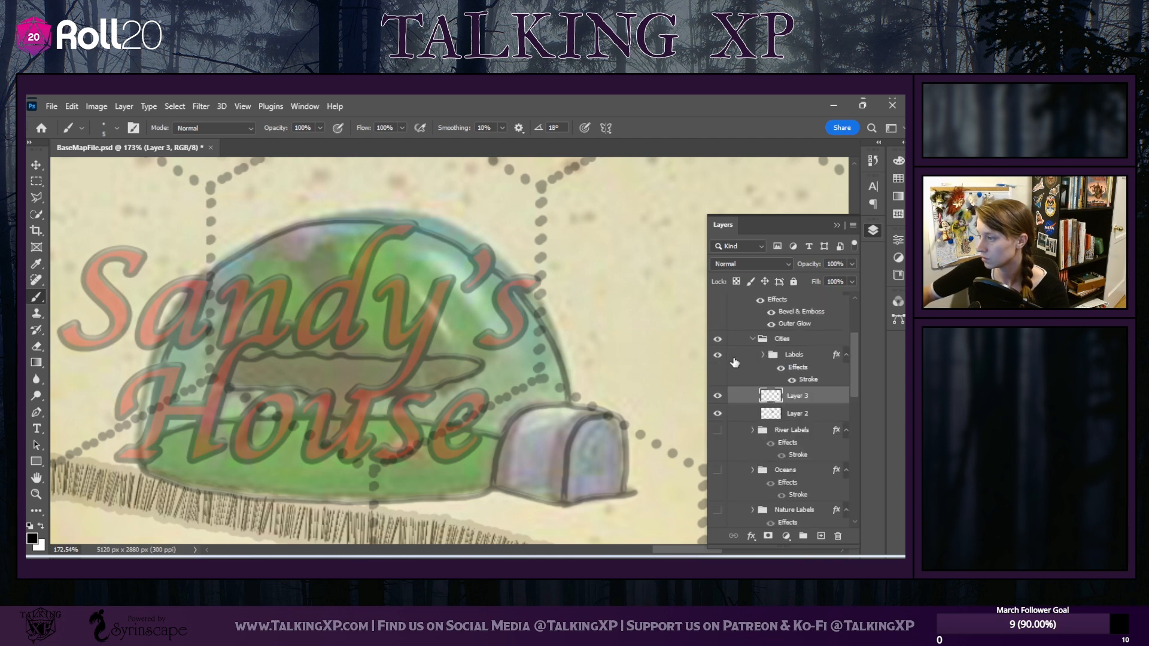
left_click(724, 360)
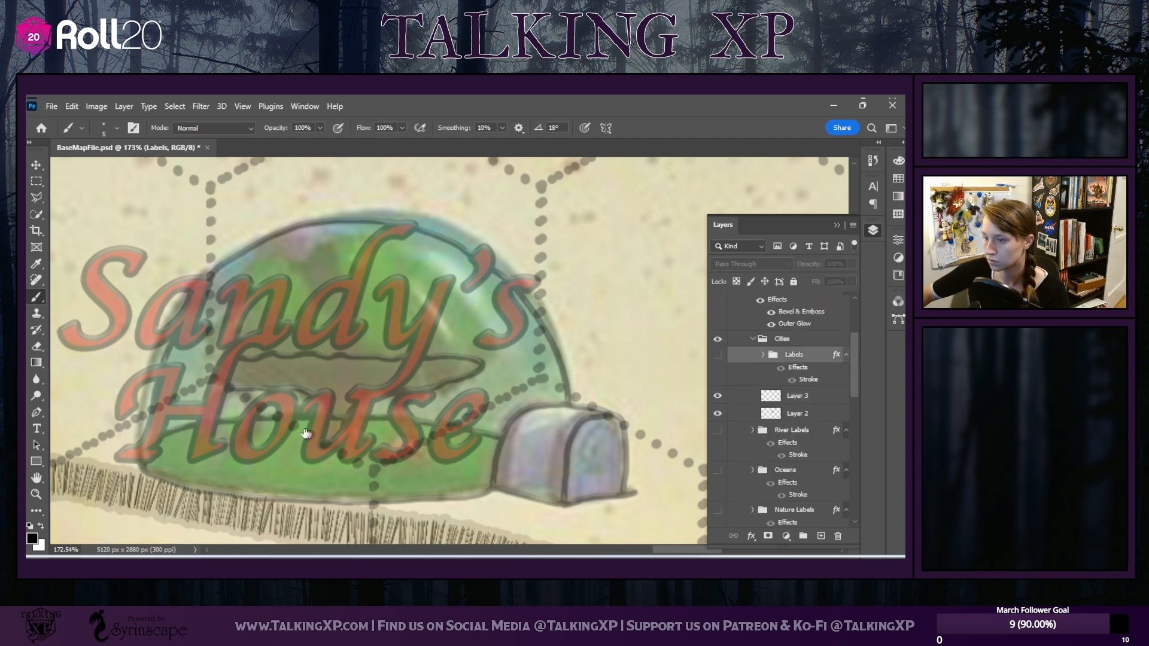
left_click(718, 356)
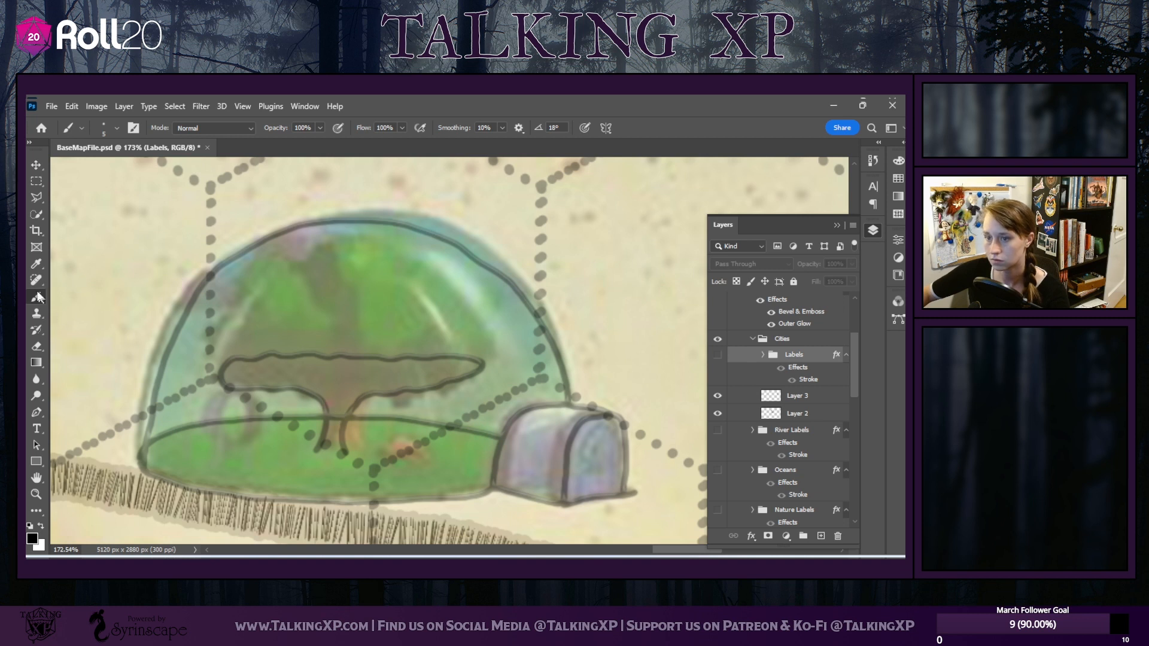
Trace the rounded upper canopy and the forked inner branch of the tree inside the dome in black on Layer 3
left_click(790, 397)
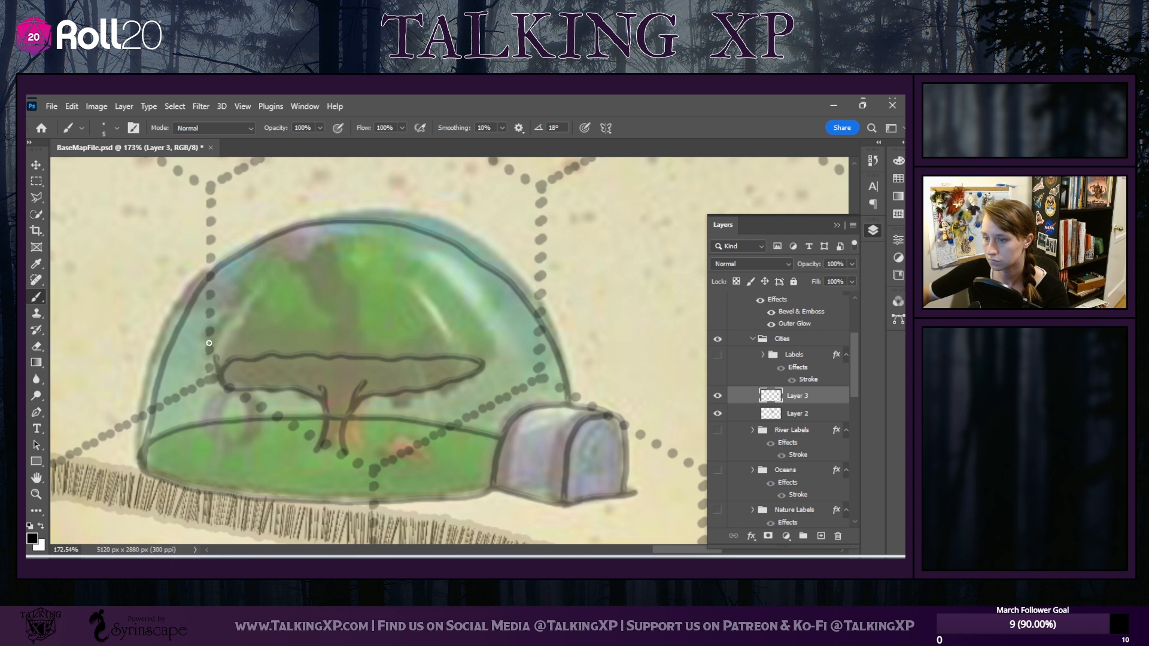
mouse_move(217, 359)
left_mouse_down()
mouse_move(206, 335)
mouse_move(229, 294)
mouse_move(275, 260)
mouse_move(338, 333)
mouse_move(329, 348)
left_mouse_up()
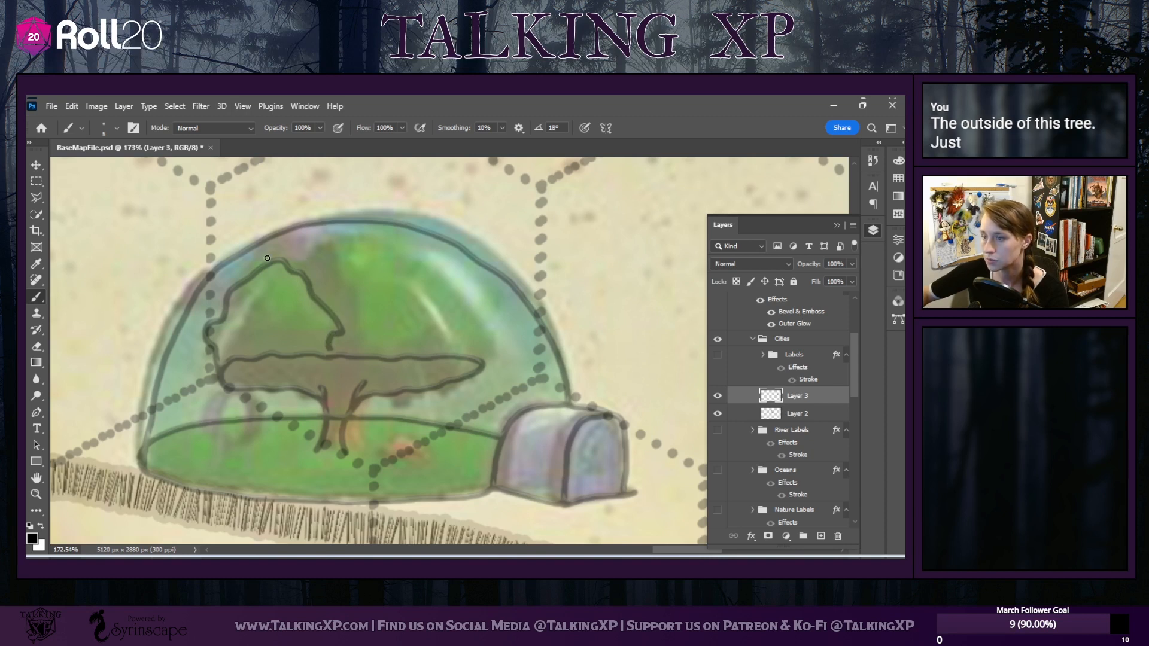
mouse_move(285, 260)
left_mouse_down()
mouse_move(330, 251)
mouse_move(357, 299)
mouse_move(362, 347)
left_mouse_up()
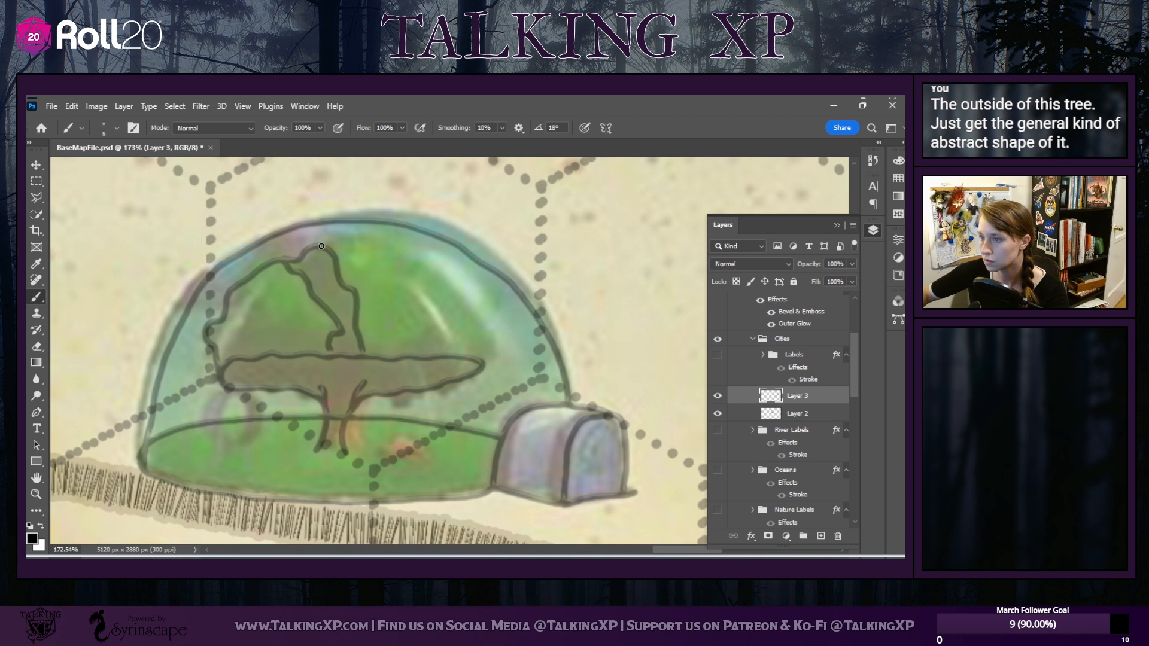
mouse_move(316, 246)
left_mouse_down()
mouse_move(368, 238)
mouse_move(438, 275)
mouse_move(483, 333)
left_mouse_up()
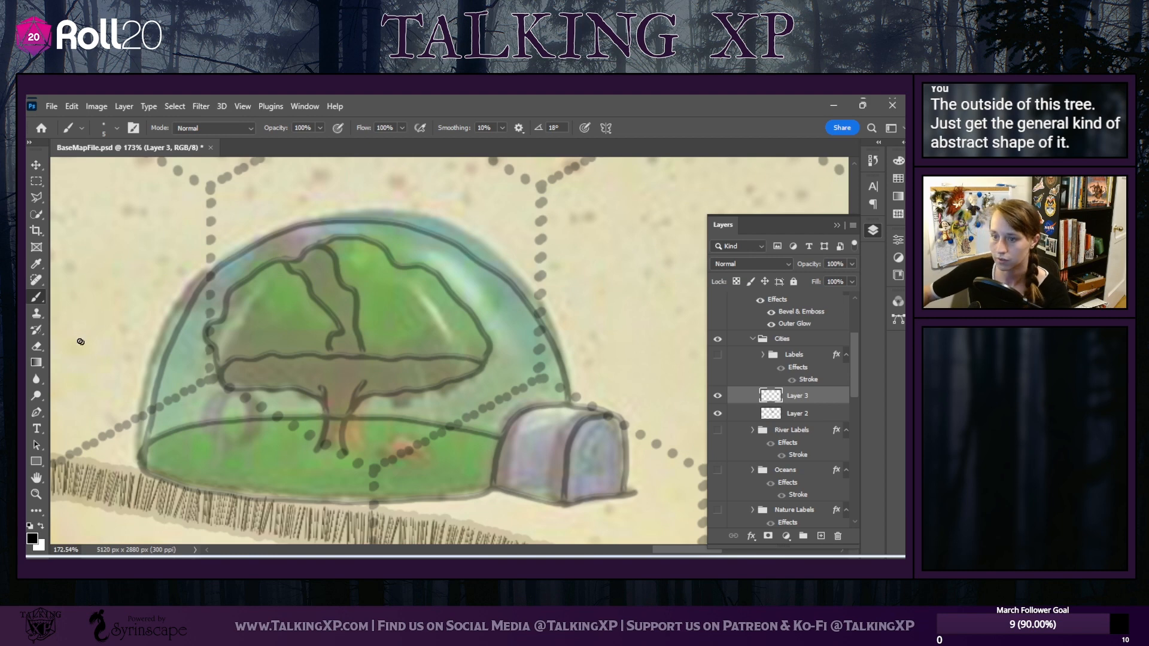
Erase the grass line crossing the tree trunk with a 12 px eraser, and draw the trunk's curved base with the brush
left_click(37, 346)
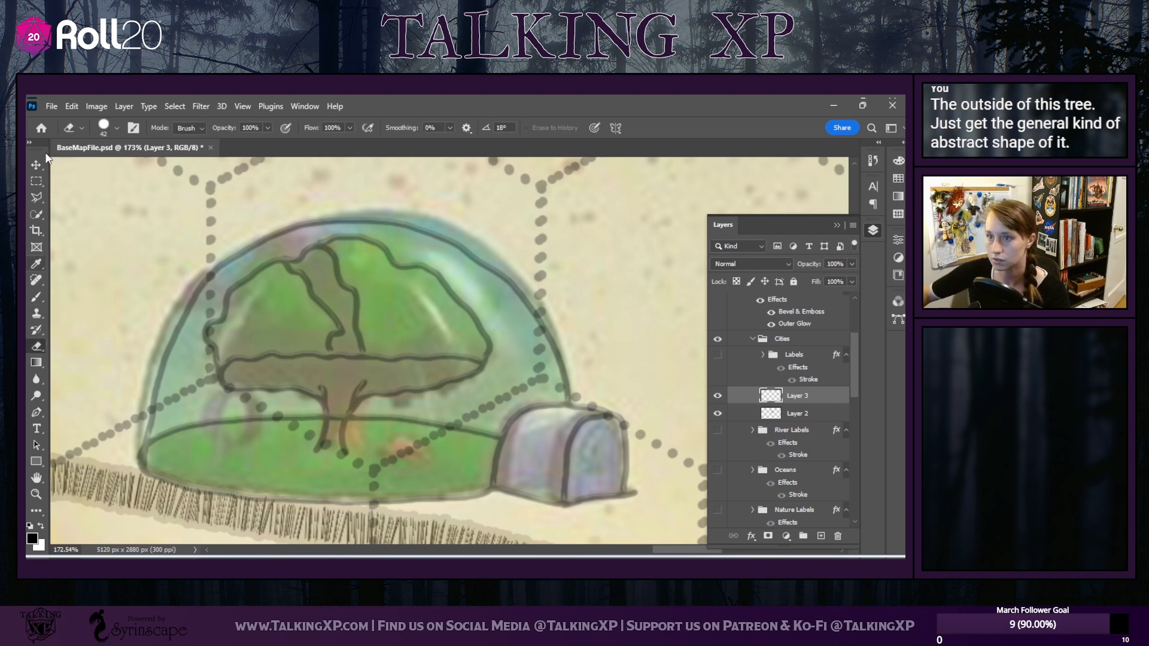
left_click(109, 124)
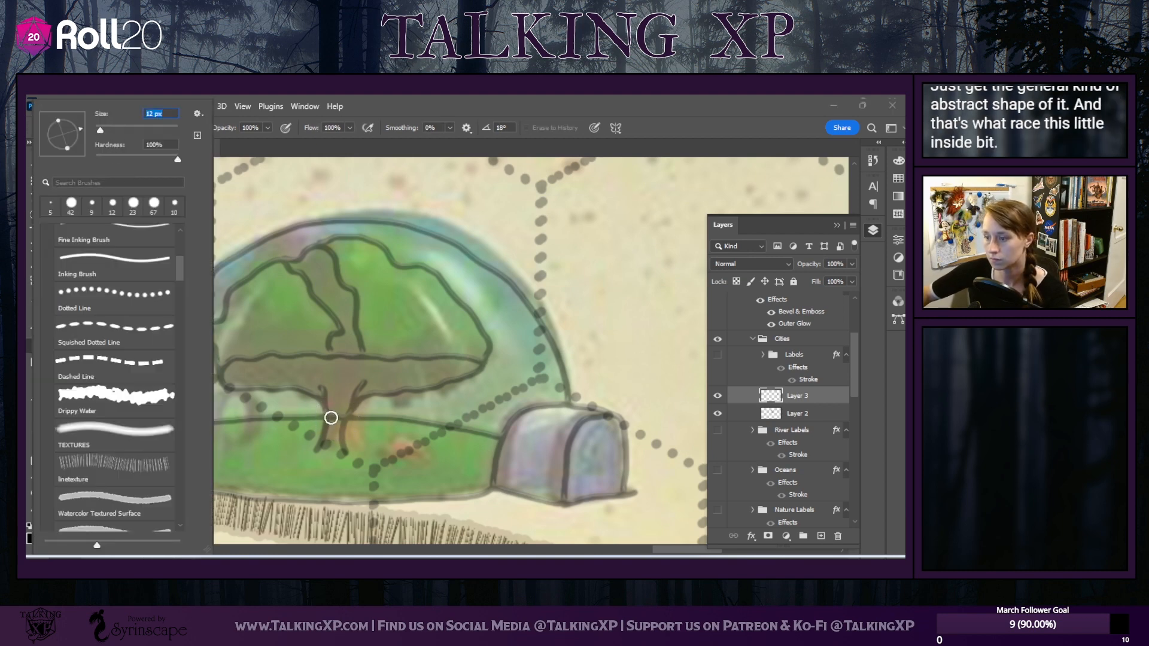
left_click(336, 414)
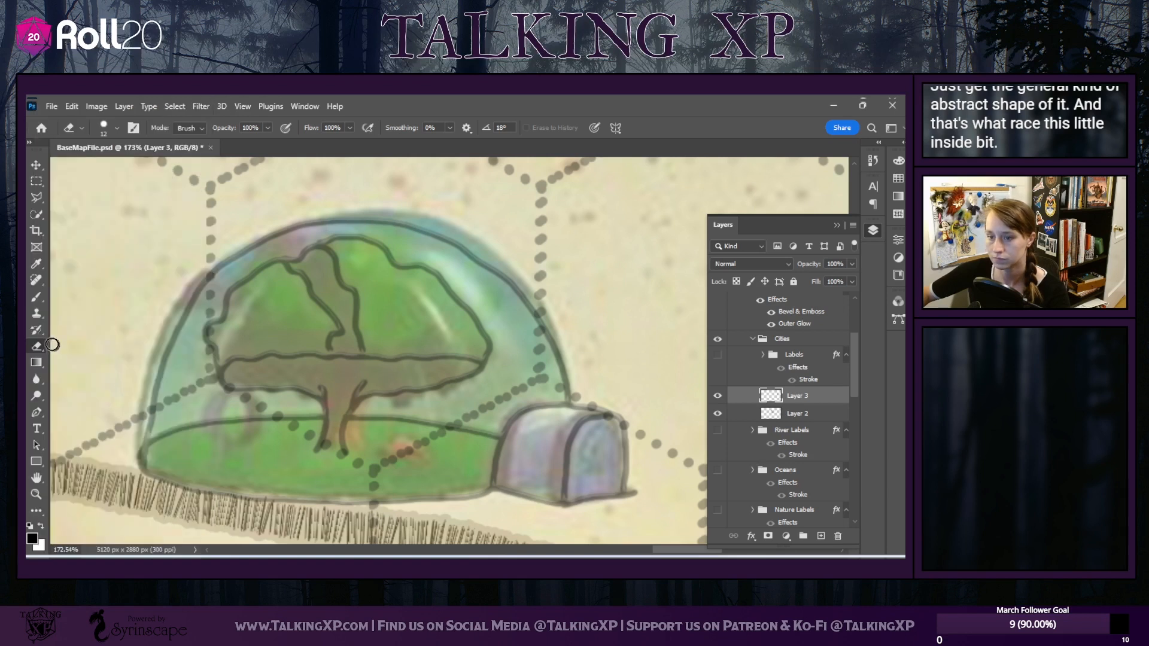
key("b")
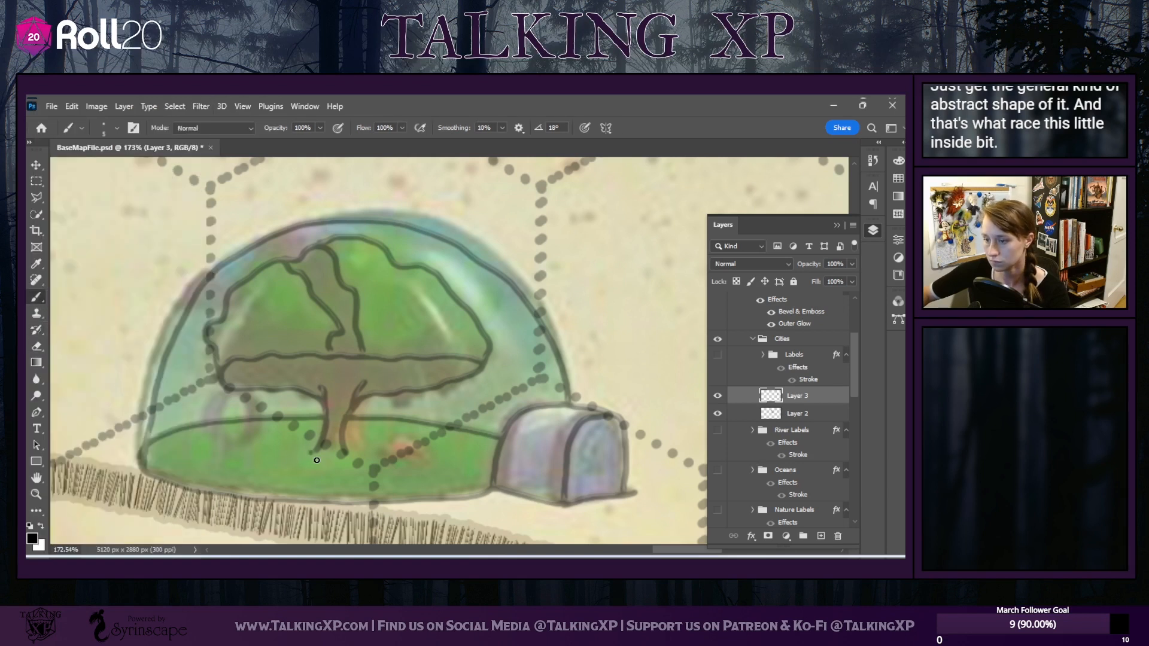
left_click_drag(310, 453, 344, 463)
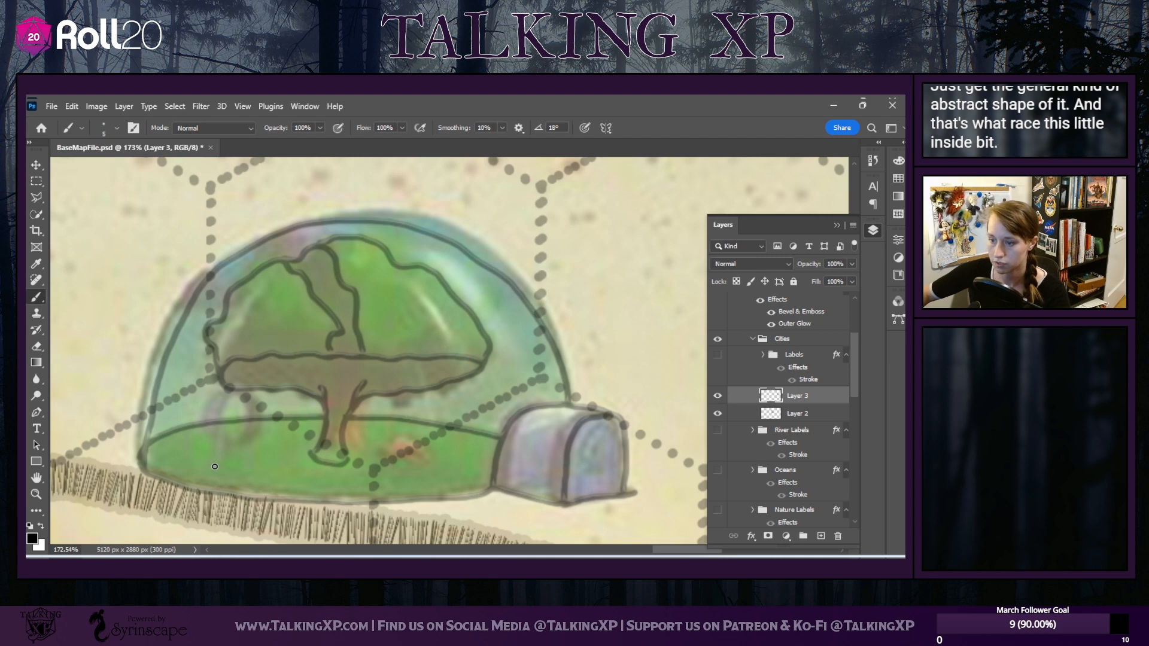
Try to trace the hamster wheel beside the tree trunk, and undo all of its strokes
mouse_move(219, 451)
left_mouse_down()
mouse_move(216, 465)
mouse_move(206, 432)
mouse_move(221, 398)
left_mouse_up()
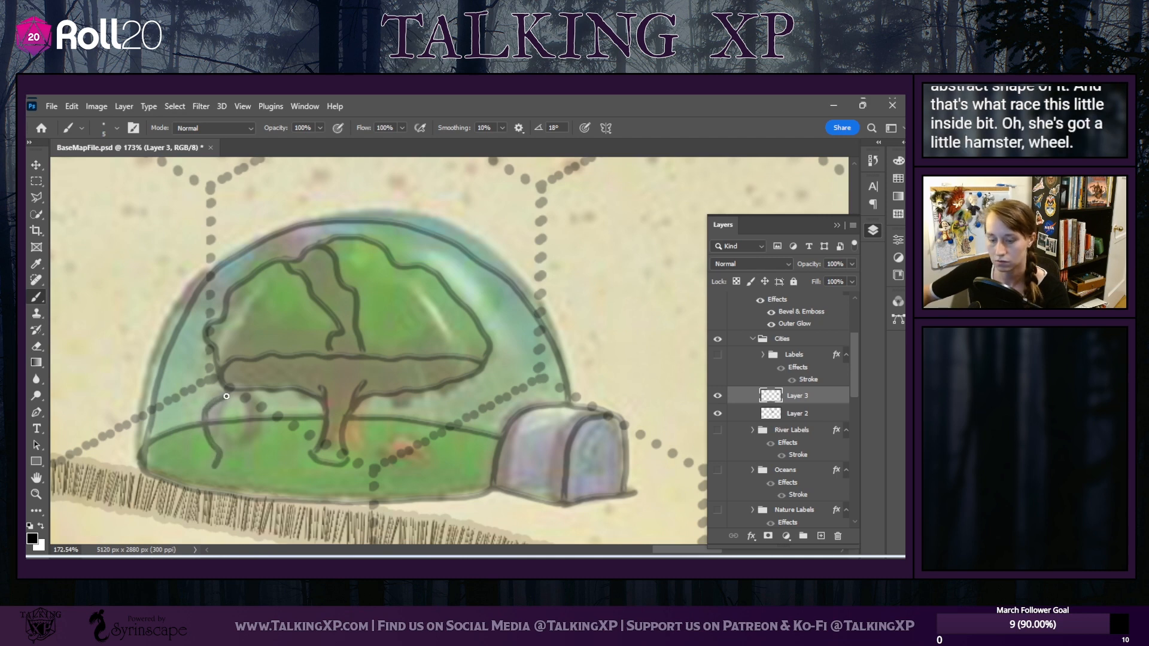
key("ctrl+z")
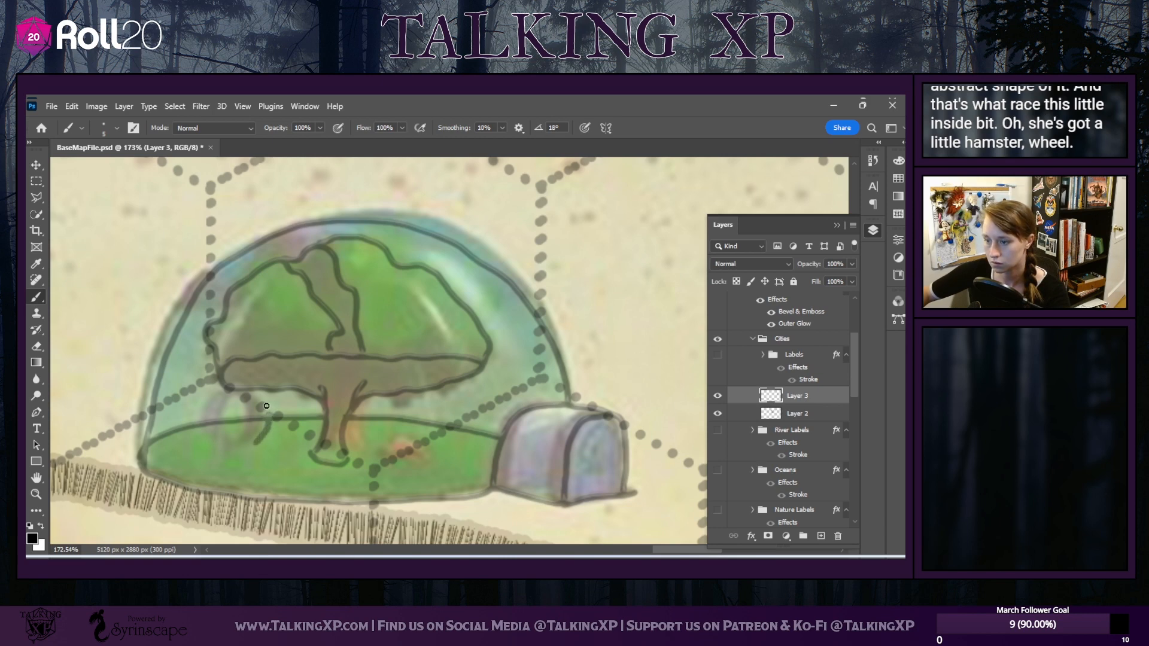
mouse_move(256, 389)
left_mouse_down()
mouse_move(207, 382)
mouse_move(192, 397)
mouse_move(212, 446)
left_mouse_up()
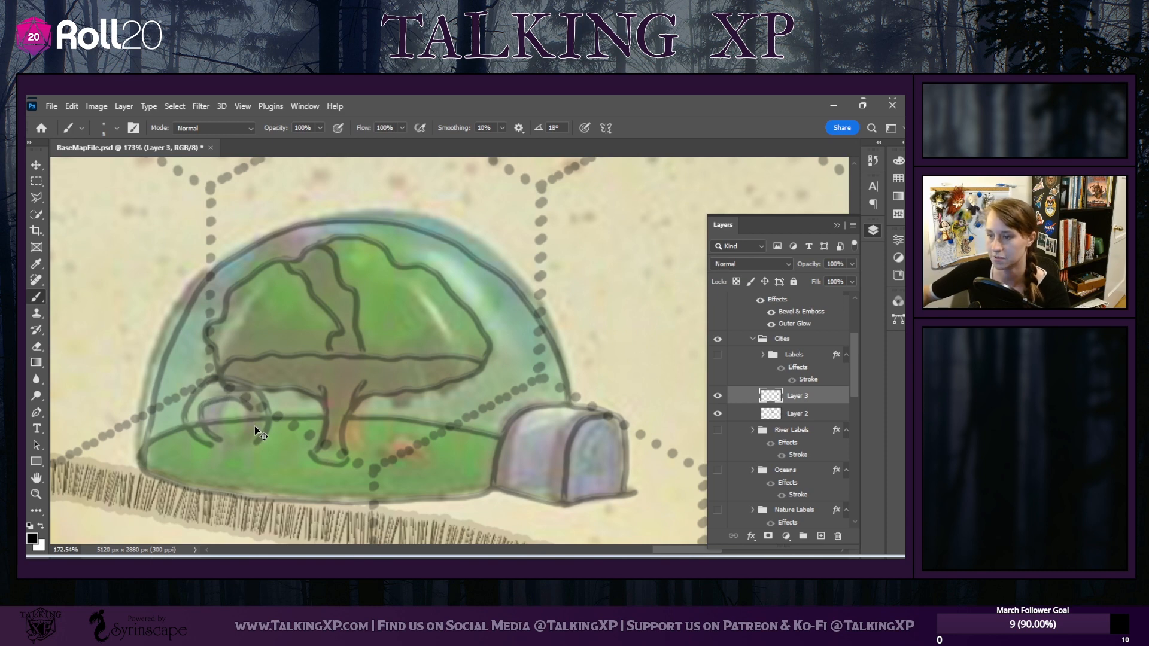
key("ctrl+z")
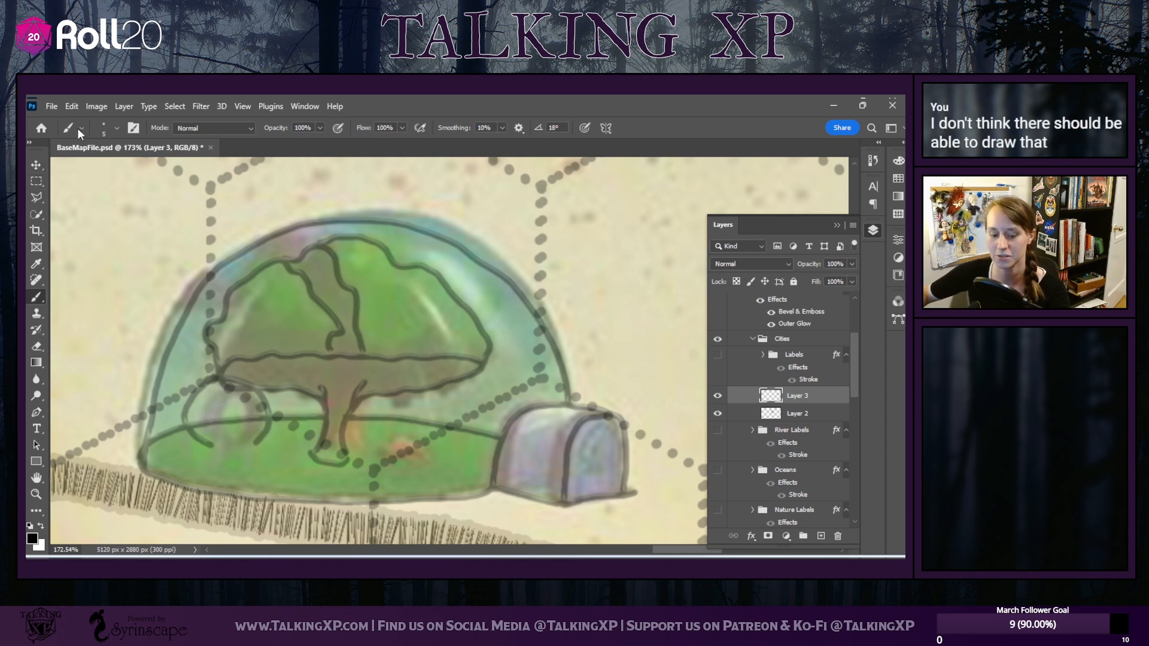
key("ctrl+z")
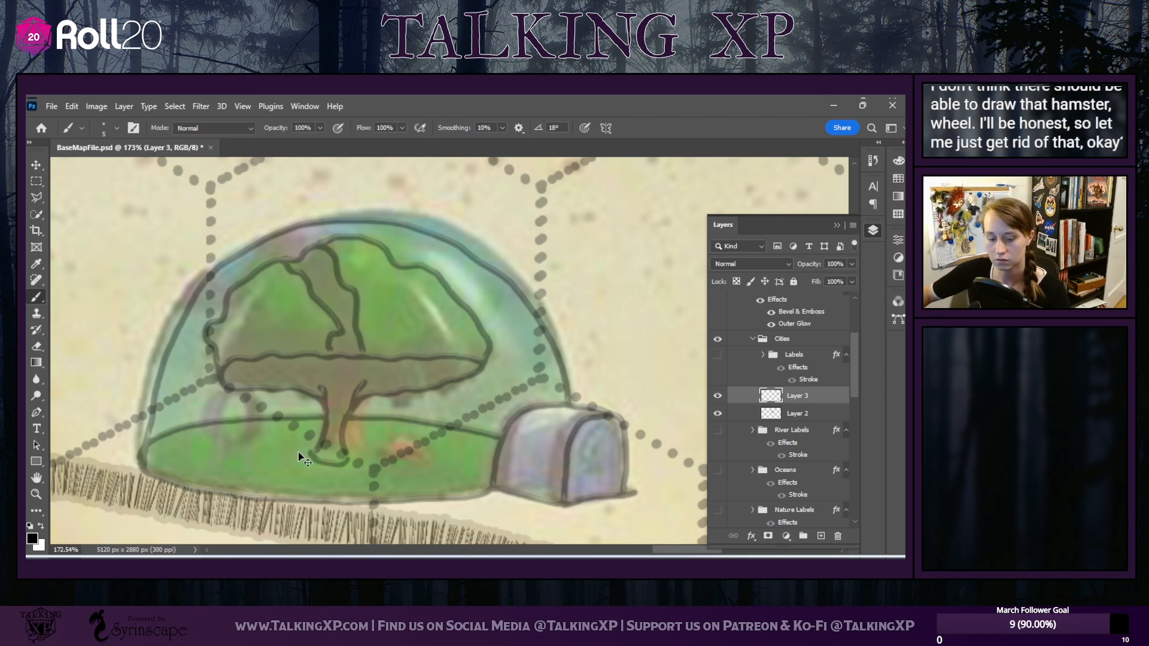
Scale the dome drawing on Layer 3 to about 69% and move it over the lower-left part of the reference dome
scroll(303, 447, "down", 5)
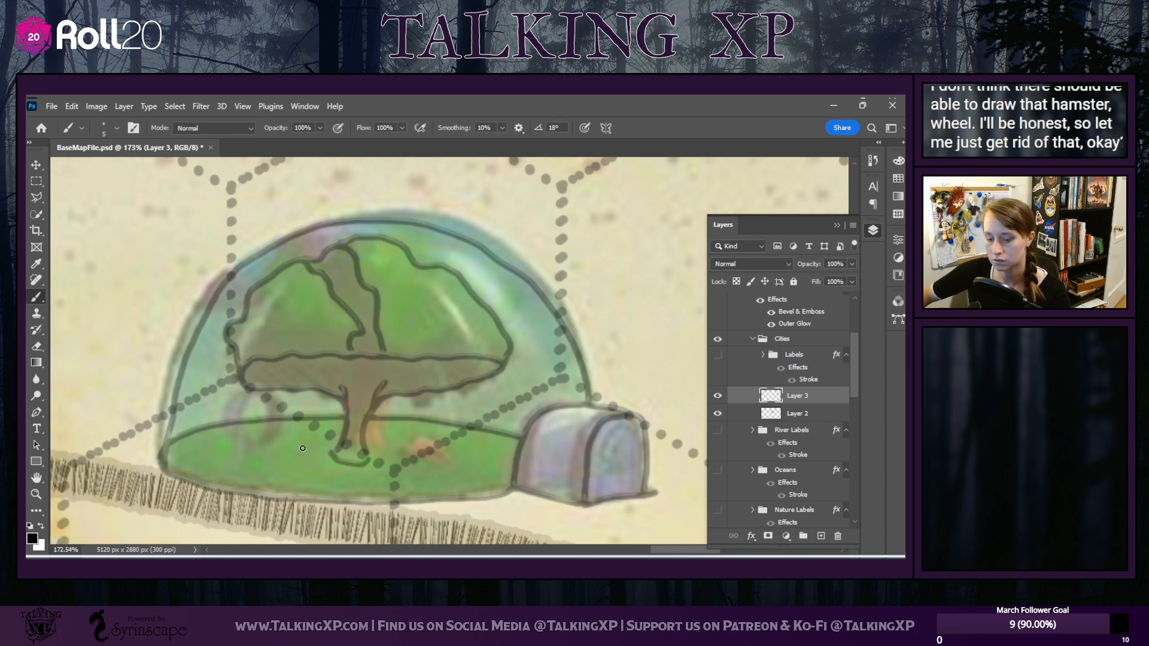
scroll(307, 443, "down", 3)
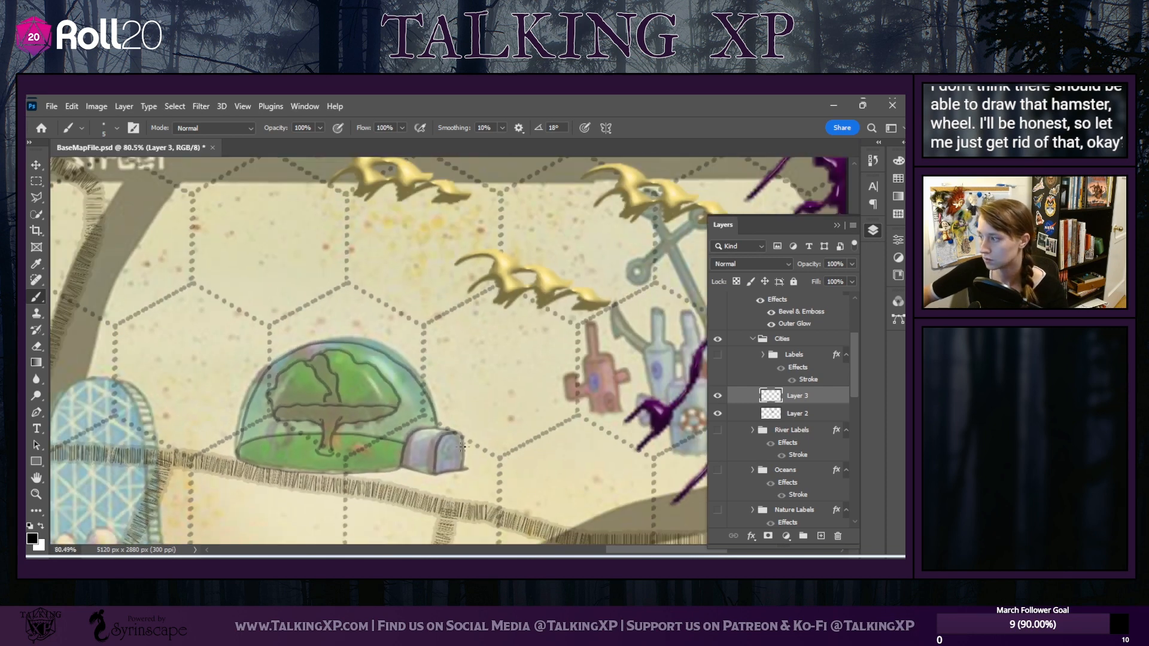
left_click(37, 166)
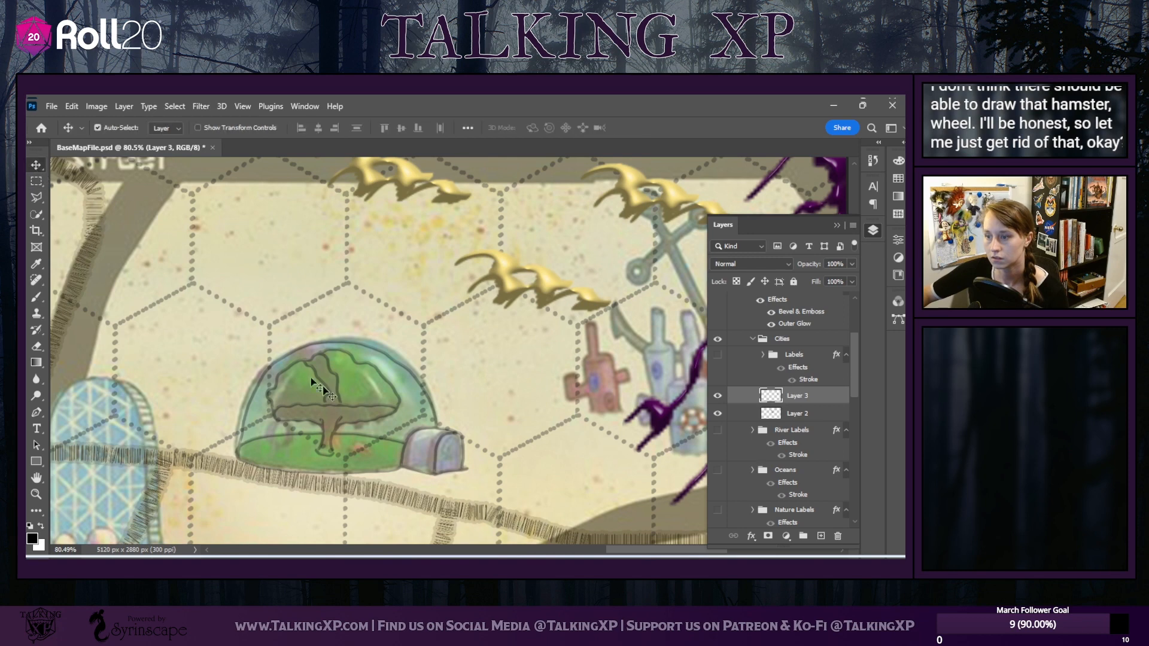
key("ctrl+t")
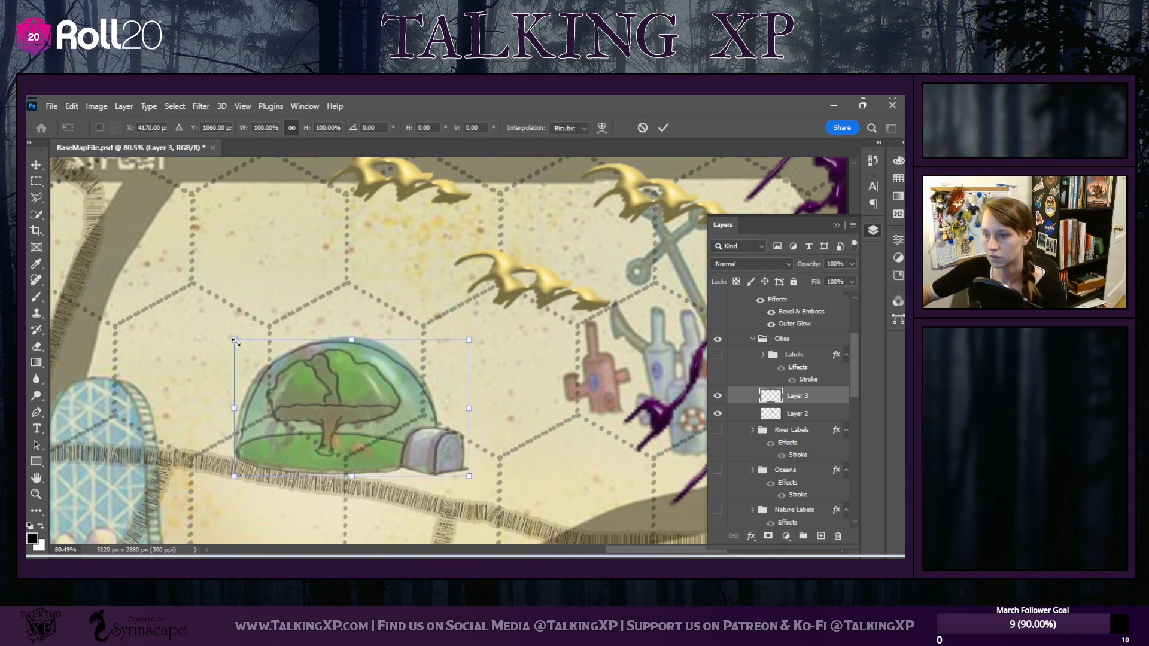
left_click_drag(235, 341, 308, 395)
left_click_drag(356, 432, 292, 420)
scroll(436, 506, "left", 1)
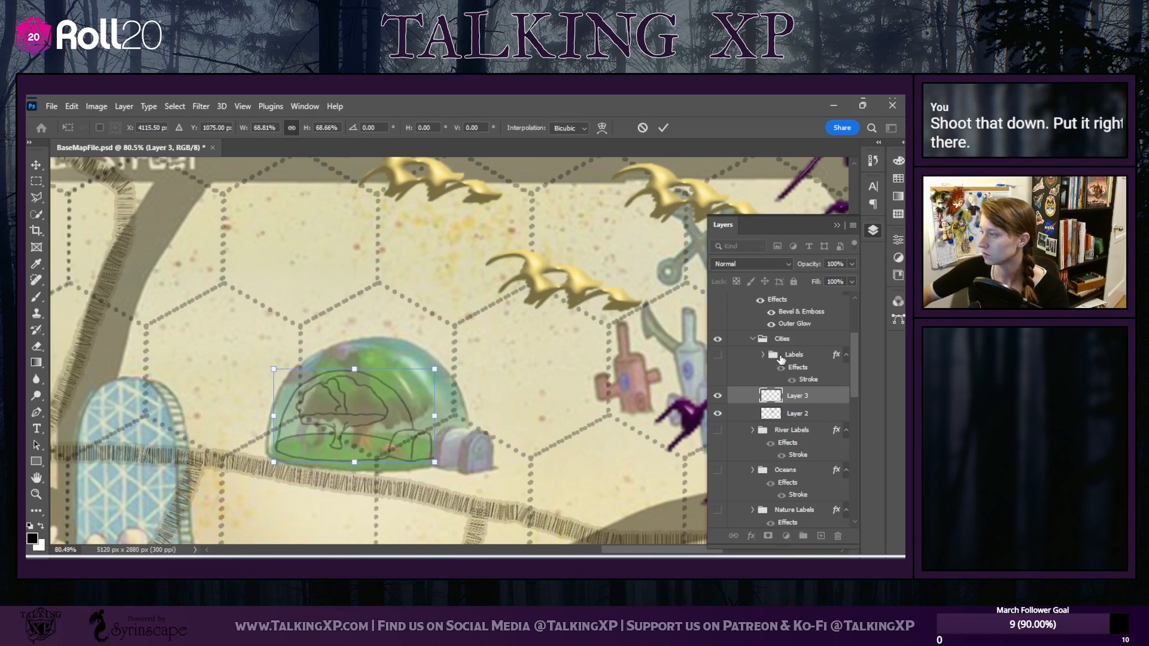
Apply the dome's transform and show the Labels group inside Cities
scroll(780, 359, "down", 5)
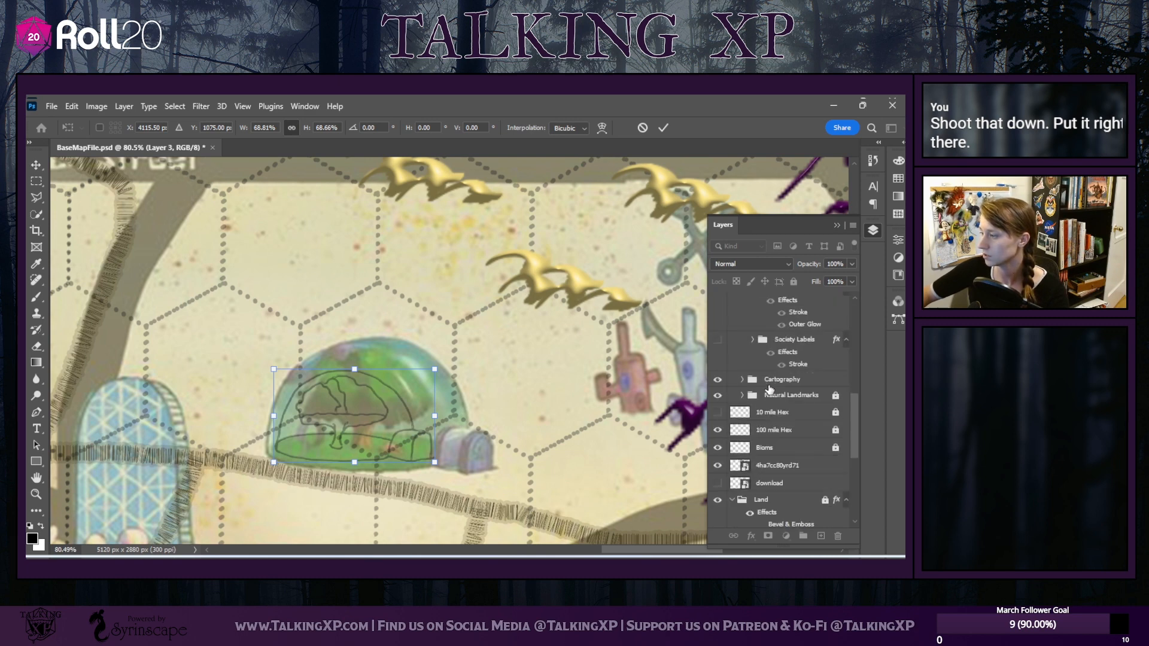
scroll(770, 389, "up", 5)
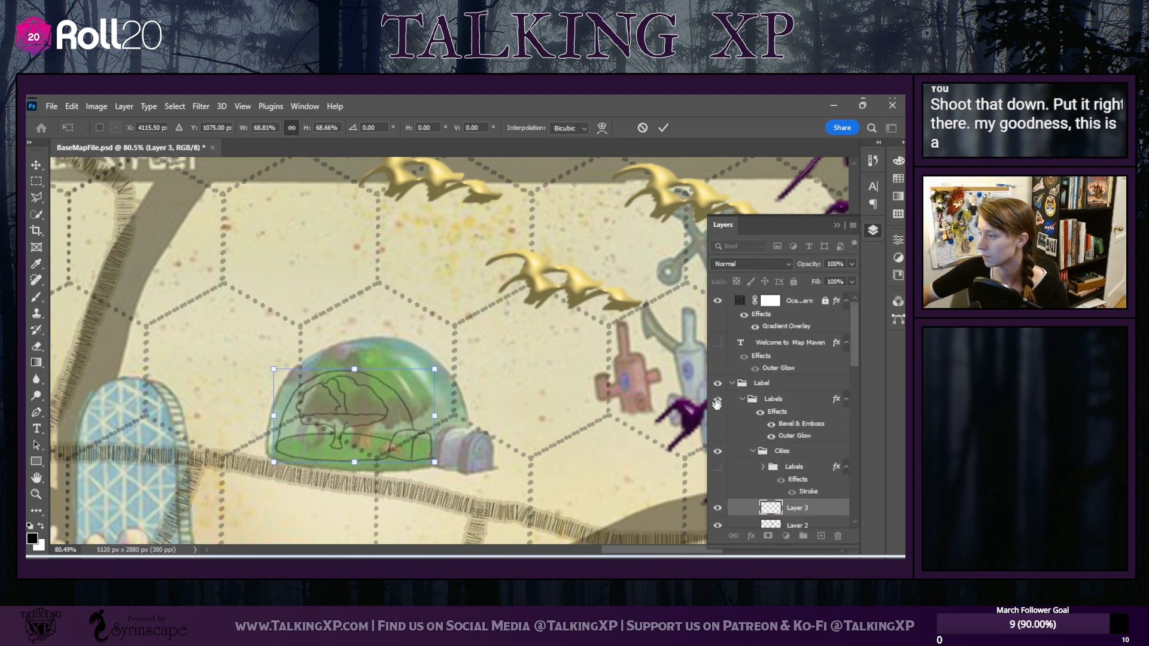
left_click(718, 466)
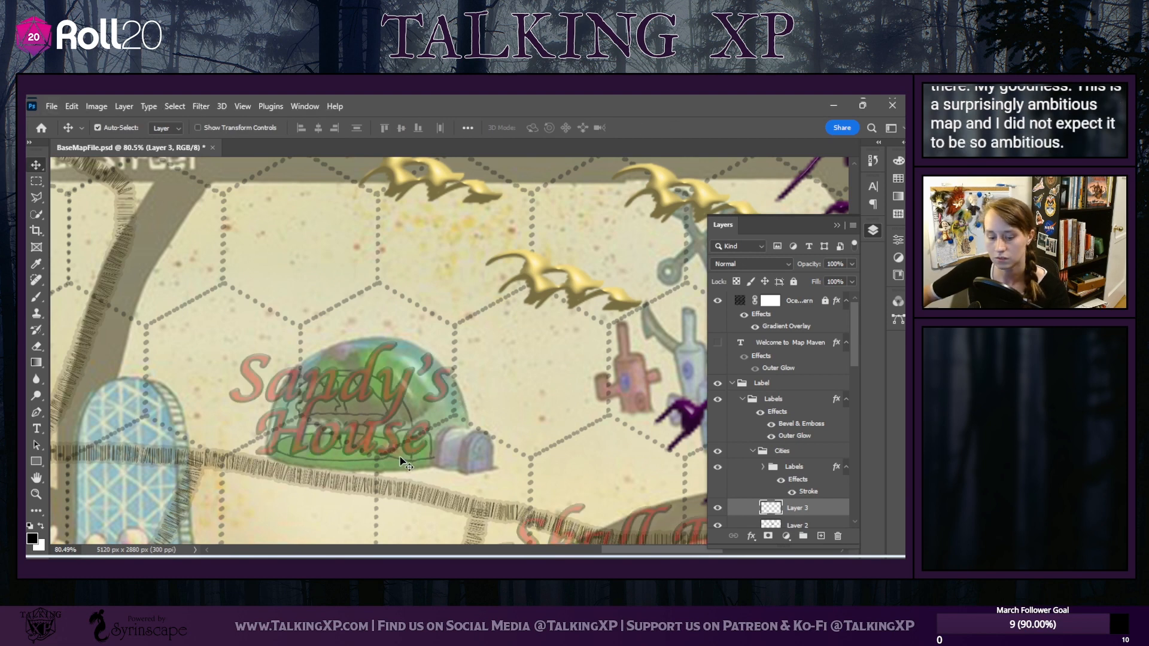
Move the reference art layer 4ha7cc80yrd71 westward across the map so that its Glove World building lies behind the Glove World label
scroll(399, 461, "down", 6)
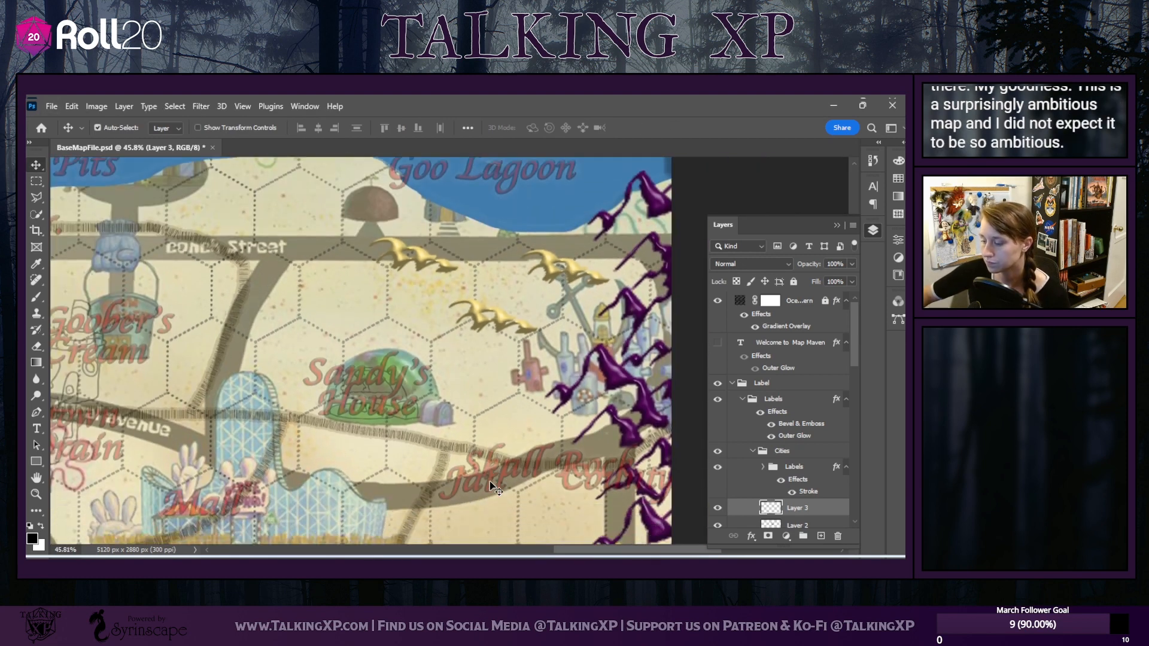
scroll(490, 486, "down", 3)
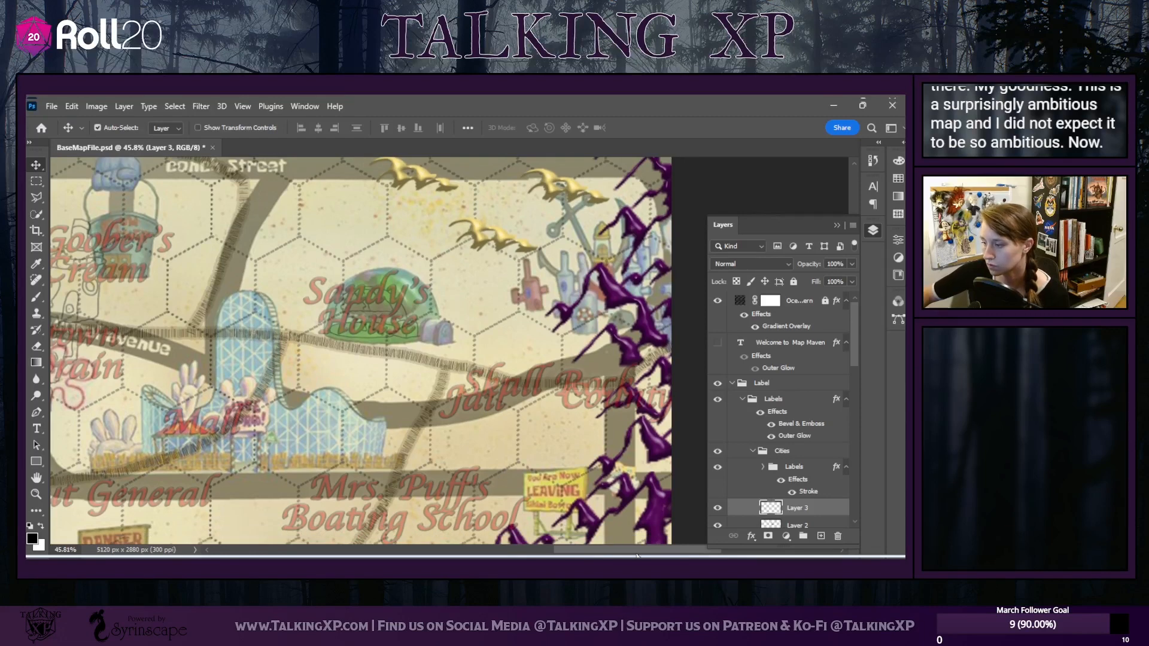
left_click_drag(637, 556, 584, 542)
left_click_drag(541, 451, 175, 512)
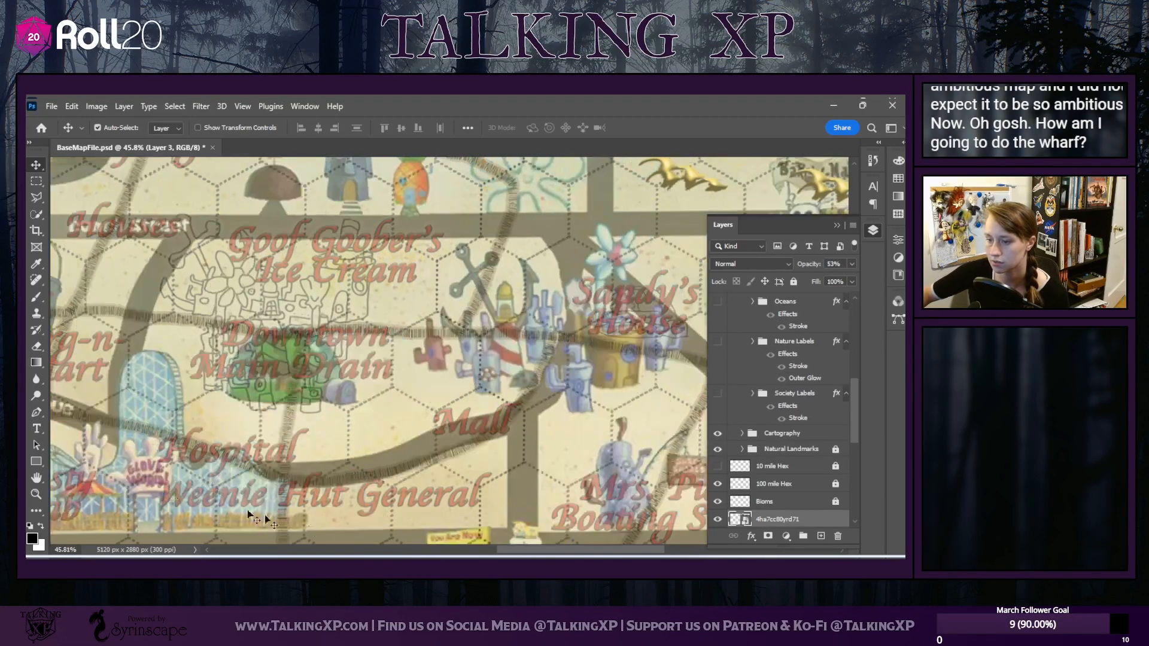
left_click_drag(526, 549, 451, 547)
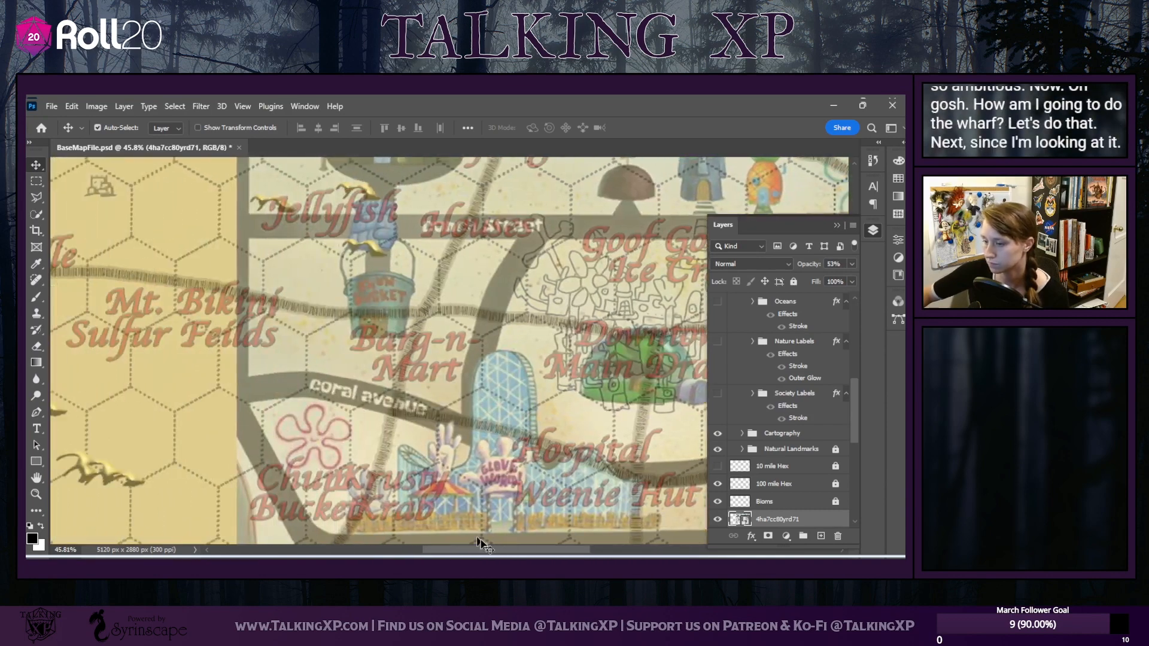
scroll(402, 456, "down", 3)
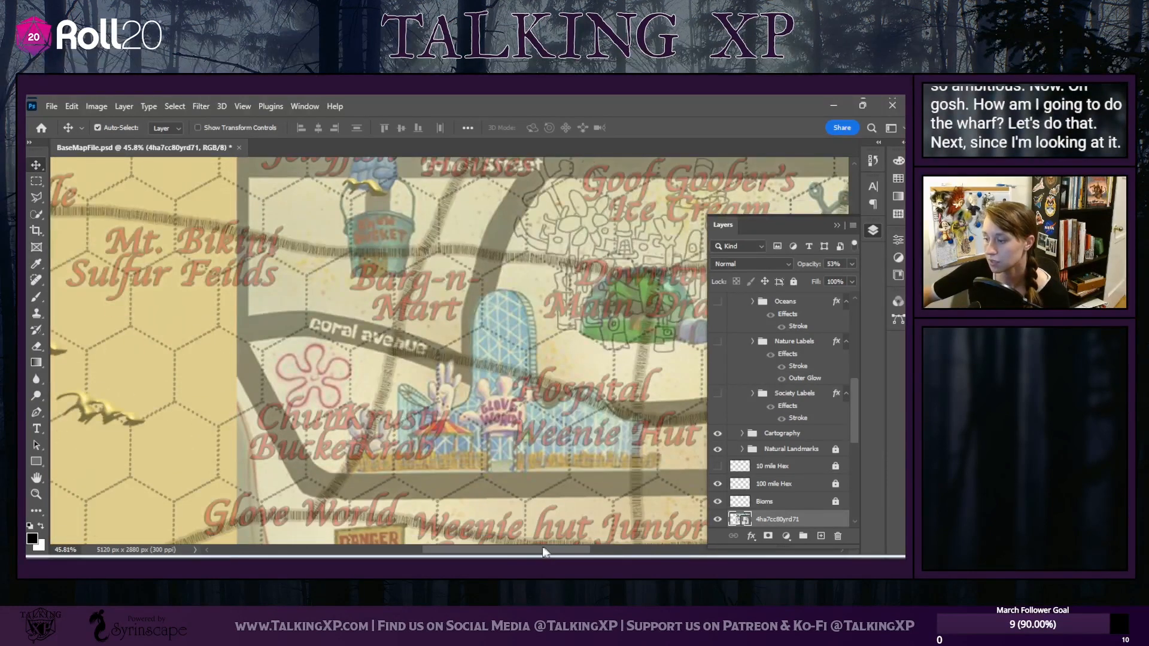
left_click_drag(544, 551, 490, 549)
left_click(648, 457)
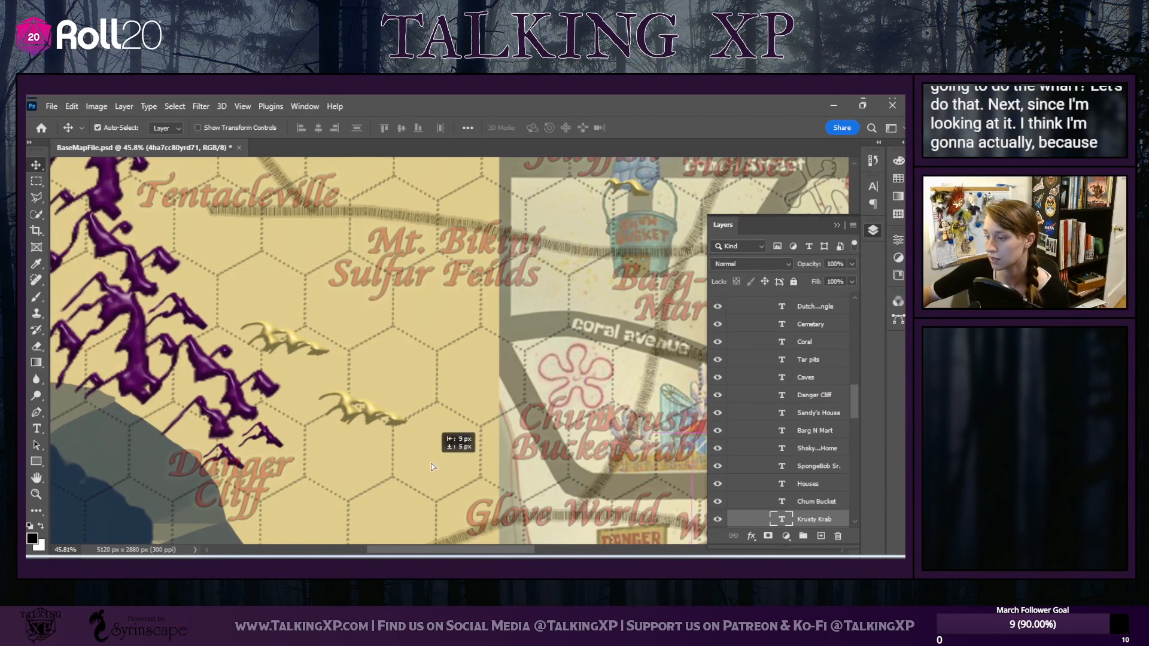
left_click_drag(434, 467, 636, 459)
left_click_drag(580, 364, 346, 402)
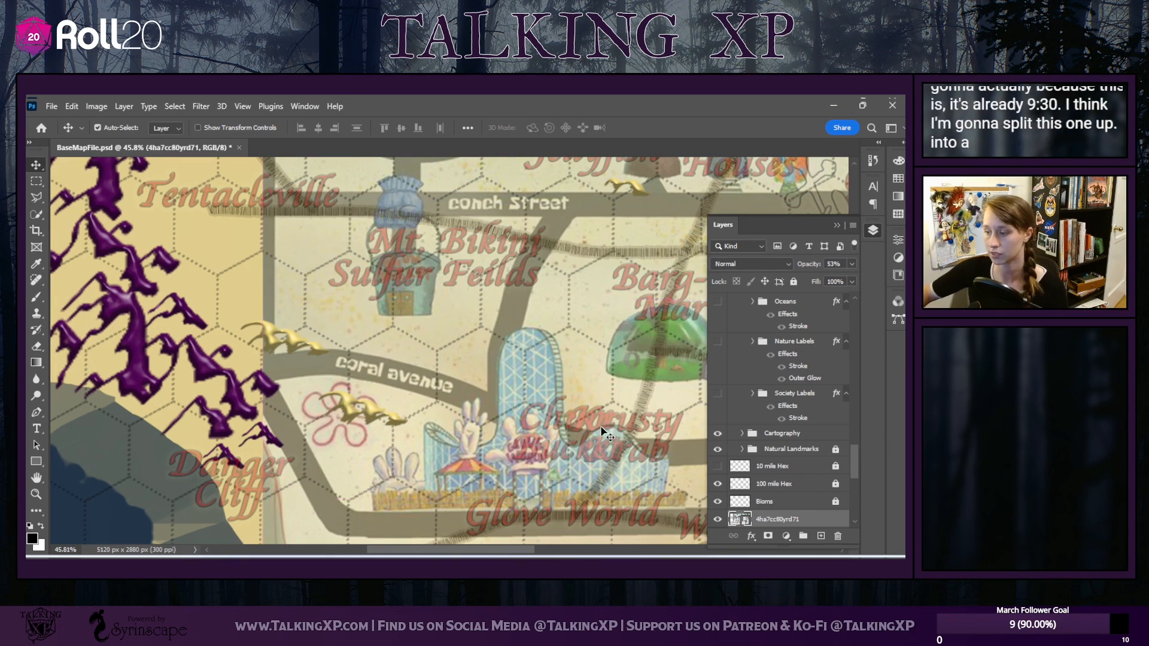
scroll(490, 479, "down", 4)
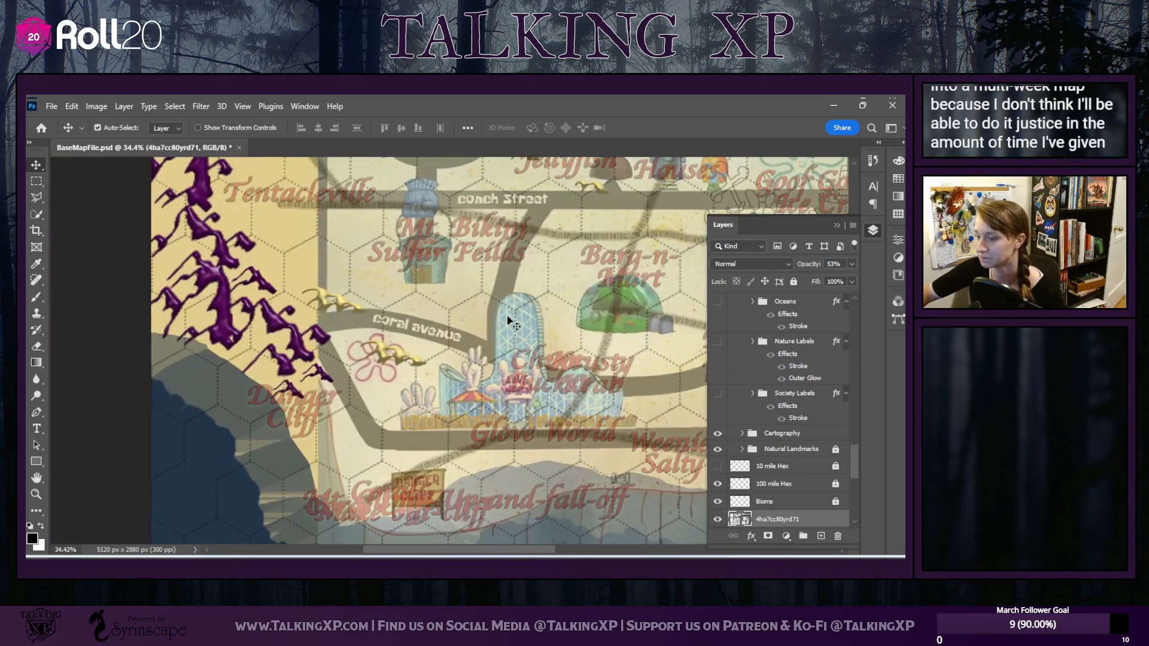
left_click_drag(491, 331, 533, 350)
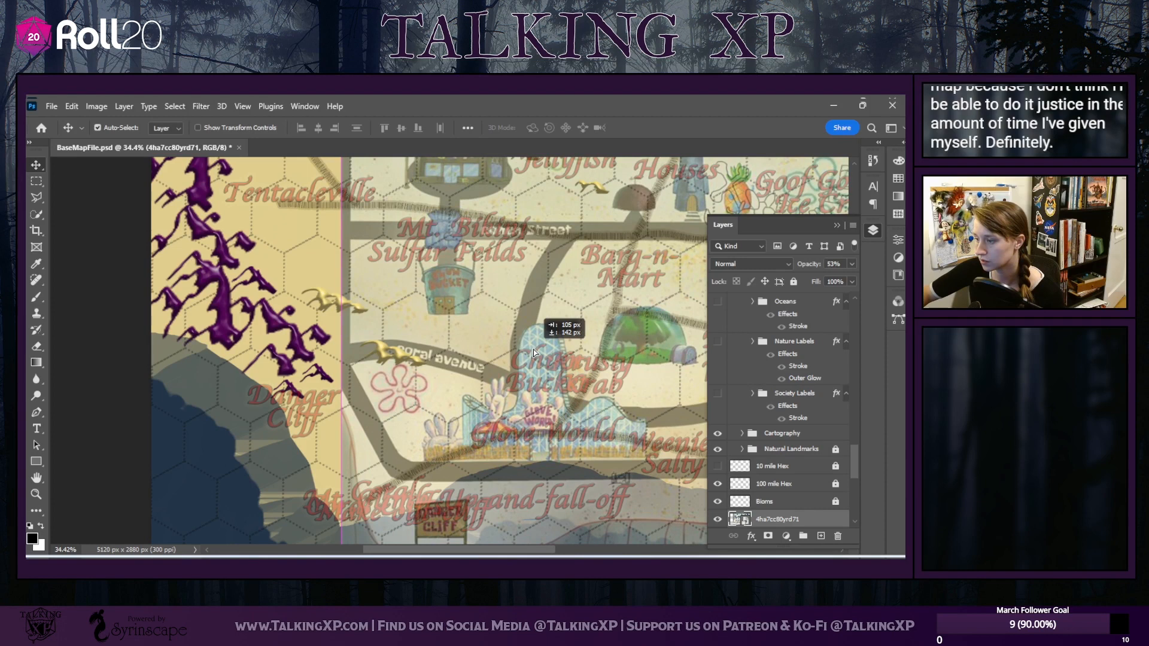
Collapse and hide the Labels group inside Cities so the Glove World reference is uncovered
scroll(549, 443, "up", 2)
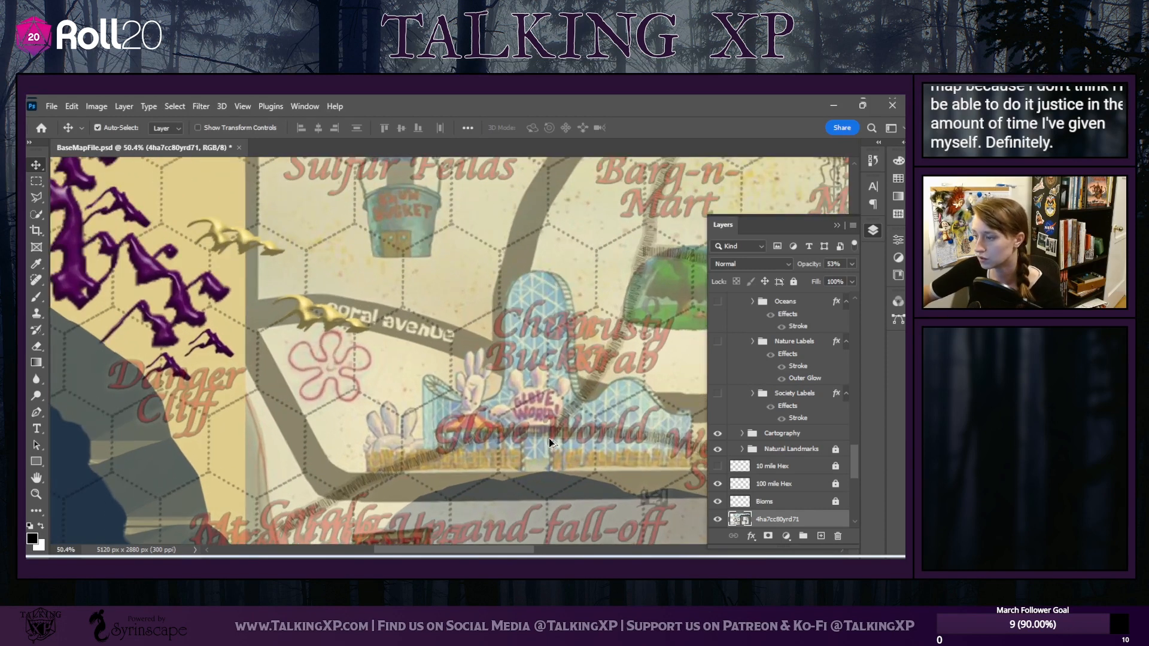
scroll(548, 438, "up", 1)
left_click_drag(505, 547, 542, 546)
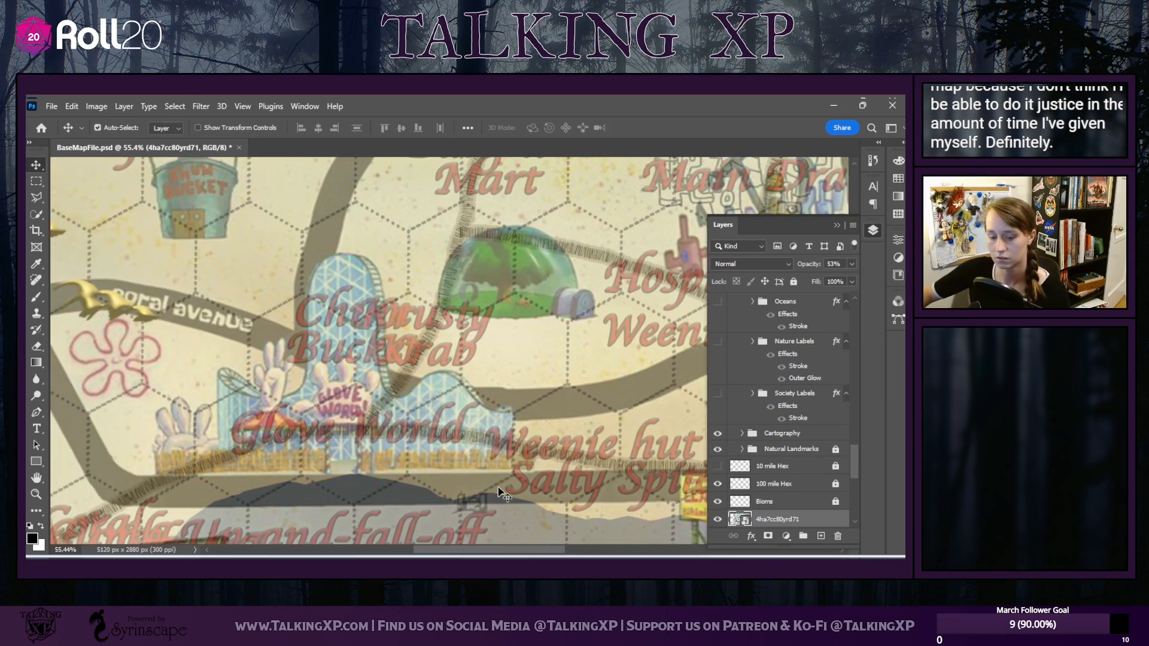
key("ctrl+t")
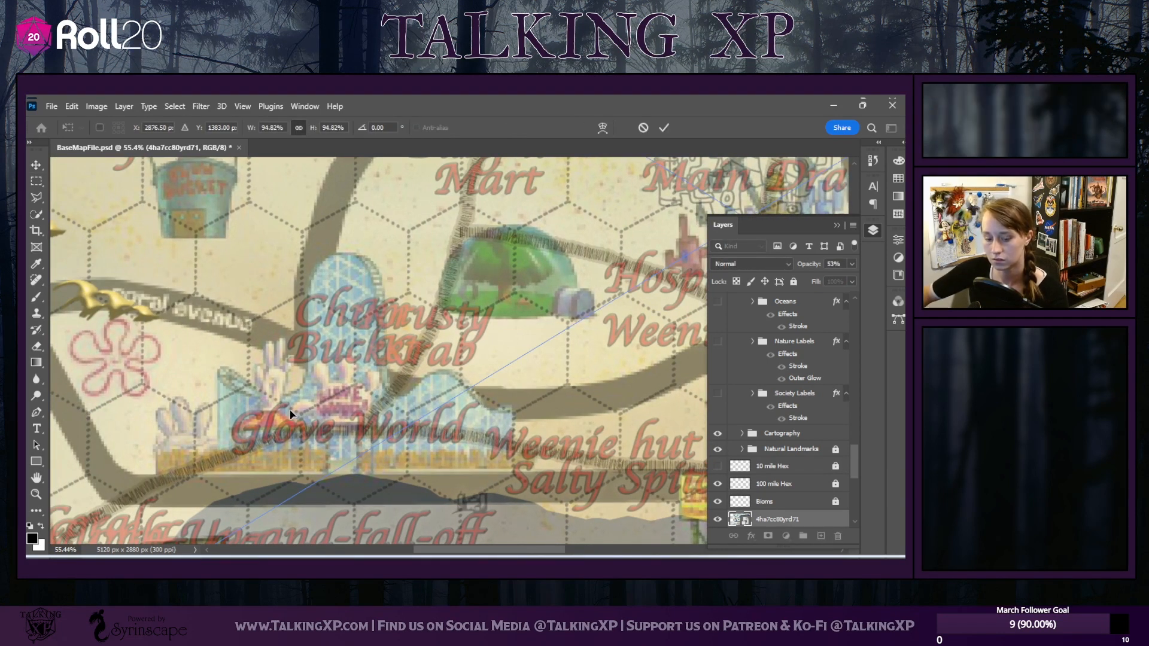
scroll(289, 410, "up", 1)
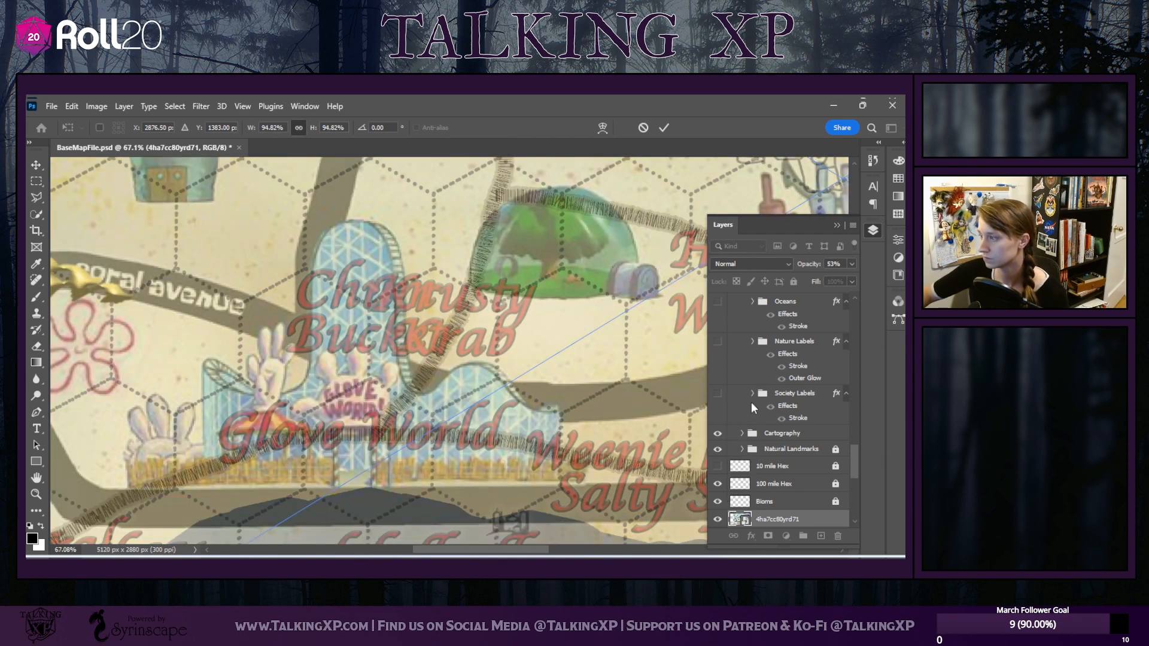
scroll(852, 451, "up", 3)
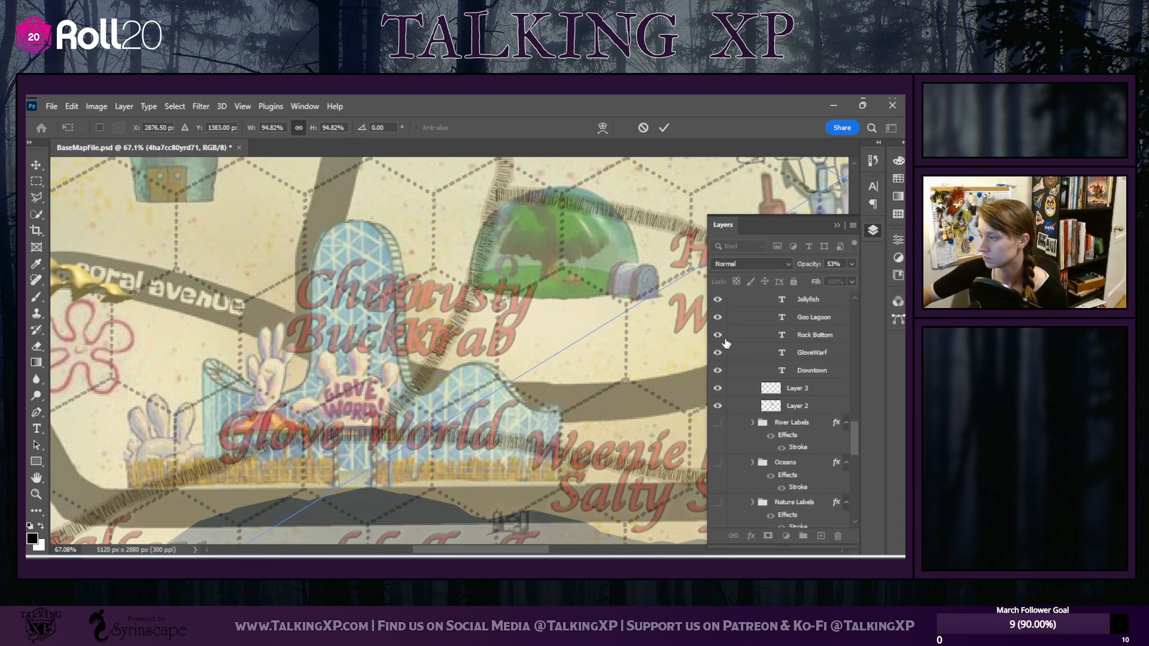
scroll(731, 347, "up", 5)
scroll(736, 348, "up", 2)
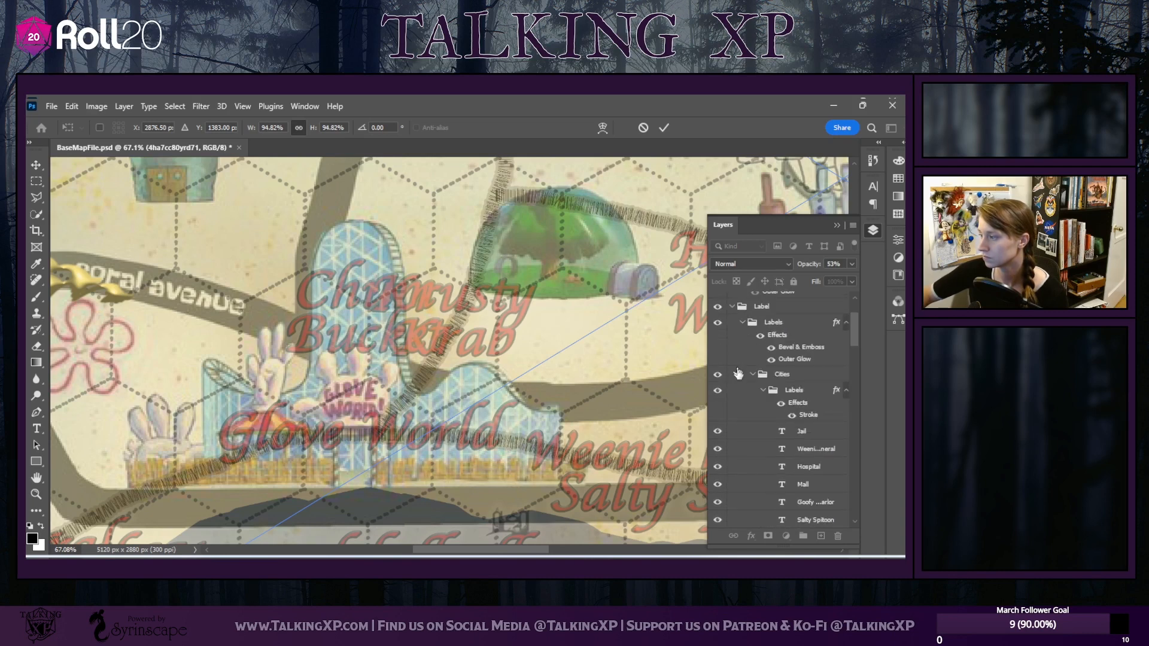
key("Return")
left_click(762, 390)
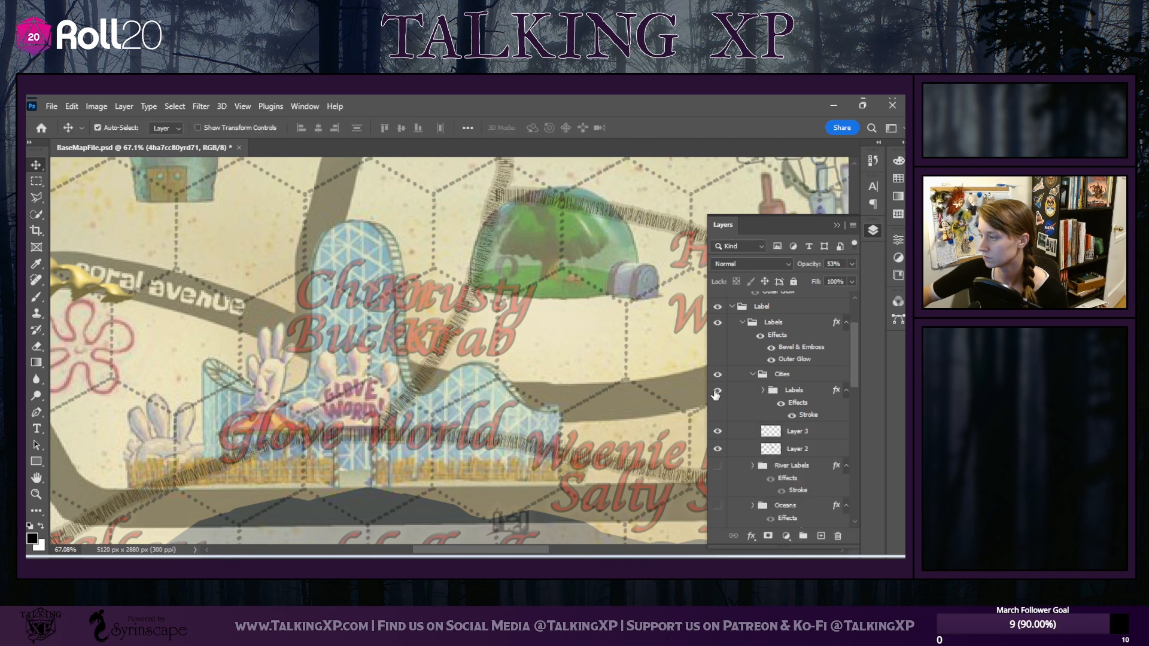
left_click(717, 391)
Switch to the Brush tool and add a new layer directly above Layer 3 in the Cities group
left_click(37, 297)
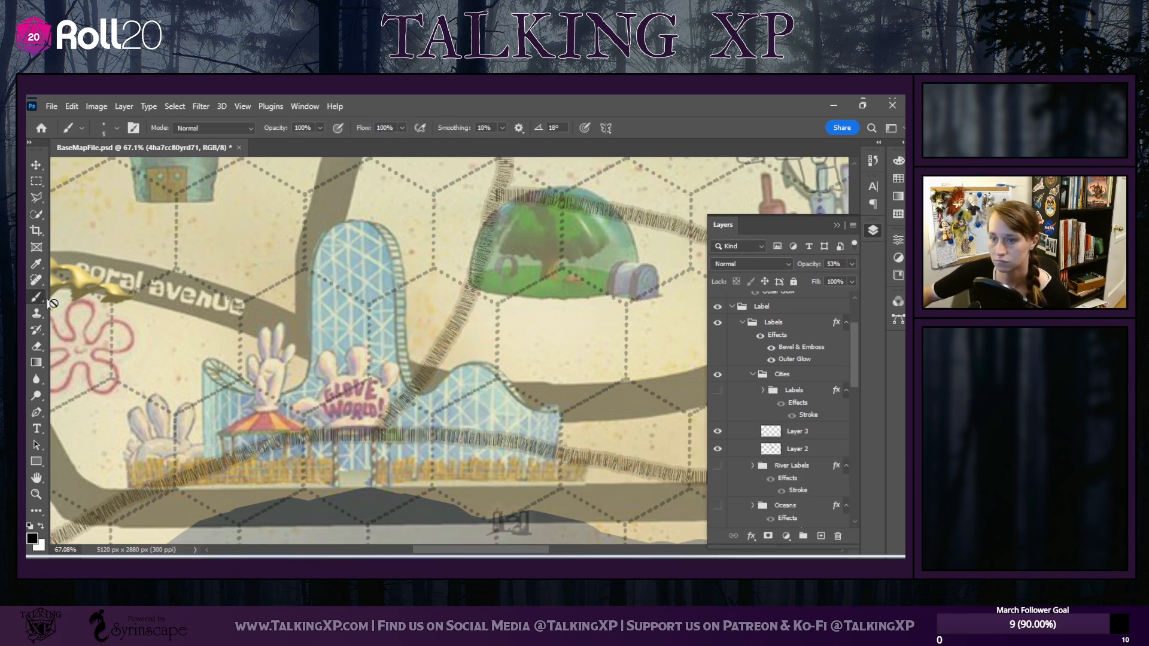
left_click(802, 433)
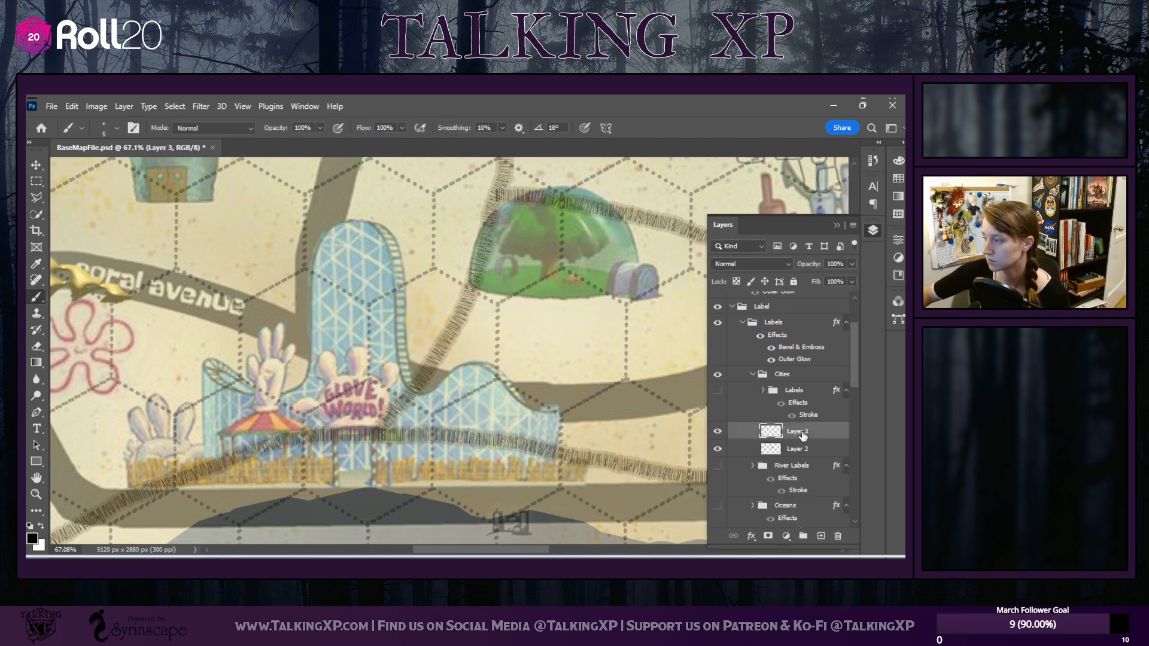
left_click(821, 536)
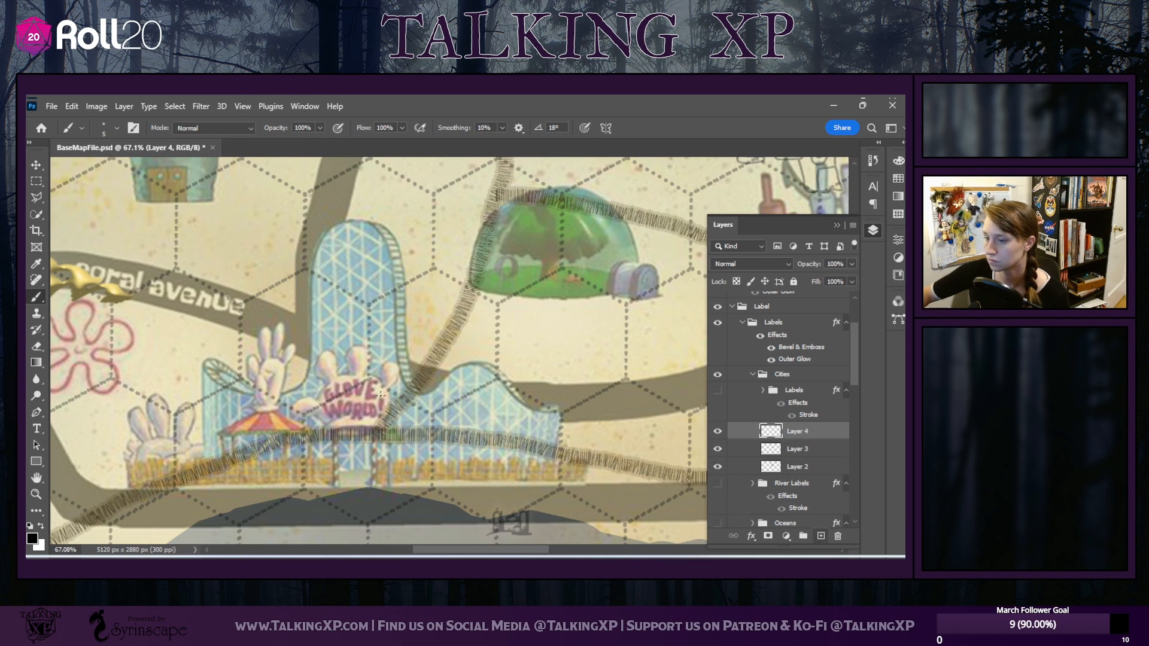
Trace the raised glove hand above the striped tent with black brush strokes on Layer 4, and erase stray line work between its fingers
scroll(245, 396, "up", 2)
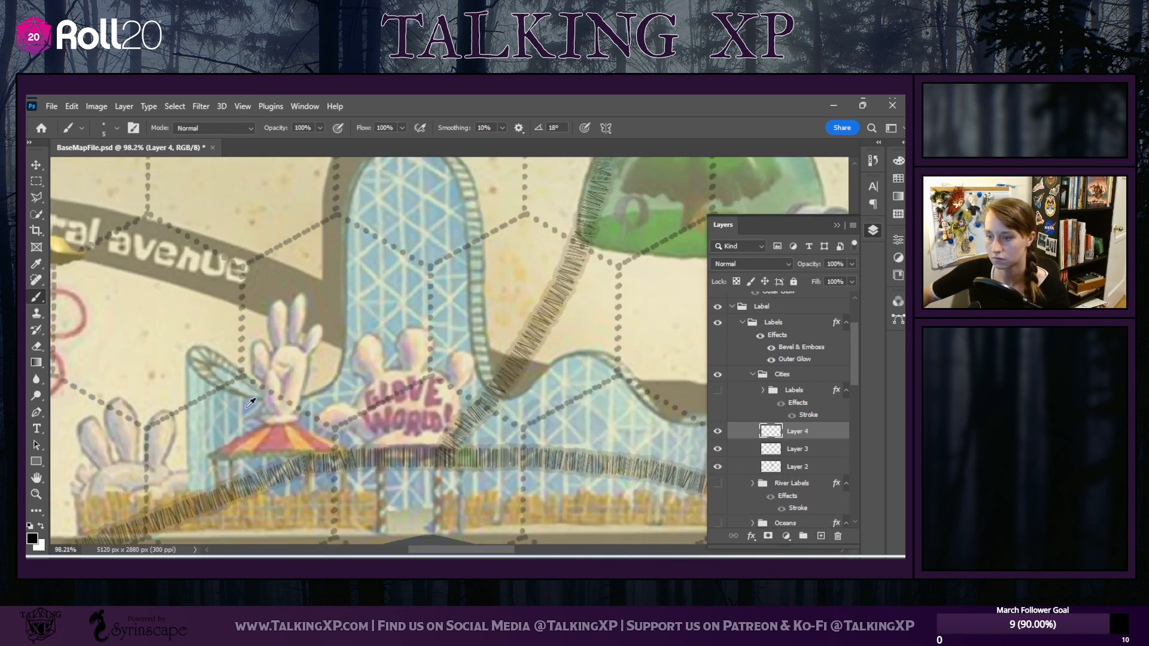
scroll(250, 402, "down", 1)
scroll(250, 402, "down", 1)
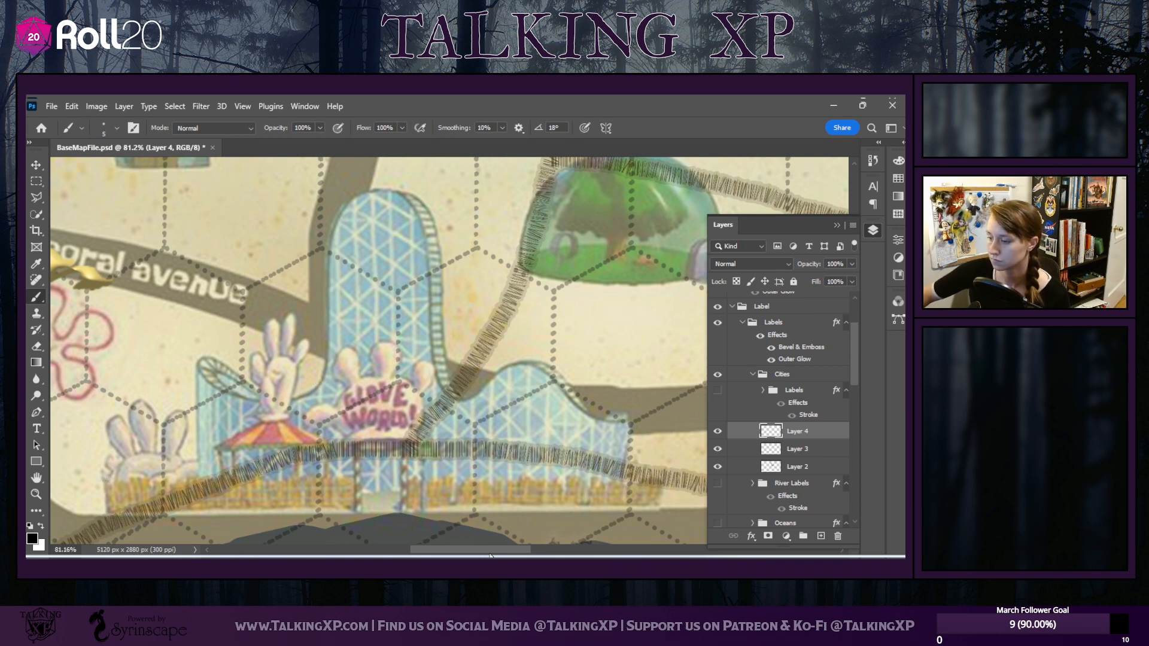
mouse_move(489, 554)
left_mouse_down()
mouse_move(414, 530)
mouse_move(498, 536)
mouse_move(487, 538)
left_mouse_up()
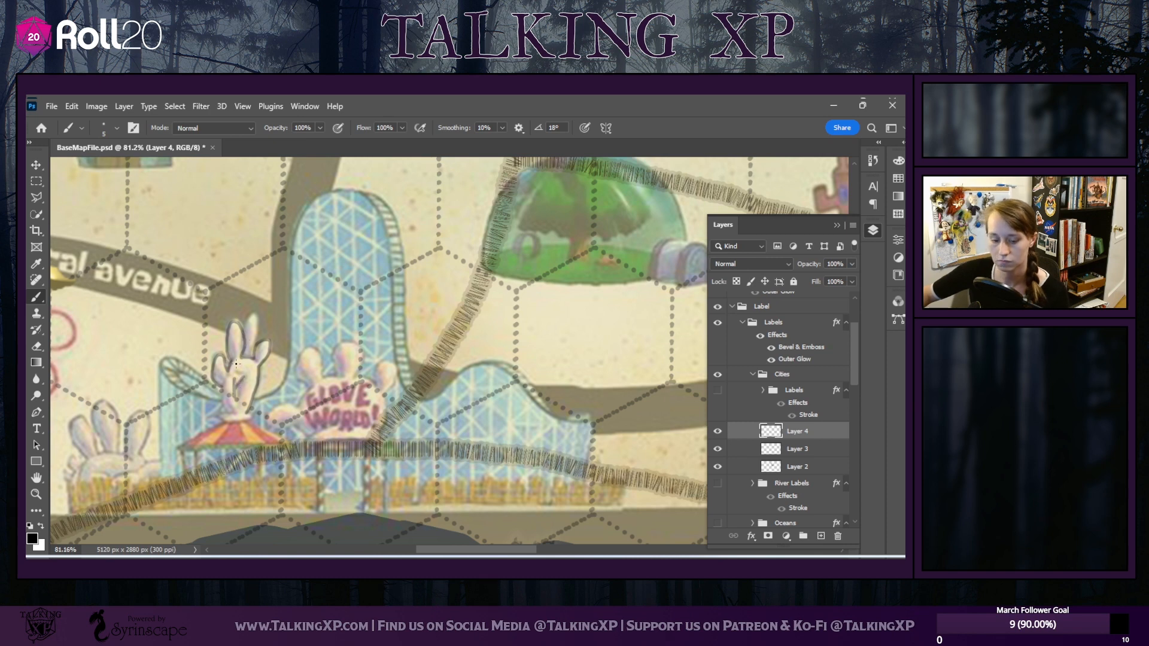
scroll(233, 397, "up", 2)
scroll(253, 358, "up", 1)
key("e")
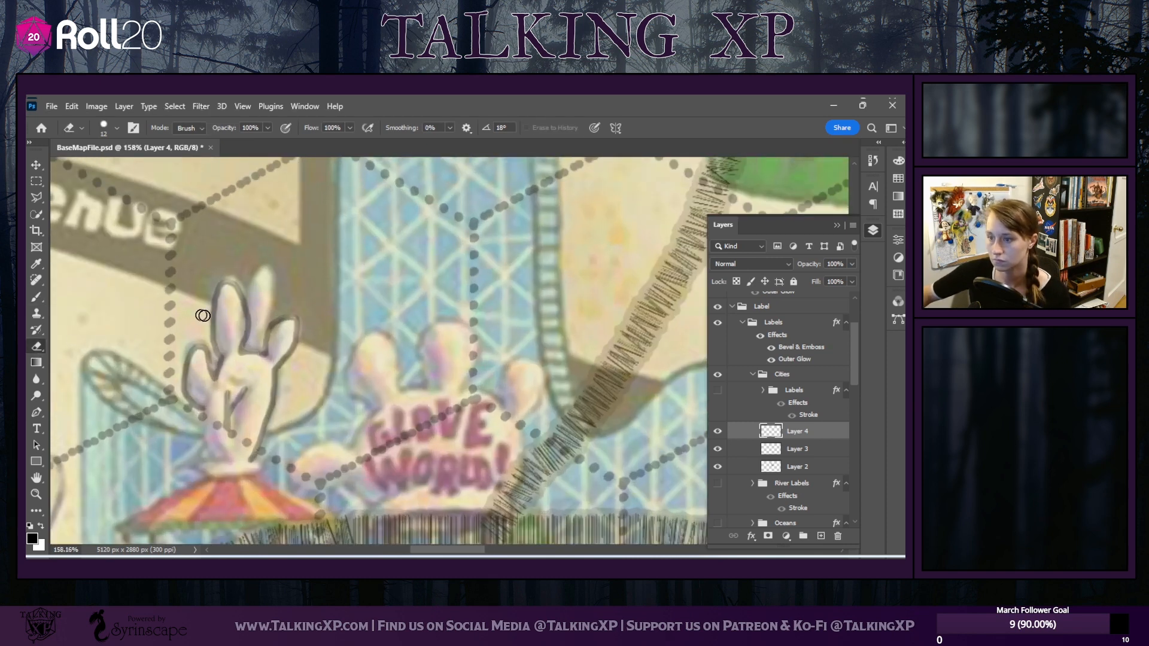
left_click_drag(246, 305, 248, 335)
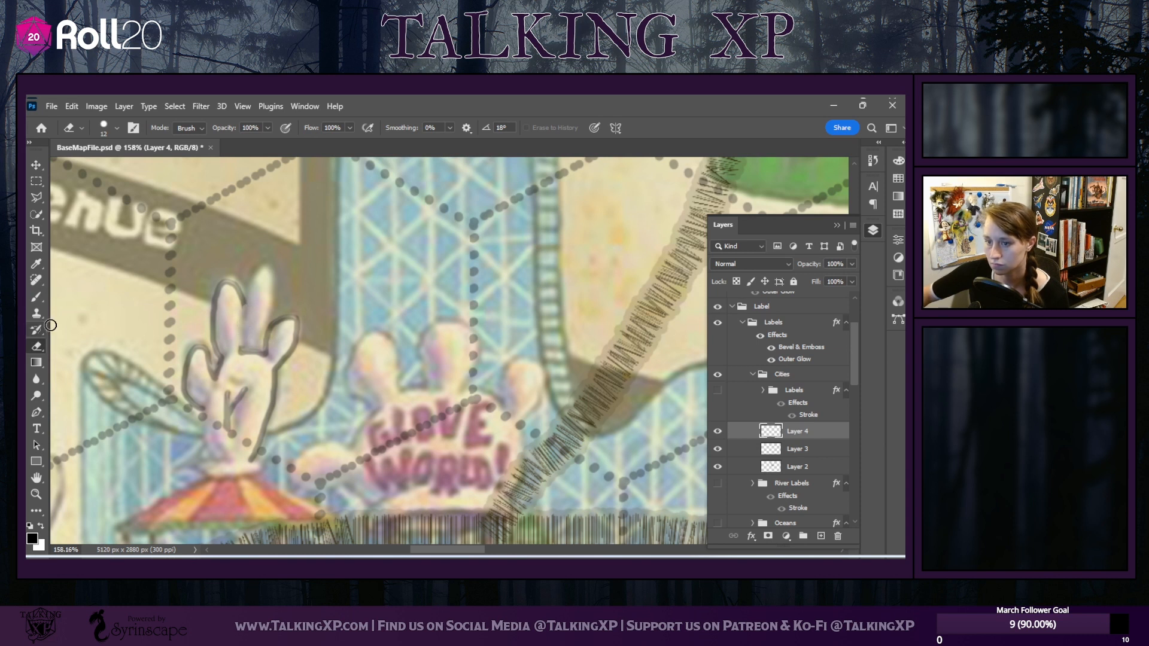
left_click(36, 297)
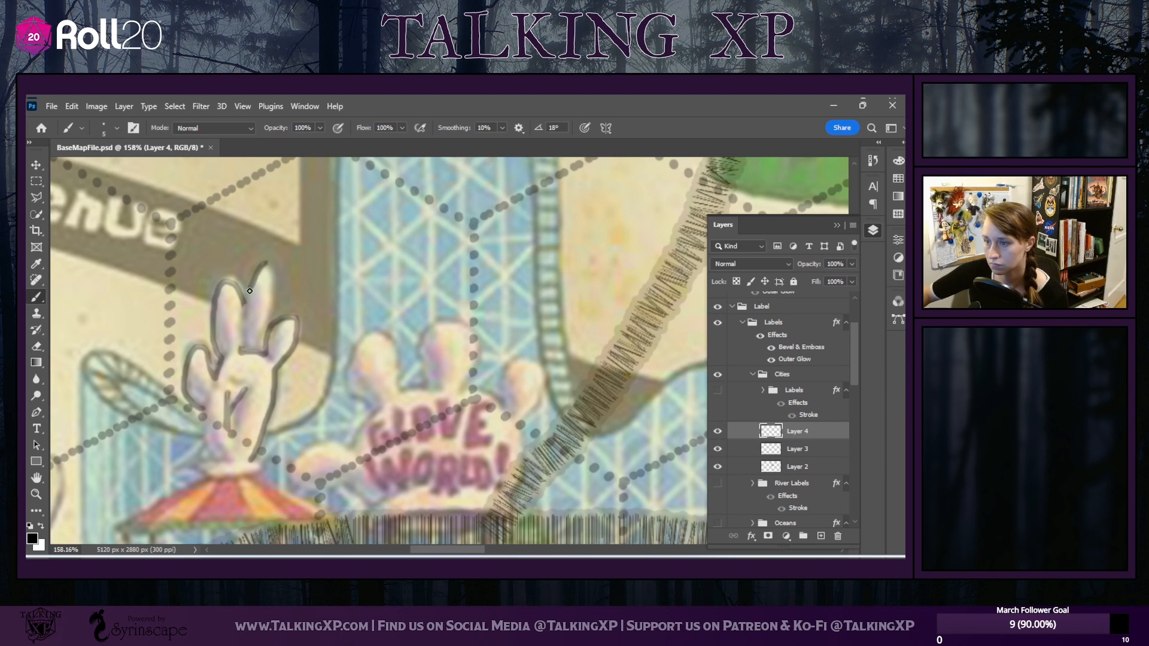
Trace the standing glove's remaining fingers, wrist and cuff in black on Layer 4, erasing the stray line where two fingers meet
left_click_drag(240, 325, 240, 345)
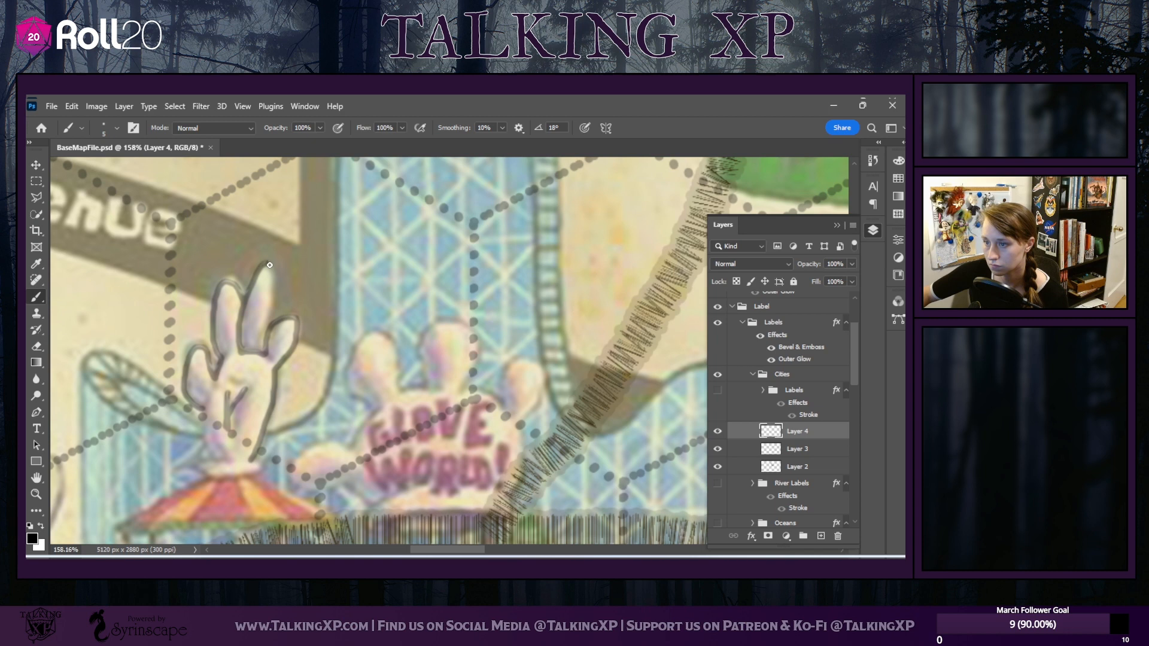
left_click_drag(276, 277, 271, 320)
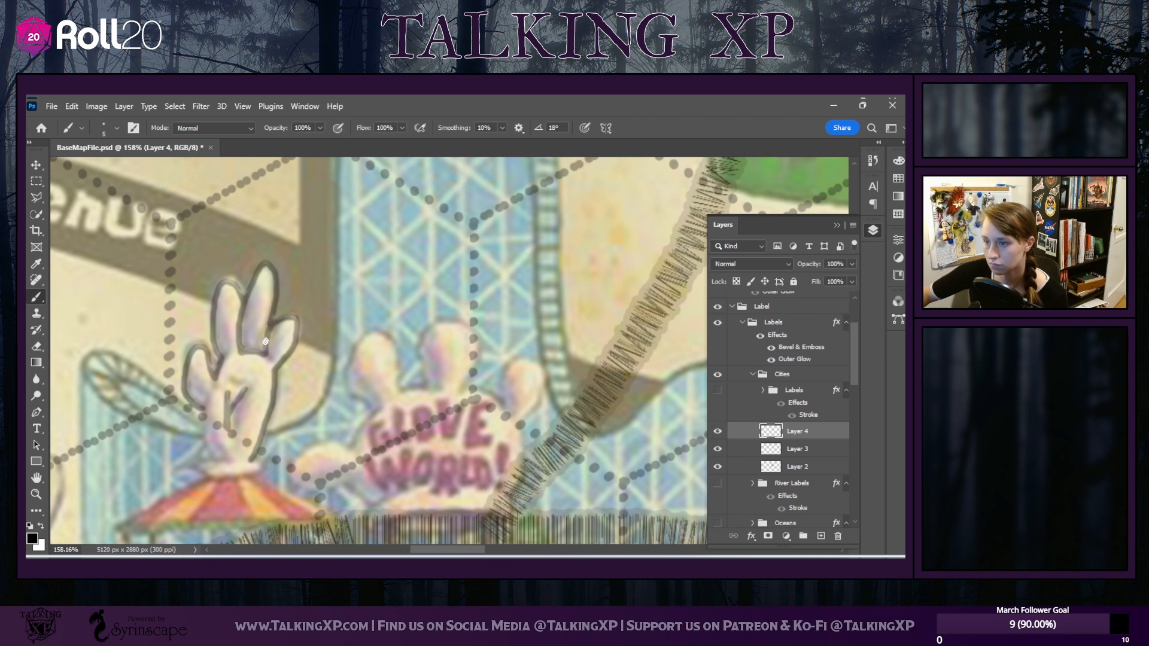
key("e")
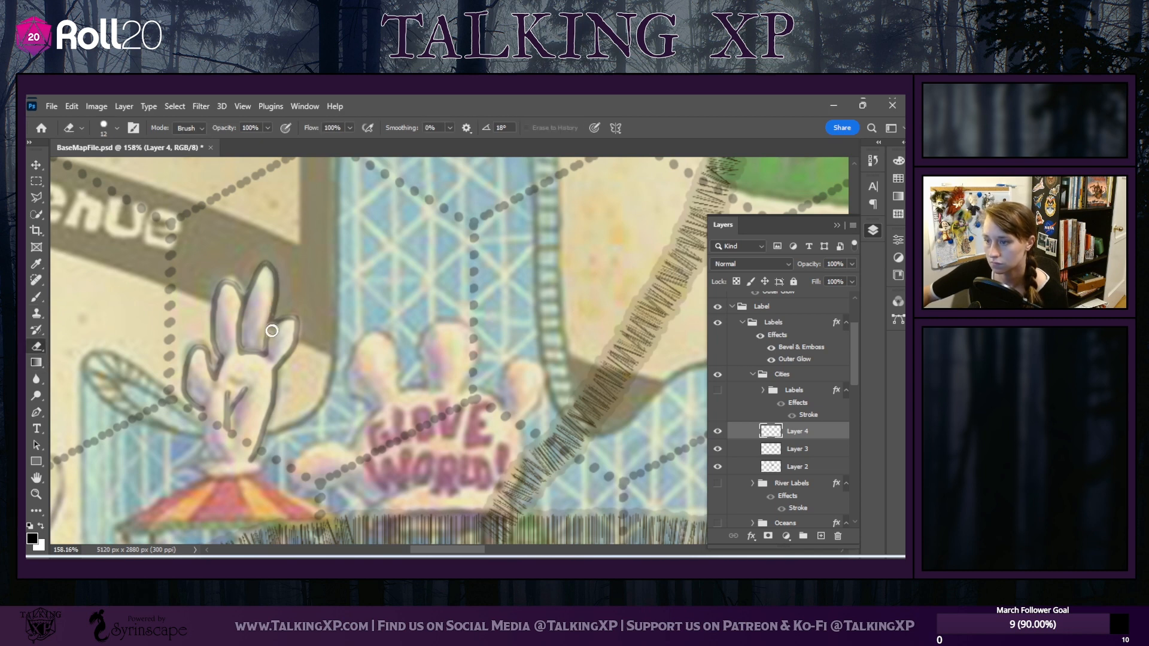
mouse_move(272, 330)
left_mouse_down()
mouse_move(276, 321)
mouse_move(265, 347)
left_mouse_up()
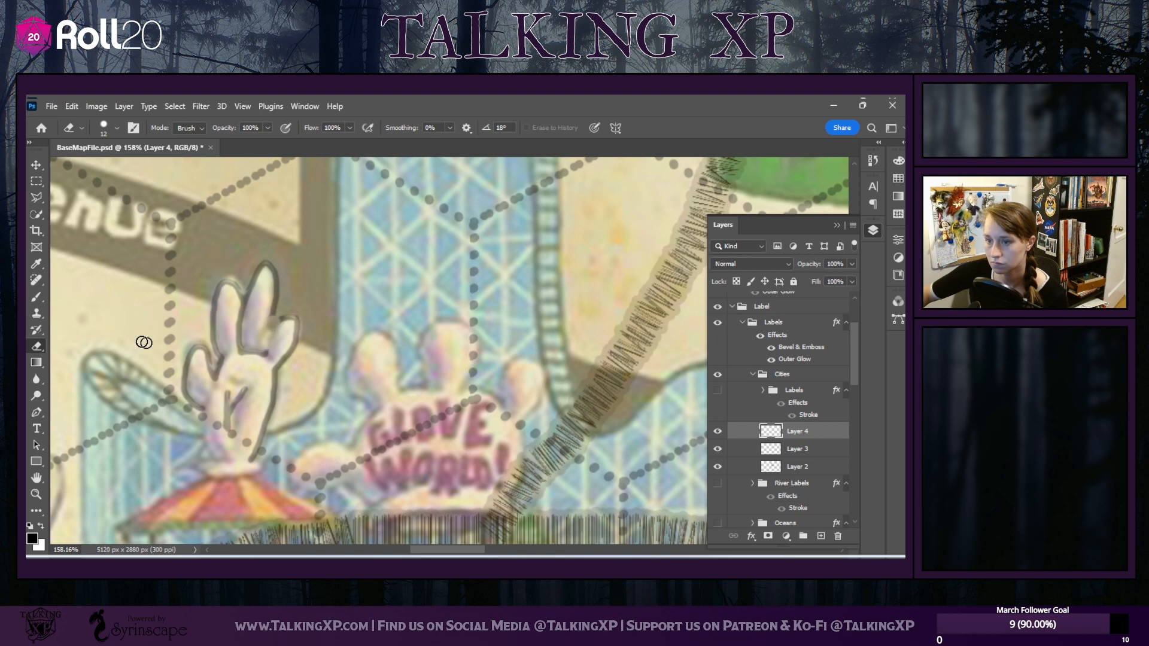
key("b")
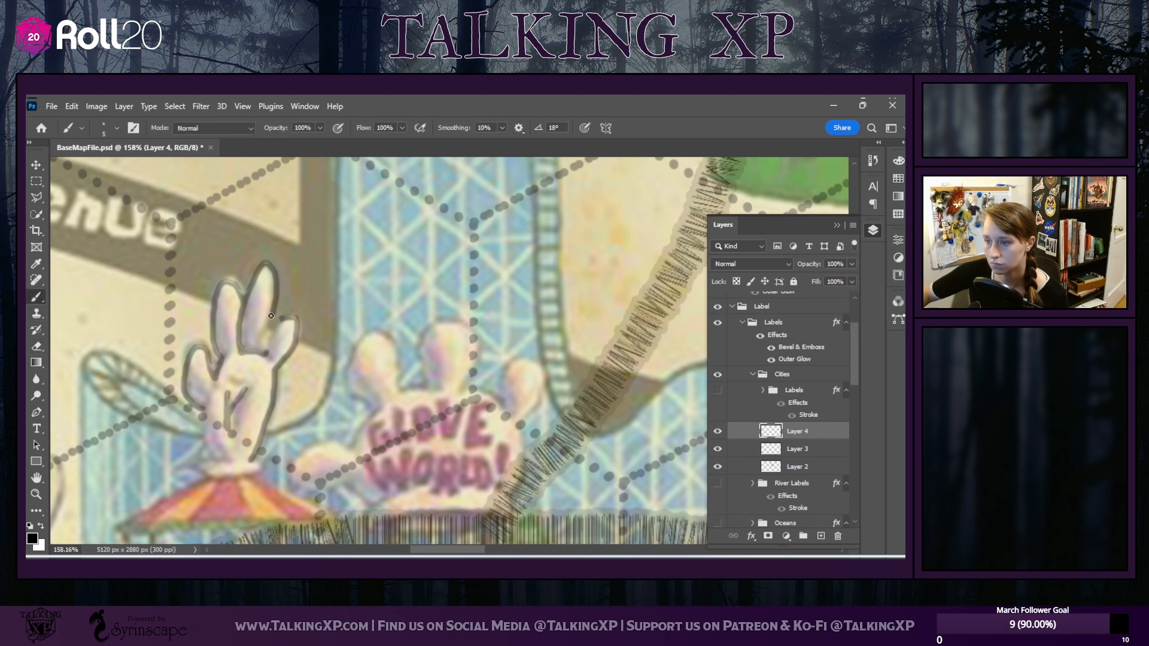
left_click_drag(273, 314, 273, 337)
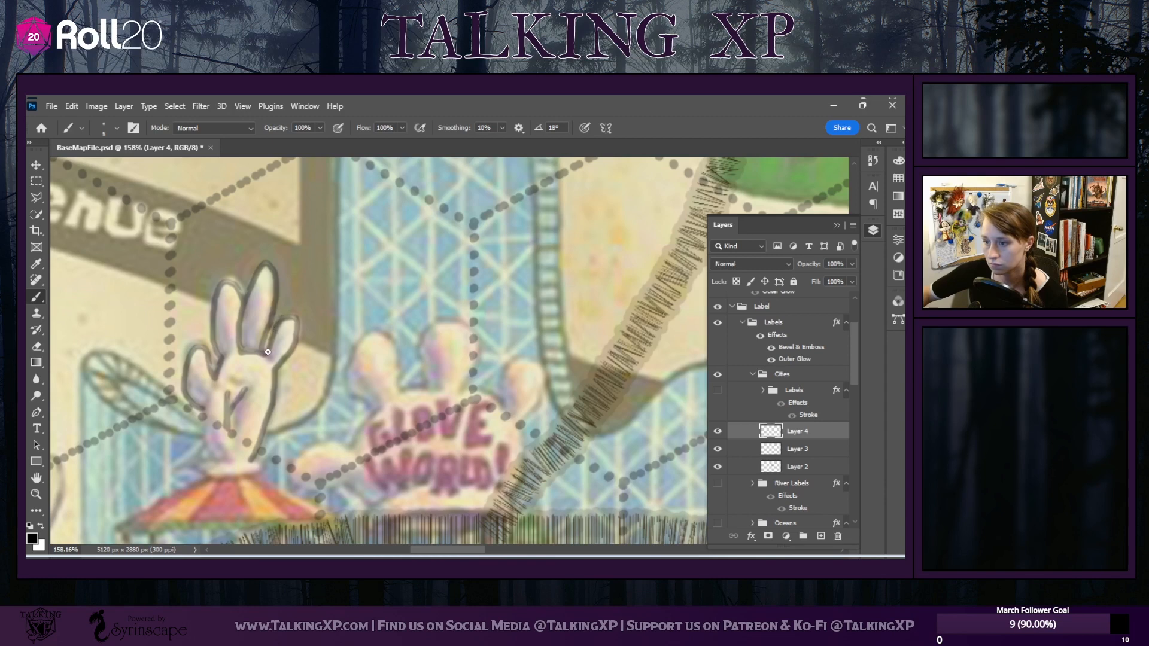
scroll(191, 359, "down", 2)
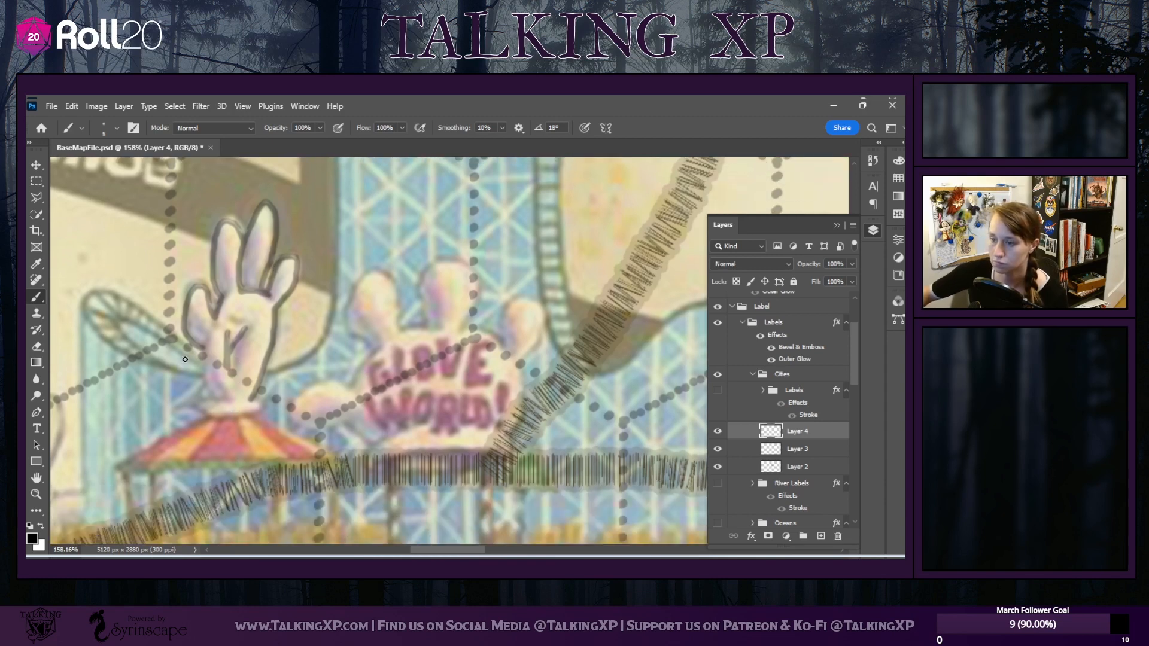
mouse_move(201, 353)
left_mouse_down()
mouse_move(220, 399)
mouse_move(201, 410)
mouse_move(232, 413)
left_mouse_up()
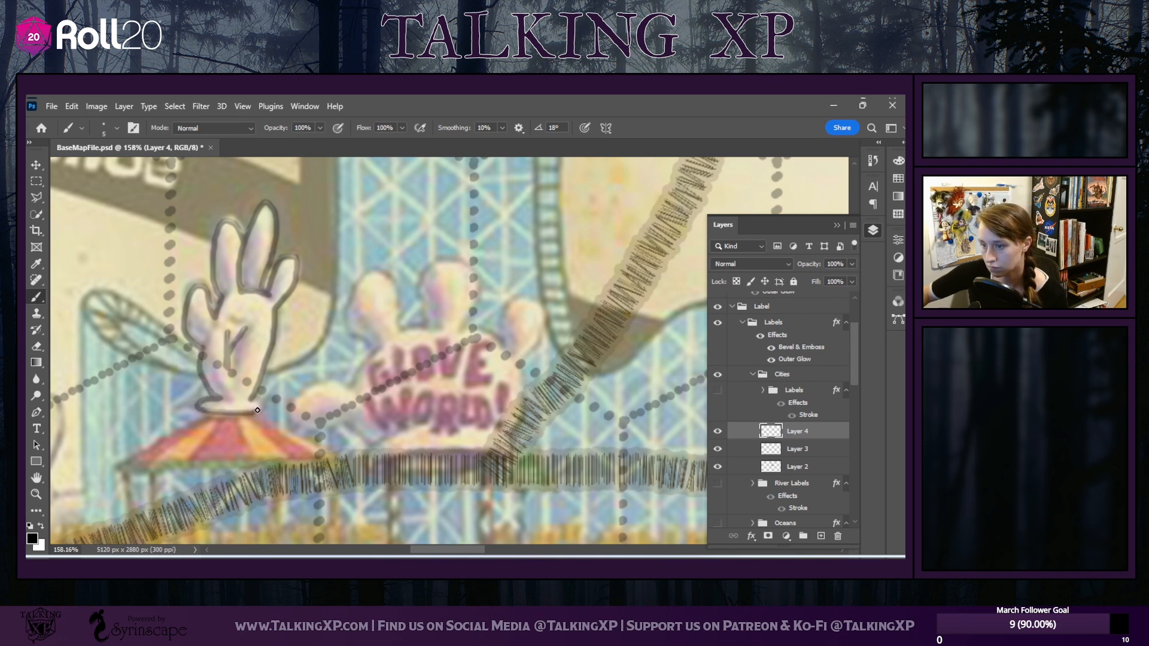
Outline the striped tent roof beneath the standing glove and draw the tent's support posts in black
left_click_drag(210, 413, 120, 462)
scroll(231, 395, "down", 3)
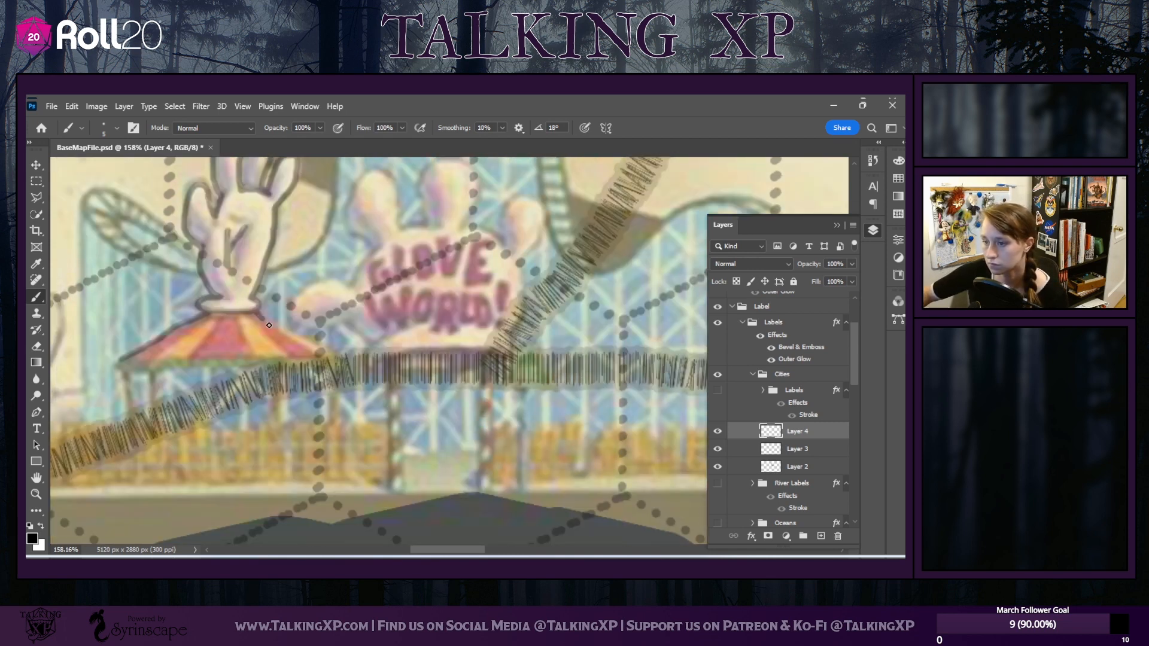
mouse_move(269, 325)
left_mouse_down()
mouse_move(332, 359)
mouse_move(137, 358)
mouse_move(122, 392)
mouse_move(129, 417)
left_mouse_up()
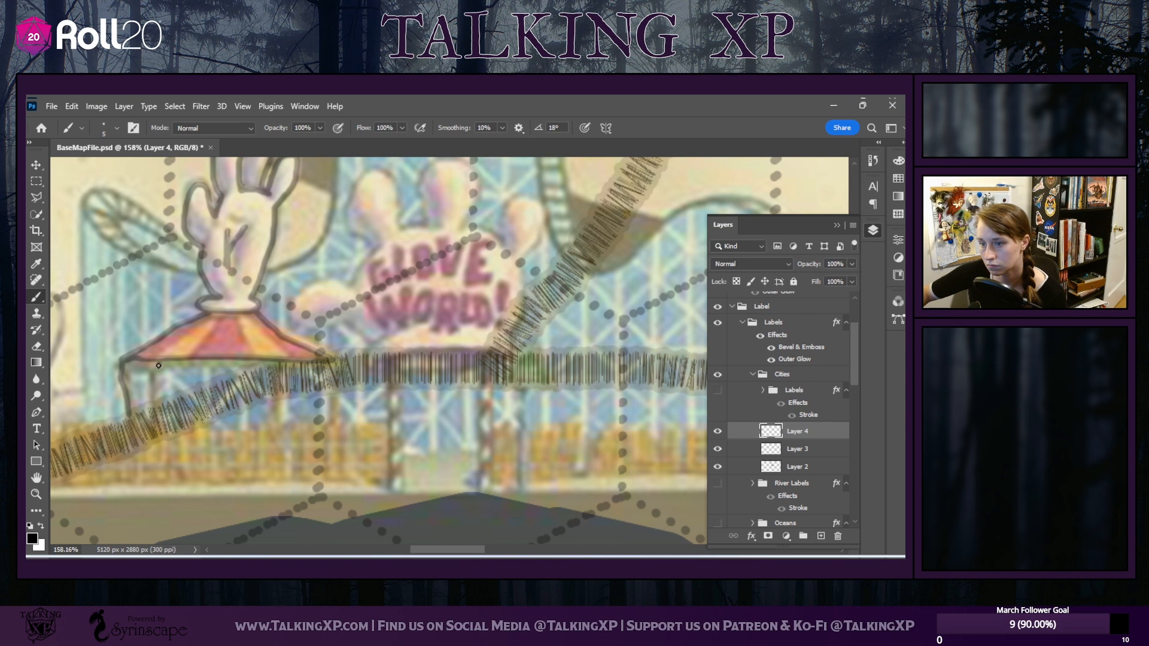
left_click_drag(159, 365, 155, 411)
left_click_drag(278, 361, 276, 413)
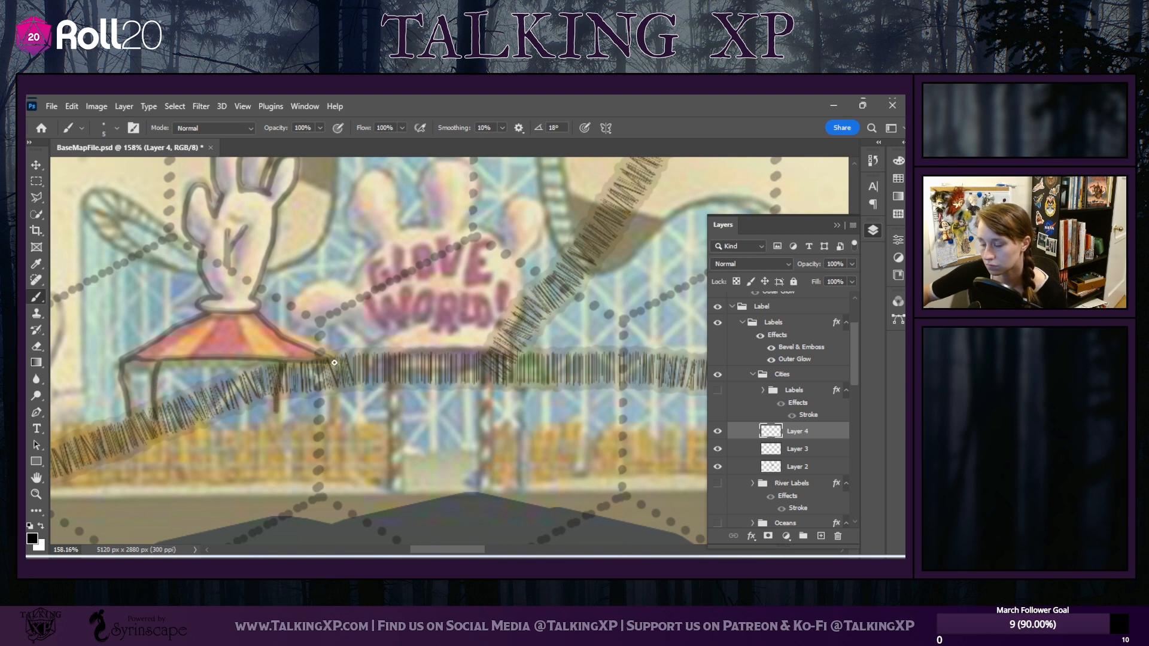
left_click_drag(334, 363, 330, 412)
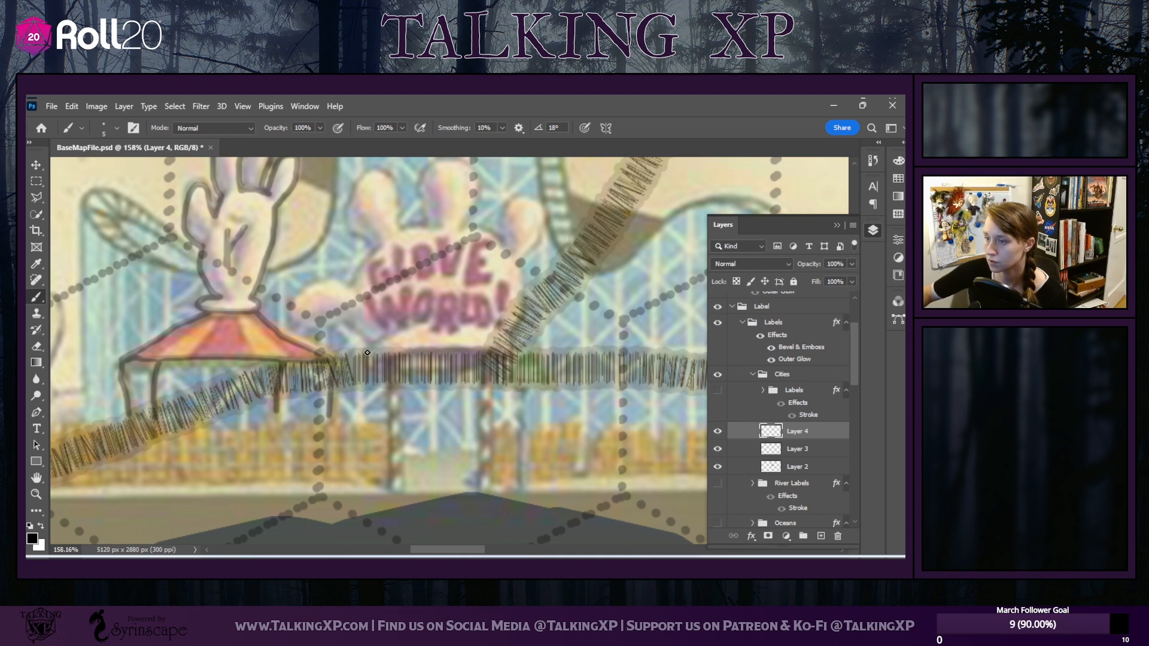
Outline the Glove World sign's hand shape and draw both edges of its two support posts down to the ground
mouse_move(375, 344)
left_mouse_down()
mouse_move(396, 337)
mouse_move(388, 367)
mouse_move(448, 353)
mouse_move(494, 370)
mouse_move(394, 371)
mouse_move(368, 364)
mouse_move(344, 324)
mouse_move(297, 321)
mouse_move(329, 280)
mouse_move(367, 301)
mouse_move(353, 309)
mouse_move(379, 277)
mouse_move(356, 266)
mouse_move(344, 234)
mouse_move(362, 208)
mouse_move(400, 226)
mouse_move(396, 257)
mouse_move(428, 254)
mouse_move(422, 209)
mouse_move(462, 194)
mouse_move(474, 216)
mouse_move(469, 258)
mouse_move(504, 269)
mouse_move(517, 230)
mouse_move(545, 266)
mouse_move(522, 288)
mouse_move(525, 341)
mouse_move(509, 386)
mouse_move(487, 396)
left_mouse_up()
scroll(401, 231, "up", 1)
scroll(395, 443, "down", 2)
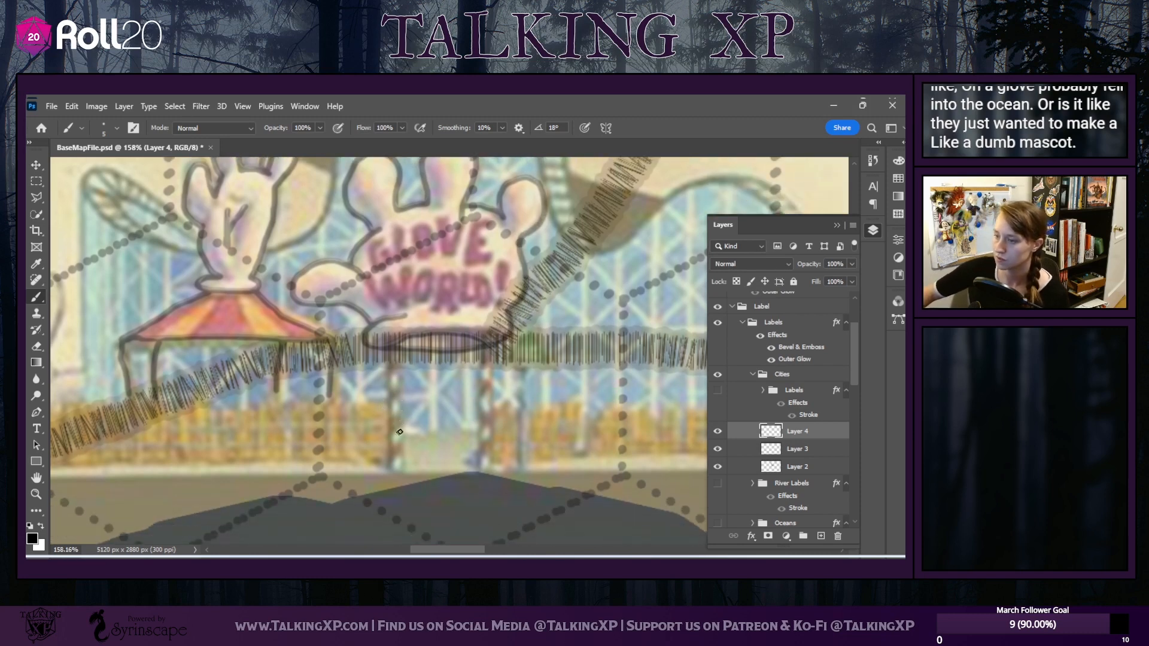
left_click_drag(389, 348, 386, 460)
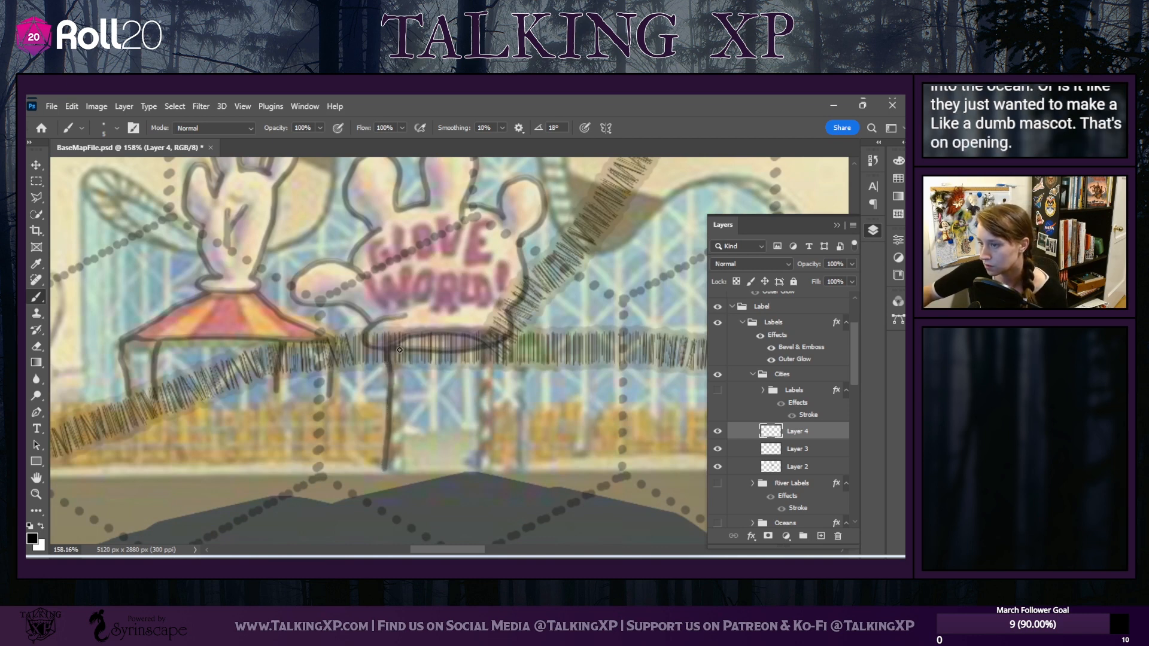
left_click_drag(399, 343, 400, 474)
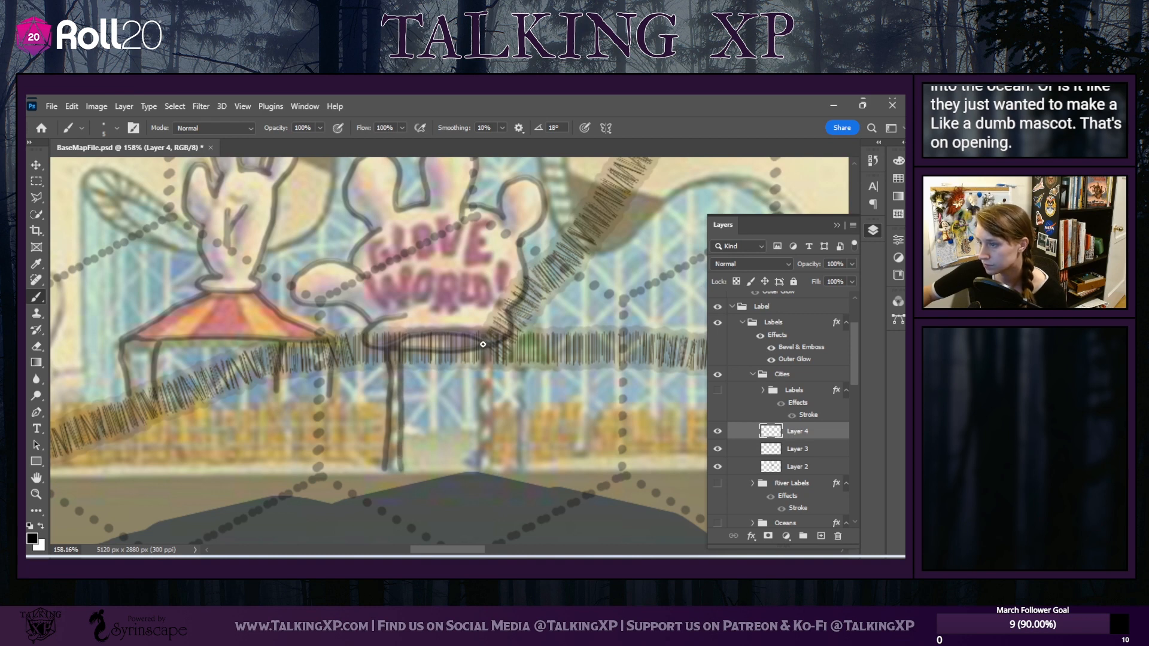
left_click_drag(482, 344, 470, 456)
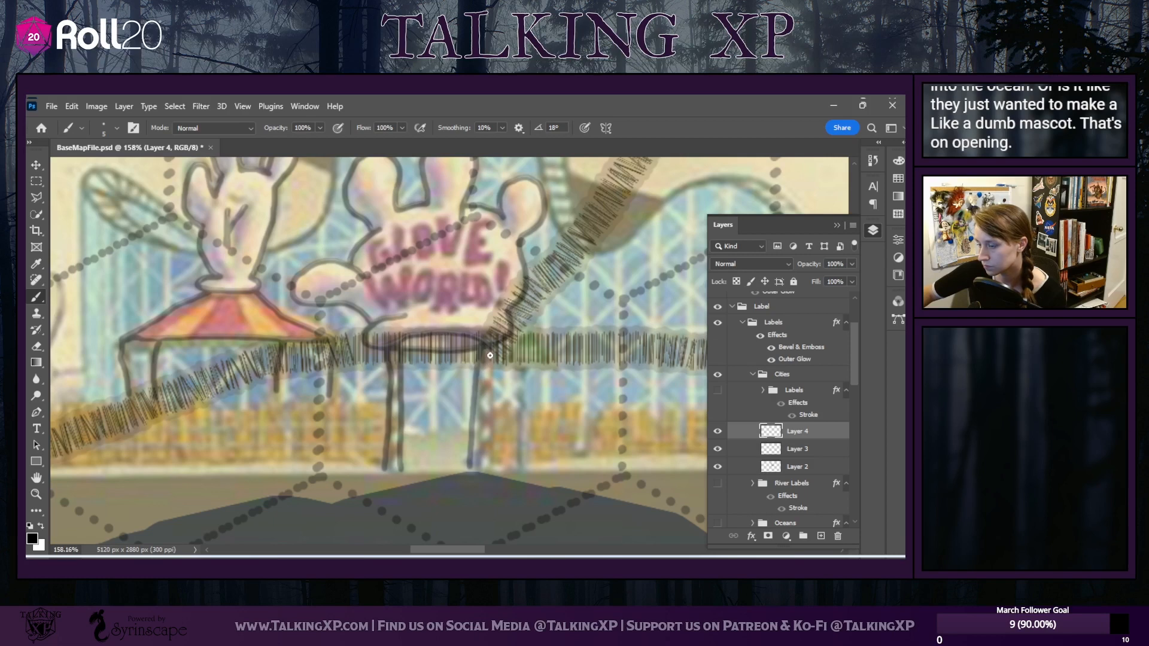
left_click_drag(490, 355, 485, 457)
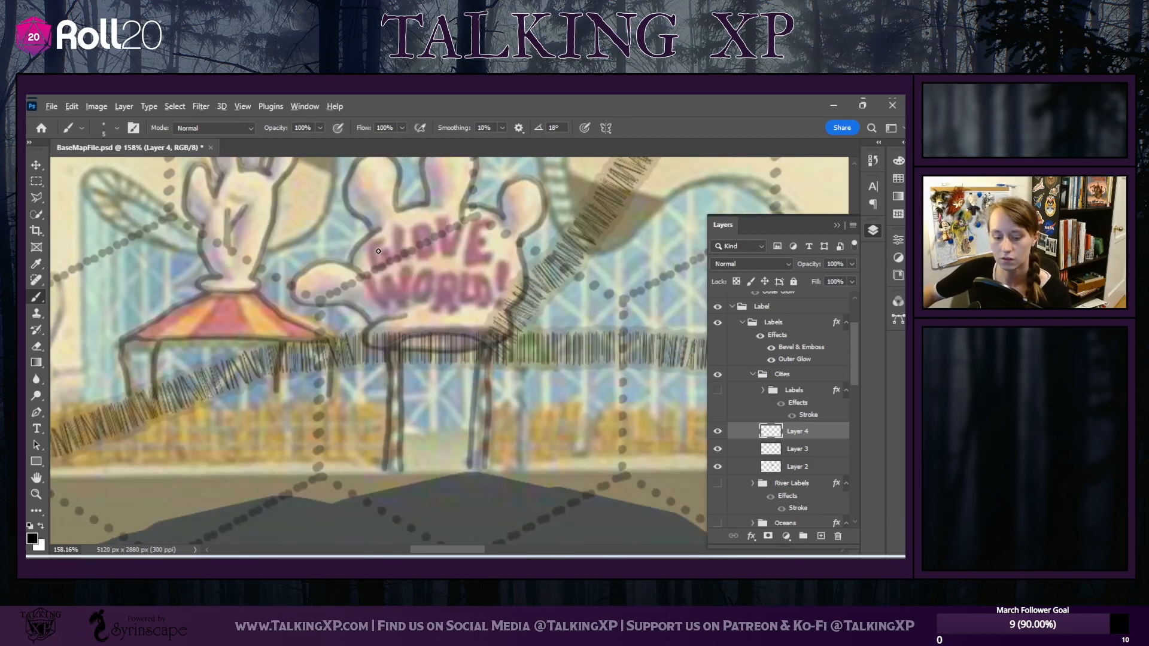
Trace the vertical end of the roller coaster's low right-hand section in black
scroll(378, 250, "down", 4)
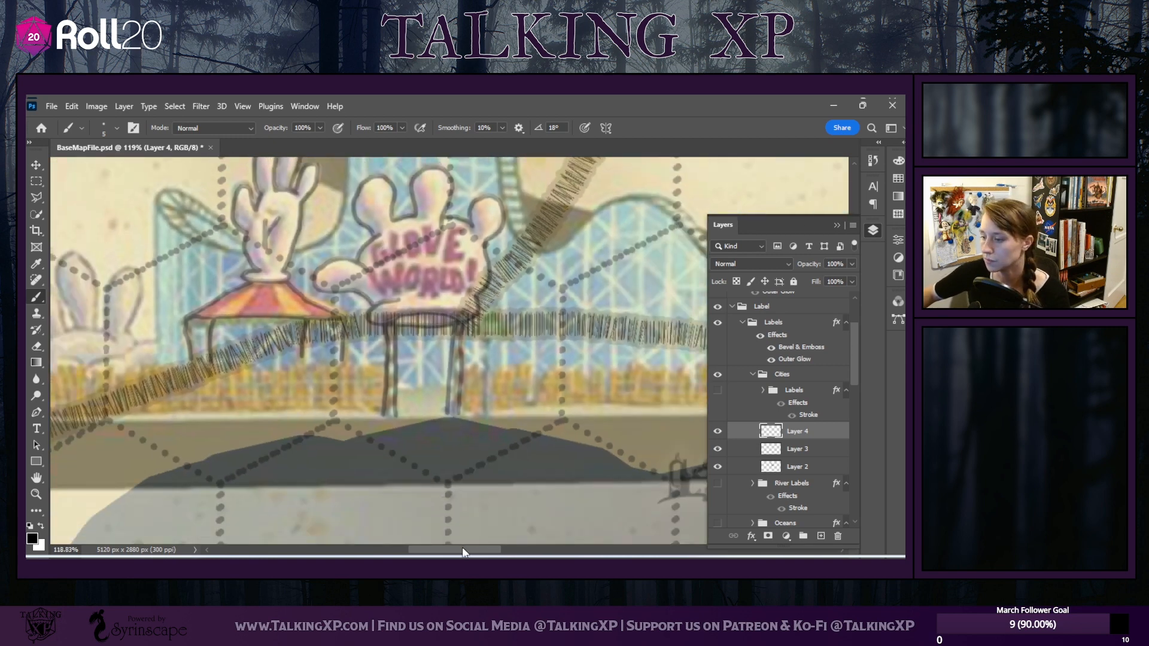
mouse_move(463, 549)
left_mouse_down()
mouse_move(477, 550)
mouse_move(461, 549)
left_mouse_up()
scroll(477, 419, "up", 3)
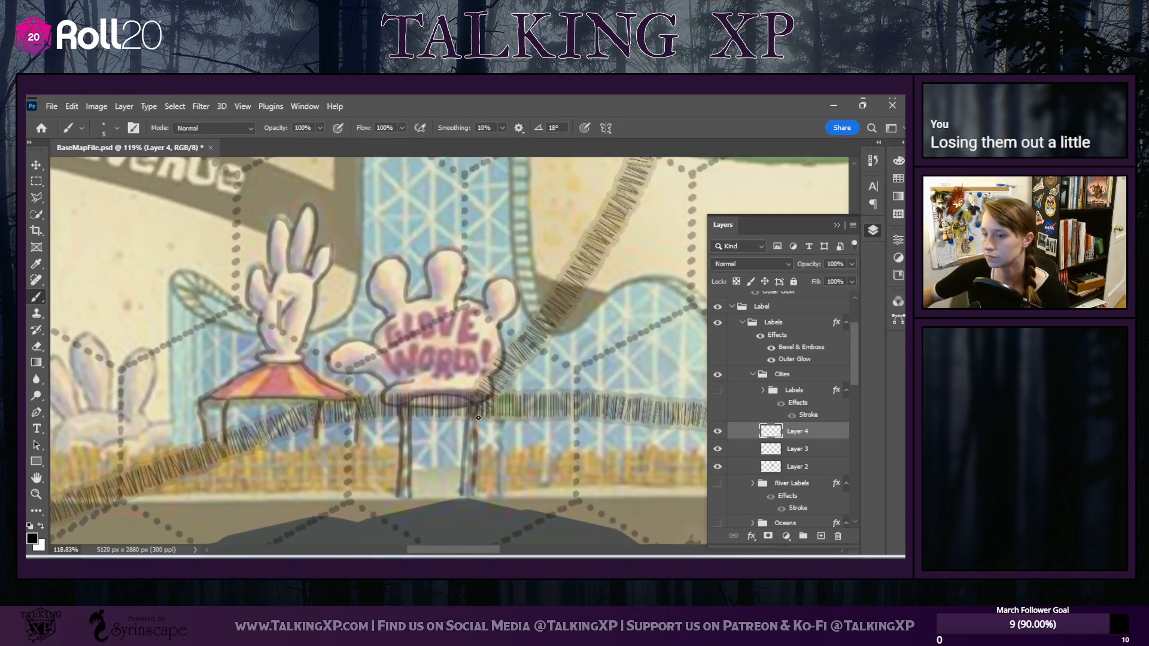
scroll(478, 417, "up", 3)
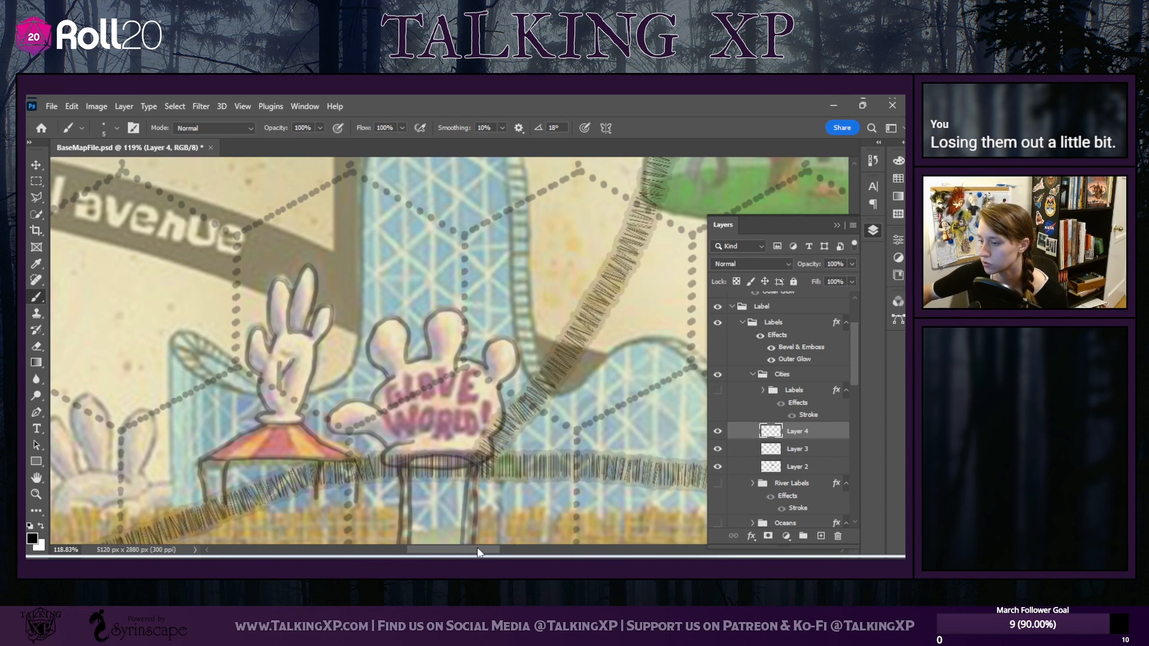
left_click_drag(477, 551, 492, 544)
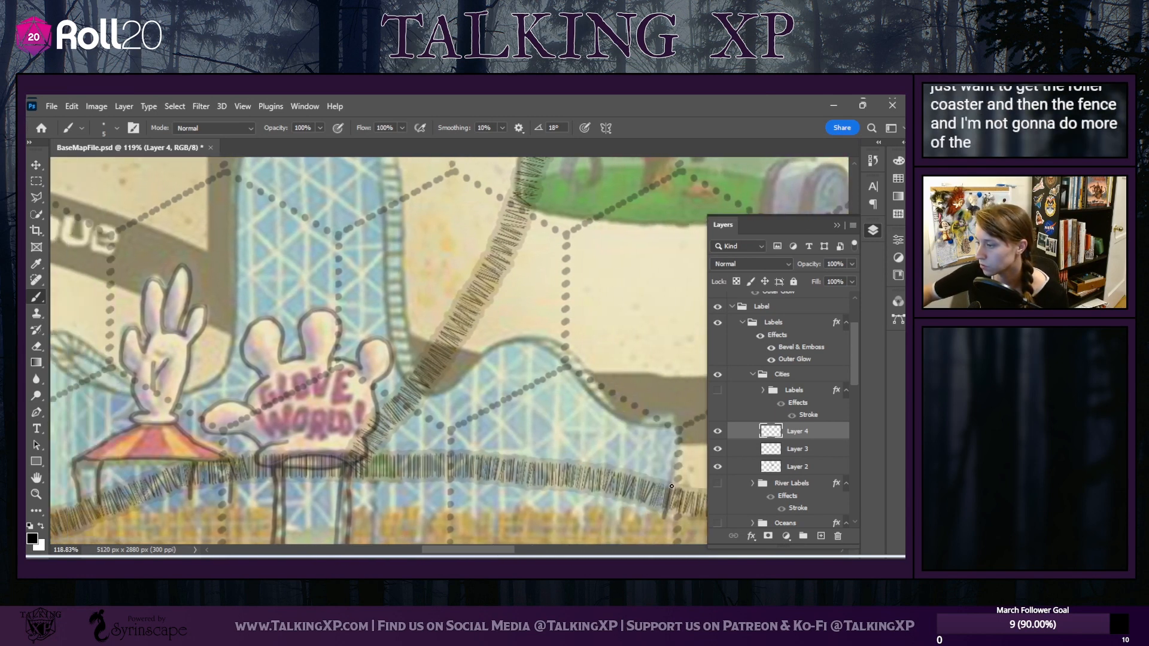
left_click_drag(671, 486, 679, 419)
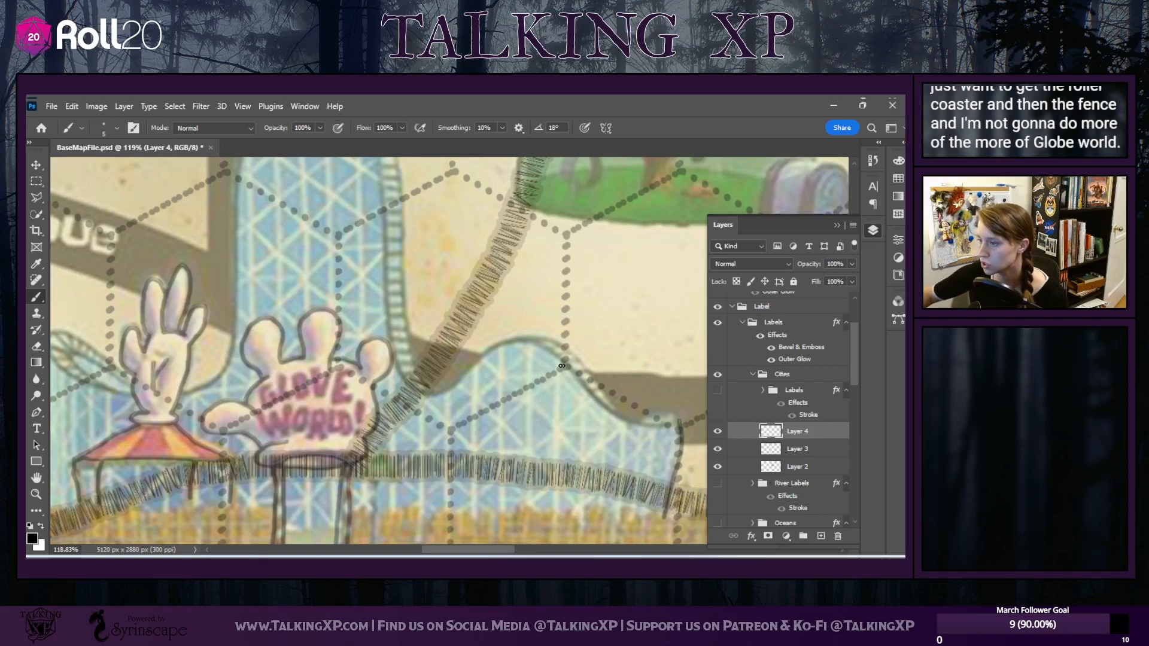
Trace the inner and outer track lines from the roller coaster's tall hill down across the lower hill to its right end
scroll(449, 294, "up", 3)
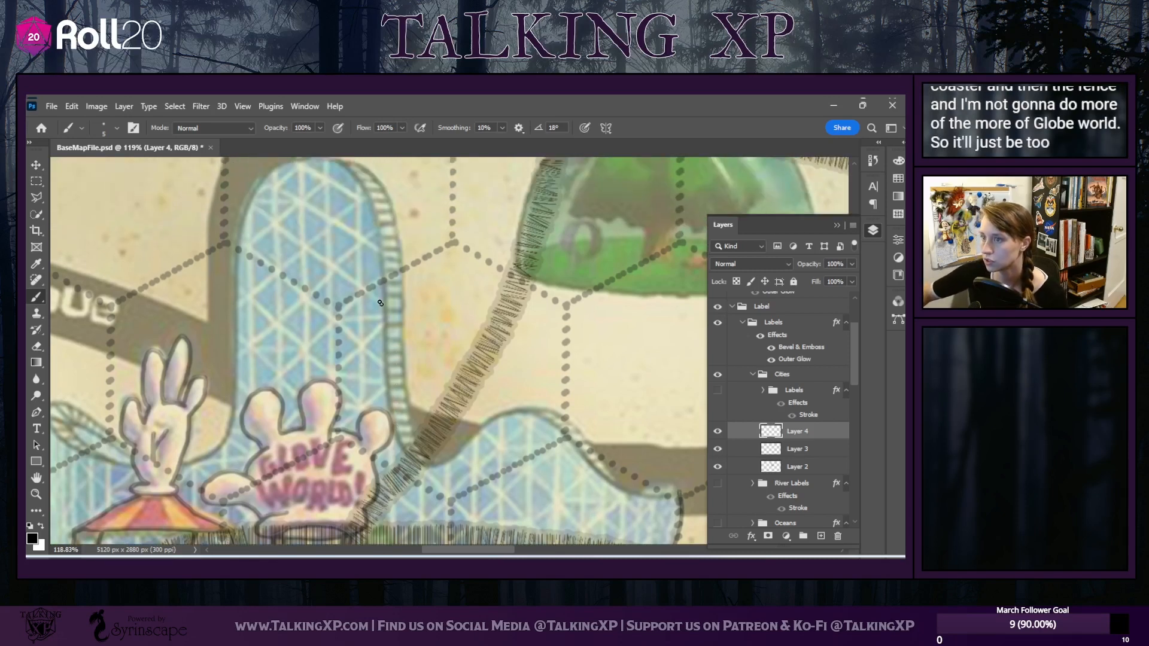
mouse_move(332, 160)
left_mouse_down()
mouse_move(350, 166)
mouse_move(371, 205)
mouse_move(390, 413)
mouse_move(423, 464)
left_mouse_up()
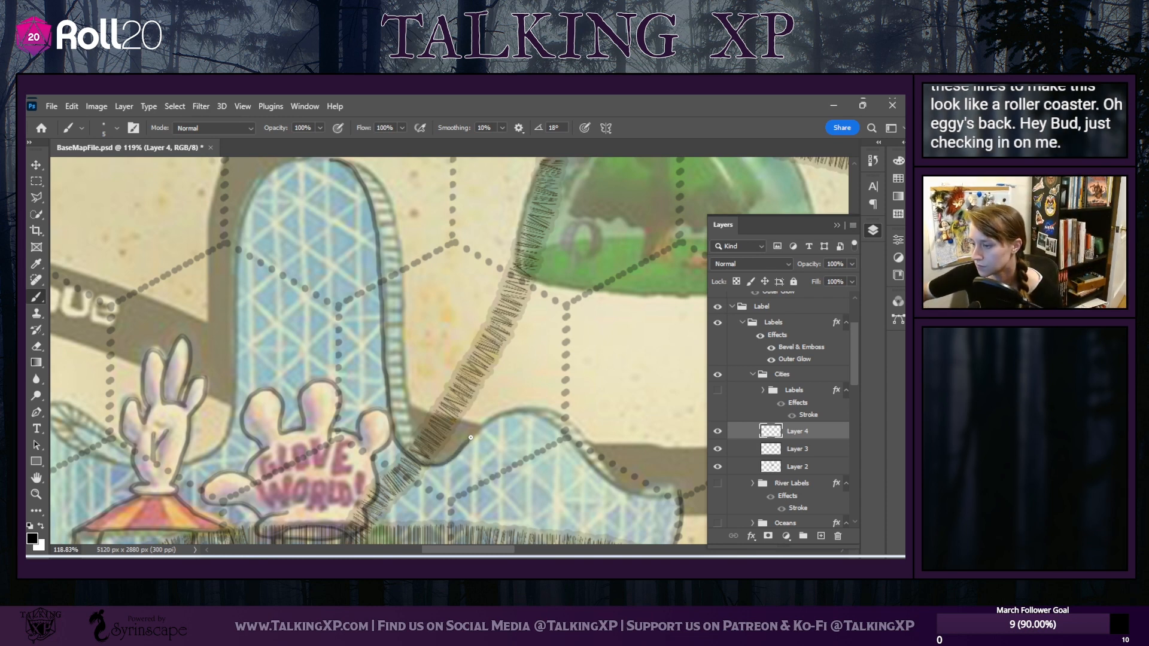
mouse_move(517, 412)
left_mouse_down()
mouse_move(559, 425)
mouse_move(617, 488)
mouse_move(681, 495)
left_mouse_up()
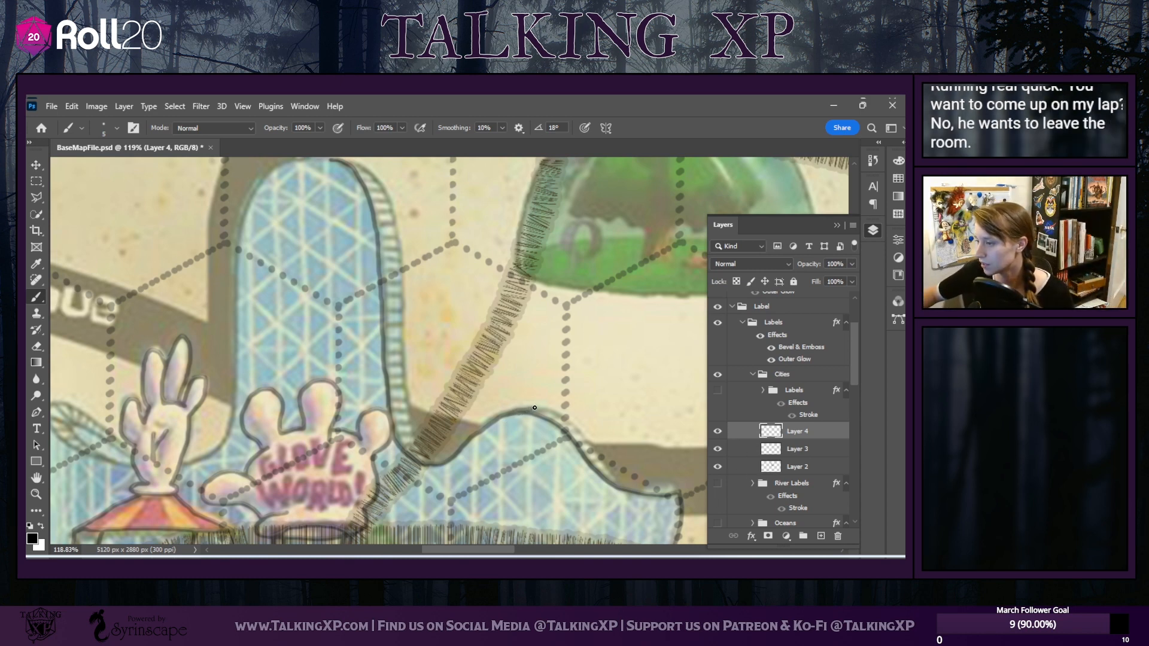
mouse_move(534, 407)
left_mouse_down()
mouse_move(576, 425)
mouse_move(626, 487)
left_mouse_up()
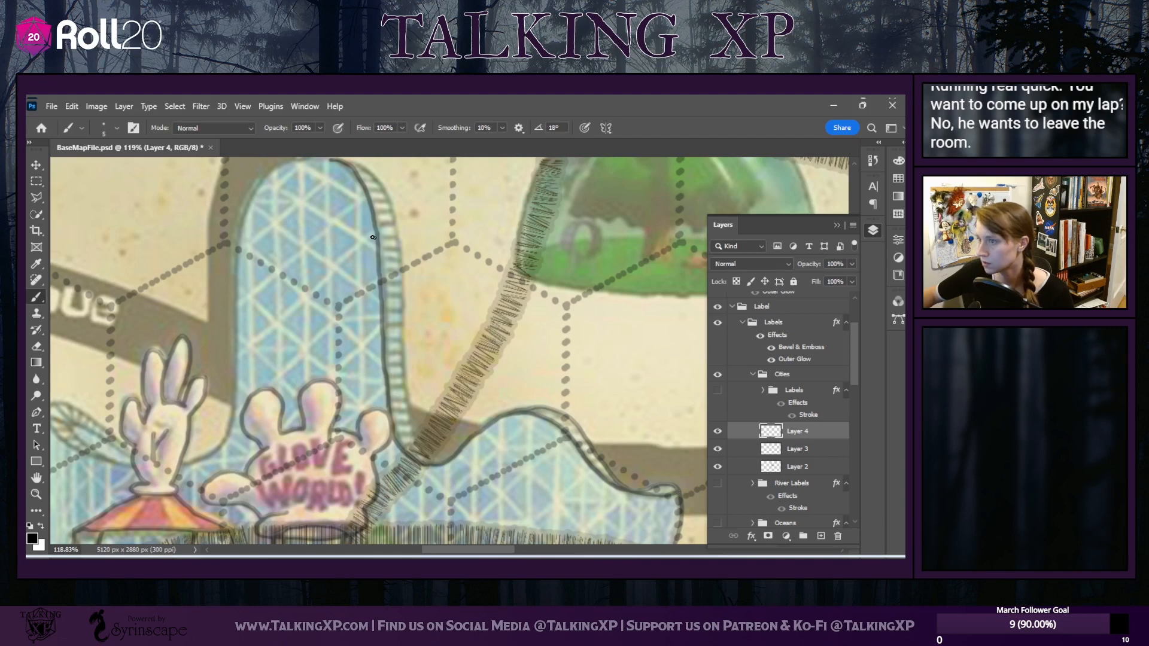
scroll(387, 364, "up", 2)
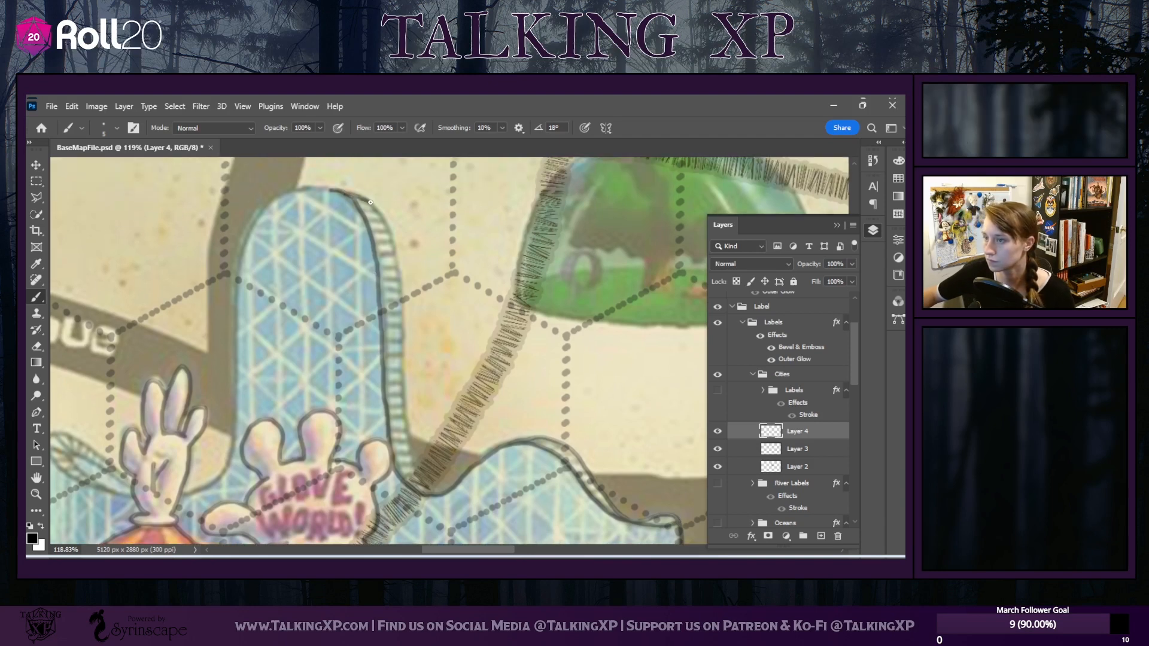
mouse_move(371, 202)
left_mouse_down()
mouse_move(401, 252)
mouse_move(416, 463)
mouse_move(431, 491)
left_mouse_up()
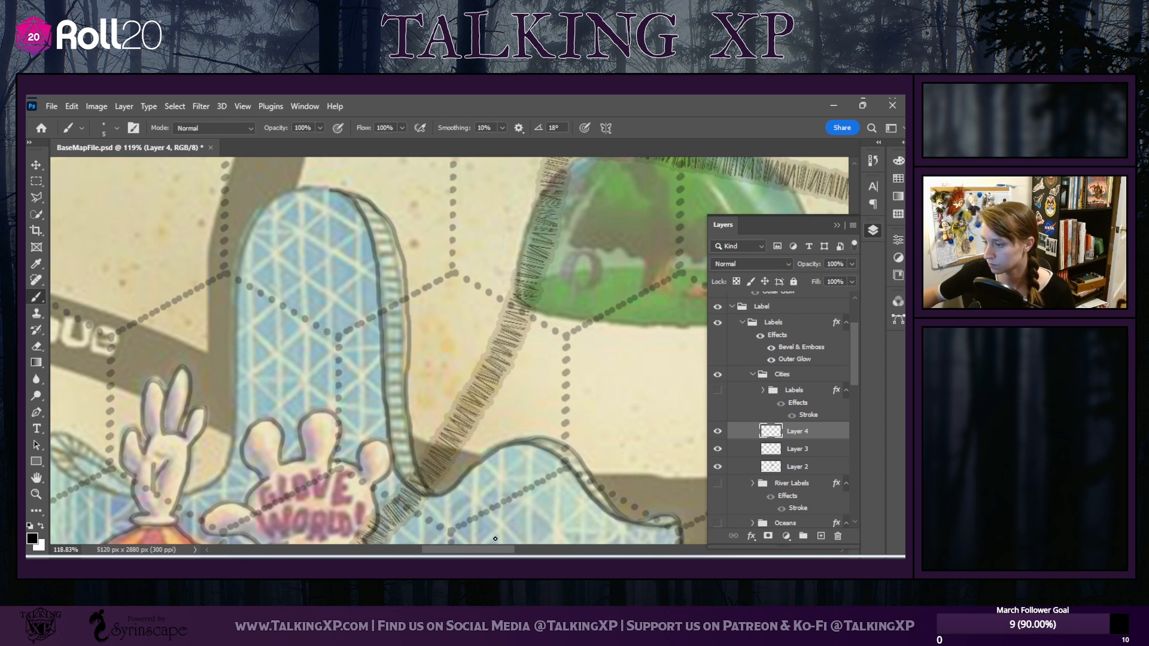
Outline the top and left side of the roller coaster's tall hill, curving down to the standing glove
left_click_drag(490, 549, 466, 549)
scroll(339, 294, "up", 1)
scroll(339, 294, "down", 3)
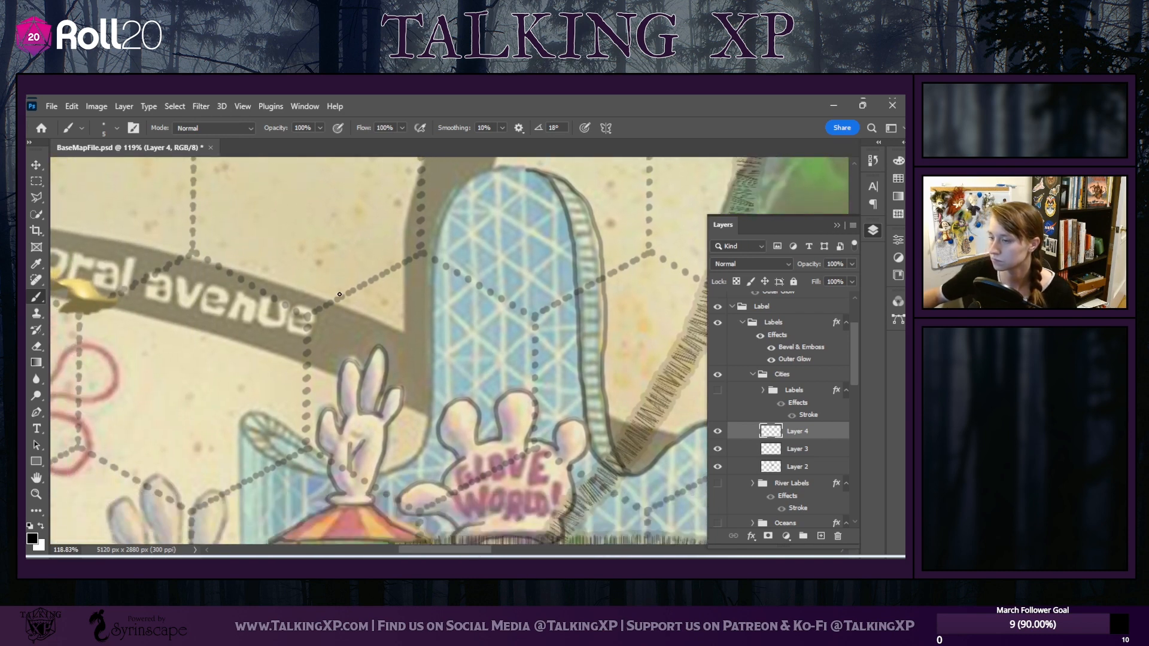
scroll(439, 210, "up", 2)
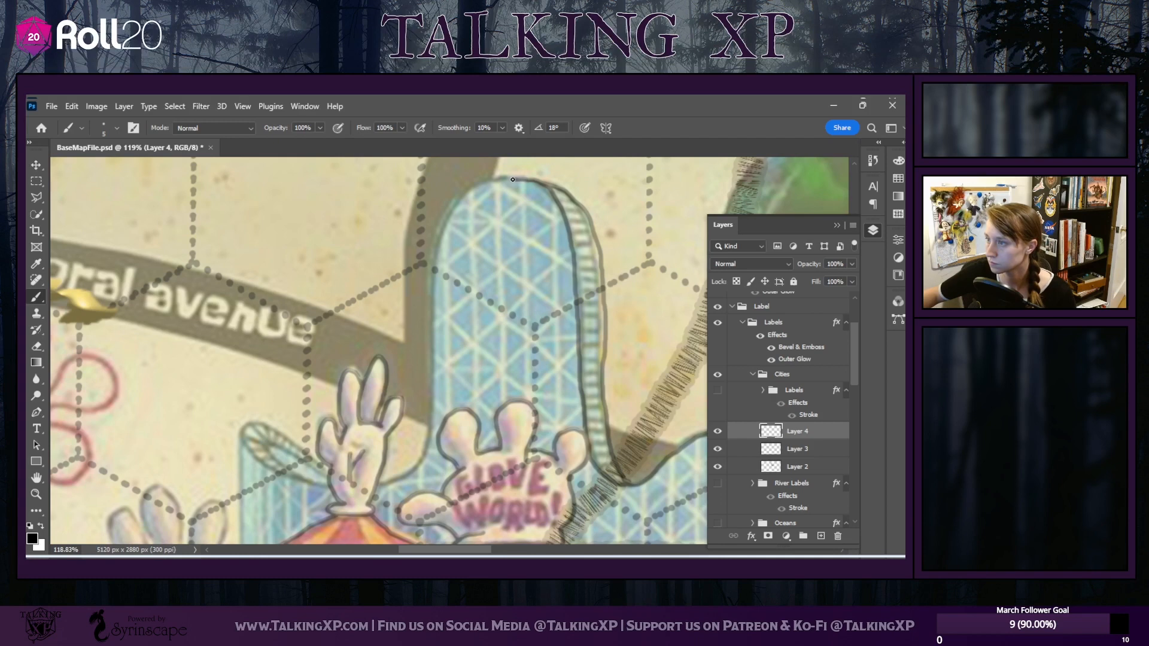
mouse_move(453, 216)
left_mouse_down()
mouse_move(433, 270)
mouse_move(431, 378)
left_mouse_up()
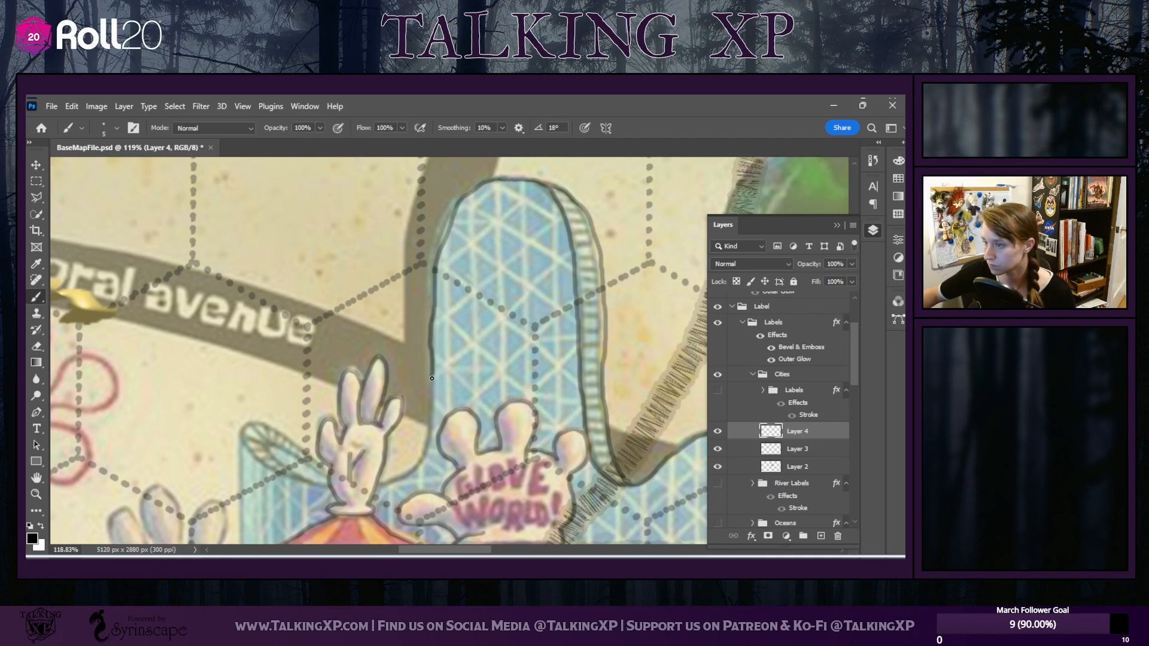
scroll(426, 404, "up", 1)
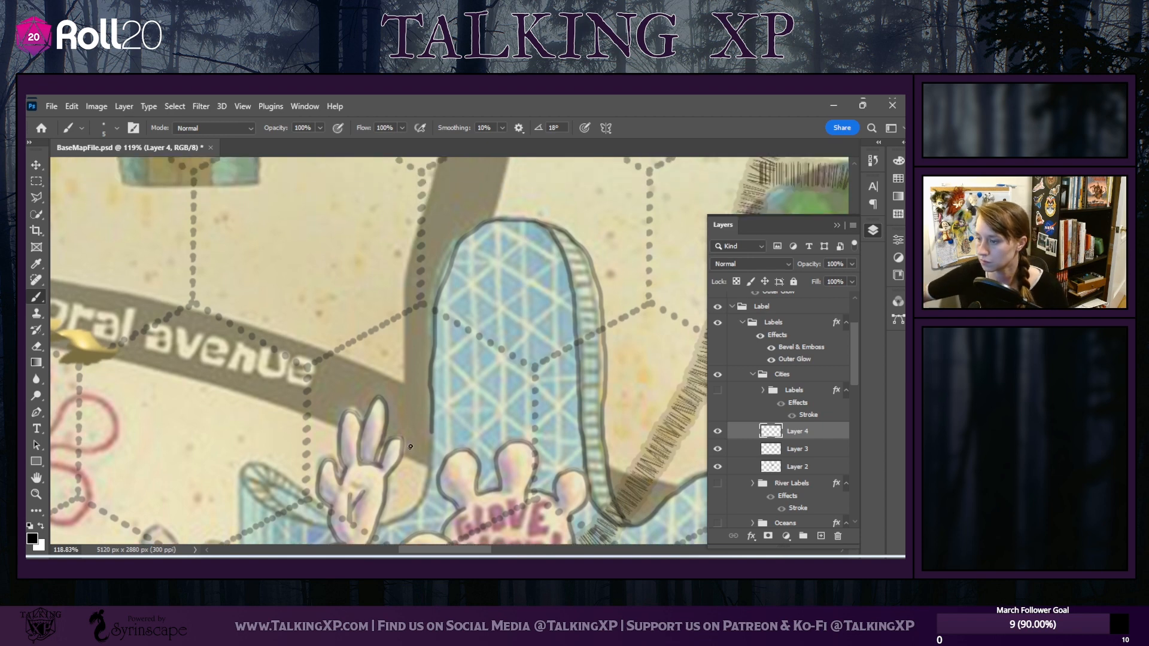
scroll(417, 421, "down", 2)
scroll(417, 421, "down", 1)
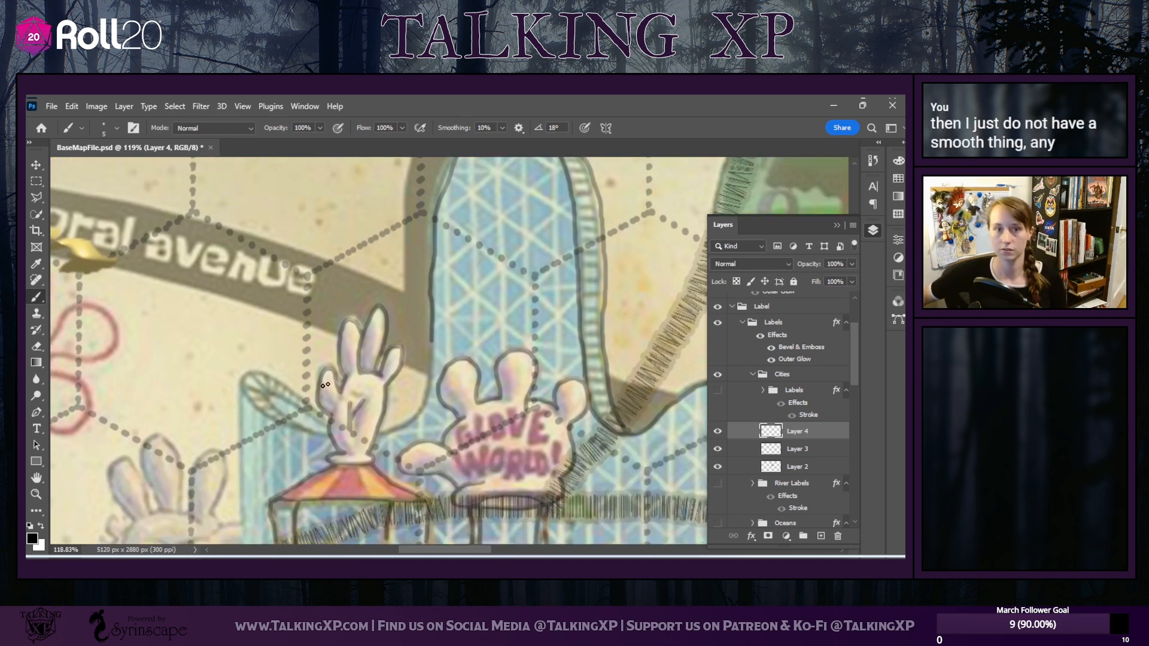
scroll(388, 405, "down", 1)
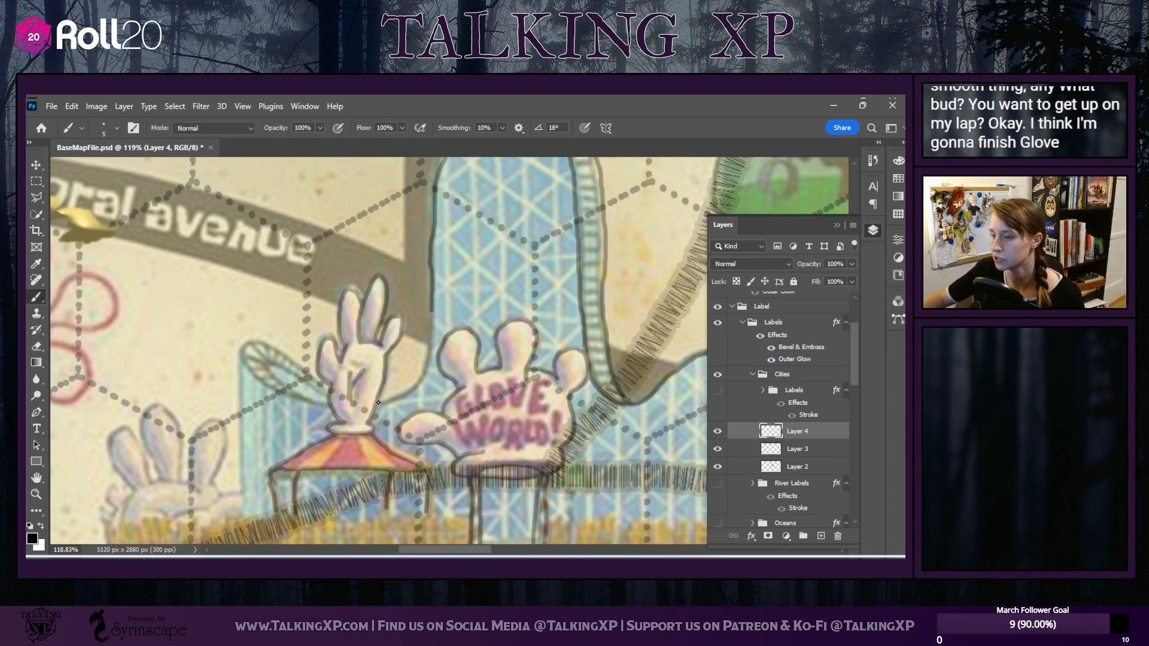
mouse_move(383, 401)
left_mouse_down()
mouse_move(415, 381)
mouse_move(432, 307)
left_mouse_up()
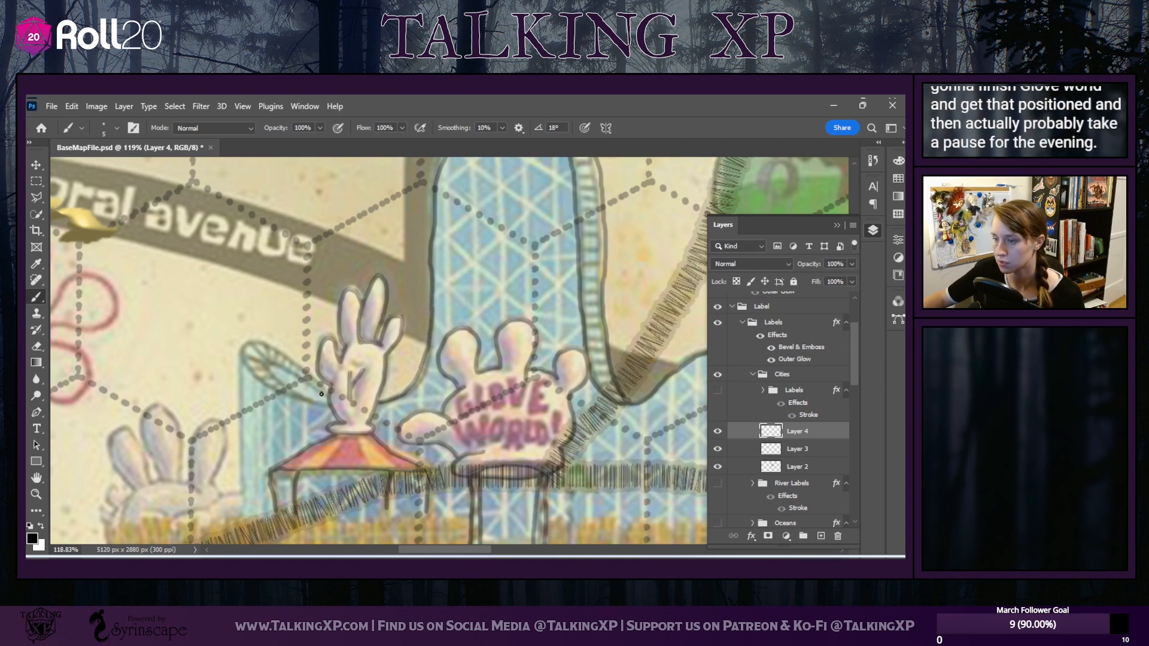
Trace the roller coaster's low track loop behind the standing glove and the vertical outer edge below it down to the fence
mouse_move(330, 406)
left_mouse_down()
mouse_move(263, 381)
mouse_move(246, 346)
mouse_move(279, 350)
left_mouse_up()
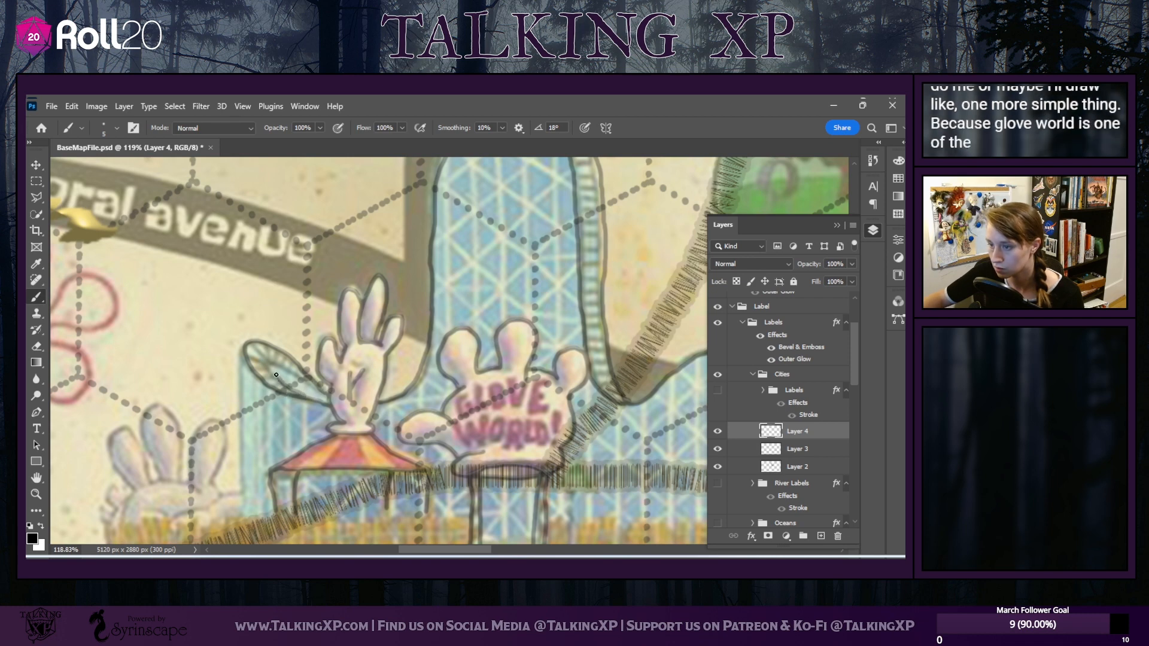
left_click_drag(291, 372, 328, 395)
scroll(499, 460, "down", 3)
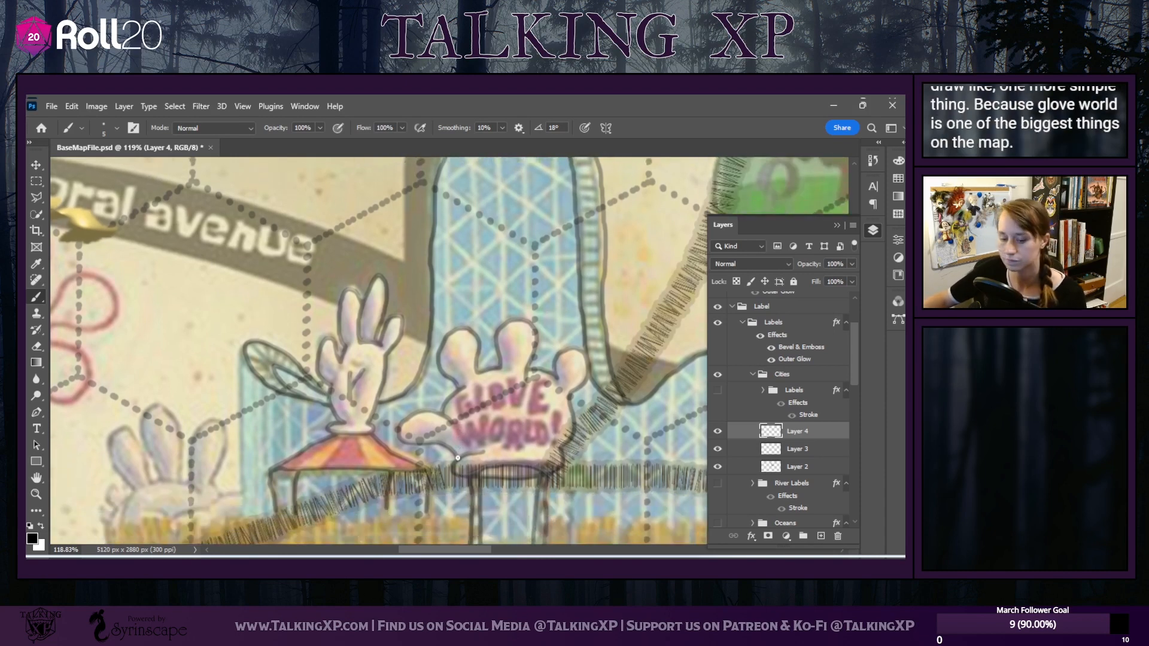
scroll(431, 457, "down", 5)
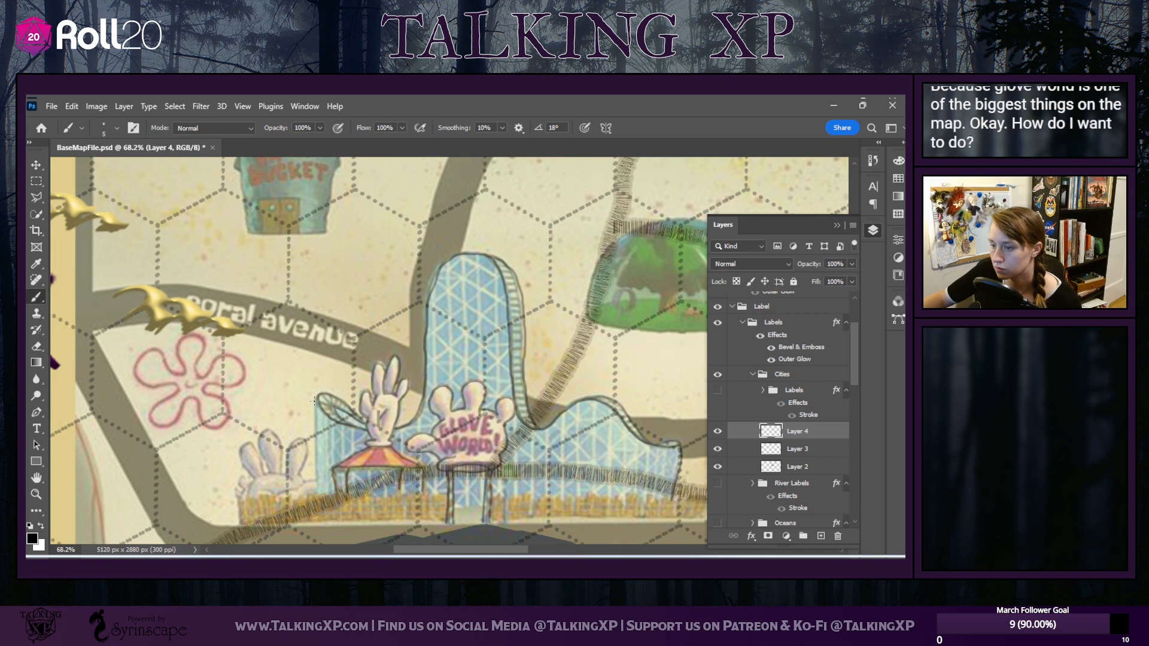
scroll(323, 461, "up", 6)
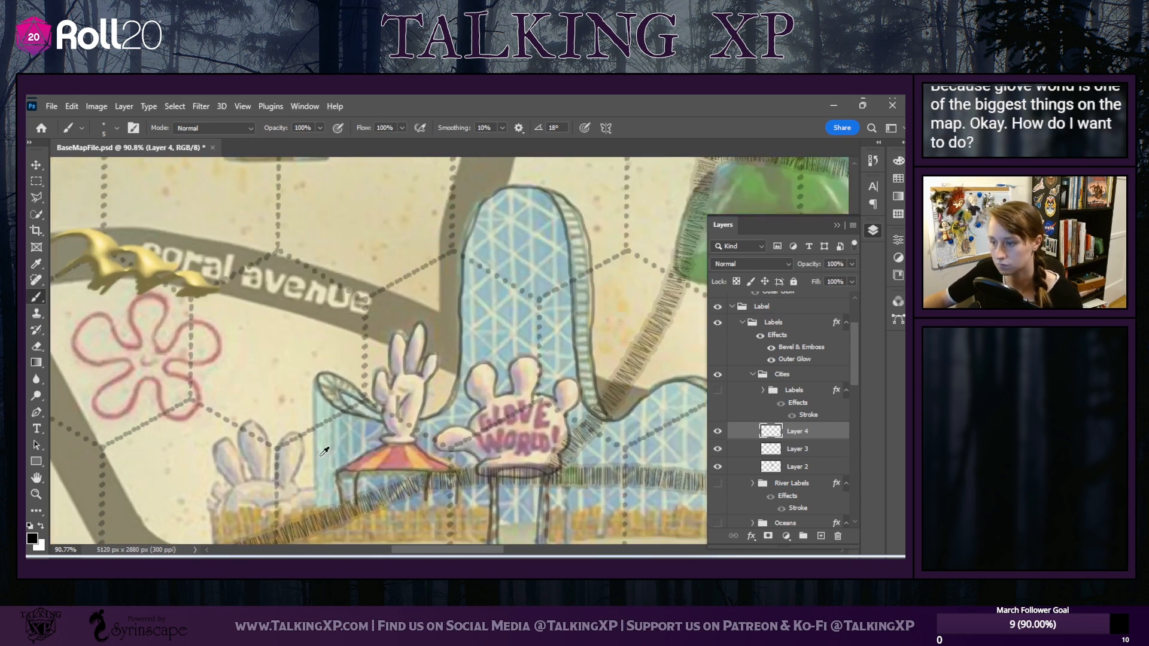
scroll(298, 344, "down", 1)
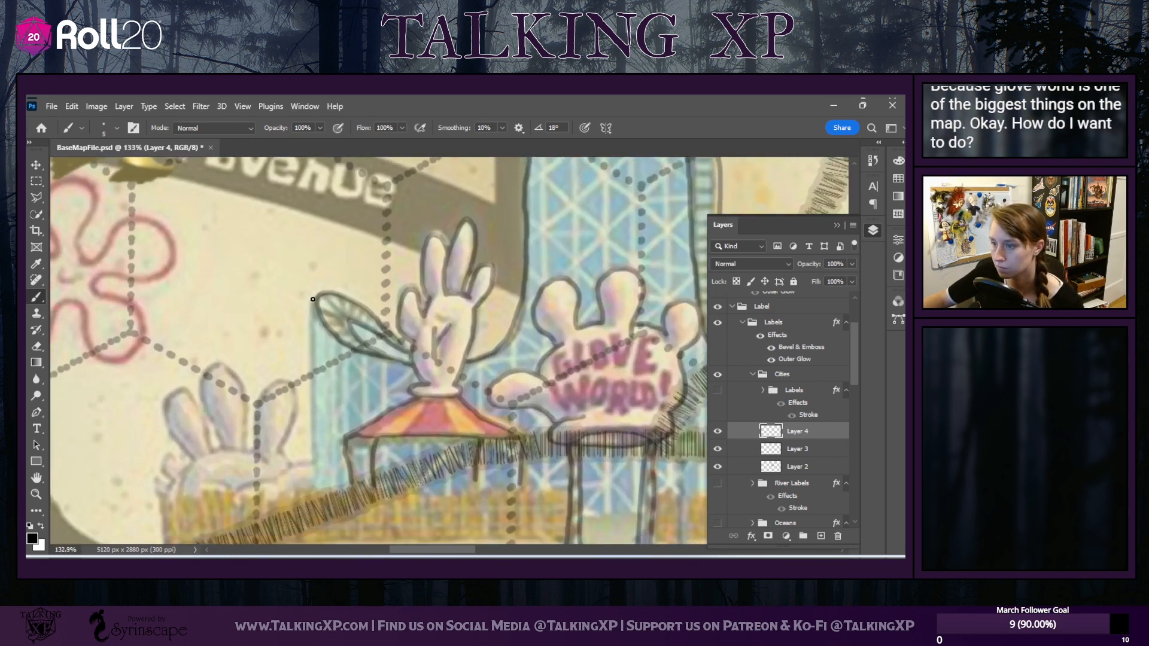
left_click_drag(314, 338, 317, 489)
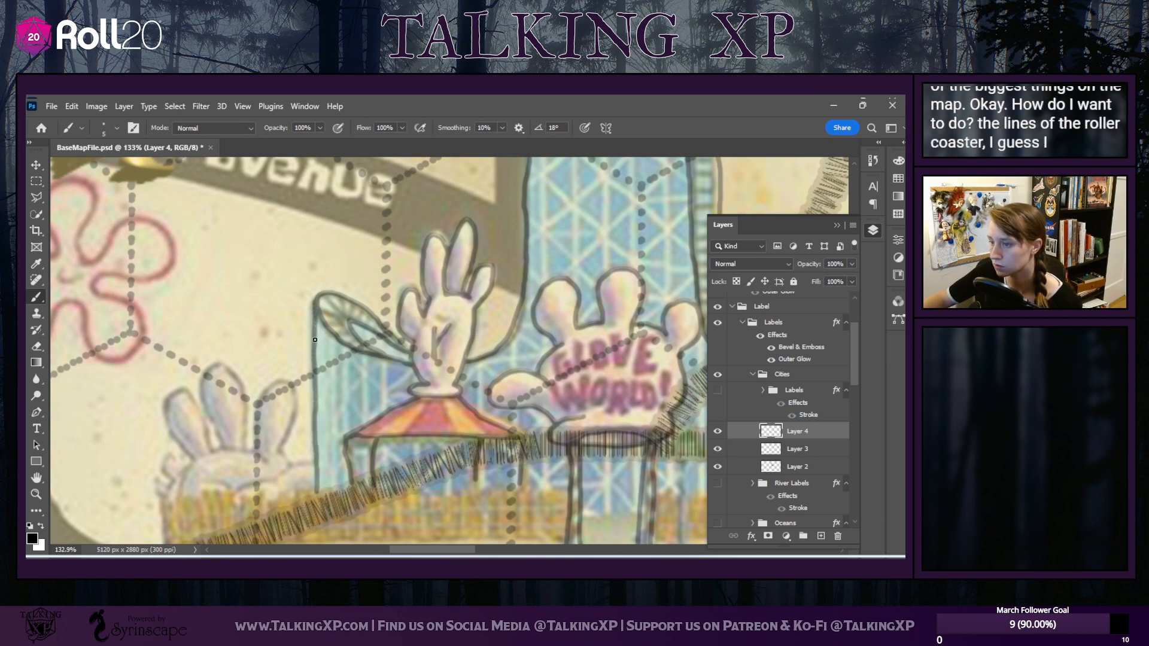
Sketch crossing diagonal brace lines in the roller coaster section beneath the low track loop, undoing a stray stroke
left_click_drag(315, 337, 361, 404)
mouse_move(347, 351)
left_mouse_down()
mouse_move(383, 393)
mouse_move(323, 391)
mouse_move(354, 416)
mouse_move(321, 436)
mouse_move(326, 403)
mouse_move(346, 423)
left_mouse_up()
key("ctrl+z")
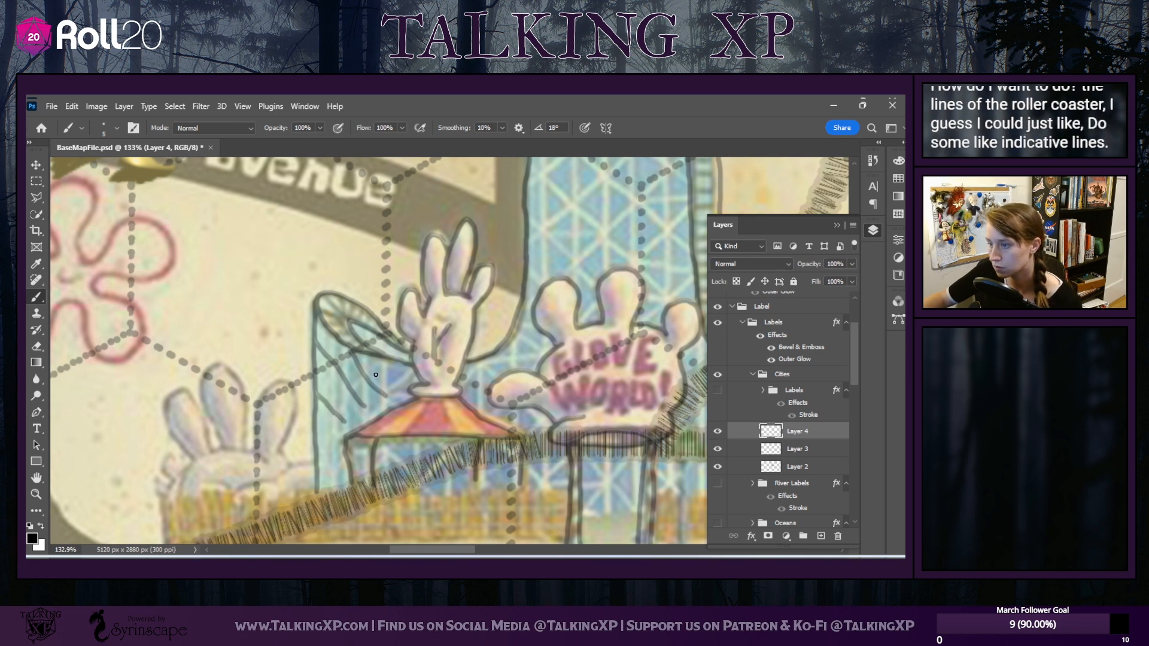
left_click_drag(404, 367, 337, 397)
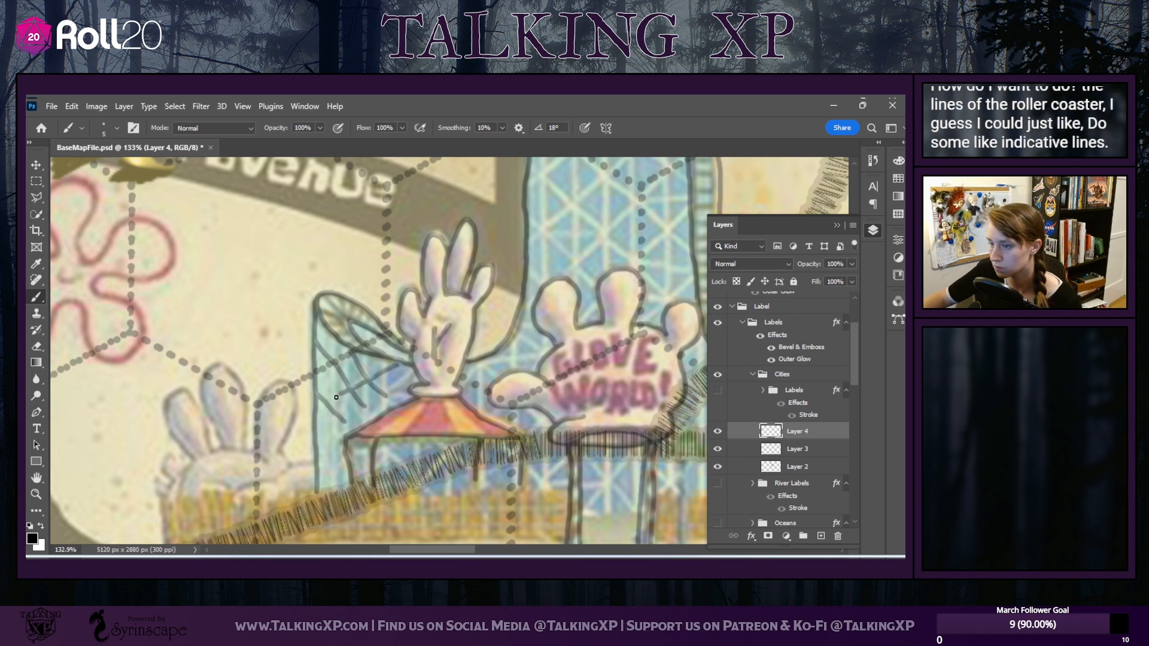
mouse_move(362, 356)
left_mouse_down()
mouse_move(318, 378)
mouse_move(319, 360)
left_mouse_up()
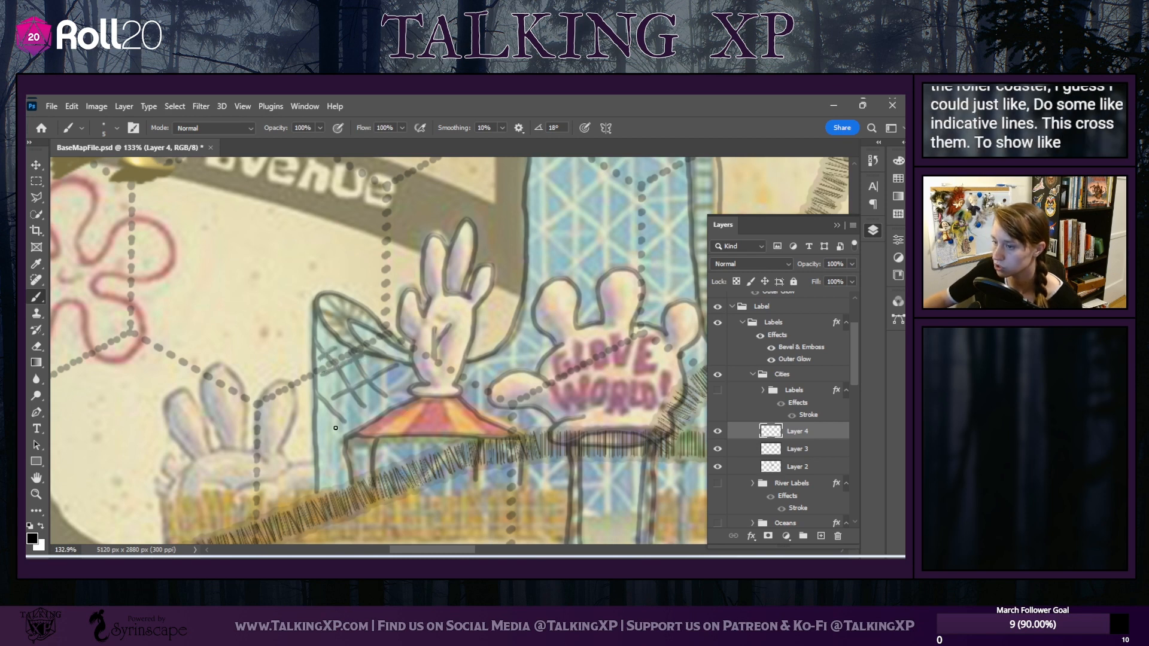
Add vertical support lines beneath the low track loop and one between the standing glove and the Glove World sign
left_click_drag(466, 550, 488, 549)
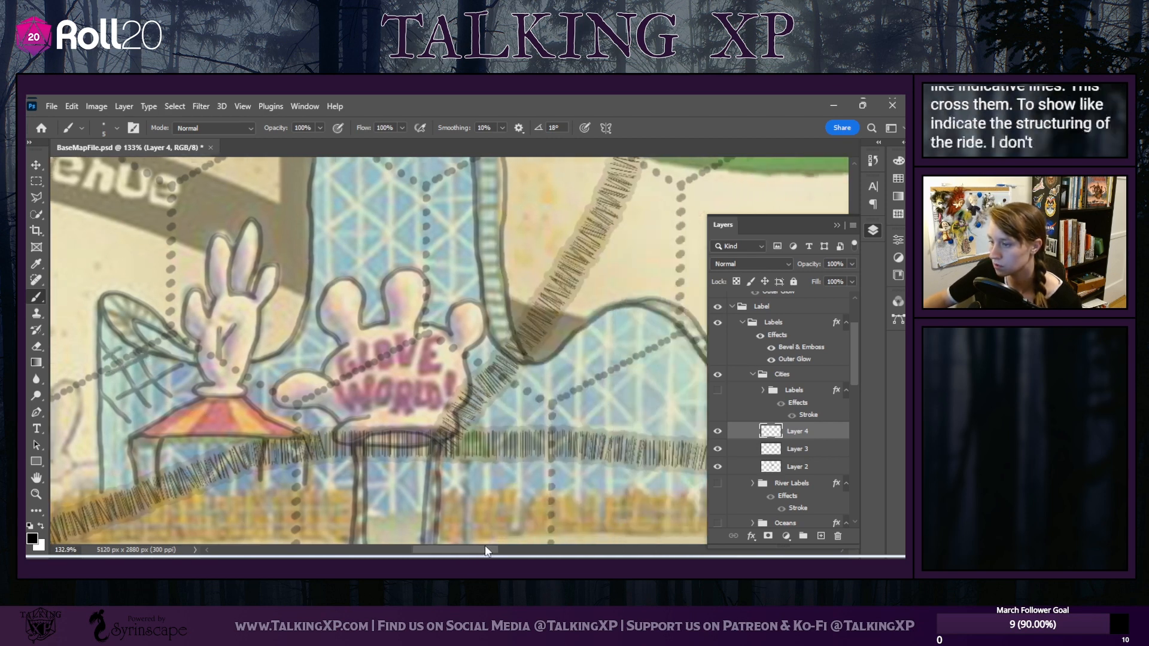
scroll(356, 265, "up", 1)
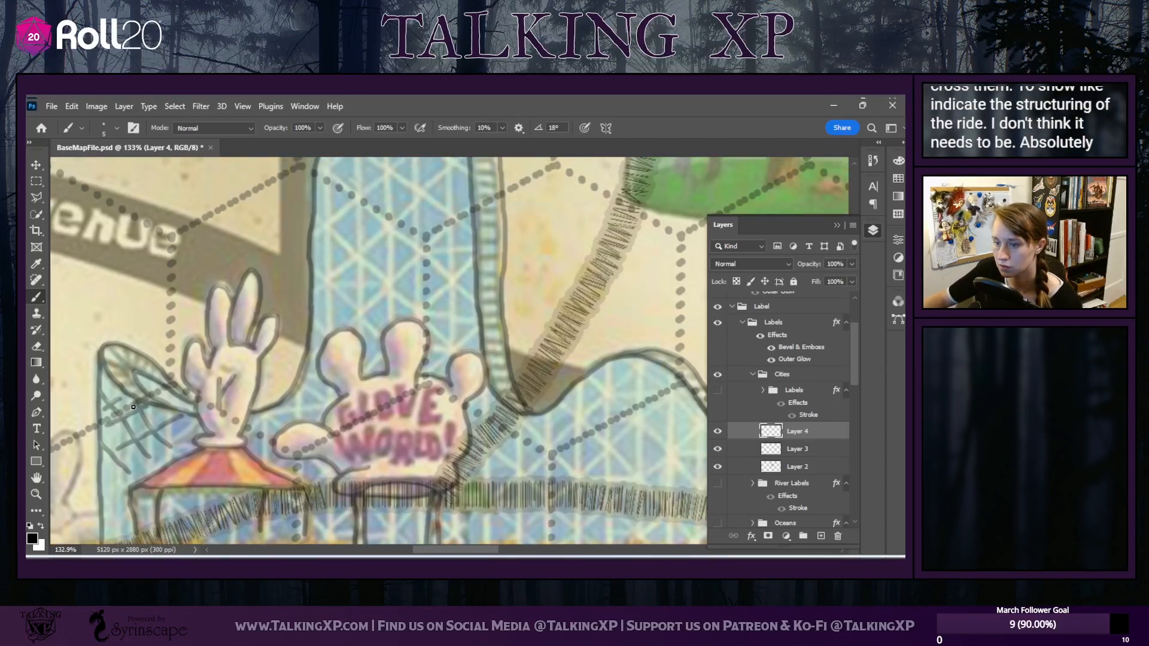
left_click_drag(125, 449, 122, 527)
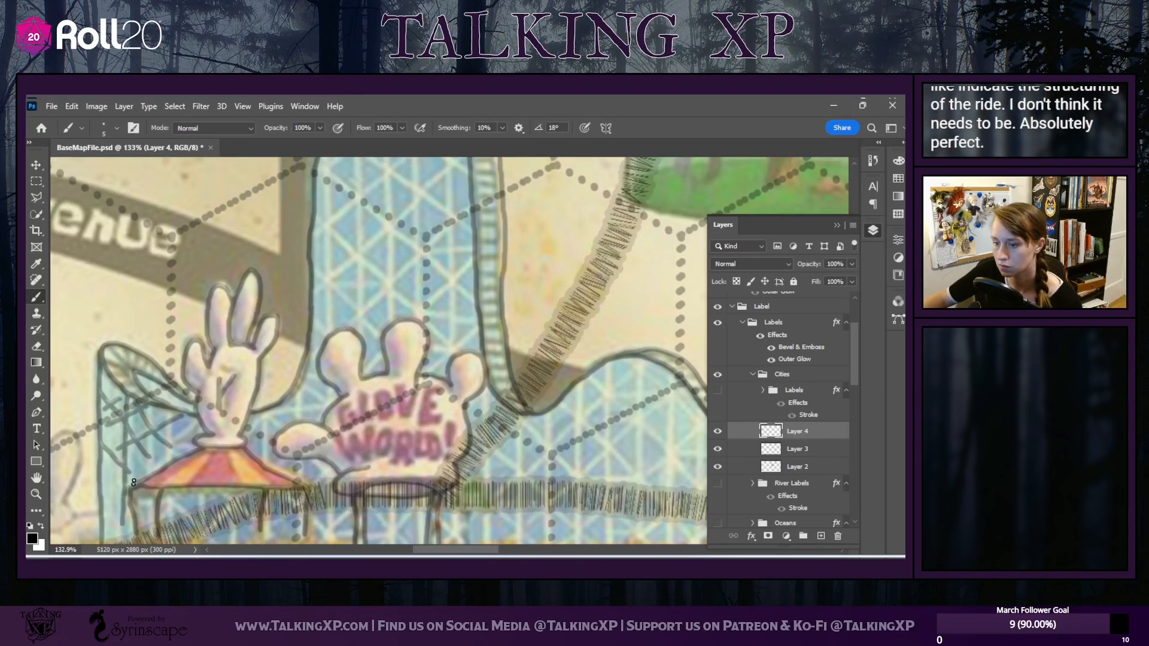
left_click_drag(159, 411, 156, 459)
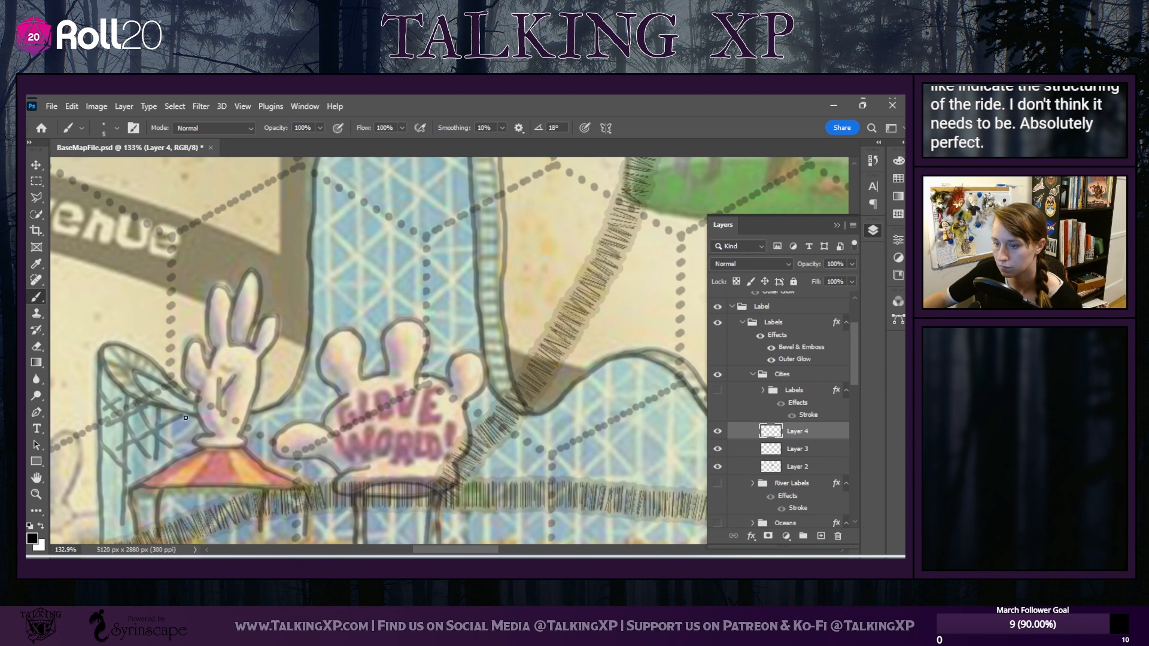
left_click_drag(186, 418, 184, 446)
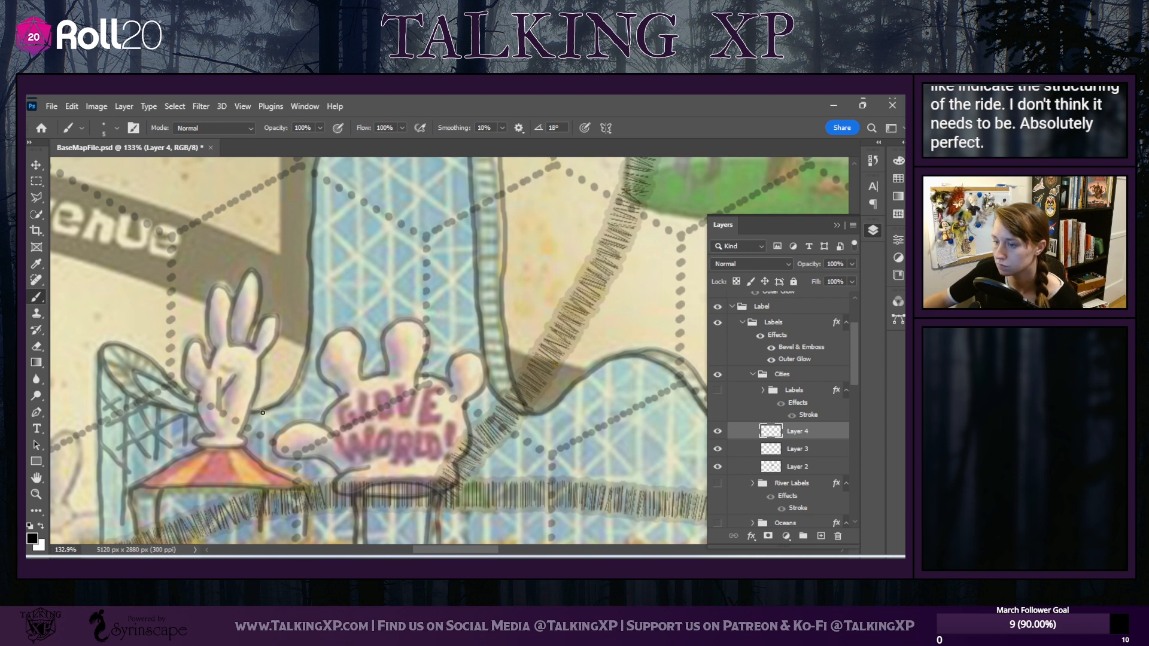
left_click_drag(300, 379, 300, 418)
Draw five long vertical support lines down the roller coaster's tall hill to just above the sign's fingers
scroll(342, 258, "up", 3)
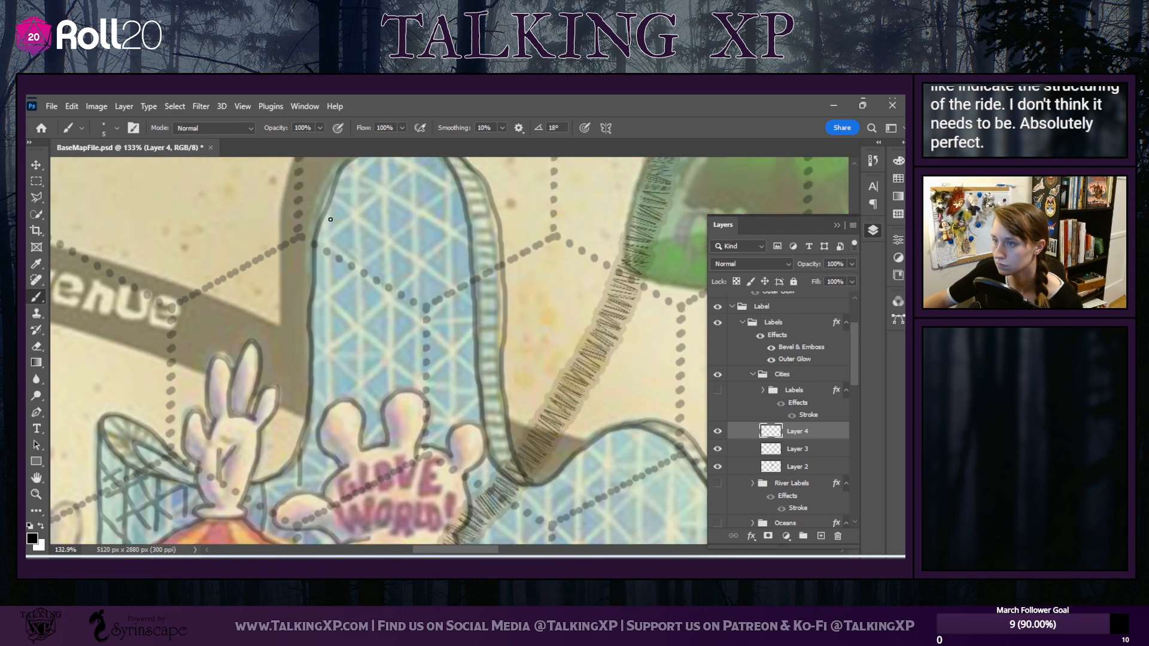
left_click_drag(330, 220, 332, 393)
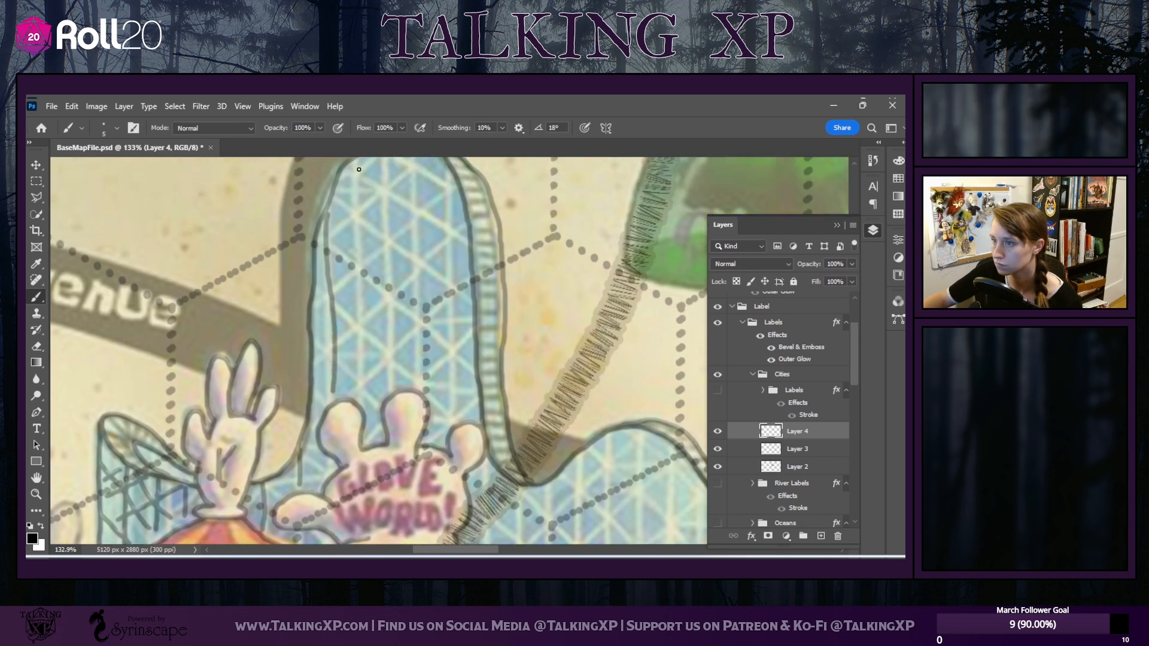
left_click_drag(357, 164, 358, 385)
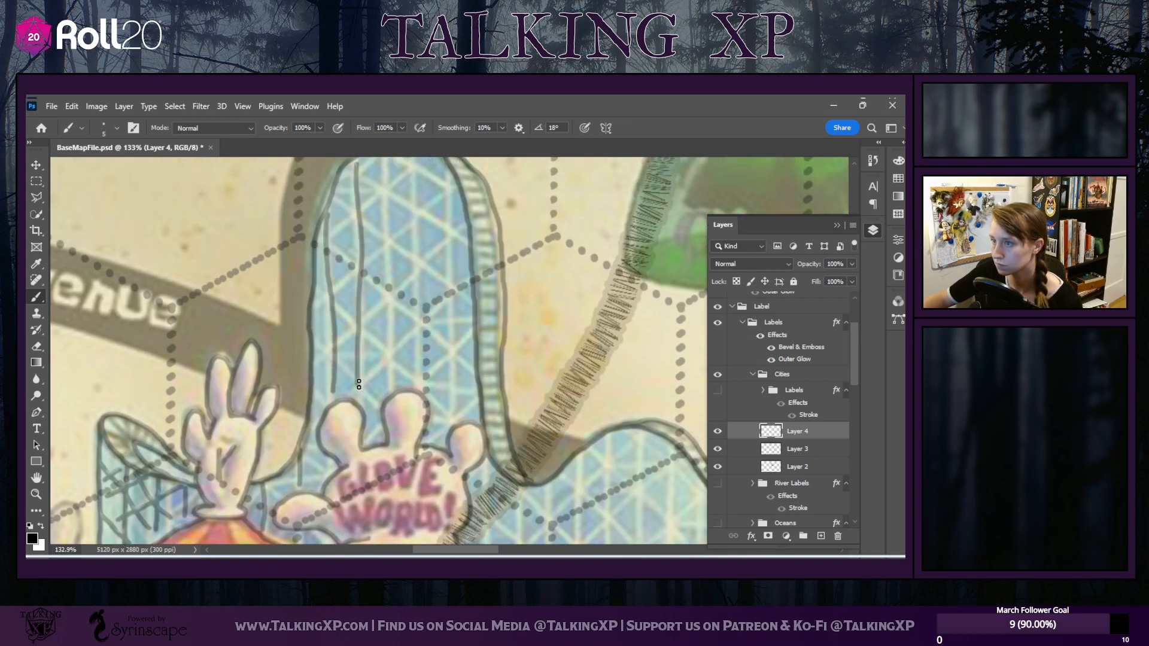
scroll(378, 195, "up", 1)
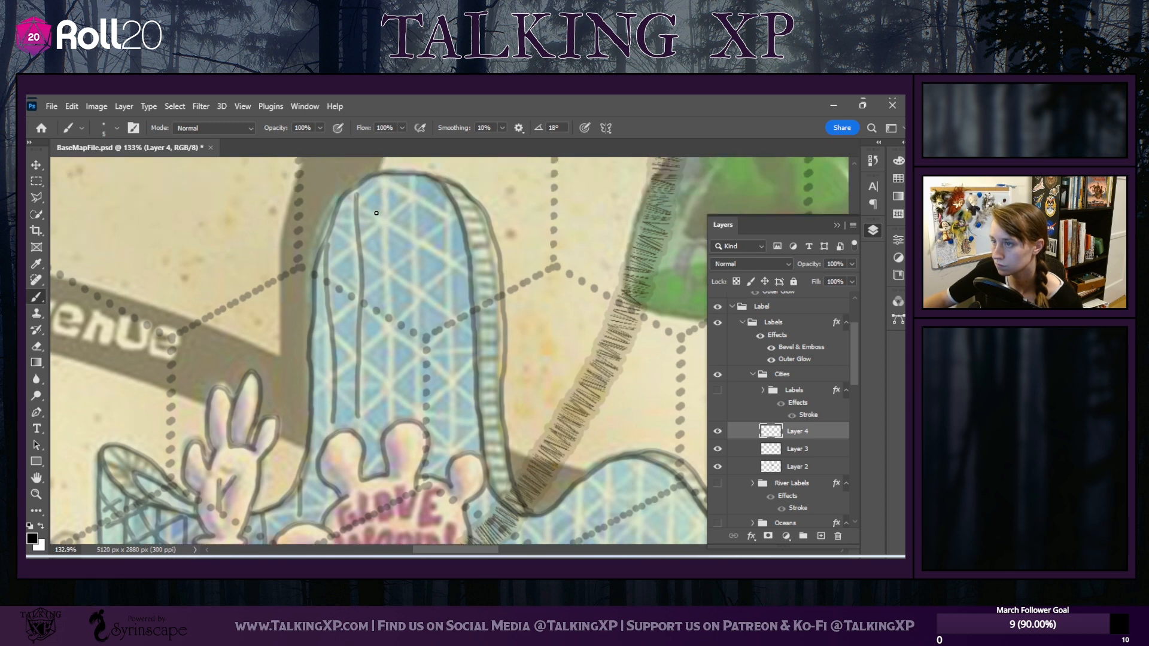
left_click_drag(382, 178, 386, 412)
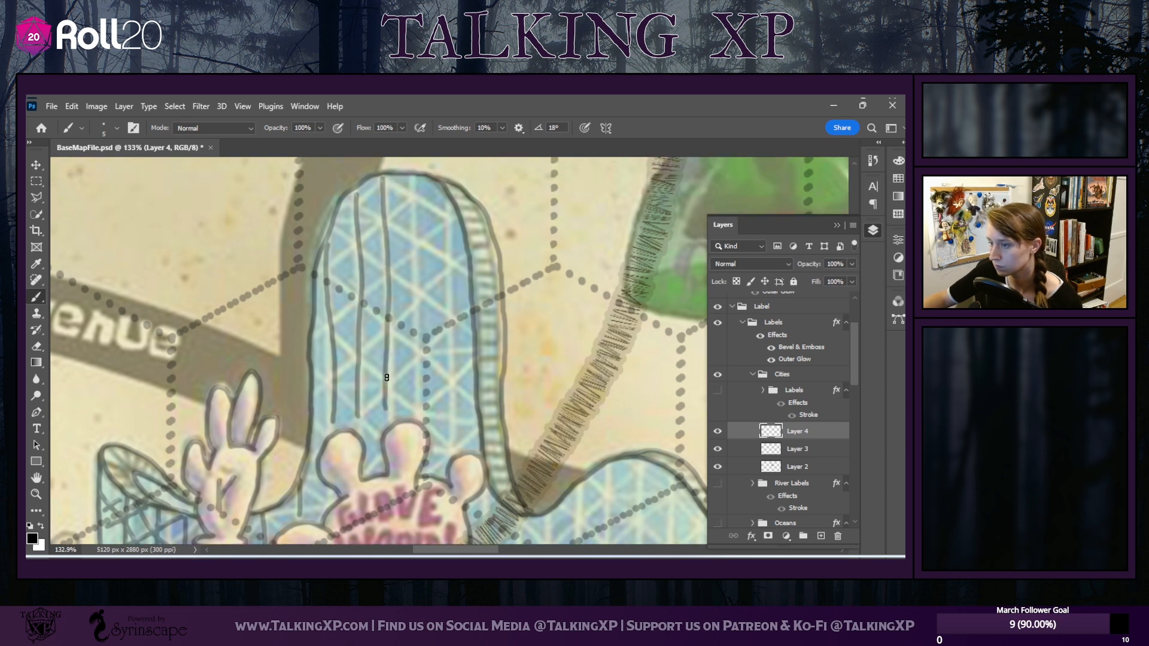
left_click_drag(409, 175, 416, 417)
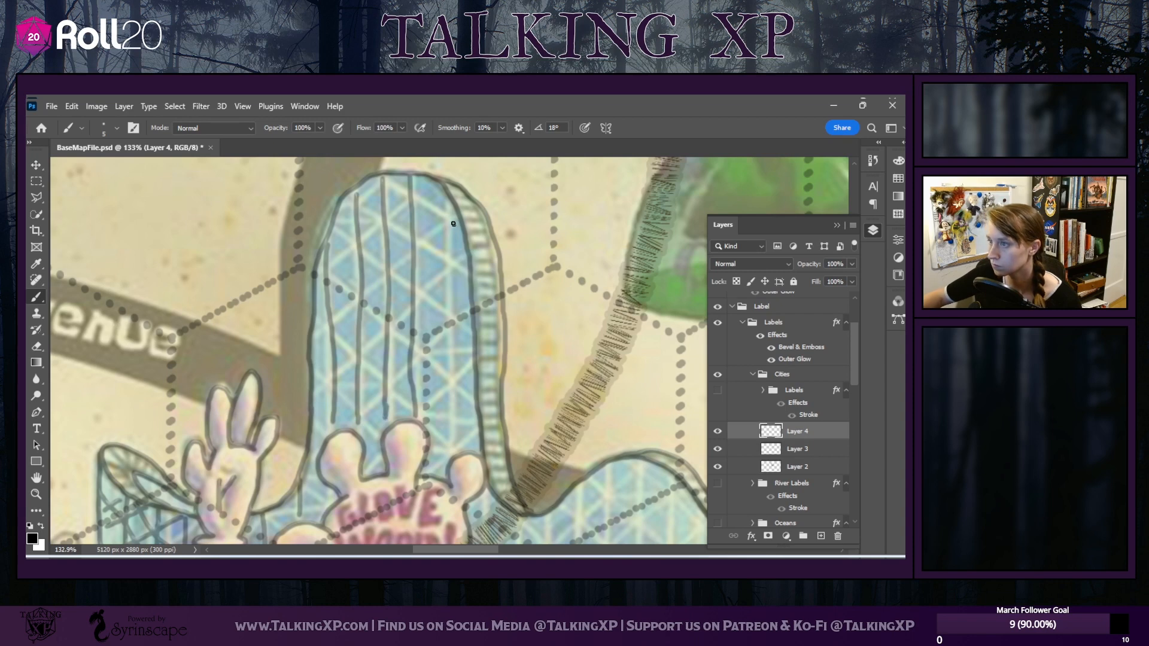
left_click_drag(449, 195, 449, 448)
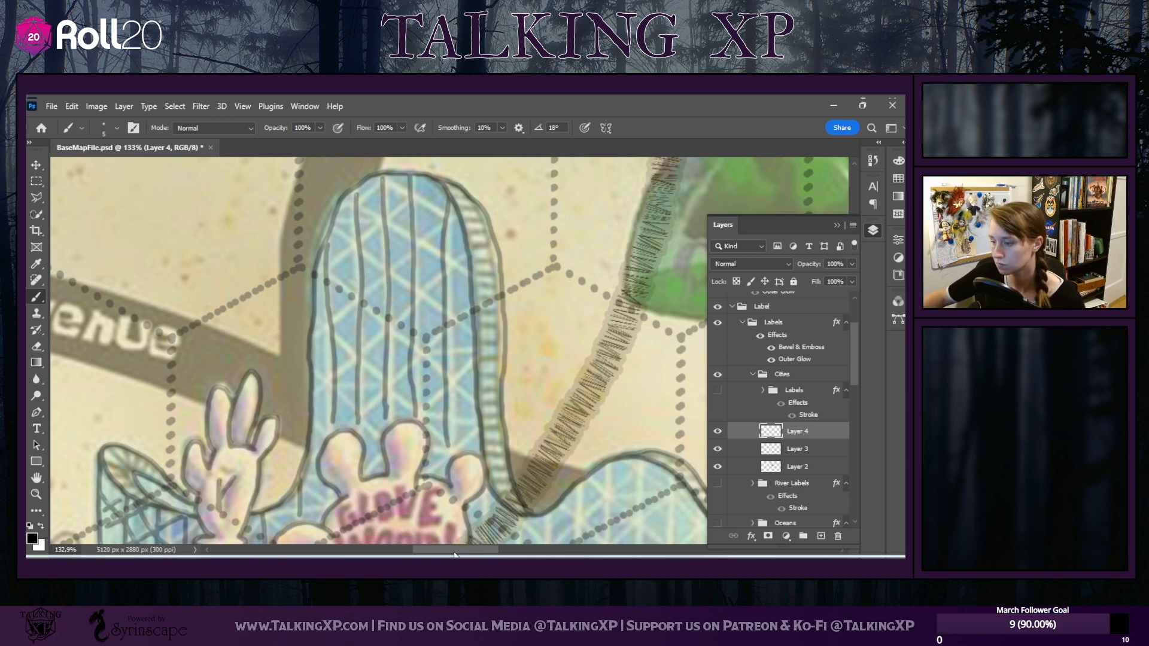
Draw evenly spaced vertical support lines from the sign across the roller coaster's lower hill to its far end, stopping near the fence
mouse_move(663, 543)
left_mouse_down()
mouse_move(478, 547)
mouse_move(447, 484)
left_mouse_up()
scroll(447, 471, "down", 5)
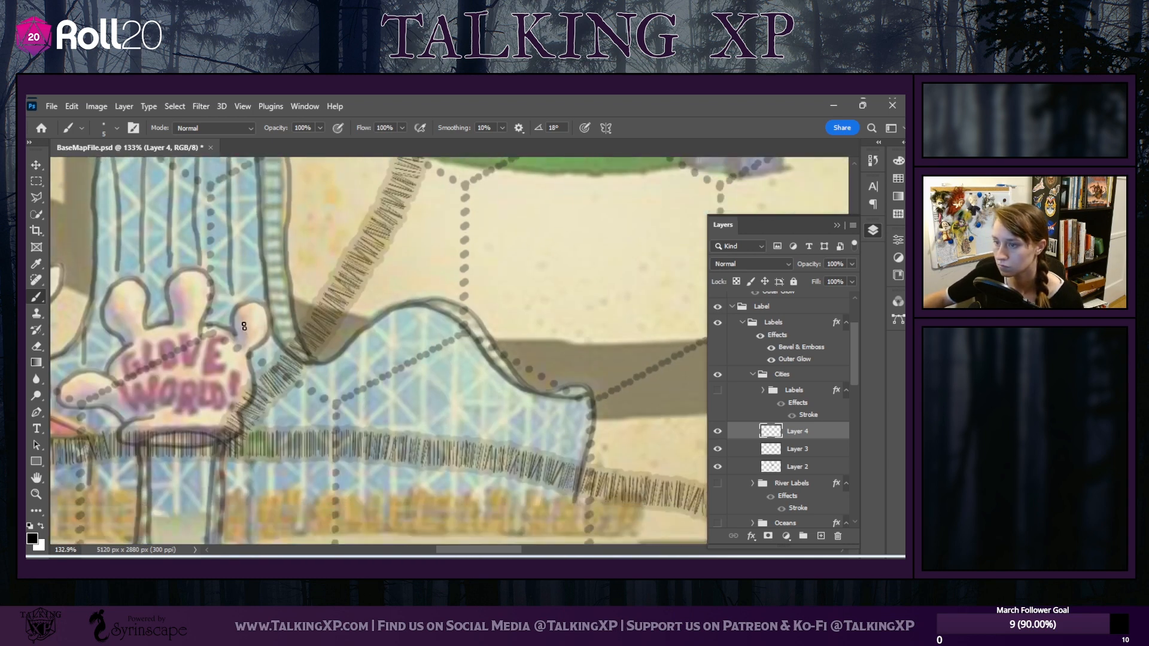
left_click_drag(268, 335, 274, 486)
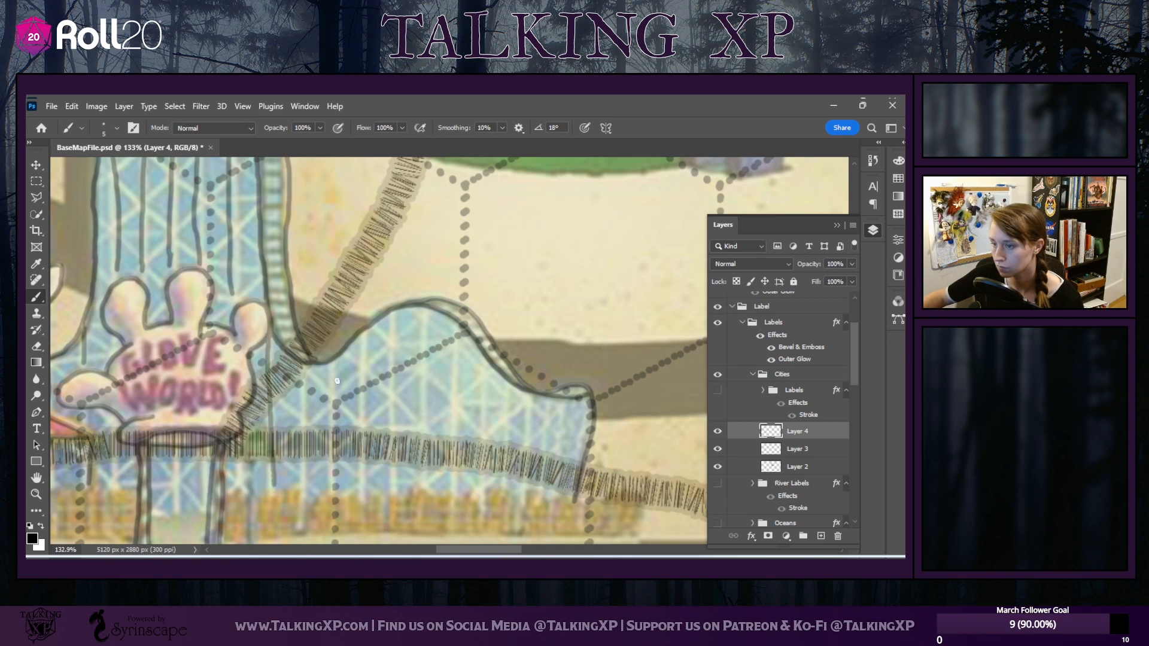
left_click_drag(304, 361, 303, 467)
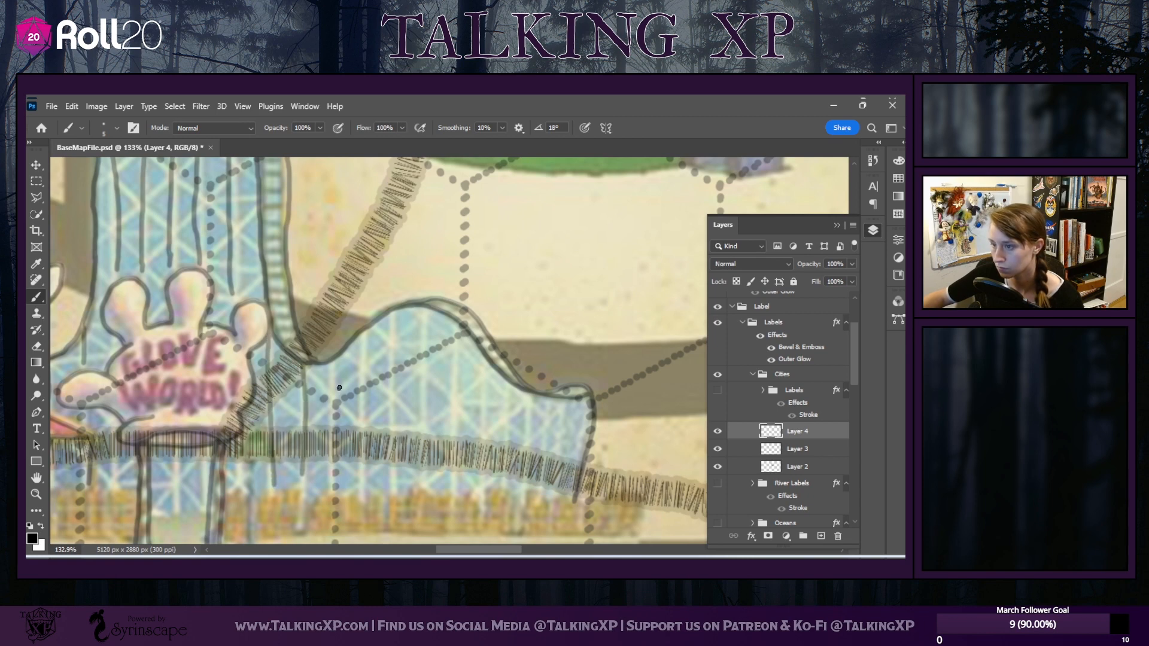
left_click_drag(336, 360, 330, 478)
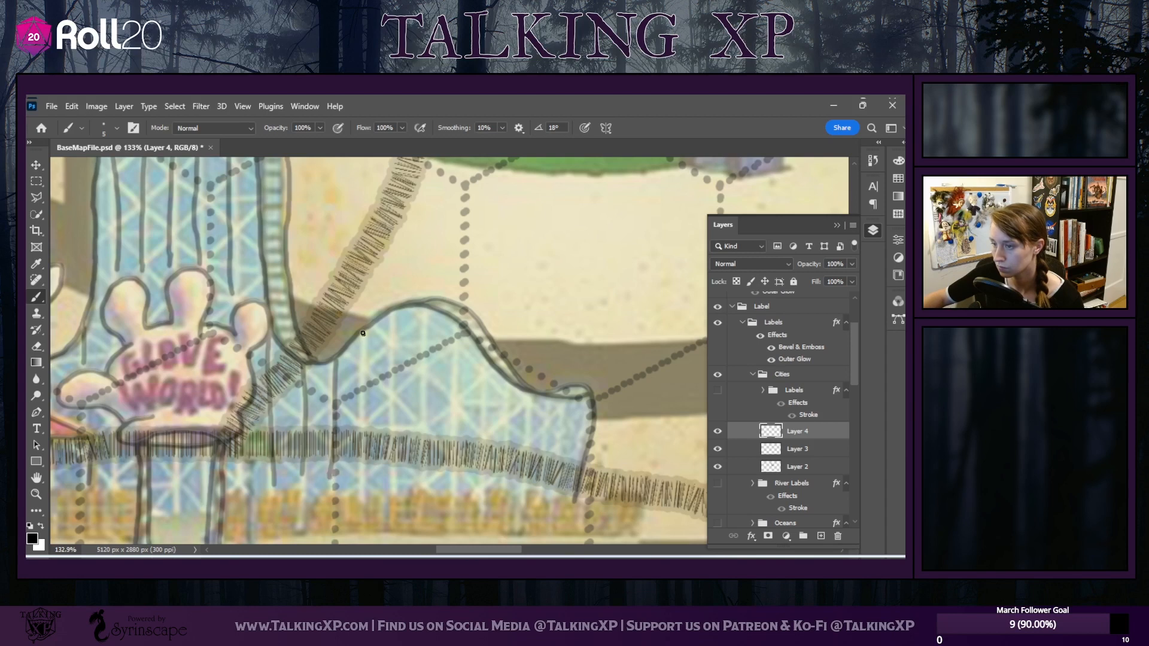
left_click_drag(363, 333, 362, 483)
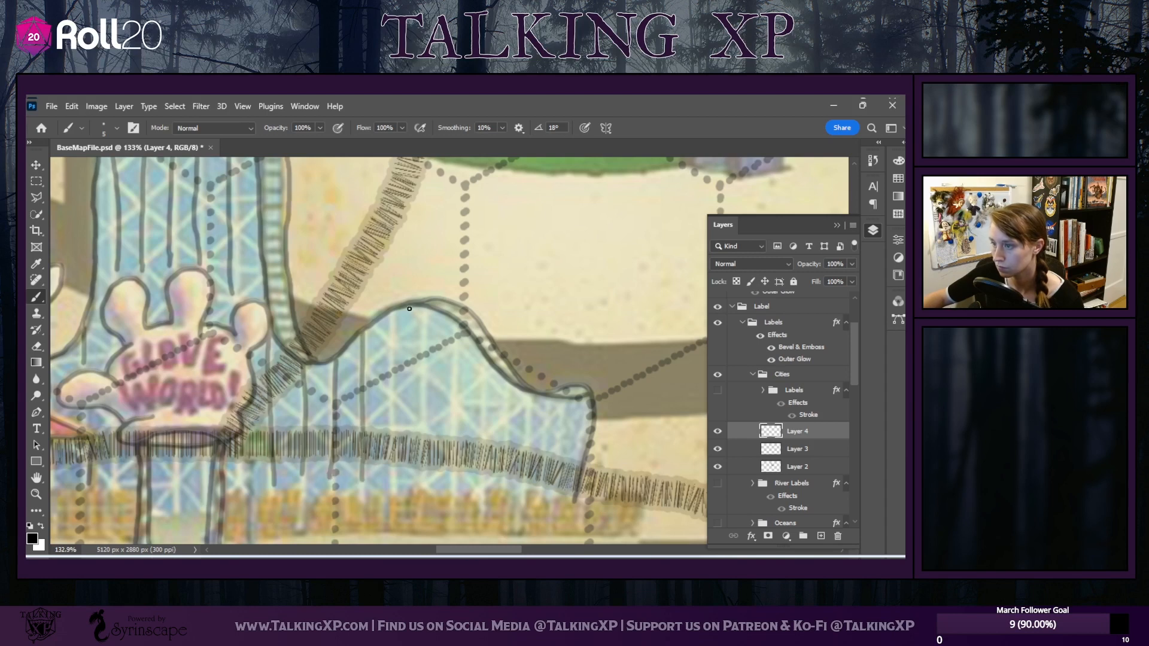
left_click_drag(396, 310, 395, 478)
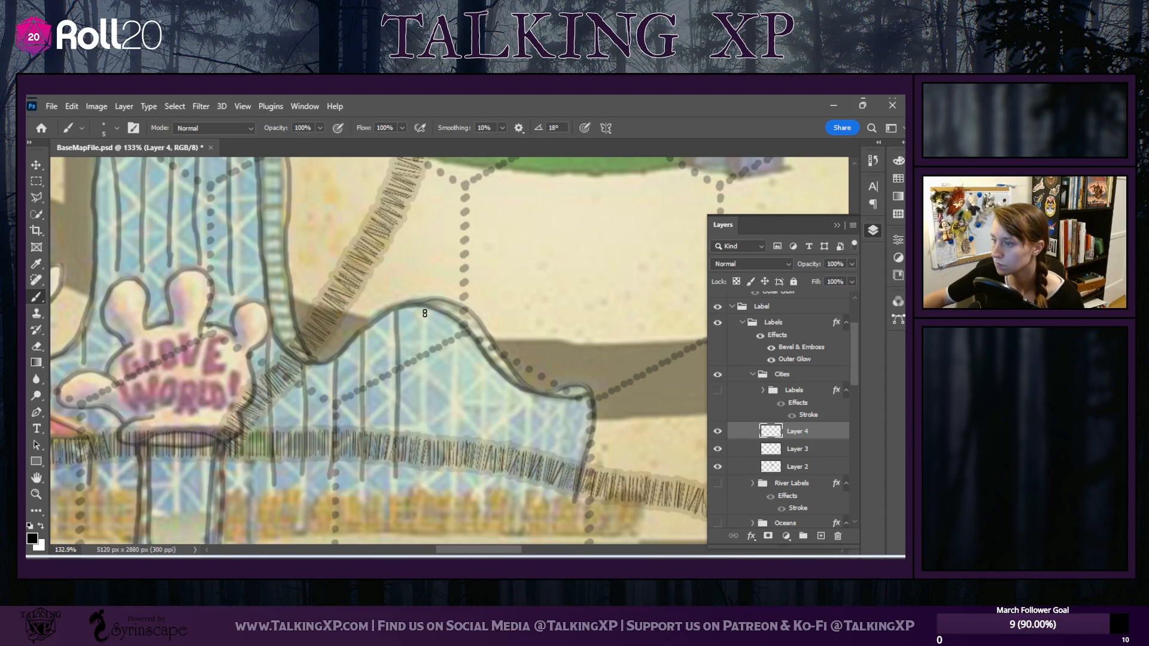
left_click_drag(426, 307, 427, 479)
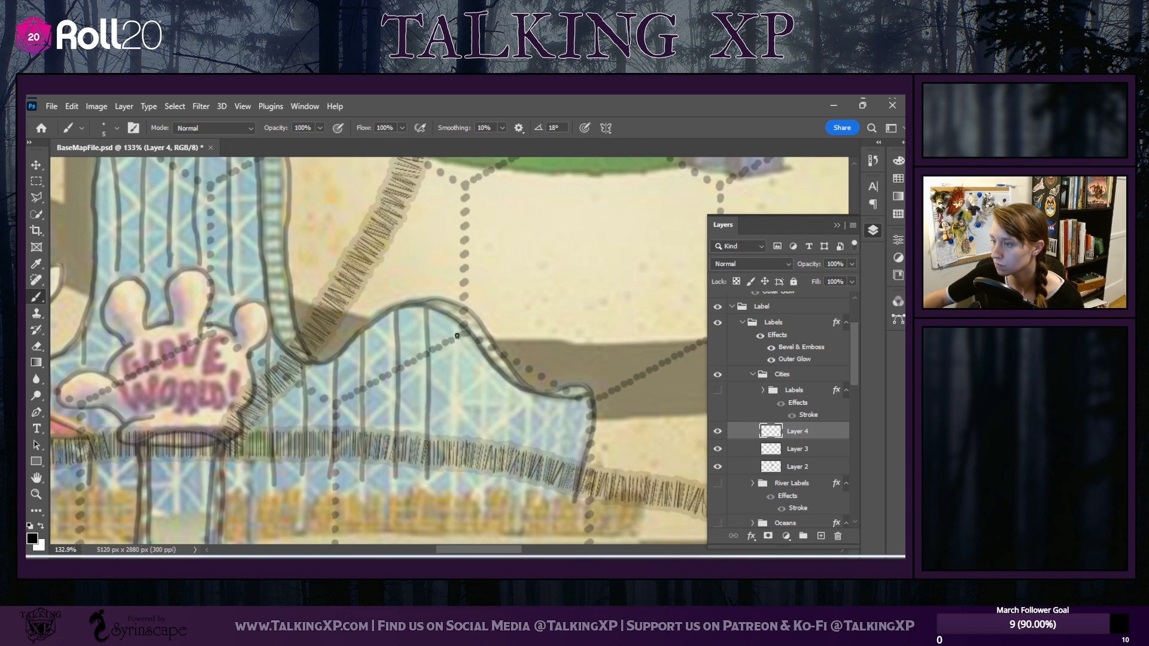
left_click_drag(458, 324, 457, 482)
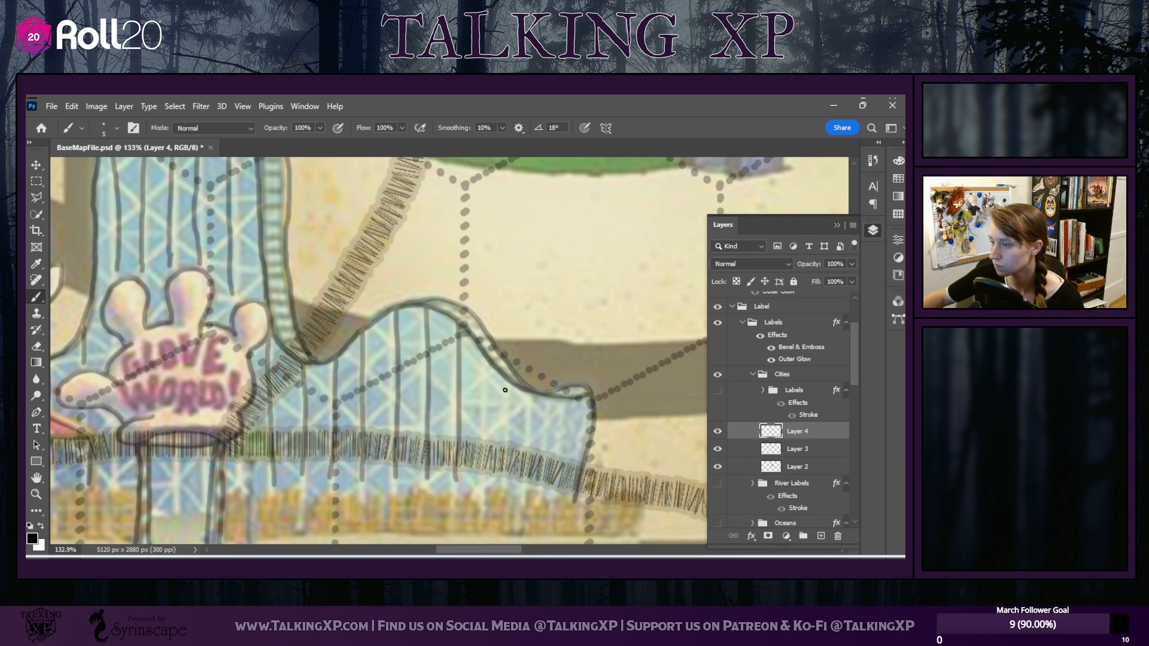
left_click_drag(496, 375, 494, 484)
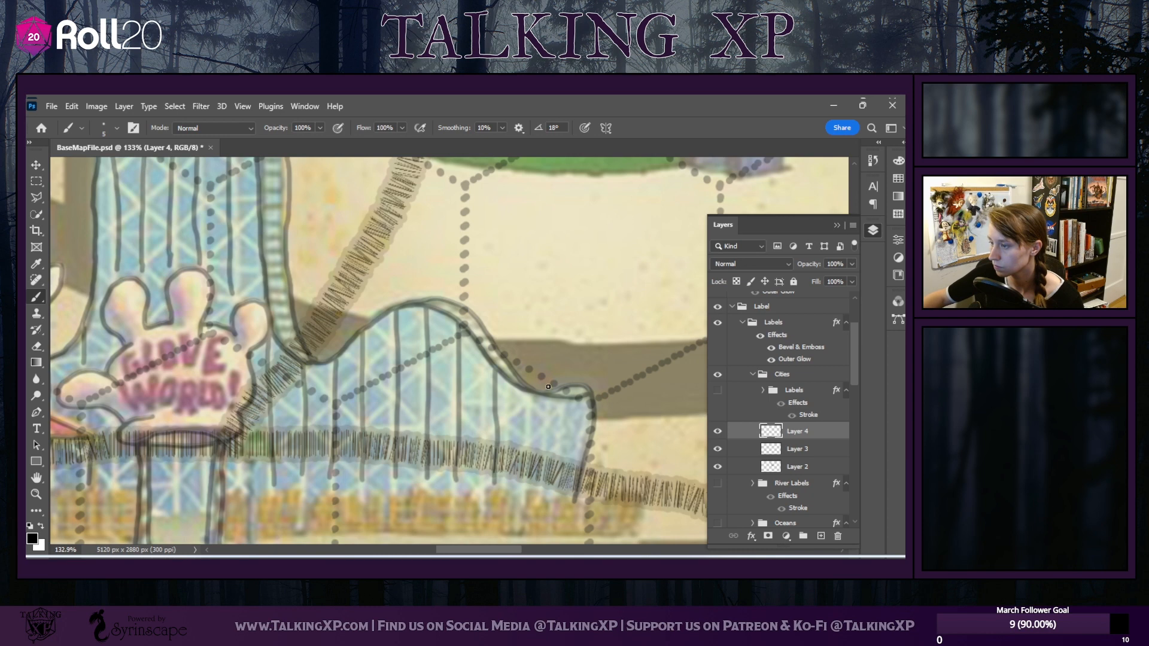
left_click_drag(545, 396, 536, 481)
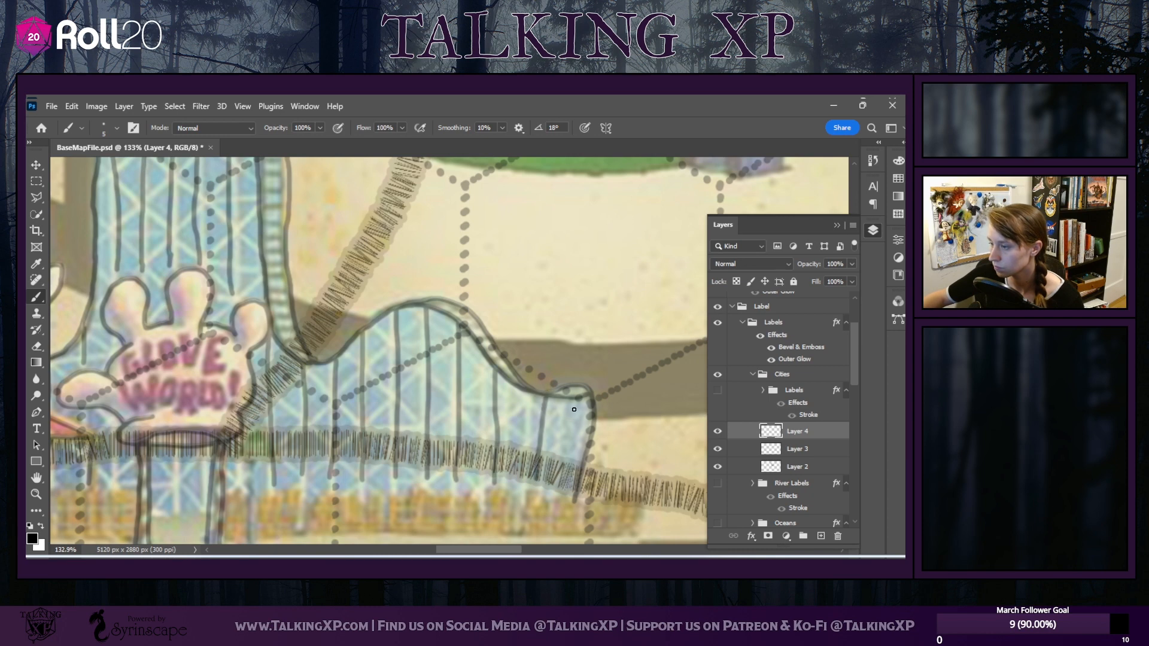
left_click_drag(577, 400, 569, 478)
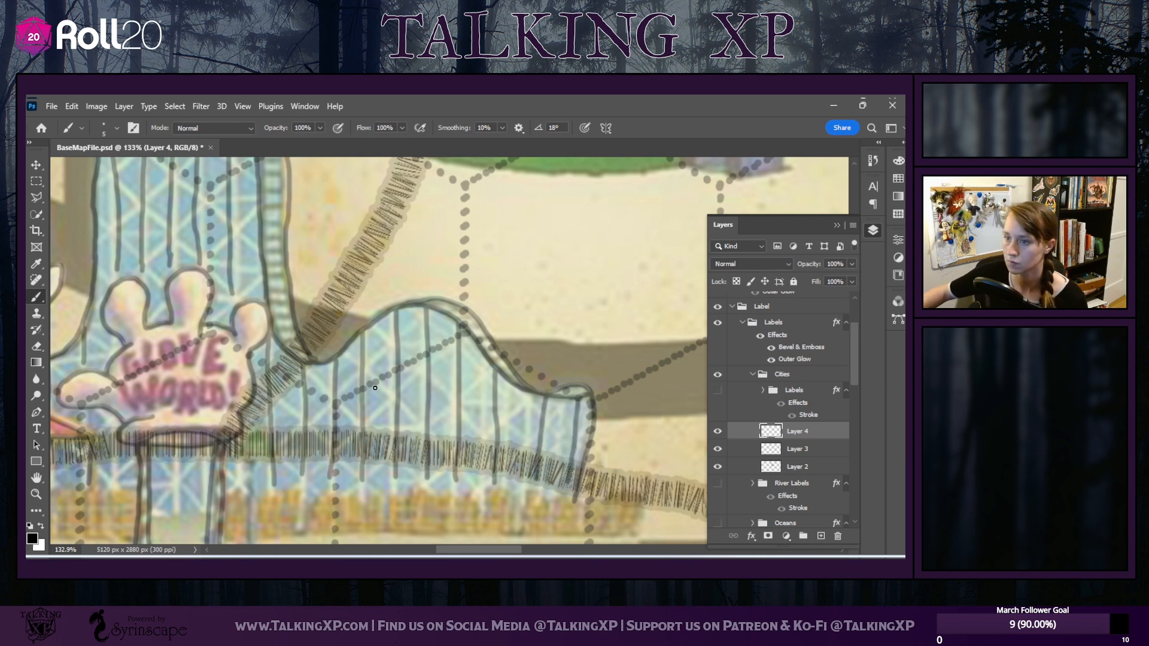
Draw five roughly parallel diagonal brace lines sloping down to the right across the supports of the roller coaster's tall hill
scroll(162, 335, "up", 2)
scroll(163, 335, "up", 6)
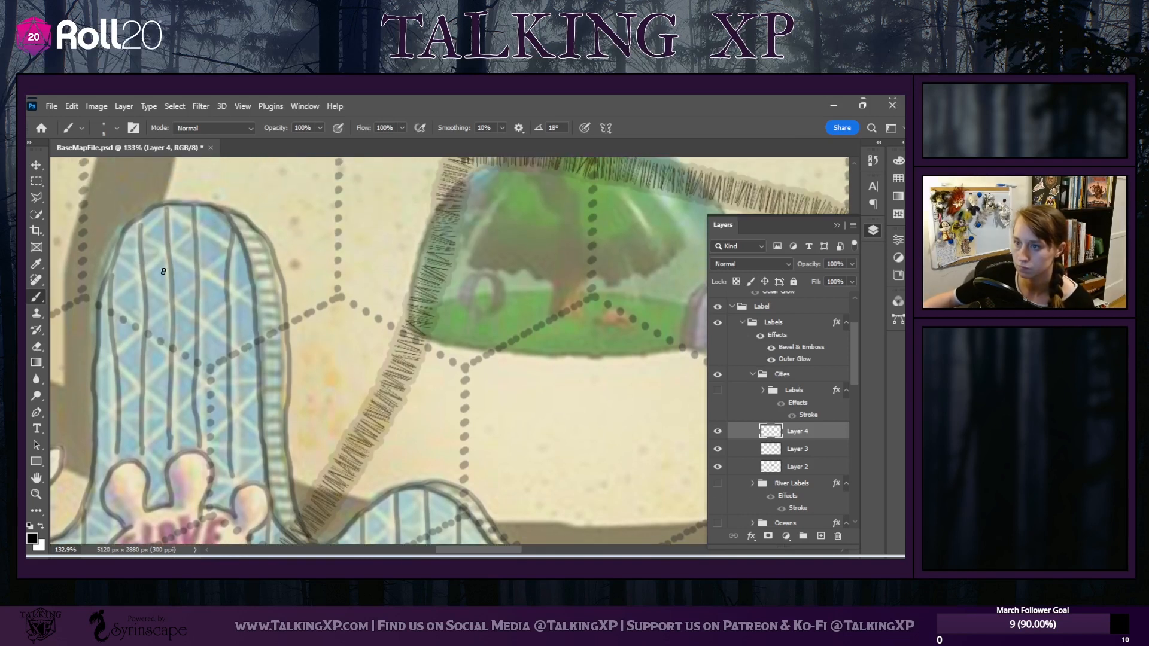
left_click_drag(160, 207, 244, 258)
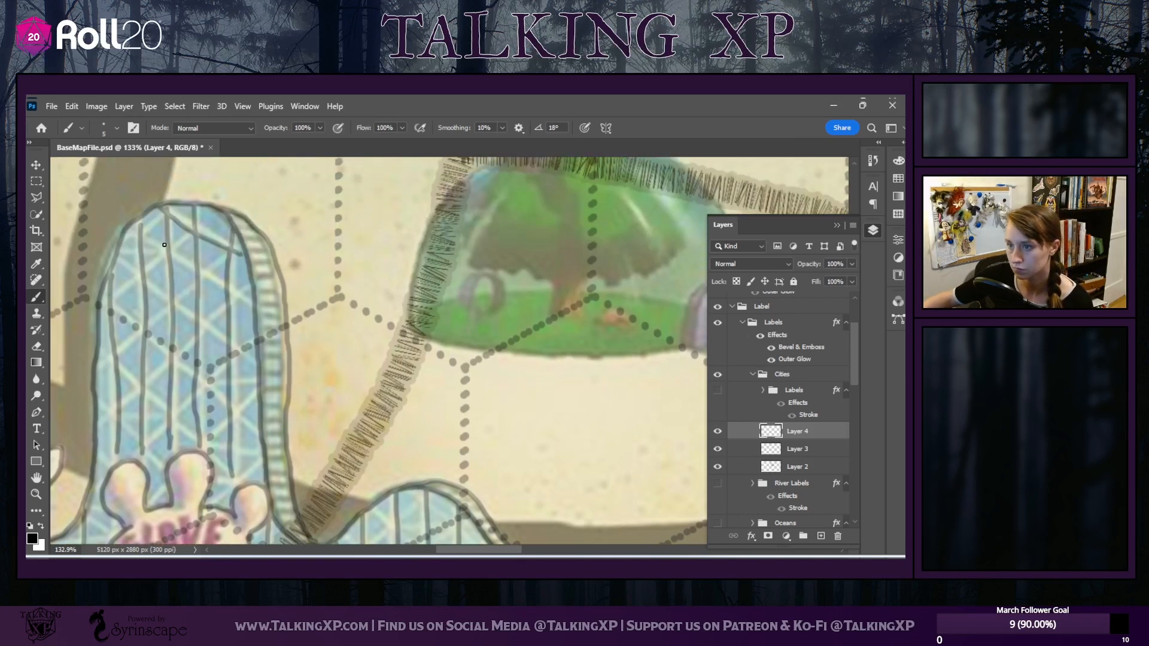
left_click_drag(134, 231, 243, 296)
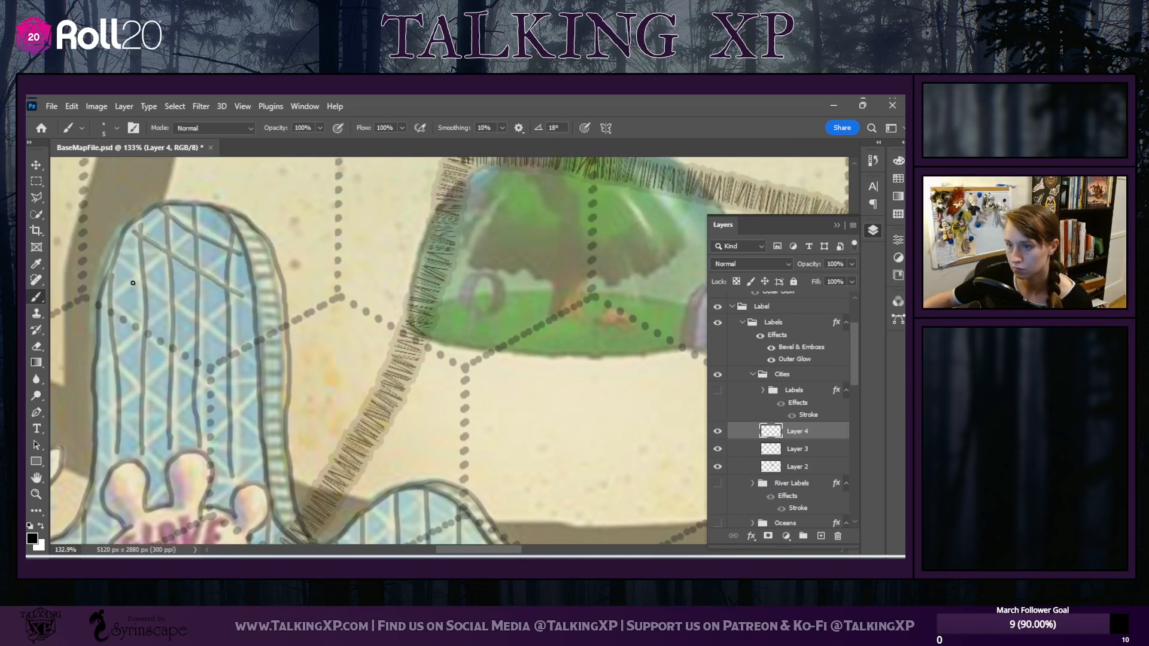
left_click_drag(114, 265, 244, 355)
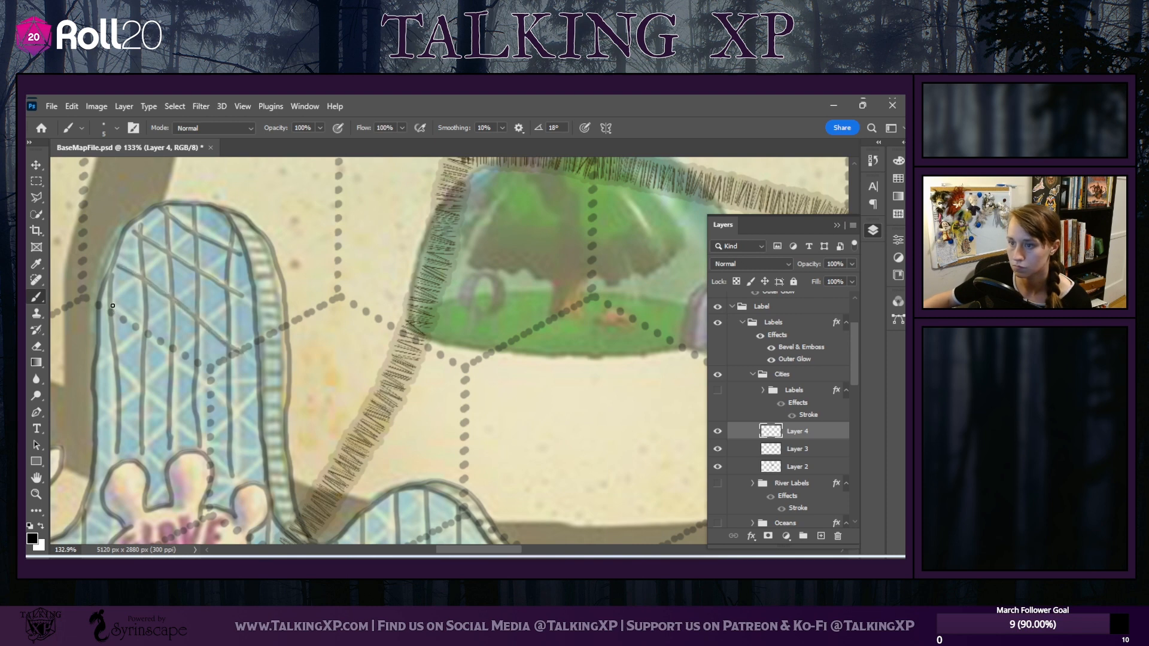
left_click_drag(112, 306, 248, 428)
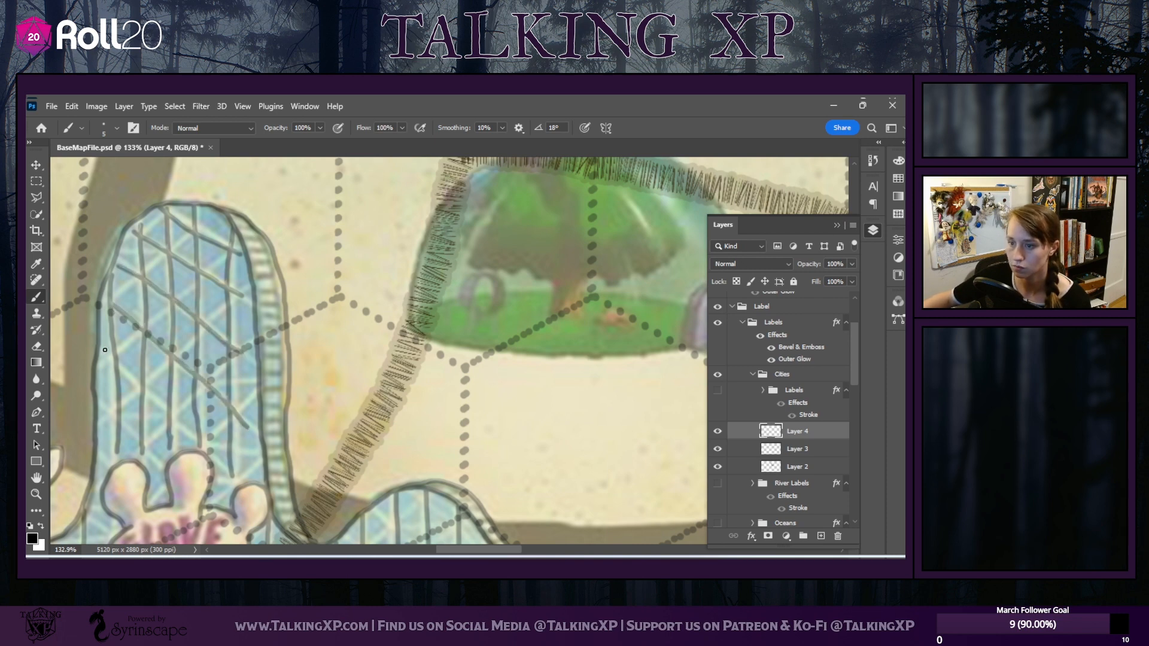
left_click_drag(105, 350, 210, 445)
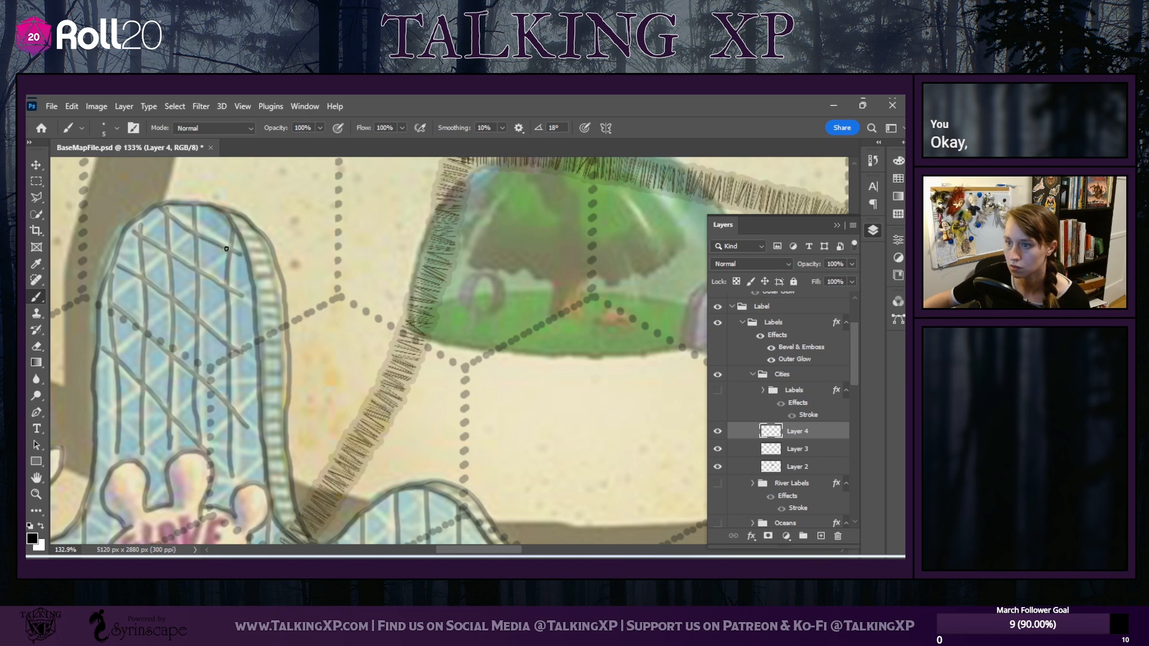
Cross the tall hill's braces with diagonal lines sloping down to the left, ending just above the sign's fingers
mouse_move(222, 219)
left_mouse_down()
mouse_move(142, 257)
mouse_move(116, 287)
left_mouse_up()
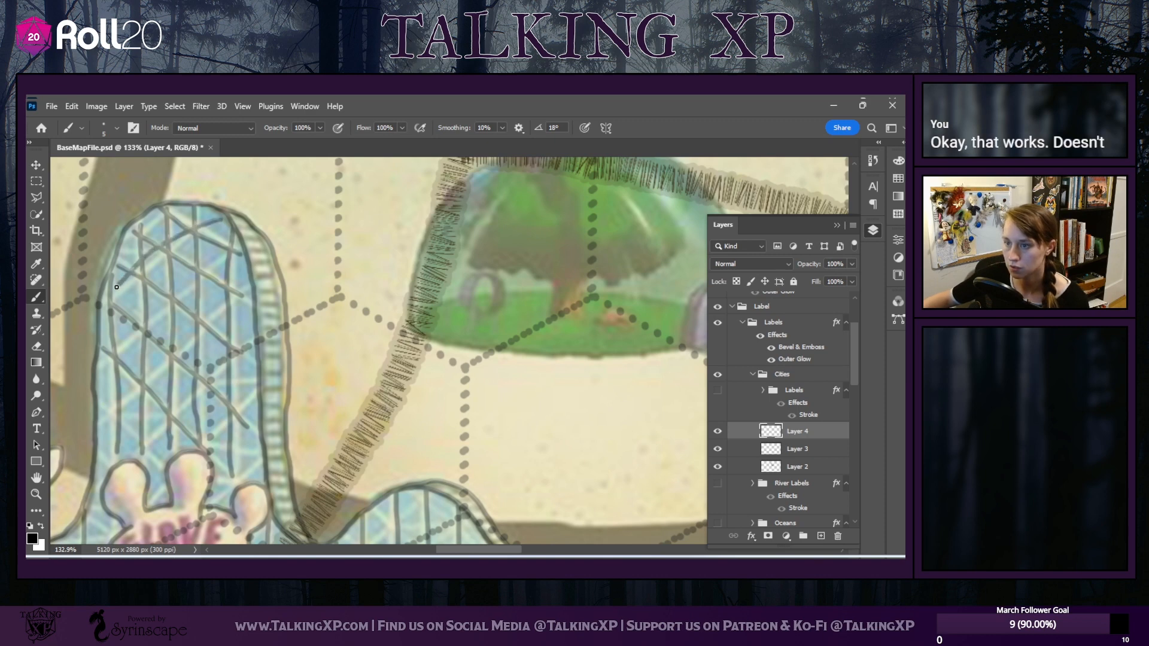
mouse_move(237, 262)
left_mouse_down()
mouse_move(149, 323)
mouse_move(138, 358)
left_mouse_up()
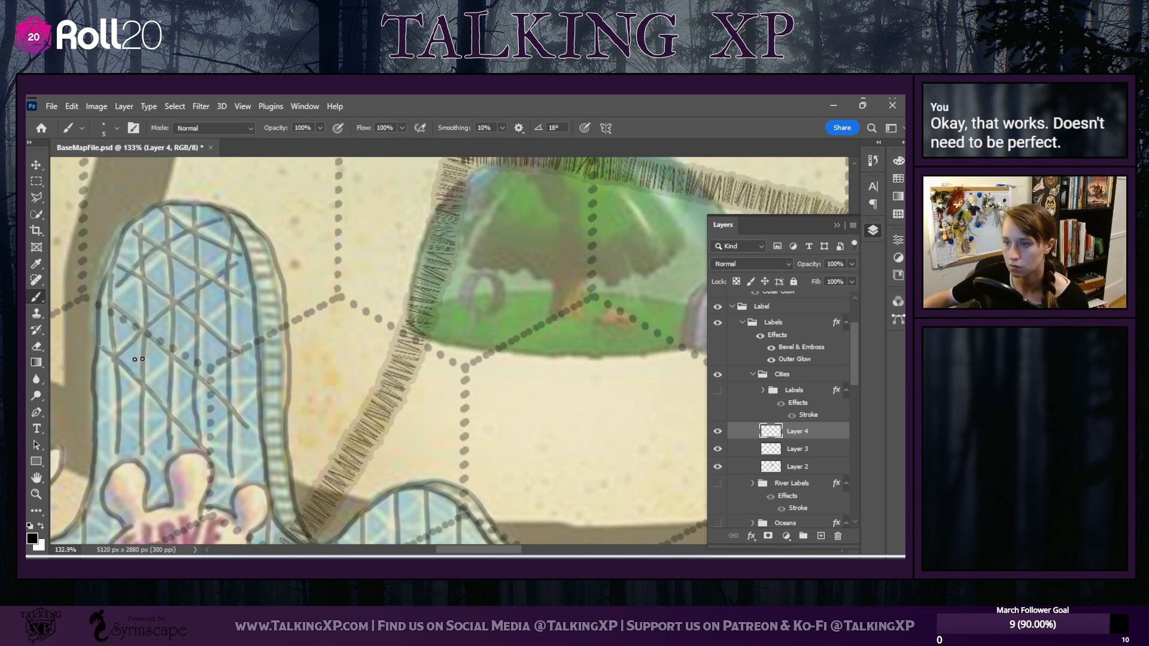
left_click_drag(245, 312, 109, 419)
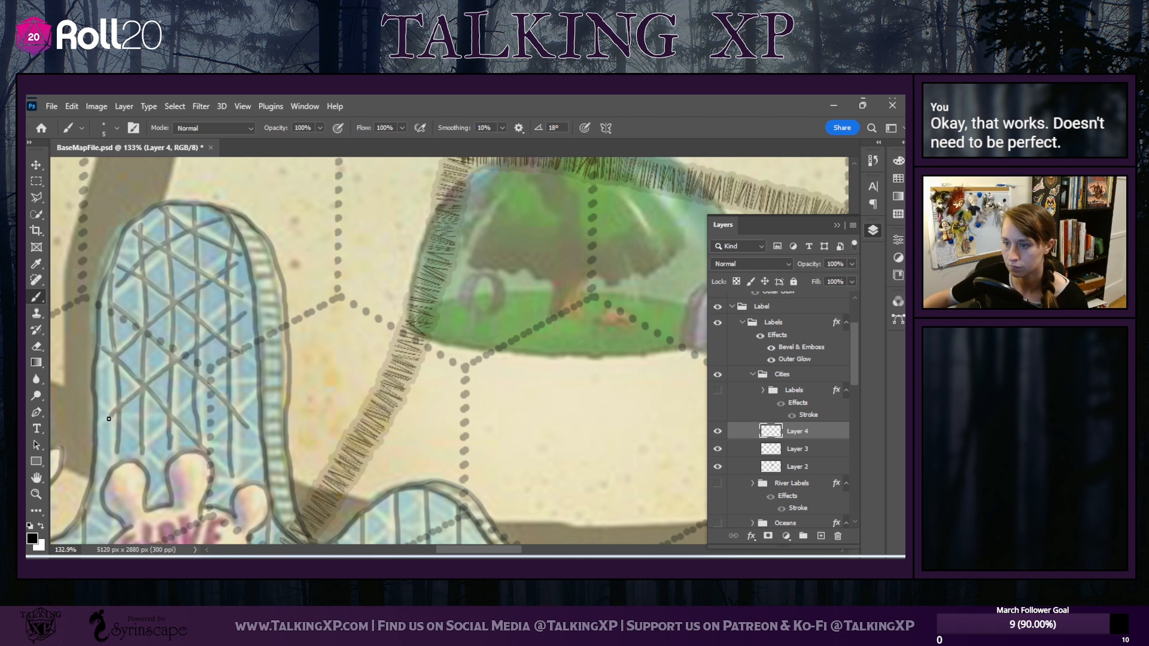
left_click_drag(248, 353, 129, 448)
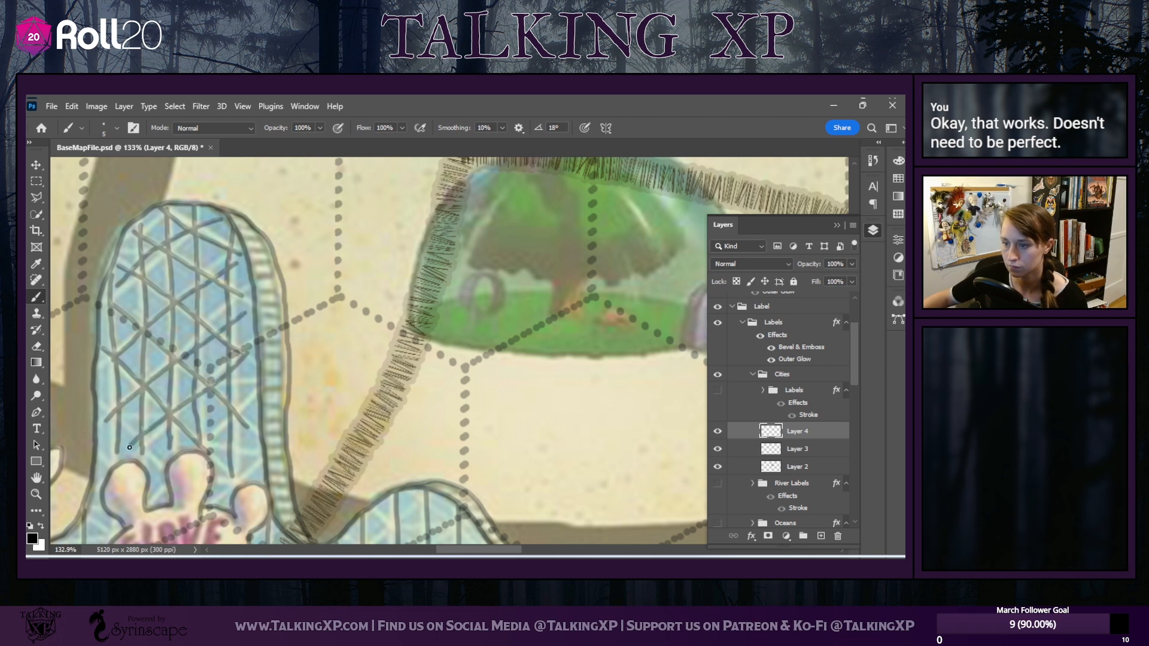
left_click_drag(257, 390, 203, 442)
Draw diagonal brace lines sloping down to the right across the supports of the roller coaster's lower hill
scroll(266, 417, "down", 3)
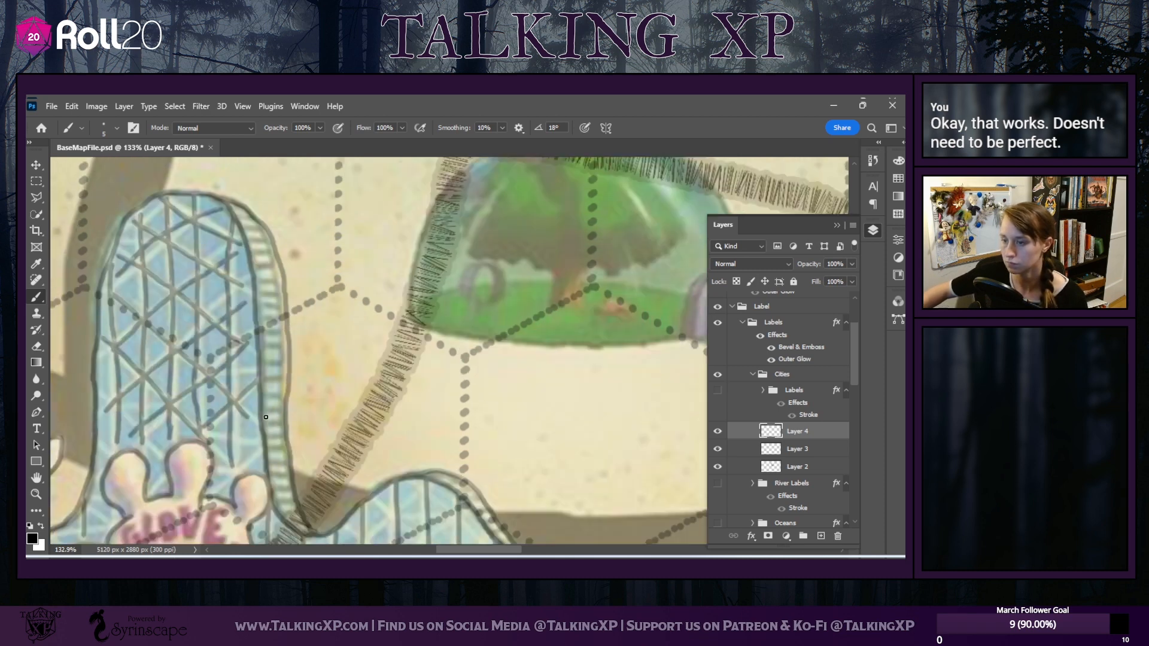
scroll(266, 417, "down", 2)
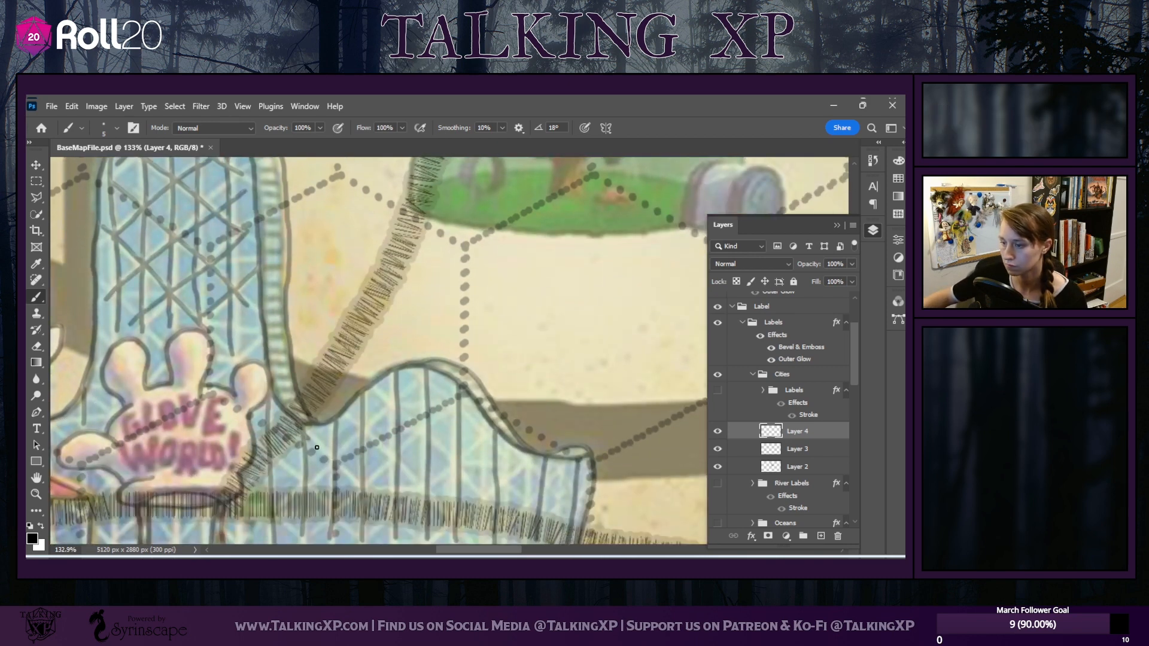
left_click_drag(317, 448, 405, 539)
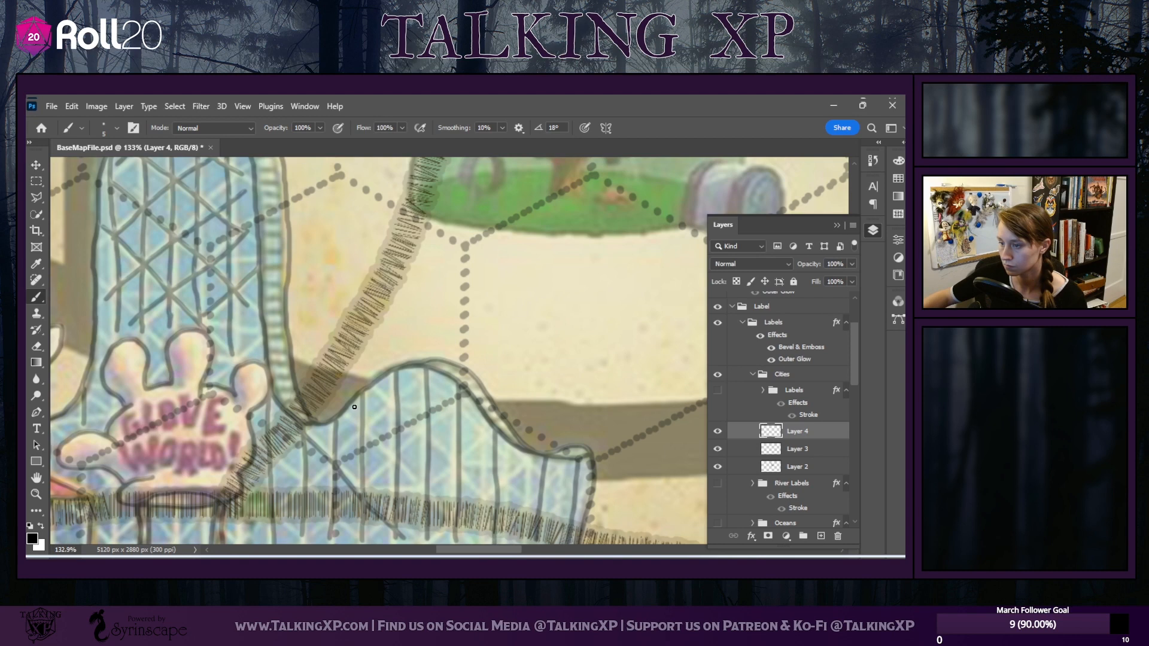
left_click_drag(354, 407, 466, 529)
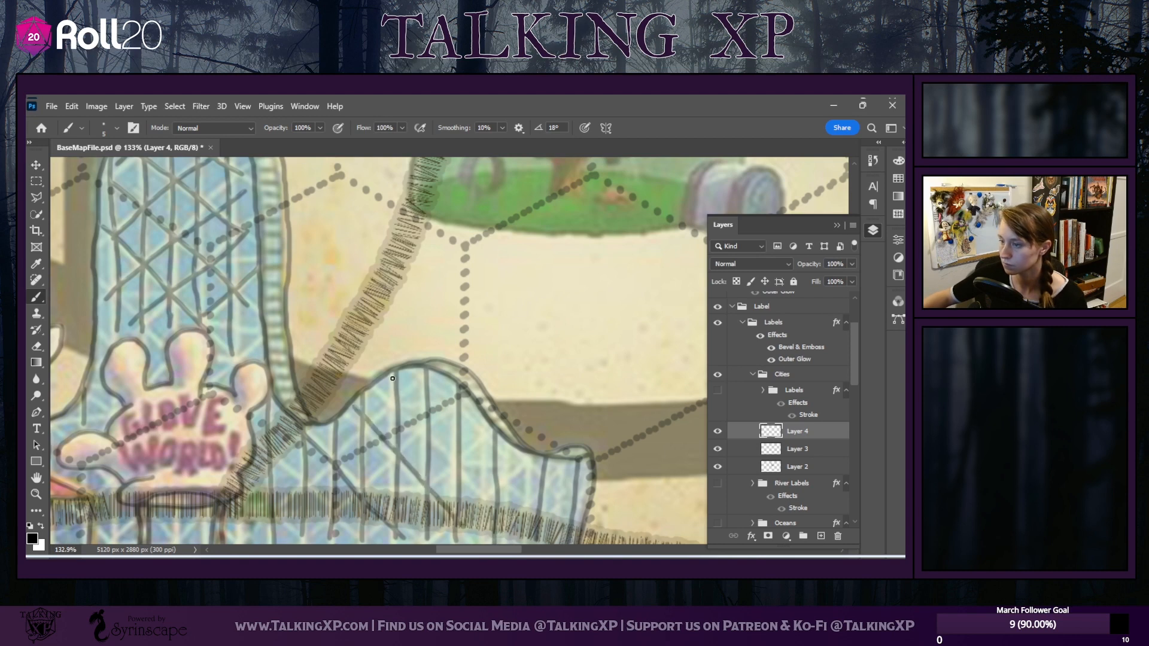
left_click_drag(393, 378, 507, 520)
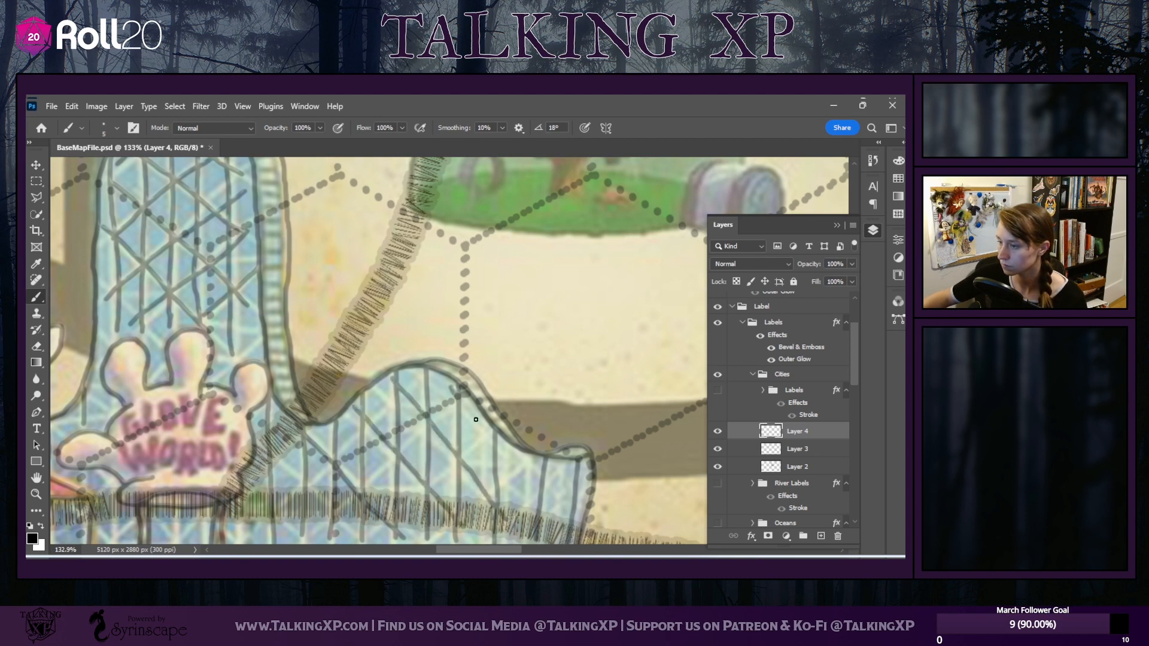
left_click_drag(476, 420, 557, 516)
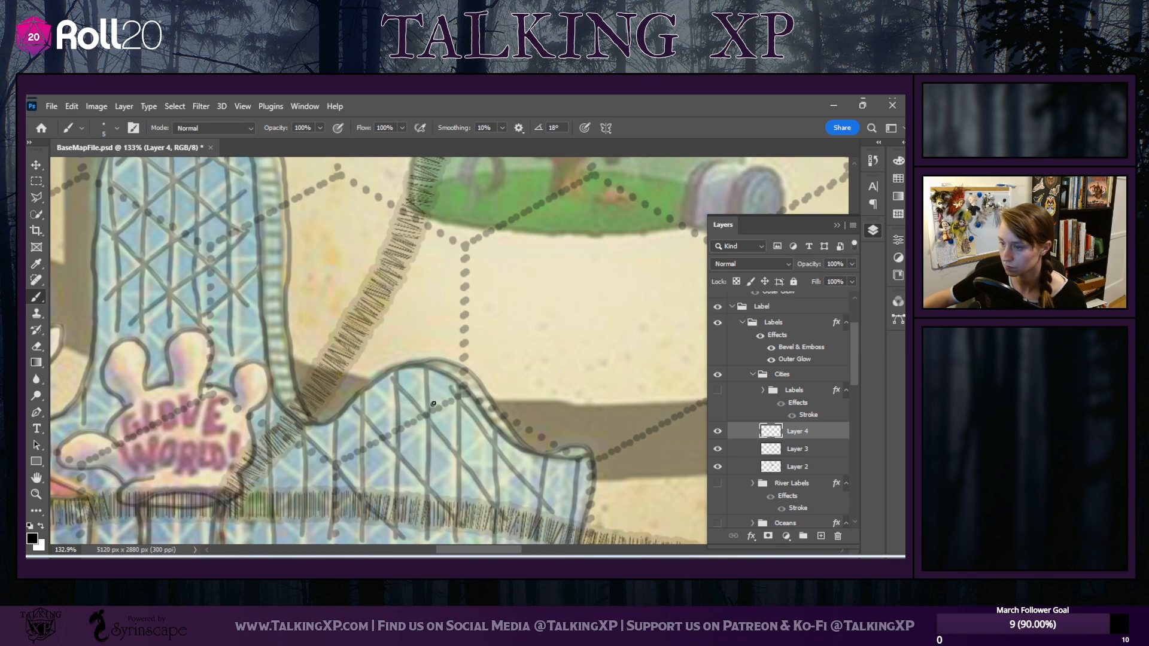
Cross the lower hill's braces with opposing diagonals and add a short brace beside the Glove World sign
left_click_drag(436, 376, 287, 489)
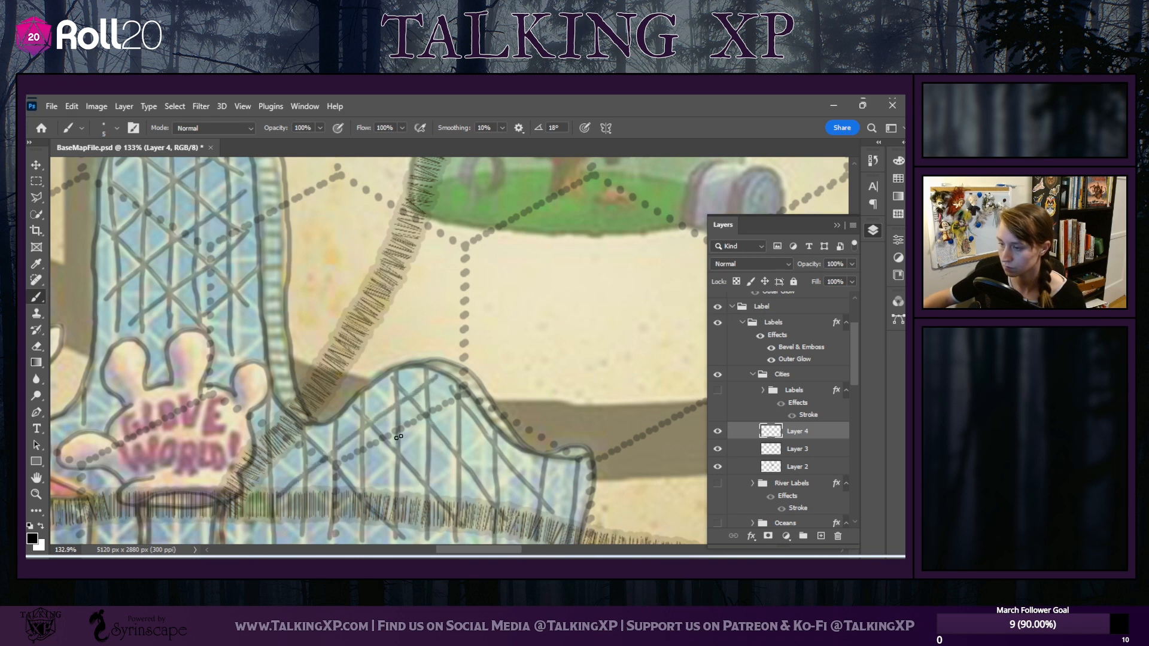
left_click_drag(450, 414, 302, 533)
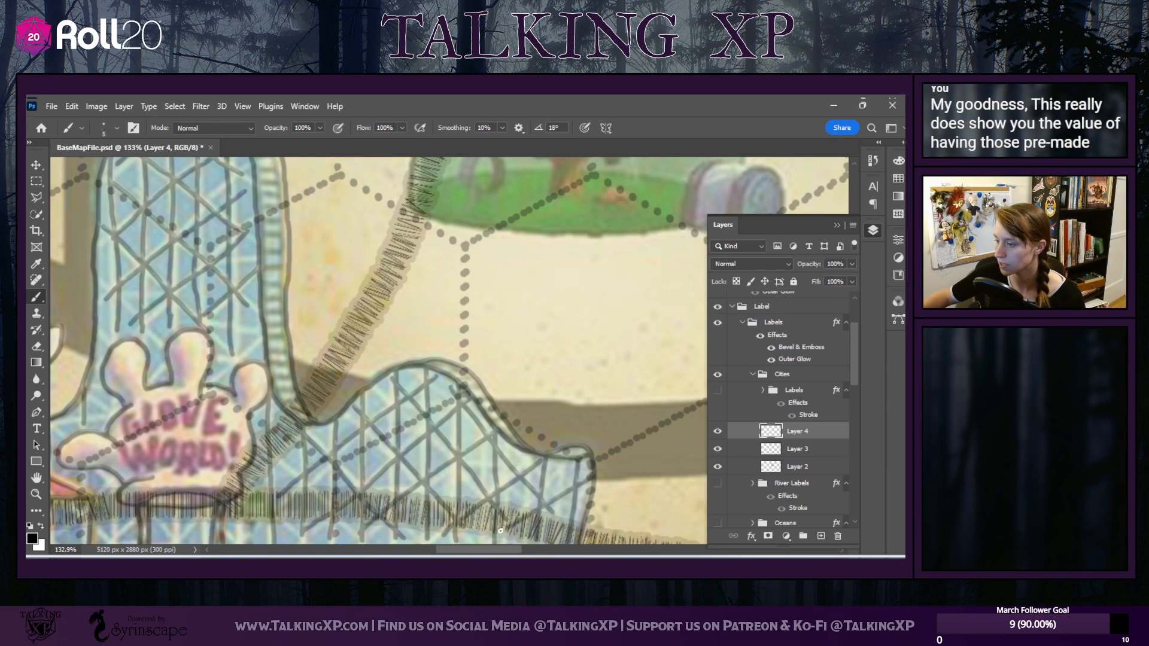
scroll(303, 466, "down", 3)
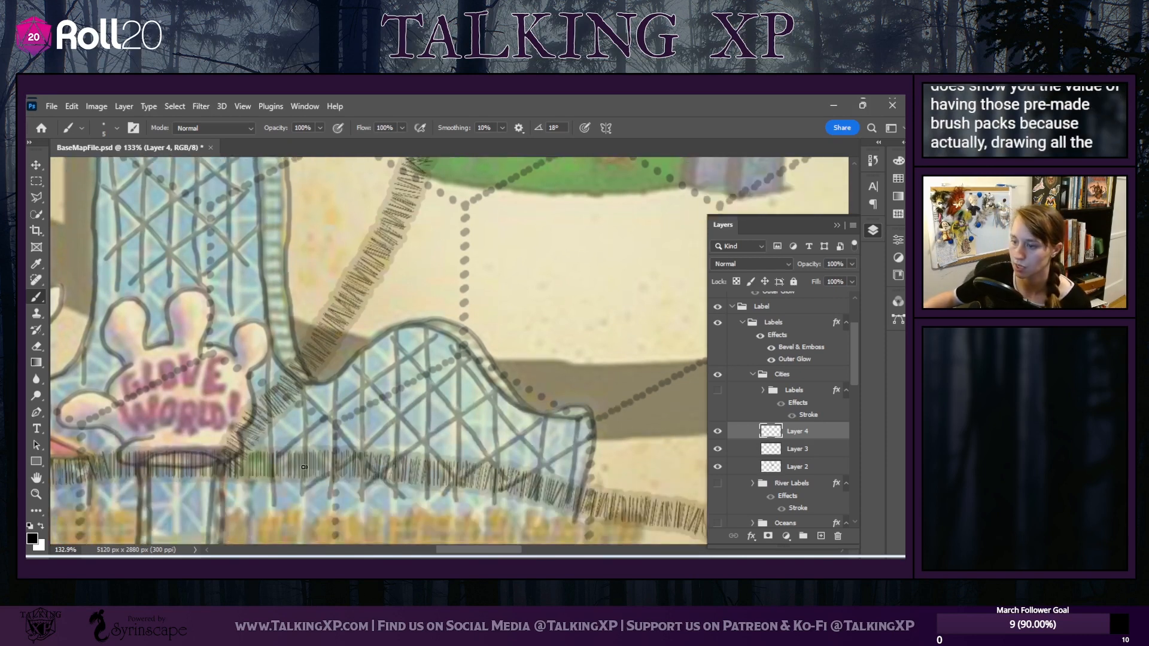
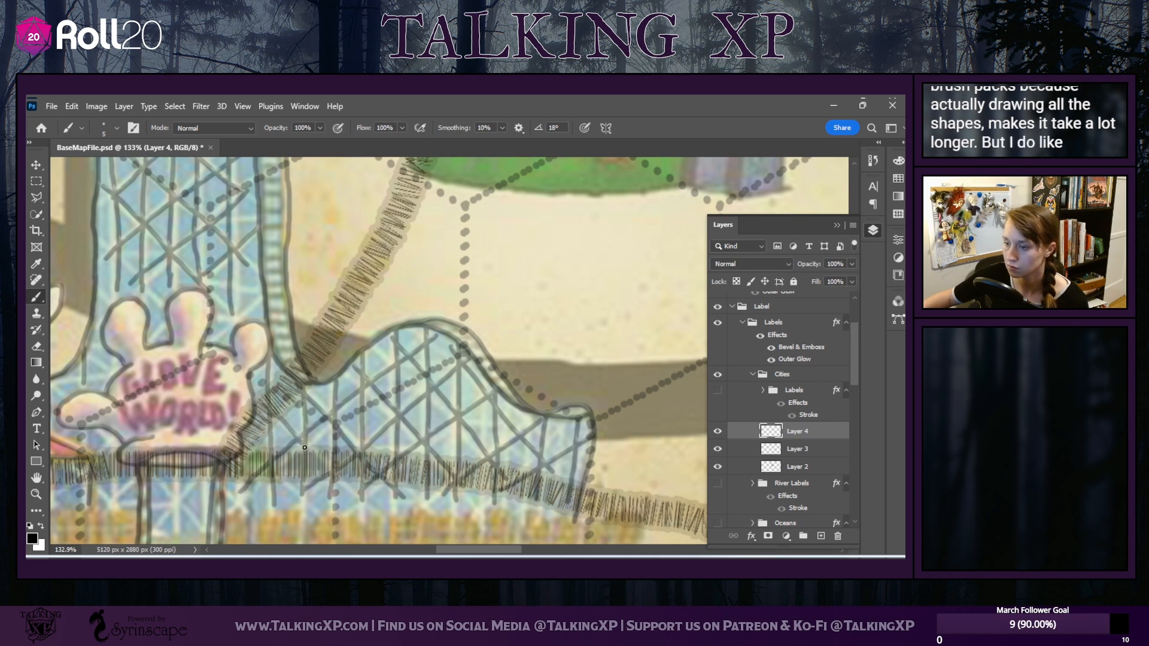
left_click_drag(256, 447, 303, 491)
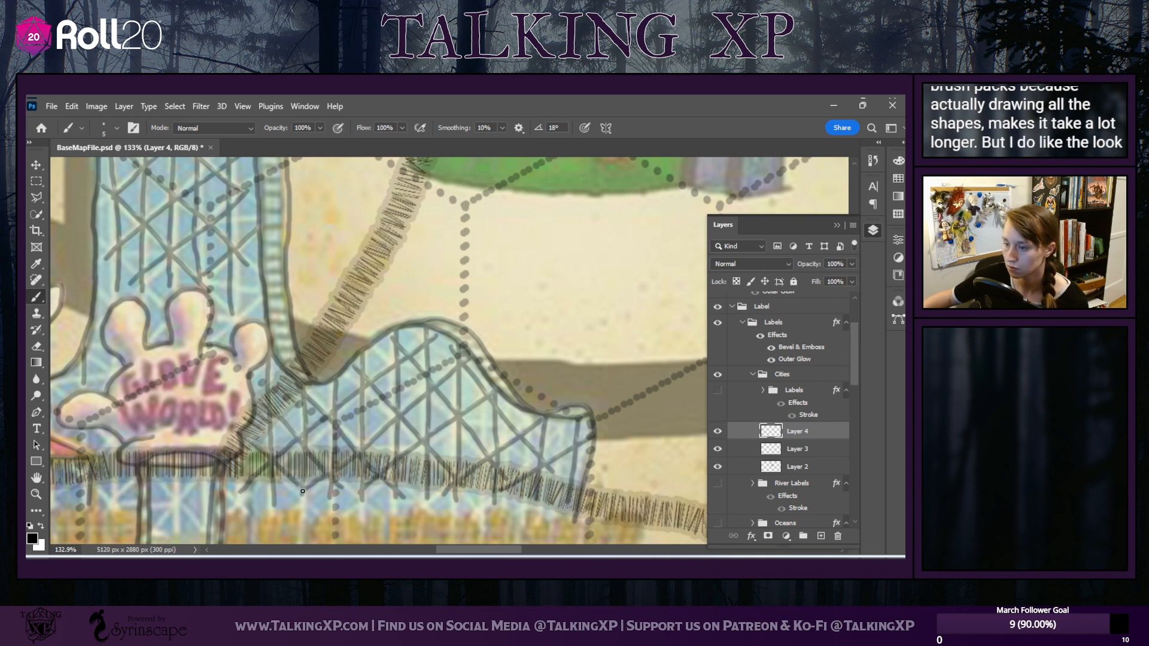
Trace the end edge and the base line of the fence beneath the tent, up to the sign's post
scroll(346, 404, "left", 2)
scroll(348, 406, "right", 4)
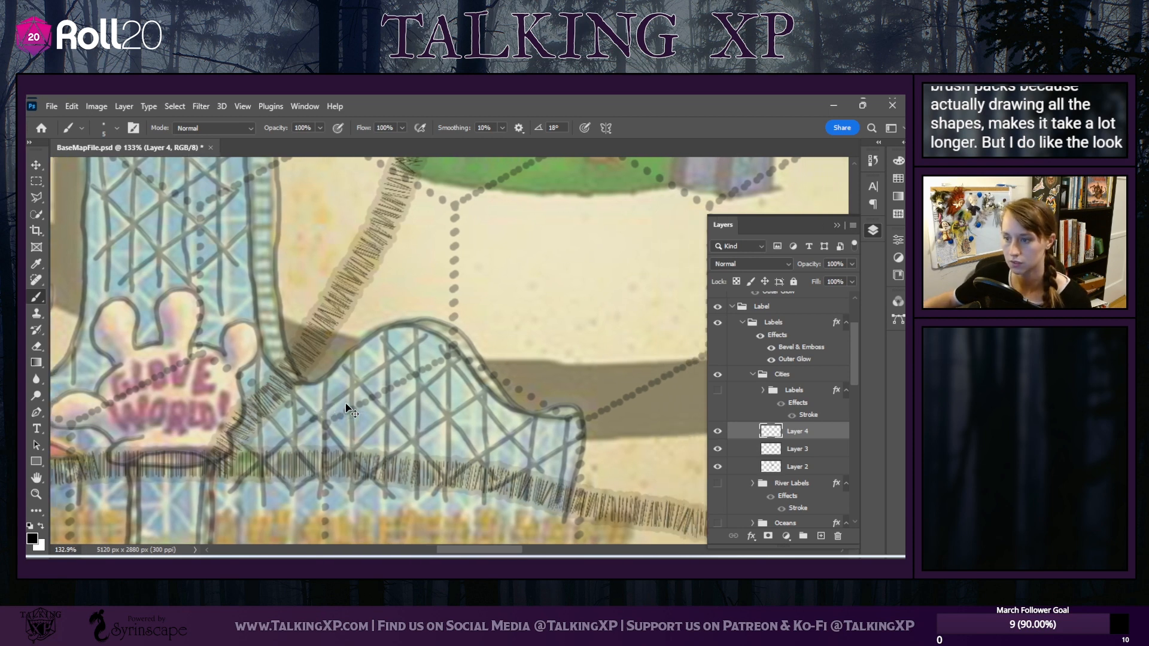
scroll(346, 404, "left", 5)
scroll(309, 392, "down", 6)
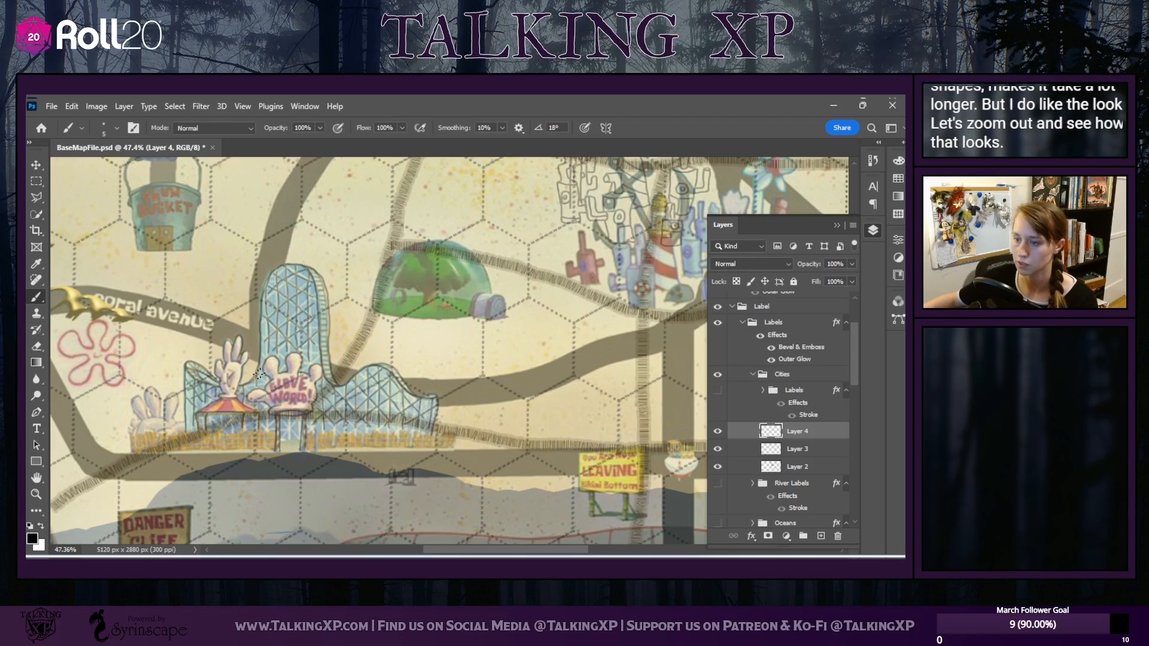
scroll(197, 401, "up", 6)
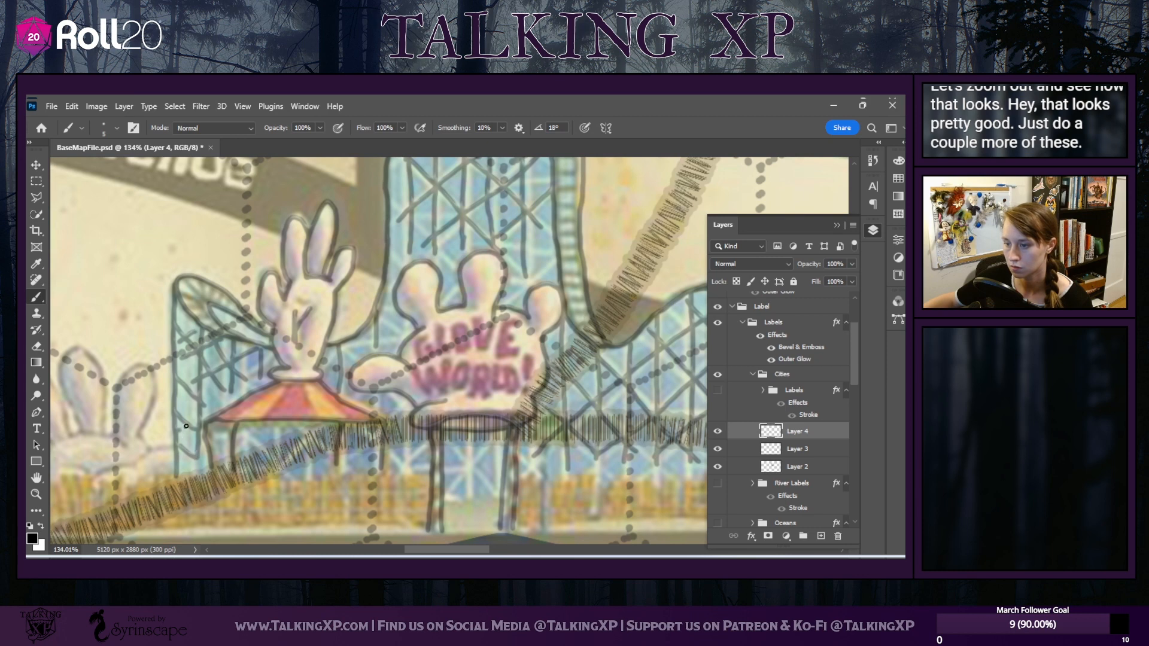
scroll(311, 431, "down", 3)
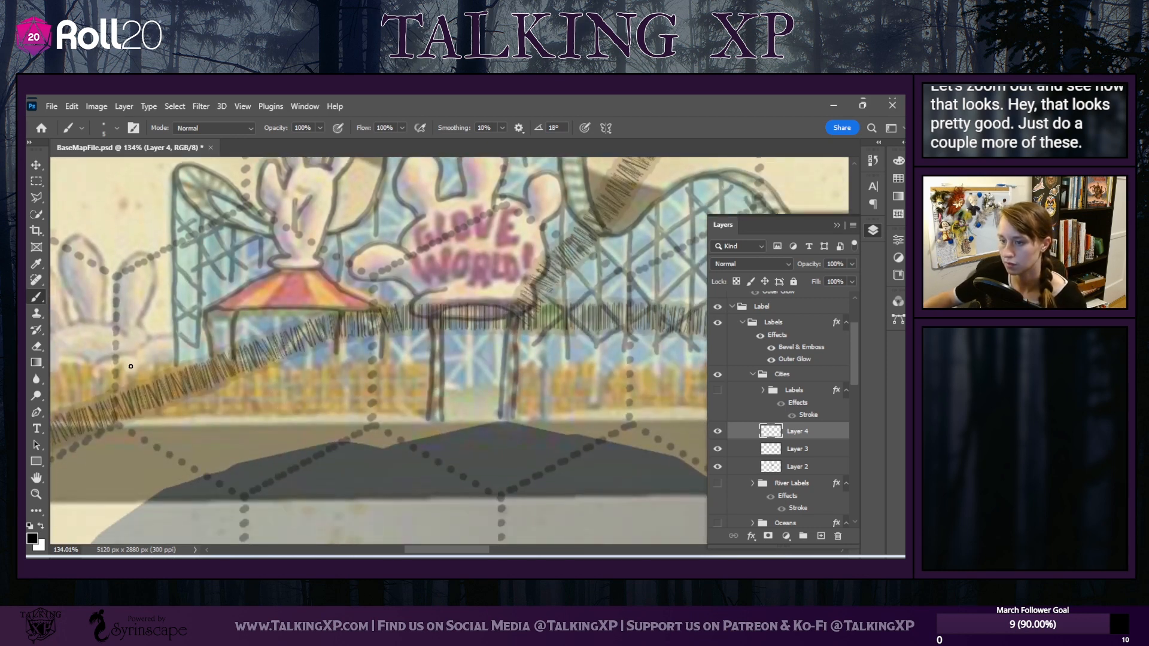
mouse_move(131, 380)
left_mouse_down()
mouse_move(127, 421)
mouse_move(360, 430)
left_mouse_up()
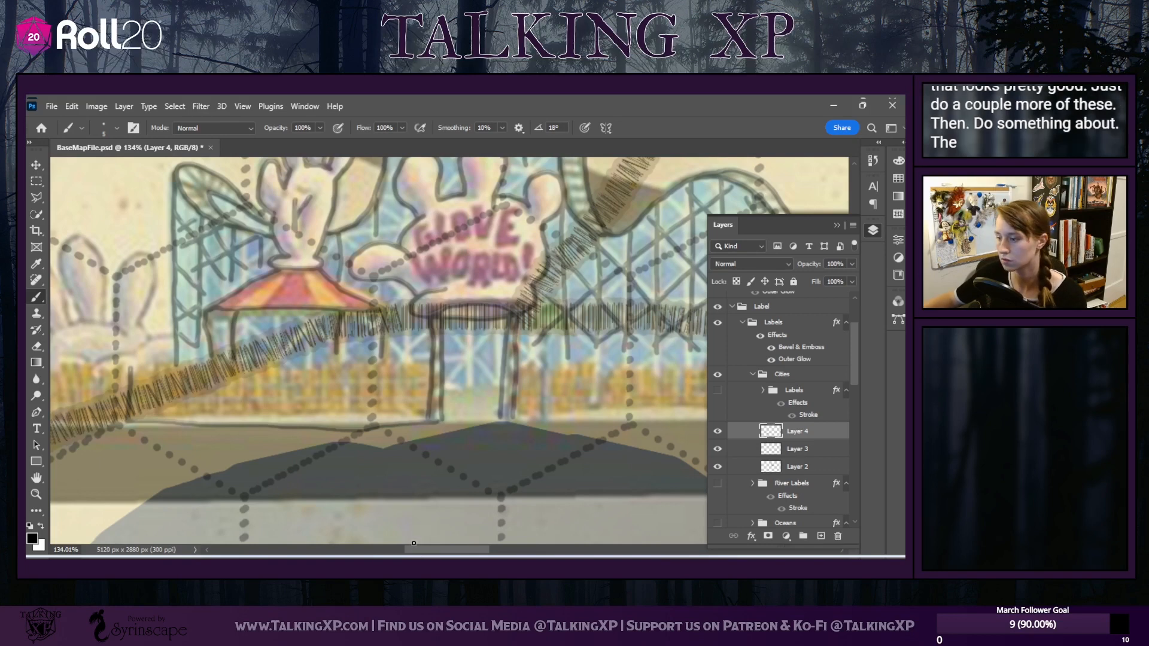
Outline the fence section beneath the roller coaster's lower hill, giving it a ragged top edge
scroll(425, 541, "right", 6)
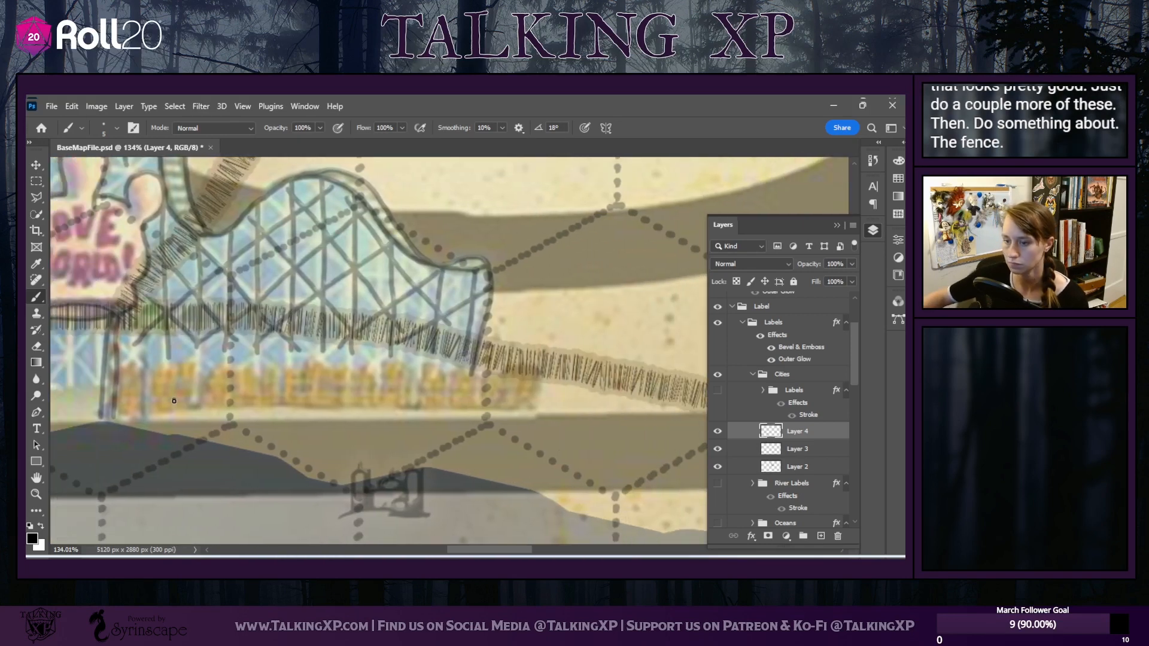
left_click_drag(118, 418, 523, 411)
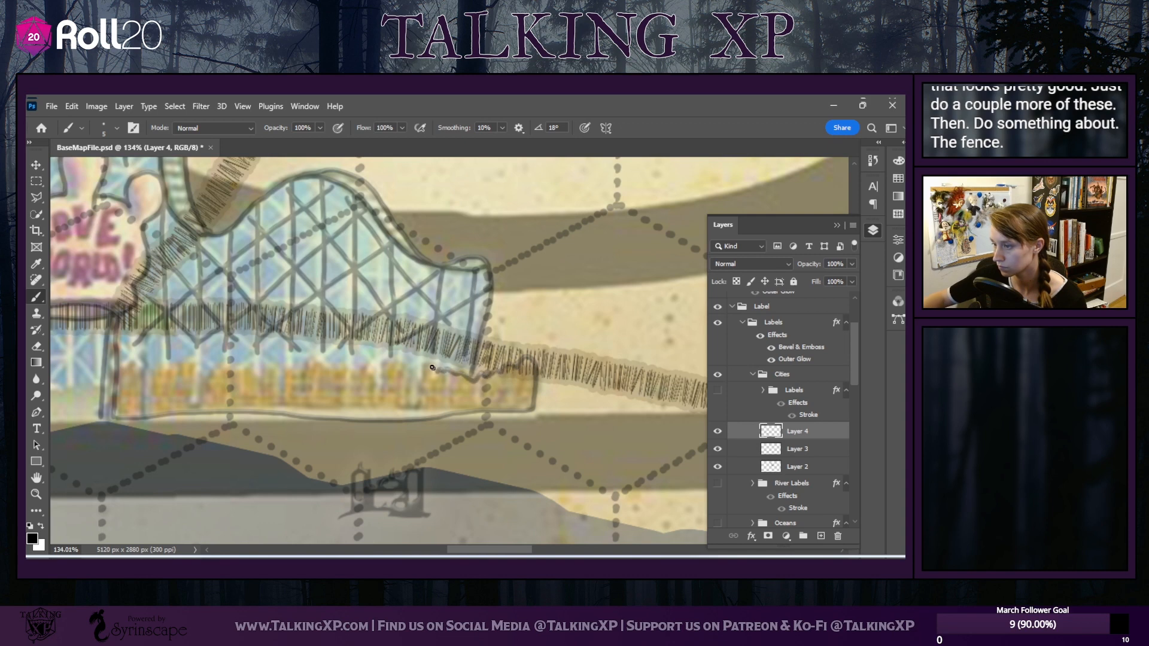
mouse_move(386, 370)
left_mouse_down()
mouse_move(266, 365)
mouse_move(217, 374)
mouse_move(209, 391)
mouse_move(189, 363)
mouse_move(120, 372)
left_mouse_up()
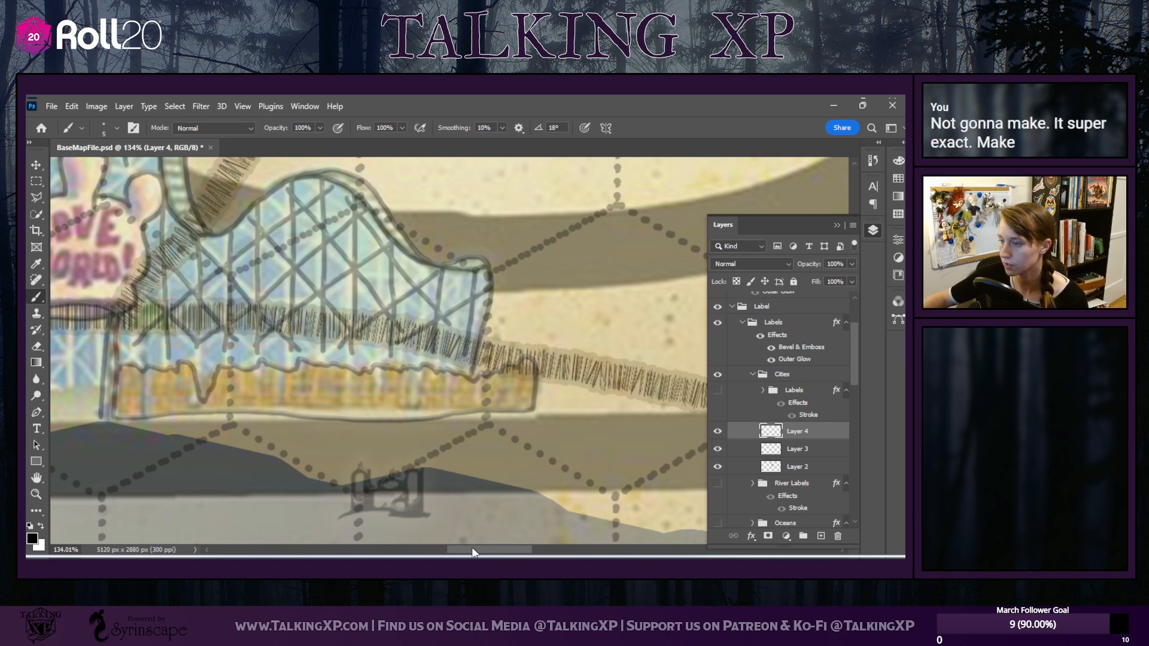
Draw the ragged top edge of the fence section beneath the tent, running to the sign's post
left_click_drag(472, 550, 405, 548)
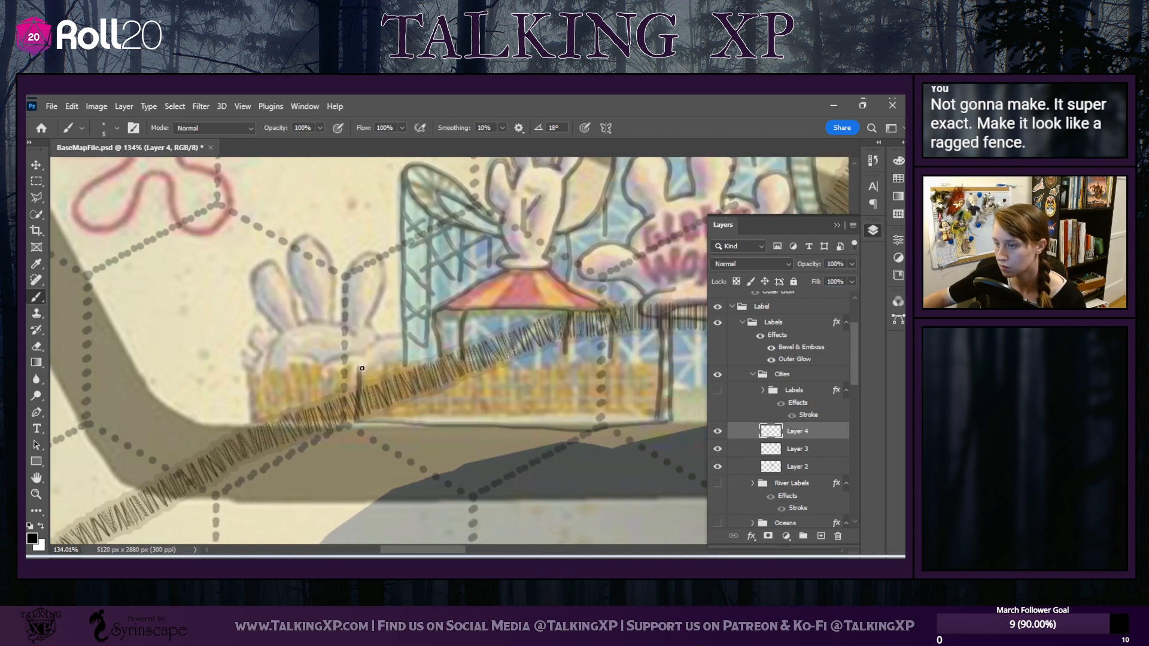
left_click_drag(359, 367, 405, 364)
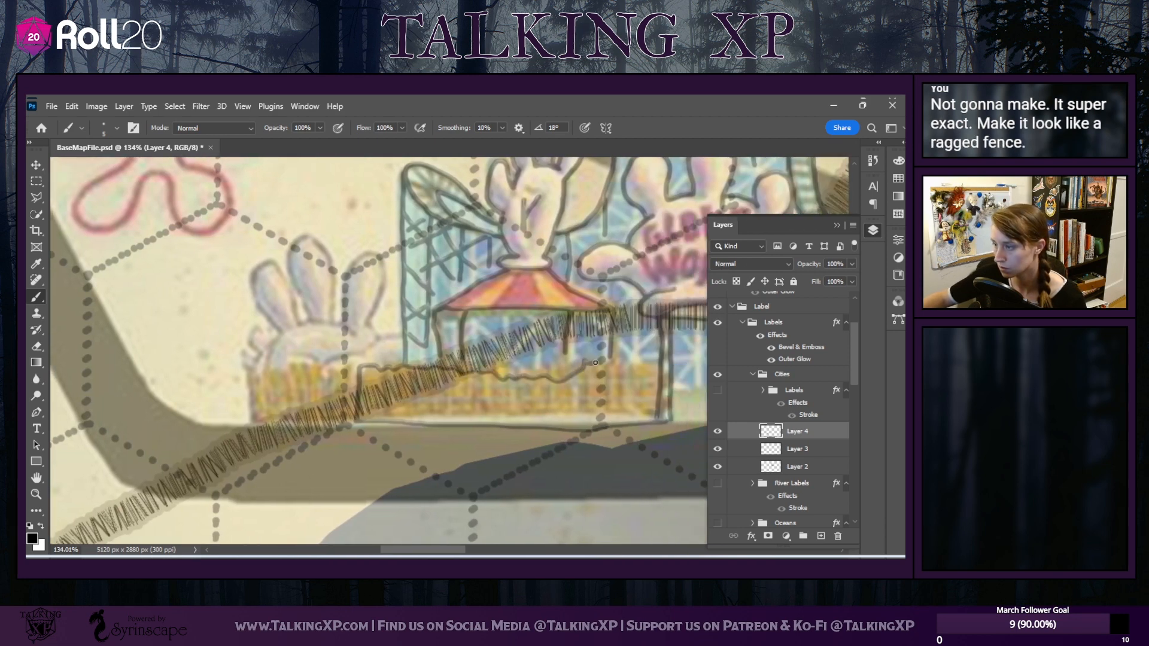
left_click_drag(649, 371, 660, 367)
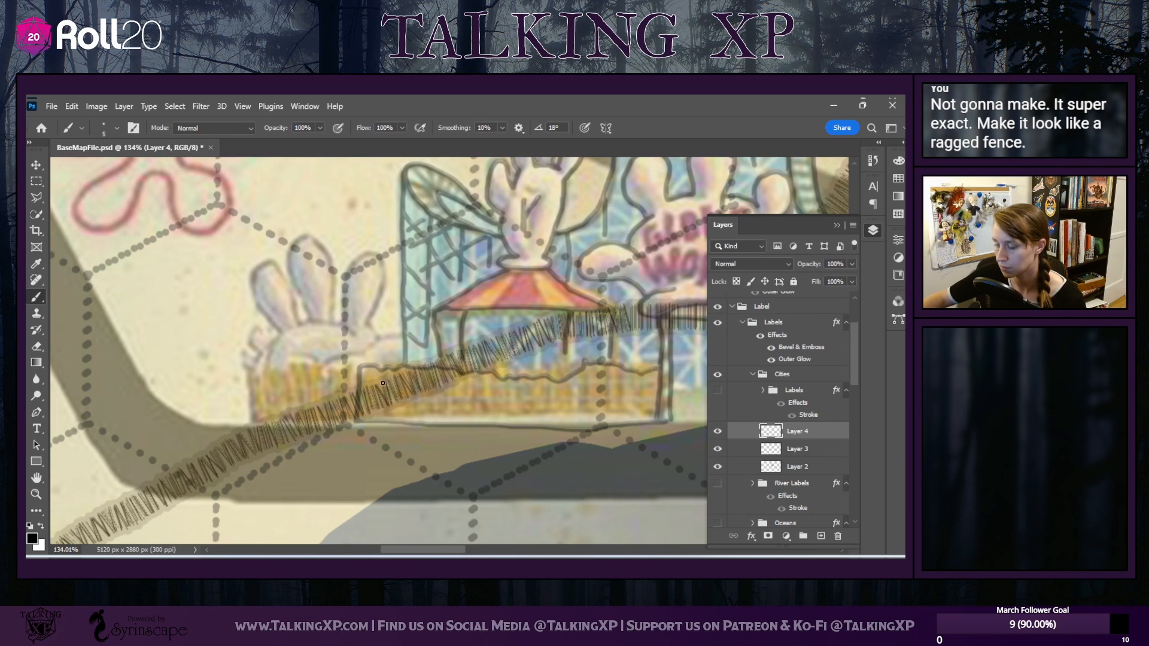
Draw vertical plank lines across the fence section beneath the tent, up to the sign's post
mouse_move(383, 379)
left_mouse_down()
mouse_move(384, 413)
mouse_move(405, 389)
mouse_move(404, 421)
left_mouse_up()
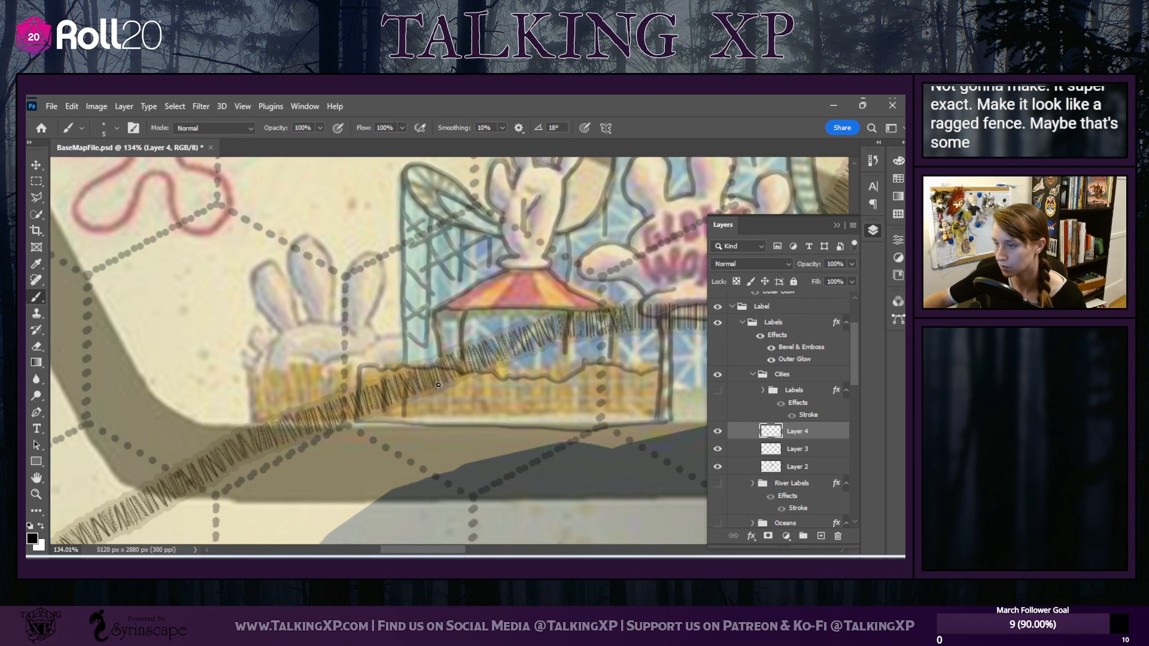
left_click_drag(438, 380, 438, 417)
left_click_drag(476, 383, 476, 422)
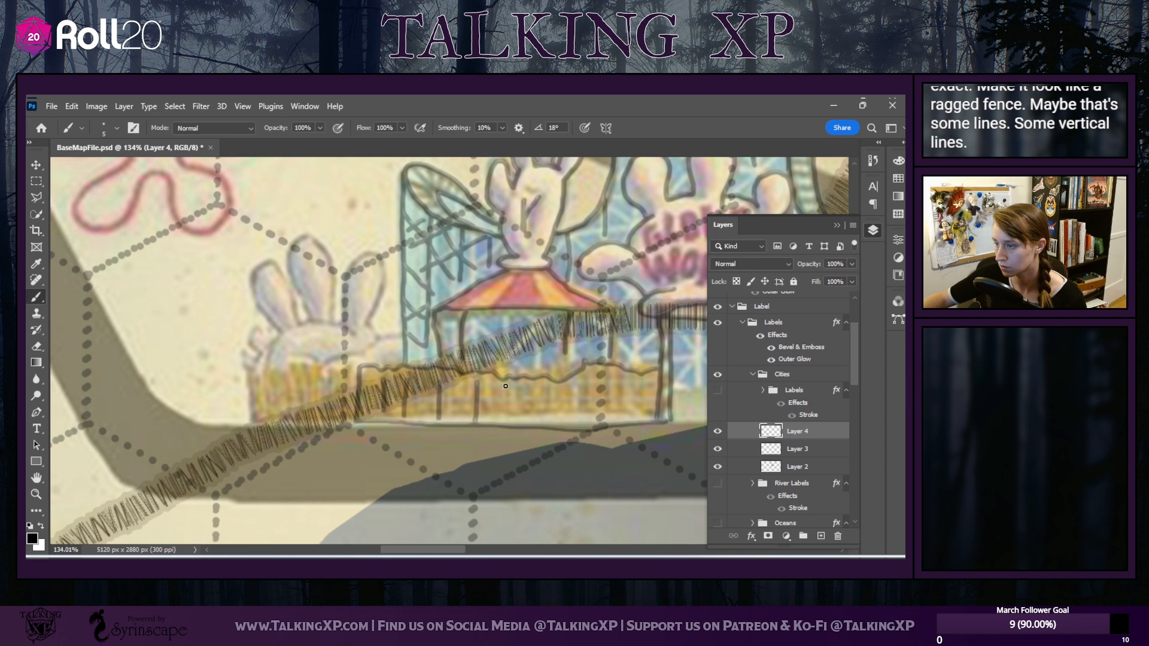
mouse_move(504, 383)
left_mouse_down()
mouse_move(501, 418)
mouse_move(538, 422)
left_mouse_up()
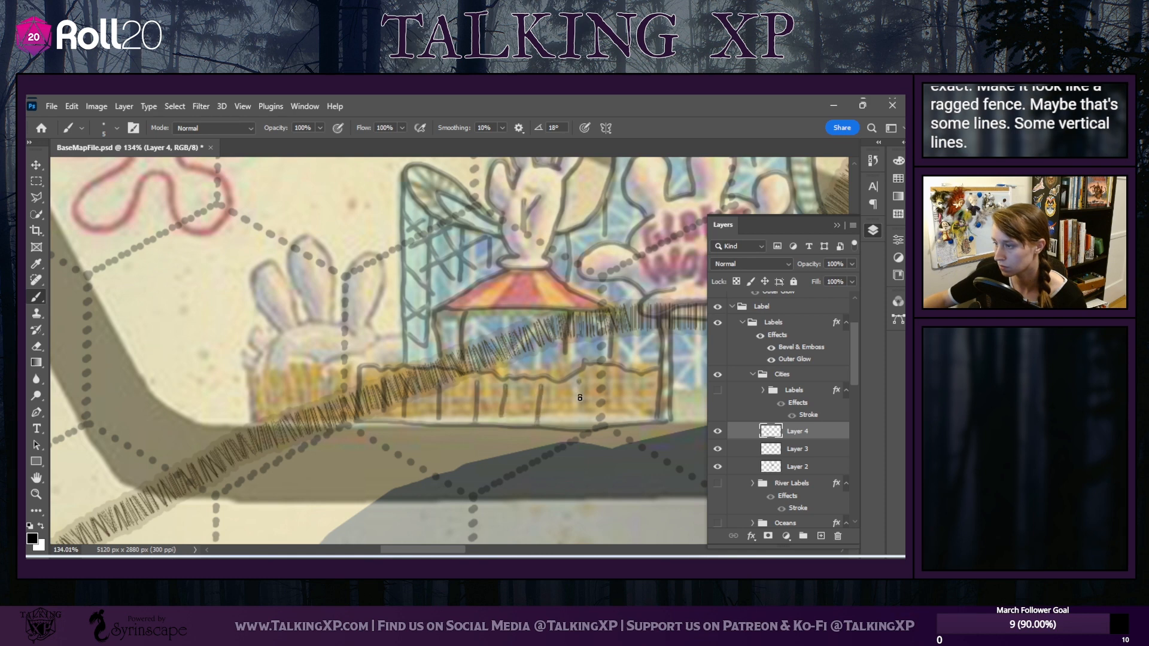
left_click_drag(579, 382, 580, 421)
left_click_drag(609, 373, 608, 422)
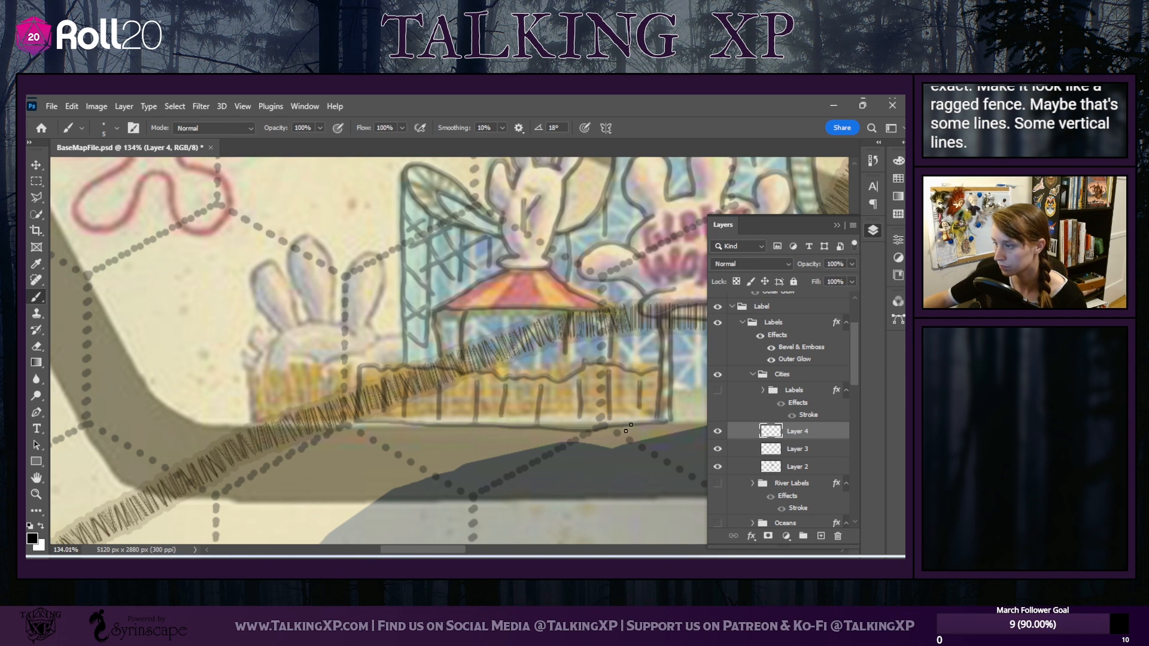
Draw vertical plank lines across the fence section beneath the roller coaster's lower hill
left_click_drag(450, 550, 511, 550)
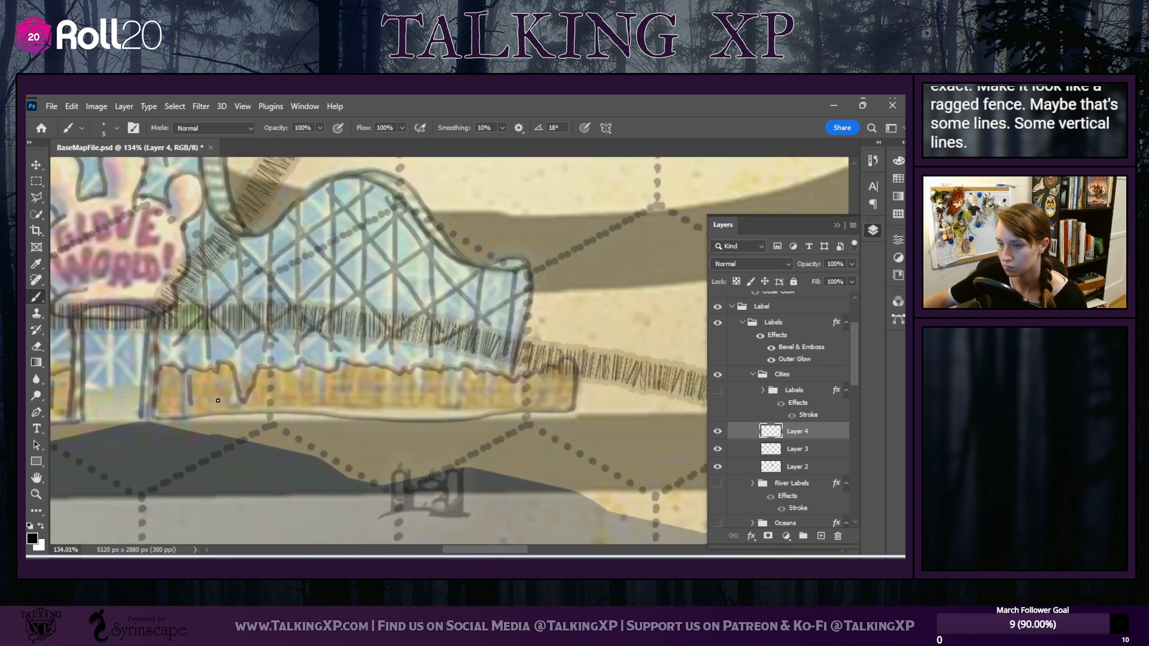
left_click_drag(219, 377, 218, 402)
mouse_move(320, 375)
left_mouse_down()
mouse_move(320, 405)
mouse_move(360, 376)
mouse_move(358, 403)
mouse_move(390, 372)
mouse_move(390, 407)
left_mouse_up()
left_click_drag(420, 370, 419, 410)
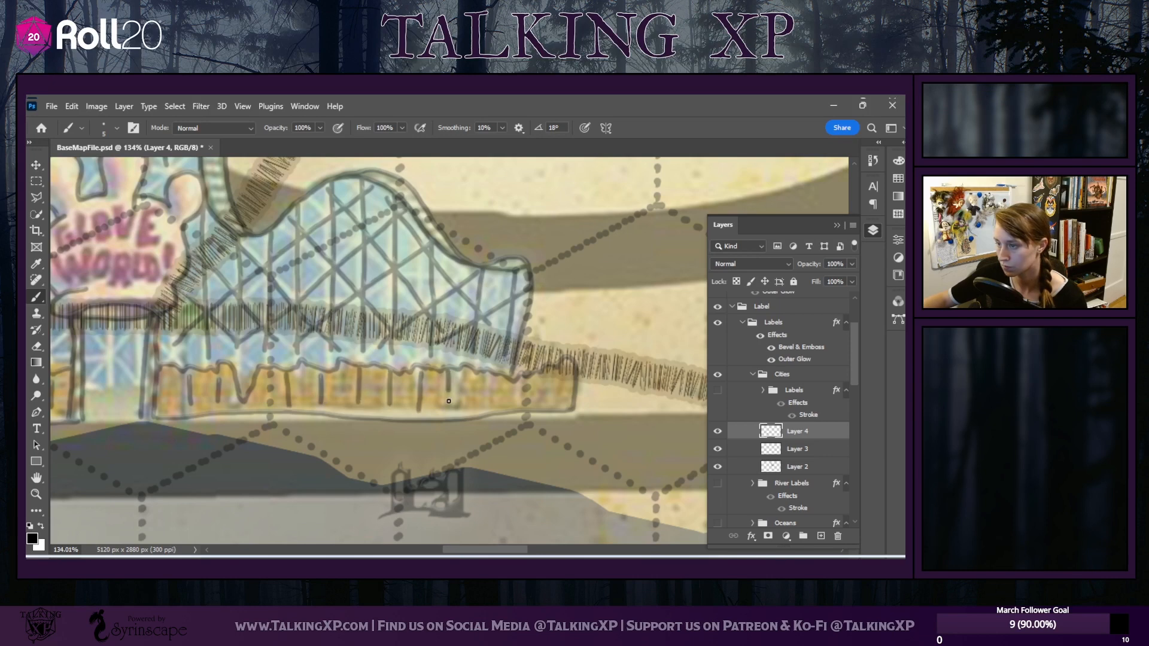
left_click_drag(486, 377, 484, 408)
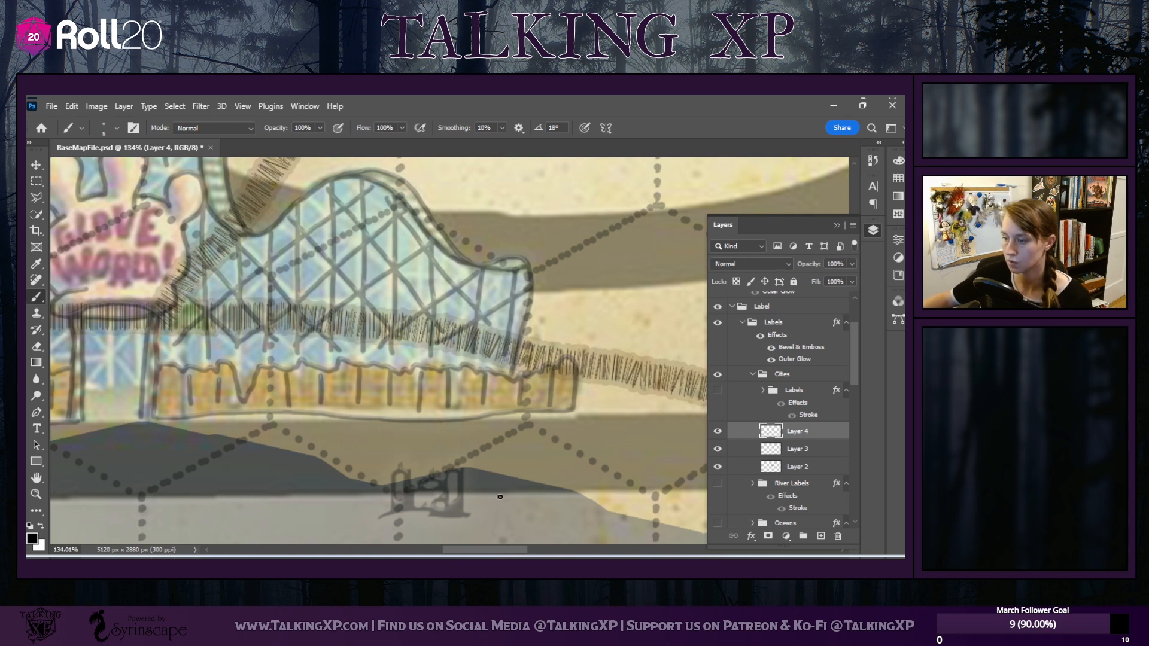
Switch to the Move tool and hide the reference image layer 4ha7cc80yrd71 beneath the line art
scroll(386, 488, "down", 5)
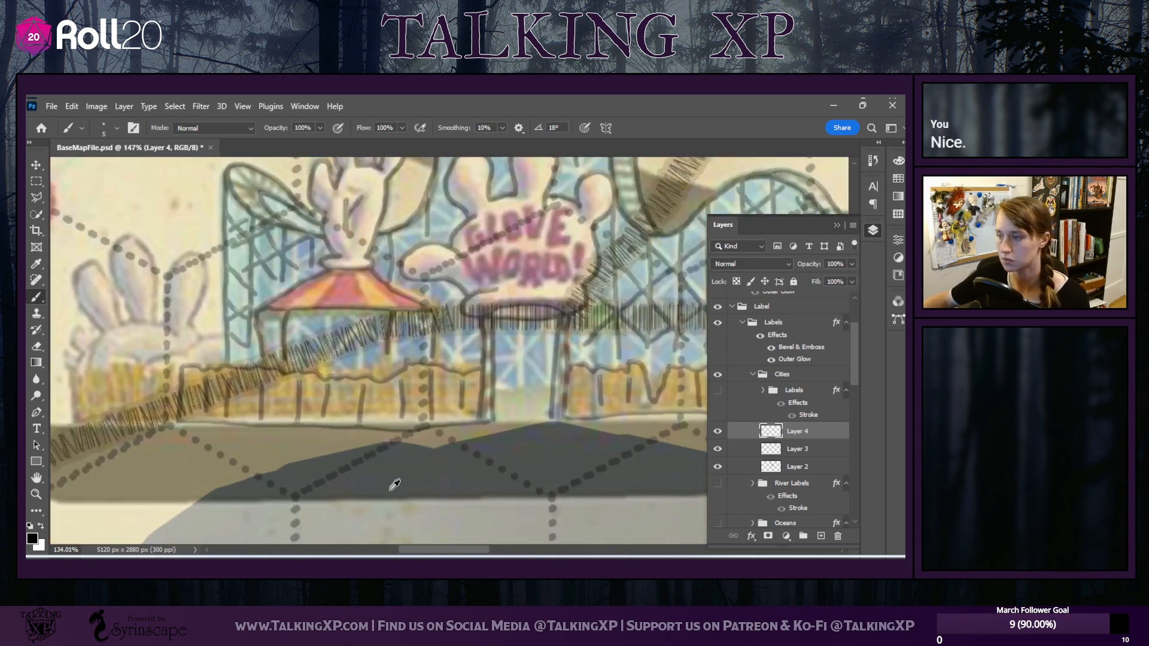
scroll(389, 489, "down", 3)
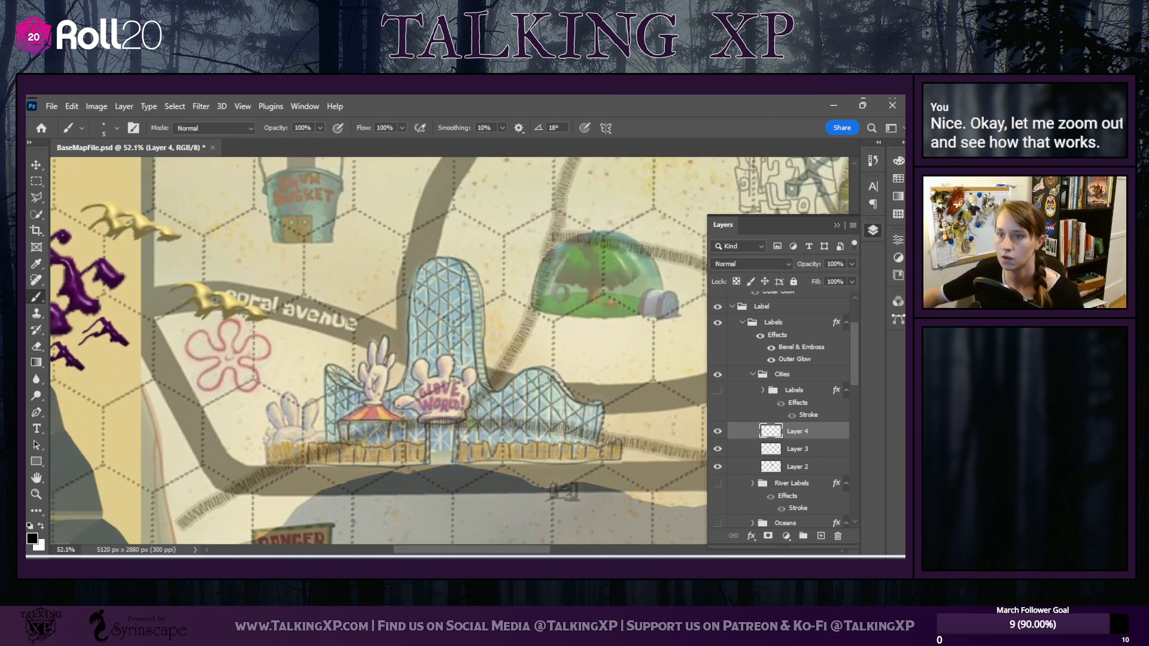
left_click(36, 165)
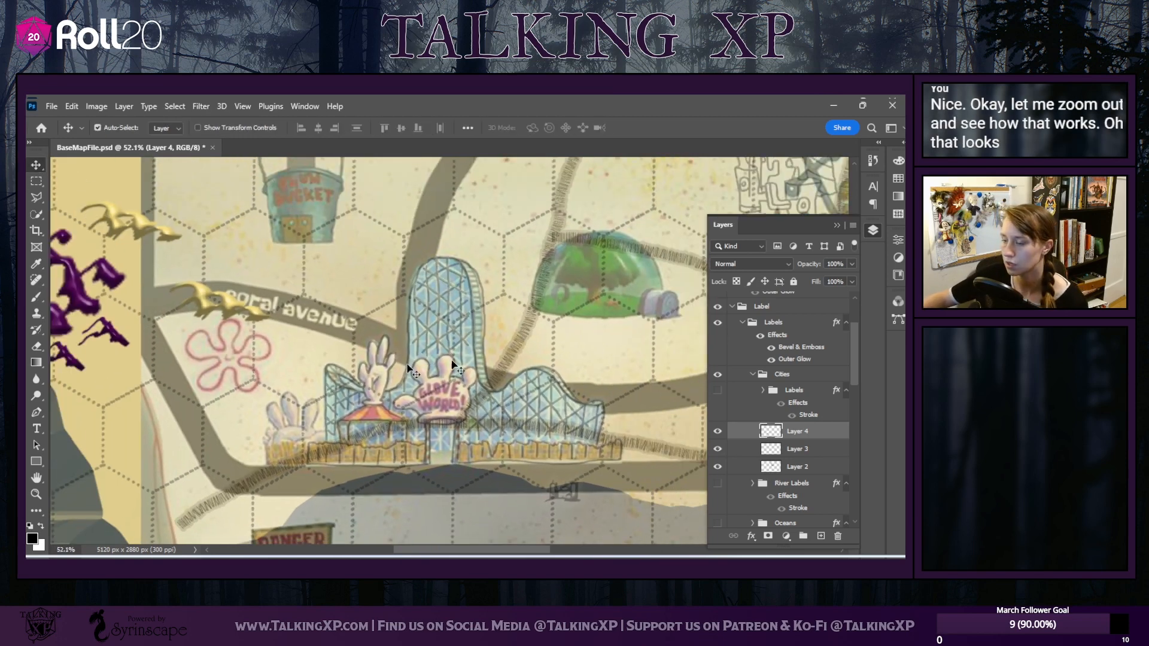
scroll(760, 422, "down", 6)
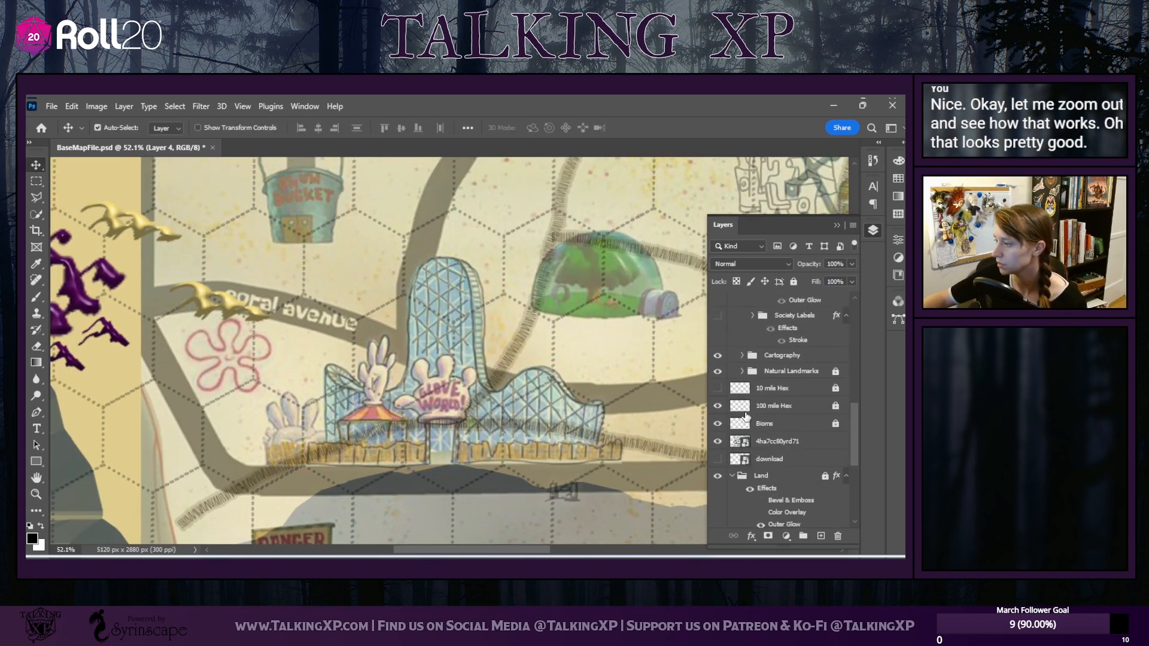
left_click(716, 399)
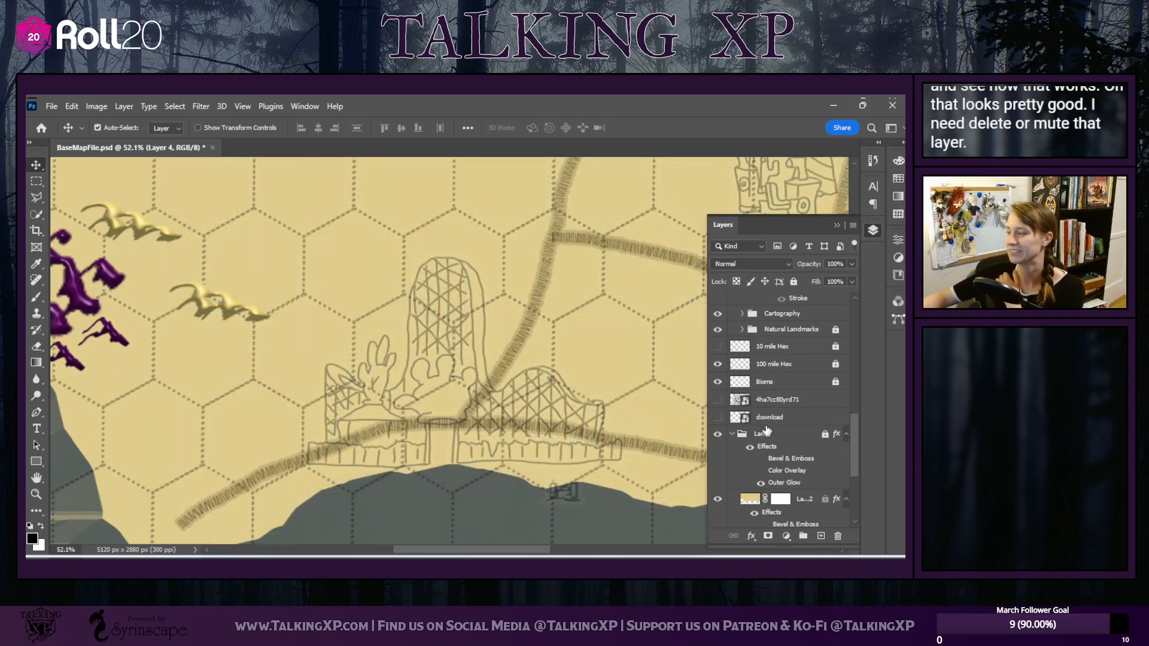
Set the opacity of the Labels group that contains the Cities group to 100%
scroll(778, 401, "up", 6)
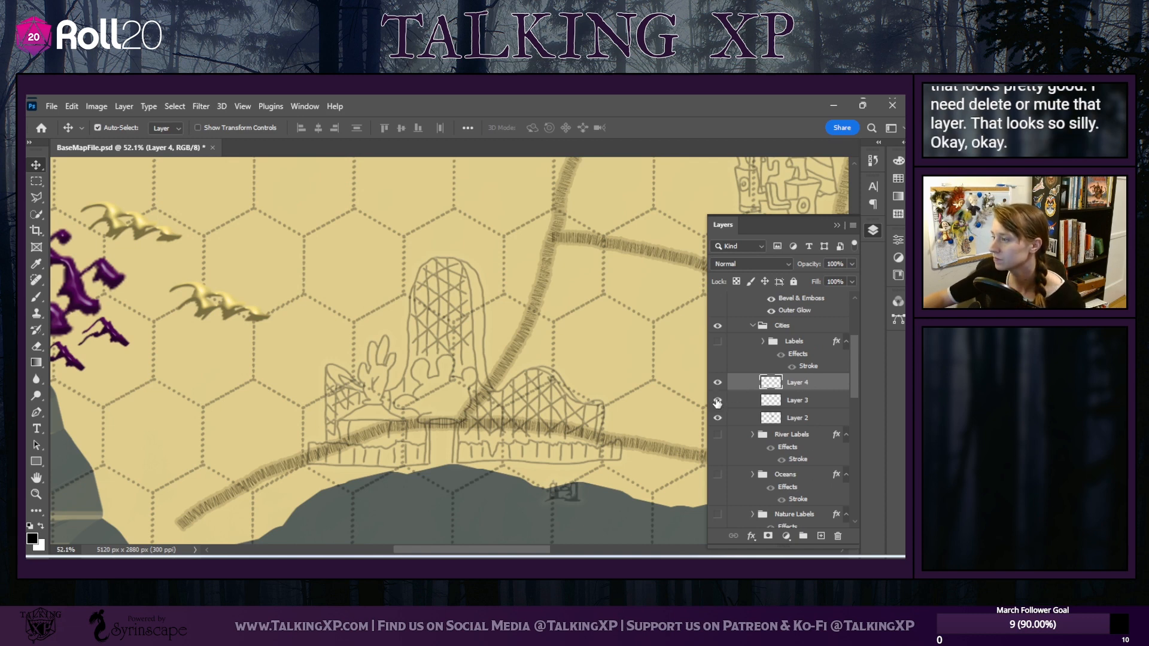
scroll(790, 388, "up", 3)
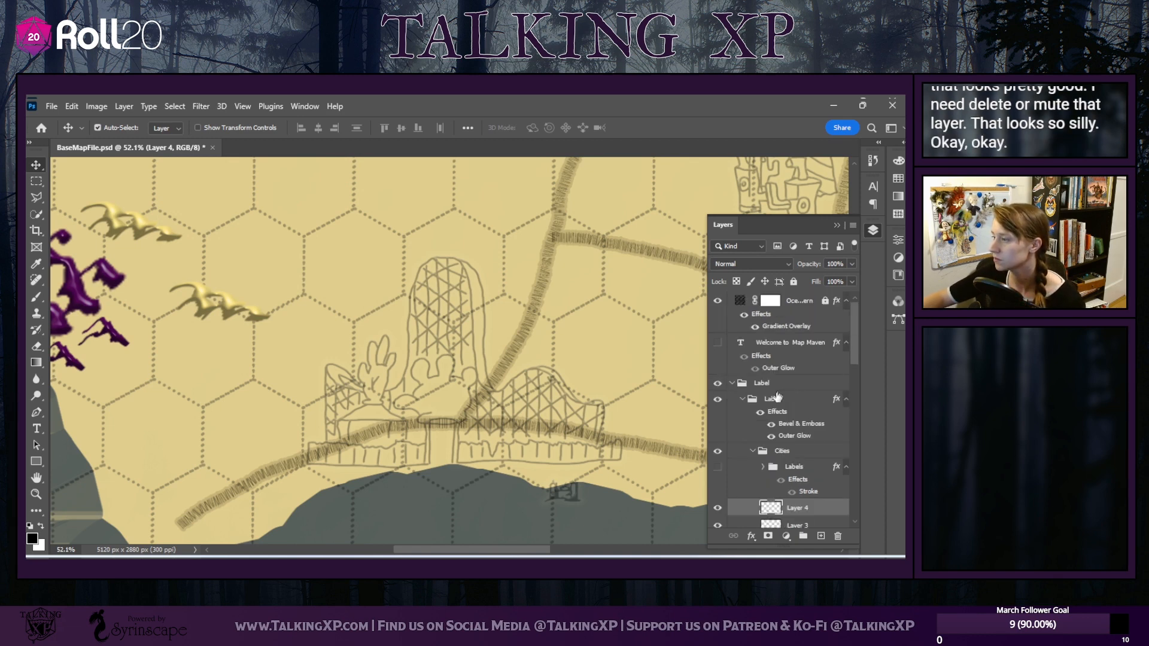
left_click(774, 398)
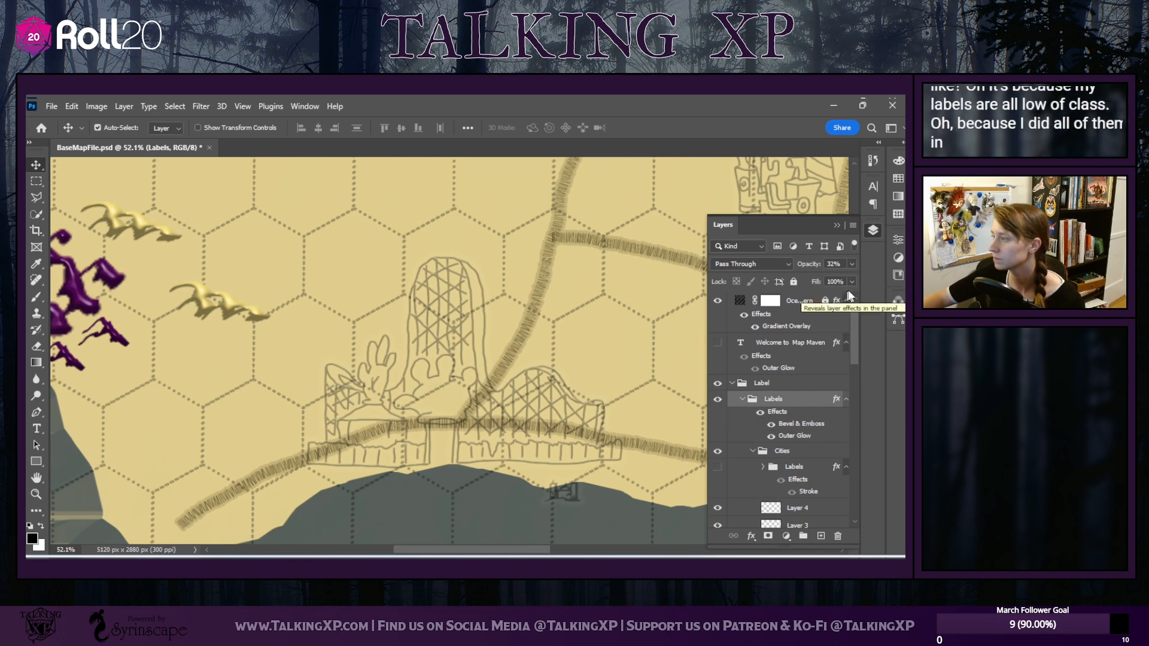
left_click(851, 263)
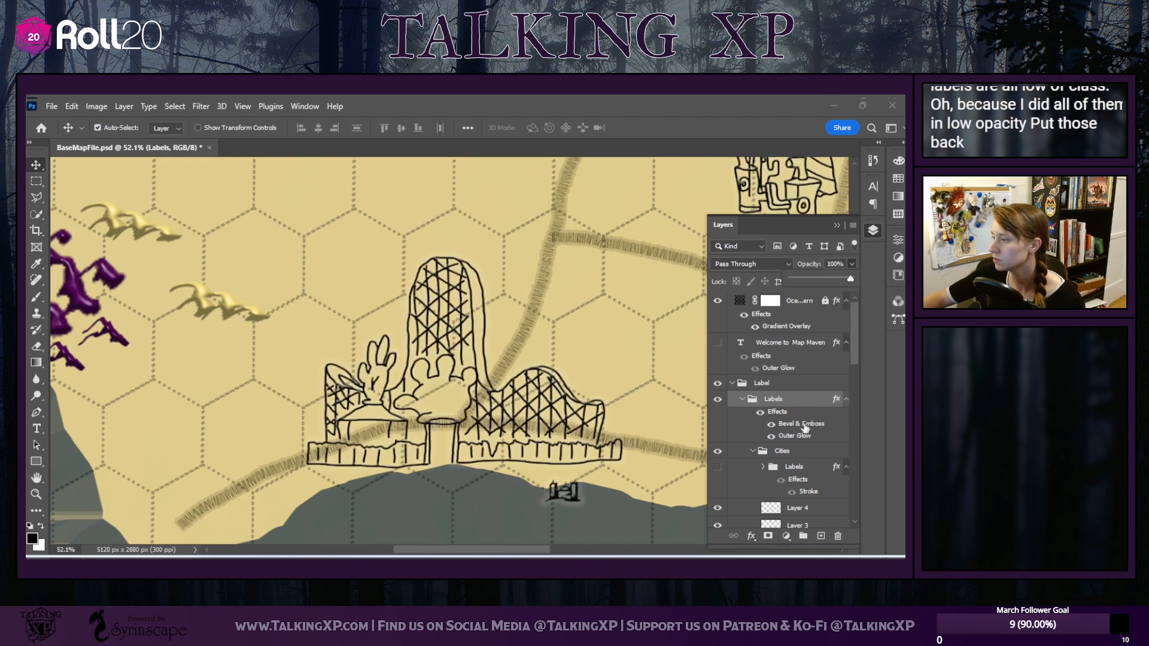
Try the Cities group at 55% opacity and return it to 100%
left_click(788, 453)
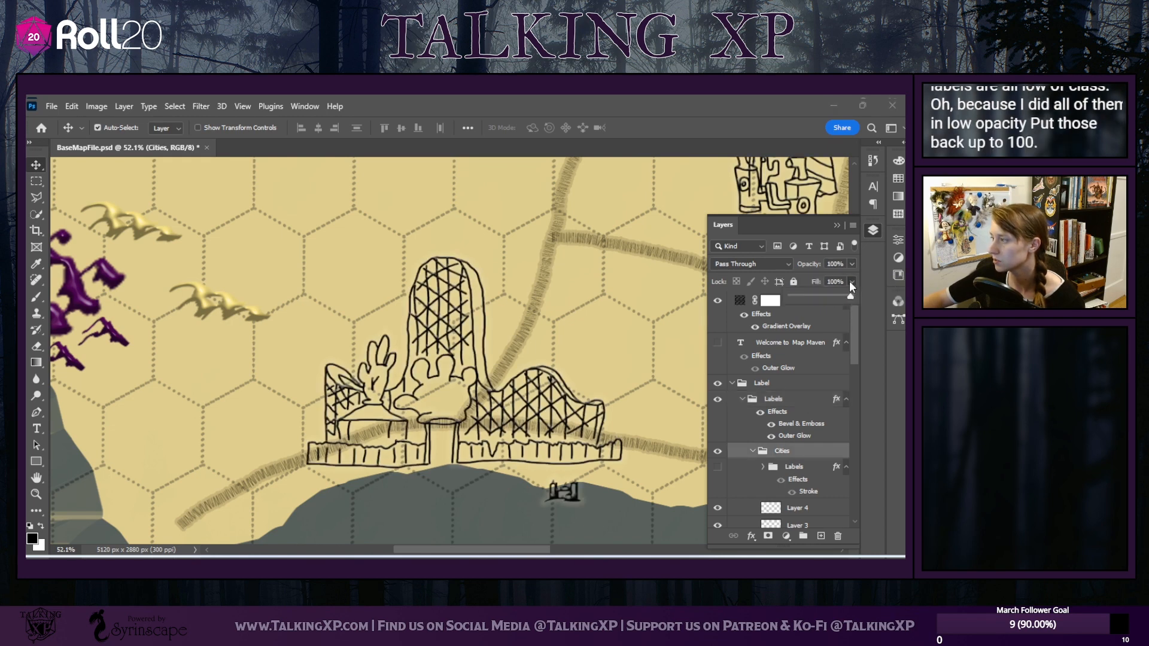
left_click(852, 264)
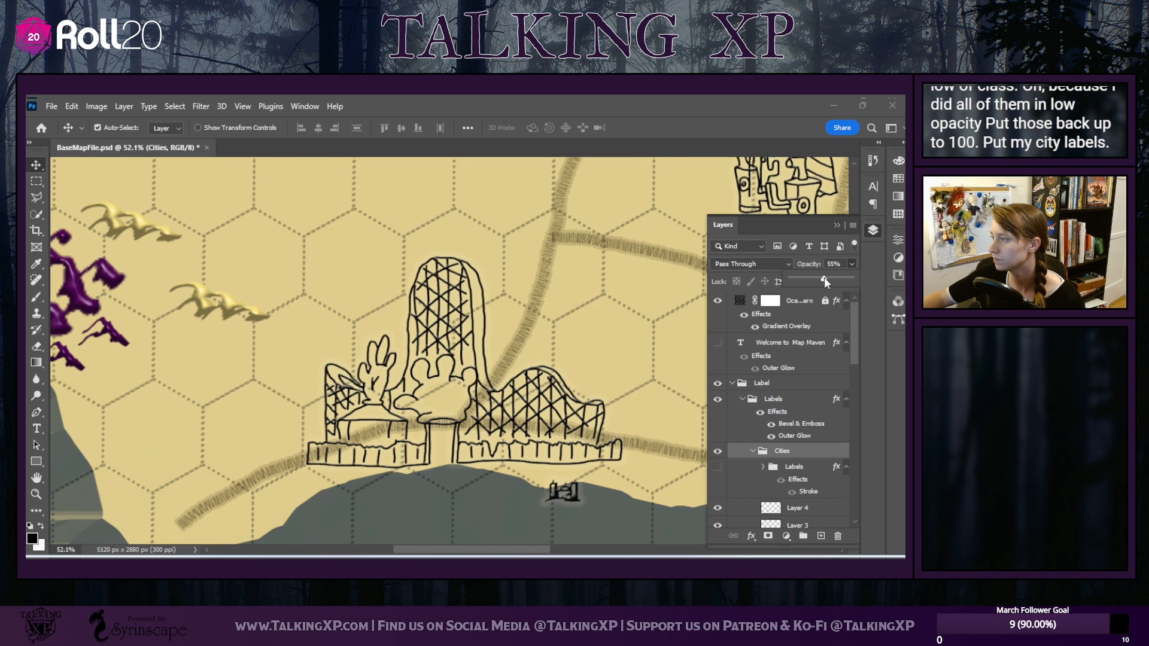
scroll(754, 480, "down", 3)
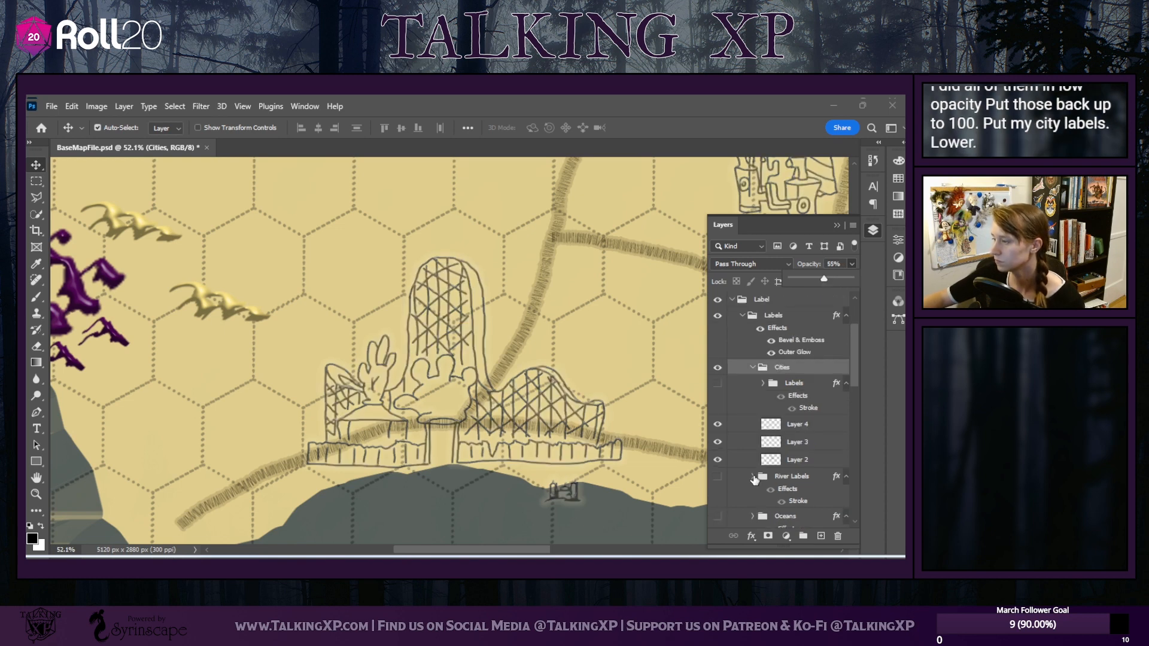
left_click(797, 426)
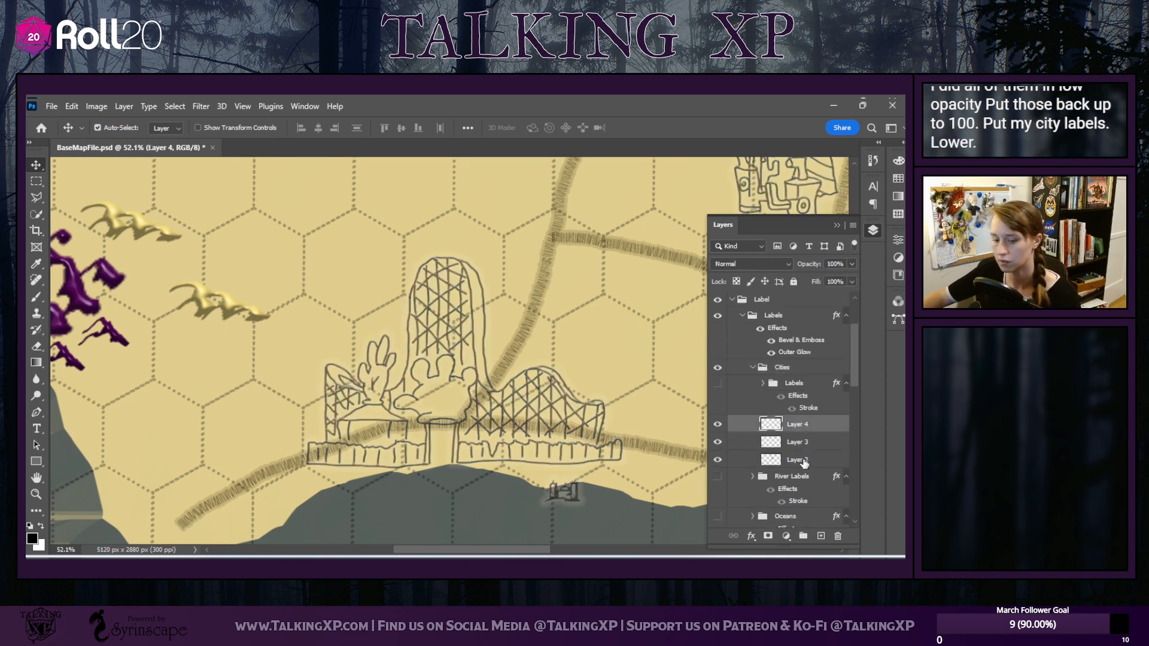
left_click(804, 462, "shift")
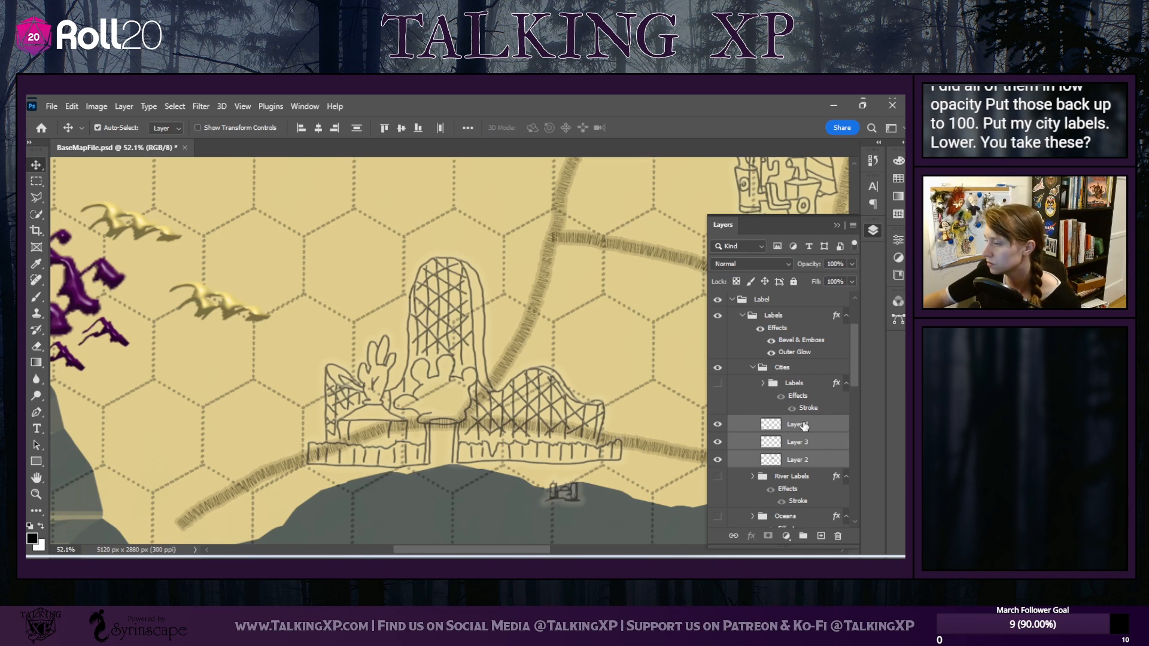
left_click(778, 371)
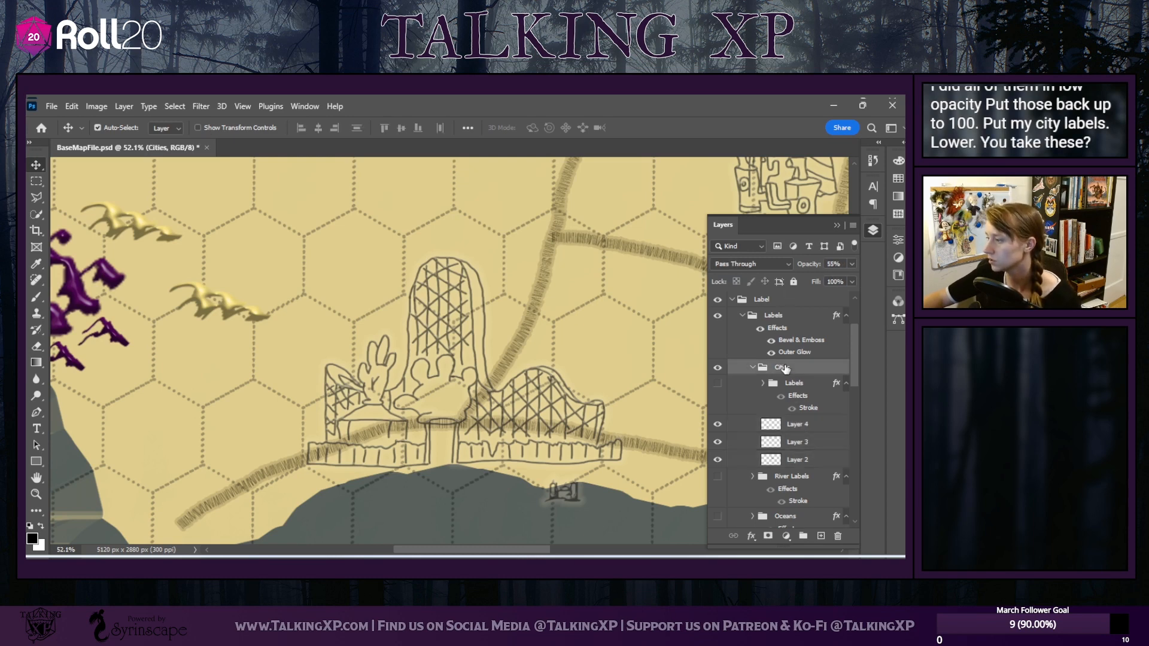
left_click(850, 264)
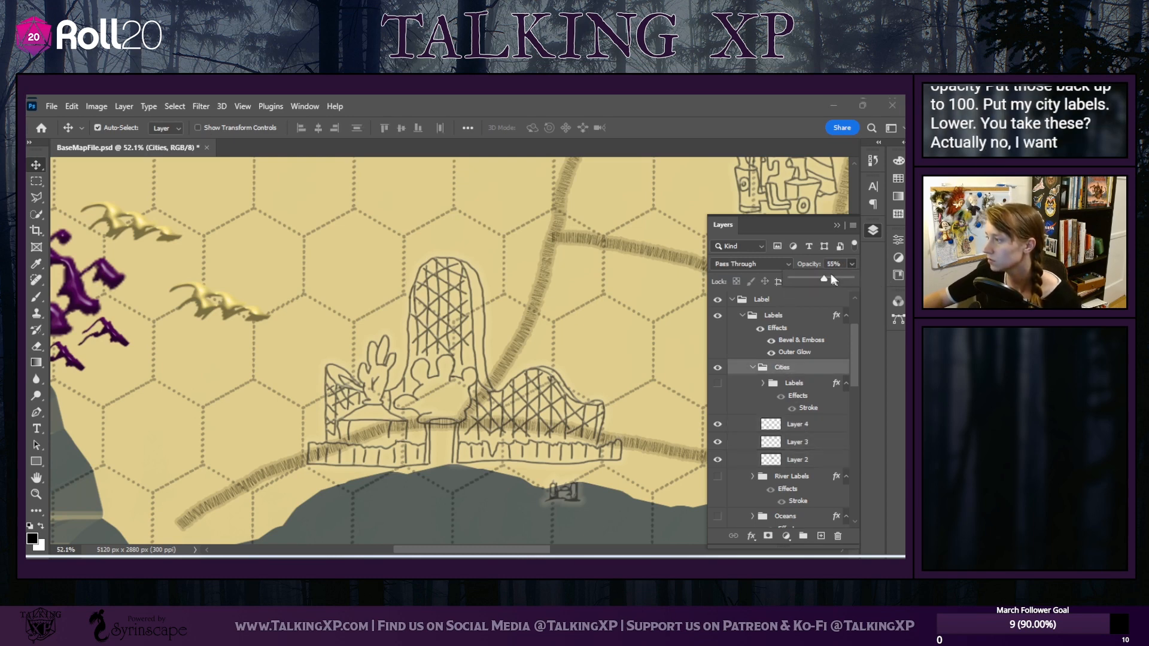
left_click_drag(885, 278, 885, 279)
Show the Labels subgroup inside Cities and lower its opacity to about 30%
left_click(807, 386)
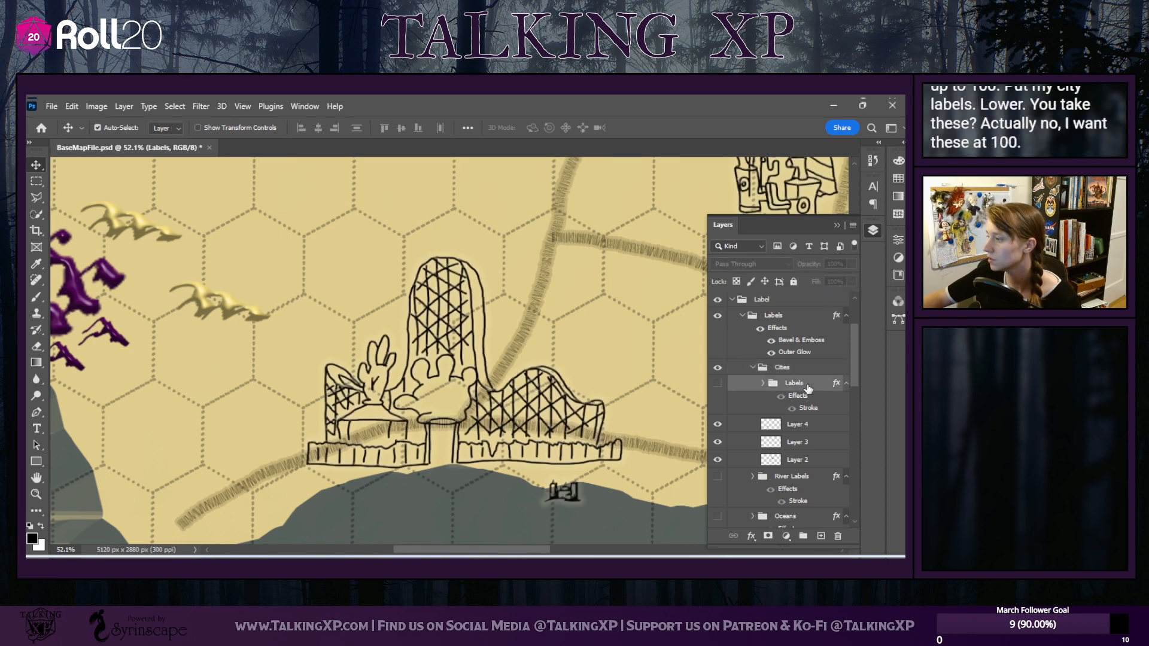
left_click(718, 387)
left_click(851, 263)
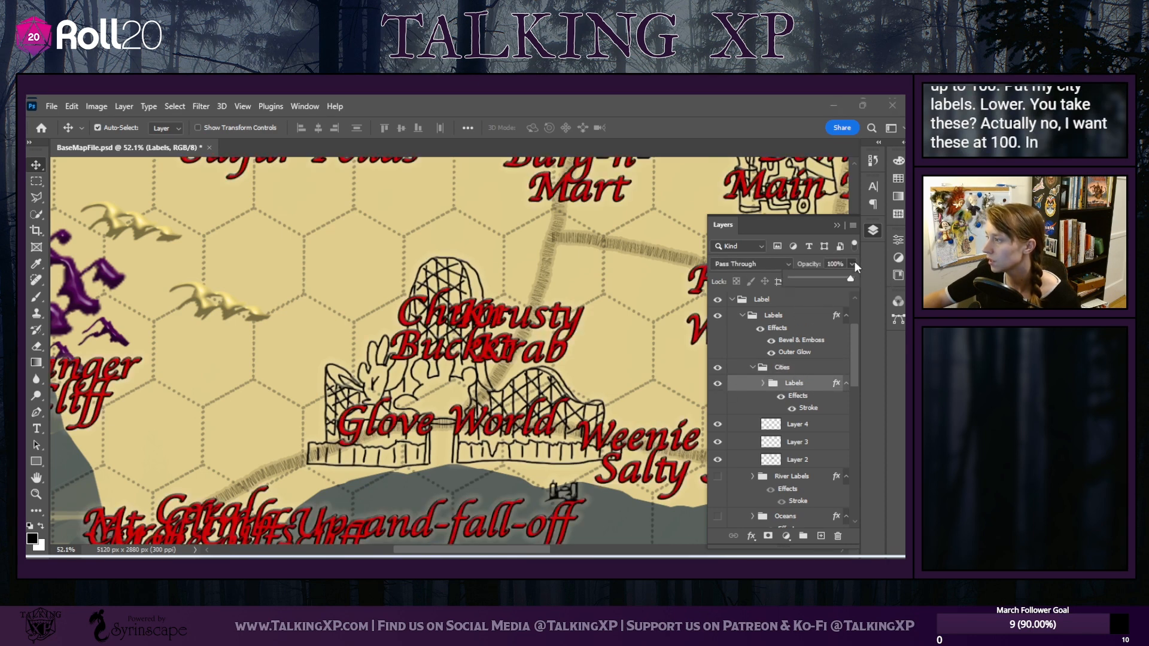
left_click_drag(852, 278, 815, 278)
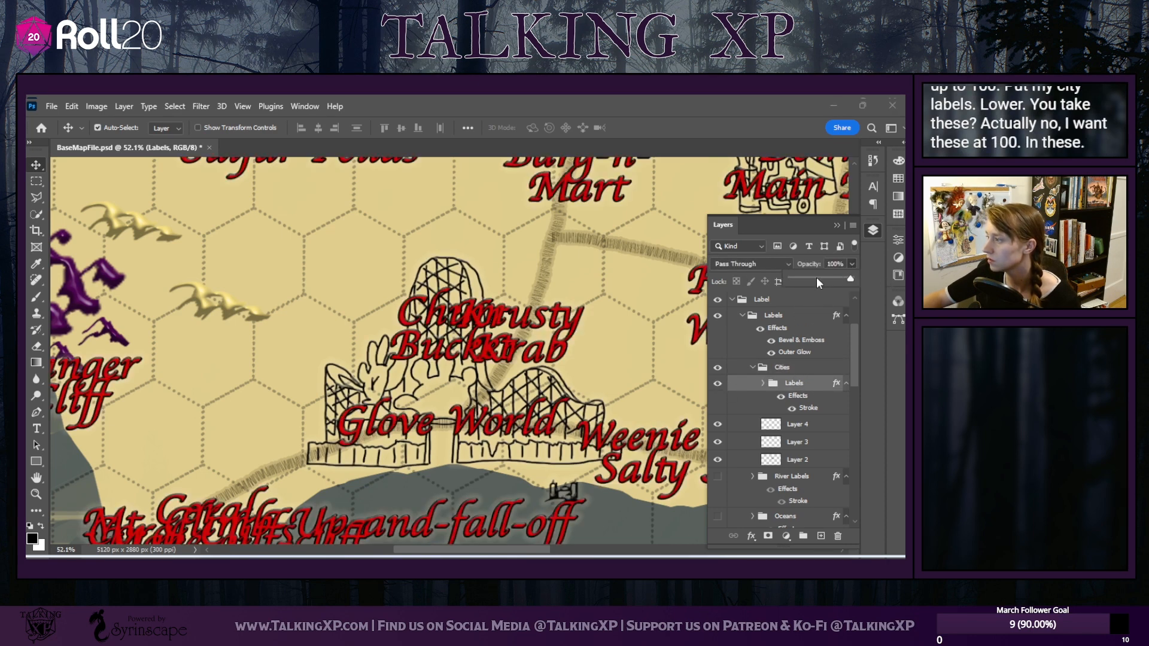
Check Layer 4 by toggling its visibility, and move the Glove World text label slightly down onto the fence
left_click(777, 425)
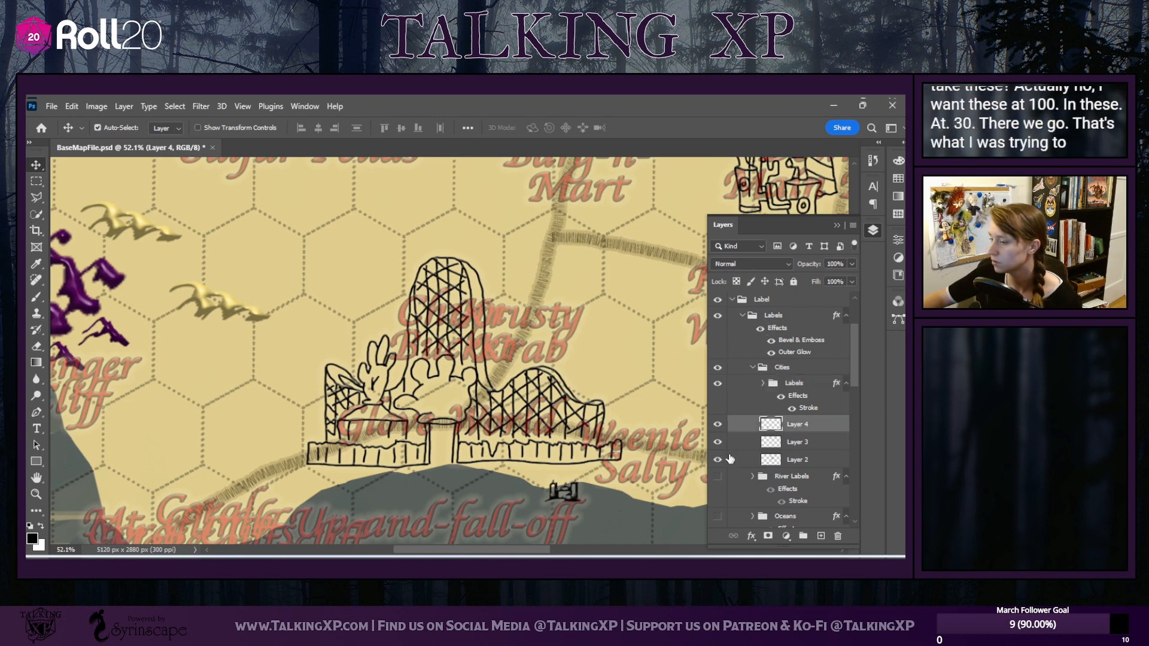
left_click(717, 424)
left_click(716, 424)
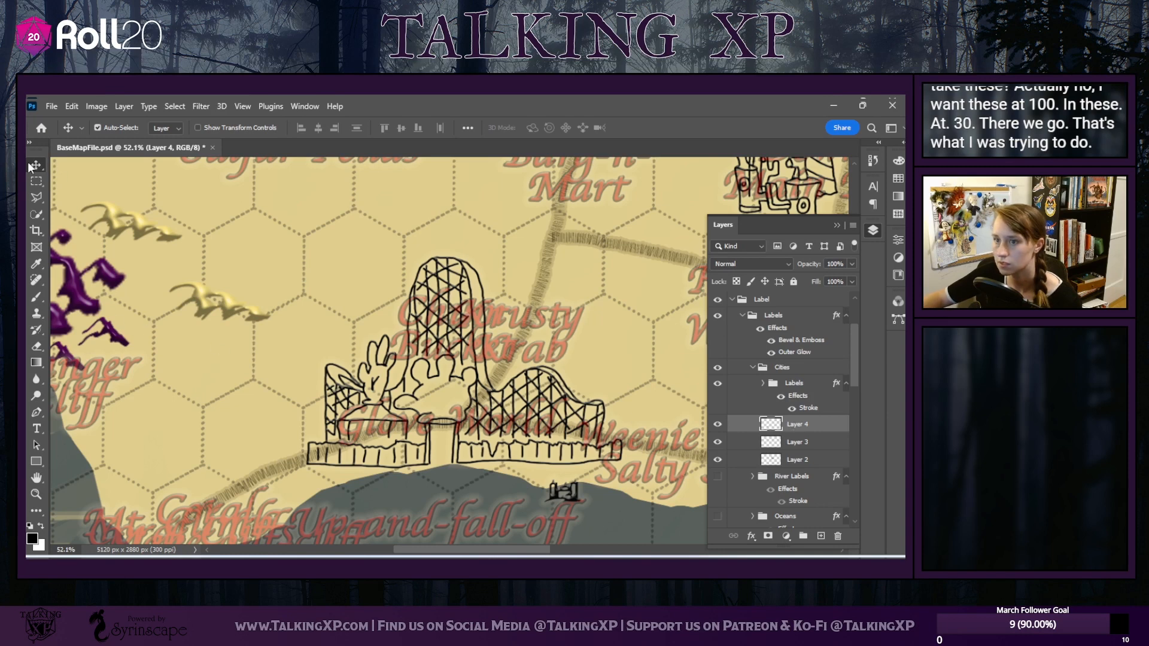
left_click_drag(445, 401, 481, 425)
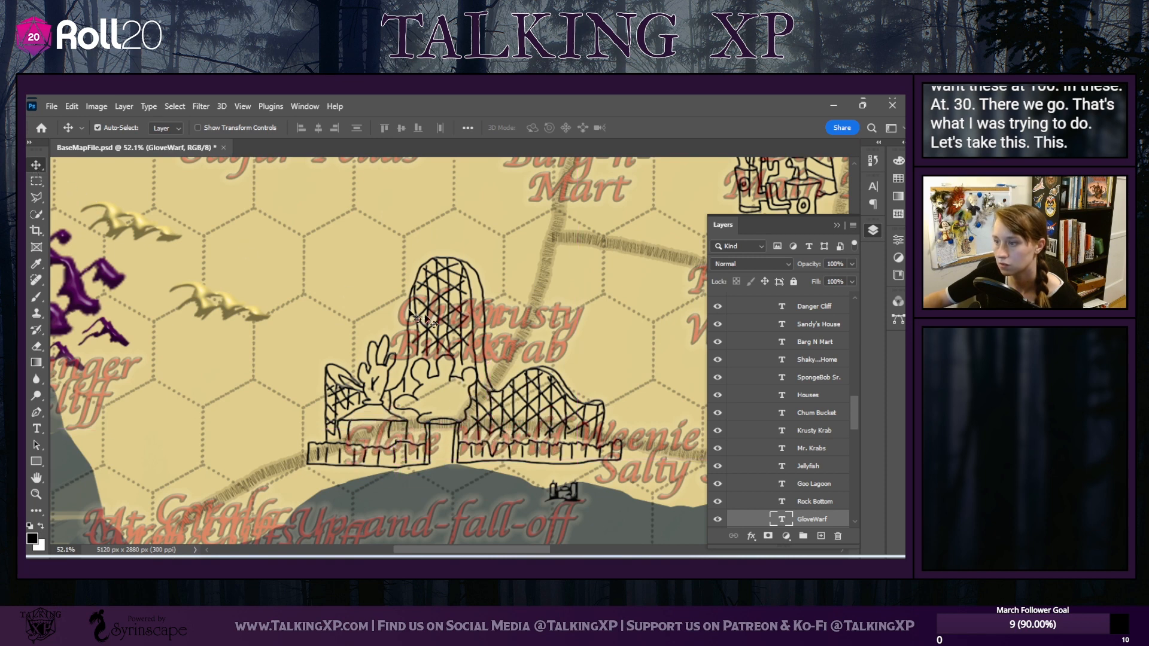
Move the Chum Bucket text label off the tall roller coaster hill and onto the Krusty Krab label
scroll(774, 452, "down", 3)
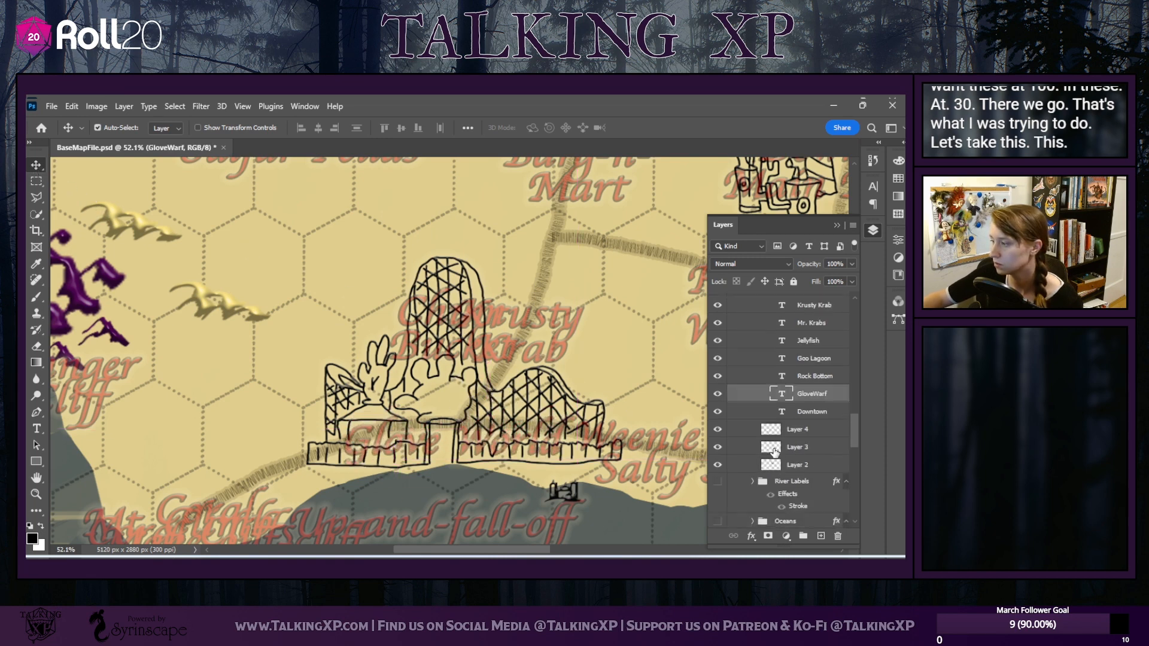
left_click(807, 428)
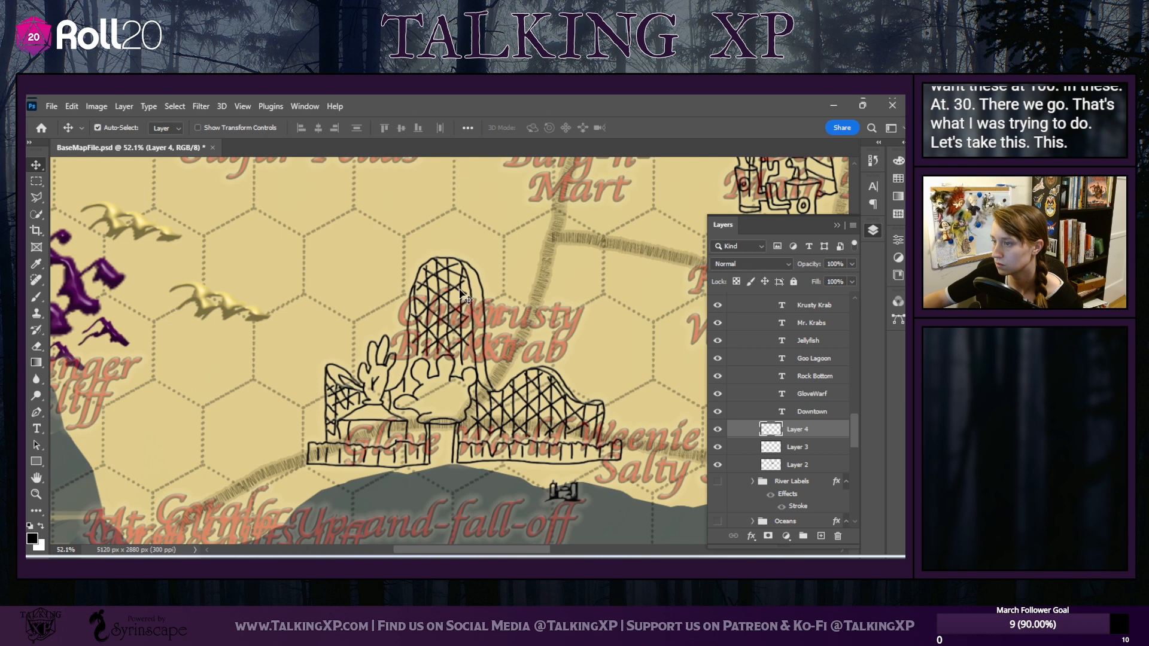
left_click_drag(460, 295, 536, 305)
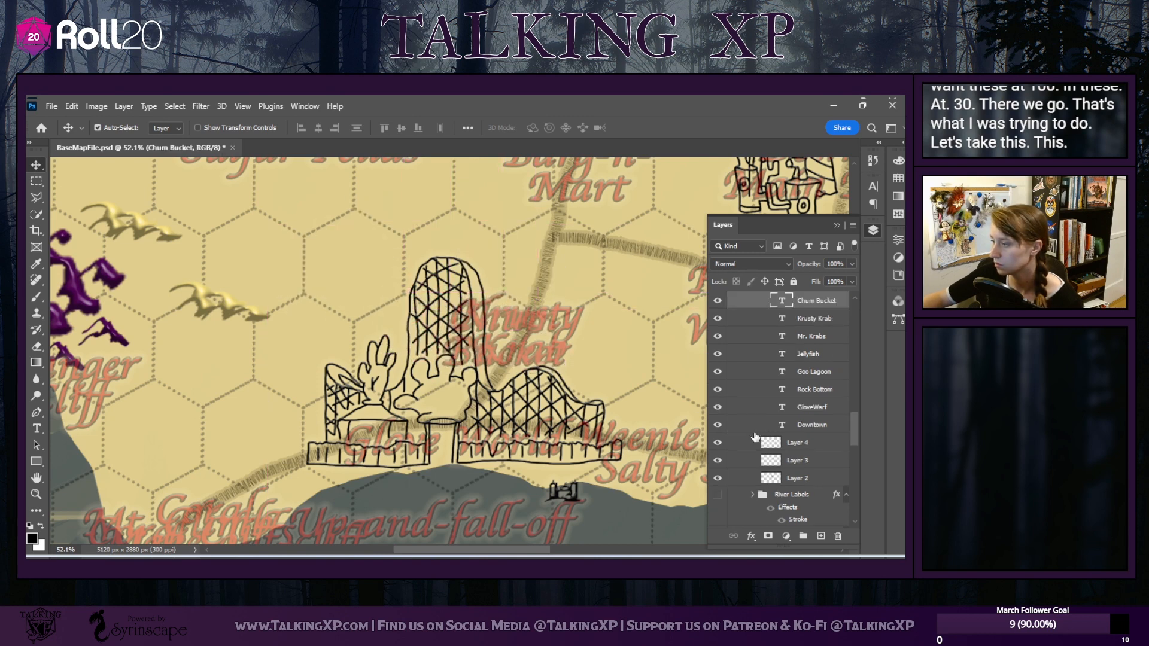
Scale the Glove World drawing on Layer 4 to about 78% and shift it slightly right and up over its label
left_click(794, 444)
left_click(717, 446)
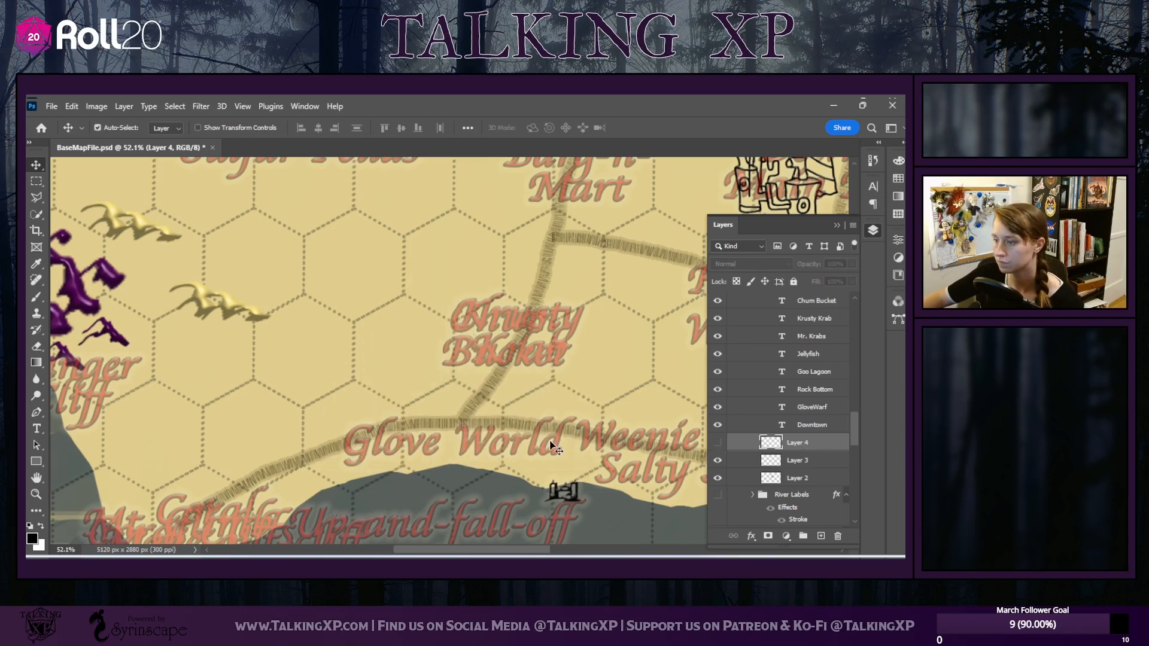
left_click(718, 443)
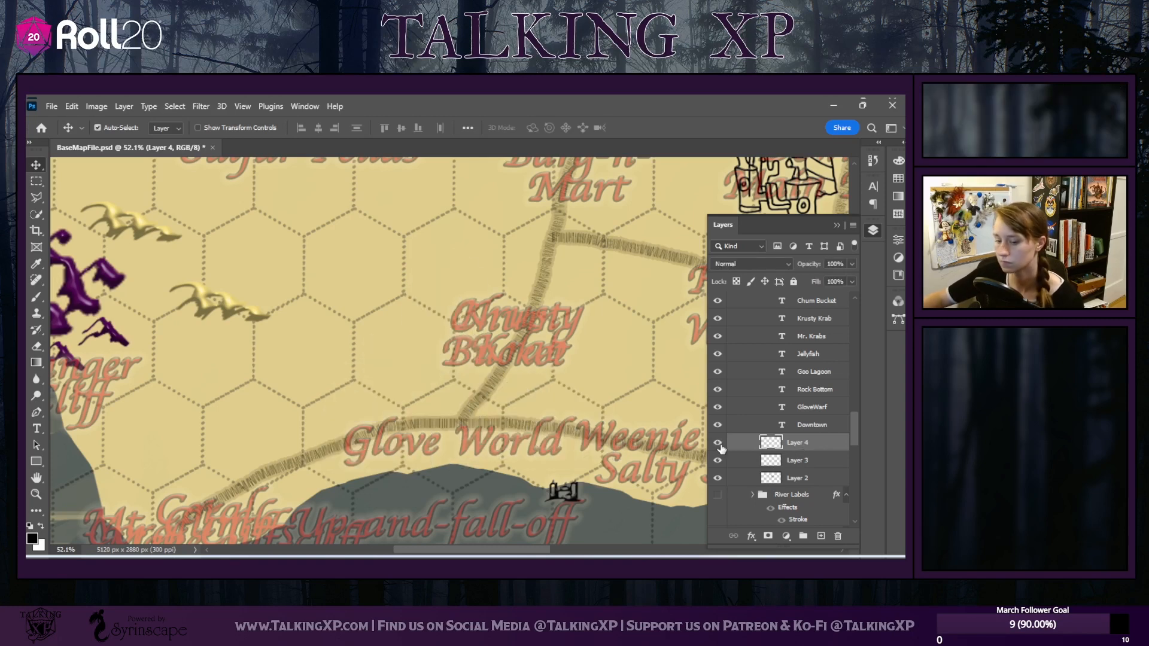
key("ctrl+t")
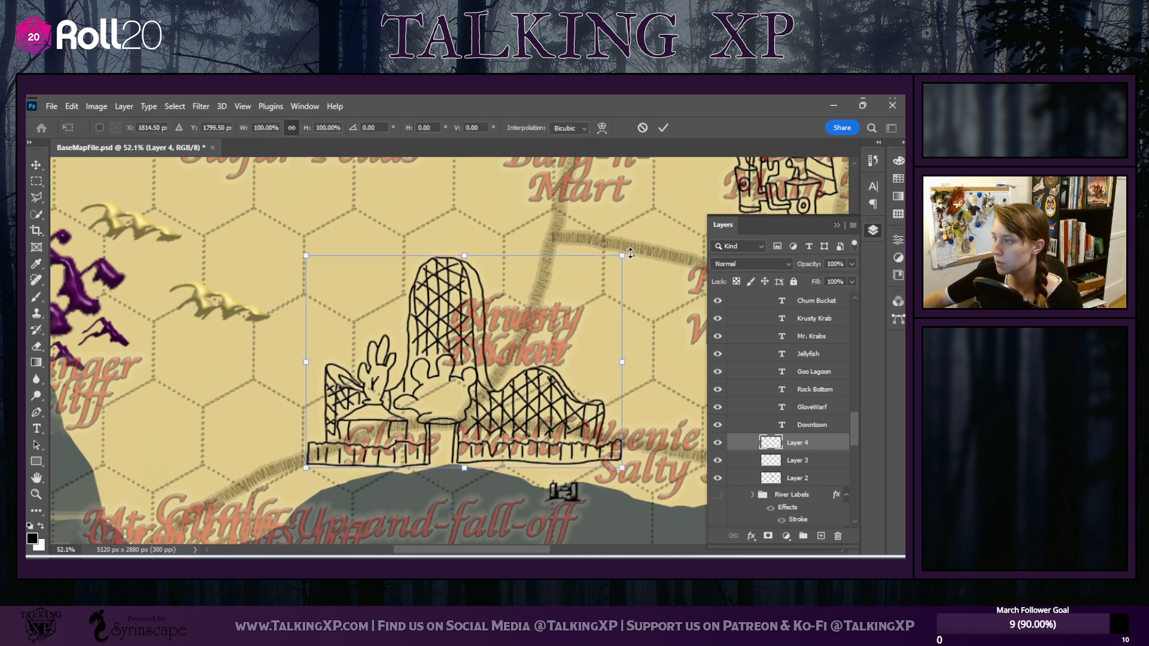
left_click_drag(630, 253, 552, 319)
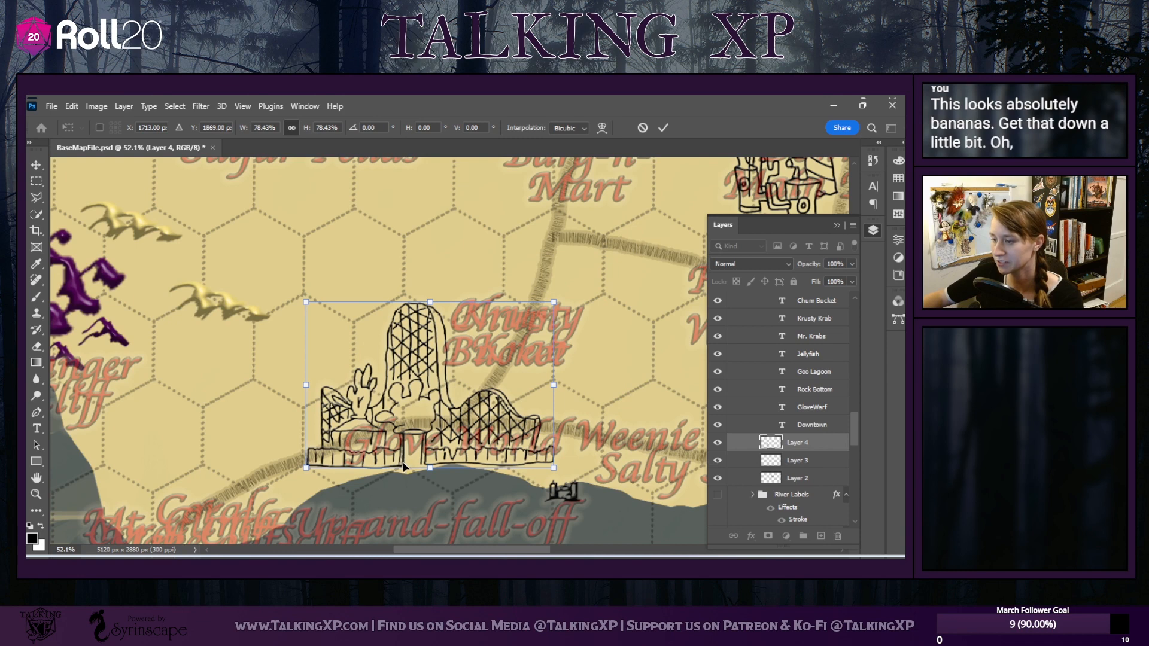
left_click_drag(405, 465, 417, 463)
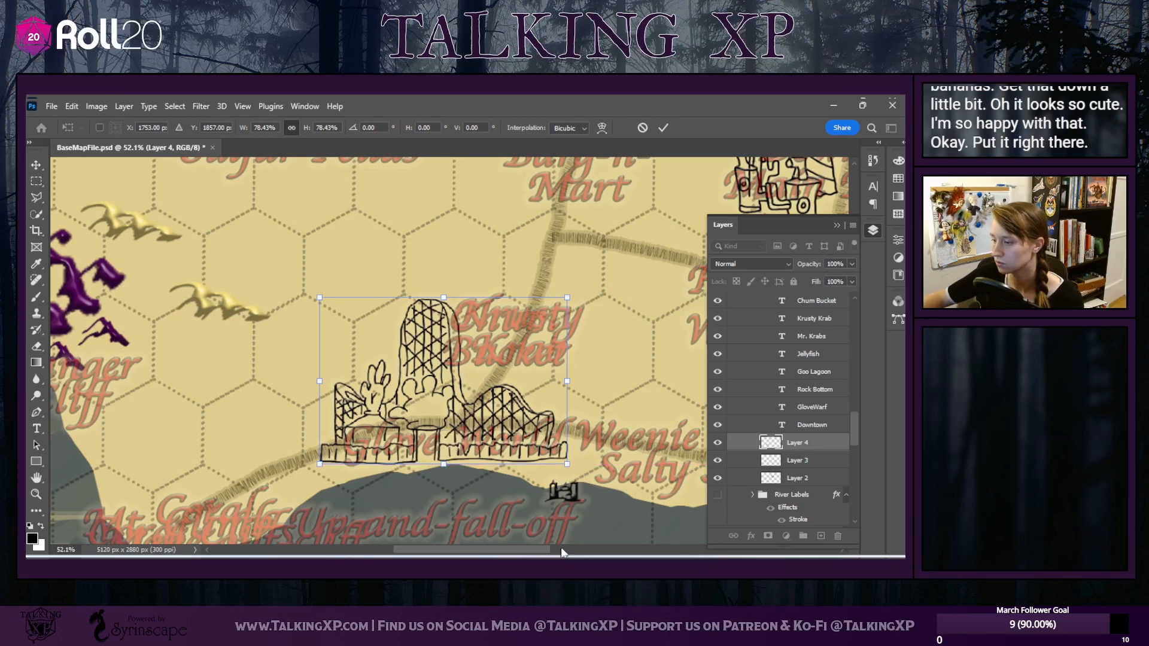
Apply the Layer 4 transform and show the 4ha7cc80yrd71 reference image around the Houses label
left_click_drag(527, 546, 563, 551)
scroll(477, 452, "up", 10)
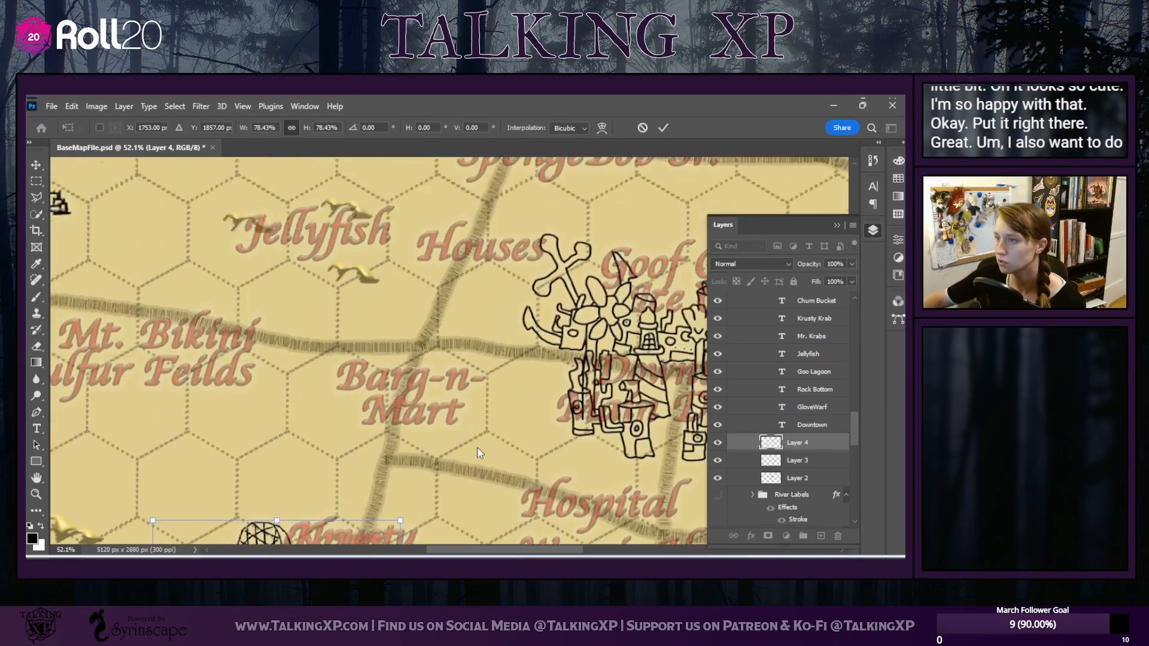
scroll(476, 447, "up", 3)
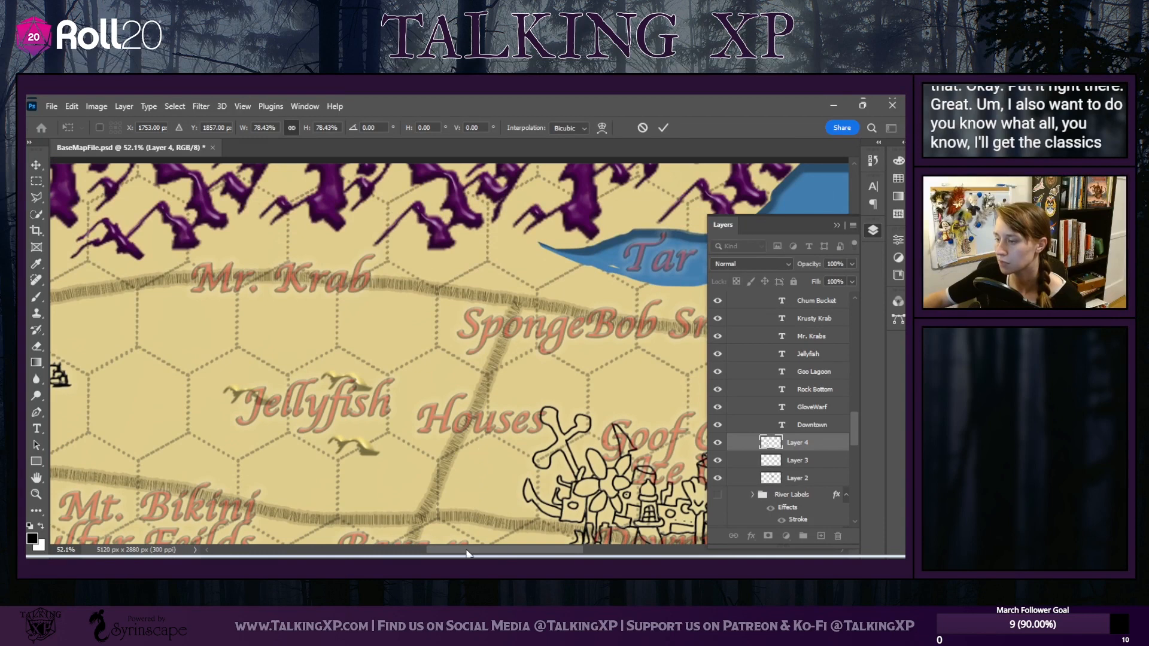
scroll(452, 520, "down", 4)
scroll(436, 528, "up", 2)
scroll(435, 529, "down", 5)
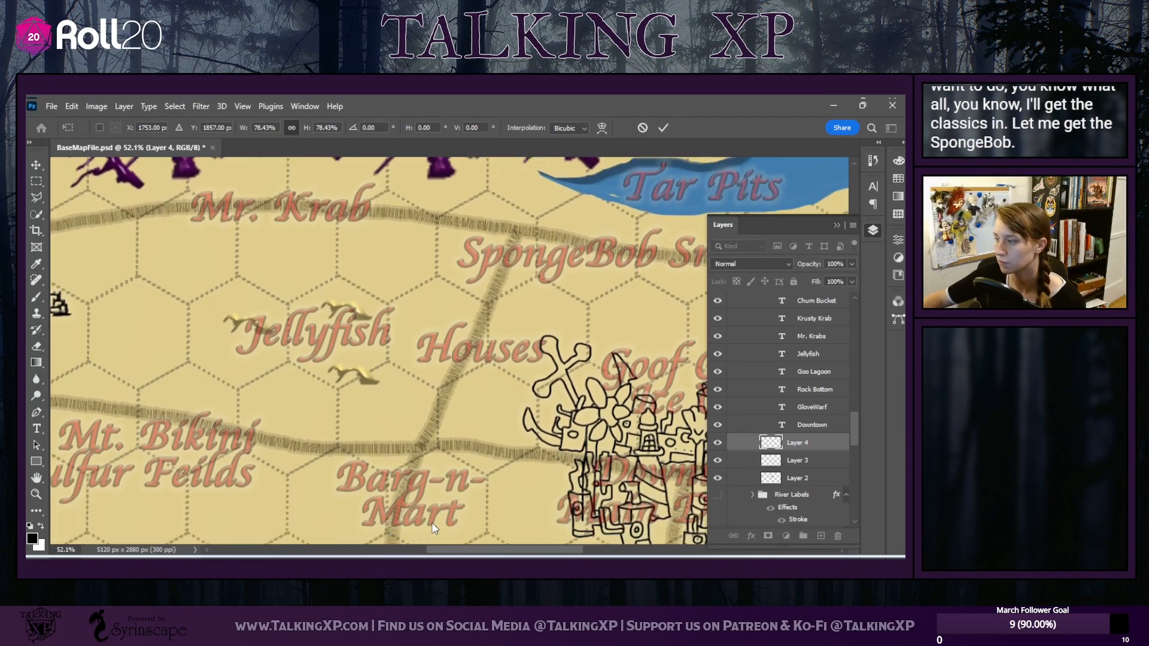
scroll(436, 529, "up", 8)
mouse_move(512, 549)
left_mouse_down()
mouse_move(532, 548)
mouse_move(517, 550)
left_mouse_up()
scroll(787, 490, "down", 10)
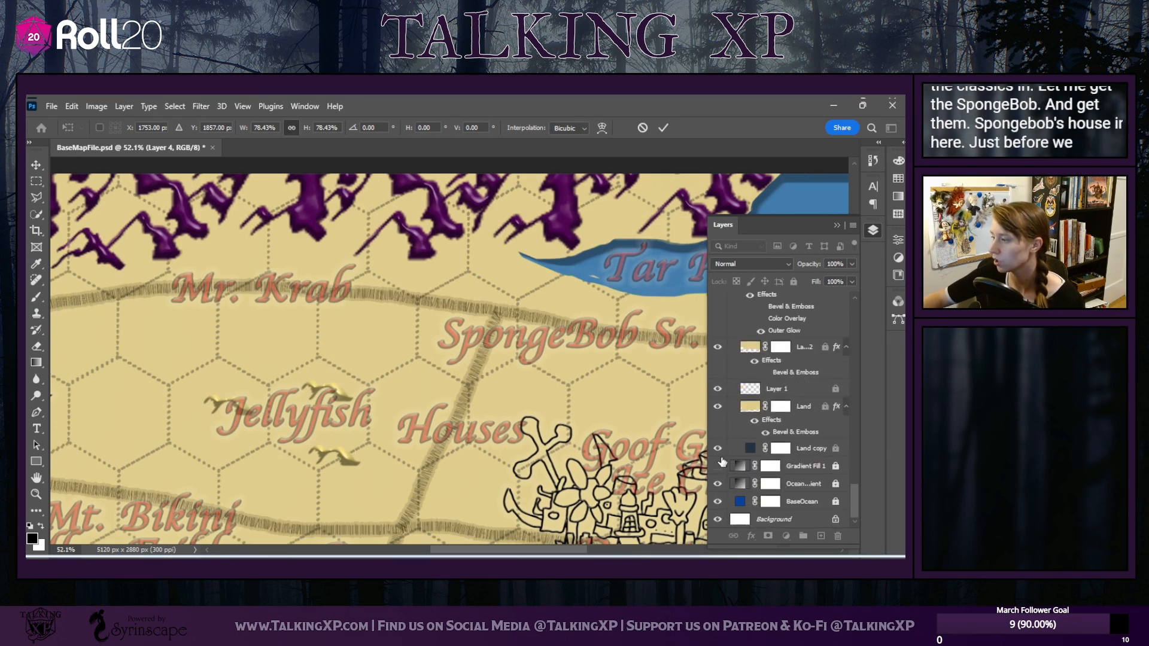
scroll(735, 454, "up", 5)
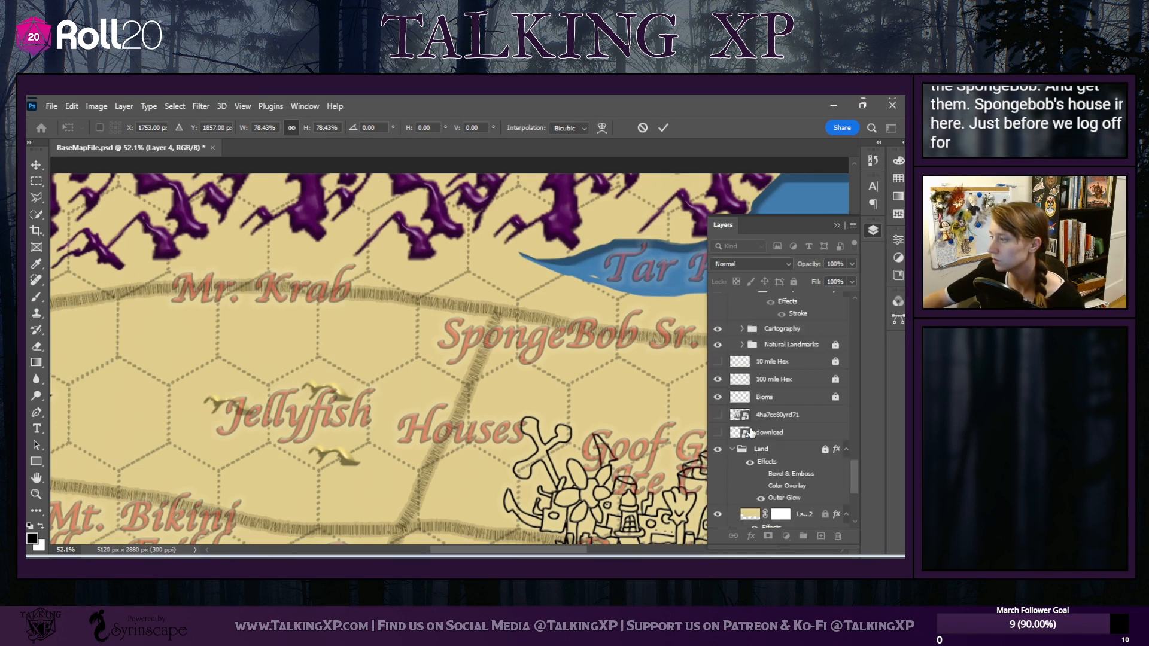
left_click(716, 415)
scroll(473, 472, "down", 1)
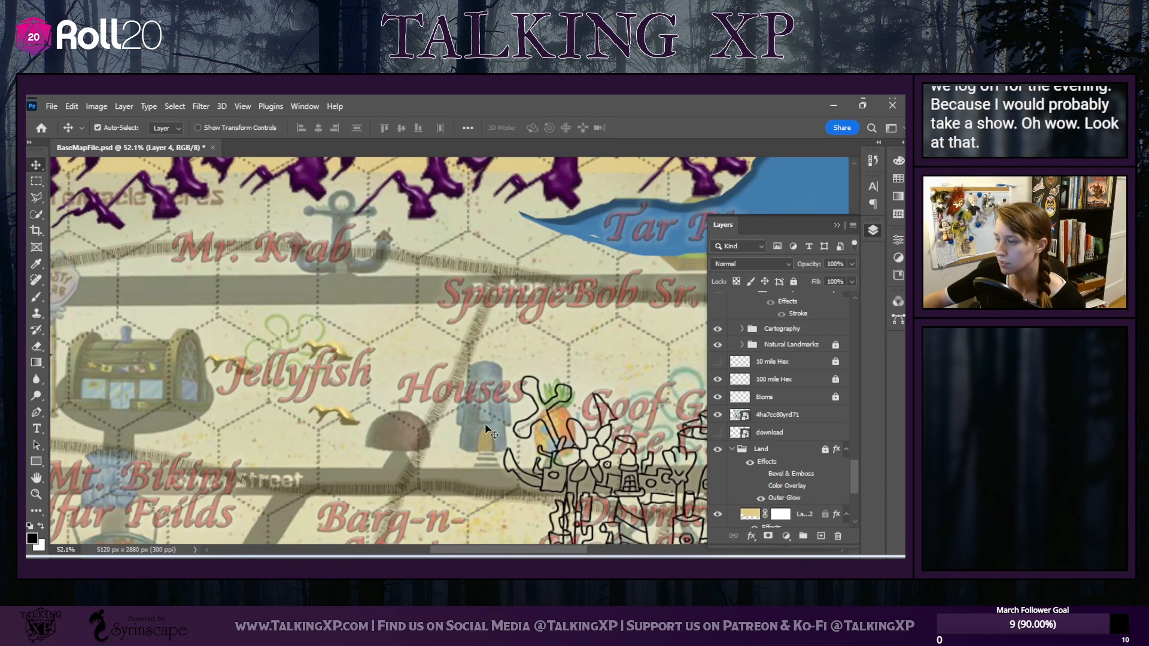
Shift the reference image slightly left and down so its three houses sit around the Houses label
left_click_drag(482, 421, 445, 431)
scroll(413, 437, "up", 2)
scroll(404, 443, "up", 1)
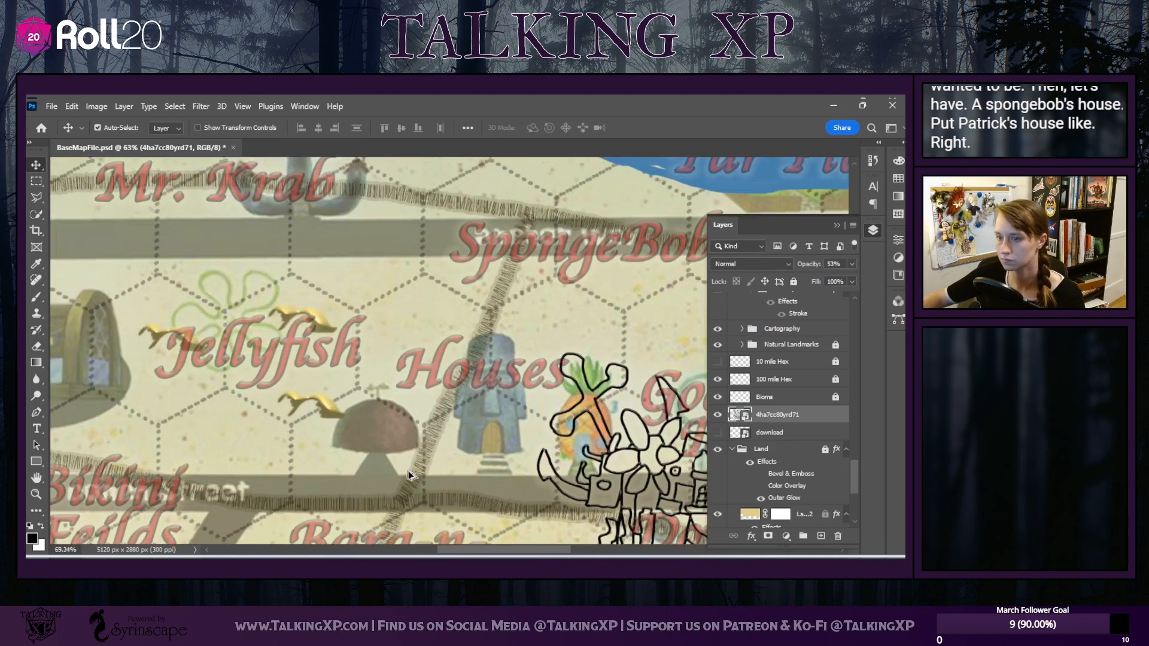
scroll(383, 444, "up", 1)
Add a new empty layer directly above Layer 4 for the house line art
scroll(768, 428, "up", 4)
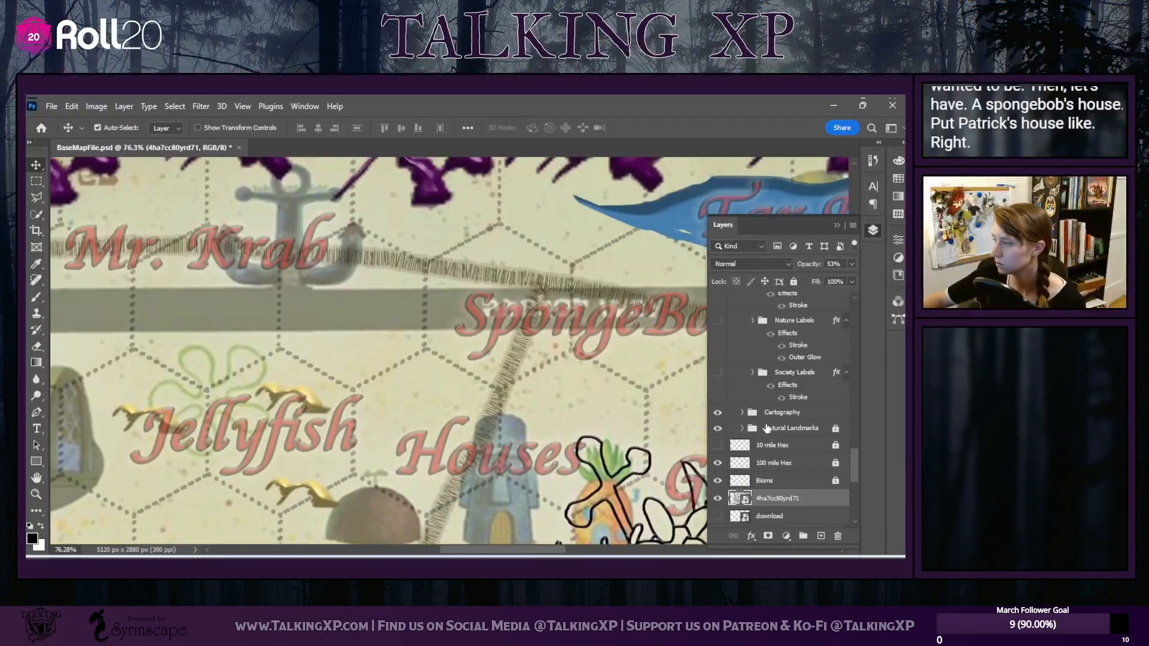
scroll(768, 428, "up", 4)
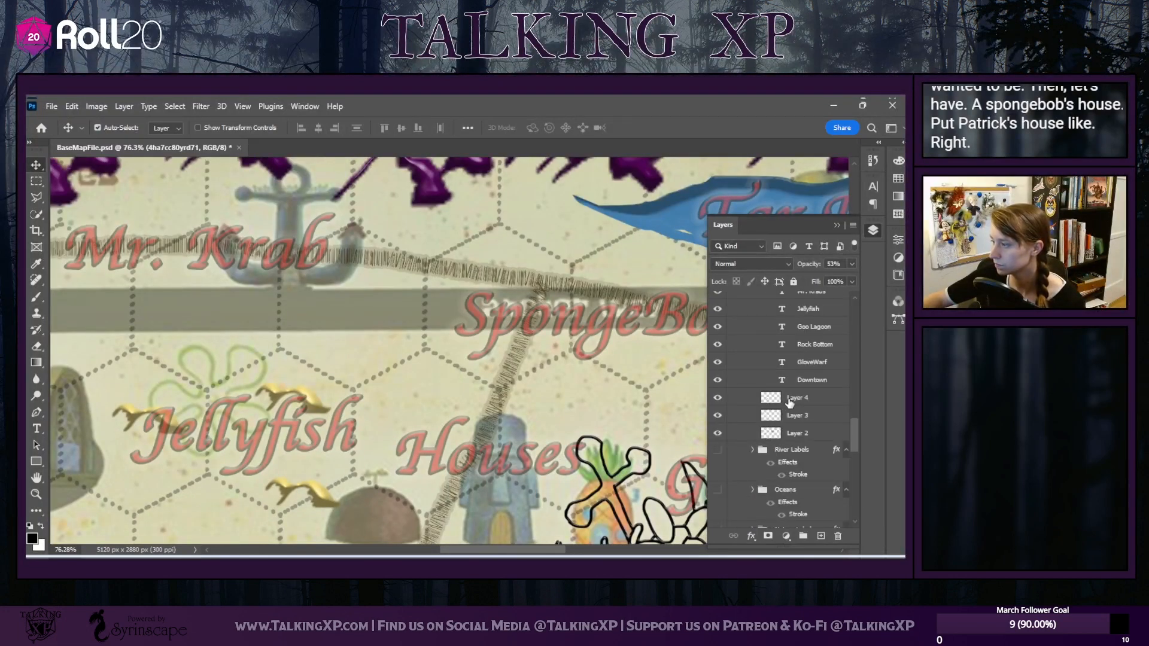
left_click(796, 397)
left_click(821, 536)
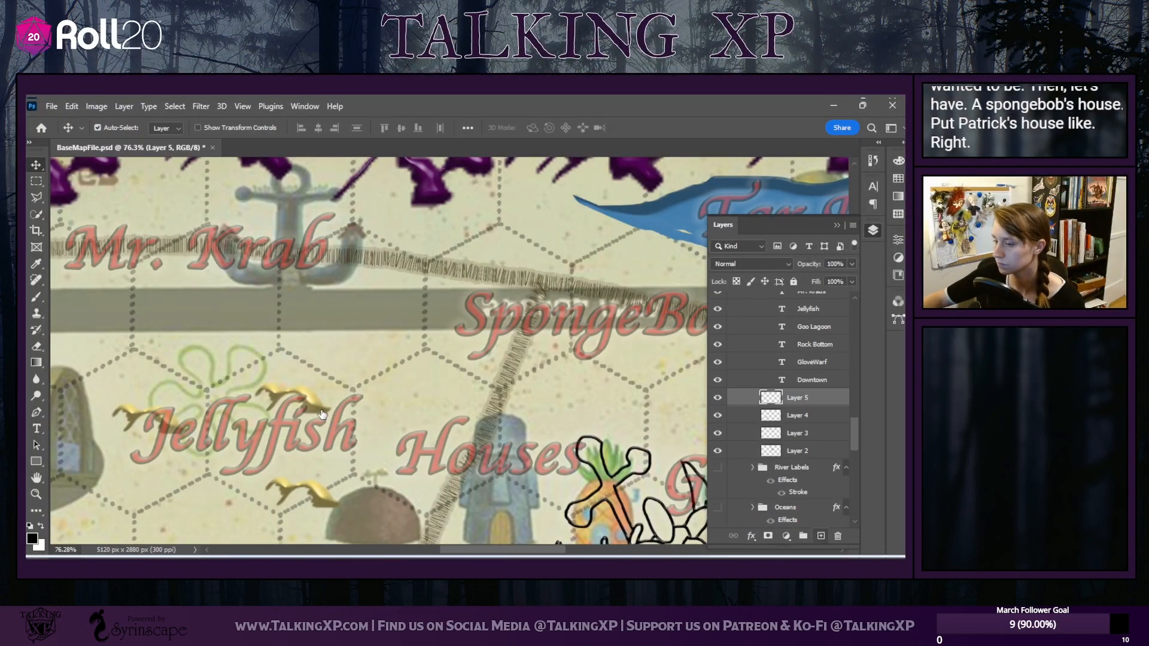
Trace Patrick's dome-shaped rock house in black with the Brush tool, including its flat base and the weather vane on top
scroll(381, 455, "down", 2)
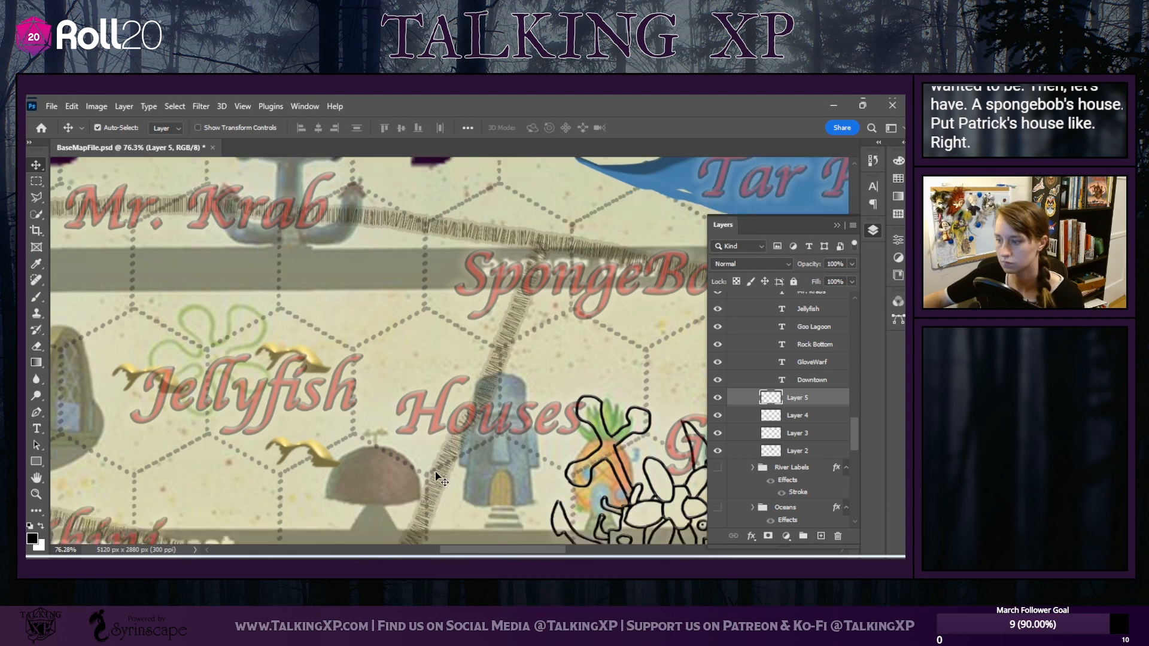
scroll(411, 472, "up", 5)
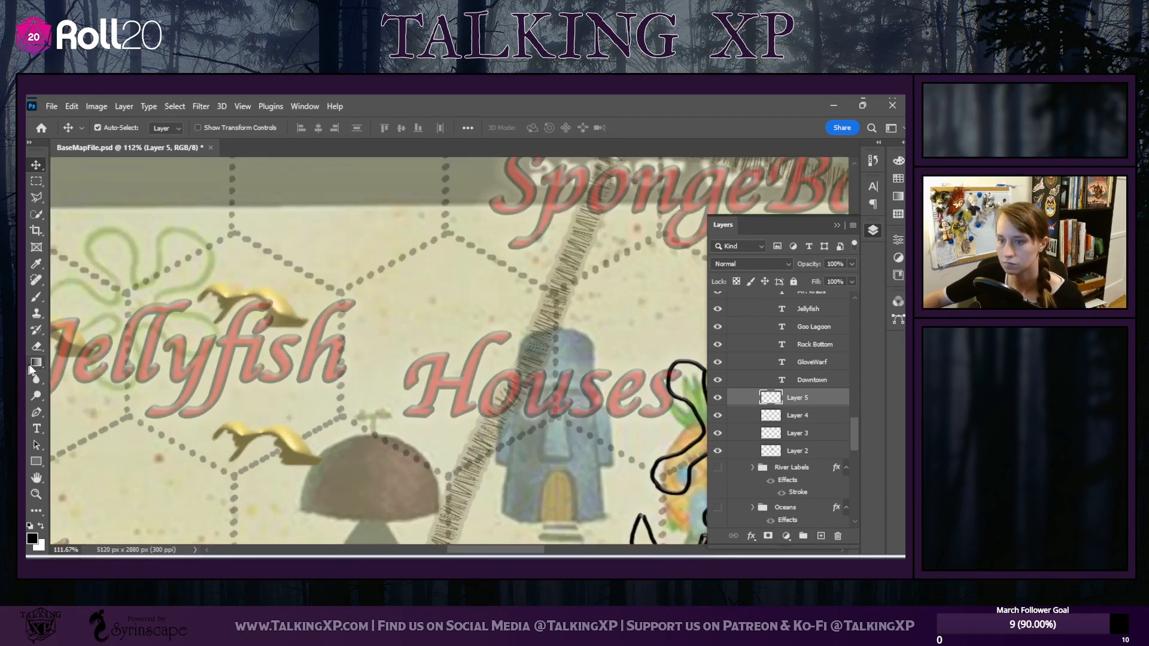
left_click(36, 297)
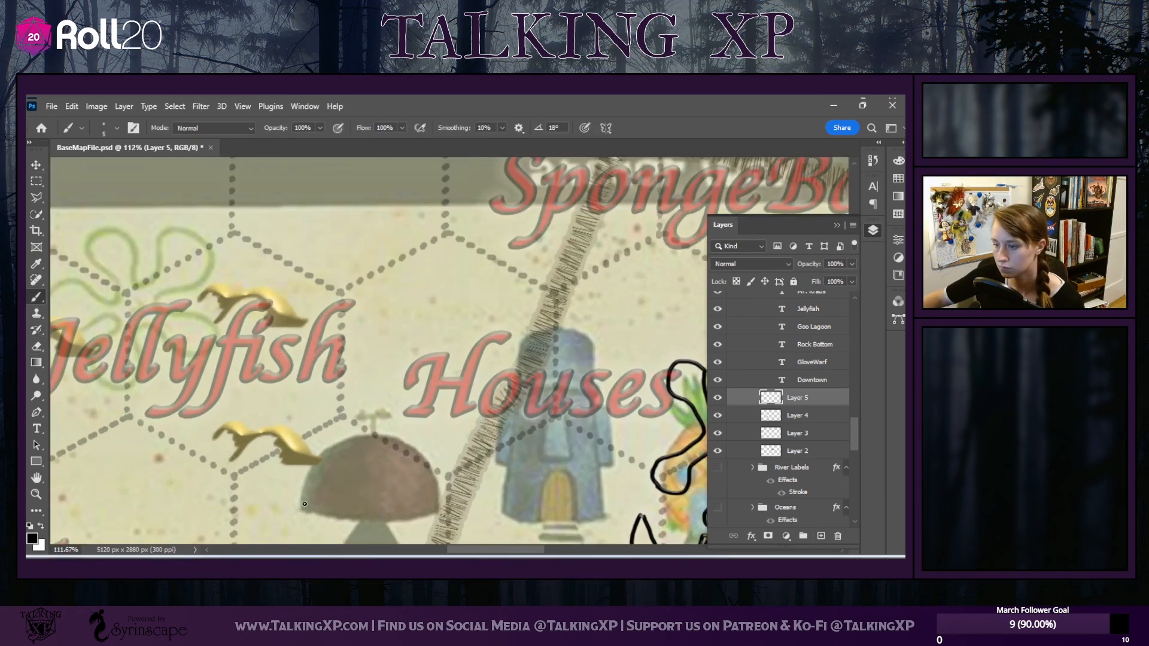
mouse_move(303, 507)
left_mouse_down()
mouse_move(314, 460)
mouse_move(353, 441)
mouse_move(383, 437)
mouse_move(430, 463)
mouse_move(438, 507)
mouse_move(378, 524)
mouse_move(318, 517)
left_mouse_up()
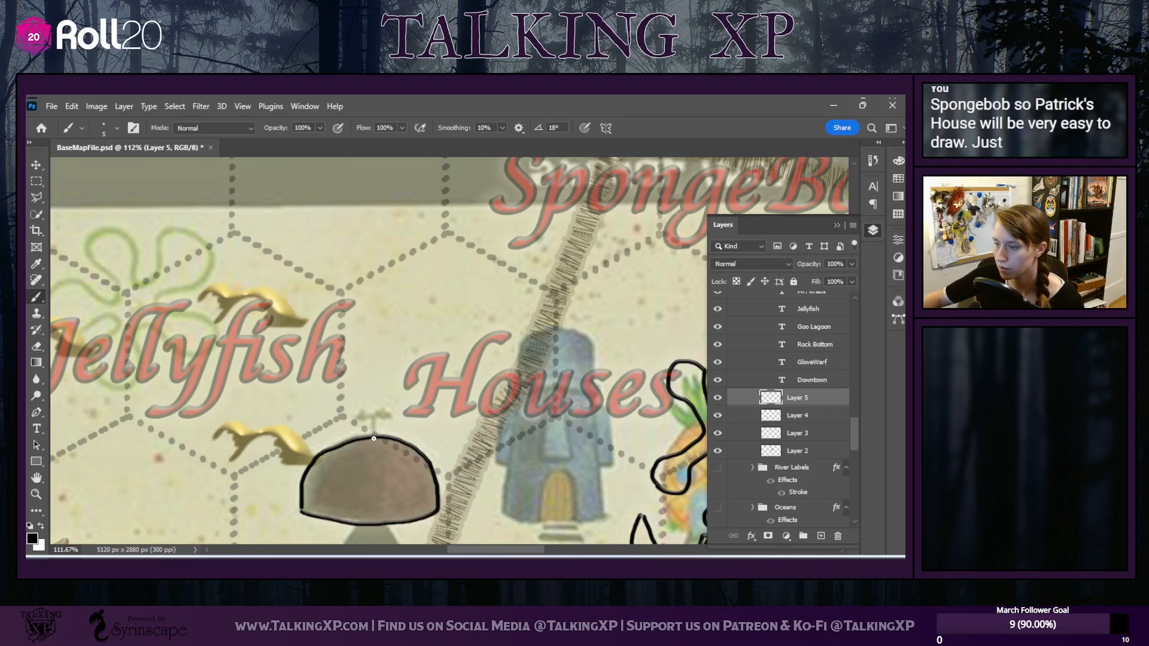
left_click_drag(373, 439, 372, 415)
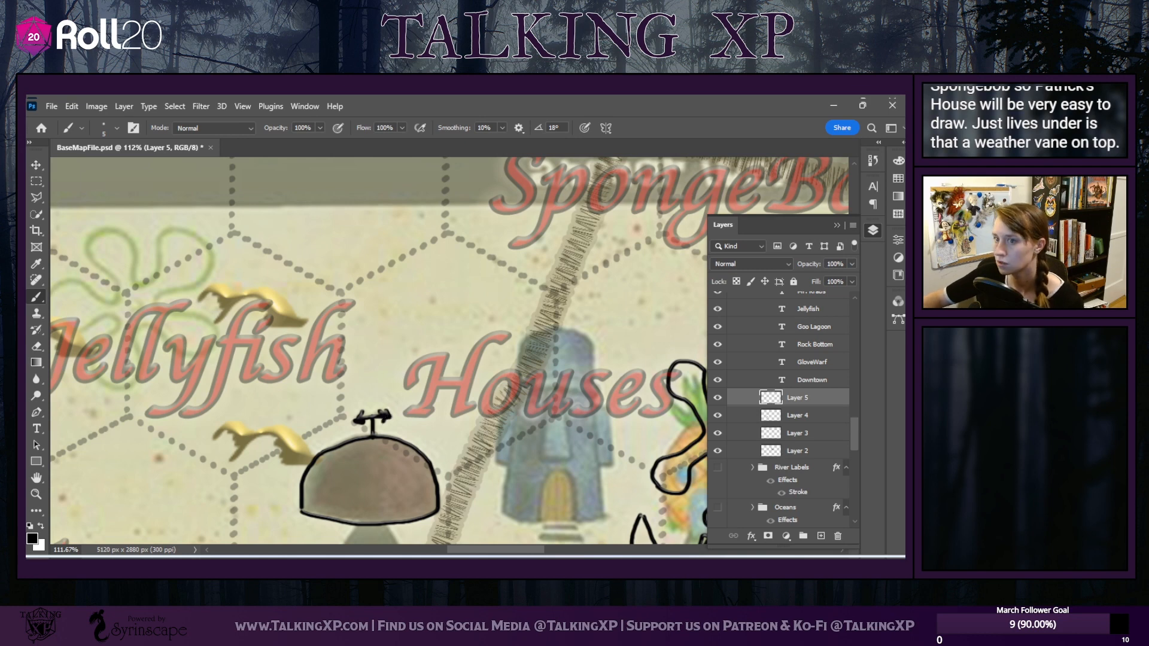
Move the reference image up and left so Squidward's stone-head house stands behind the inked dome, just left of the road
left_click(37, 167)
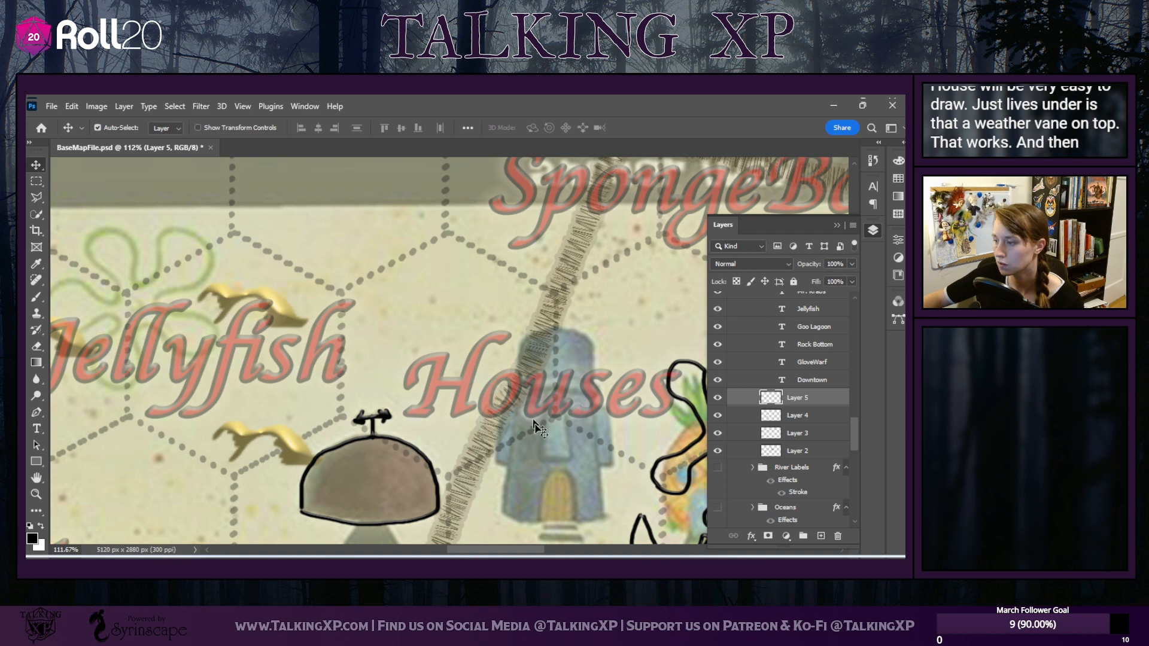
left_click_drag(538, 439, 417, 356)
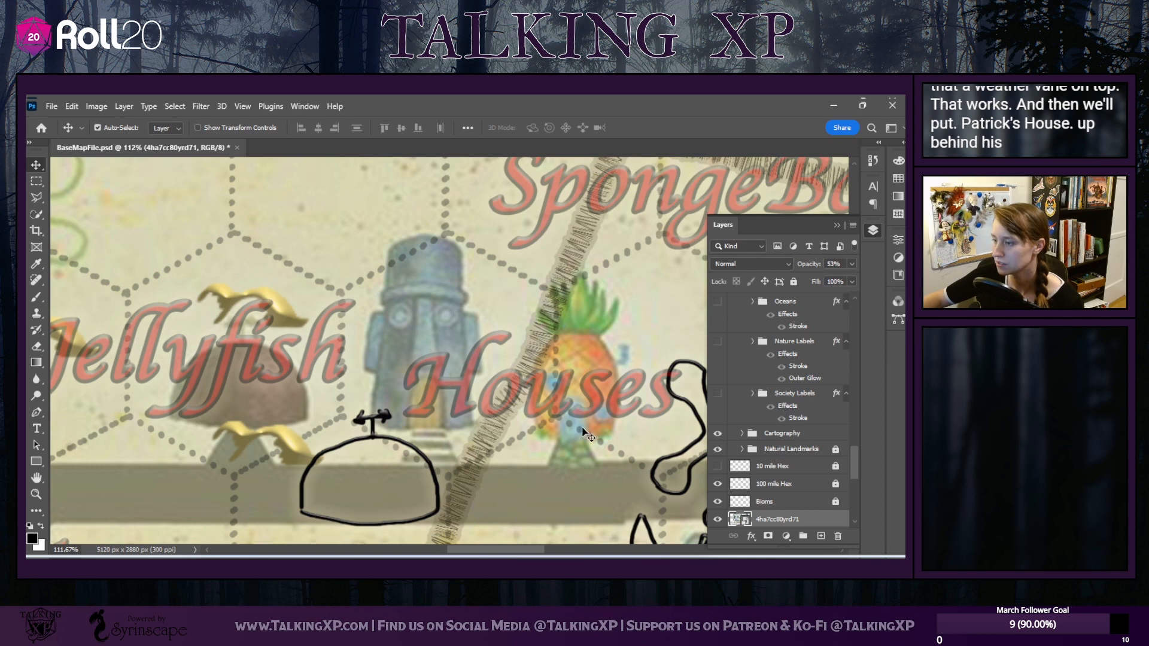
scroll(581, 430, "up", 4)
scroll(440, 413, "down", 3)
scroll(437, 407, "down", 1)
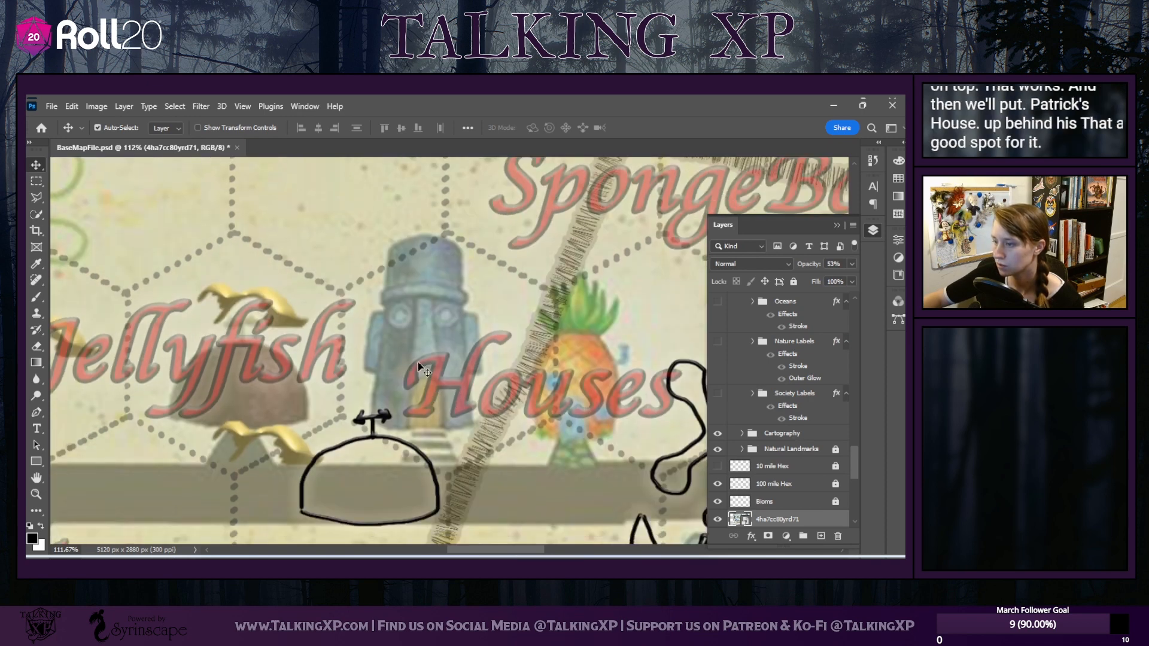
left_click_drag(418, 350, 418, 355)
key("ctrl+z")
left_click_drag(396, 283, 404, 273)
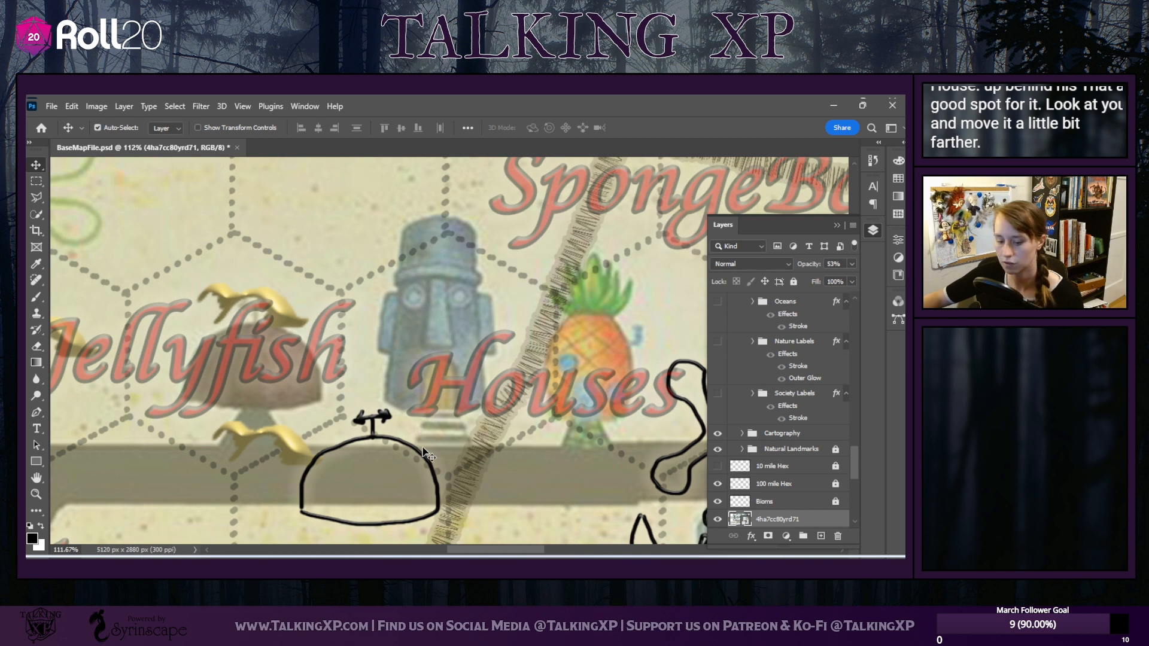
On Layer 5, brush the outline of the stone-head house's hat, including the crown and the curved brim
scroll(423, 452, "up", 2)
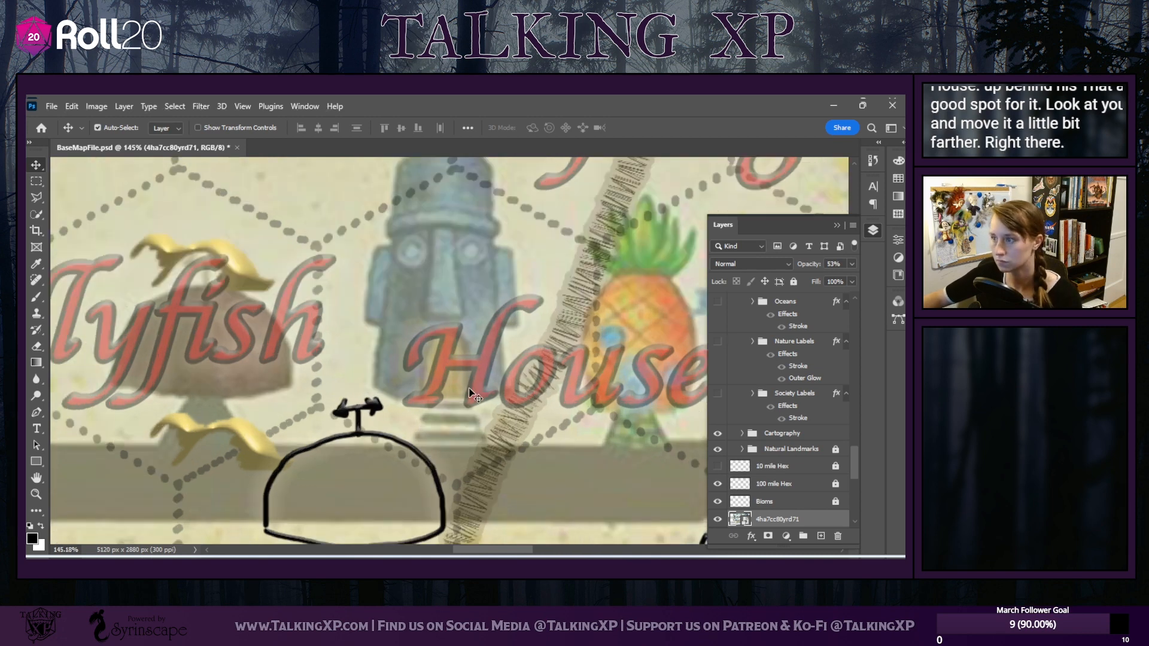
scroll(574, 435, "down", 2)
scroll(790, 455, "up", 5)
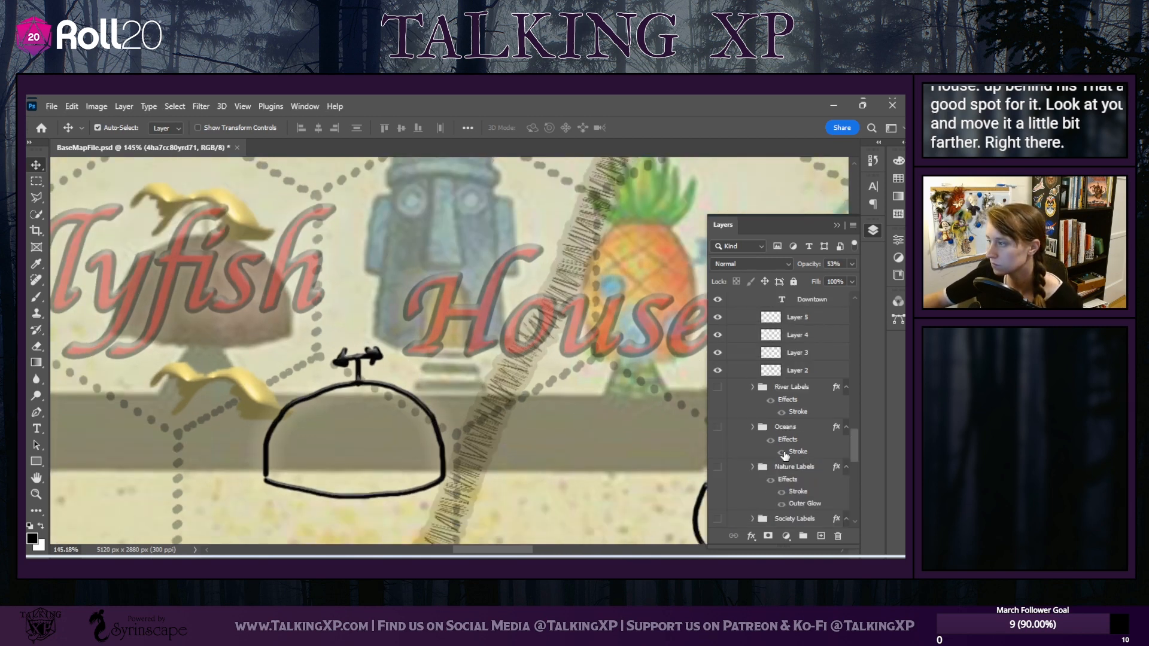
left_click(798, 401)
scroll(575, 404, "up", 3)
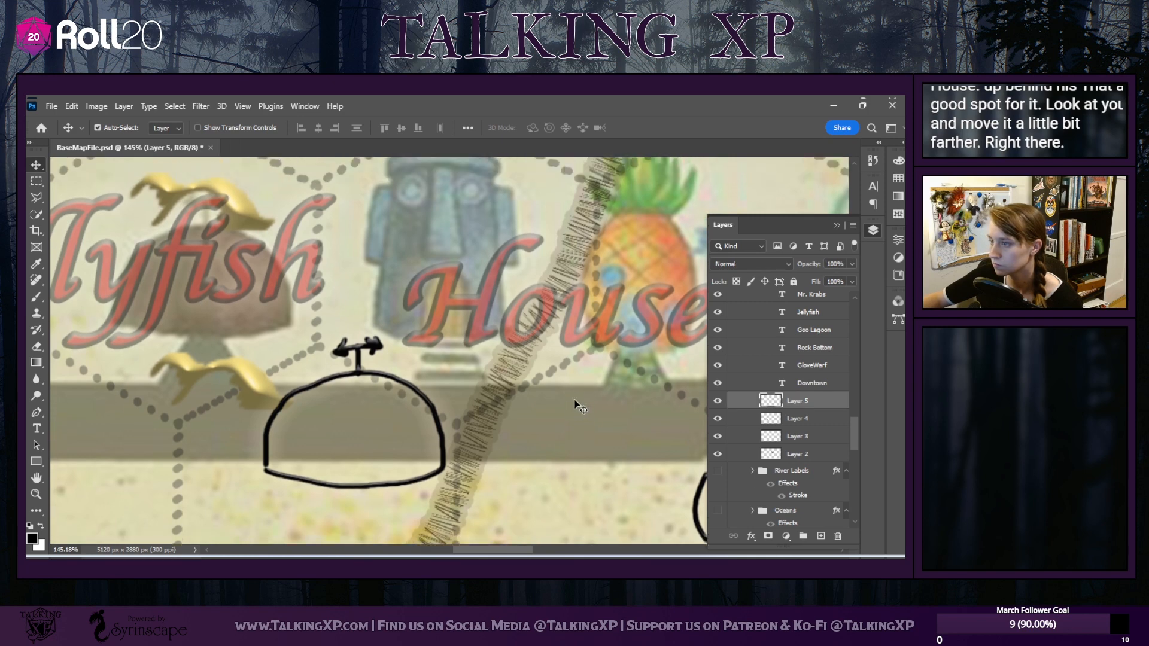
scroll(574, 407, "up", 4)
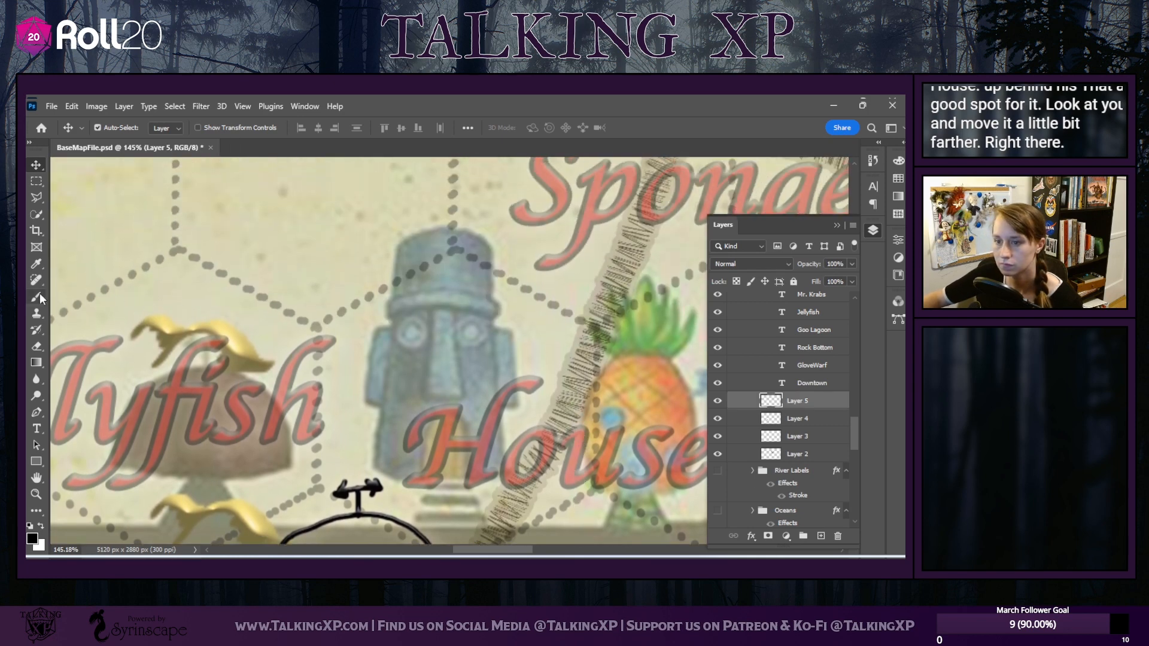
left_click(38, 296)
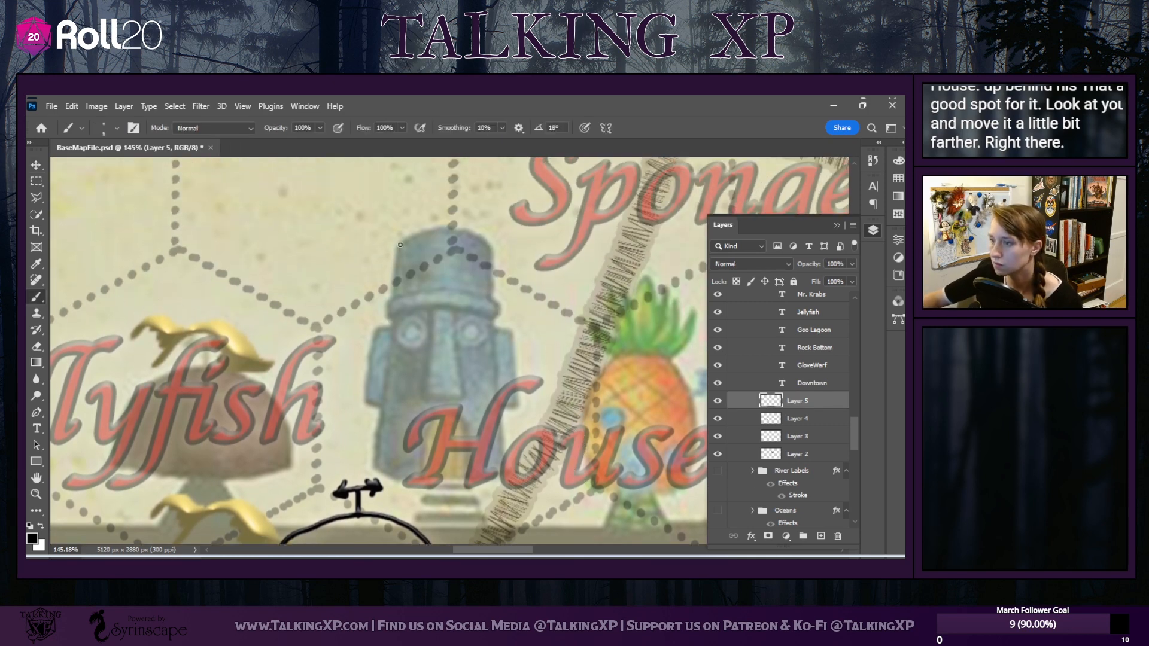
mouse_move(396, 247)
left_mouse_down()
mouse_move(468, 233)
mouse_move(490, 243)
mouse_move(490, 286)
left_mouse_up()
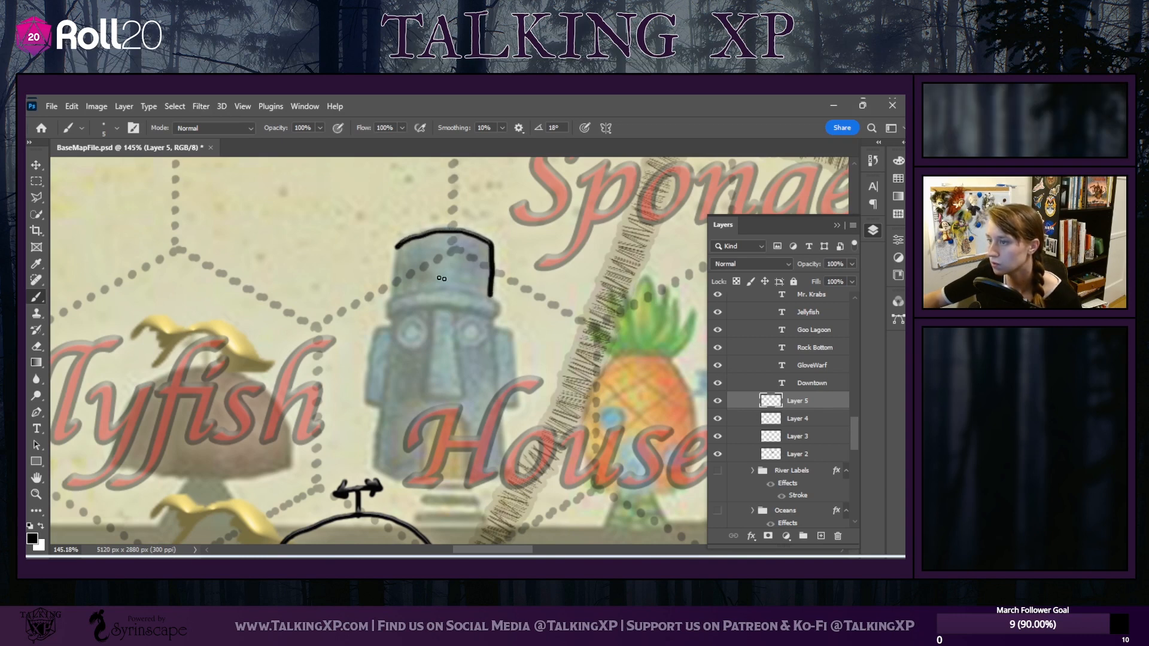
mouse_move(397, 255)
left_mouse_down()
mouse_move(389, 316)
mouse_move(396, 297)
mouse_move(431, 289)
mouse_move(500, 305)
mouse_move(495, 317)
mouse_move(424, 308)
left_mouse_up()
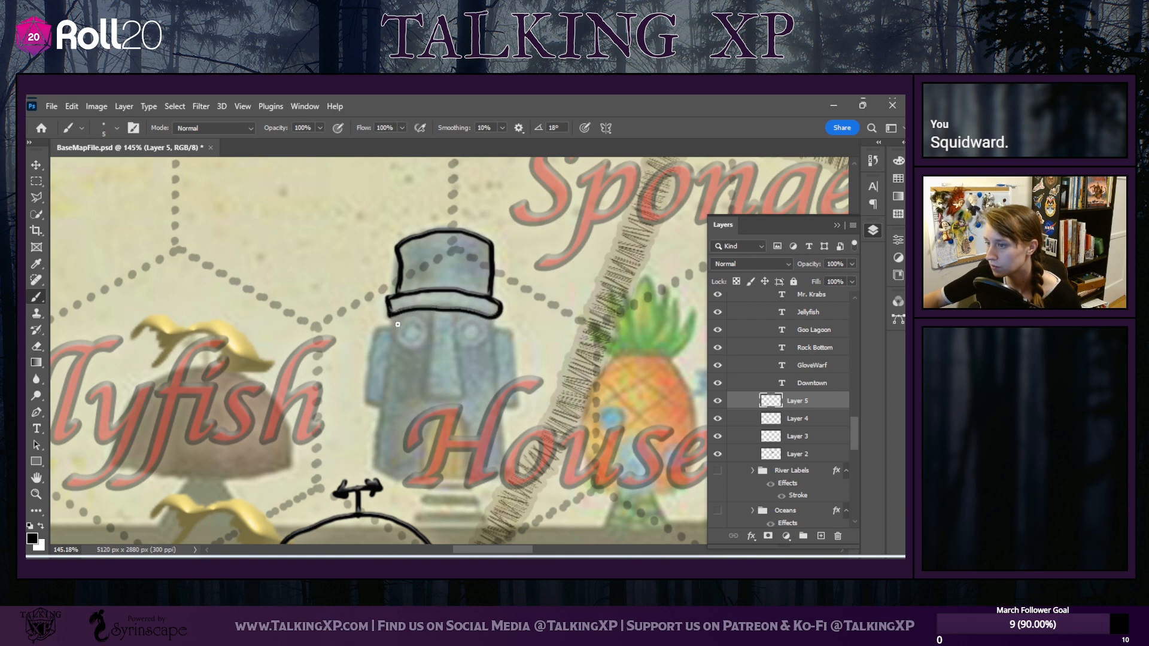
Draw the stone-head house's long nose and its two round eyes with inner circles below the hat brim
mouse_move(434, 317)
left_mouse_down()
mouse_move(426, 391)
mouse_move(435, 395)
mouse_move(461, 395)
mouse_move(450, 340)
left_mouse_up()
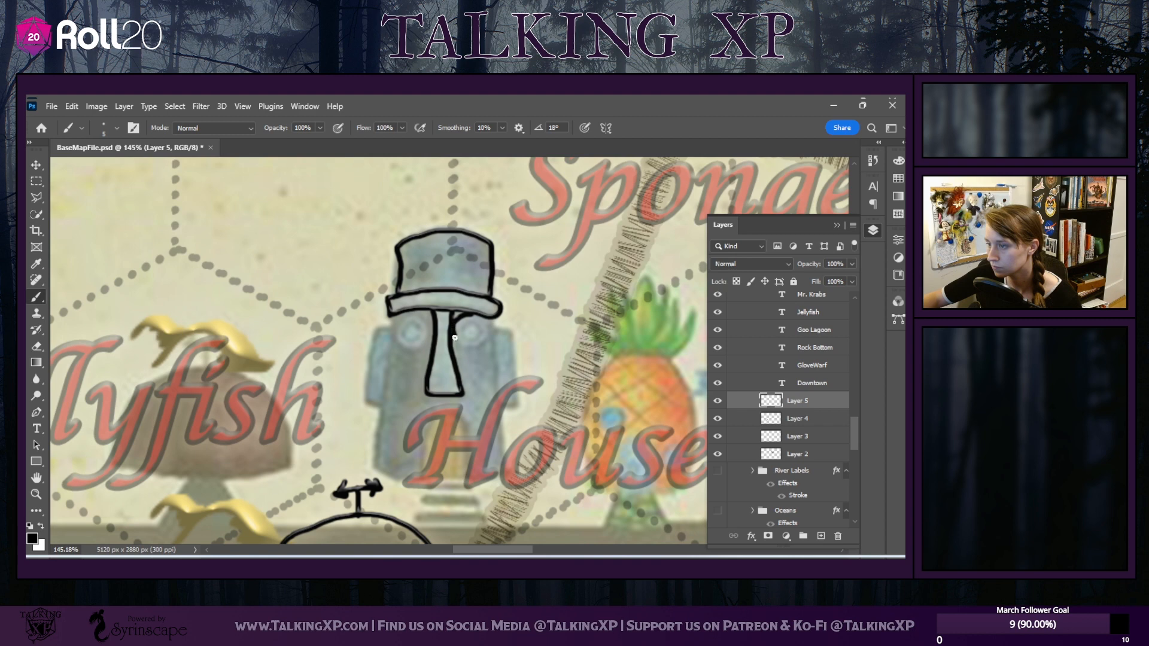
mouse_move(461, 346)
left_mouse_down()
mouse_move(485, 346)
mouse_move(492, 329)
left_mouse_up()
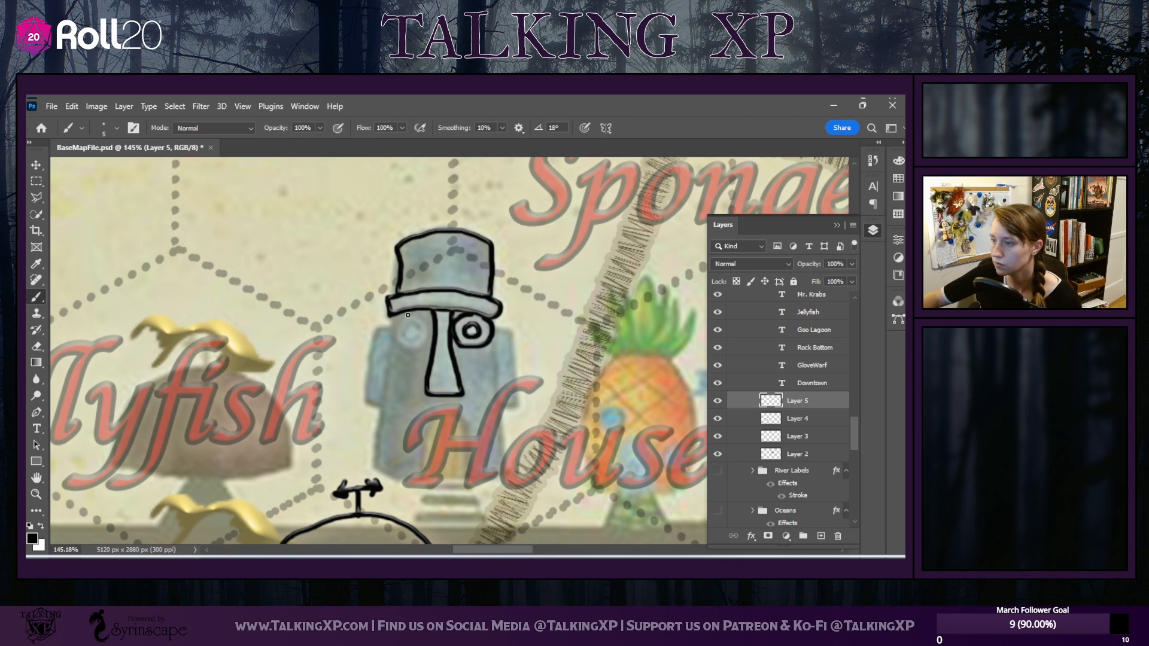
mouse_move(421, 317)
left_mouse_down()
mouse_move(428, 336)
mouse_move(416, 346)
mouse_move(395, 326)
mouse_move(416, 316)
mouse_move(417, 331)
left_mouse_up()
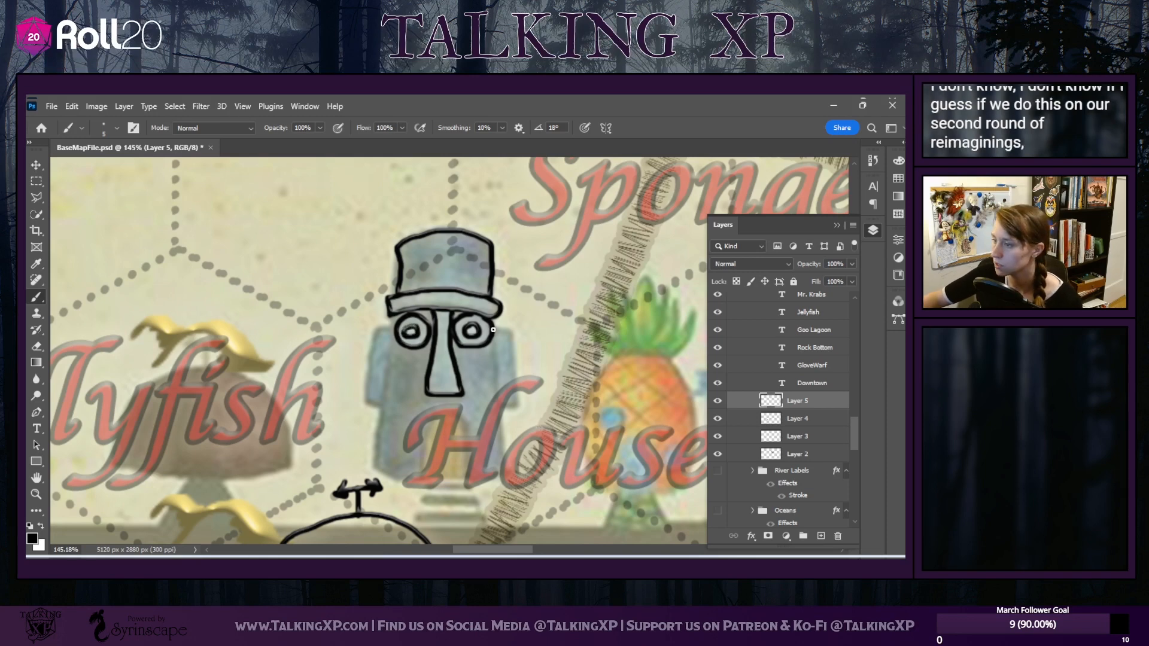
Brush the rest of the stone-head house on Layer 5: both side slabs, the body walls with base, and the arched doorway
mouse_move(492, 329)
left_mouse_down()
mouse_move(507, 331)
mouse_move(522, 400)
mouse_move(502, 402)
left_mouse_up()
left_click_drag(492, 336, 503, 409)
left_click_drag(504, 454, 504, 472)
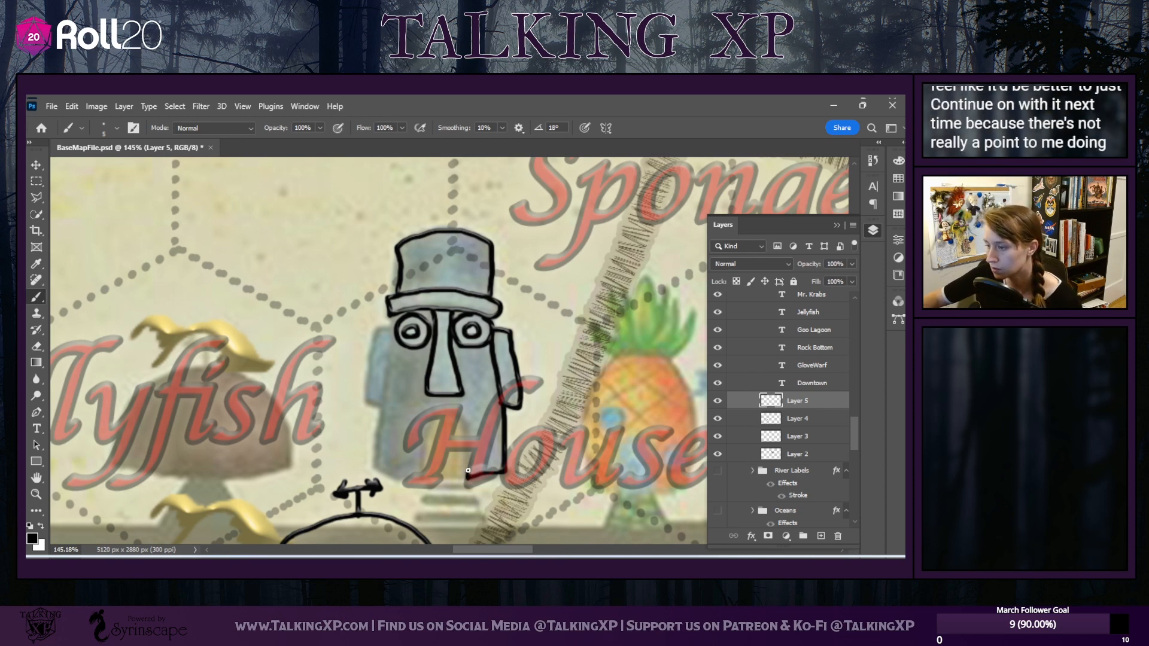
left_click_drag(467, 476, 470, 438)
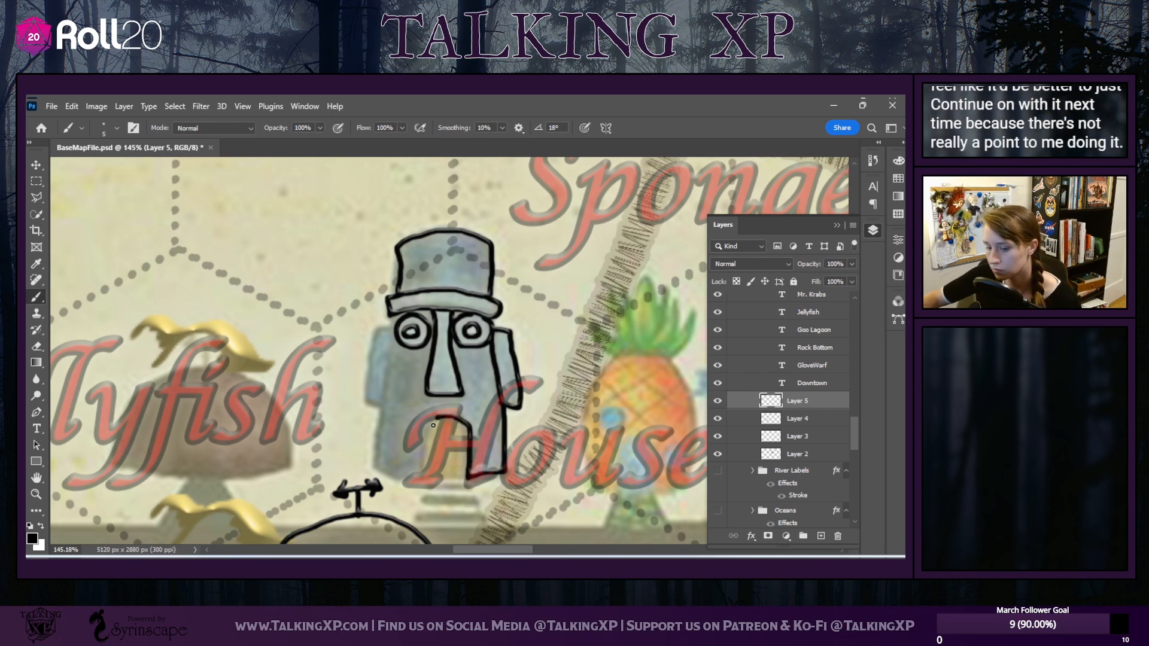
key("ctrl+z")
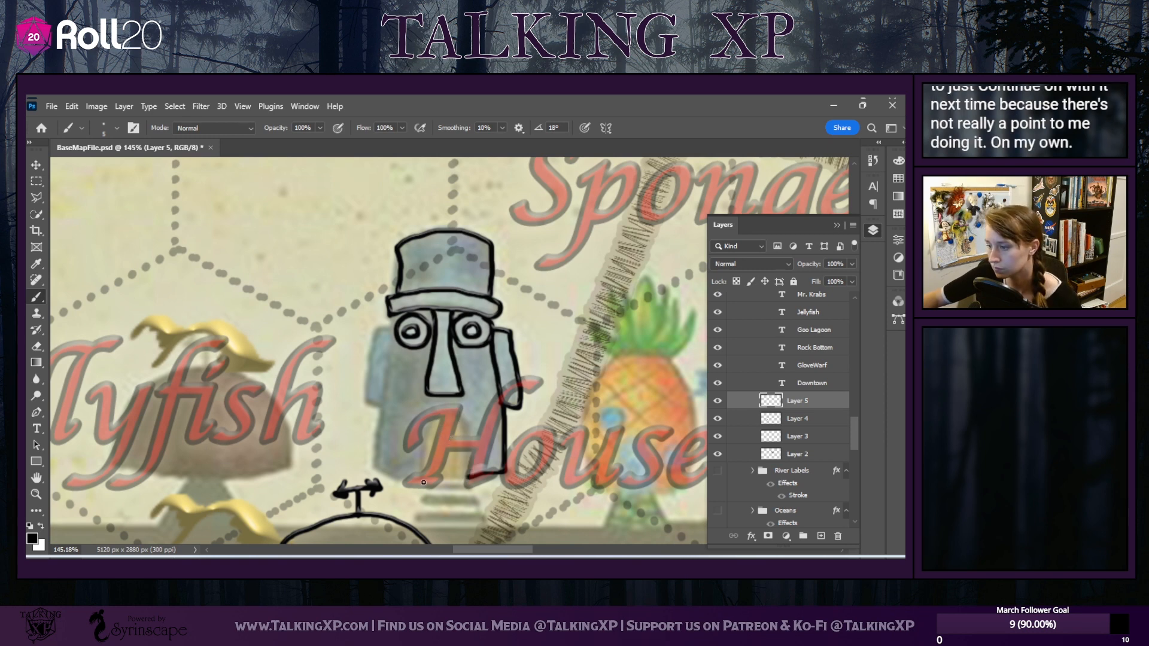
mouse_move(426, 452)
left_mouse_down()
mouse_move(455, 416)
mouse_move(469, 473)
left_mouse_up()
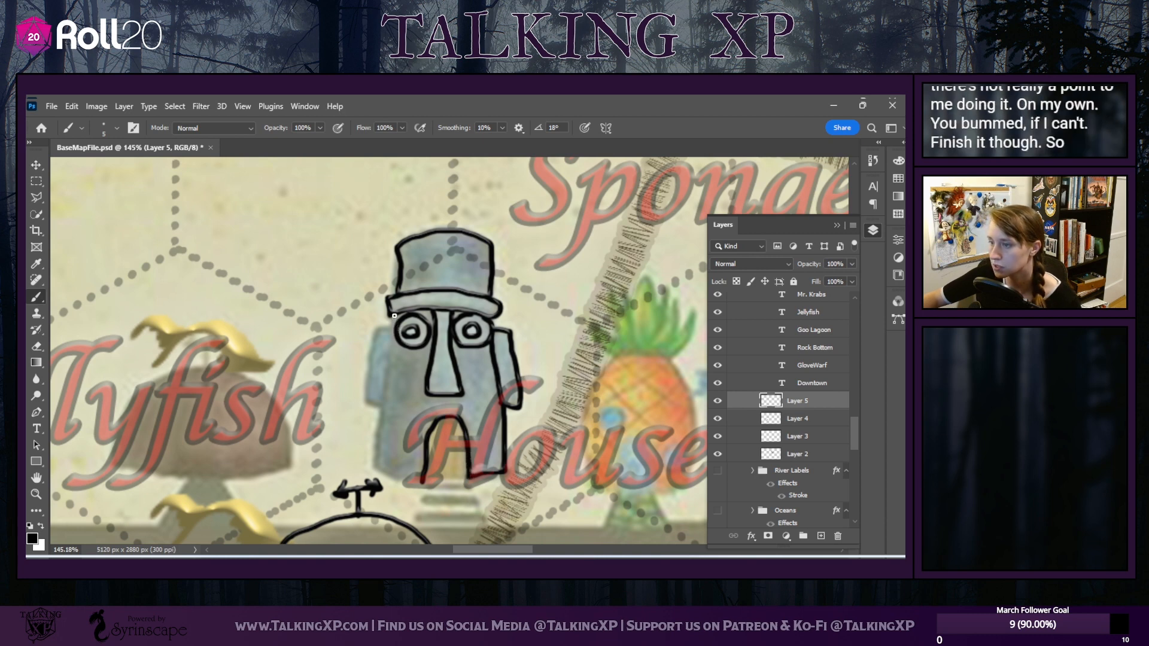
mouse_move(394, 332)
left_mouse_down()
mouse_move(374, 471)
mouse_move(416, 479)
left_mouse_up()
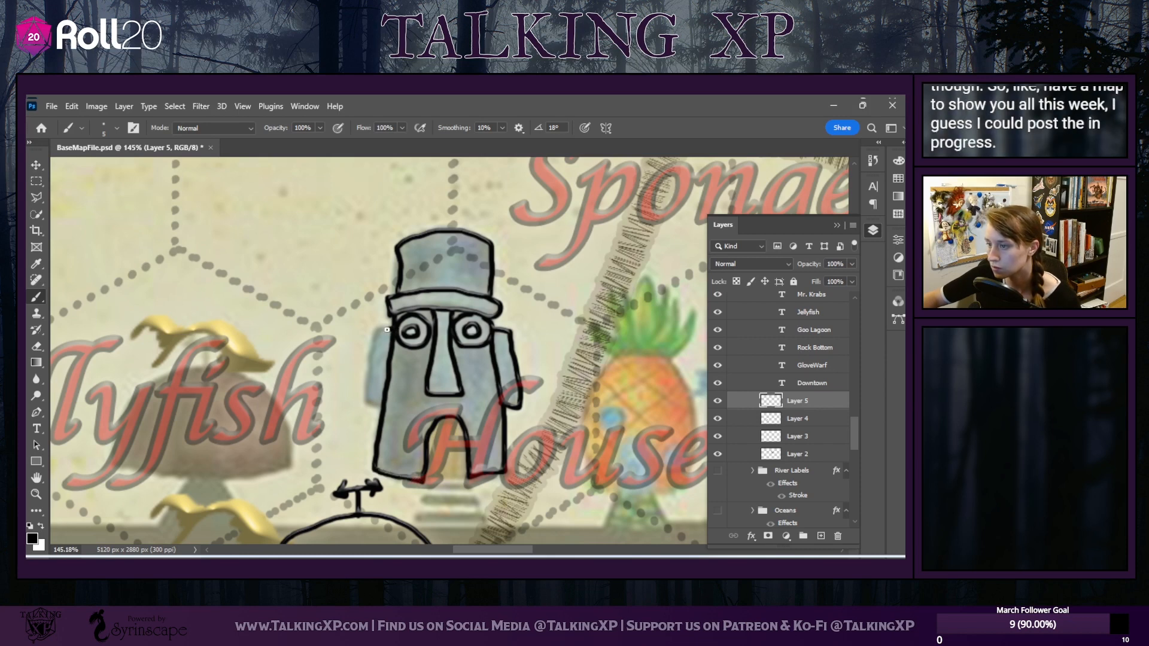
left_click_drag(376, 347, 371, 381)
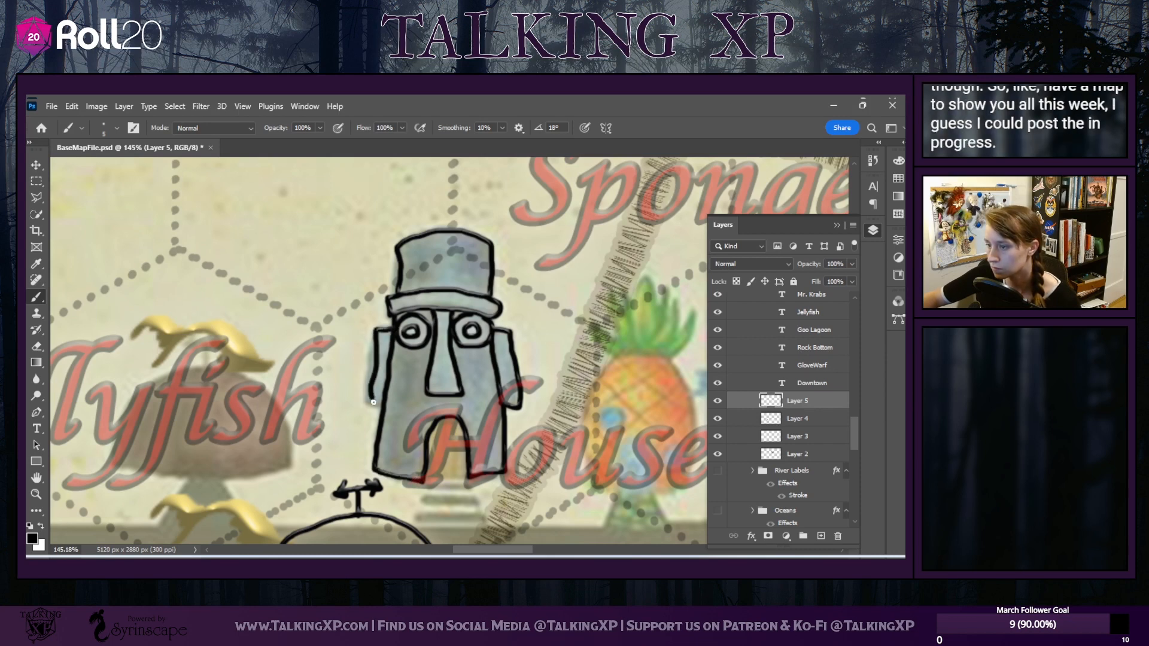
Move the Houses label slightly down and to the left on the map
scroll(500, 436, "up", 2)
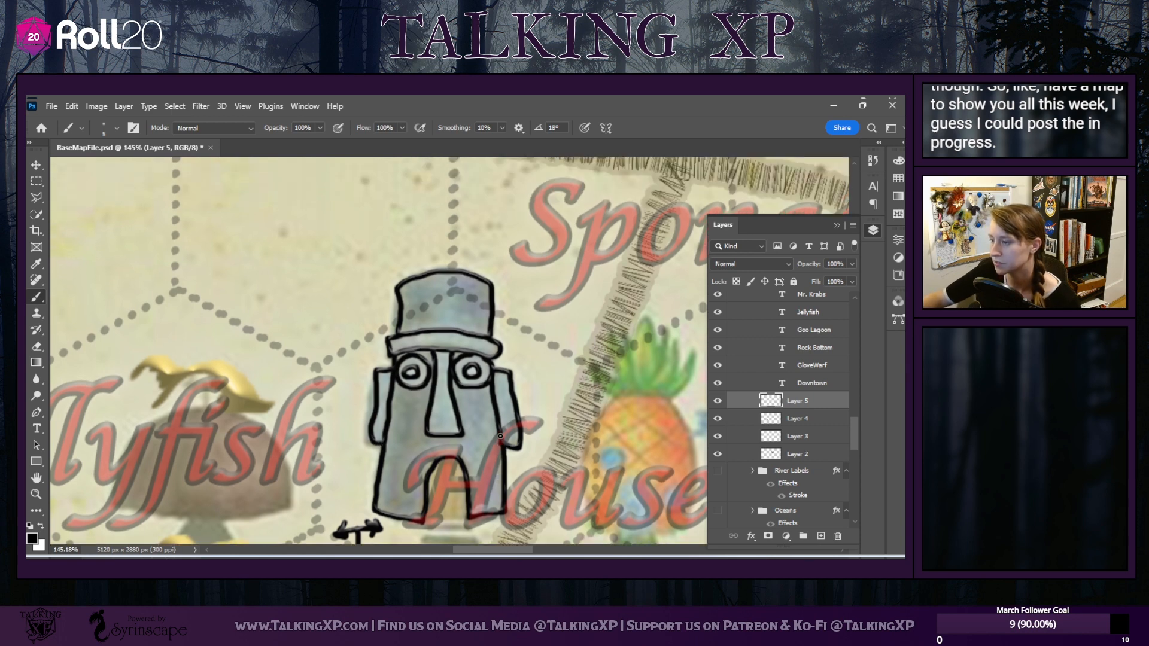
key("v")
mouse_move(621, 411)
left_mouse_down()
mouse_move(563, 227)
mouse_move(694, 389)
mouse_move(629, 419)
left_mouse_up()
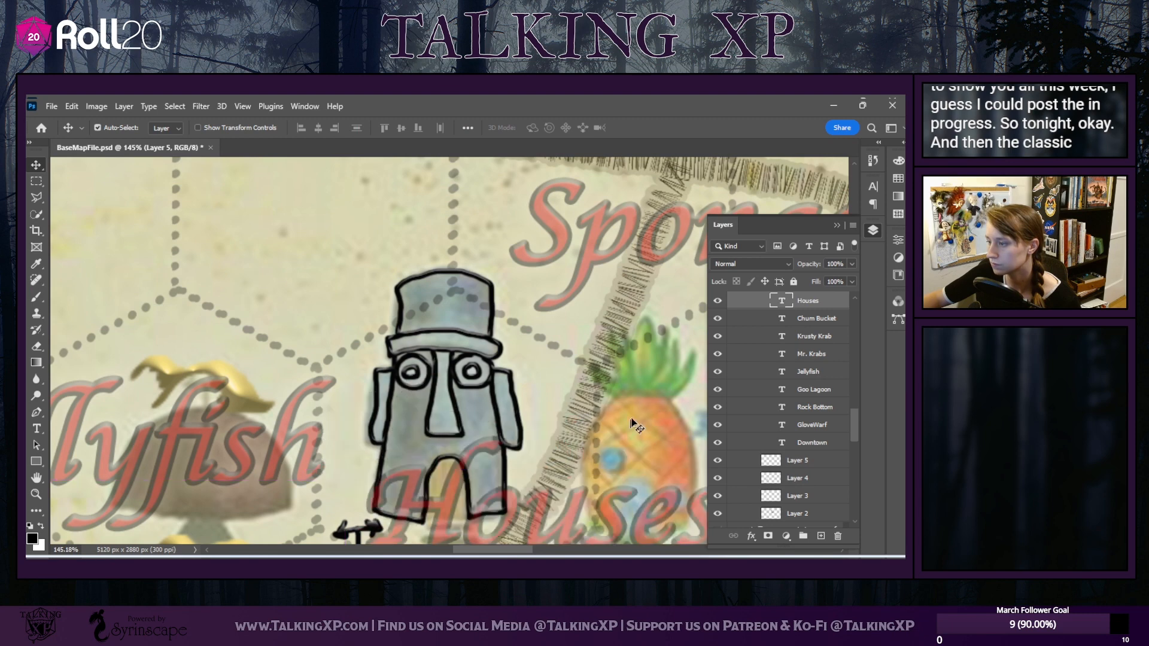
Move the reference image up and left so the pineapple house stands above the inked stone head, at the road junction
left_click_drag(516, 257, 557, 192)
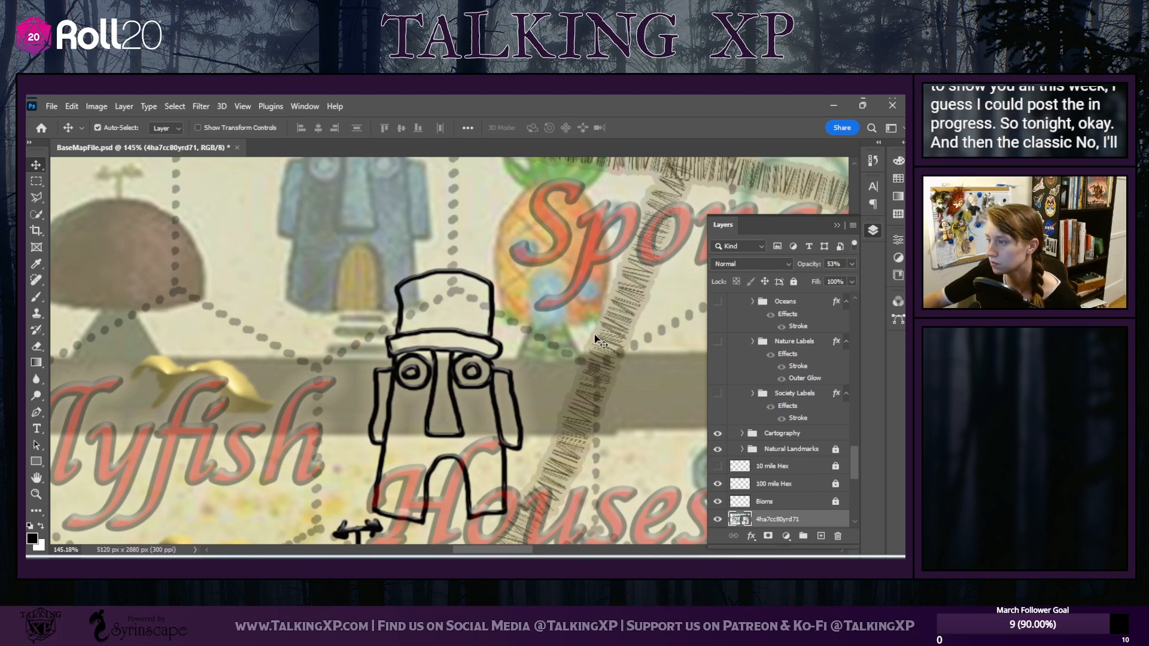
scroll(598, 338, "up", 2)
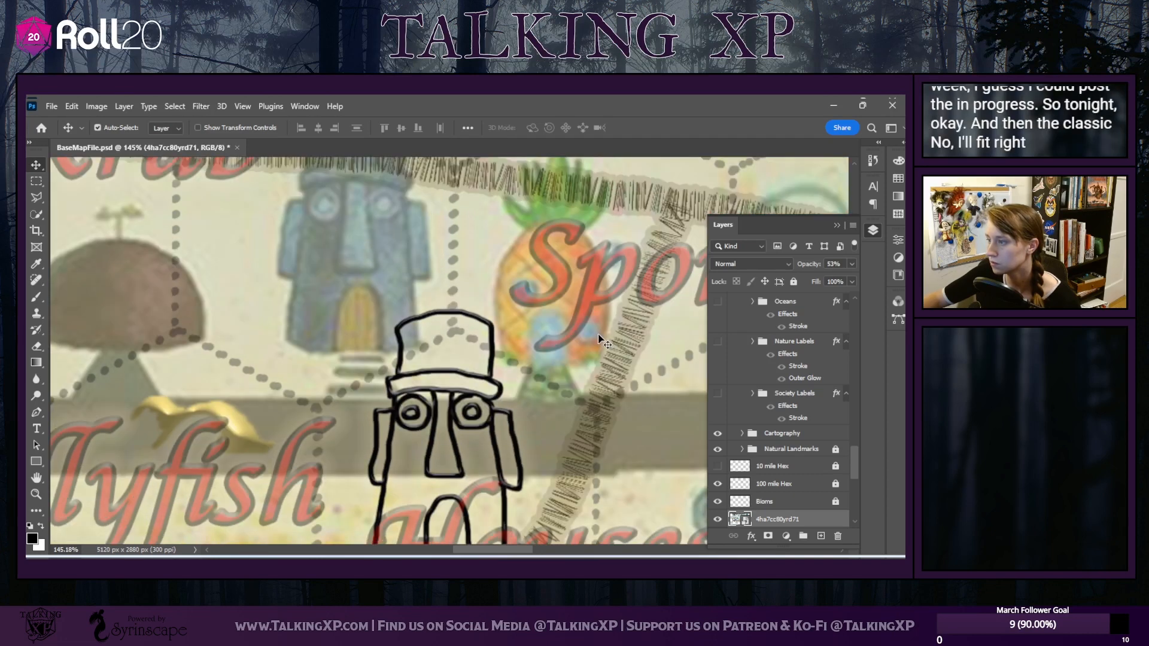
scroll(536, 367, "up", 2)
left_click(538, 367)
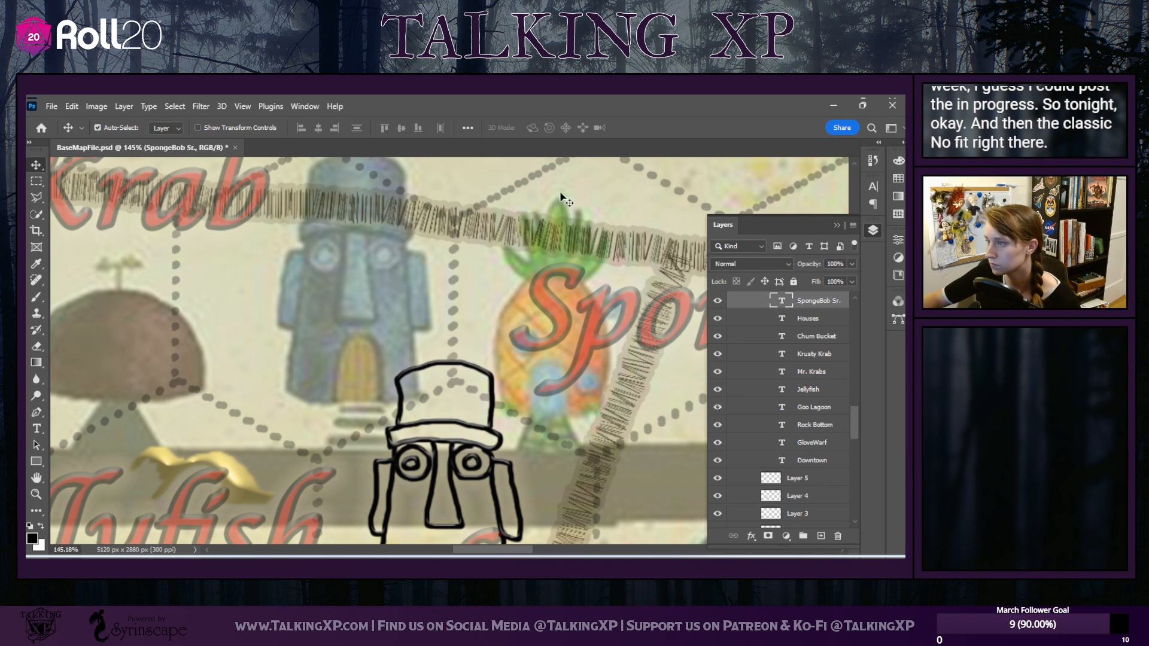
left_click_drag(555, 304, 547, 432)
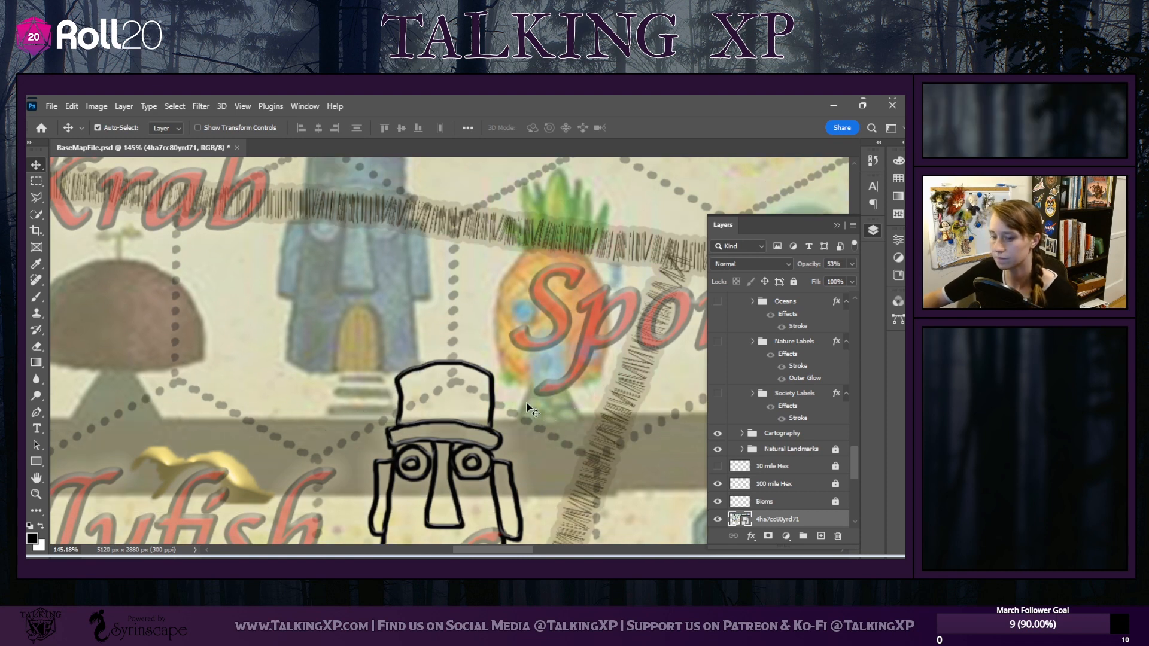
On Layer 5, brush the pineapple house's curved body outline, its ragged base and the arched front door
scroll(528, 406, "up", 3)
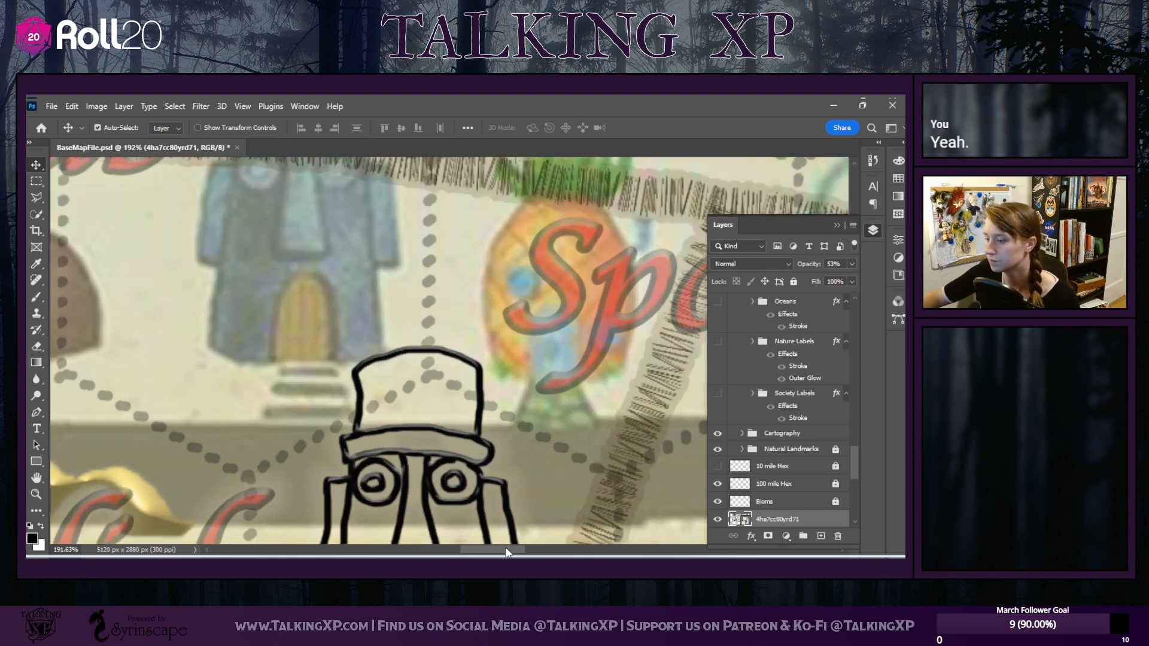
left_click_drag(506, 547, 514, 547)
scroll(474, 312, "up", 4)
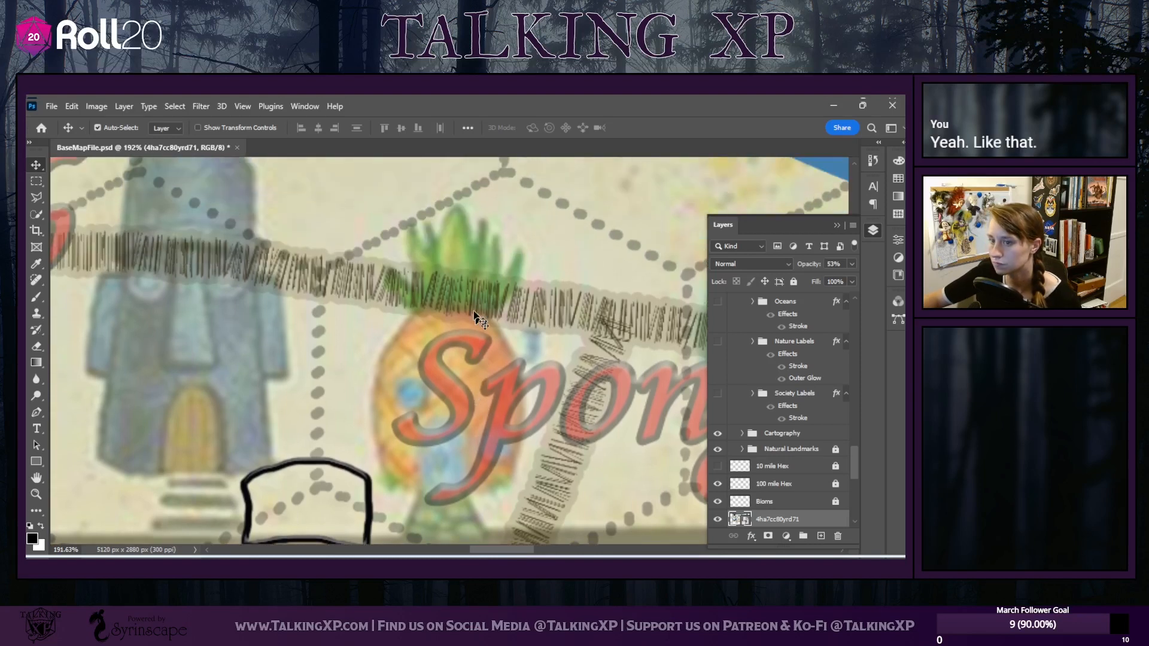
left_click(36, 297)
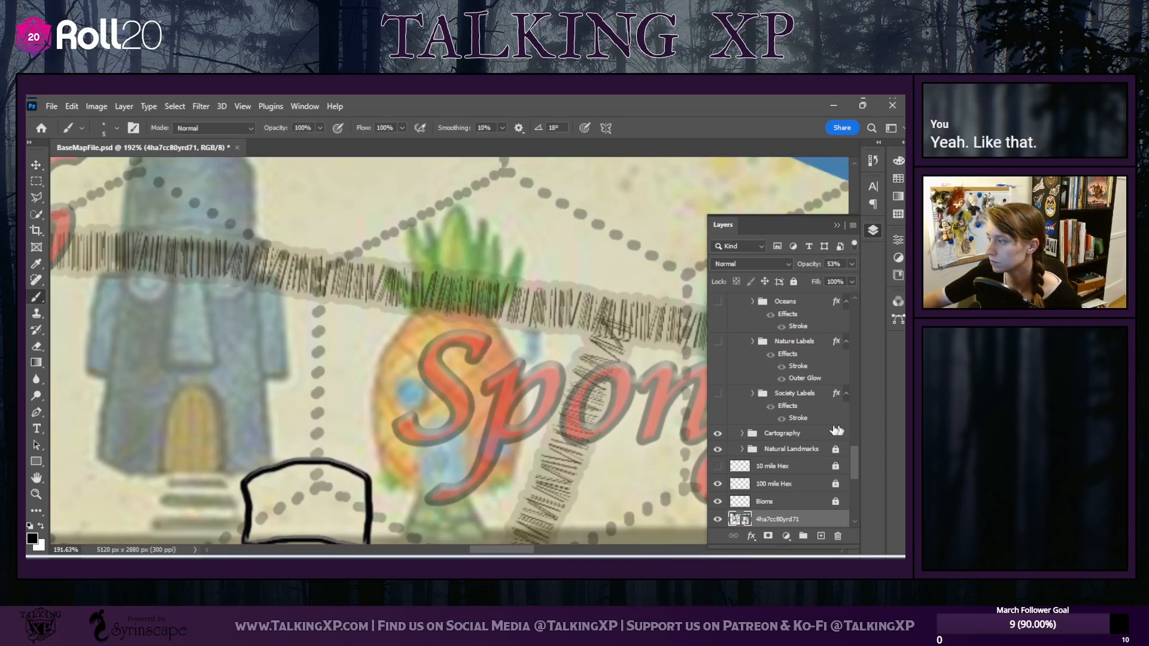
scroll(821, 430, "up", 5)
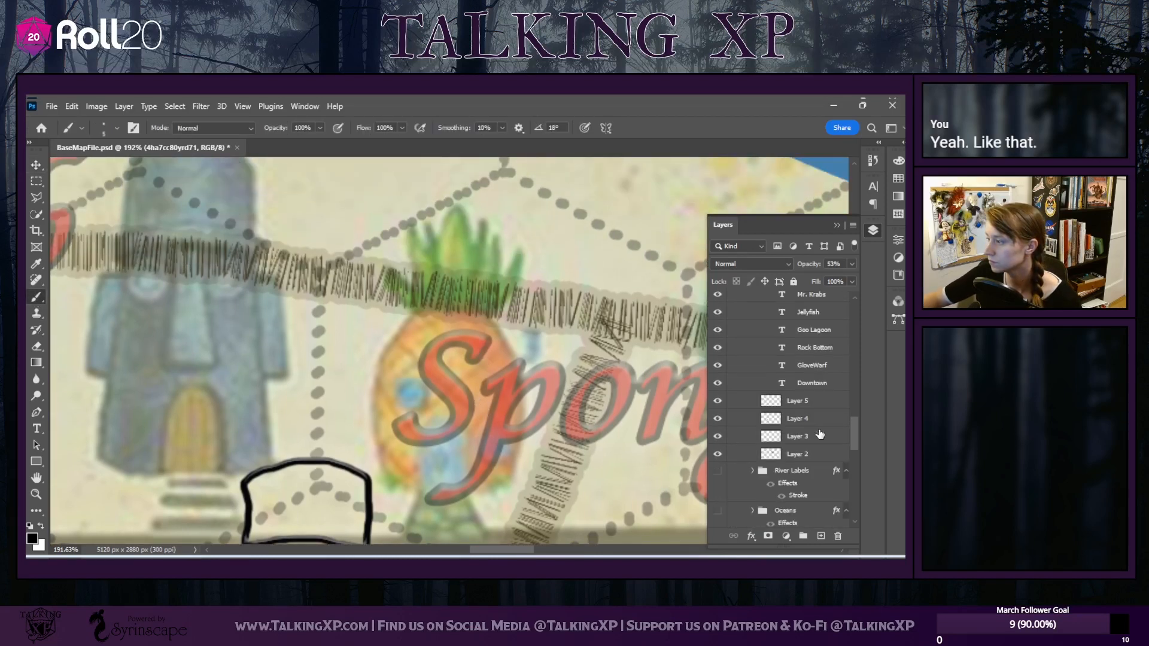
left_click(806, 401)
scroll(397, 376, "down", 1)
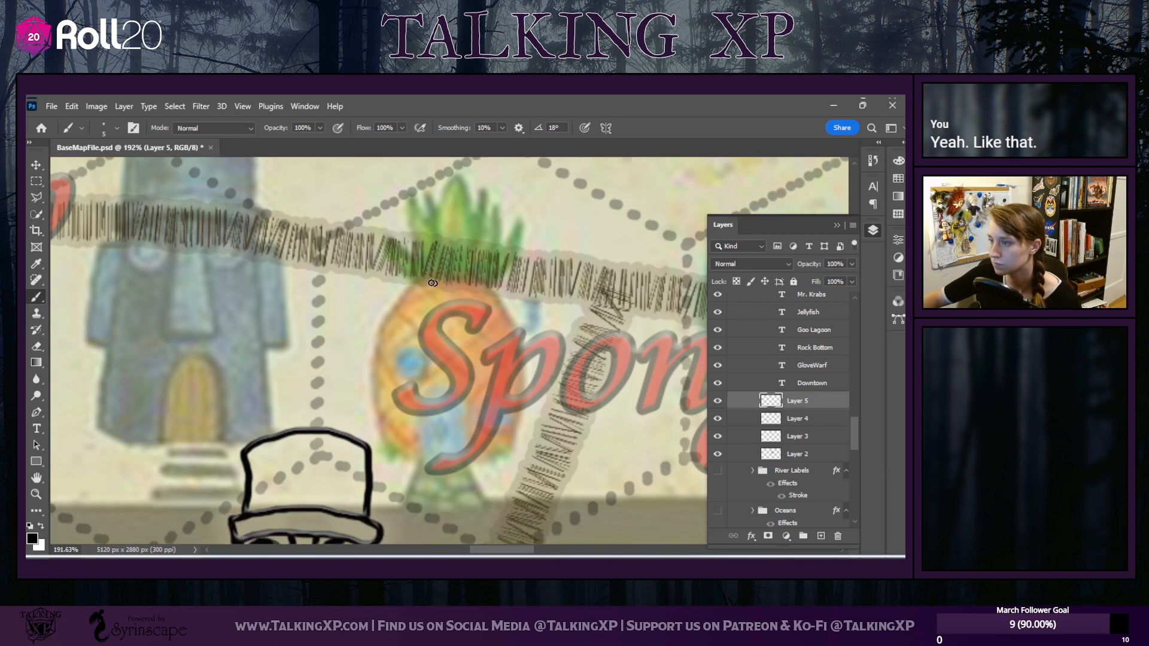
mouse_move(425, 273)
left_mouse_down()
mouse_move(380, 339)
mouse_move(372, 407)
mouse_move(388, 448)
left_mouse_up()
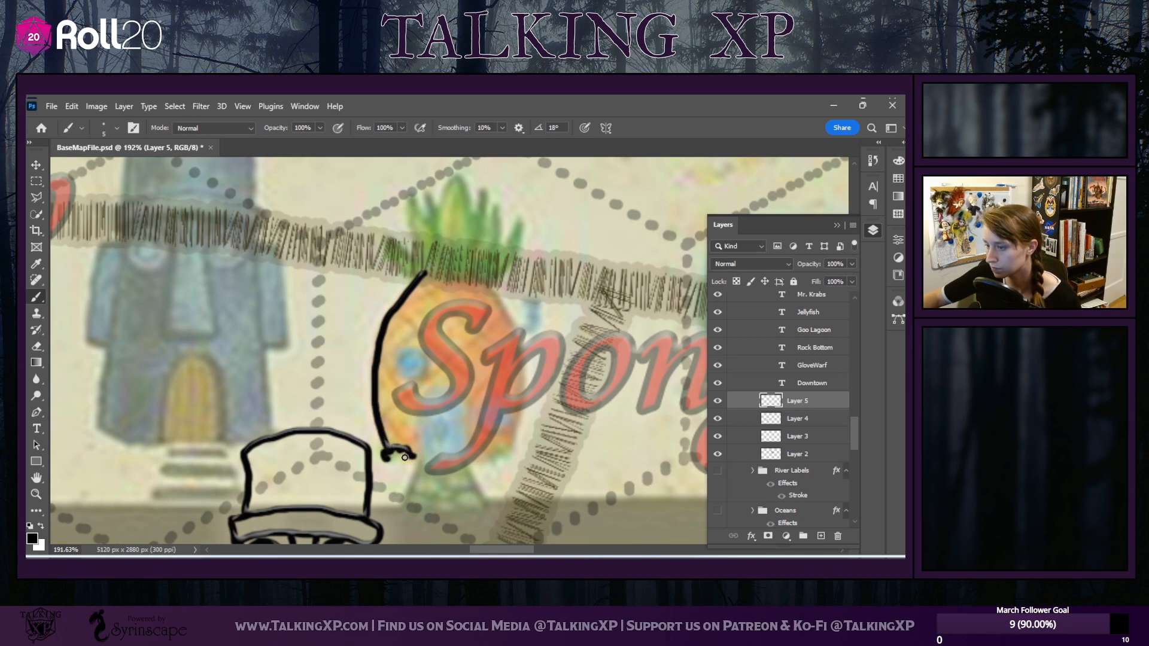
mouse_move(419, 459)
left_mouse_down()
mouse_move(419, 411)
mouse_move(441, 390)
mouse_move(462, 410)
mouse_move(460, 456)
mouse_move(420, 465)
mouse_move(463, 465)
left_mouse_up()
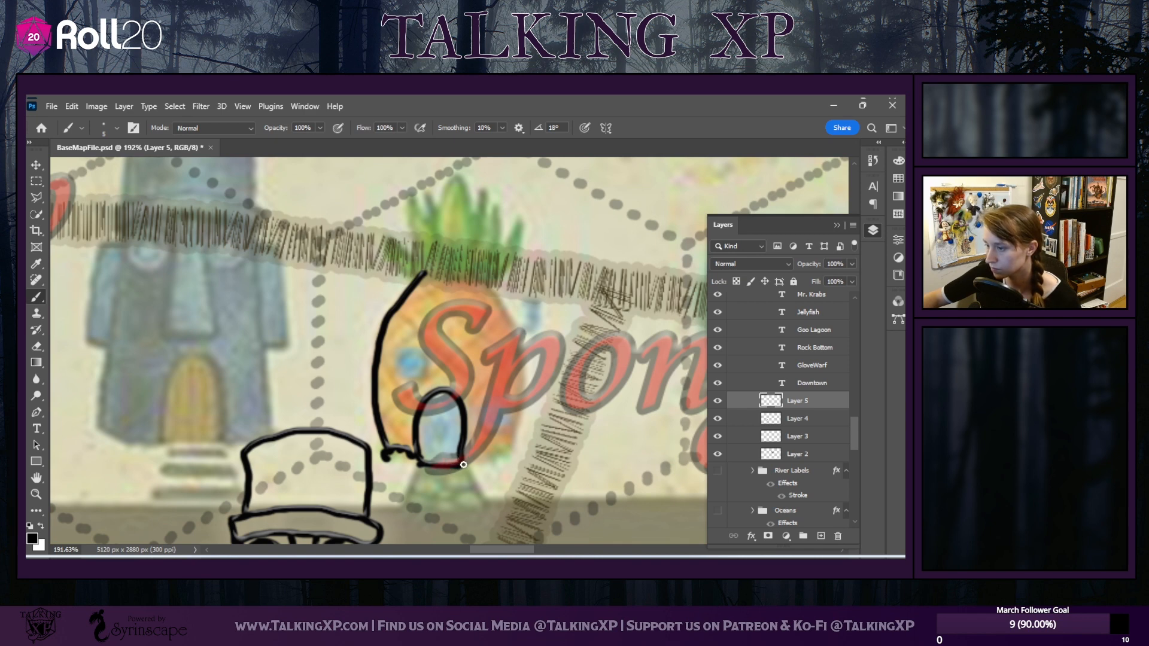
left_click_drag(473, 465, 480, 457)
mouse_move(487, 453)
left_mouse_down()
mouse_move(511, 458)
mouse_move(502, 463)
mouse_move(521, 371)
mouse_move(489, 292)
left_mouse_up()
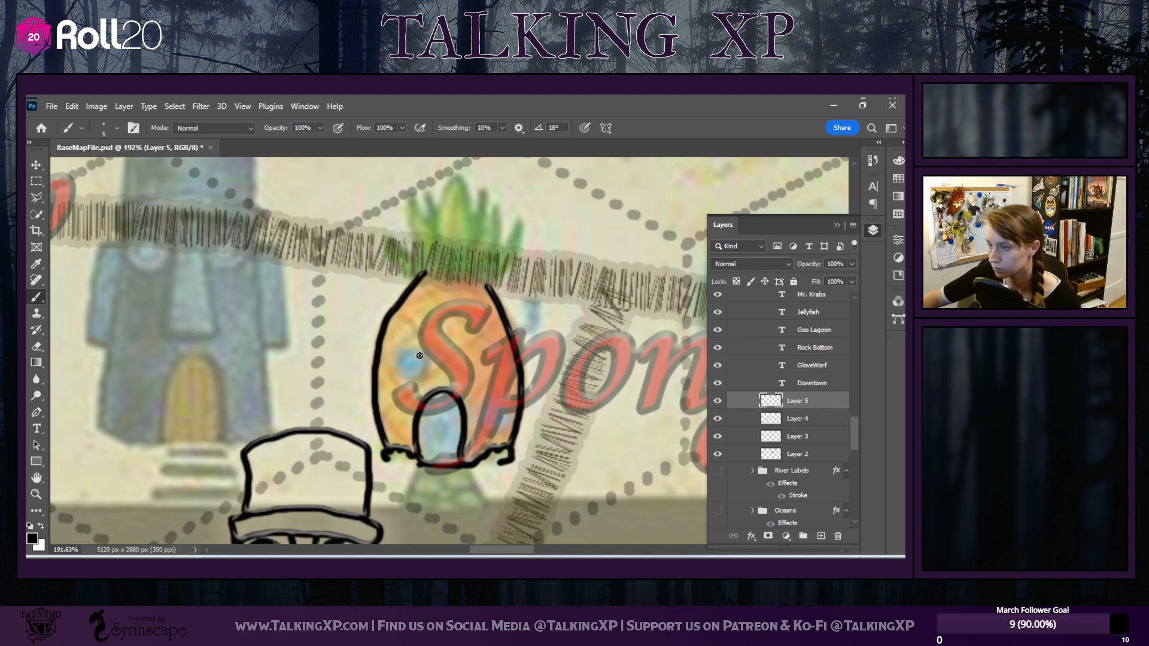
Draw the pineapple house's two round windows, the oval detail in its door and the bent chimney pipe
mouse_move(410, 354)
left_mouse_down()
mouse_move(392, 365)
mouse_move(419, 376)
mouse_move(423, 353)
left_mouse_up()
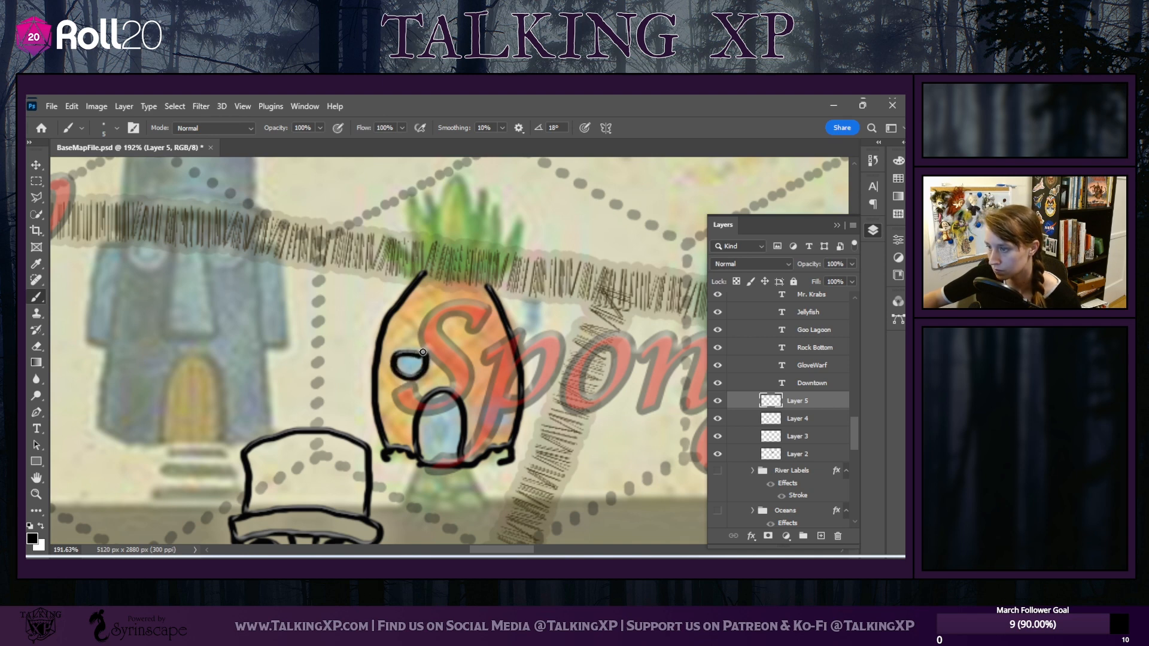
key("ctrl+z")
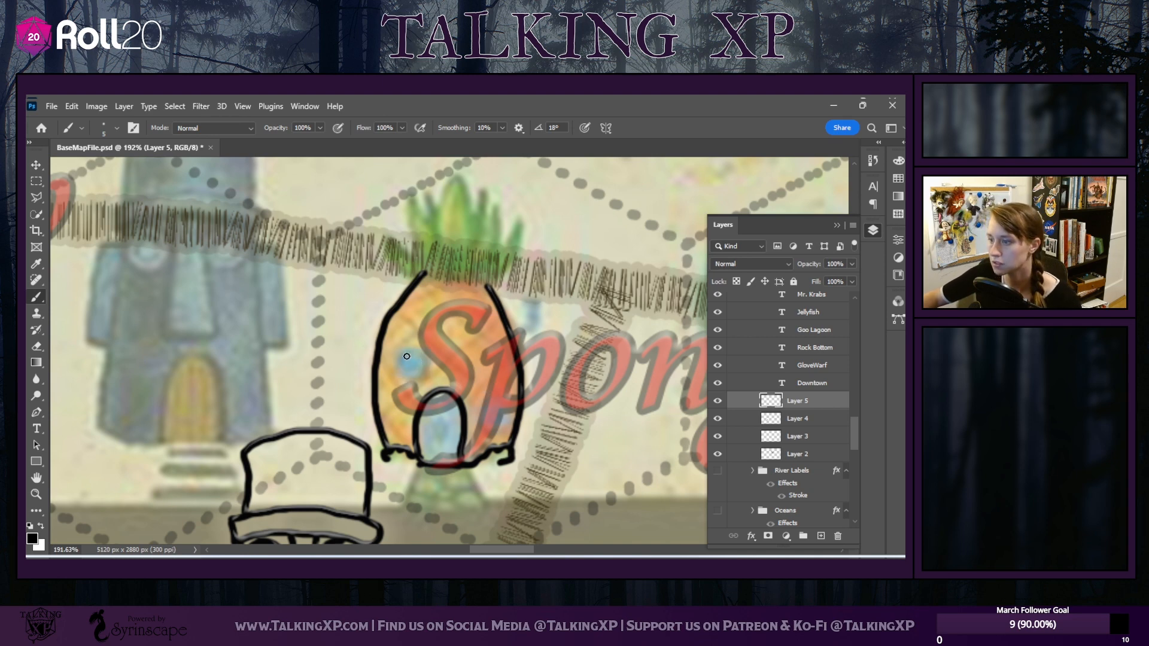
mouse_move(405, 351)
left_mouse_down()
mouse_move(422, 357)
mouse_move(420, 375)
mouse_move(398, 368)
mouse_move(410, 351)
left_mouse_up()
mouse_move(484, 411)
left_mouse_down()
mouse_move(501, 405)
mouse_move(481, 412)
left_mouse_up()
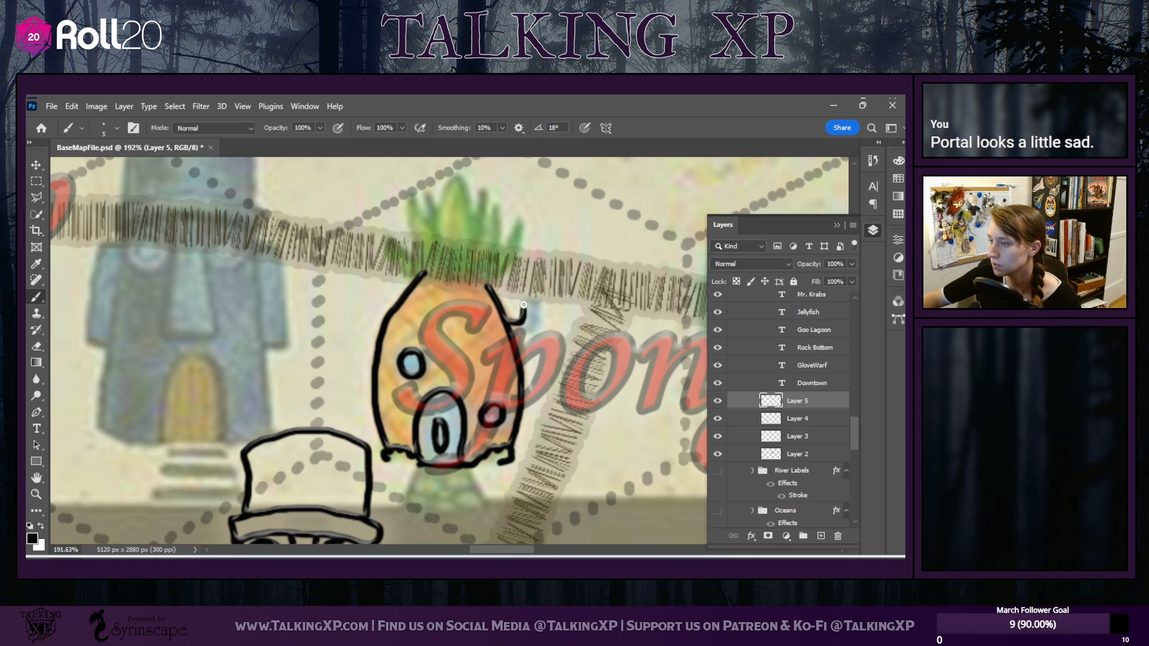
mouse_move(527, 286)
left_mouse_down()
mouse_move(546, 295)
mouse_move(541, 307)
left_mouse_up()
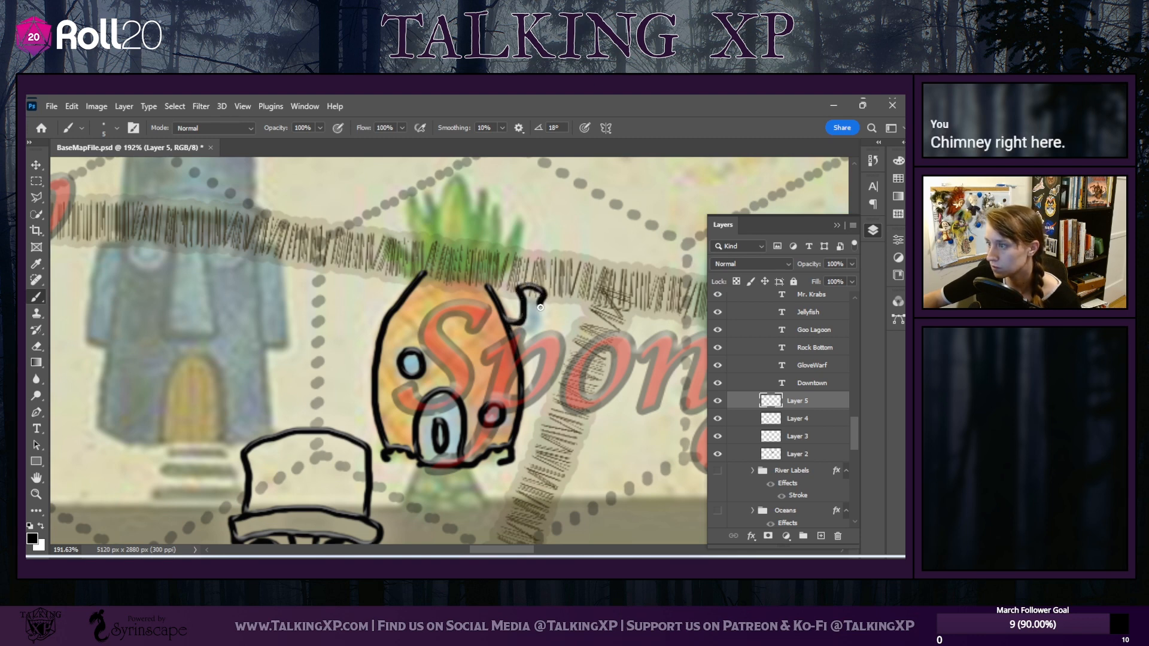
Ink the pineapple house's spiky leaf crown and add vertical plank lines to the stone-head house's door
scroll(496, 326, "up", 3)
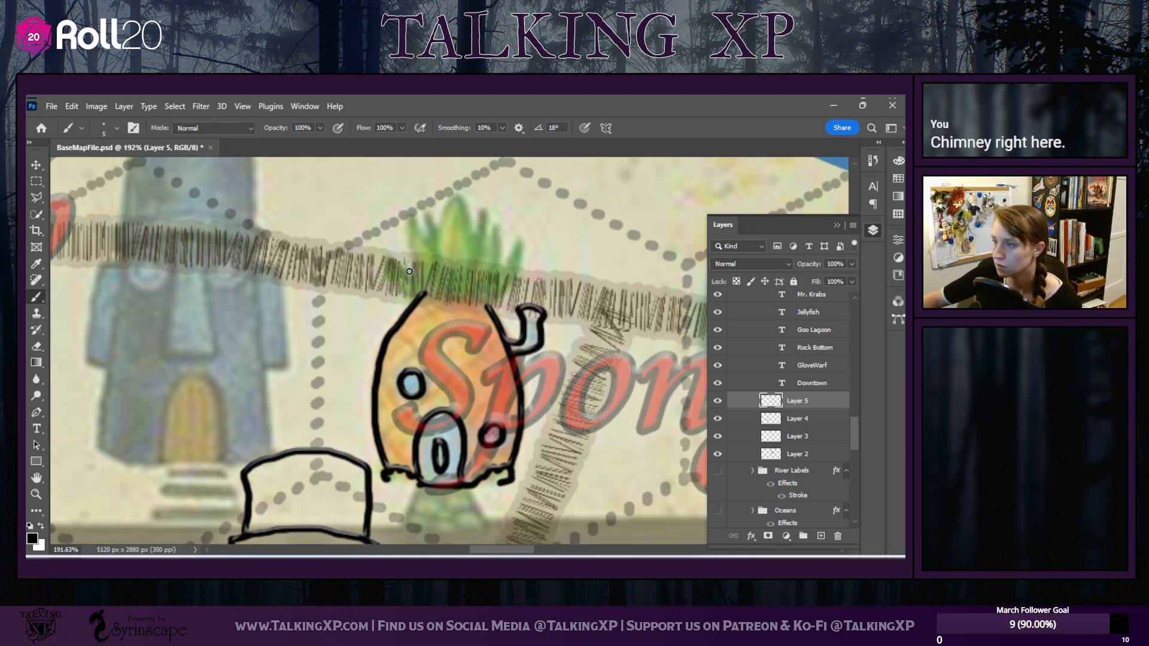
mouse_move(422, 332)
left_mouse_down()
mouse_move(388, 297)
mouse_move(417, 317)
mouse_move(413, 254)
mouse_move(432, 296)
mouse_move(456, 239)
mouse_move(476, 287)
mouse_move(471, 315)
mouse_move(504, 295)
mouse_move(498, 317)
mouse_move(522, 278)
mouse_move(517, 319)
mouse_move(489, 344)
mouse_move(431, 333)
mouse_move(470, 337)
mouse_move(518, 380)
left_mouse_up()
scroll(448, 485, "down", 5)
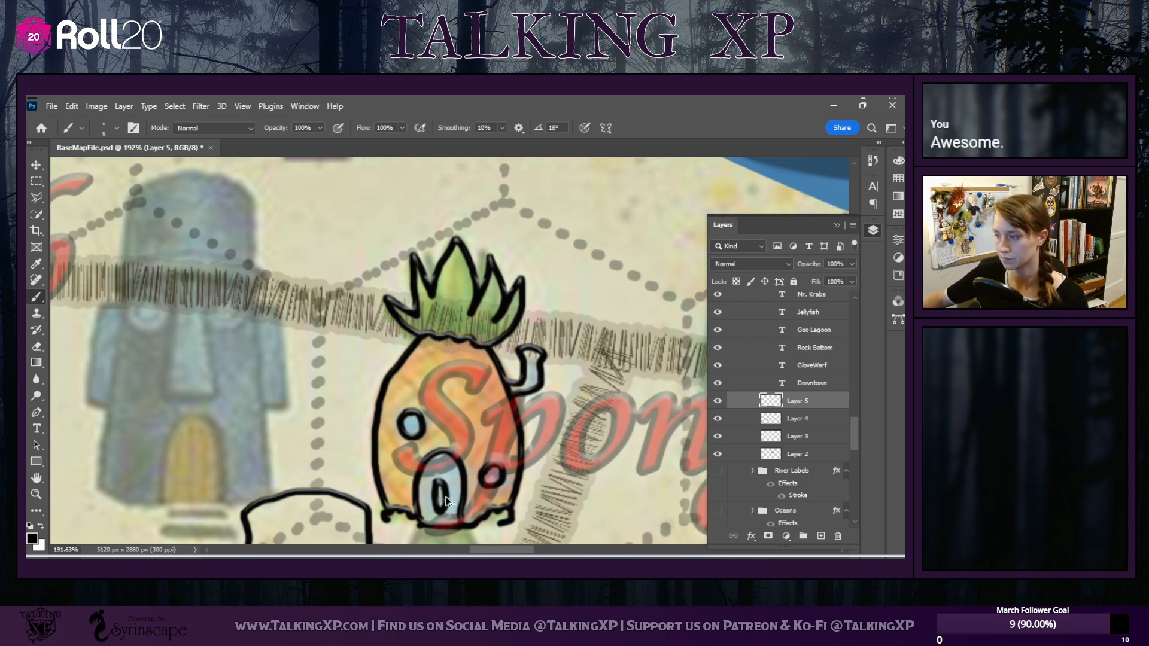
scroll(449, 496, "down", 6)
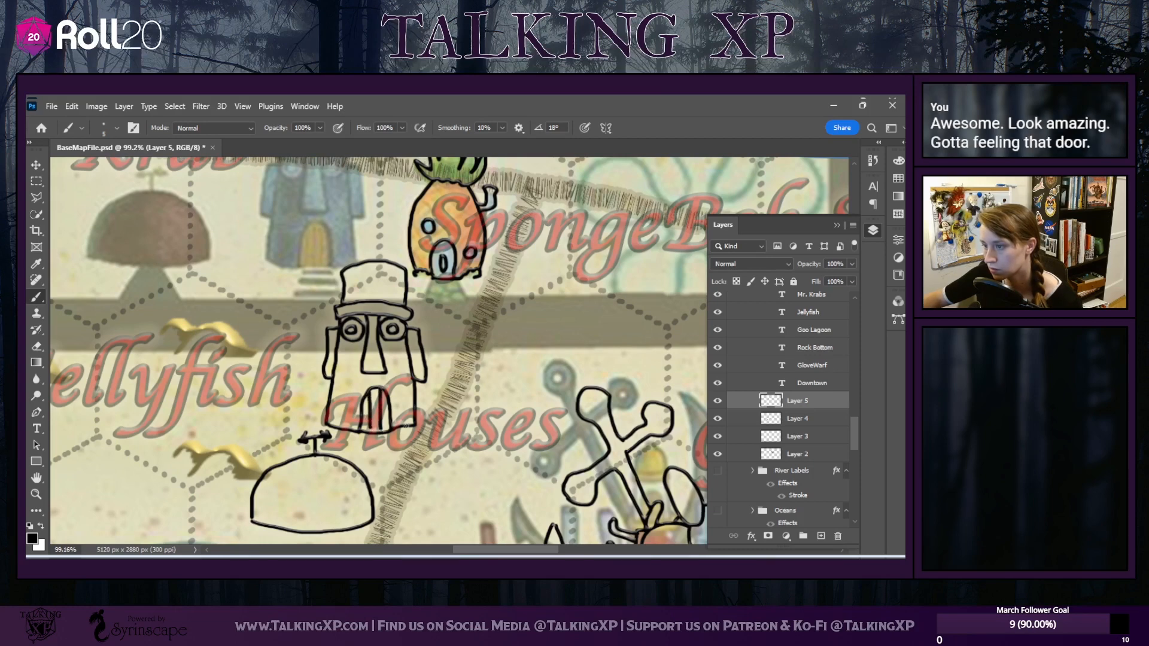
Hide the reference image layer 4ha7cc80yrd71 to view the inked houses on the plain map
scroll(396, 430, "up", 5)
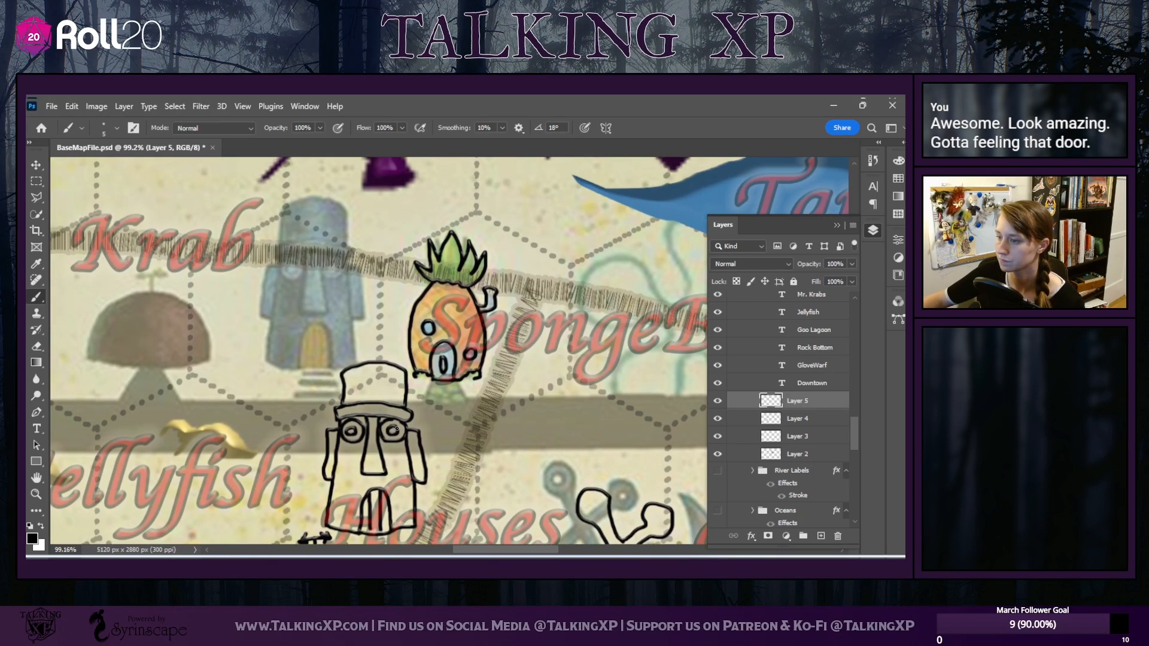
scroll(396, 430, "down", 3)
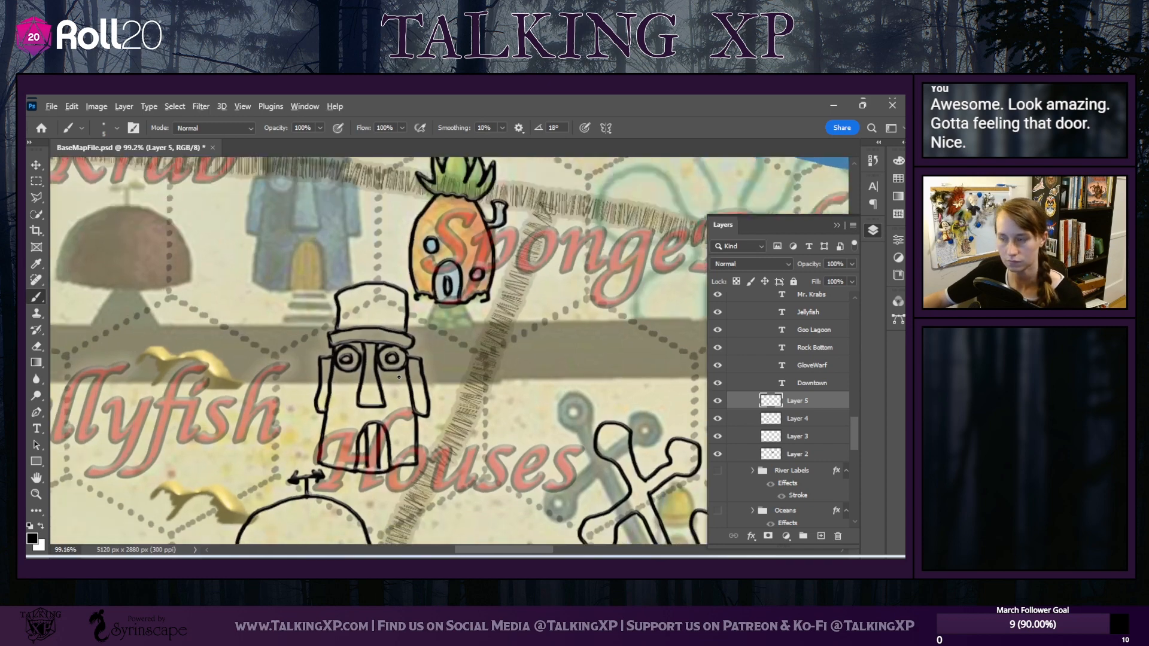
scroll(404, 372, "down", 6)
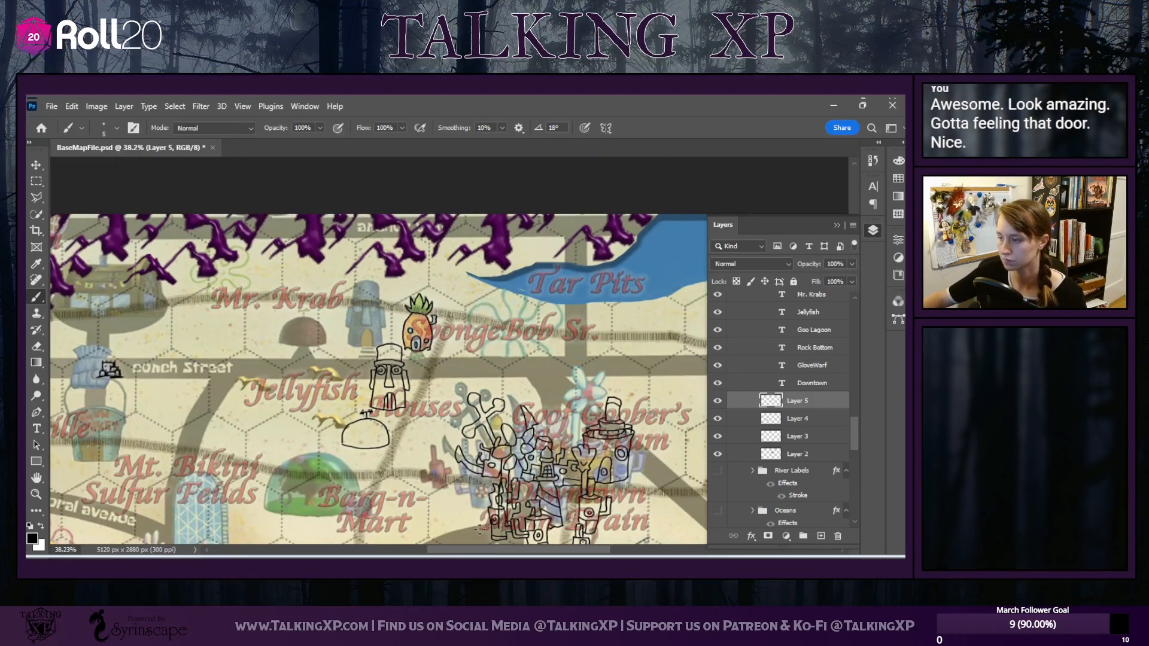
mouse_move(519, 551)
left_mouse_down()
mouse_move(503, 551)
mouse_move(514, 551)
left_mouse_up()
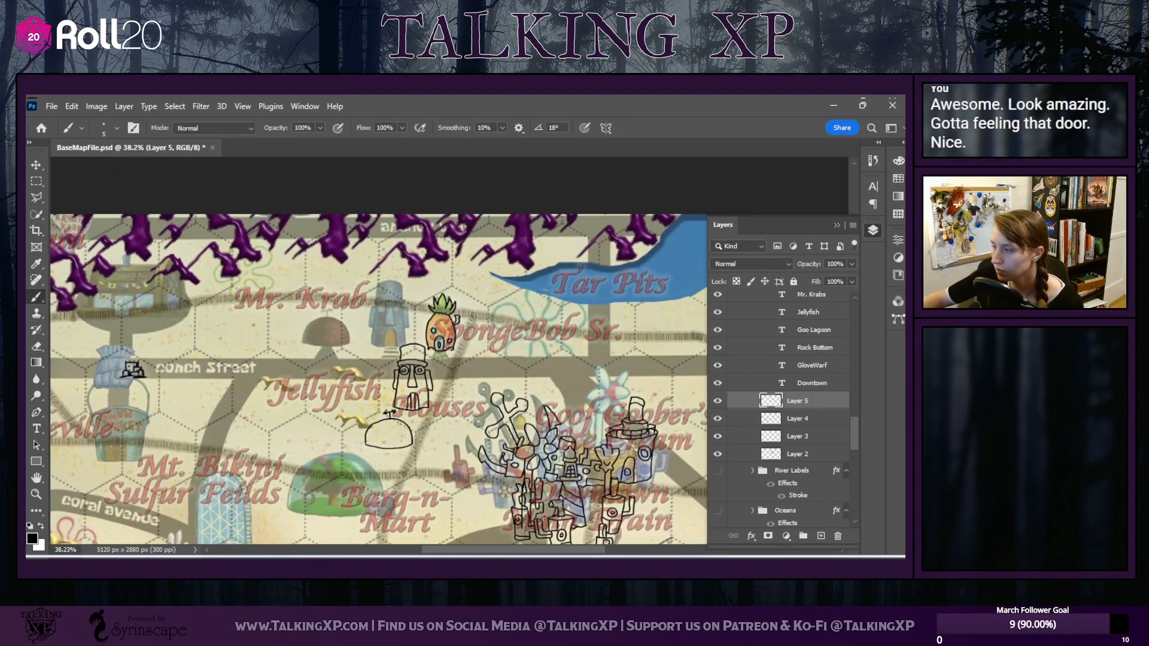
scroll(810, 353, "up", 5)
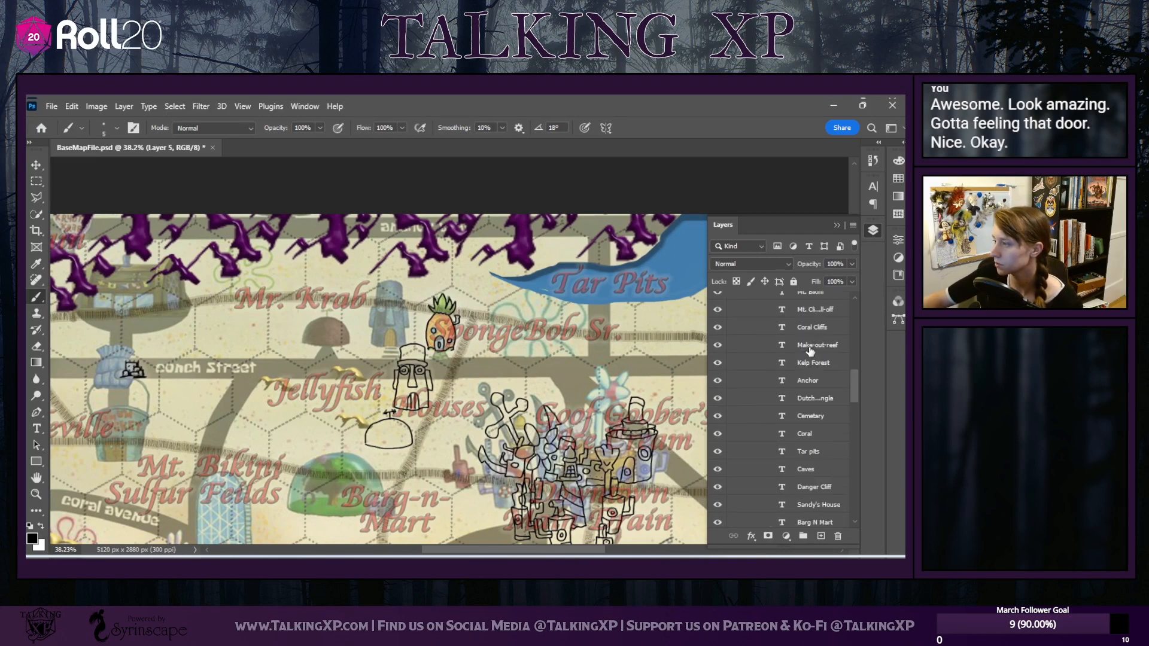
scroll(810, 356, "down", 10)
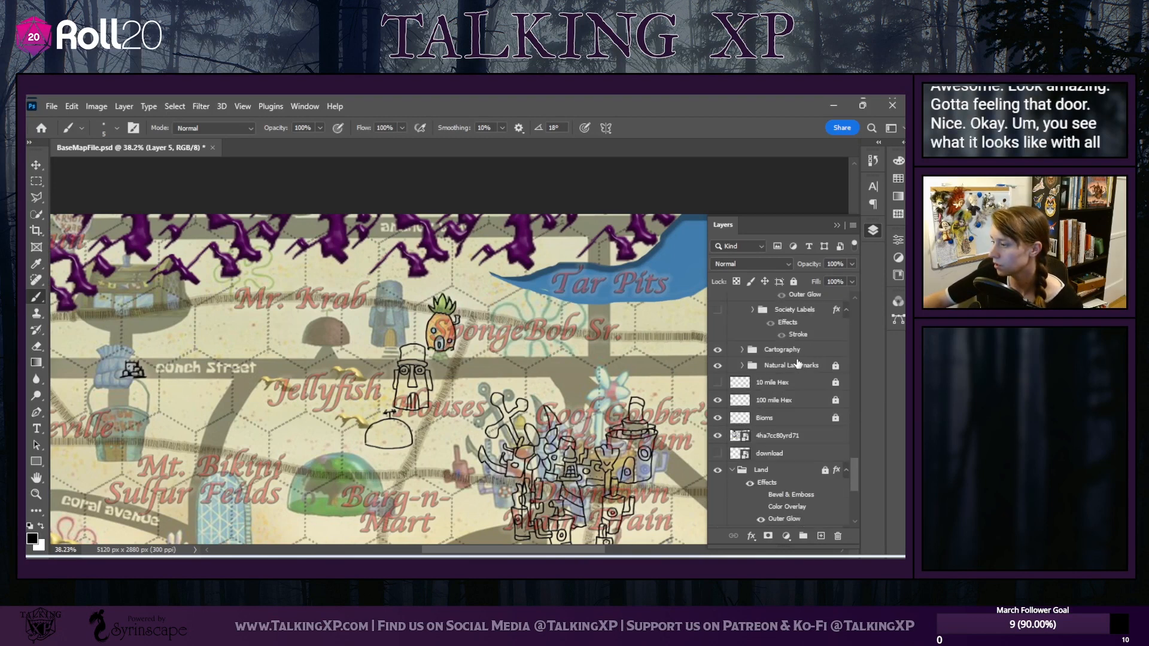
left_click(718, 435)
scroll(793, 388, "up", 5)
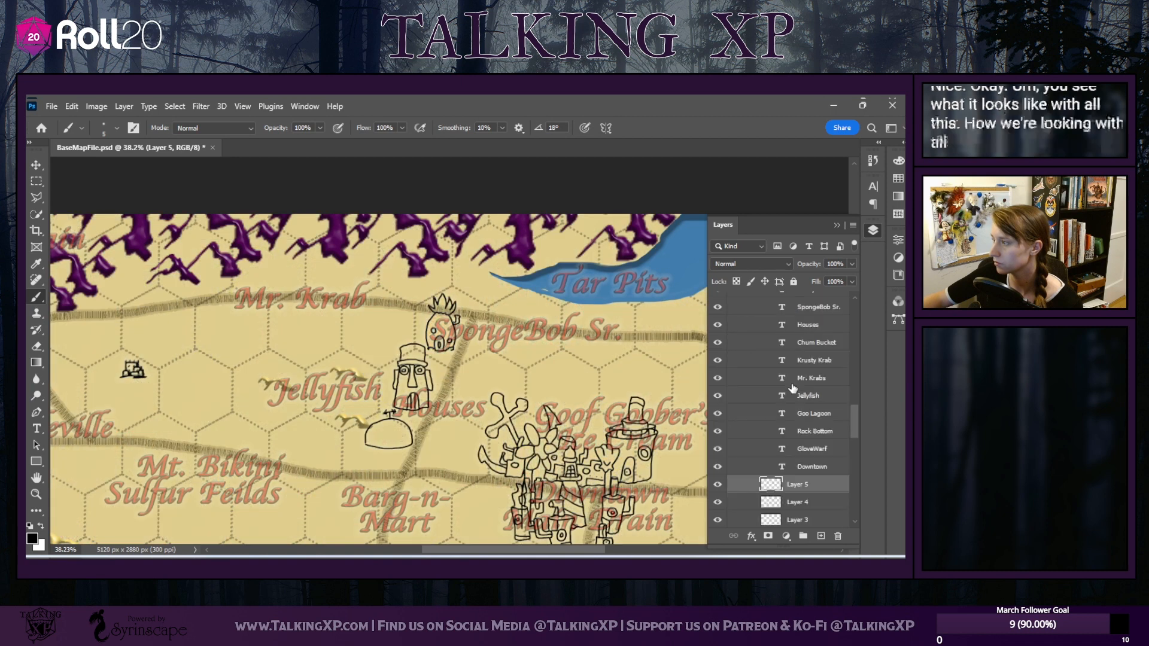
scroll(793, 388, "up", 8)
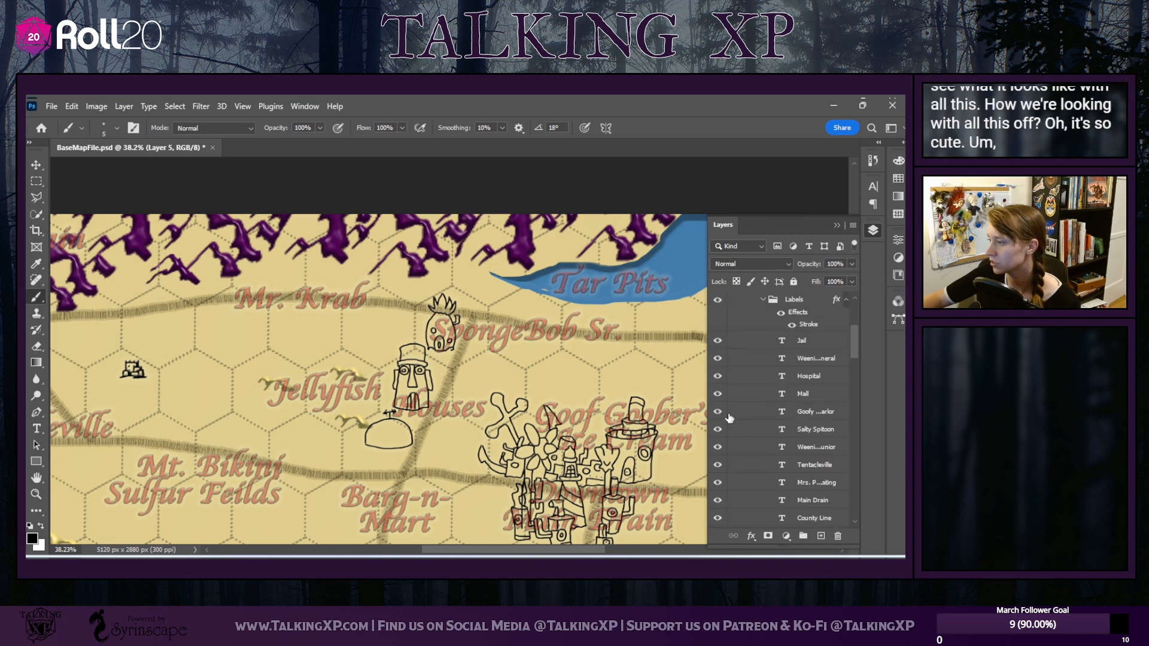
Hide the Labels group inside Cities to check the inked drawings on the map without the city names
scroll(725, 412, "down", 1)
left_click(717, 426)
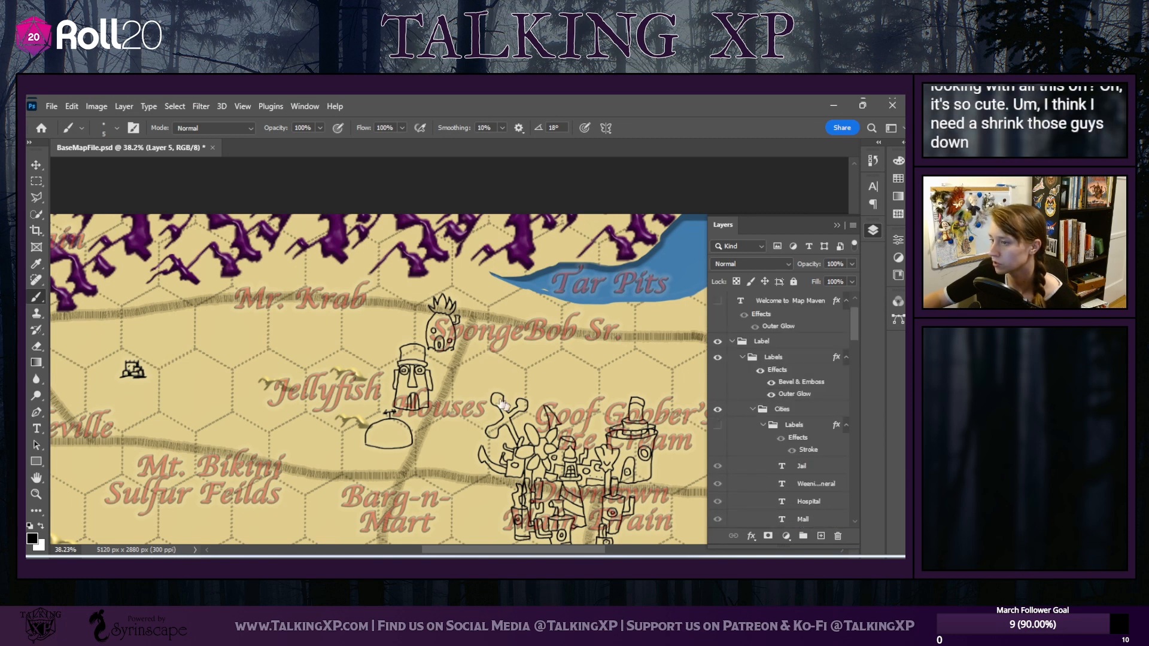
scroll(512, 407, "down", 3)
scroll(512, 407, "down", 1)
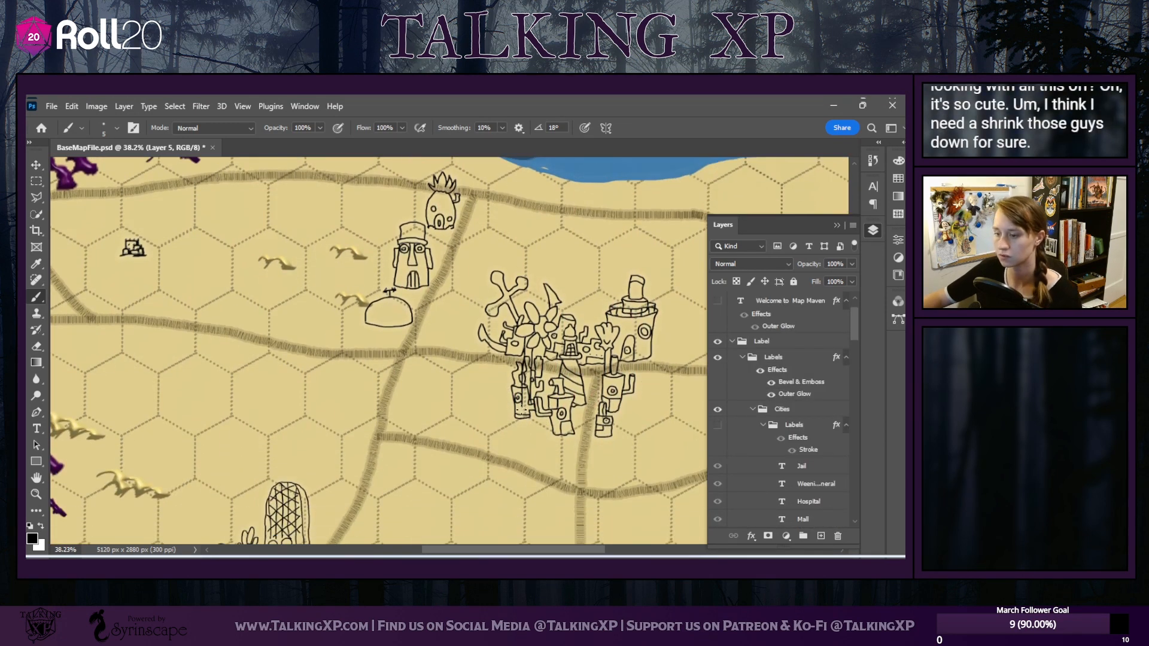
scroll(514, 406, "down", 3)
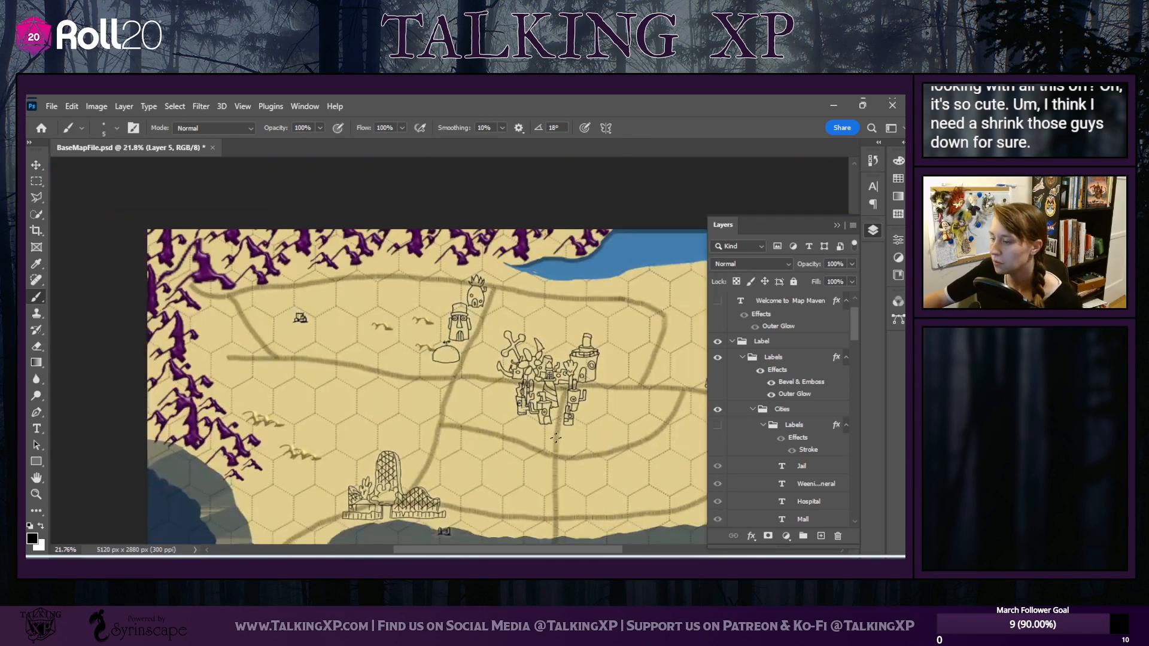
left_click_drag(533, 551, 574, 540)
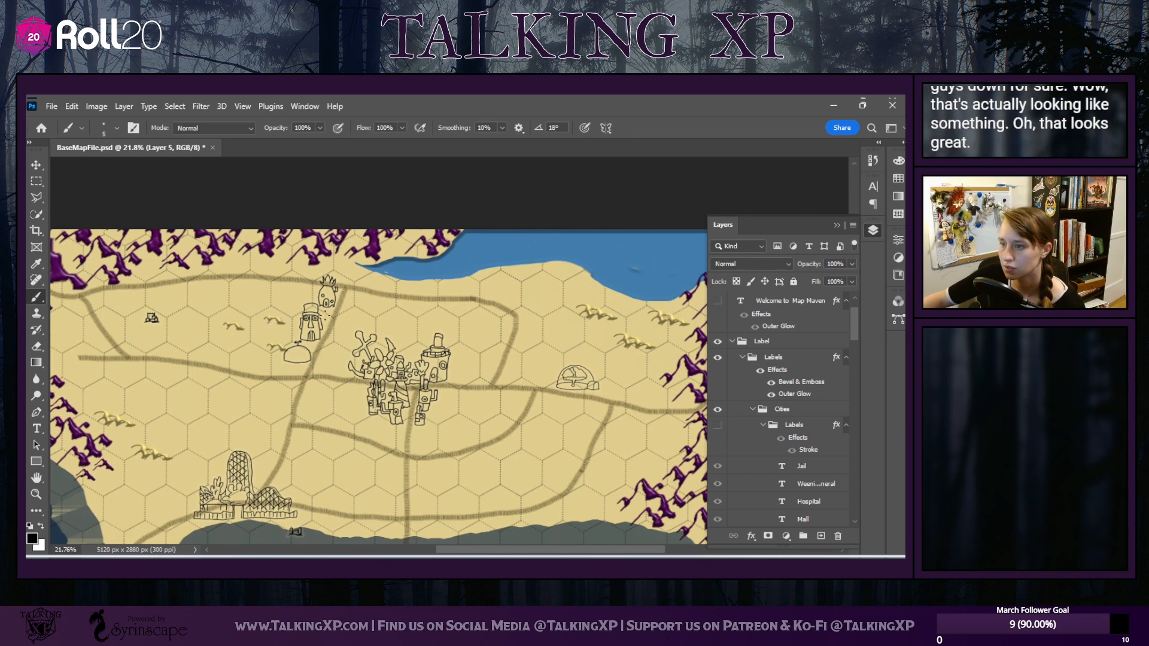
Scale the three houses on Layer 5 to about 73% and place them just beside the road northwest of downtown
left_click(36, 165)
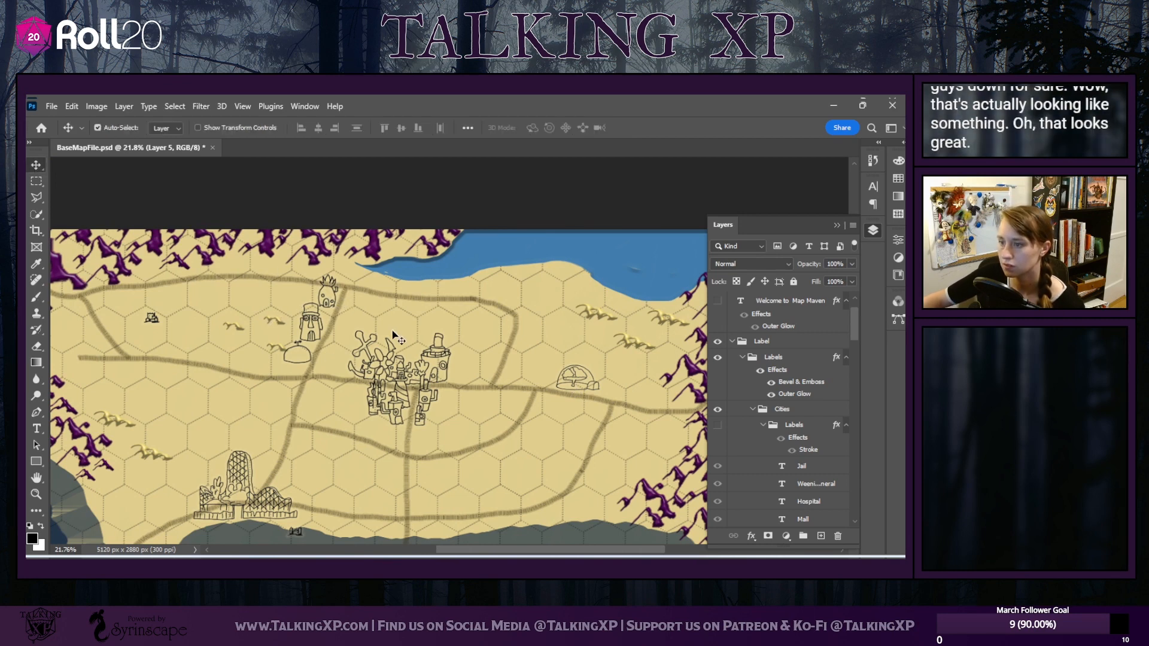
scroll(290, 349, "up", 5)
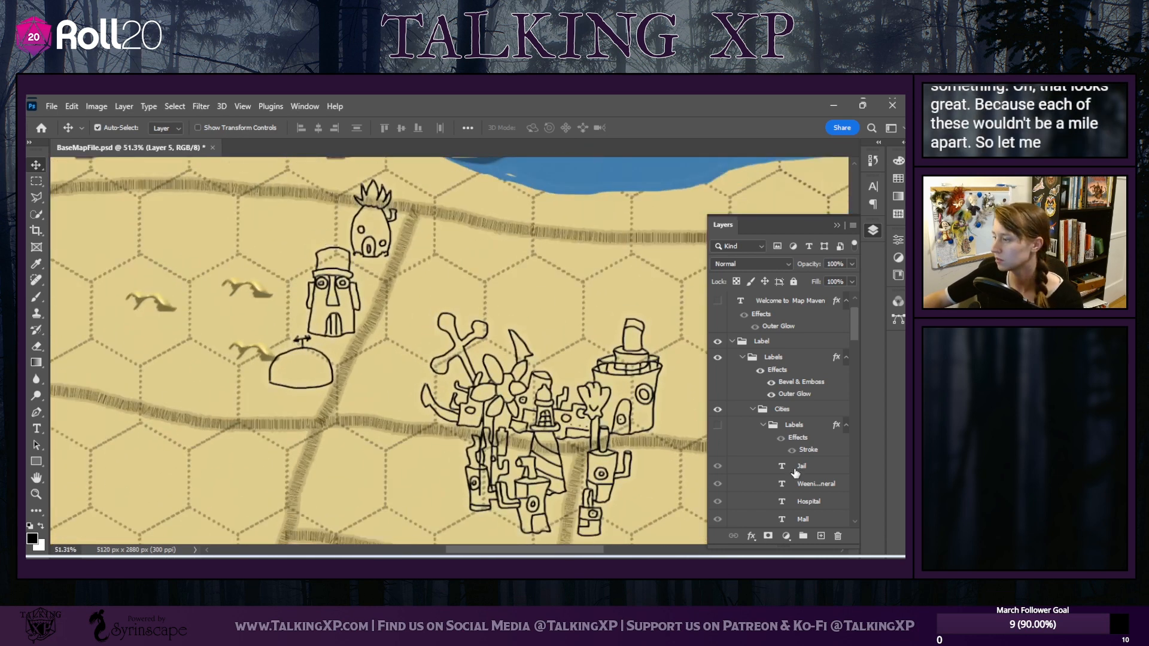
scroll(795, 472, "down", 5)
scroll(795, 472, "down", 4)
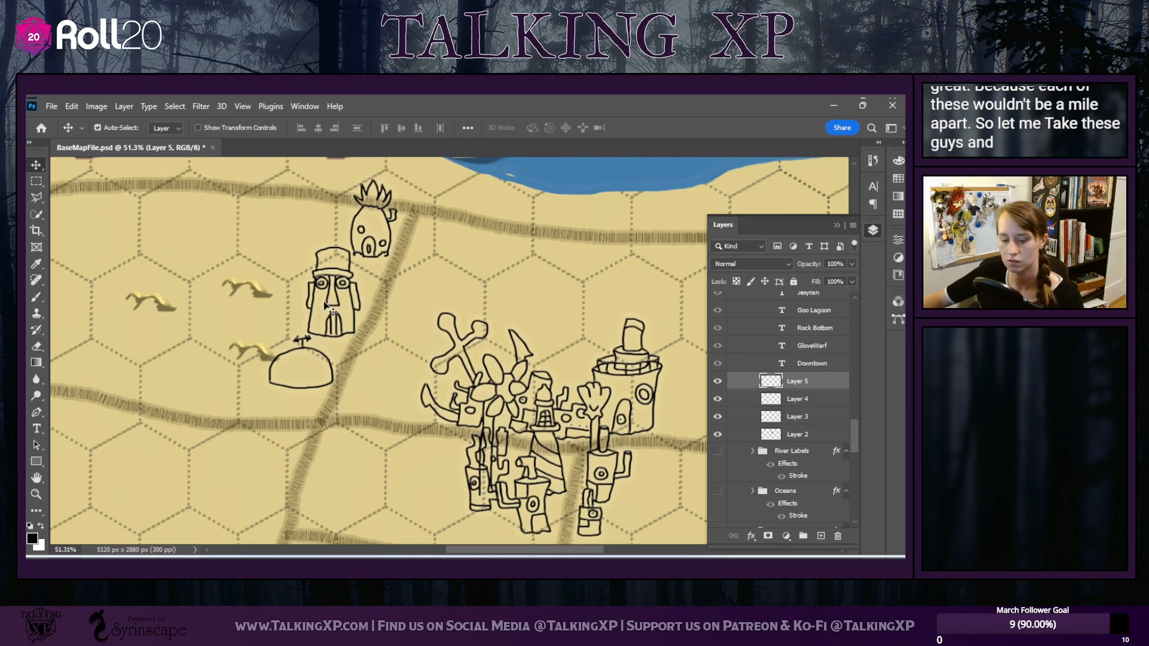
key("ctrl+t")
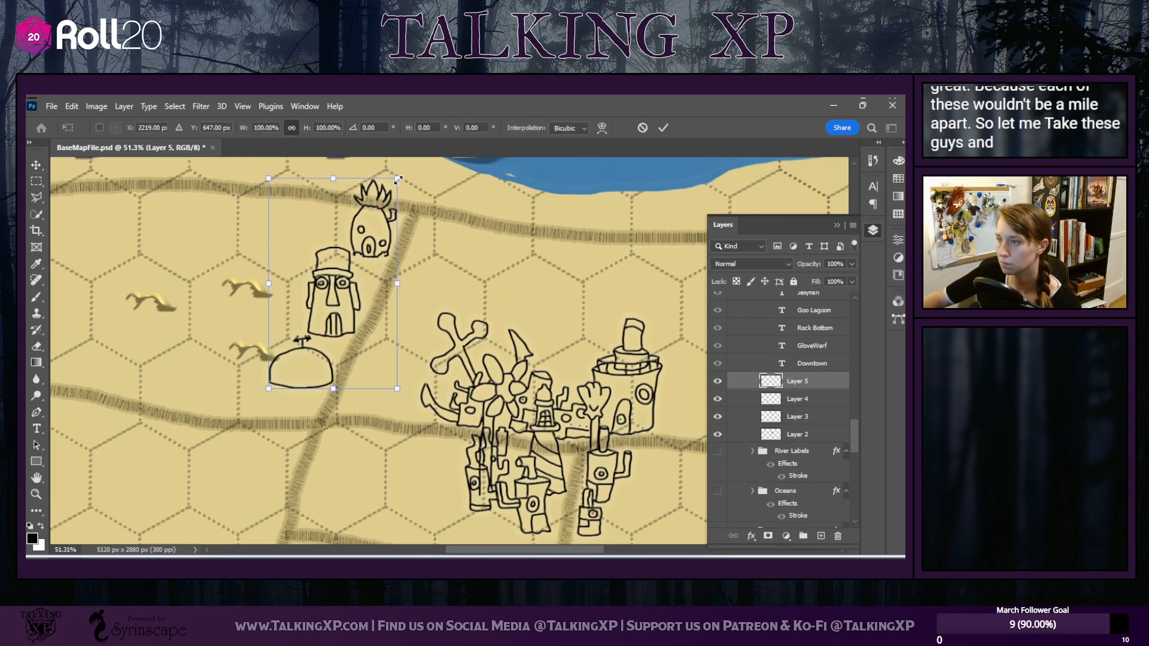
left_click_drag(397, 179, 362, 235)
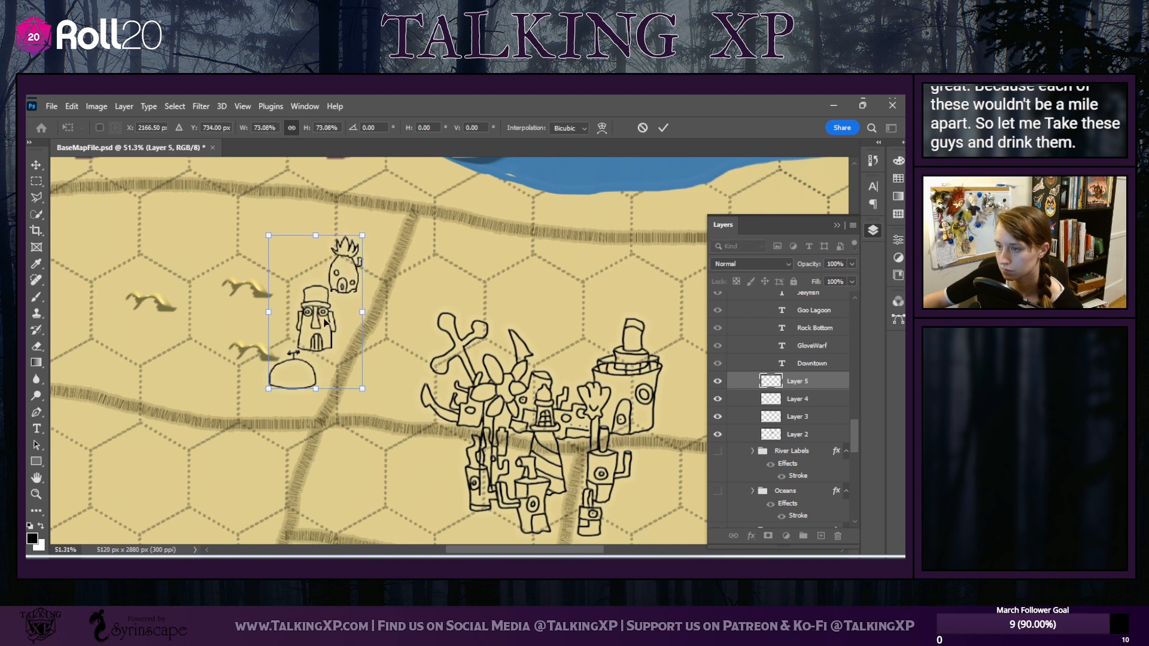
left_click_drag(323, 321, 344, 320)
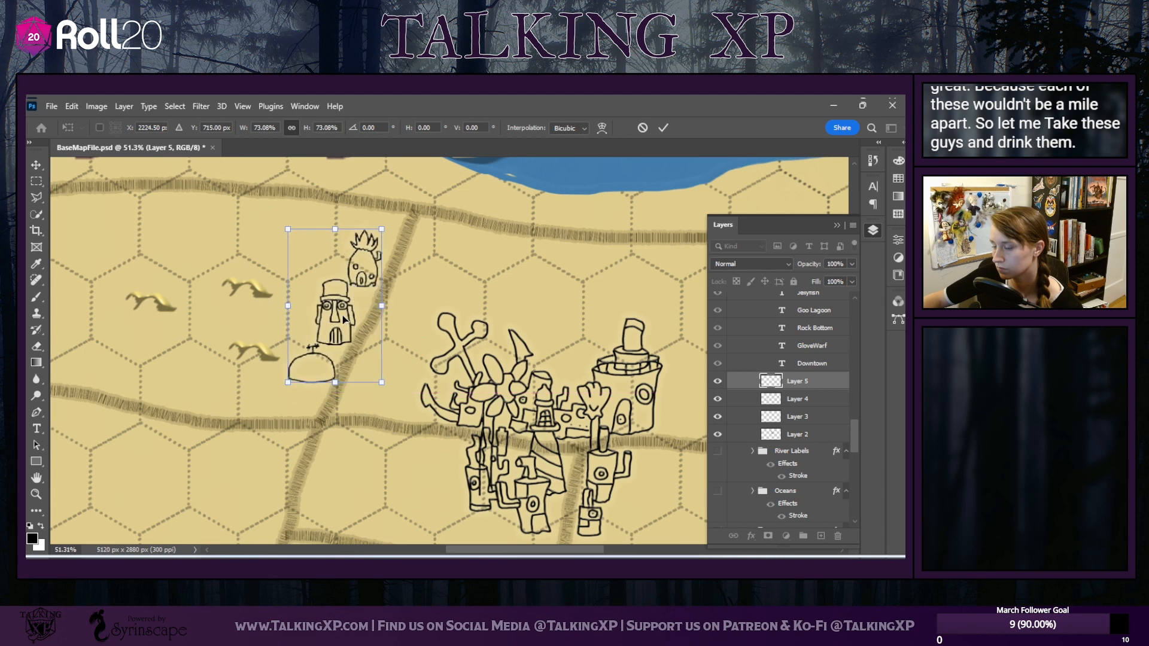
left_click_drag(490, 551, 551, 547)
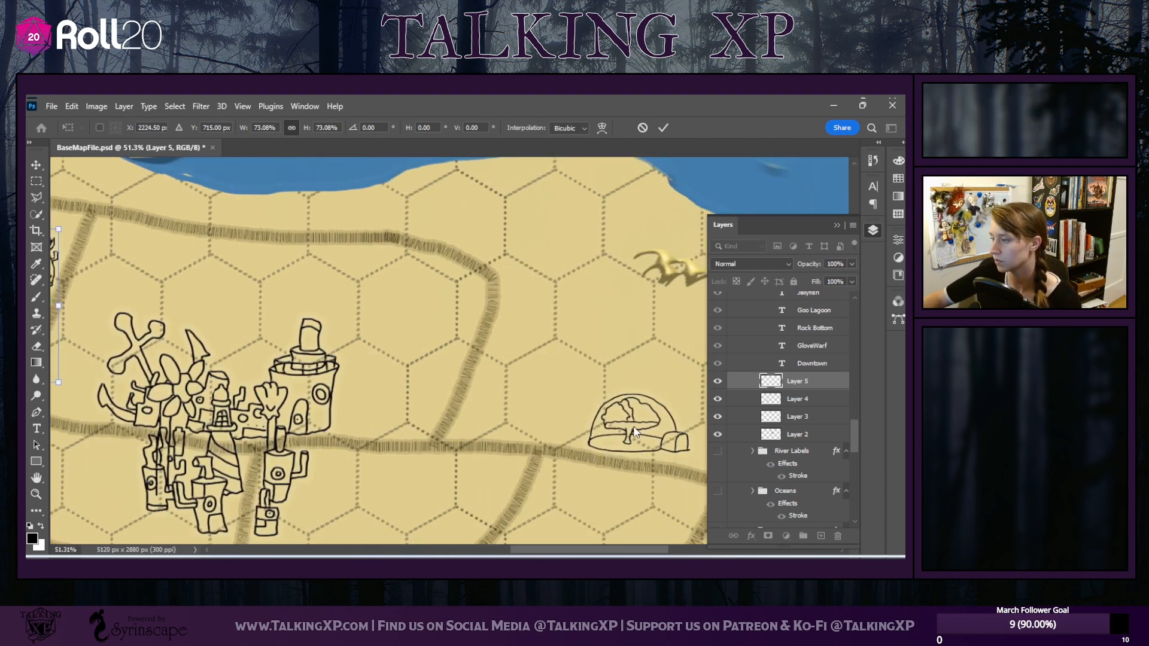
key("Return")
Toggle the visibility of Layer 2 and Layer 3 to identify the domed tree house's layer, and select Layer 3
left_click(798, 435)
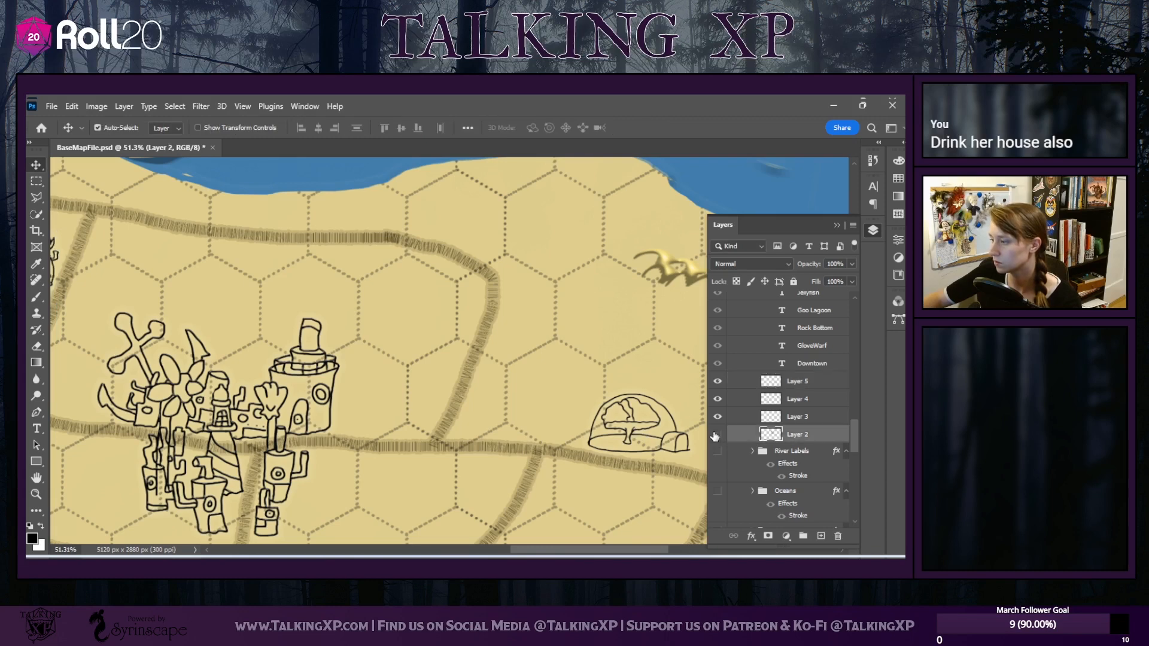
left_click(716, 435)
left_click(716, 435)
left_click(717, 417)
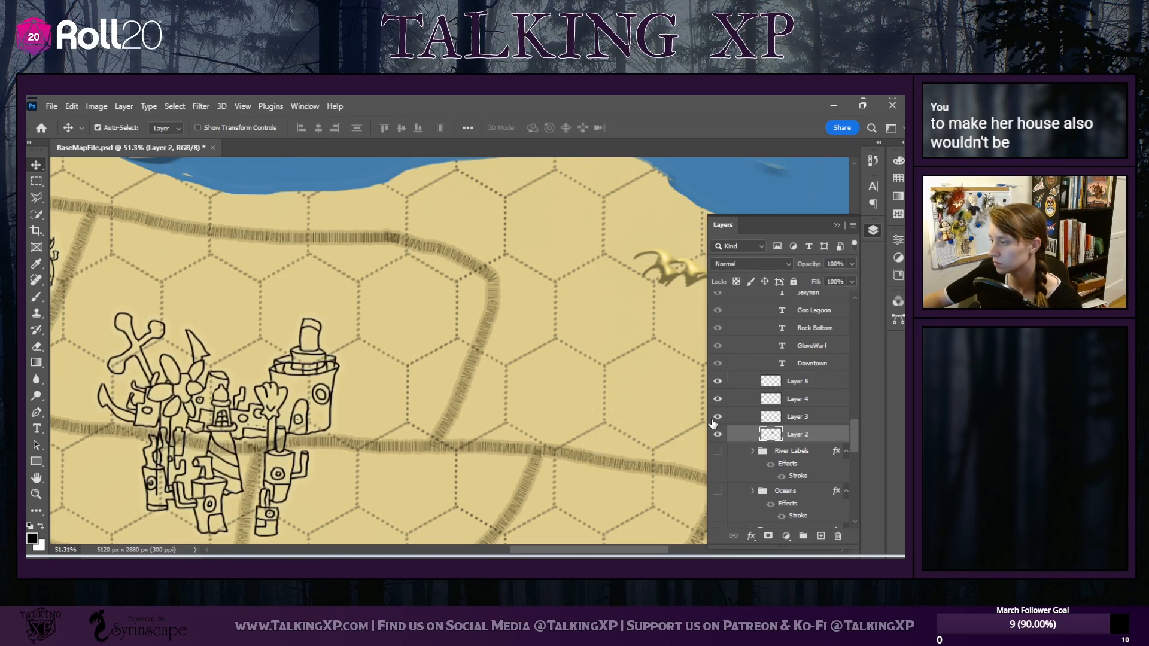
left_click(808, 424)
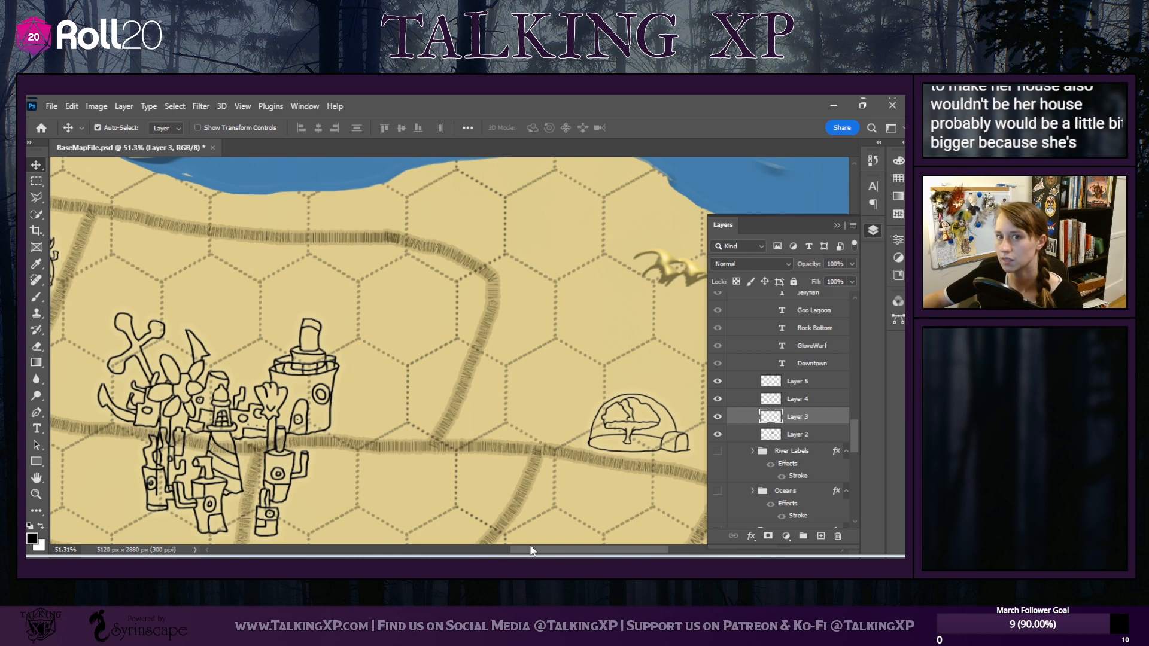
Erase the small stray sketch on Layer 2 at the shoreline just southeast of the amusement park
left_click_drag(554, 548, 490, 551)
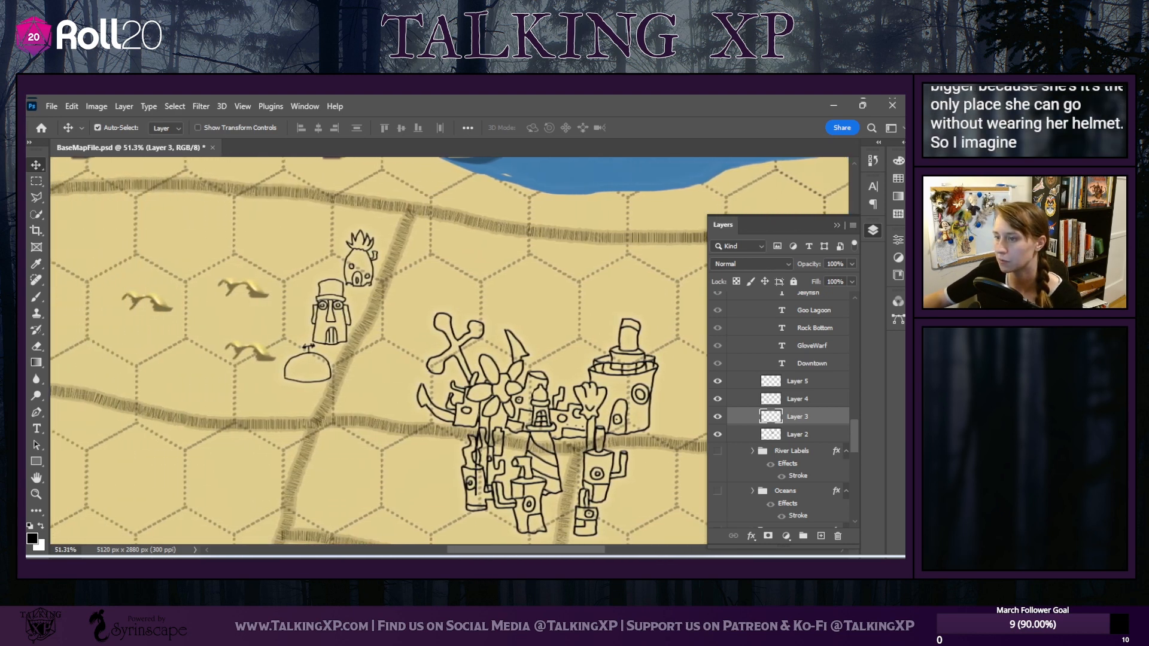
scroll(318, 450, "down", 6)
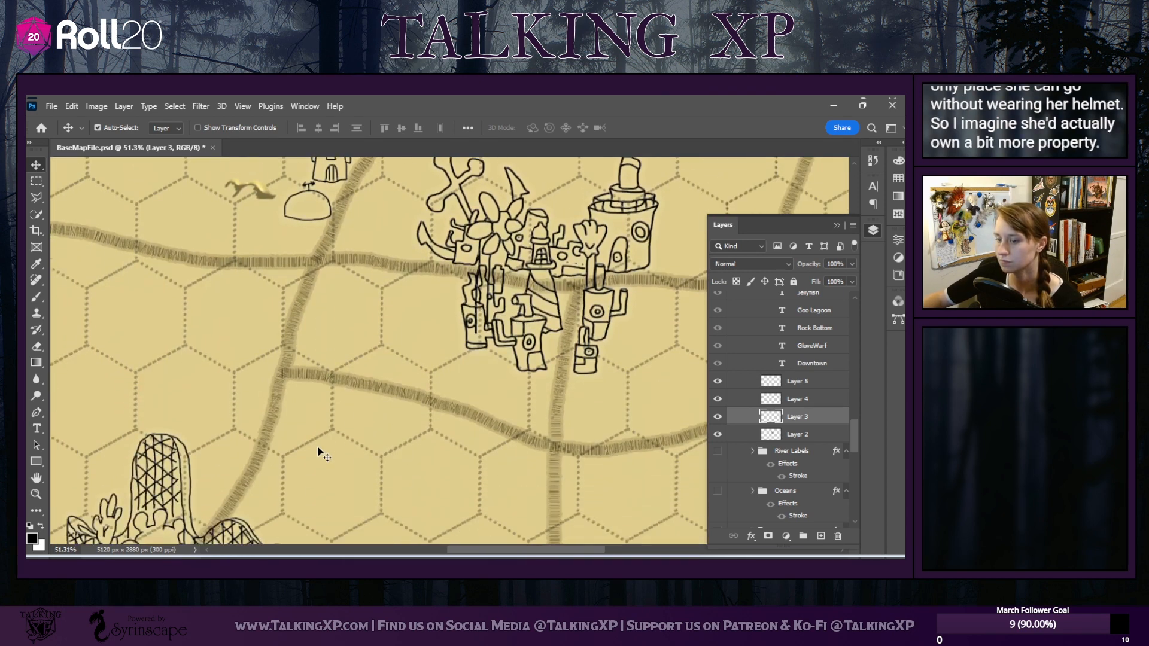
scroll(319, 450, "down", 2)
scroll(319, 450, "up", 2)
scroll(319, 450, "down", 3)
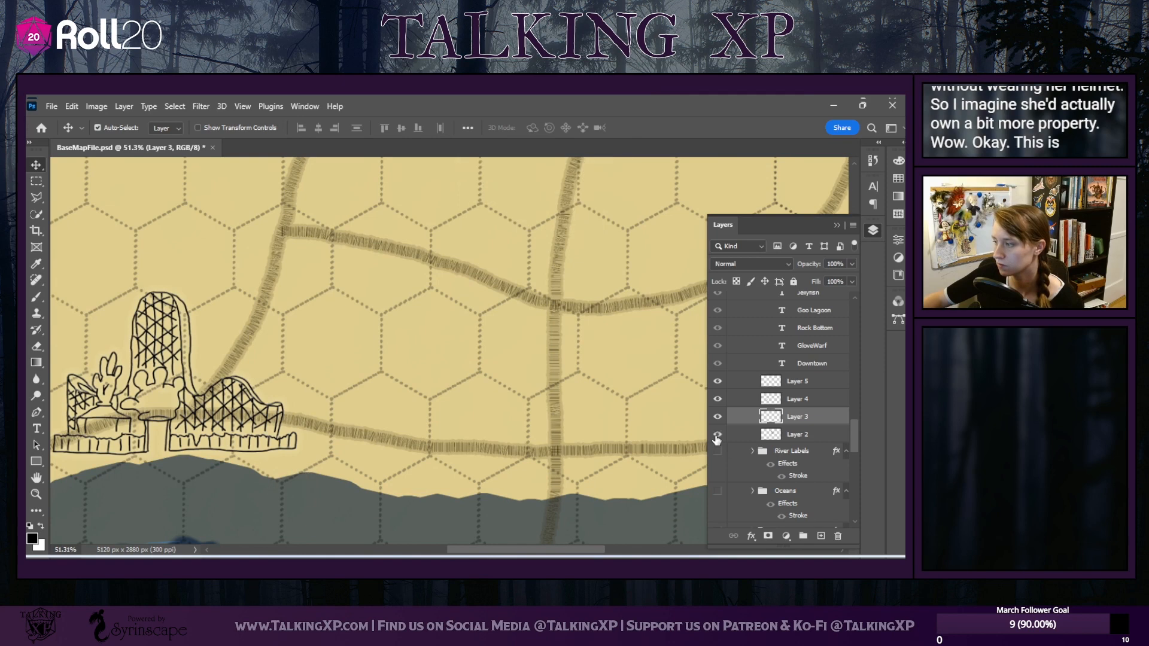
left_click(797, 437)
left_click(37, 296)
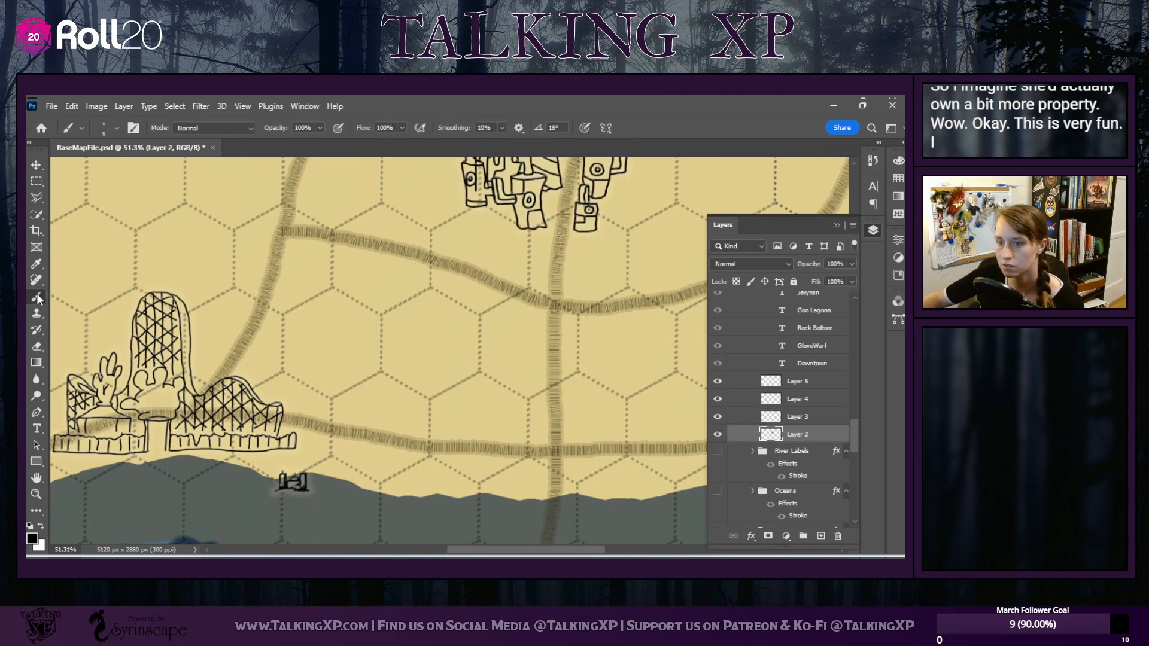
left_click(36, 345)
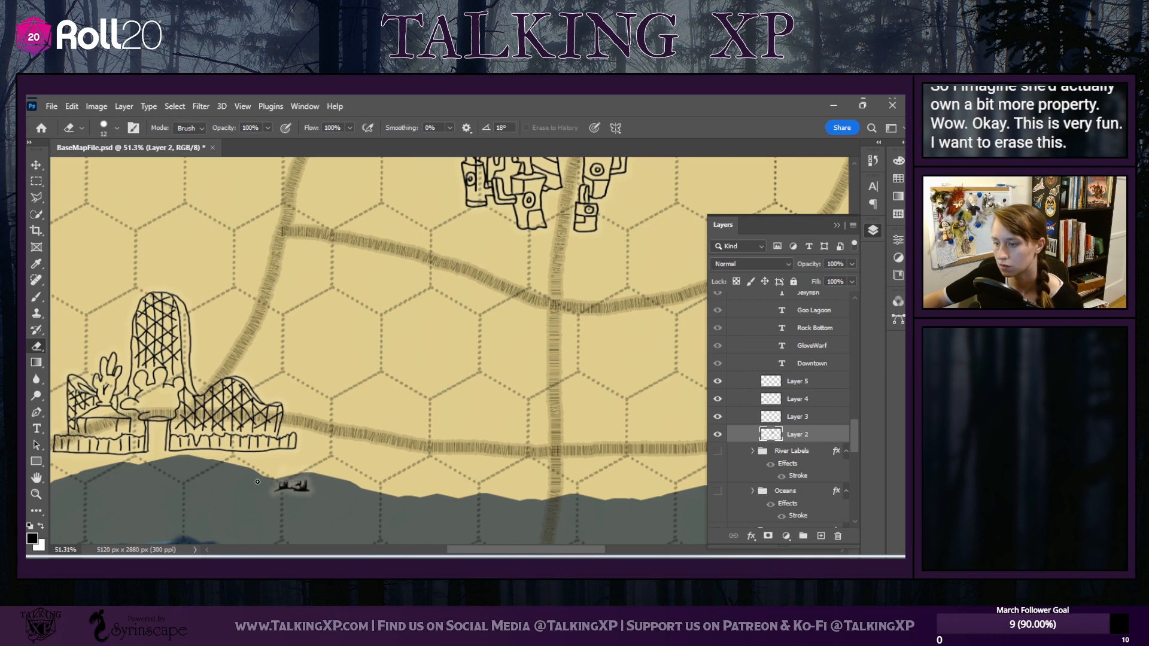
left_click_drag(267, 492, 322, 489)
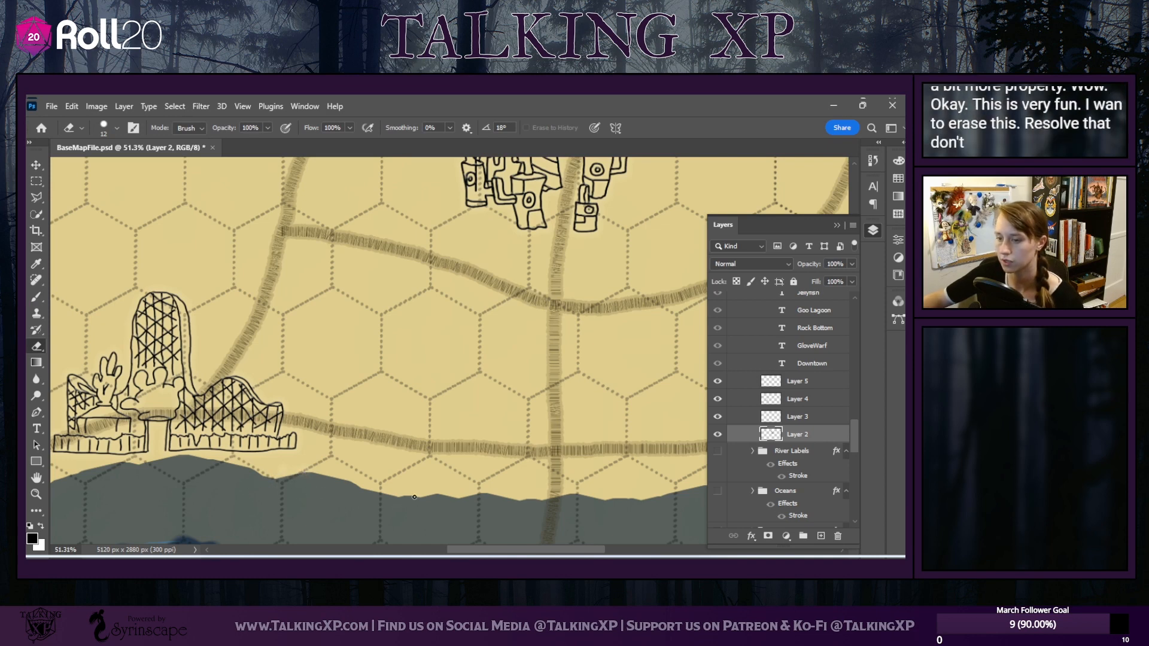
Look over the whole map and show the reference image layer 4ha7cc80yrd71 again to choose the next landmark
scroll(362, 500, "up", 1)
scroll(381, 463, "down", 8)
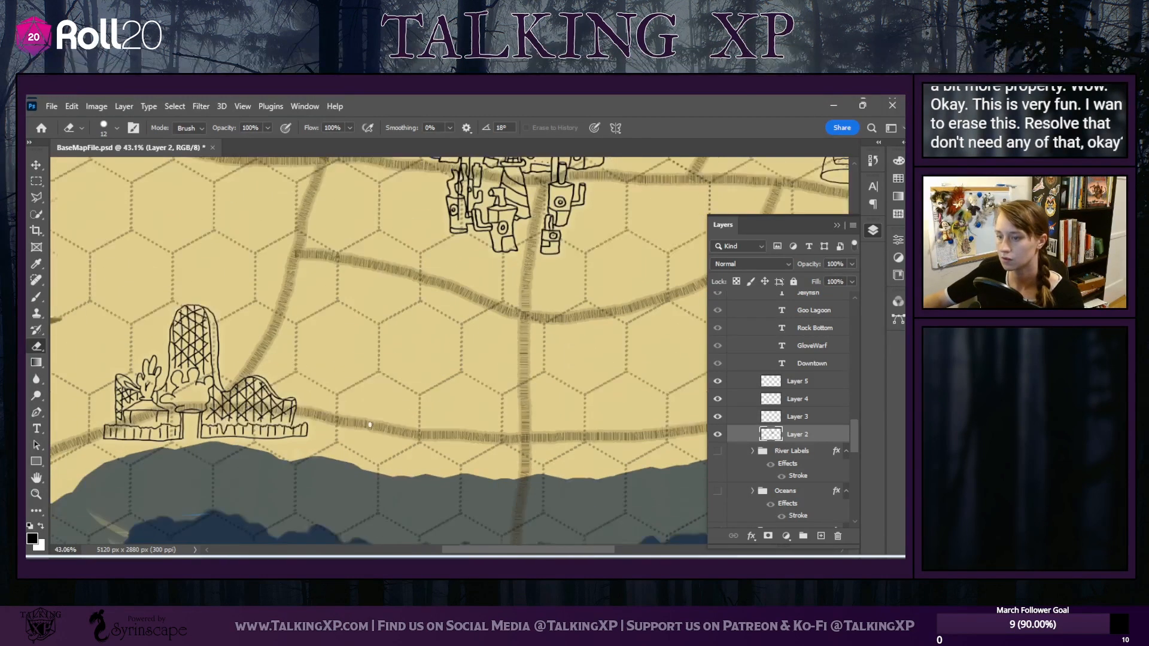
scroll(356, 450, "down", 1)
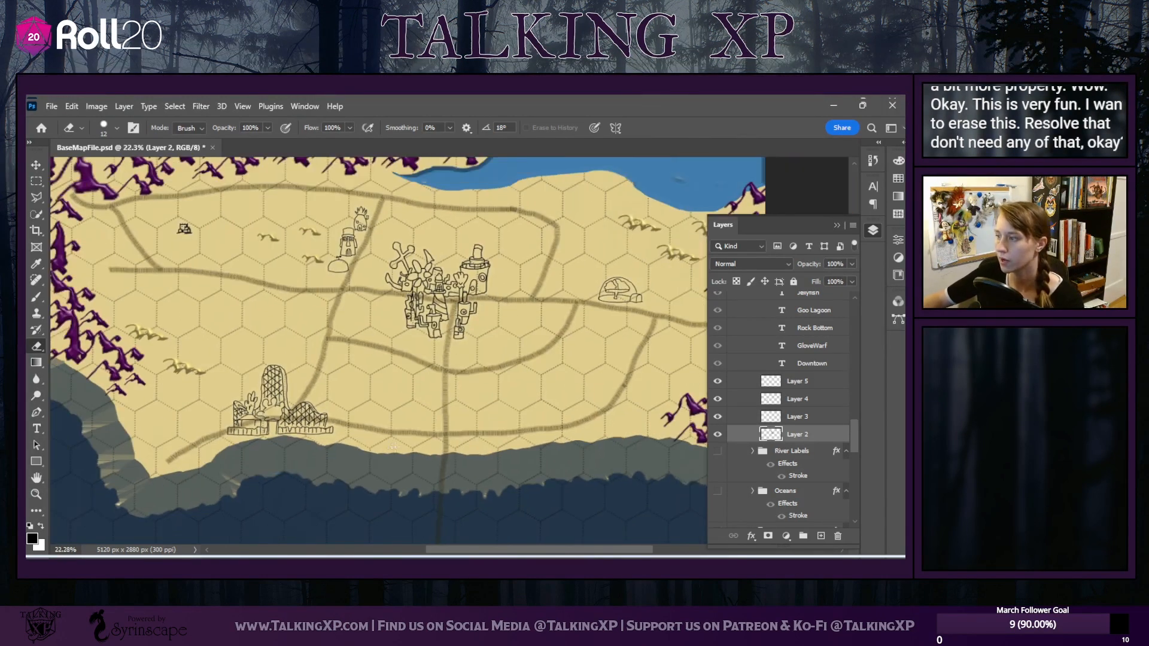
left_click_drag(465, 549, 488, 549)
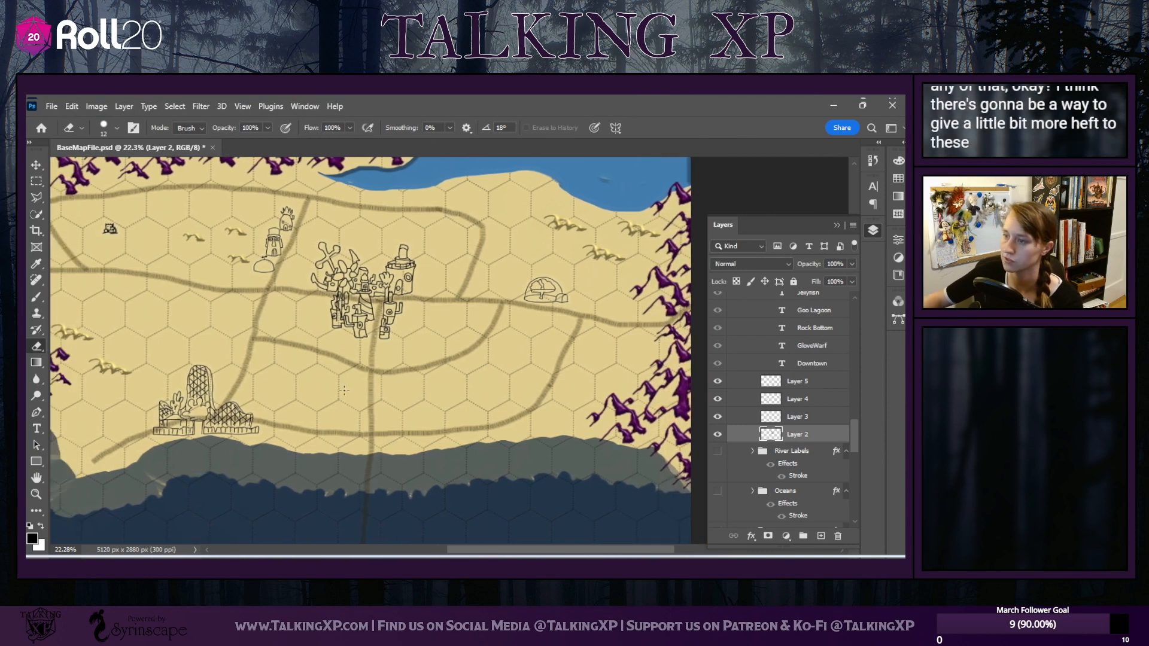
scroll(347, 344, "up", 3)
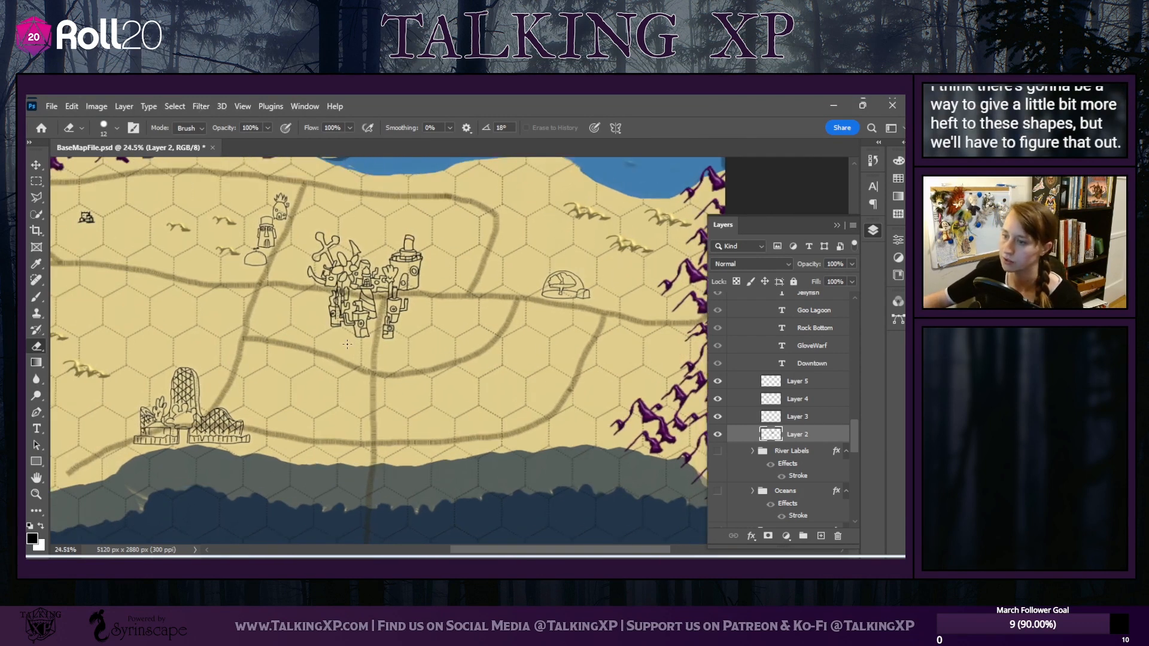
left_click_drag(503, 553, 472, 553)
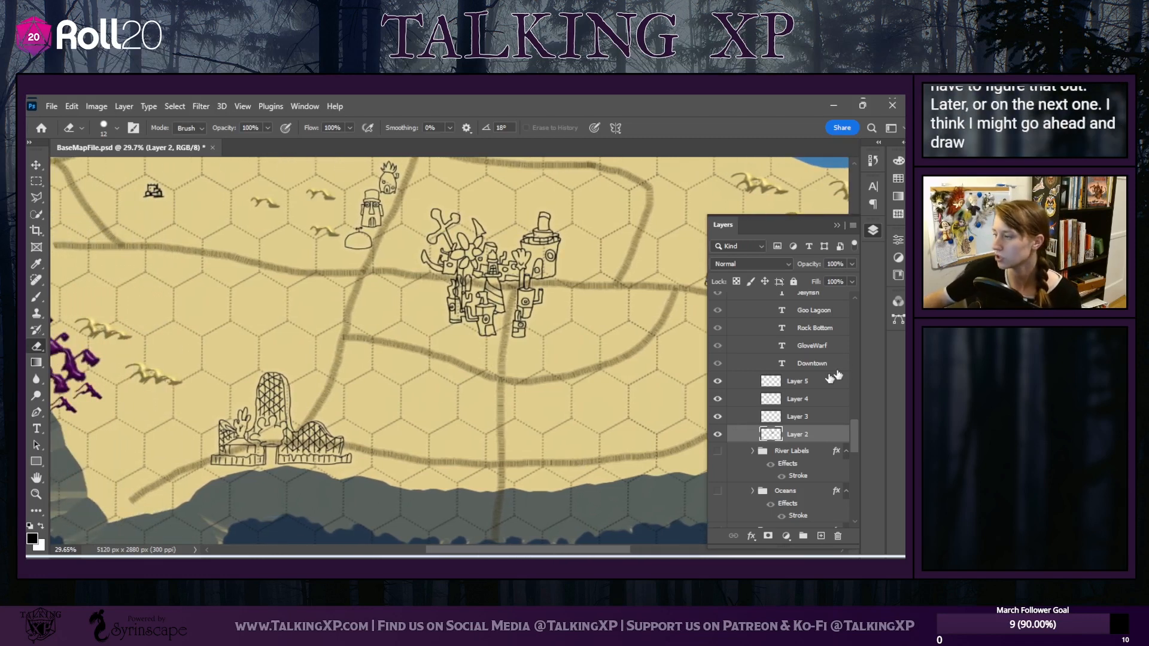
scroll(782, 486, "down", 6)
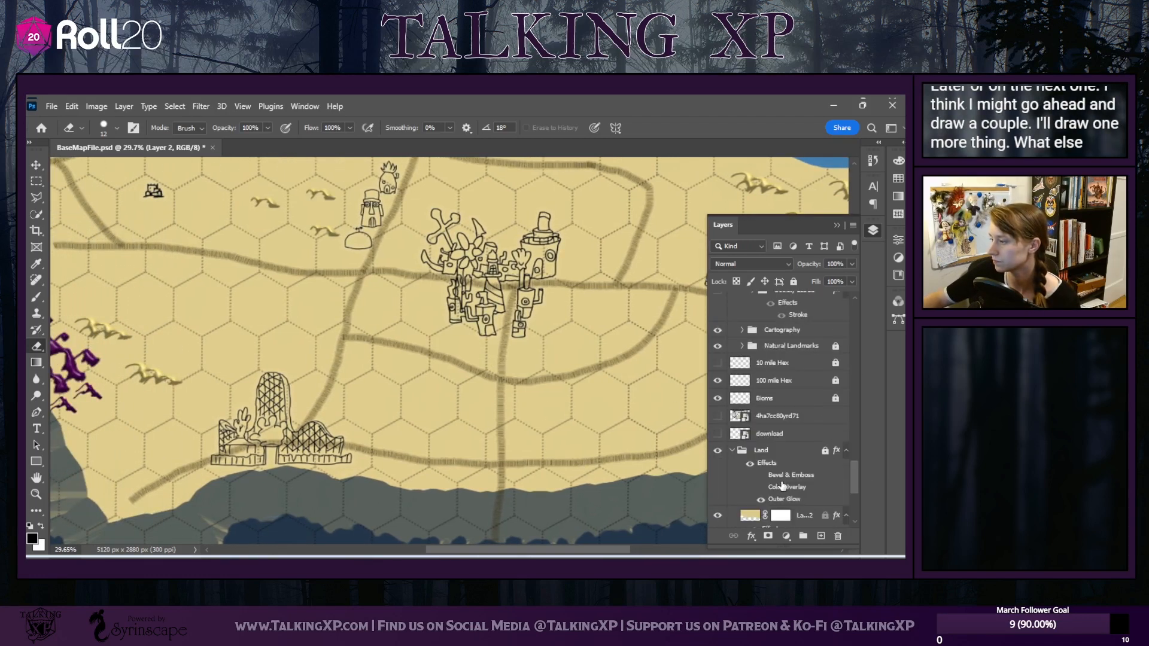
scroll(782, 486, "down", 5)
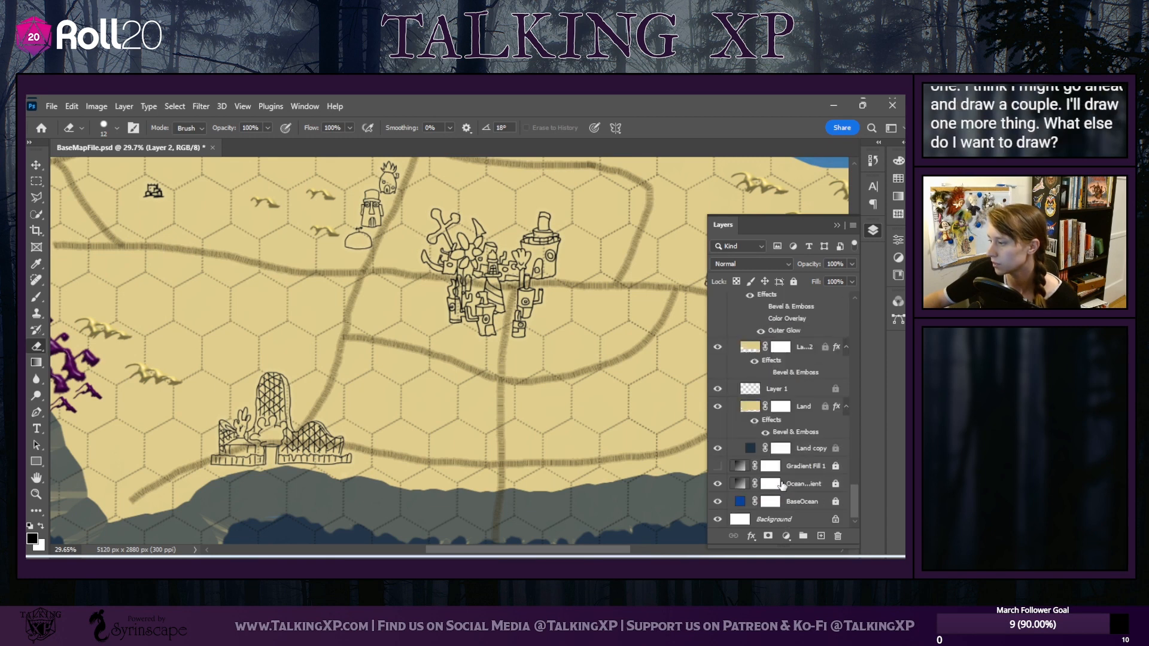
scroll(782, 486, "up", 5)
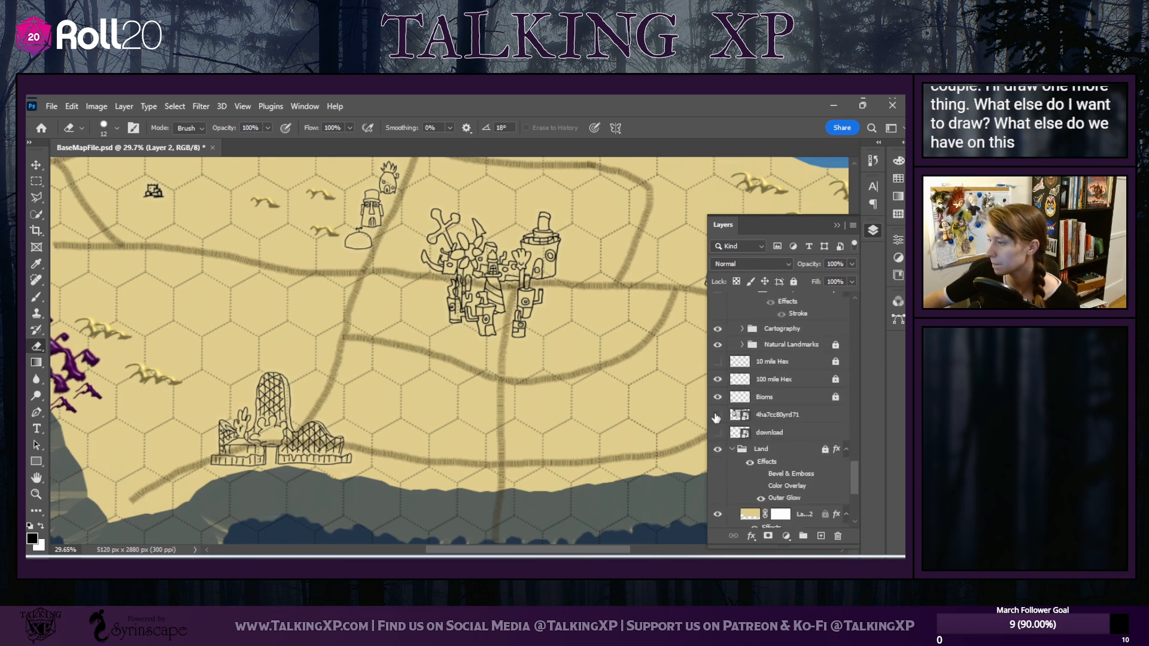
left_click(717, 415)
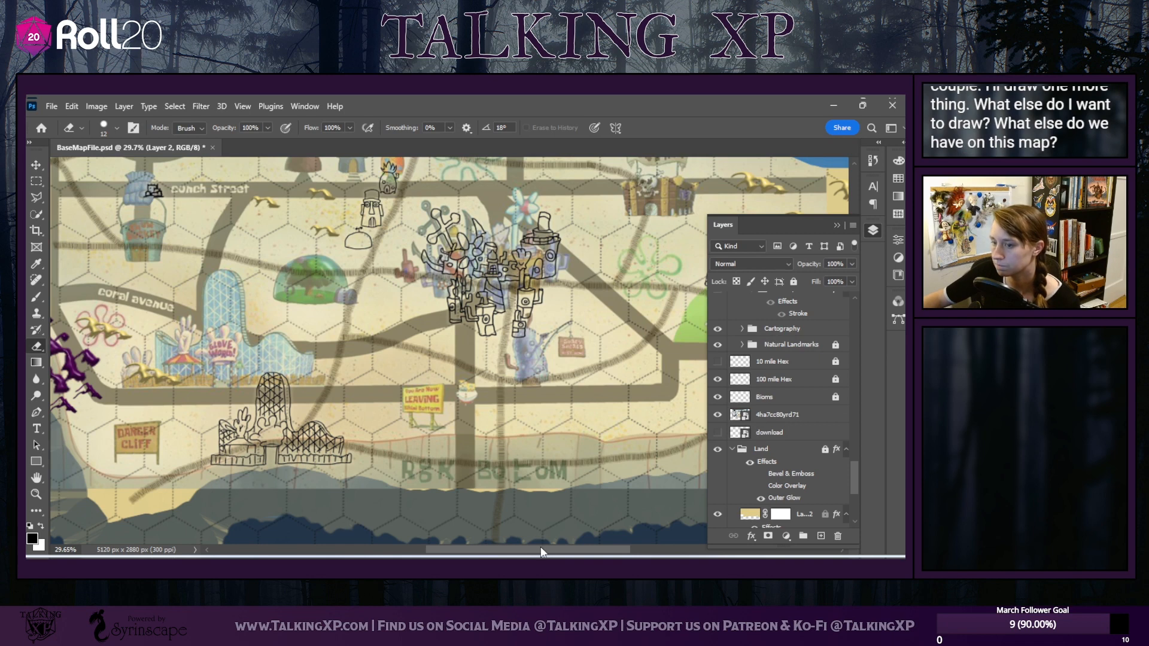
mouse_move(540, 547)
left_mouse_down()
mouse_move(598, 538)
mouse_move(556, 545)
left_mouse_up()
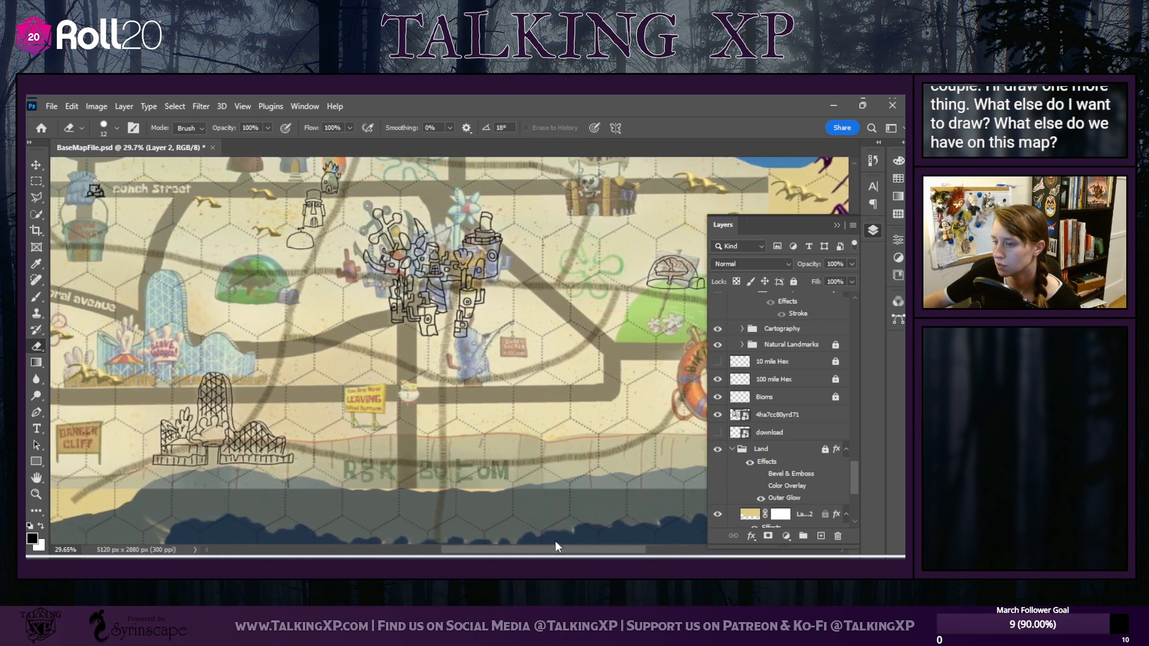
Show the Labels group inside Cities again over the reference image
scroll(752, 404, "up", 5)
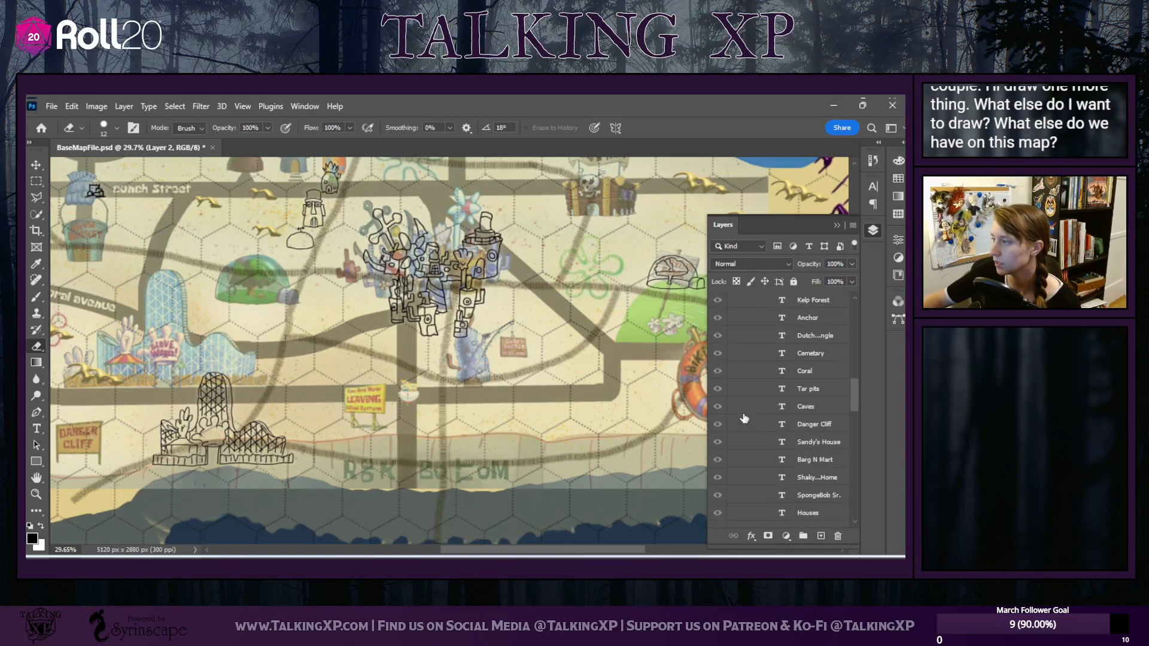
scroll(749, 429, "up", 10)
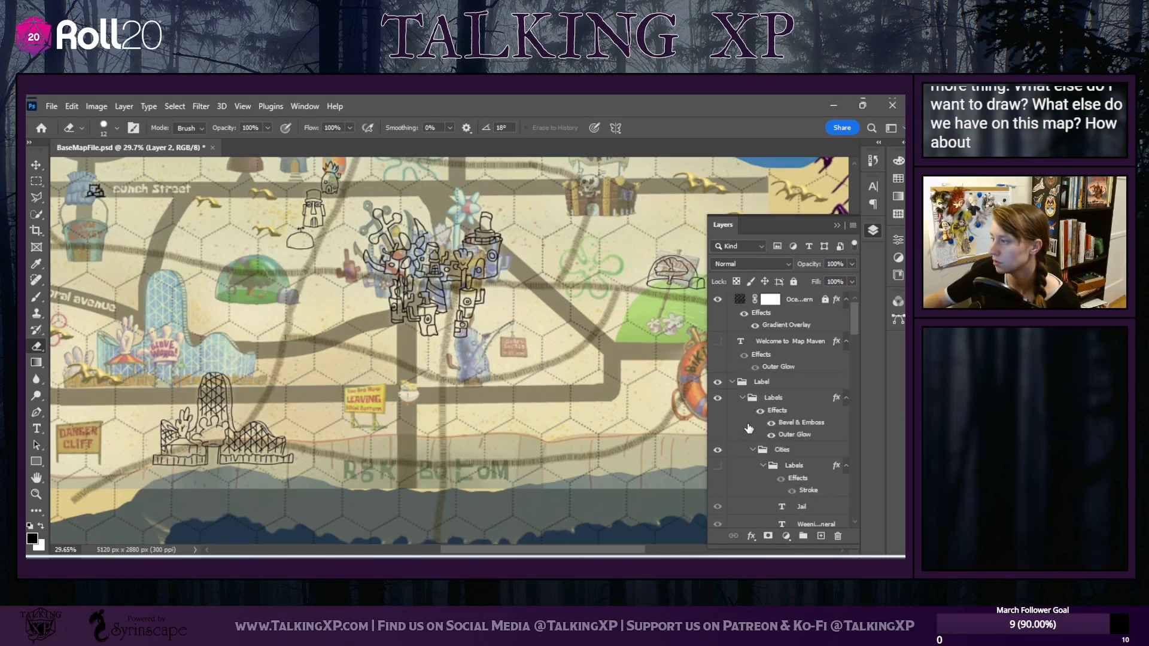
left_click(717, 465)
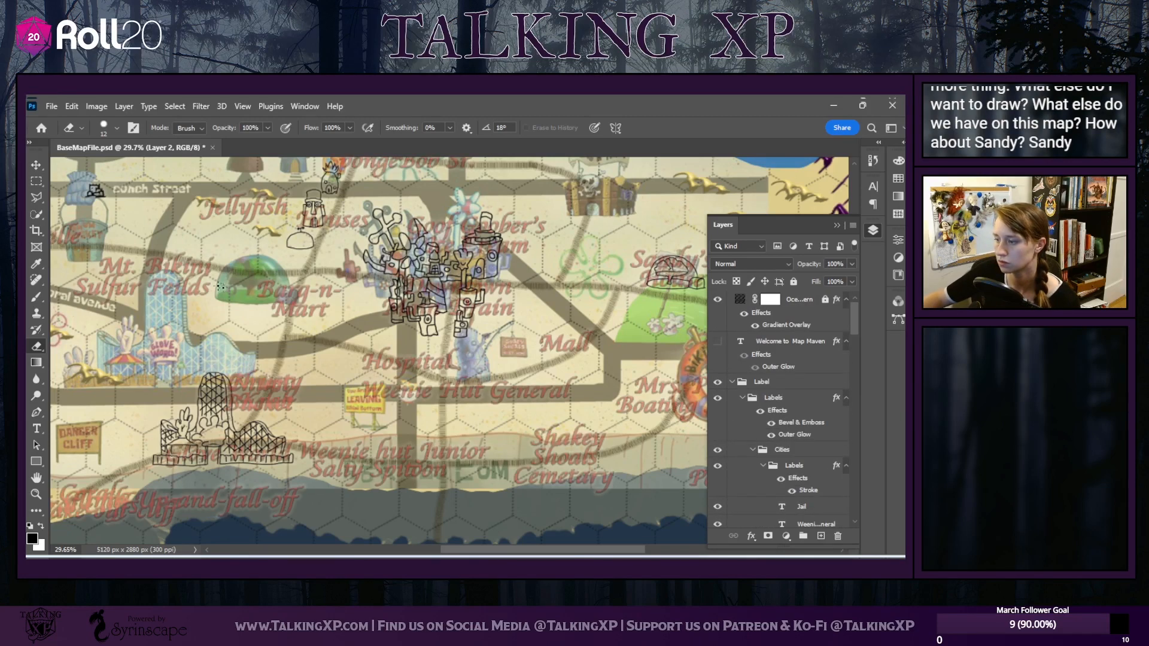
Move the reference image so its blue statue lies over the Shakey Shoals Cemetery label
left_click(36, 165)
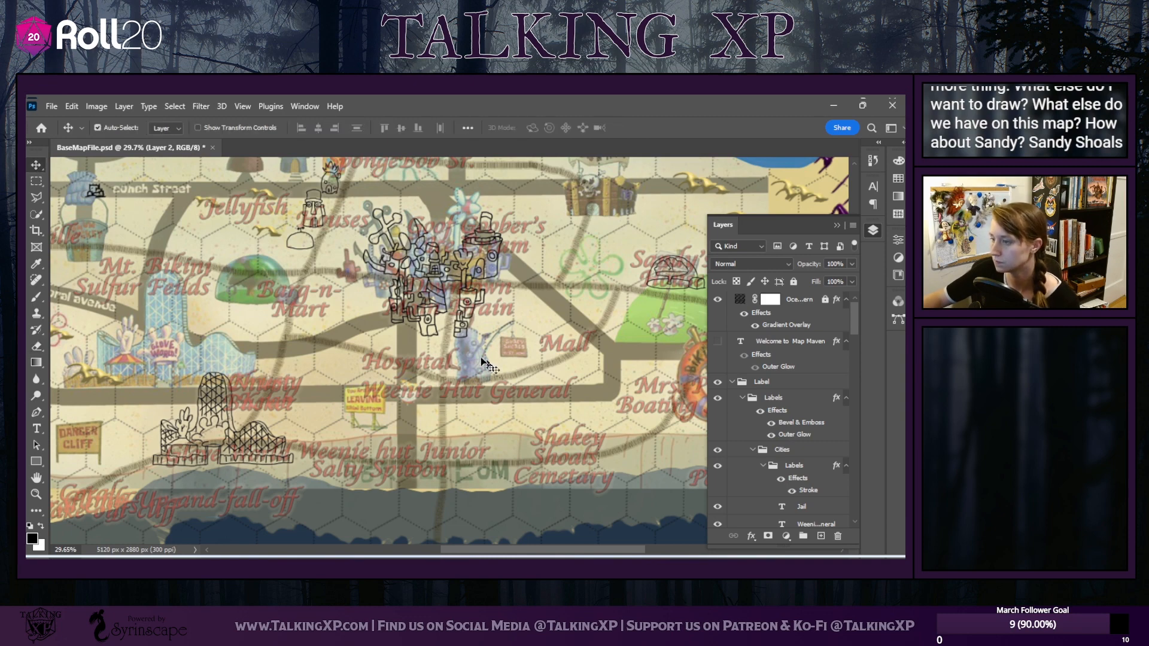
left_click_drag(469, 353, 556, 422)
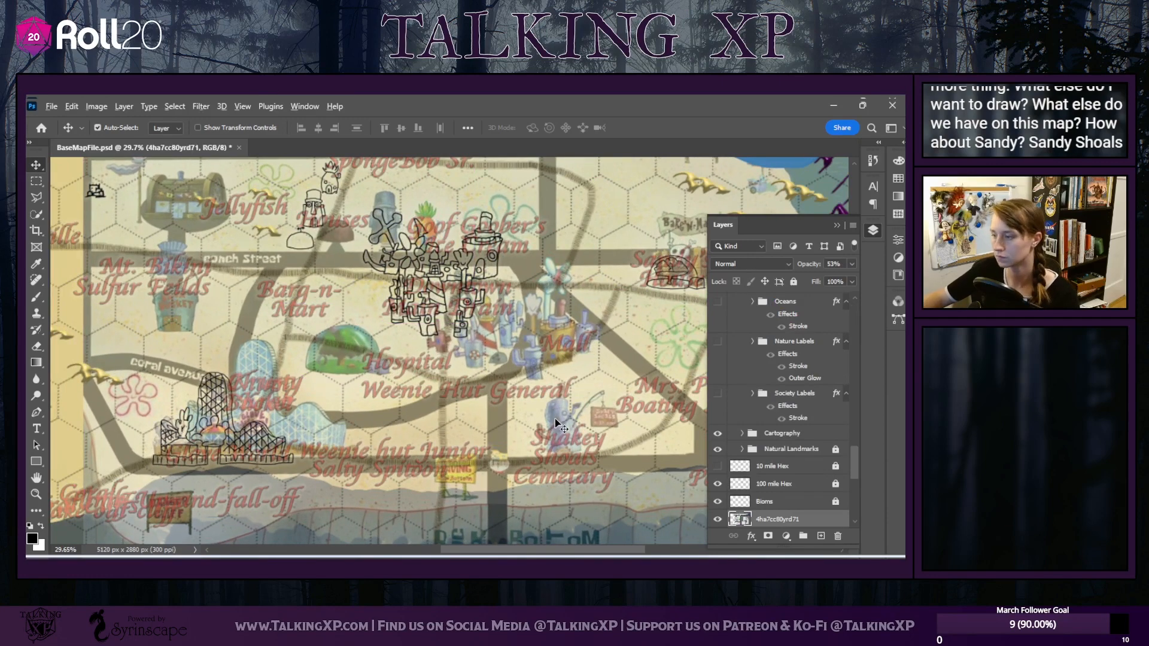
Add a new layer directly above Layer 5 for inking the blue statue at Shakey Shoals with the Brush tool
scroll(557, 423, "up", 5)
scroll(562, 421, "up", 1)
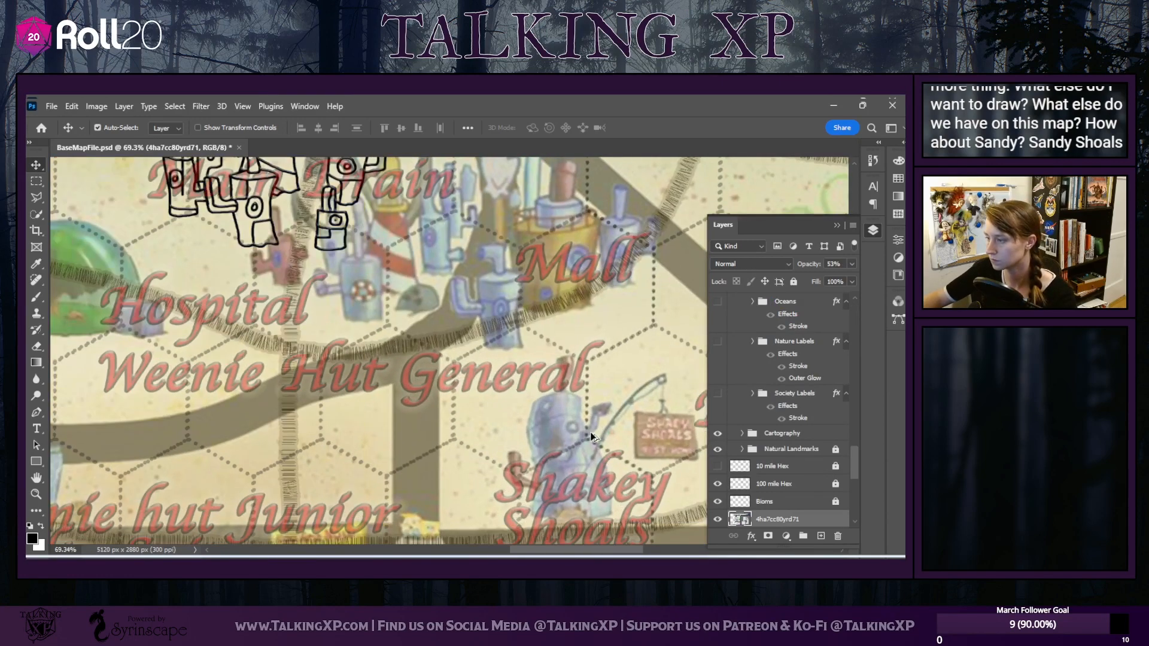
scroll(591, 552, "up", 2)
scroll(564, 546, "down", 4)
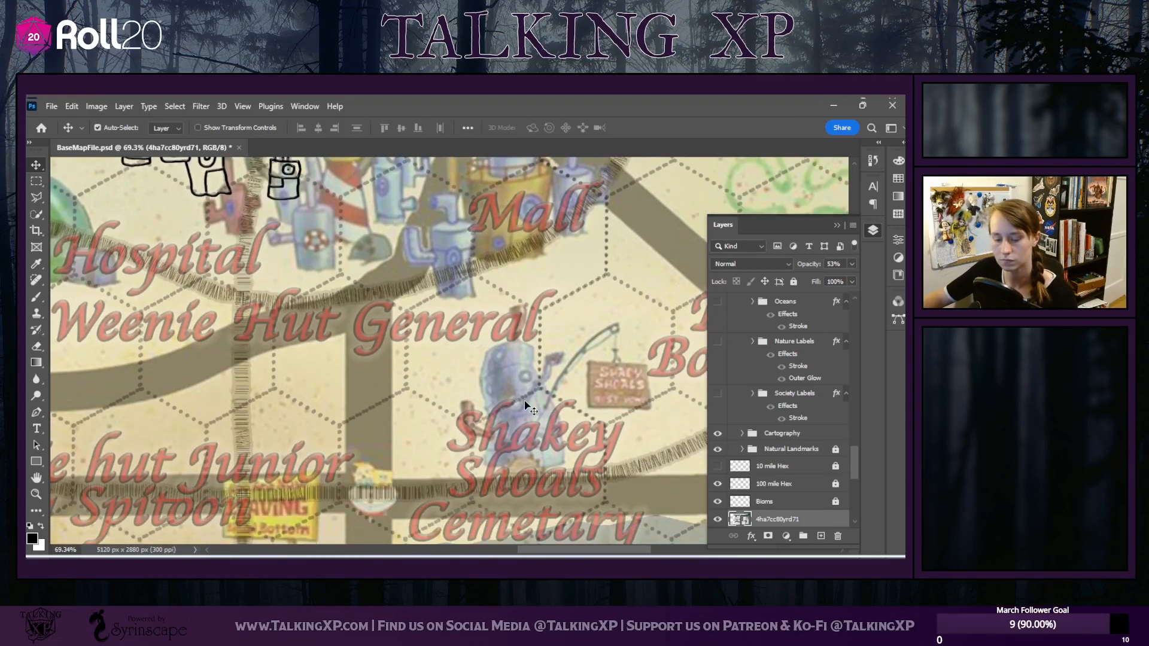
scroll(527, 407, "up", 3)
left_click(36, 296)
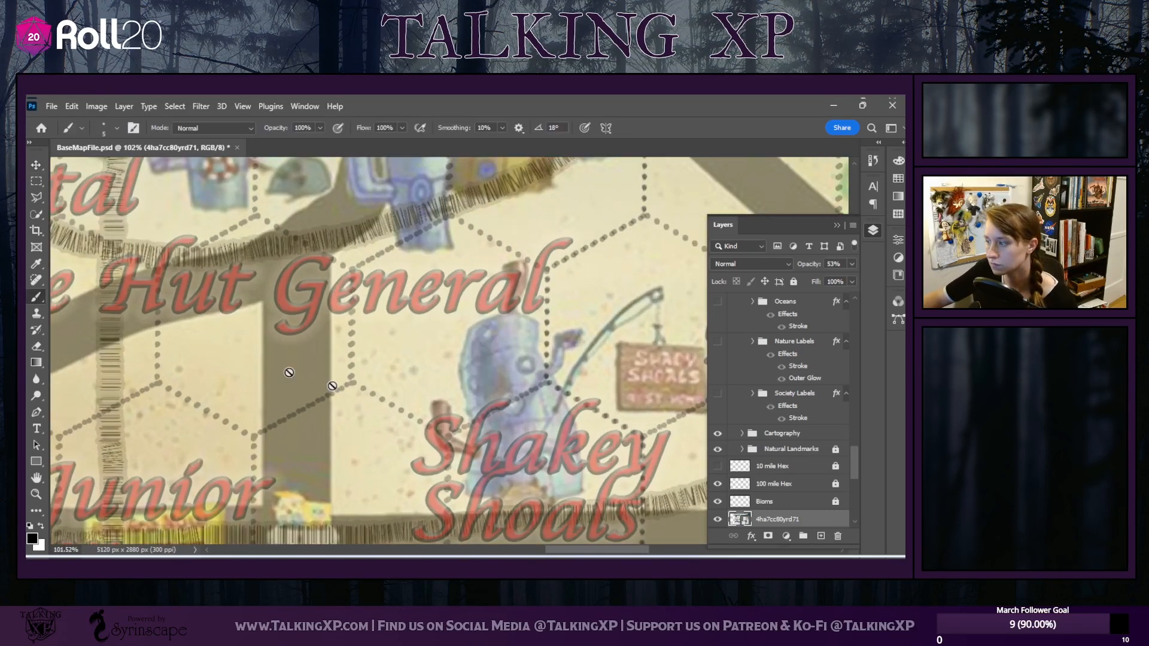
scroll(791, 449, "up", 3)
left_click(804, 320)
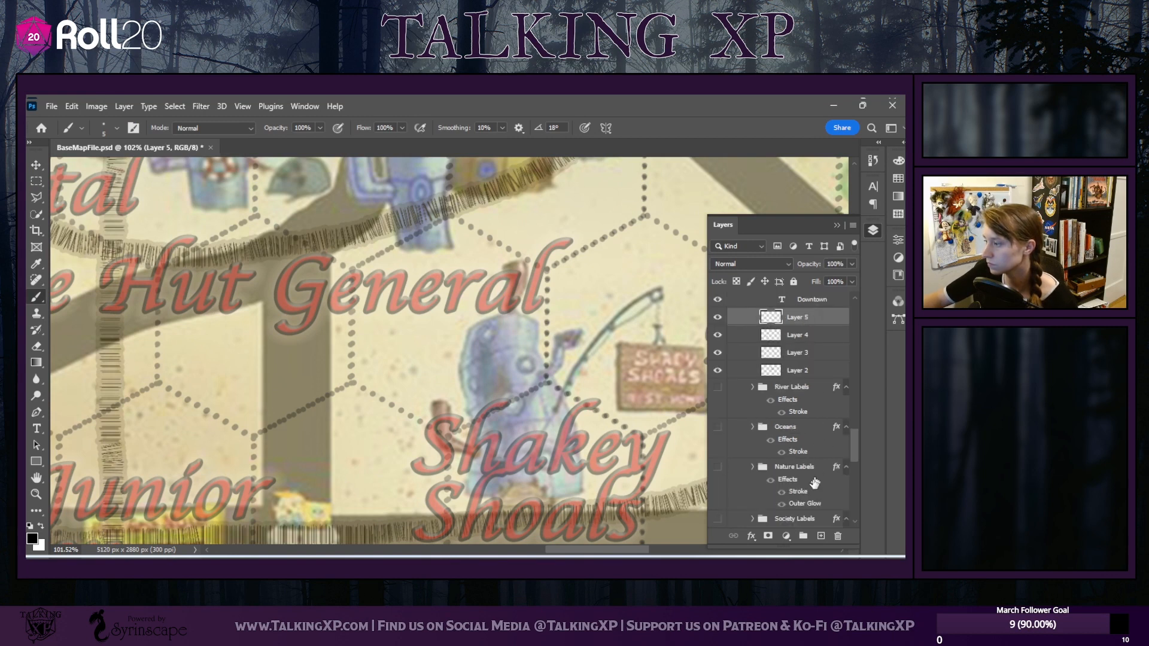
left_click(821, 535)
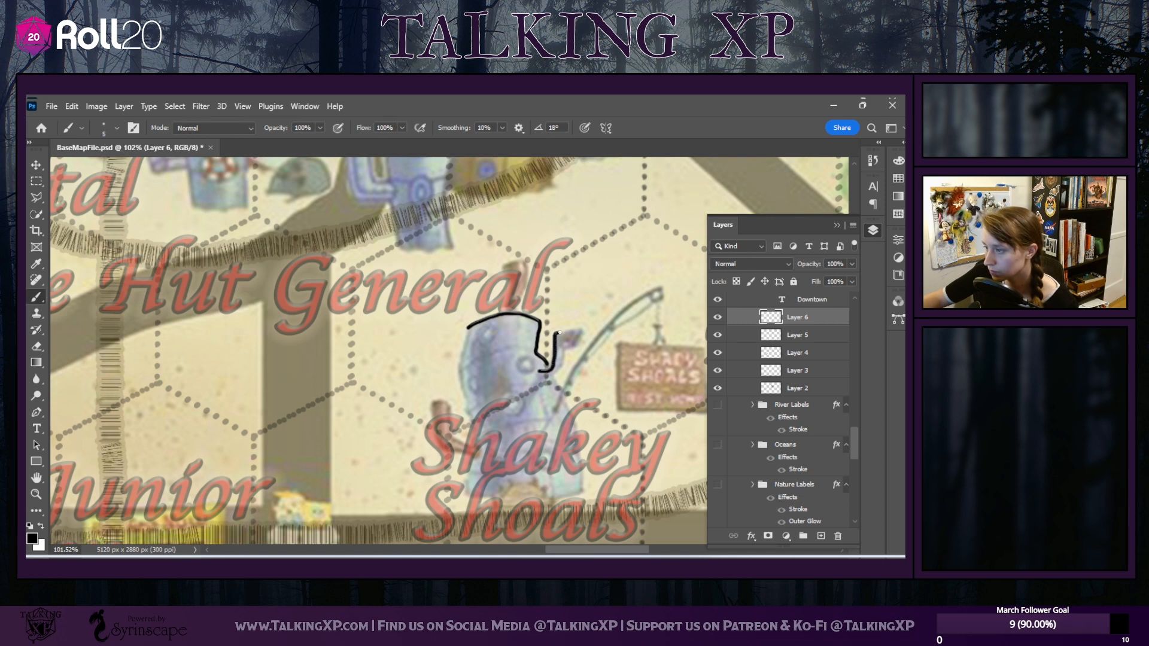
Ink the outline of the Shakey Shoals tower on Layer 6, including its two side pipes and the arched, gangplank-like base at the entrance
left_click_drag(559, 332, 575, 331)
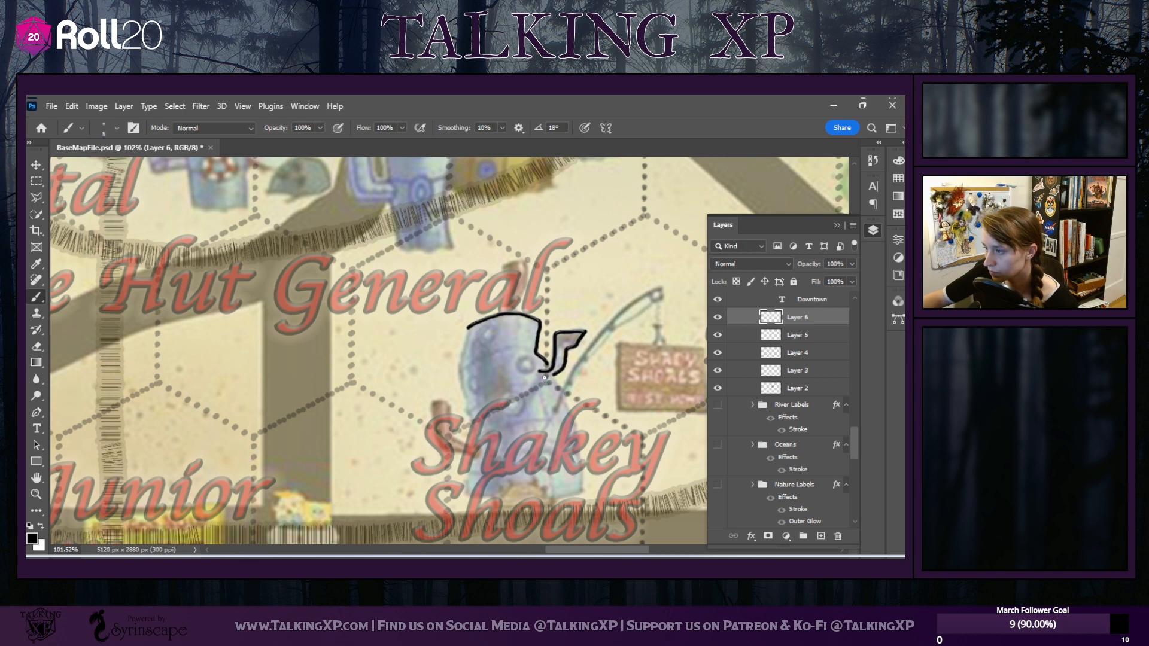
left_click_drag(545, 378, 540, 377)
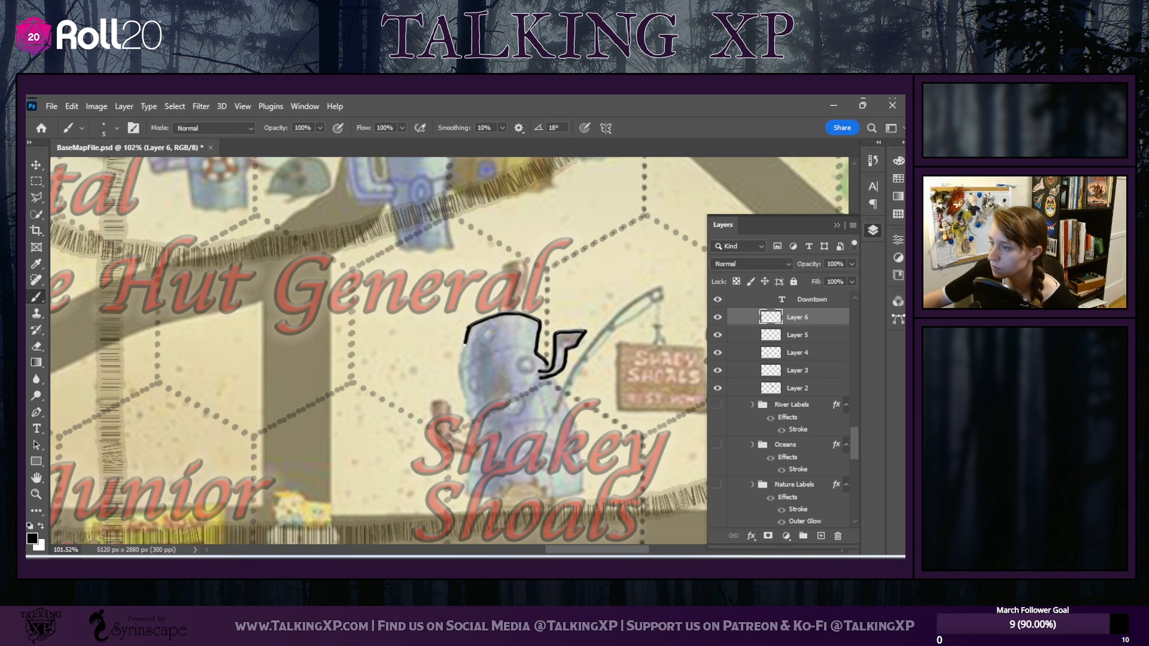
mouse_move(464, 345)
left_mouse_down()
mouse_move(484, 446)
mouse_move(450, 437)
mouse_move(453, 409)
mouse_move(438, 405)
mouse_move(437, 446)
mouse_move(473, 457)
left_mouse_up()
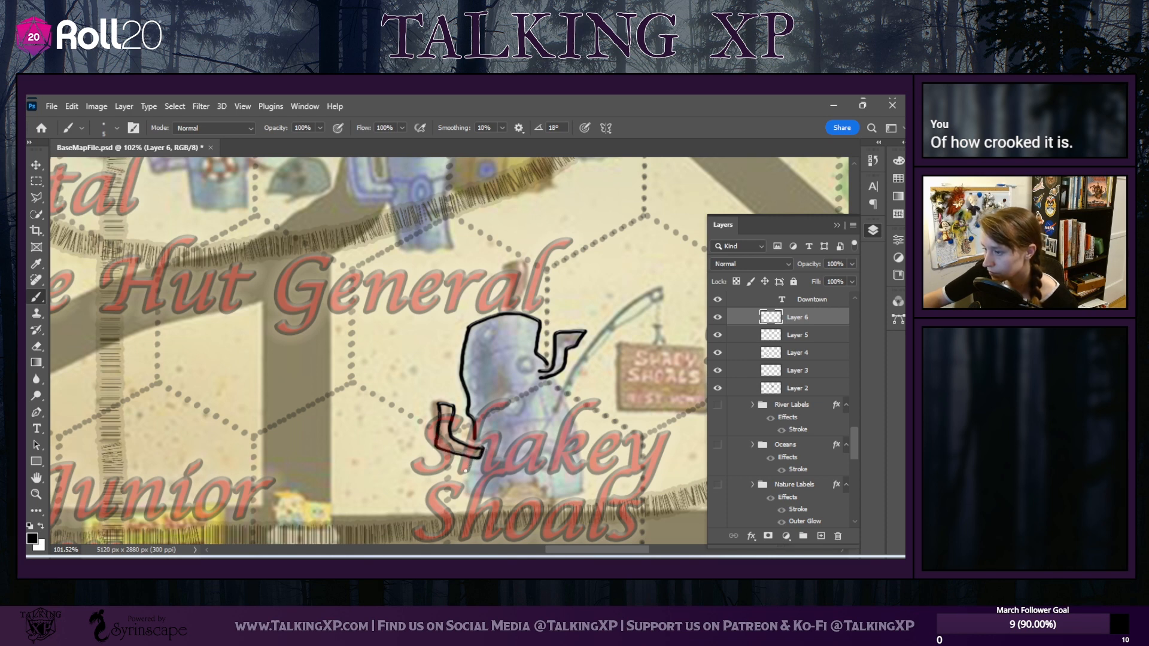
mouse_move(474, 457)
left_mouse_down()
mouse_move(463, 490)
mouse_move(490, 497)
left_mouse_up()
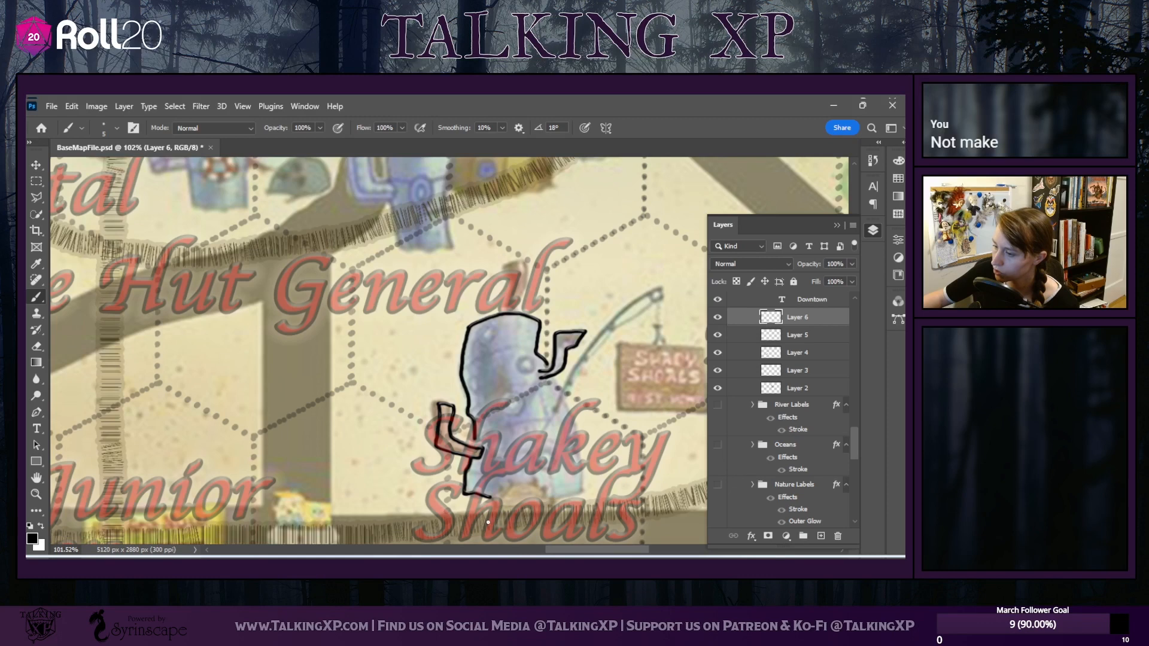
left_click_drag(489, 522, 511, 489)
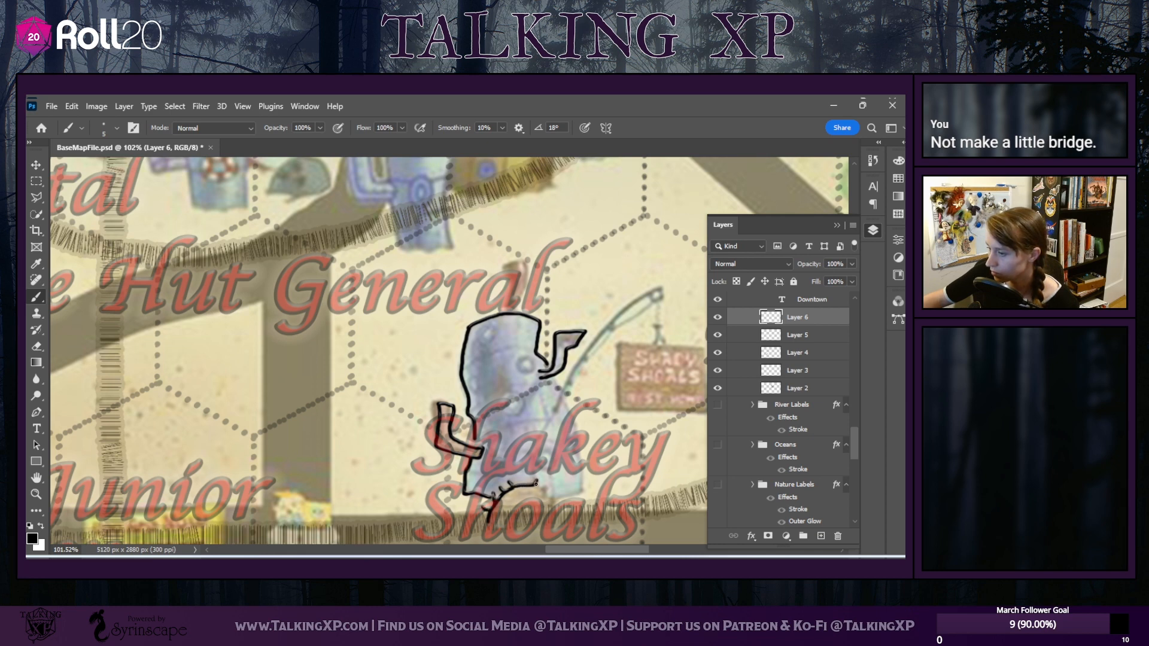
left_click_drag(534, 482, 546, 503)
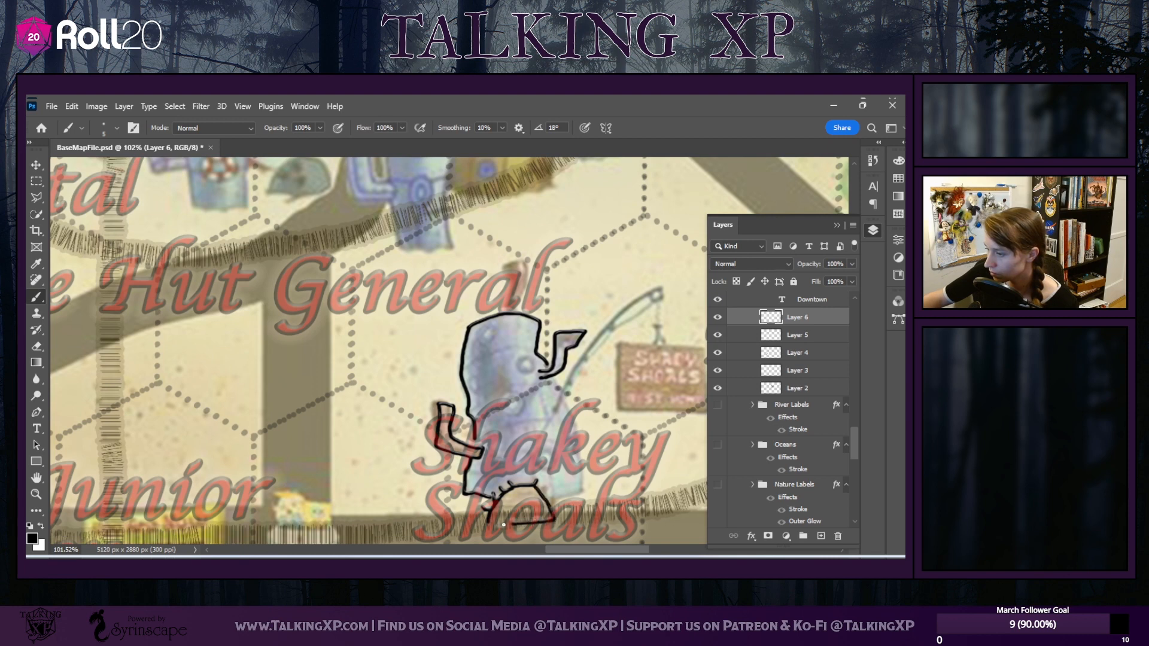
left_click_drag(503, 525, 490, 525)
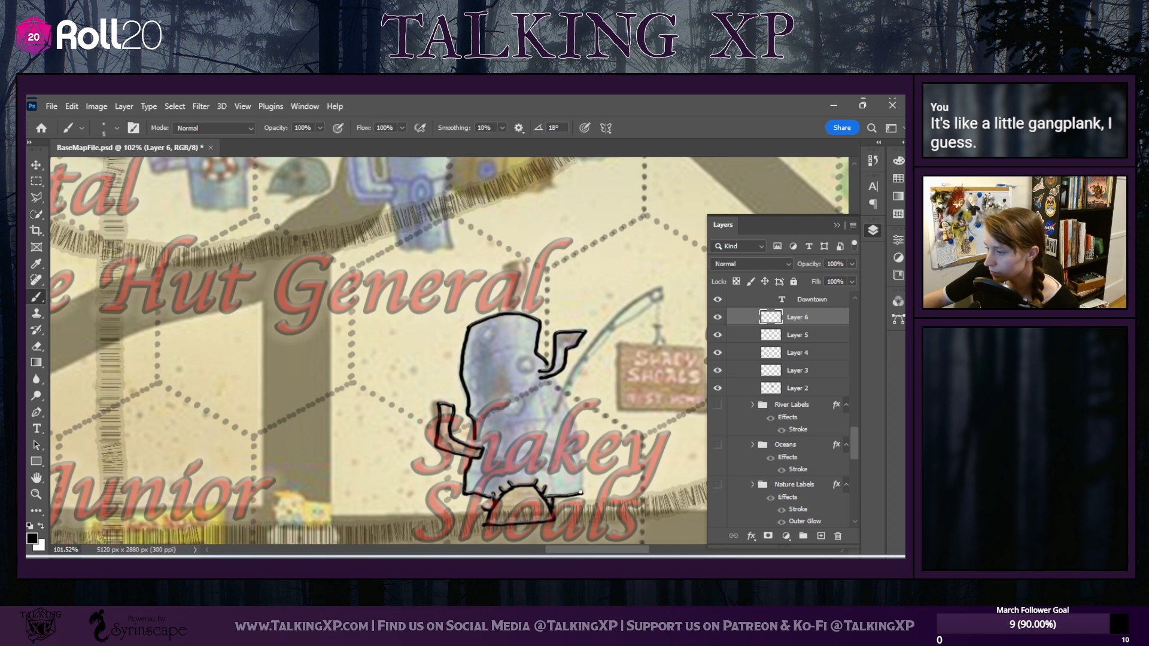
left_click_drag(580, 473, 555, 387)
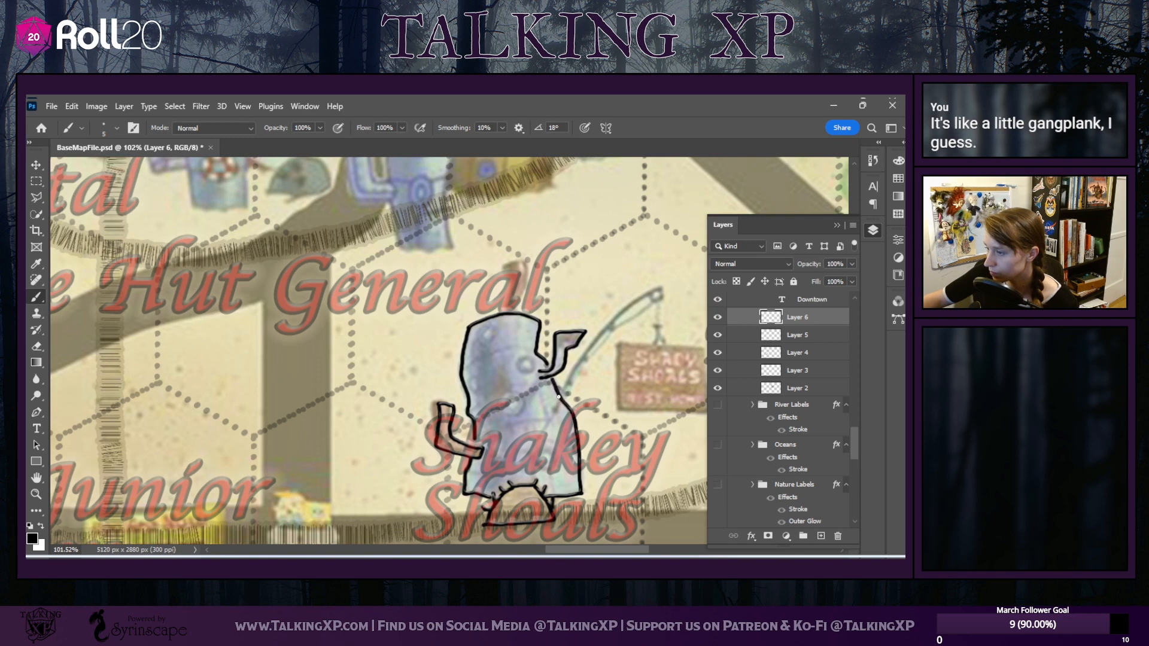
Ink the fishing rod extending from the tower's right side, with its line and the rectangular sign hanging from it
left_click_drag(565, 375, 575, 357)
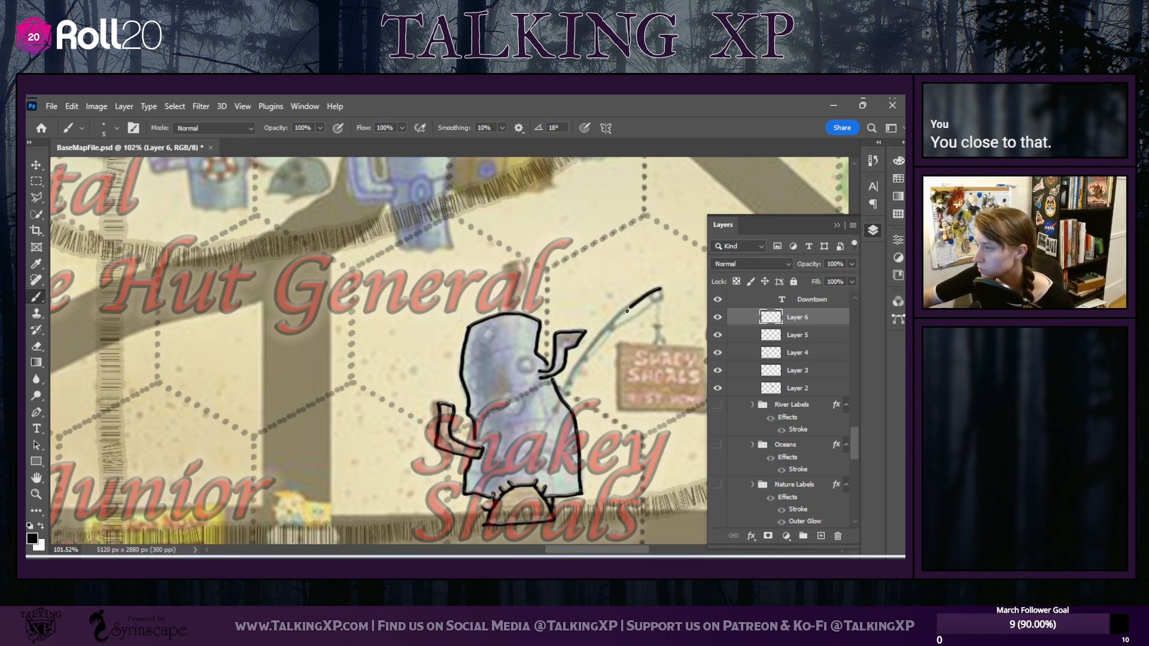
mouse_move(656, 290)
left_mouse_down()
mouse_move(611, 325)
mouse_move(556, 413)
left_mouse_up()
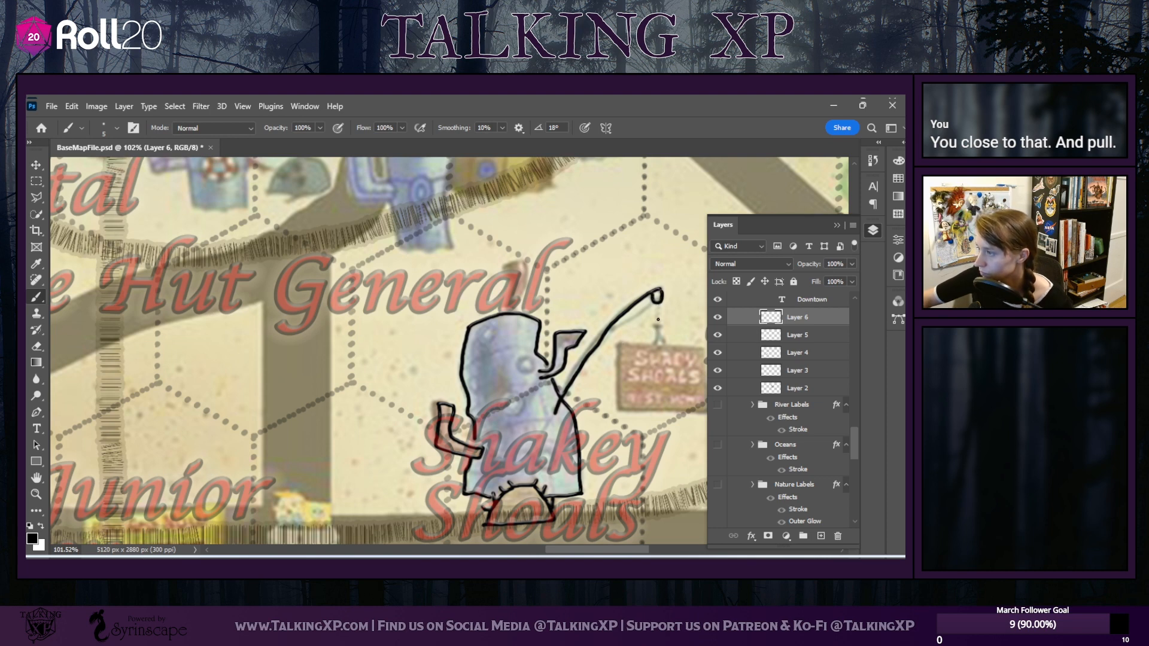
left_click_drag(657, 301, 657, 325)
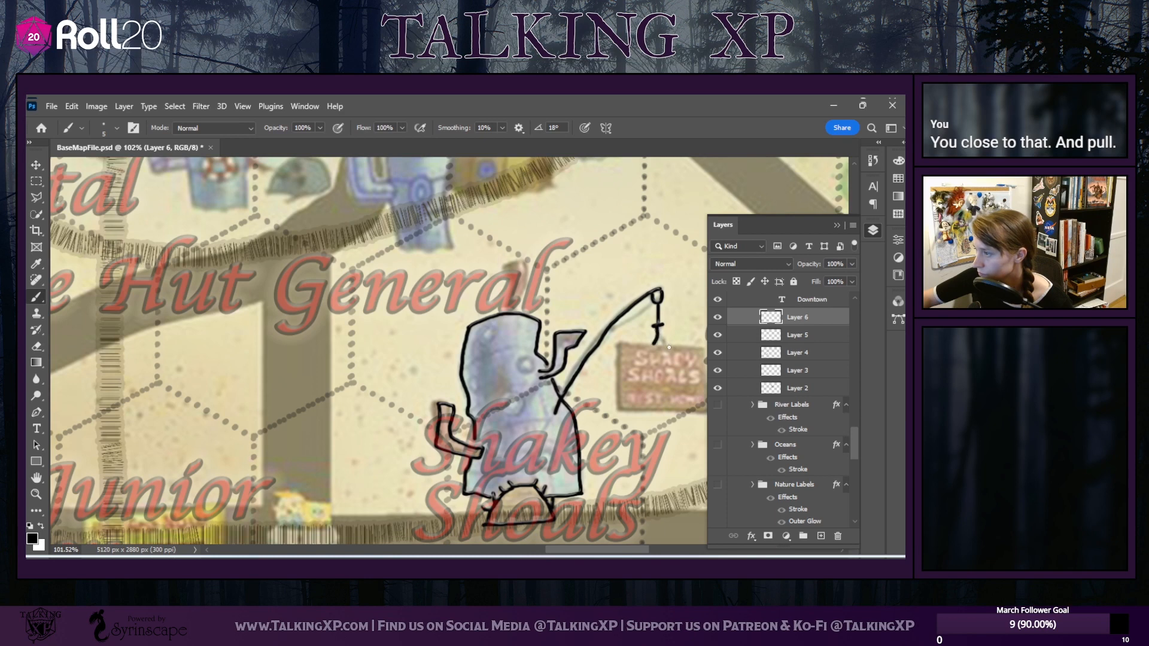
mouse_move(669, 347)
left_mouse_down()
mouse_move(658, 328)
mouse_move(641, 344)
mouse_move(678, 346)
mouse_move(619, 383)
mouse_move(619, 409)
mouse_move(704, 411)
left_mouse_up()
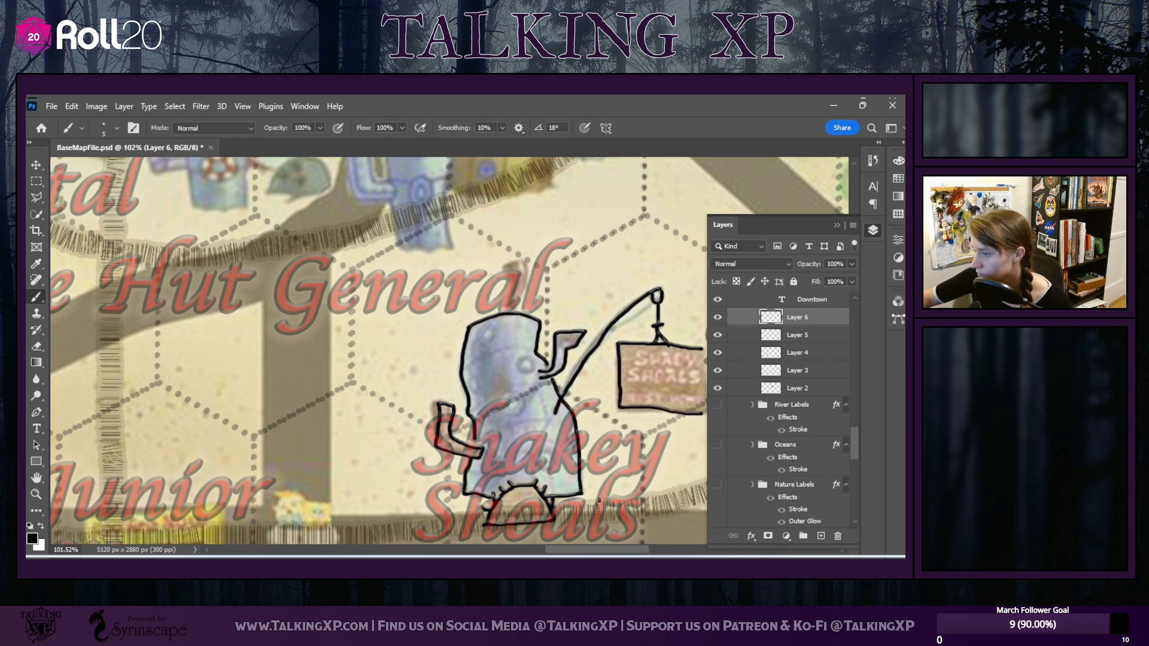
left_click_drag(618, 550, 632, 552)
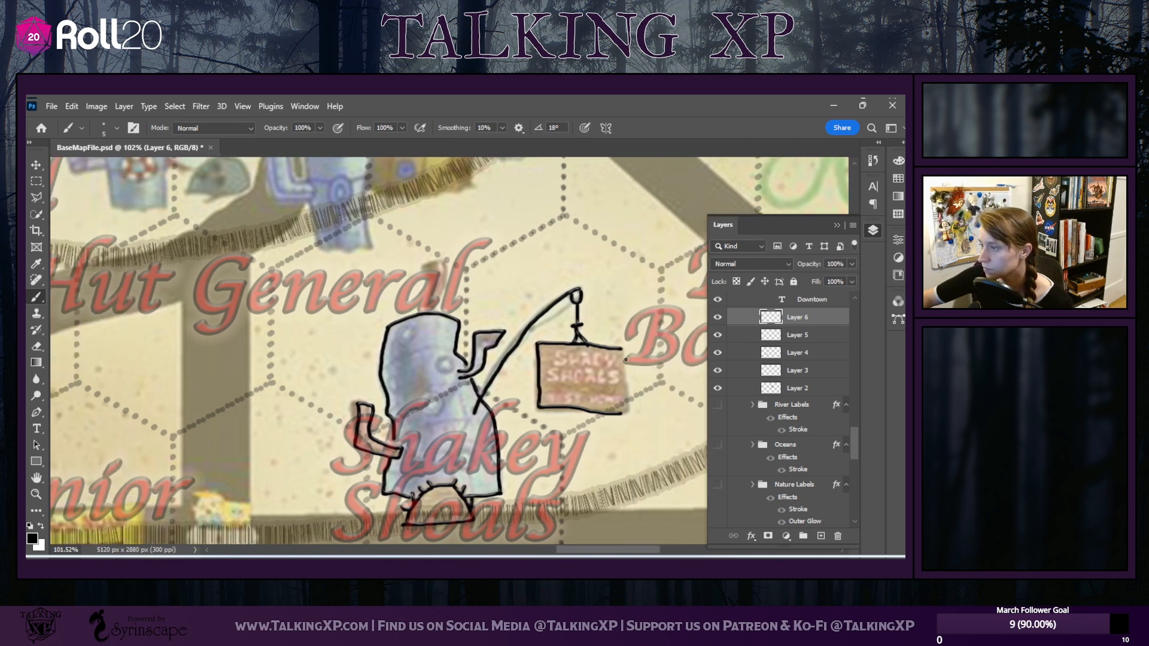
left_click_drag(620, 350, 626, 410)
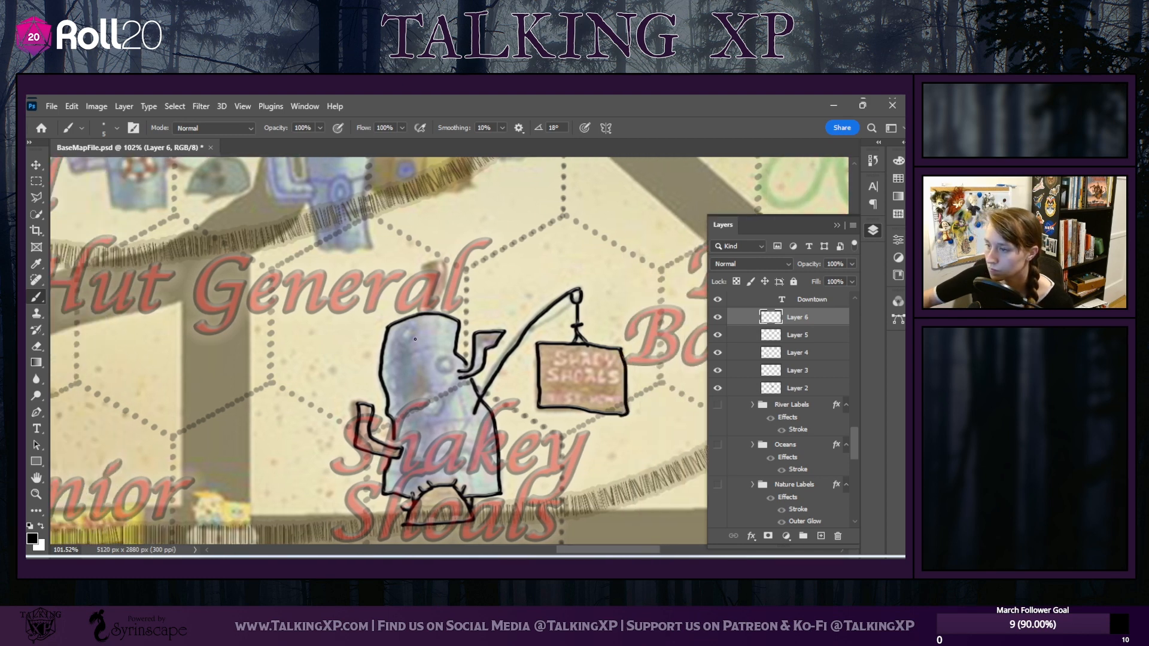
Ink the tower's three windows, two curved horizontal bands, arched doorway and the chimney pipe on its roof
mouse_move(410, 327)
left_mouse_down()
mouse_move(417, 340)
mouse_move(402, 341)
mouse_move(453, 370)
mouse_move(444, 403)
mouse_move(429, 411)
mouse_move(421, 394)
left_mouse_up()
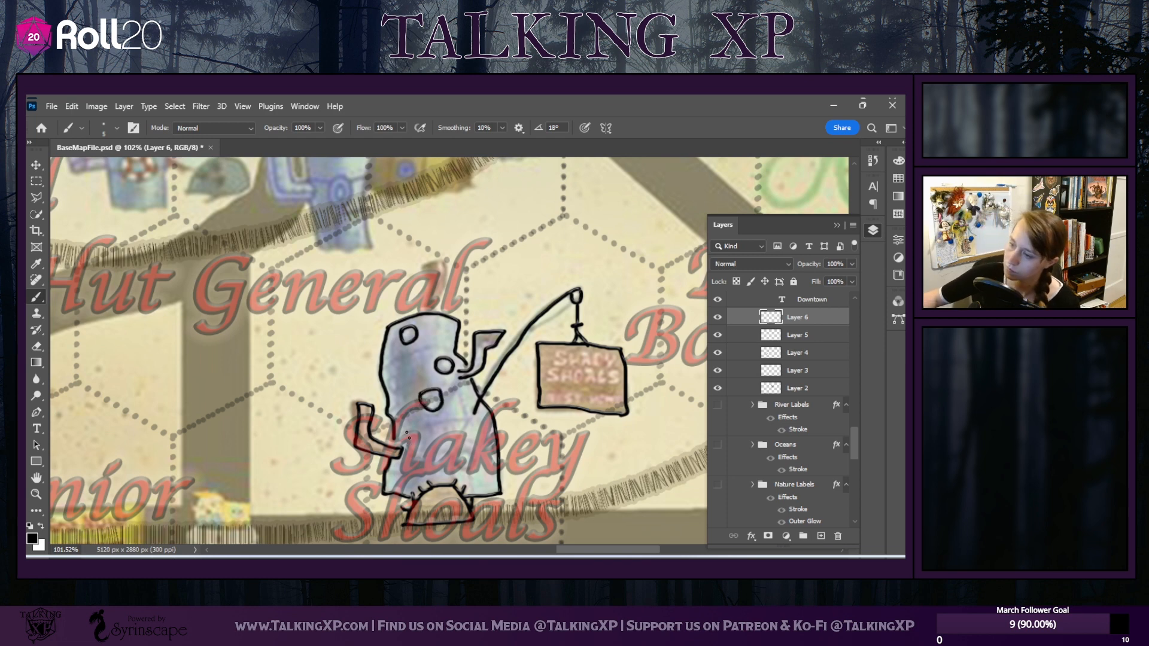
left_click_drag(386, 371, 451, 352)
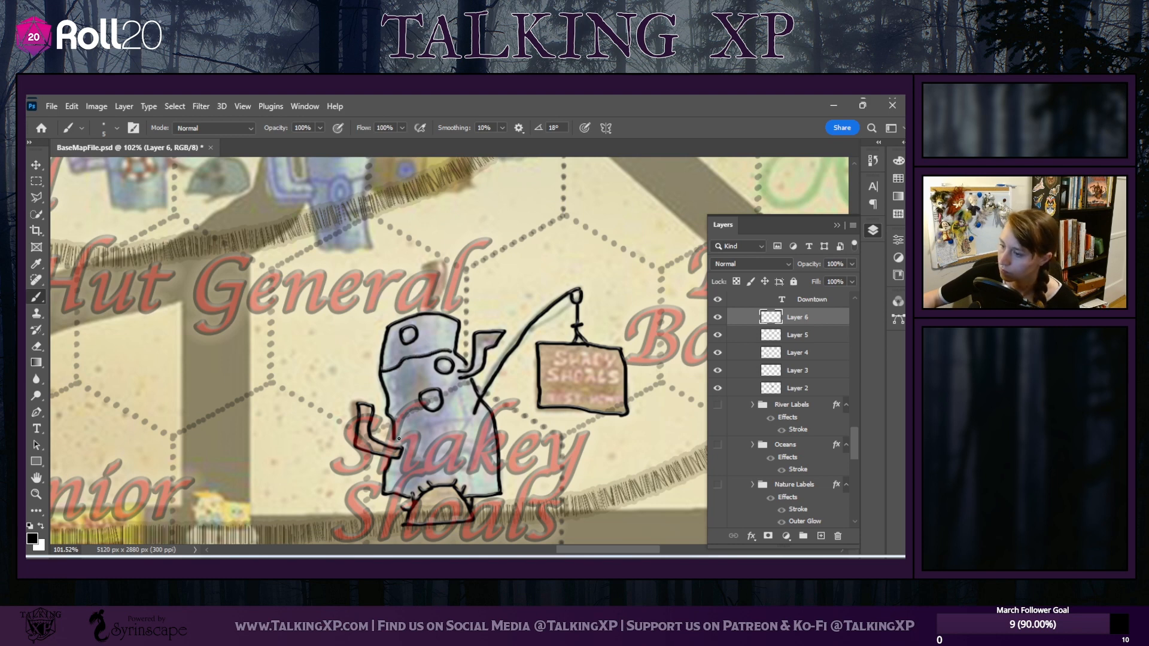
mouse_move(399, 437)
left_mouse_down()
mouse_move(450, 423)
mouse_move(493, 429)
left_mouse_up()
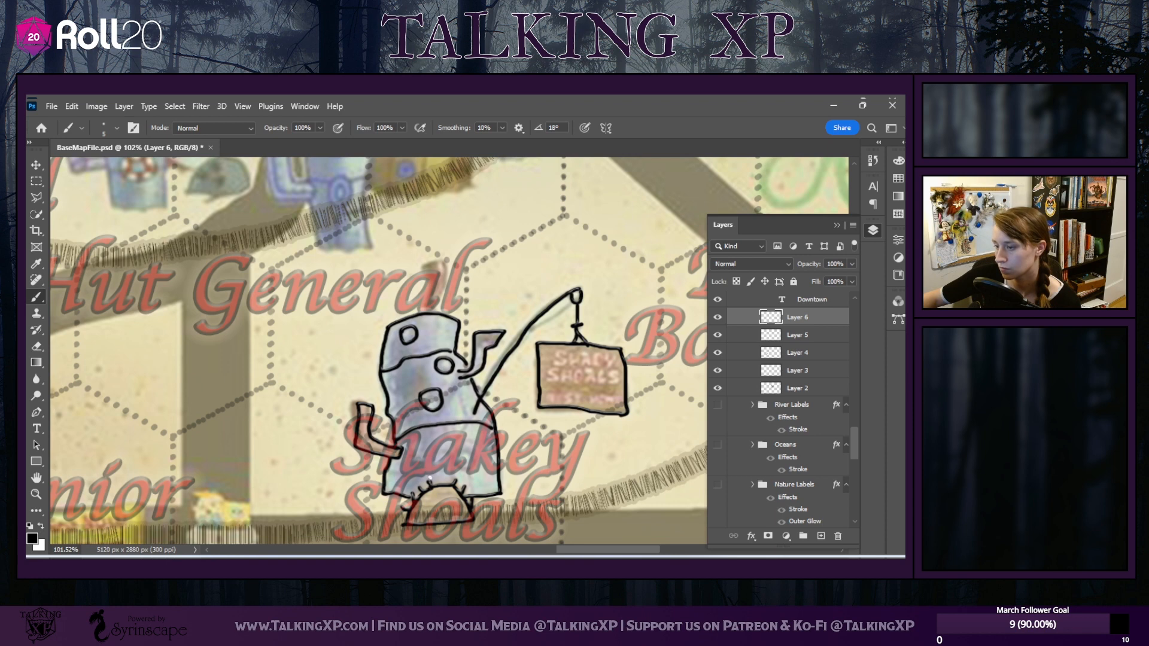
mouse_move(430, 485)
left_mouse_down()
mouse_move(428, 459)
mouse_move(450, 468)
left_mouse_up()
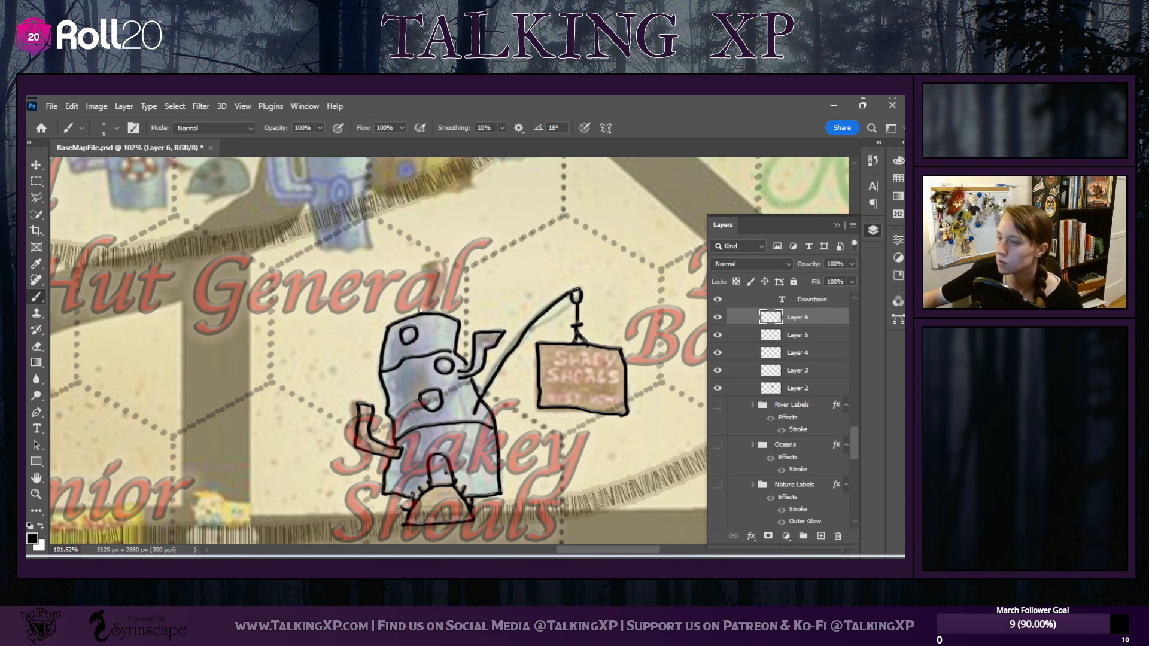
mouse_move(420, 310)
left_mouse_down()
mouse_move(417, 268)
mouse_move(439, 257)
mouse_move(435, 302)
left_mouse_up()
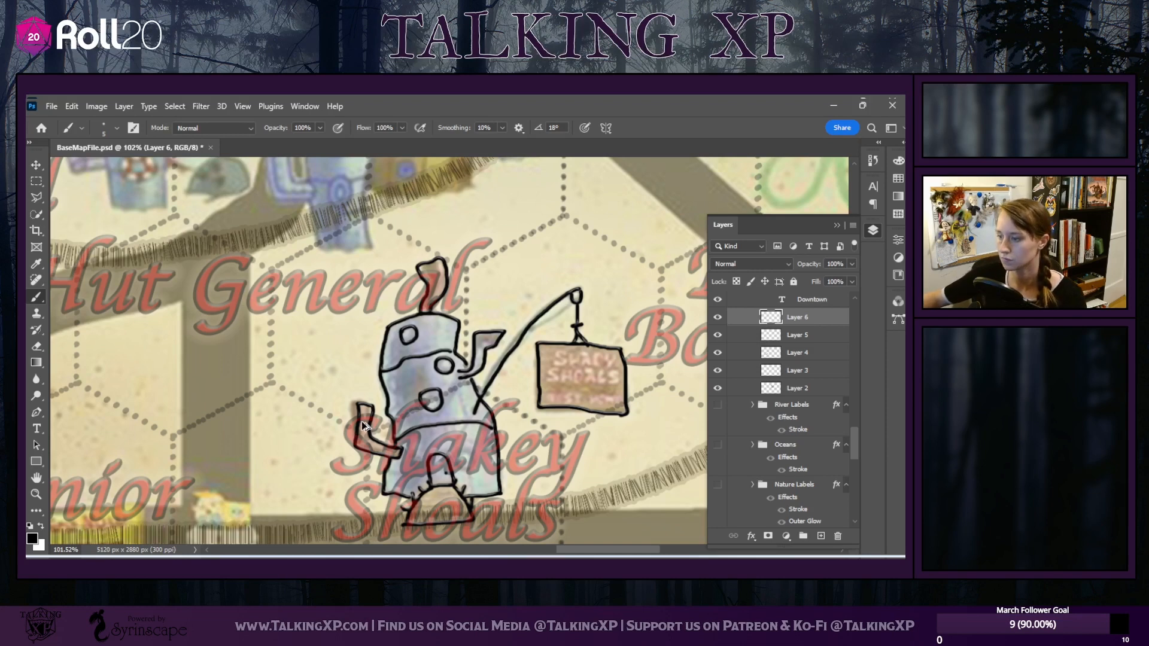
Look over the eastern and central map to choose the next landmark and find its label
scroll(362, 426, "down", 5)
scroll(362, 426, "down", 1)
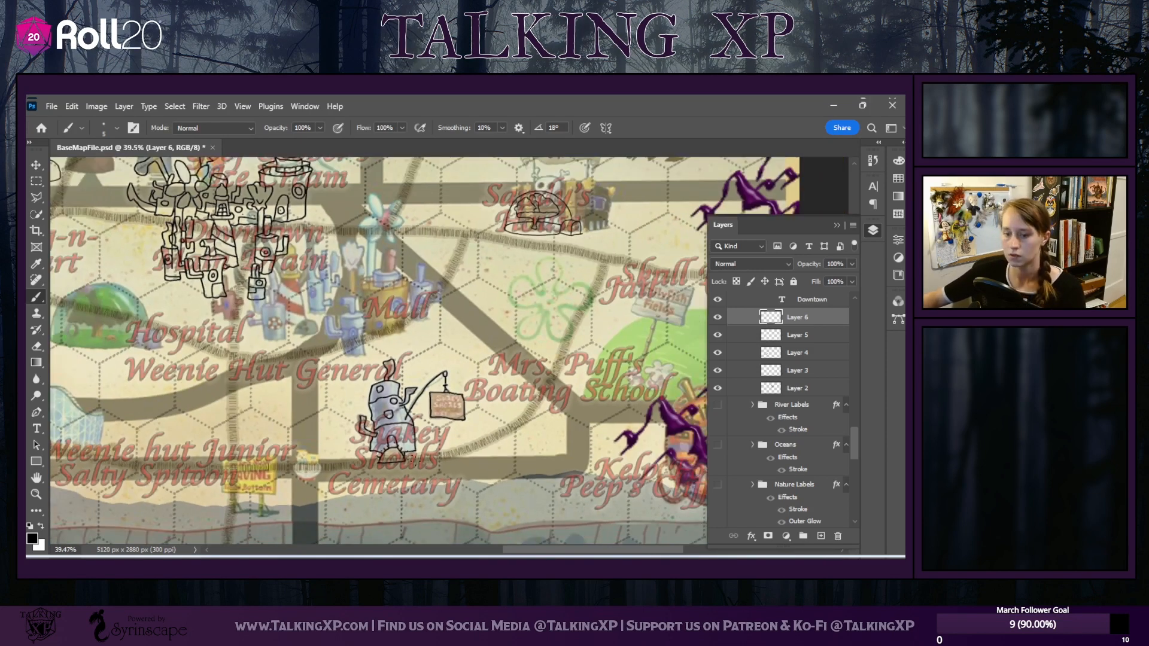
left_click_drag(543, 552, 601, 554)
scroll(467, 265, "up", 3)
scroll(467, 264, "down", 1)
scroll(440, 385, "up", 5)
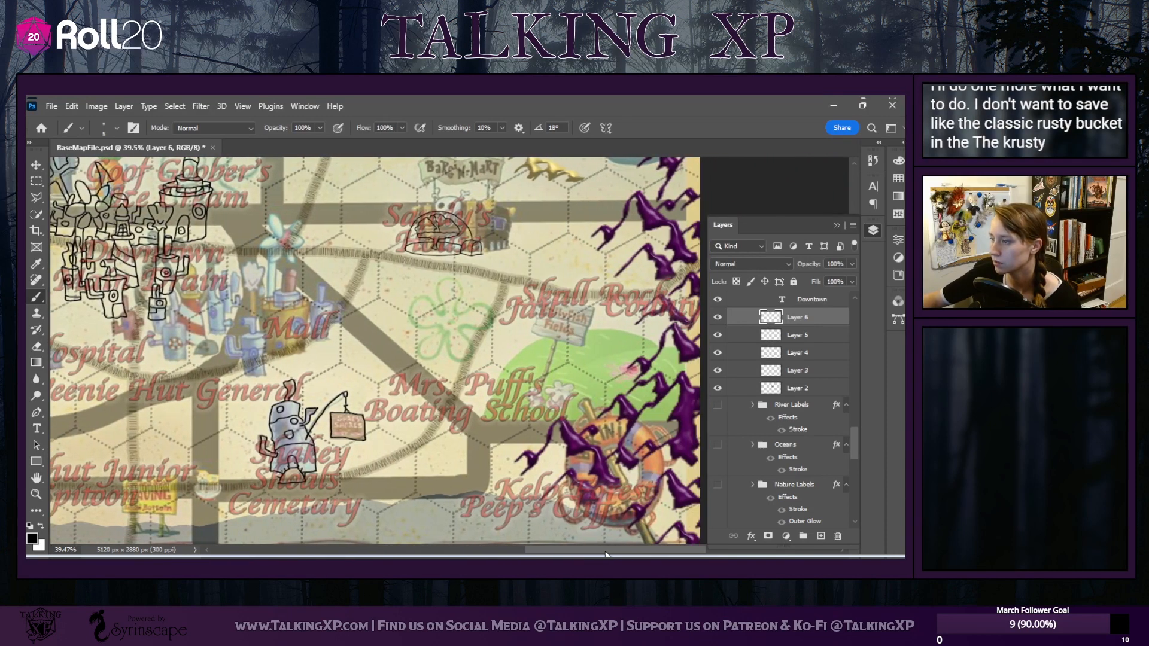
scroll(440, 385, "up", 4)
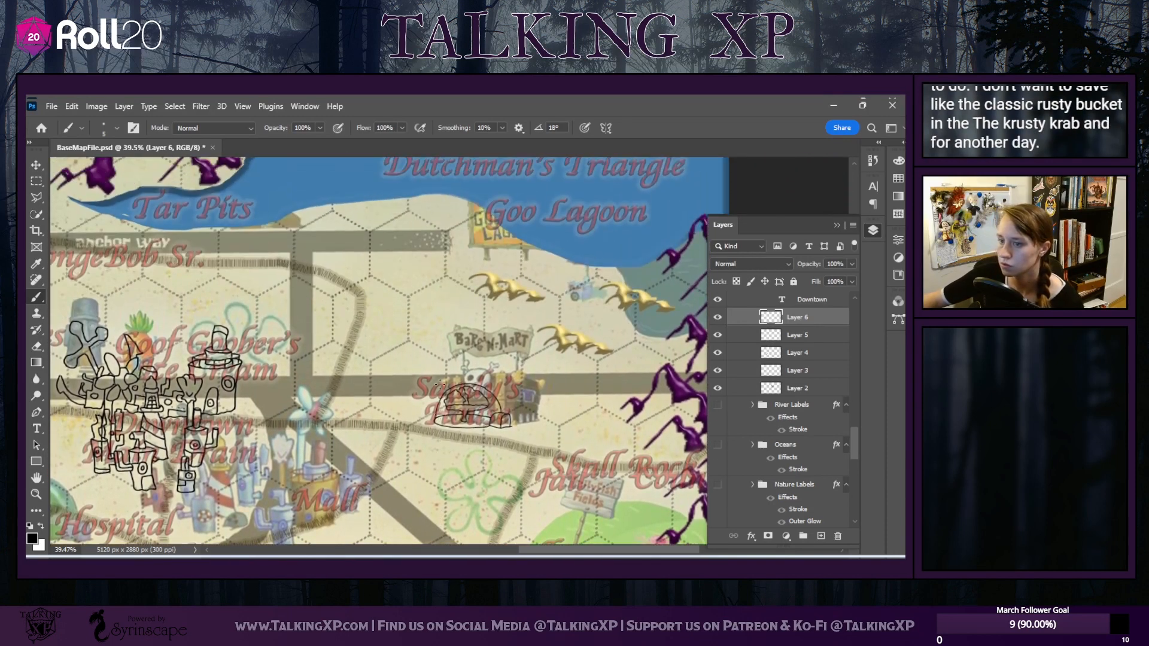
scroll(440, 385, "down", 1)
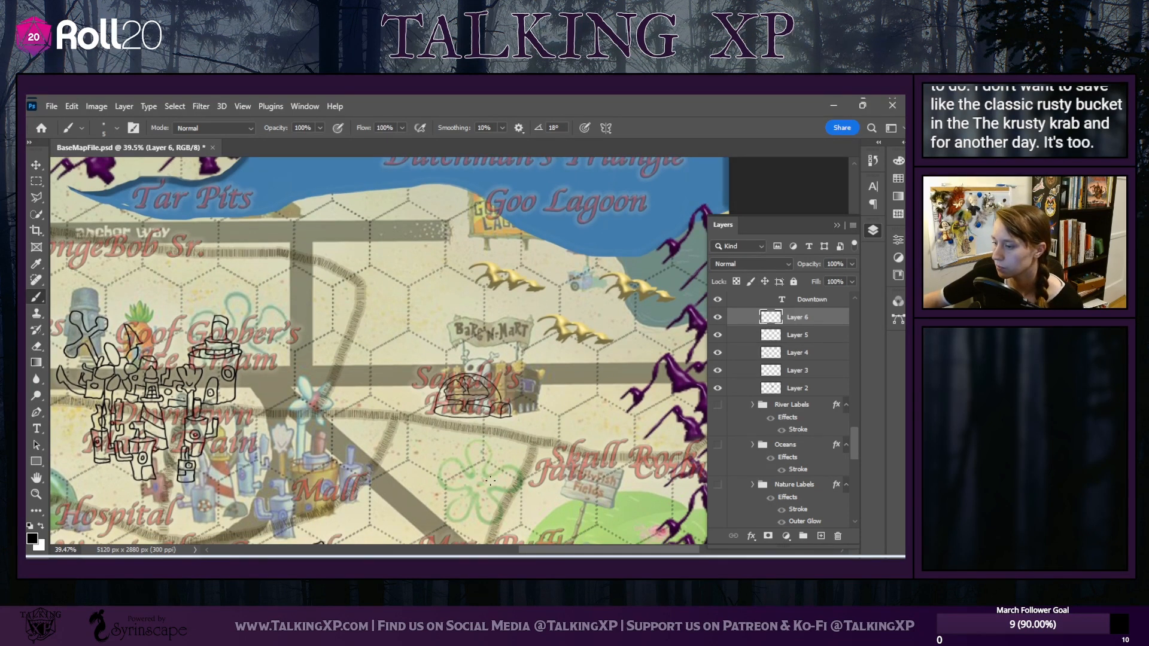
scroll(490, 480, "down", 4)
scroll(489, 481, "down", 2)
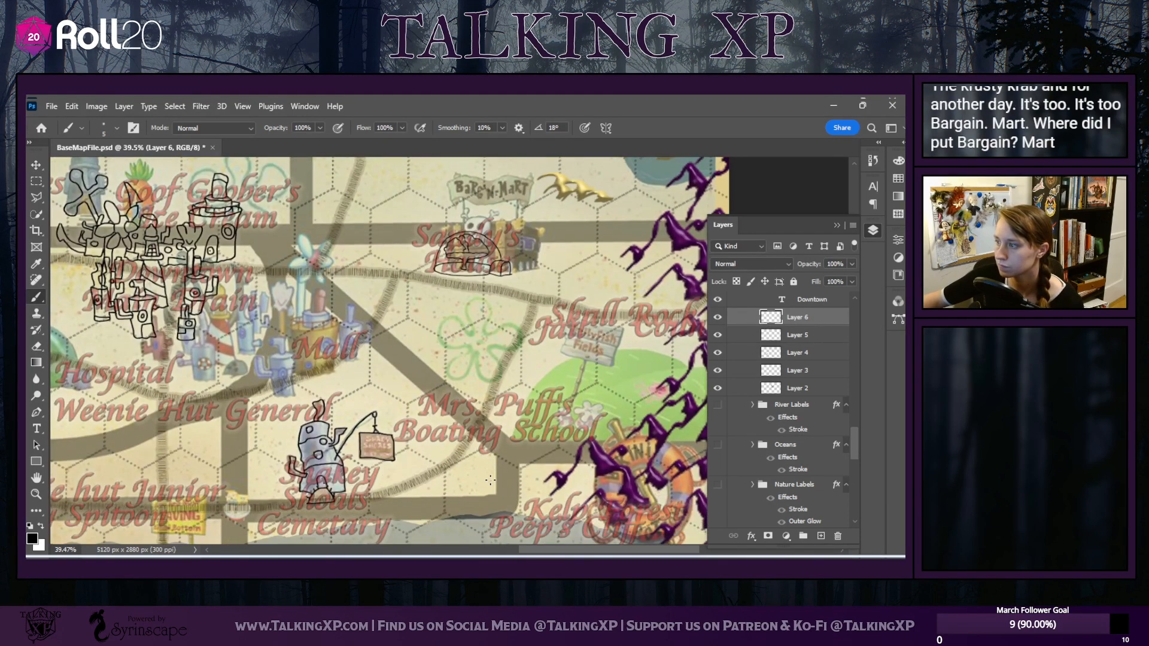
left_click_drag(553, 550, 526, 547)
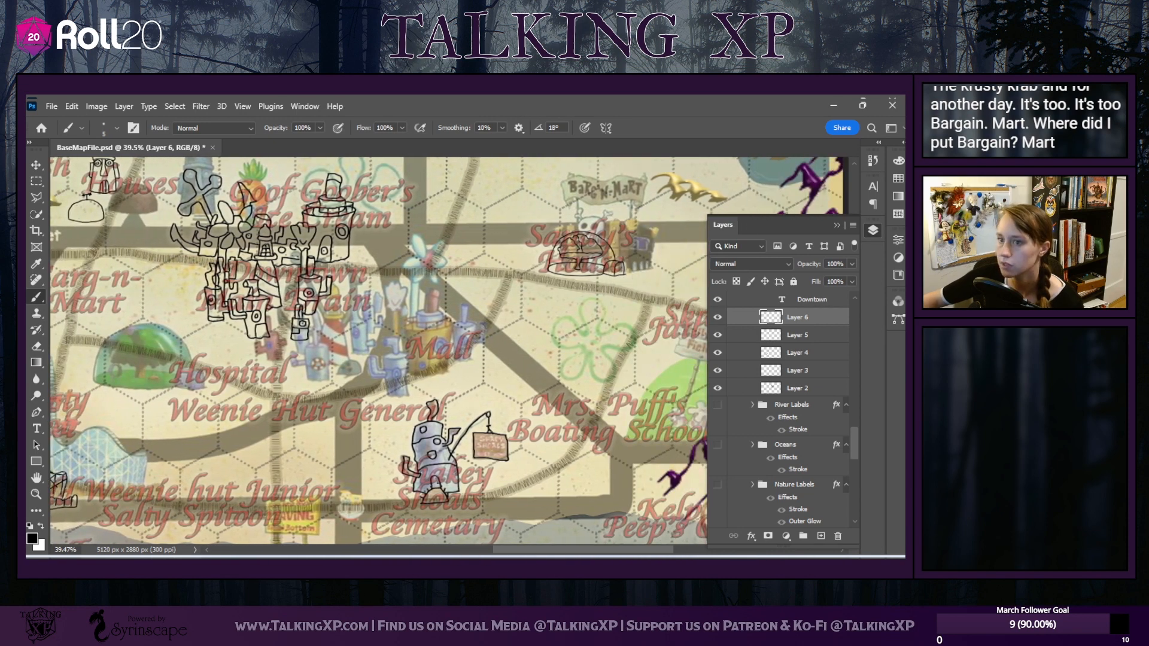
Move the reference image 4ha7cc80yrd71 so its skull-fronted Barg'N-Mart building lies over the Barg-n-Mart label
left_click(36, 165)
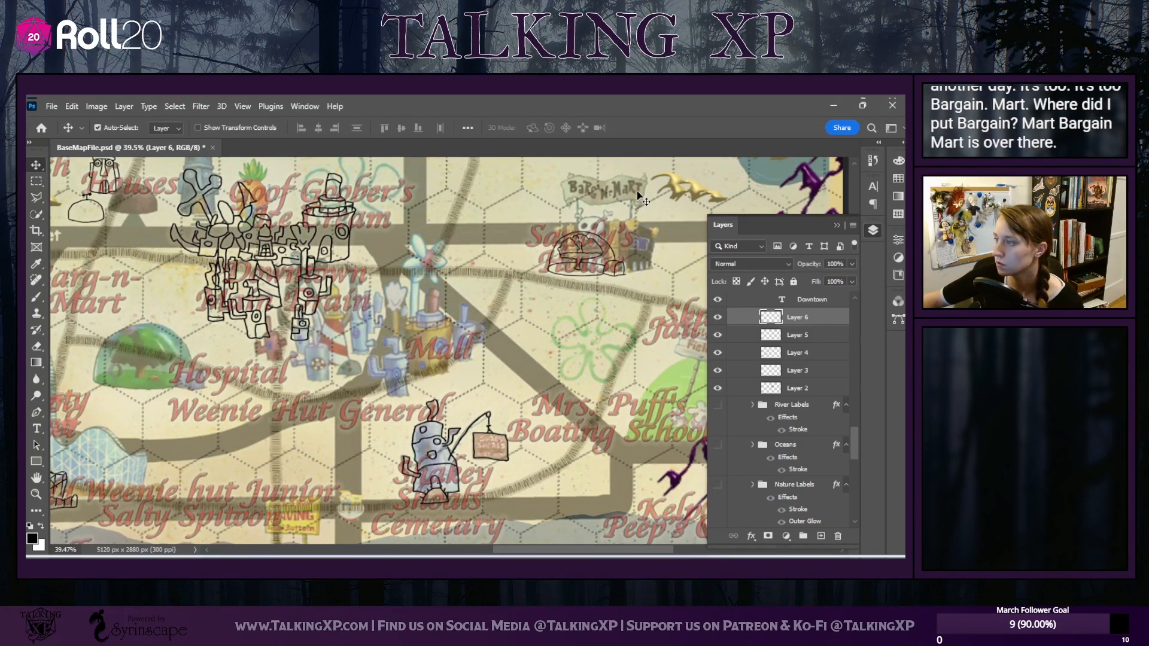
left_click_drag(600, 199, 117, 293)
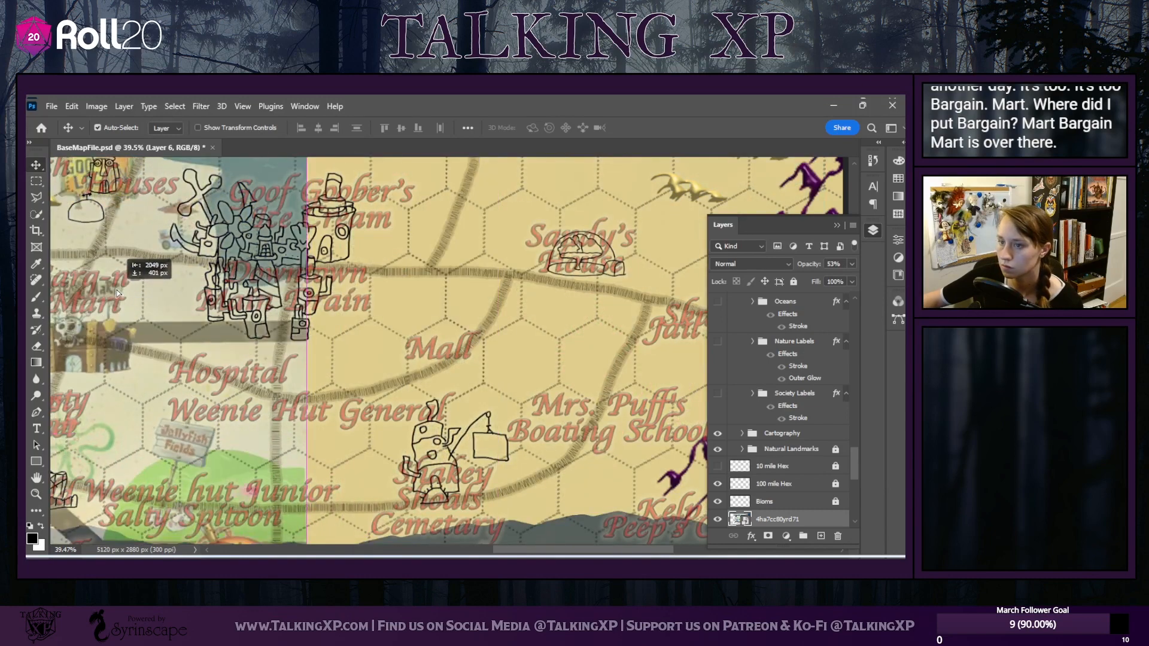
left_click_drag(571, 550, 501, 555)
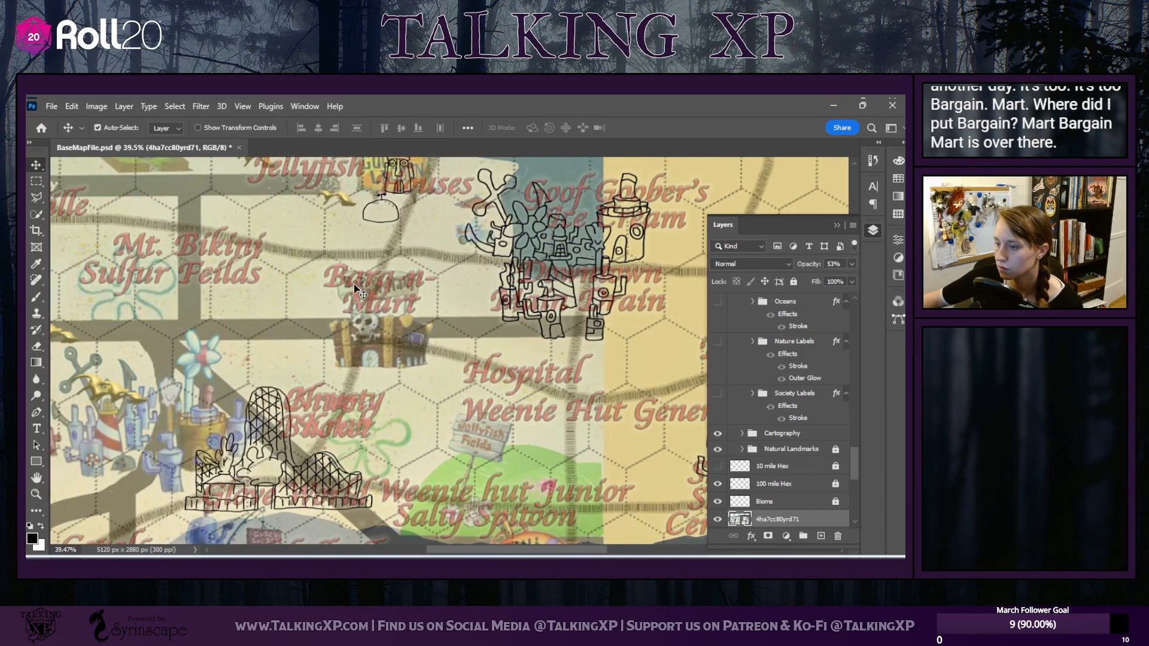
mouse_move(357, 290)
left_mouse_down()
mouse_move(329, 275)
mouse_move(356, 287)
left_mouse_up()
left_click_drag(401, 359, 402, 289)
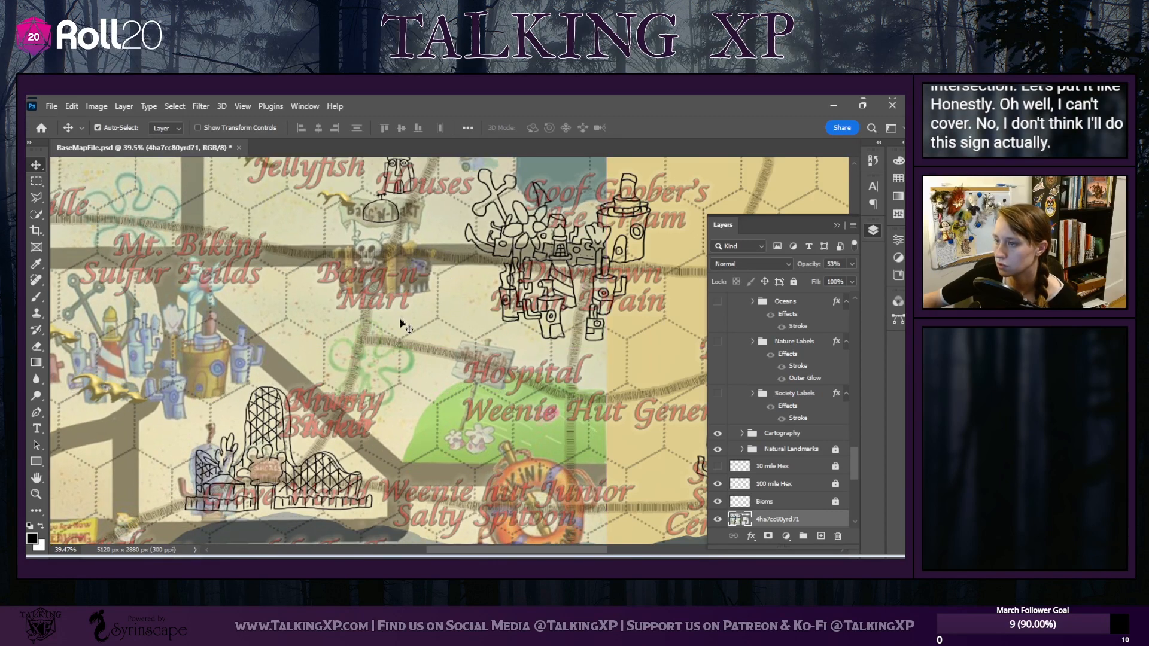
scroll(402, 327, "up", 4)
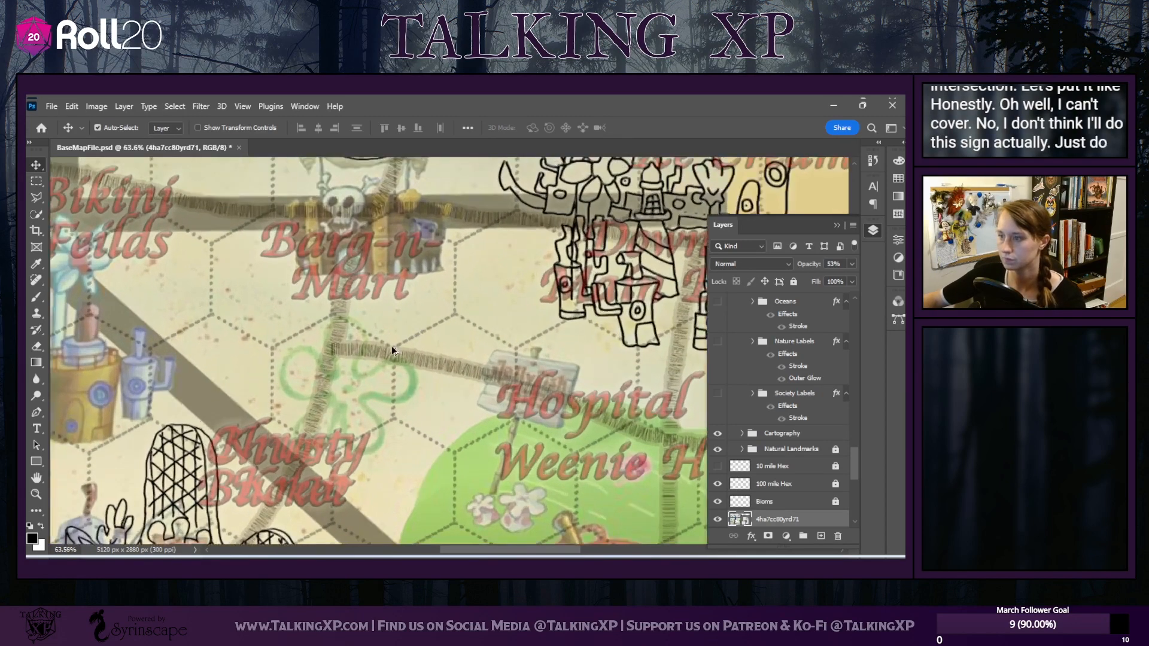
Add a new layer directly above Layer 6 for inking the Barg-n-Mart building
scroll(386, 354, "up", 2)
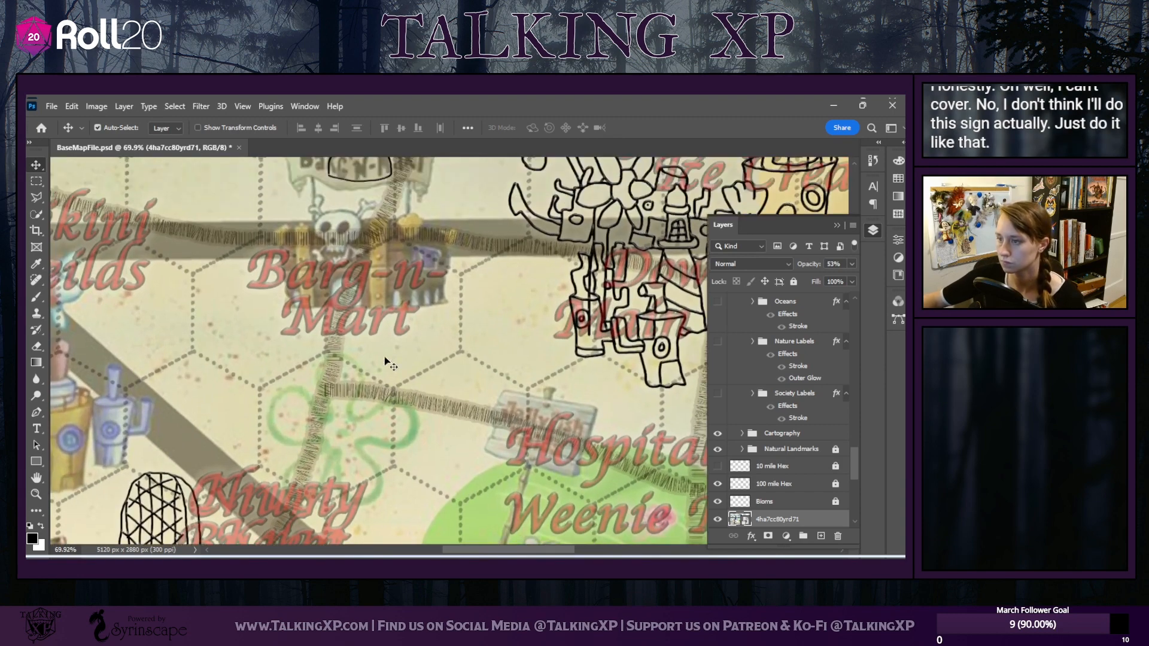
scroll(385, 359, "down", 2)
scroll(385, 359, "up", 3)
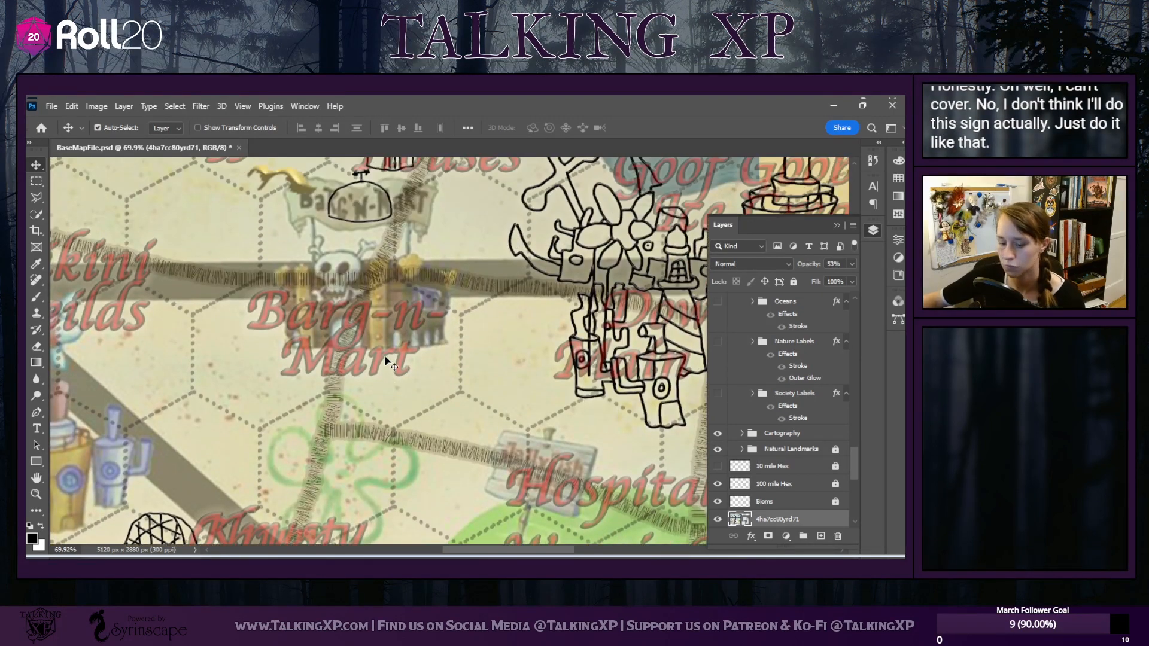
scroll(386, 357, "up", 5)
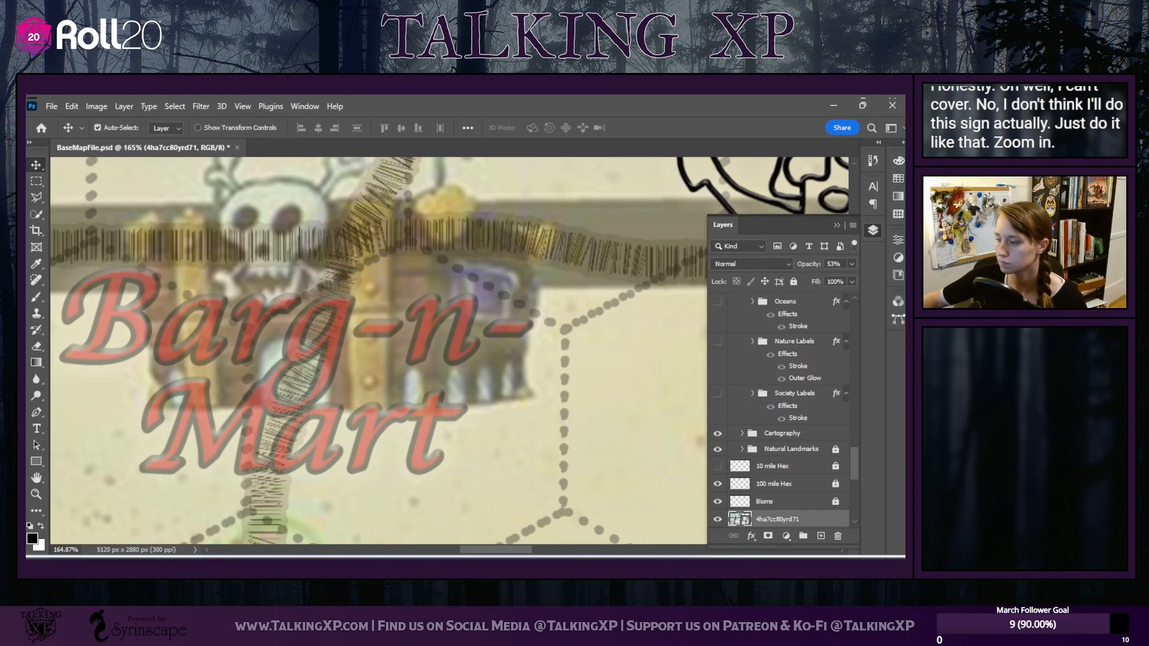
scroll(385, 357, "left", 3)
scroll(787, 485, "up", 3)
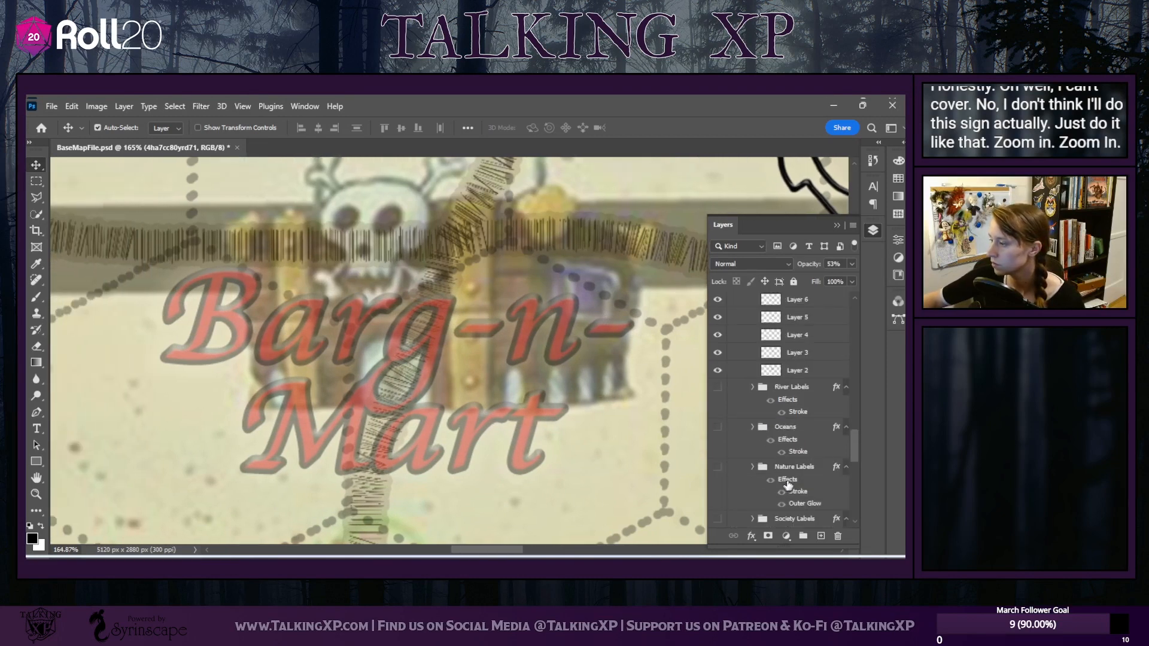
scroll(787, 485, "up", 8)
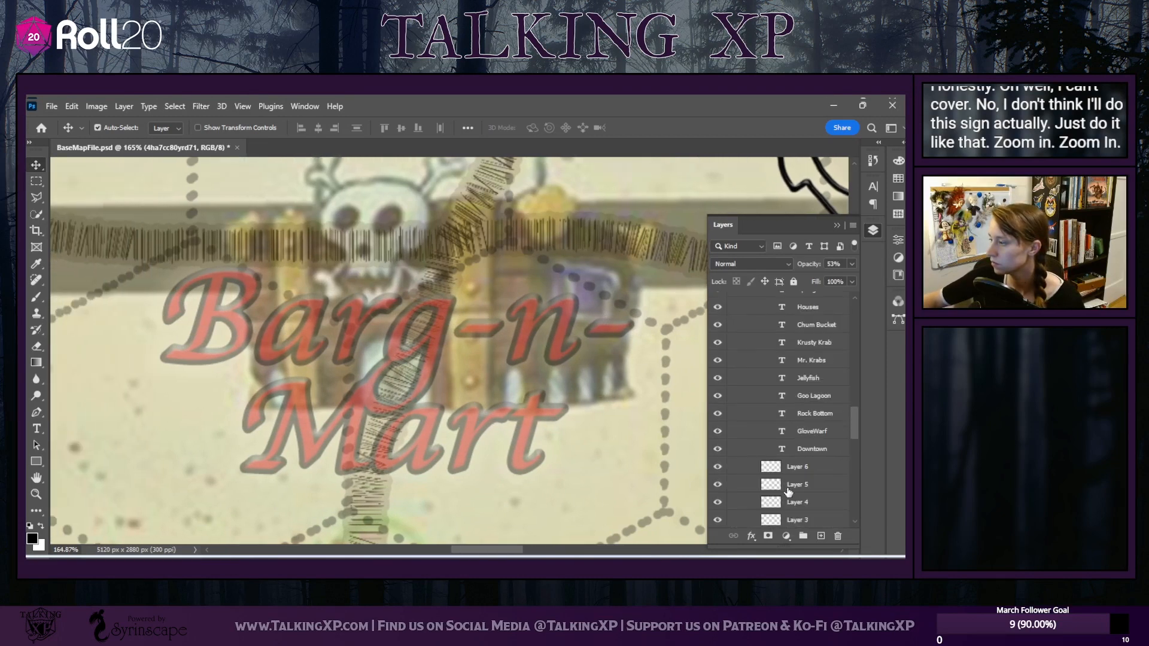
left_click(820, 535)
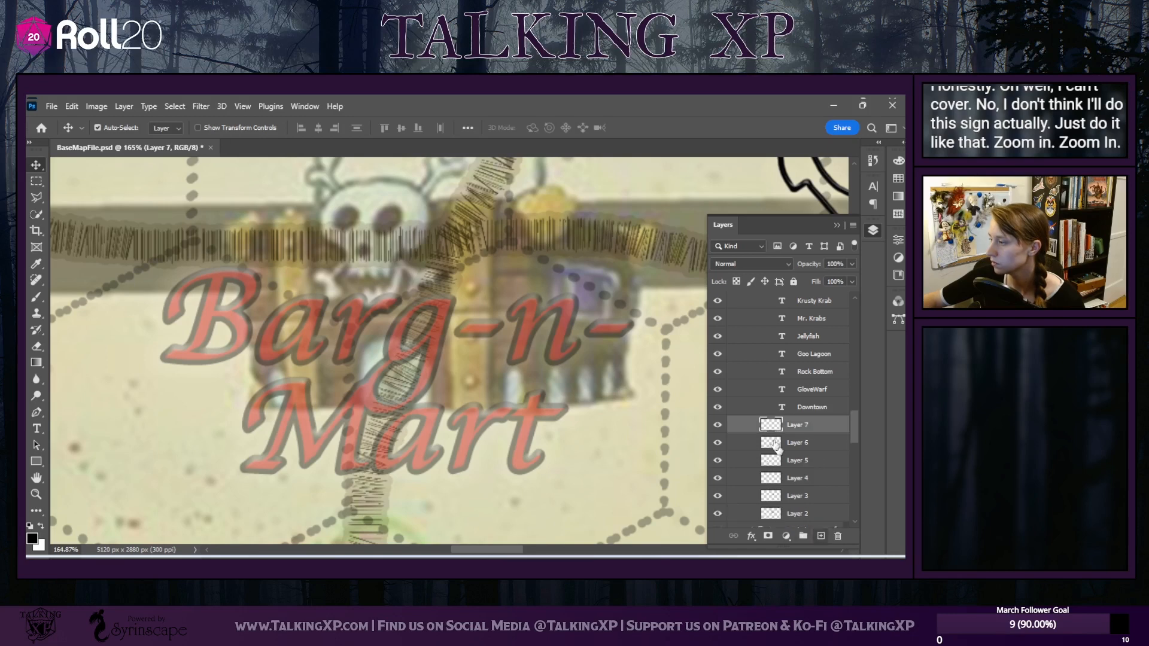
Hide the Labels group inside Cities to uncover the building reference, and switch to the Brush tool
scroll(796, 425, "up", 10)
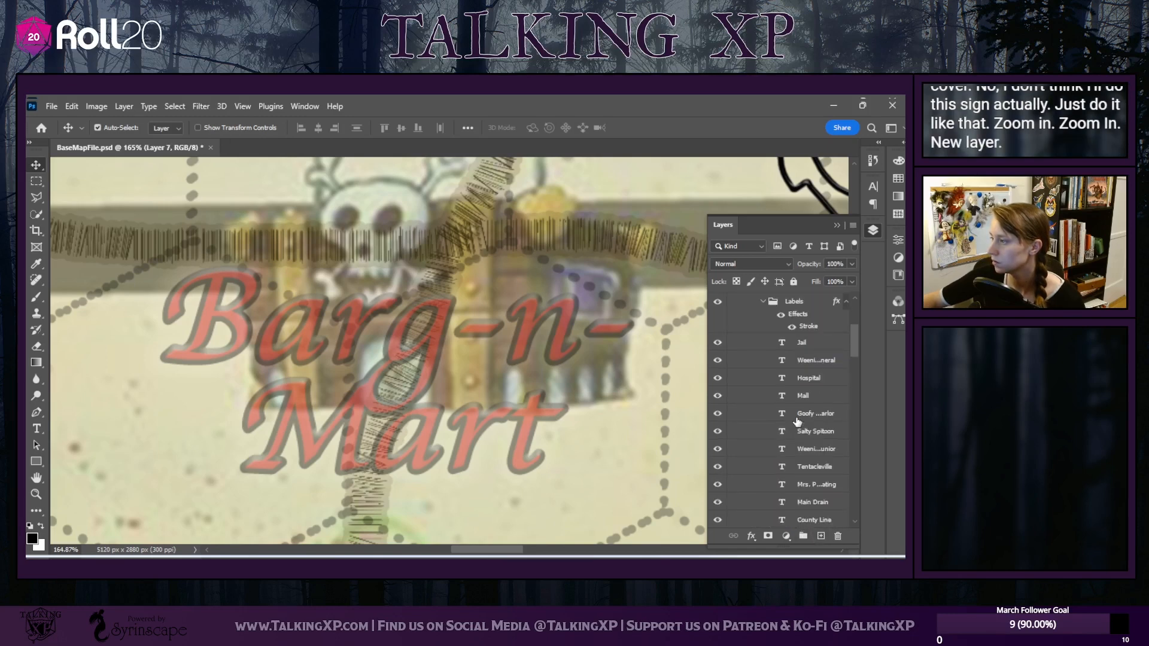
scroll(797, 422, "up", 3)
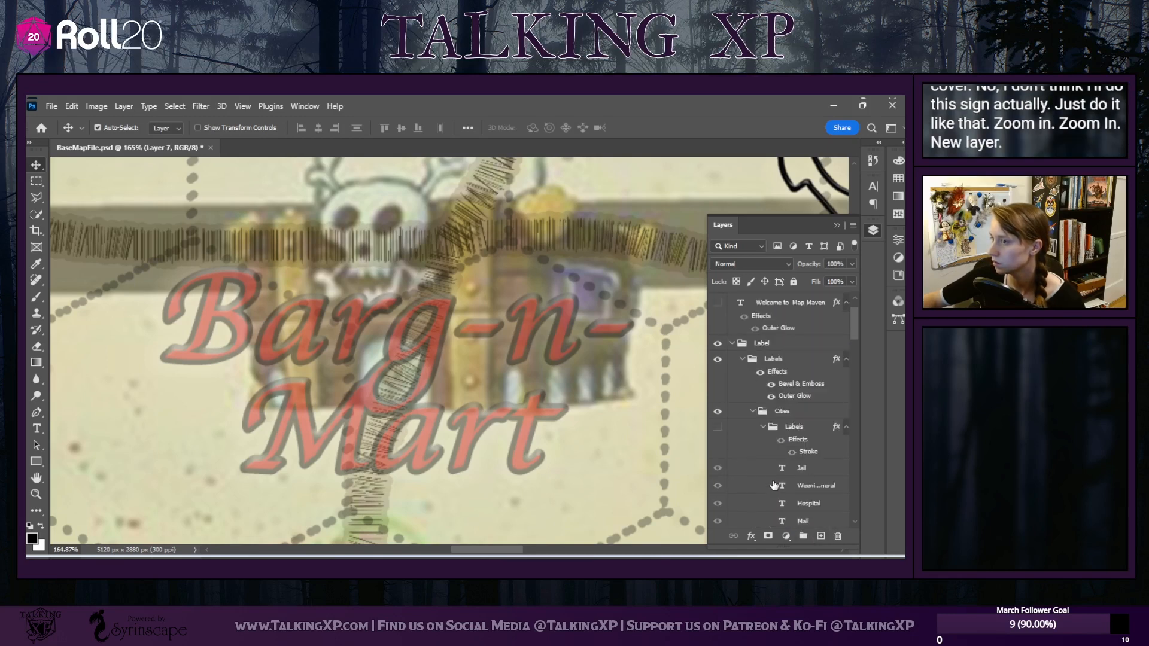
scroll(773, 485, "down", 3)
left_click(36, 298)
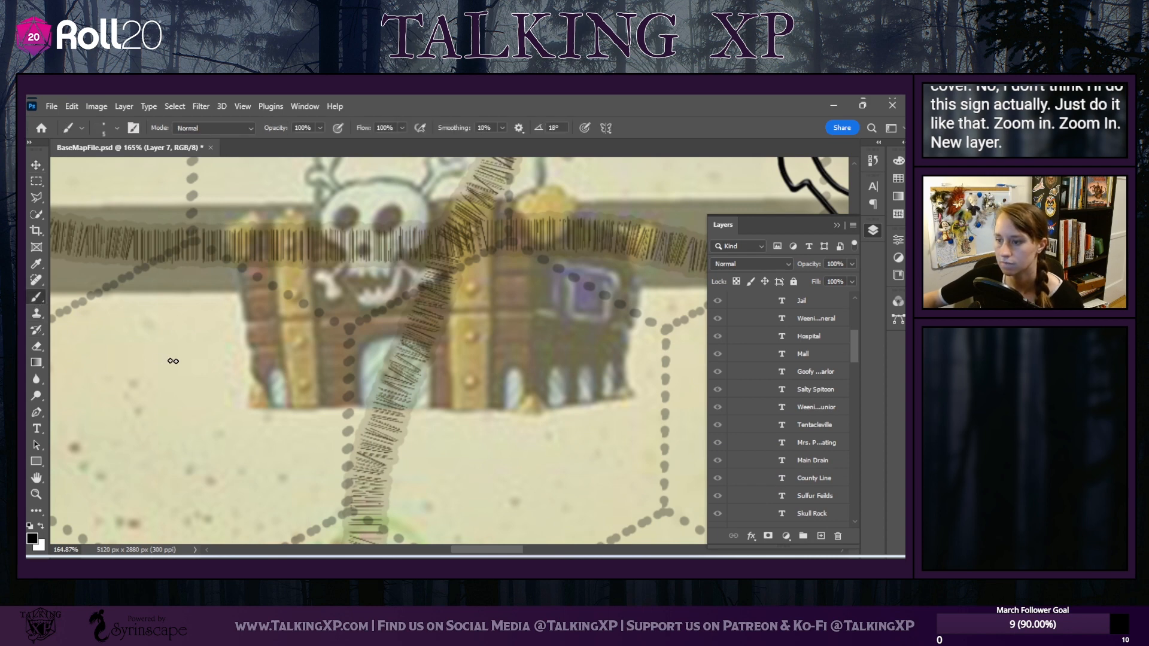
Ink the building's base line with its corner pieces and small arched openings, the right wall edge and the arched doorway
mouse_move(251, 379)
left_mouse_down()
mouse_move(273, 403)
mouse_move(250, 407)
mouse_move(252, 380)
mouse_move(269, 387)
mouse_move(277, 370)
mouse_move(289, 403)
mouse_move(273, 407)
mouse_move(510, 414)
mouse_move(533, 396)
mouse_move(539, 409)
mouse_move(512, 415)
mouse_move(634, 397)
left_mouse_up()
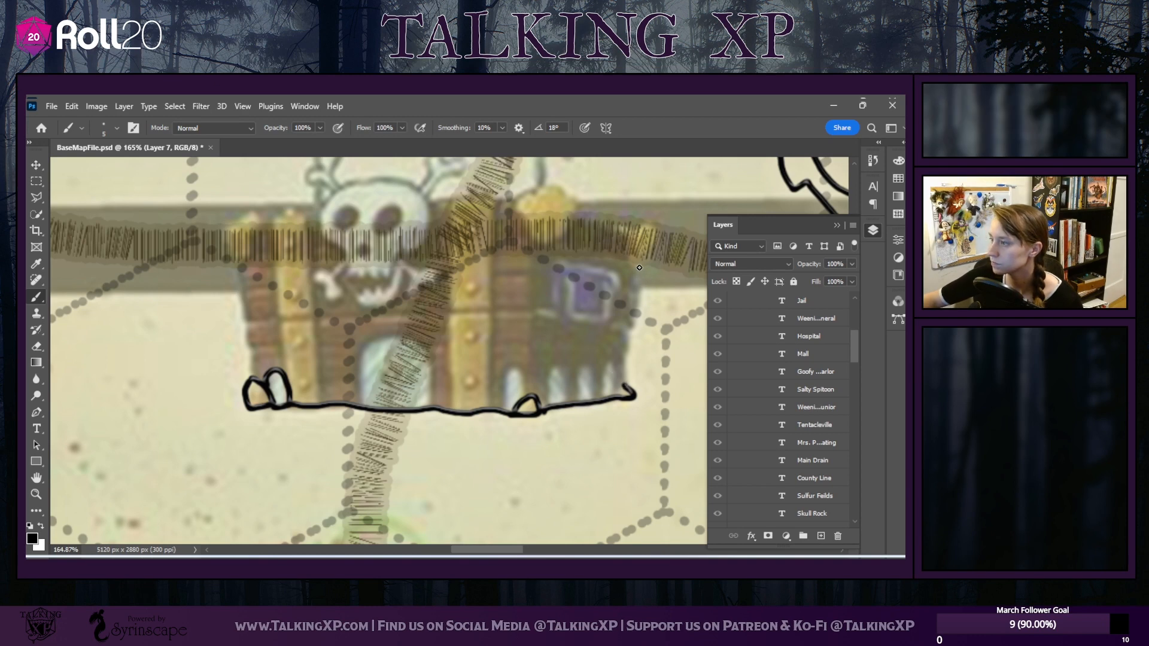
left_click_drag(639, 267, 620, 384)
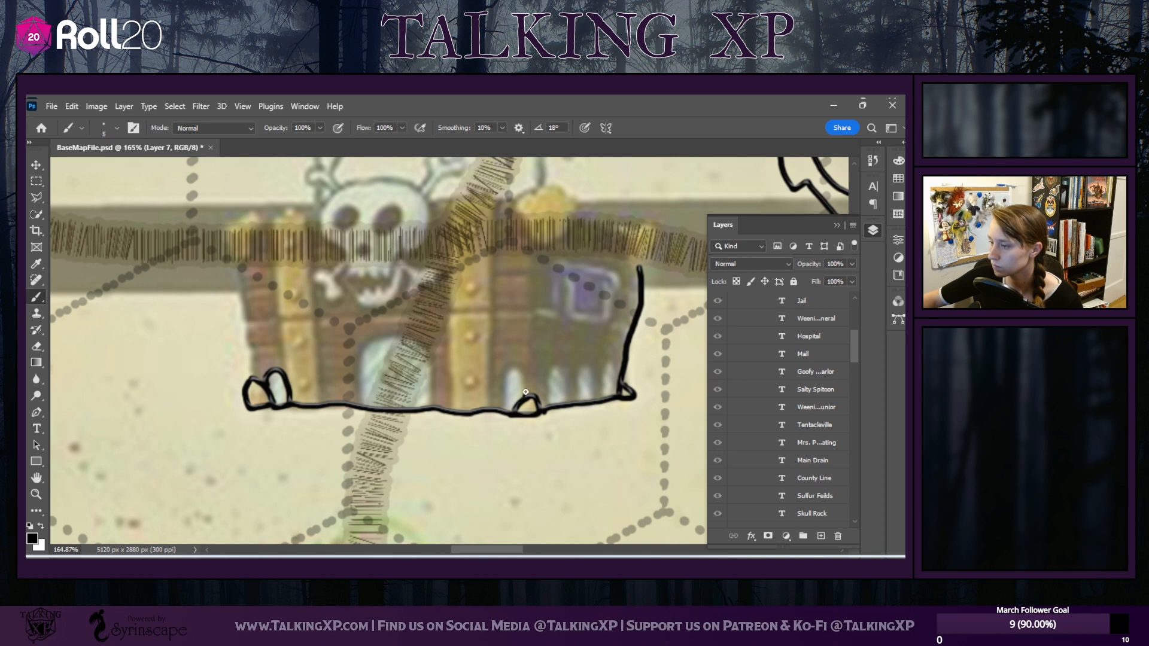
mouse_move(525, 392)
left_mouse_down()
mouse_move(509, 377)
mouse_move(505, 410)
mouse_move(547, 408)
mouse_move(553, 370)
mouse_move(566, 402)
mouse_move(582, 399)
mouse_move(581, 369)
mouse_move(591, 399)
mouse_move(608, 398)
mouse_move(608, 367)
mouse_move(616, 397)
left_mouse_up()
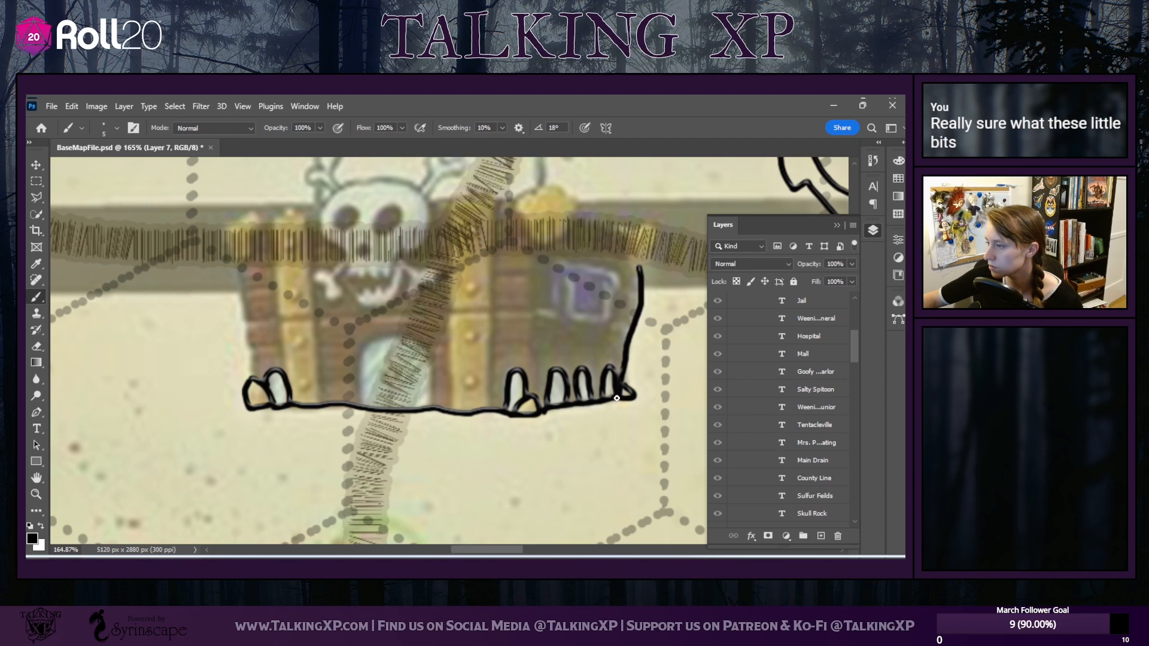
scroll(365, 331, "up", 5)
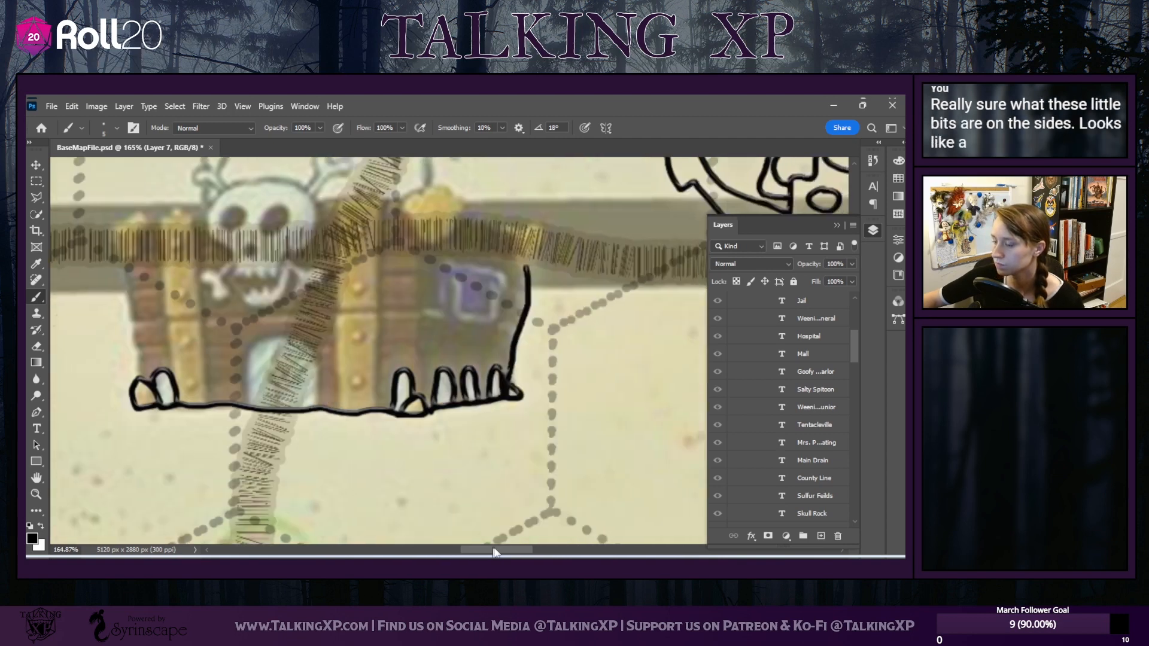
scroll(366, 331, "up", 3)
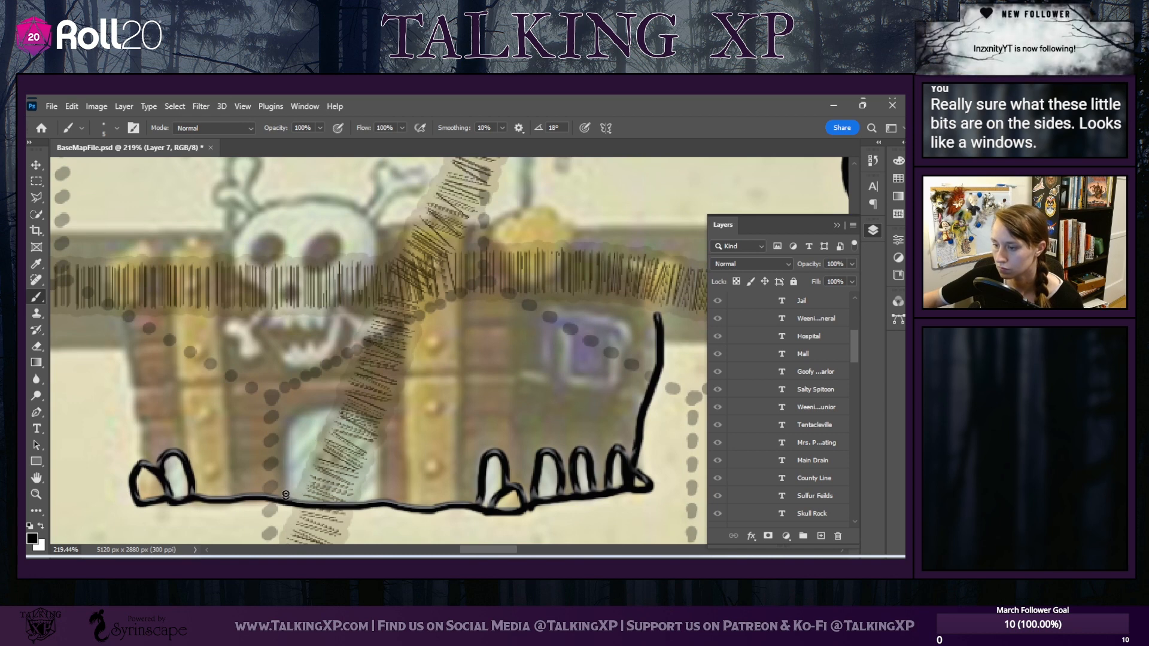
mouse_move(287, 495)
left_mouse_down()
mouse_move(281, 442)
mouse_move(296, 419)
mouse_move(321, 411)
mouse_move(372, 426)
mouse_move(377, 503)
left_mouse_up()
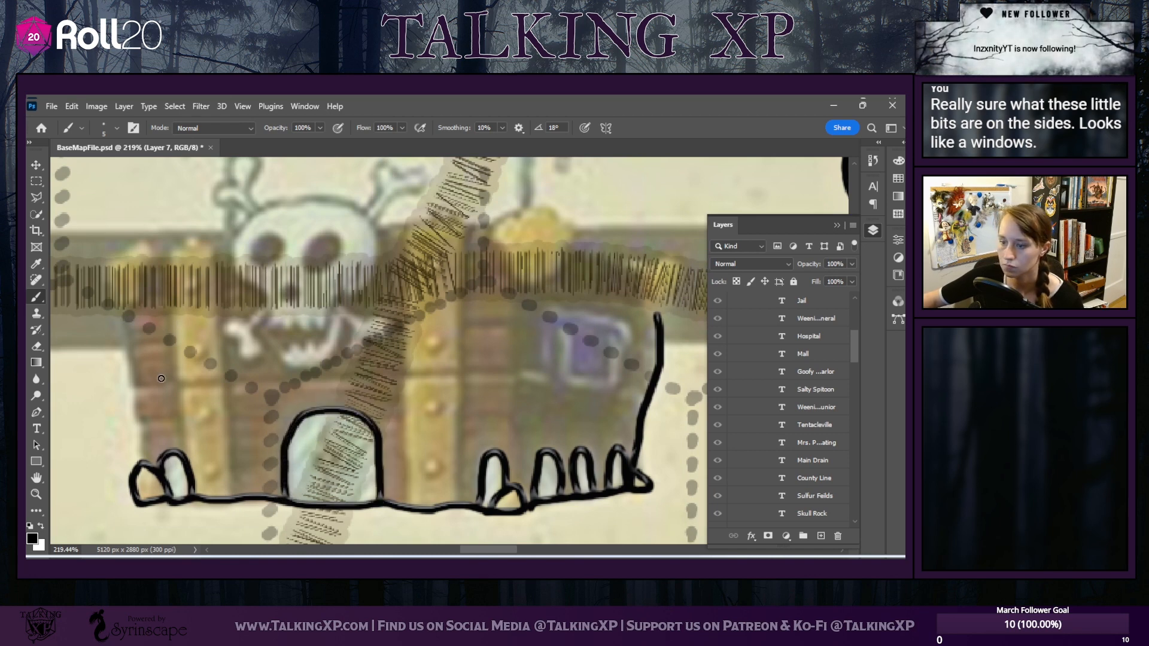
Ink the building's left wall edge with its rounded corner cap, and the two-section pillar beside it
mouse_move(145, 462)
left_mouse_down()
mouse_move(120, 308)
mouse_move(139, 295)
mouse_move(144, 246)
mouse_move(107, 258)
mouse_move(120, 307)
left_mouse_up()
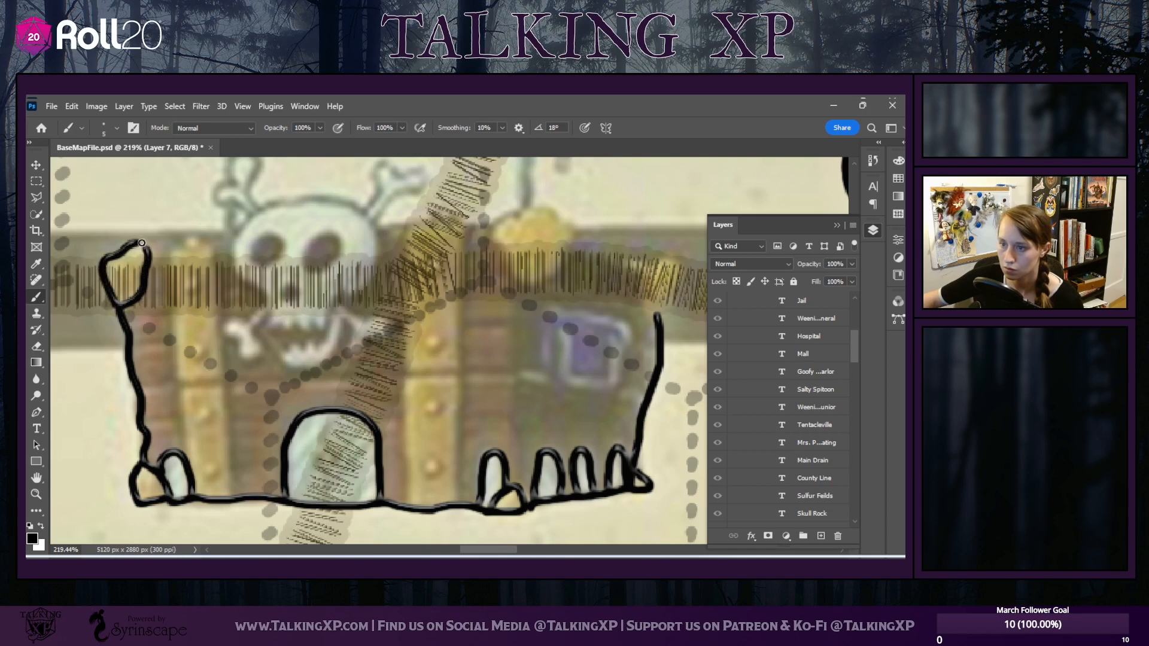
left_click(174, 250)
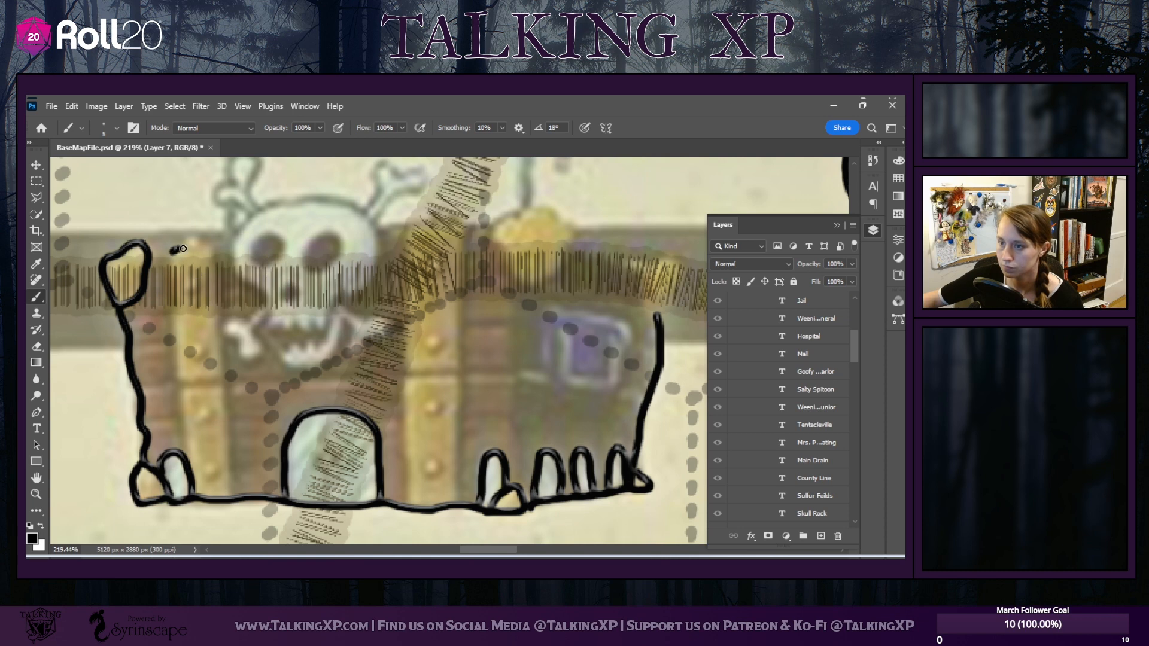
mouse_move(195, 250)
left_mouse_down()
mouse_move(210, 247)
mouse_move(224, 380)
mouse_move(178, 381)
left_mouse_up()
left_click_drag(171, 248, 181, 454)
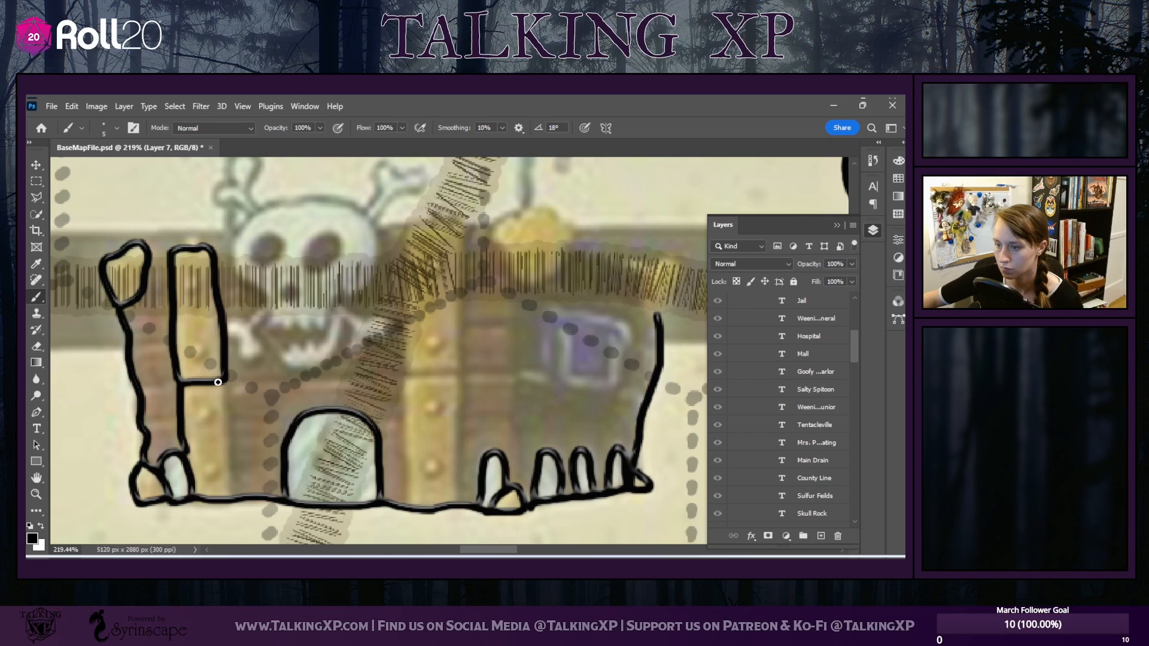
left_click_drag(221, 389, 231, 494)
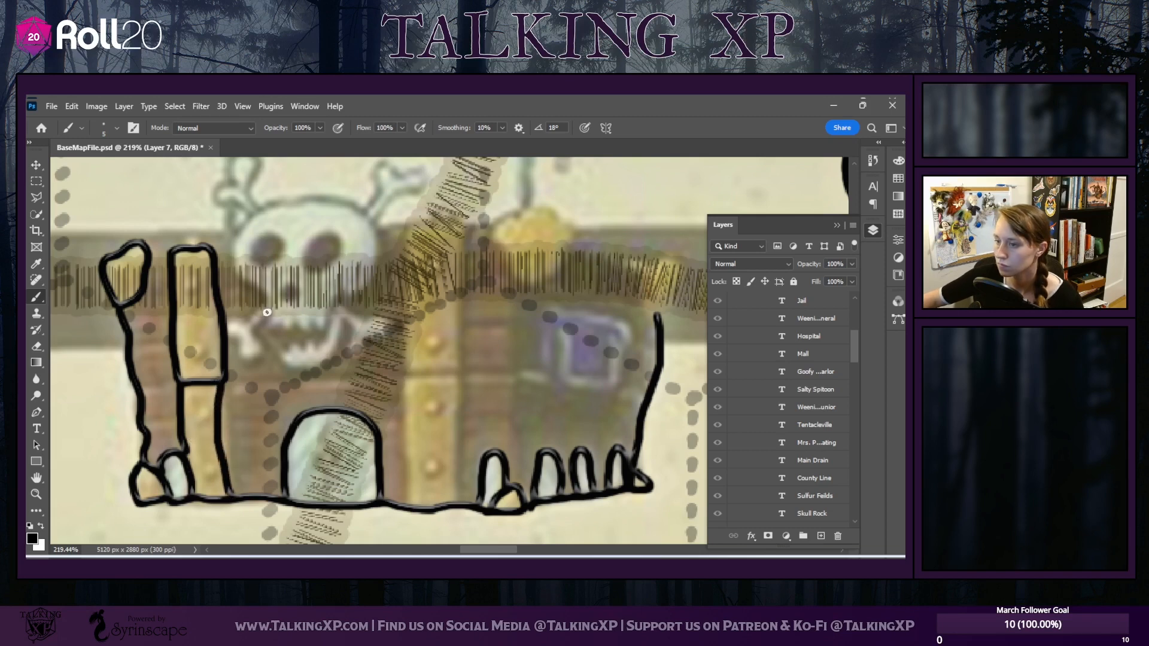
Ink the skull above the doorway with filled eyes and nose, a toothed open jaw, and the lower-left bone end
mouse_move(247, 319)
left_mouse_down()
mouse_move(262, 308)
mouse_move(223, 323)
mouse_move(234, 358)
mouse_move(265, 357)
mouse_move(264, 323)
left_mouse_up()
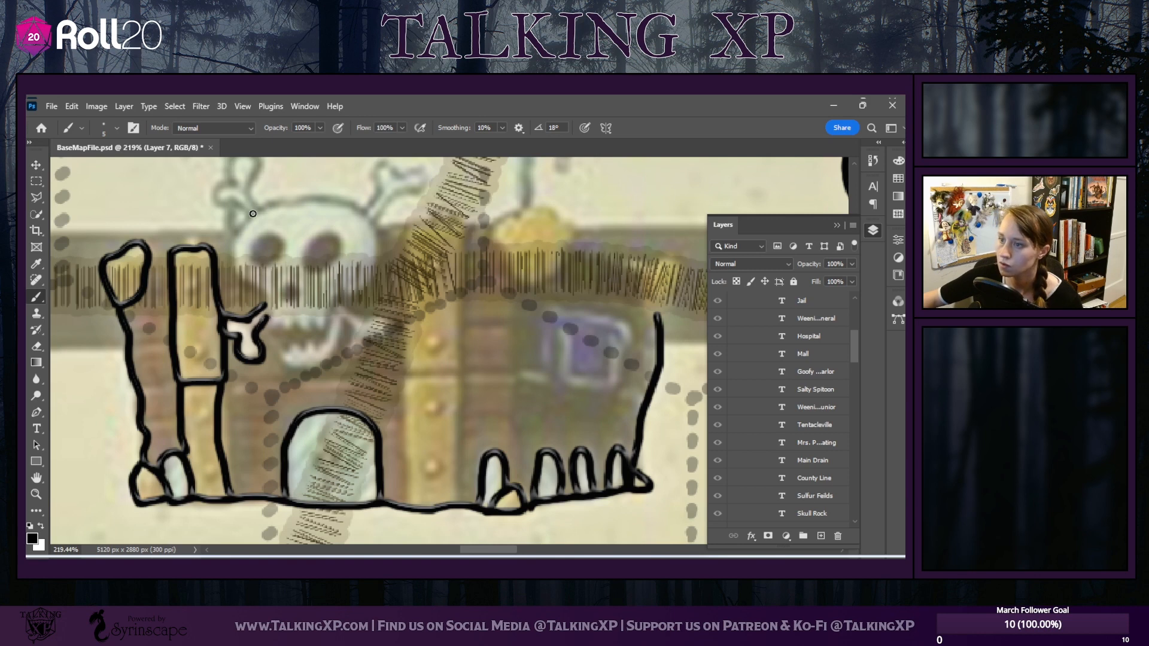
scroll(251, 246, "up", 1)
mouse_move(233, 285)
left_mouse_down()
mouse_move(237, 257)
mouse_move(262, 238)
mouse_move(311, 233)
mouse_move(359, 250)
mouse_move(372, 282)
mouse_move(355, 318)
mouse_move(309, 353)
mouse_move(271, 353)
mouse_move(264, 323)
mouse_move(230, 289)
mouse_move(235, 275)
mouse_move(280, 269)
mouse_move(277, 294)
mouse_move(253, 288)
mouse_move(261, 272)
mouse_move(317, 266)
mouse_move(339, 277)
mouse_move(326, 297)
mouse_move(304, 290)
mouse_move(326, 270)
mouse_move(314, 278)
mouse_move(311, 297)
mouse_move(324, 272)
mouse_move(320, 290)
mouse_move(332, 282)
left_mouse_up()
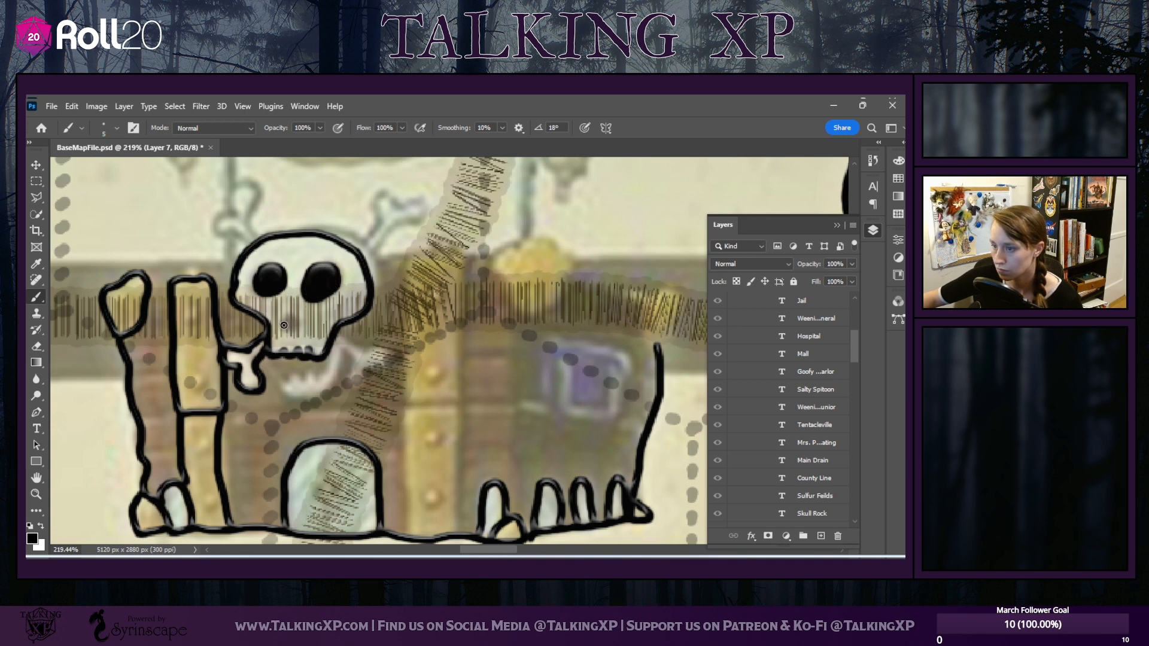
mouse_move(284, 325)
left_mouse_down()
mouse_move(295, 310)
mouse_move(301, 326)
mouse_move(281, 329)
left_mouse_up()
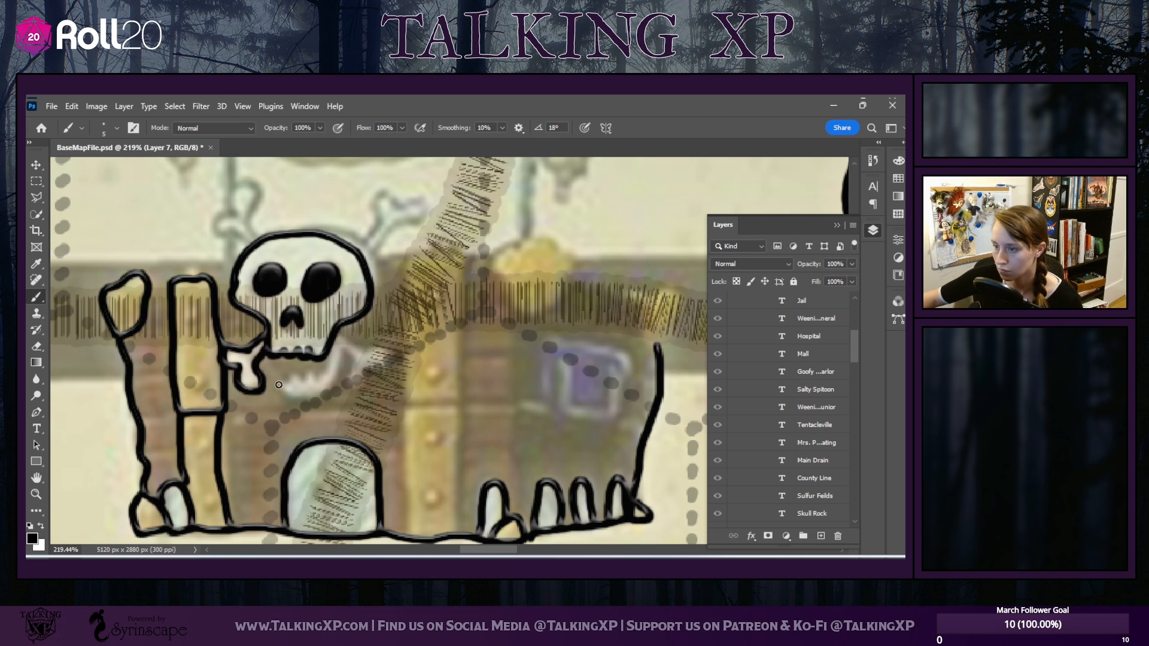
mouse_move(278, 385)
left_mouse_down()
mouse_move(280, 371)
mouse_move(309, 372)
mouse_move(328, 353)
left_mouse_up()
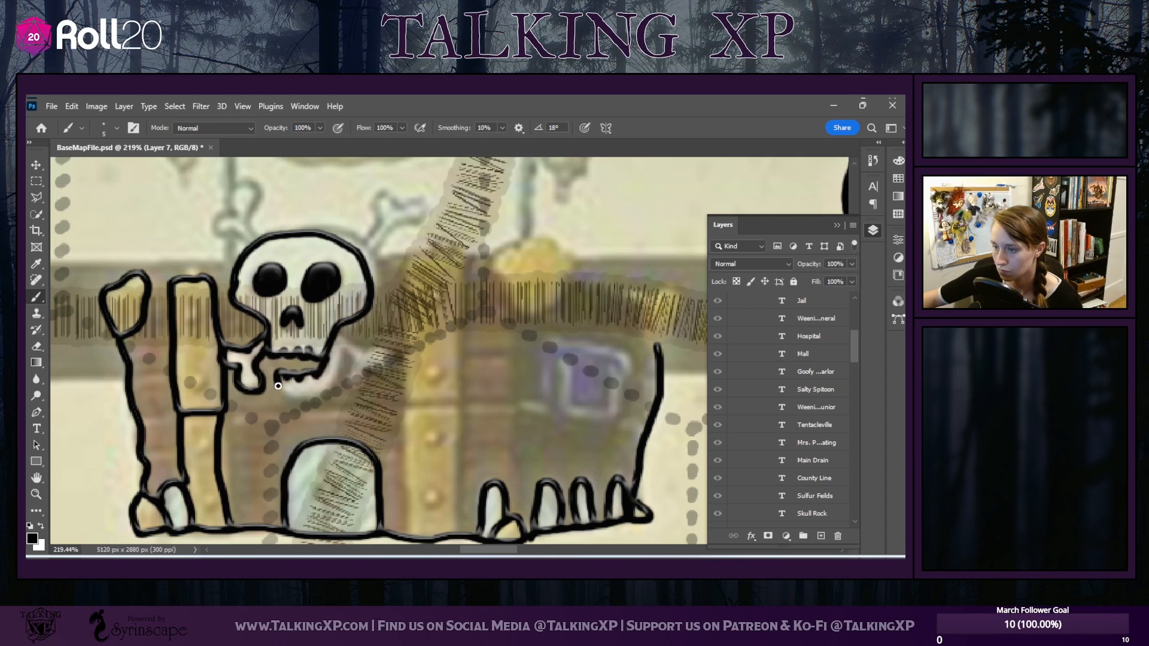
mouse_move(278, 386)
left_mouse_down()
mouse_move(329, 395)
mouse_move(341, 363)
left_mouse_up()
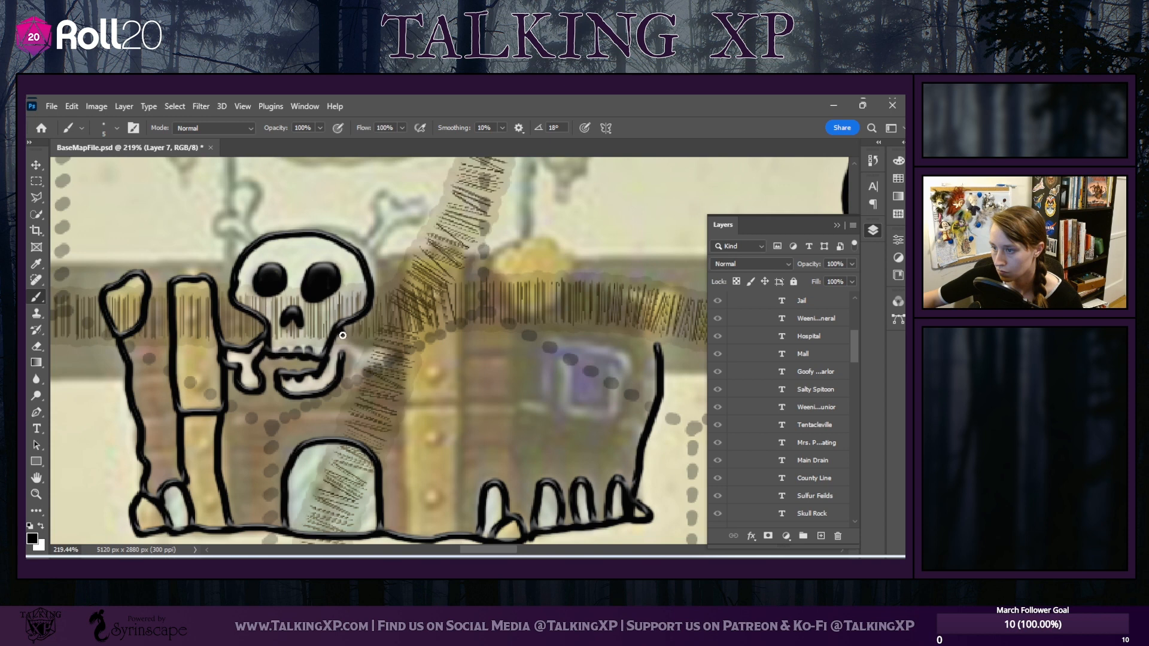
Ink the skull's remaining crossbone ends at its lower right, upper left and upper right
mouse_move(365, 349)
left_mouse_down()
mouse_move(386, 362)
mouse_move(359, 376)
mouse_move(343, 350)
left_mouse_up()
scroll(240, 245, "up", 1)
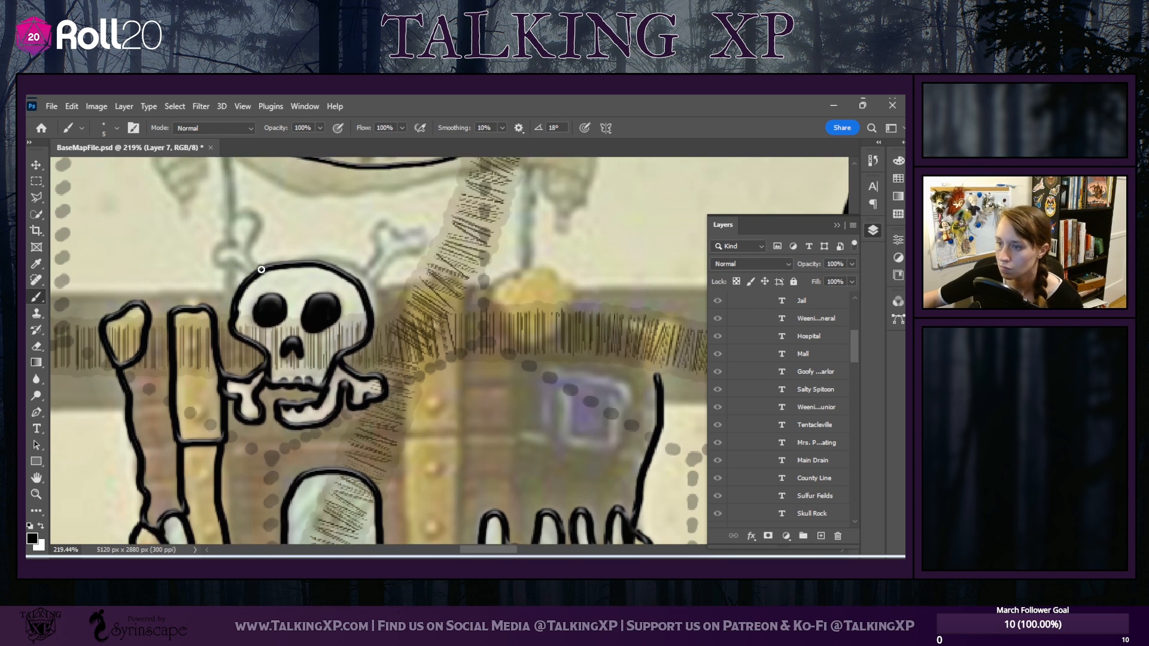
mouse_move(253, 255)
left_mouse_down()
mouse_move(241, 215)
mouse_move(234, 247)
mouse_move(220, 248)
mouse_move(217, 261)
mouse_move(256, 271)
left_mouse_up()
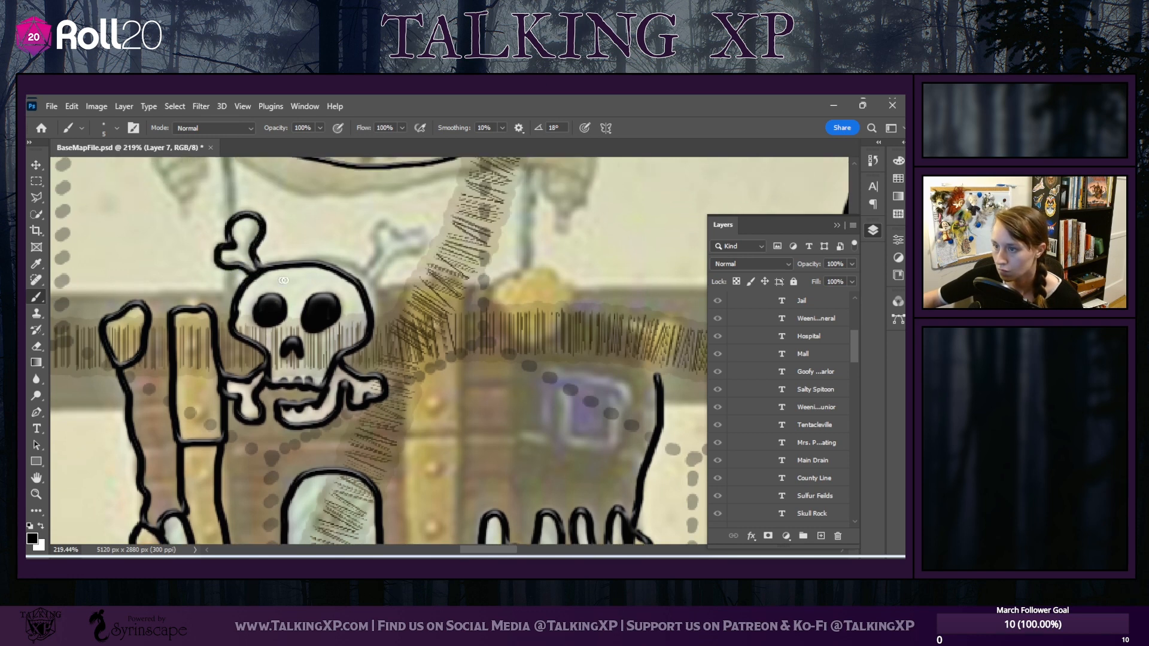
mouse_move(354, 278)
left_mouse_down()
mouse_move(376, 235)
mouse_move(405, 250)
mouse_move(405, 268)
mouse_move(374, 282)
left_mouse_up()
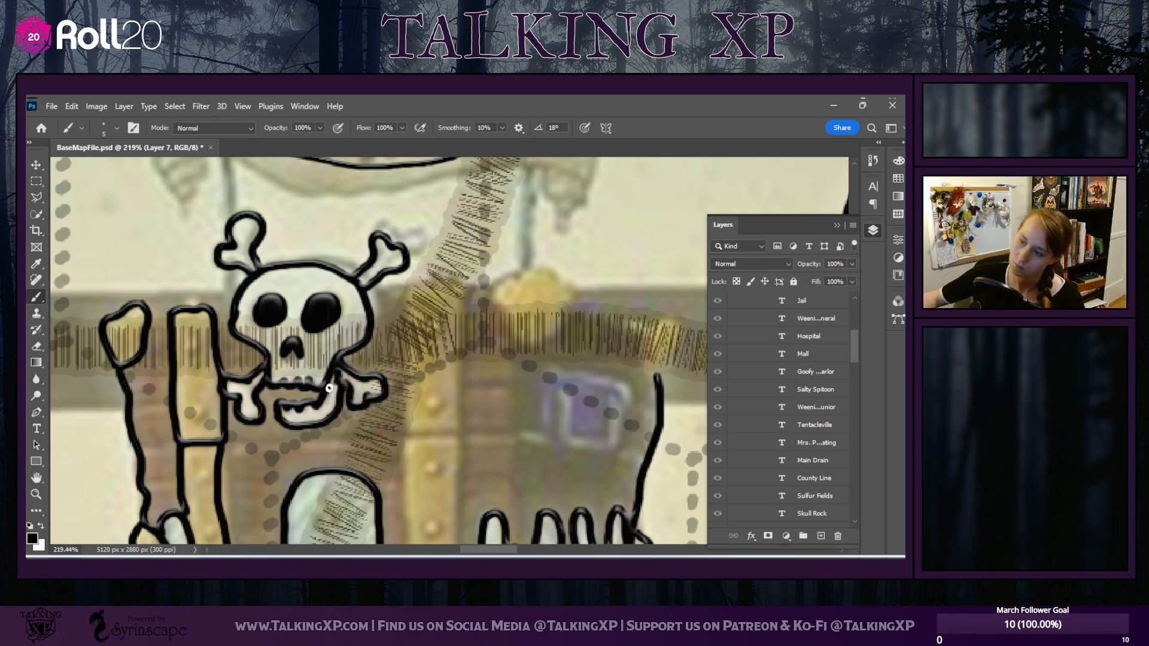
Ink the doorway's vertical centre line and the two-section pillar to the right of the skull
scroll(413, 414, "down", 2)
scroll(413, 414, "down", 2)
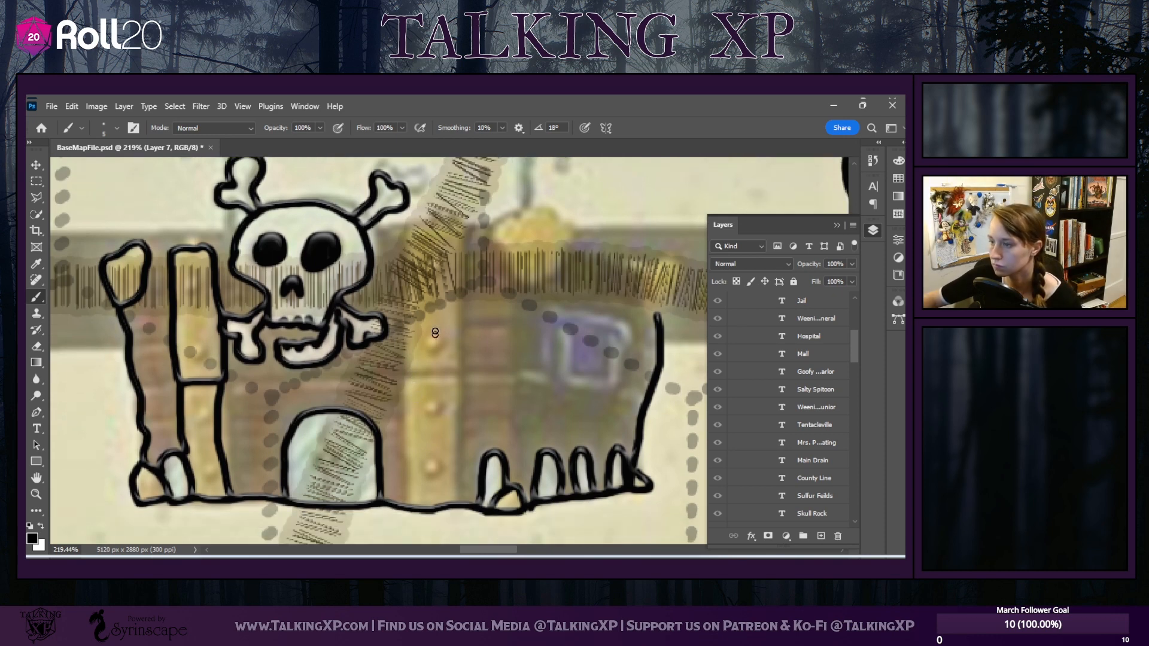
left_click_drag(329, 414, 334, 487)
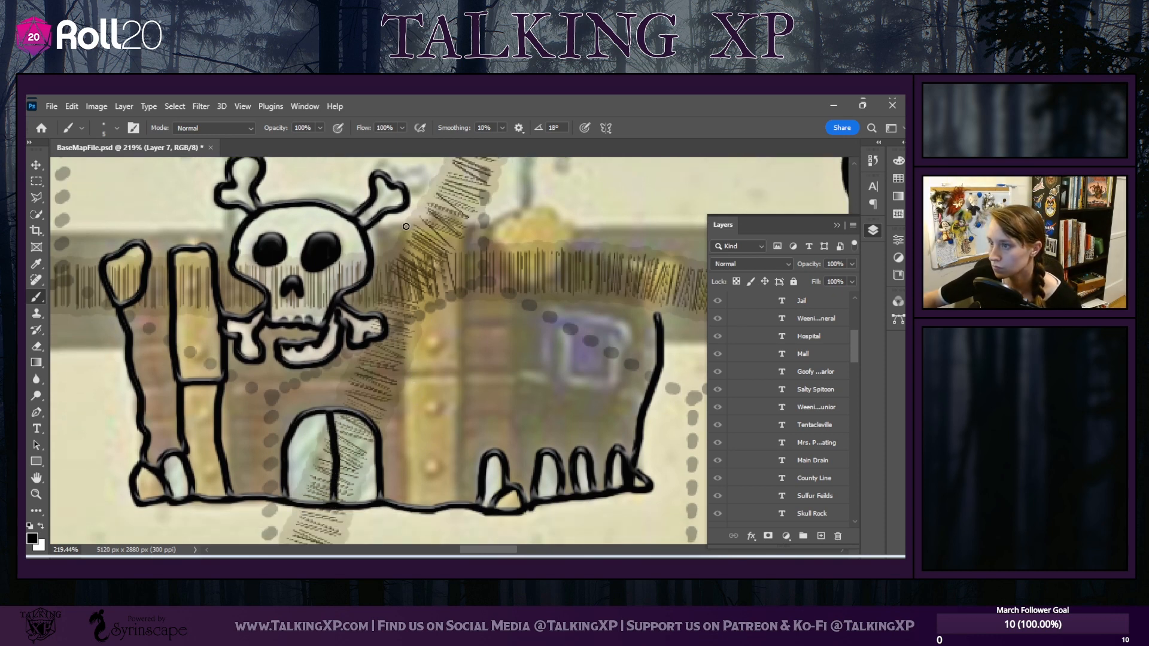
mouse_move(406, 226)
left_mouse_down()
mouse_move(399, 370)
mouse_move(456, 371)
mouse_move(466, 234)
mouse_move(412, 224)
left_mouse_up()
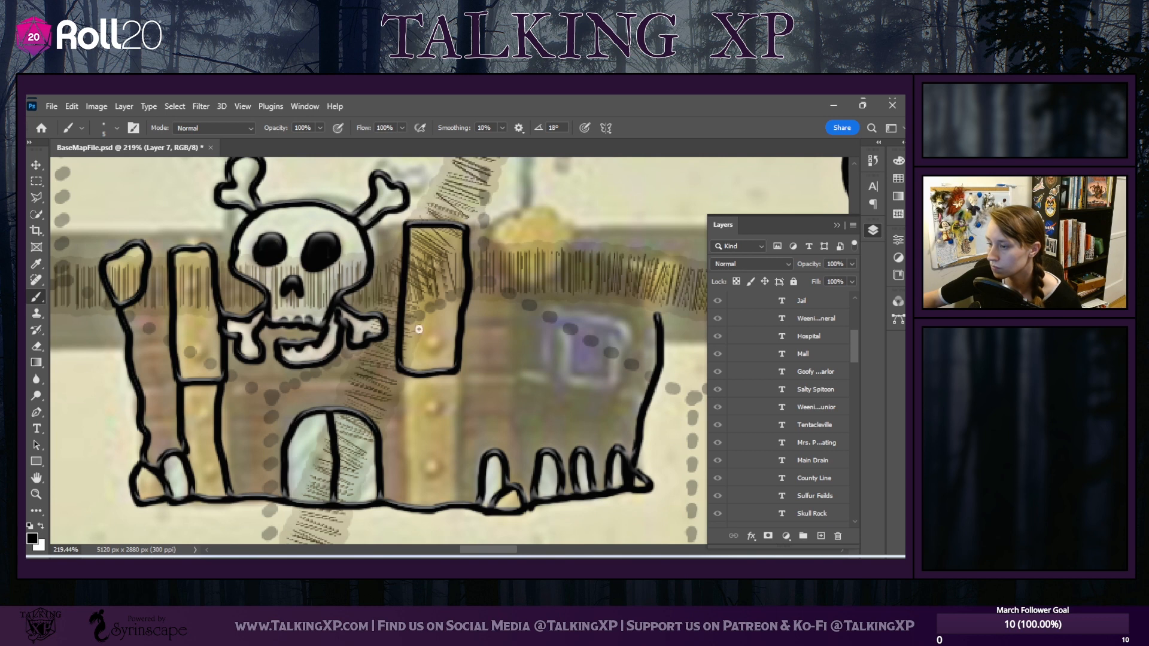
left_click_drag(407, 372, 405, 499)
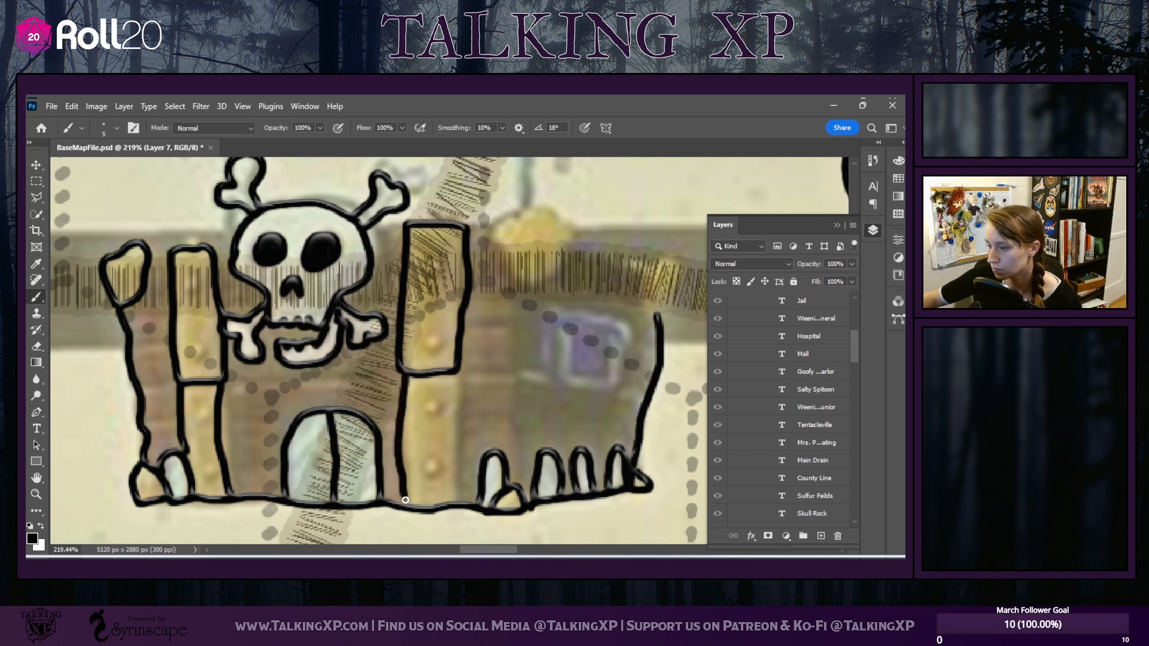
left_click_drag(455, 372, 454, 499)
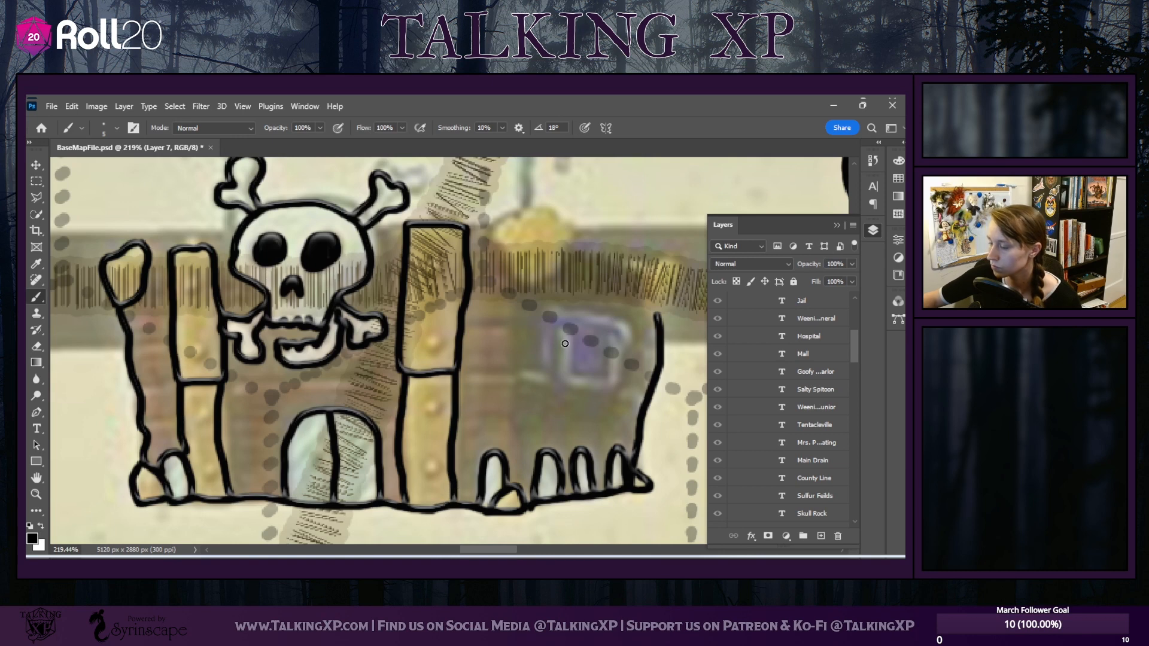
Ink the lumpy corner cap right of the pillar and the roof-edge lines joining the caps, pillars and skull
mouse_move(489, 232)
left_mouse_down()
mouse_move(528, 285)
mouse_move(578, 235)
mouse_move(540, 208)
mouse_move(478, 228)
left_mouse_up()
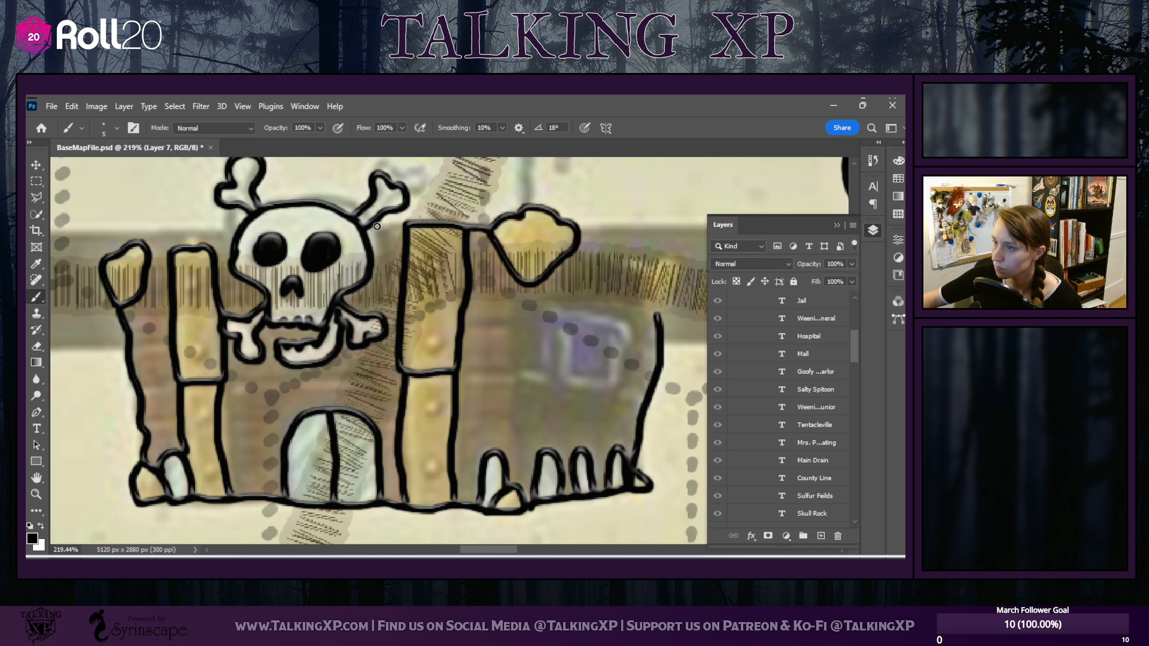
left_click_drag(376, 226, 408, 227)
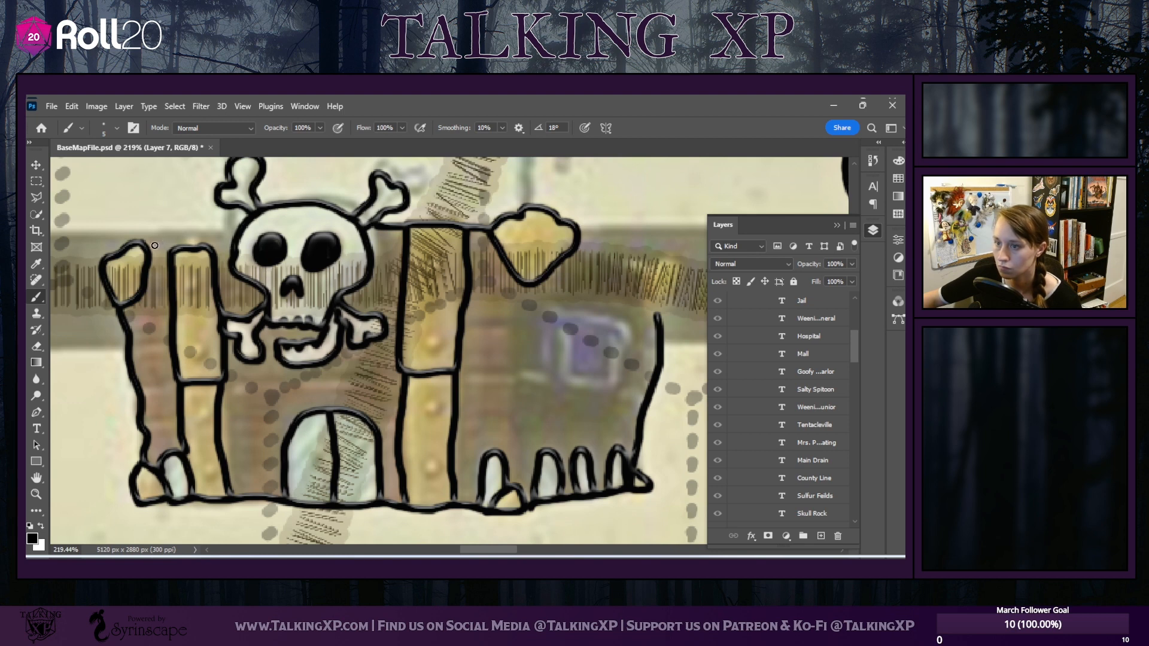
left_click_drag(155, 249, 177, 251)
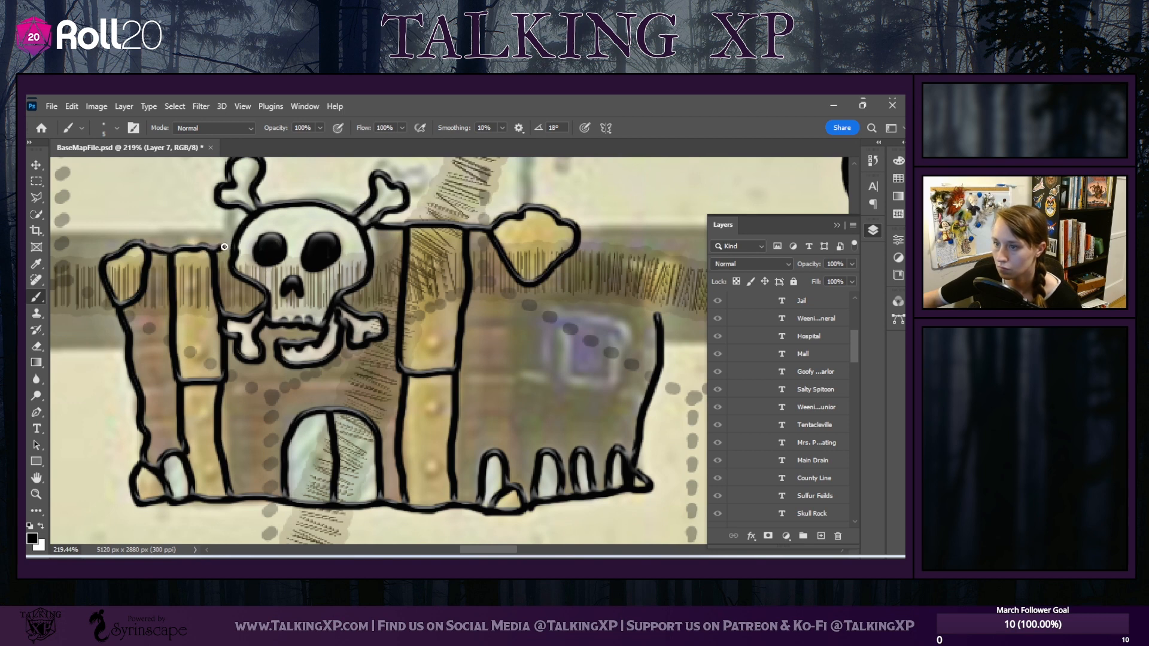
Ink a small bump on top of each pillar and rivets down both sections of the two pillars
left_click_drag(432, 224, 447, 216)
left_click_drag(189, 245, 202, 249)
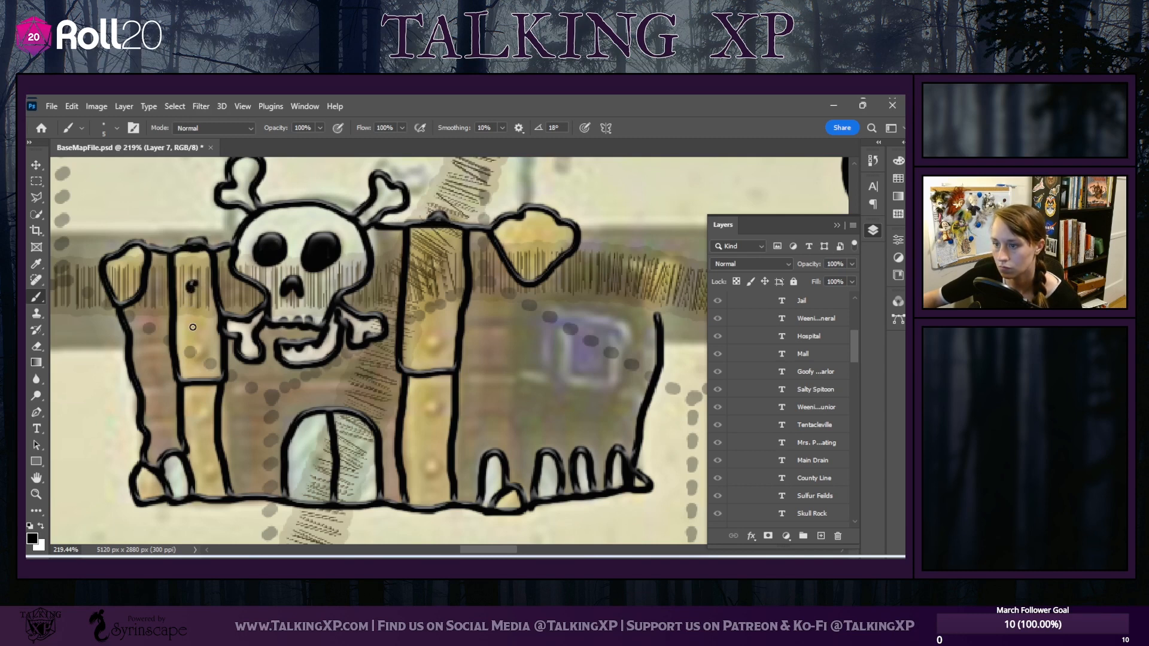
mouse_move(199, 346)
left_mouse_down()
mouse_move(189, 354)
mouse_move(202, 359)
left_mouse_up()
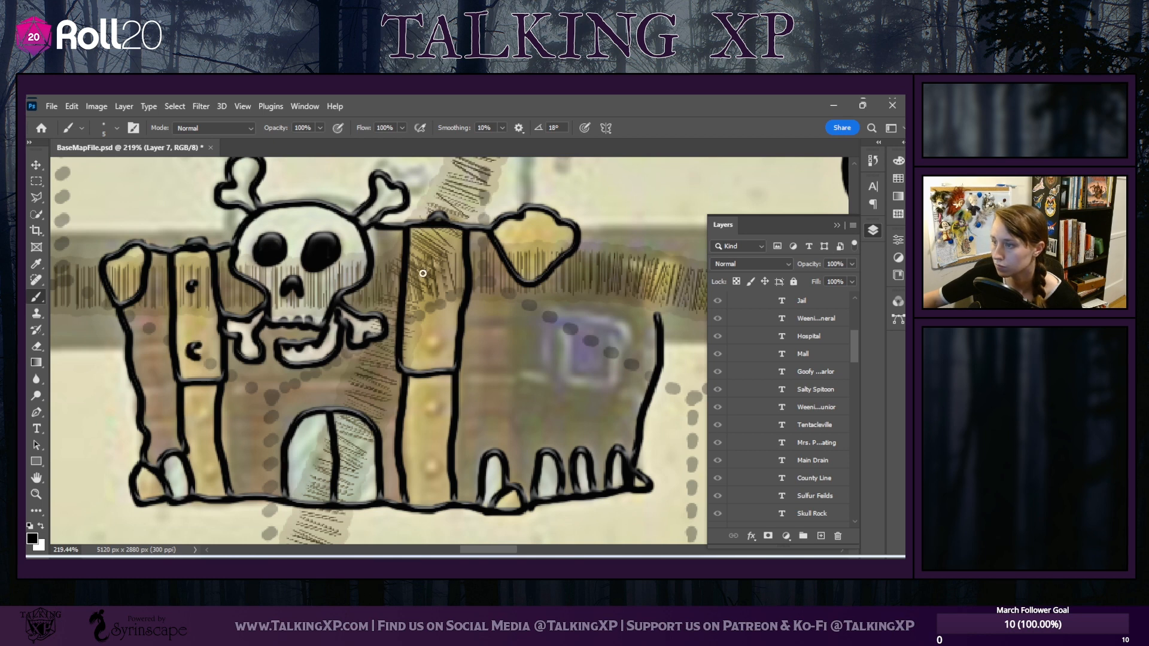
left_click_drag(430, 275, 431, 264)
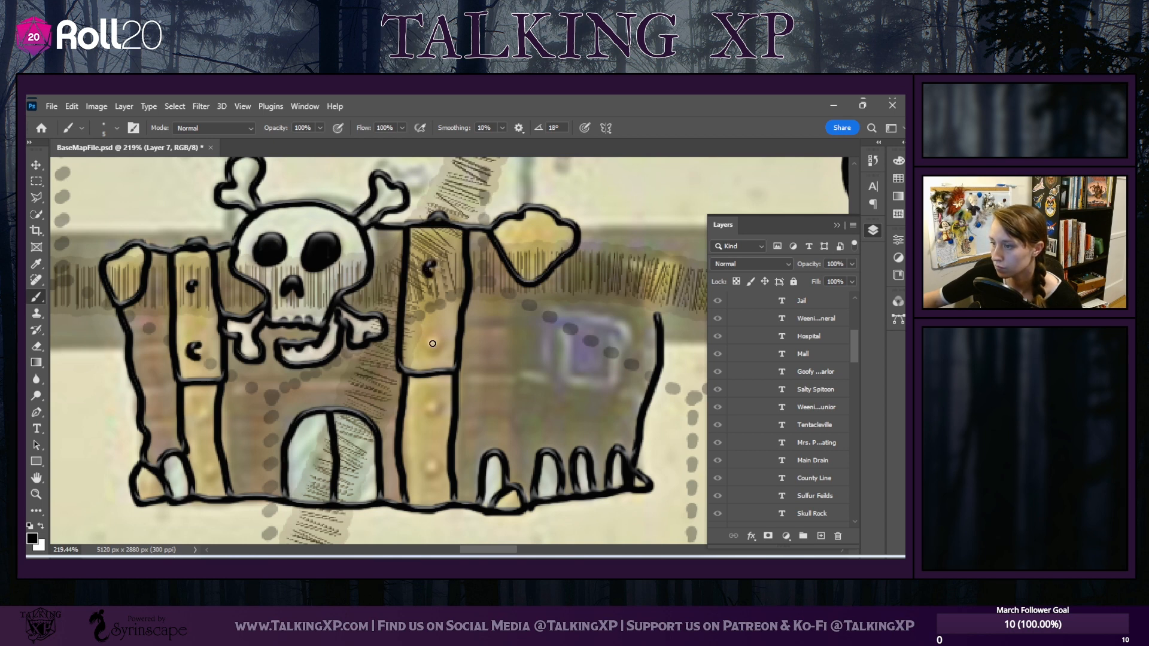
left_click_drag(426, 349, 435, 337)
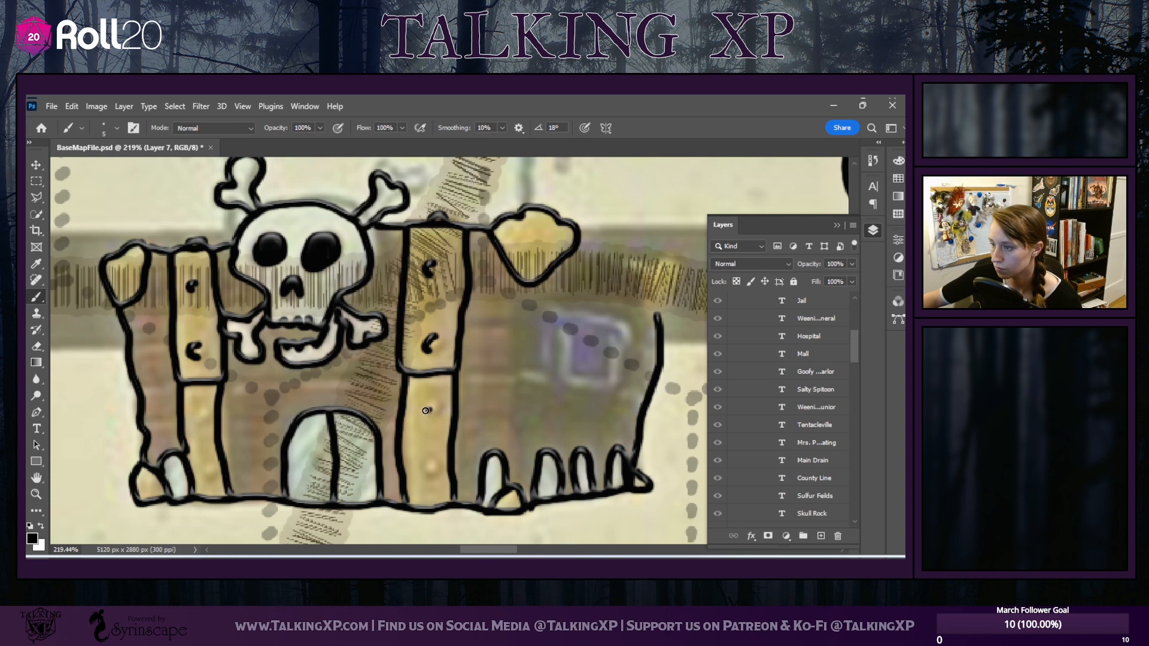
left_click_drag(425, 410, 435, 397)
left_click_drag(425, 473, 435, 458)
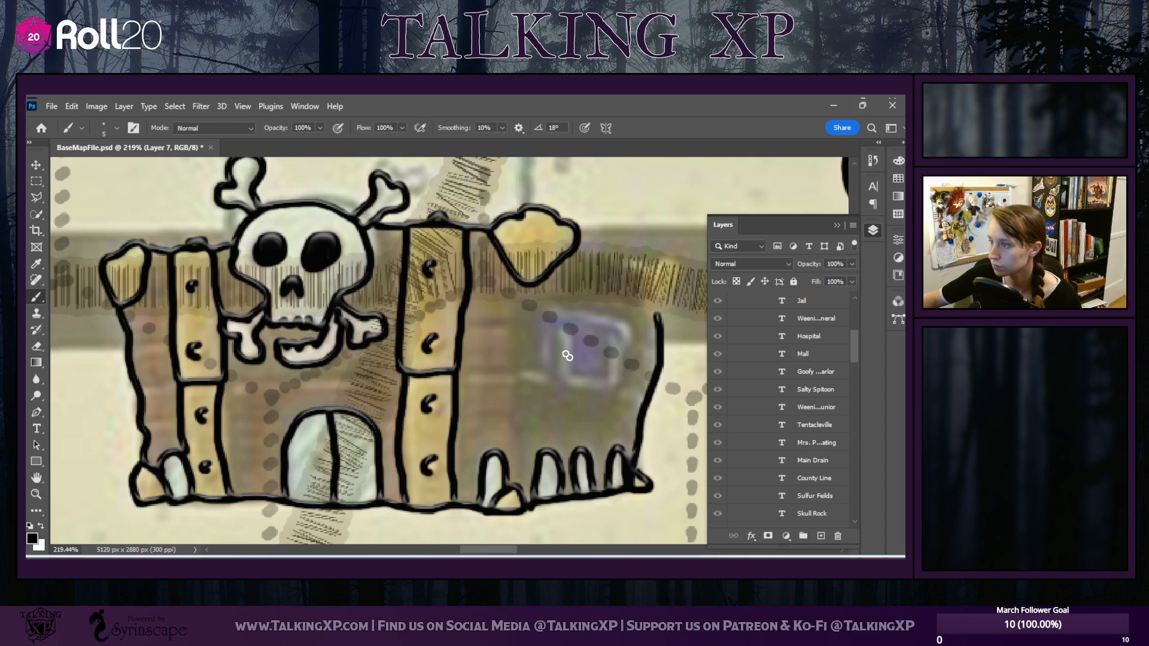
Ink the wavy wall corner below the lumpy cap and the draped purple window on the side wall
mouse_move(526, 284)
left_mouse_down()
mouse_move(510, 382)
mouse_move(513, 478)
mouse_move(515, 451)
left_mouse_up()
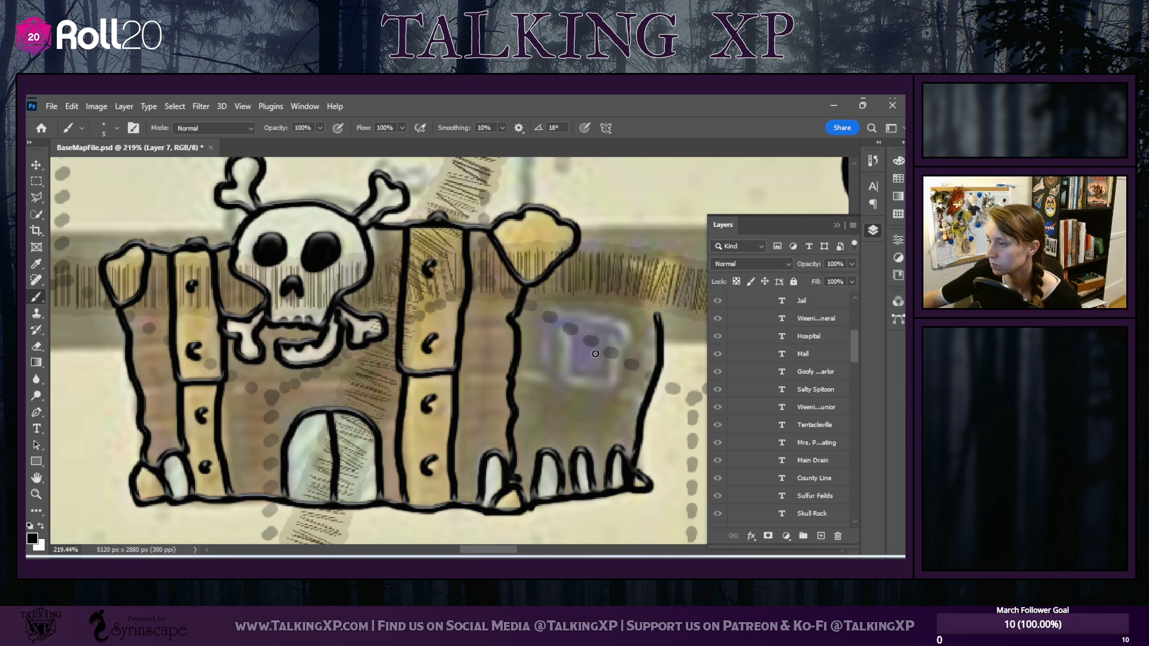
mouse_move(547, 311)
left_mouse_down()
mouse_move(637, 332)
mouse_move(611, 354)
mouse_move(605, 378)
mouse_move(575, 379)
mouse_move(567, 338)
mouse_move(542, 354)
mouse_move(553, 365)
left_mouse_up()
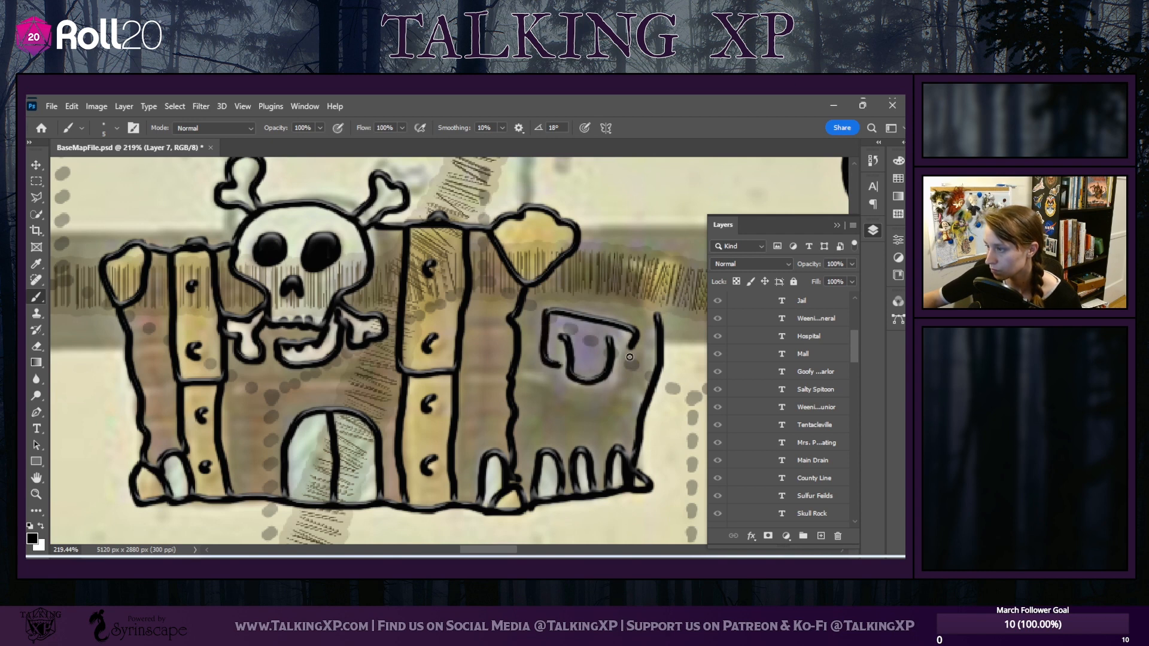
mouse_move(623, 359)
left_mouse_down()
mouse_move(572, 389)
mouse_move(610, 392)
mouse_move(619, 358)
left_mouse_up()
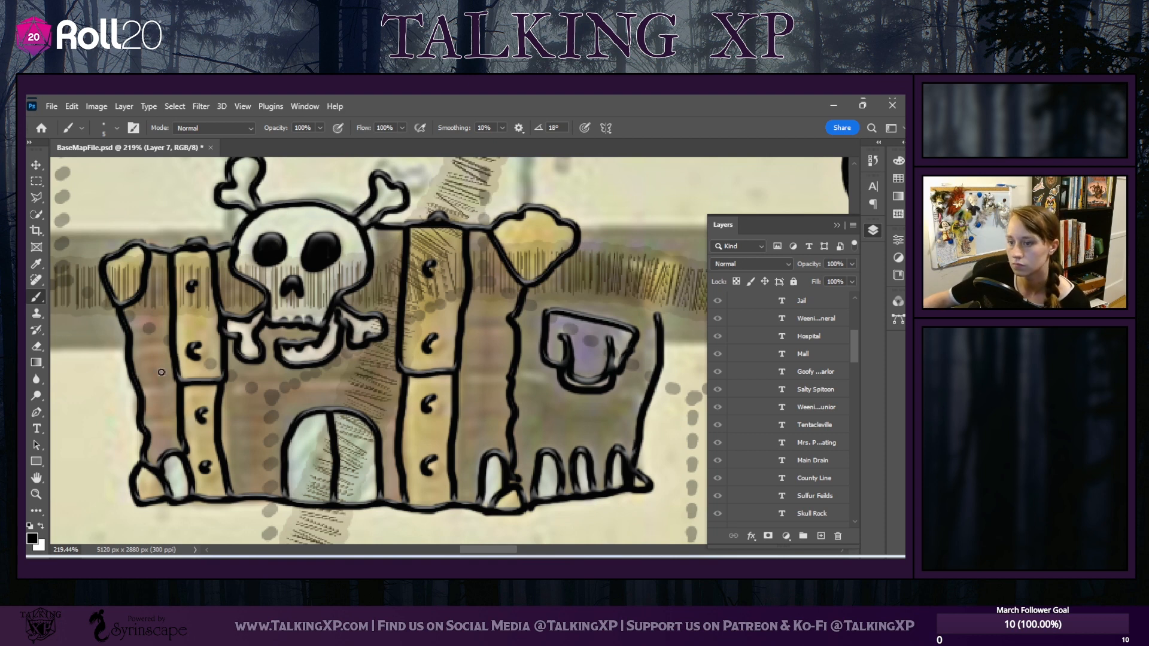
Ink plank lines across the building's walls, and close its far right corner with a lumpy cap and sloping roof edge
left_click_drag(142, 391, 167, 391)
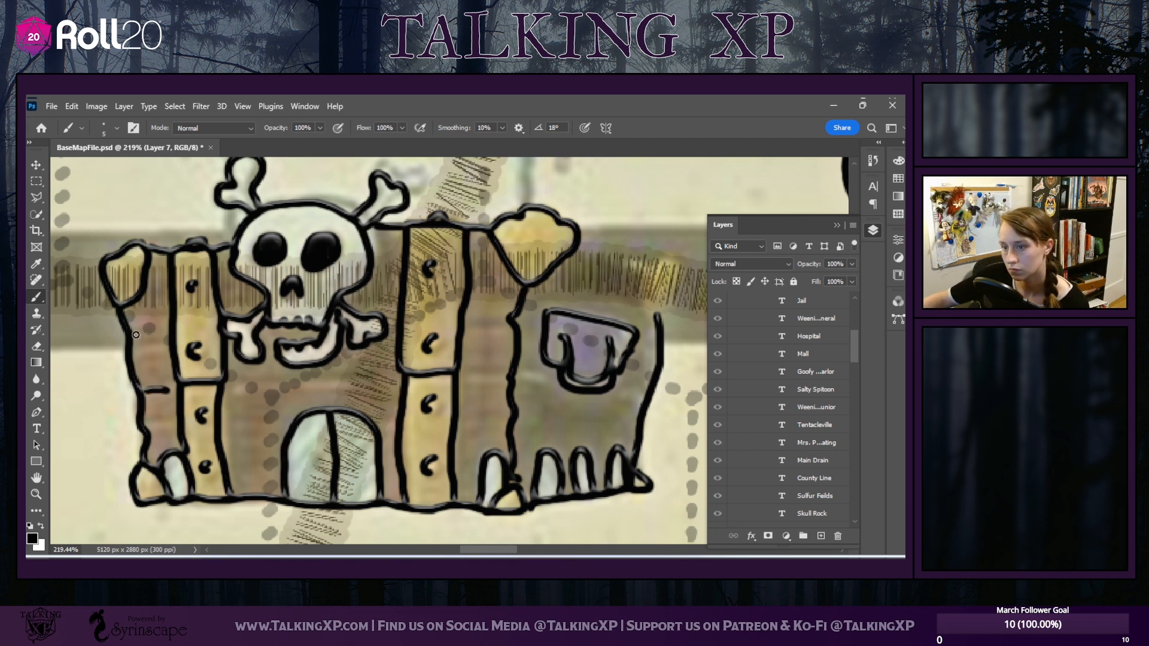
left_click_drag(131, 342, 157, 343)
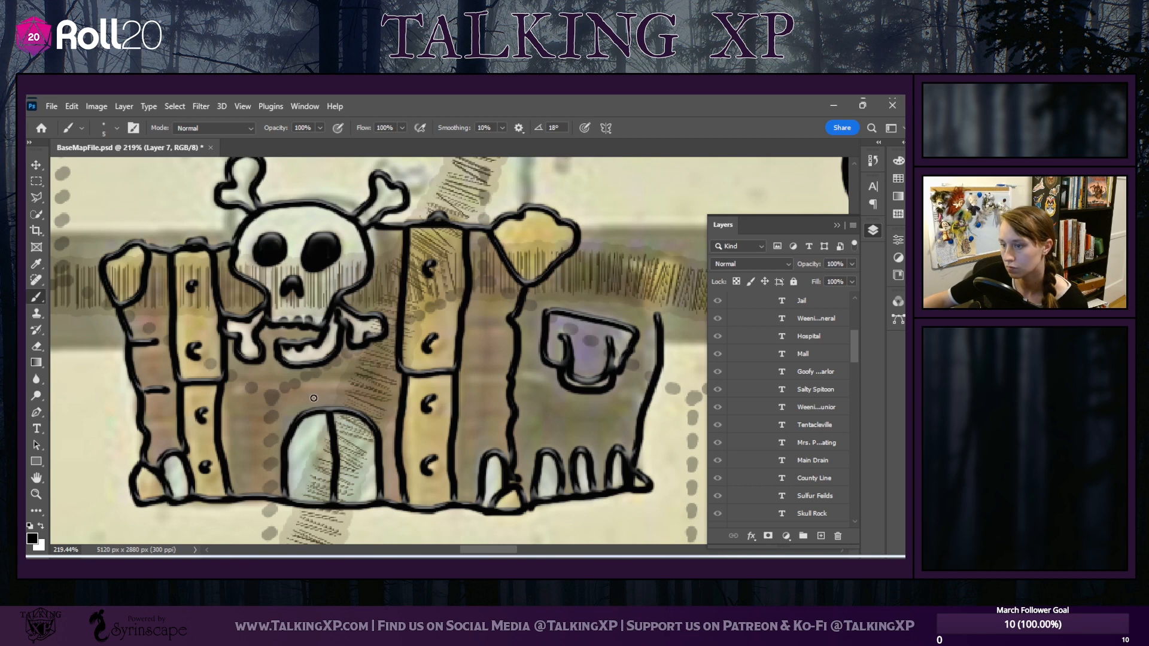
left_click_drag(225, 385, 374, 384)
left_click_drag(464, 378, 499, 378)
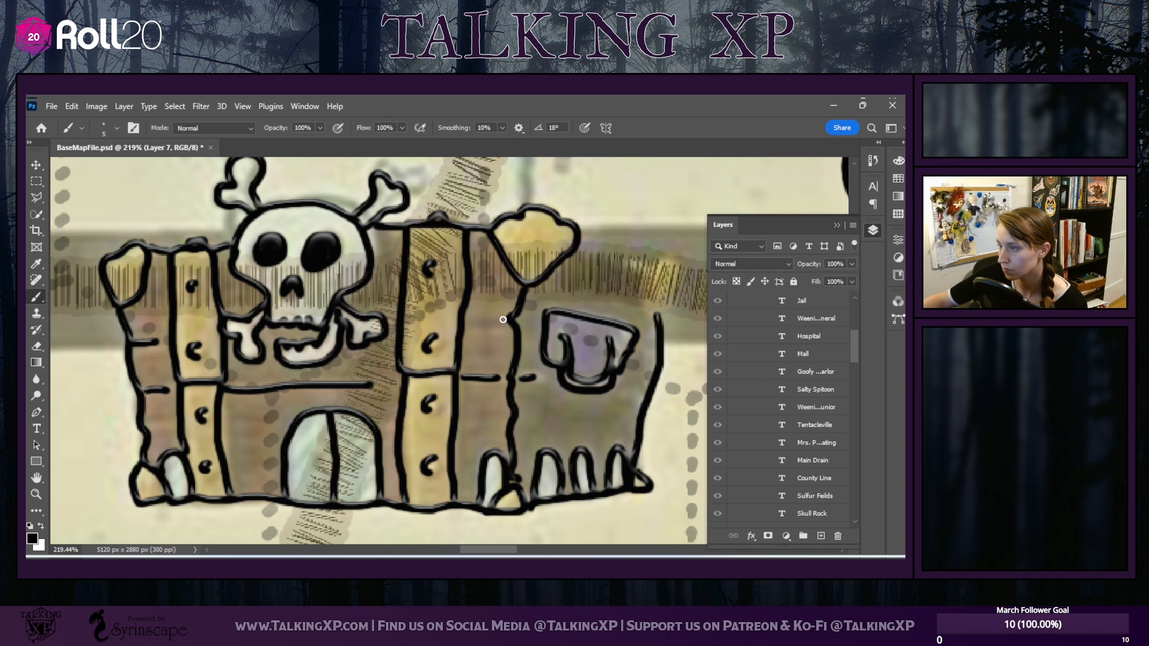
left_click_drag(505, 319, 485, 323)
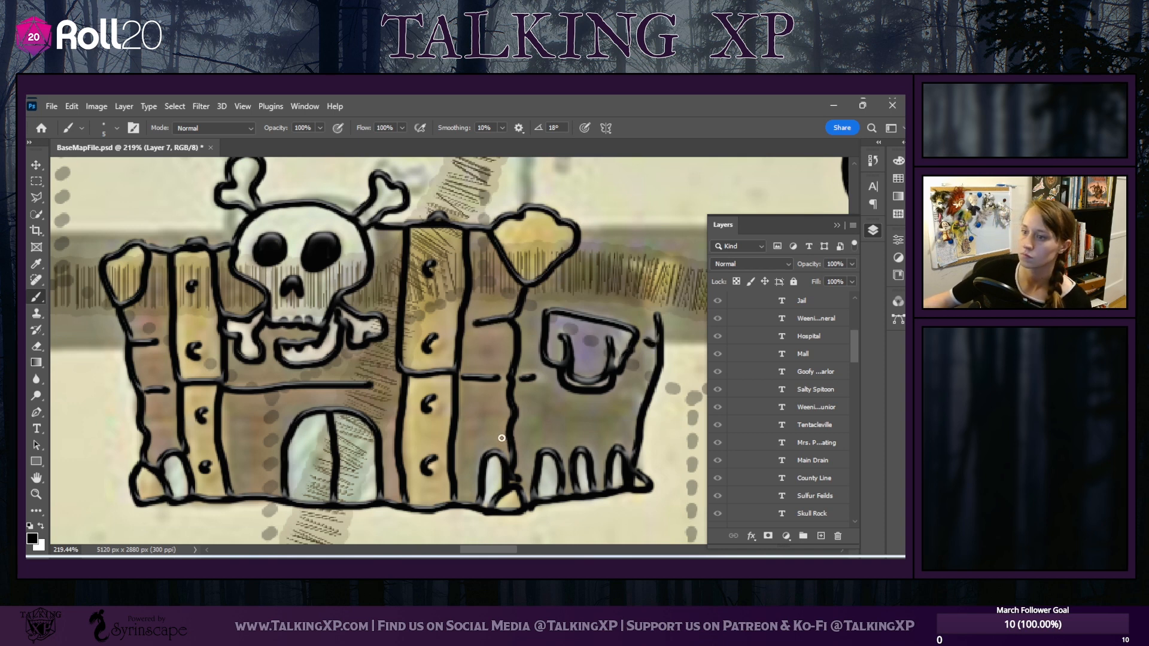
scroll(325, 425, "down", 5)
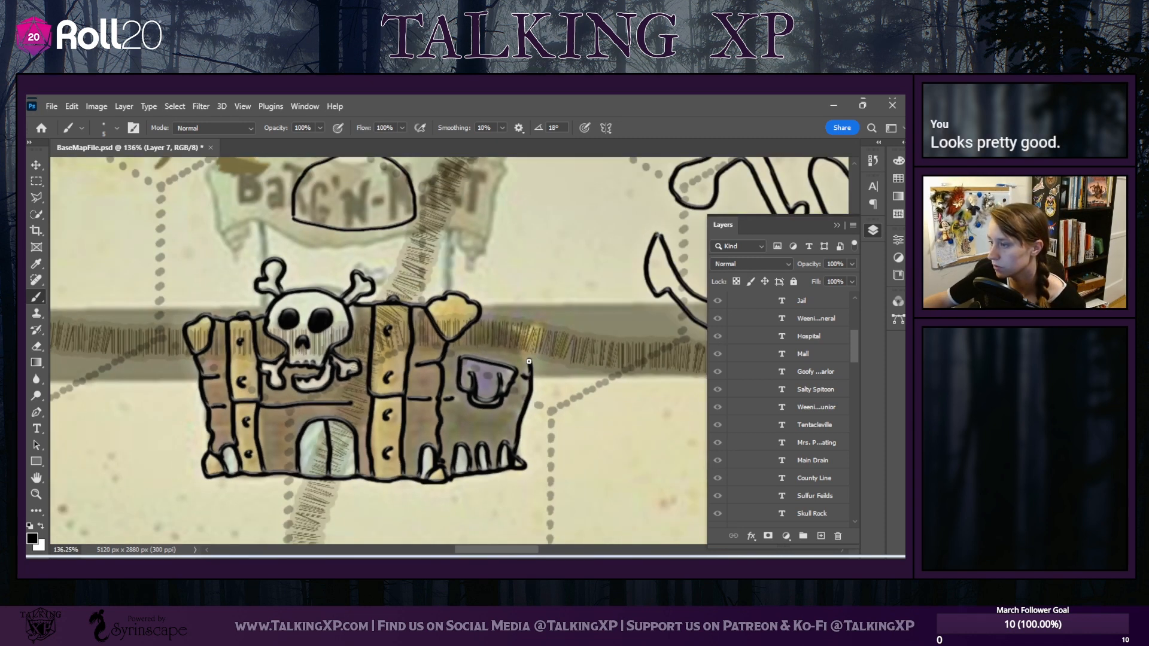
mouse_move(540, 347)
left_mouse_down()
mouse_move(543, 328)
mouse_move(511, 327)
mouse_move(523, 346)
left_mouse_up()
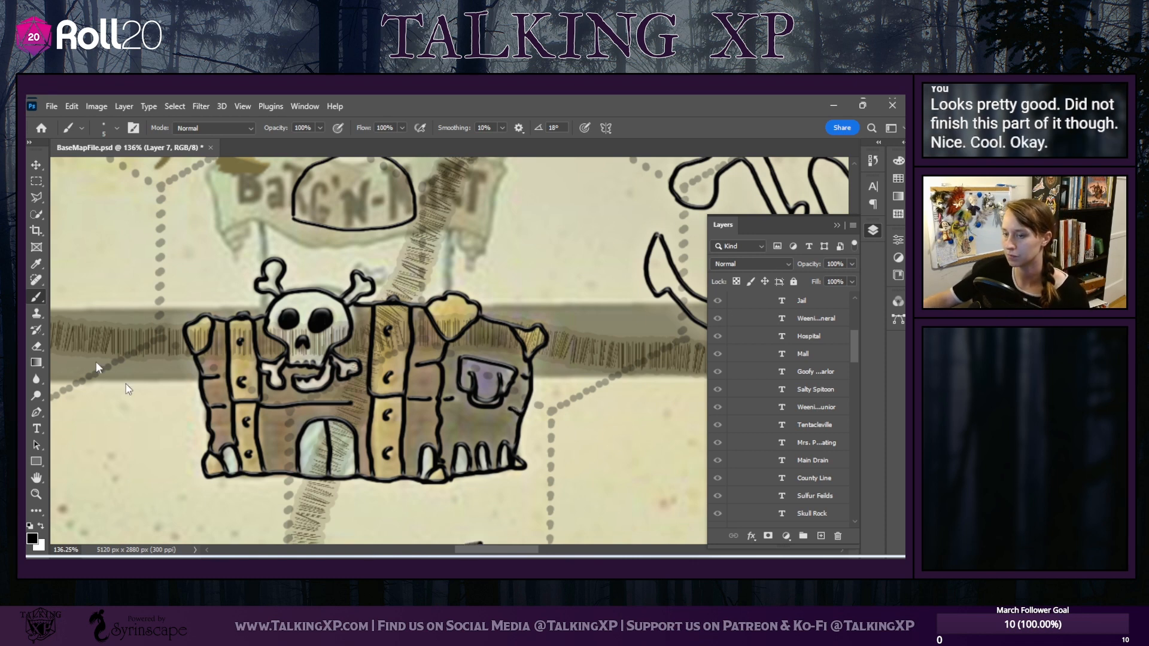
Scale the Barg-n-Mart drawing to about 90.69%, place it at about X 2177, Y 1145.5 px, and collapse the city Labels group
left_click(36, 165)
left_click_drag(485, 552, 475, 552)
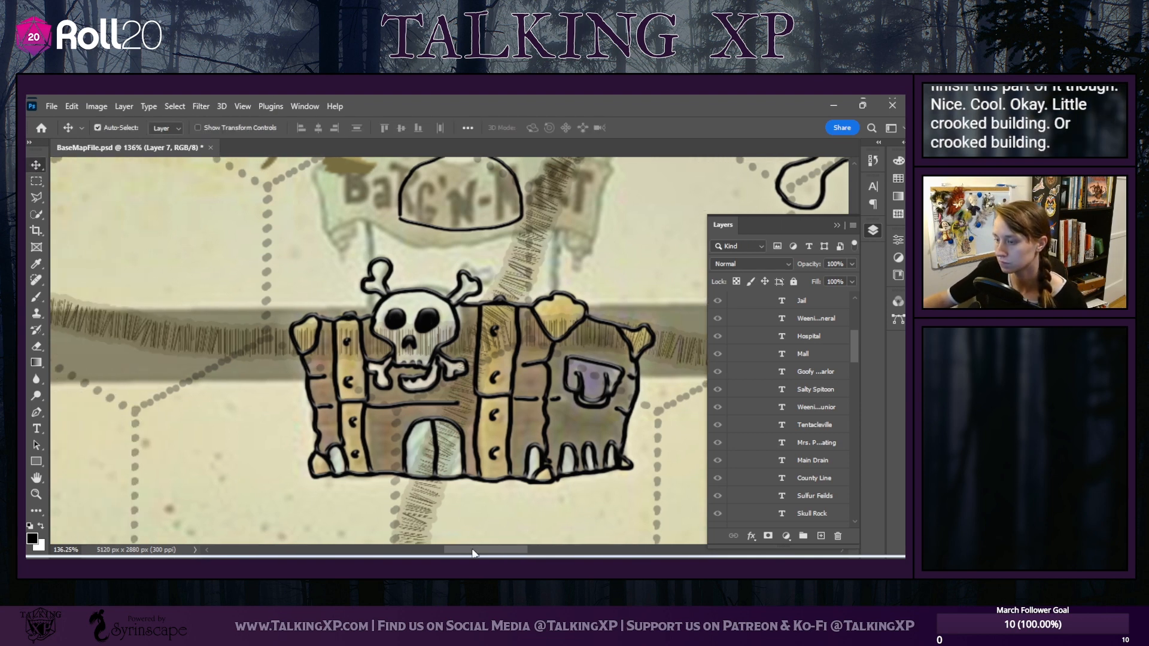
scroll(457, 441, "down", 3)
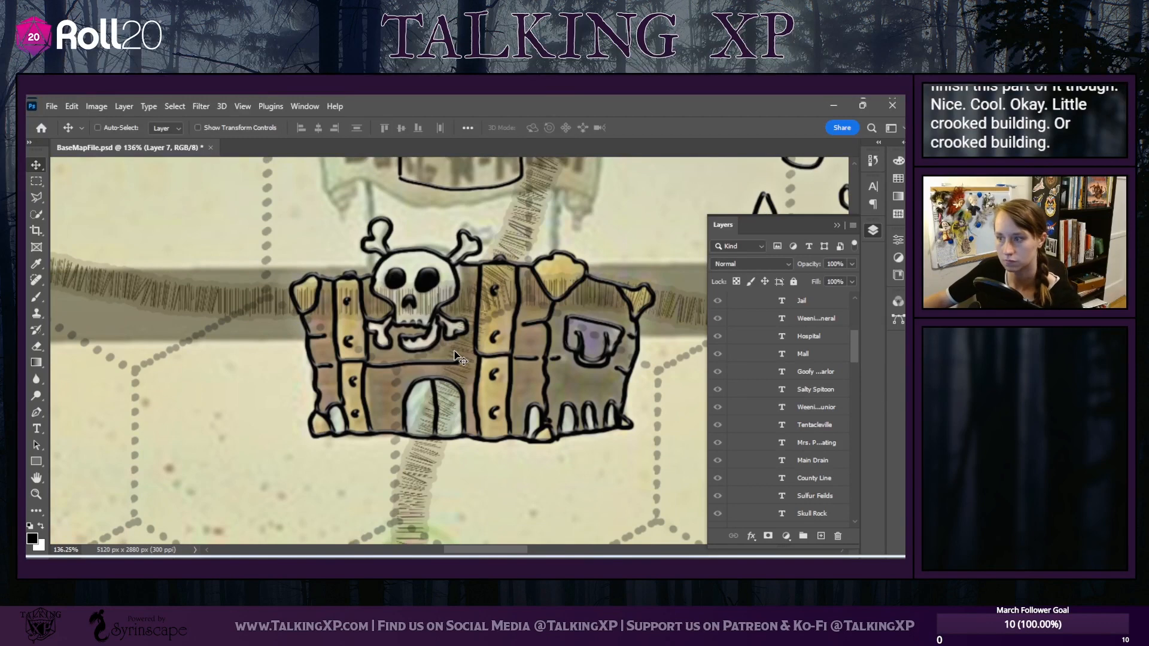
key("ctrl+t")
left_click_drag(648, 215, 619, 236)
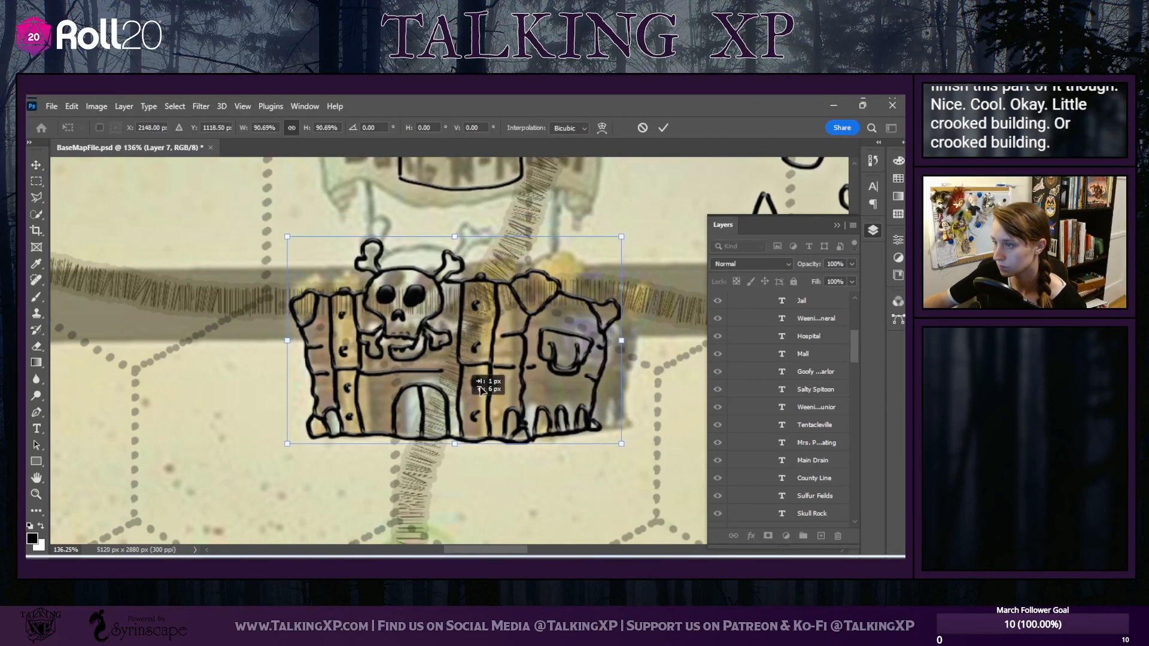
left_click_drag(470, 412, 504, 393)
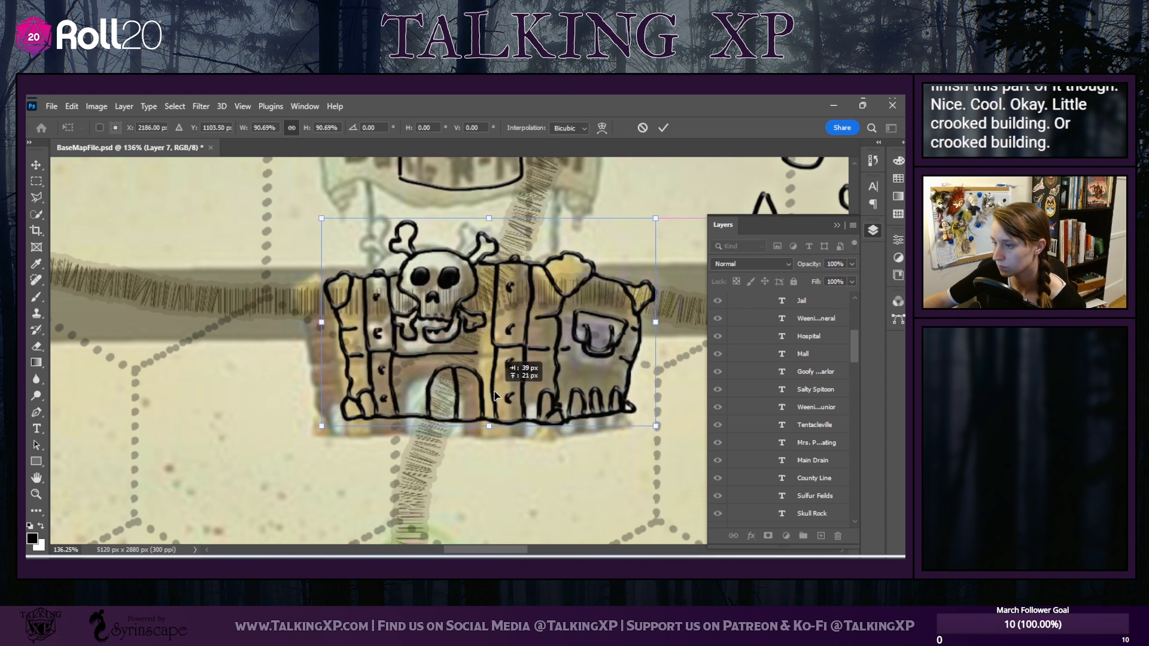
scroll(443, 492, "up", 1)
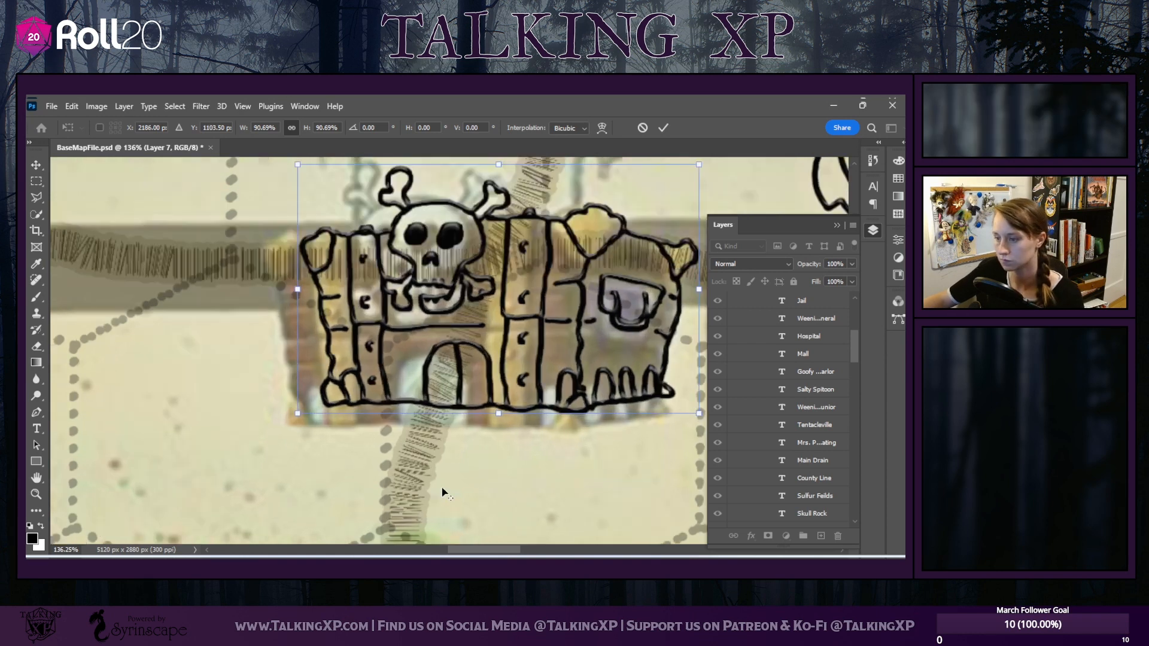
scroll(444, 492, "down", 10)
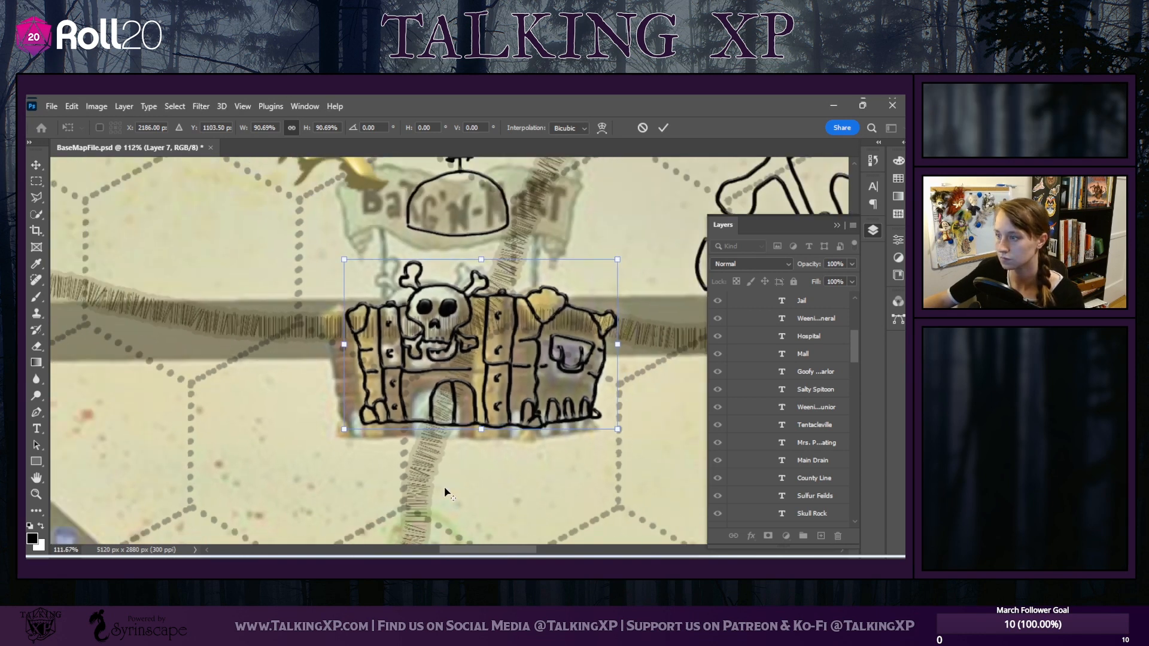
scroll(450, 459, "down", 3)
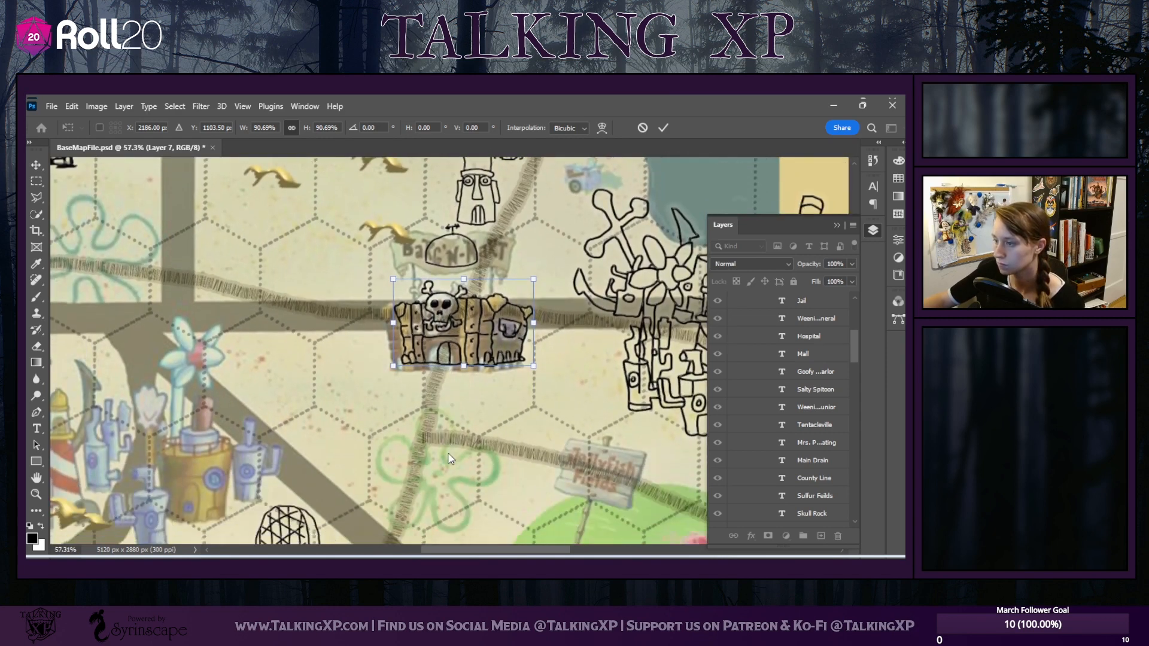
left_click_drag(465, 311, 463, 327)
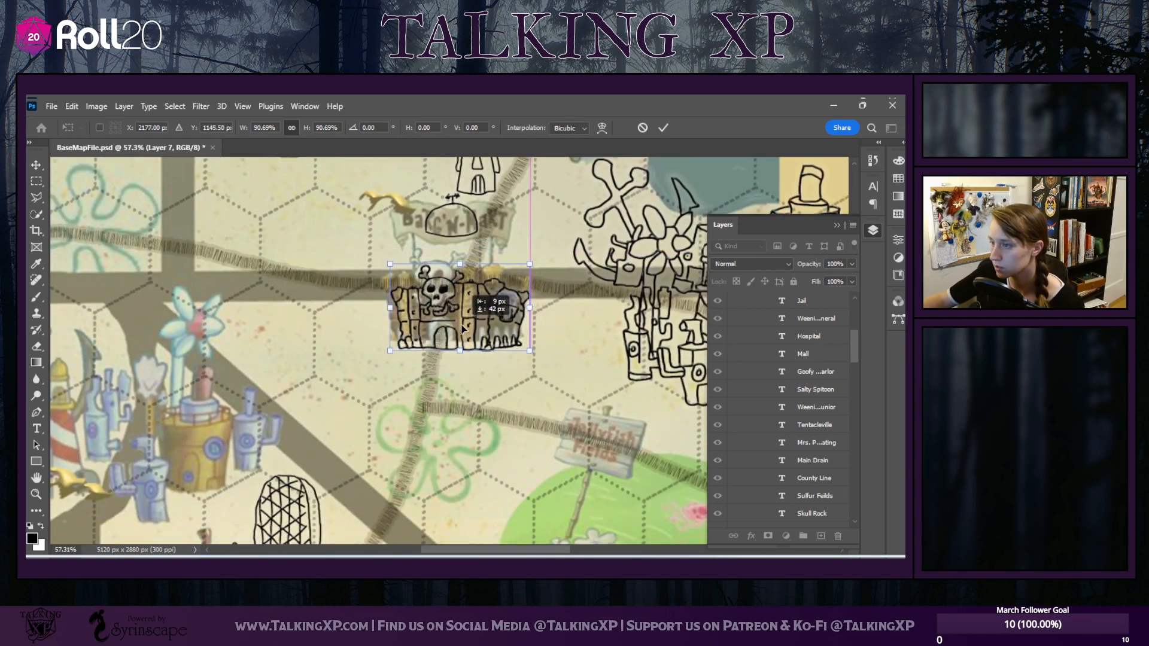
left_click_drag(551, 549, 567, 550)
scroll(480, 417, "down", 4)
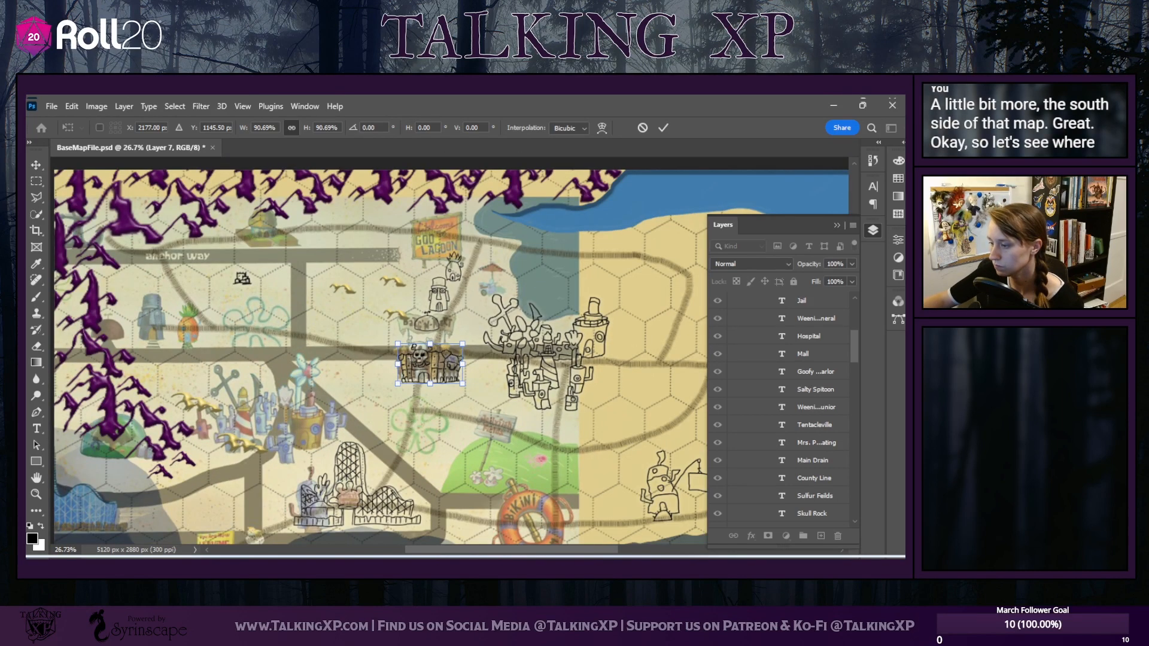
left_click_drag(518, 549, 541, 547)
scroll(757, 431, "up", 4)
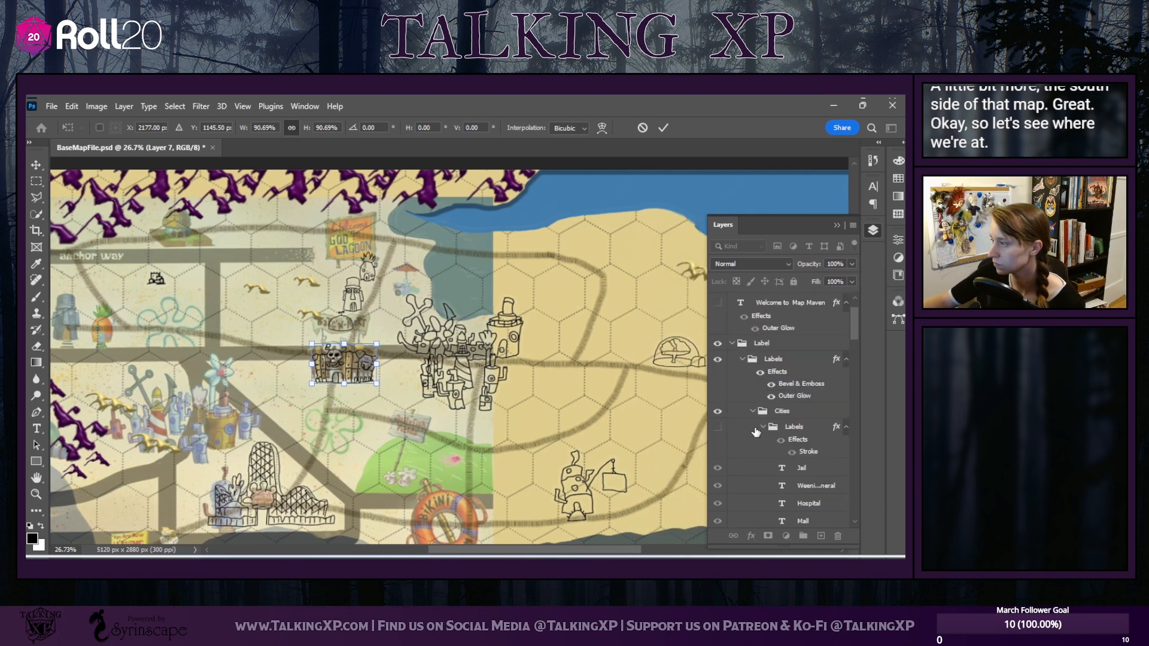
left_click(761, 384)
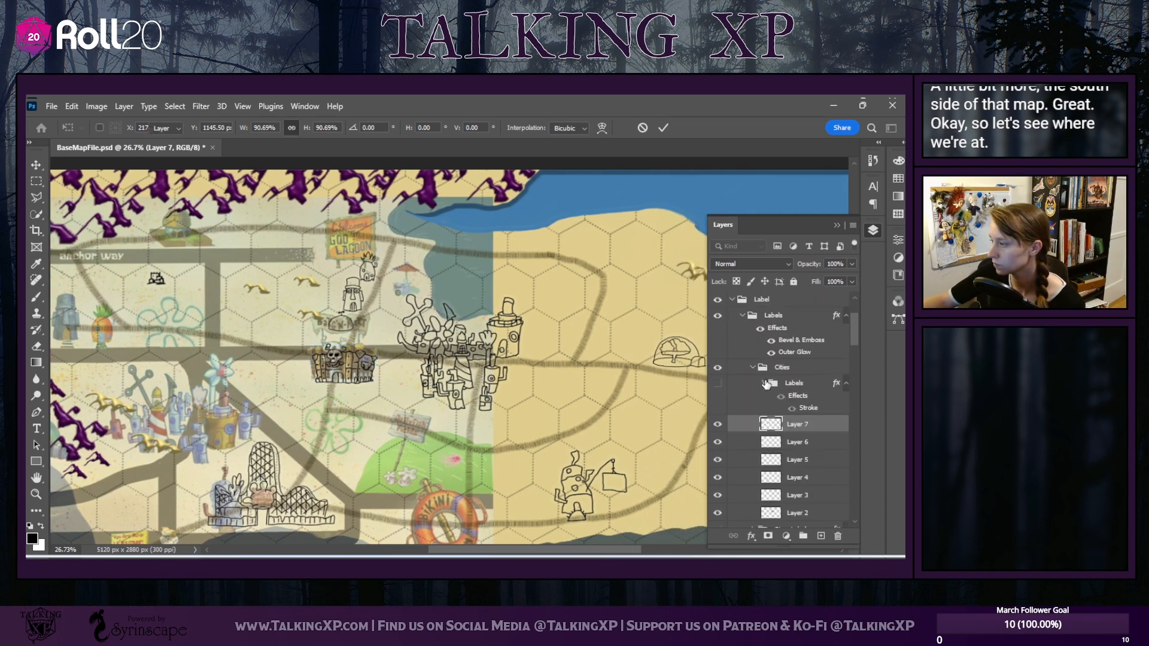
key("Return")
Hide the reference image layer, and temporarily show the city labels to compare them with the inked landmarks
left_click(718, 383)
scroll(720, 431, "down", 8)
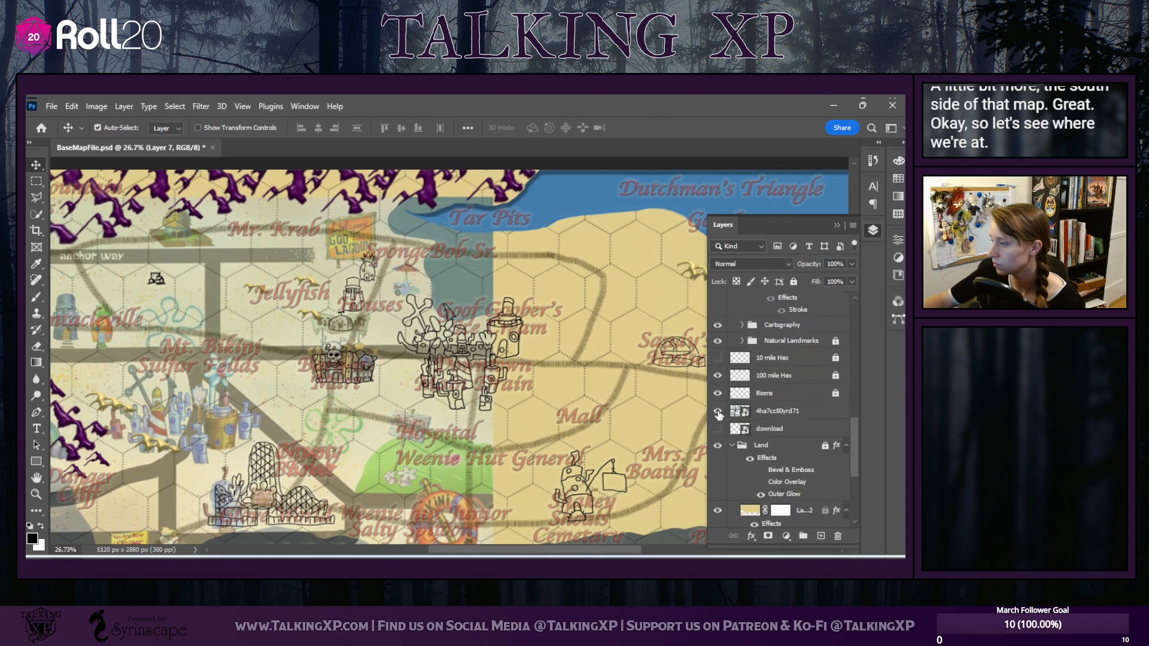
left_click(717, 411)
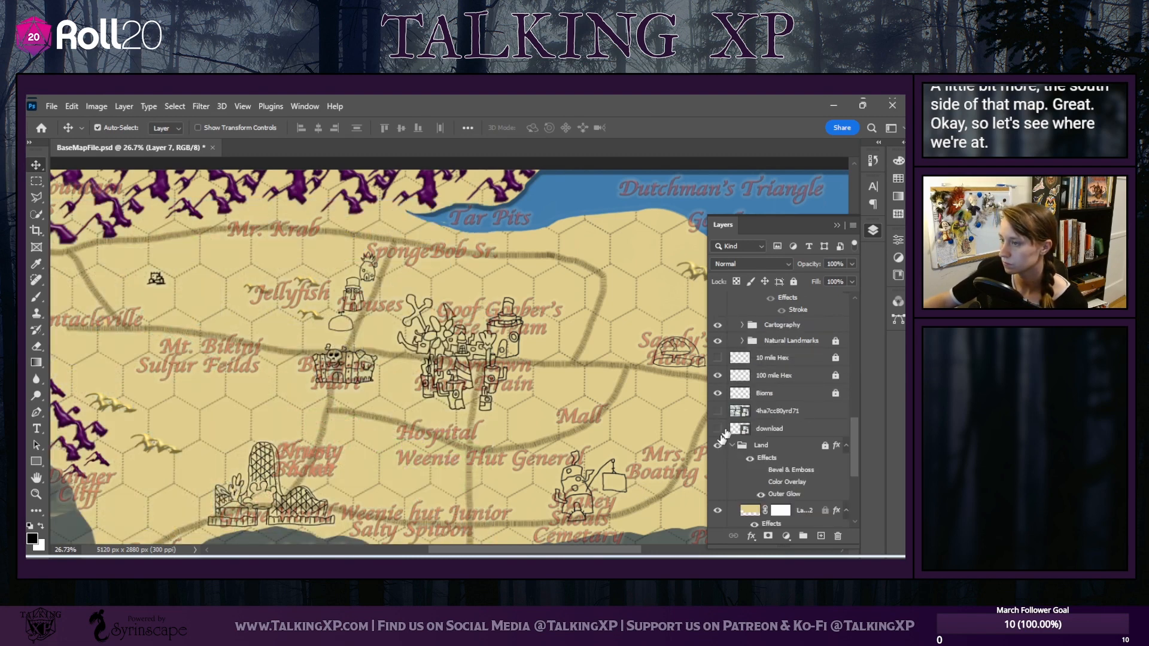
scroll(761, 401, "up", 6)
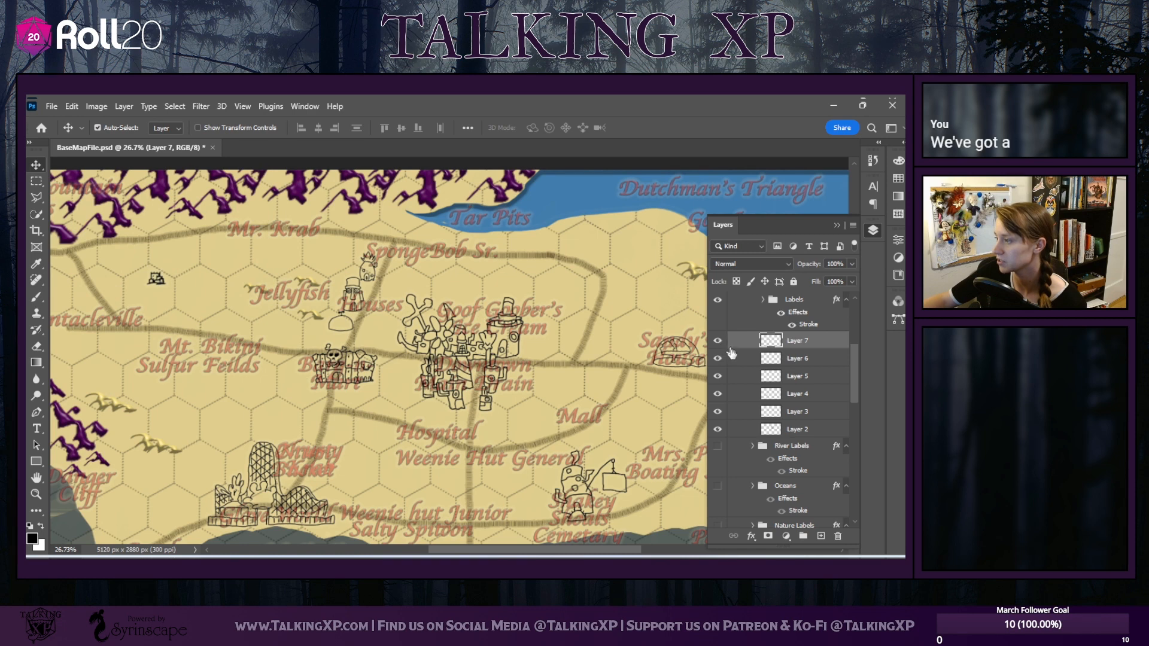
scroll(771, 457, "up", 2)
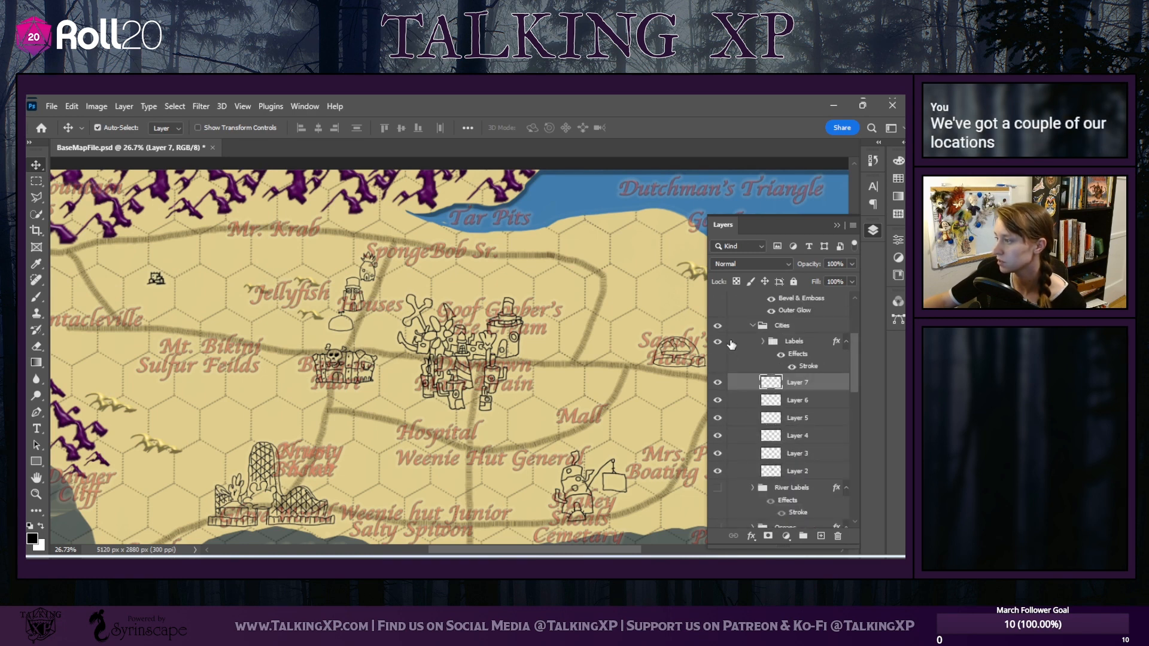
left_click(717, 341)
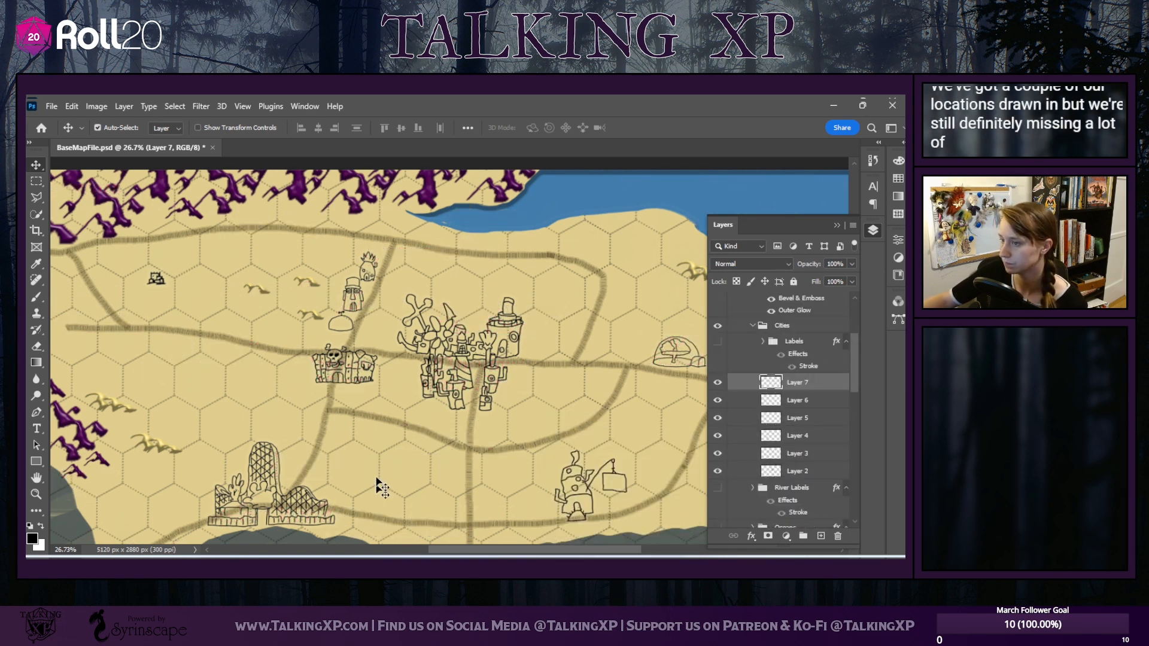
mouse_move(570, 554)
left_mouse_down()
mouse_move(588, 536)
mouse_move(577, 549)
left_mouse_up()
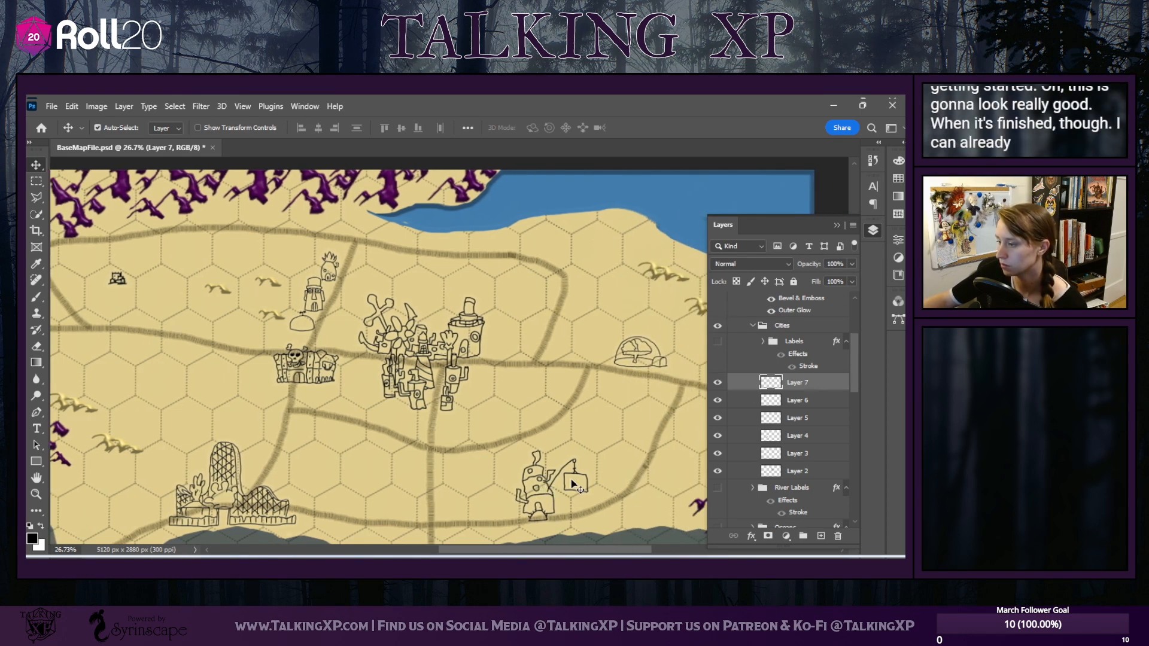
Scale the tower with the hanging sign to about 76.12%, keeping its lower-left corner in place
left_click(790, 401)
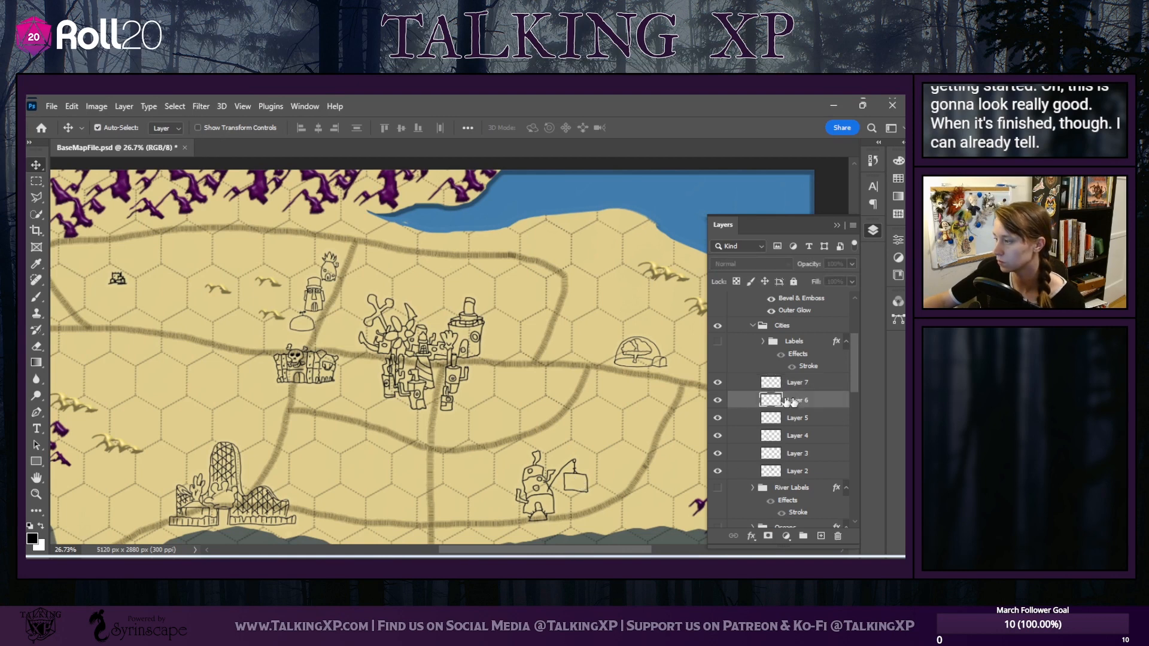
left_click(717, 399)
left_click(717, 400)
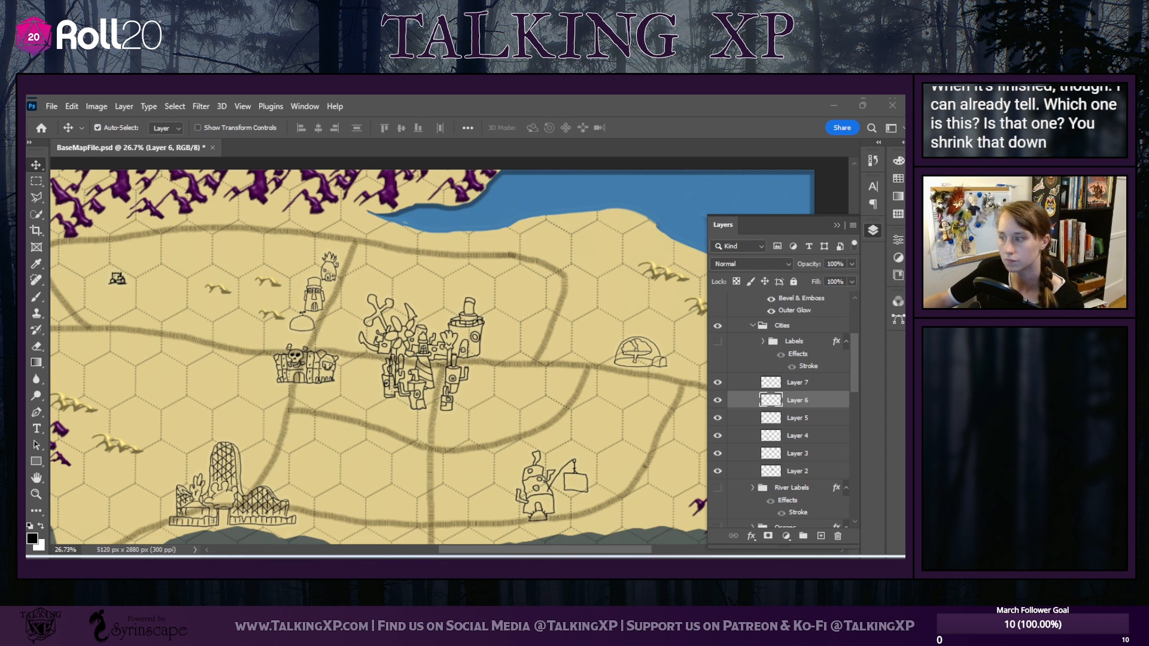
key("ctrl+t")
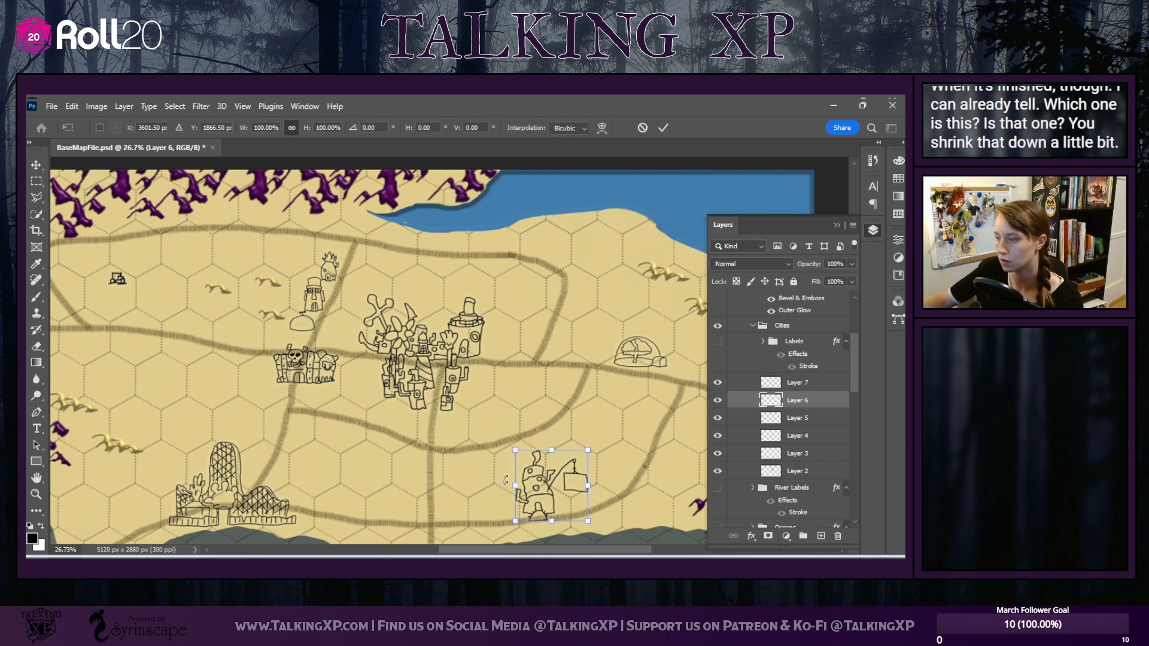
left_click_drag(585, 450, 554, 471)
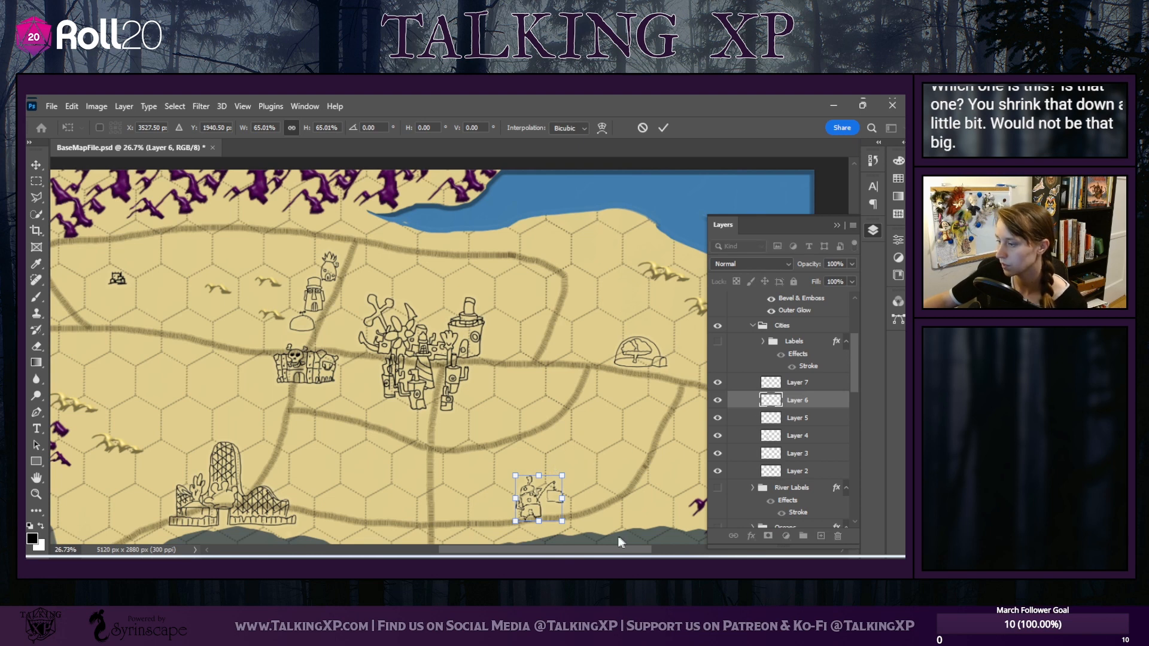
scroll(605, 533, "left", 3)
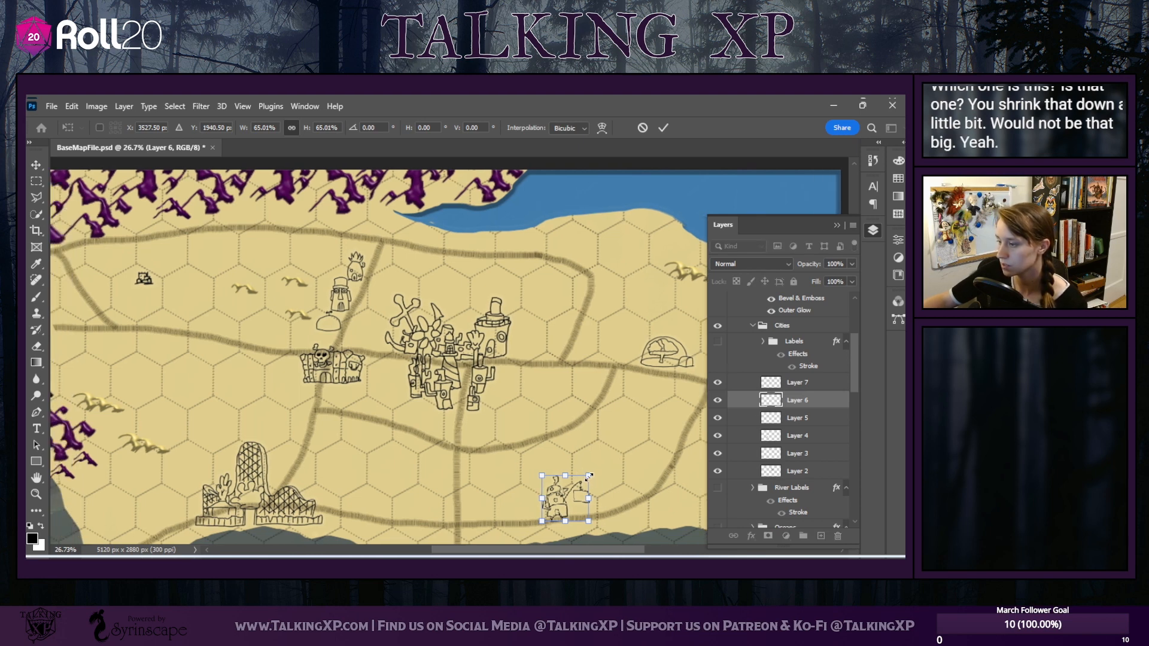
left_click_drag(588, 475, 597, 467)
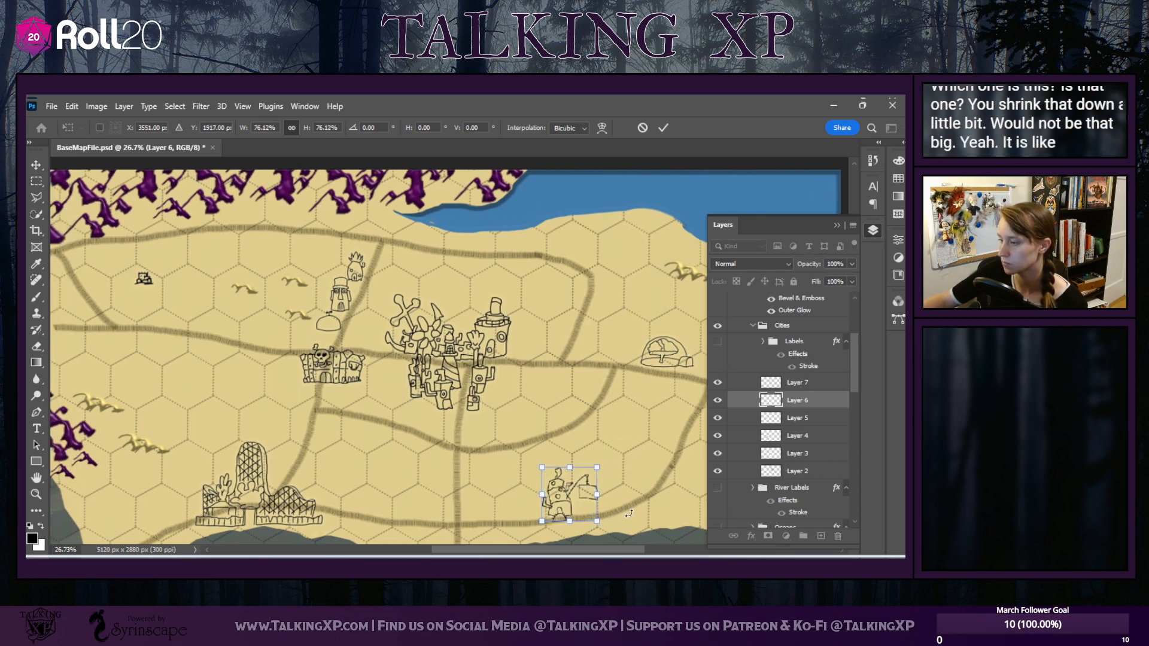
key("Return")
Examine the size and placement of the inked landmarks across the whole map, and look through the lower layer groups
scroll(571, 556, "left", 5)
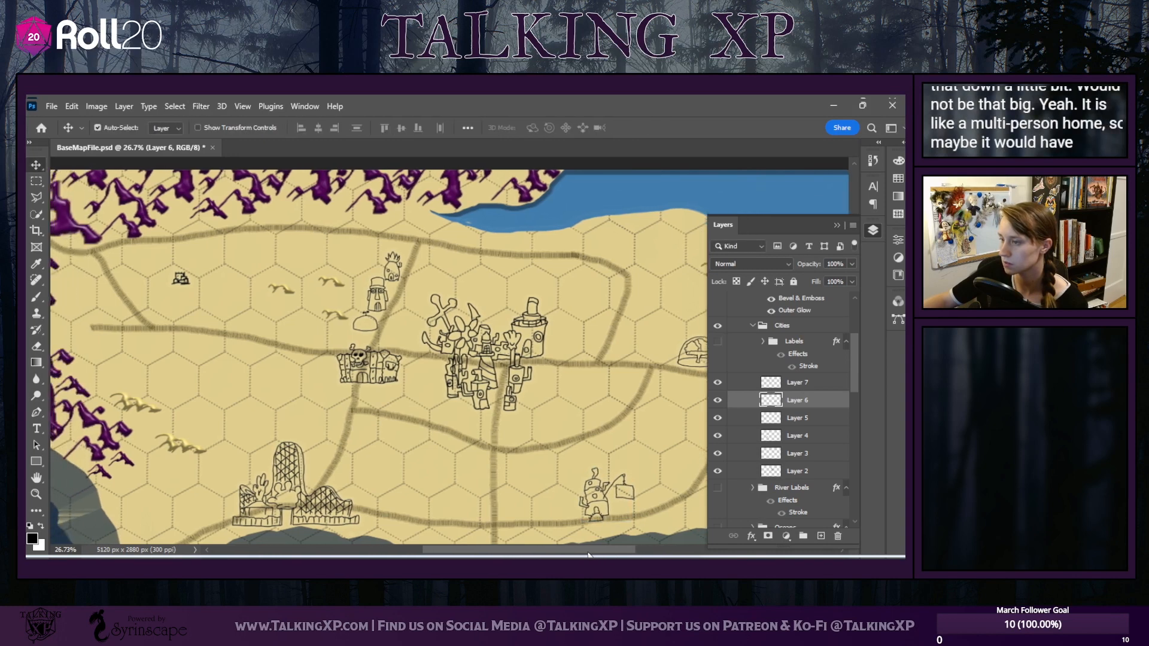
left_click_drag(571, 552, 612, 543)
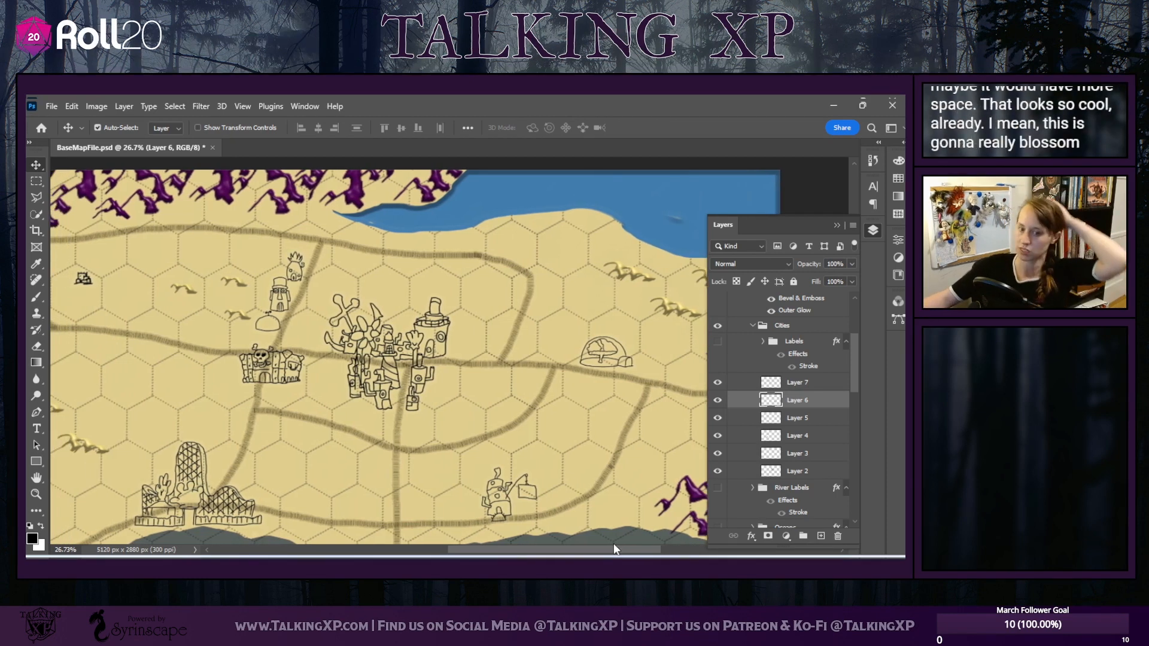
mouse_move(568, 562)
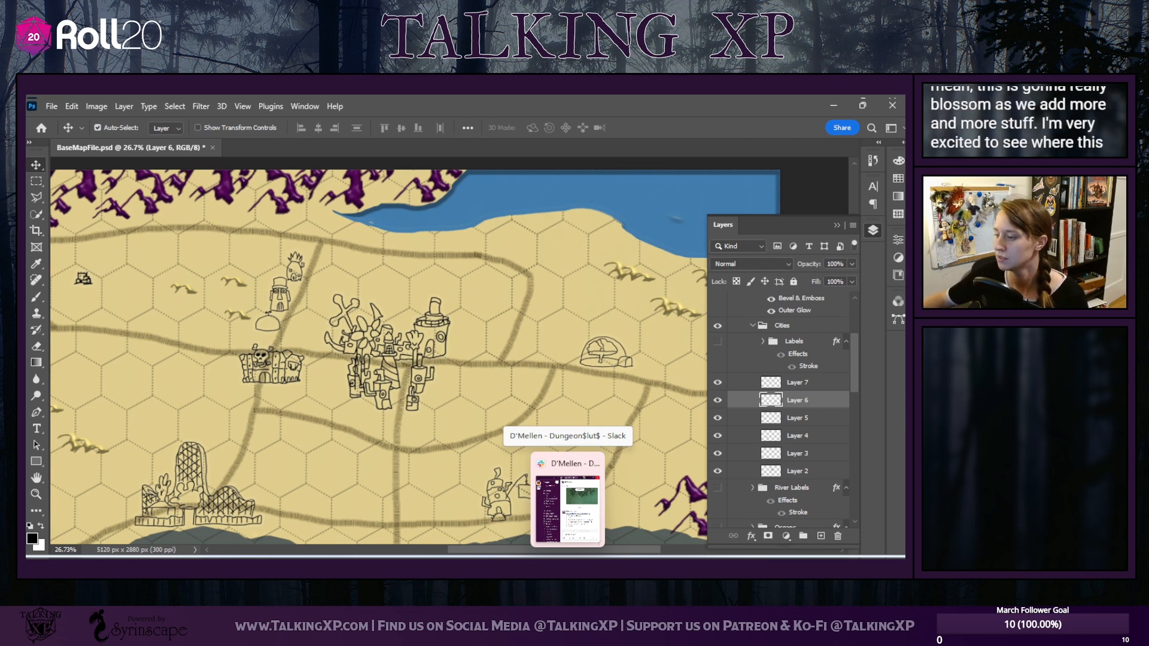
left_click_drag(491, 551, 534, 539)
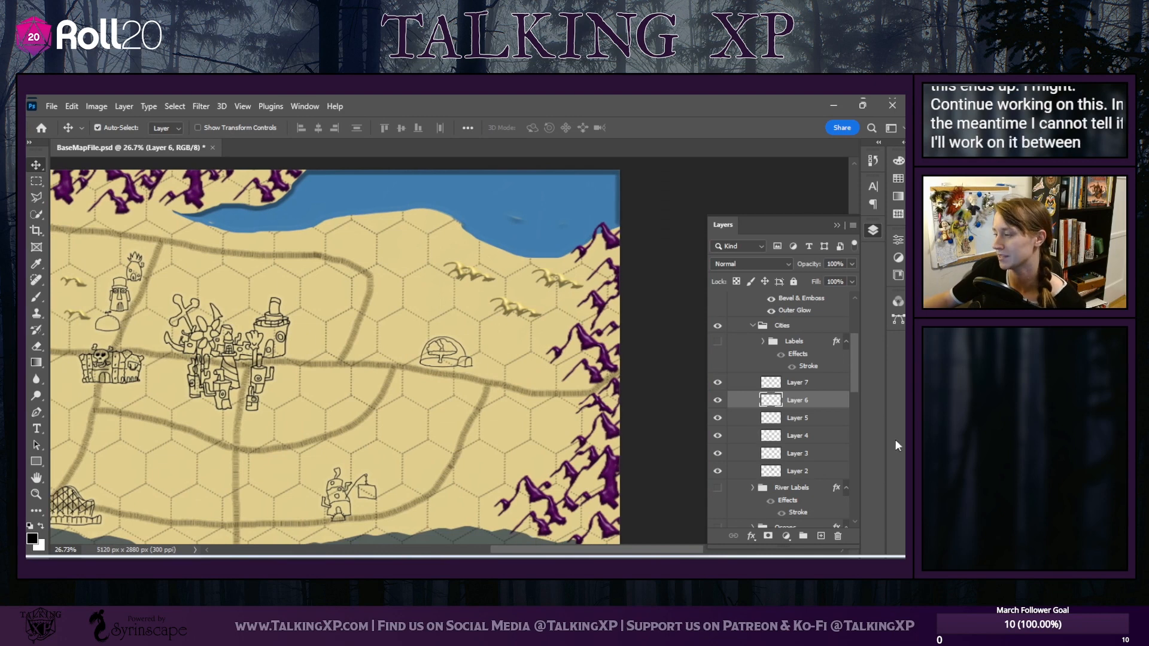
left_click_drag(854, 371, 851, 423)
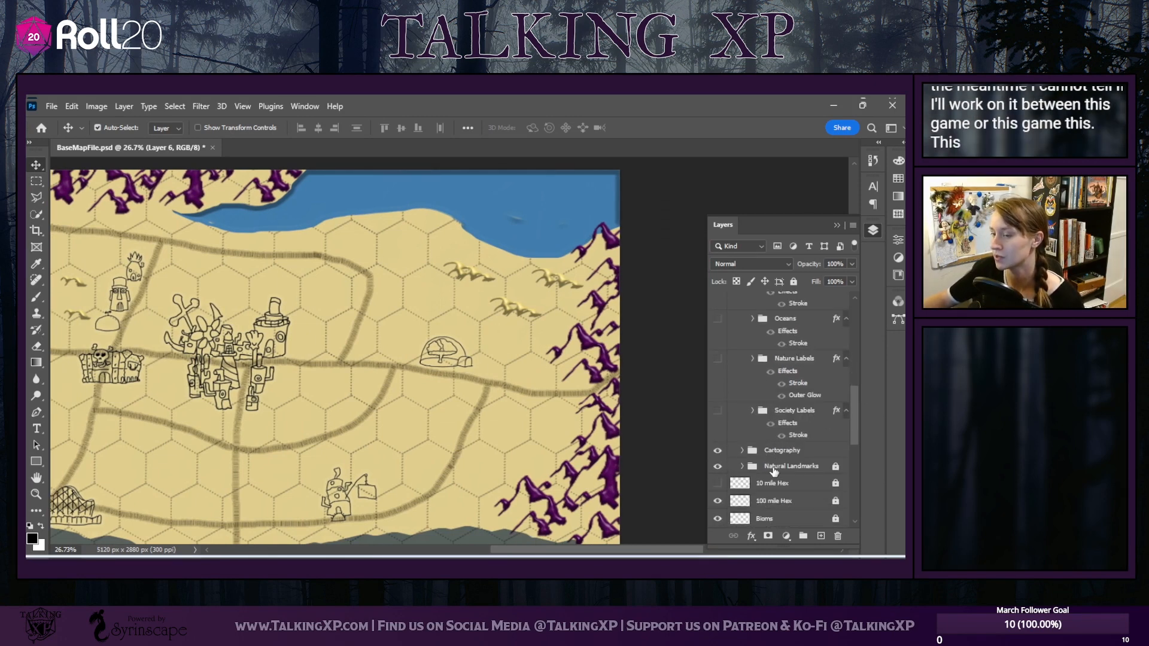
left_click_drag(500, 549, 455, 554)
scroll(429, 437, "down", 3)
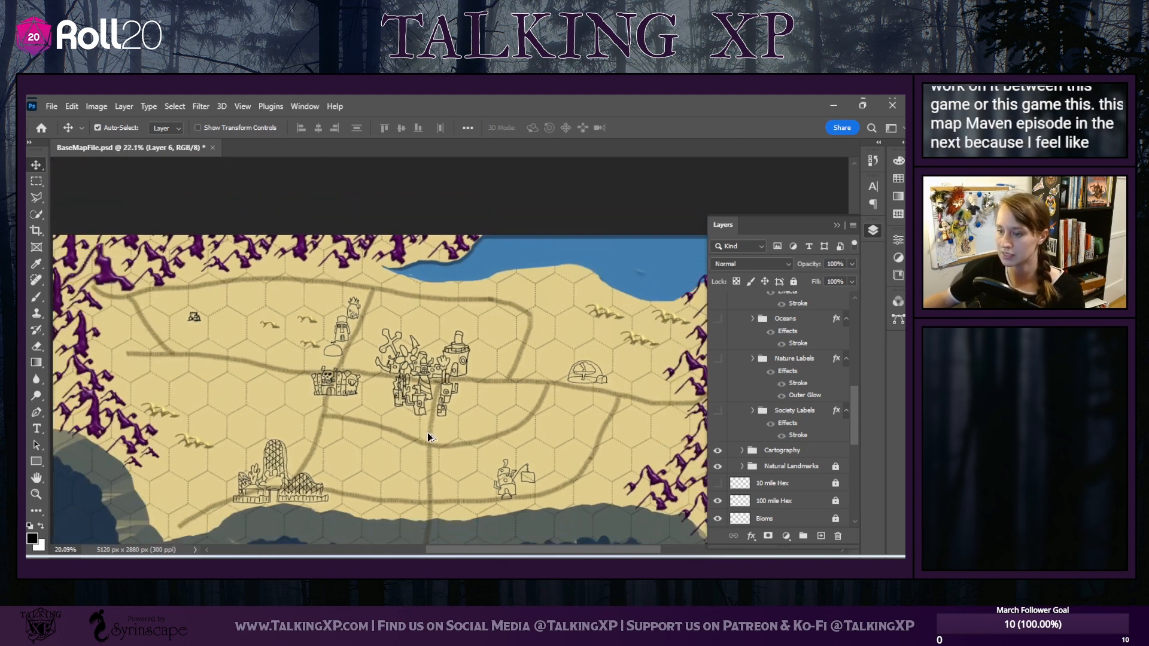
scroll(429, 438, "down", 2)
scroll(422, 419, "down", 3)
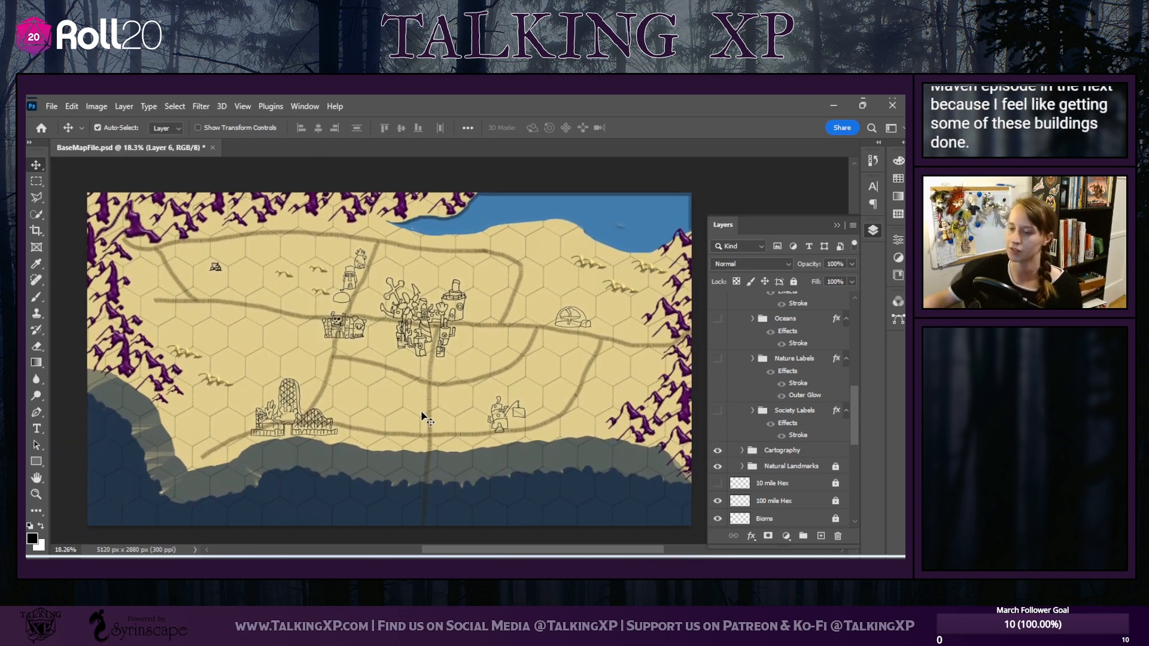
scroll(423, 419, "down", 2)
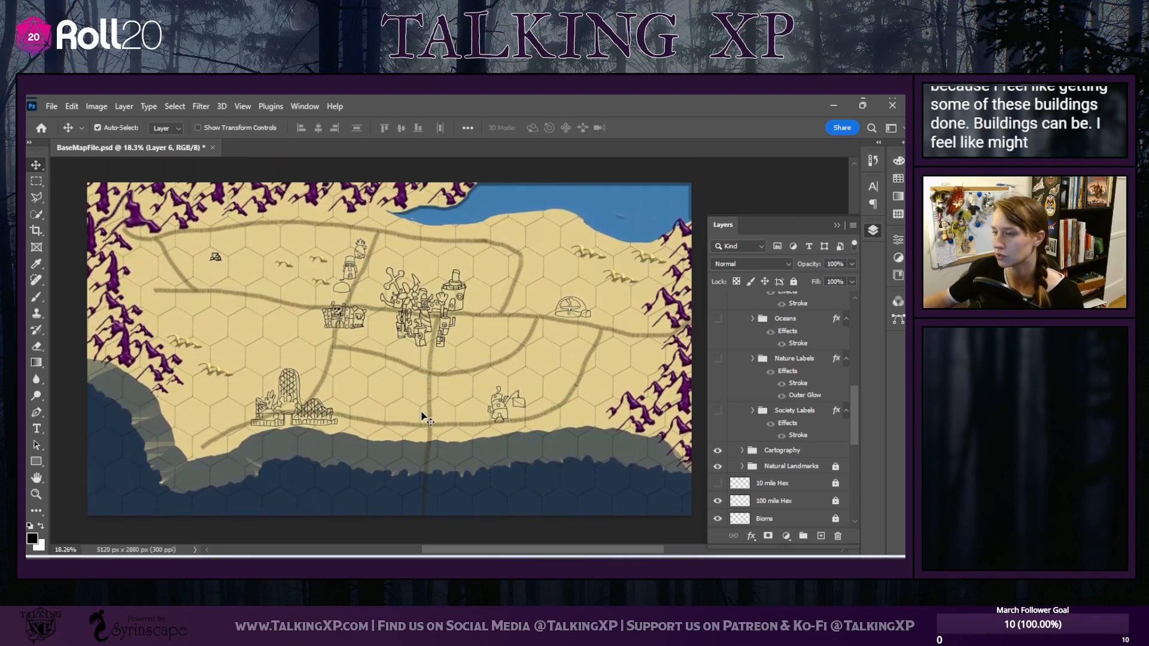